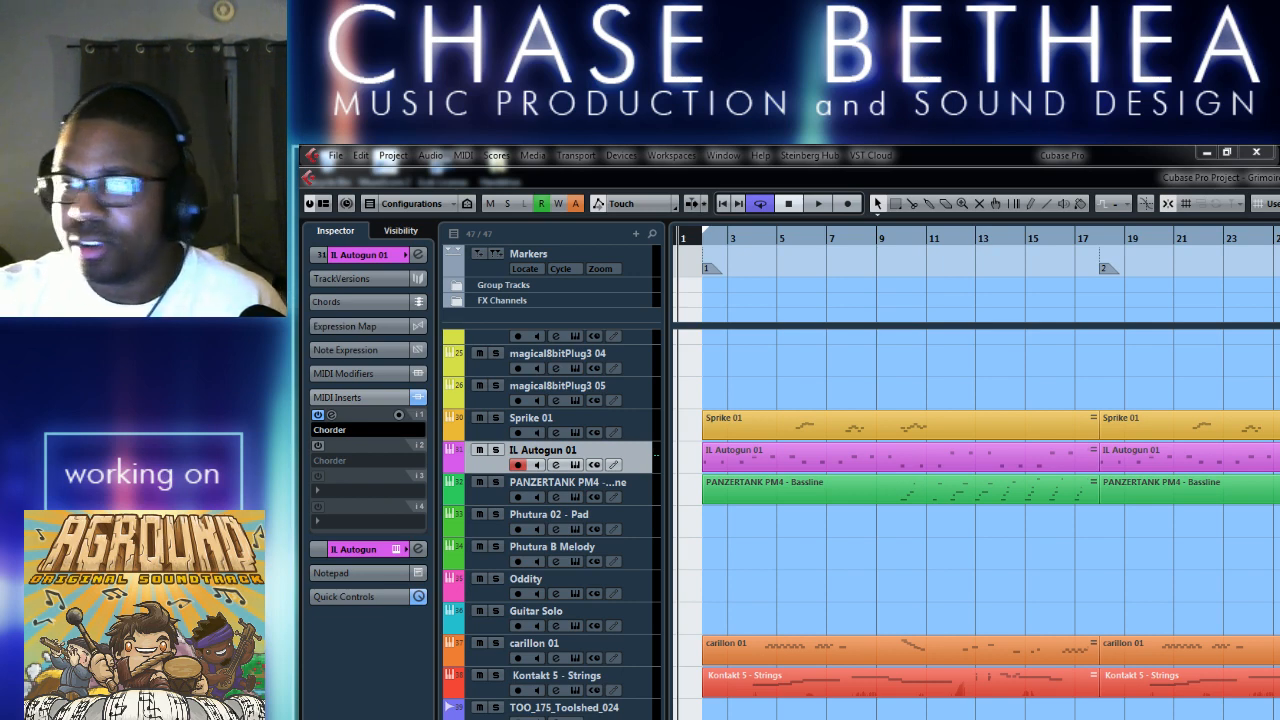
Play the arrangement from the left locator up to about bar 10, and stop playback.
{"action": "left_click", "coordinate": [1030, 586]}
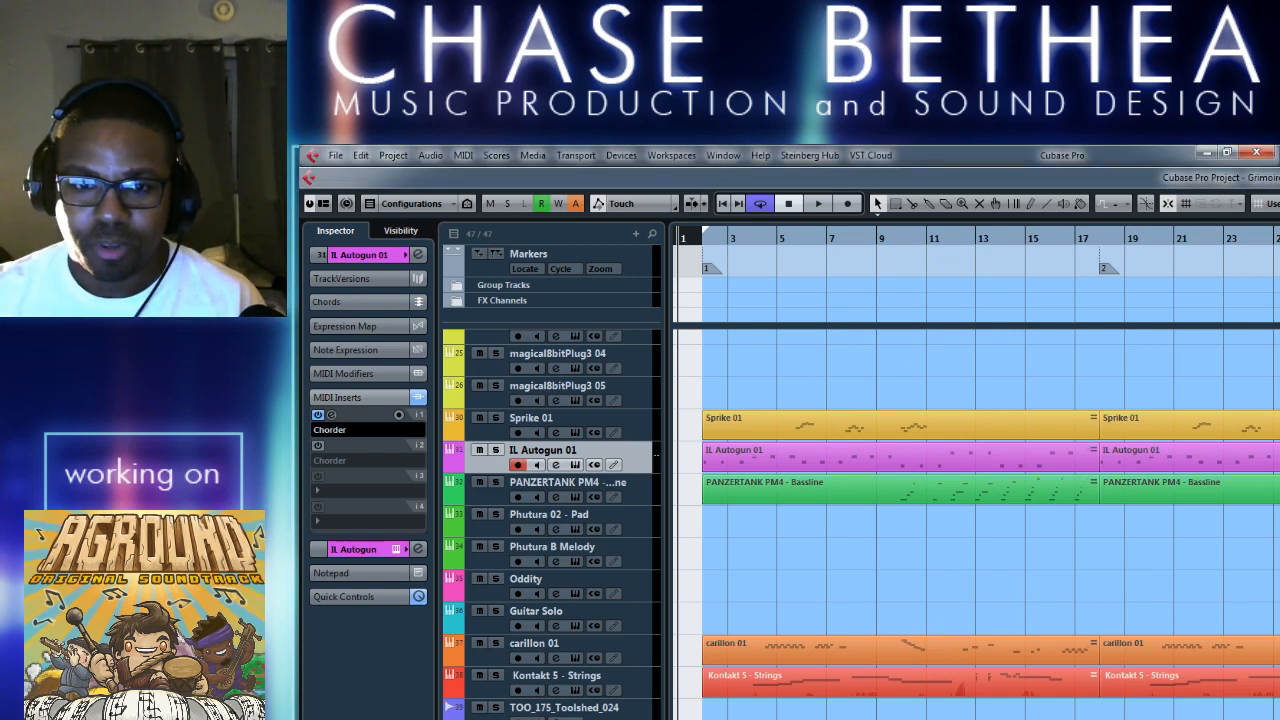
{"action": "key", "text": "KP_1"}
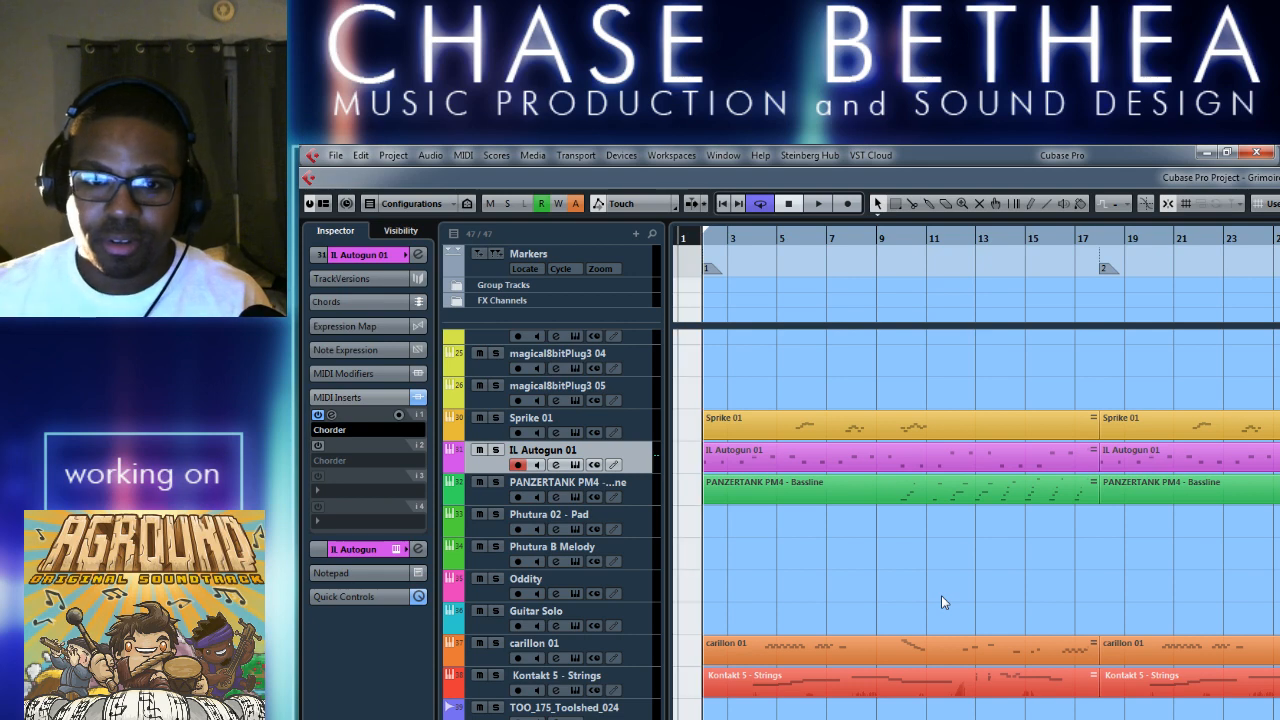
{"action": "key", "text": "space"}
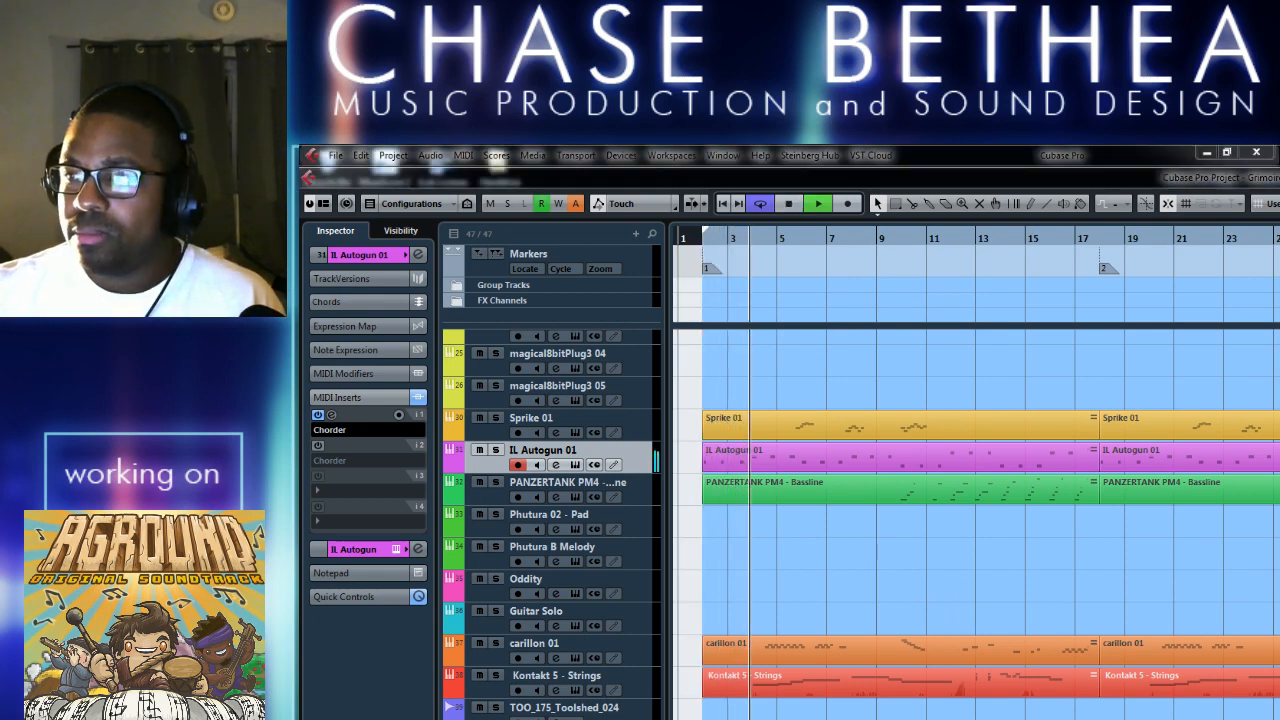
{"action": "left_click", "coordinate": [1019, 556]}
{"action": "key", "text": "space"}
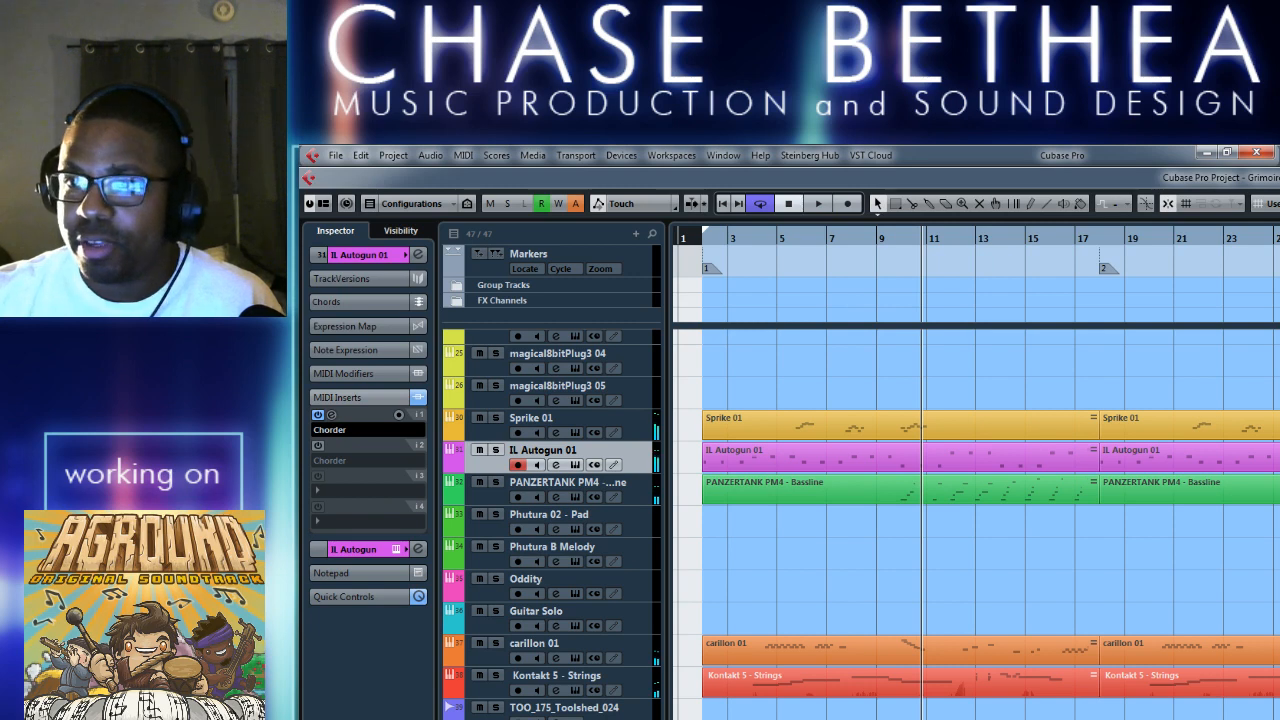
{"action": "key", "text": "alt+Tab"}
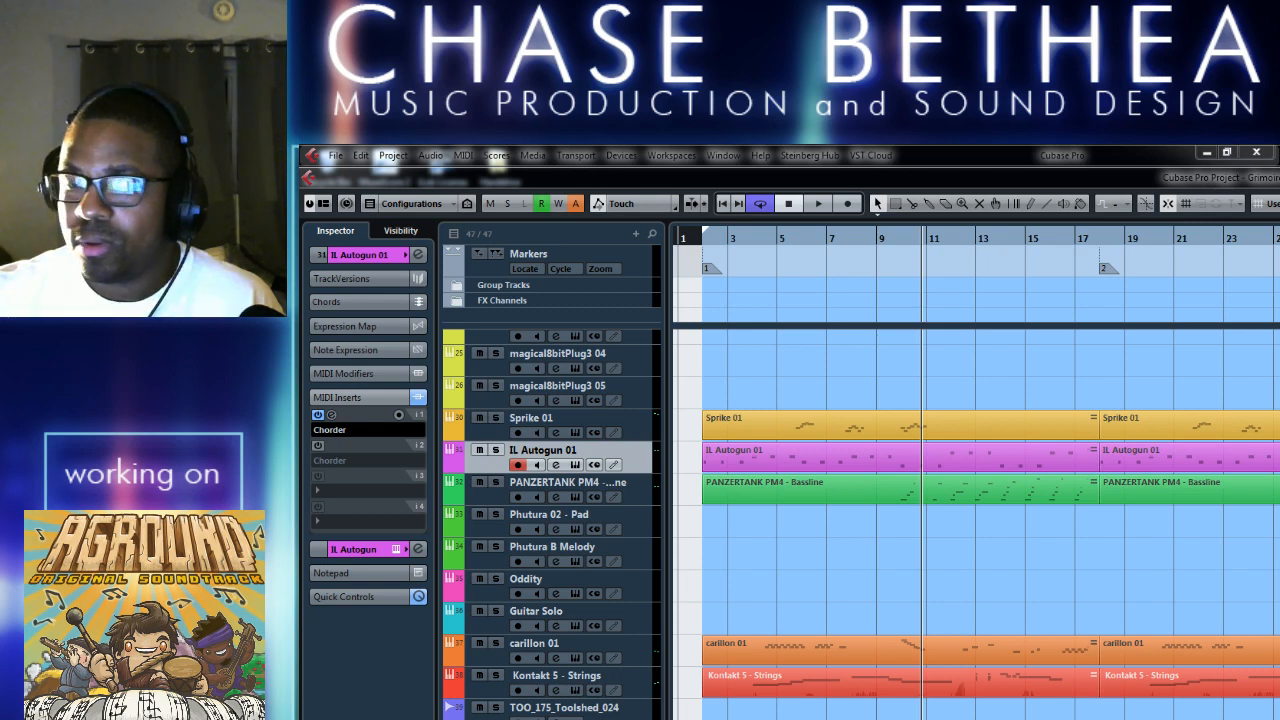
{"action": "key", "text": "alt+Tab"}
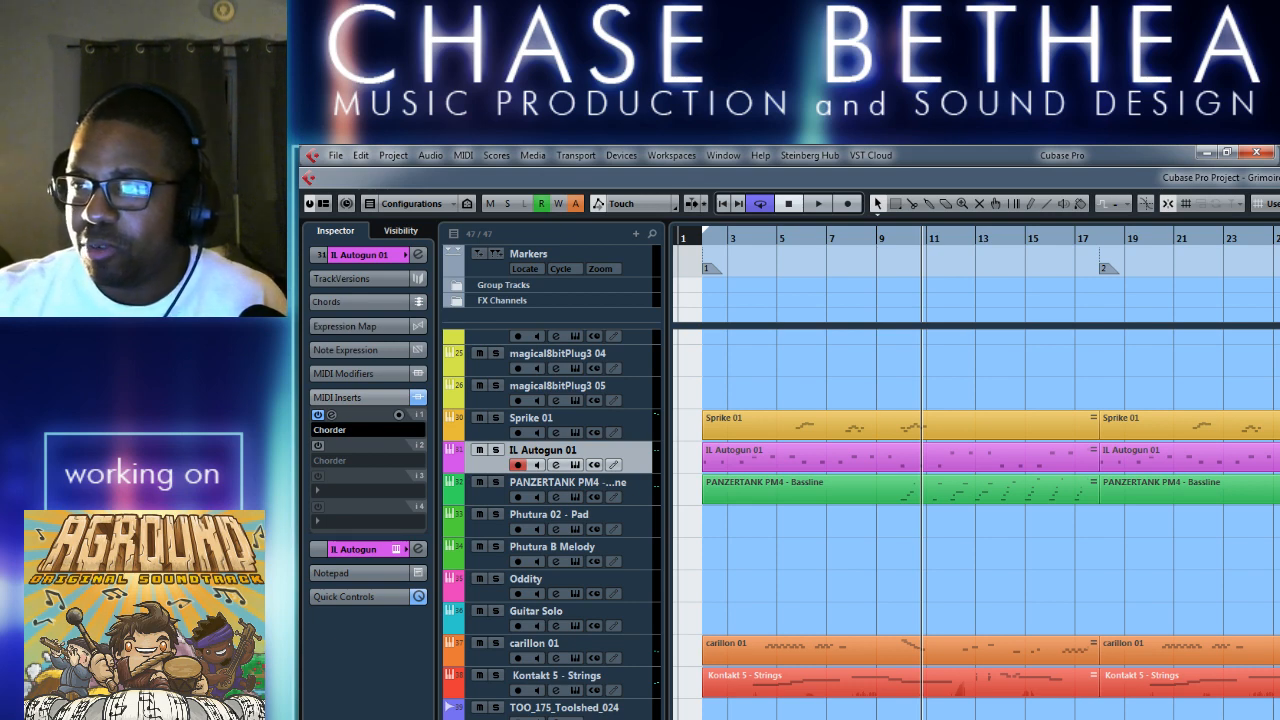
{"action": "key", "text": "alt+Tab"}
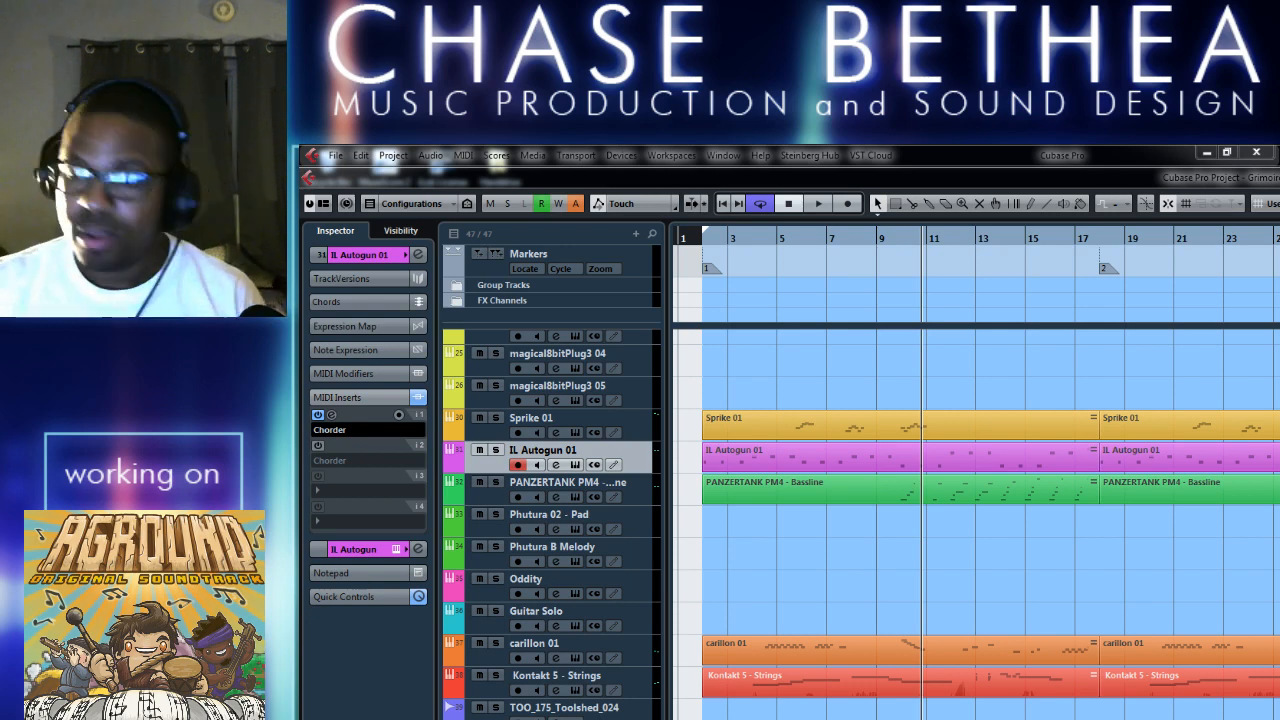
{"action": "key", "text": "alt+Tab"}
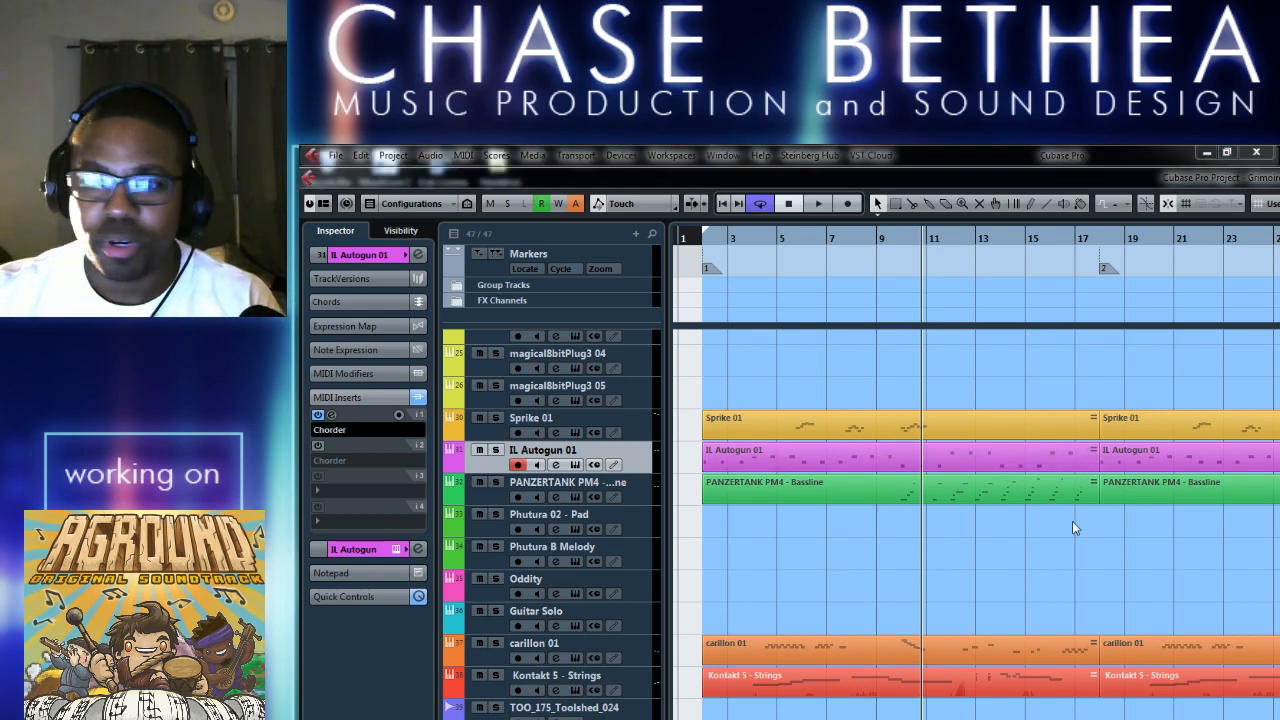
{"action": "left_click", "coordinate": [1038, 543]}
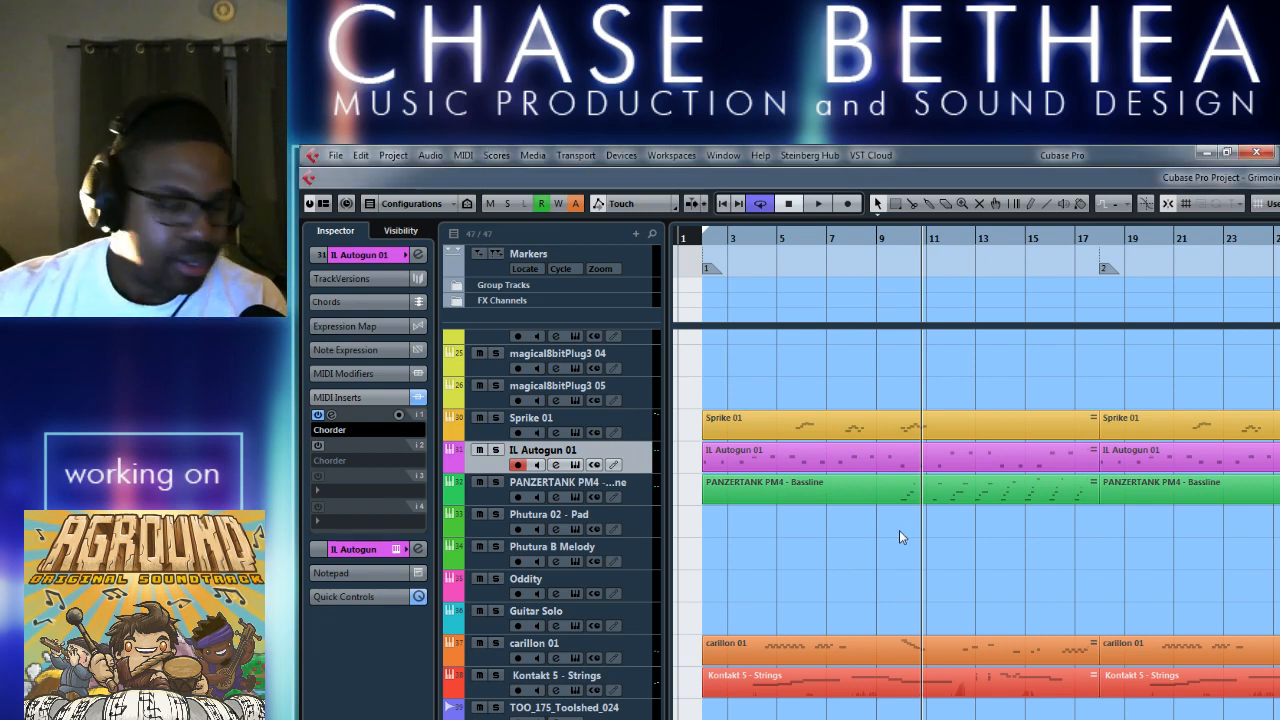
Play the opening bar of the arrangement from the left locator and stop.
{"action": "key", "text": "space"}
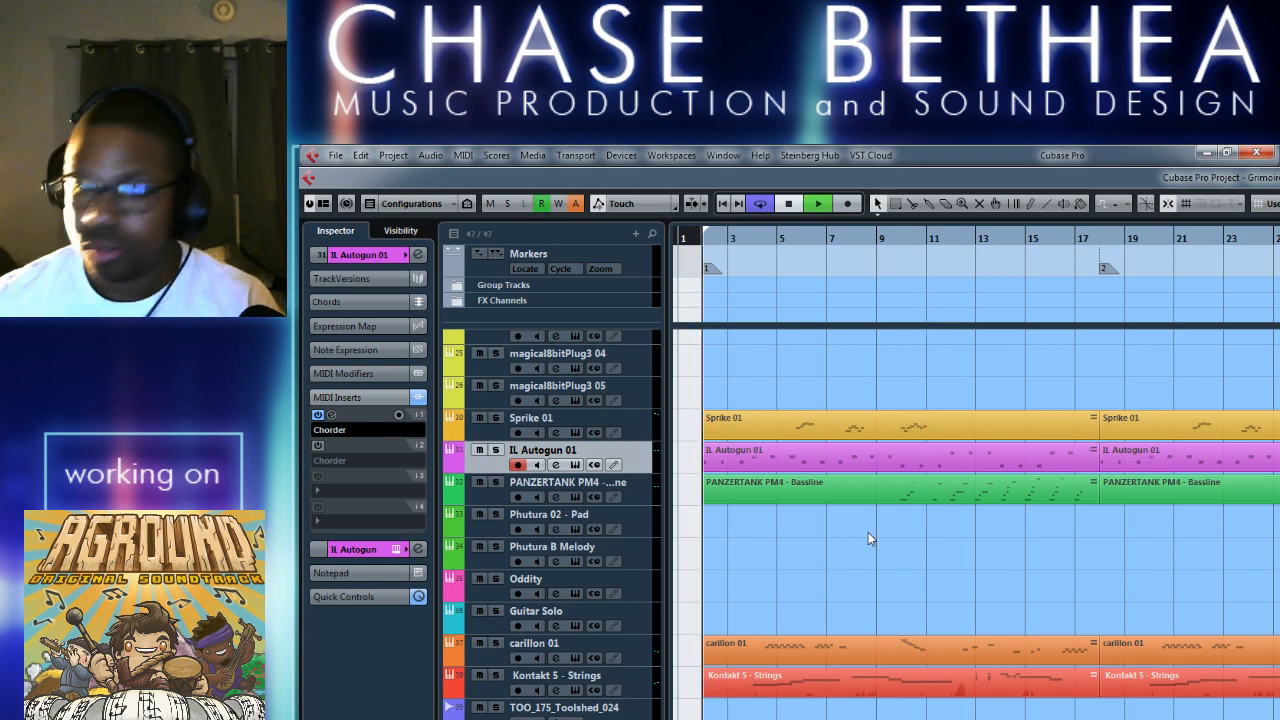
{"action": "key", "text": "space"}
{"action": "left_click", "coordinate": [798, 493]}
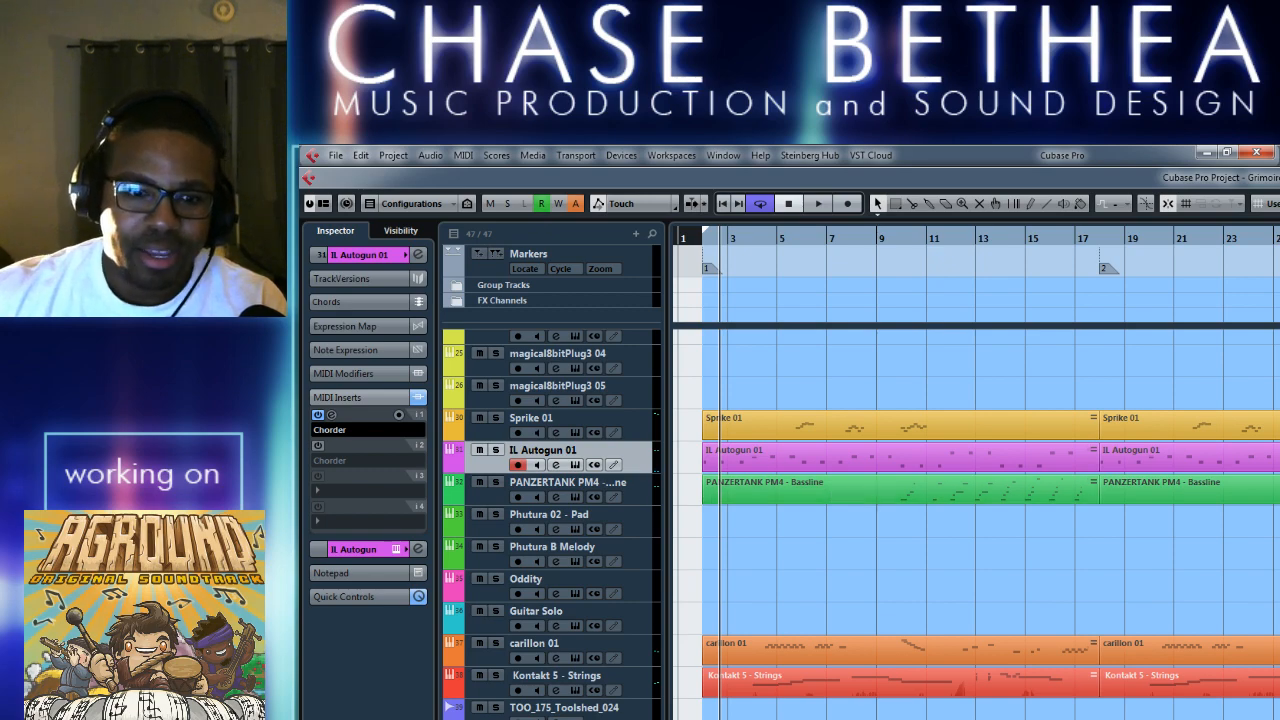
{"action": "left_click", "coordinate": [598, 719]}
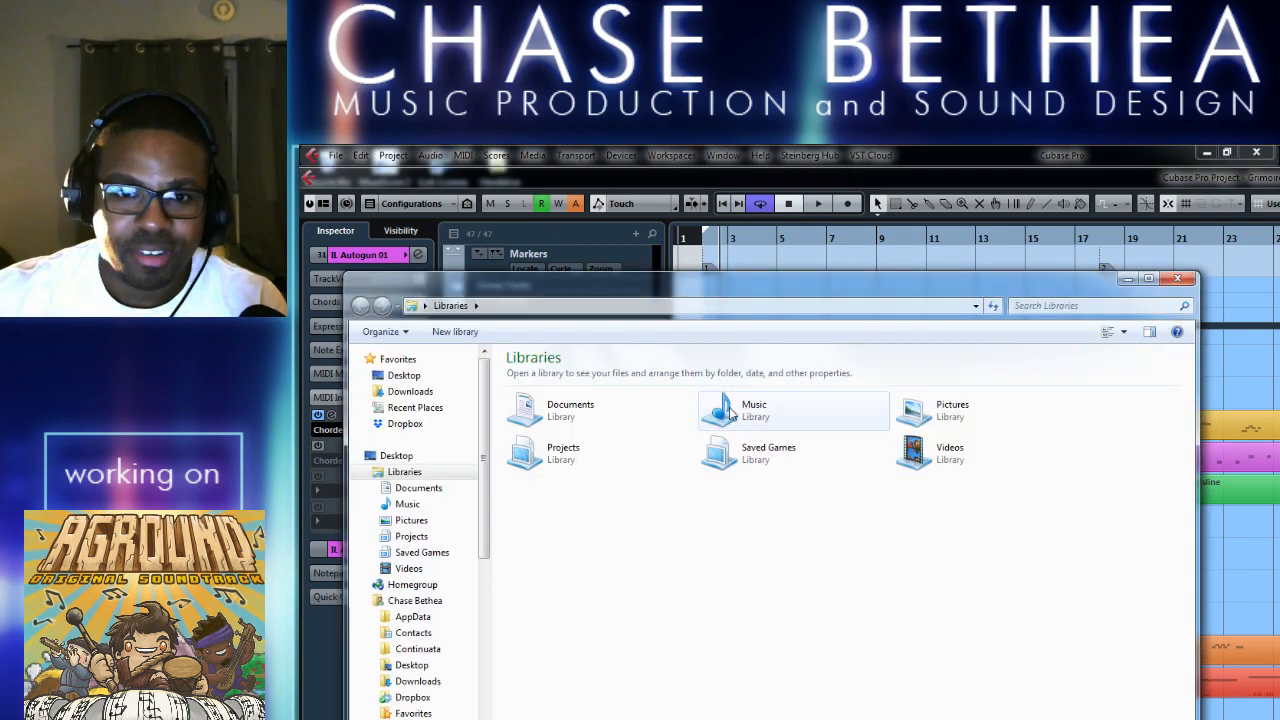
{"action": "scroll", "coordinate": [488, 640], "scroll_direction": "down", "scroll_amount": 5}
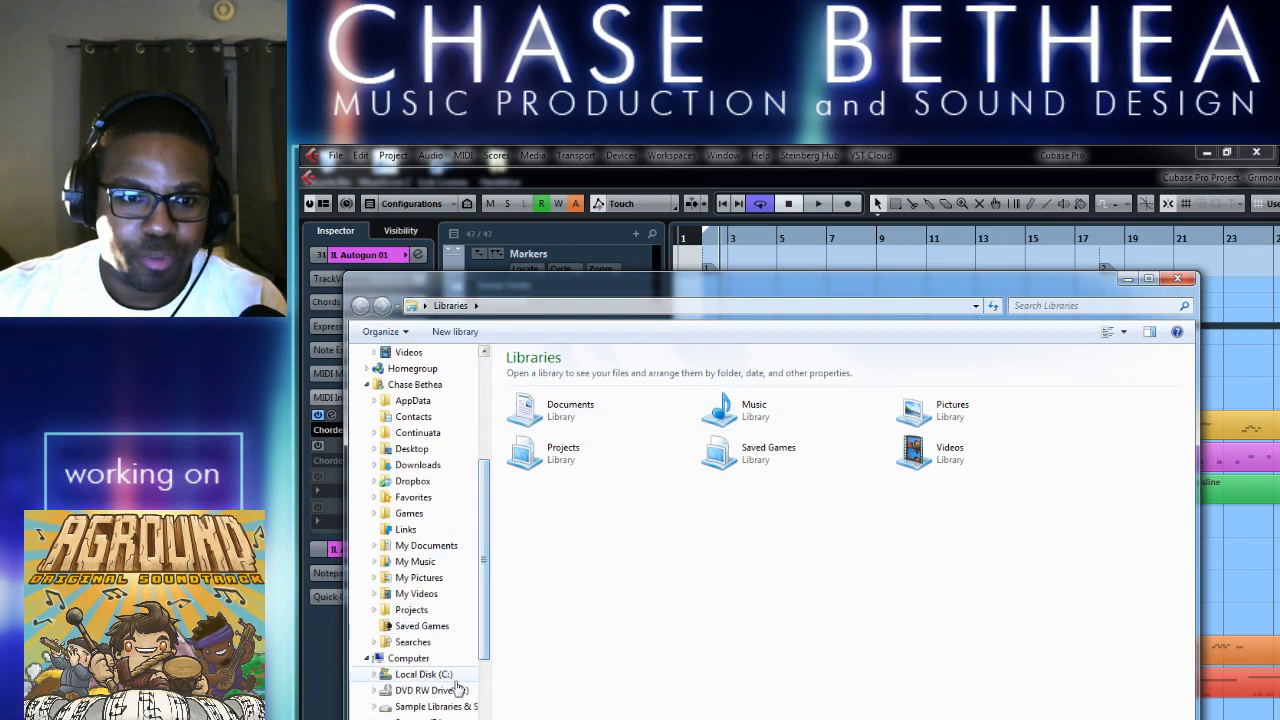
{"action": "left_click", "coordinate": [1178, 278]}
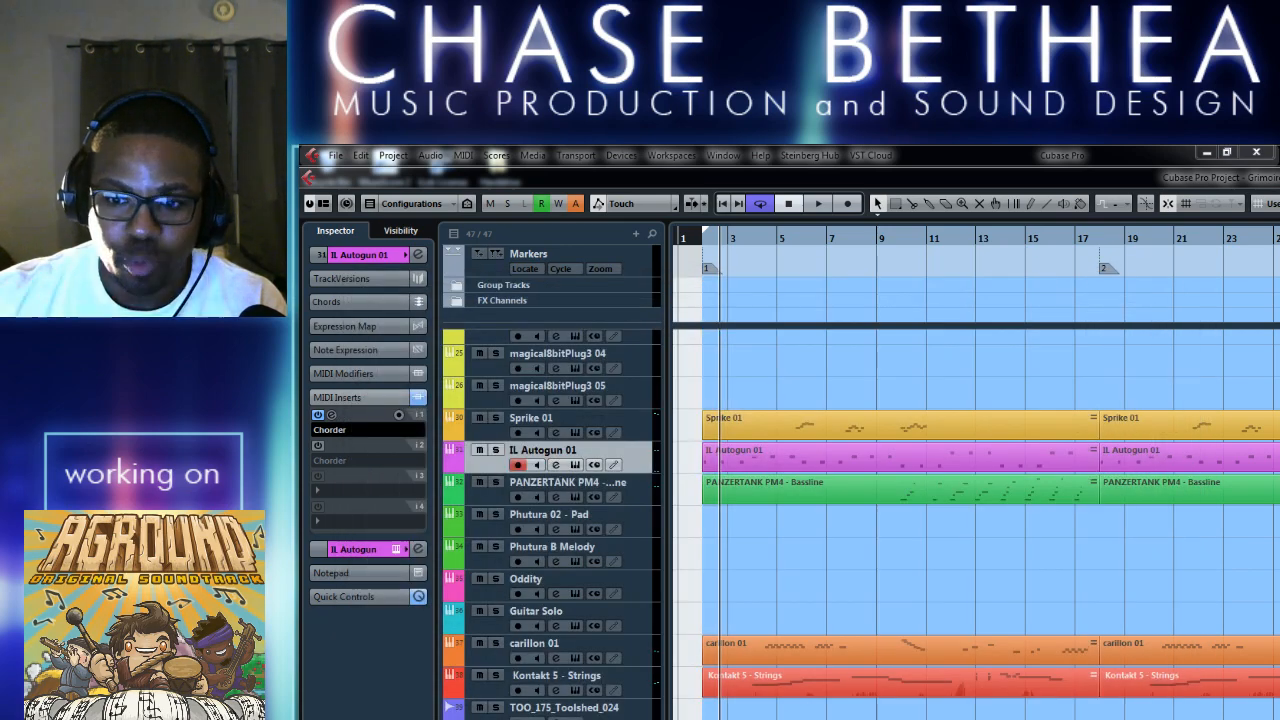
Switch to Windows Explorer, play Cigam Oodoov Lleps from Dropbox's Aground OST folder, and minimize the folder window.
{"action": "left_click", "coordinate": [598, 719]}
{"action": "double_click", "coordinate": [569, 375]}
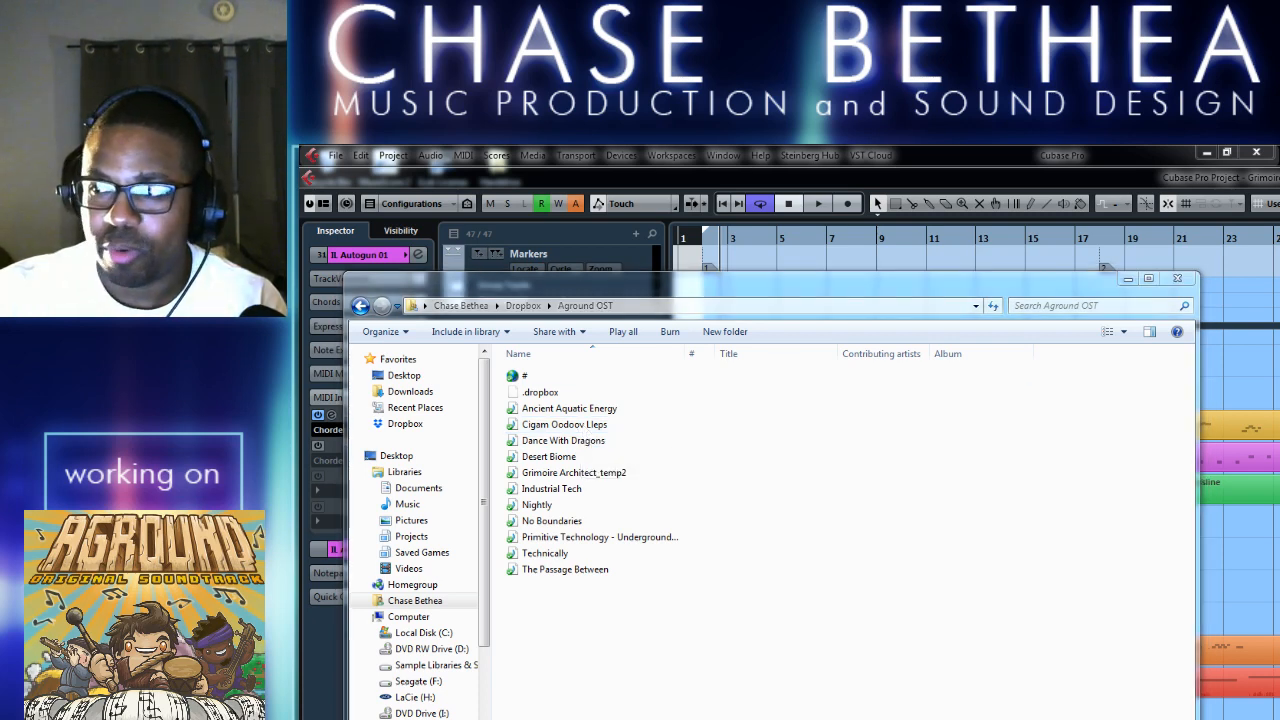
{"action": "double_click", "coordinate": [610, 426]}
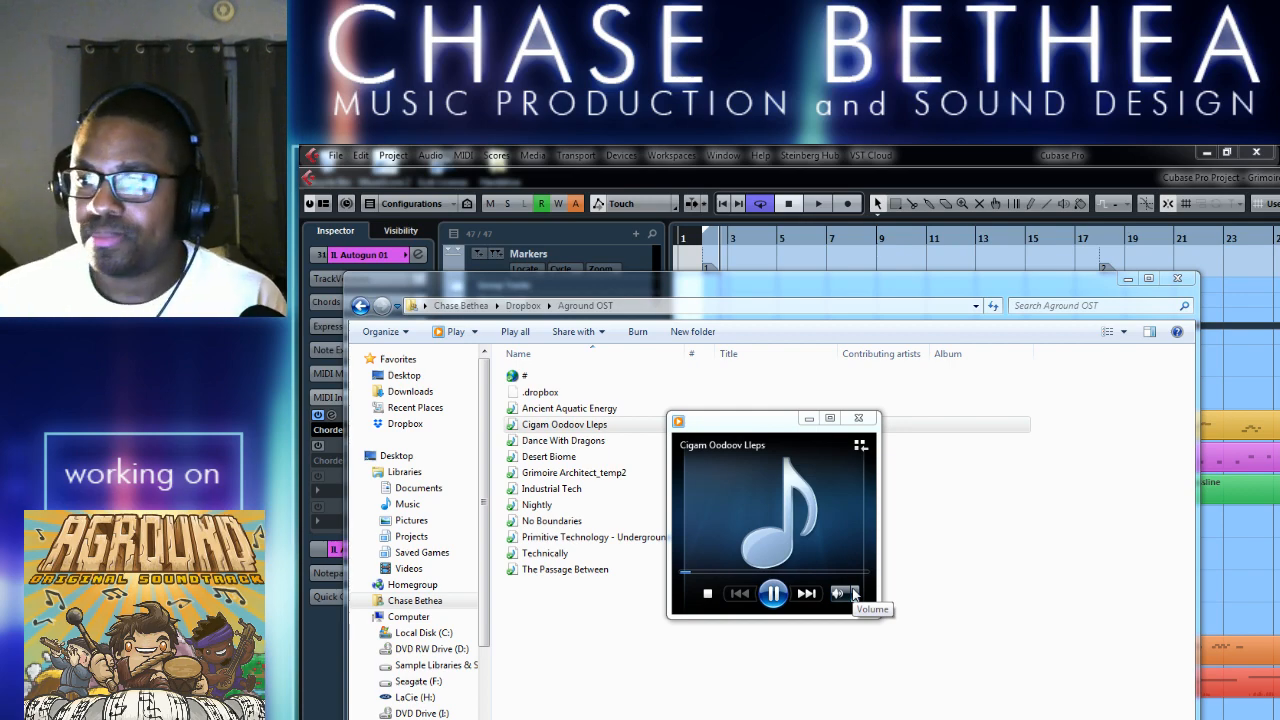
{"action": "left_click", "coordinate": [1128, 279]}
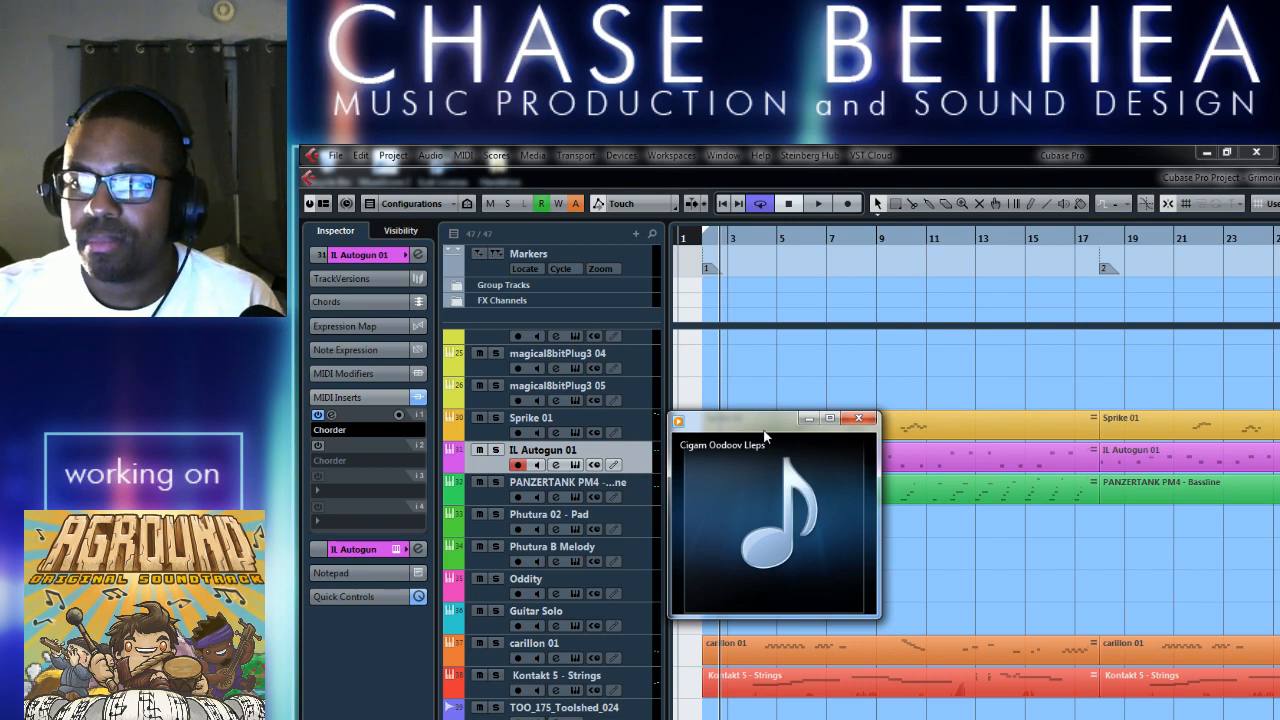
{"action": "mouse_move", "coordinate": [762, 442]}
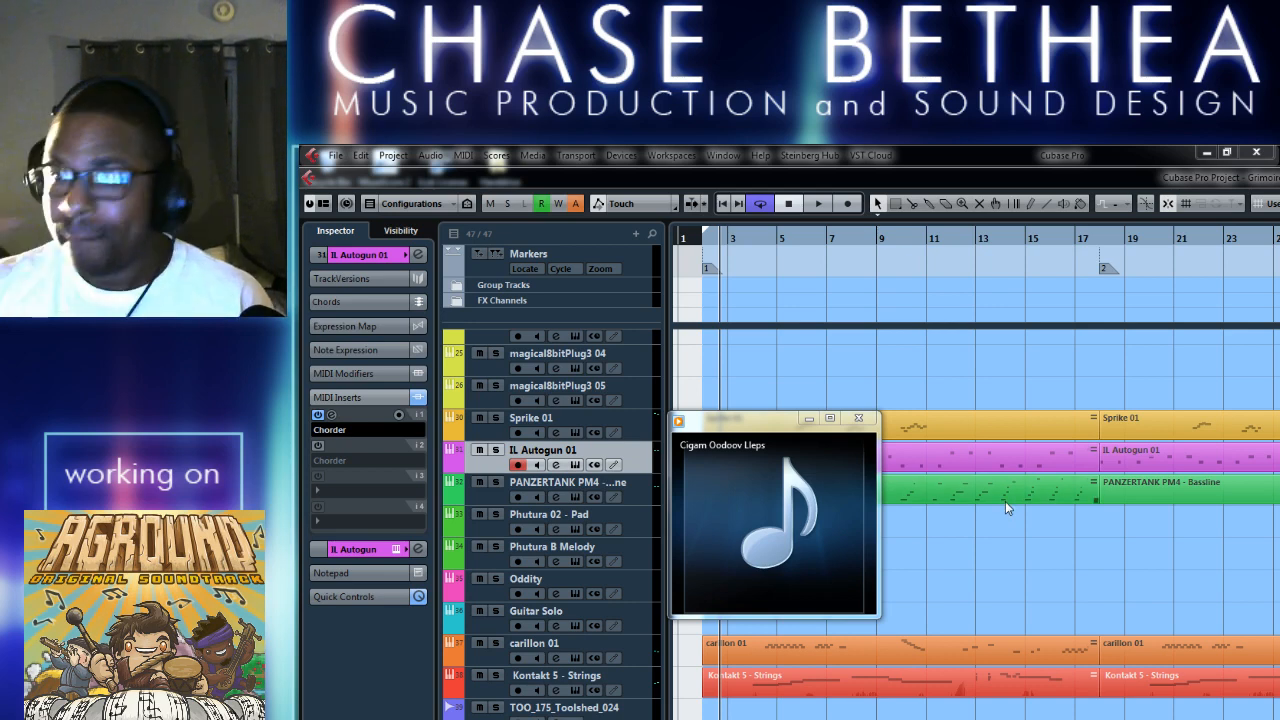
{"action": "mouse_move", "coordinate": [738, 596]}
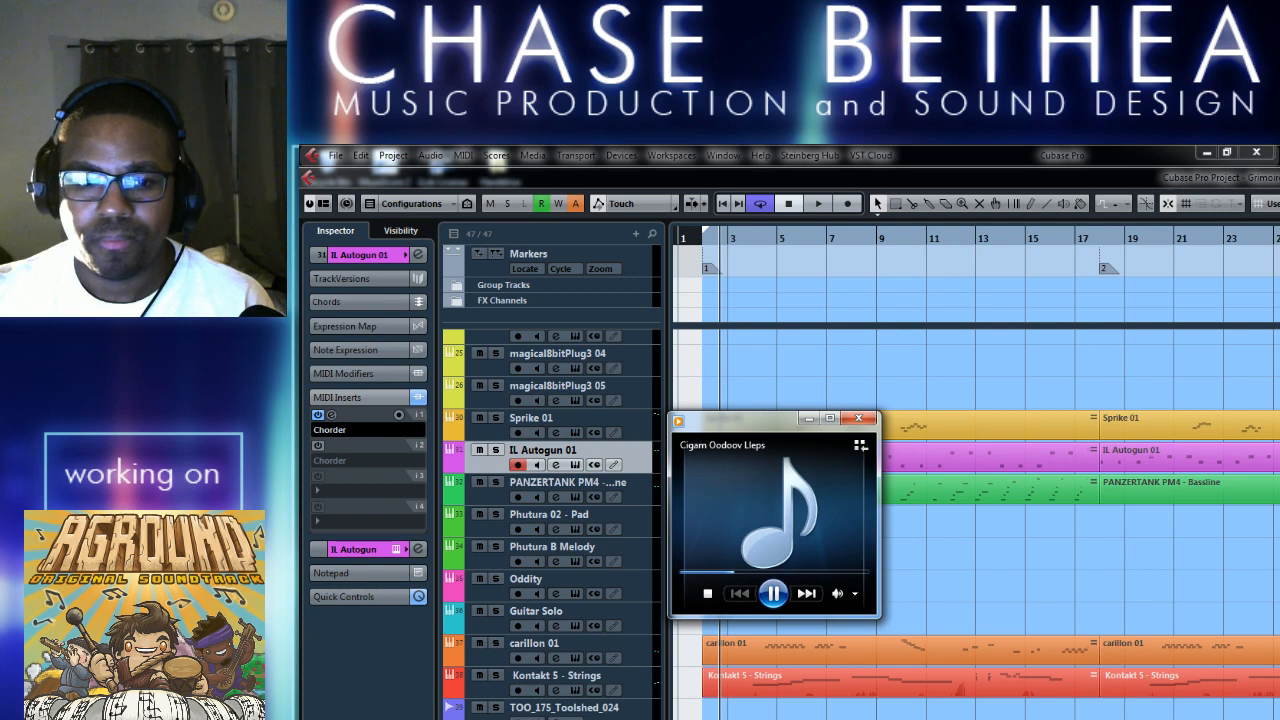
Pause Cigam Oodoov Lleps and minimize the media player to return to the Cubase project.
{"action": "left_click", "coordinate": [590, 718]}
{"action": "left_click", "coordinate": [590, 718]}
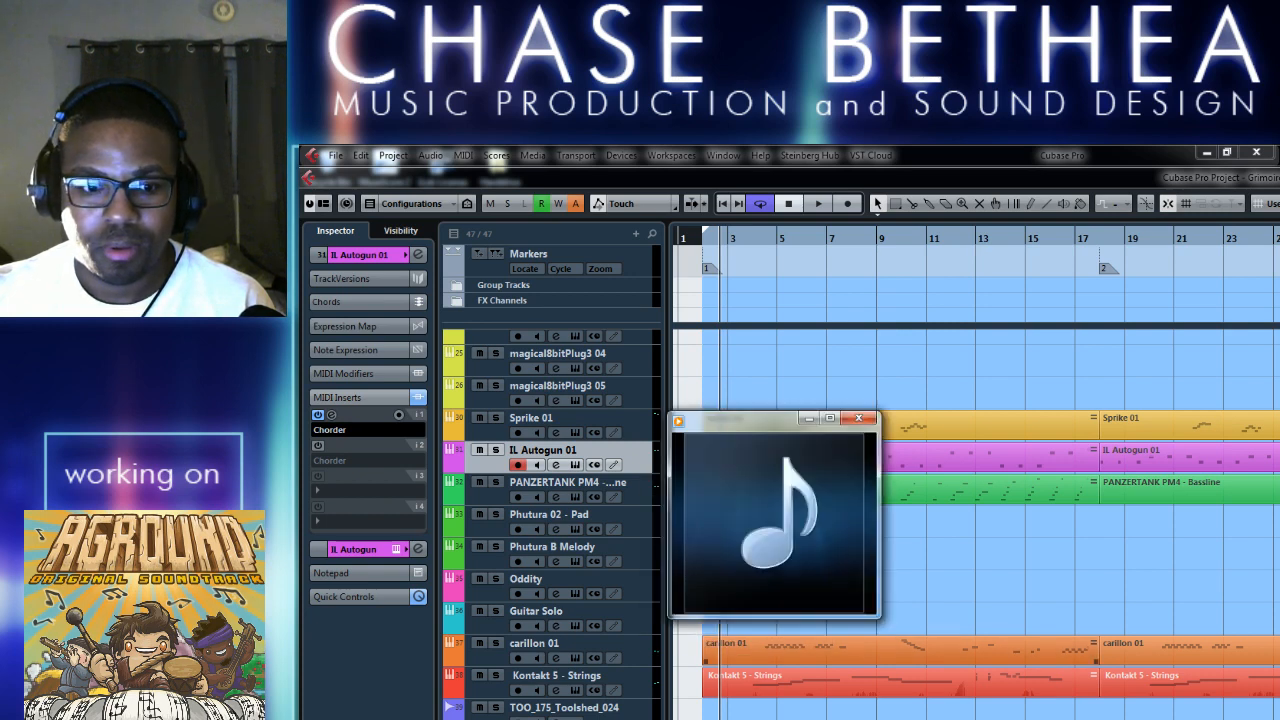
{"action": "left_click", "coordinate": [773, 593]}
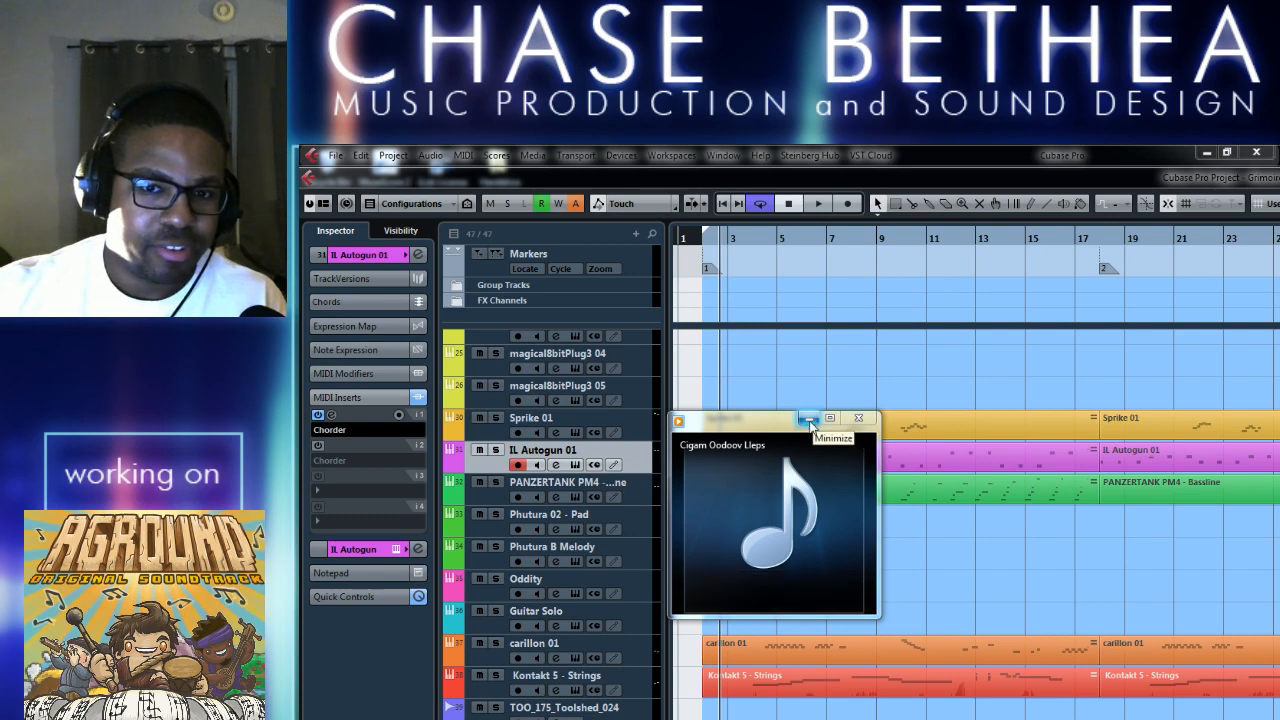
{"action": "mouse_move", "coordinate": [779, 498]}
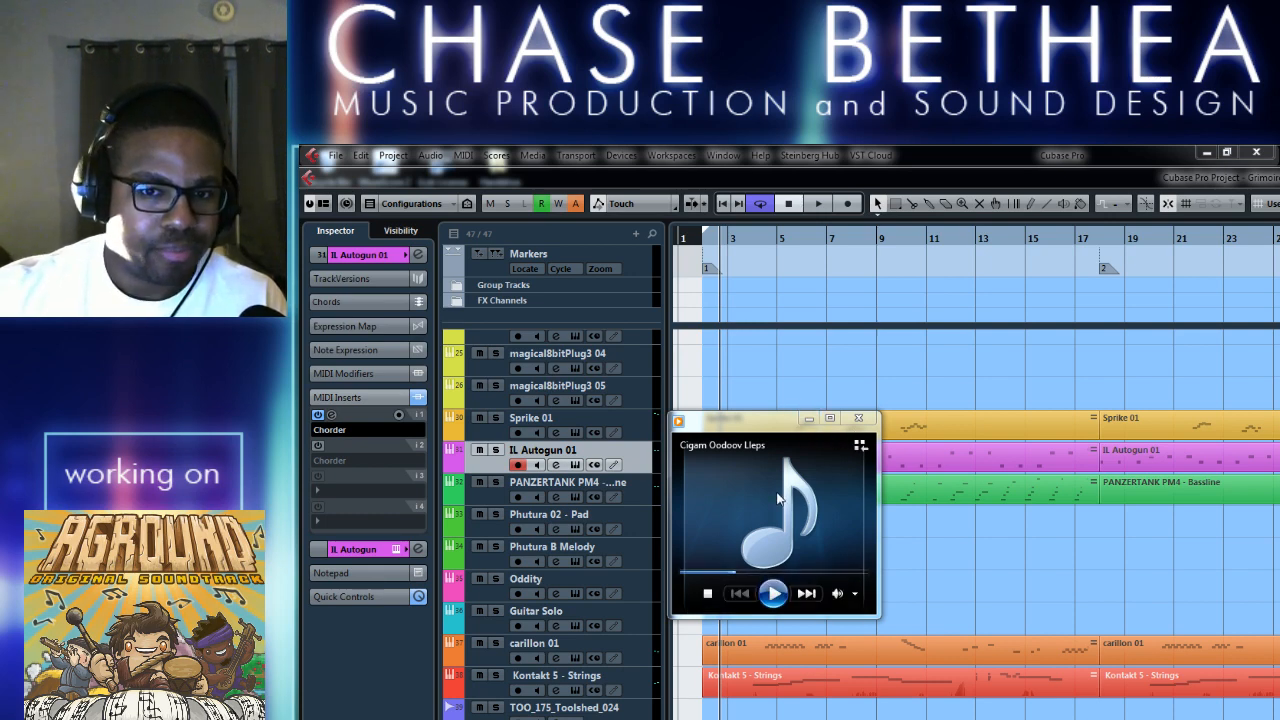
{"action": "left_click", "coordinate": [809, 418]}
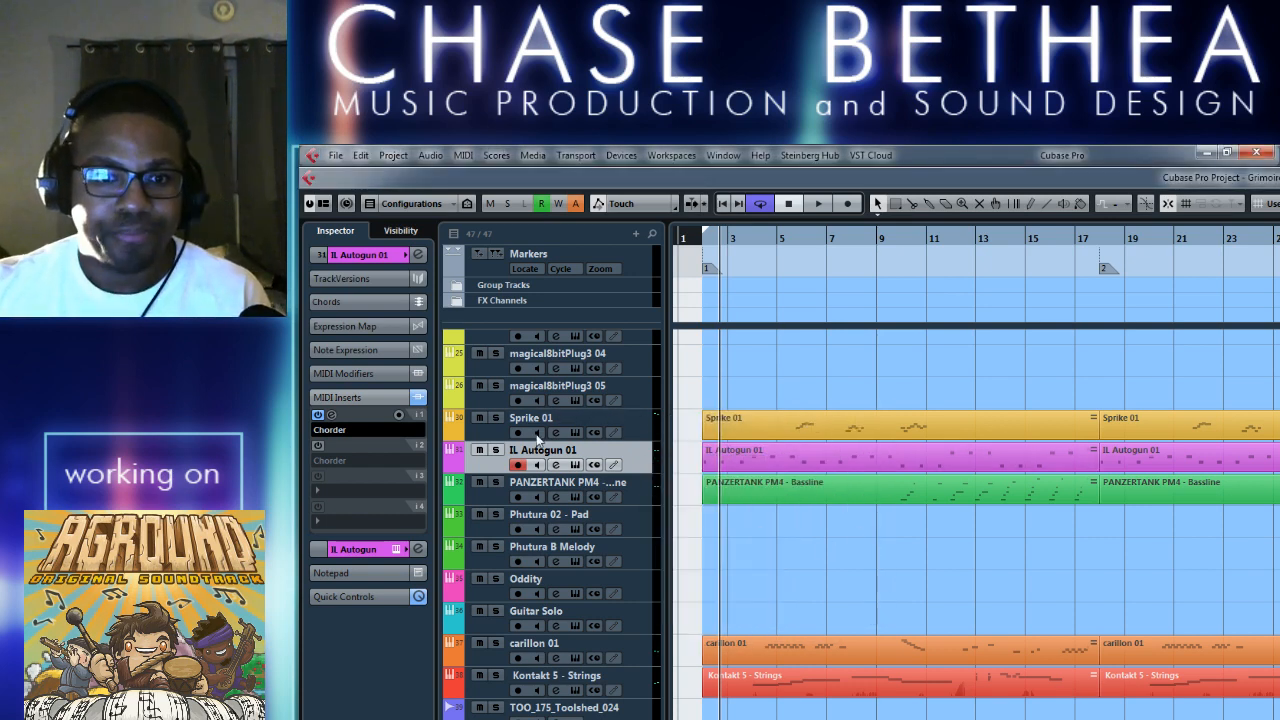
Audition the Sprike 01 track soloed from bar 5, then turn its solo off and stop playback.
{"action": "left_click", "coordinate": [496, 418]}
{"action": "left_click", "coordinate": [782, 238]}
{"action": "key", "text": "space"}
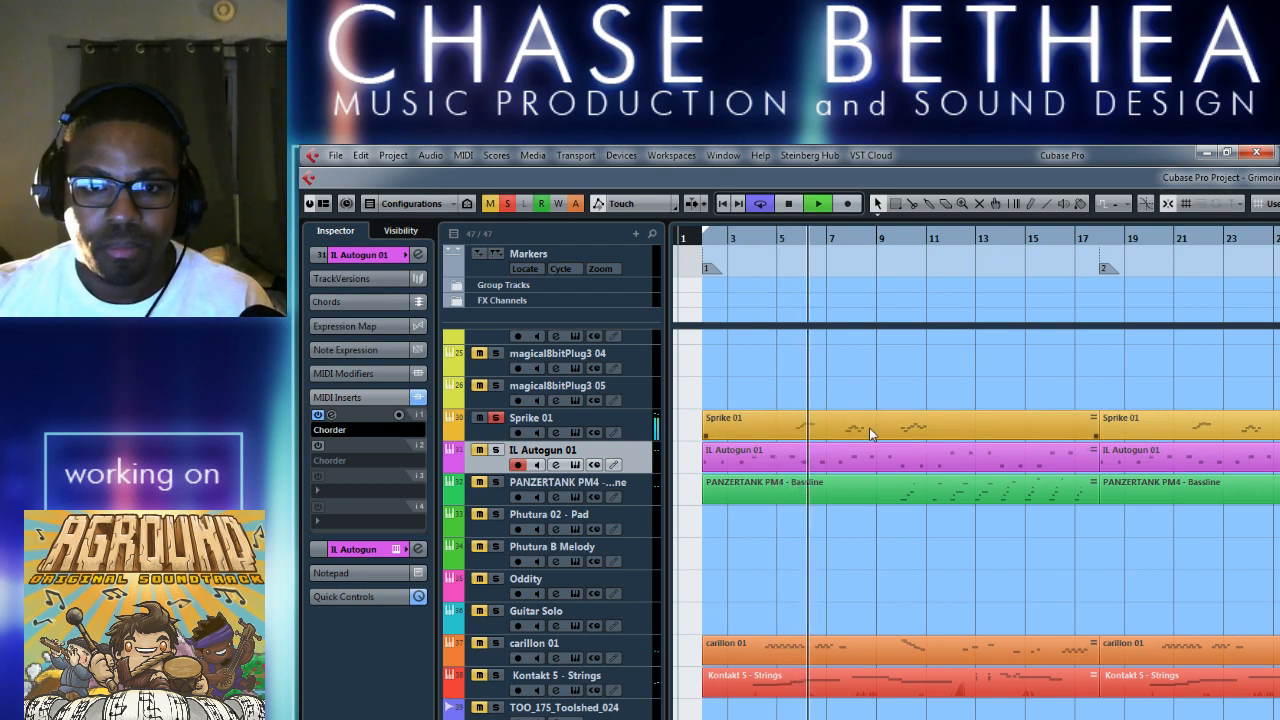
{"action": "left_click", "coordinate": [924, 465]}
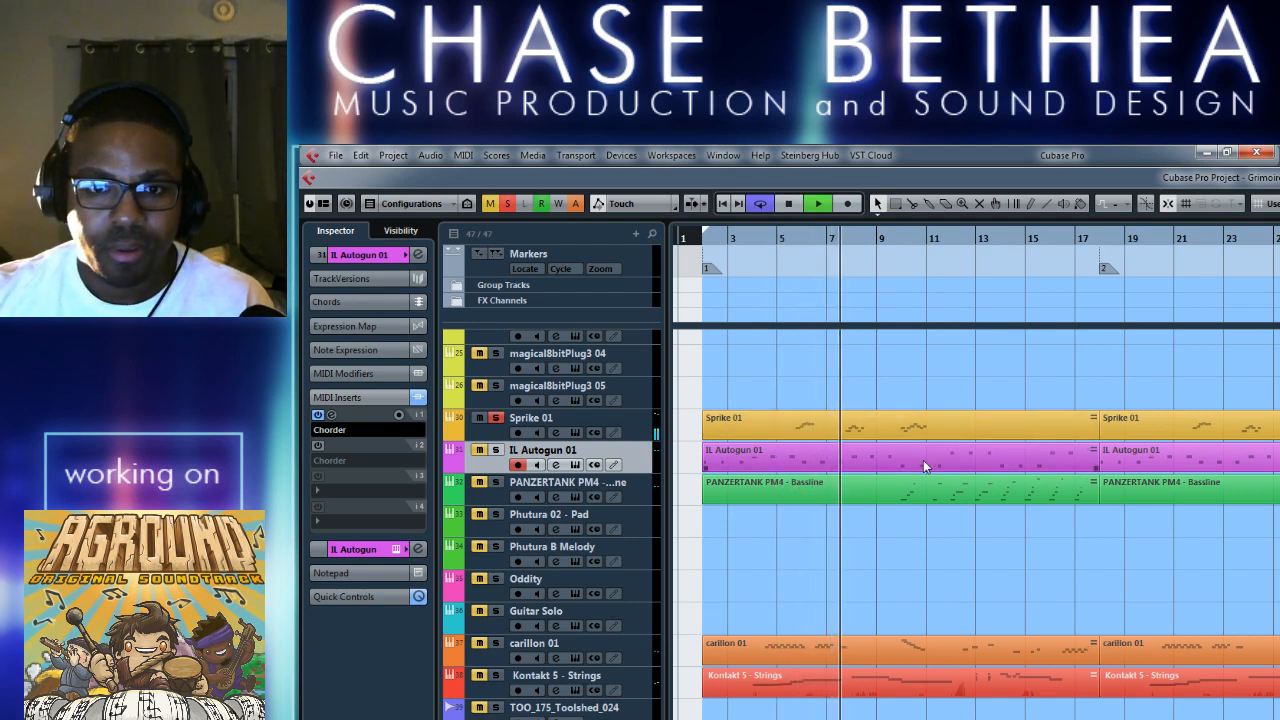
{"action": "left_click", "coordinate": [497, 418]}
{"action": "key", "text": "space"}
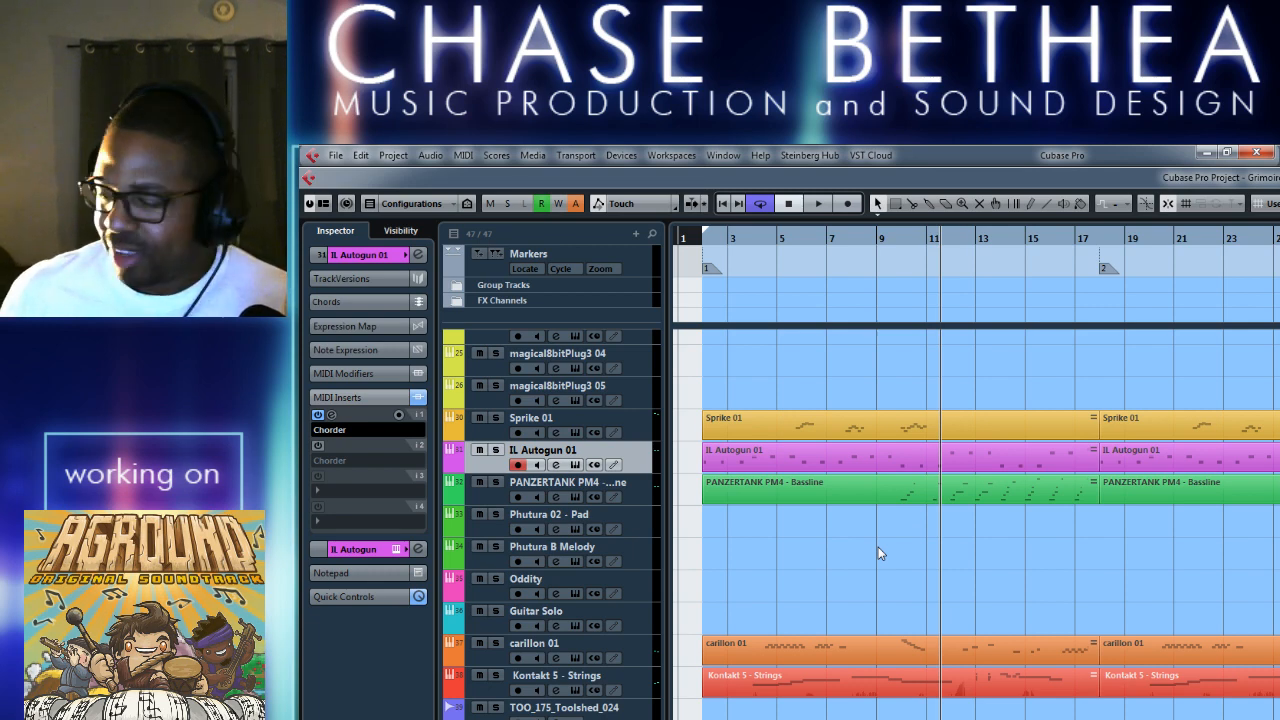
Play the full arrangement from the left locator with no track soloed, and stop playback.
{"action": "key", "text": "KP_1"}
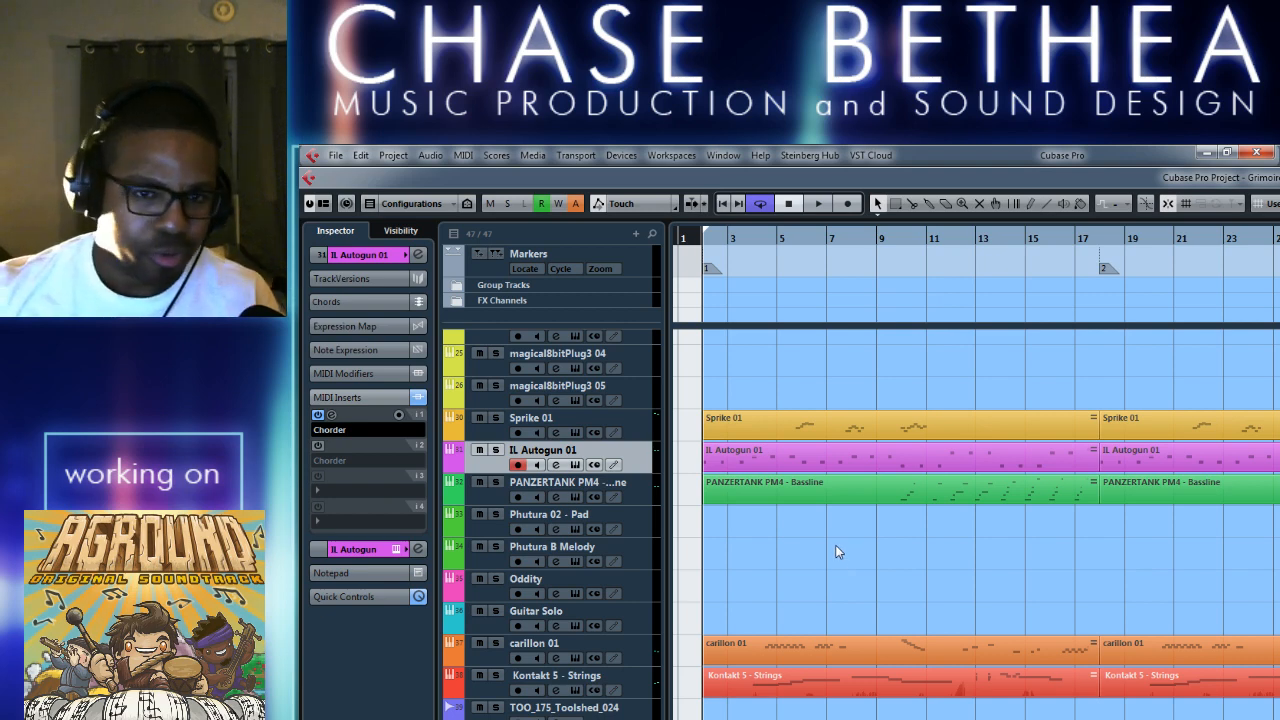
{"action": "key", "text": "space"}
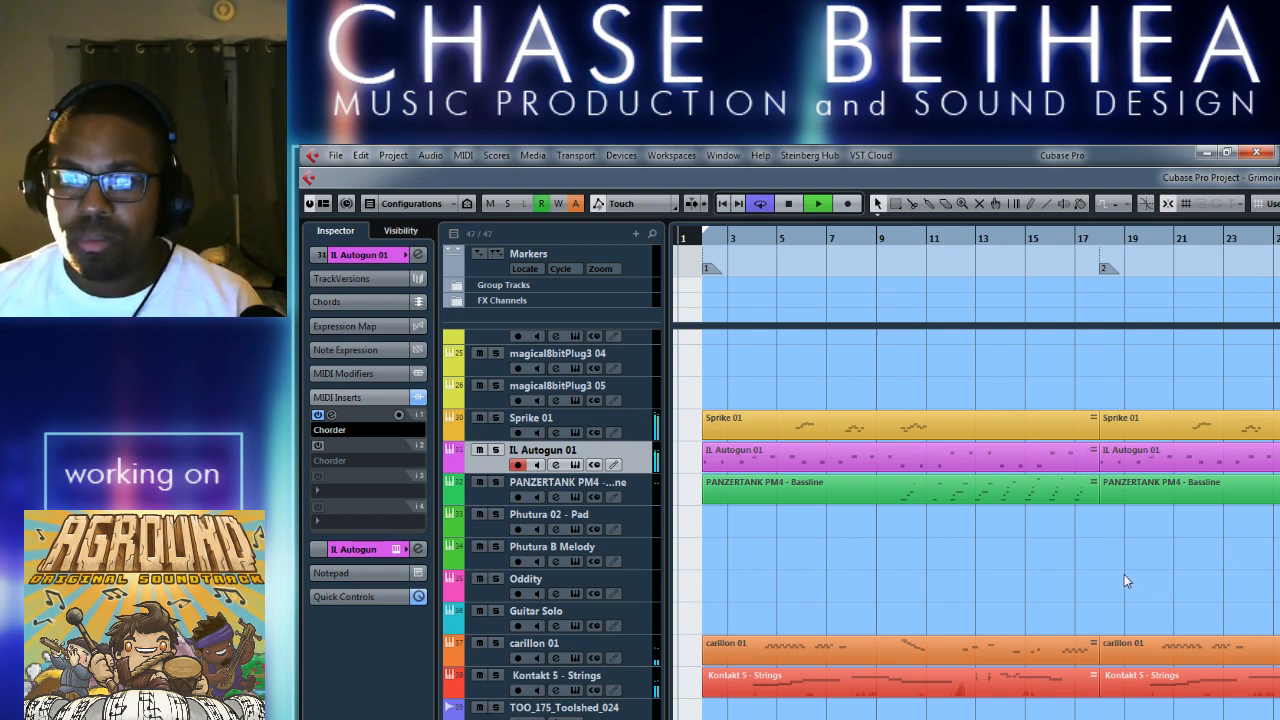
{"action": "key", "text": "space"}
Locate the IL Autogun 01 part spanning bars 50 to 58 and expand its track settings in the Inspector.
{"action": "key", "text": "g"}
{"action": "key", "text": "g"}
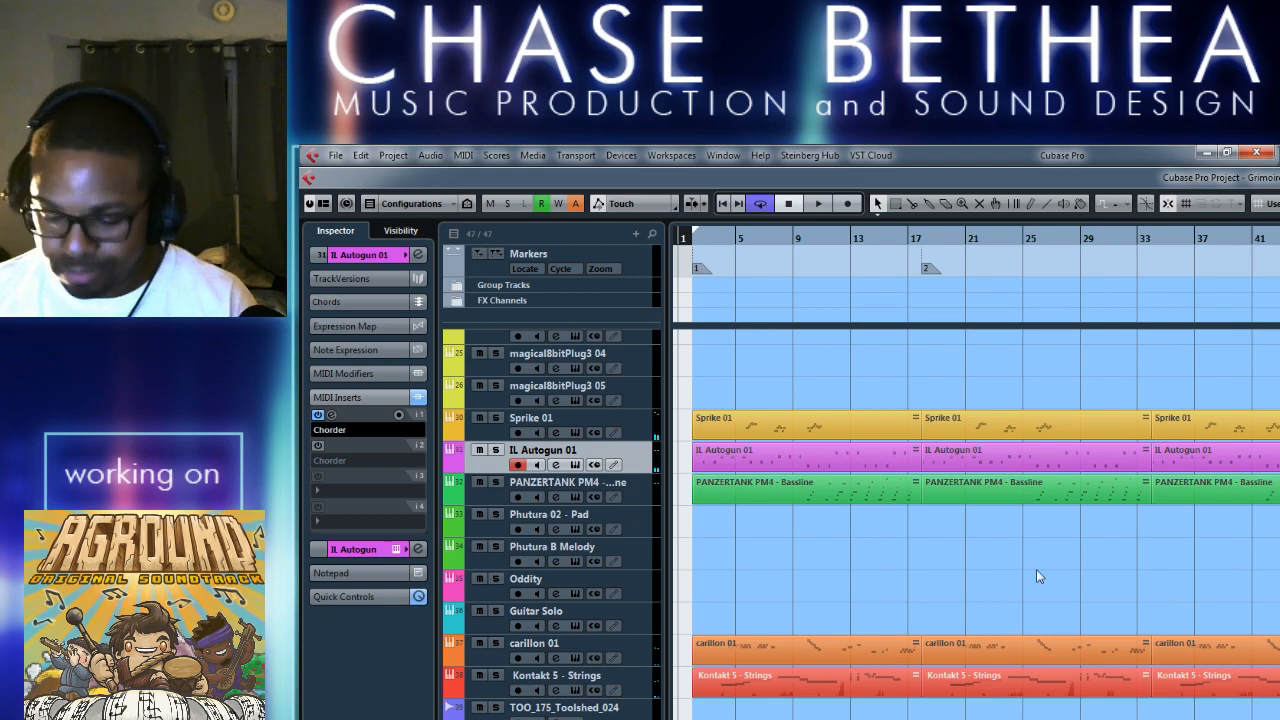
{"action": "scroll", "coordinate": [1036, 569], "scroll_direction": "right", "scroll_amount": 10}
{"action": "key", "text": "h"}
{"action": "scroll", "coordinate": [800, 590], "scroll_direction": "right", "scroll_amount": 3}
{"action": "scroll", "coordinate": [790, 615], "scroll_direction": "up", "scroll_amount": 2}
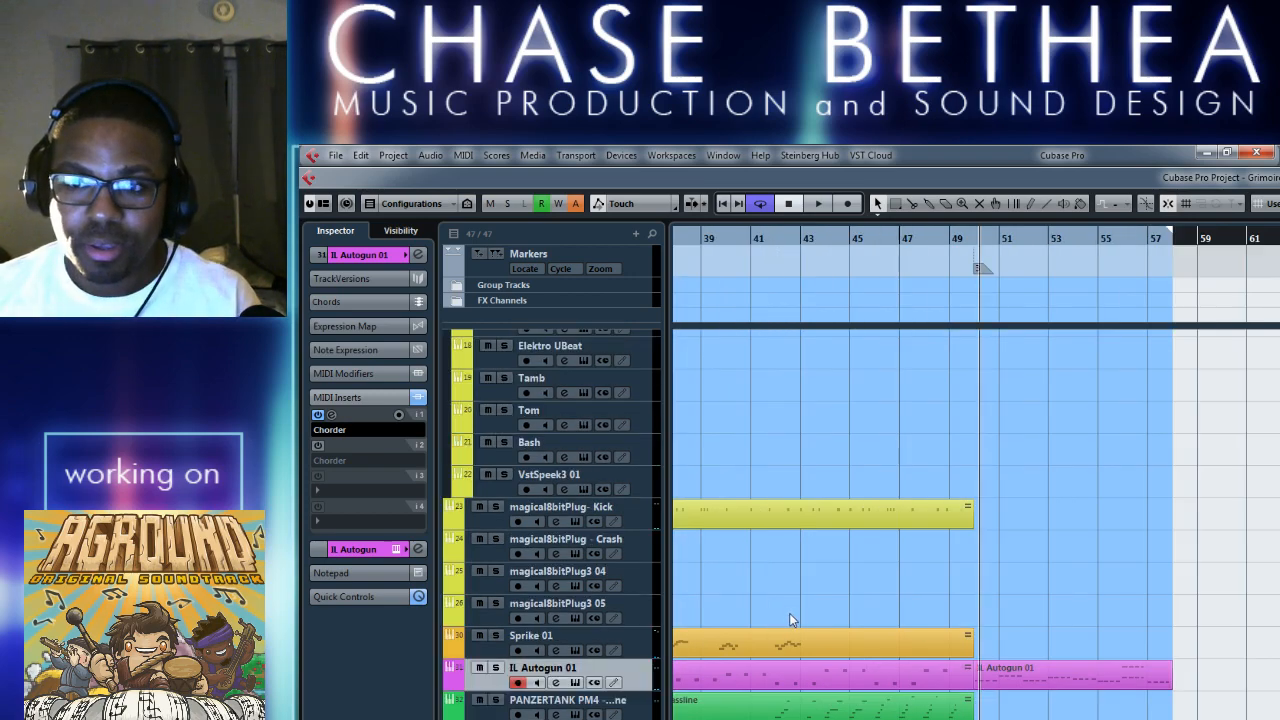
{"action": "scroll", "coordinate": [790, 616], "scroll_direction": "right", "scroll_amount": 2}
{"action": "scroll", "coordinate": [790, 617], "scroll_direction": "down", "scroll_amount": 2}
{"action": "key", "text": "h"}
{"action": "key", "text": "h"}
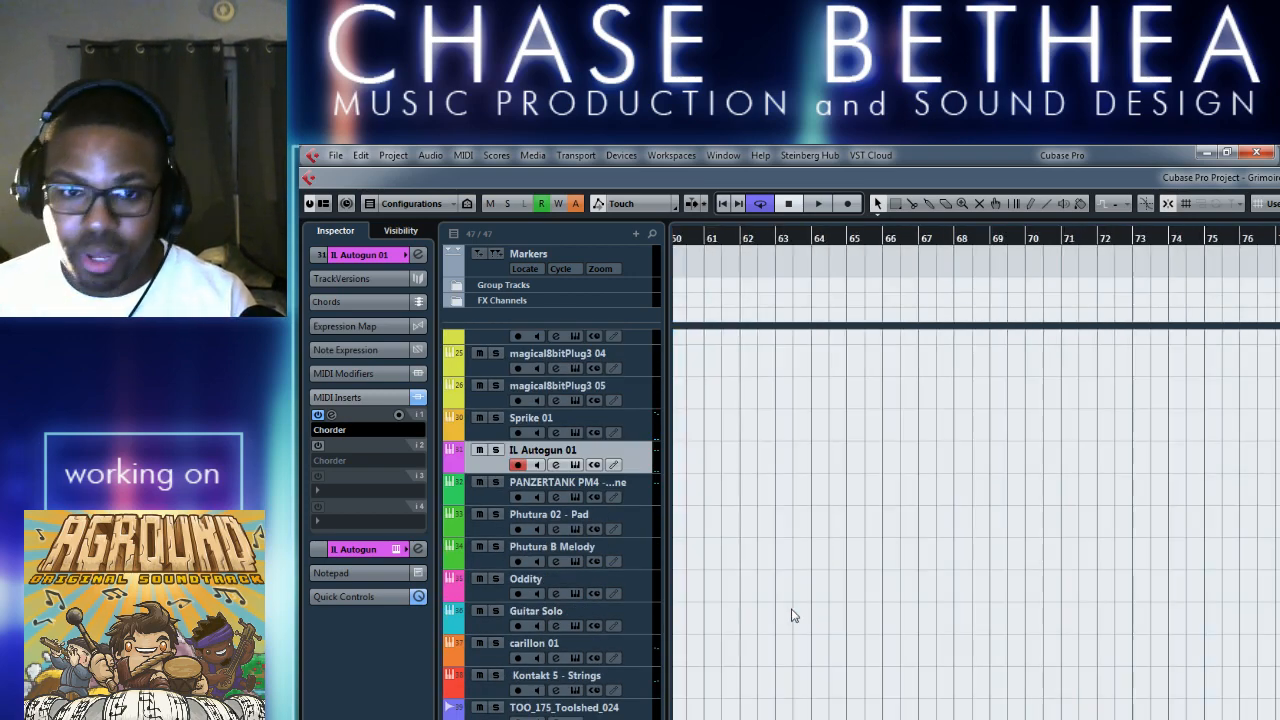
{"action": "scroll", "coordinate": [798, 619], "scroll_direction": "right", "scroll_amount": 8}
{"action": "scroll", "coordinate": [802, 628], "scroll_direction": "left", "scroll_amount": 3}
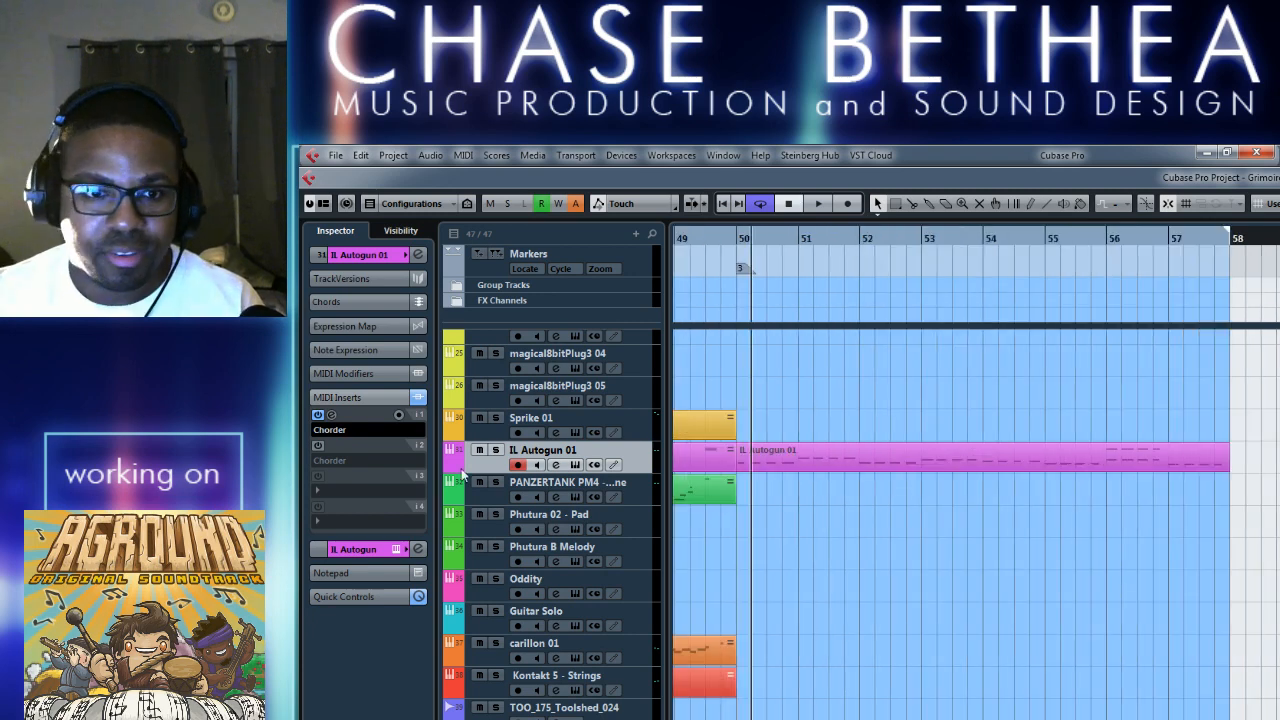
{"action": "left_click", "coordinate": [355, 262]}
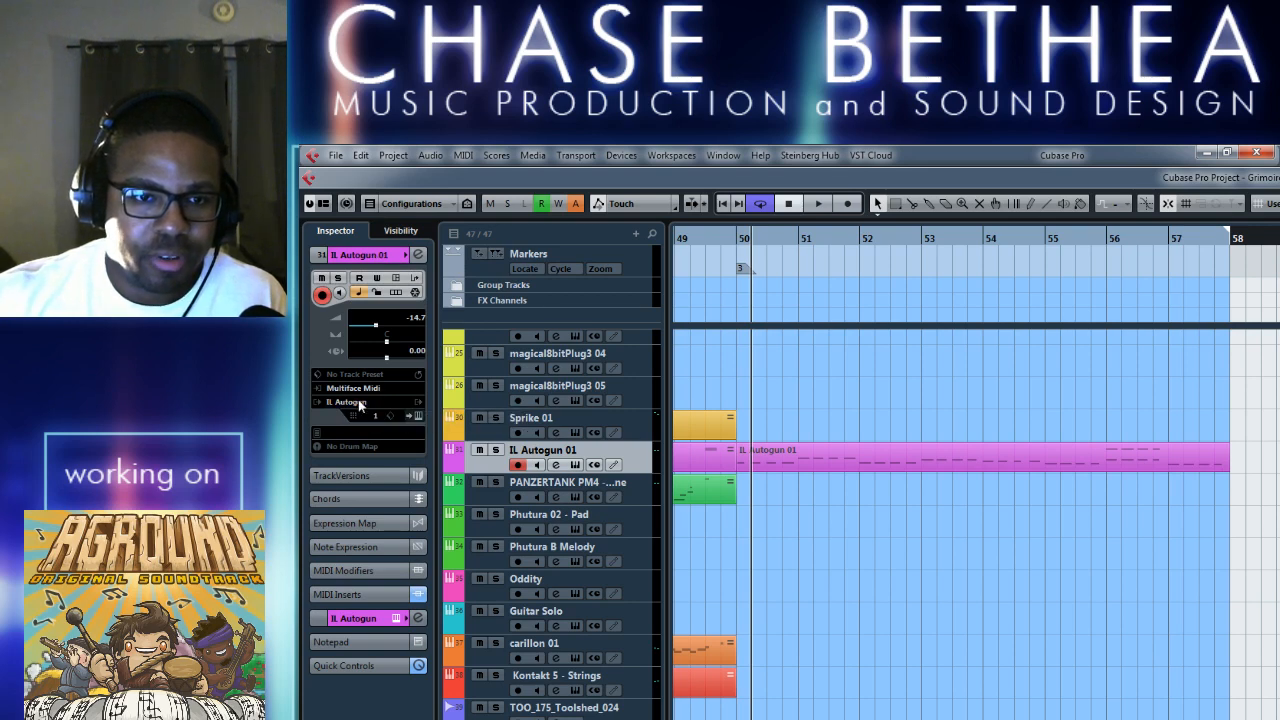
Place the playback cursor at bar 50 and play the IL Autogun 01 section.
{"action": "left_click", "coordinate": [742, 238]}
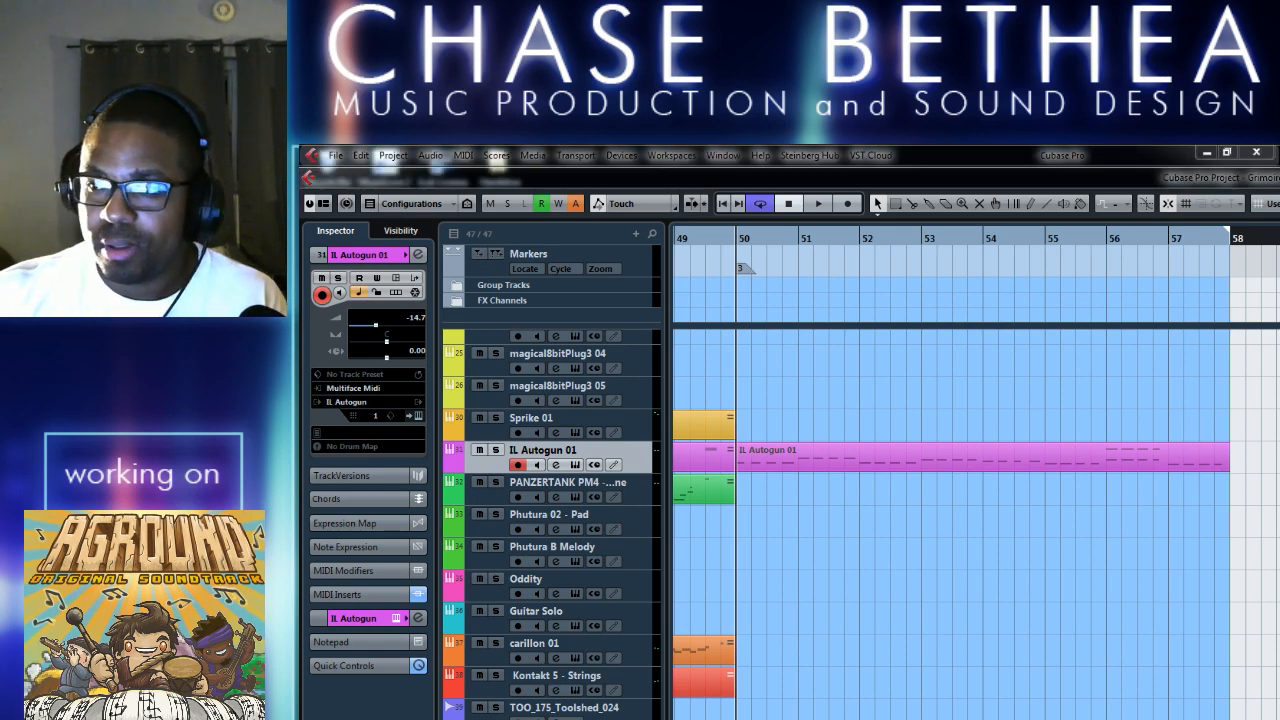
{"action": "left_click", "coordinate": [854, 582]}
{"action": "key", "text": "space"}
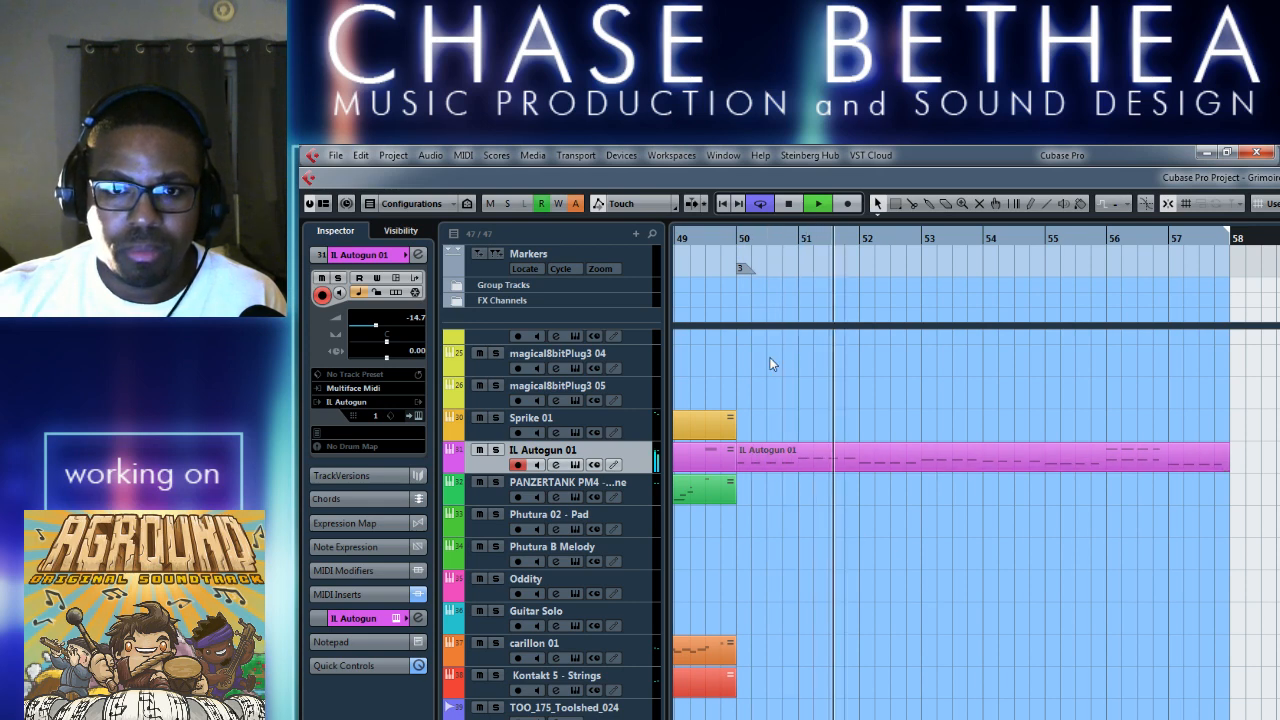
Stop playback at bar 58 and move the left locator to bar 50 so the cycle range covers bars 50 to 58.
{"action": "left_click", "coordinate": [1243, 239]}
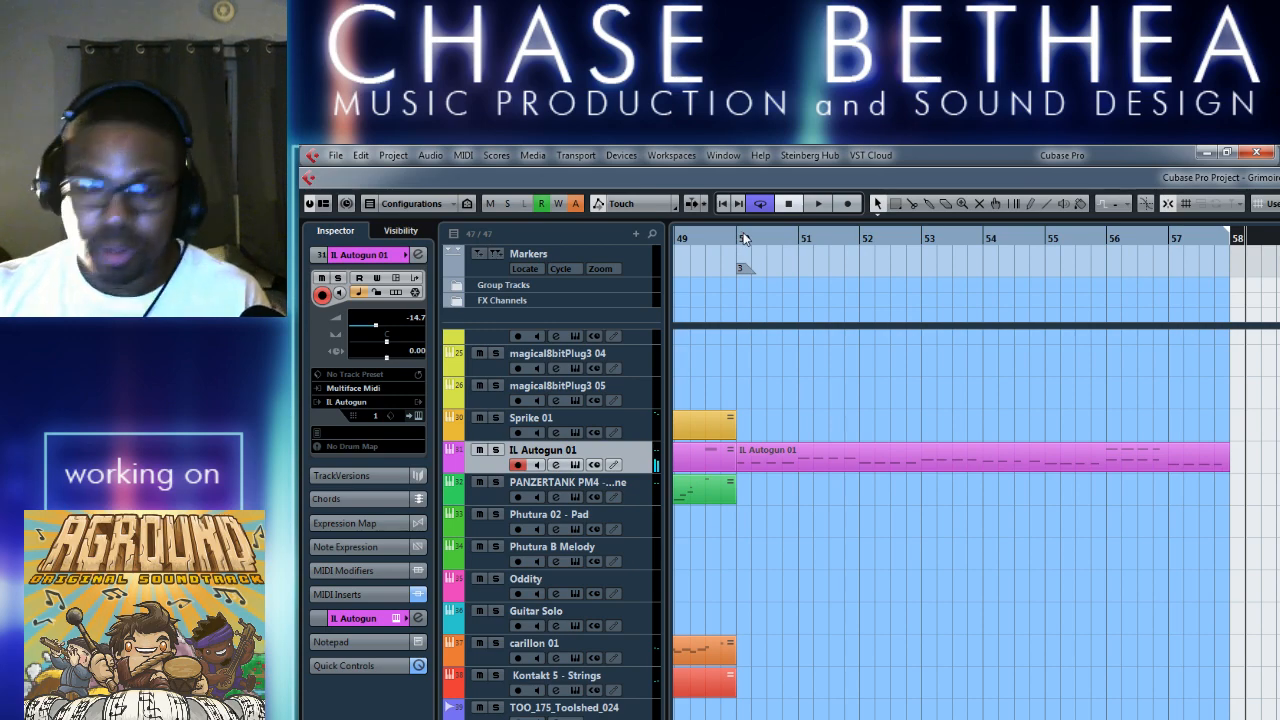
{"action": "key", "text": "g"}
{"action": "key", "text": "g"}
{"action": "key", "text": "g"}
{"action": "key", "text": "g"}
{"action": "key", "text": "g"}
{"action": "key", "text": "g"}
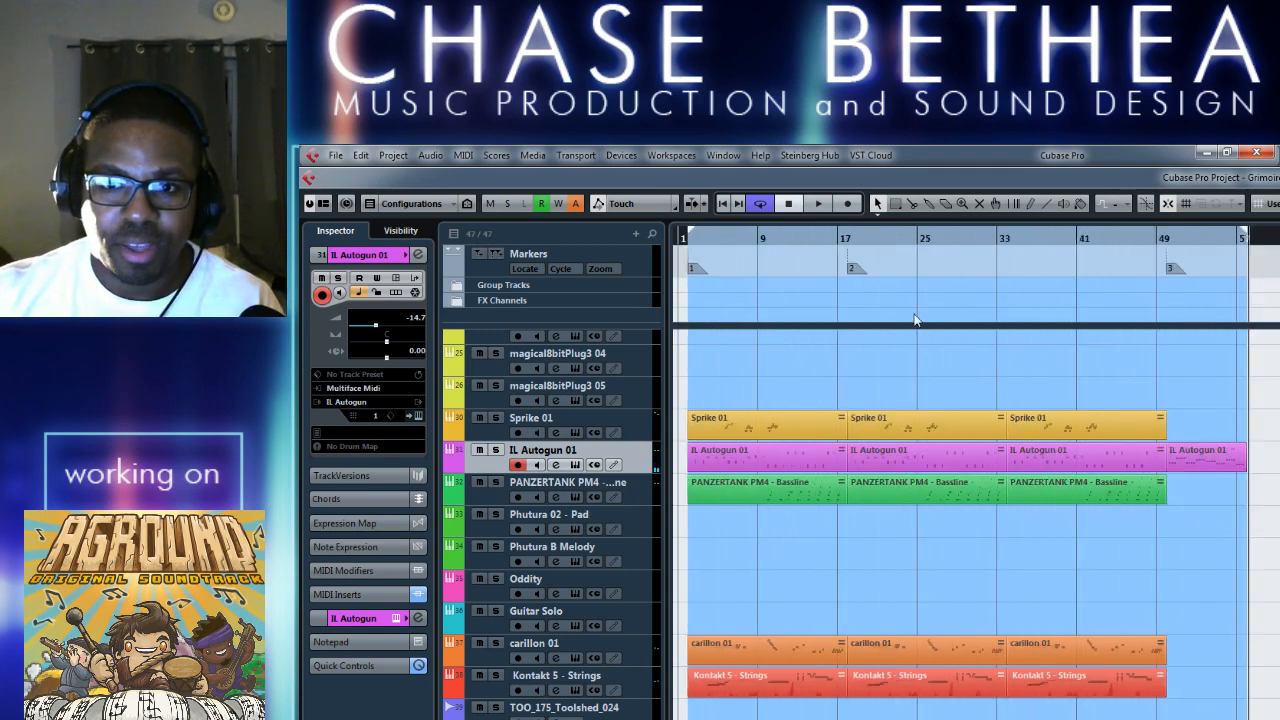
{"action": "left_click_drag", "start_coordinate": [684, 240], "coordinate": [1160, 240]}
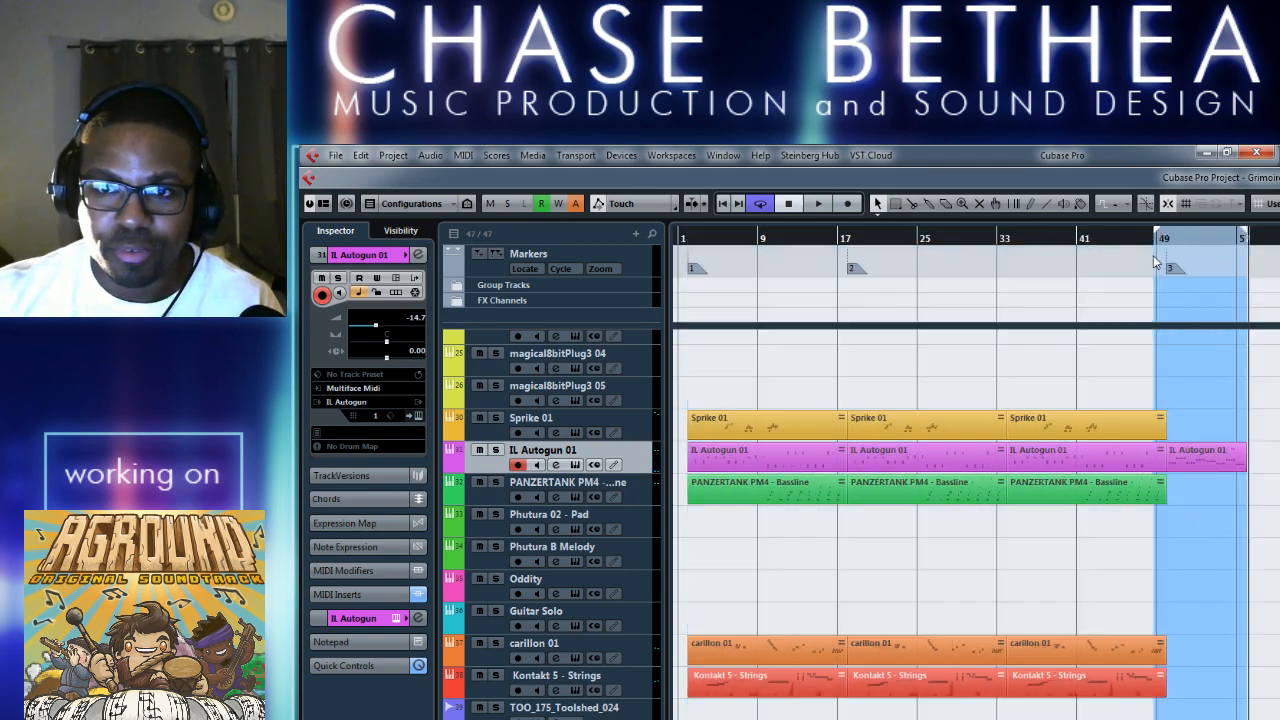
{"action": "key", "text": "h"}
{"action": "key", "text": "h"}
{"action": "key", "text": "h"}
{"action": "key", "text": "h"}
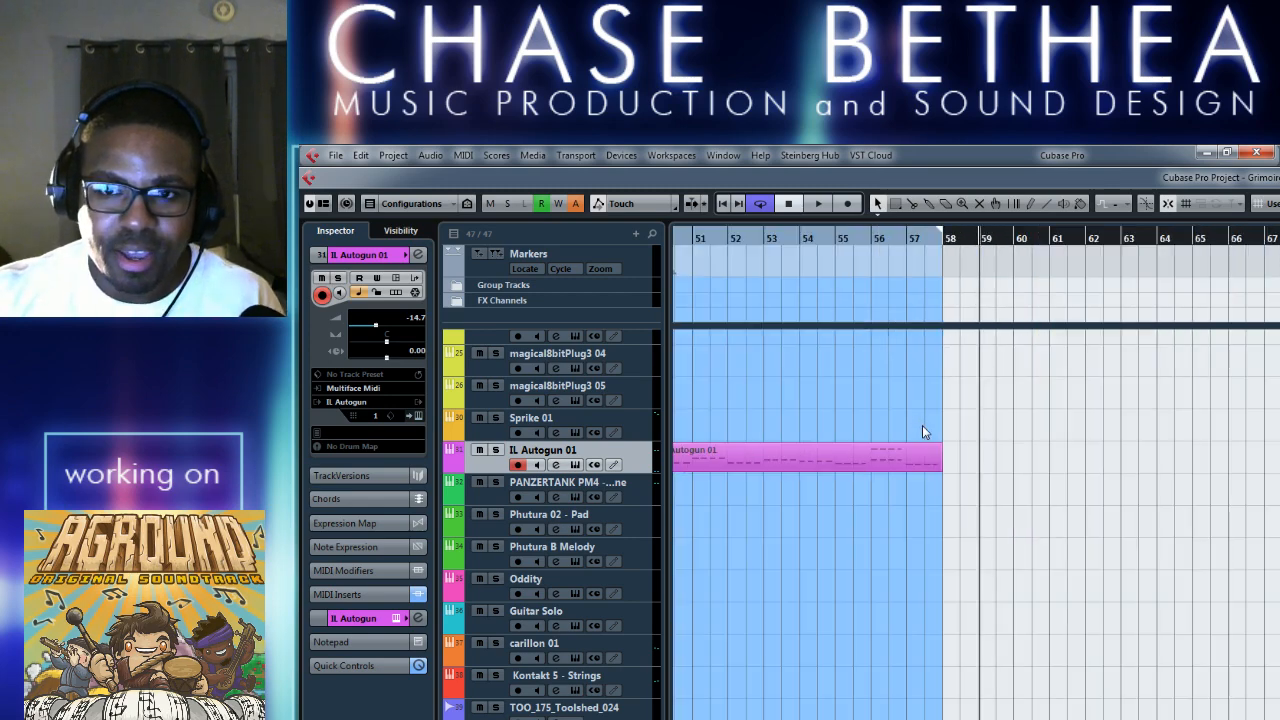
{"action": "scroll", "coordinate": [852, 400], "scroll_direction": "left", "scroll_amount": 3}
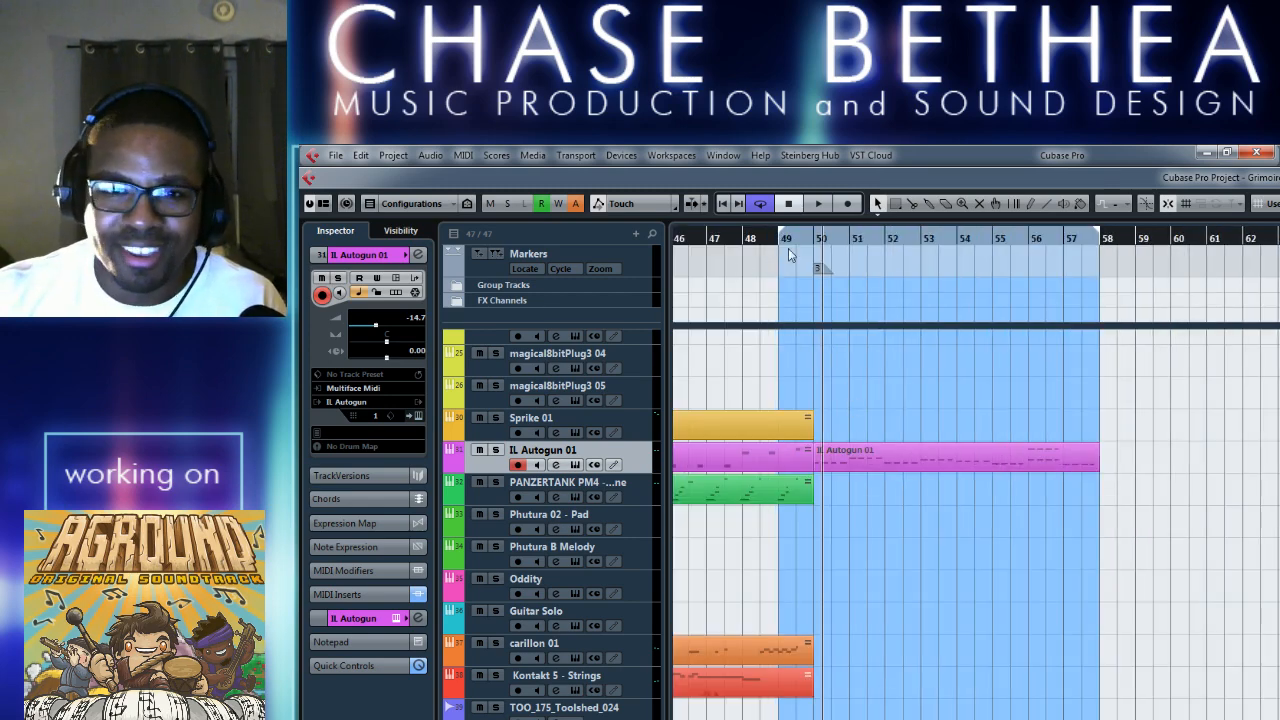
{"action": "left_click_drag", "start_coordinate": [784, 240], "coordinate": [818, 245]}
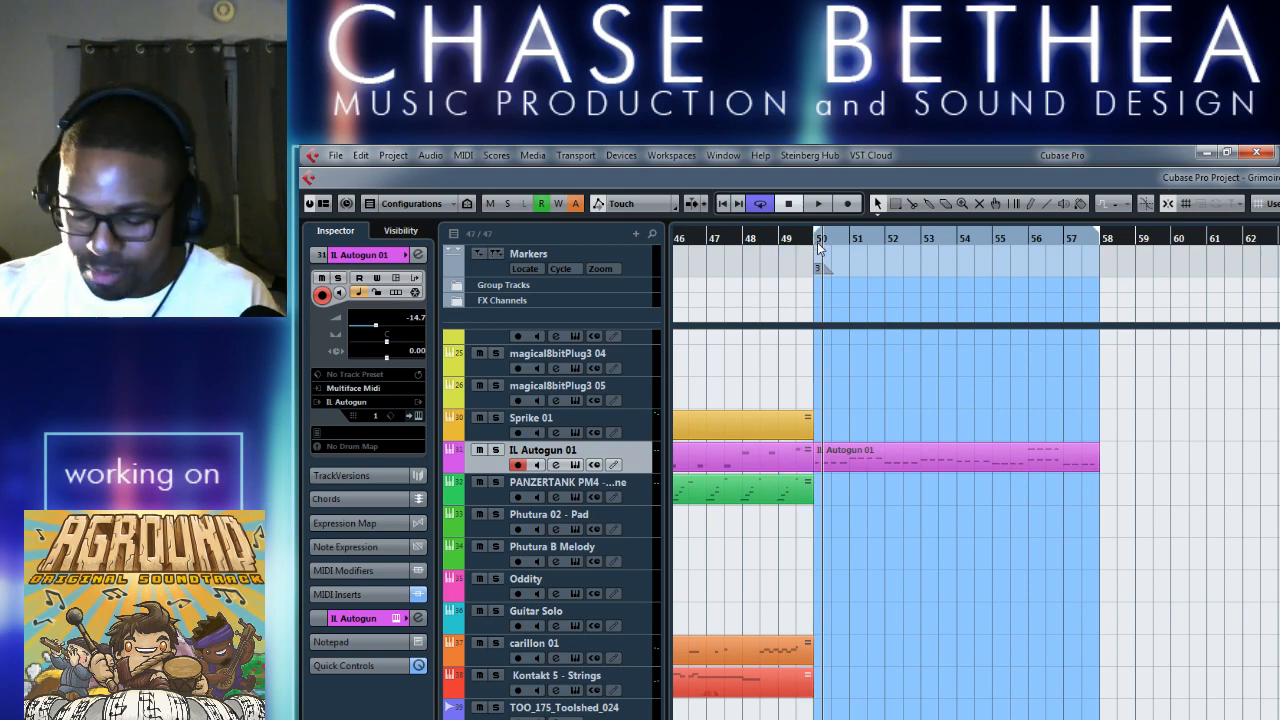
Examine the IL Autogun 01 part from bar 50 and how it follows the parts ending just before it.
{"action": "key", "text": "h"}
{"action": "scroll", "coordinate": [894, 431], "scroll_direction": "left", "scroll_amount": 4}
{"action": "scroll", "coordinate": [798, 465], "scroll_direction": "right", "scroll_amount": 4}
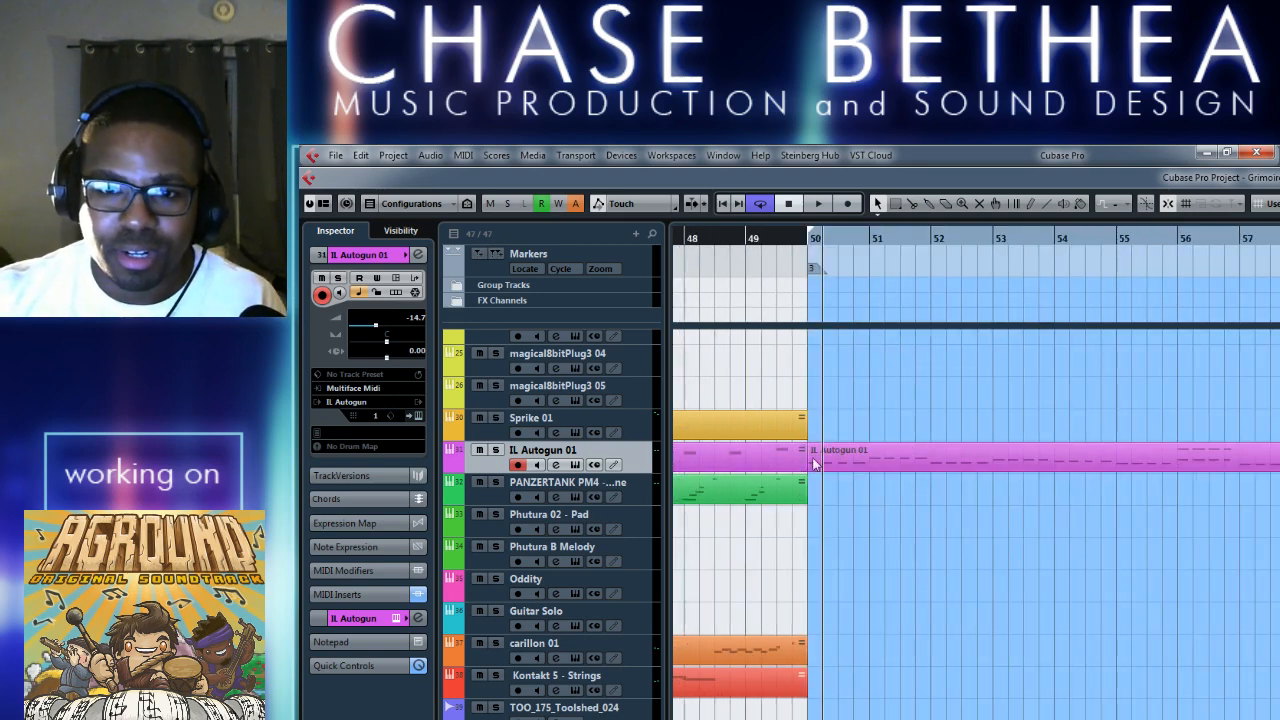
{"action": "scroll", "coordinate": [957, 516], "scroll_direction": "right", "scroll_amount": 4}
{"action": "scroll", "coordinate": [893, 450], "scroll_direction": "left", "scroll_amount": 4}
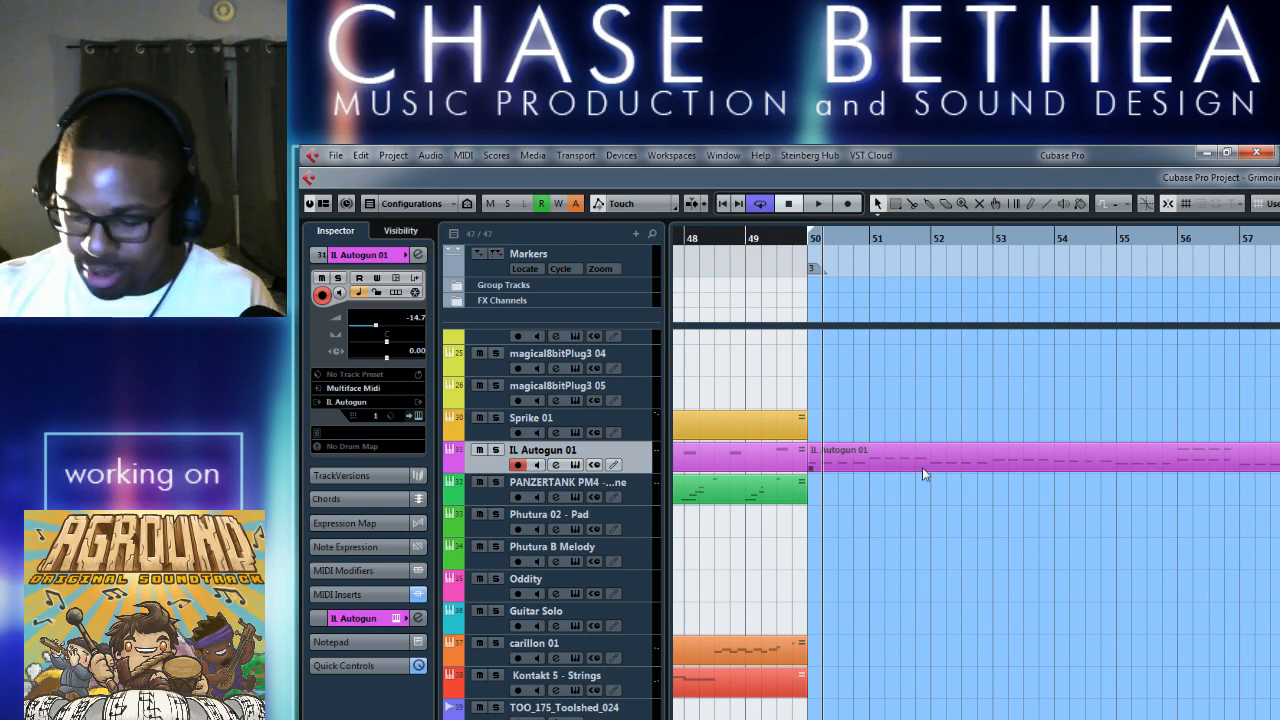
{"action": "key", "text": "g"}
{"action": "scroll", "coordinate": [915, 471], "scroll_direction": "left", "scroll_amount": 5}
{"action": "scroll", "coordinate": [912, 464], "scroll_direction": "right", "scroll_amount": 5}
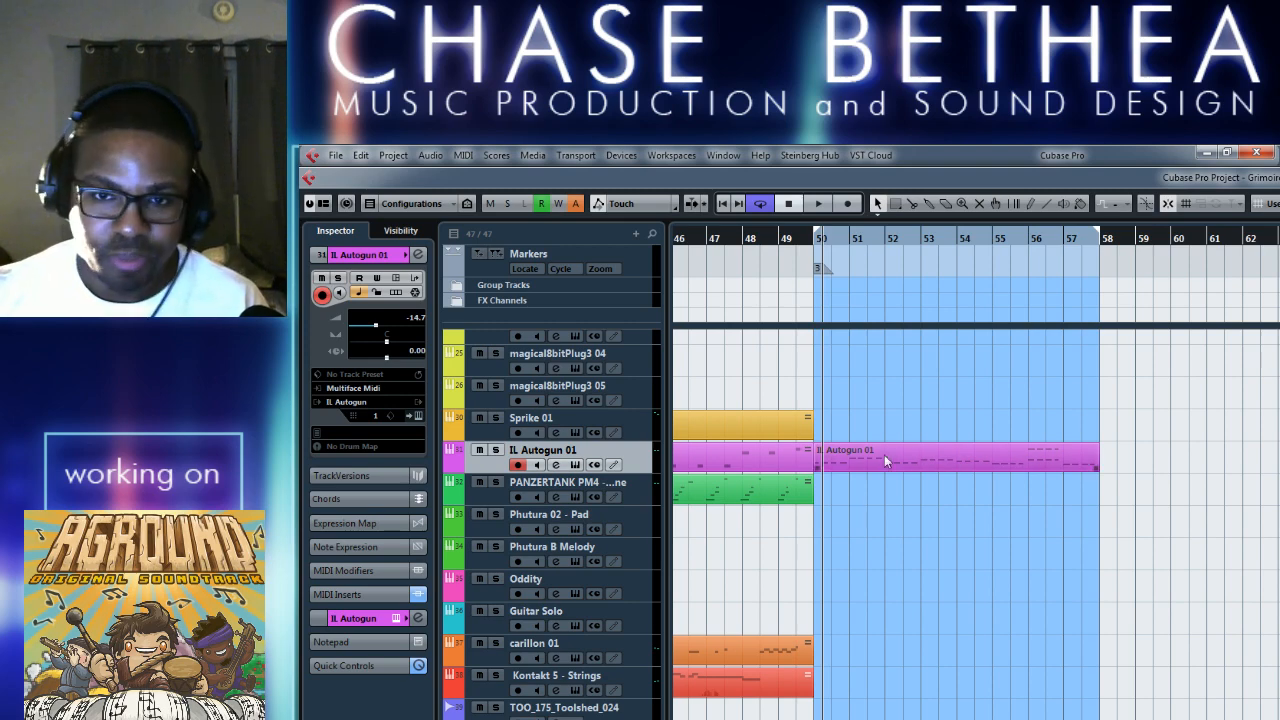
{"action": "key", "text": "h"}
{"action": "scroll", "coordinate": [866, 631], "scroll_direction": "left", "scroll_amount": 4}
{"action": "scroll", "coordinate": [847, 611], "scroll_direction": "right", "scroll_amount": 5}
{"action": "scroll", "coordinate": [844, 605], "scroll_direction": "left", "scroll_amount": 1}
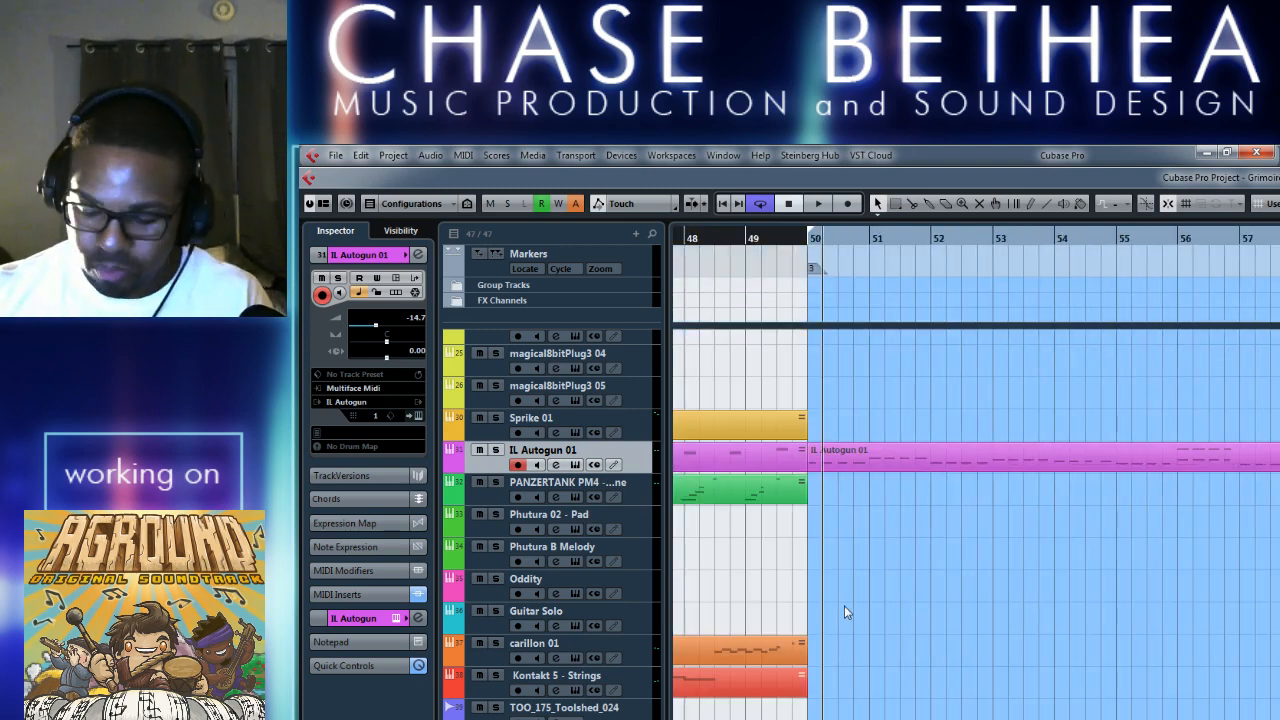
{"action": "key", "text": "g"}
{"action": "scroll", "coordinate": [844, 605], "scroll_direction": "left", "scroll_amount": 4}
{"action": "scroll", "coordinate": [844, 605], "scroll_direction": "right", "scroll_amount": 4}
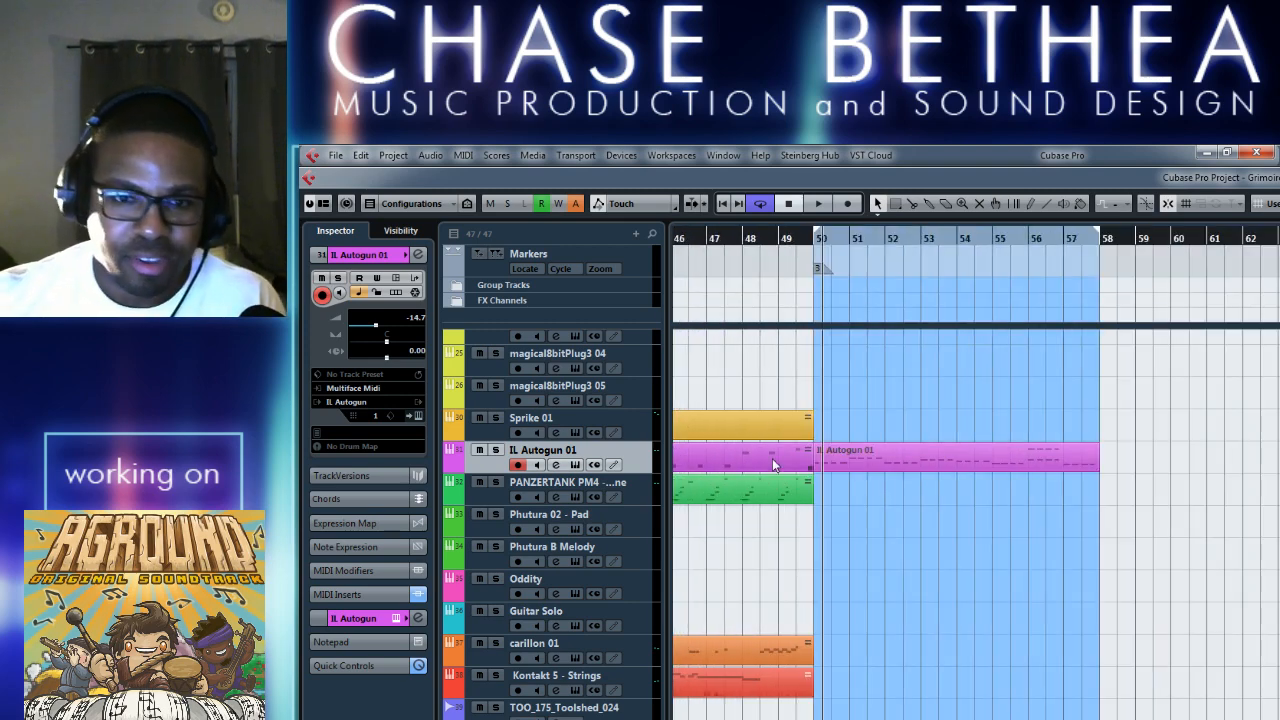
Return the playback cursor to bar 50, then open and close the IL Autogun 01 track's instrument editor.
{"action": "left_click", "coordinate": [890, 453]}
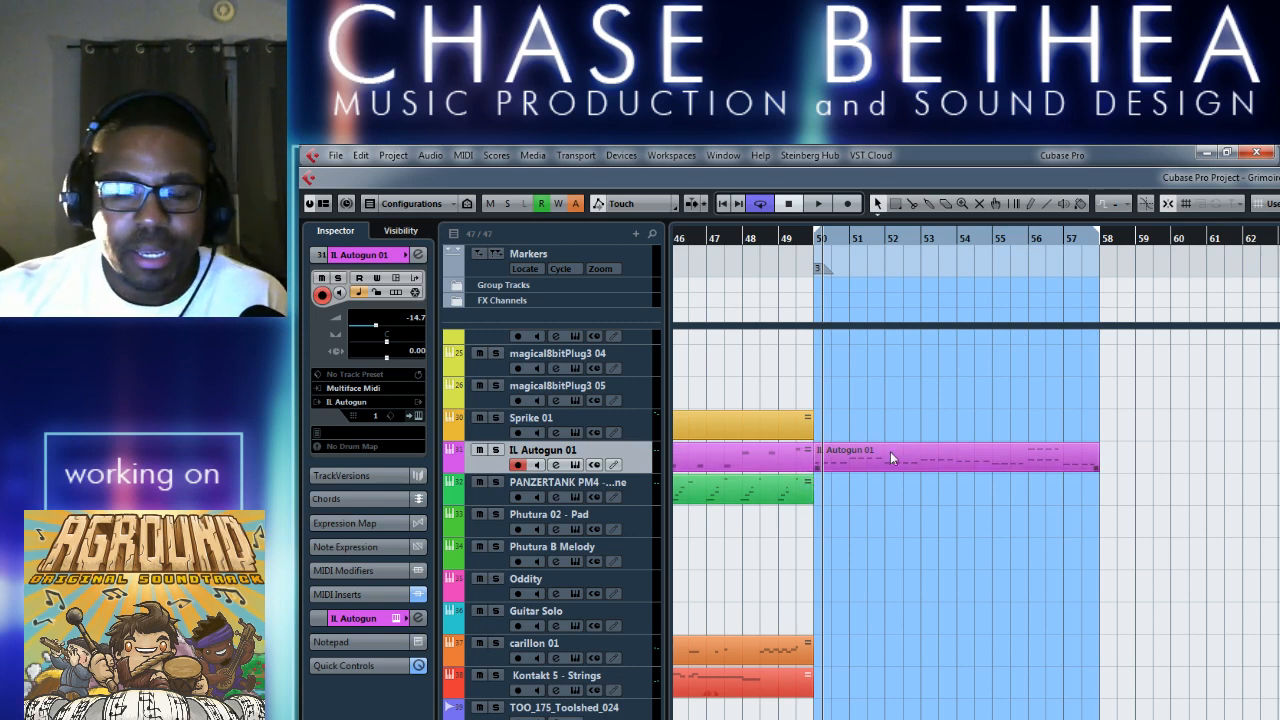
{"action": "key", "text": "KP_1"}
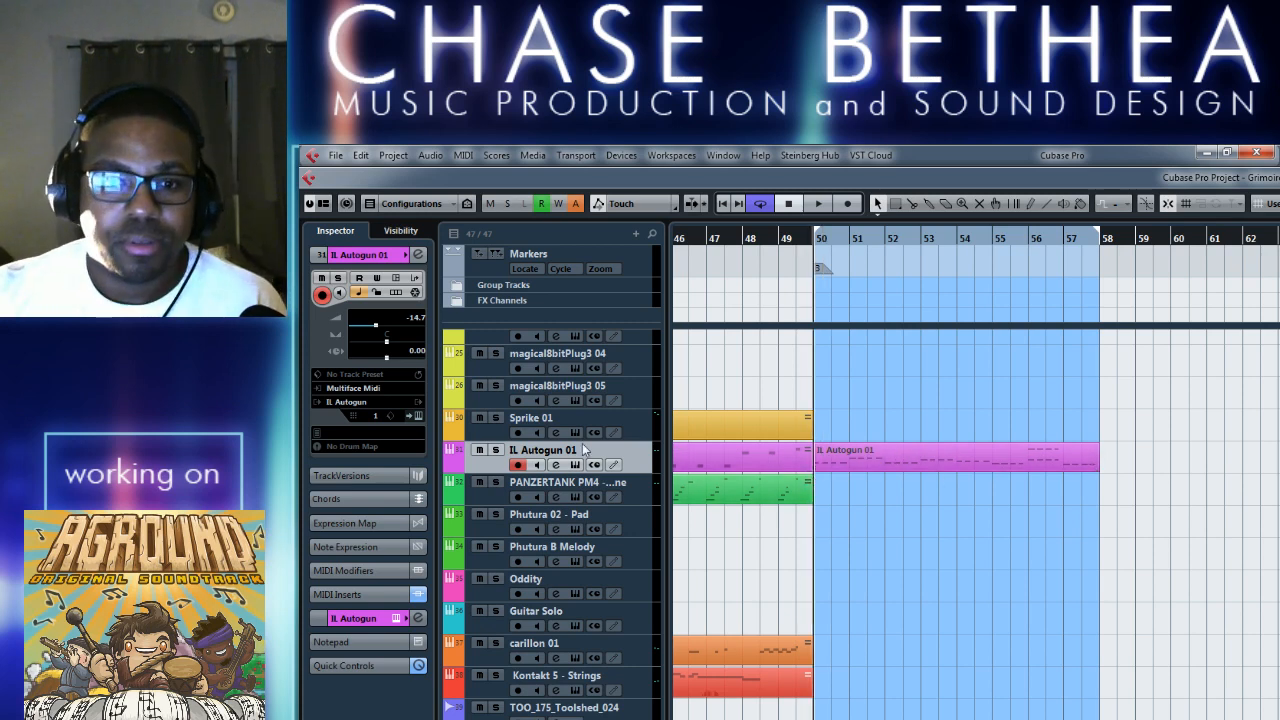
{"action": "left_click", "coordinate": [555, 465]}
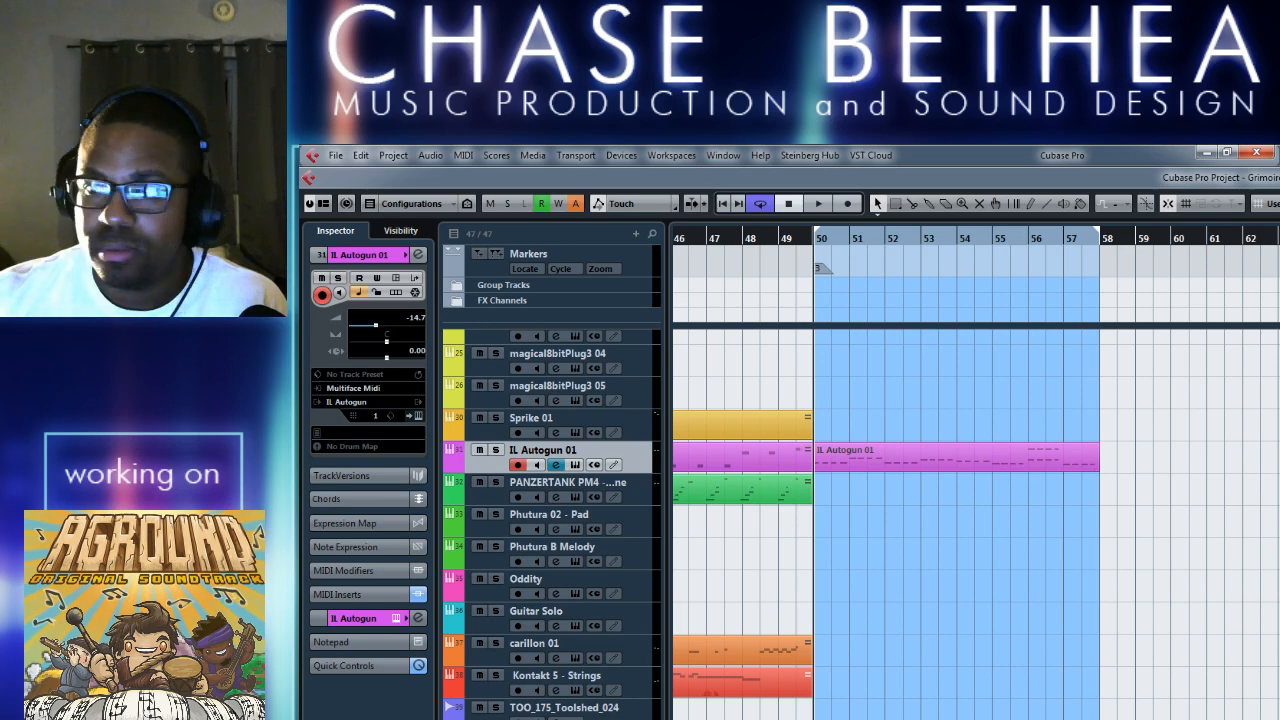
{"action": "left_click_drag", "start_coordinate": [1102, 304], "coordinate": [1160, 307]}
{"action": "left_click", "coordinate": [1249, 303]}
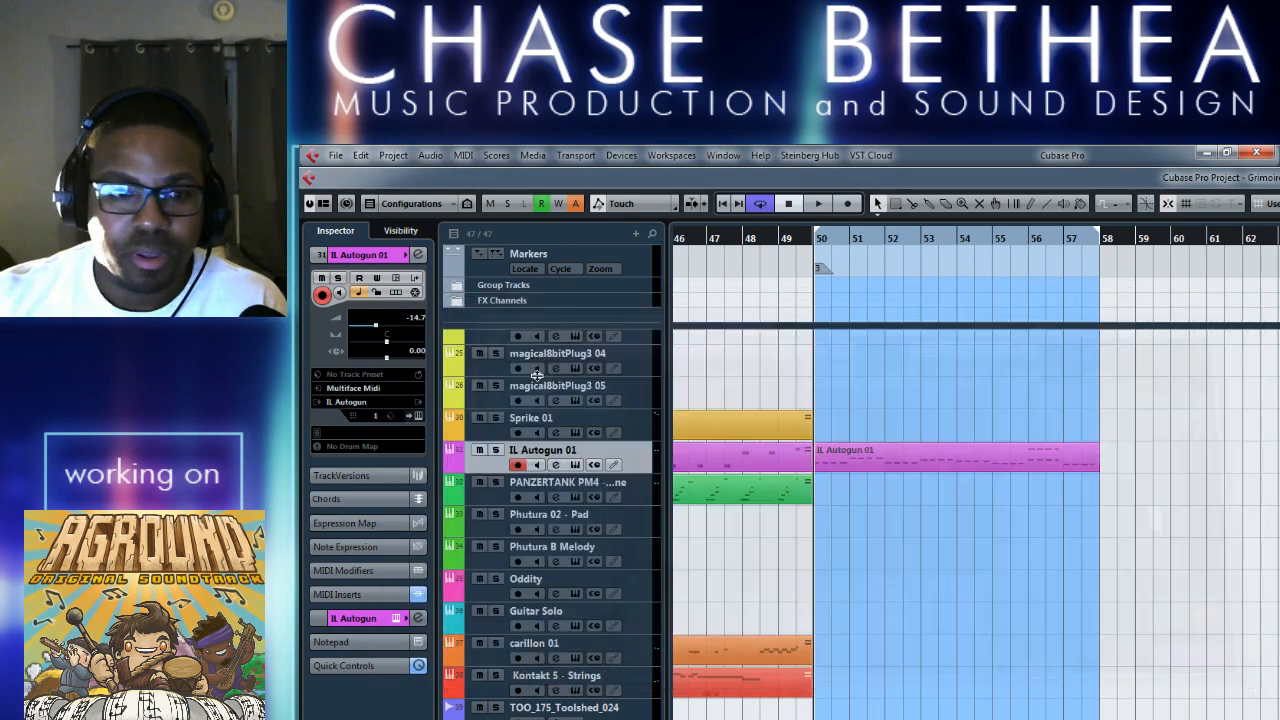
Turn off the first Chorder MIDI insert on the IL Autogun 01 track and turn on the second one.
{"action": "left_click", "coordinate": [362, 594]}
{"action": "left_click", "coordinate": [333, 415]}
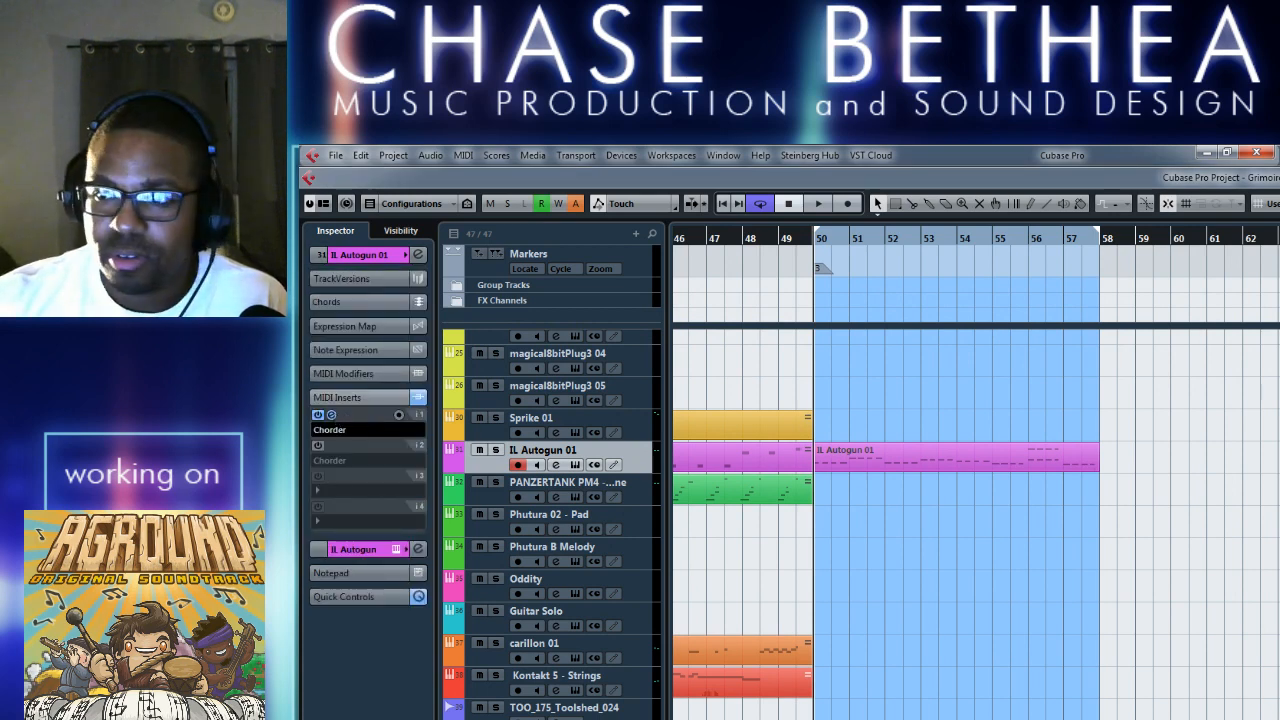
{"action": "left_click", "coordinate": [332, 415]}
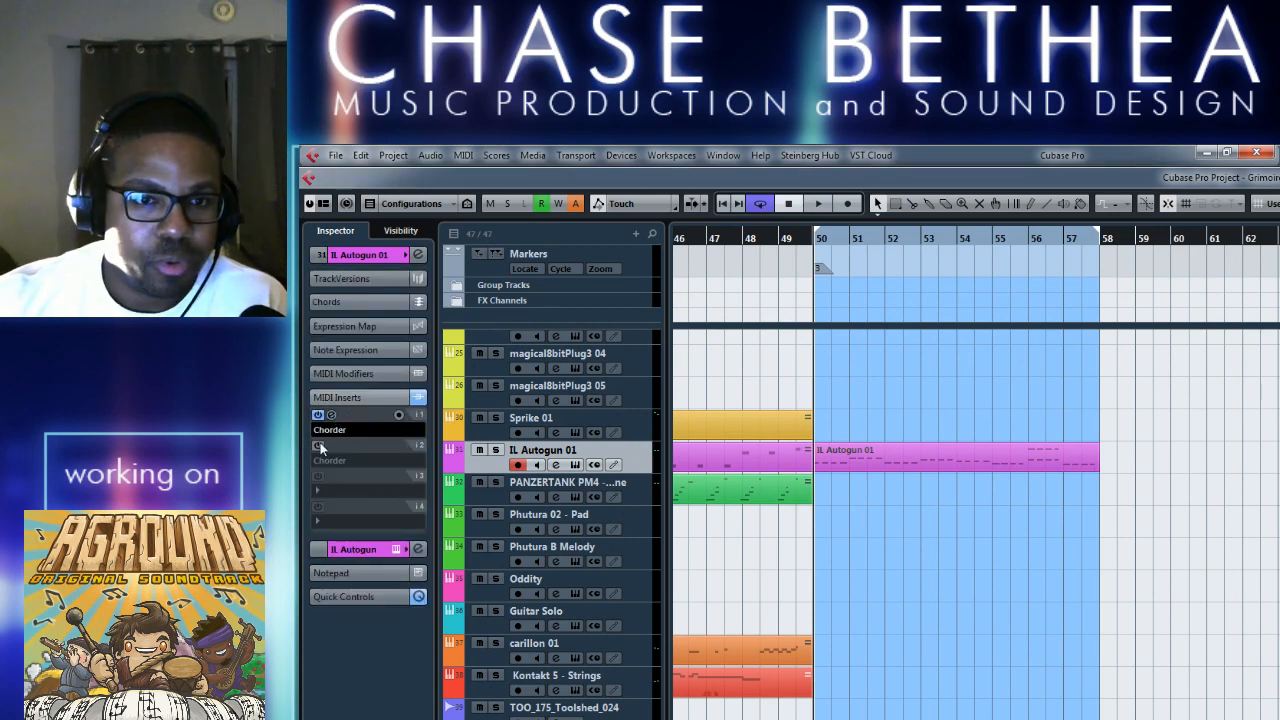
{"action": "left_click", "coordinate": [318, 415]}
{"action": "left_click", "coordinate": [318, 446]}
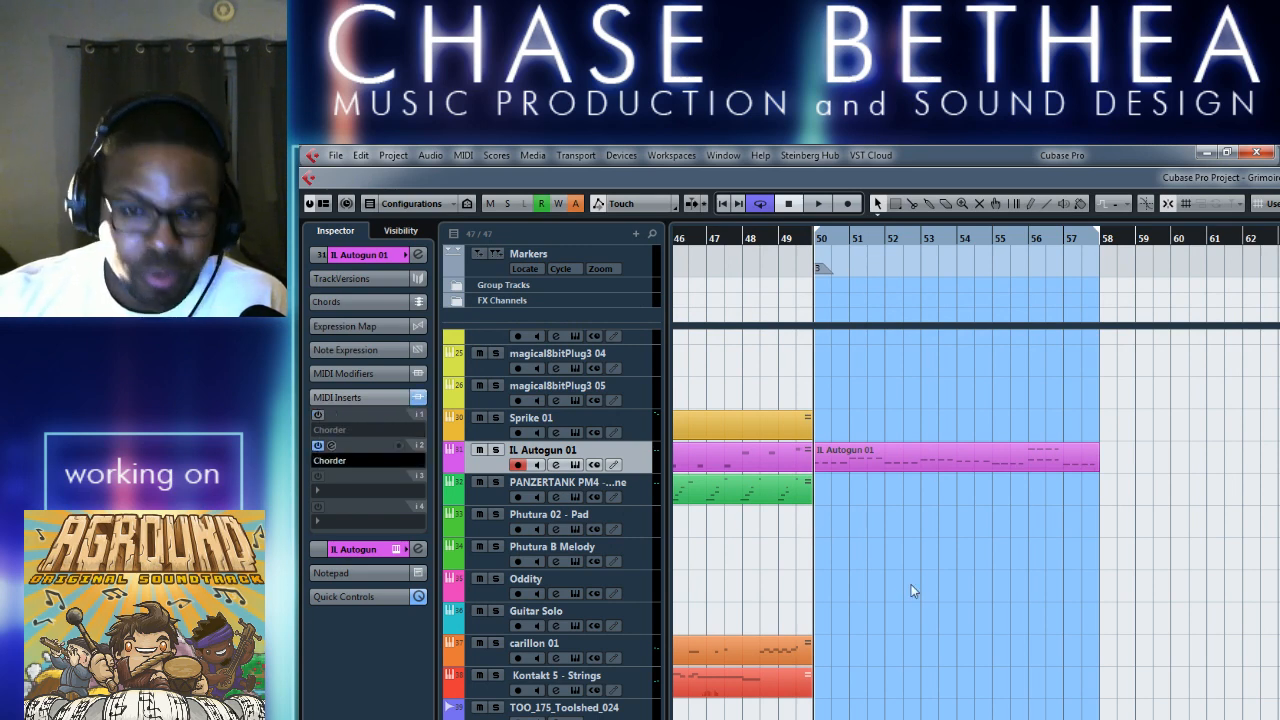
Examine the IL Autogun 01 part's notes from bar 50 to 58 in the Key Editor, then close the editor.
{"action": "left_click", "coordinate": [851, 464]}
{"action": "double_click", "coordinate": [851, 461]}
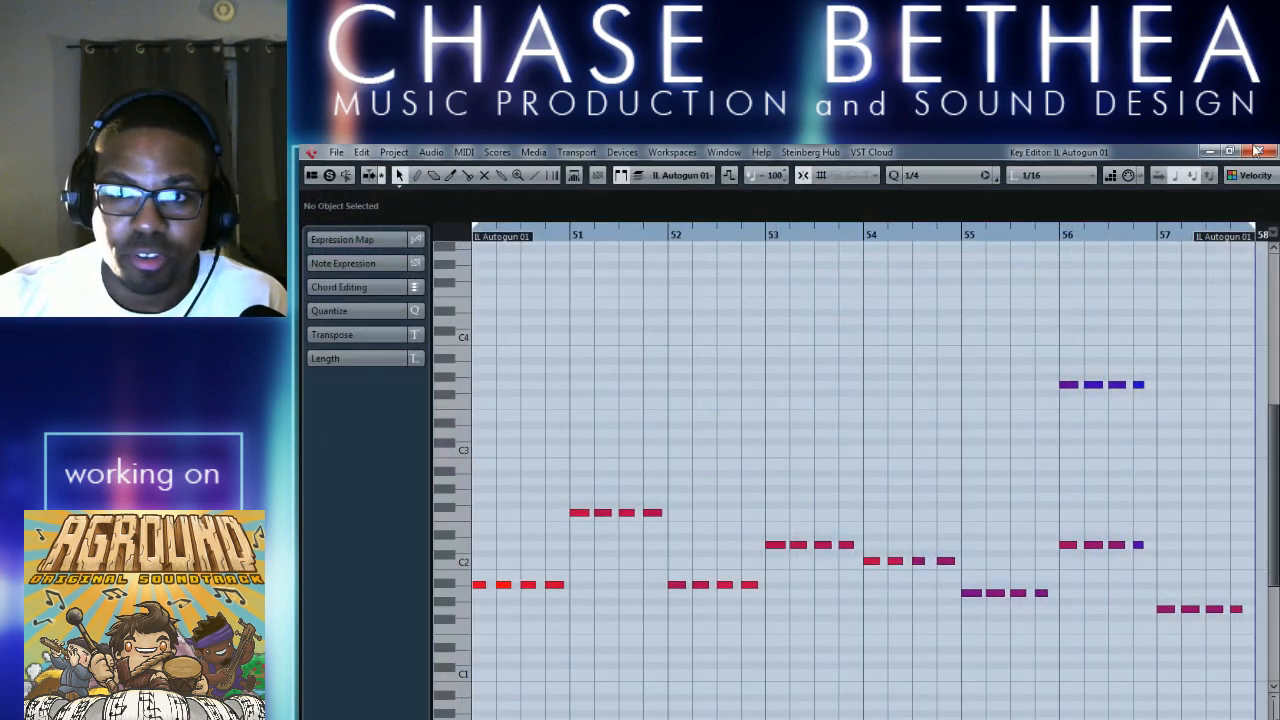
{"action": "left_click", "coordinate": [1258, 151]}
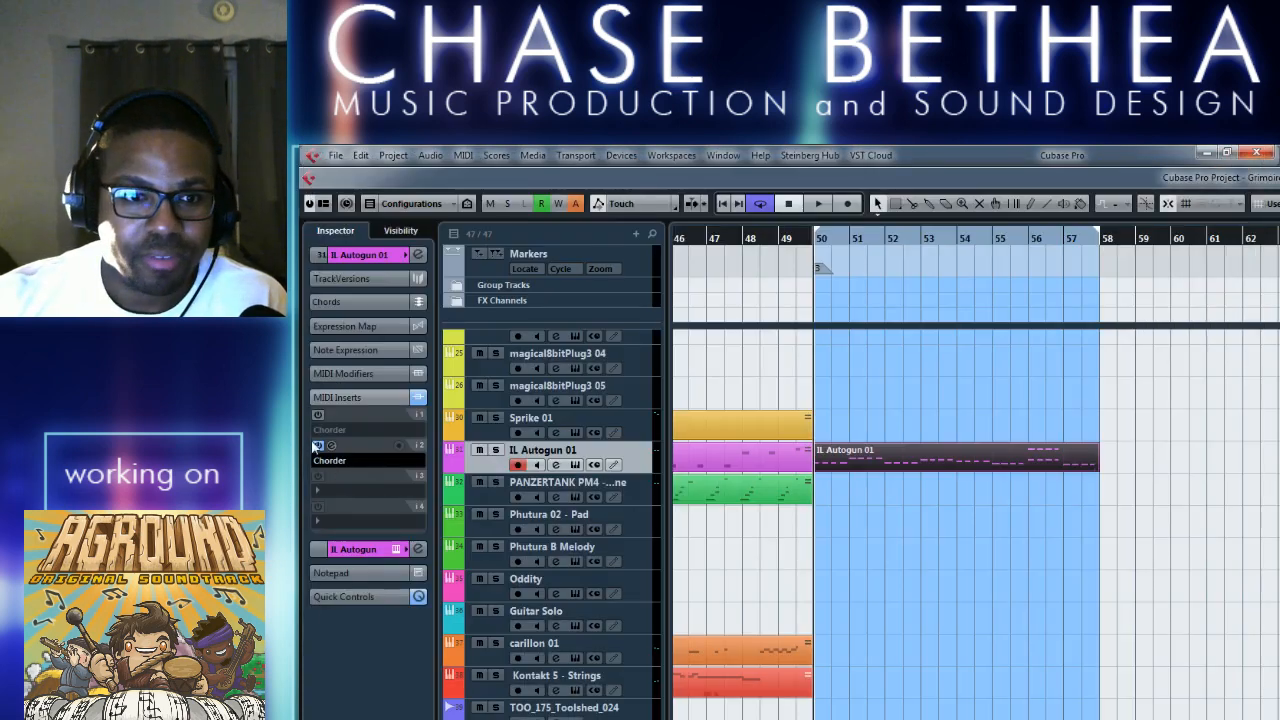
{"action": "double_click", "coordinate": [856, 468]}
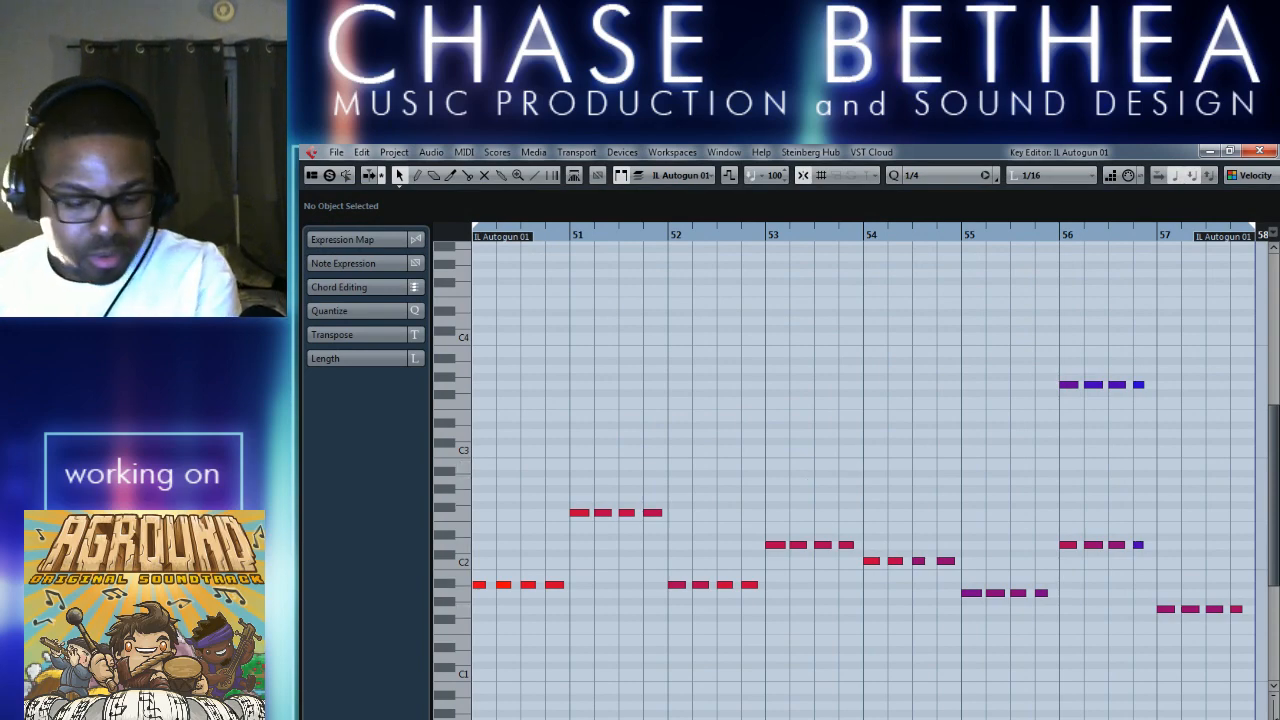
{"action": "left_click", "coordinate": [1259, 151]}
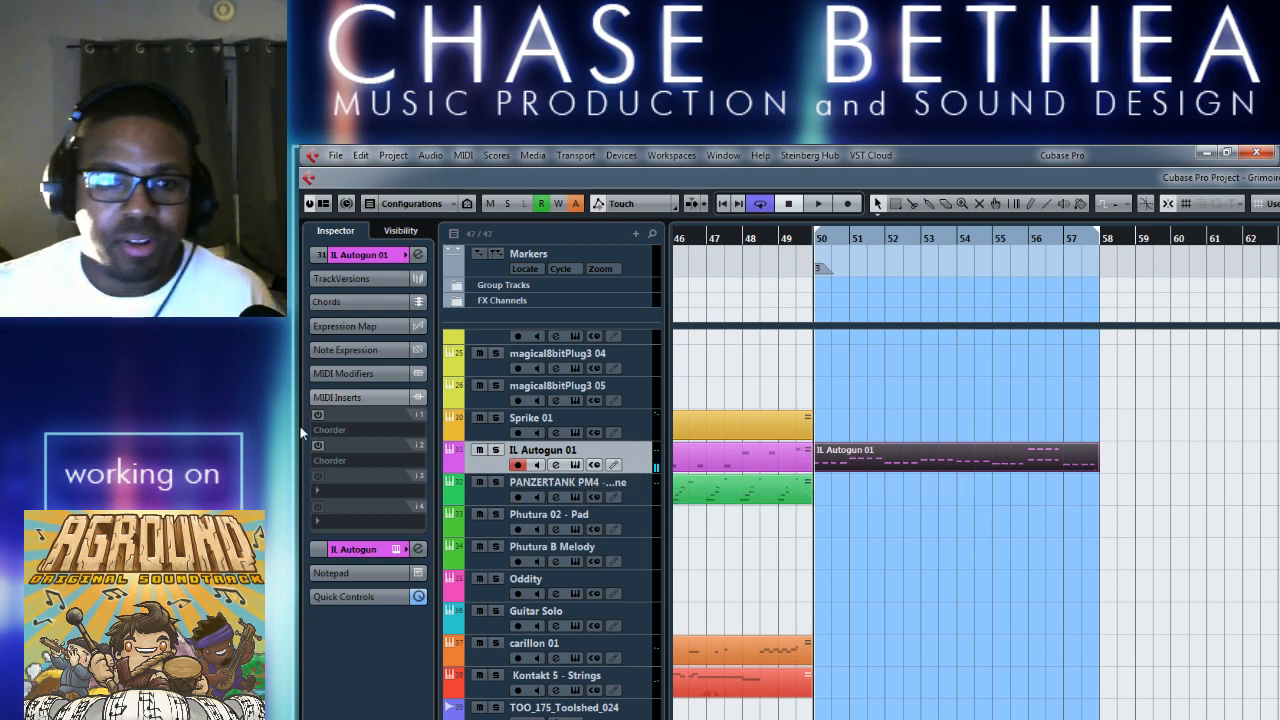
Turn on the second Chorder insert, open its settings, and look through its preset categories and Chords modes.
{"action": "left_click", "coordinate": [318, 445]}
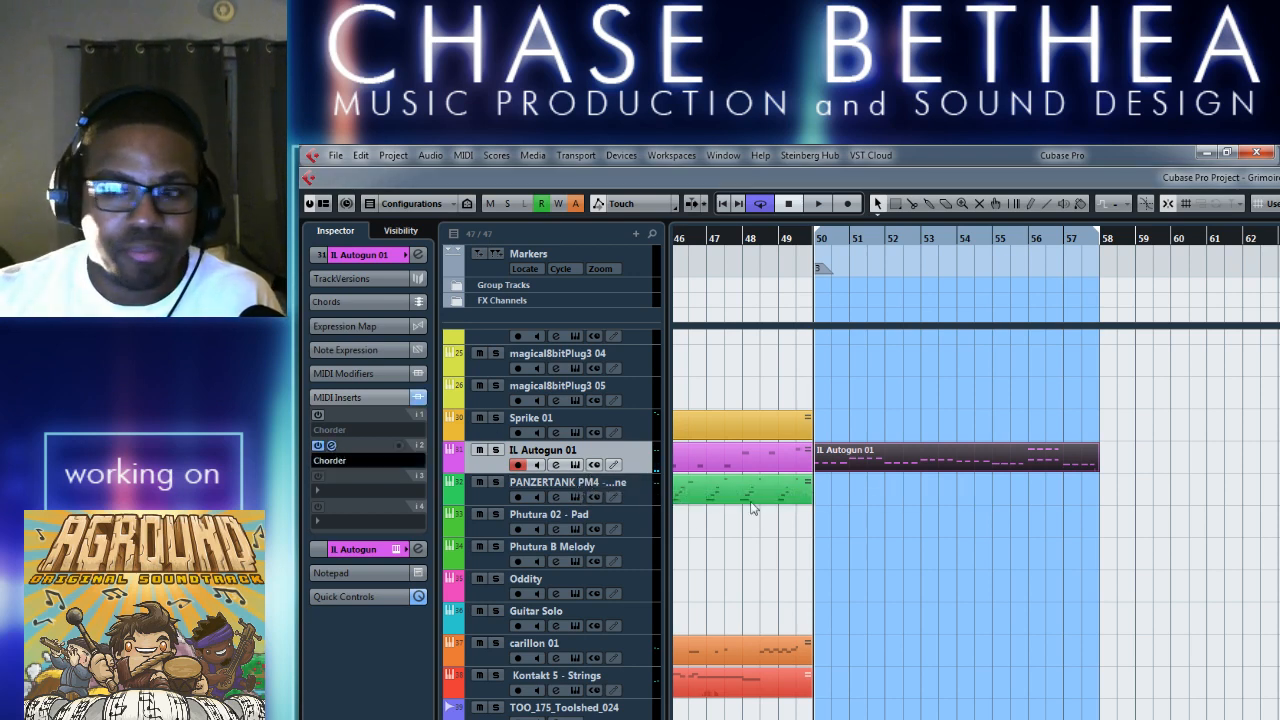
{"action": "left_click", "coordinate": [332, 446]}
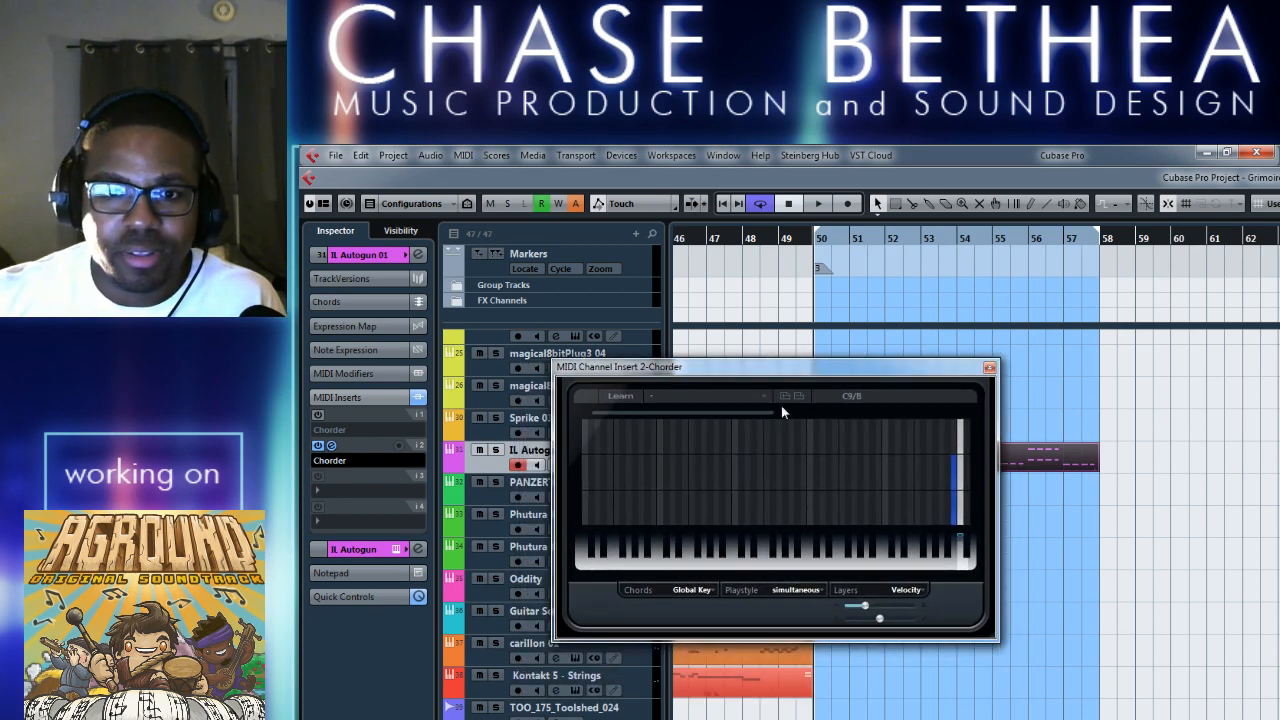
{"action": "left_click", "coordinate": [762, 397]}
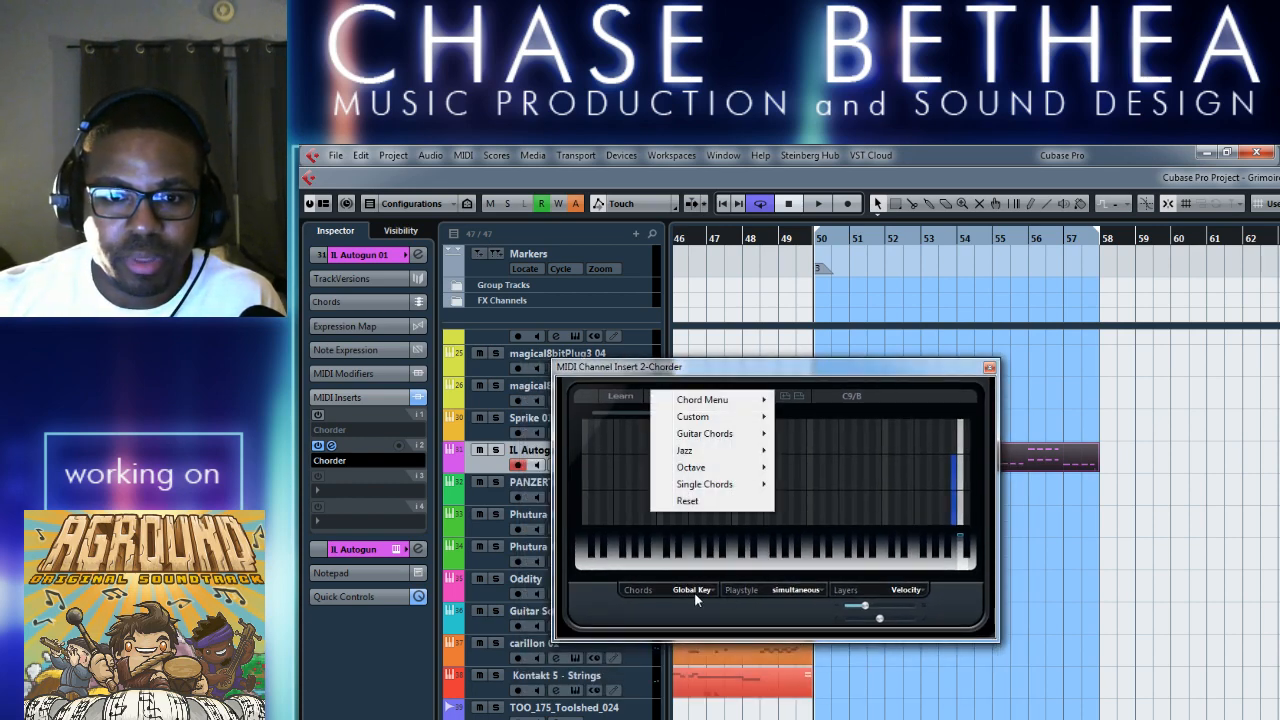
{"action": "left_click", "coordinate": [740, 618]}
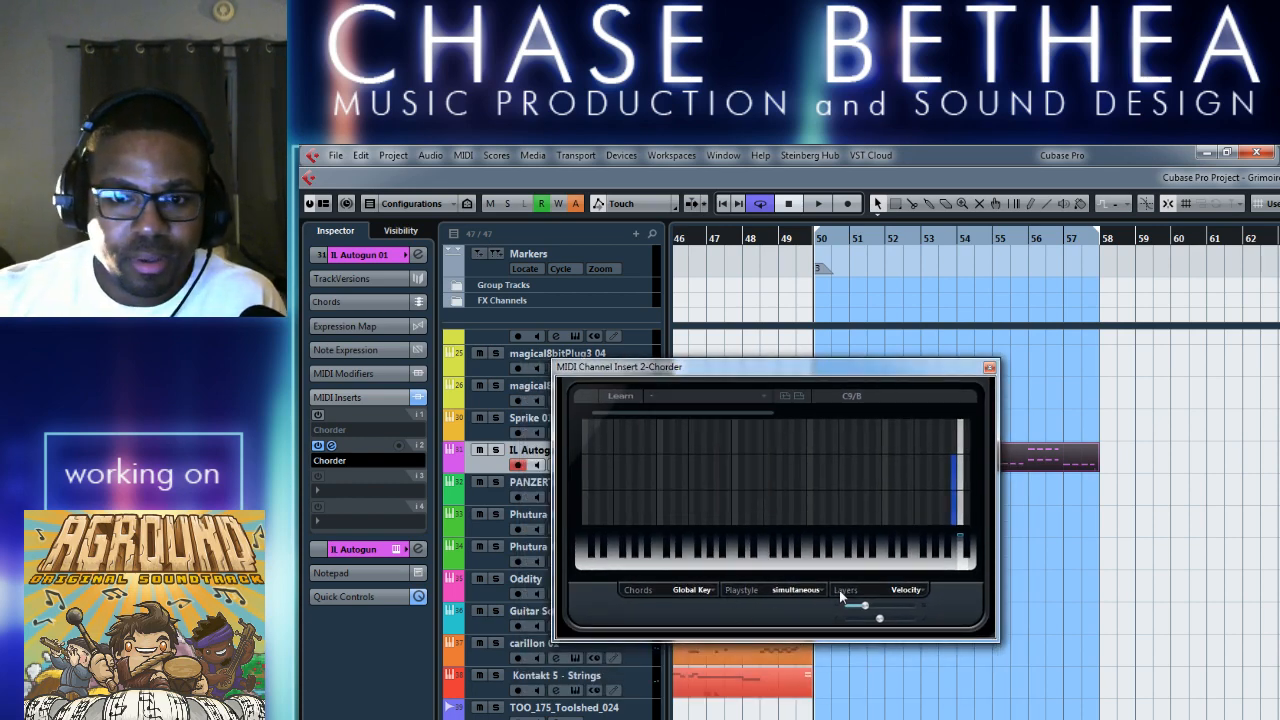
{"action": "left_click", "coordinate": [709, 591]}
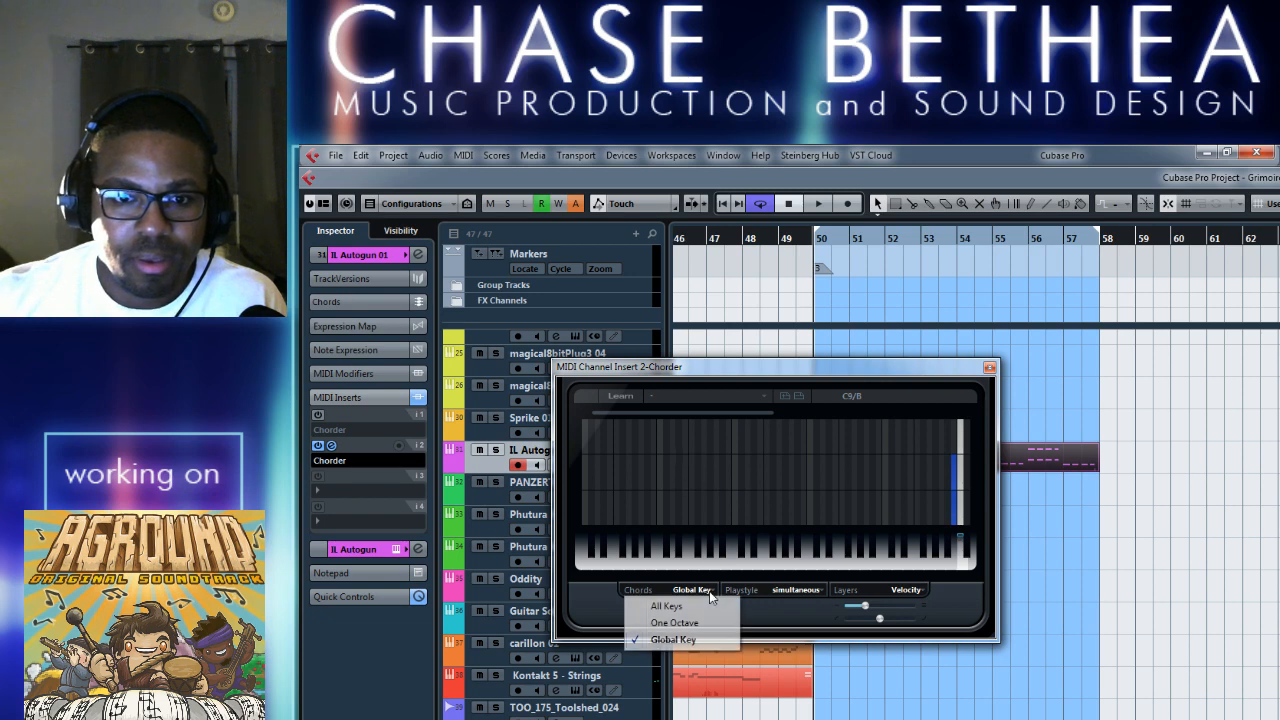
{"action": "left_click", "coordinate": [774, 610]}
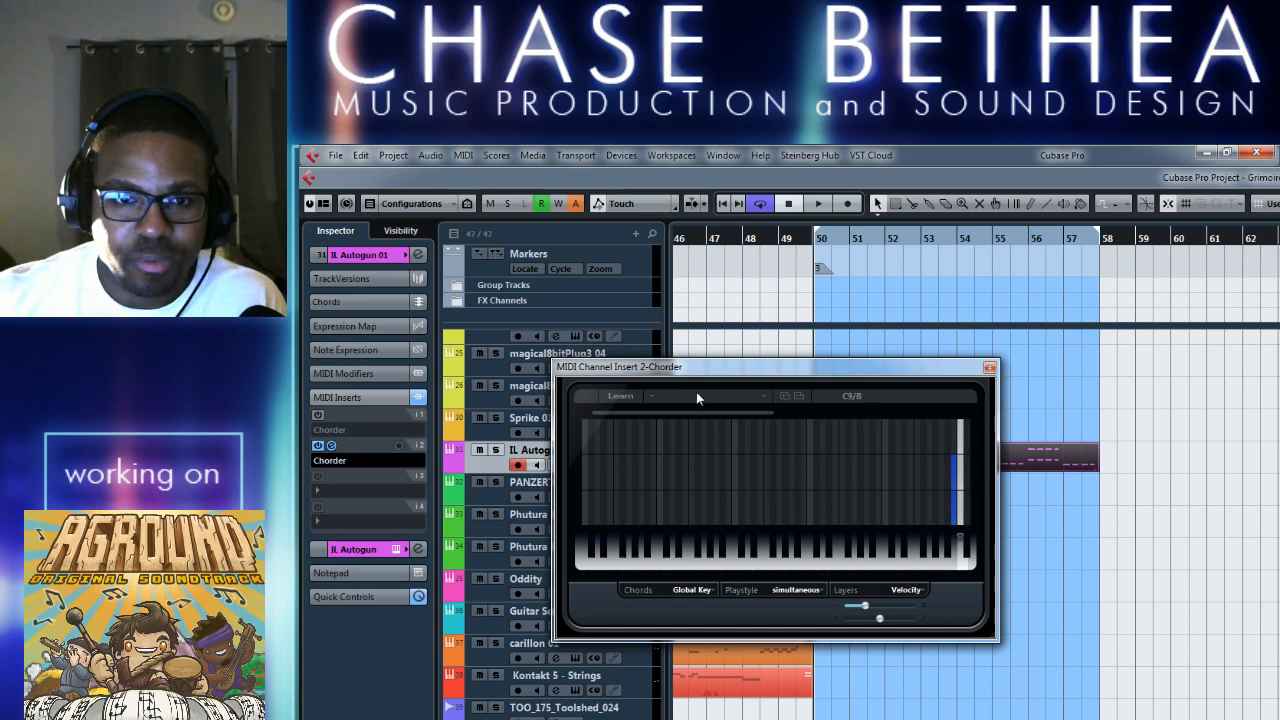
Load the Major 7 preset from Single Chords in the second Chorder, close it, and audition the section from bar 50.
{"action": "left_click", "coordinate": [752, 398]}
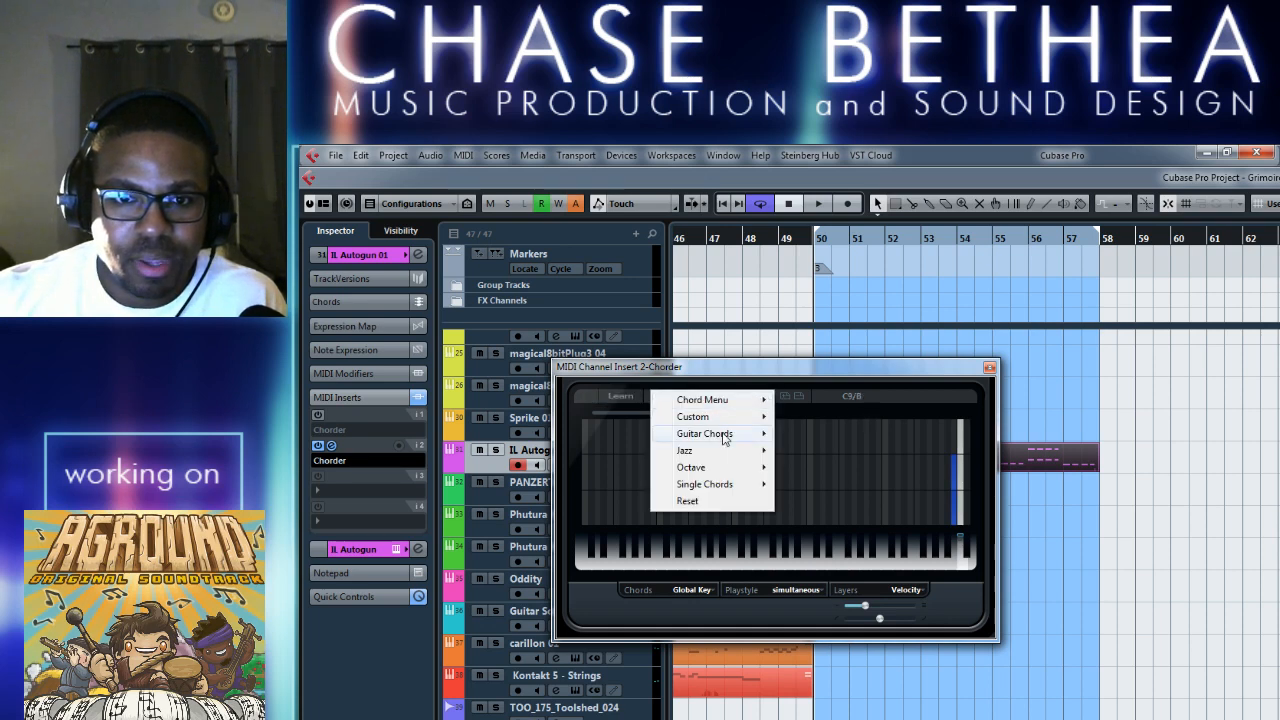
{"action": "mouse_move", "coordinate": [735, 441]}
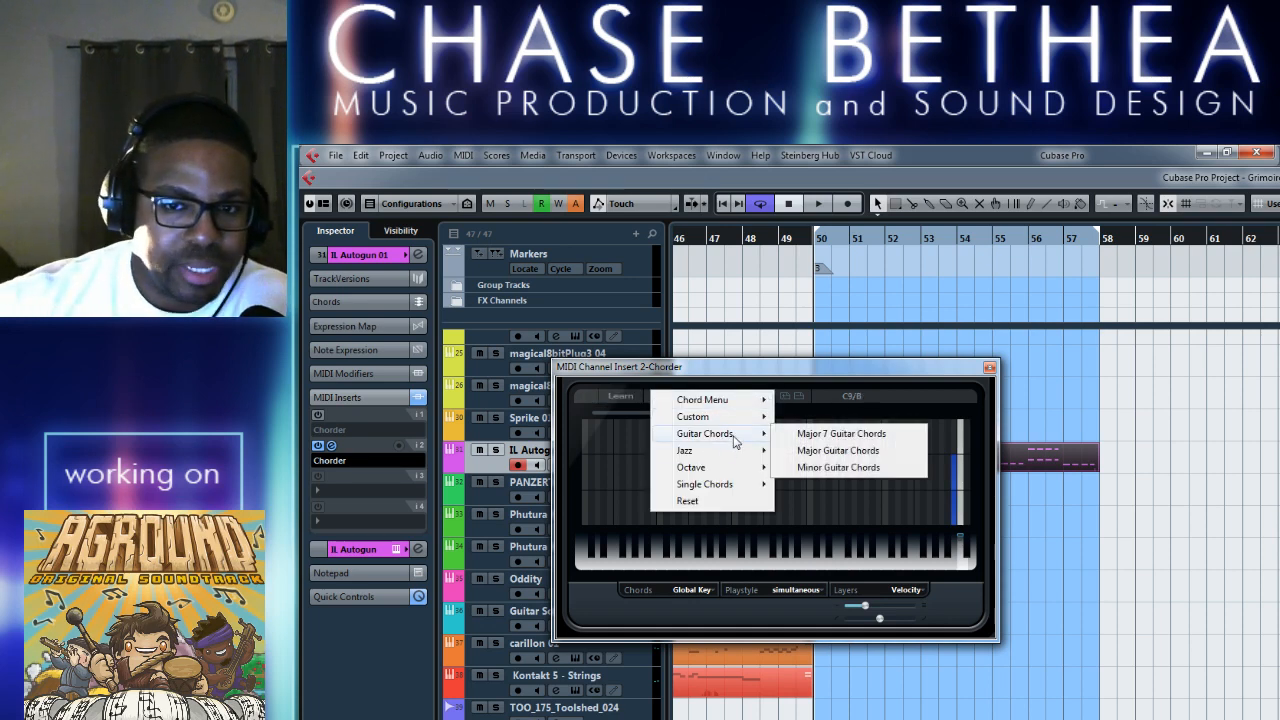
{"action": "mouse_move", "coordinate": [710, 416]}
{"action": "key", "text": "alt+Tab"}
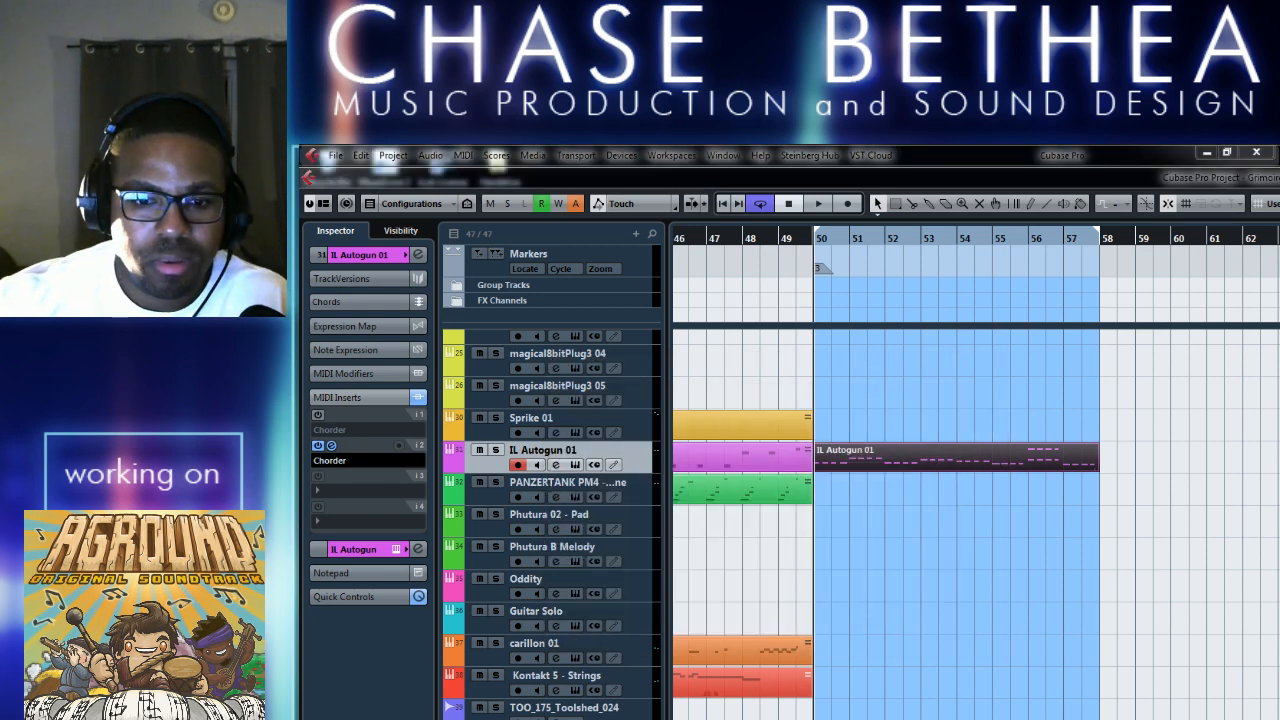
{"action": "left_click", "coordinate": [838, 577]}
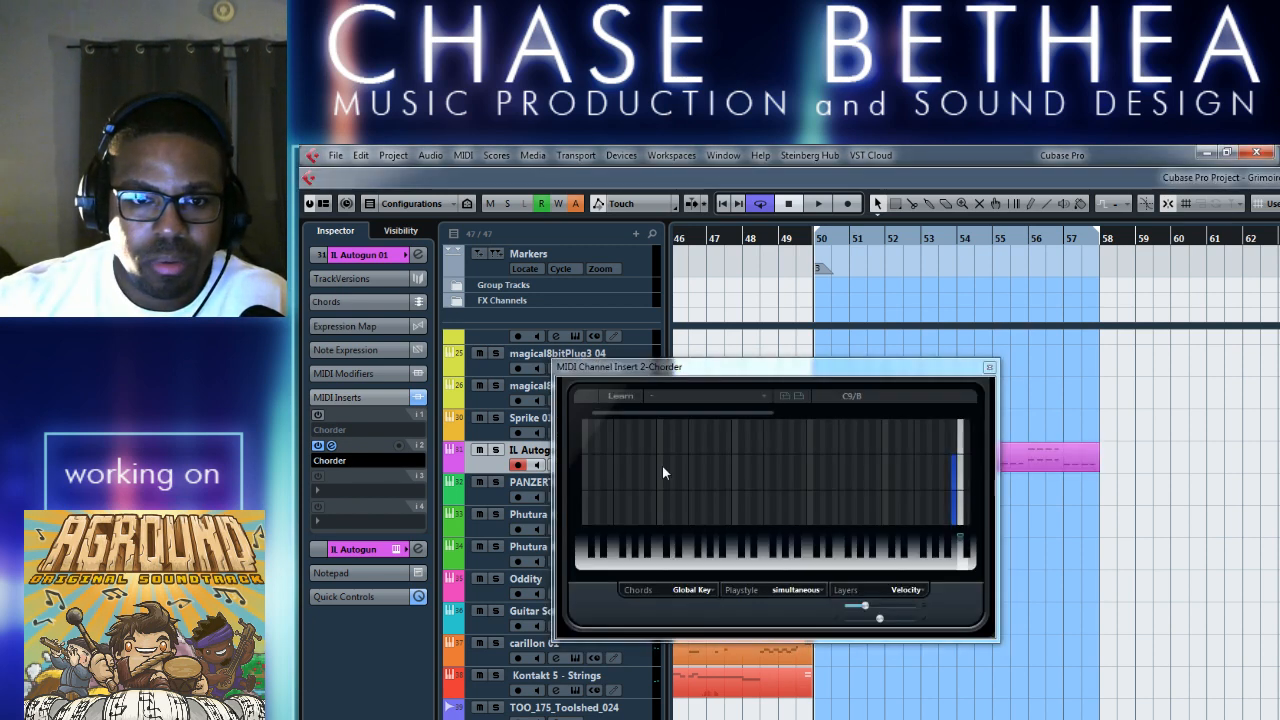
{"action": "left_click", "coordinate": [766, 394]}
{"action": "mouse_move", "coordinate": [752, 486]}
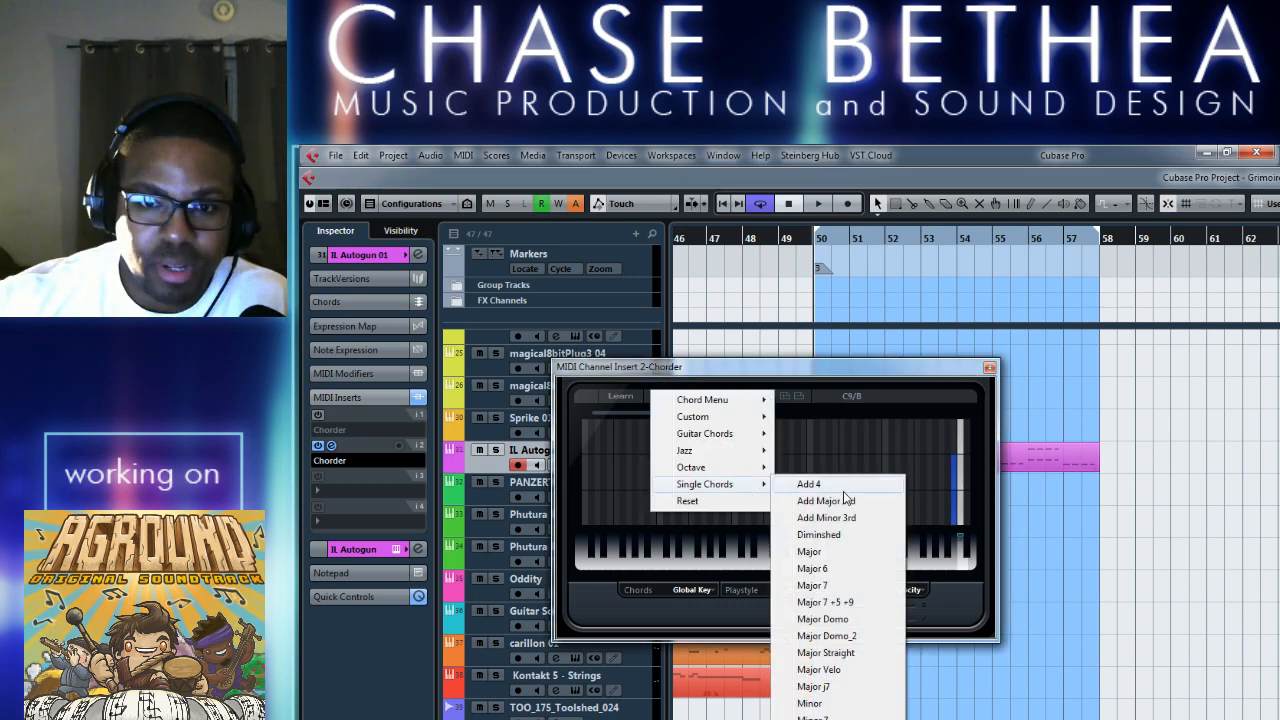
{"action": "left_click", "coordinate": [852, 586]}
{"action": "left_click", "coordinate": [991, 367]}
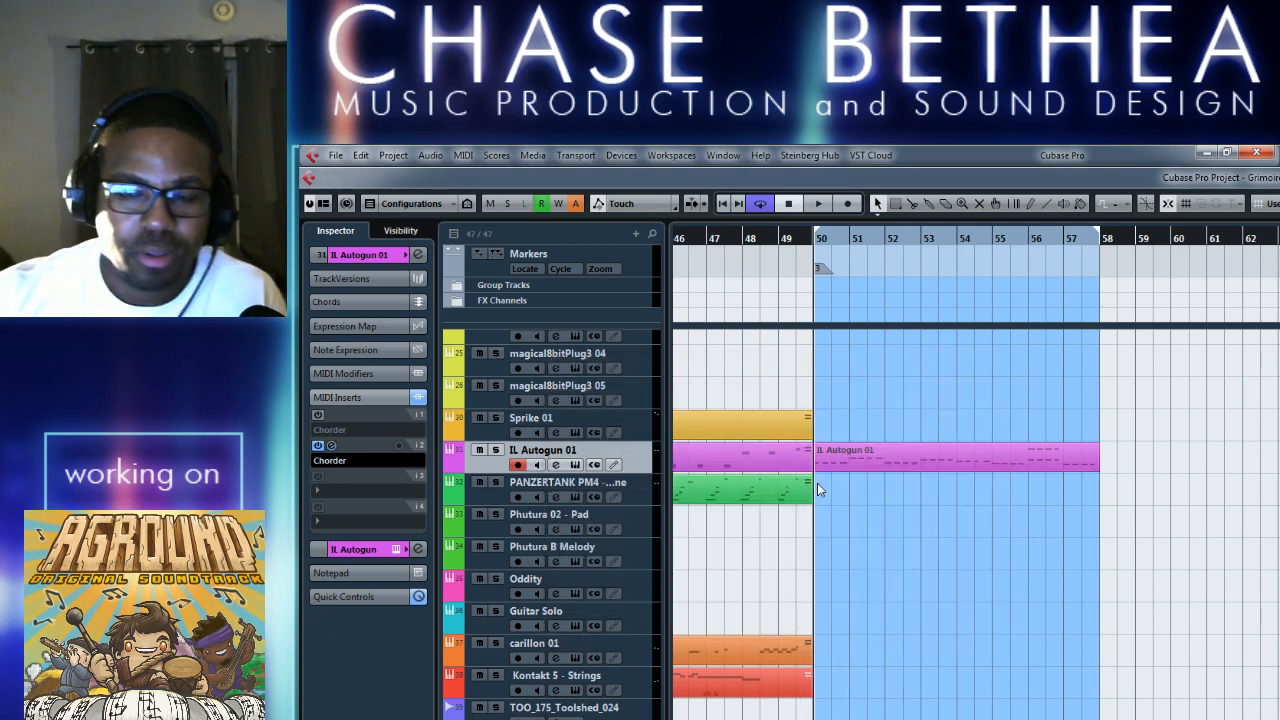
{"action": "key", "text": "space"}
{"action": "key", "text": "space"}
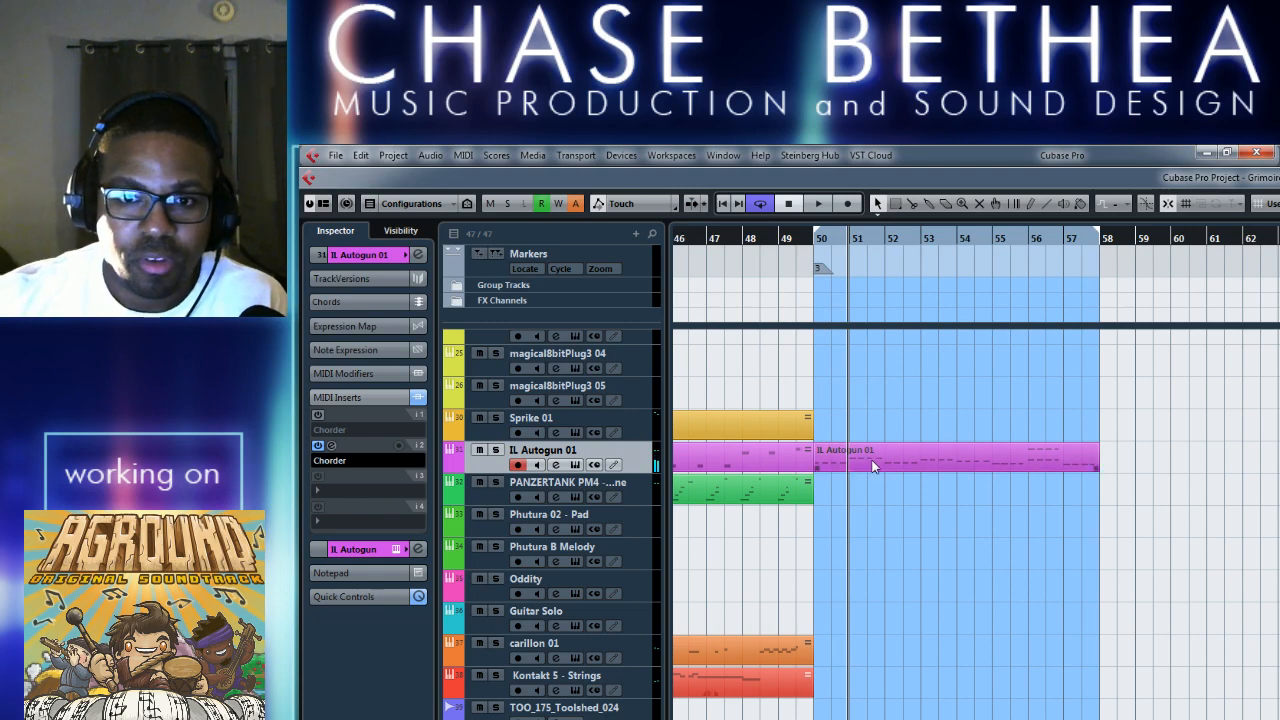
Open the IL Autogun 01 part from bar 50 in the Key Editor, shorten the cycle range to bar 50 only, and close the editor.
{"action": "left_click", "coordinate": [874, 462]}
{"action": "double_click", "coordinate": [914, 455]}
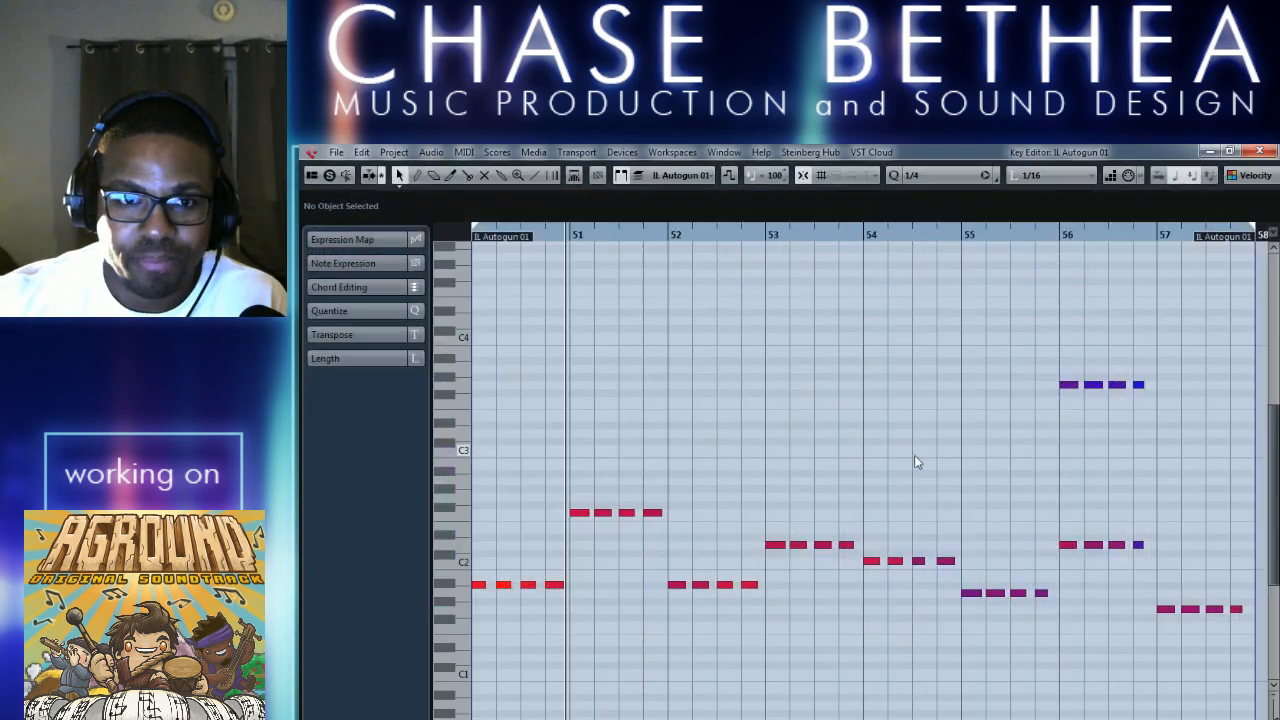
{"action": "left_click_drag", "start_coordinate": [1257, 228], "coordinate": [620, 301]}
{"action": "left_click", "coordinate": [1258, 152]}
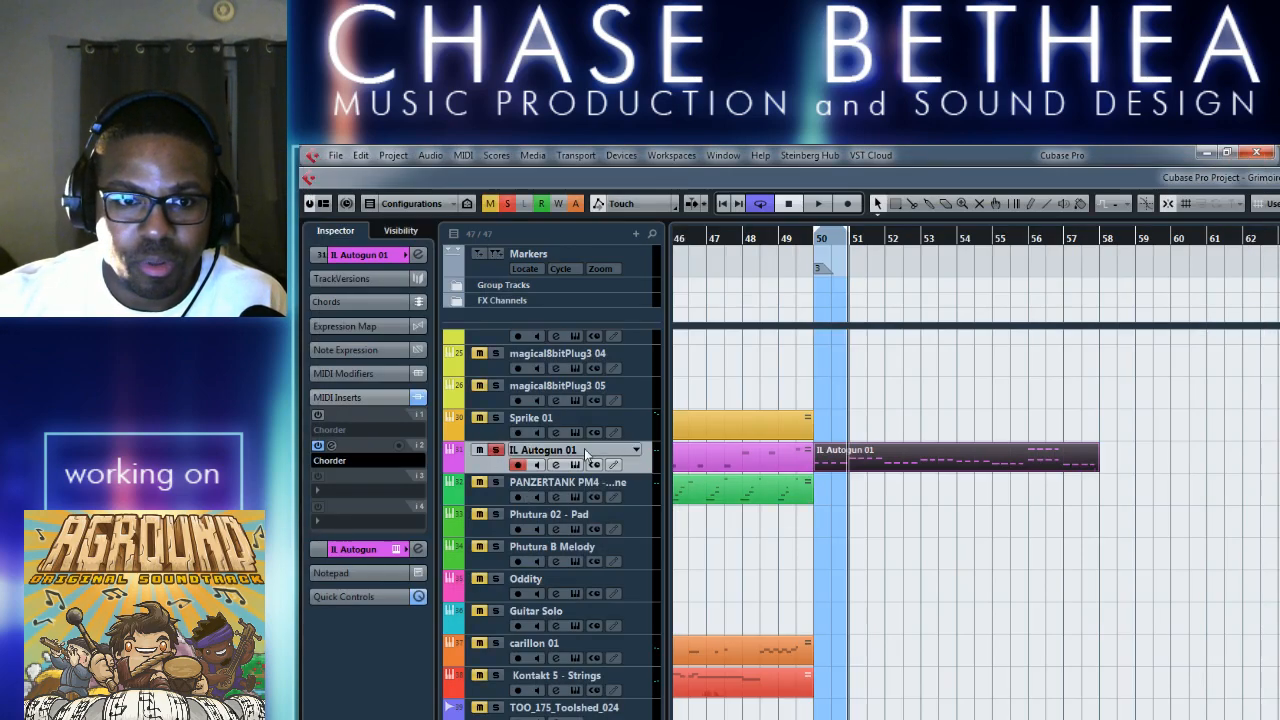
Transpose the four IL Autogun 01 notes in bar 50 down three semitones to G1 in the Key Editor, audition them, and close it.
{"action": "double_click", "coordinate": [922, 452]}
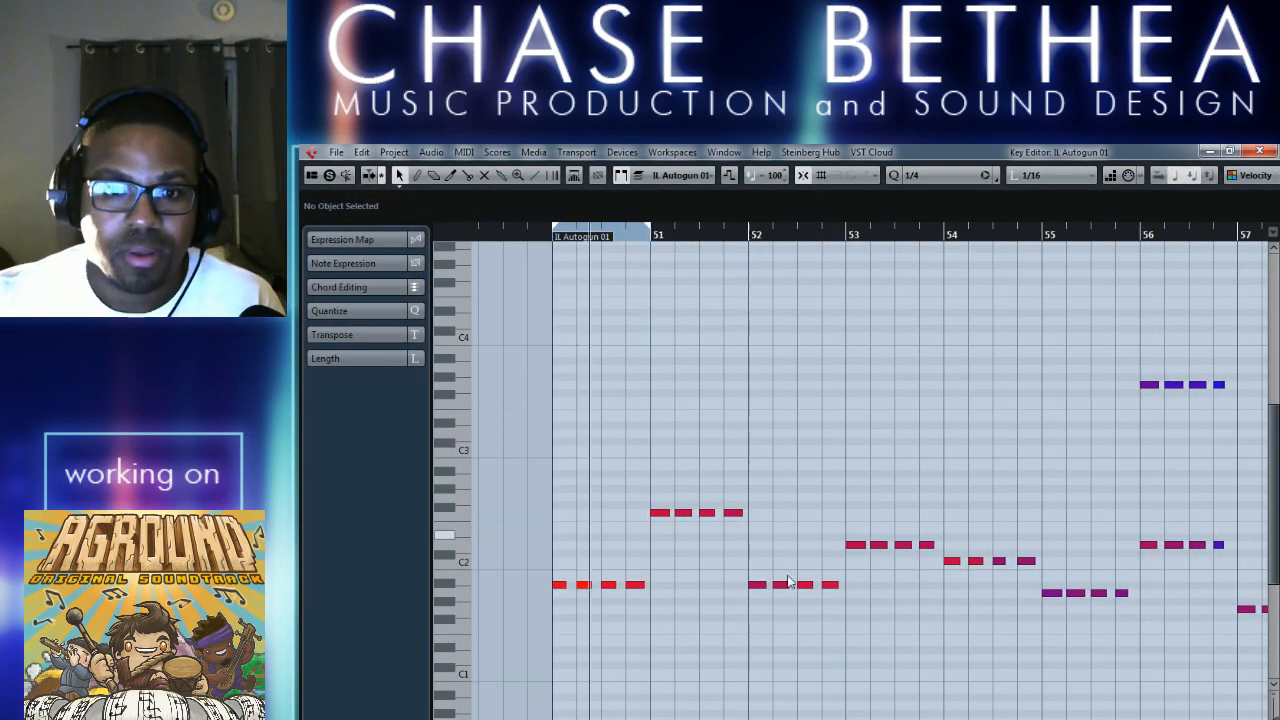
{"action": "key", "text": "space"}
{"action": "left_click_drag", "start_coordinate": [545, 570], "coordinate": [679, 596]}
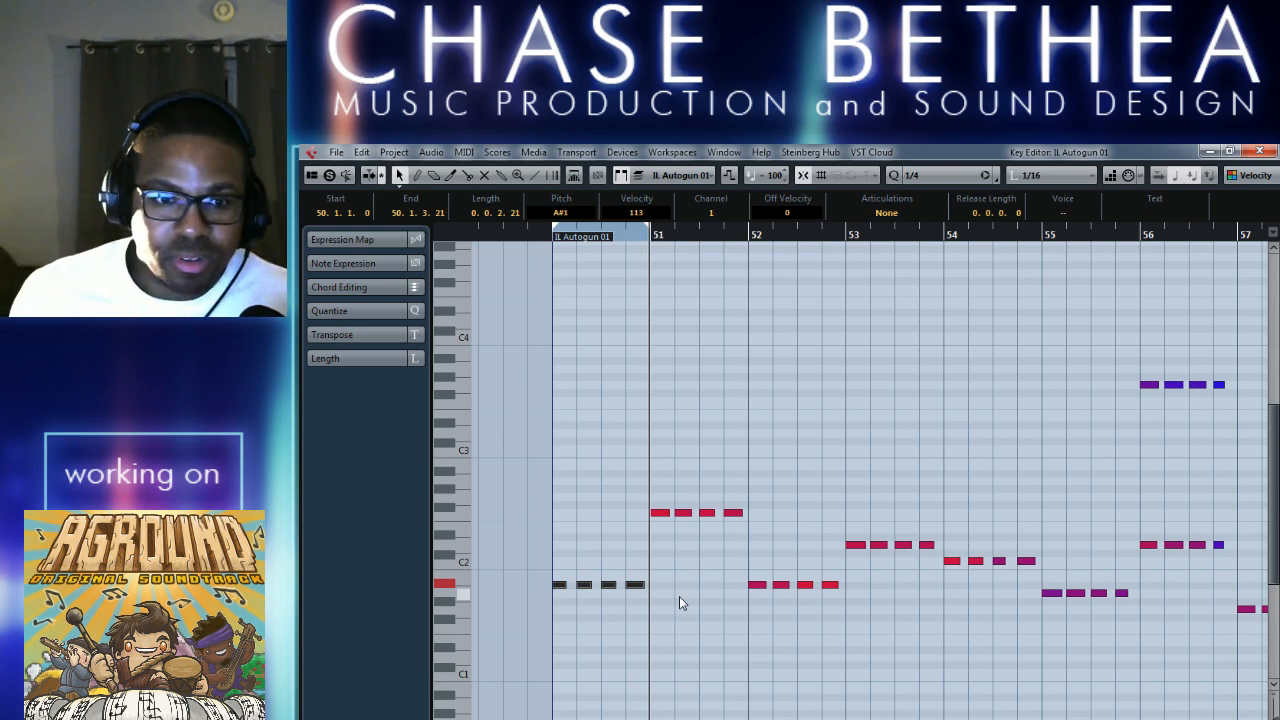
{"action": "key", "text": "Down"}
{"action": "key", "text": "Down"}
{"action": "key", "text": "Down"}
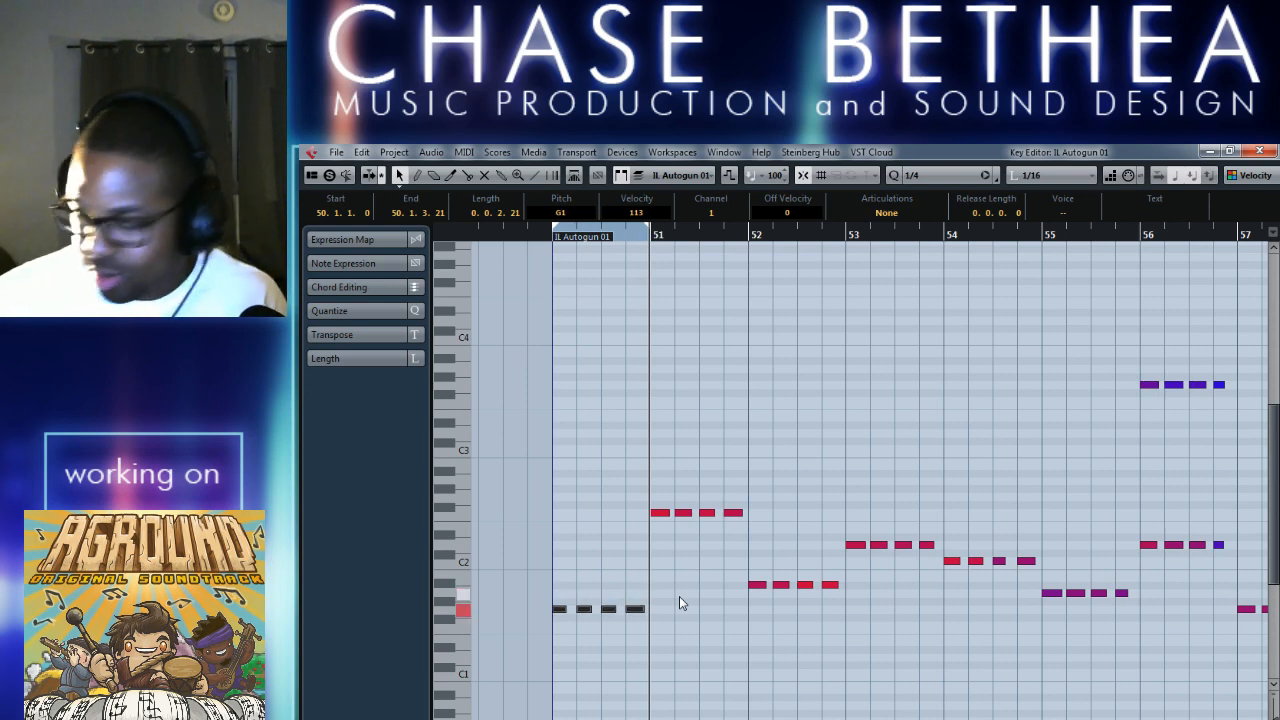
{"action": "key", "text": "space"}
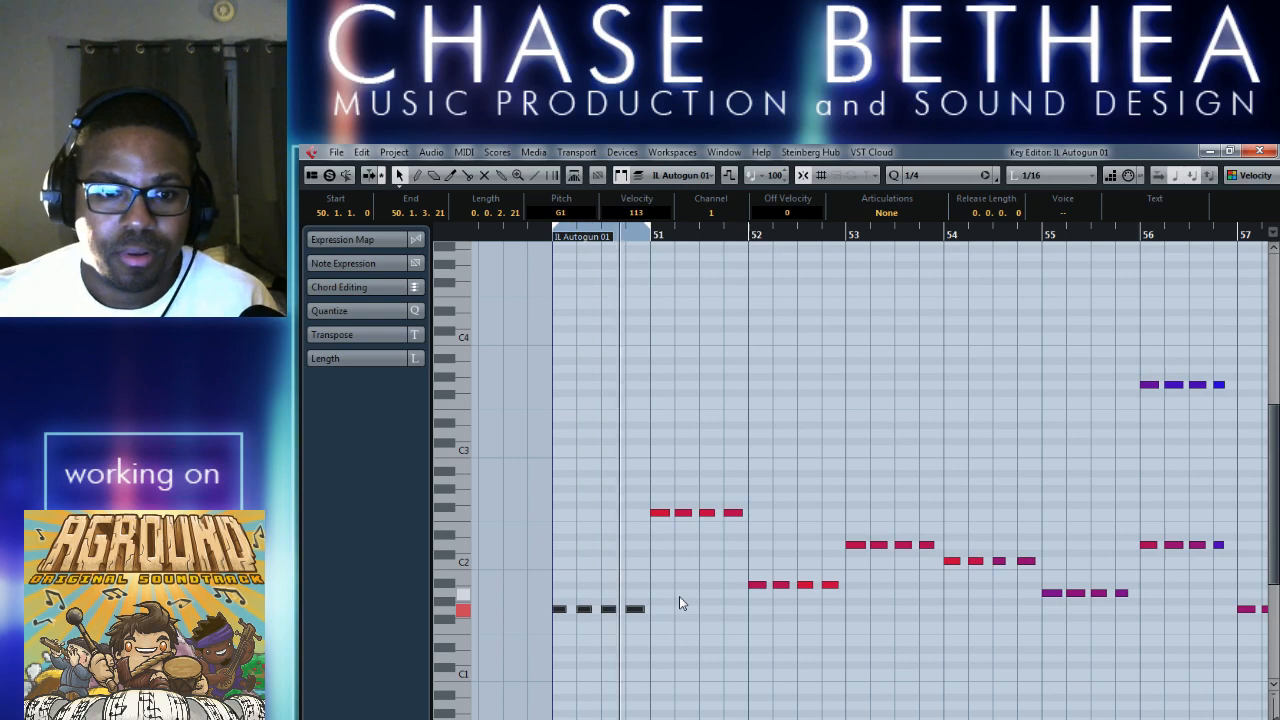
{"action": "key", "text": "space"}
{"action": "left_click", "coordinate": [1257, 151]}
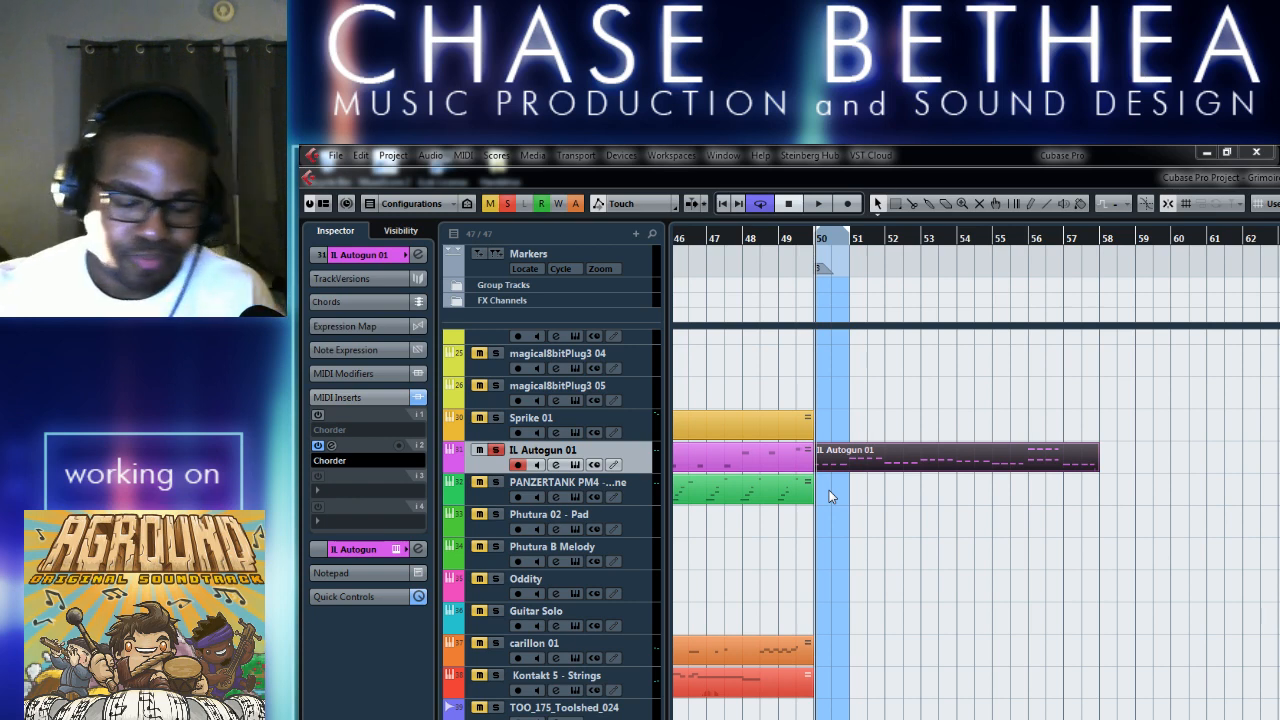
Audition the looped bar 50 of IL Autogun 01 and inspect the part around bars 49 to 54 up close.
{"action": "left_click", "coordinate": [895, 521]}
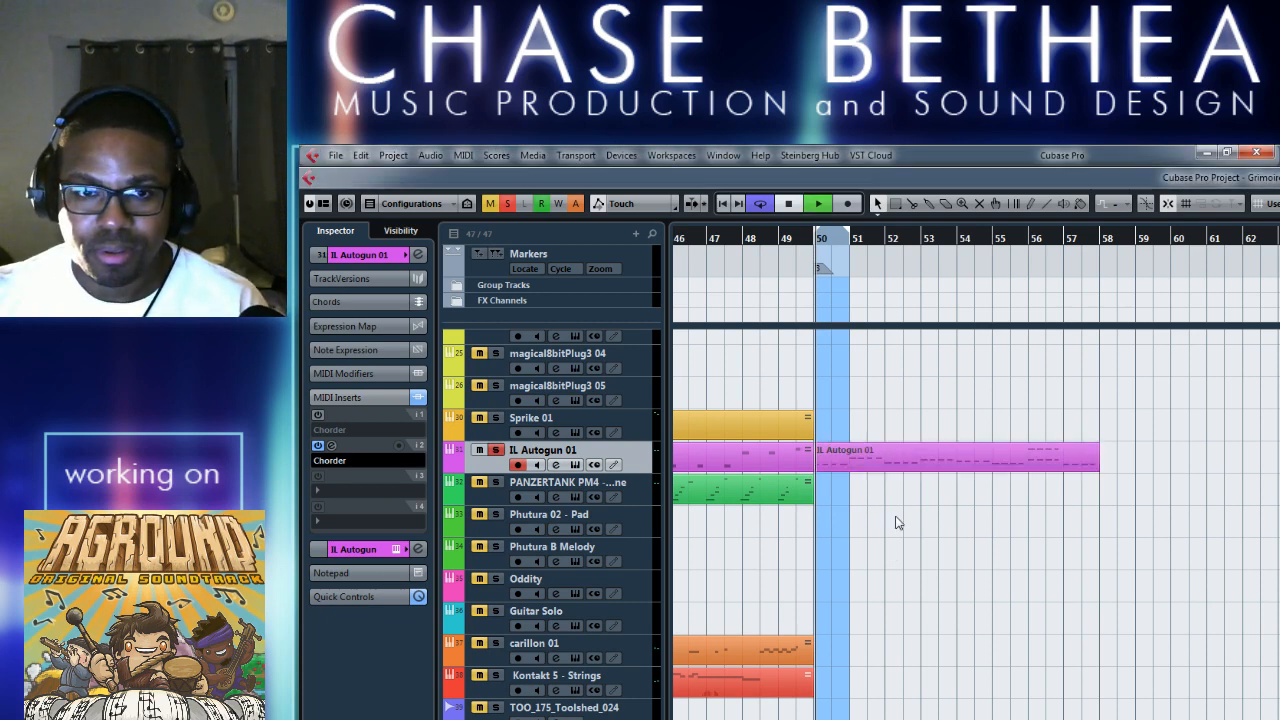
{"action": "key", "text": "space"}
{"action": "key", "text": "space"}
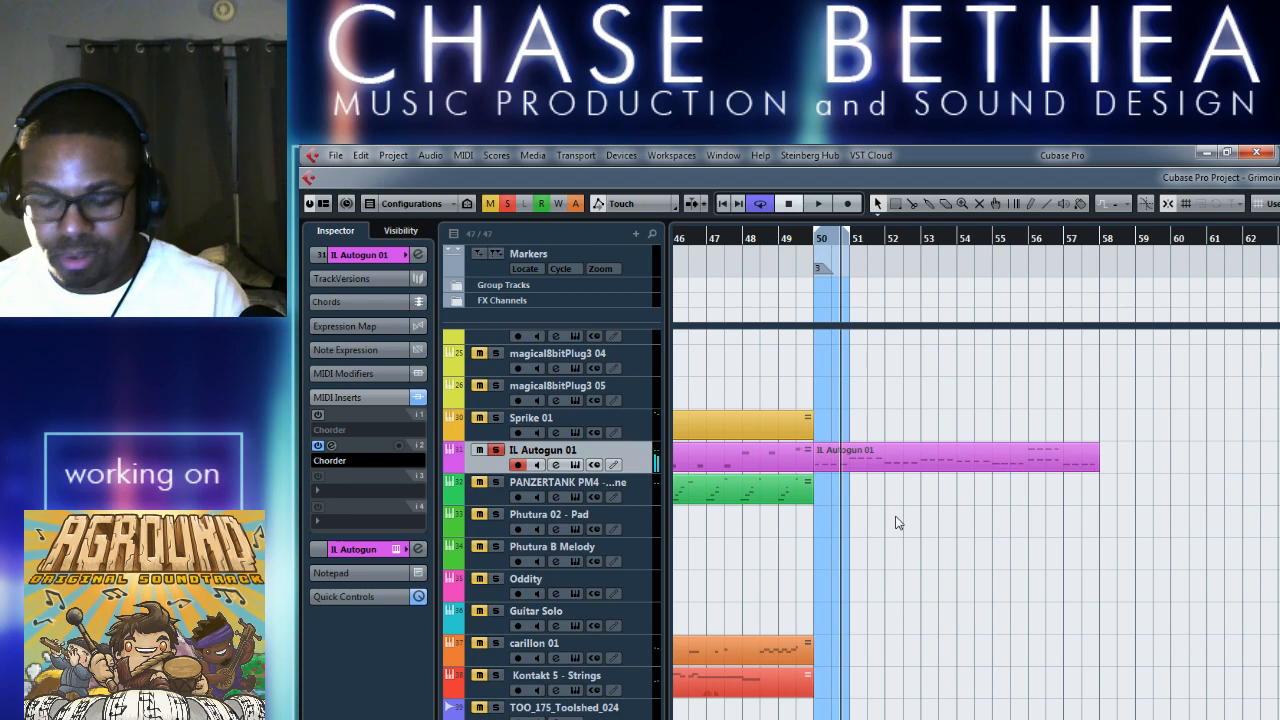
{"action": "scroll", "coordinate": [895, 523], "scroll_direction": "left", "scroll_amount": 5}
{"action": "scroll", "coordinate": [893, 523], "scroll_direction": "up", "scroll_amount": 2}
{"action": "scroll", "coordinate": [893, 522], "scroll_direction": "up", "scroll_amount": 2}
{"action": "scroll", "coordinate": [875, 515], "scroll_direction": "right", "scroll_amount": 8}
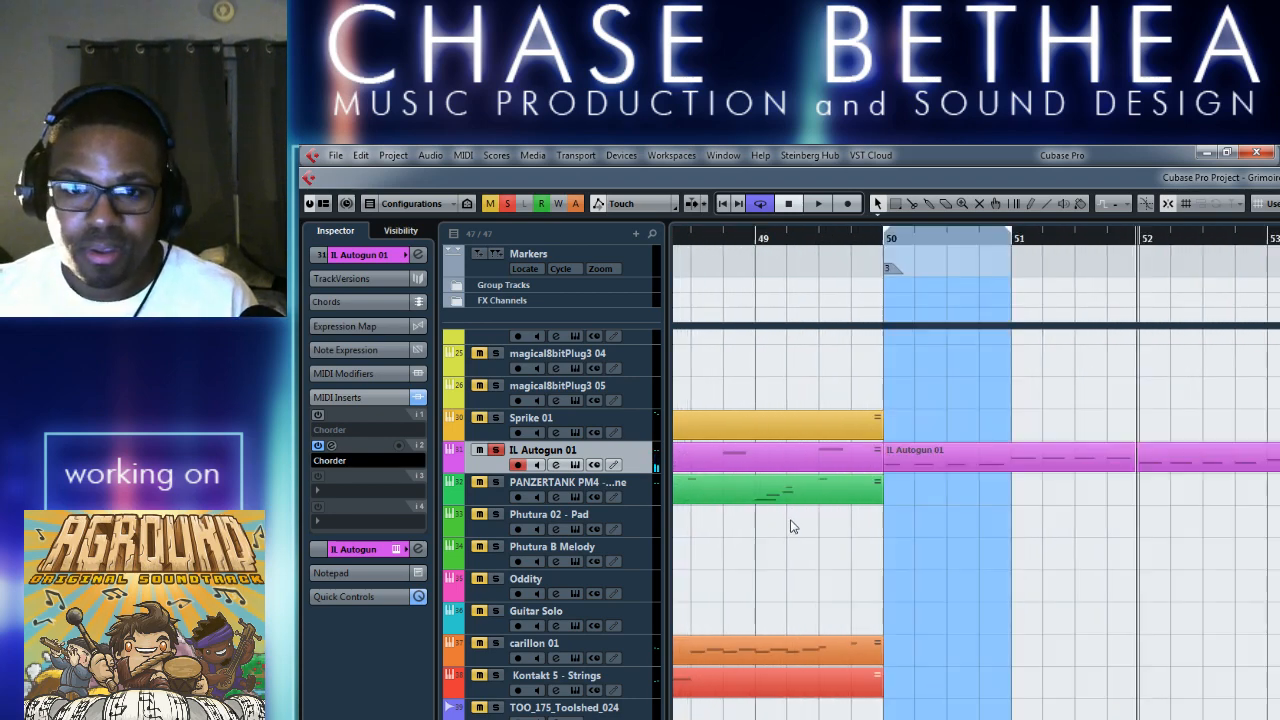
{"action": "scroll", "coordinate": [792, 527], "scroll_direction": "right", "scroll_amount": 3}
{"action": "scroll", "coordinate": [809, 503], "scroll_direction": "left", "scroll_amount": 2}
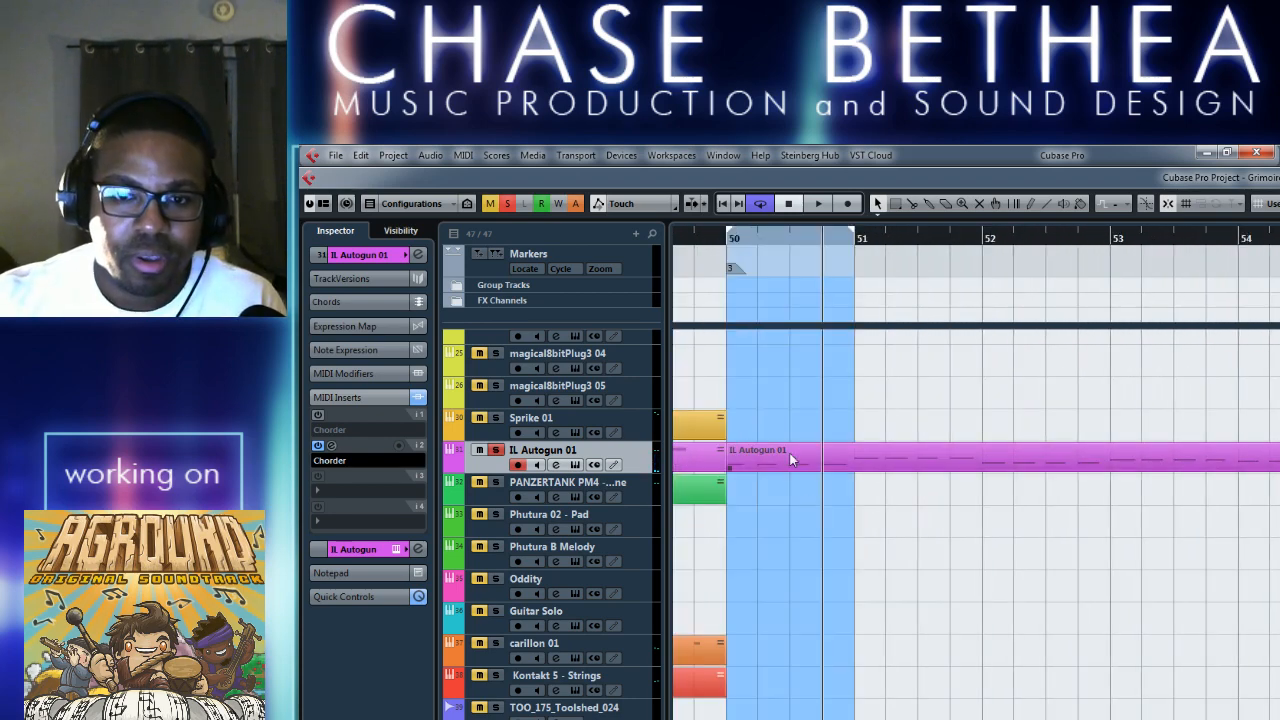
Try the Single Chords preset Major 7 +5 +9 in the second Chorder insert and close its window.
{"action": "left_click", "coordinate": [332, 446]}
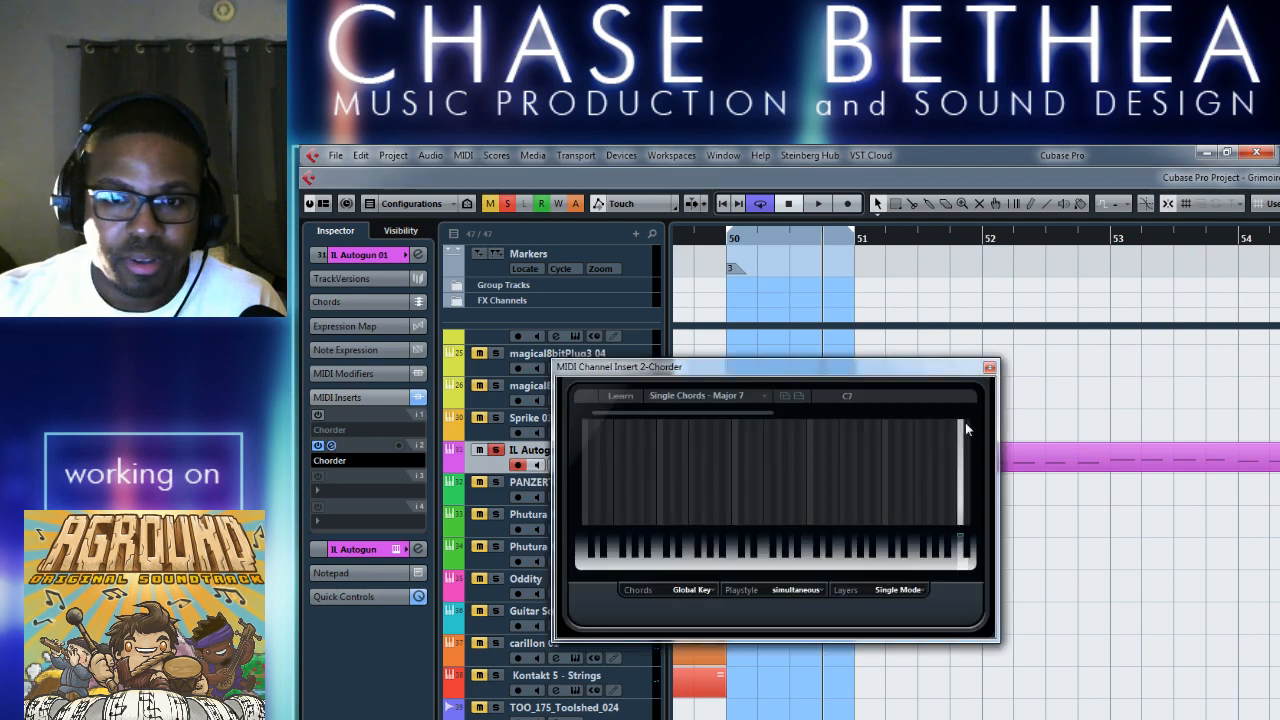
{"action": "left_click", "coordinate": [758, 397]}
{"action": "mouse_move", "coordinate": [752, 488]}
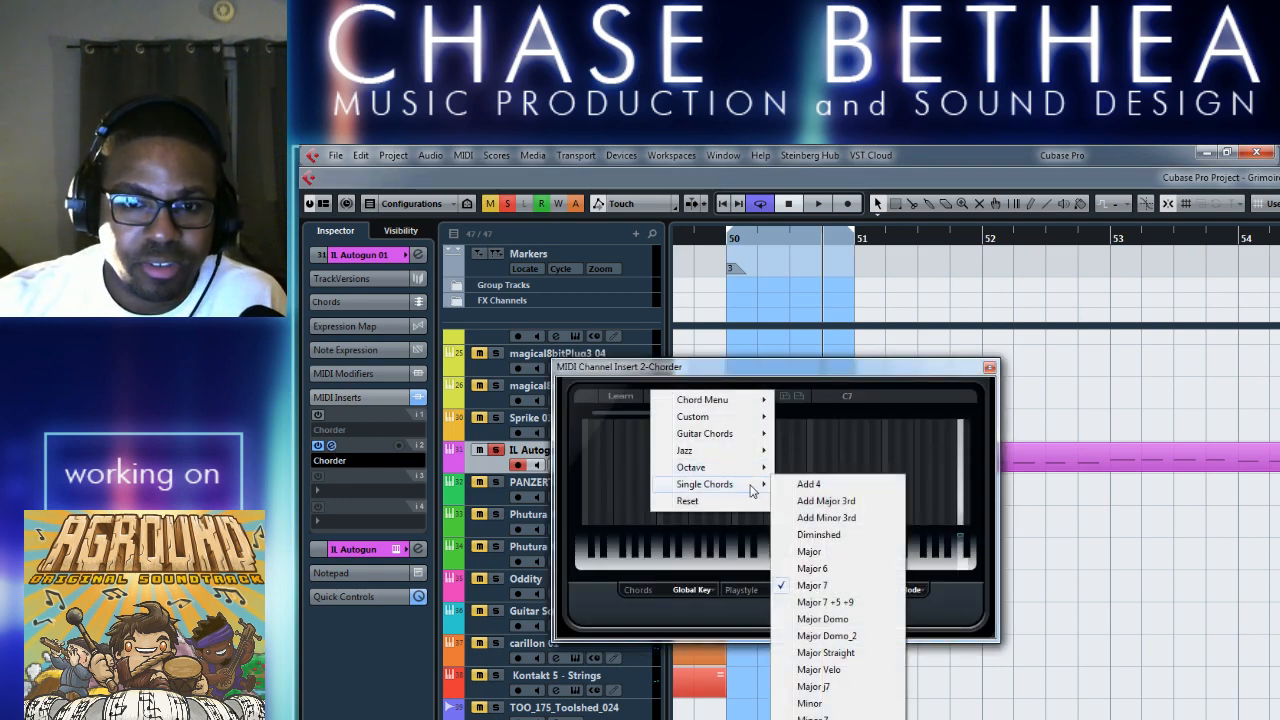
{"action": "left_click", "coordinate": [857, 603]}
{"action": "left_click", "coordinate": [989, 367]}
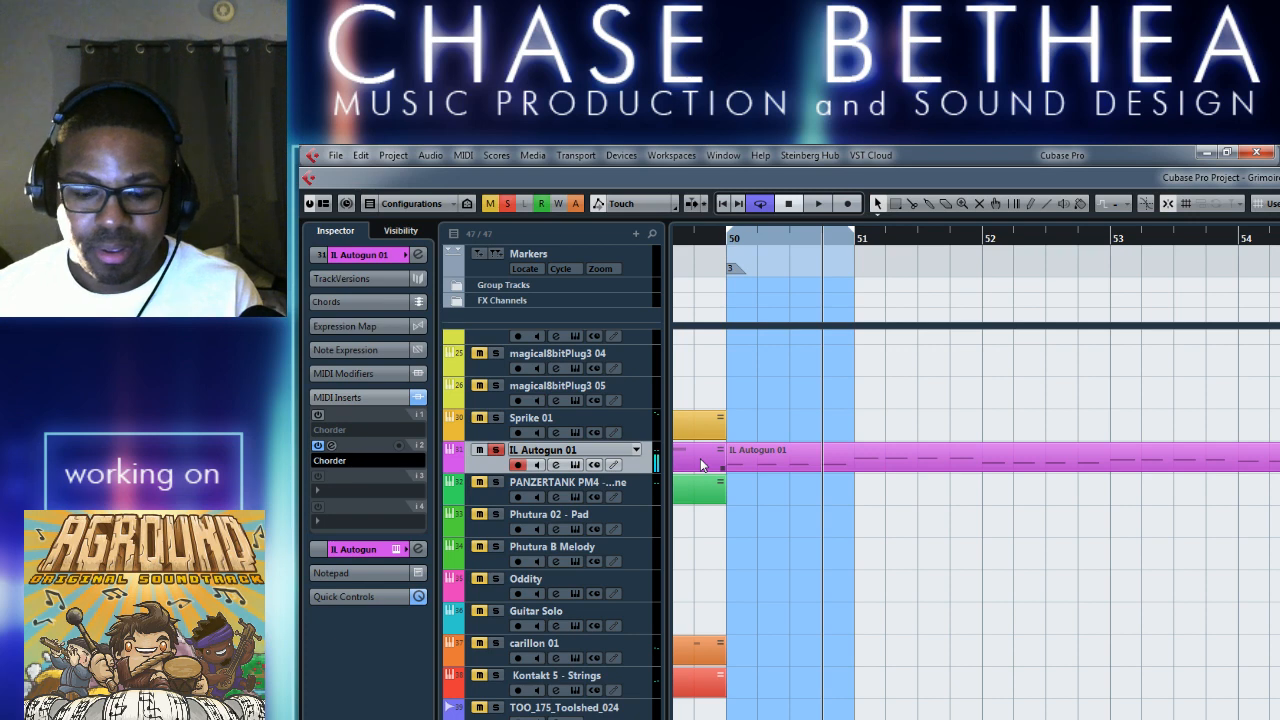
Reopen the second Chorder insert and try the Chord Selection preset from Chord Menu.
{"action": "left_click", "coordinate": [328, 460]}
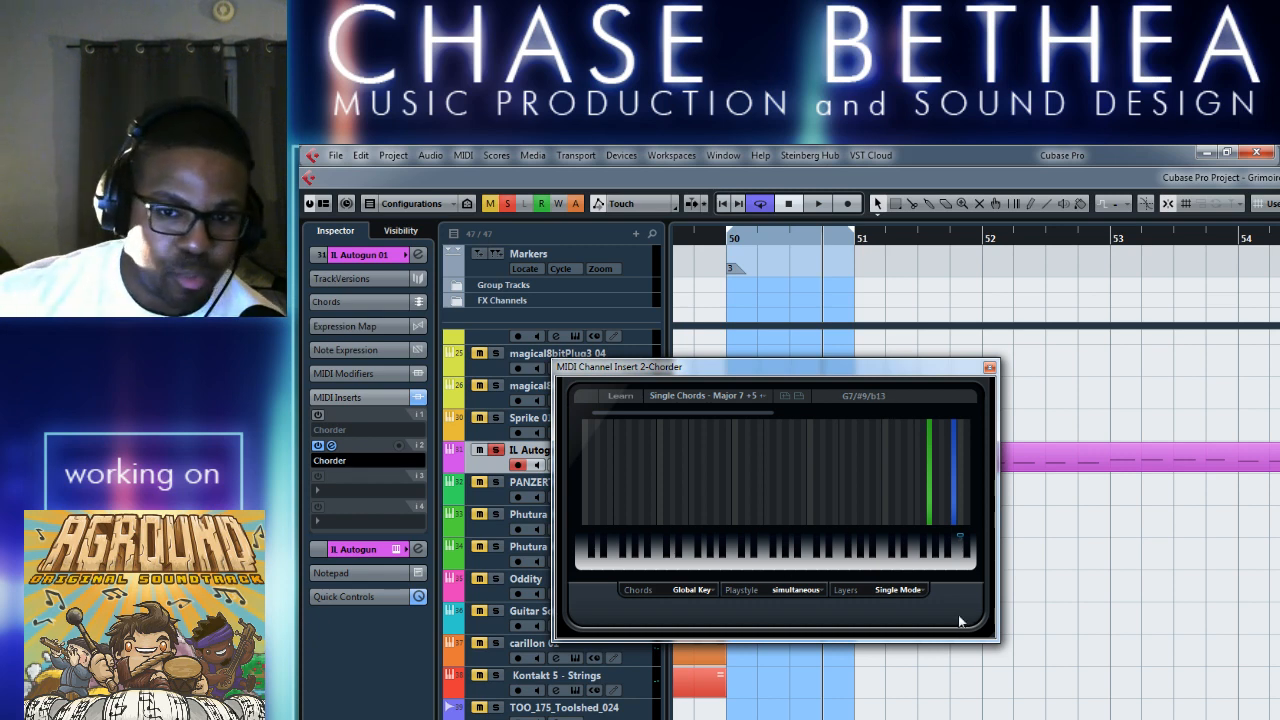
{"action": "left_click", "coordinate": [895, 590]}
{"action": "left_click", "coordinate": [964, 590]}
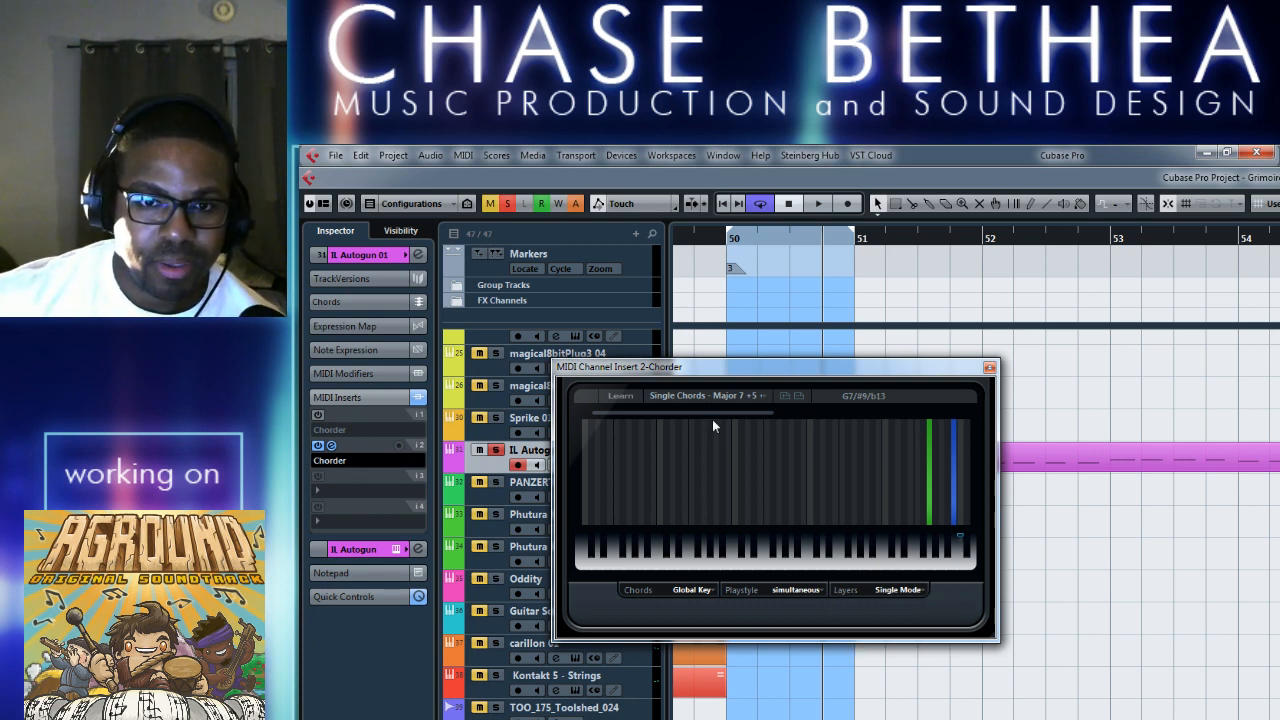
{"action": "left_click", "coordinate": [689, 396]}
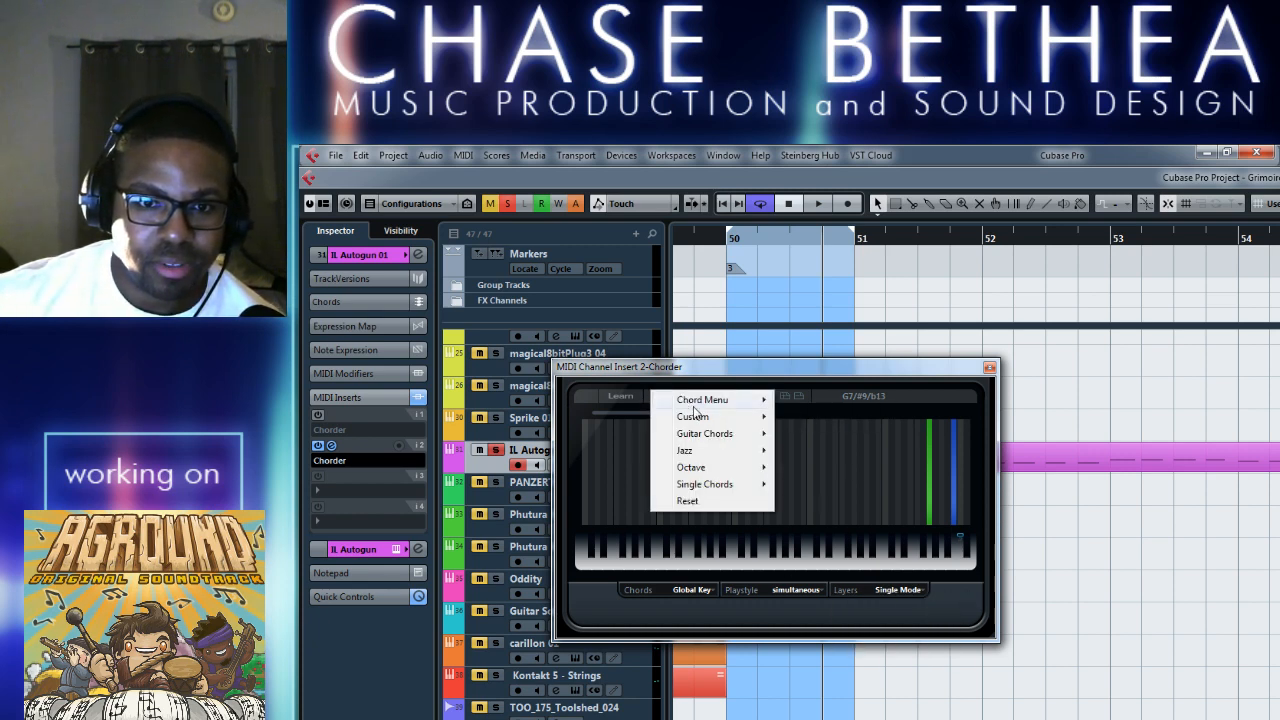
{"action": "mouse_move", "coordinate": [702, 399]}
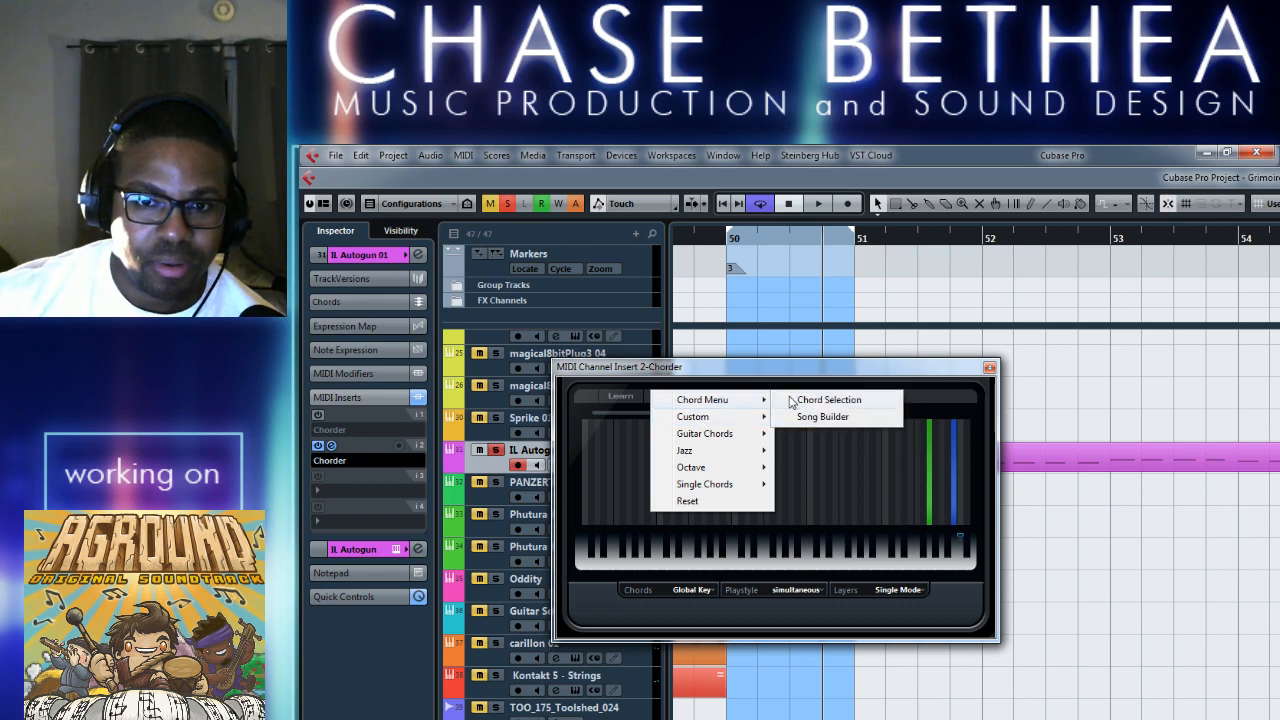
{"action": "left_click", "coordinate": [830, 398]}
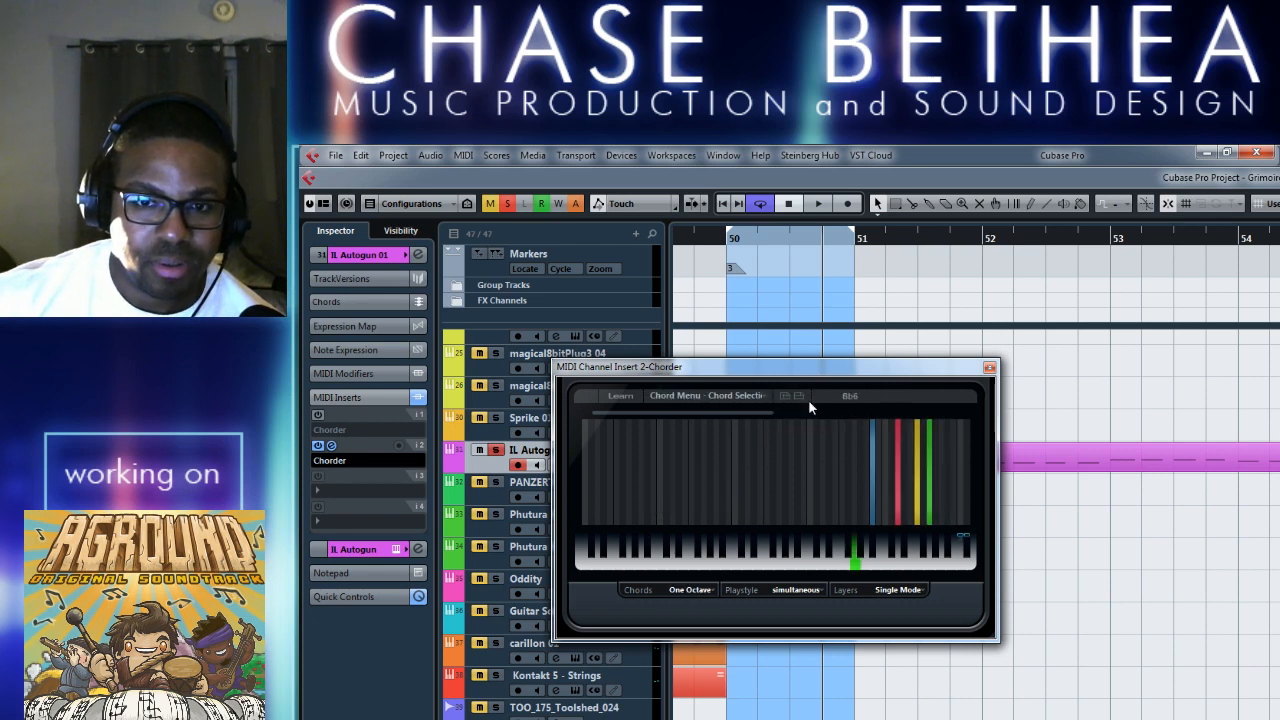
Look through the Chorder preset categories, try the Major 7 preset from Single Chords, and reset the Chorder.
{"action": "left_click", "coordinate": [752, 393]}
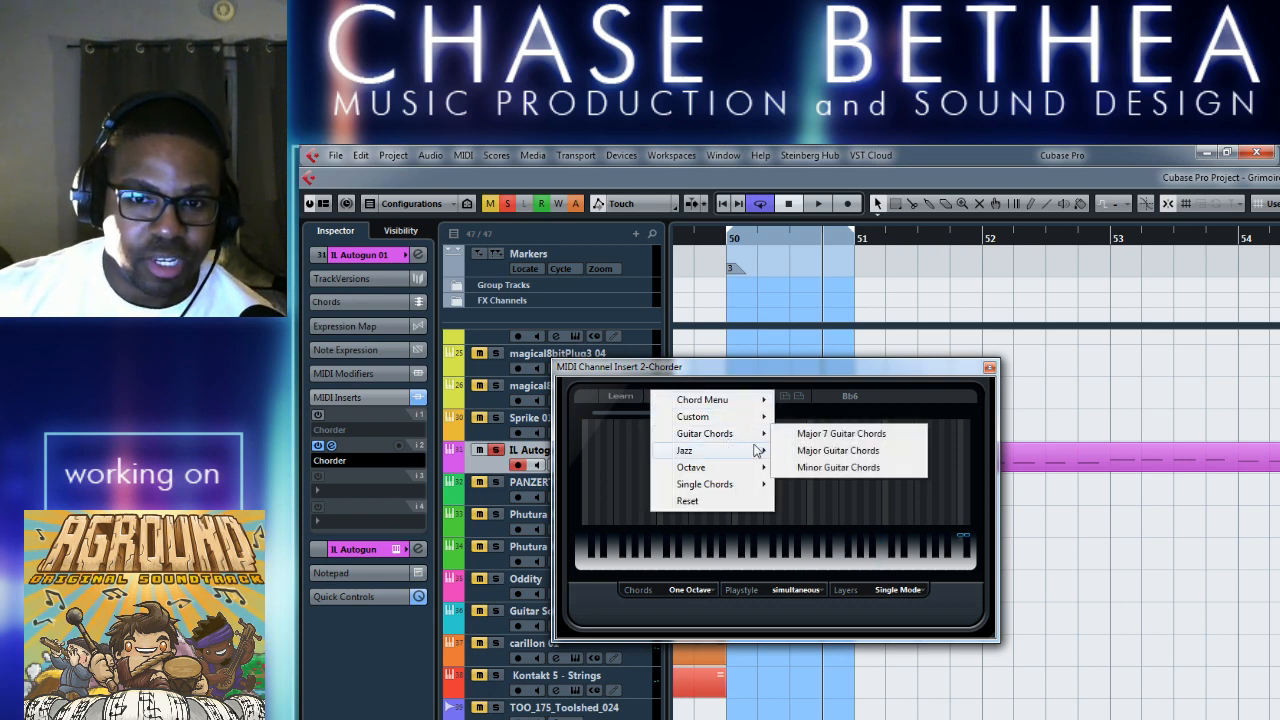
{"action": "mouse_move", "coordinate": [743, 450]}
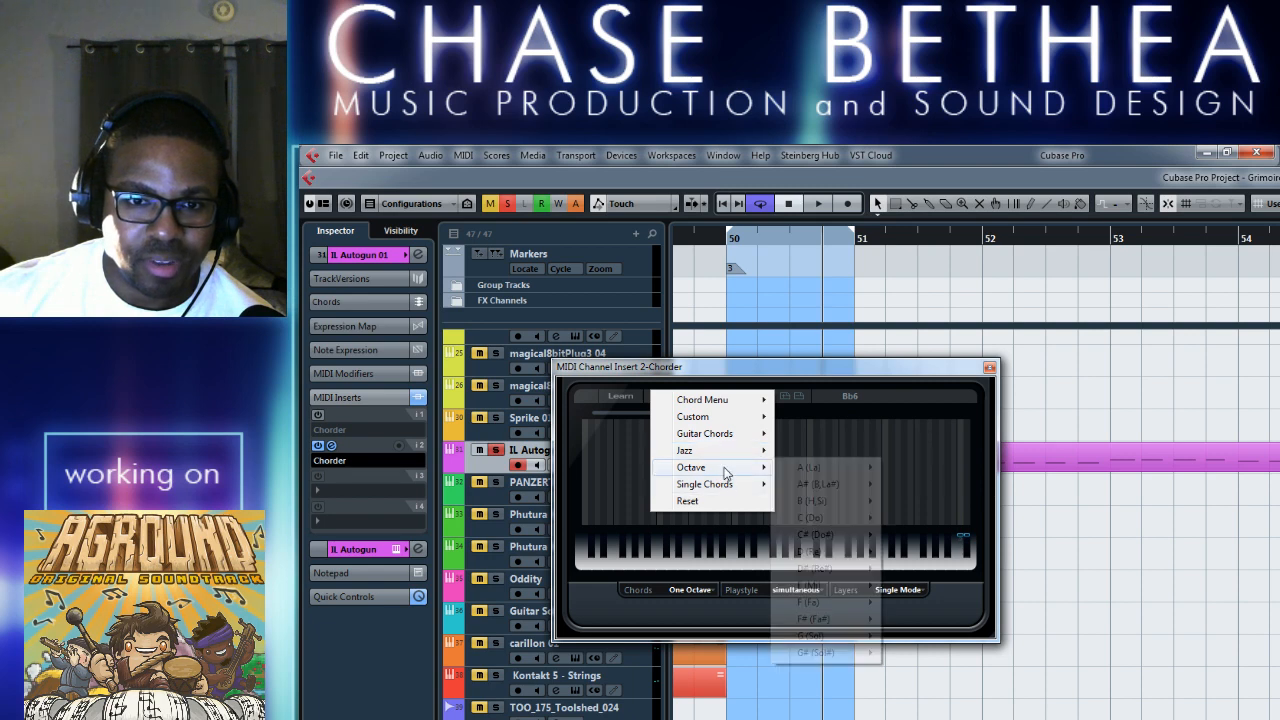
{"action": "mouse_move", "coordinate": [741, 494]}
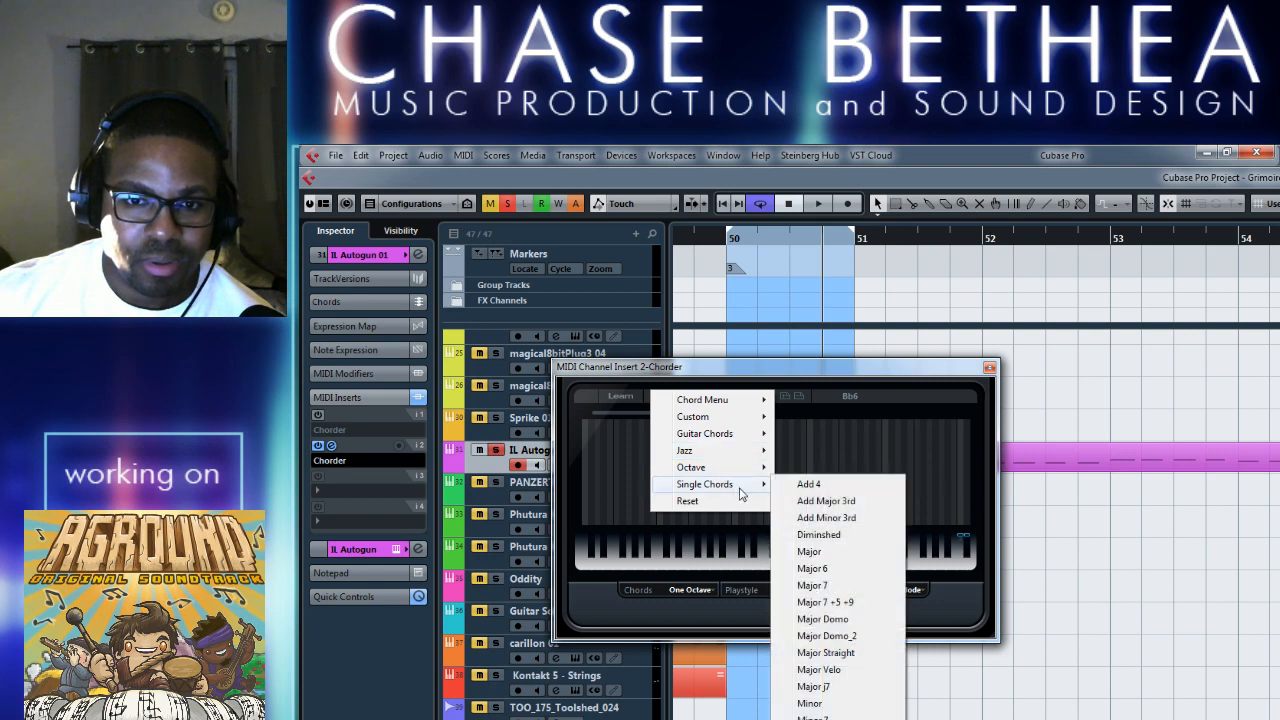
{"action": "left_click", "coordinate": [842, 586]}
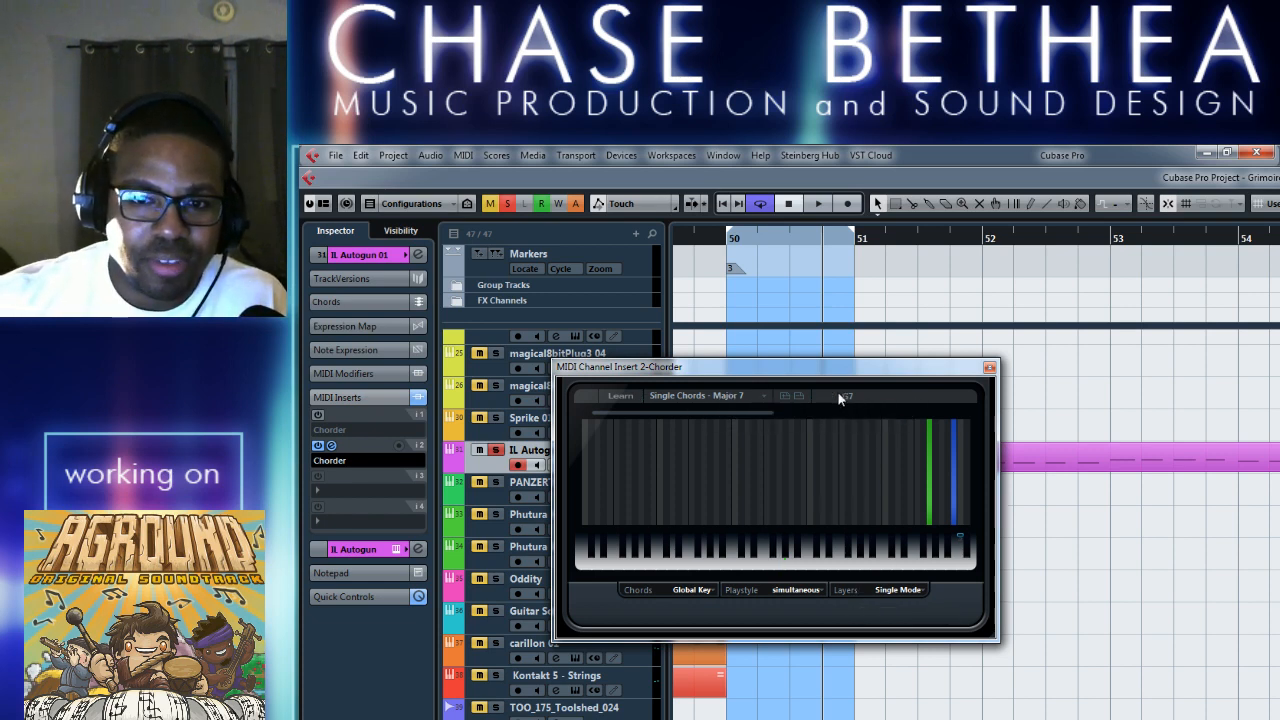
{"action": "left_click", "coordinate": [762, 395]}
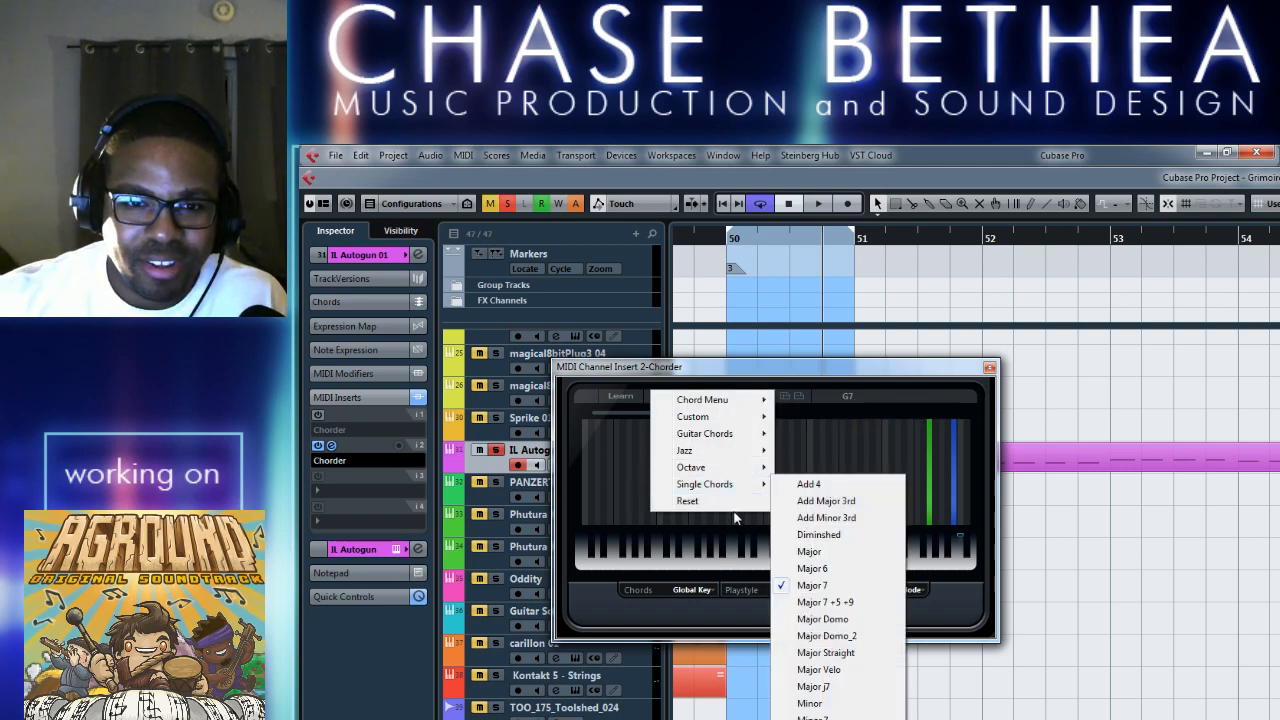
{"action": "left_click", "coordinate": [745, 501]}
Load the Major j7 preset from Single Chords in the second Chorder insert and close its window.
{"action": "left_click", "coordinate": [727, 395]}
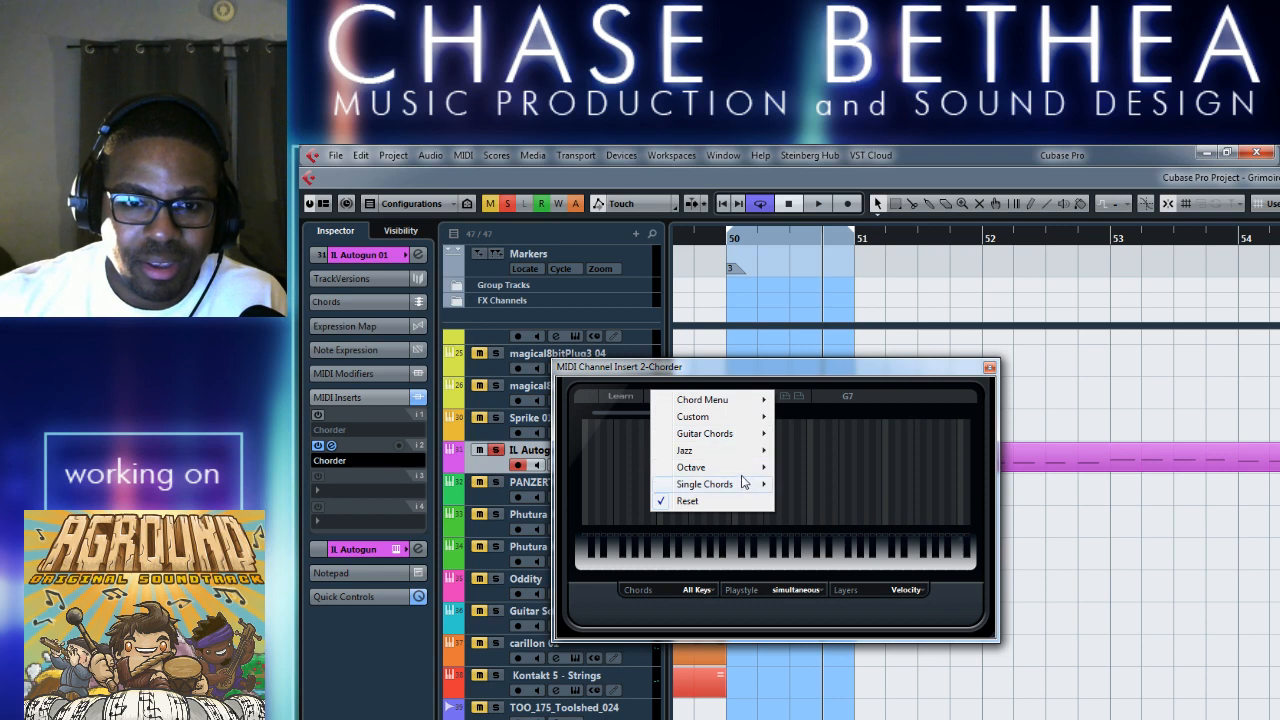
{"action": "mouse_move", "coordinate": [738, 486]}
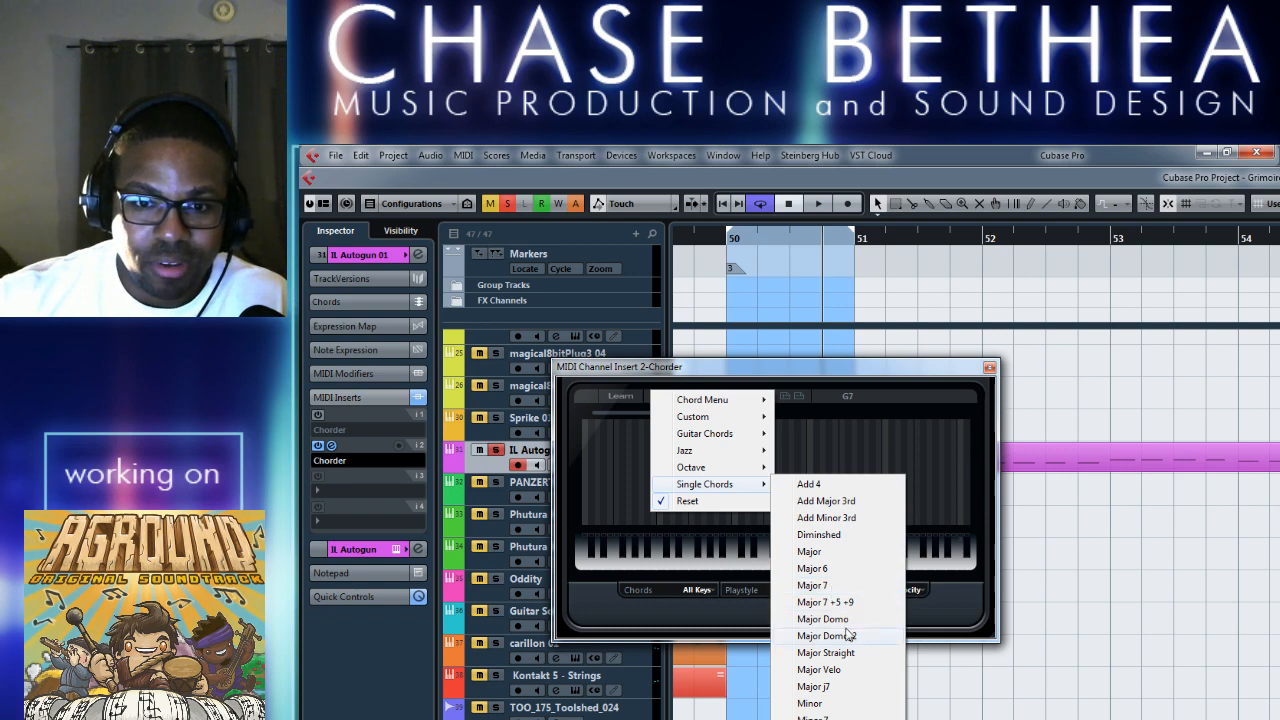
{"action": "left_click", "coordinate": [838, 687]}
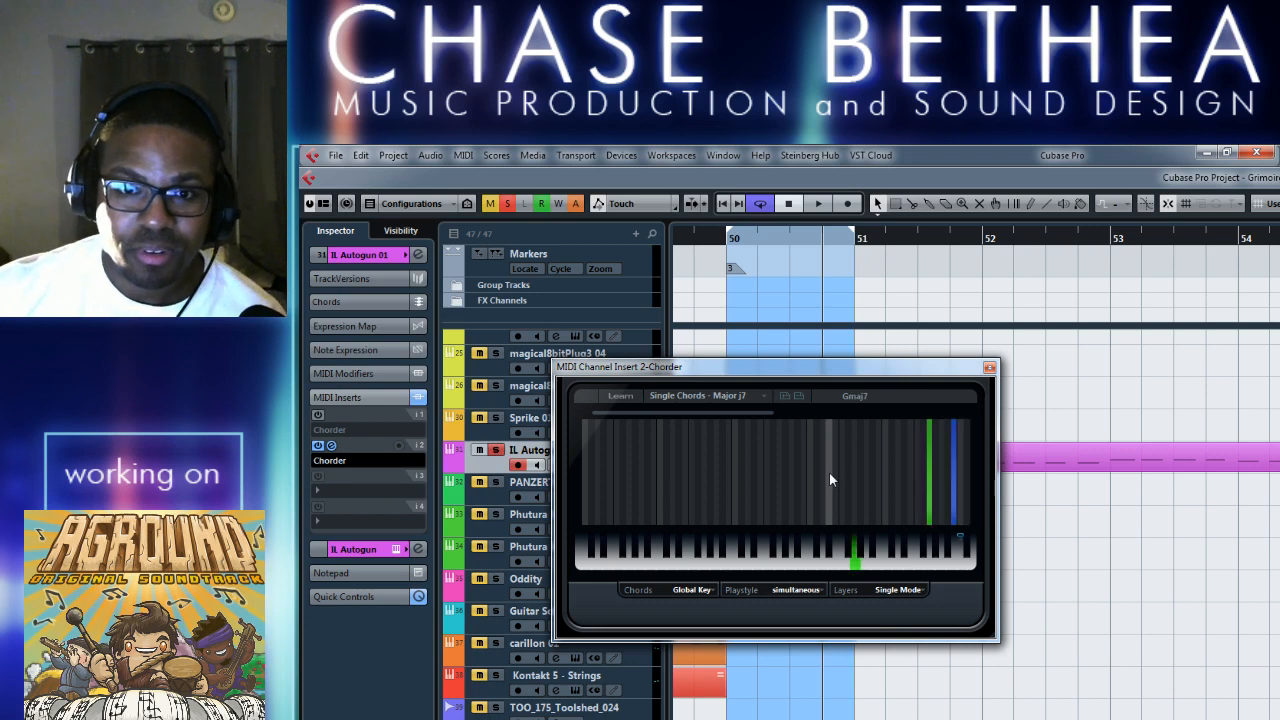
{"action": "left_click", "coordinate": [745, 397]}
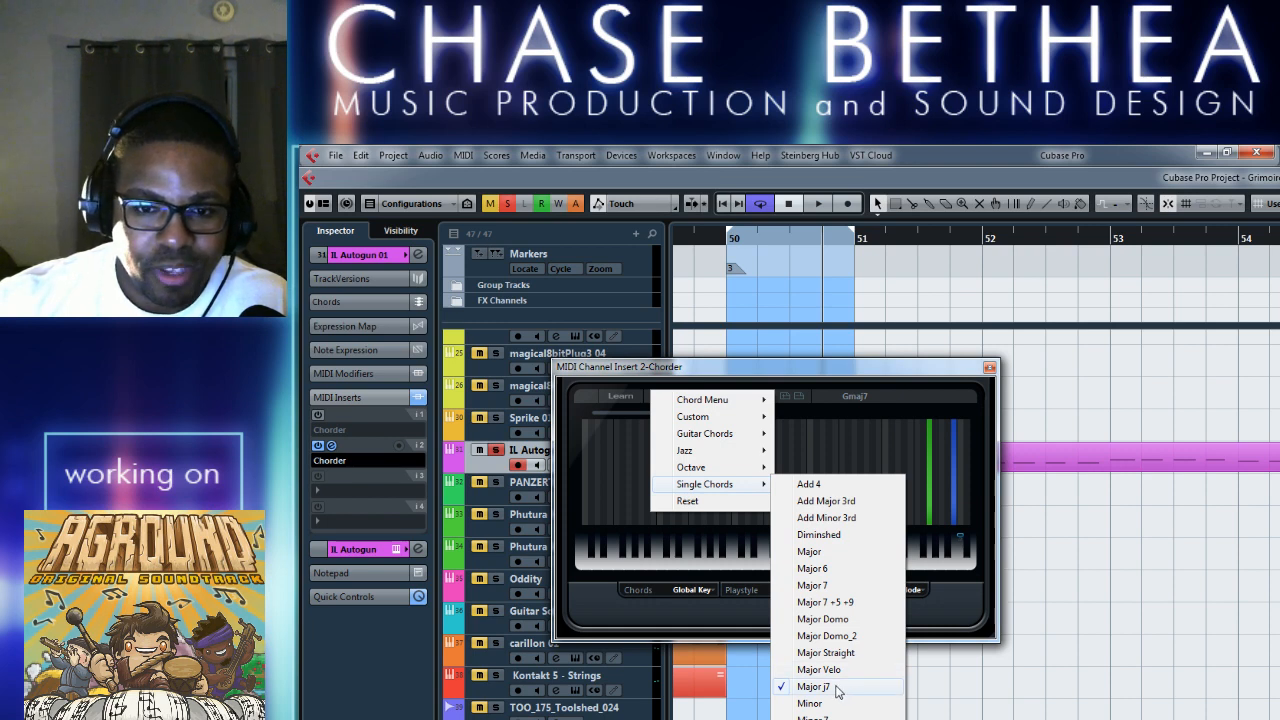
{"action": "left_click", "coordinate": [930, 400]}
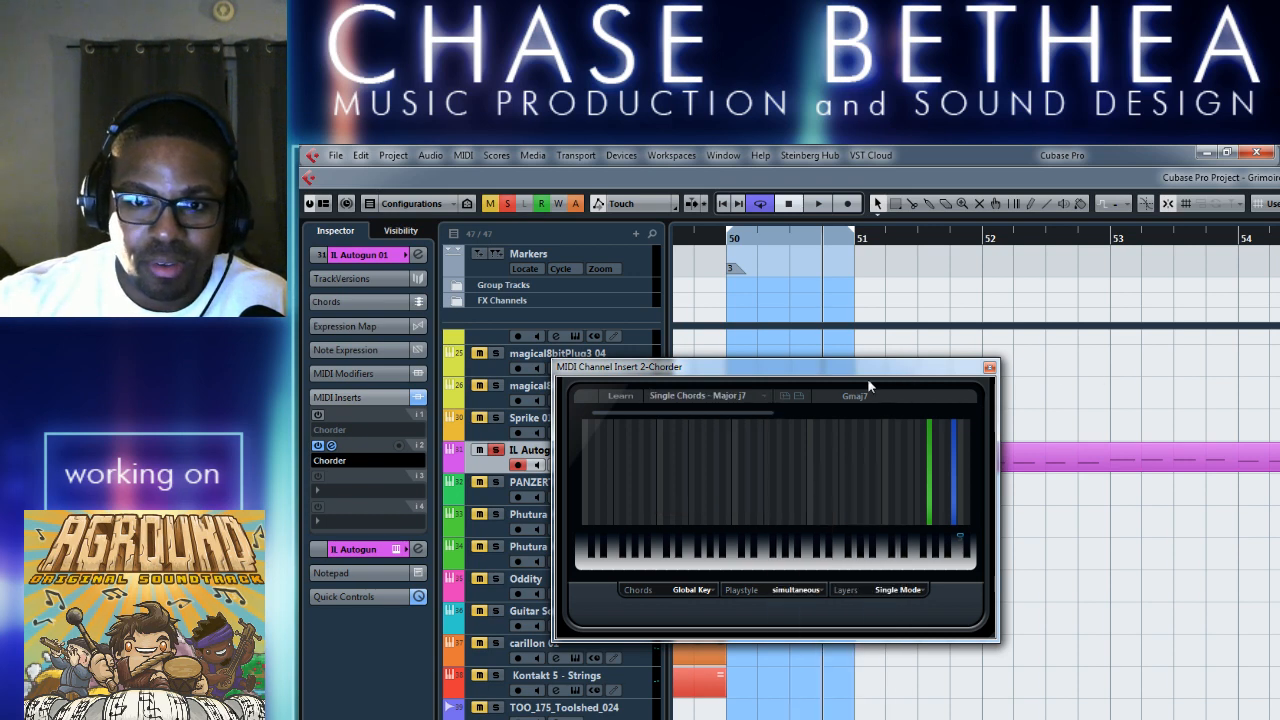
{"action": "left_click", "coordinate": [990, 367]}
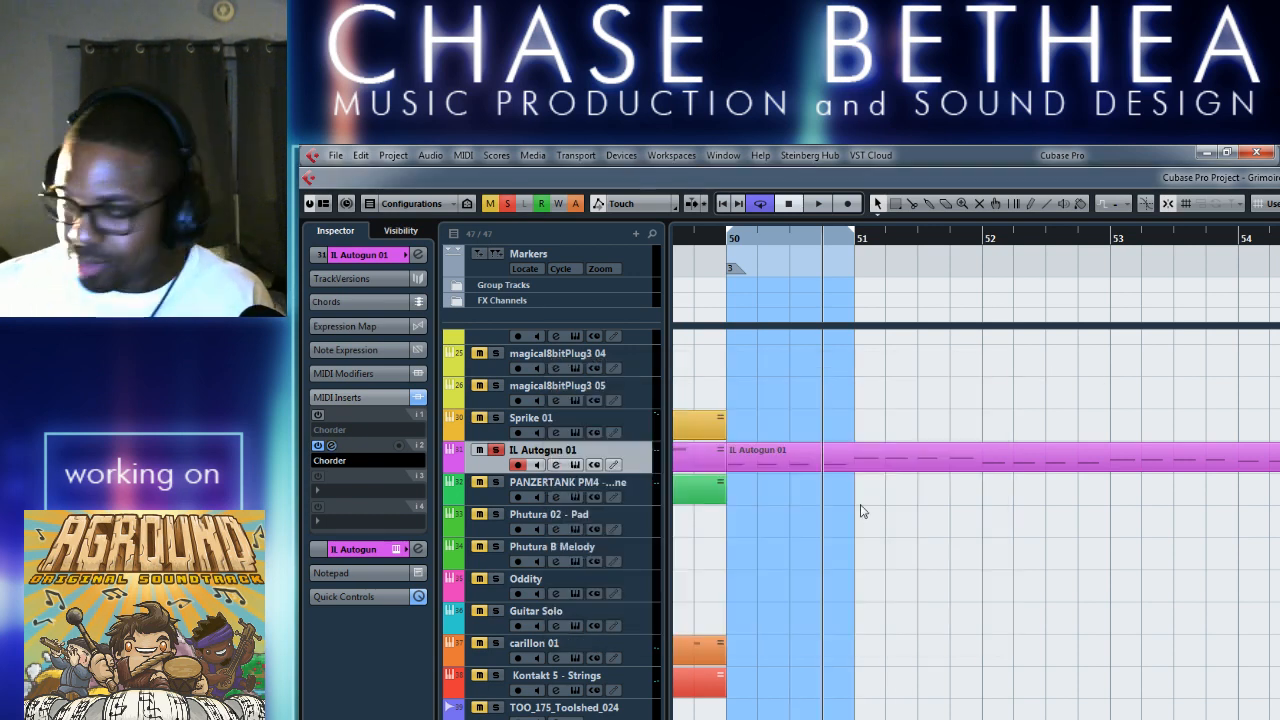
Audition the looped bar 50 of IL Autogun 01 with the Major j7 chord preset.
{"action": "key", "text": "space"}
{"action": "key", "text": "space"}
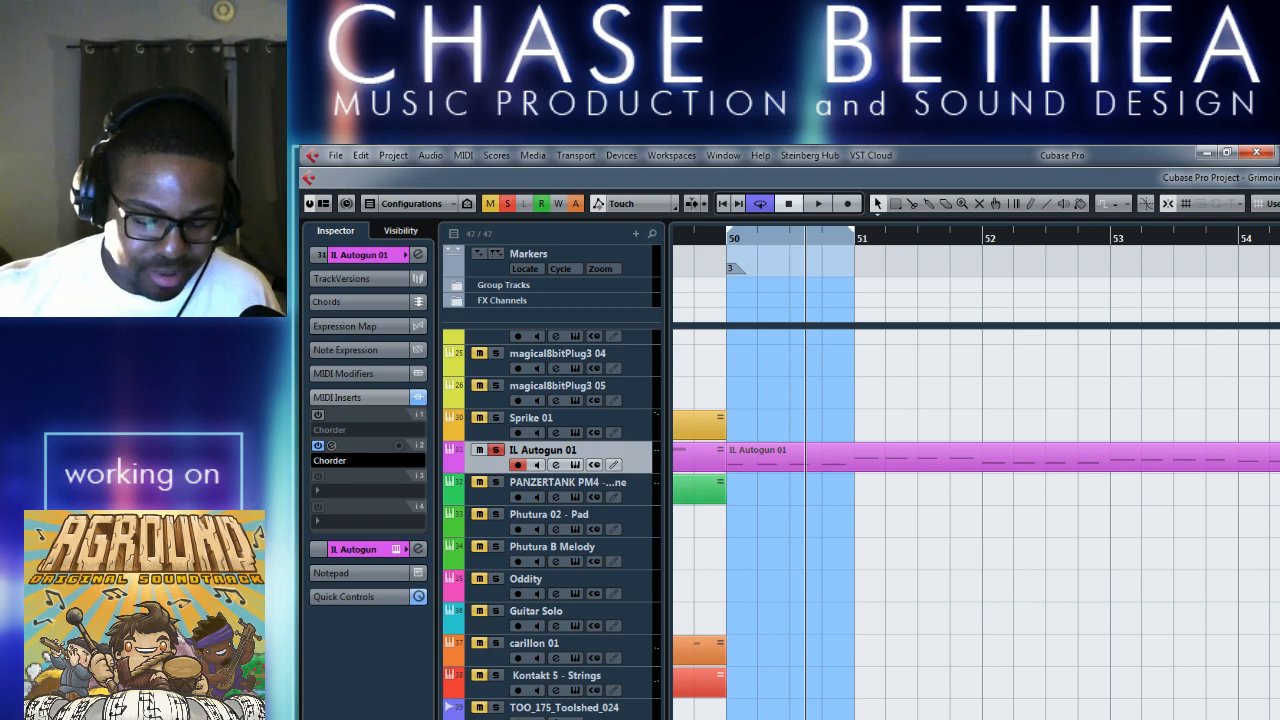
{"action": "key", "text": "alt+Tab"}
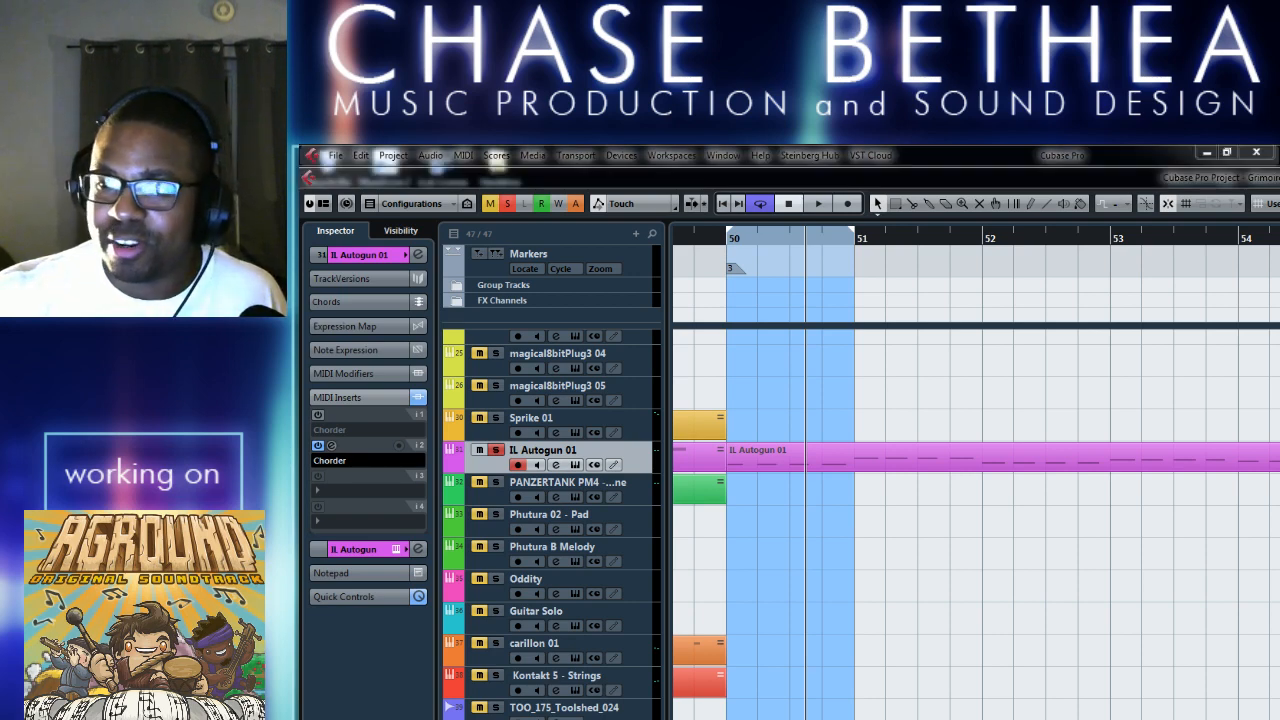
{"action": "left_click", "coordinate": [988, 658]}
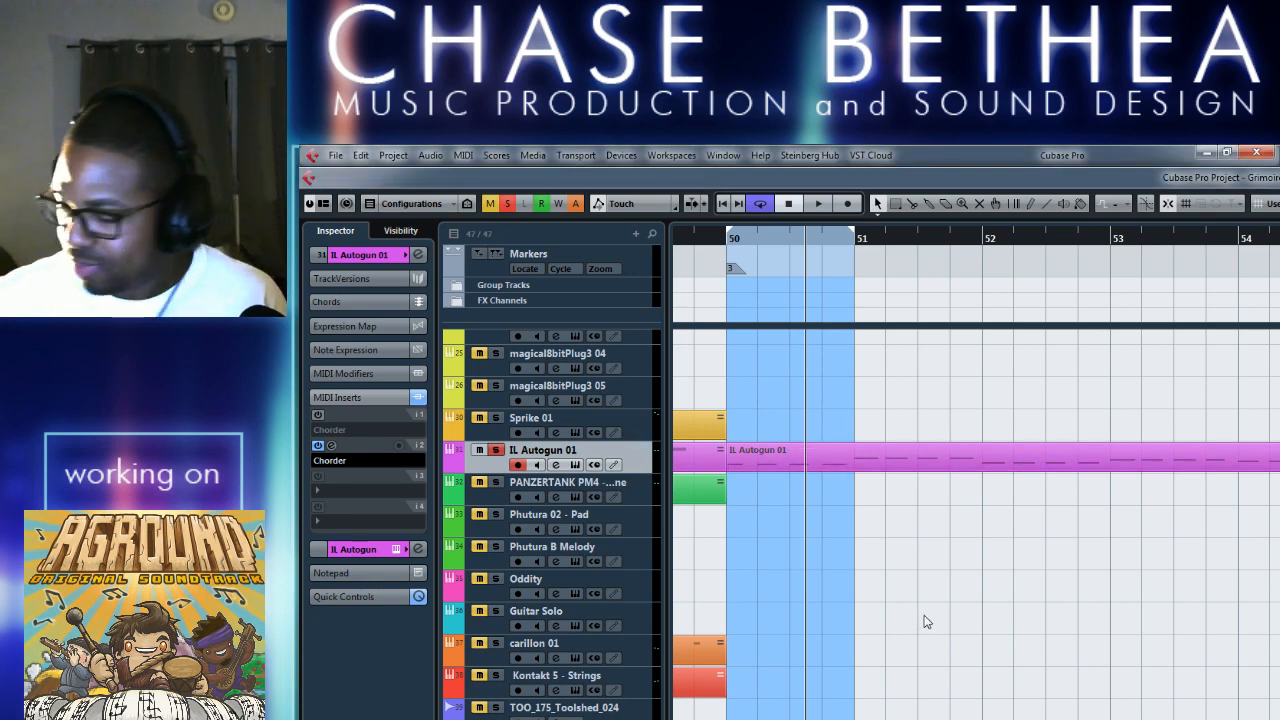
{"action": "key", "text": "space"}
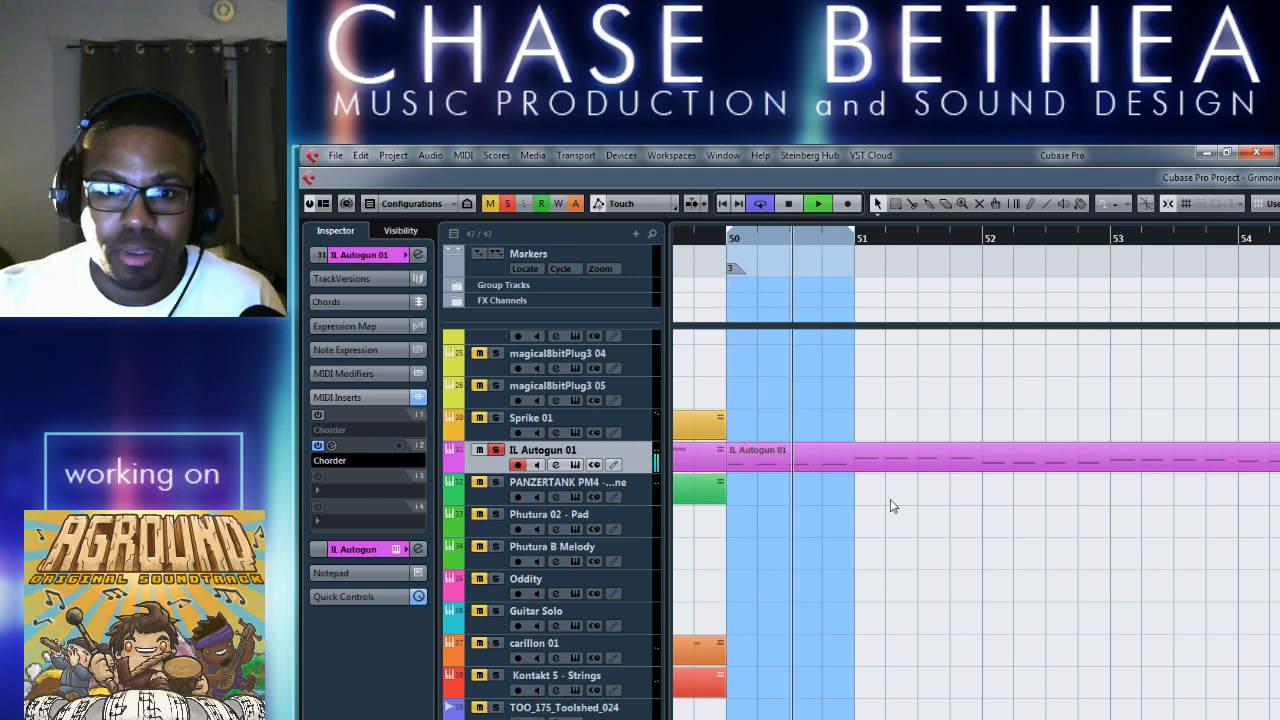
{"action": "key", "text": "space"}
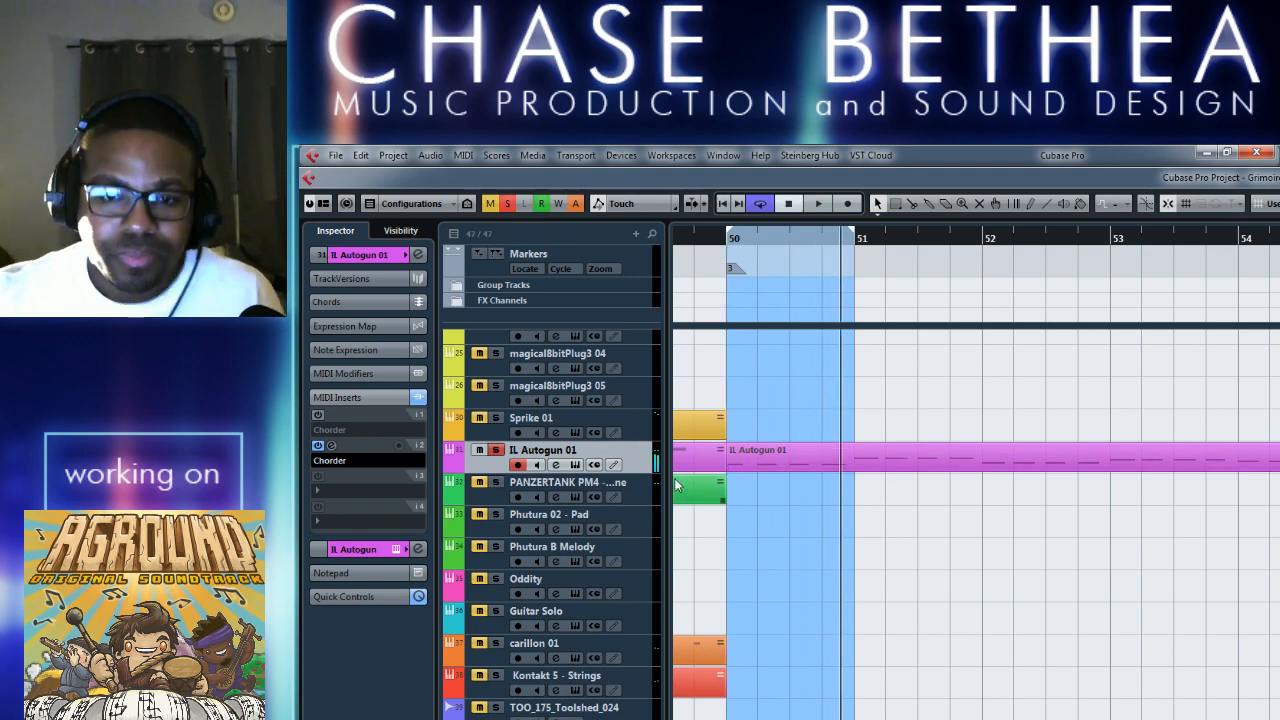
Open the IL Autogun 01 part in the Key Editor and delete the third and fourth G1 notes in bar 50.
{"action": "double_click", "coordinate": [790, 447]}
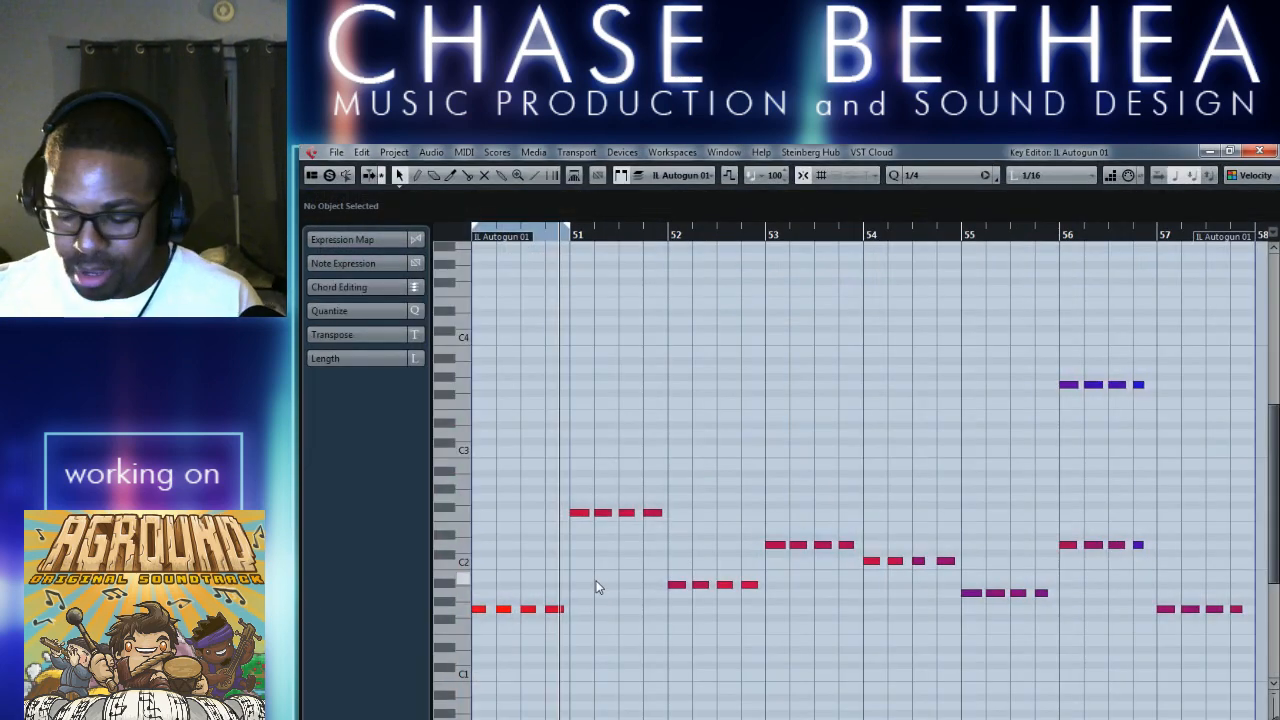
{"action": "key", "text": "h"}
{"action": "key", "text": "g"}
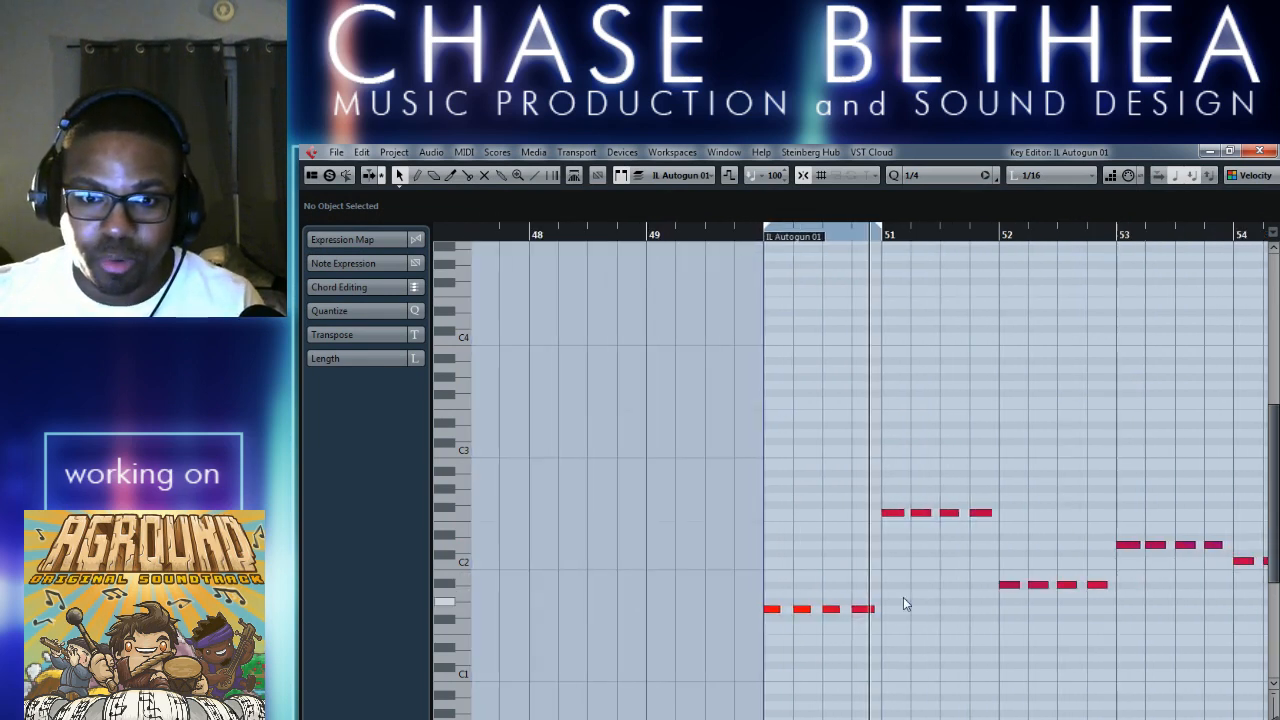
{"action": "key", "text": "h"}
{"action": "key", "text": "h"}
{"action": "key", "text": "h"}
{"action": "key", "text": "h"}
{"action": "key", "text": "h"}
{"action": "left_click", "coordinate": [868, 609]}
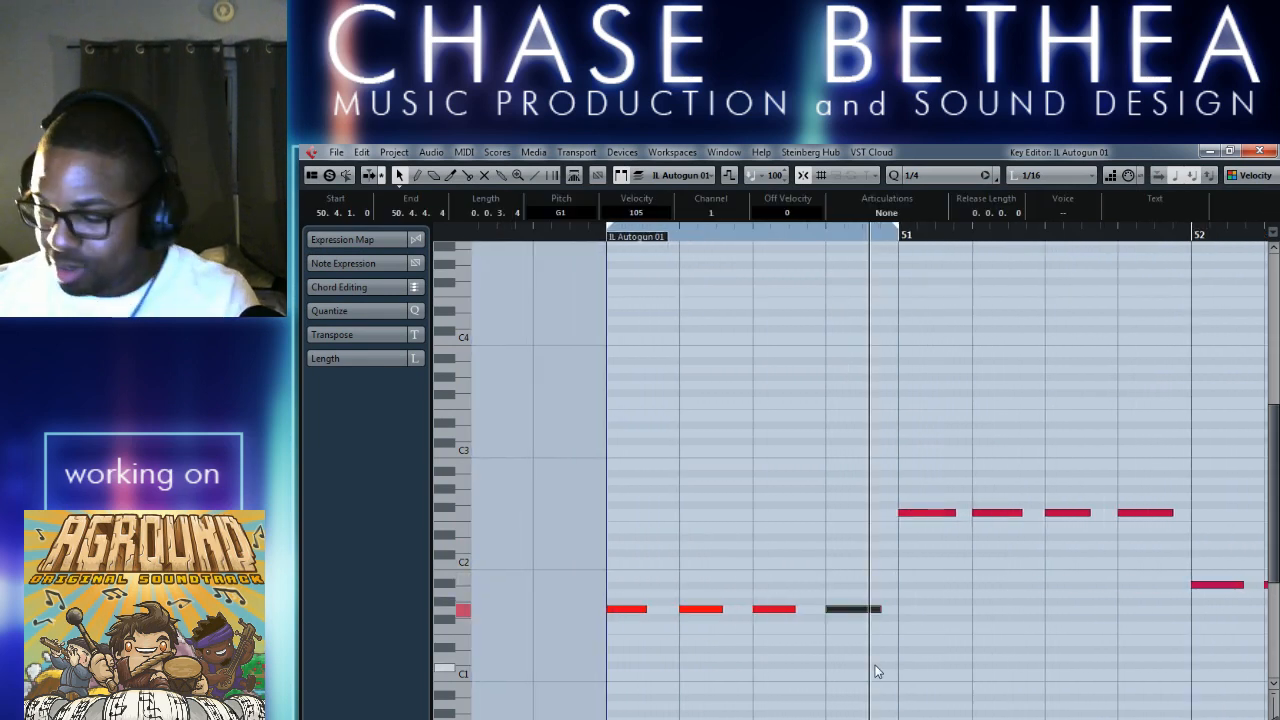
{"action": "key", "text": "Delete"}
{"action": "left_click", "coordinate": [770, 609]}
{"action": "key", "text": "Delete"}
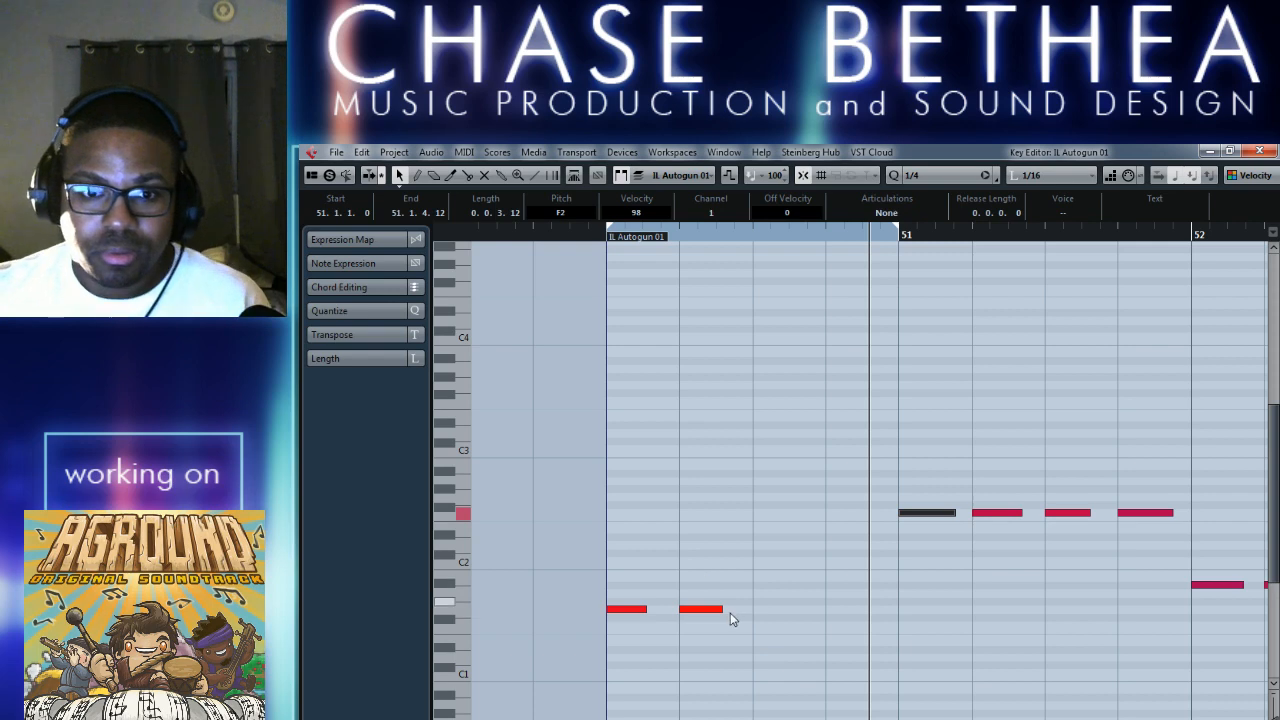
Set the Key Editor's quantize preset to 1/16.
{"action": "left_click", "coordinate": [968, 175]}
{"action": "left_click", "coordinate": [950, 283]}
{"action": "left_click", "coordinate": [795, 604]}
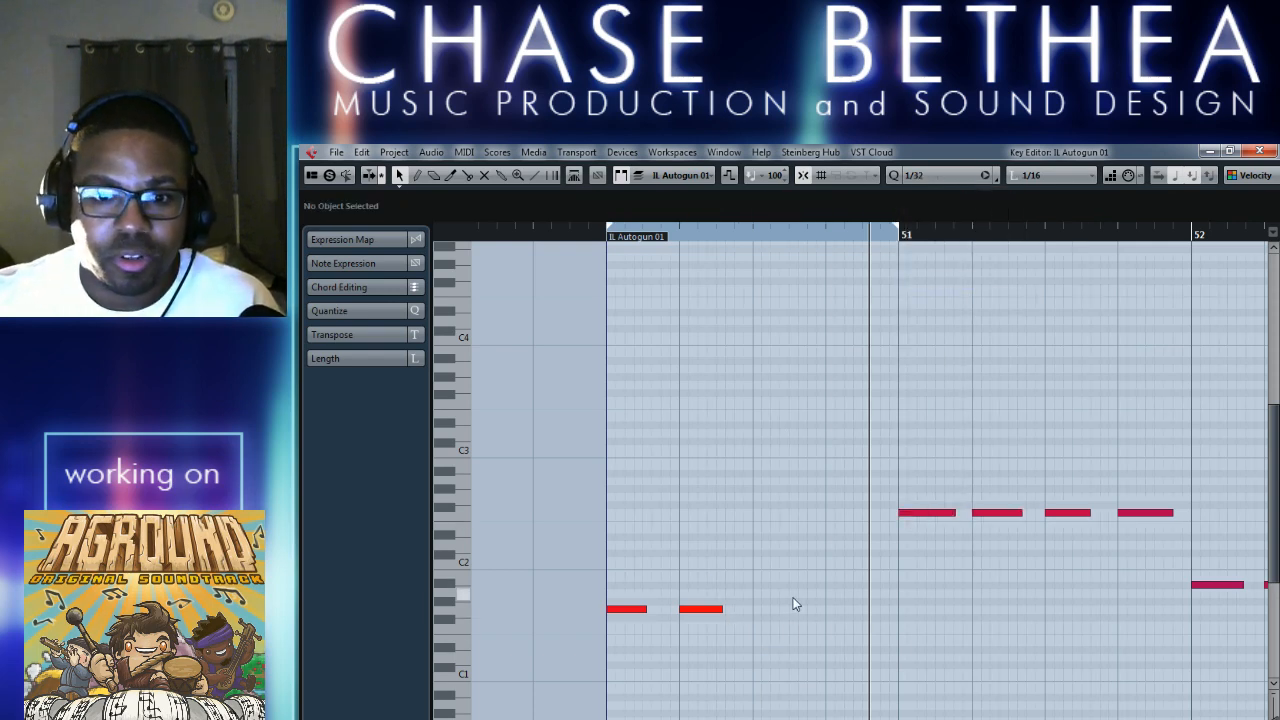
{"action": "left_click", "coordinate": [938, 177]}
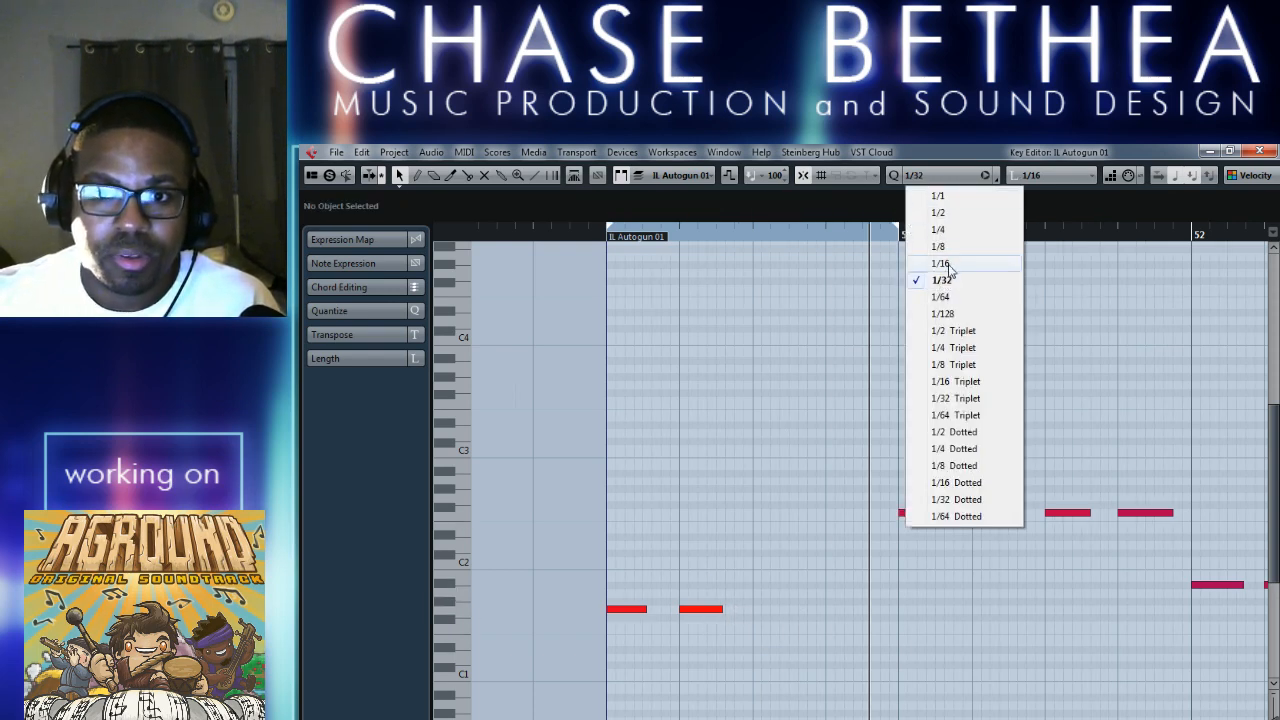
{"action": "left_click", "coordinate": [948, 266]}
Delete the second G1 note in bar 50 and lengthen the first one to a full beat.
{"action": "left_click_drag", "start_coordinate": [701, 565], "coordinate": [723, 652]}
{"action": "key", "text": "Delete"}
{"action": "left_click", "coordinate": [702, 611]}
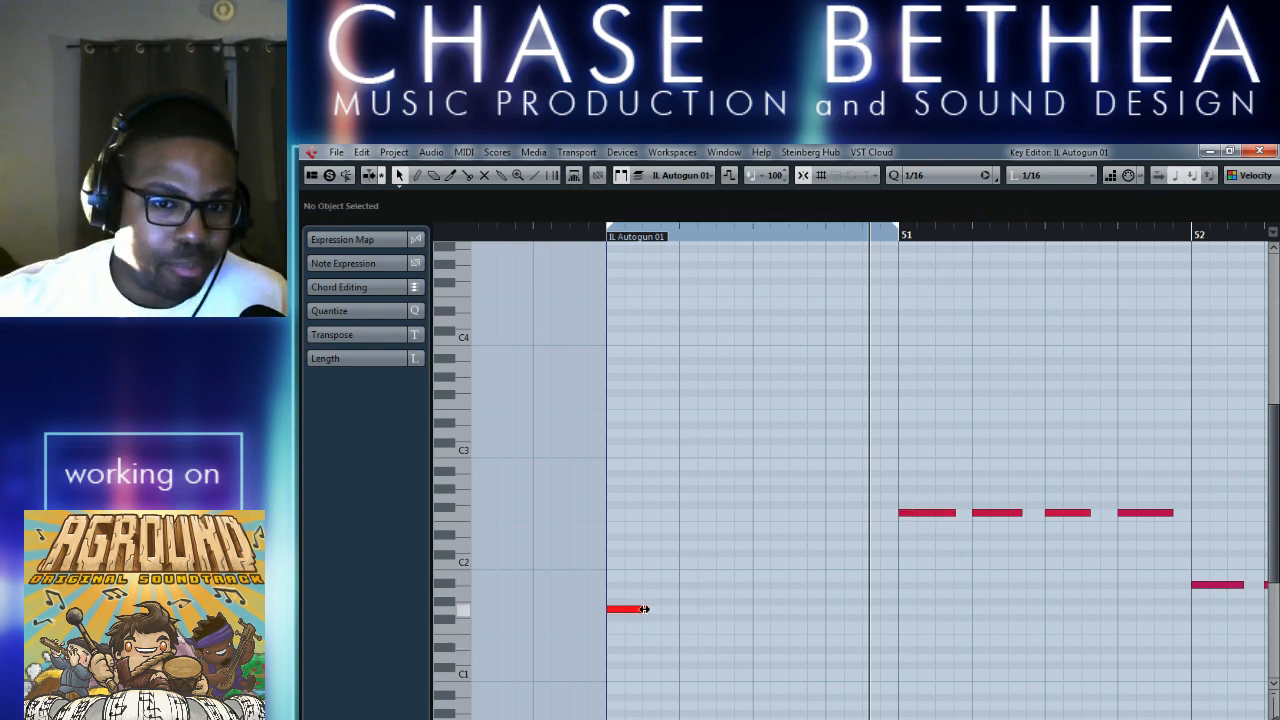
{"action": "left_click_drag", "start_coordinate": [644, 609], "coordinate": [682, 609]}
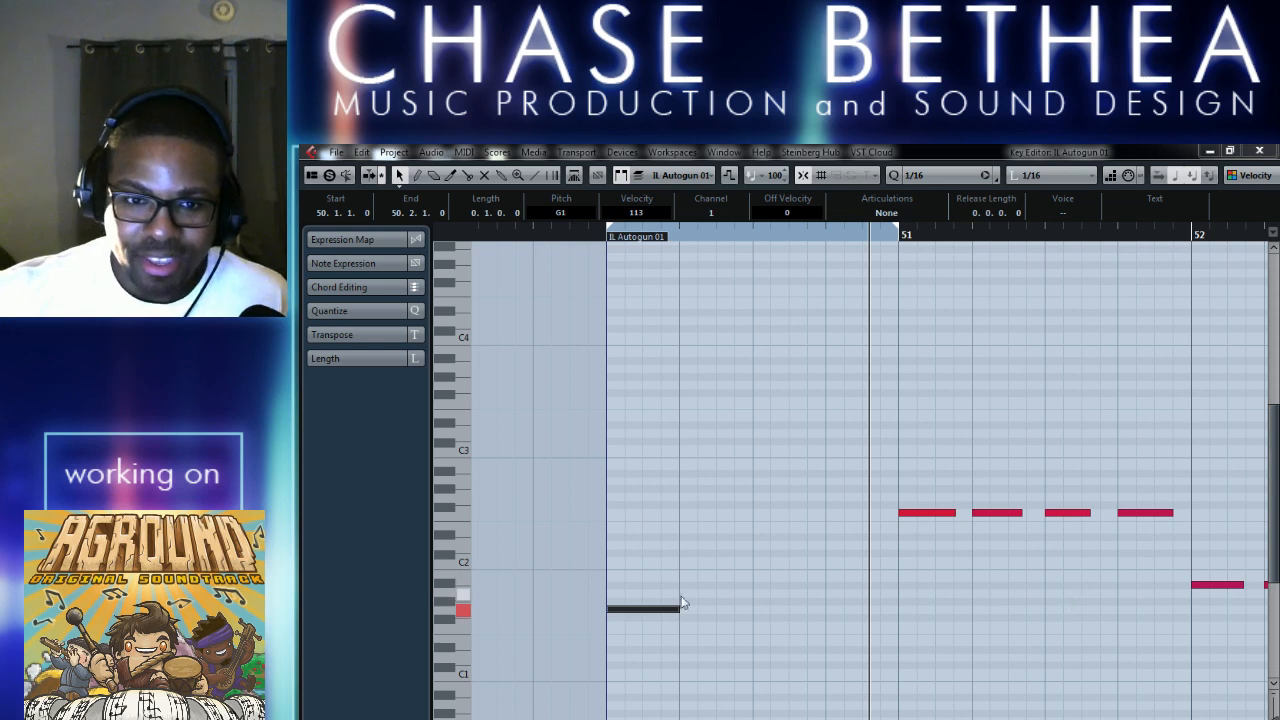
{"action": "left_click", "coordinate": [748, 588]}
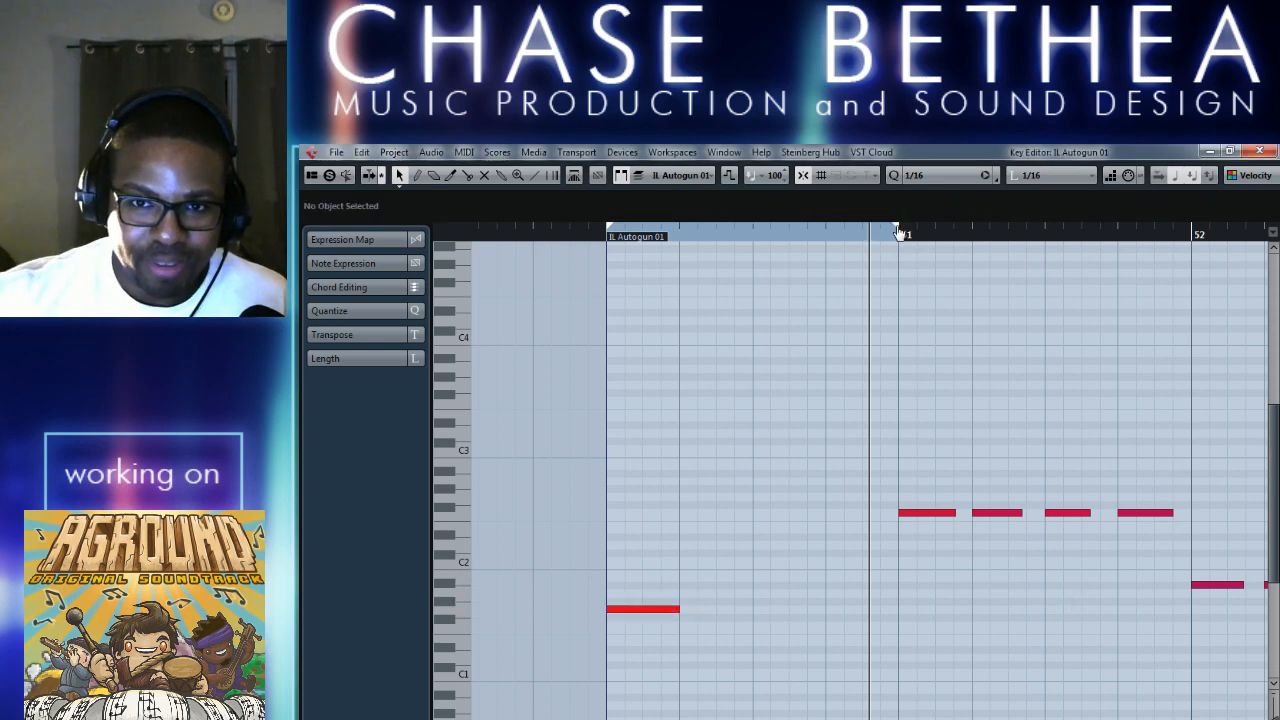
Extend the loop range to the start of bar 52, return the playhead to its start, and close the Key Editor.
{"action": "left_click_drag", "start_coordinate": [897, 233], "coordinate": [1193, 234]}
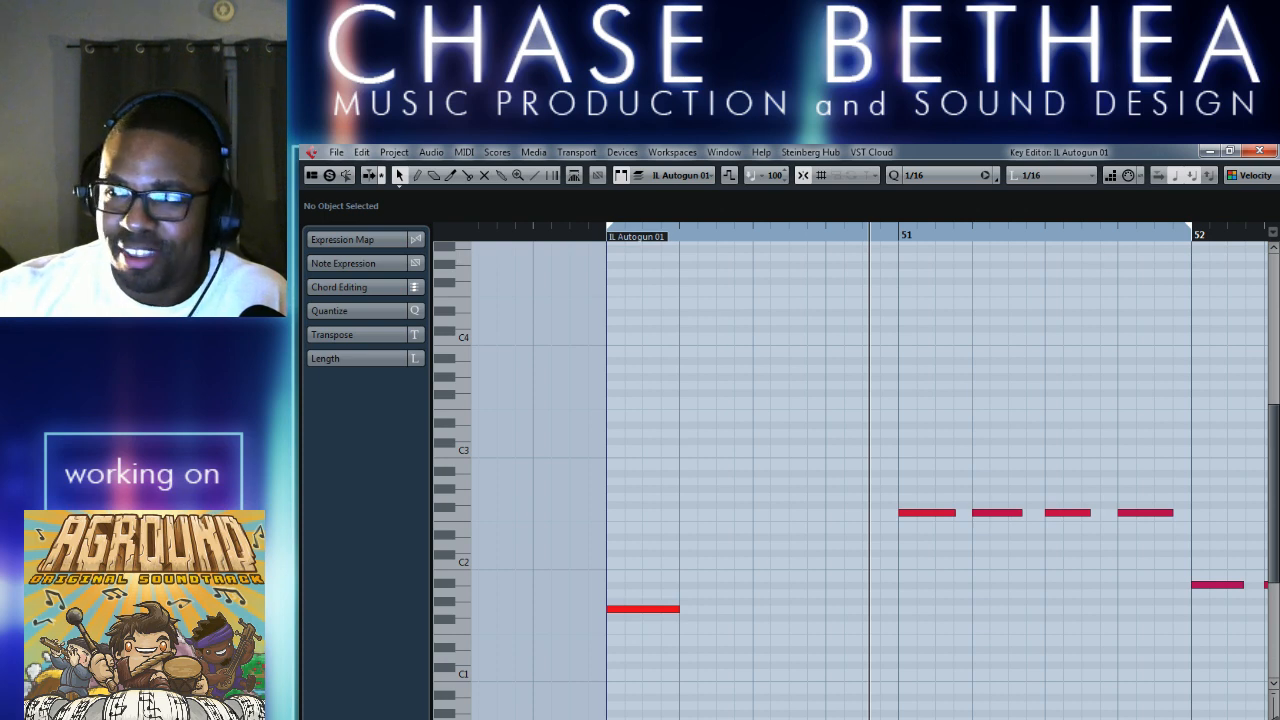
{"action": "left_click", "coordinate": [841, 561]}
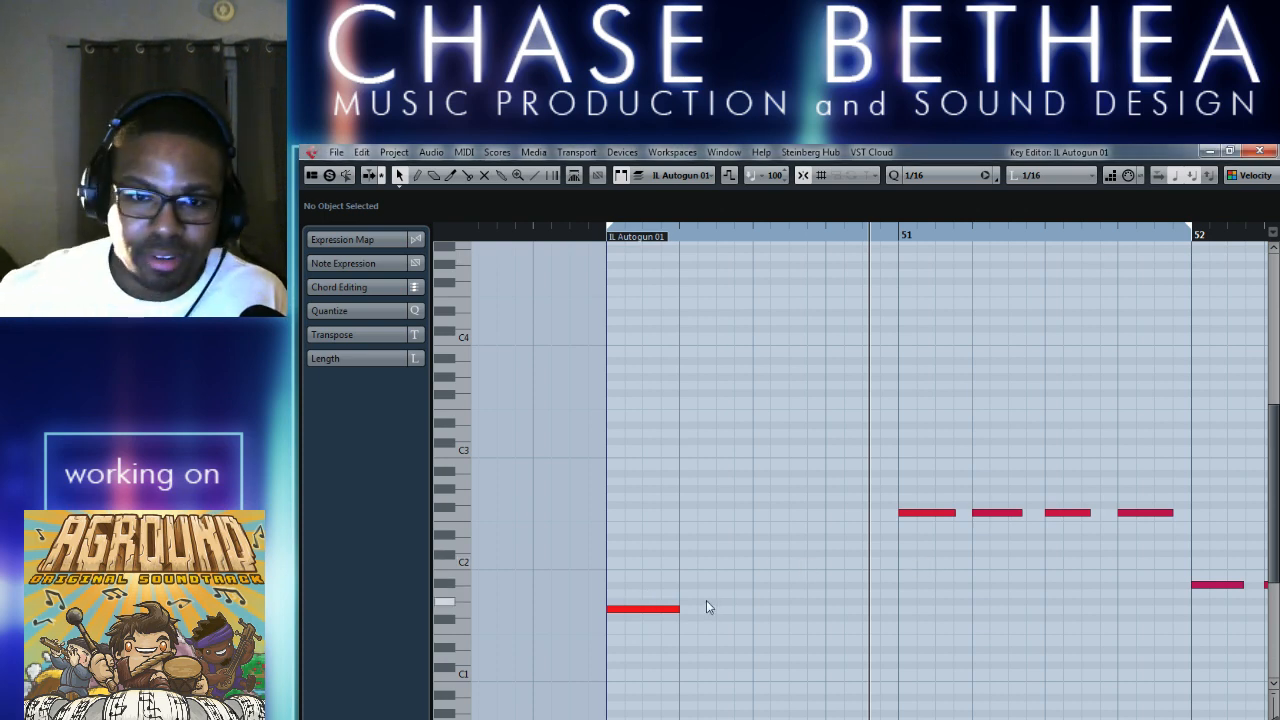
{"action": "key", "text": "KP_1"}
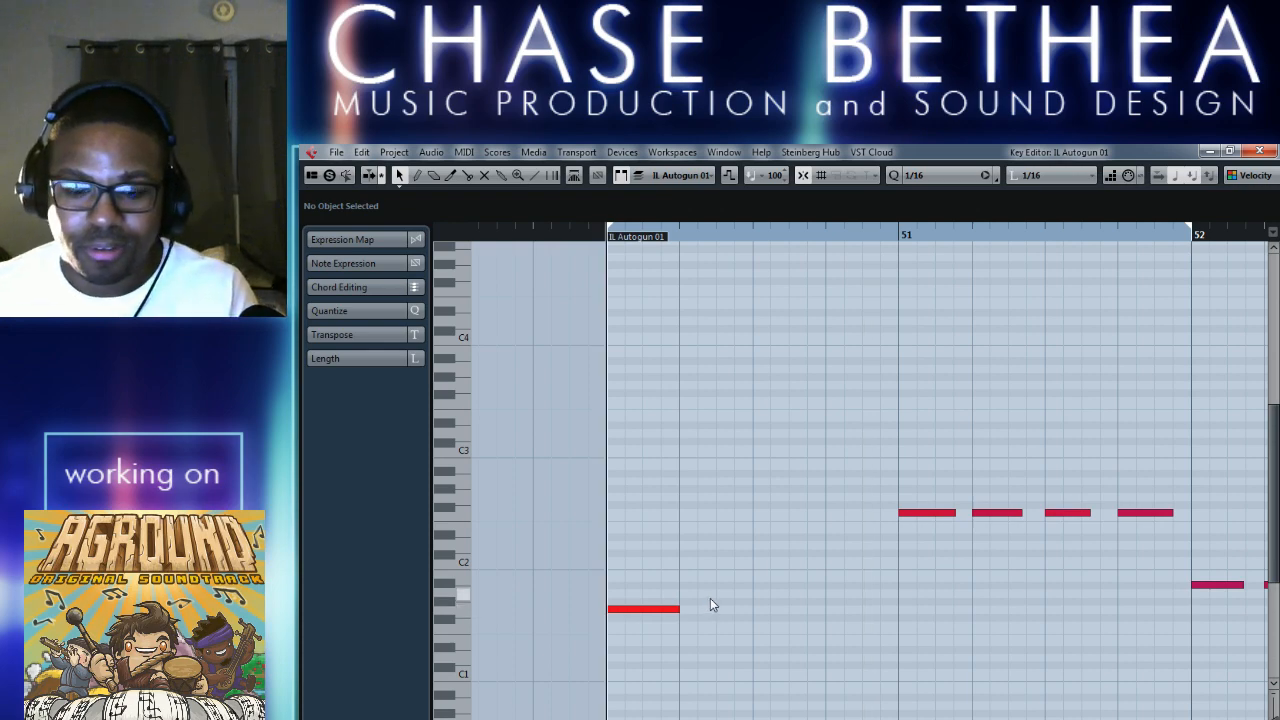
{"action": "left_click", "coordinate": [1259, 151]}
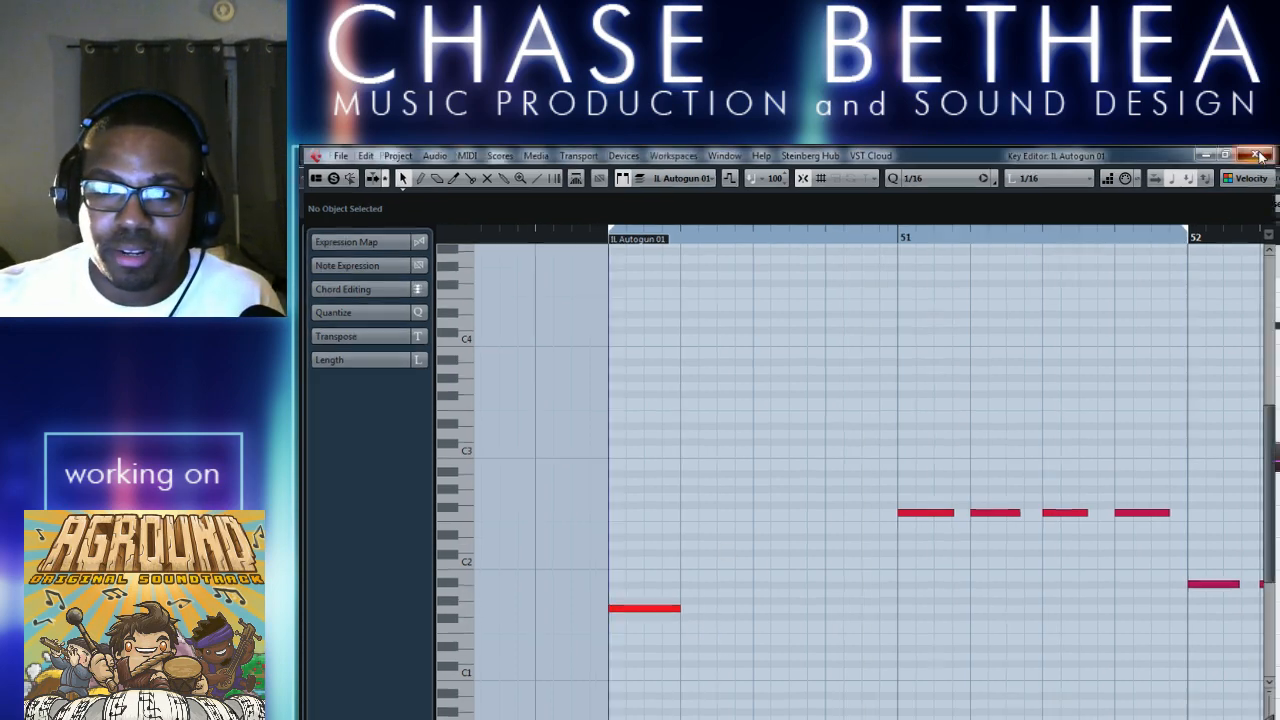
Add Arpache 5 as the third MIDI insert, set its play order to Down Only, and audition it.
{"action": "left_click", "coordinate": [327, 493]}
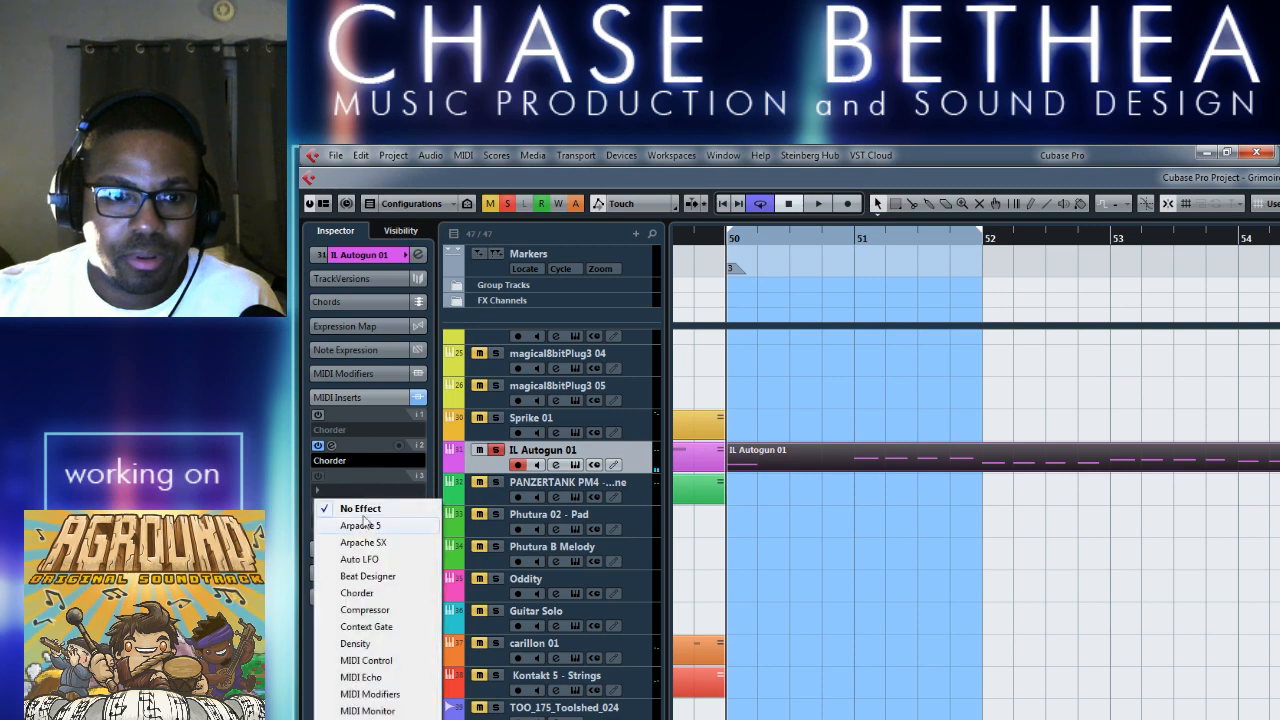
{"action": "left_click", "coordinate": [370, 529]}
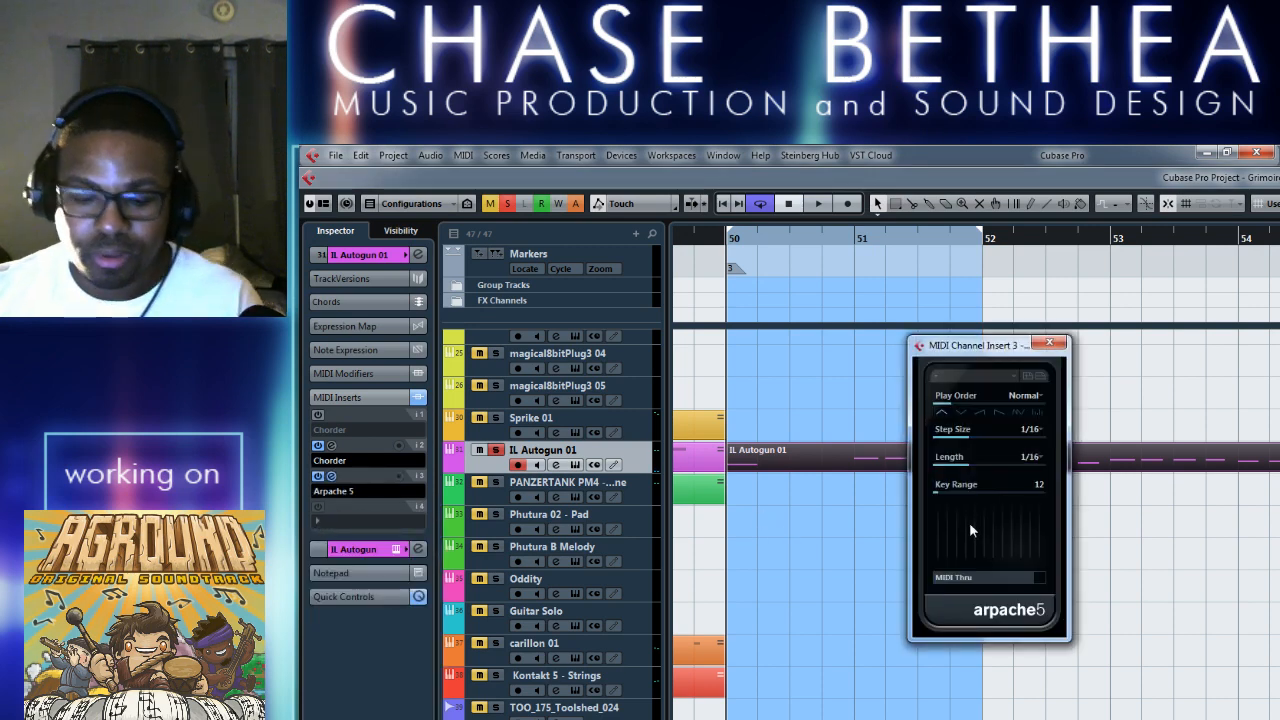
{"action": "left_click", "coordinate": [981, 412]}
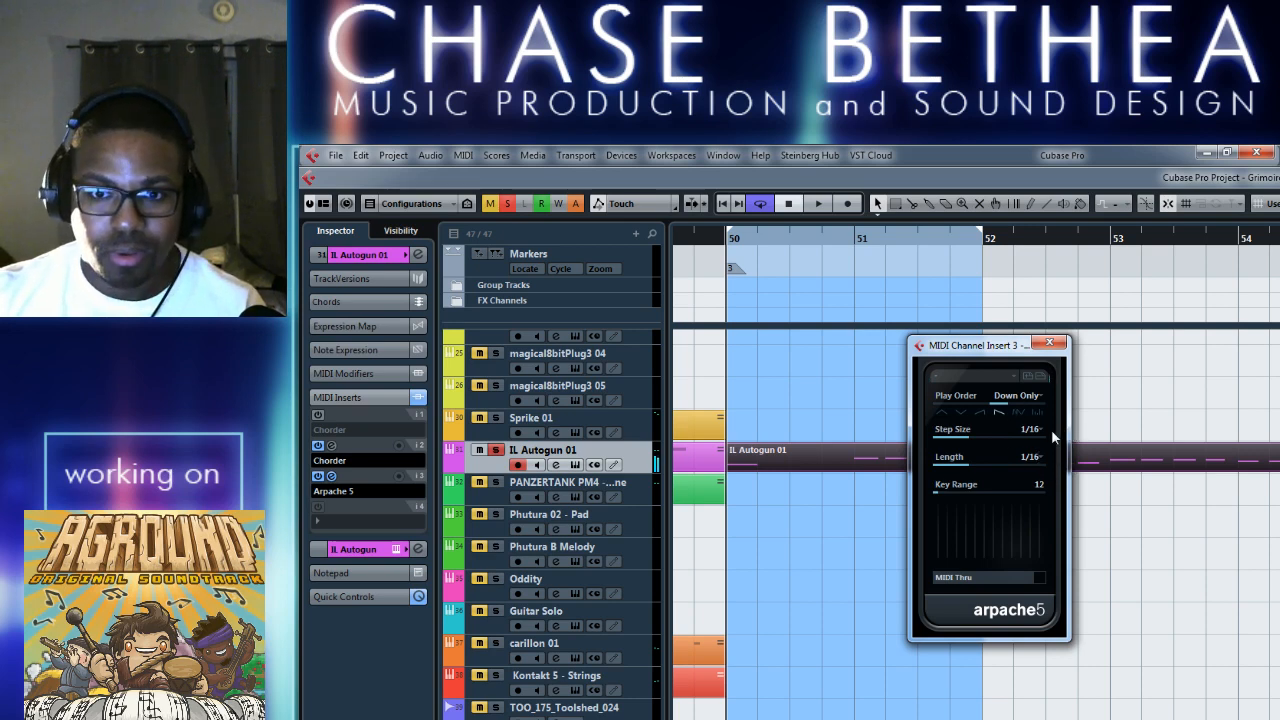
{"action": "key", "text": "space"}
{"action": "left_click", "coordinate": [1049, 343]}
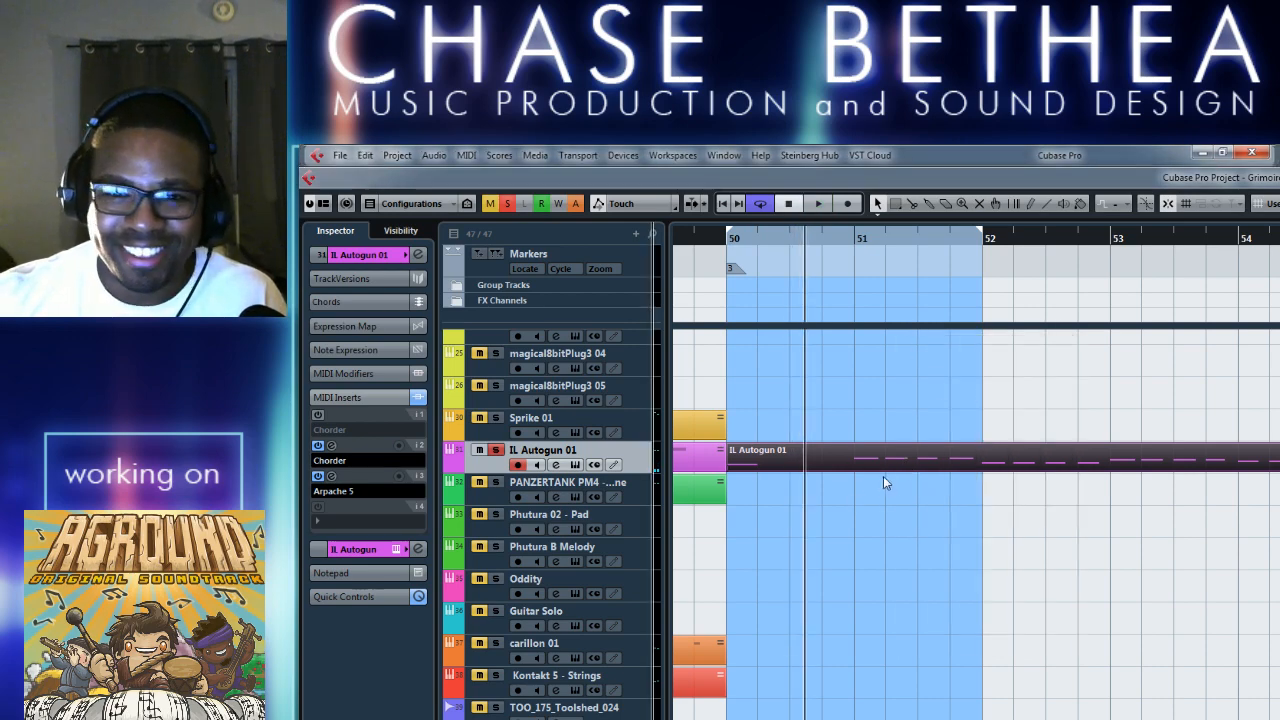
Delete the four F2 notes in bar 51 and lengthen the opening G1 note to two full bars.
{"action": "double_click", "coordinate": [931, 445]}
{"action": "left_click_drag", "start_coordinate": [754, 489], "coordinate": [1066, 535]}
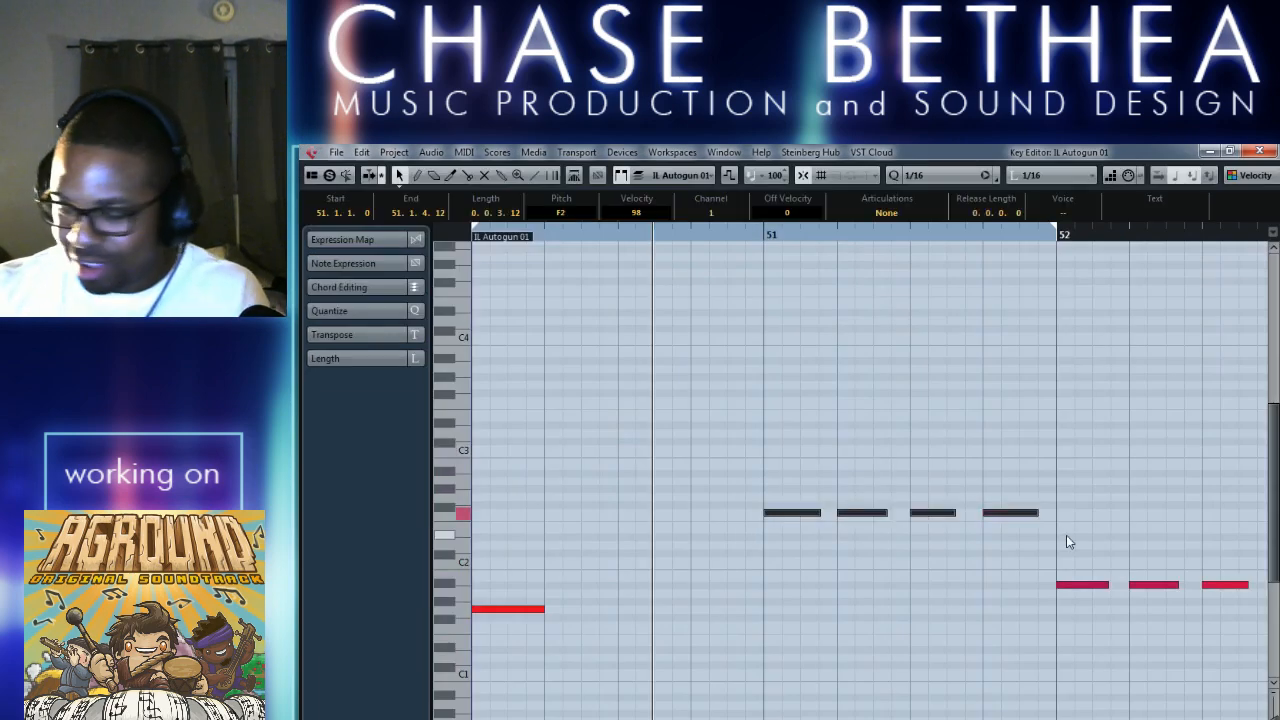
{"action": "key", "text": "Delete"}
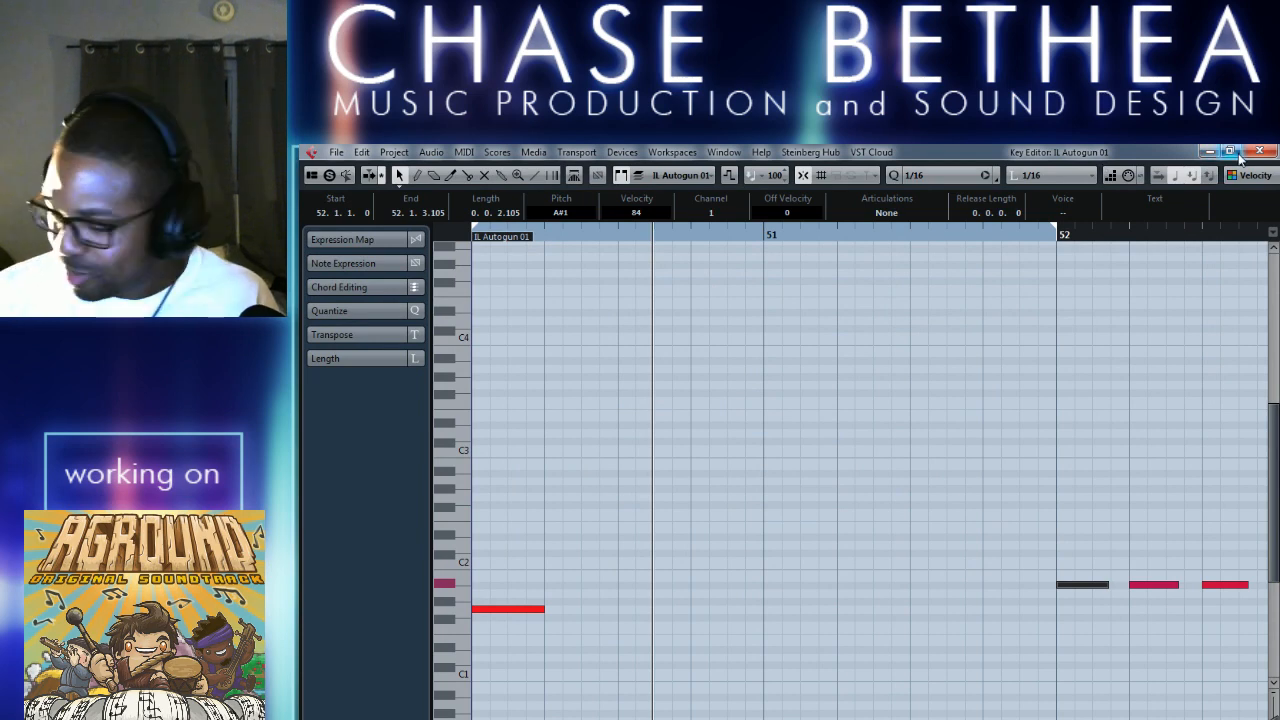
{"action": "key", "text": "KP_1"}
{"action": "scroll", "coordinate": [993, 452], "scroll_direction": "left", "scroll_amount": 2}
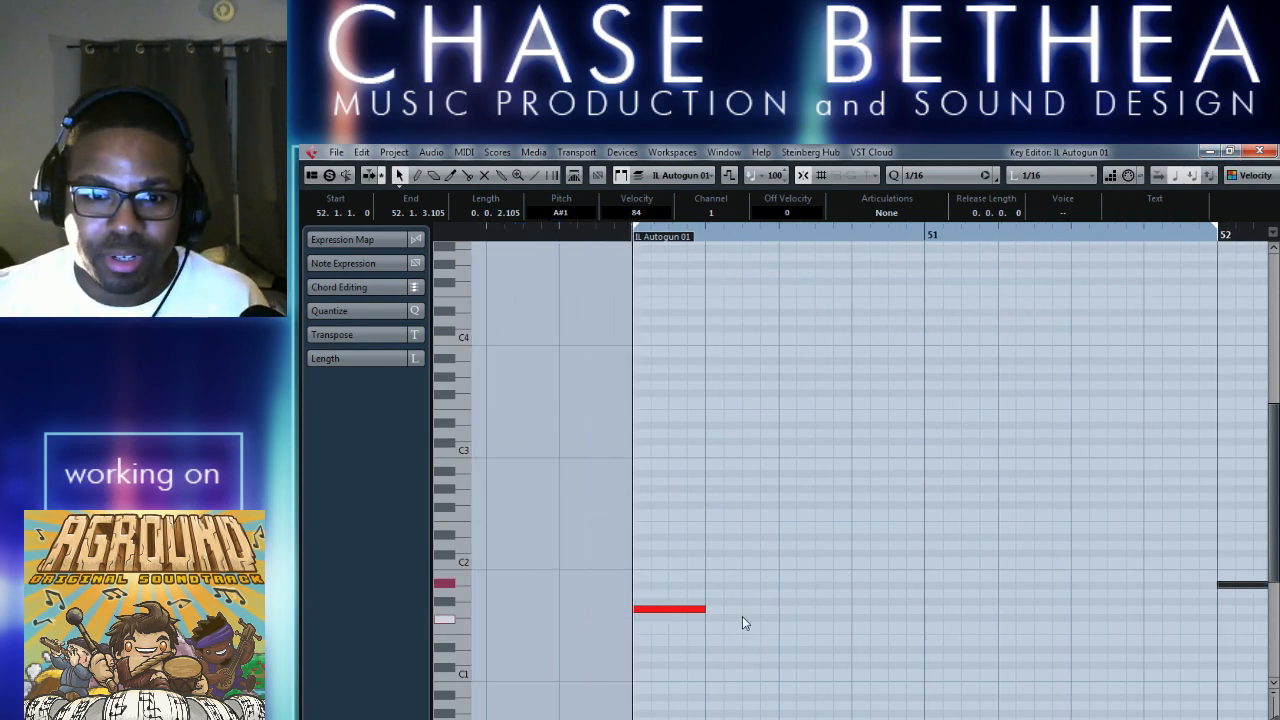
{"action": "left_click_drag", "start_coordinate": [703, 608], "coordinate": [1217, 608]}
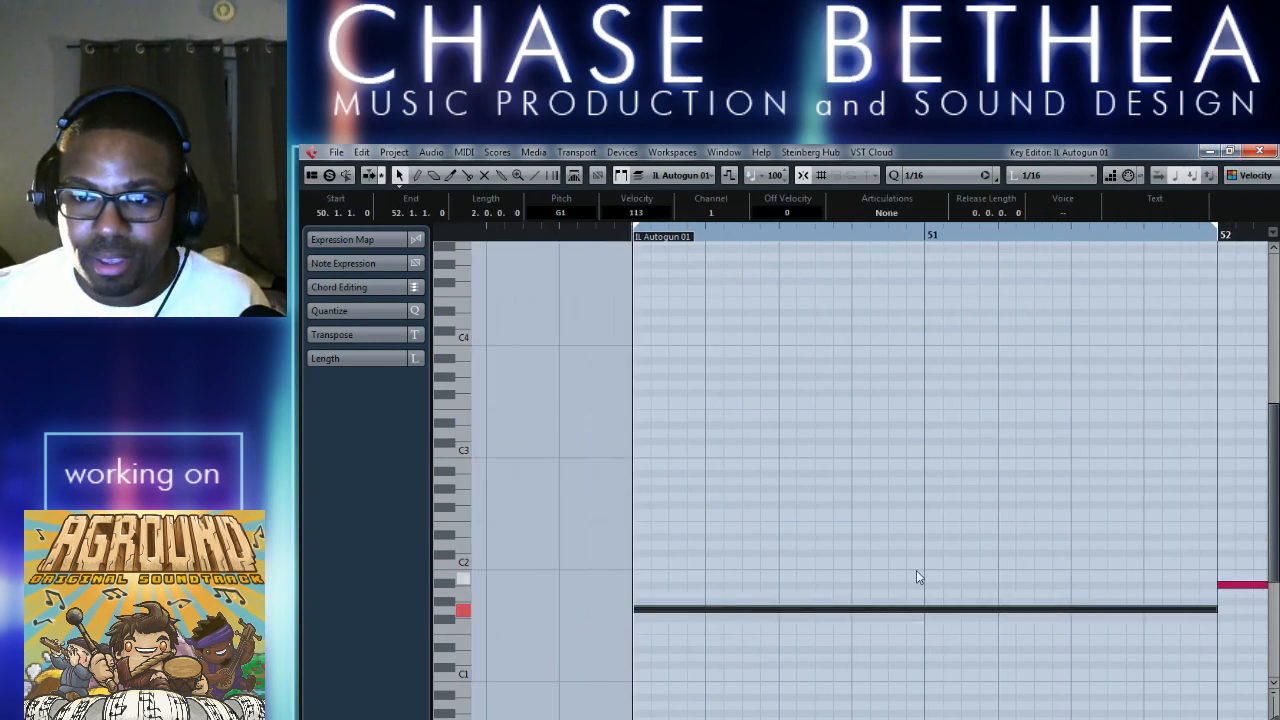
Delete all the A#1 notes in bar 52.
{"action": "scroll", "coordinate": [890, 575], "scroll_direction": "right", "scroll_amount": 2}
{"action": "left_click_drag", "start_coordinate": [989, 545], "coordinate": [1168, 612]}
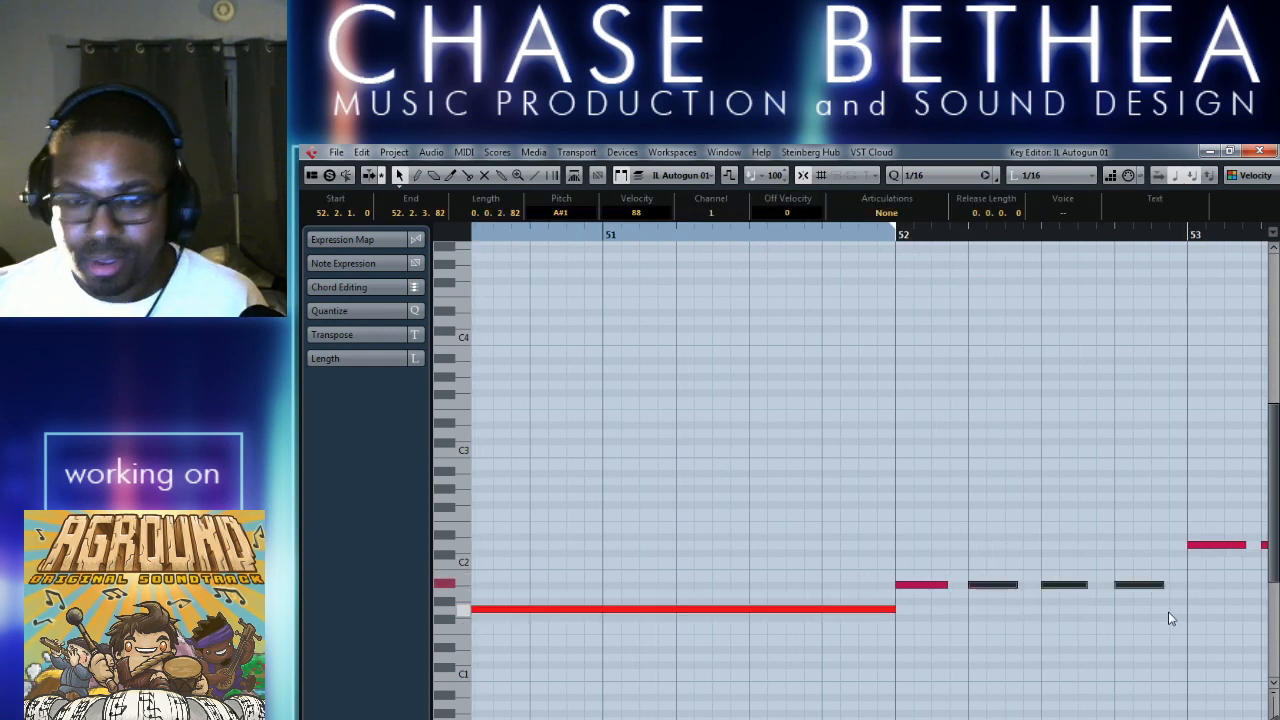
{"action": "left_click", "coordinate": [1168, 611]}
{"action": "left_click_drag", "start_coordinate": [915, 526], "coordinate": [1165, 611]}
{"action": "key", "text": "Delete"}
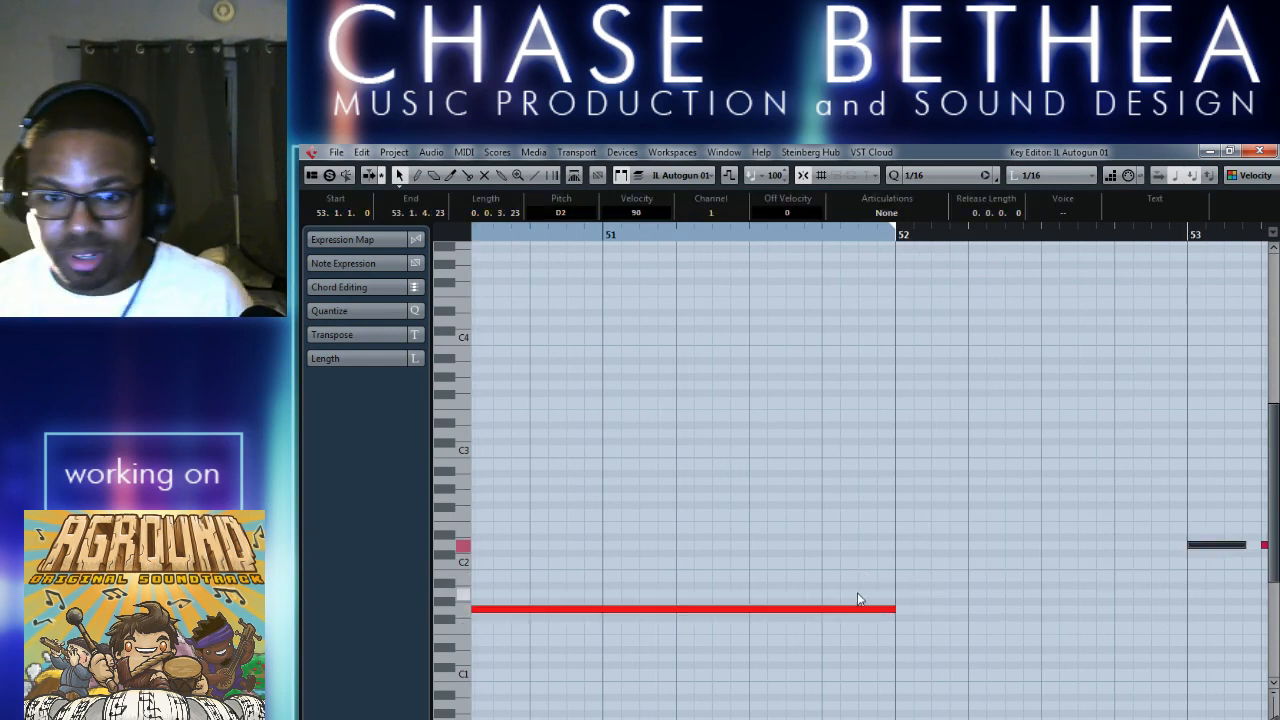
Copy the two-bar G1 note to the start of bar 52 at pitch F1.
{"action": "left_click_drag", "start_coordinate": [812, 609], "coordinate": [850, 611]}
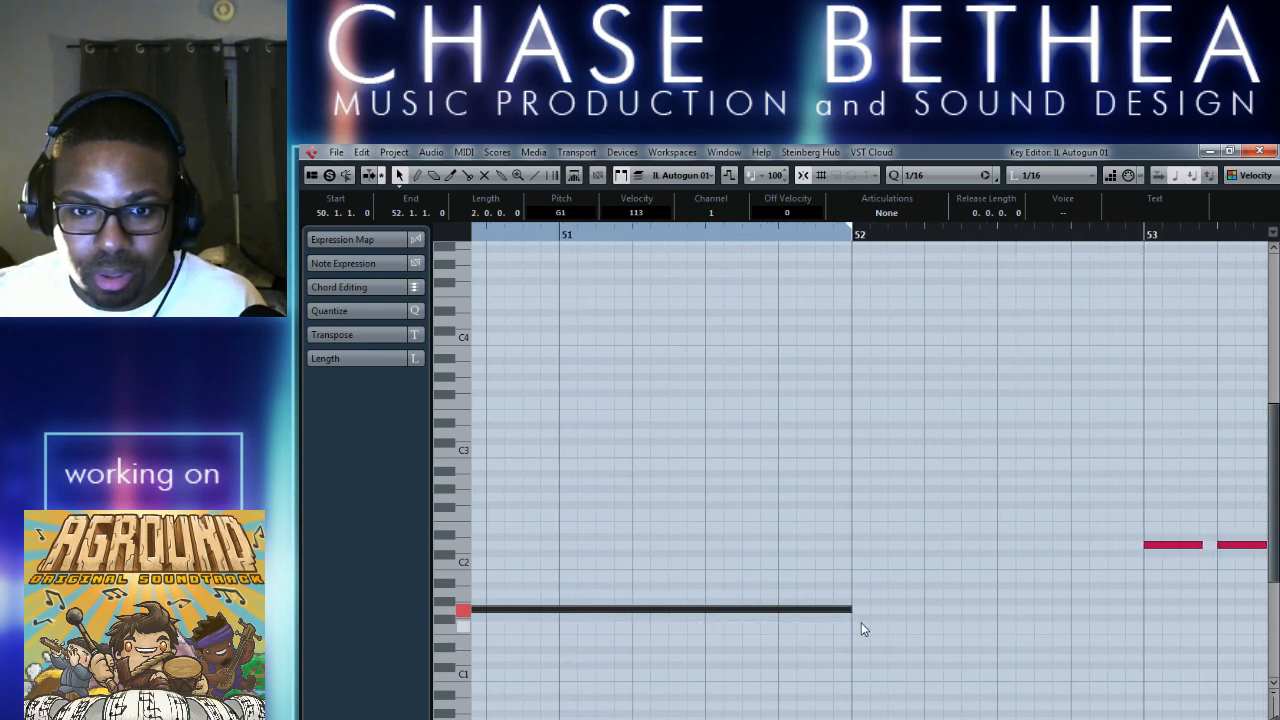
{"action": "key", "text": "g"}
{"action": "key", "text": "g"}
{"action": "key", "text": "g"}
{"action": "key", "text": "g"}
{"action": "key", "text": "g"}
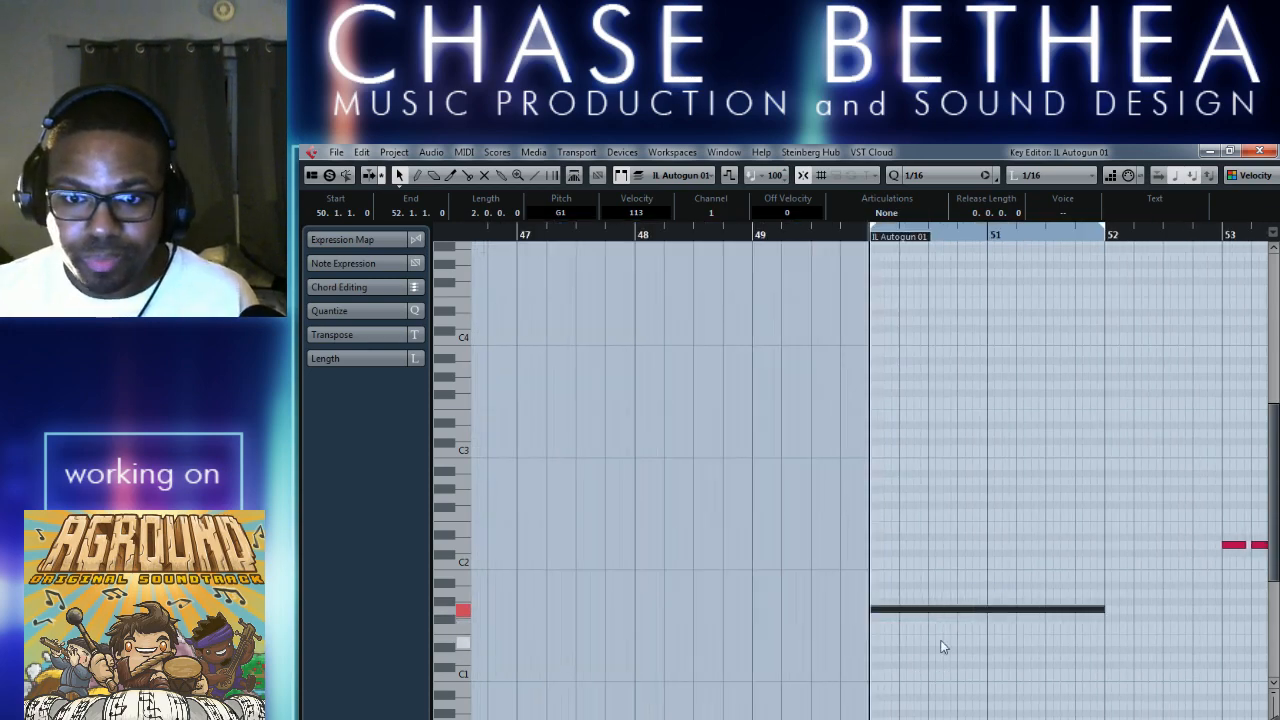
{"action": "scroll", "coordinate": [942, 647], "scroll_direction": "right", "scroll_amount": 1}
{"action": "left_click_drag", "start_coordinate": [842, 612], "coordinate": [1074, 636]}
Mute the notes in bars 53 and 54 with the Mute tool.
{"action": "scroll", "coordinate": [1033, 665], "scroll_direction": "right", "scroll_amount": 1}
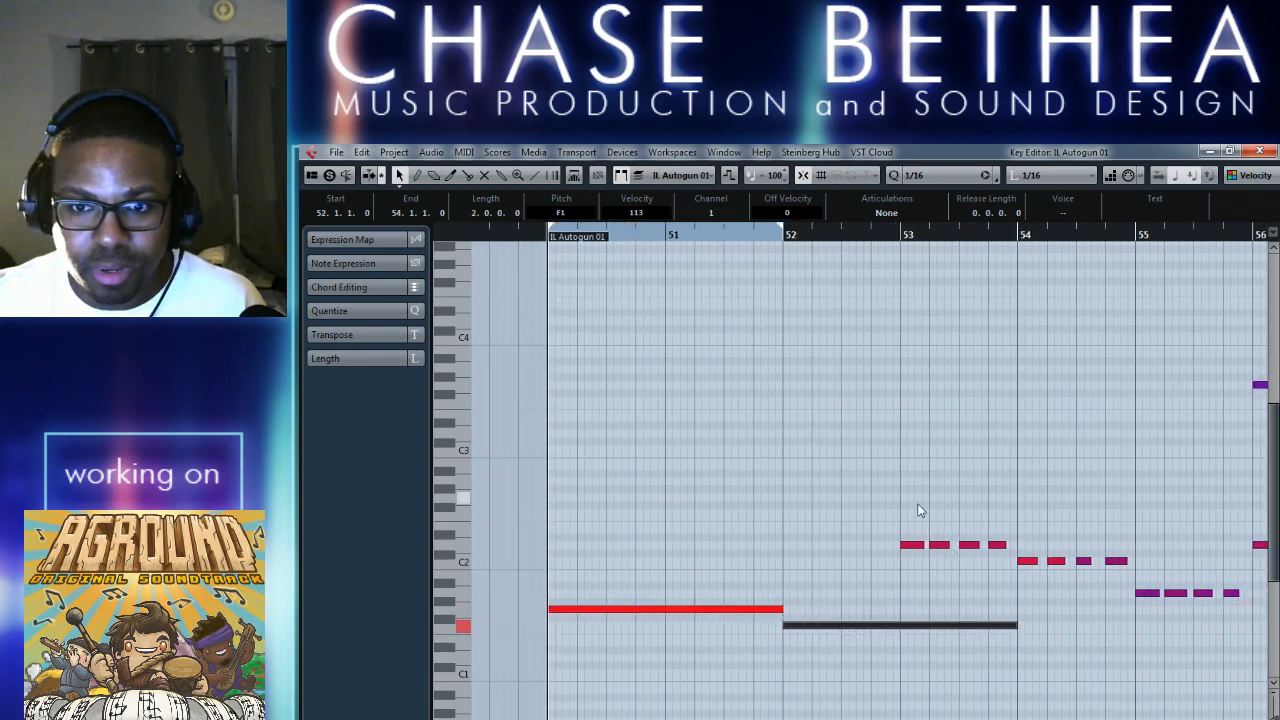
{"action": "left_click_drag", "start_coordinate": [908, 503], "coordinate": [996, 556]}
{"action": "right_click", "coordinate": [894, 466]}
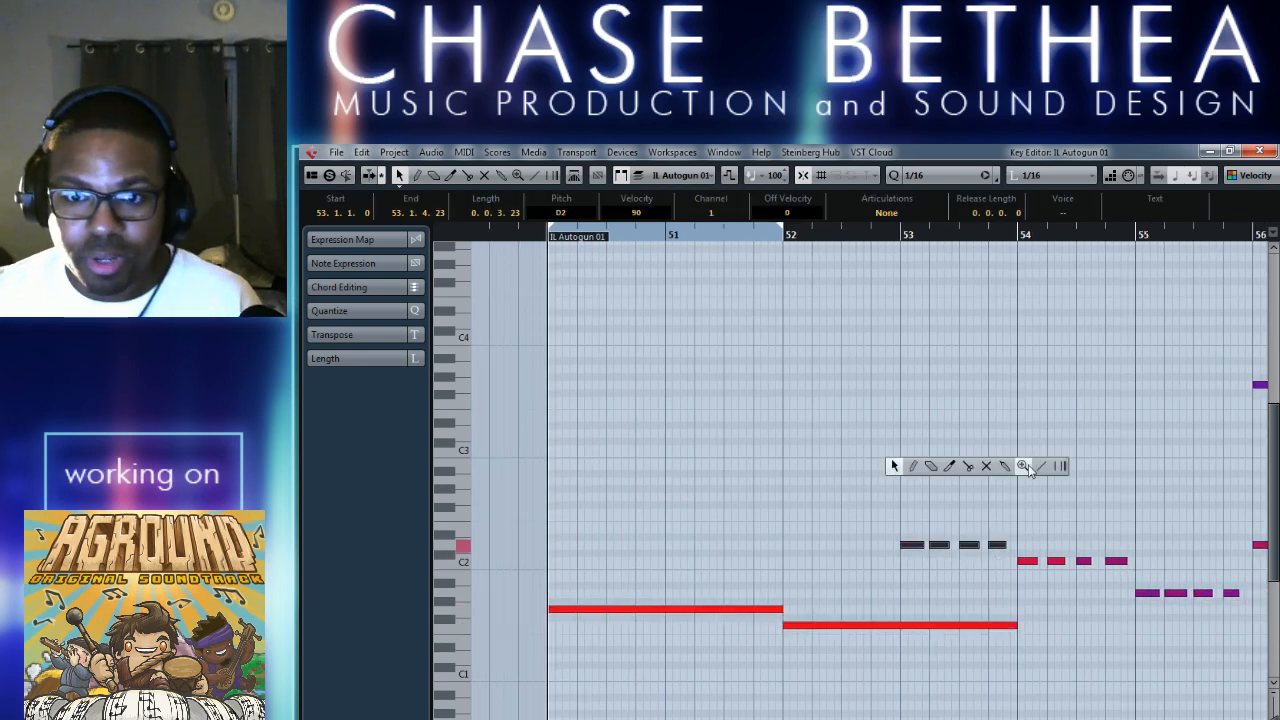
{"action": "left_click", "coordinate": [994, 468]}
{"action": "left_click_drag", "start_coordinate": [880, 508], "coordinate": [1137, 580]}
Mute the upper row of notes in bar 56 and return to the Object Selection tool.
{"action": "scroll", "coordinate": [1137, 580], "scroll_direction": "right", "scroll_amount": 2}
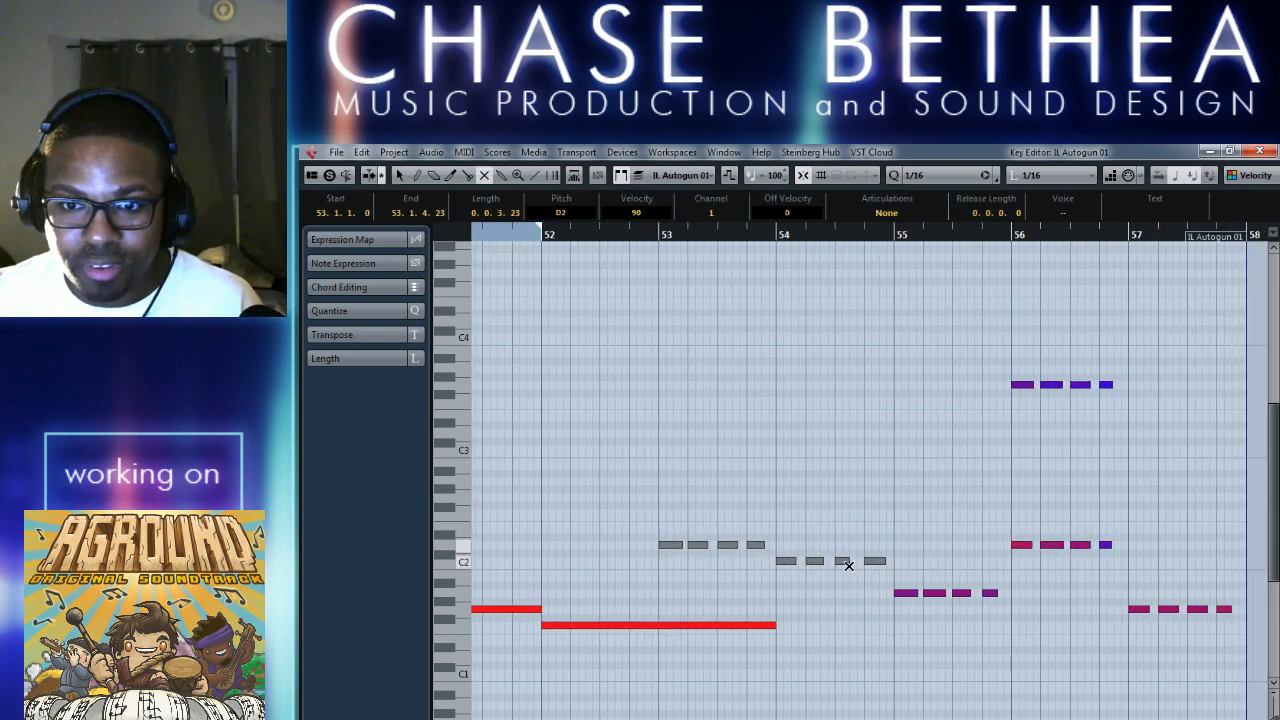
{"action": "left_click_drag", "start_coordinate": [975, 364], "coordinate": [1125, 398]}
{"action": "left_click_drag", "start_coordinate": [980, 514], "coordinate": [1253, 647]}
{"action": "left_click_drag", "start_coordinate": [937, 579], "coordinate": [1038, 611]}
{"action": "scroll", "coordinate": [917, 628], "scroll_direction": "left", "scroll_amount": 2}
{"action": "right_click", "coordinate": [700, 490]}
{"action": "left_click", "coordinate": [706, 492]}
{"action": "scroll", "coordinate": [680, 497], "scroll_direction": "left", "scroll_amount": 2}
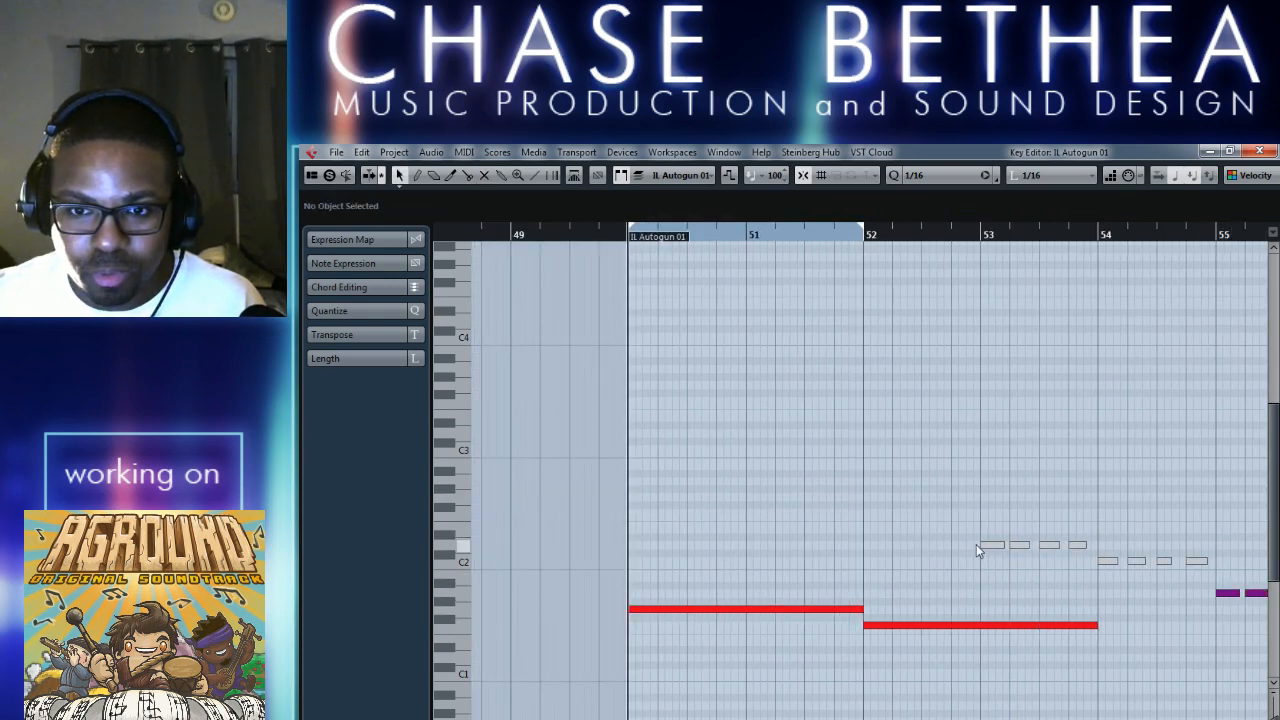
Fill bar 52 with copies of the muted D2 notes from bar 53.
{"action": "left_click_drag", "start_coordinate": [988, 546], "coordinate": [886, 545]}
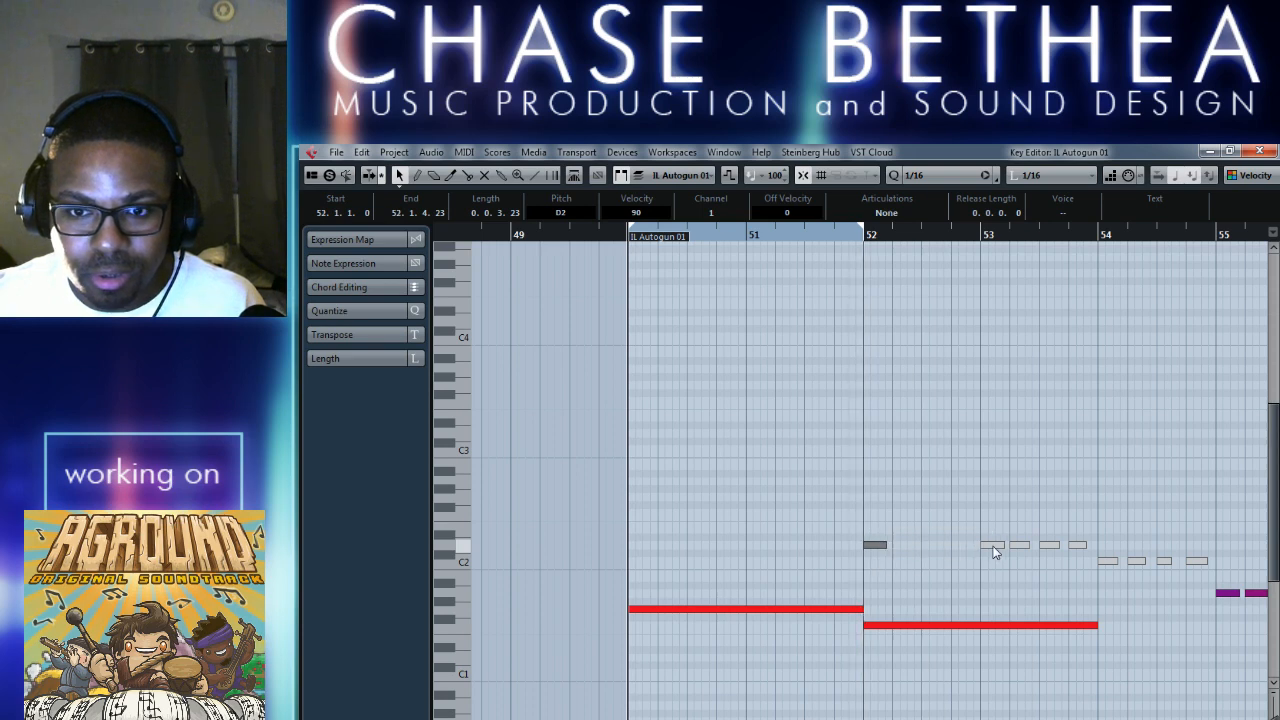
{"action": "left_click_drag", "start_coordinate": [992, 546], "coordinate": [966, 550]}
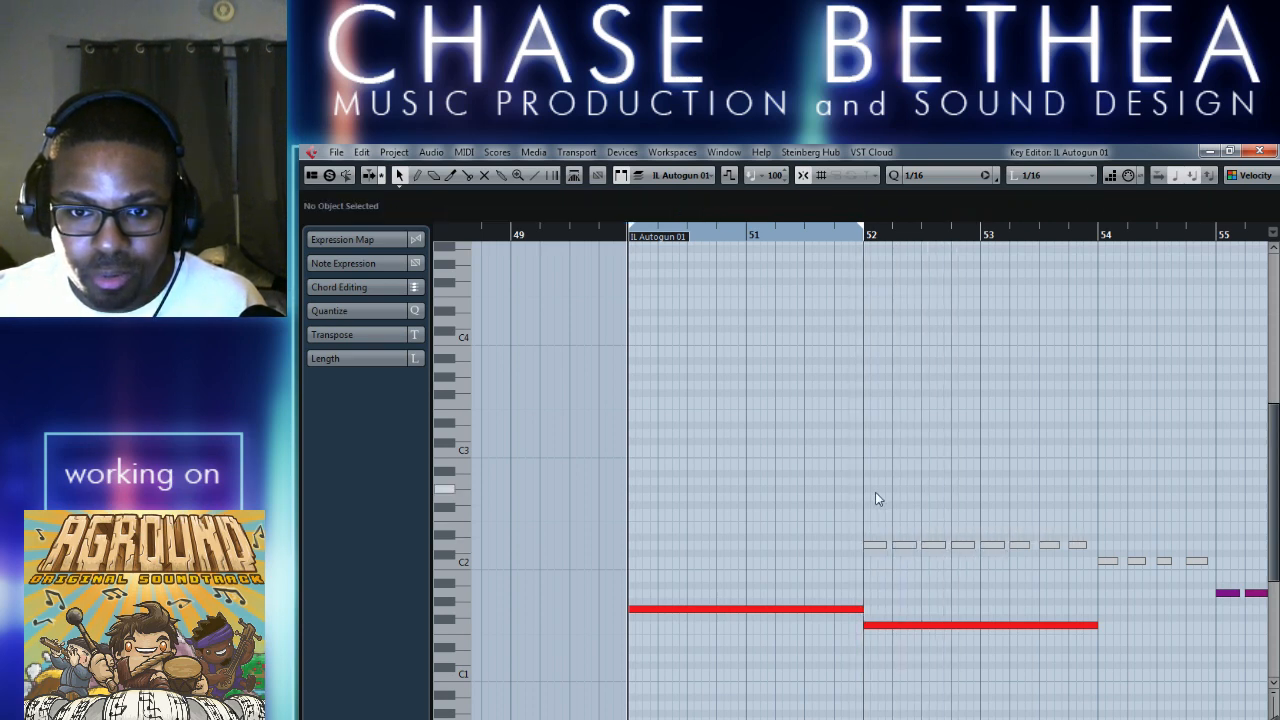
Fill bars 50 and 51 with muted note copies at A#1 and delete the surplus copies in bar 52.
{"action": "left_click_drag", "start_coordinate": [846, 514], "coordinate": [985, 548]}
{"action": "left_click_drag", "start_coordinate": [876, 545], "coordinate": [641, 584]}
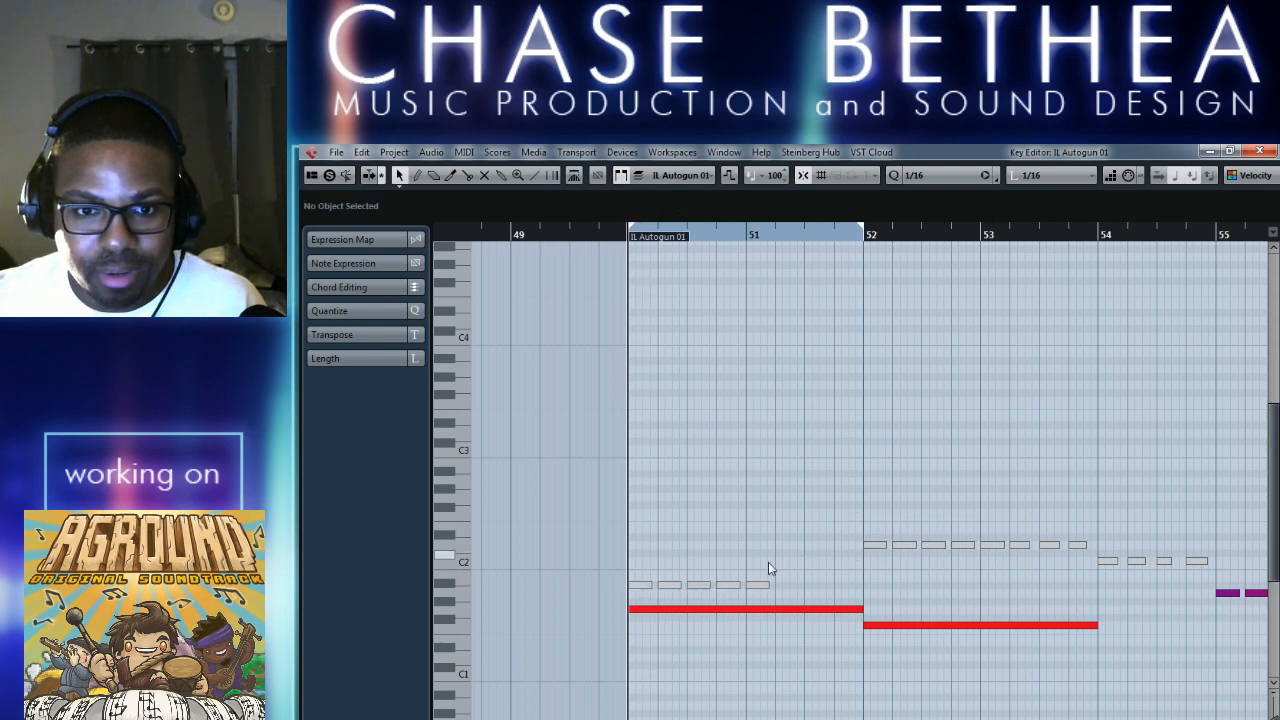
{"action": "left_click_drag", "start_coordinate": [766, 563], "coordinate": [790, 584]}
{"action": "left_click", "coordinate": [937, 590]}
{"action": "left_click_drag", "start_coordinate": [937, 586], "coordinate": [879, 580]}
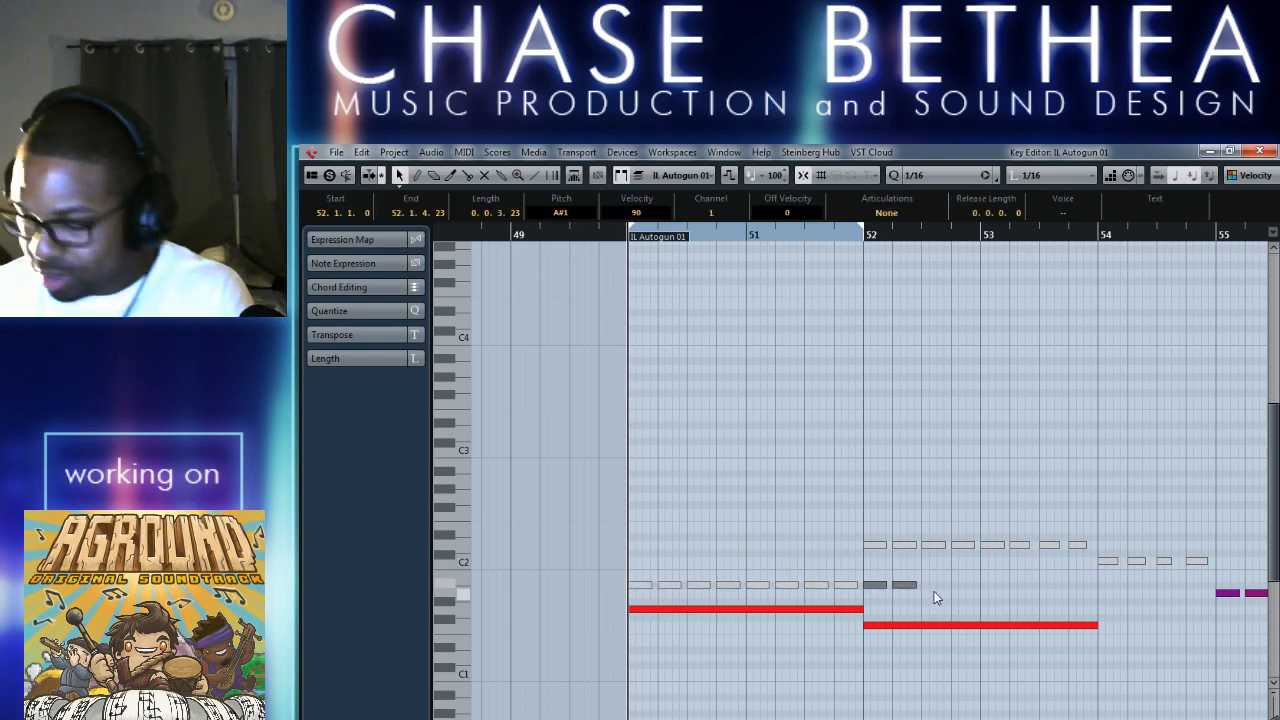
{"action": "key", "text": "Delete"}
{"action": "left_click", "coordinate": [738, 524]}
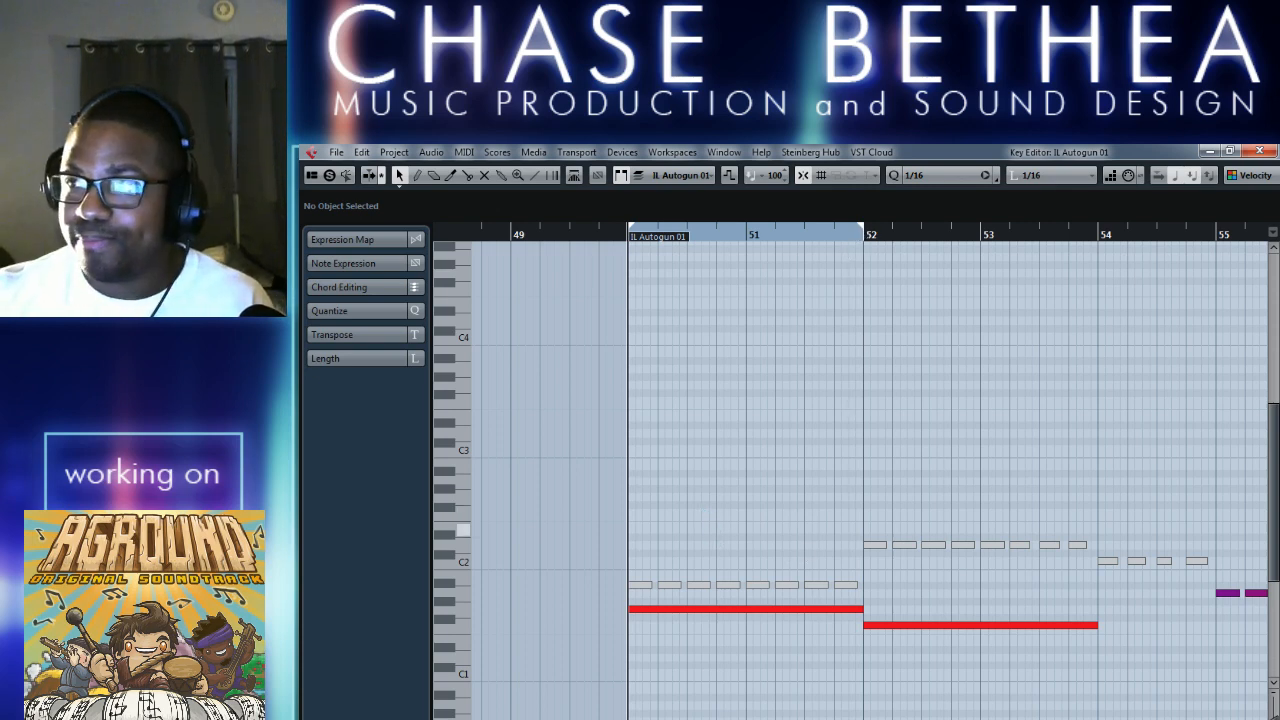
{"action": "key", "text": "g"}
{"action": "key", "text": "g"}
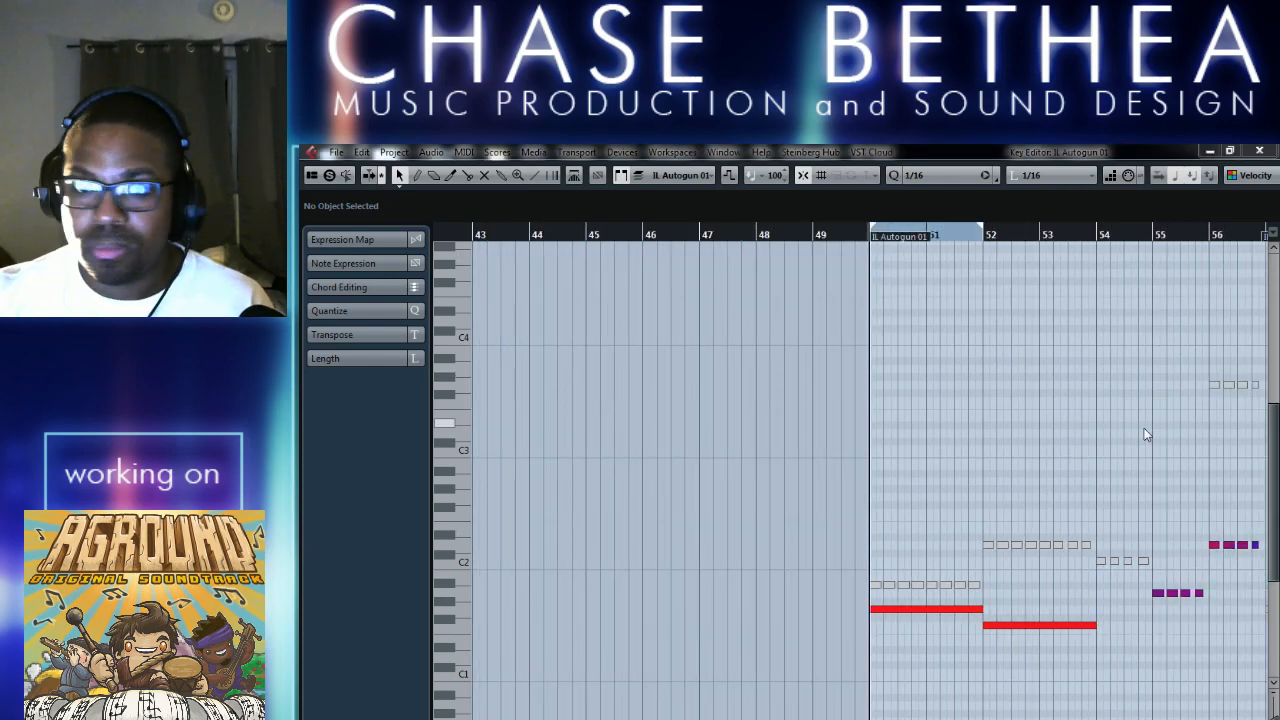
Extend the cycle range so that it runs from bar 50 to bar 58.
{"action": "key", "text": "h"}
{"action": "key", "text": "h"}
{"action": "key", "text": "KP_1"}
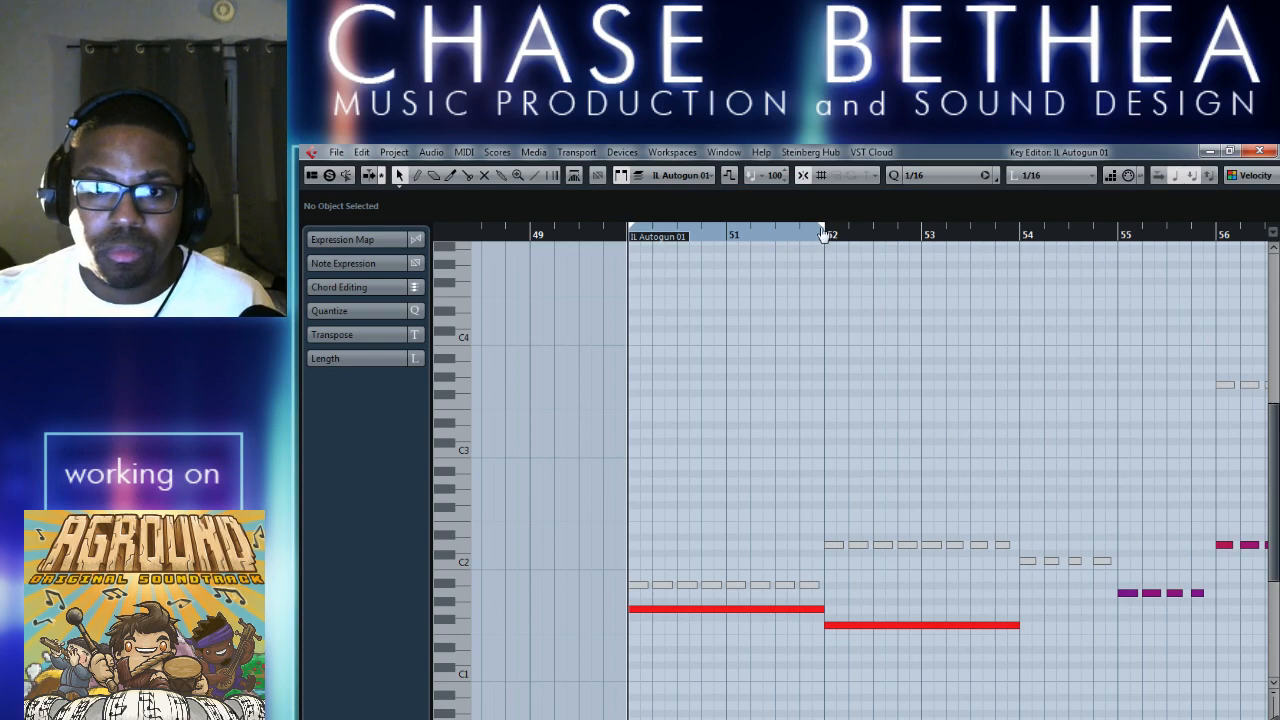
{"action": "left_click_drag", "start_coordinate": [823, 234], "coordinate": [531, 268]}
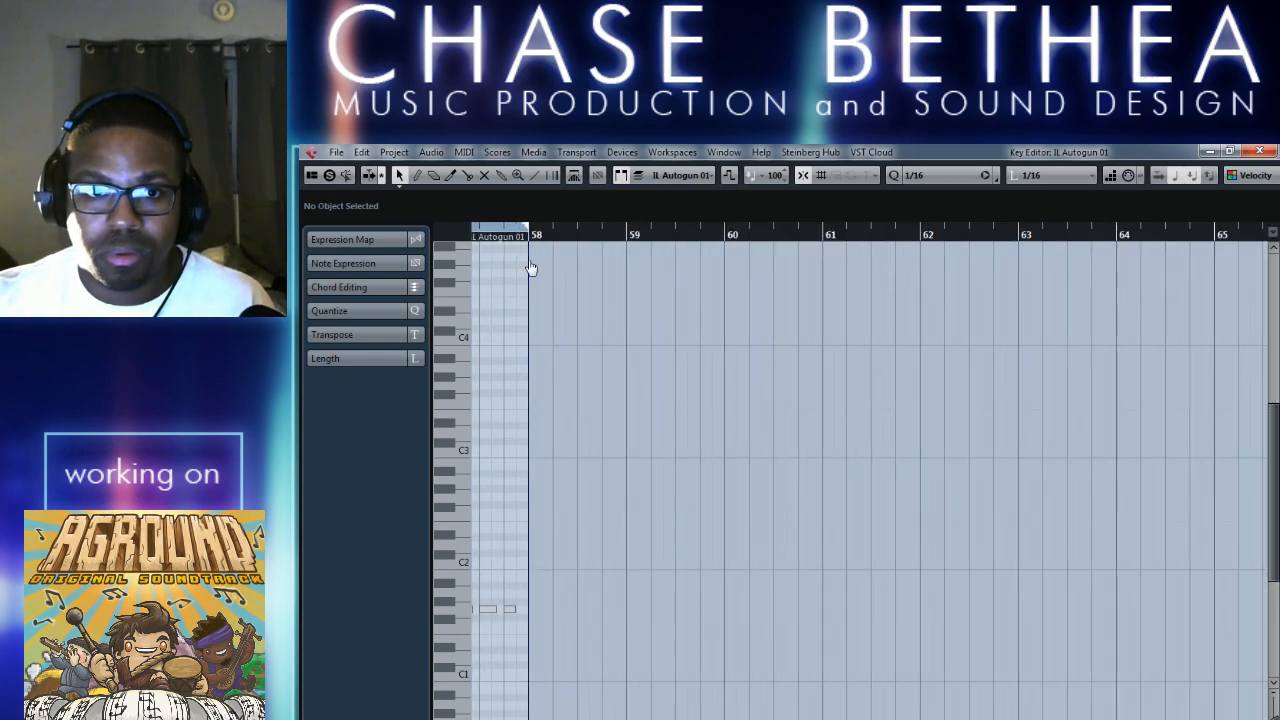
{"action": "scroll", "coordinate": [799, 520], "scroll_direction": "left", "scroll_amount": 6}
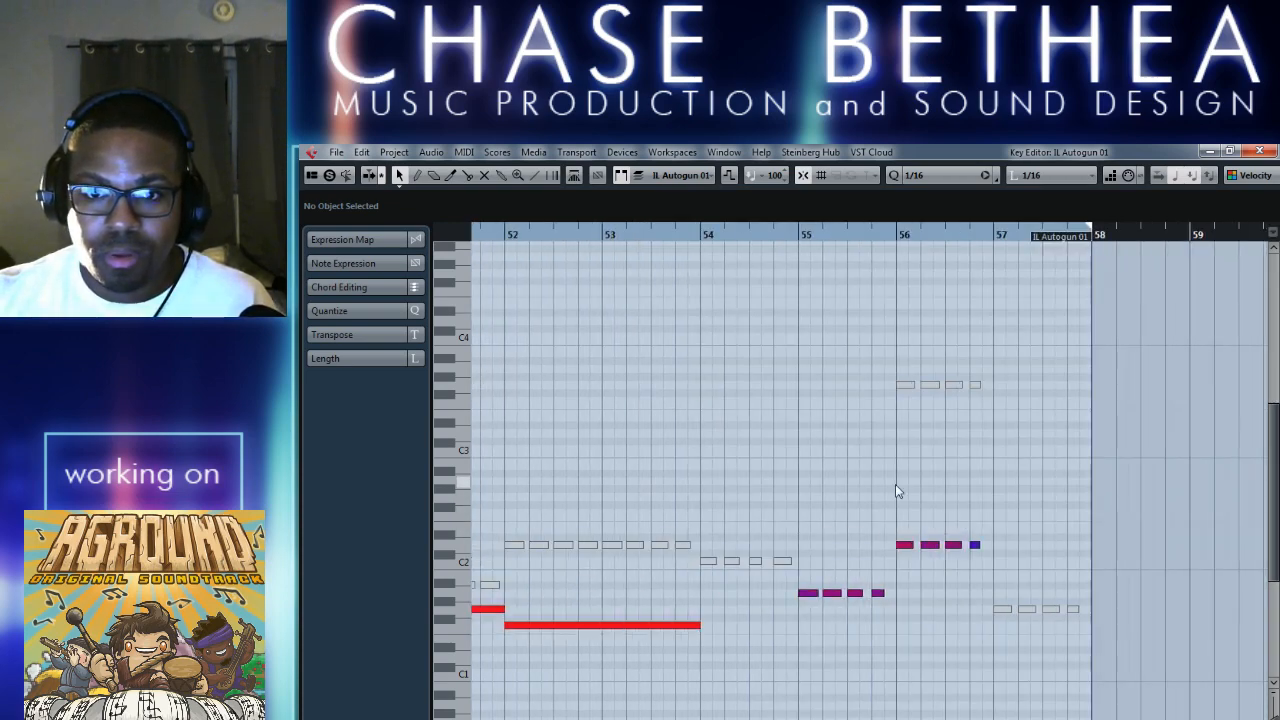
Mute the lower D2 notes in bar 56 and the A1 notes in bar 55, and return to the Object Selection tool.
{"action": "right_click", "coordinate": [930, 487]}
{"action": "left_click", "coordinate": [986, 486]}
{"action": "left_click_drag", "start_coordinate": [868, 533], "coordinate": [1012, 557]}
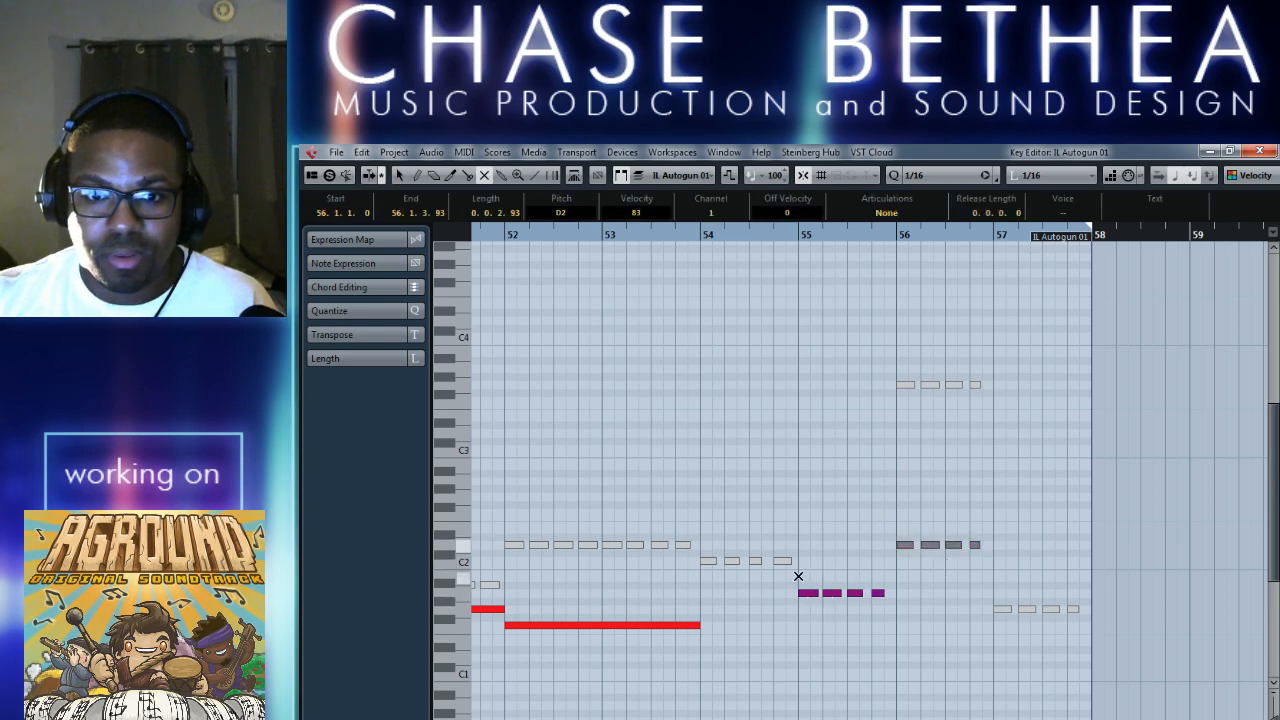
{"action": "left_click_drag", "start_coordinate": [798, 576], "coordinate": [897, 615]}
{"action": "scroll", "coordinate": [803, 538], "scroll_direction": "left", "scroll_amount": 3}
{"action": "right_click", "coordinate": [738, 410]}
{"action": "left_click", "coordinate": [714, 409]}
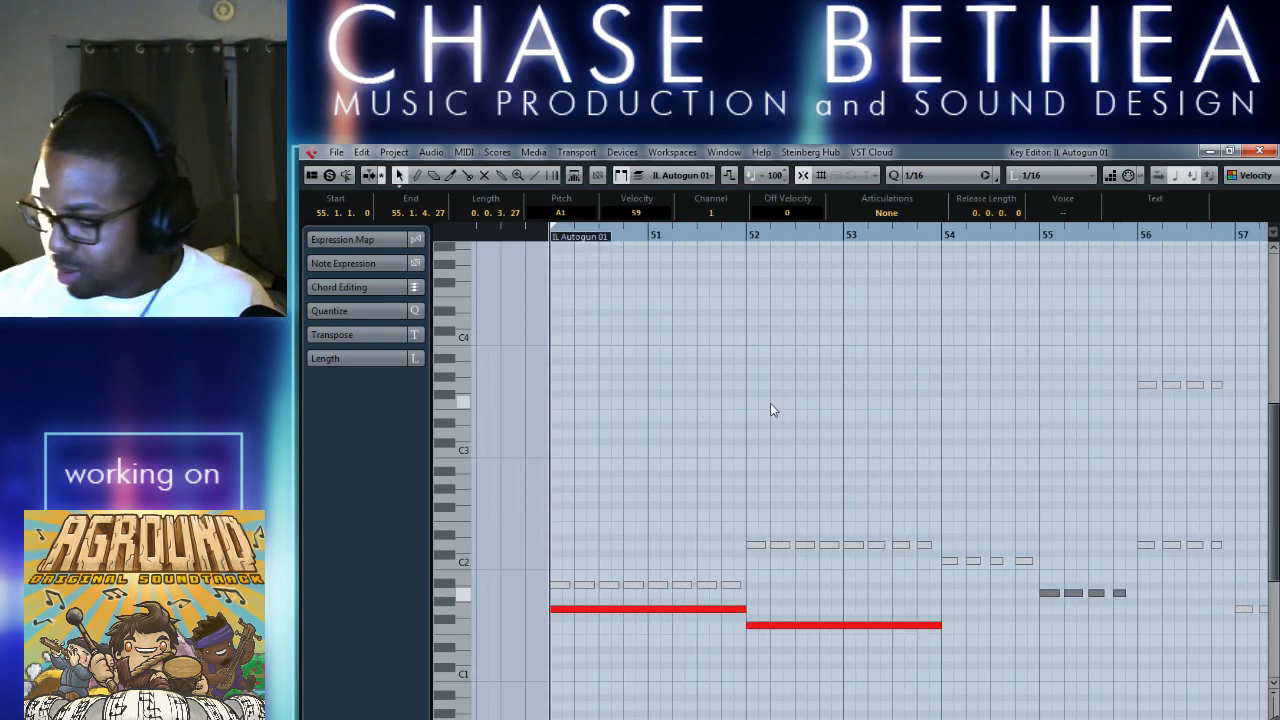
Copy the sustained two-bar note from bar 52 to G1 at bar 54 and to F1 at bar 56.
{"action": "key", "text": "space"}
{"action": "left_click", "coordinate": [830, 661]}
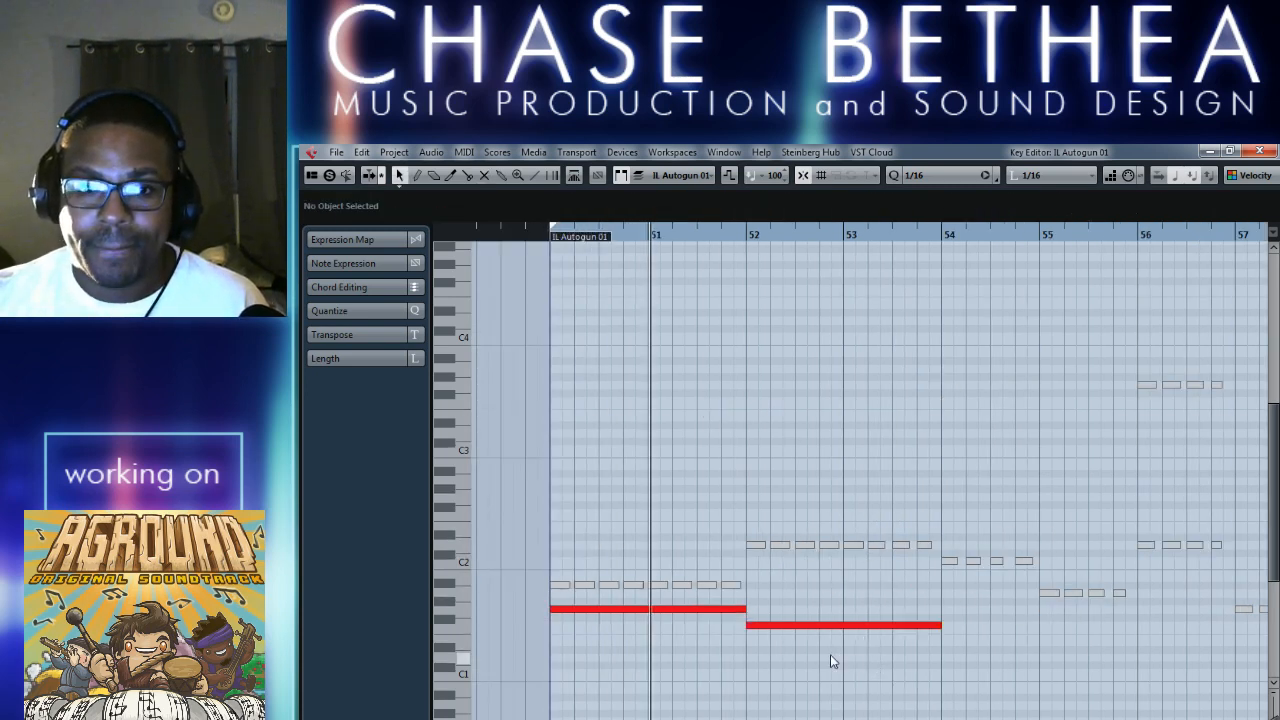
{"action": "scroll", "coordinate": [830, 656], "scroll_direction": "right", "scroll_amount": 1}
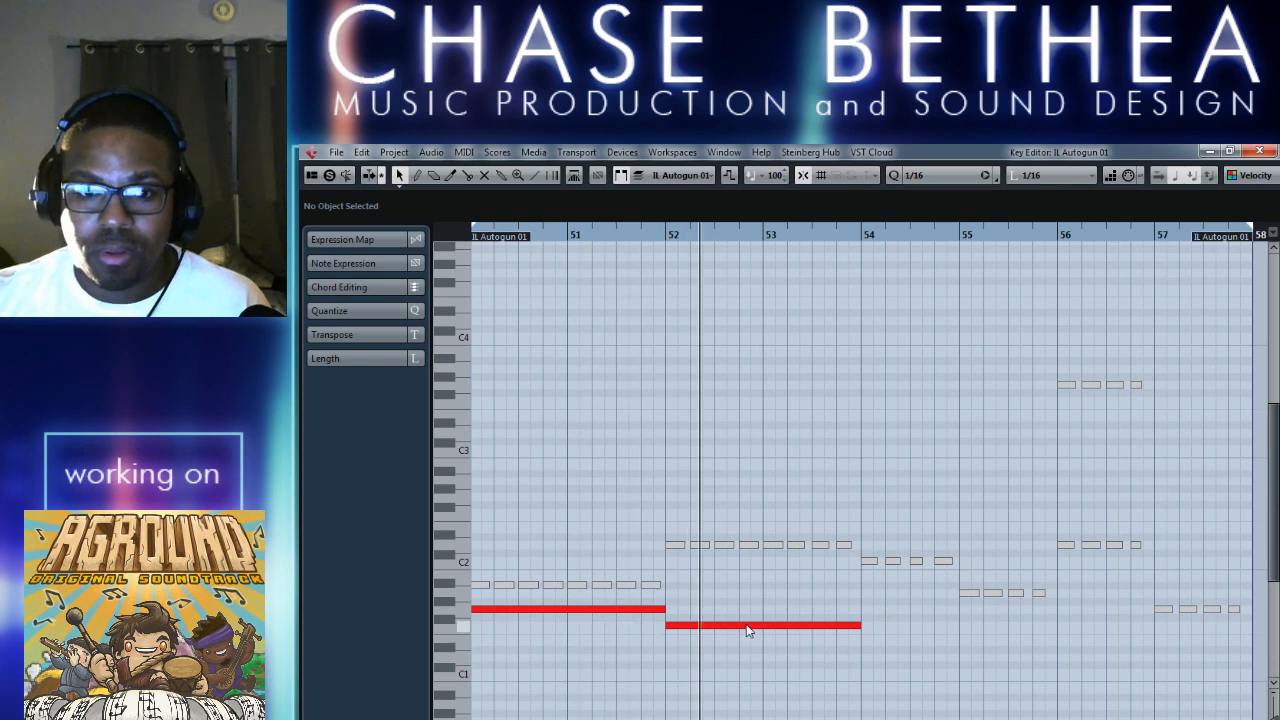
{"action": "left_click_drag", "start_coordinate": [748, 630], "coordinate": [946, 619]}
{"action": "left_click", "coordinate": [862, 234]}
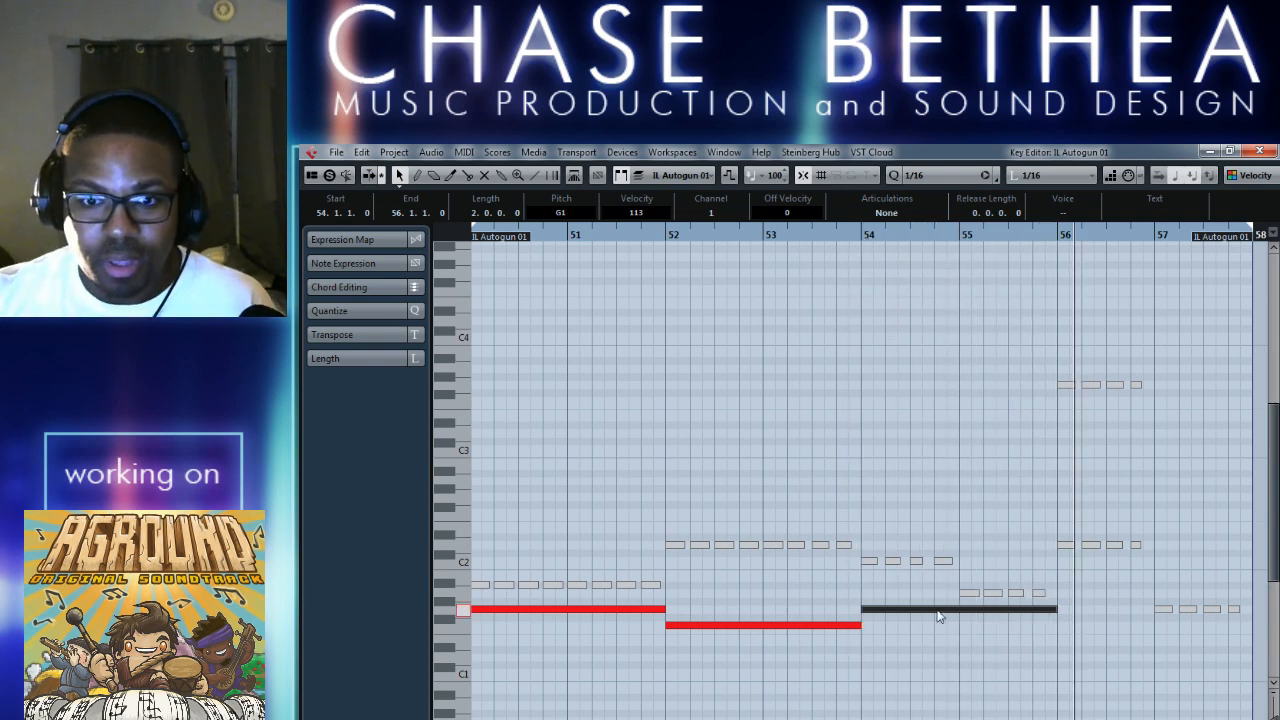
{"action": "left_click_drag", "start_coordinate": [938, 614], "coordinate": [1136, 630]}
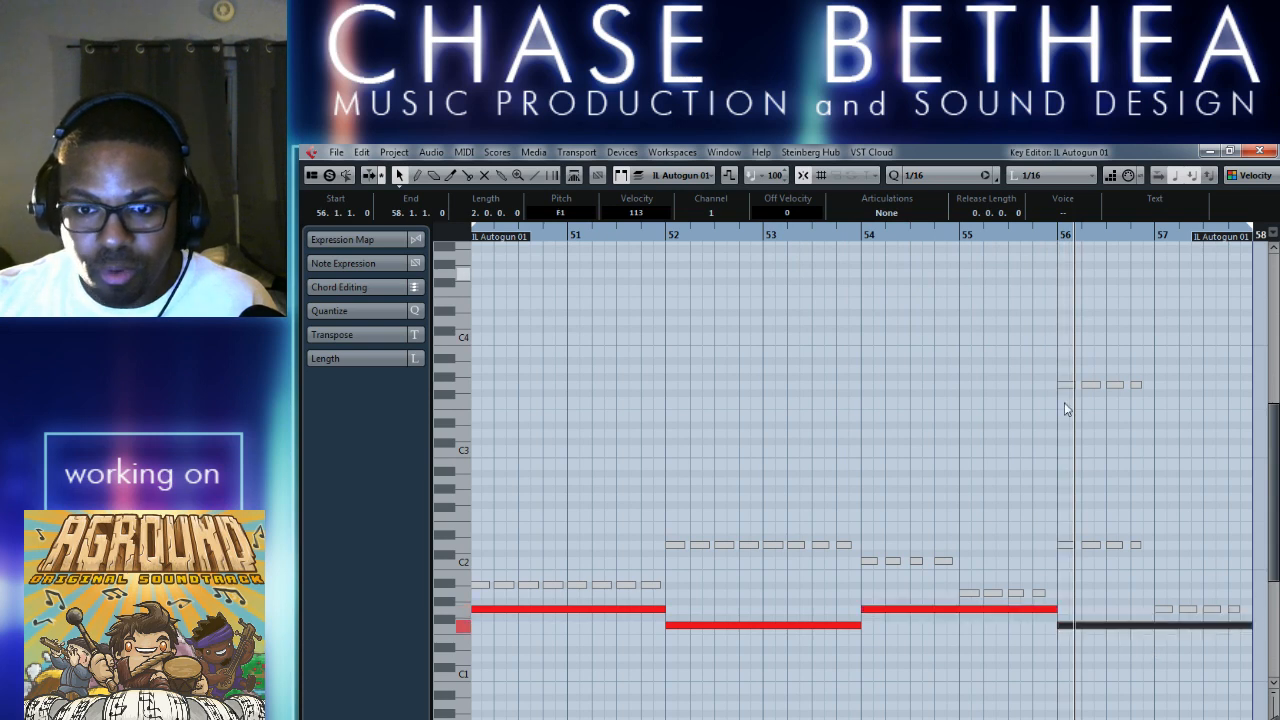
Audition the sustained root notes in the Key Editor and the project window, and check the note layout up to bar 58.
{"action": "left_click", "coordinate": [862, 232]}
{"action": "key", "text": "space"}
{"action": "key", "text": "space"}
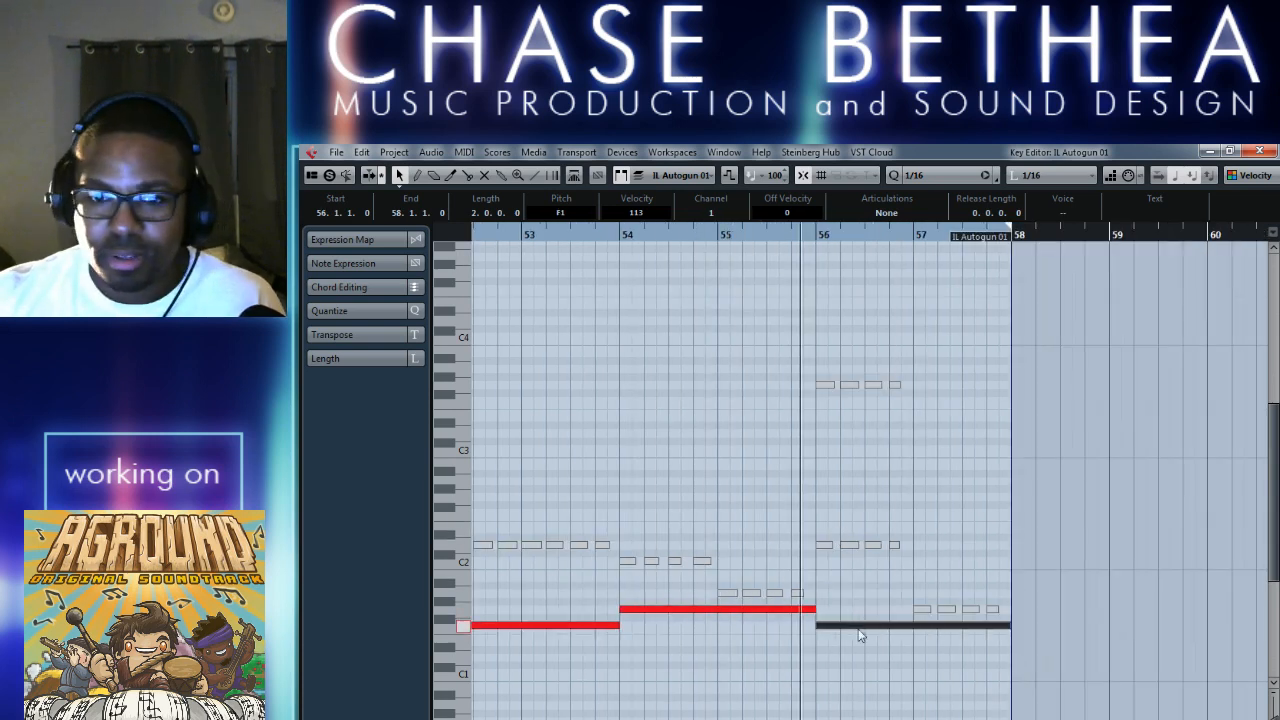
{"action": "key", "text": "space"}
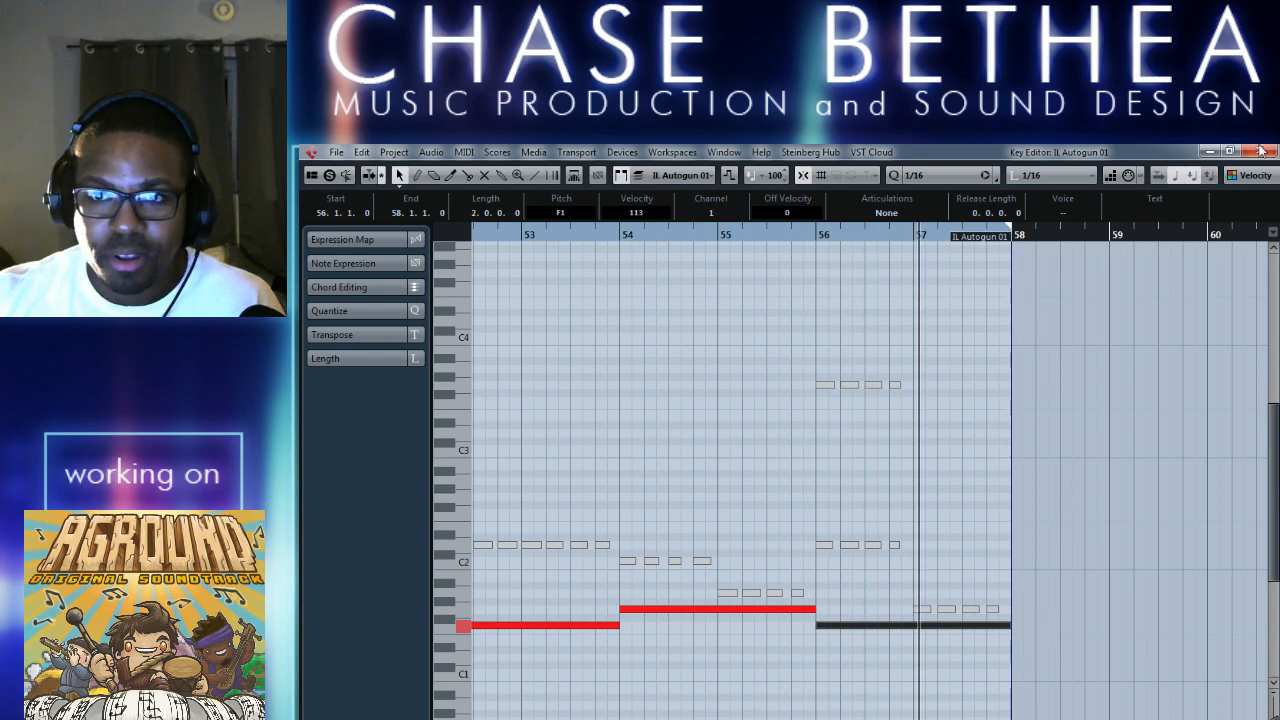
{"action": "left_click", "coordinate": [1259, 151]}
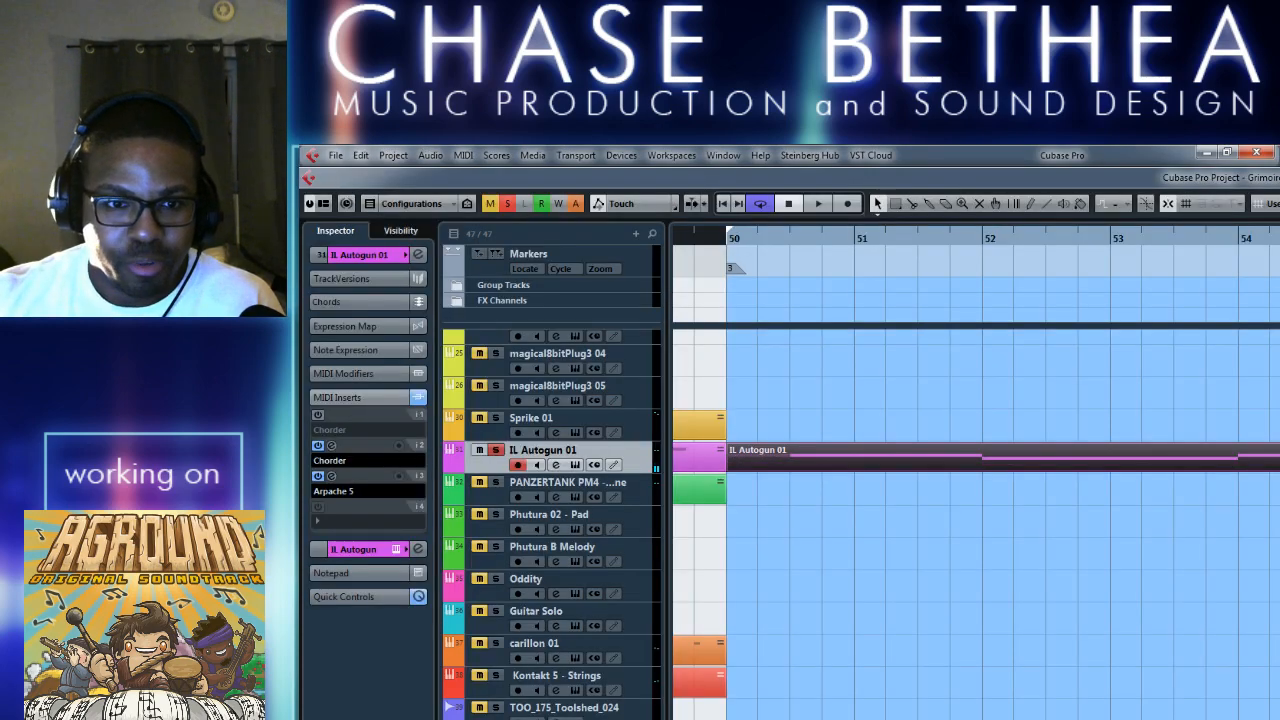
{"action": "key", "text": "space"}
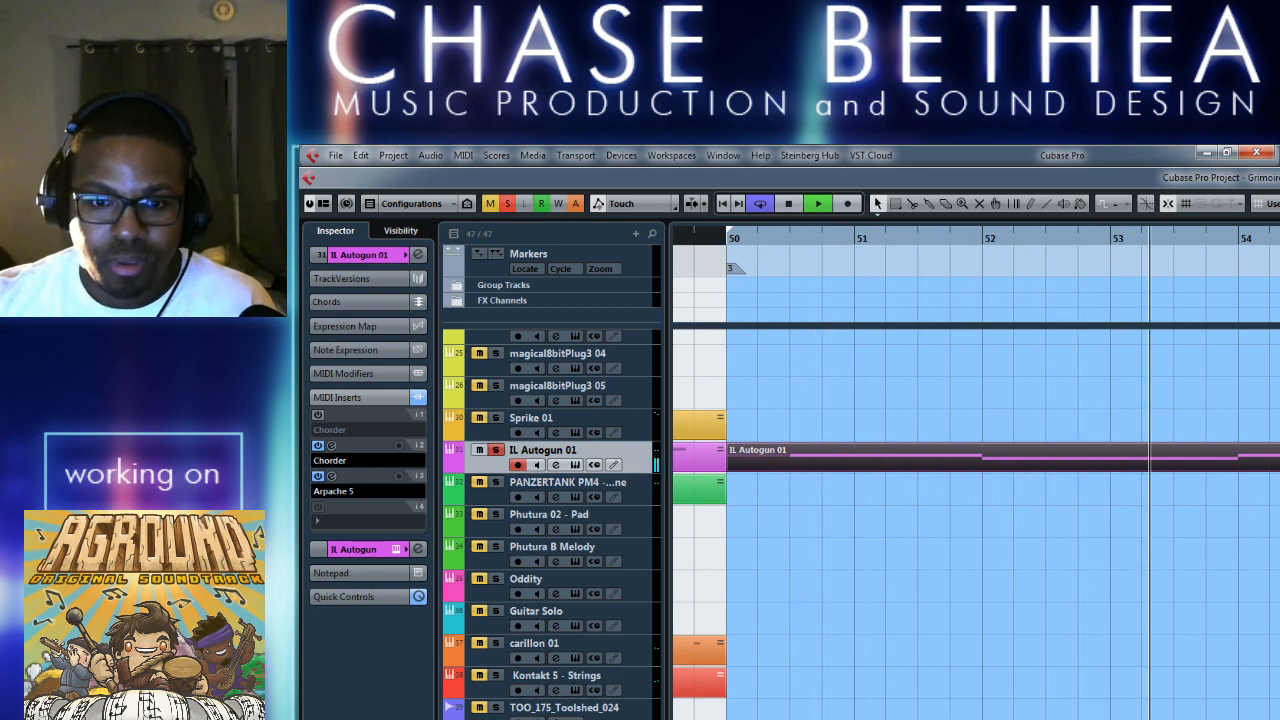
{"action": "key", "text": "space"}
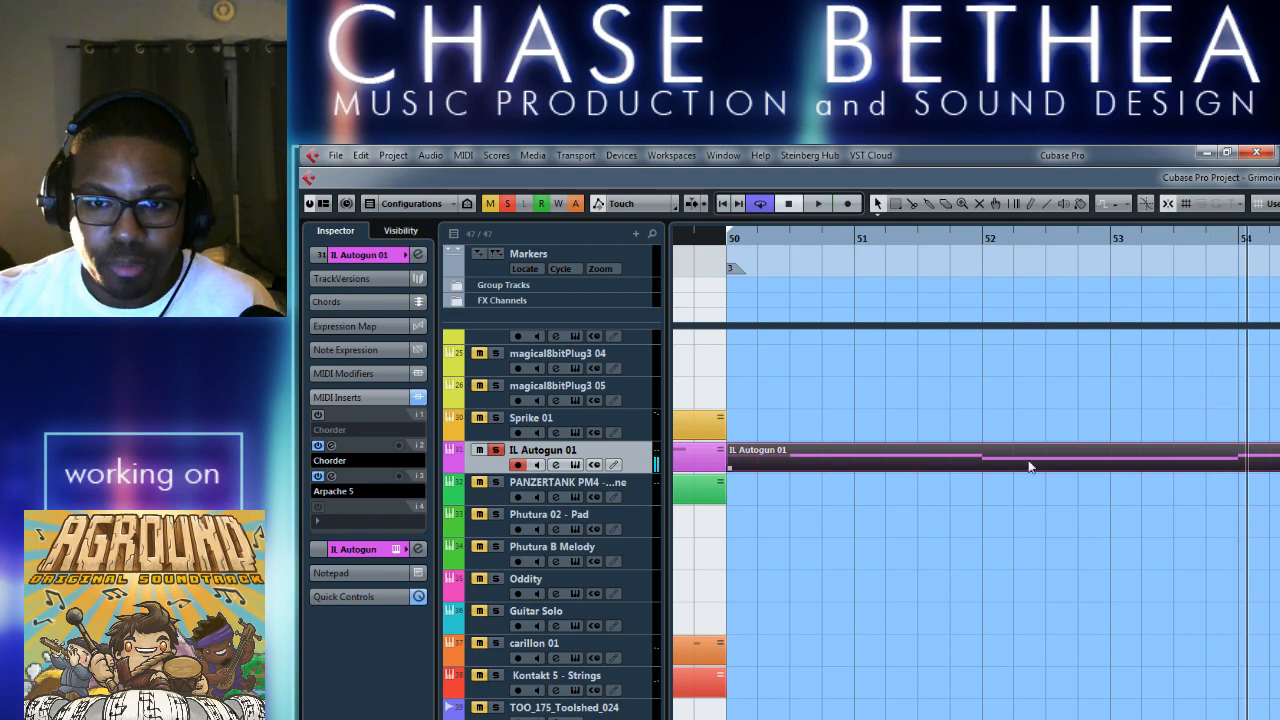
{"action": "double_click", "coordinate": [986, 456]}
{"action": "scroll", "coordinate": [961, 551], "scroll_direction": "right", "scroll_amount": 5}
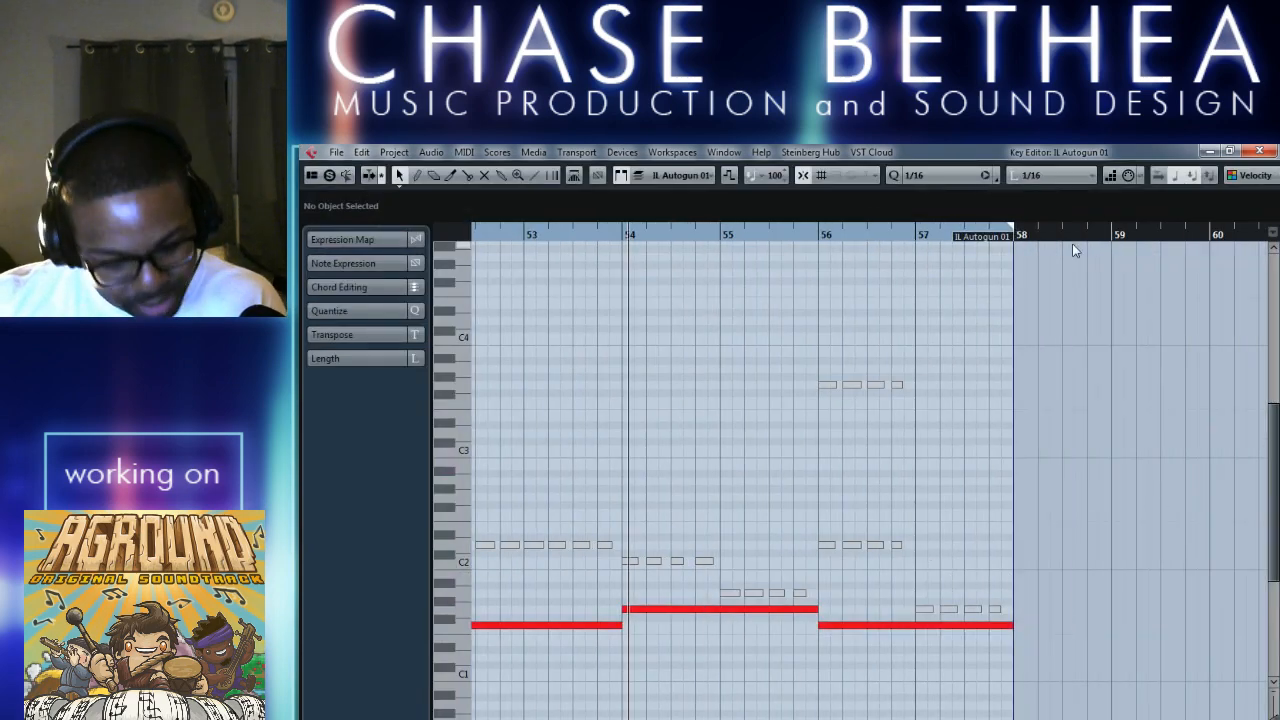
{"action": "scroll", "coordinate": [962, 463], "scroll_direction": "left", "scroll_amount": 5}
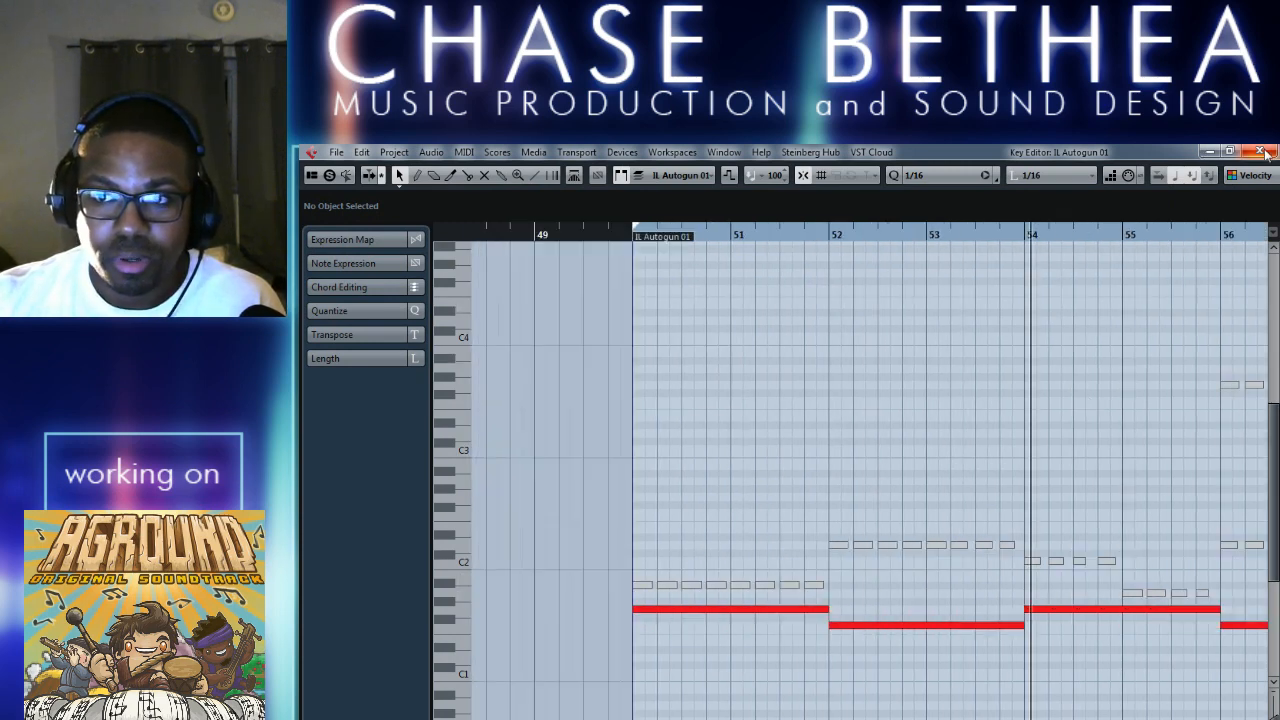
{"action": "scroll", "coordinate": [842, 519], "scroll_direction": "right", "scroll_amount": 1}
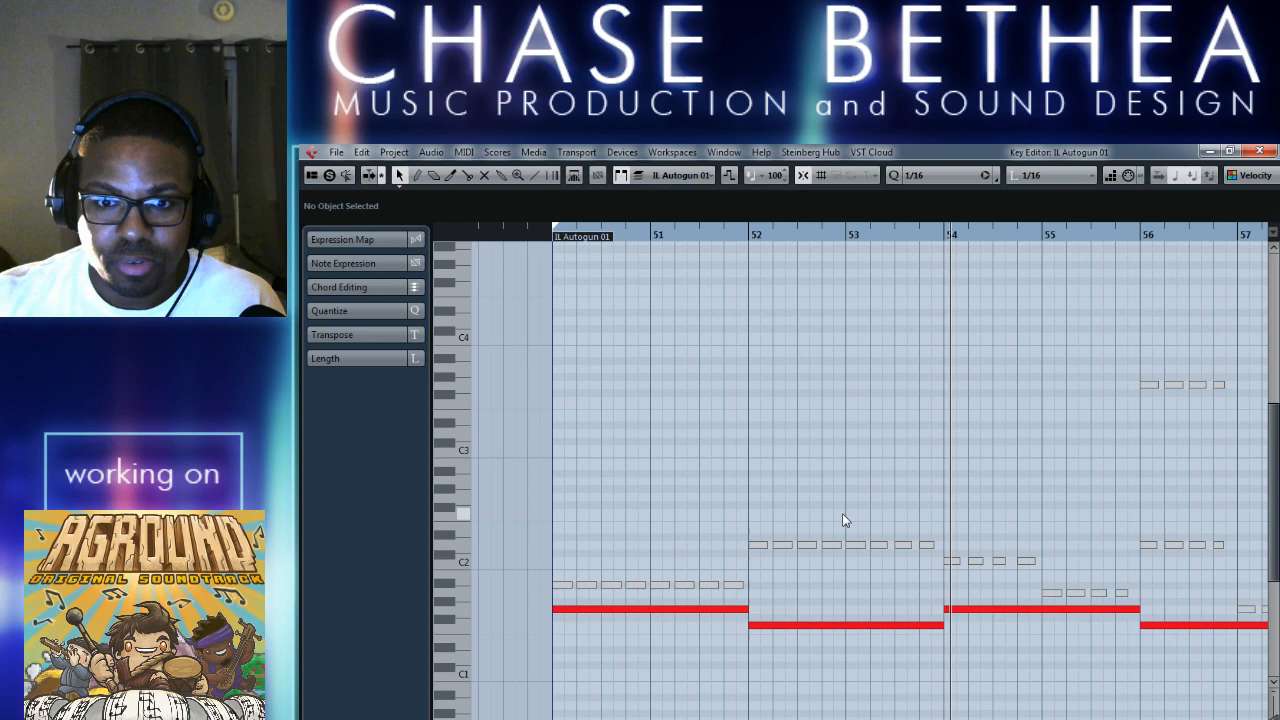
{"action": "left_click", "coordinate": [1259, 153]}
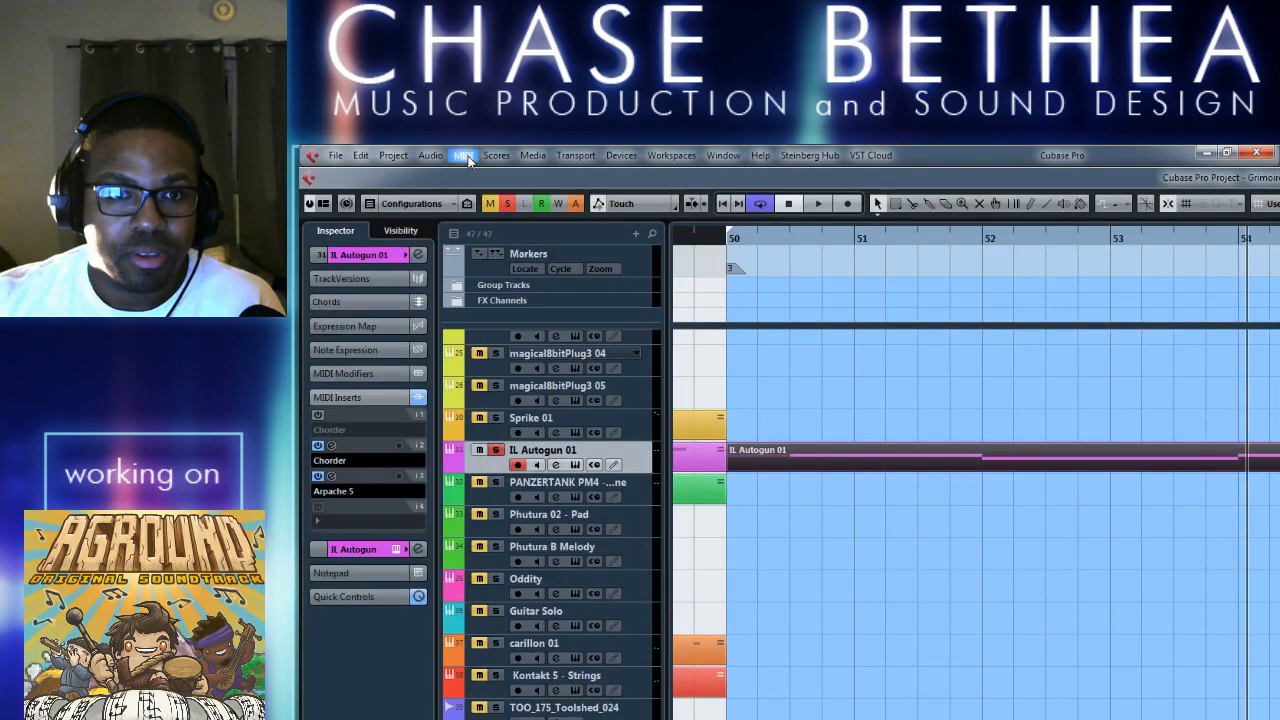
Merge the IL Autogun 01 MIDI in the loop with only Include Inserts enabled.
{"action": "left_click", "coordinate": [465, 156]}
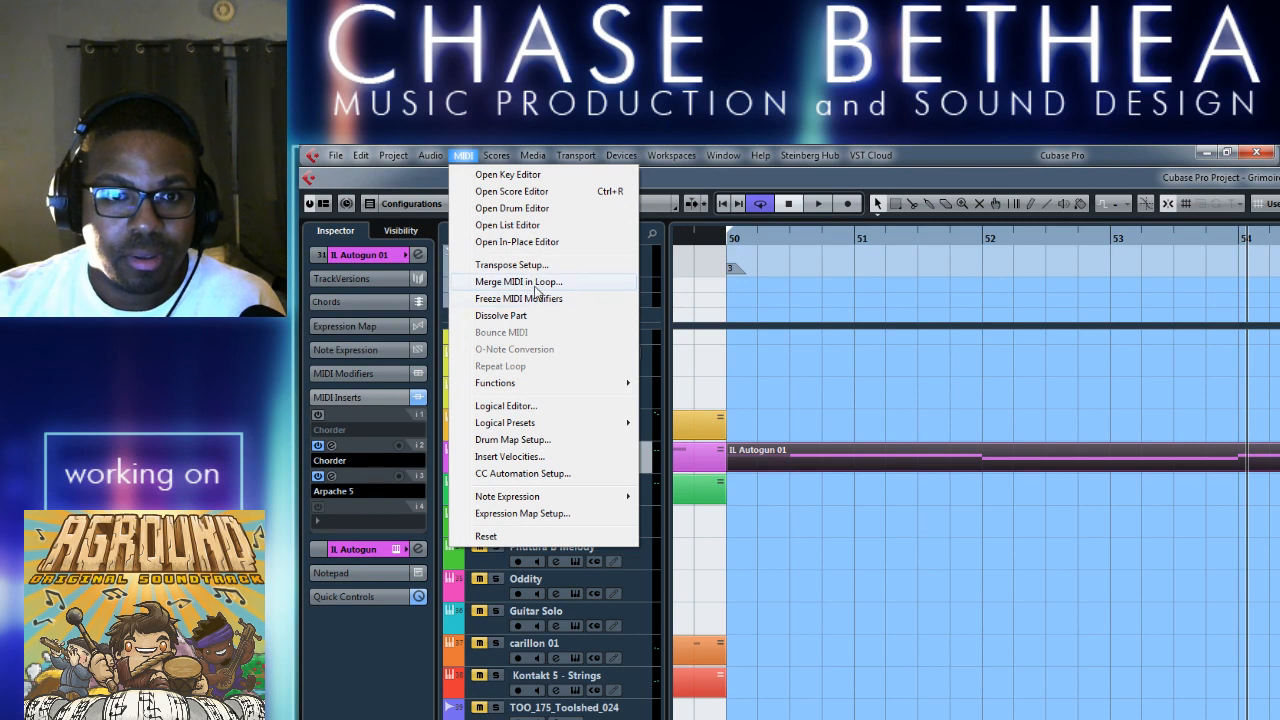
{"action": "left_click", "coordinate": [875, 656]}
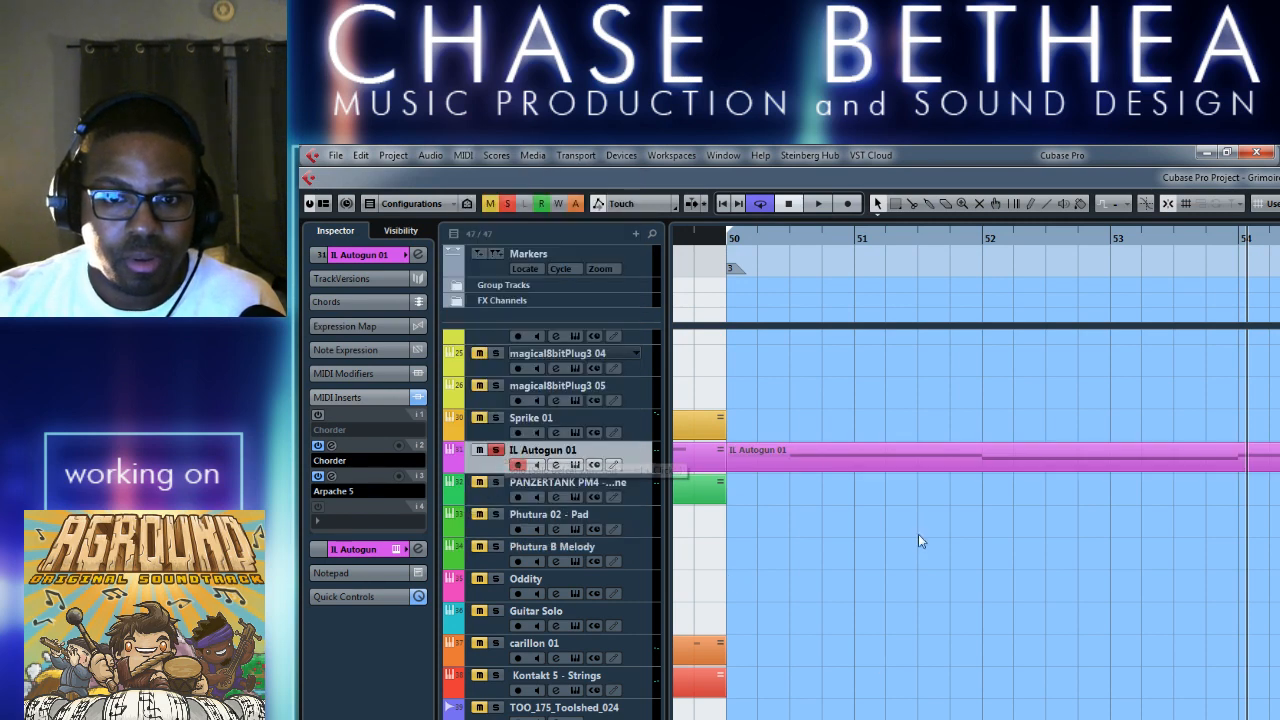
{"action": "left_click", "coordinate": [878, 464]}
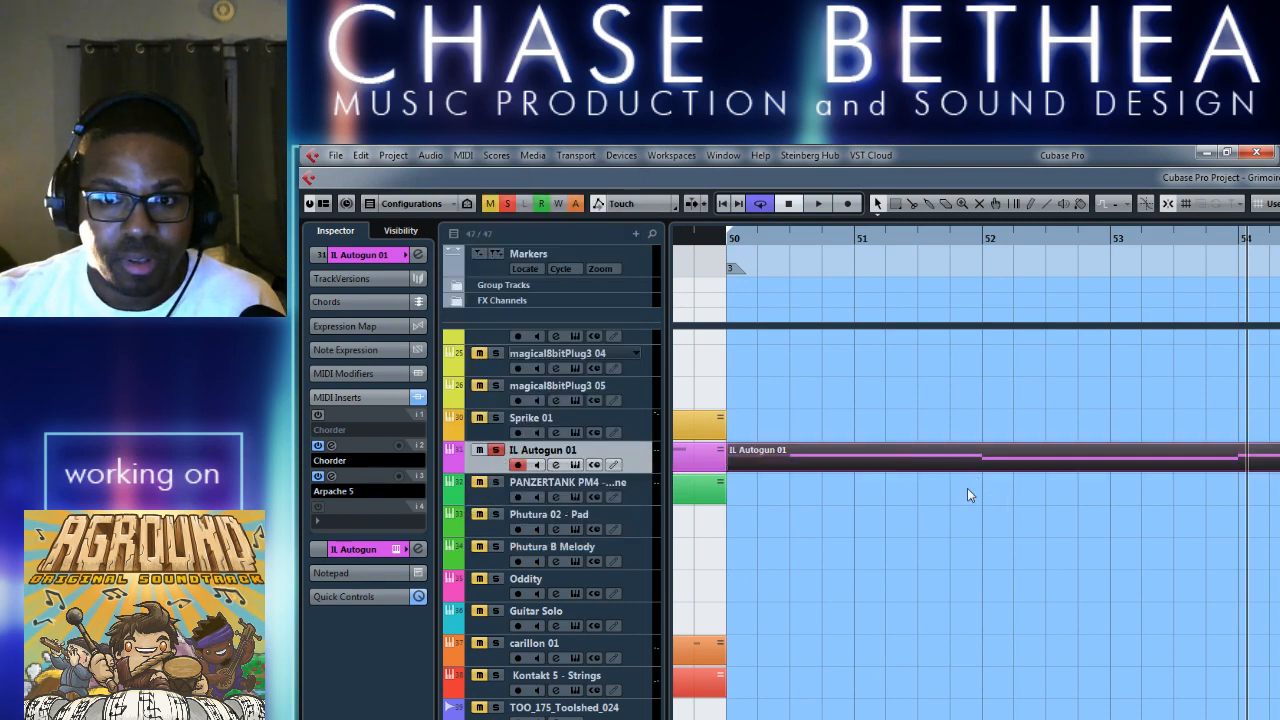
{"action": "left_click", "coordinate": [462, 157]}
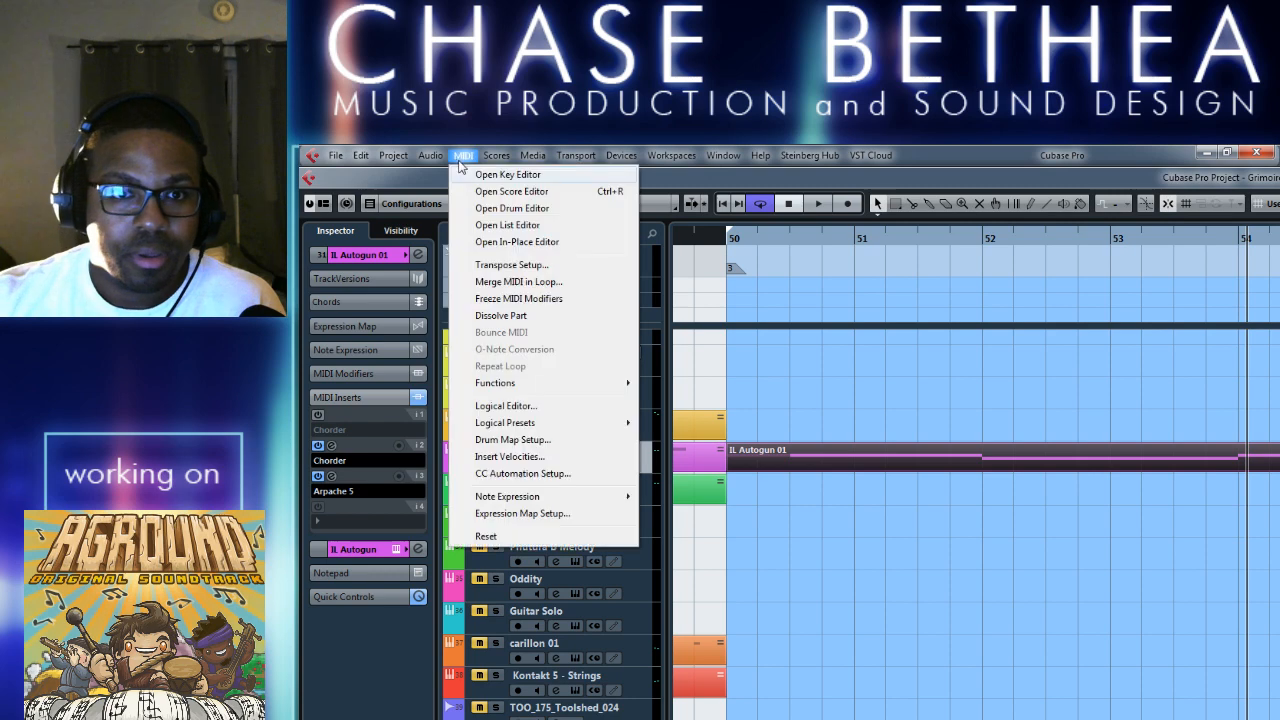
{"action": "left_click", "coordinate": [507, 284]}
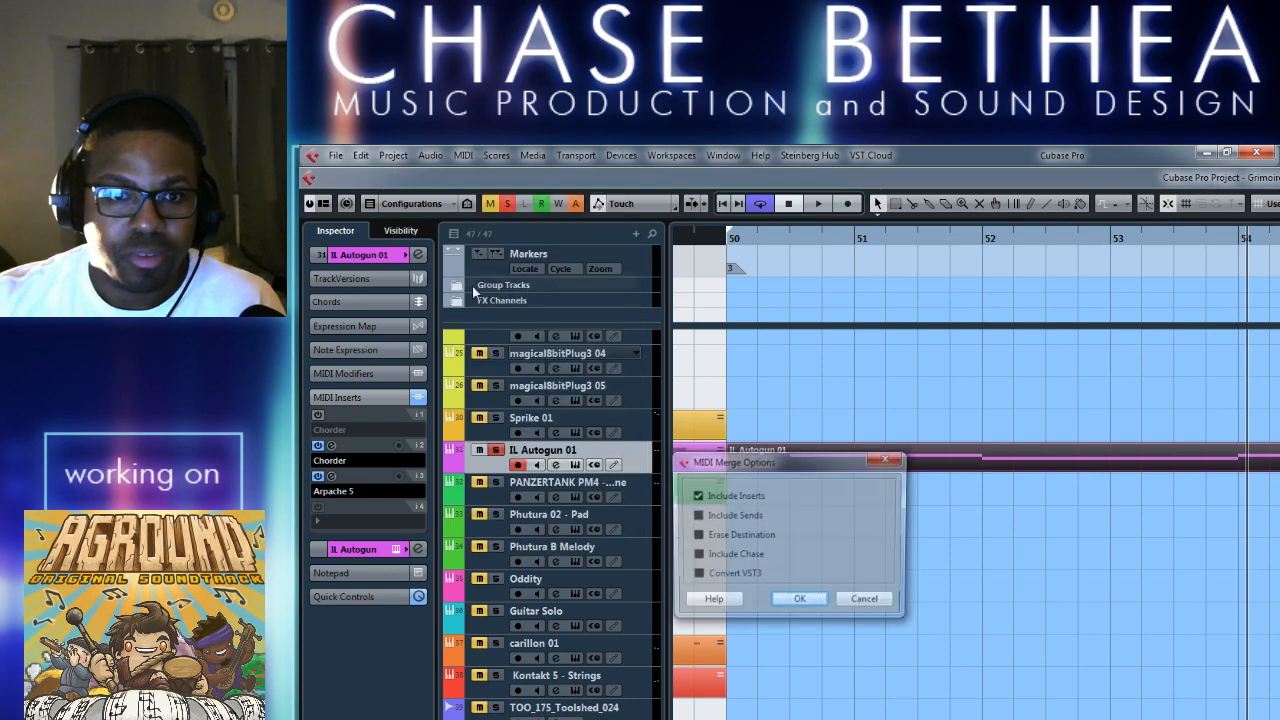
{"action": "left_click", "coordinate": [800, 603]}
Switch off the second Chorder and the Arpache 5 MIDI inserts and play the track back.
{"action": "left_click", "coordinate": [318, 445]}
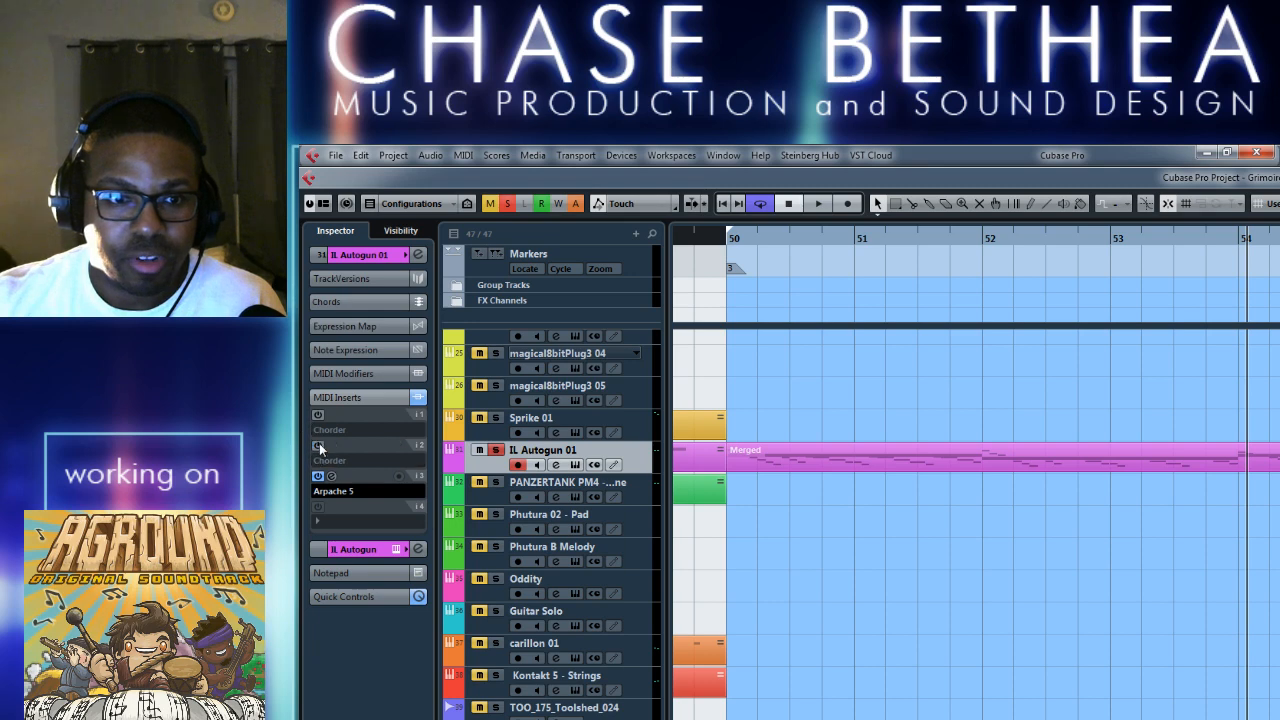
{"action": "left_click", "coordinate": [318, 476]}
{"action": "key", "text": "space"}
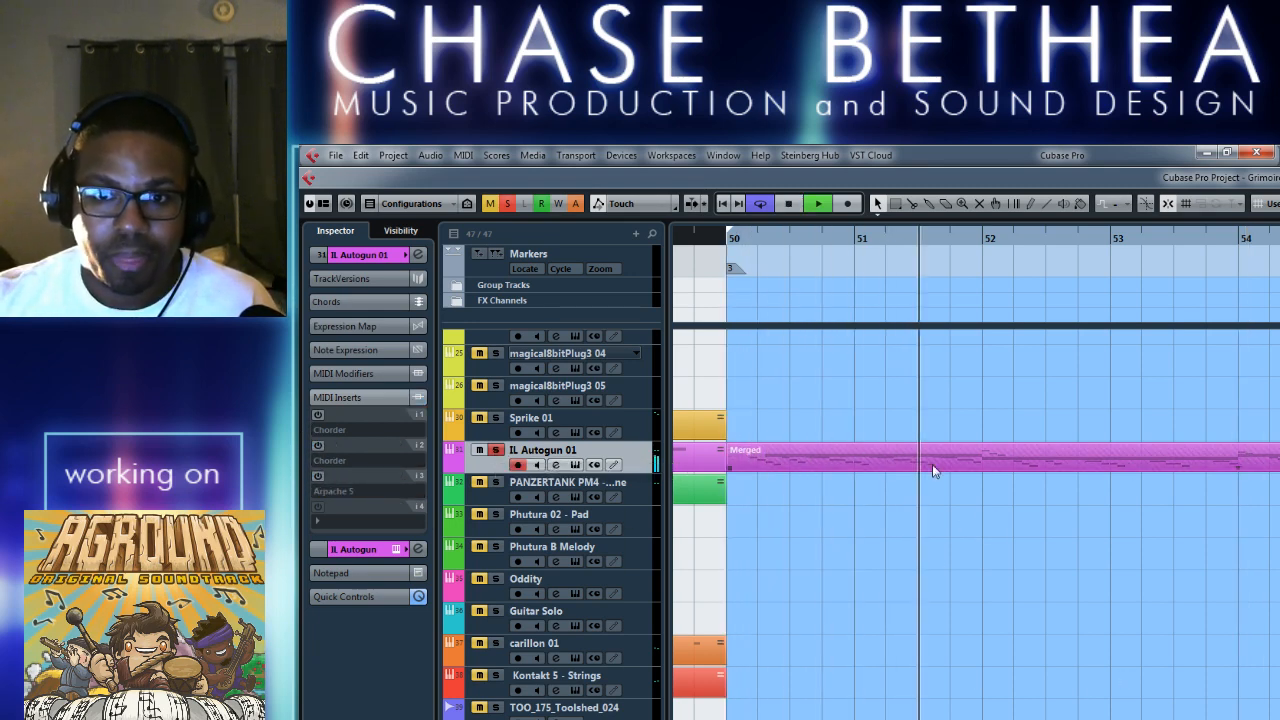
{"action": "key", "text": "space"}
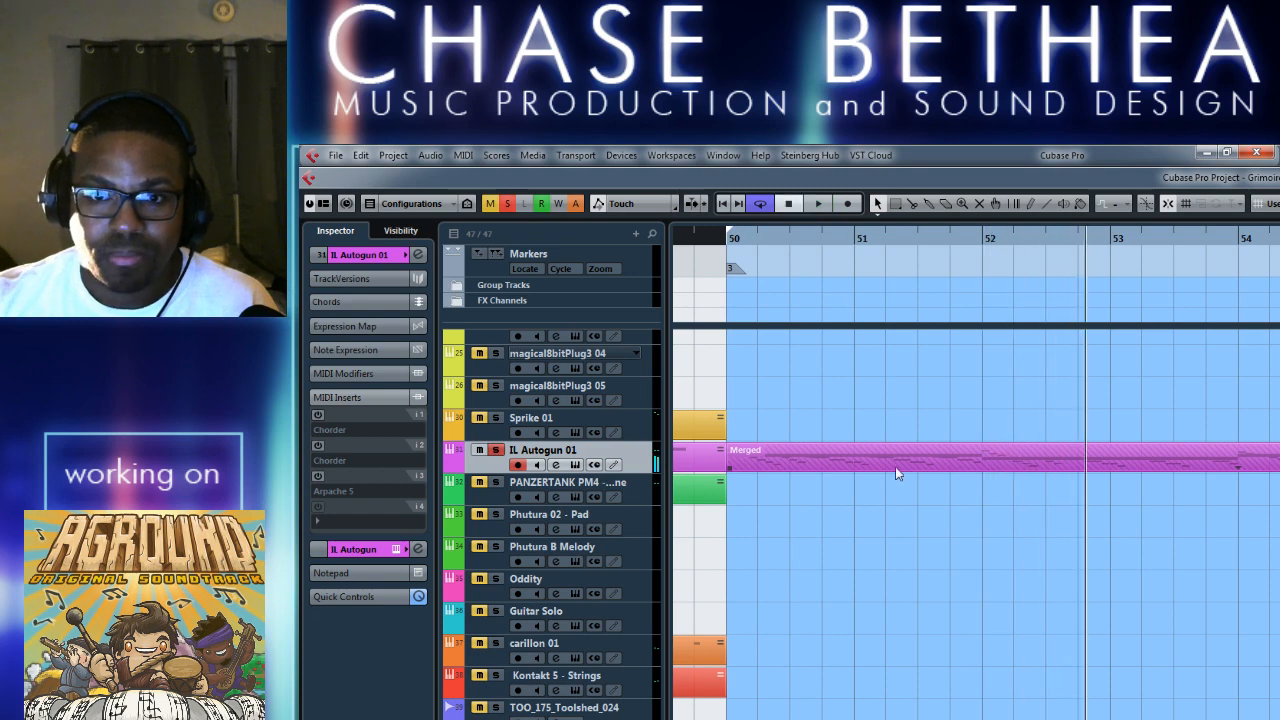
Take the Merged part off the original IL Autogun 01 part and mute the original.
{"action": "key", "text": "ctrl+z"}
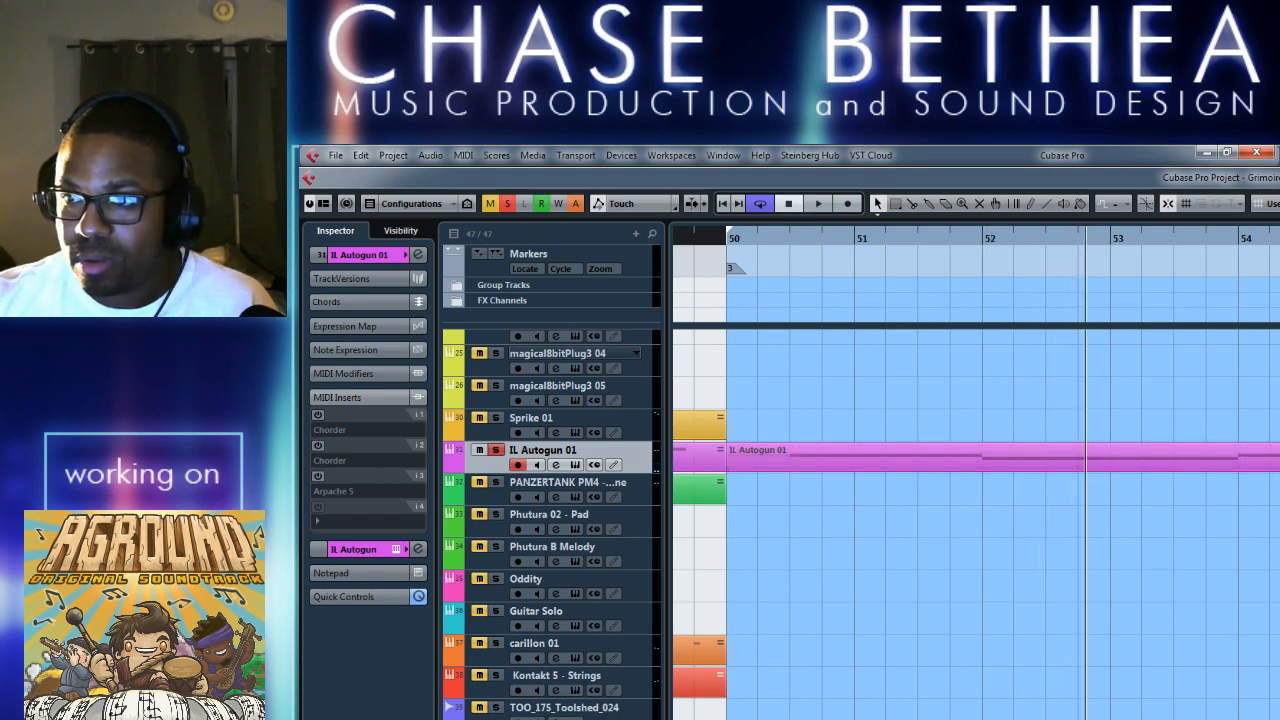
{"action": "right_click", "coordinate": [997, 502]}
{"action": "left_click", "coordinate": [1092, 502]}
{"action": "right_click", "coordinate": [1101, 499]}
{"action": "left_click", "coordinate": [1103, 500]}
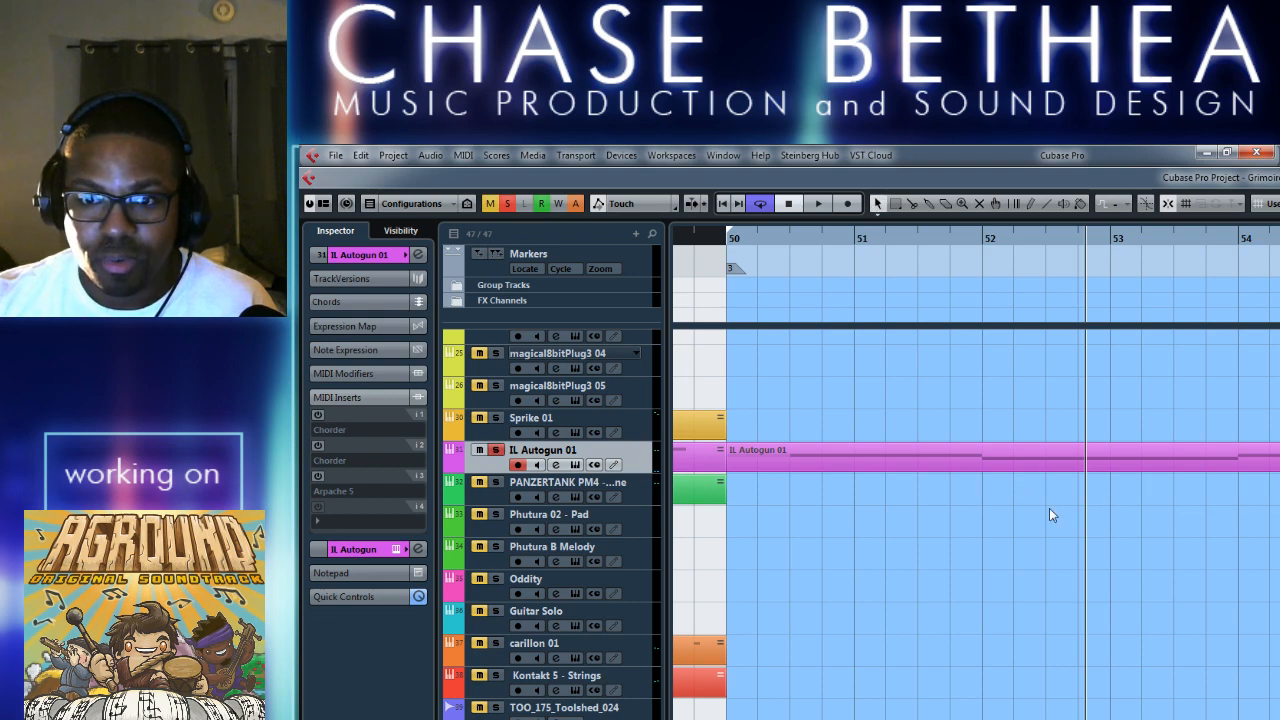
{"action": "right_click", "coordinate": [1049, 509]}
{"action": "left_click", "coordinate": [1159, 511]}
{"action": "left_click", "coordinate": [1038, 458]}
{"action": "right_click", "coordinate": [985, 528]}
{"action": "left_click", "coordinate": [987, 529]}
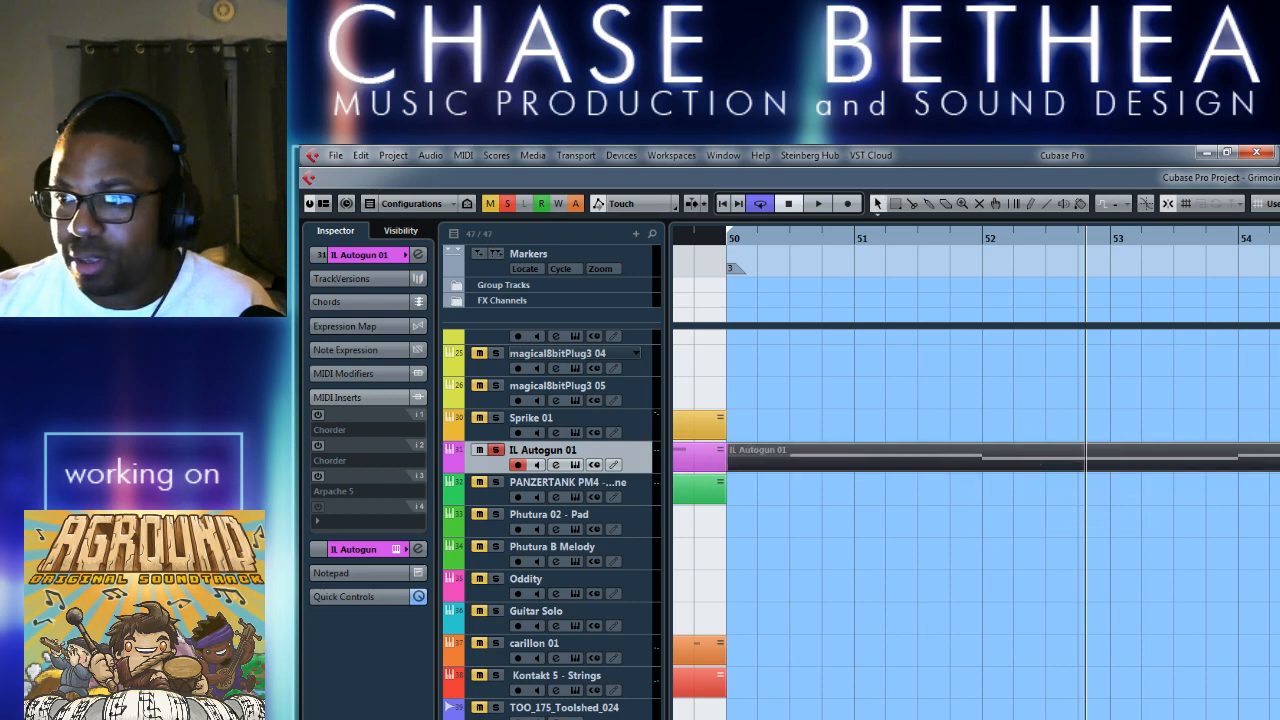
Put the Merged part back over the muted original at bar 50 and play it.
{"action": "left_click_drag", "start_coordinate": [1278, 457], "coordinate": [824, 462]}
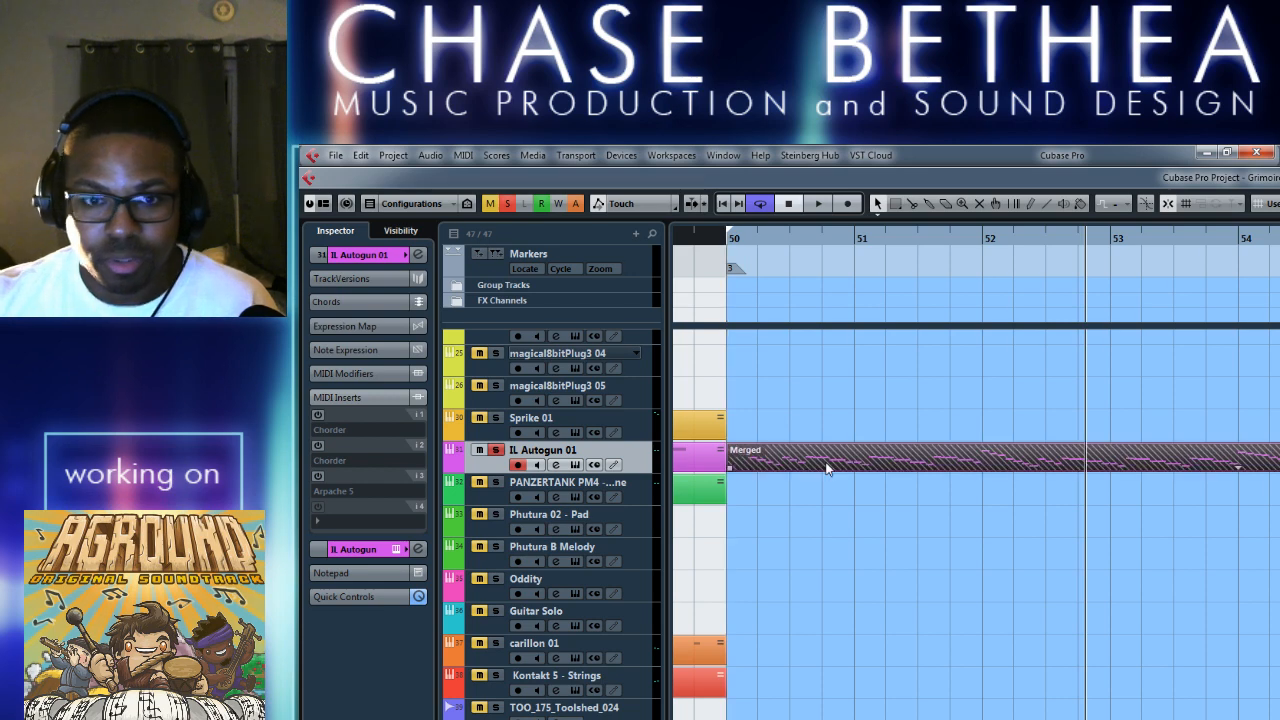
{"action": "key", "text": "space"}
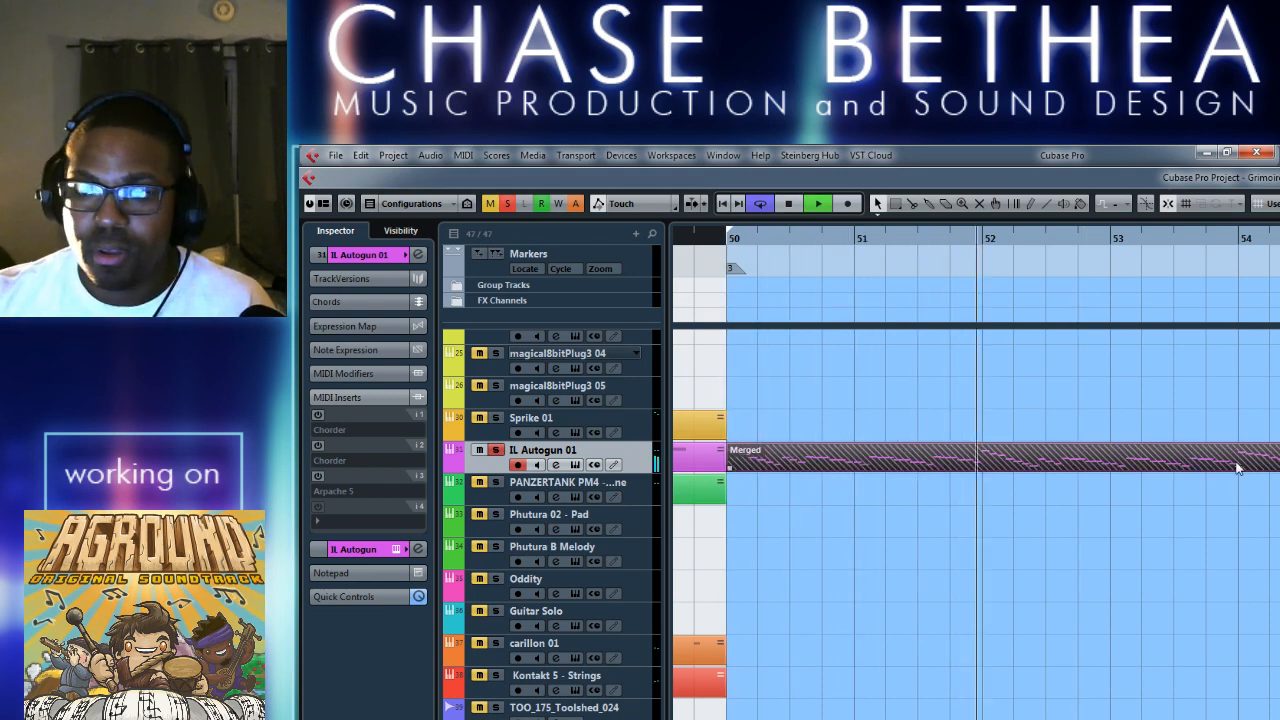
{"action": "left_click", "coordinate": [878, 525]}
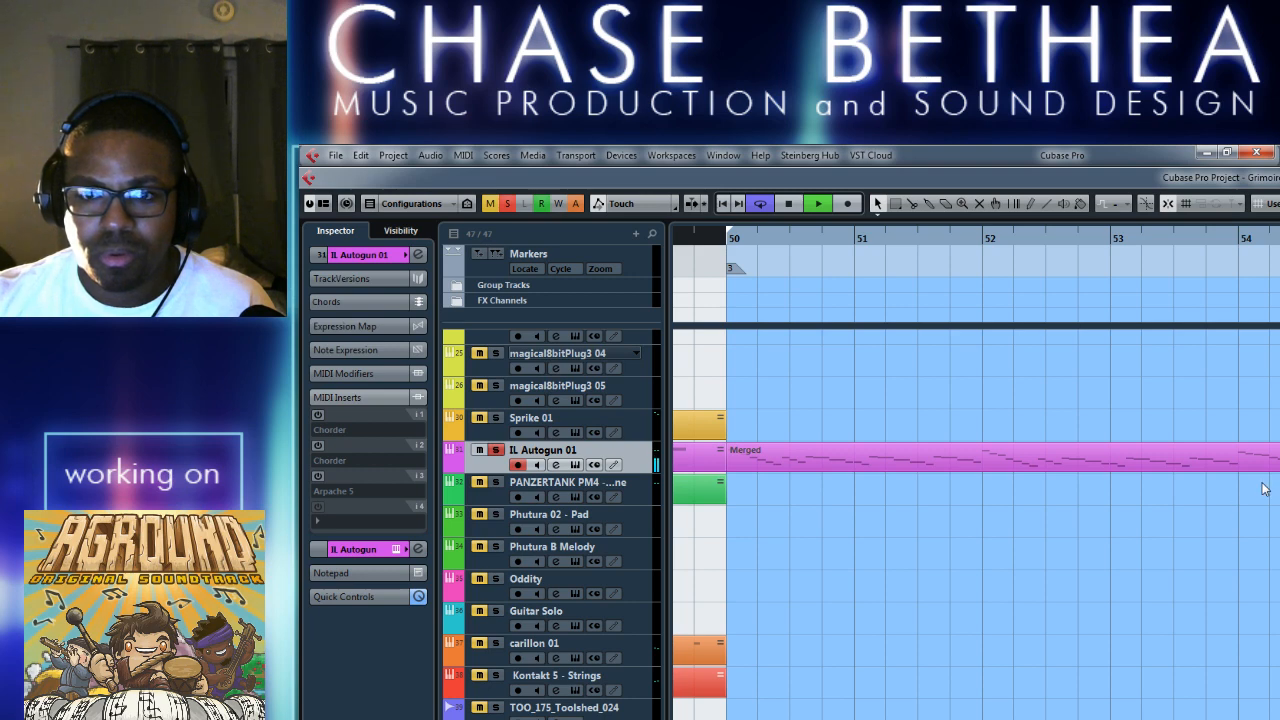
{"action": "key", "text": "space"}
Delete the Merged part and unmute the original IL Autogun 01 part at bar 50.
{"action": "left_click", "coordinate": [997, 462]}
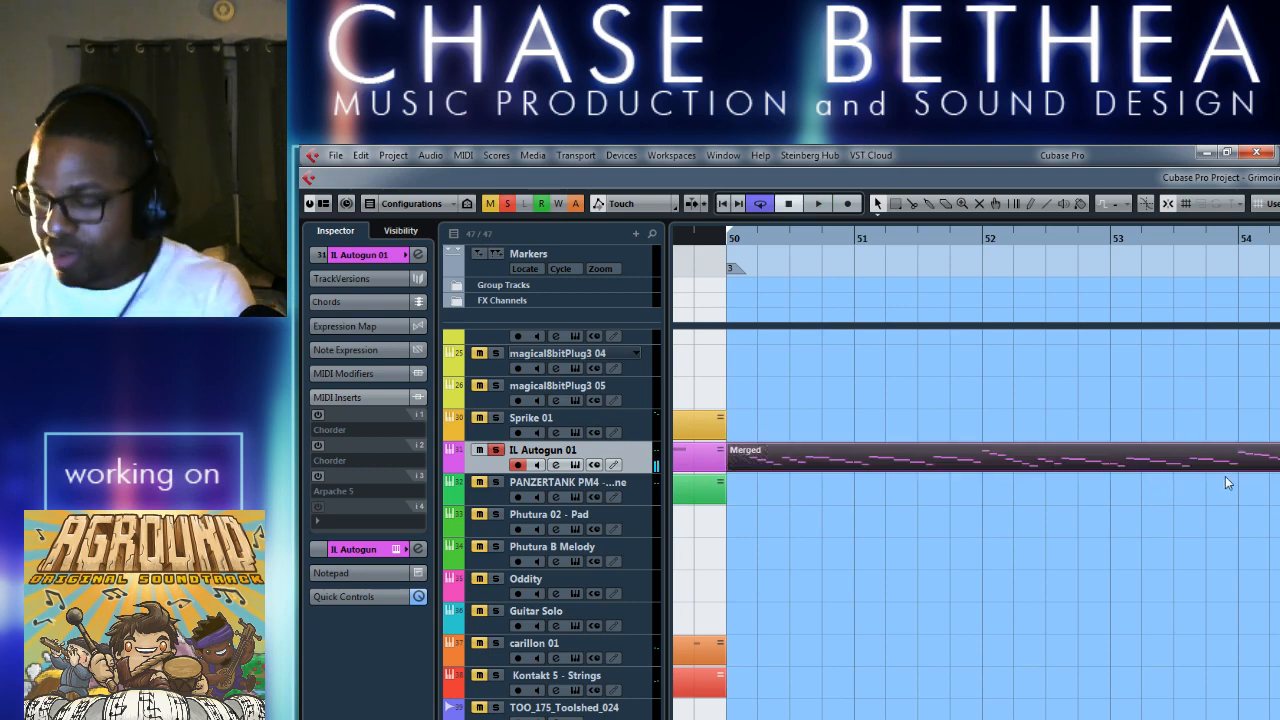
{"action": "key", "text": "Delete"}
{"action": "right_click", "coordinate": [1067, 482]}
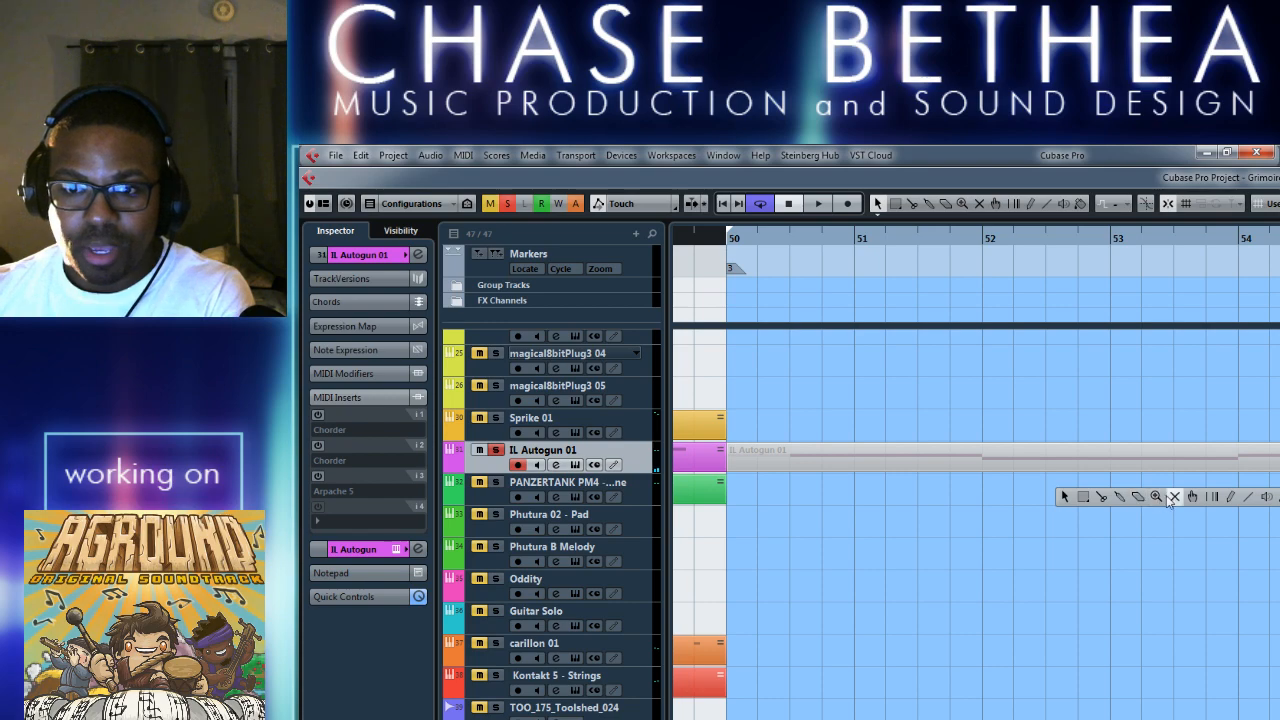
{"action": "left_click", "coordinate": [1172, 497]}
{"action": "left_click", "coordinate": [1094, 452]}
{"action": "left_click", "coordinate": [1131, 531]}
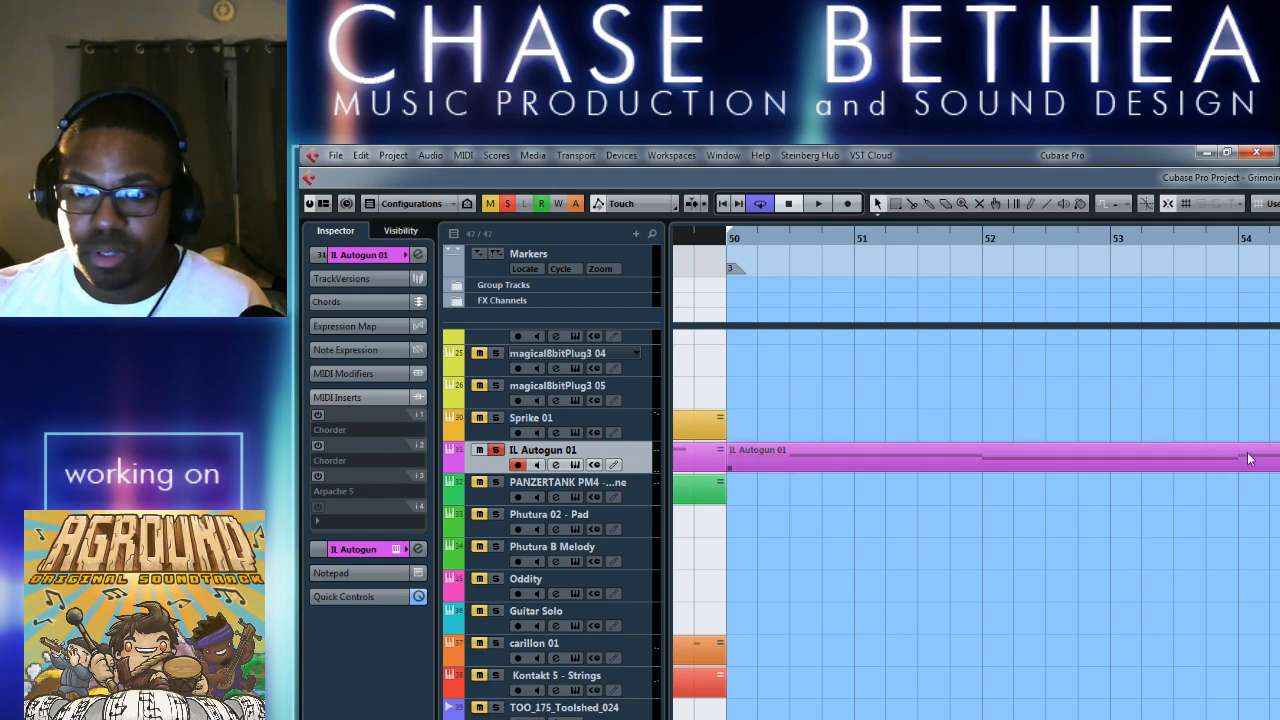
Inspect the sustained root notes and muted short notes of the IL Autogun 01 part at bar 50 in the Key Editor.
{"action": "double_click", "coordinate": [1247, 455]}
{"action": "scroll", "coordinate": [898, 559], "scroll_direction": "right", "scroll_amount": 1}
{"action": "left_click", "coordinate": [782, 233]}
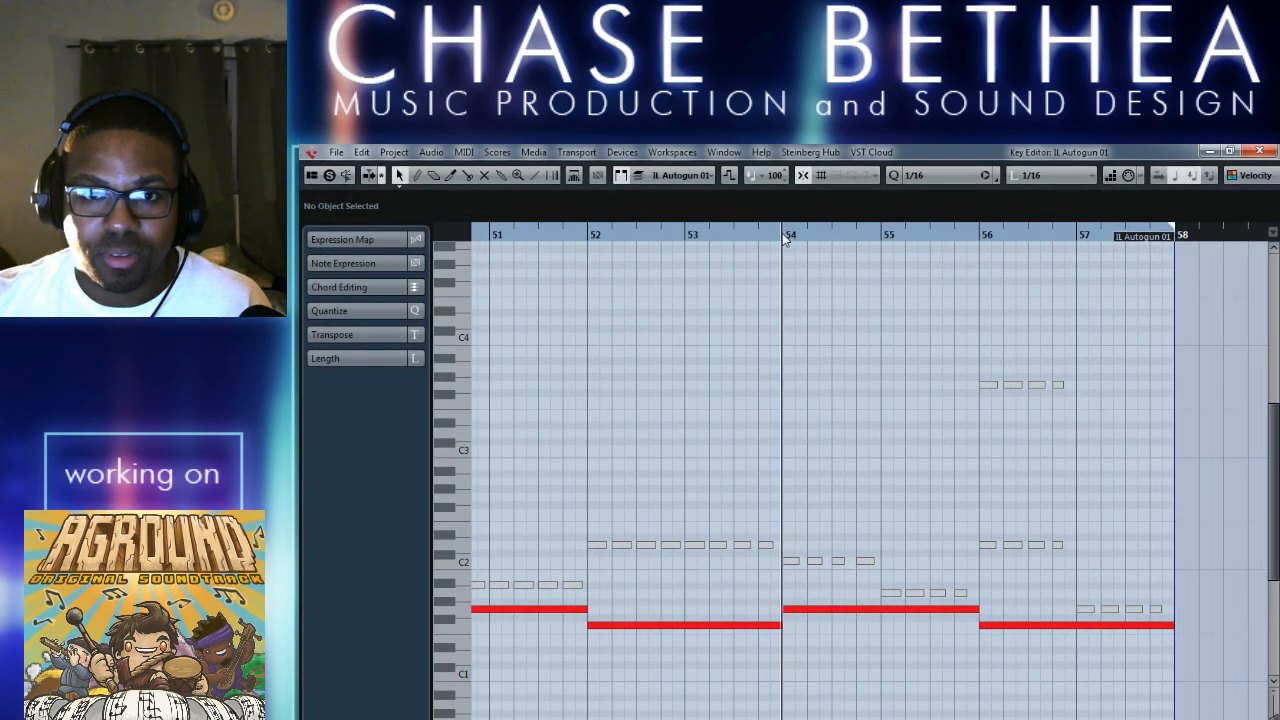
{"action": "left_click", "coordinate": [1258, 151]}
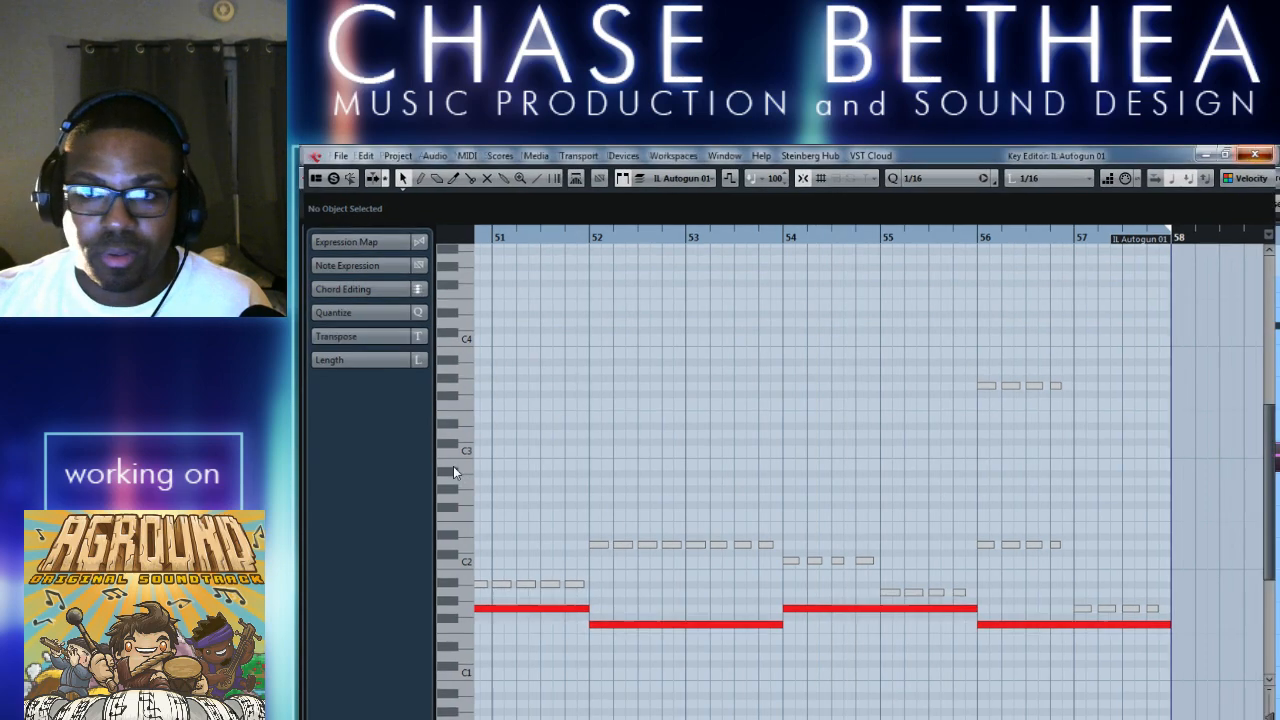
Switch the second Chorder and the Arpache 5 MIDI inserts back on and play the track from bar 52.
{"action": "left_click", "coordinate": [318, 446]}
{"action": "left_click", "coordinate": [318, 476]}
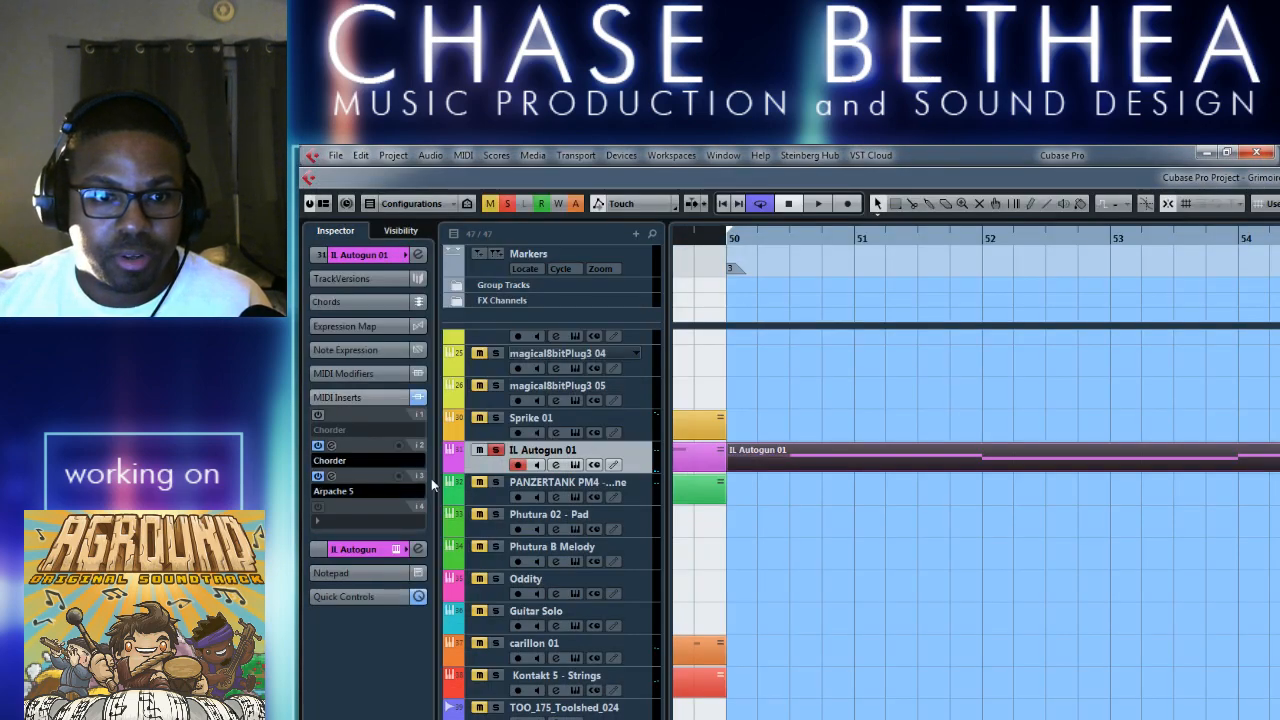
{"action": "double_click", "coordinate": [988, 240]}
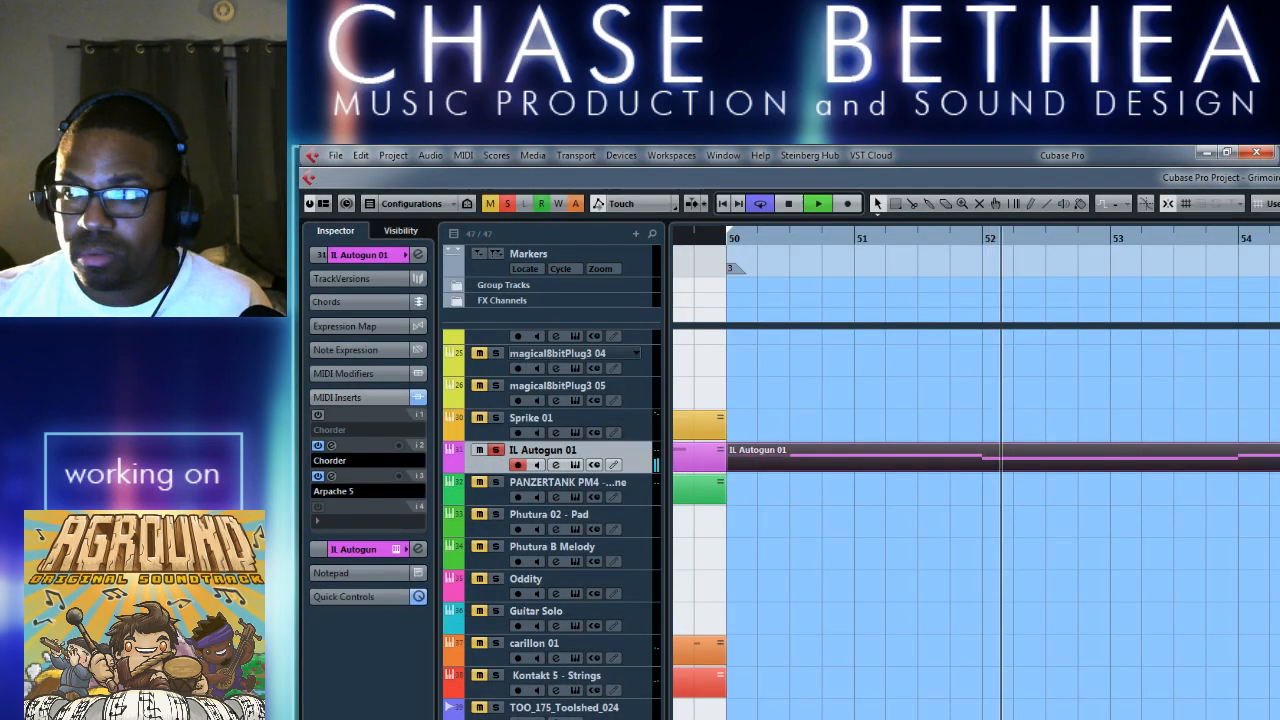
Copy all the short muted notes above the sustained roots in bars 50–57 of the IL Autogun 01 part.
{"action": "double_click", "coordinate": [1012, 460]}
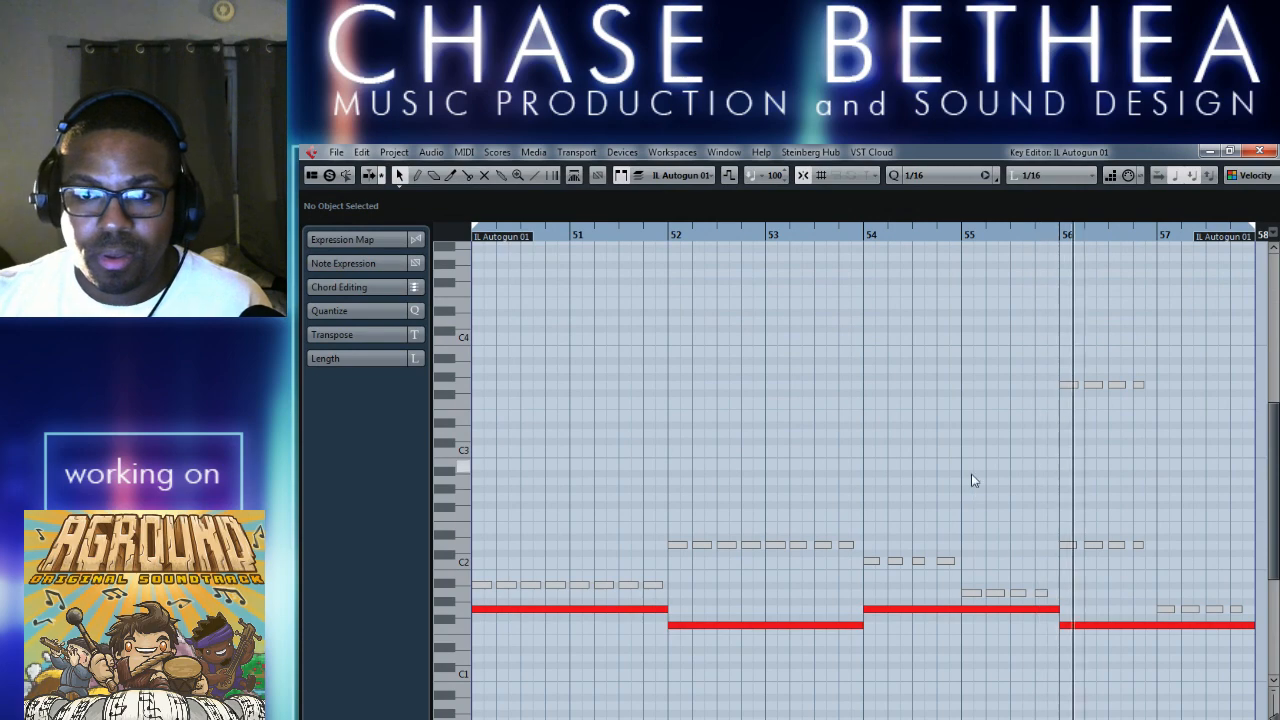
{"action": "key", "text": "h"}
{"action": "key", "text": "h"}
{"action": "key", "text": "h"}
{"action": "key", "text": "h"}
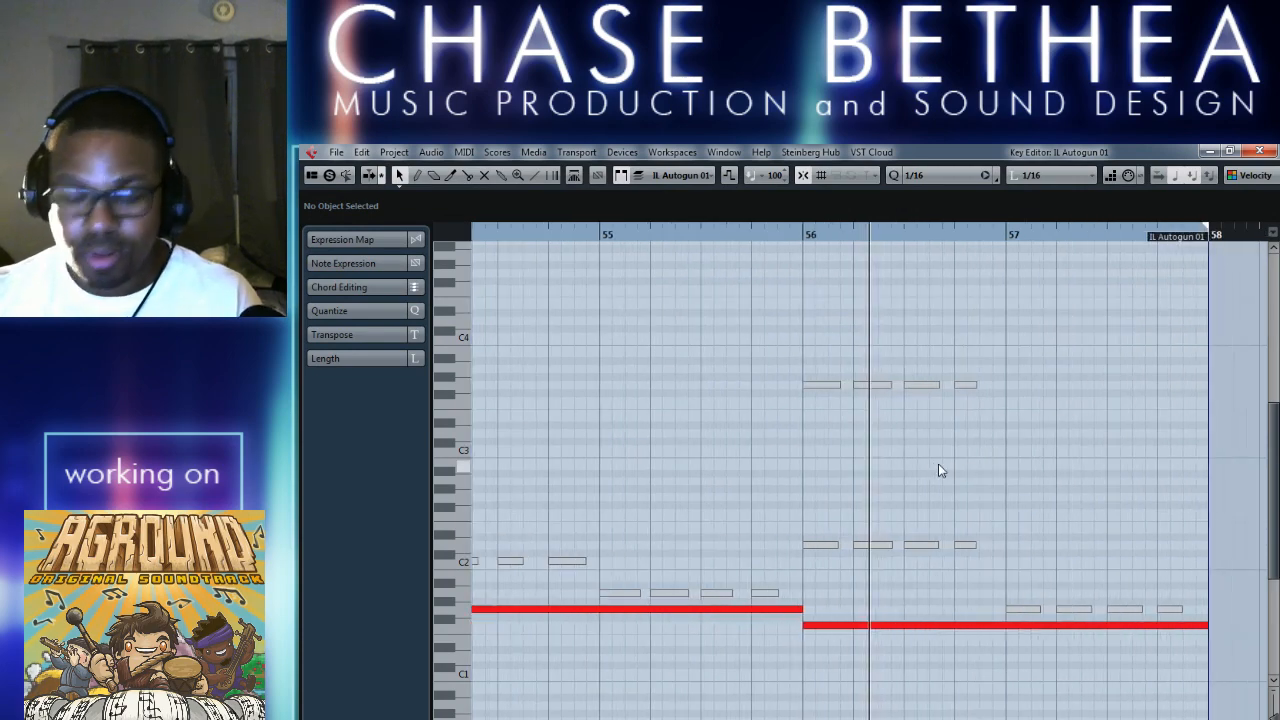
{"action": "key", "text": "g"}
{"action": "key", "text": "g"}
{"action": "key", "text": "g"}
{"action": "key", "text": "g"}
{"action": "key", "text": "g"}
{"action": "key", "text": "g"}
{"action": "key", "text": "g"}
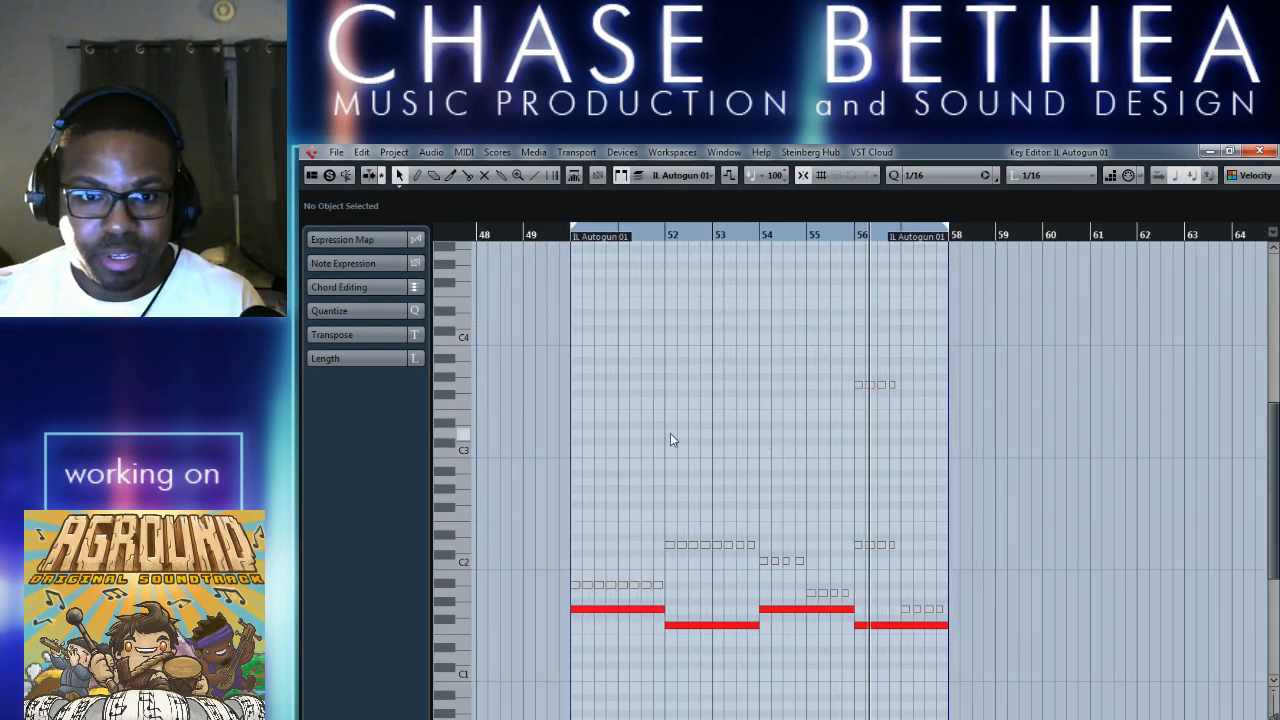
{"action": "left_click_drag", "start_coordinate": [605, 338], "coordinate": [900, 560]}
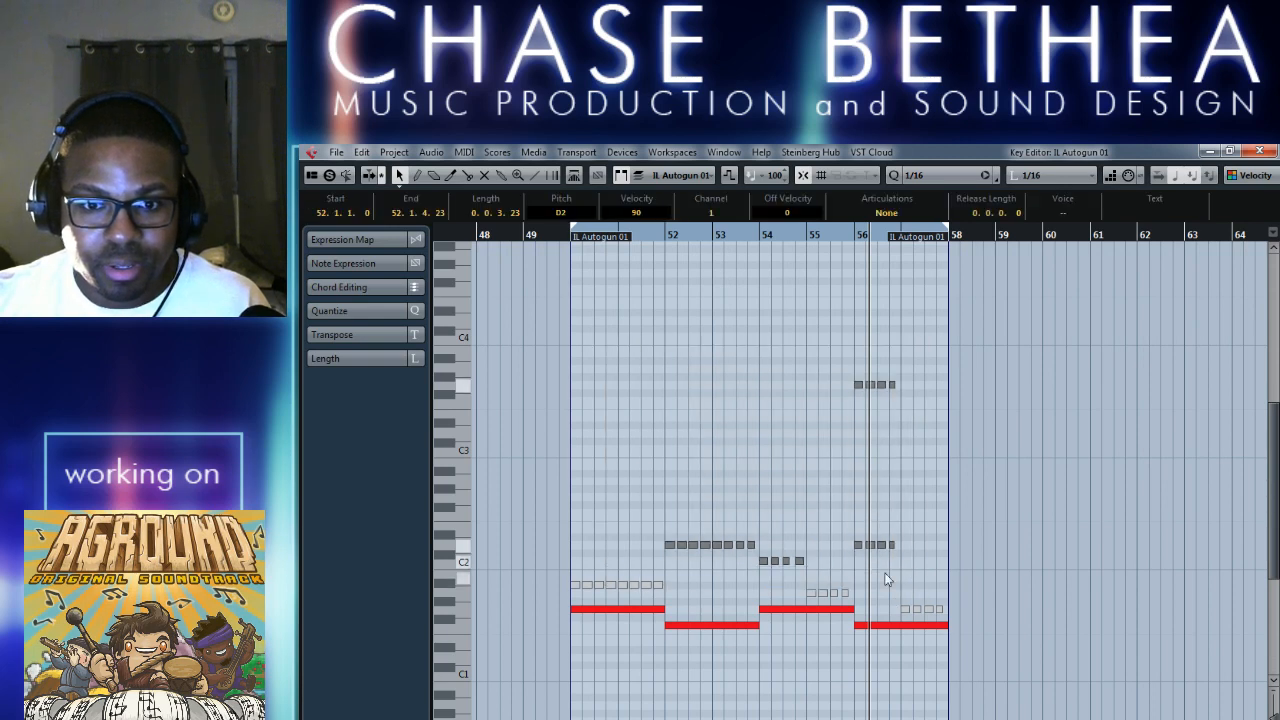
{"action": "left_click_drag", "start_coordinate": [675, 597], "coordinate": [680, 598]}
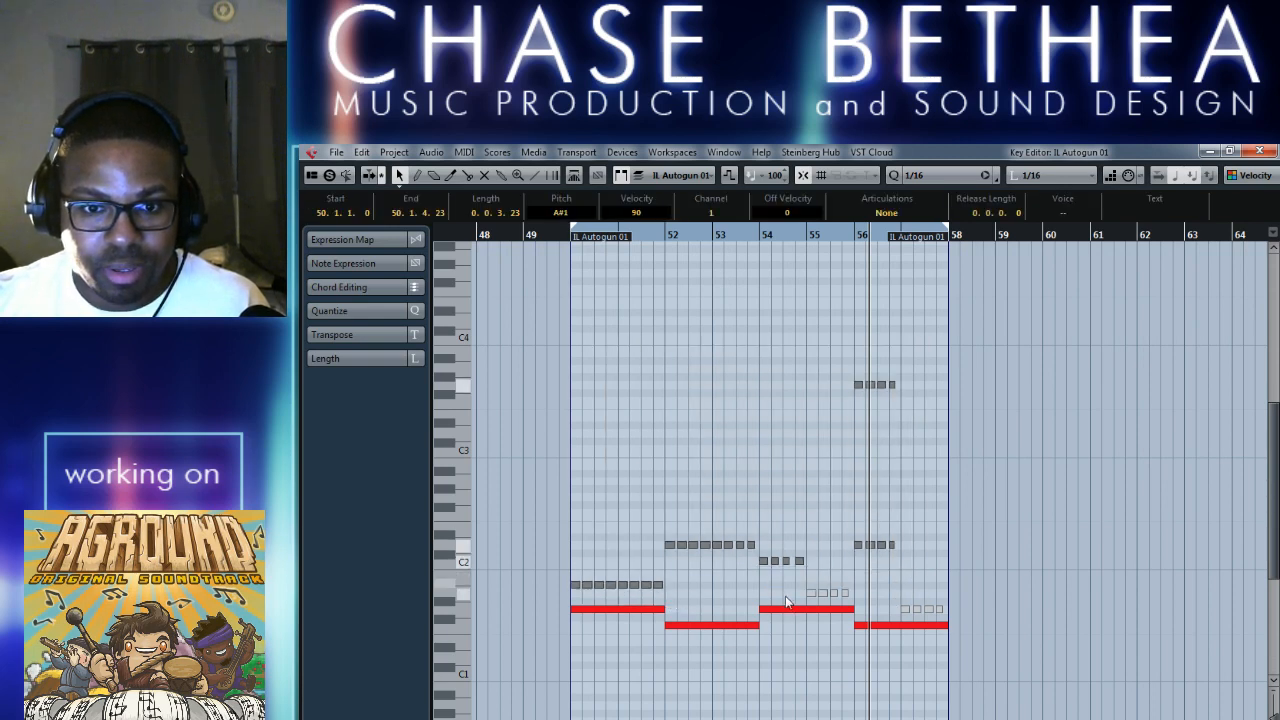
{"action": "left_click_drag", "start_coordinate": [797, 584], "coordinate": [879, 613]}
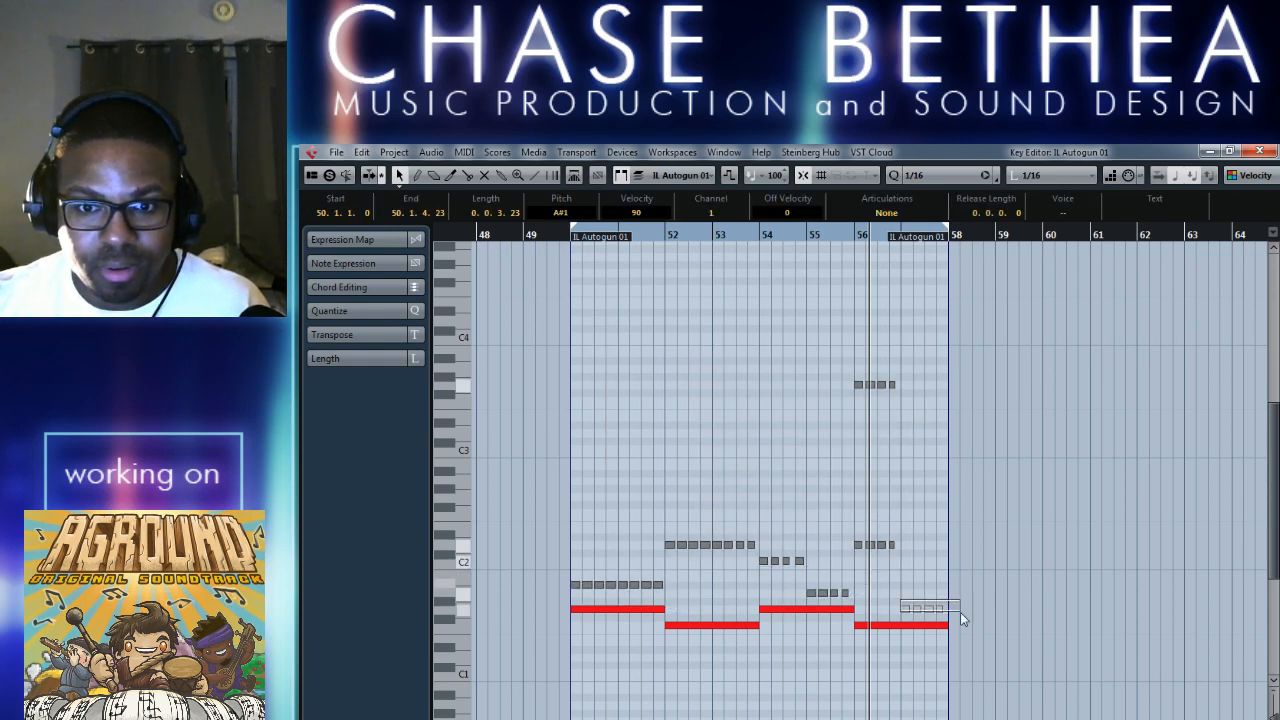
{"action": "left_click", "coordinate": [1258, 151]}
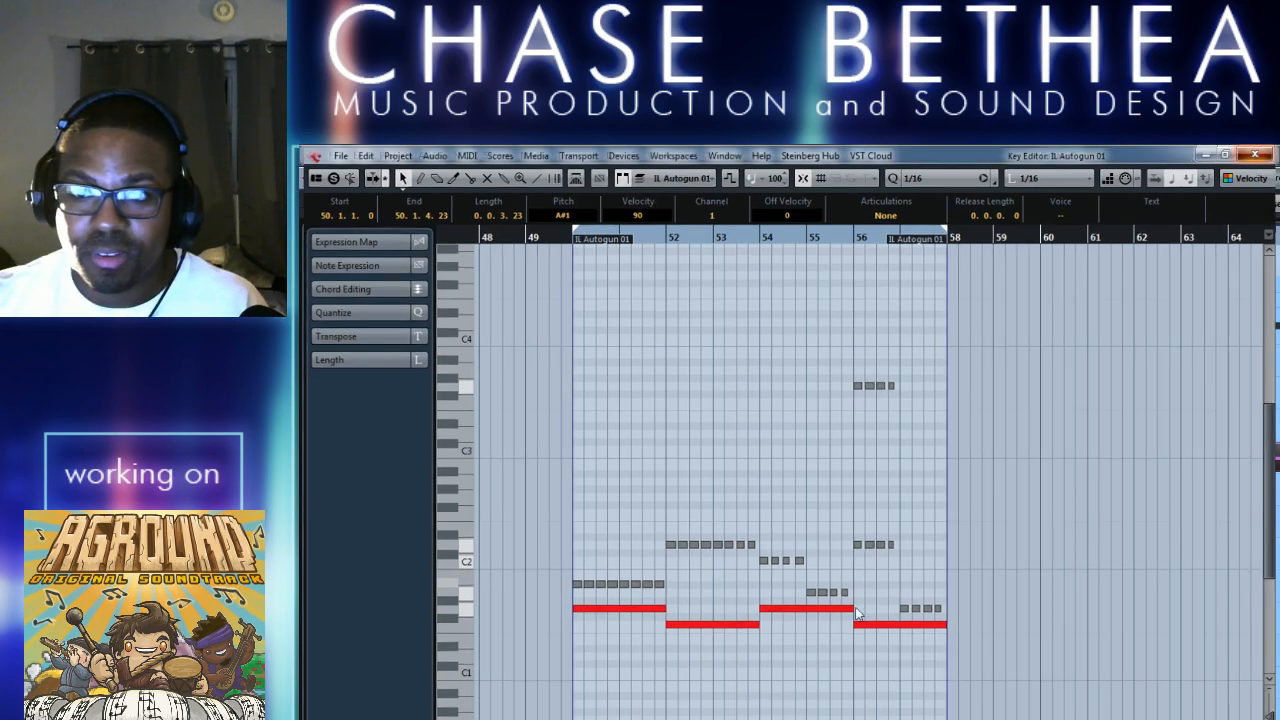
Draw an empty part on the IL Autogun 01 track from bar 83 to bar 91.
{"action": "key", "text": "g"}
{"action": "key", "text": "g"}
{"action": "key", "text": "g"}
{"action": "scroll", "coordinate": [1066, 470], "scroll_direction": "left", "scroll_amount": 5}
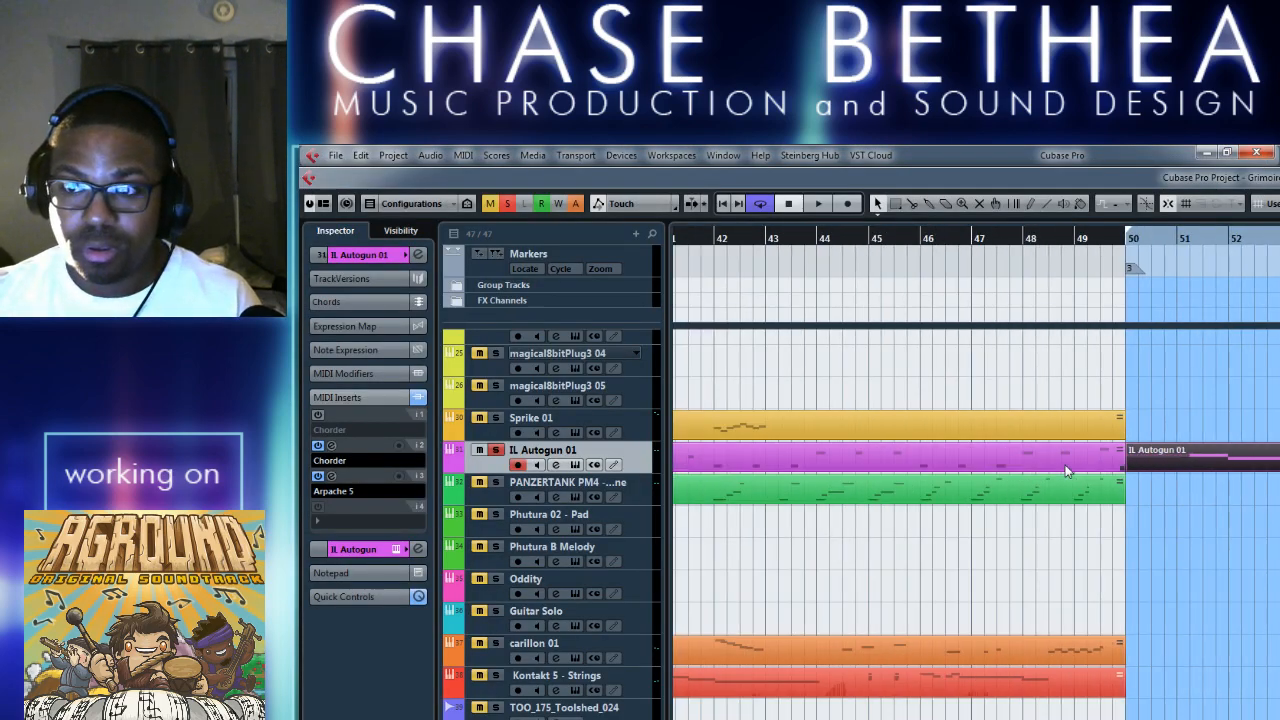
{"action": "key", "text": "g"}
{"action": "scroll", "coordinate": [1048, 459], "scroll_direction": "right", "scroll_amount": 4}
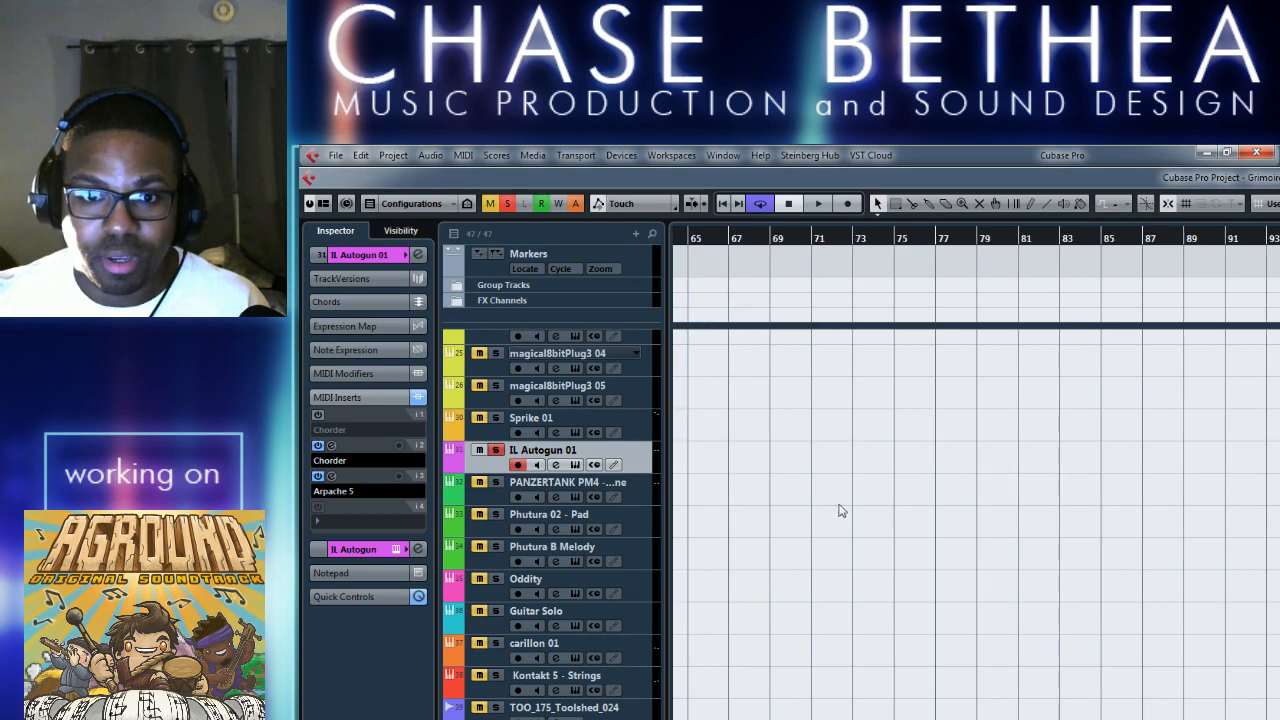
{"action": "right_click", "coordinate": [842, 482]}
{"action": "left_click", "coordinate": [1056, 460]}
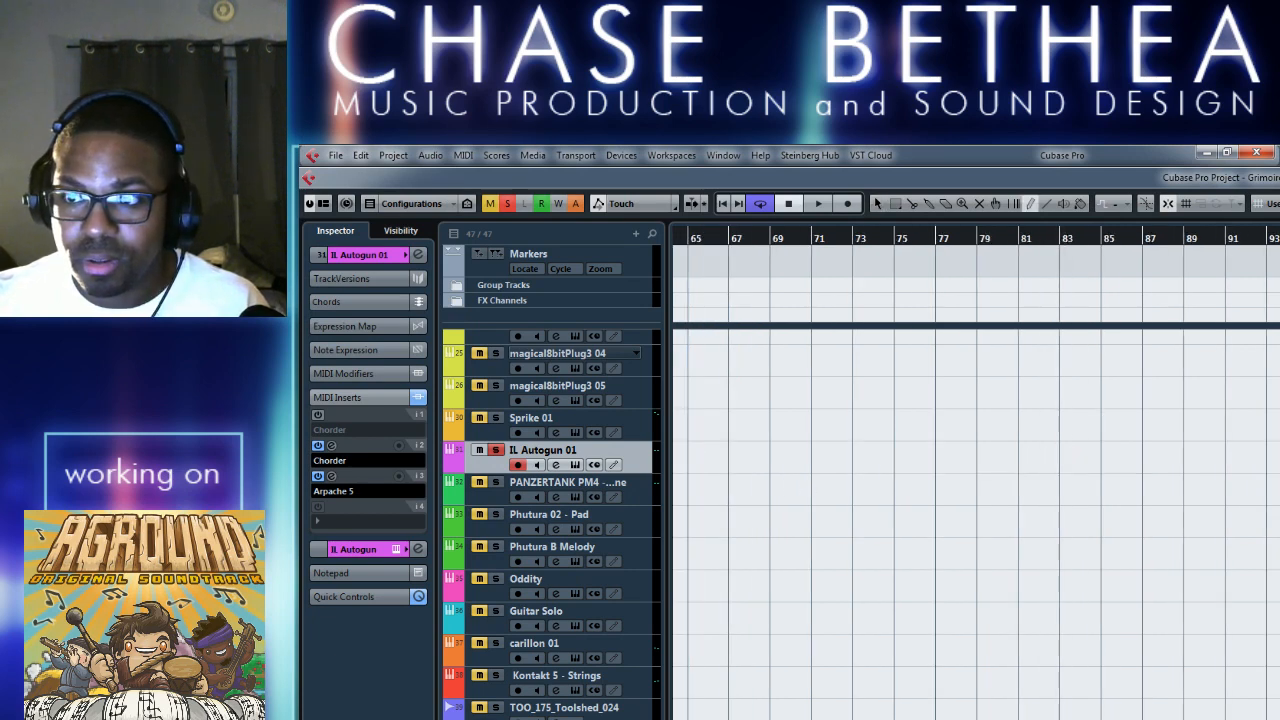
{"action": "left_click_drag", "start_coordinate": [1060, 457], "coordinate": [1229, 455]}
{"action": "key", "text": "1"}
Paste the copied short notes into the new IL Autogun 01 part, starting at bar 83.
{"action": "double_click", "coordinate": [1087, 458]}
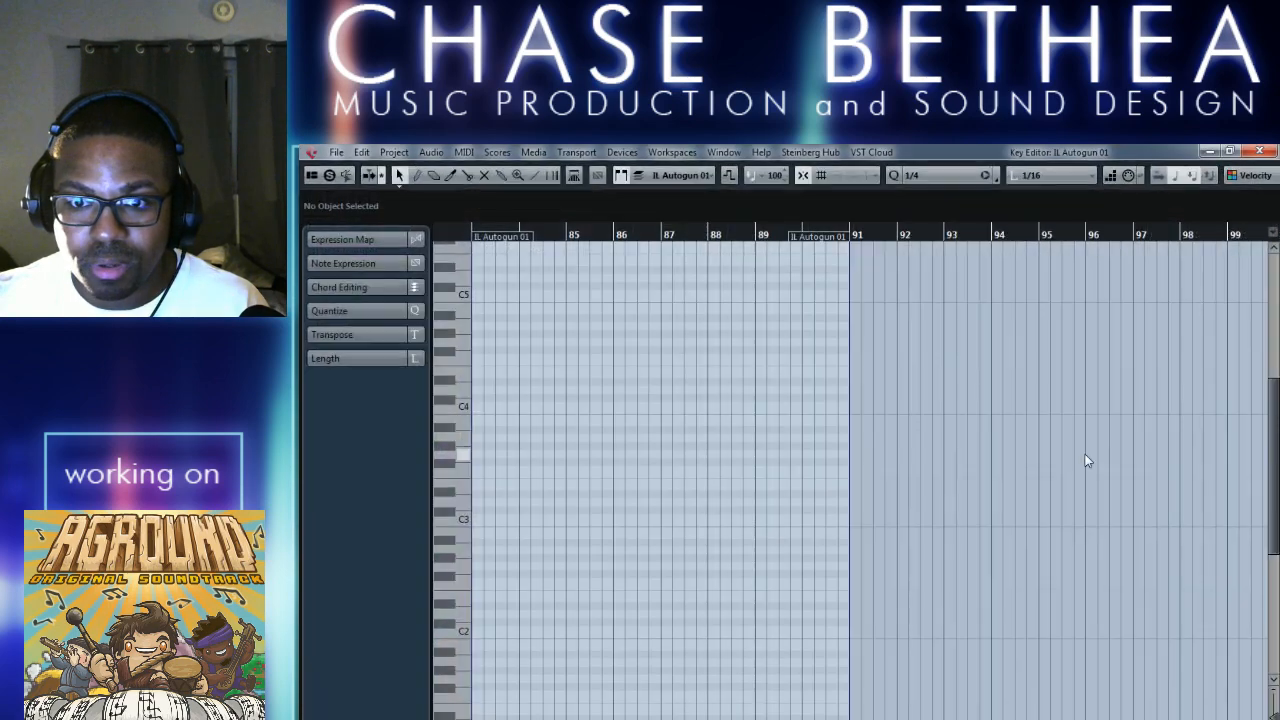
{"action": "scroll", "coordinate": [697, 494], "scroll_direction": "left", "scroll_amount": 2}
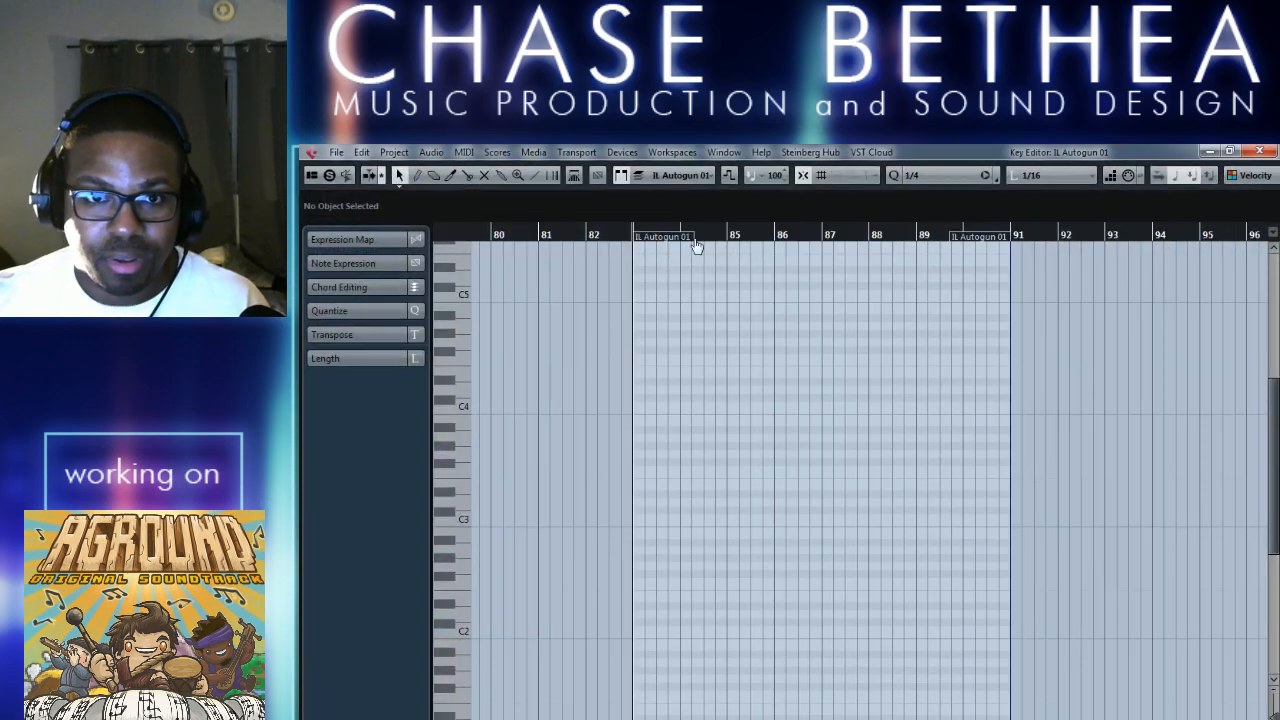
{"action": "key", "text": "ctrl+v"}
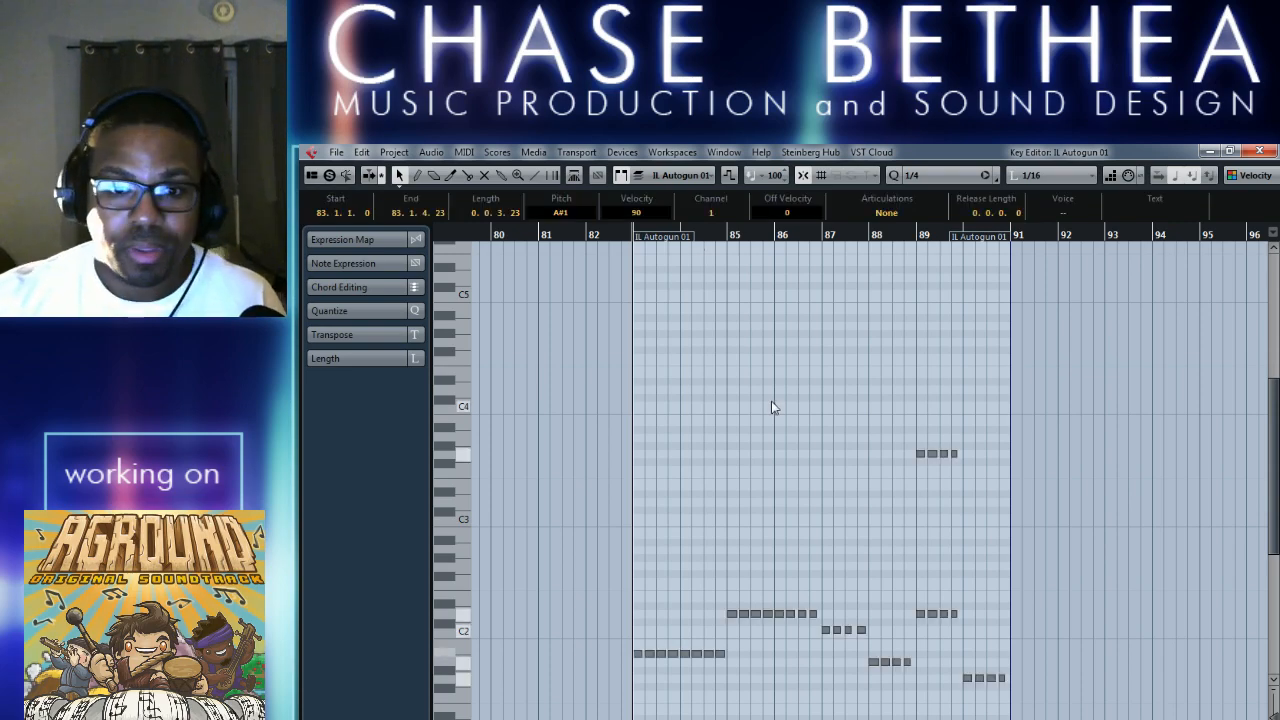
{"action": "left_click", "coordinate": [1258, 151]}
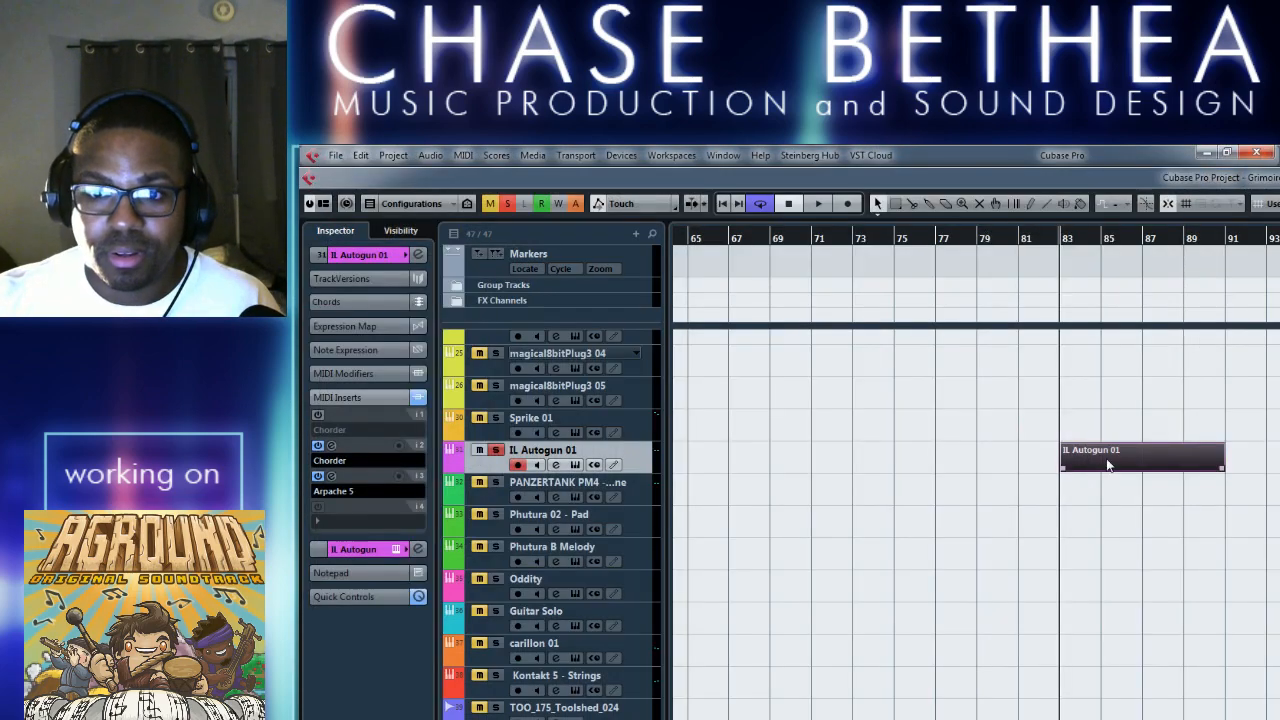
Unmute all the pasted notes in the bar 83 part with the Mute tool.
{"action": "double_click", "coordinate": [1112, 456]}
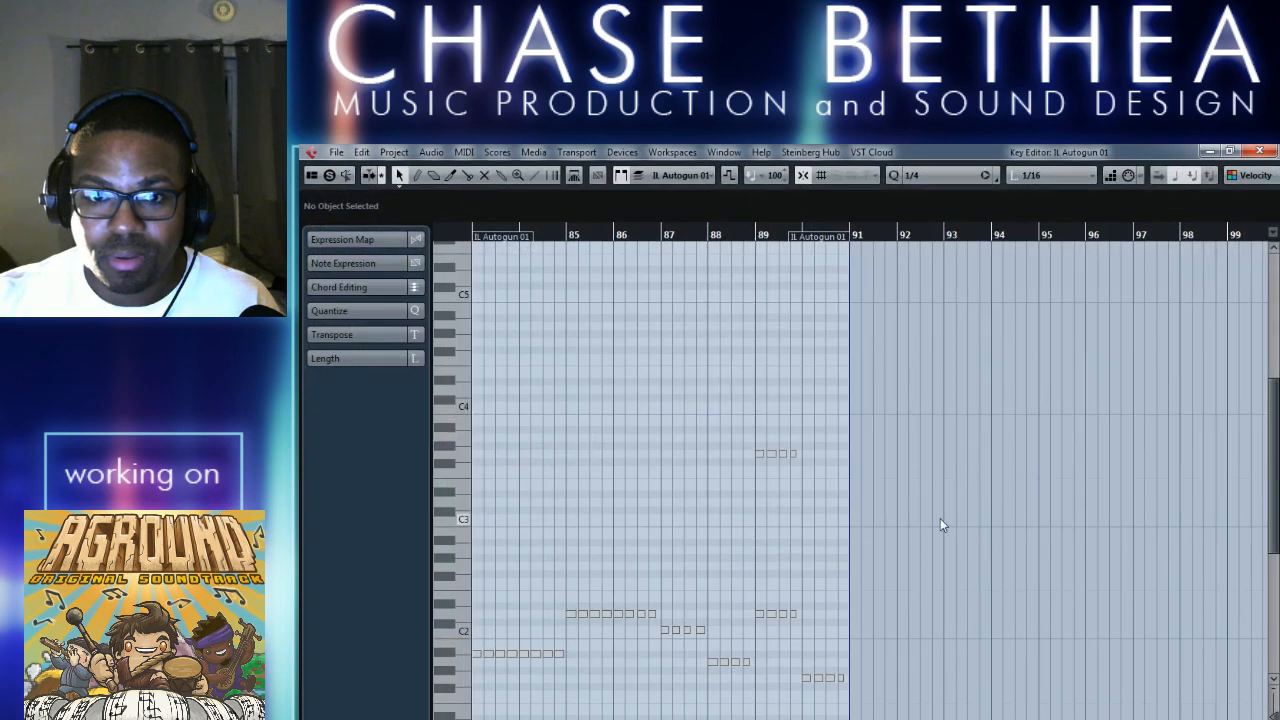
{"action": "right_click", "coordinate": [716, 412]}
{"action": "right_click", "coordinate": [777, 455]}
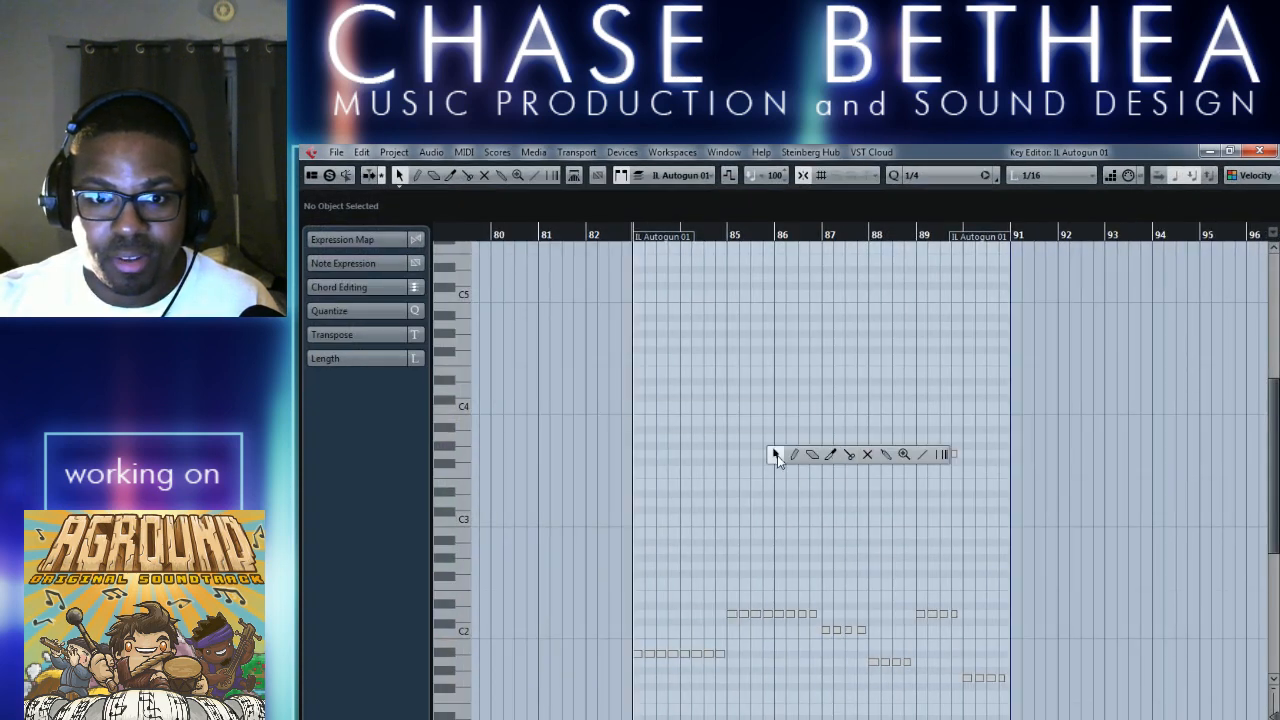
{"action": "left_click", "coordinate": [868, 456]}
{"action": "left_click_drag", "start_coordinate": [629, 438], "coordinate": [1005, 692]}
{"action": "key", "text": "1"}
{"action": "left_click", "coordinate": [1259, 151]}
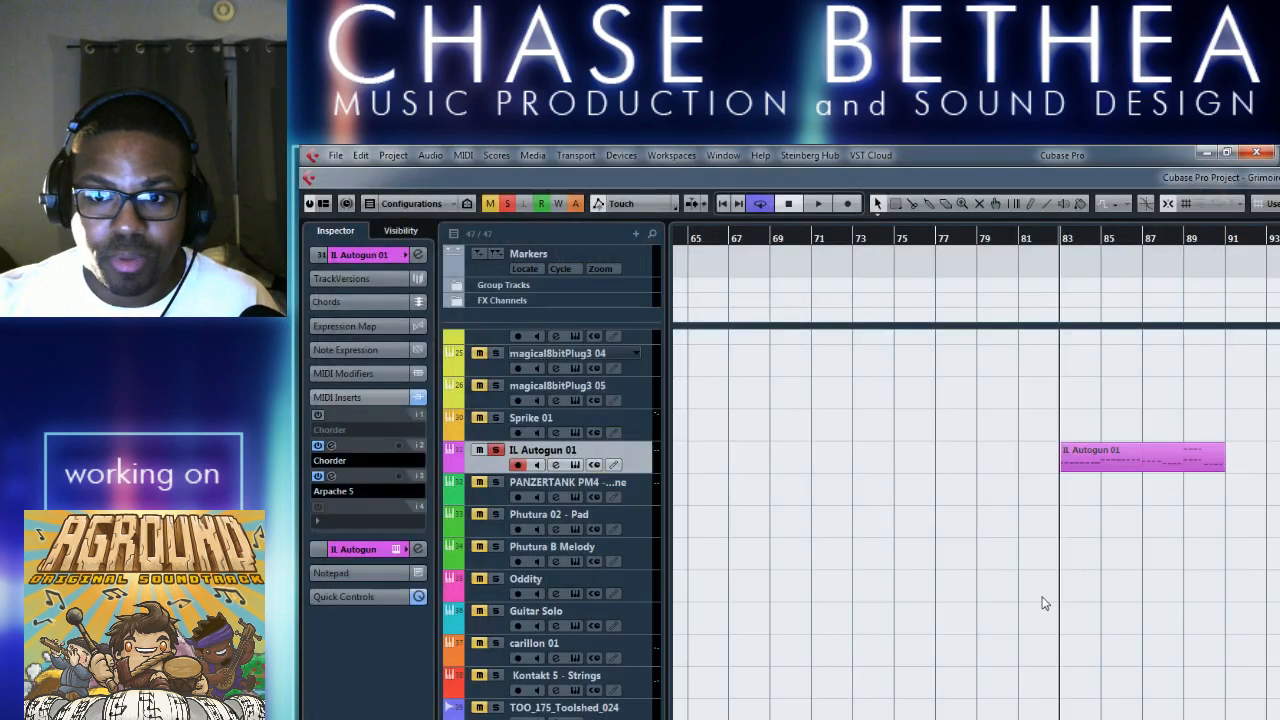
Delete the IL Autogun 01 part at bar 83.
{"action": "scroll", "coordinate": [1128, 505], "scroll_direction": "up", "scroll_amount": 3}
{"action": "scroll", "coordinate": [1114, 557], "scroll_direction": "down", "scroll_amount": 3}
{"action": "left_click", "coordinate": [1120, 466]}
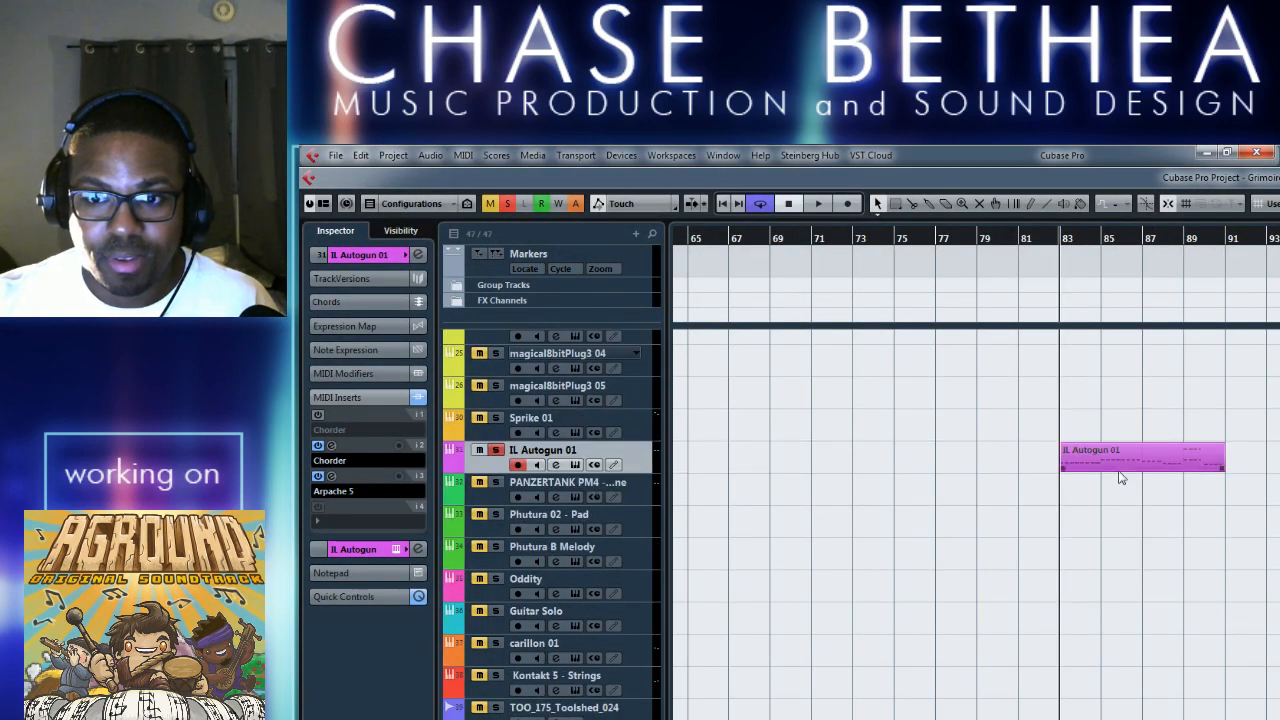
{"action": "key", "text": "Delete"}
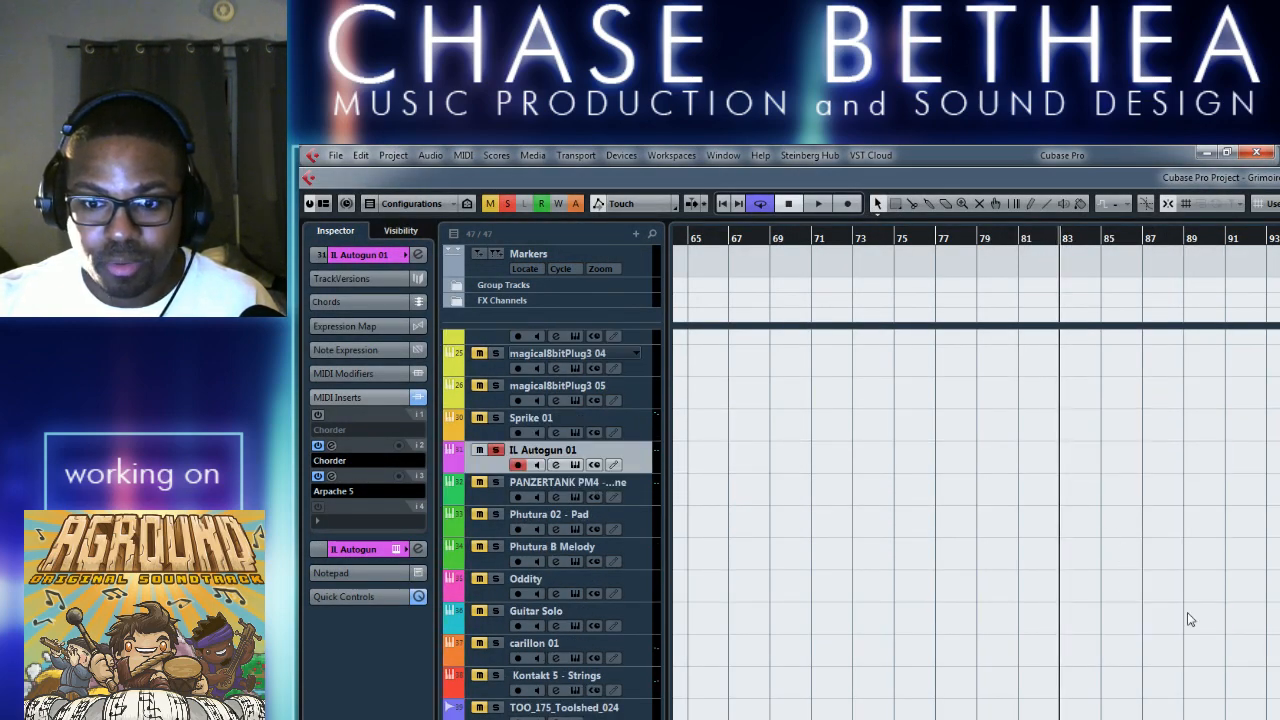
{"action": "right_click", "coordinate": [1132, 696]}
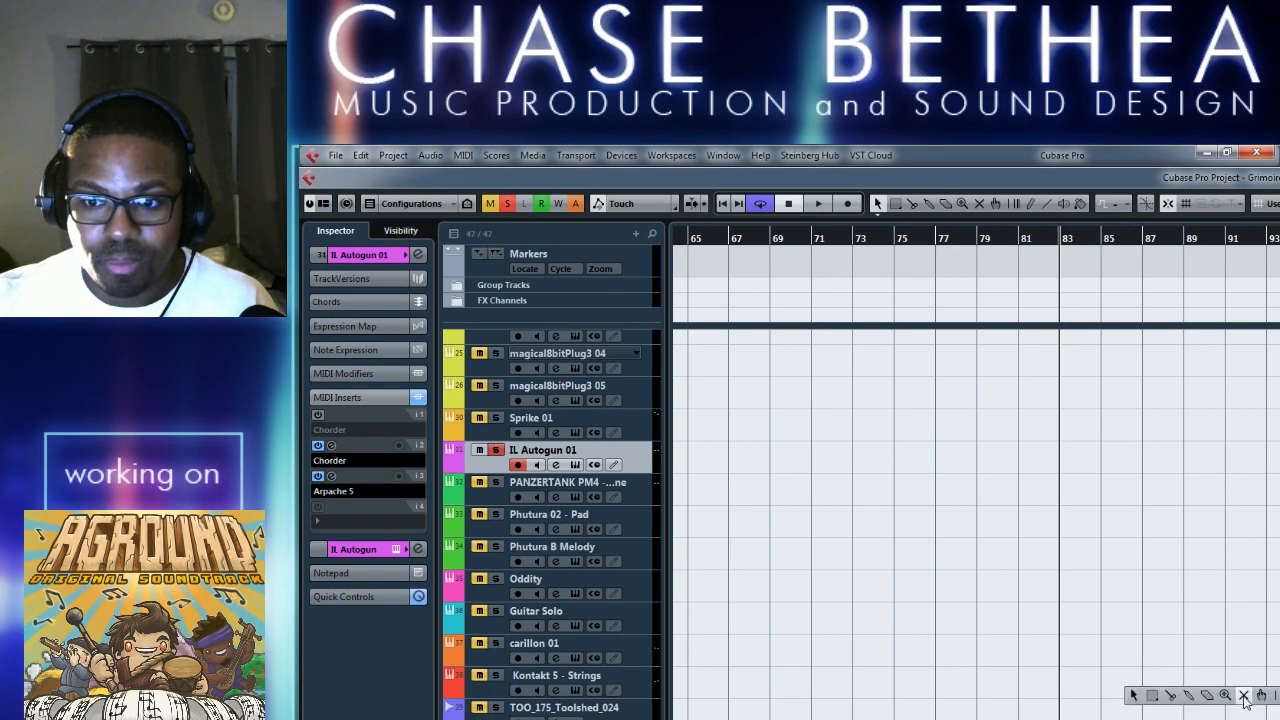
{"action": "left_click", "coordinate": [1246, 698]}
{"action": "right_click", "coordinate": [1065, 700]}
{"action": "left_click", "coordinate": [1065, 700]}
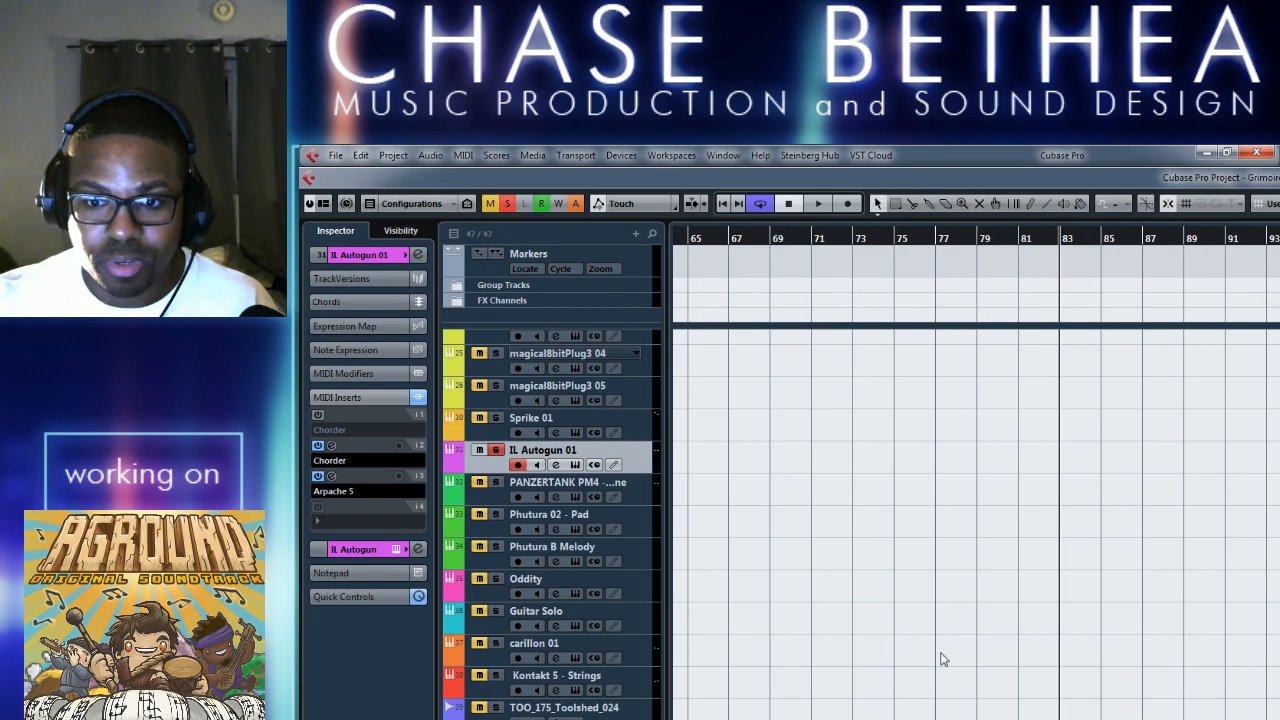
Delete the short muted notes in bars 56–57 of the IL Autogun 01 part, keeping the sustained root.
{"action": "scroll", "coordinate": [943, 657], "scroll_direction": "up", "scroll_amount": 5}
{"action": "scroll", "coordinate": [943, 657], "scroll_direction": "left", "scroll_amount": 5}
{"action": "scroll", "coordinate": [943, 657], "scroll_direction": "right", "scroll_amount": 3}
{"action": "scroll", "coordinate": [940, 650], "scroll_direction": "left", "scroll_amount": 2}
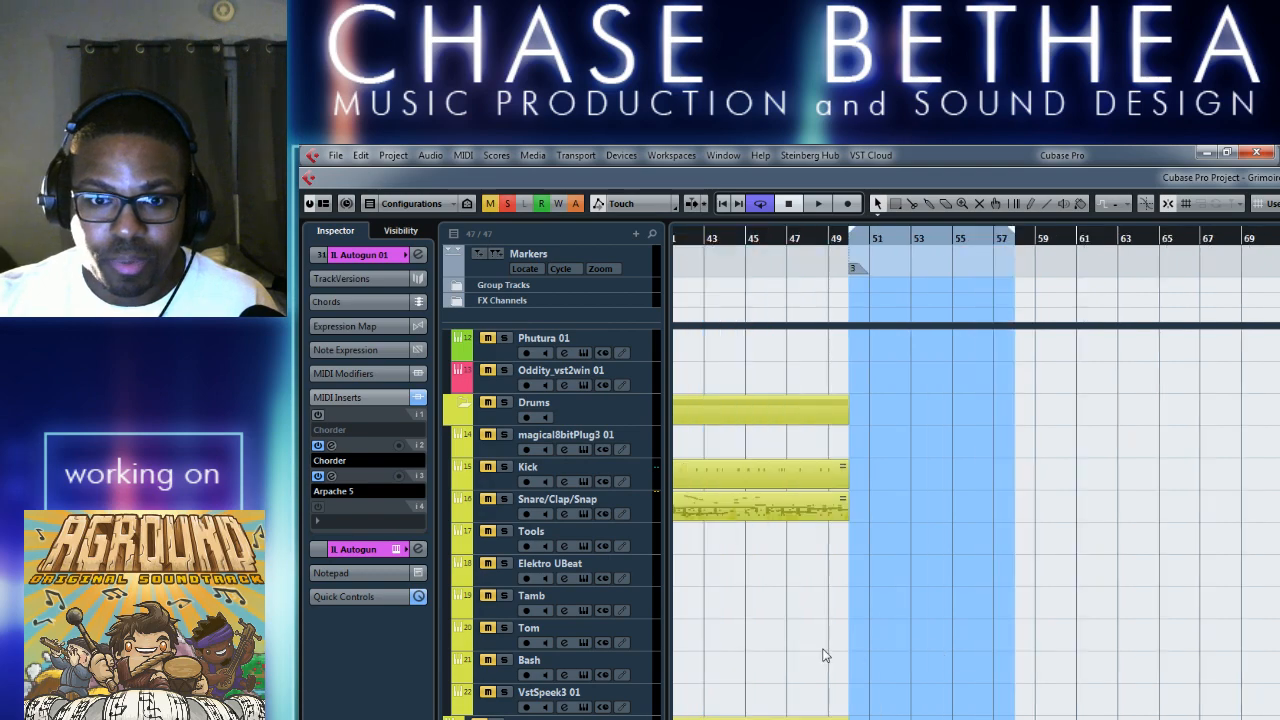
{"action": "scroll", "coordinate": [940, 650], "scroll_direction": "down", "scroll_amount": 5}
{"action": "double_click", "coordinate": [913, 451]}
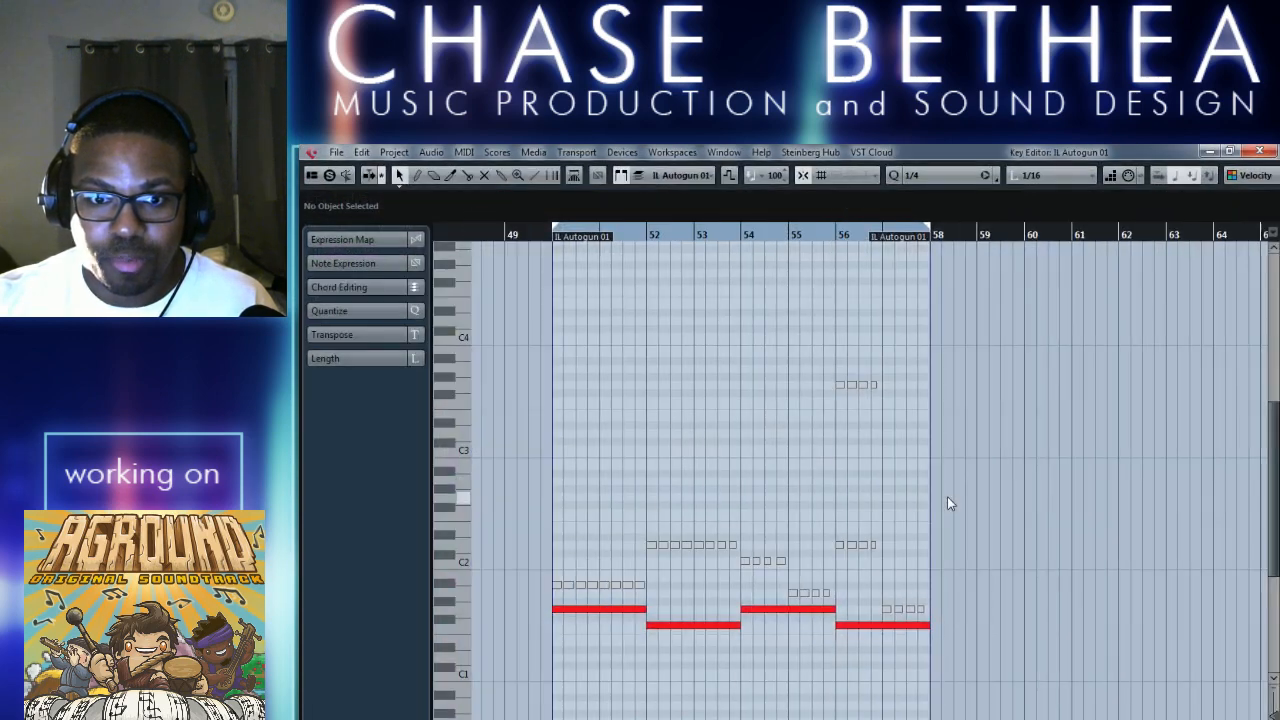
{"action": "left_click_drag", "start_coordinate": [787, 352], "coordinate": [915, 555]}
{"action": "key", "text": "Delete"}
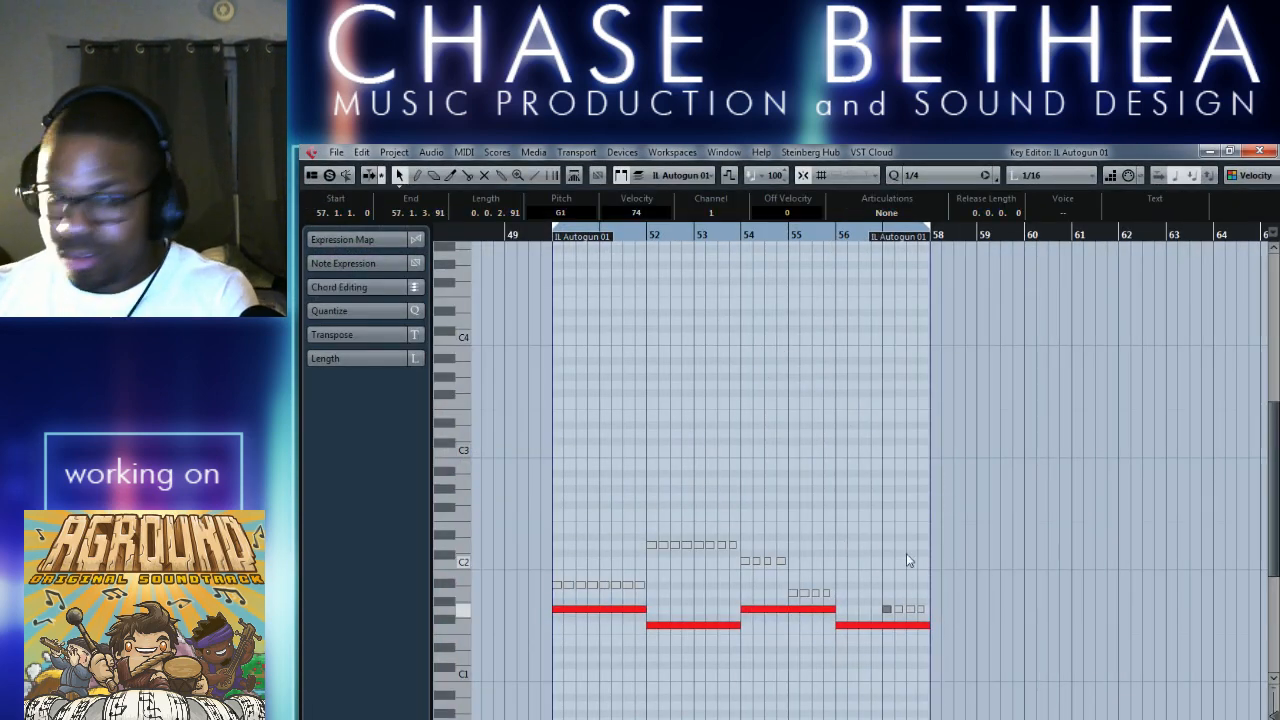
{"action": "left_click_drag", "start_coordinate": [877, 597], "coordinate": [945, 616]}
{"action": "key", "text": "Delete"}
Delete the remaining short muted notes in bars 50–55 of the IL Autogun 01 part and save the project.
{"action": "left_click_drag", "start_coordinate": [745, 547], "coordinate": [839, 598]}
{"action": "key", "text": "Delete"}
{"action": "key", "text": "Left"}
{"action": "left_click_drag", "start_coordinate": [563, 566], "coordinate": [622, 592]}
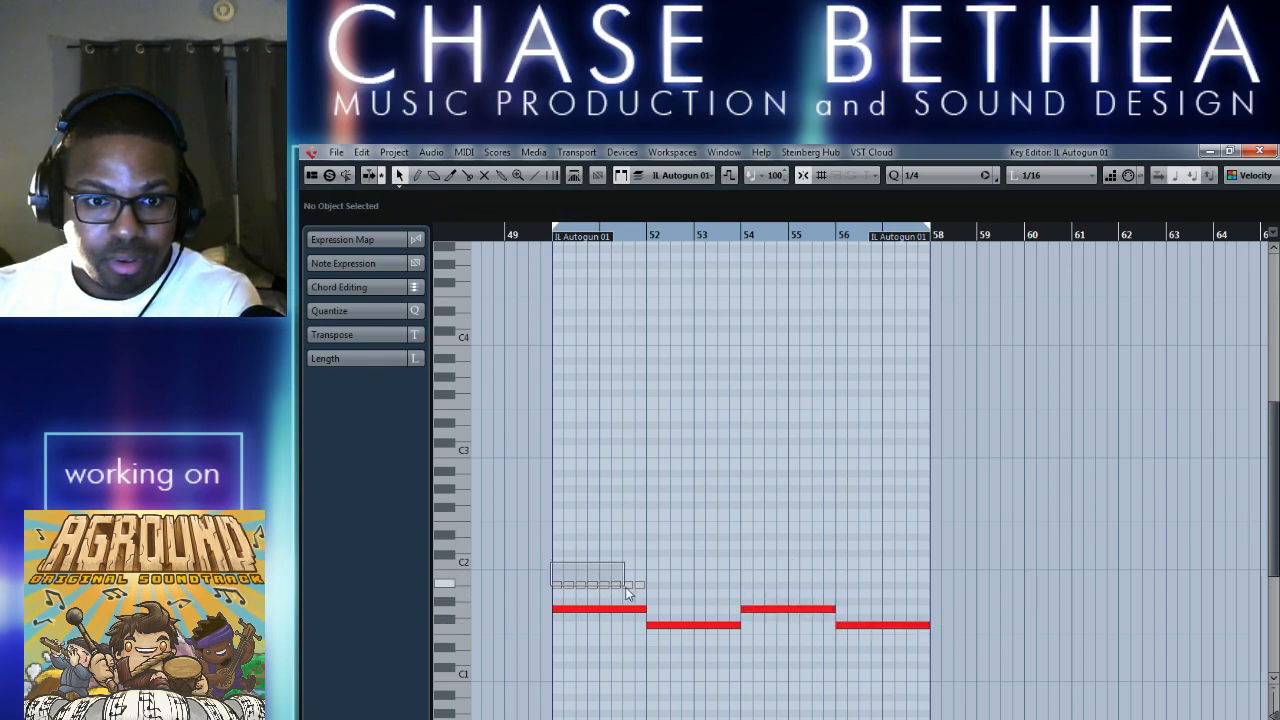
{"action": "key", "text": "Delete"}
{"action": "left_click", "coordinate": [1259, 152]}
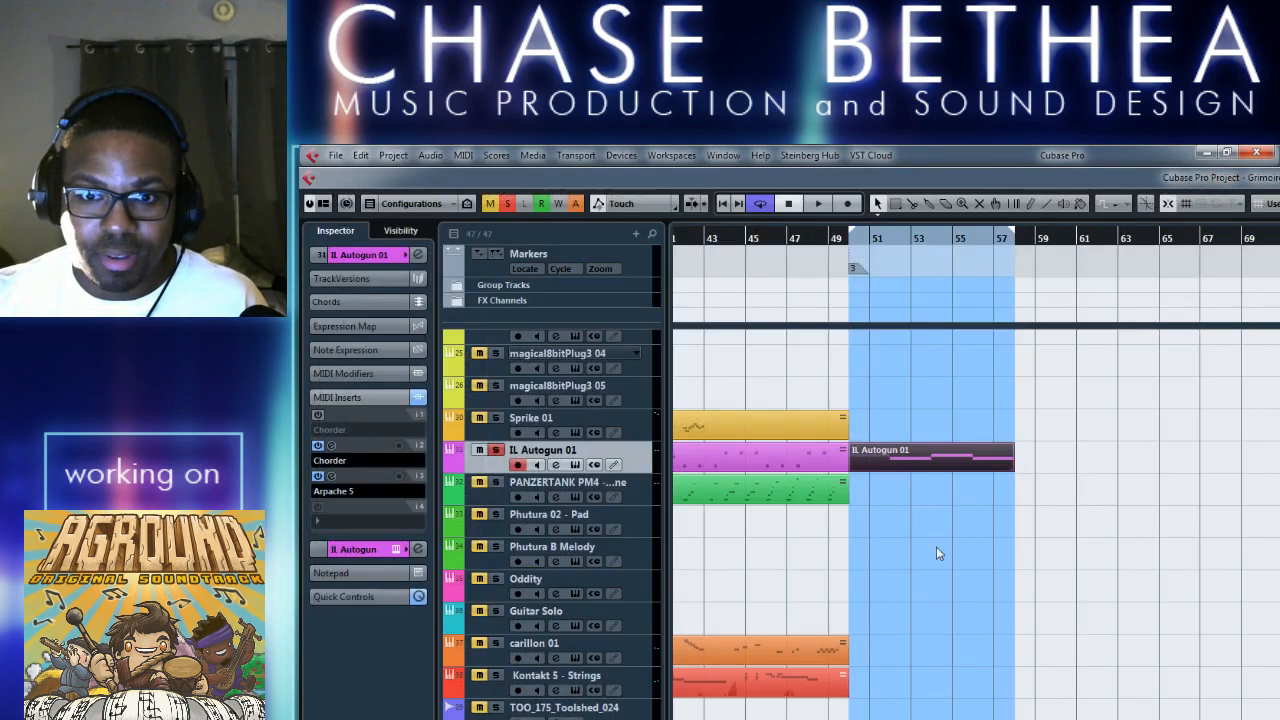
{"action": "key", "text": "ctrl+s"}
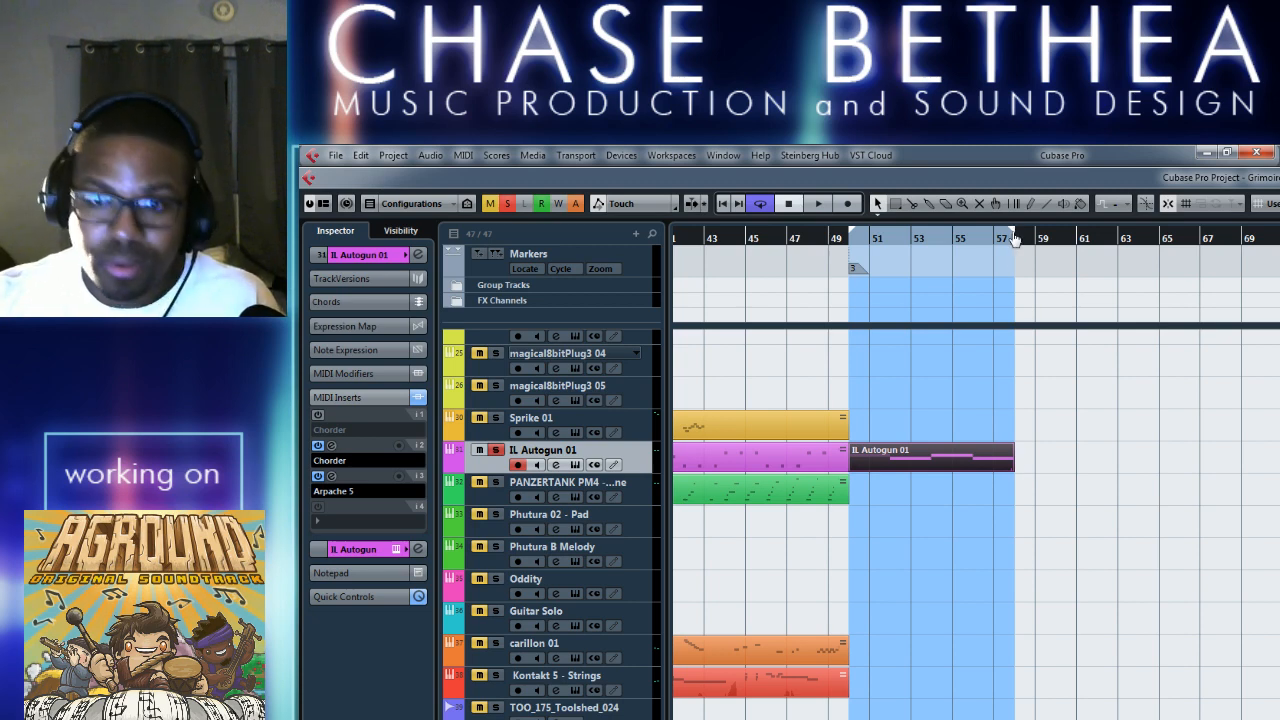
Lengthen the IL Autogun 01 part to bar 67 and set the cycle range from bar 50 to bar 59.
{"action": "left_click_drag", "start_coordinate": [1014, 238], "coordinate": [1203, 249]}
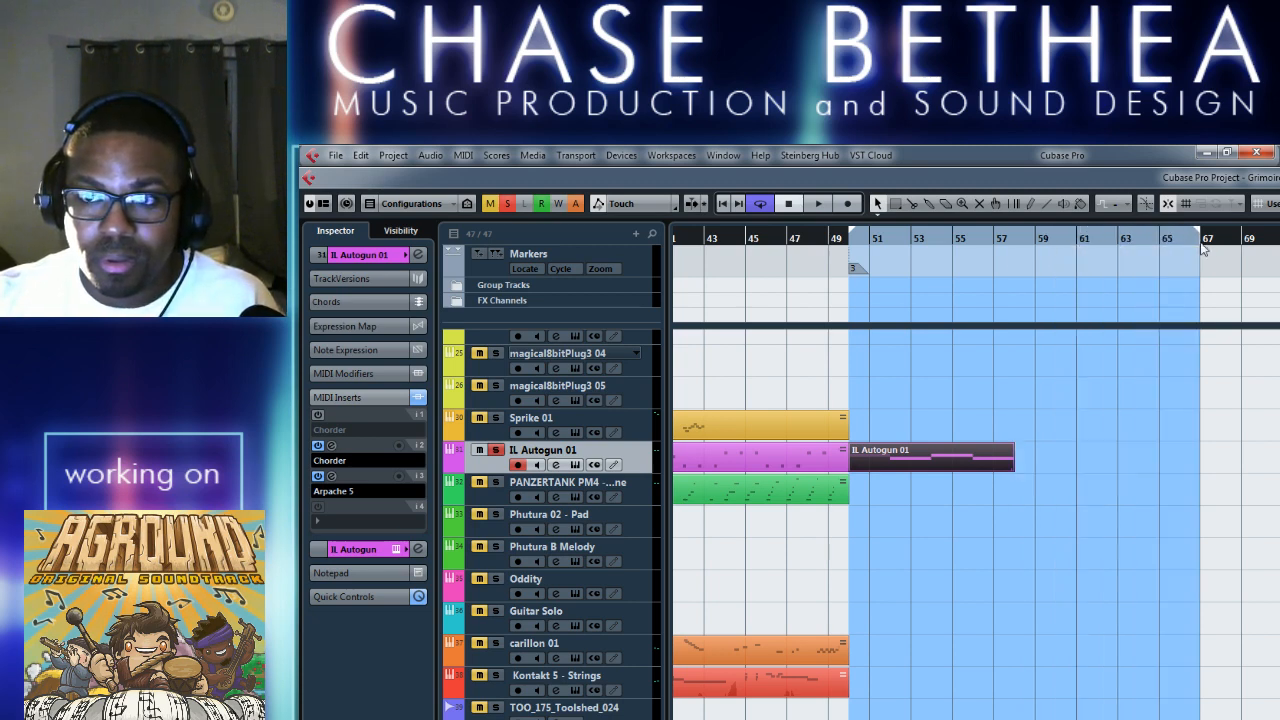
{"action": "left_click_drag", "start_coordinate": [1014, 474], "coordinate": [1197, 476]}
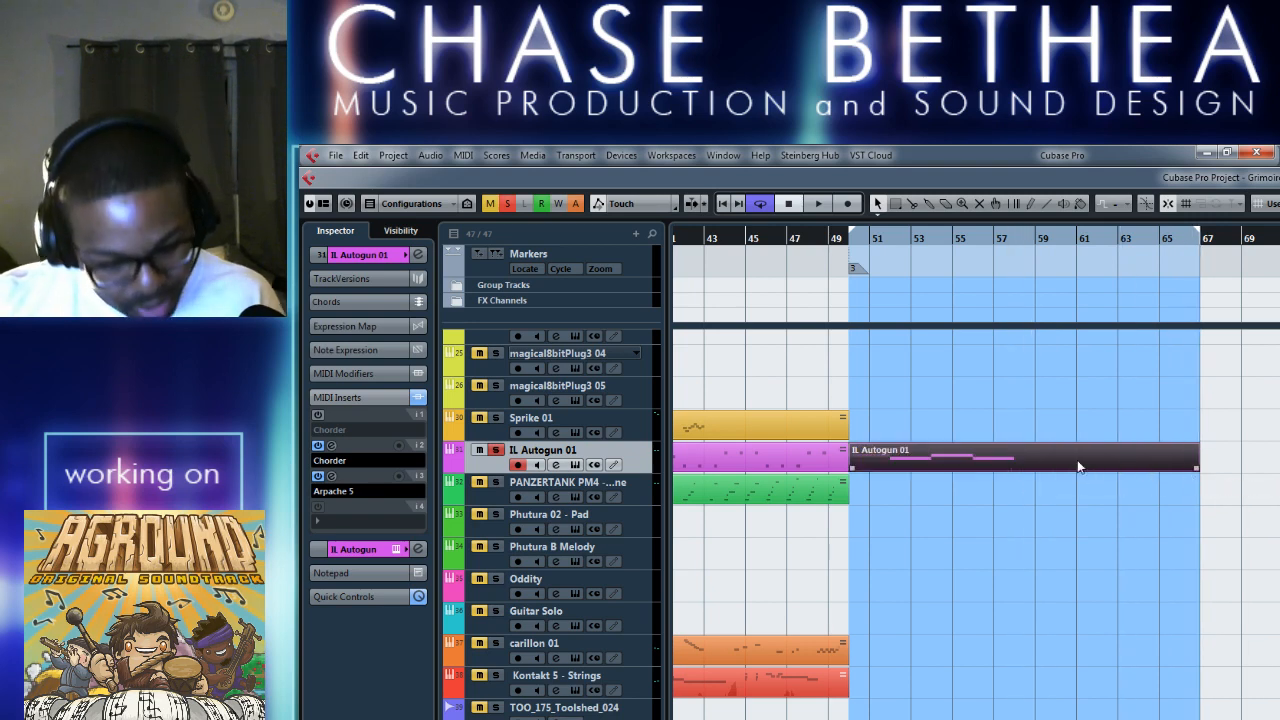
{"action": "left_click", "coordinate": [1231, 466]}
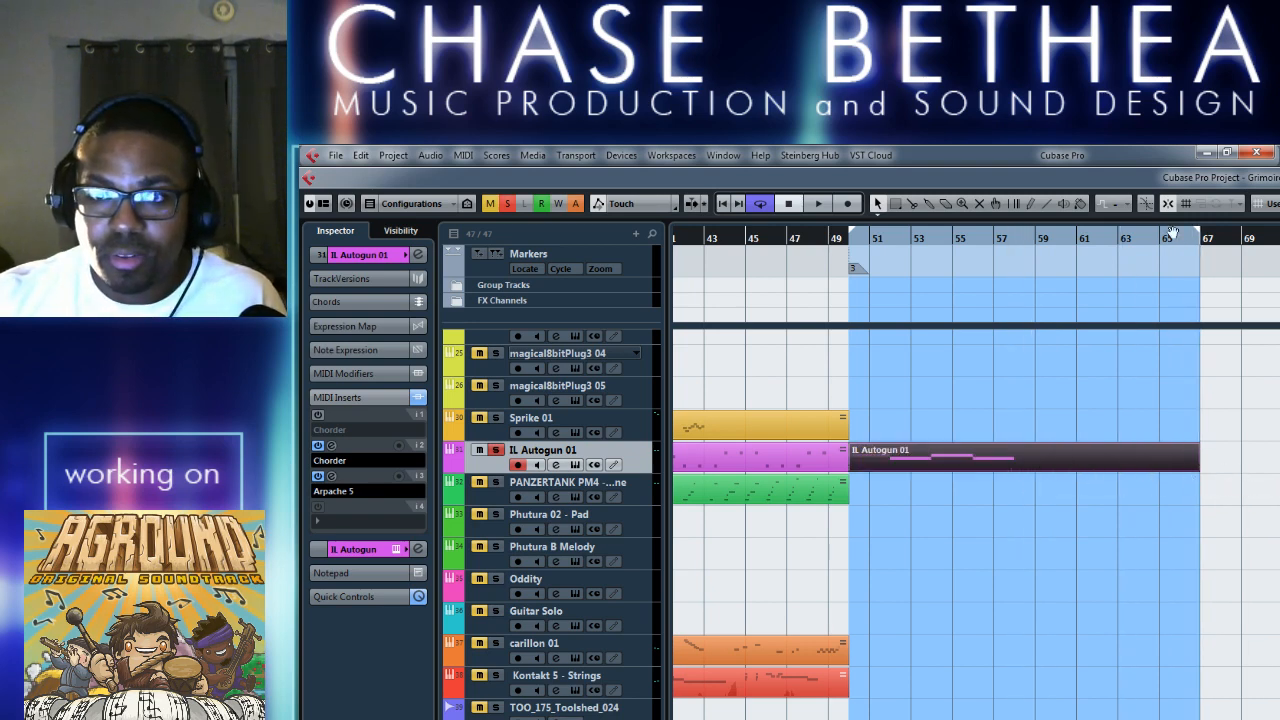
{"action": "left_click_drag", "start_coordinate": [1036, 274], "coordinate": [1038, 273]}
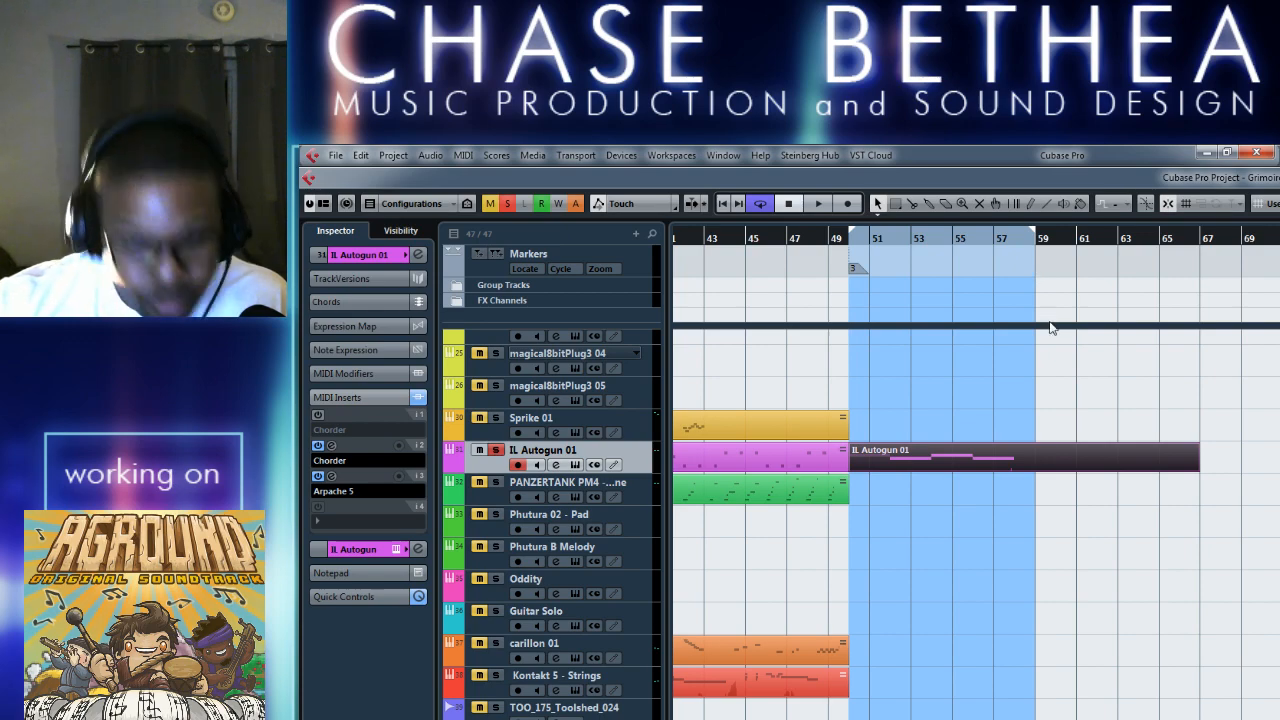
Copy the two-bar note at bar 56 of the IL Autogun 01 part to bar 58 at a lower pitch.
{"action": "double_click", "coordinate": [1030, 452]}
{"action": "scroll", "coordinate": [858, 609], "scroll_direction": "left", "scroll_amount": 1}
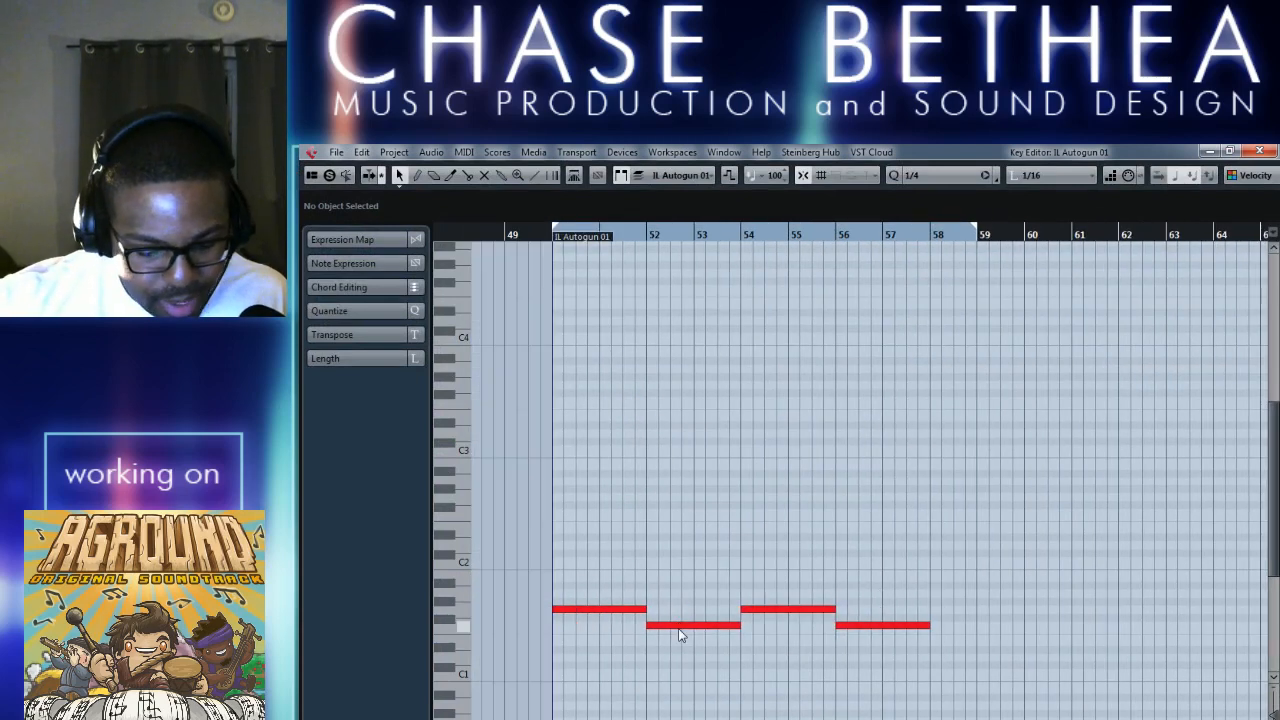
{"action": "left_click", "coordinate": [551, 236]}
{"action": "key", "text": "space"}
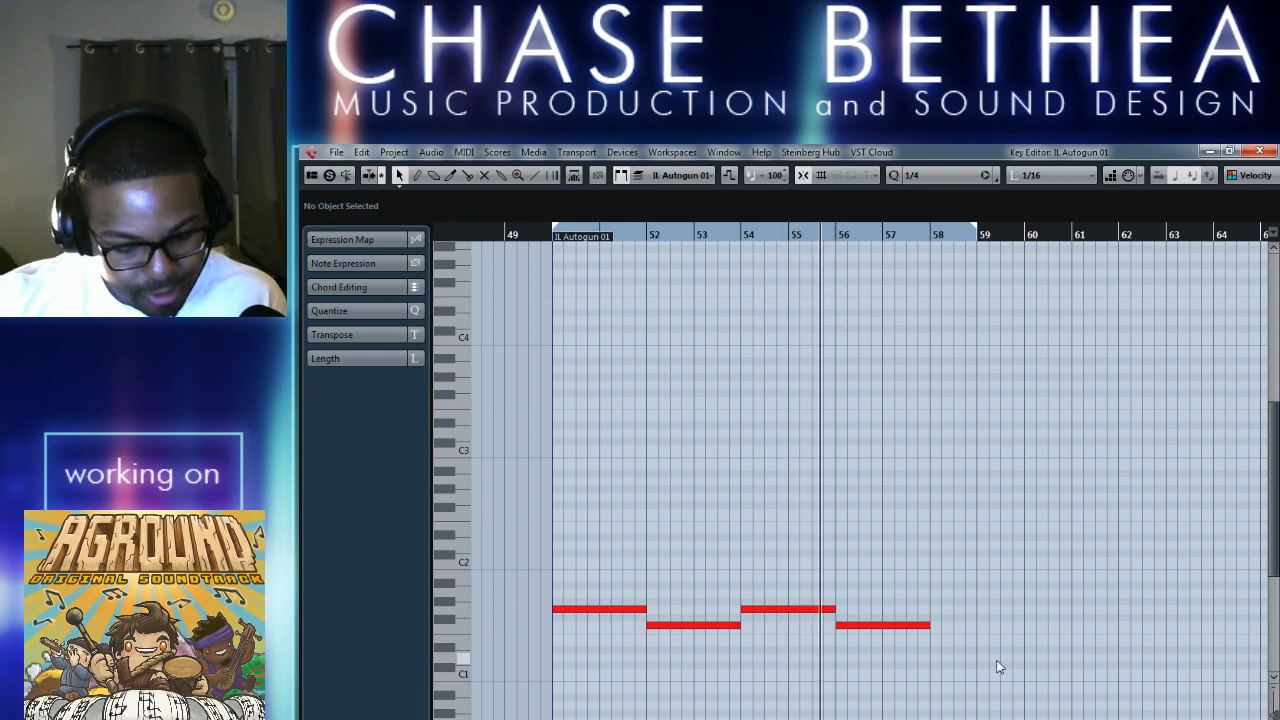
{"action": "left_click_drag", "start_coordinate": [906, 626], "coordinate": [1037, 678]}
{"action": "left_click", "coordinate": [959, 320]}
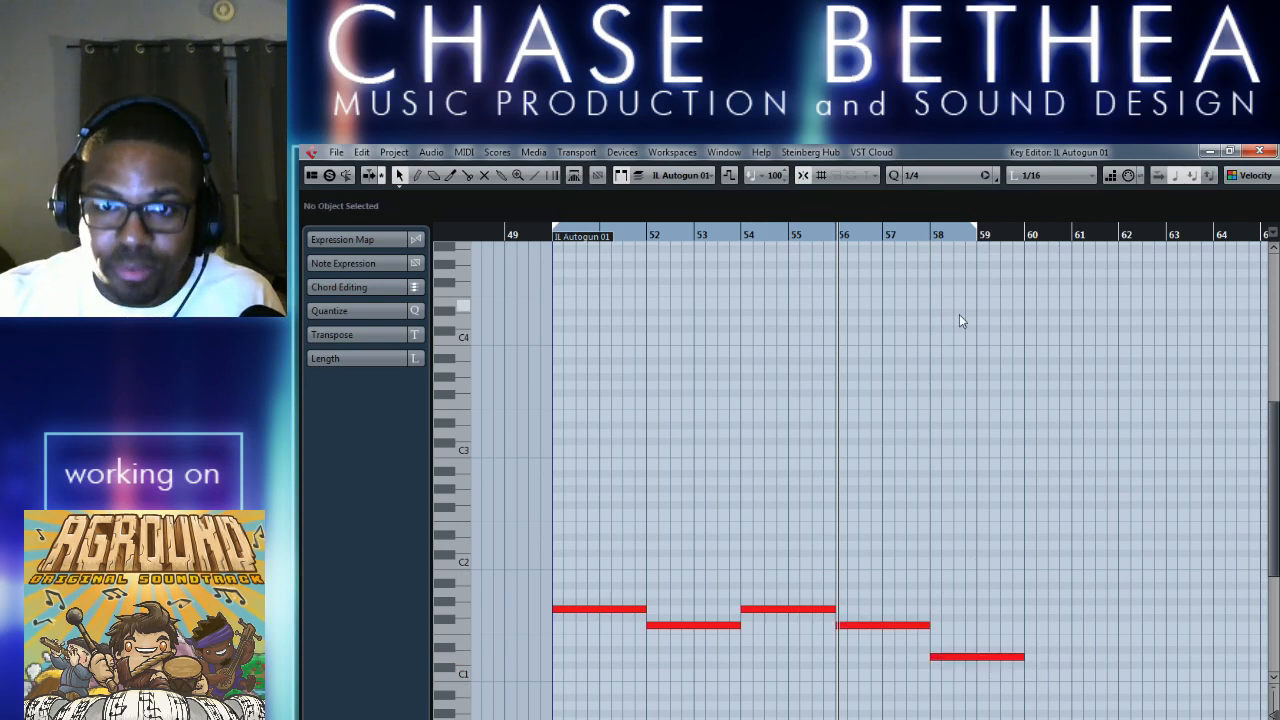
End the cycle range at bar 58 and merge the IL Autogun 01 MIDI in the loop with inserts included.
{"action": "left_click_drag", "start_coordinate": [973, 237], "coordinate": [938, 245]}
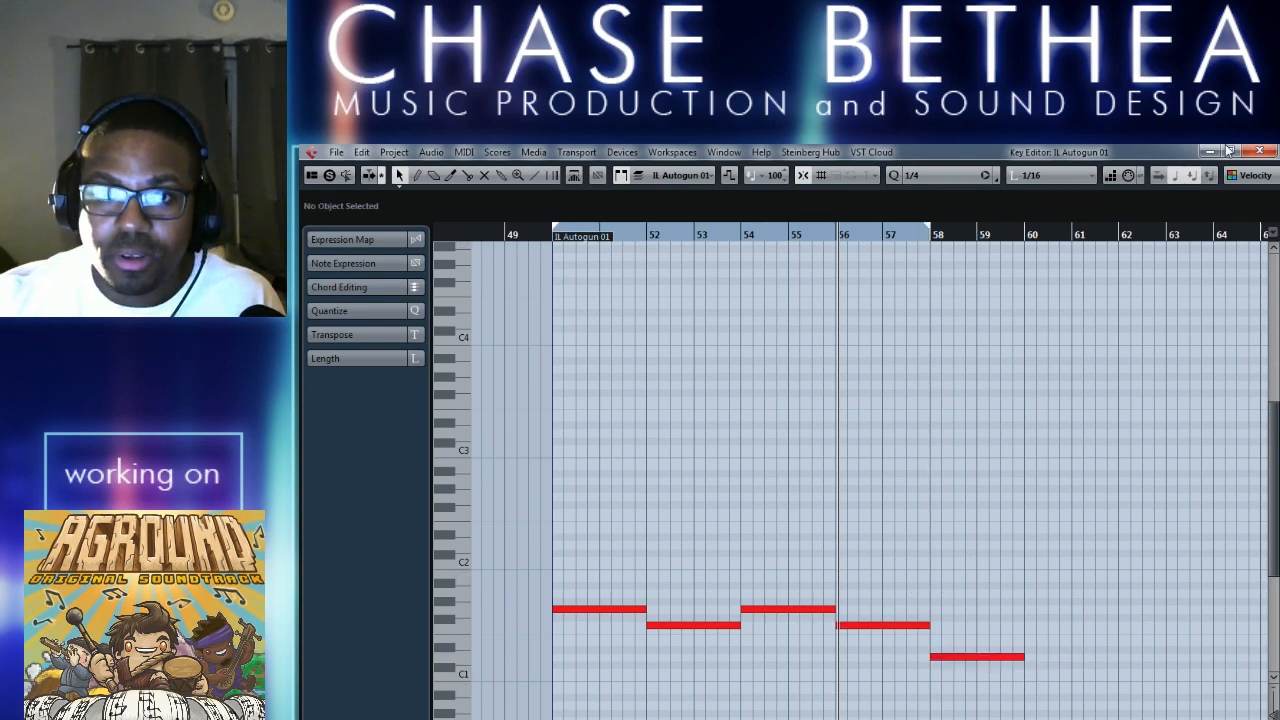
{"action": "left_click", "coordinate": [1259, 151]}
{"action": "left_click", "coordinate": [465, 158]}
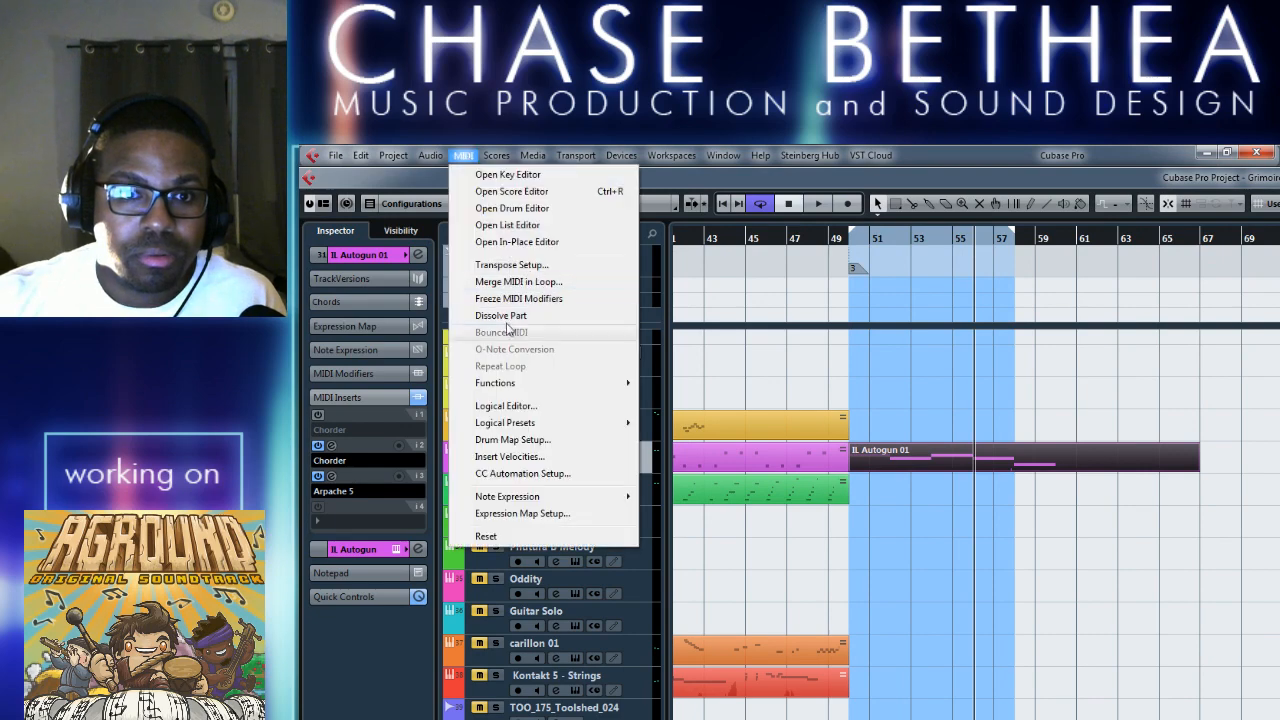
{"action": "left_click", "coordinate": [545, 283]}
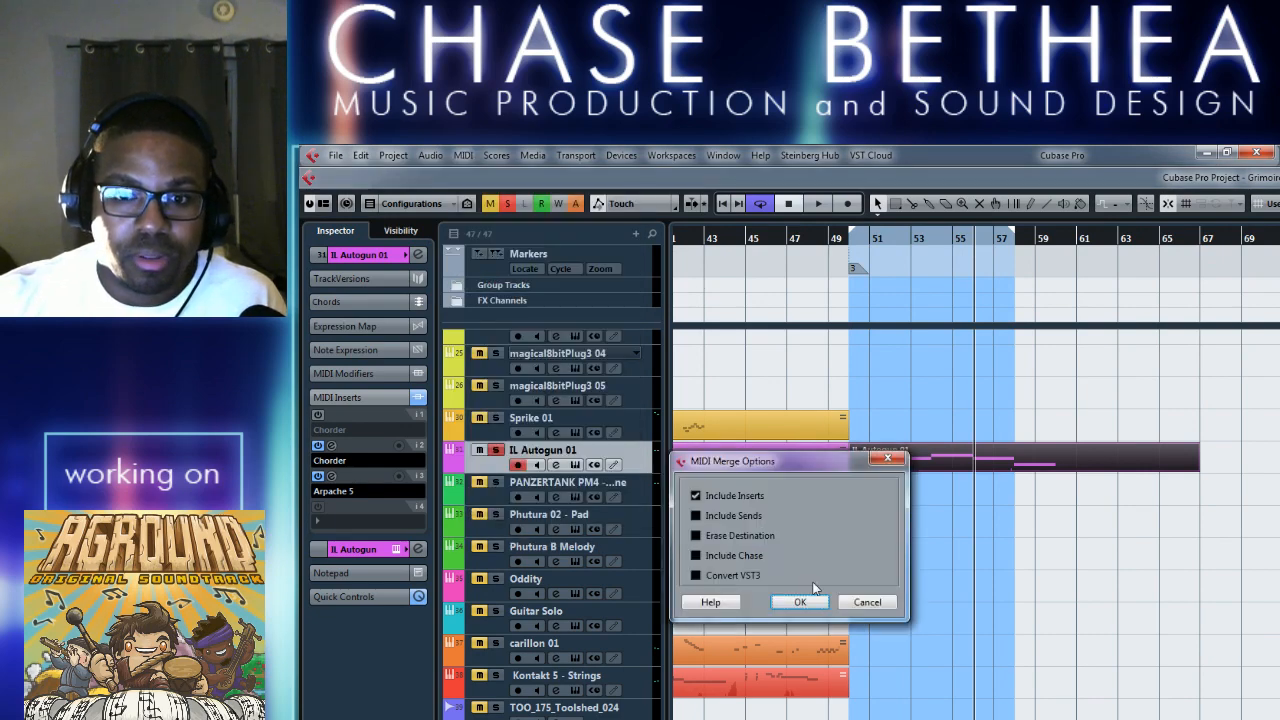
{"action": "left_click", "coordinate": [800, 602]}
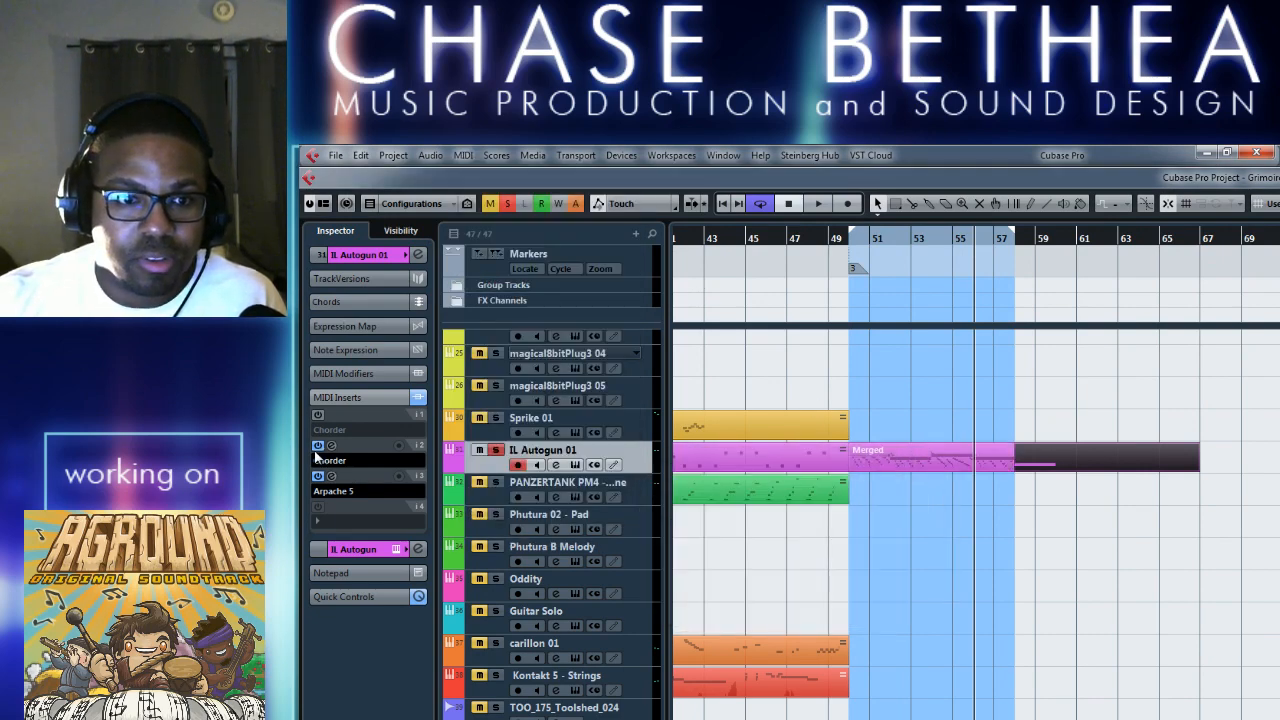
Bypass the track's Chorder and Arpache 5 MIDI inserts and clear the Merged part off the original part.
{"action": "right_click", "coordinate": [919, 540]}
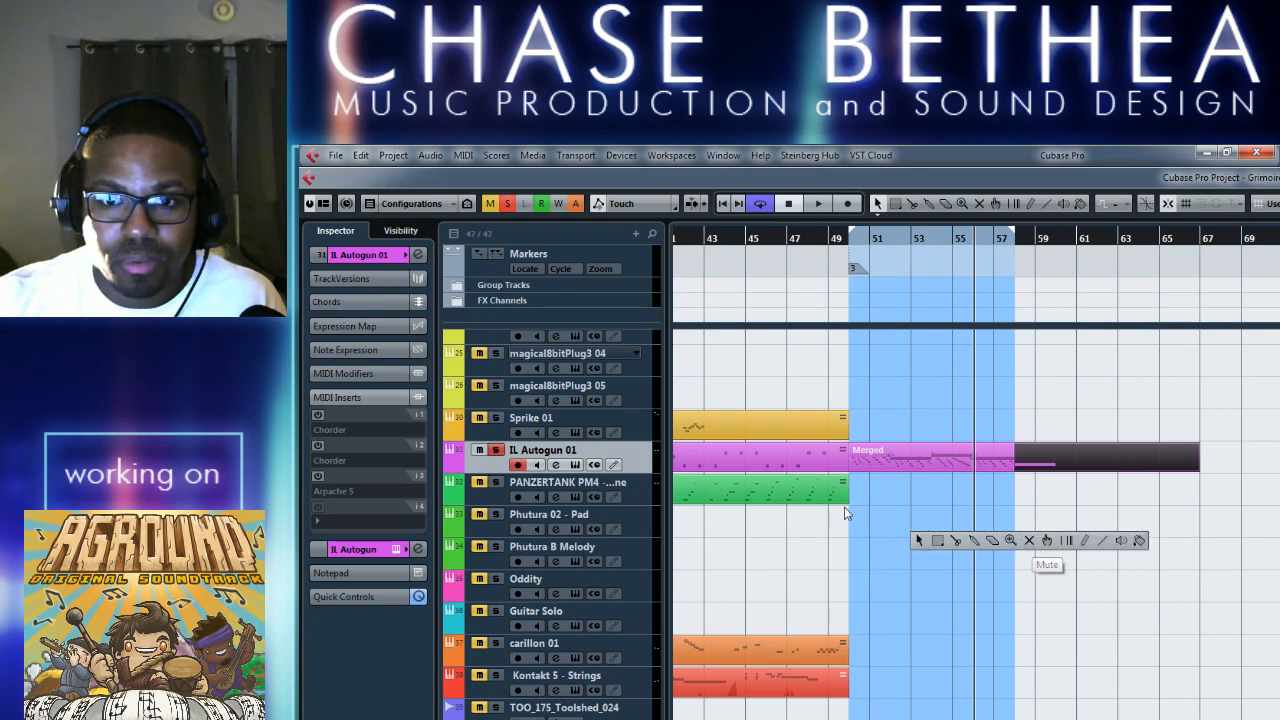
{"action": "left_click", "coordinate": [919, 540]}
{"action": "left_click", "coordinate": [933, 462]}
{"action": "key", "text": "Delete"}
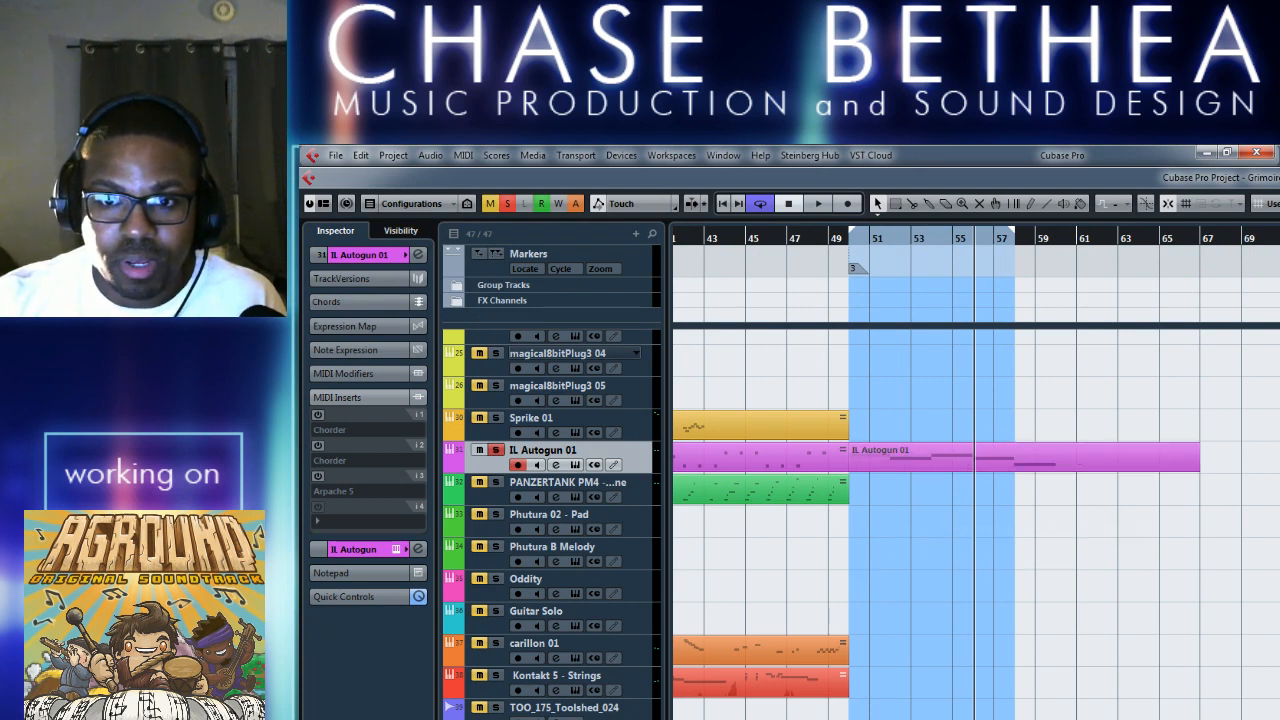
Mute the original IL Autogun 01 part and place the Merged part back over it at bar 50.
{"action": "left_click", "coordinate": [1112, 466]}
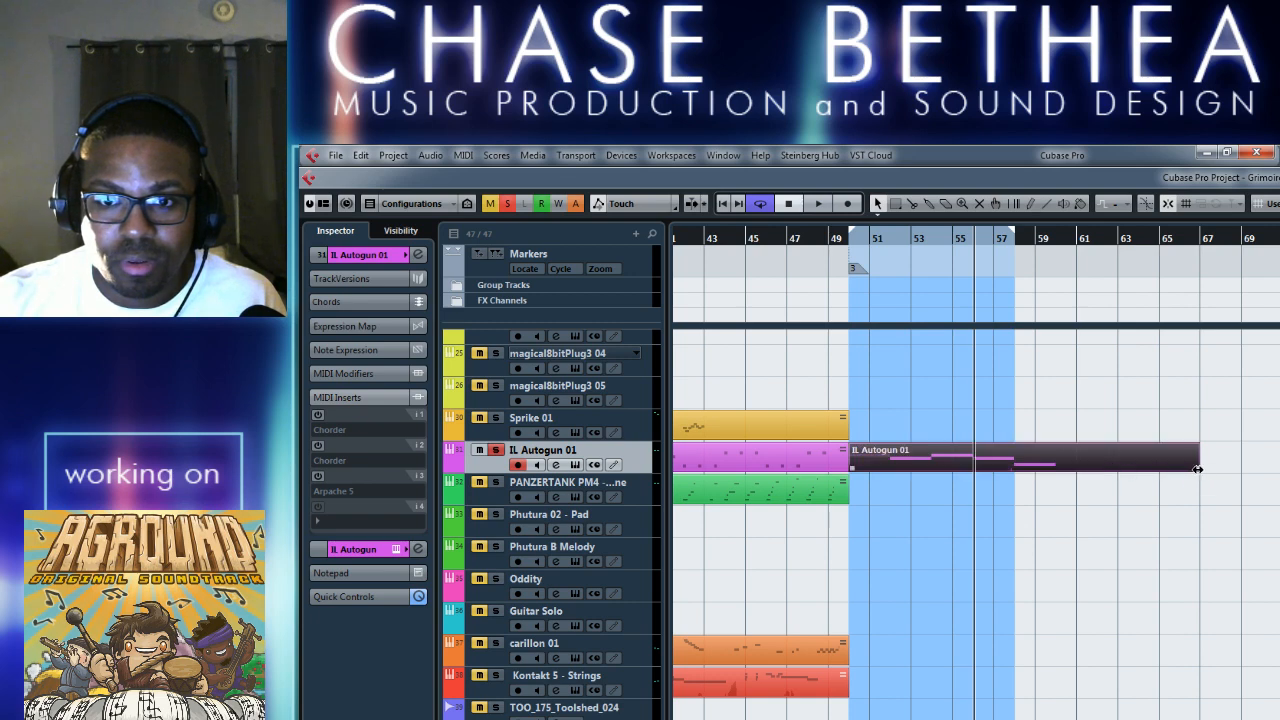
{"action": "right_click", "coordinate": [1089, 506]}
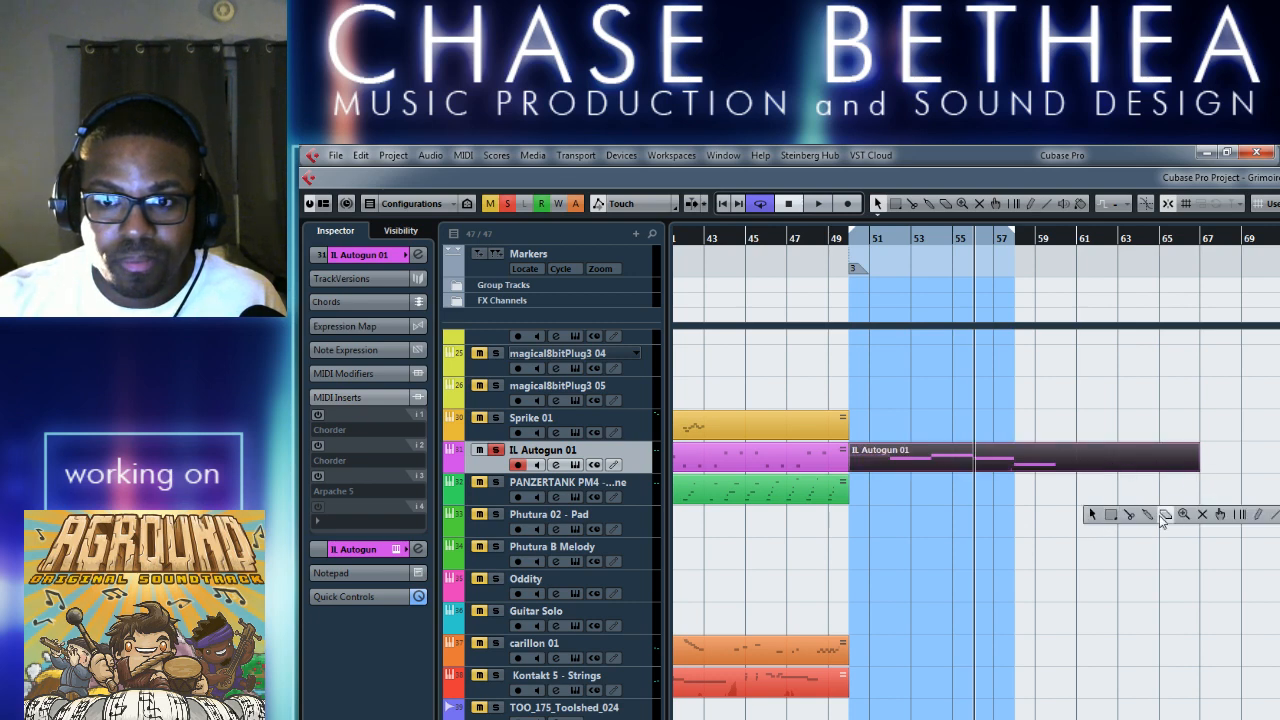
{"action": "left_click", "coordinate": [1192, 516]}
{"action": "left_click", "coordinate": [1008, 465]}
{"action": "key", "text": "1"}
{"action": "left_click_drag", "start_coordinate": [1279, 468], "coordinate": [887, 465]}
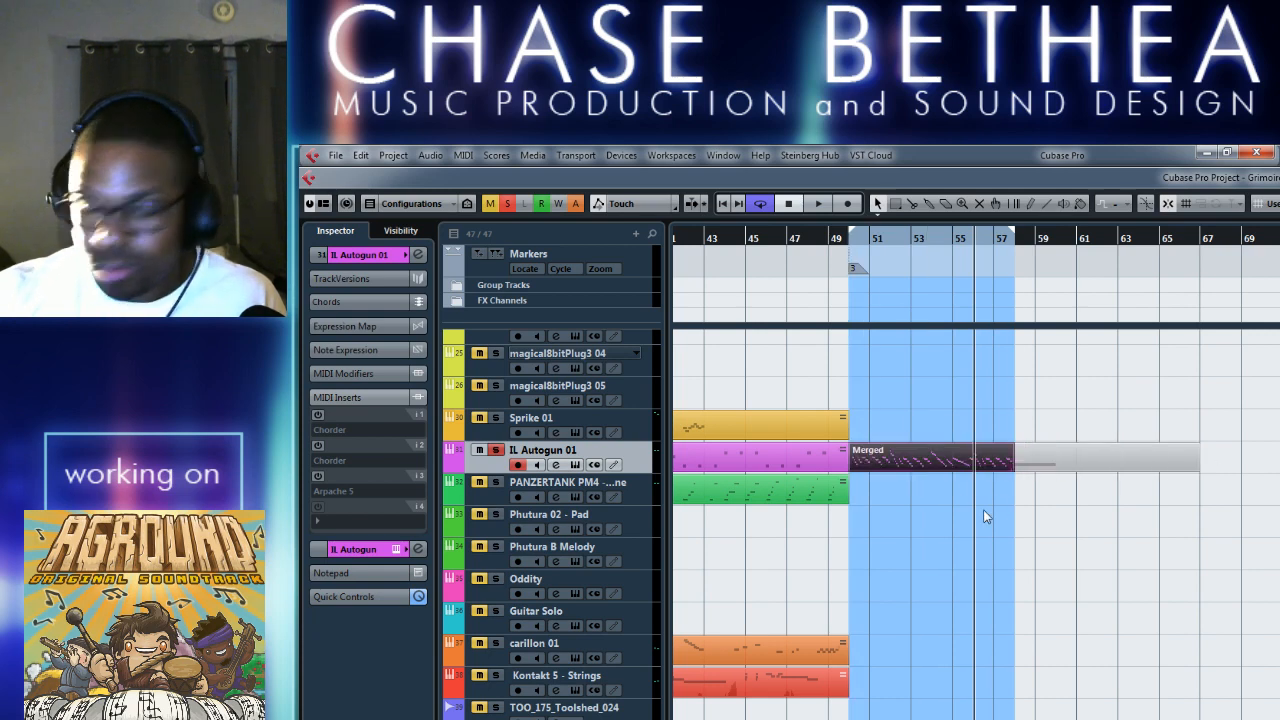
Play back the Merged part and open it in the Key Editor with the cursor at bar 54.
{"action": "key", "text": "space"}
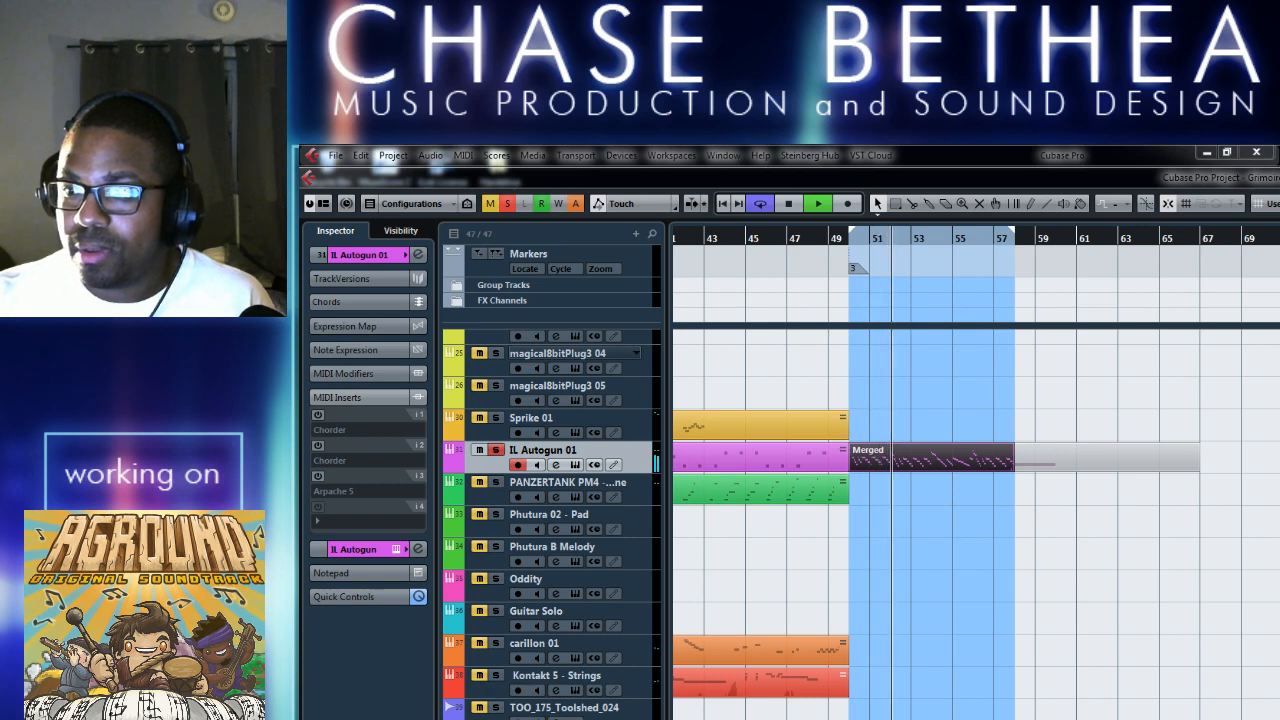
{"action": "left_click", "coordinate": [941, 538]}
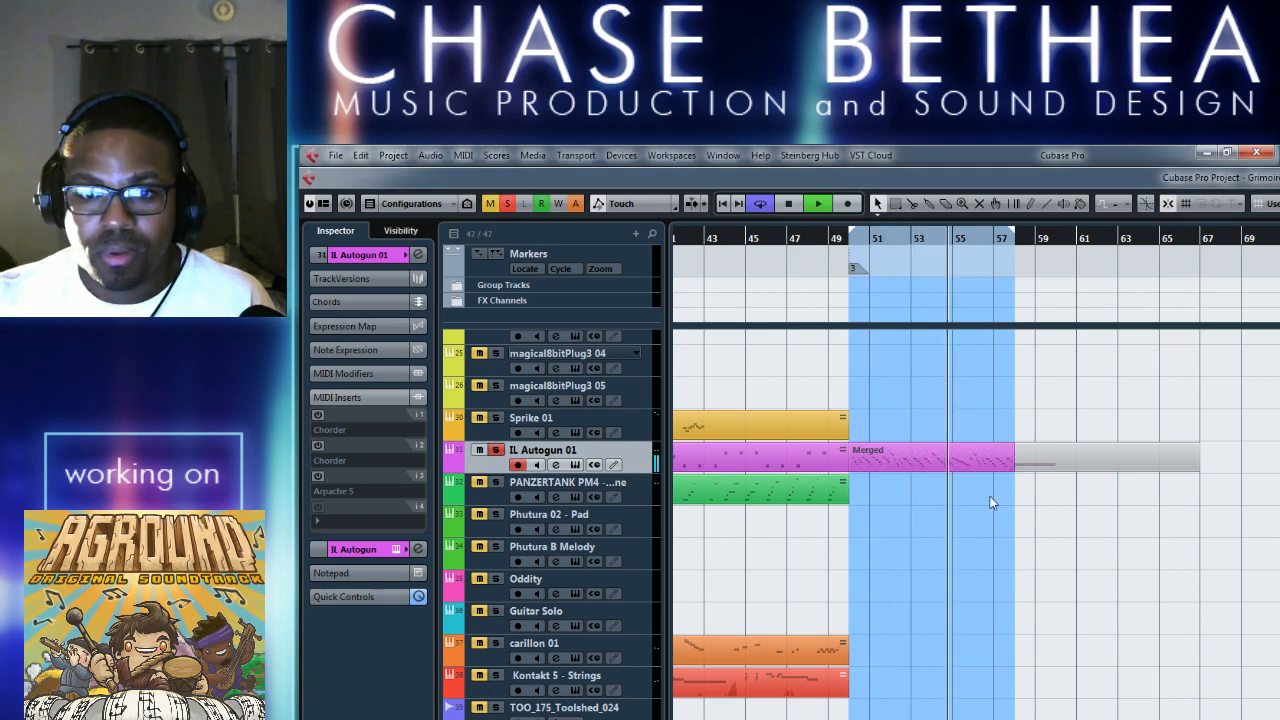
{"action": "double_click", "coordinate": [947, 459]}
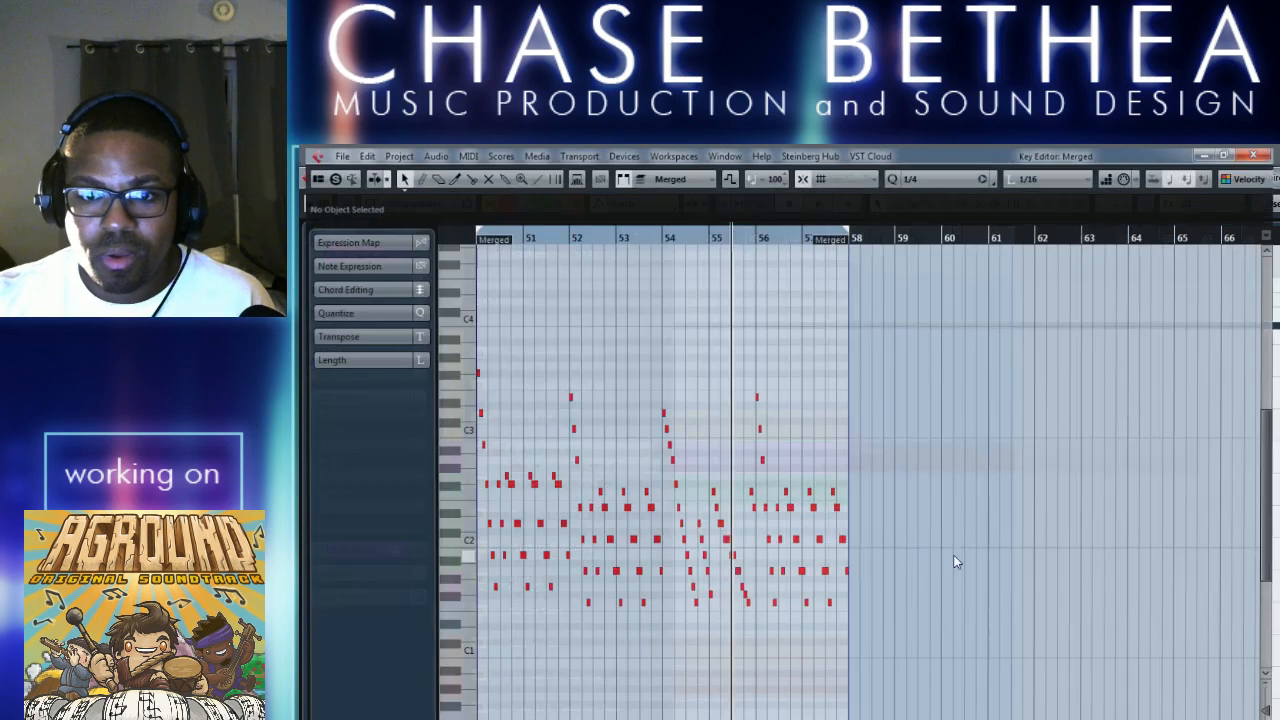
{"action": "left_click", "coordinate": [664, 236]}
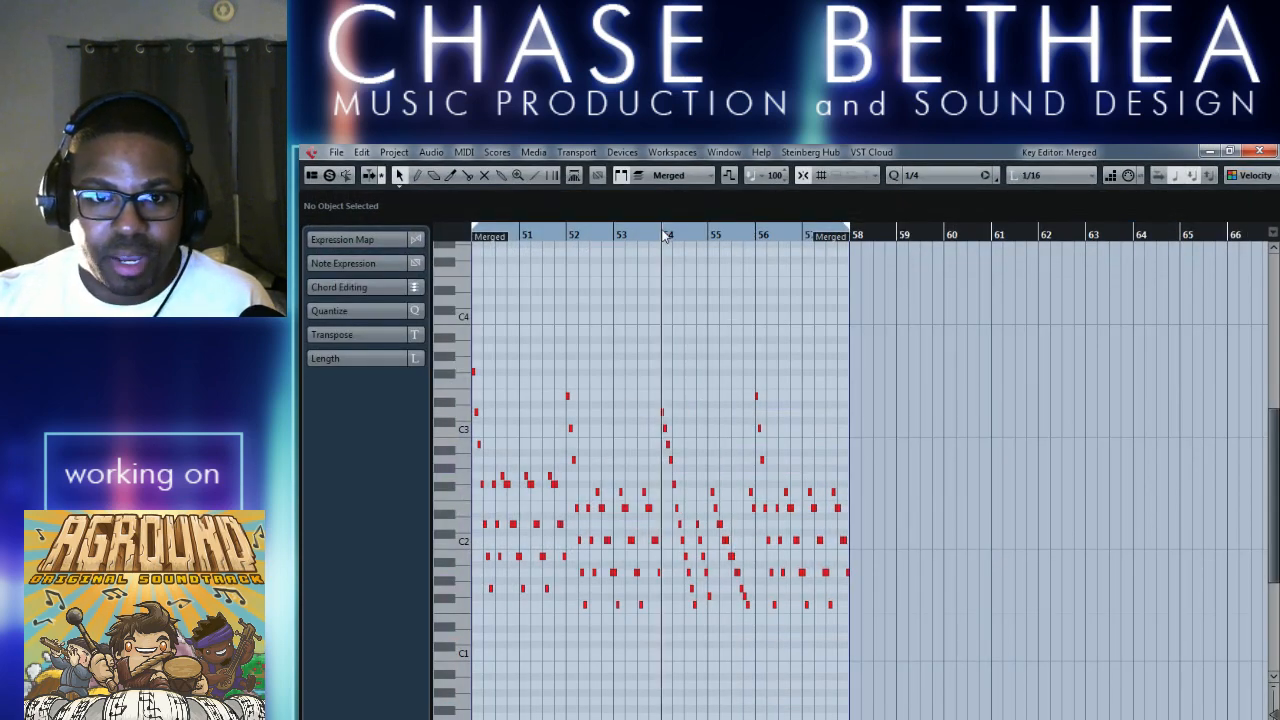
Delete all the short notes in bars 54–55 of the Merged part.
{"action": "key", "text": "h"}
{"action": "key", "text": "h"}
{"action": "key", "text": "h"}
{"action": "key", "text": "h"}
{"action": "key", "text": "h"}
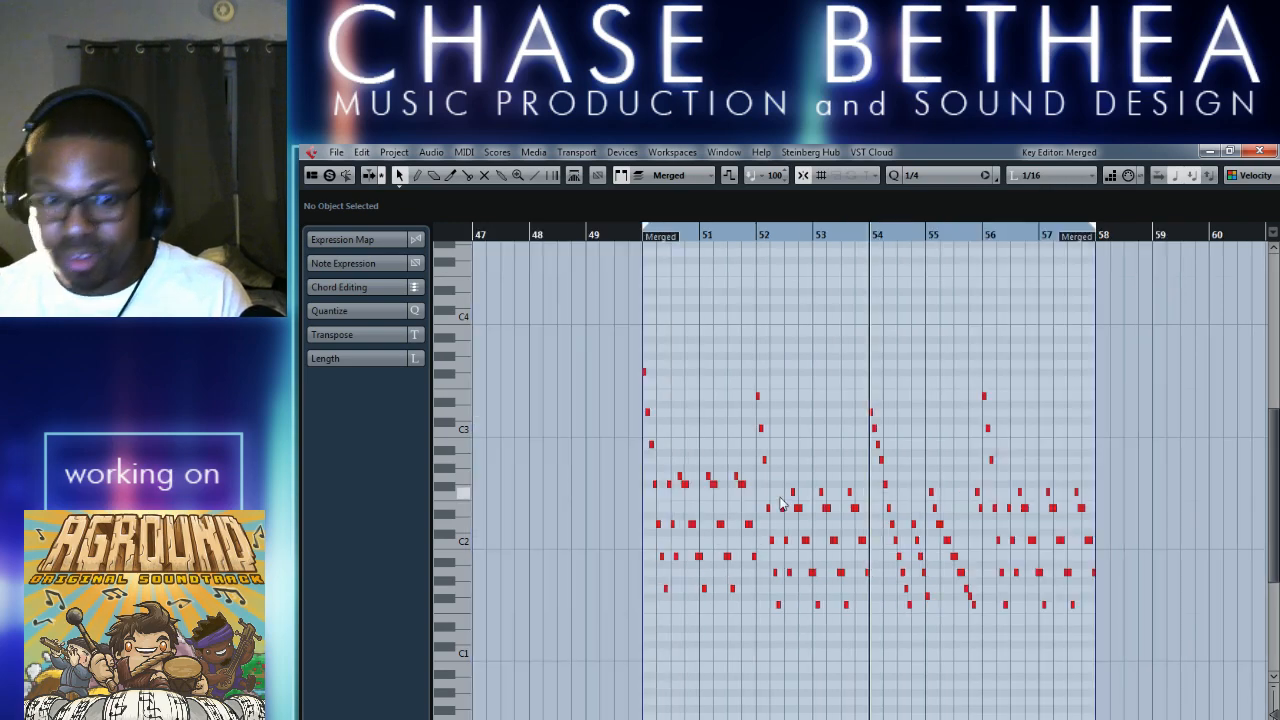
{"action": "scroll", "coordinate": [801, 513], "scroll_direction": "left", "scroll_amount": 2}
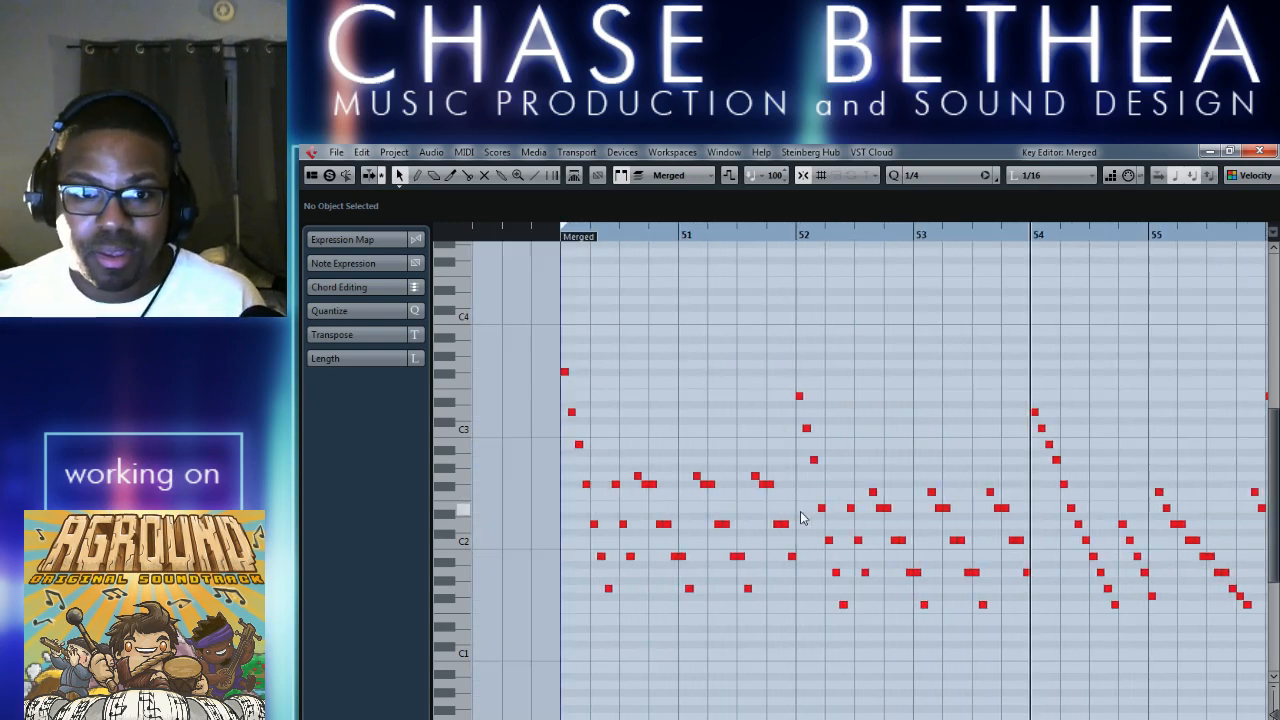
{"action": "left_click_drag", "start_coordinate": [1022, 385], "coordinate": [1055, 433]}
{"action": "scroll", "coordinate": [1060, 464], "scroll_direction": "right", "scroll_amount": 1}
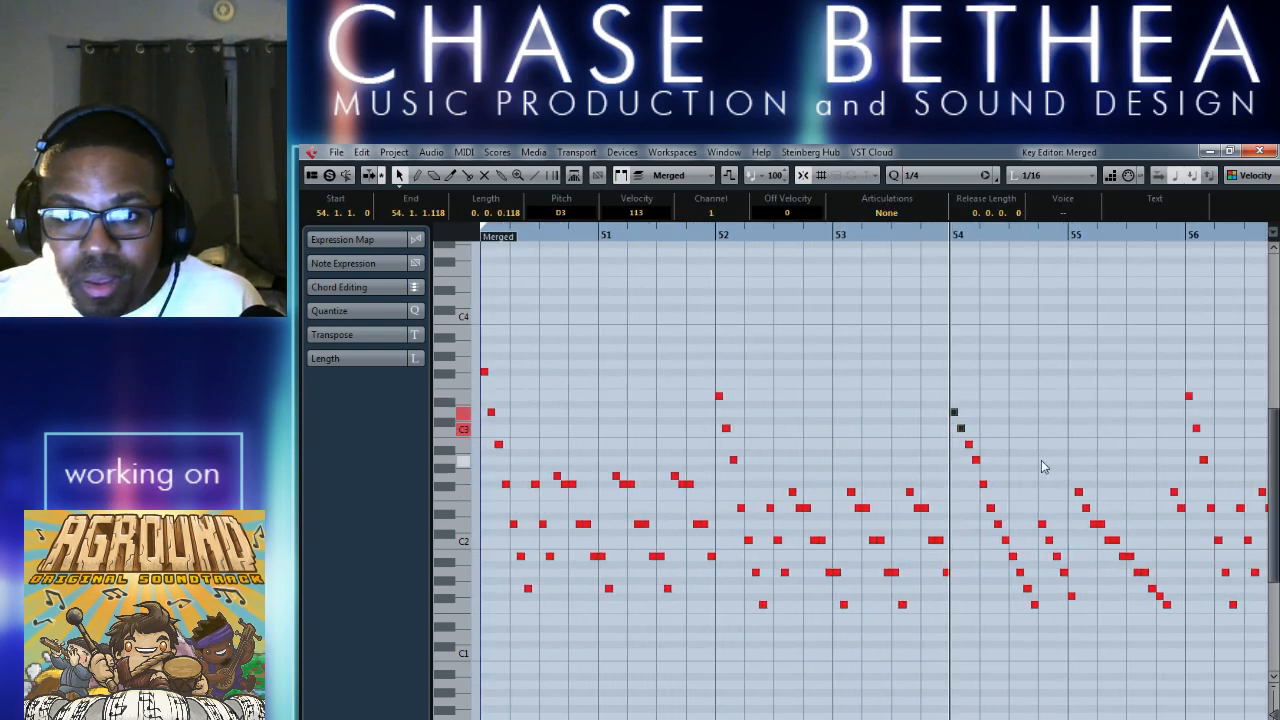
{"action": "left_click", "coordinate": [1041, 460]}
{"action": "left_click_drag", "start_coordinate": [956, 391], "coordinate": [1177, 643]}
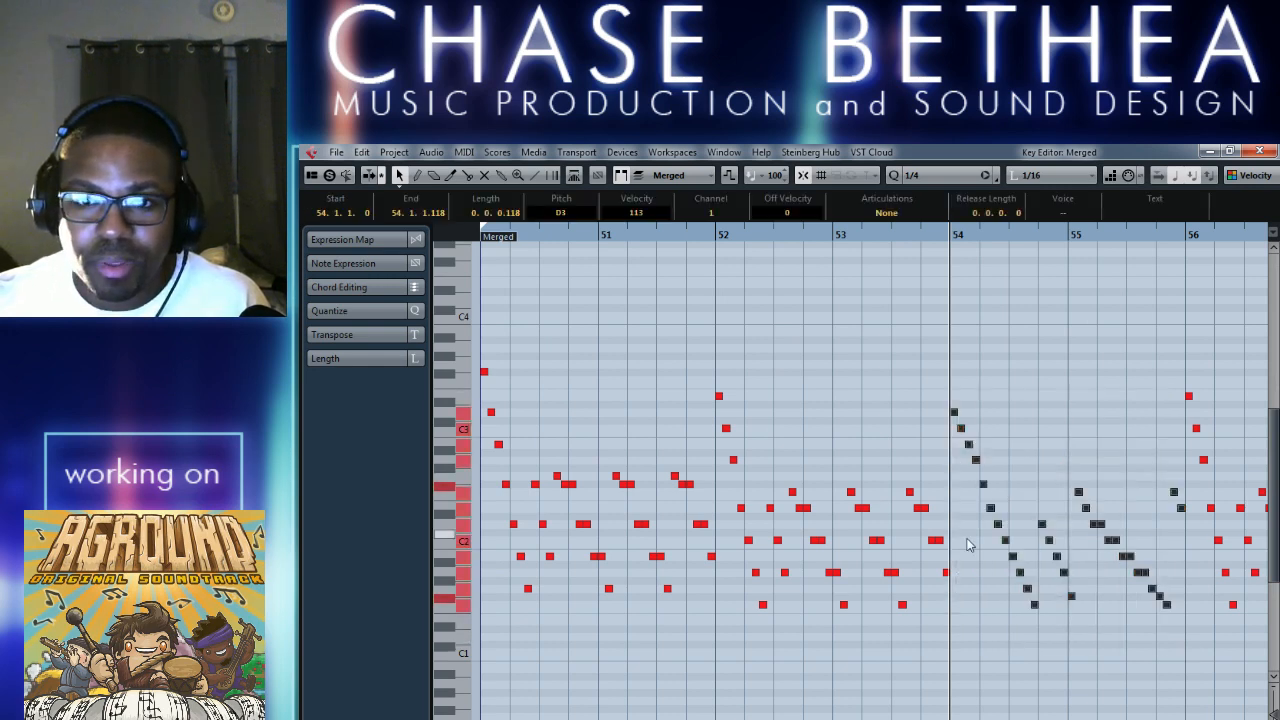
{"action": "left_click_drag", "start_coordinate": [954, 414], "coordinate": [953, 374]}
{"action": "key", "text": "Delete"}
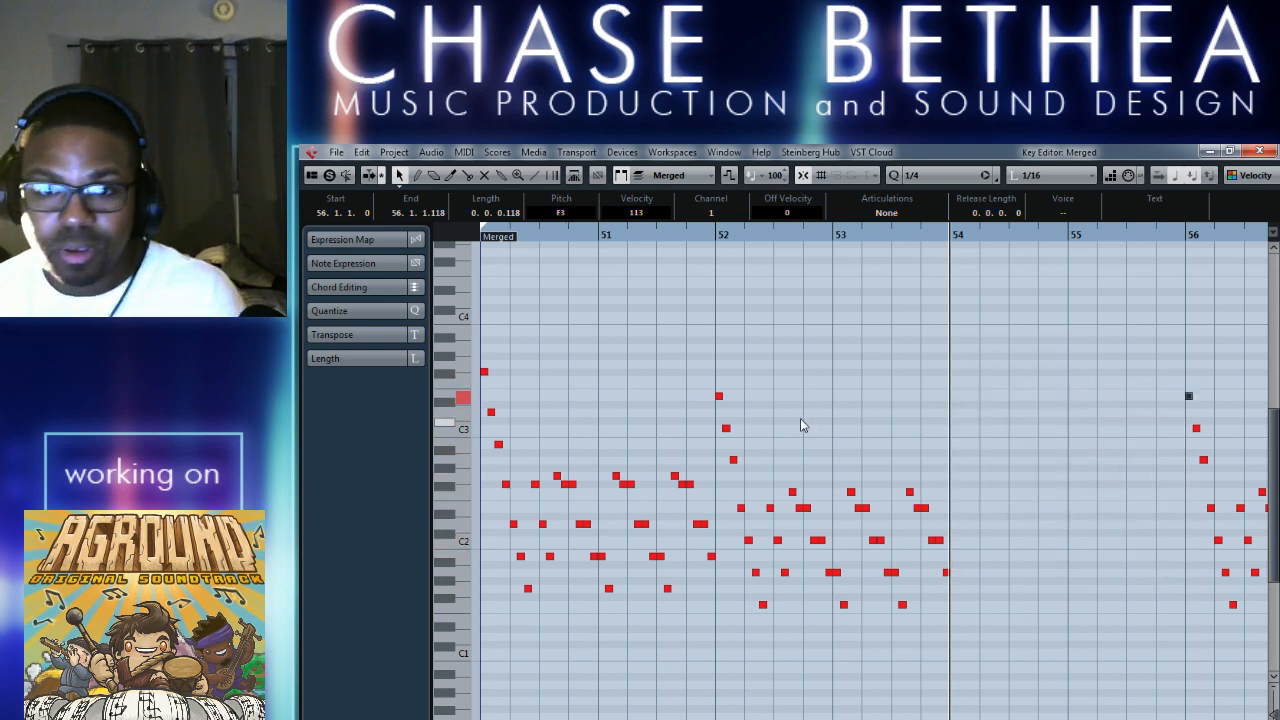
Copy the bar 50–51 note pattern to bar 54 in the Merged part, play it back and close the editor.
{"action": "scroll", "coordinate": [805, 450], "scroll_direction": "left", "scroll_amount": 3}
{"action": "left_click", "coordinate": [636, 360]}
{"action": "left_click_drag", "start_coordinate": [636, 360], "coordinate": [876, 633]}
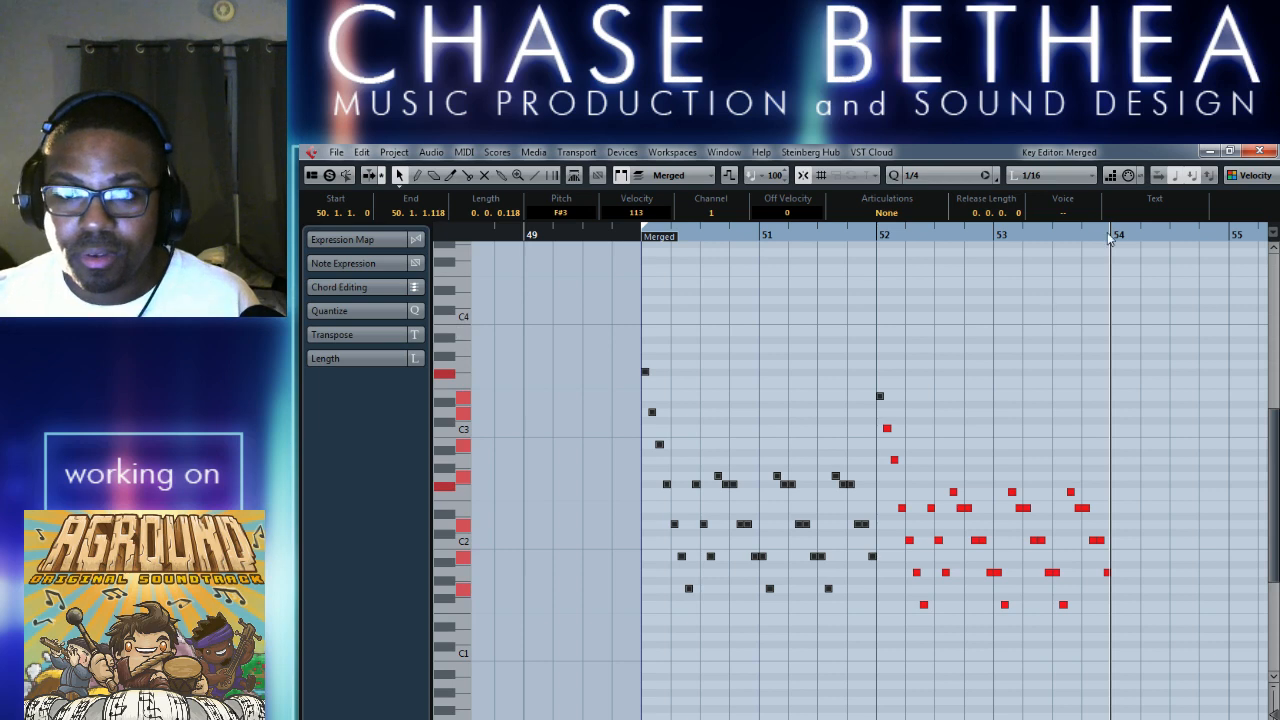
{"action": "key", "text": "ctrl+v"}
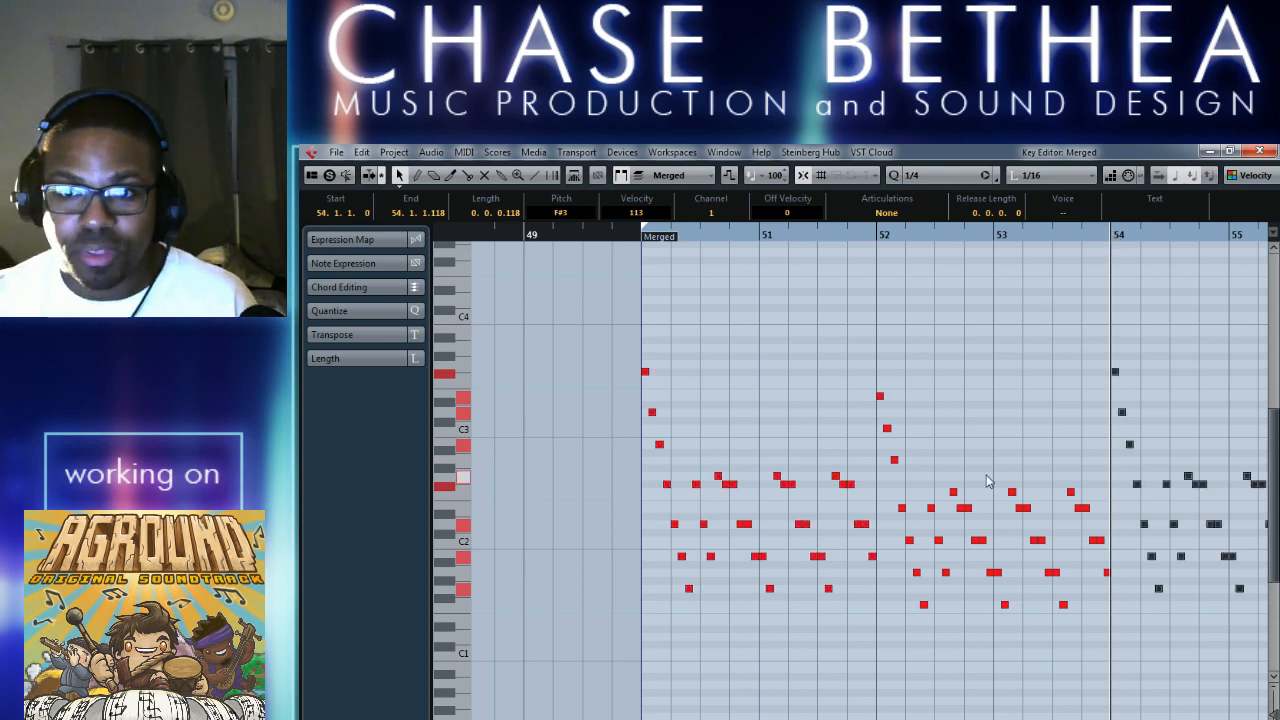
{"action": "key", "text": "space"}
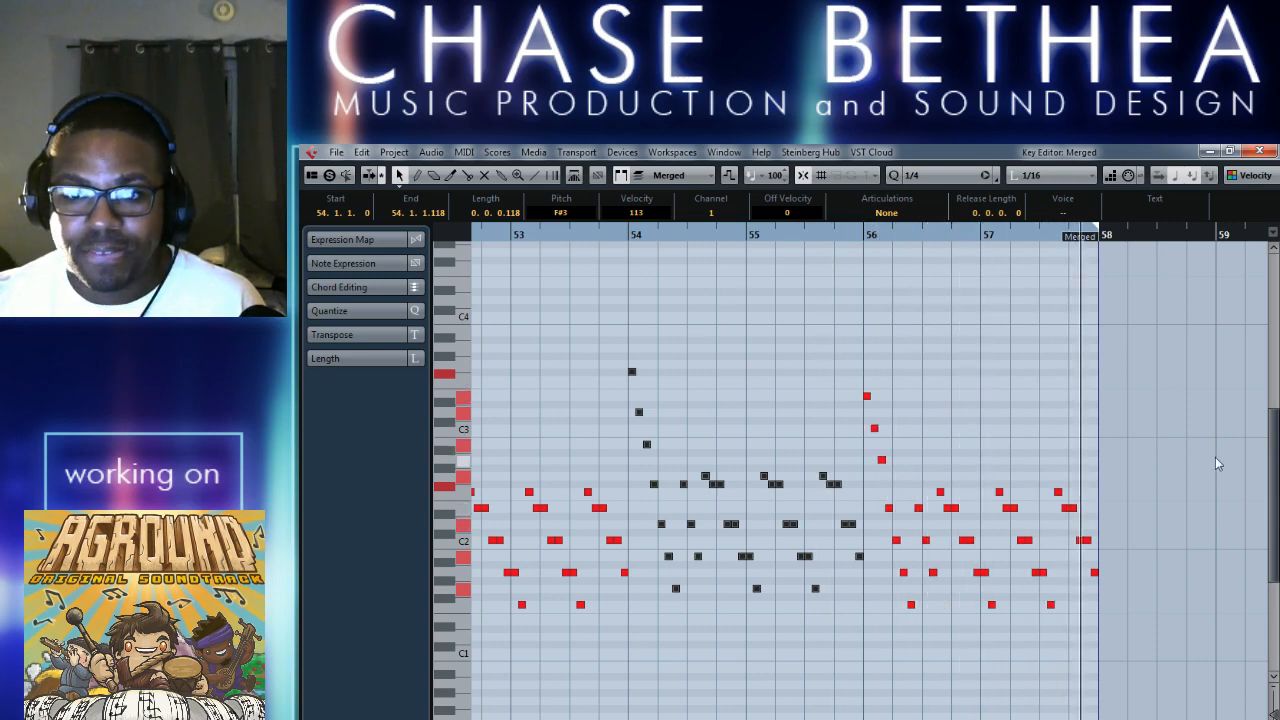
{"action": "left_click", "coordinate": [1262, 151]}
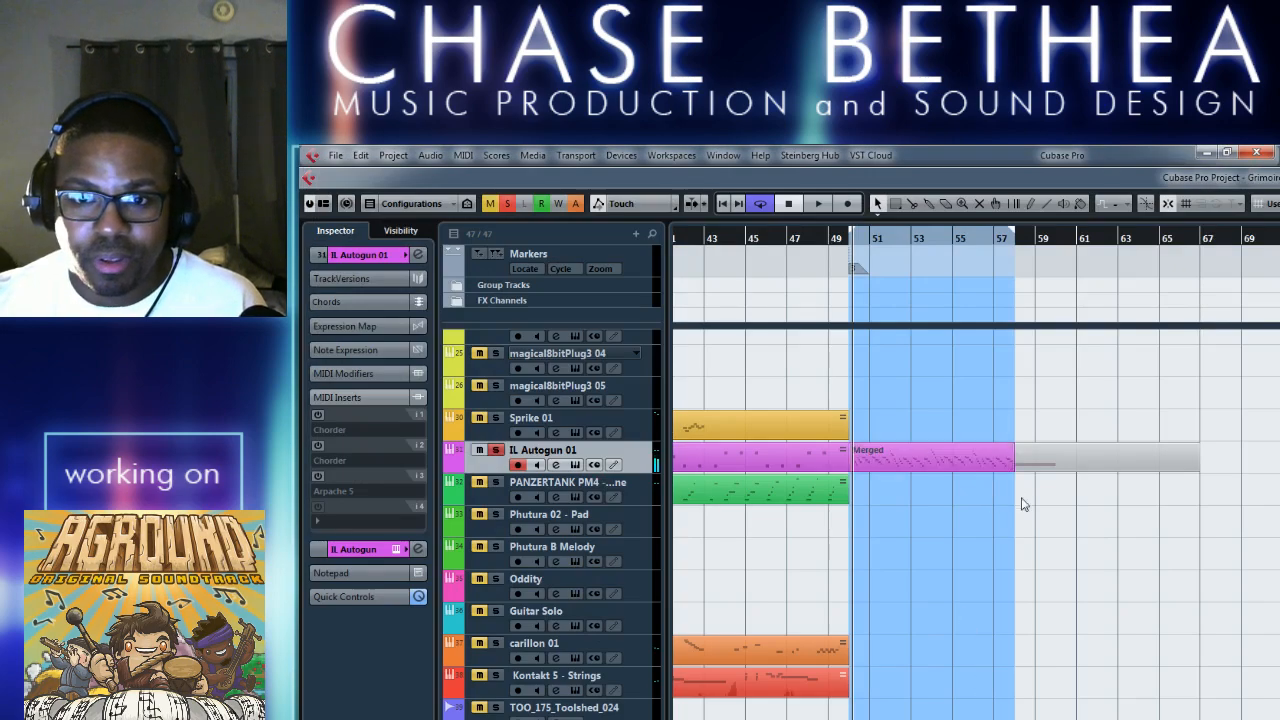
Save a separate version of the Grimoire Architect project in the Session Files folder.
{"action": "key", "text": "ctrl+shift+s"}
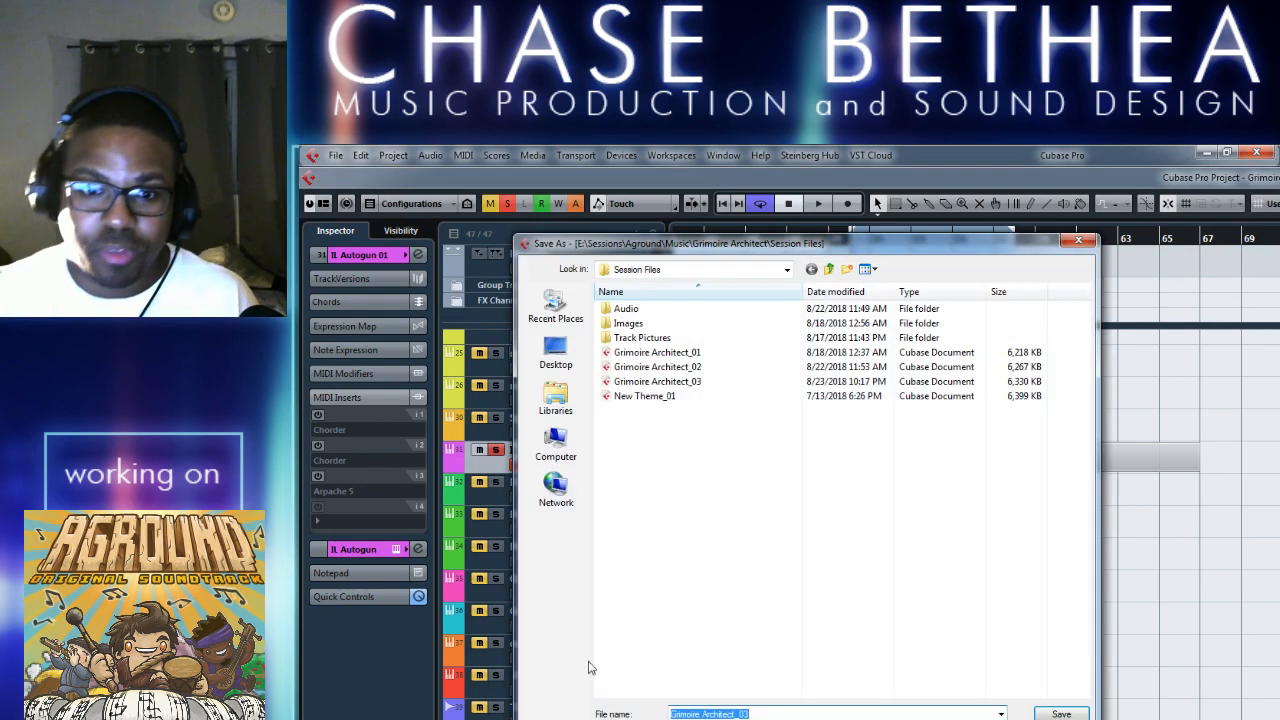
{"action": "left_click", "coordinate": [776, 713]}
{"action": "key", "text": "Return"}
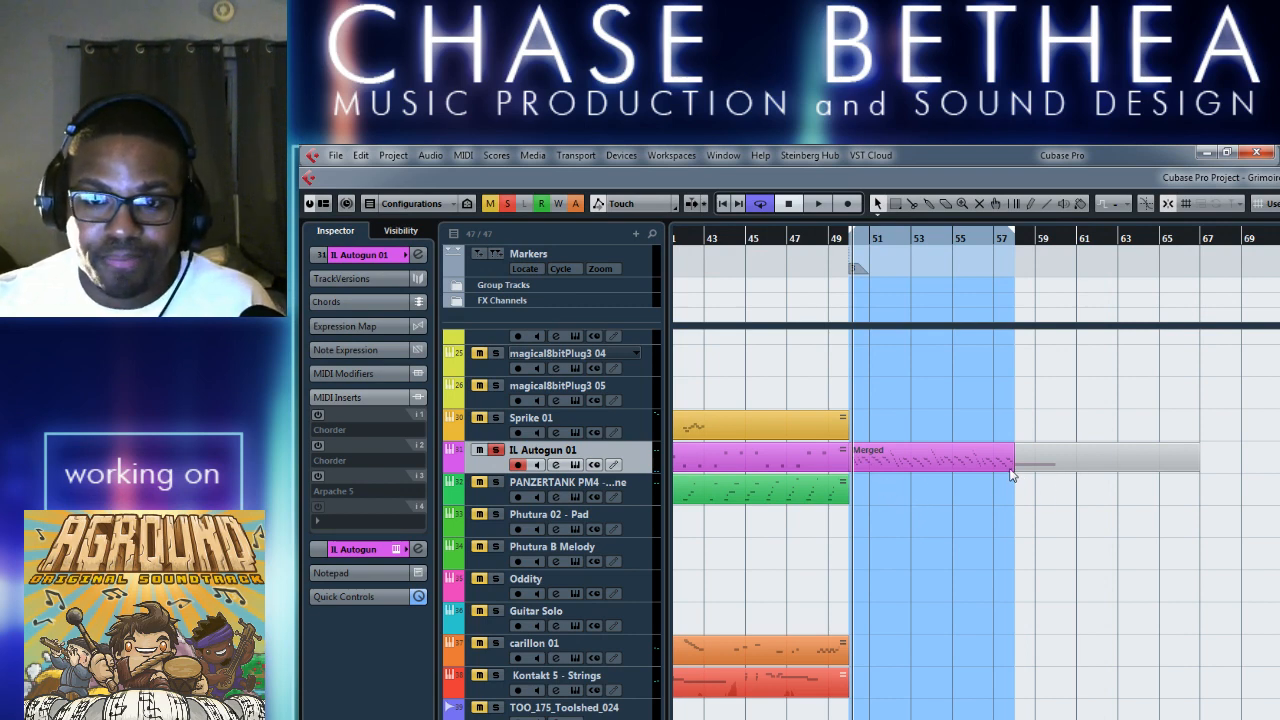
Split the muted IL Autogun 01 part at bar 58, where the Merged part ends.
{"action": "right_click", "coordinate": [1062, 465]}
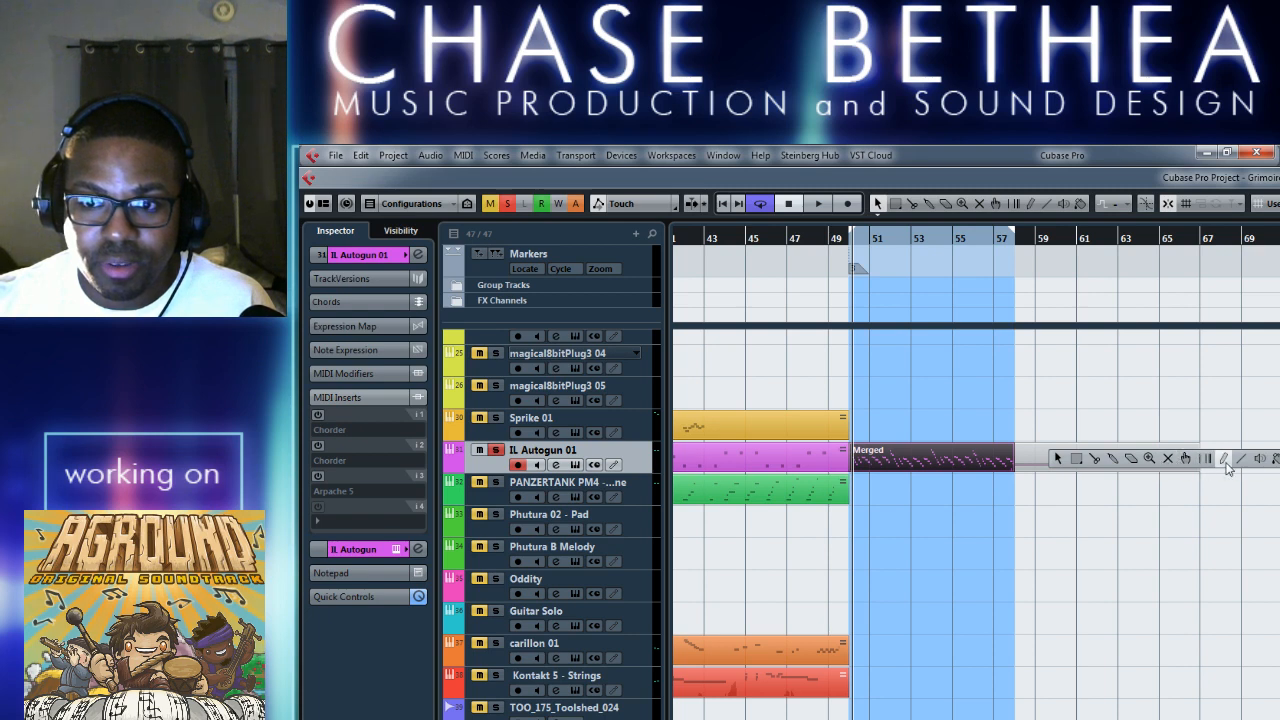
{"action": "left_click", "coordinate": [1095, 458]}
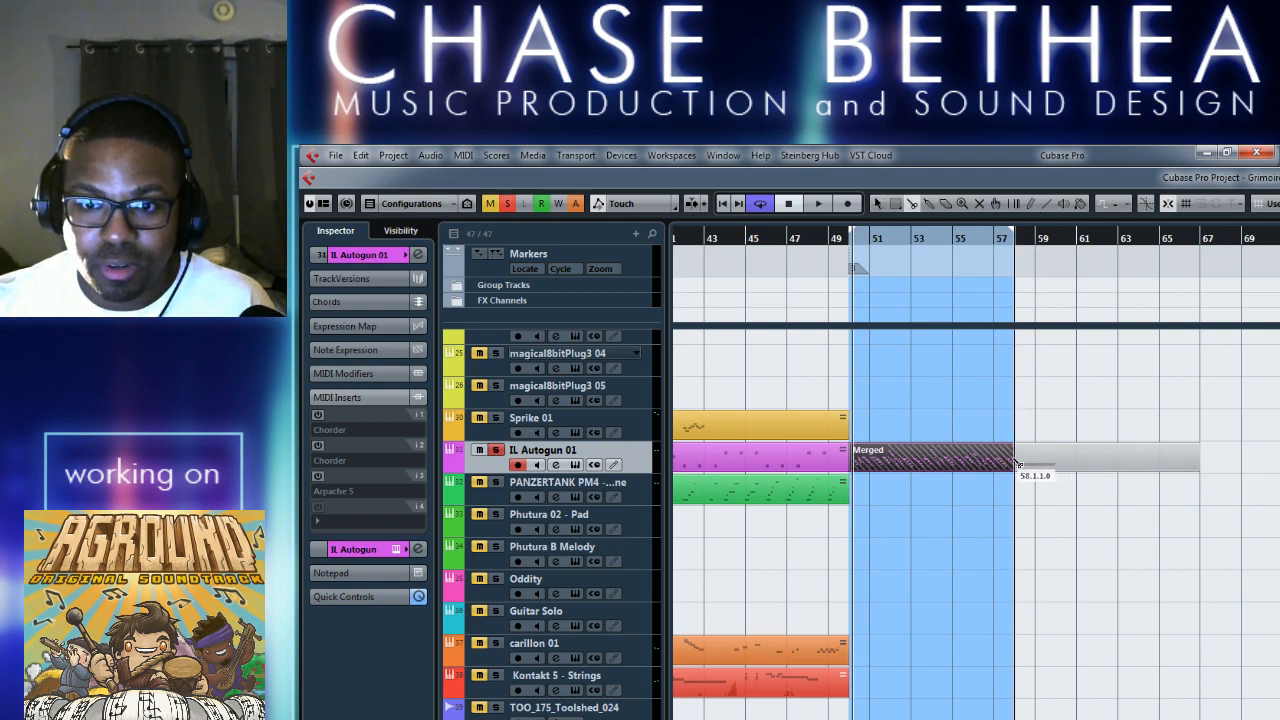
{"action": "right_click", "coordinate": [1057, 452]}
{"action": "left_click", "coordinate": [1038, 458]}
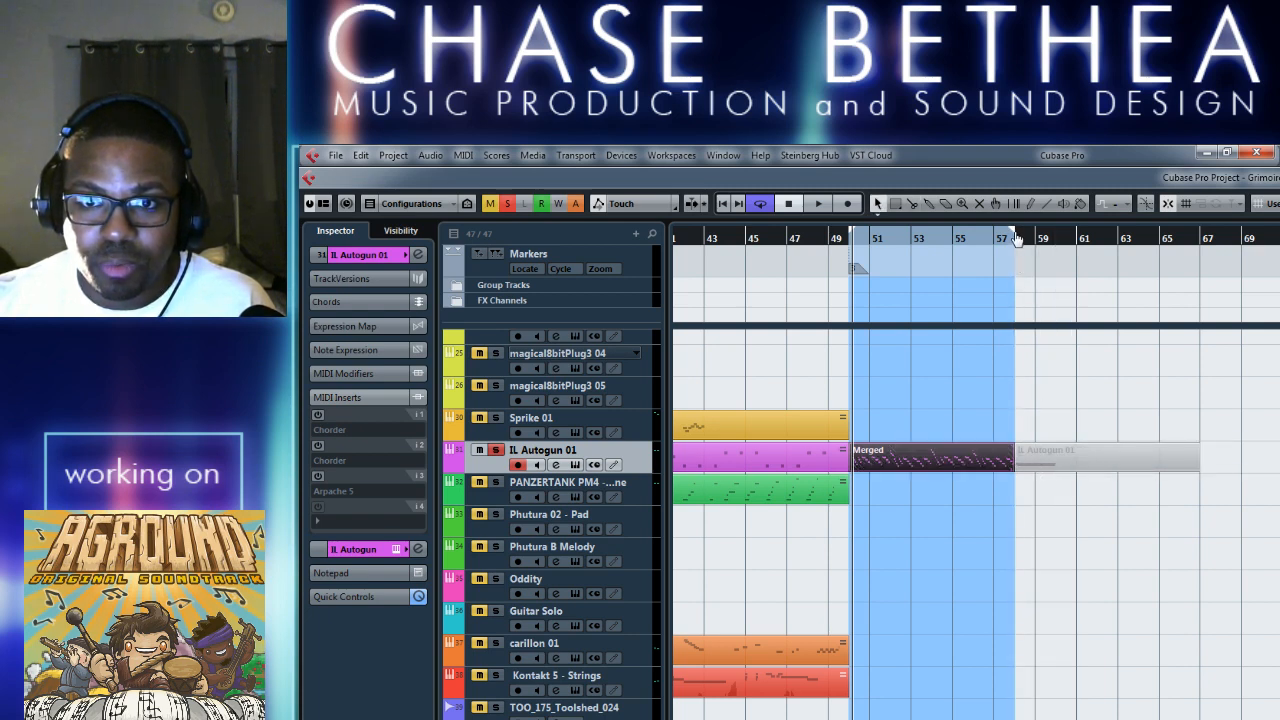
Set the cycle range to span the muted IL Autogun 01 part, from bar 58 to bar 67.
{"action": "left_click_drag", "start_coordinate": [1016, 238], "coordinate": [1200, 238]}
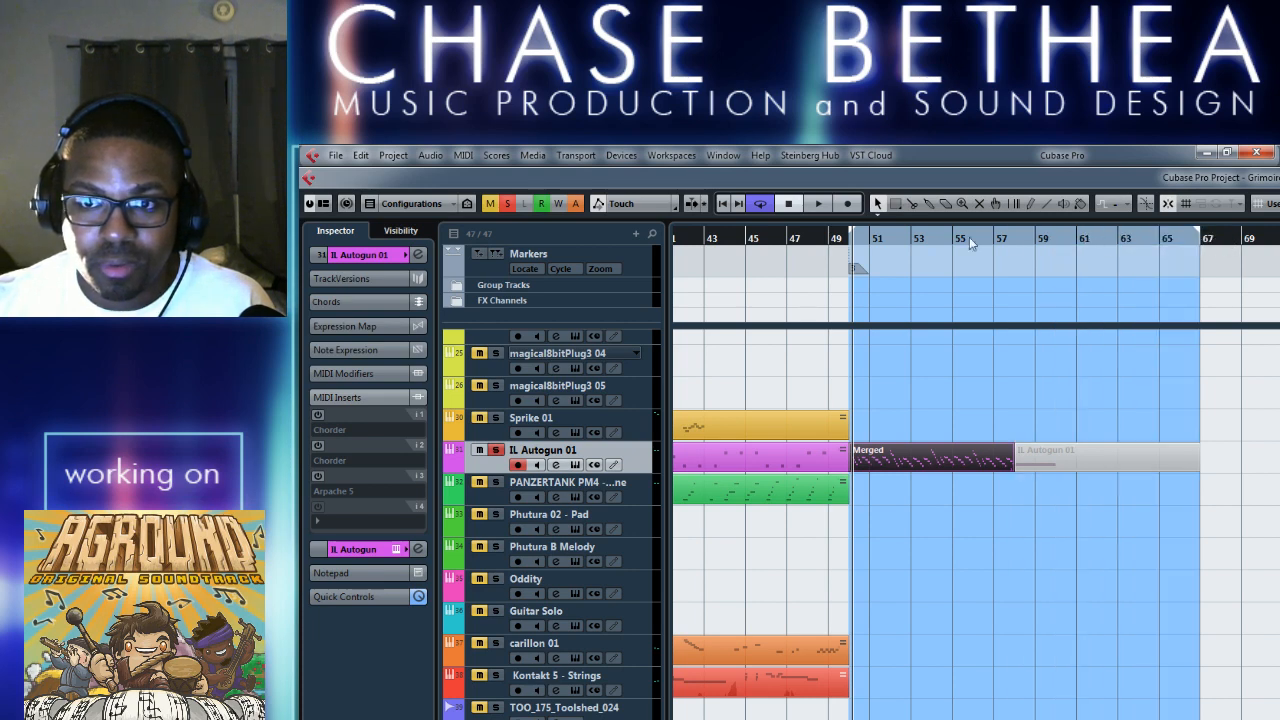
{"action": "left_click_drag", "start_coordinate": [855, 237], "coordinate": [1014, 262]}
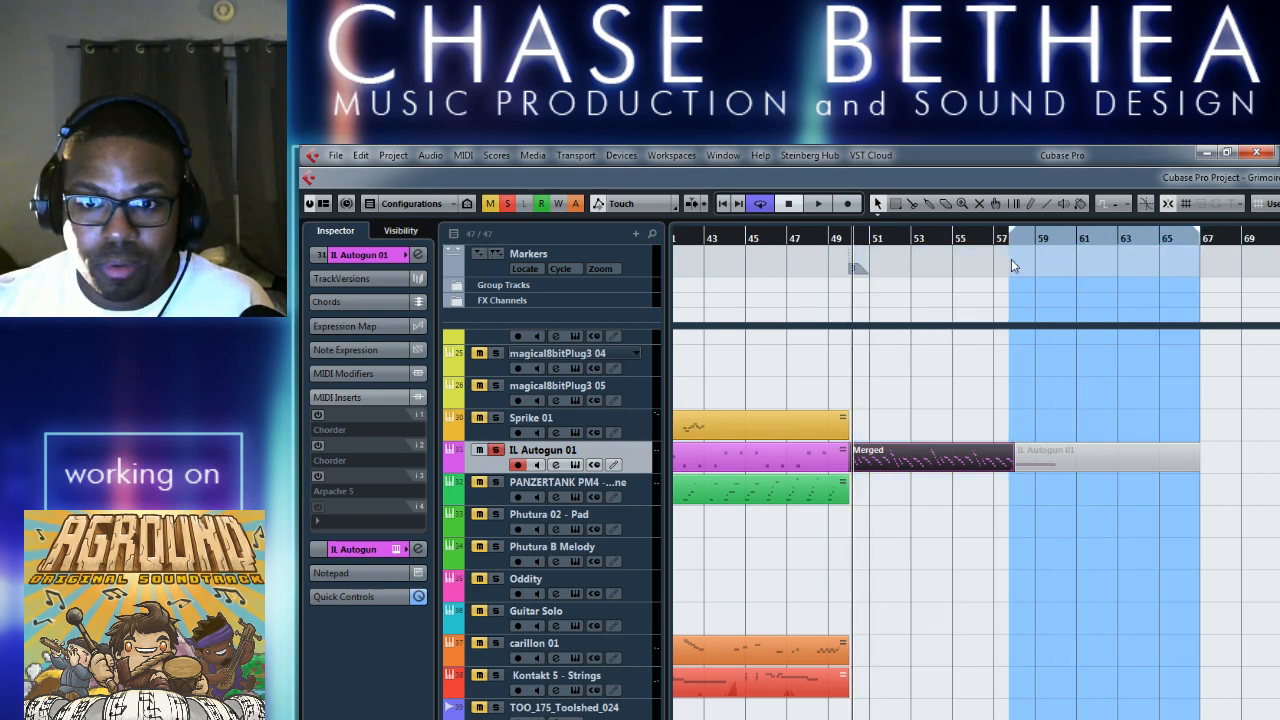
{"action": "left_click", "coordinate": [1009, 227]}
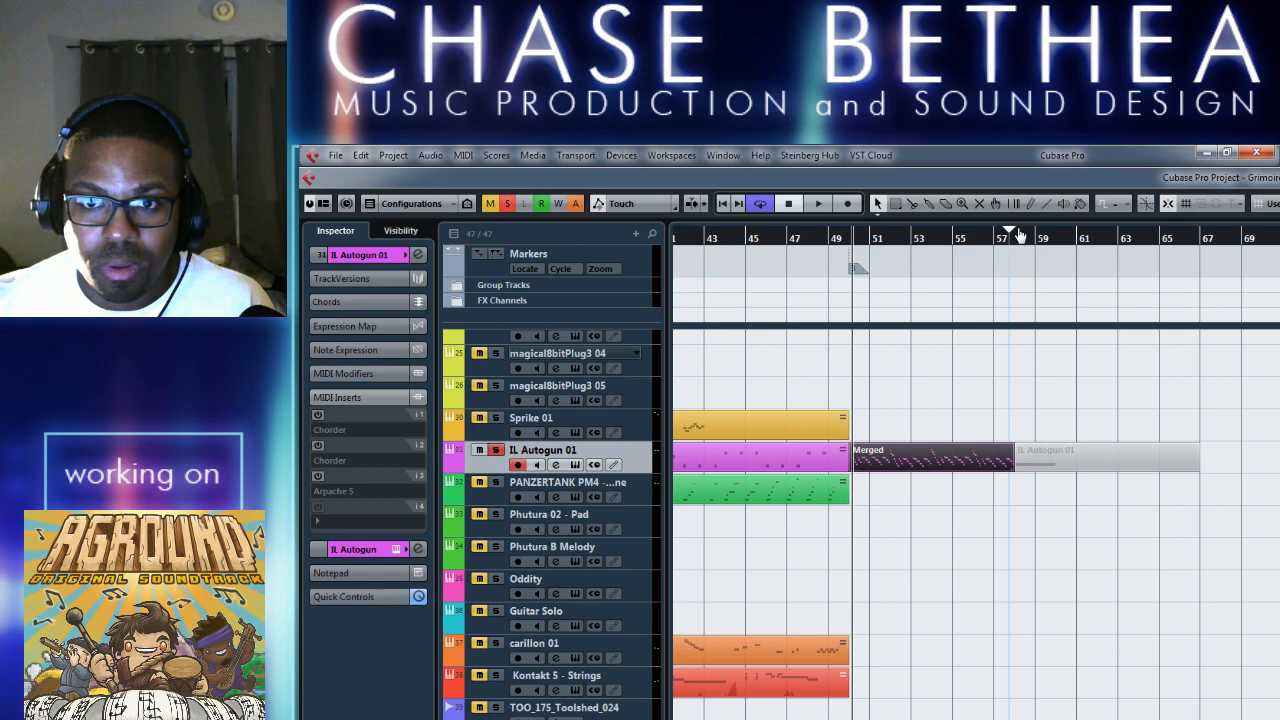
{"action": "left_click_drag", "start_coordinate": [1014, 236], "coordinate": [1200, 238]}
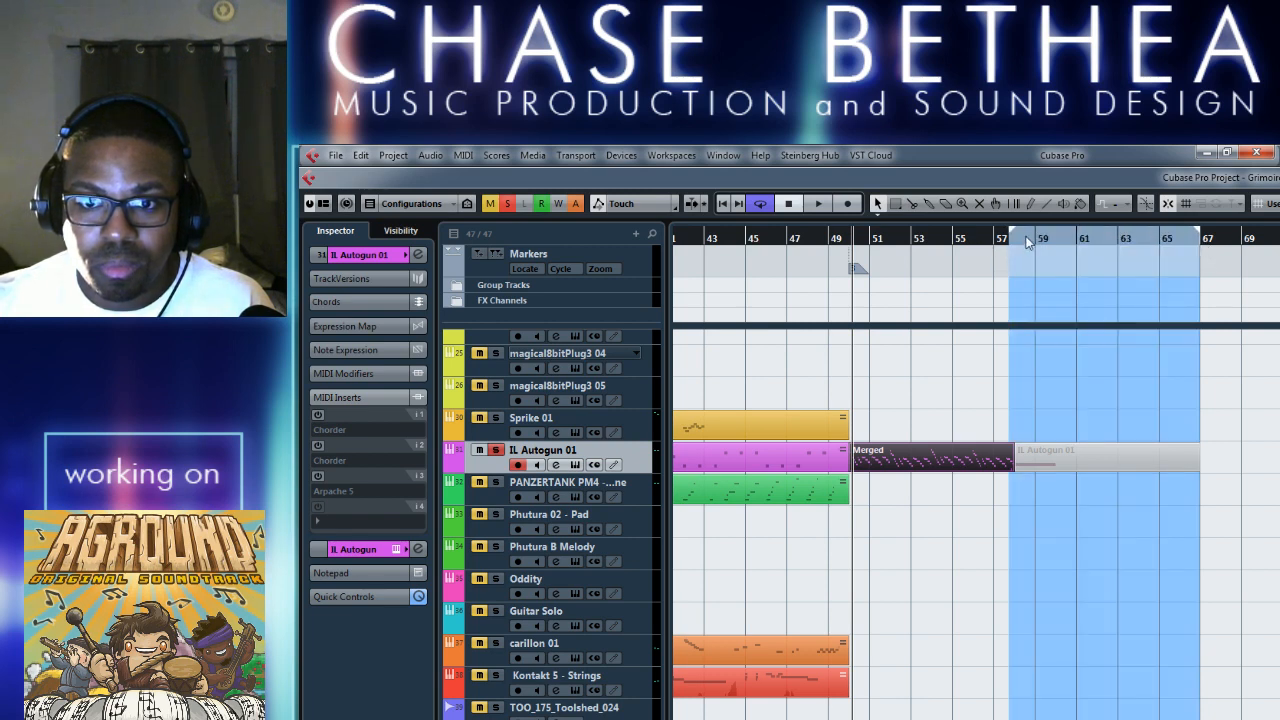
{"action": "left_click_drag", "start_coordinate": [1012, 236], "coordinate": [1020, 238]}
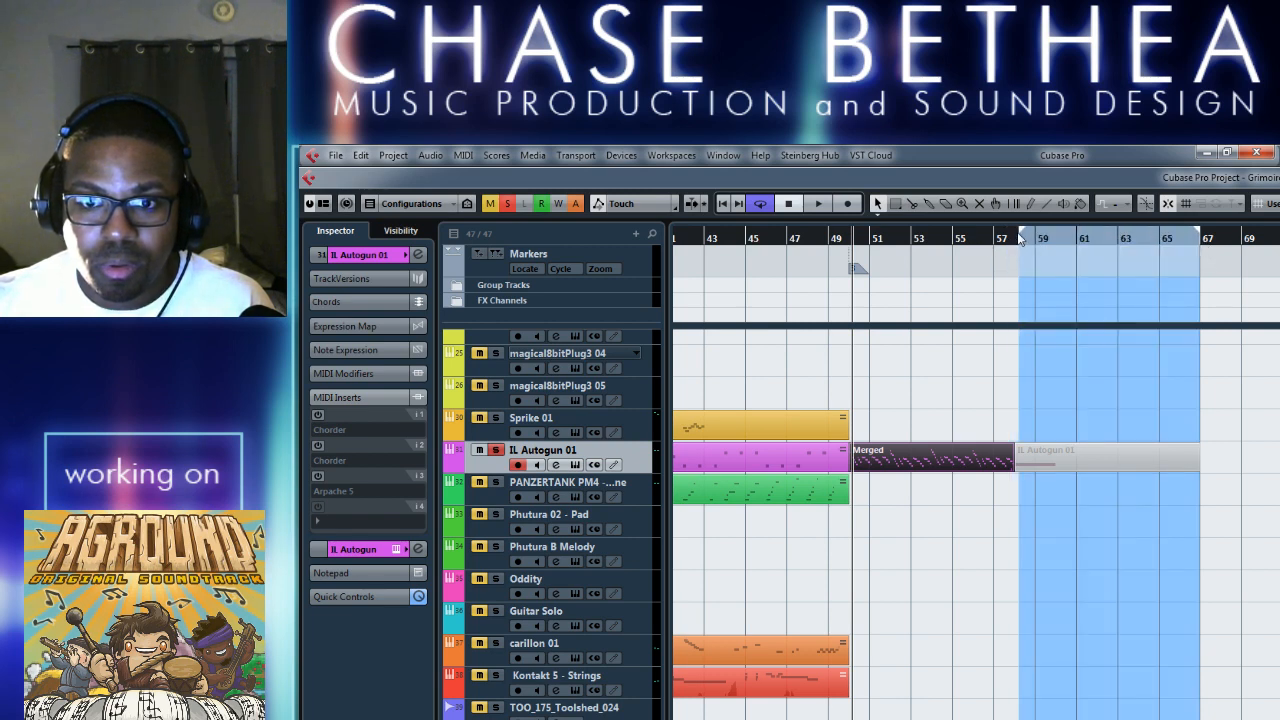
{"action": "key", "text": "h"}
{"action": "scroll", "coordinate": [843, 534], "scroll_direction": "right", "scroll_amount": 5}
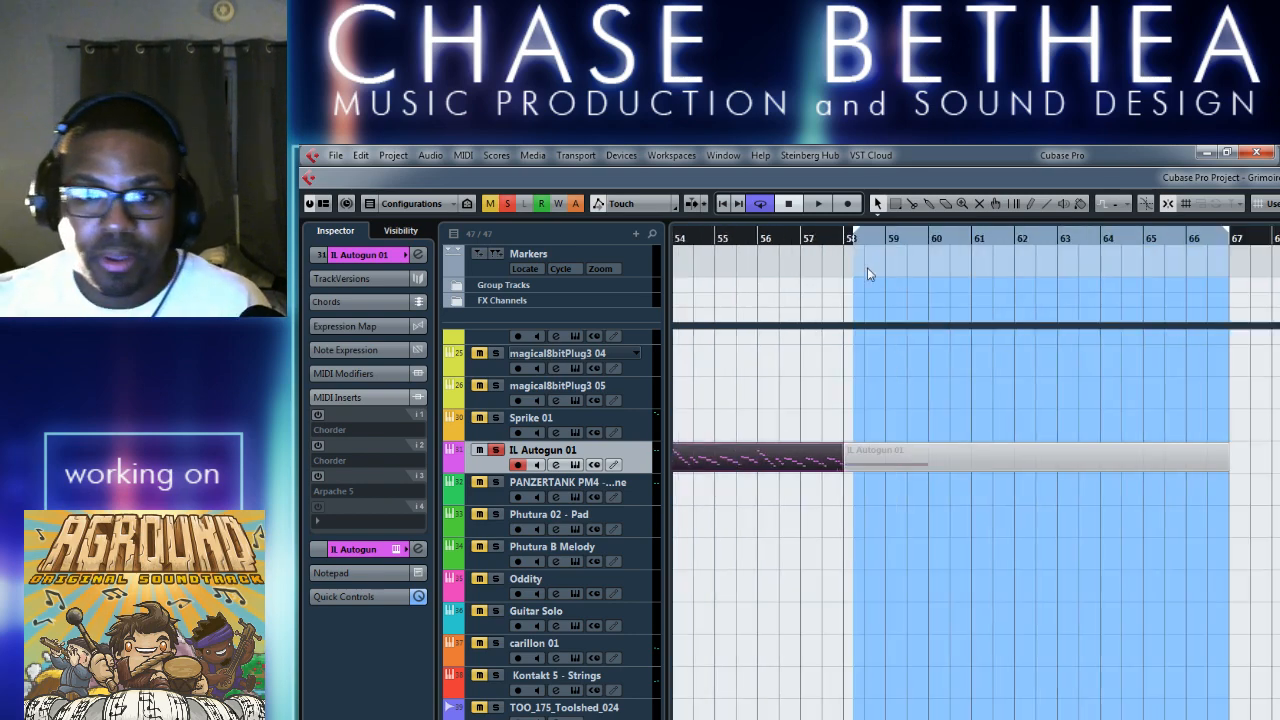
{"action": "left_click_drag", "start_coordinate": [855, 240], "coordinate": [845, 238]}
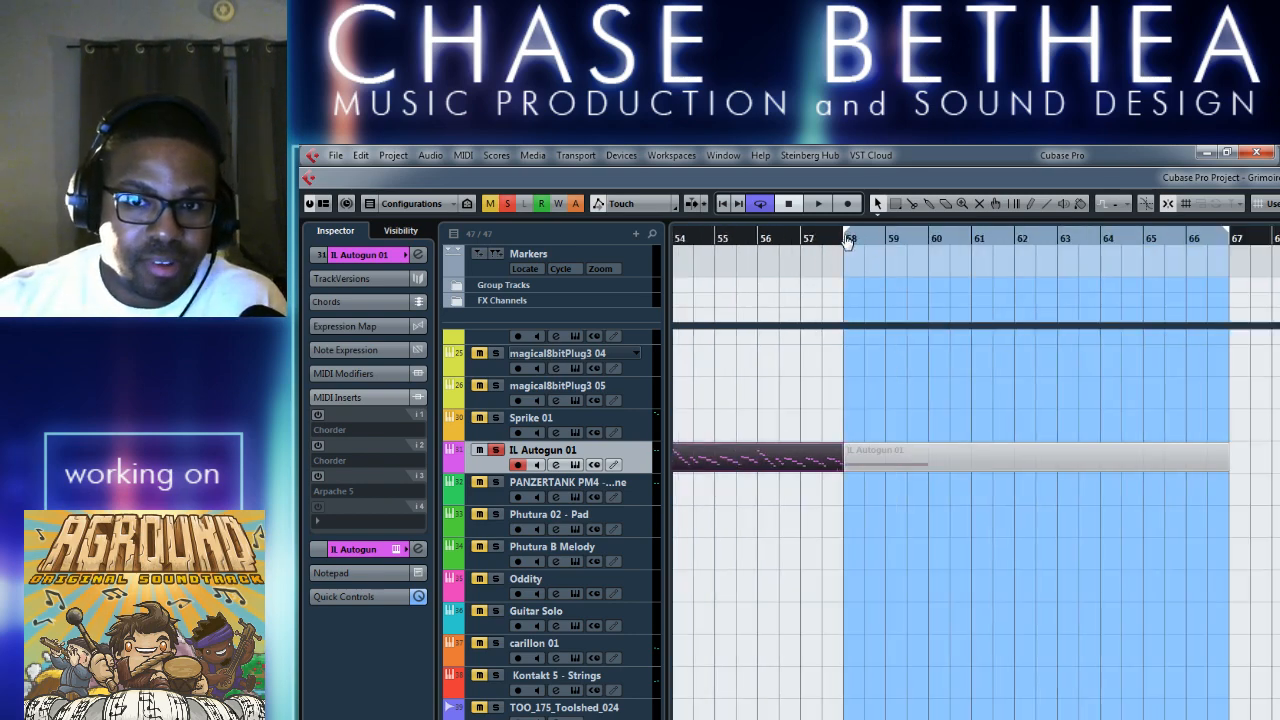
Turn on the second Chorder insert for IL Autogun 01 and check the muted part's notes from bar 58 in the Key Editor.
{"action": "left_click", "coordinate": [926, 460]}
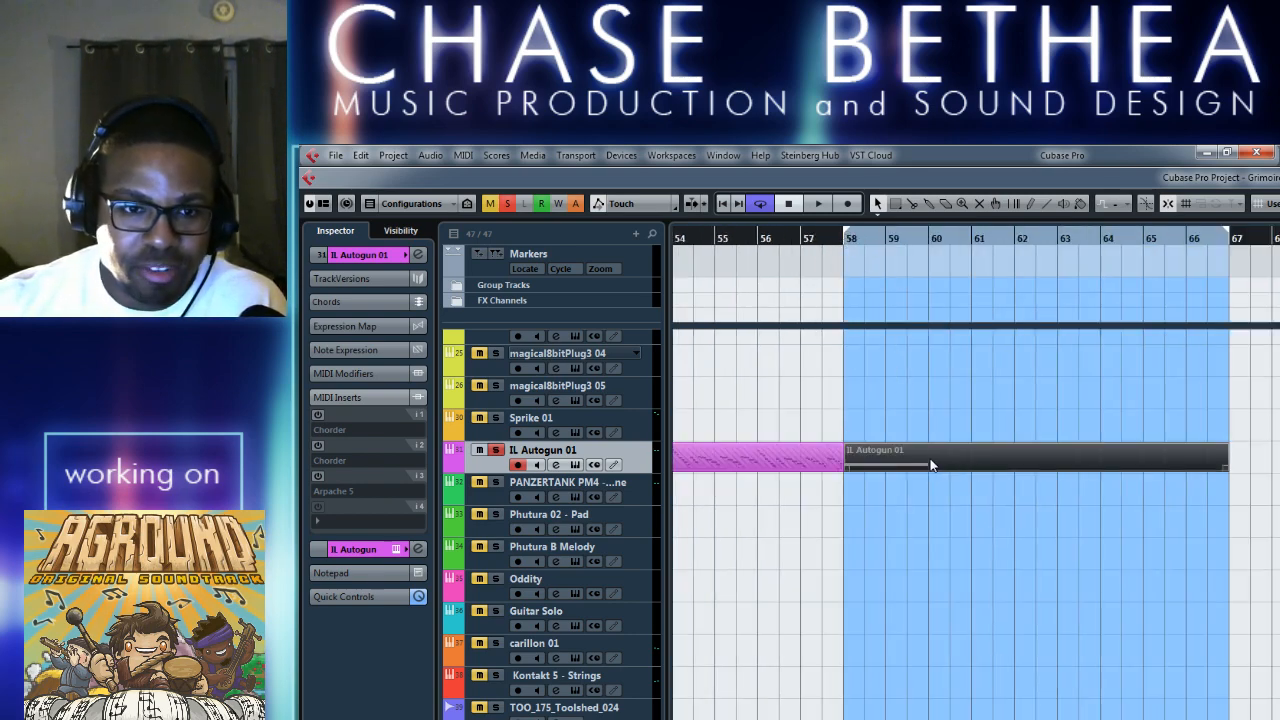
{"action": "left_click", "coordinate": [318, 446]}
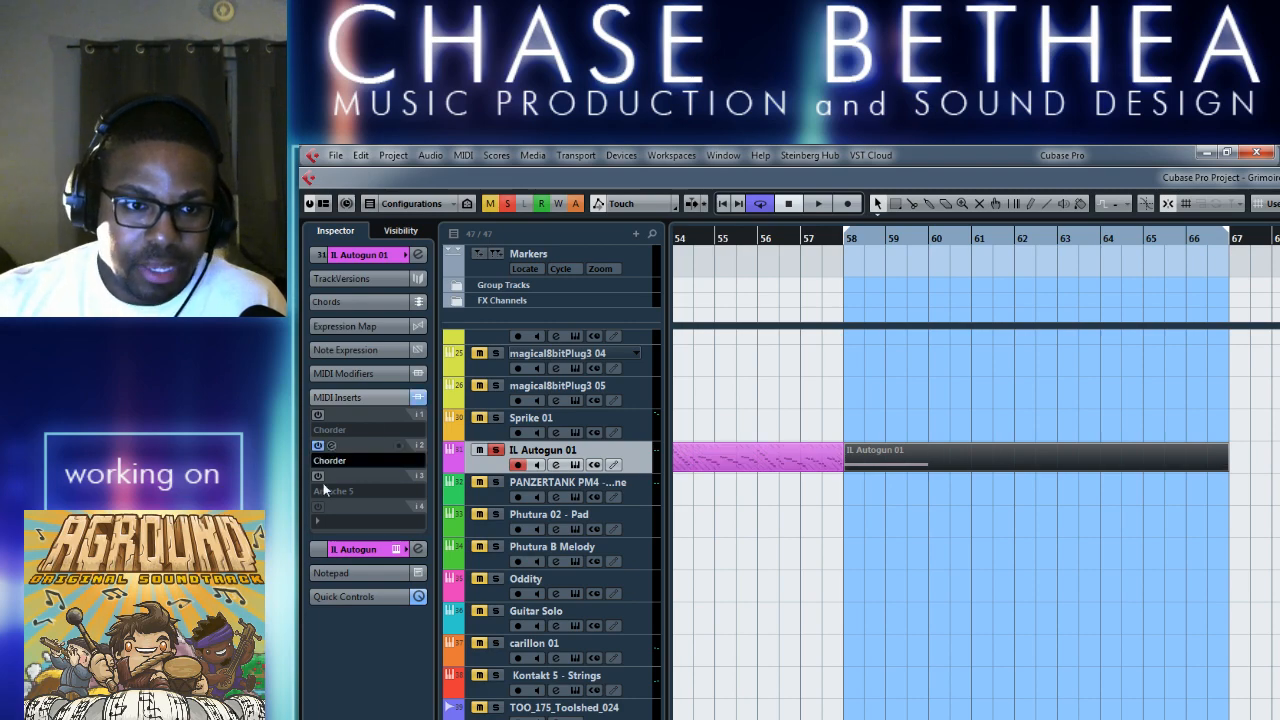
{"action": "double_click", "coordinate": [935, 456]}
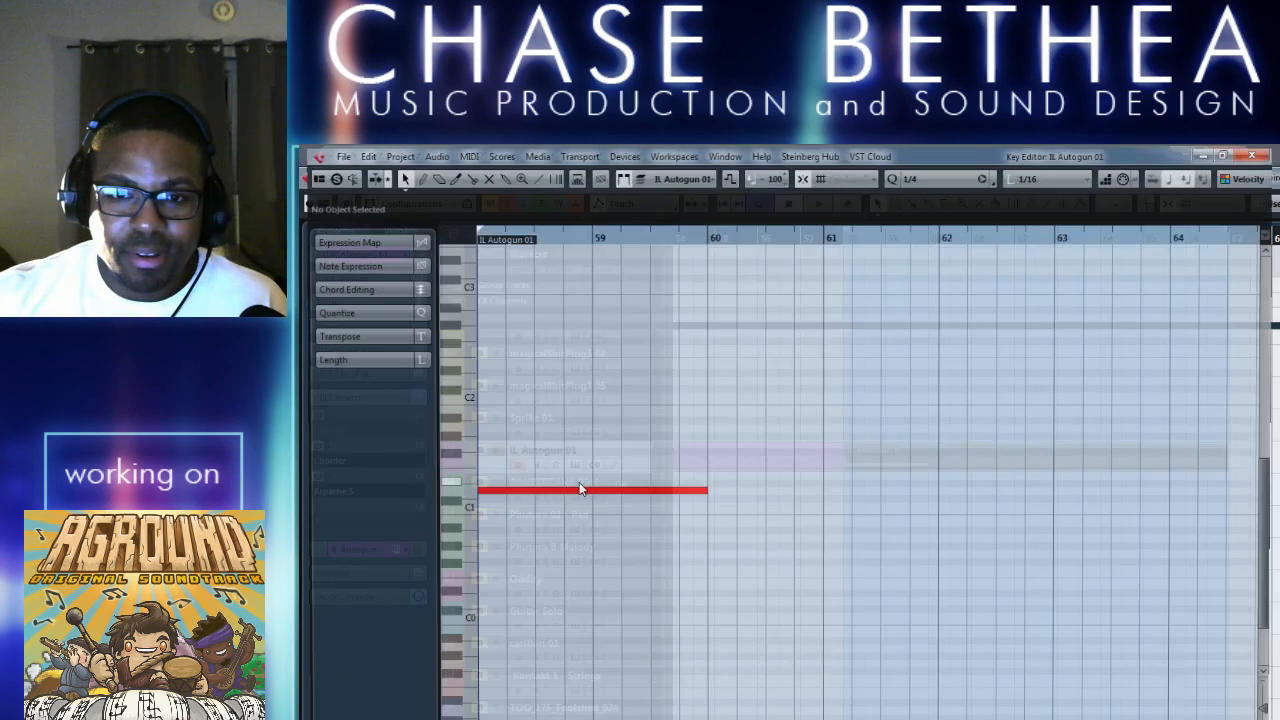
{"action": "scroll", "coordinate": [758, 533], "scroll_direction": "down", "scroll_amount": 2}
{"action": "scroll", "coordinate": [725, 554], "scroll_direction": "right", "scroll_amount": 1}
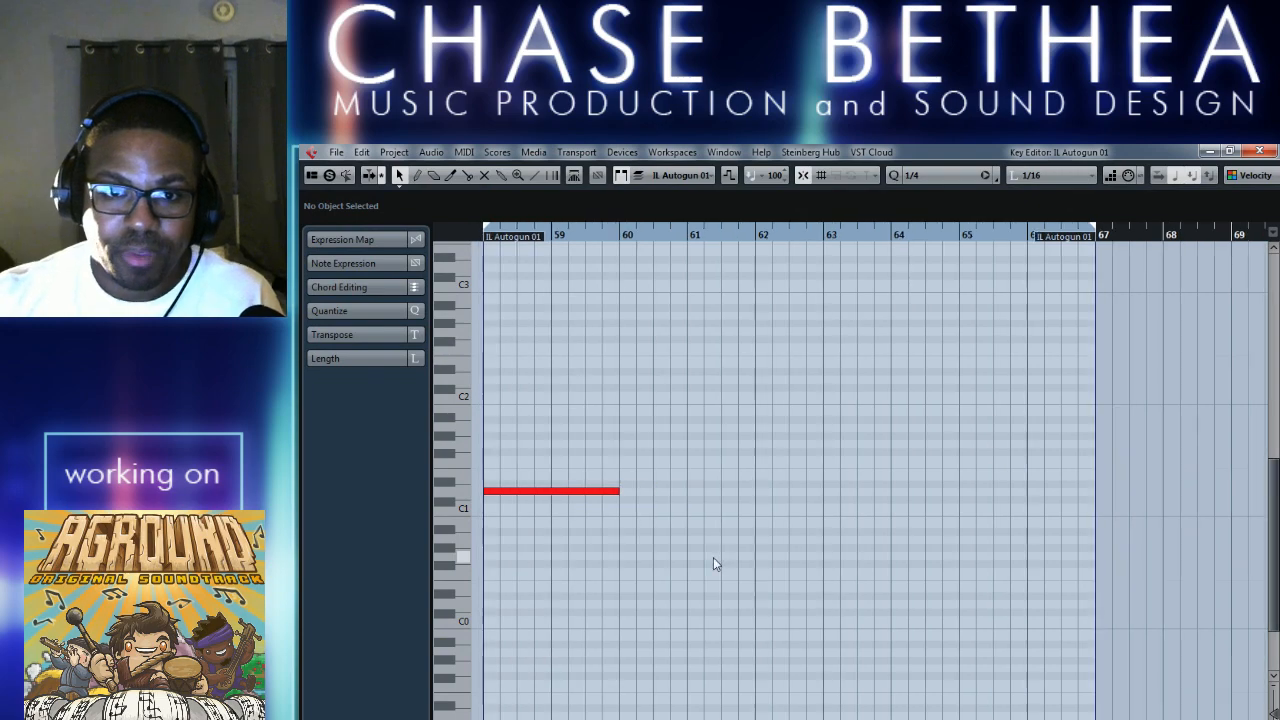
{"action": "scroll", "coordinate": [713, 563], "scroll_direction": "left", "scroll_amount": 2}
{"action": "scroll", "coordinate": [718, 563], "scroll_direction": "down", "scroll_amount": 1}
{"action": "scroll", "coordinate": [873, 430], "scroll_direction": "down", "scroll_amount": 1}
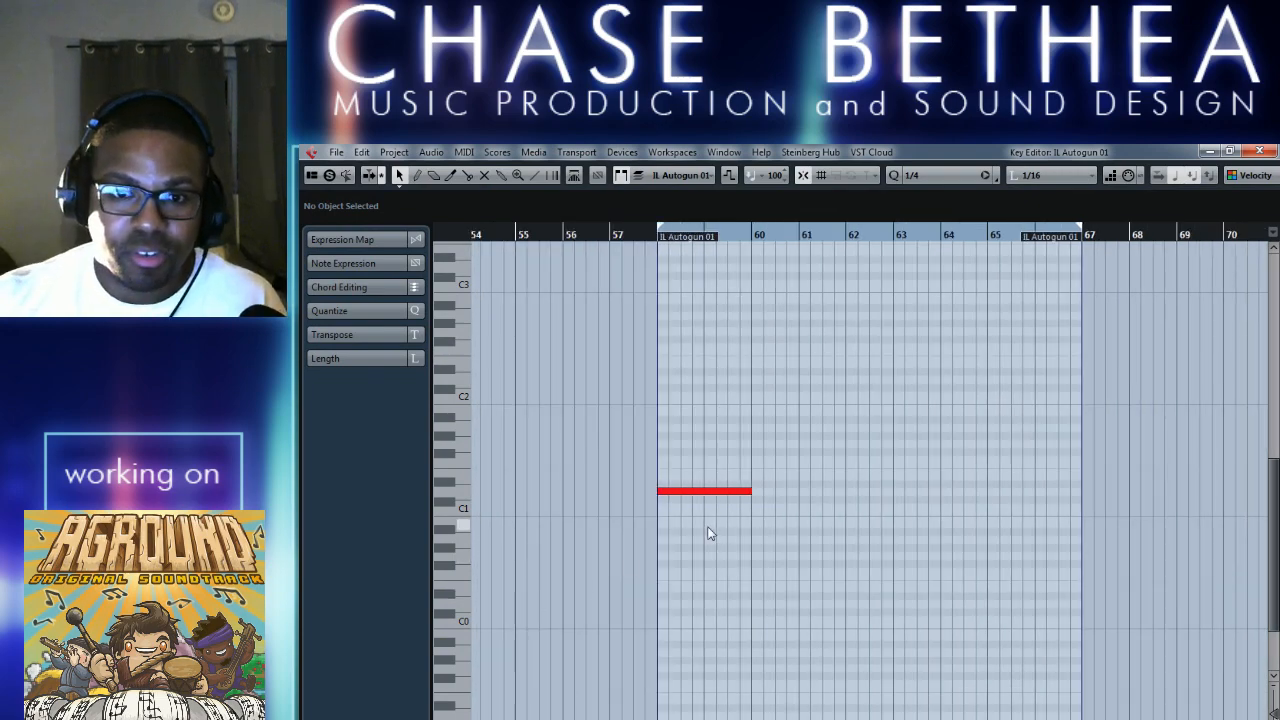
{"action": "left_click", "coordinate": [1251, 151]}
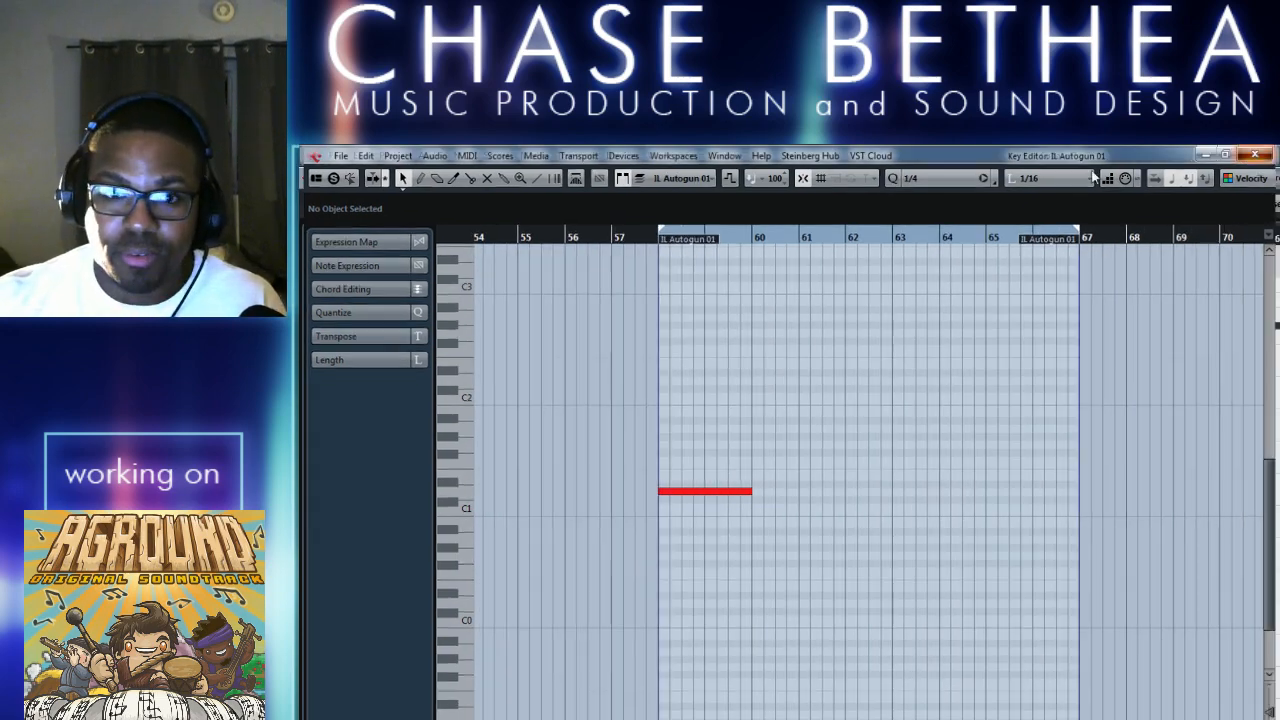
Turn on the Arpache 5 insert and open the second Chorder's Single Chords presets.
{"action": "left_click", "coordinate": [332, 477]}
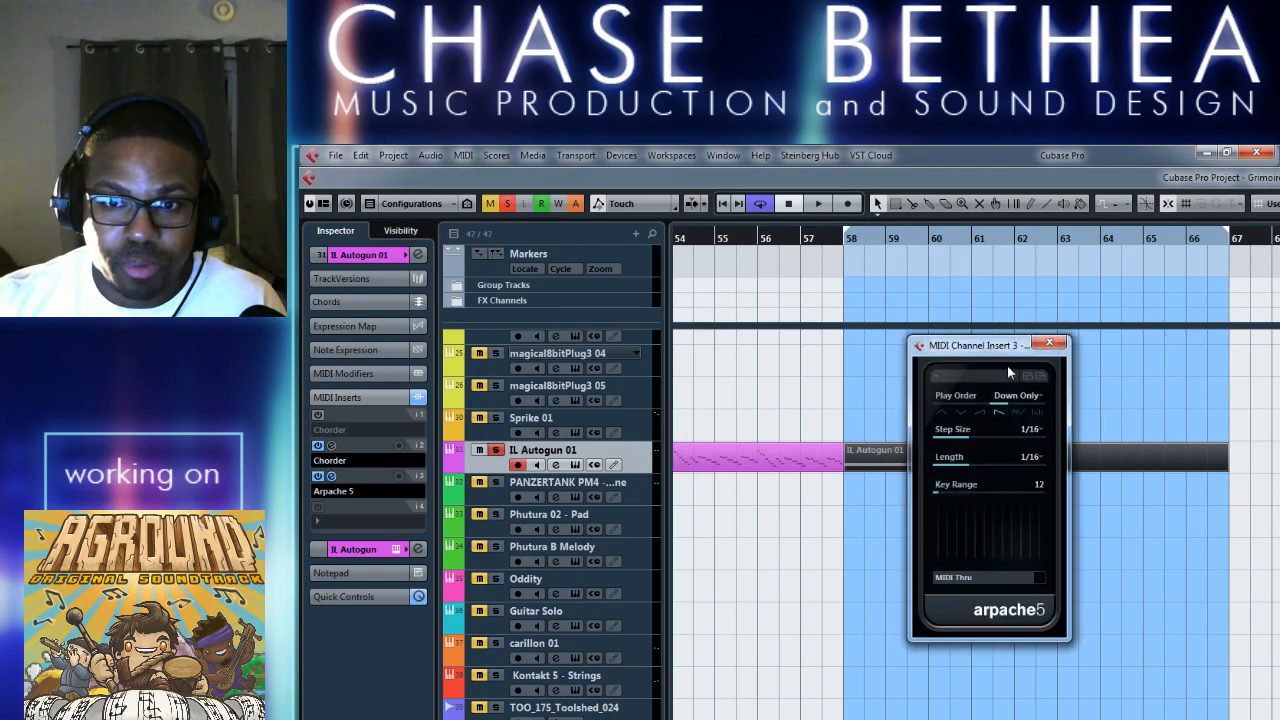
{"action": "left_click", "coordinate": [332, 445]}
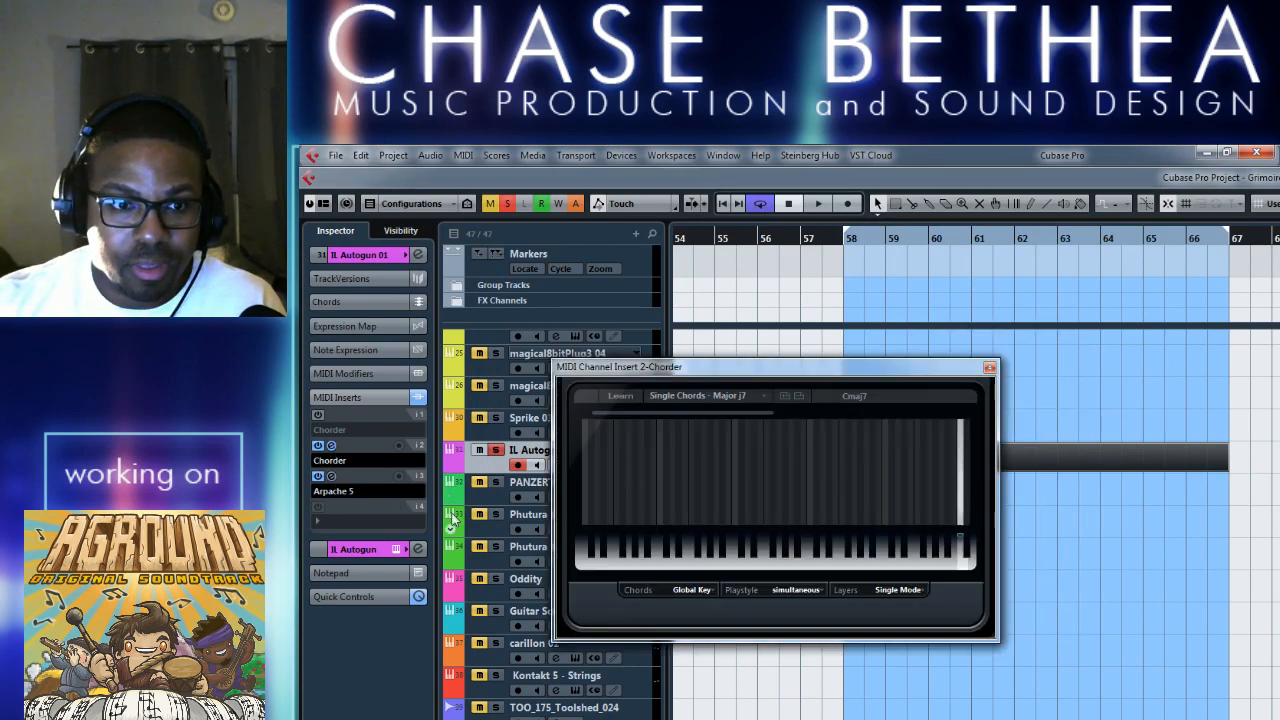
{"action": "left_click", "coordinate": [764, 395]}
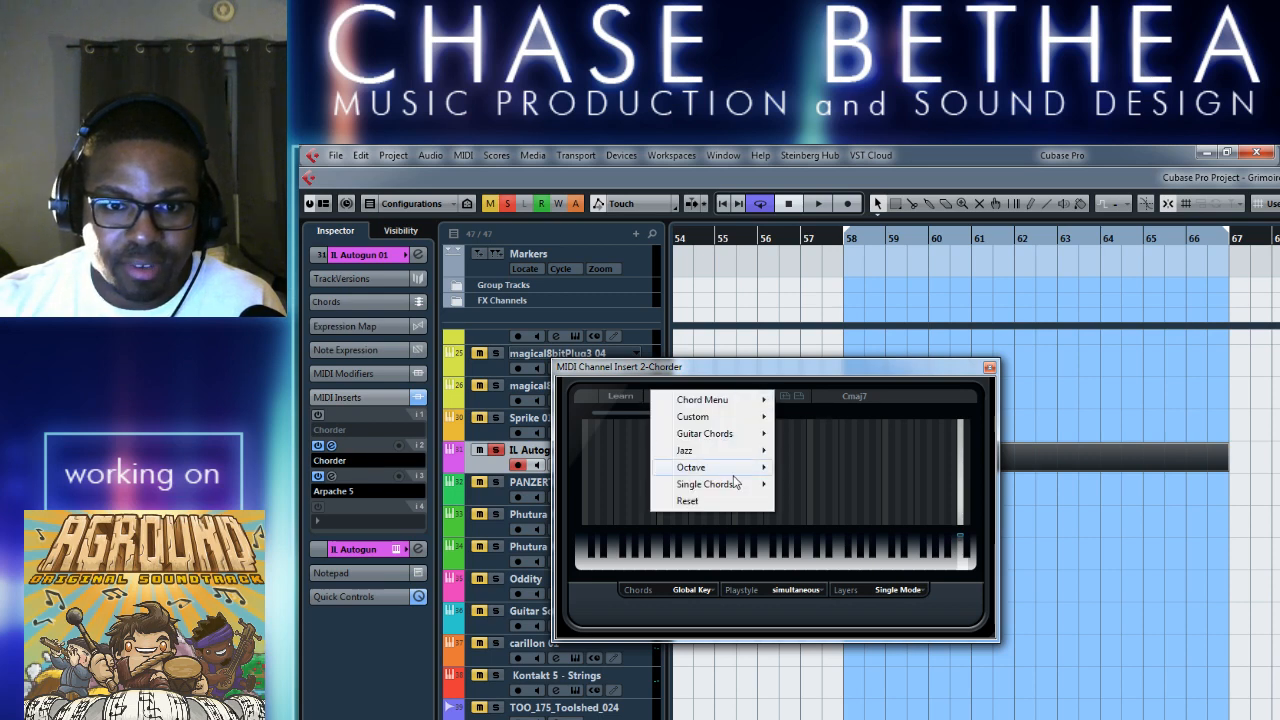
{"action": "mouse_move", "coordinate": [738, 488]}
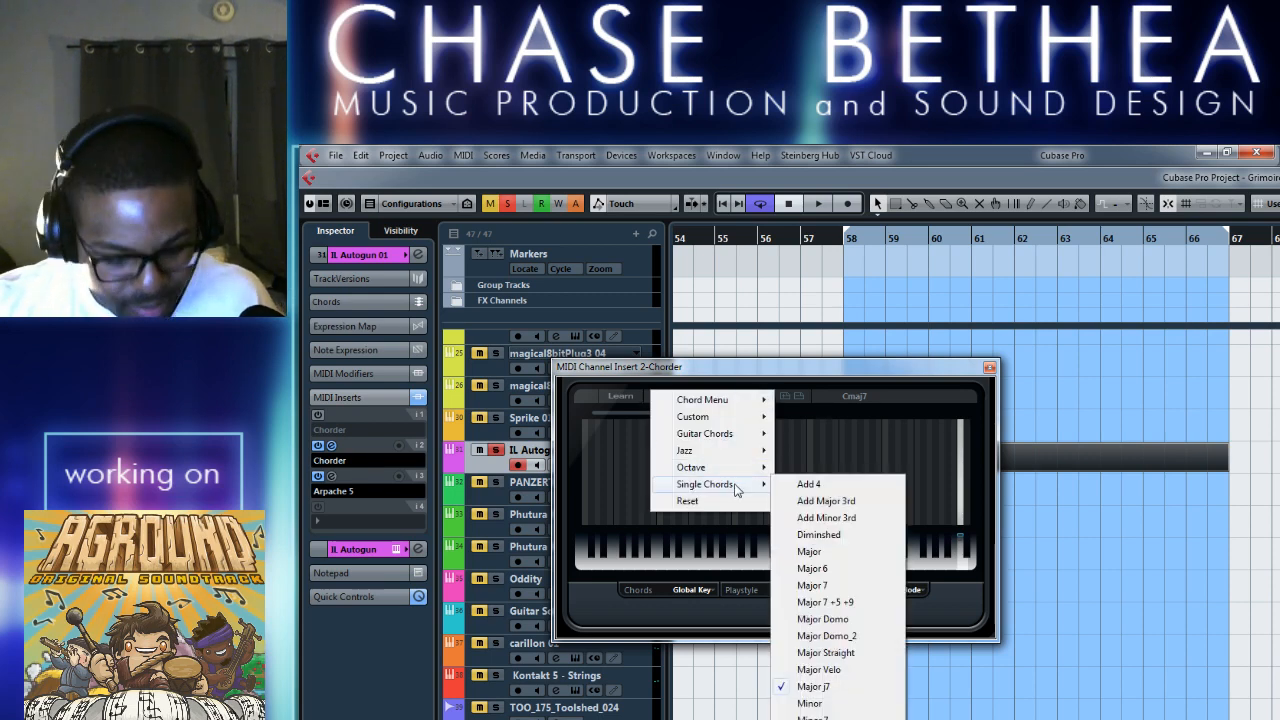
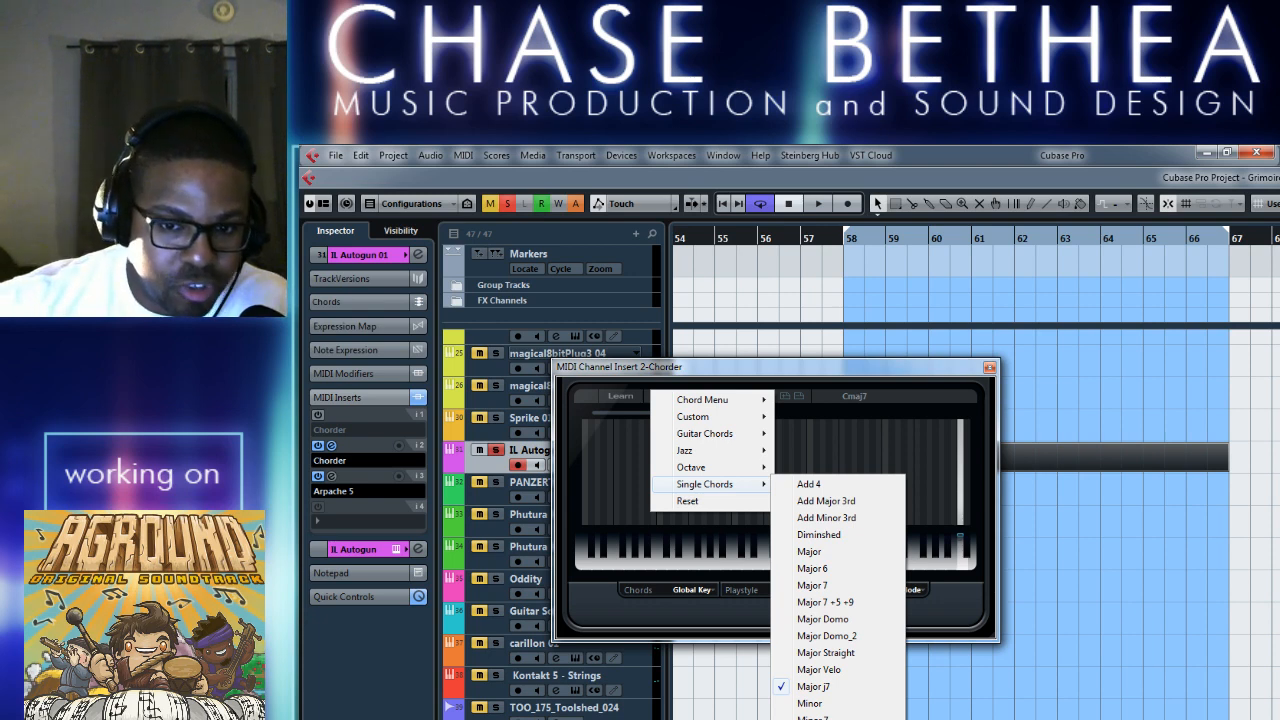
Set the second Chorder to the Minor 7 11 single chord, and unmute the IL Autogun 01 part from bar 58 to audition it.
{"action": "left_click", "coordinate": [825, 719]}
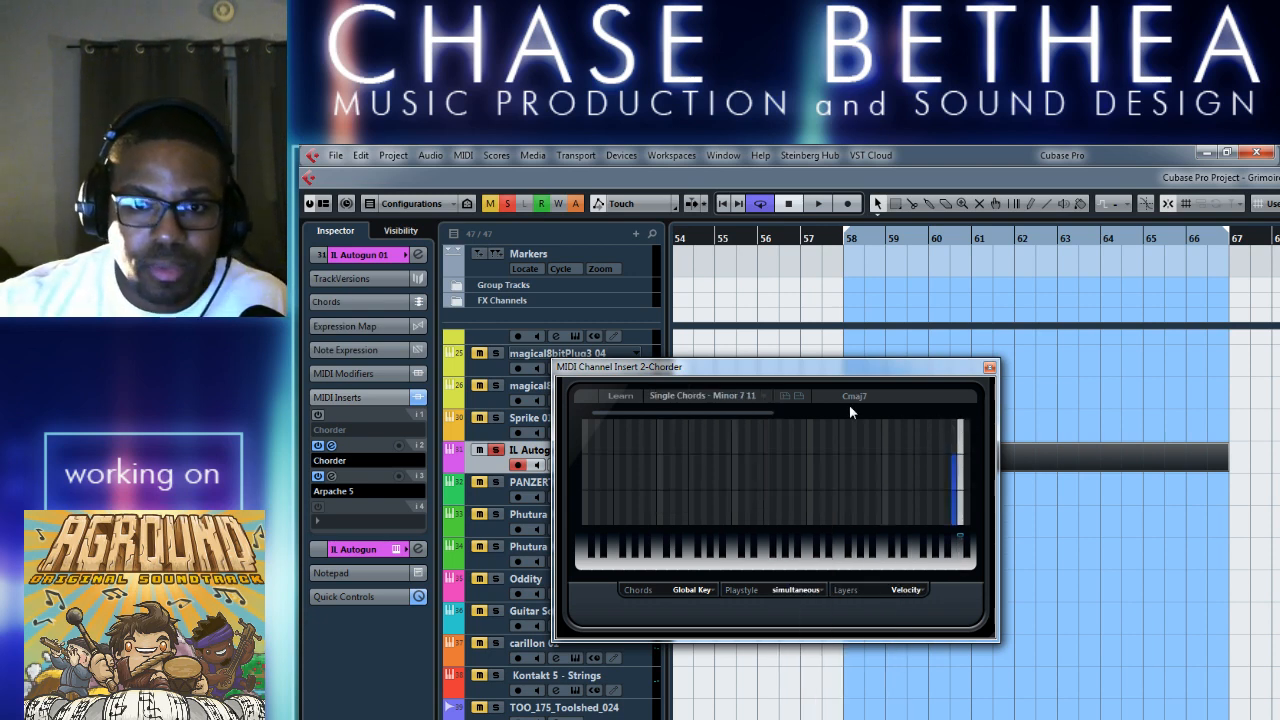
{"action": "left_click", "coordinate": [989, 367]}
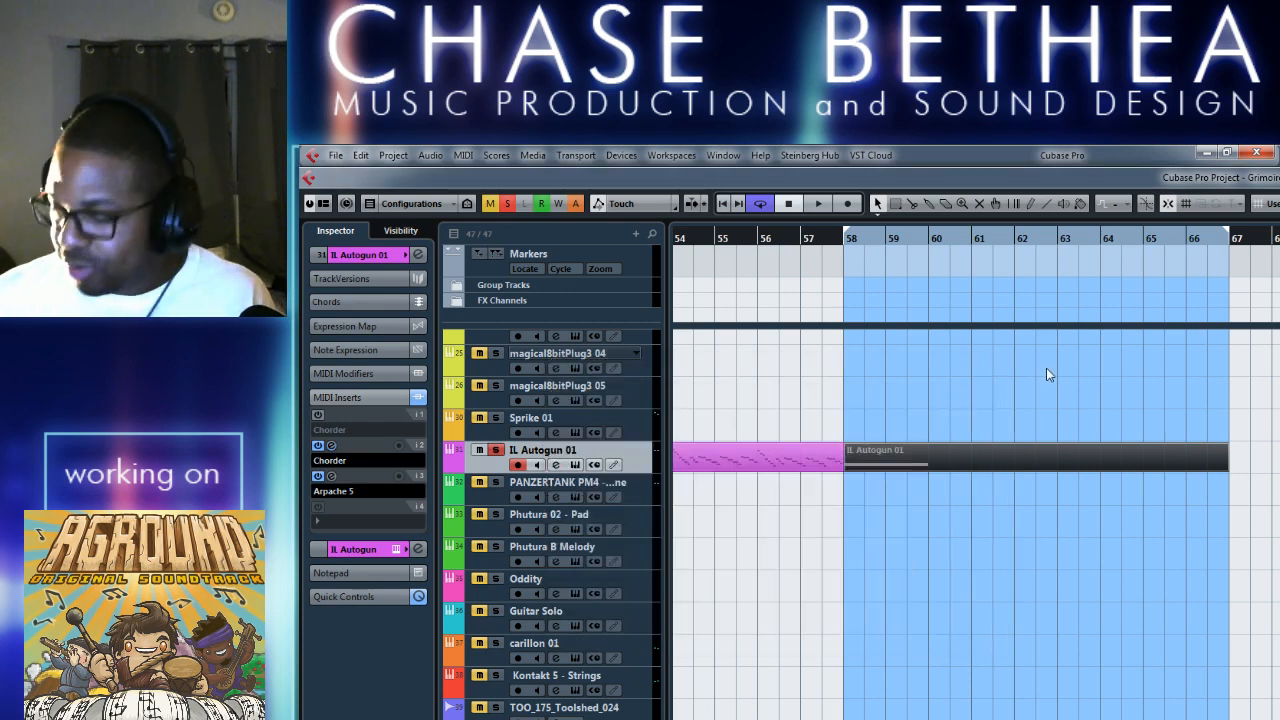
{"action": "right_click", "coordinate": [1065, 543]}
{"action": "left_click", "coordinate": [996, 520]}
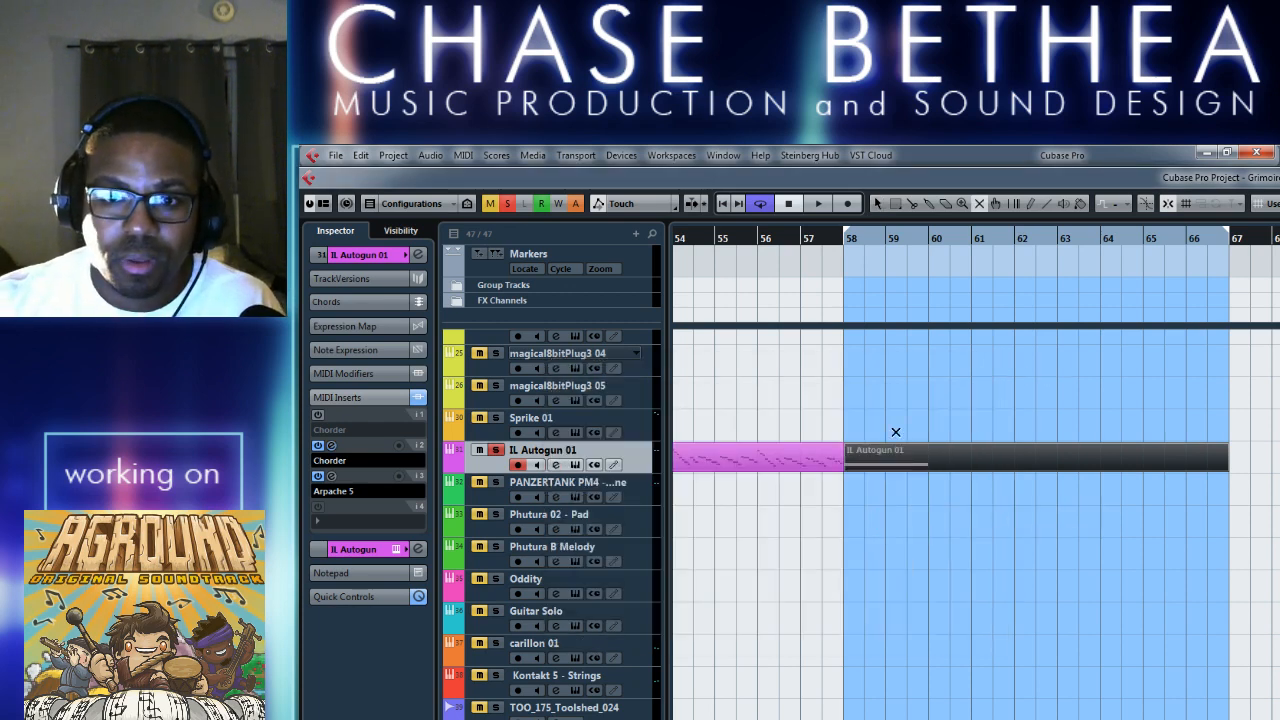
{"action": "left_click", "coordinate": [908, 456]}
{"action": "key", "text": "1"}
{"action": "key", "text": "space"}
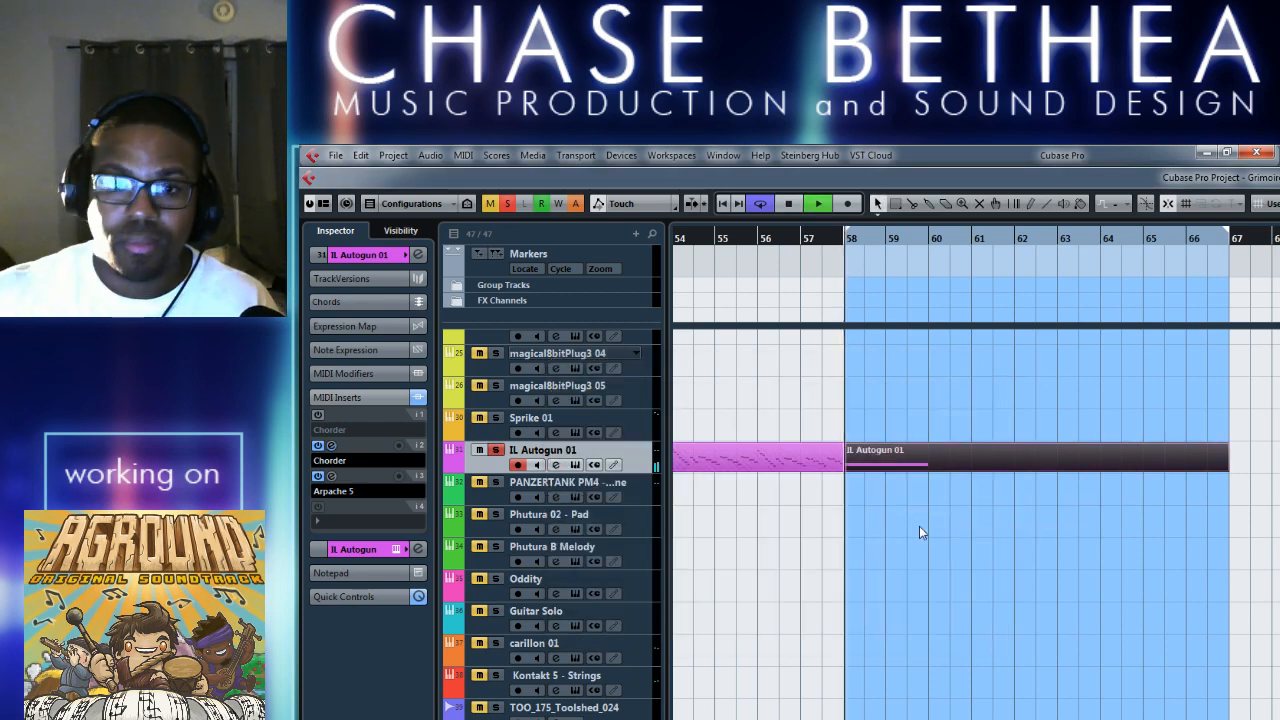
{"action": "key", "text": "space"}
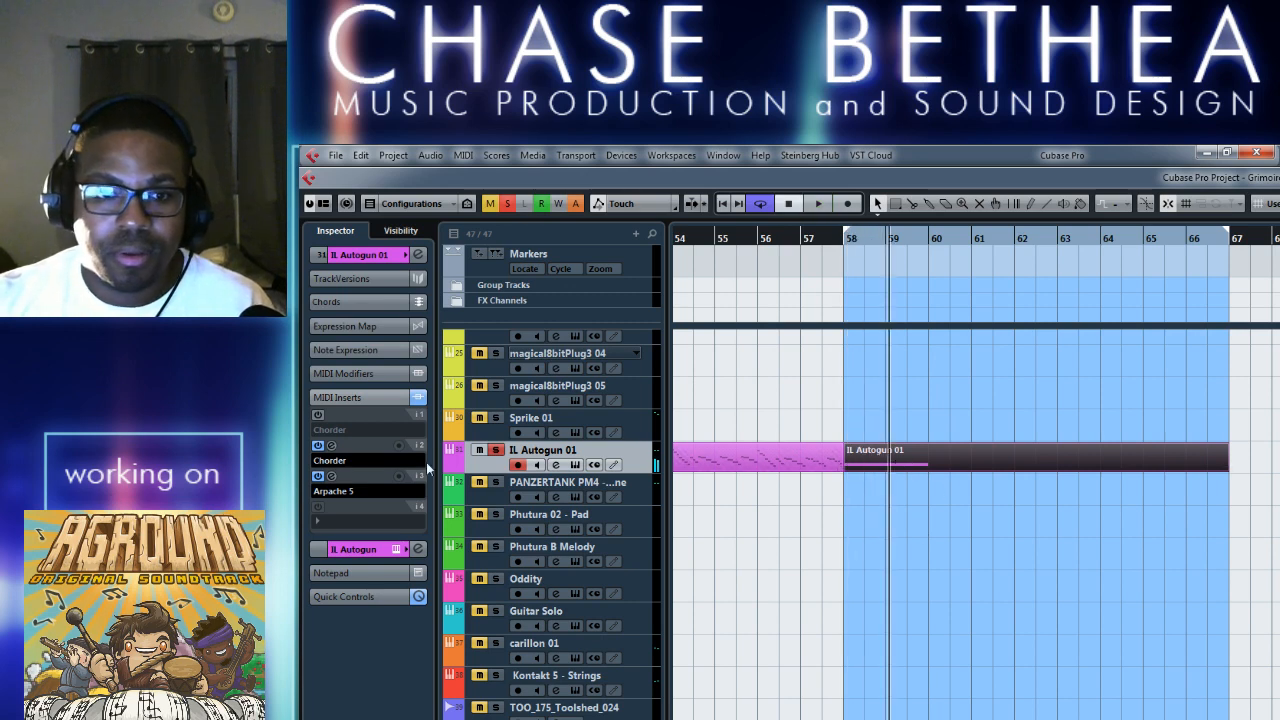
Review the second Chorder's Single Chords presets again.
{"action": "left_click", "coordinate": [332, 459]}
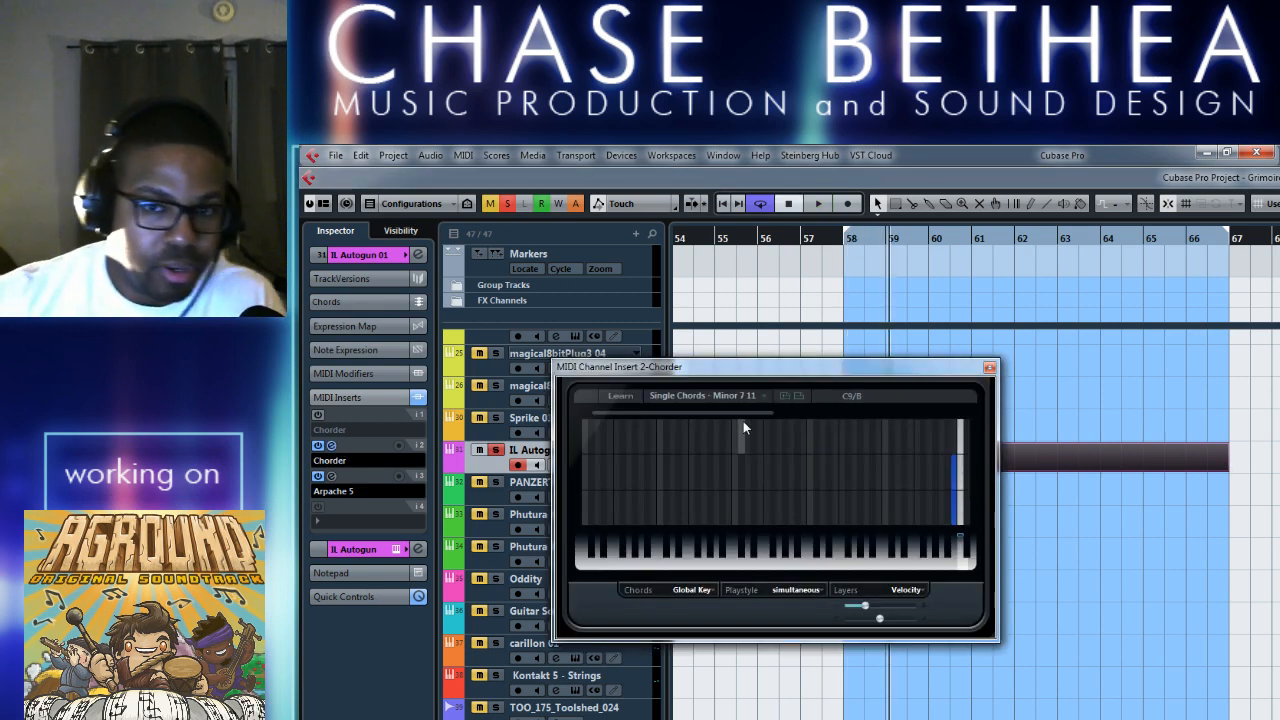
{"action": "left_click", "coordinate": [759, 395]}
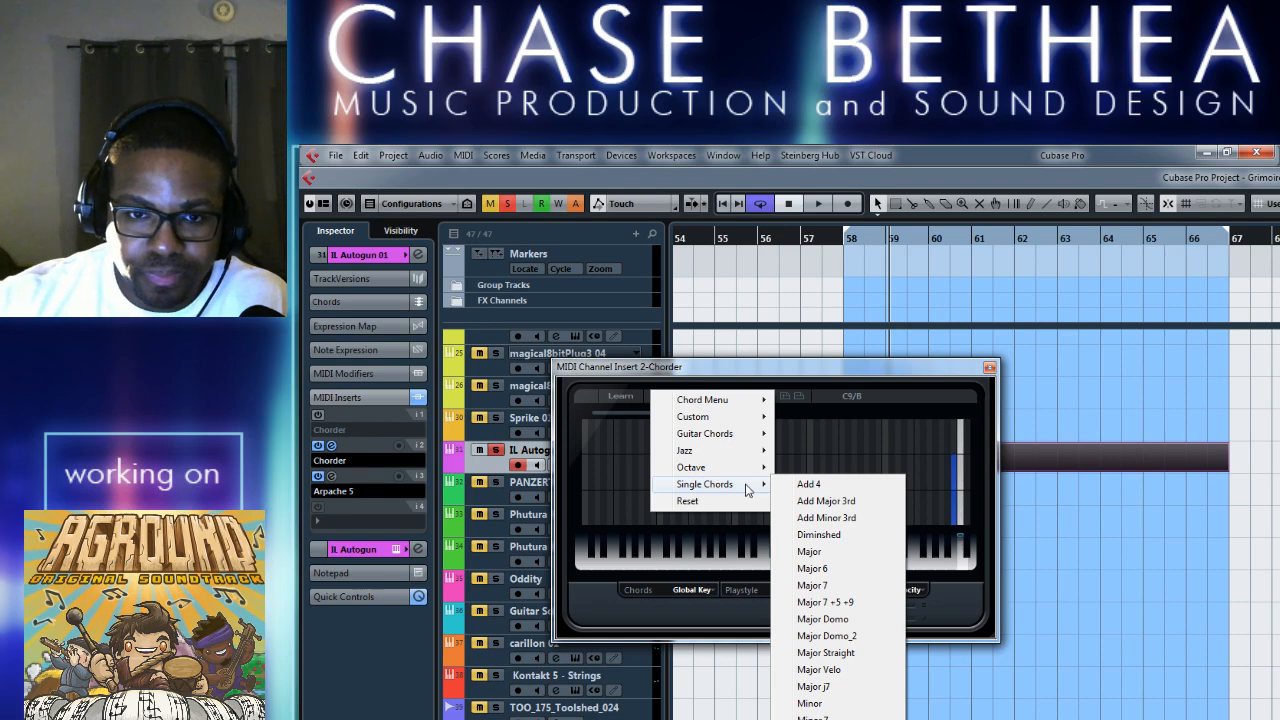
{"action": "left_click", "coordinate": [1141, 569]}
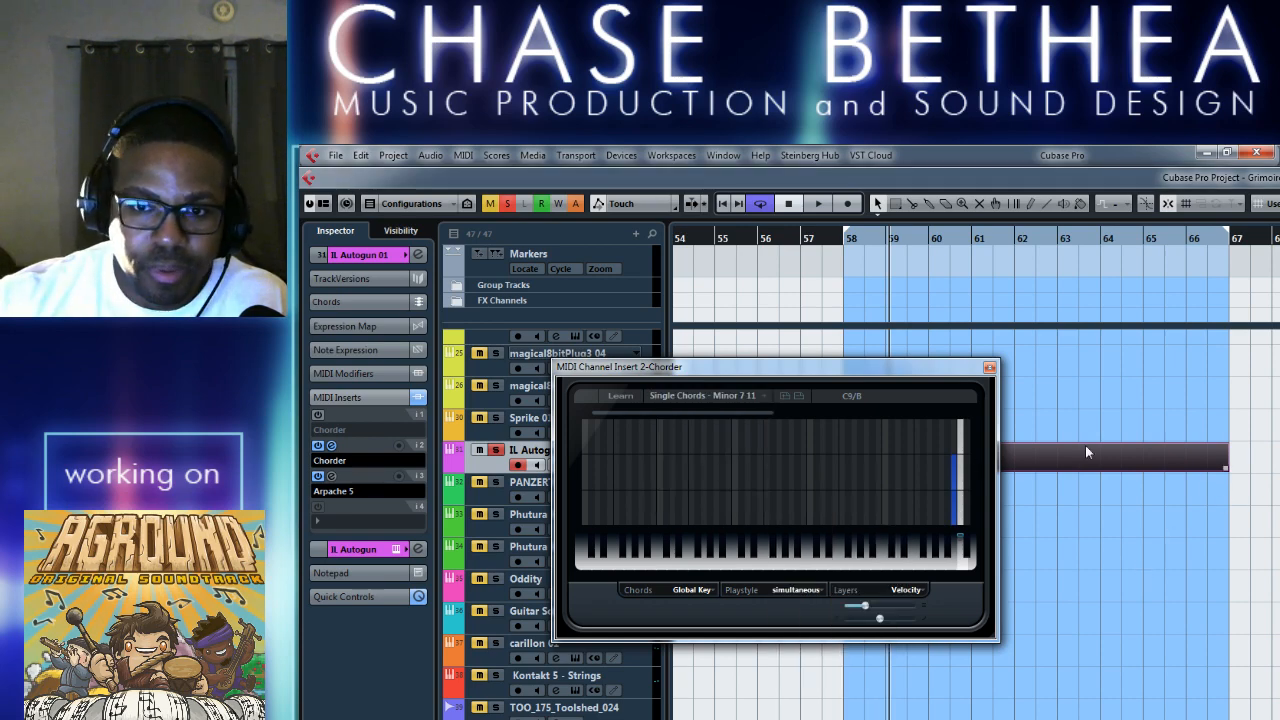
{"action": "left_click", "coordinate": [990, 368]}
Raise the note at bar 58 of the IL Autogun 01 part to F1 and audition it.
{"action": "double_click", "coordinate": [930, 464]}
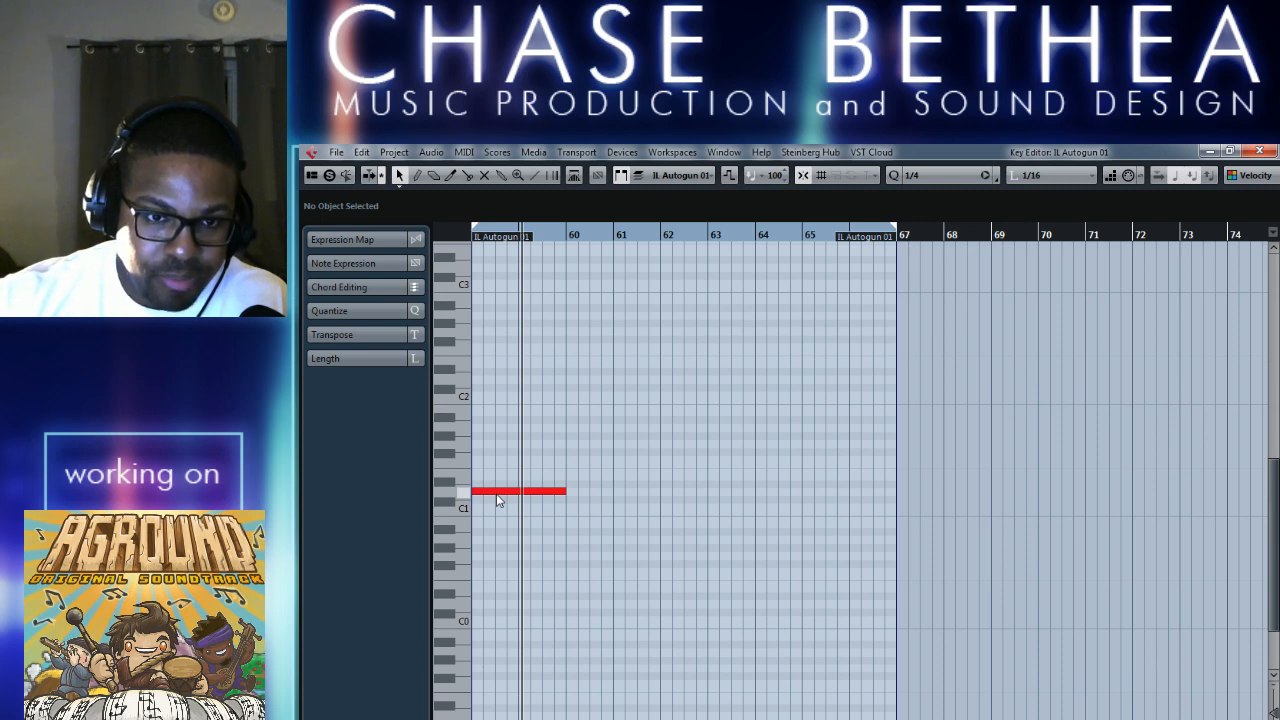
{"action": "left_click_drag", "start_coordinate": [500, 497], "coordinate": [502, 461]}
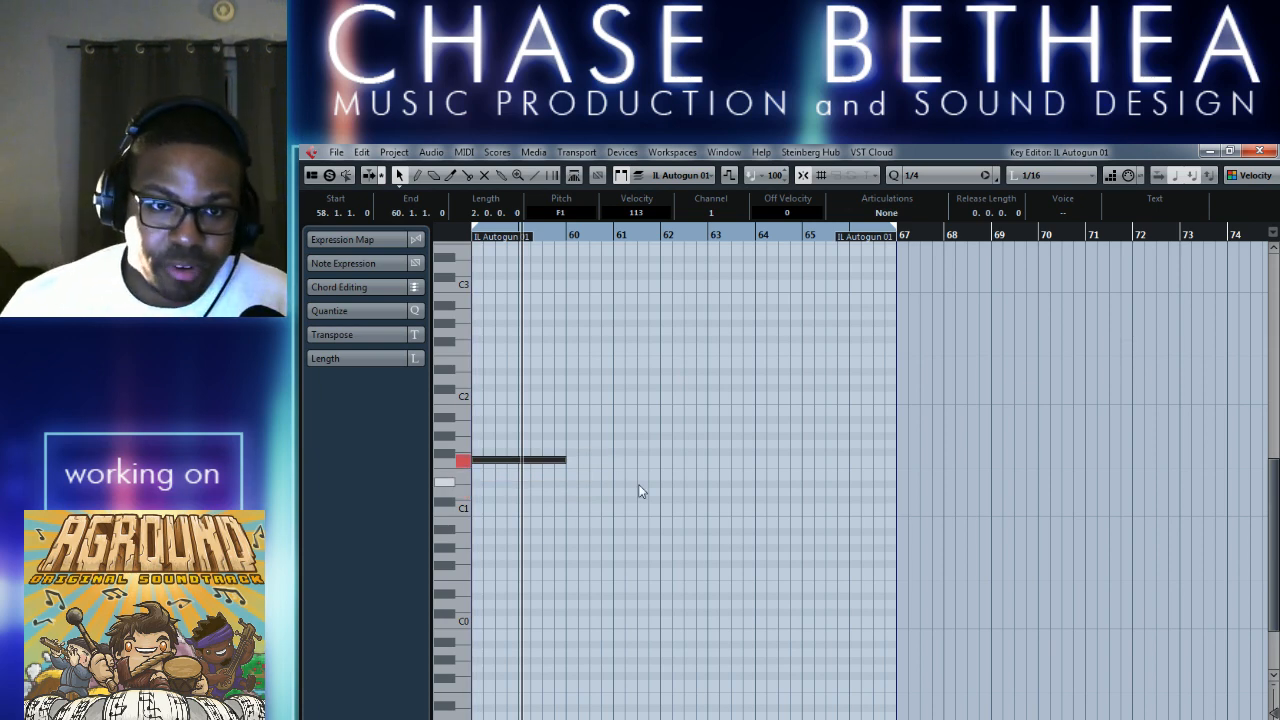
{"action": "key", "text": "space"}
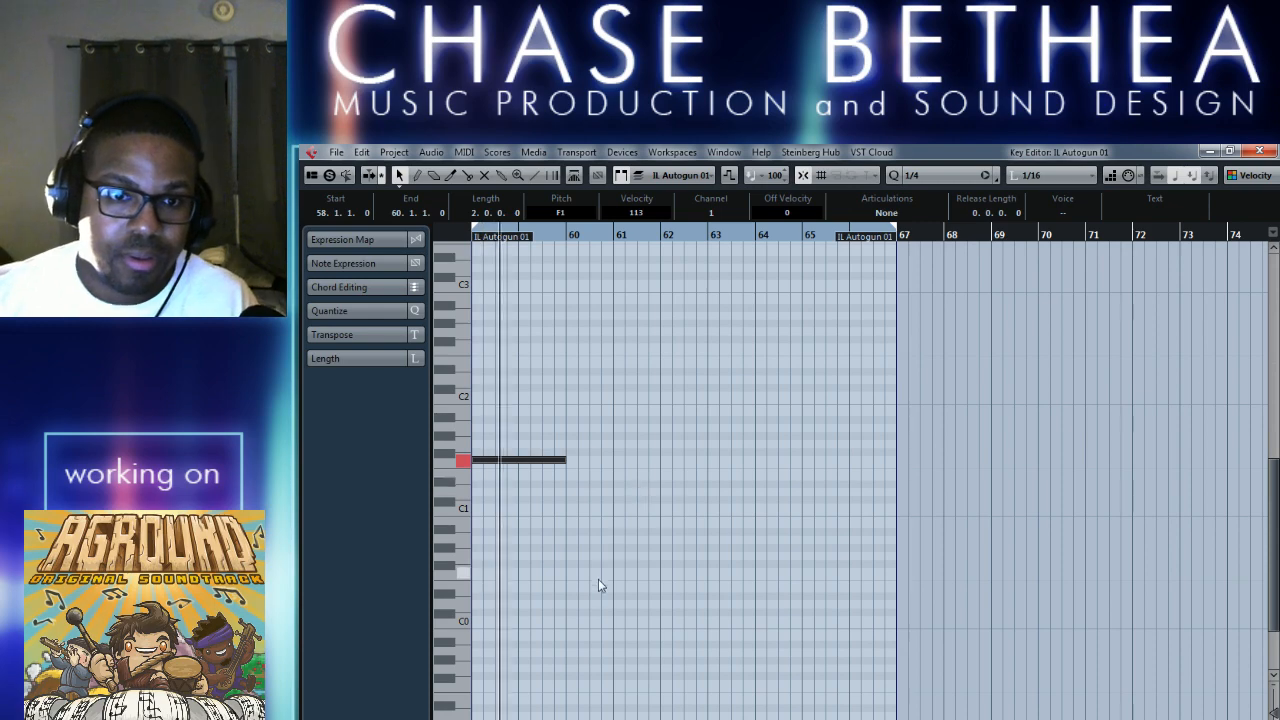
{"action": "left_click", "coordinate": [1225, 150]}
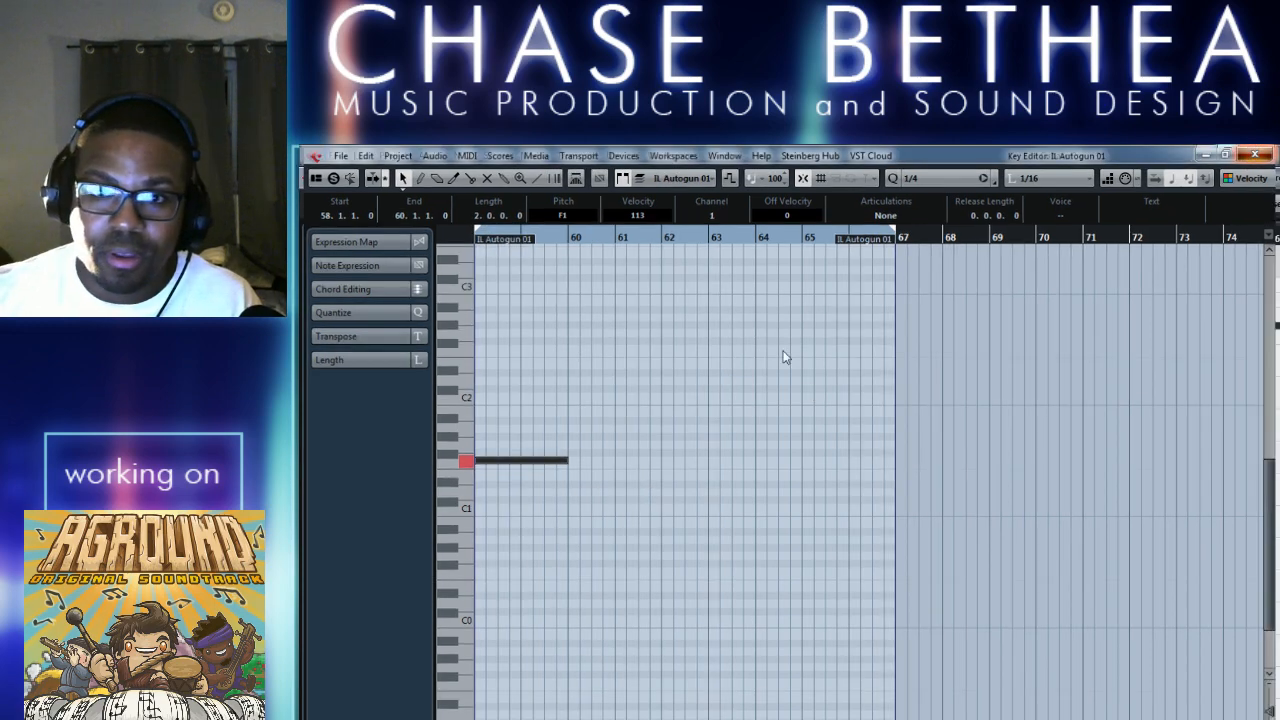
{"action": "left_click", "coordinate": [1250, 157]}
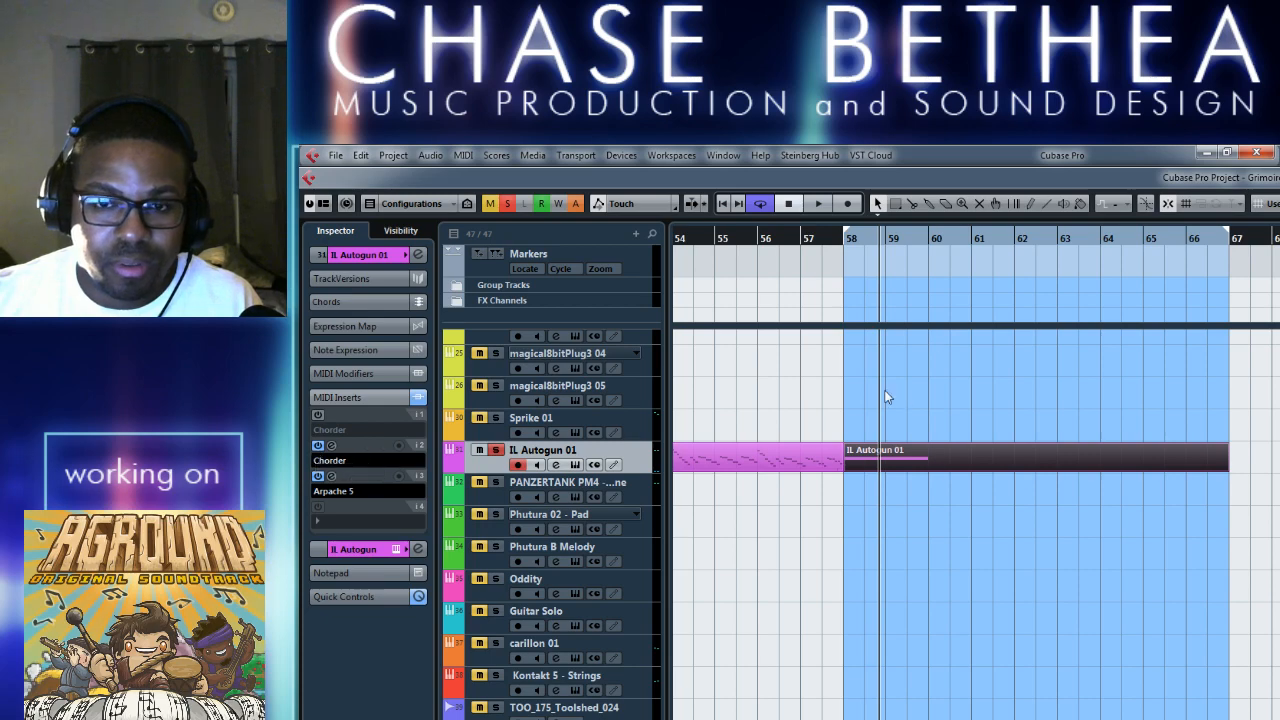
Copy the F1 note in the Key Editor to D#1, starting at bar 60 directly after the original.
{"action": "double_click", "coordinate": [983, 468]}
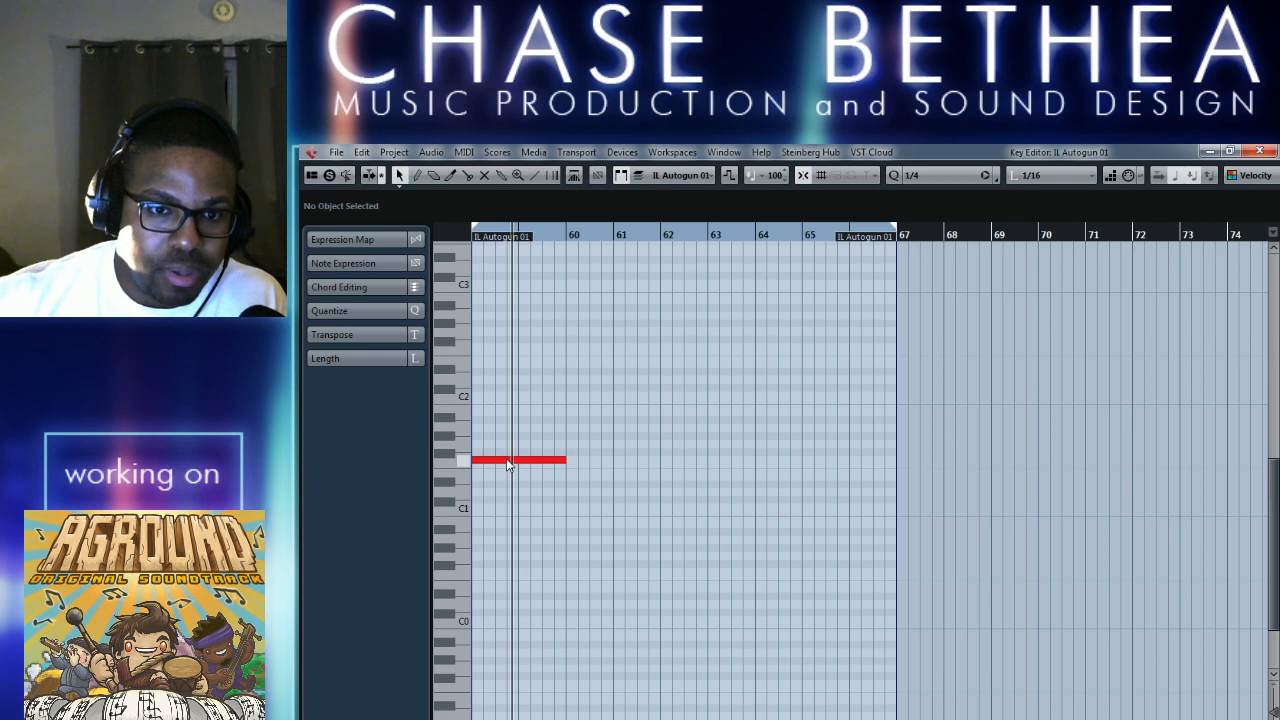
{"action": "left_click_drag", "start_coordinate": [507, 463], "coordinate": [645, 492]}
{"action": "scroll", "coordinate": [677, 572], "scroll_direction": "left", "scroll_amount": 3}
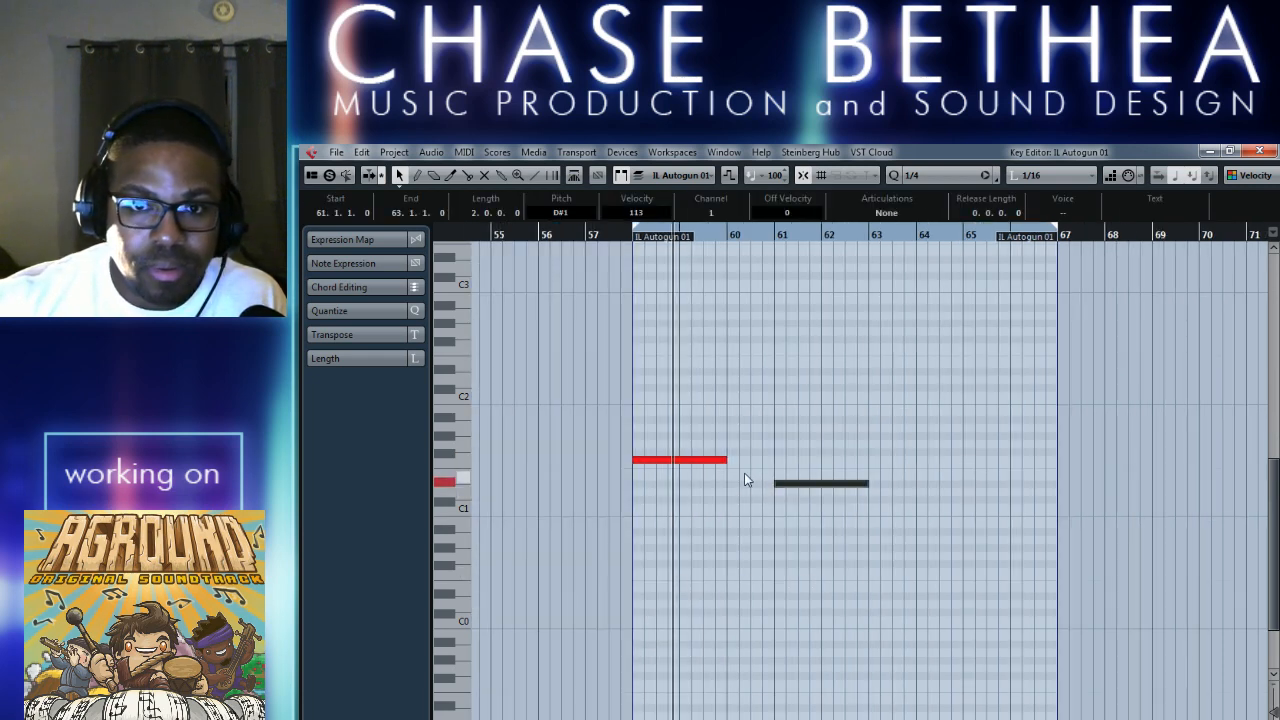
{"action": "key", "text": "KP_1"}
{"action": "key", "text": "space"}
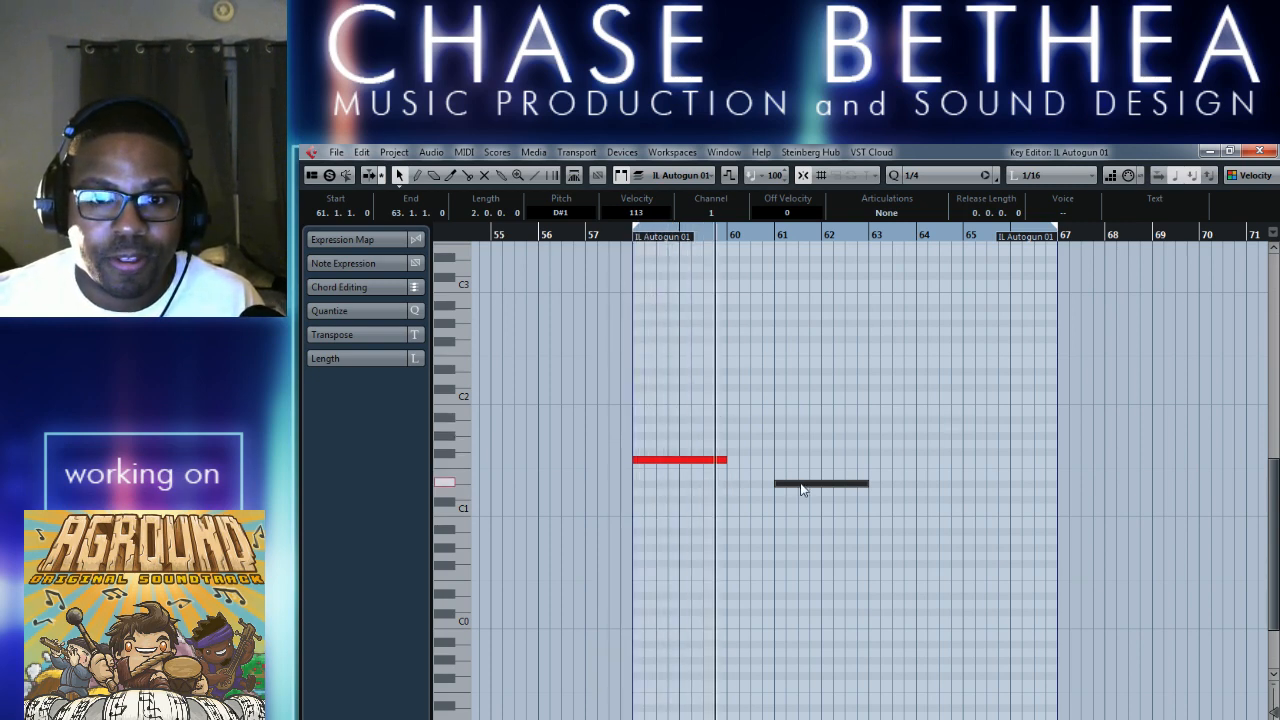
{"action": "left_click_drag", "start_coordinate": [800, 485], "coordinate": [752, 485]}
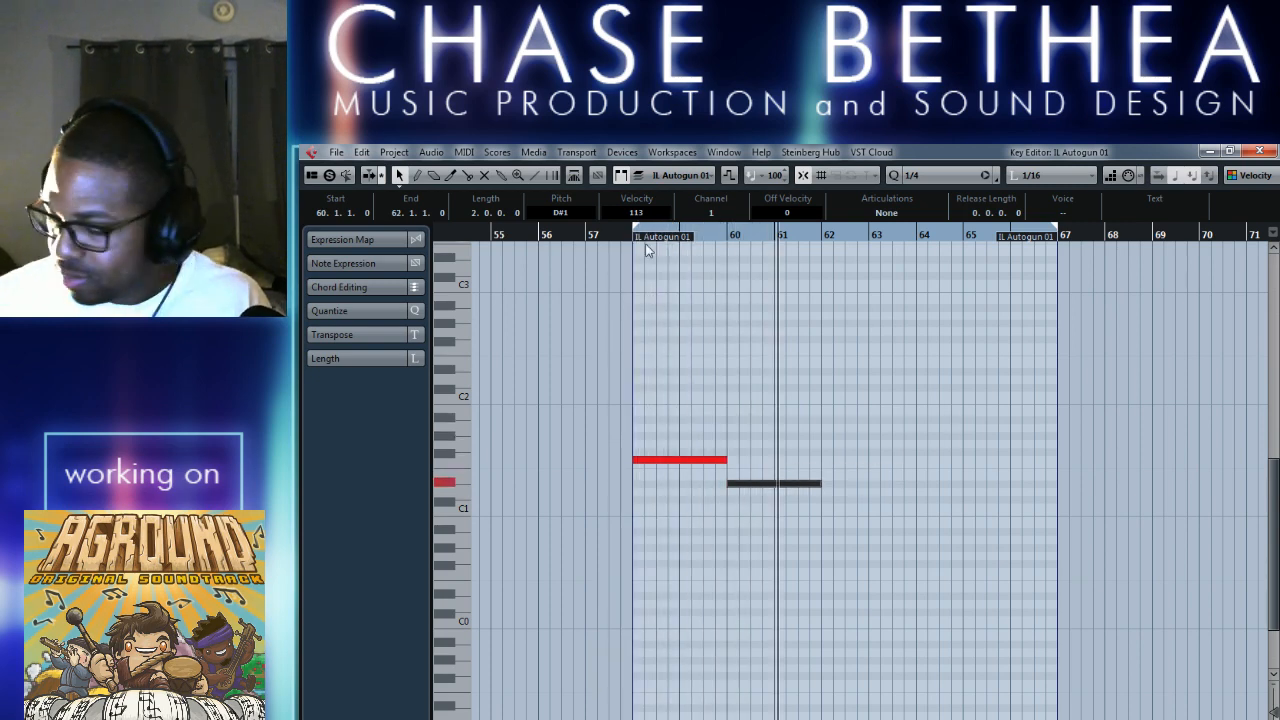
Audition the F1 and D#1 notes together from bar 58, and close the Key Editor.
{"action": "key", "text": "space"}
{"action": "key", "text": "space"}
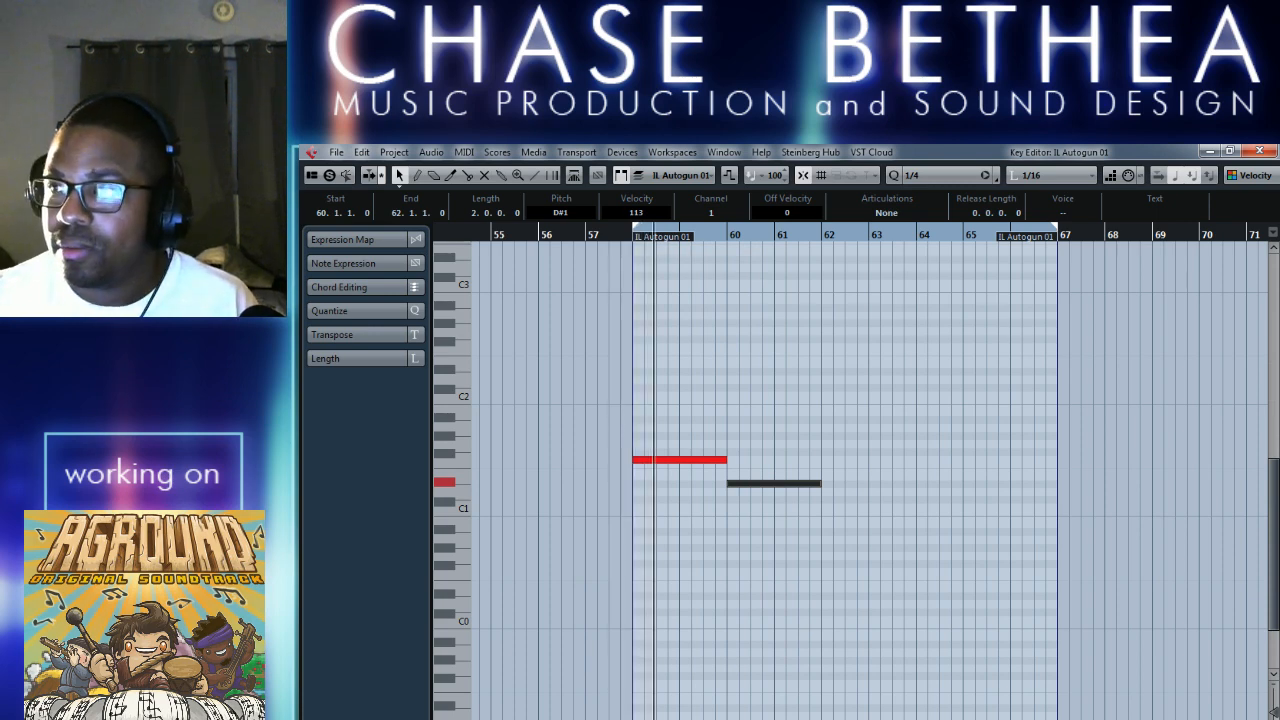
{"action": "left_click", "coordinate": [870, 545]}
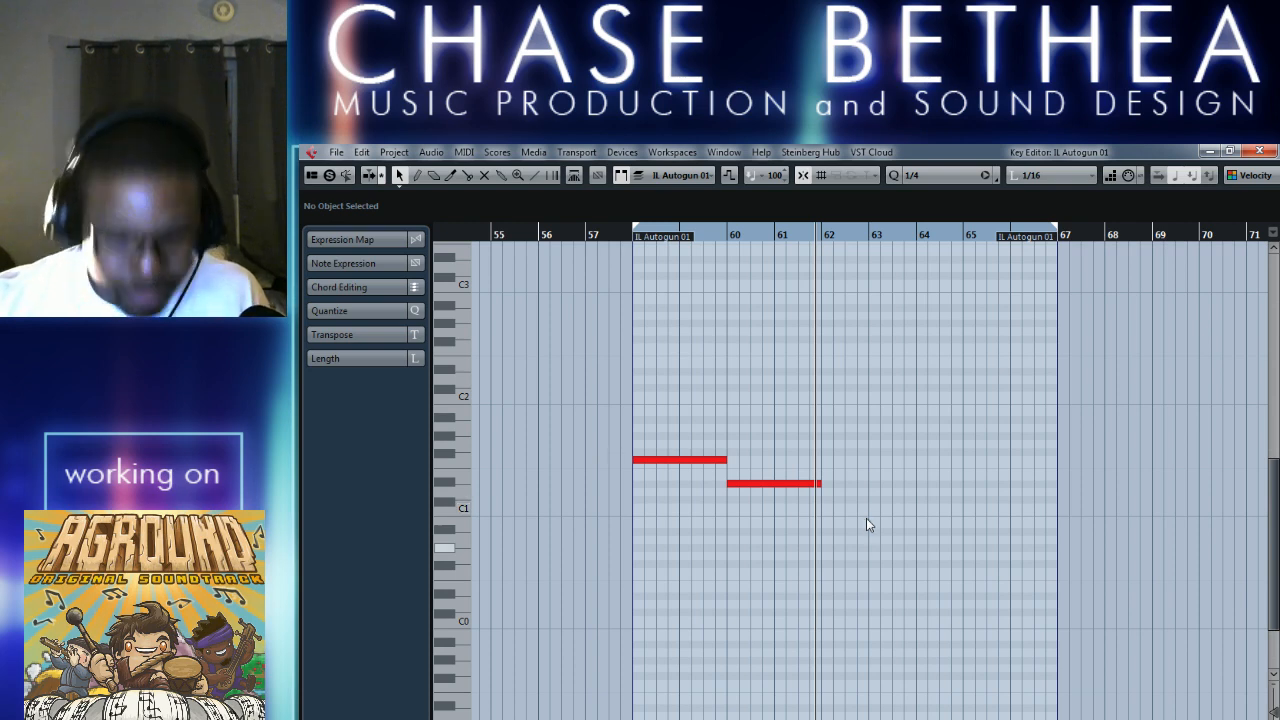
{"action": "key", "text": "KP_1"}
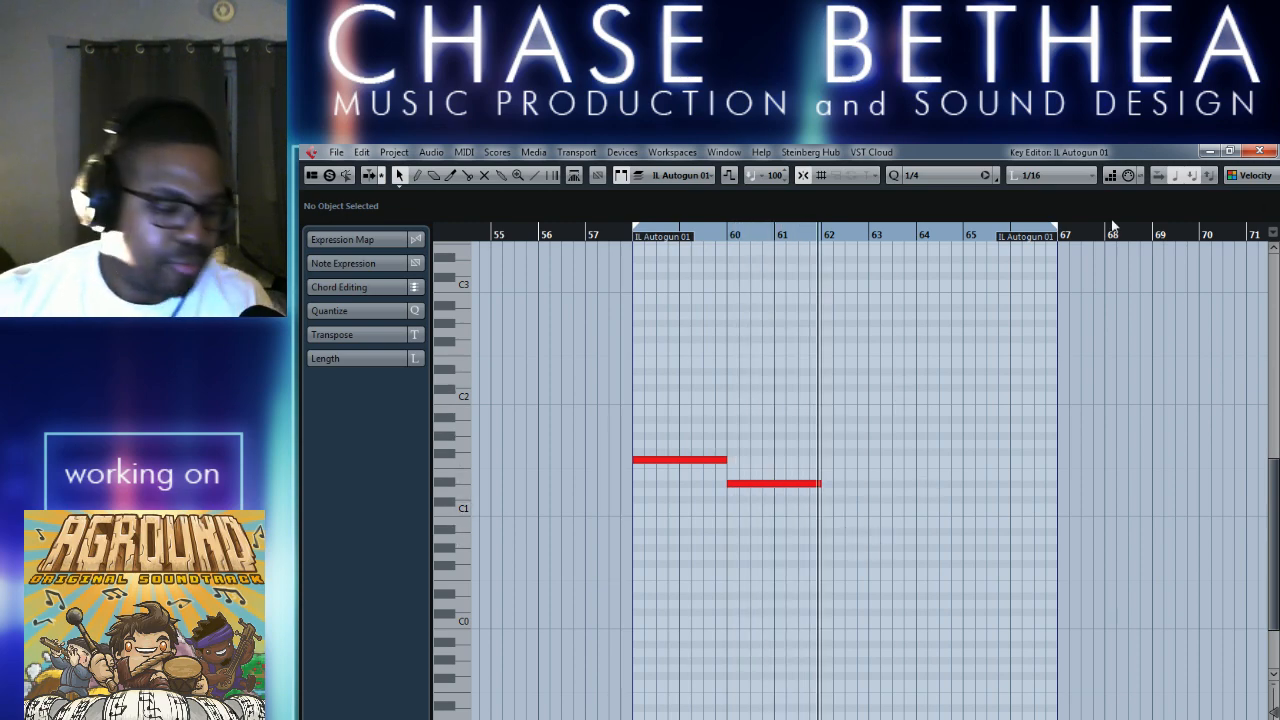
{"action": "left_click", "coordinate": [1259, 151]}
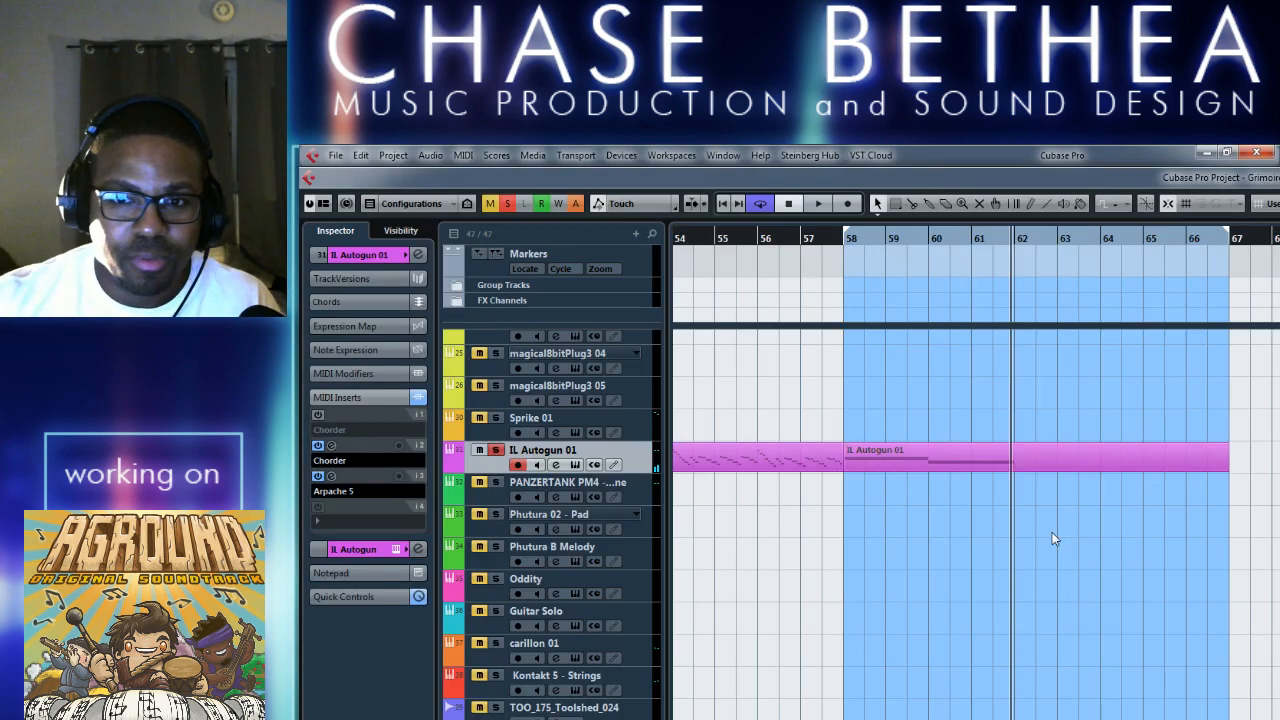
Shorten the IL Autogun 01 part to end at bar 62 and bring the end of the cycle range to the same bar.
{"action": "left_click_drag", "start_coordinate": [1228, 468], "coordinate": [1012, 472]}
{"action": "left_click", "coordinate": [923, 569]}
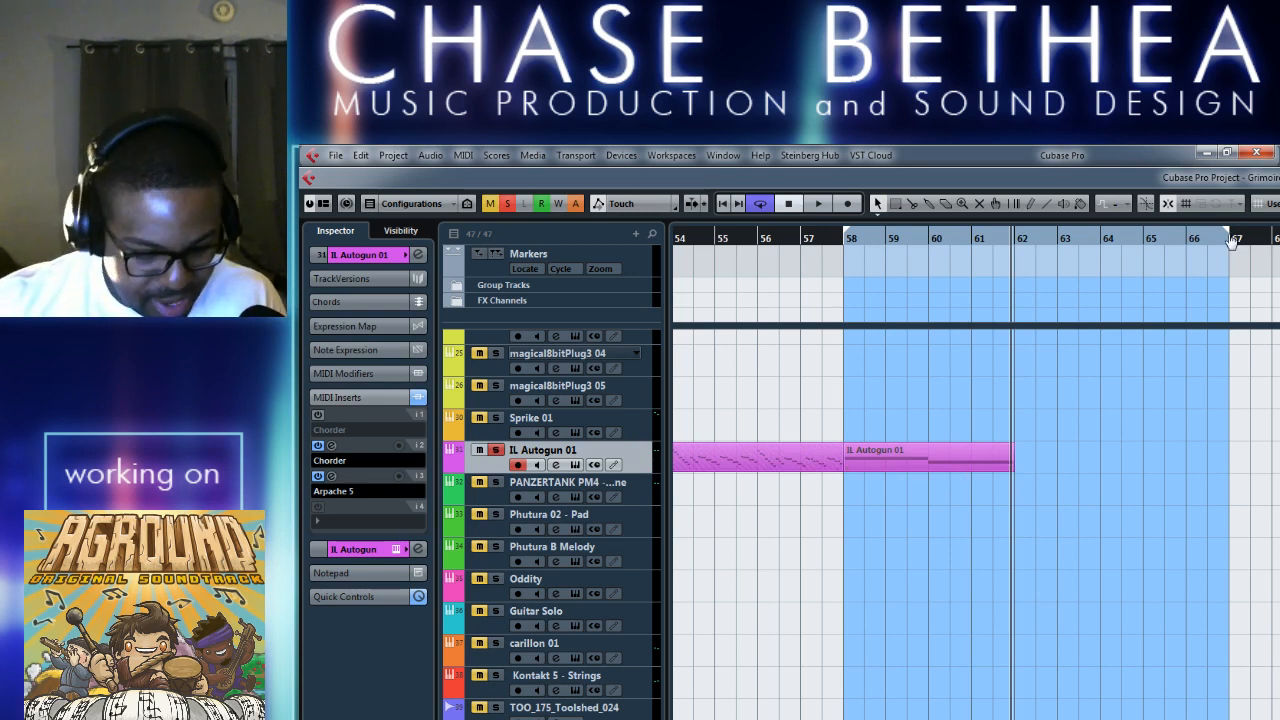
{"action": "left_click_drag", "start_coordinate": [1230, 240], "coordinate": [1016, 272]}
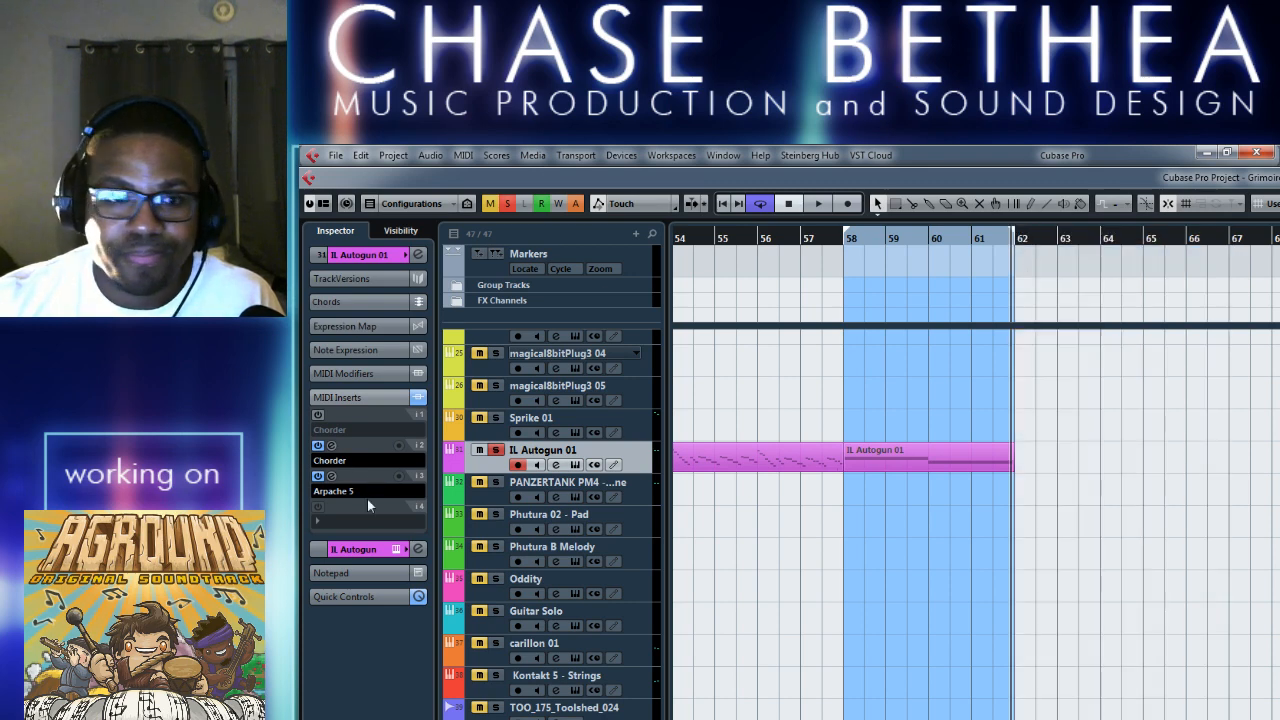
Render the IL Autogun 01 part from bar 58 to 62 through its inserts with Merge MIDI in Loop.
{"action": "left_click", "coordinate": [318, 478]}
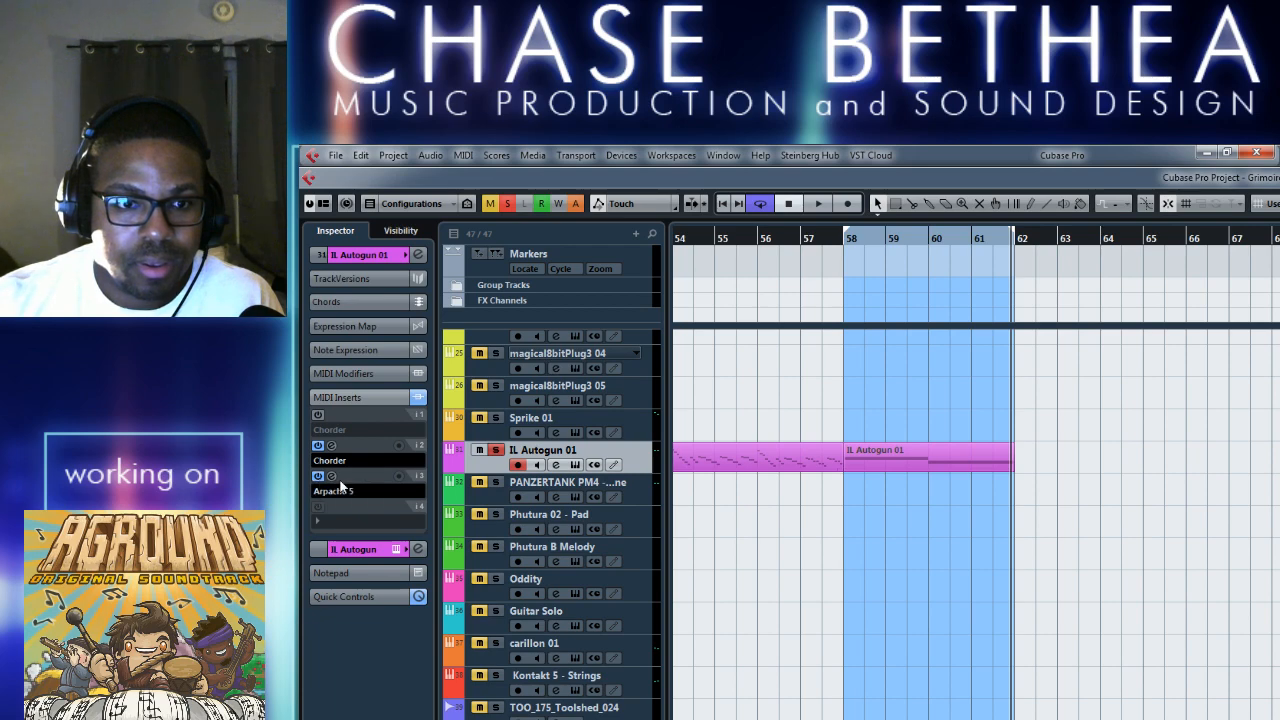
{"action": "left_click", "coordinate": [463, 155]}
{"action": "left_click", "coordinate": [530, 281]}
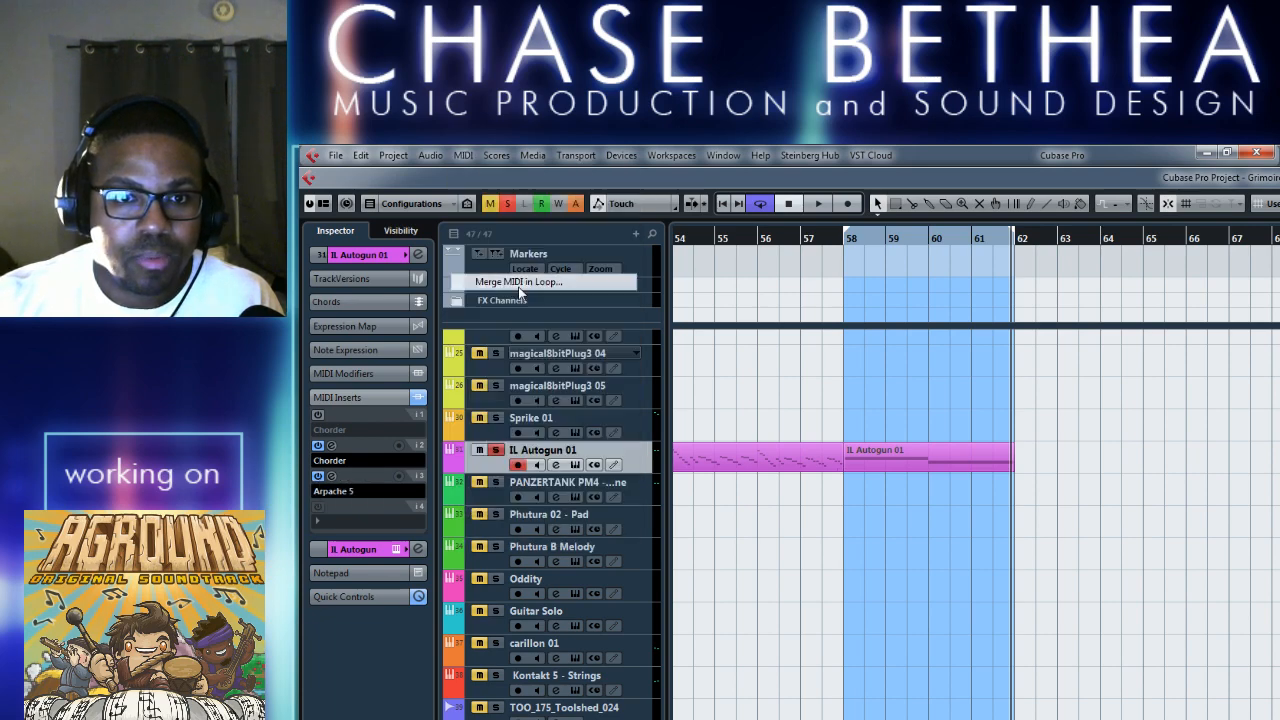
{"action": "left_click", "coordinate": [800, 601]}
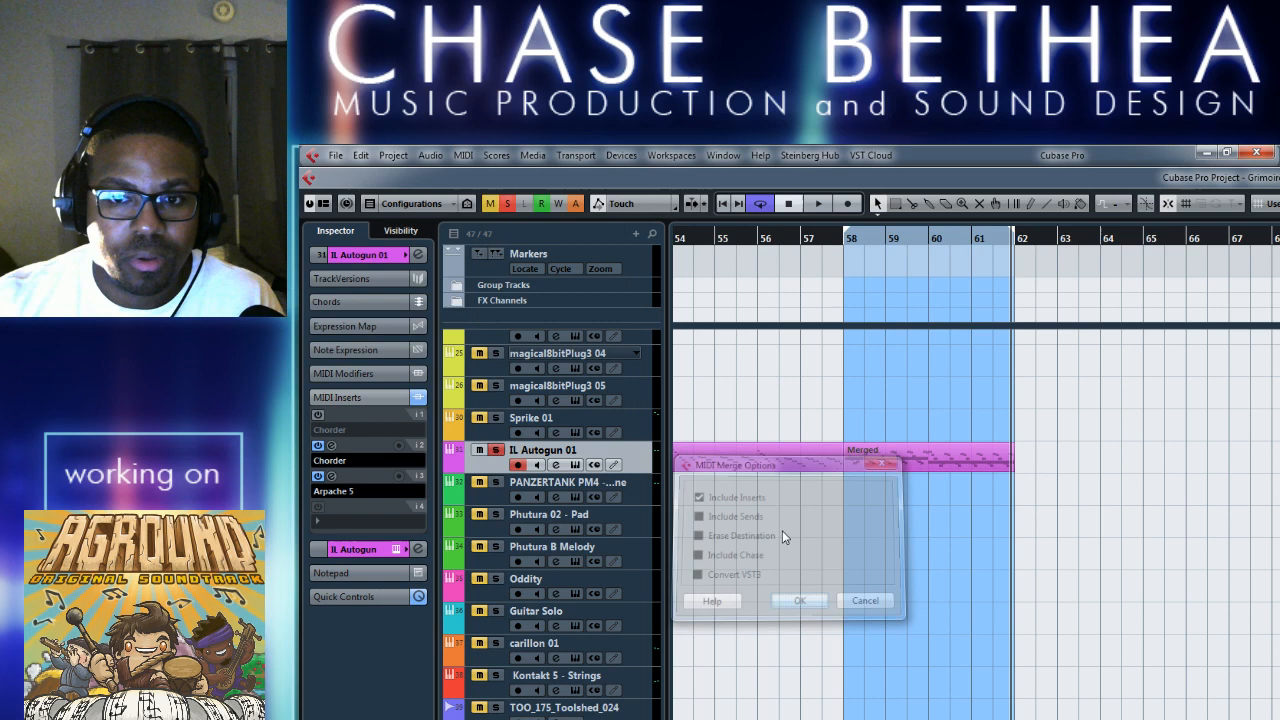
Mute the source IL Autogun 01 part beneath the new Merged part, and place the Merged part back at bar 58.
{"action": "left_click_drag", "start_coordinate": [963, 460], "coordinate": [1241, 460]}
{"action": "left_click", "coordinate": [907, 457]}
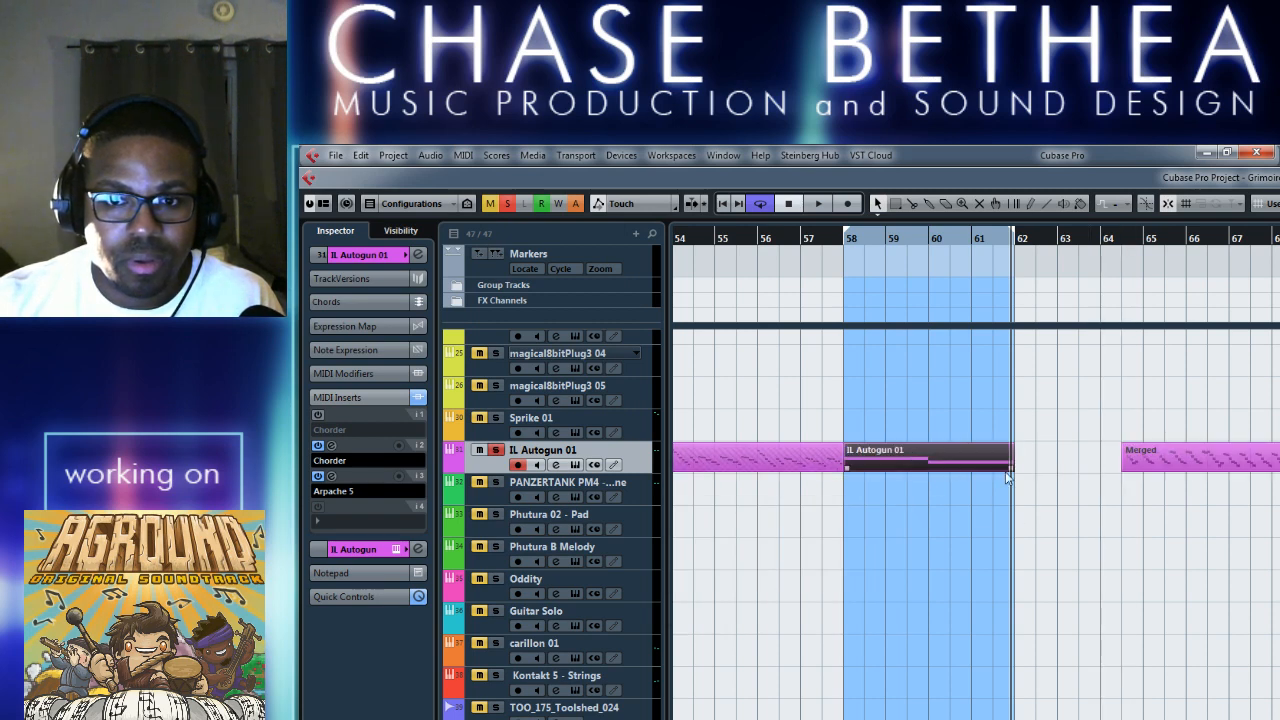
{"action": "right_click", "coordinate": [1018, 520]}
{"action": "left_click", "coordinate": [1079, 540]}
{"action": "left_click", "coordinate": [953, 466]}
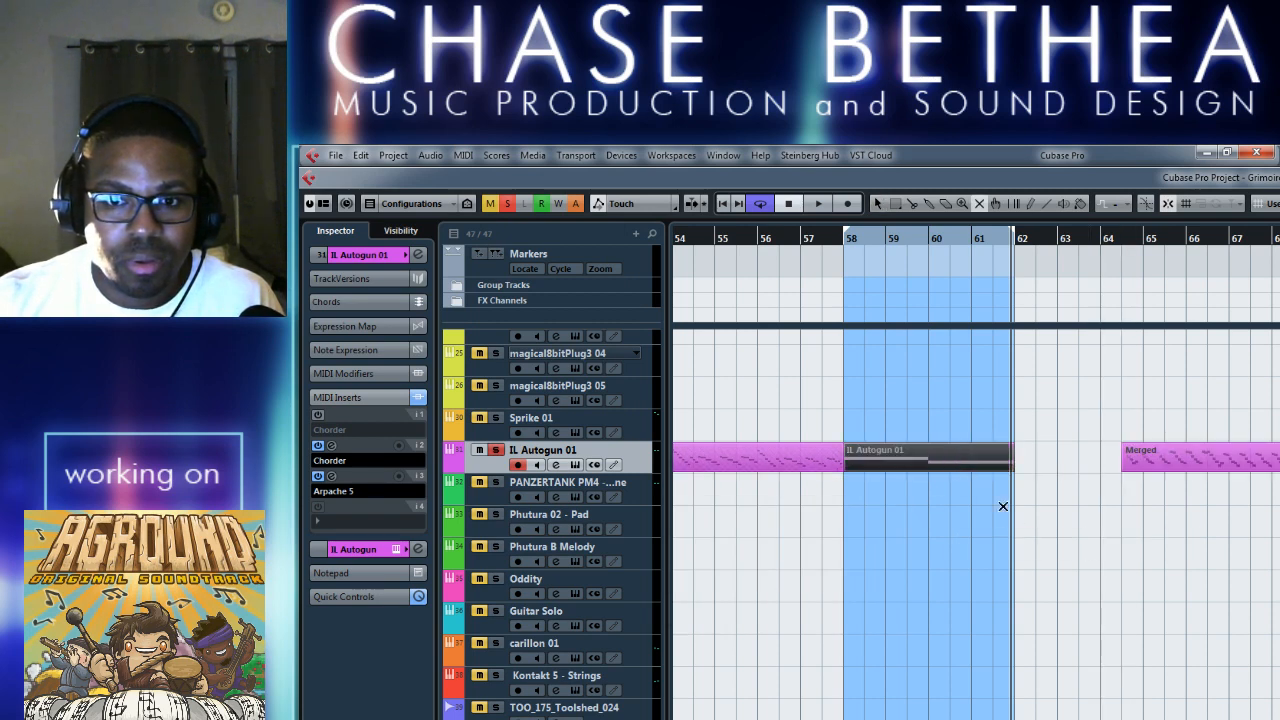
{"action": "right_click", "coordinate": [1108, 537]}
{"action": "left_click", "coordinate": [1060, 556]}
{"action": "left_click_drag", "start_coordinate": [1135, 460], "coordinate": [940, 462]}
Extend the start of the cycle range back to bar 50 and play both Merged parts.
{"action": "scroll", "coordinate": [963, 540], "scroll_direction": "left", "scroll_amount": 5}
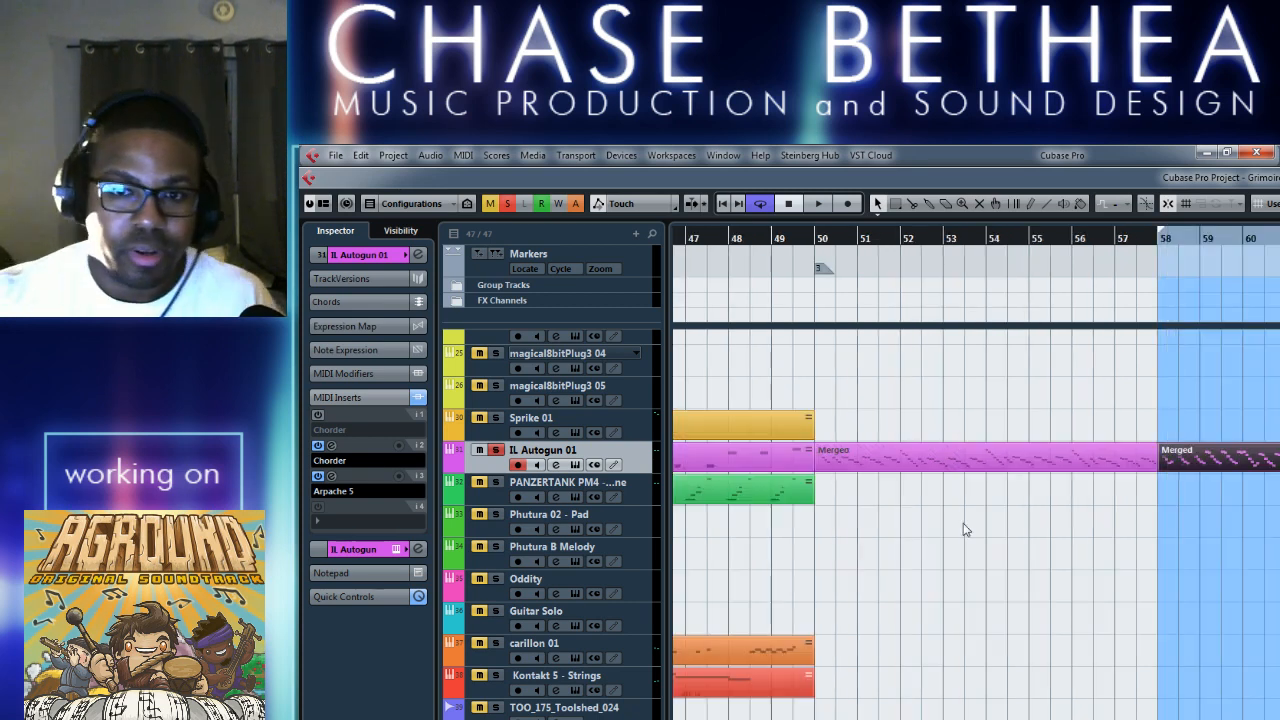
{"action": "left_click_drag", "start_coordinate": [1160, 238], "coordinate": [829, 252]}
{"action": "key", "text": "space"}
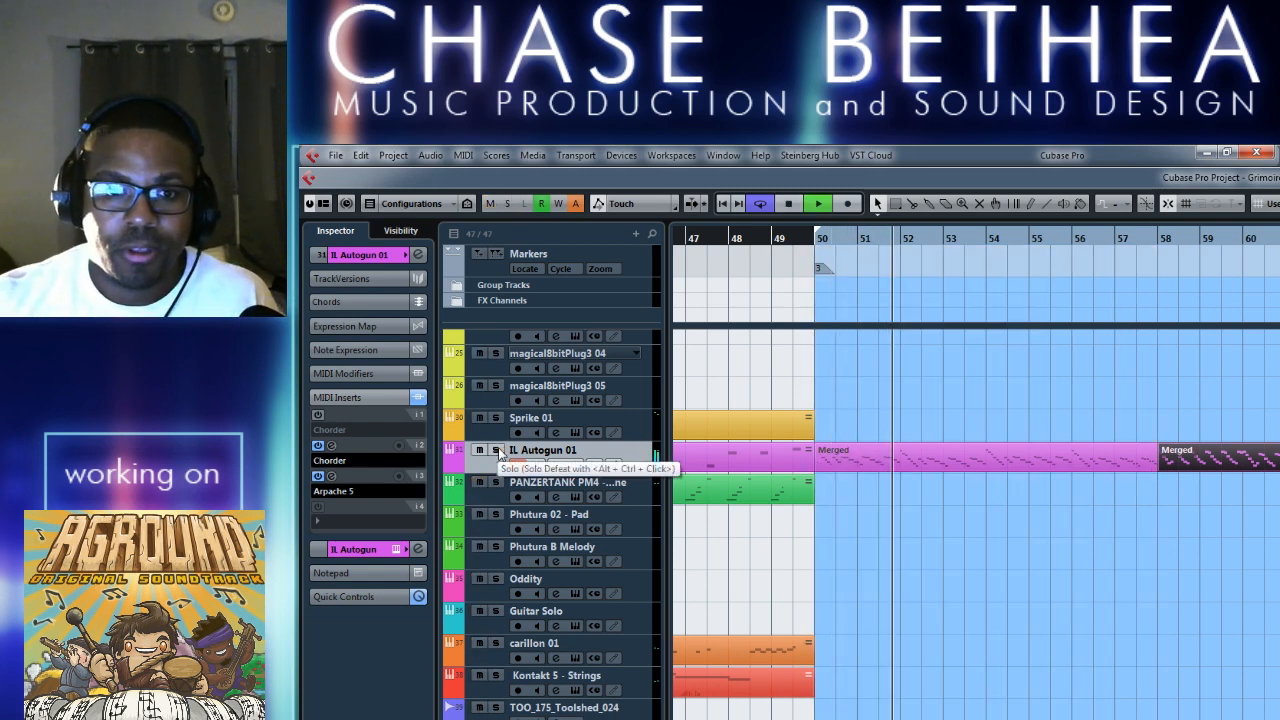
Unsolo the IL Autogun 01 track and listen through to the second Merged part.
{"action": "left_click", "coordinate": [495, 450]}
{"action": "scroll", "coordinate": [997, 691], "scroll_direction": "right", "scroll_amount": 2}
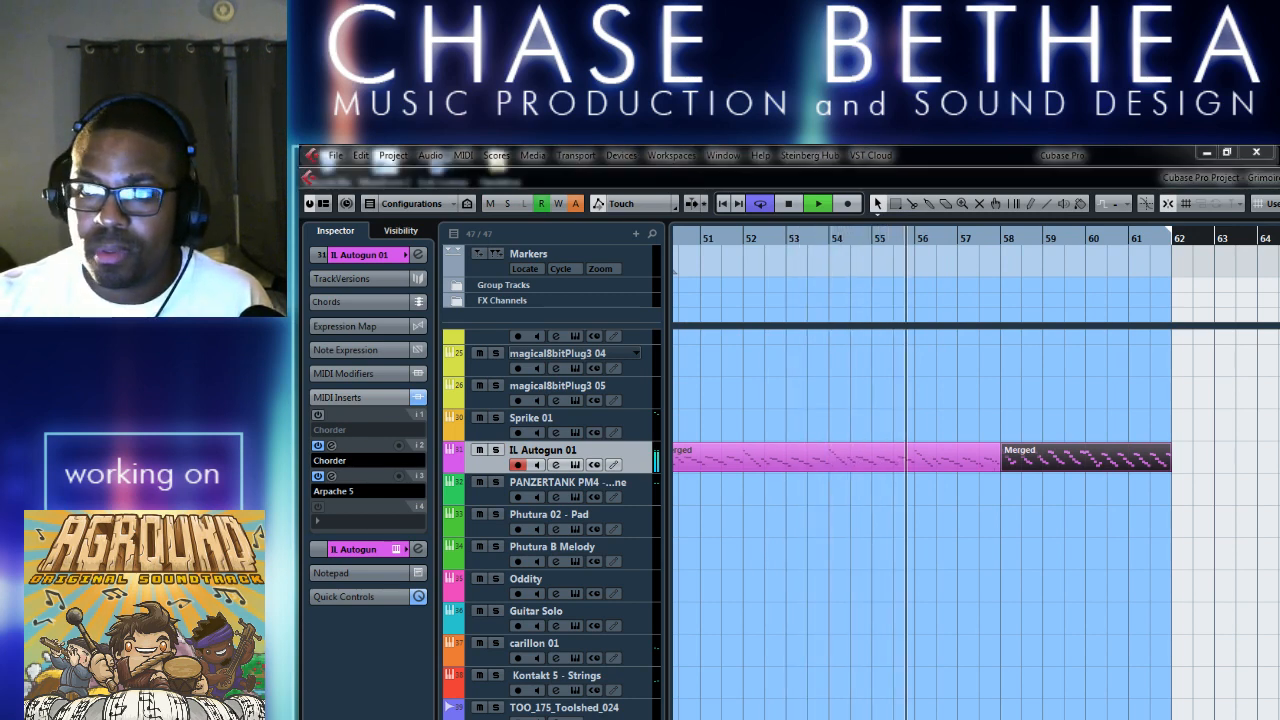
{"action": "left_click", "coordinate": [1069, 547]}
{"action": "scroll", "coordinate": [1140, 655], "scroll_direction": "right", "scroll_amount": 2}
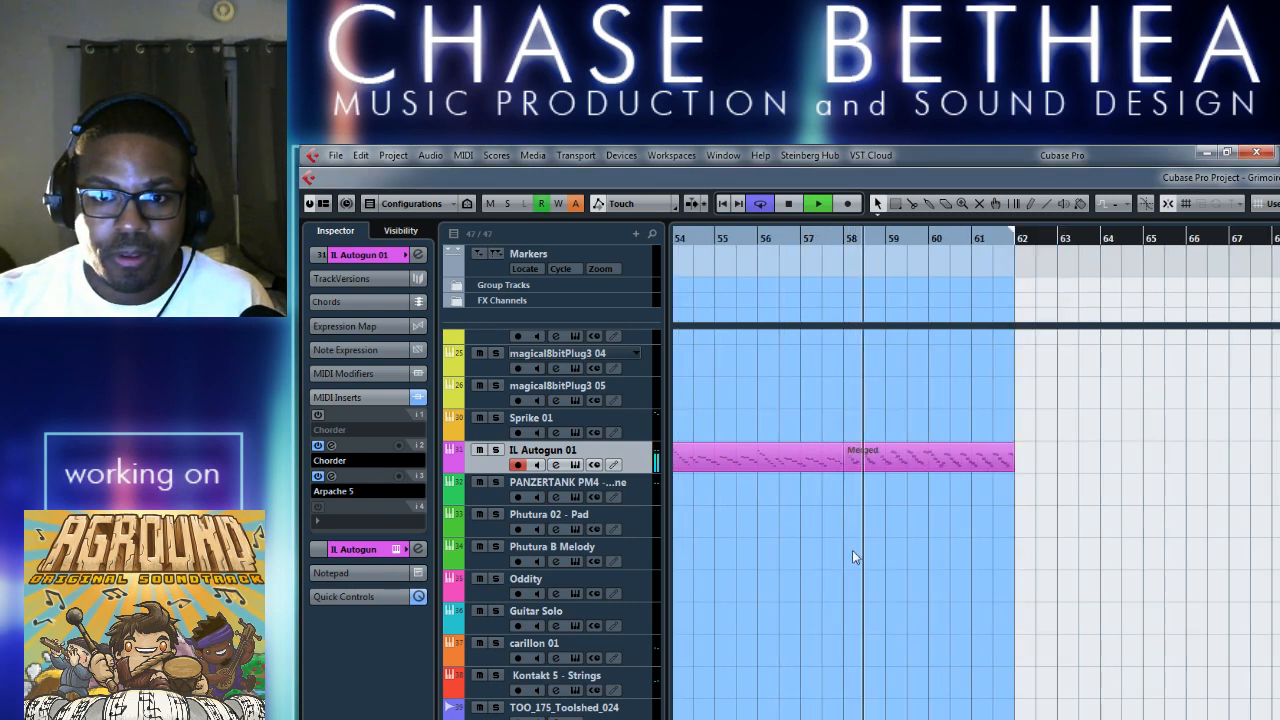
Stop playback and turn off the second Chorder and Arpache 5 inserts on IL Autogun 01.
{"action": "key", "text": "space"}
{"action": "left_click", "coordinate": [318, 445]}
{"action": "left_click", "coordinate": [318, 476]}
Listen to the transition between the Merged parts around bar 58 with the inserts off.
{"action": "left_click", "coordinate": [834, 236]}
{"action": "key", "text": "space"}
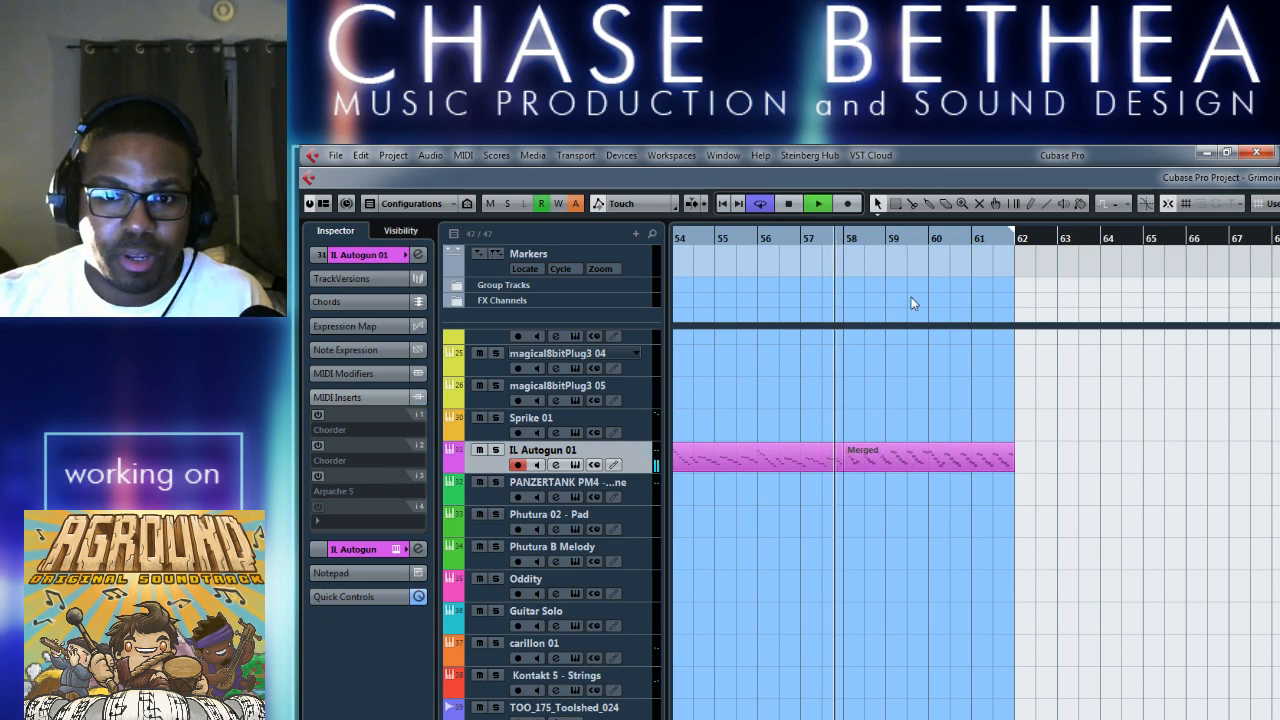
{"action": "key", "text": "space"}
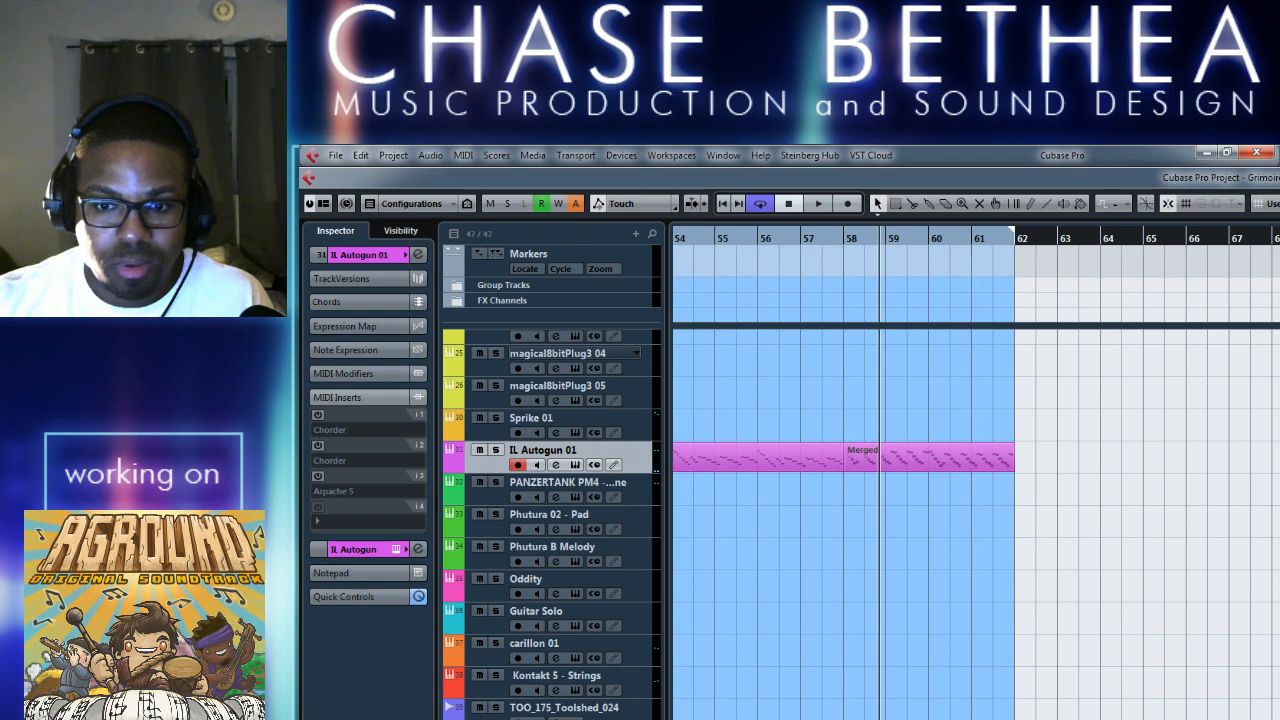
{"action": "left_click", "coordinate": [843, 244]}
{"action": "key", "text": "space"}
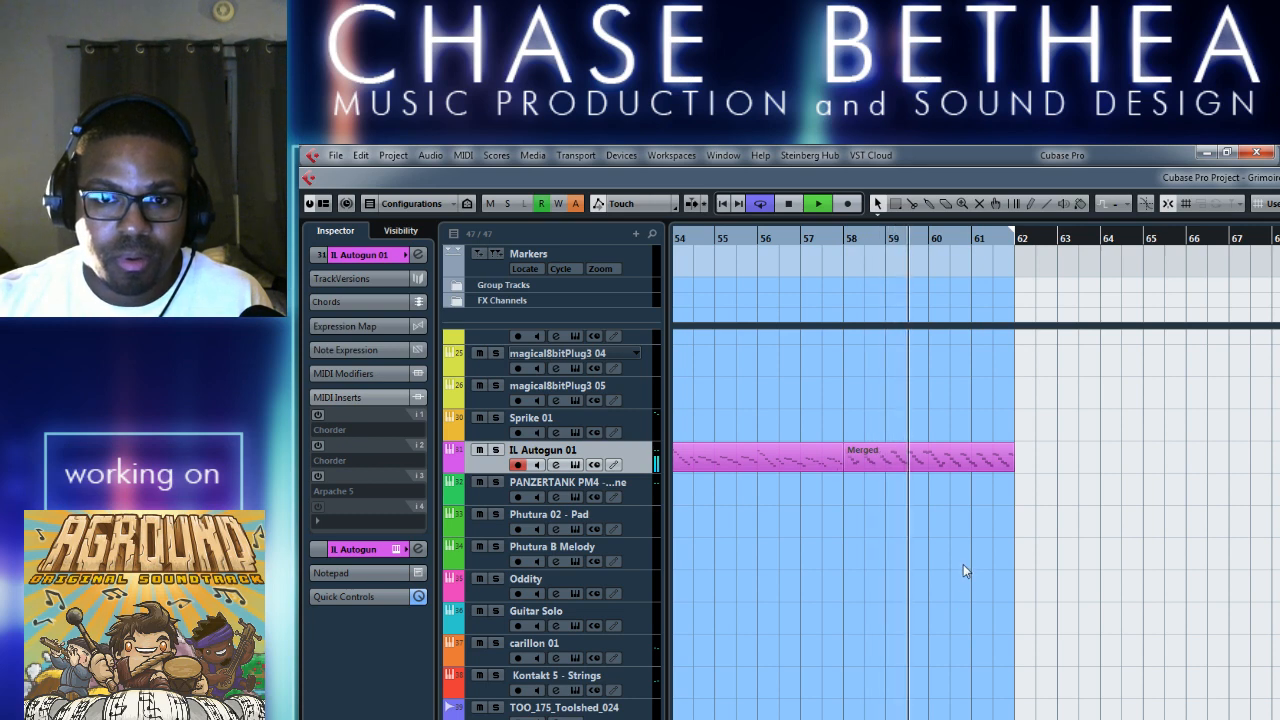
Stop playback, extend the cycle range to bar 68, and draw an empty part on IL Autogun 01 from bar 62 to 68.
{"action": "key", "text": "space"}
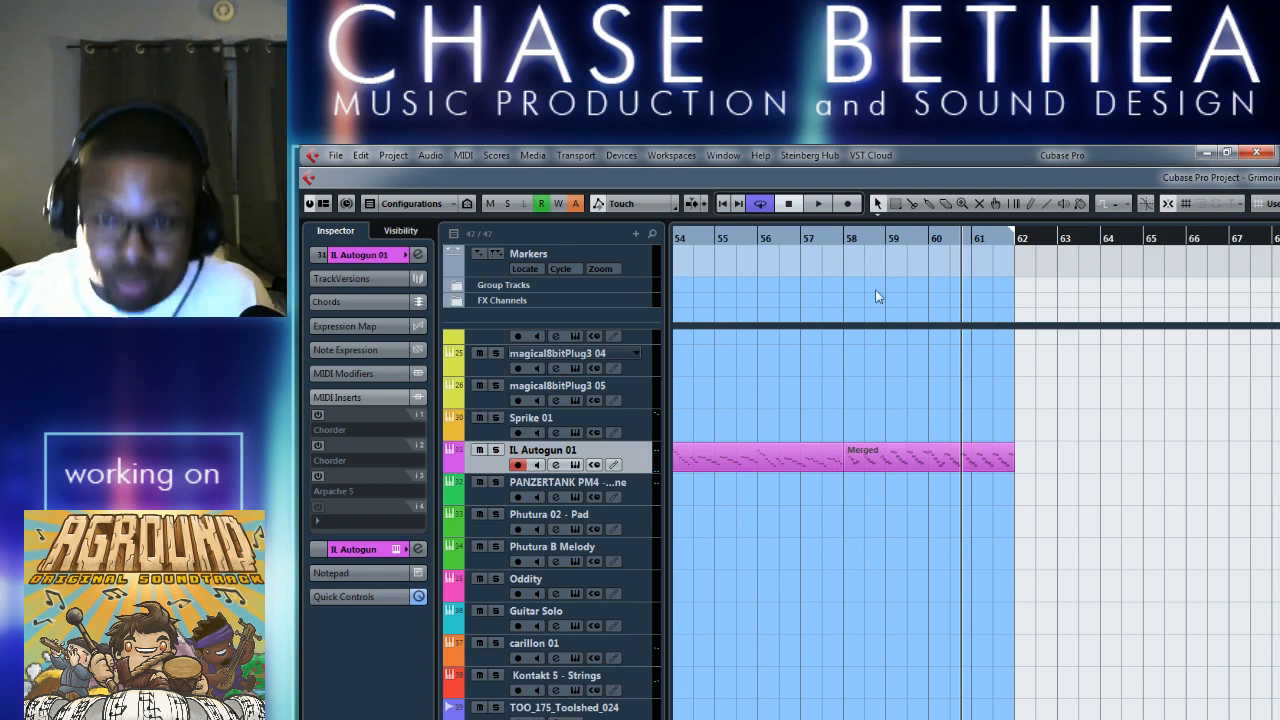
{"action": "left_click_drag", "start_coordinate": [1014, 232], "coordinate": [1272, 240]}
{"action": "right_click", "coordinate": [1047, 458]}
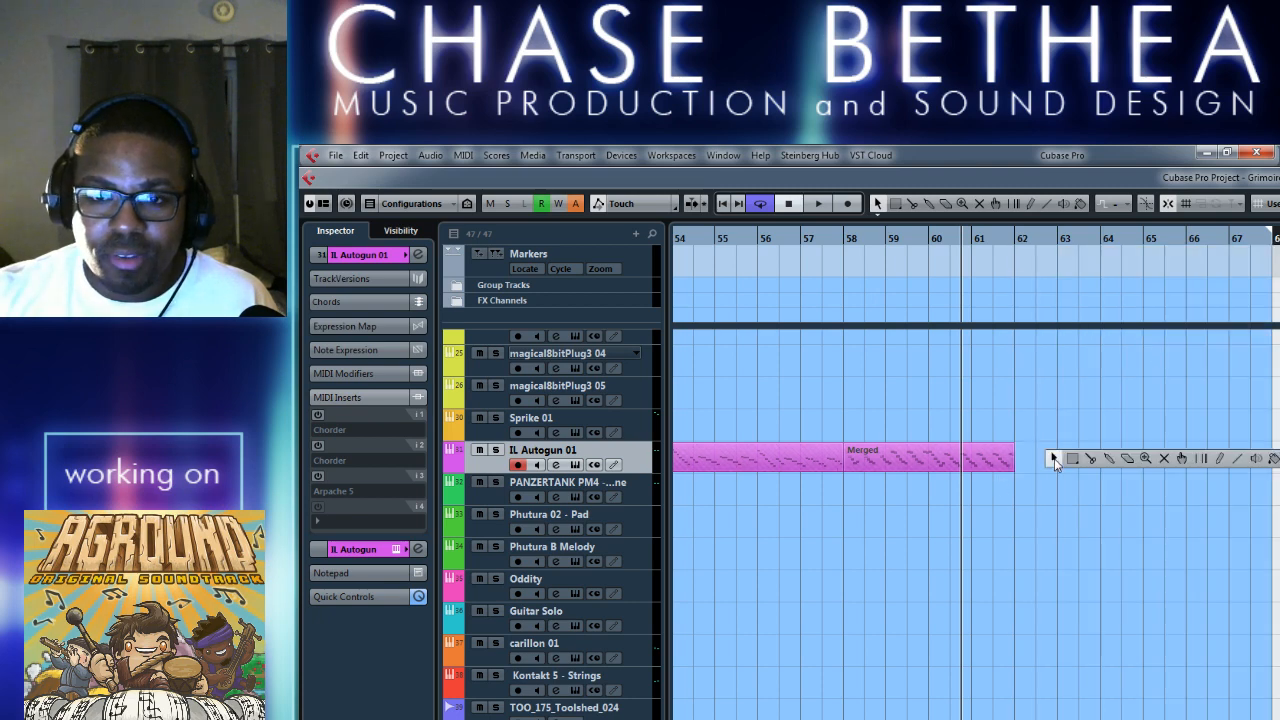
{"action": "left_click", "coordinate": [1219, 461]}
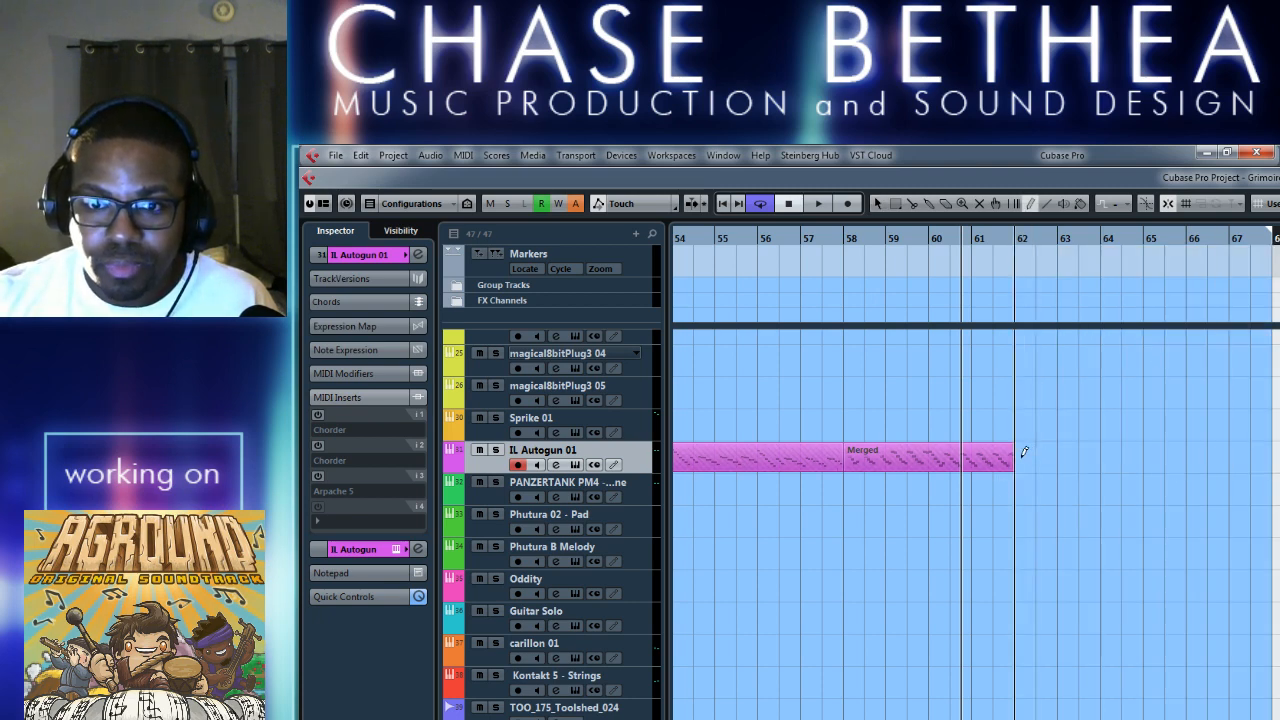
{"action": "left_click_drag", "start_coordinate": [1018, 455], "coordinate": [1270, 455]}
{"action": "key", "text": "1"}
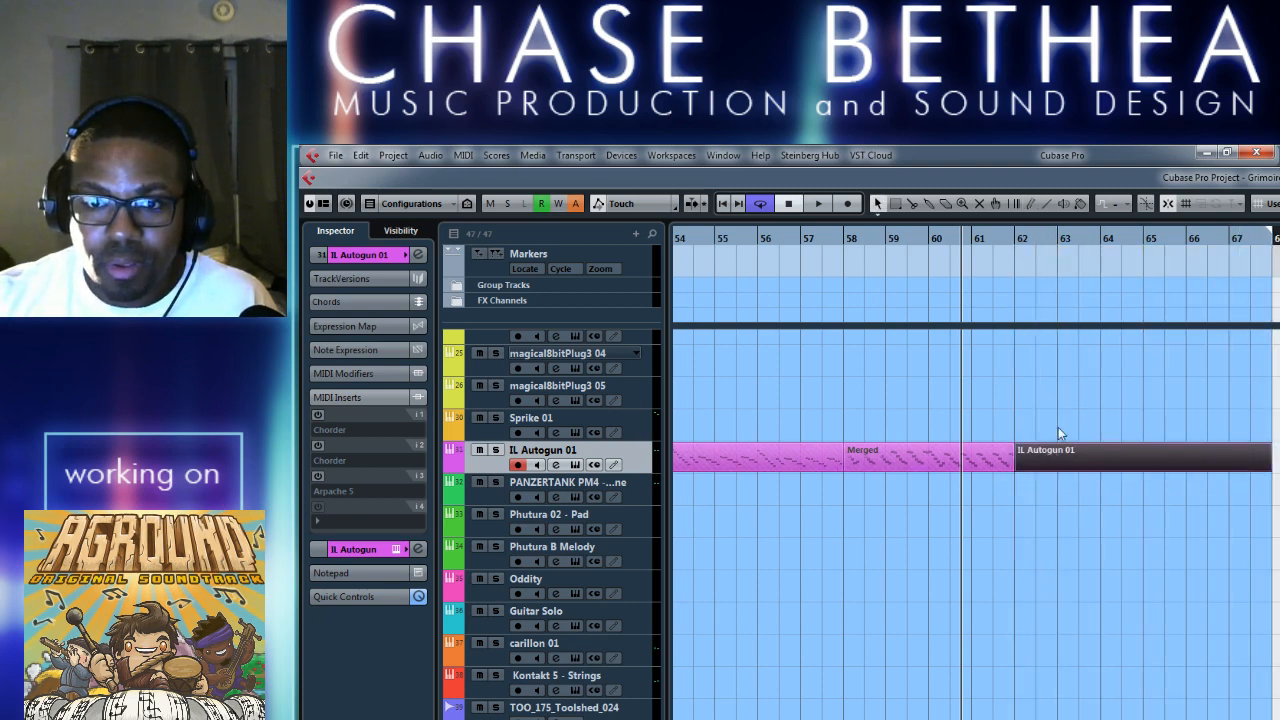
Set the cycle range to the new IL Autogun 01 part and briefly check it in the Key Editor.
{"action": "scroll", "coordinate": [1009, 475], "scroll_direction": "left", "scroll_amount": 10}
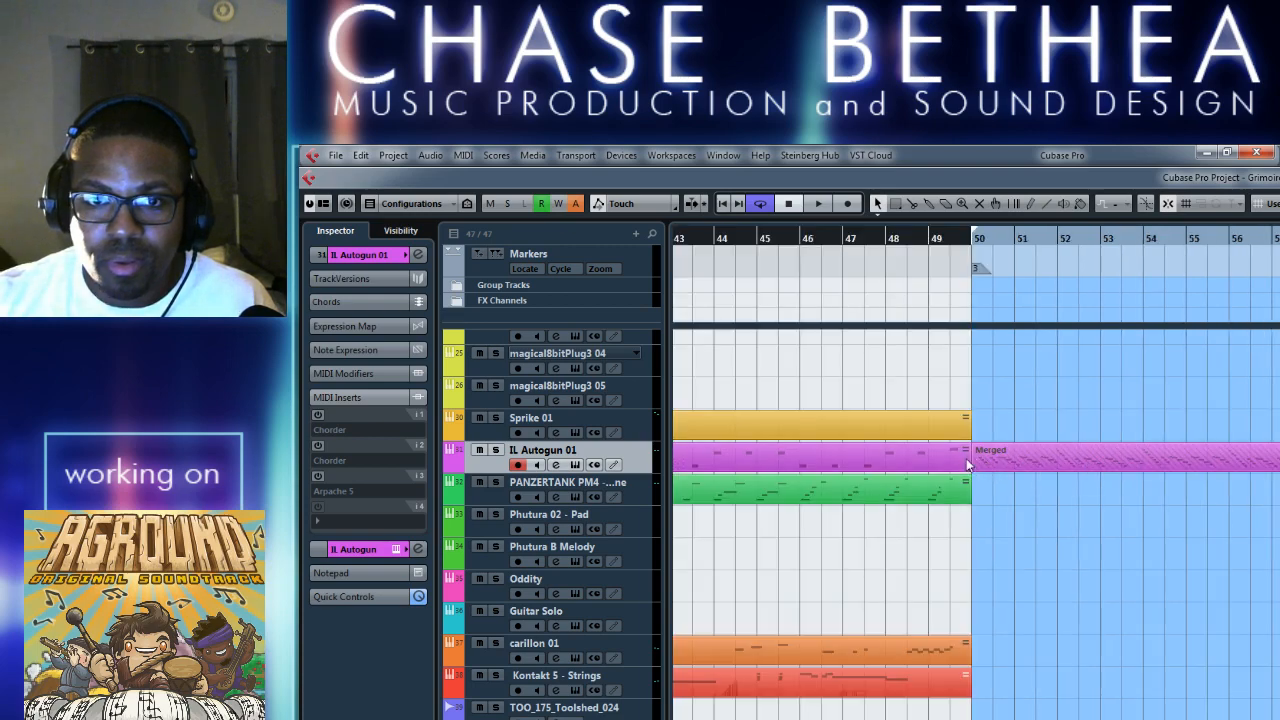
{"action": "key", "text": "p"}
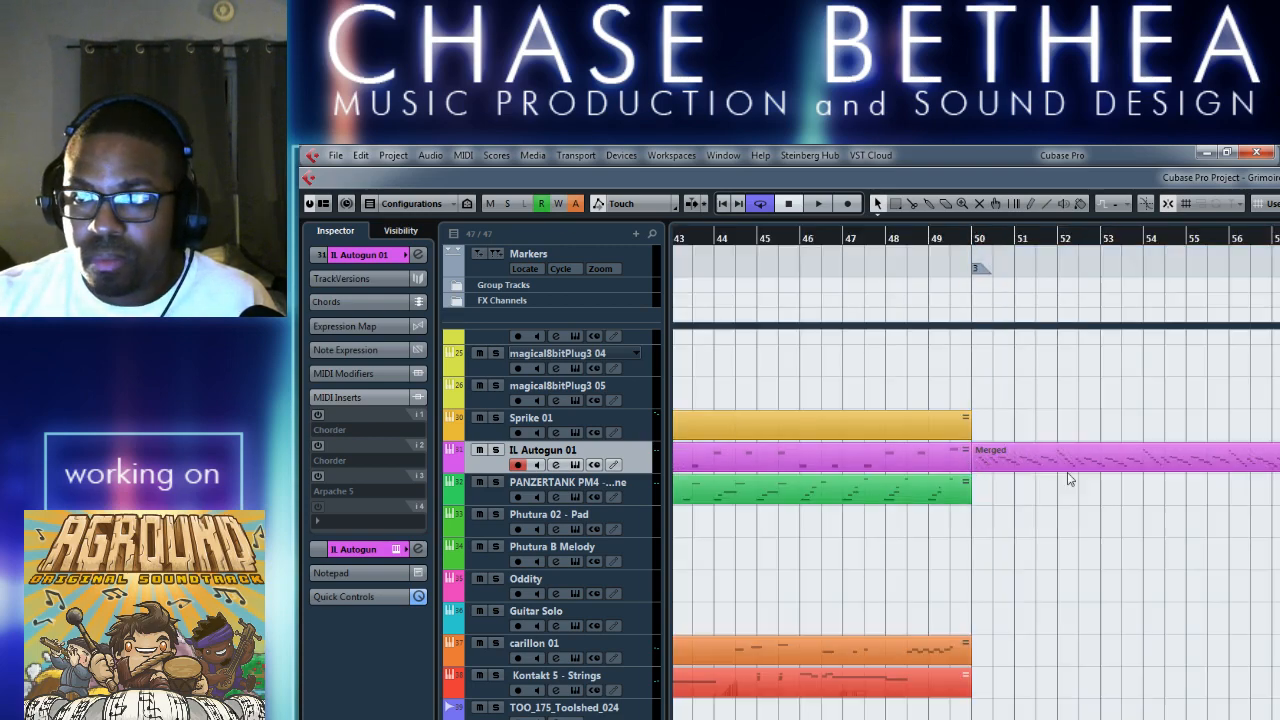
{"action": "scroll", "coordinate": [910, 458], "scroll_direction": "right", "scroll_amount": 10}
{"action": "scroll", "coordinate": [910, 457], "scroll_direction": "right", "scroll_amount": 4}
{"action": "double_click", "coordinate": [919, 454]}
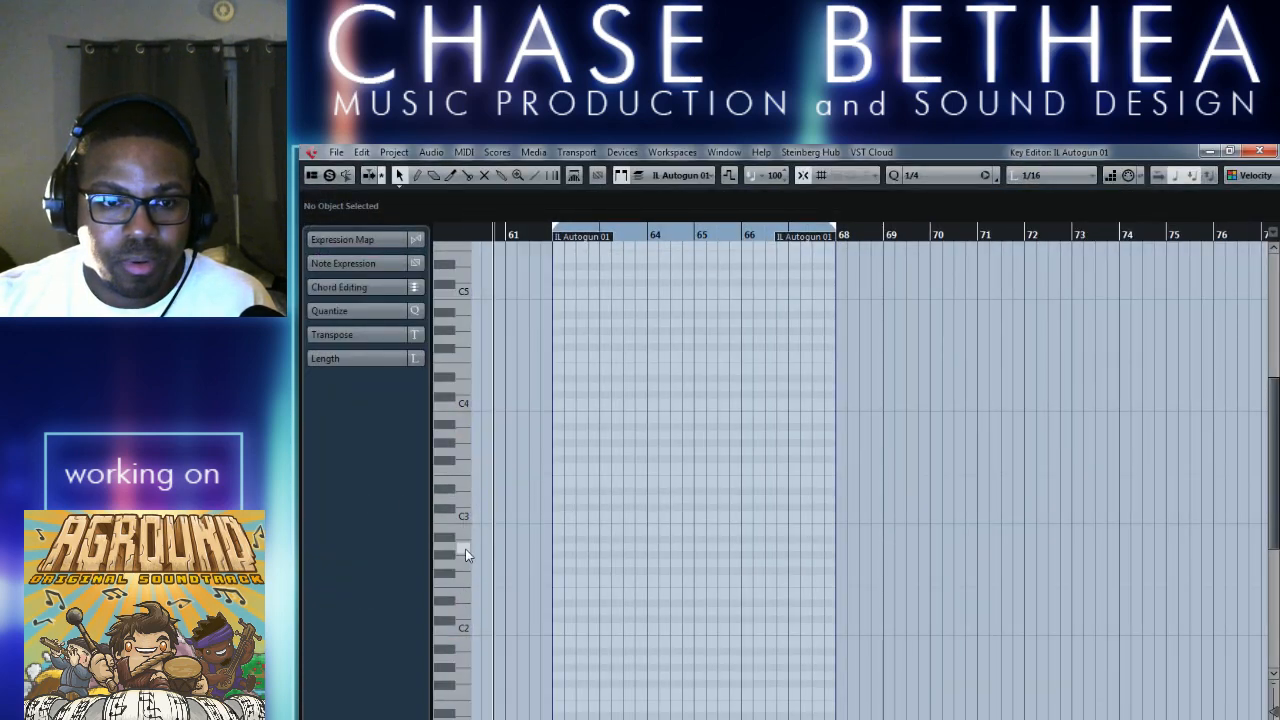
{"action": "left_click", "coordinate": [1258, 151]}
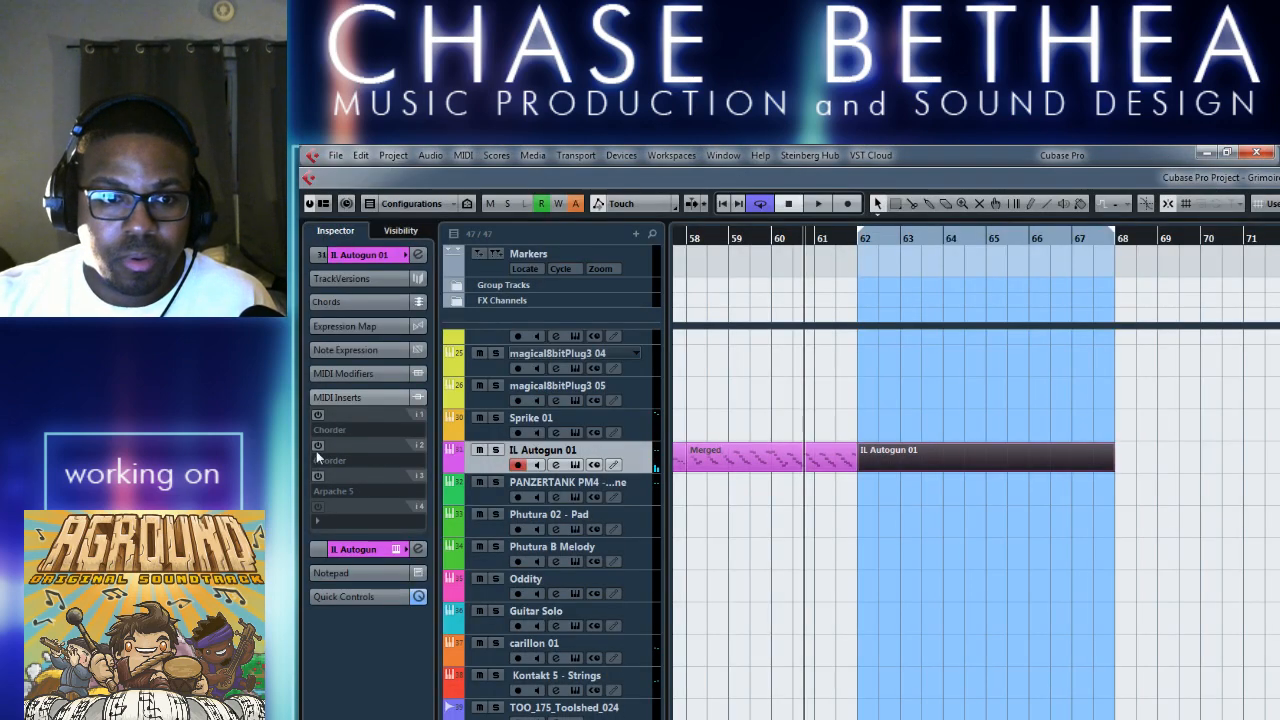
Turn the second Chorder and Arpache 5 inserts back on and set that Chorder's preset to Single Chords - Add Major 3rd.
{"action": "left_click", "coordinate": [318, 446]}
{"action": "left_click", "coordinate": [318, 476]}
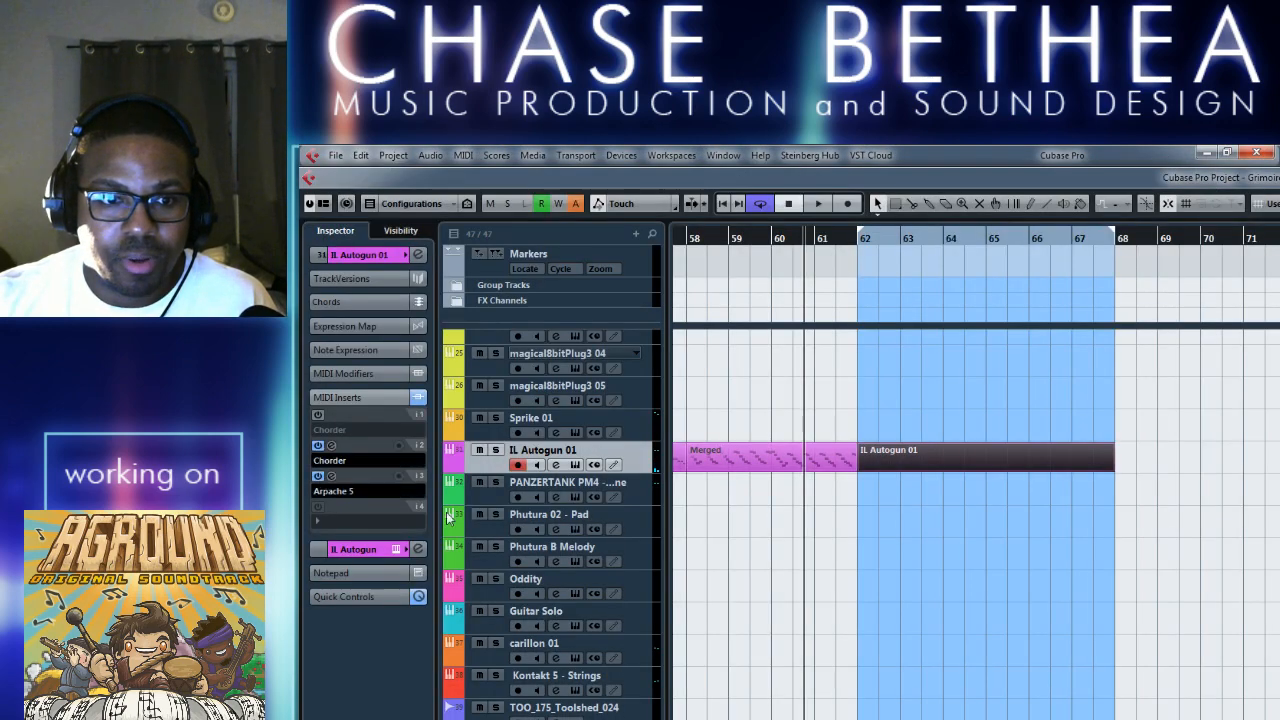
{"action": "left_click", "coordinate": [332, 446]}
{"action": "left_click", "coordinate": [764, 401]}
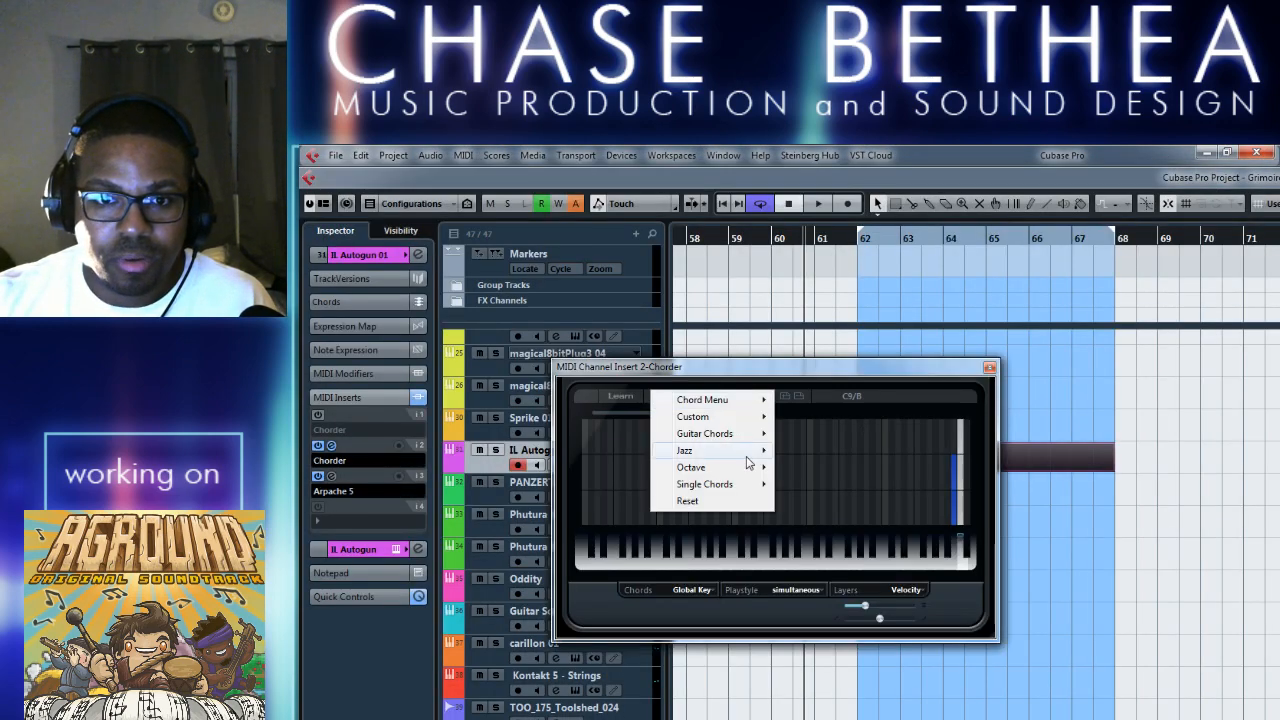
{"action": "mouse_move", "coordinate": [744, 486]}
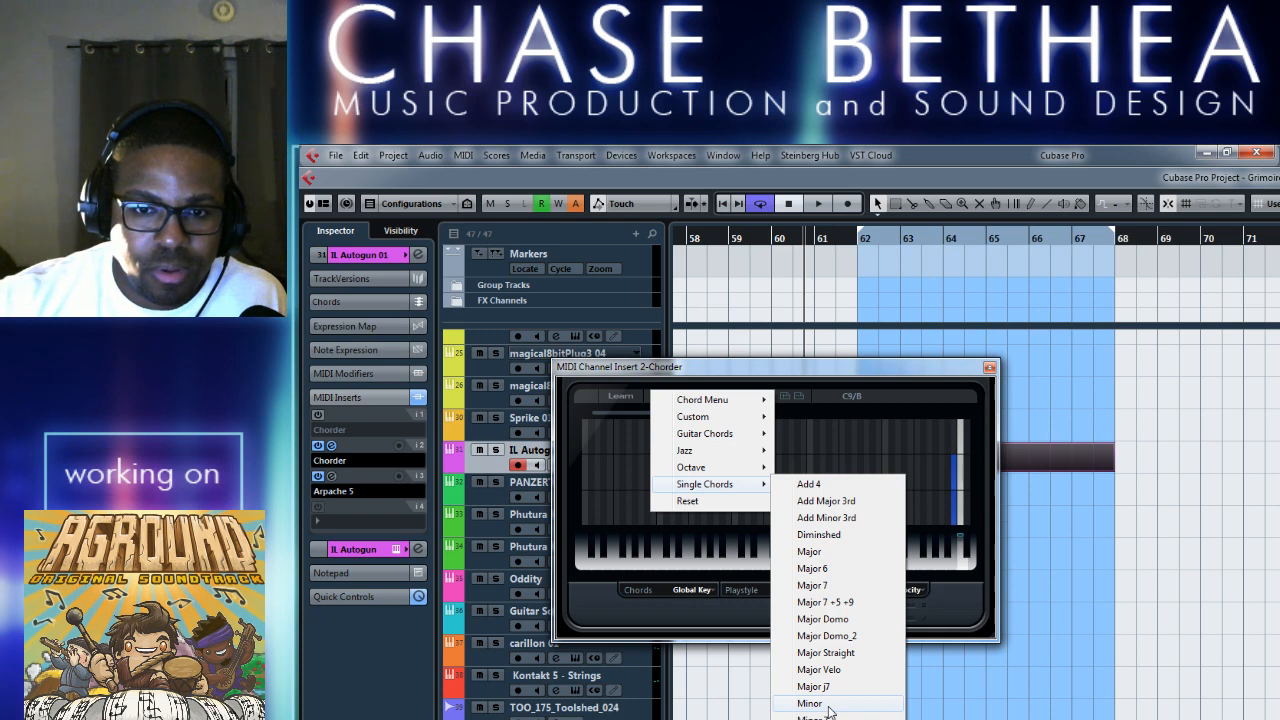
{"action": "left_click", "coordinate": [844, 501]}
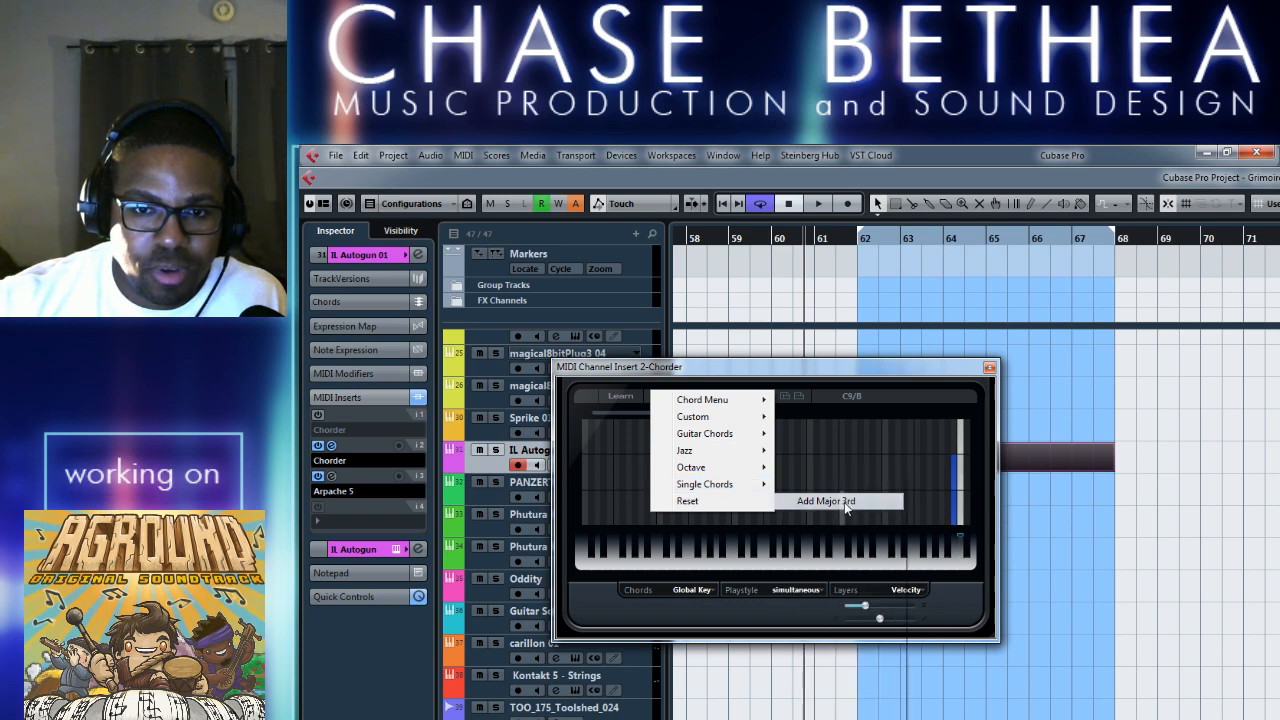
{"action": "left_click", "coordinate": [988, 368]}
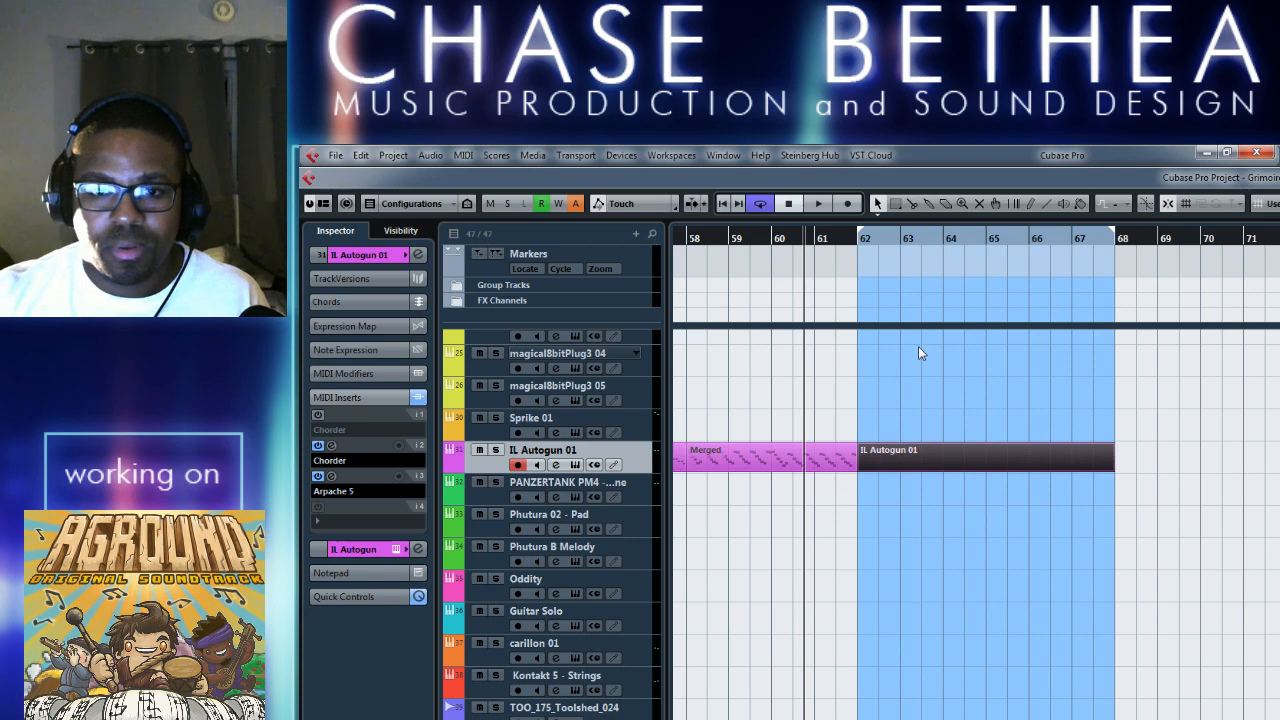
Record a sustained A1 note from bar 62 in the new part and extend its end to bar 64.
{"action": "left_click", "coordinate": [862, 246]}
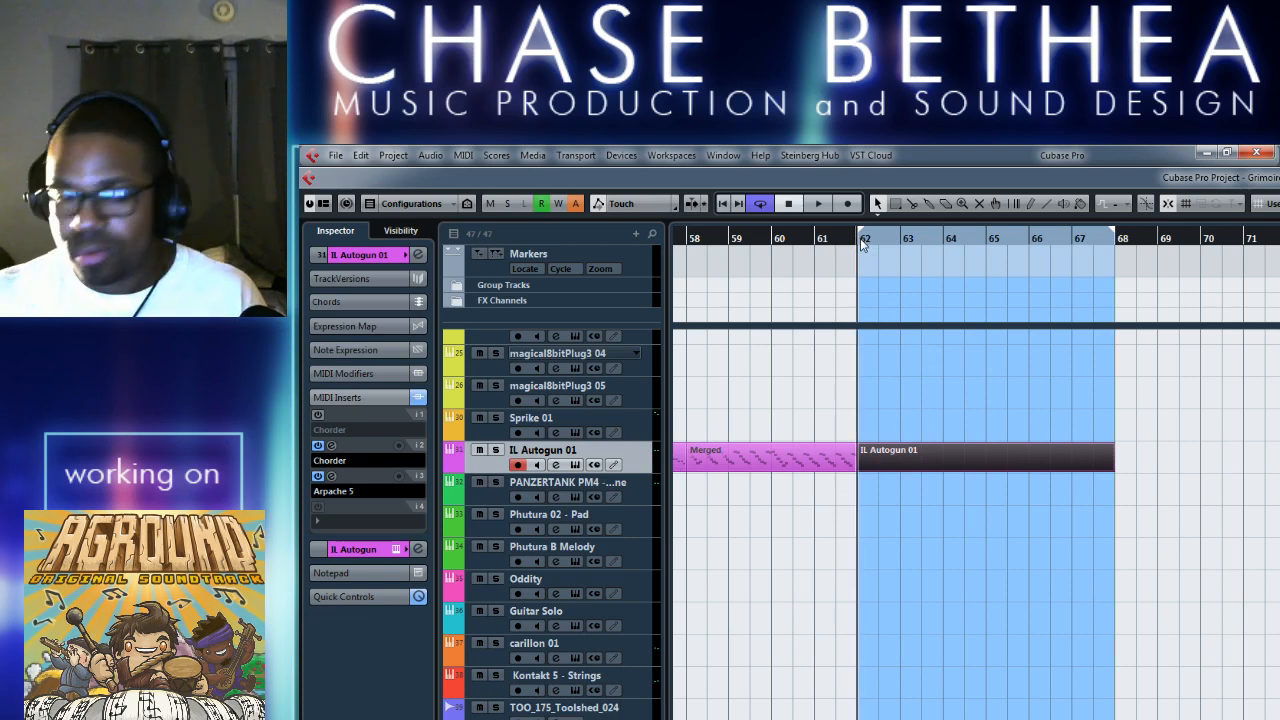
{"action": "double_click", "coordinate": [900, 454]}
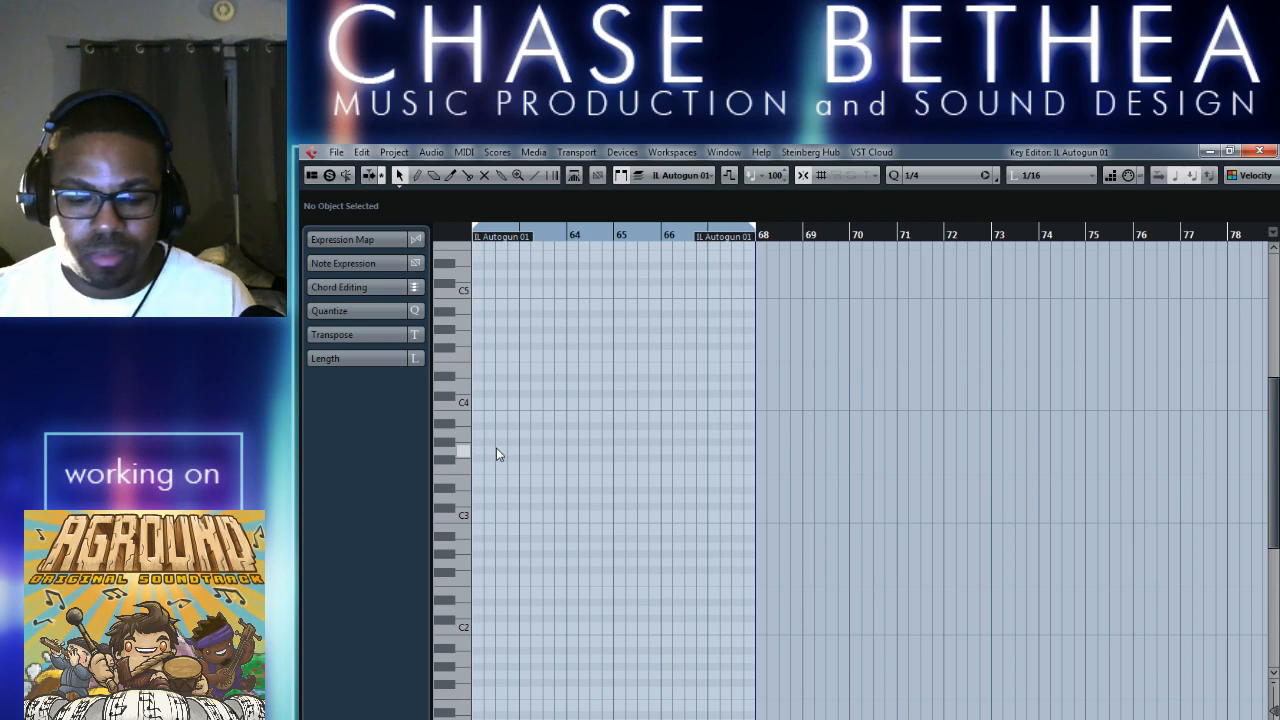
{"action": "key", "text": "KP_Multiply"}
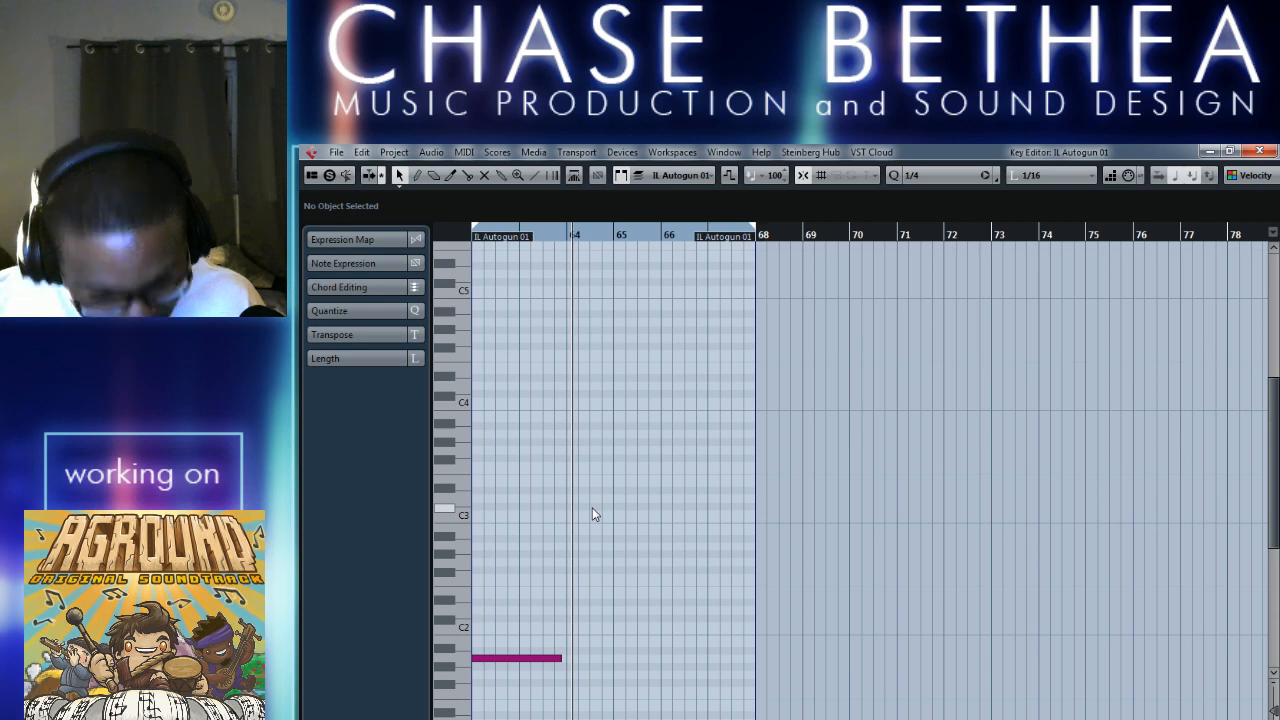
{"action": "scroll", "coordinate": [620, 630], "scroll_direction": "left", "scroll_amount": 3}
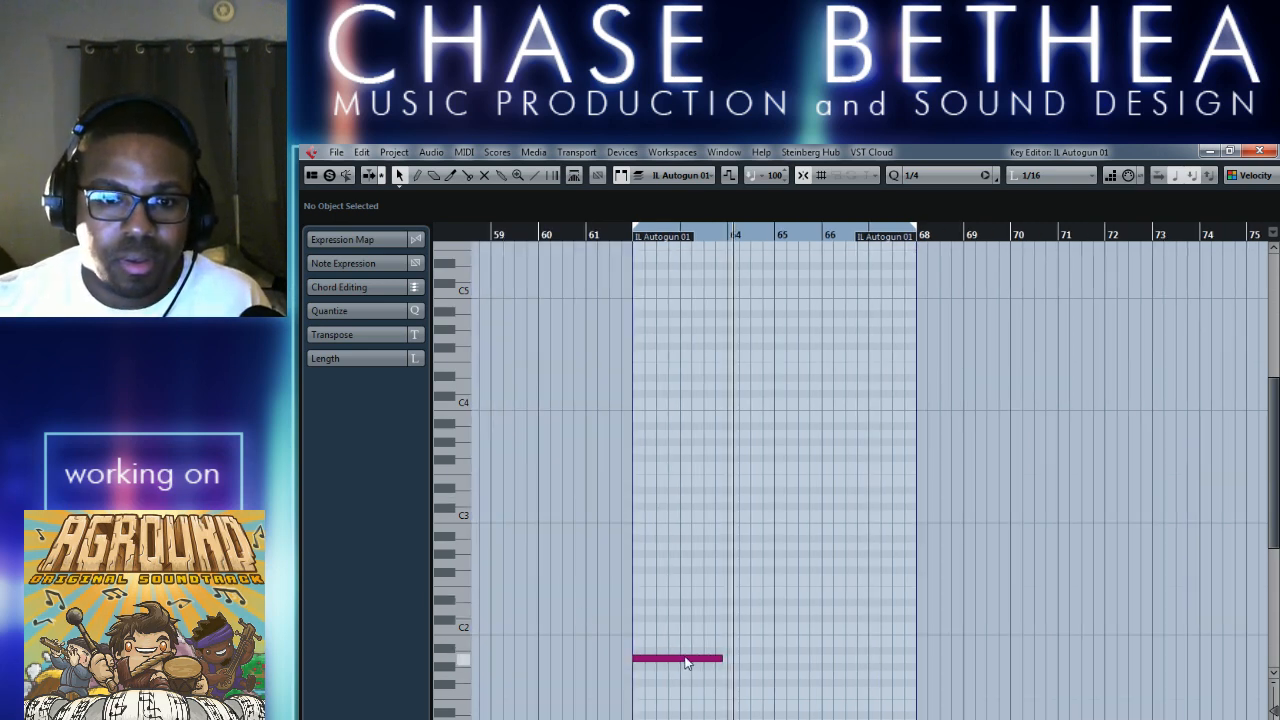
{"action": "mouse_move", "coordinate": [724, 660]}
{"action": "left_mouse_down"}
{"action": "mouse_move", "coordinate": [742, 660]}
{"action": "mouse_move", "coordinate": [723, 660]}
{"action": "left_mouse_up"}
{"action": "left_click", "coordinate": [731, 600]}
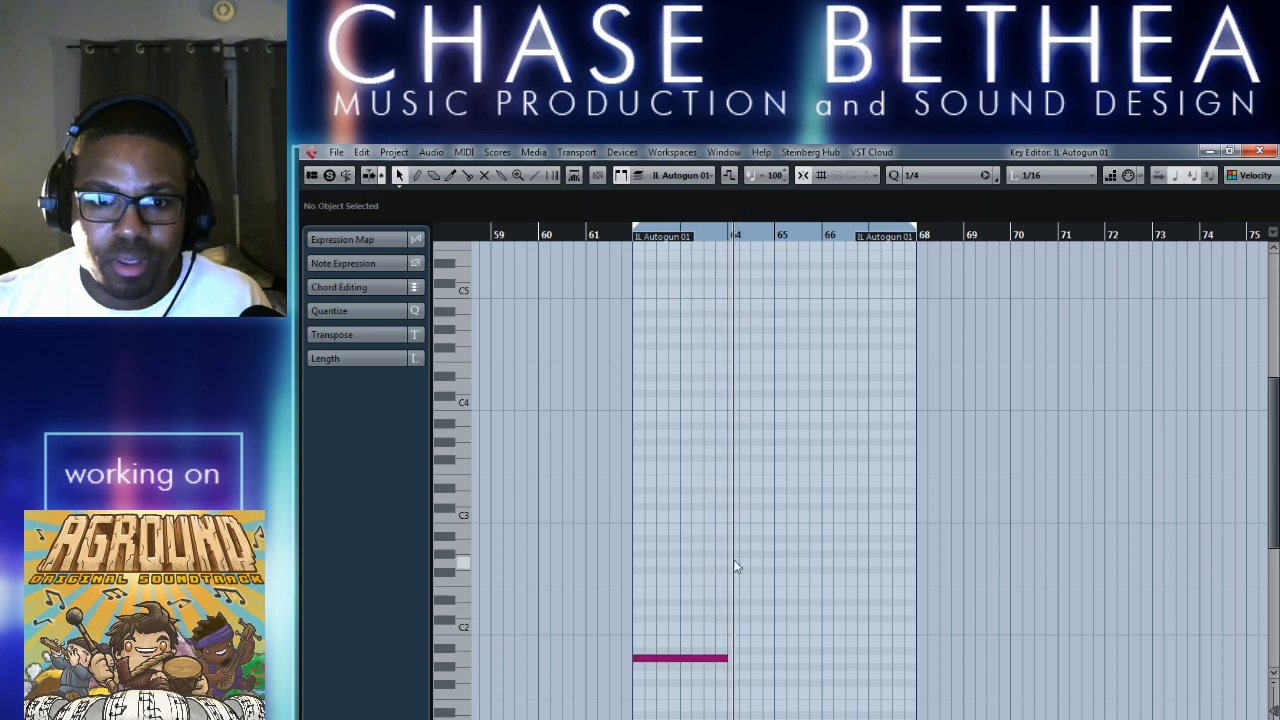
{"action": "right_click", "coordinate": [734, 556]}
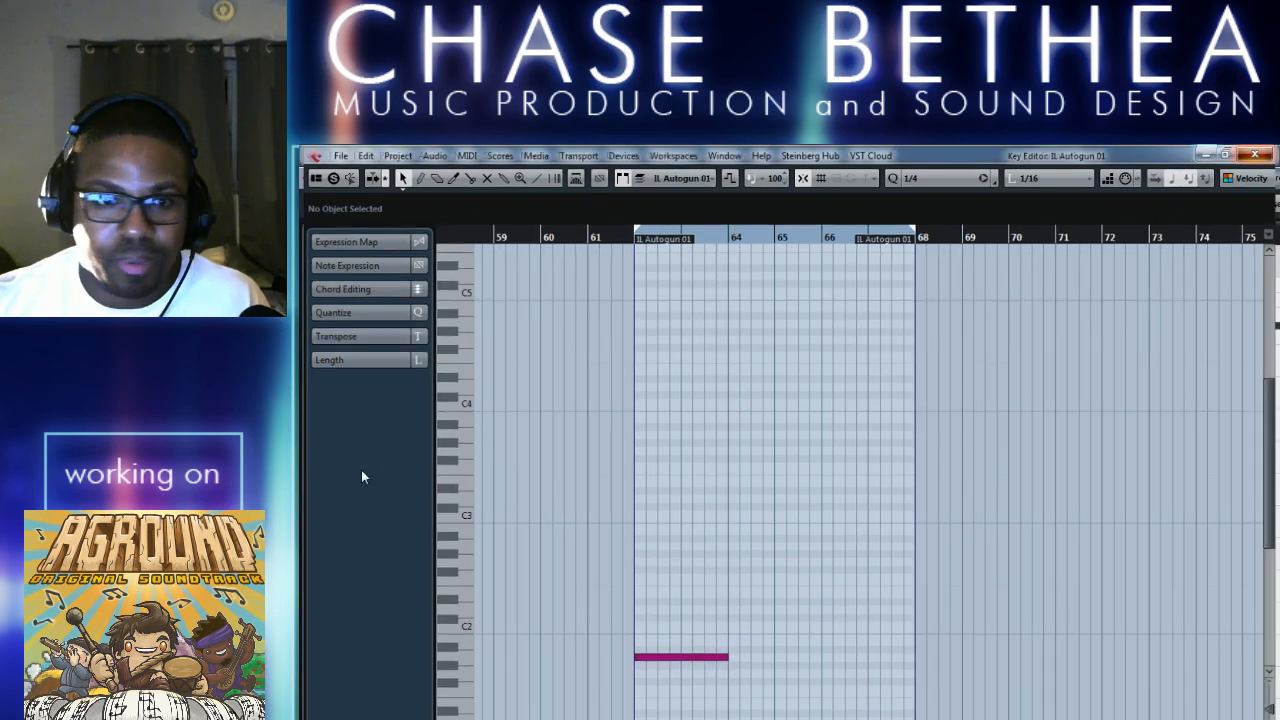
{"action": "left_click", "coordinate": [1257, 151]}
Show the PIANO track's basic settings, then solo IL Autogun 01 and play the start of its new part.
{"action": "left_click", "coordinate": [560, 719]}
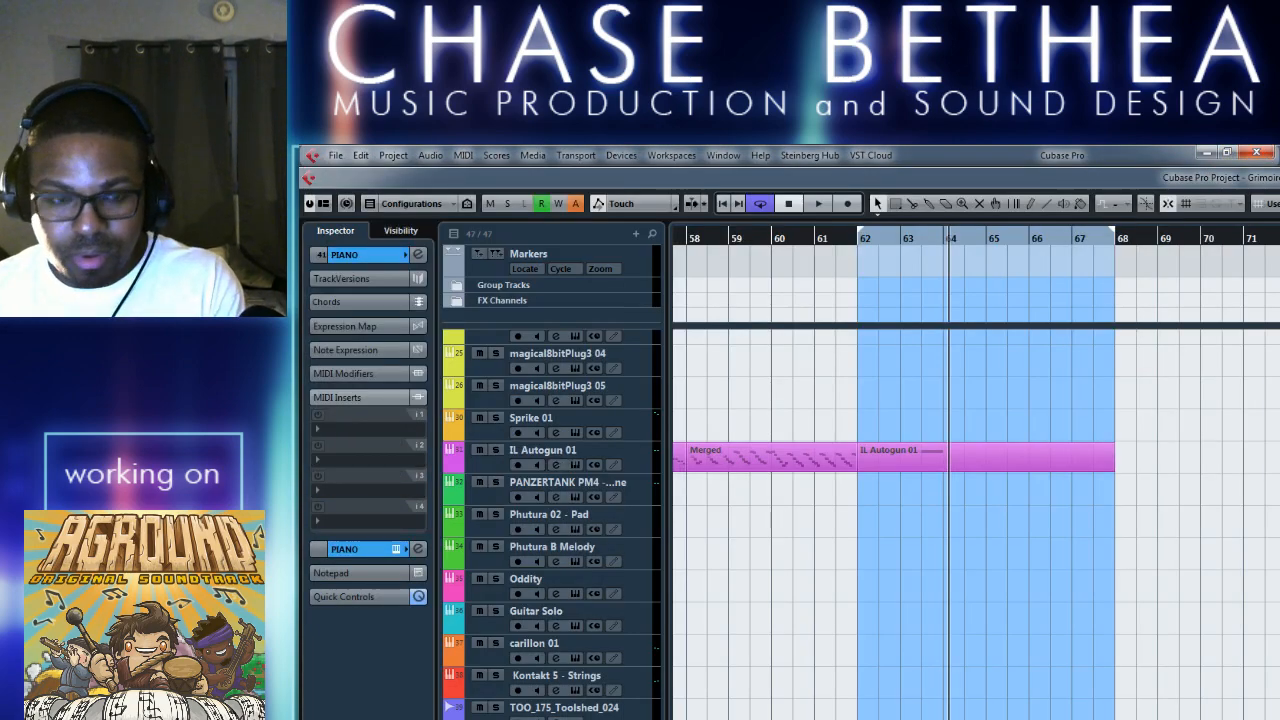
{"action": "left_click", "coordinate": [366, 255]}
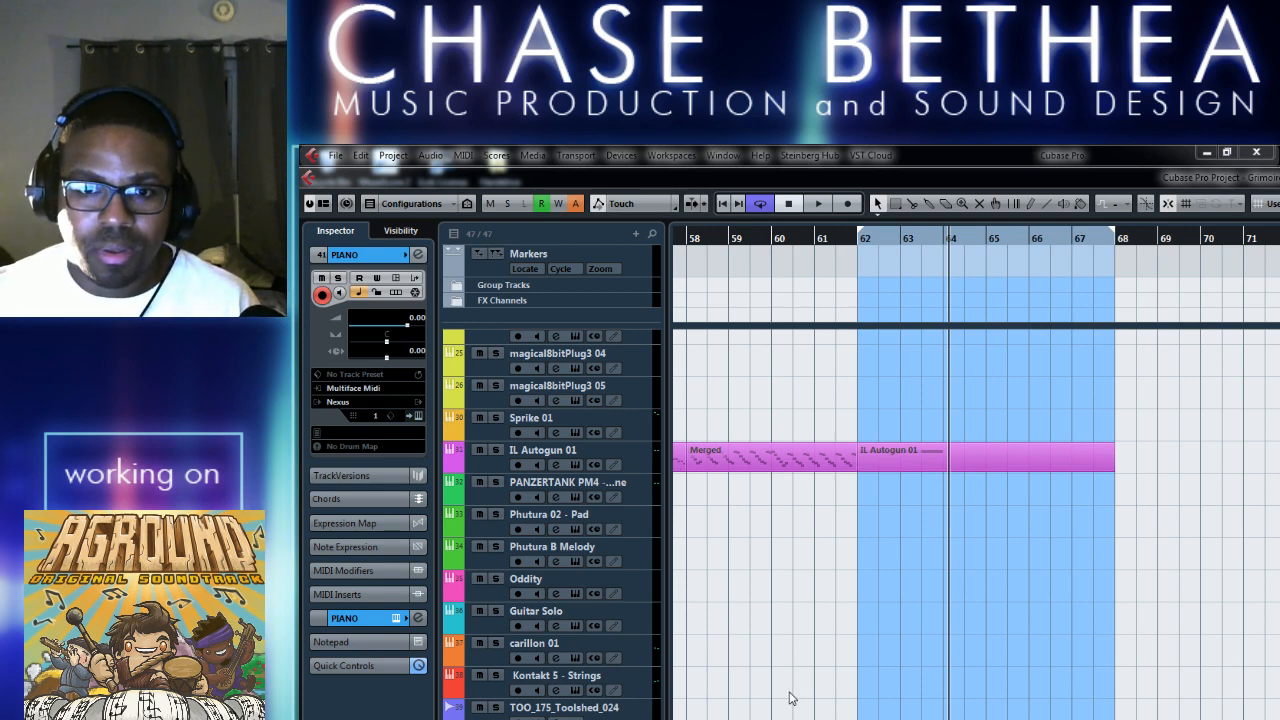
{"action": "left_click", "coordinate": [496, 450]}
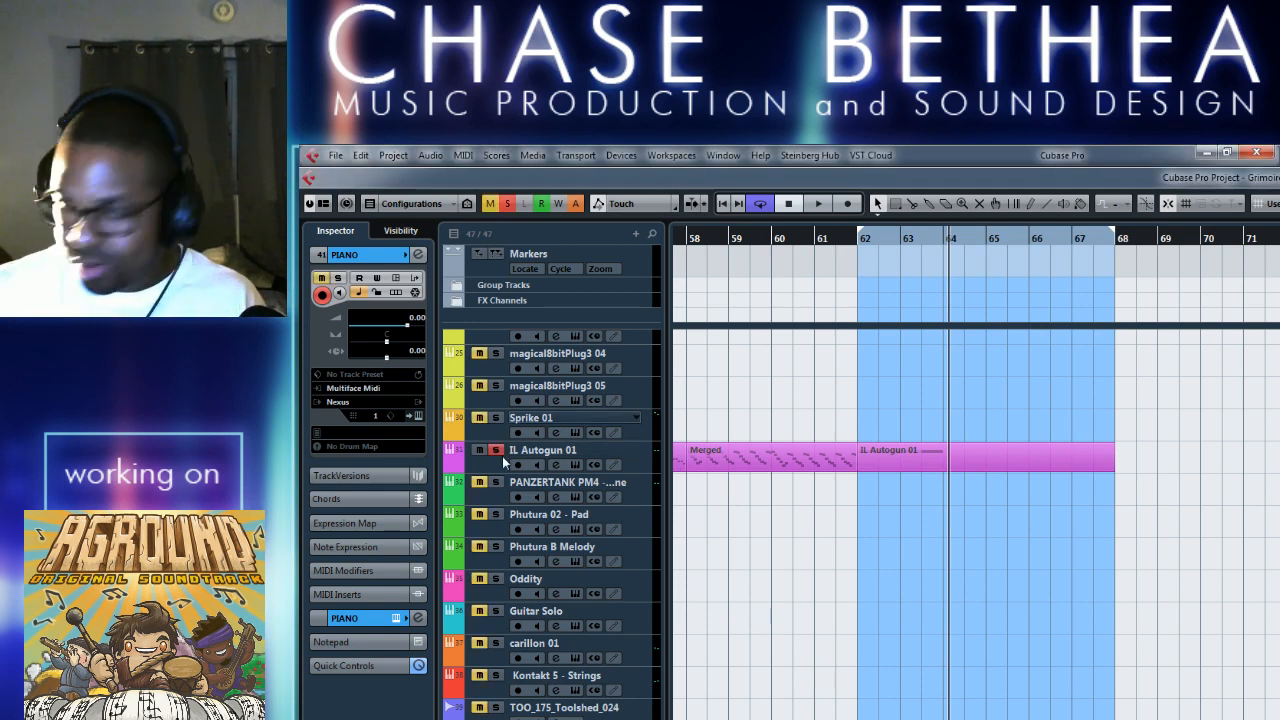
{"action": "key", "text": "space"}
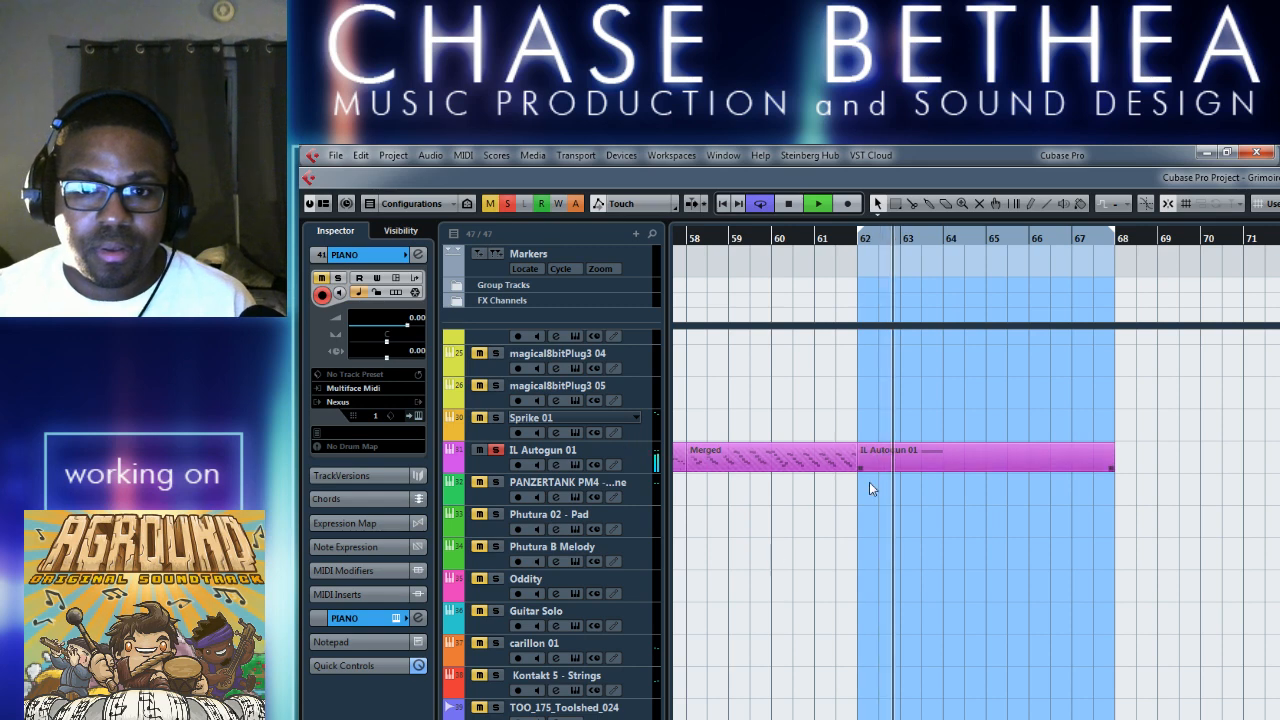
{"action": "key", "text": "space"}
Change the preset of the second Chorder insert on IL Autogun 01 to Single Chords - Minor.
{"action": "left_click", "coordinate": [524, 456]}
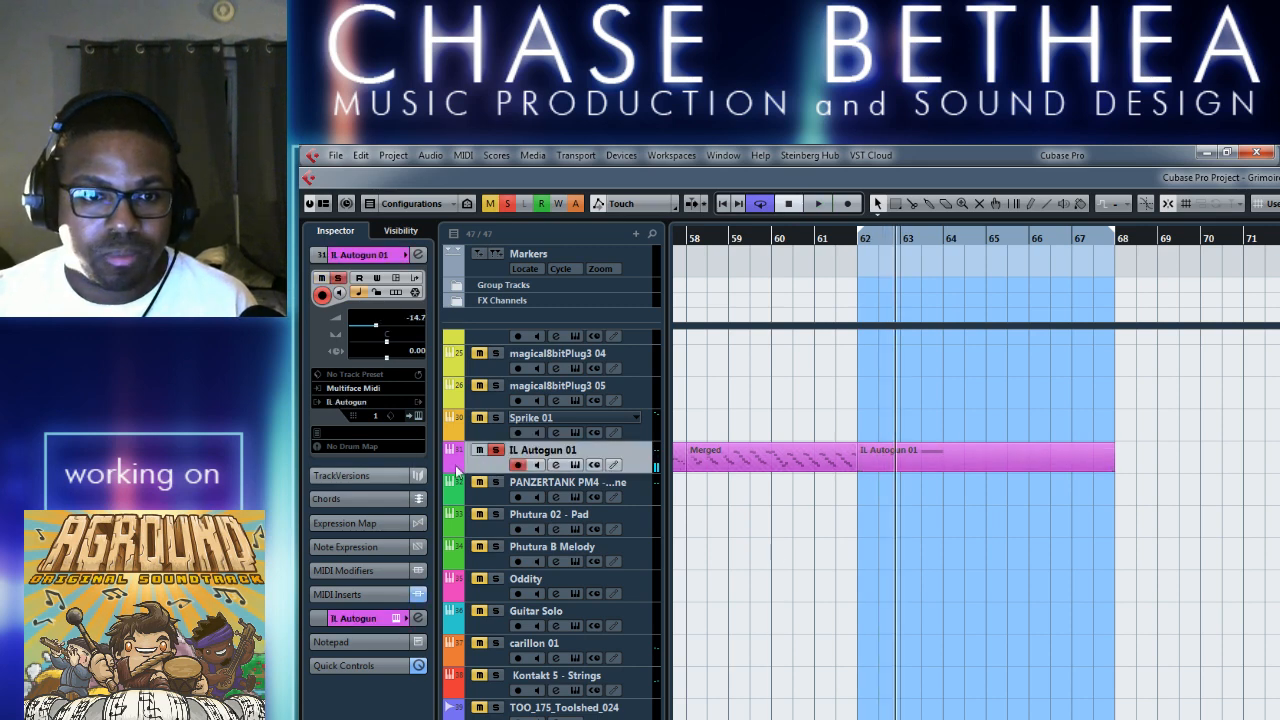
{"action": "left_click", "coordinate": [358, 594]}
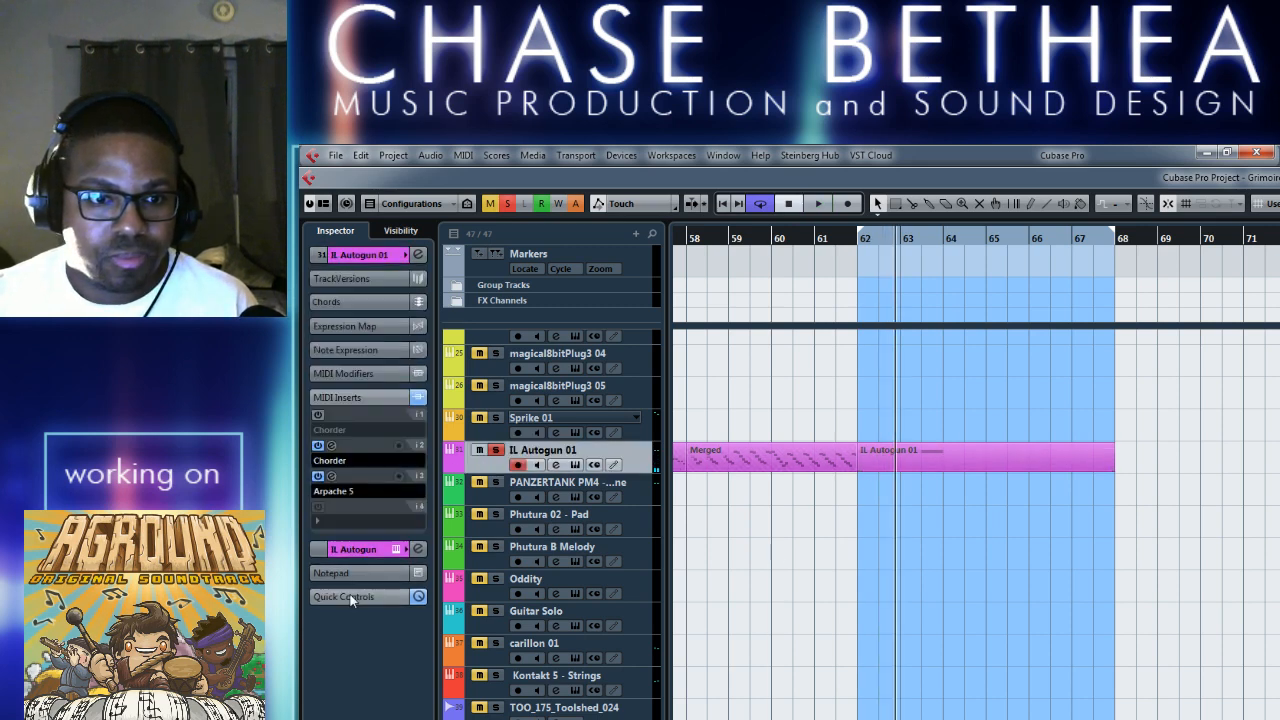
{"action": "left_click", "coordinate": [331, 446]}
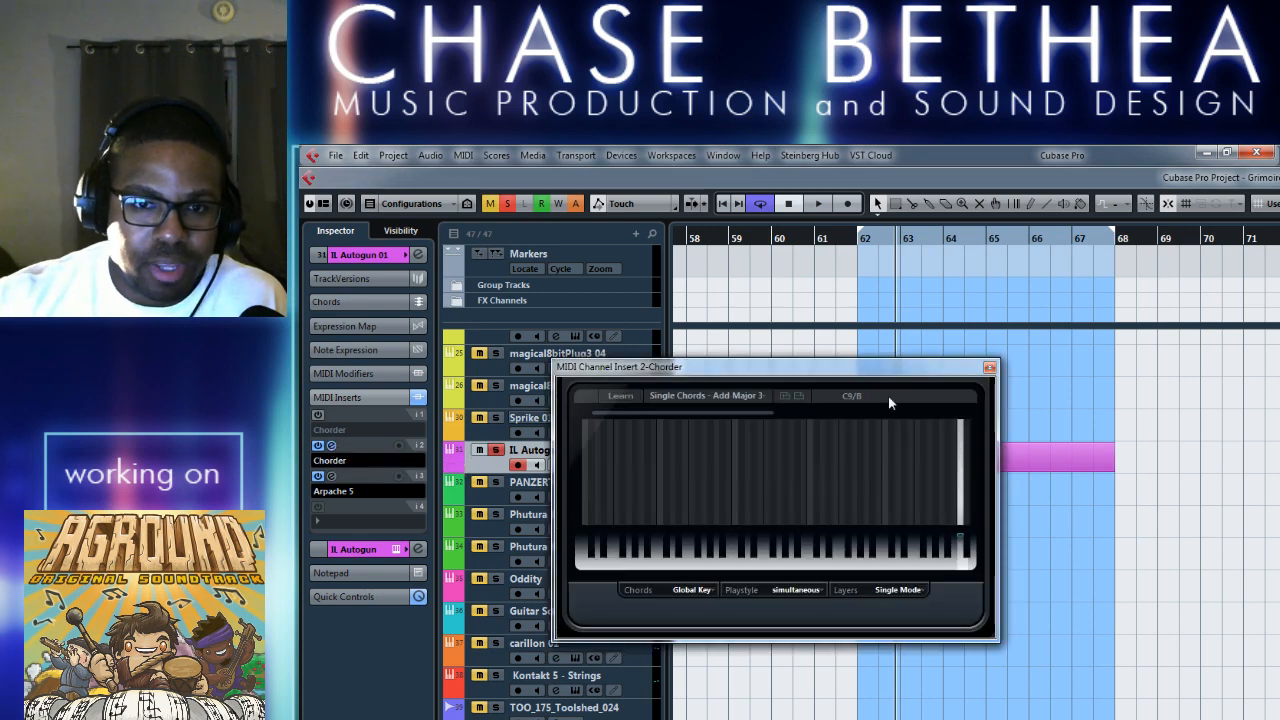
{"action": "left_click", "coordinate": [752, 398]}
{"action": "mouse_move", "coordinate": [732, 486]}
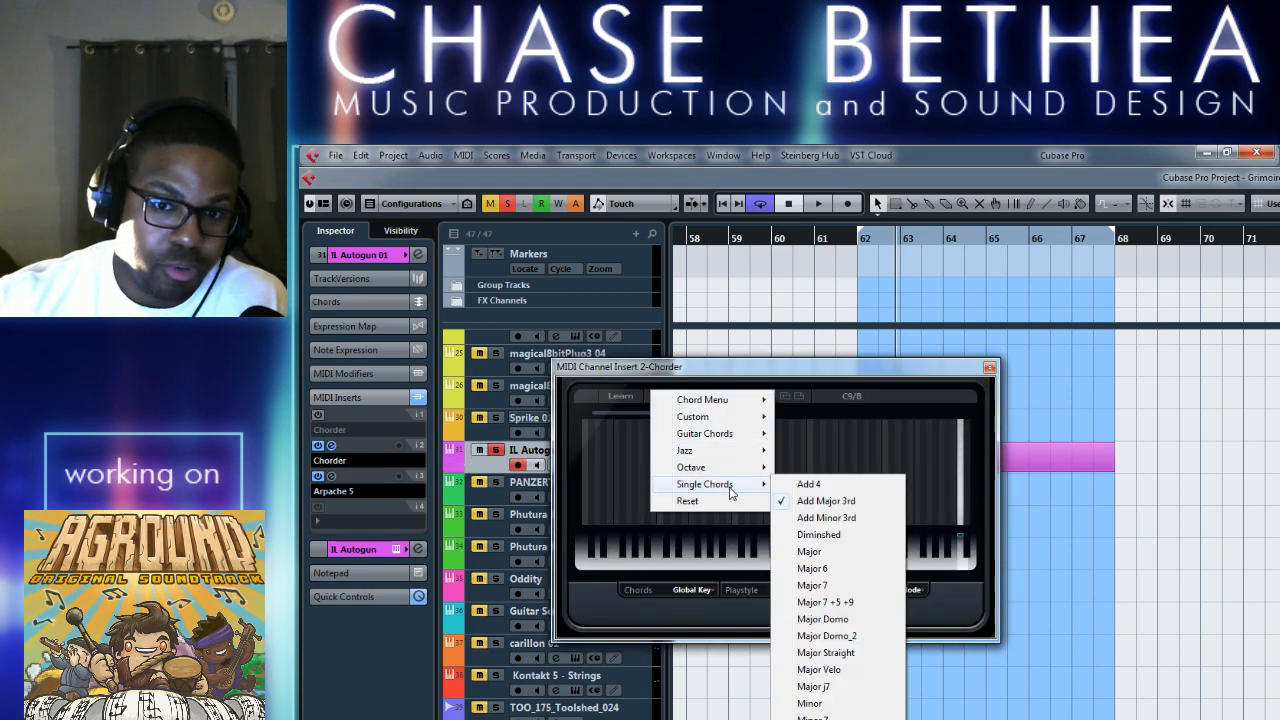
{"action": "left_click", "coordinate": [810, 703]}
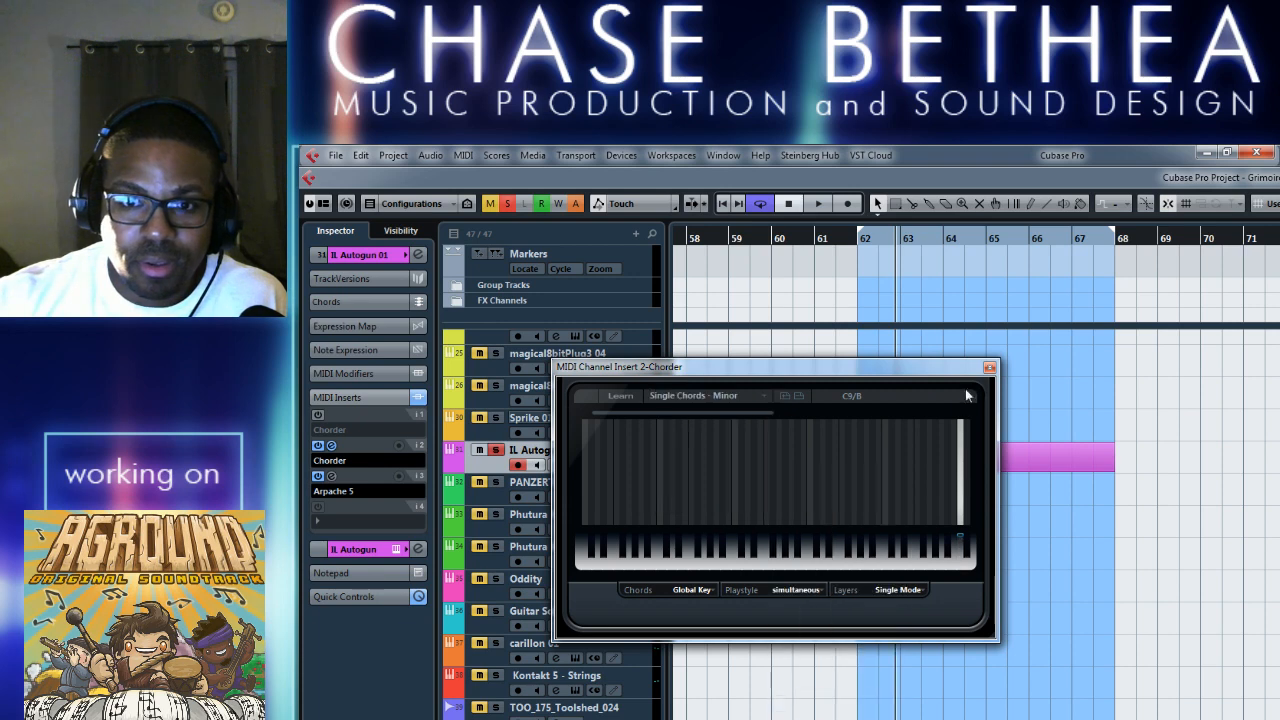
{"action": "left_click", "coordinate": [989, 368]}
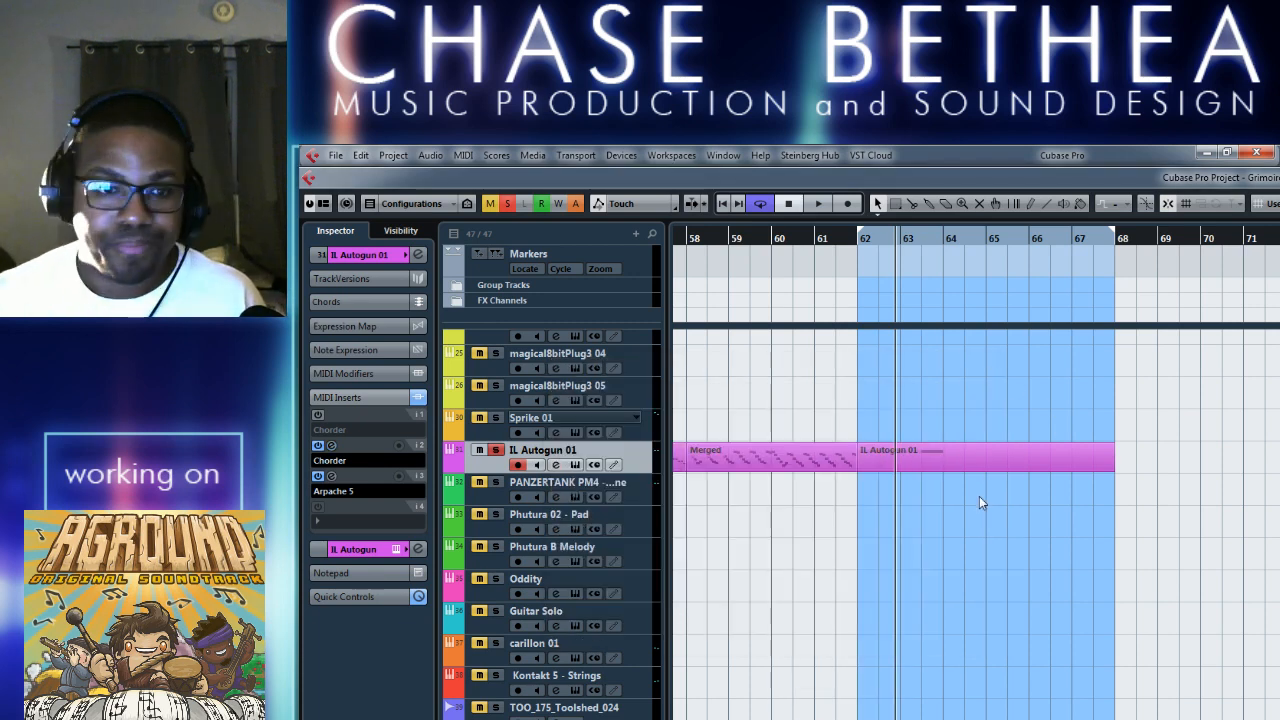
Draw an F2 note from bar 62 to bar 64 above the A1 note in the new IL Autogun 01 part.
{"action": "key", "text": "space"}
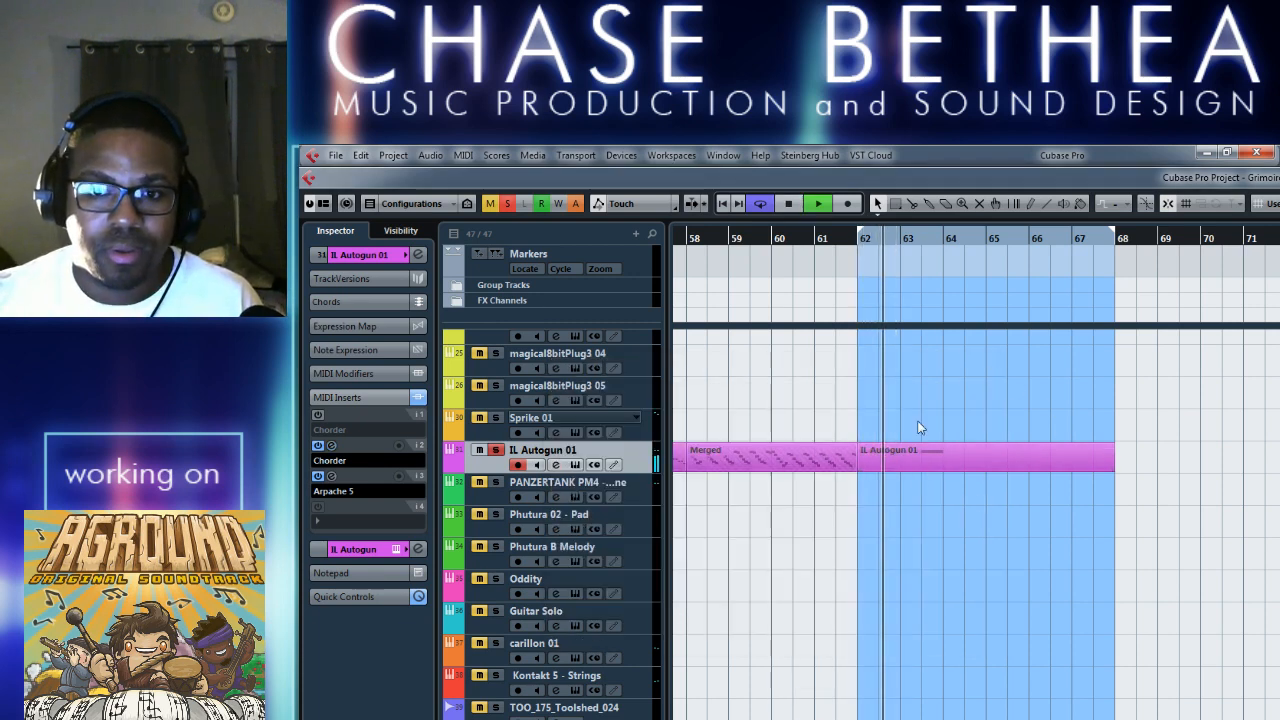
{"action": "double_click", "coordinate": [921, 451]}
{"action": "right_click", "coordinate": [535, 602]}
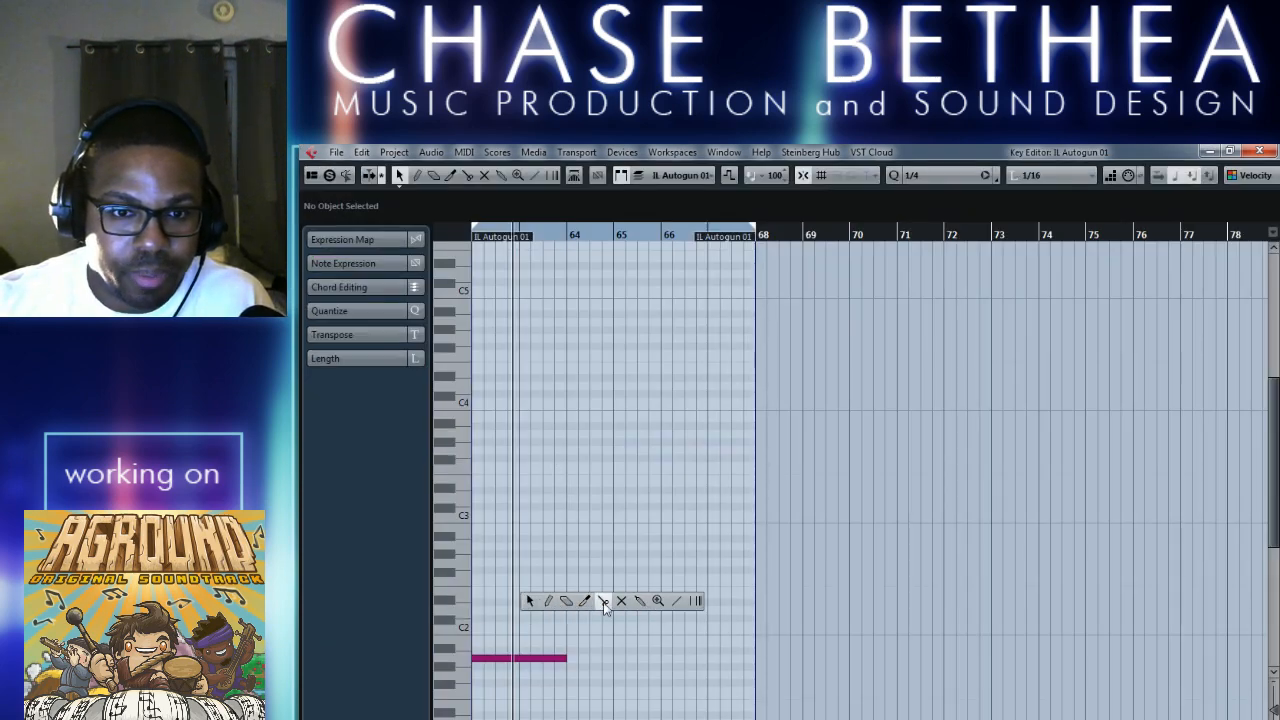
{"action": "left_click", "coordinate": [548, 601]}
{"action": "left_click", "coordinate": [477, 578]}
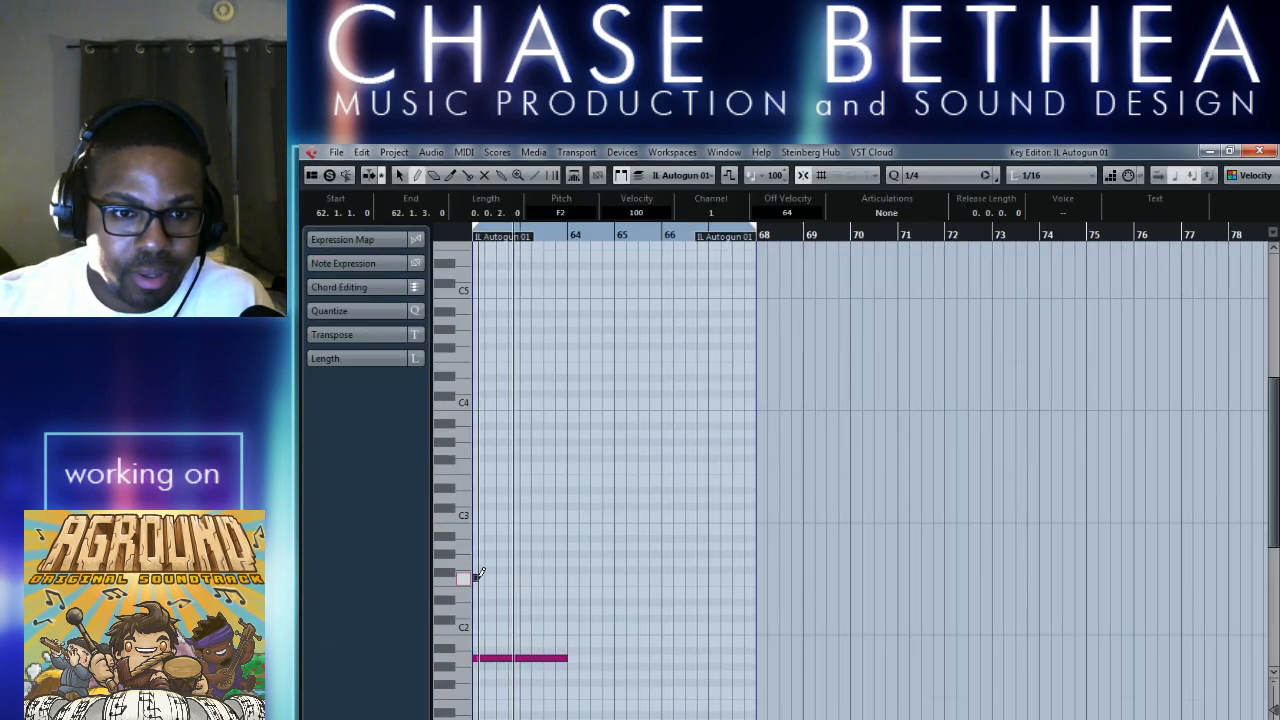
{"action": "left_click_drag", "start_coordinate": [477, 578], "coordinate": [566, 579]}
{"action": "scroll", "coordinate": [660, 585], "scroll_direction": "left", "scroll_amount": 5}
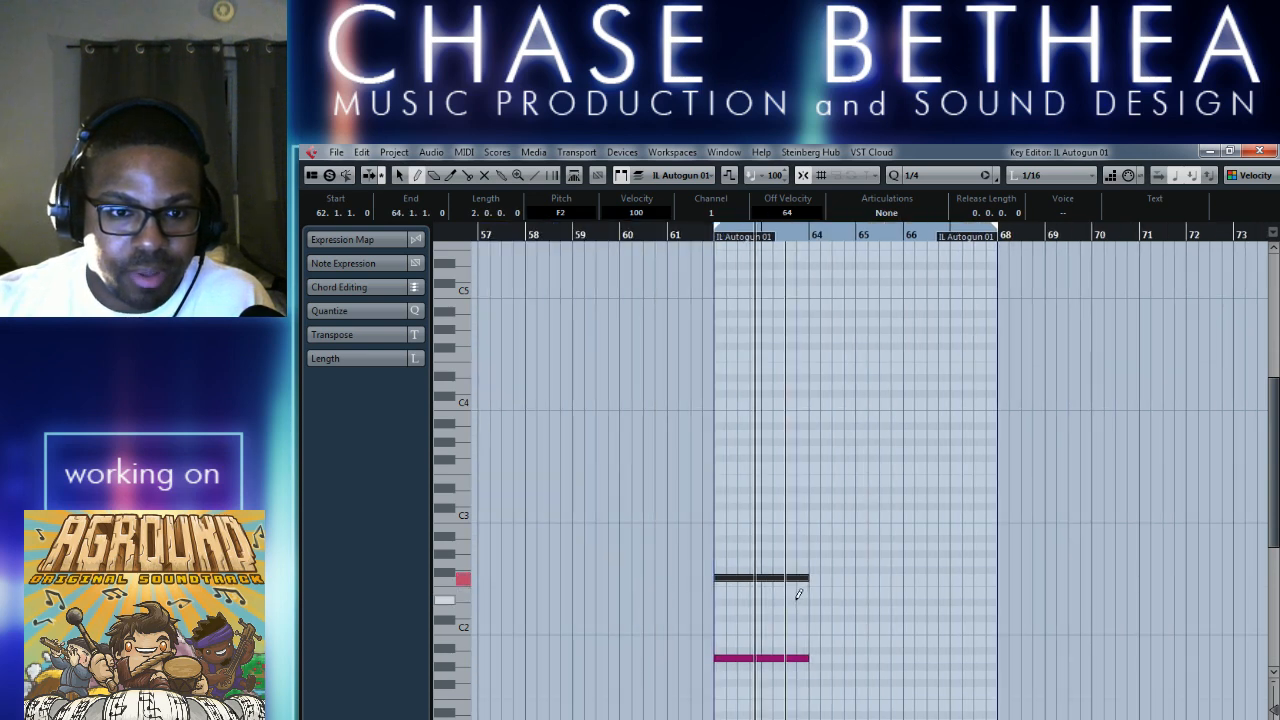
{"action": "key", "text": "1"}
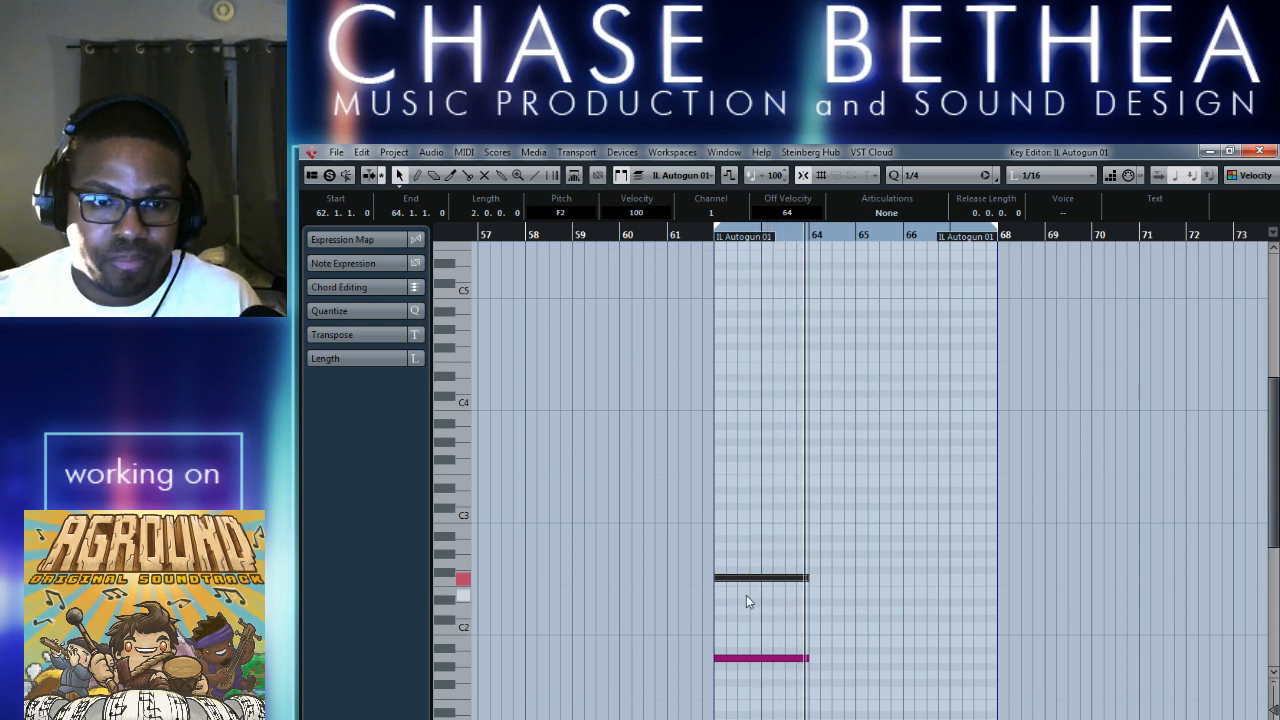
Inspect the A1 and F2 notes in turn and close the part's note editor.
{"action": "left_click", "coordinate": [748, 659]}
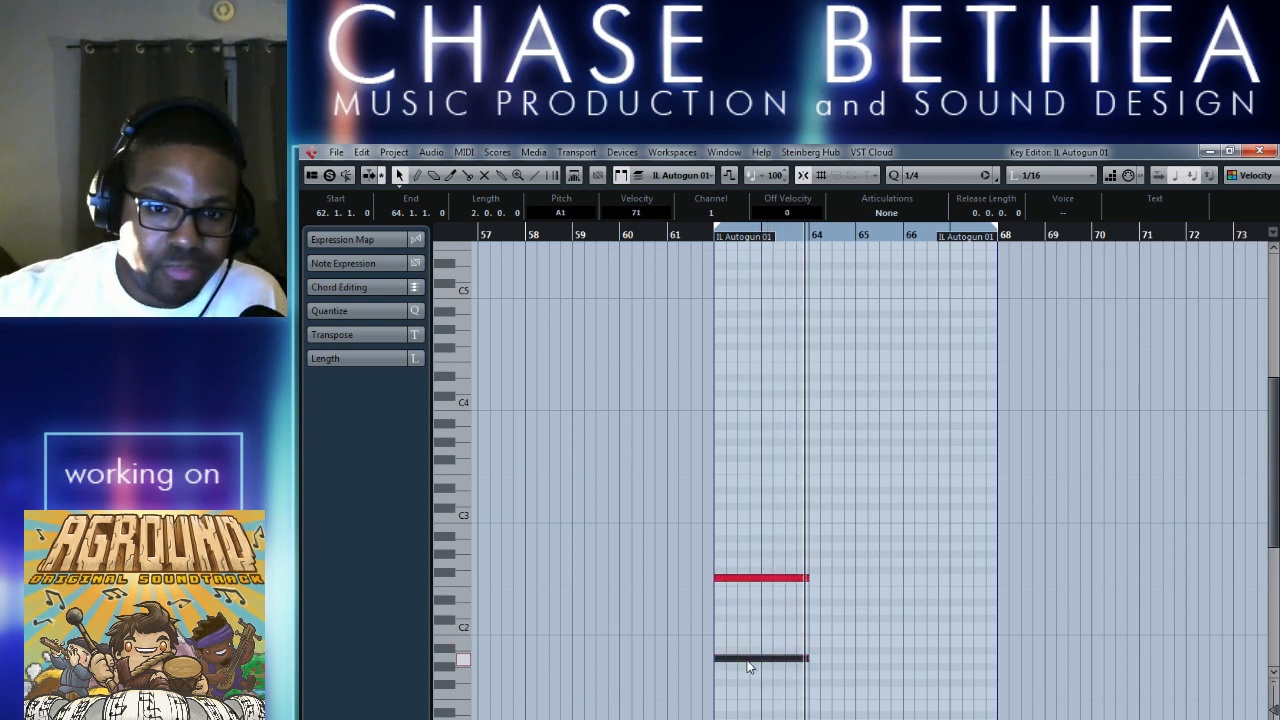
{"action": "right_click", "coordinate": [768, 618]}
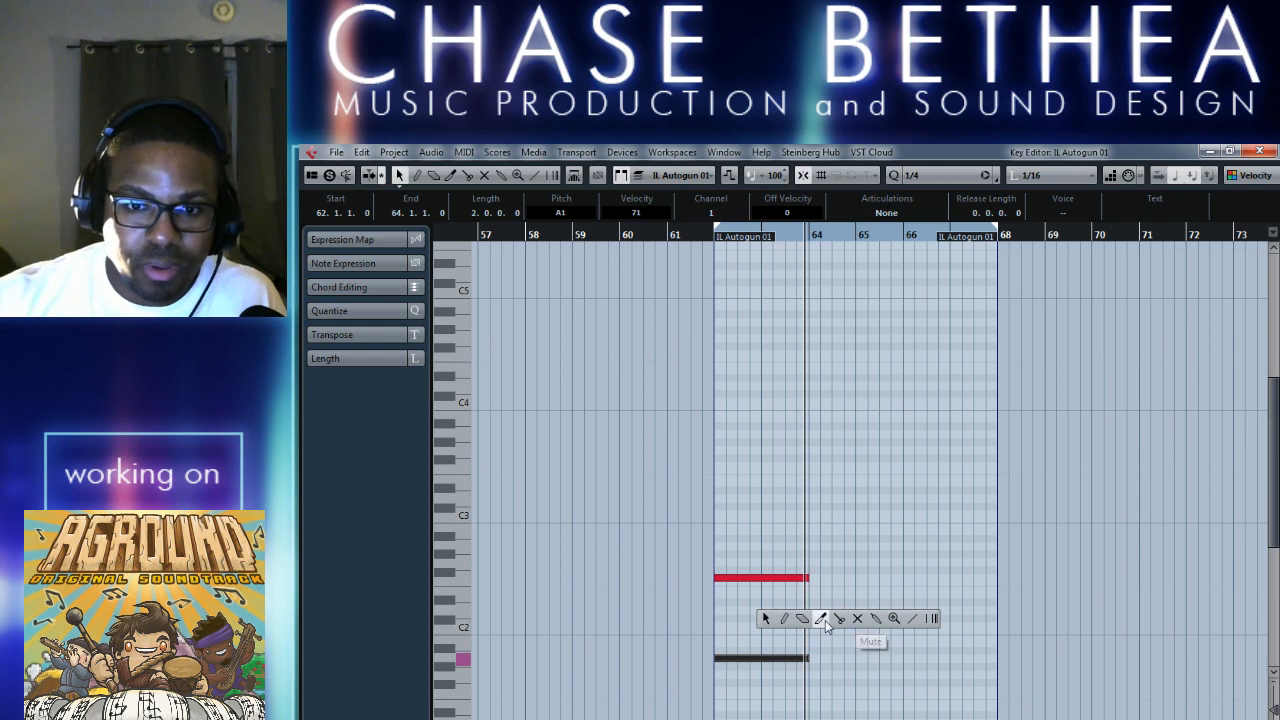
{"action": "left_click", "coordinate": [767, 617]}
{"action": "left_click", "coordinate": [704, 612]}
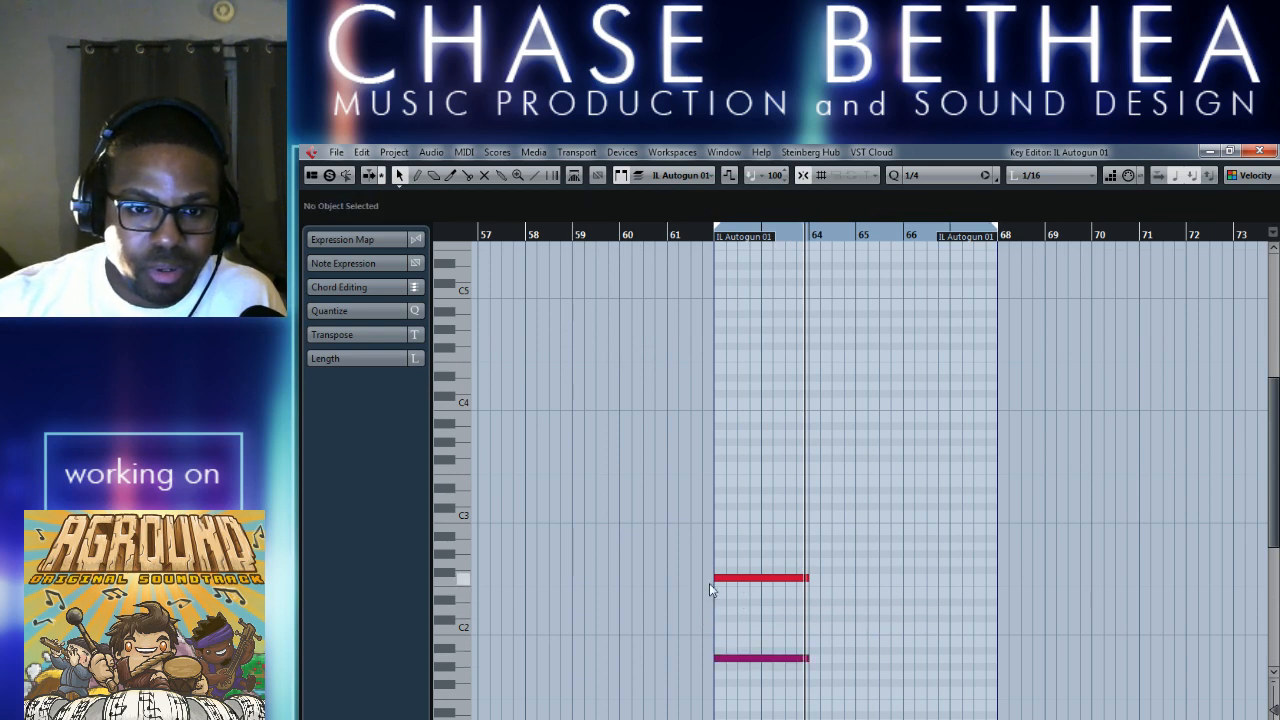
{"action": "left_click", "coordinate": [724, 579]}
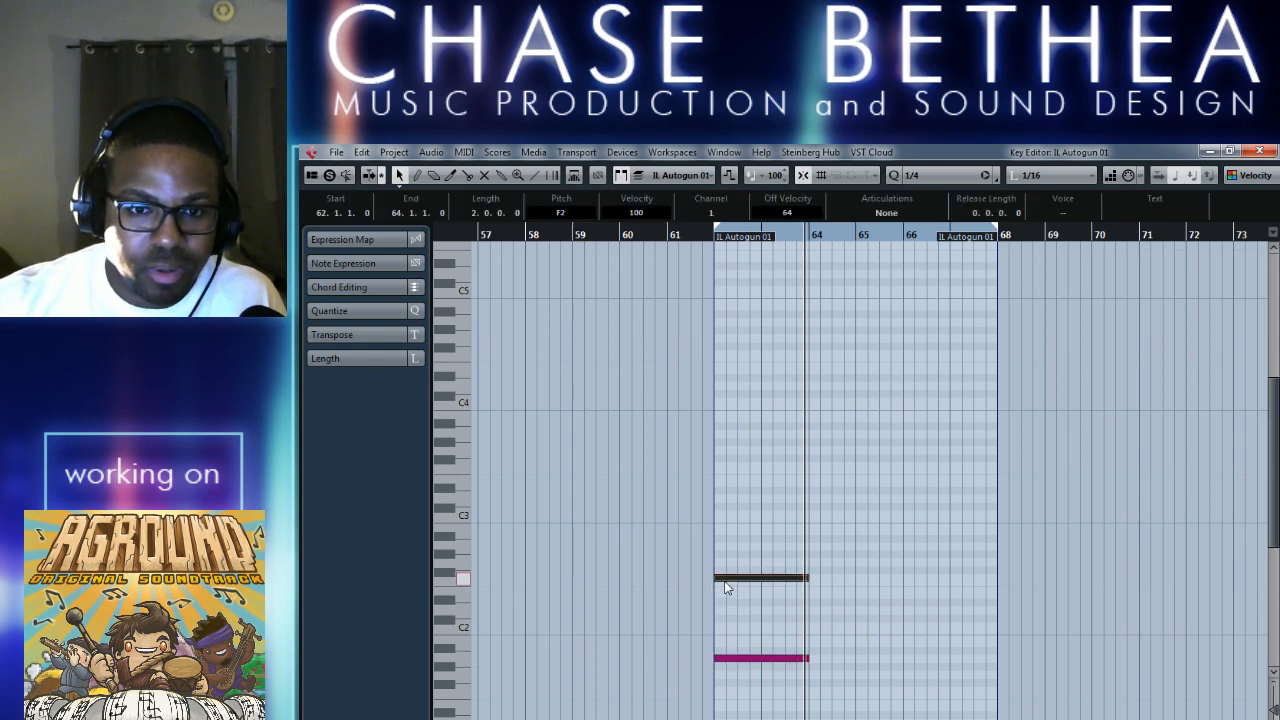
{"action": "left_click", "coordinate": [1258, 152]}
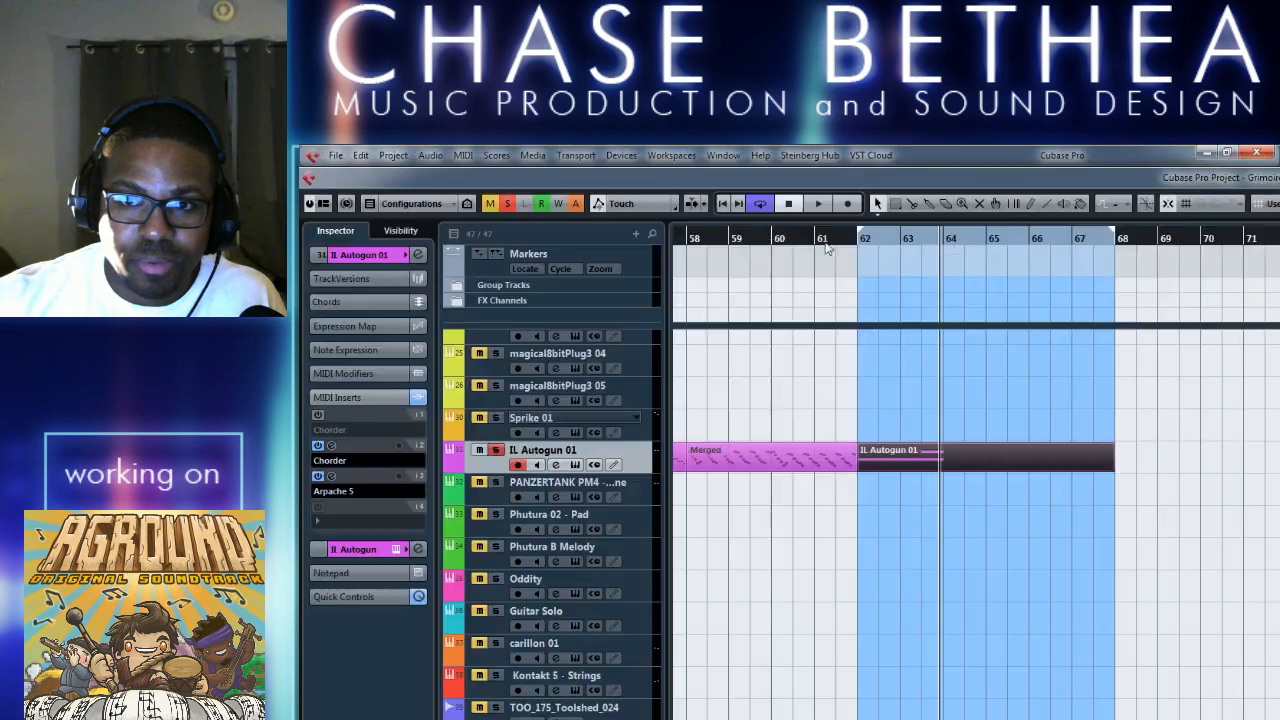
Audition the part with Arpache 5's play order on Random and Invert, settle on Down Only, and close the insert's settings.
{"action": "left_click", "coordinate": [332, 477]}
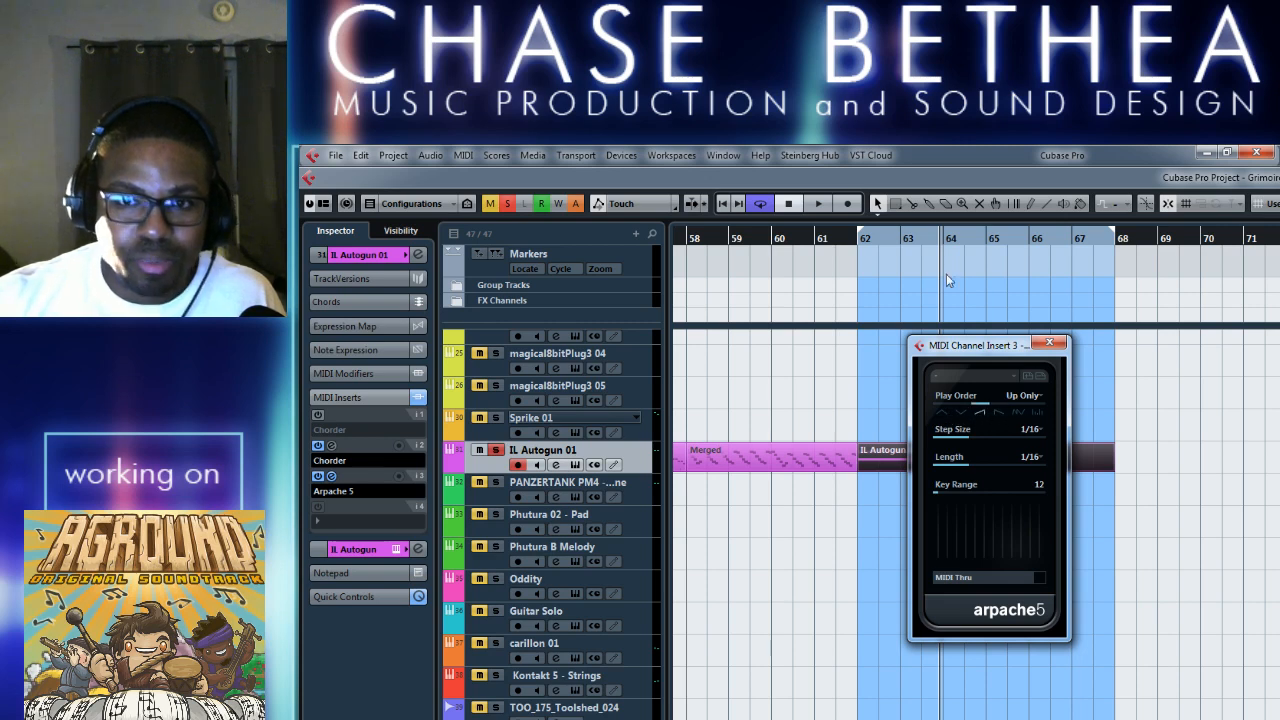
{"action": "key", "text": "KP_1"}
{"action": "key", "text": "space"}
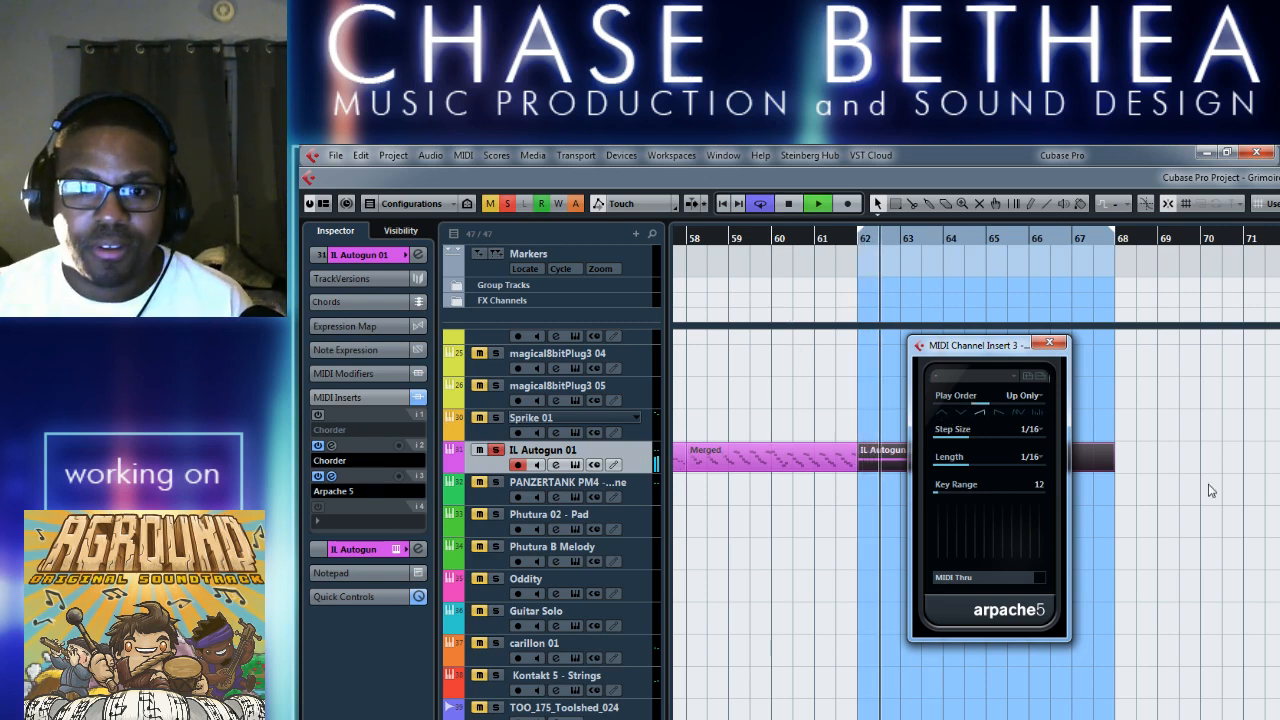
{"action": "key", "text": "space"}
{"action": "left_click", "coordinate": [1033, 412]}
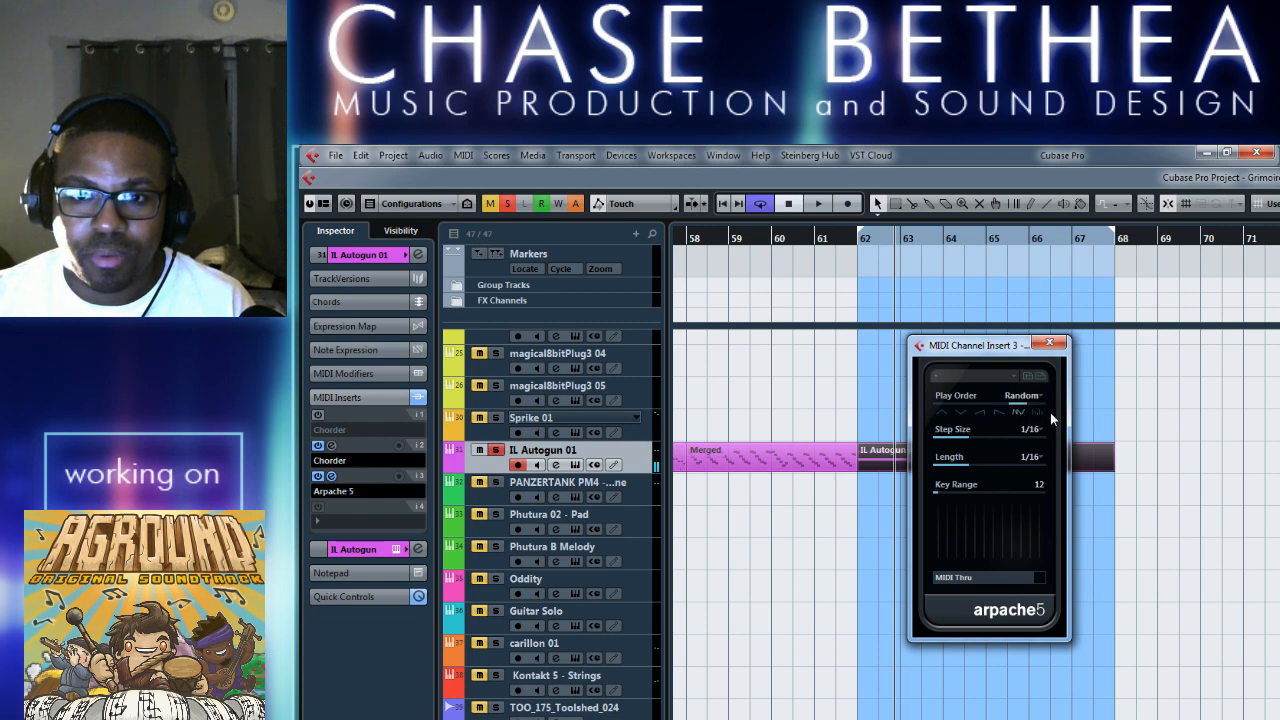
{"action": "key", "text": "space"}
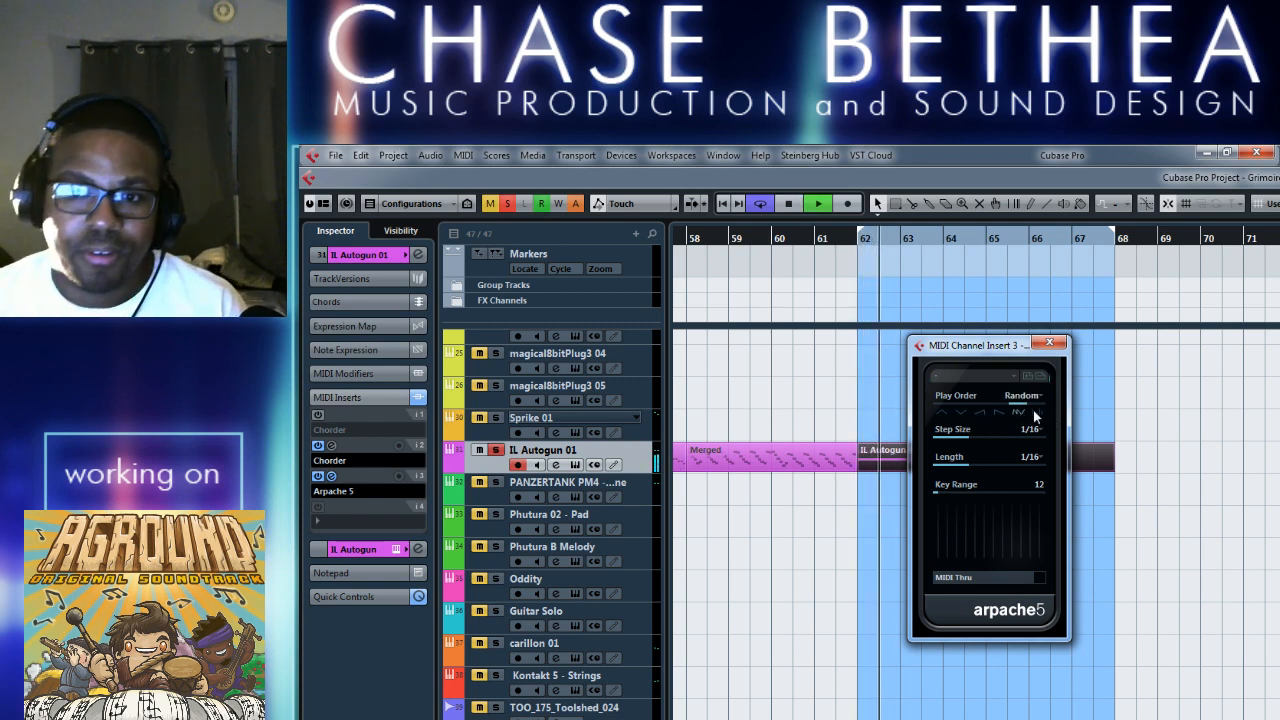
{"action": "key", "text": "space"}
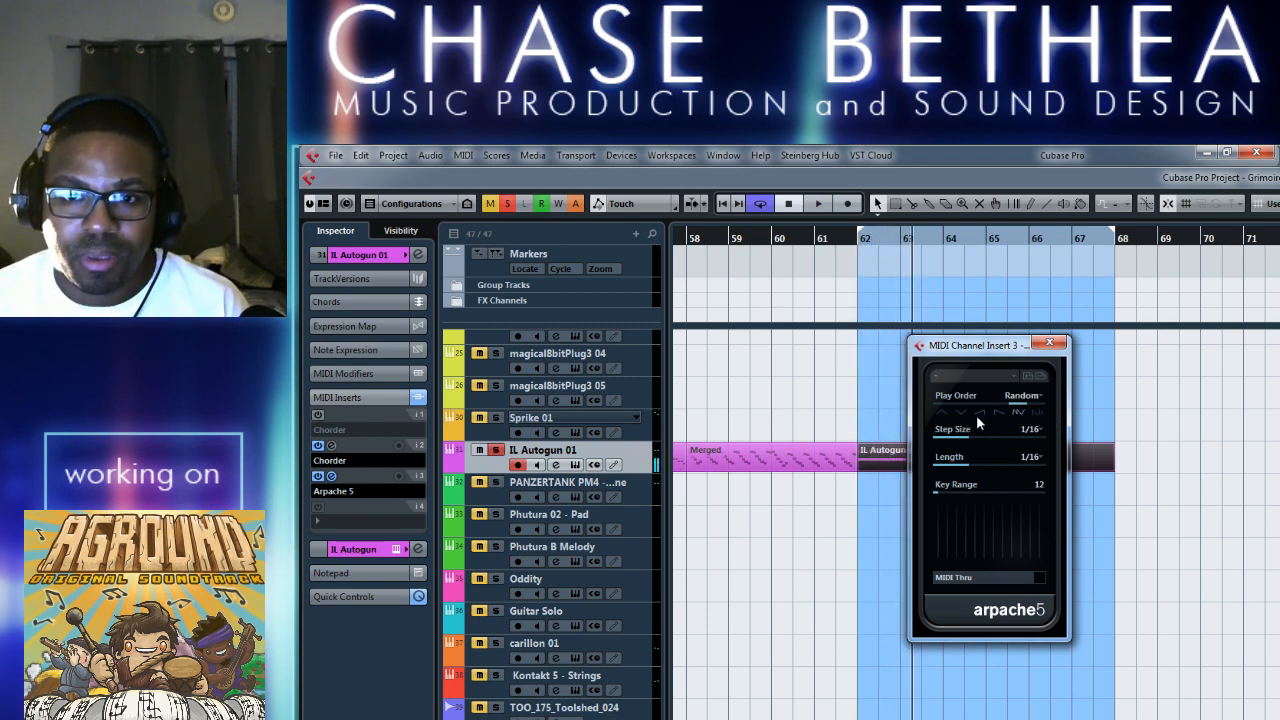
{"action": "key", "text": "space"}
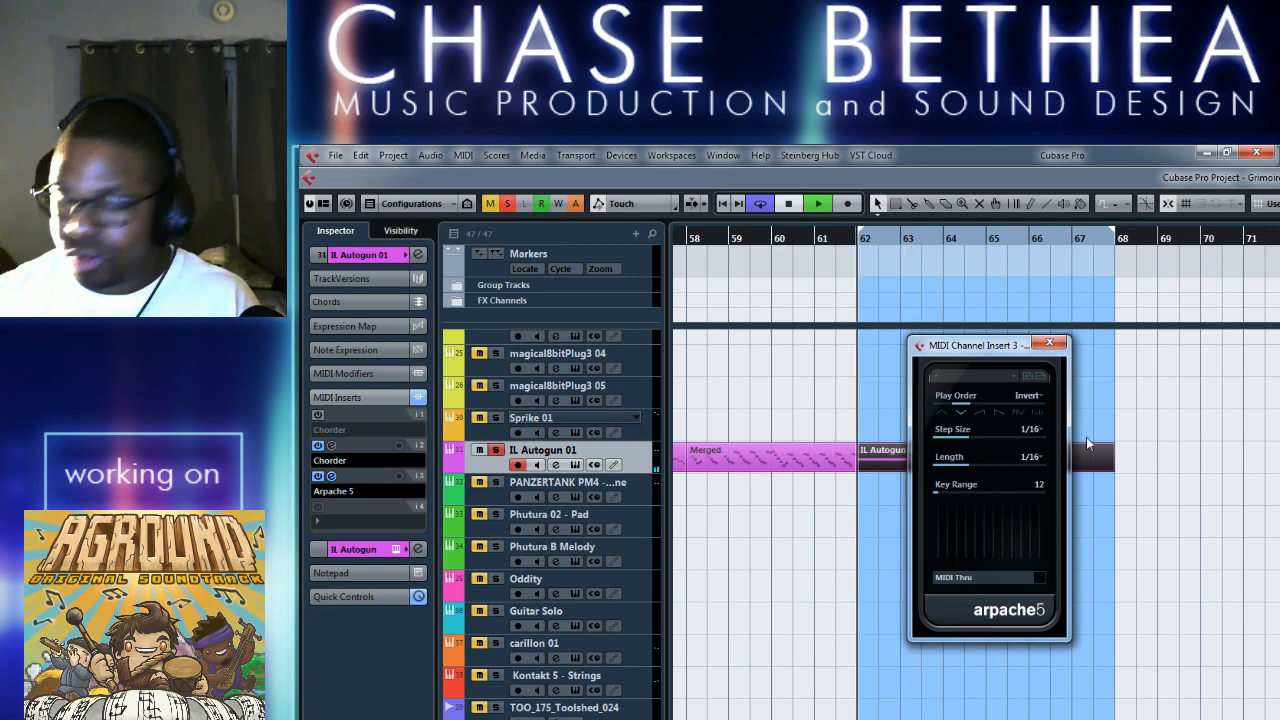
{"action": "left_click", "coordinate": [1001, 413]}
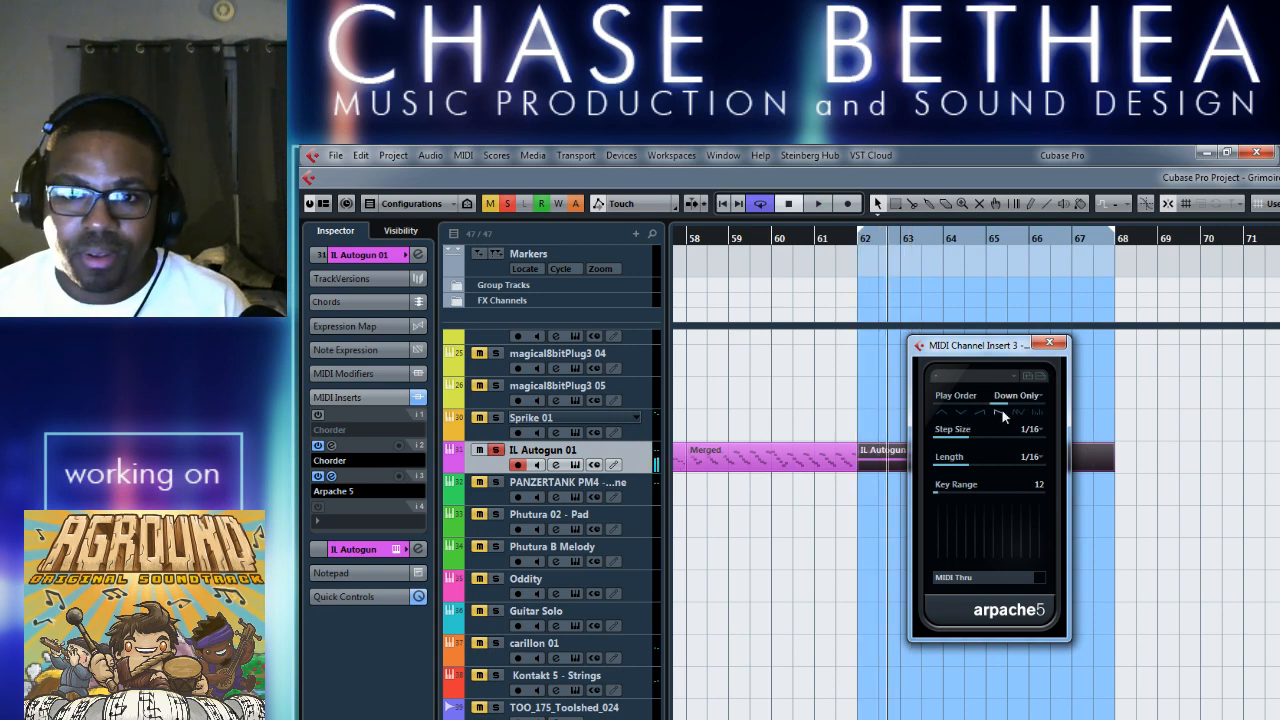
{"action": "left_click", "coordinate": [1049, 343]}
Set the second Chorder insert's preset to Single Chords - Minor Straight and play the part.
{"action": "double_click", "coordinate": [926, 470]}
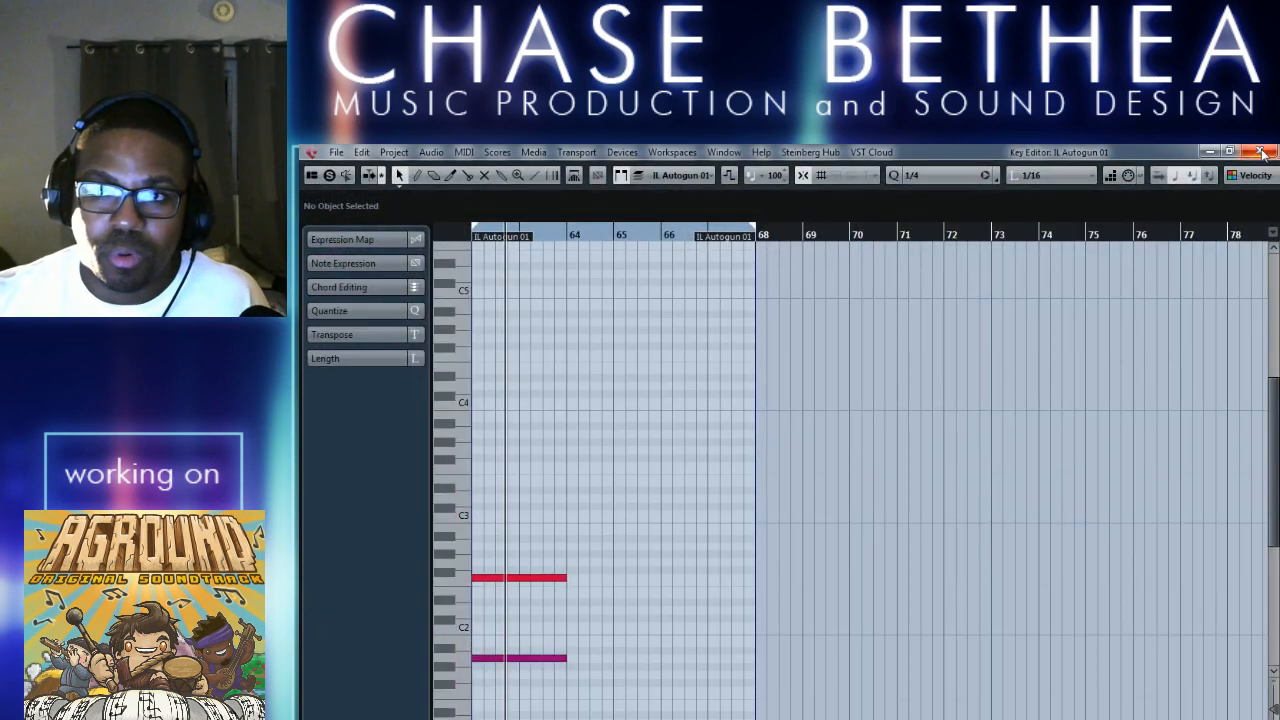
{"action": "left_click", "coordinate": [1255, 154]}
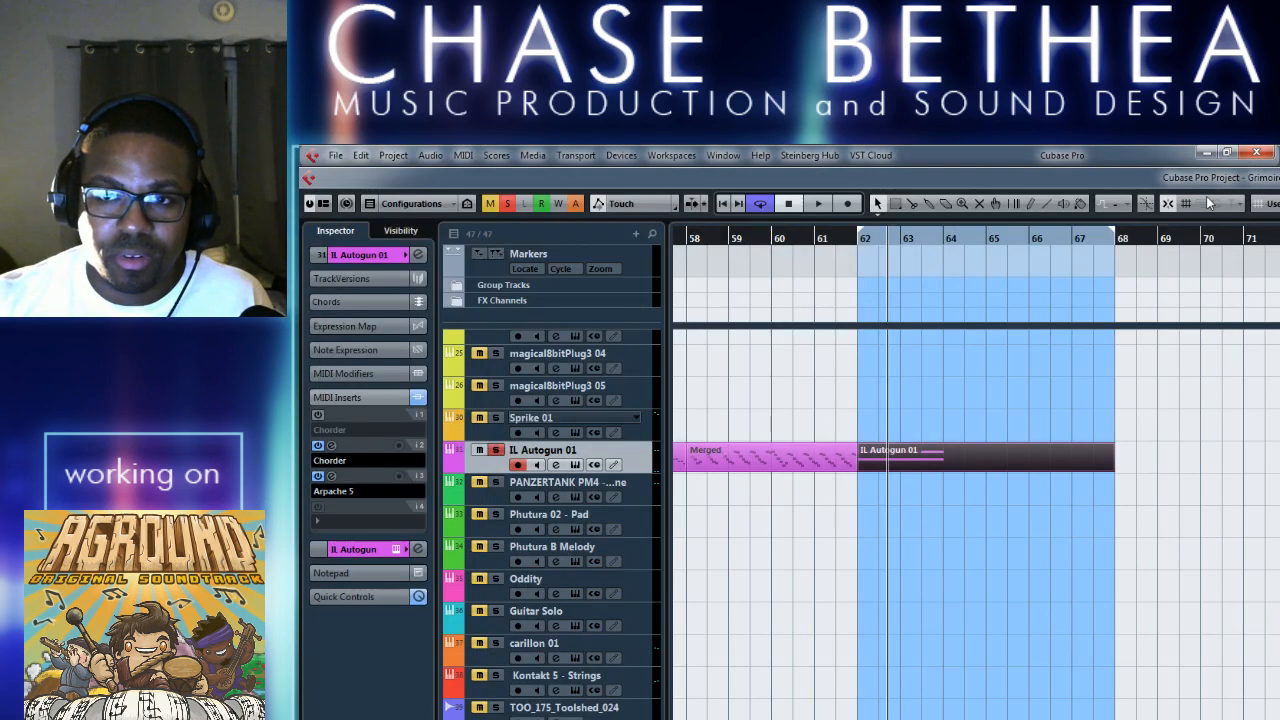
{"action": "left_click", "coordinate": [331, 445]}
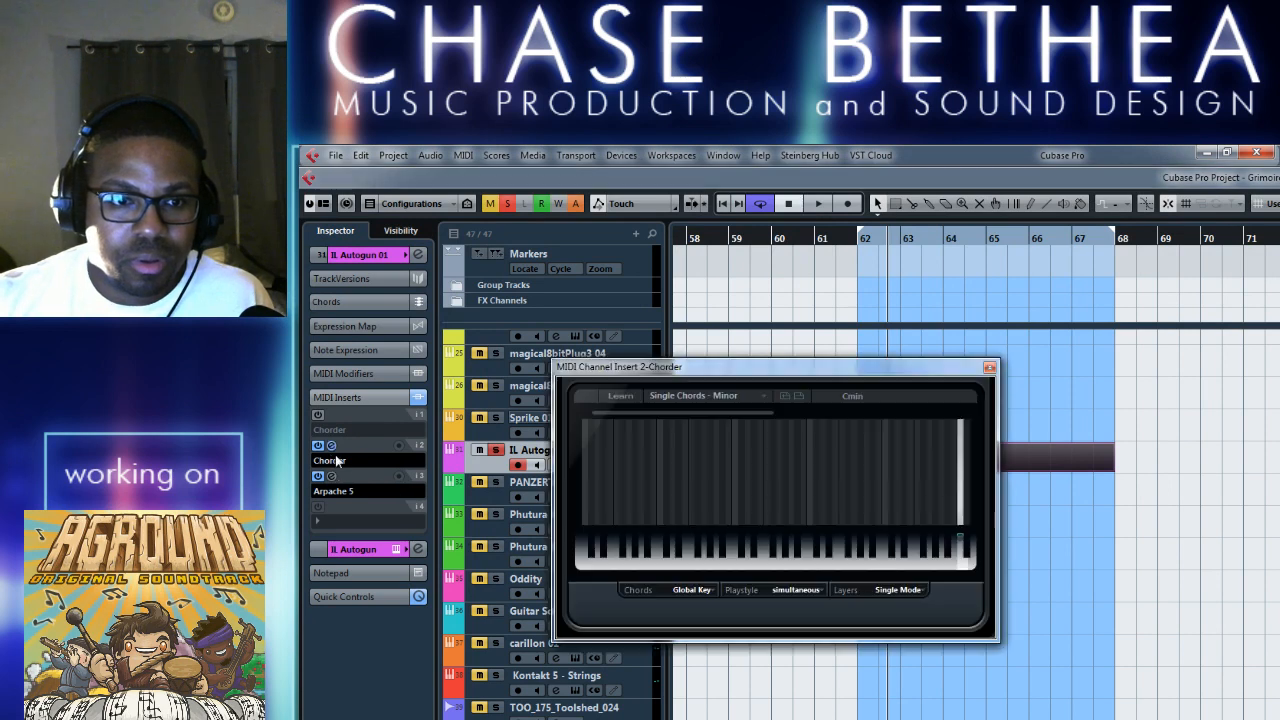
{"action": "left_click", "coordinate": [761, 404]}
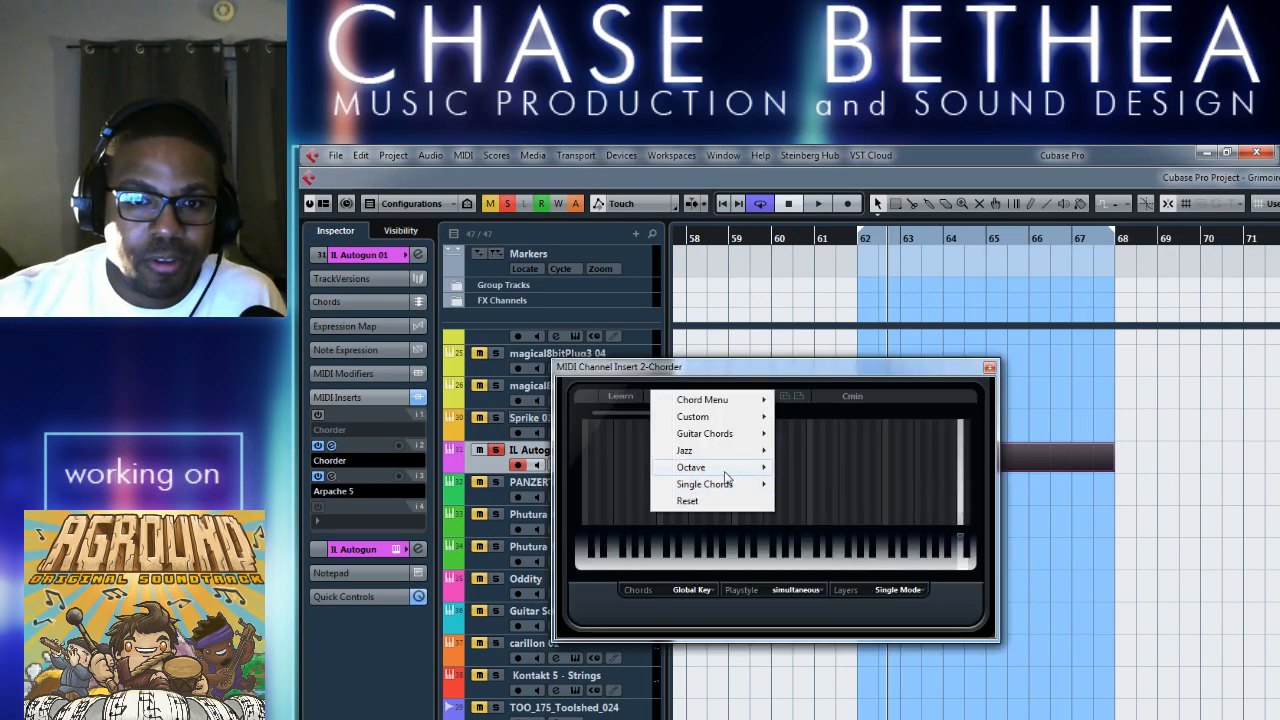
{"action": "mouse_move", "coordinate": [728, 488]}
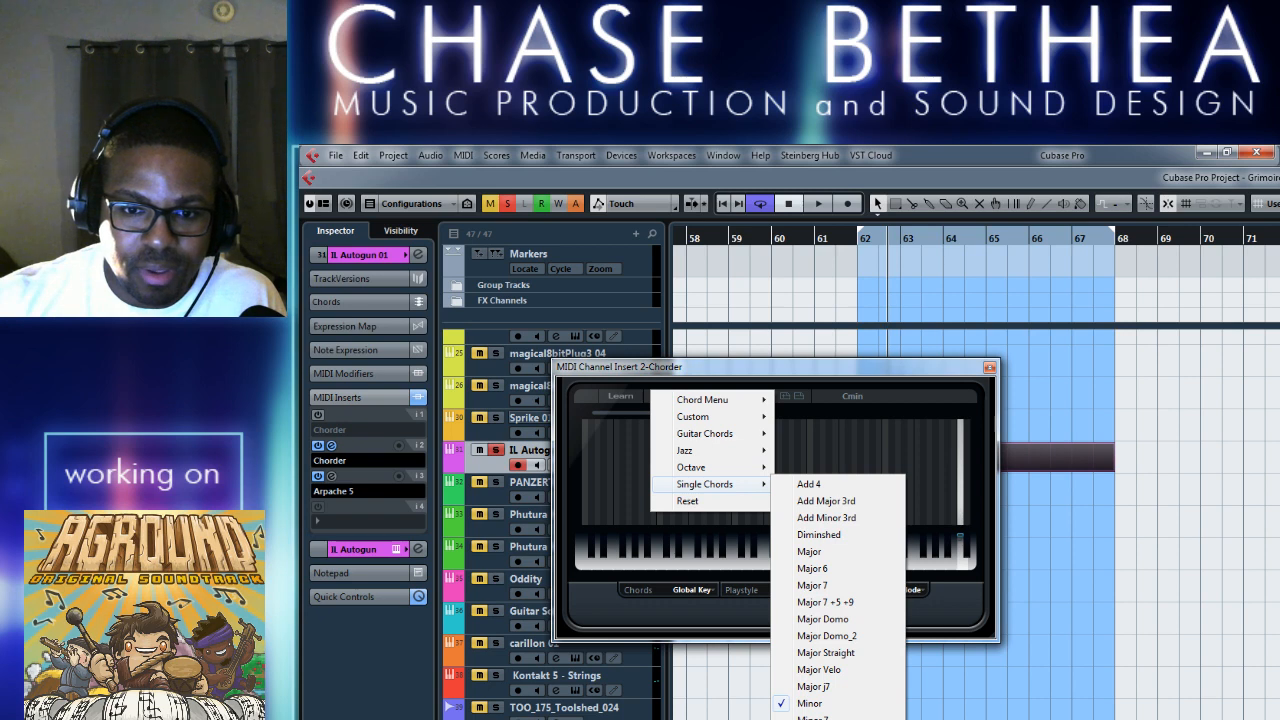
{"action": "left_click", "coordinate": [826, 718]}
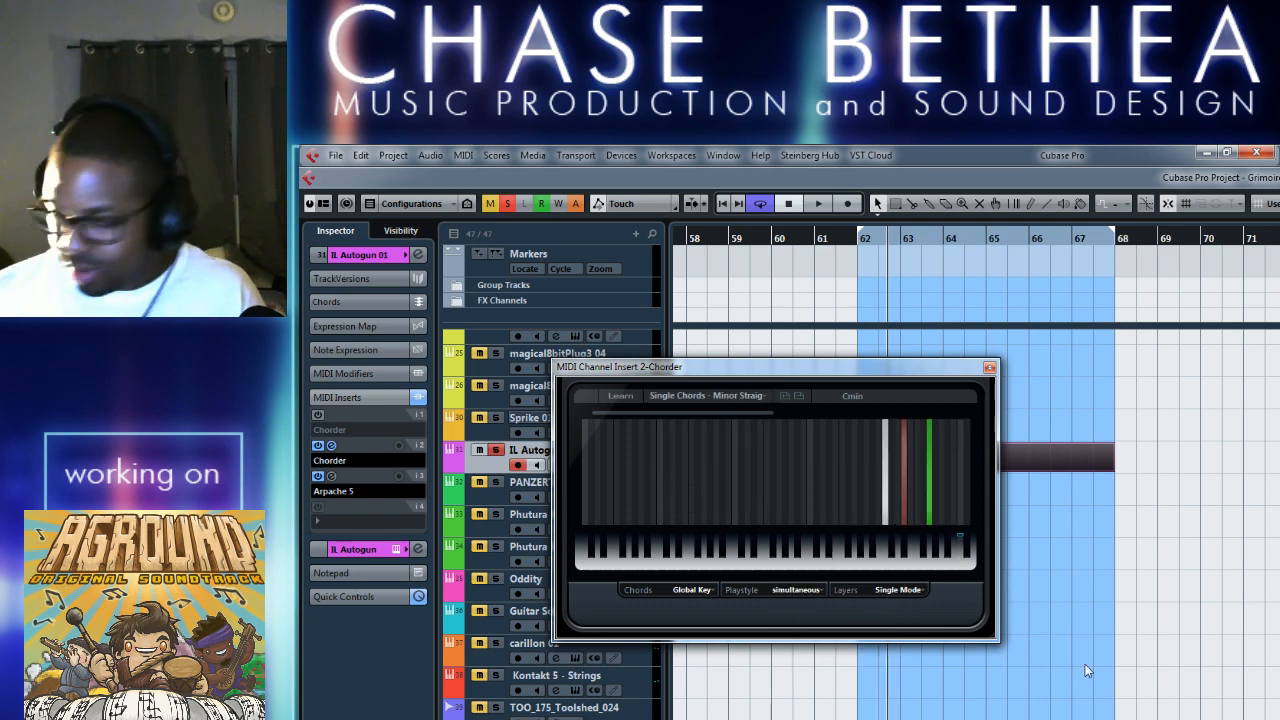
{"action": "key", "text": "space"}
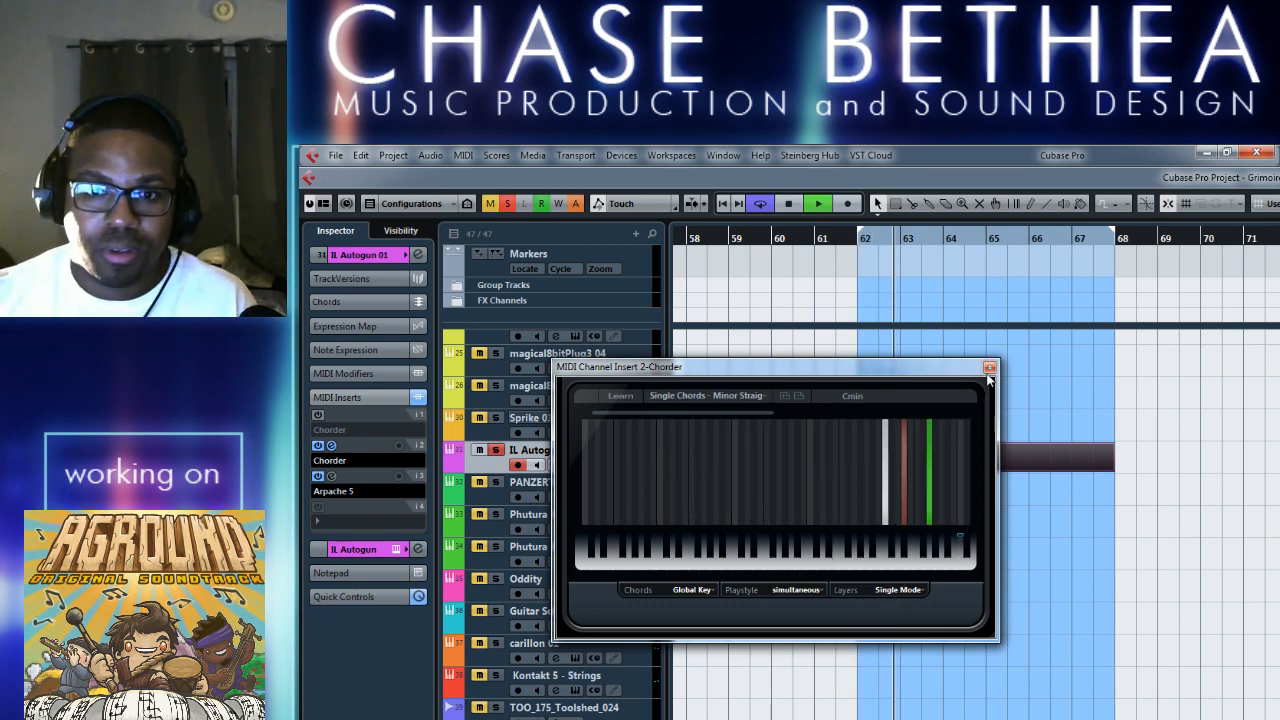
{"action": "key", "text": "space"}
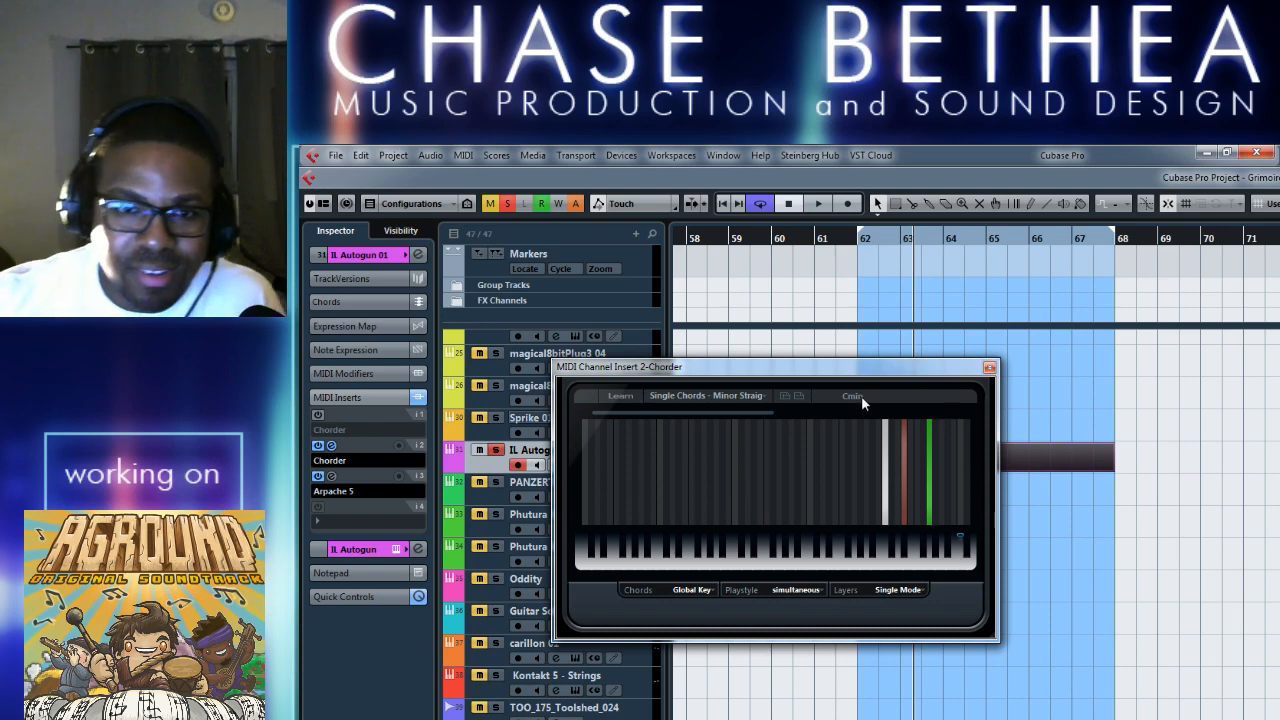
Move the Chorder window aside and try the part's lower note at G#1, G1 and A#1 during playback, returning it to A1.
{"action": "left_click_drag", "start_coordinate": [875, 374], "coordinate": [636, 275]}
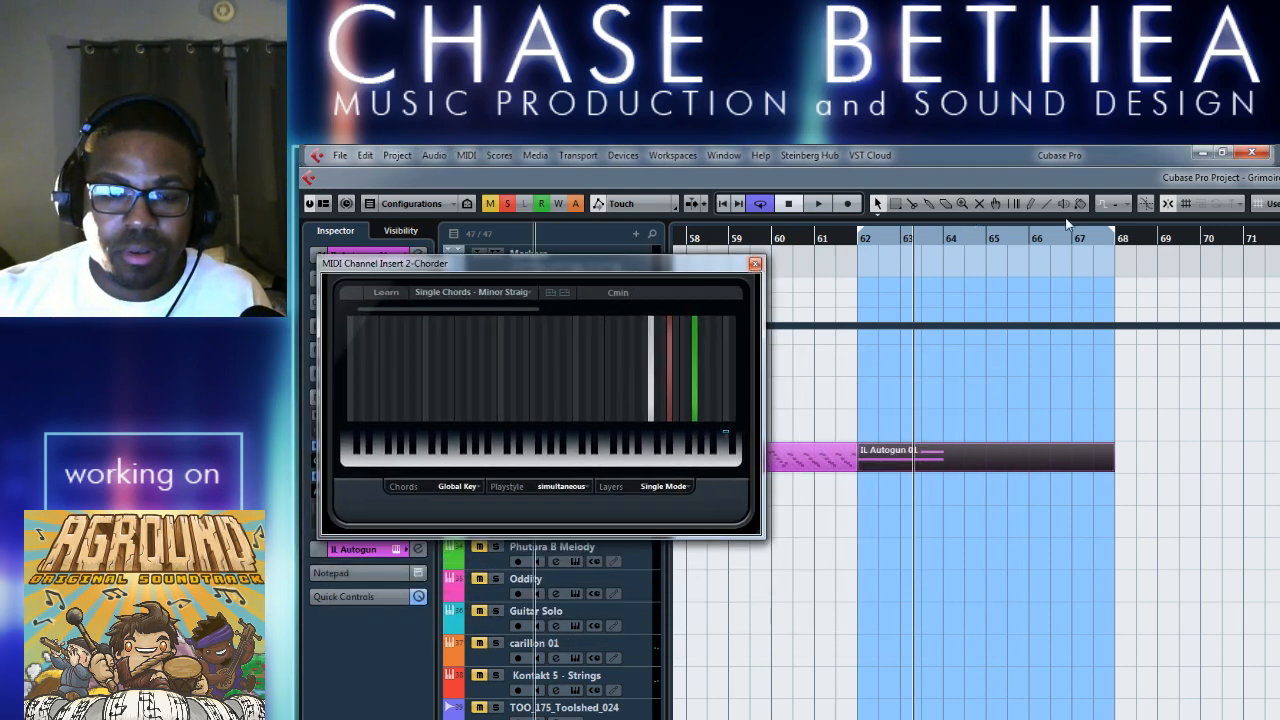
{"action": "double_click", "coordinate": [949, 457]}
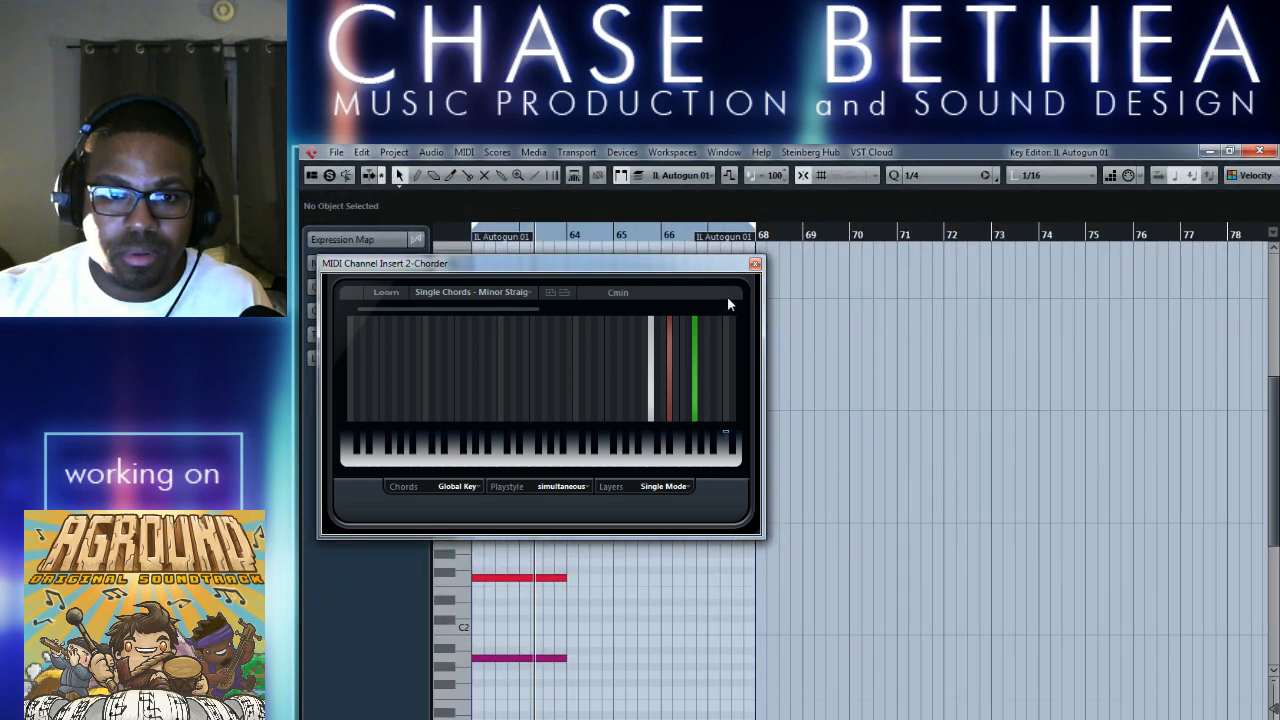
{"action": "left_click_drag", "start_coordinate": [514, 659], "coordinate": [522, 676]}
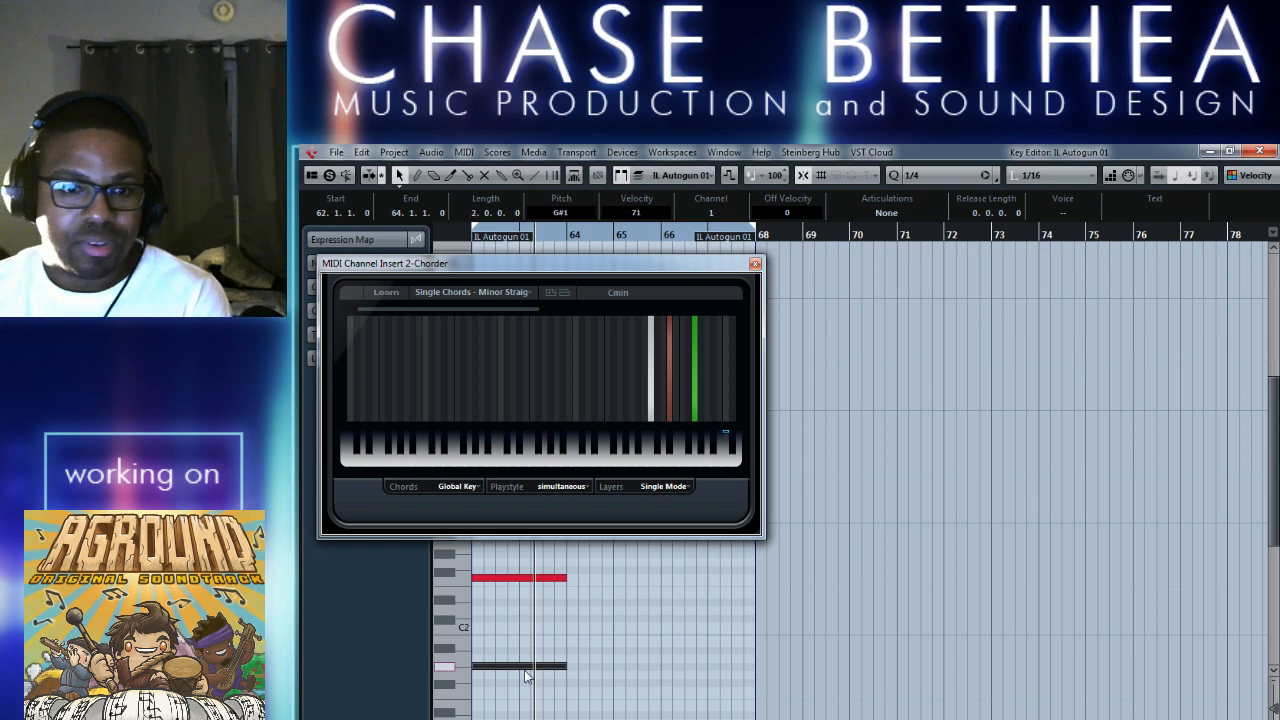
{"action": "key", "text": "space"}
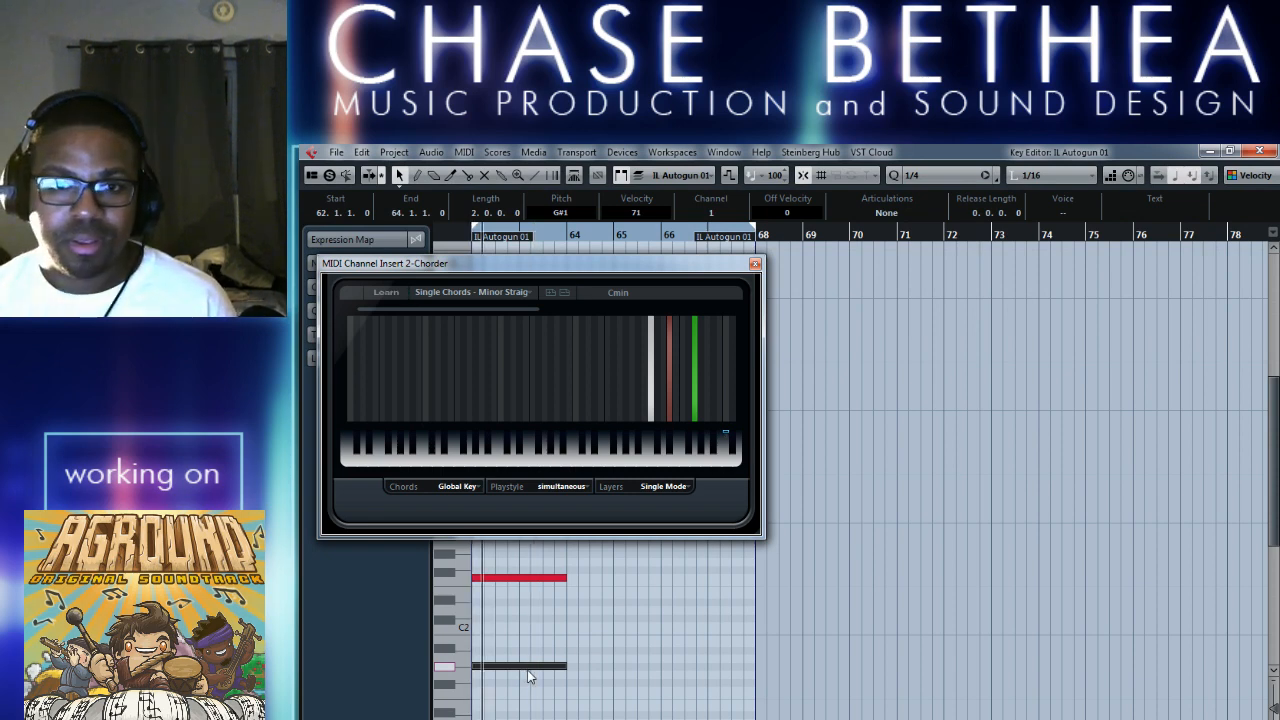
{"action": "key", "text": "Down"}
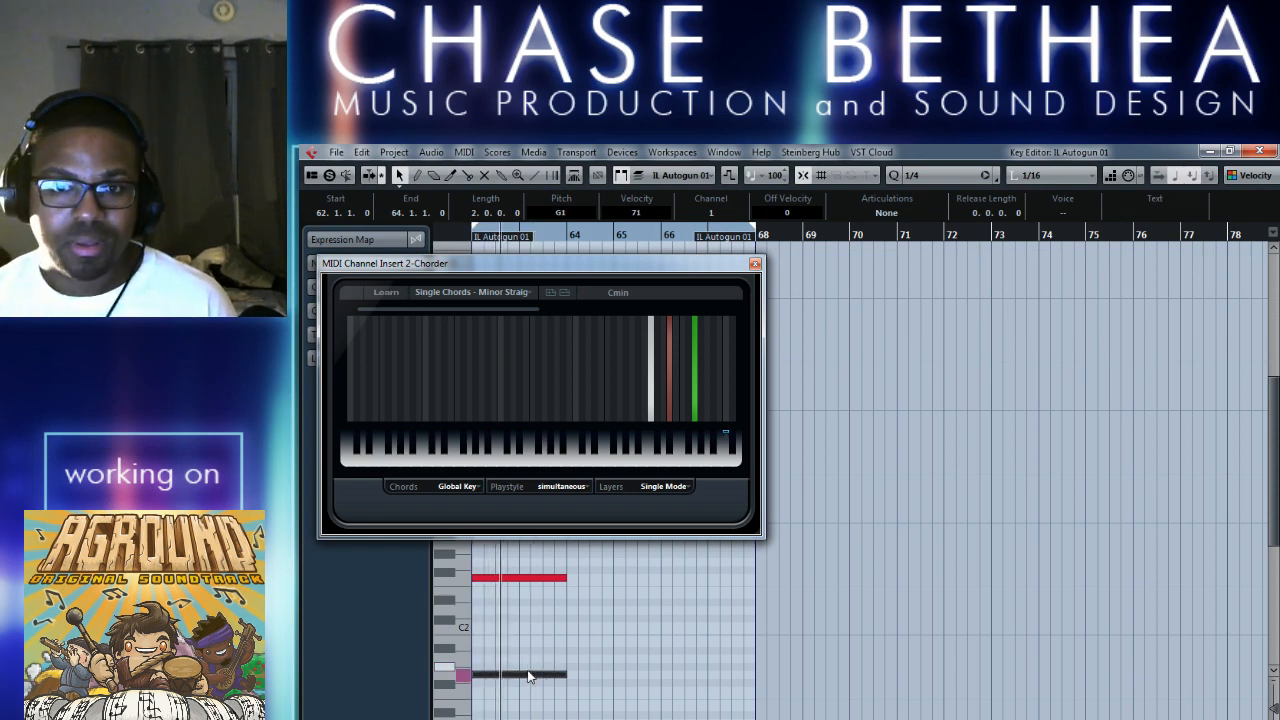
{"action": "key", "text": "Up"}
{"action": "key", "text": "Up"}
{"action": "key", "text": "Up"}
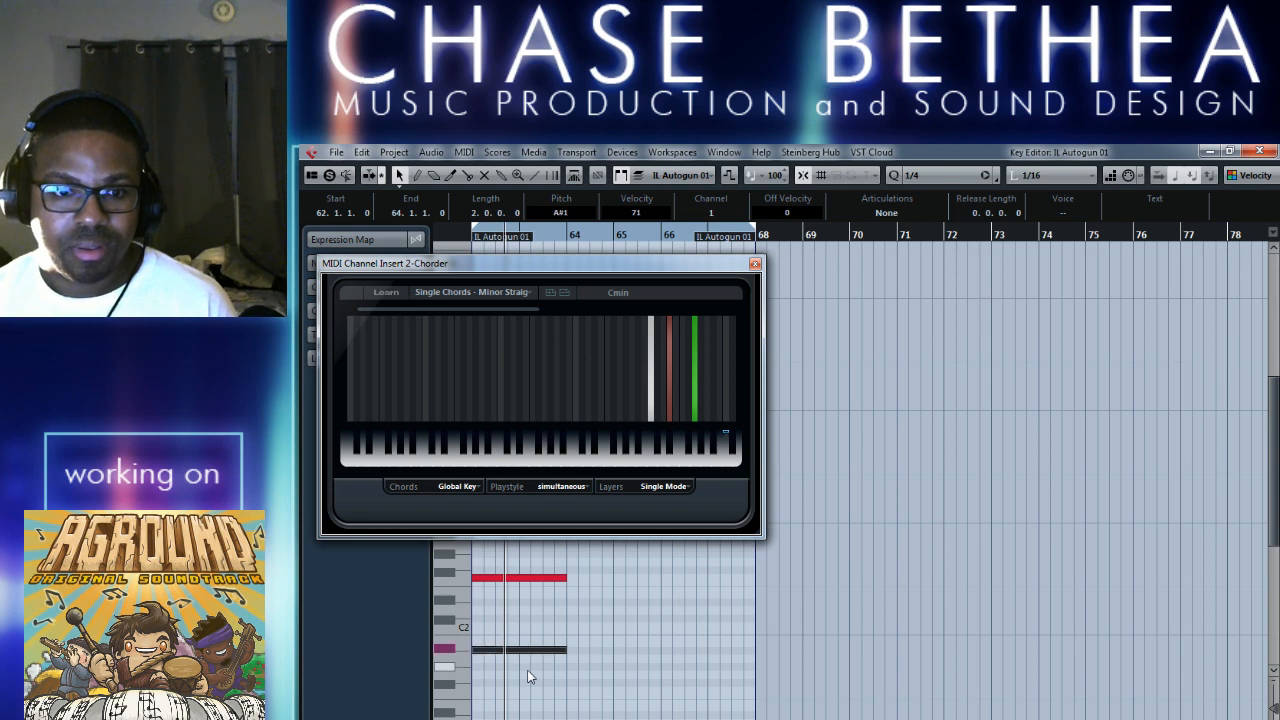
{"action": "key", "text": "Down"}
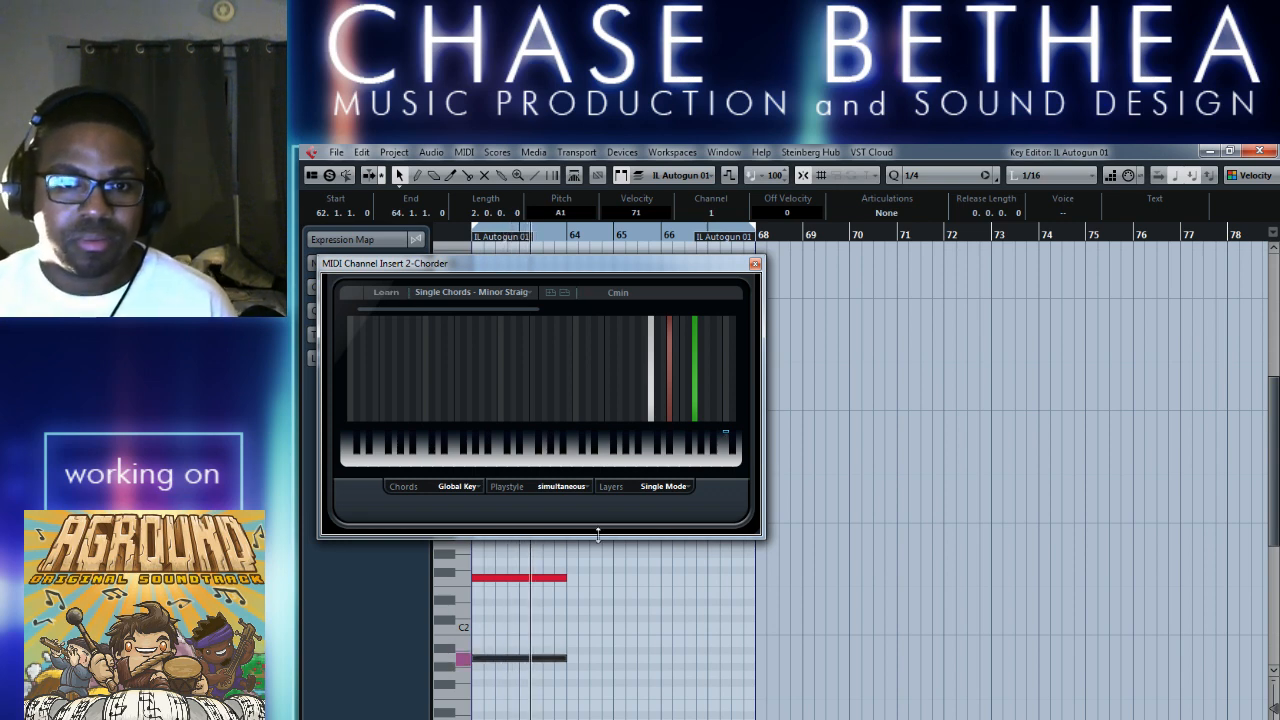
Audition several single keys on the Chorder's on-screen keyboard.
{"action": "right_click", "coordinate": [618, 292]}
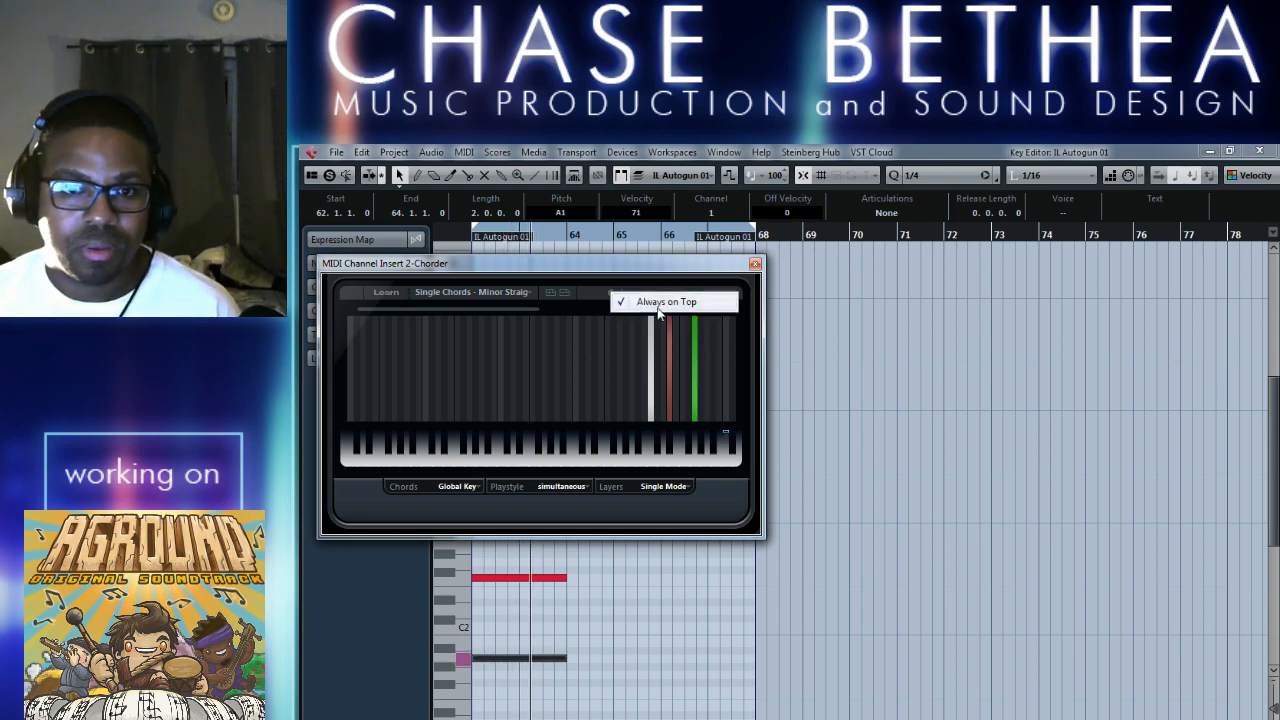
{"action": "left_click", "coordinate": [627, 281]}
{"action": "left_click", "coordinate": [592, 464]}
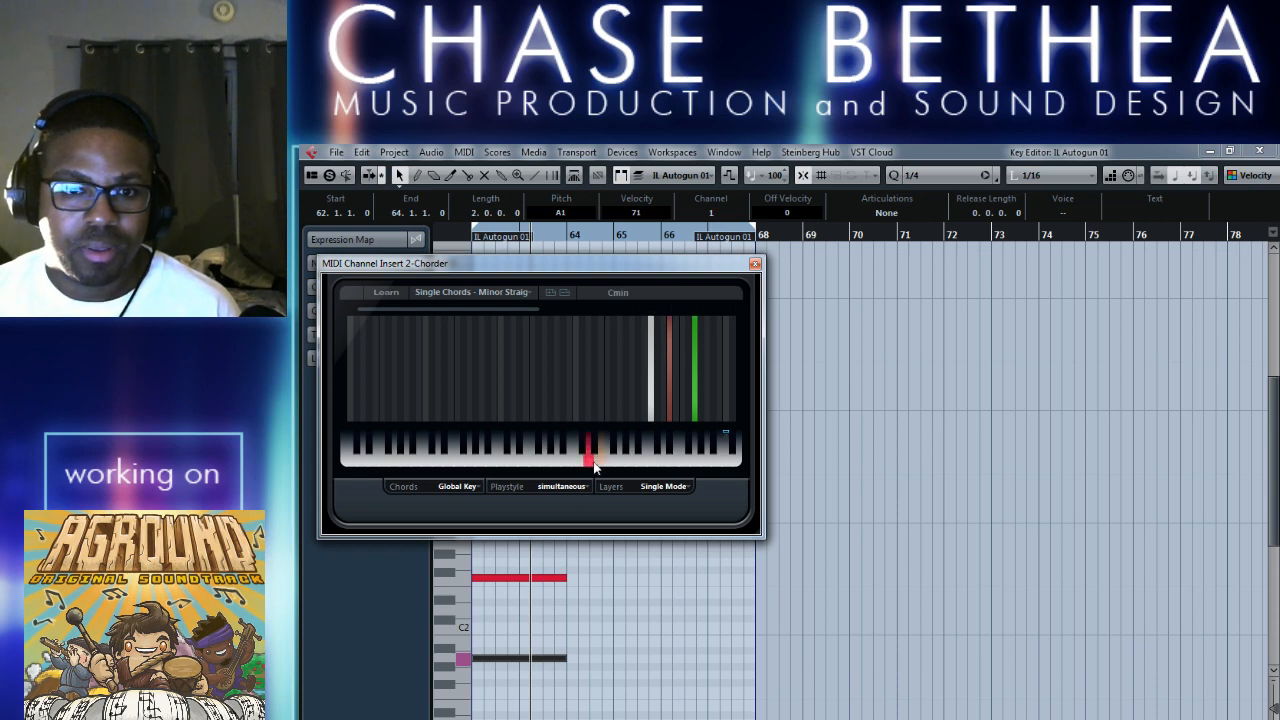
{"action": "left_click", "coordinate": [709, 438]}
{"action": "left_click", "coordinate": [677, 440]}
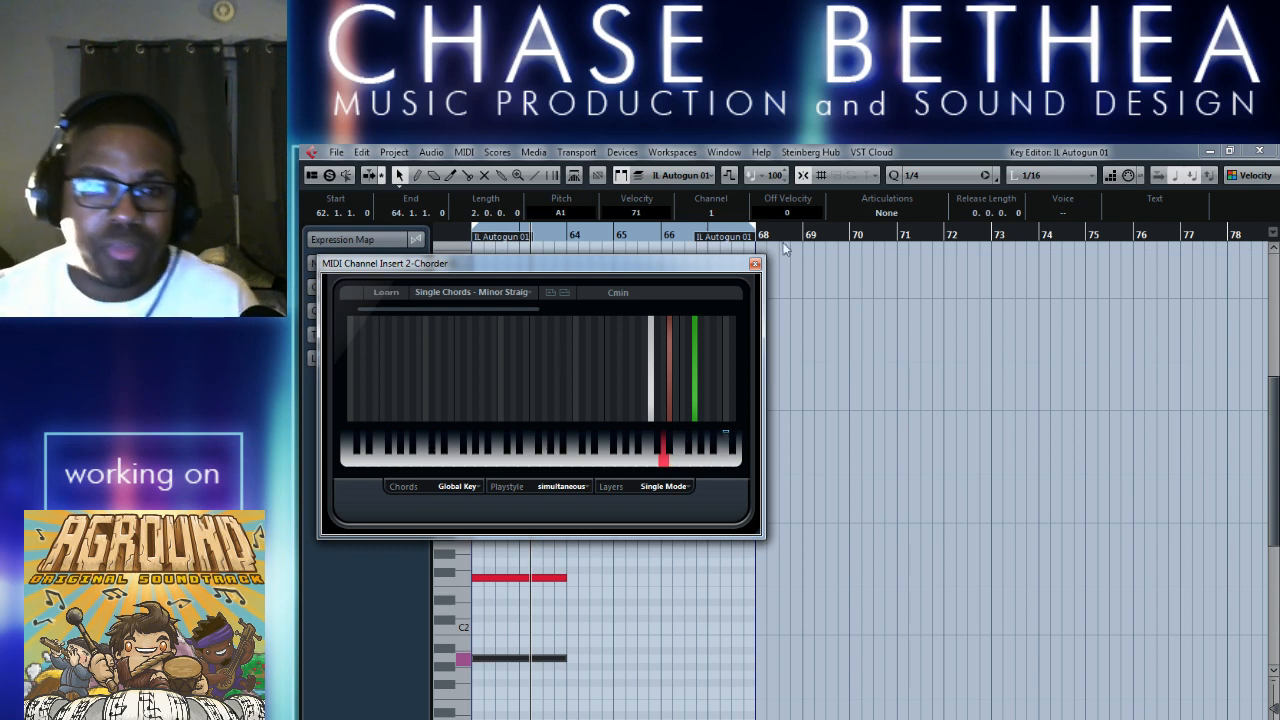
Close the Chorder window, delete the part's F2 note at bar 62, play the remaining A1 note, and close the Key Editor.
{"action": "left_click", "coordinate": [516, 294]}
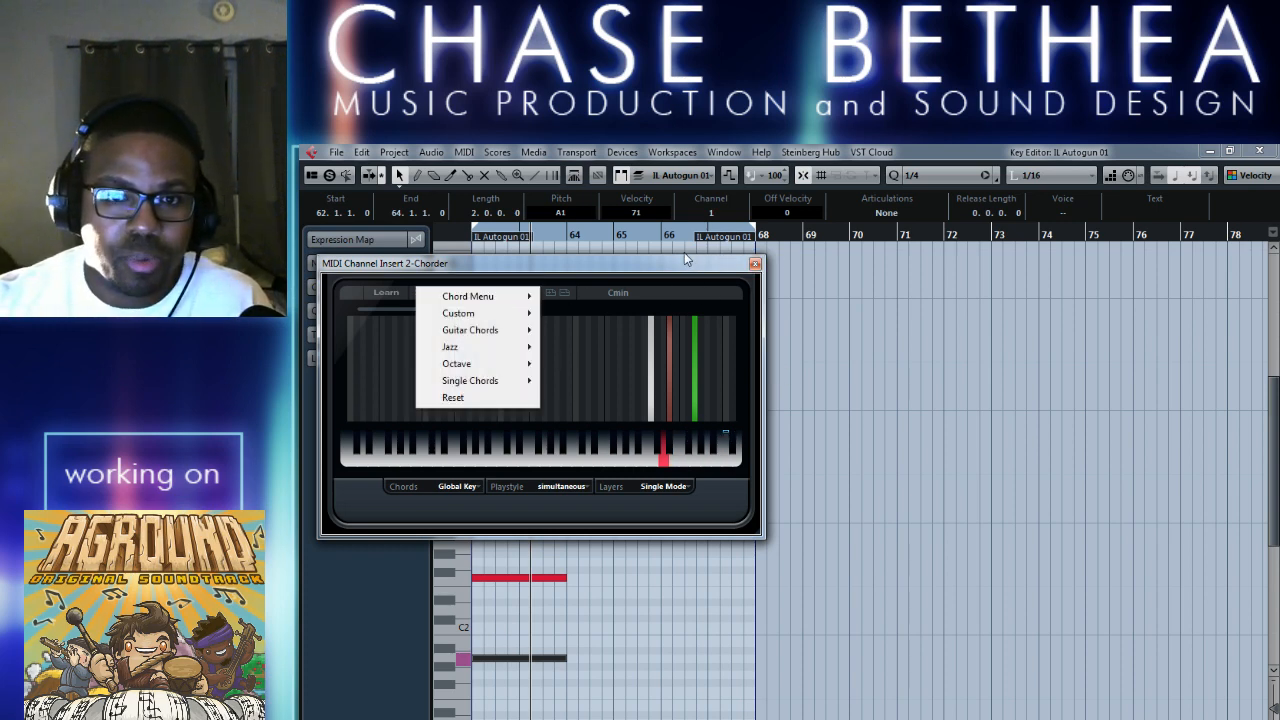
{"action": "left_click", "coordinate": [688, 256]}
{"action": "left_click", "coordinate": [755, 263]}
{"action": "scroll", "coordinate": [701, 602], "scroll_direction": "left", "scroll_amount": 2}
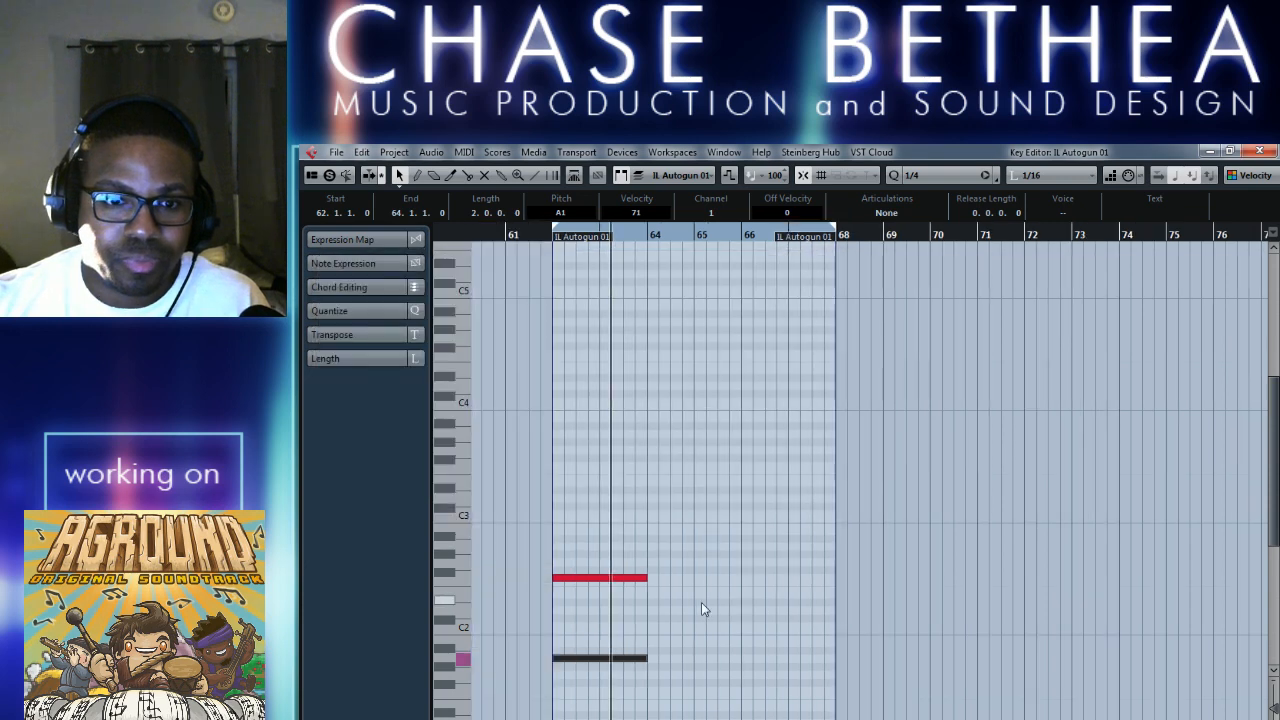
{"action": "left_click", "coordinate": [609, 578]}
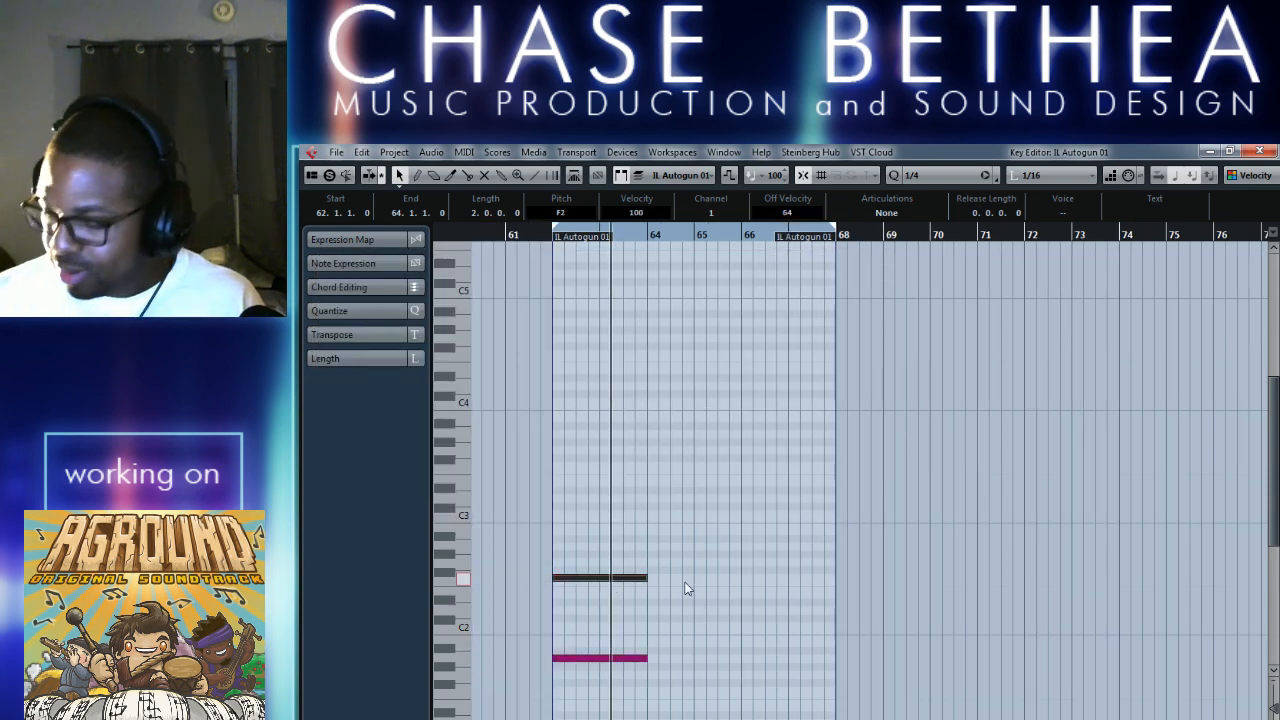
{"action": "key", "text": "Delete"}
{"action": "key", "text": "KP_1"}
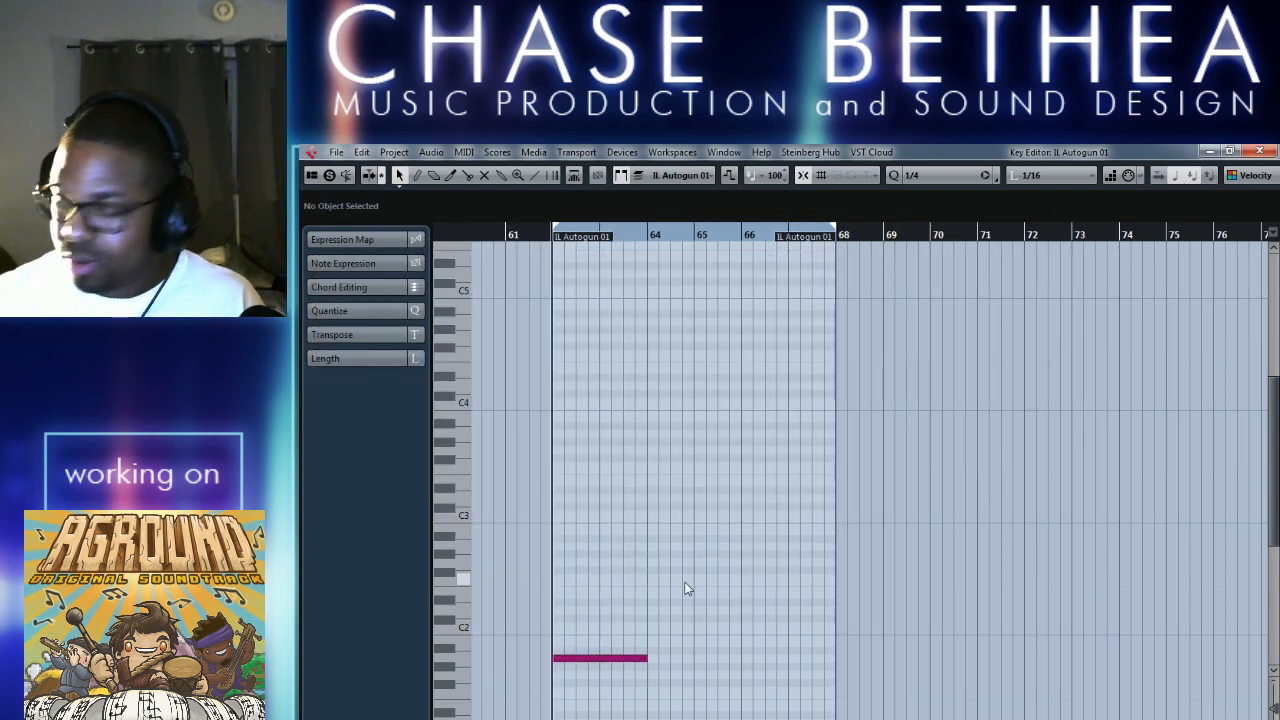
{"action": "key", "text": "space"}
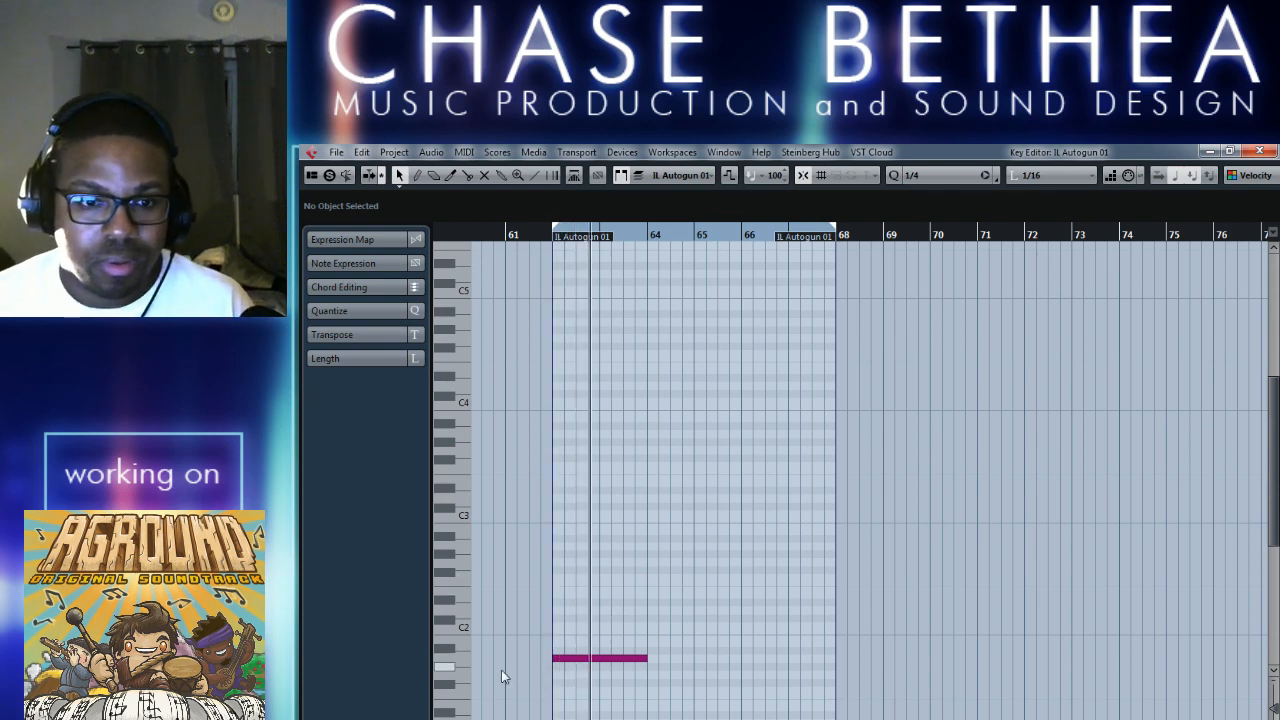
{"action": "left_click", "coordinate": [566, 659]}
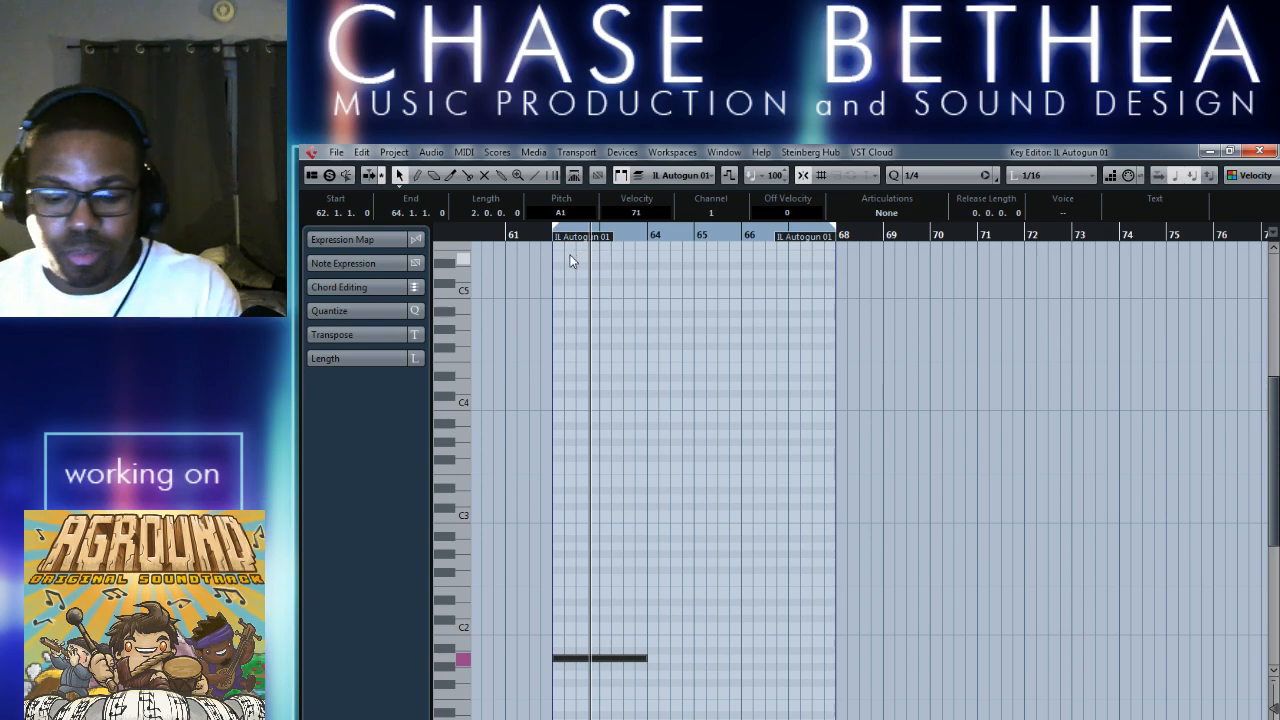
{"action": "left_click", "coordinate": [1257, 152]}
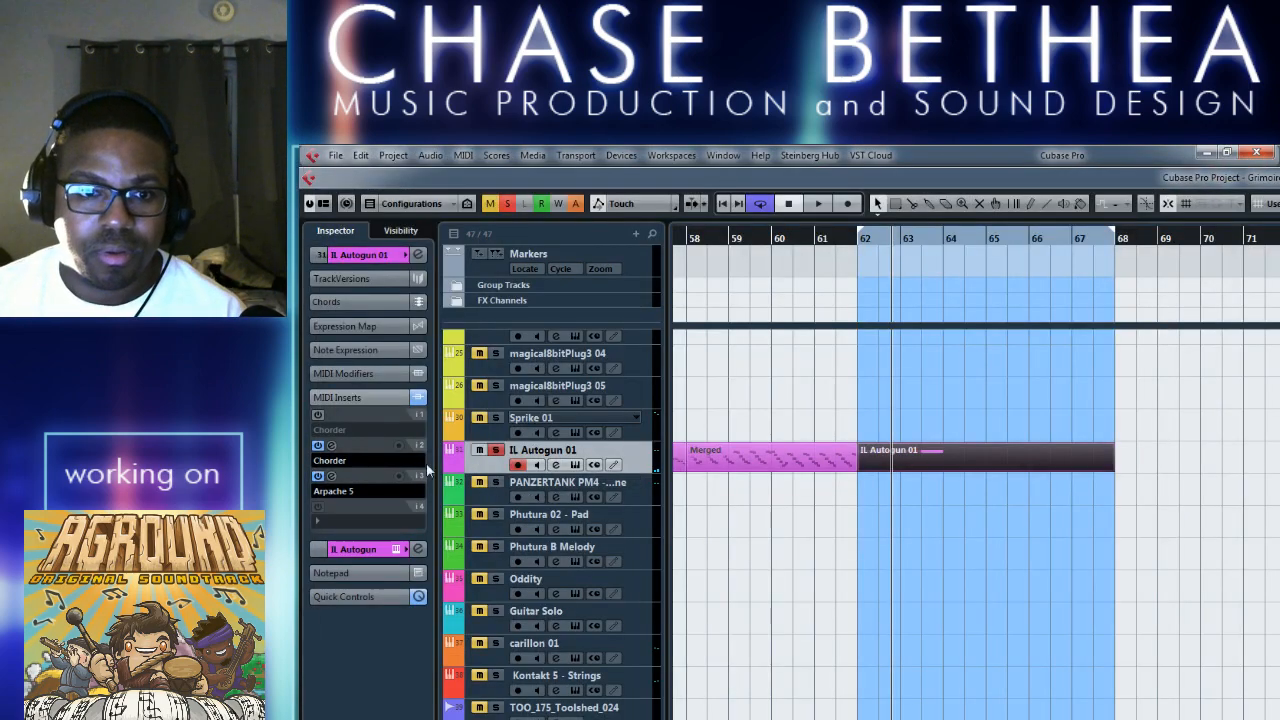
Reopen the second Chorder insert on IL Autogun 01 and set its preset to Single Chords - Add Major 3rd.
{"action": "left_click", "coordinate": [331, 445]}
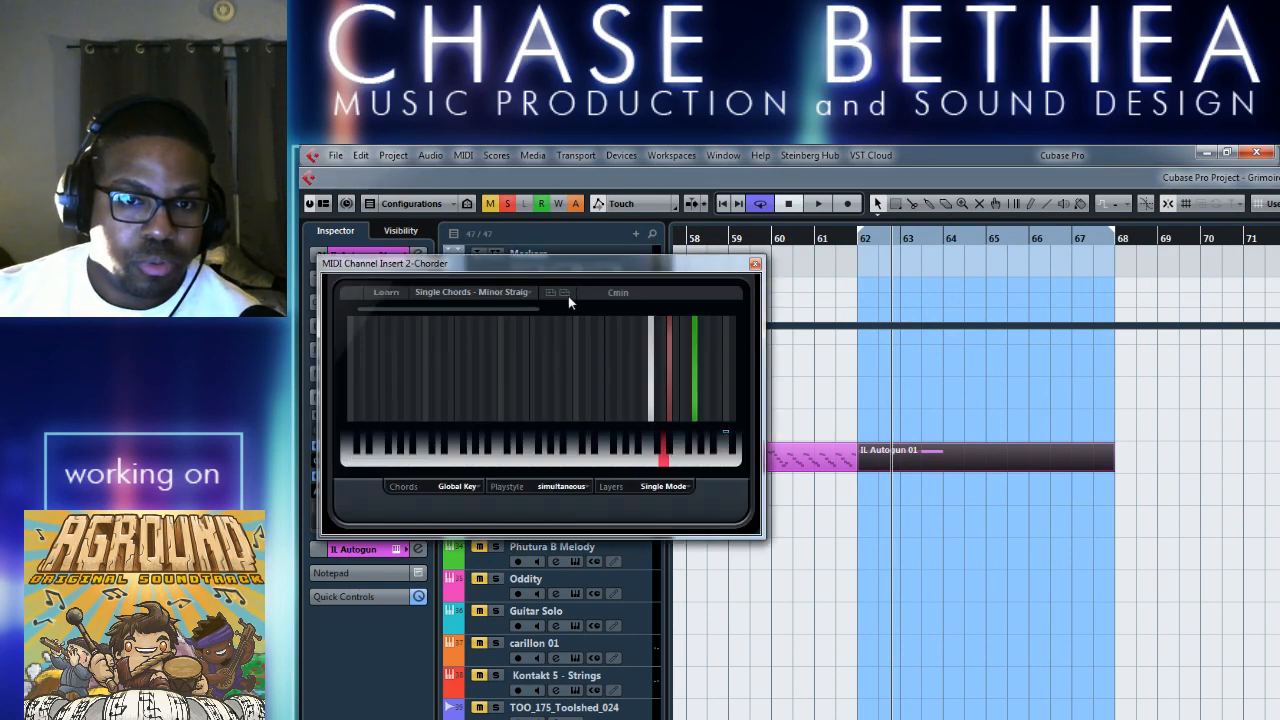
{"action": "left_click", "coordinate": [526, 289]}
{"action": "mouse_move", "coordinate": [502, 388]}
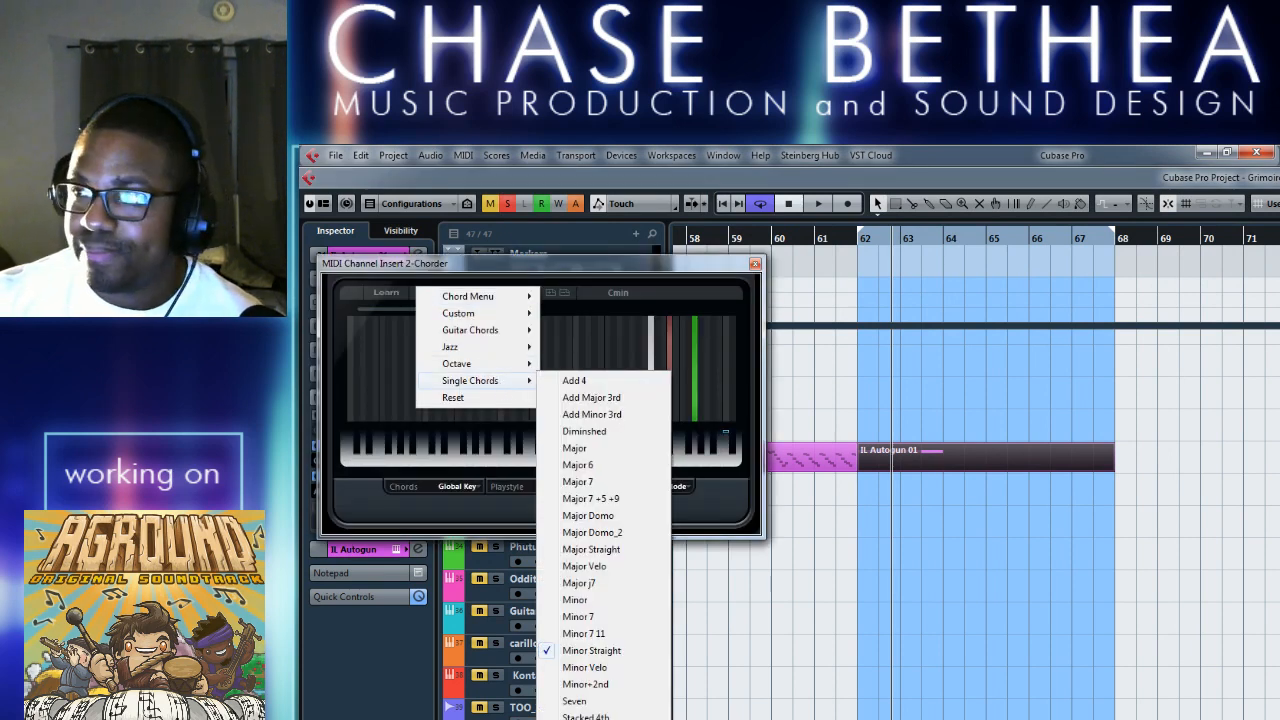
{"action": "key", "text": "alt+Tab"}
{"action": "left_click", "coordinate": [754, 537]}
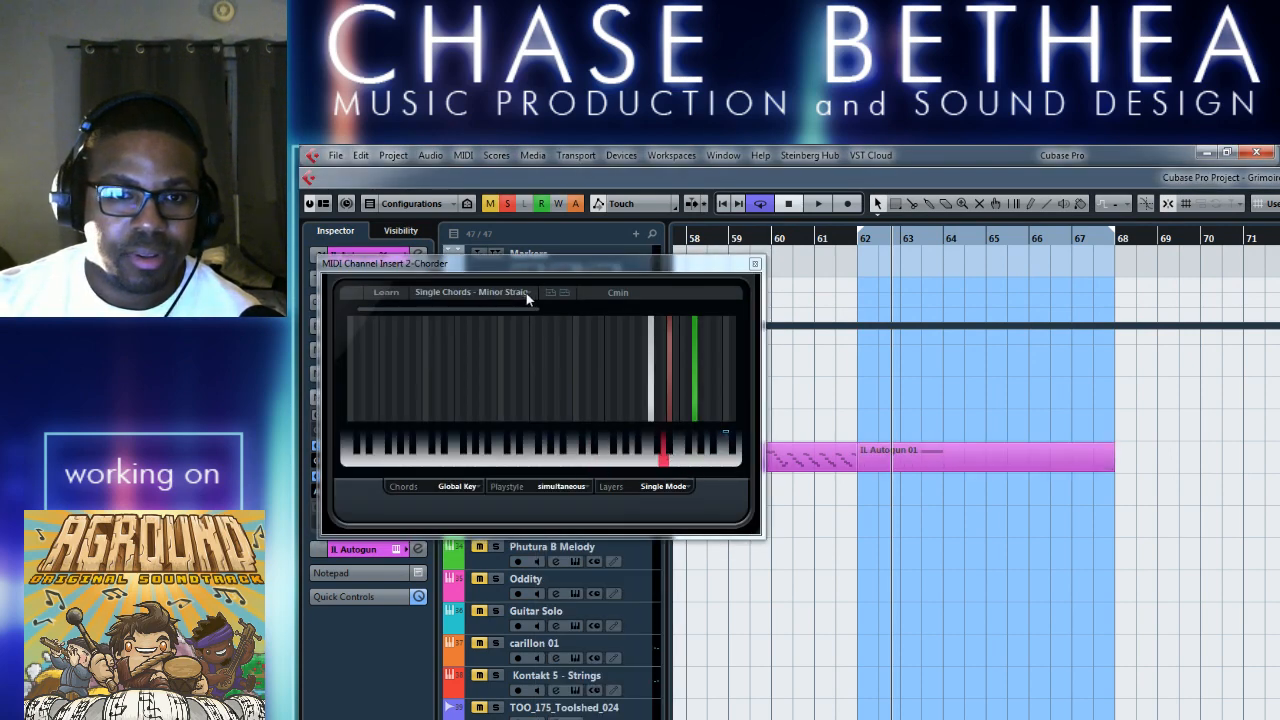
{"action": "left_click", "coordinate": [526, 293]}
{"action": "mouse_move", "coordinate": [485, 388]}
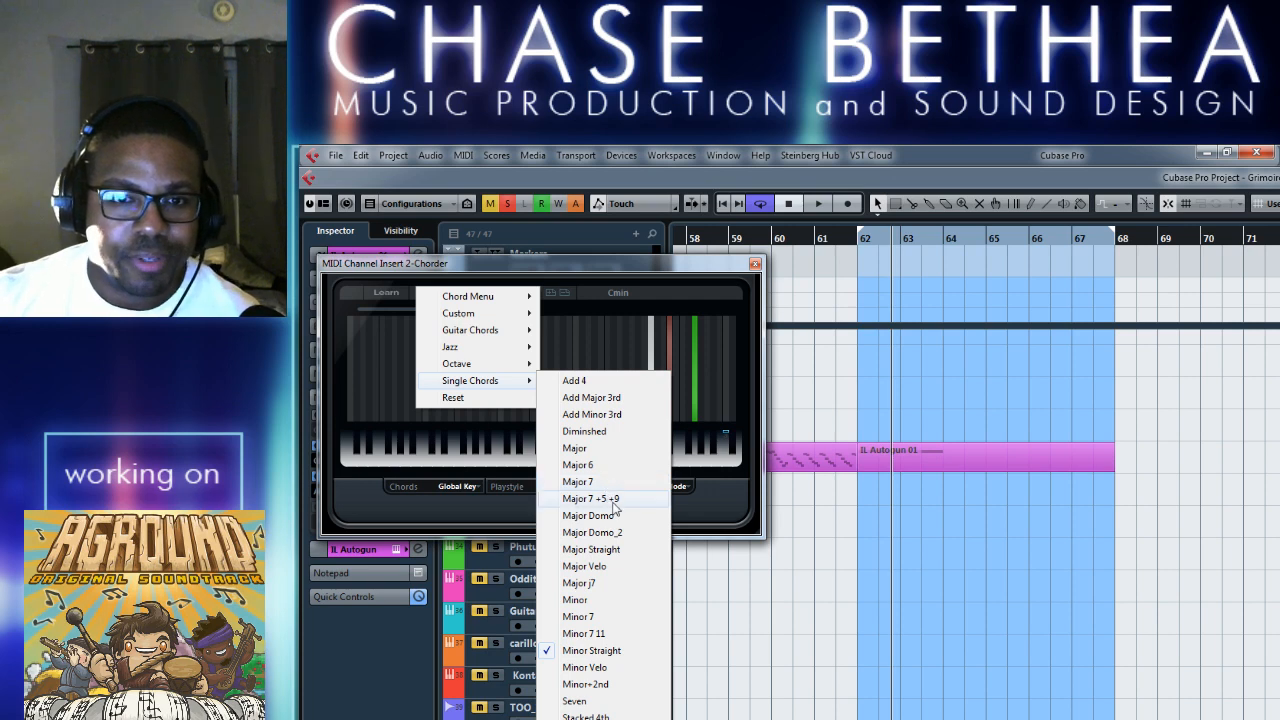
{"action": "left_click", "coordinate": [615, 397]}
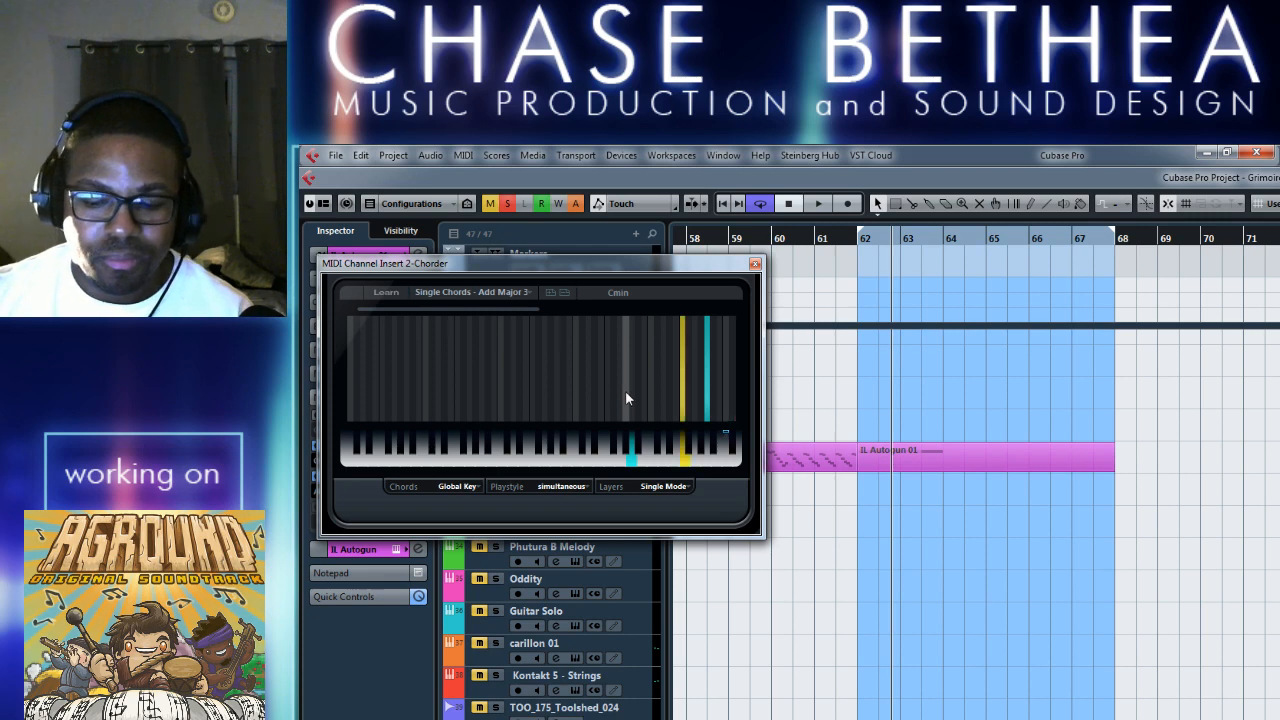
Set the Chorder preset to Single Chords - Add 4, play the part, and close the insert's settings.
{"action": "left_click", "coordinate": [470, 292]}
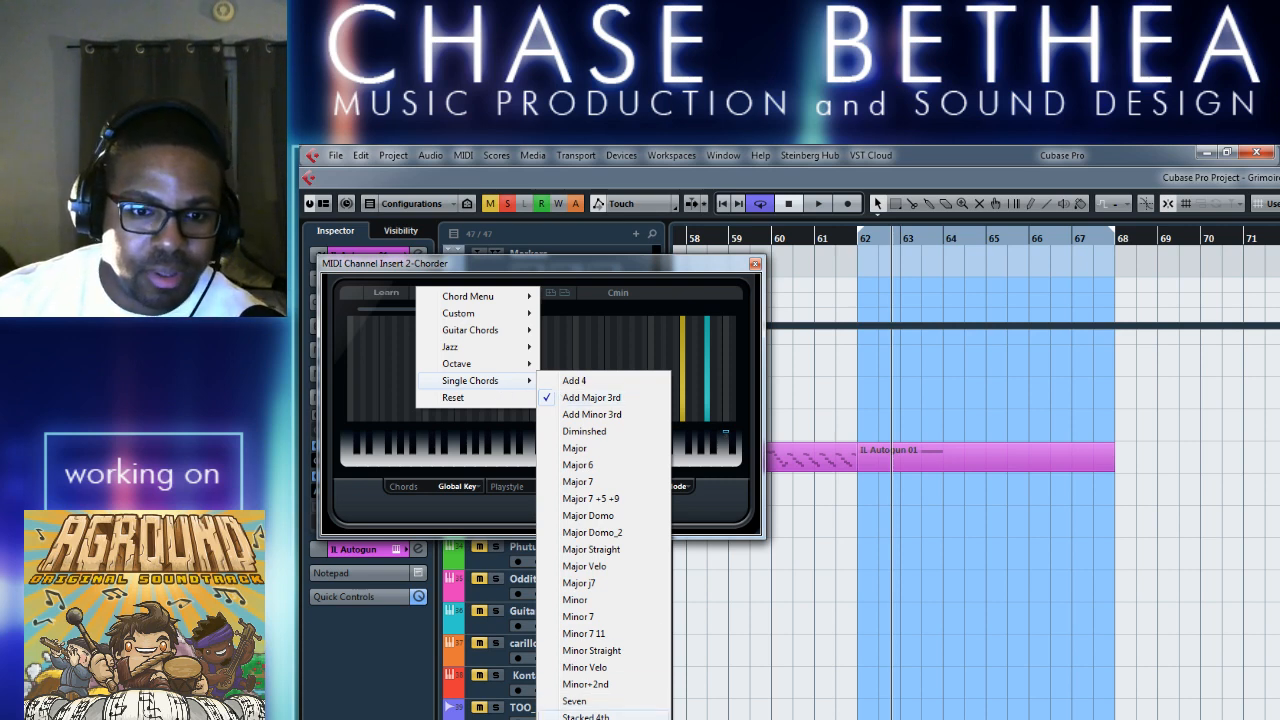
{"action": "left_click", "coordinate": [603, 386]}
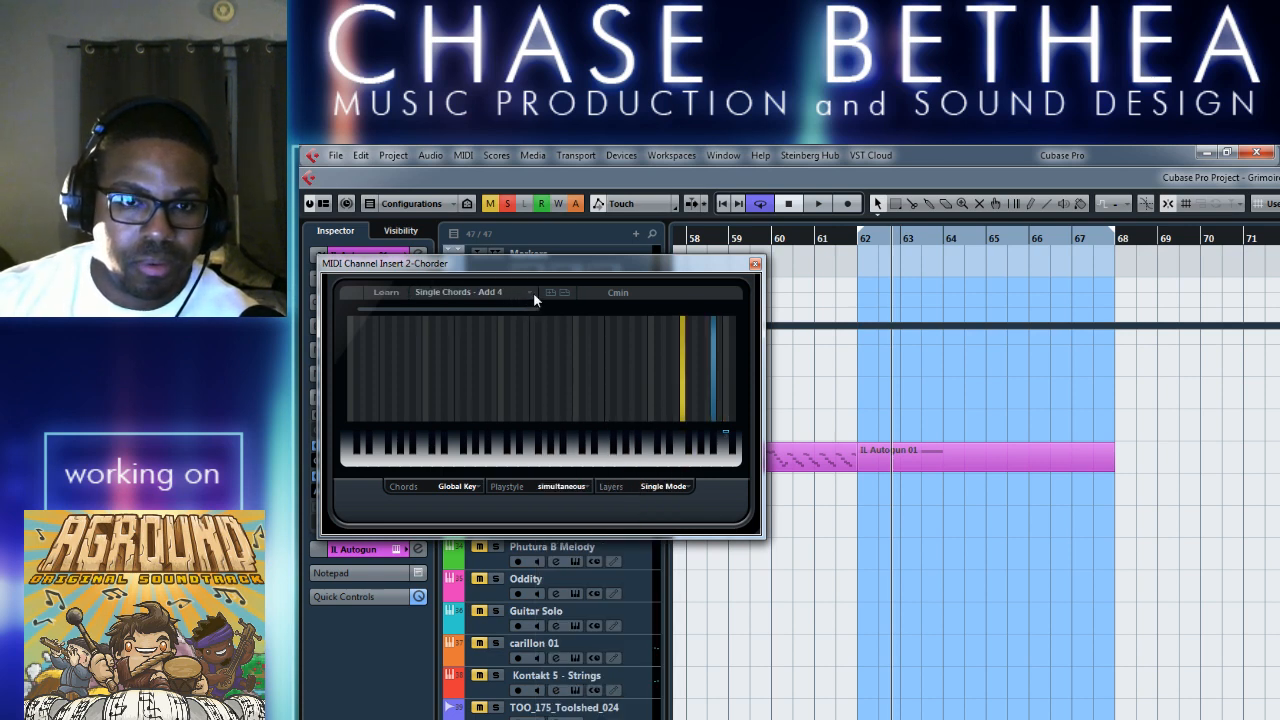
{"action": "double_click", "coordinate": [779, 242]}
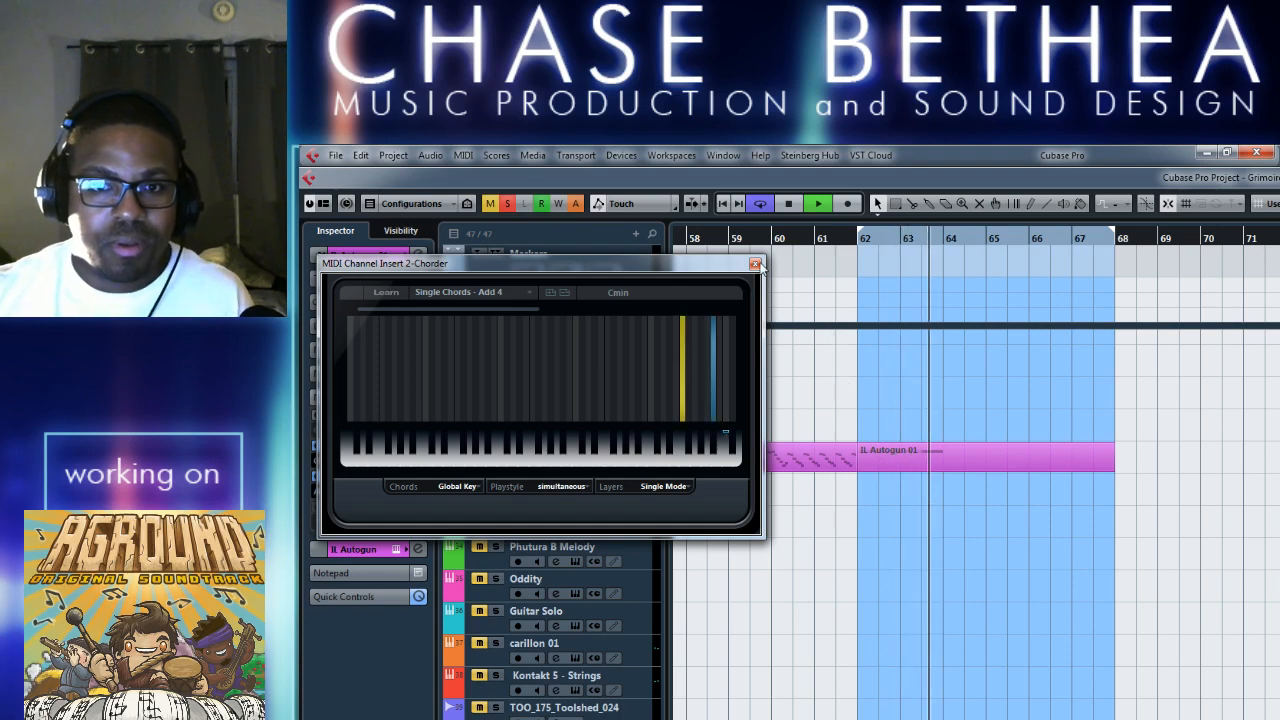
{"action": "left_click", "coordinate": [755, 264]}
{"action": "key", "text": "space"}
Copy the part's A1 note to F2, moving it without enlarging the part, quantize it to bar 62, and play the result.
{"action": "left_click", "coordinate": [936, 462]}
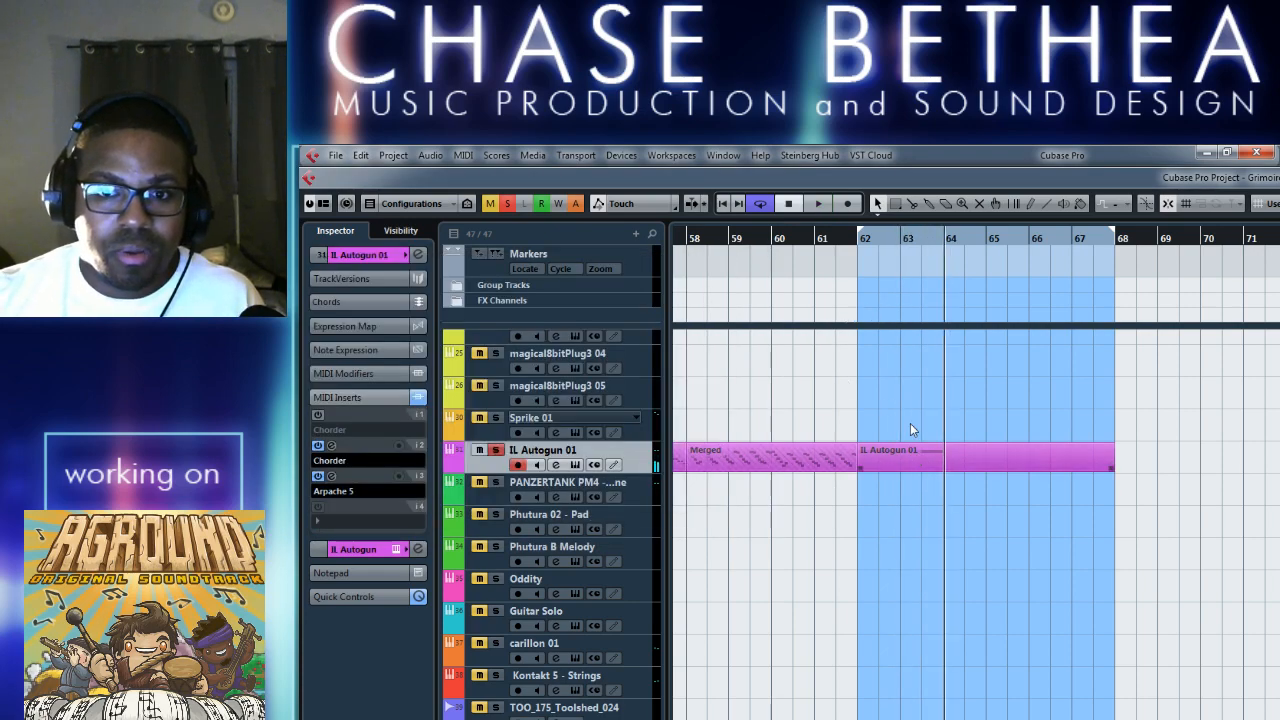
{"action": "double_click", "coordinate": [910, 450]}
{"action": "scroll", "coordinate": [852, 638], "scroll_direction": "left", "scroll_amount": 1}
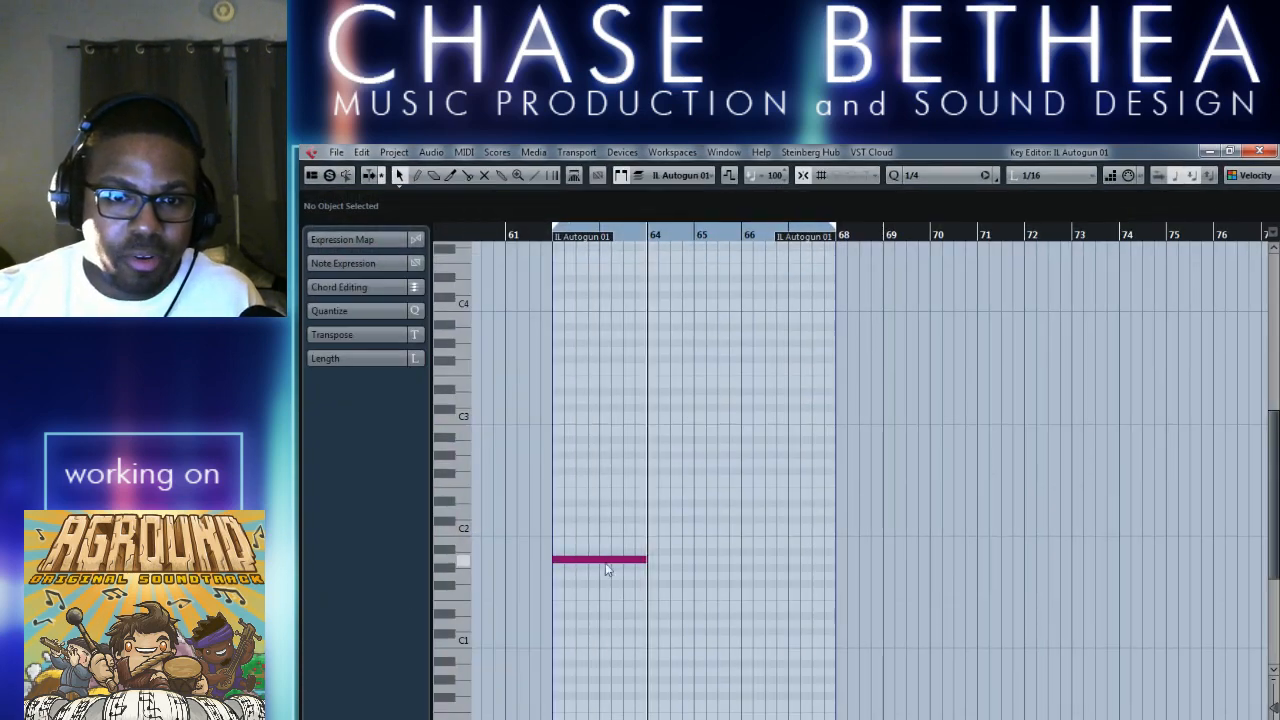
{"action": "left_click_drag", "start_coordinate": [552, 532], "coordinate": [582, 486]}
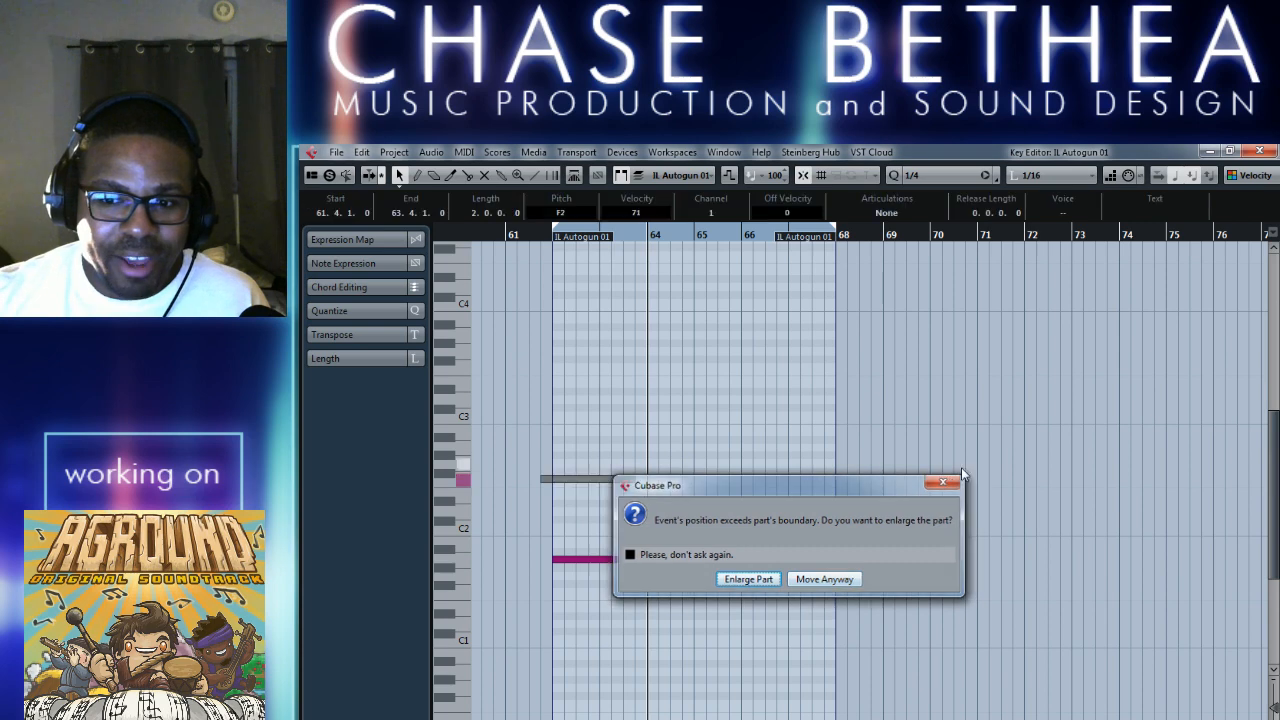
{"action": "left_click", "coordinate": [825, 579]}
{"action": "key", "text": "q"}
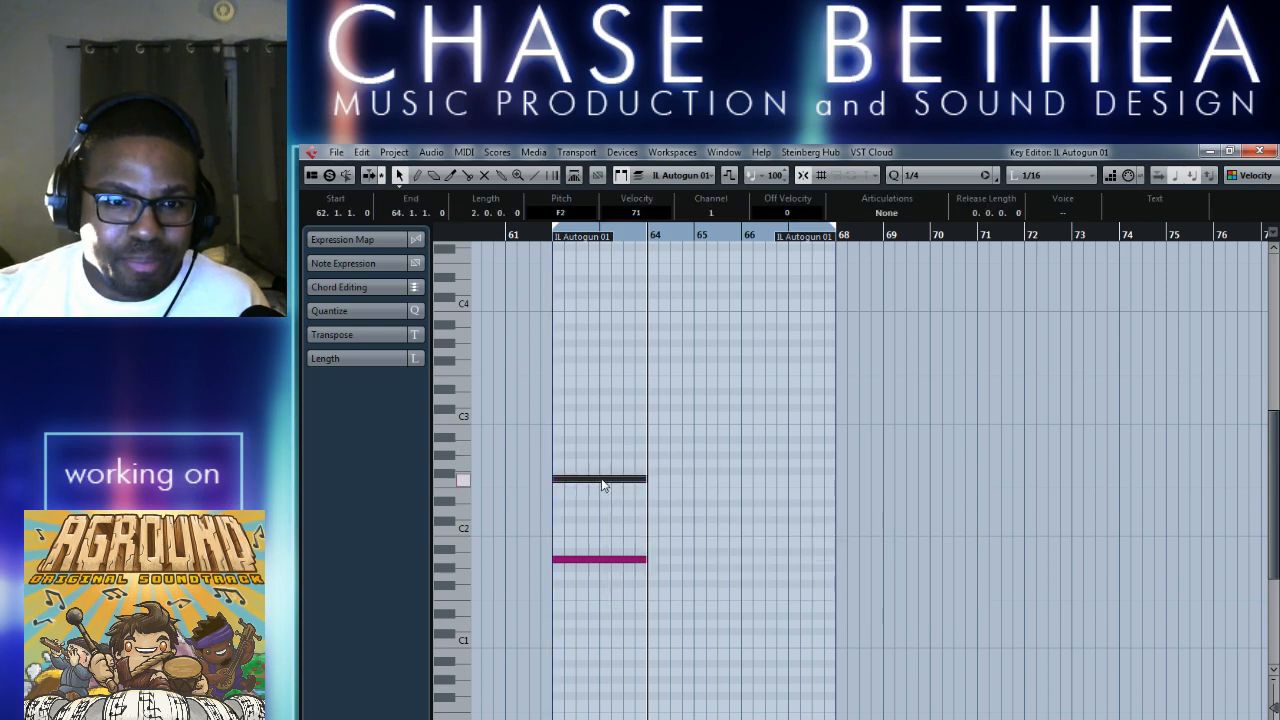
{"action": "left_click", "coordinate": [718, 486]}
{"action": "key", "text": "space"}
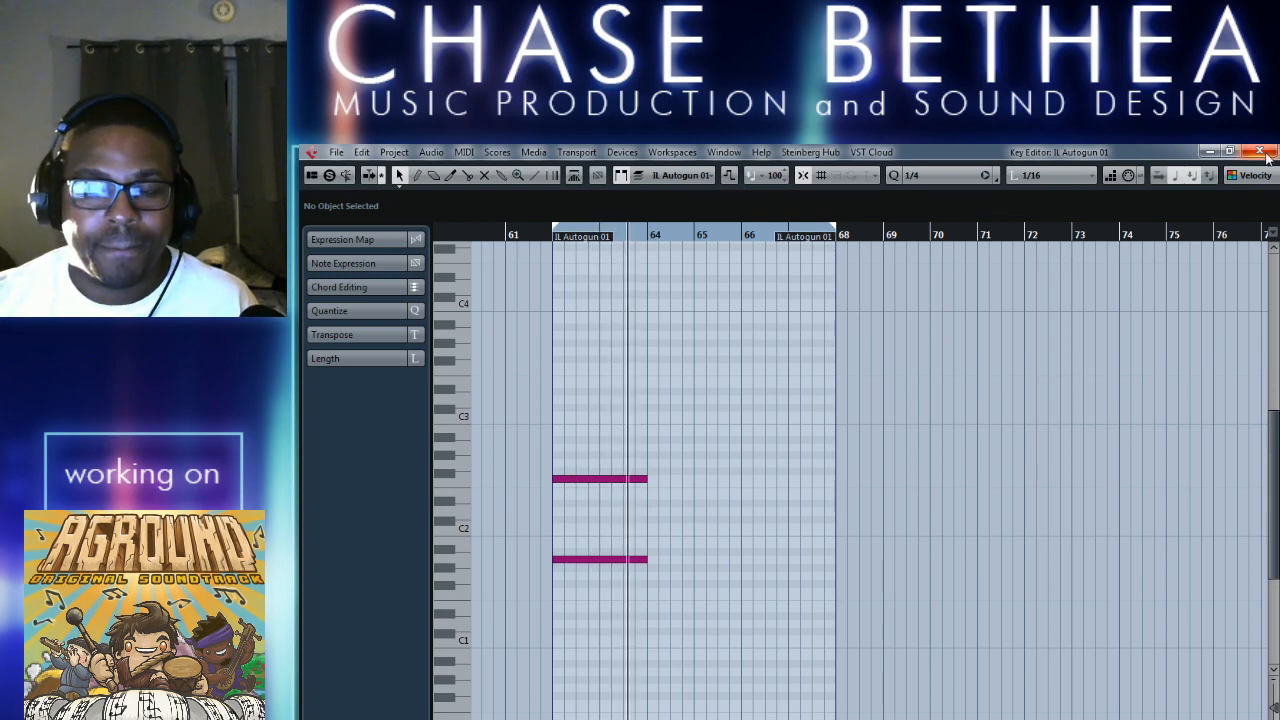
{"action": "key", "text": "Return"}
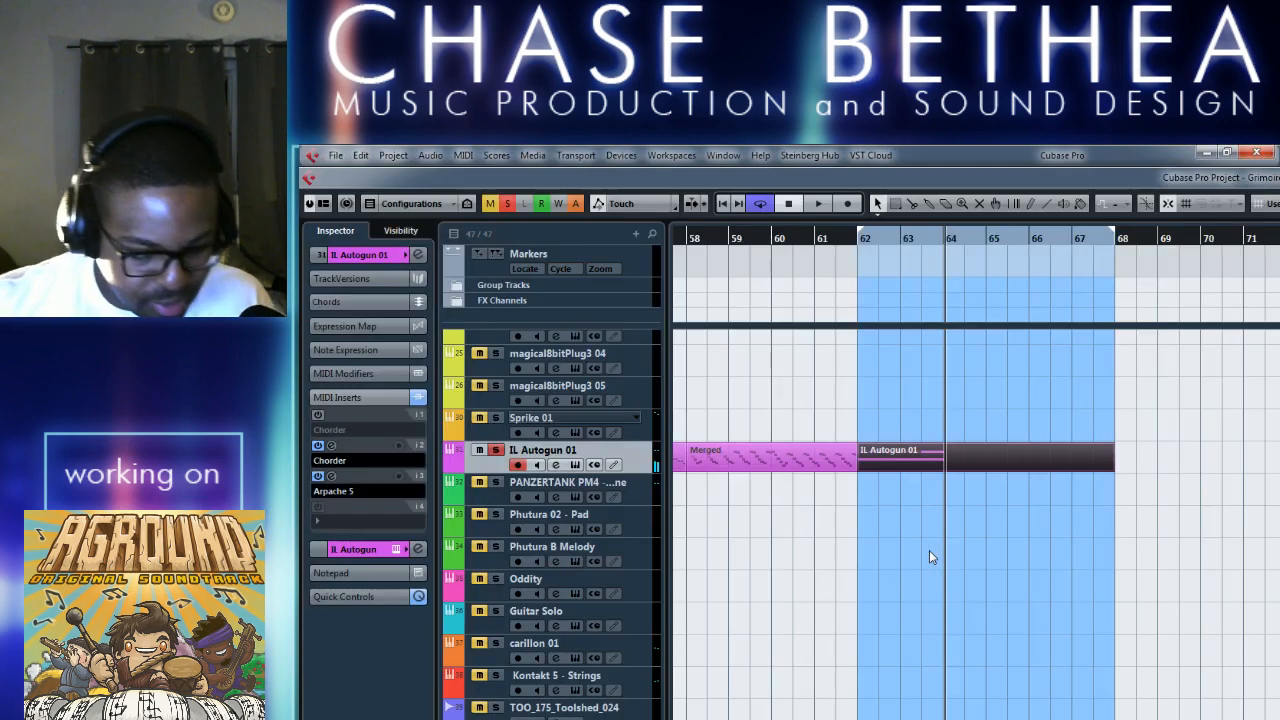
Shorten the IL Autogun 01 part and the loop range so both end at bar 64.
{"action": "left_click", "coordinate": [1001, 566]}
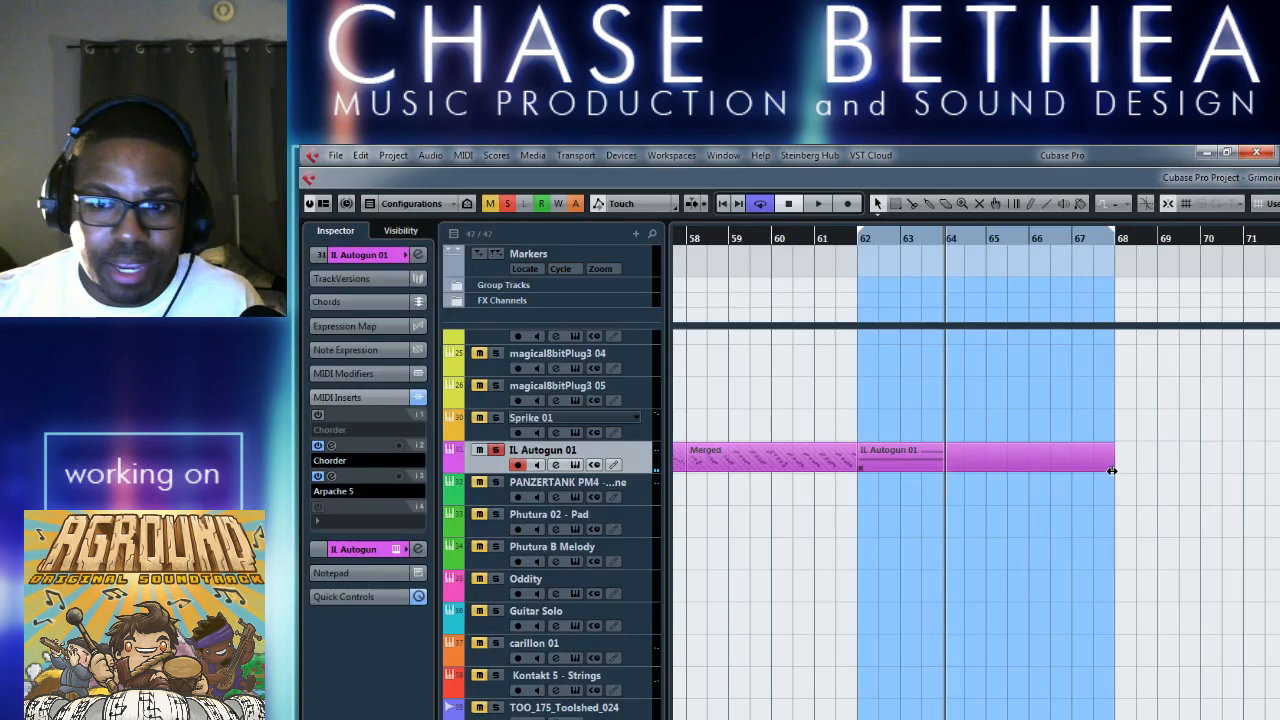
{"action": "left_click_drag", "start_coordinate": [1108, 483], "coordinate": [965, 483]}
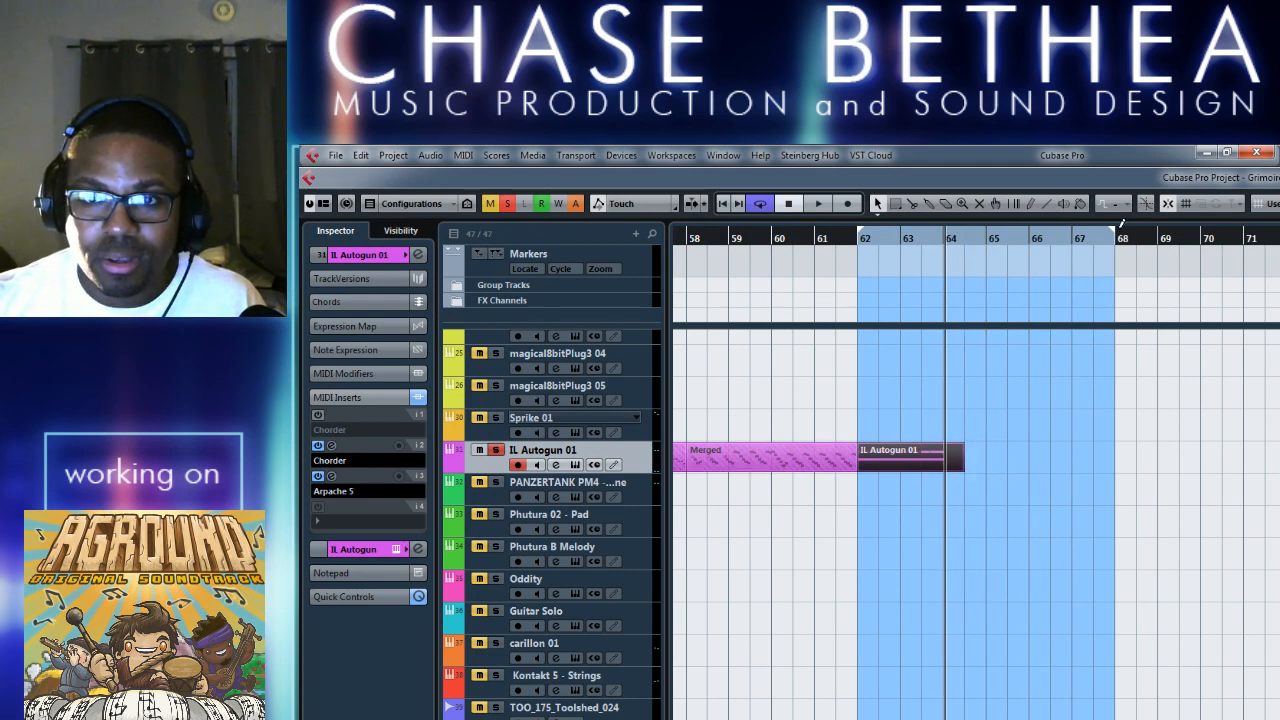
{"action": "left_click_drag", "start_coordinate": [1113, 238], "coordinate": [944, 238]}
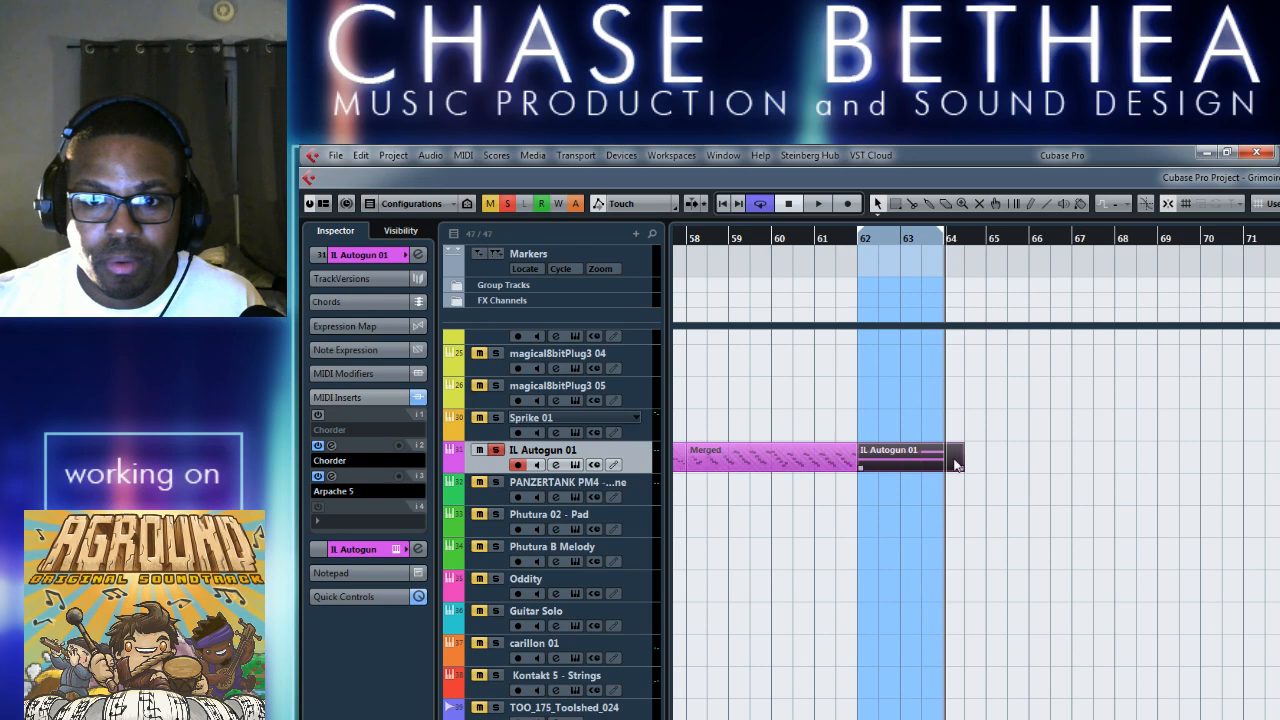
{"action": "left_click_drag", "start_coordinate": [962, 466], "coordinate": [944, 466]}
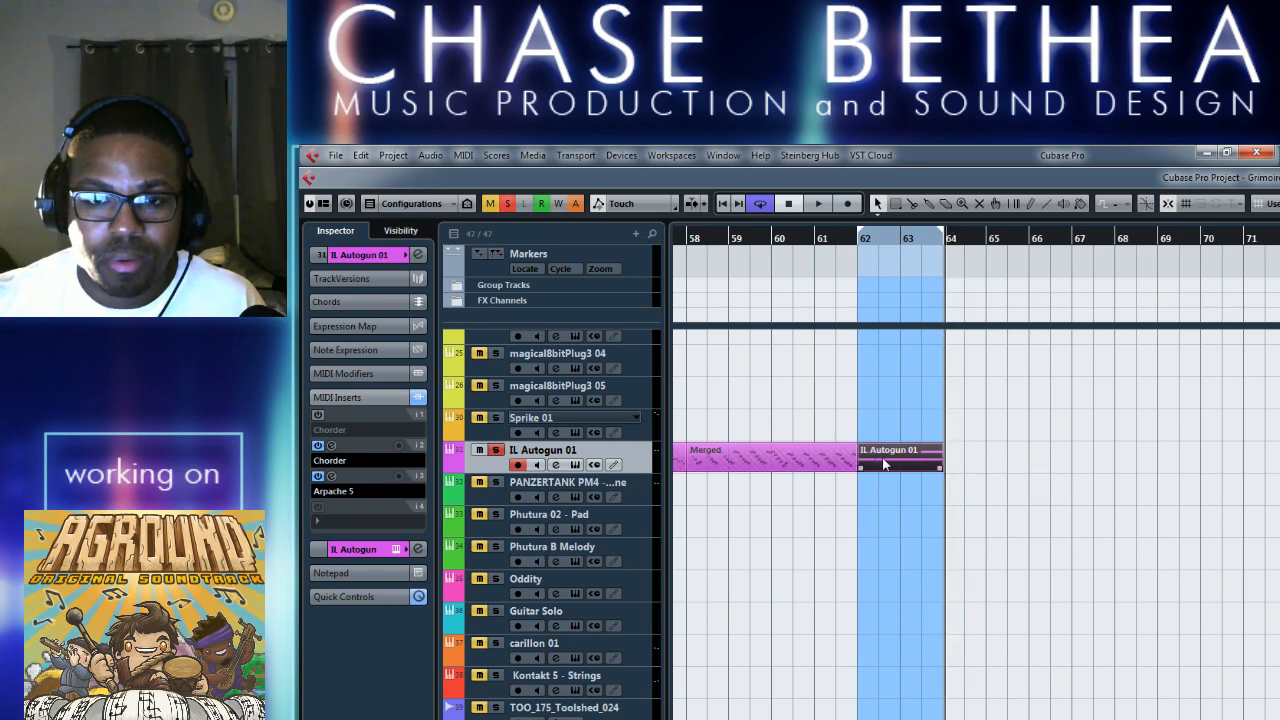
{"action": "left_click", "coordinate": [466, 157]}
{"action": "mouse_move", "coordinate": [870, 155]}
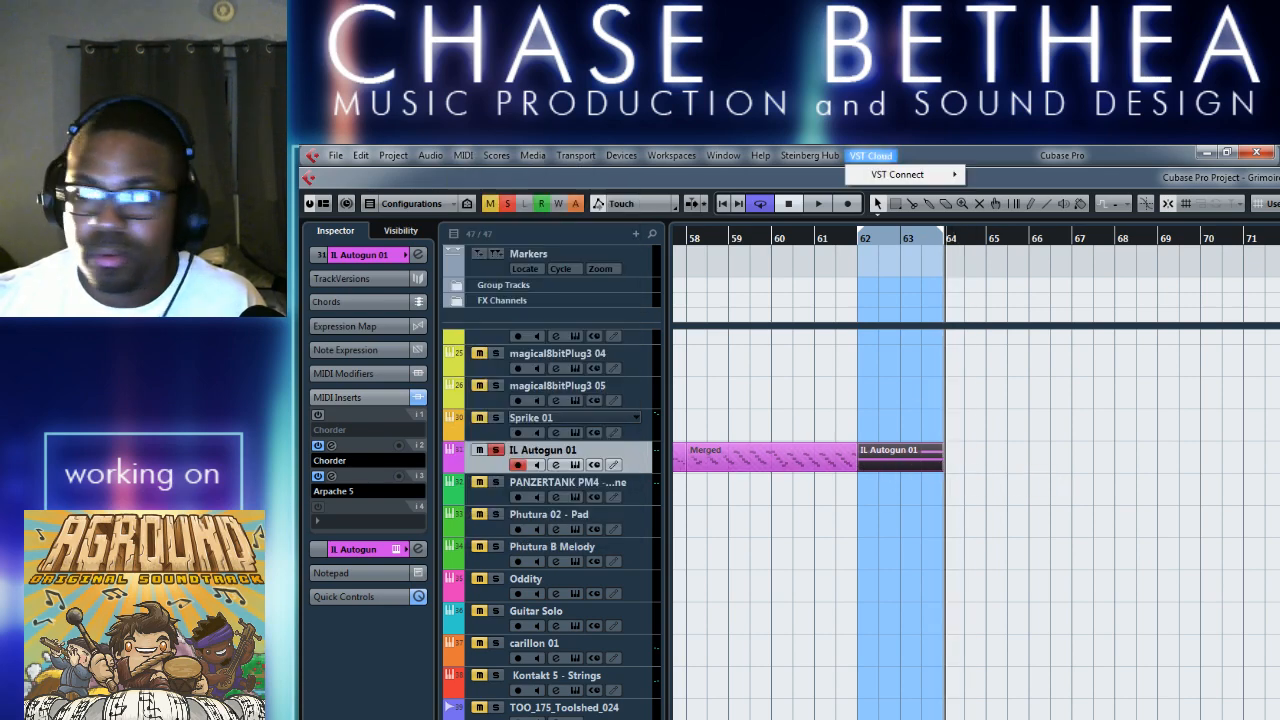
{"action": "key", "text": "Escape"}
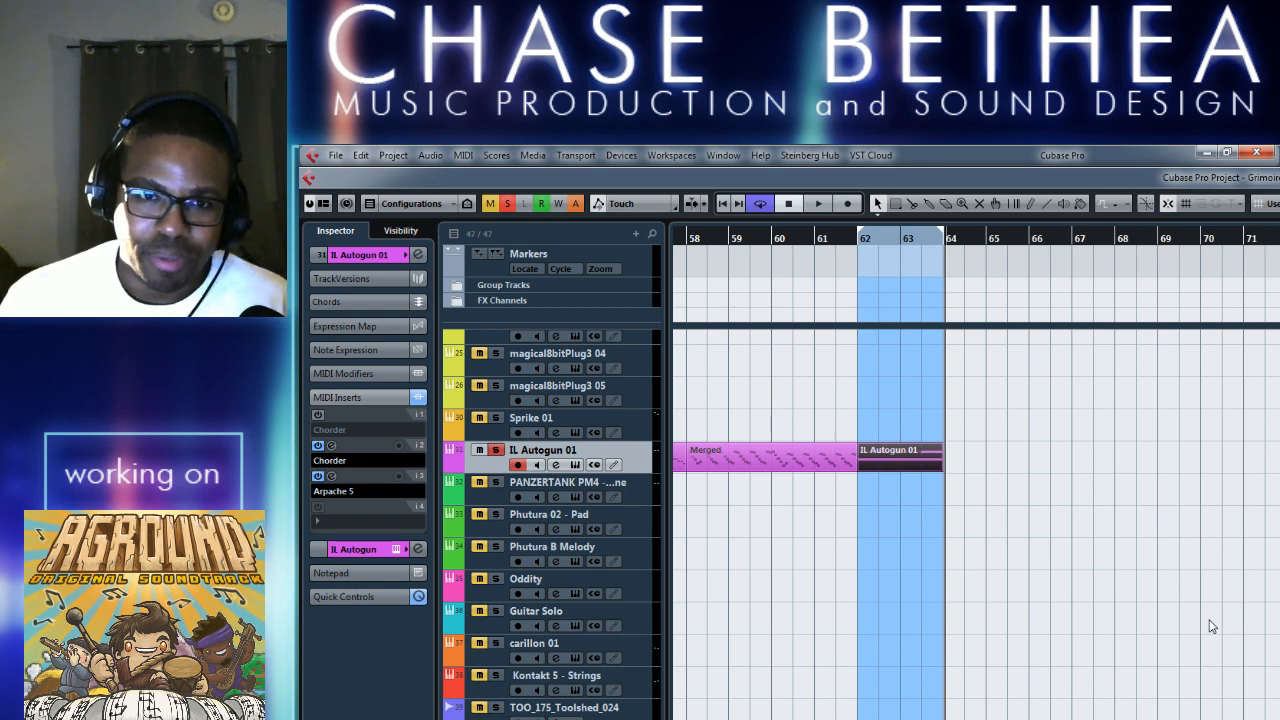
Merge the MIDI in the loop from bar 62 to 64 with Include Inserts enabled.
{"action": "left_click", "coordinate": [815, 577]}
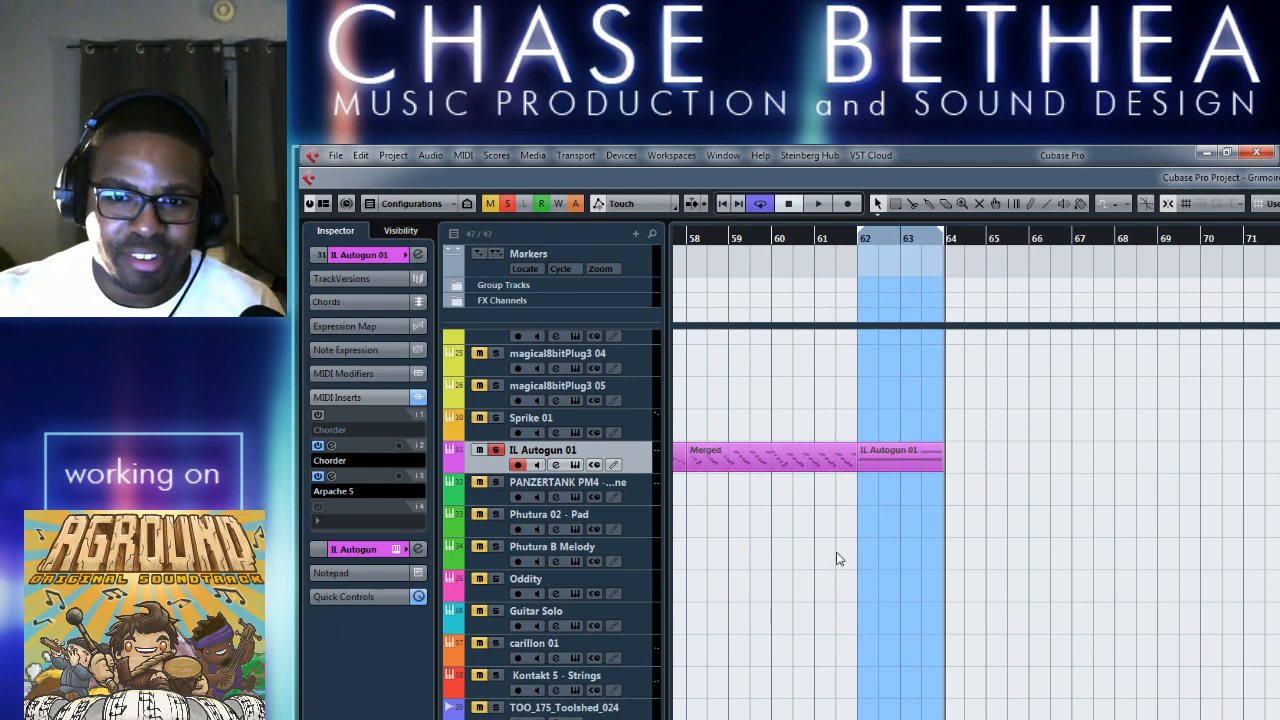
{"action": "scroll", "coordinate": [937, 503], "scroll_direction": "left", "scroll_amount": 4}
{"action": "scroll", "coordinate": [860, 546], "scroll_direction": "up", "scroll_amount": 2}
{"action": "scroll", "coordinate": [888, 640], "scroll_direction": "right", "scroll_amount": 4}
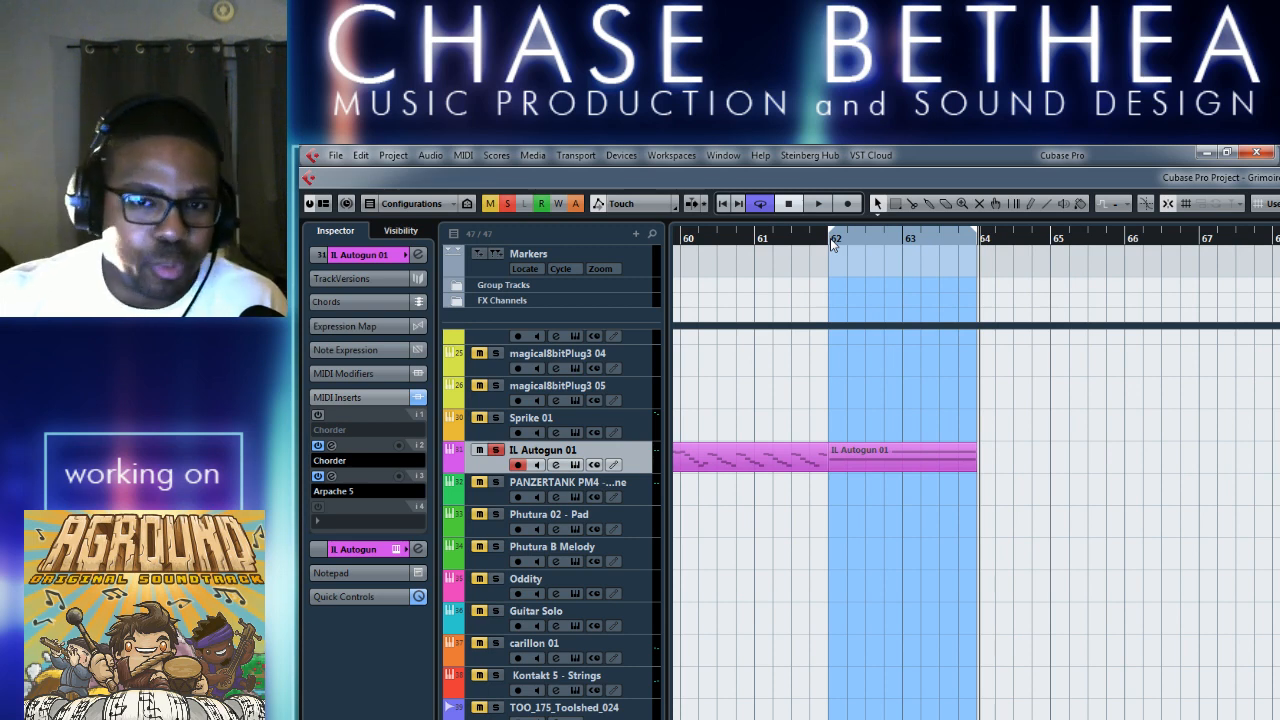
{"action": "left_click", "coordinate": [464, 156]}
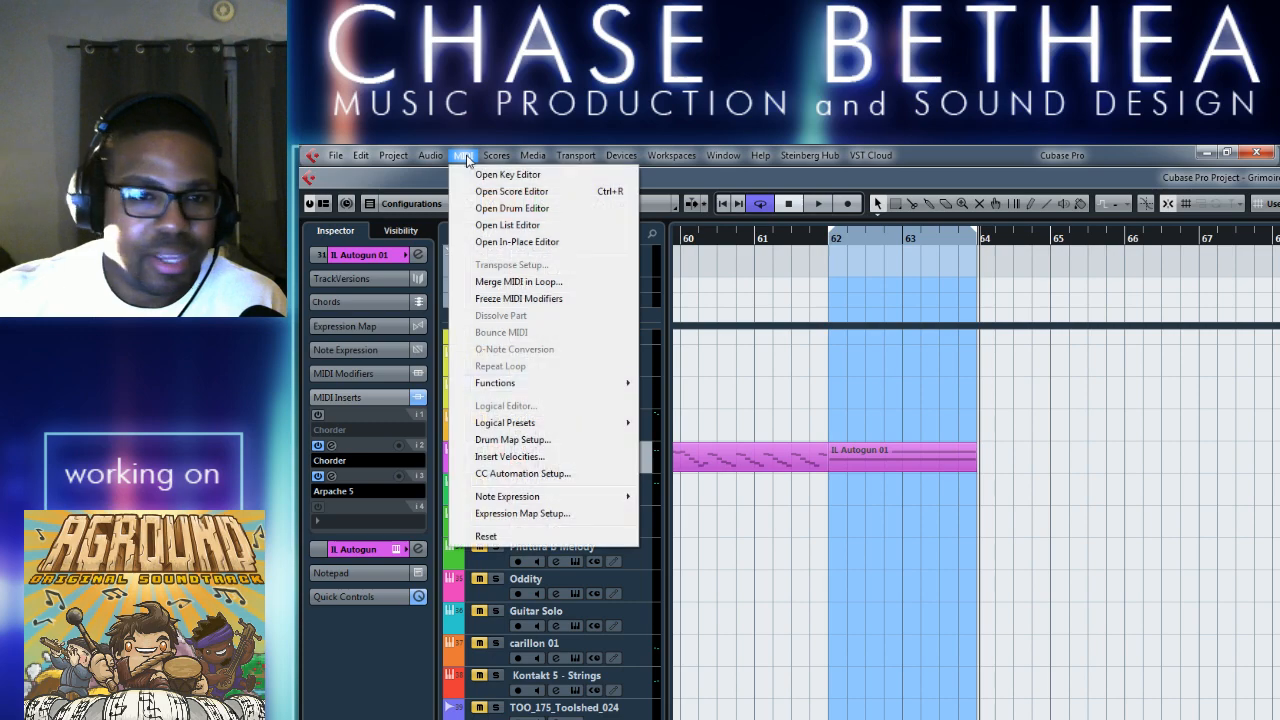
{"action": "left_click", "coordinate": [541, 284]}
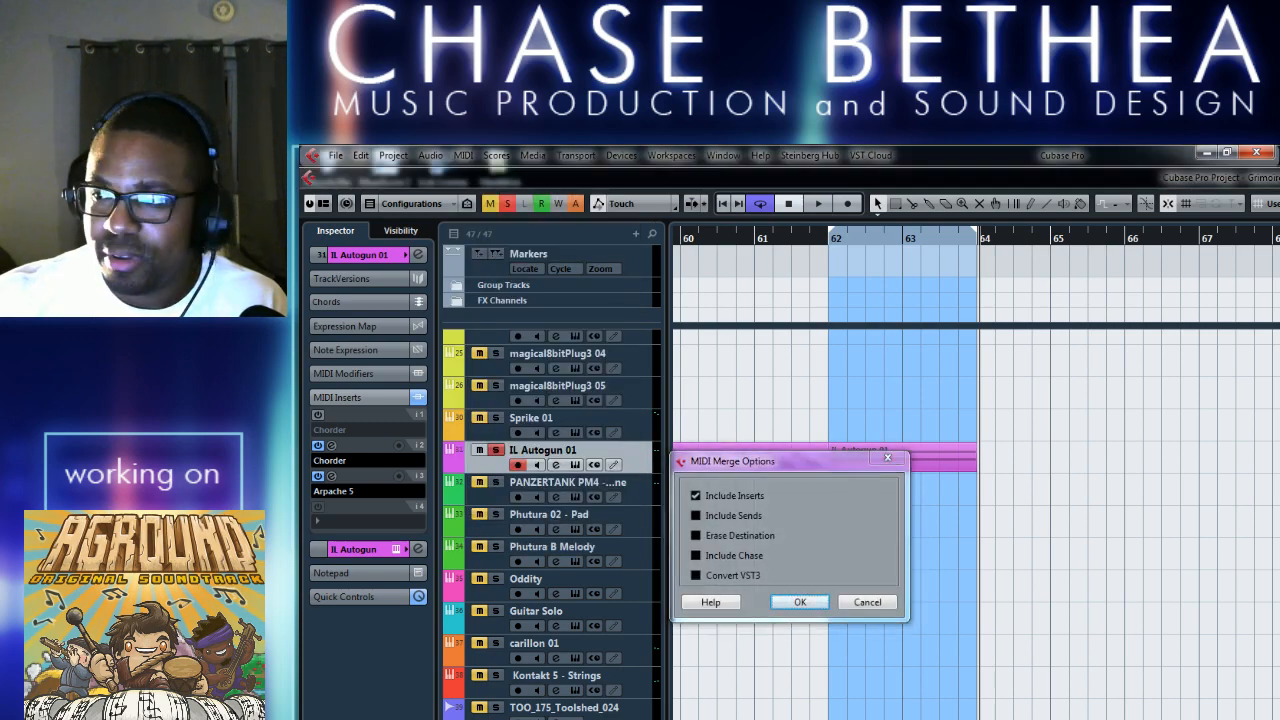
{"action": "left_click", "coordinate": [803, 602]}
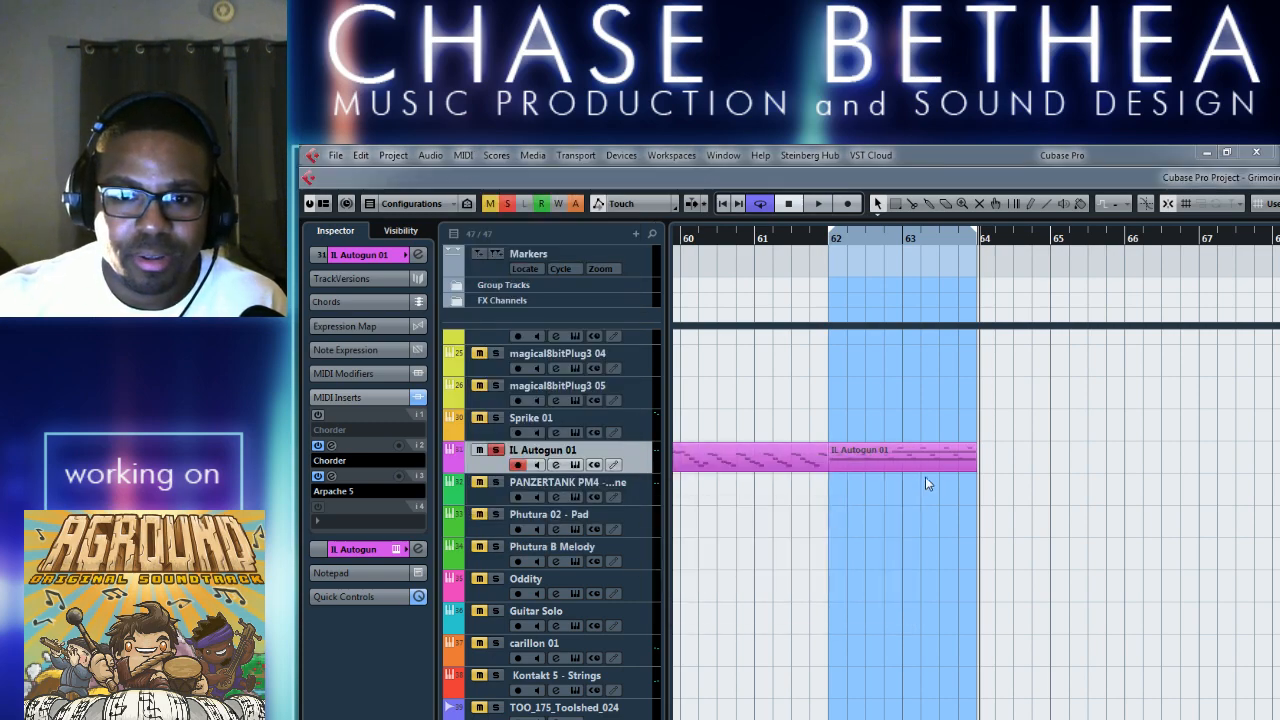
Move the original IL Autogun 01 part off the merged one to late in bar 64, and mute it.
{"action": "left_click", "coordinate": [886, 452]}
{"action": "left_click_drag", "start_coordinate": [873, 477], "coordinate": [1078, 460]}
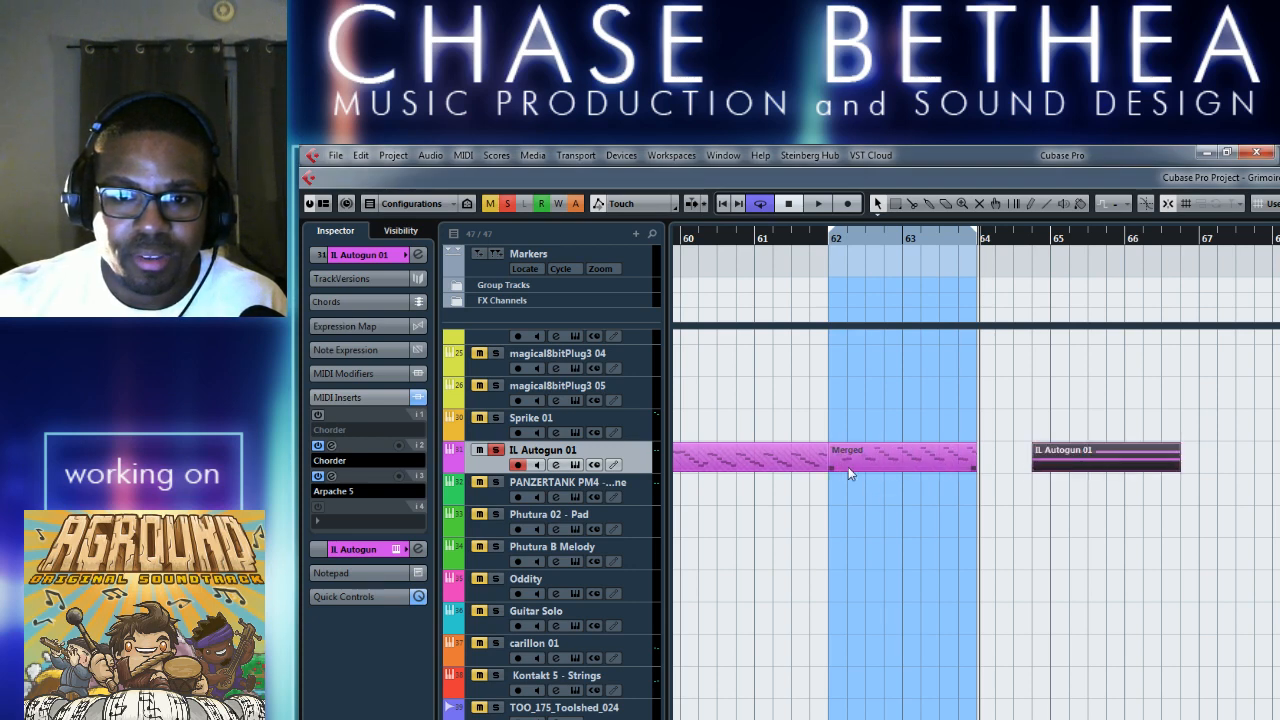
{"action": "right_click", "coordinate": [1050, 479]}
{"action": "left_click", "coordinate": [1168, 491]}
{"action": "left_click", "coordinate": [1092, 462]}
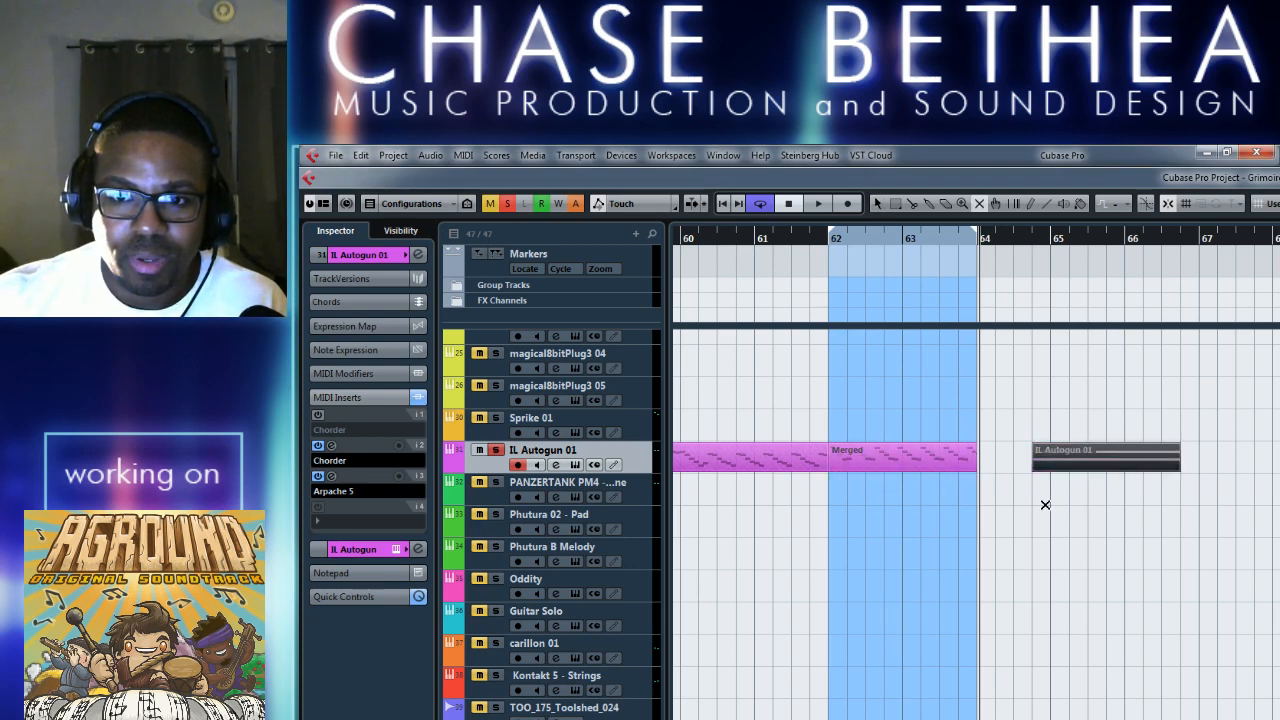
Return to the selection tool and move the Merged part from bar 62 to bar 64.
{"action": "right_click", "coordinate": [1037, 502]}
{"action": "left_click", "coordinate": [1041, 508]}
{"action": "left_click_drag", "start_coordinate": [928, 462], "coordinate": [1069, 473]}
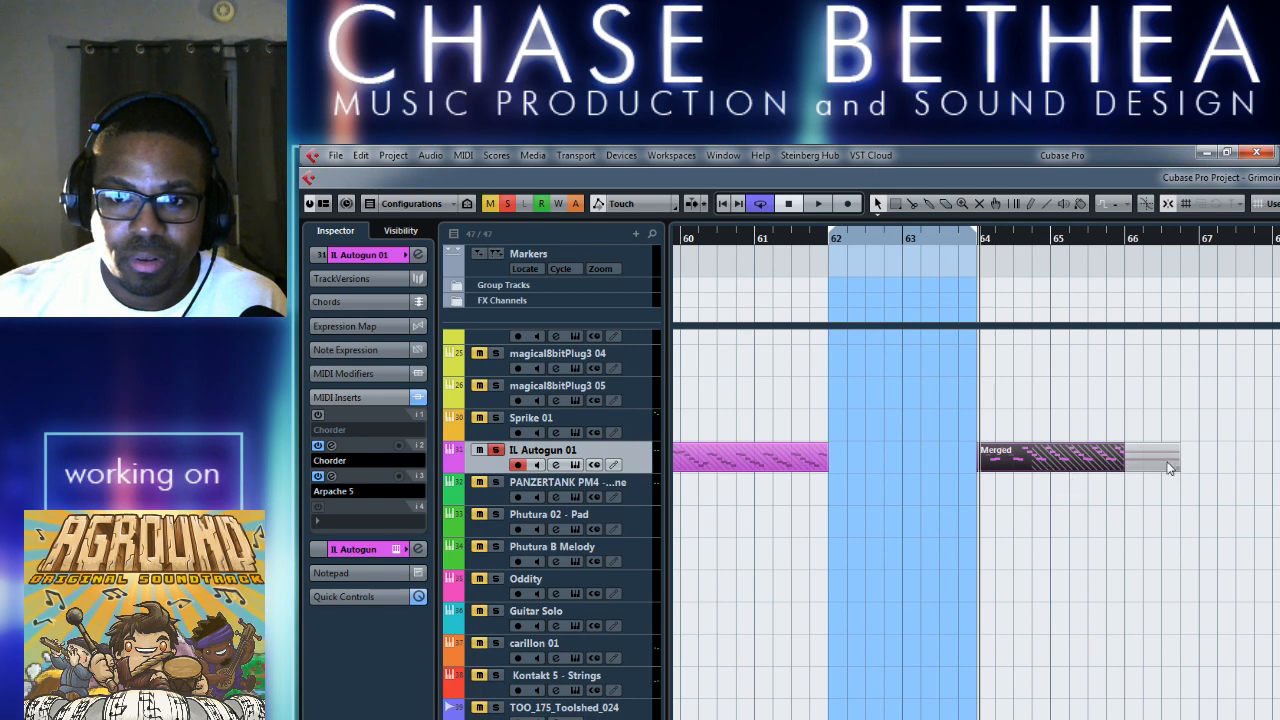
Move the muted original and the Merged part back to bar 62, and set the loop range to bars 64 to 66.
{"action": "left_click_drag", "start_coordinate": [1165, 464], "coordinate": [951, 465]}
{"action": "left_click_drag", "start_coordinate": [1069, 465], "coordinate": [923, 464]}
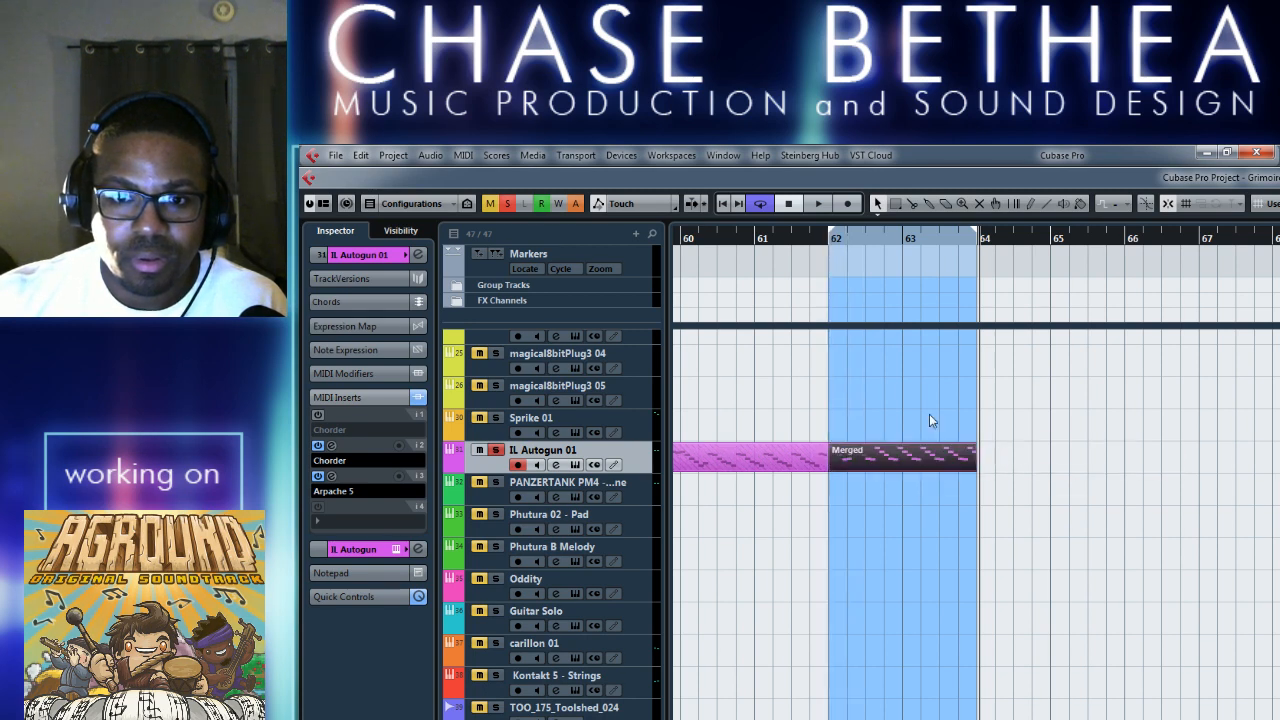
{"action": "left_click_drag", "start_coordinate": [978, 238], "coordinate": [1124, 242]}
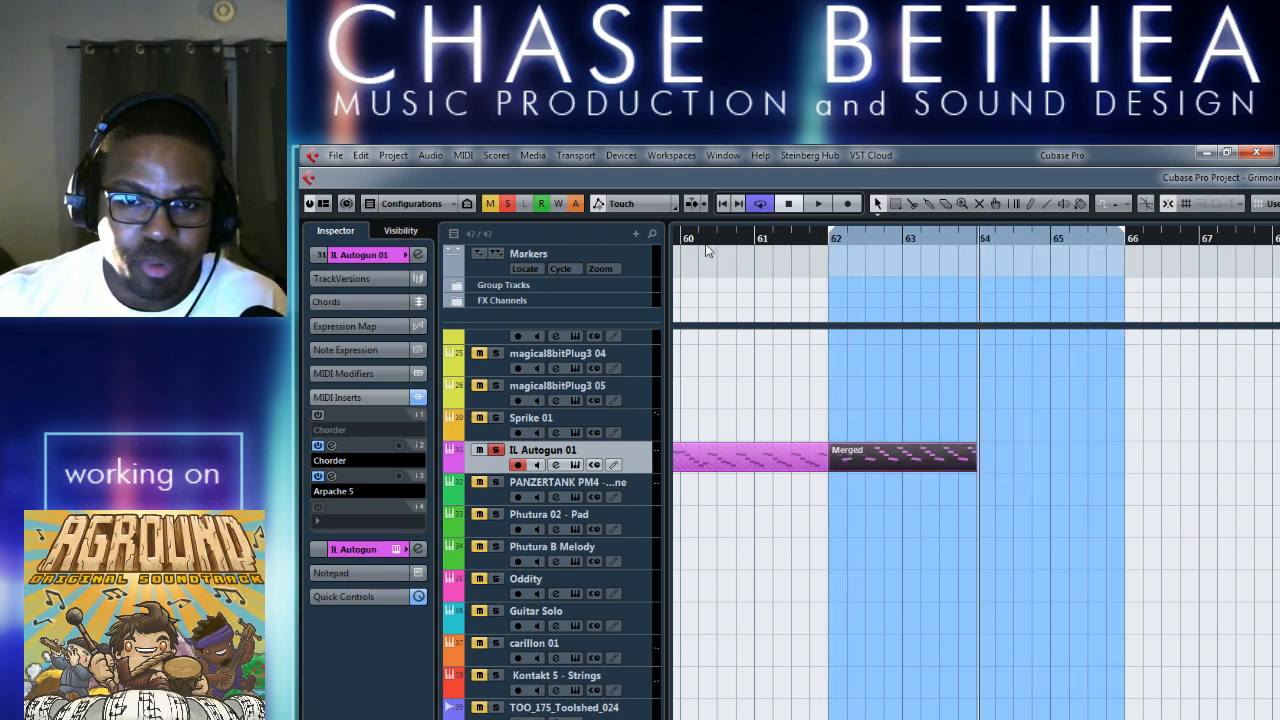
{"action": "left_click_drag", "start_coordinate": [830, 238], "coordinate": [981, 250]}
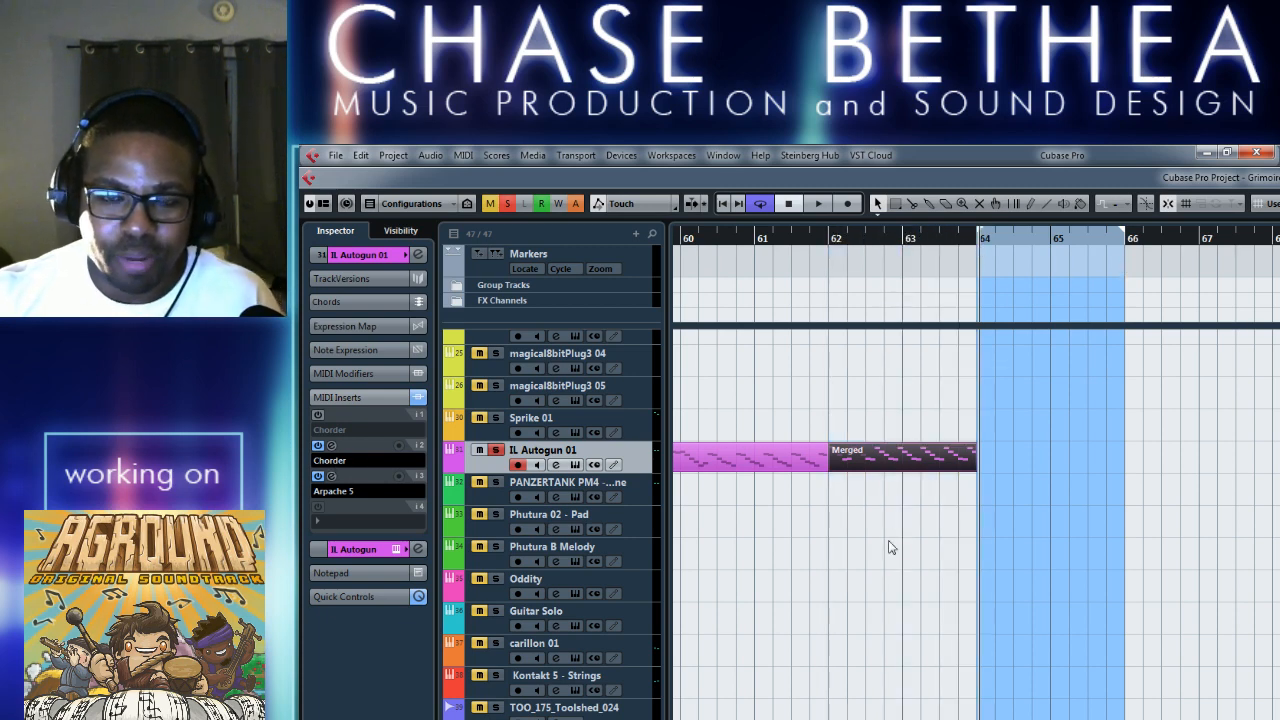
Bypass the Chorder and Arpache 5 inserts on IL Autogun 01 and start playback from bar 50.
{"action": "scroll", "coordinate": [897, 559], "scroll_direction": "left", "scroll_amount": 1}
{"action": "scroll", "coordinate": [847, 558], "scroll_direction": "right", "scroll_amount": 1}
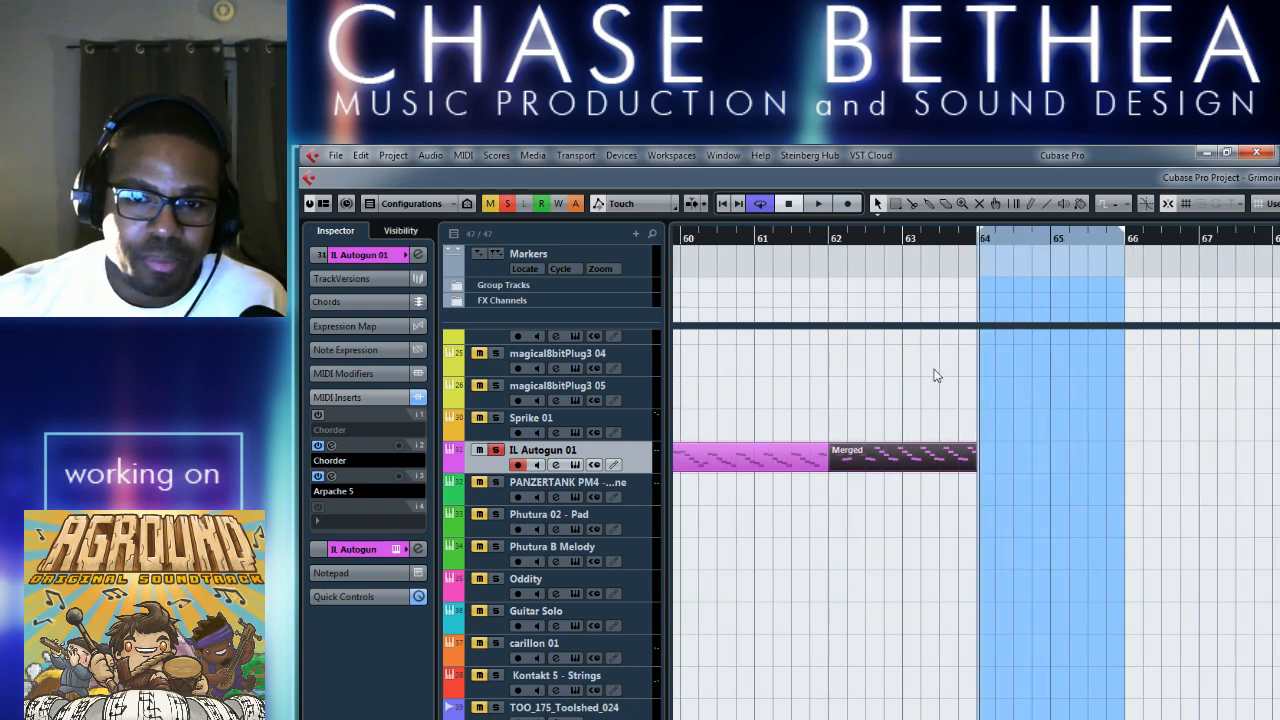
{"action": "scroll", "coordinate": [794, 337], "scroll_direction": "left", "scroll_amount": 1}
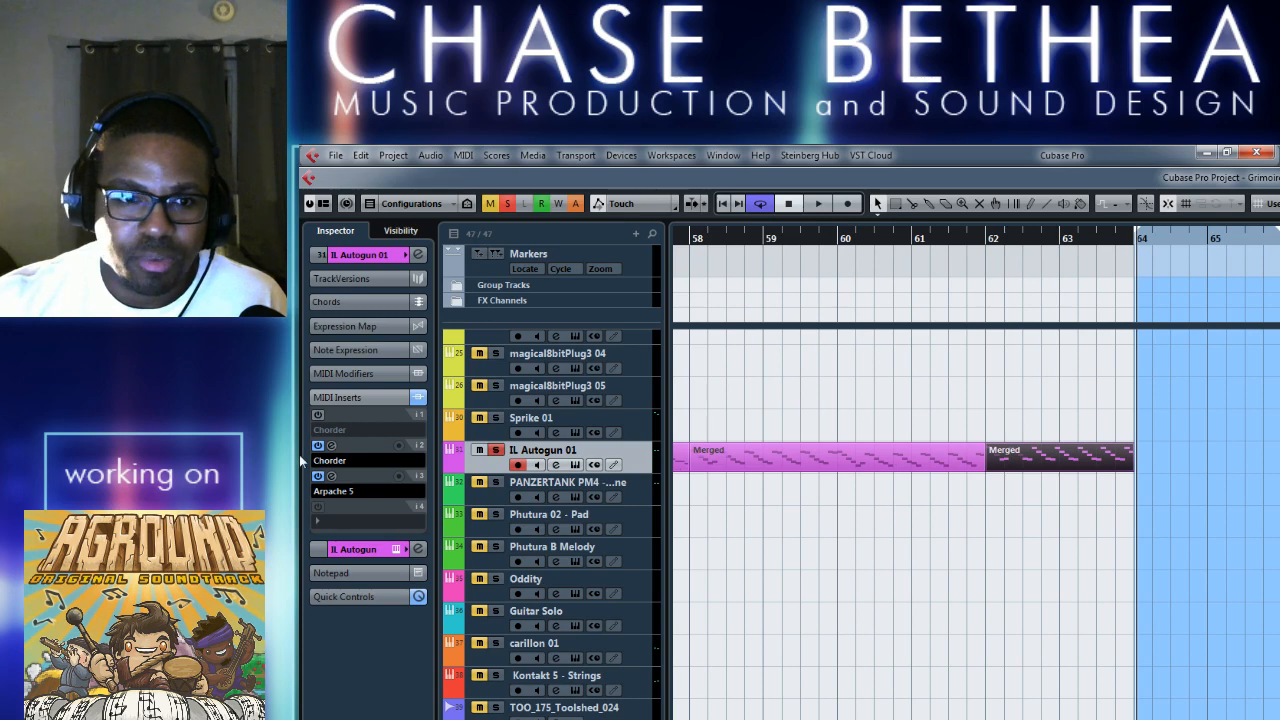
{"action": "scroll", "coordinate": [714, 500], "scroll_direction": "left", "scroll_amount": 3}
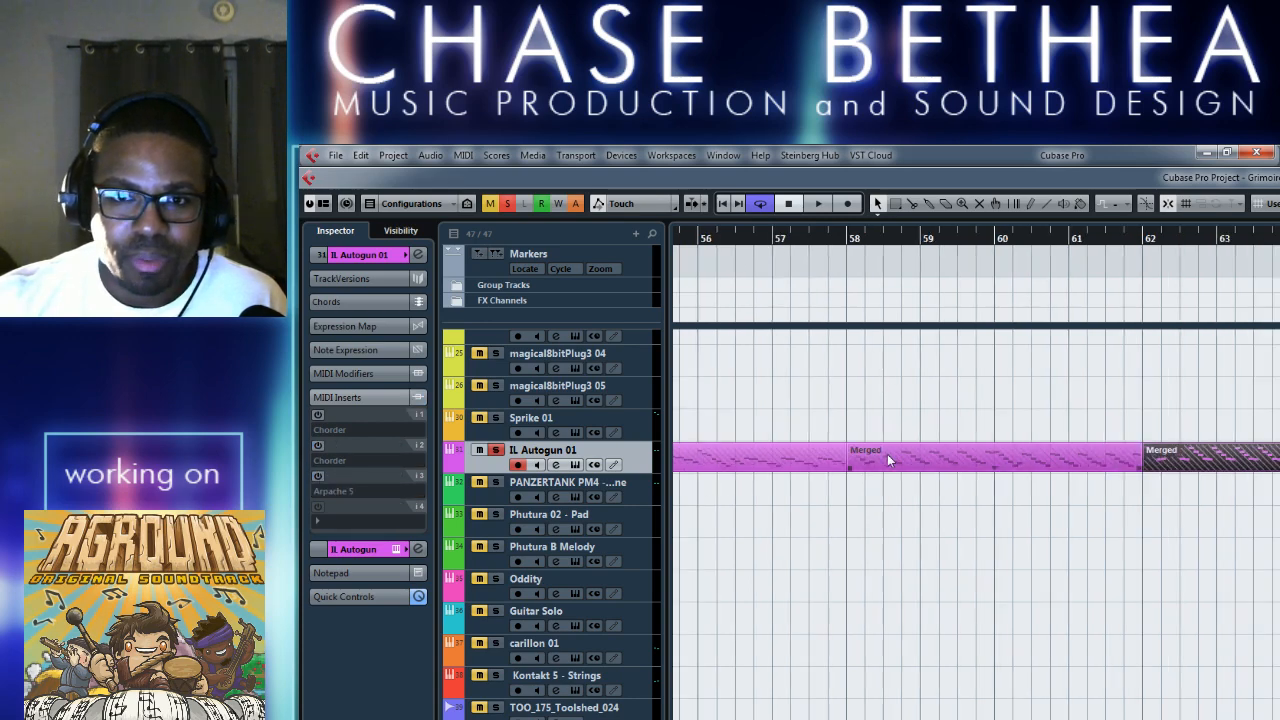
{"action": "scroll", "coordinate": [788, 313], "scroll_direction": "left", "scroll_amount": 3}
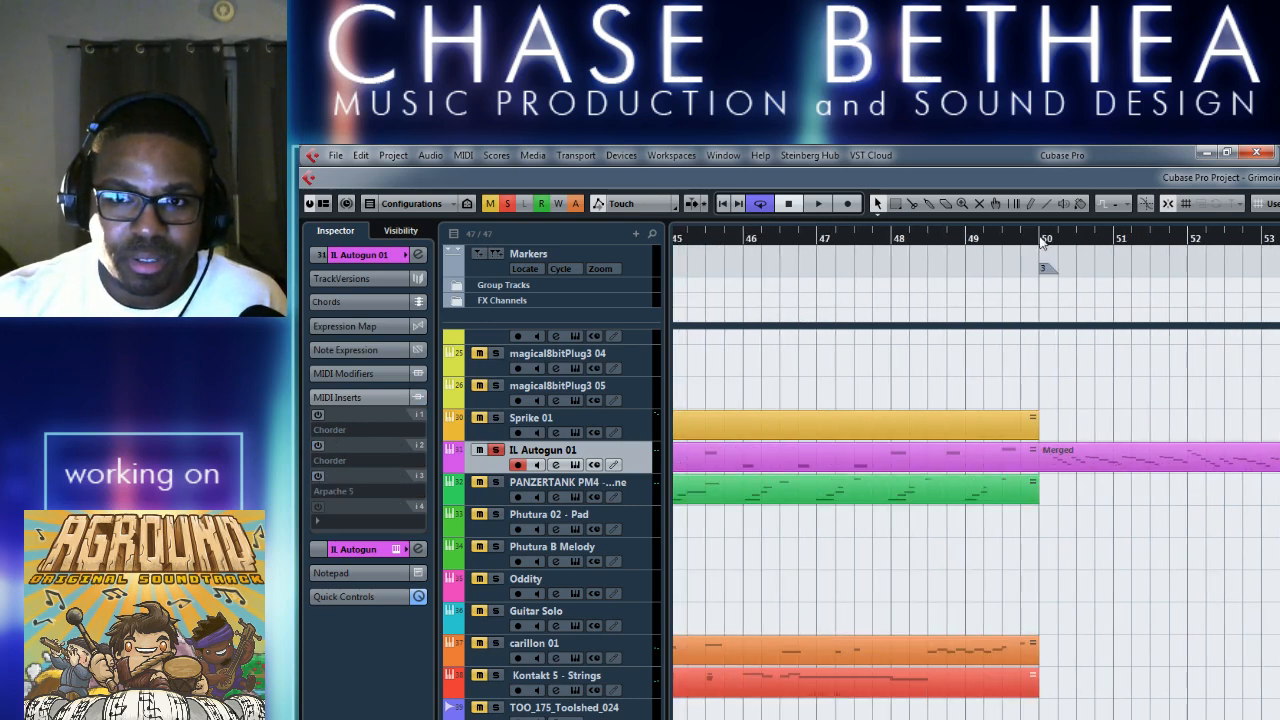
{"action": "left_click", "coordinate": [1040, 238]}
{"action": "key", "text": "space"}
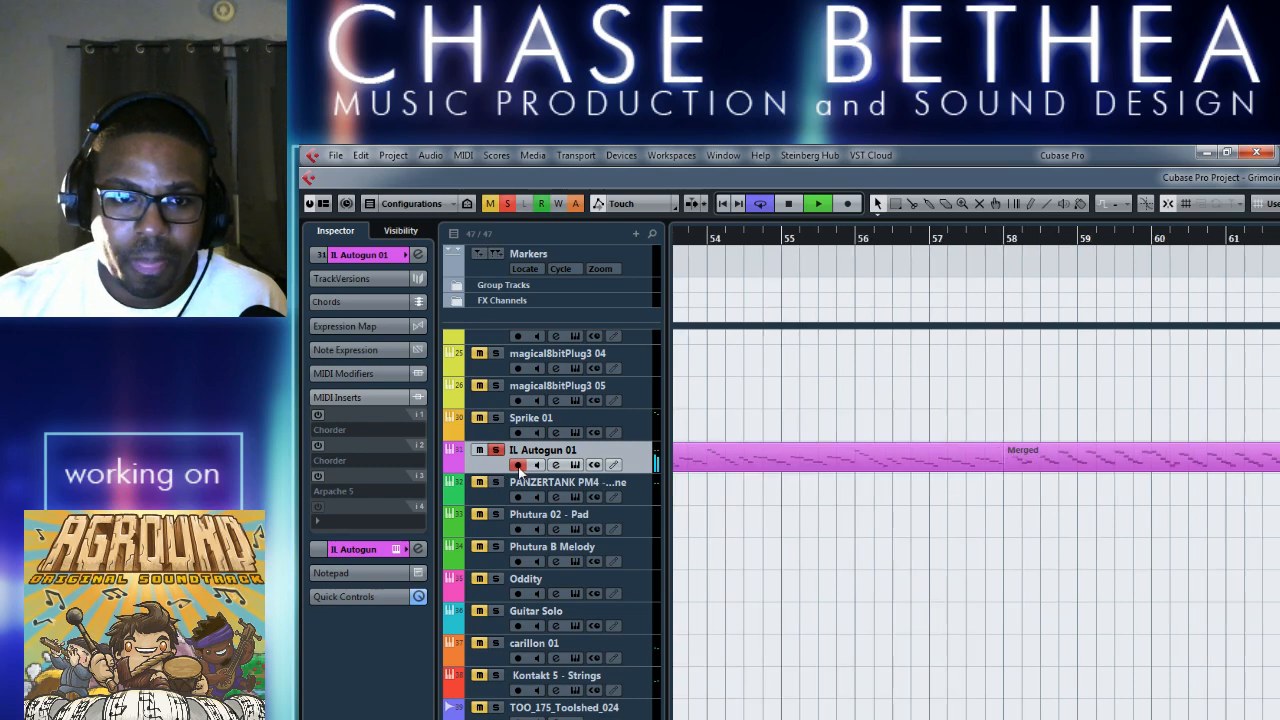
Unsolo IL Autogun 01 to hear it with the other tracks, and stop playback after listening.
{"action": "left_click", "coordinate": [496, 451]}
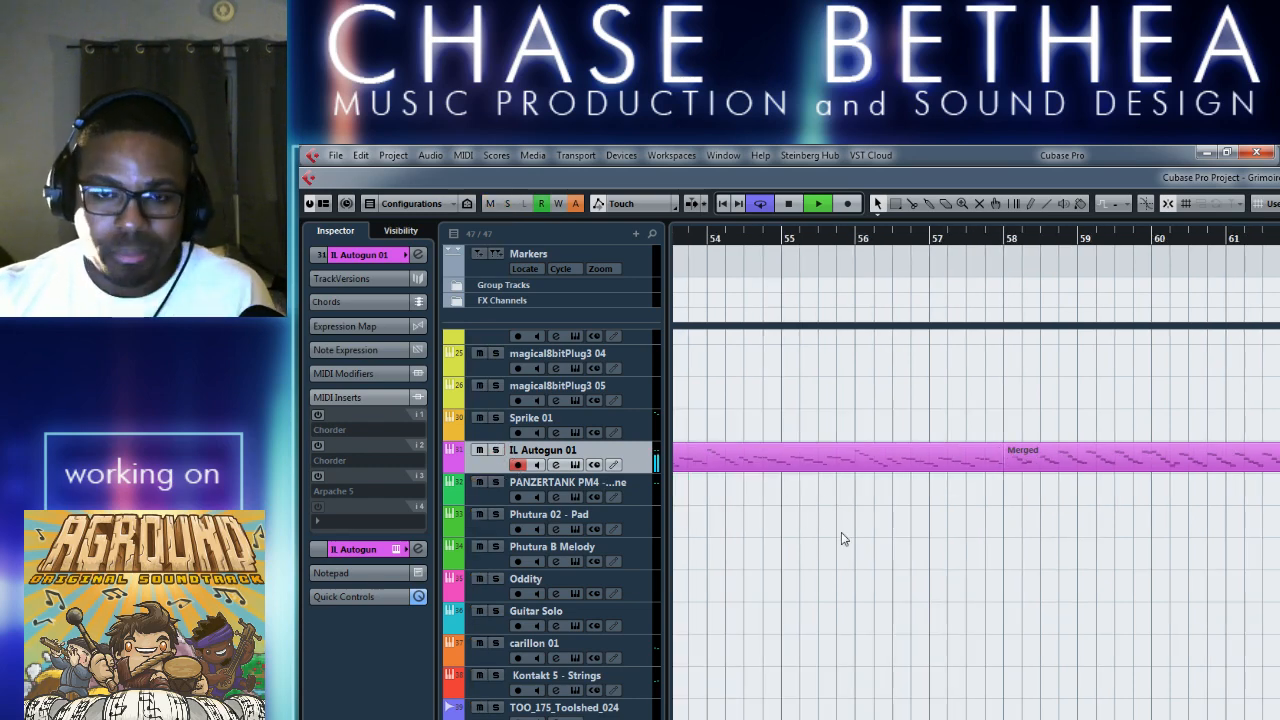
{"action": "key", "text": "g"}
{"action": "scroll", "coordinate": [838, 583], "scroll_direction": "left", "scroll_amount": 5}
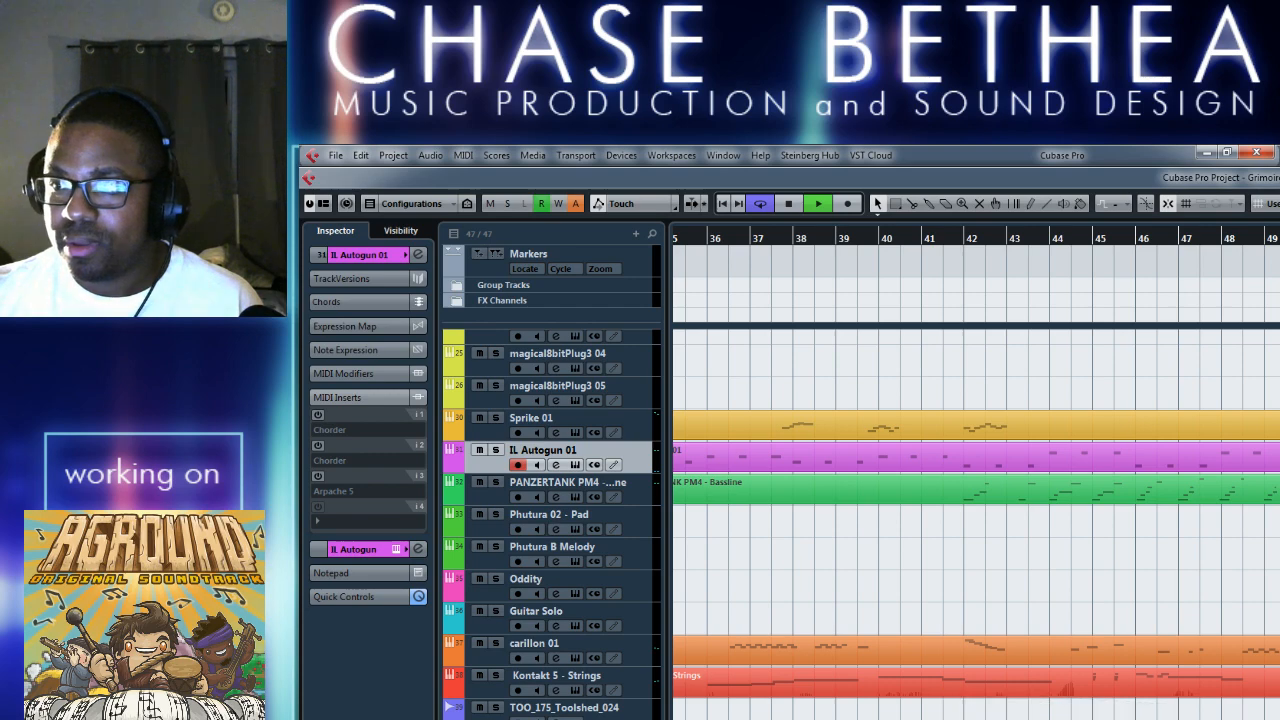
{"action": "key", "text": "space"}
{"action": "key", "text": "KP_3"}
Draw an empty two-bar part from bar 64 to 66 on IL Autogun 01, directly after the last Merged part.
{"action": "scroll", "coordinate": [1106, 485], "scroll_direction": "right", "scroll_amount": 2}
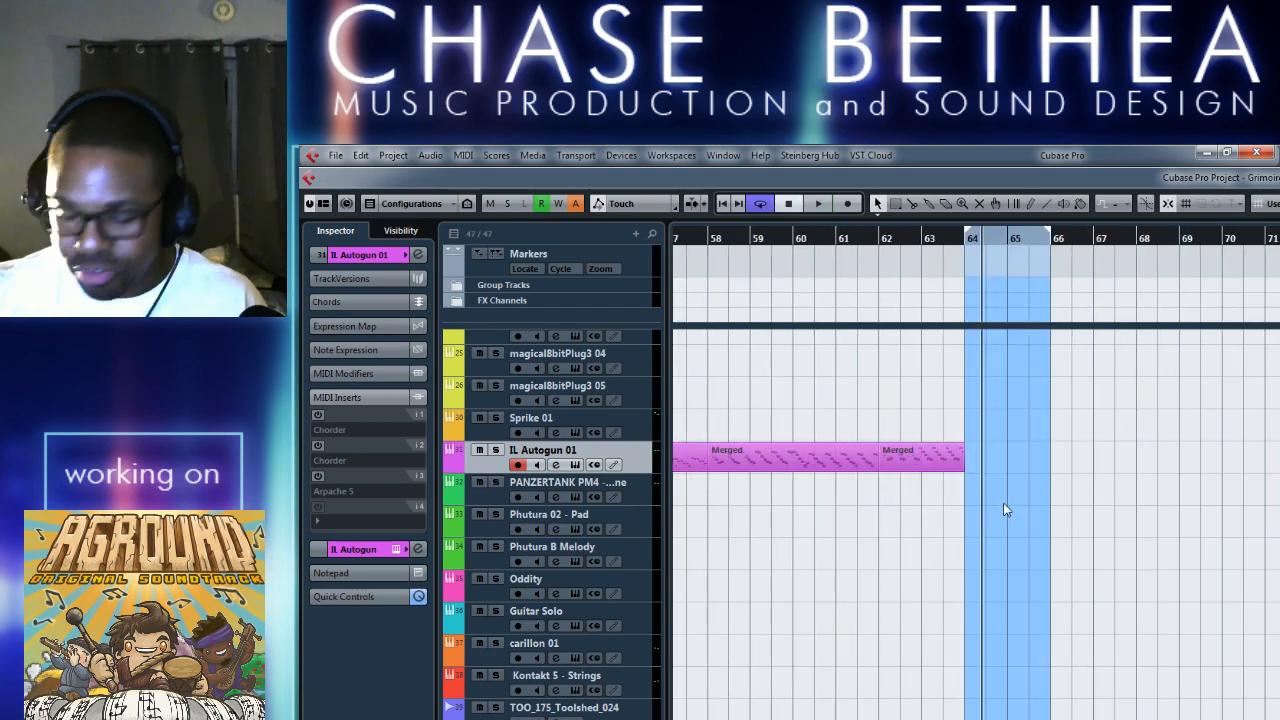
{"action": "key", "text": "h"}
{"action": "key", "text": "h"}
{"action": "key", "text": "h"}
{"action": "scroll", "coordinate": [870, 505], "scroll_direction": "right", "scroll_amount": 4}
{"action": "scroll", "coordinate": [870, 505], "scroll_direction": "right", "scroll_amount": 2}
{"action": "scroll", "coordinate": [871, 506], "scroll_direction": "left", "scroll_amount": 5}
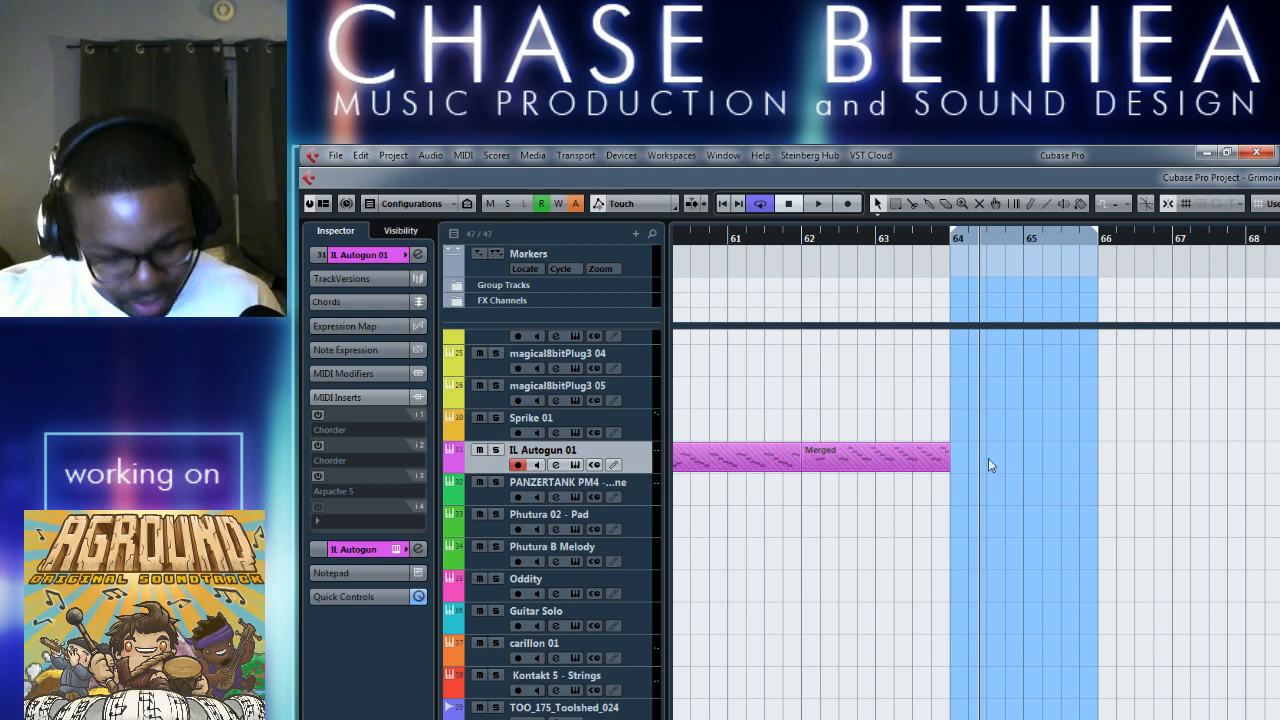
{"action": "left_click", "coordinate": [880, 462]}
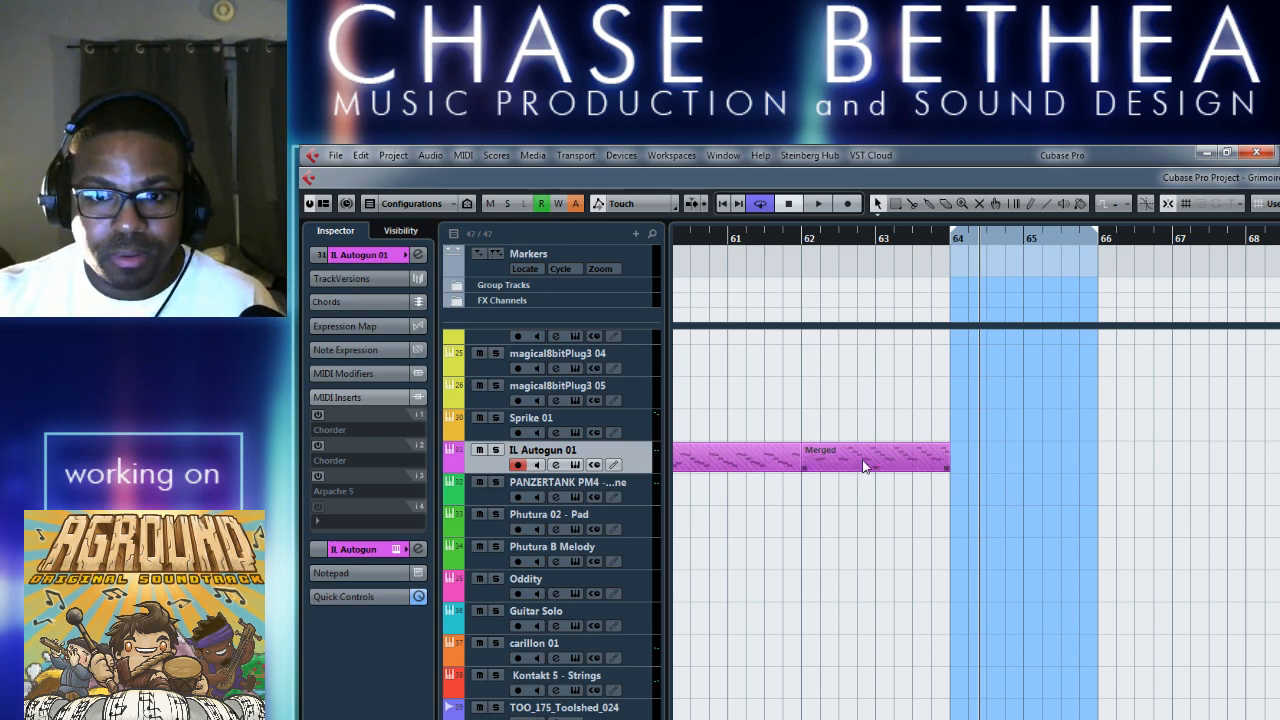
{"action": "left_click", "coordinate": [862, 466]}
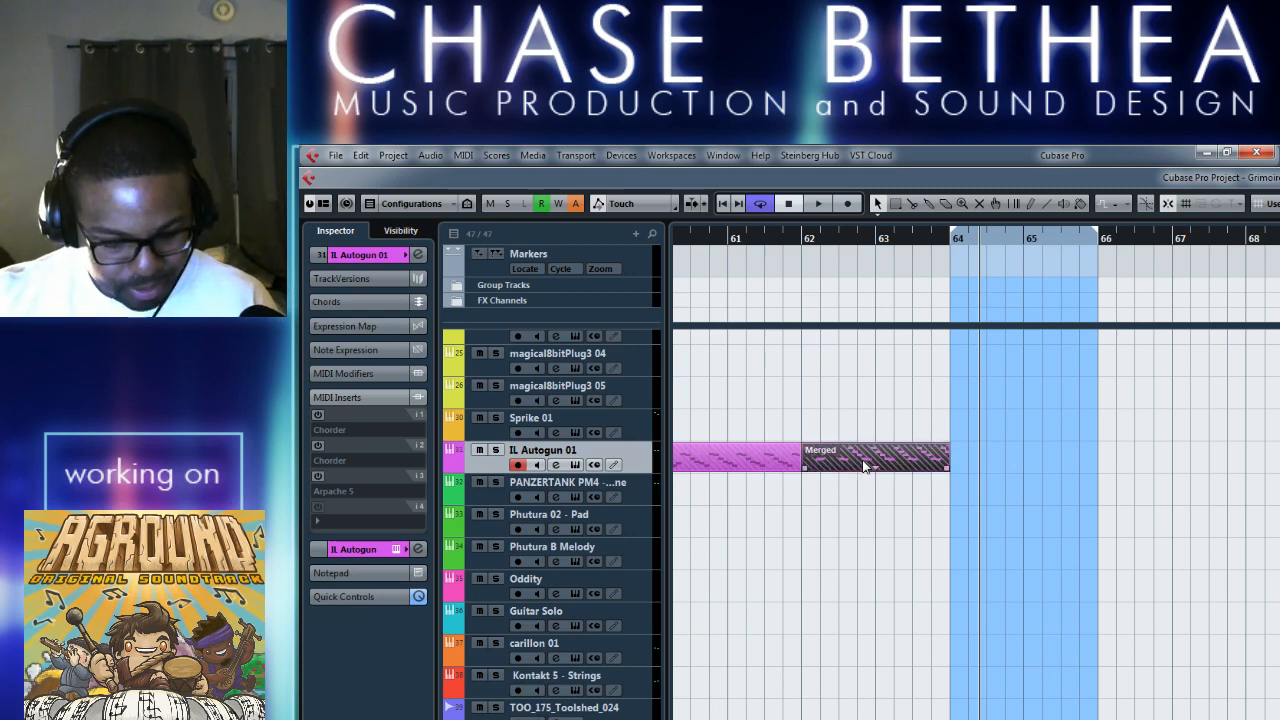
{"action": "right_click", "coordinate": [963, 463]}
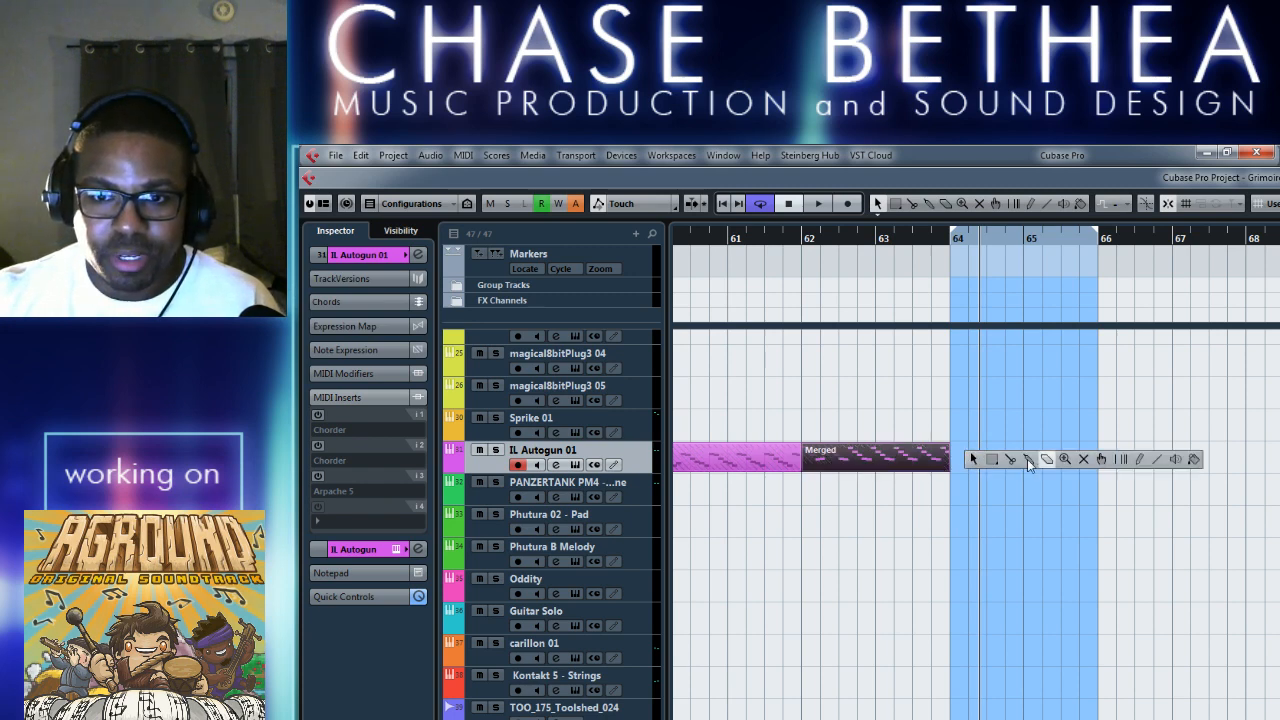
{"action": "left_click", "coordinate": [1130, 459]}
{"action": "mouse_move", "coordinate": [955, 456]}
{"action": "left_mouse_down"}
{"action": "mouse_move", "coordinate": [1114, 464]}
{"action": "mouse_move", "coordinate": [1097, 460]}
{"action": "left_mouse_up"}
{"action": "key", "text": "1"}
{"action": "double_click", "coordinate": [976, 457]}
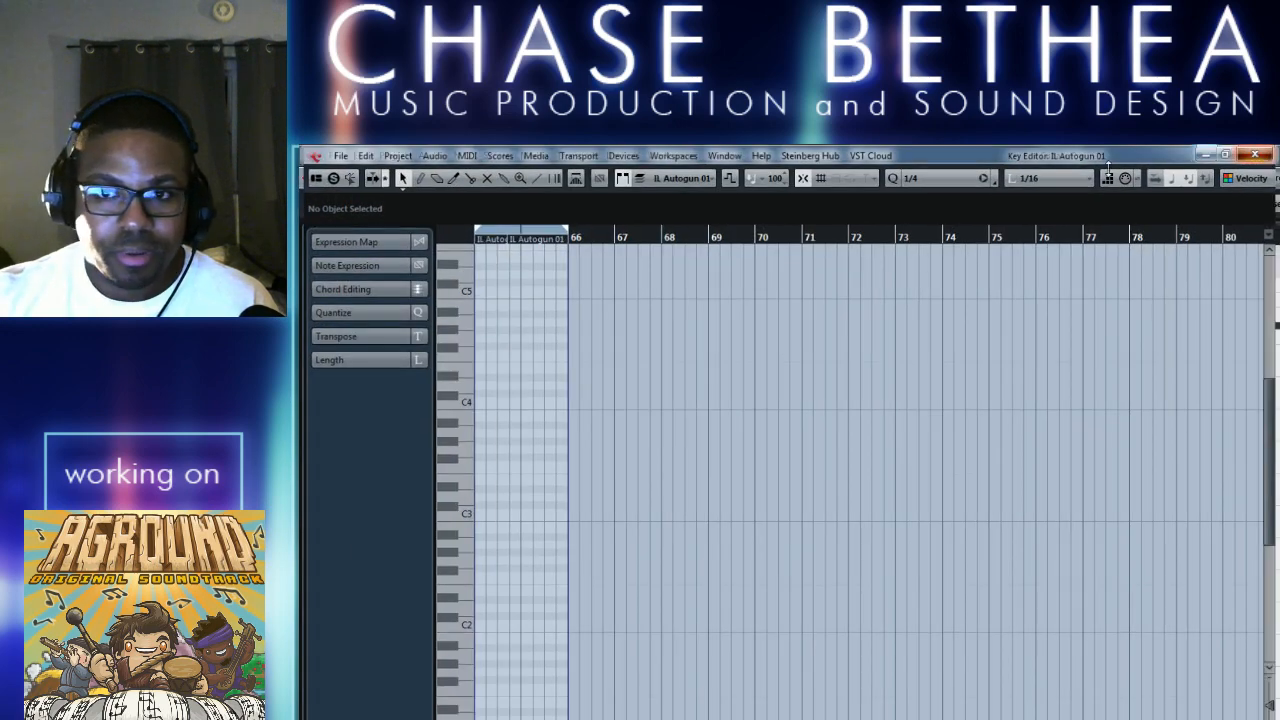
{"action": "left_click", "coordinate": [1206, 154]}
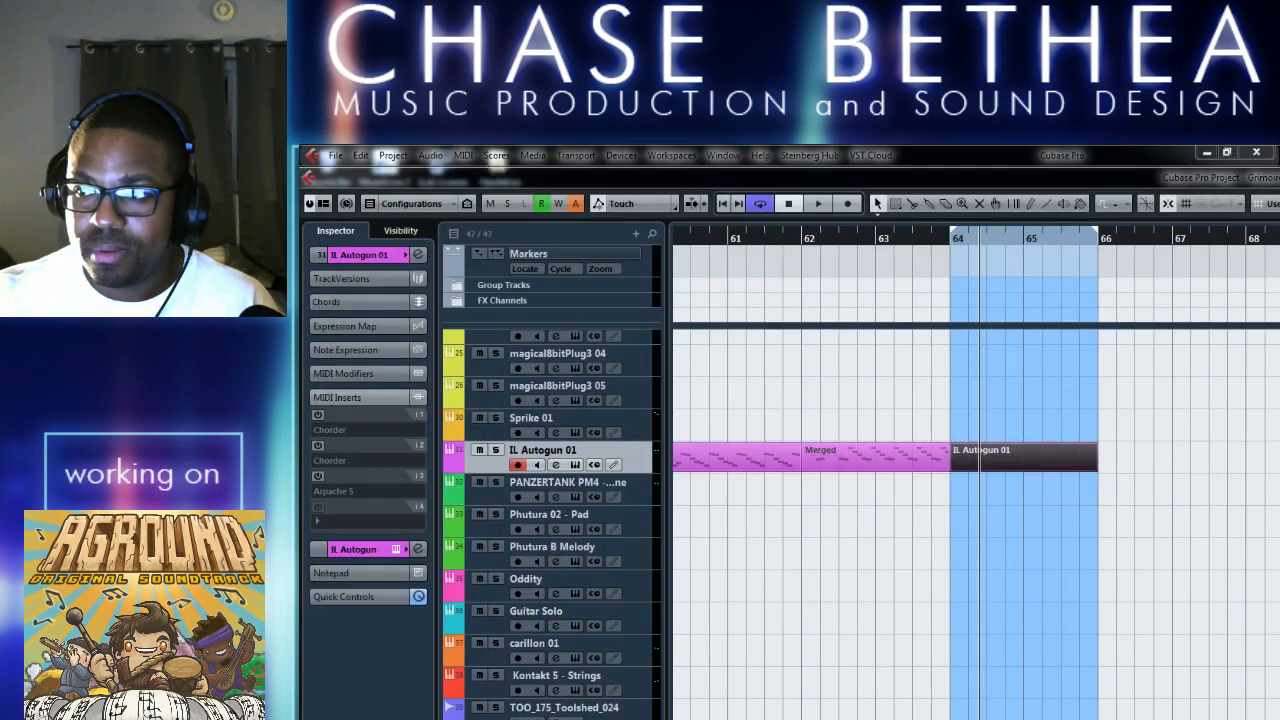
{"action": "left_click", "coordinate": [888, 541]}
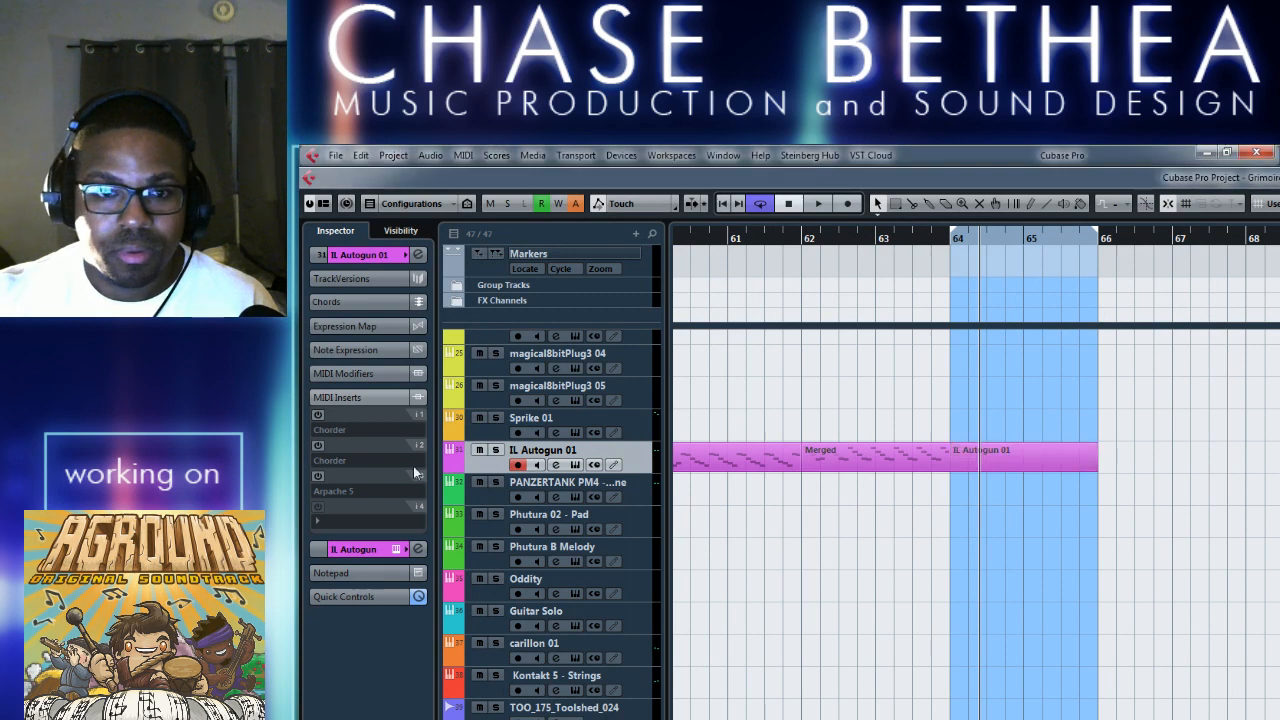
Enable the second Chorder and the Arpache 5 inserts on IL Autogun 01, and set Chorder's preset to Single Chords - Minor 7 11.
{"action": "left_click", "coordinate": [318, 445]}
{"action": "left_click", "coordinate": [318, 477]}
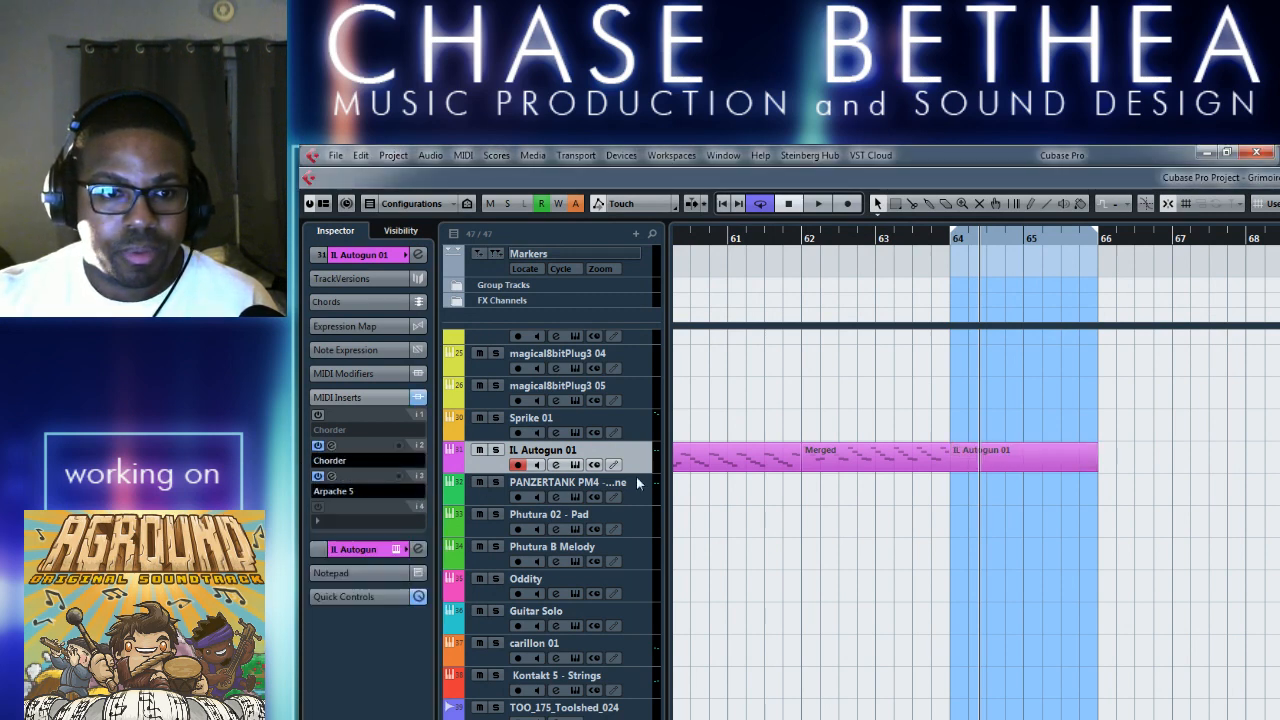
{"action": "left_click", "coordinate": [332, 477]}
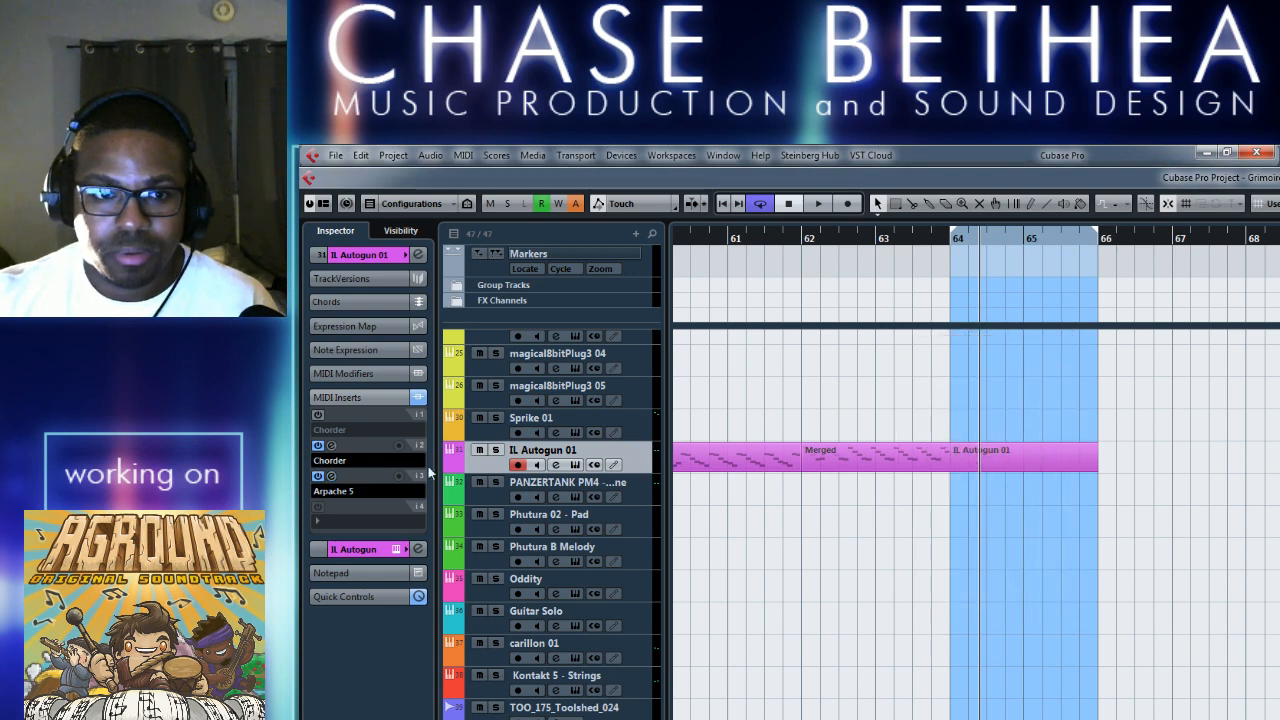
{"action": "left_click", "coordinate": [331, 445]}
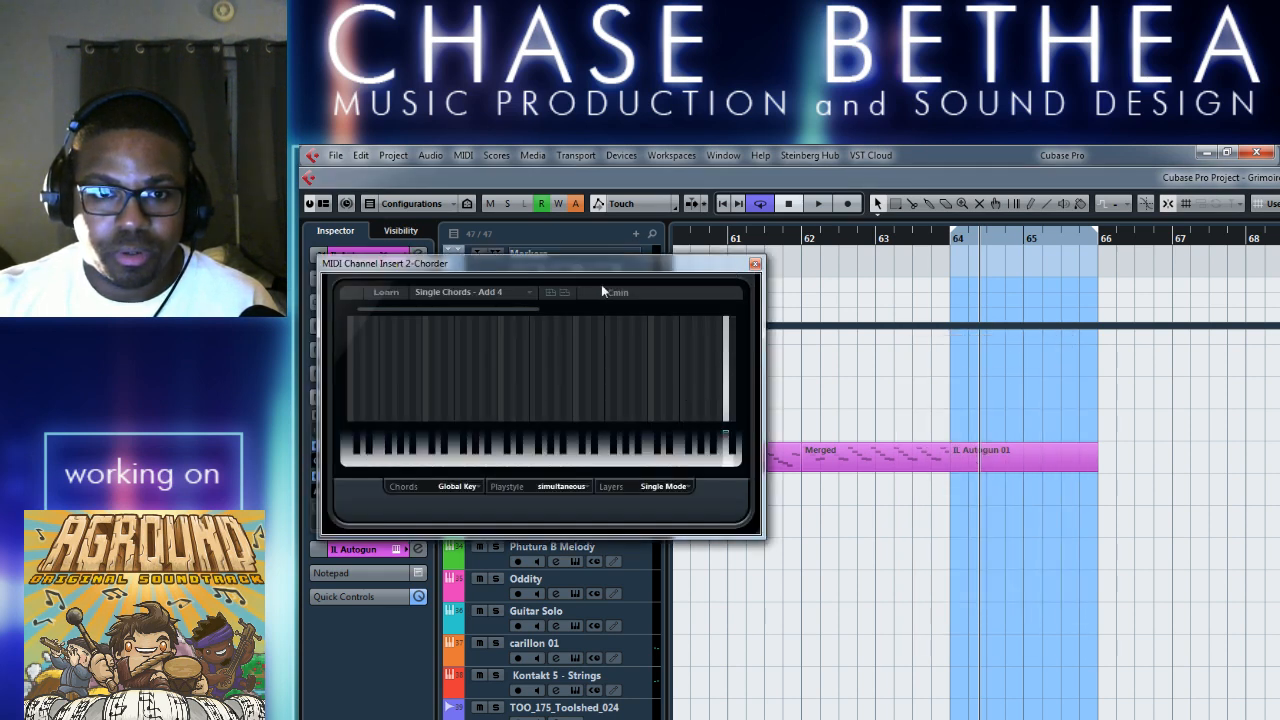
{"action": "left_click", "coordinate": [511, 292]}
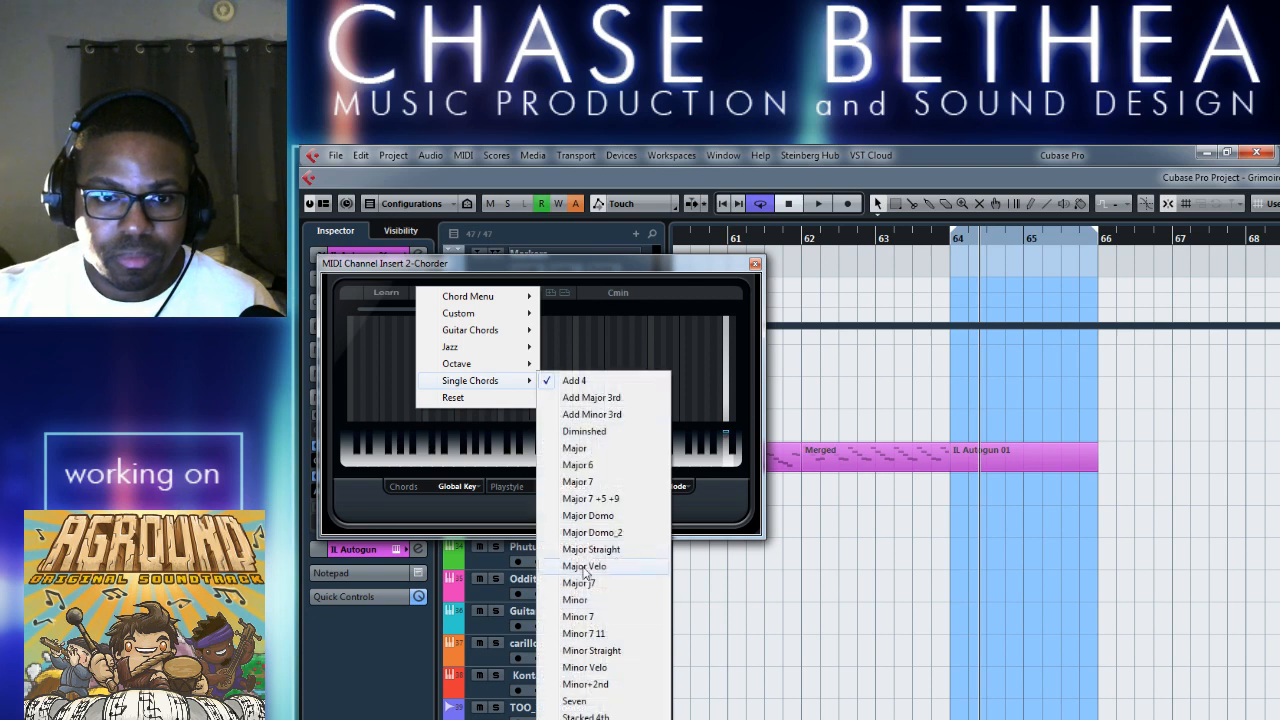
{"action": "left_click", "coordinate": [612, 635]}
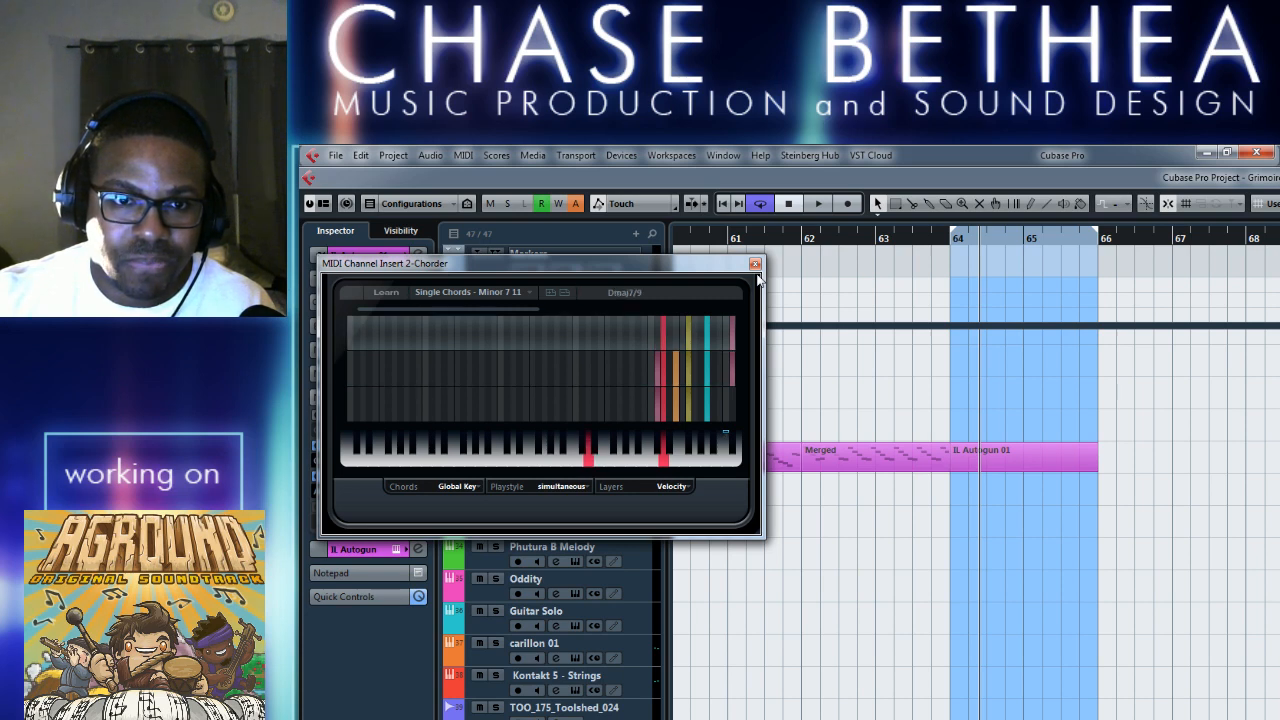
{"action": "left_click", "coordinate": [544, 293]}
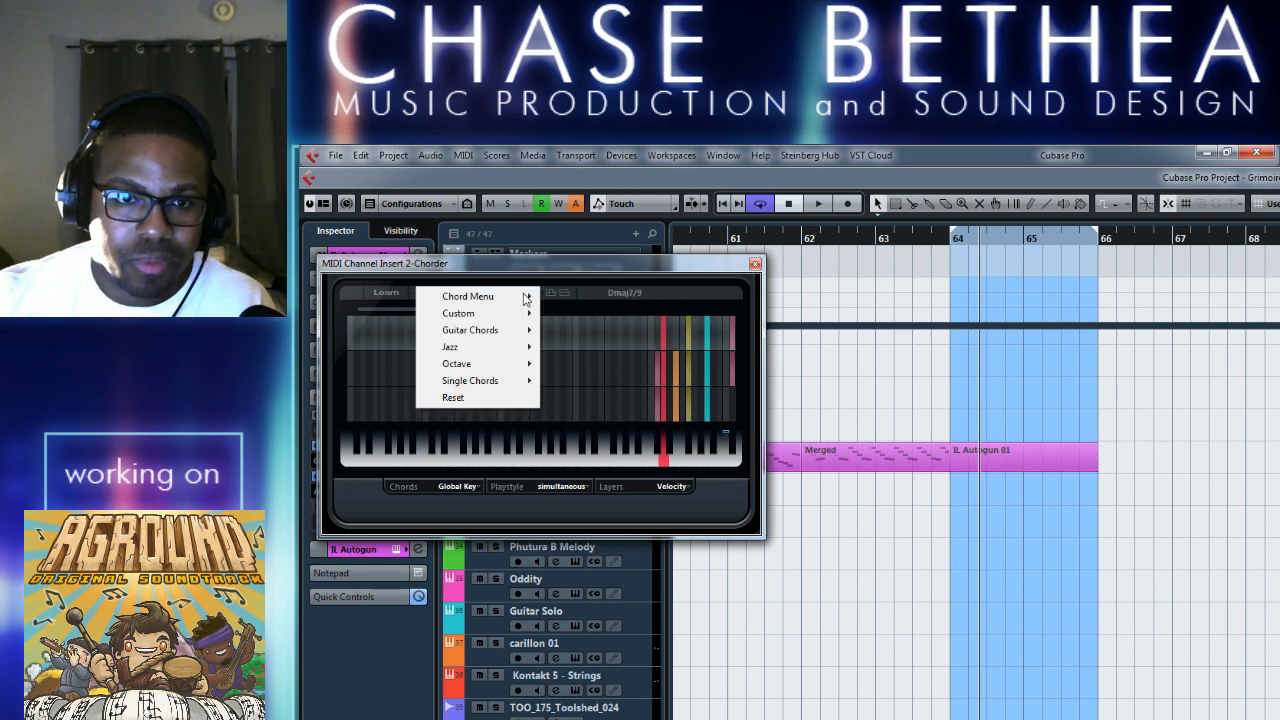
{"action": "mouse_move", "coordinate": [503, 384]}
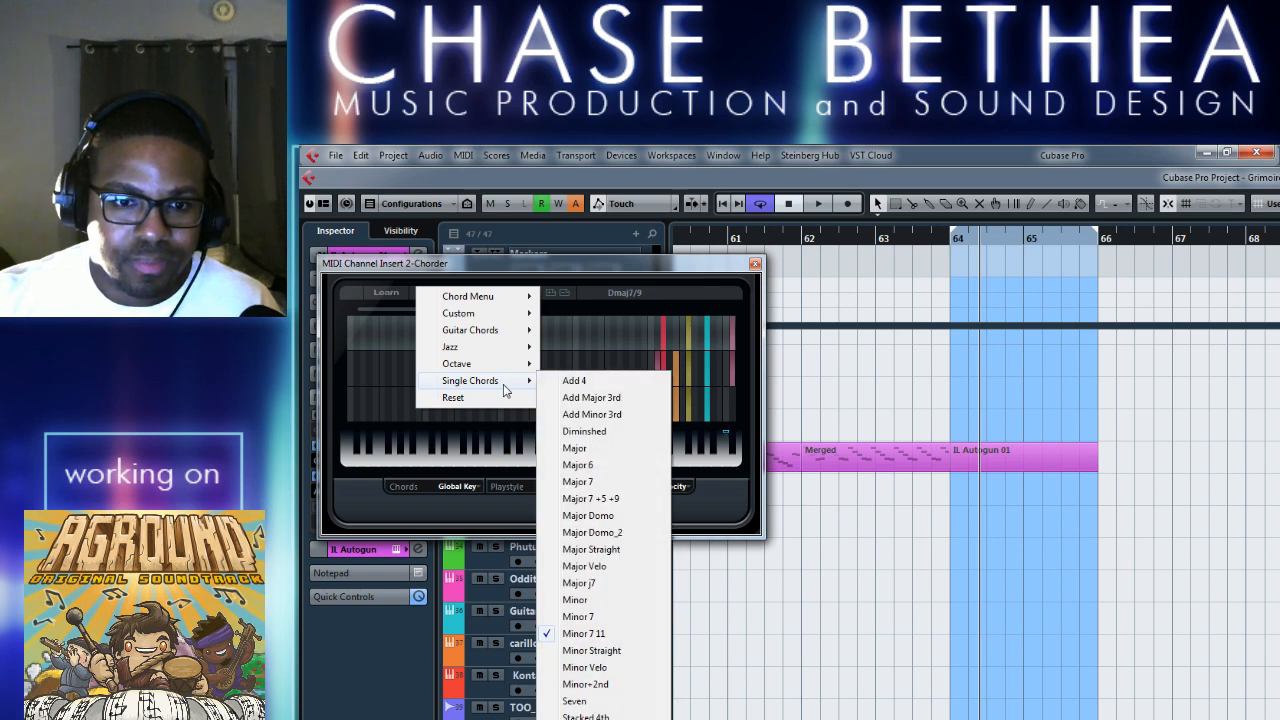
{"action": "left_click", "coordinate": [634, 271]}
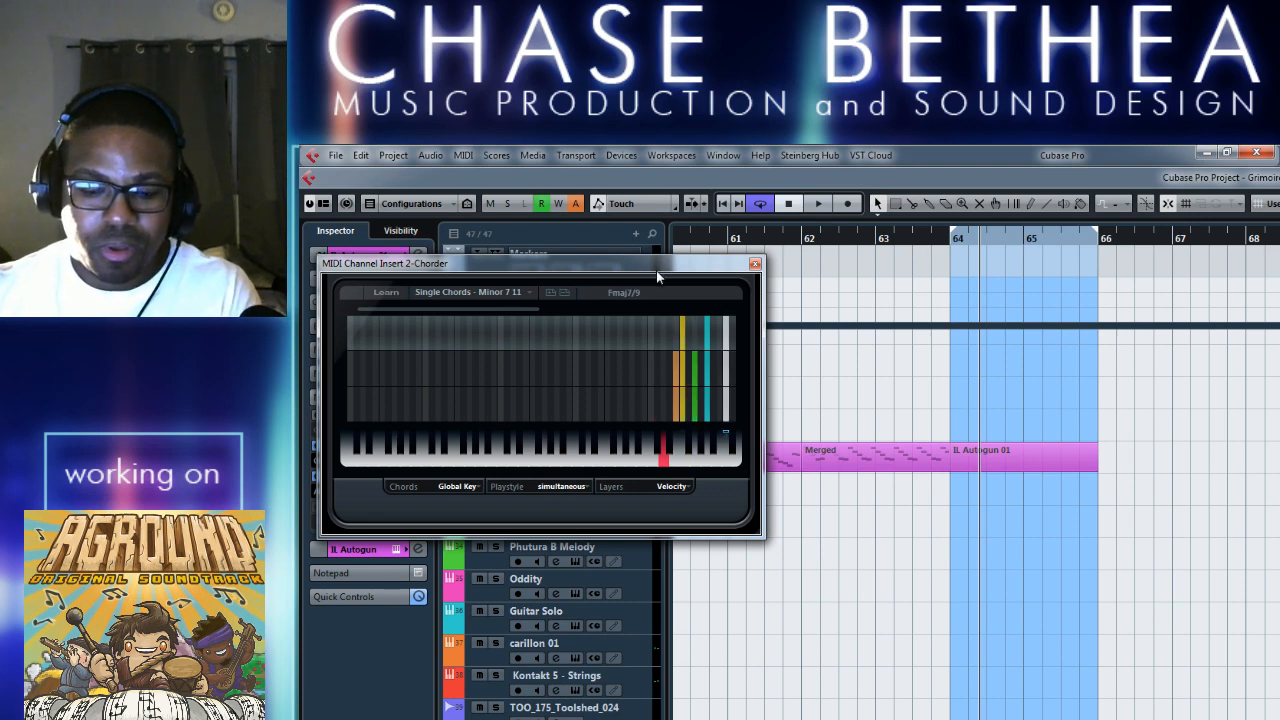
{"action": "left_click", "coordinate": [755, 264]}
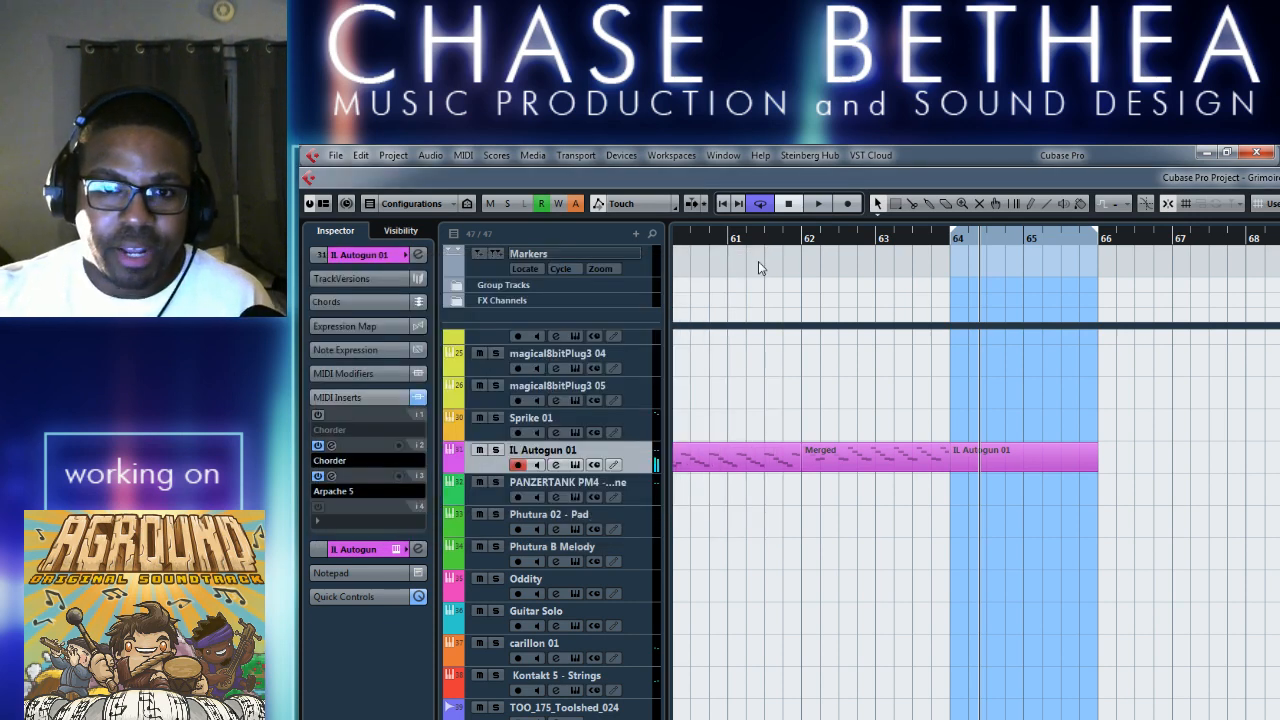
Play from bar 62 into the empty part at bar 64 with the MIDI inserts active.
{"action": "left_click", "coordinate": [808, 240]}
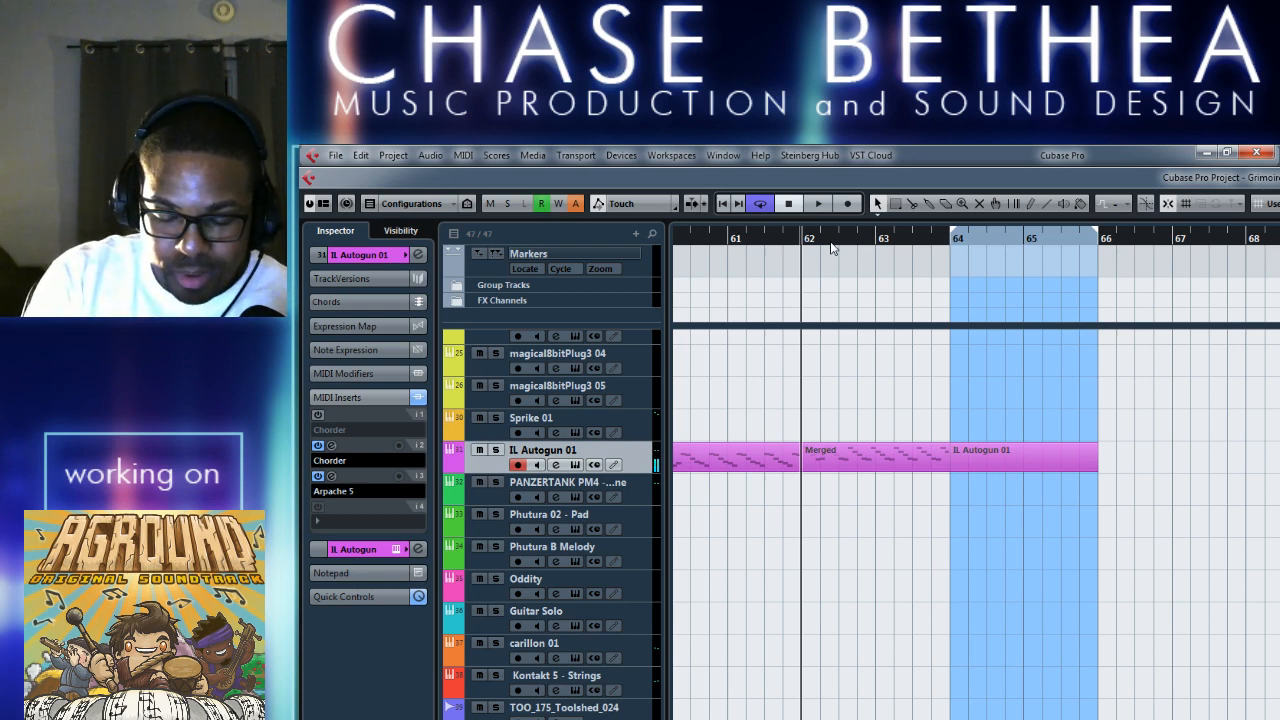
{"action": "key", "text": "space"}
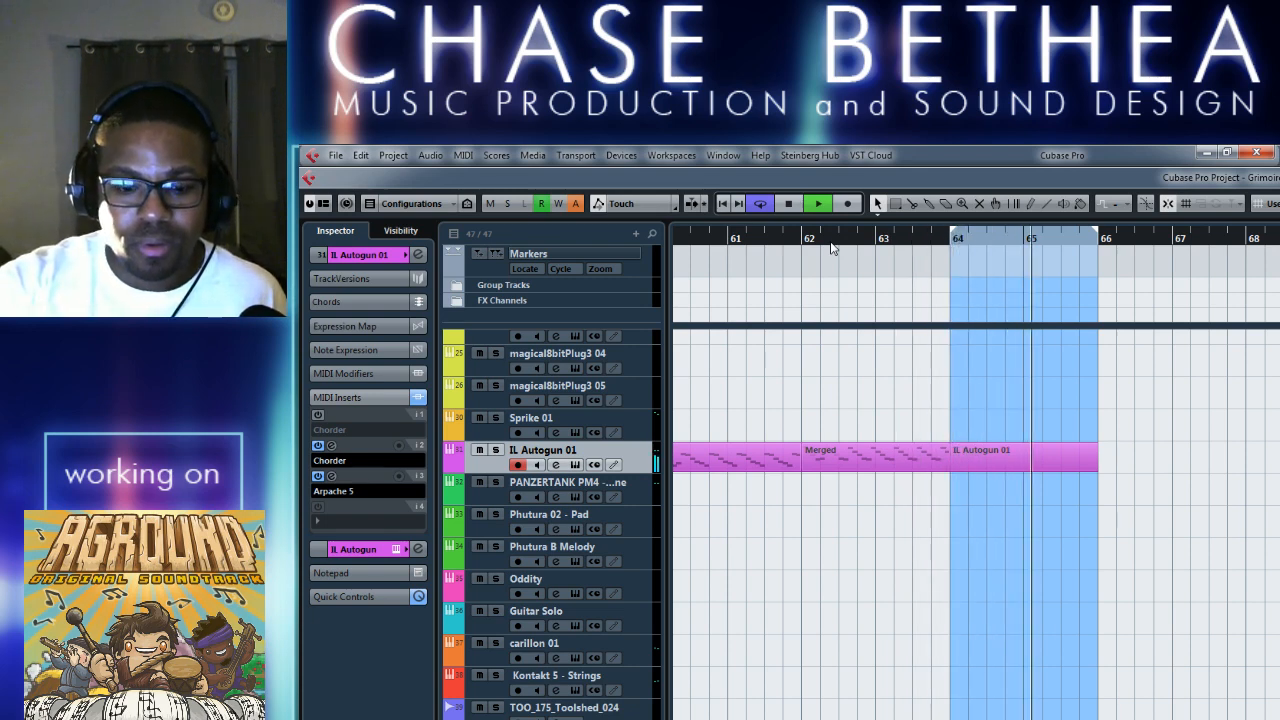
{"action": "key", "text": "space"}
Bypass the active Chorder and Arpache 5 inserts on IL Autogun 01.
{"action": "left_click", "coordinate": [318, 446]}
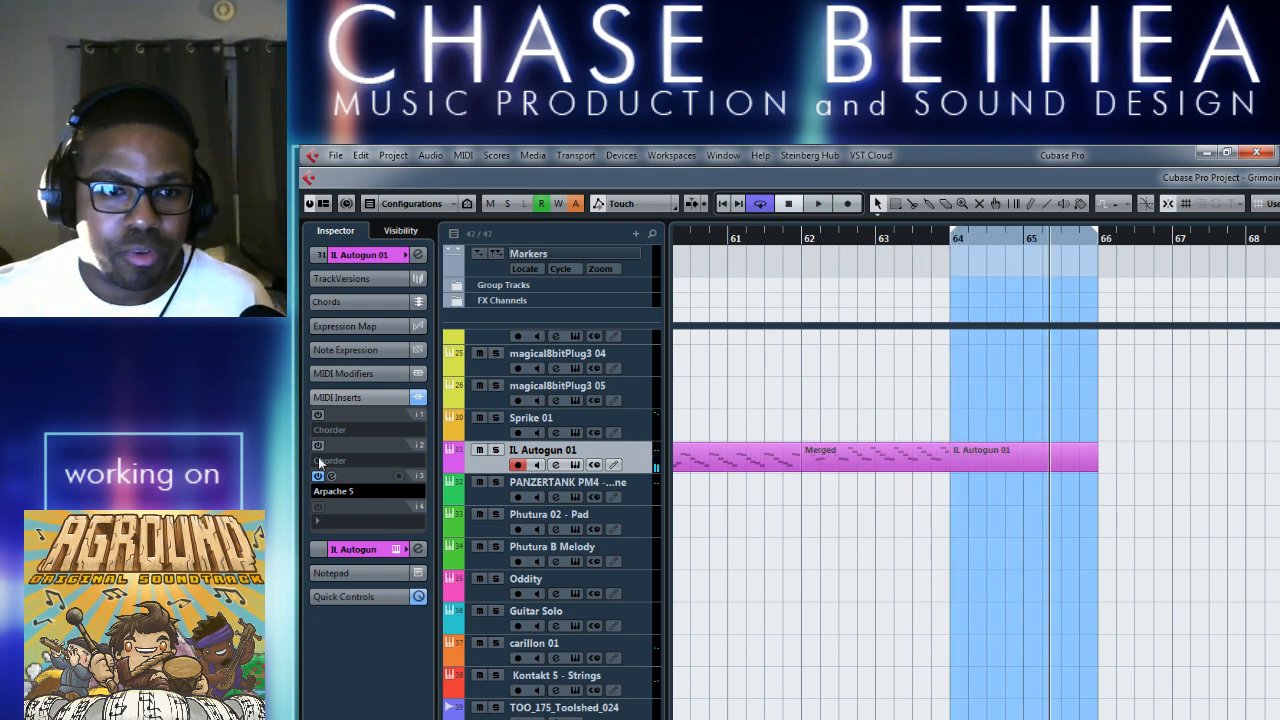
{"action": "left_click", "coordinate": [319, 486]}
{"action": "left_click", "coordinate": [319, 482]}
{"action": "left_click", "coordinate": [318, 477]}
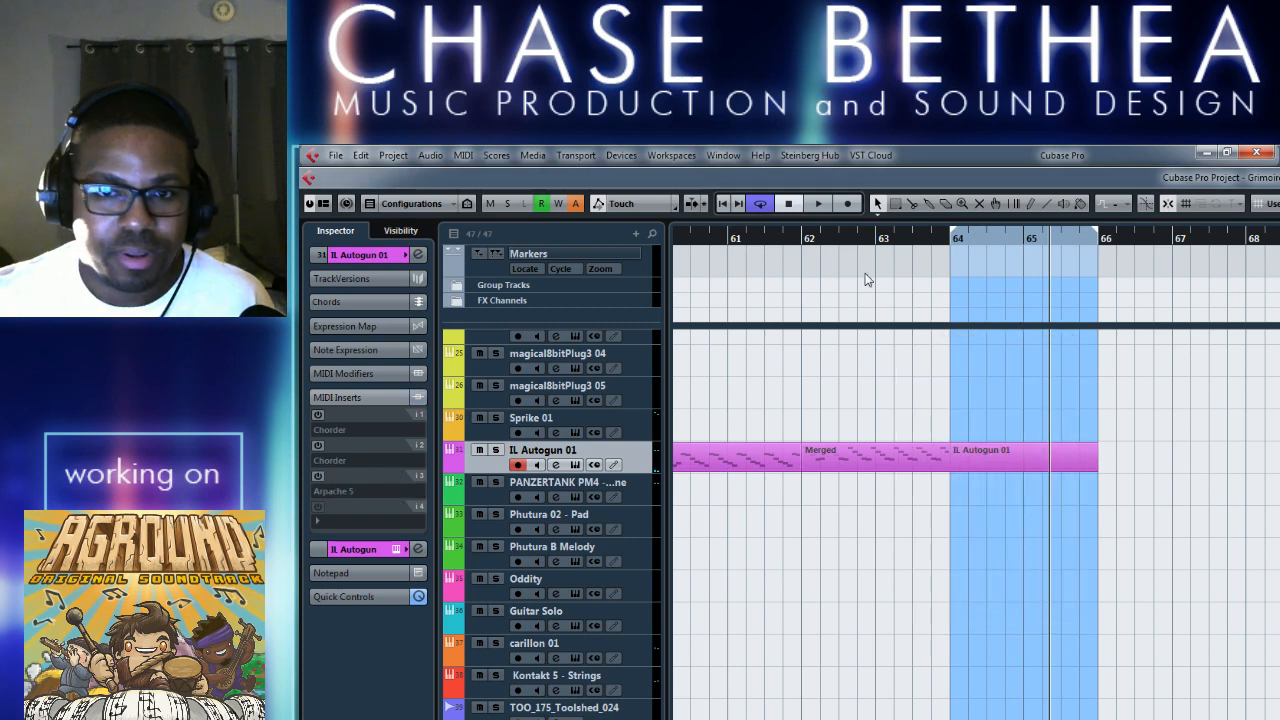
Play the section from bar 62 into the empty part again, with the MIDI inserts bypassed.
{"action": "left_click", "coordinate": [805, 245]}
{"action": "key", "text": "space"}
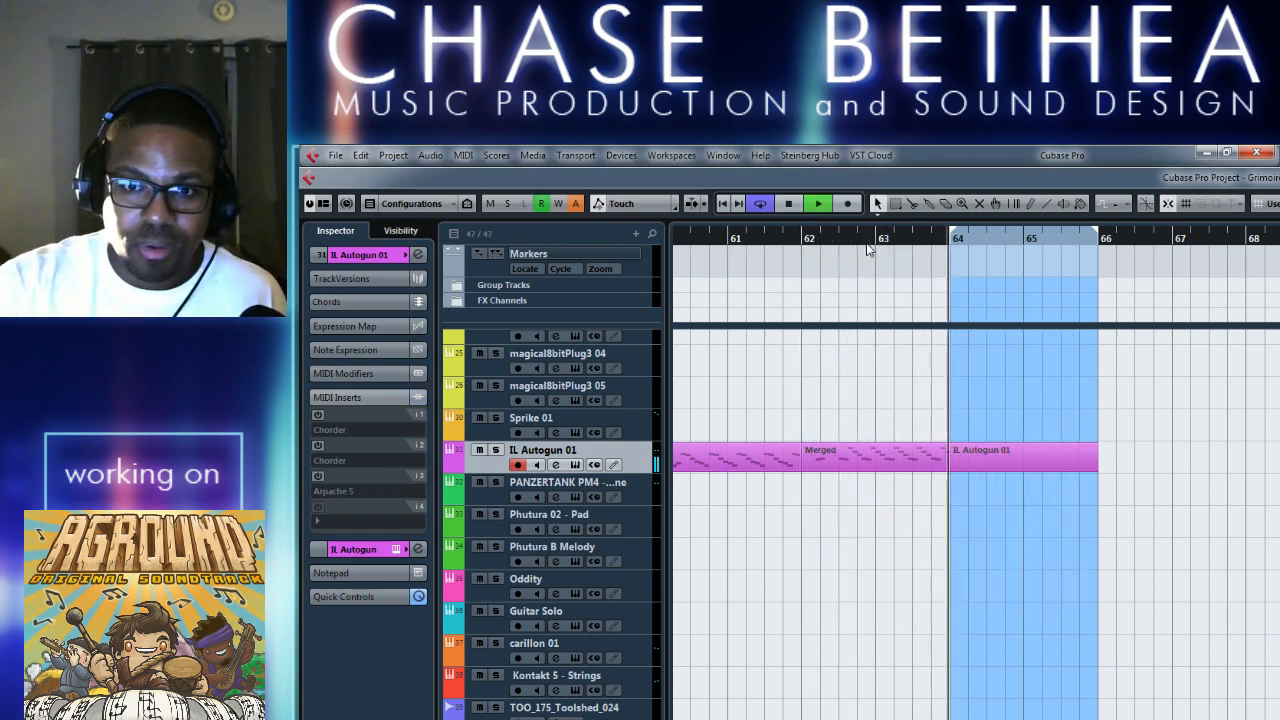
{"action": "key", "text": "space"}
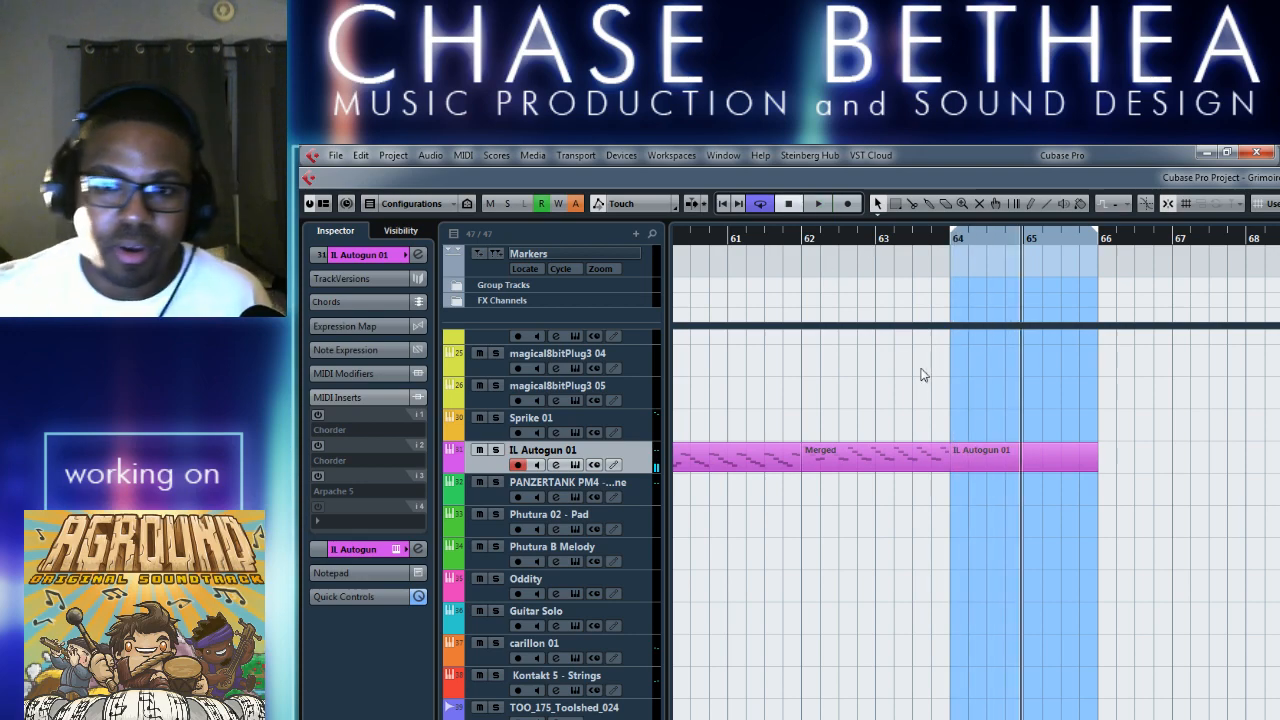
Draw a two-bar F3 note filling the empty IL Autogun 01 part from bar 64 to 66.
{"action": "double_click", "coordinate": [982, 453]}
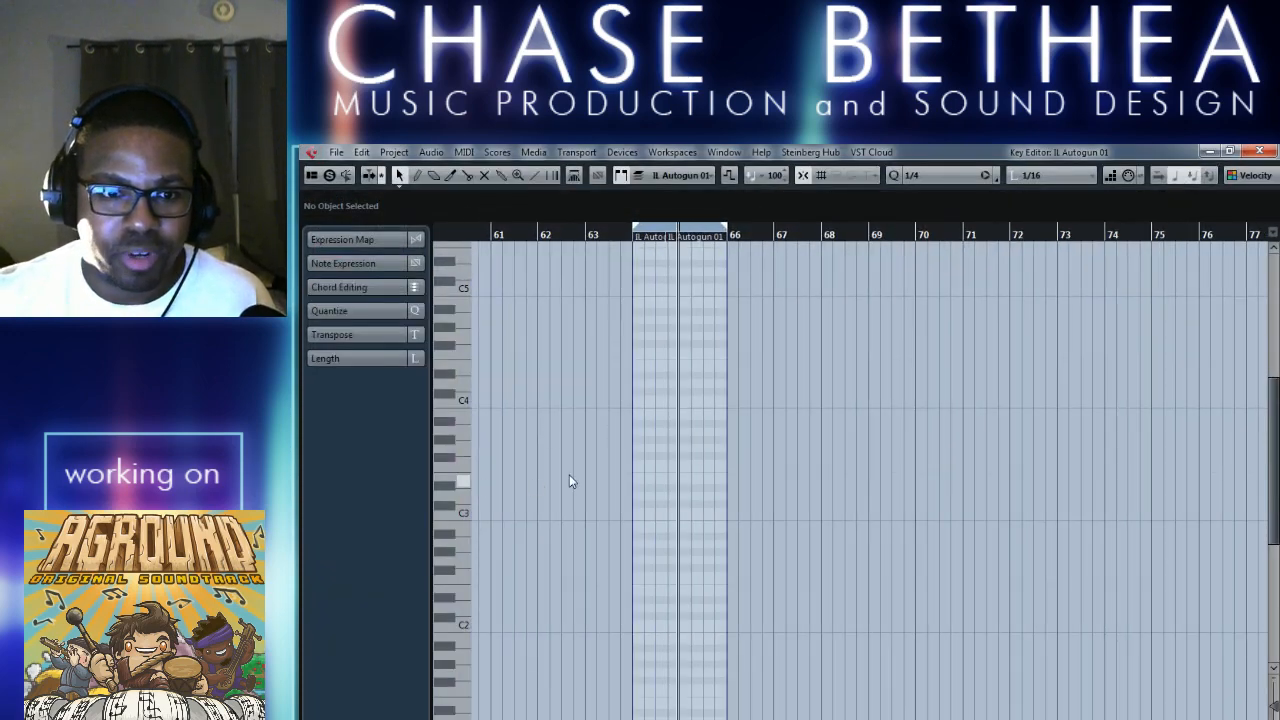
{"action": "right_click", "coordinate": [672, 482]}
{"action": "left_click", "coordinate": [708, 492]}
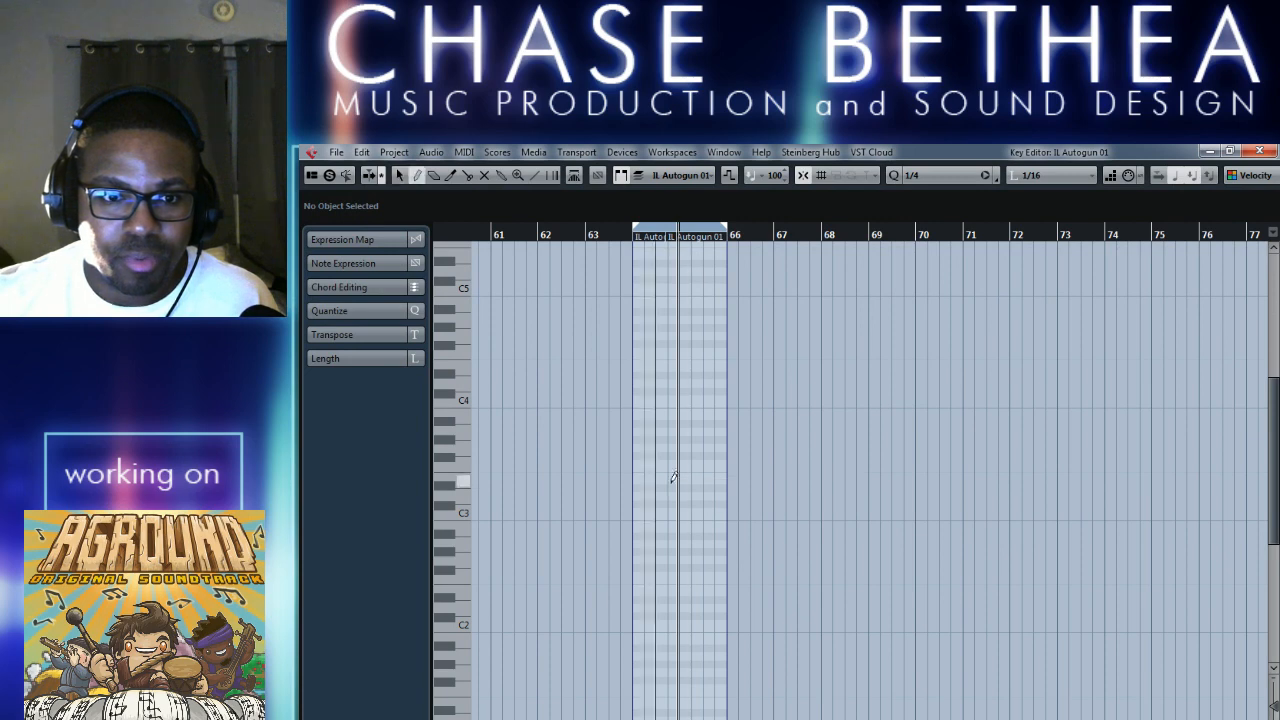
{"action": "left_click_drag", "start_coordinate": [643, 455], "coordinate": [724, 455]}
{"action": "key", "text": "1"}
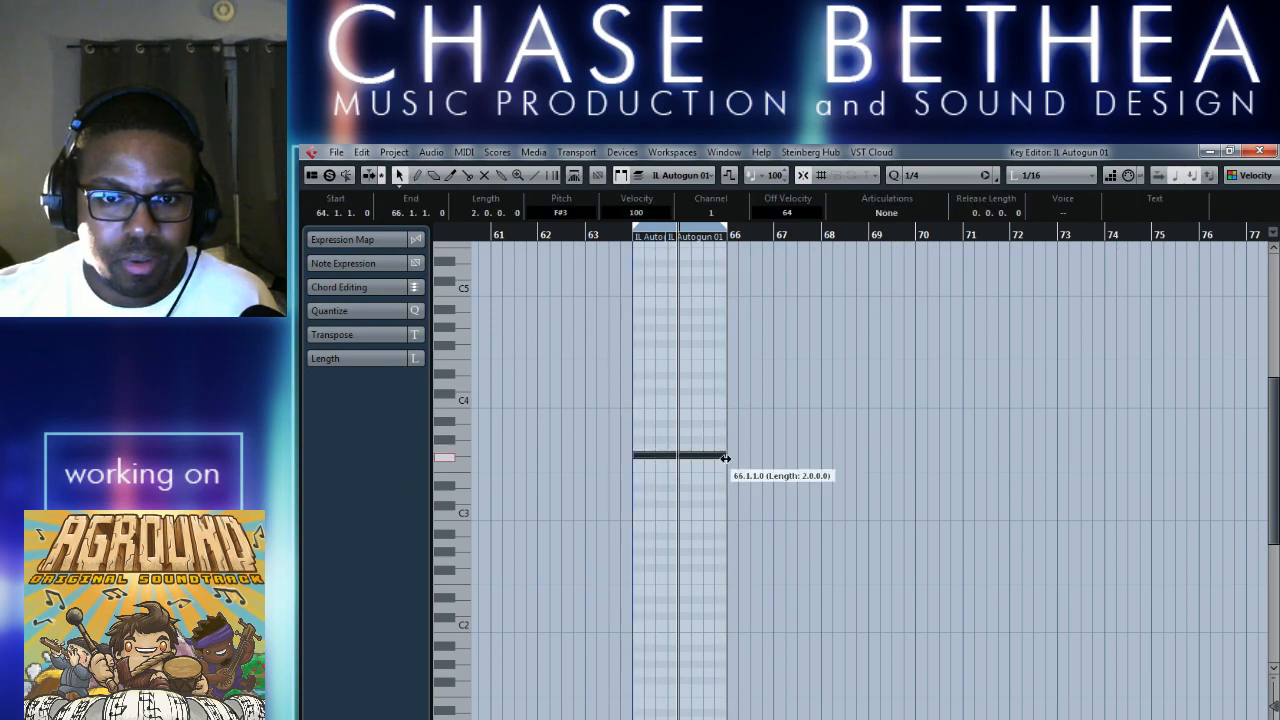
{"action": "key", "text": "h"}
{"action": "key", "text": "h"}
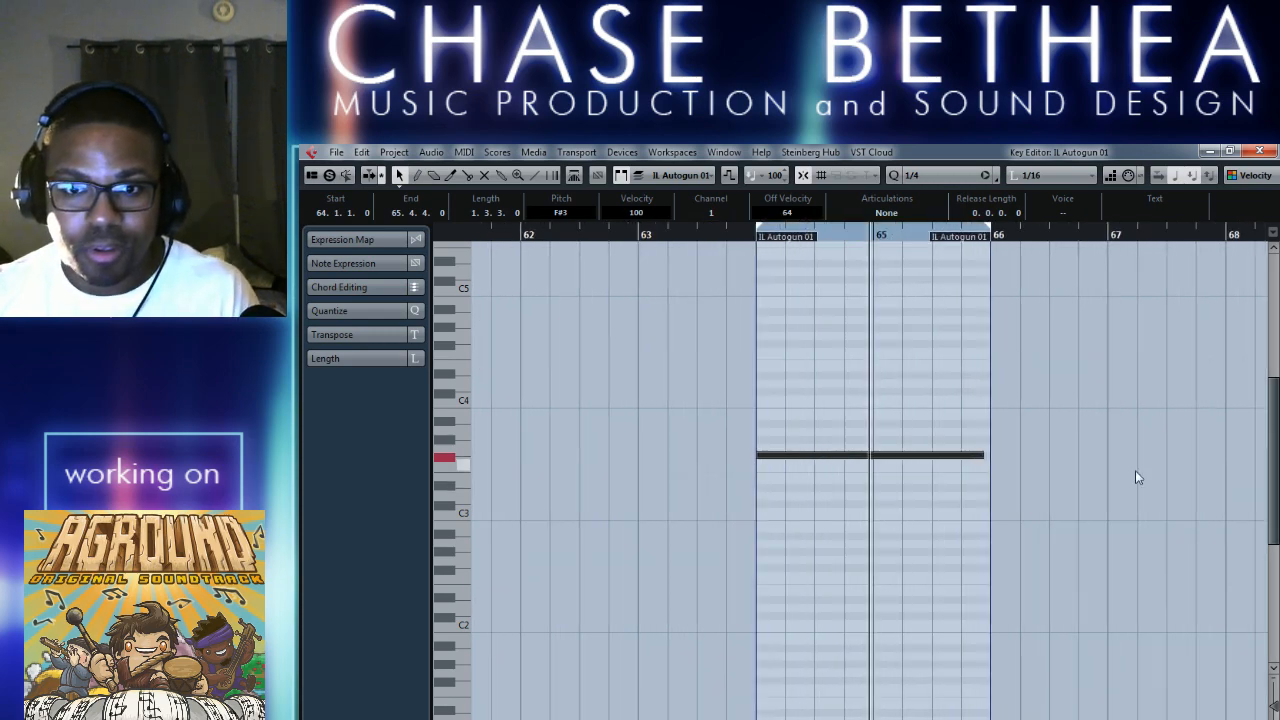
{"action": "left_click_drag", "start_coordinate": [985, 456], "coordinate": [990, 456]}
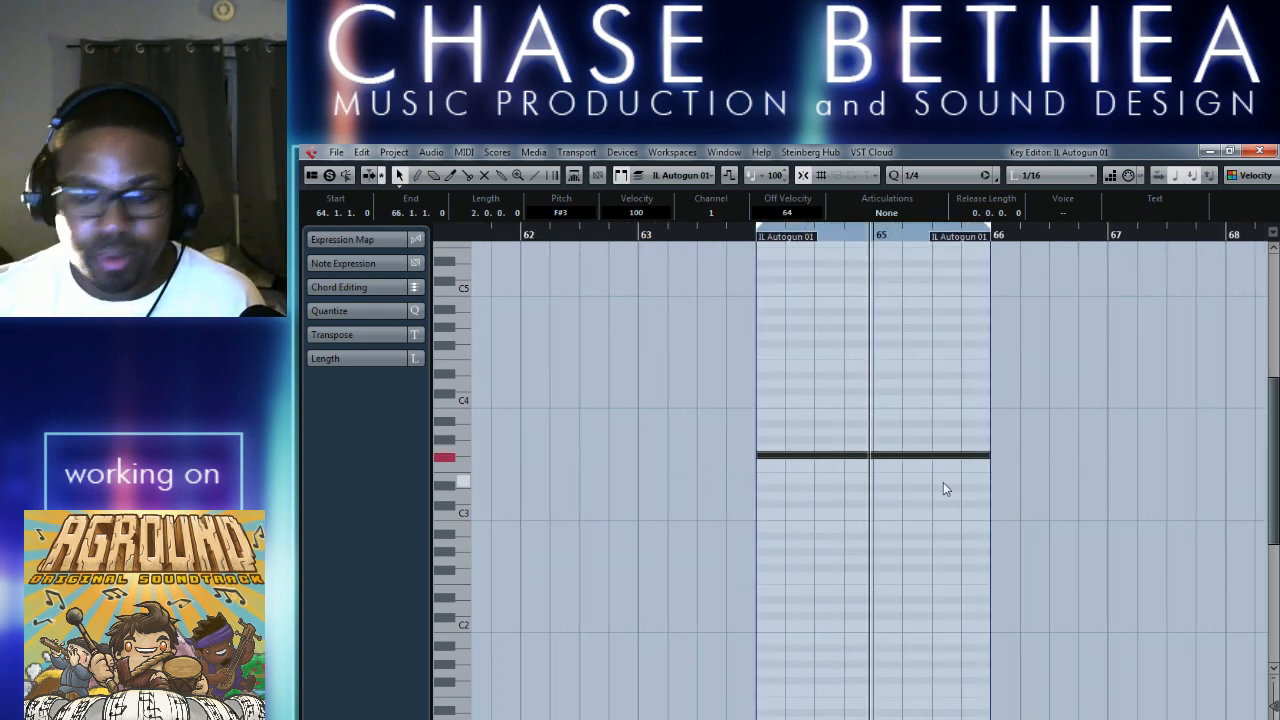
{"action": "key", "text": "Down"}
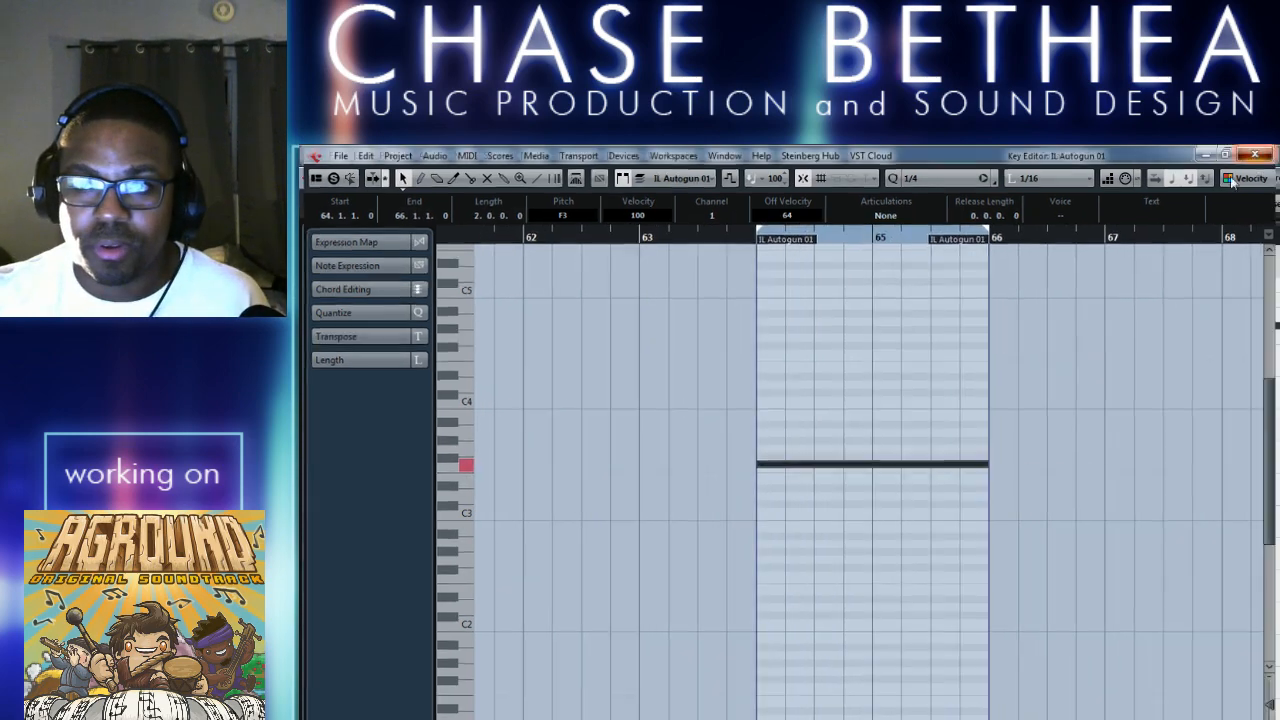
{"action": "left_click", "coordinate": [1260, 151]}
Play from bar 62 to audition the sustained F3 note with the MIDI inserts bypassed.
{"action": "left_click", "coordinate": [805, 244]}
{"action": "key", "text": "space"}
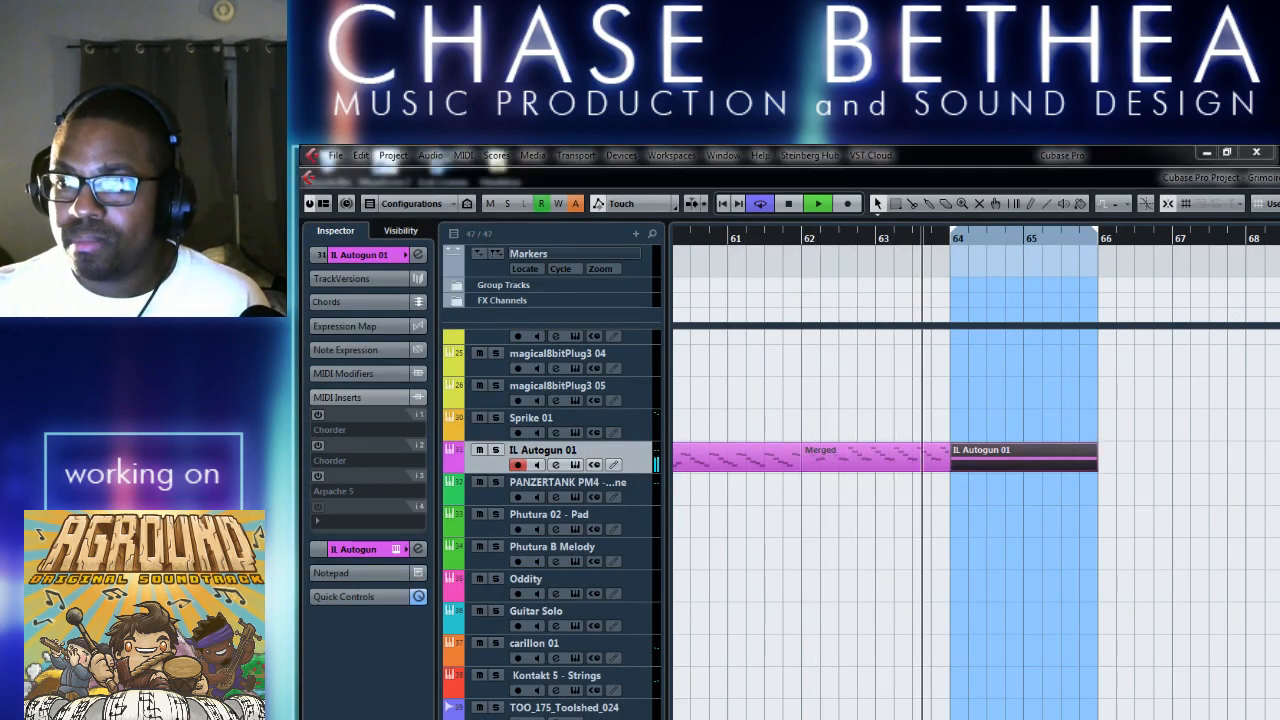
{"action": "left_click", "coordinate": [967, 552]}
{"action": "key", "text": "space"}
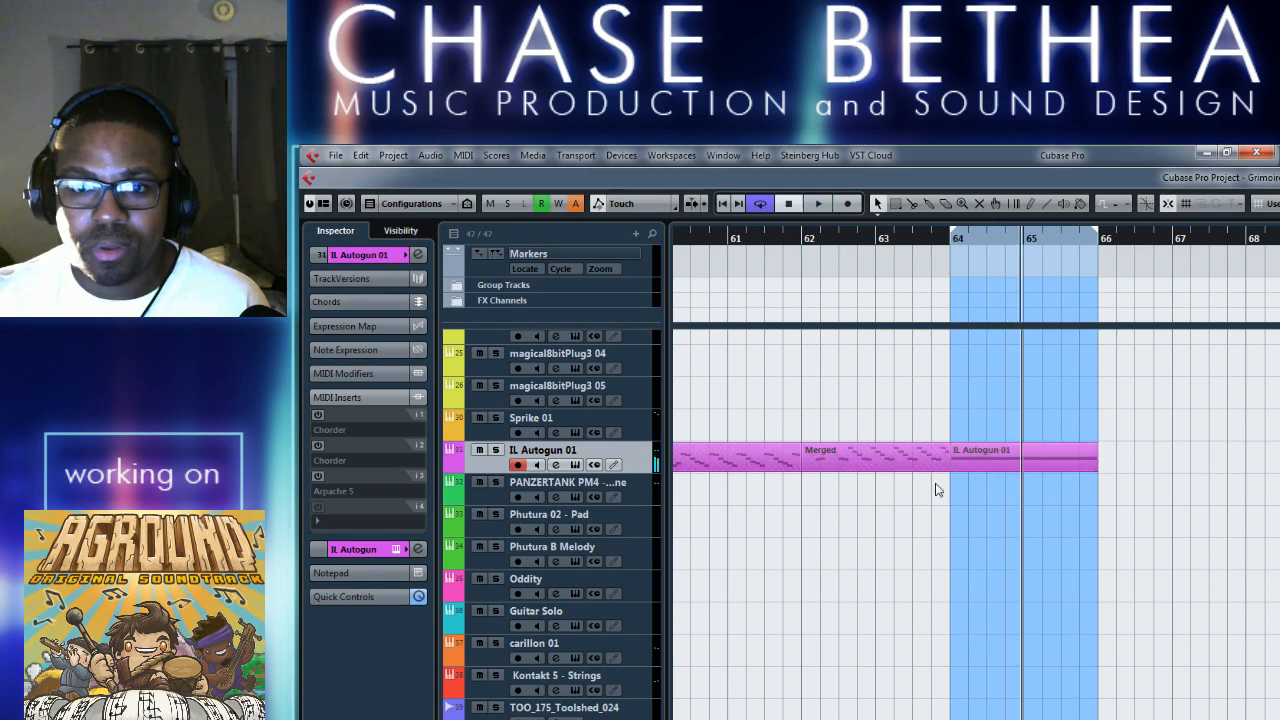
Enable the second Chorder and the Arpache 5 inserts, and run Merge MIDI in Loop over bars 64 to 66.
{"action": "left_click", "coordinate": [923, 464]}
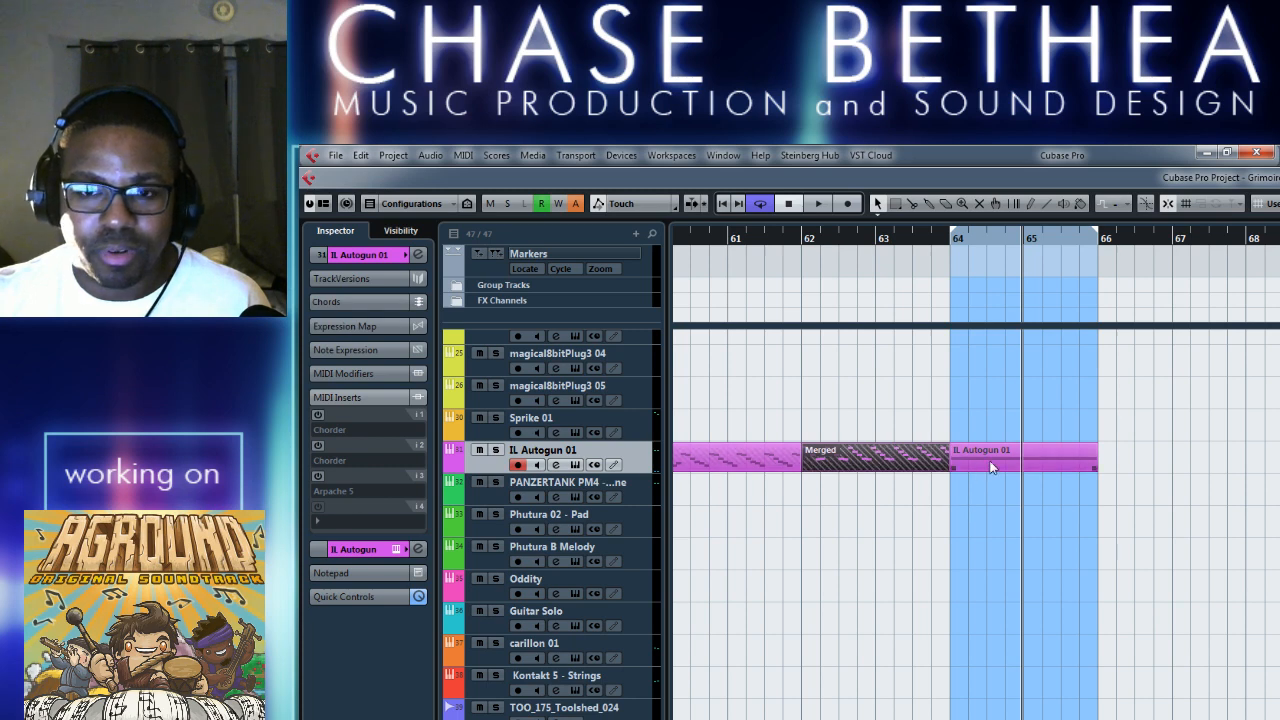
{"action": "left_click", "coordinate": [318, 445]}
{"action": "left_click", "coordinate": [318, 476]}
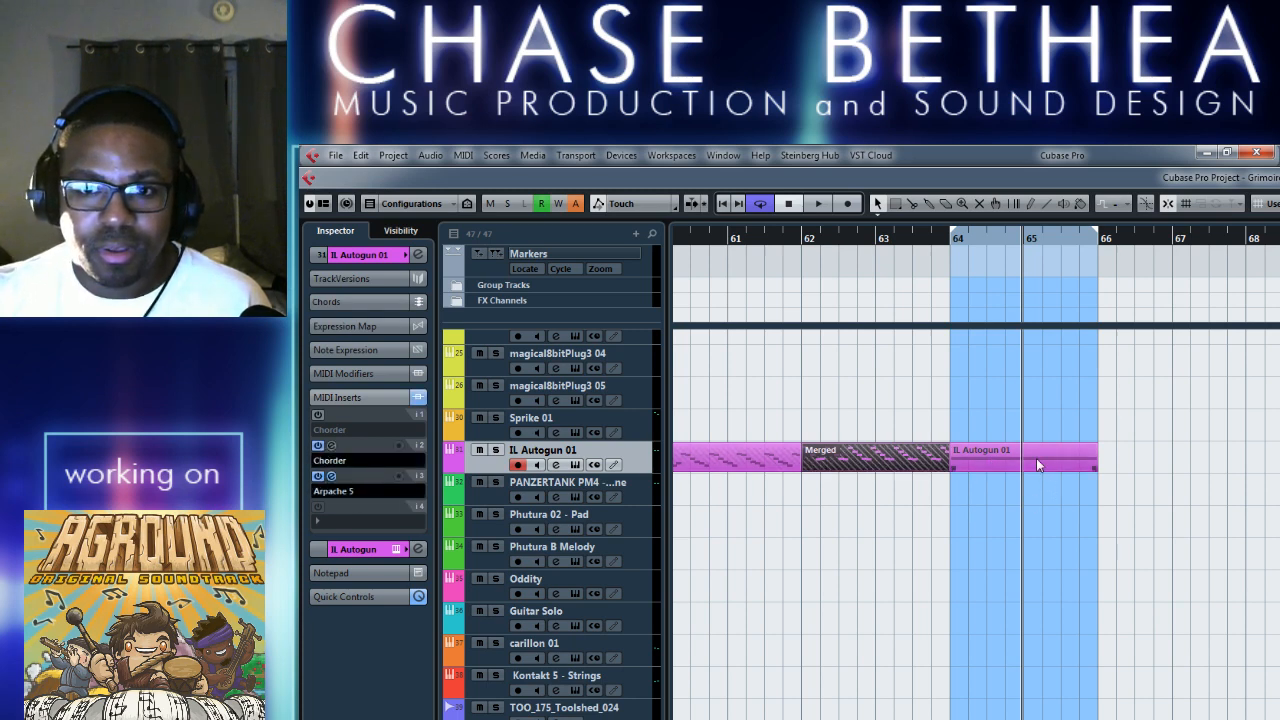
{"action": "left_click", "coordinate": [463, 156]}
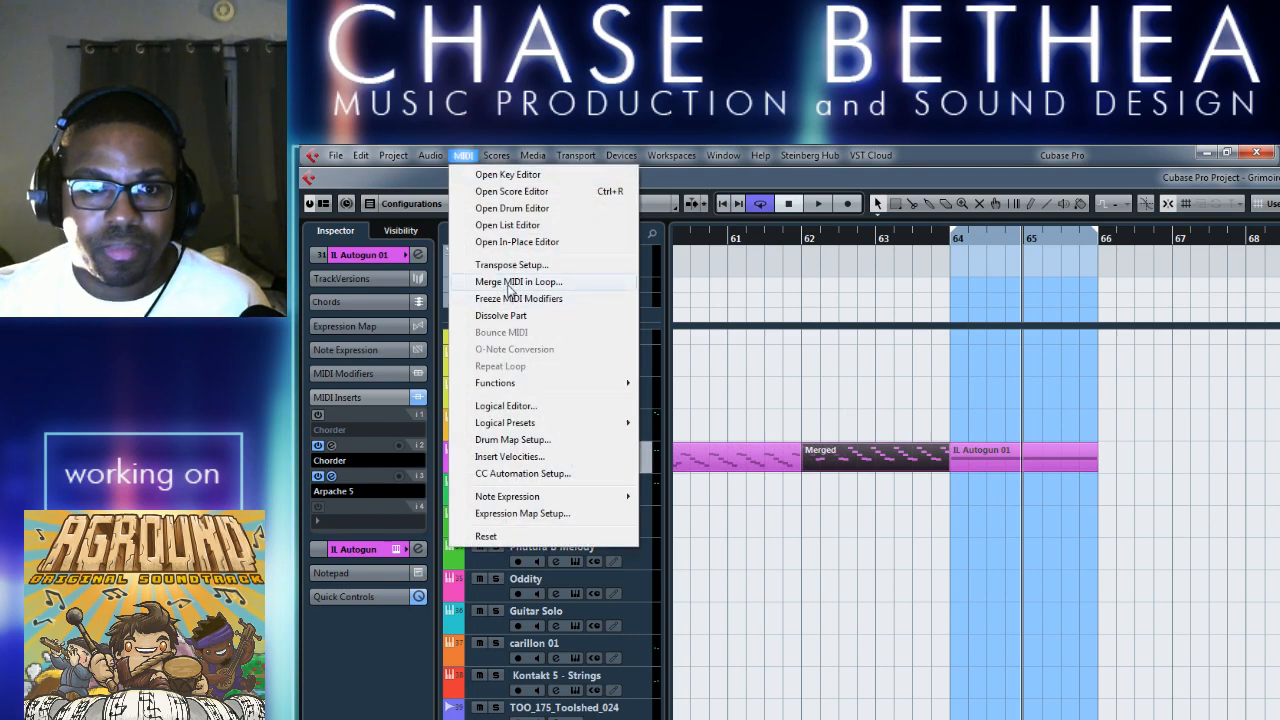
{"action": "left_click", "coordinate": [506, 283]}
{"action": "left_click", "coordinate": [797, 603]}
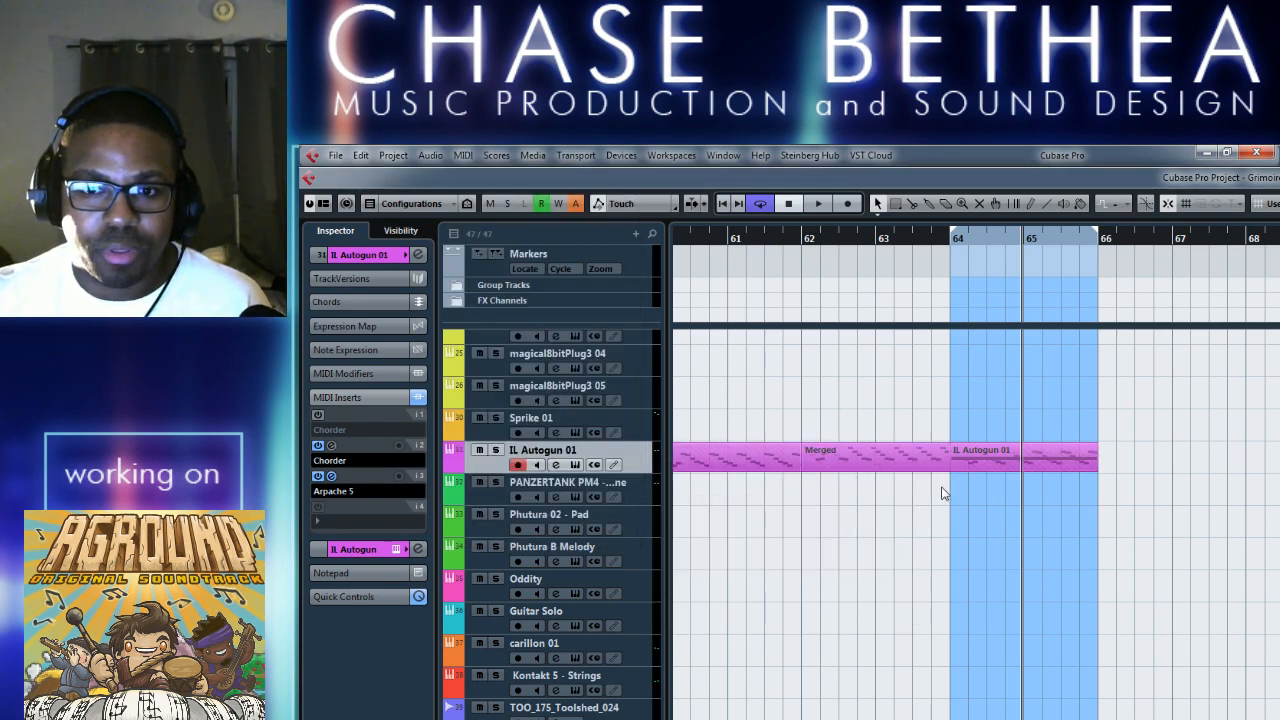
Move the original IL Autogun 01 part off the merged part at bar 64 and delete it.
{"action": "left_click_drag", "start_coordinate": [1015, 460], "coordinate": [1279, 460]}
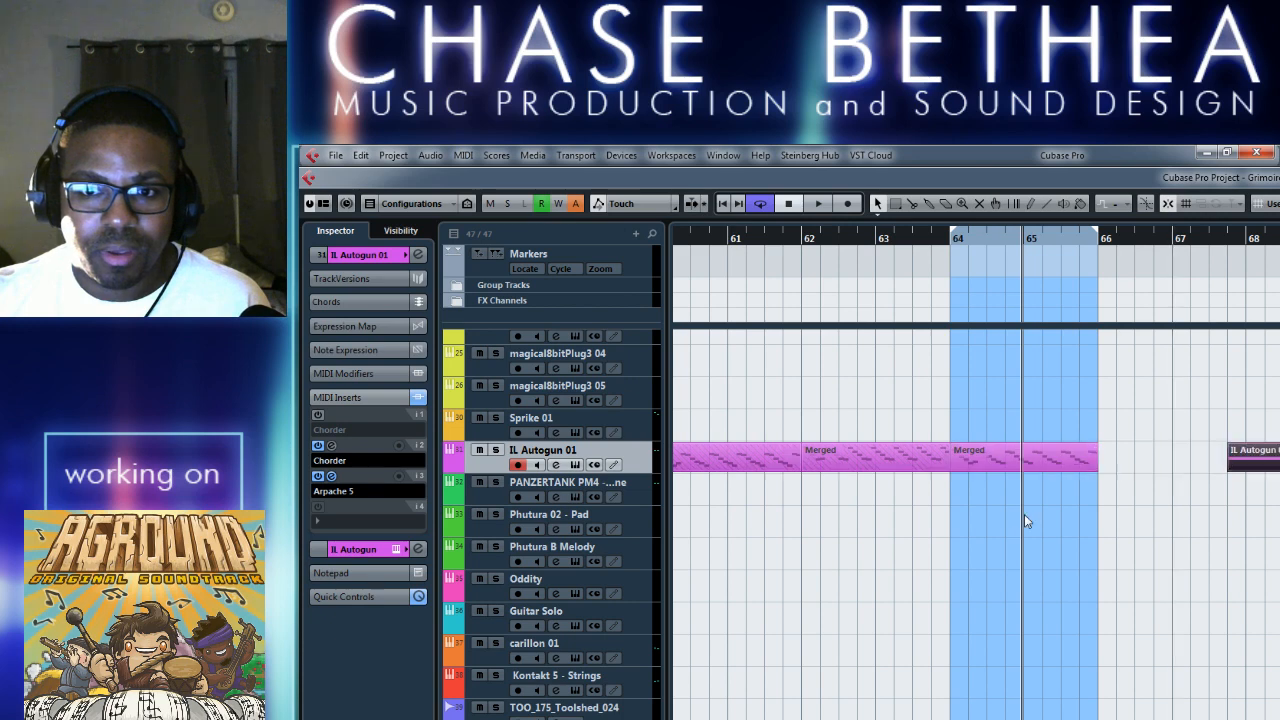
{"action": "right_click", "coordinate": [1024, 516]}
{"action": "left_click", "coordinate": [1135, 517]}
{"action": "left_click", "coordinate": [1244, 464]}
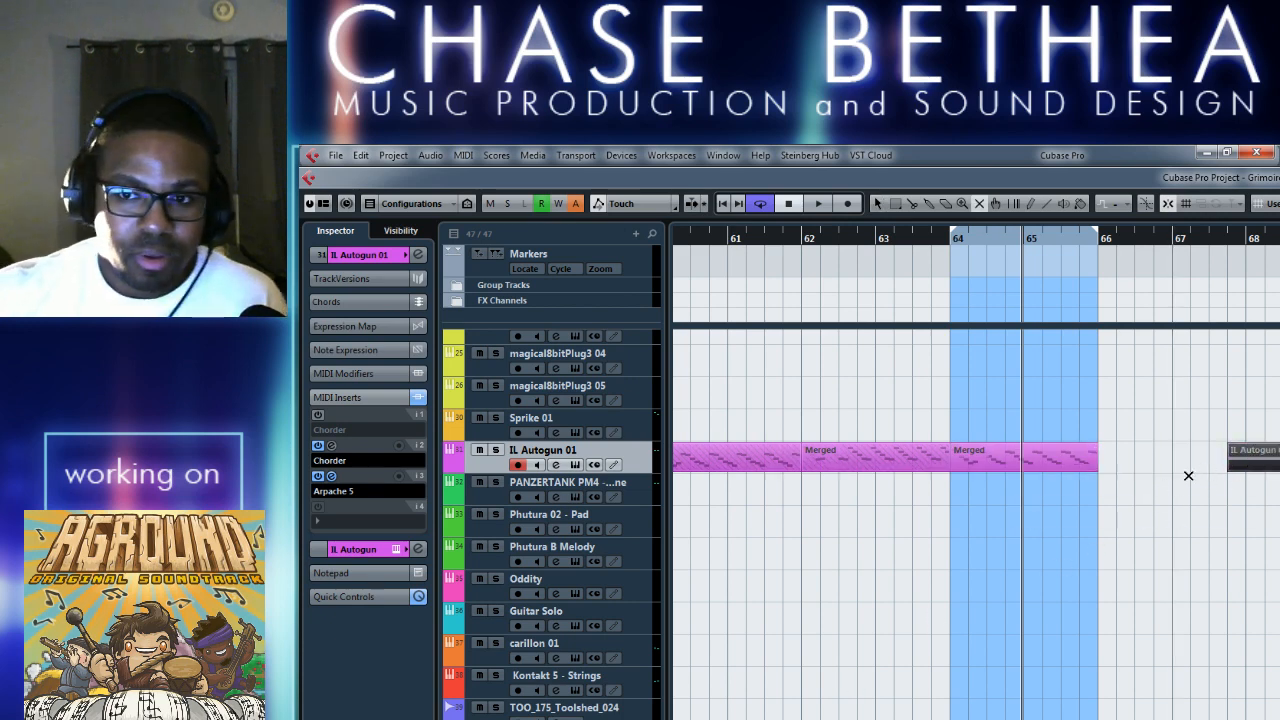
{"action": "right_click", "coordinate": [1106, 458]}
{"action": "left_click", "coordinate": [1113, 467]}
{"action": "left_click", "coordinate": [1047, 463]}
Move the merged part away from bar 64 to check beneath it, and return it to bar 64.
{"action": "left_click_drag", "start_coordinate": [1046, 459], "coordinate": [1194, 458]}
{"action": "left_click_drag", "start_coordinate": [1250, 459], "coordinate": [1013, 457]}
{"action": "left_click_drag", "start_coordinate": [1120, 462], "coordinate": [1009, 457]}
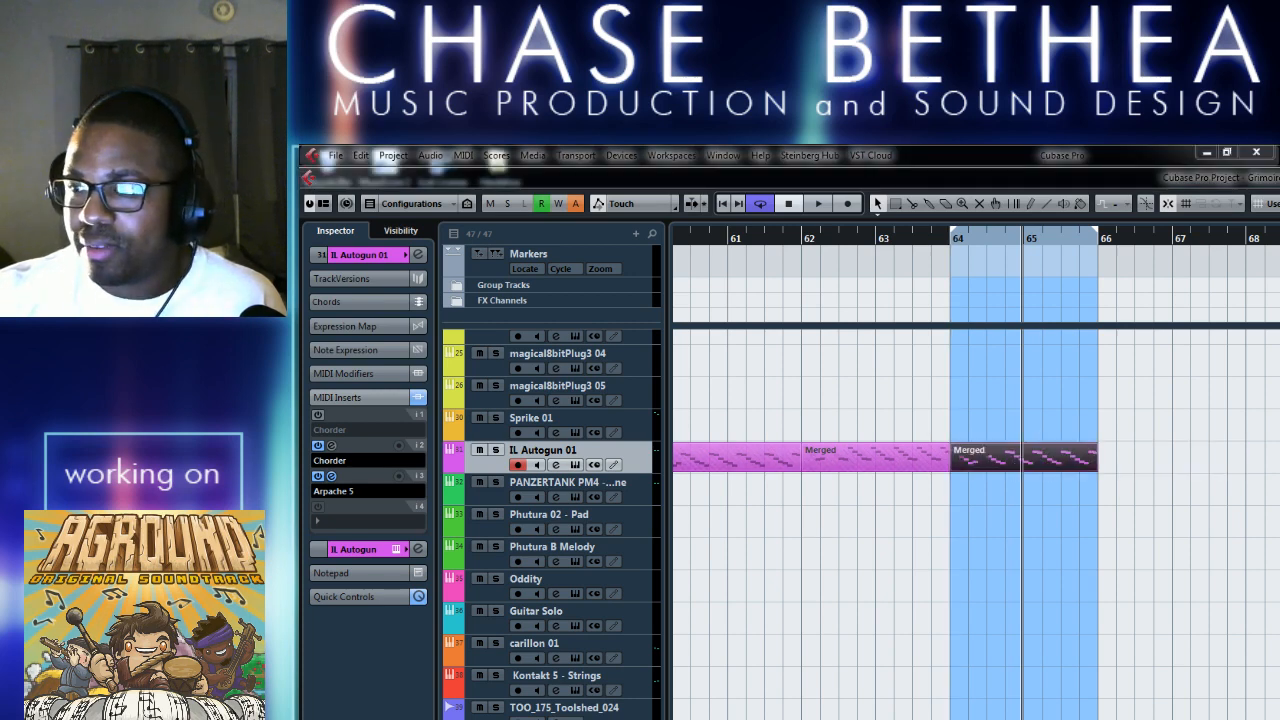
{"action": "left_click", "coordinate": [886, 580]}
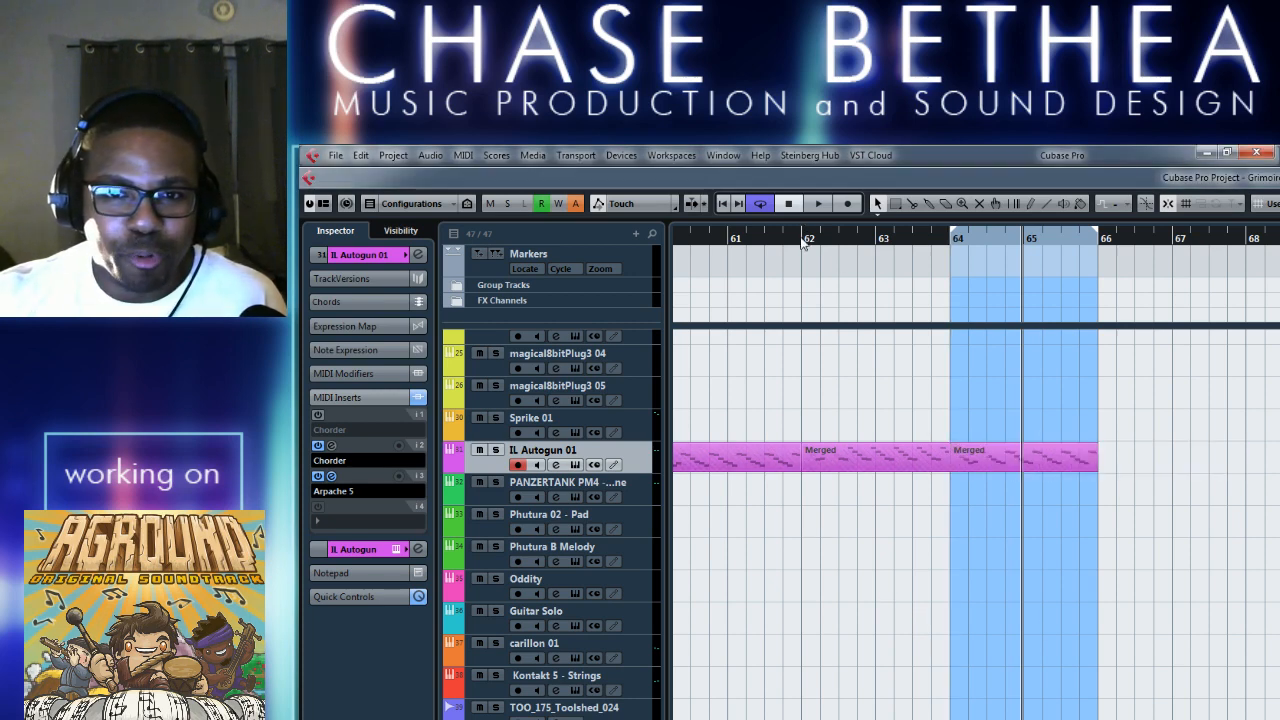
Play from bar 62 into the merged part at bar 64 with the MIDI inserts still active.
{"action": "left_click", "coordinate": [803, 241]}
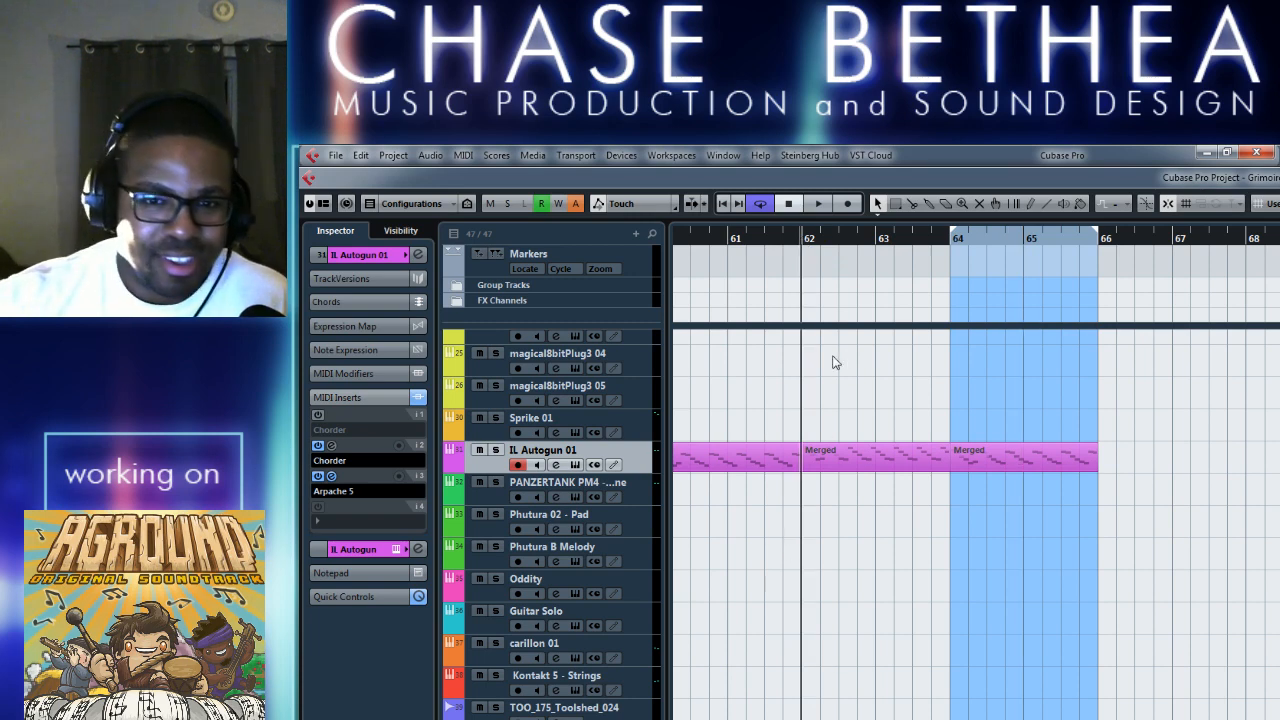
{"action": "key", "text": "space"}
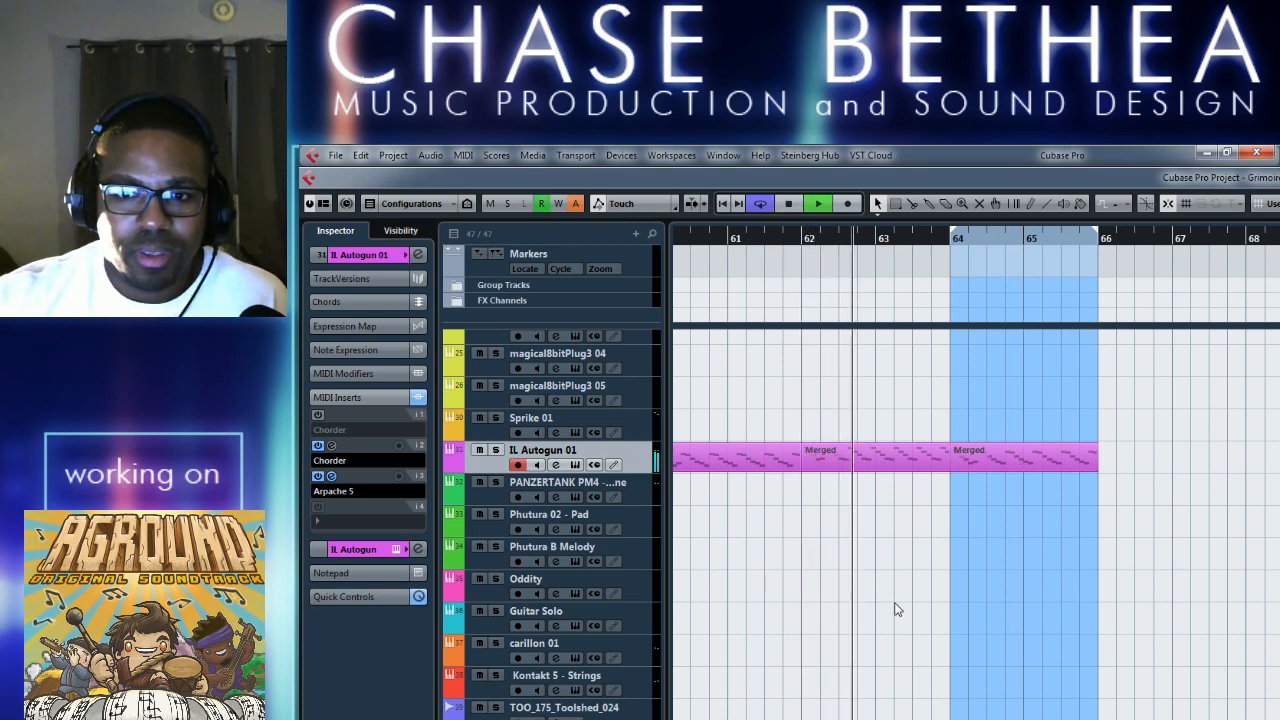
{"action": "key", "text": "space"}
{"action": "left_click", "coordinate": [806, 244]}
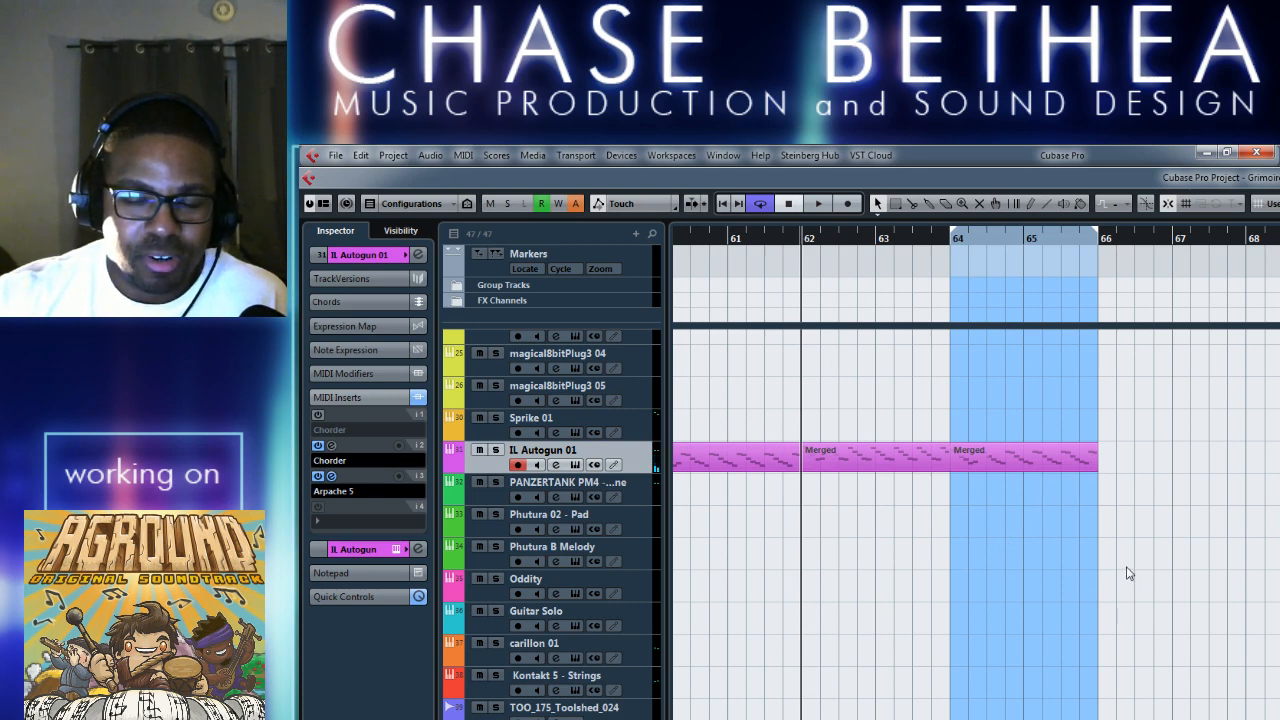
{"action": "key", "text": "space"}
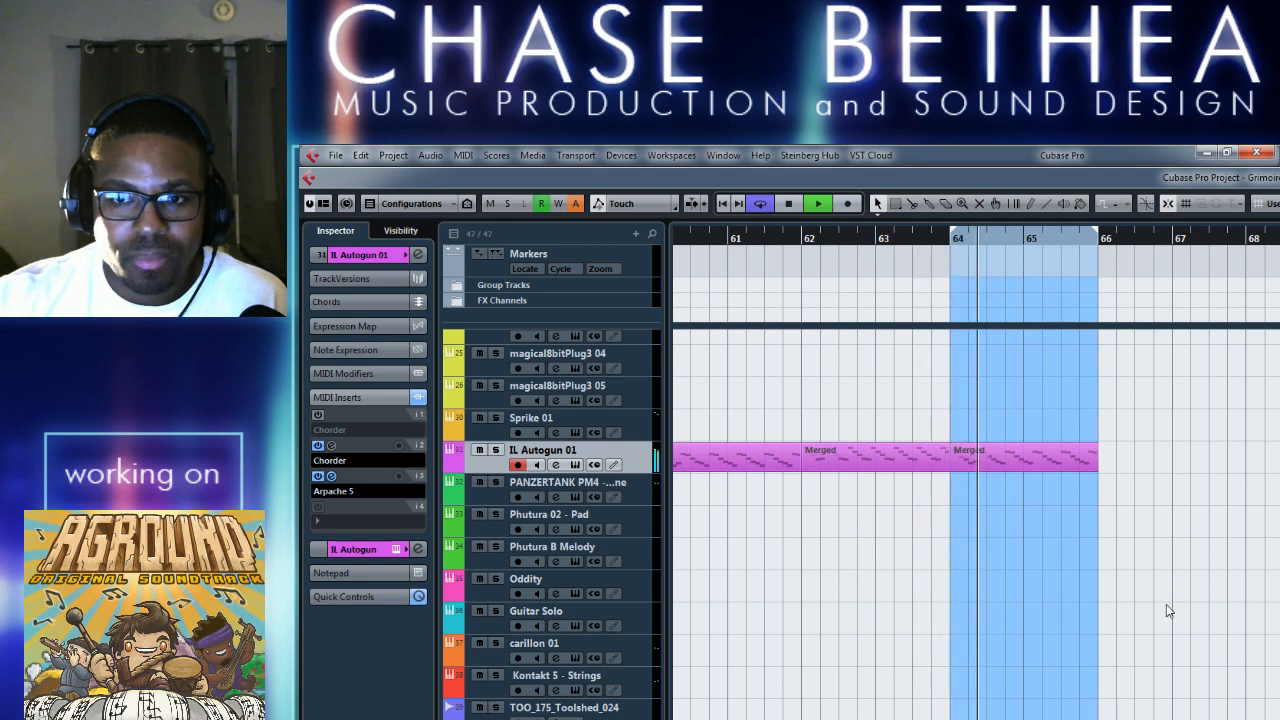
{"action": "key", "text": "space"}
Transpose all notes in the merged part at bar 64 down one octave and close its note editor.
{"action": "left_click_drag", "start_coordinate": [1007, 456], "coordinate": [973, 462]}
{"action": "double_click", "coordinate": [973, 462]}
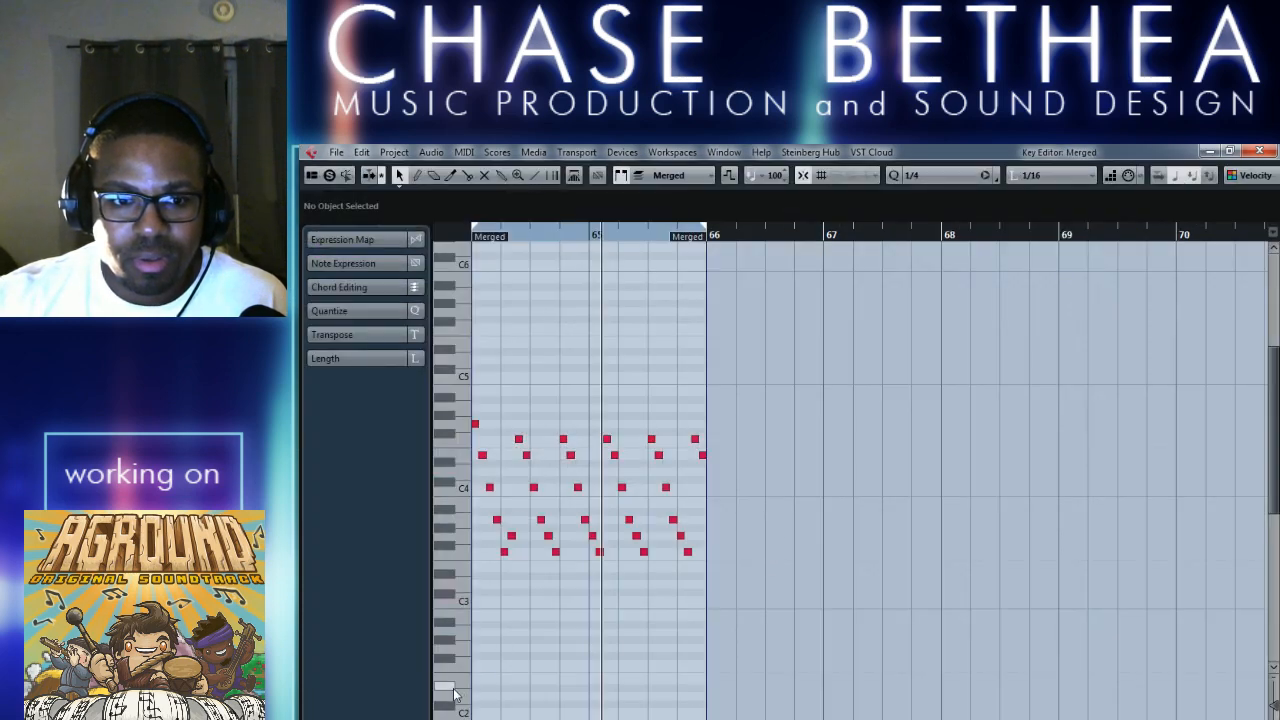
{"action": "scroll", "coordinate": [560, 442], "scroll_direction": "left", "scroll_amount": 2}
{"action": "left_click_drag", "start_coordinate": [527, 393], "coordinate": [878, 539]}
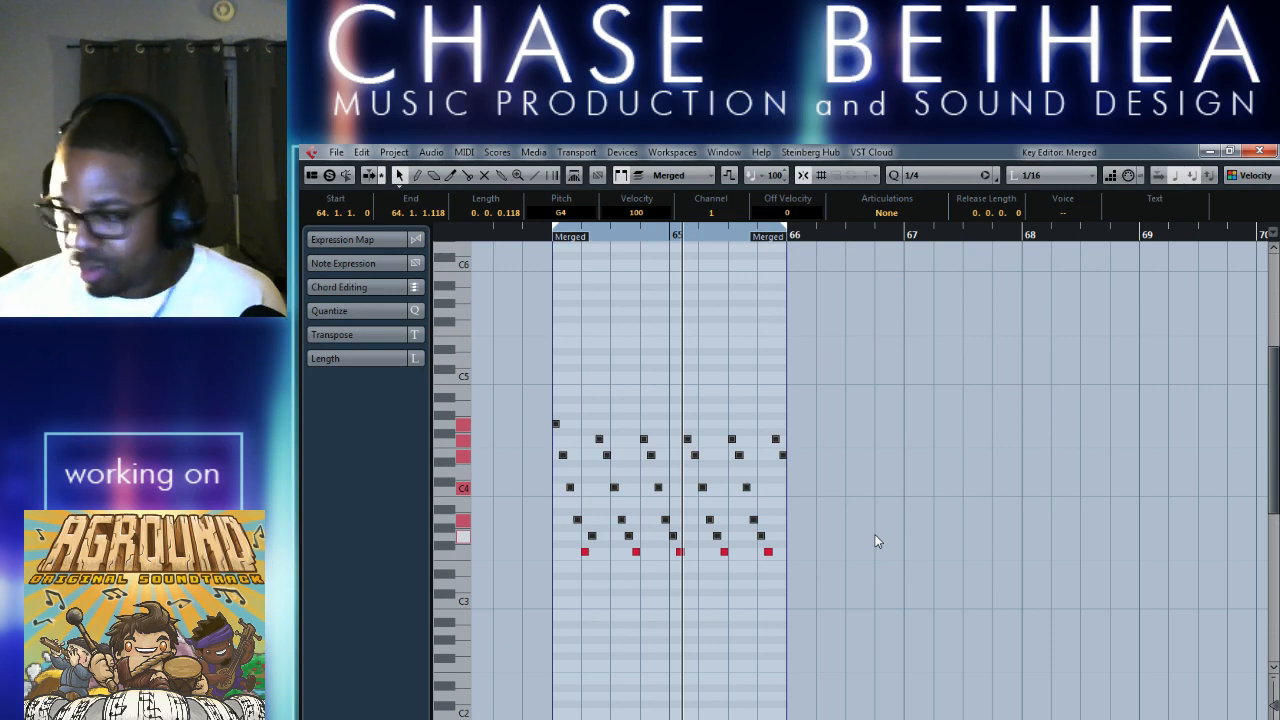
{"action": "left_click_drag", "start_coordinate": [529, 403], "coordinate": [887, 582]}
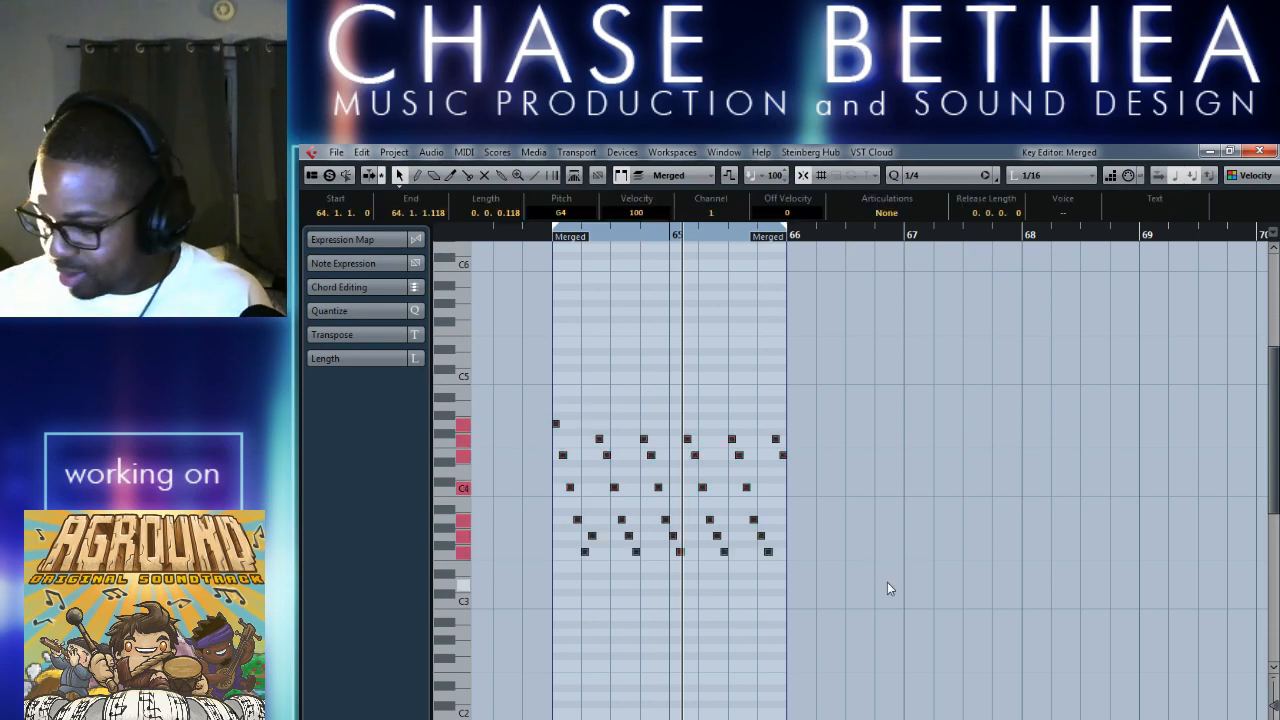
{"action": "key", "text": "shift+Down"}
{"action": "key", "text": "space"}
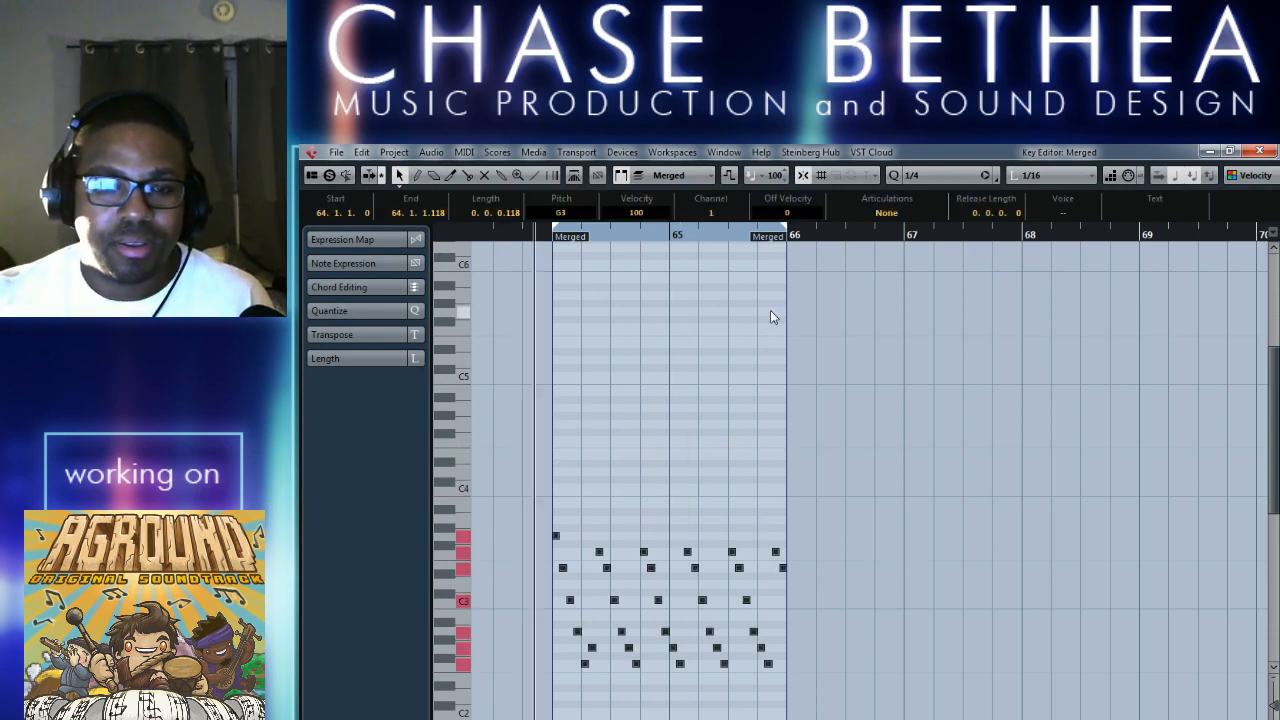
{"action": "left_click", "coordinate": [1260, 151]}
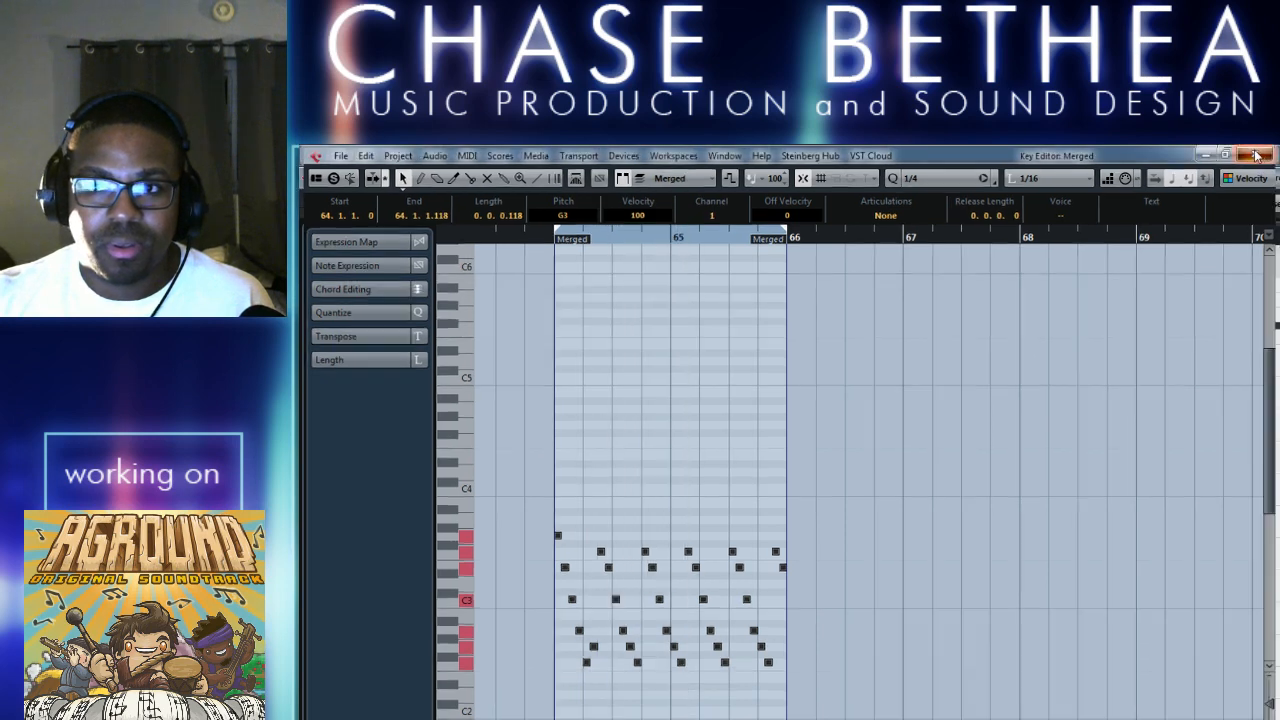
Bypass the second Chorder and the Arpache 5 inserts, and play the lowered arpeggio from bar 62.
{"action": "key", "text": "space"}
{"action": "left_click", "coordinate": [318, 445]}
{"action": "left_click", "coordinate": [318, 476]}
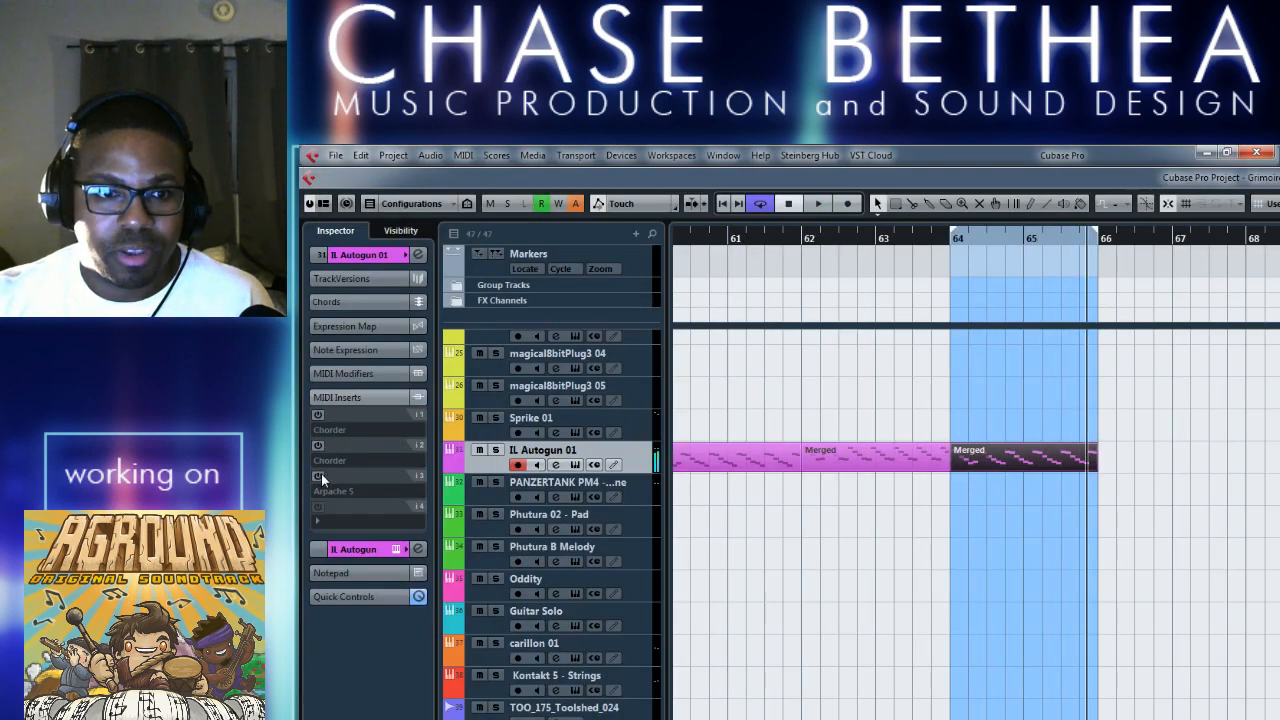
{"action": "left_click", "coordinate": [800, 240]}
{"action": "key", "text": "space"}
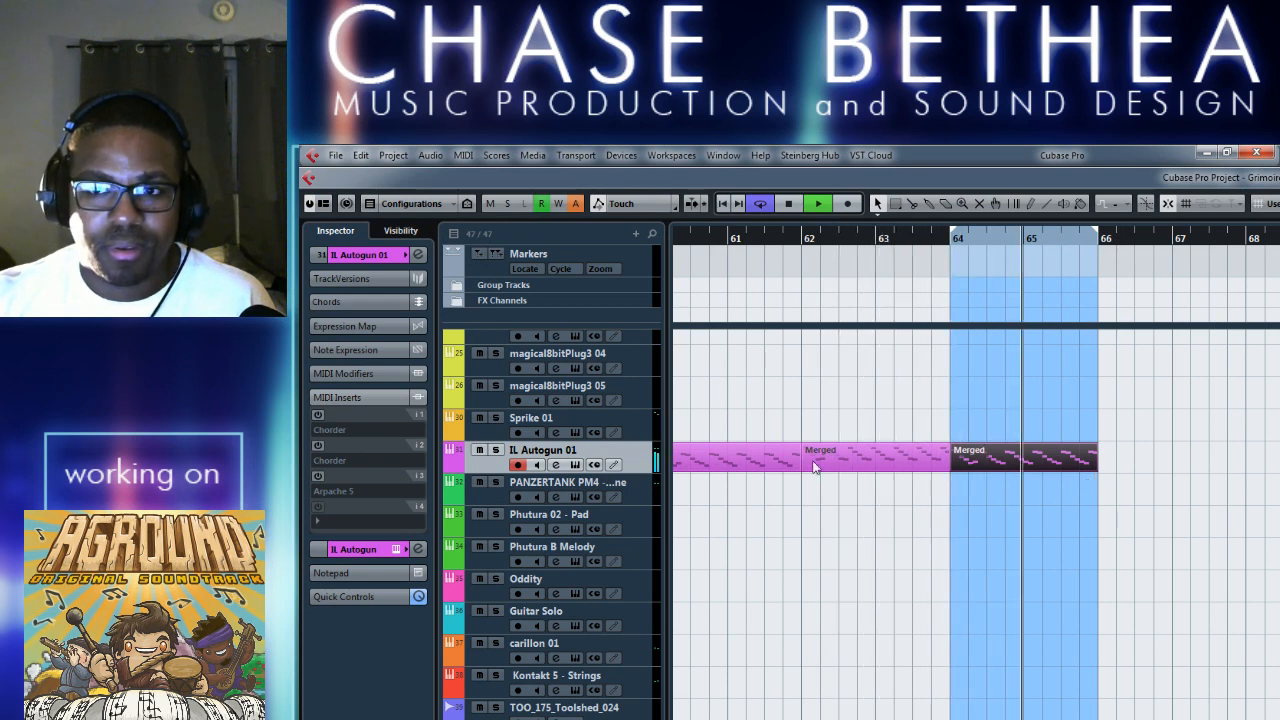
{"action": "key", "text": "space"}
Transpose all notes in the merged part at bar 64 down three semitones and close its note editor.
{"action": "double_click", "coordinate": [1040, 460]}
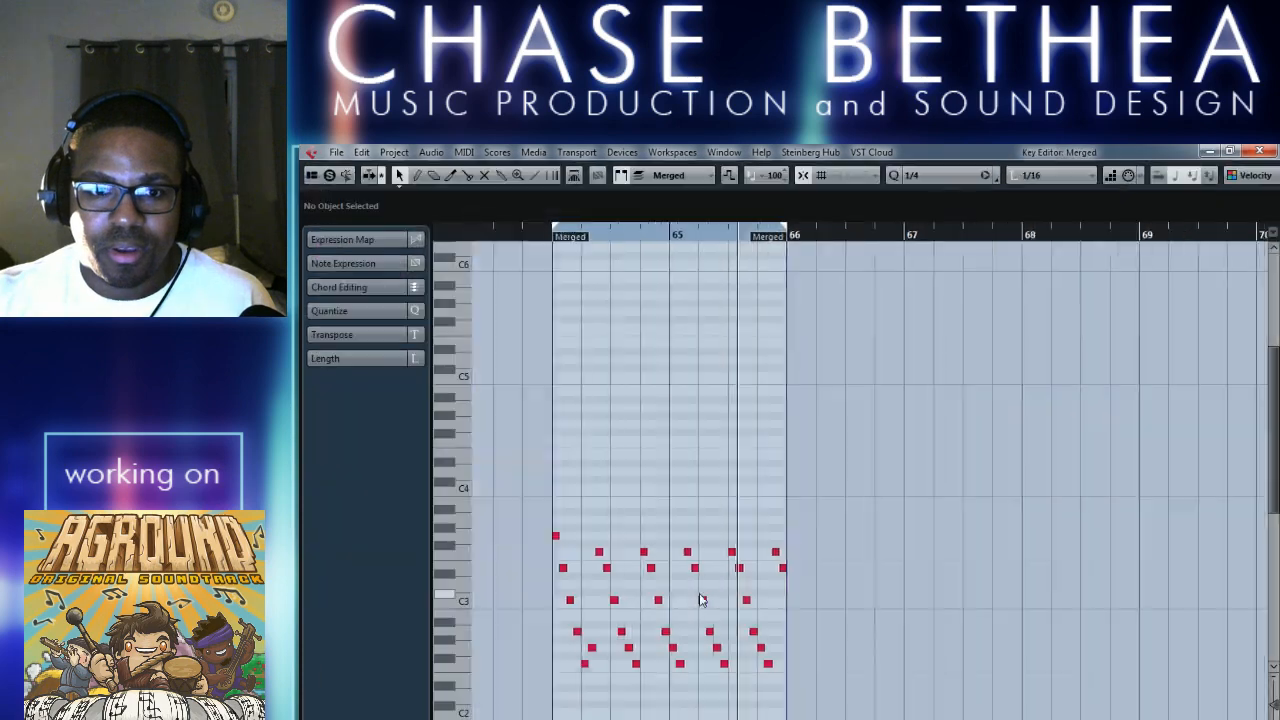
{"action": "left_click_drag", "start_coordinate": [536, 509], "coordinate": [790, 680]}
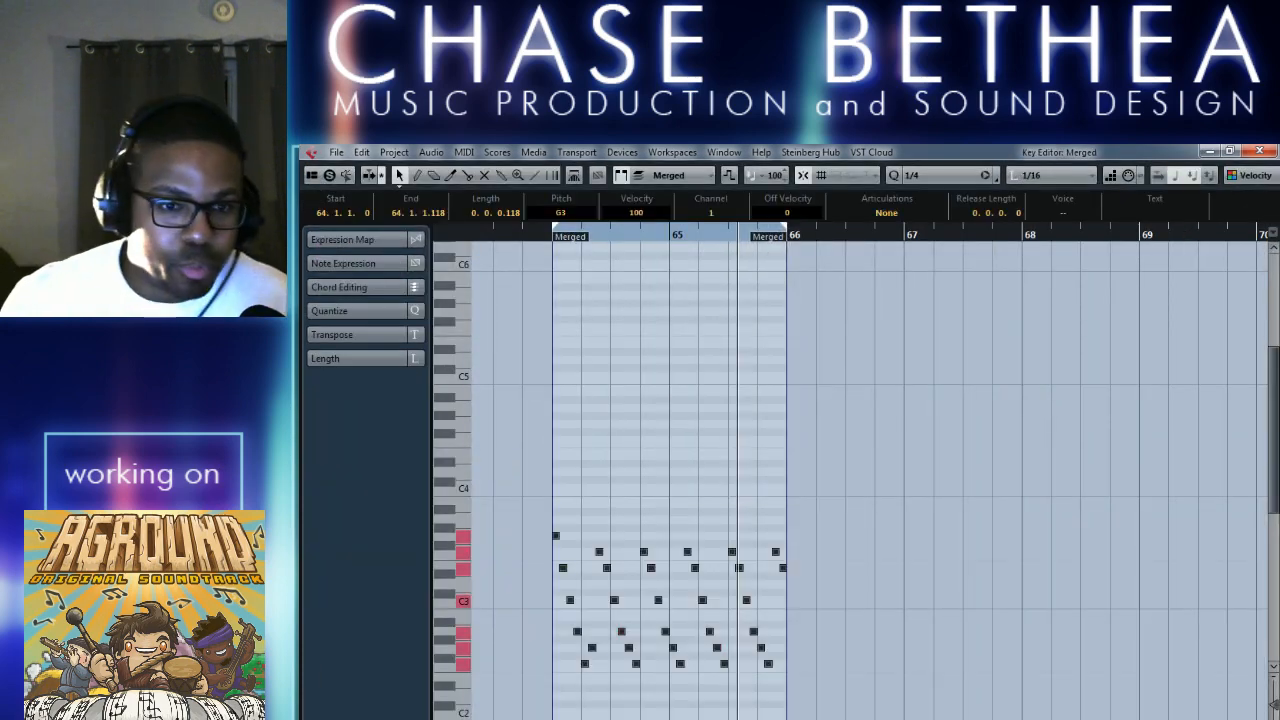
{"action": "key", "text": "Down"}
{"action": "key", "text": "Down"}
{"action": "key", "text": "Down"}
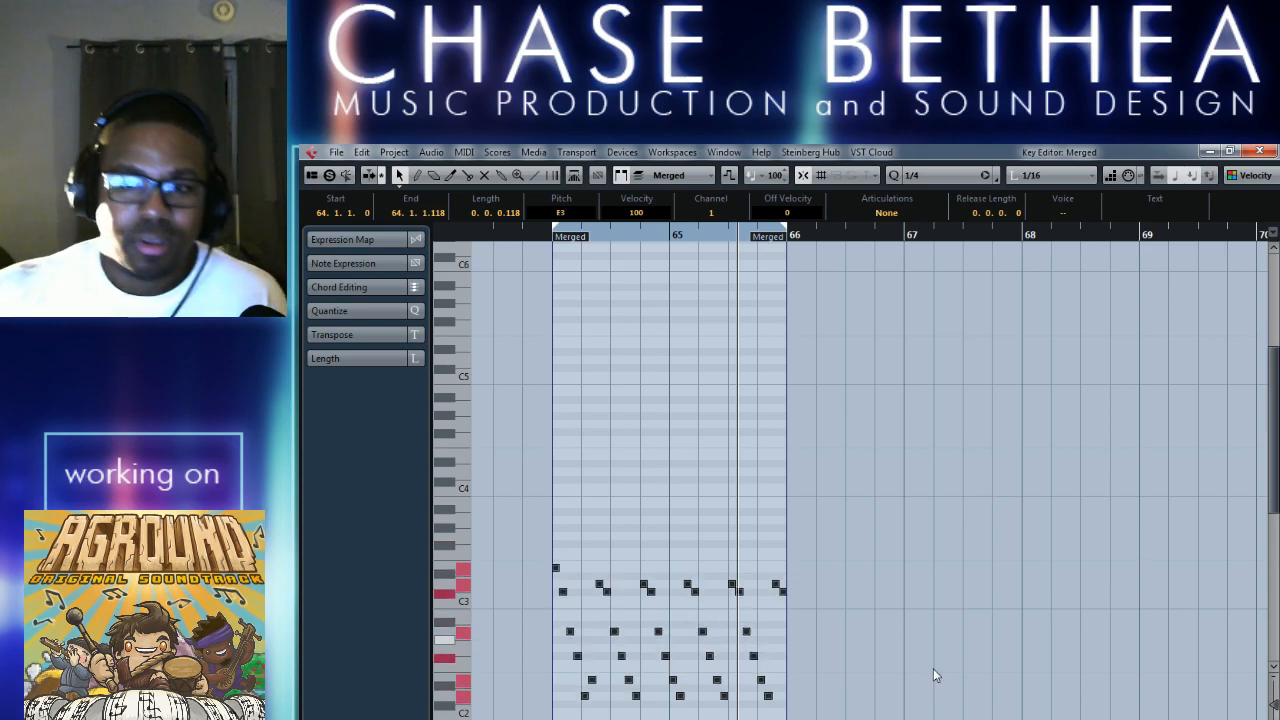
{"action": "left_click", "coordinate": [1258, 152]}
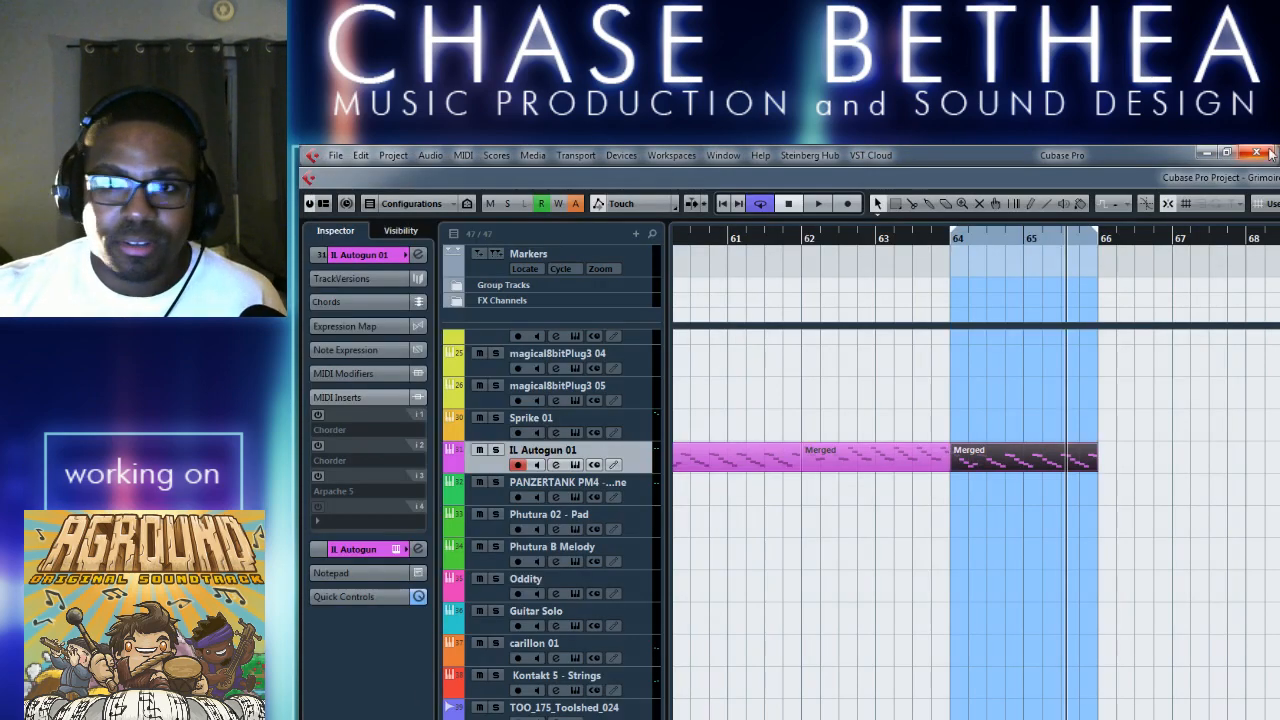
Play from bar 62 to audition the transposed arpeggio in the looped bars 64 to 66.
{"action": "left_click", "coordinate": [806, 244]}
{"action": "key", "text": "space"}
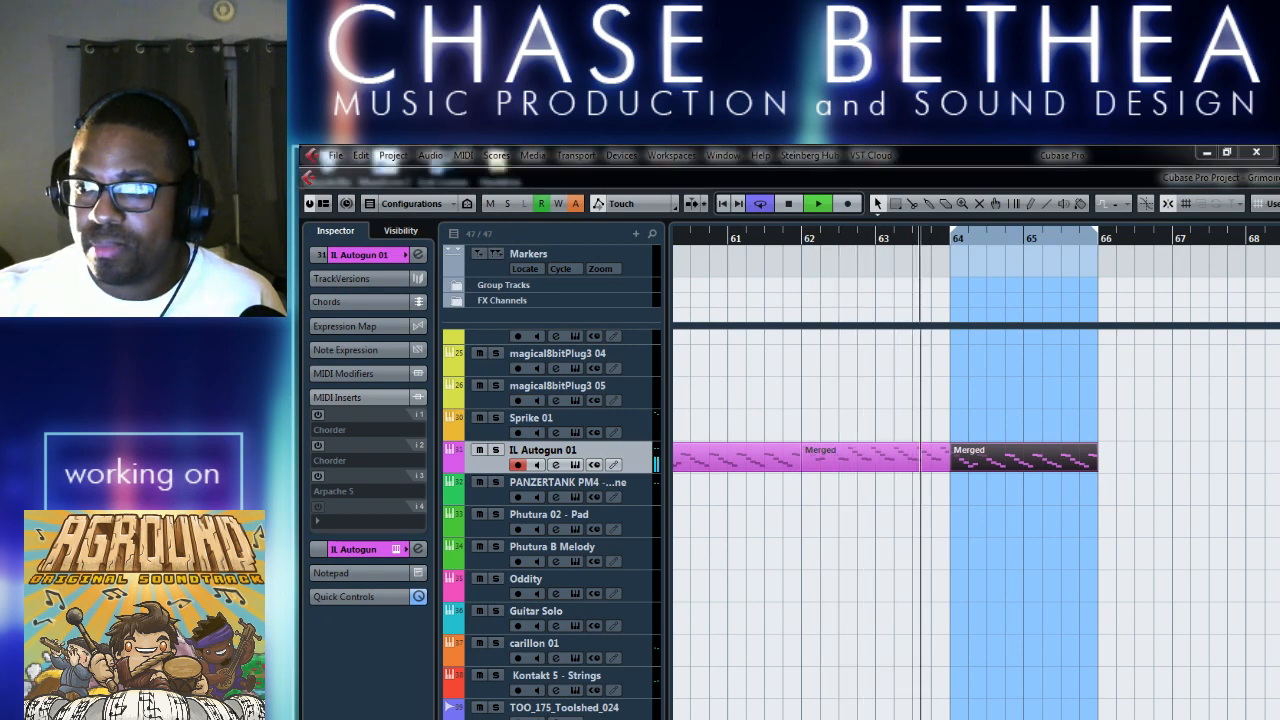
{"action": "left_click", "coordinate": [894, 554]}
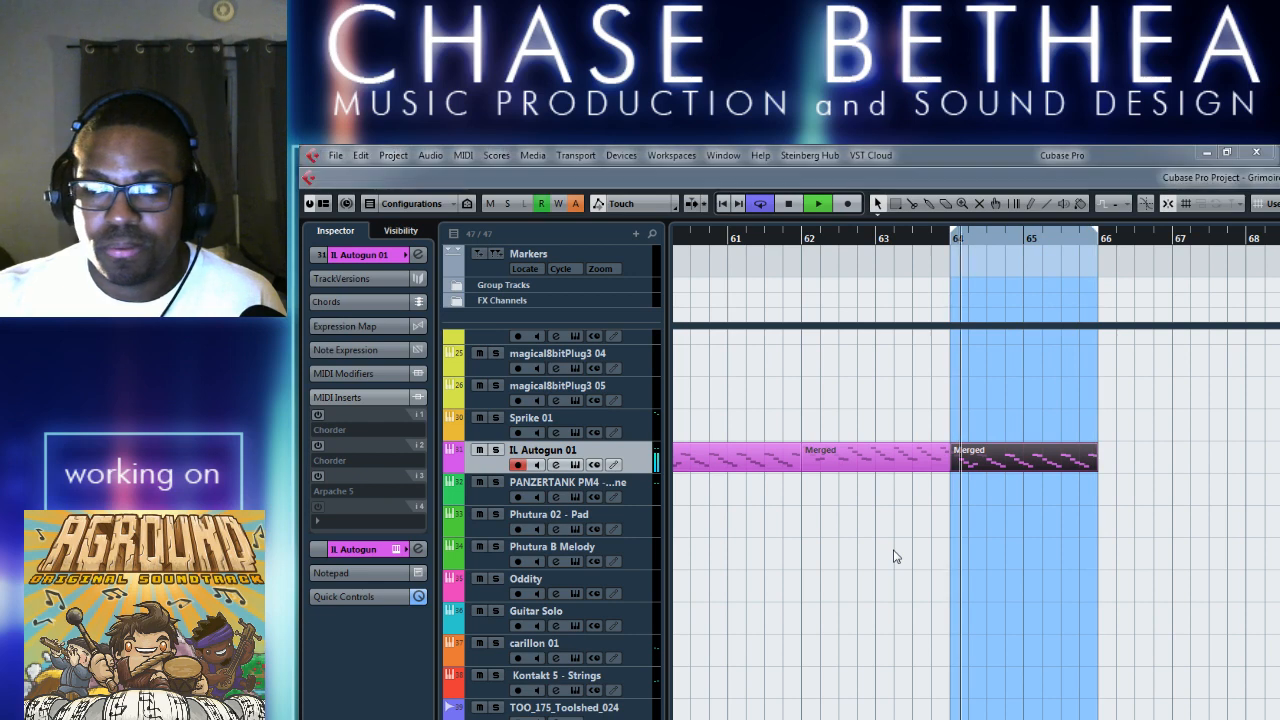
{"action": "key", "text": "space"}
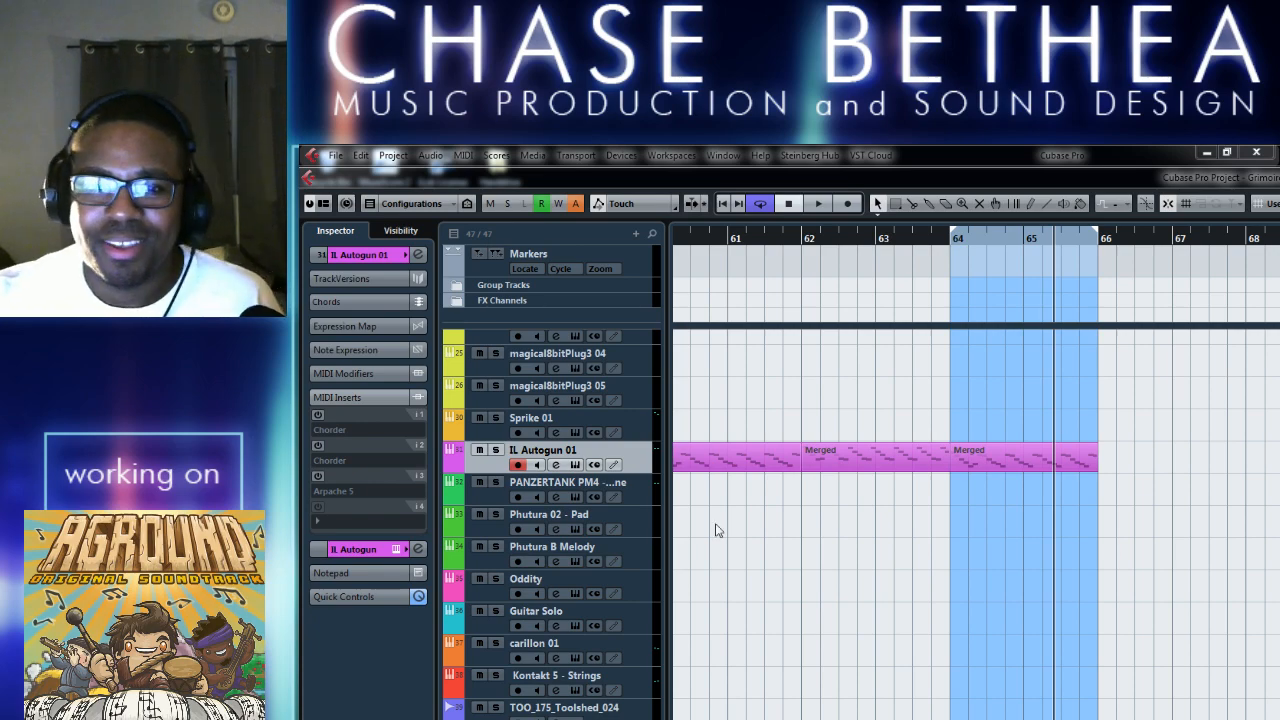
Transpose all notes in the merged part at bar 64 up three semitones and close its note editor.
{"action": "double_click", "coordinate": [986, 458]}
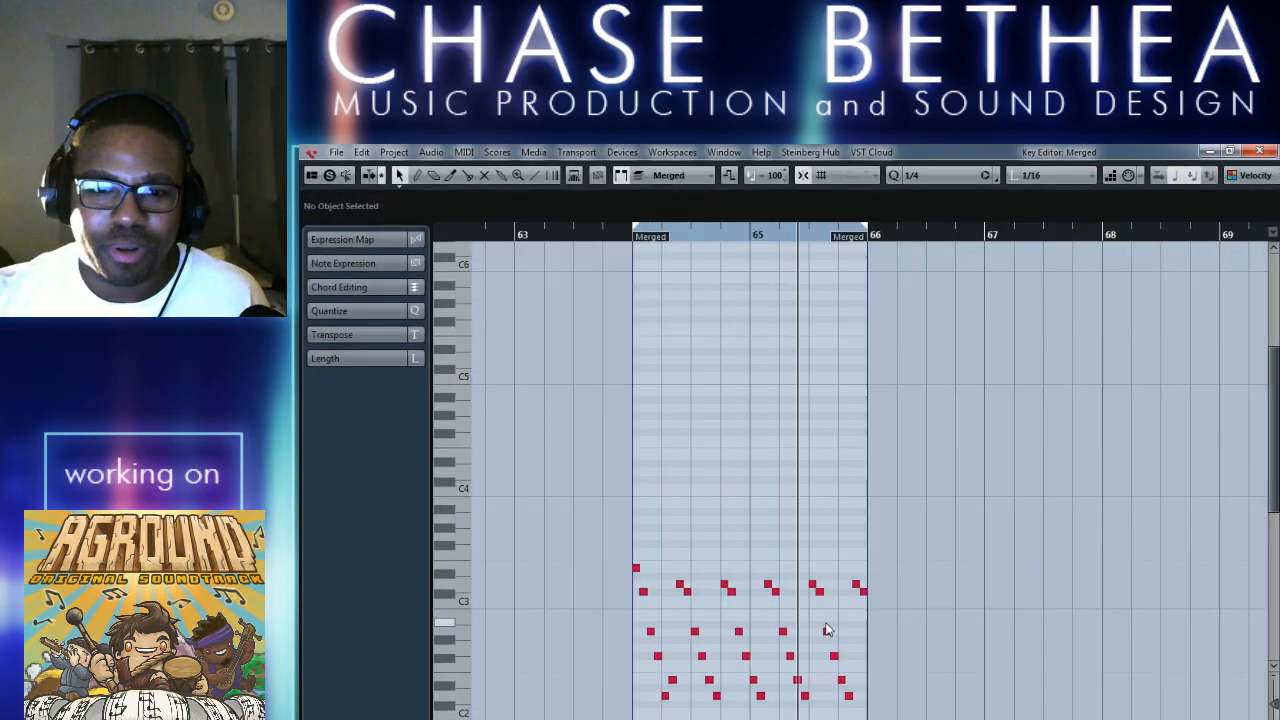
{"action": "left_click_drag", "start_coordinate": [612, 482], "coordinate": [924, 602]}
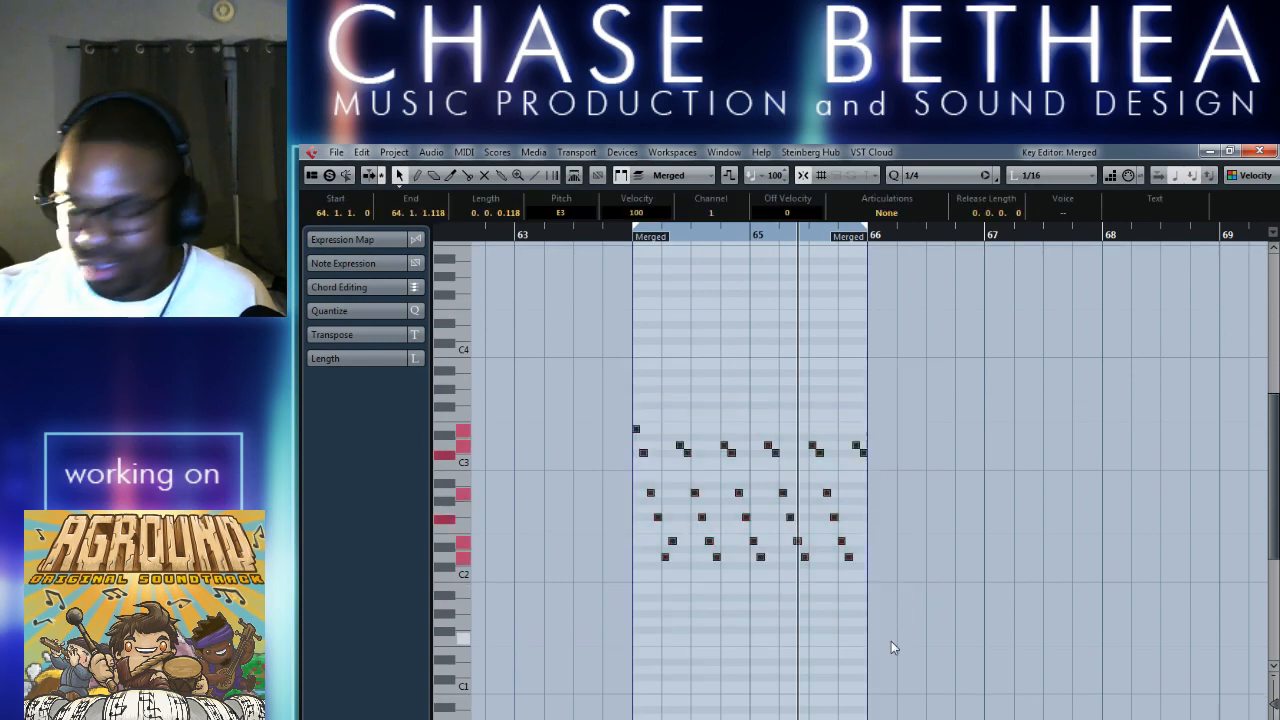
{"action": "key", "text": "Up"}
{"action": "key", "text": "Up"}
{"action": "key", "text": "Up"}
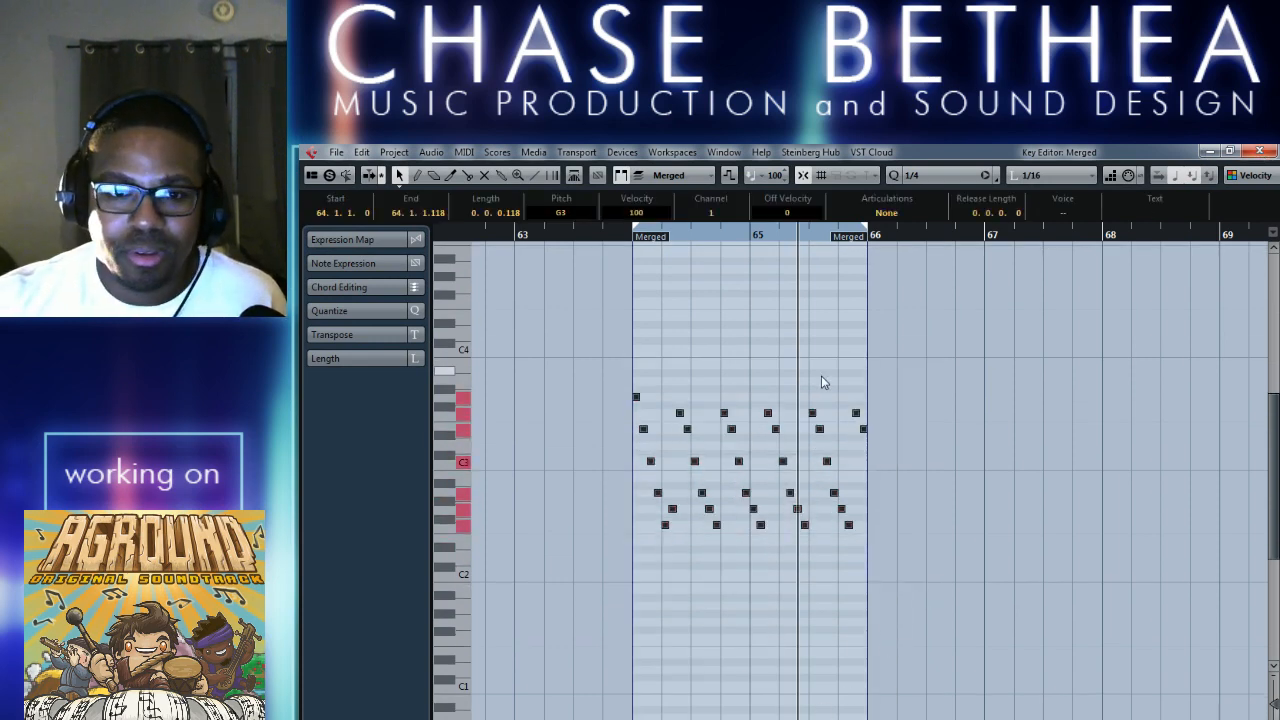
{"action": "left_click", "coordinate": [1224, 150]}
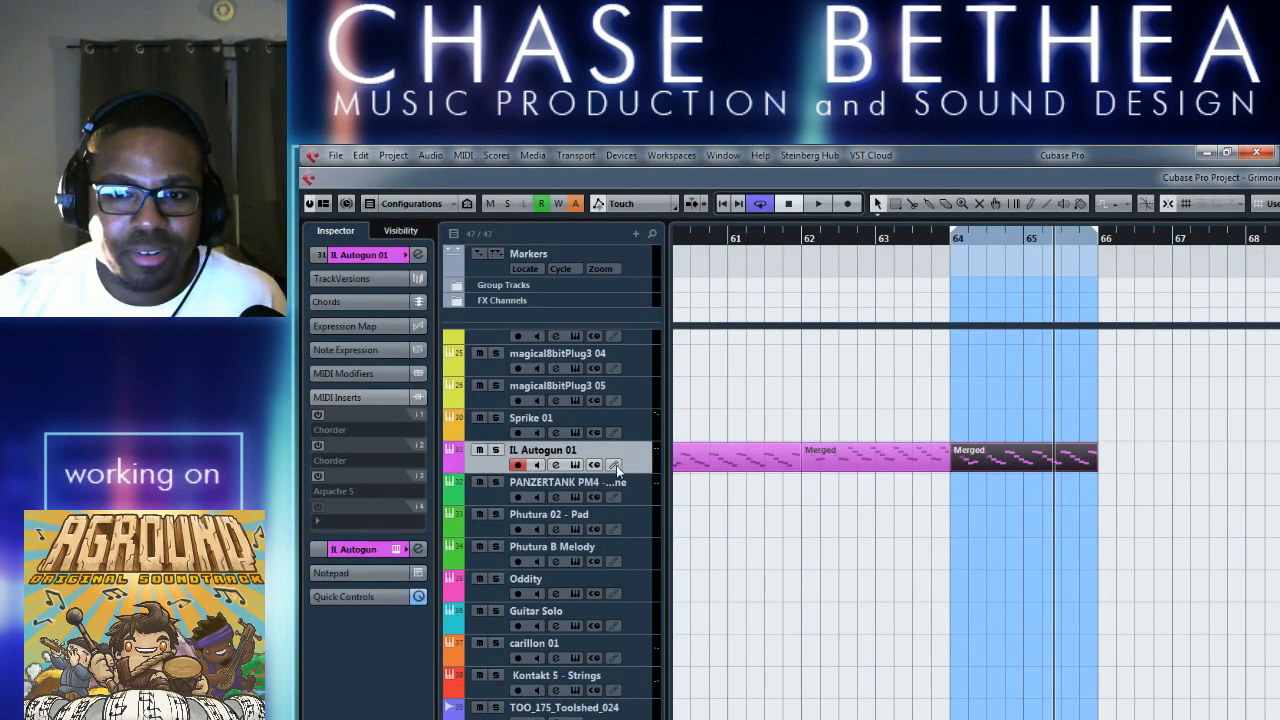
Check the merged part's notes, move it off the muted part at bar 64, and delete it.
{"action": "double_click", "coordinate": [964, 452]}
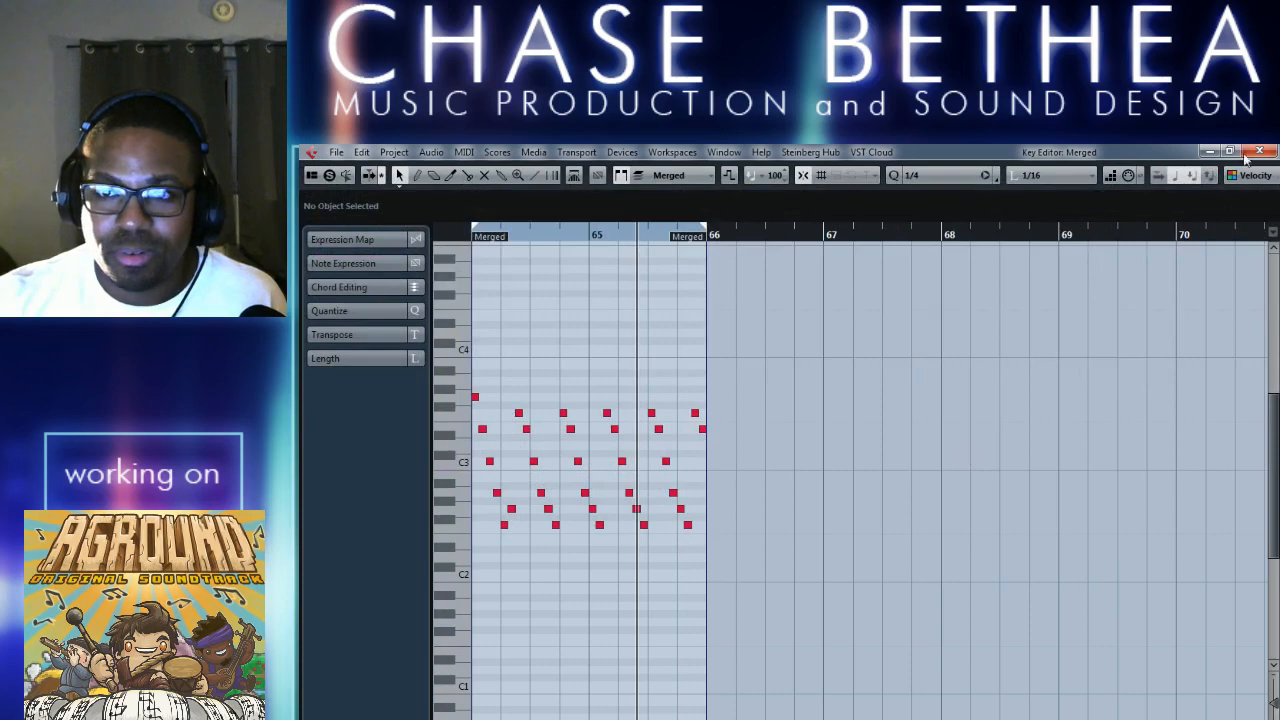
{"action": "left_click", "coordinate": [1246, 155]}
{"action": "left_click_drag", "start_coordinate": [1010, 464], "coordinate": [1262, 472]}
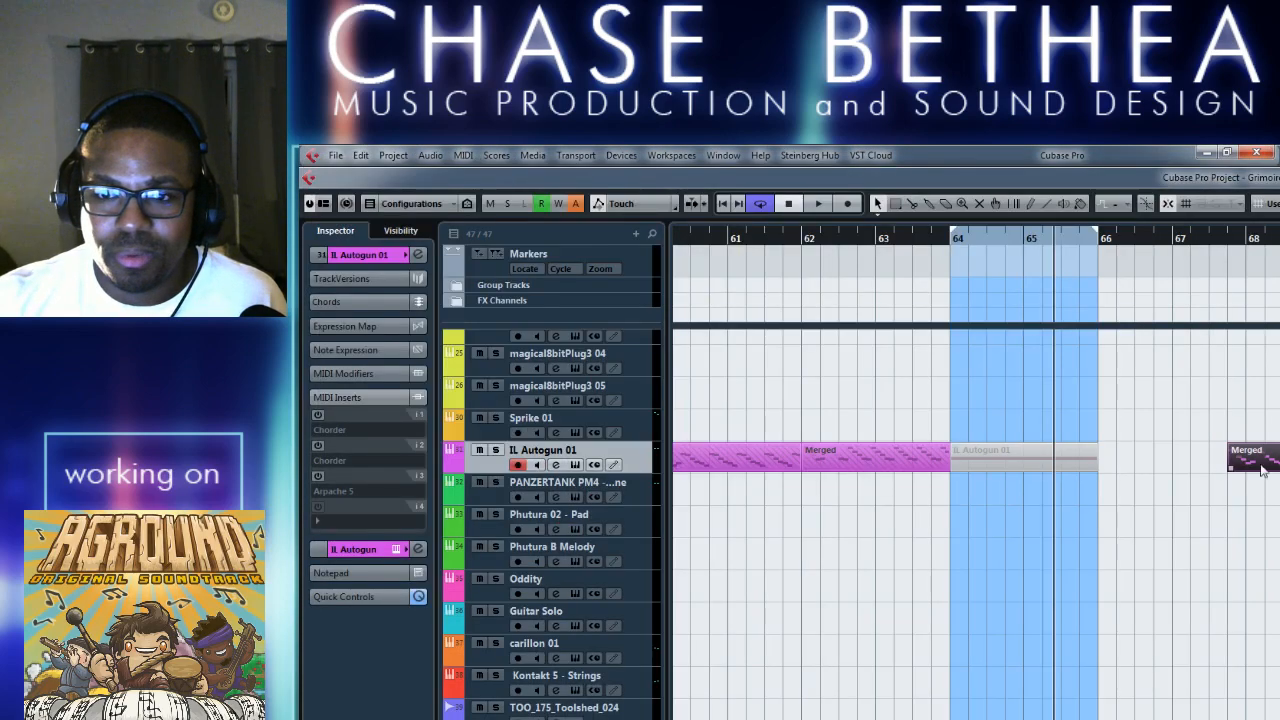
{"action": "key", "text": "Delete"}
Check the sustained note in the muted IL Autogun 01 part at bar 64 and unmute the part.
{"action": "double_click", "coordinate": [1027, 463]}
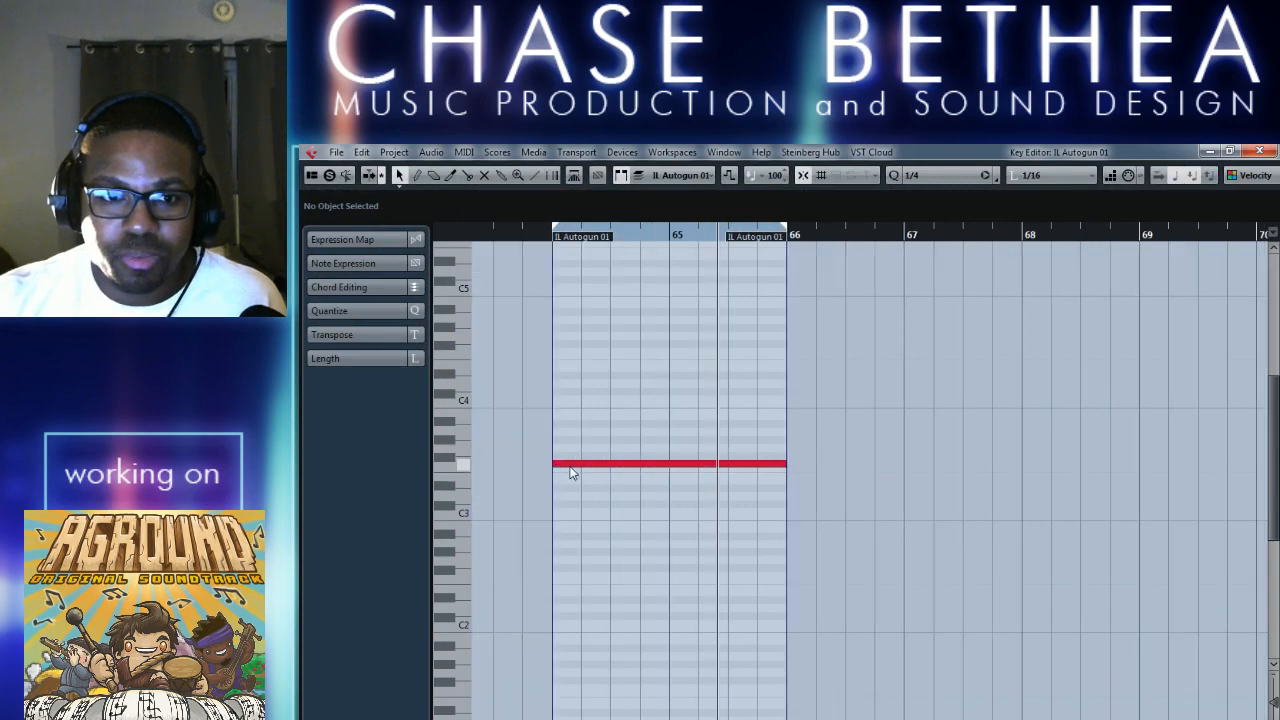
{"action": "left_click", "coordinate": [1257, 151]}
{"action": "left_click", "coordinate": [935, 590]}
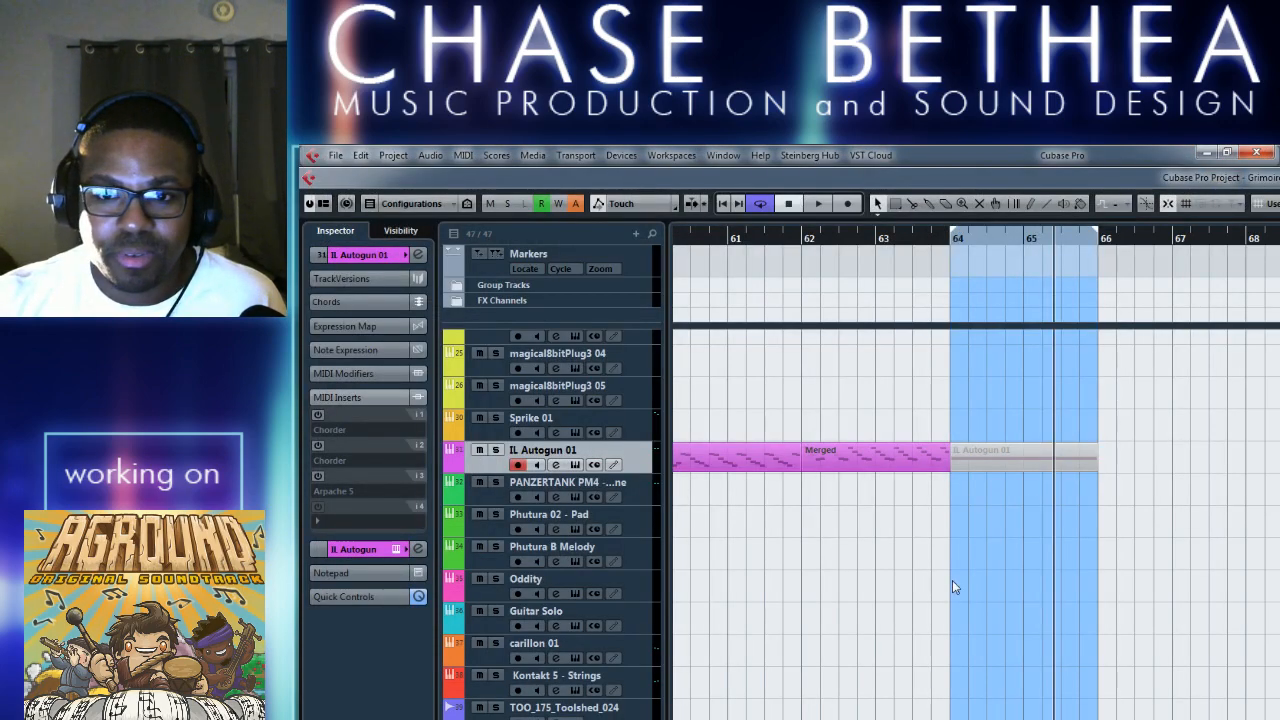
{"action": "right_click", "coordinate": [1070, 522]}
{"action": "left_click", "coordinate": [1149, 520]}
{"action": "left_click", "coordinate": [994, 454]}
{"action": "key", "text": "1"}
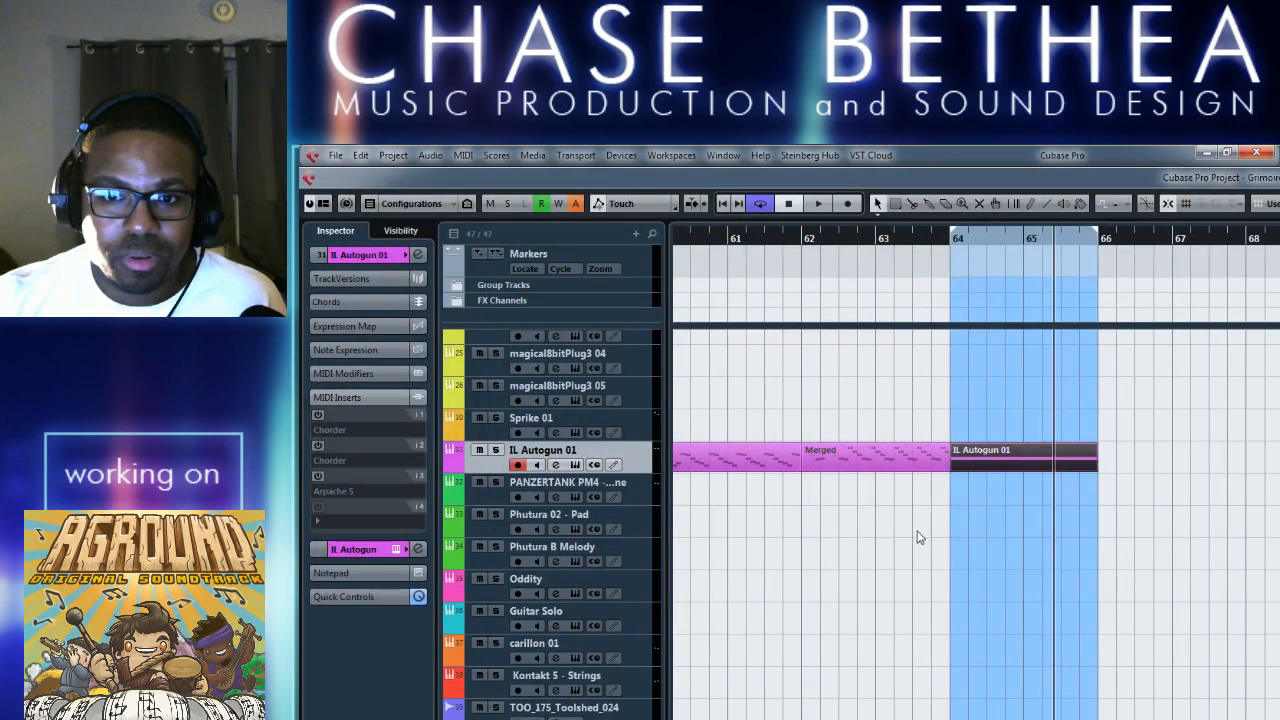
Reactivate the second Chorder and the Arpache 5 inserts, and set that Chorder's preset to Single Chords - Major 7 +5 +9.
{"action": "left_click", "coordinate": [317, 446]}
{"action": "left_click", "coordinate": [318, 476]}
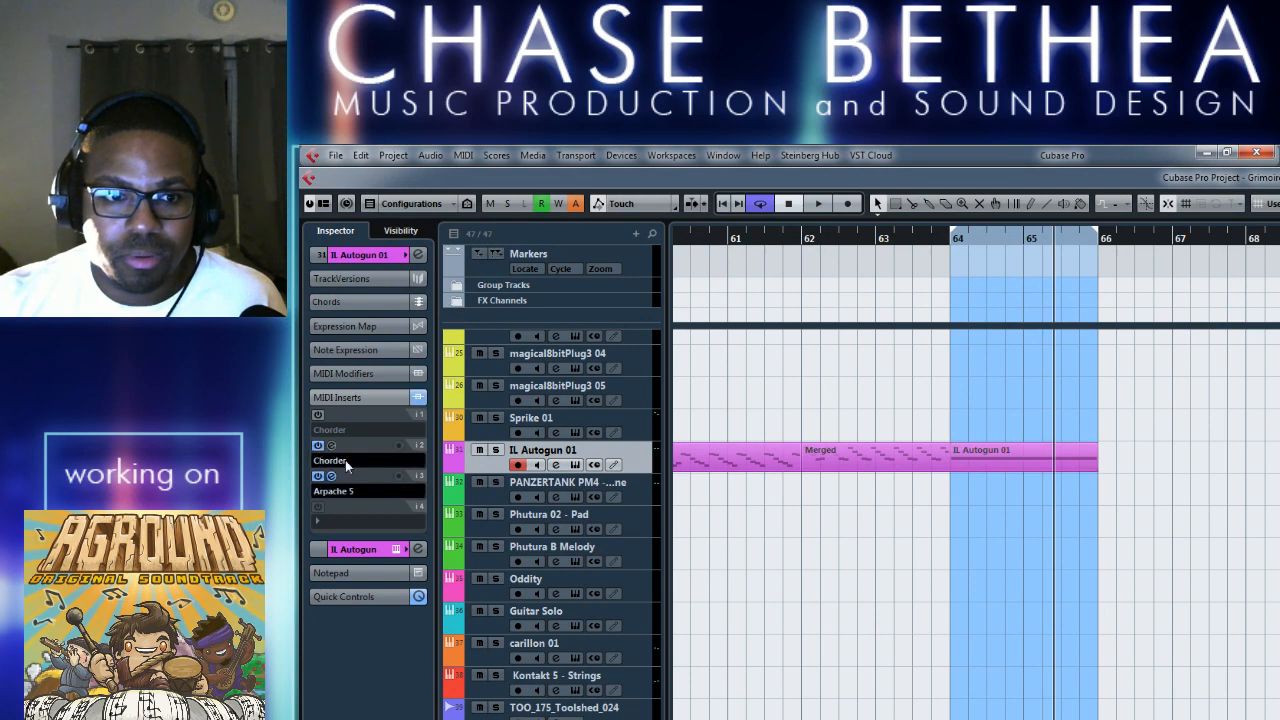
{"action": "double_click", "coordinate": [345, 460]}
{"action": "left_click", "coordinate": [474, 294]}
{"action": "mouse_move", "coordinate": [484, 380]}
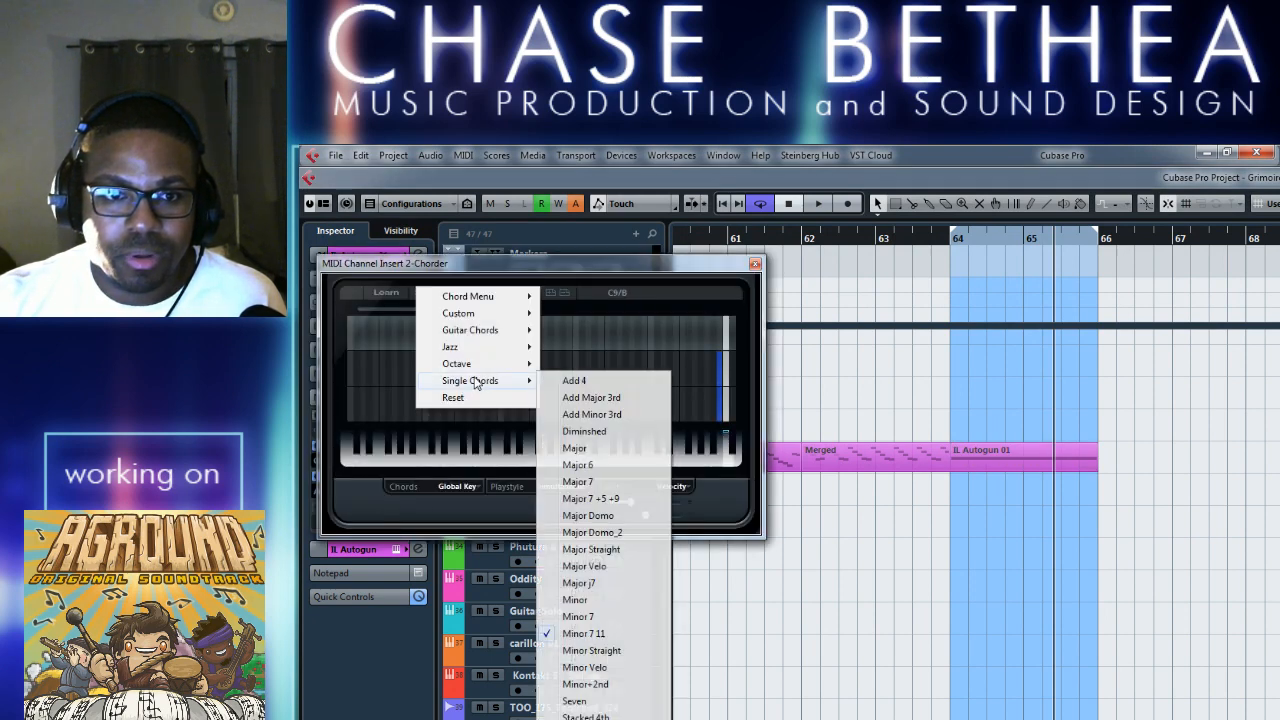
{"action": "left_click", "coordinate": [616, 499]}
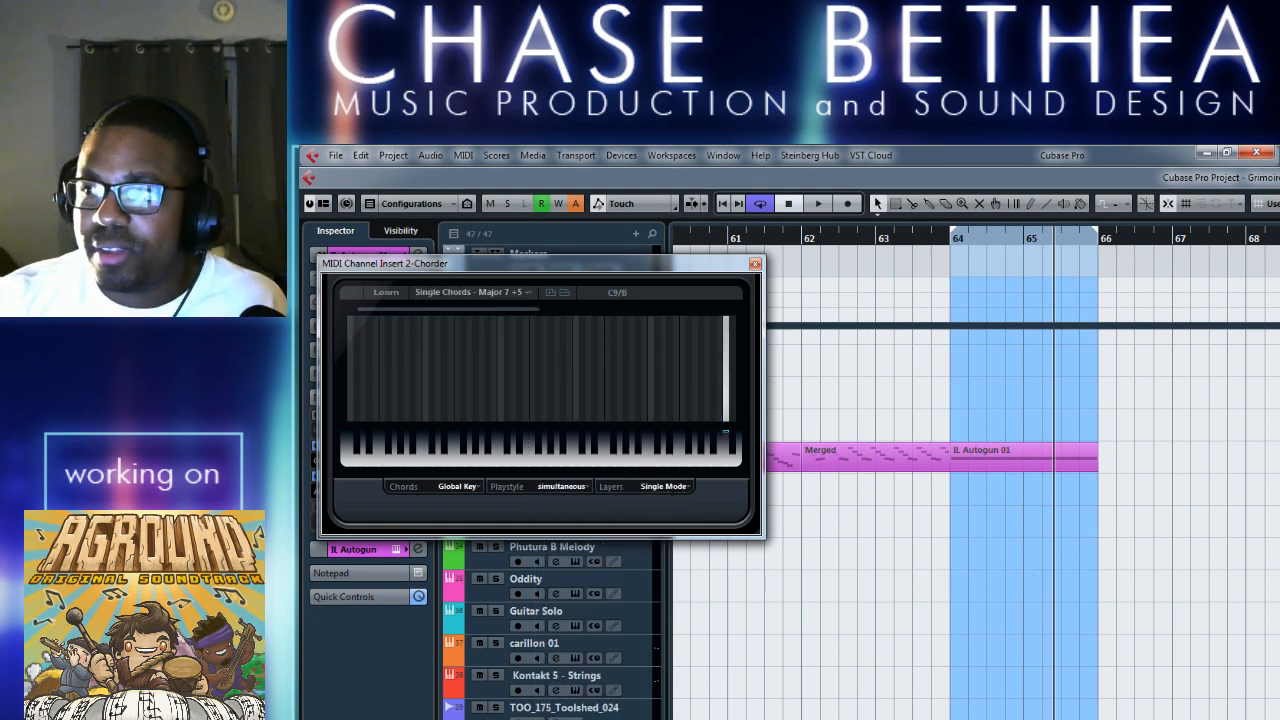
Play the looped bars 64 to 66 to audition the Major 7 +5 +9 arpeggio.
{"action": "key", "text": "alt+Tab"}
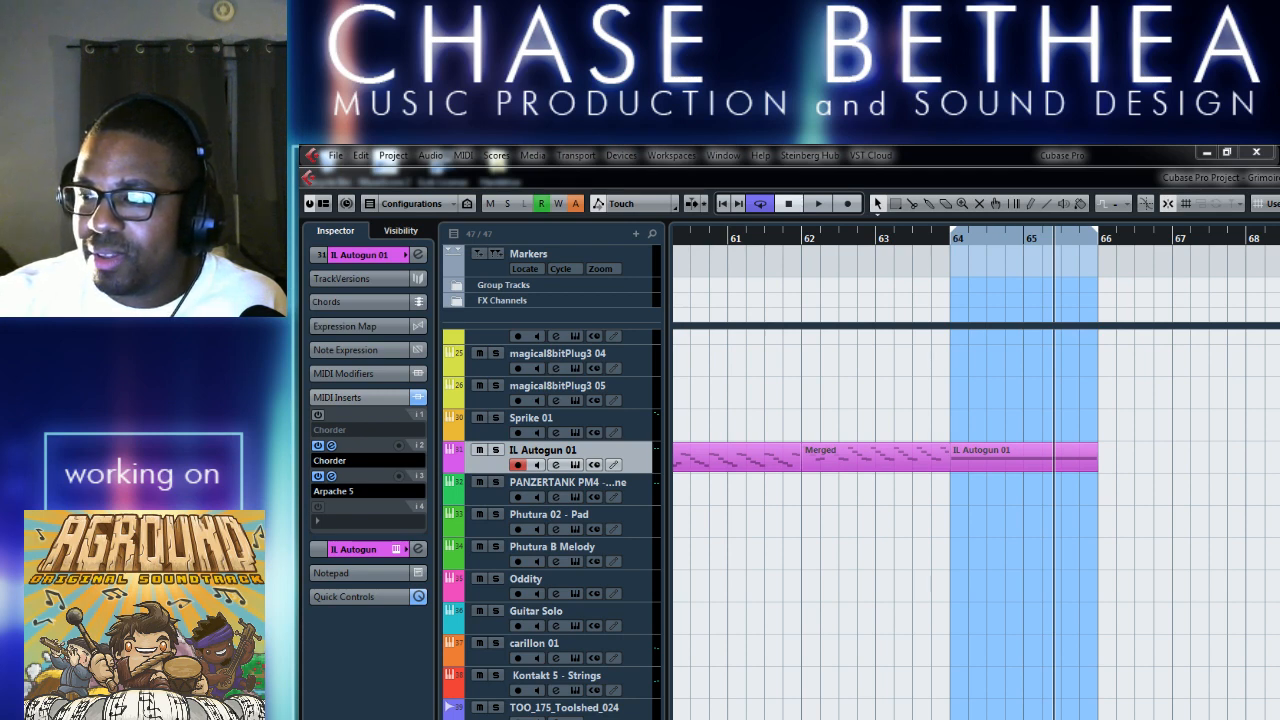
{"action": "left_click", "coordinate": [846, 595]}
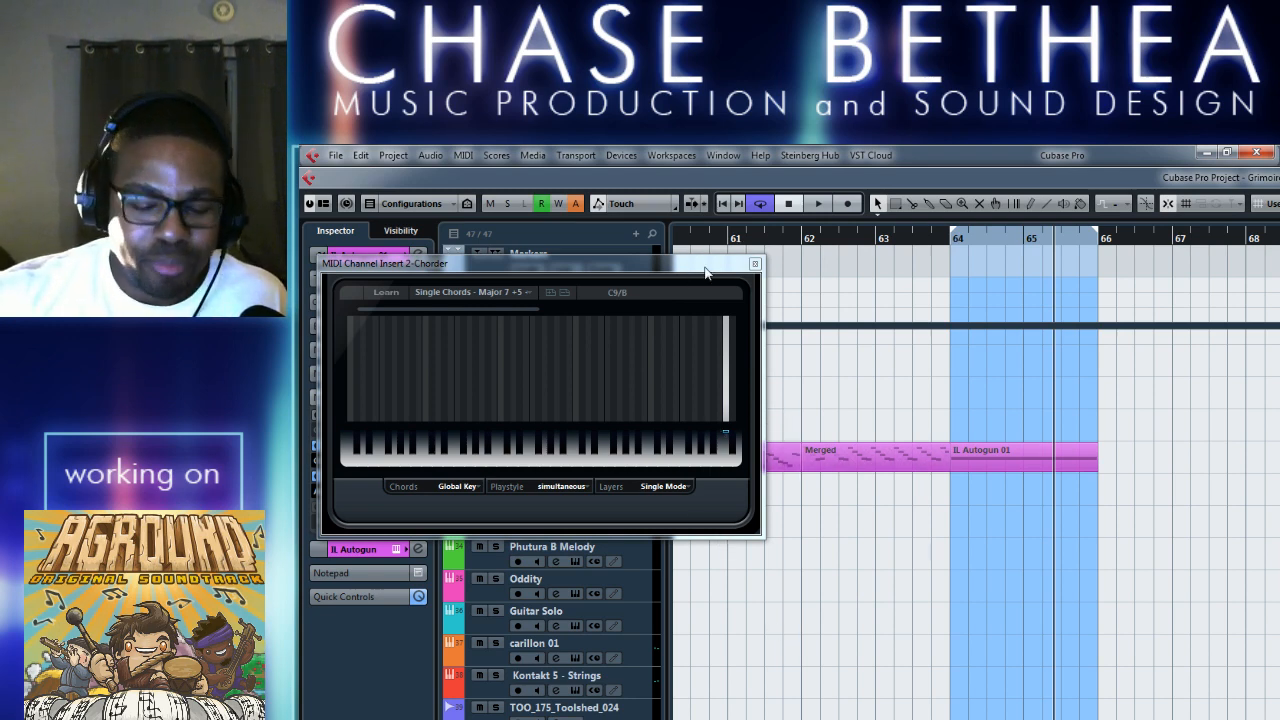
{"action": "key", "text": "alt+Tab"}
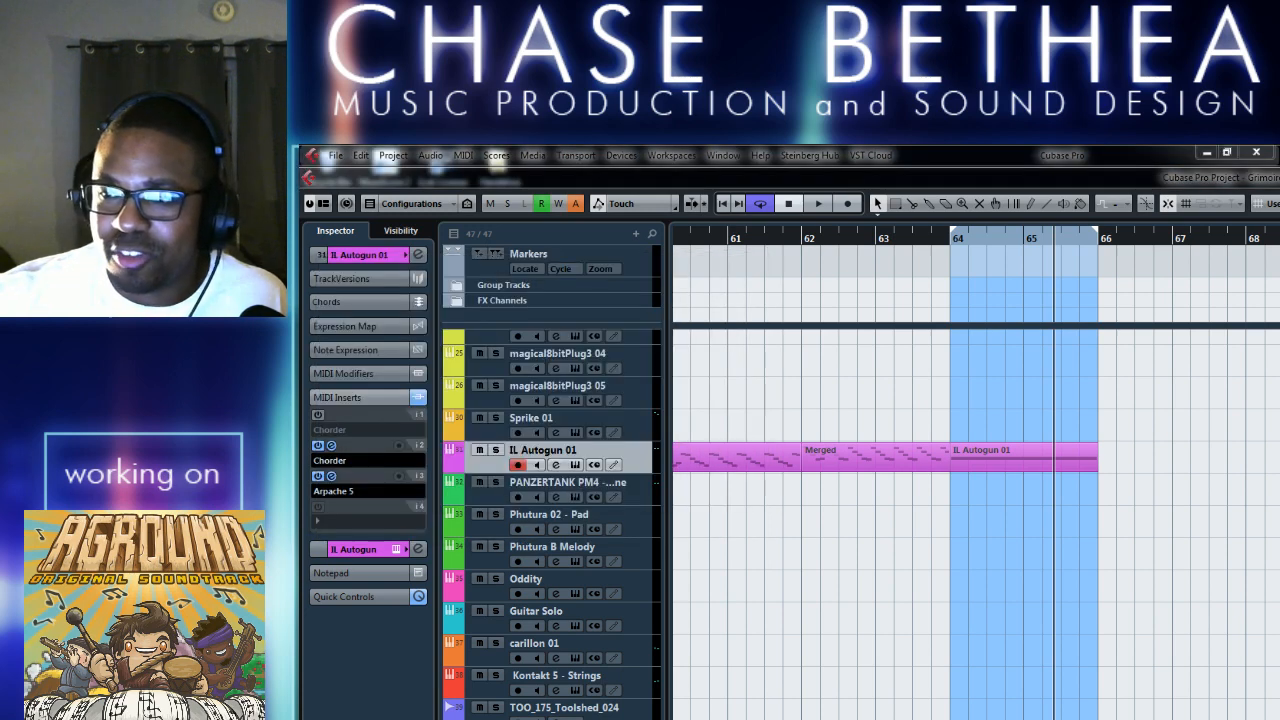
{"action": "left_click", "coordinate": [886, 609]}
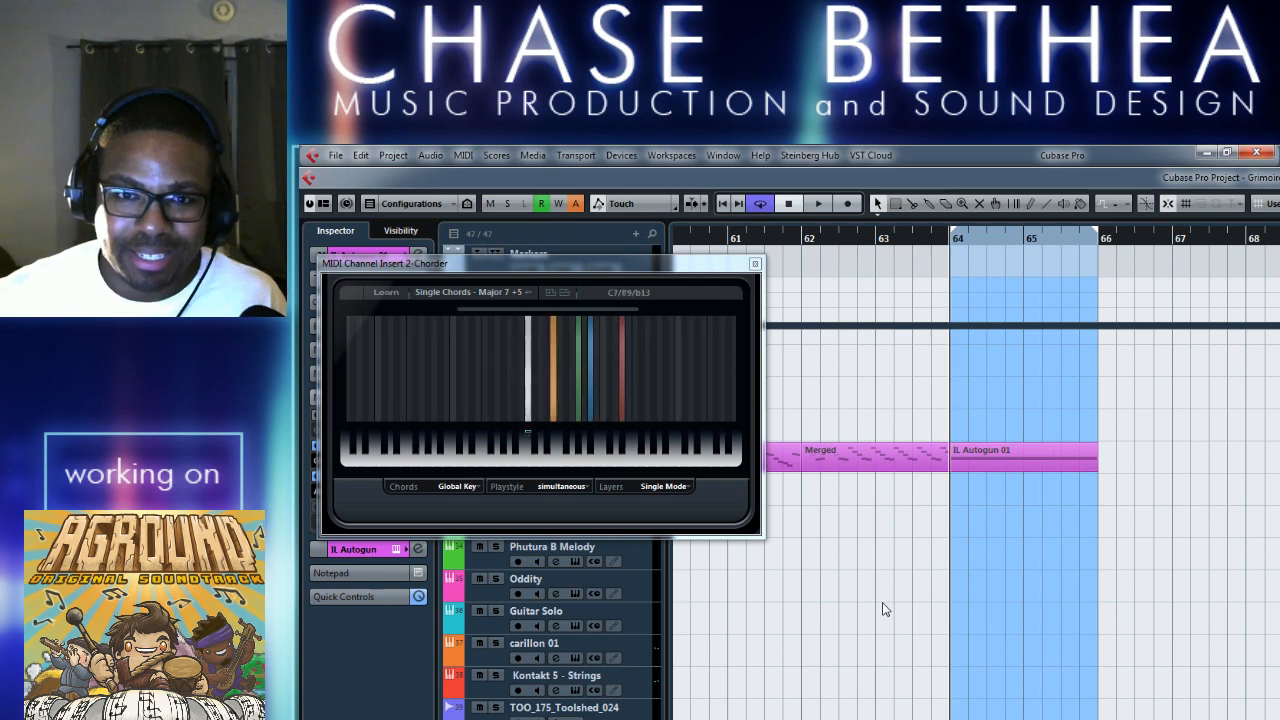
{"action": "key", "text": "space"}
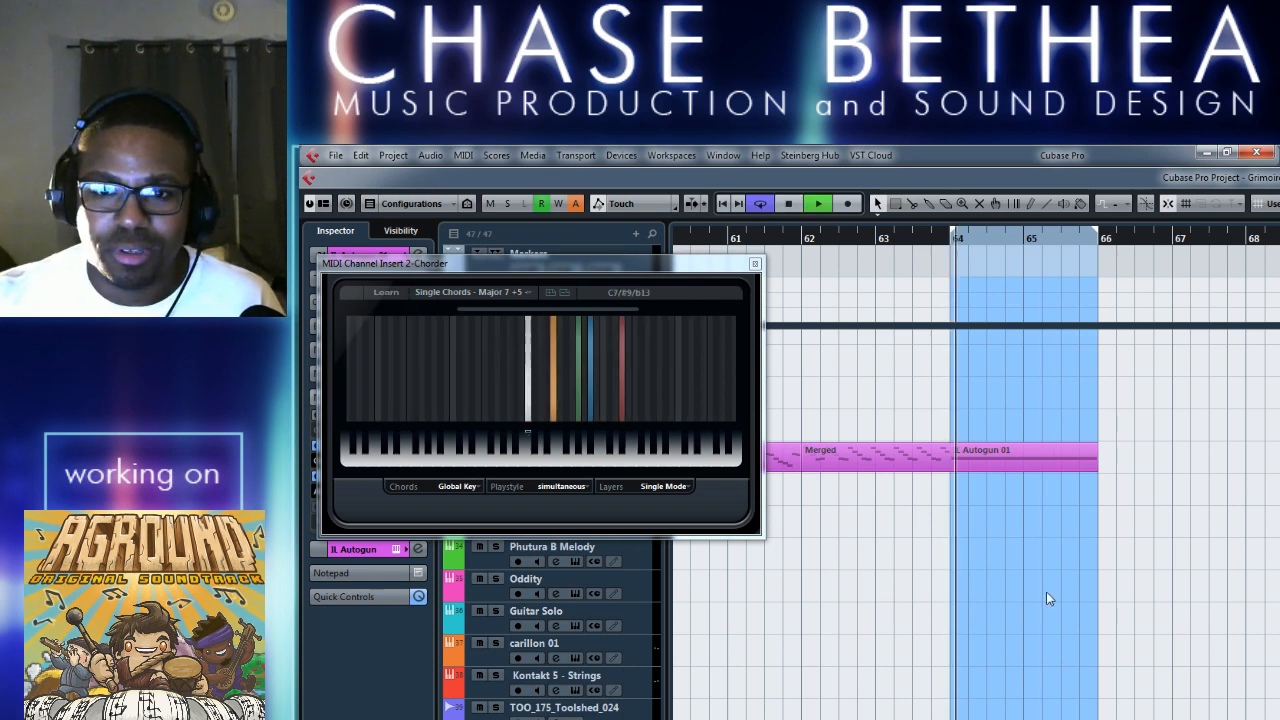
{"action": "key", "text": "space"}
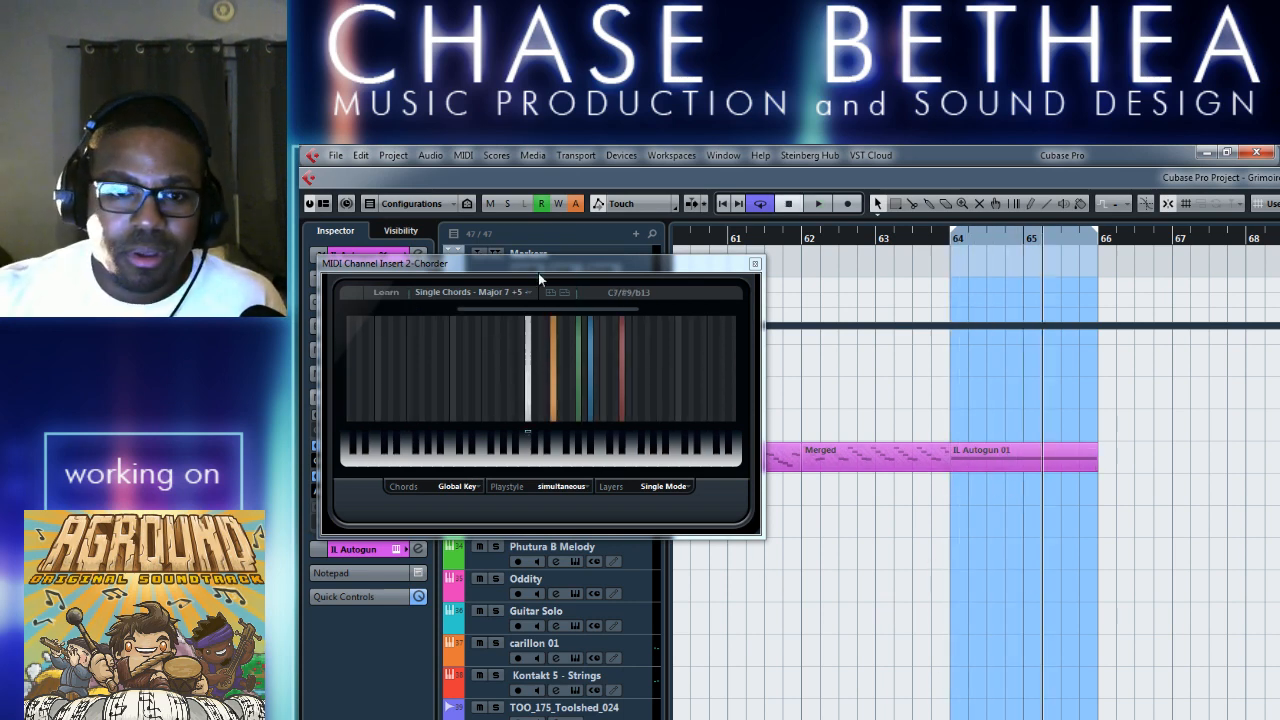
Lower the sustained note in the part at bar 64 one octave to F2 and audition it from bar 64.
{"action": "double_click", "coordinate": [998, 450]}
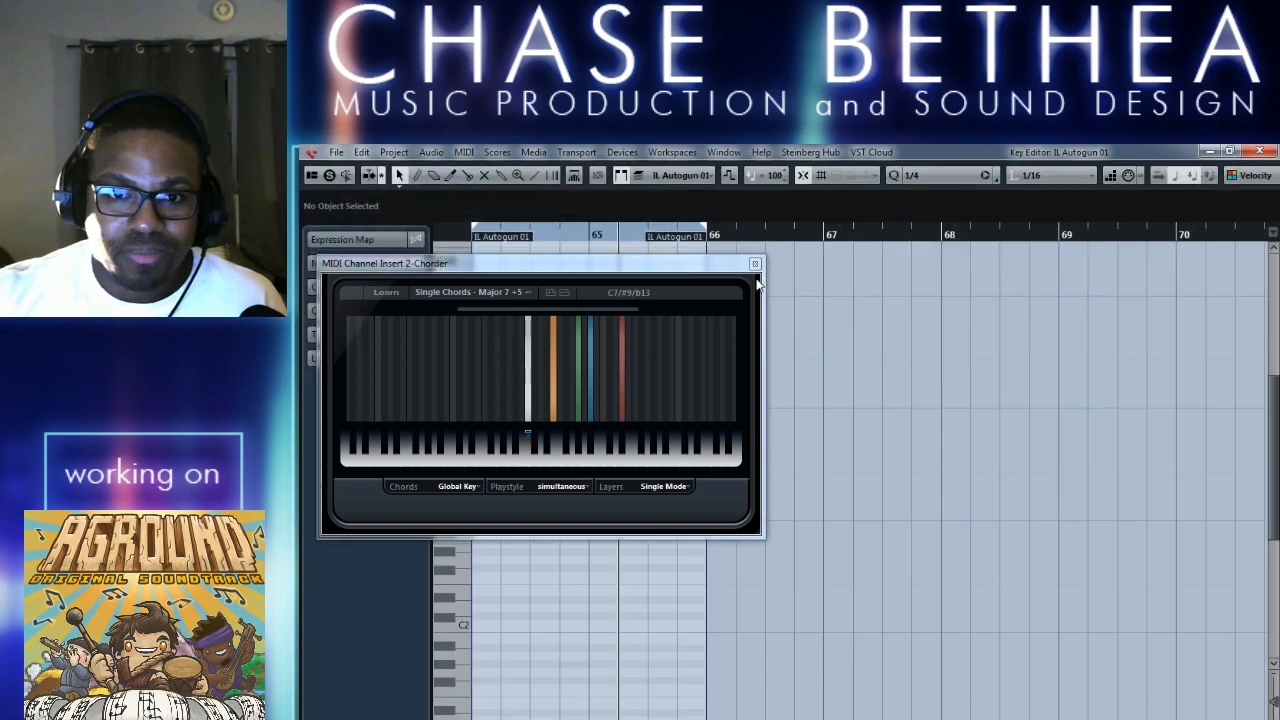
{"action": "left_click", "coordinate": [690, 464]}
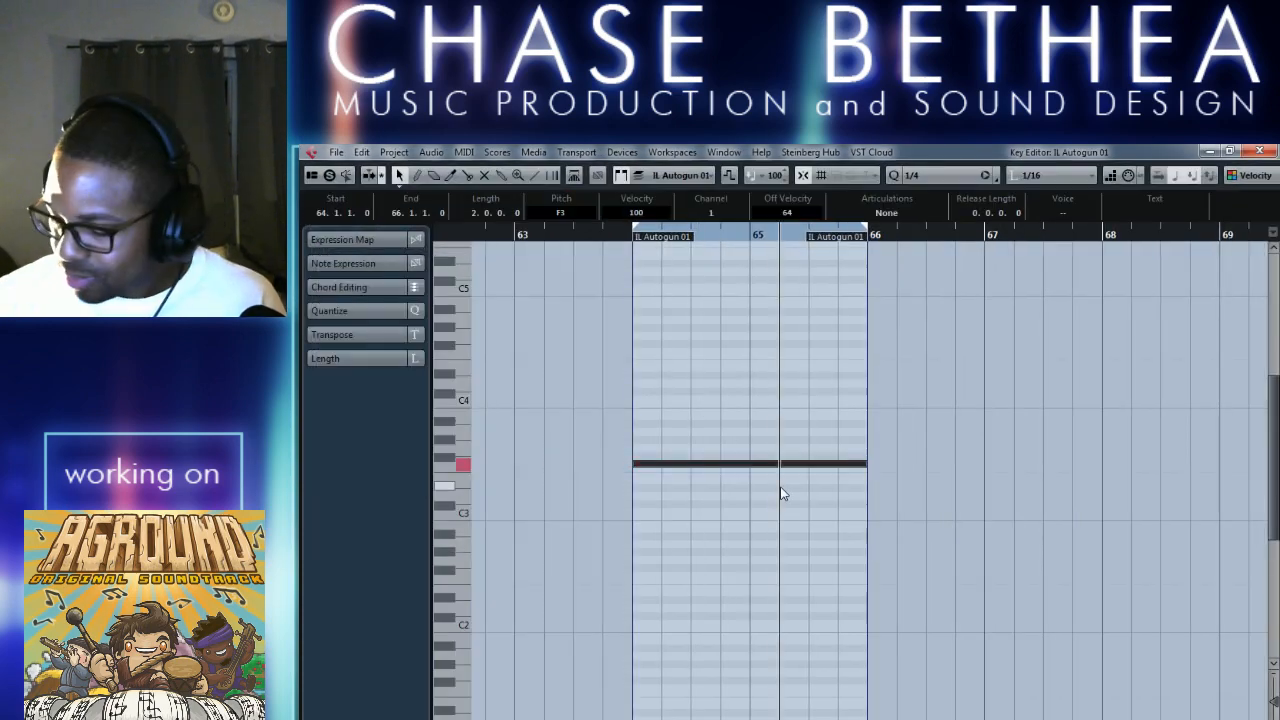
{"action": "key", "text": "shift+Down"}
{"action": "left_click", "coordinate": [622, 234]}
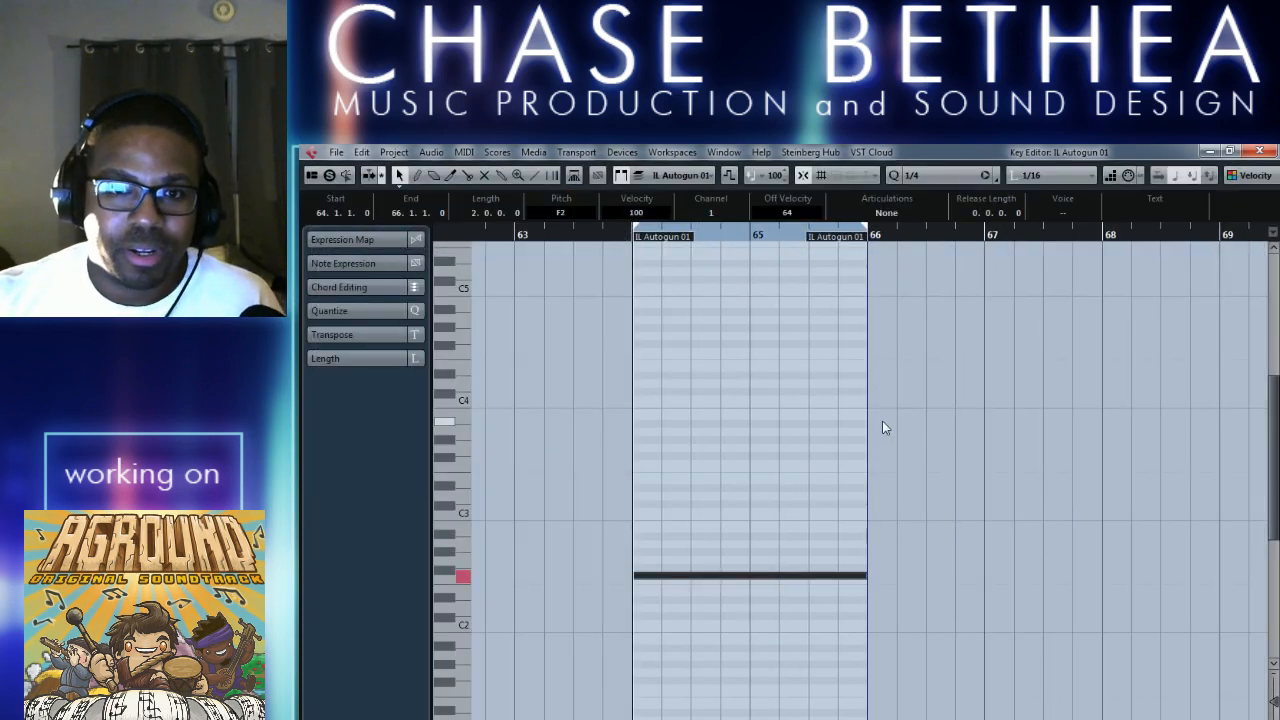
{"action": "key", "text": "space"}
{"action": "key", "text": "space"}
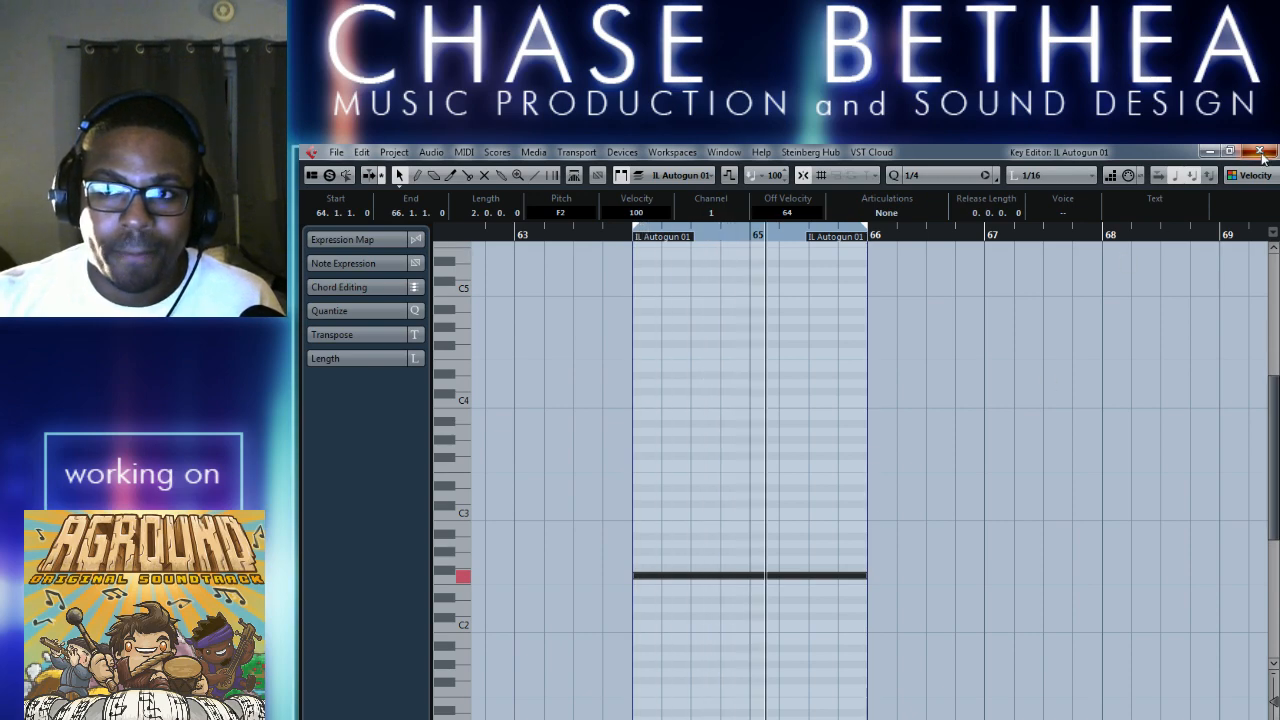
{"action": "left_click", "coordinate": [1260, 151]}
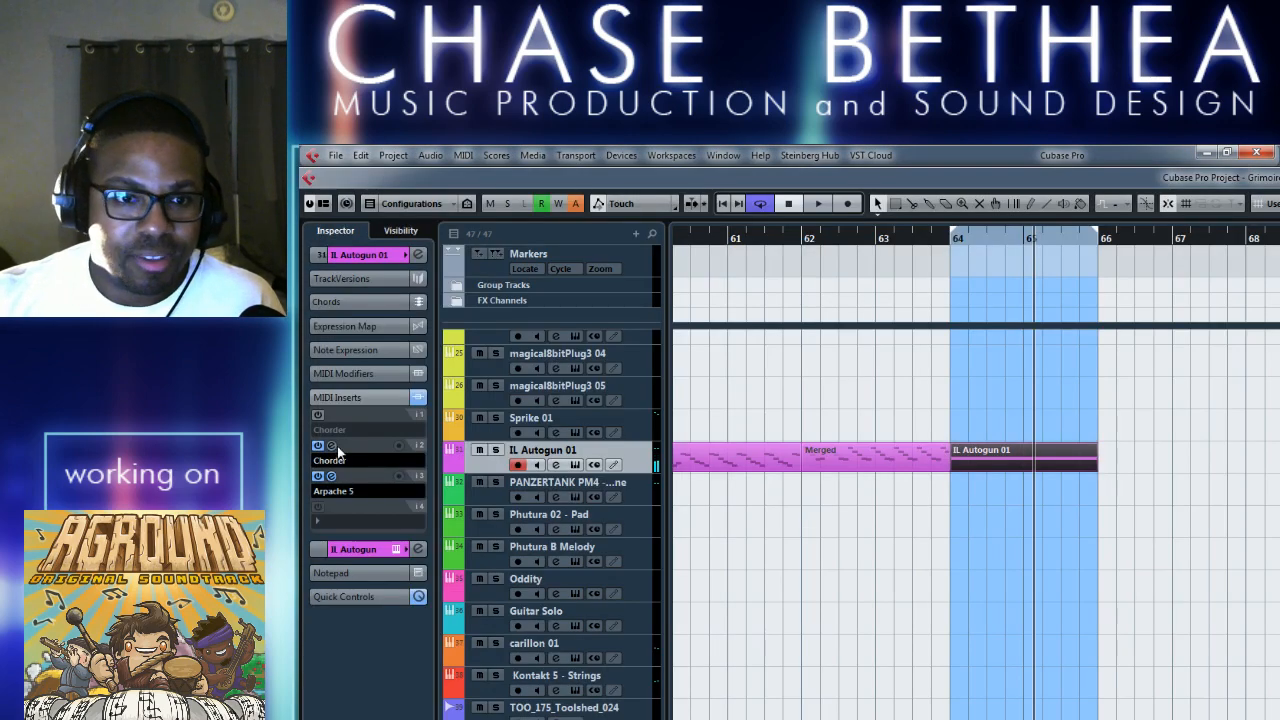
Set the second Chorder's preset to Single Chords - Stacked 4th and close its window.
{"action": "left_click", "coordinate": [333, 446]}
{"action": "left_click", "coordinate": [527, 295]}
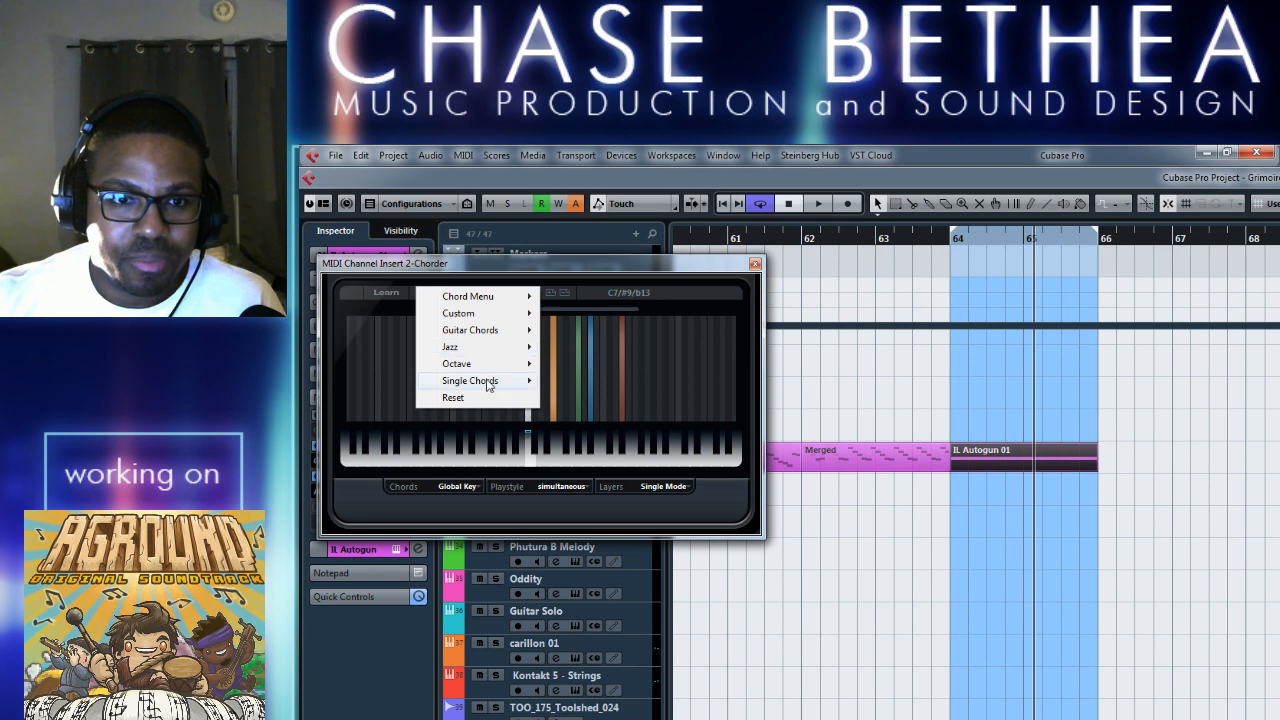
{"action": "mouse_move", "coordinate": [488, 386]}
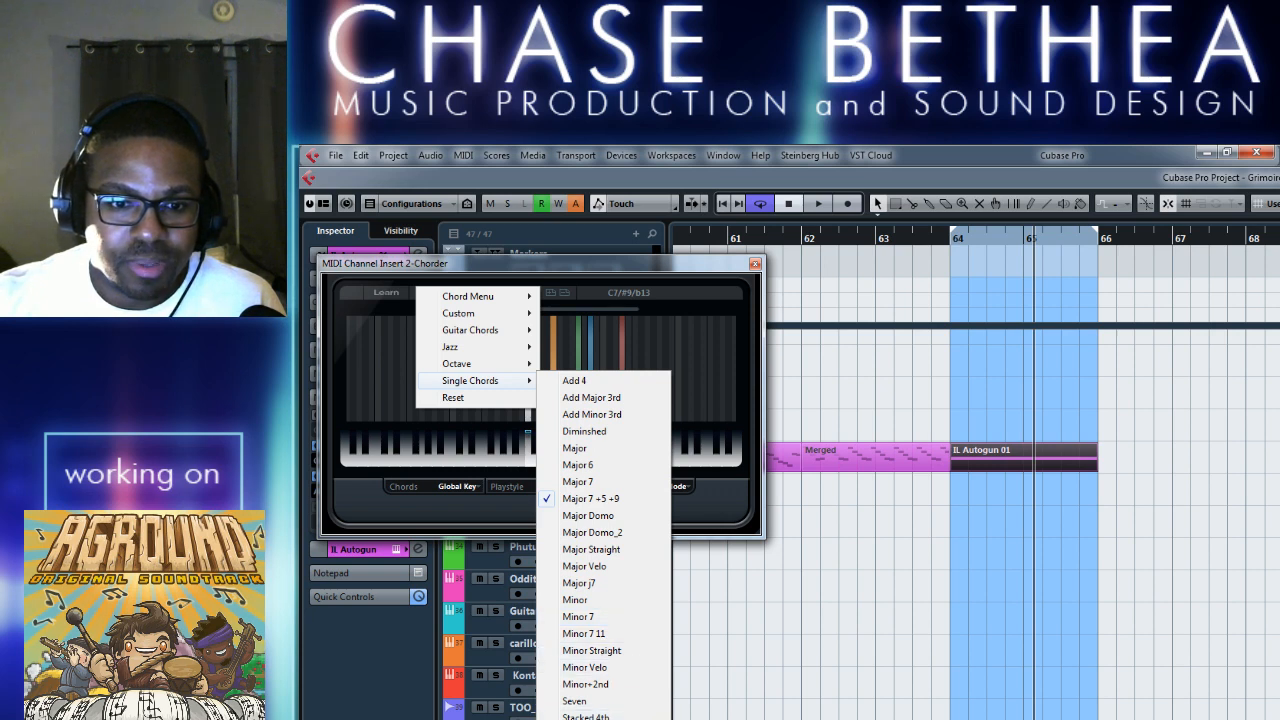
{"action": "left_click", "coordinate": [586, 716]}
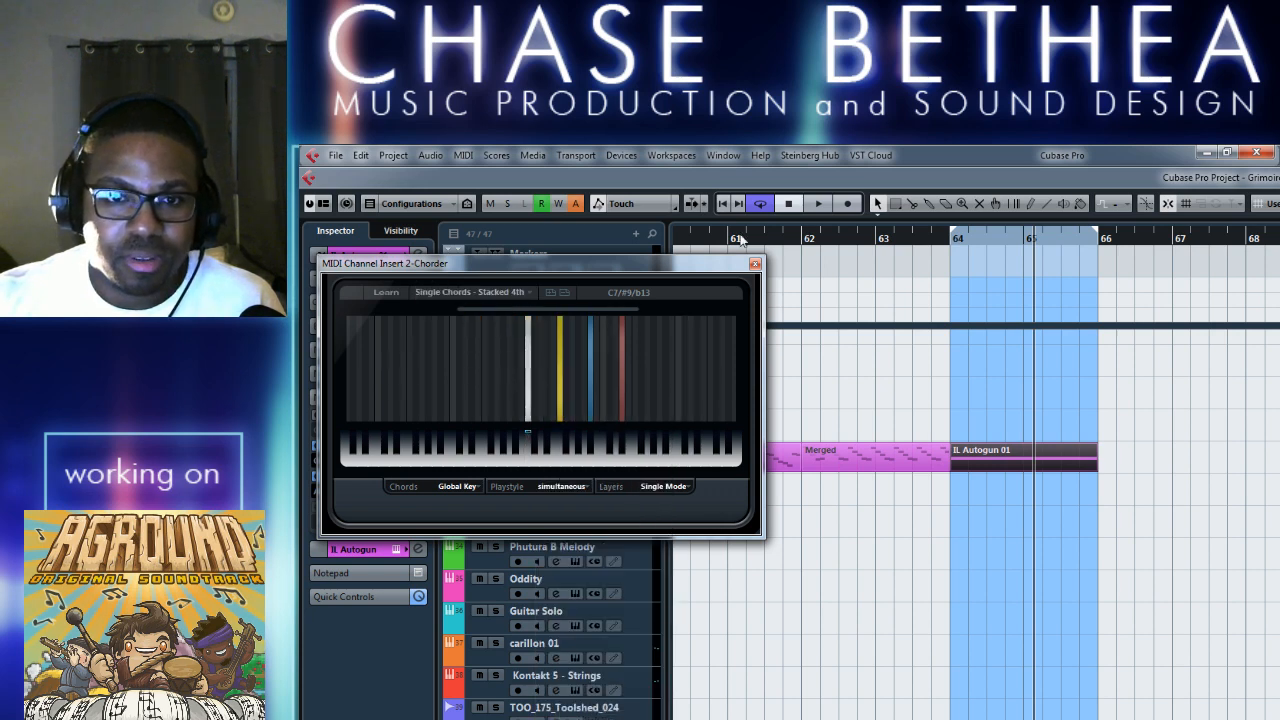
{"action": "left_click", "coordinate": [755, 263]}
Play from bar 62 into the looped bars to audition the Stacked 4th arpeggio.
{"action": "left_click", "coordinate": [880, 237]}
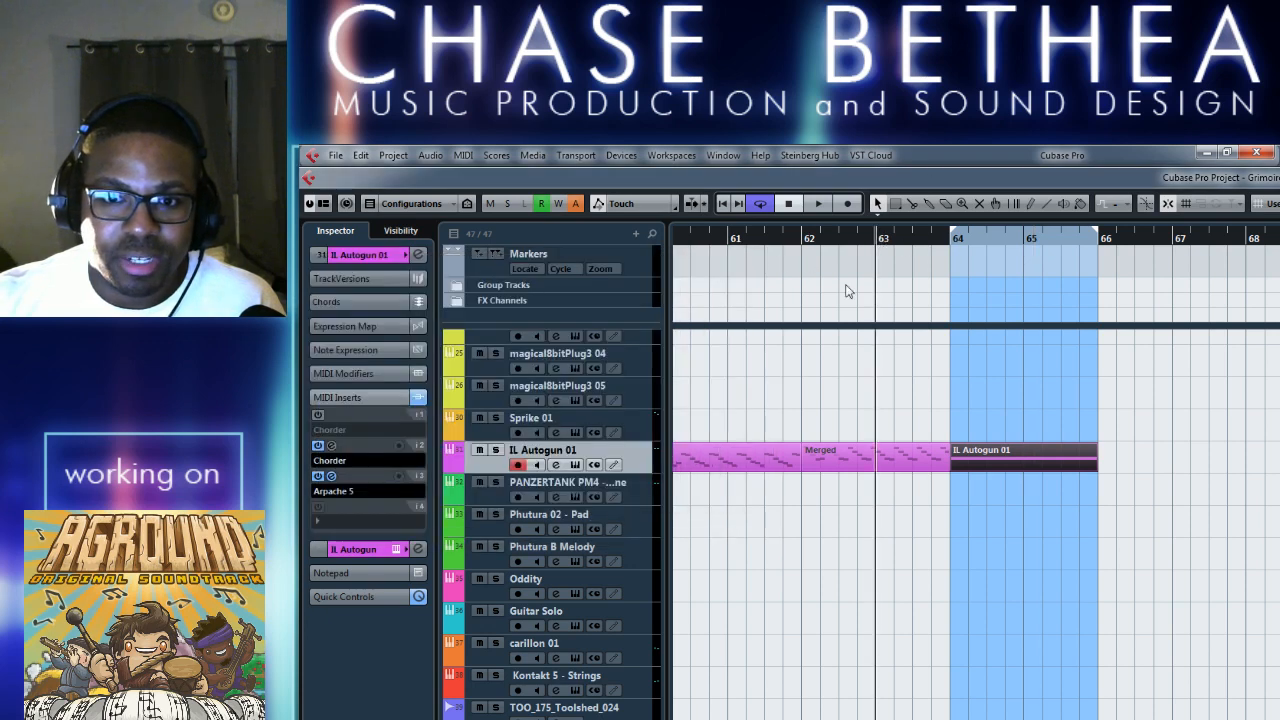
{"action": "left_click", "coordinate": [813, 237]}
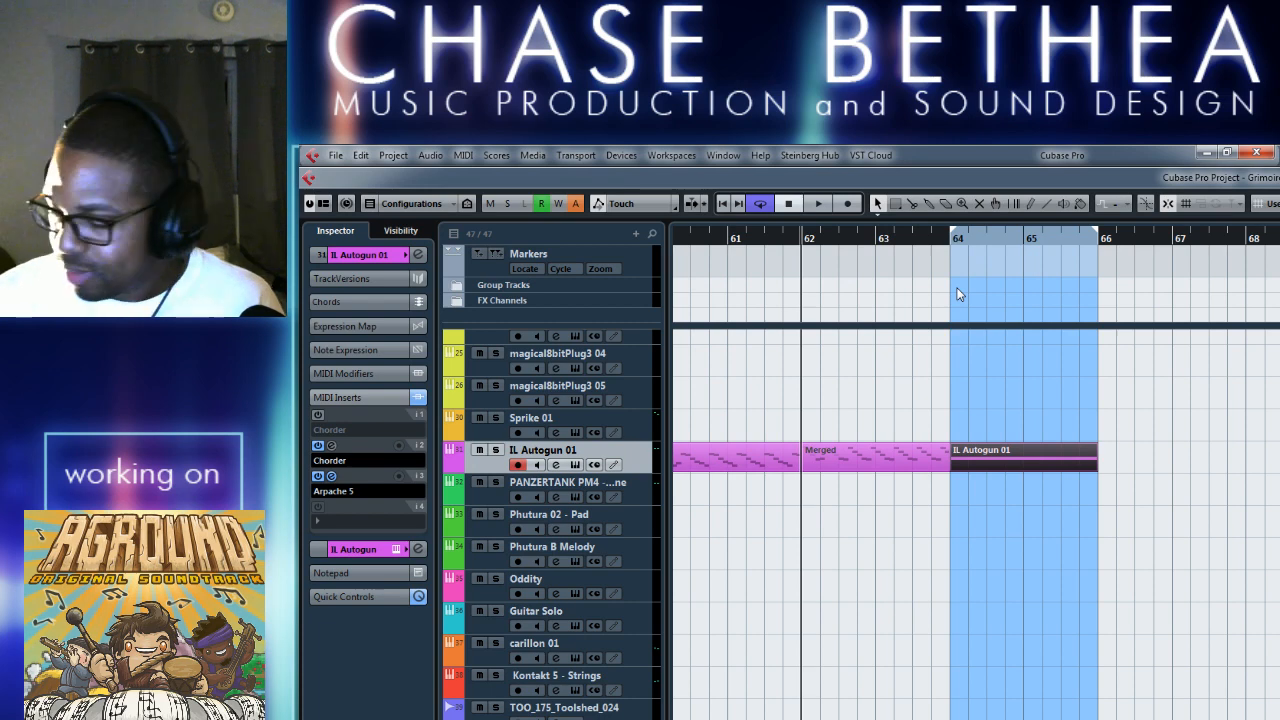
{"action": "key", "text": "space"}
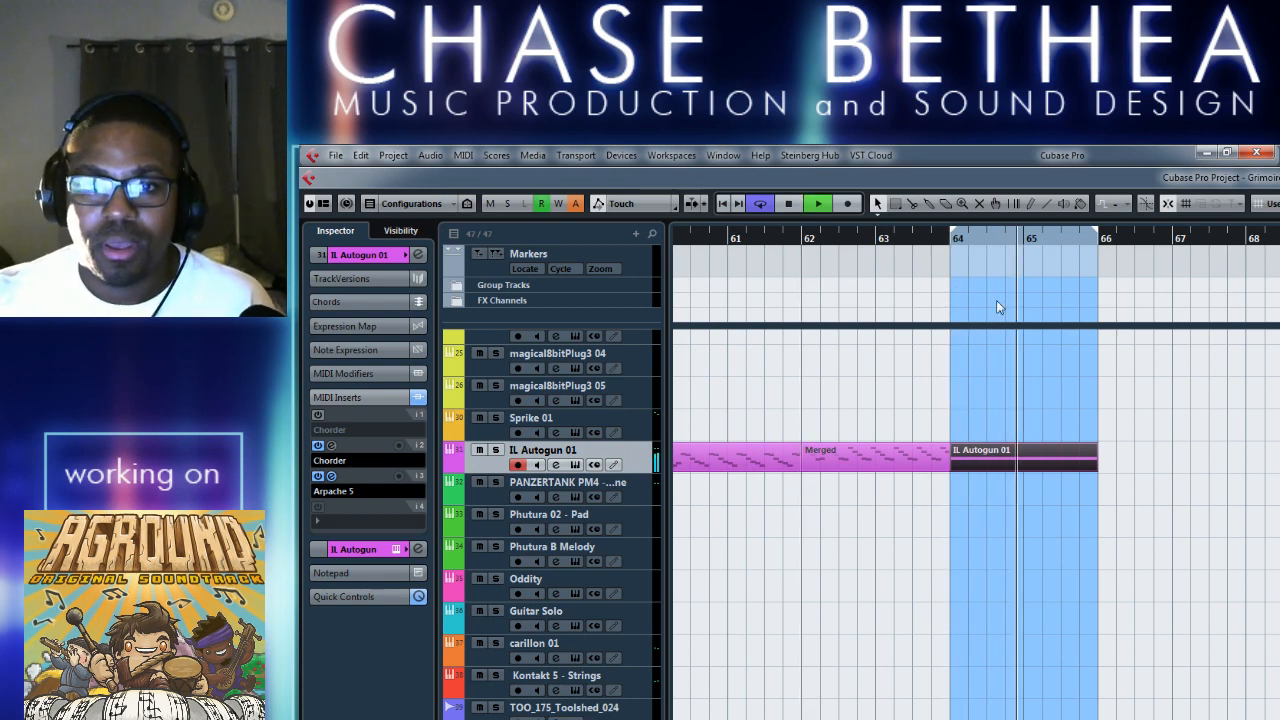
{"action": "key", "text": "space"}
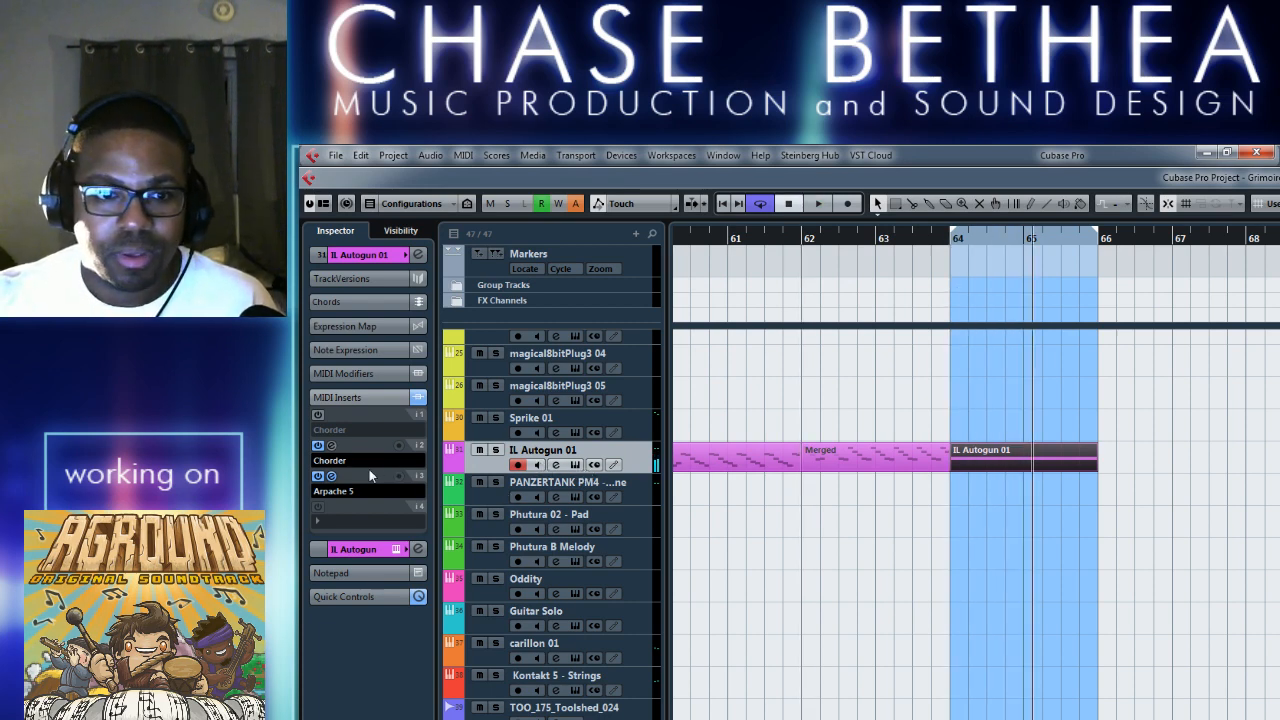
Switch the second Chorder to the Stacked 4th single-chord preset with velocity layers.
{"action": "left_click", "coordinate": [338, 449]}
{"action": "left_click", "coordinate": [523, 294]}
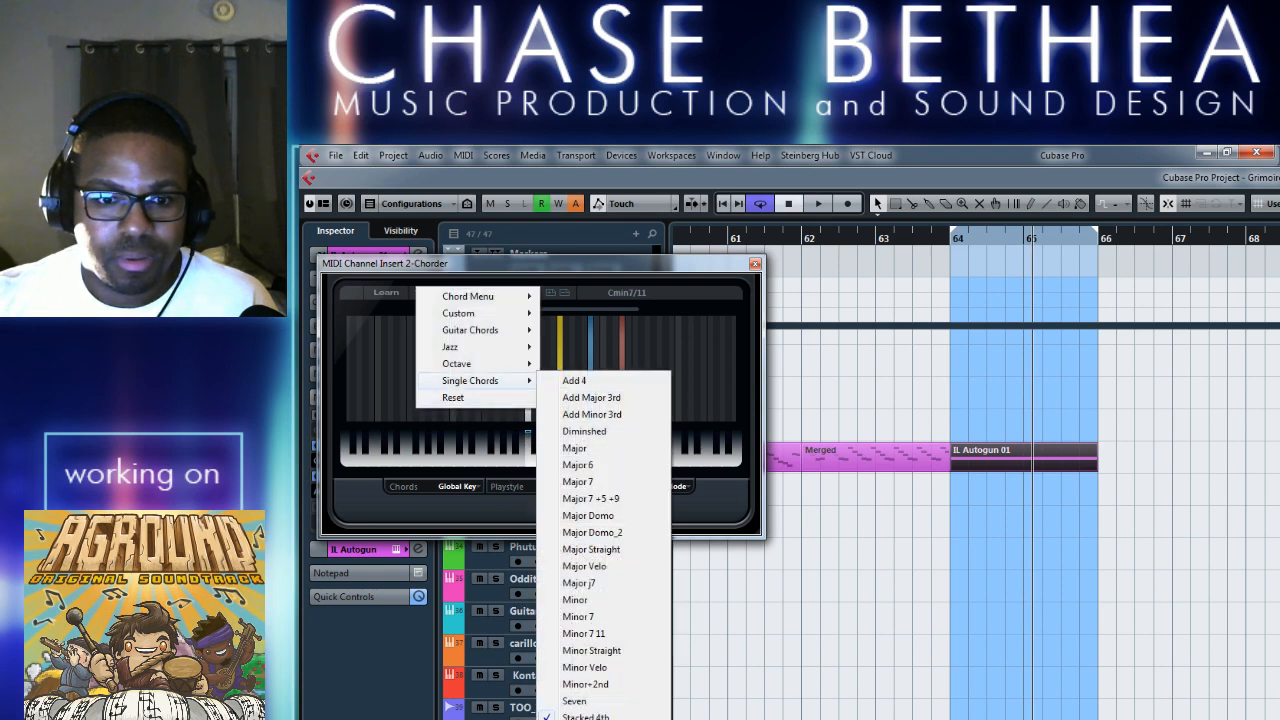
{"action": "left_click", "coordinate": [585, 716]}
Play the looped bars 64 to 66 repeatedly to audition the velocity-layered Stacked 4th arpeggio.
{"action": "key", "text": "space"}
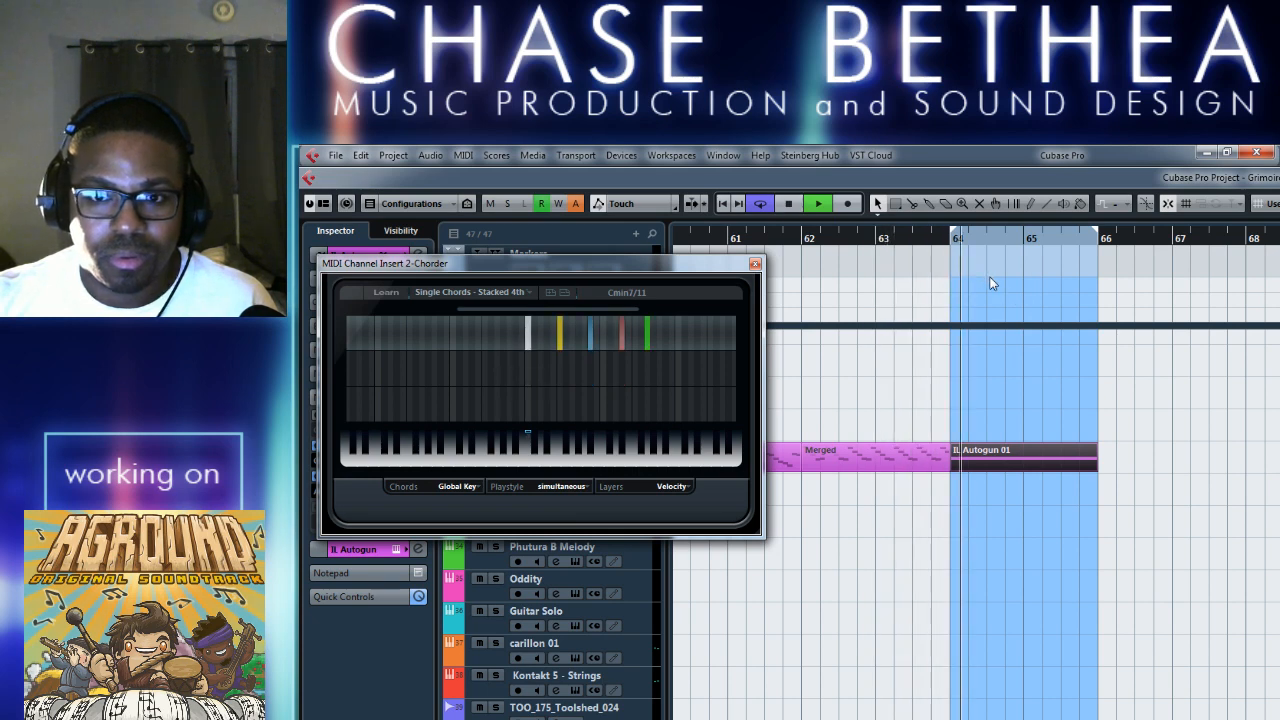
{"action": "key", "text": "space"}
{"action": "key", "text": "space"}
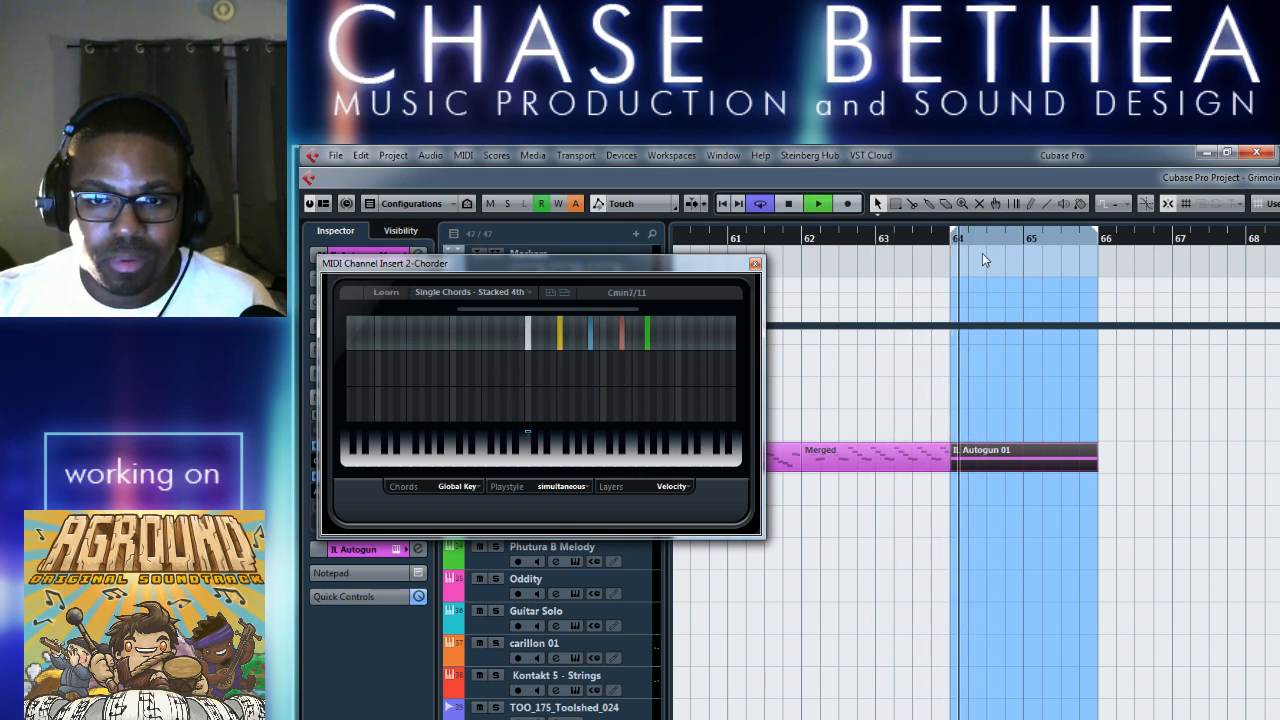
{"action": "key", "text": "space"}
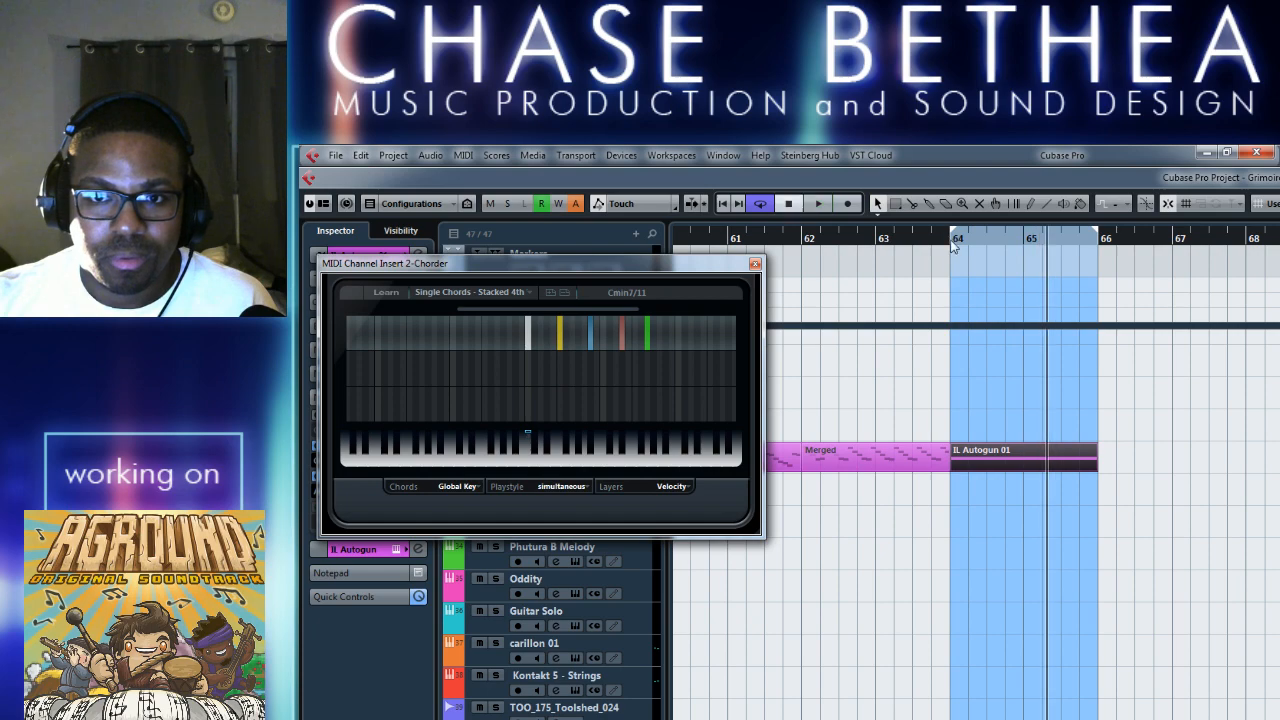
{"action": "key", "text": "space"}
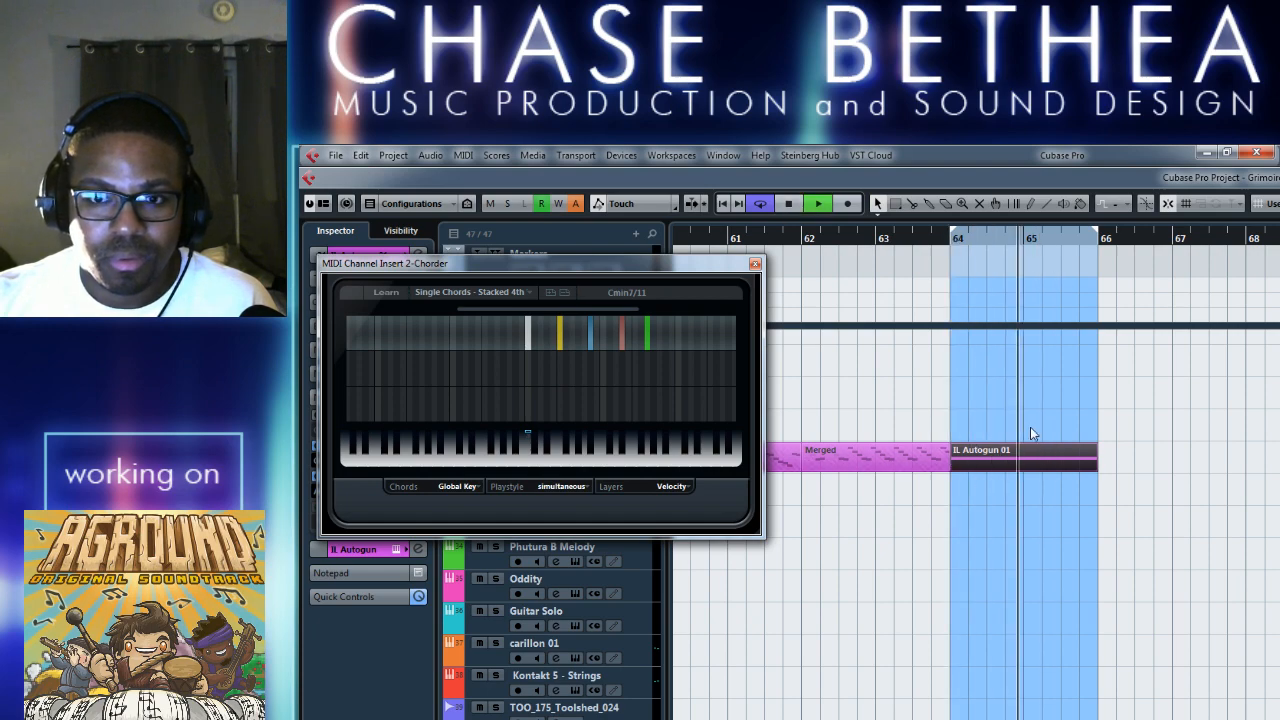
Stop playback, close the second Chorder's window, and leave the two-bar part's note editor.
{"action": "key", "text": "space"}
{"action": "left_click", "coordinate": [755, 265]}
{"action": "key", "text": "Return"}
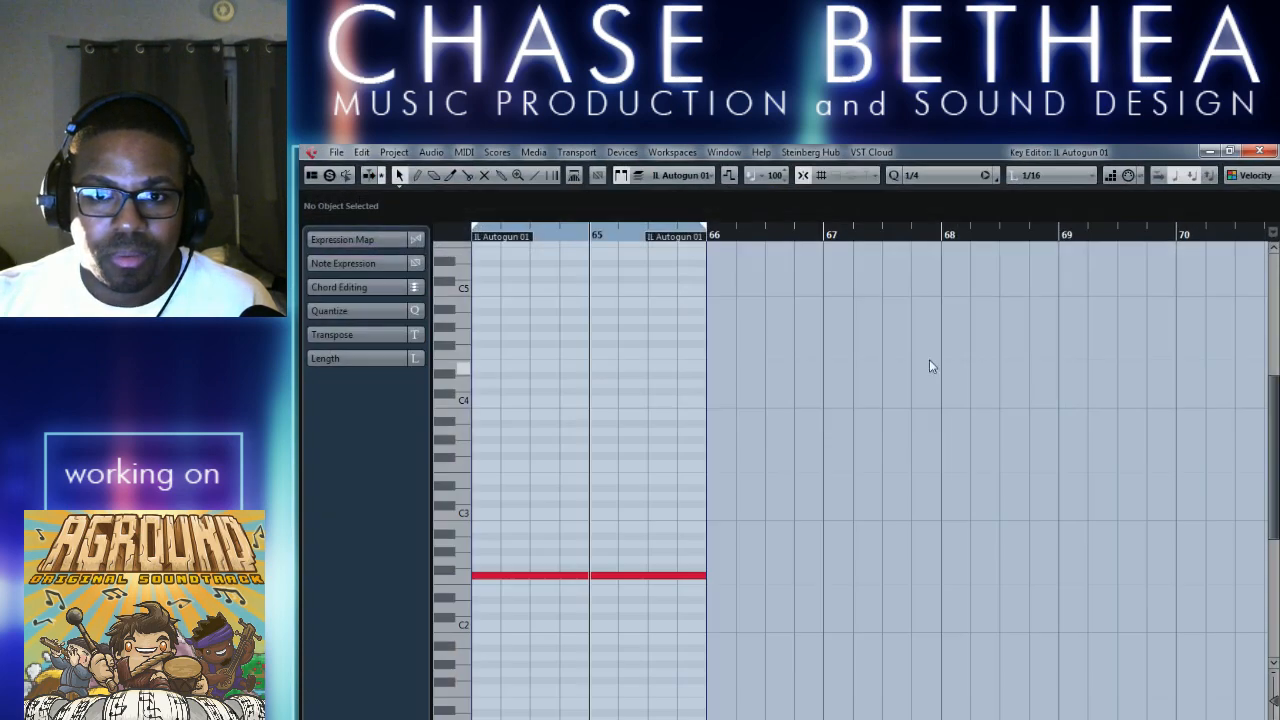
{"action": "key", "text": "Return"}
{"action": "left_click", "coordinate": [994, 528]}
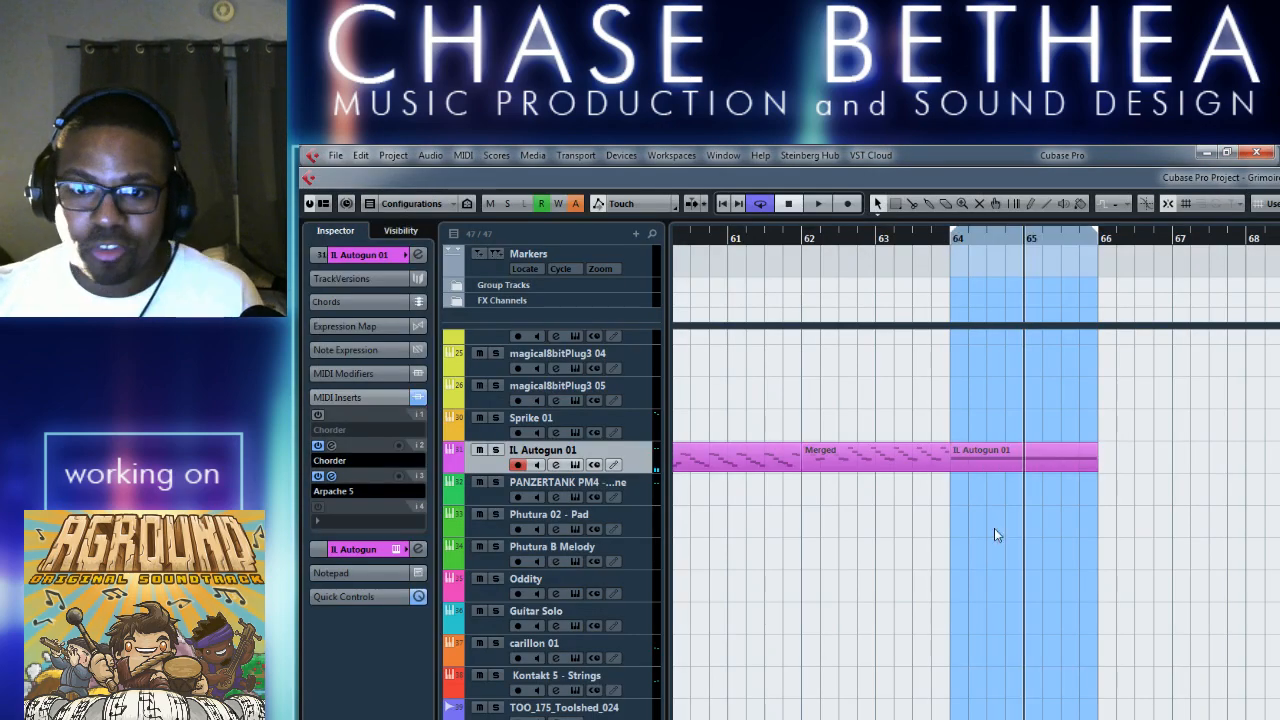
Merge the IL Autogun 01 MIDI in the loop from bar 64 to 66 with inserts included.
{"action": "left_click", "coordinate": [1075, 458]}
{"action": "left_click", "coordinate": [465, 157]}
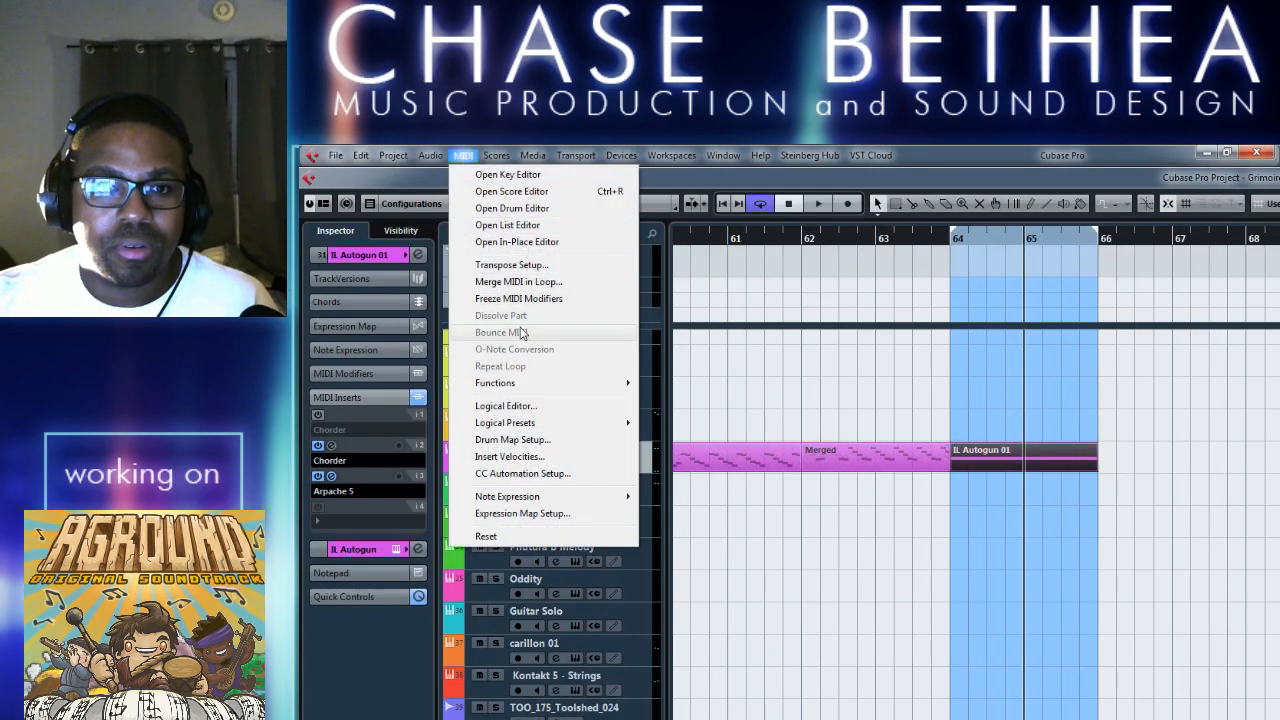
{"action": "left_click", "coordinate": [530, 282]}
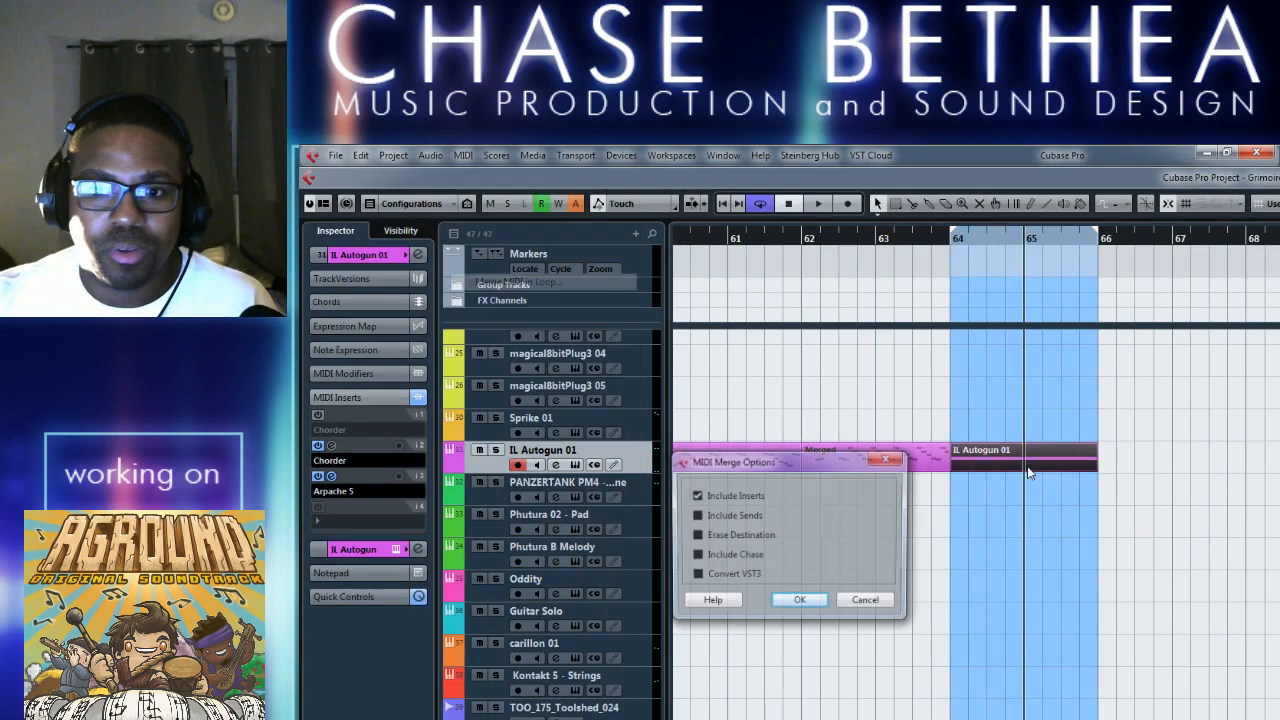
{"action": "left_click", "coordinate": [799, 603]}
Mute the original IL Autogun 01 part at bar 66 and move it back to bar 64 beneath the merged part.
{"action": "right_click", "coordinate": [1083, 503]}
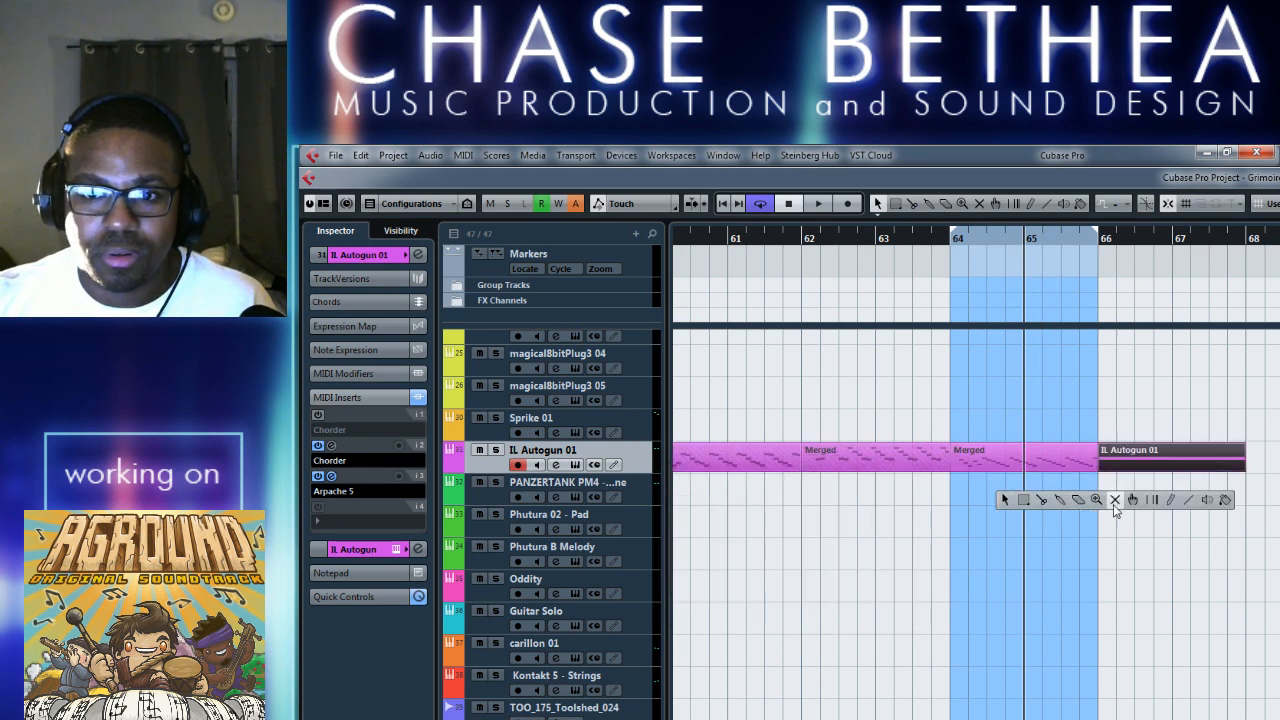
{"action": "left_click", "coordinate": [1114, 501]}
{"action": "left_click", "coordinate": [1134, 467]}
{"action": "key", "text": "1"}
{"action": "left_click_drag", "start_coordinate": [1052, 454], "coordinate": [1279, 484]}
{"action": "left_click_drag", "start_coordinate": [1138, 466], "coordinate": [995, 463]}
{"action": "left_click_drag", "start_coordinate": [1274, 503], "coordinate": [988, 466]}
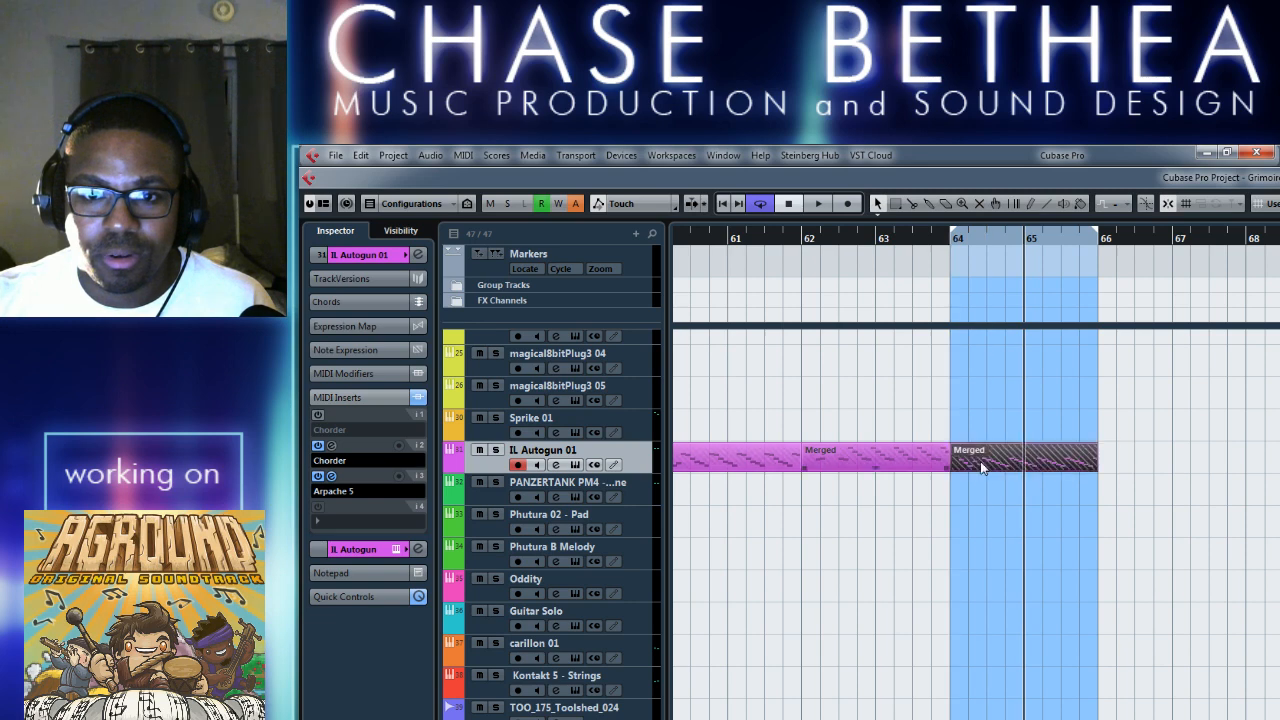
Switch off the second Chorder and Arpache 5 inserts and audition the merged parts from bar 62.
{"action": "left_click", "coordinate": [319, 446]}
{"action": "left_click", "coordinate": [317, 477]}
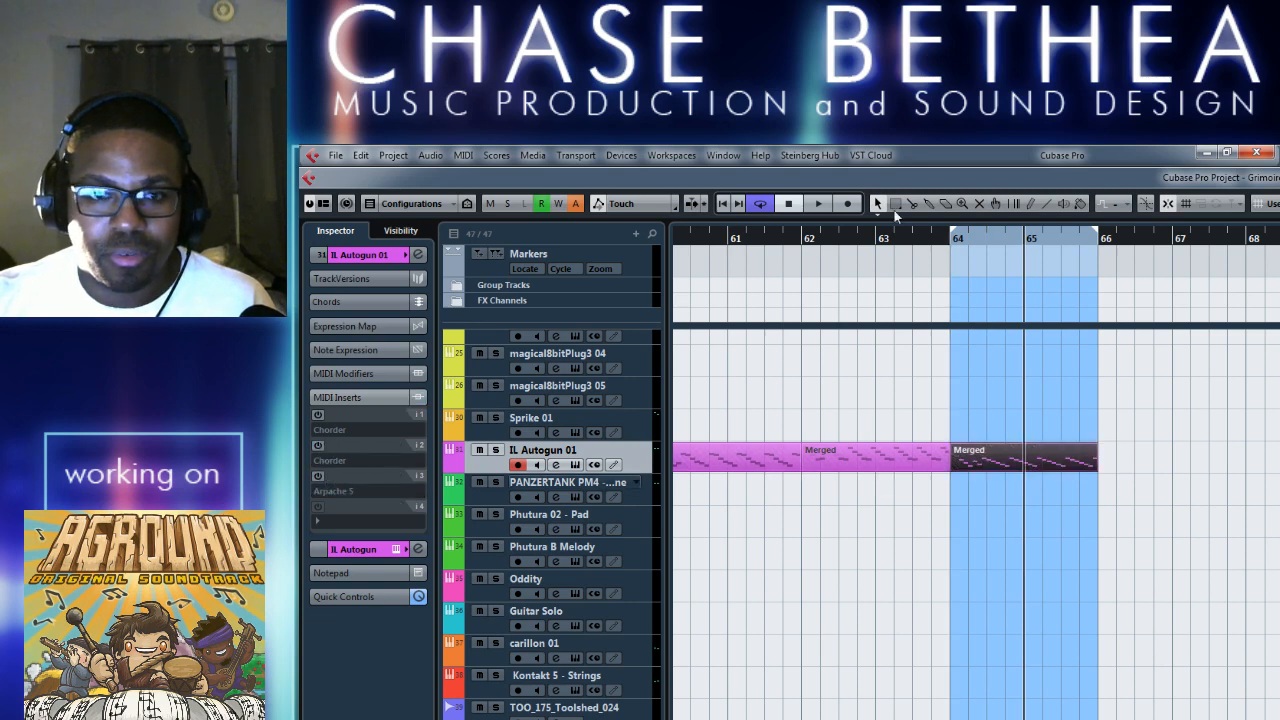
{"action": "left_click", "coordinate": [729, 243]}
{"action": "key", "text": "space"}
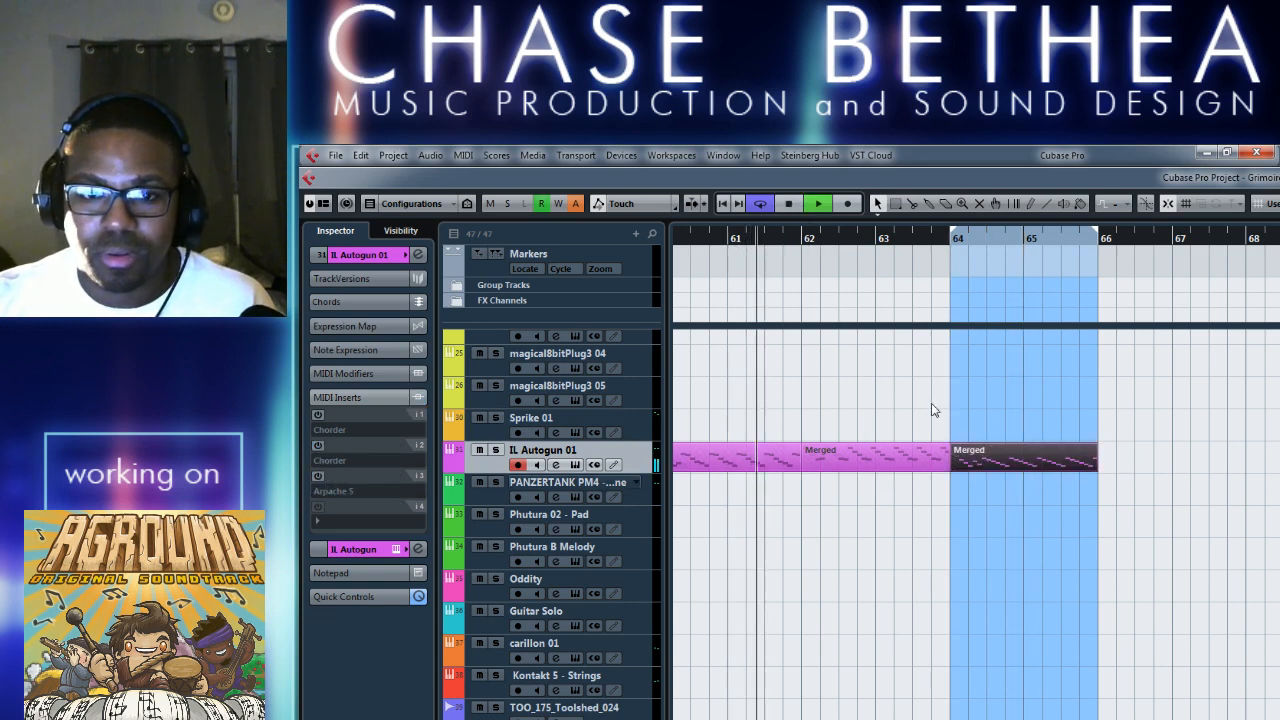
{"action": "key", "text": "space"}
{"action": "left_click", "coordinate": [808, 240]}
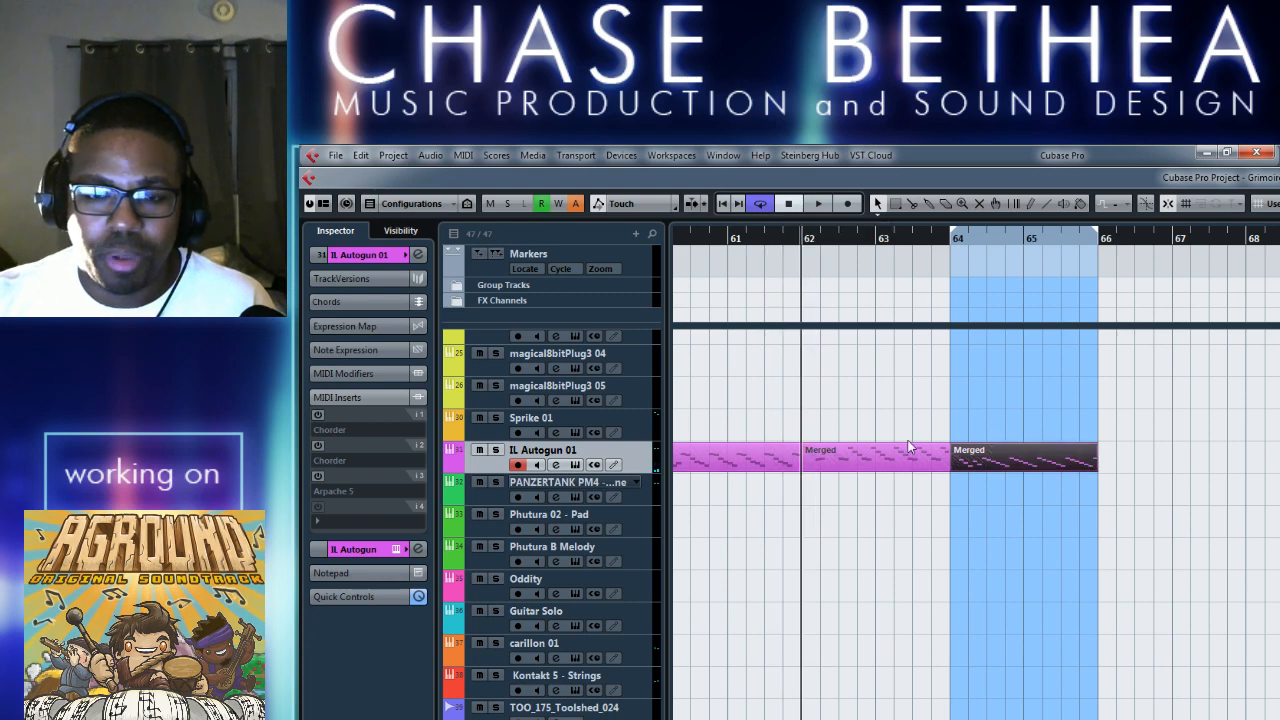
{"action": "key", "text": "space"}
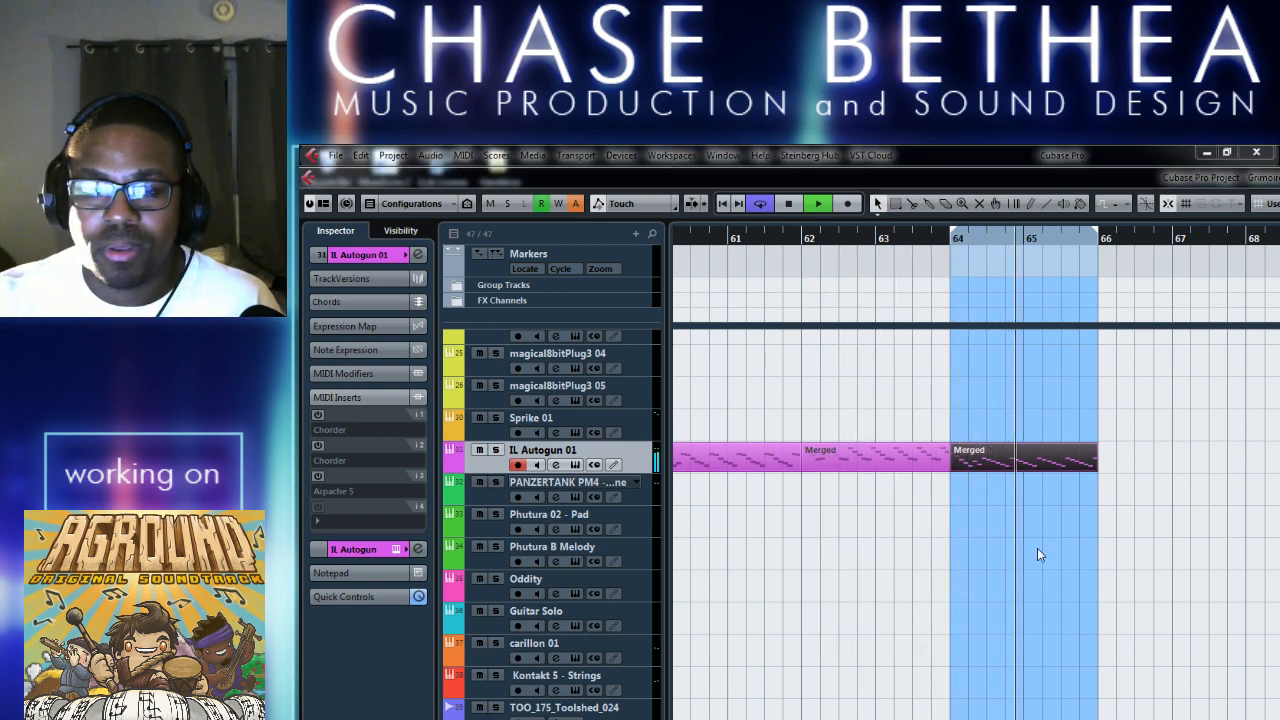
{"action": "key", "text": "space"}
Transpose all notes of the merged part in bars 64 to 66 down one octave.
{"action": "left_click", "coordinate": [1030, 462]}
{"action": "double_click", "coordinate": [1030, 462]}
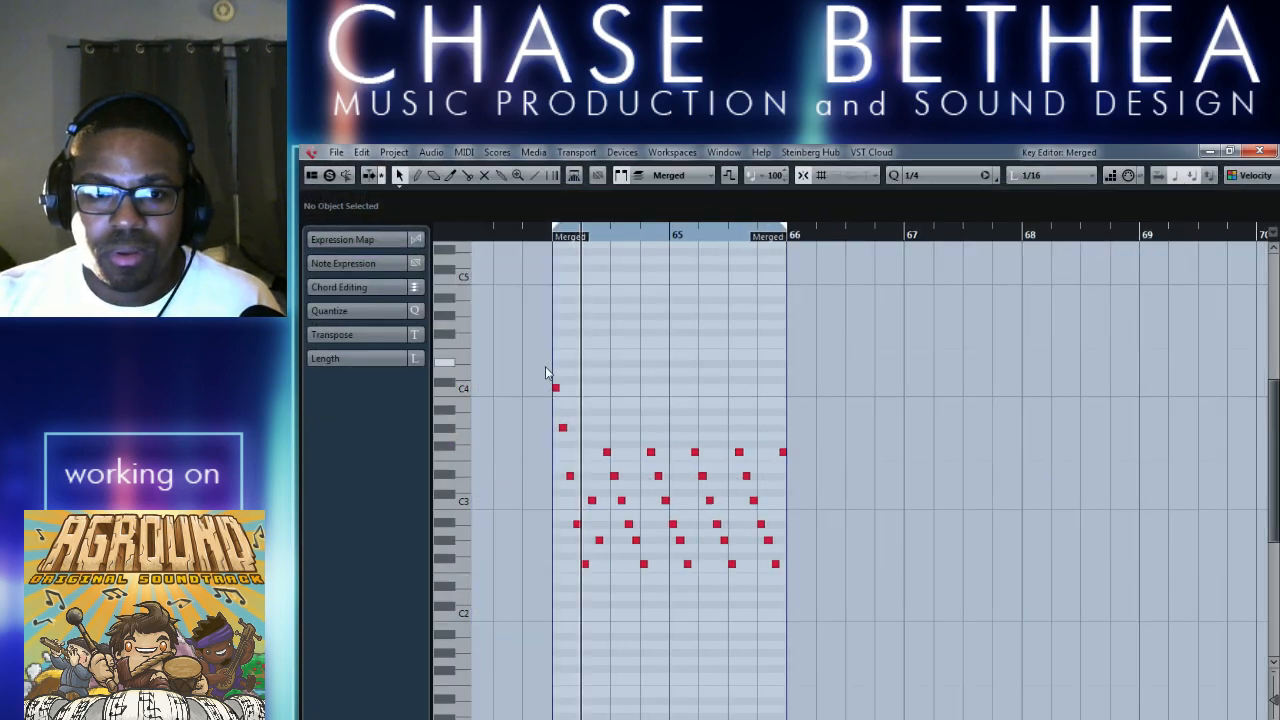
{"action": "left_click_drag", "start_coordinate": [546, 370], "coordinate": [862, 606]}
{"action": "key", "text": "shift+Down"}
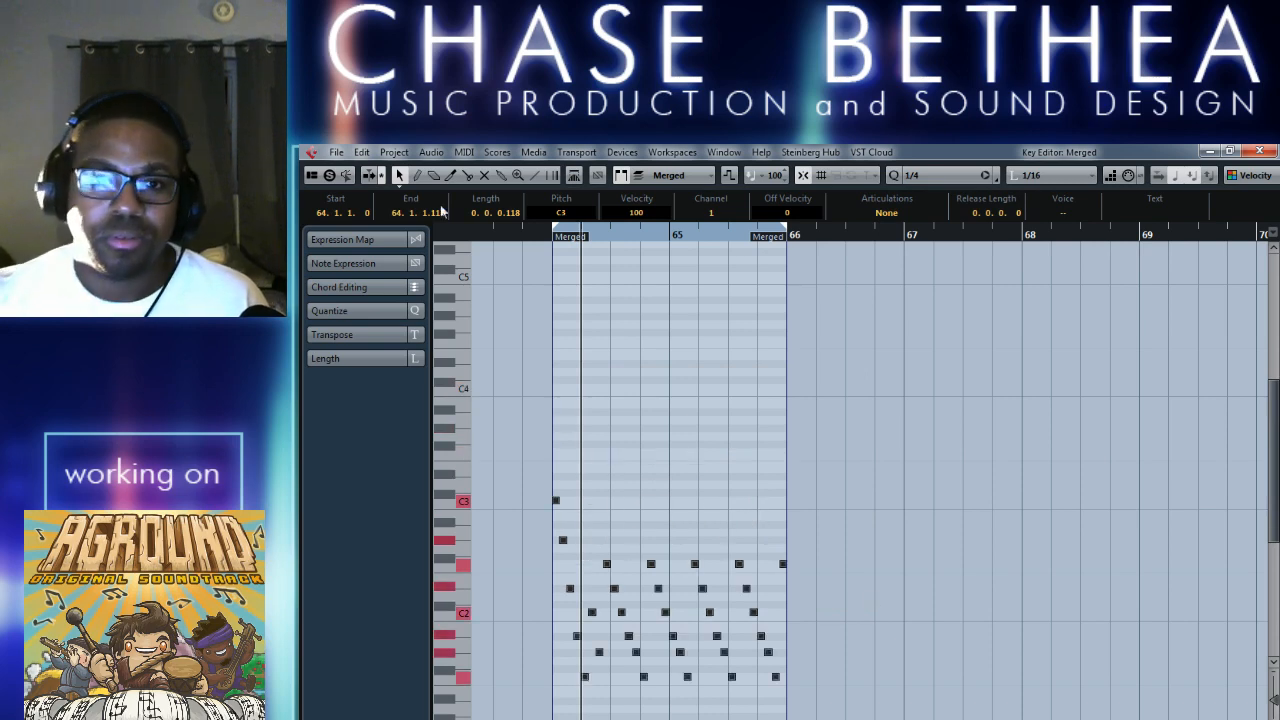
Play the lowered arpeggio in the note editor, stop playback, and close the editor.
{"action": "left_click", "coordinate": [542, 237]}
{"action": "key", "text": "space"}
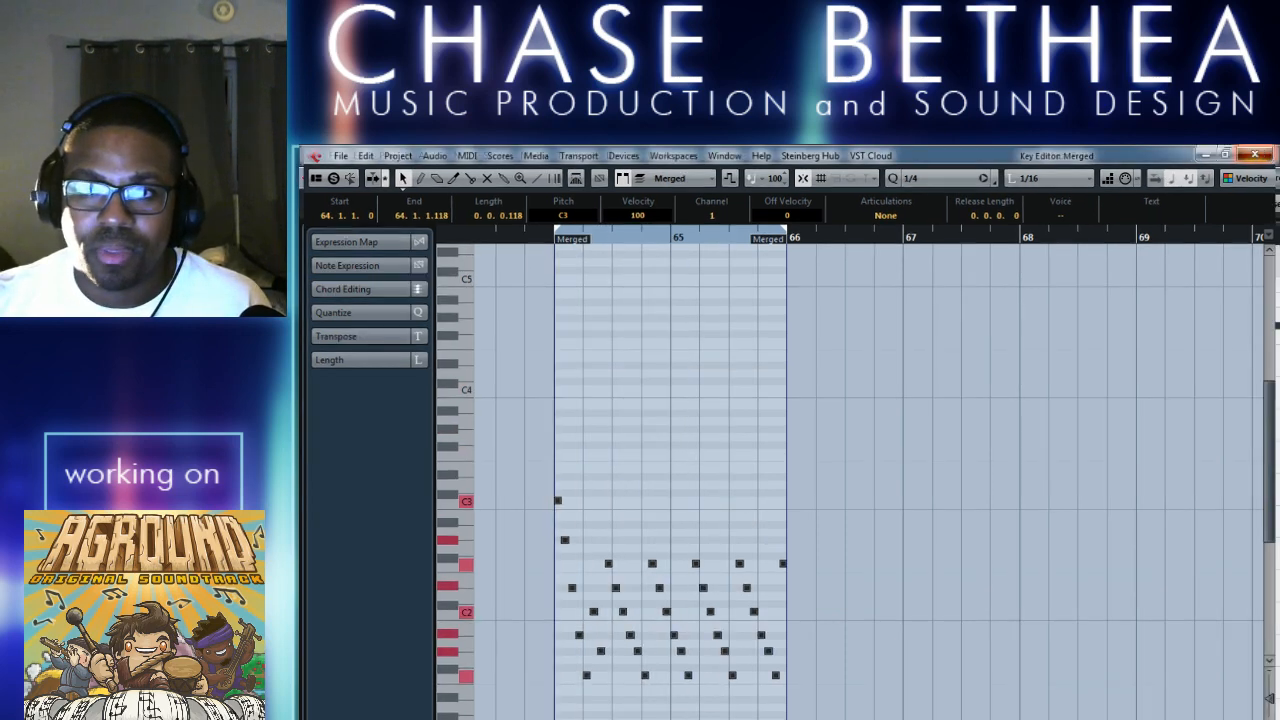
{"action": "key", "text": "space"}
{"action": "key", "text": "Return"}
Play from bar 62 and extend the loop range to cover bars 62 to 66.
{"action": "left_click", "coordinate": [806, 241]}
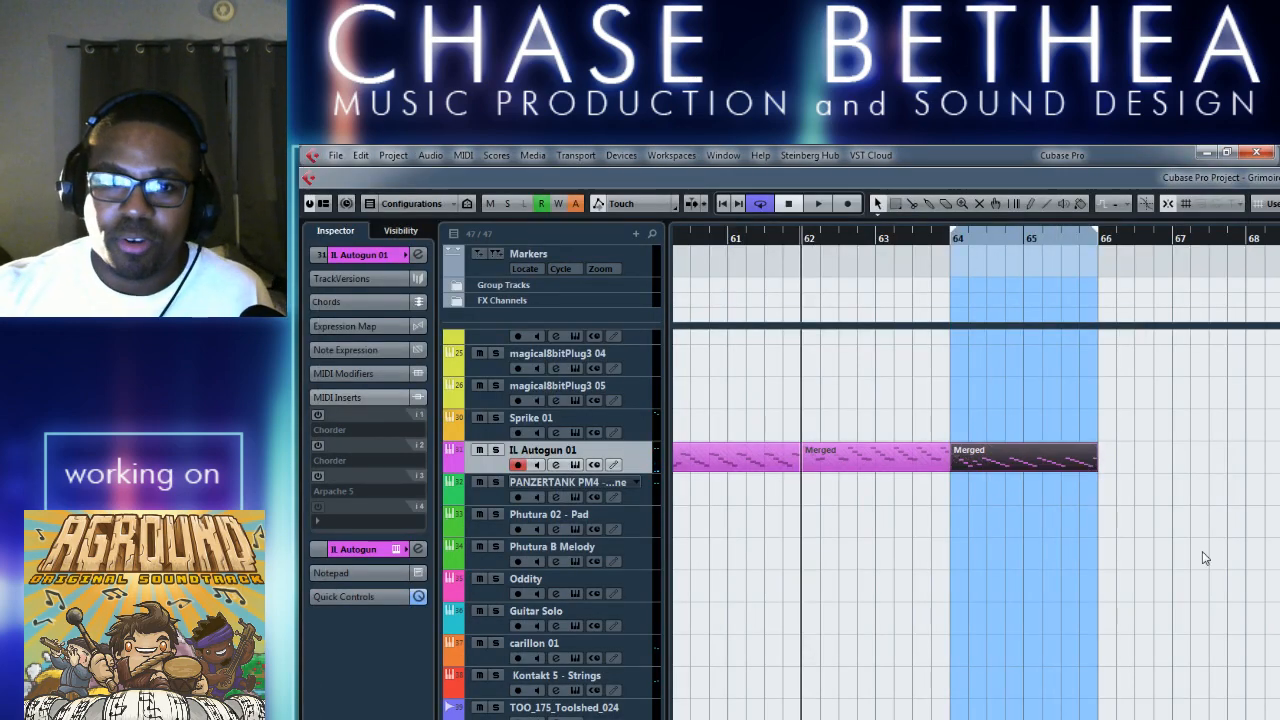
{"action": "key", "text": "space"}
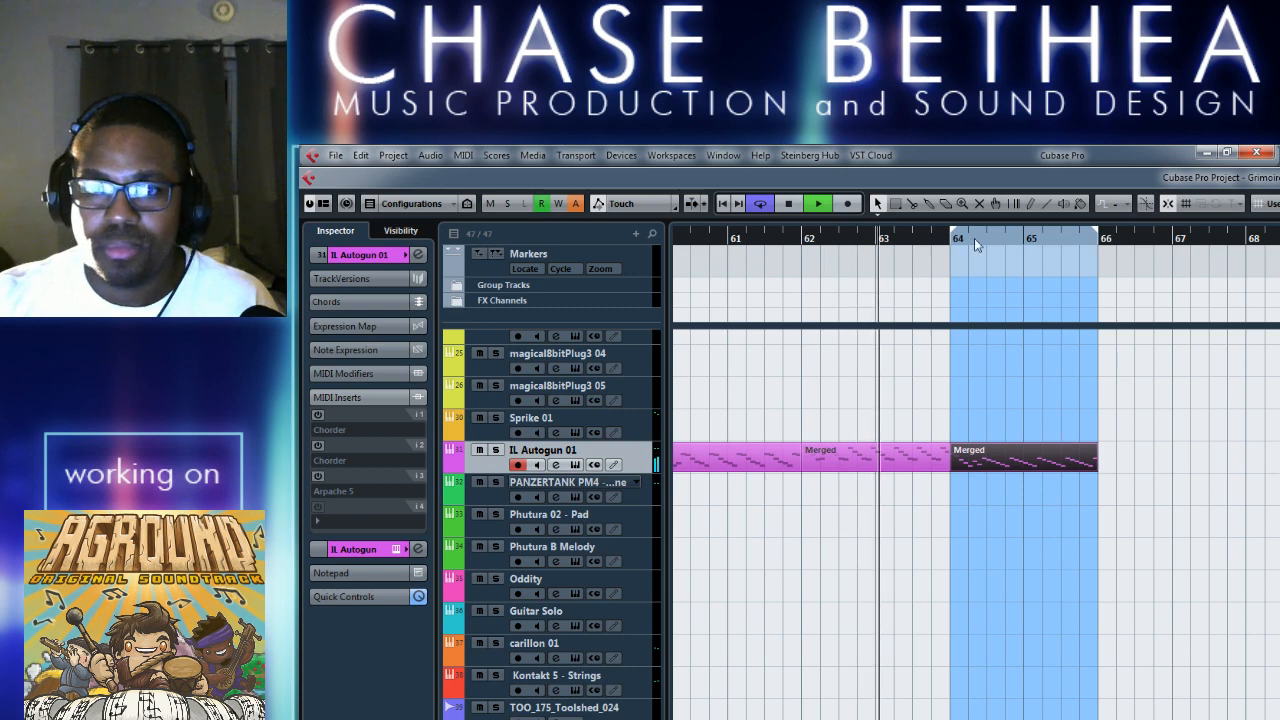
{"action": "left_click_drag", "start_coordinate": [952, 238], "coordinate": [802, 238]}
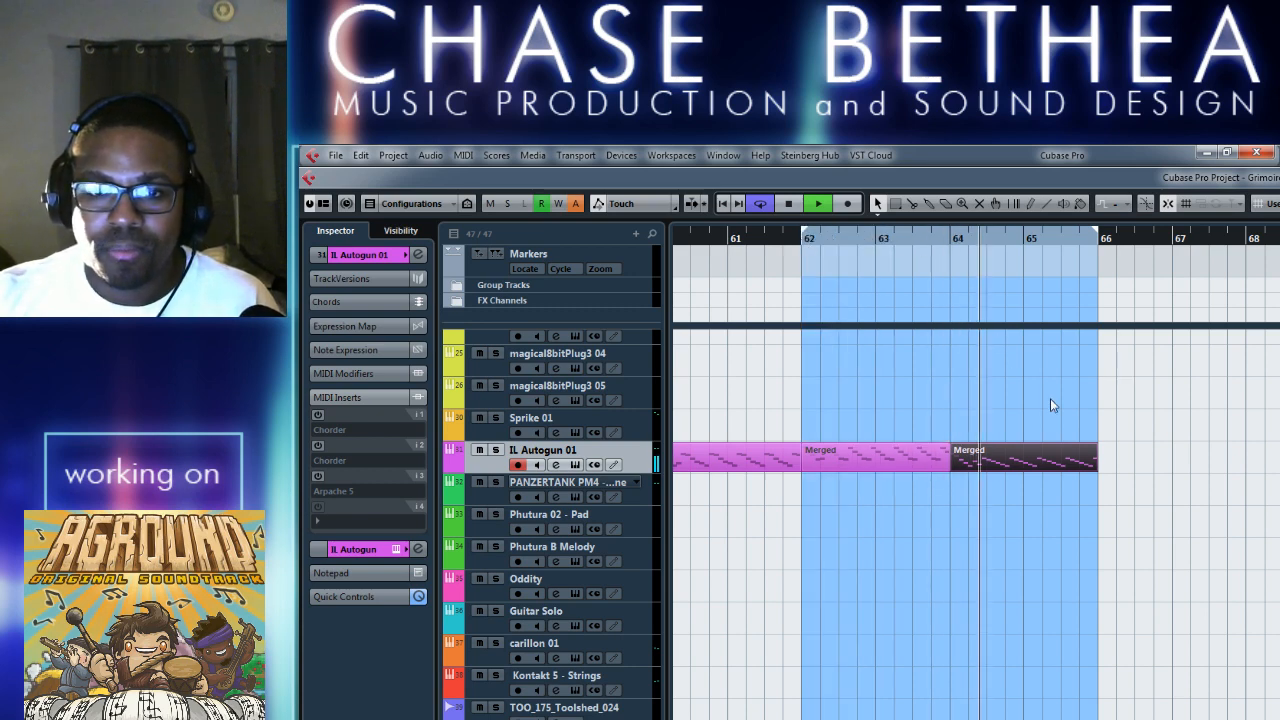
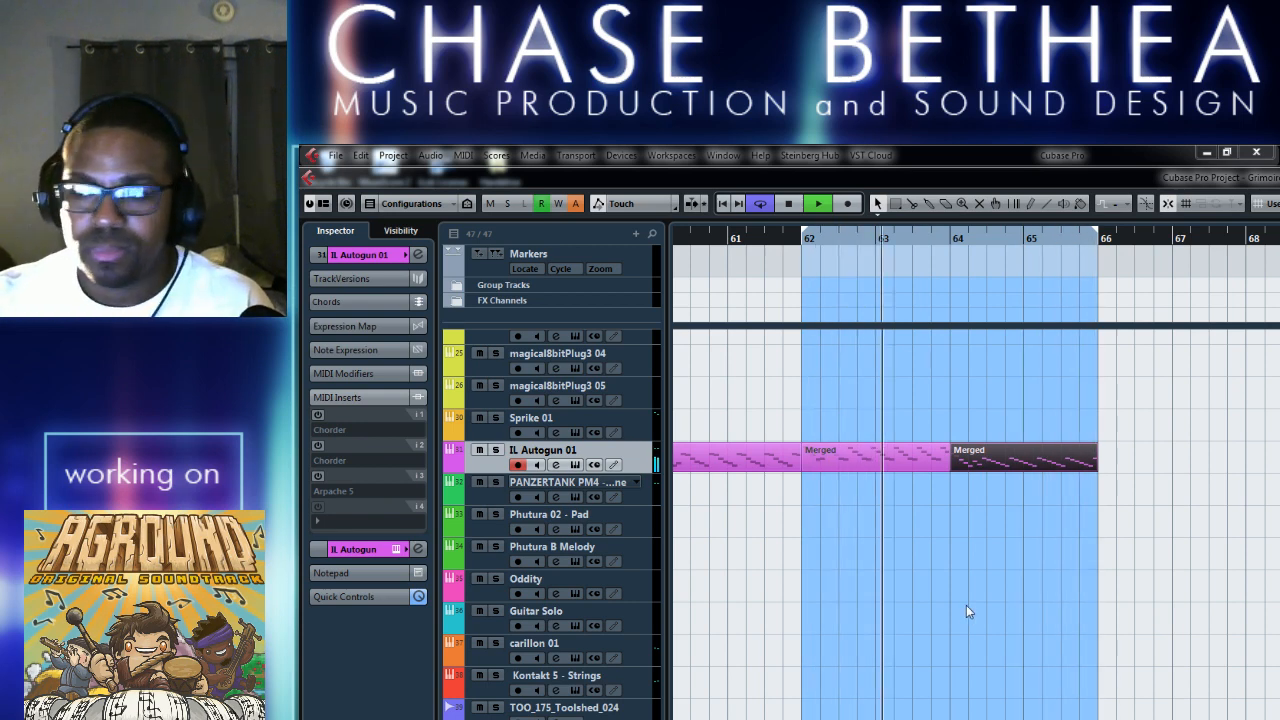
Stop playback and move the loop range so it covers bars 66 to 71.
{"action": "left_click", "coordinate": [971, 607]}
{"action": "key", "text": "space"}
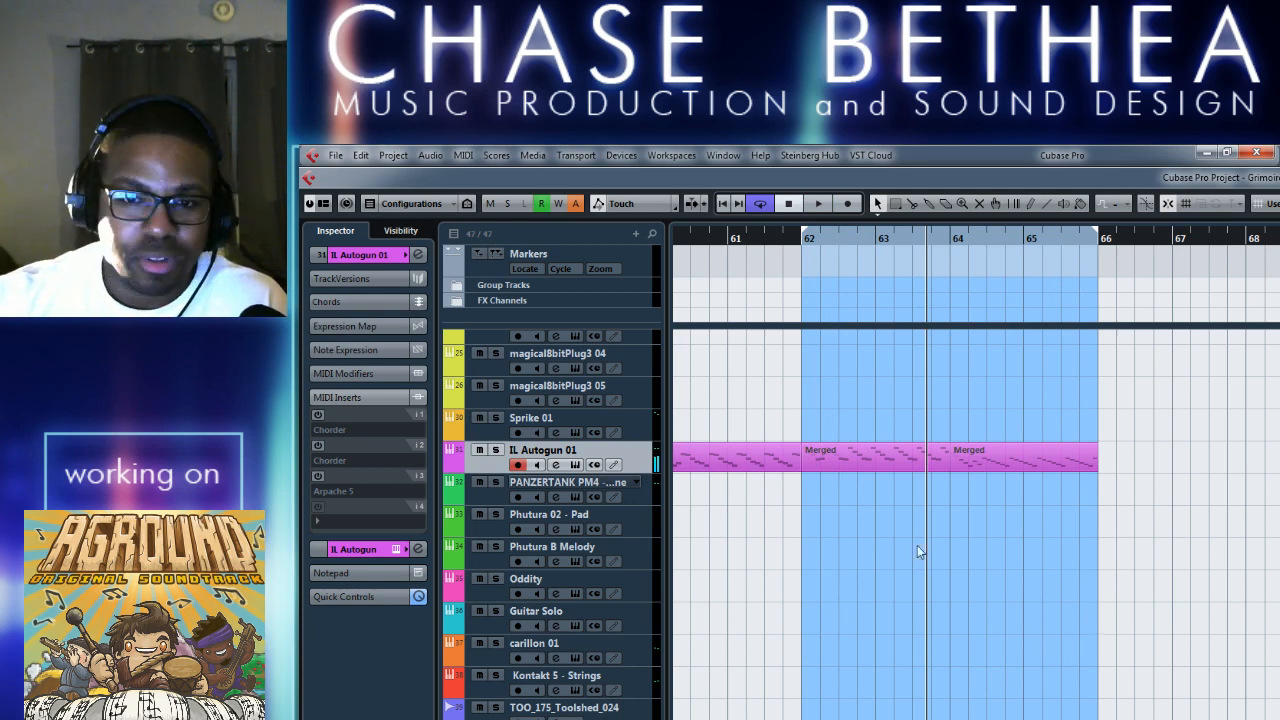
{"action": "key", "text": "alt+Tab"}
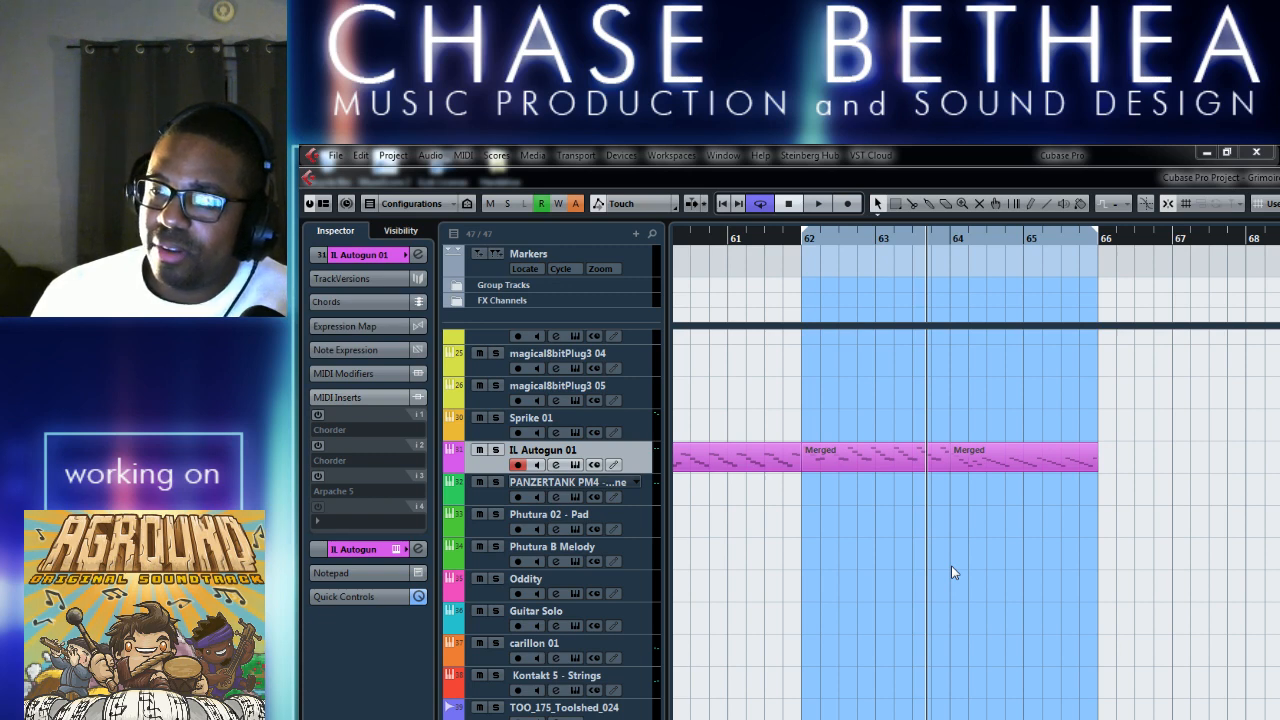
{"action": "left_click", "coordinate": [886, 563]}
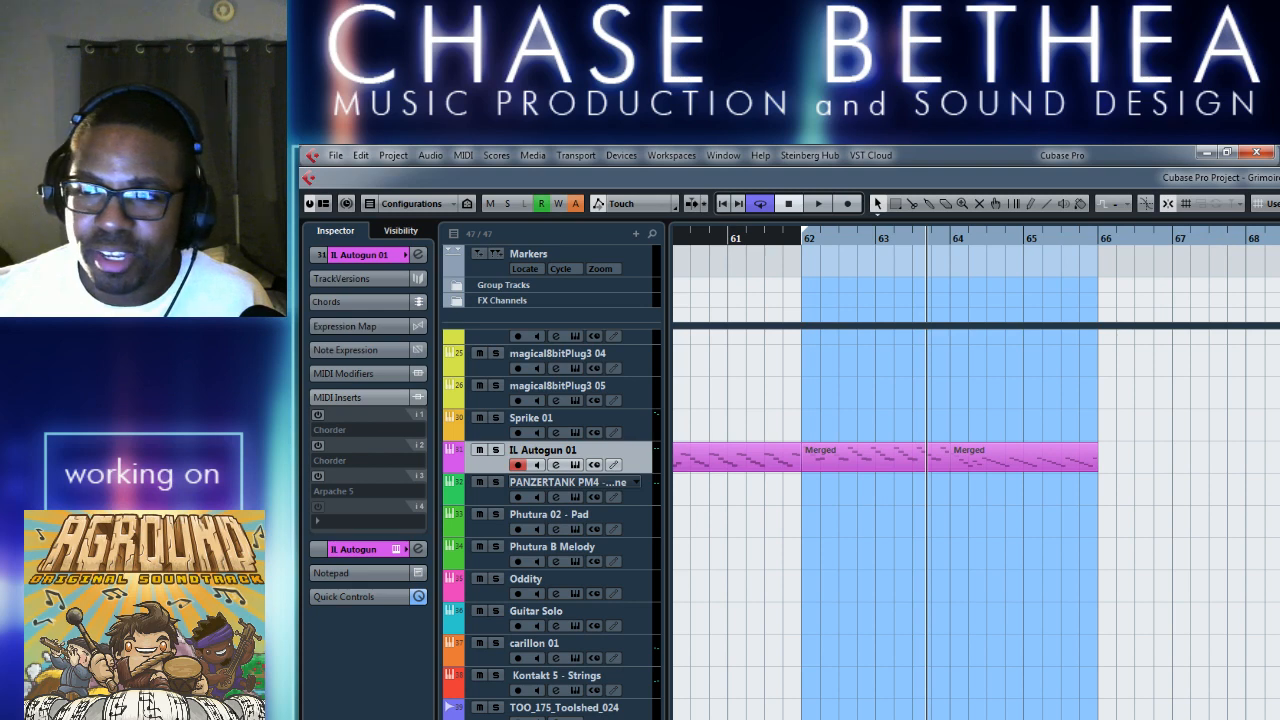
{"action": "left_click_drag", "start_coordinate": [1098, 232], "coordinate": [1279, 232]}
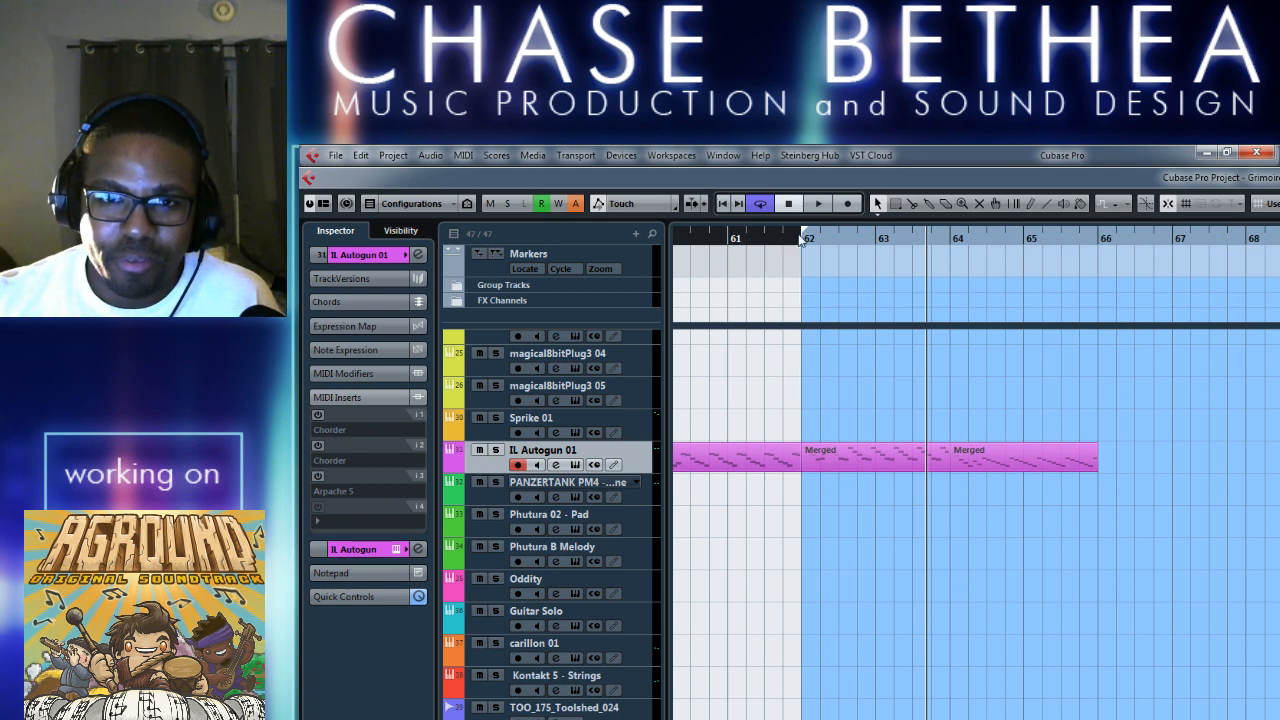
{"action": "left_click_drag", "start_coordinate": [802, 237], "coordinate": [1102, 259]}
{"action": "scroll", "coordinate": [973, 460], "scroll_direction": "right", "scroll_amount": 3}
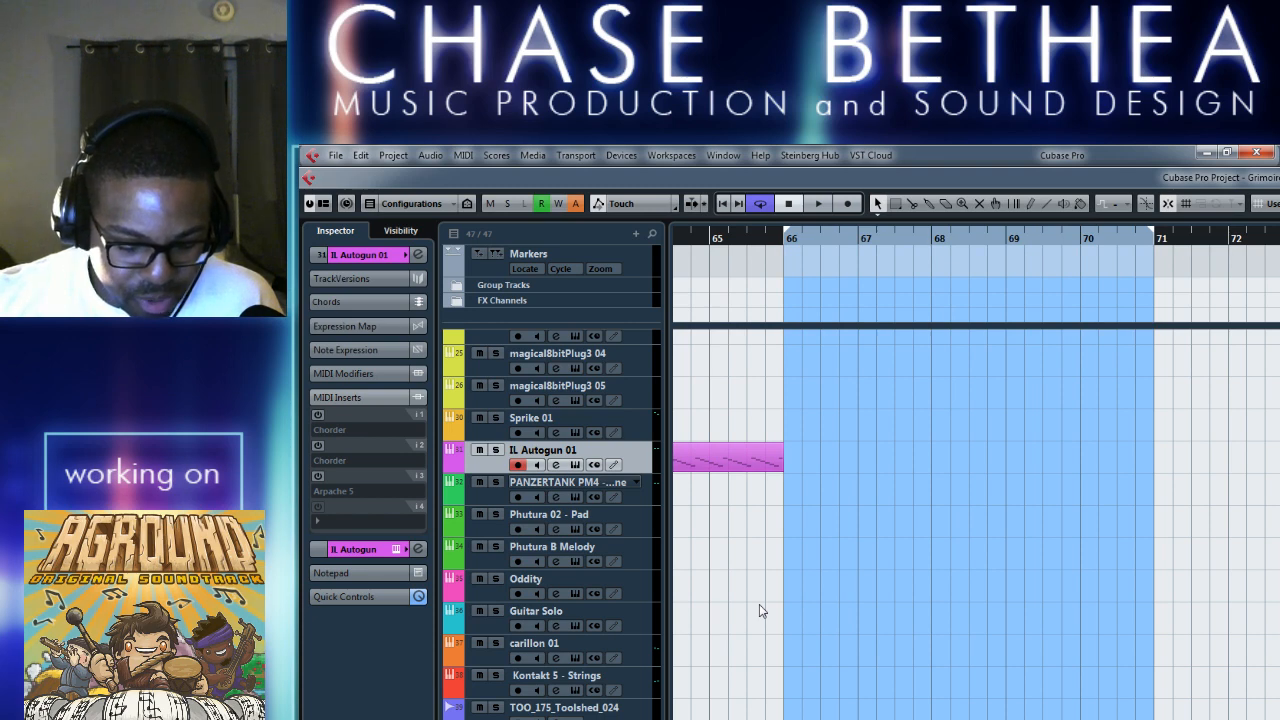
Draw an empty five-bar part on the IL Autogun 01 track from bar 66 to bar 71.
{"action": "right_click", "coordinate": [908, 477]}
{"action": "left_click", "coordinate": [1075, 471]}
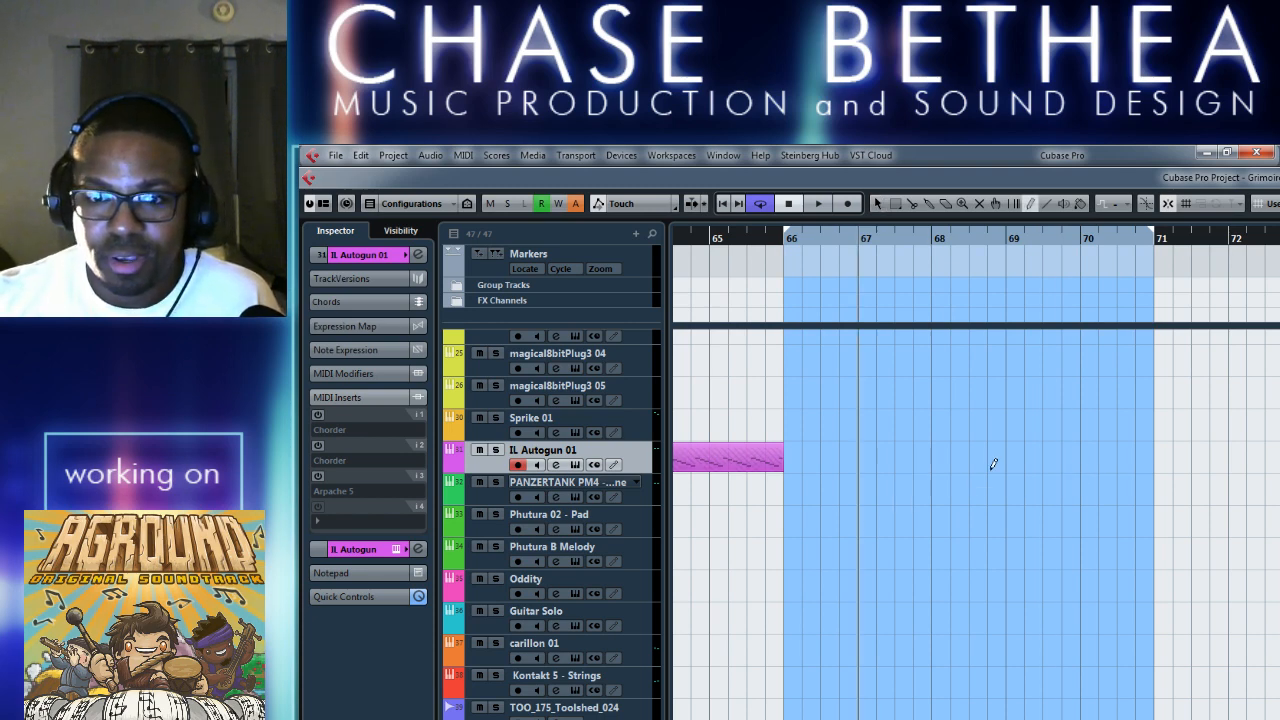
{"action": "left_click_drag", "start_coordinate": [787, 452], "coordinate": [1152, 456]}
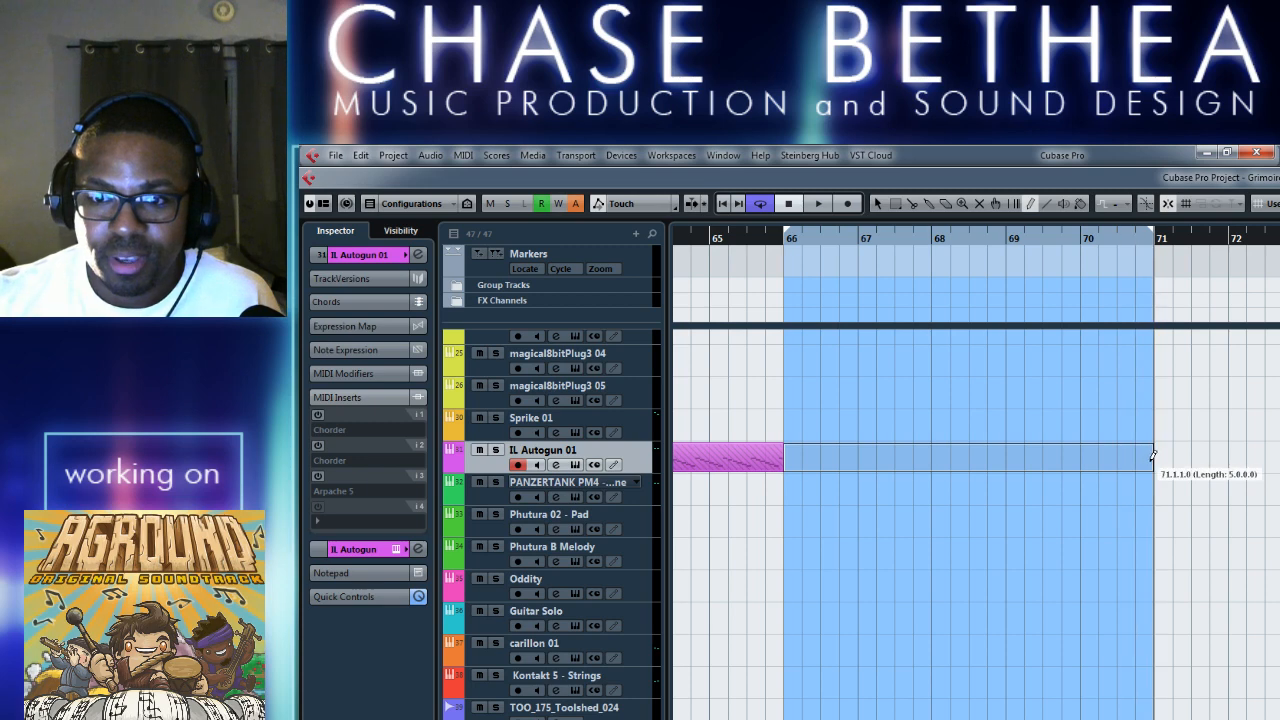
{"action": "key", "text": "1"}
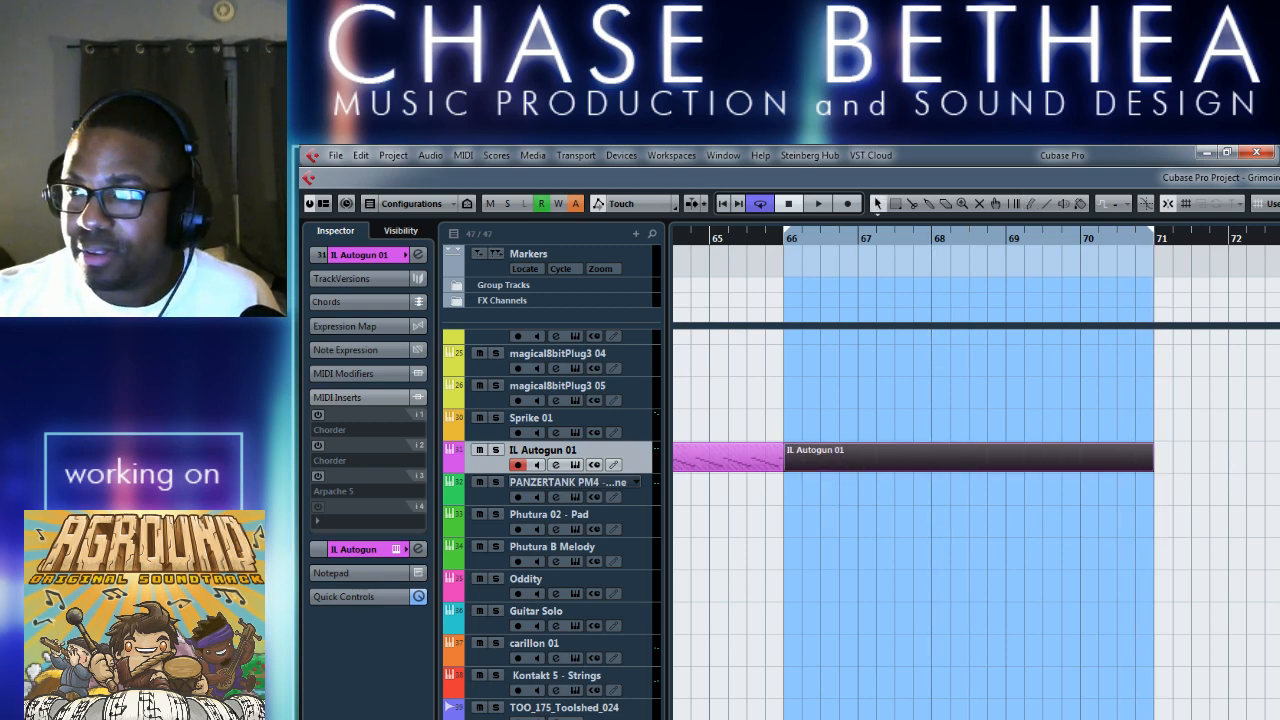
Draw a four-bar A#2 note from bar 66 in the new part, and shorten the loop range and part to bar 70.
{"action": "key", "text": "Return"}
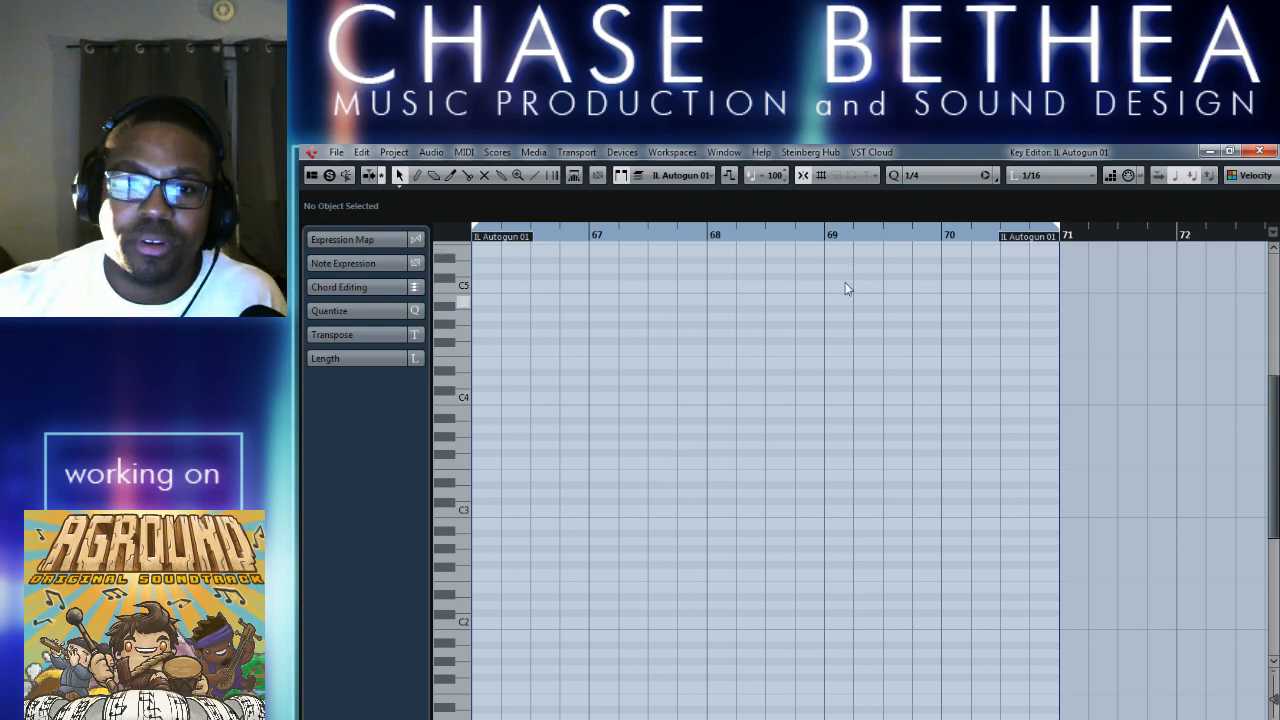
{"action": "scroll", "coordinate": [745, 618], "scroll_direction": "left", "scroll_amount": 2}
{"action": "right_click", "coordinate": [880, 524]}
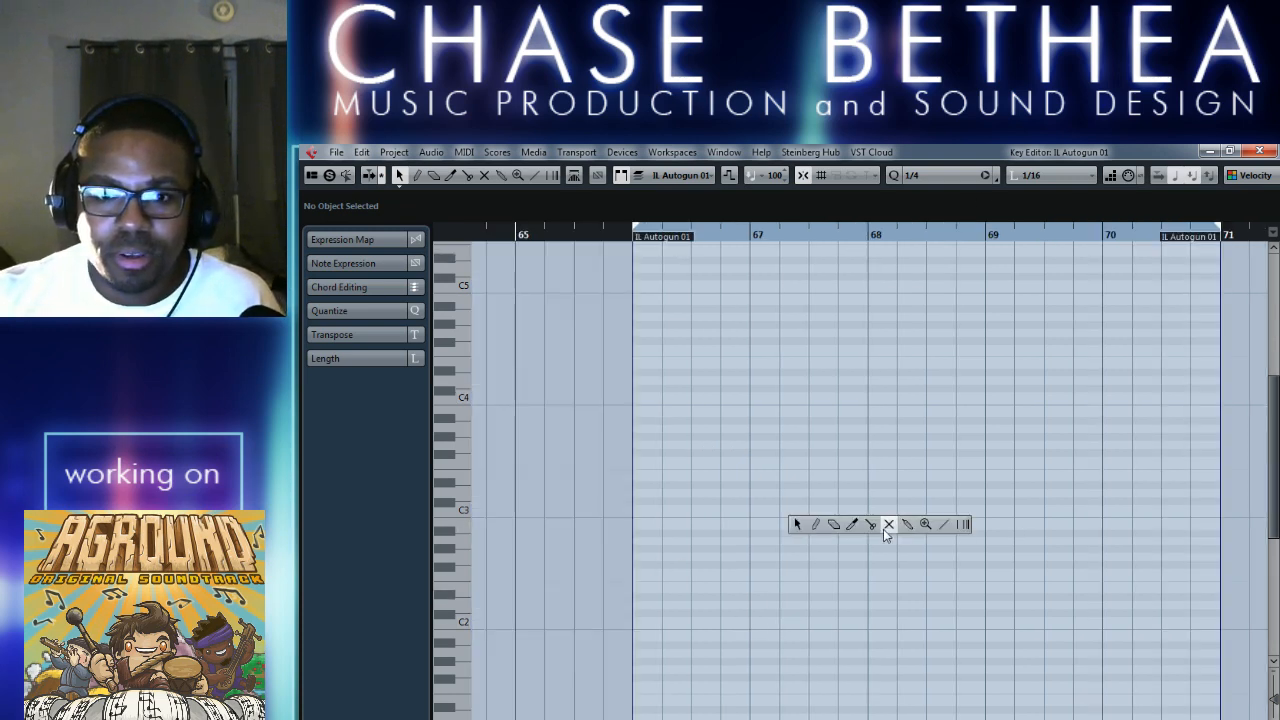
{"action": "left_click", "coordinate": [815, 525]}
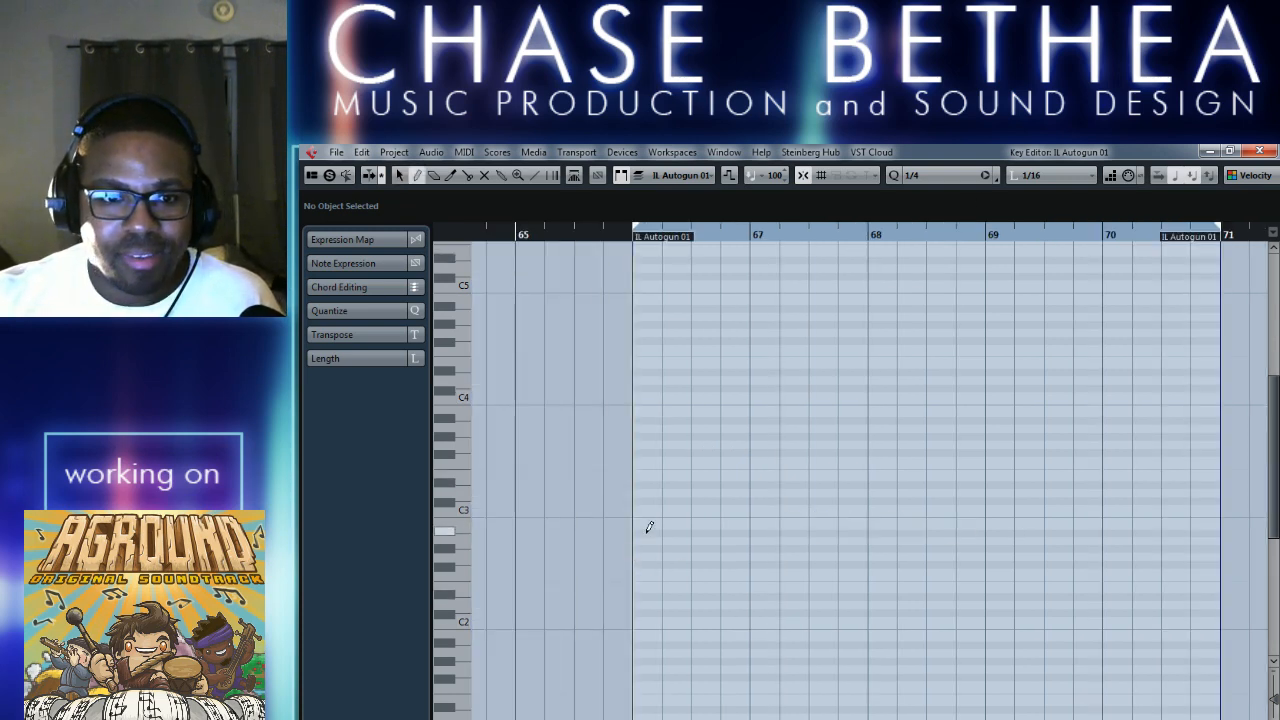
{"action": "mouse_move", "coordinate": [642, 524]}
{"action": "left_mouse_down"}
{"action": "mouse_move", "coordinate": [1218, 525]}
{"action": "mouse_move", "coordinate": [977, 524]}
{"action": "mouse_move", "coordinate": [1102, 524]}
{"action": "left_mouse_up"}
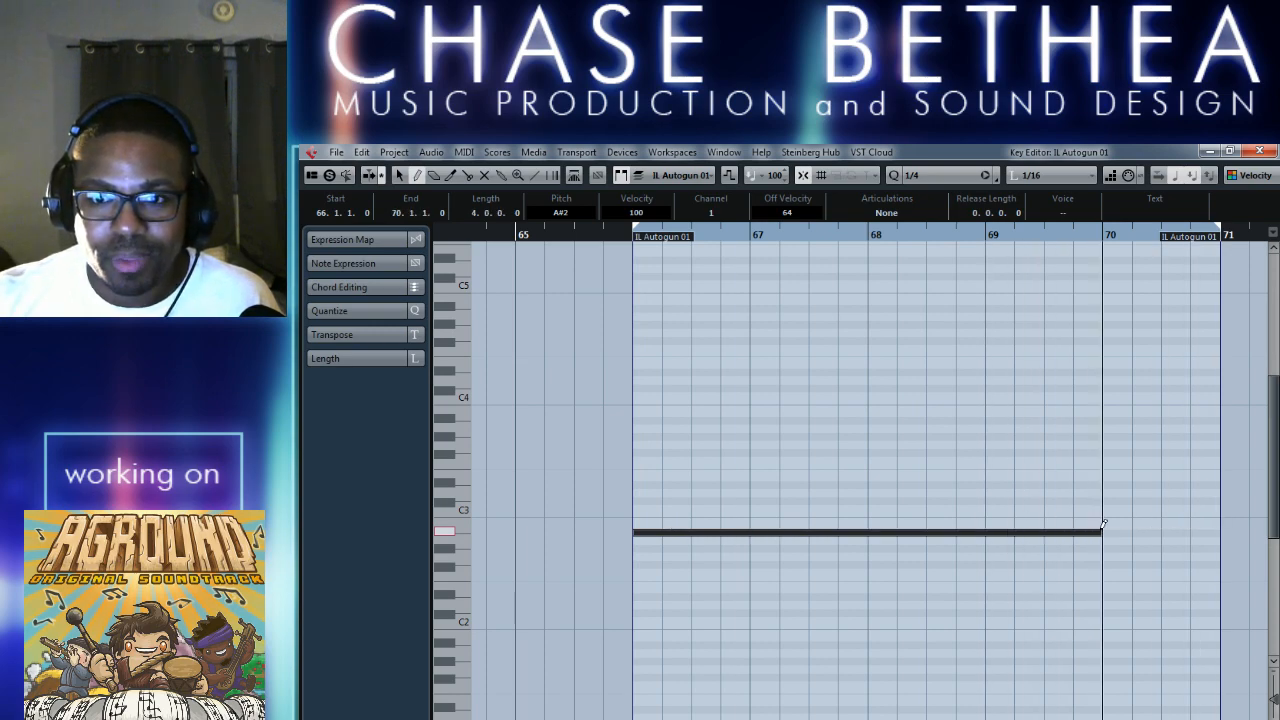
{"action": "left_click", "coordinate": [1260, 152]}
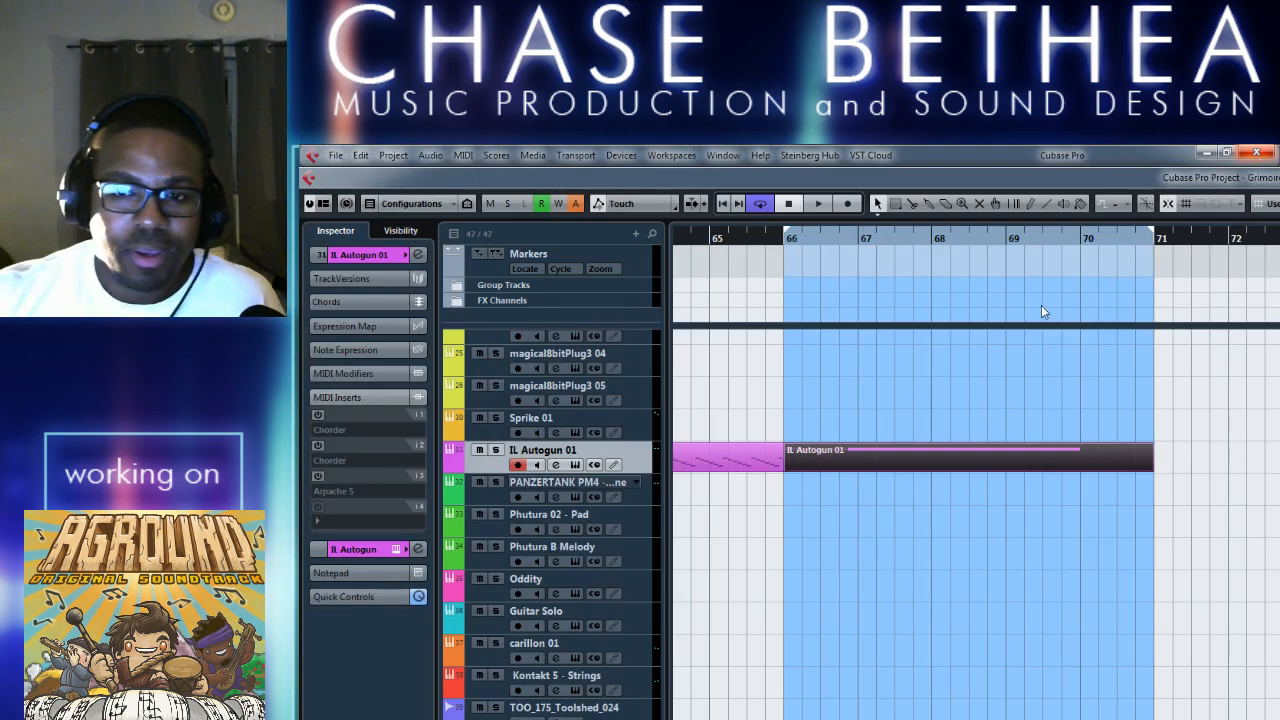
{"action": "left_click_drag", "start_coordinate": [1153, 236], "coordinate": [1080, 236]}
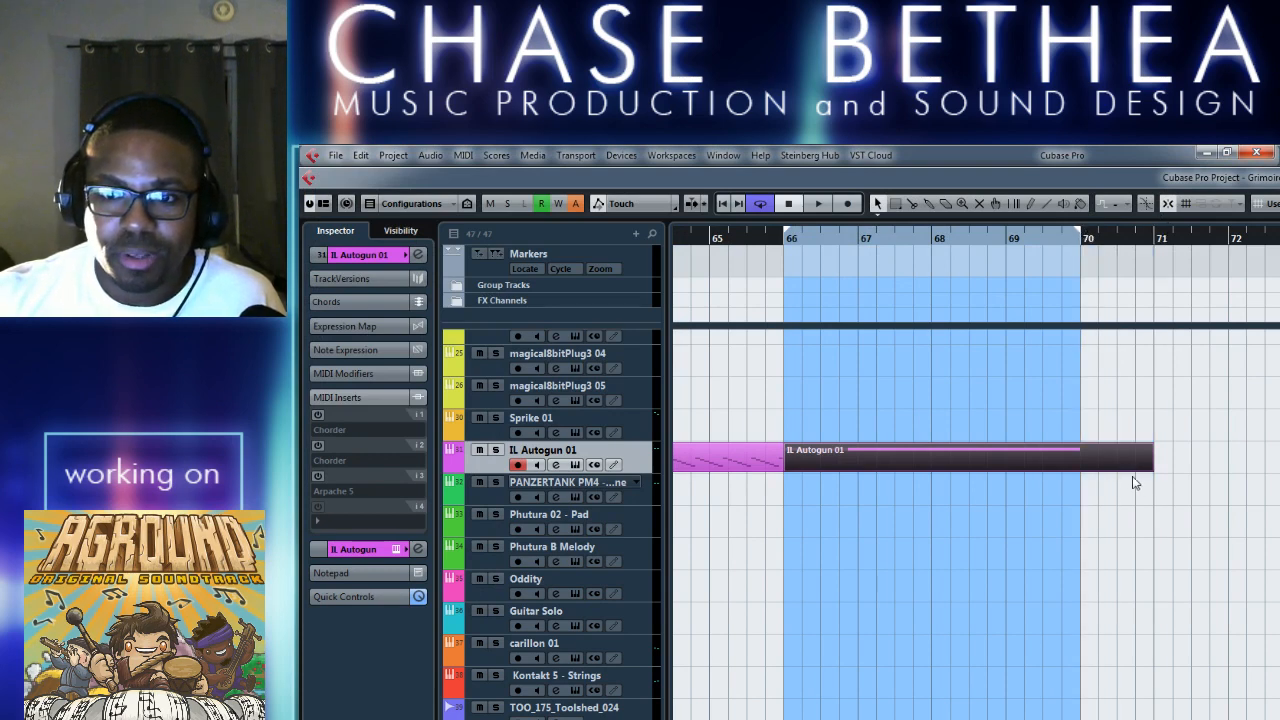
{"action": "left_click_drag", "start_coordinate": [1150, 468], "coordinate": [1080, 466]}
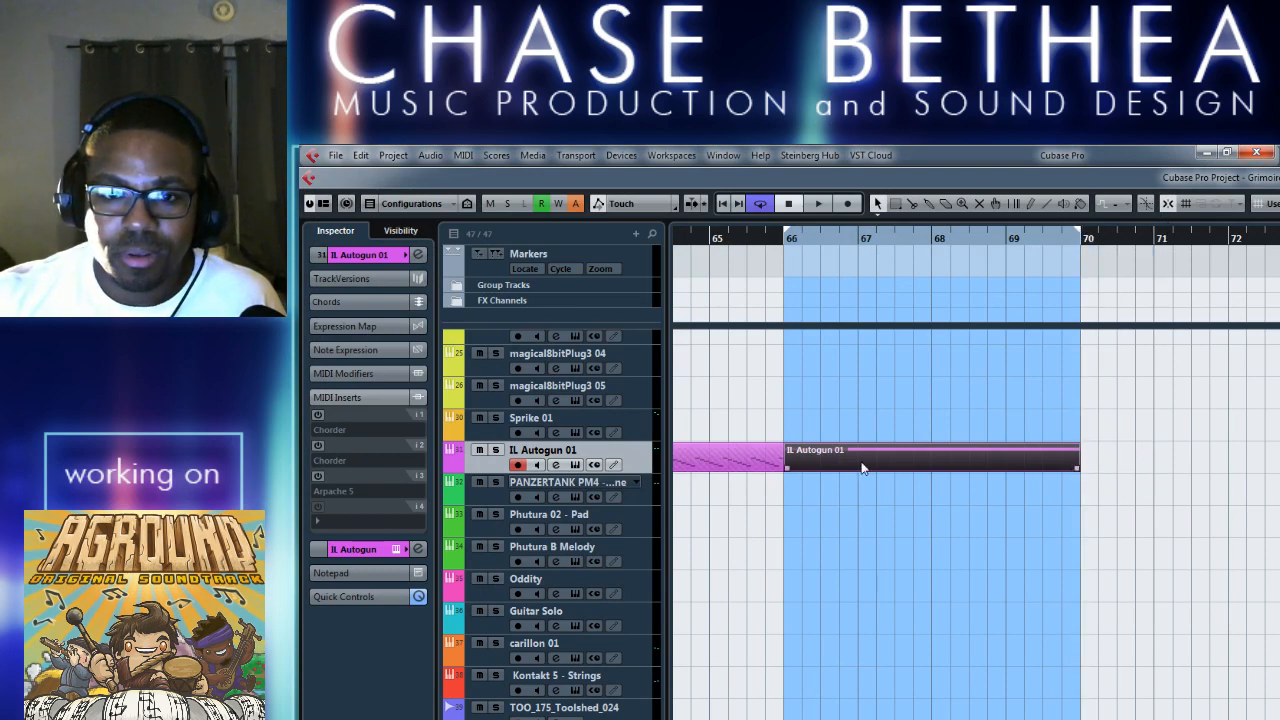
Load the Single Chords preset Major 7 +5 +9 in the second Chorder insert.
{"action": "left_click", "coordinate": [346, 447]}
{"action": "left_click", "coordinate": [532, 296]}
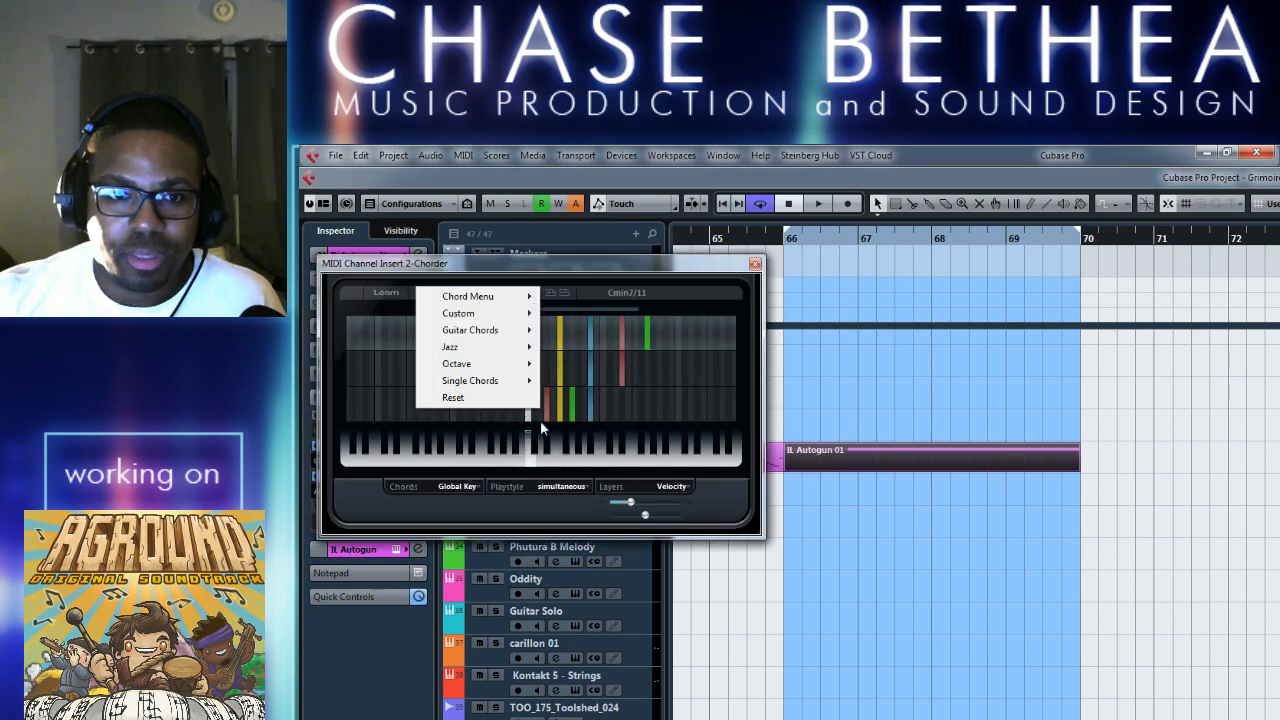
{"action": "mouse_move", "coordinate": [506, 380]}
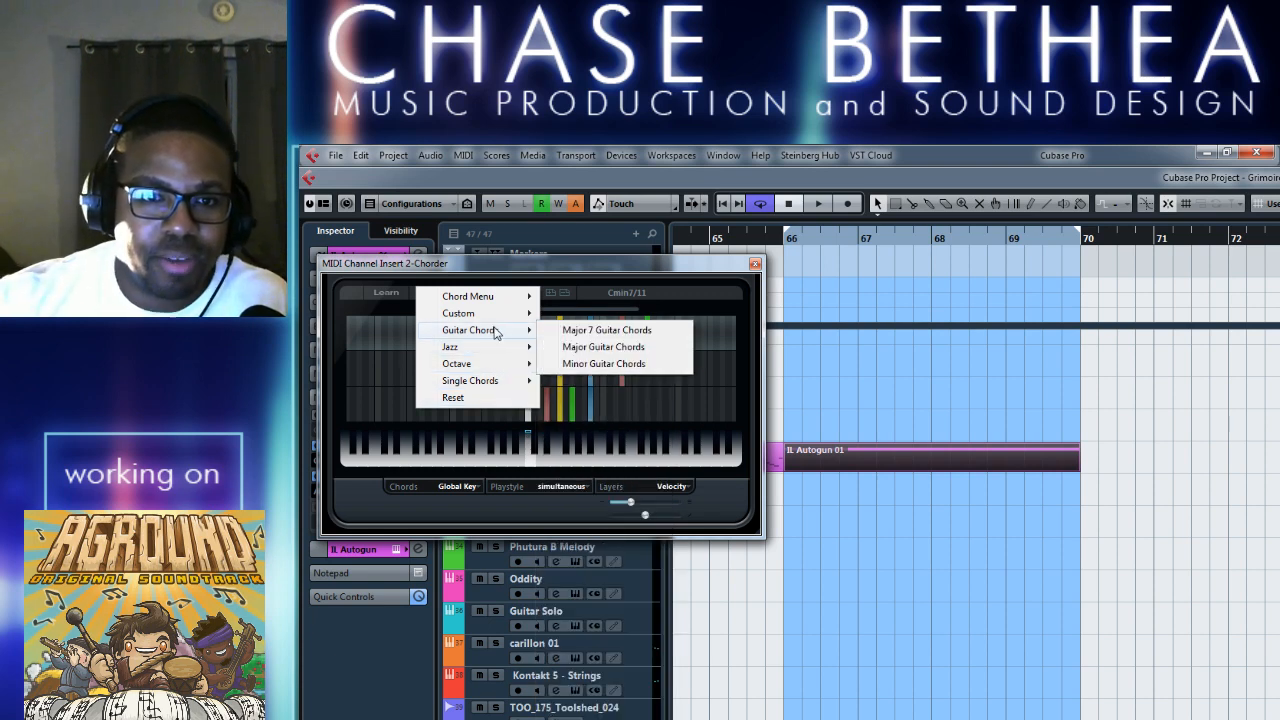
{"action": "mouse_move", "coordinate": [495, 317]}
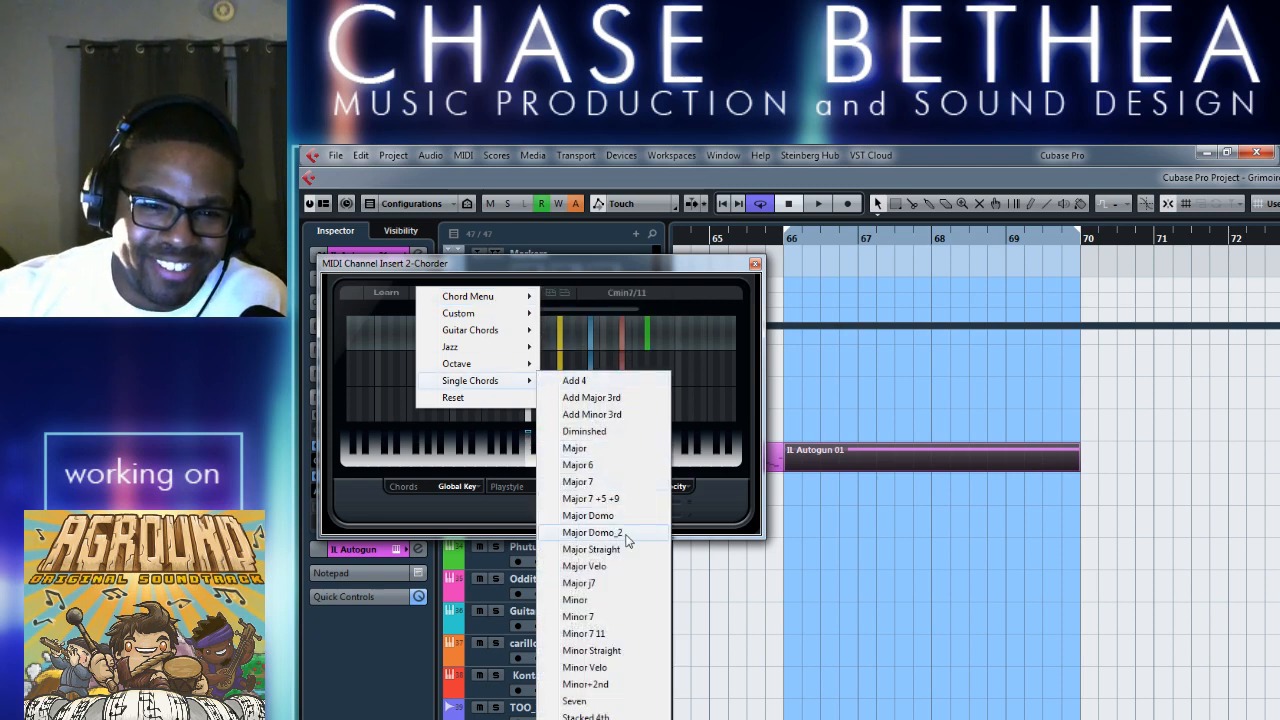
{"action": "left_click", "coordinate": [625, 499]}
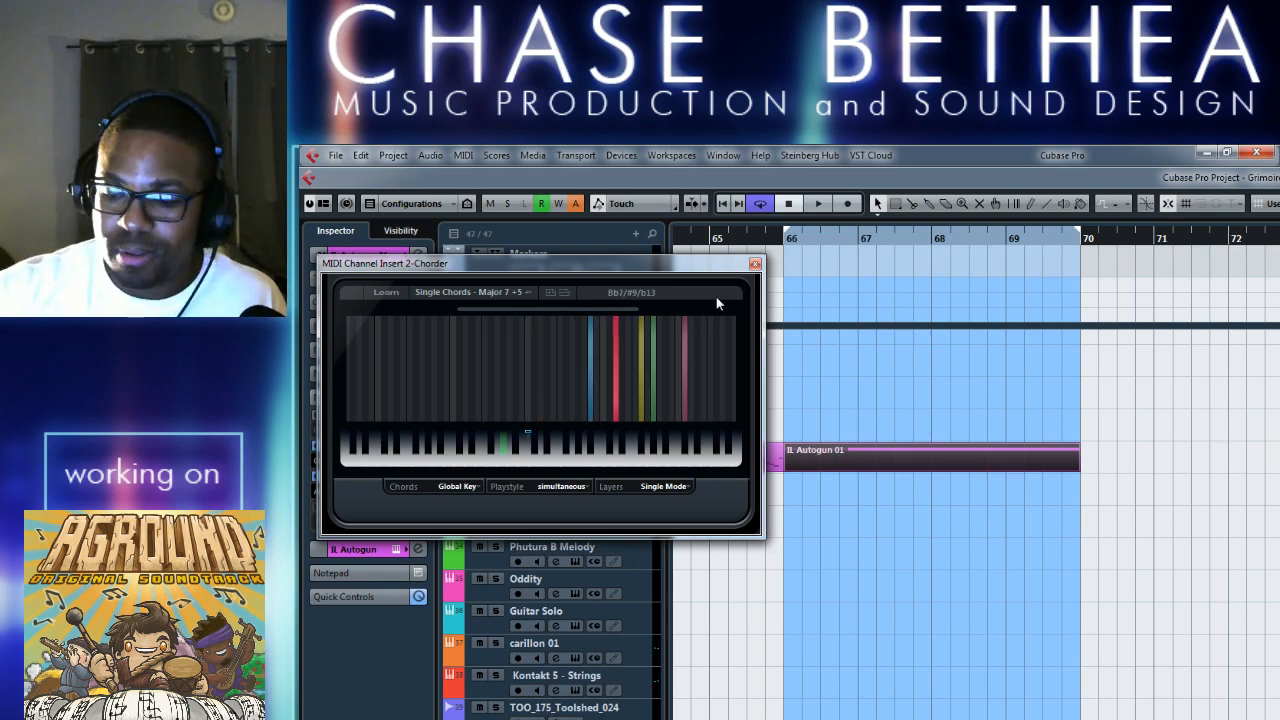
Raise the long note in the bar 66 part one octave to A#3 and close the note editor.
{"action": "double_click", "coordinate": [913, 460]}
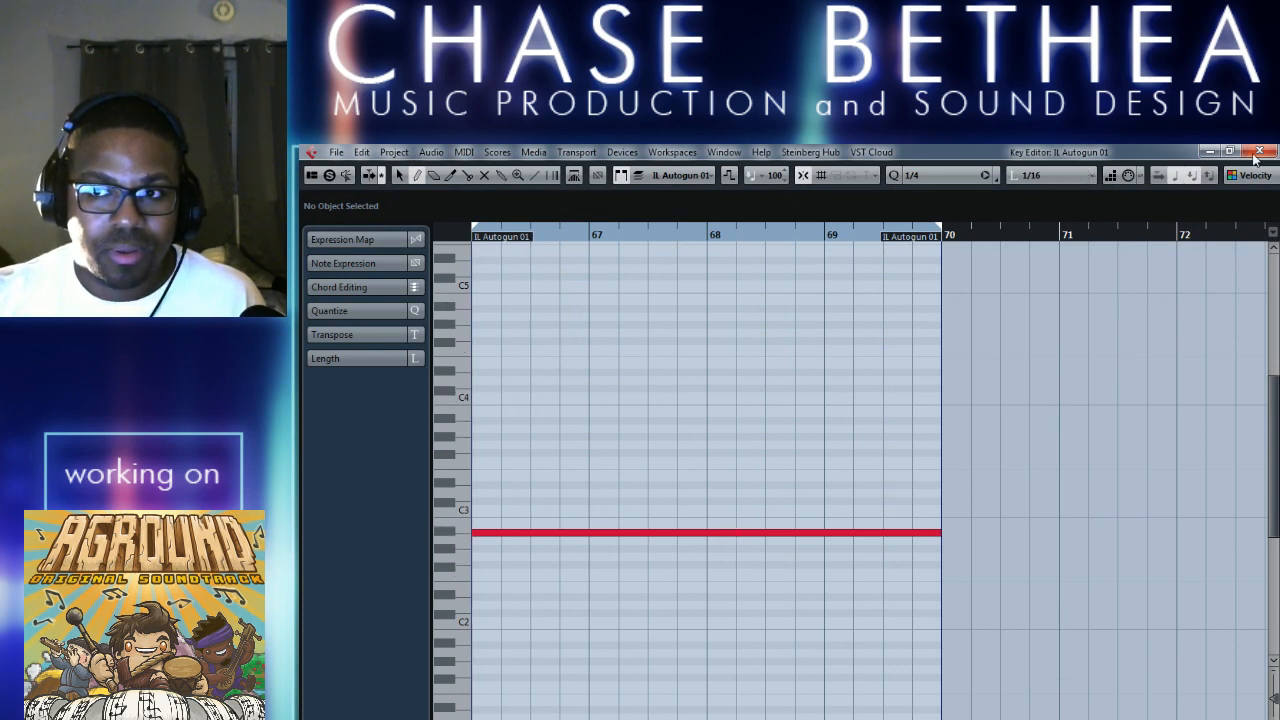
{"action": "scroll", "coordinate": [770, 480], "scroll_direction": "left", "scroll_amount": 2}
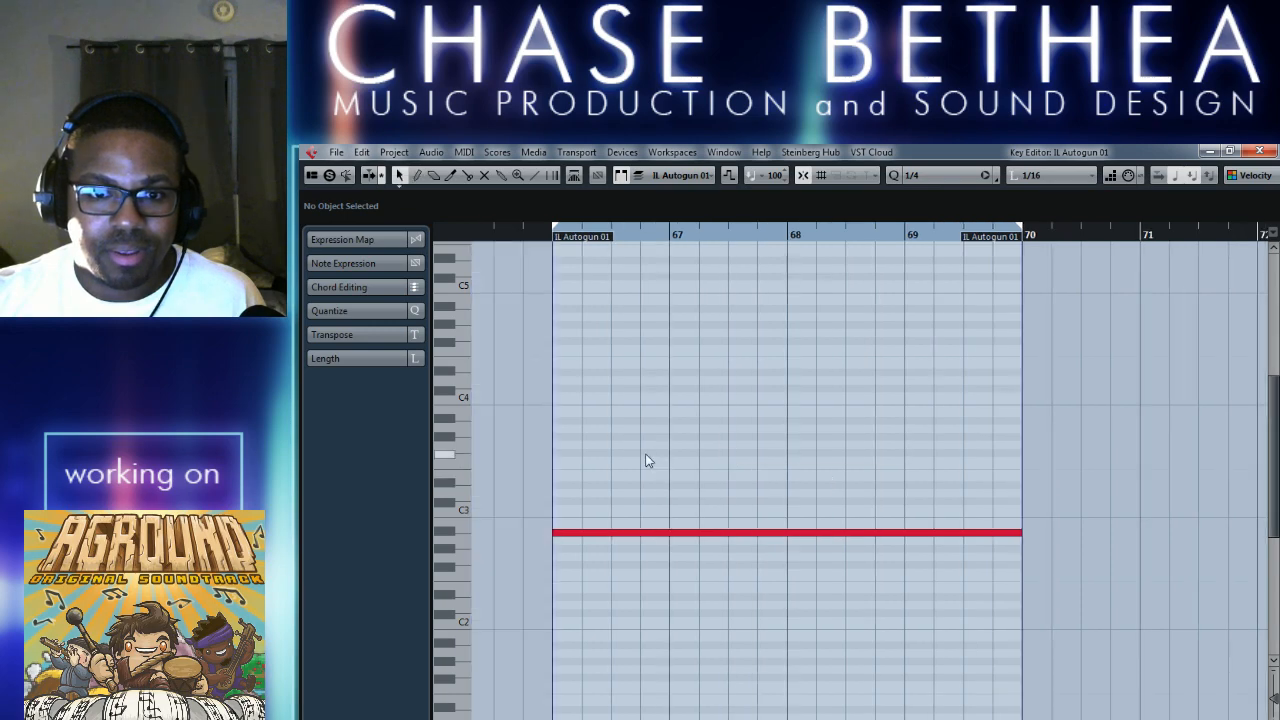
{"action": "left_click", "coordinate": [710, 532]}
{"action": "key", "text": "shift+Up"}
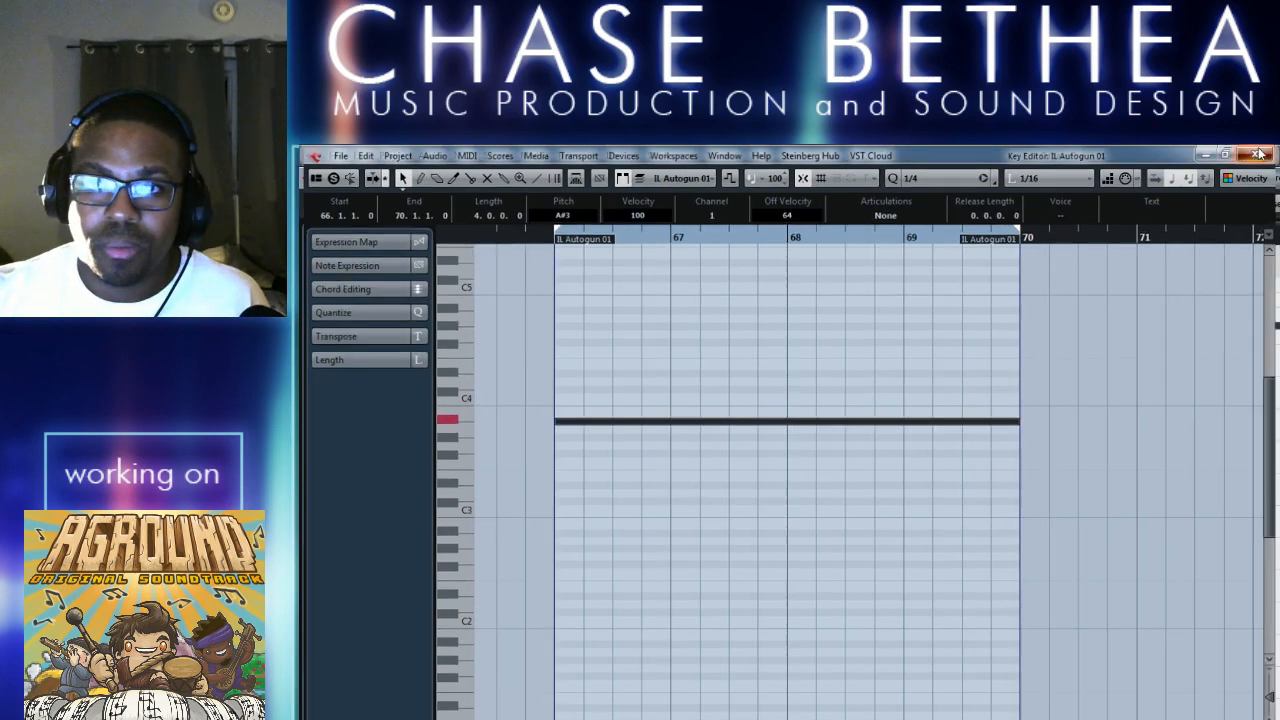
{"action": "left_click", "coordinate": [1258, 153]}
Try the Single Chords preset Add Minor 3rd in the second Chorder and replace it with the Seven preset.
{"action": "left_click", "coordinate": [334, 446]}
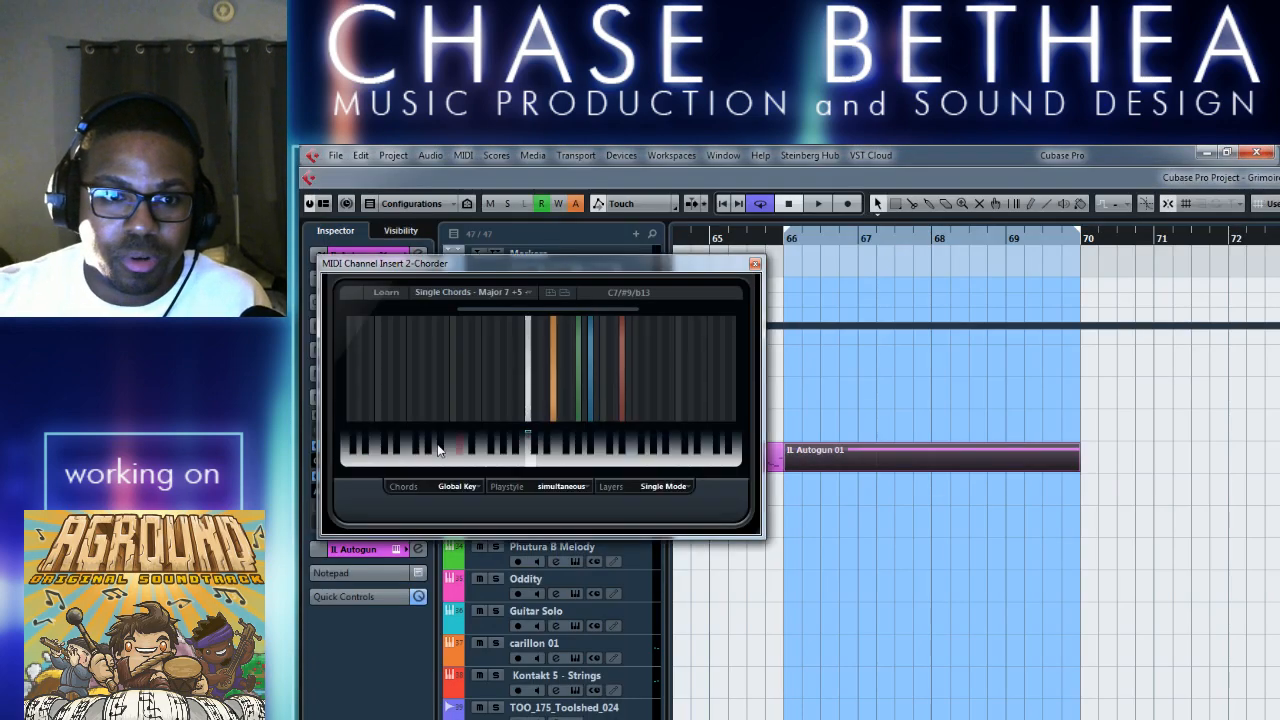
{"action": "left_click", "coordinate": [530, 298]}
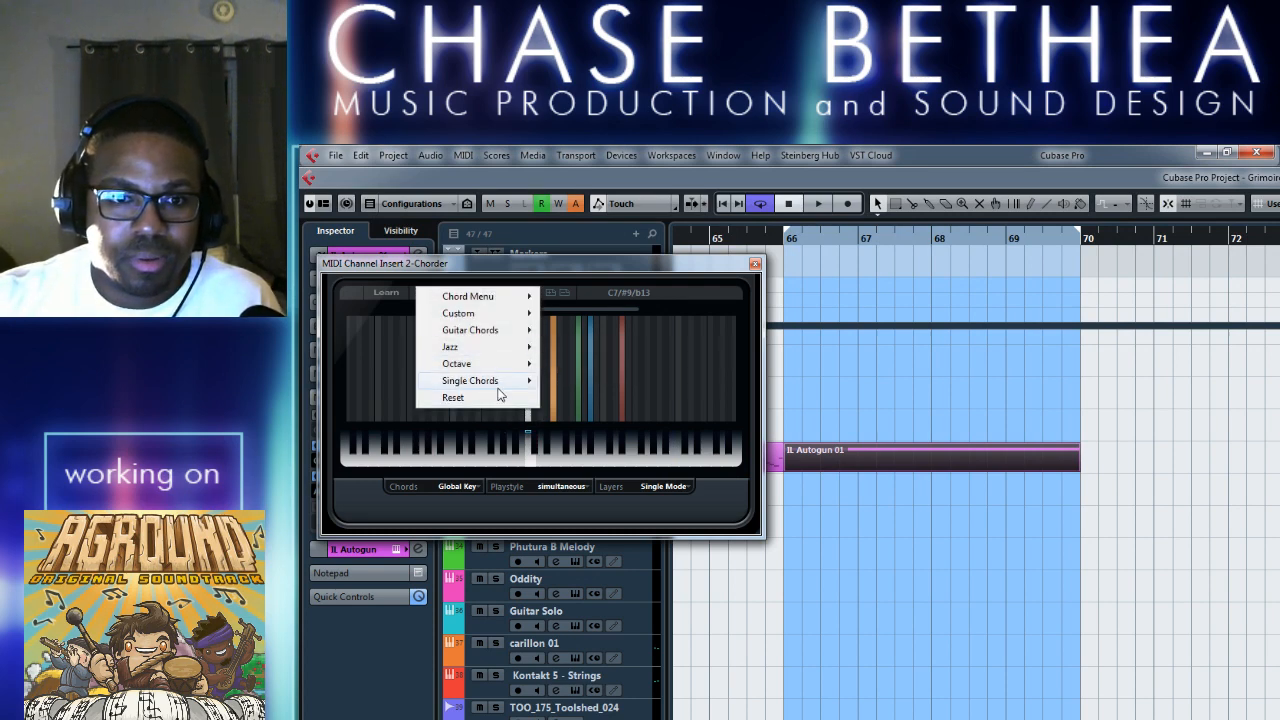
{"action": "mouse_move", "coordinate": [500, 382]}
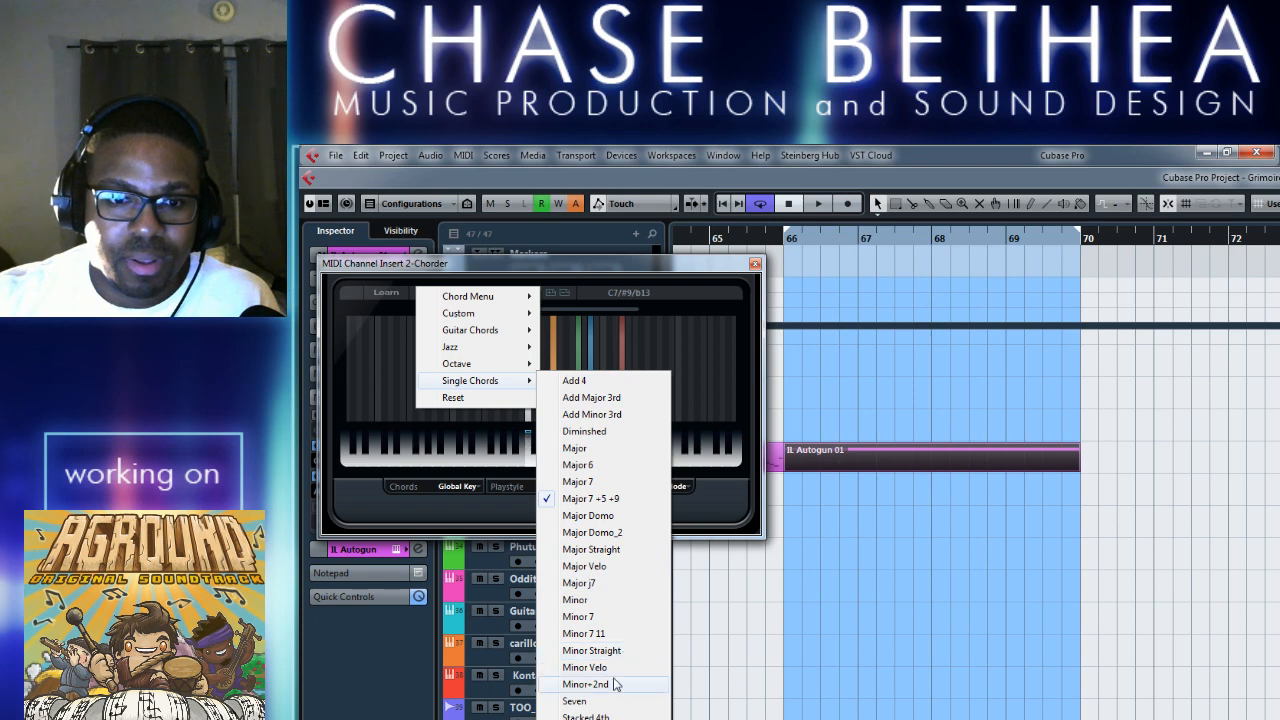
{"action": "left_click", "coordinate": [629, 414]}
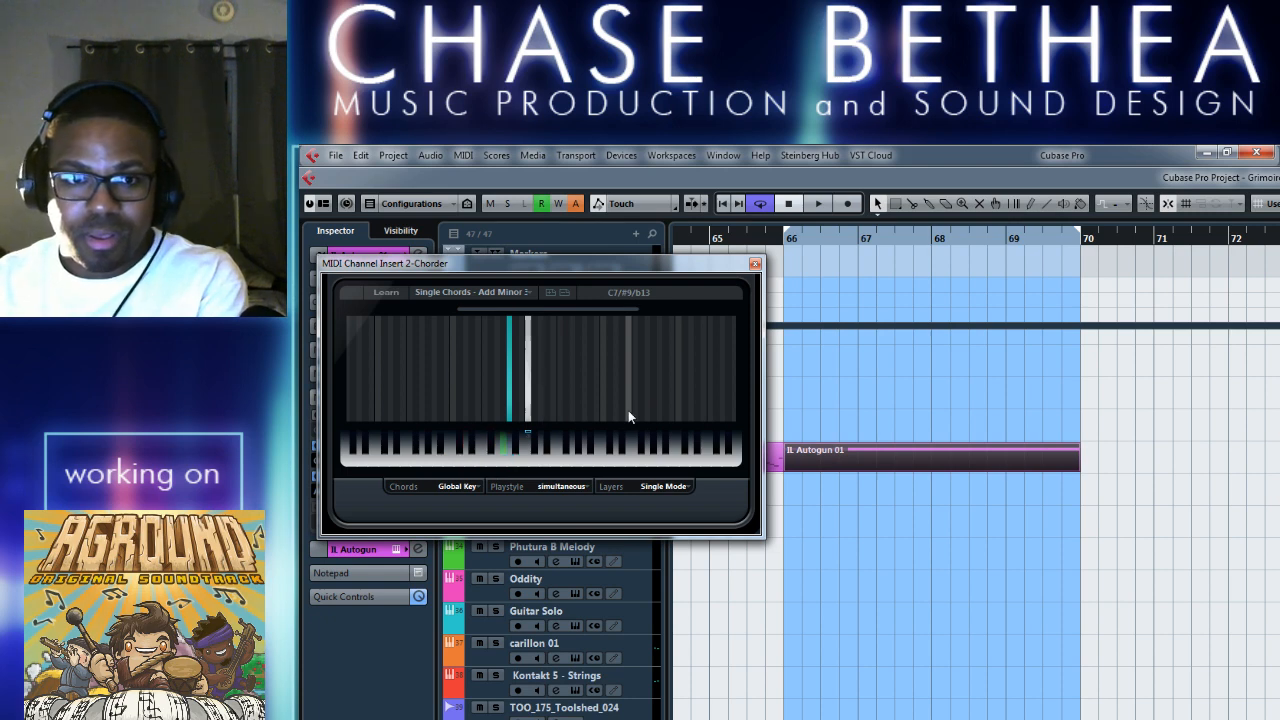
{"action": "left_click", "coordinate": [470, 292]}
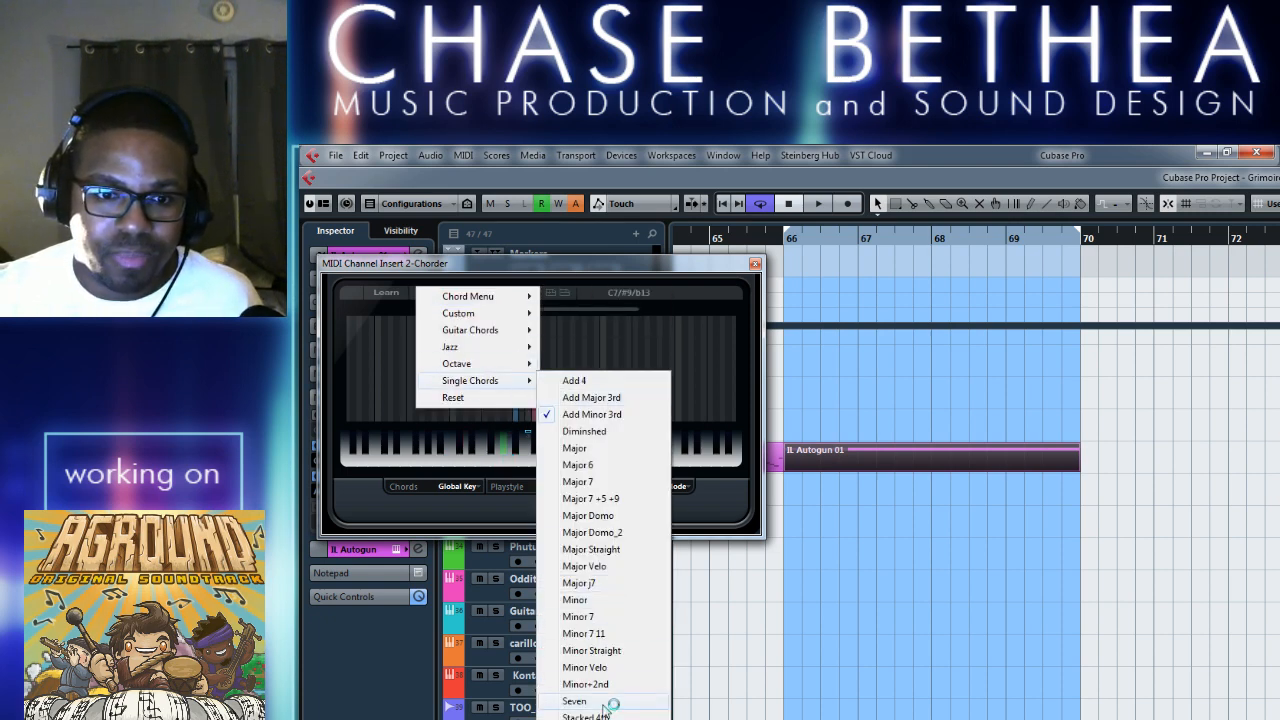
{"action": "left_click", "coordinate": [606, 704]}
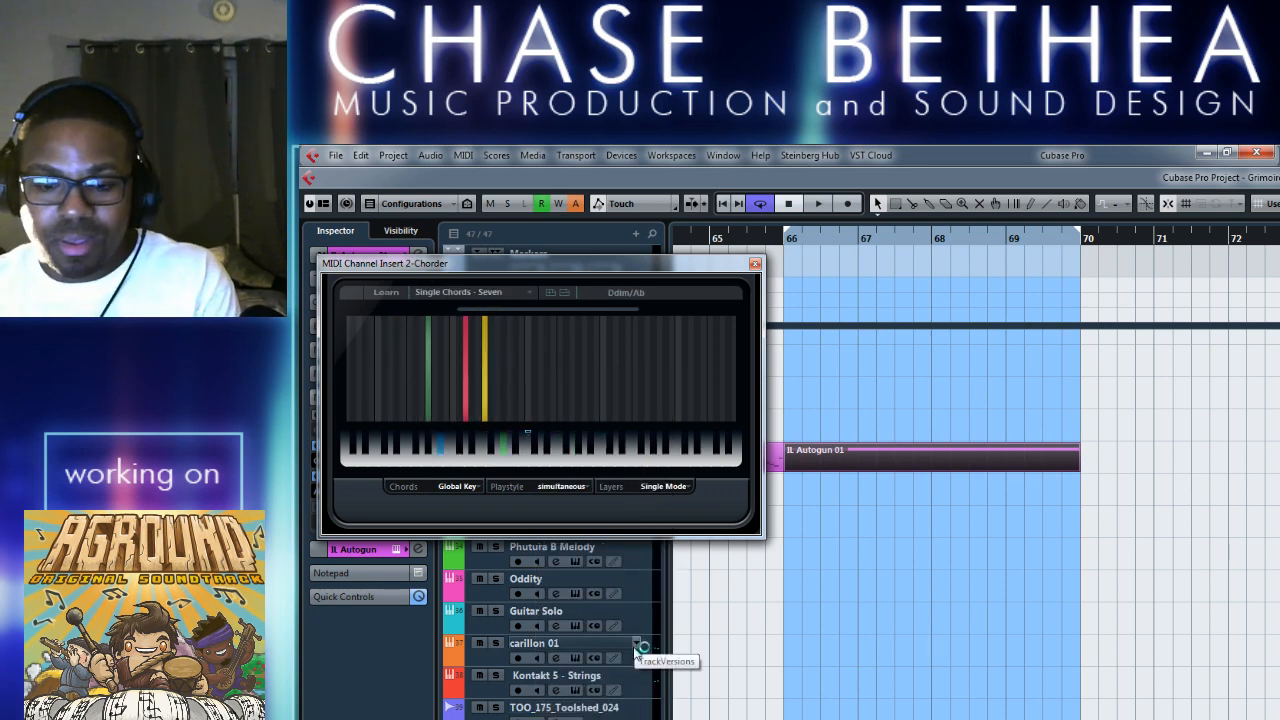
{"action": "left_click", "coordinate": [387, 293]}
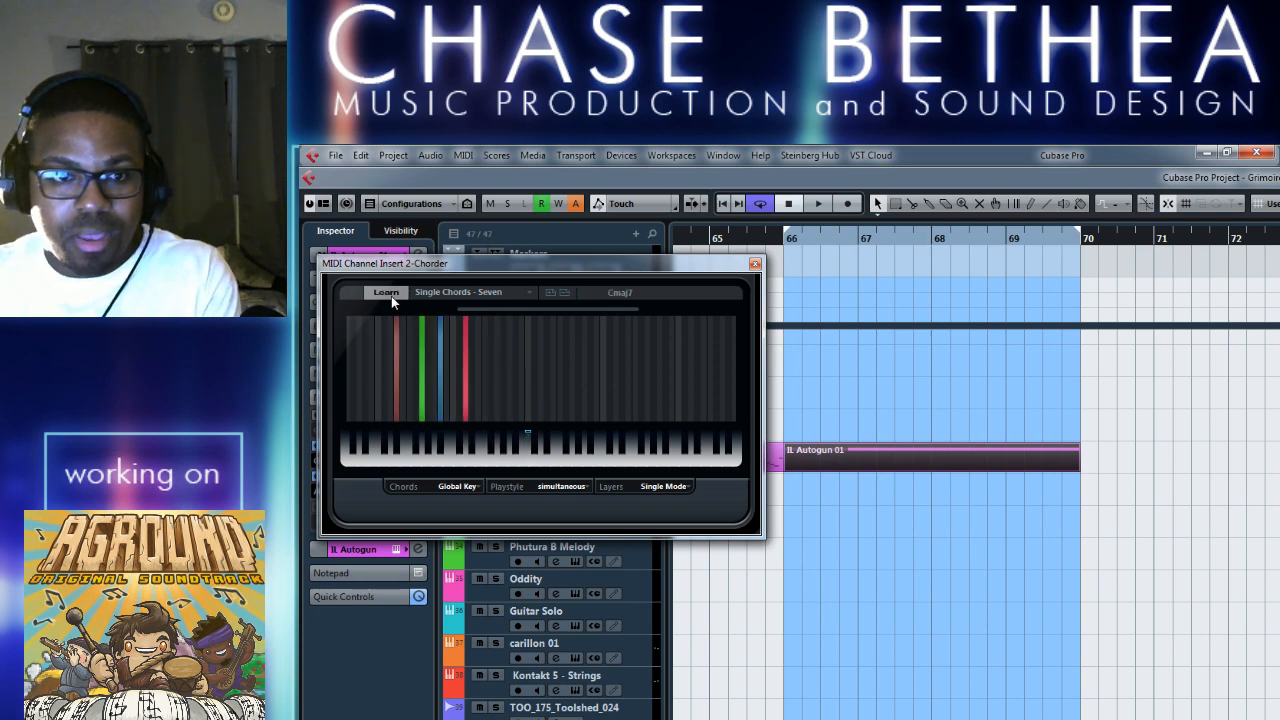
{"action": "left_click", "coordinate": [391, 296]}
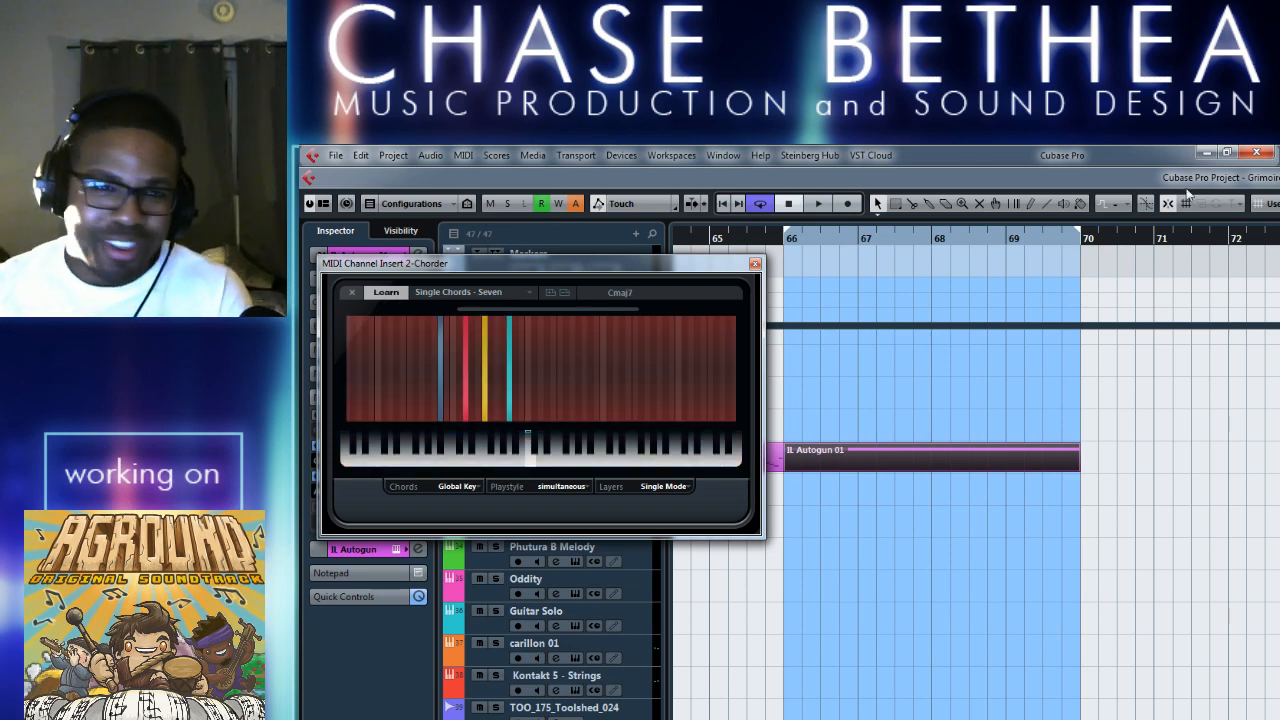
{"action": "key", "text": "alt+Tab"}
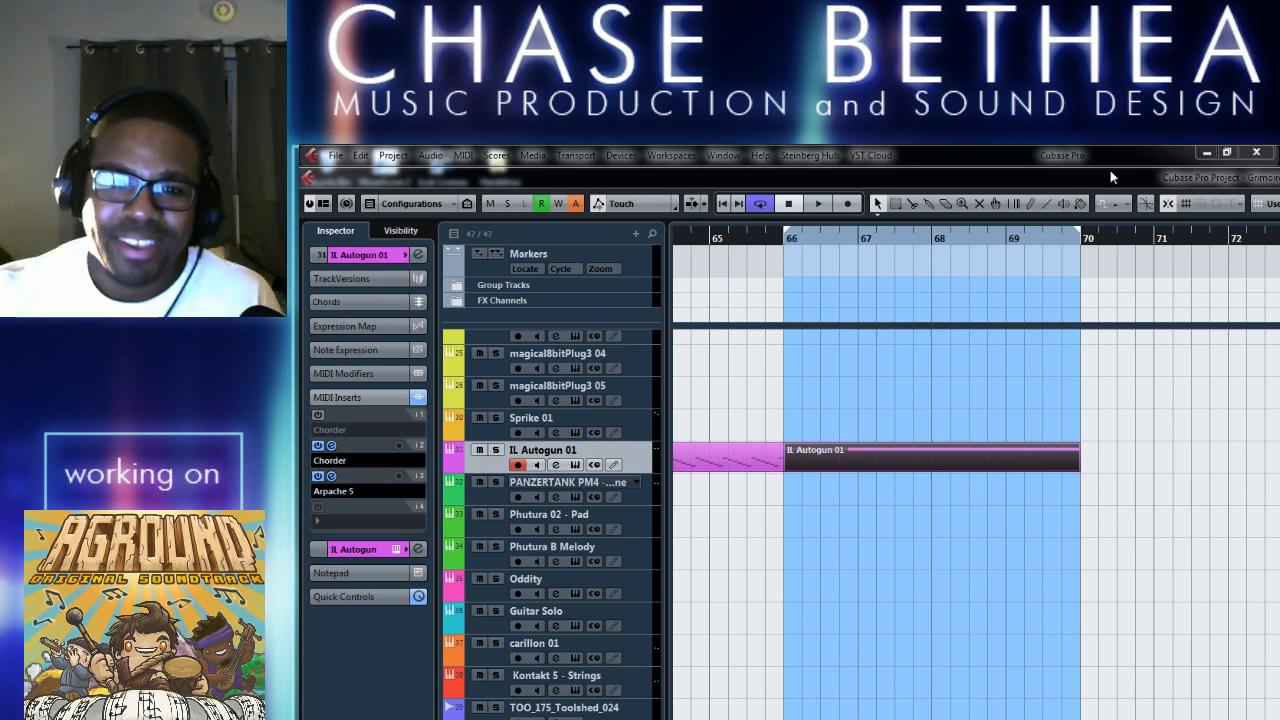
{"action": "left_click", "coordinate": [918, 463]}
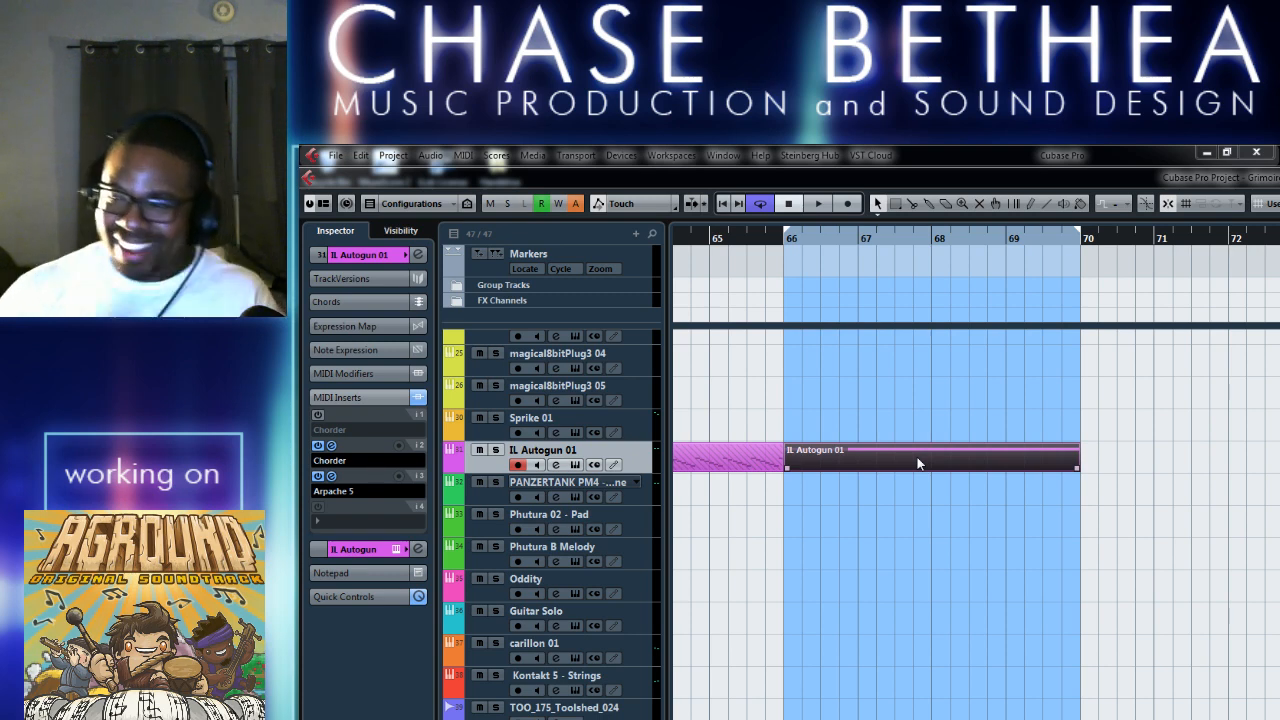
{"action": "left_click", "coordinate": [856, 556]}
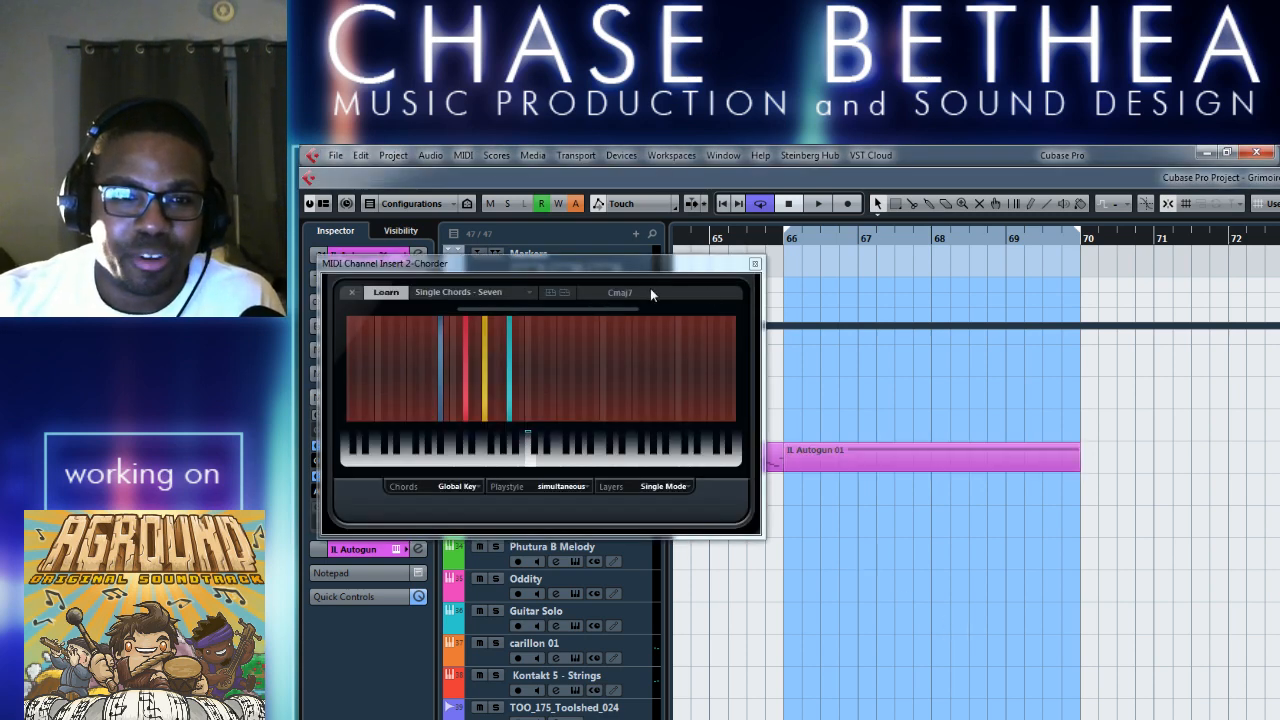
{"action": "left_click", "coordinate": [400, 293]}
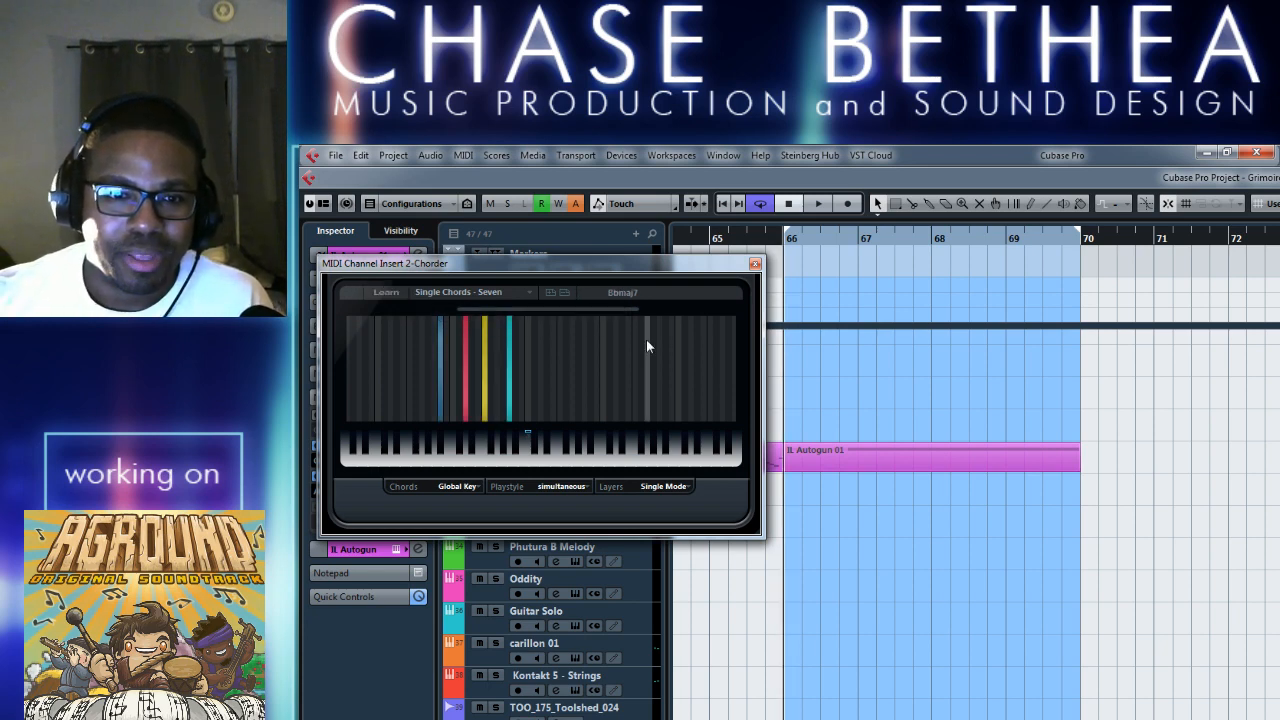
Try the Single Chords preset Add Major 3rd in the second Chorder insert and return to the Seven preset.
{"action": "left_click", "coordinate": [529, 294]}
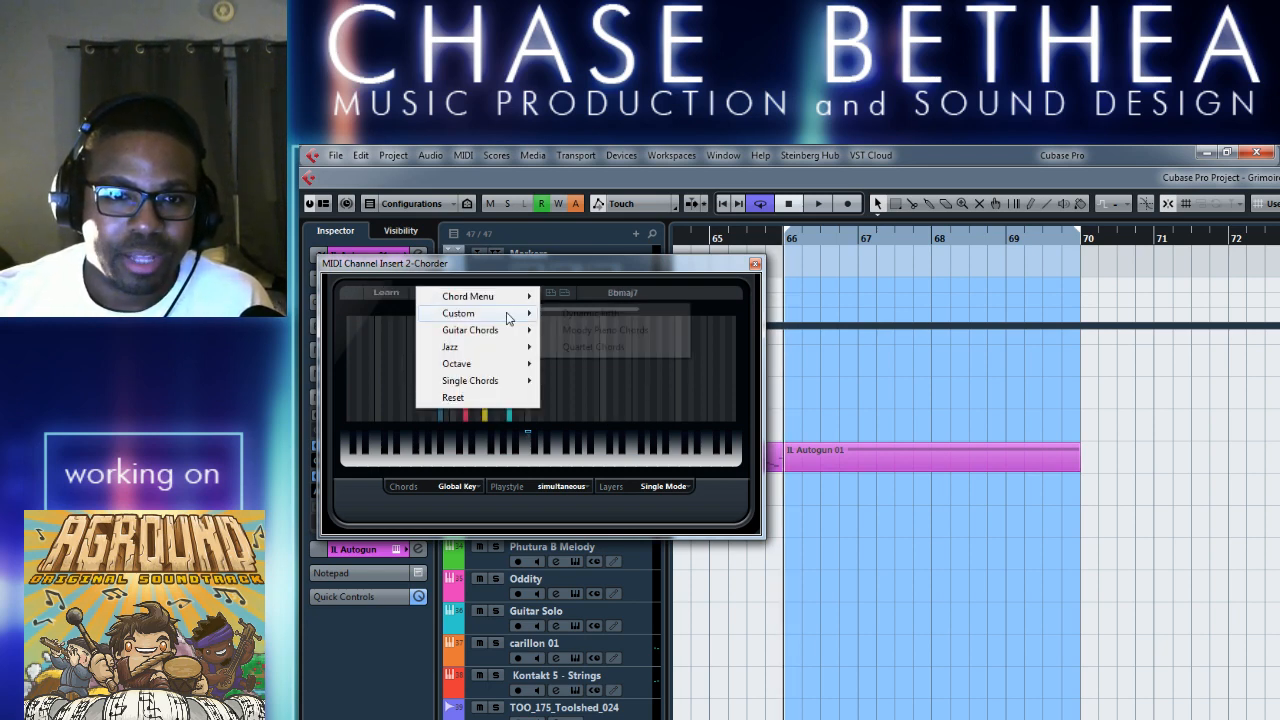
{"action": "mouse_move", "coordinate": [514, 382]}
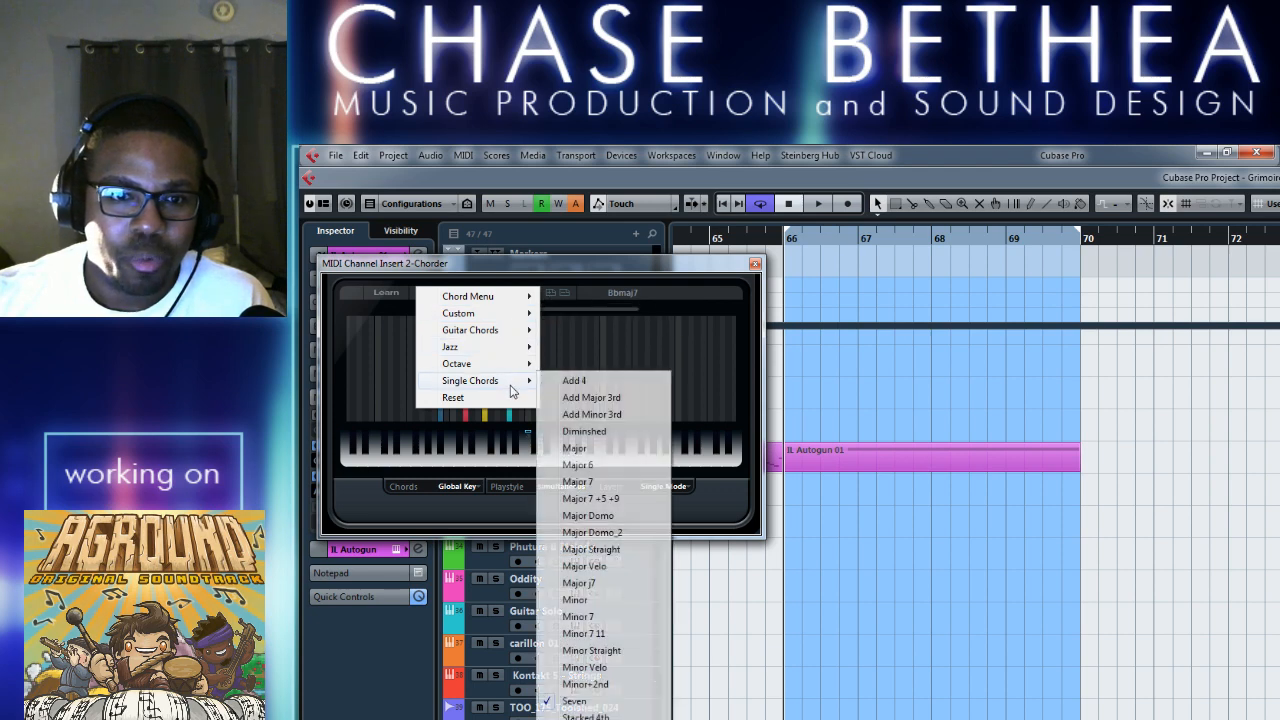
{"action": "left_click", "coordinate": [617, 398]}
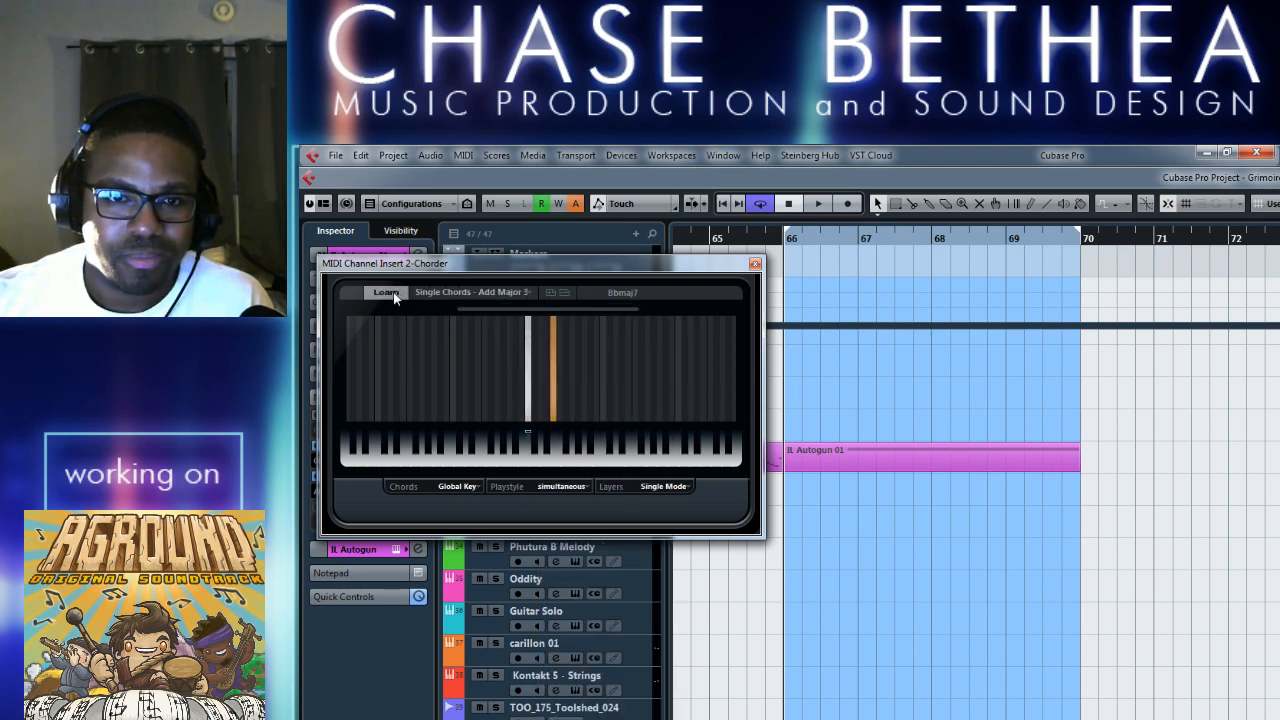
{"action": "left_click", "coordinate": [529, 294]}
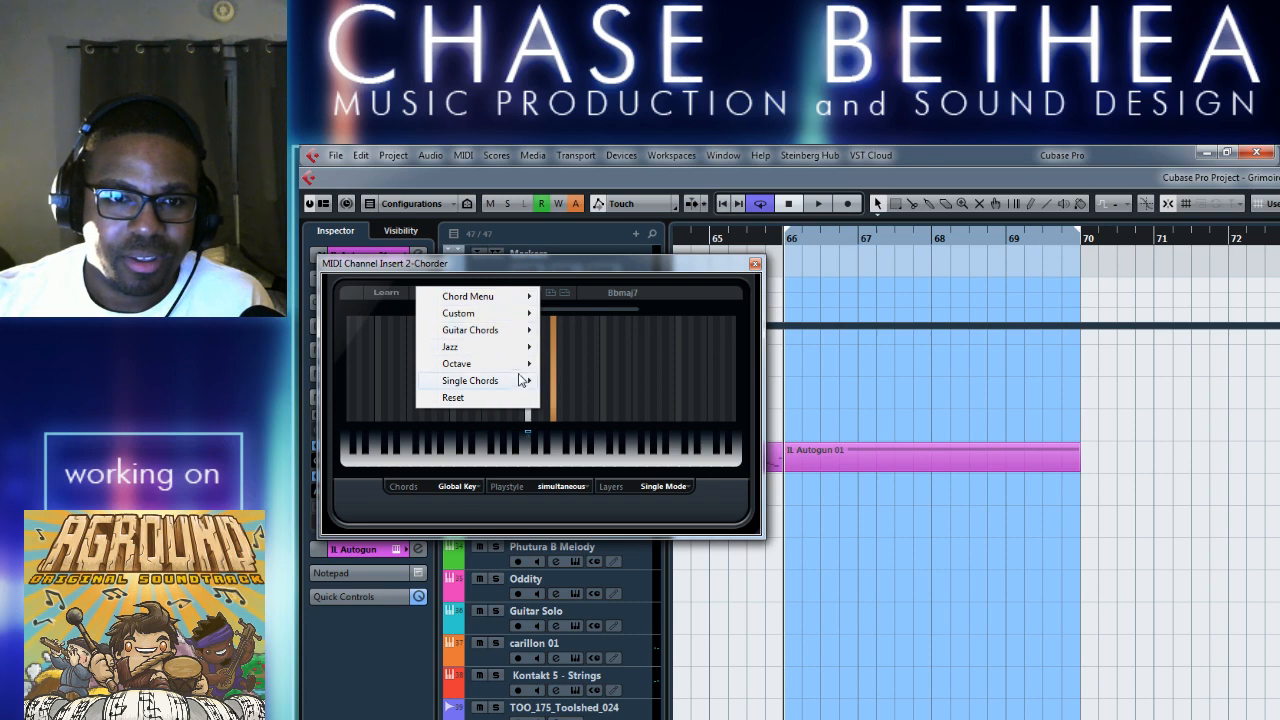
{"action": "mouse_move", "coordinate": [521, 380]}
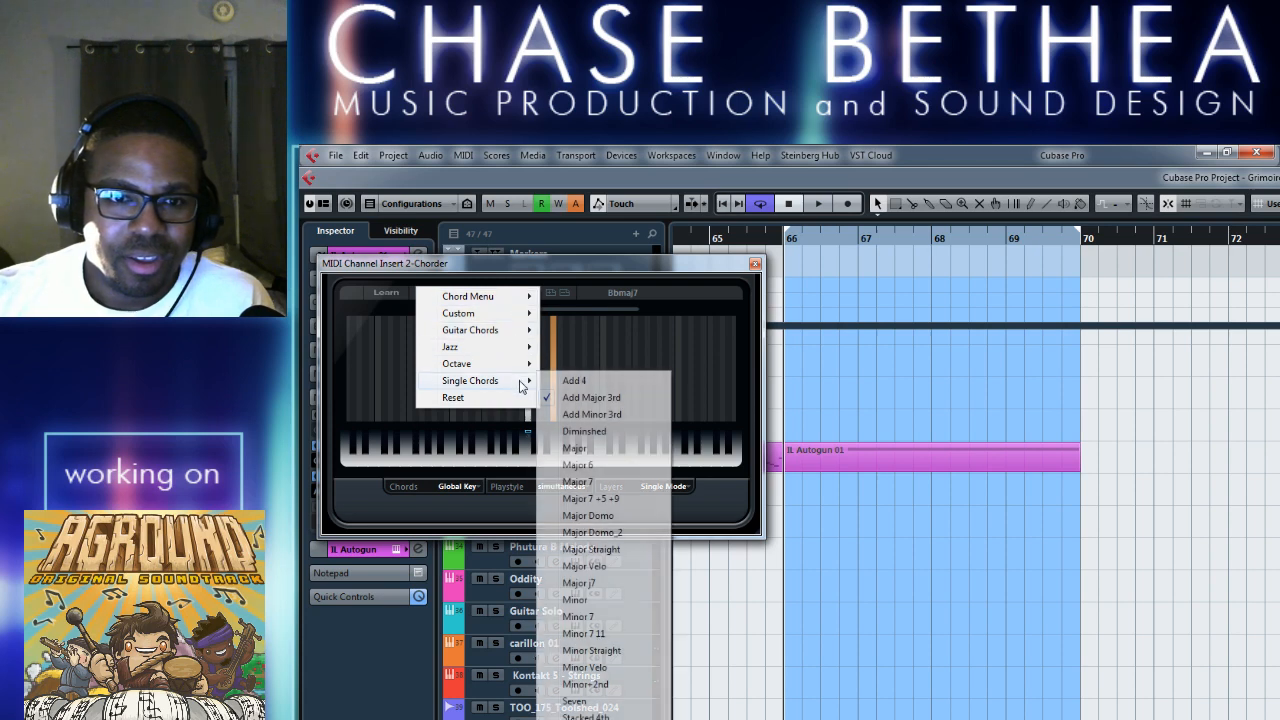
{"action": "left_click", "coordinate": [602, 701]}
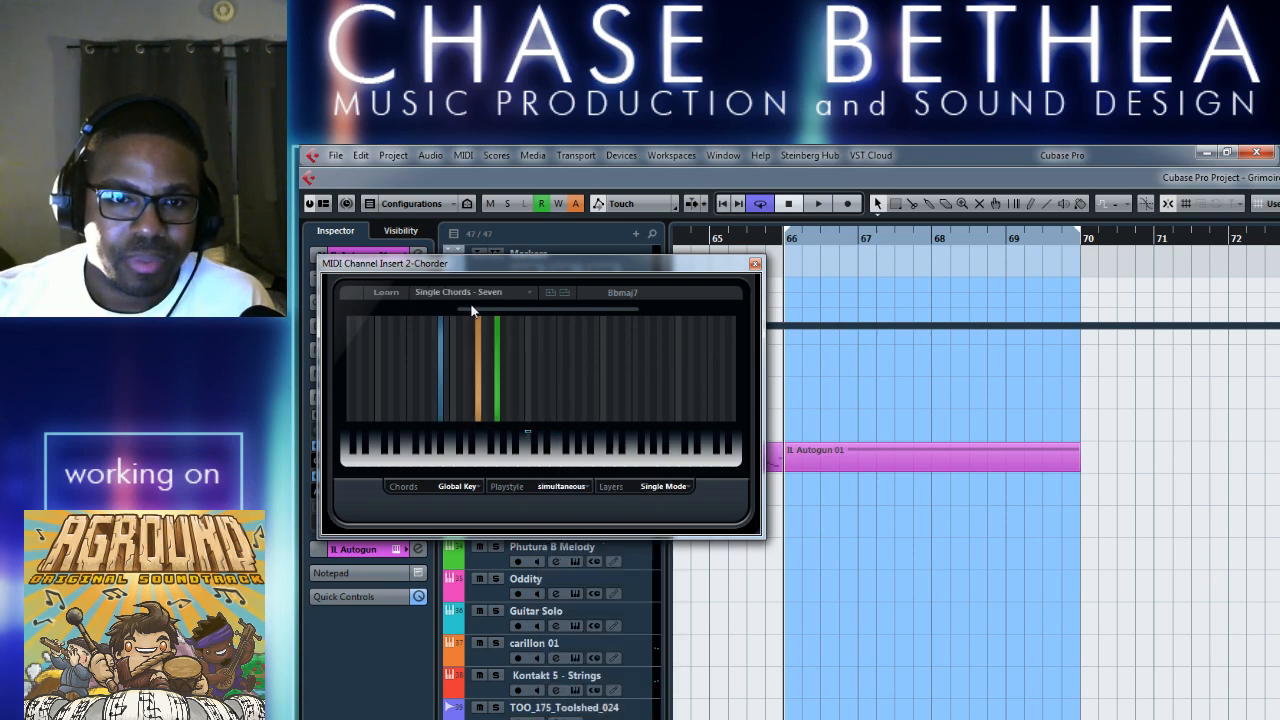
Try to teach the second Chorder a custom chord in Learn mode, then reopen the insert to check it and close it.
{"action": "left_click", "coordinate": [398, 295]}
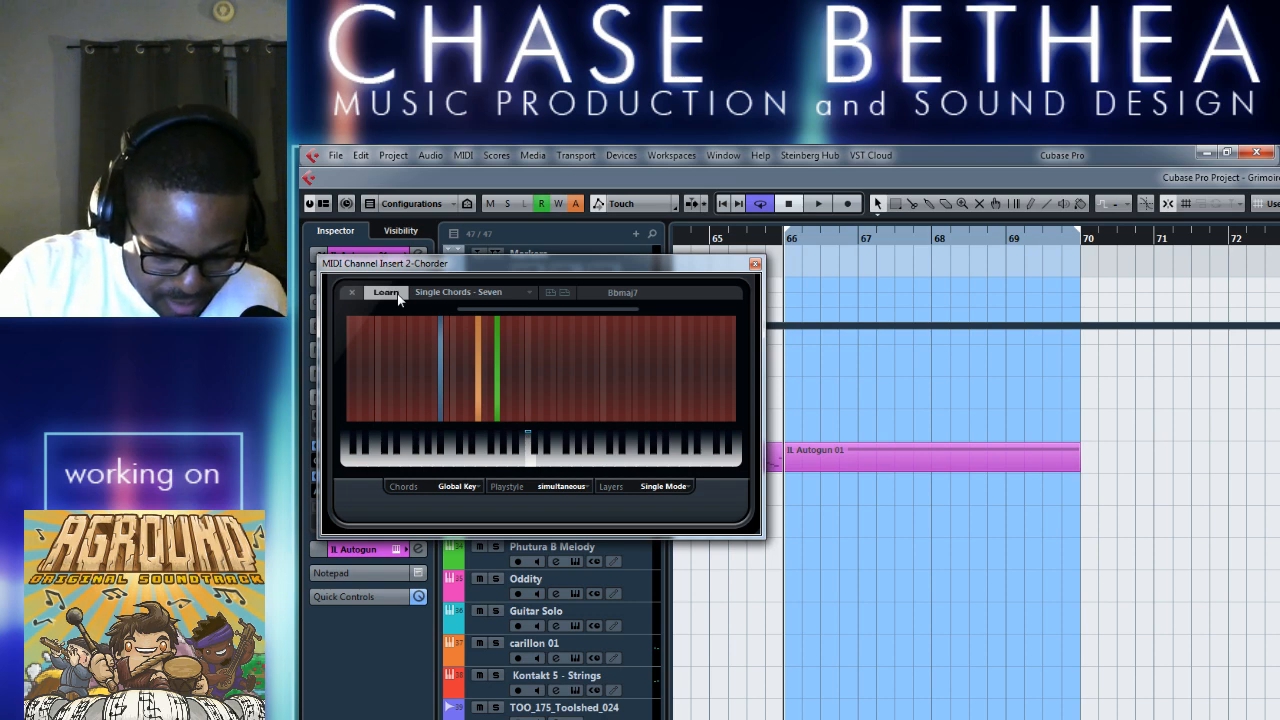
{"action": "left_click", "coordinate": [755, 264]}
{"action": "left_click", "coordinate": [332, 447]}
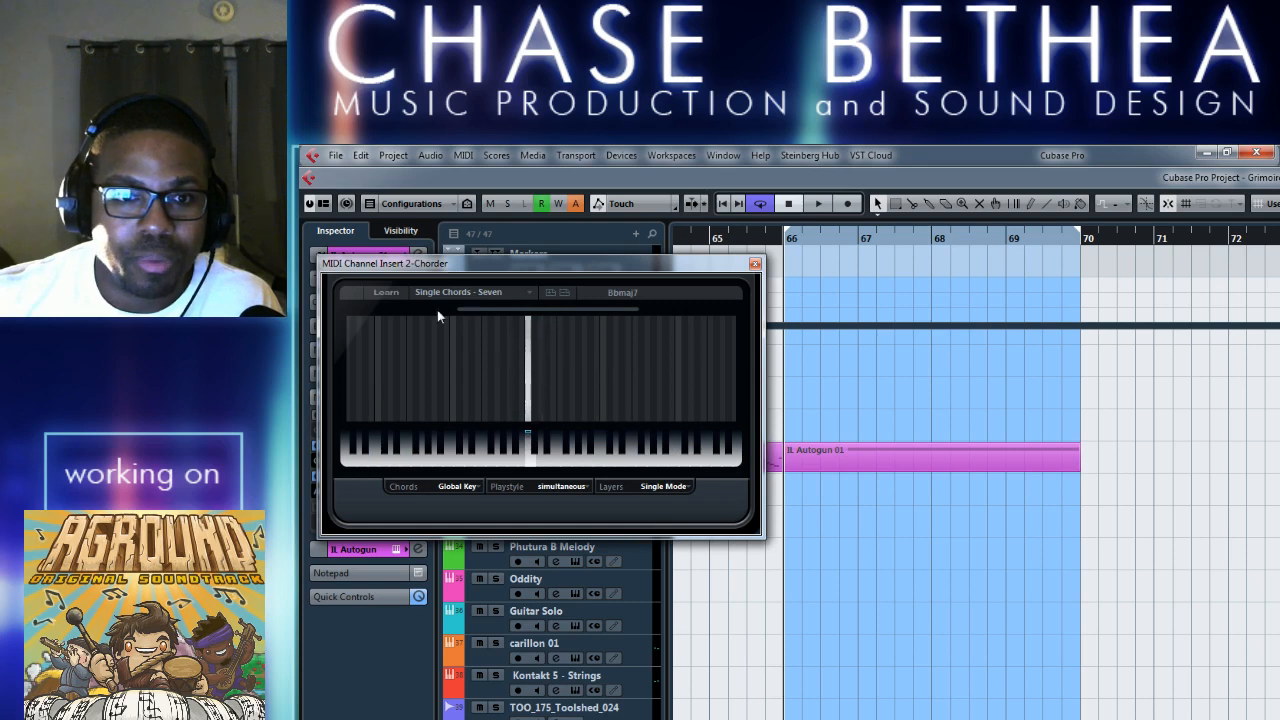
{"action": "left_click", "coordinate": [756, 264]}
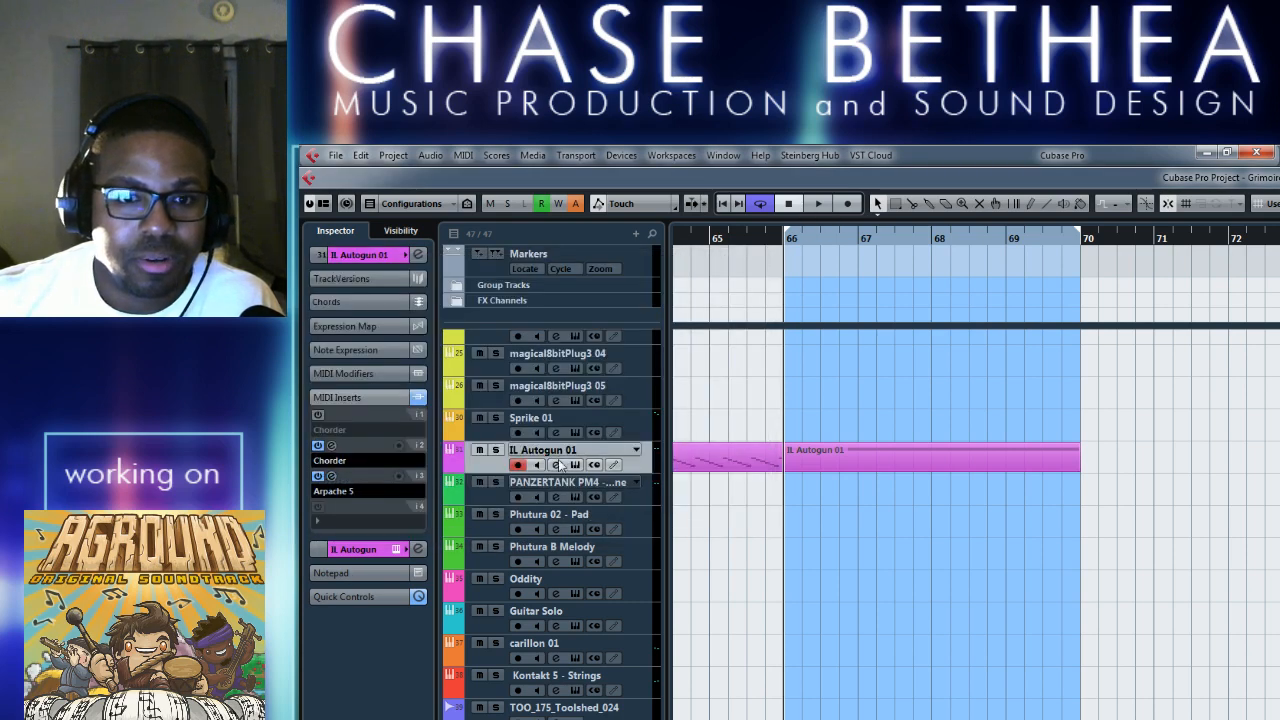
Set the Arpache 5 play order to Up Only and play the loop from bar 66.
{"action": "left_click", "coordinate": [331, 477]}
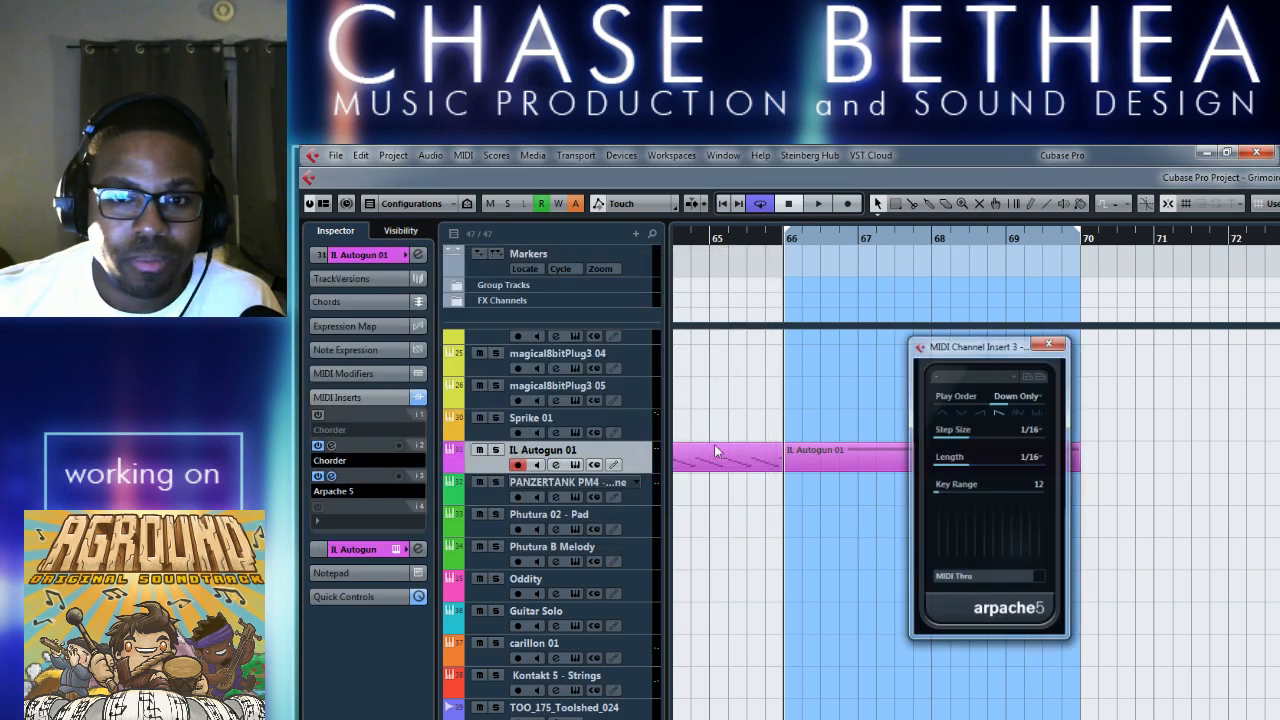
{"action": "left_click", "coordinate": [982, 414]}
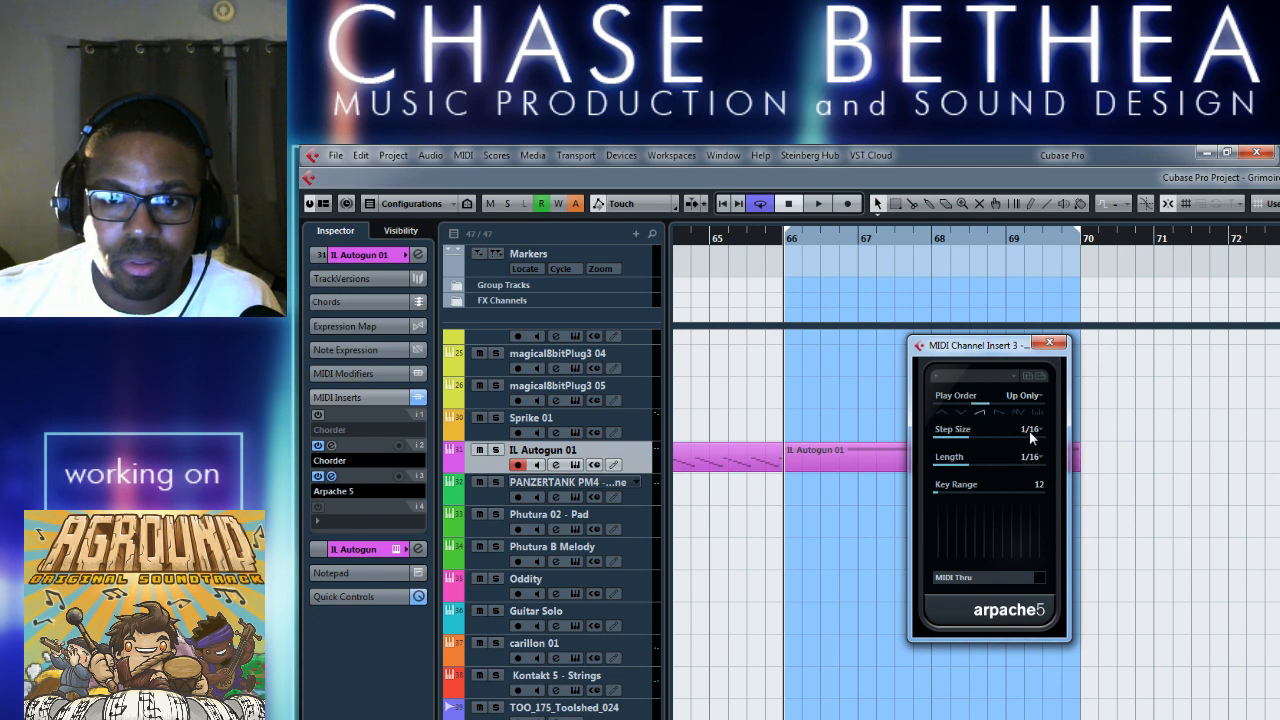
{"action": "key", "text": "space"}
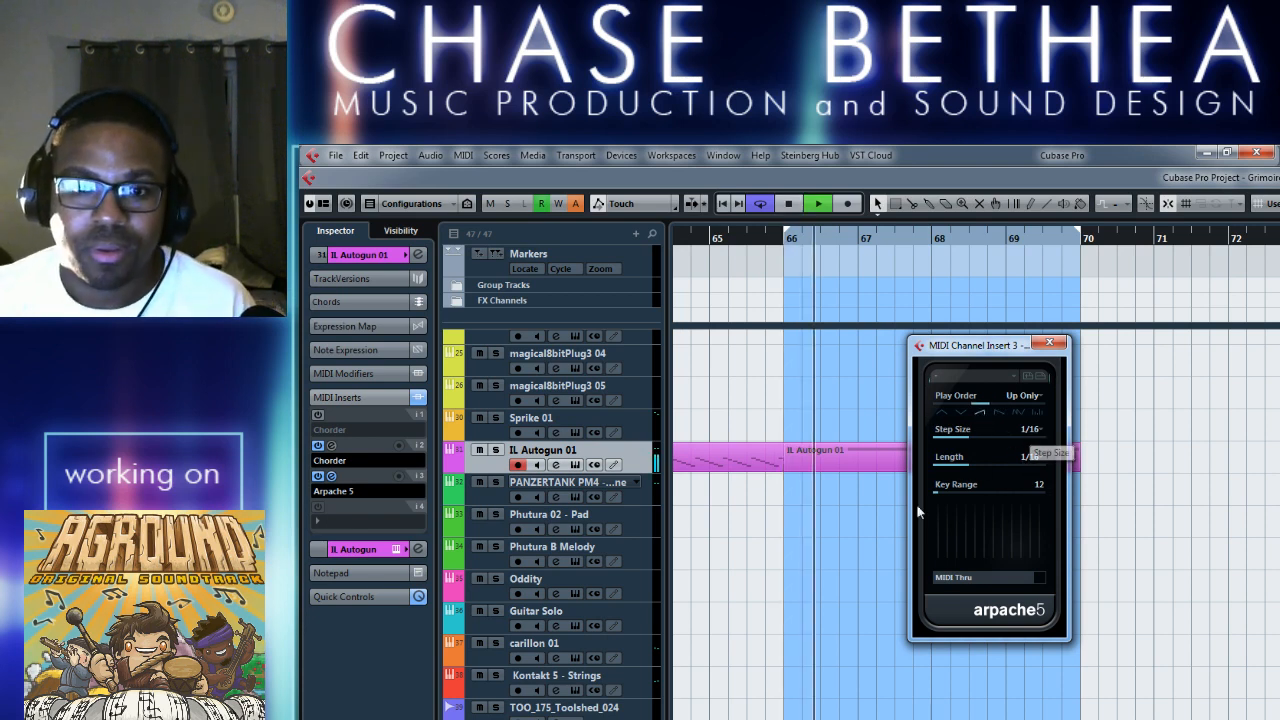
Reopen the second Chorder insert and audition the bar 66 loop again.
{"action": "left_click", "coordinate": [332, 446]}
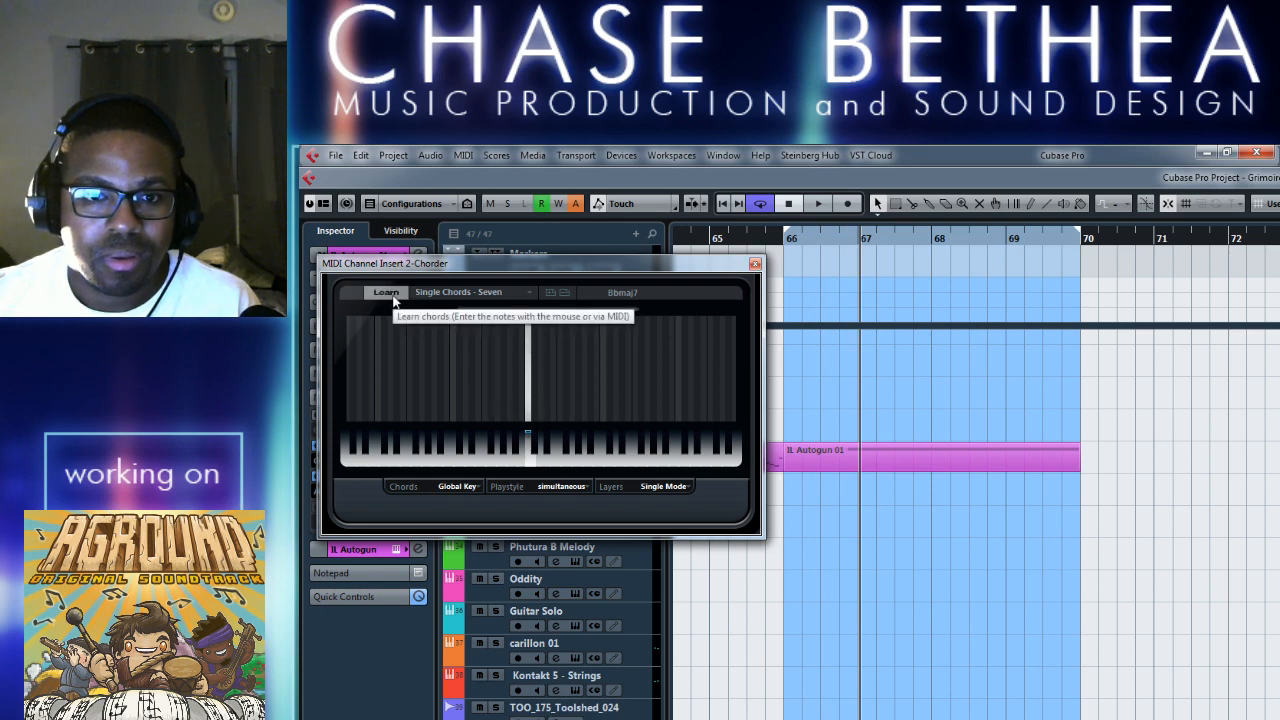
{"action": "key", "text": "space"}
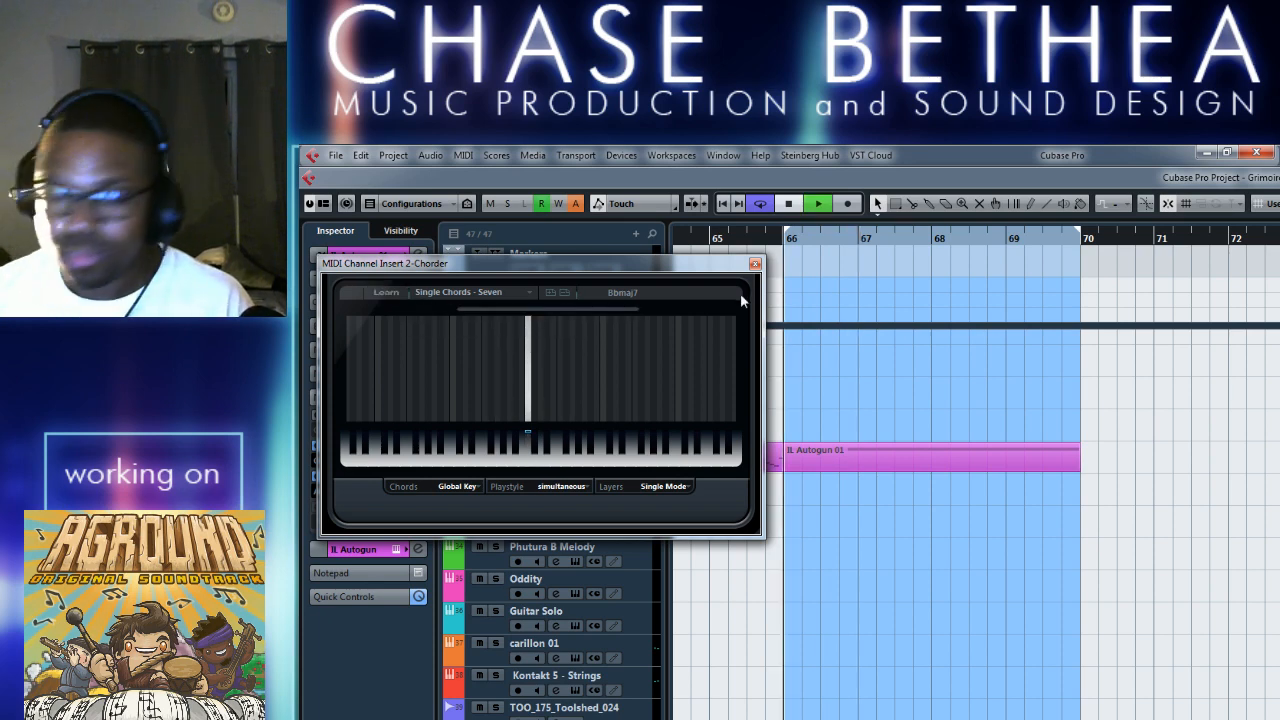
{"action": "key", "text": "space"}
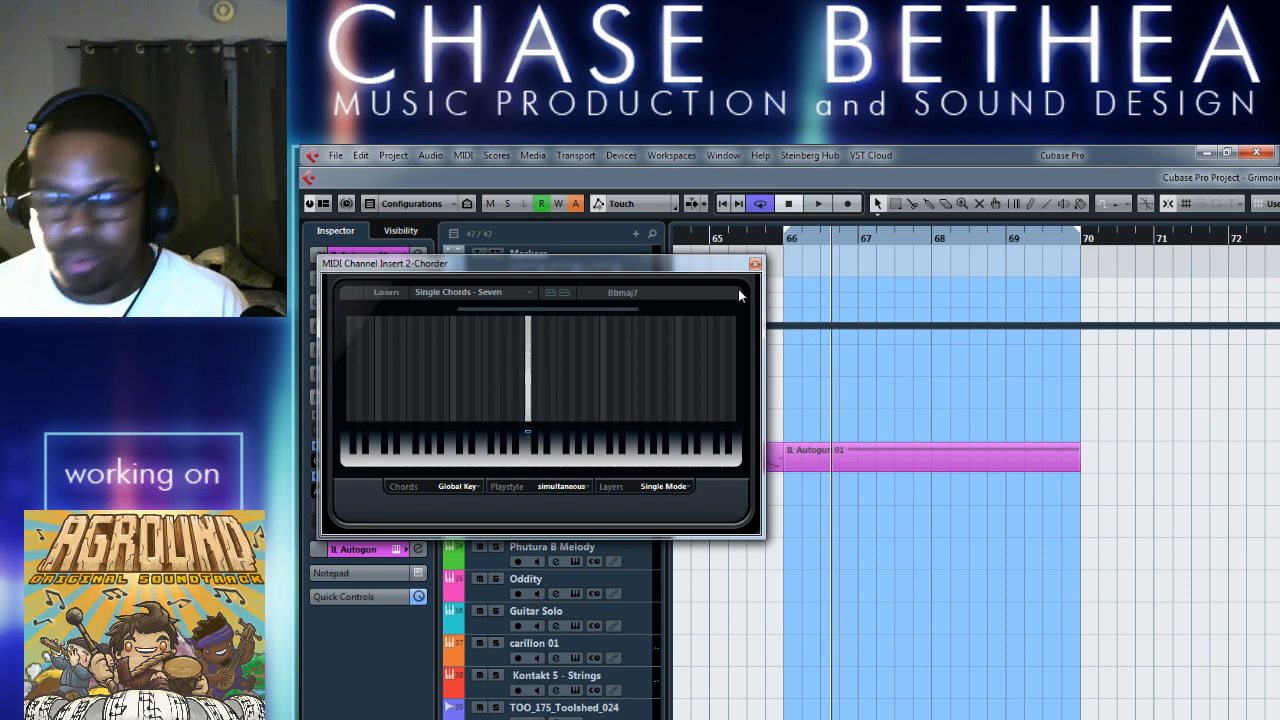
{"action": "key", "text": "space"}
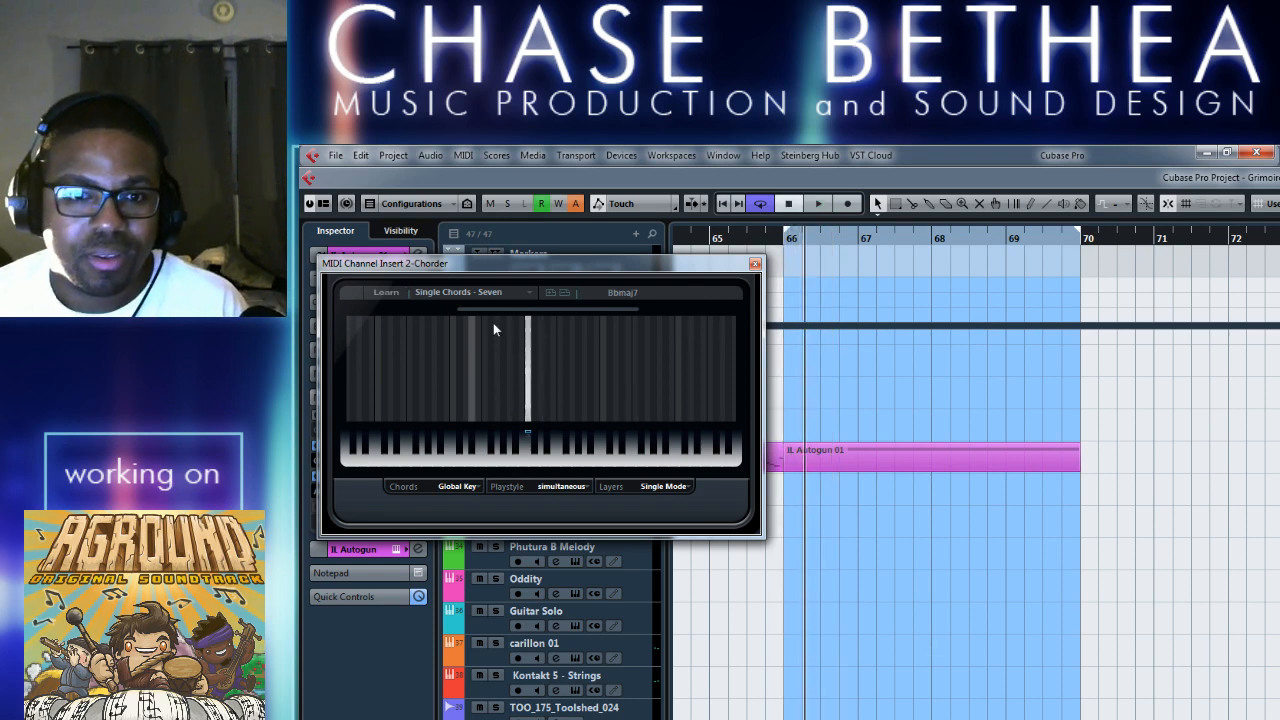
Try Learn mode in the second Chorder once more with a brief loop playback, and close the insert.
{"action": "left_click", "coordinate": [387, 292]}
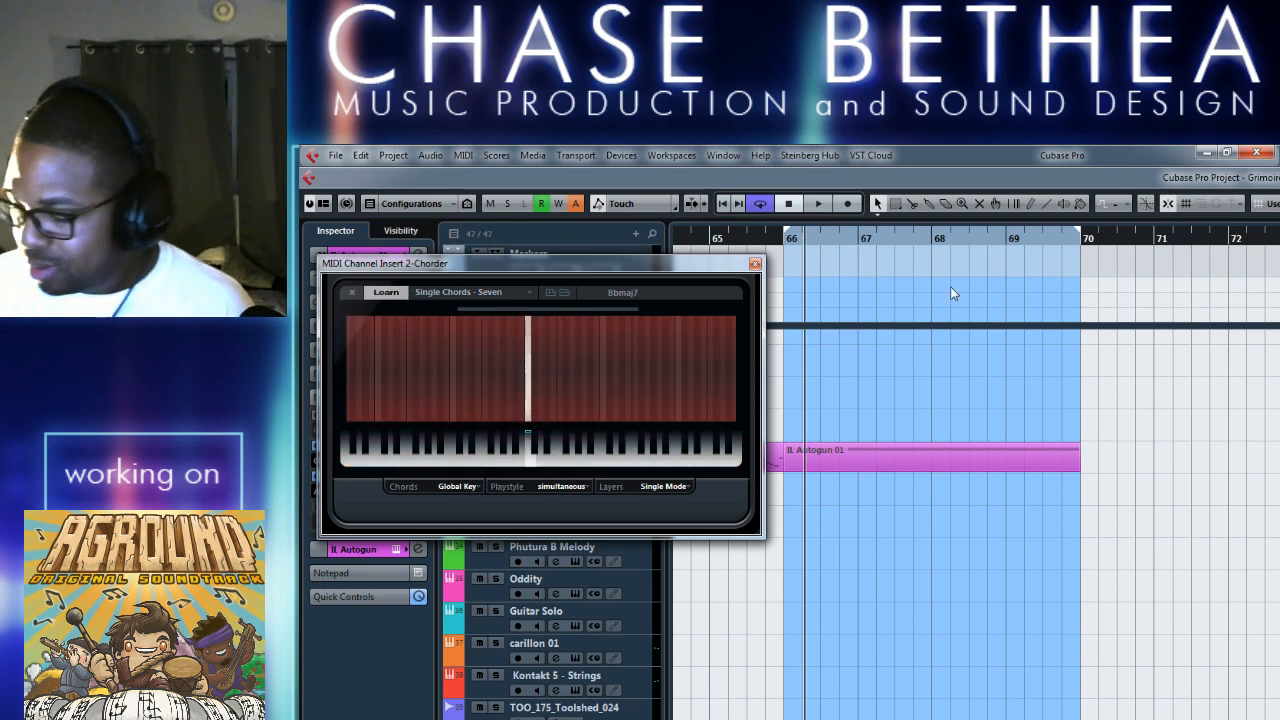
{"action": "key", "text": "space"}
{"action": "key", "text": "space"}
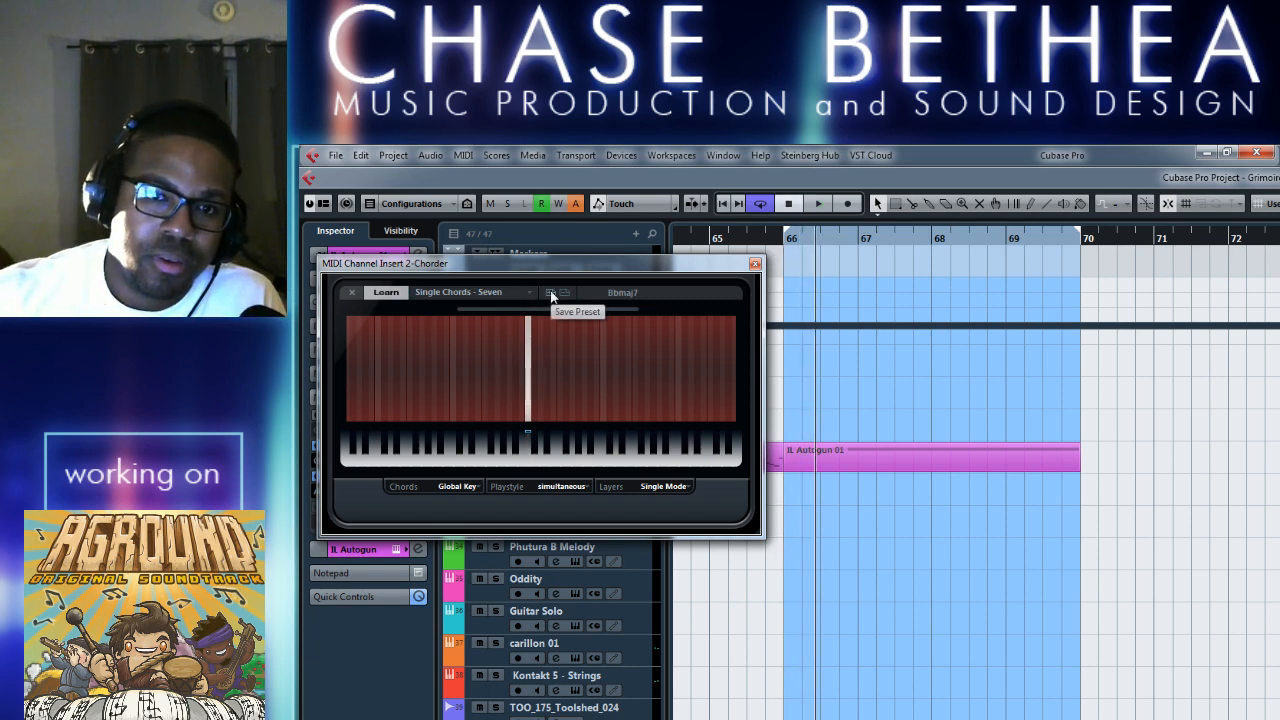
{"action": "left_click", "coordinate": [398, 295]}
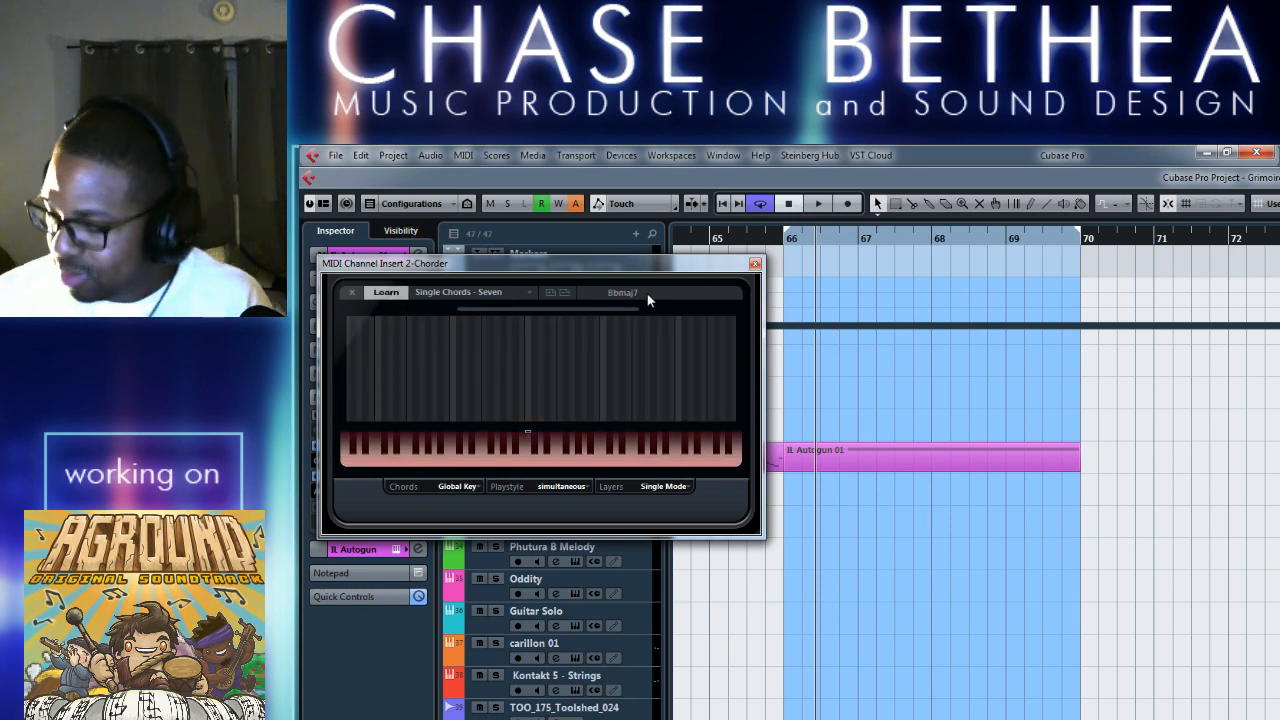
{"action": "left_click", "coordinate": [755, 264]}
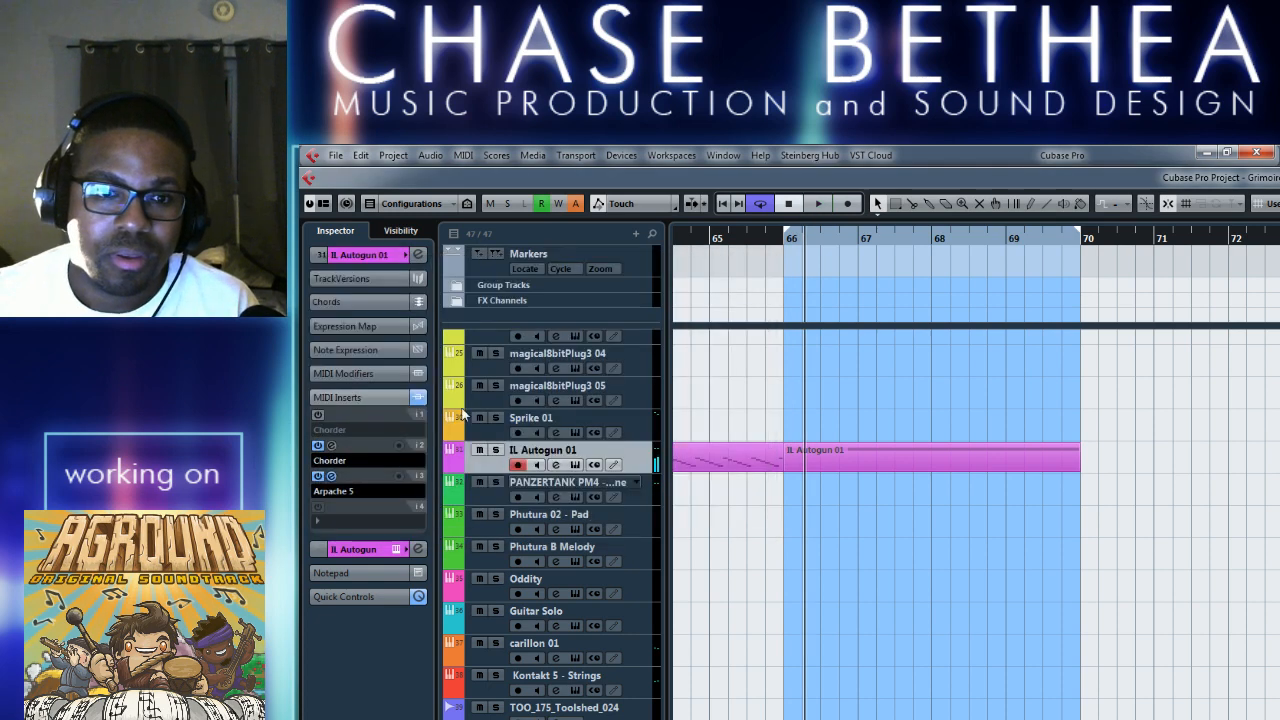
Reopen the second Chorder and try the Single Chords preset Add 4.
{"action": "left_click", "coordinate": [332, 446]}
{"action": "left_click", "coordinate": [526, 291]}
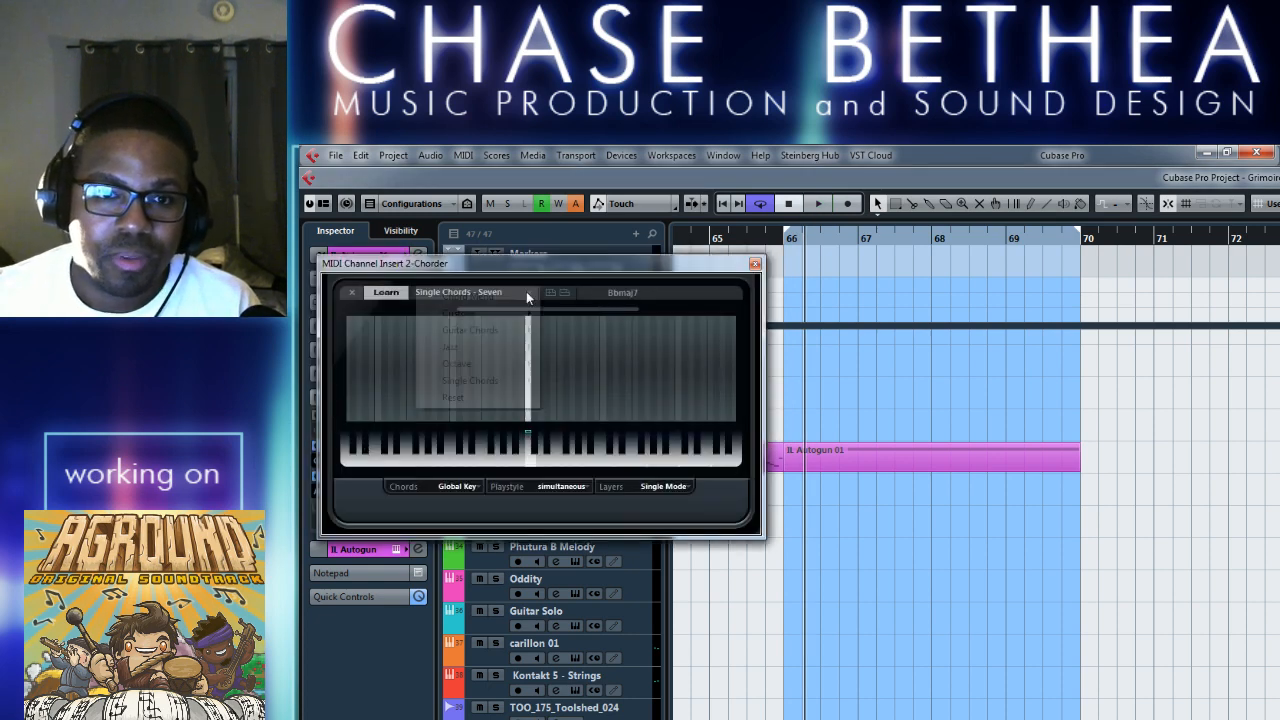
{"action": "mouse_move", "coordinate": [503, 387]}
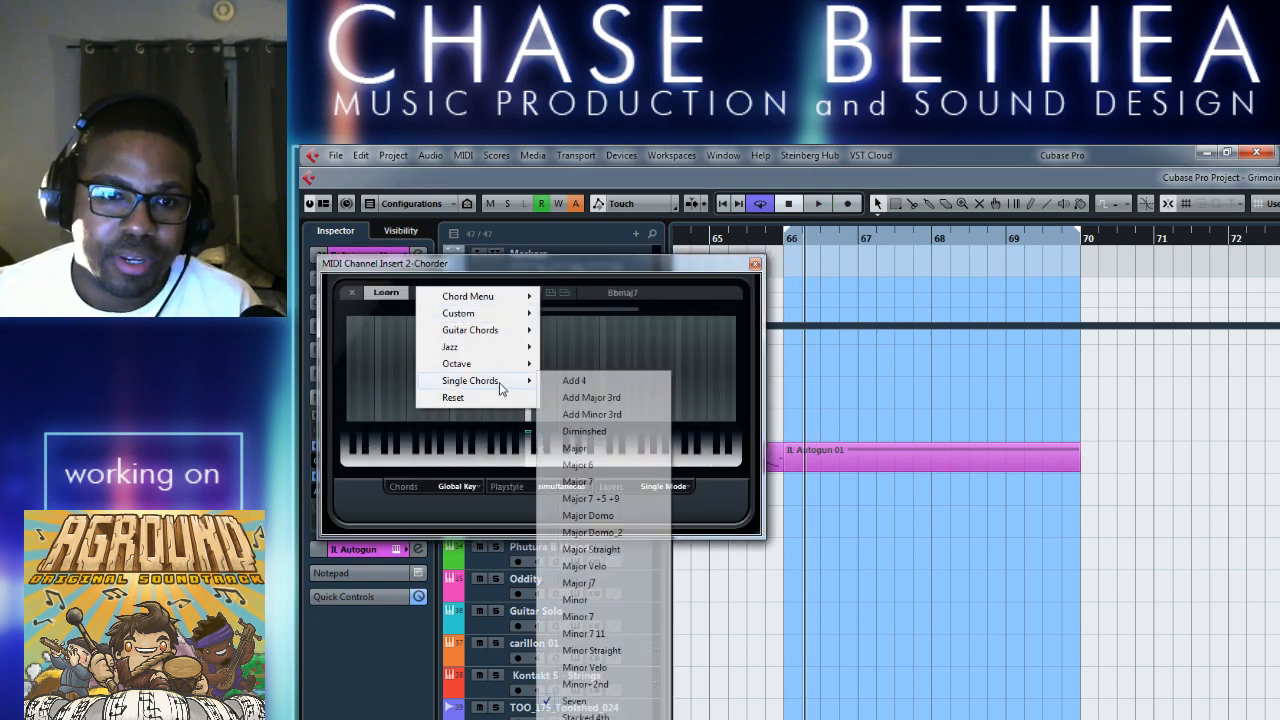
{"action": "left_click", "coordinate": [603, 381]}
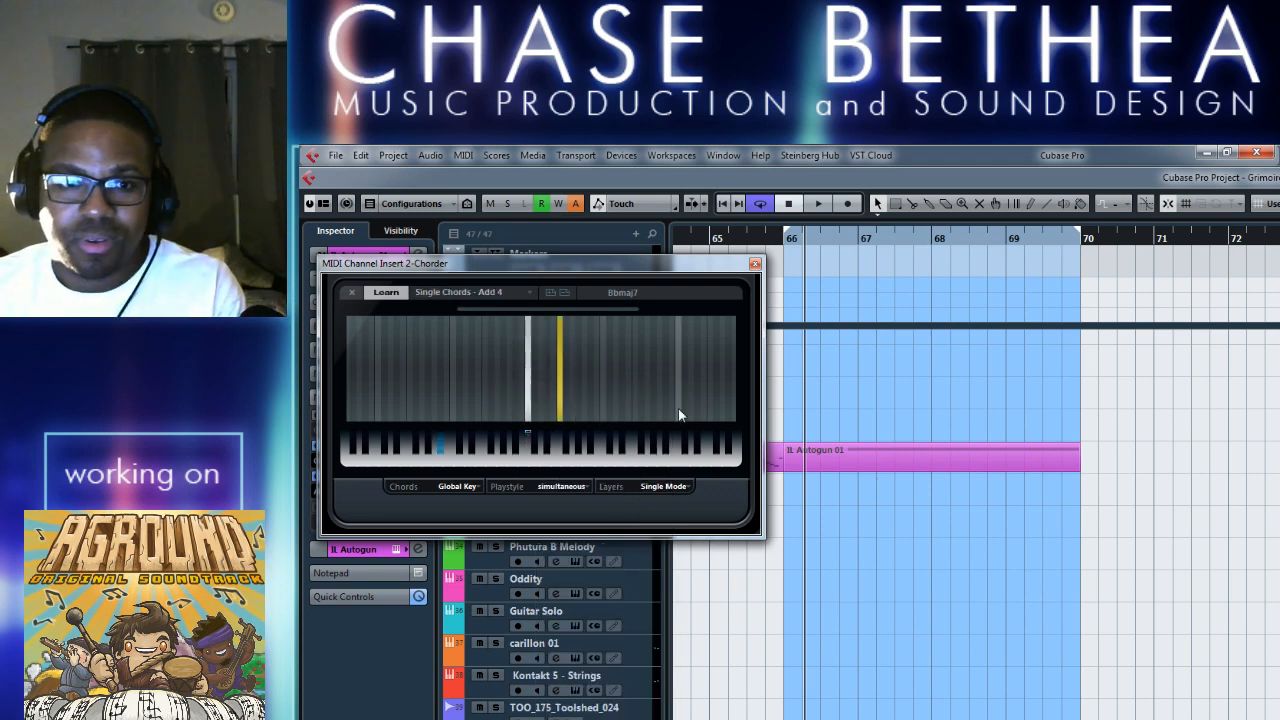
Load the Single Chords preset Minor 7 11 in the second Chorder and play the loop from bar 66.
{"action": "left_click", "coordinate": [495, 292]}
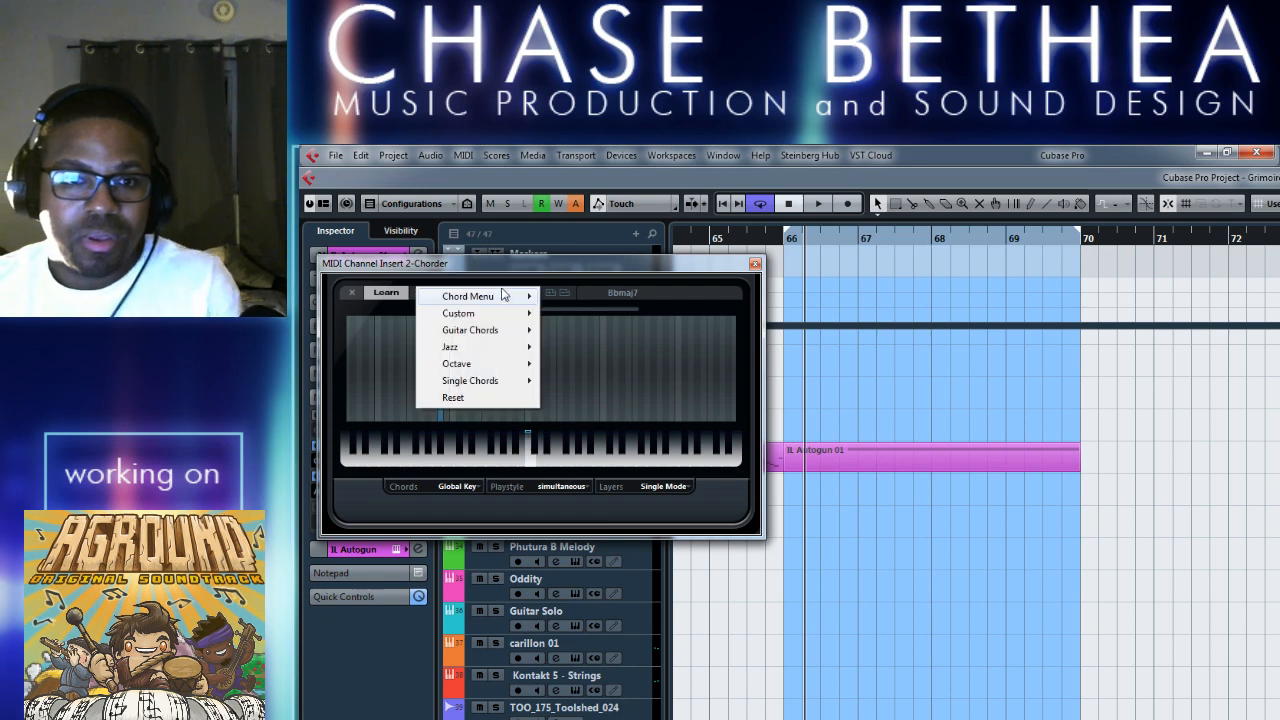
{"action": "mouse_move", "coordinate": [517, 384]}
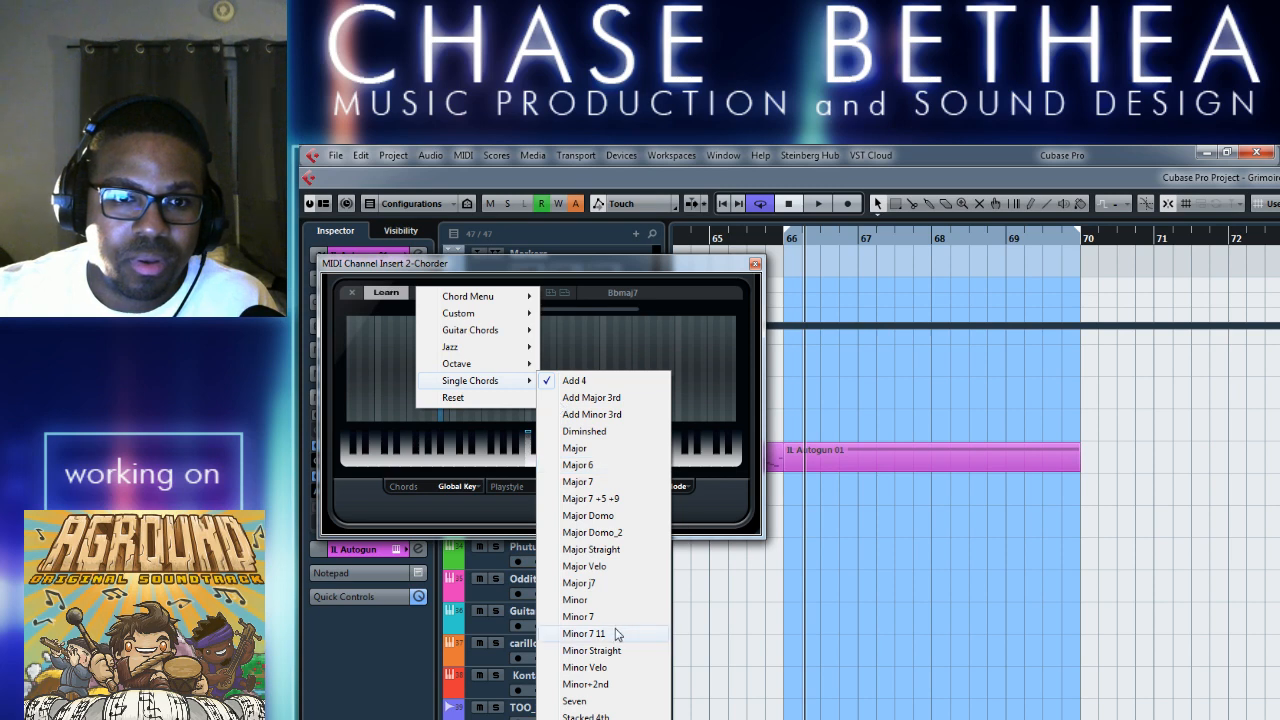
{"action": "left_click", "coordinate": [583, 634]}
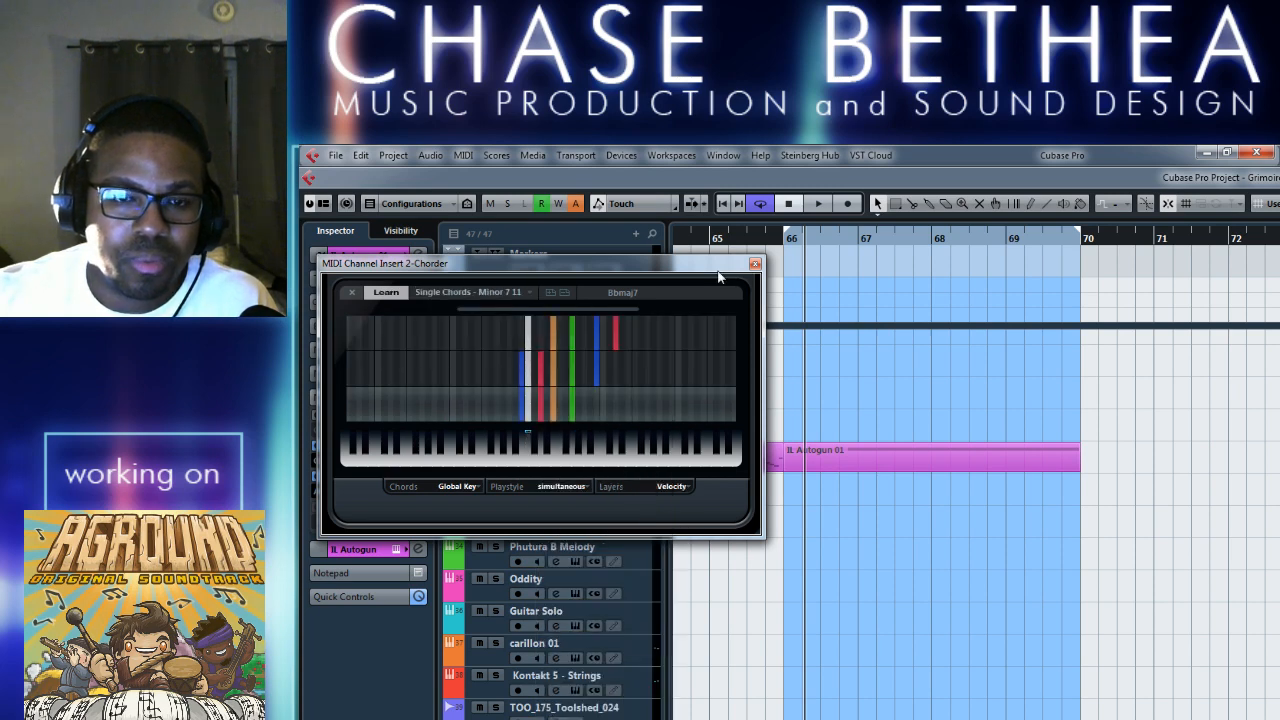
{"action": "key", "text": "space"}
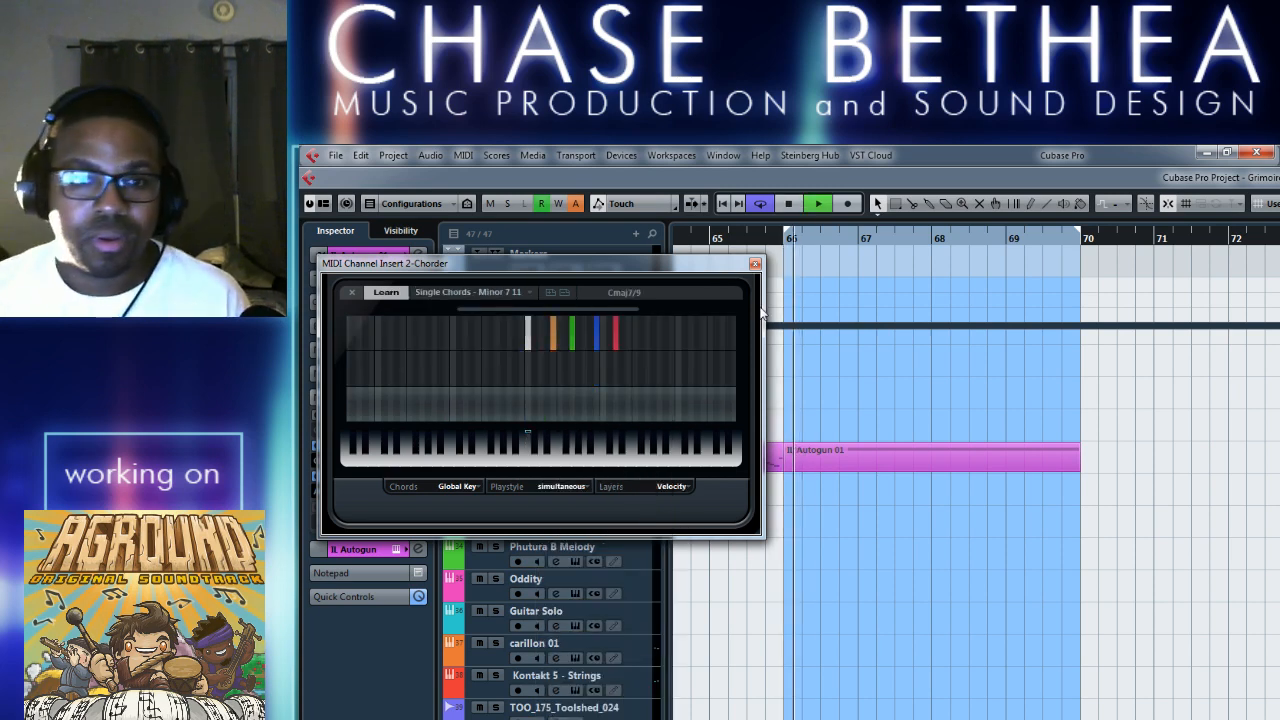
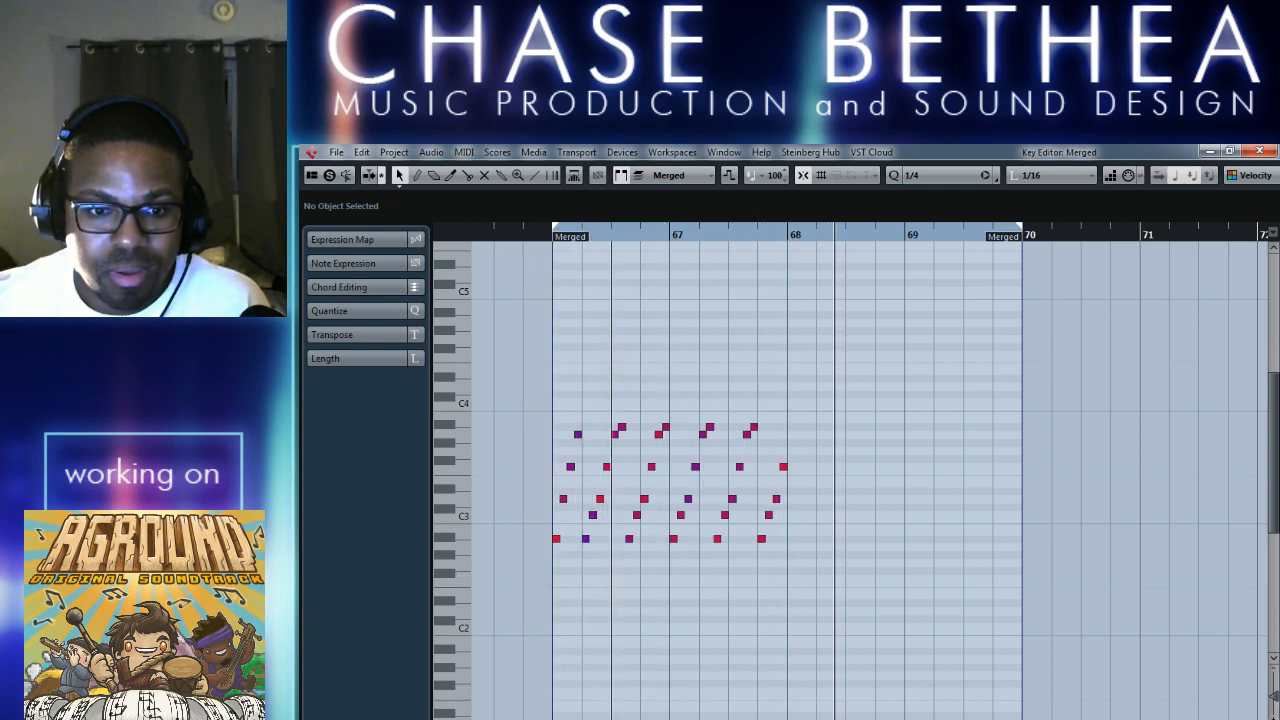
Play the merged arpeggio part from bar 66 and close the Key Editor.
{"action": "left_click", "coordinate": [551, 237]}
{"action": "key", "text": "space"}
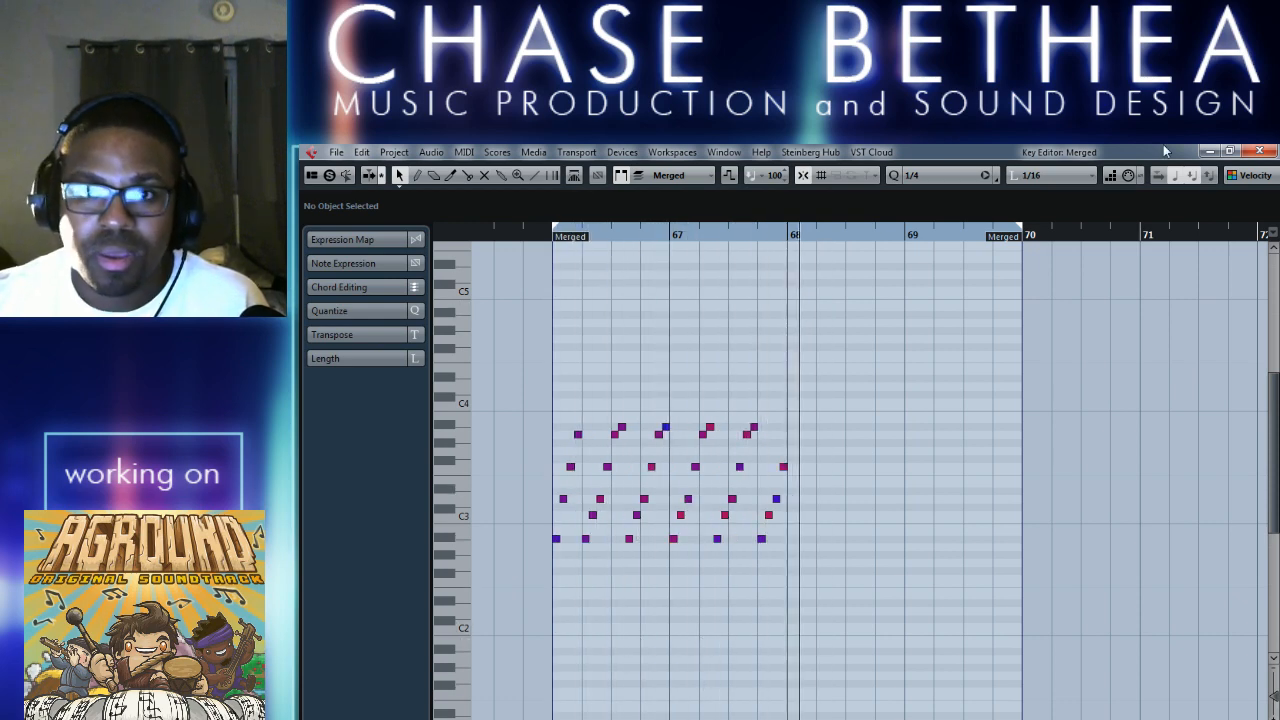
{"action": "left_click", "coordinate": [1259, 151]}
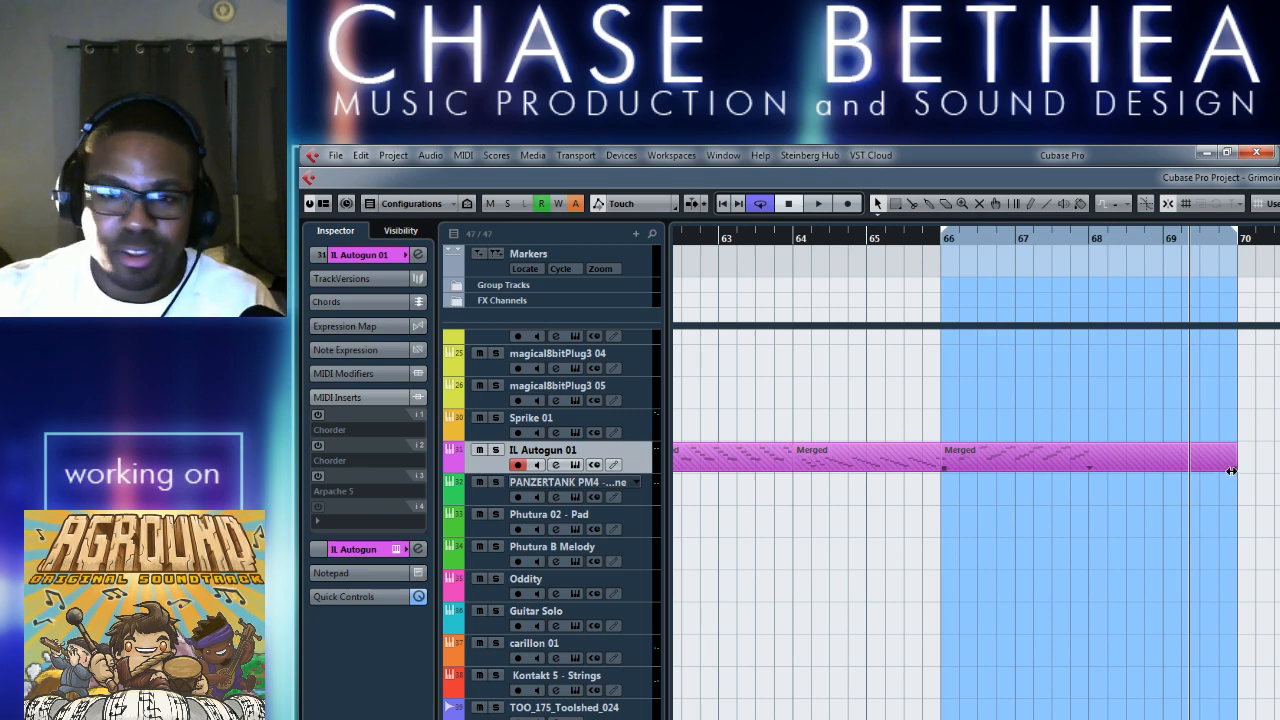
Shorten the last Merged part to end at bar 68 and draw a new IL Autogun 01 part from bar 68 to bar 70.
{"action": "left_click_drag", "start_coordinate": [1231, 470], "coordinate": [1088, 468]}
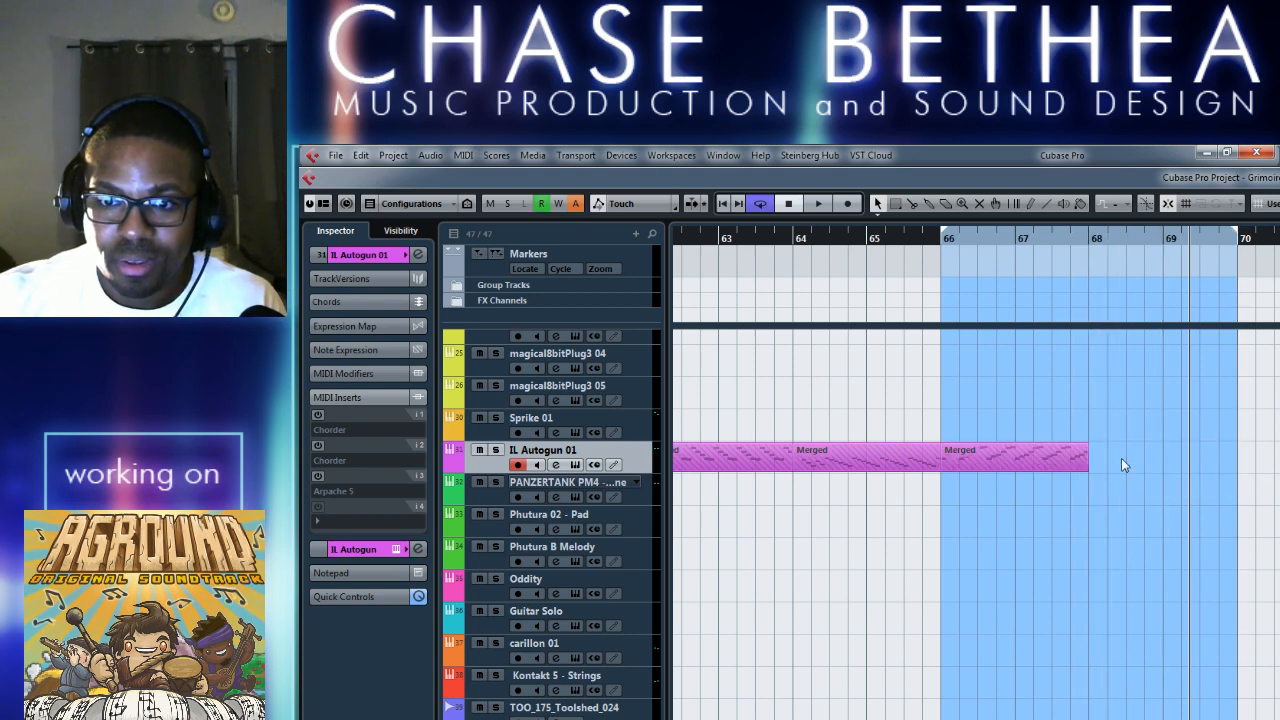
{"action": "right_click", "coordinate": [1128, 454]}
{"action": "left_click", "coordinate": [1279, 453]}
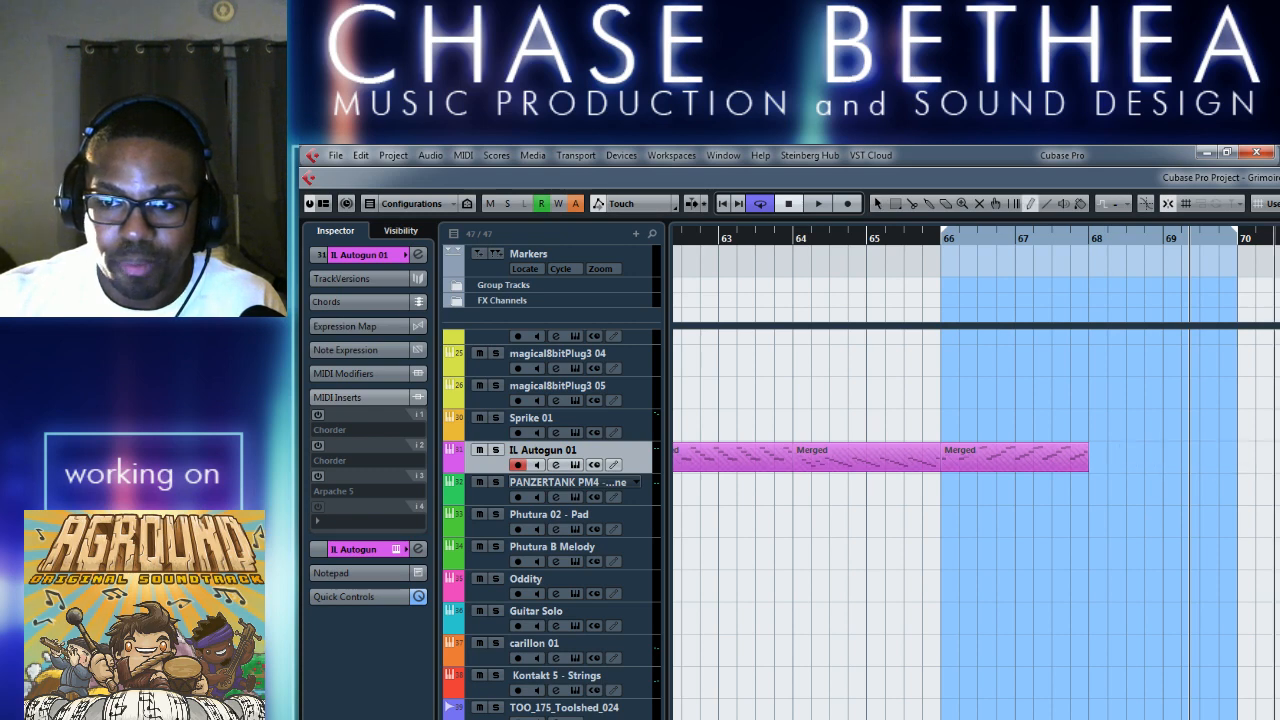
{"action": "left_click_drag", "start_coordinate": [1101, 451], "coordinate": [1238, 454]}
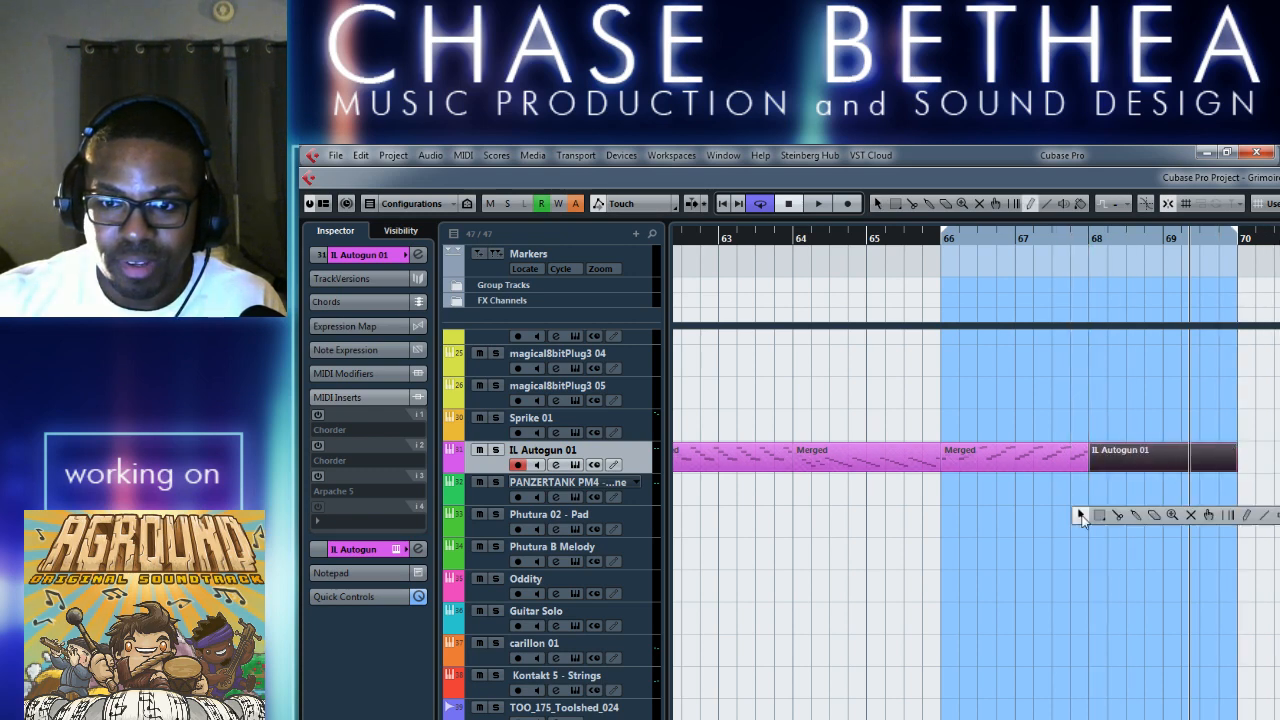
{"action": "key", "text": "1"}
{"action": "left_click", "coordinate": [1122, 453]}
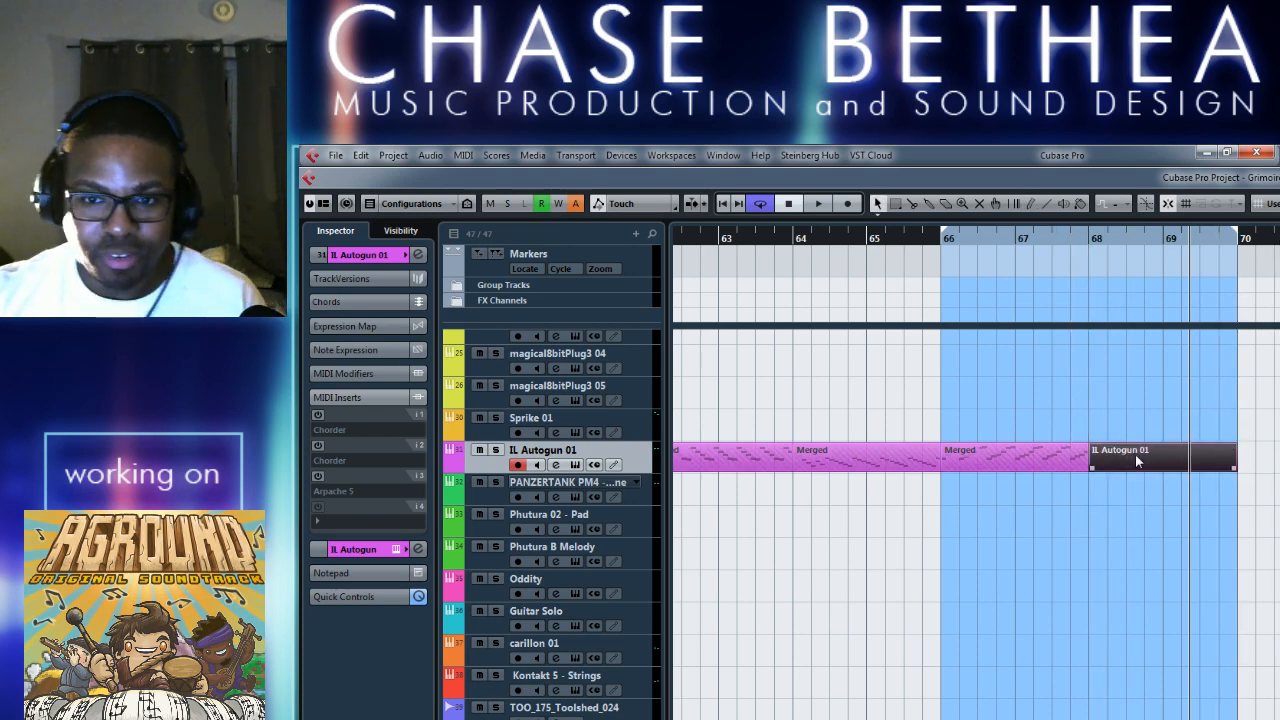
Draw a one-bar F#2 note at bar 68 in the new part and close the Key Editor.
{"action": "double_click", "coordinate": [1135, 454]}
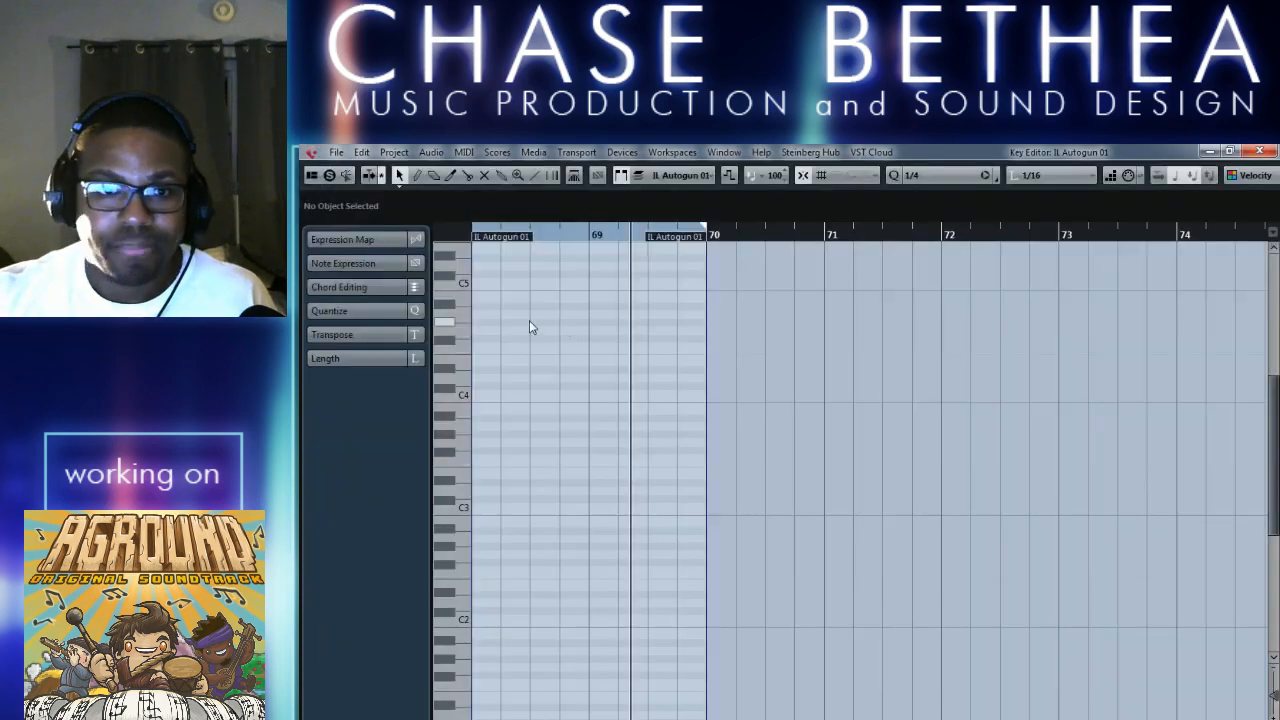
{"action": "right_click", "coordinate": [647, 470]}
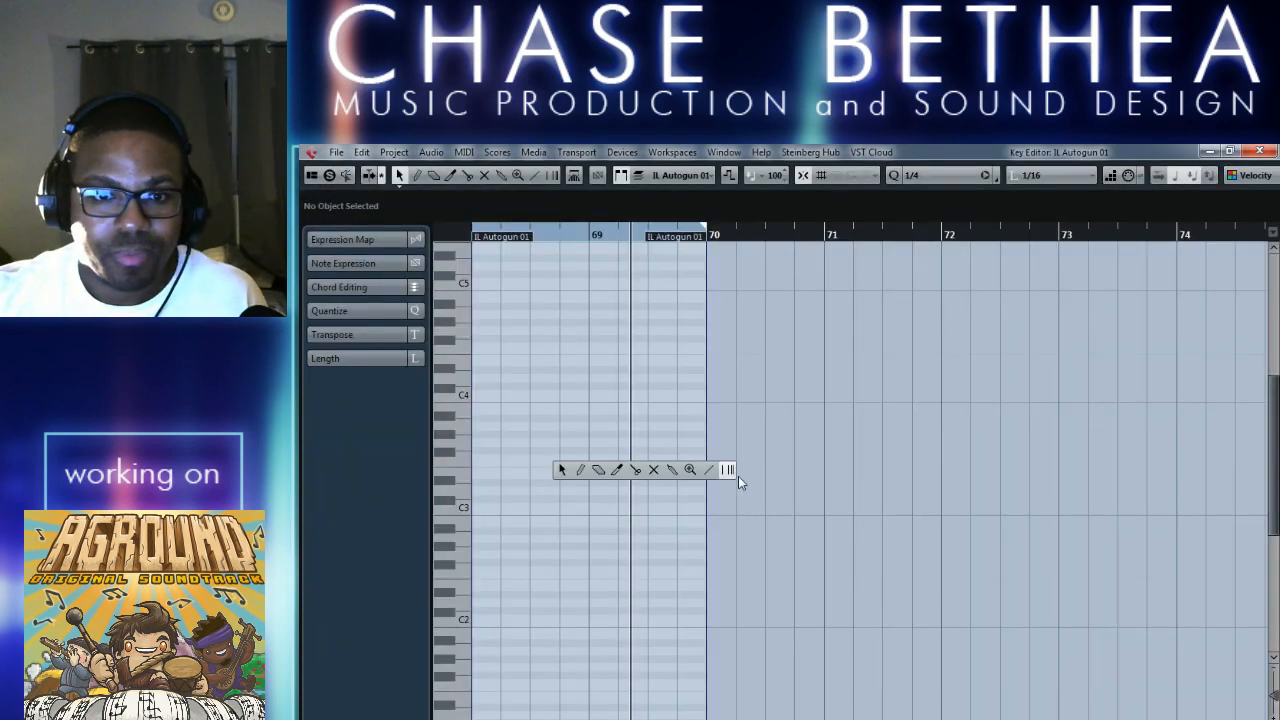
{"action": "left_click", "coordinate": [581, 470]}
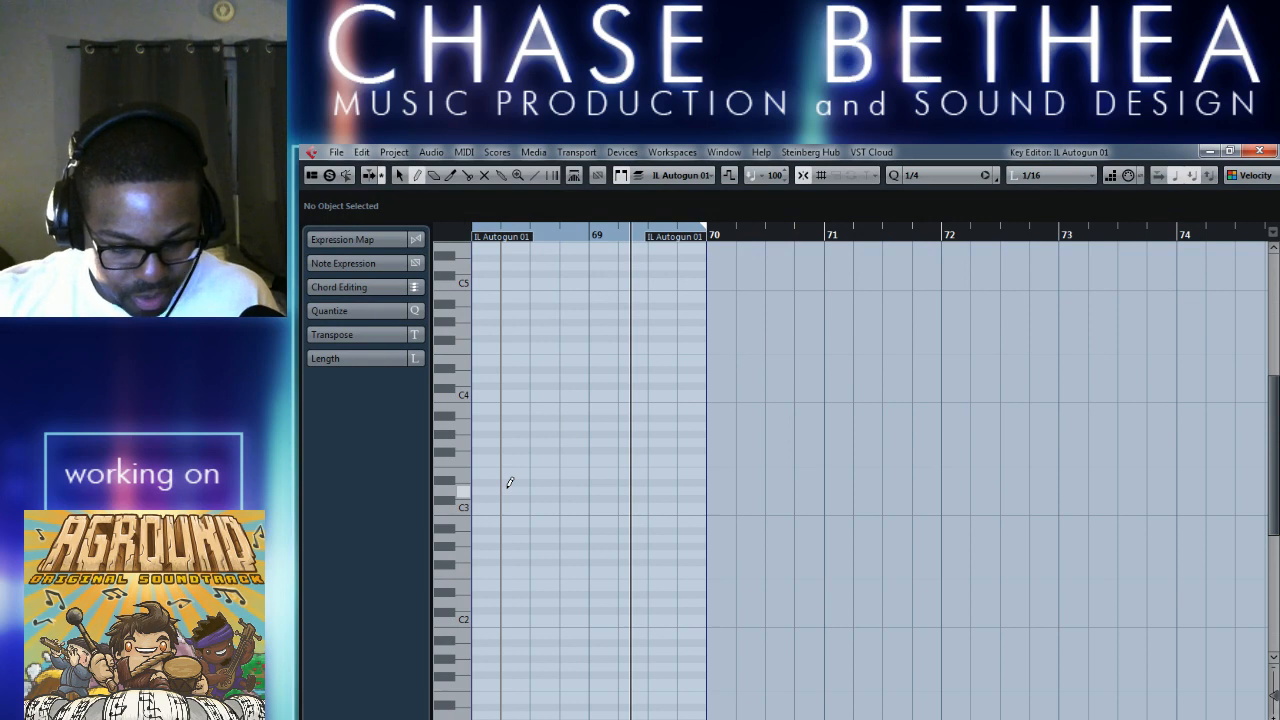
{"action": "scroll", "coordinate": [568, 522], "scroll_direction": "left", "scroll_amount": 1}
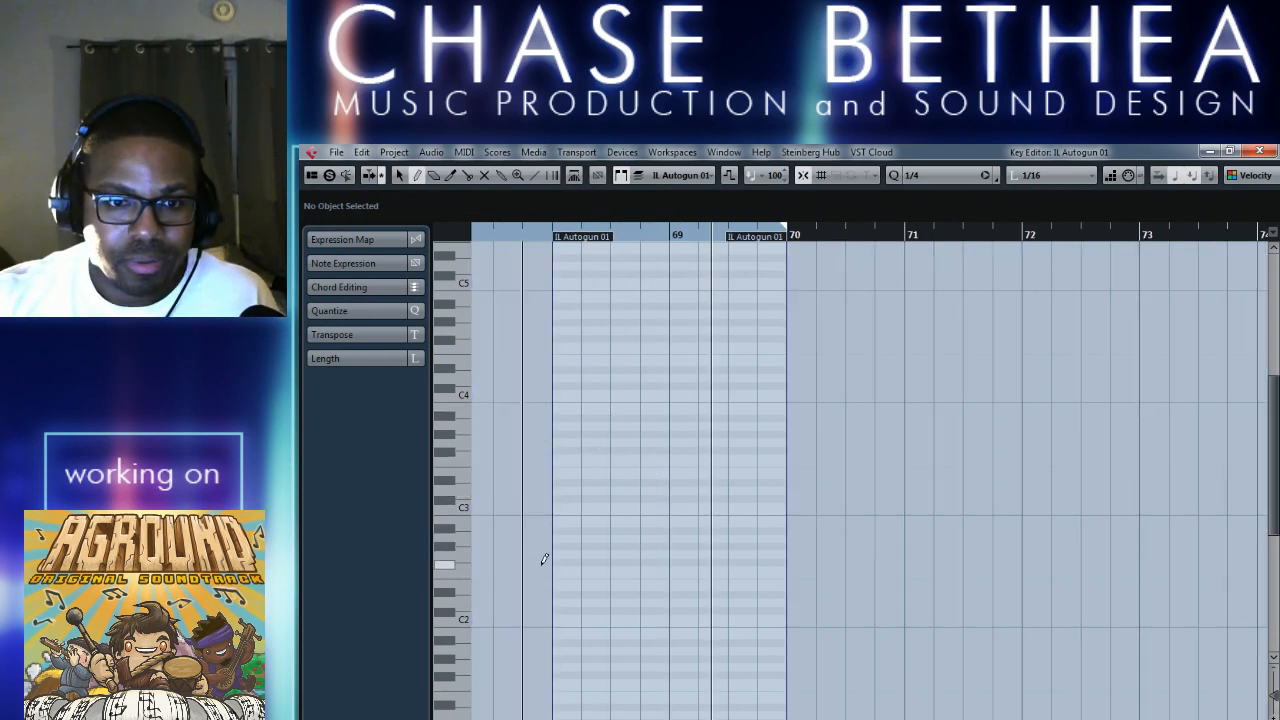
{"action": "left_click_drag", "start_coordinate": [553, 562], "coordinate": [669, 562]}
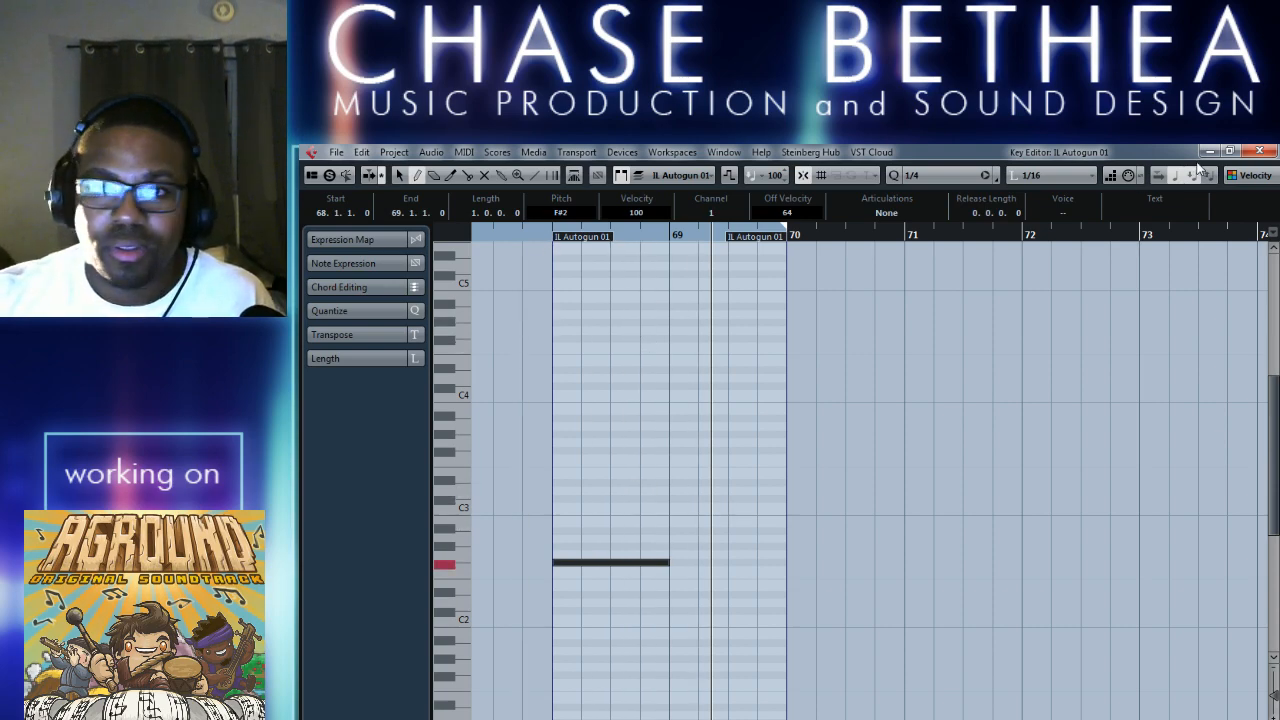
{"action": "left_click", "coordinate": [1259, 151]}
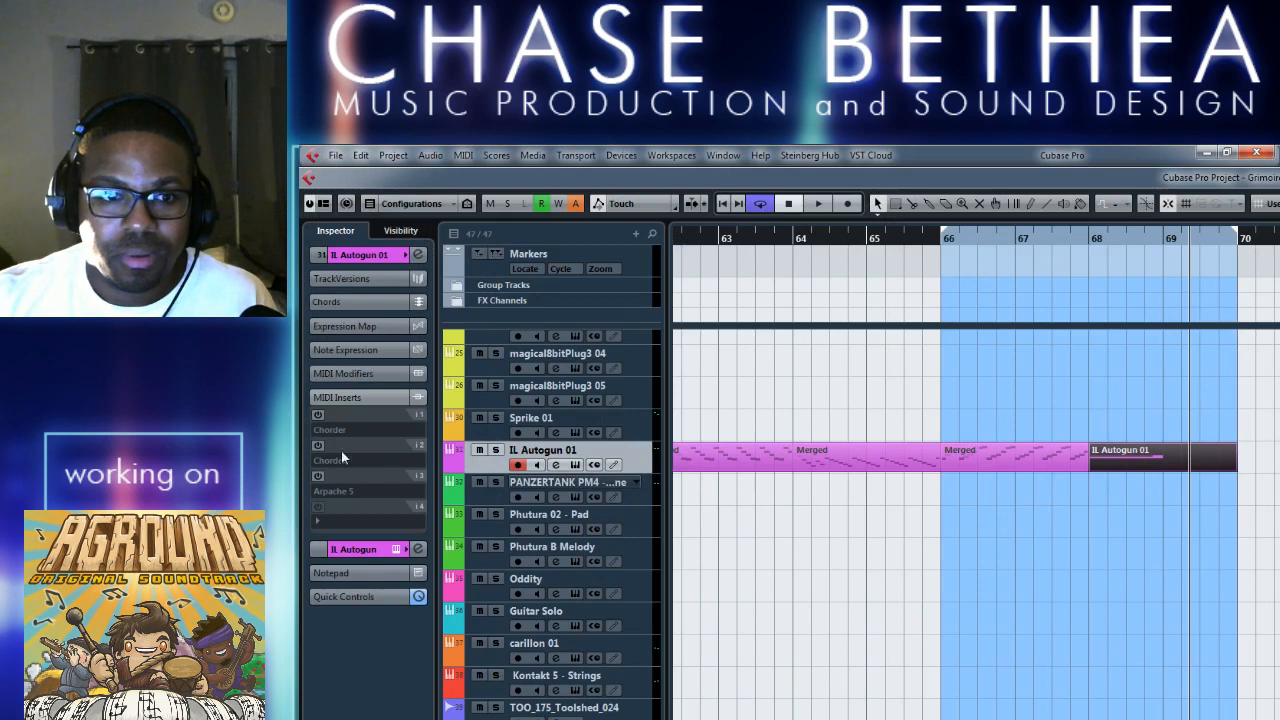
Enable the second Chorder and Arpache 5 inserts on IL Autogun 01 and set the Arpache play order to Invert.
{"action": "left_click", "coordinate": [318, 446]}
{"action": "left_click", "coordinate": [318, 476]}
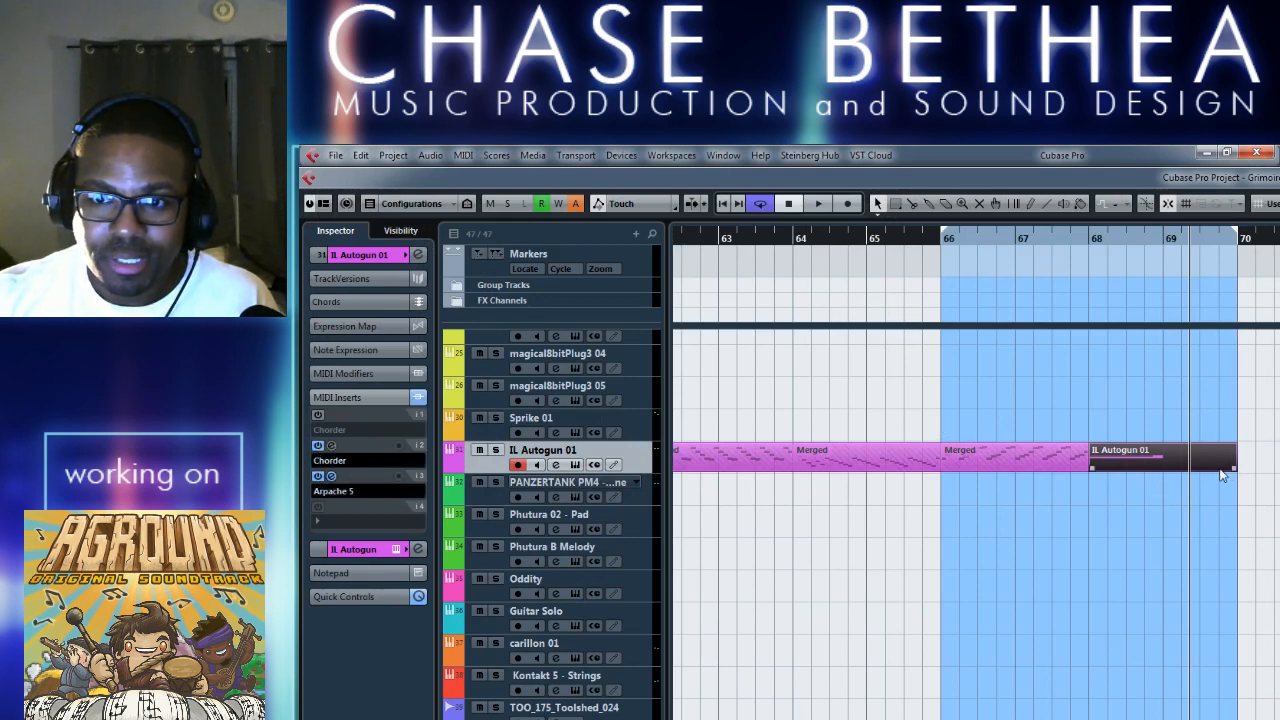
{"action": "left_click", "coordinate": [553, 465]}
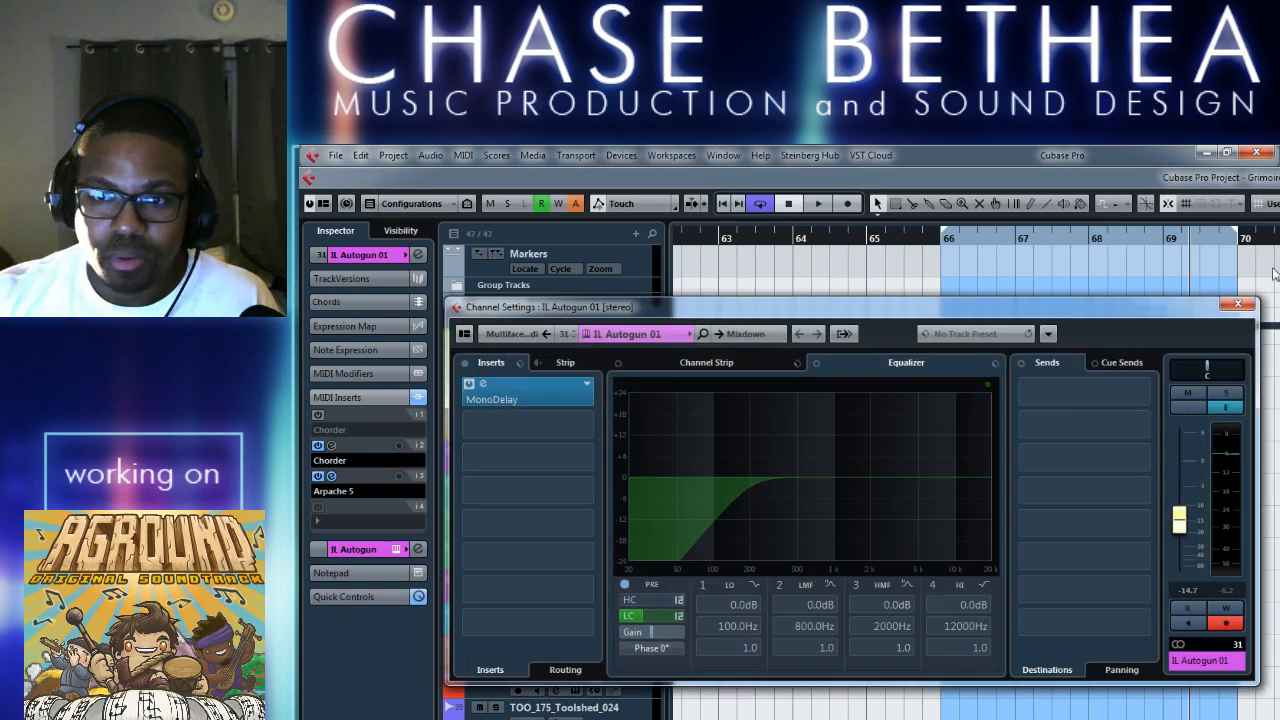
{"action": "left_click", "coordinate": [1237, 306]}
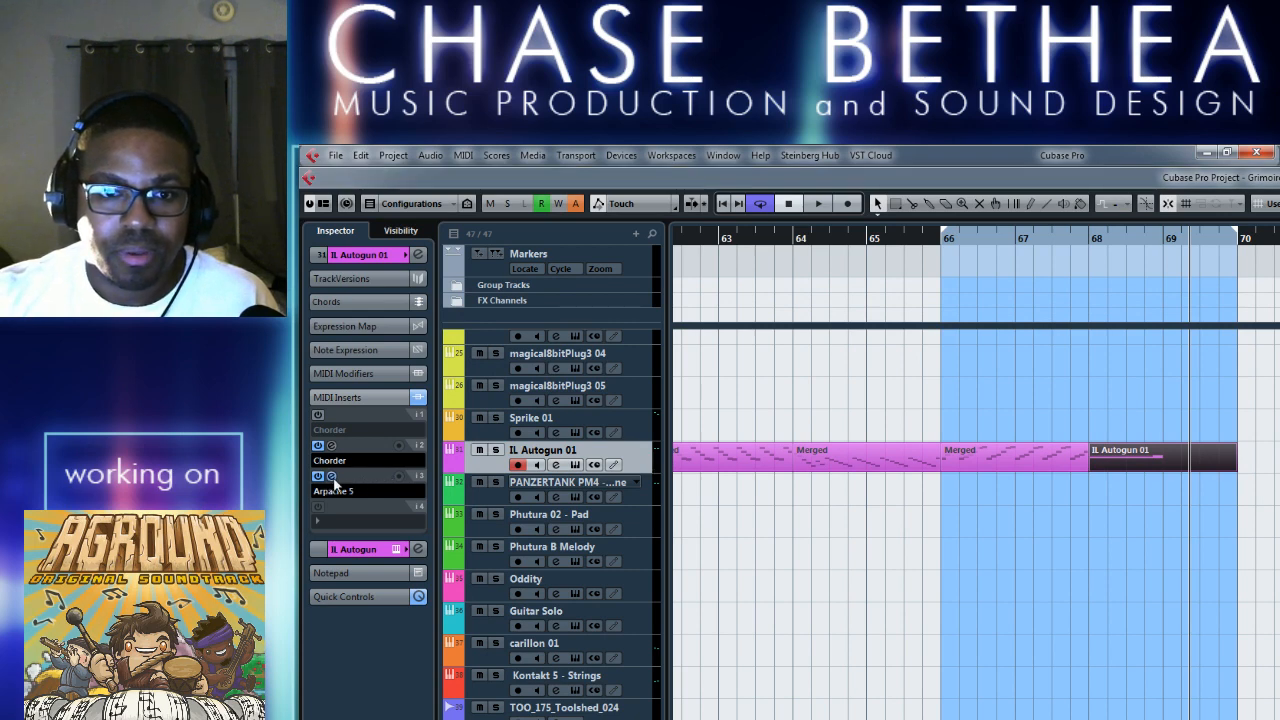
{"action": "left_click", "coordinate": [332, 477]}
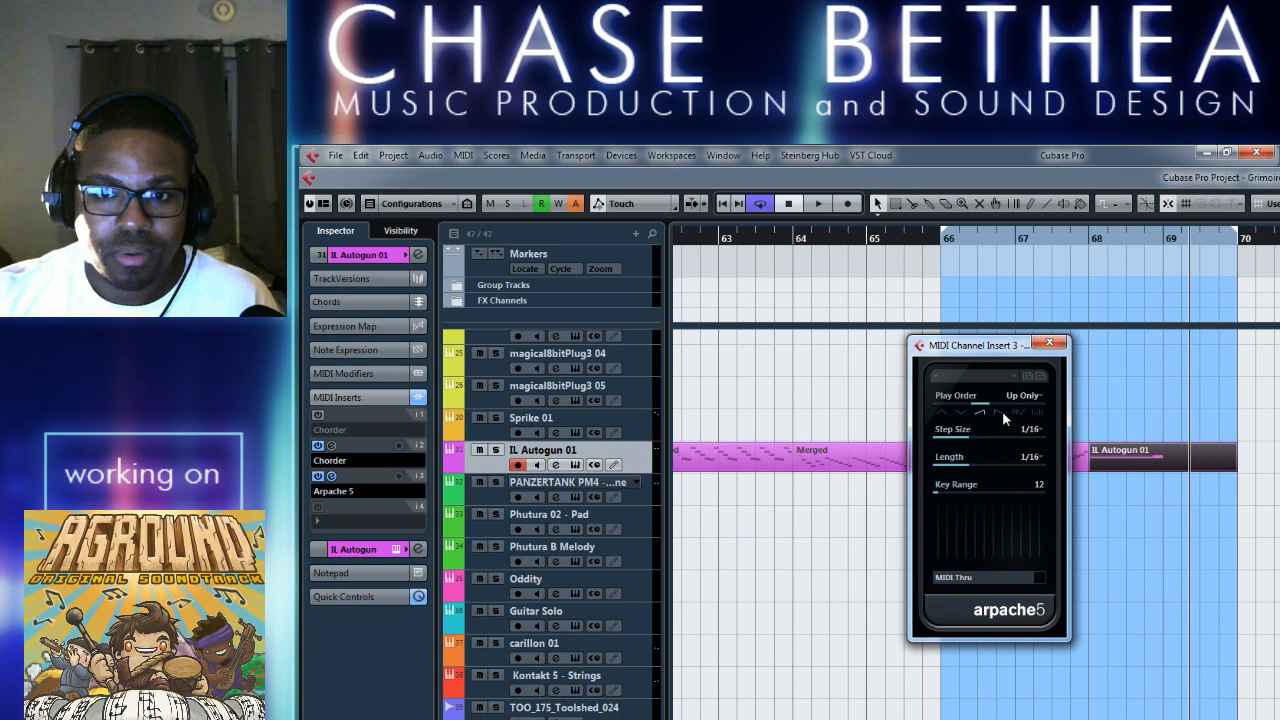
{"action": "left_click", "coordinate": [961, 411]}
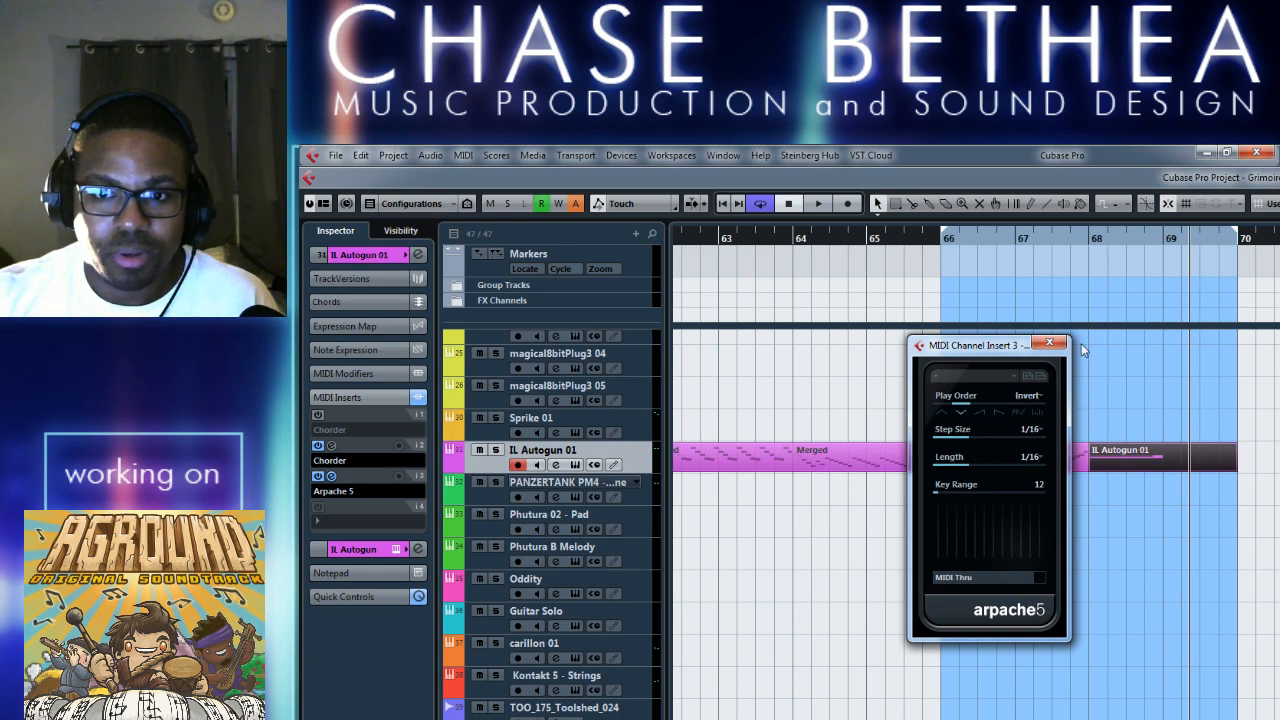
{"action": "left_click", "coordinate": [1048, 344]}
Load the Single Chords preset Major 7 +5 +9 in the second Chorder and audition it from bar 68.
{"action": "left_click", "coordinate": [332, 446]}
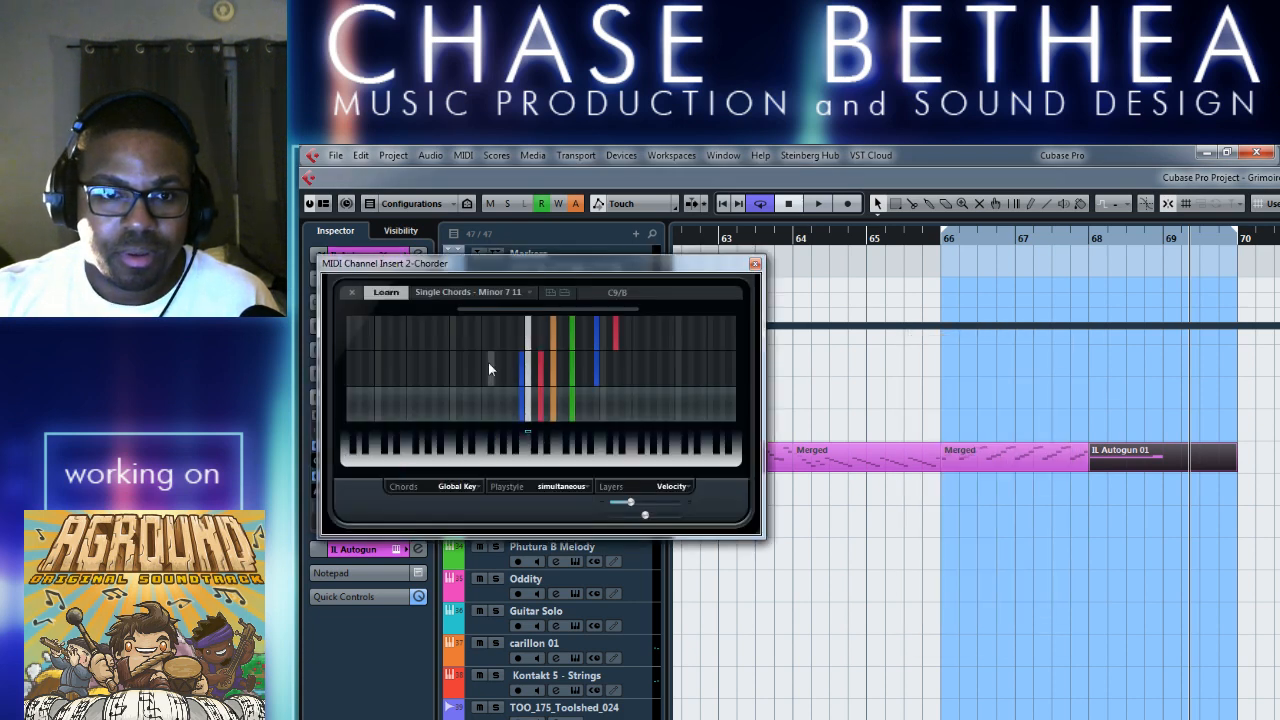
{"action": "left_click", "coordinate": [530, 298]}
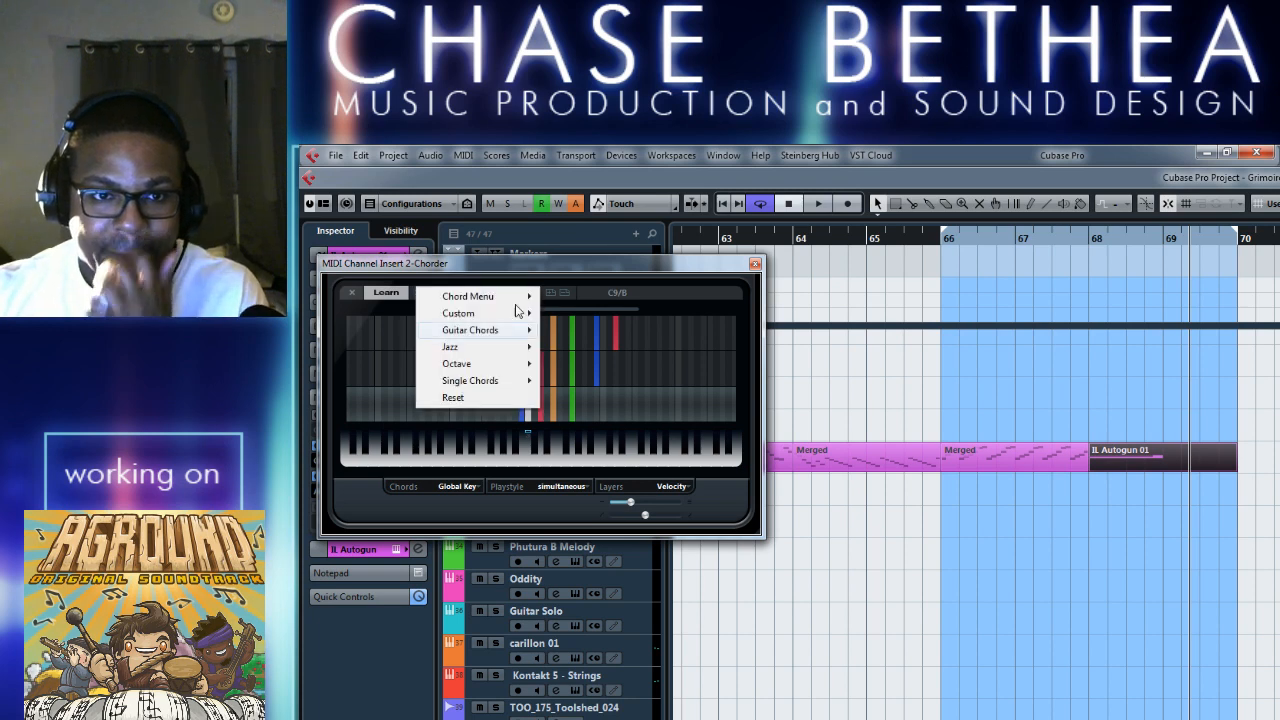
{"action": "mouse_move", "coordinate": [486, 388]}
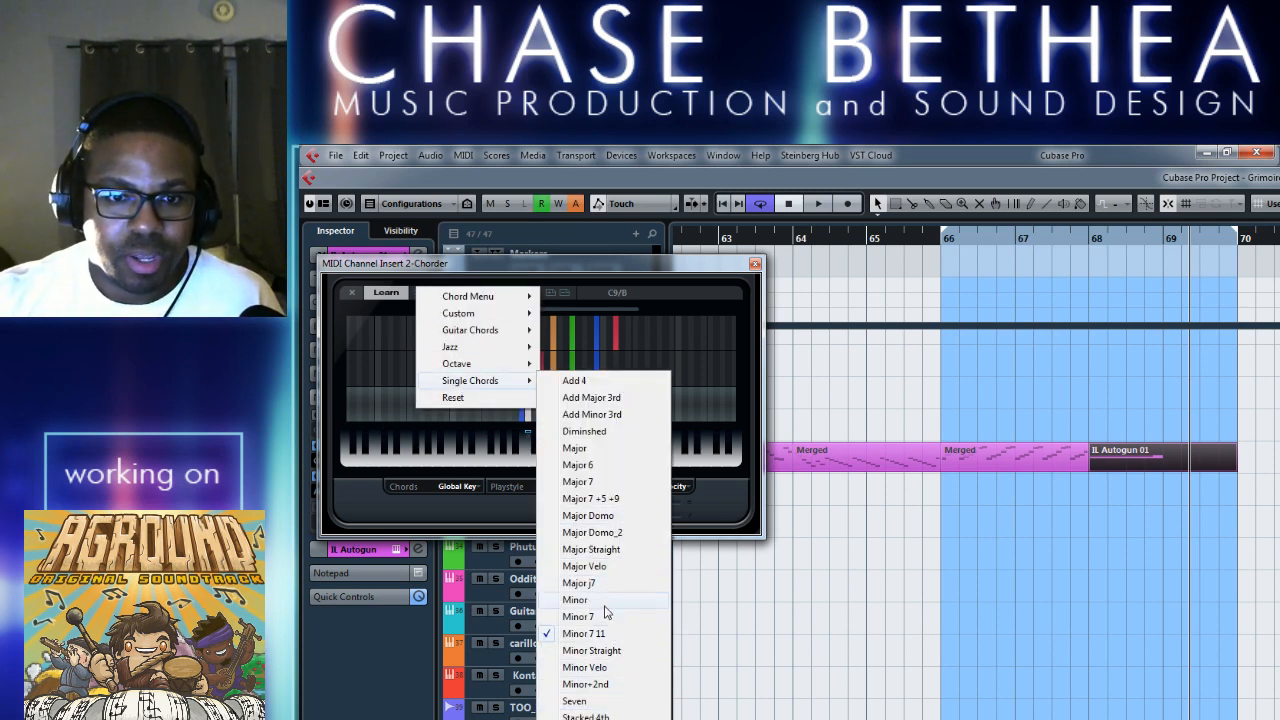
{"action": "left_click", "coordinate": [643, 499]}
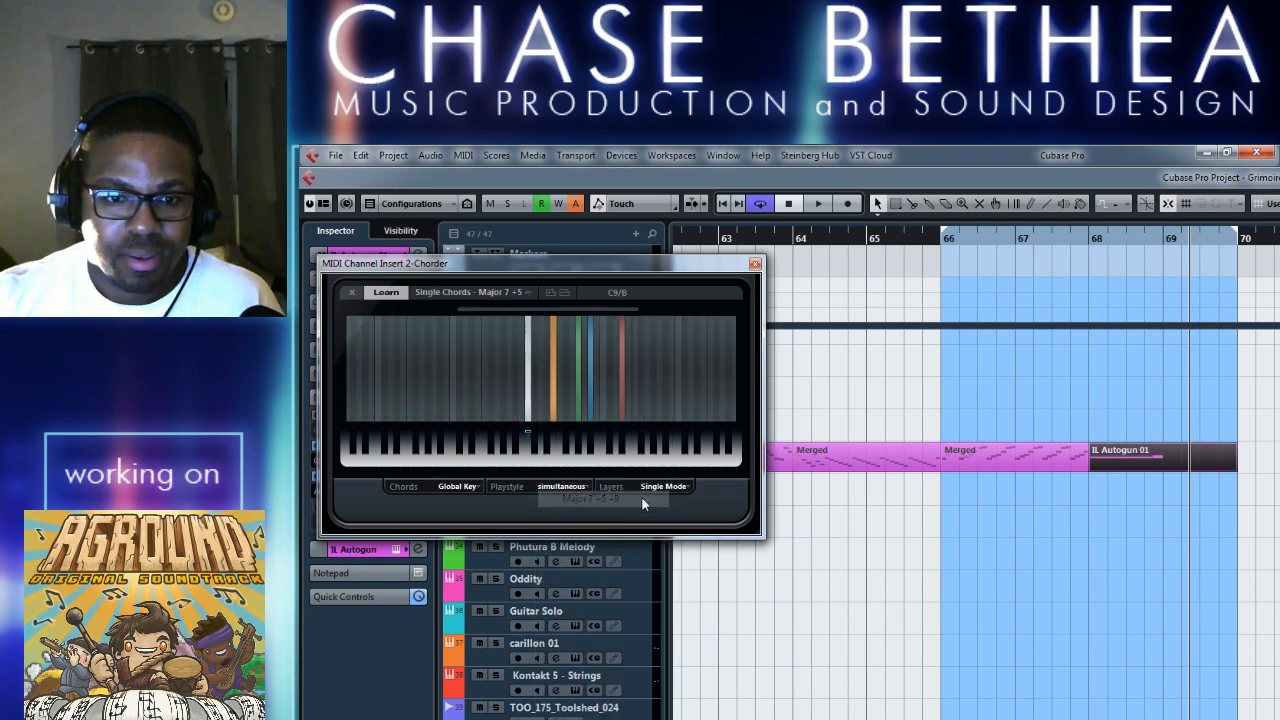
{"action": "left_click", "coordinate": [755, 266]}
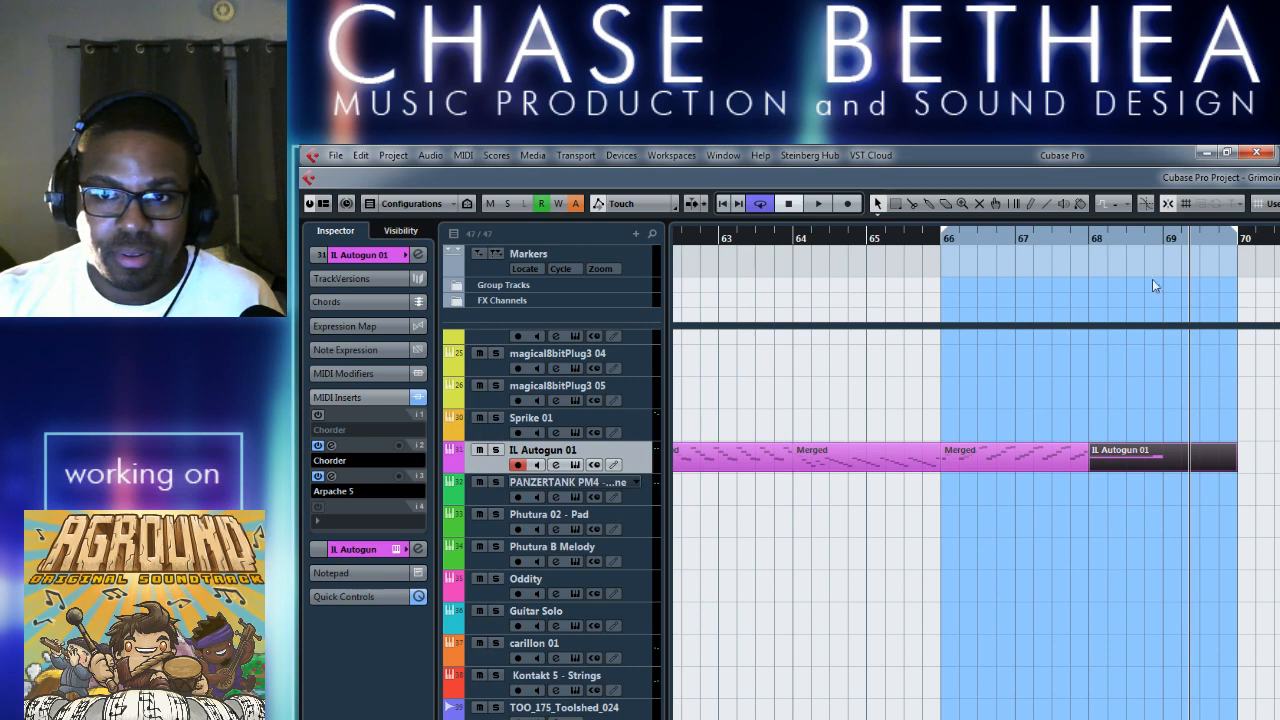
{"action": "left_click", "coordinate": [1097, 239]}
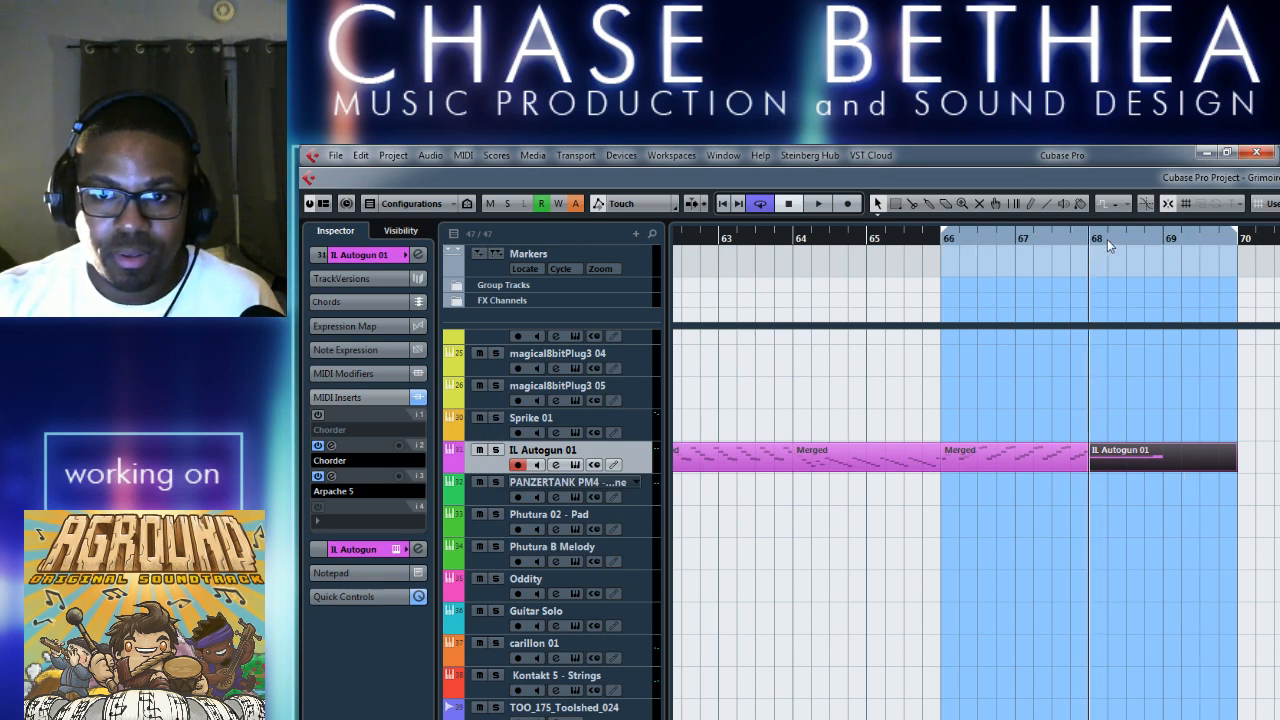
{"action": "key", "text": "space"}
{"action": "key", "text": "space"}
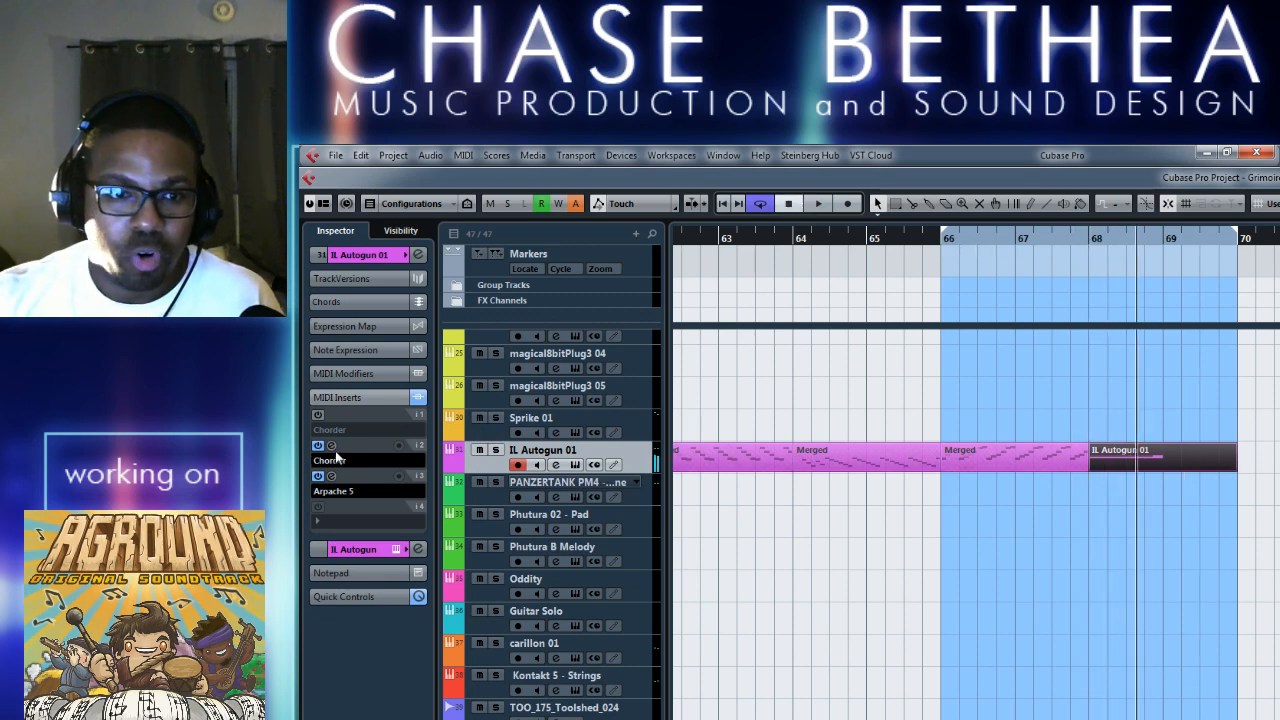
Load the Single Chords preset Major in the second Chorder and audition it from bar 68.
{"action": "left_click", "coordinate": [331, 445]}
{"action": "left_click", "coordinate": [518, 290]}
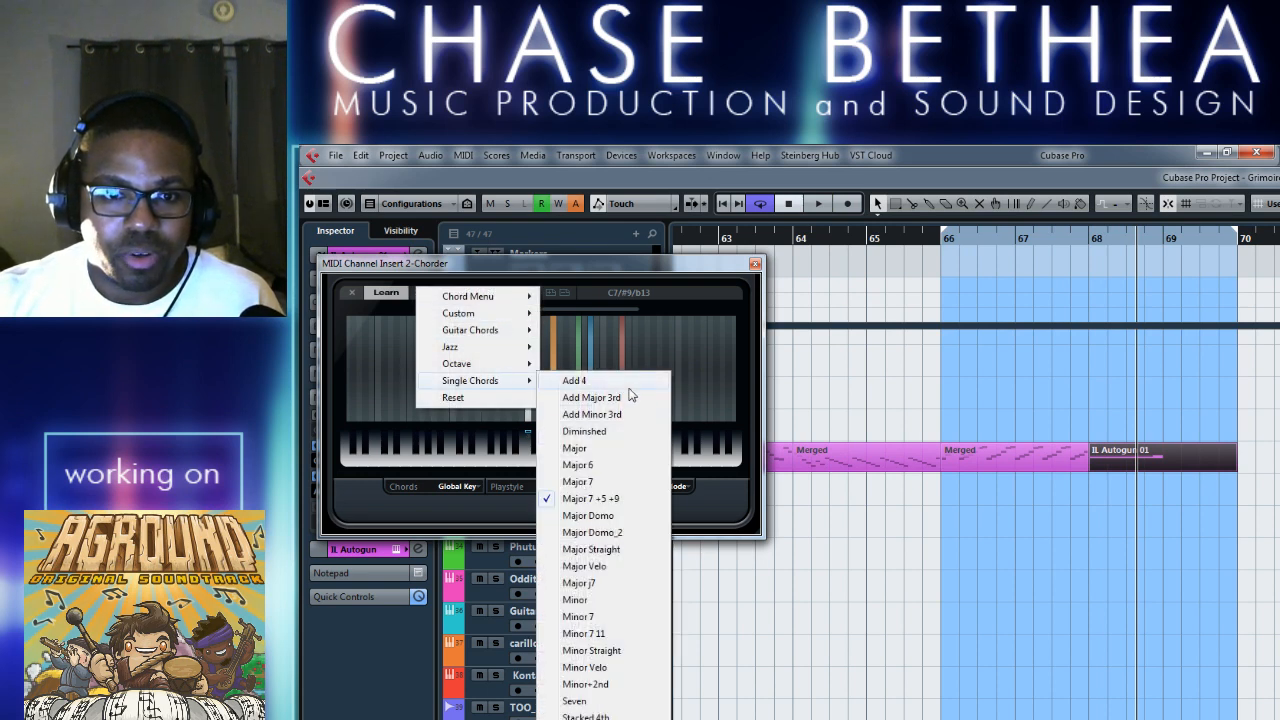
{"action": "left_click", "coordinate": [603, 455]}
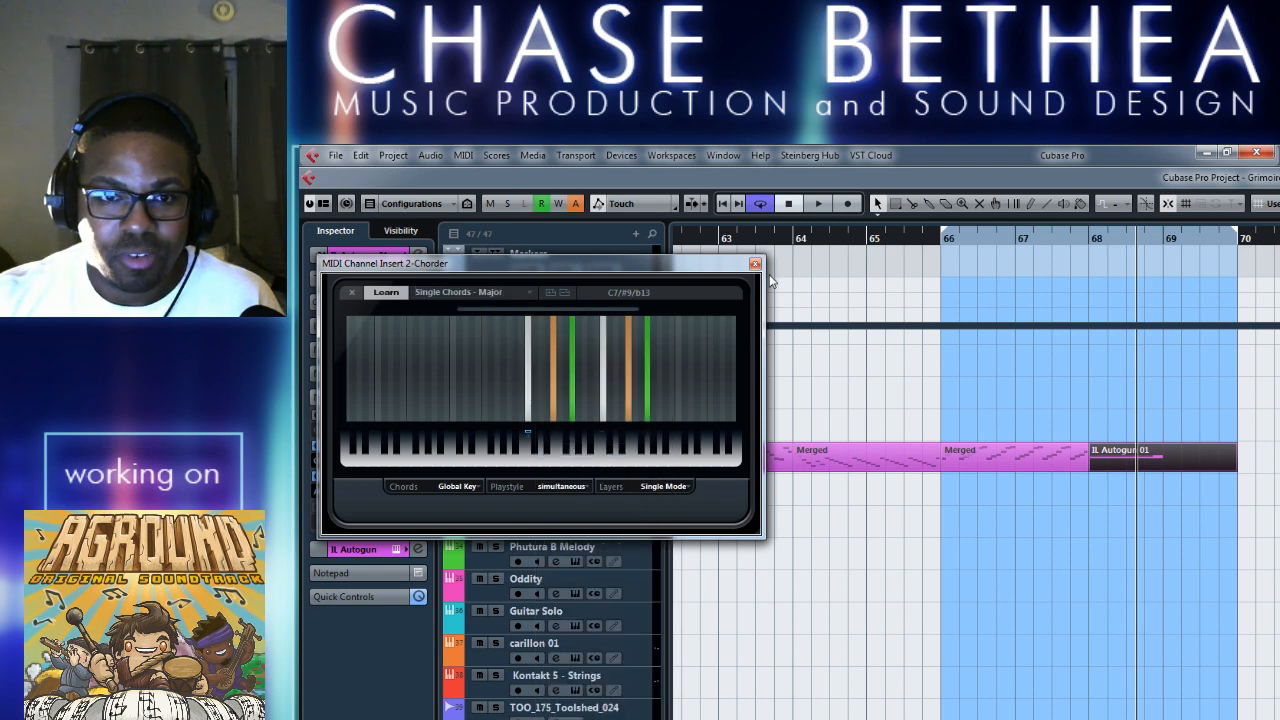
{"action": "left_click", "coordinate": [1091, 244]}
{"action": "key", "text": "space"}
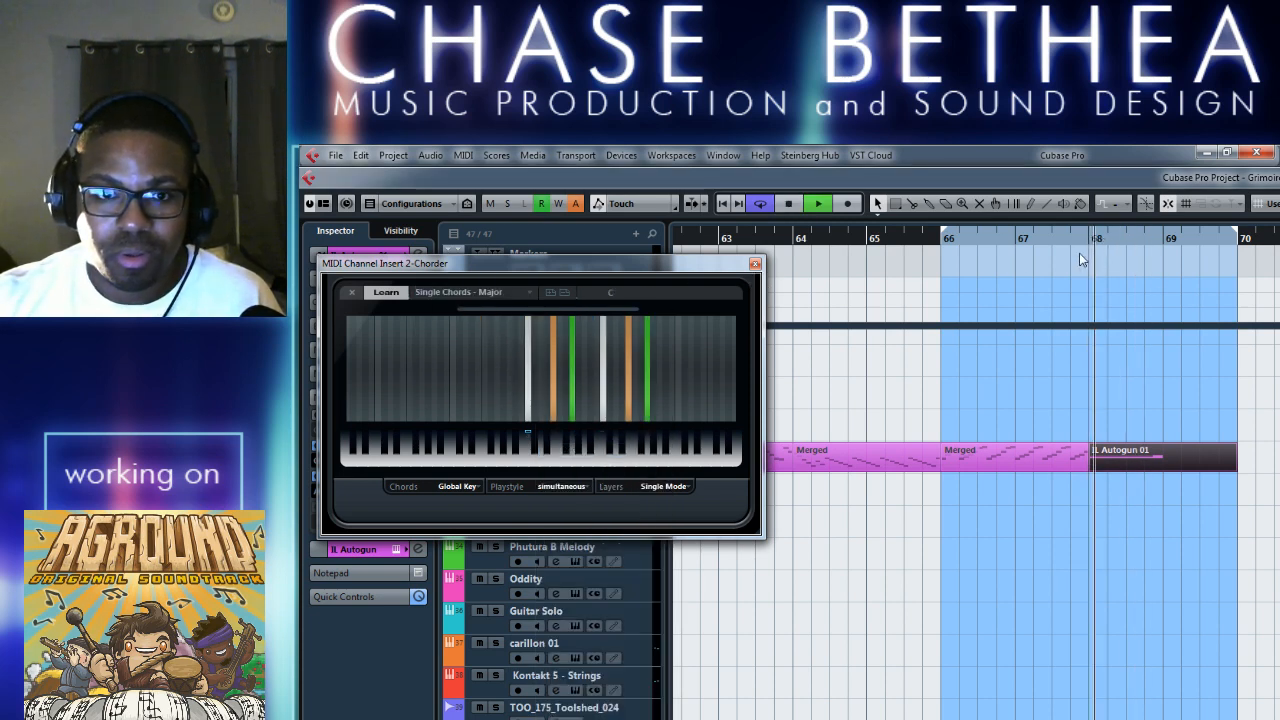
{"action": "key", "text": "space"}
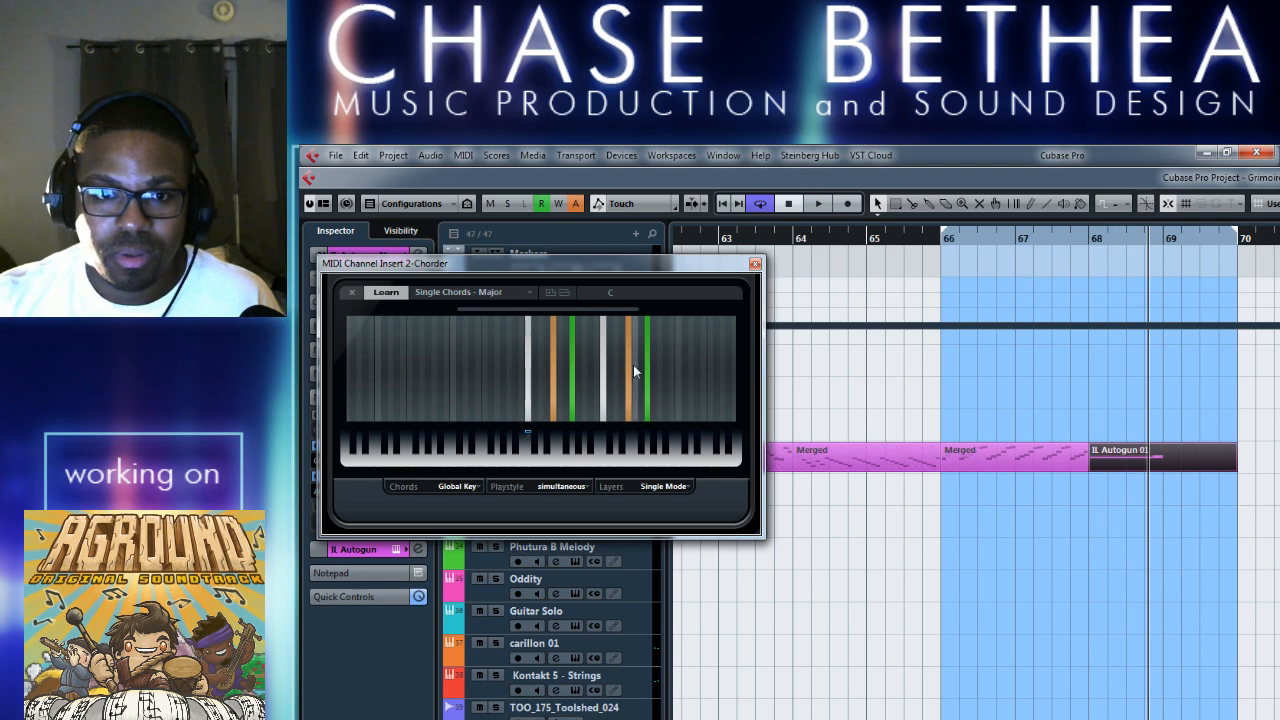
Move the bar 68 note to A2, play it from bar 68, and close the Key Editor.
{"action": "double_click", "coordinate": [1111, 482]}
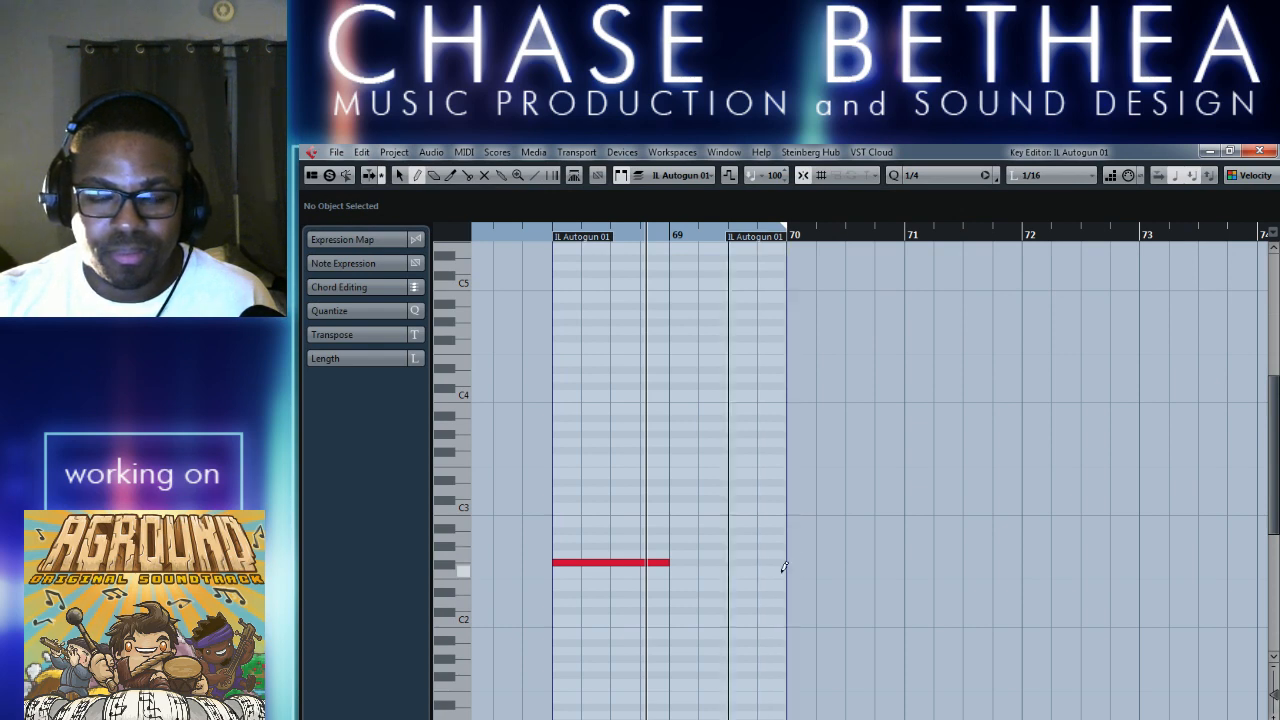
{"action": "left_click_drag", "start_coordinate": [620, 572], "coordinate": [623, 548]}
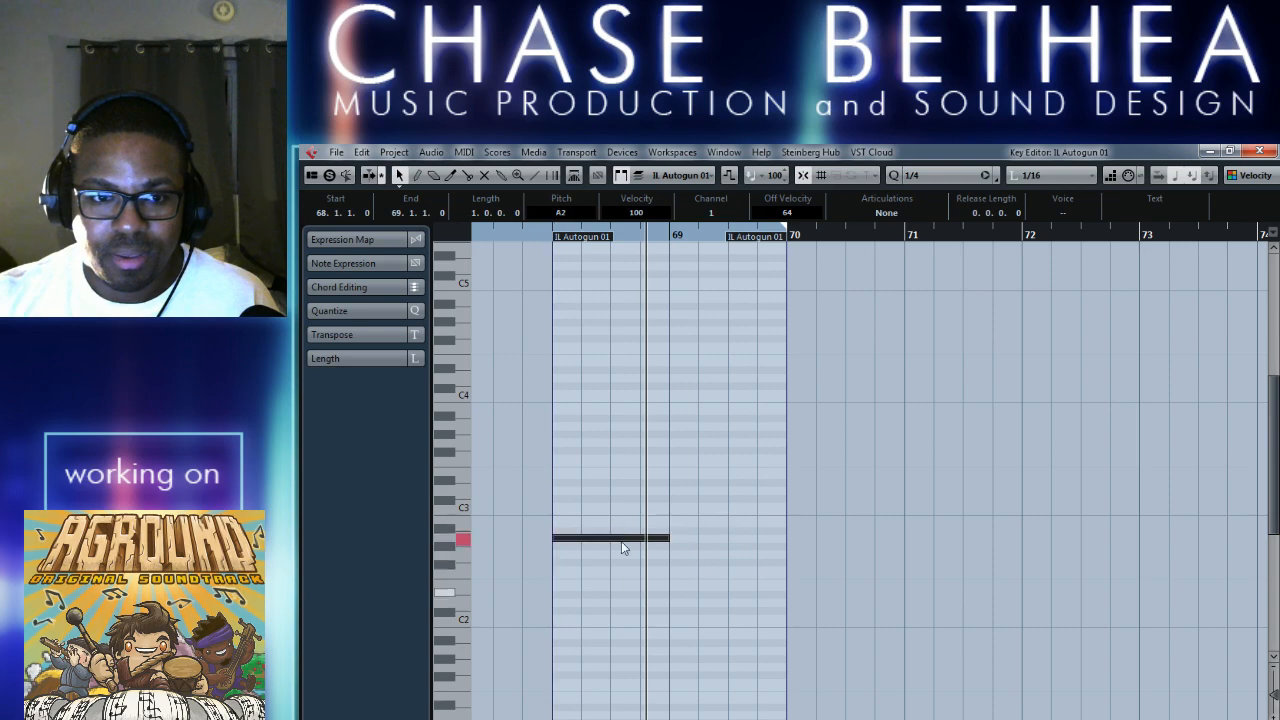
{"action": "left_click", "coordinate": [552, 236]}
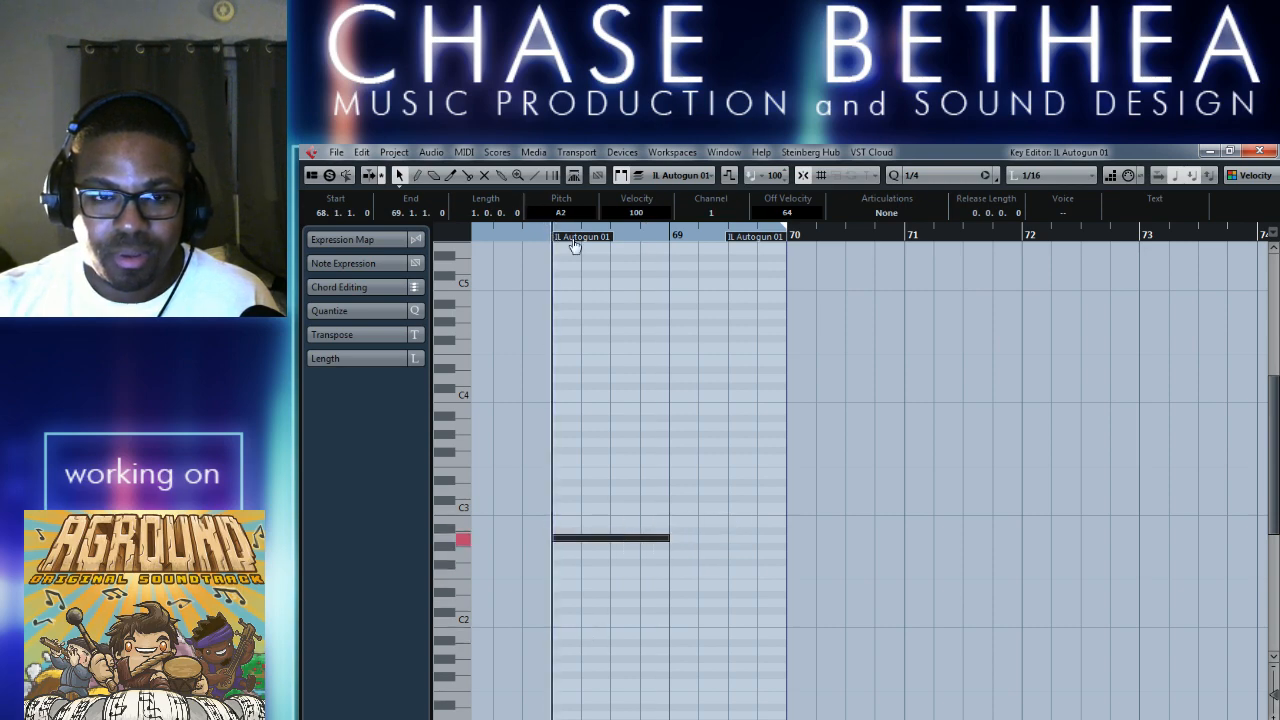
{"action": "left_click", "coordinate": [1258, 152]}
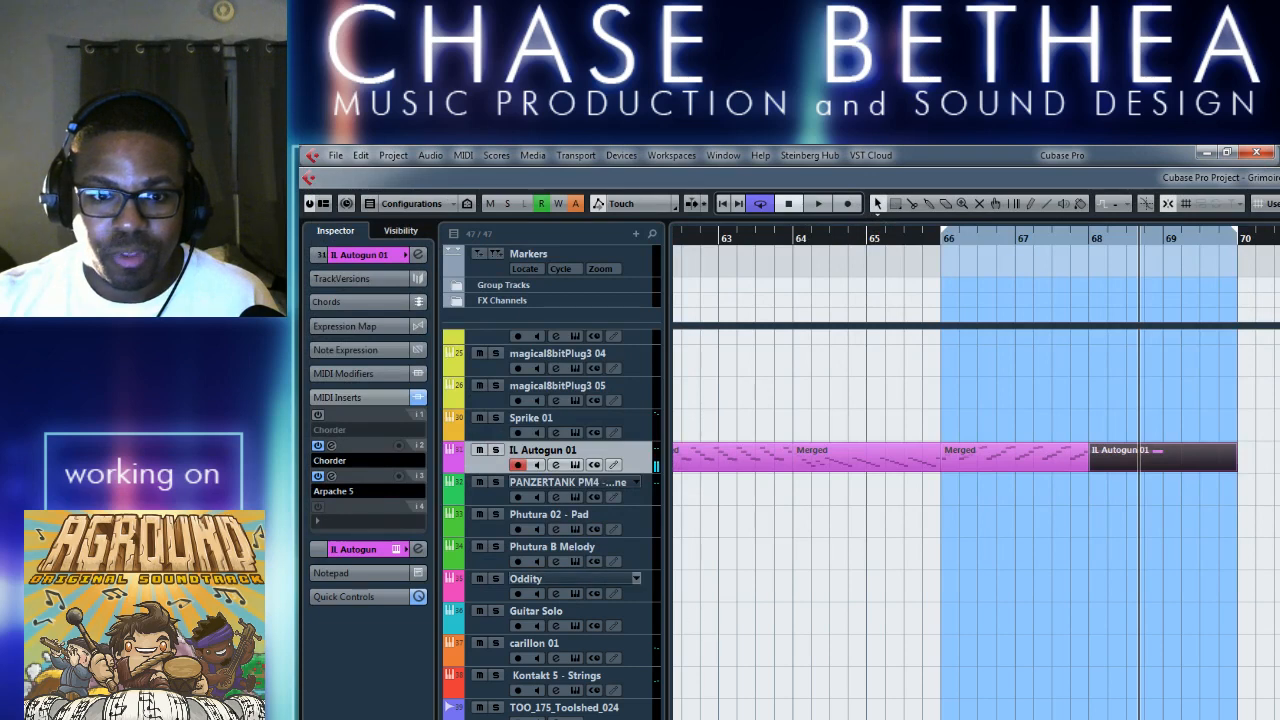
Select the PIANO track, reopen the bar 68 IL Autogun 01 part and move its note to A#2.
{"action": "left_click", "coordinate": [560, 719]}
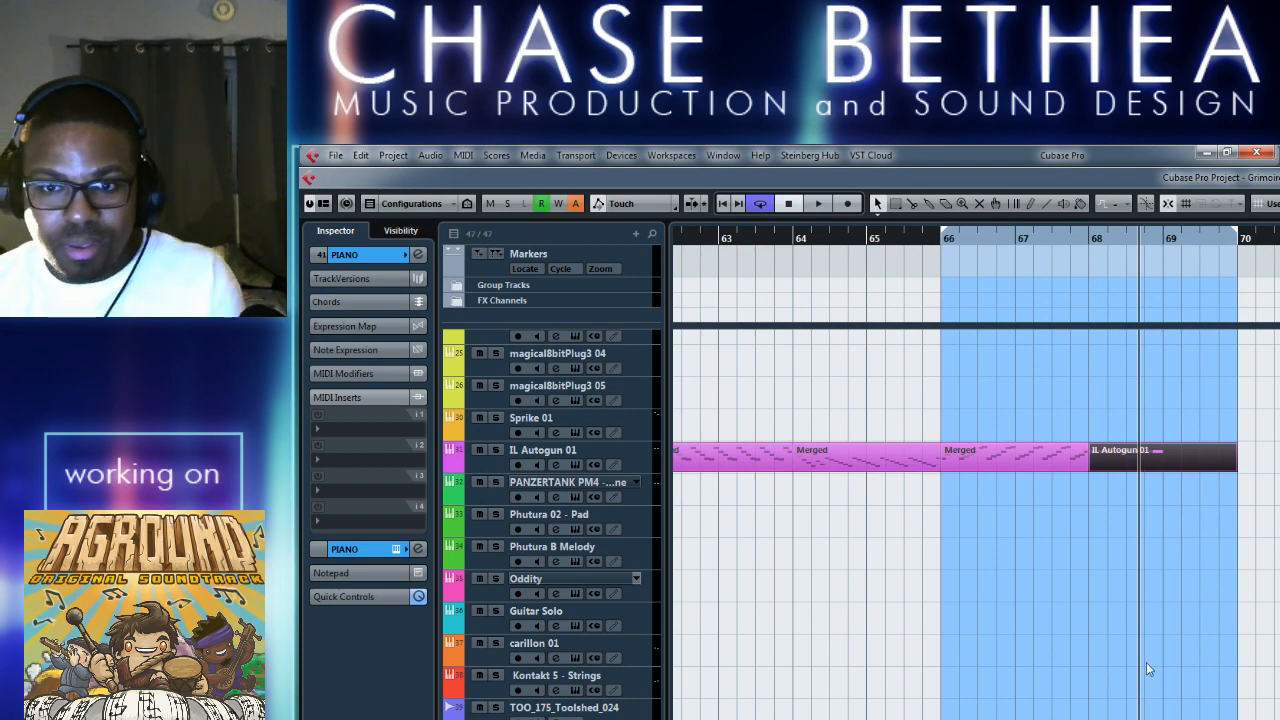
{"action": "double_click", "coordinate": [1176, 464]}
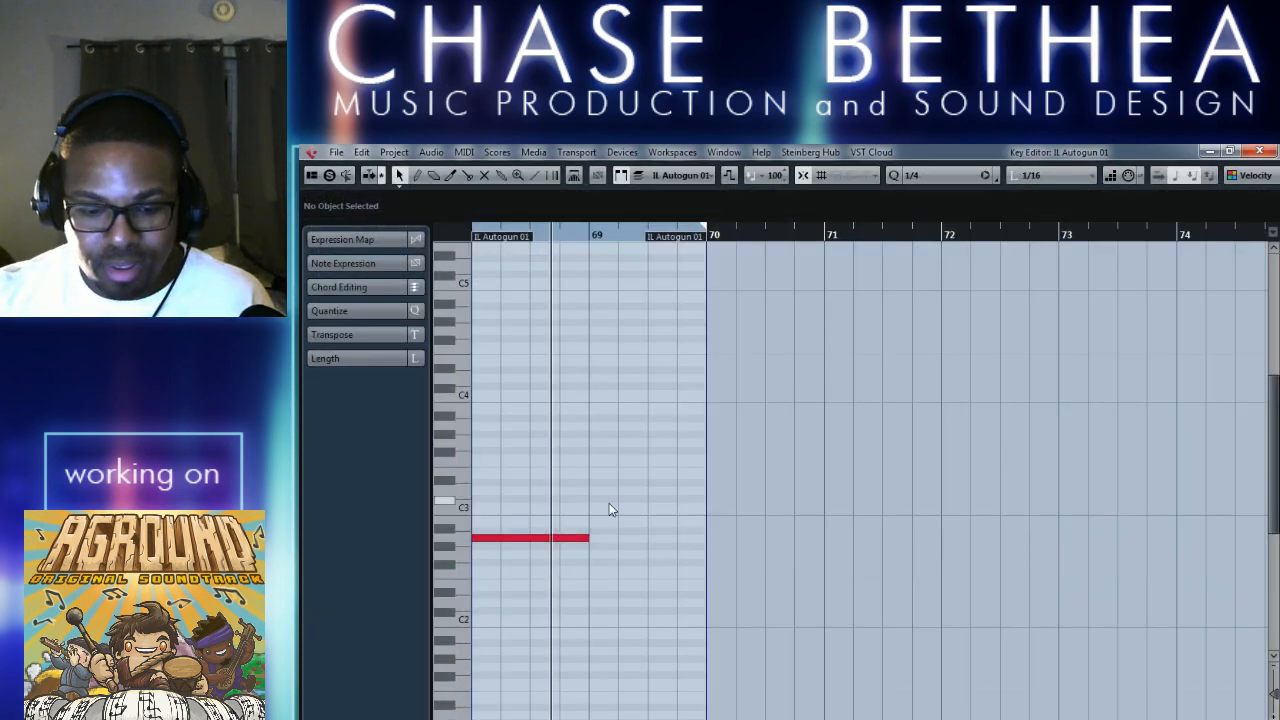
{"action": "left_click", "coordinate": [537, 540]}
{"action": "left_click_drag", "start_coordinate": [537, 541], "coordinate": [539, 532]}
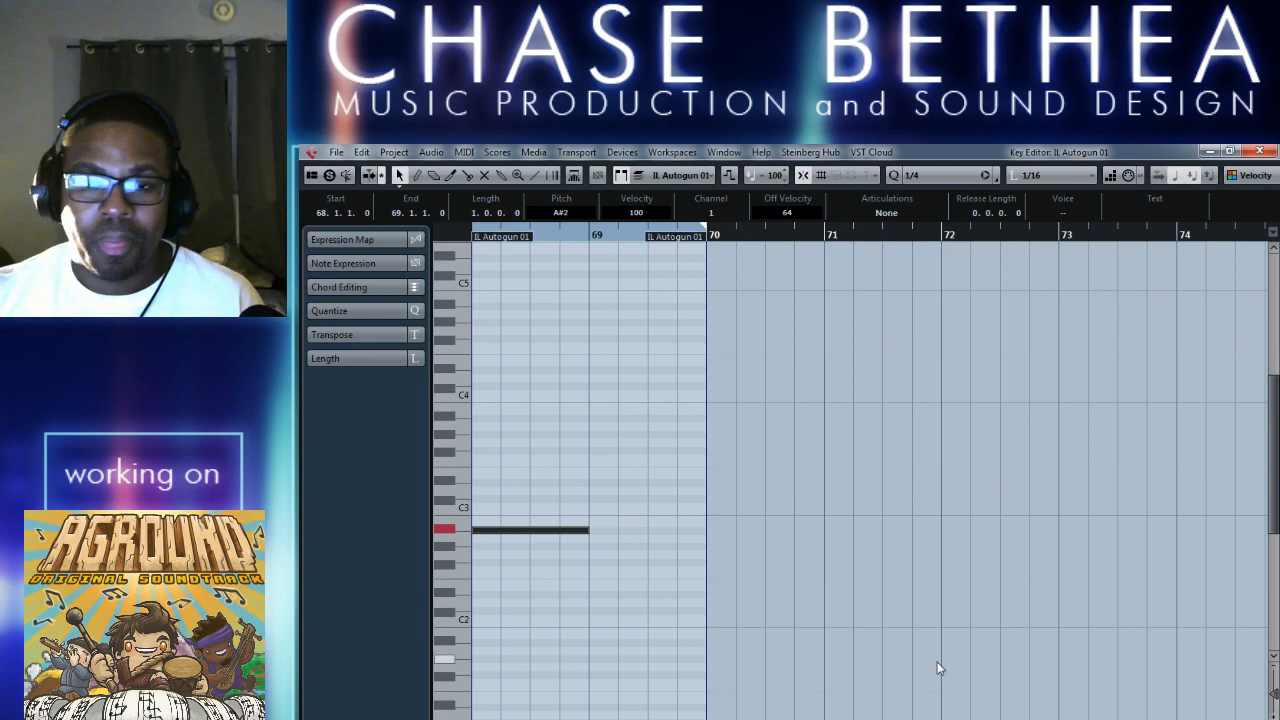
Close the Key Editor, check the Arpache 5 settings on IL Autogun 01, and add Arpache SX in the fourth MIDI insert slot.
{"action": "scroll", "coordinate": [1036, 630], "scroll_direction": "left", "scroll_amount": 2}
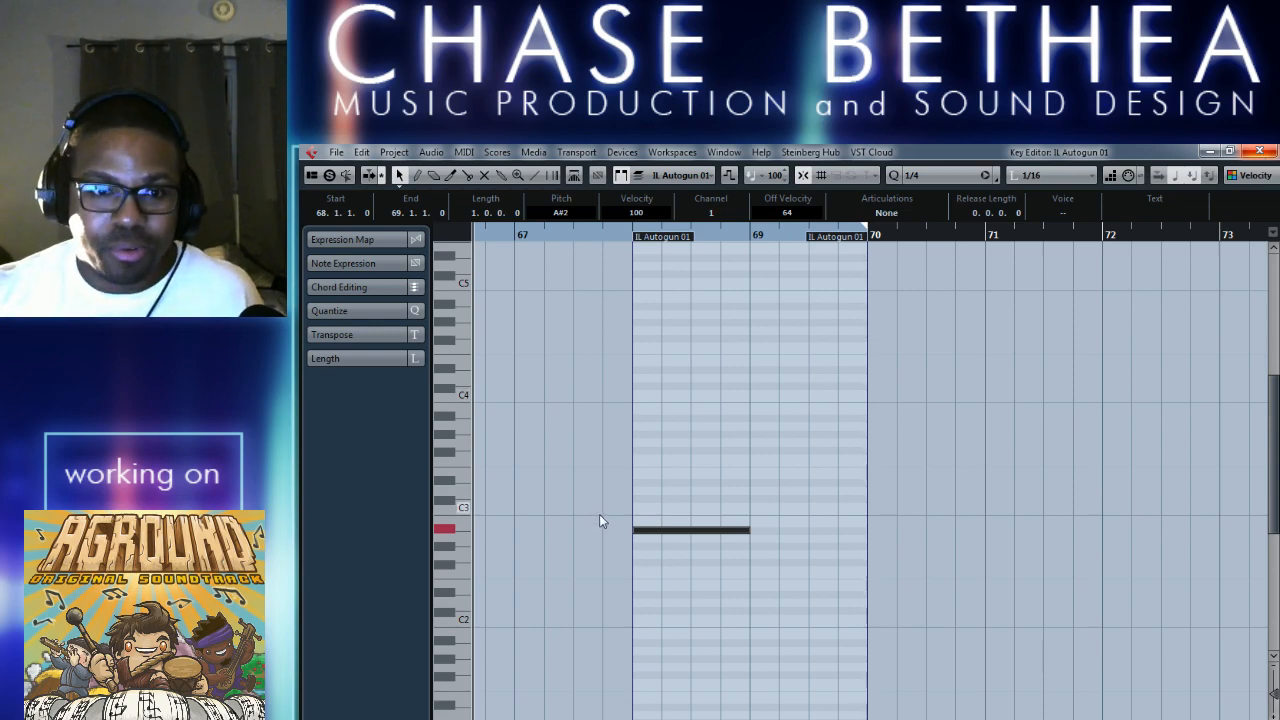
{"action": "left_click", "coordinate": [1250, 155]}
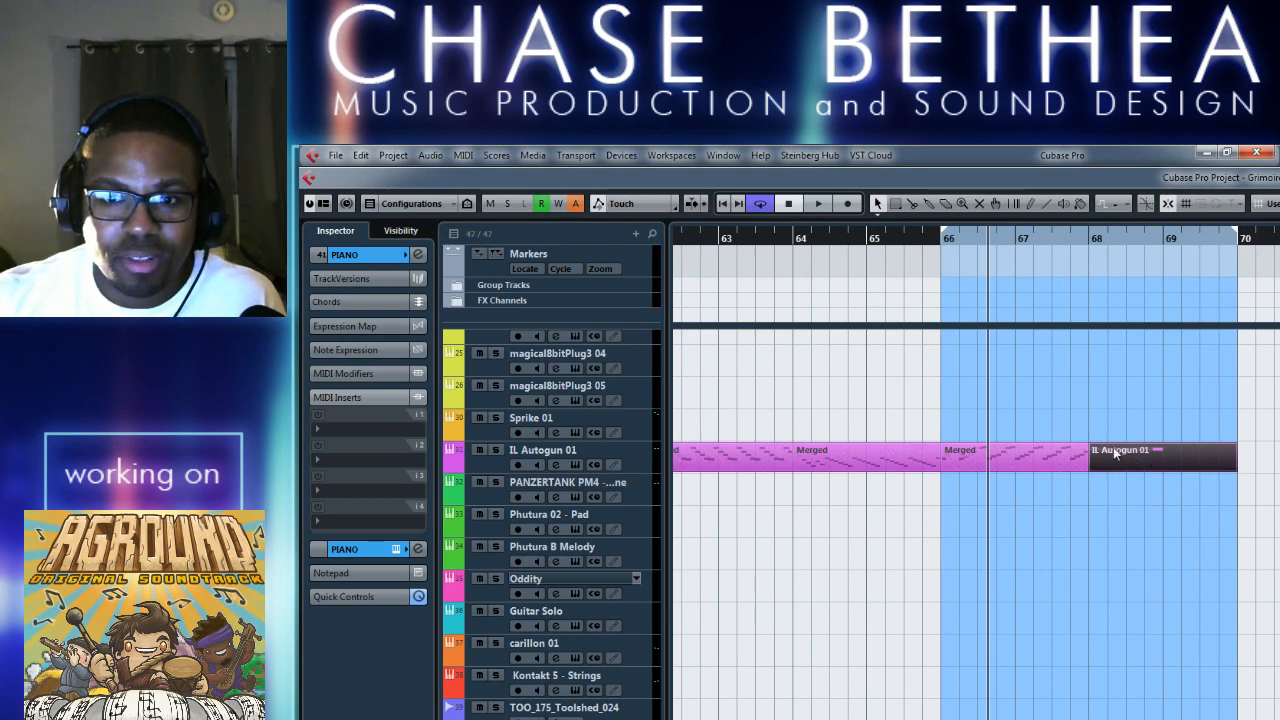
{"action": "left_click", "coordinate": [511, 467]}
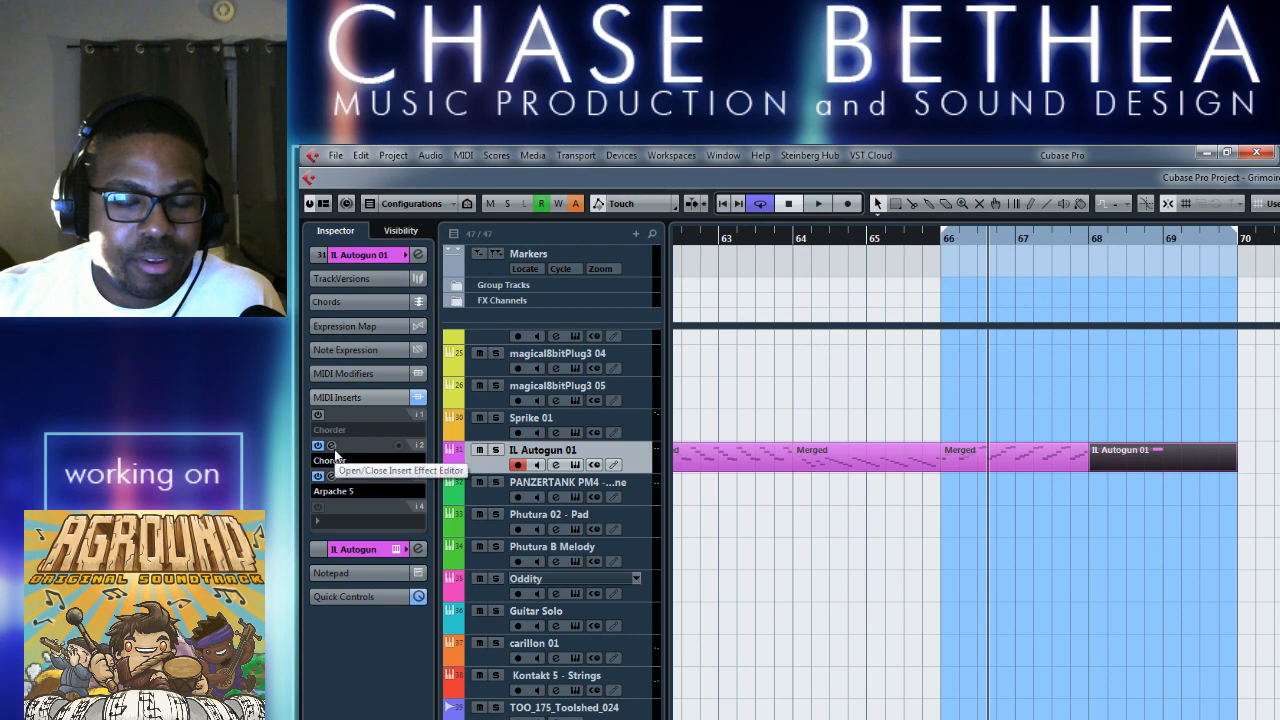
{"action": "left_click", "coordinate": [333, 478]}
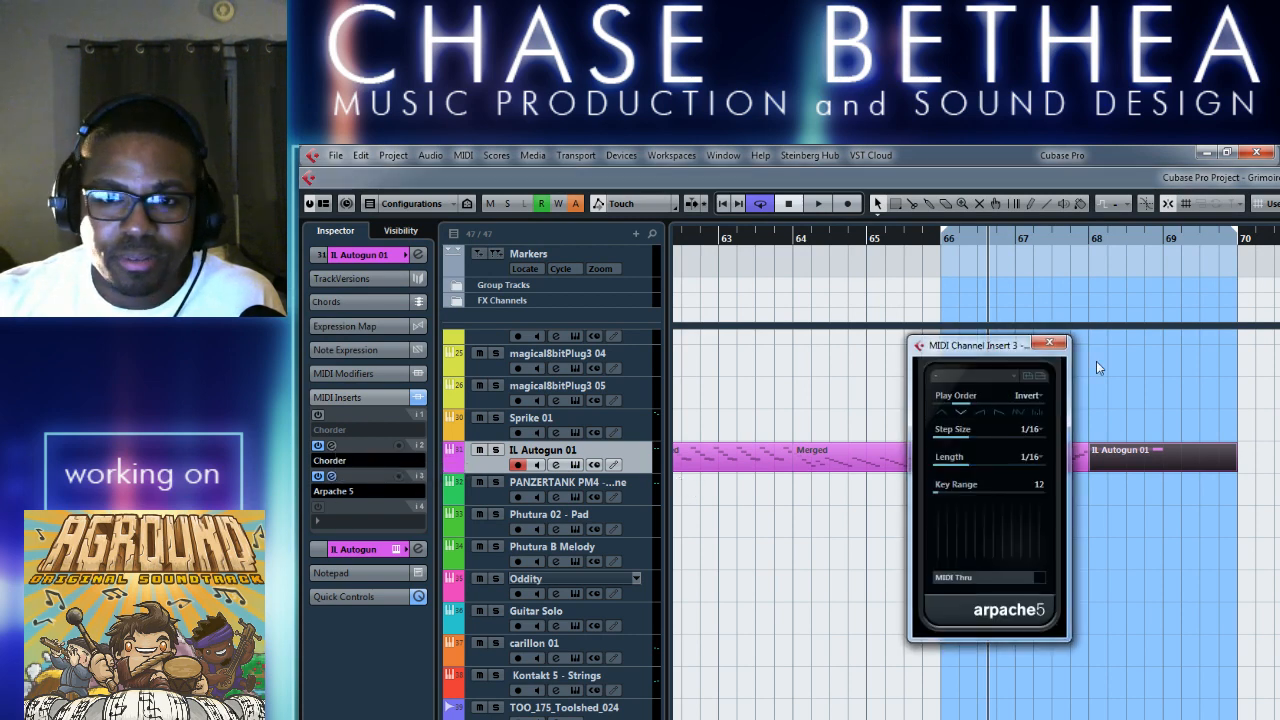
{"action": "left_click", "coordinate": [1071, 339]}
{"action": "left_click", "coordinate": [316, 522]}
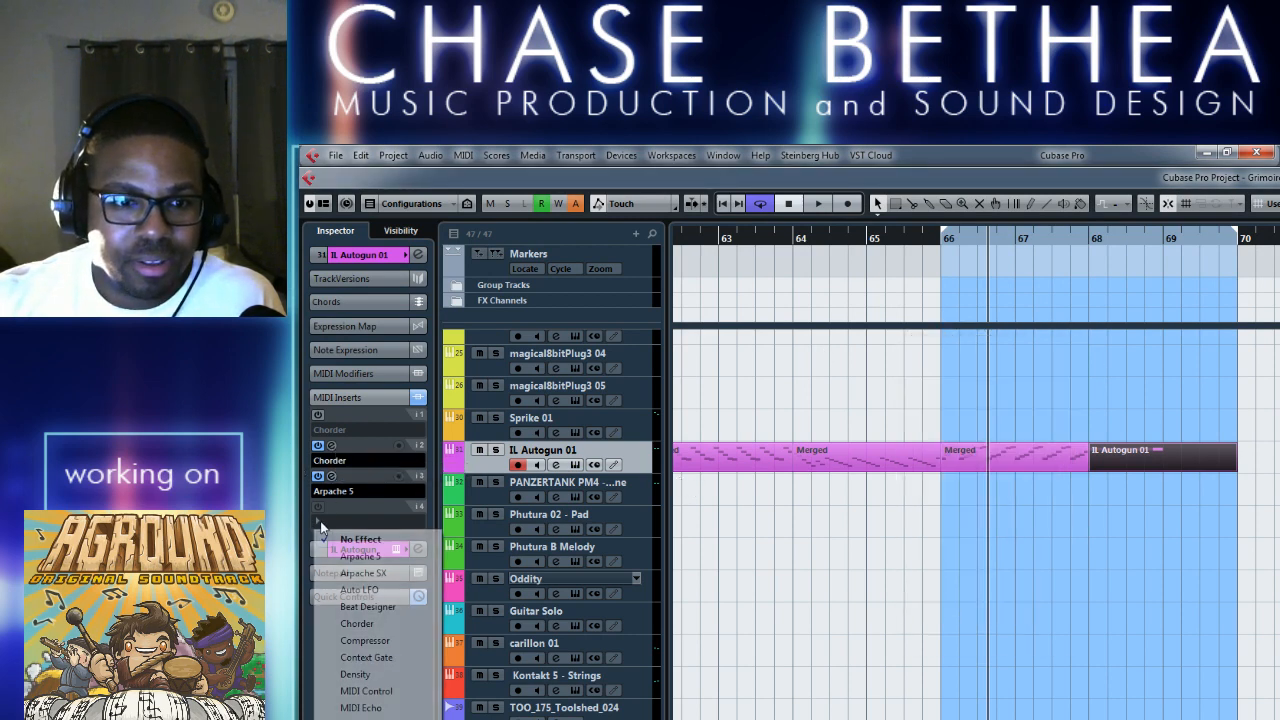
{"action": "left_click", "coordinate": [378, 572]}
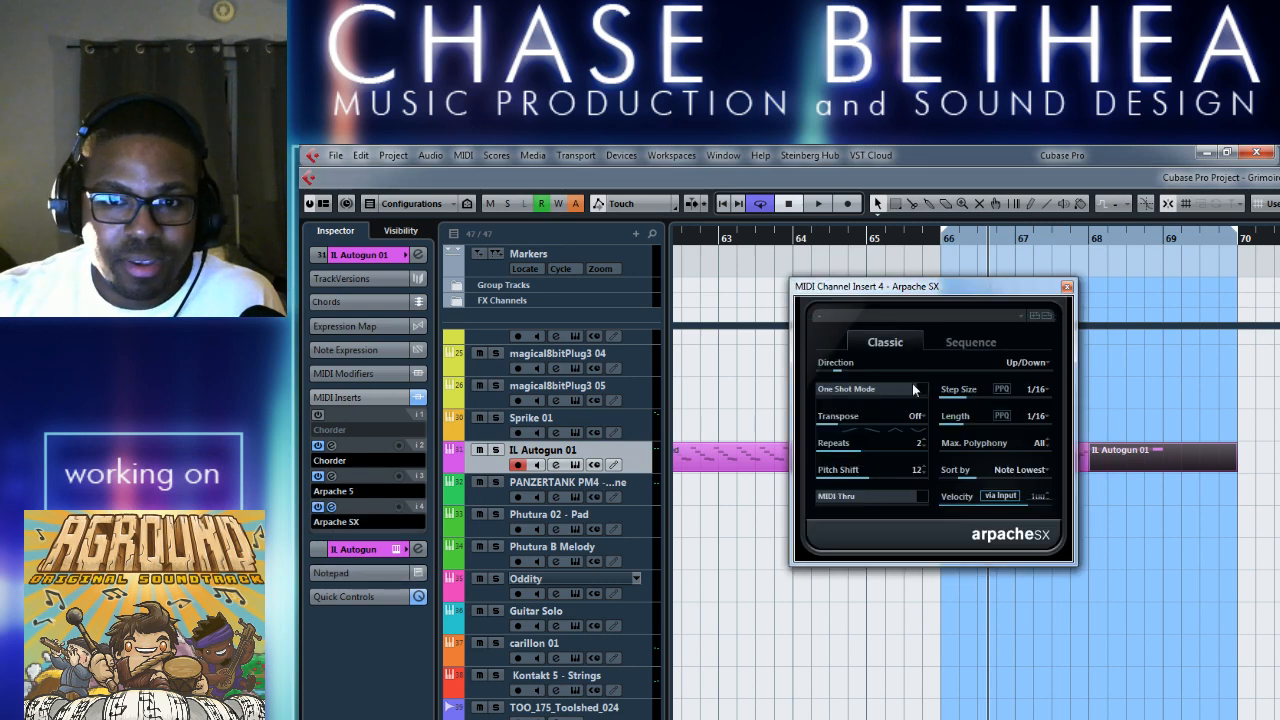
{"action": "key", "text": "alt+Tab"}
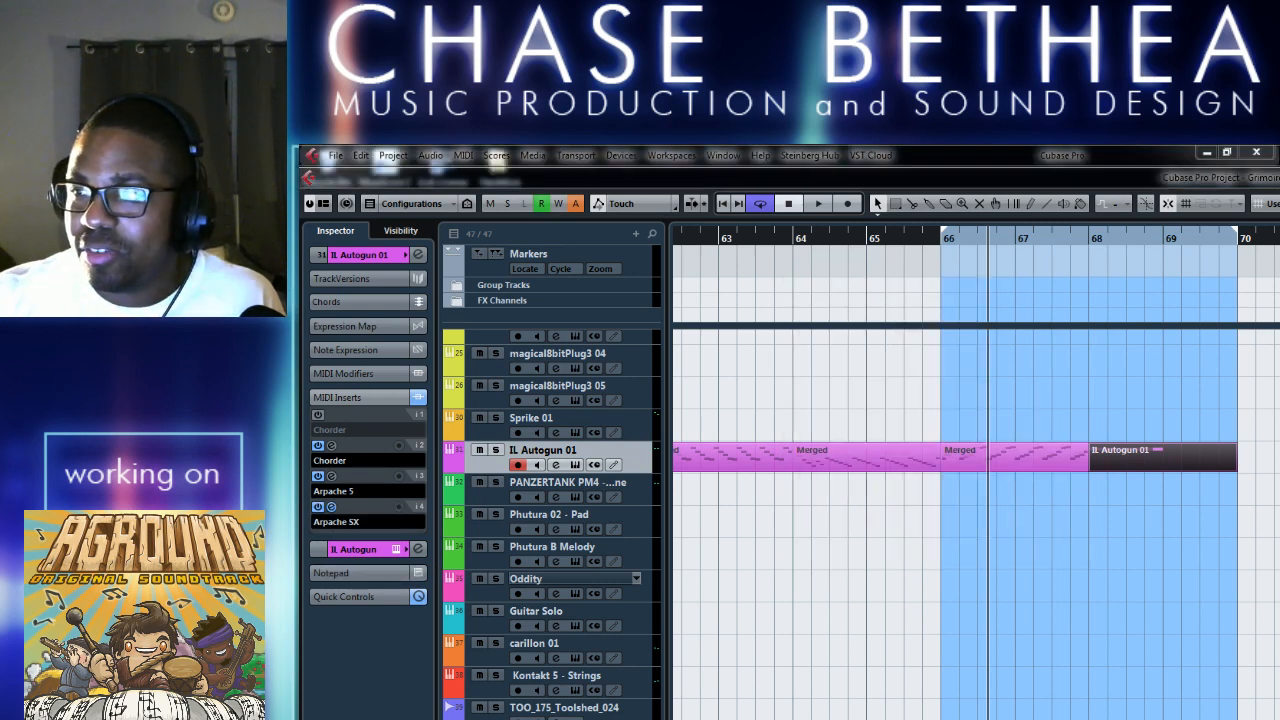
{"action": "left_click", "coordinate": [895, 626]}
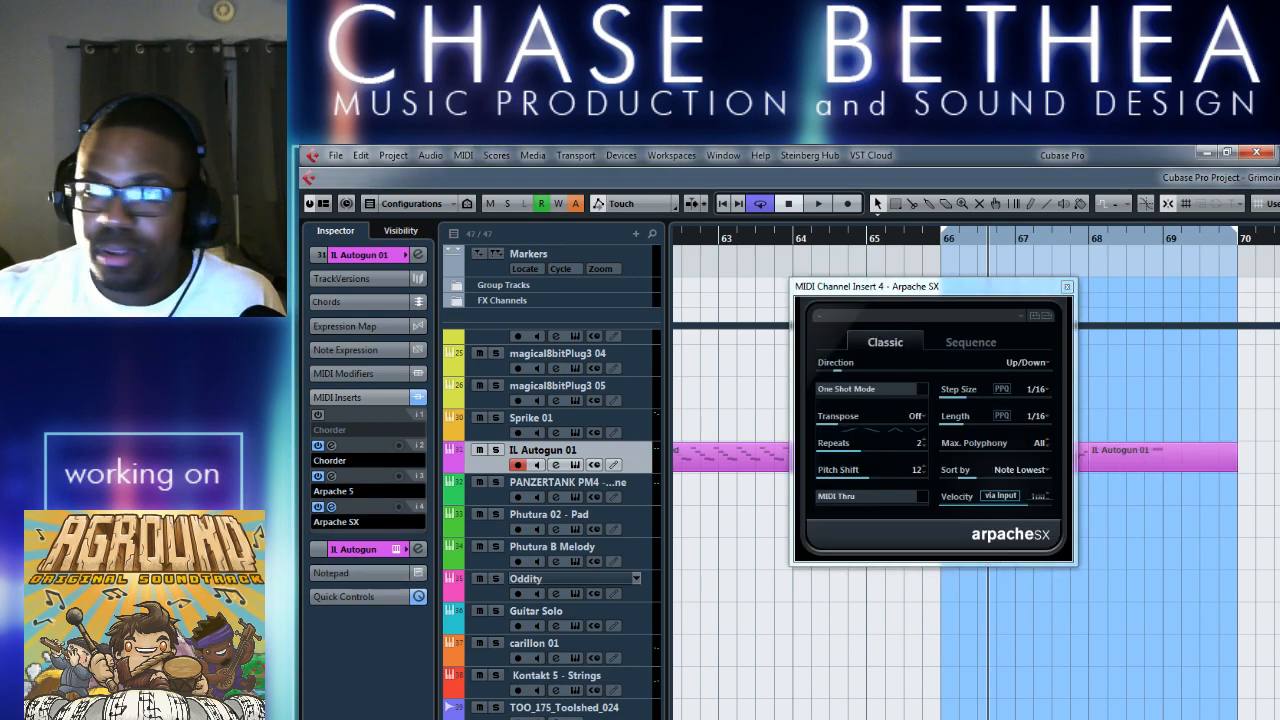
{"action": "key", "text": "alt+Tab"}
{"action": "left_click", "coordinate": [913, 605]}
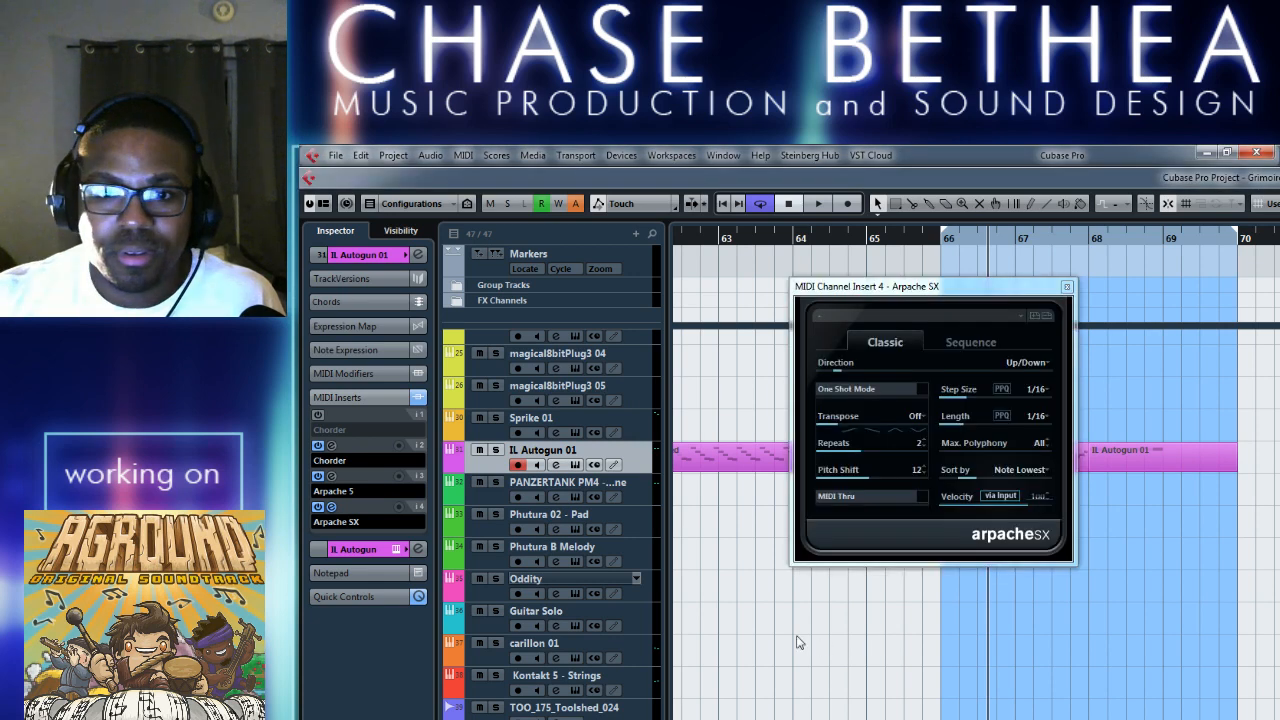
Bypass Arpache 5 on IL Autogun 01 and briefly play the section through Arpache SX.
{"action": "left_click", "coordinate": [317, 476]}
{"action": "key", "text": "space"}
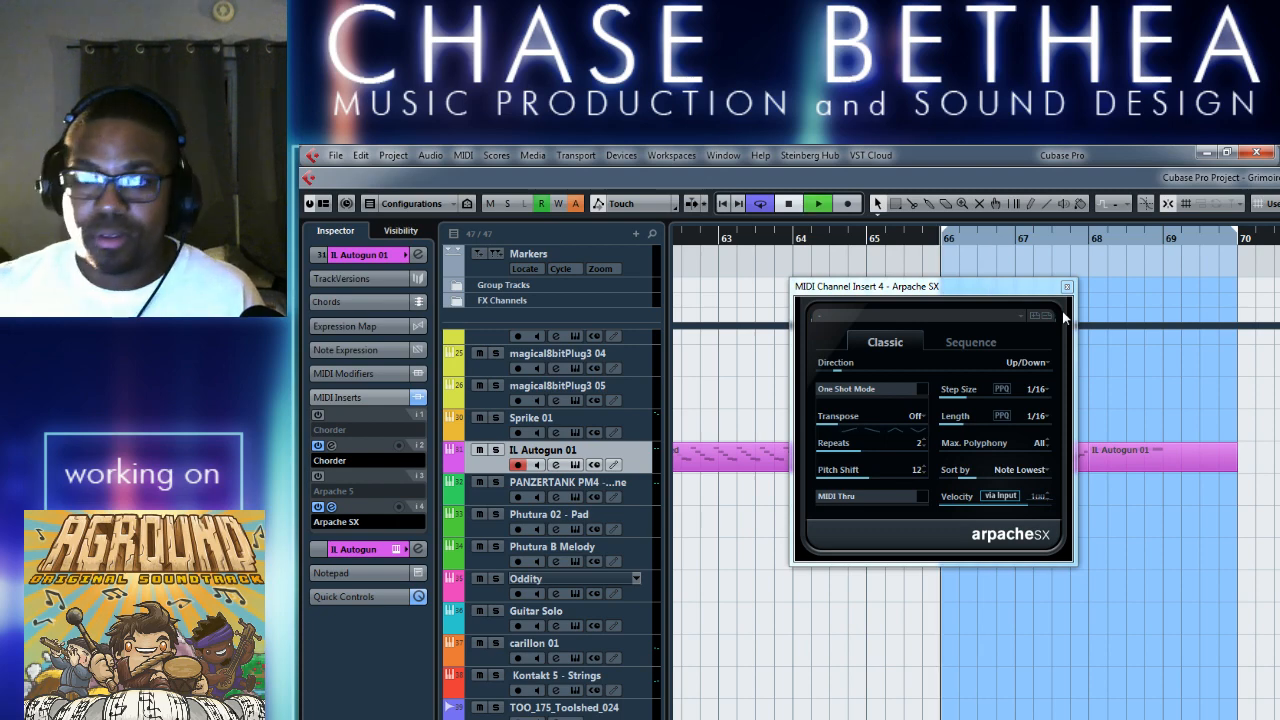
{"action": "left_click_drag", "start_coordinate": [993, 299], "coordinate": [868, 517]}
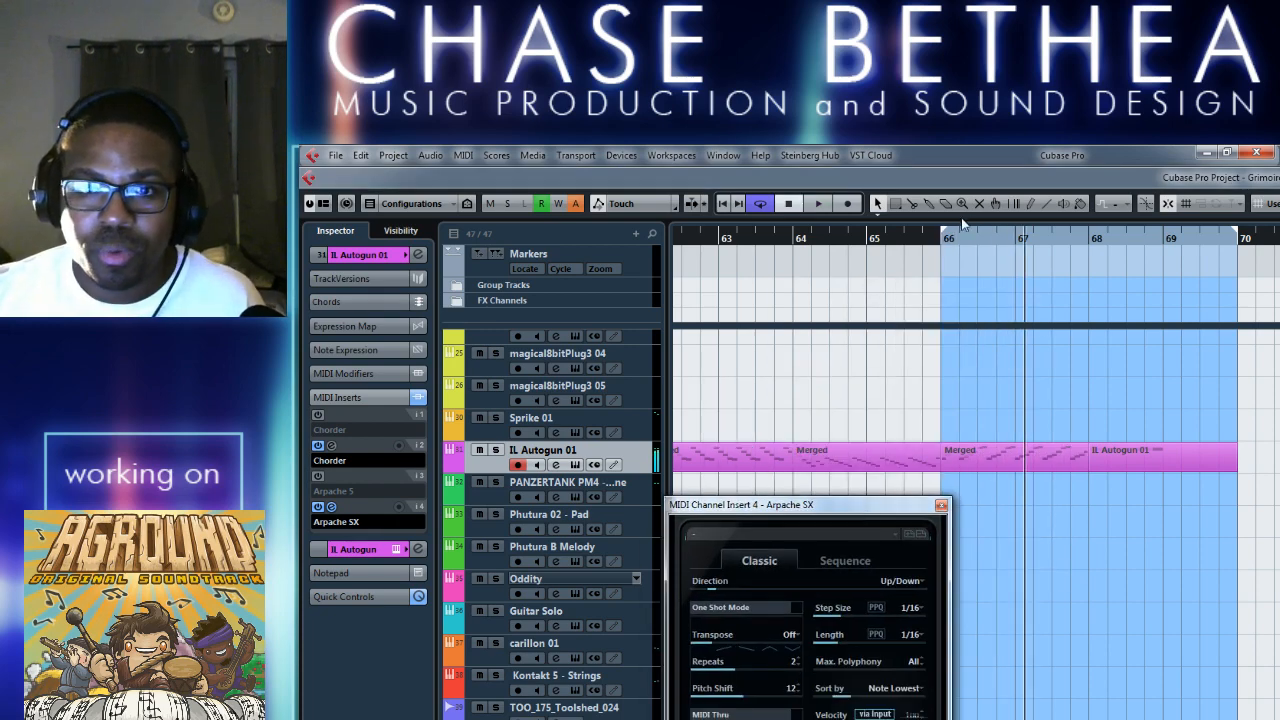
{"action": "key", "text": "space"}
Move the cycle start to bar 68 and audition the bar 68 to 70 loop with Arpache SX.
{"action": "left_click_drag", "start_coordinate": [1087, 259], "coordinate": [1086, 258]}
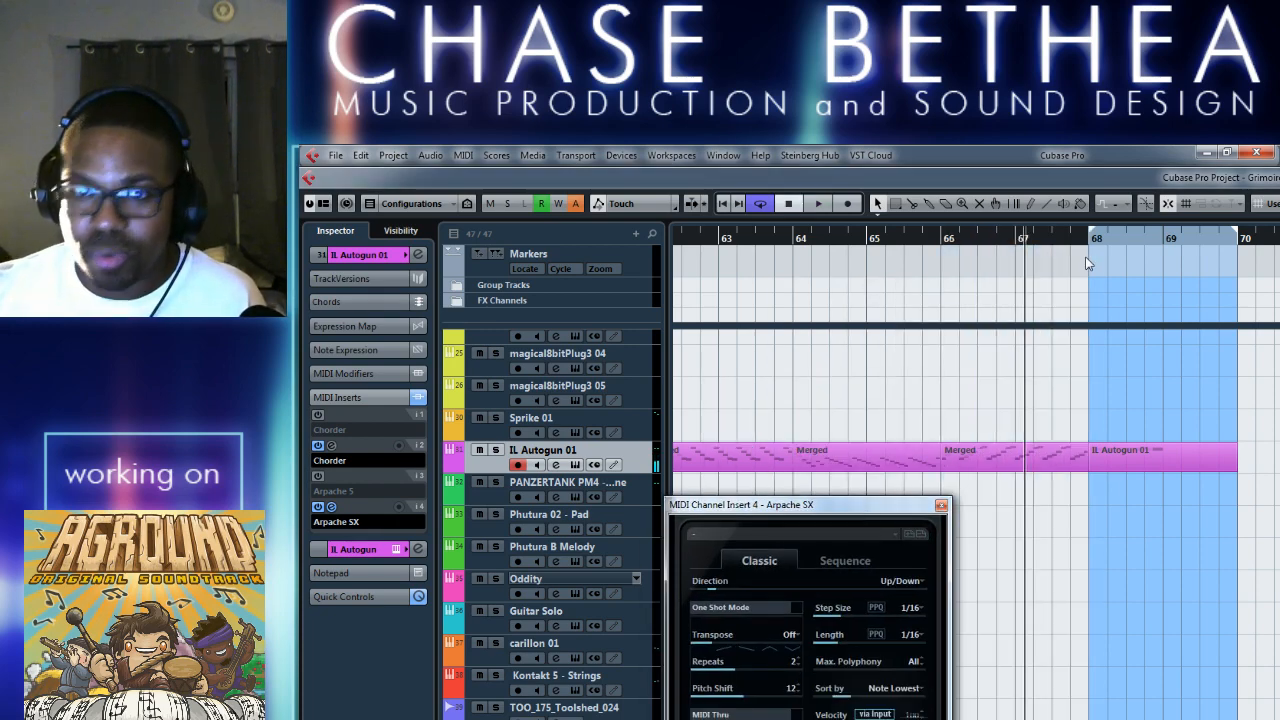
{"action": "key", "text": "space"}
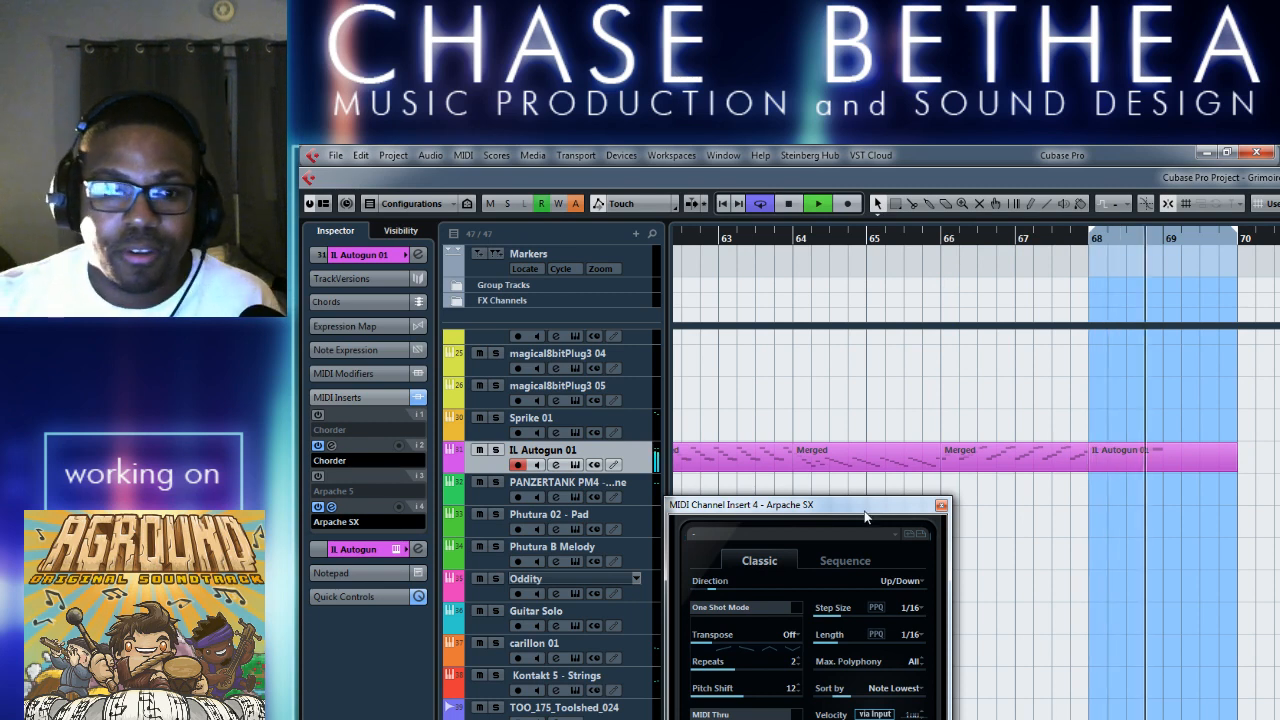
{"action": "left_click_drag", "start_coordinate": [866, 515], "coordinate": [863, 374]}
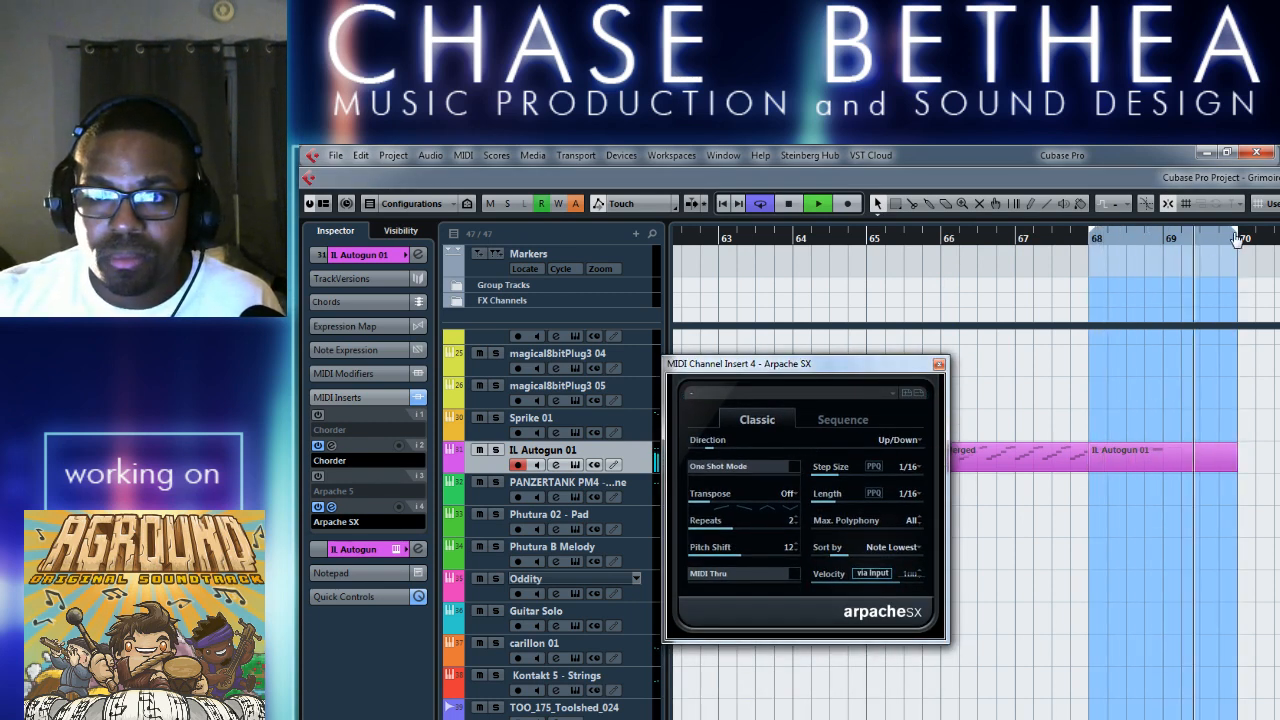
{"action": "left_click_drag", "start_coordinate": [1226, 233], "coordinate": [1163, 234]}
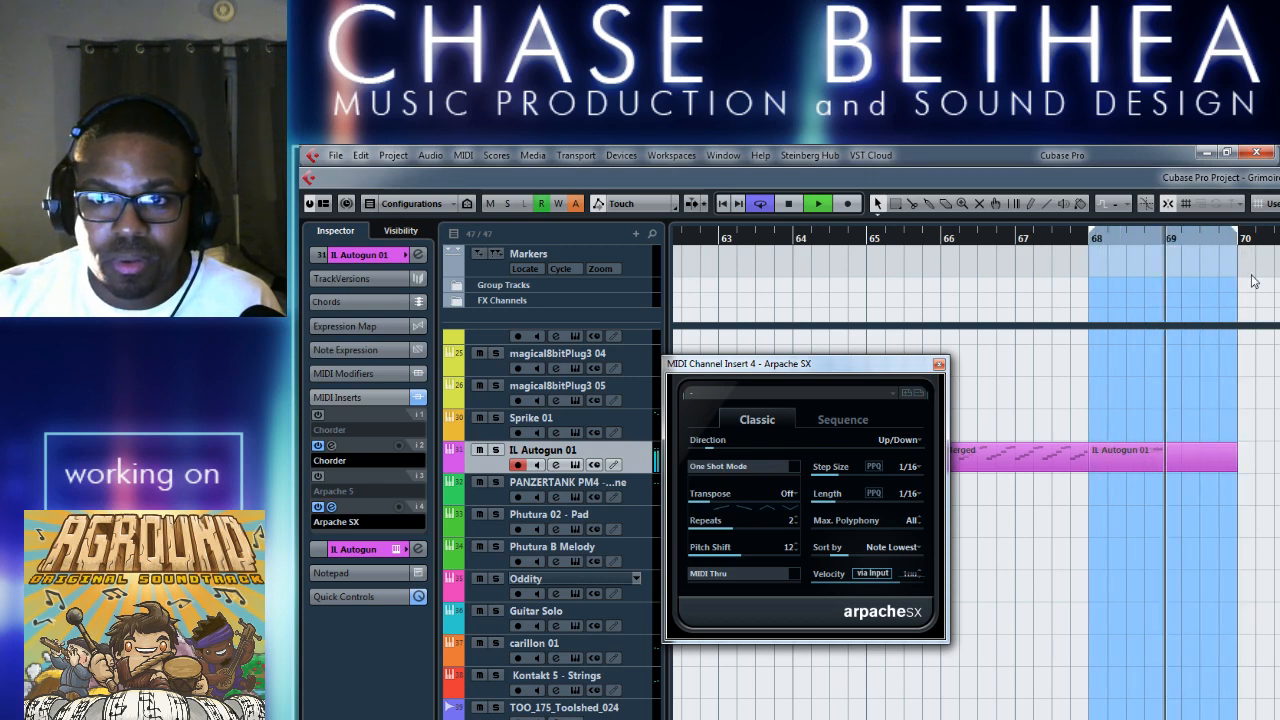
{"action": "left_click", "coordinate": [791, 203]}
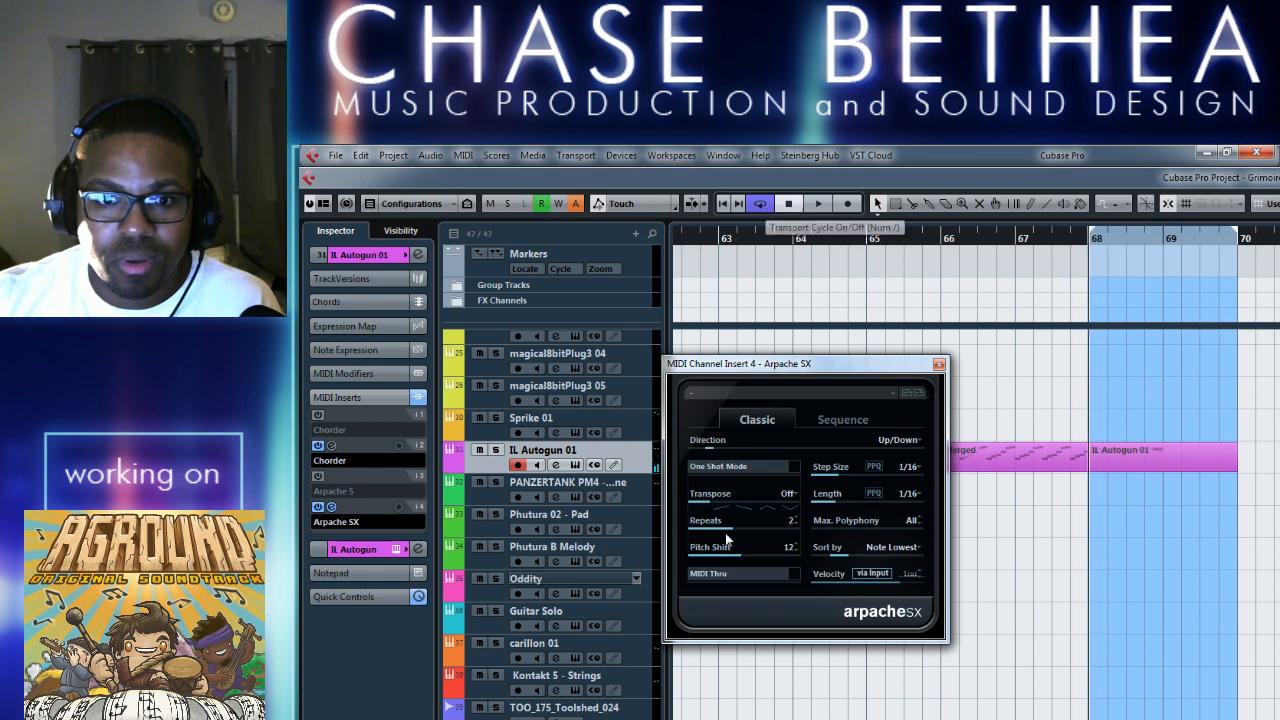
Try the Arpache SX Transpose modes Up, Down and Up/Down while playing the loop from bar 68.
{"action": "left_click", "coordinate": [767, 497]}
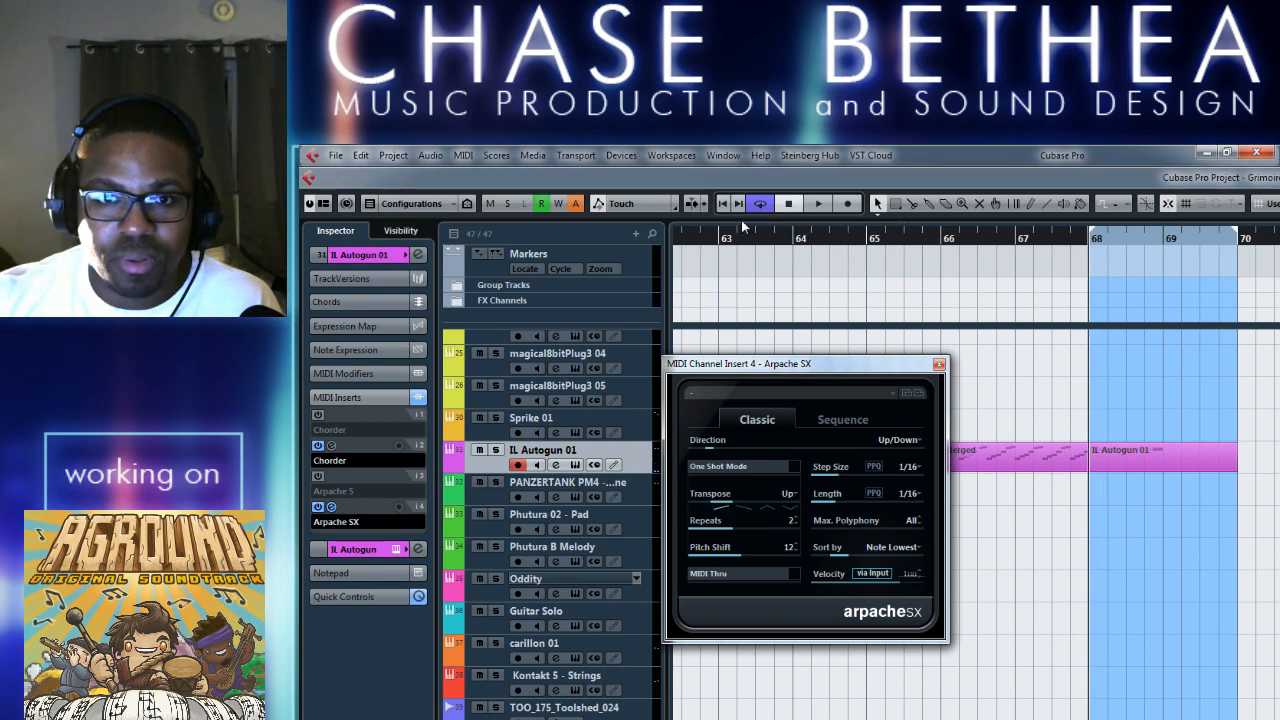
{"action": "left_click", "coordinate": [818, 204]}
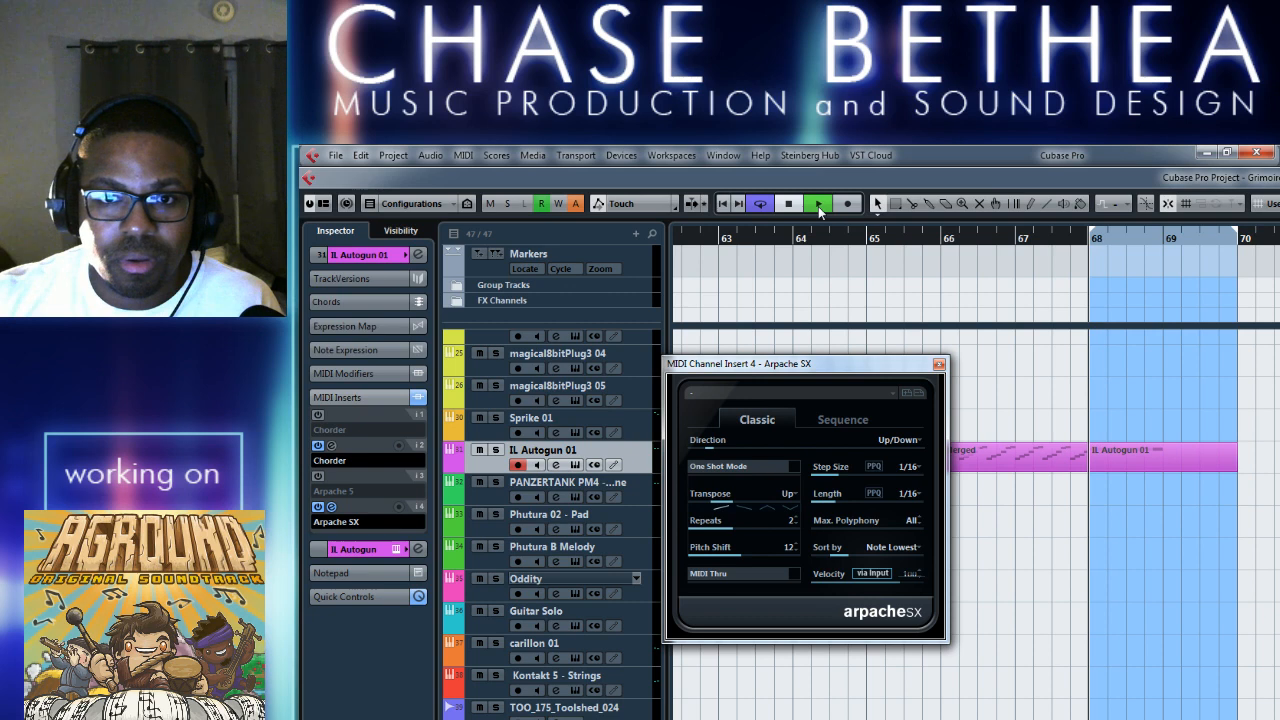
{"action": "left_click", "coordinate": [746, 505]}
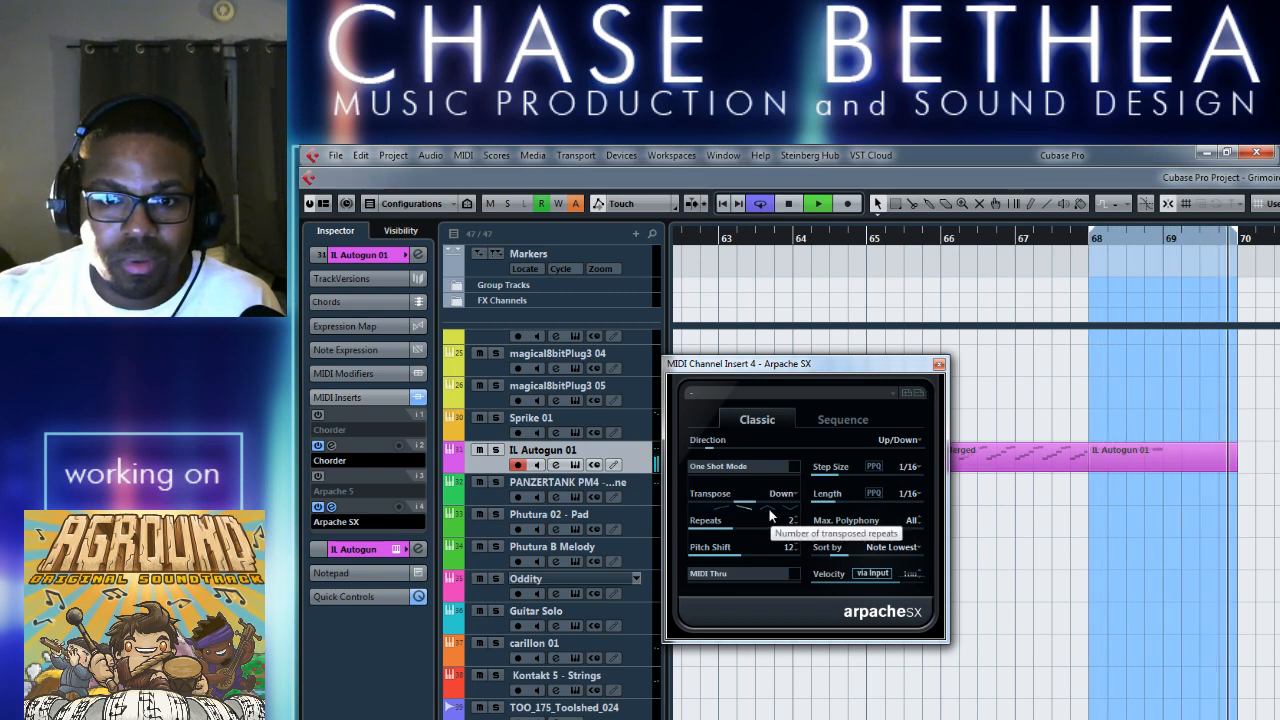
{"action": "left_click", "coordinate": [770, 510]}
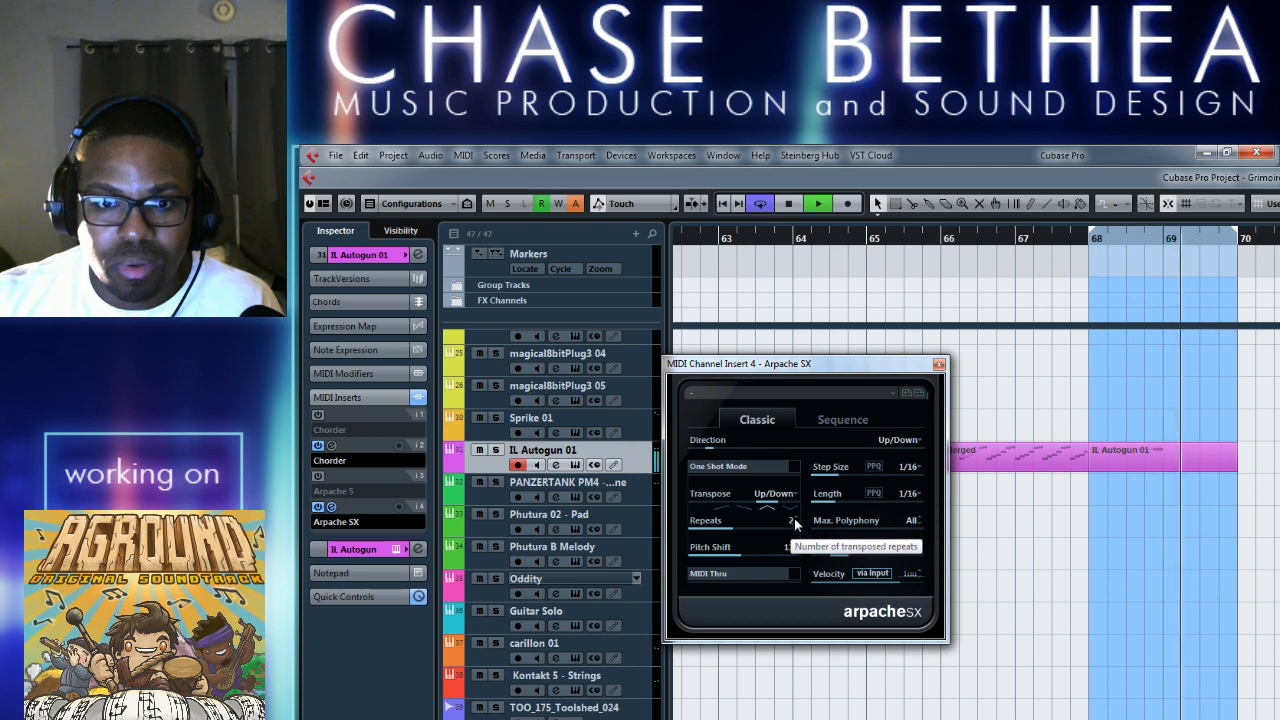
Try Arpache SX Repeats at 3, reduce them to 1 during playback, and stop the loop.
{"action": "left_click", "coordinate": [795, 516]}
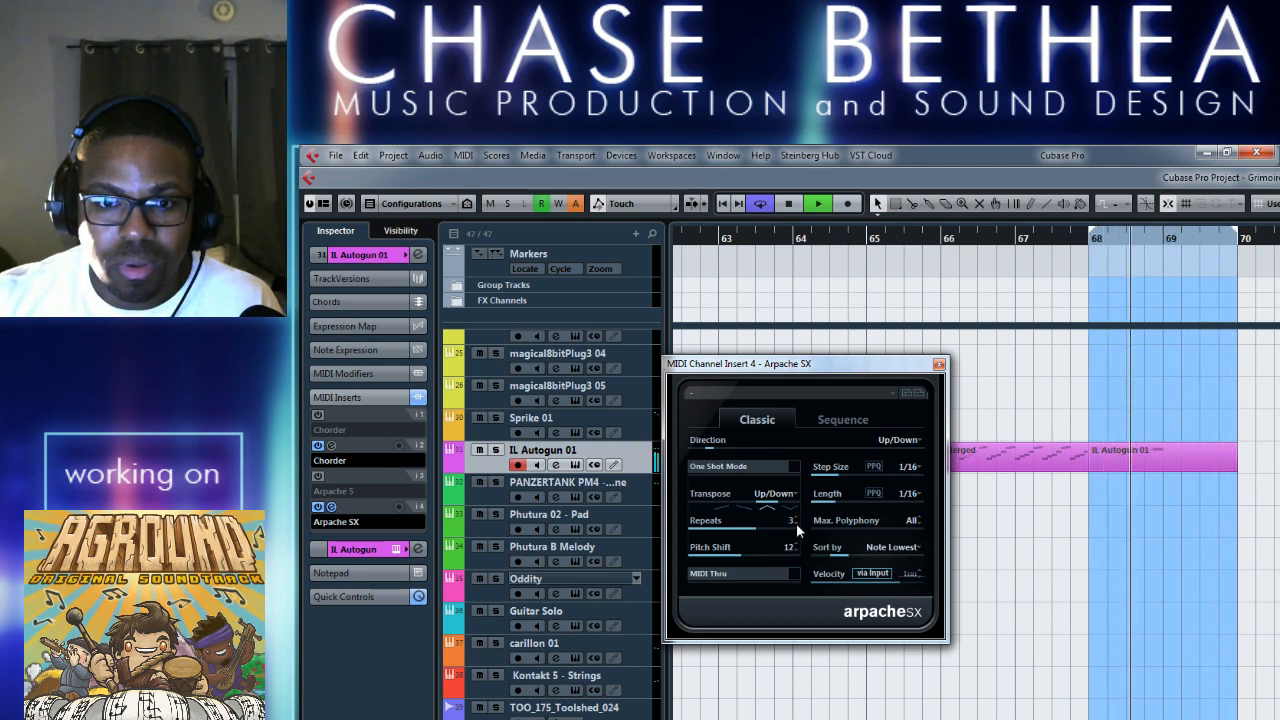
{"action": "left_click", "coordinate": [796, 524]}
{"action": "left_click", "coordinate": [796, 524]}
{"action": "left_click", "coordinate": [796, 524]}
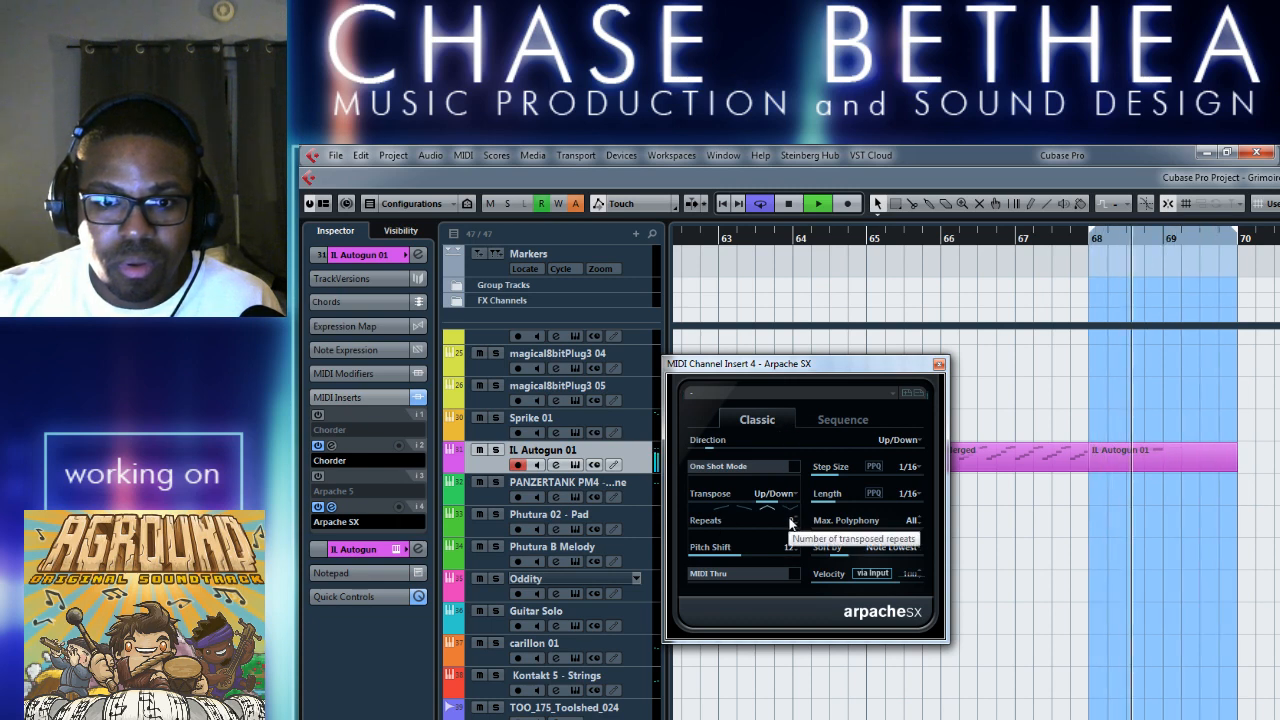
{"action": "left_click", "coordinate": [795, 517]}
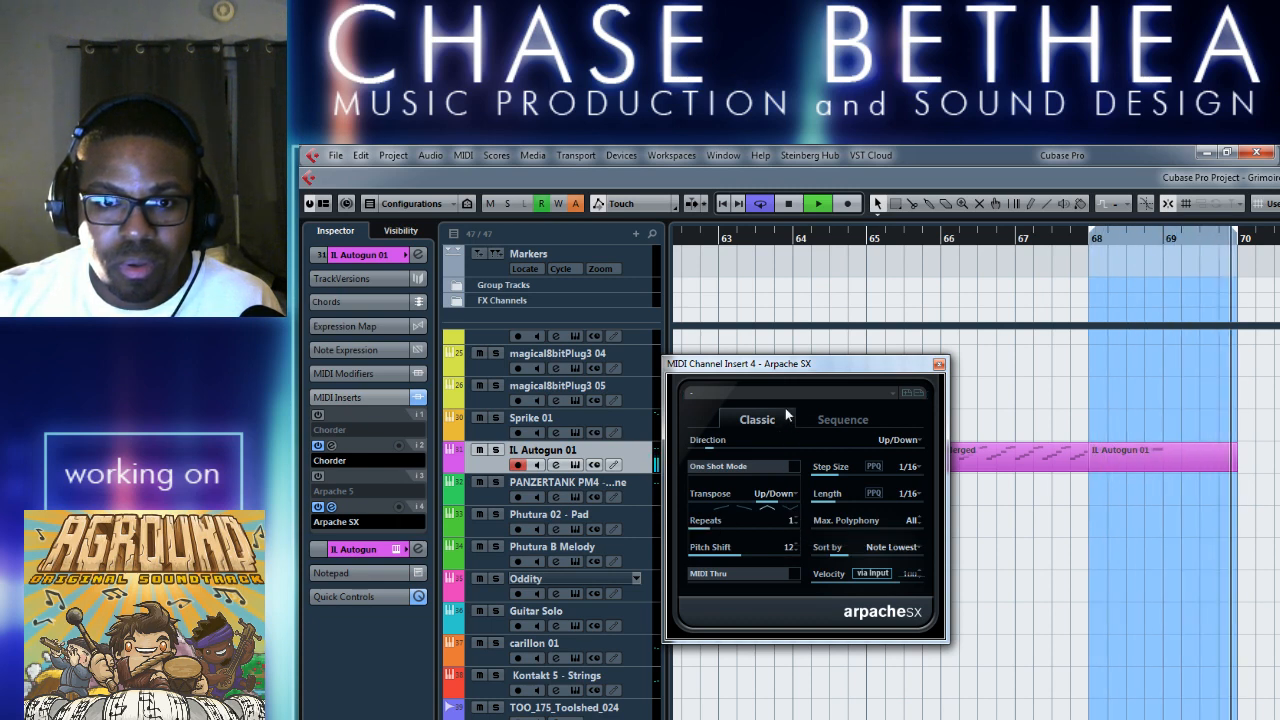
{"action": "left_click", "coordinate": [788, 204]}
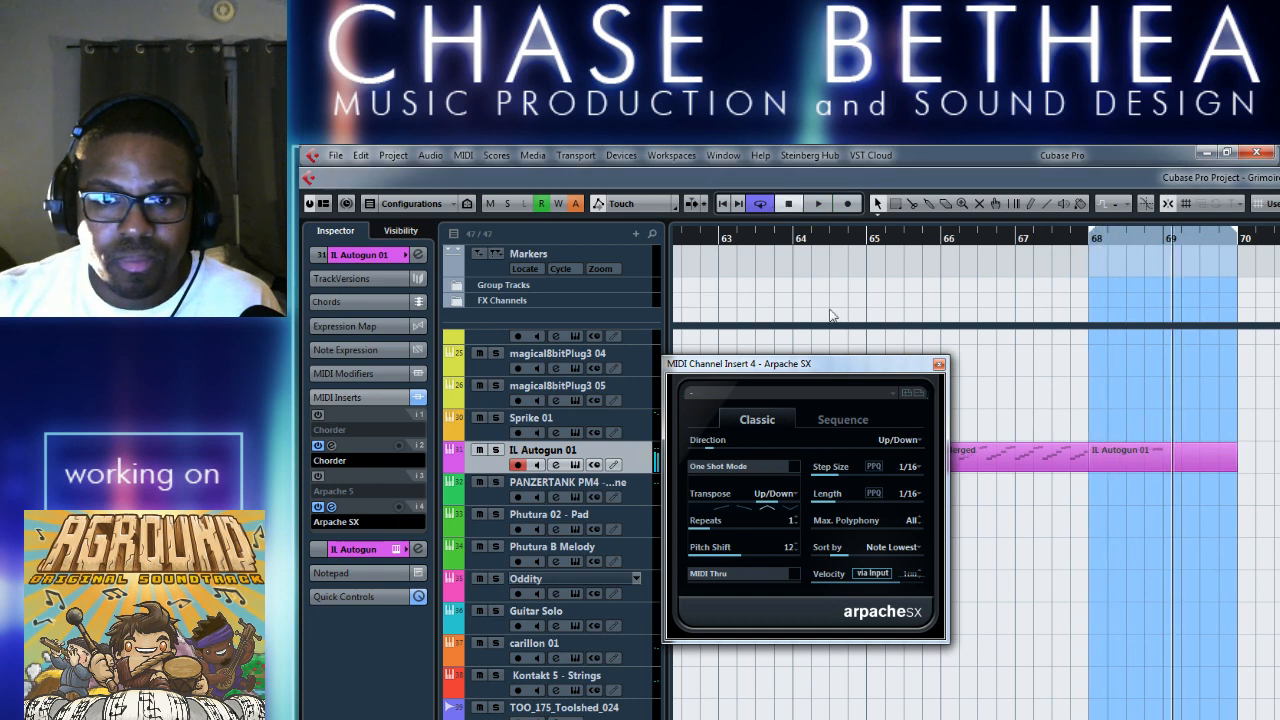
Load the 4th Arp preset in Arpache SX and audition it from bar 68.
{"action": "left_click", "coordinate": [863, 418]}
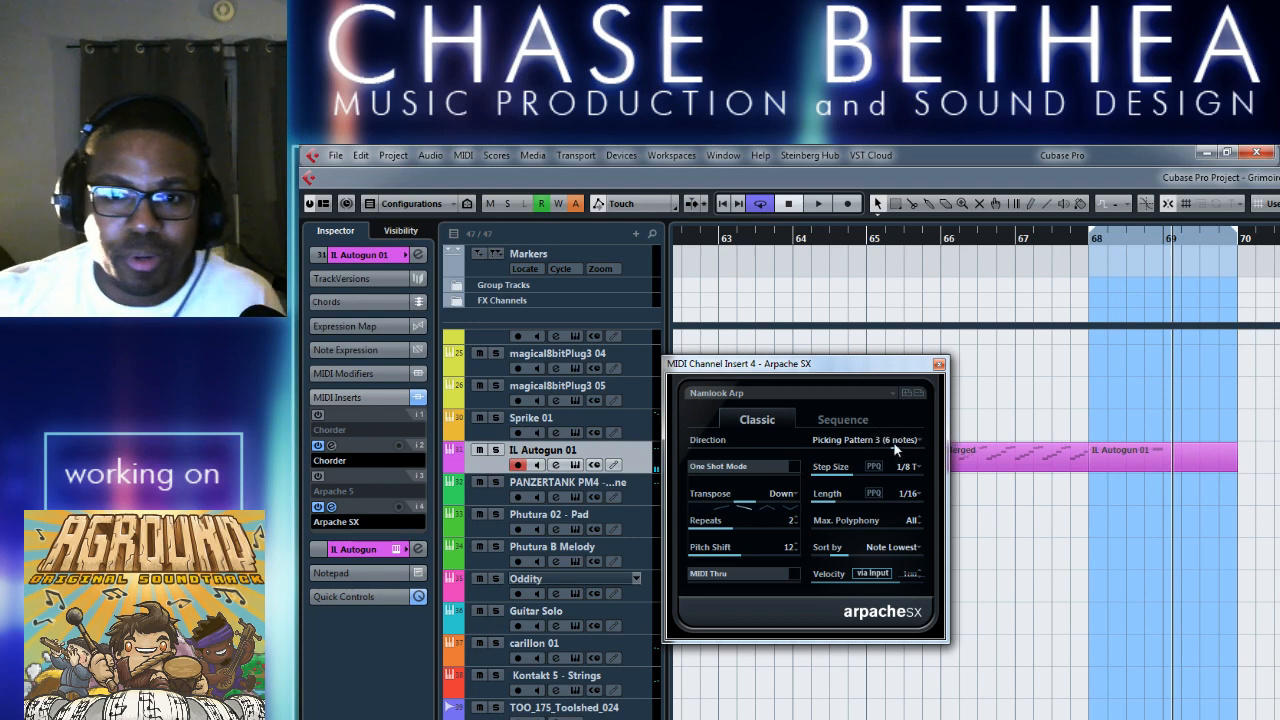
{"action": "left_click", "coordinate": [900, 396]}
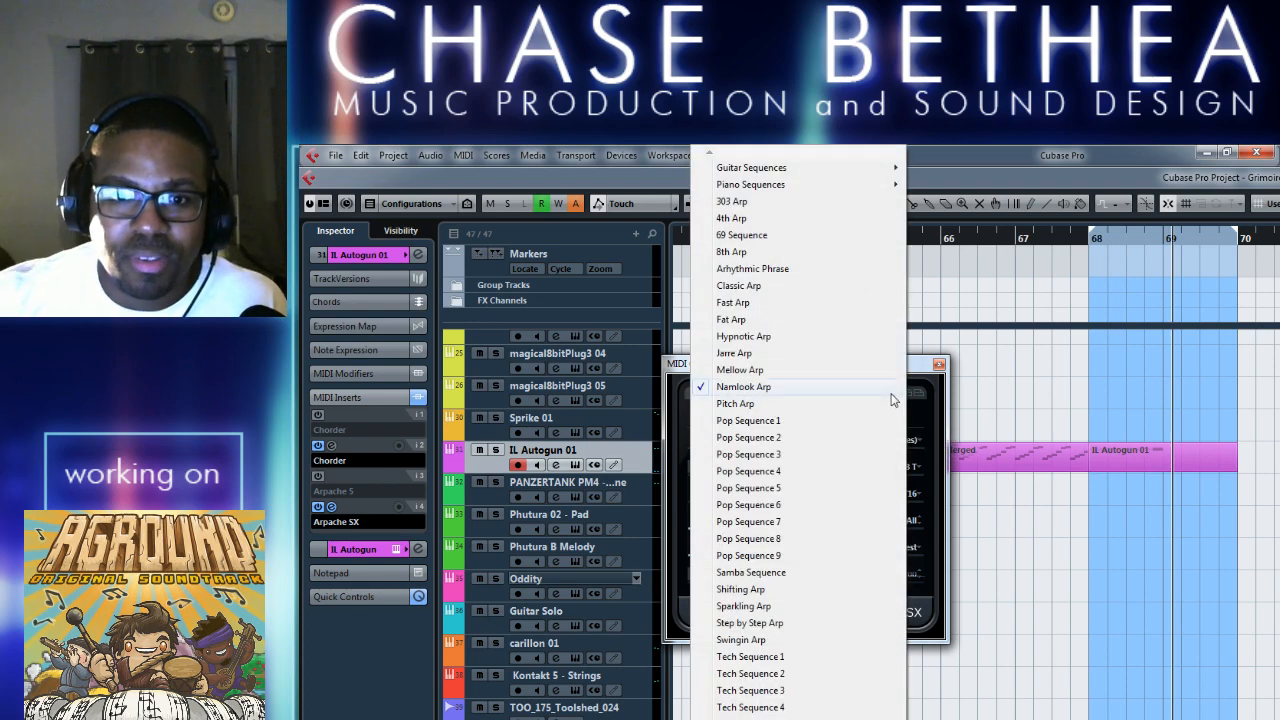
{"action": "left_click", "coordinate": [776, 219]}
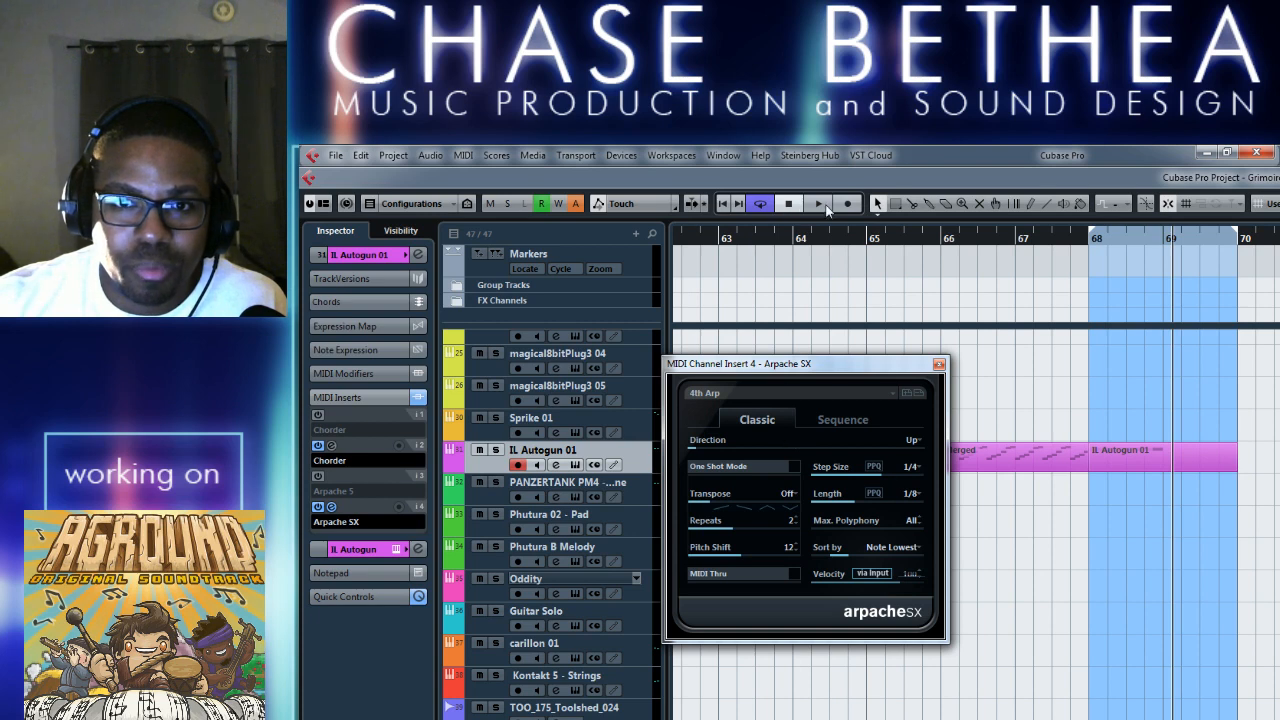
{"action": "left_click", "coordinate": [820, 206]}
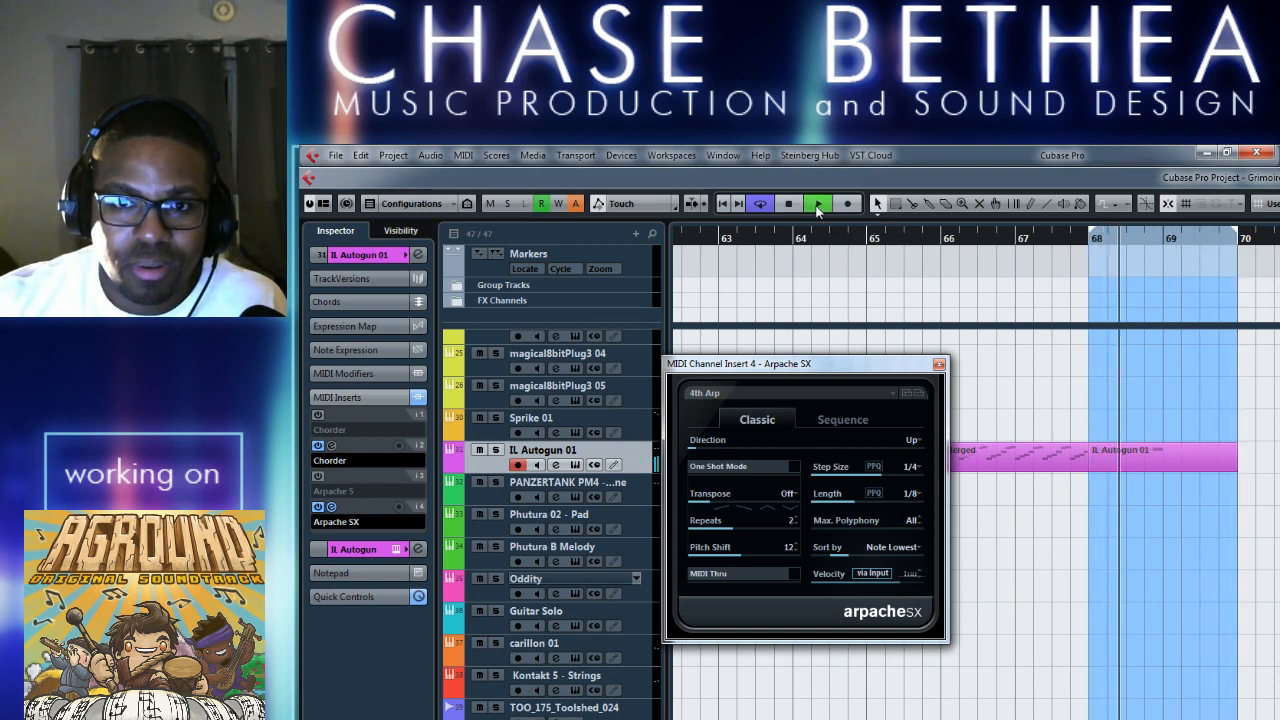
{"action": "left_click", "coordinate": [887, 398]}
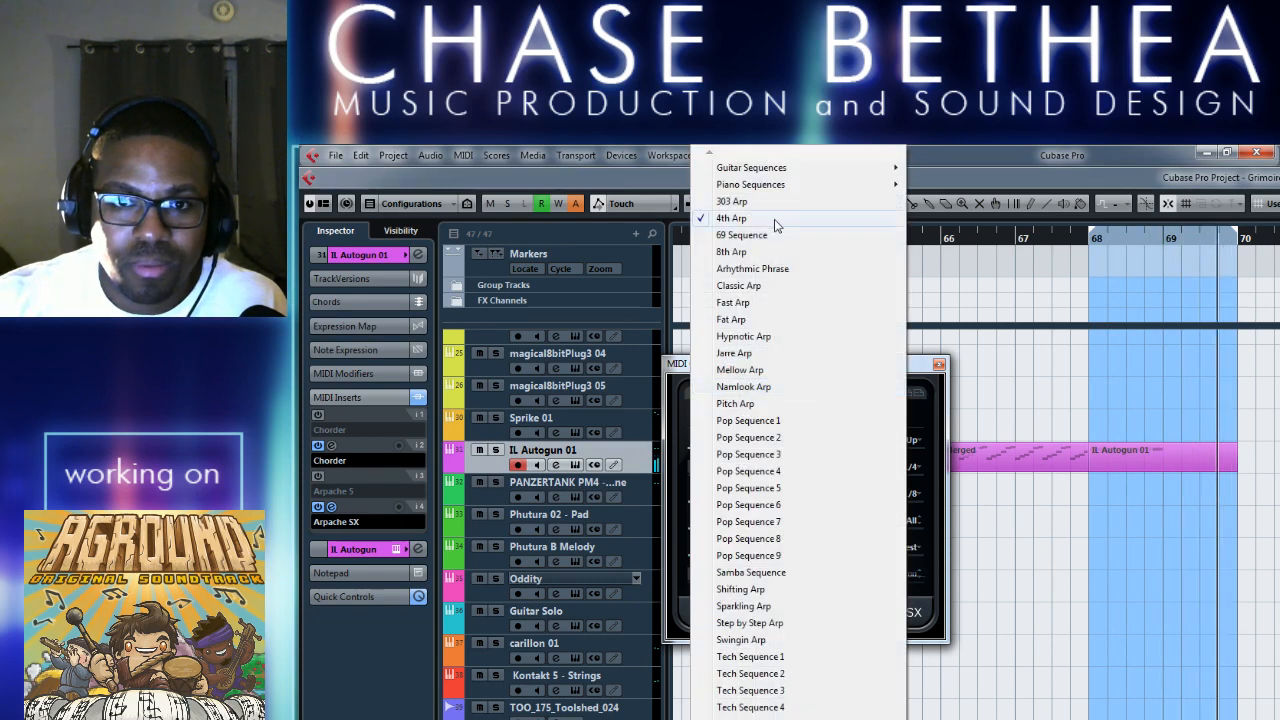
{"action": "left_click", "coordinate": [924, 177]}
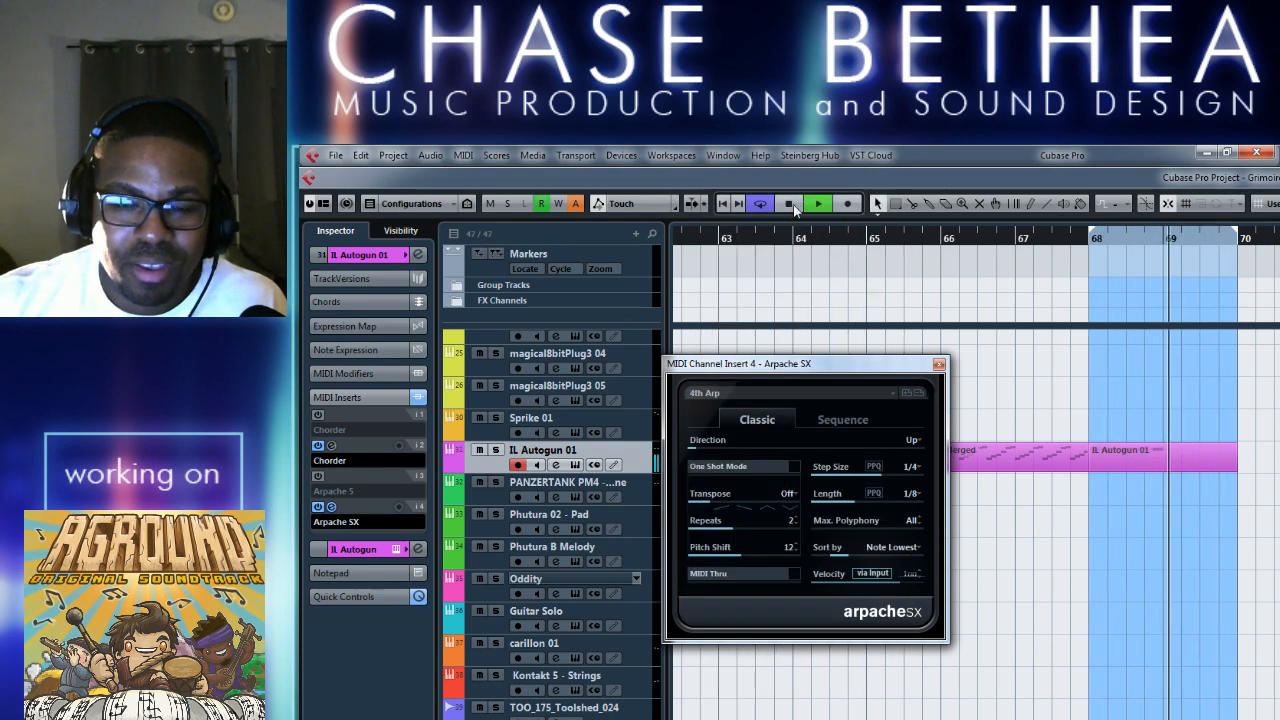
{"action": "left_click", "coordinate": [790, 206]}
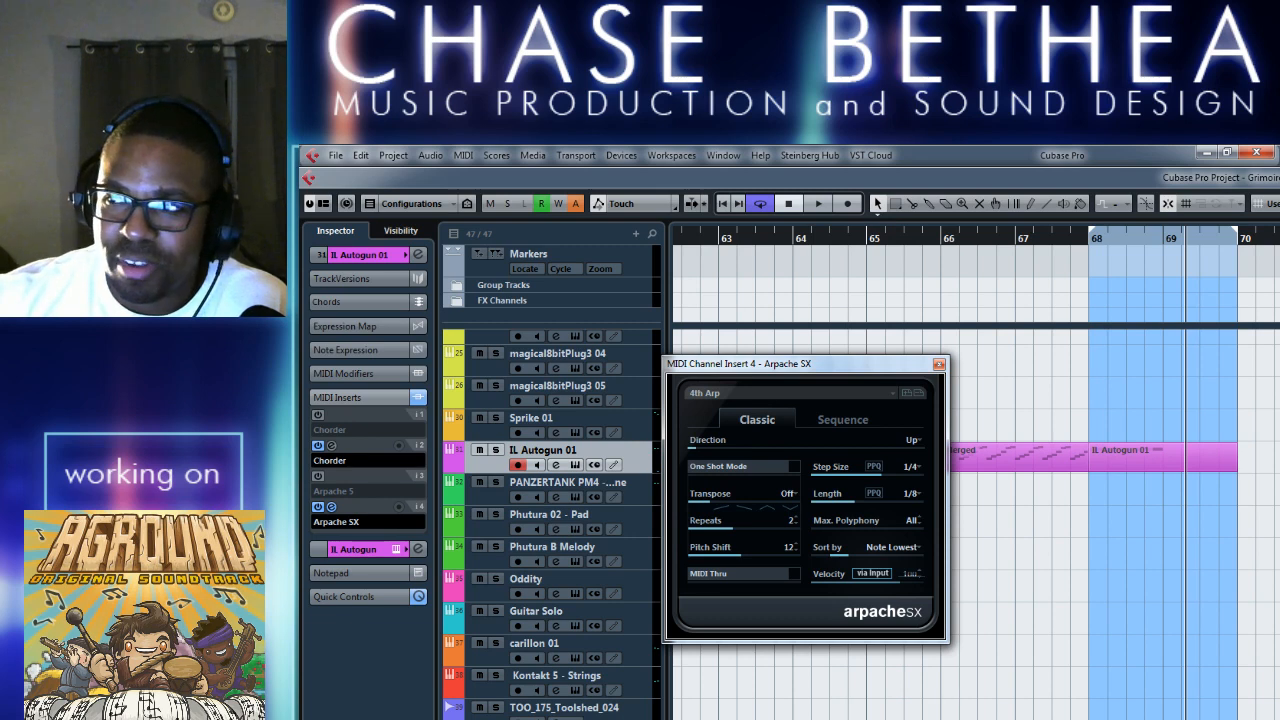
{"action": "key", "text": "alt+Tab"}
{"action": "left_click", "coordinate": [1034, 372]}
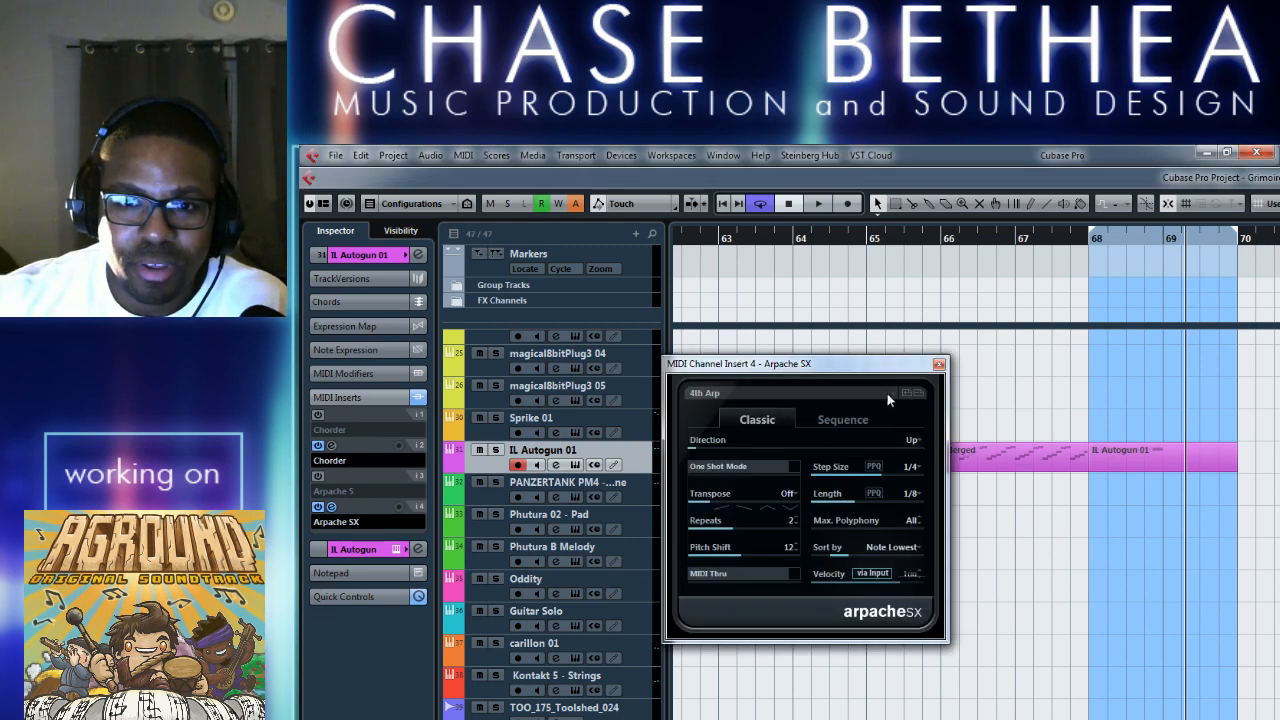
Load the Shifting Arp preset in Arpache SX and play it from bar 68.
{"action": "left_click", "coordinate": [883, 397]}
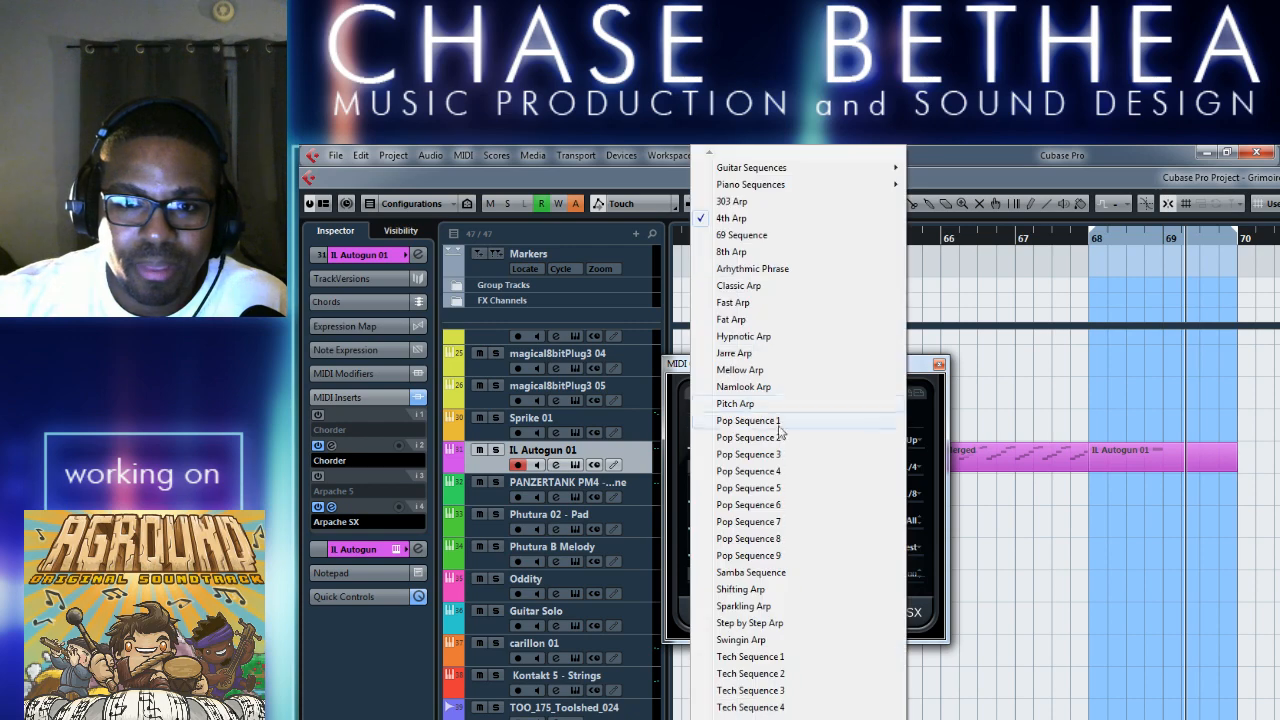
{"action": "left_click", "coordinate": [777, 590]}
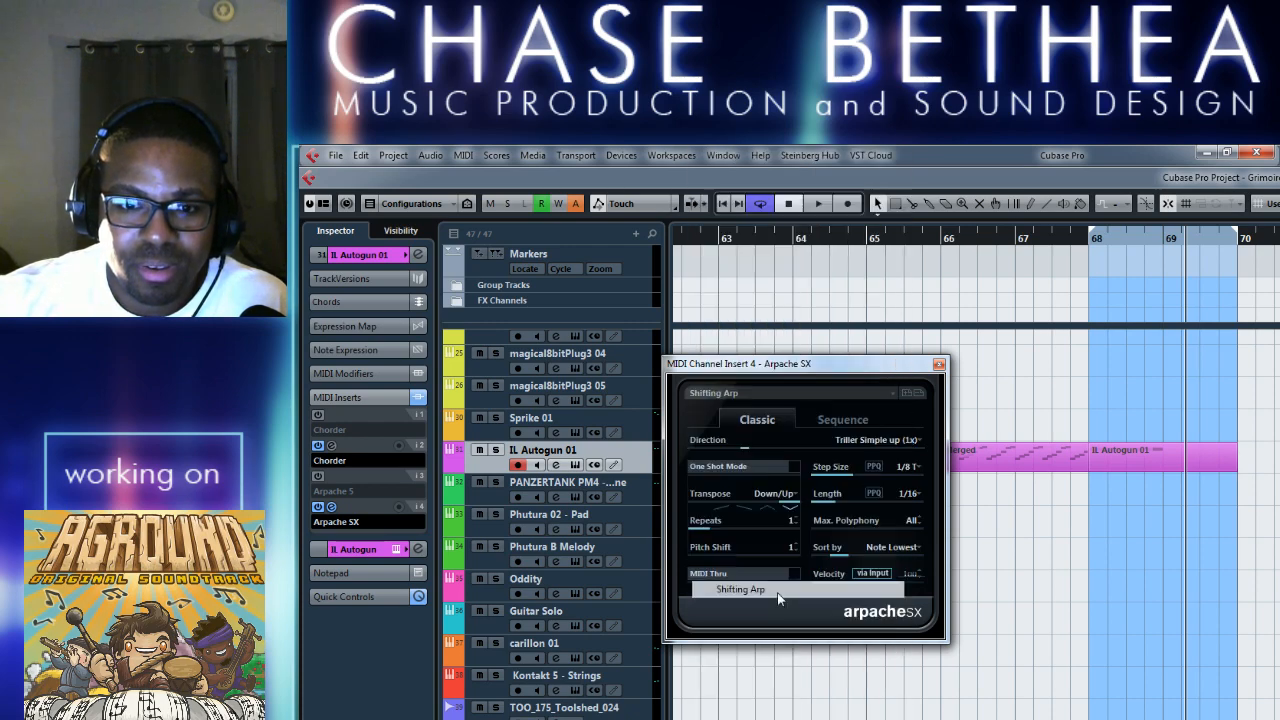
{"action": "left_click", "coordinate": [820, 204]}
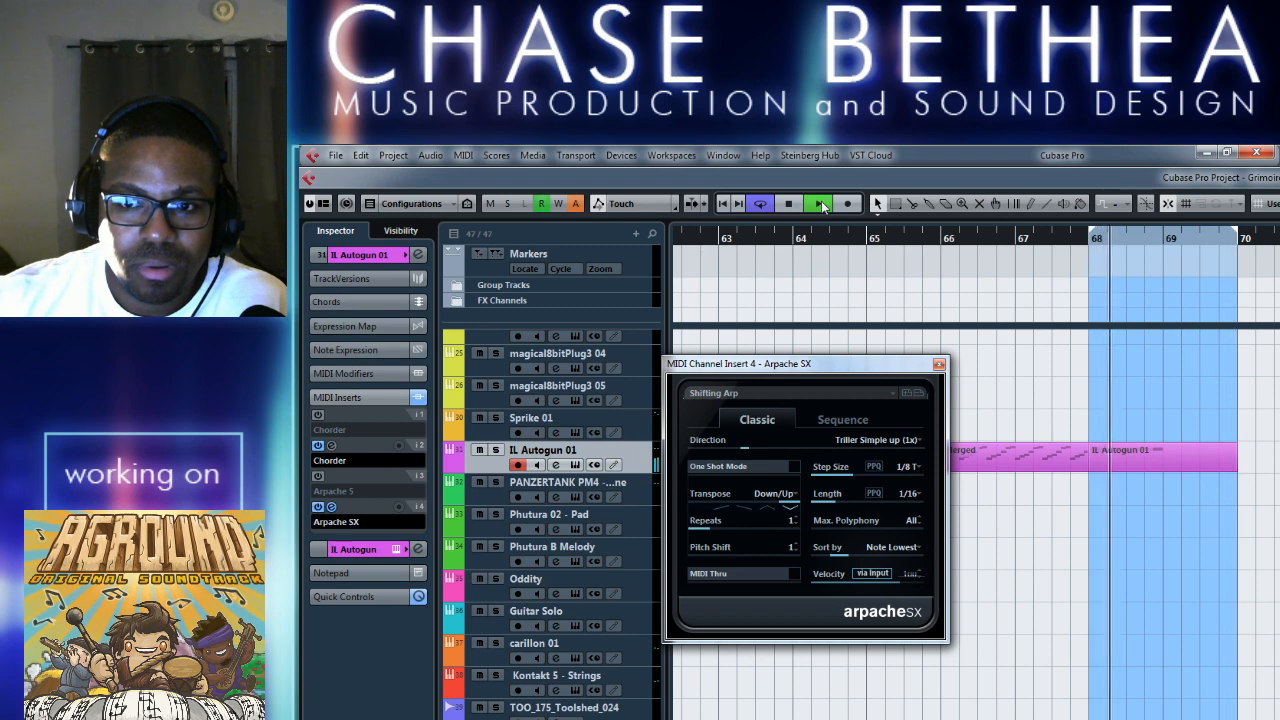
Stop the loop, audition Chorder's Single Chords Major 6 preset from bar 68, and switch it to Major 7 +5 +9 during playback.
{"action": "left_click", "coordinate": [788, 205]}
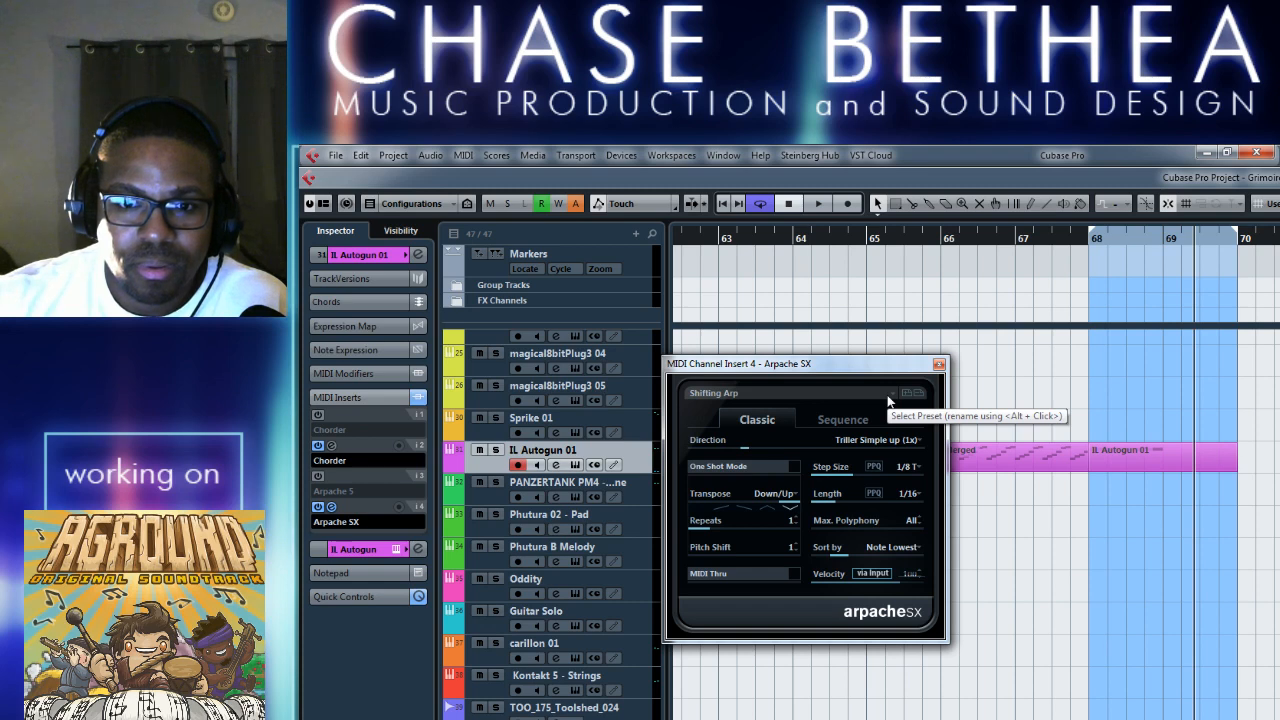
{"action": "left_click", "coordinate": [332, 448]}
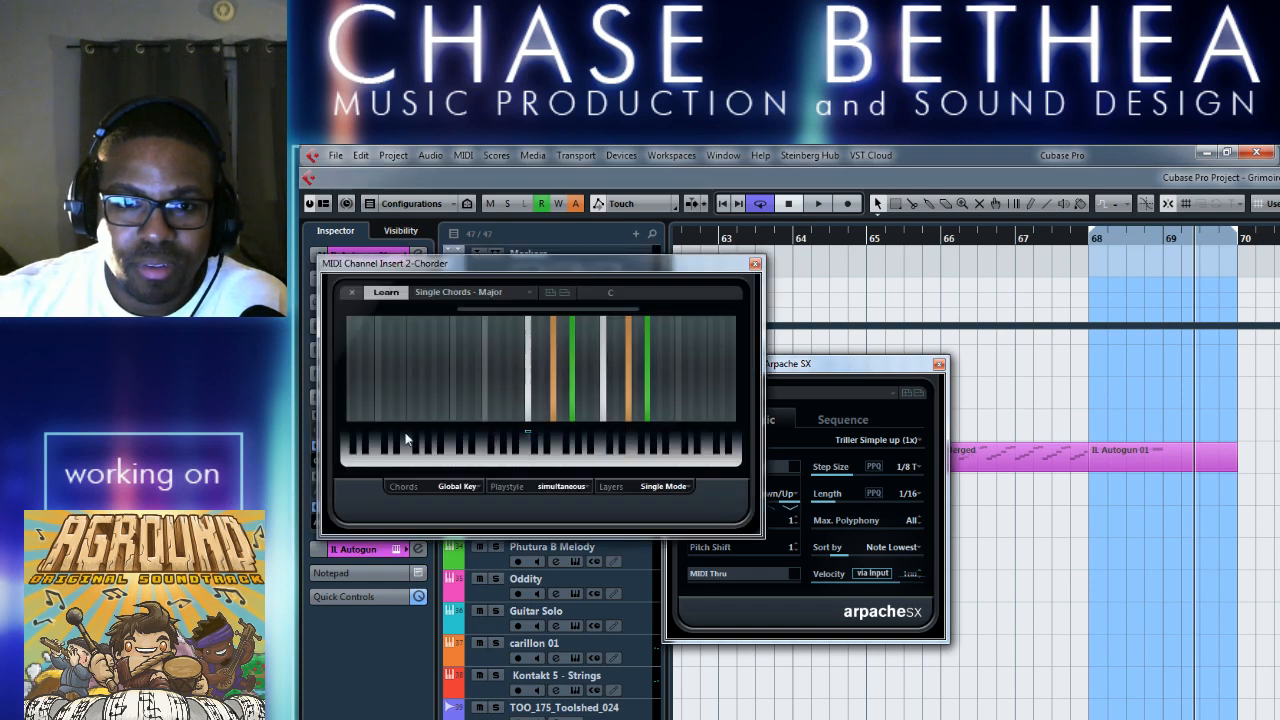
{"action": "left_click", "coordinate": [512, 294]}
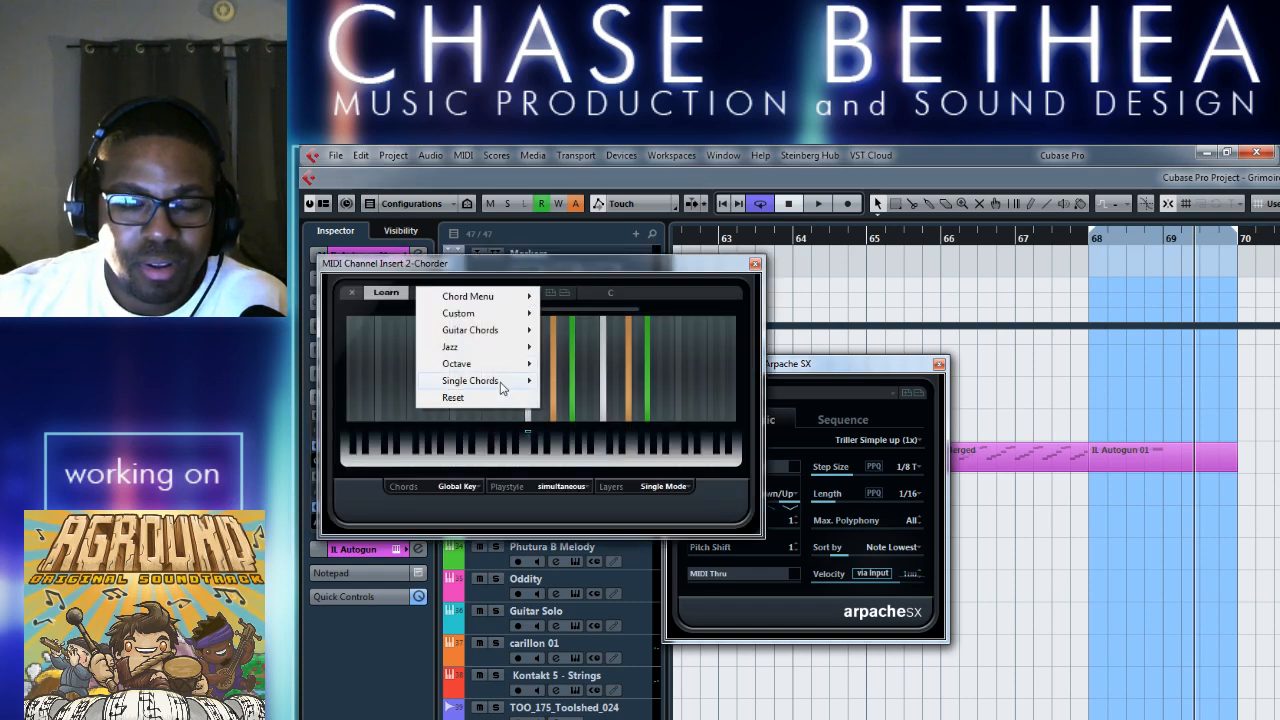
{"action": "mouse_move", "coordinate": [502, 388]}
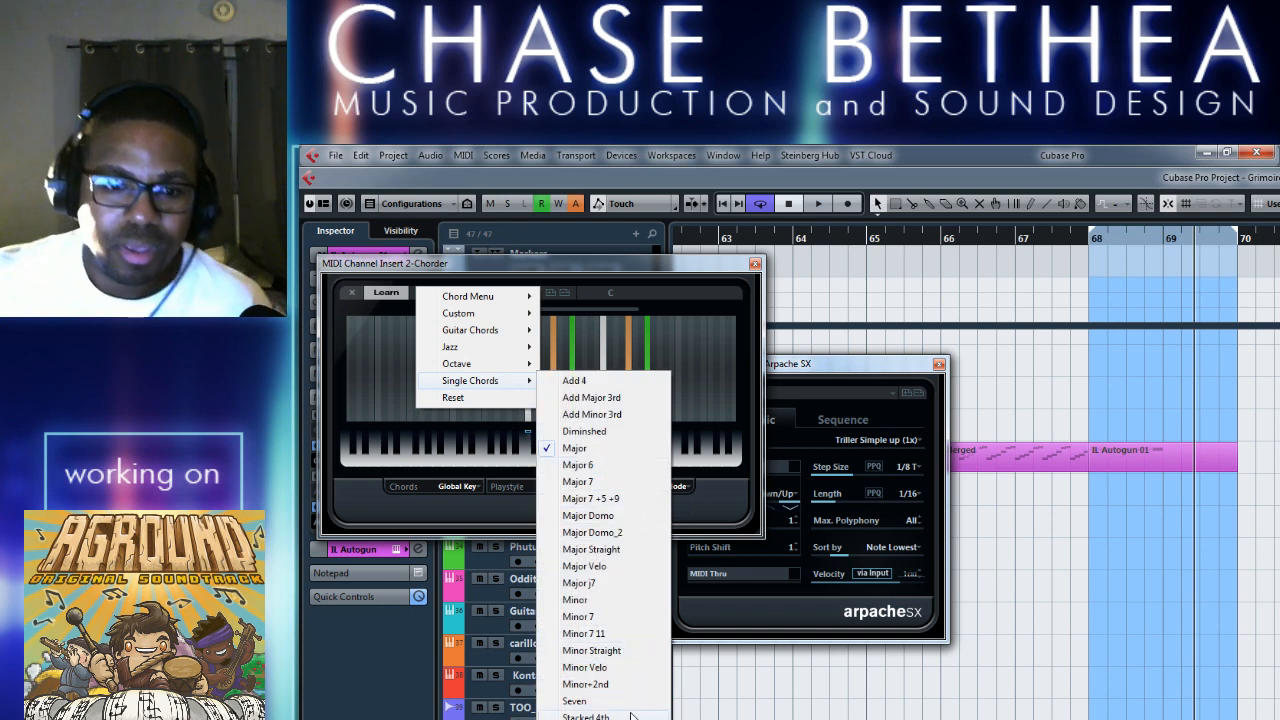
{"action": "left_click", "coordinate": [613, 466]}
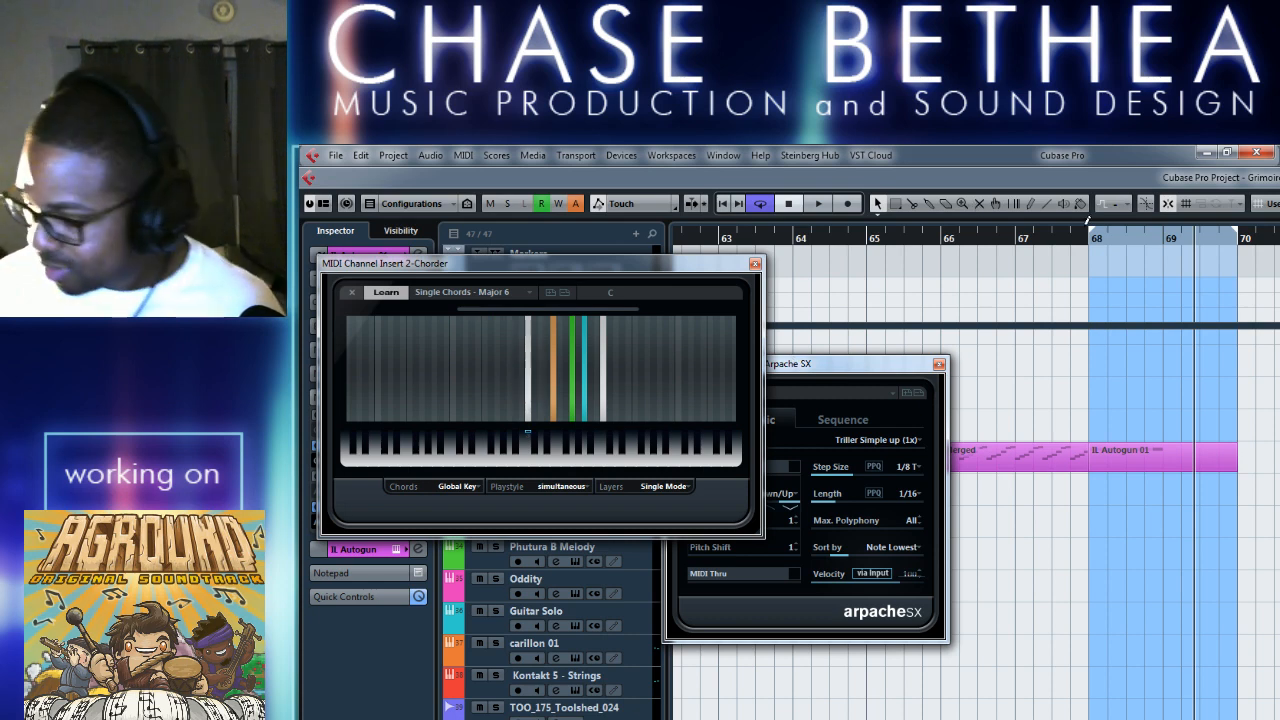
{"action": "key", "text": "space"}
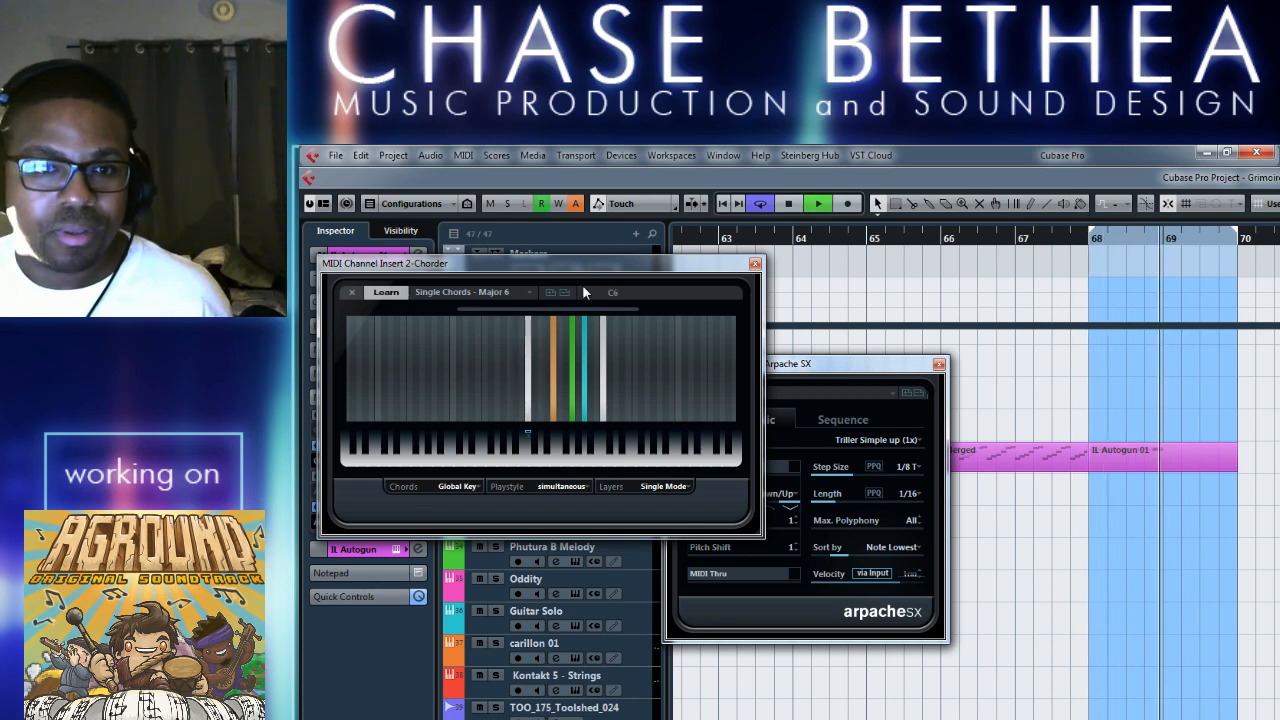
{"action": "left_click", "coordinate": [524, 292]}
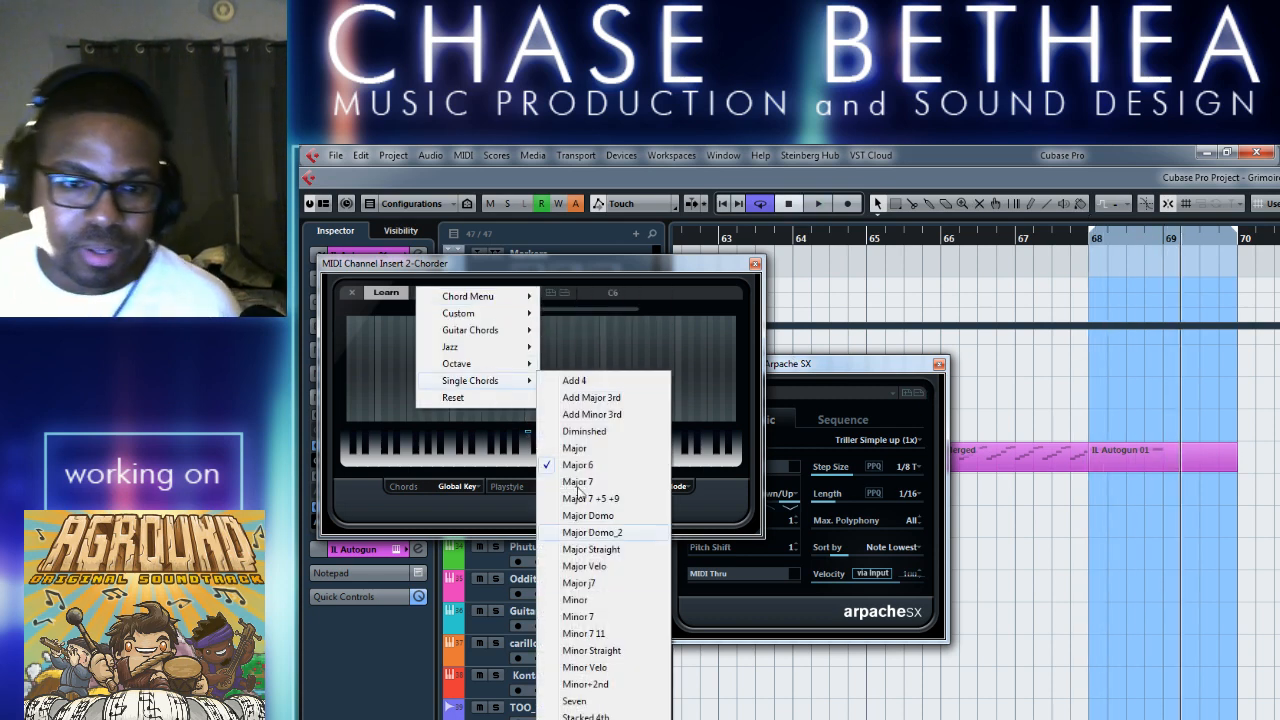
{"action": "left_click", "coordinate": [600, 498]}
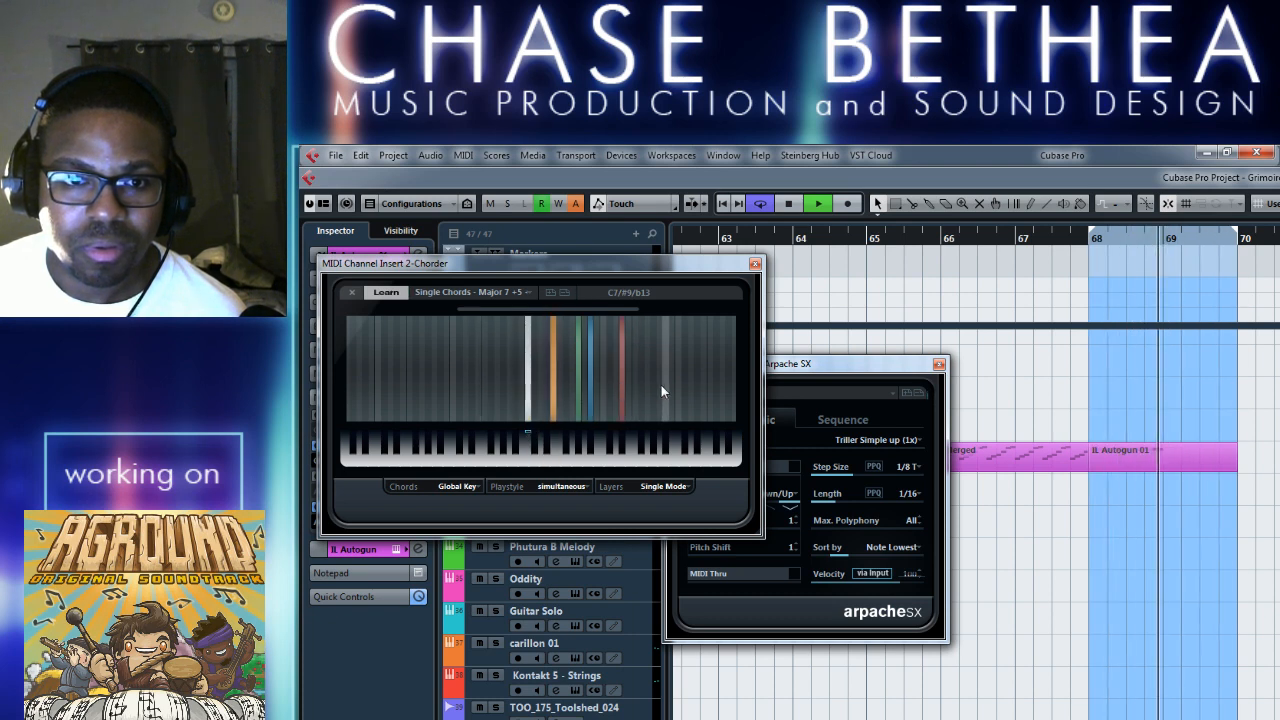
Set Chorder's Playstyle to fast up and check the available Layers modes while the loop plays.
{"action": "left_click", "coordinate": [528, 434]}
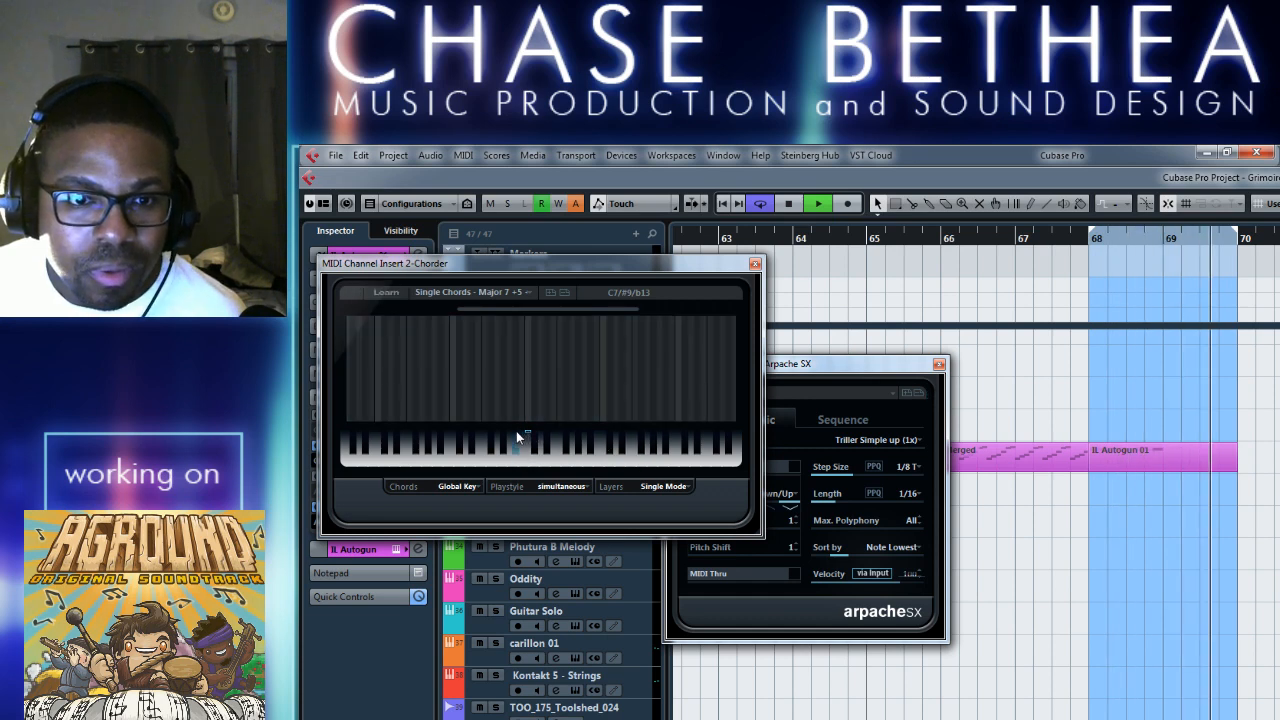
{"action": "left_click", "coordinate": [562, 486]}
{"action": "left_click", "coordinate": [566, 519]}
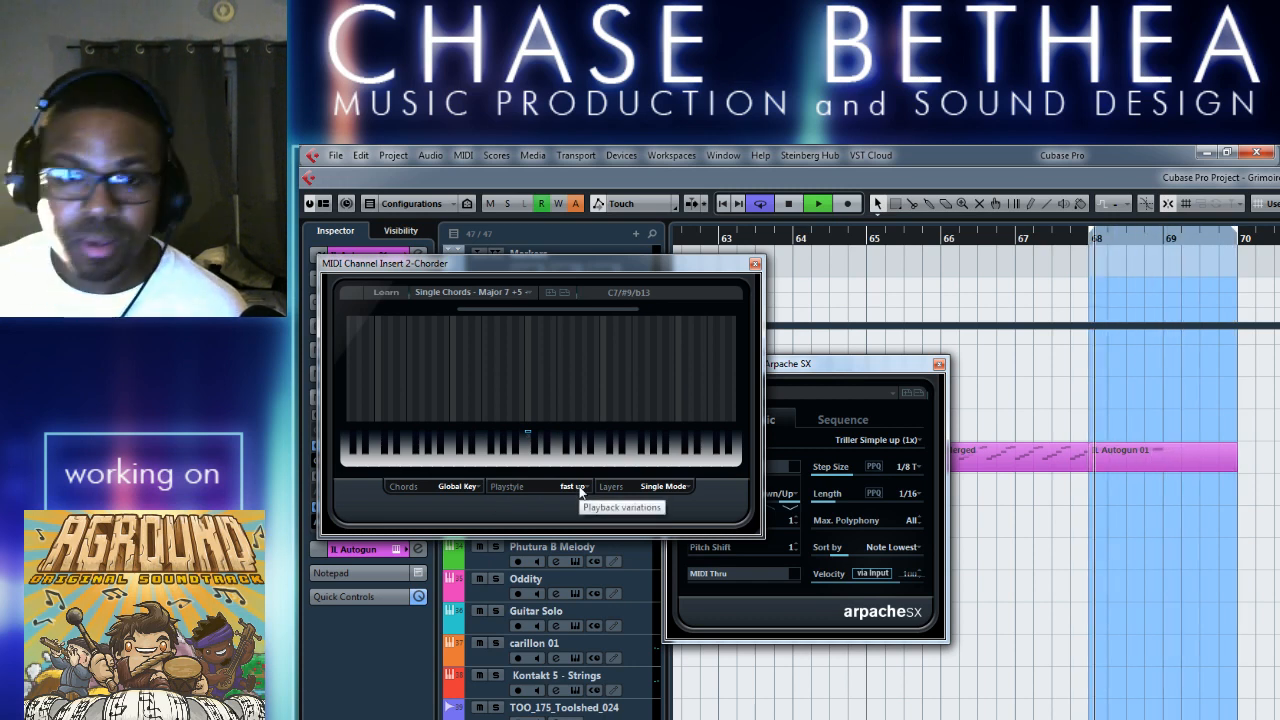
{"action": "left_click", "coordinate": [650, 488]}
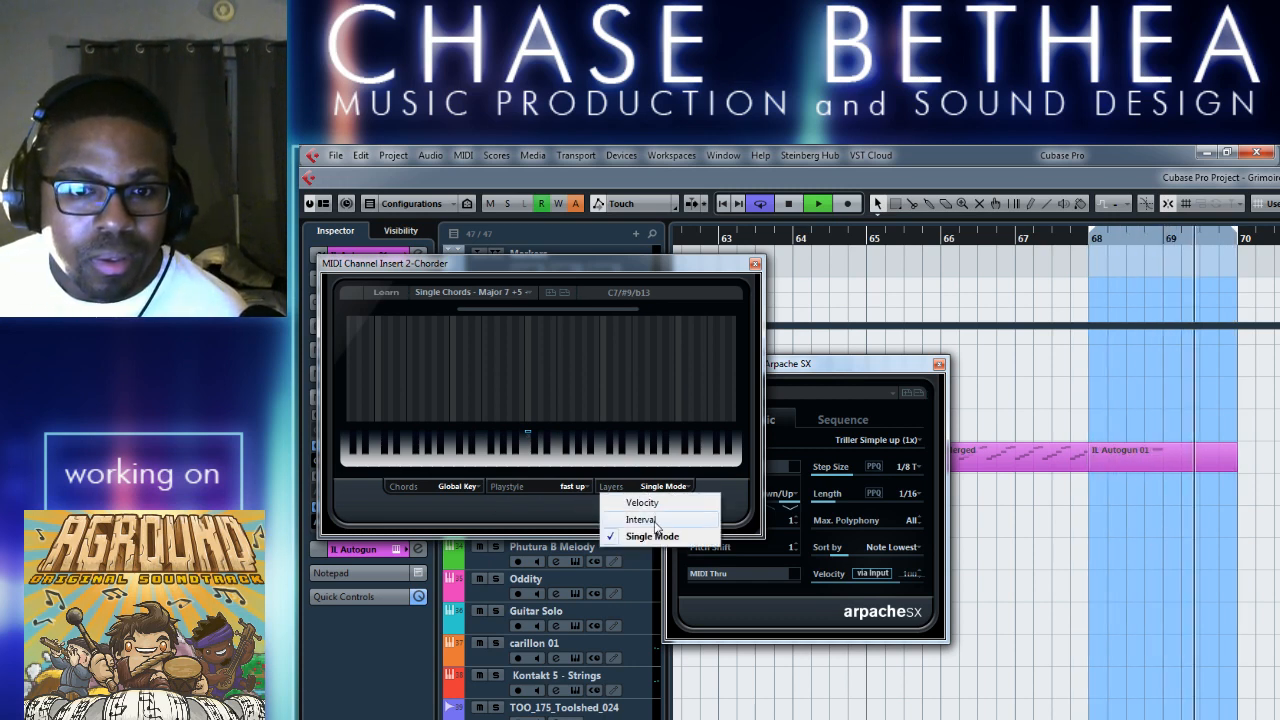
{"action": "left_click", "coordinate": [562, 518]}
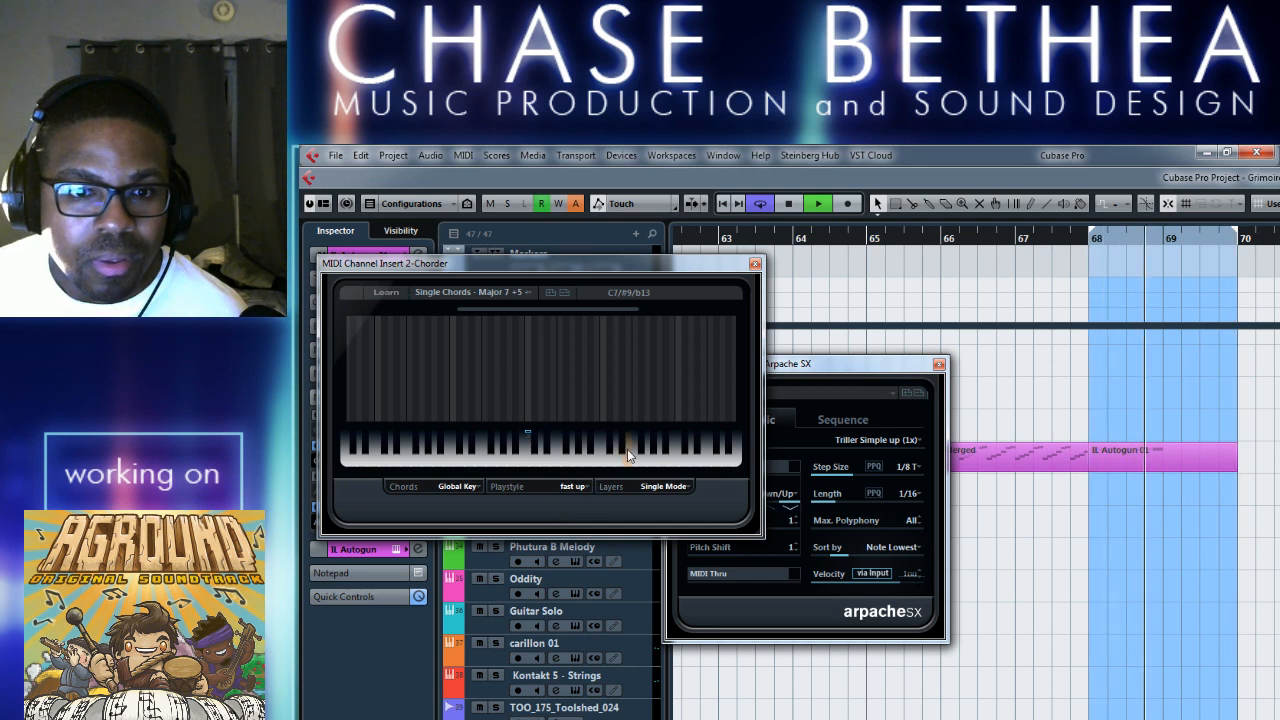
{"action": "left_click", "coordinate": [578, 487]}
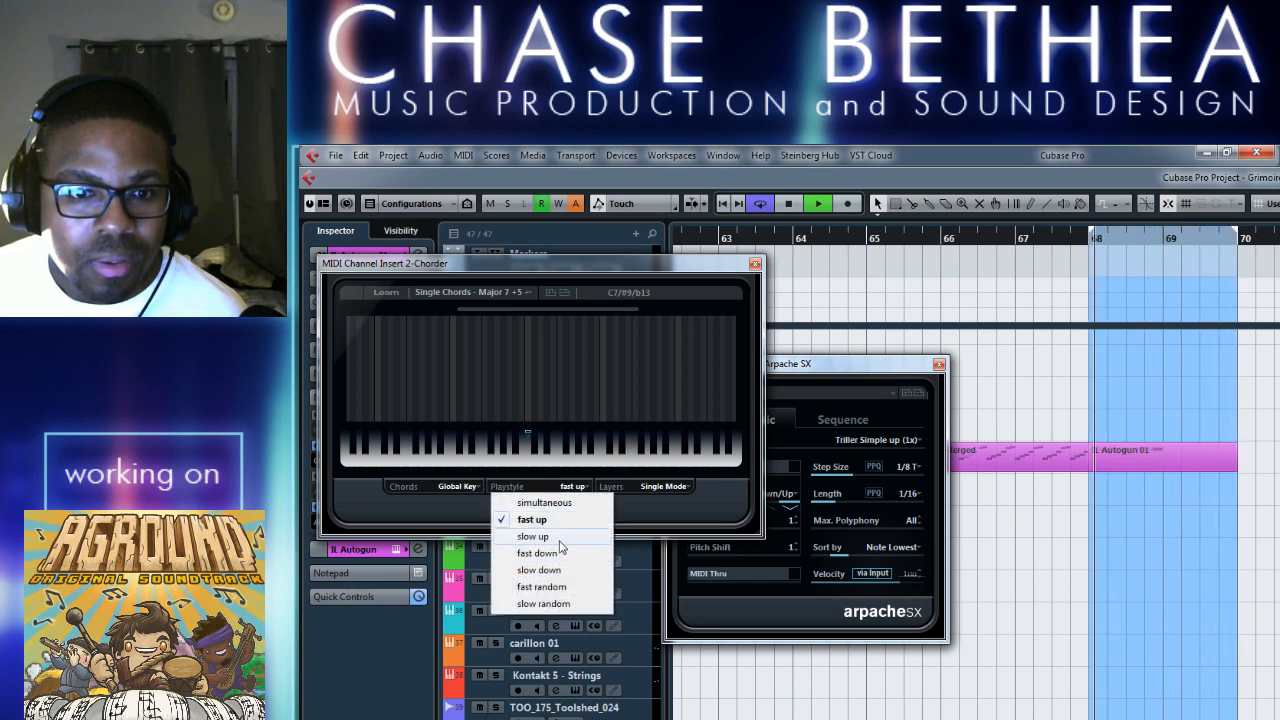
{"action": "left_click", "coordinate": [675, 540]}
Try the Arpache SX presets Namlook Arp, Fat Arp and Arhythmic Phrase over the loop from bar 68.
{"action": "left_click", "coordinate": [798, 391]}
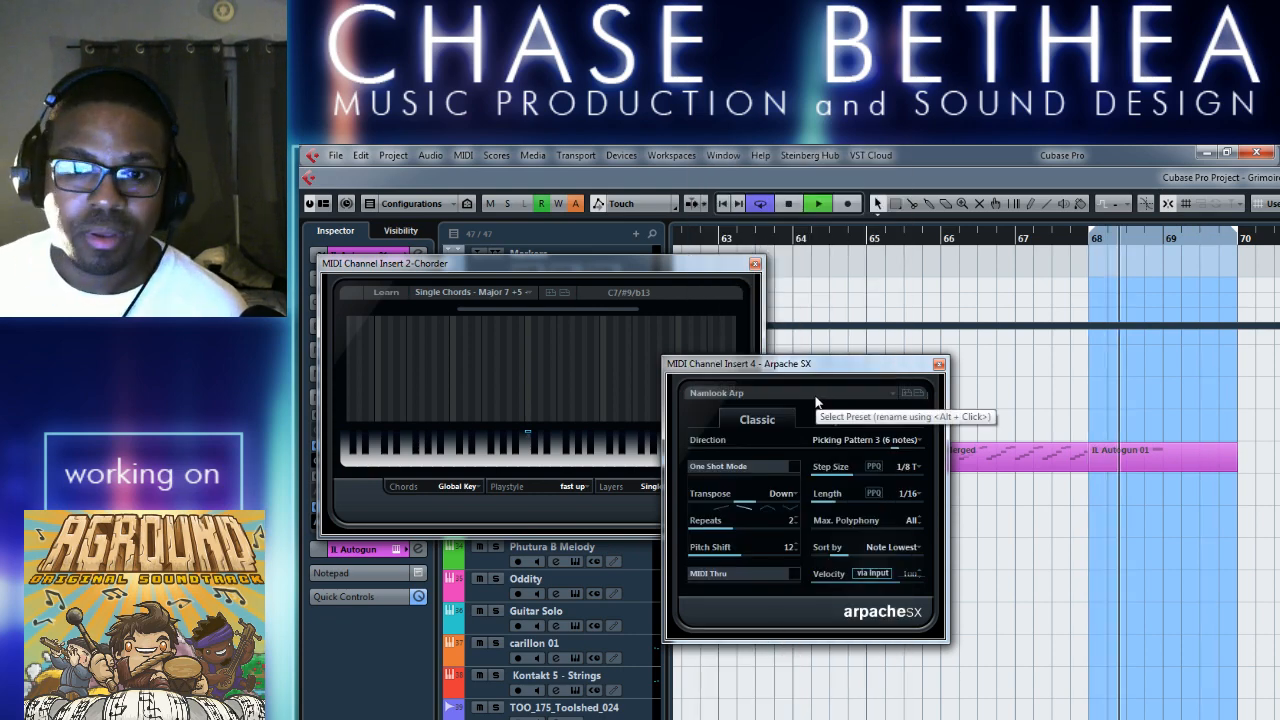
{"action": "left_click", "coordinate": [826, 396]}
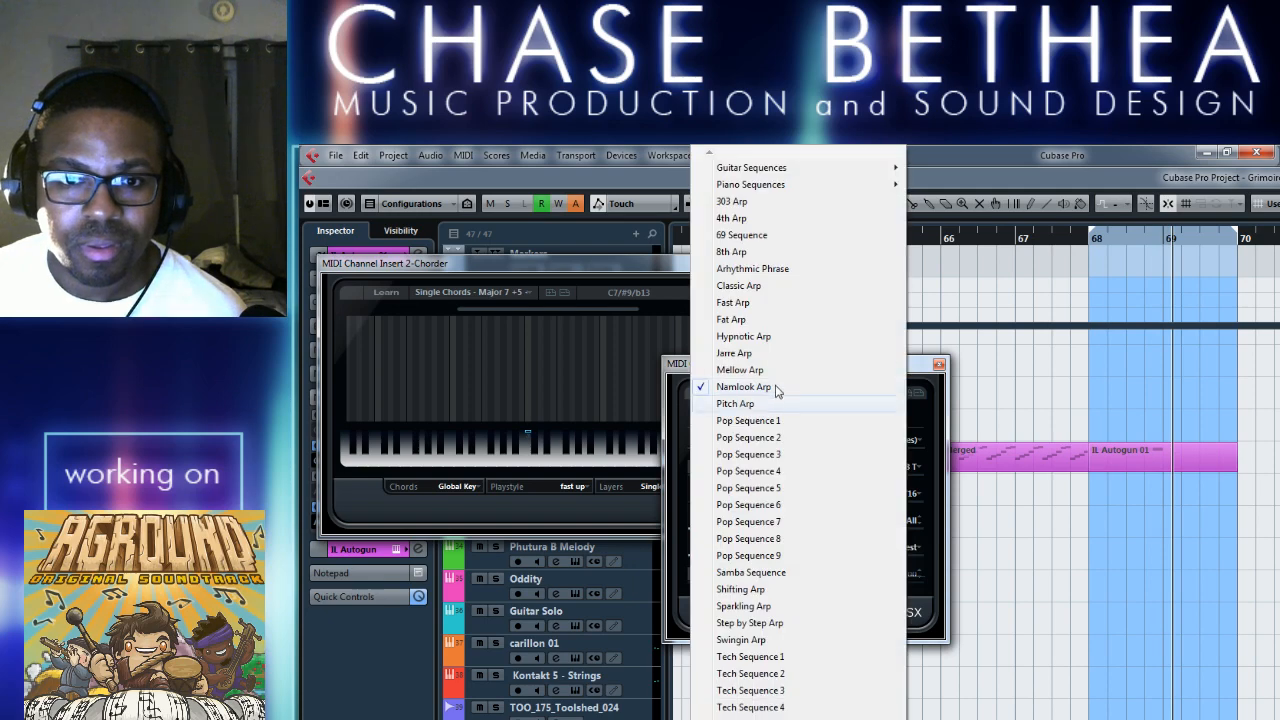
{"action": "left_click", "coordinate": [755, 319]}
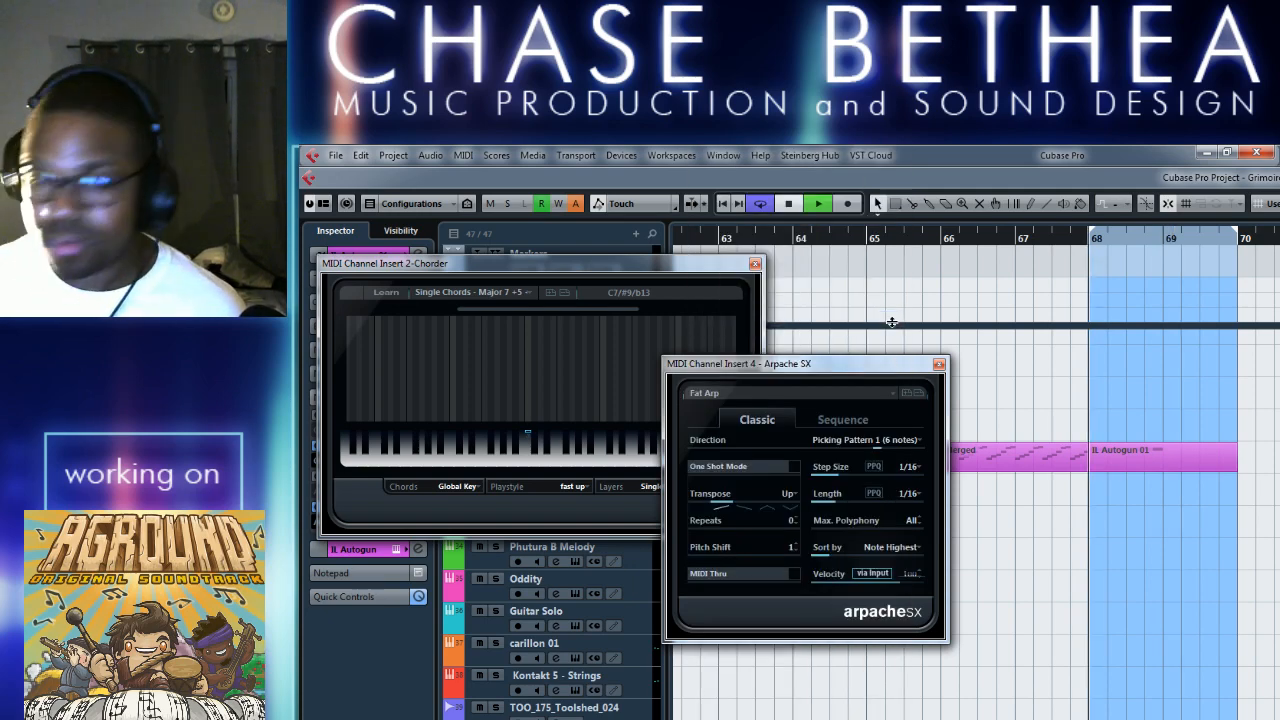
{"action": "left_click", "coordinate": [871, 393]}
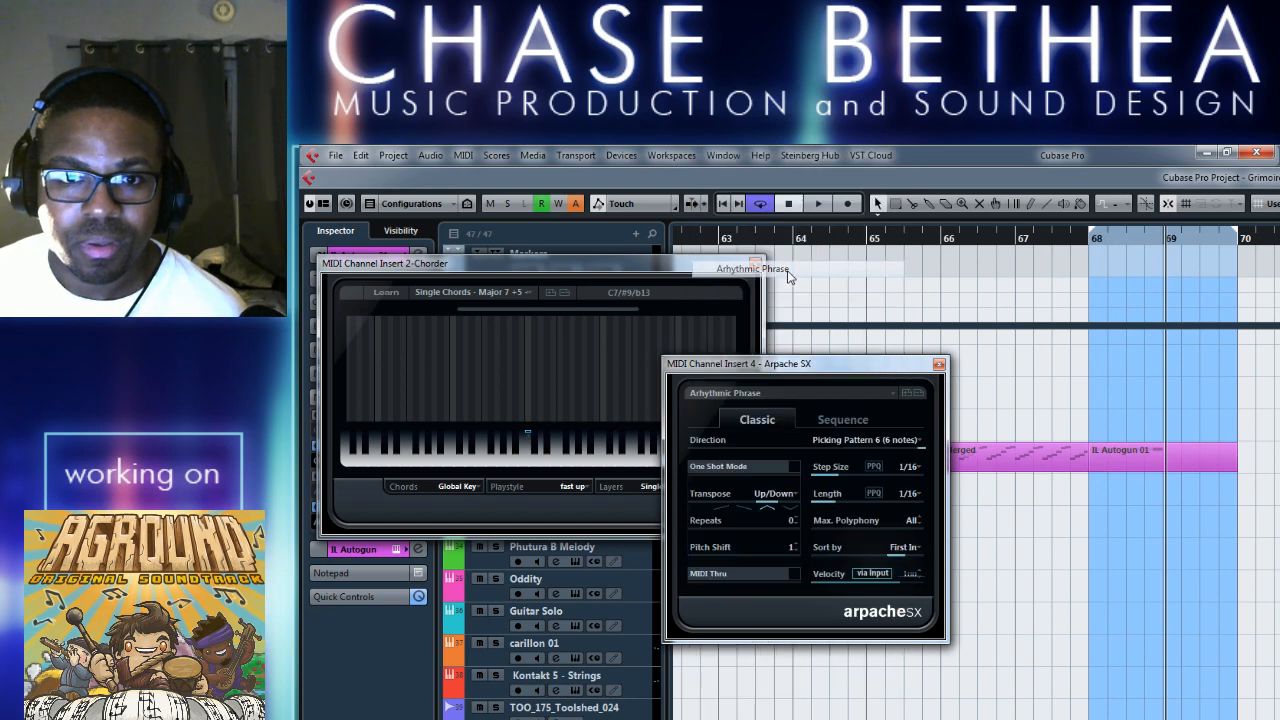
{"action": "left_click", "coordinate": [752, 269]}
Return Arpache SX to the Namlook Arp preset and audition it with the fast up chords.
{"action": "left_click", "coordinate": [871, 390]}
{"action": "left_click", "coordinate": [871, 388]}
{"action": "key", "text": "space"}
{"action": "left_click", "coordinate": [878, 388]}
{"action": "left_click", "coordinate": [884, 388]}
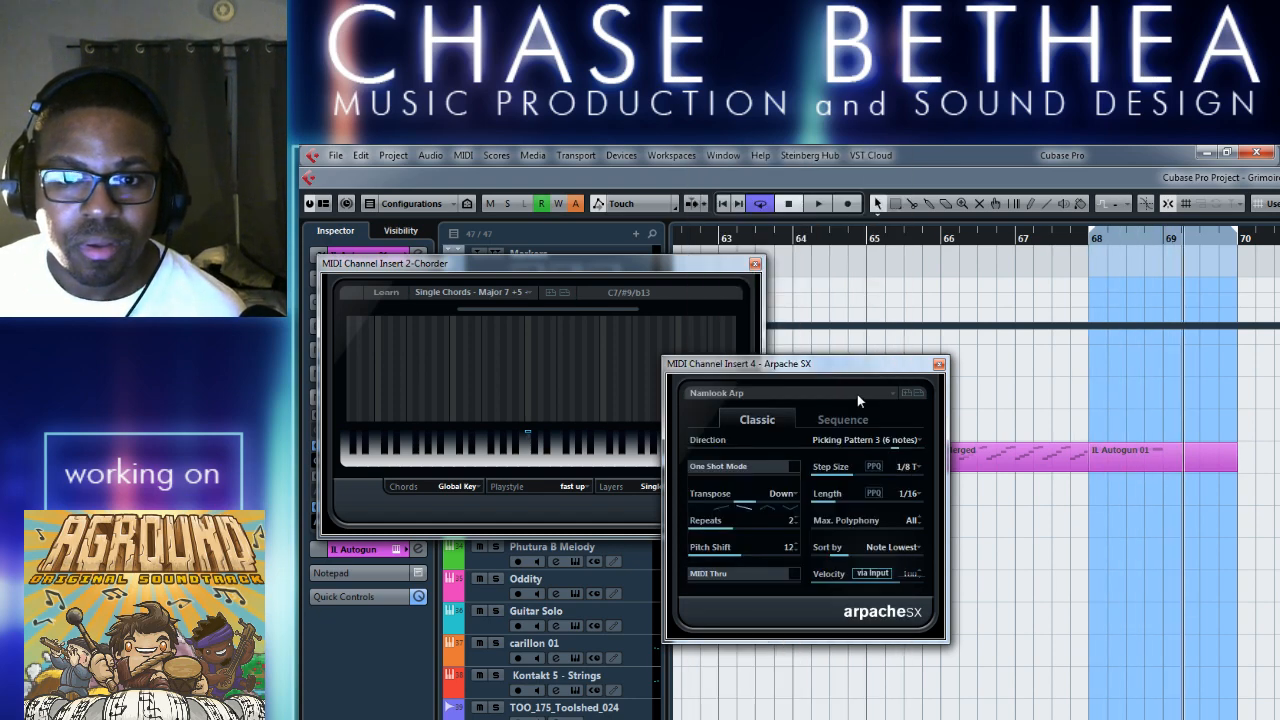
Load the 69 Sequence preset in Arpache SX and audition it from bar 68.
{"action": "left_click", "coordinate": [857, 393]}
{"action": "left_click", "coordinate": [743, 236]}
{"action": "key", "text": "space"}
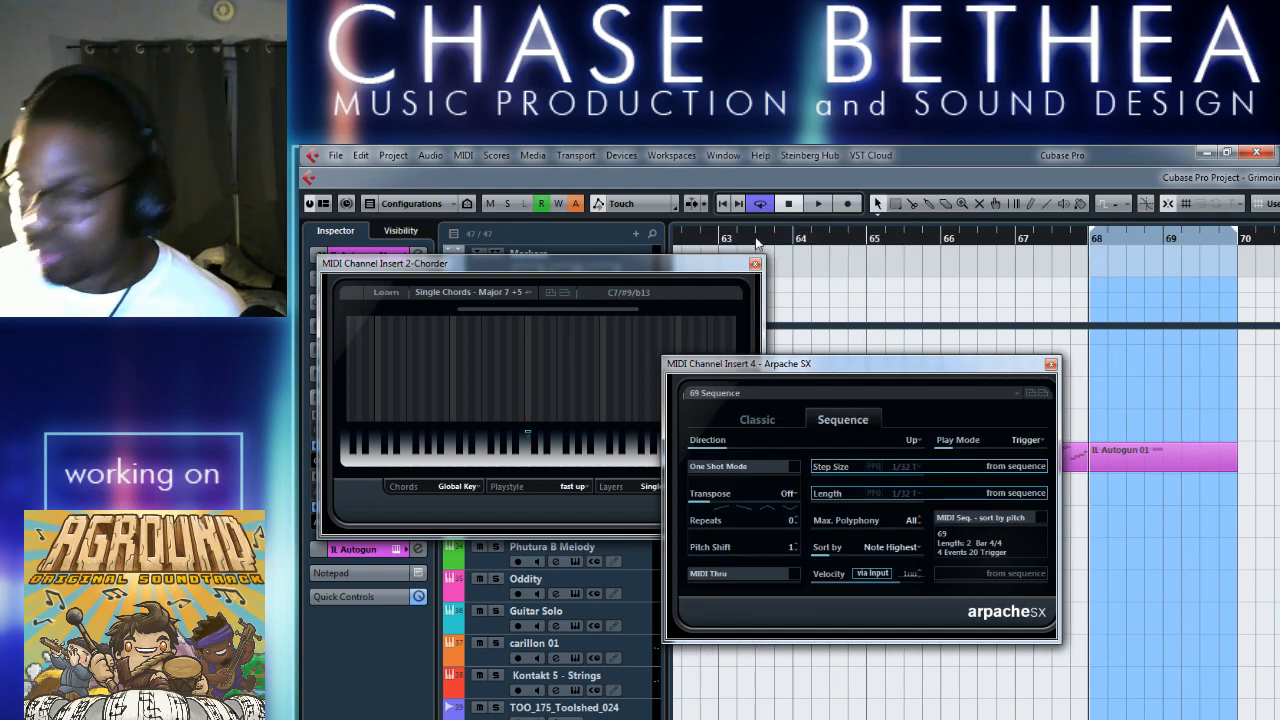
Load the Tribes Sequence preset in Arpache SX and play it from the start of the loop.
{"action": "left_click", "coordinate": [974, 394]}
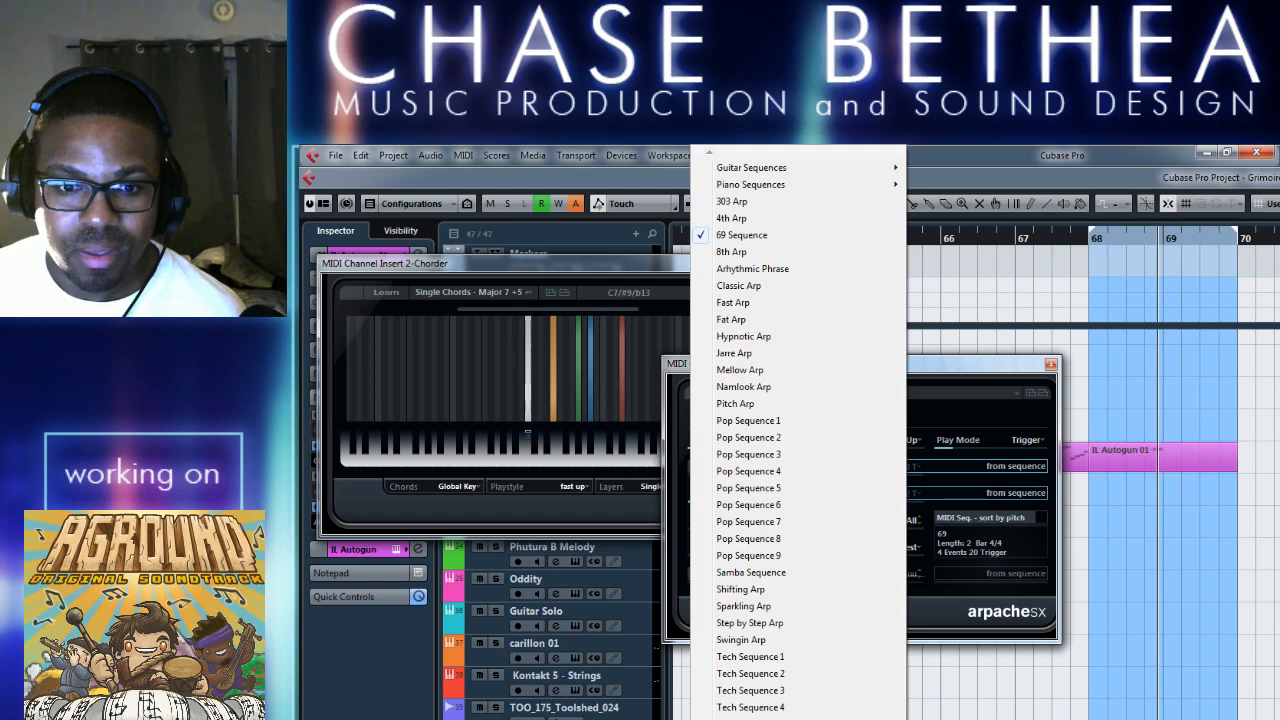
{"action": "left_click", "coordinate": [750, 719]}
{"action": "key", "text": "KP_1"}
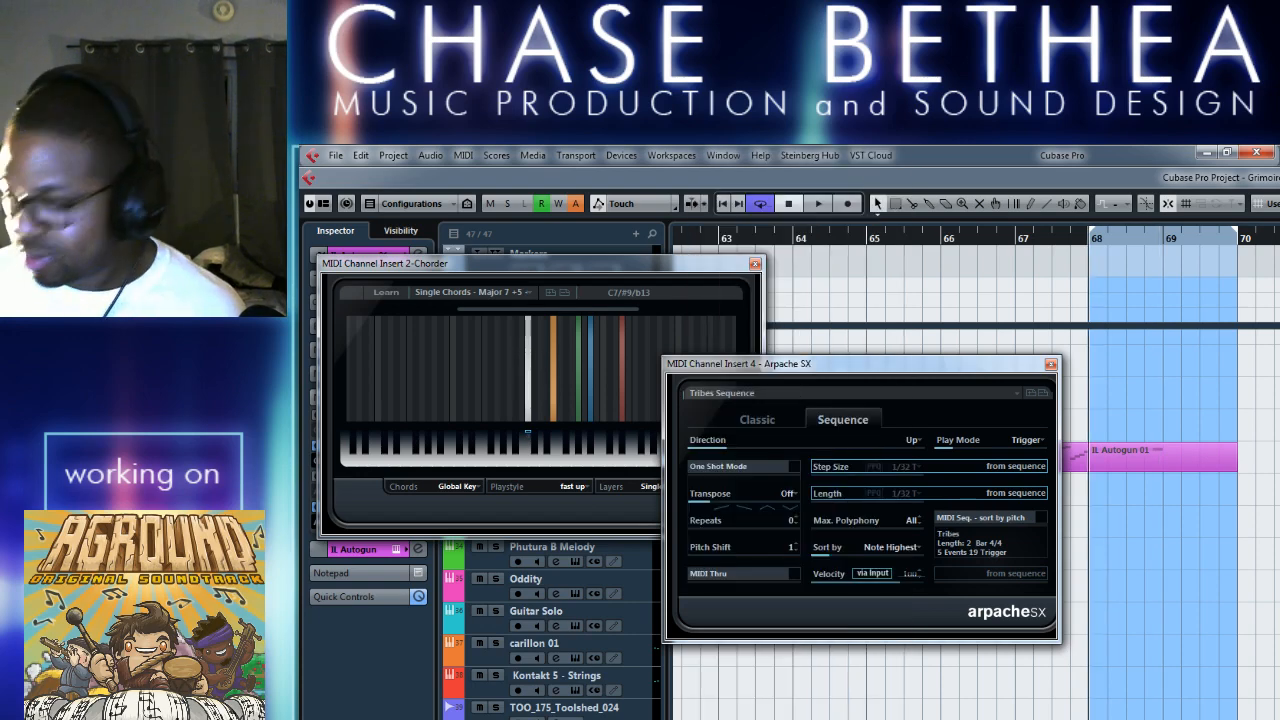
{"action": "key", "text": "space"}
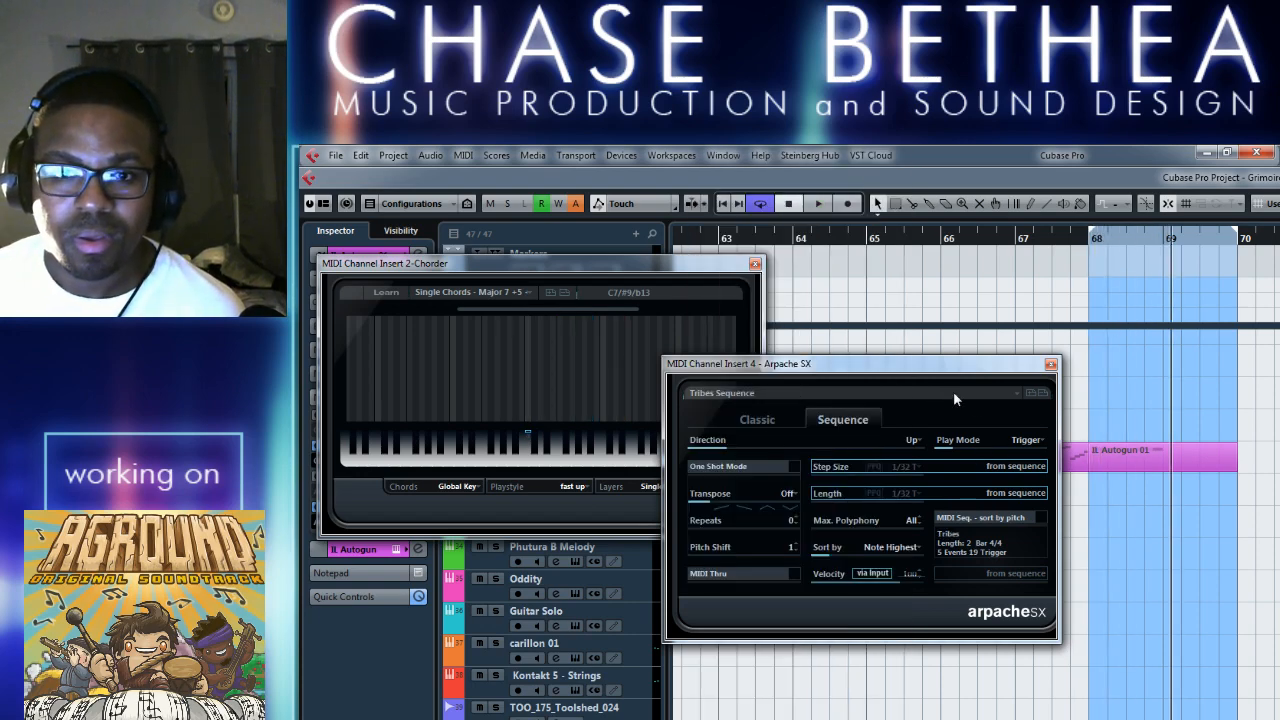
Try the Tron Arp and Yello Sequence presets in Arpache SX over the loop.
{"action": "left_click", "coordinate": [974, 393]}
{"action": "left_click", "coordinate": [750, 719]}
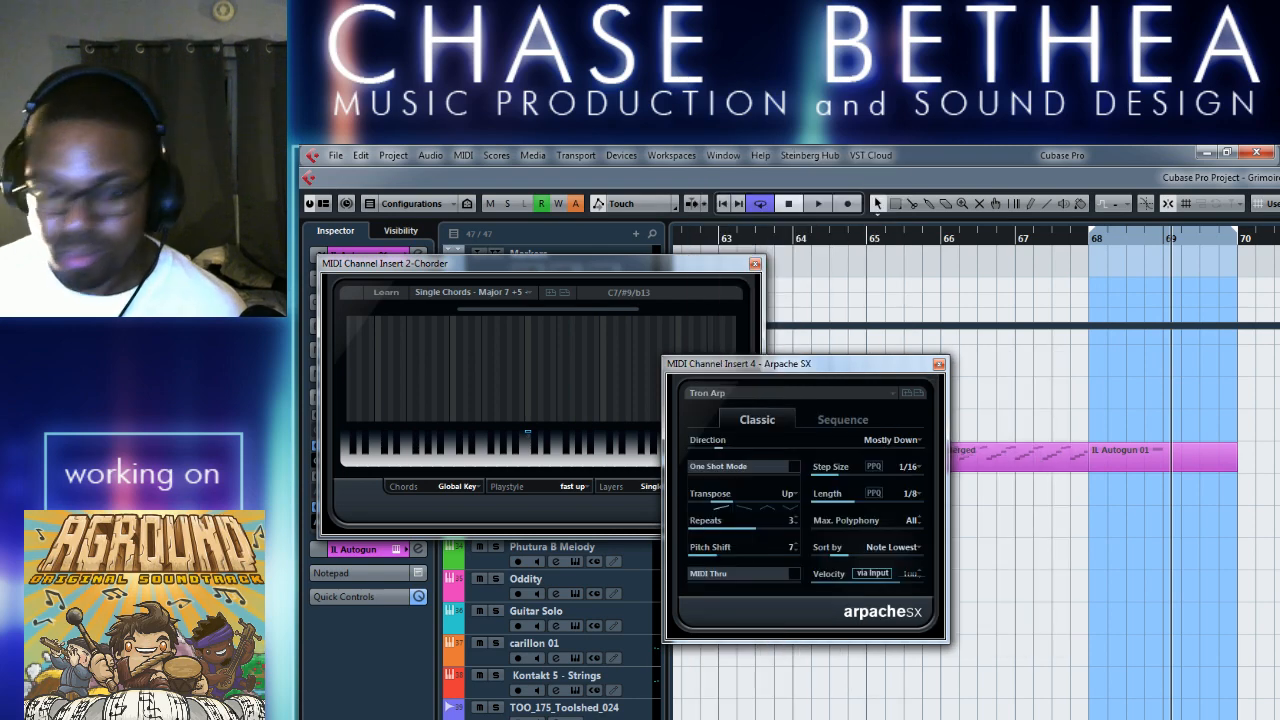
{"action": "left_click", "coordinate": [896, 397]}
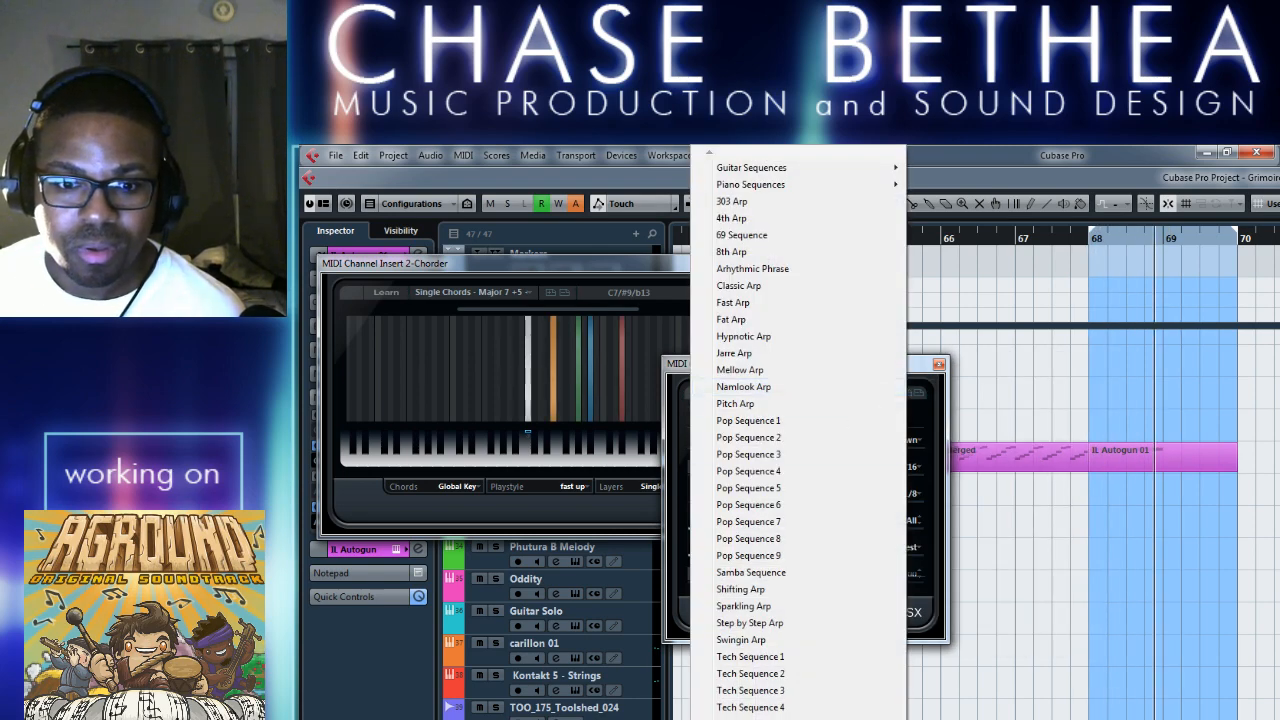
{"action": "left_click", "coordinate": [750, 719]}
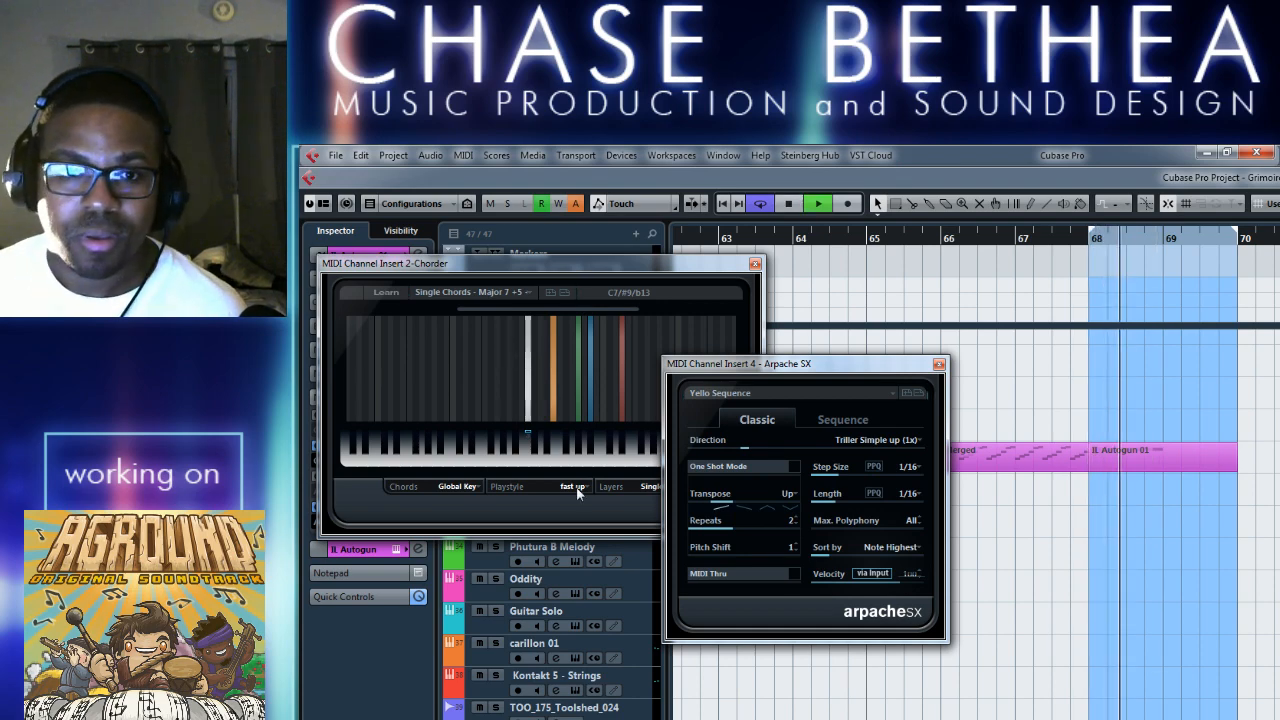
Try the 4th Arp and Samba Sequence presets in Arpache SX, playing the loop and stopping it.
{"action": "left_click", "coordinate": [884, 391]}
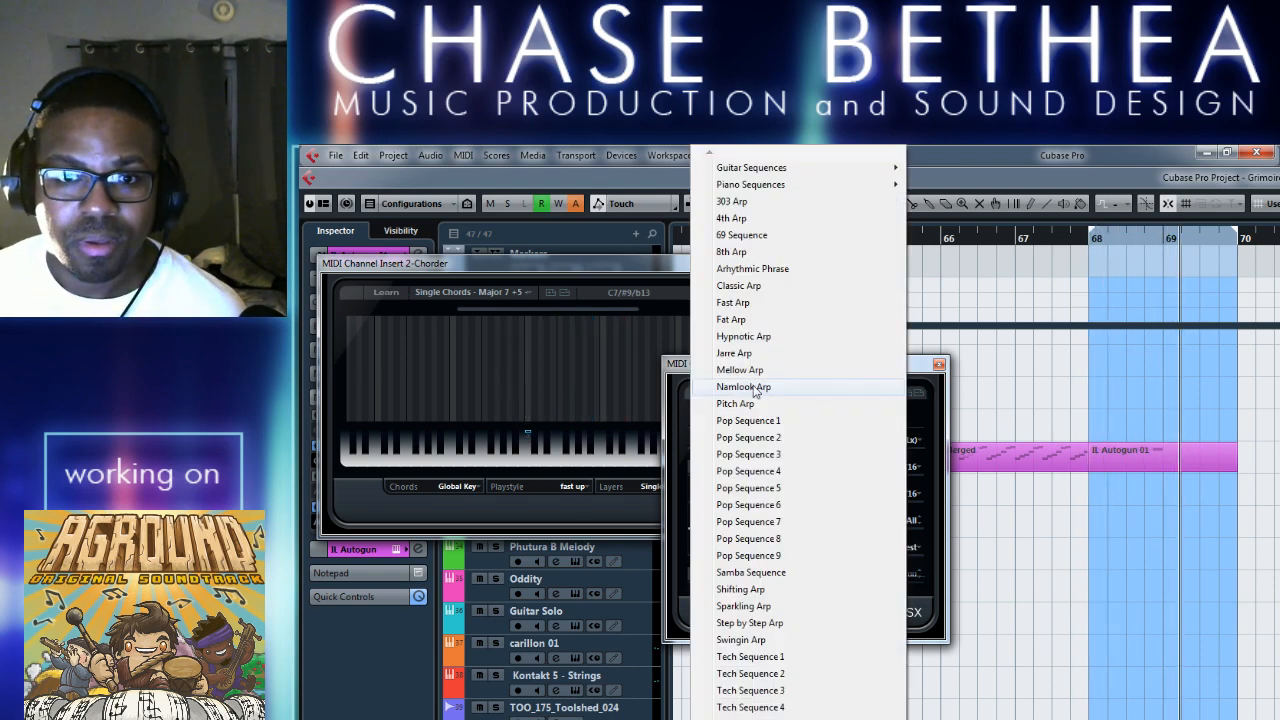
{"action": "left_click", "coordinate": [768, 220]}
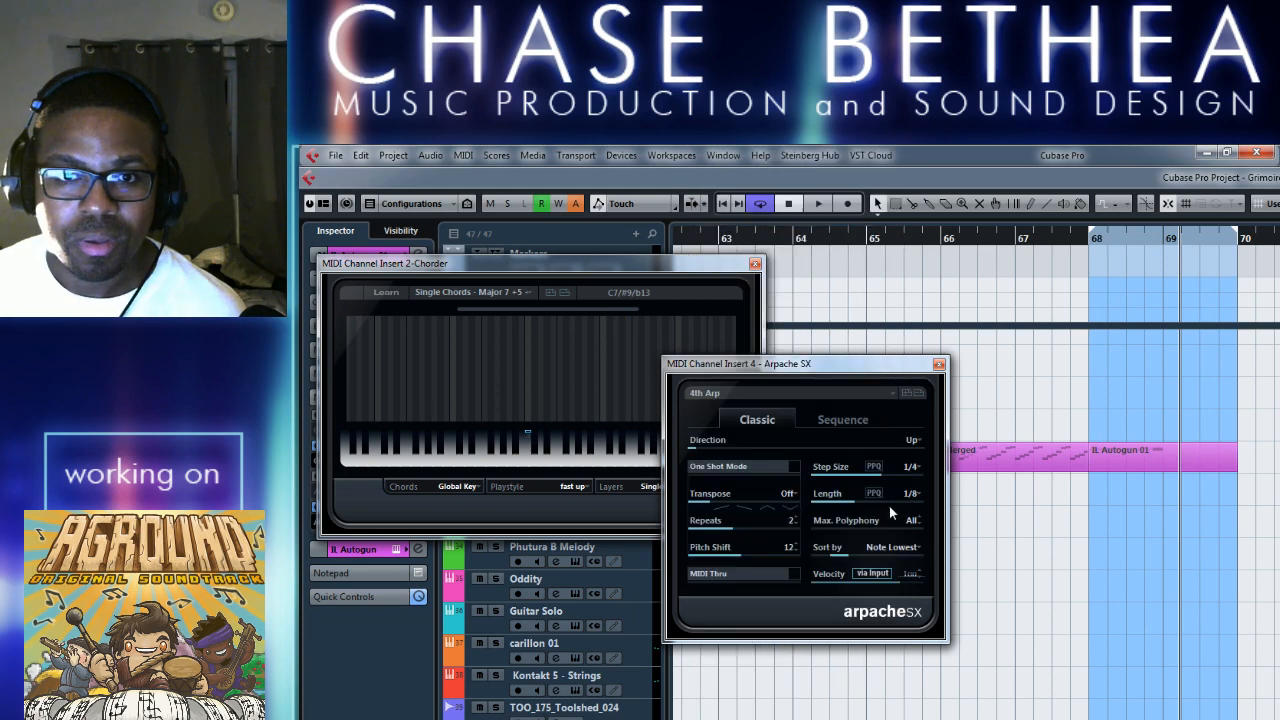
{"action": "left_click", "coordinate": [886, 393]}
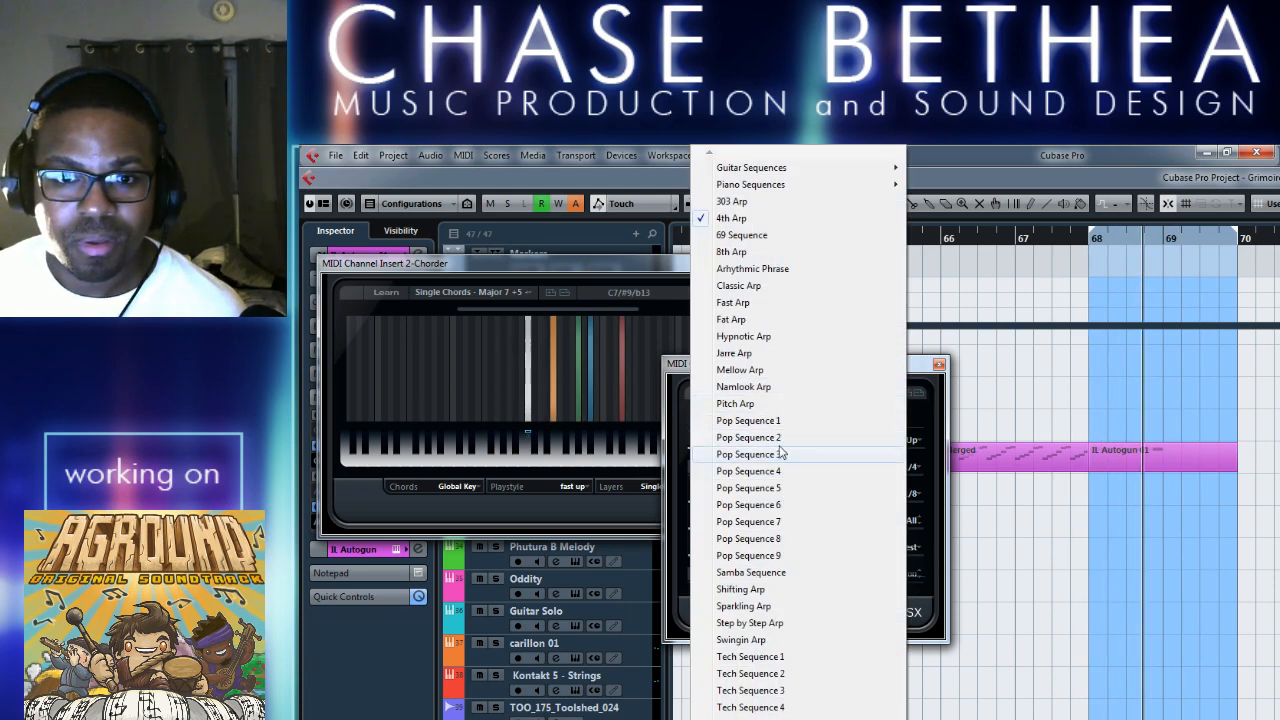
{"action": "left_click", "coordinate": [783, 574]}
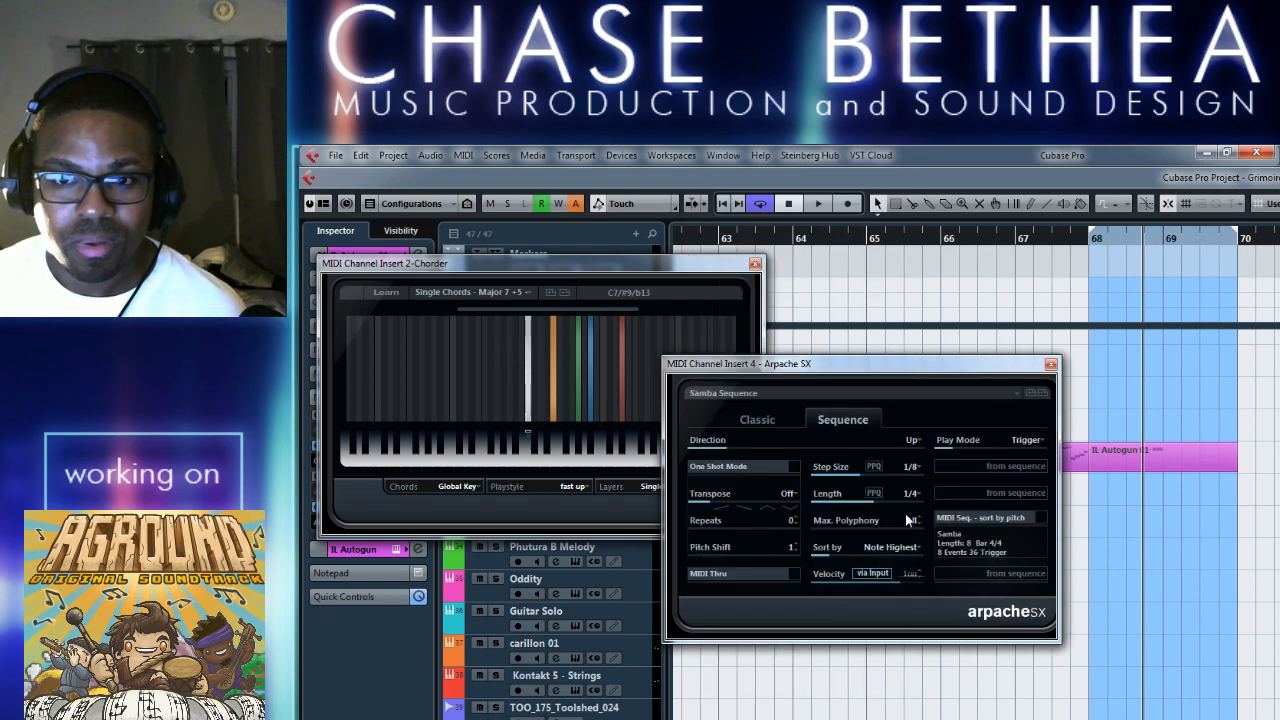
{"action": "key", "text": "space"}
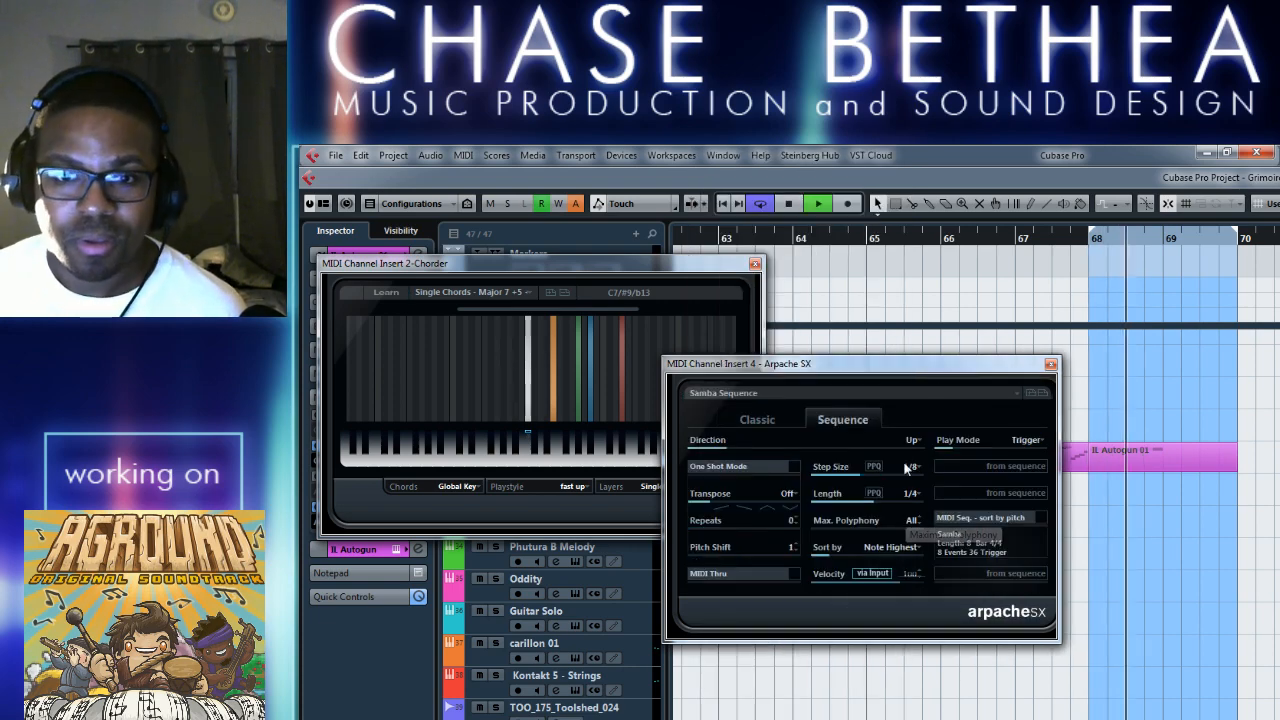
{"action": "key", "text": "space"}
Load the Clean Rock Guitar 1 preset from Guitar Sequences in Arpache SX and audition it from bar 68.
{"action": "left_click", "coordinate": [990, 393]}
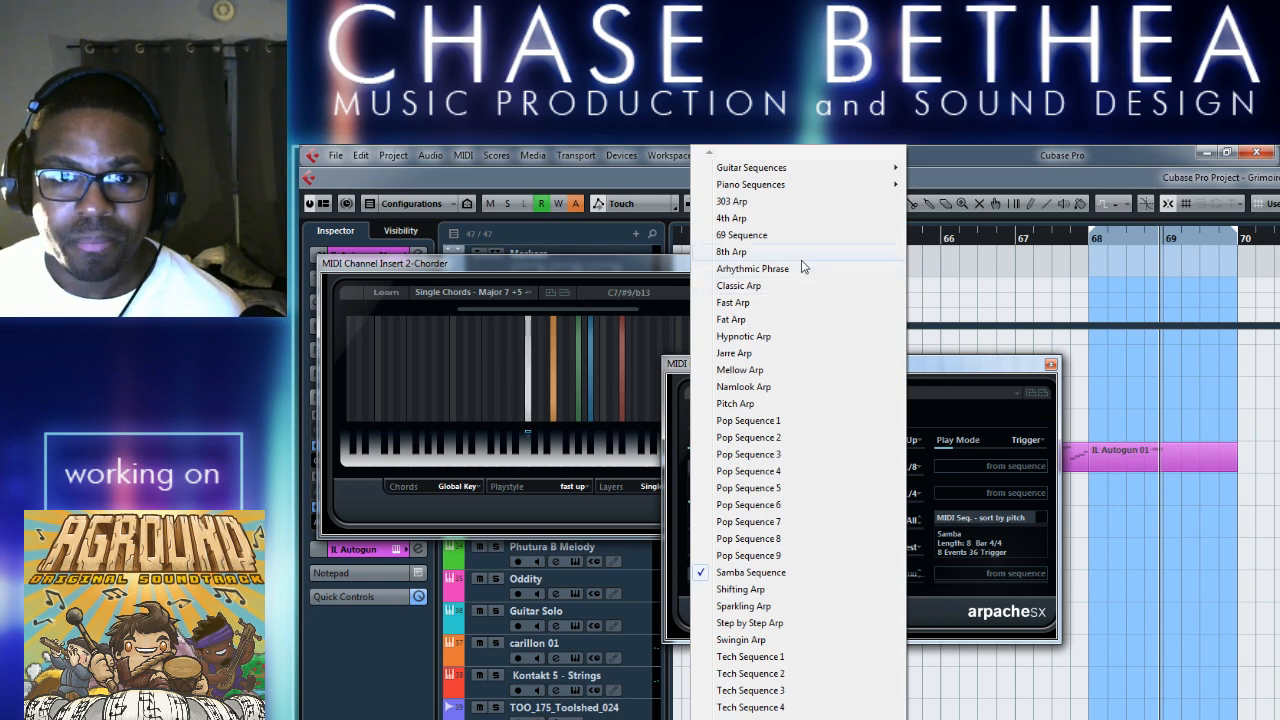
{"action": "mouse_move", "coordinate": [786, 176]}
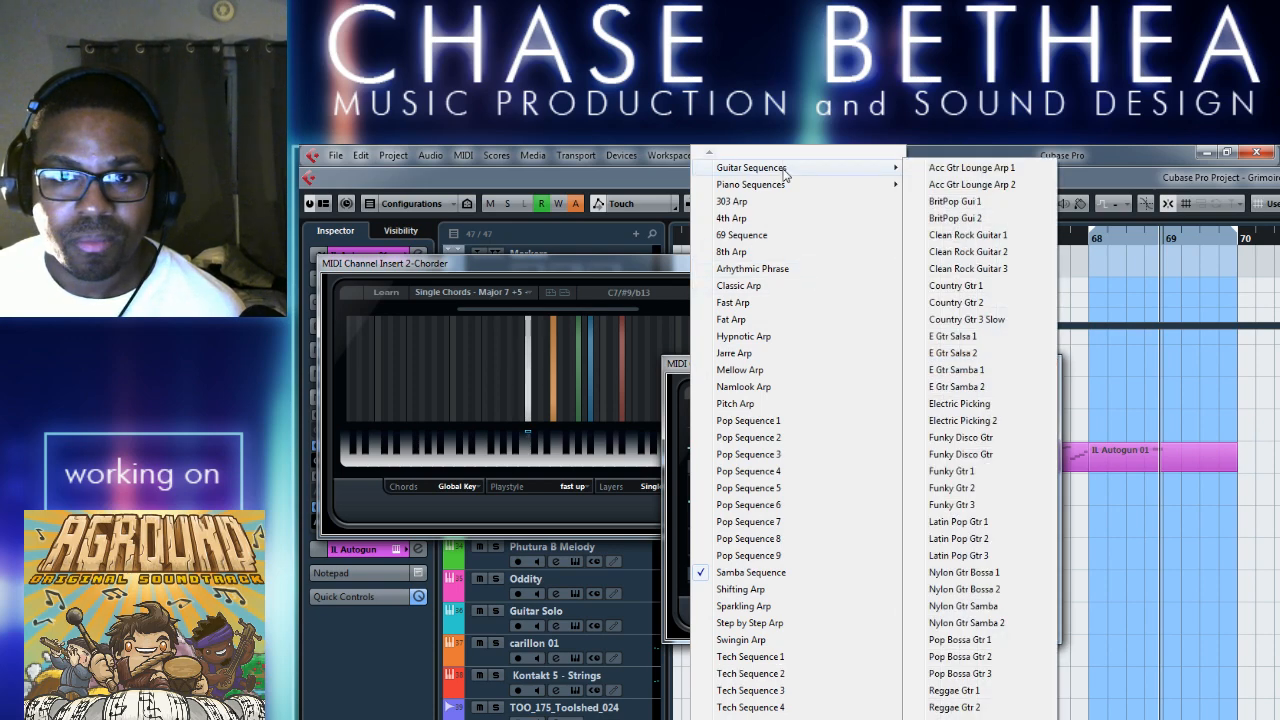
{"action": "left_click", "coordinate": [968, 235]}
{"action": "key", "text": "space"}
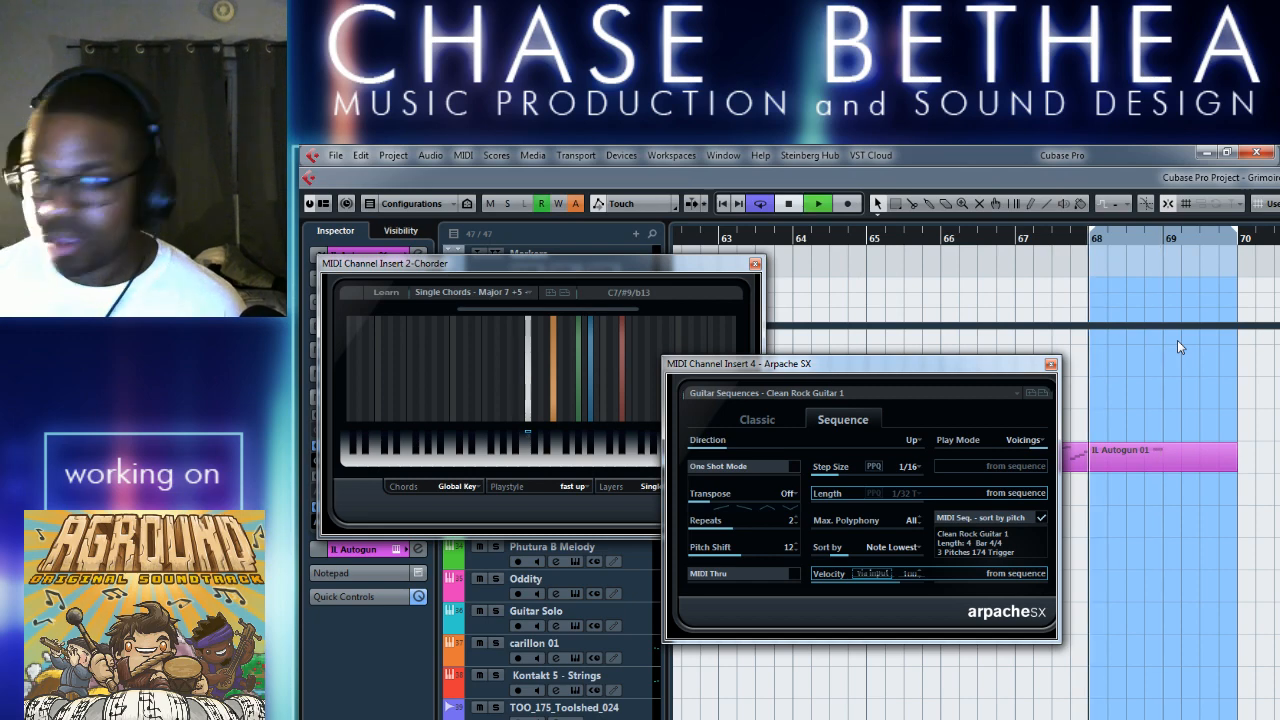
Load the Bossa Piano 1 preset from Piano Sequences in Arpache SX and audition it over the loop.
{"action": "left_click", "coordinate": [978, 395]}
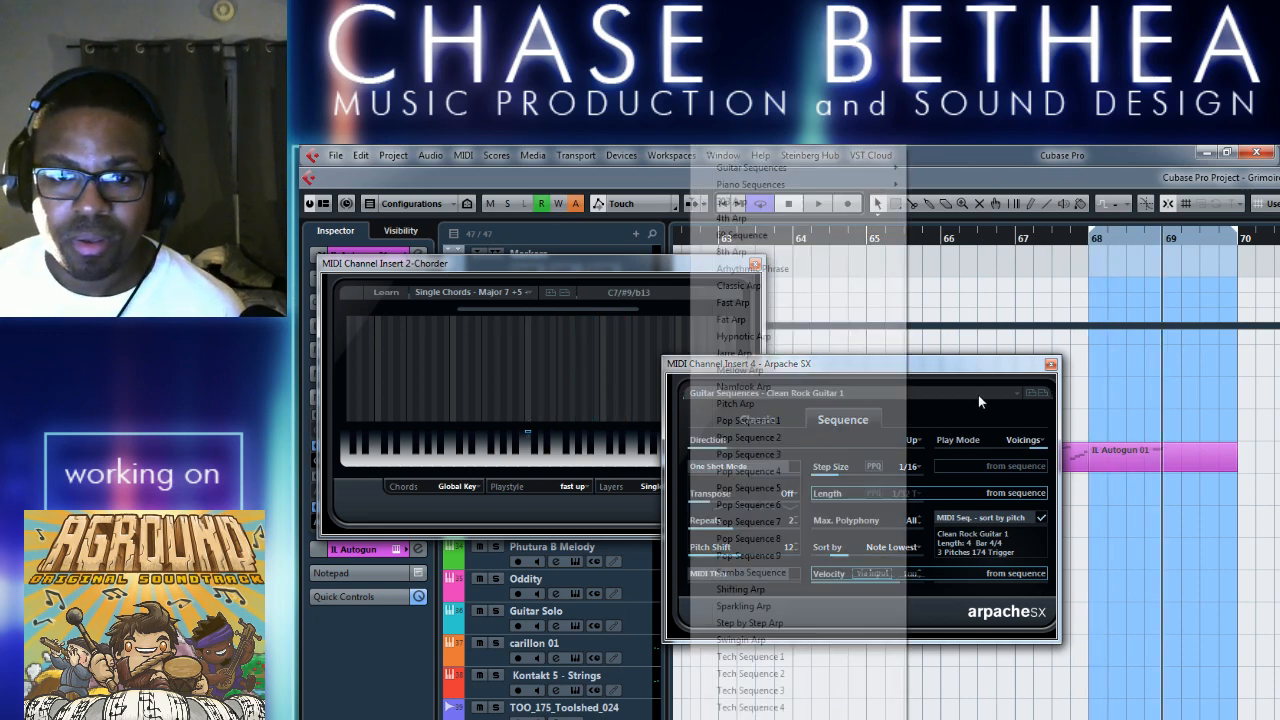
{"action": "mouse_move", "coordinate": [812, 187]}
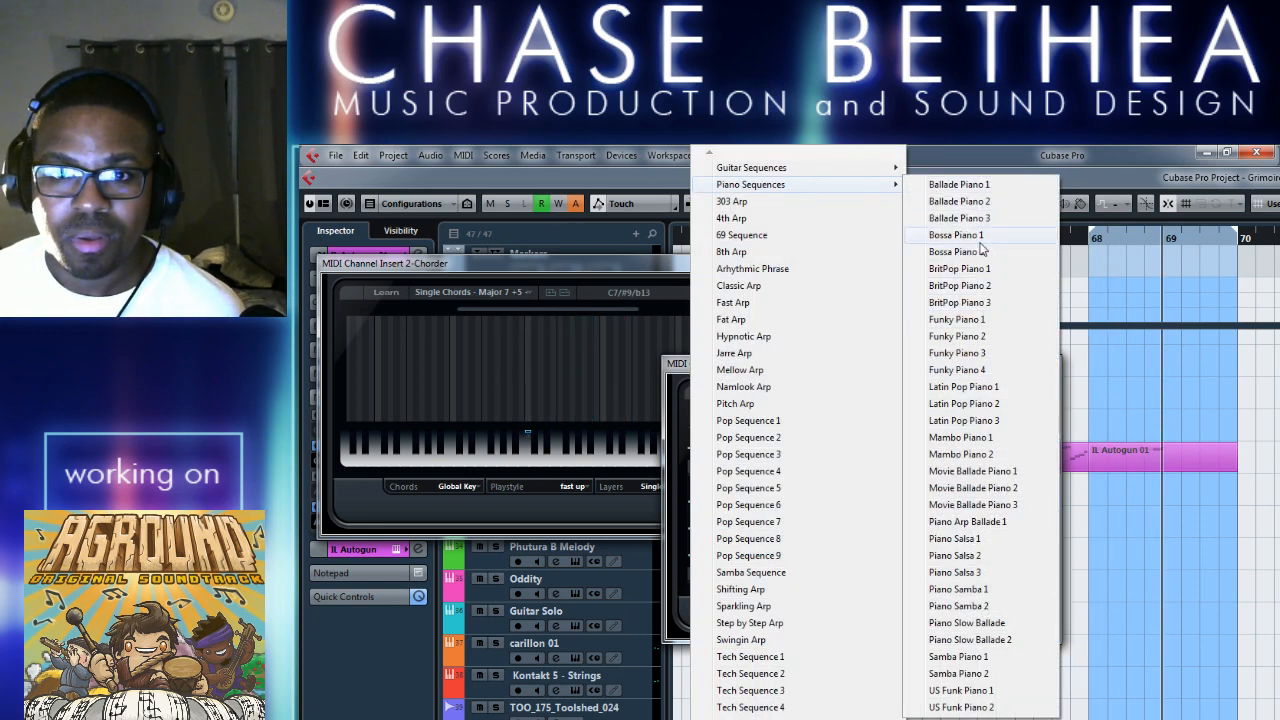
{"action": "left_click", "coordinate": [978, 238]}
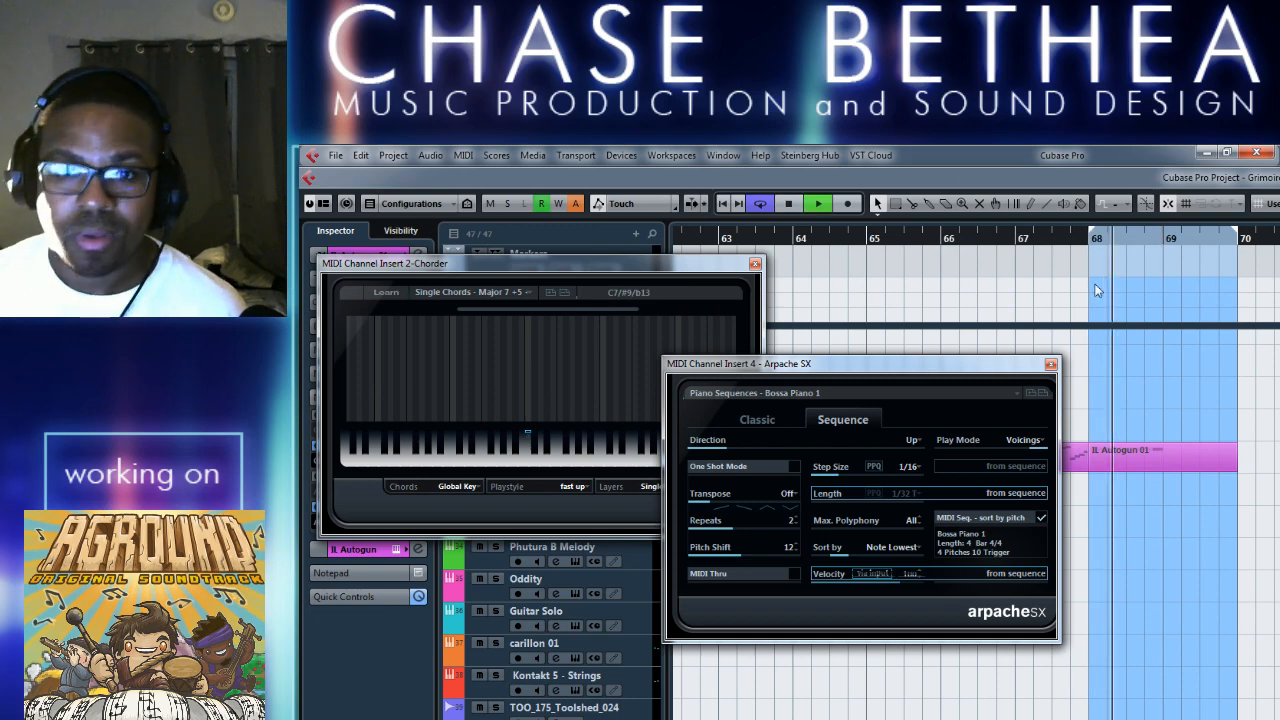
Load the Jarre Arp preset in Arpache SX, play it over the loop and stop playback.
{"action": "left_click", "coordinate": [1013, 390]}
{"action": "mouse_move", "coordinate": [825, 187]}
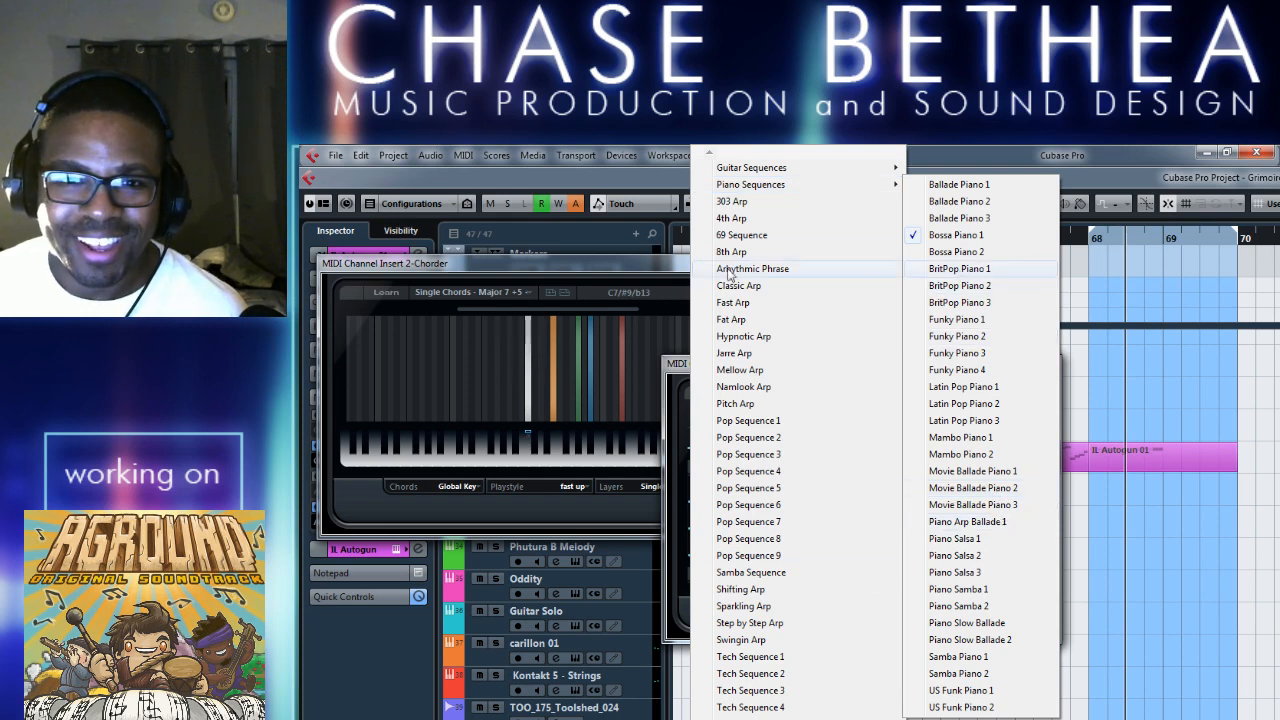
{"action": "left_click", "coordinate": [763, 353]}
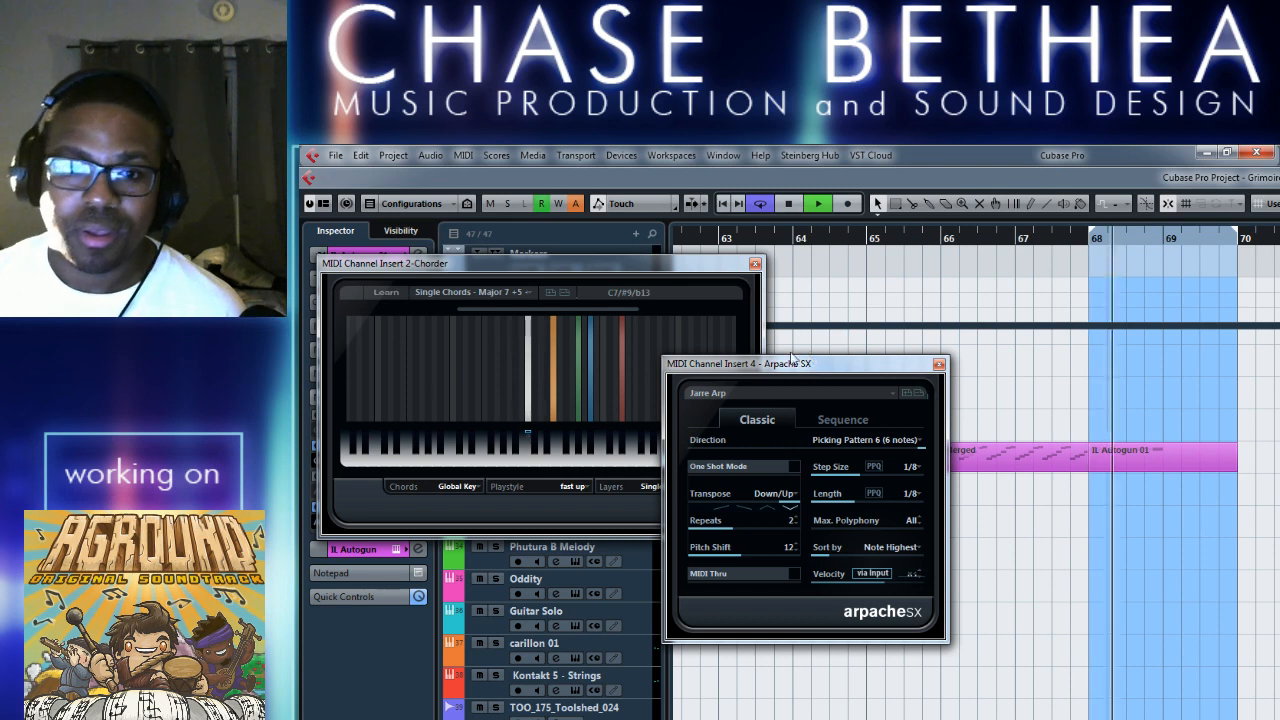
{"action": "key", "text": "space"}
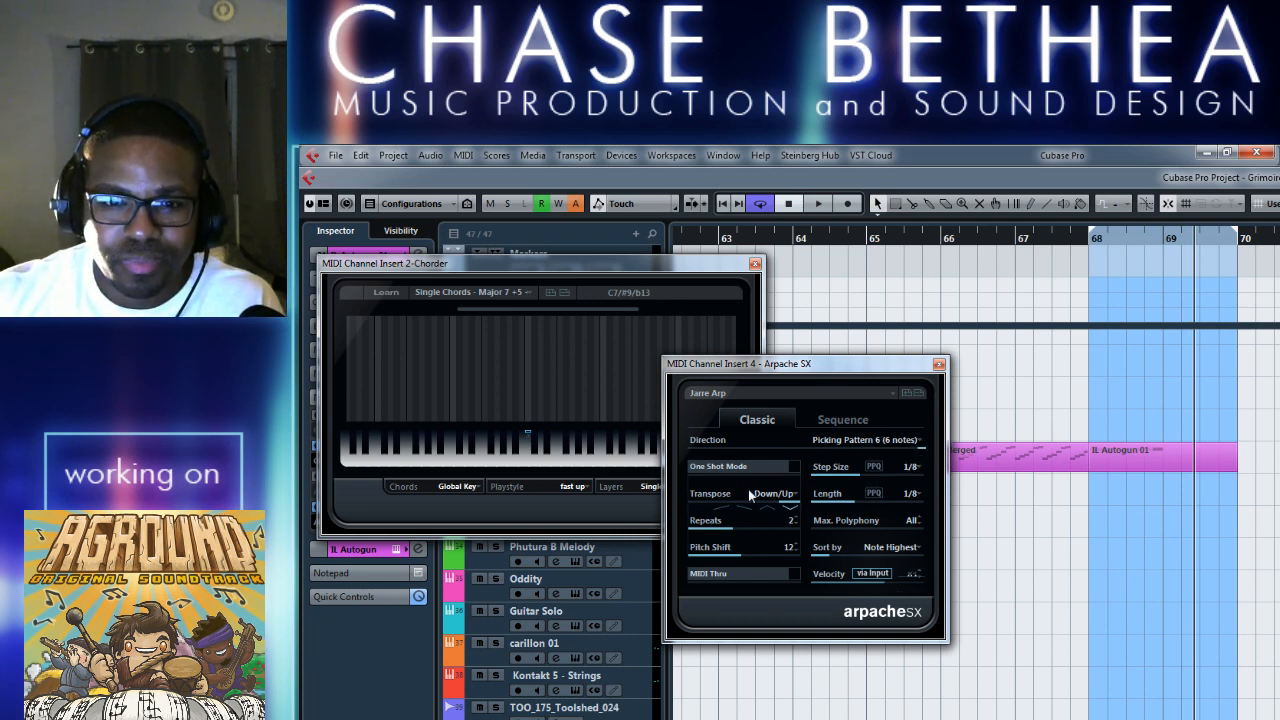
Try the Up/Down, Down and Up transpose modes in Arpache SX, playing the loop with each one.
{"action": "left_click", "coordinate": [764, 509]}
{"action": "key", "text": "space"}
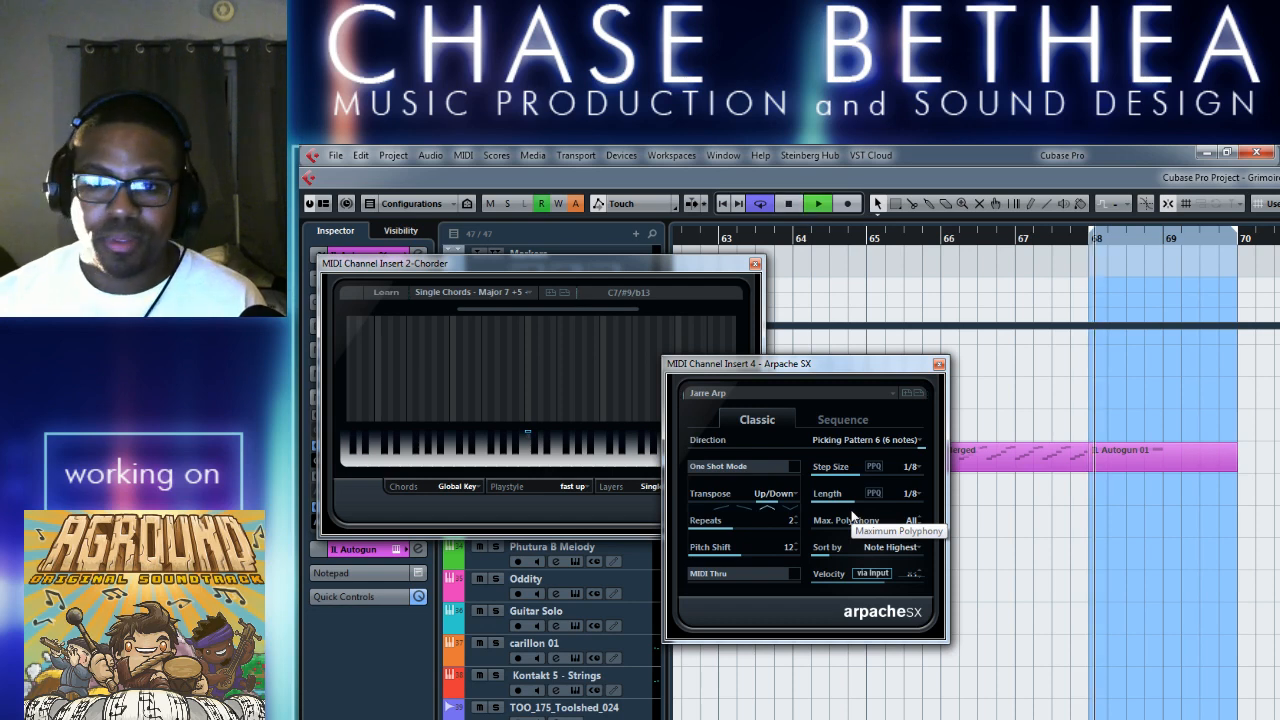
{"action": "key", "text": "space"}
{"action": "left_click", "coordinate": [742, 509]}
{"action": "key", "text": "space"}
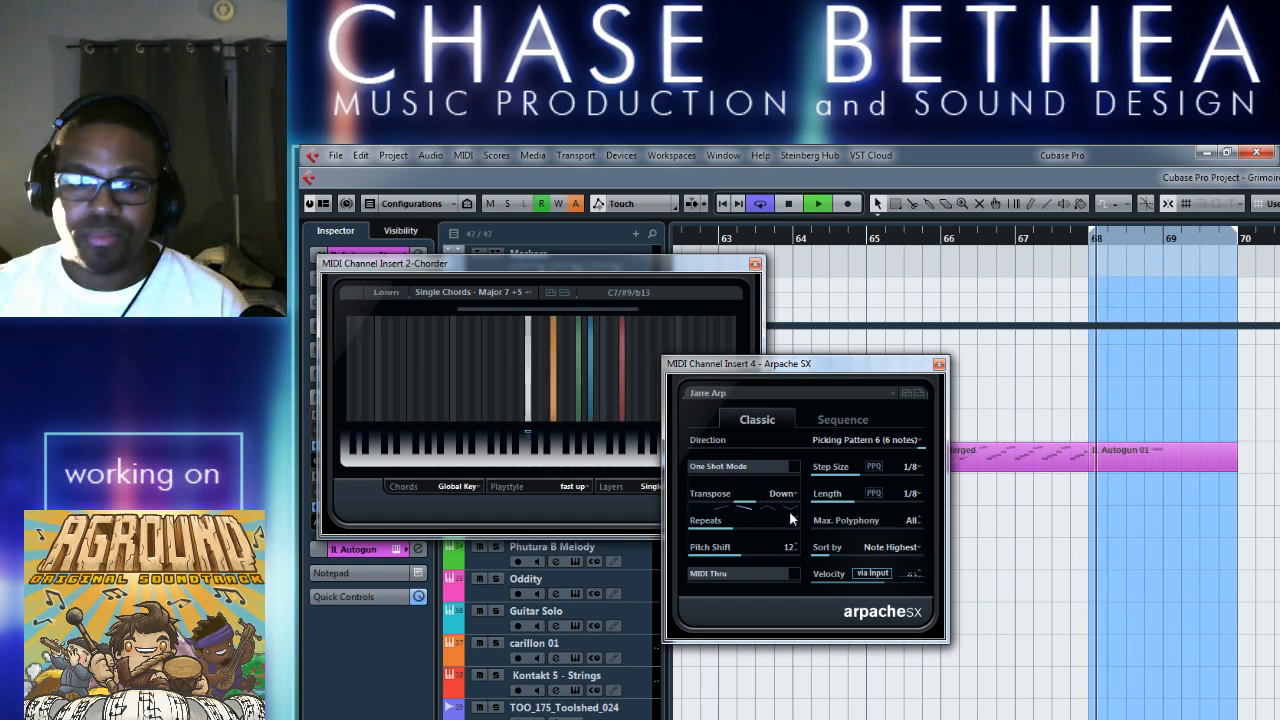
{"action": "key", "text": "space"}
{"action": "left_click", "coordinate": [715, 512]}
{"action": "key", "text": "space"}
{"action": "key", "text": "space"}
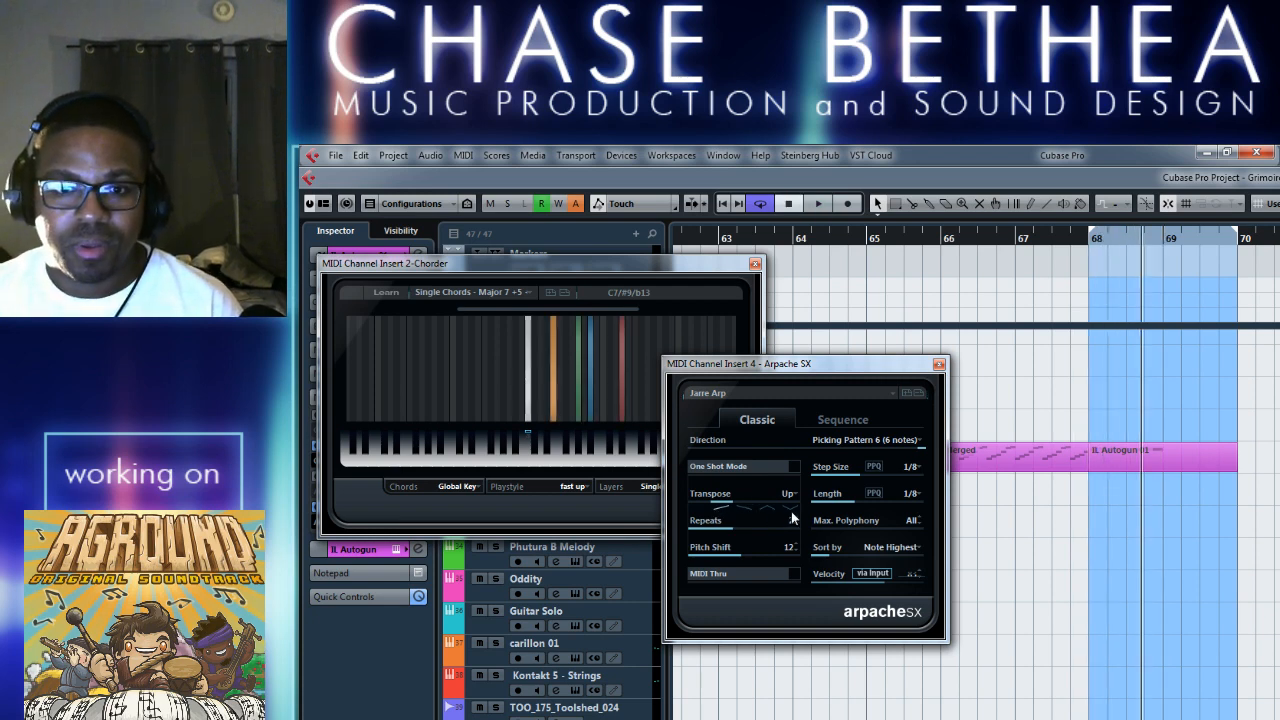
Set the Arpache SX transpose mode to Up/Down, audition it, and close the Arpache SX and Chorder windows.
{"action": "left_click", "coordinate": [787, 497]}
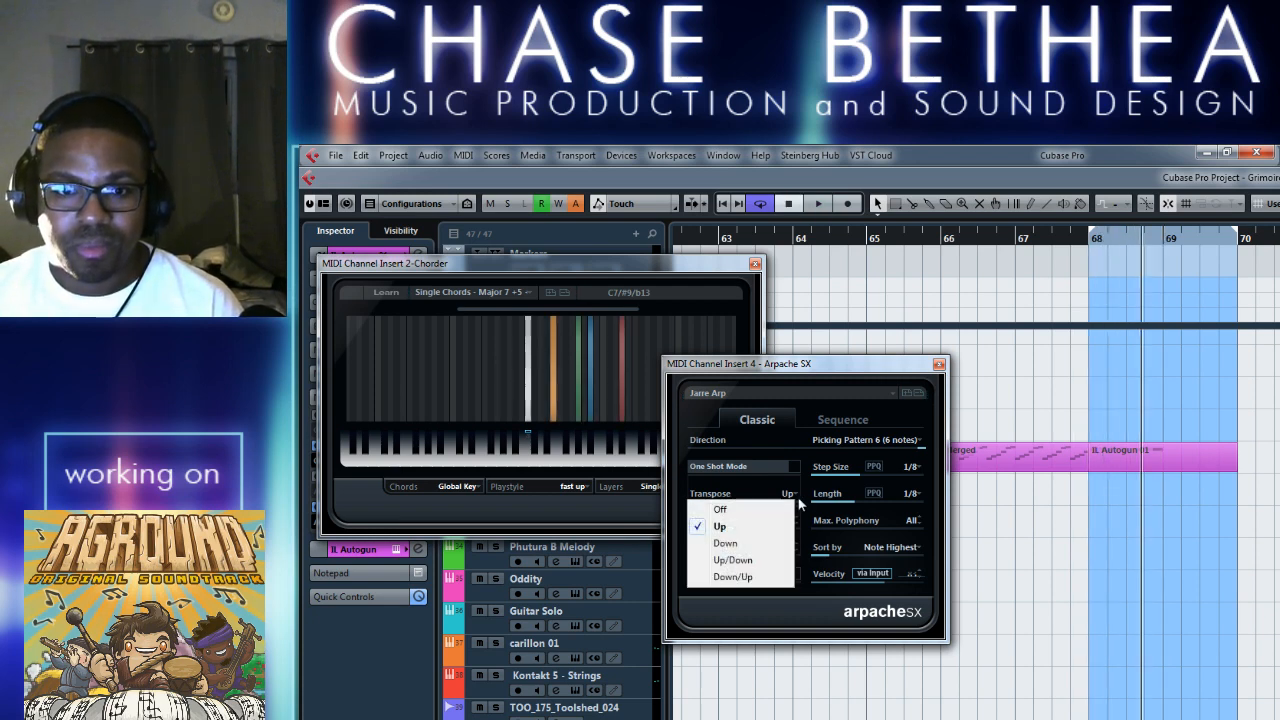
{"action": "left_click", "coordinate": [757, 563]}
{"action": "key", "text": "space"}
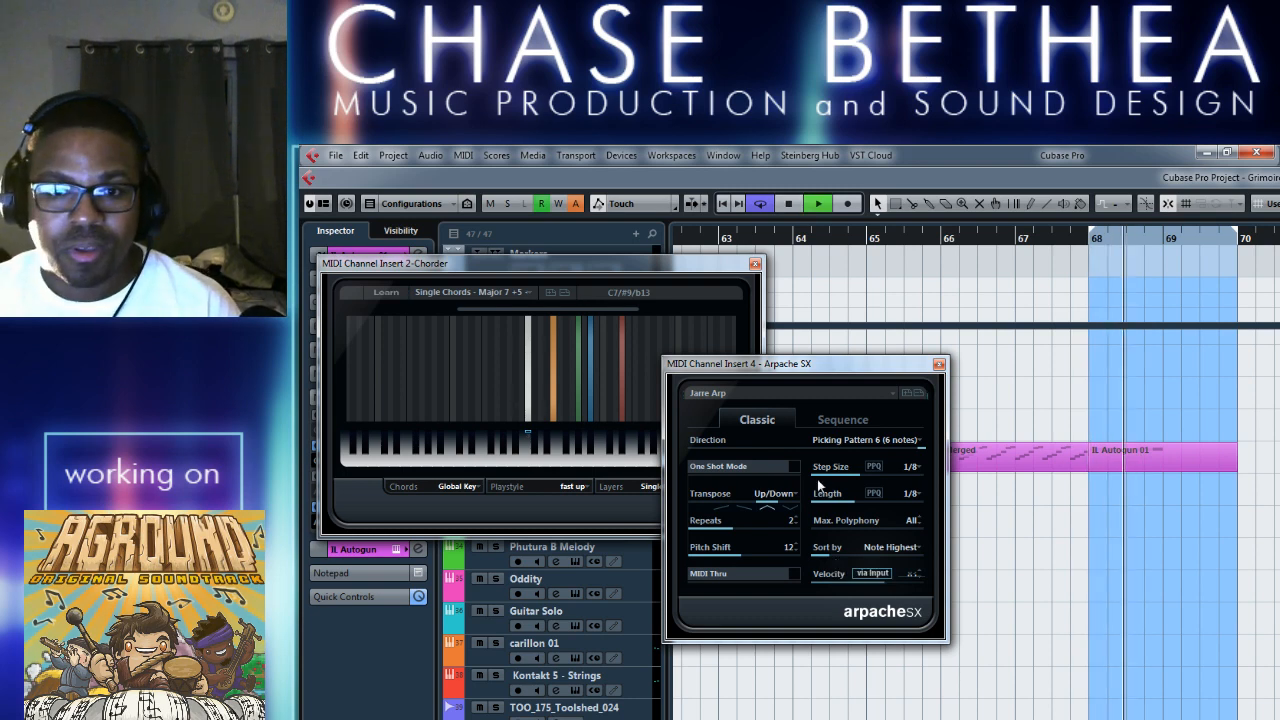
{"action": "left_click", "coordinate": [938, 364]}
{"action": "left_click", "coordinate": [755, 264]}
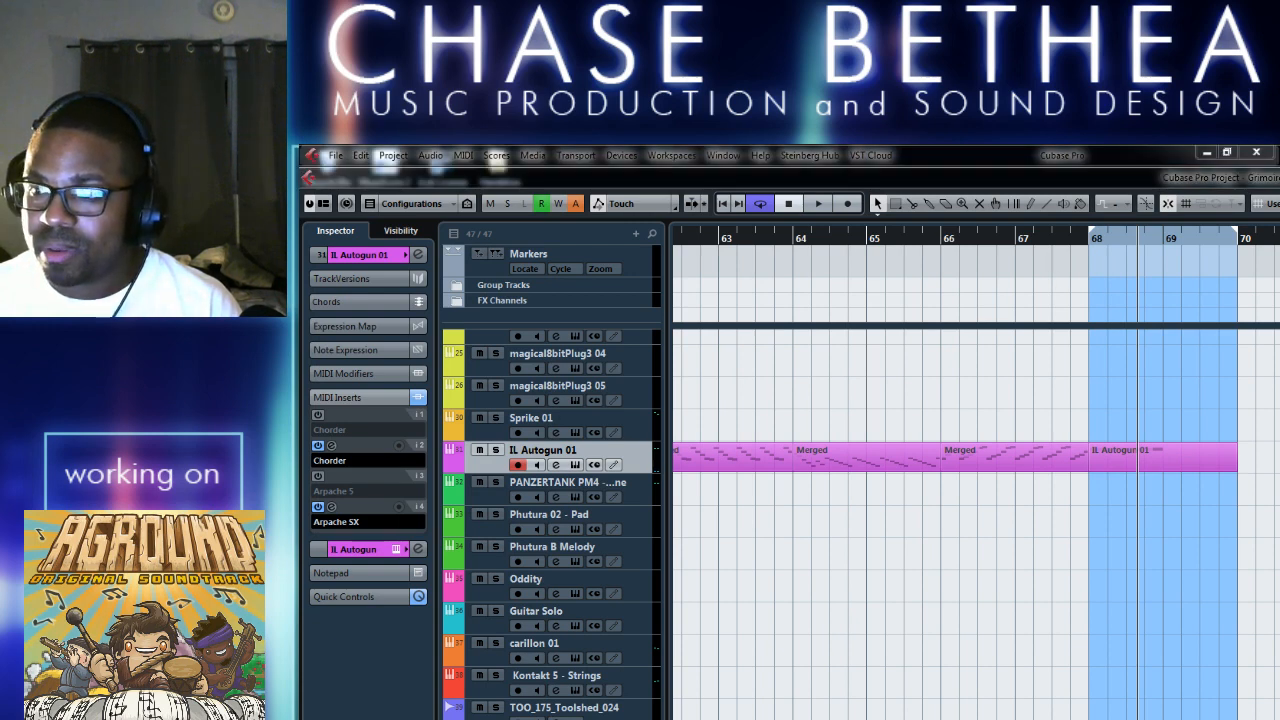
Play the IL Autogun 01 part from bar 68 and stop playback.
{"action": "left_click", "coordinate": [1064, 455]}
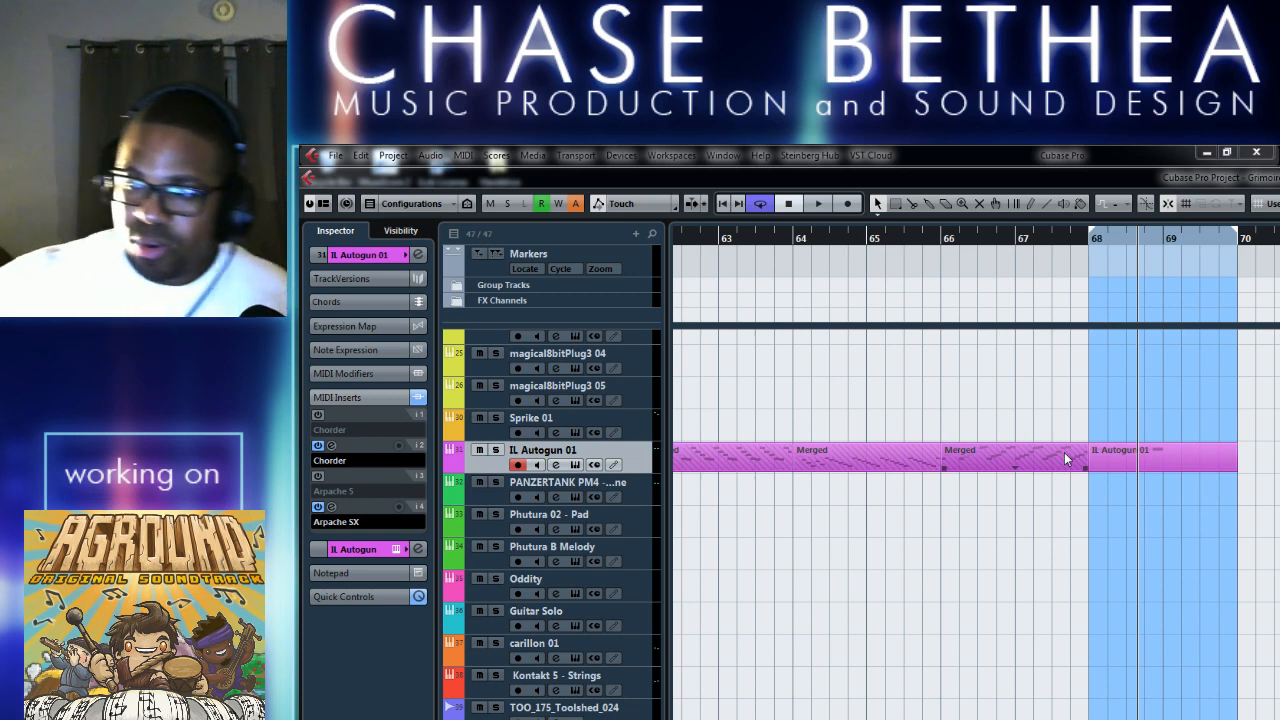
{"action": "left_click", "coordinate": [1111, 494]}
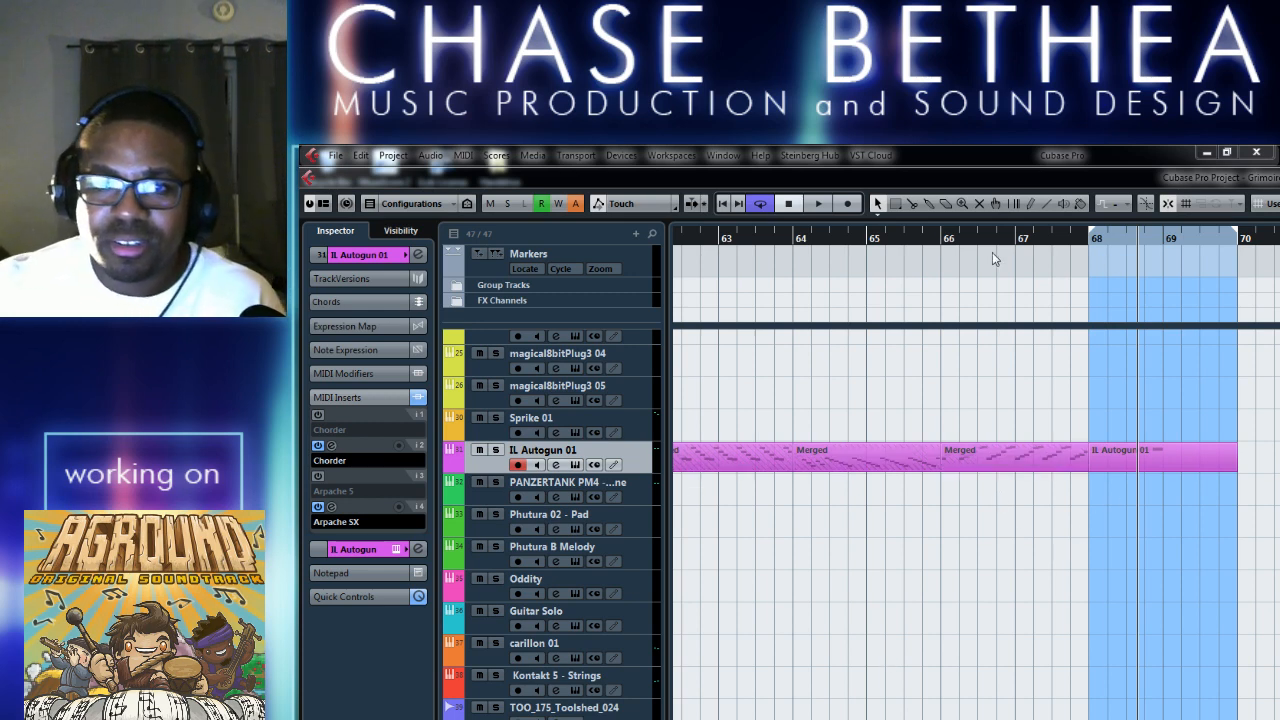
{"action": "left_click", "coordinate": [1090, 248]}
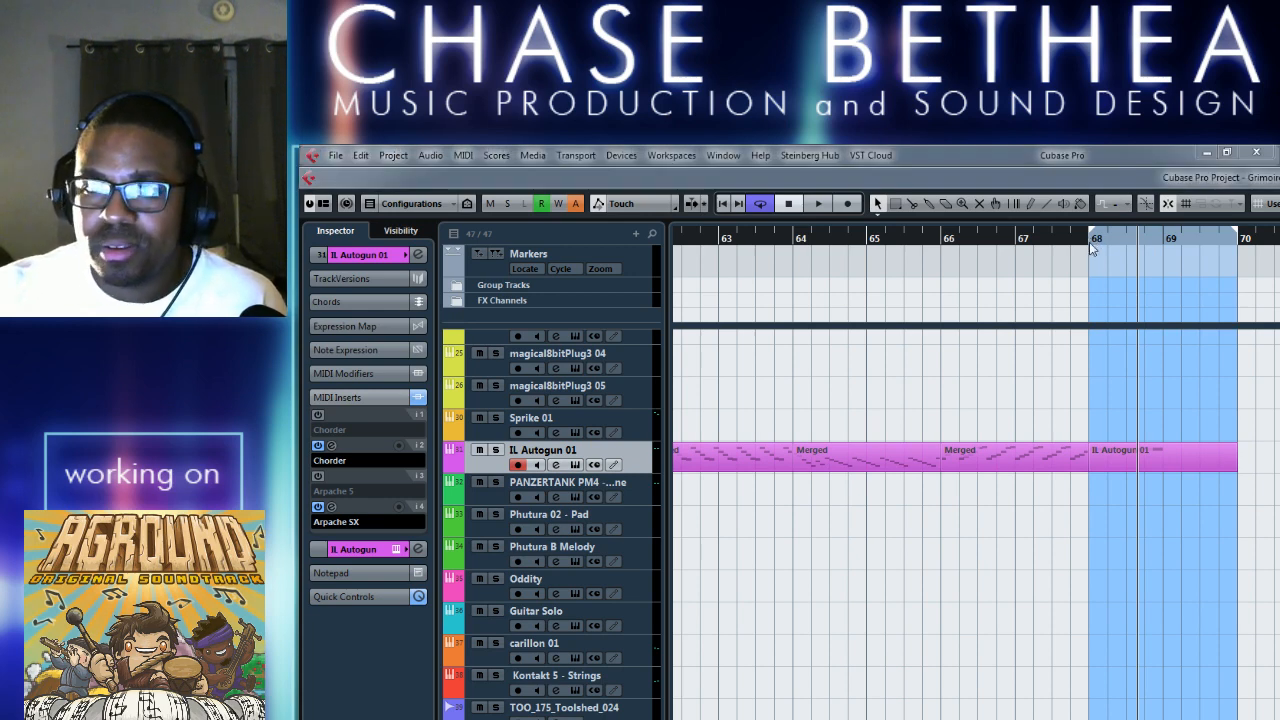
{"action": "key", "text": "space"}
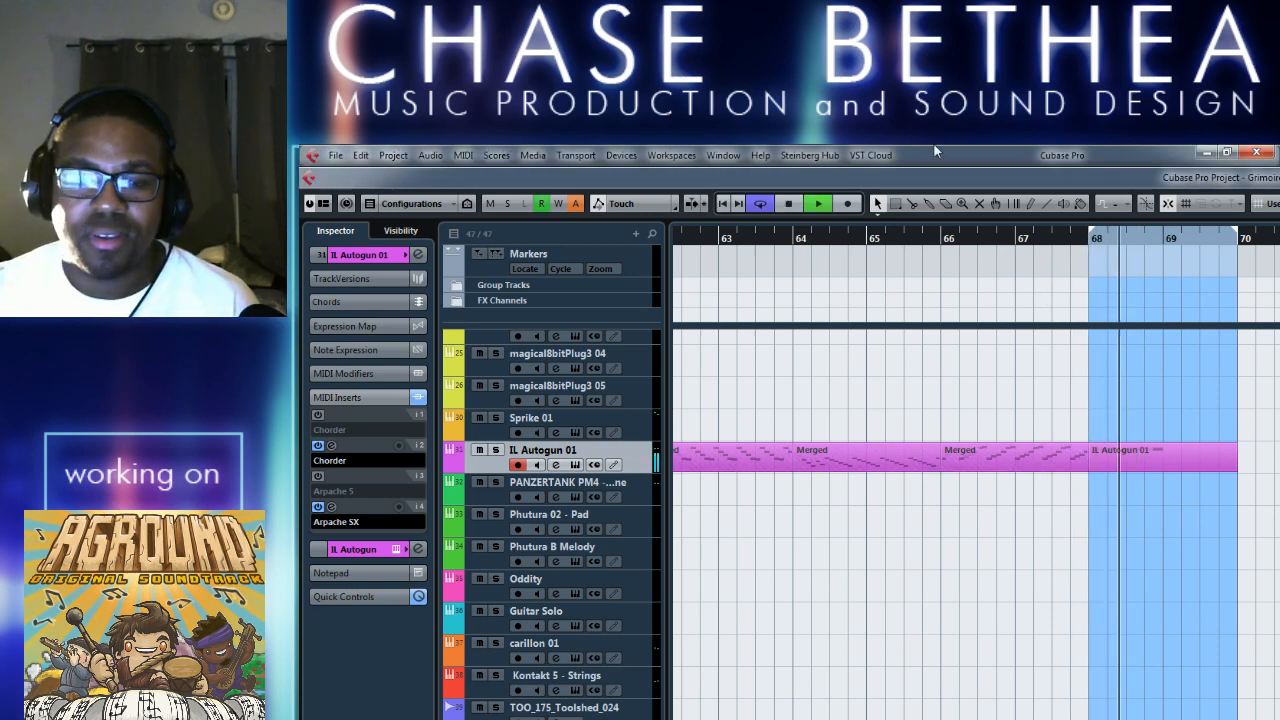
{"action": "key", "text": "space"}
Reopen Arpache SX on the IL Autogun 01 track and load the Mellow Arp preset.
{"action": "left_click", "coordinate": [555, 465]}
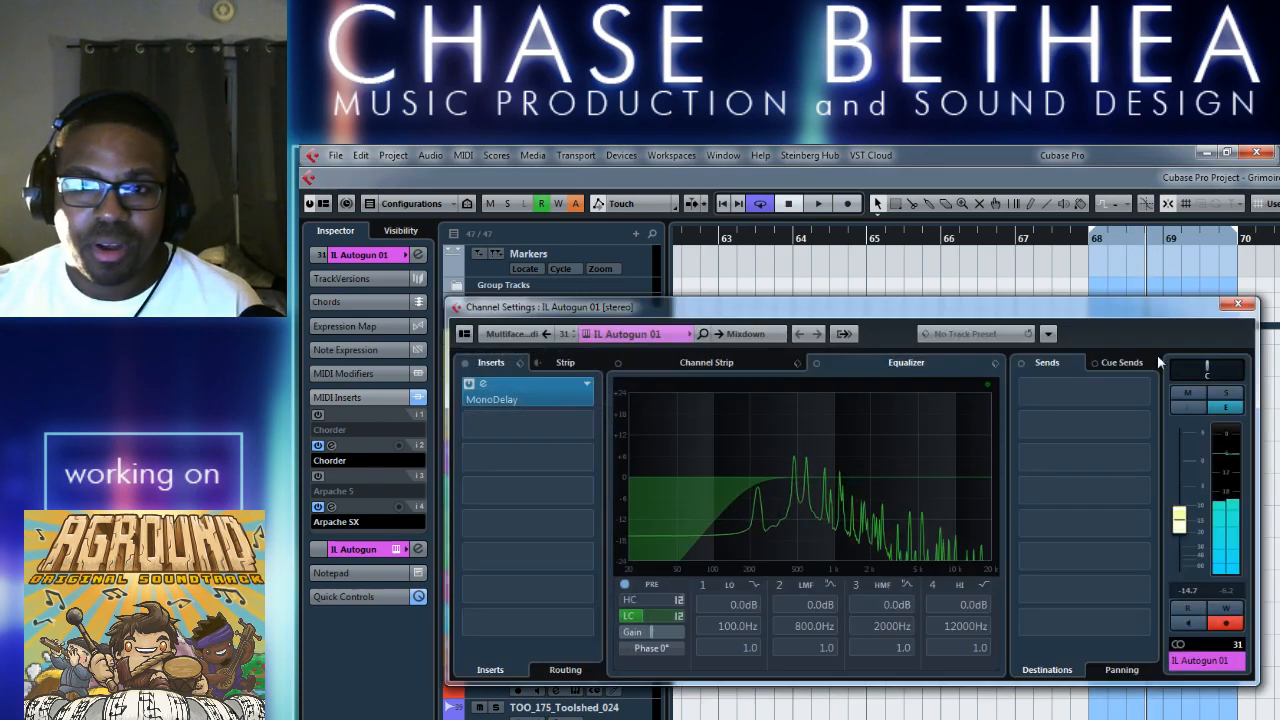
{"action": "left_click", "coordinate": [1233, 307]}
{"action": "left_click", "coordinate": [331, 508]}
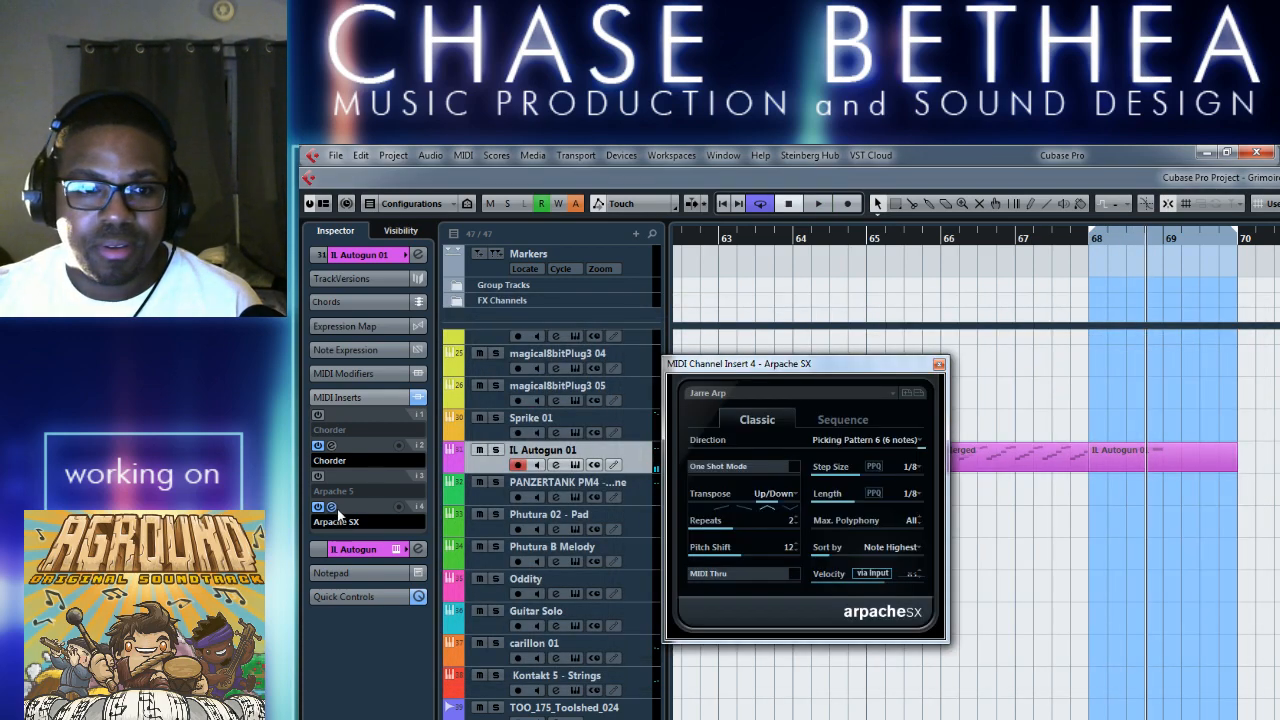
{"action": "key", "text": "alt+Tab"}
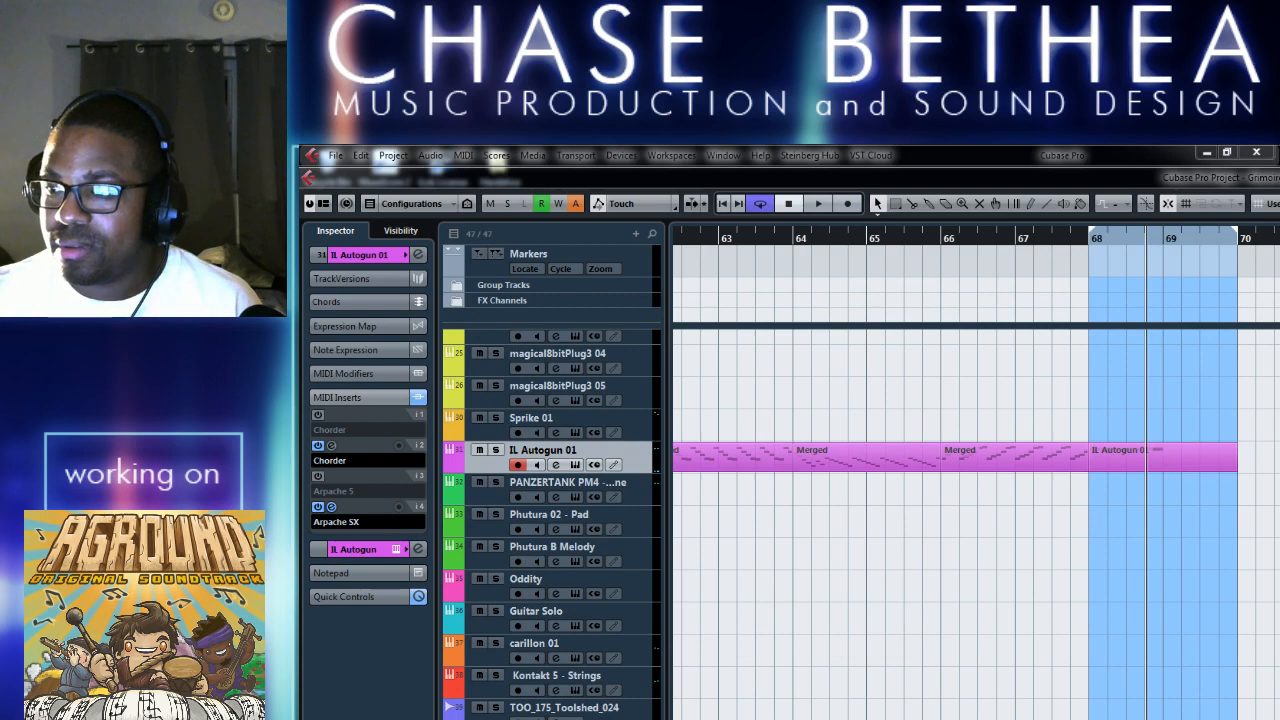
{"action": "left_click", "coordinate": [886, 647]}
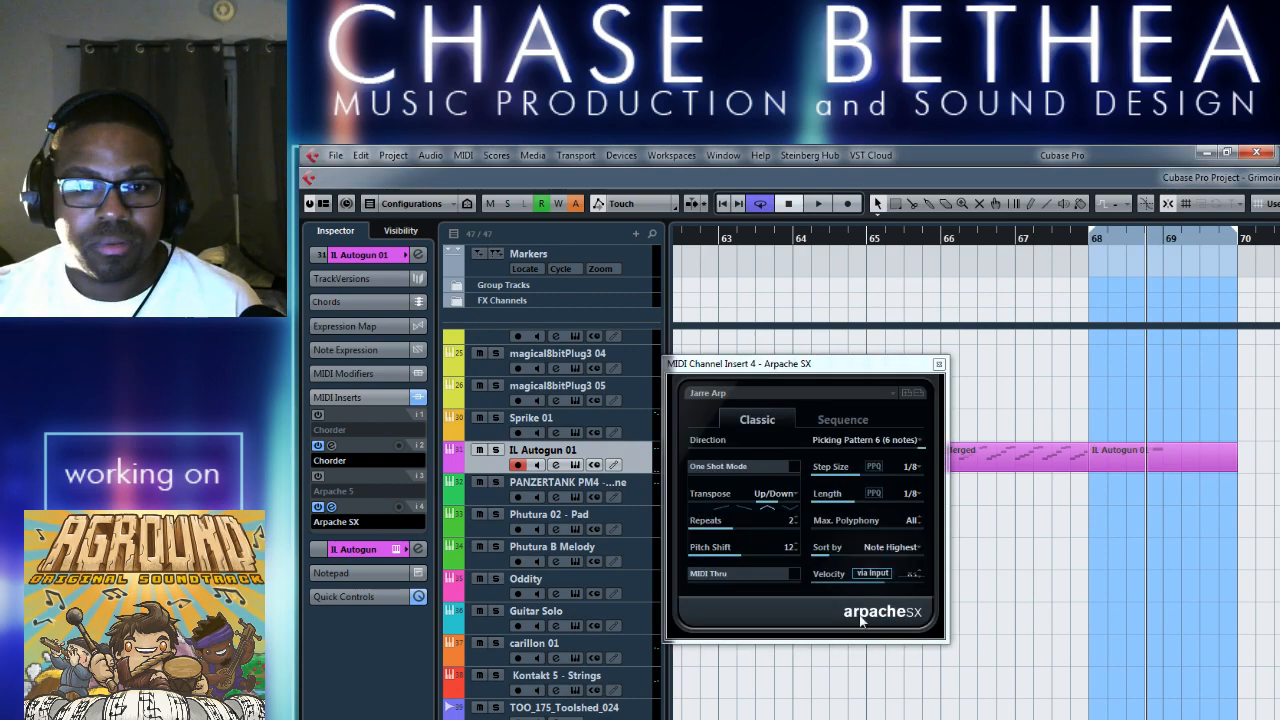
{"action": "left_click", "coordinate": [778, 395]}
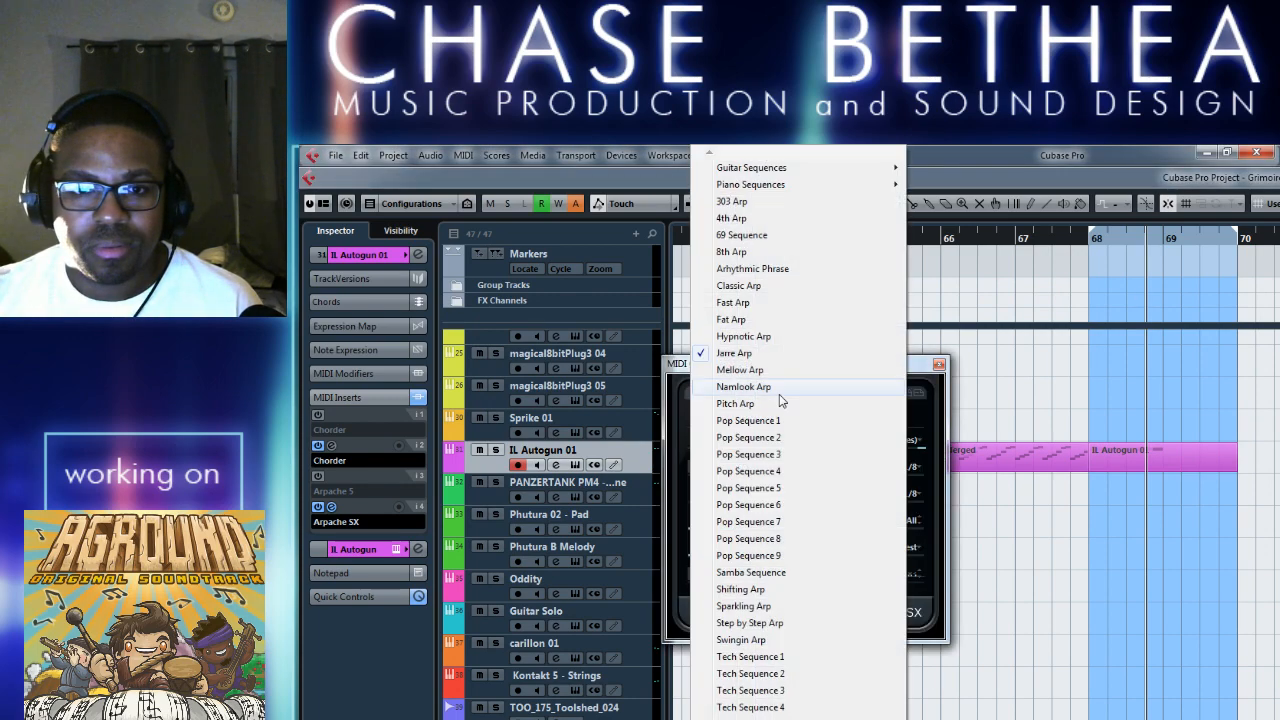
{"action": "left_click", "coordinate": [786, 378]}
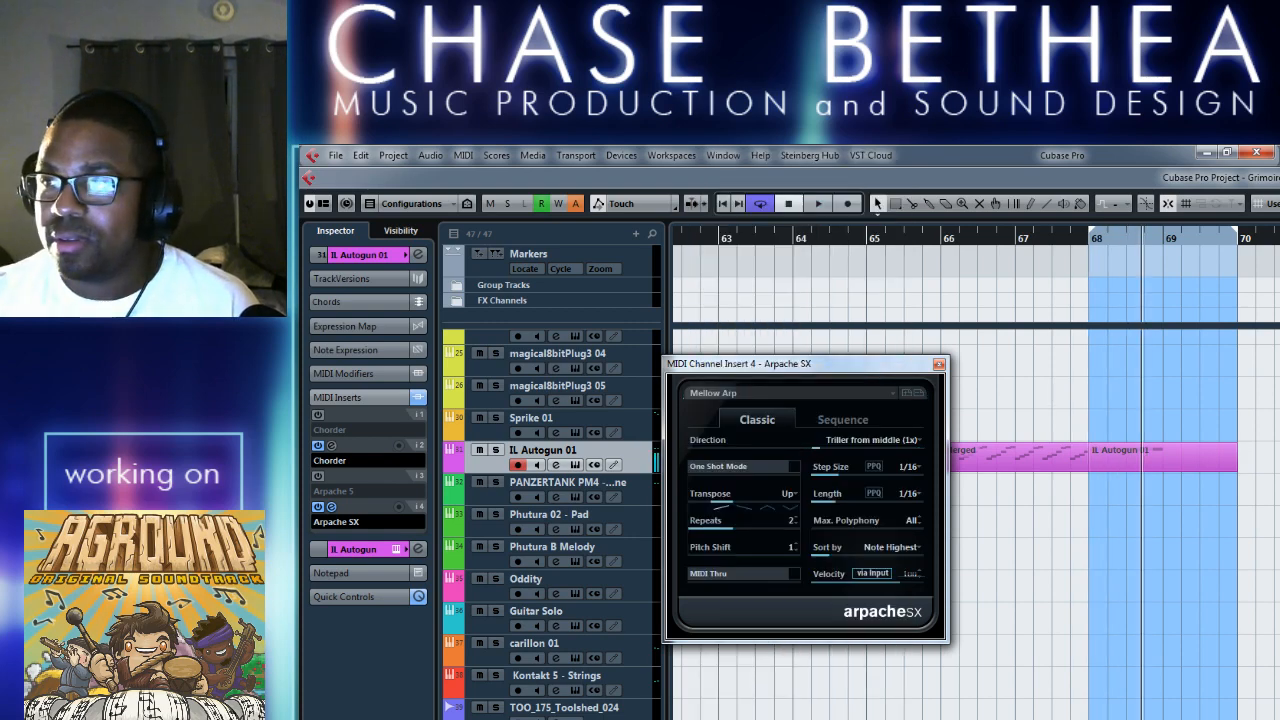
{"action": "key", "text": "alt+Tab"}
{"action": "left_click", "coordinate": [848, 648]}
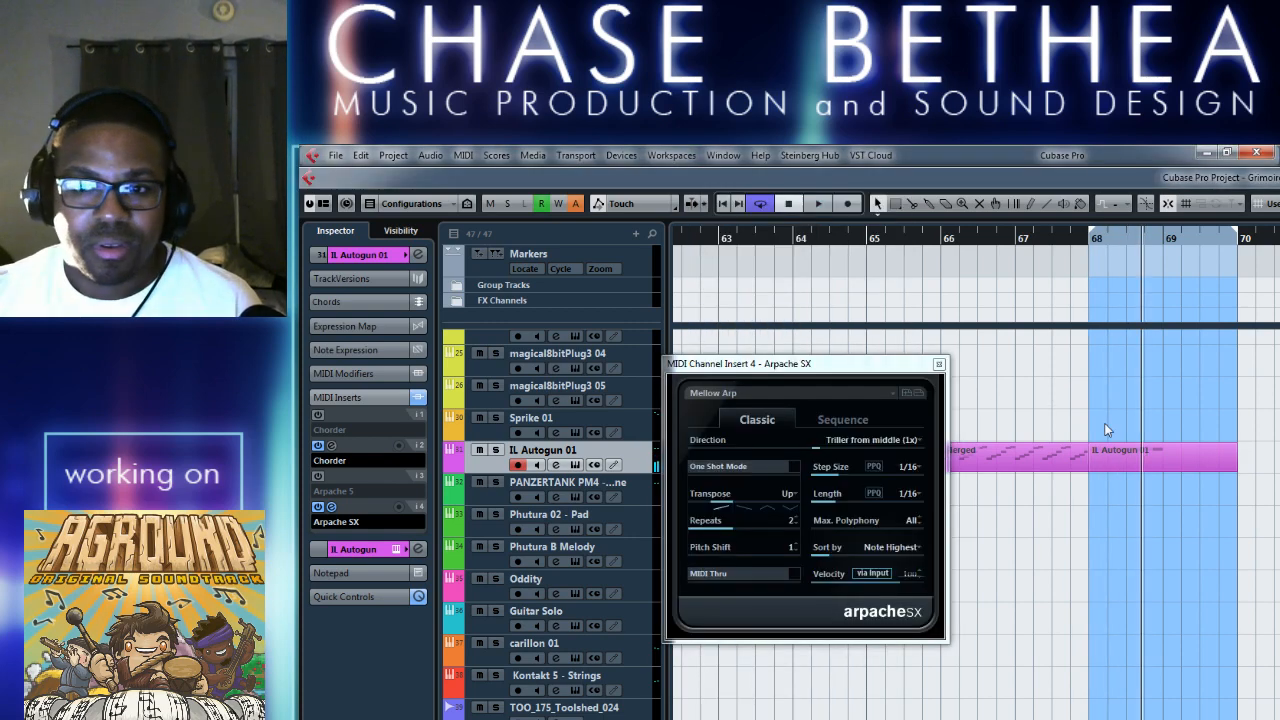
{"action": "left_click", "coordinate": [941, 362]}
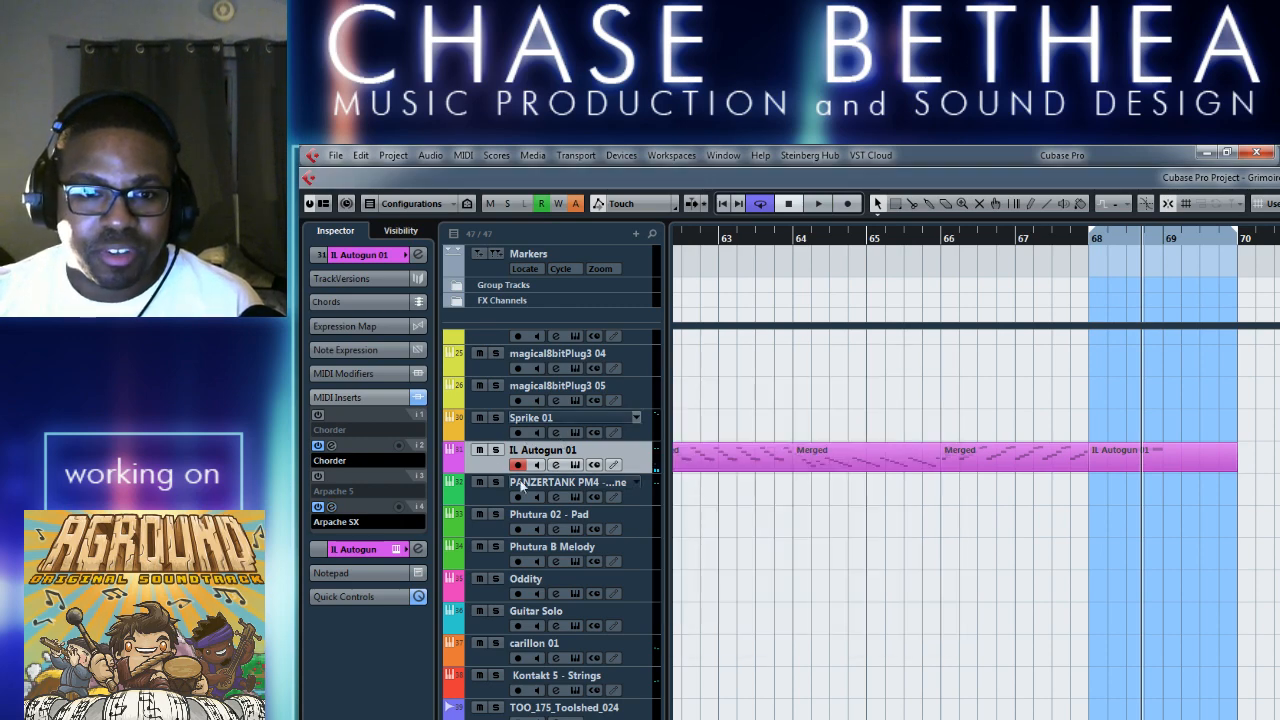
{"action": "left_click", "coordinate": [557, 464]}
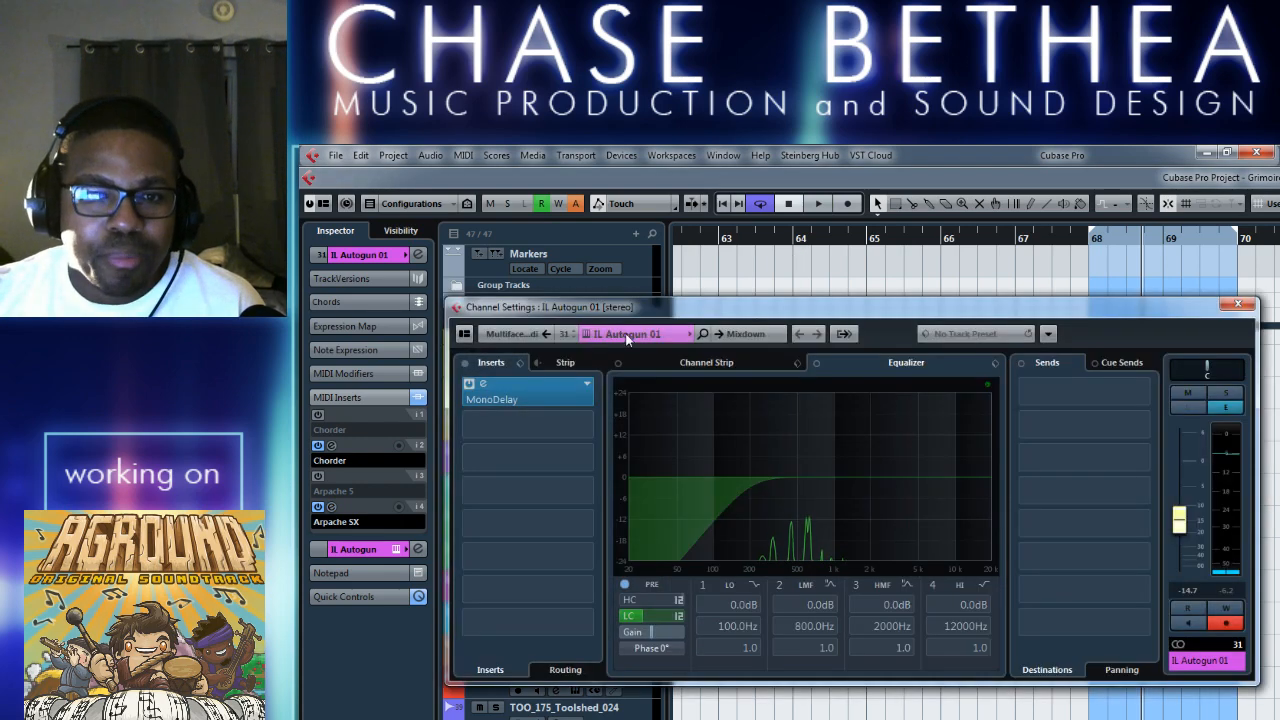
{"action": "left_click", "coordinate": [1238, 305]}
{"action": "left_click", "coordinate": [332, 507]}
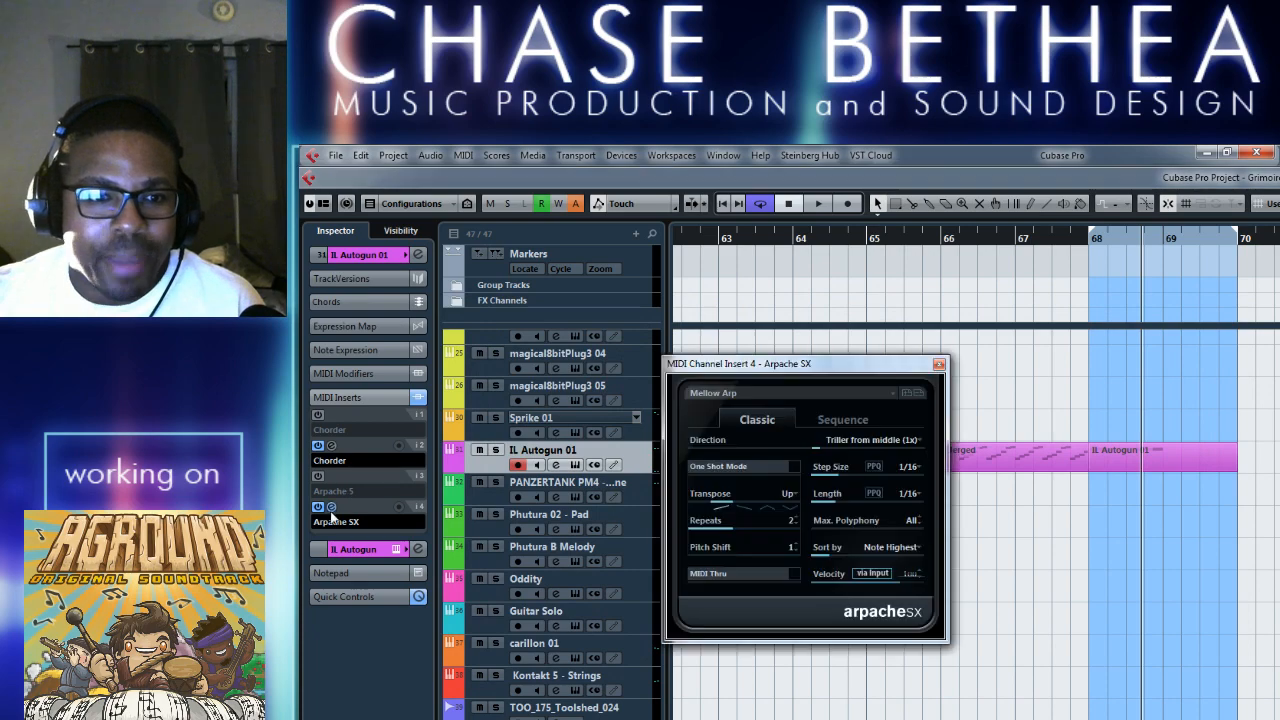
{"action": "left_click", "coordinate": [801, 378]}
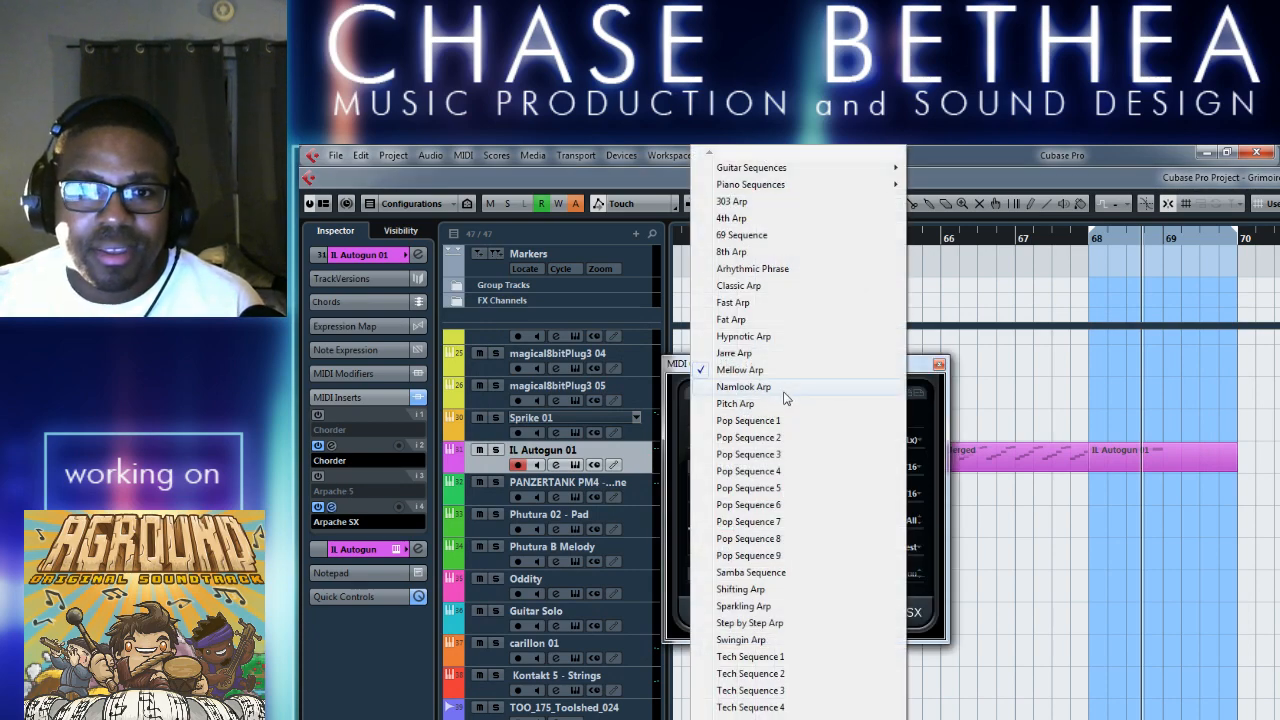
{"action": "mouse_move", "coordinate": [818, 193]}
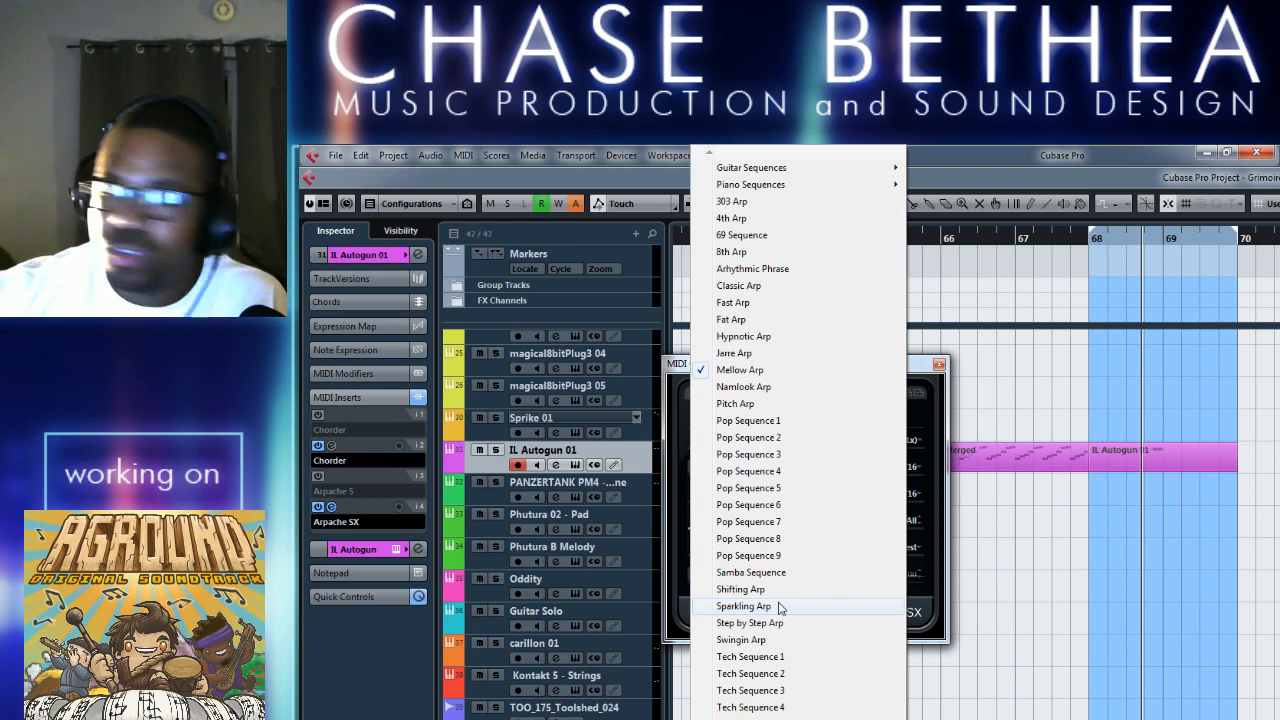
{"action": "key", "text": "alt+Tab"}
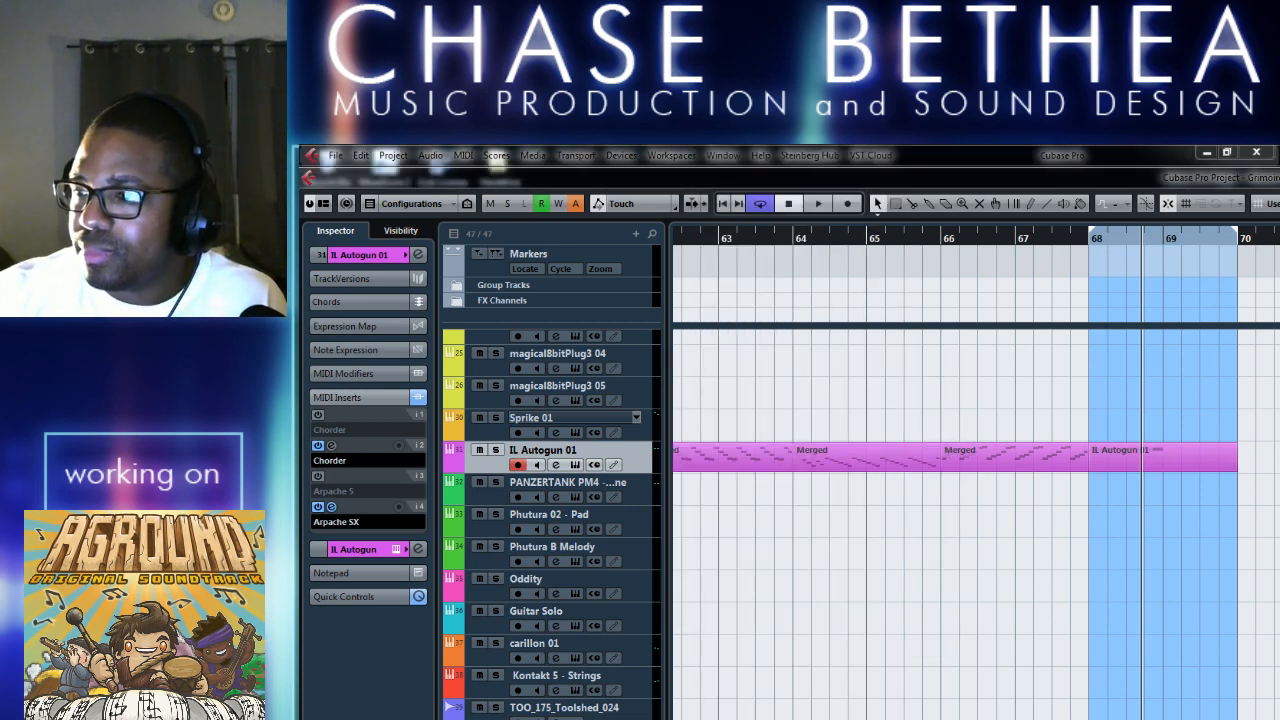
{"action": "left_click", "coordinate": [790, 565]}
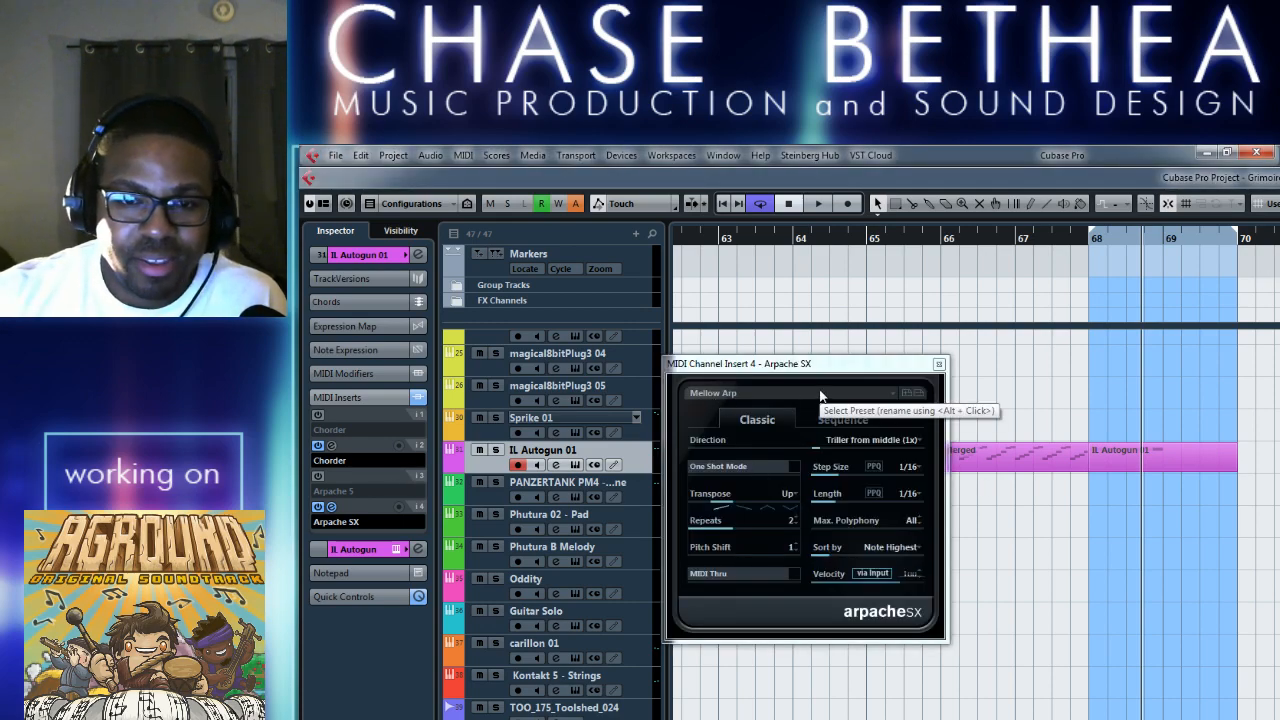
{"action": "left_click", "coordinate": [769, 506]}
Audition the Tron Arp, Very Slow Arp and Yello Sequence presets in Arpache SX over the loop from bar 68.
{"action": "left_click", "coordinate": [812, 395]}
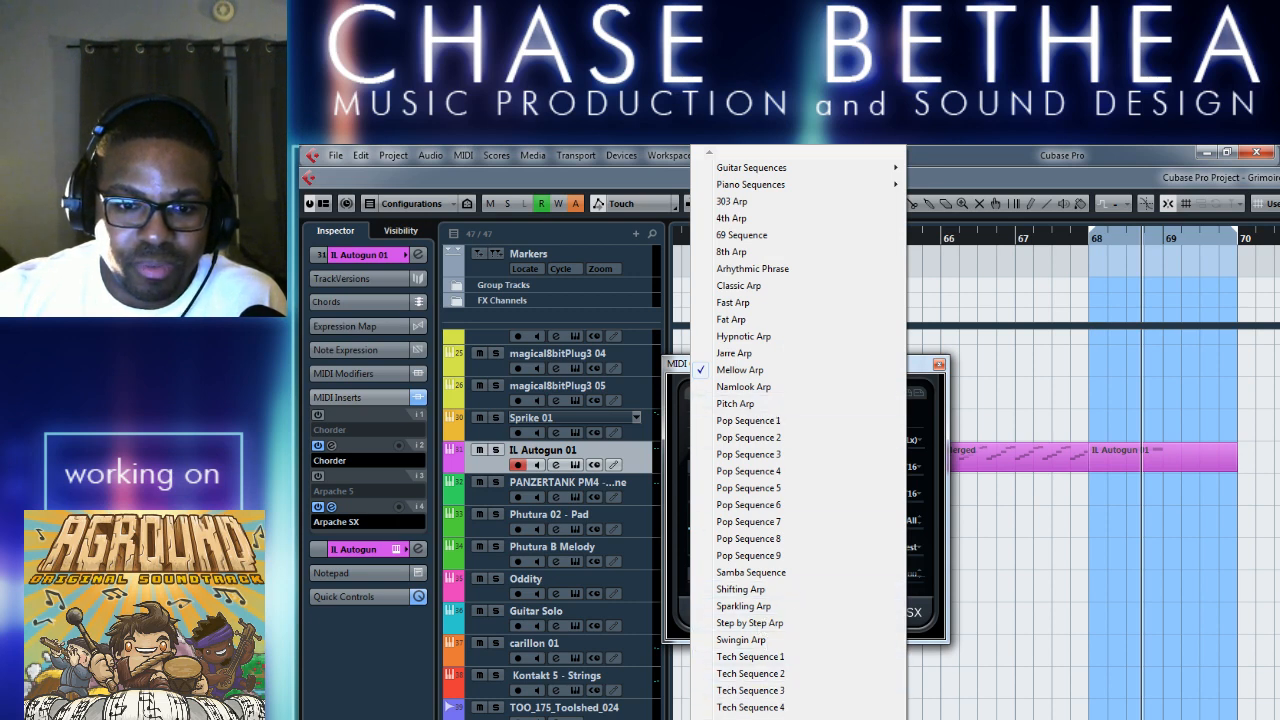
{"action": "left_click", "coordinate": [750, 718]}
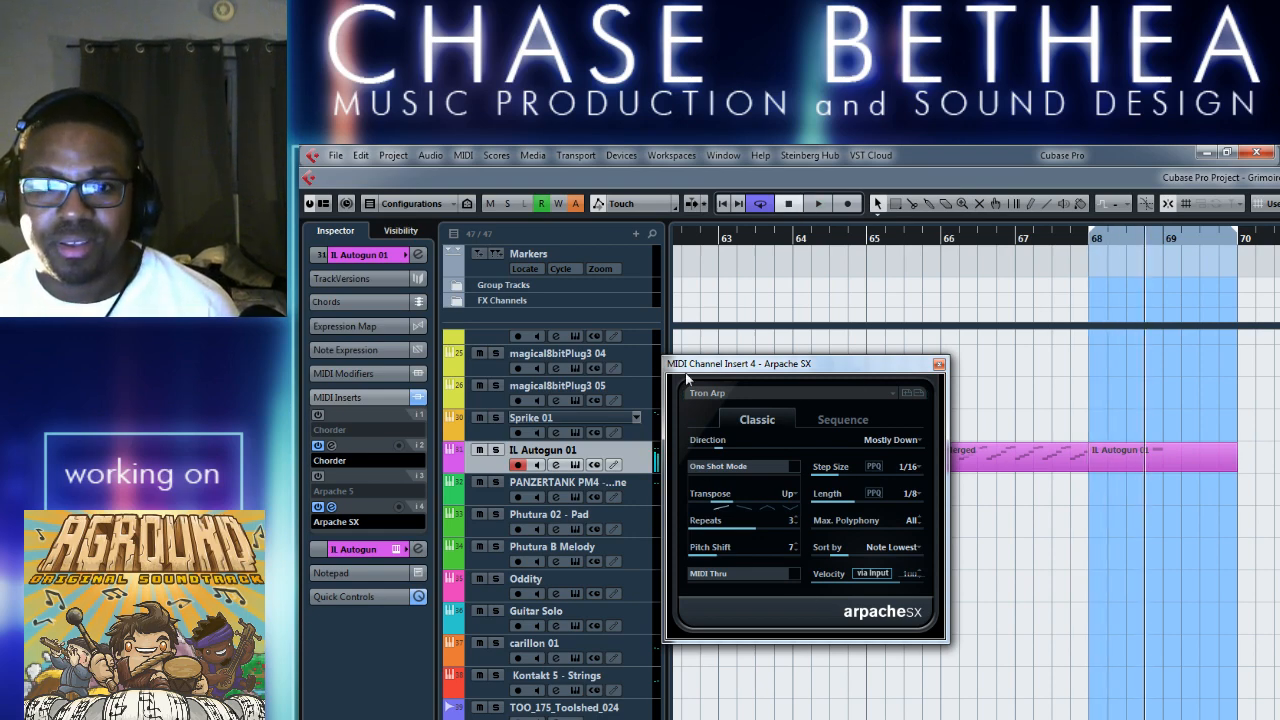
{"action": "left_click", "coordinate": [798, 399]}
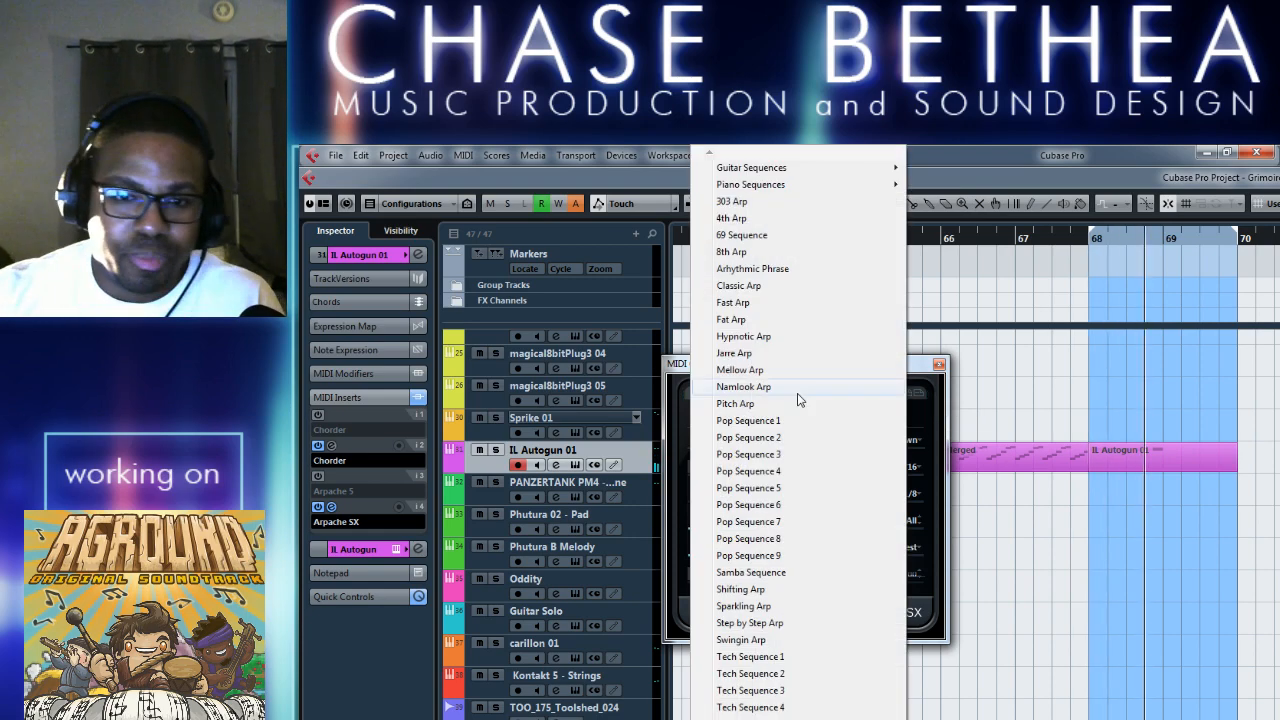
{"action": "left_click", "coordinate": [748, 718]}
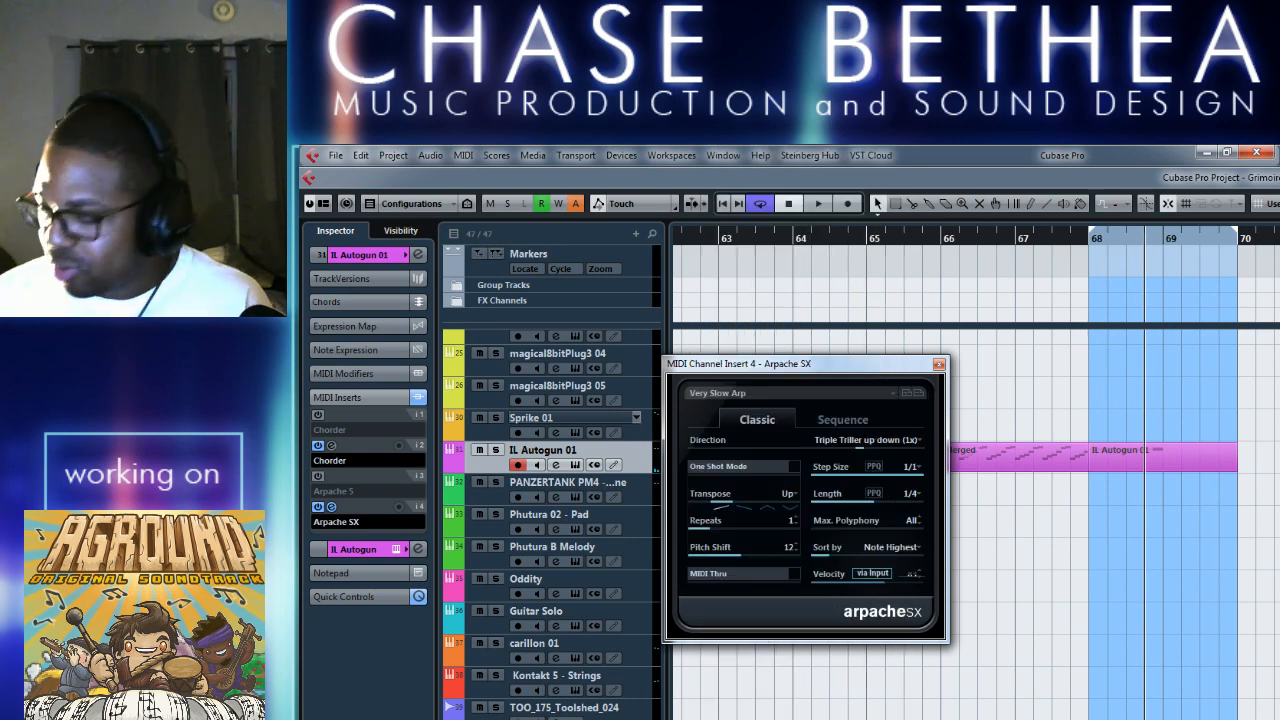
{"action": "left_click", "coordinate": [824, 390]}
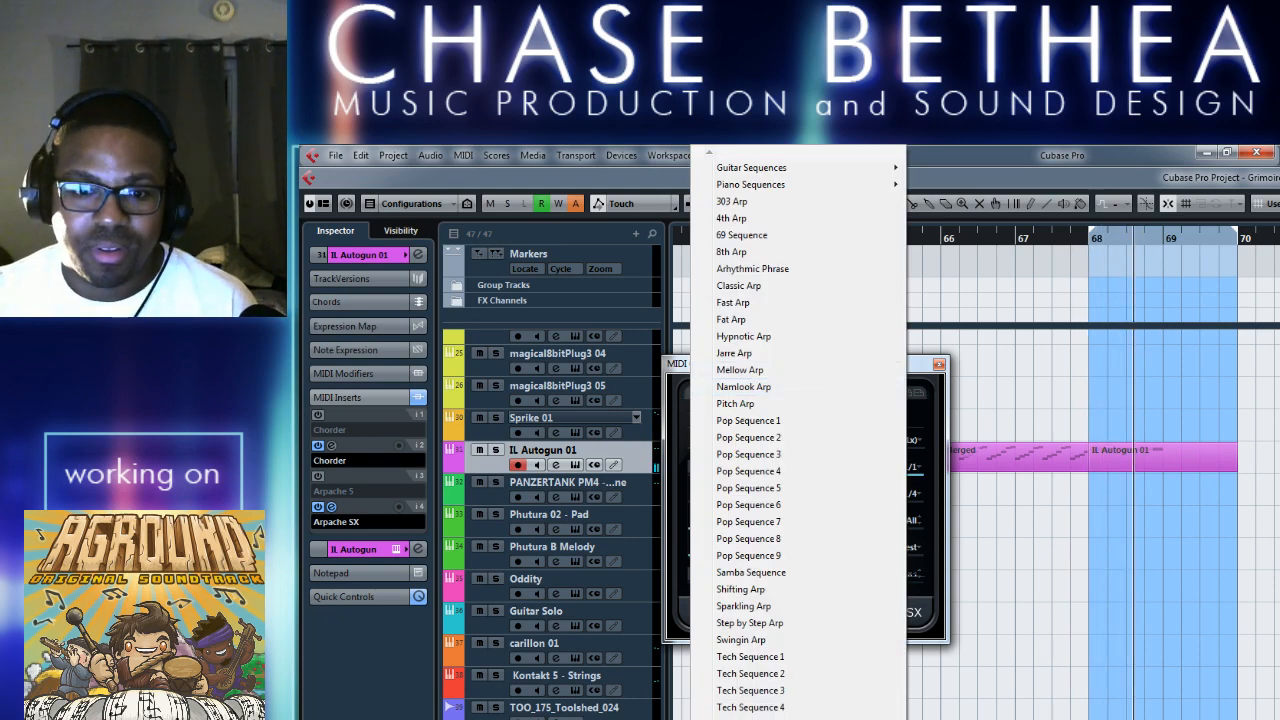
{"action": "left_click", "coordinate": [748, 718]}
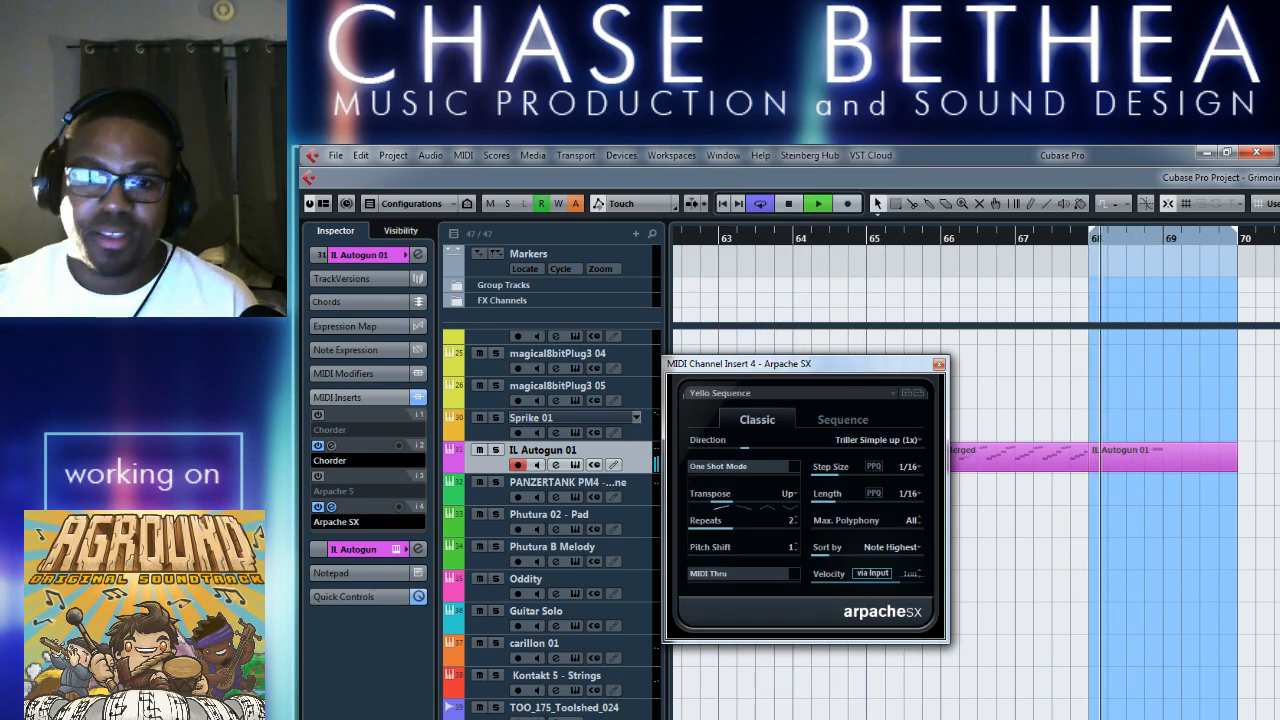
Try the 4th Arp preset in Arpache SX and play the loop with it.
{"action": "left_click", "coordinate": [853, 392]}
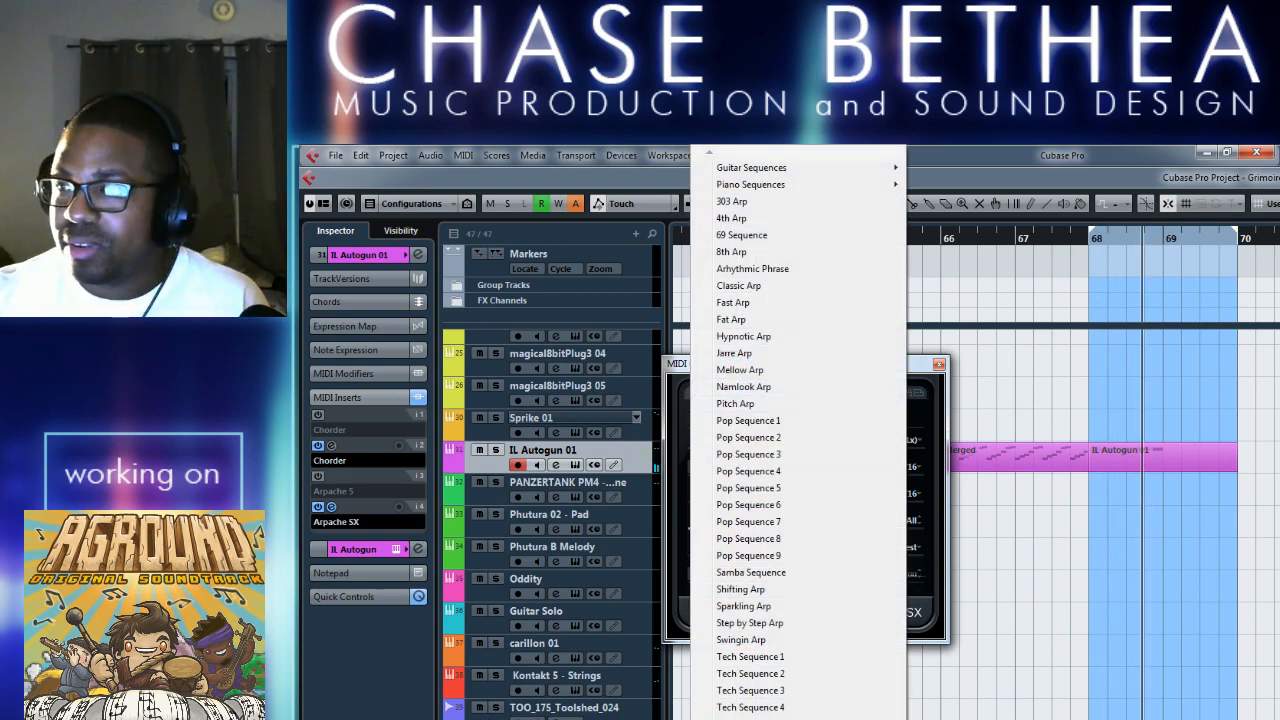
{"action": "key", "text": "alt+Tab"}
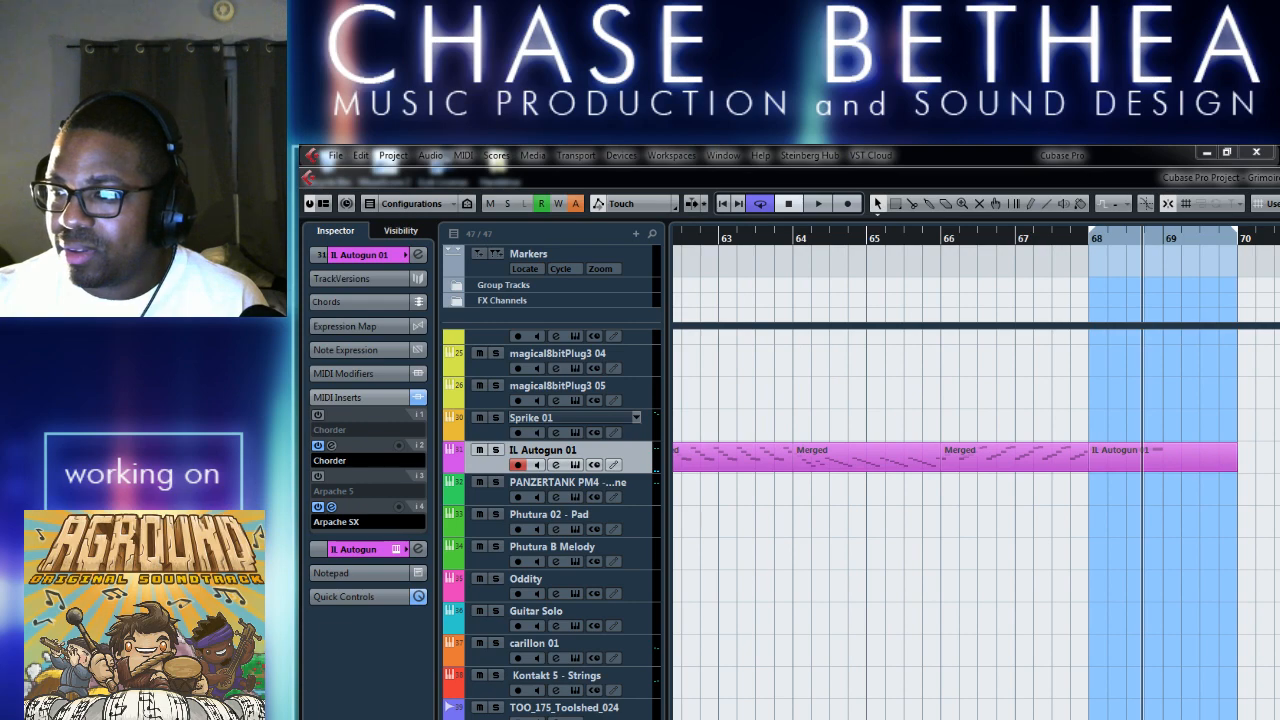
{"action": "left_click", "coordinate": [764, 610]}
{"action": "left_click", "coordinate": [797, 392]}
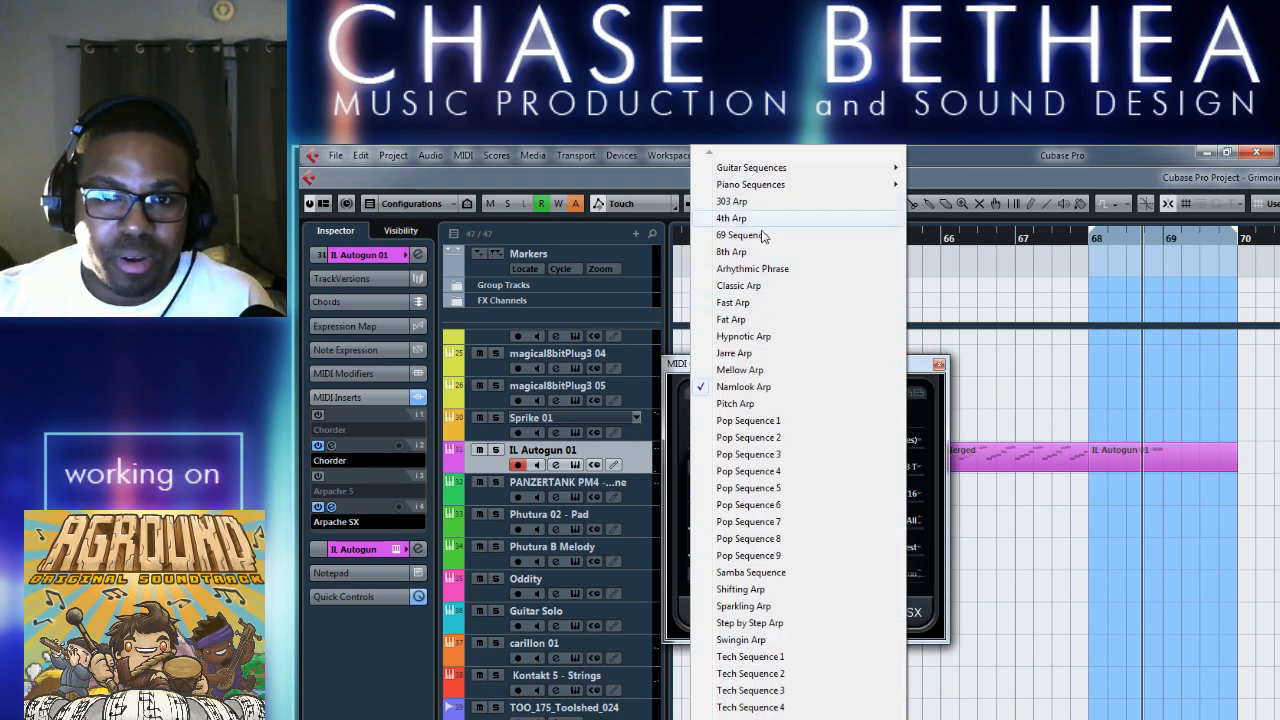
{"action": "left_click", "coordinate": [762, 214]}
{"action": "key", "text": "space"}
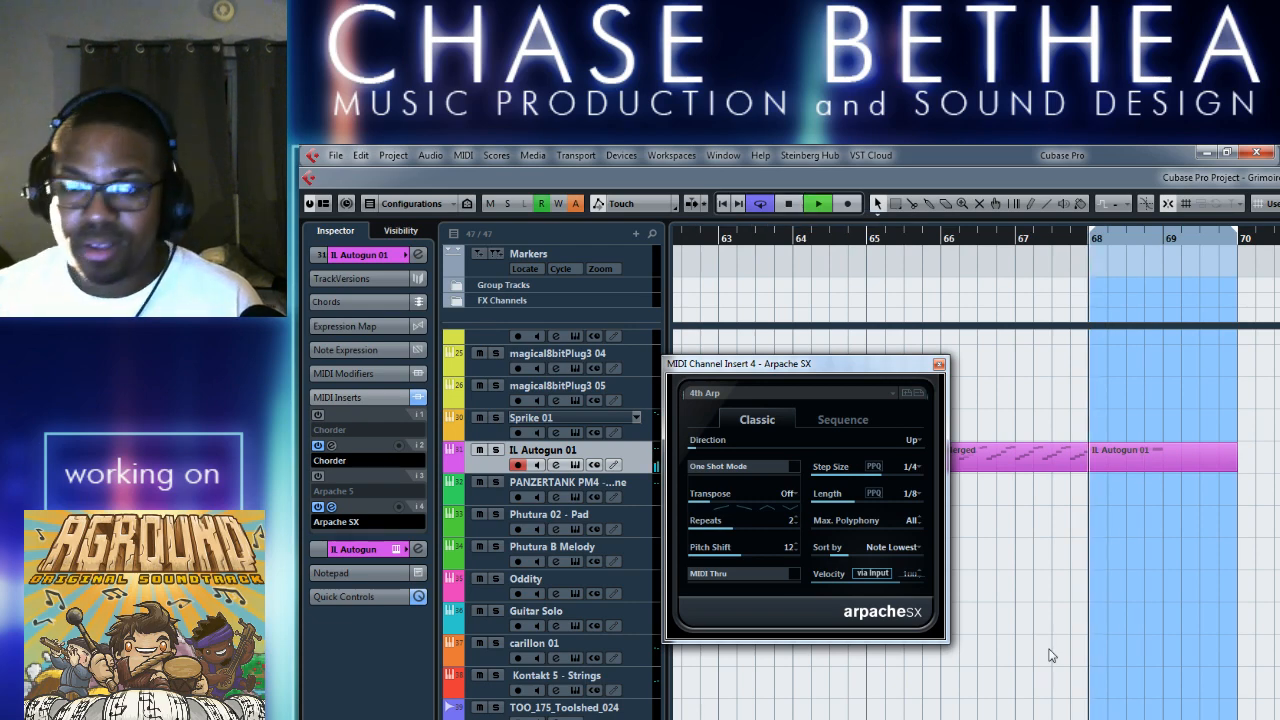
Browse the Guitar Sequences presets in Arpache SX, and audition the Hypnotic Arp preset.
{"action": "left_click", "coordinate": [889, 396]}
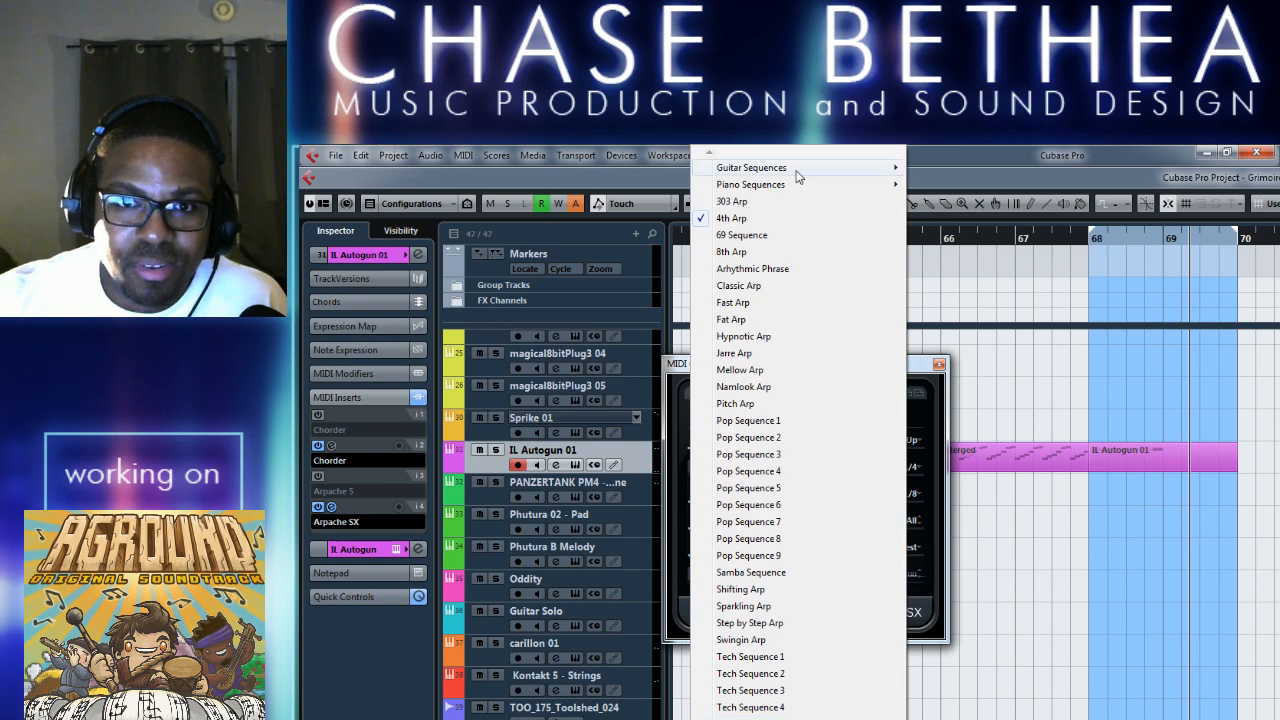
{"action": "mouse_move", "coordinate": [804, 172]}
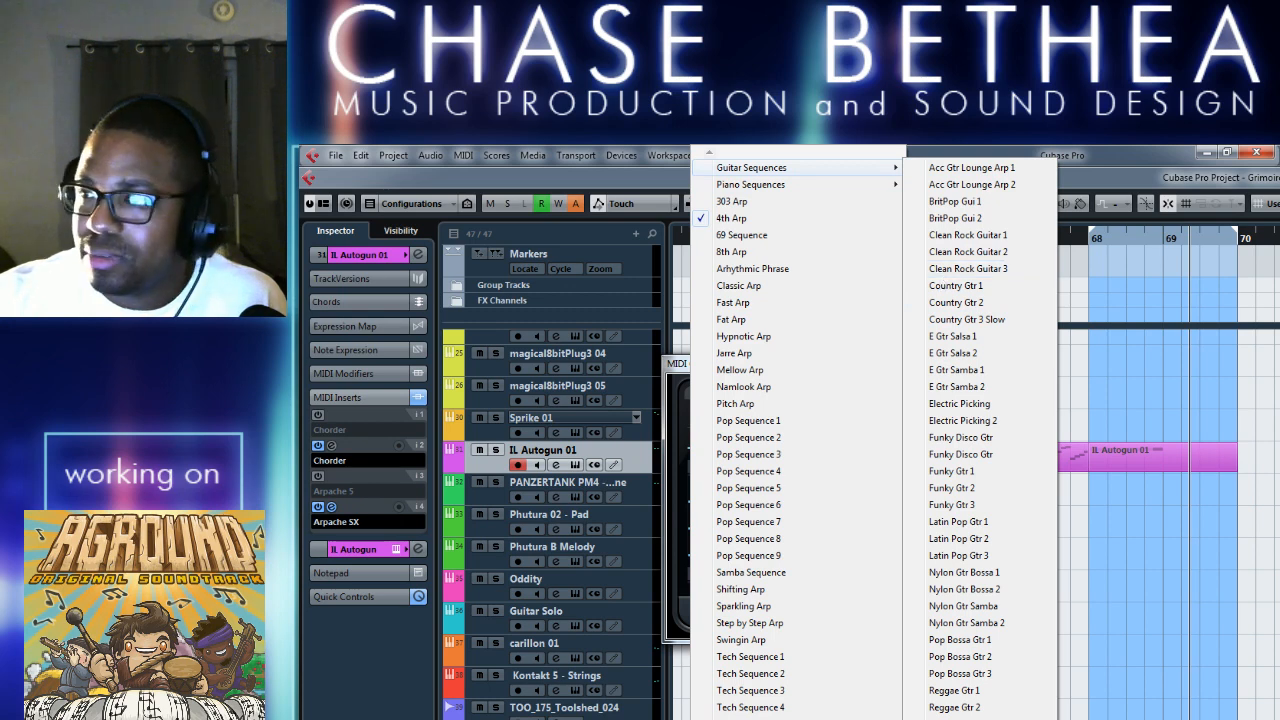
{"action": "left_click", "coordinate": [942, 268]}
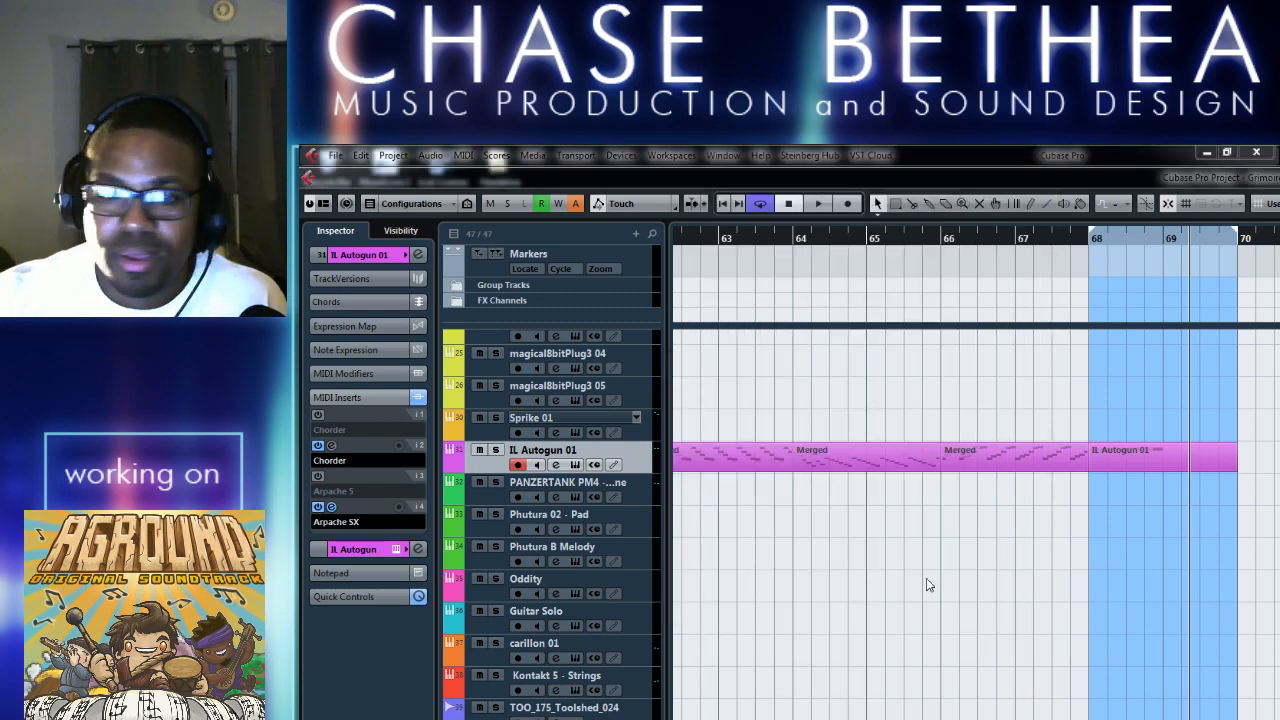
{"action": "left_click", "coordinate": [887, 615]}
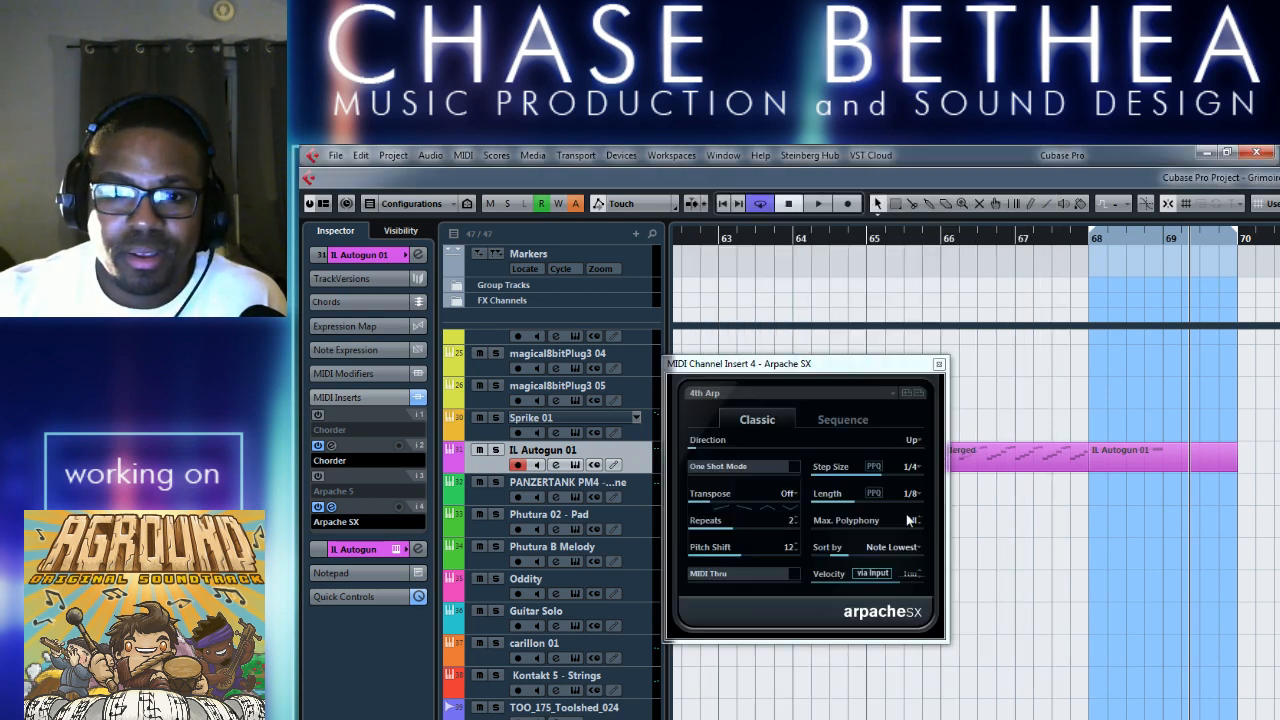
{"action": "left_click", "coordinate": [877, 392]}
{"action": "left_click", "coordinate": [786, 340]}
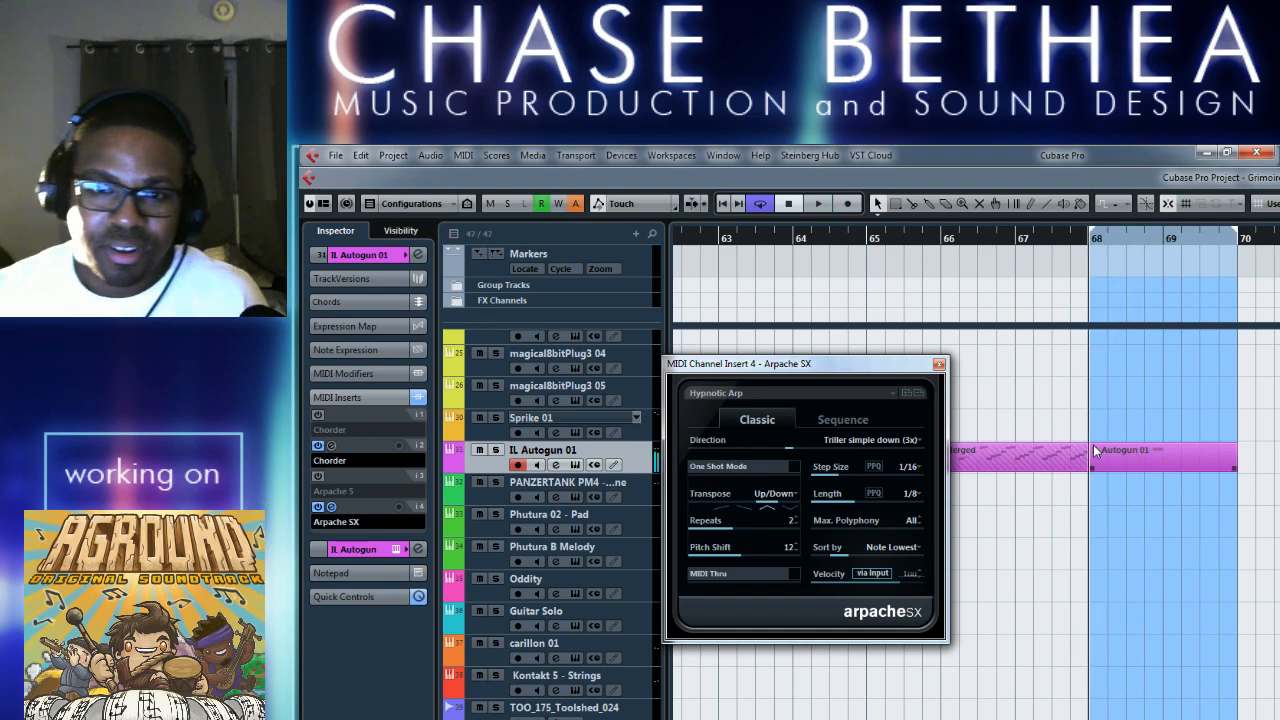
Try the Arhythmic Phrase preset in Arpache SX and play the loop with it.
{"action": "left_click", "coordinate": [883, 396]}
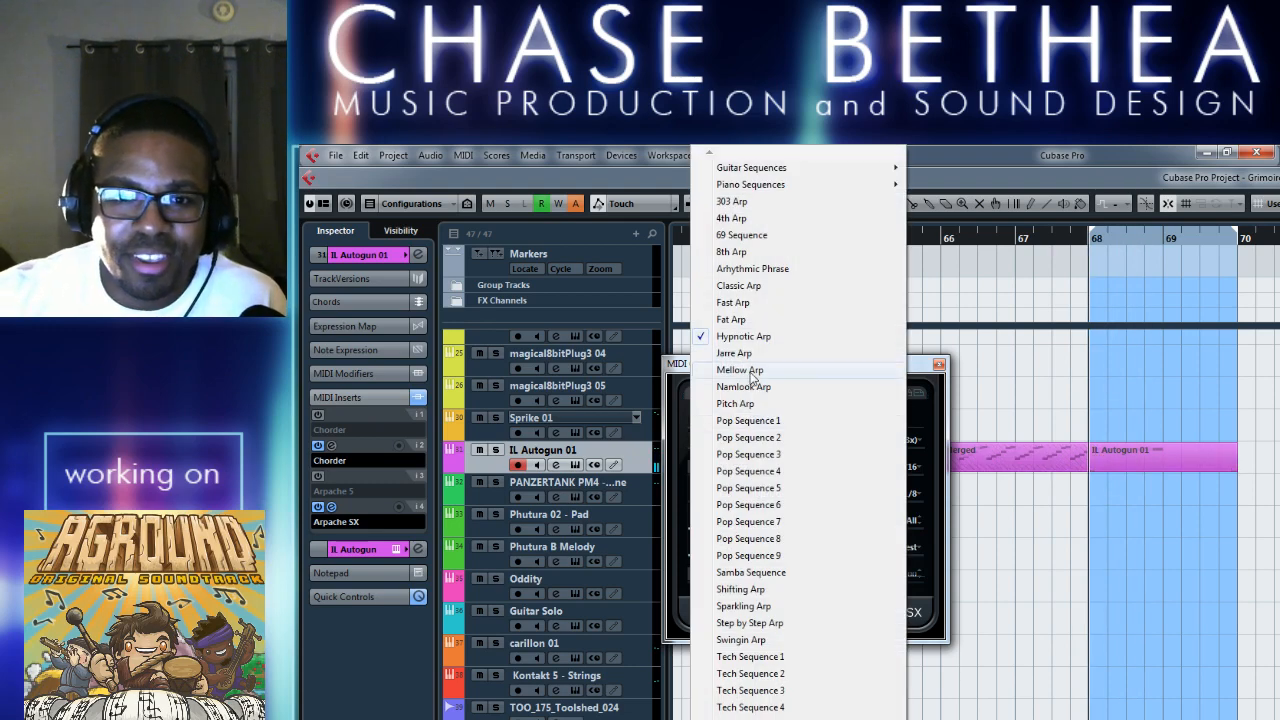
{"action": "left_click", "coordinate": [770, 272]}
{"action": "key", "text": "space"}
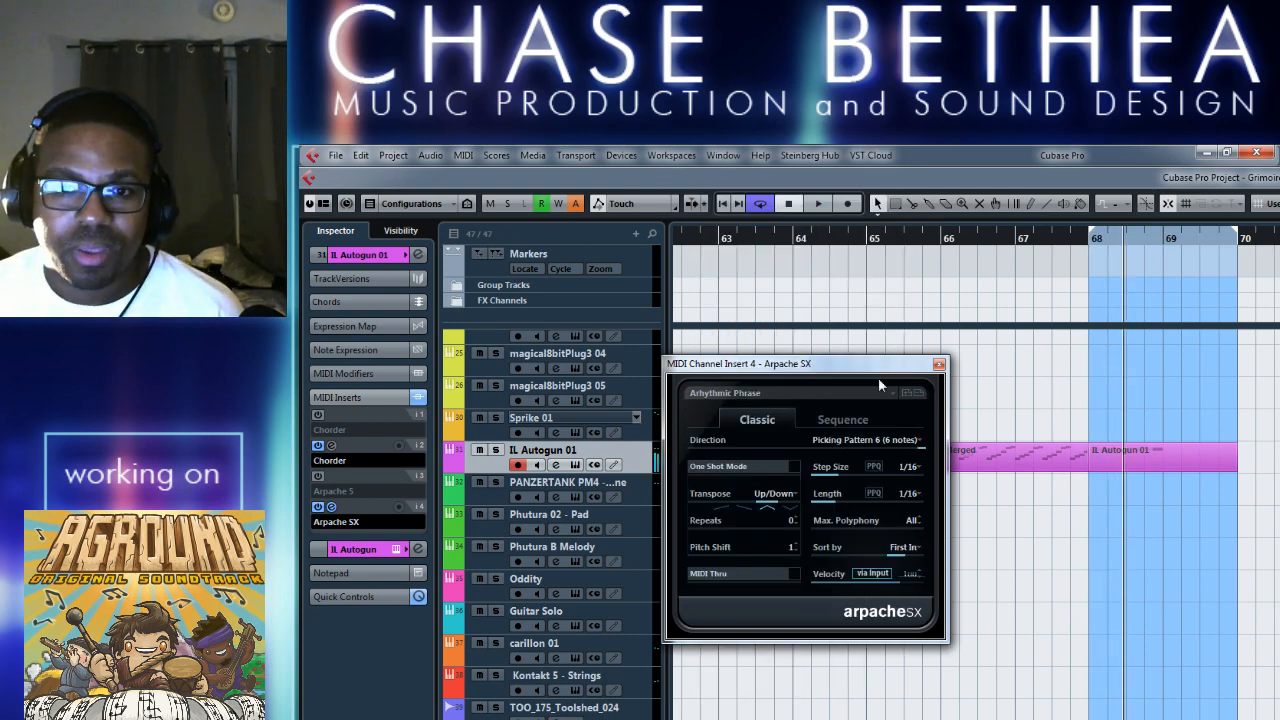
Try the Swingin Arp preset in Arpache SX, playing the loop from its start.
{"action": "left_click", "coordinate": [728, 393]}
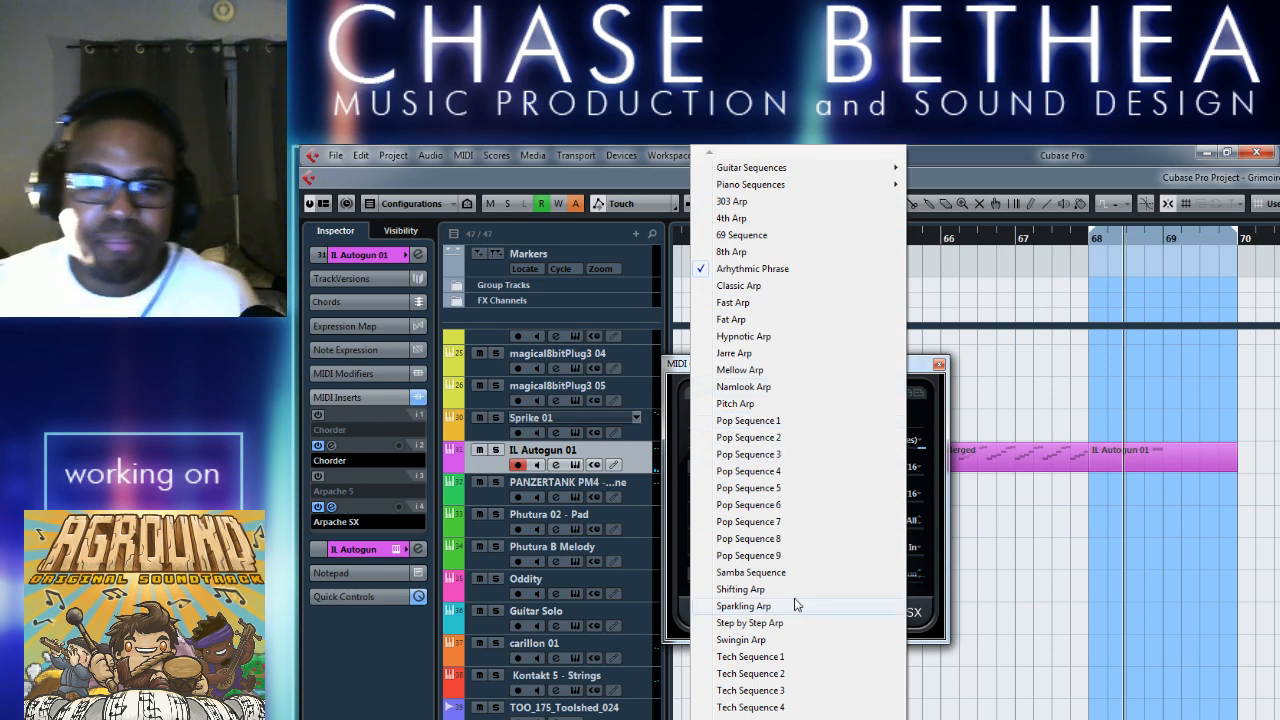
{"action": "left_click", "coordinate": [767, 640]}
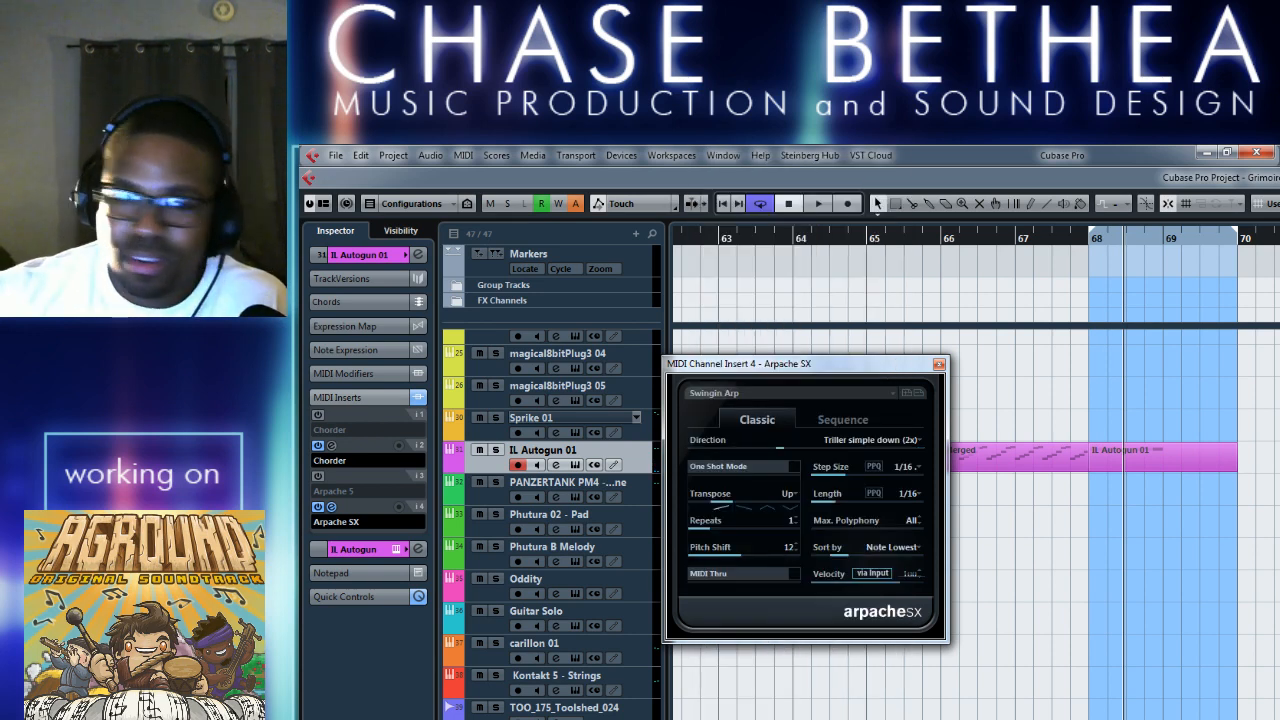
{"action": "key", "text": "alt+Tab"}
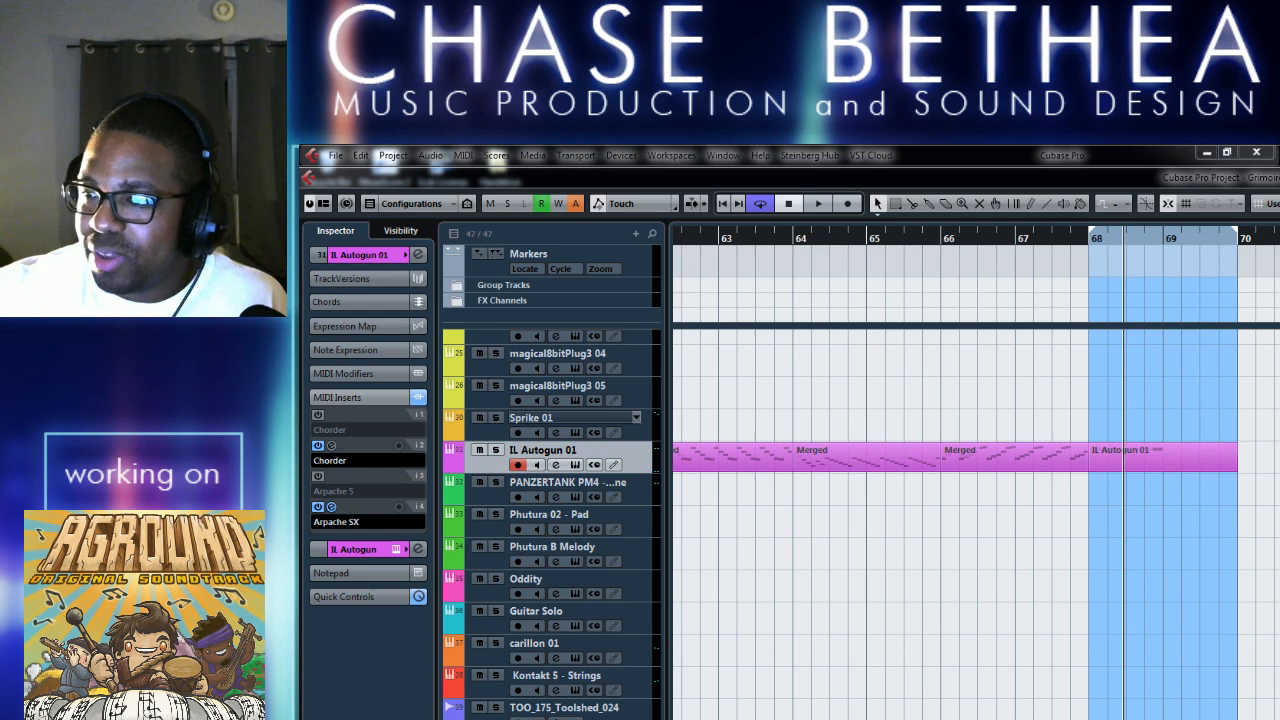
{"action": "key", "text": "alt+Tab"}
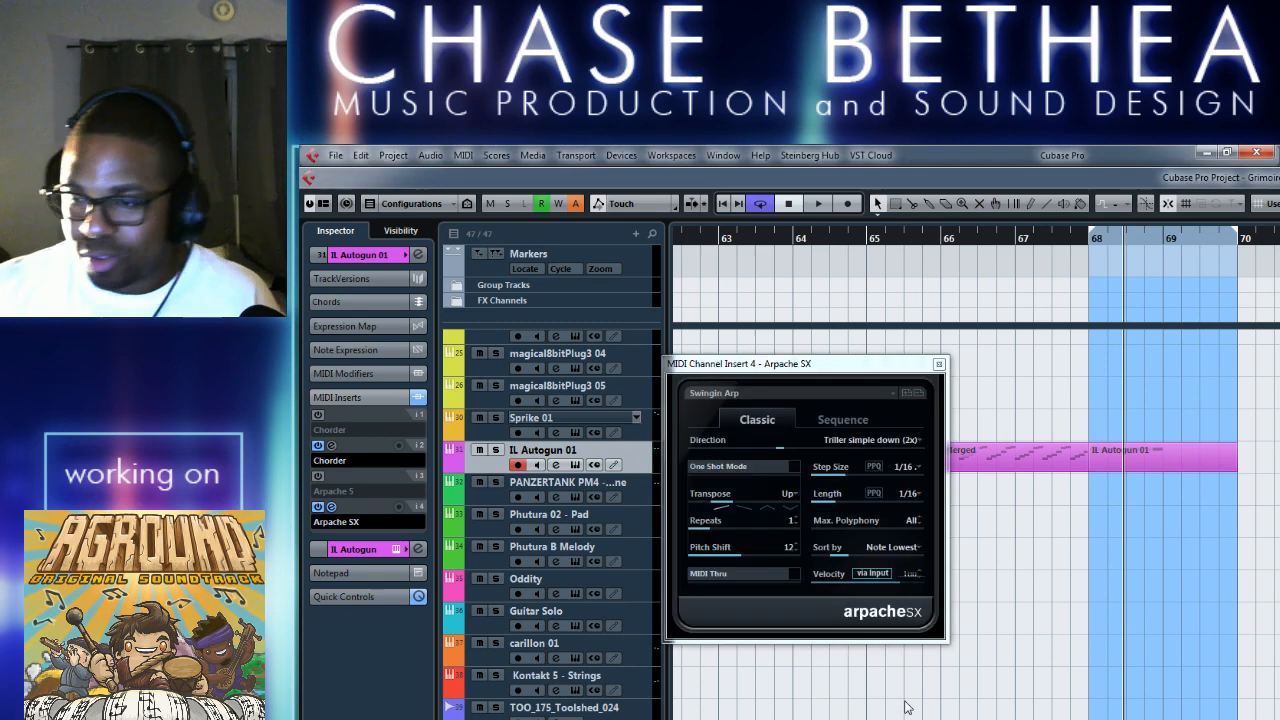
{"action": "key", "text": "KP_1"}
{"action": "key", "text": "space"}
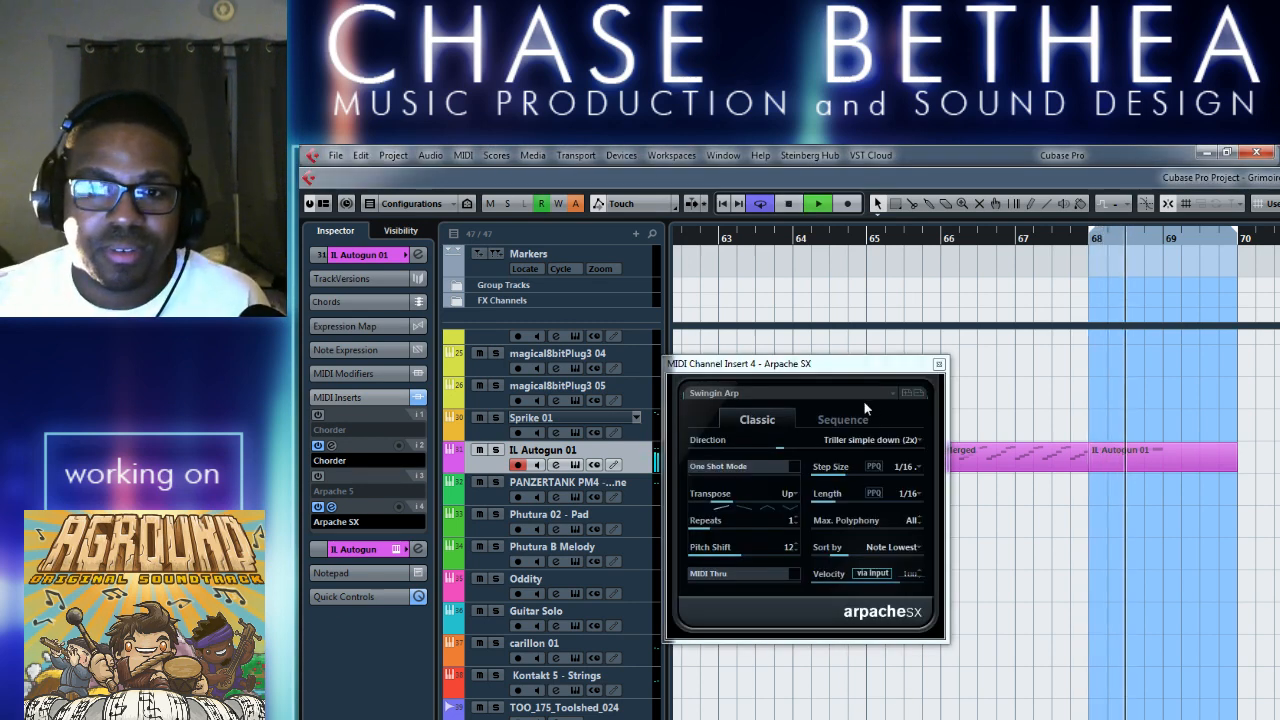
{"action": "key", "text": "space"}
Load the 8th Arp preset in Arpache SX, audition it over the loop, and close the plug-in window.
{"action": "left_click", "coordinate": [830, 393]}
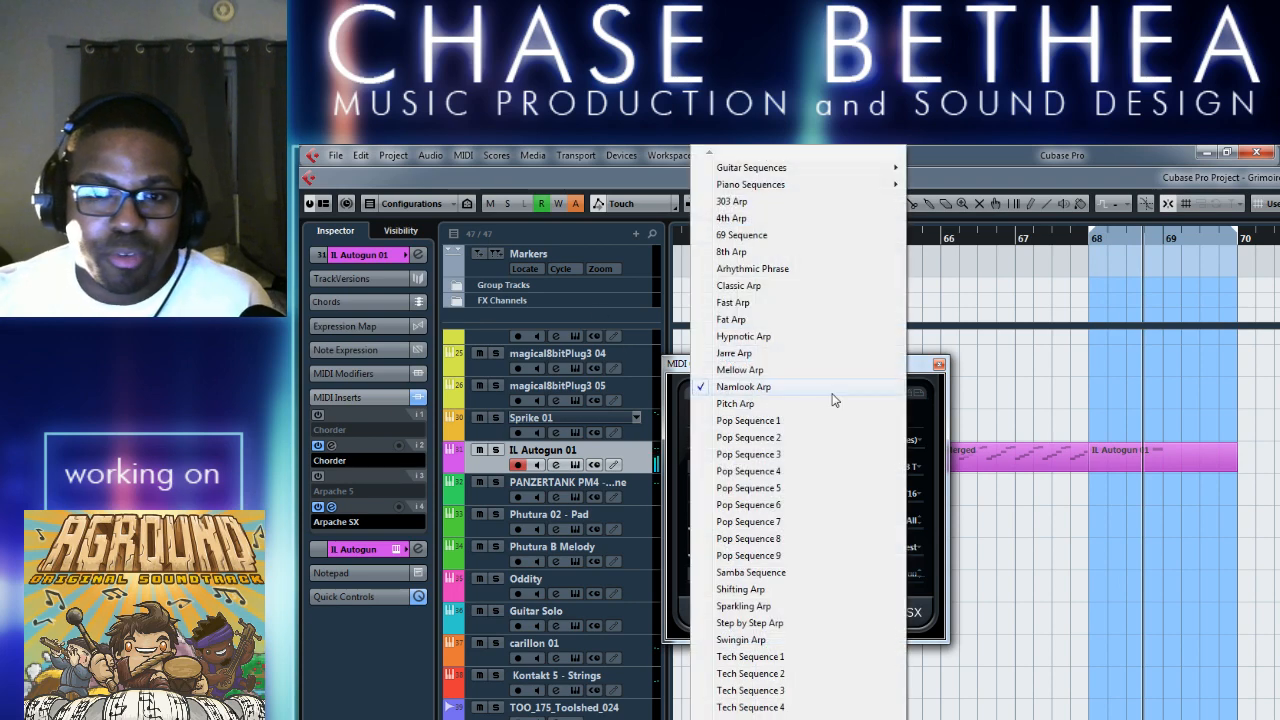
{"action": "left_click", "coordinate": [757, 253]}
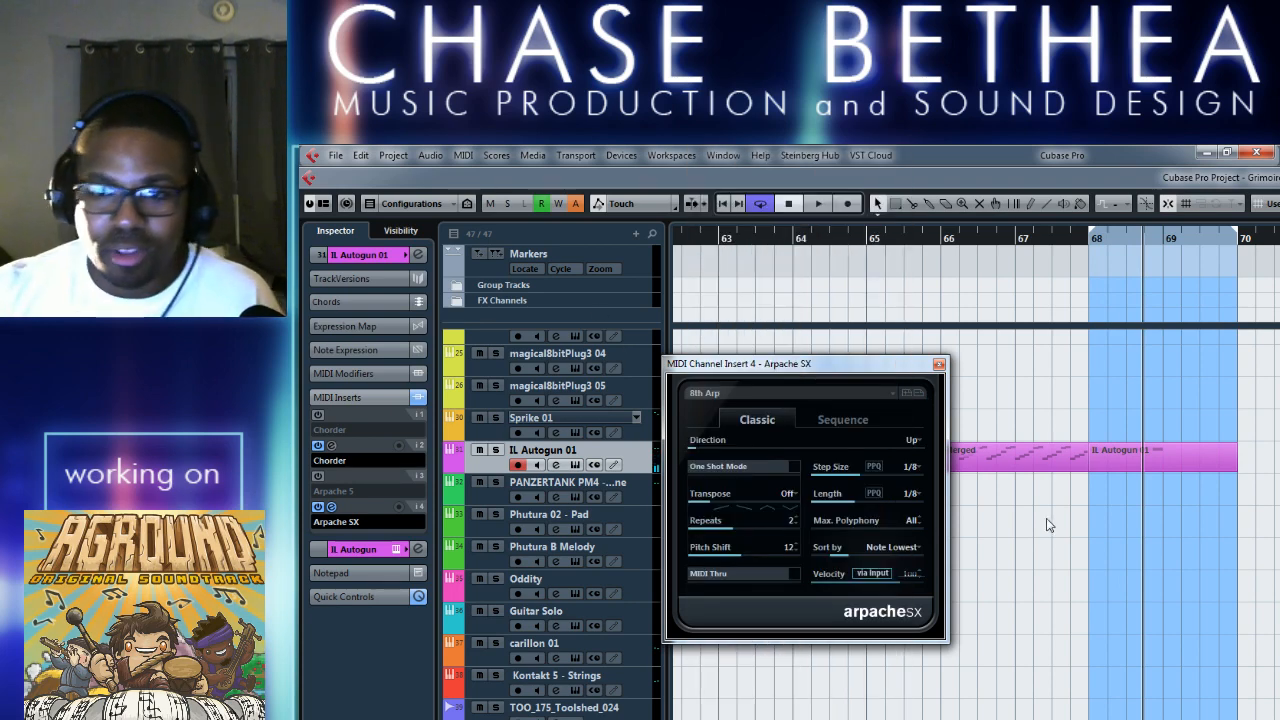
{"action": "key", "text": "space"}
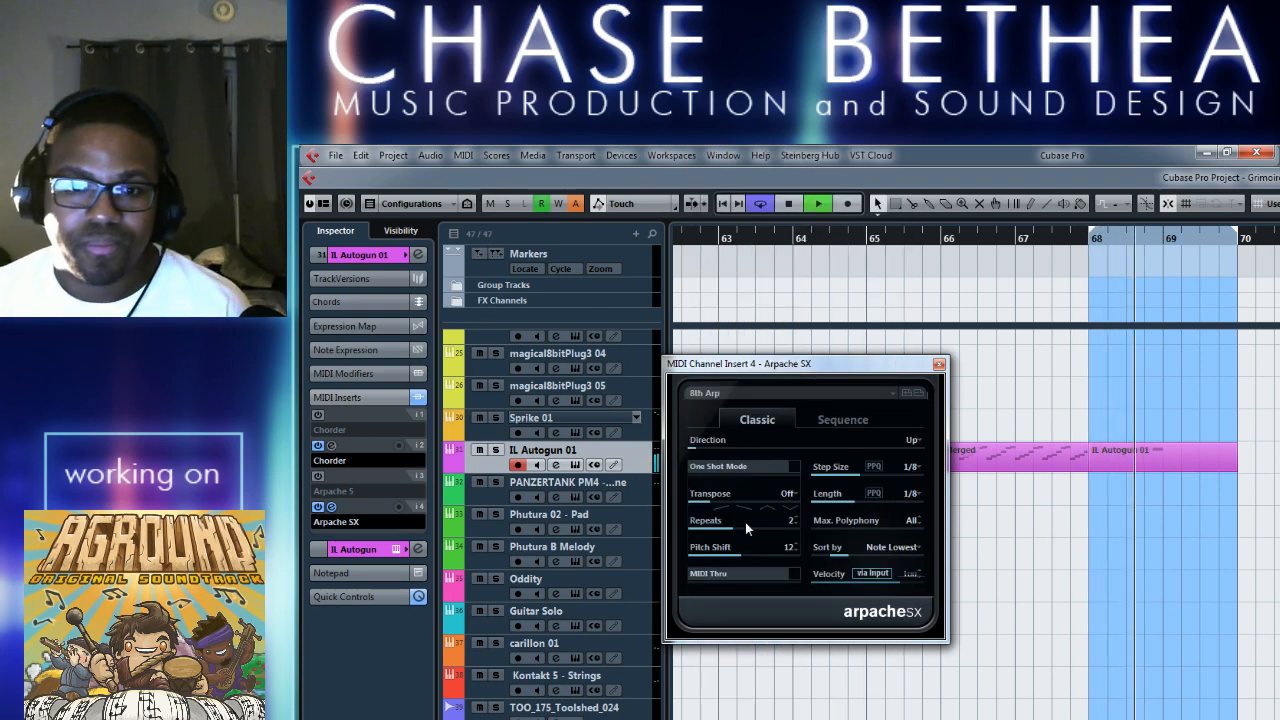
{"action": "key", "text": "space"}
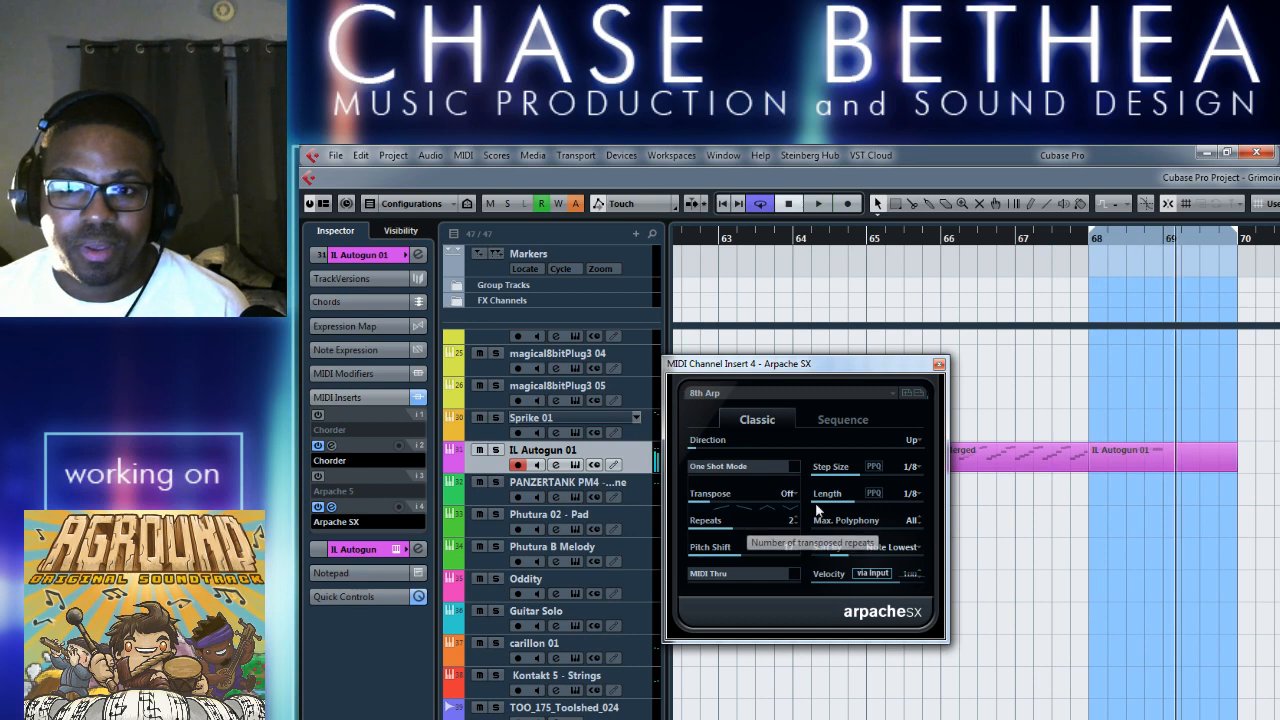
{"action": "left_click", "coordinate": [938, 365]}
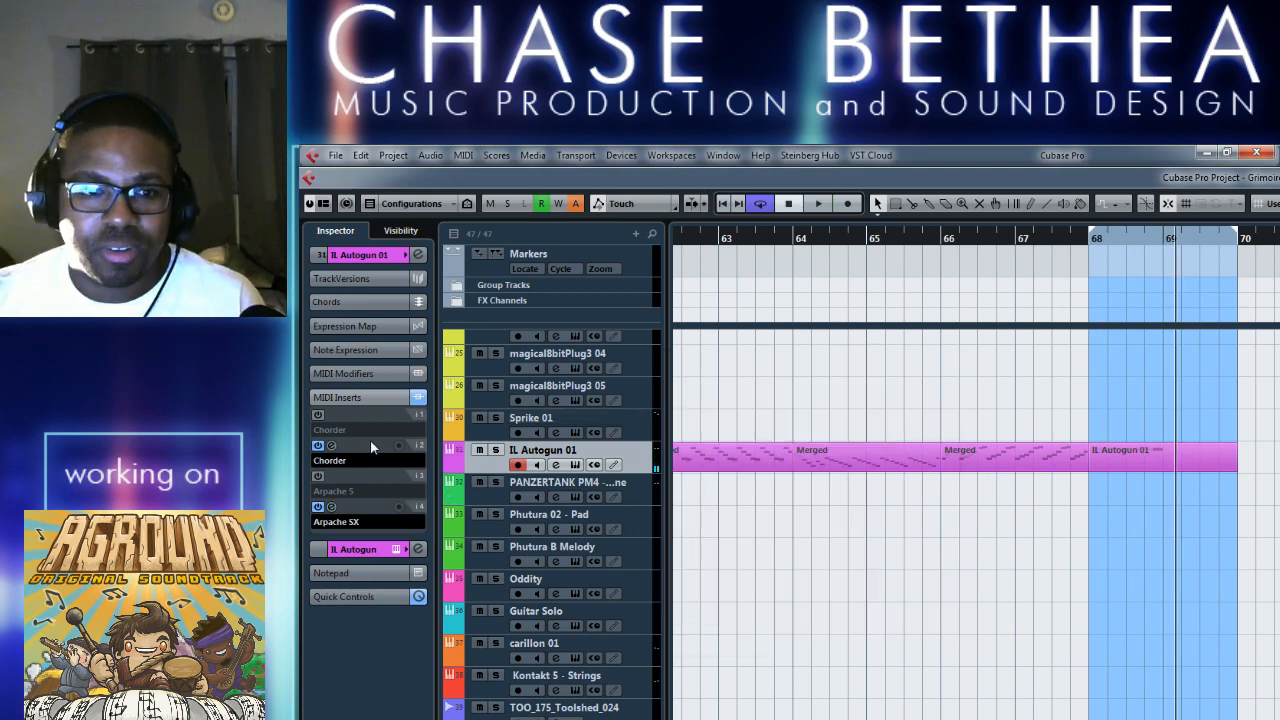
Merge the IL Autogun 01 MIDI in the loop from bar 68 to 70 with Include Inserts enabled.
{"action": "left_click", "coordinate": [462, 157]}
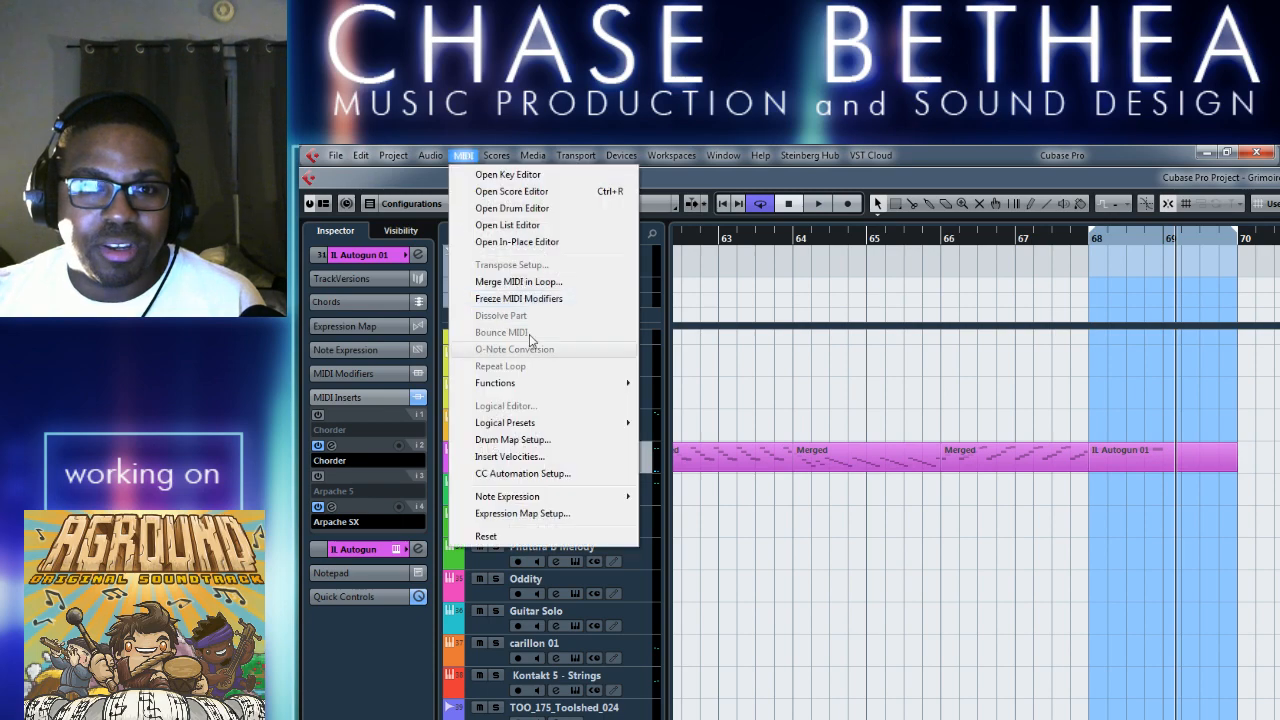
{"action": "left_click", "coordinate": [542, 284]}
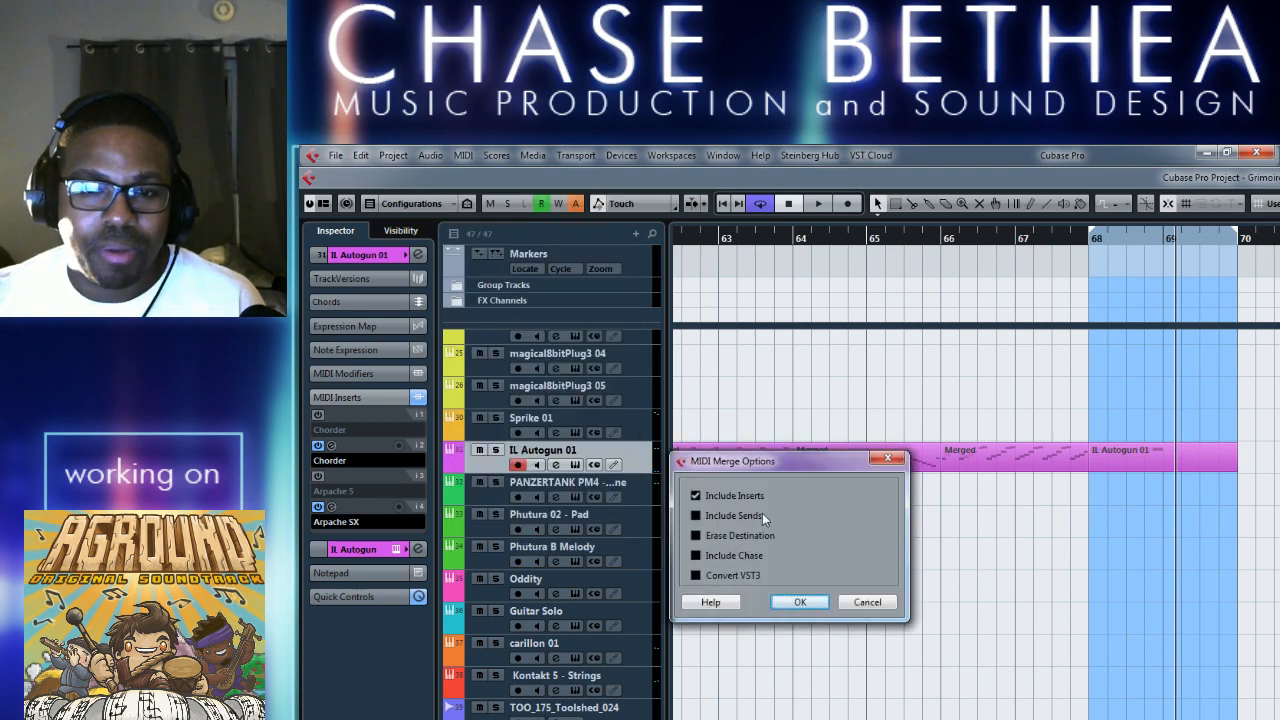
{"action": "left_click", "coordinate": [786, 598]}
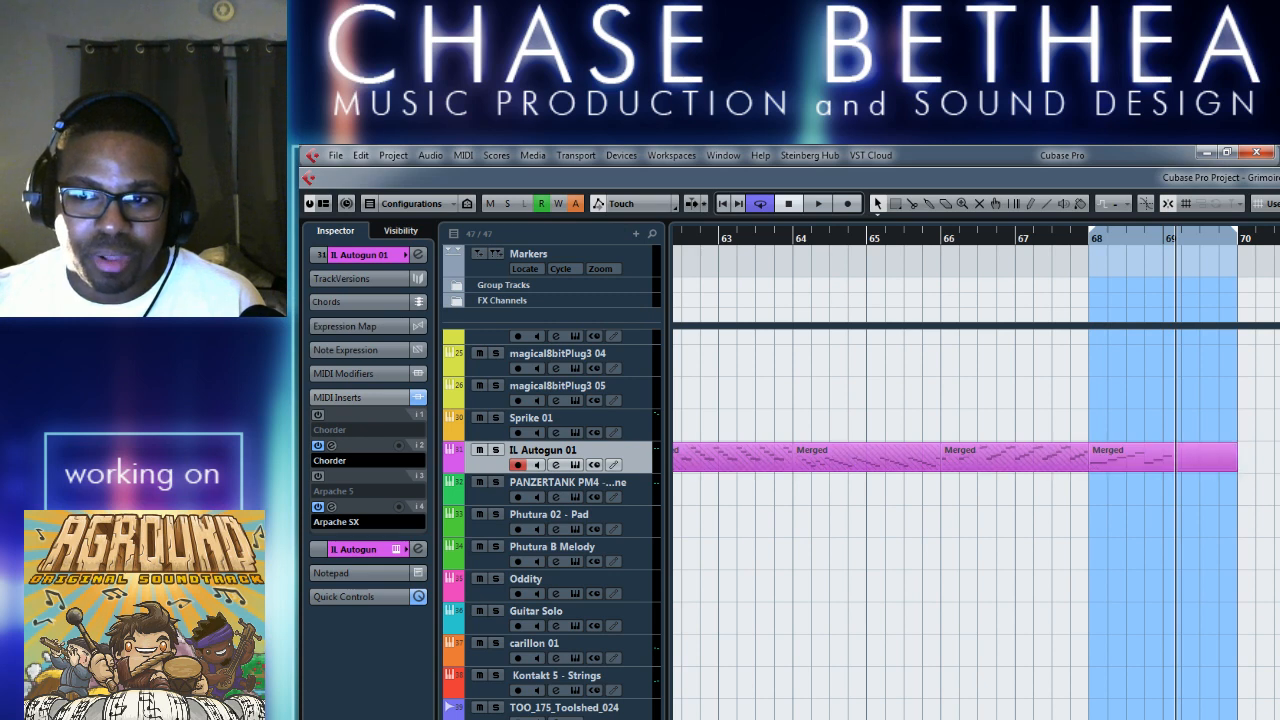
Try deleting the merged part at bar 68 on the IL Autogun 01 track, and restore it.
{"action": "left_click", "coordinate": [1212, 461]}
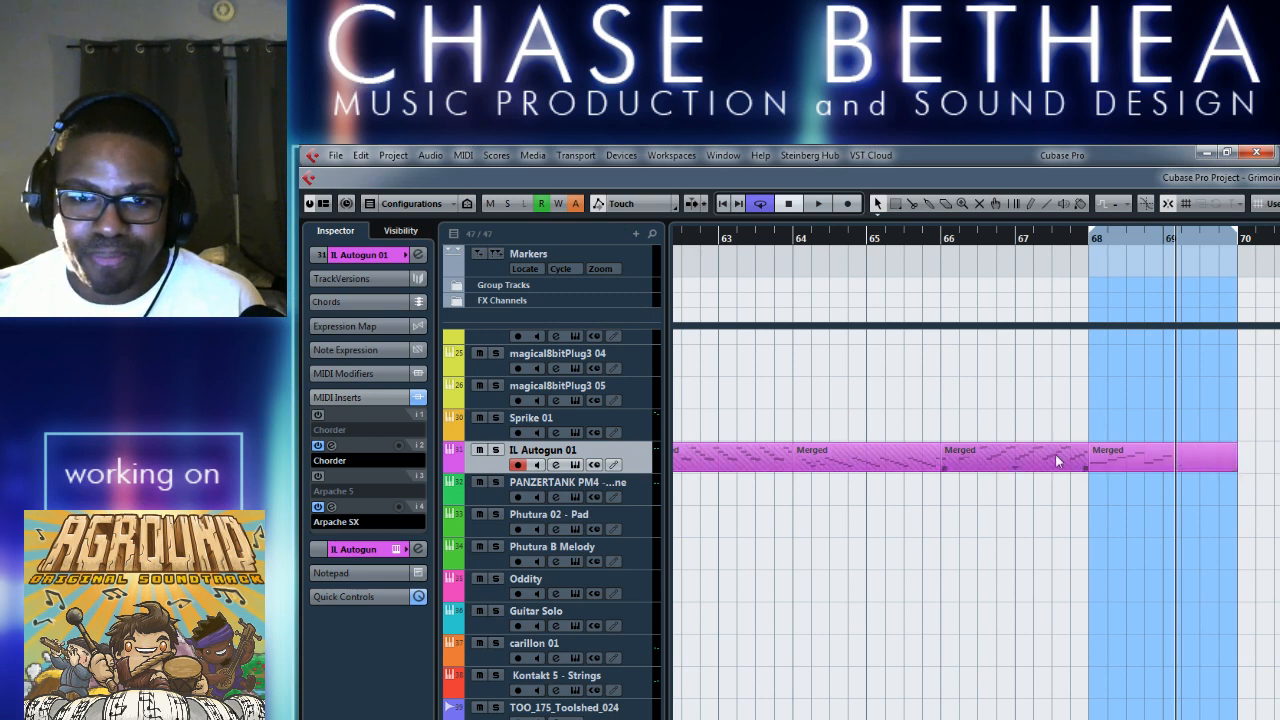
{"action": "left_click_drag", "start_coordinate": [1279, 476], "coordinate": [1272, 460]}
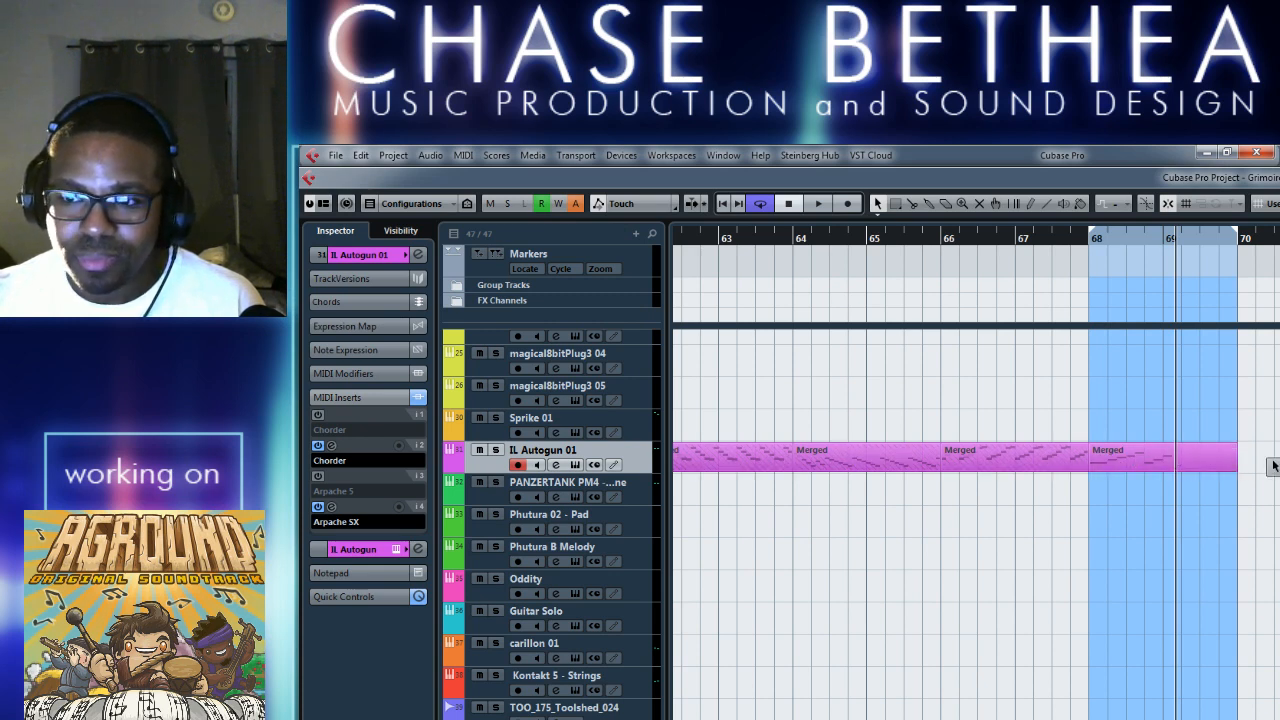
{"action": "left_click", "coordinate": [1279, 466]}
{"action": "left_click", "coordinate": [1223, 463]}
{"action": "key", "text": "1"}
{"action": "key", "text": "Delete"}
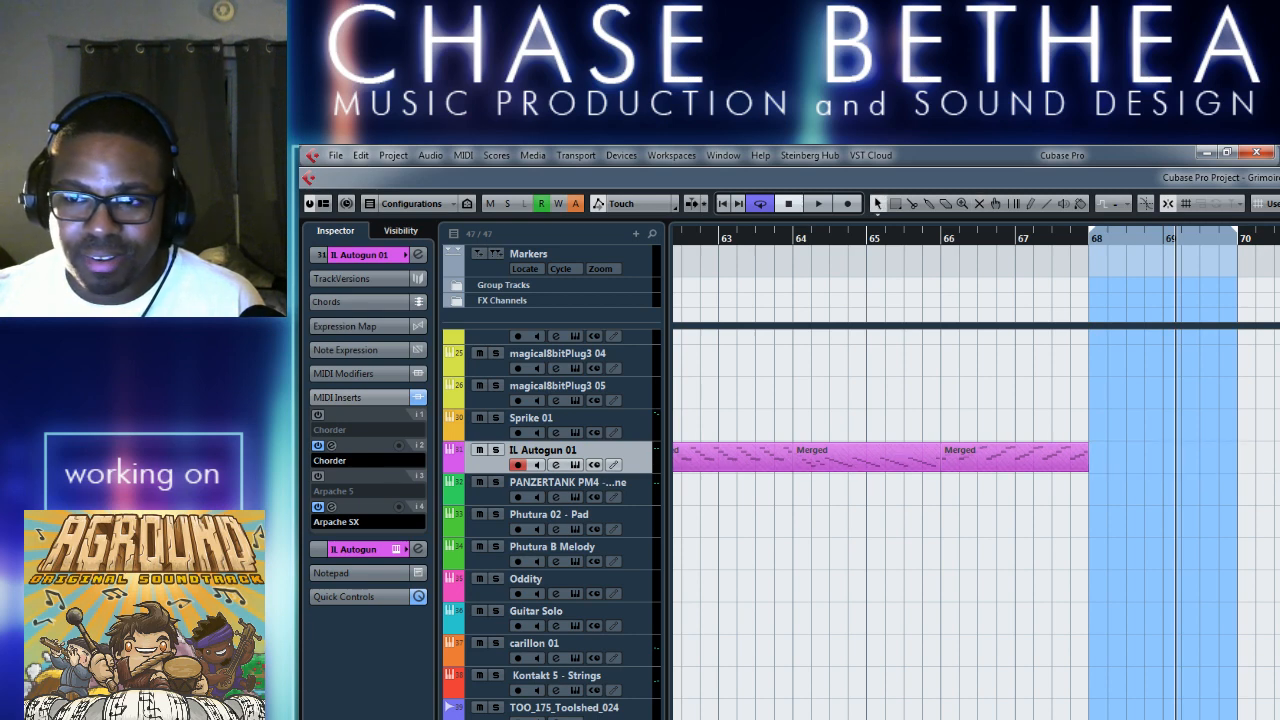
{"action": "left_click_drag", "start_coordinate": [1279, 466], "coordinate": [1163, 466]}
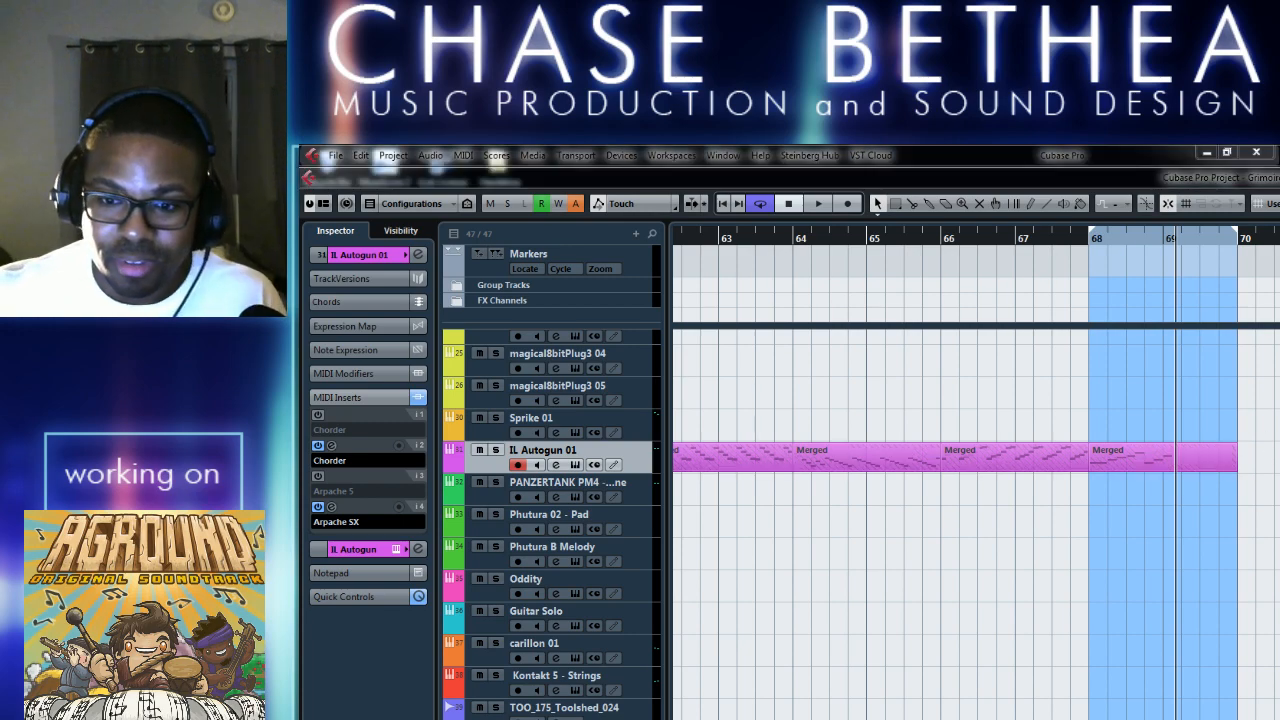
{"action": "scroll", "coordinate": [976, 480], "scroll_direction": "right", "scroll_amount": 5}
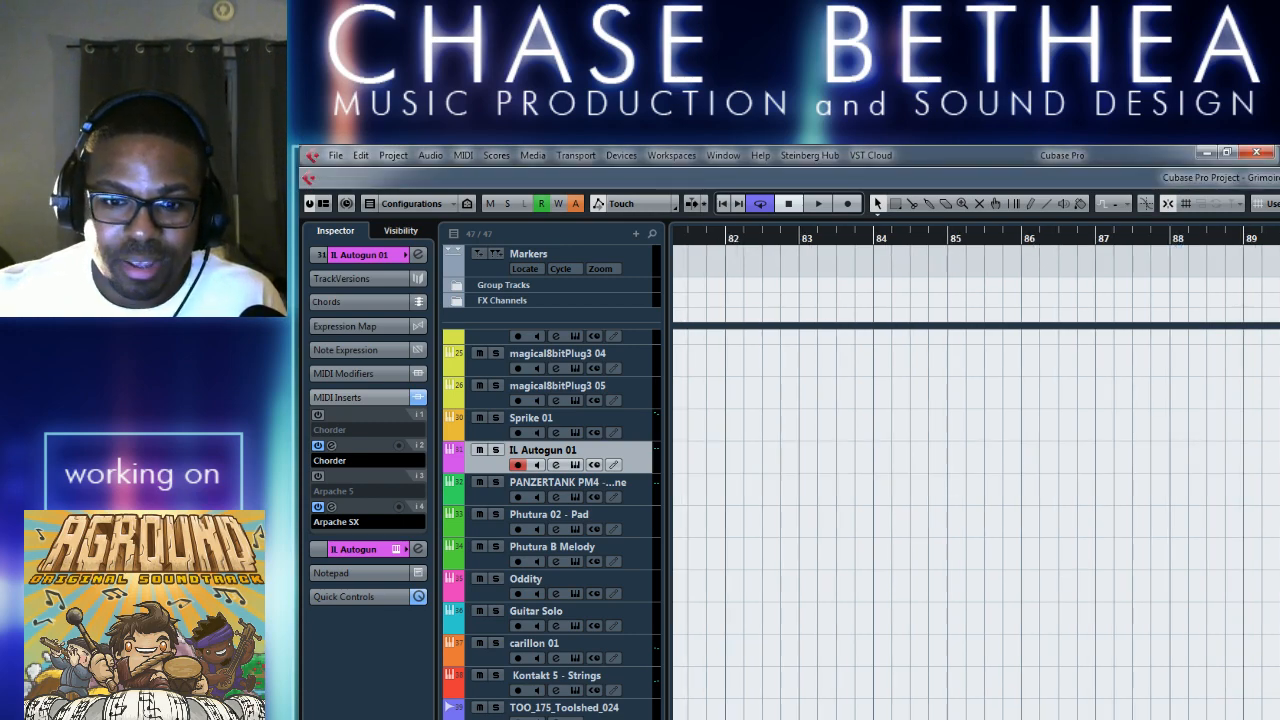
Switch to the file explorer and import the Scientific-Cognition- file from the Aground OST folder into the Cubase project.
{"action": "key", "text": "alt+Tab"}
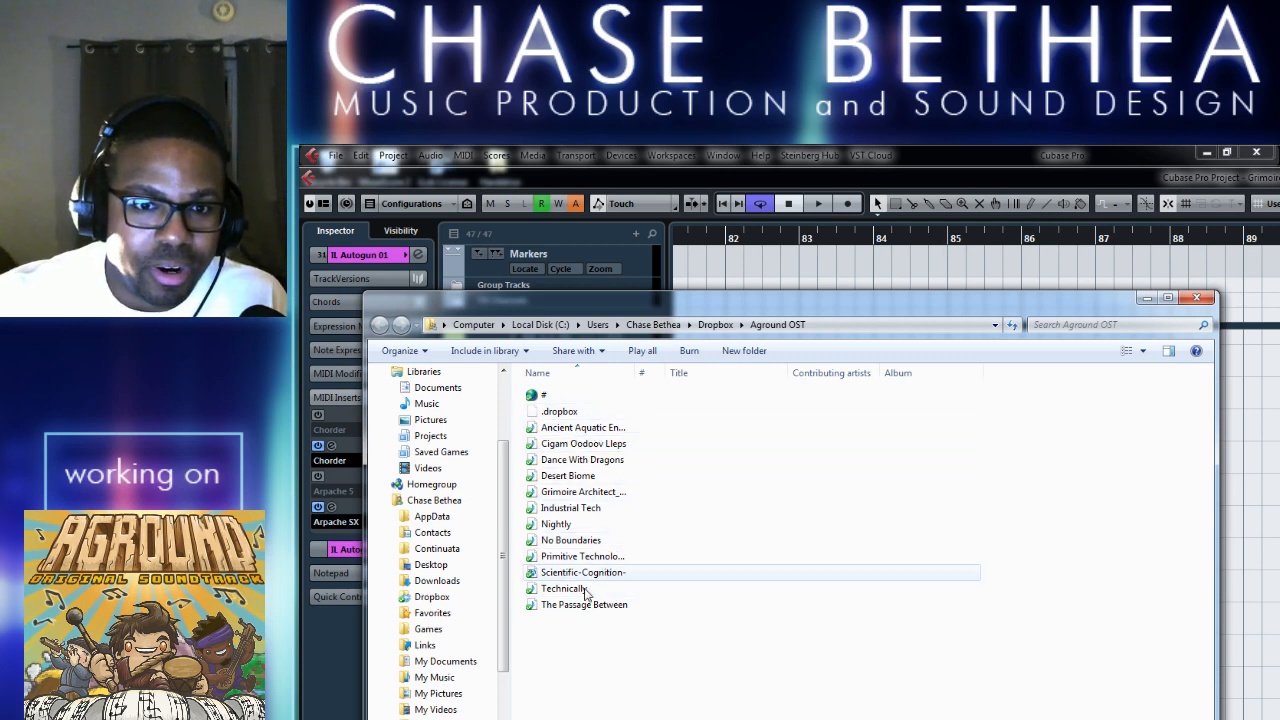
{"action": "left_click", "coordinate": [573, 397]}
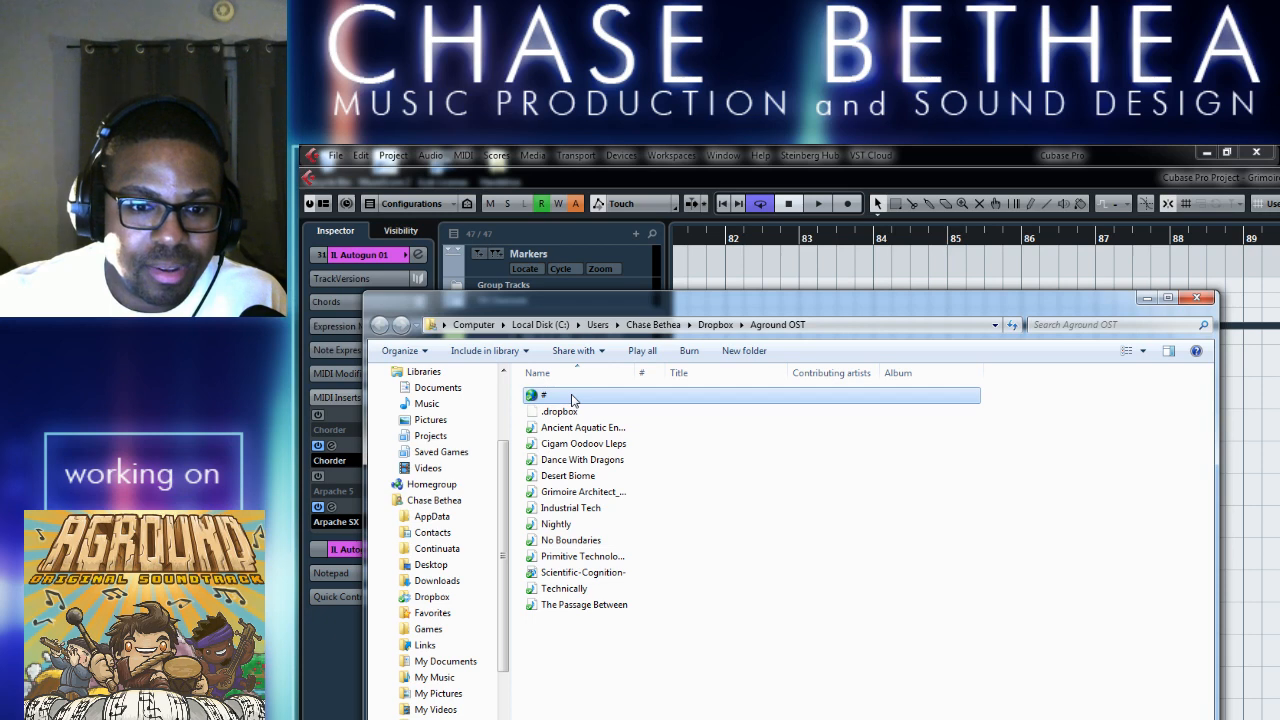
{"action": "key", "text": "Down"}
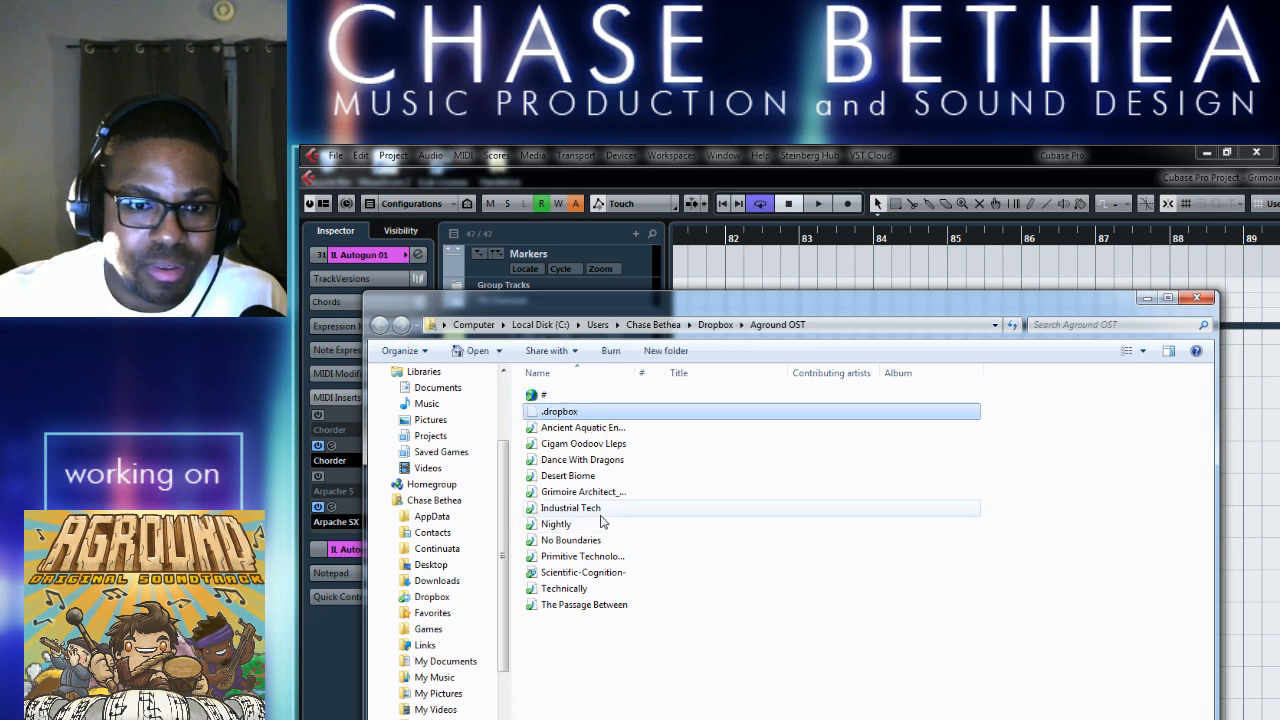
{"action": "left_click", "coordinate": [604, 574]}
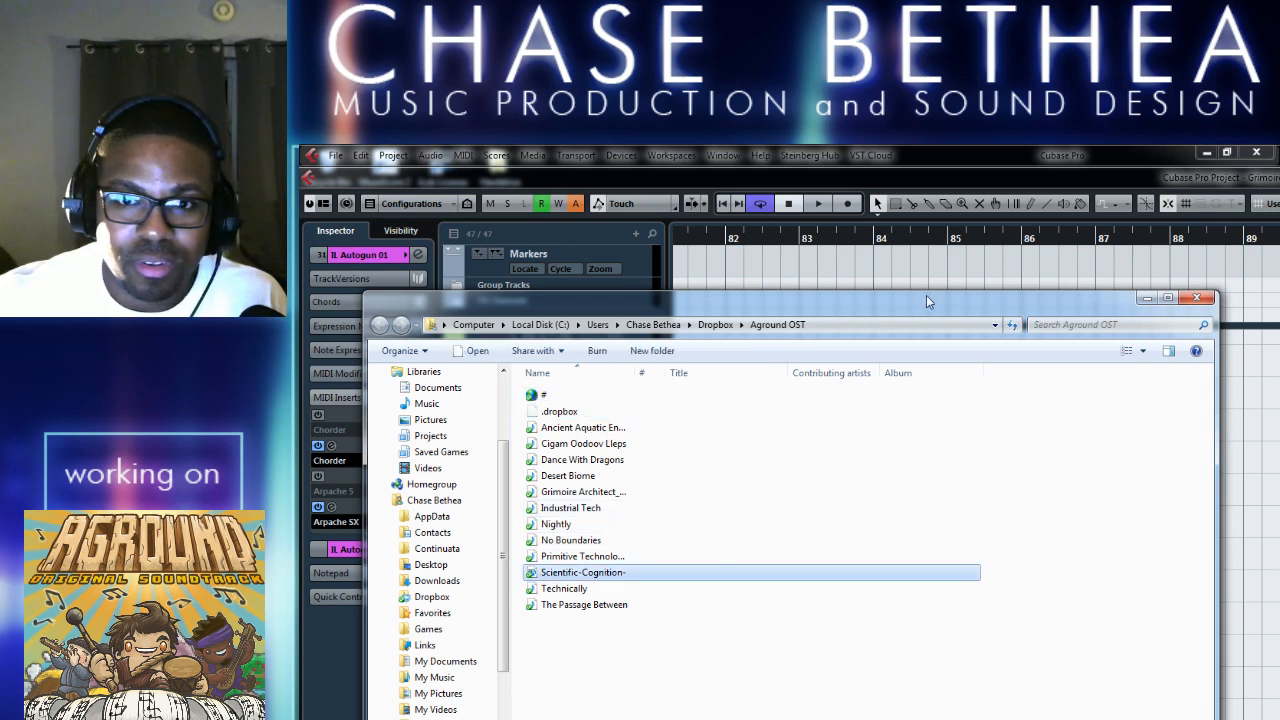
{"action": "left_click_drag", "start_coordinate": [936, 296], "coordinate": [1279, 222]}
{"action": "left_click_drag", "start_coordinate": [1127, 504], "coordinate": [730, 642]}
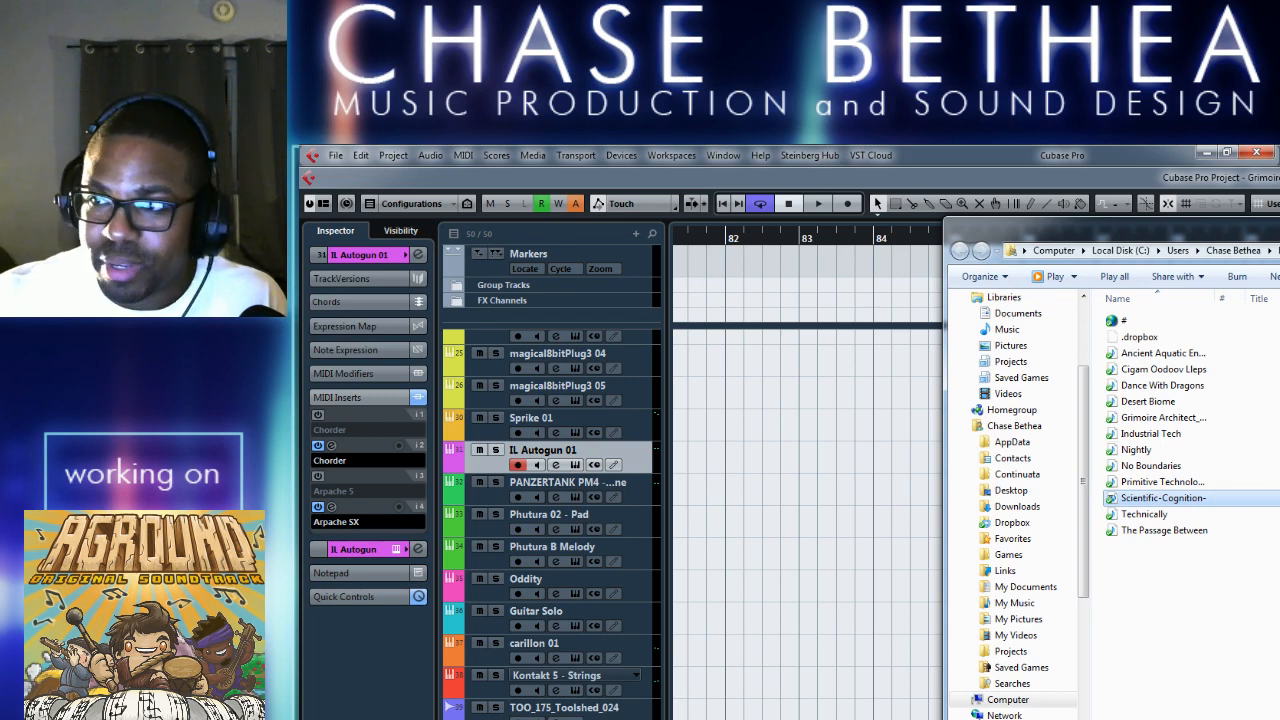
{"action": "left_click", "coordinate": [1279, 226]}
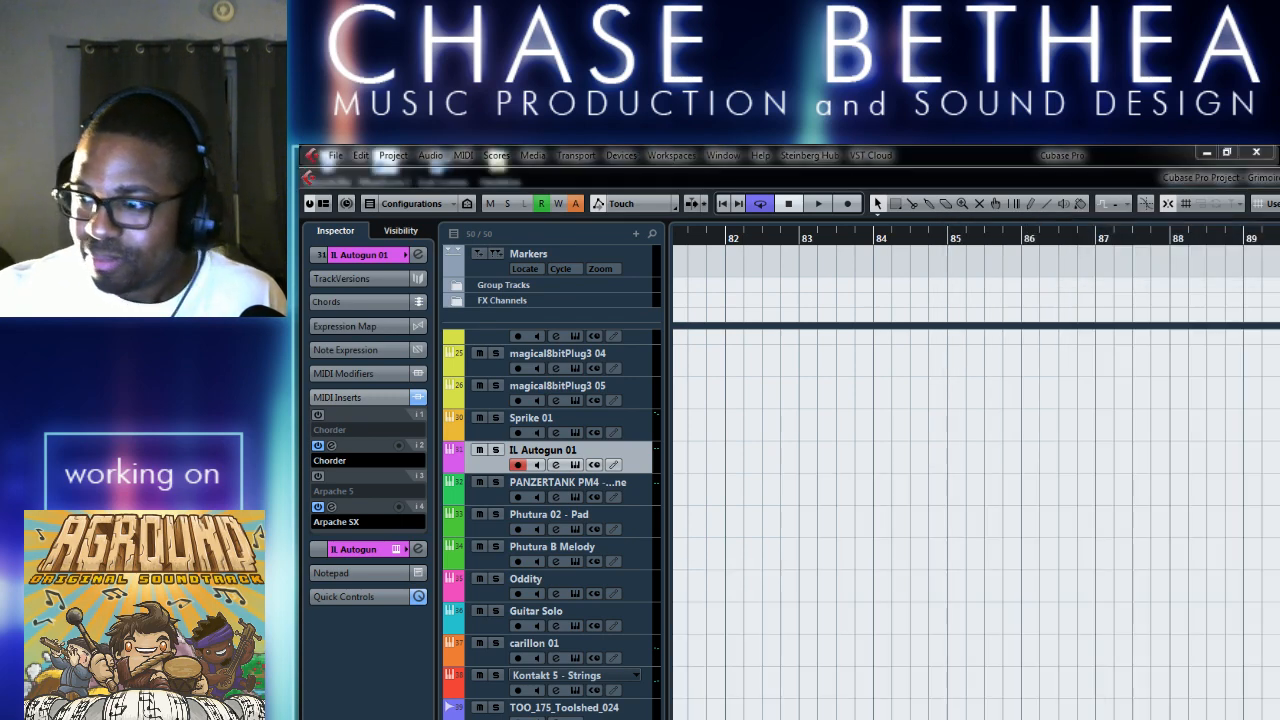
{"action": "left_click", "coordinate": [904, 642]}
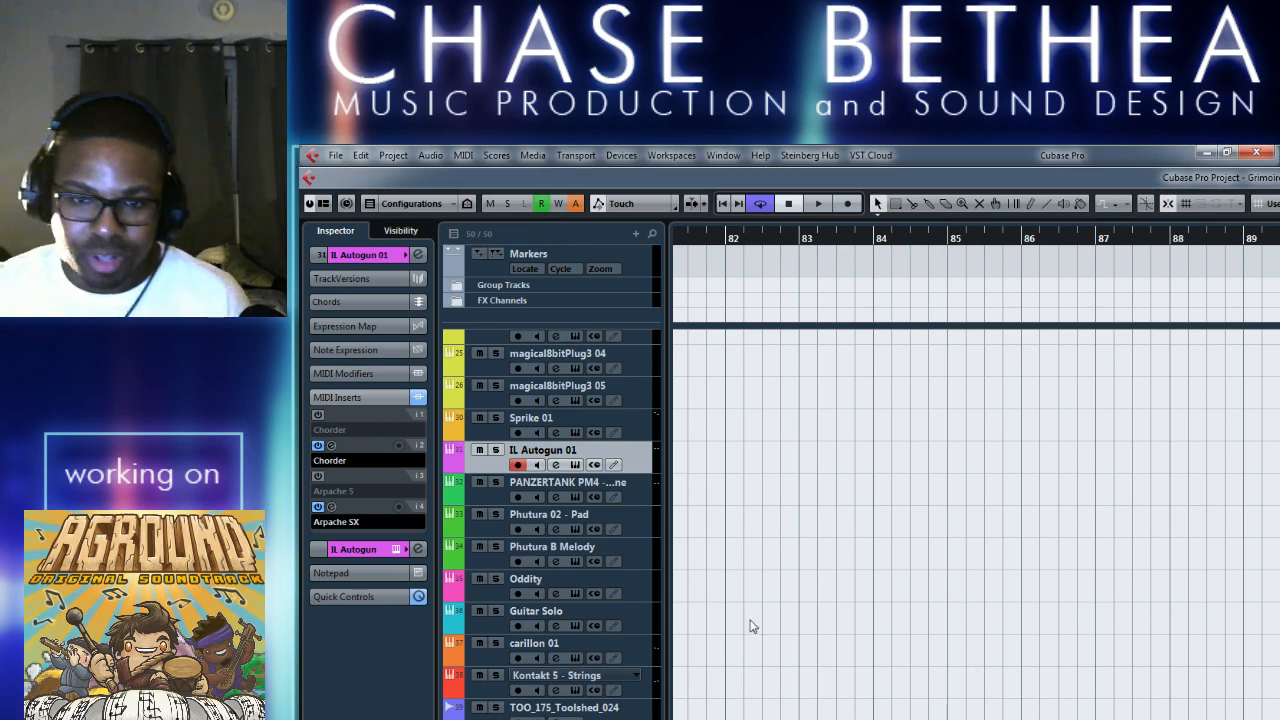
Return to the merged IL Autogun 01 part at bar 68 and play the loop from bar 68 to 70.
{"action": "key", "text": "g"}
{"action": "key", "text": "g"}
{"action": "key", "text": "g"}
{"action": "key", "text": "g"}
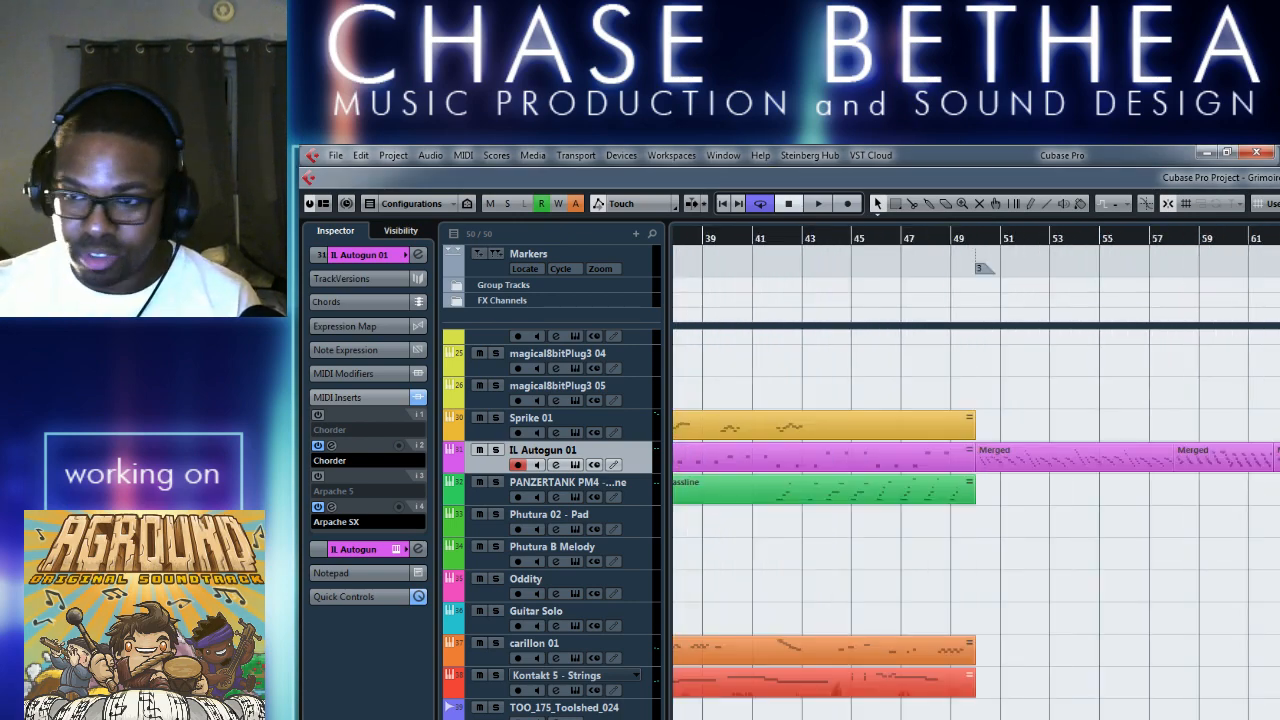
{"action": "scroll", "coordinate": [960, 559], "scroll_direction": "right", "scroll_amount": 3}
{"action": "key", "text": "h"}
{"action": "key", "text": "h"}
{"action": "key", "text": "h"}
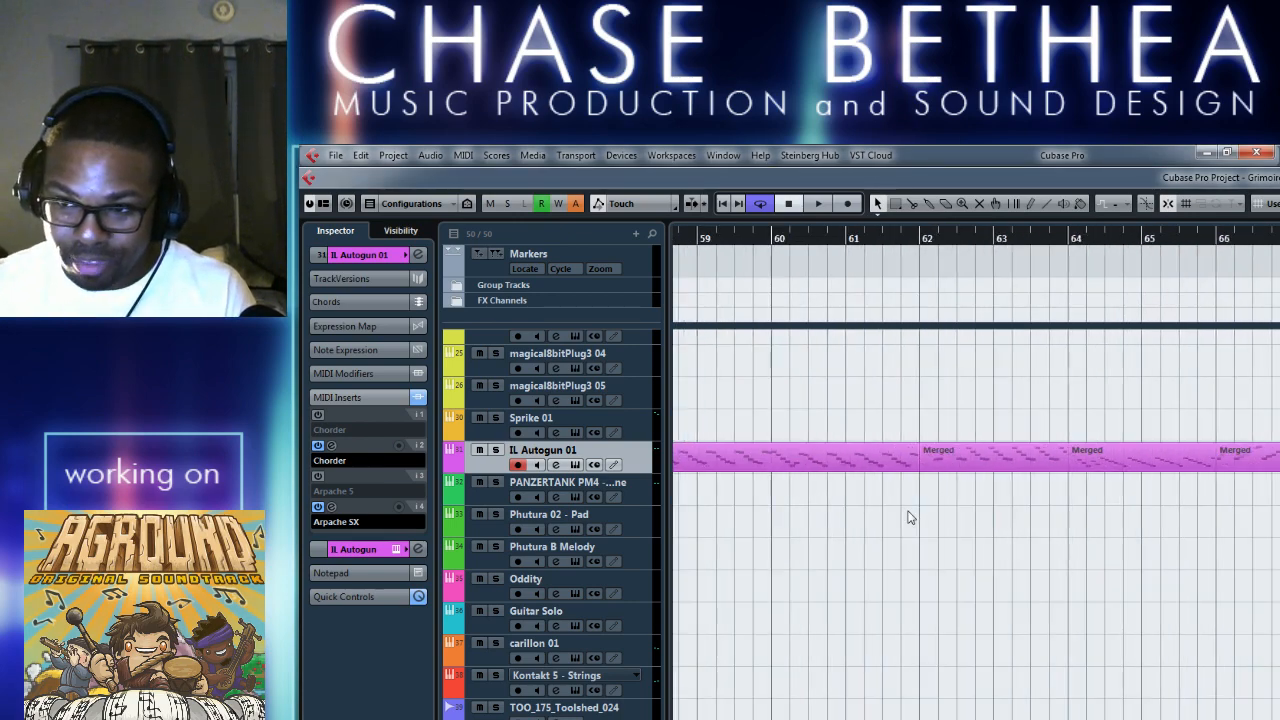
{"action": "key", "text": "space"}
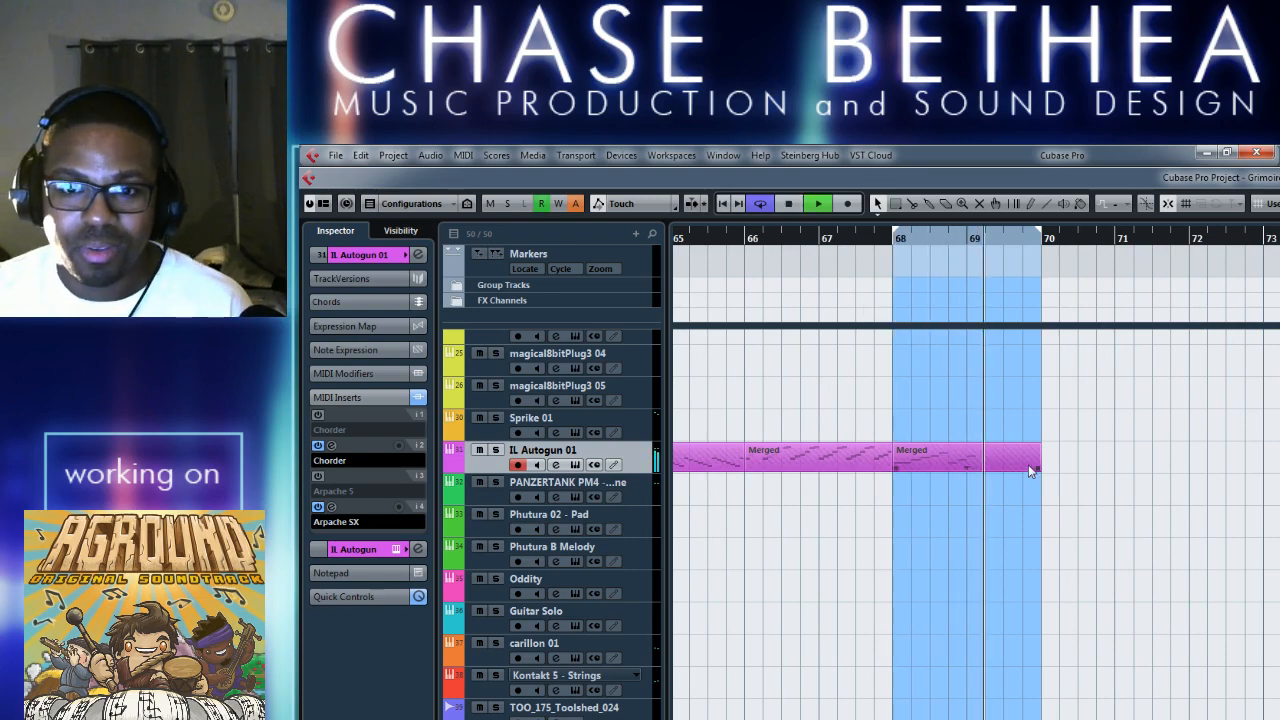
{"action": "key", "text": "space"}
Load the mUp_32T_b_mUp_5_steps_max4 preset in Arpache SX on IL Autogun 01, audition it over the loop, and close the plug-in window.
{"action": "left_click", "coordinate": [556, 464]}
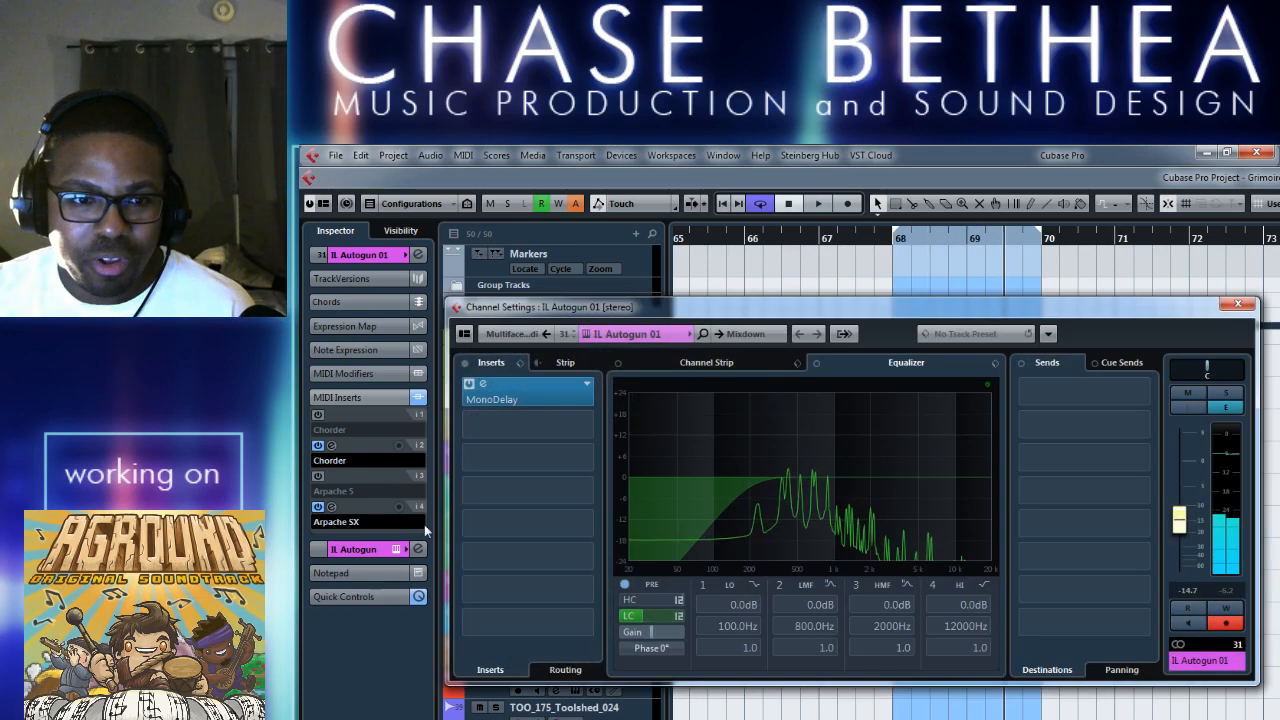
{"action": "left_click", "coordinate": [1238, 304]}
{"action": "left_click", "coordinate": [332, 507]}
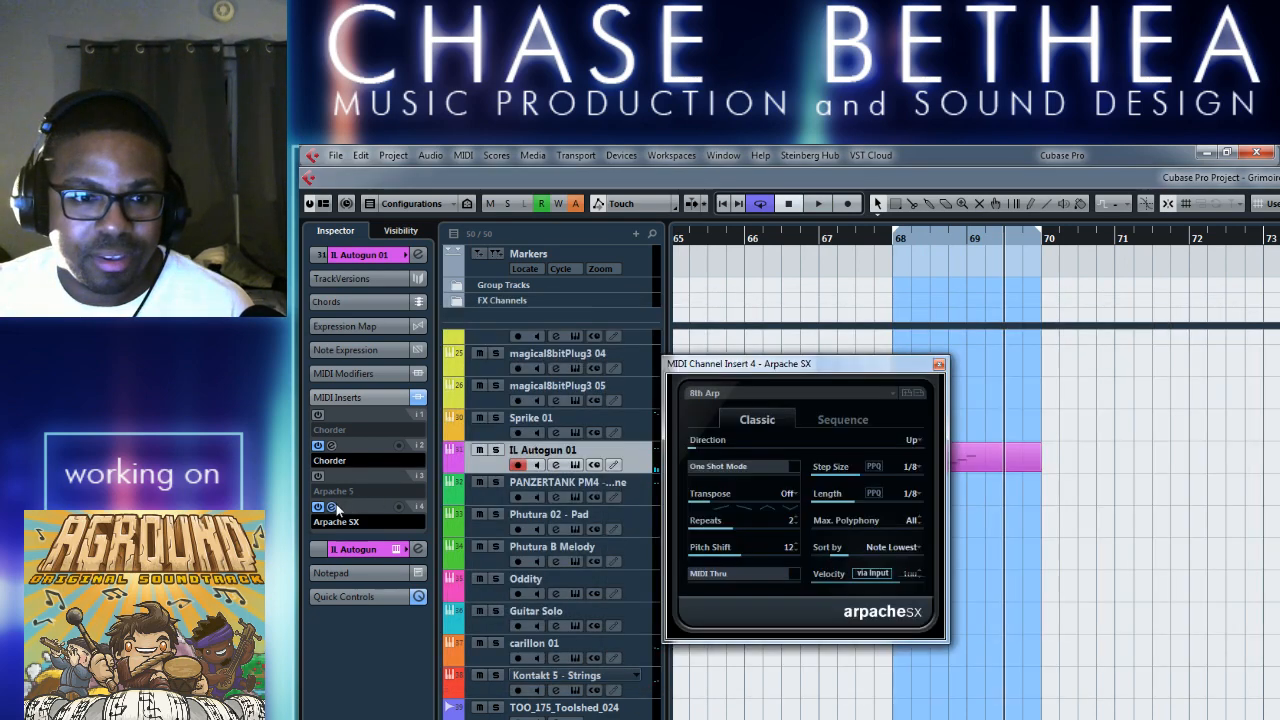
{"action": "left_click", "coordinate": [811, 395]}
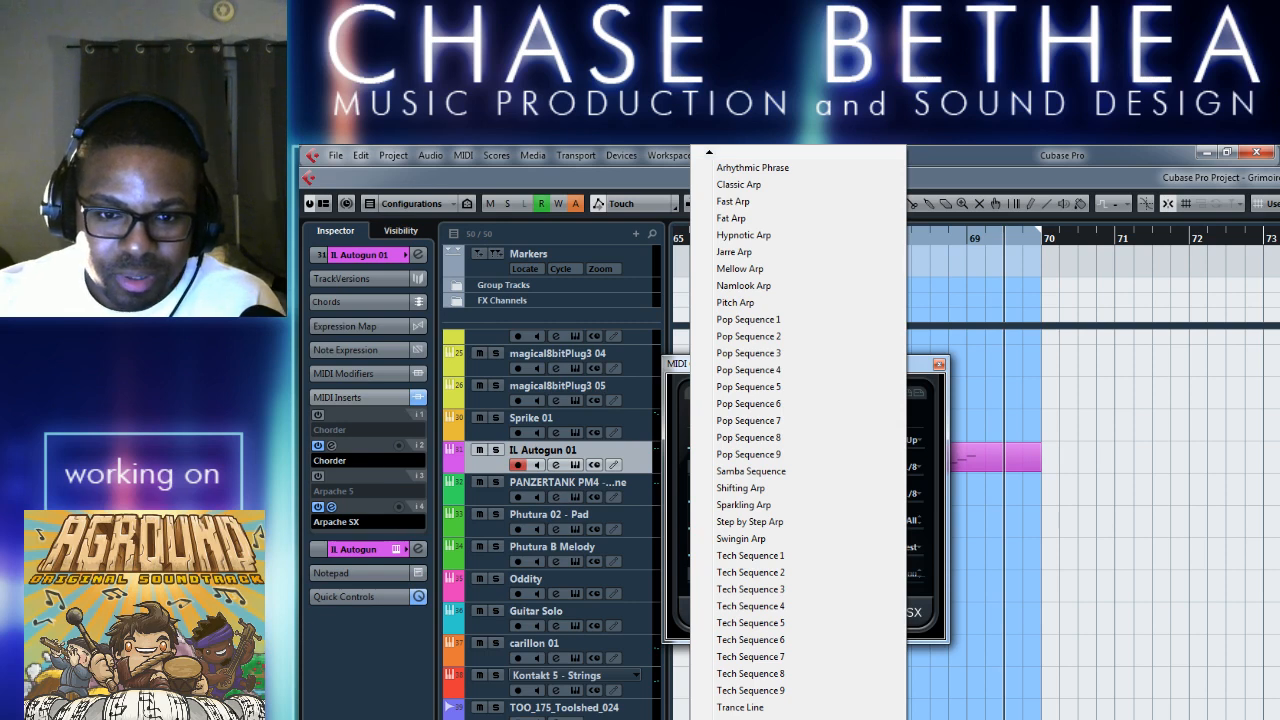
{"action": "left_click", "coordinate": [755, 718]}
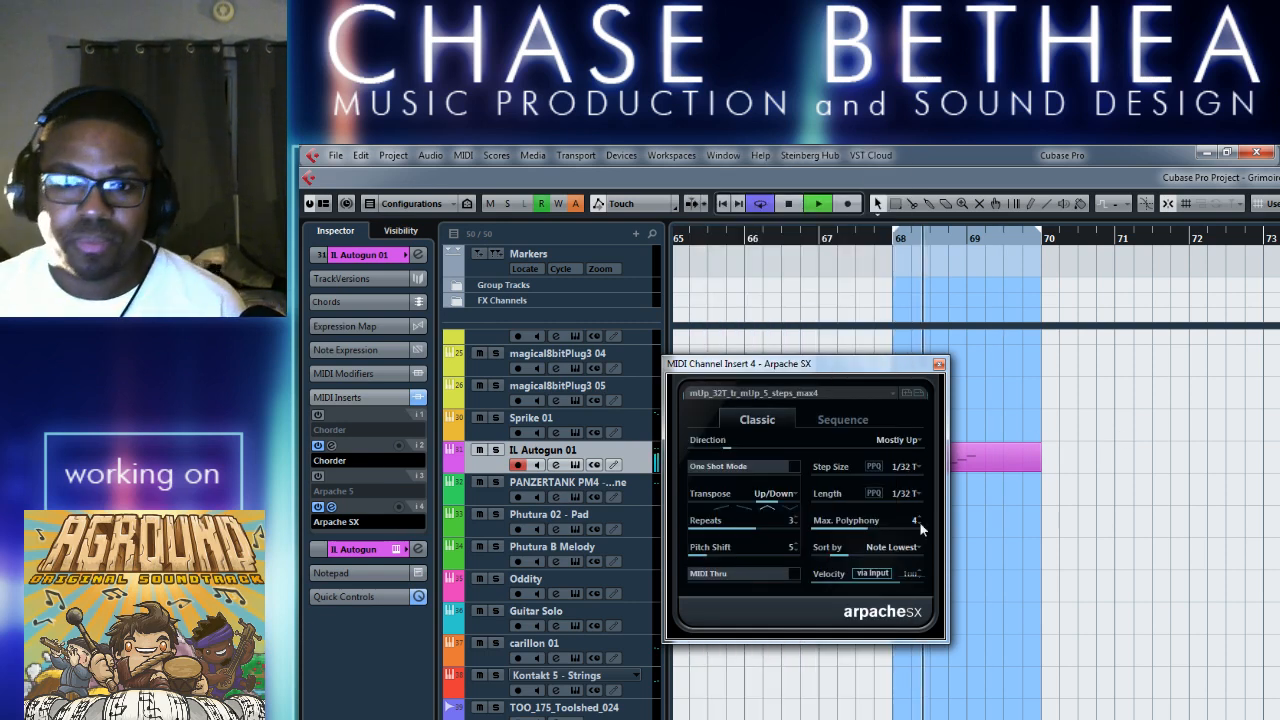
{"action": "key", "text": "space"}
{"action": "left_click", "coordinate": [938, 364]}
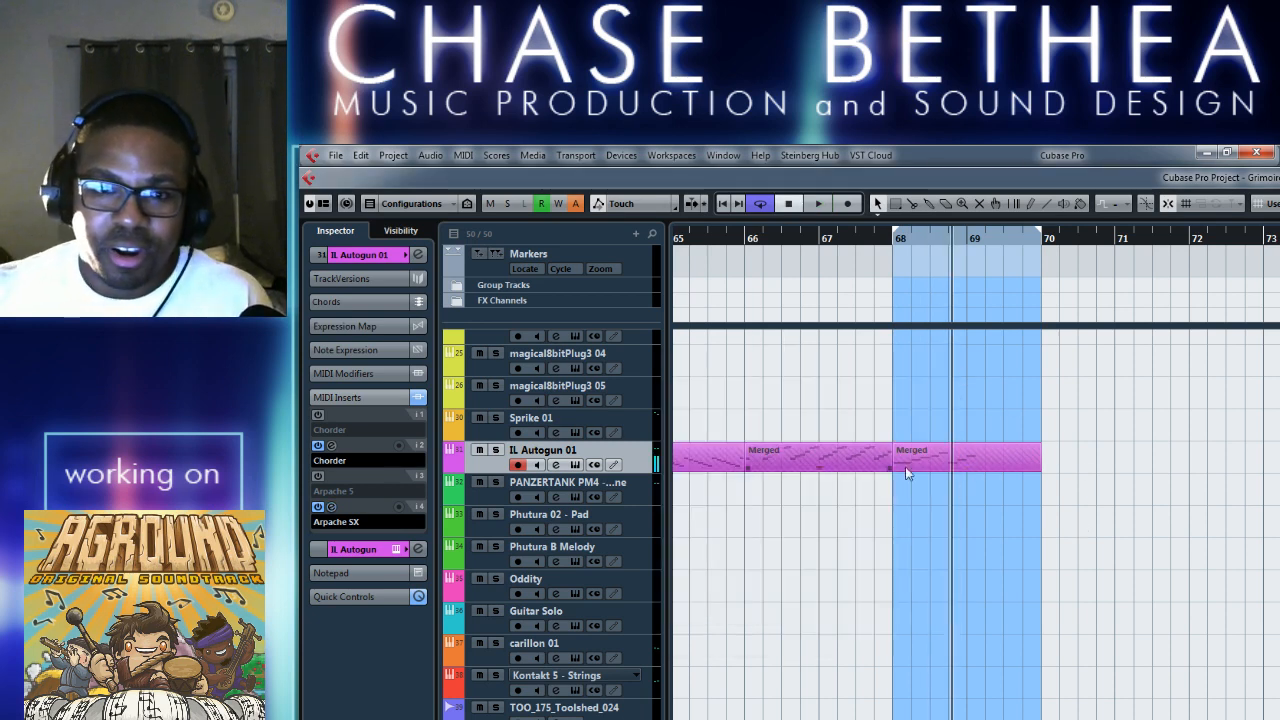
Turn off the Arpache SX insert on IL Autogun 01, then enable and open Arpache 5.
{"action": "left_click", "coordinate": [318, 507]}
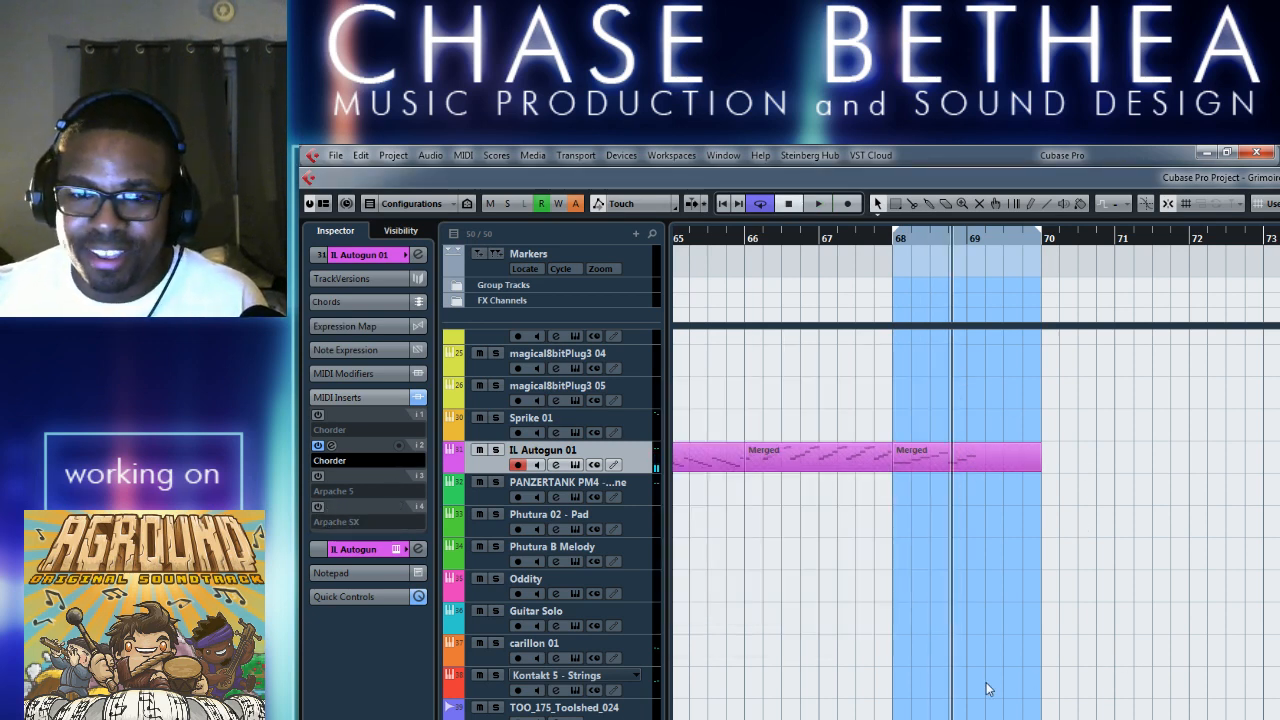
{"action": "left_click", "coordinate": [320, 477]}
{"action": "left_click", "coordinate": [331, 477]}
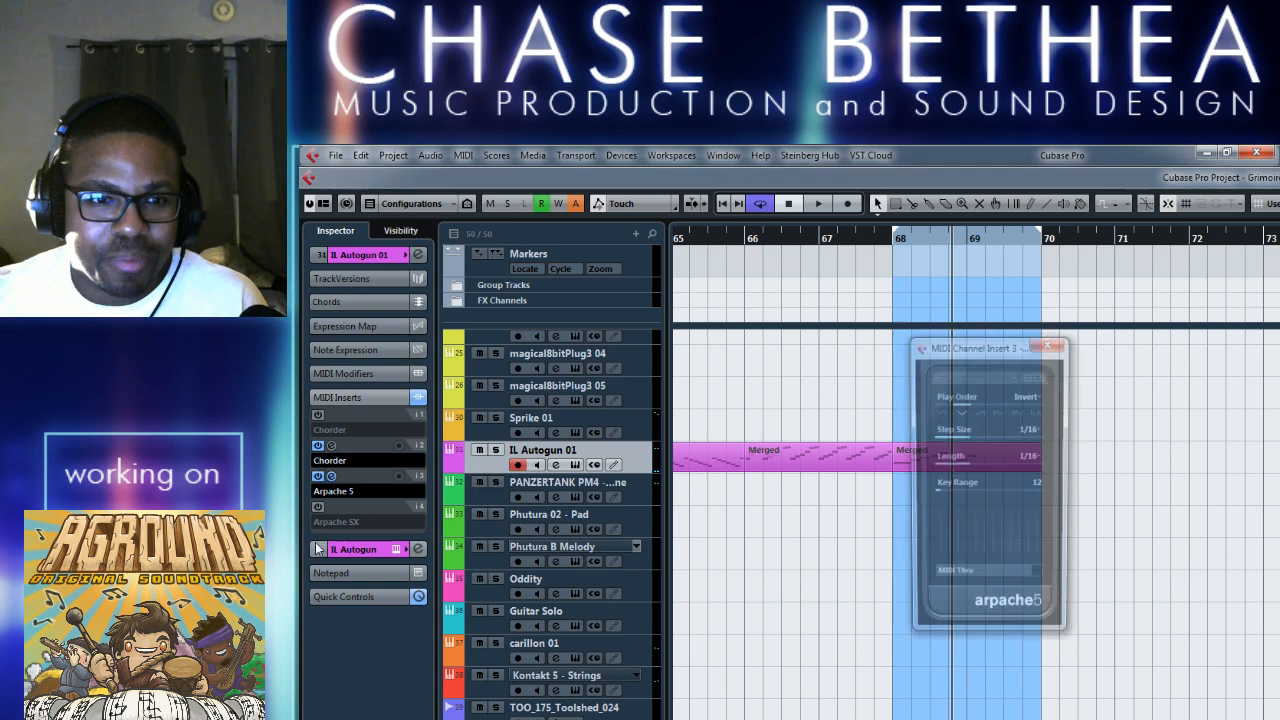
Try the Pattern_2 preset in Arpache 5 and audition it over the loop.
{"action": "left_click", "coordinate": [1020, 378]}
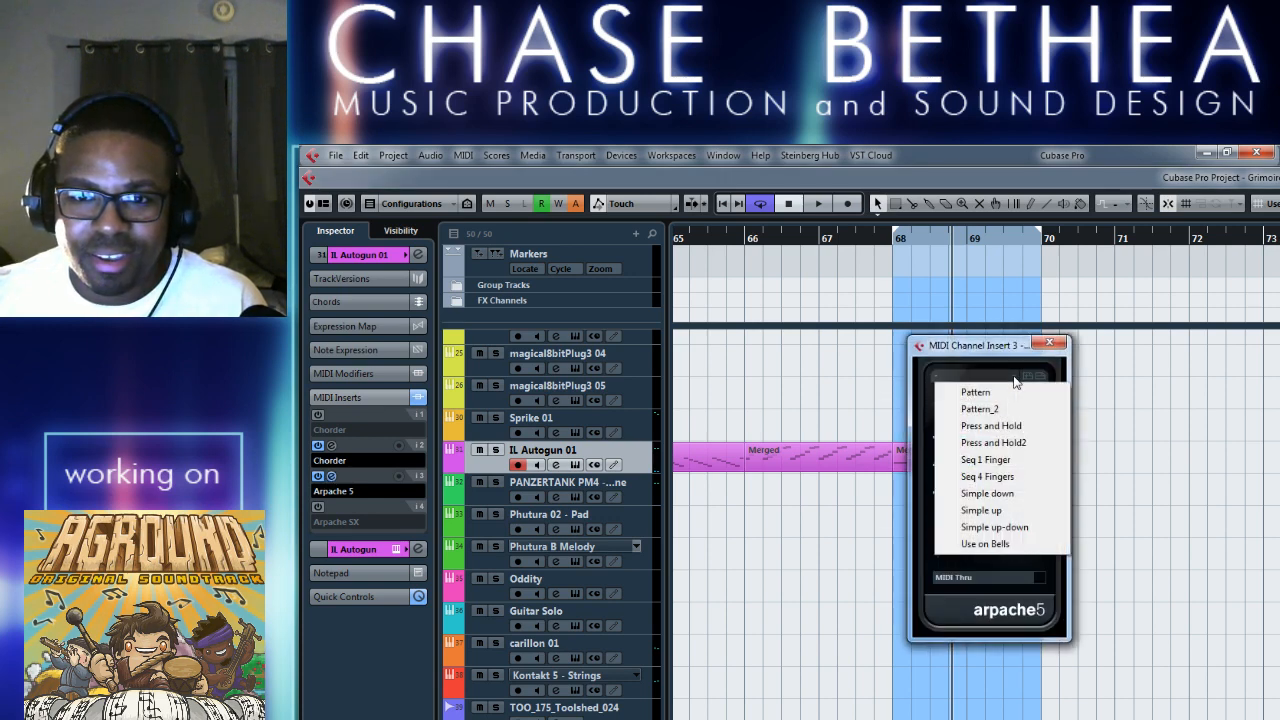
{"action": "left_click", "coordinate": [979, 321]}
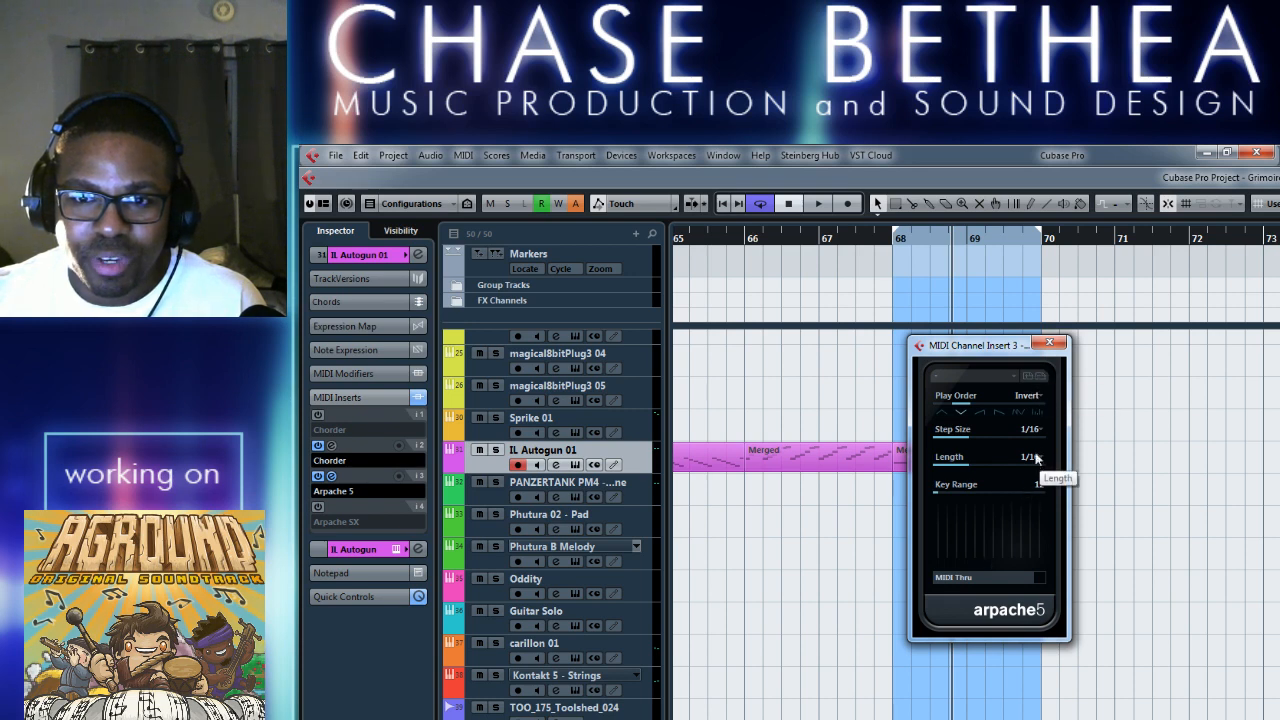
{"action": "left_click", "coordinate": [1013, 376]}
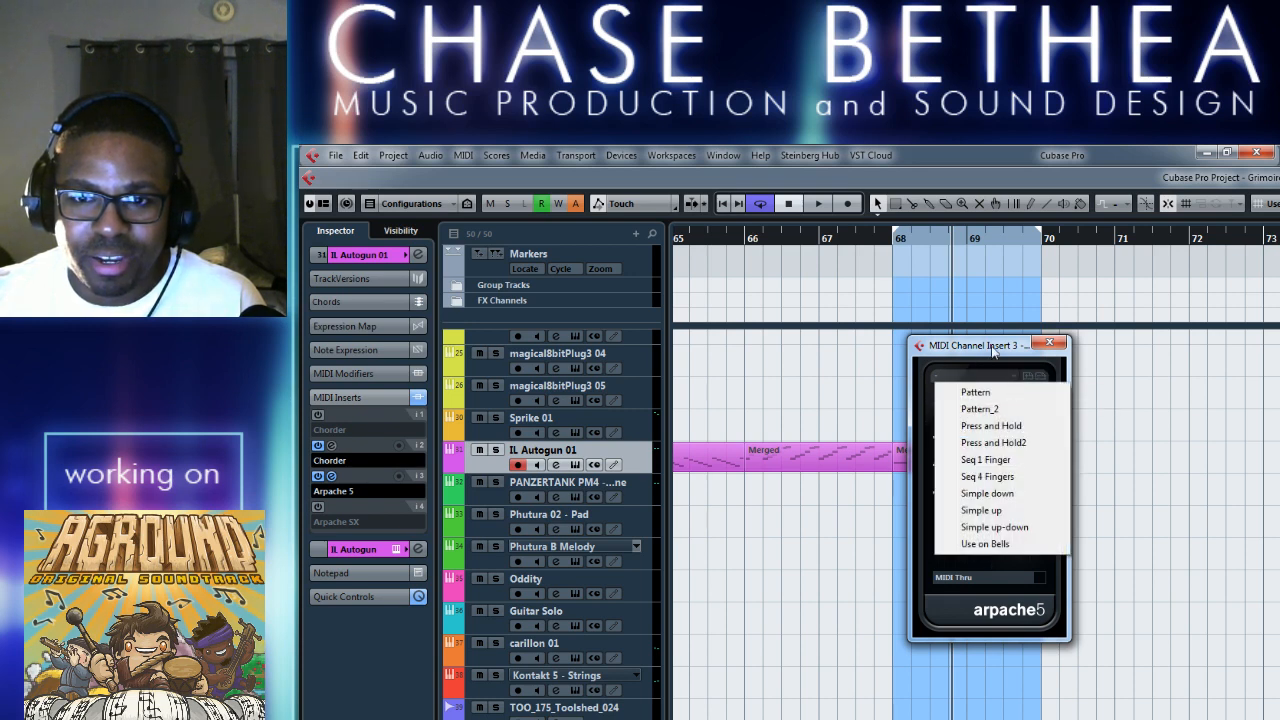
{"action": "left_click", "coordinate": [978, 409]}
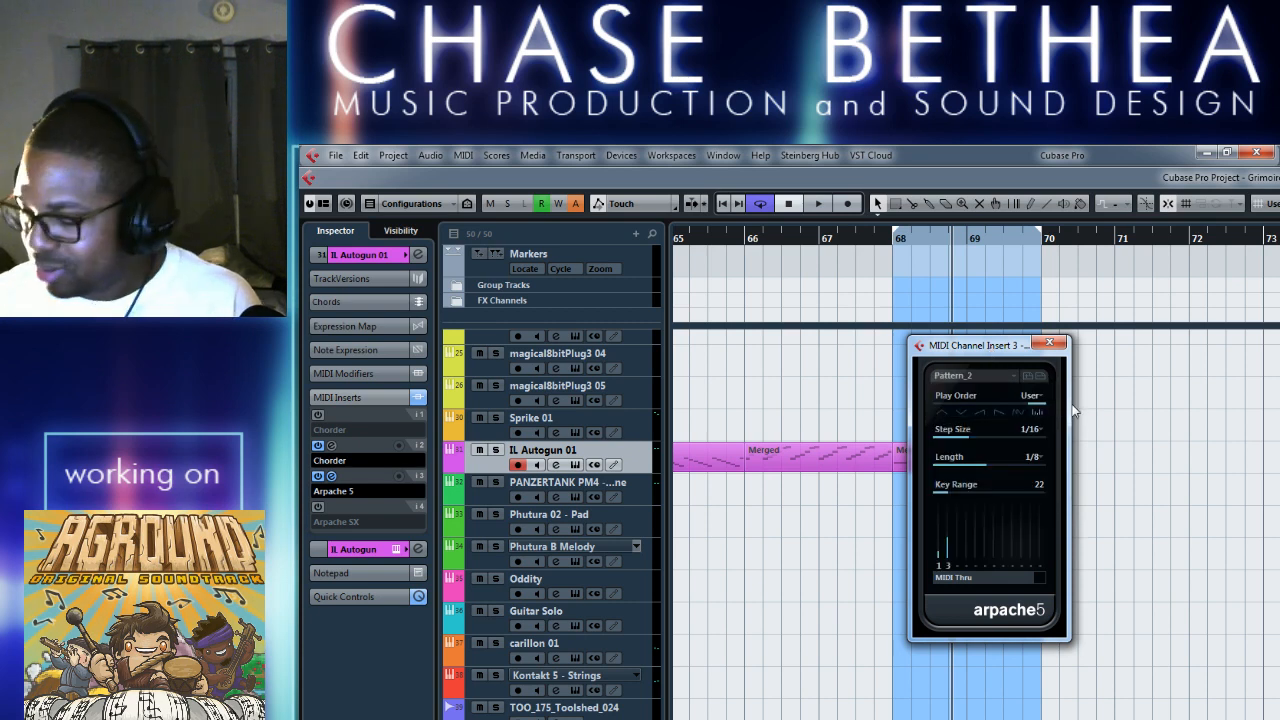
{"action": "key", "text": "space"}
{"action": "key", "text": "space"}
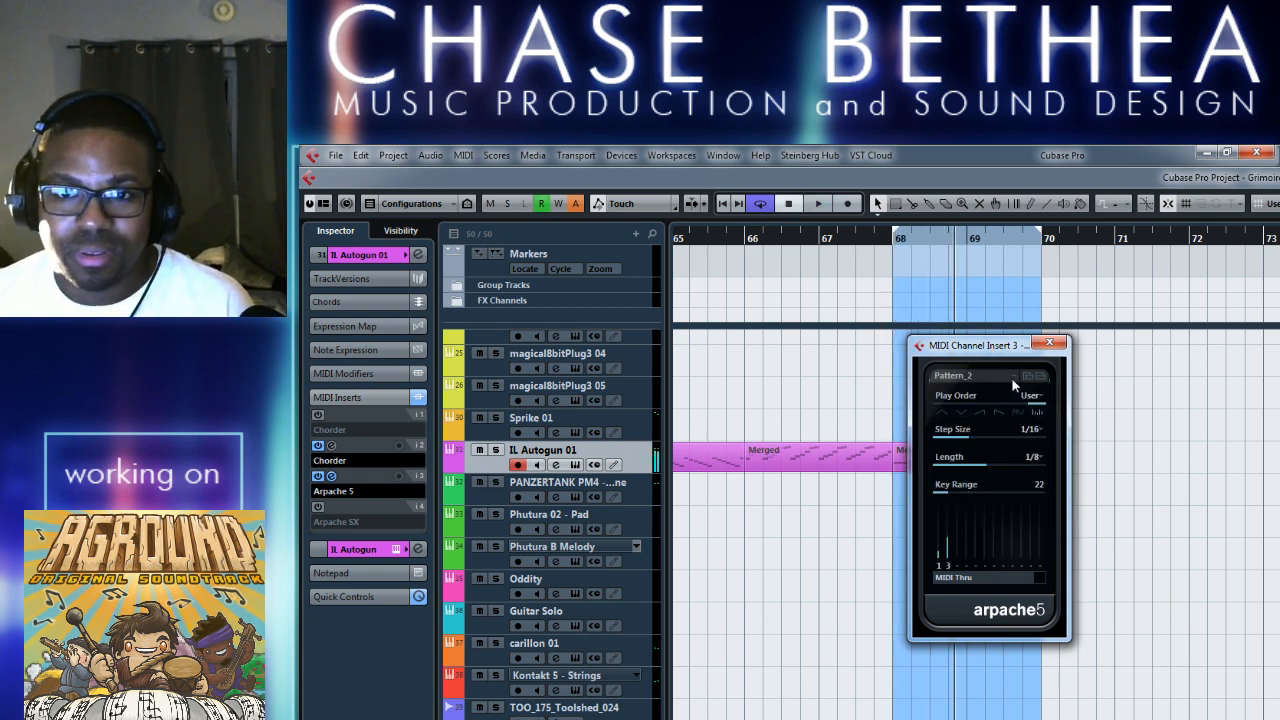
Try the Press and Hold and Seq 1 Finger presets in Arpache 5 while playing the loop.
{"action": "left_click", "coordinate": [1012, 376]}
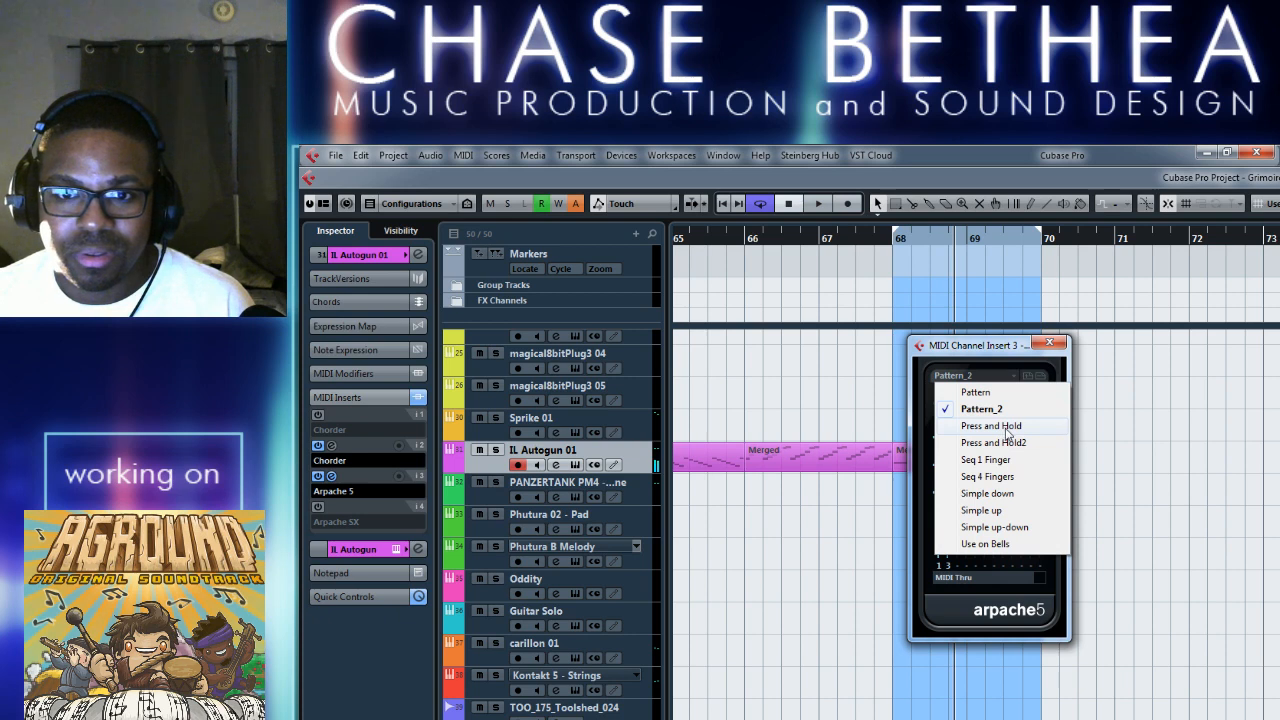
{"action": "left_click", "coordinate": [1007, 427]}
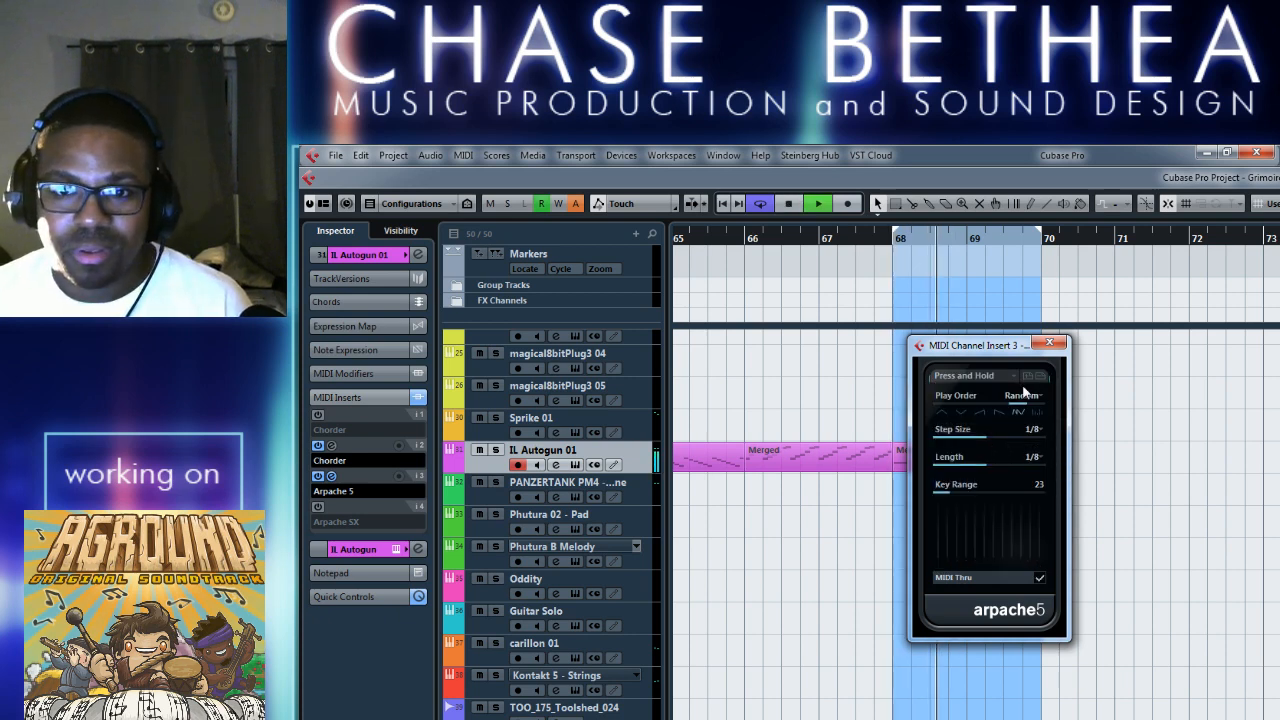
{"action": "left_click", "coordinate": [1012, 378]}
{"action": "left_click", "coordinate": [997, 463]}
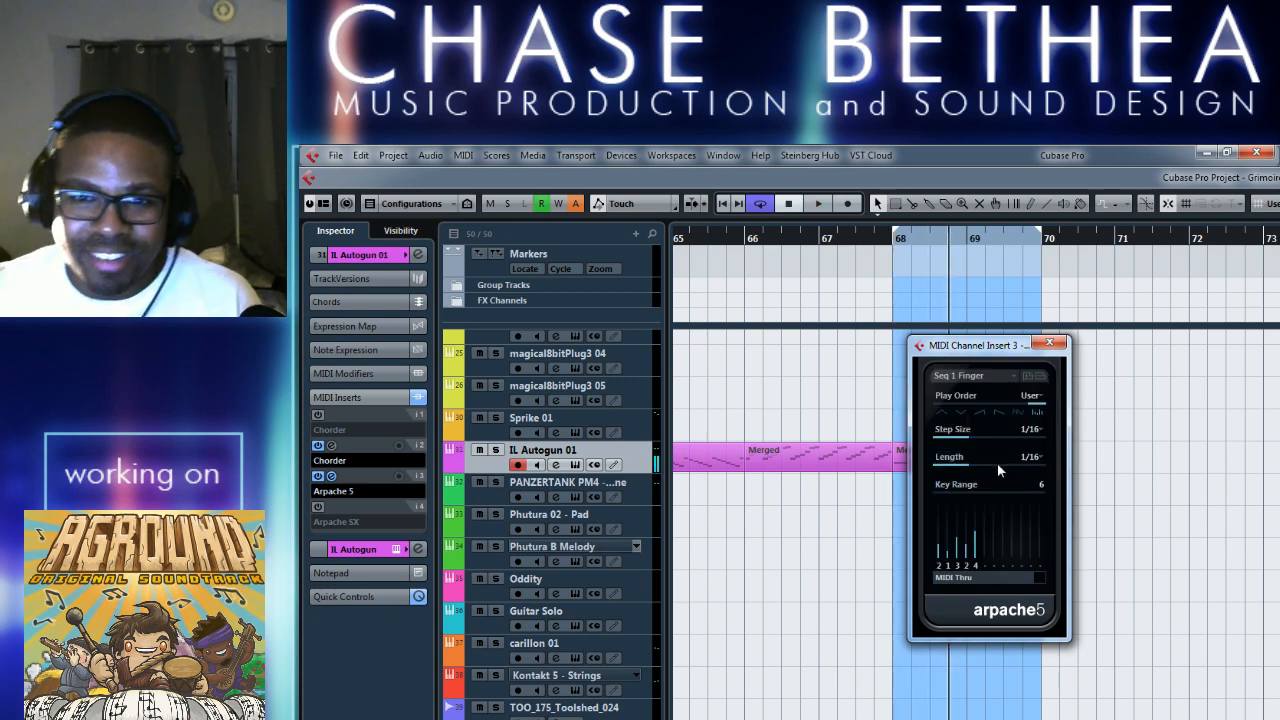
{"action": "key", "text": "space"}
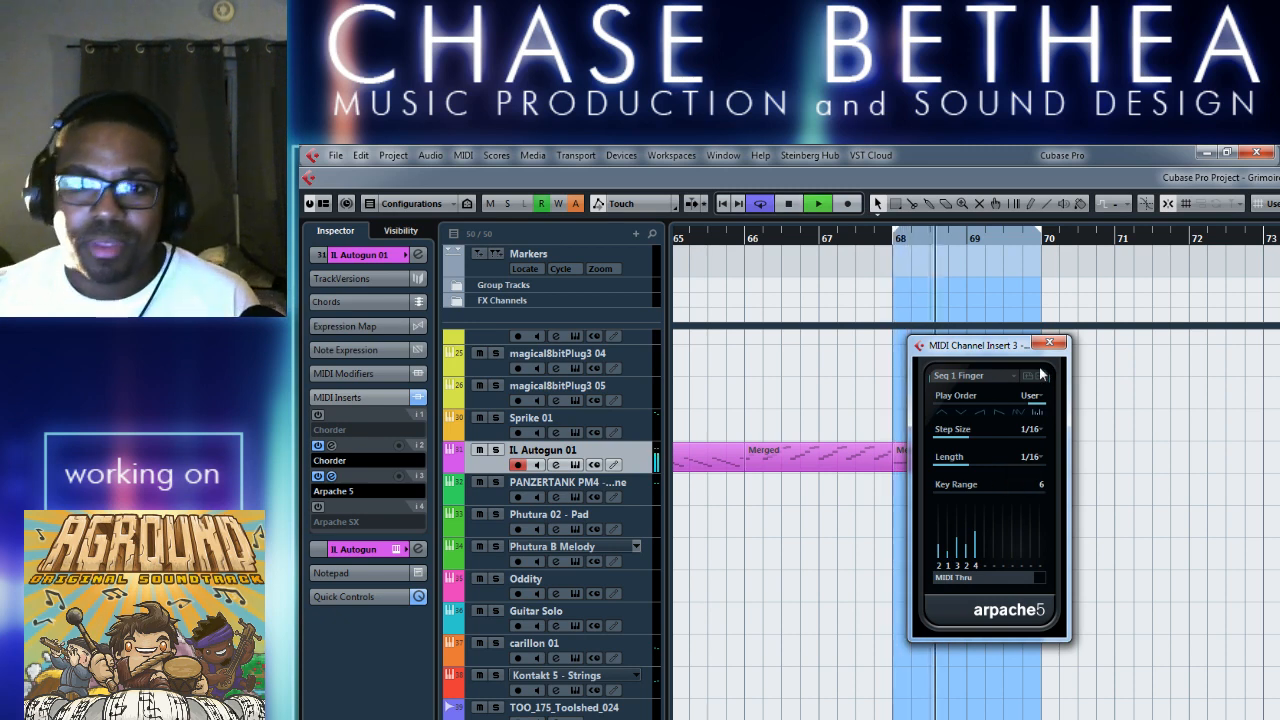
{"action": "key", "text": "space"}
Try the Seq 4 Fingers preset in Arpache 5, playing the loop from its start.
{"action": "left_click", "coordinate": [1016, 381]}
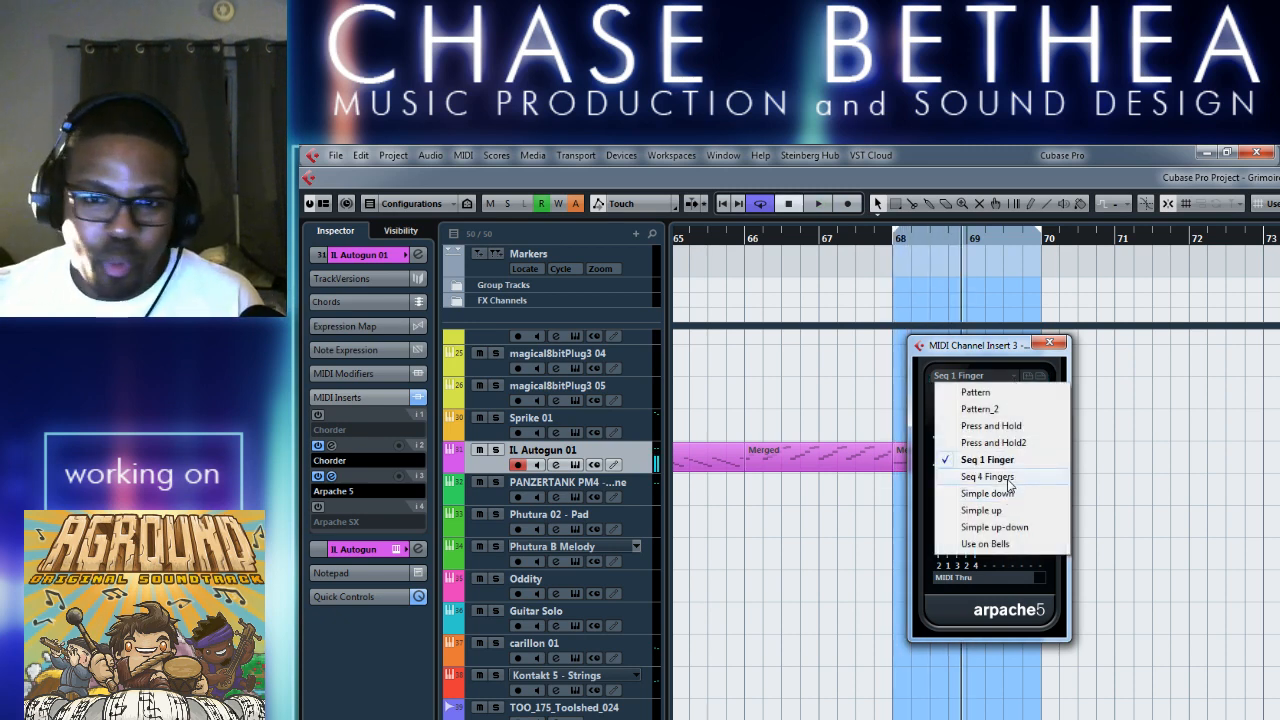
{"action": "left_click", "coordinate": [1010, 478]}
{"action": "key", "text": "KP_1"}
{"action": "key", "text": "space"}
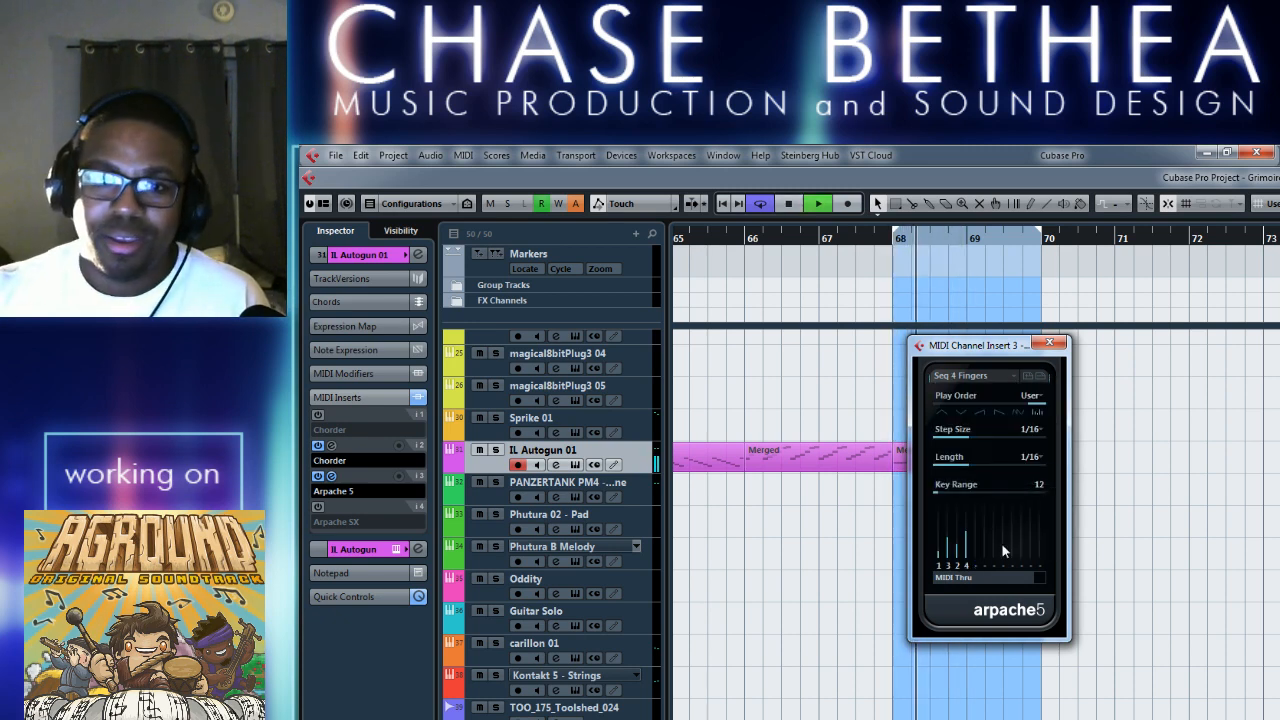
{"action": "key", "text": "space"}
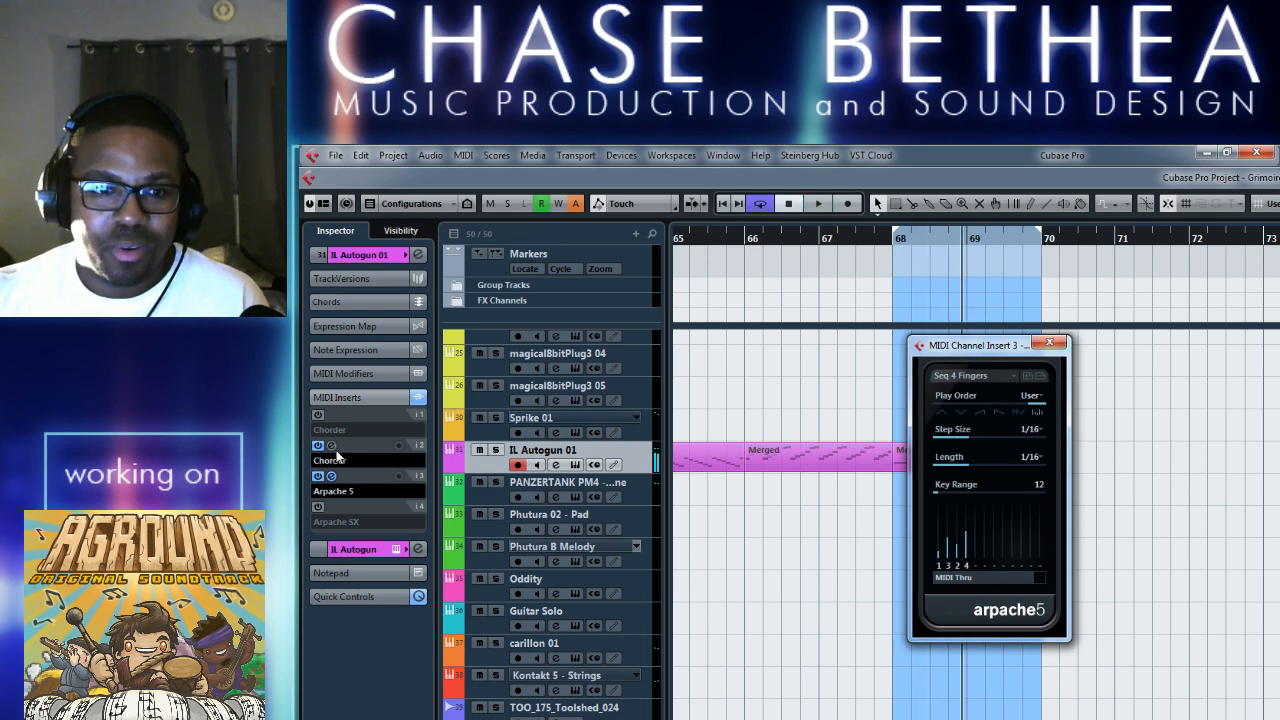
Check the Chorder insert, reopen Arpache 5, load its Simple up preset and audition it over the loop.
{"action": "left_click", "coordinate": [332, 449]}
{"action": "left_click", "coordinate": [755, 264]}
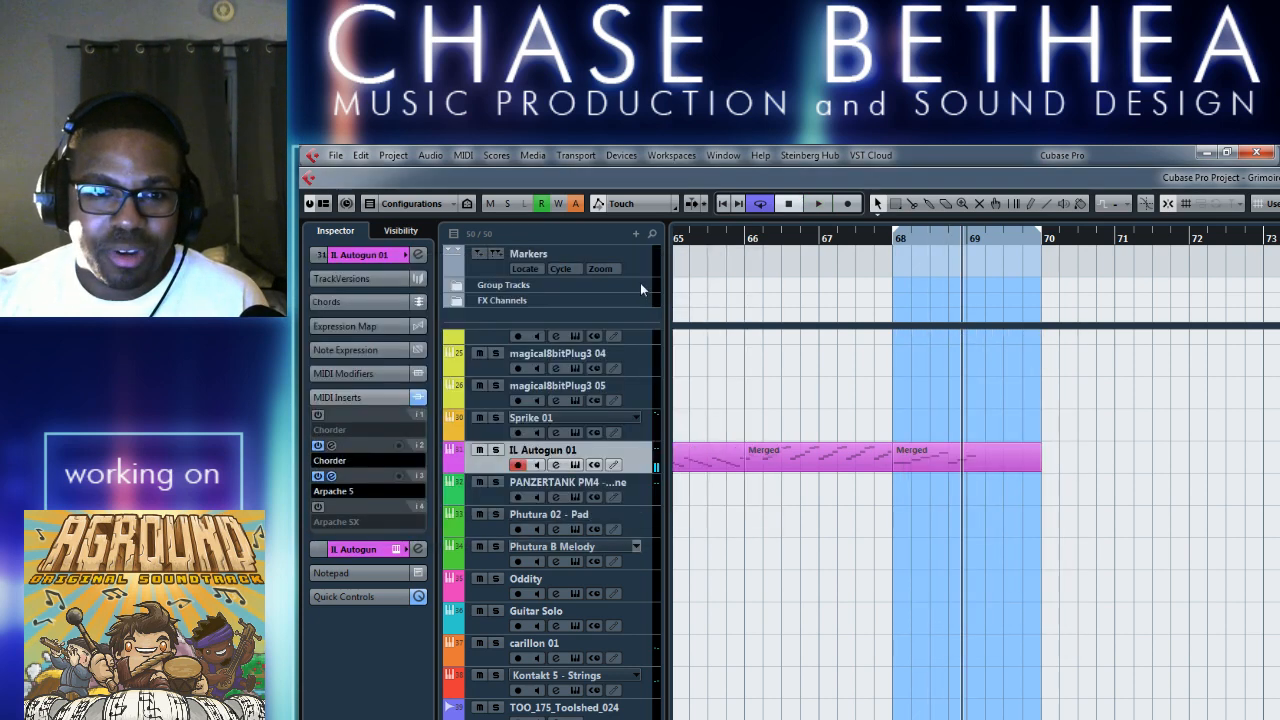
{"action": "left_click", "coordinate": [332, 475]}
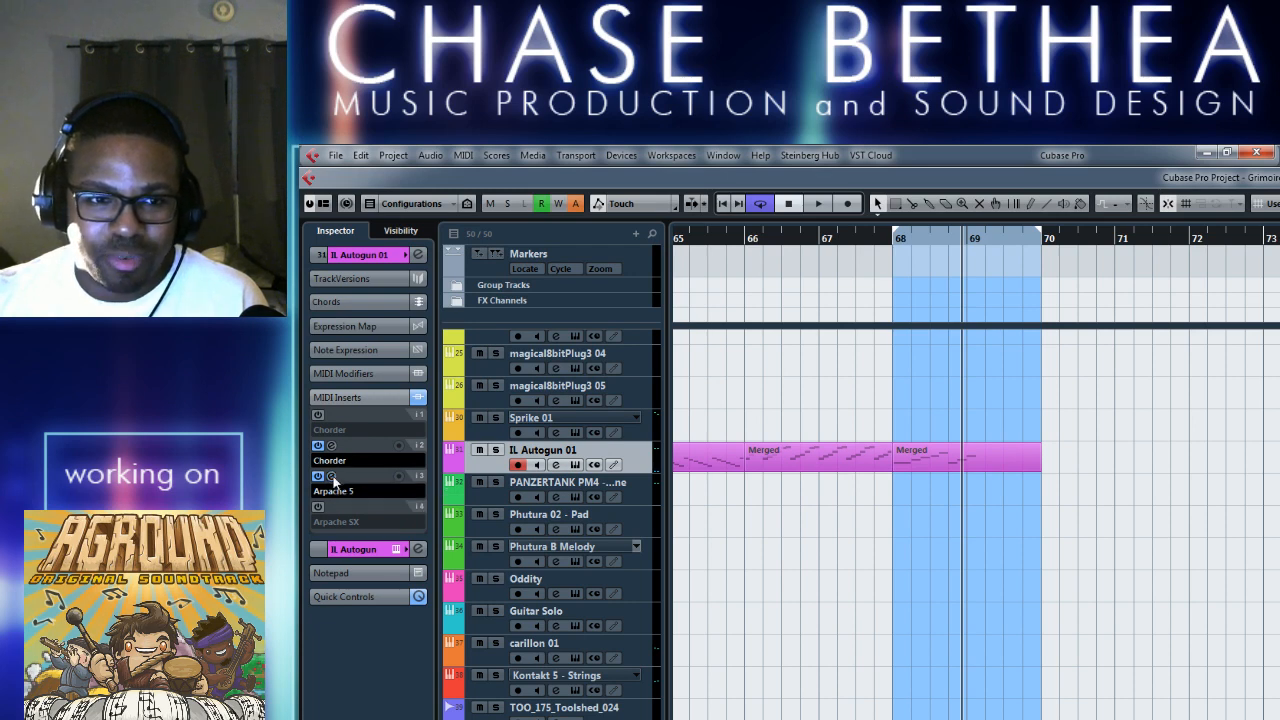
{"action": "left_click", "coordinate": [980, 375]}
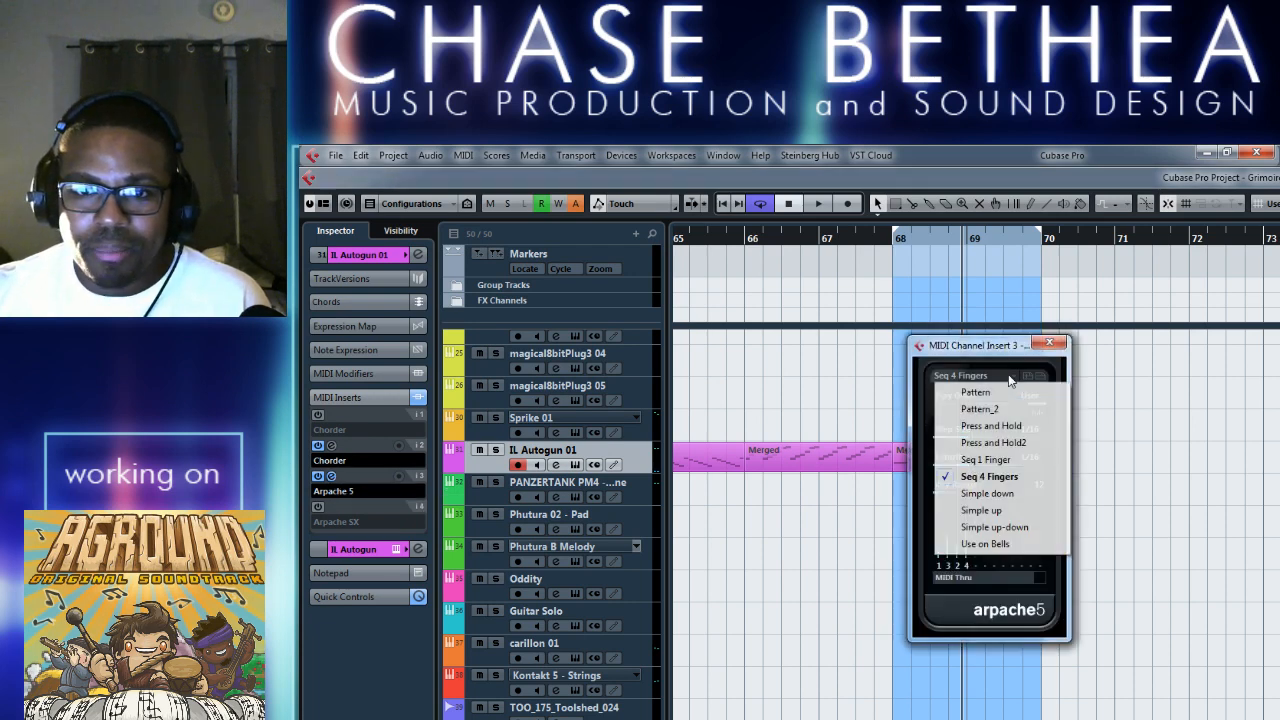
{"action": "left_click", "coordinate": [994, 506]}
{"action": "key", "text": "space"}
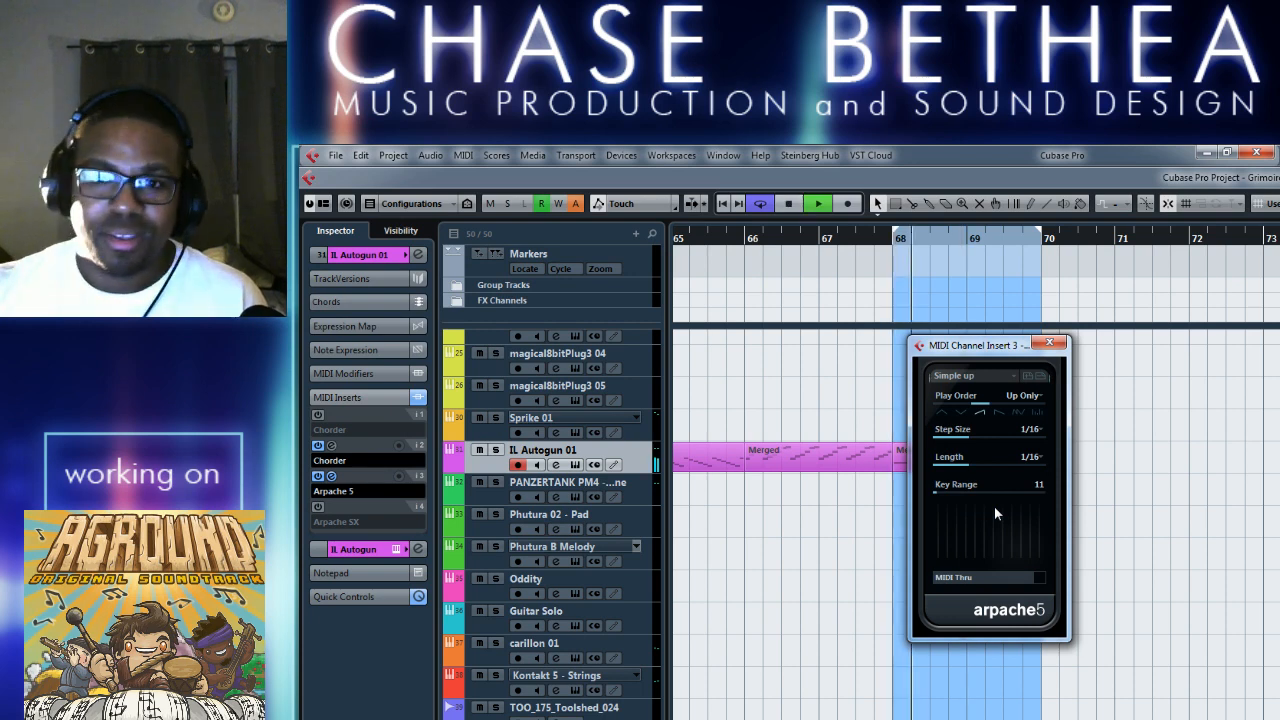
{"action": "key", "text": "space"}
{"action": "left_click", "coordinate": [1010, 377]}
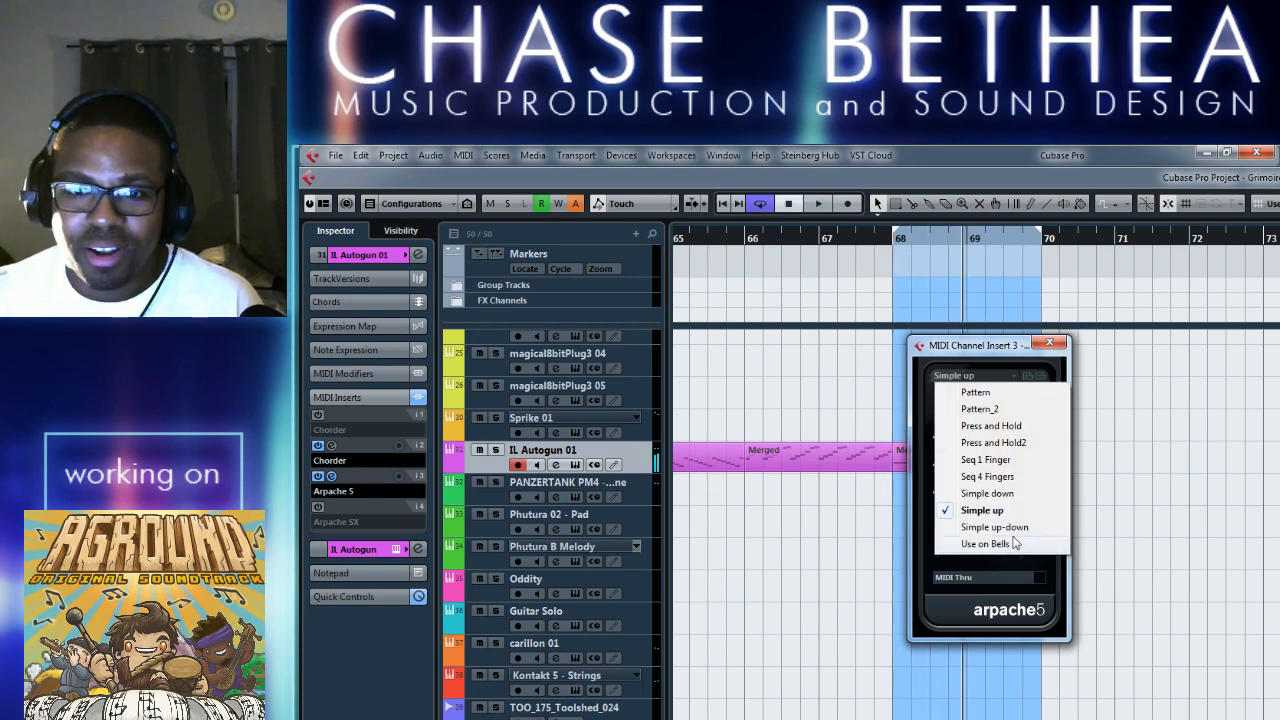
{"action": "left_click", "coordinate": [987, 344]}
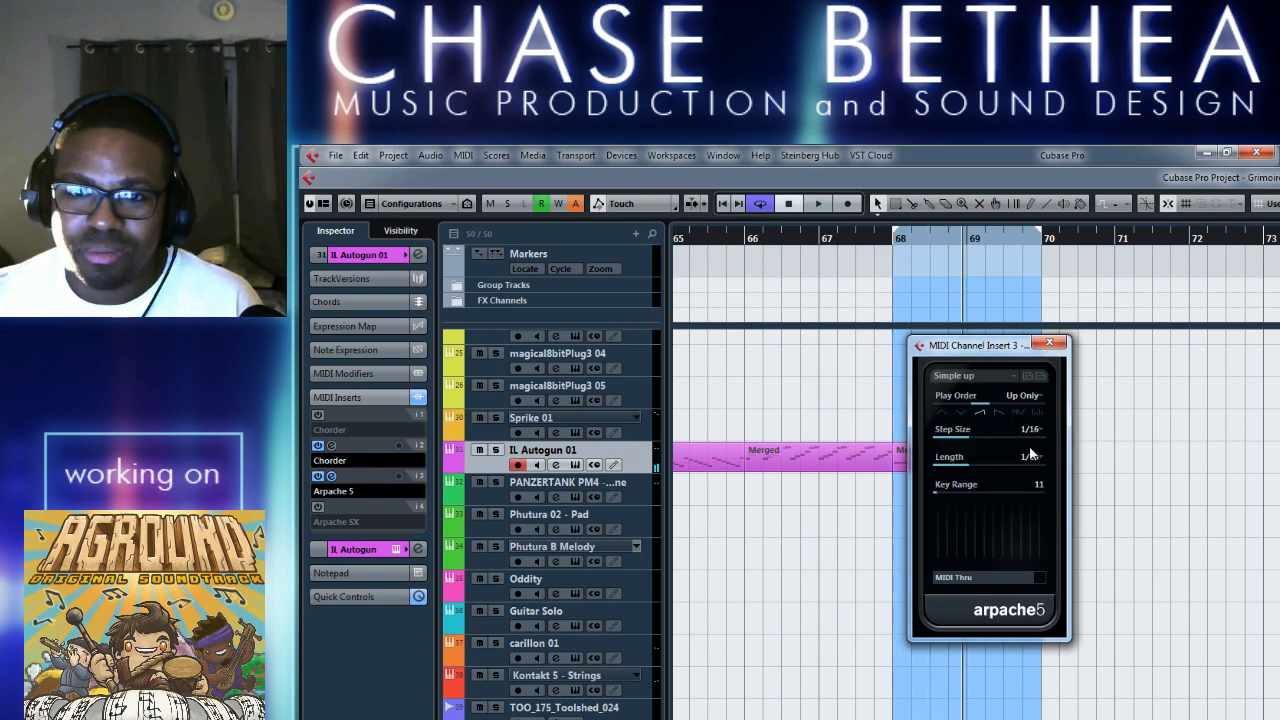
Leave the Arpache 5 settings and open the MIDI part that starts at bar 82 in the Key Editor.
{"action": "left_click", "coordinate": [1100, 686]}
{"action": "scroll", "coordinate": [1096, 591], "scroll_direction": "right", "scroll_amount": 5}
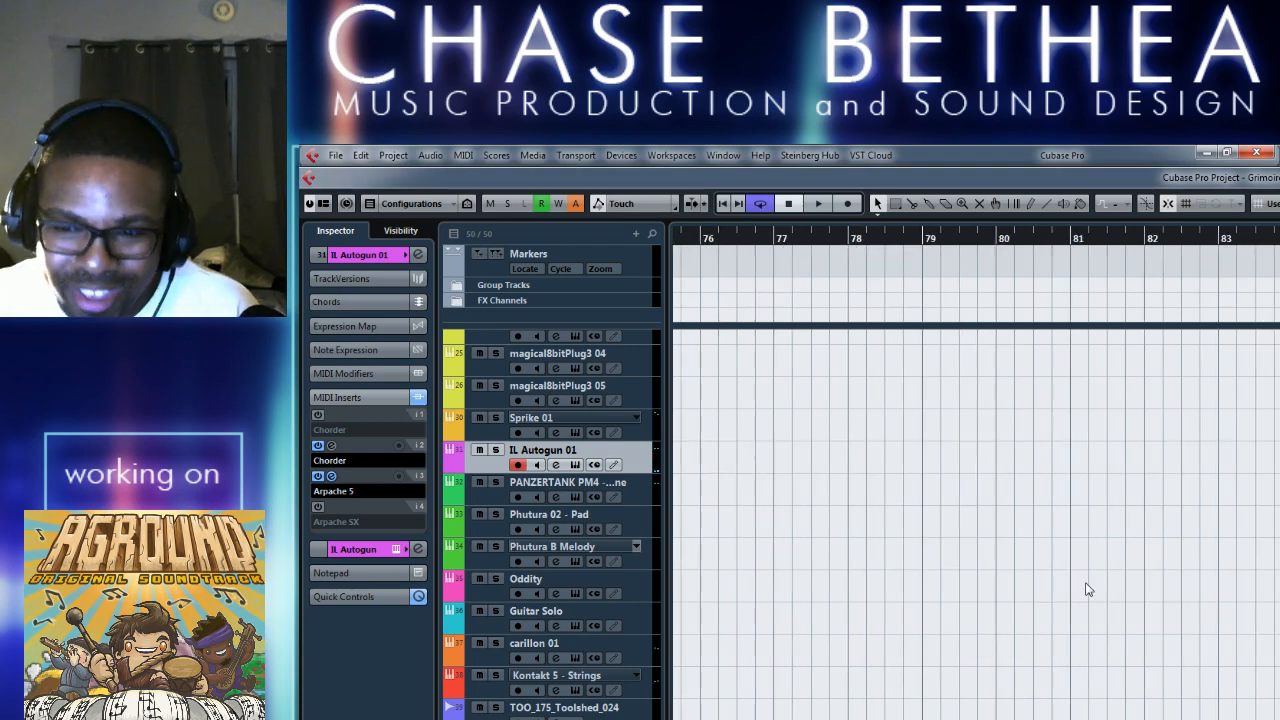
{"action": "scroll", "coordinate": [1078, 591], "scroll_direction": "down", "scroll_amount": 3}
{"action": "scroll", "coordinate": [1000, 591], "scroll_direction": "right", "scroll_amount": 4}
{"action": "scroll", "coordinate": [988, 610], "scroll_direction": "left", "scroll_amount": 1}
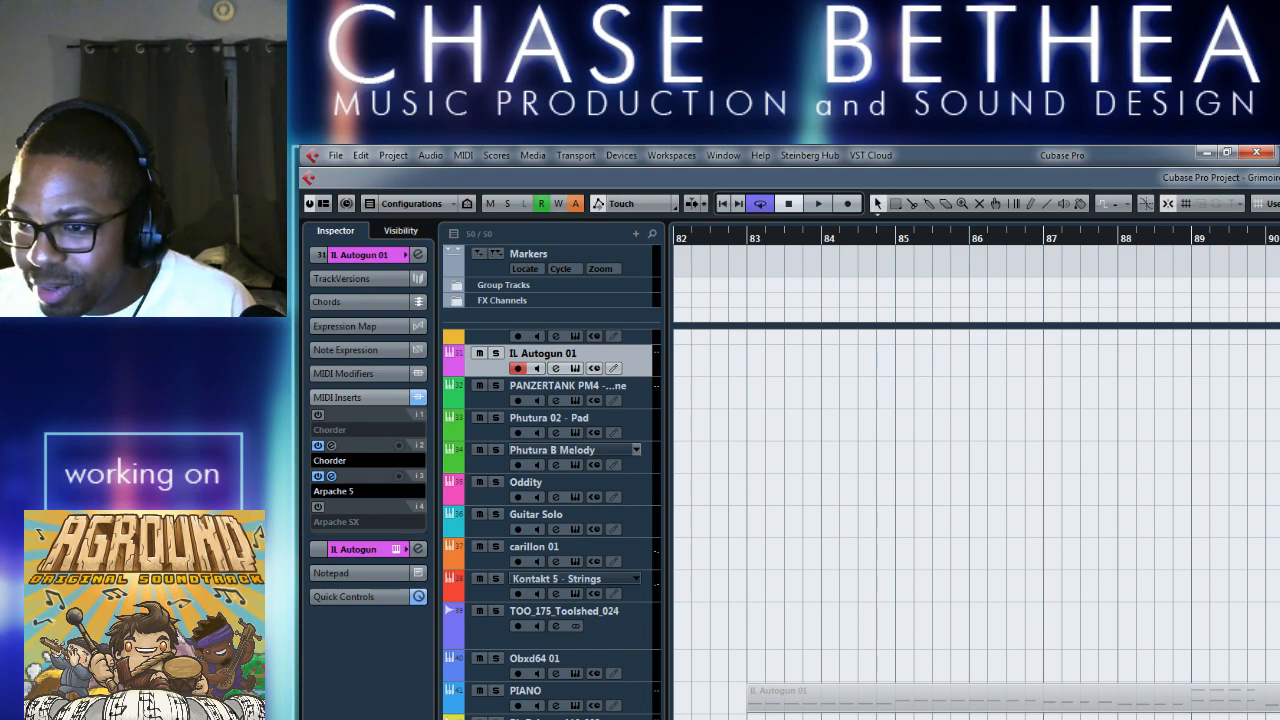
{"action": "key", "text": "Return"}
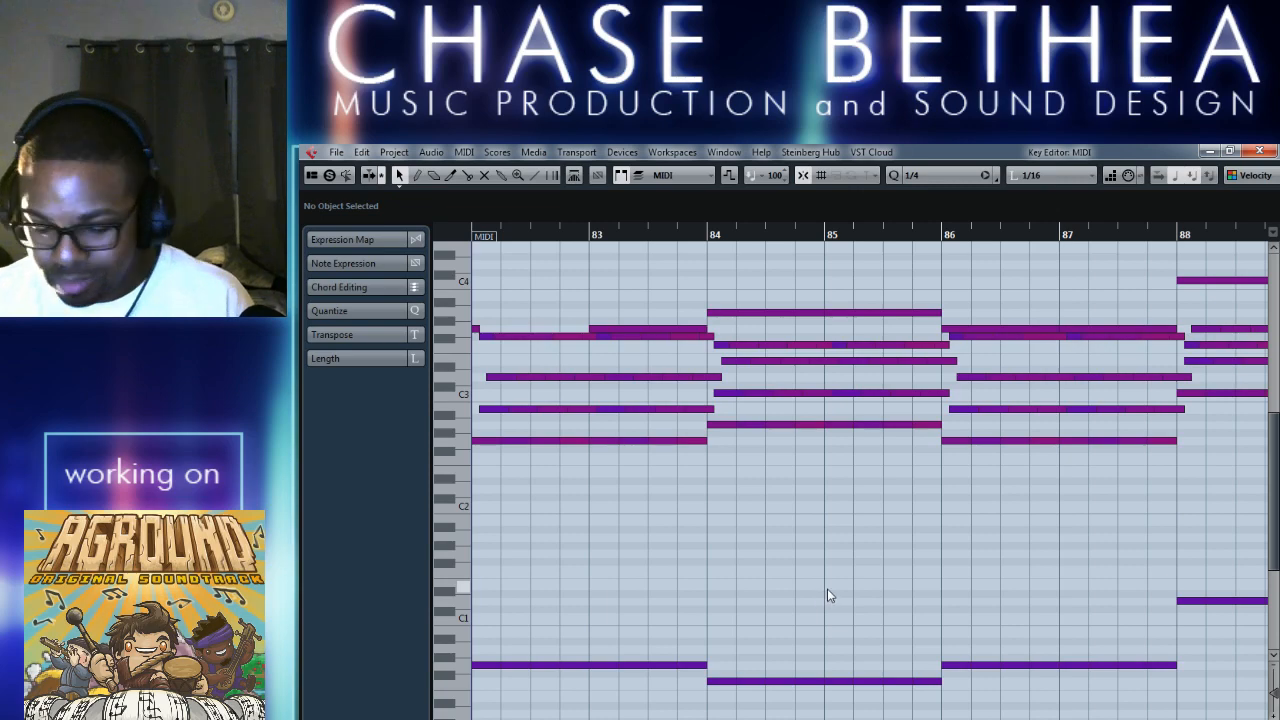
Copy the chord and bass notes from about bar 94 to the end of the MIDI part, and close its editor.
{"action": "key", "text": "g"}
{"action": "key", "text": "g"}
{"action": "key", "text": "g"}
{"action": "key", "text": "g"}
{"action": "key", "text": "g"}
{"action": "key", "text": "g"}
{"action": "key", "text": "g"}
{"action": "key", "text": "g"}
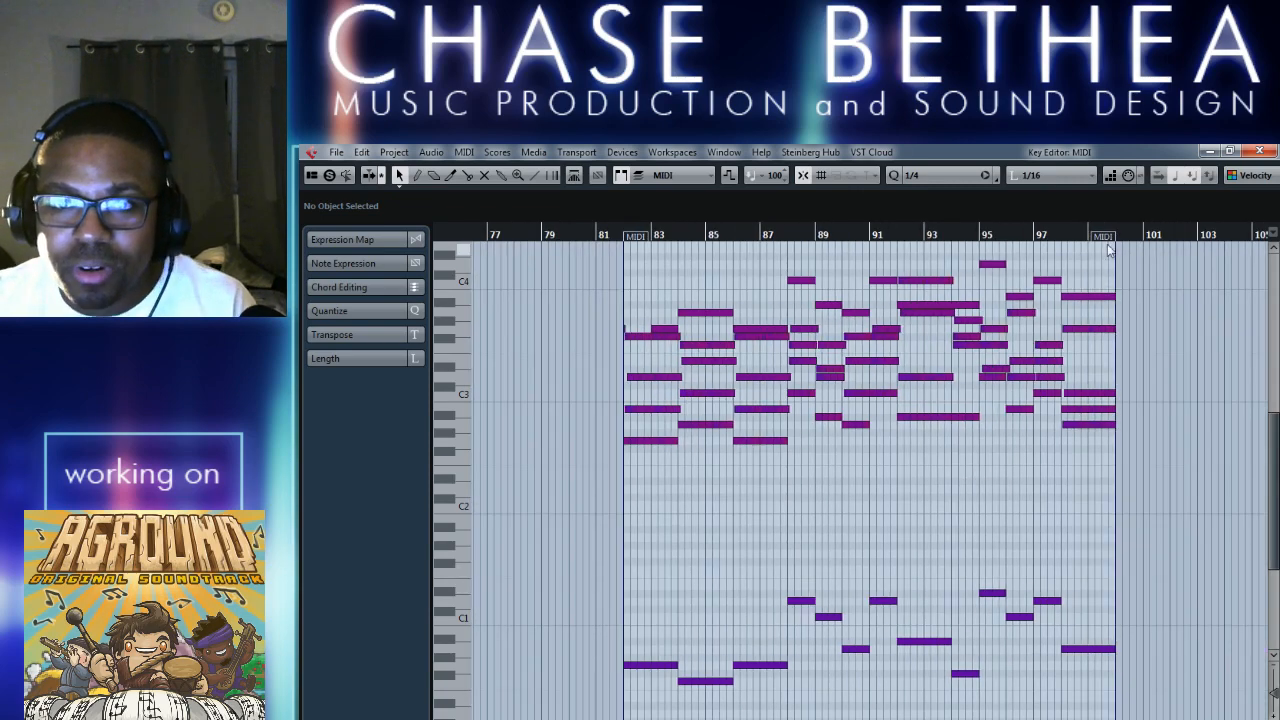
{"action": "key", "text": "h"}
{"action": "key", "text": "h"}
{"action": "key", "text": "h"}
{"action": "key", "text": "h"}
{"action": "key", "text": "h"}
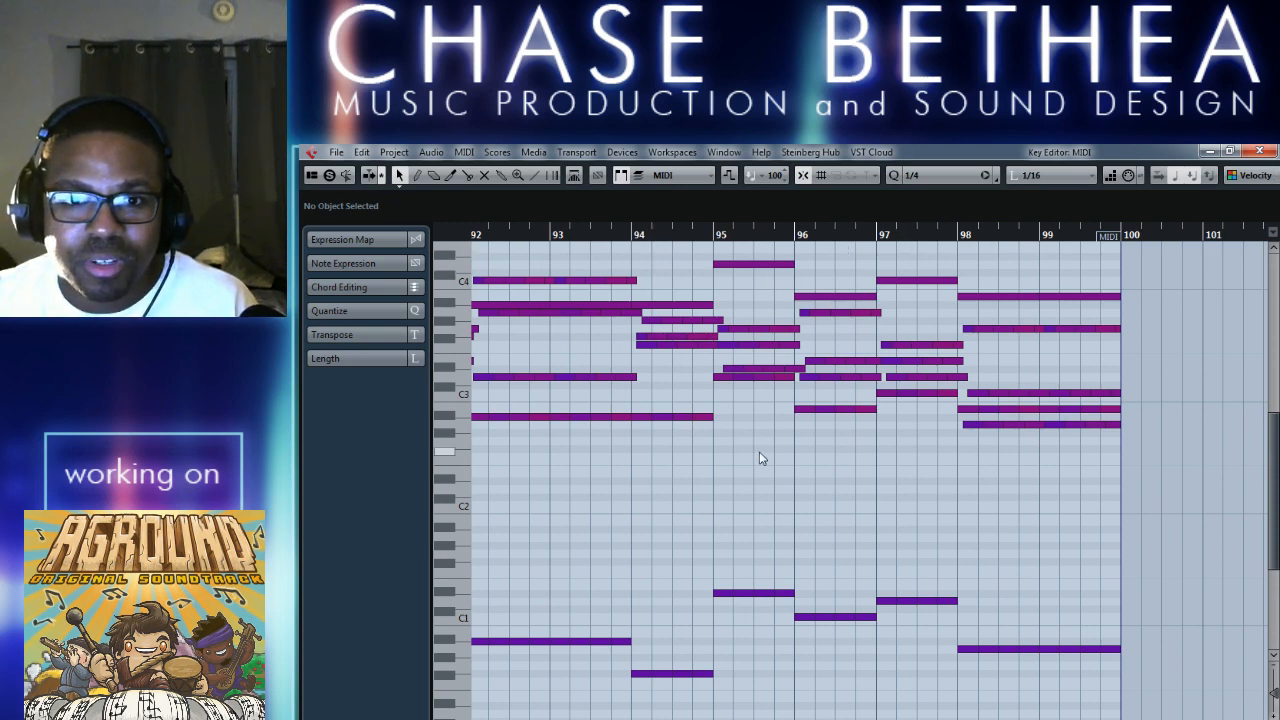
{"action": "scroll", "coordinate": [704, 376], "scroll_direction": "up", "scroll_amount": 3}
{"action": "left_click_drag", "start_coordinate": [672, 325], "coordinate": [829, 635]}
{"action": "left_click", "coordinate": [1152, 363]}
{"action": "left_click_drag", "start_coordinate": [1152, 363], "coordinate": [633, 580]}
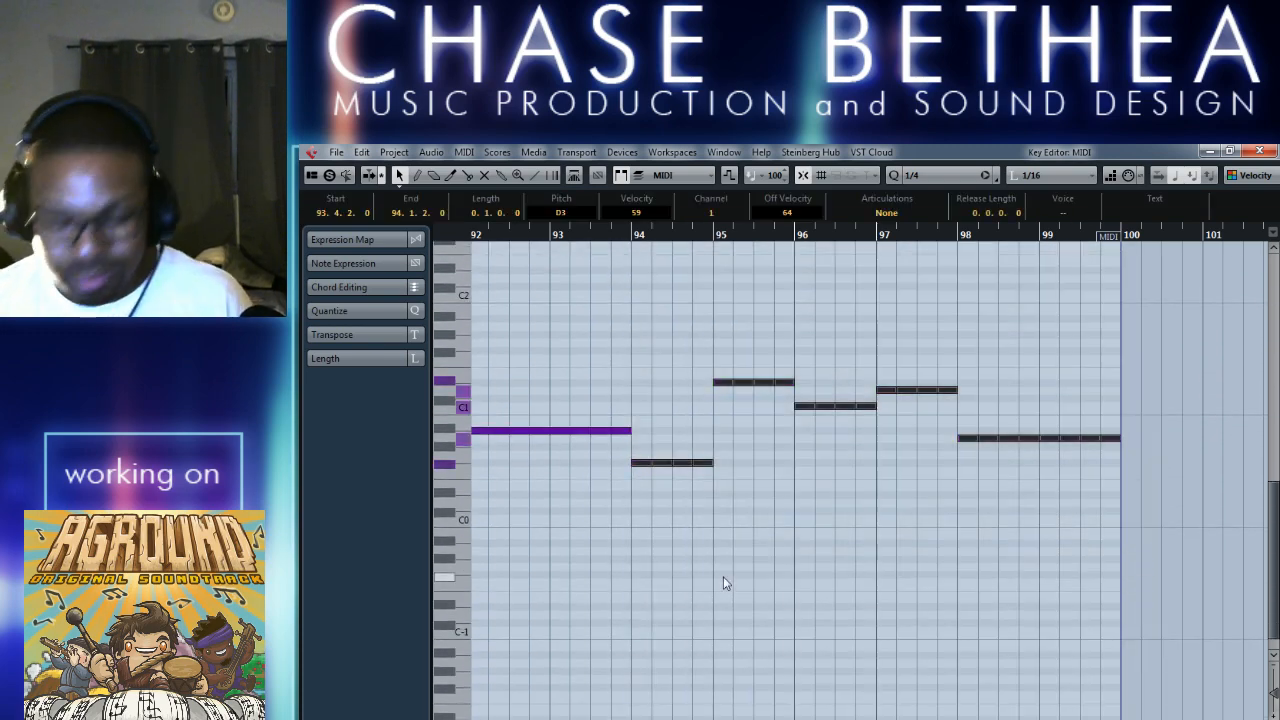
{"action": "left_click", "coordinate": [1239, 150]}
{"action": "left_click", "coordinate": [1255, 153]}
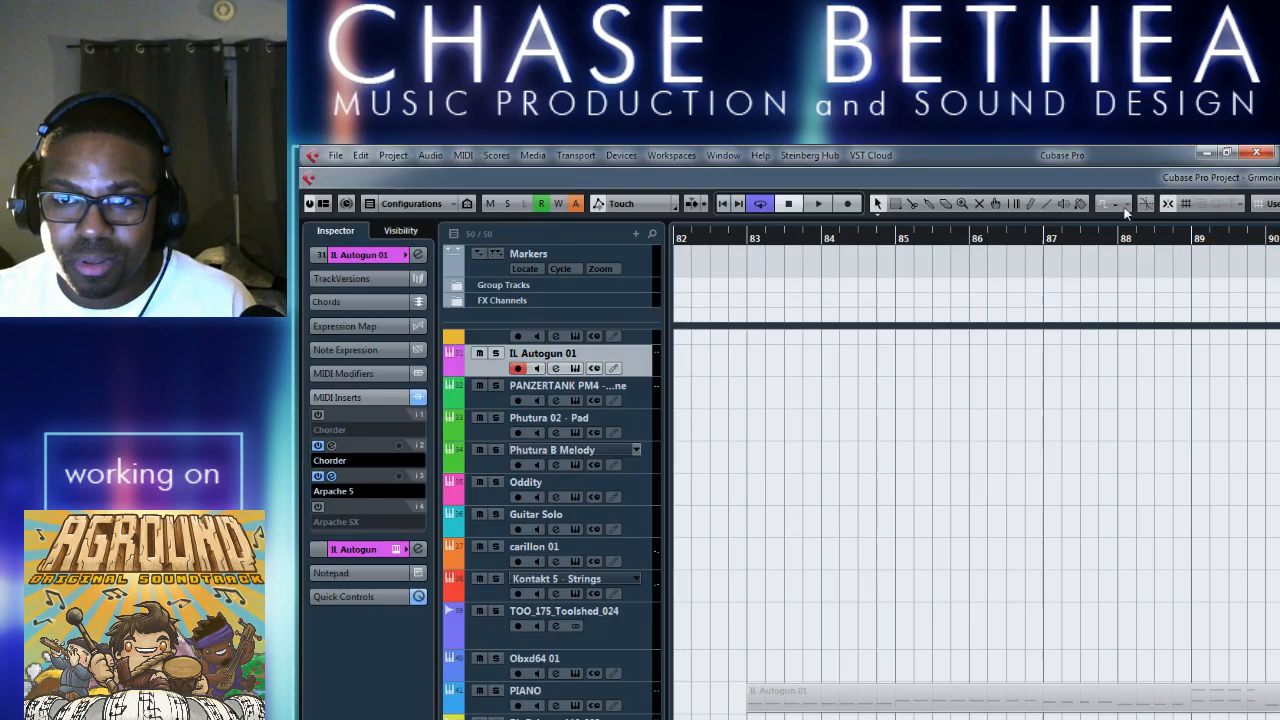
Create a part on the PIANO track from bar 68 to bar 70 and open it in the Key Editor.
{"action": "scroll", "coordinate": [867, 674], "scroll_direction": "left", "scroll_amount": 4}
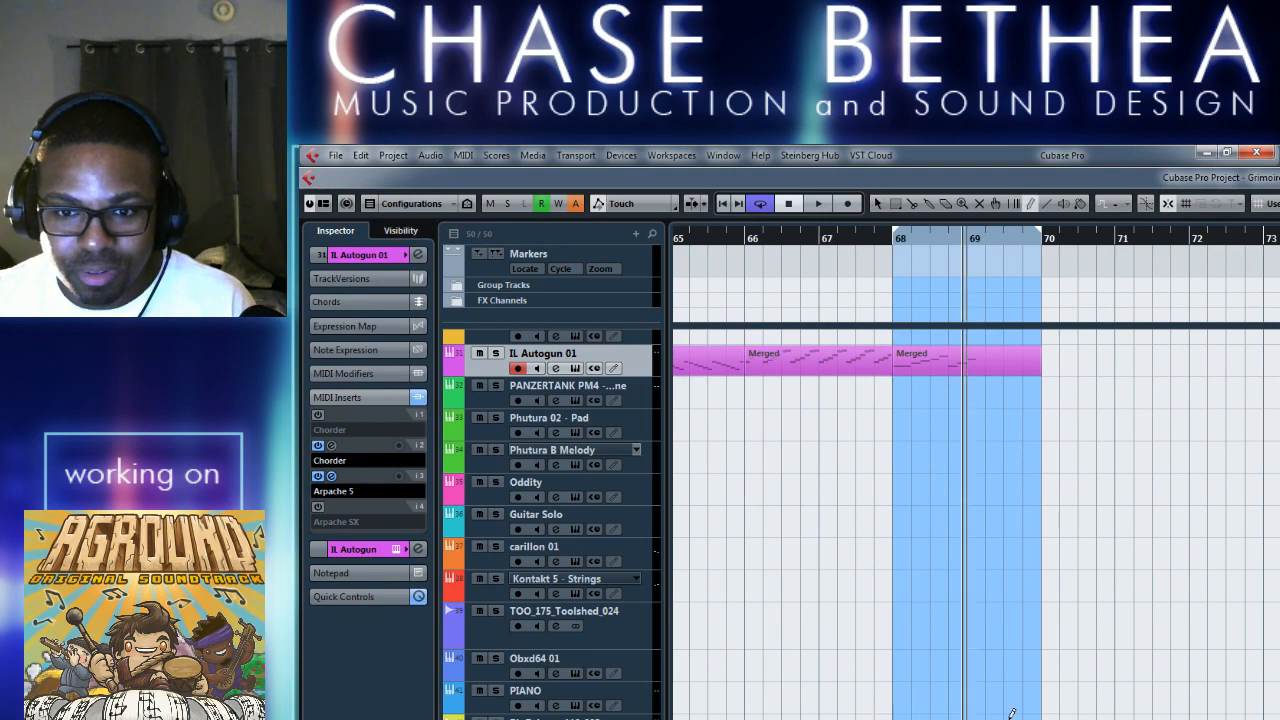
{"action": "left_click_drag", "start_coordinate": [903, 697], "coordinate": [1045, 697]}
{"action": "right_click", "coordinate": [914, 697]}
{"action": "left_click", "coordinate": [925, 698]}
{"action": "double_click", "coordinate": [912, 702]}
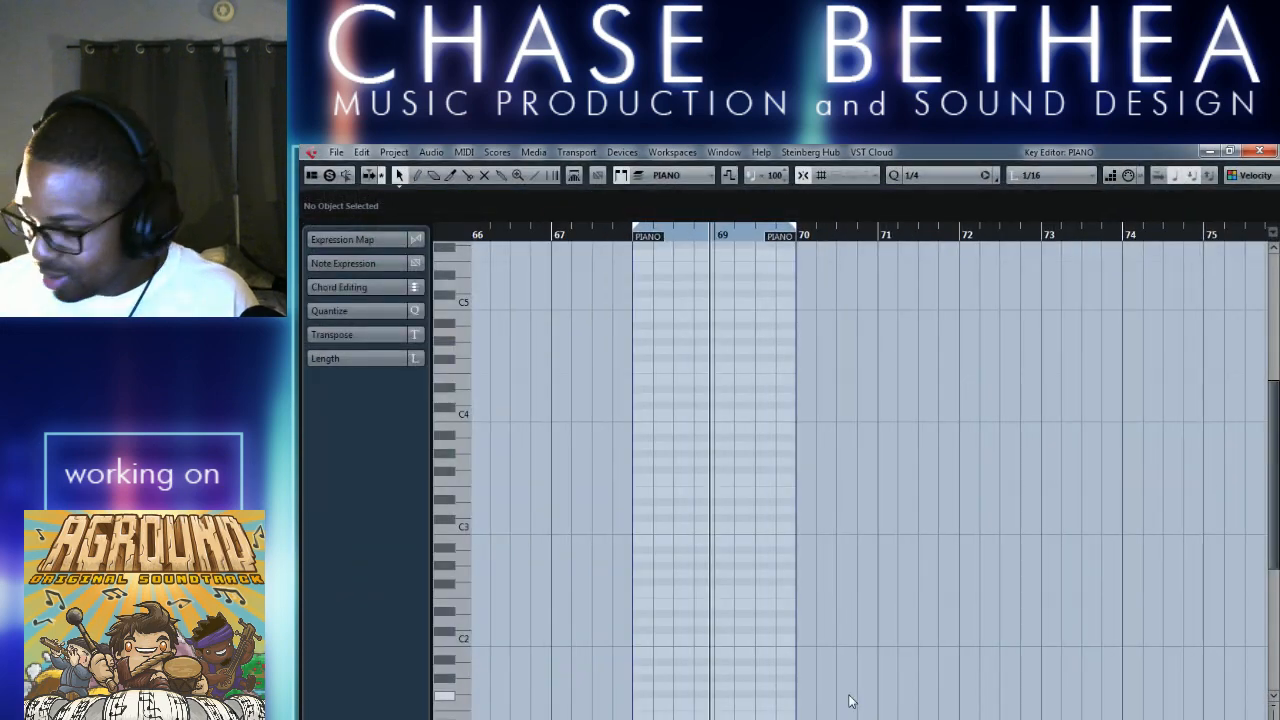
Paste the copied notes at bar 68 of the PIANO part and extend the loop range to bar 75.
{"action": "key", "text": "ctrl+v"}
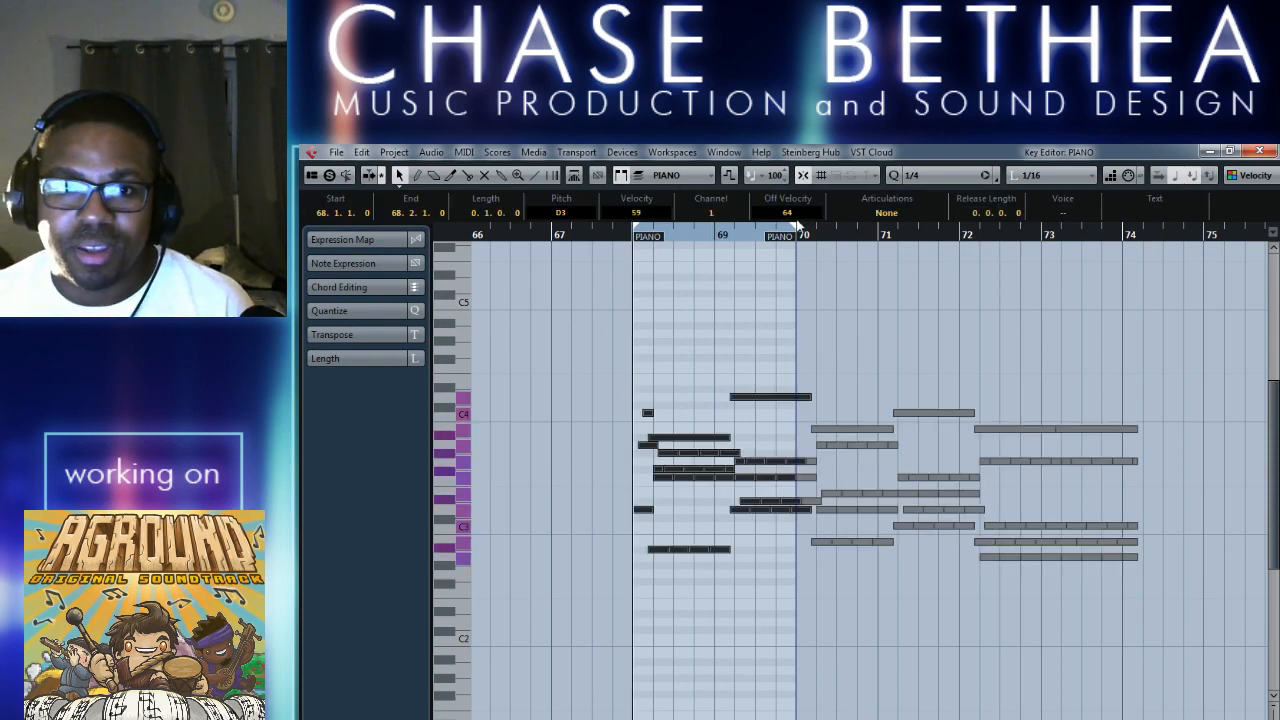
{"action": "left_click_drag", "start_coordinate": [1175, 242], "coordinate": [1205, 241]}
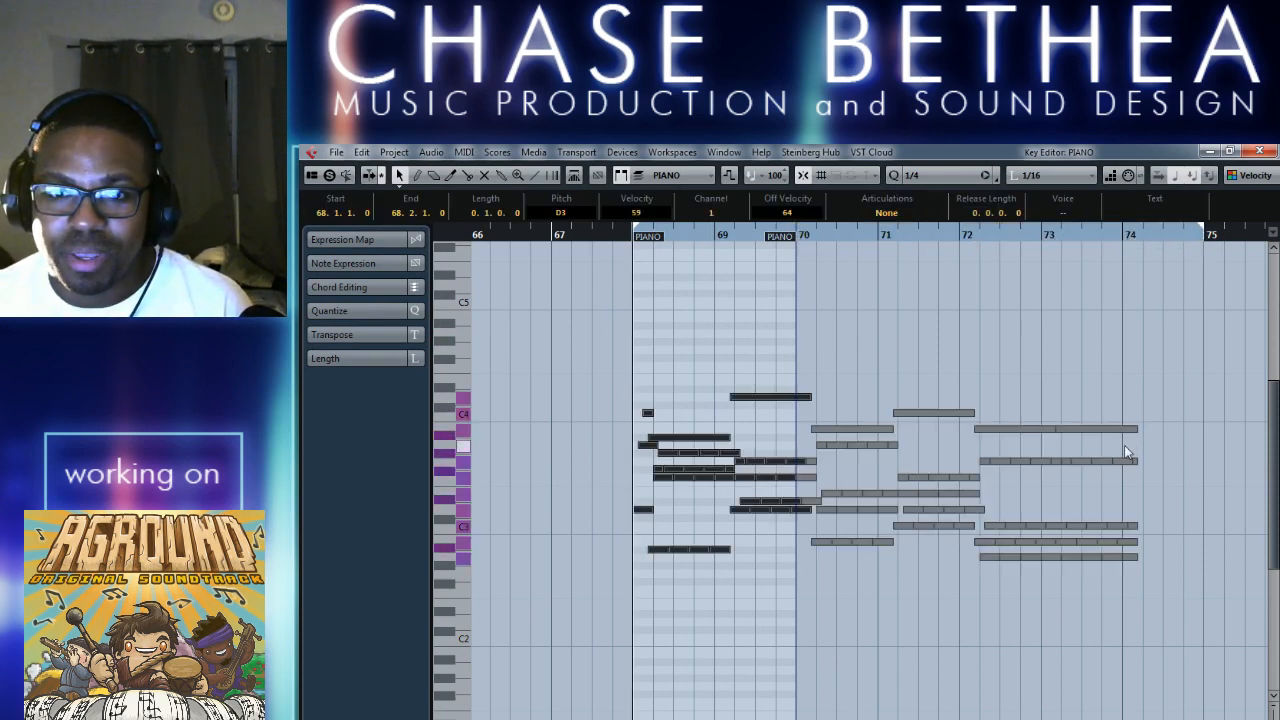
{"action": "left_click", "coordinate": [1262, 151]}
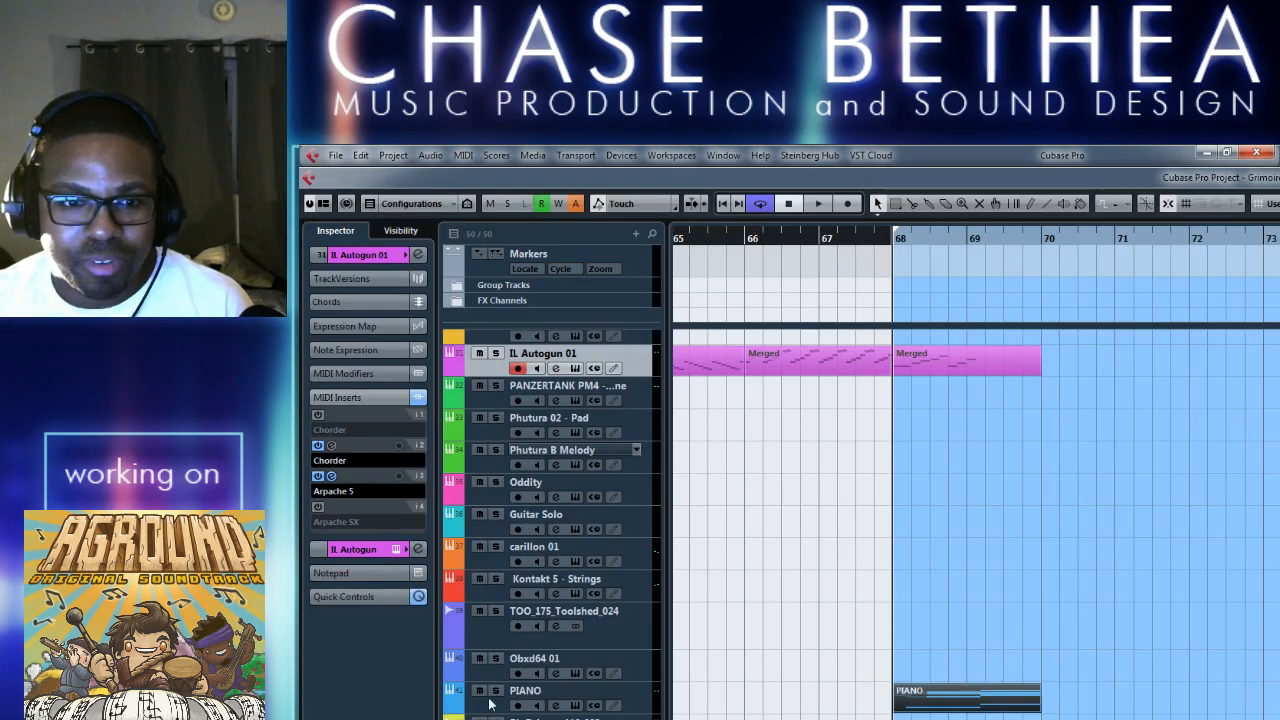
Solo the PIANO track, lengthen its part past bar 74 to cover the pasted notes, and play the loop.
{"action": "left_click", "coordinate": [495, 691]}
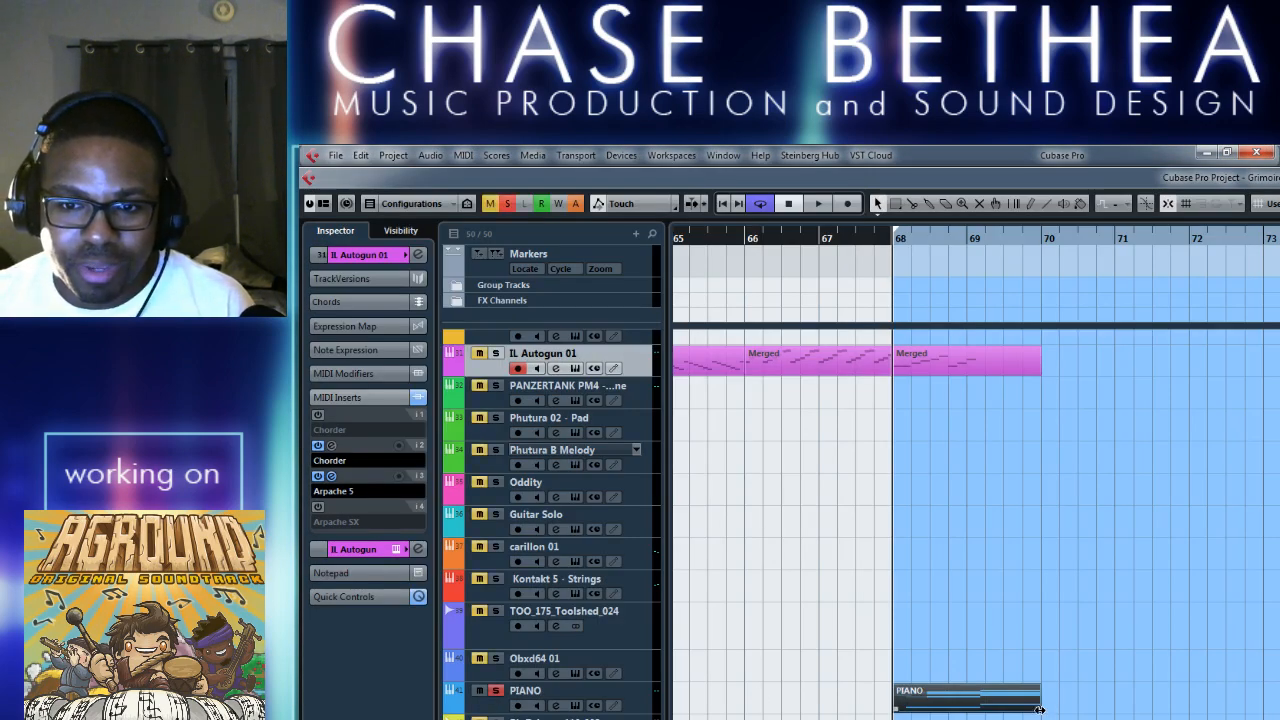
{"action": "left_click_drag", "start_coordinate": [1040, 709], "coordinate": [1279, 709]}
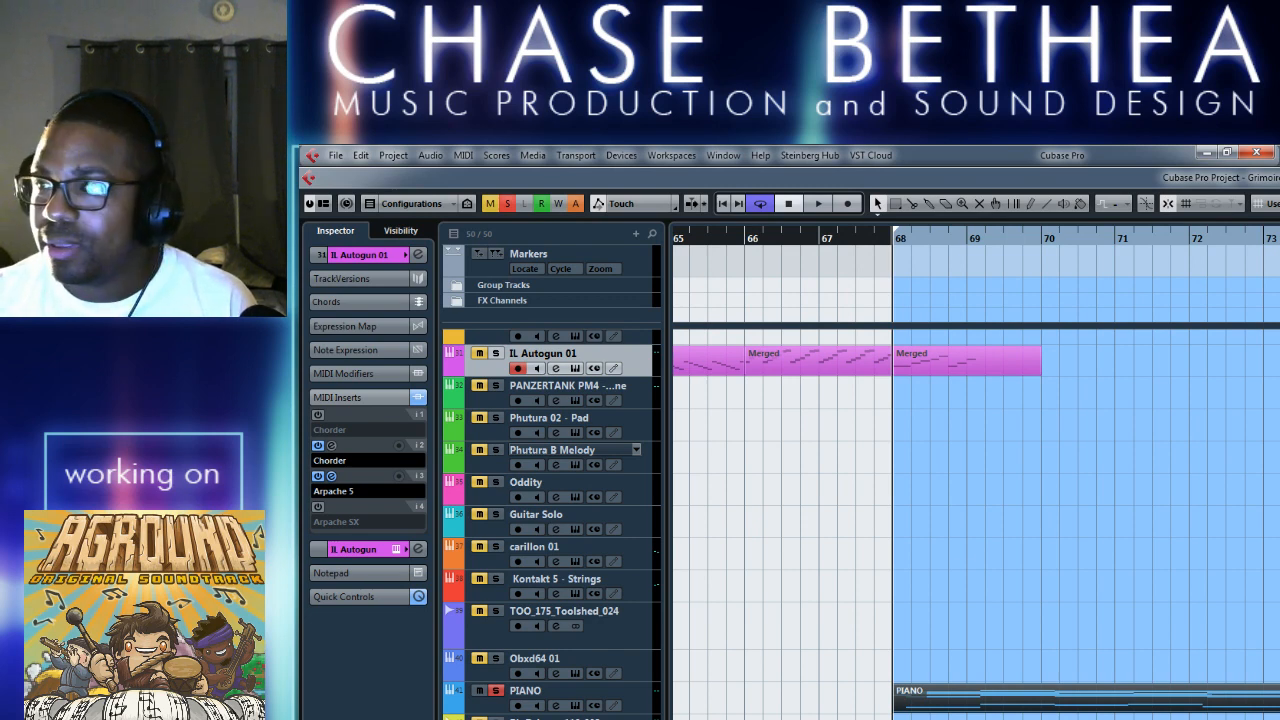
{"action": "left_click", "coordinate": [1068, 578]}
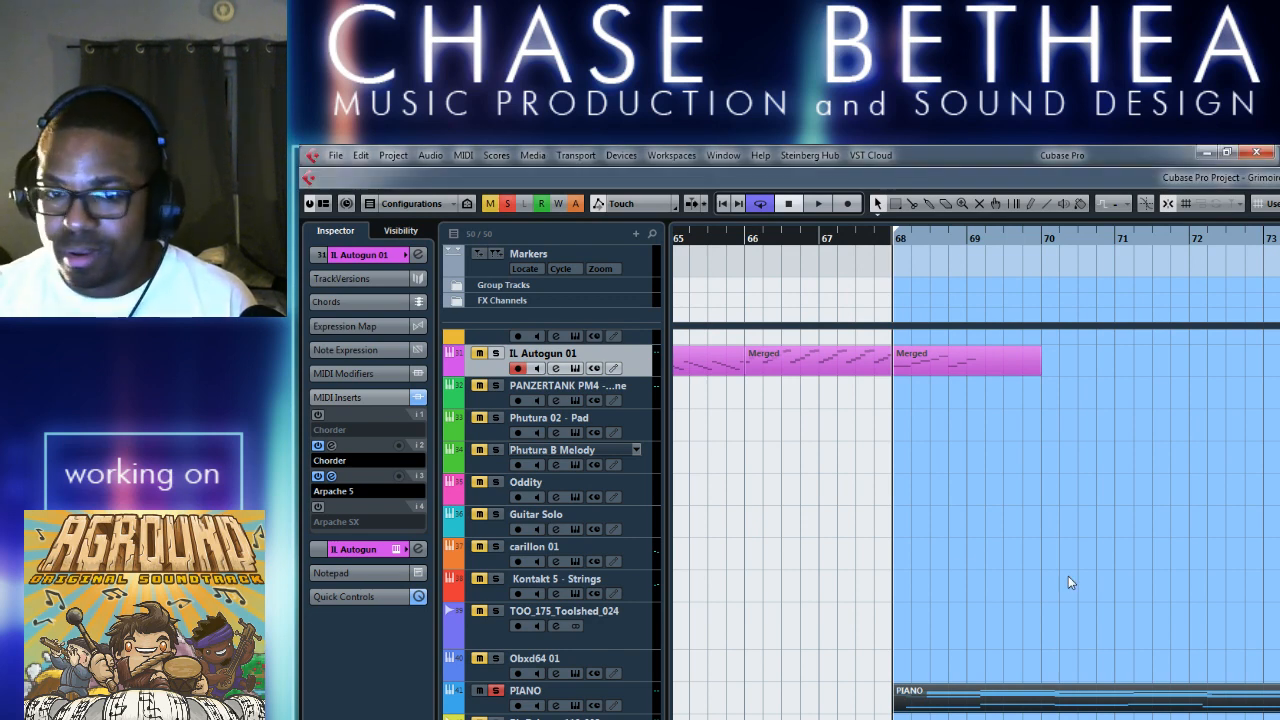
{"action": "key", "text": "space"}
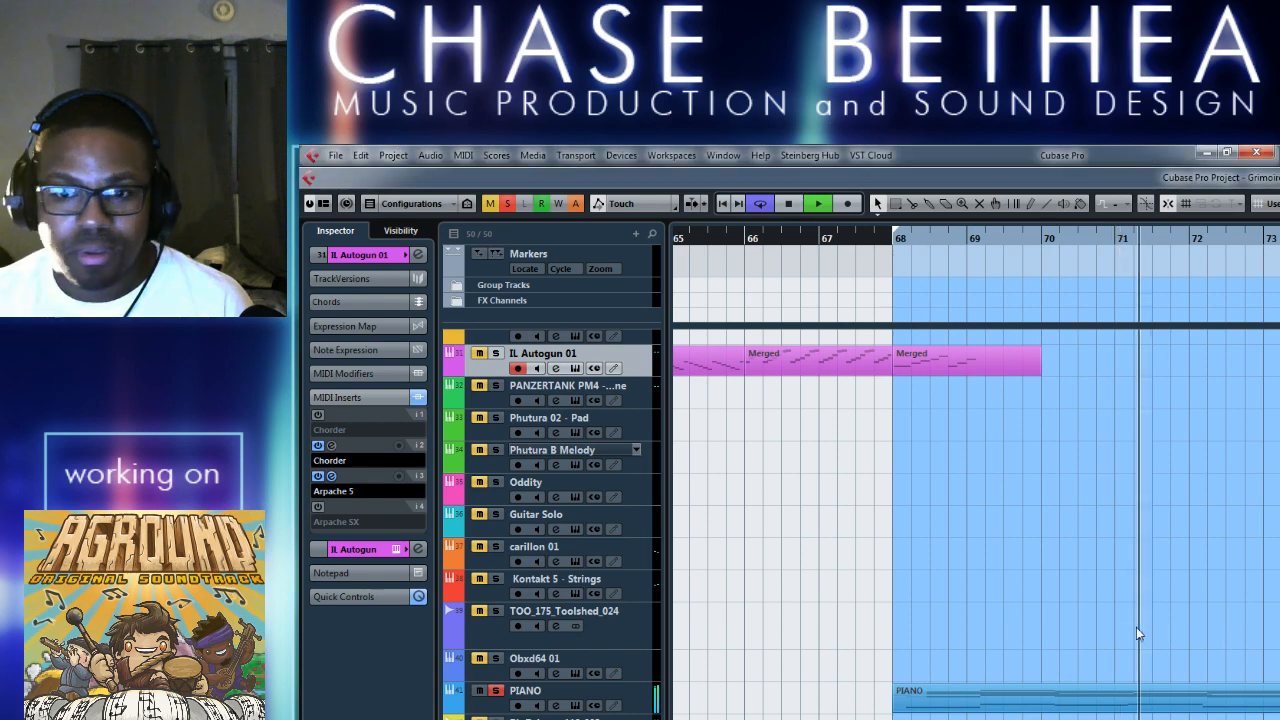
{"action": "key", "text": "space"}
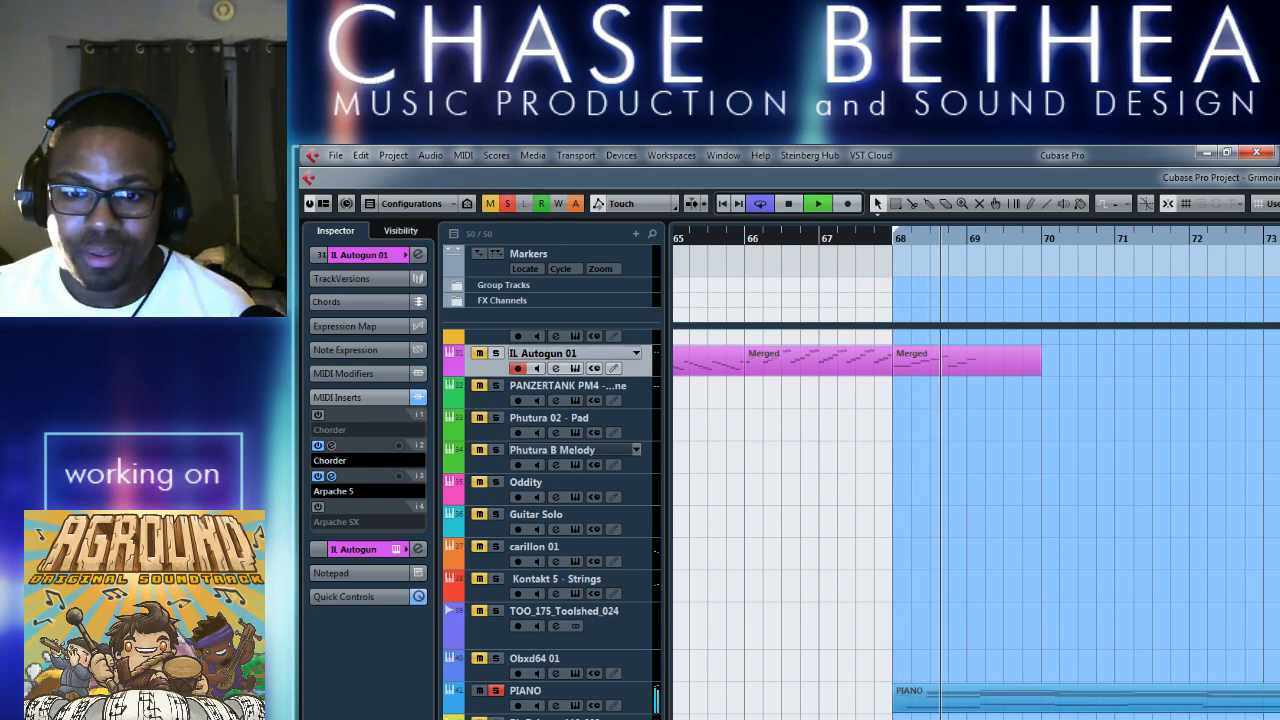
{"action": "key", "text": "space"}
Delete the short stray notes at the start of the PIANO part in the Key Editor.
{"action": "double_click", "coordinate": [954, 698]}
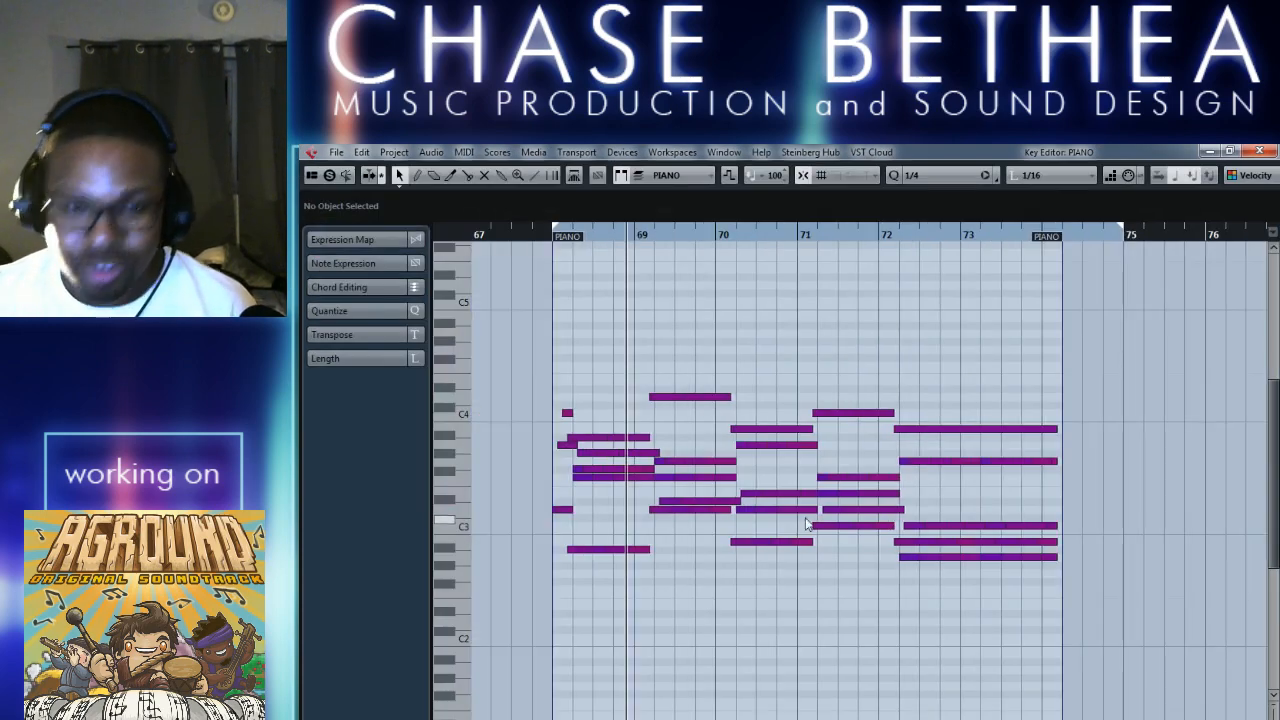
{"action": "key", "text": "h"}
{"action": "key", "text": "h"}
{"action": "key", "text": "h"}
{"action": "key", "text": "h"}
{"action": "key", "text": "h"}
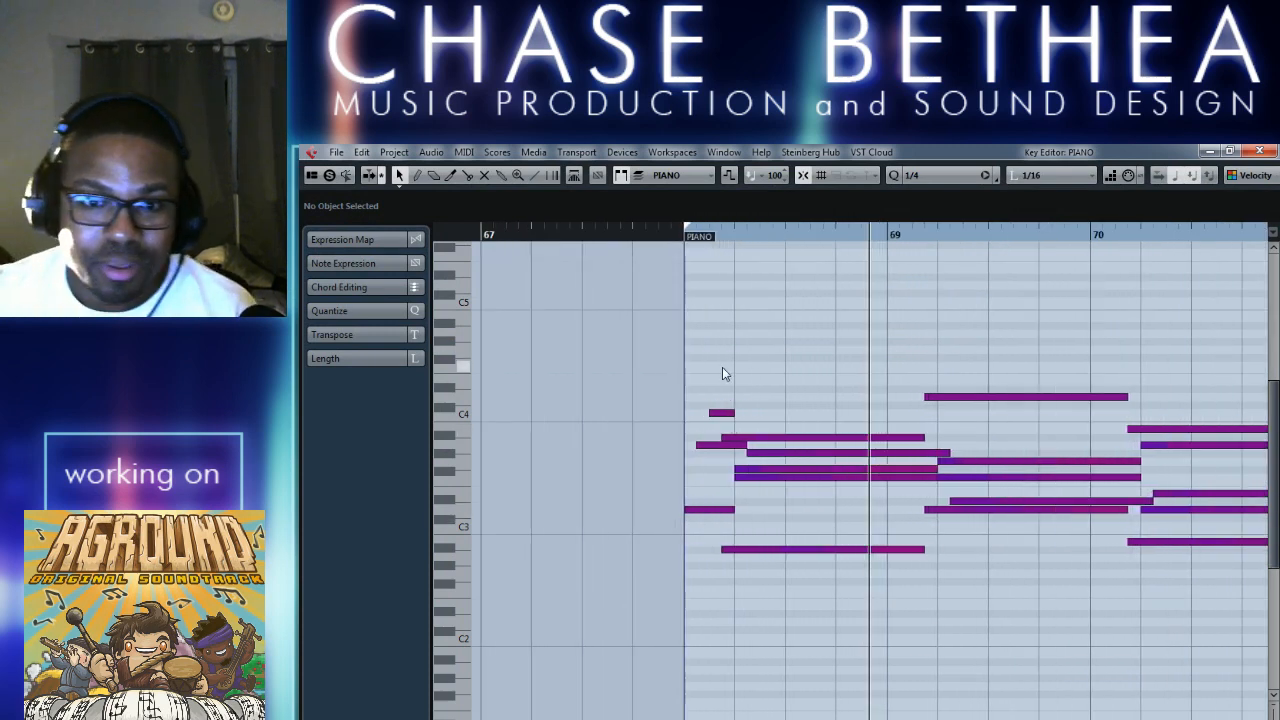
{"action": "left_click_drag", "start_coordinate": [709, 412], "coordinate": [712, 412]}
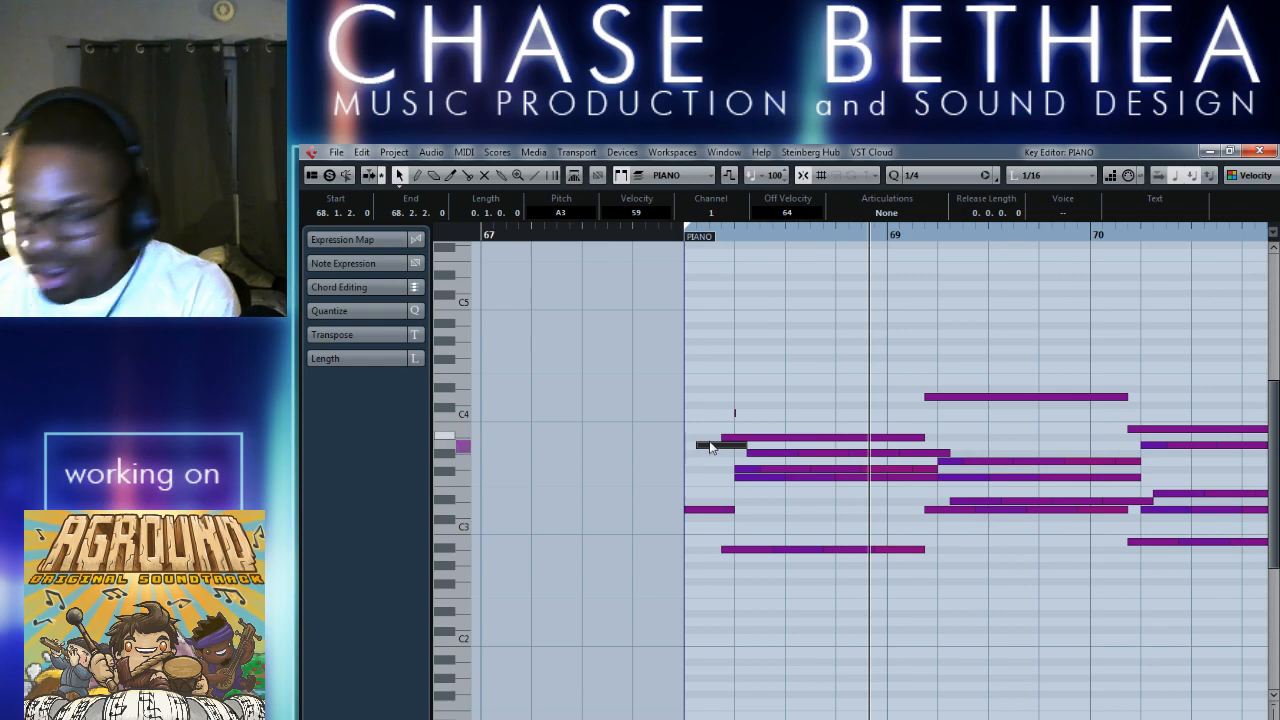
{"action": "key", "text": "Delete"}
{"action": "key", "text": "Delete"}
Move all remaining PIANO notes earlier to begin at bar 68, removing the leftover note fragment near the start.
{"action": "left_click_drag", "start_coordinate": [726, 322], "coordinate": [1029, 719]}
{"action": "key", "text": "g"}
{"action": "key", "text": "g"}
{"action": "key", "text": "g"}
{"action": "key", "text": "g"}
{"action": "key", "text": "g"}
{"action": "key", "text": "g"}
{"action": "key", "text": "g"}
{"action": "scroll", "coordinate": [800, 673], "scroll_direction": "down", "scroll_amount": 3}
{"action": "scroll", "coordinate": [812, 676], "scroll_direction": "up", "scroll_amount": 1}
{"action": "scroll", "coordinate": [825, 665], "scroll_direction": "up", "scroll_amount": 3}
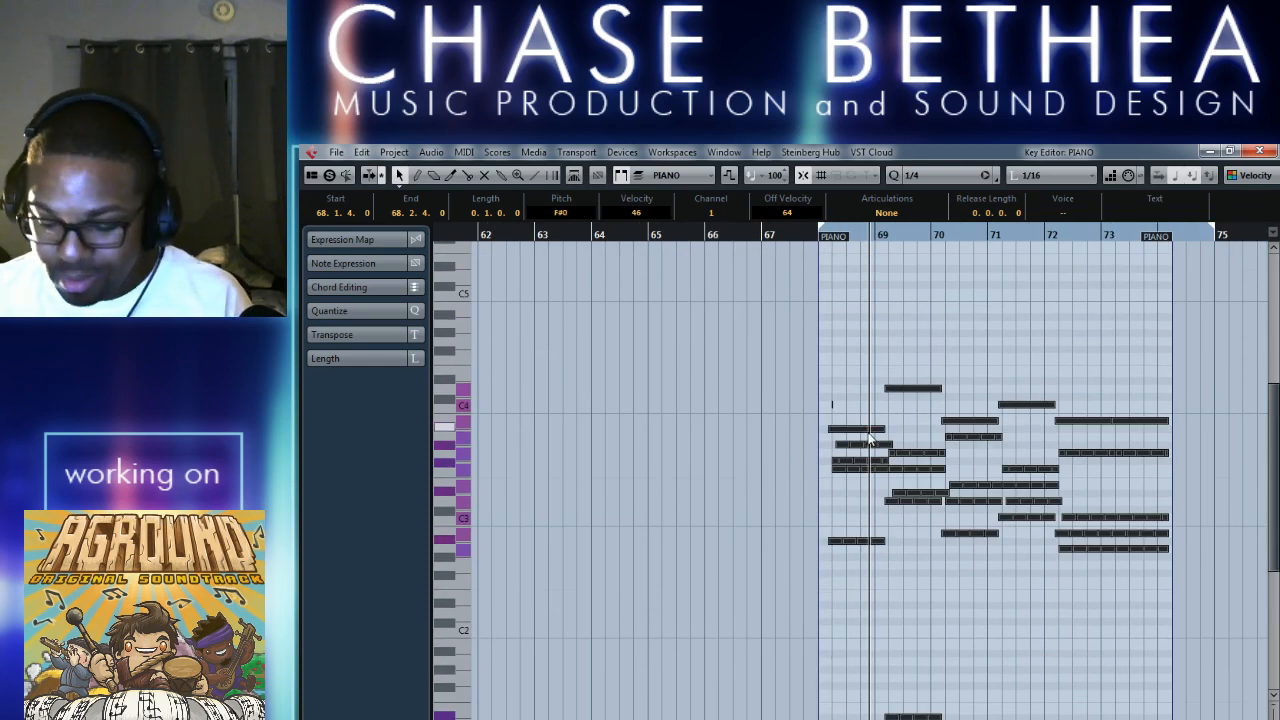
{"action": "key", "text": "h"}
{"action": "key", "text": "h"}
{"action": "key", "text": "h"}
{"action": "key", "text": "h"}
{"action": "left_click_drag", "start_coordinate": [738, 541], "coordinate": [697, 541]}
{"action": "left_click_drag", "start_coordinate": [690, 335], "coordinate": [710, 416]}
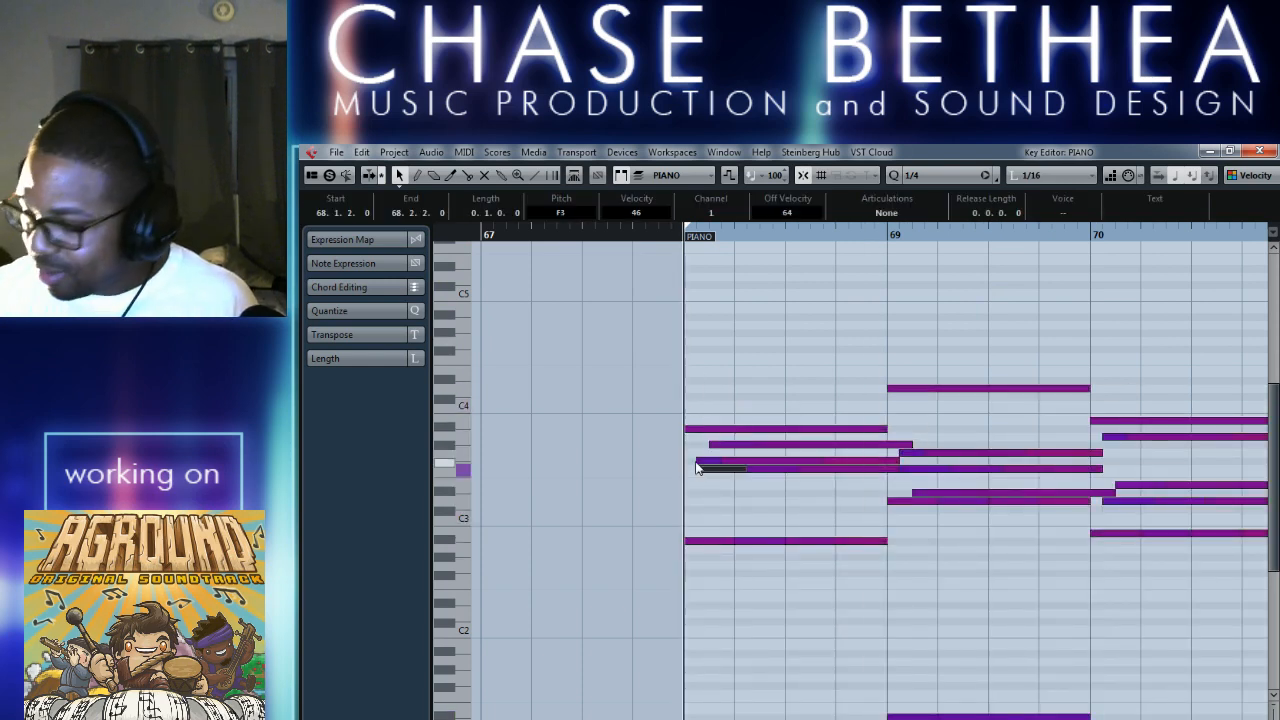
Check the realigned chords and bass notes over the whole PIANO part, close its editor and unsolo the track.
{"action": "key", "text": "g"}
{"action": "key", "text": "g"}
{"action": "key", "text": "g"}
{"action": "key", "text": "g"}
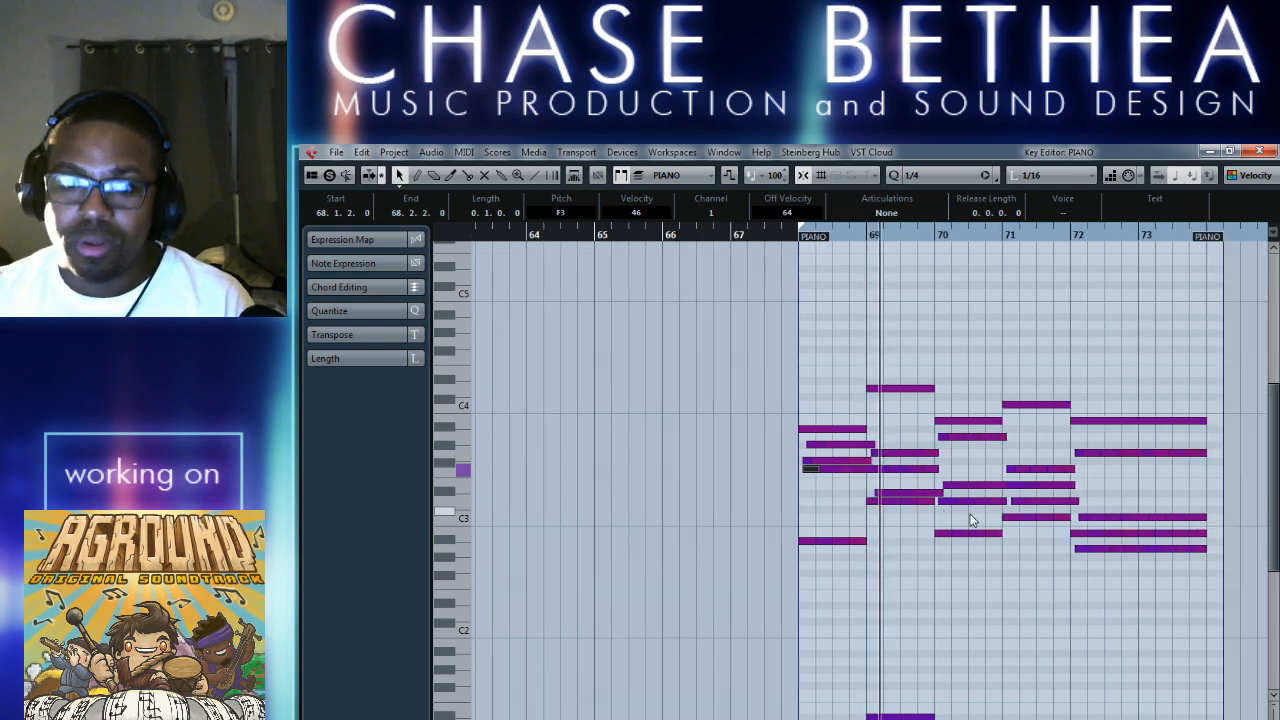
{"action": "scroll", "coordinate": [881, 558], "scroll_direction": "down", "scroll_amount": 5}
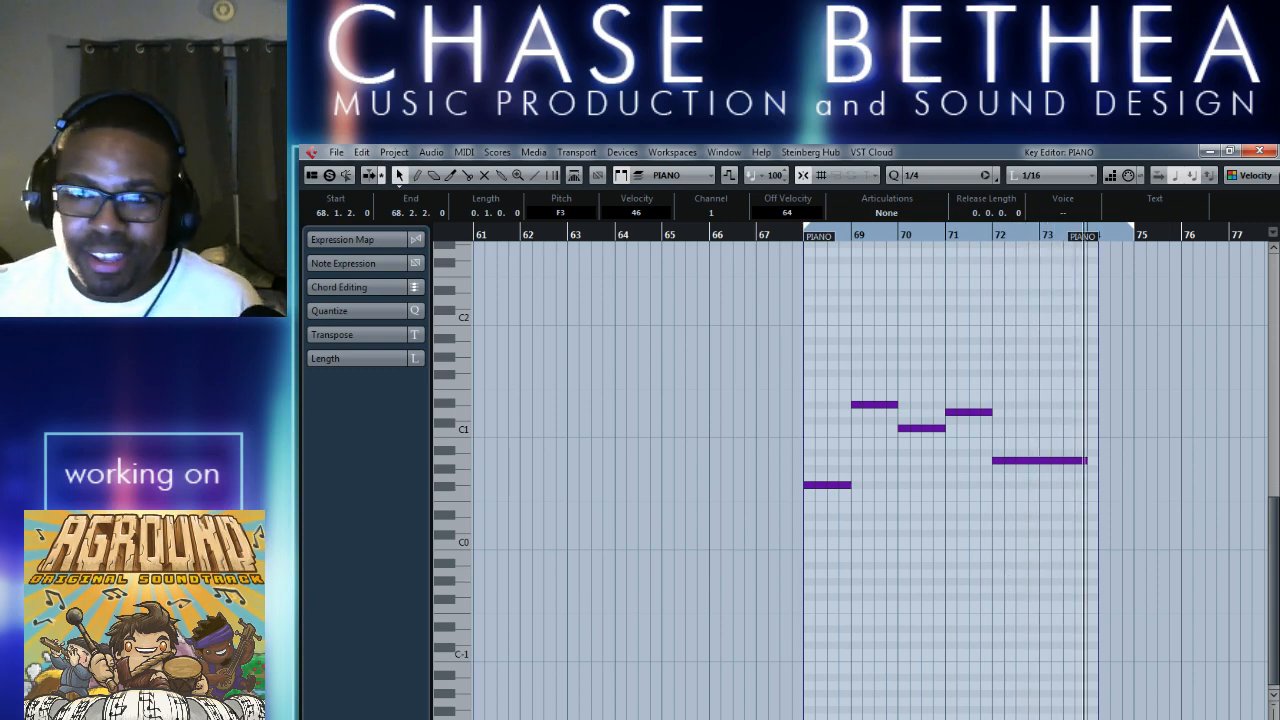
{"action": "left_click", "coordinate": [1258, 152]}
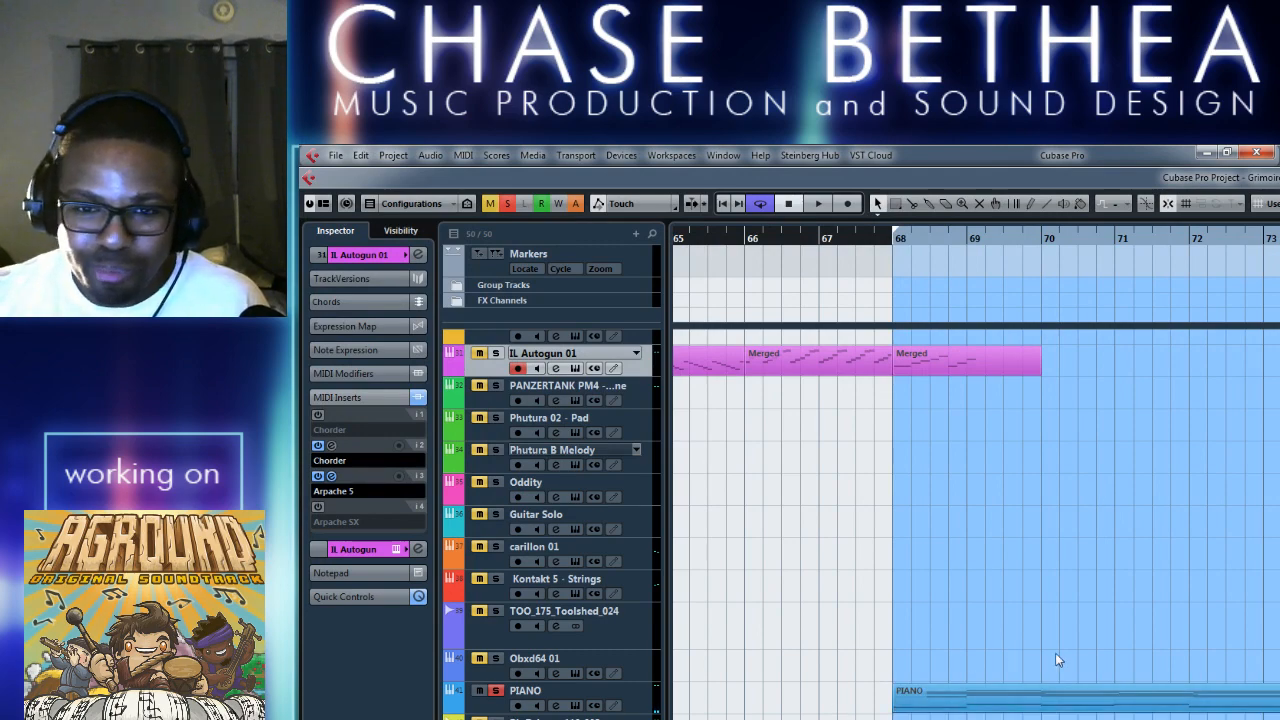
{"action": "left_click", "coordinate": [494, 691]}
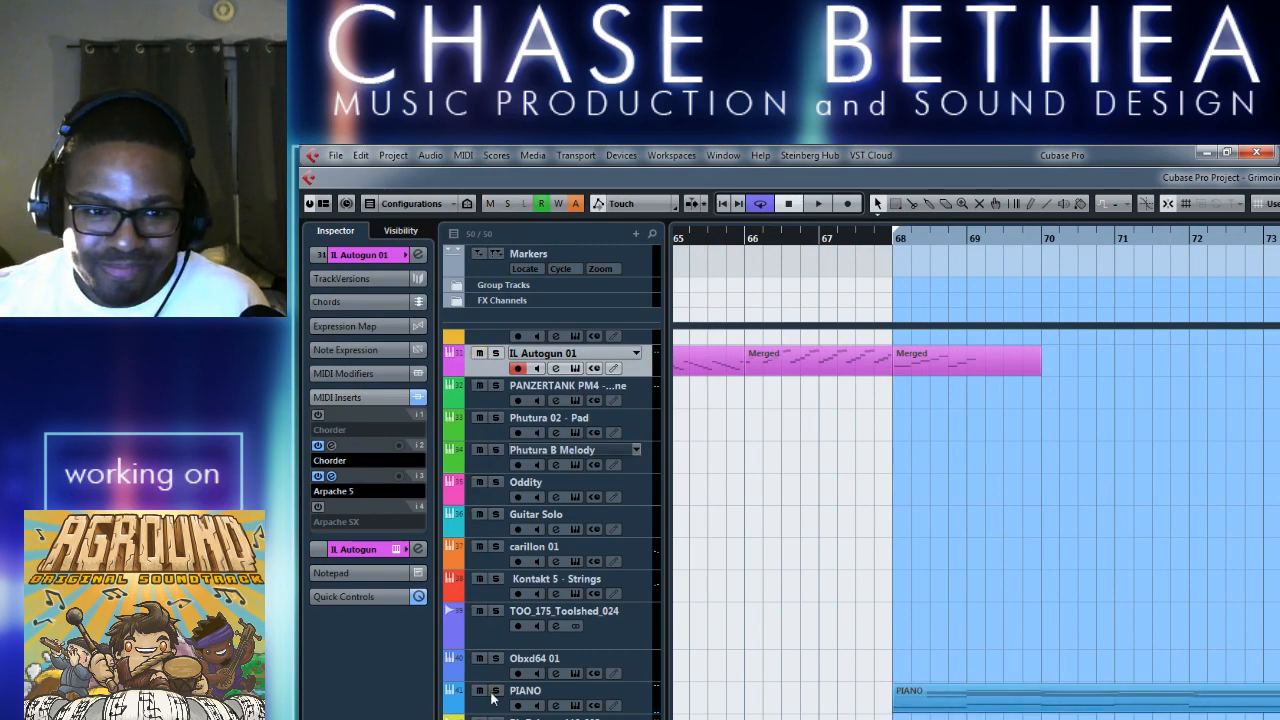
Reopen the PIANO part, select its notes and close the Key Editor again.
{"action": "double_click", "coordinate": [1013, 704]}
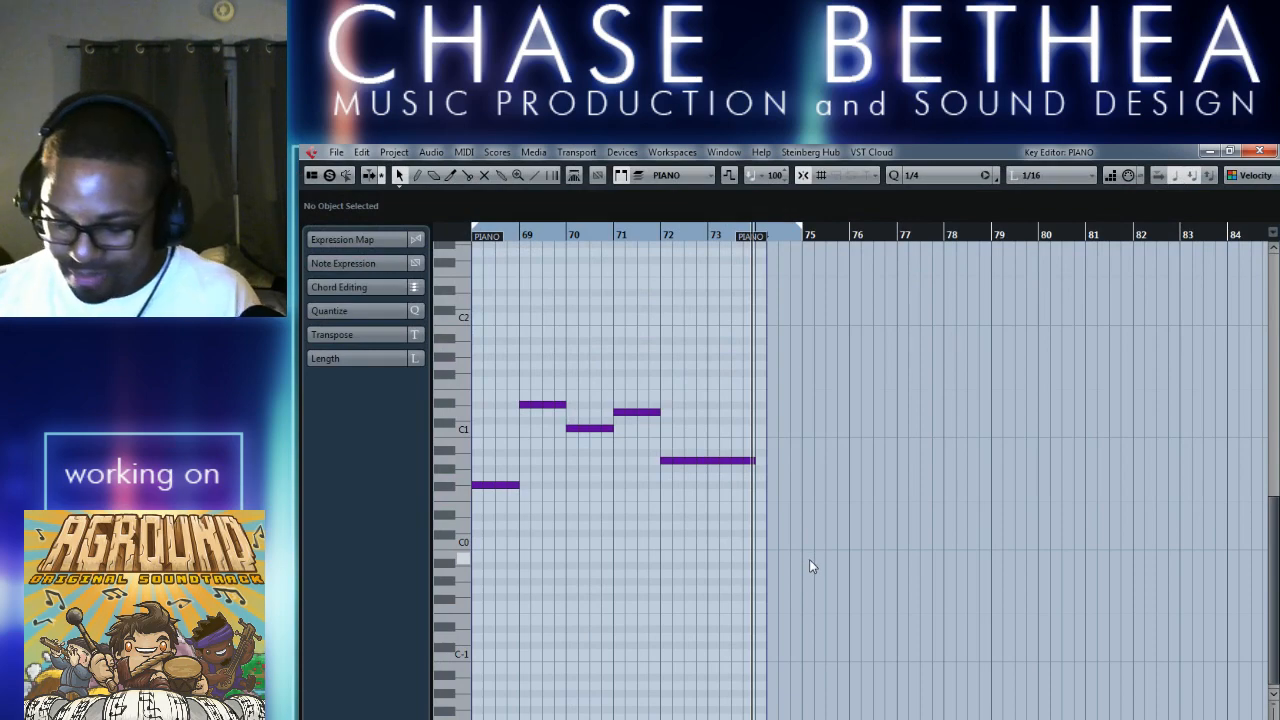
{"action": "key", "text": "g"}
{"action": "key", "text": "g"}
{"action": "key", "text": "g"}
{"action": "key", "text": "g"}
{"action": "key", "text": "g"}
{"action": "scroll", "coordinate": [826, 524], "scroll_direction": "up", "scroll_amount": 5}
{"action": "left_click_drag", "start_coordinate": [720, 343], "coordinate": [925, 714]}
{"action": "left_click", "coordinate": [1259, 151]}
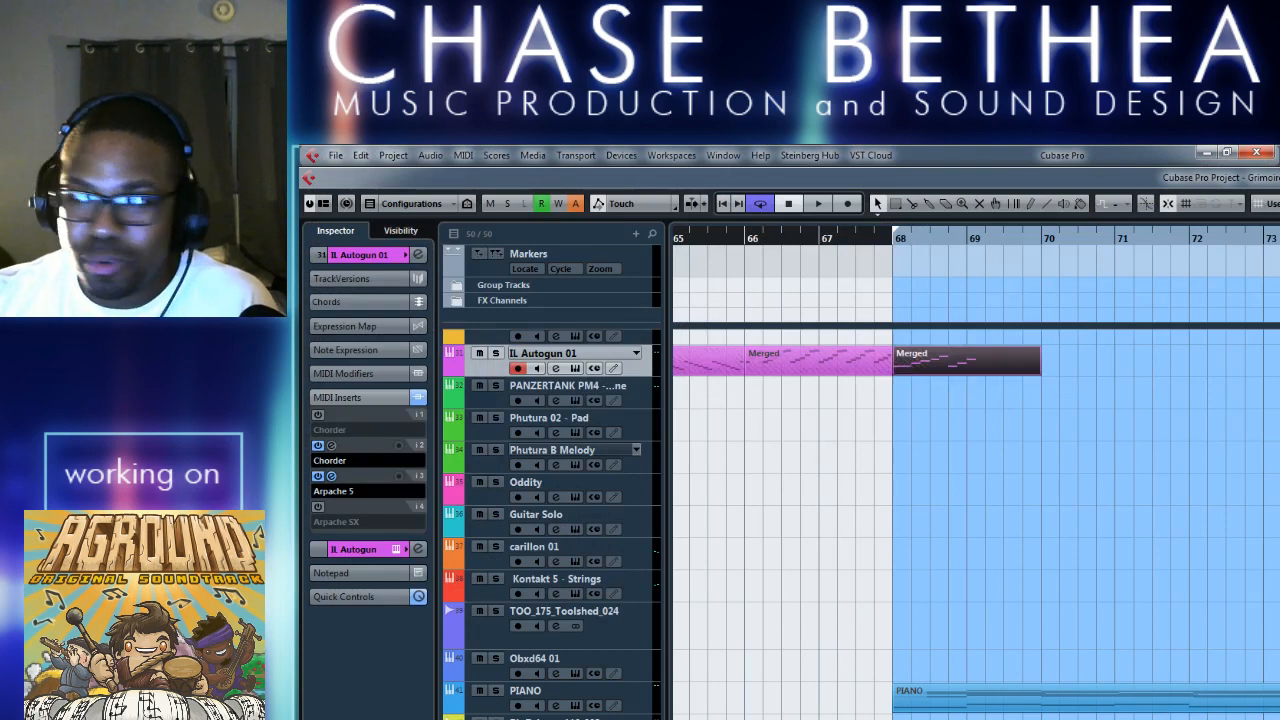
Clear bars 68 to 70 of the IL Autogun 01 track by removing the merged part and the muted original.
{"action": "left_click", "coordinate": [919, 551]}
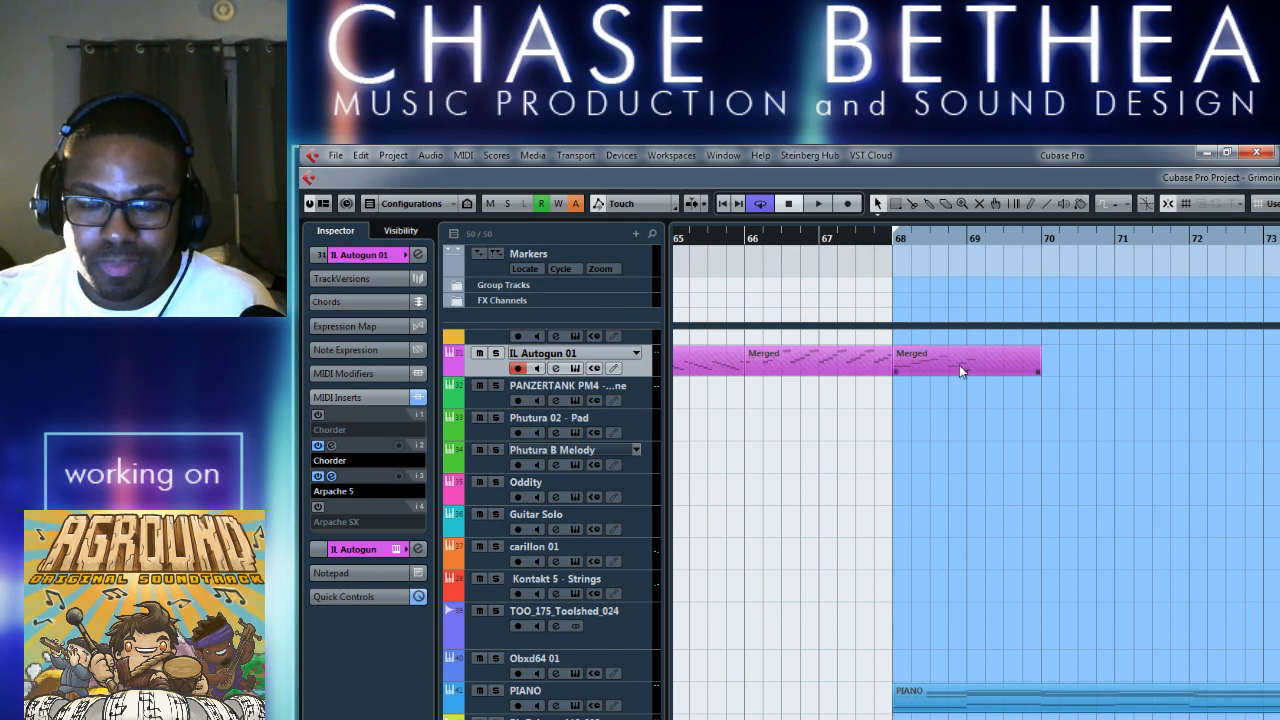
{"action": "key", "text": "ctrl+z"}
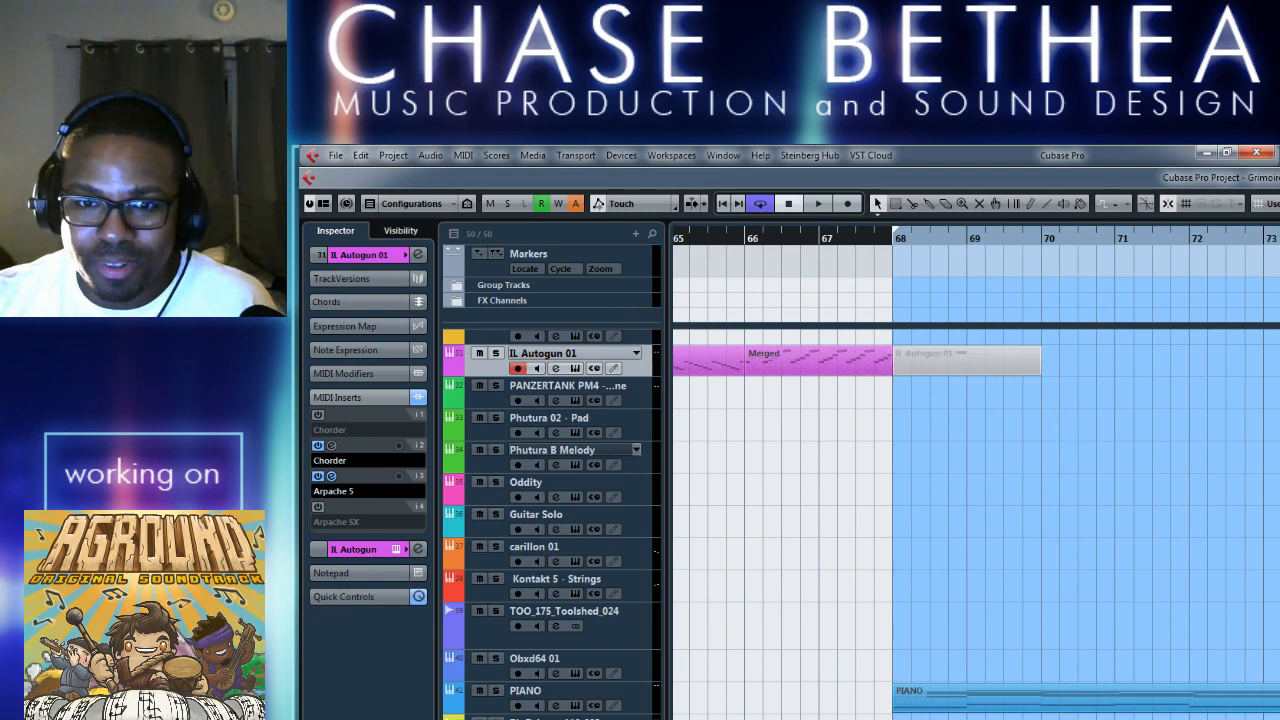
{"action": "key", "text": "Delete"}
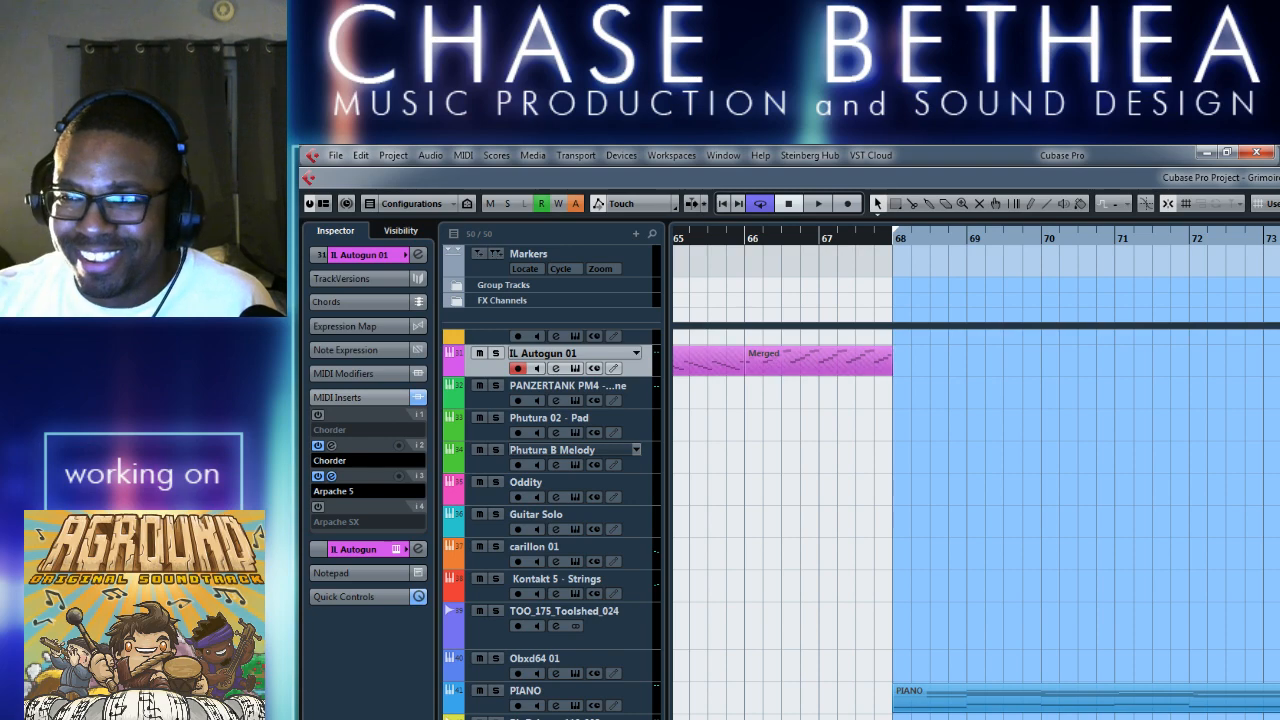
{"action": "right_click", "coordinate": [981, 399]}
{"action": "left_click", "coordinate": [928, 592]}
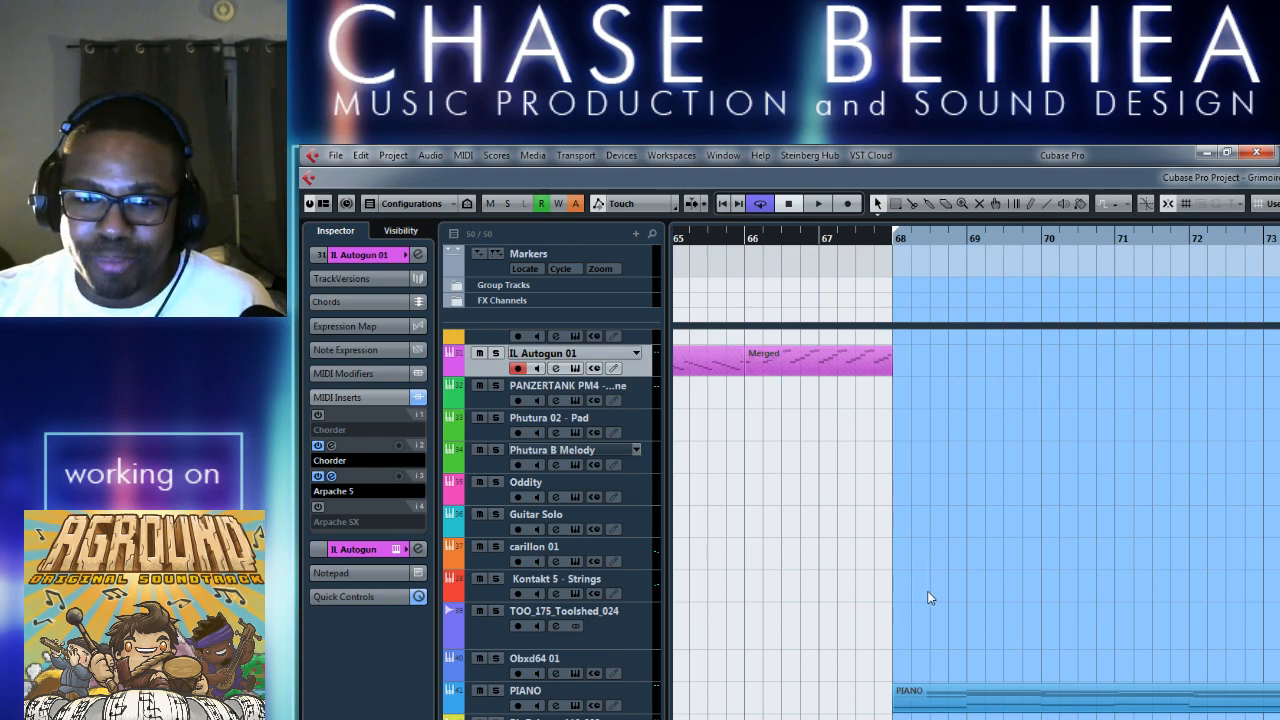
Copy all notes of the PIANO part and create an empty IL Autogun 01 part over the loop range from bar 68.
{"action": "double_click", "coordinate": [940, 710]}
{"action": "key", "text": "ctrl+a"}
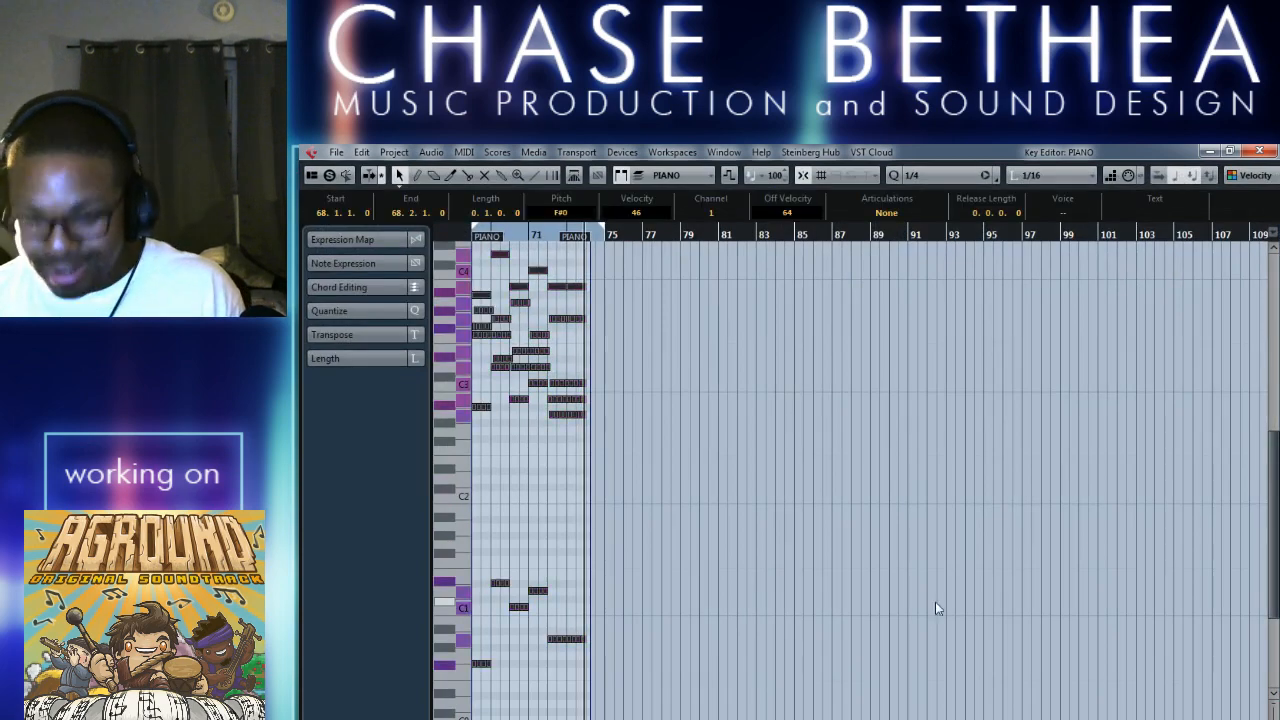
{"action": "left_click", "coordinate": [1258, 152]}
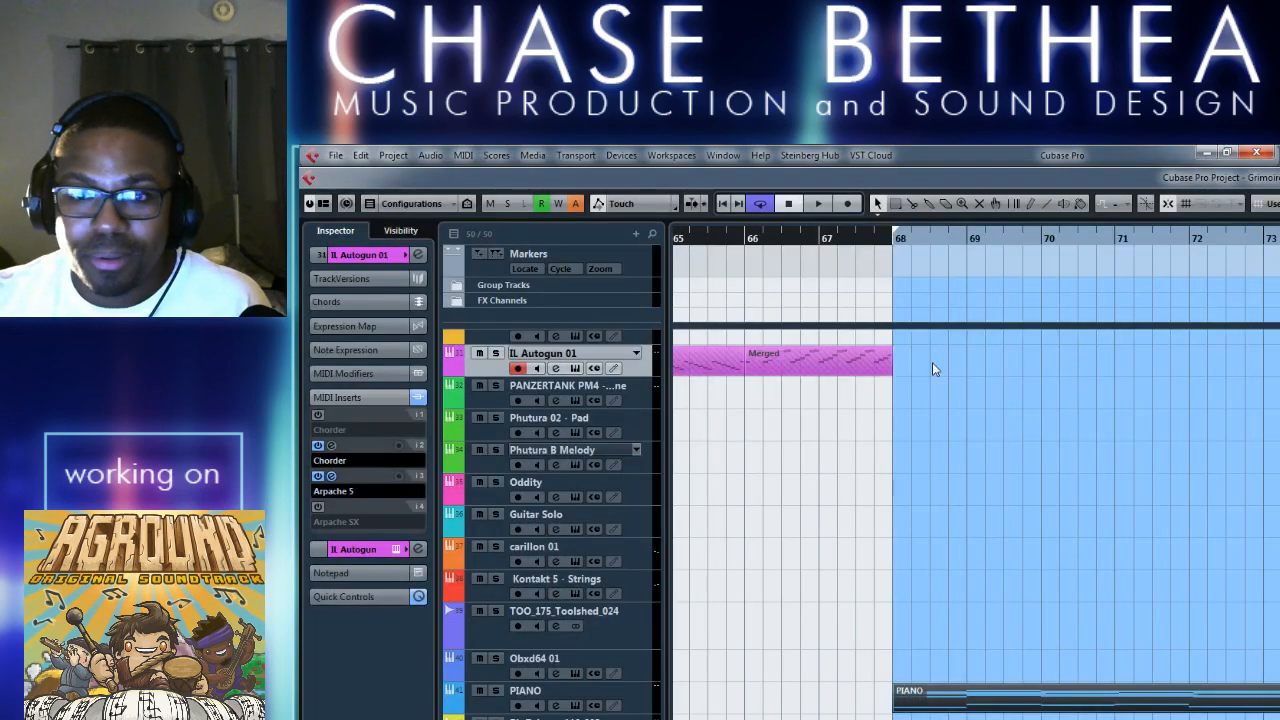
{"action": "double_click", "coordinate": [932, 370]}
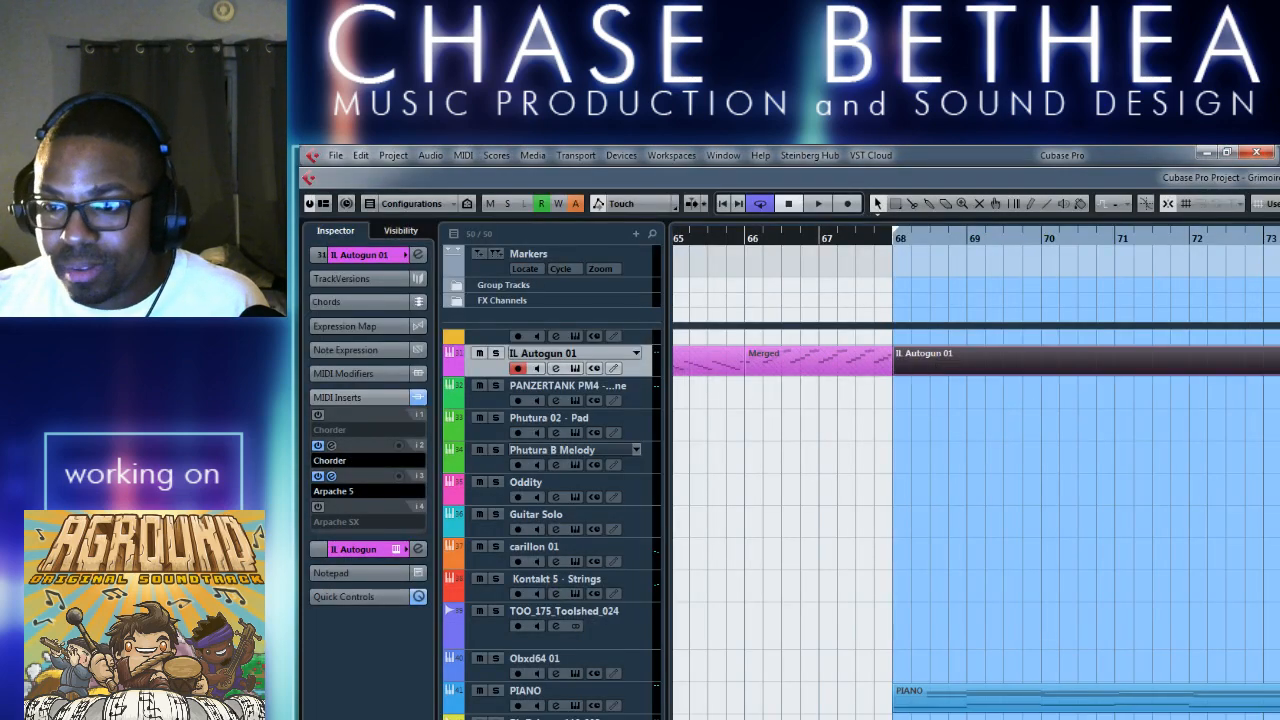
Shorten the loop range so it ends at bar 74 with the PIANO and IL Autogun 01 parts.
{"action": "left_click", "coordinate": [940, 704]}
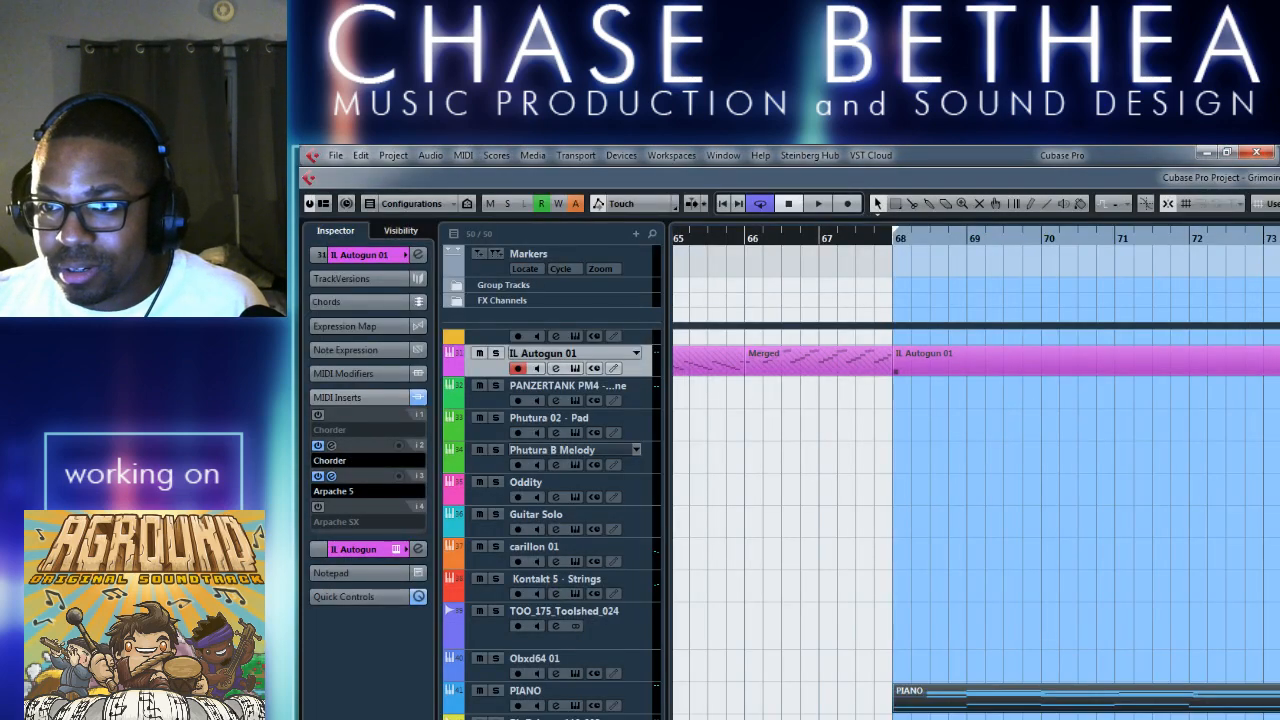
{"action": "left_click", "coordinate": [936, 366]}
{"action": "scroll", "coordinate": [1012, 470], "scroll_direction": "right", "scroll_amount": 2}
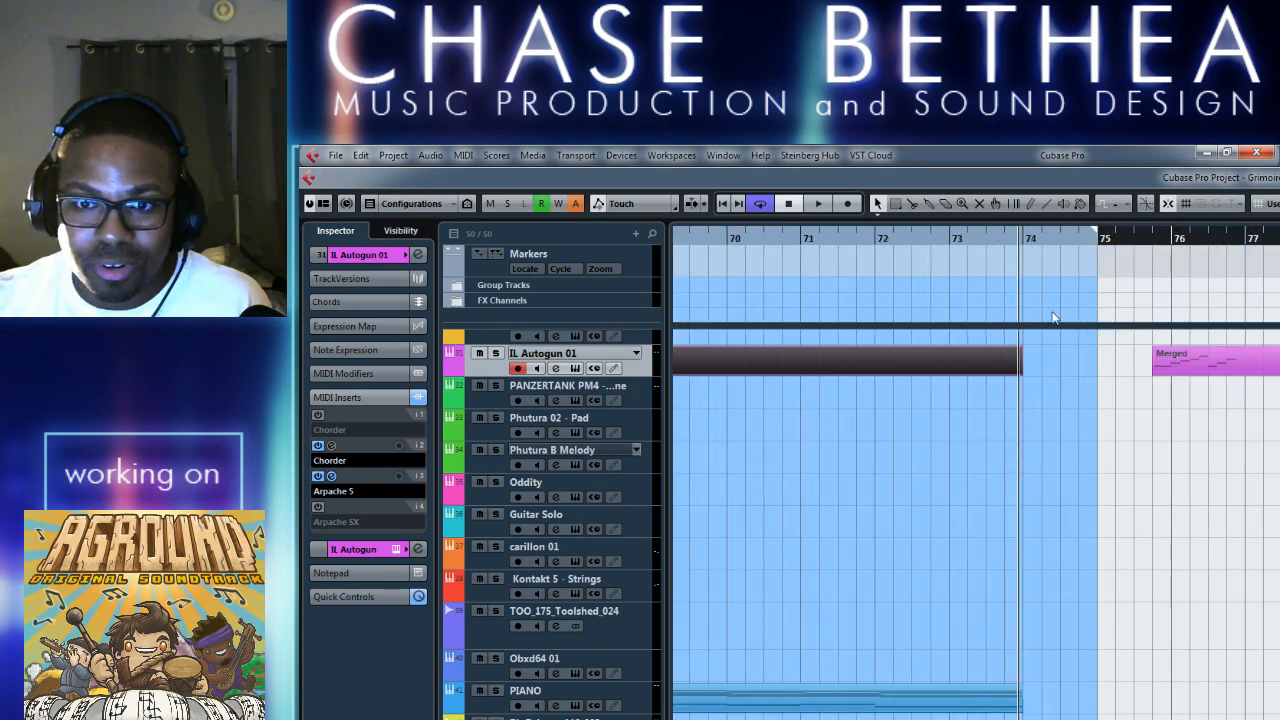
{"action": "left_click_drag", "start_coordinate": [1094, 234], "coordinate": [1024, 237]}
{"action": "scroll", "coordinate": [1068, 655], "scroll_direction": "left", "scroll_amount": 4}
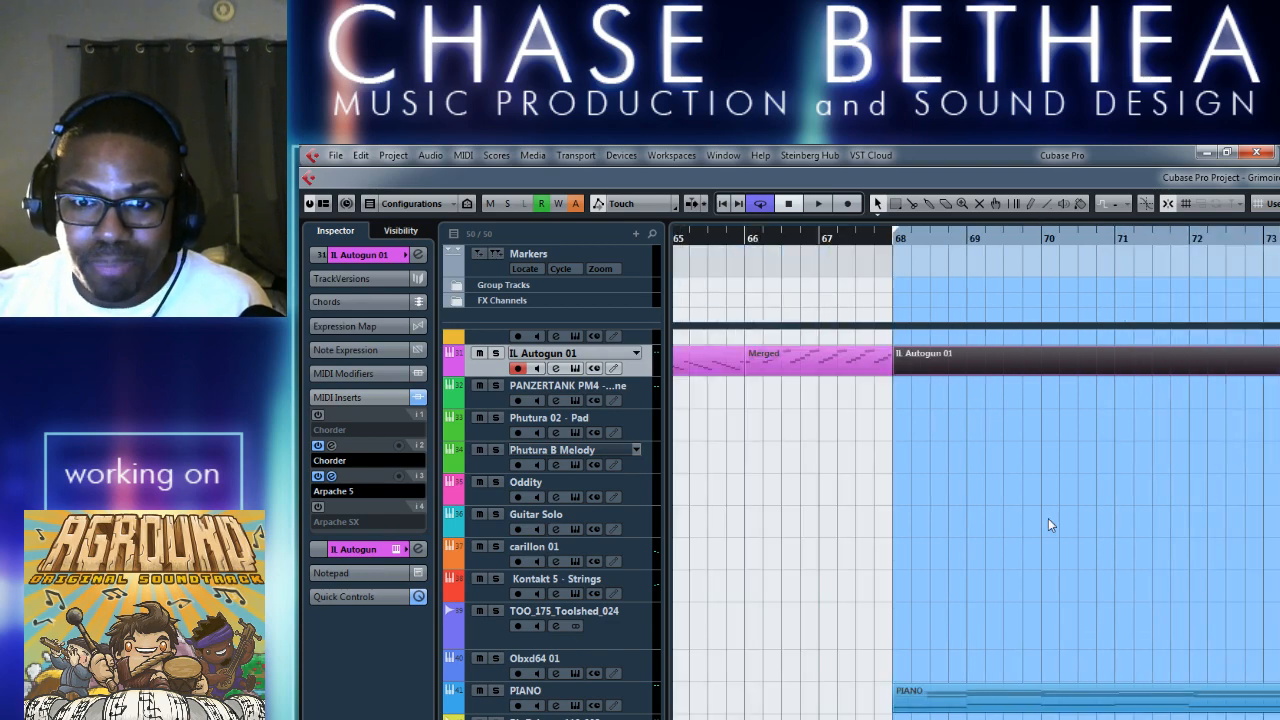
Open the empty IL Autogun 01 part in the Key Editor and paste the copied PIANO notes at bar 68.
{"action": "double_click", "coordinate": [977, 375]}
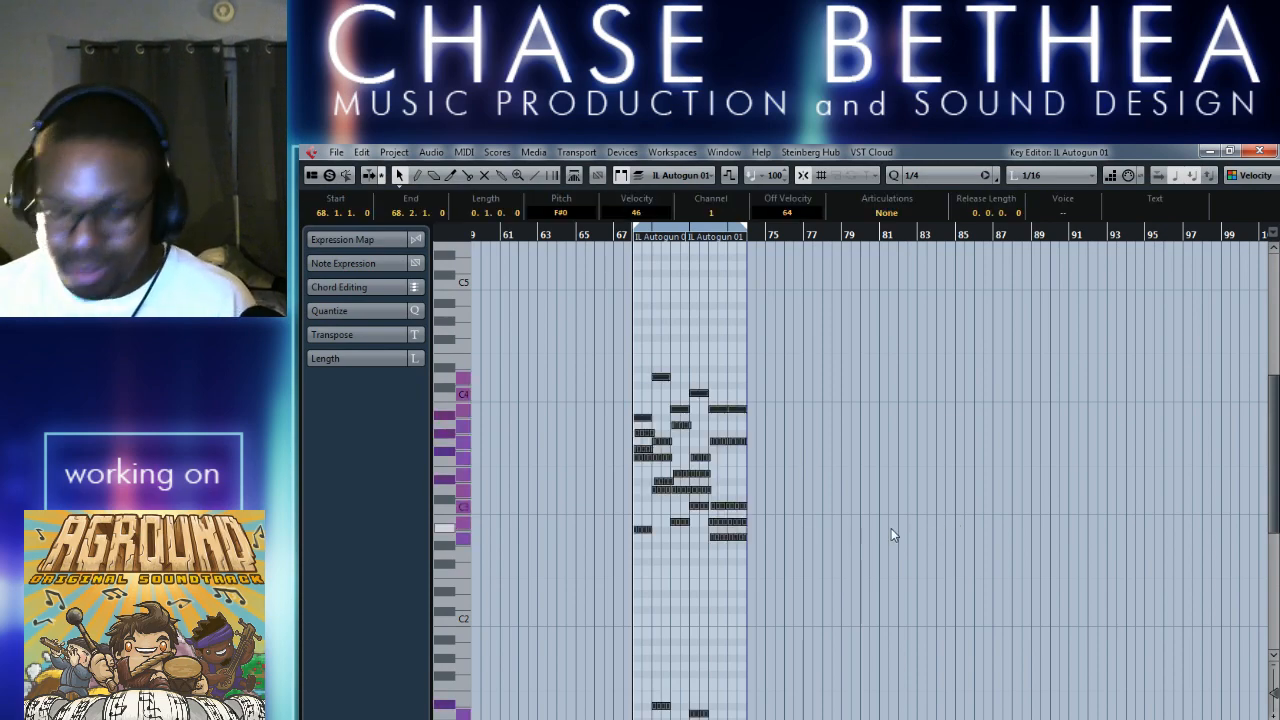
{"action": "key", "text": "h"}
{"action": "key", "text": "h"}
{"action": "key", "text": "h"}
{"action": "key", "text": "h"}
{"action": "key", "text": "h"}
{"action": "key", "text": "h"}
{"action": "key", "text": "h"}
{"action": "key", "text": "h"}
{"action": "scroll", "coordinate": [954, 534], "scroll_direction": "right", "scroll_amount": 2}
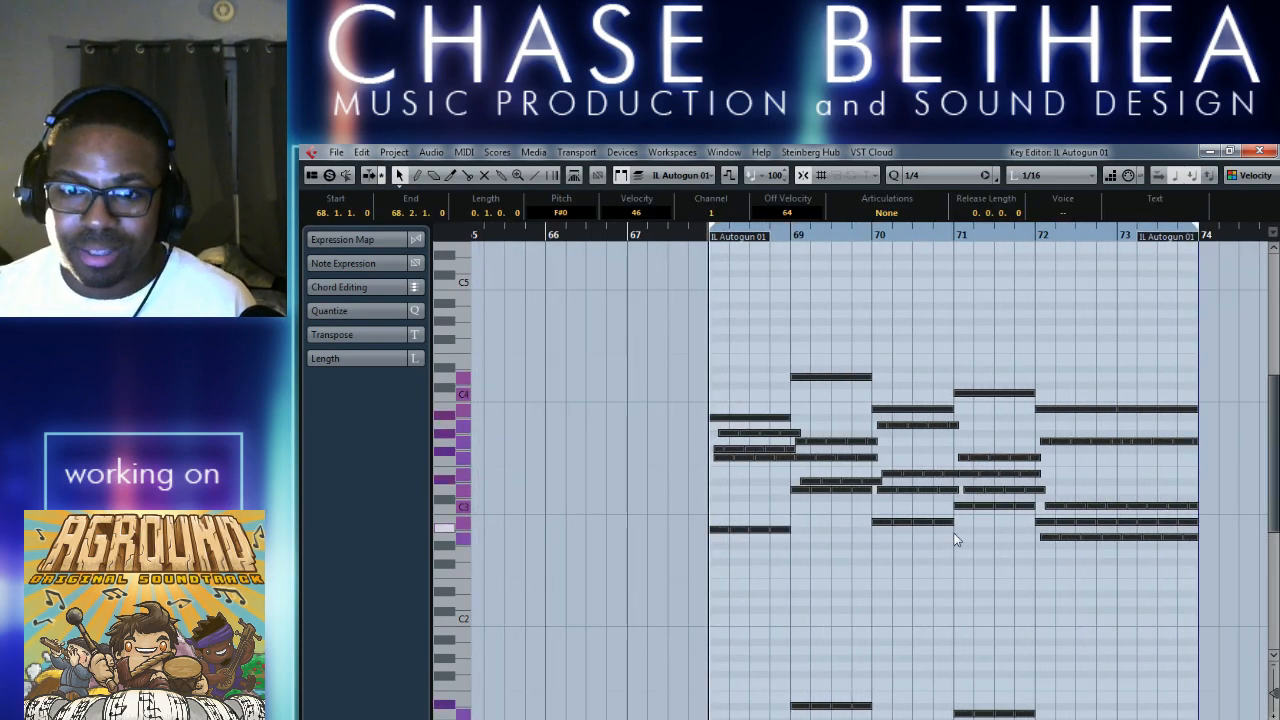
Check the pasted chords and bass notes across bars 68 to 74, deselect them and close the Key Editor.
{"action": "key", "text": "g"}
{"action": "key", "text": "g"}
{"action": "scroll", "coordinate": [934, 514], "scroll_direction": "left", "scroll_amount": 2}
{"action": "scroll", "coordinate": [878, 522], "scroll_direction": "down", "scroll_amount": 5}
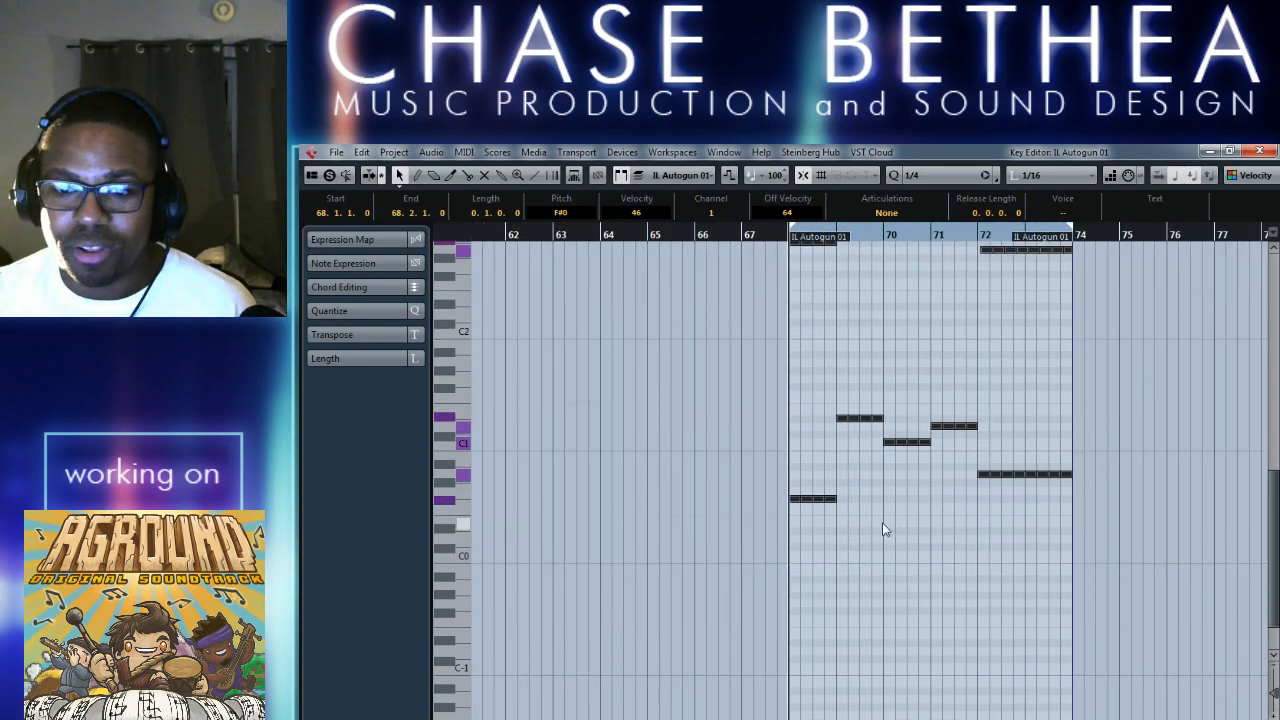
{"action": "key", "text": "h"}
{"action": "key", "text": "h"}
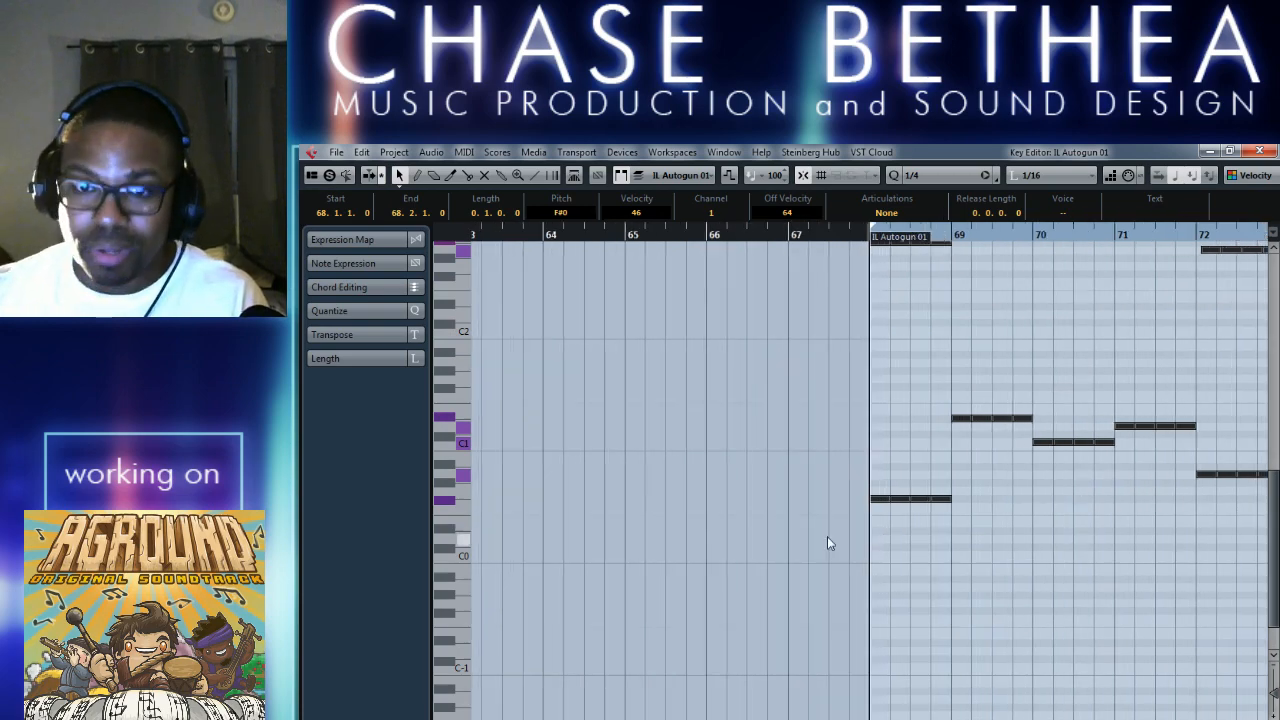
{"action": "scroll", "coordinate": [827, 536], "scroll_direction": "left", "scroll_amount": 2}
{"action": "key", "text": "g"}
{"action": "key", "text": "g"}
{"action": "scroll", "coordinate": [929, 586], "scroll_direction": "right", "scroll_amount": 2}
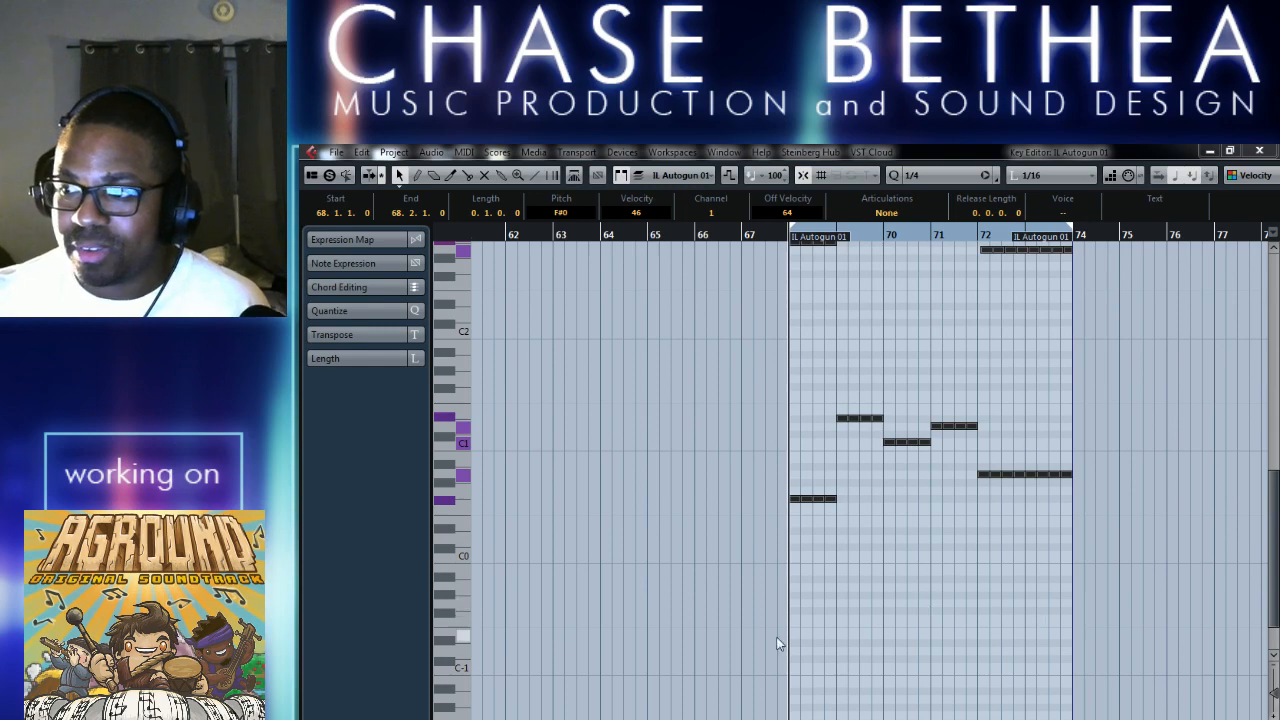
{"action": "left_click", "coordinate": [840, 684]}
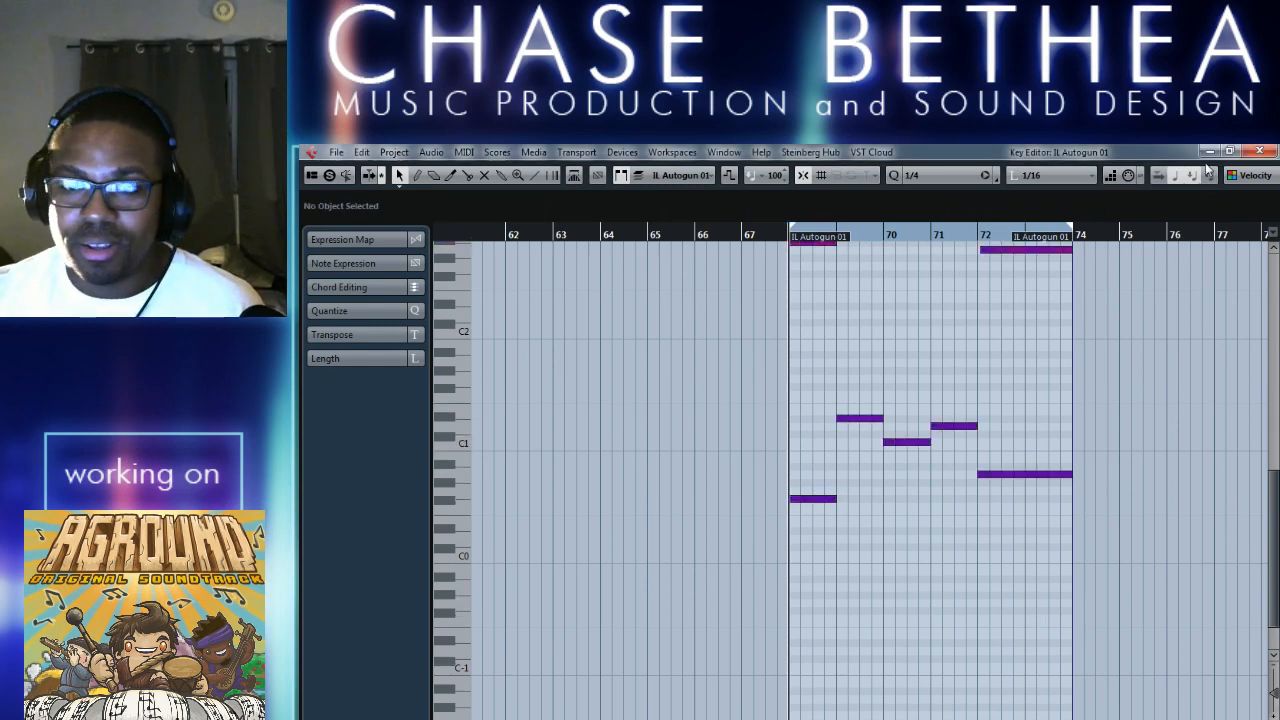
{"action": "left_click", "coordinate": [1258, 152]}
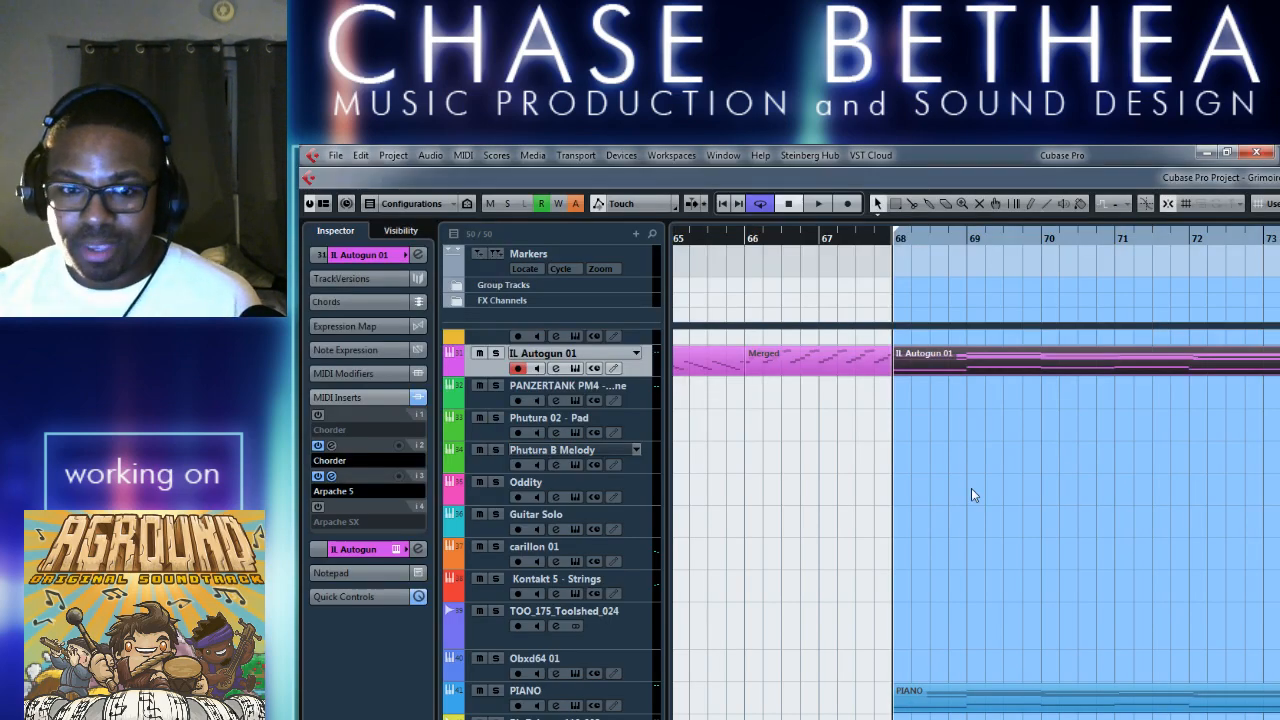
Mute the original PIANO part from bar 68 with the Mute tool.
{"action": "right_click", "coordinate": [968, 662]}
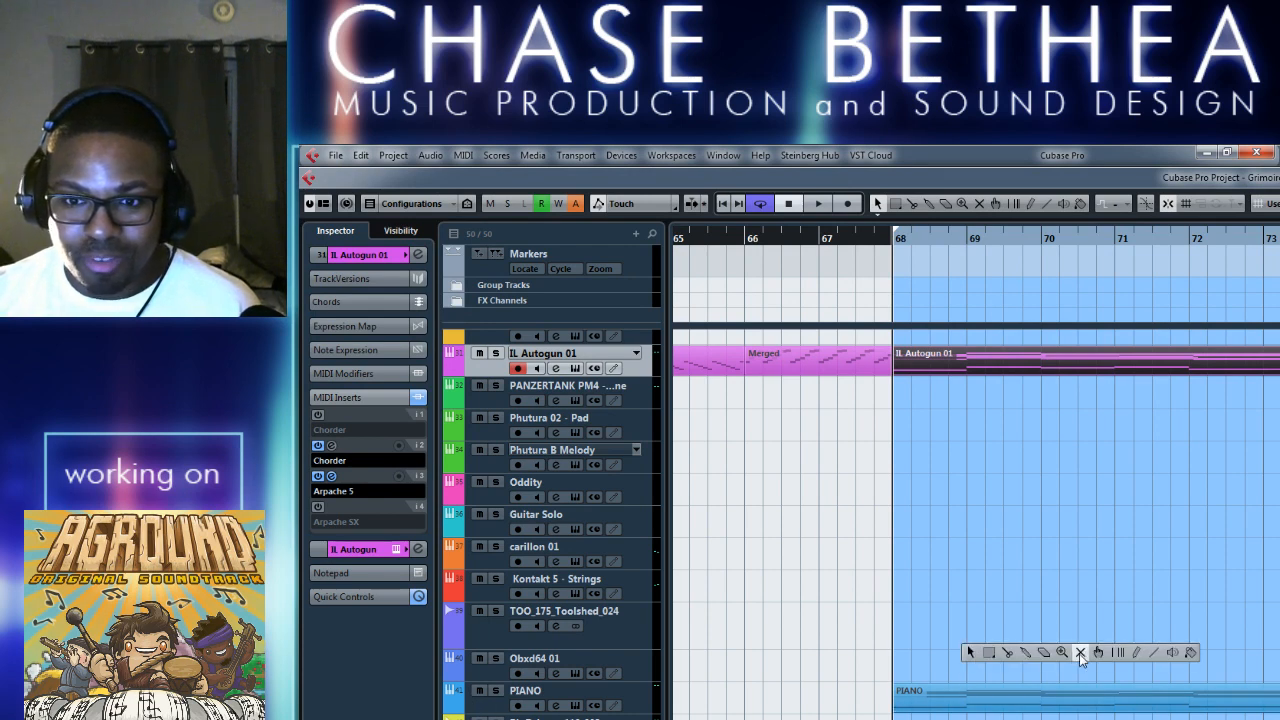
{"action": "left_click", "coordinate": [1080, 652]}
{"action": "left_click", "coordinate": [1005, 698]}
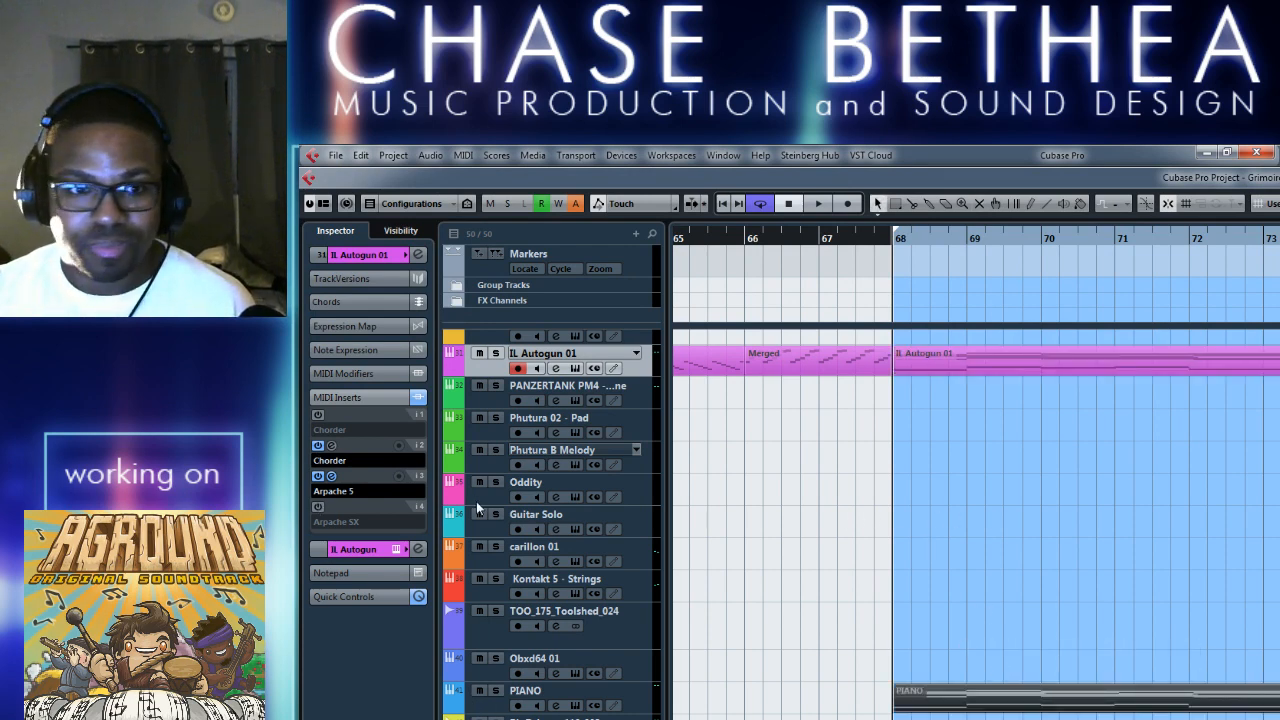
Deactivate the Arpache 5 and Chorder inserts on the IL Autogun 01 track and play the loop.
{"action": "left_click", "coordinate": [335, 475]}
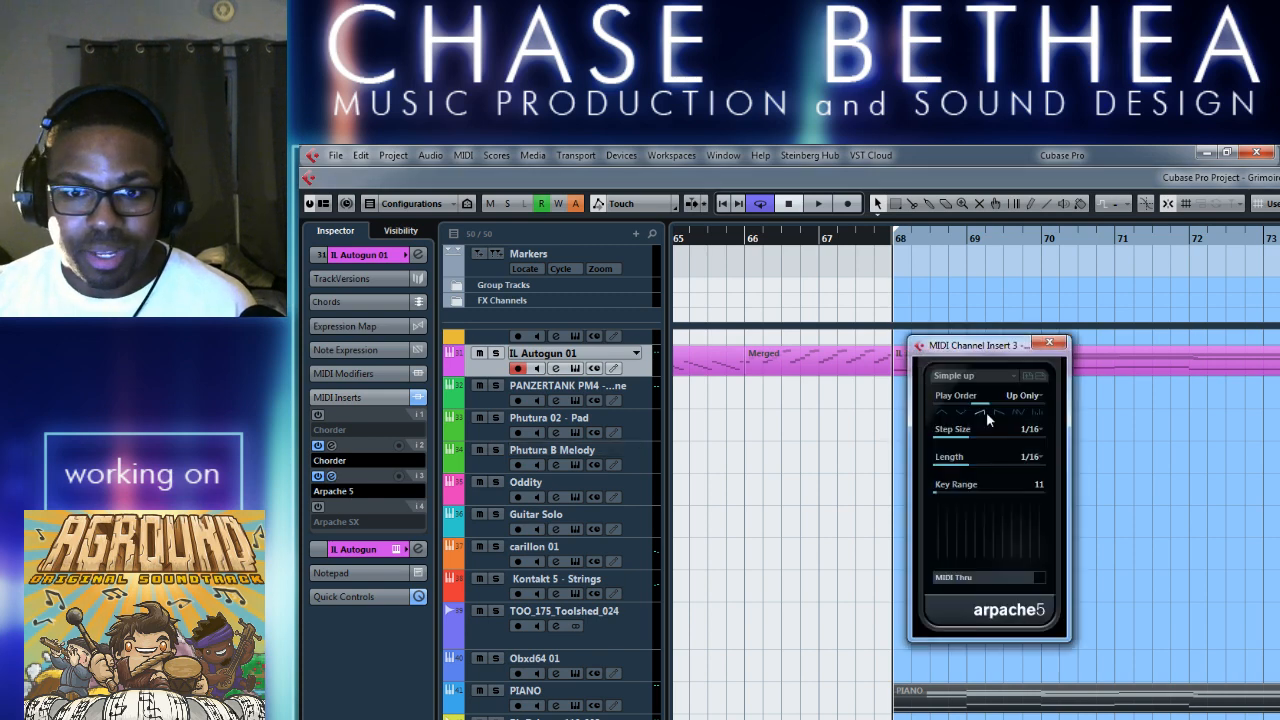
{"action": "left_click", "coordinate": [317, 477]}
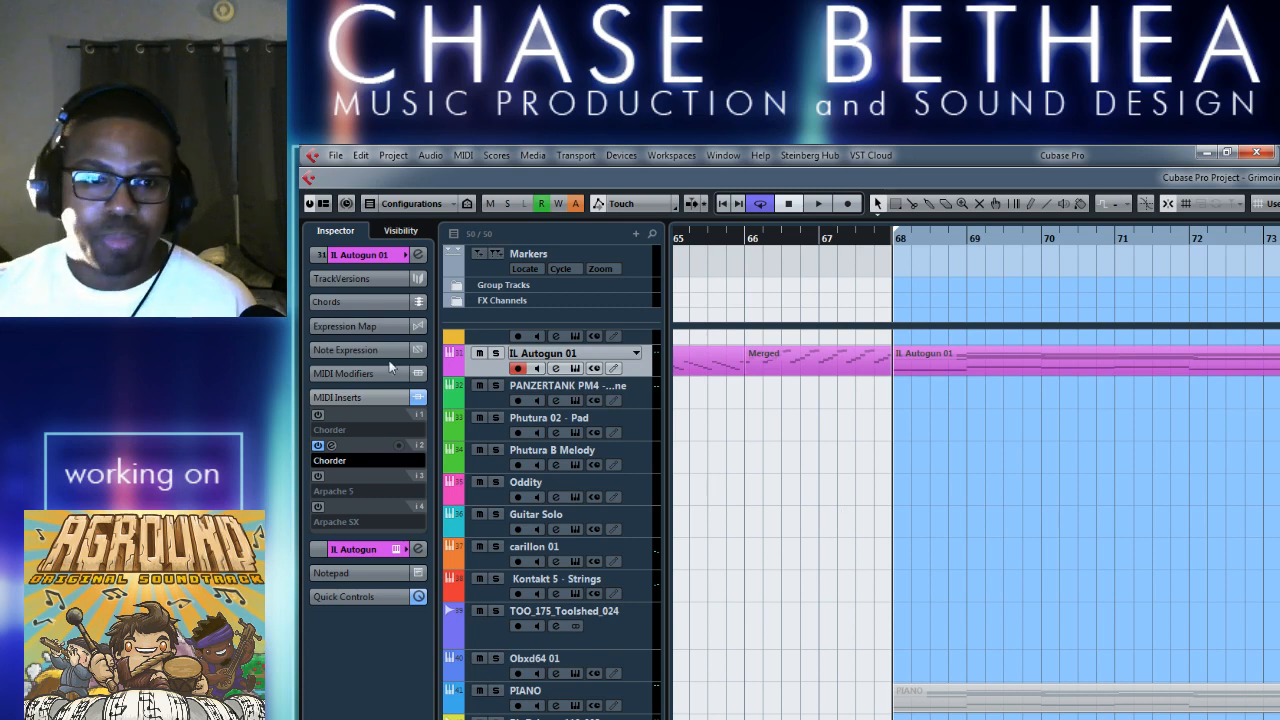
{"action": "left_click", "coordinate": [318, 446]}
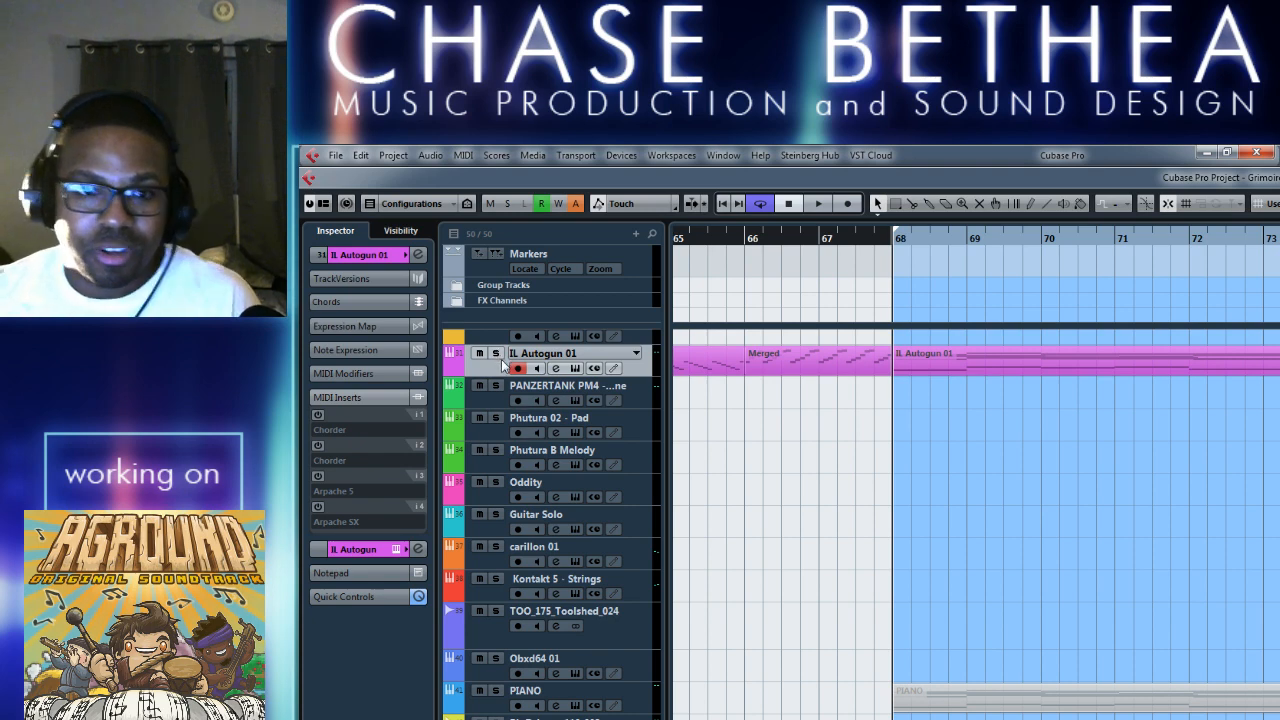
{"action": "key", "text": "space"}
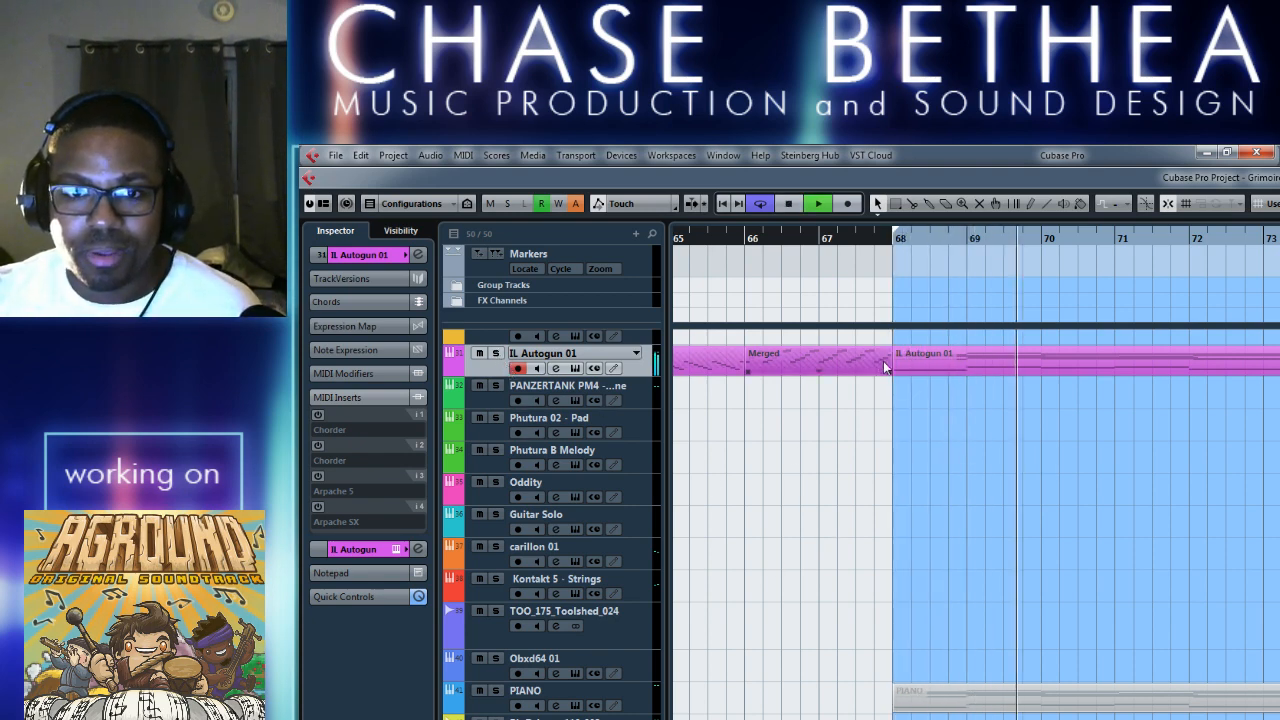
Reactivate Arpache 5 during playback and try the play orders Random, Normal and Invert.
{"action": "left_click", "coordinate": [318, 478]}
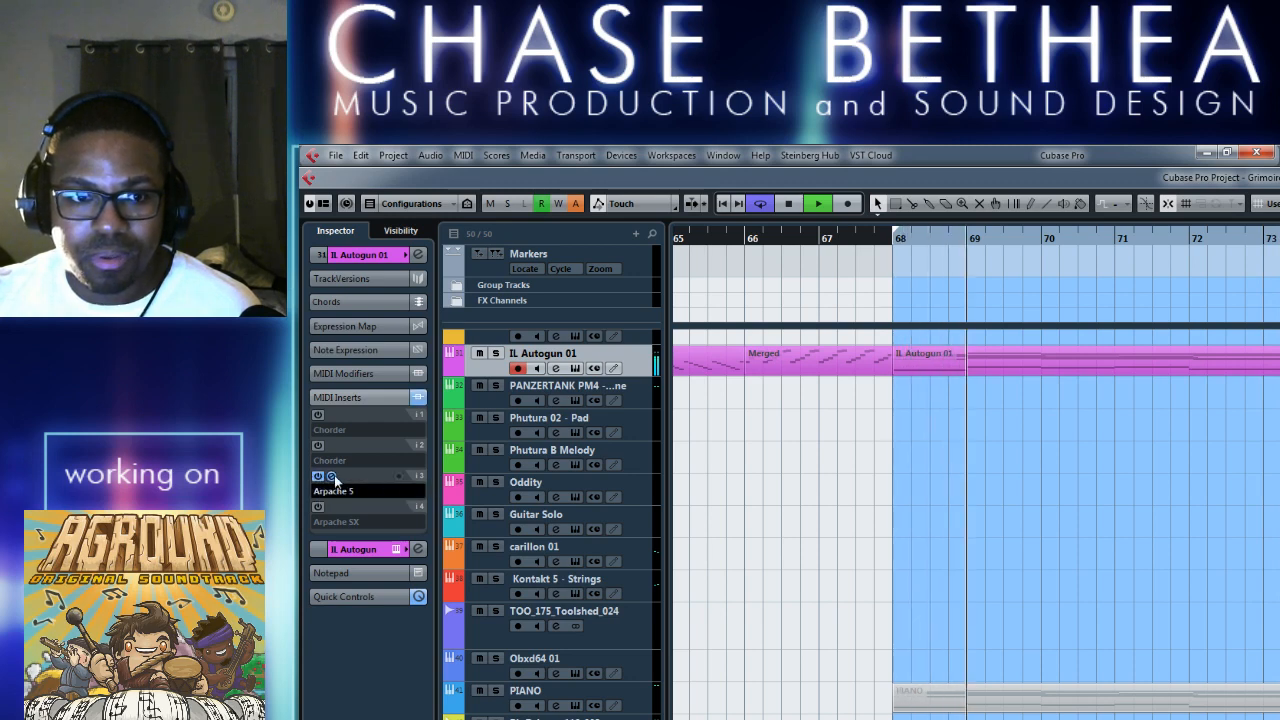
{"action": "left_click", "coordinate": [332, 477]}
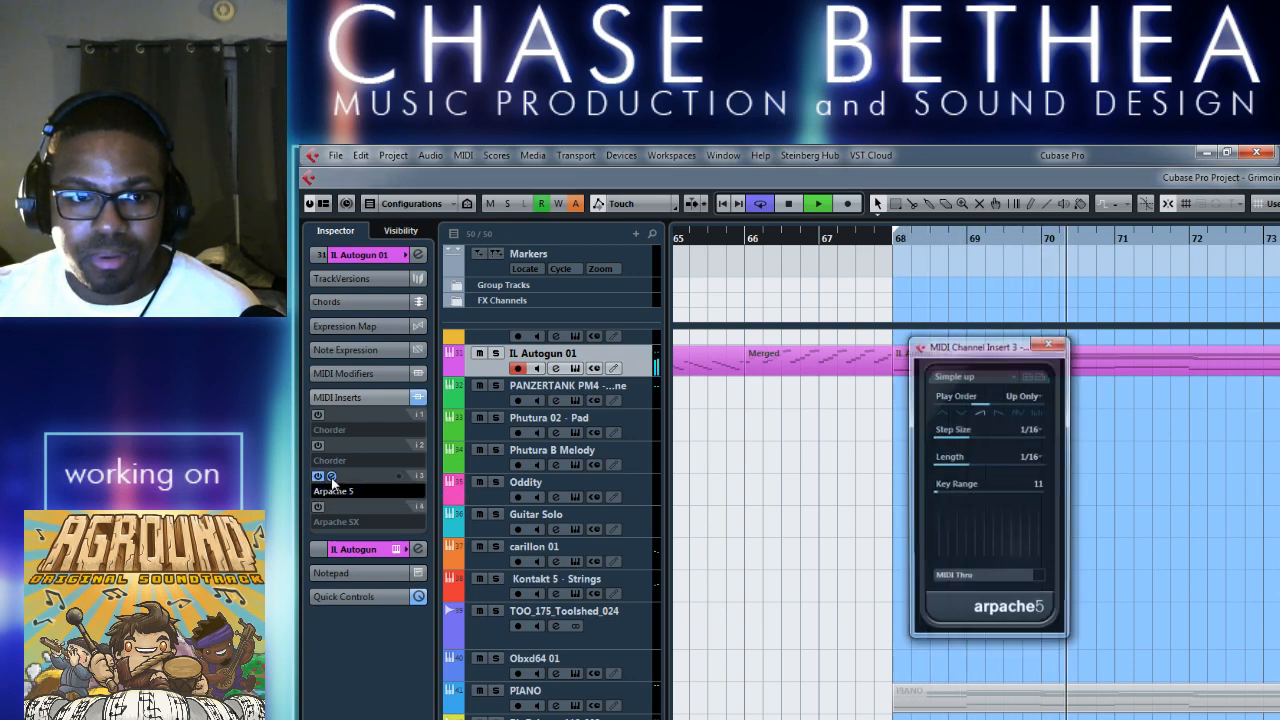
{"action": "left_click", "coordinate": [1016, 411]}
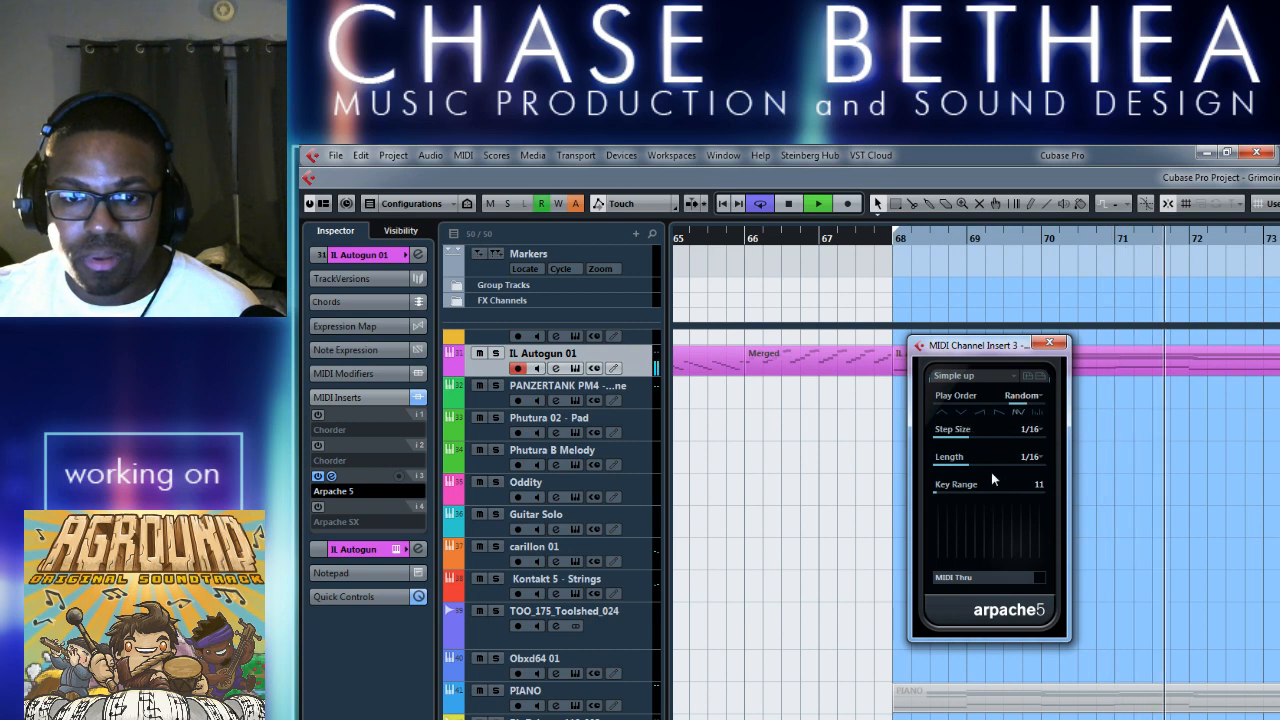
{"action": "left_click", "coordinate": [946, 410]}
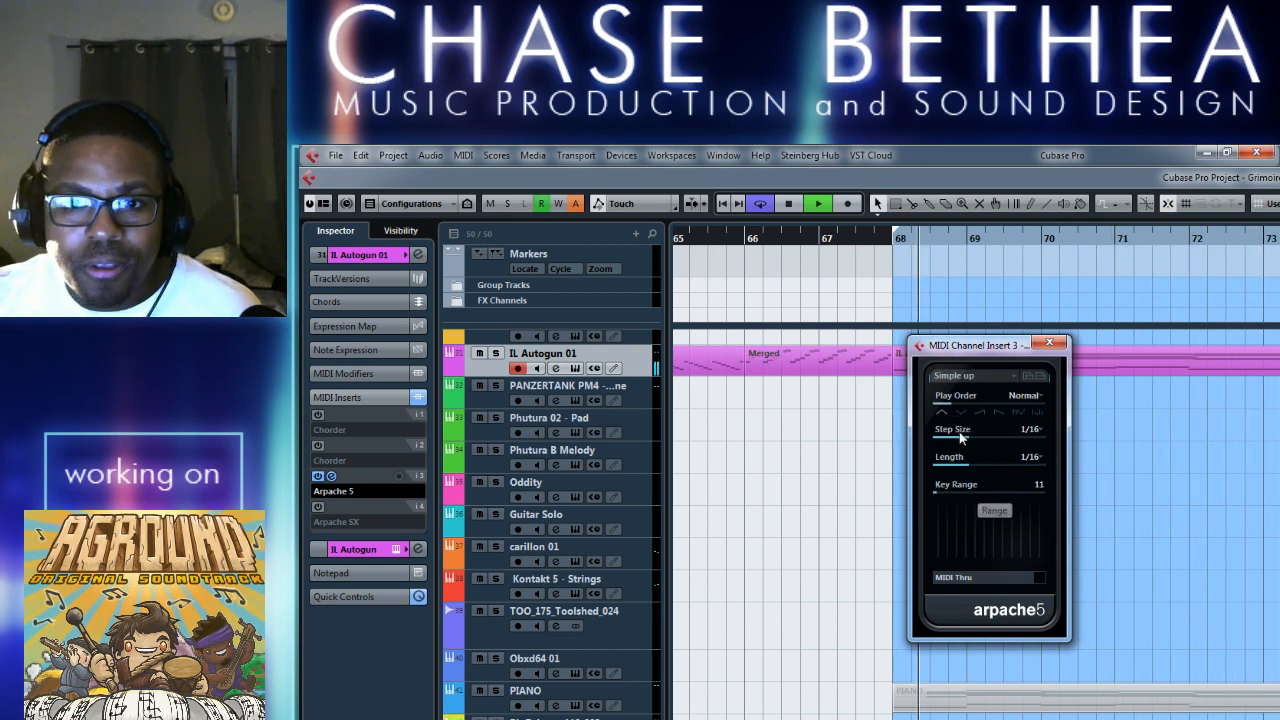
{"action": "left_click", "coordinate": [961, 410]}
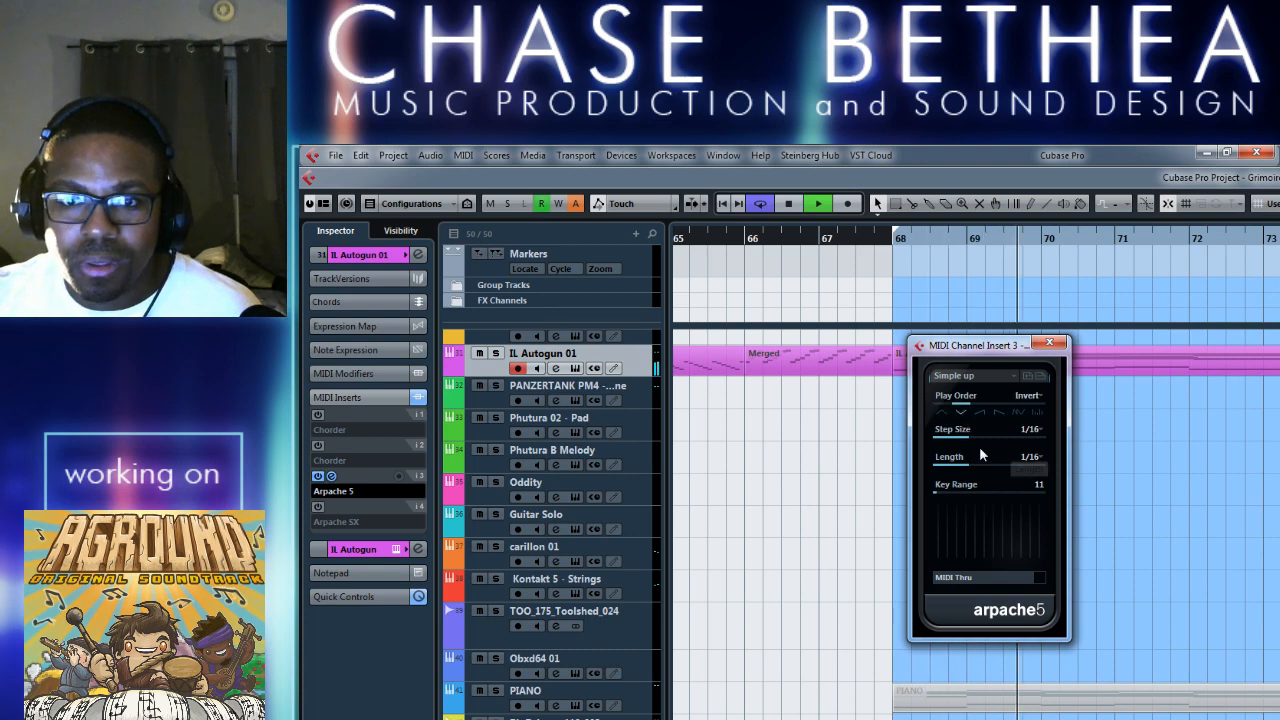
Try Arpache 5 step sizes of 1/8 and 1/4, and raise the key range to 34.
{"action": "left_click", "coordinate": [1030, 457]}
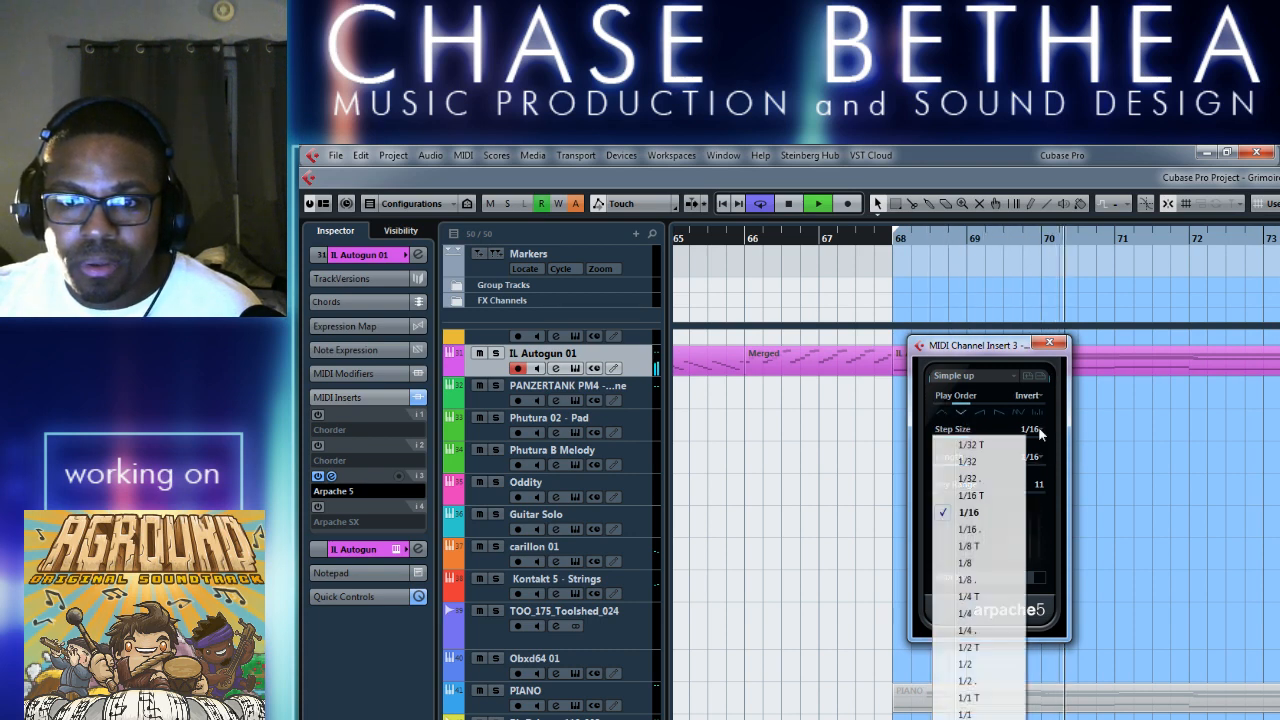
{"action": "left_click", "coordinate": [987, 580]}
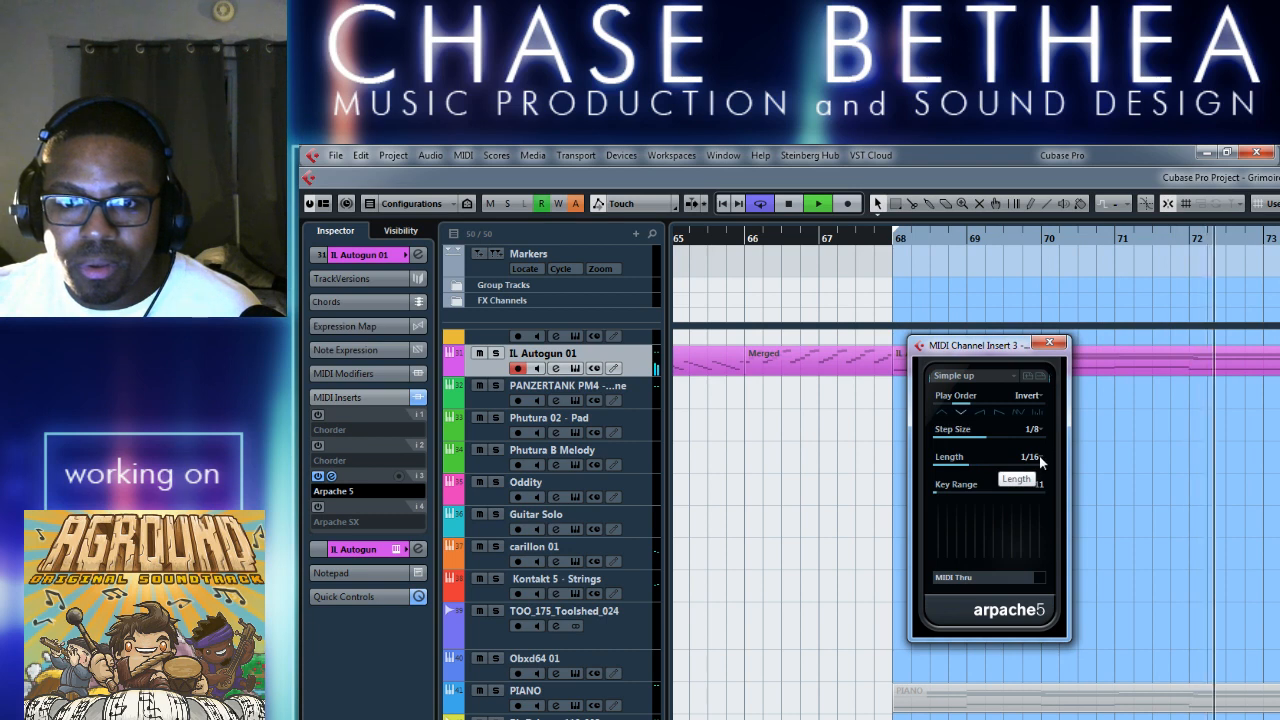
{"action": "left_click", "coordinate": [1033, 429]}
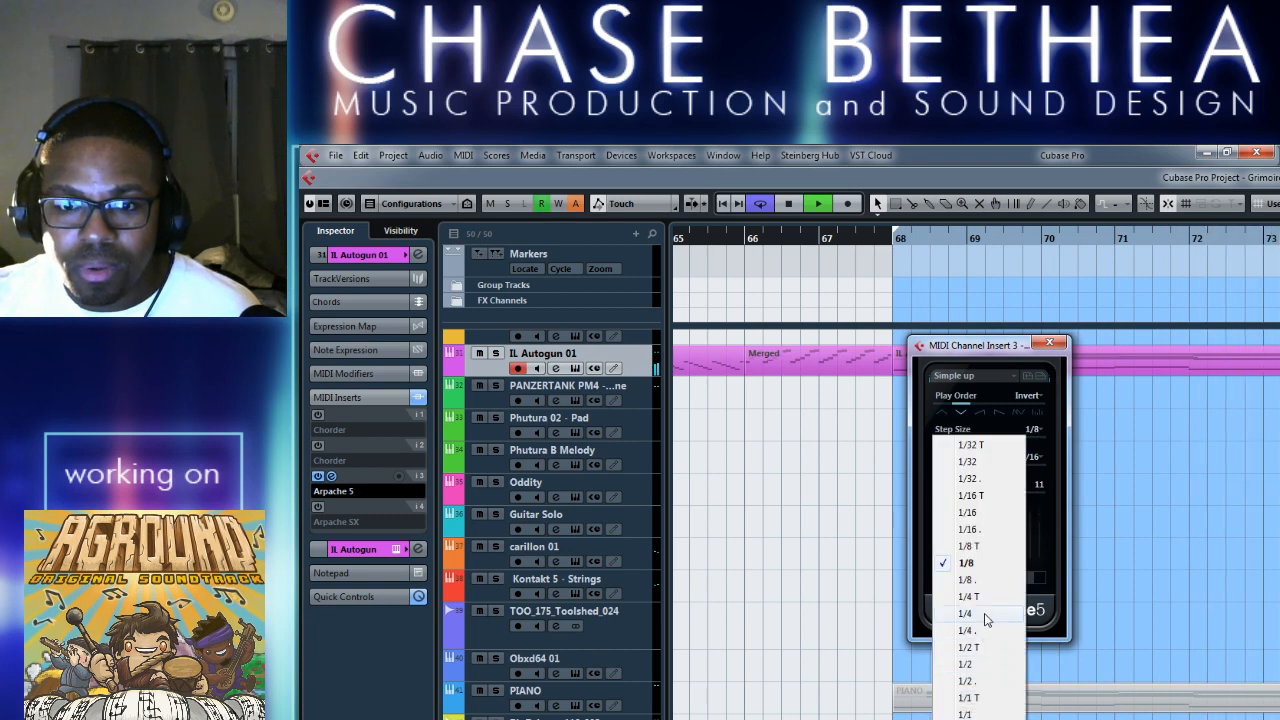
{"action": "left_click", "coordinate": [984, 615]}
{"action": "mouse_move", "coordinate": [958, 495]}
{"action": "left_mouse_down"}
{"action": "mouse_move", "coordinate": [985, 491]}
{"action": "mouse_move", "coordinate": [960, 491]}
{"action": "left_mouse_up"}
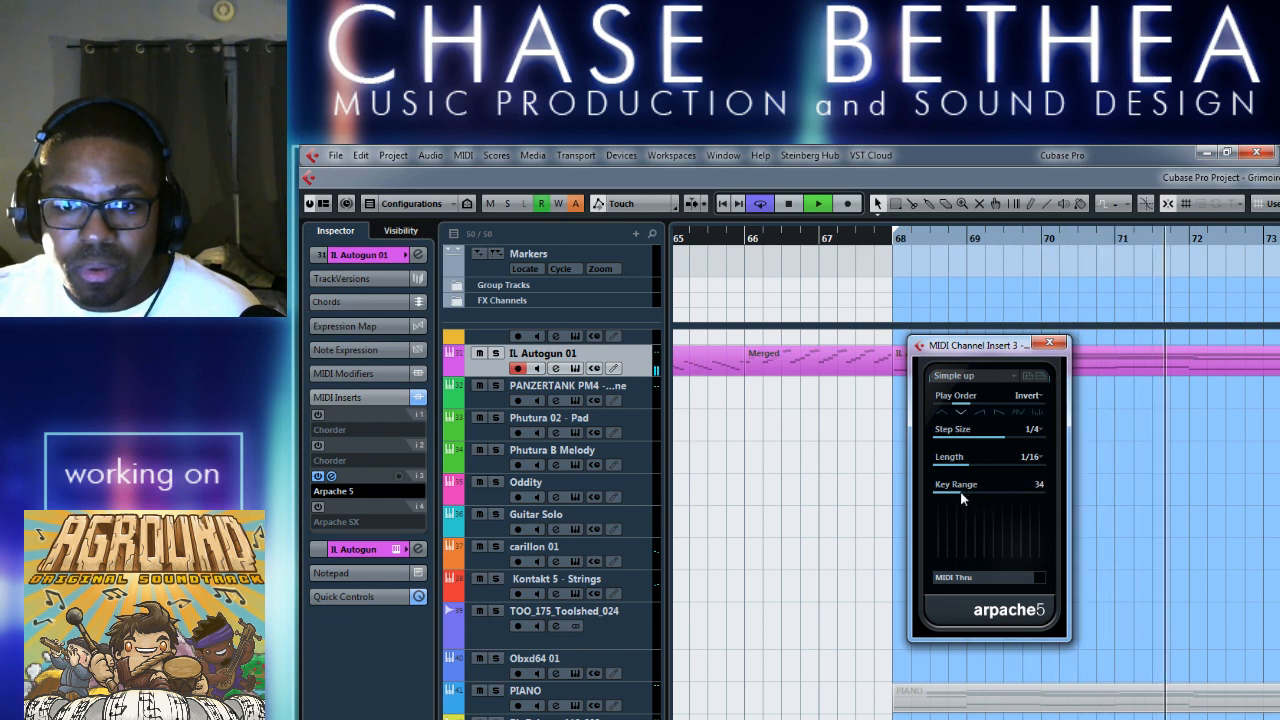
Set Arpache 5 to play order Up Only, length 1/8 dotted and step size 1/16.
{"action": "left_click", "coordinate": [1036, 431]}
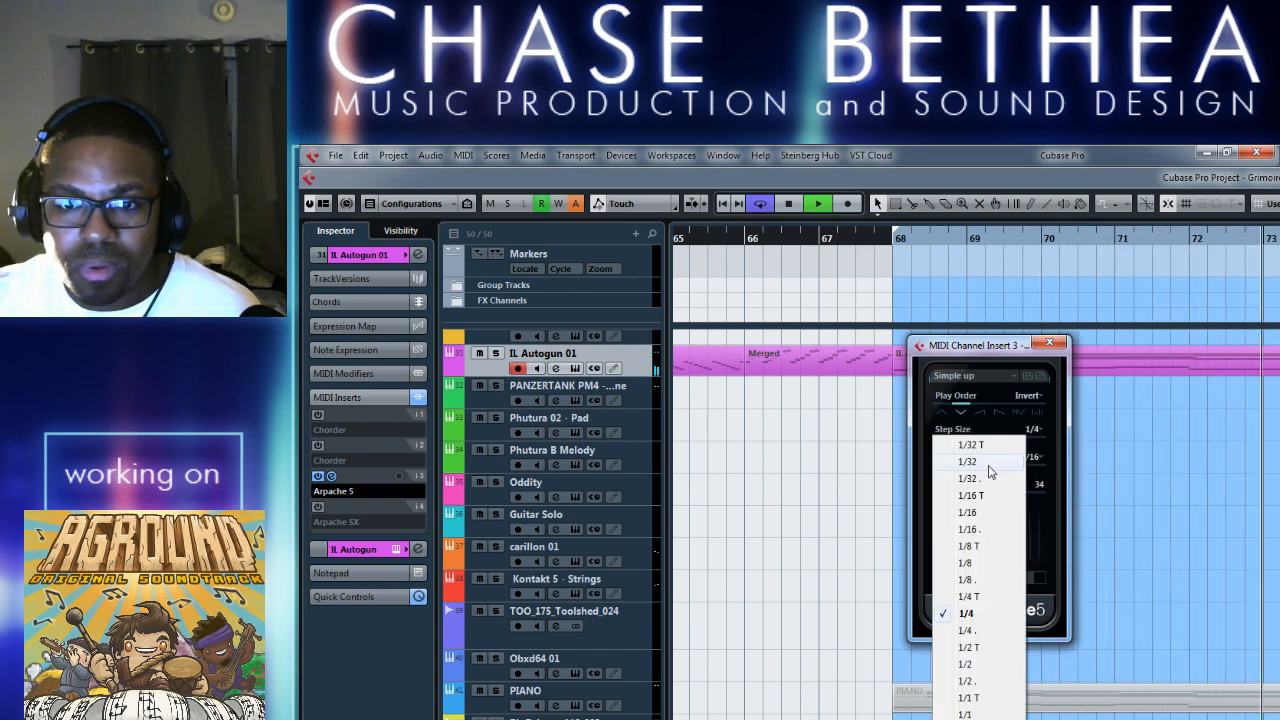
{"action": "left_click", "coordinate": [990, 347]}
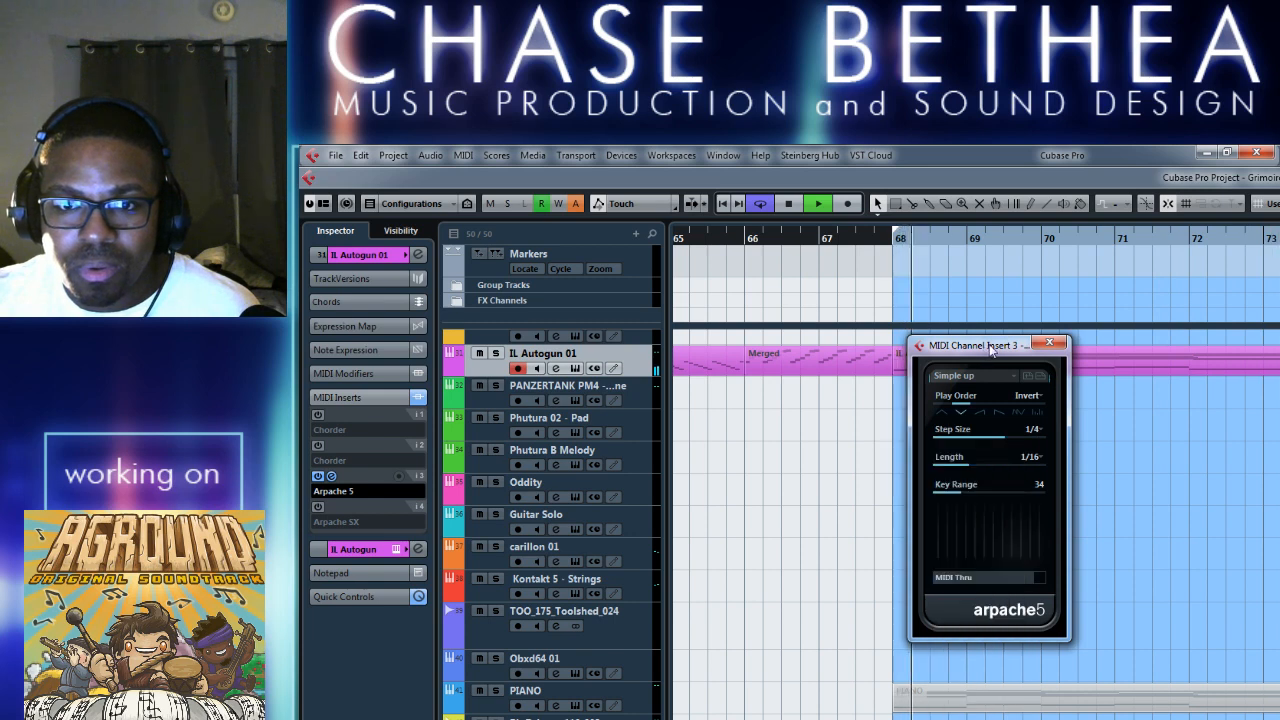
{"action": "mouse_move", "coordinate": [967, 467]}
{"action": "left_mouse_down"}
{"action": "mouse_move", "coordinate": [1027, 470]}
{"action": "mouse_move", "coordinate": [948, 464]}
{"action": "left_mouse_up"}
{"action": "left_click", "coordinate": [982, 412]}
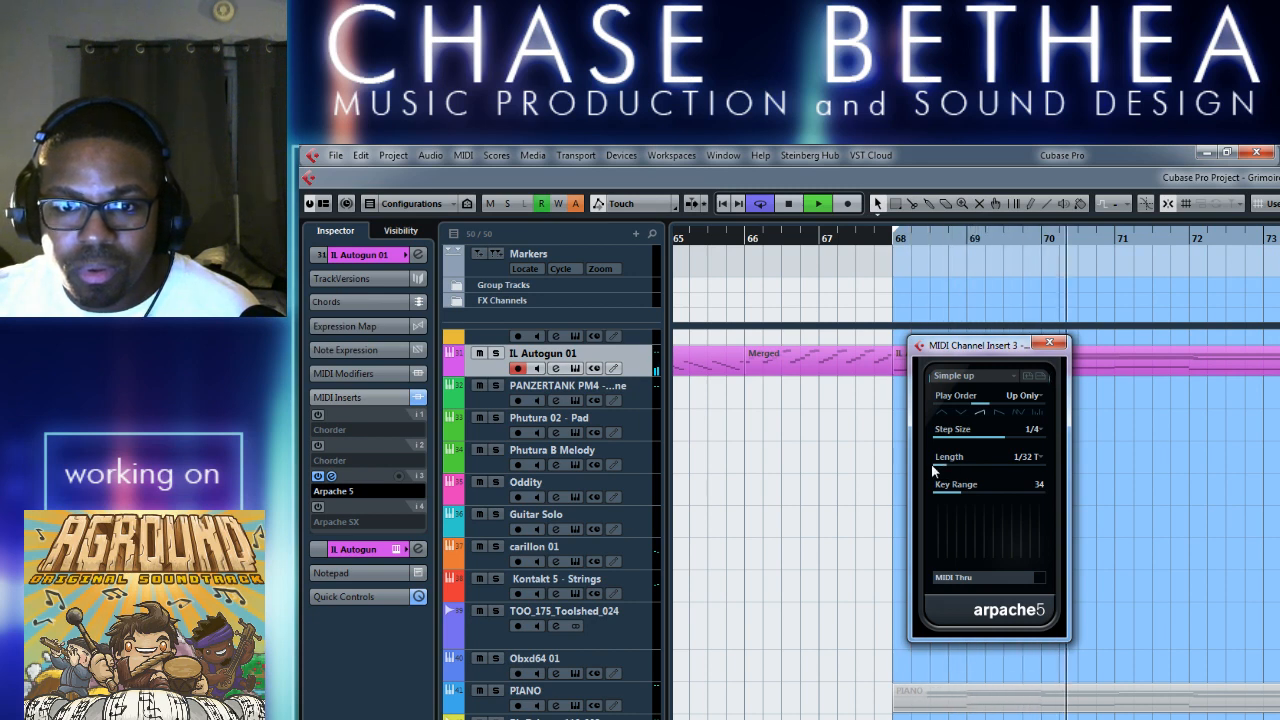
{"action": "left_click_drag", "start_coordinate": [933, 470], "coordinate": [990, 466]}
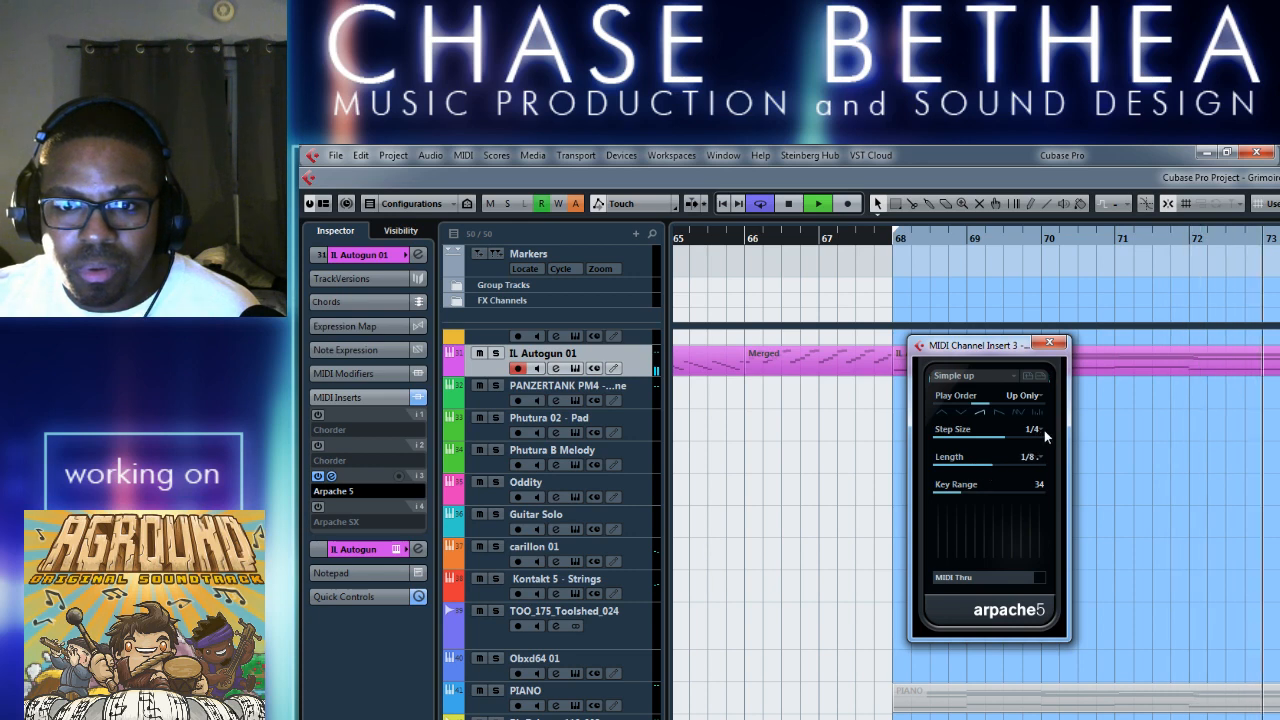
{"action": "left_click", "coordinate": [1037, 429]}
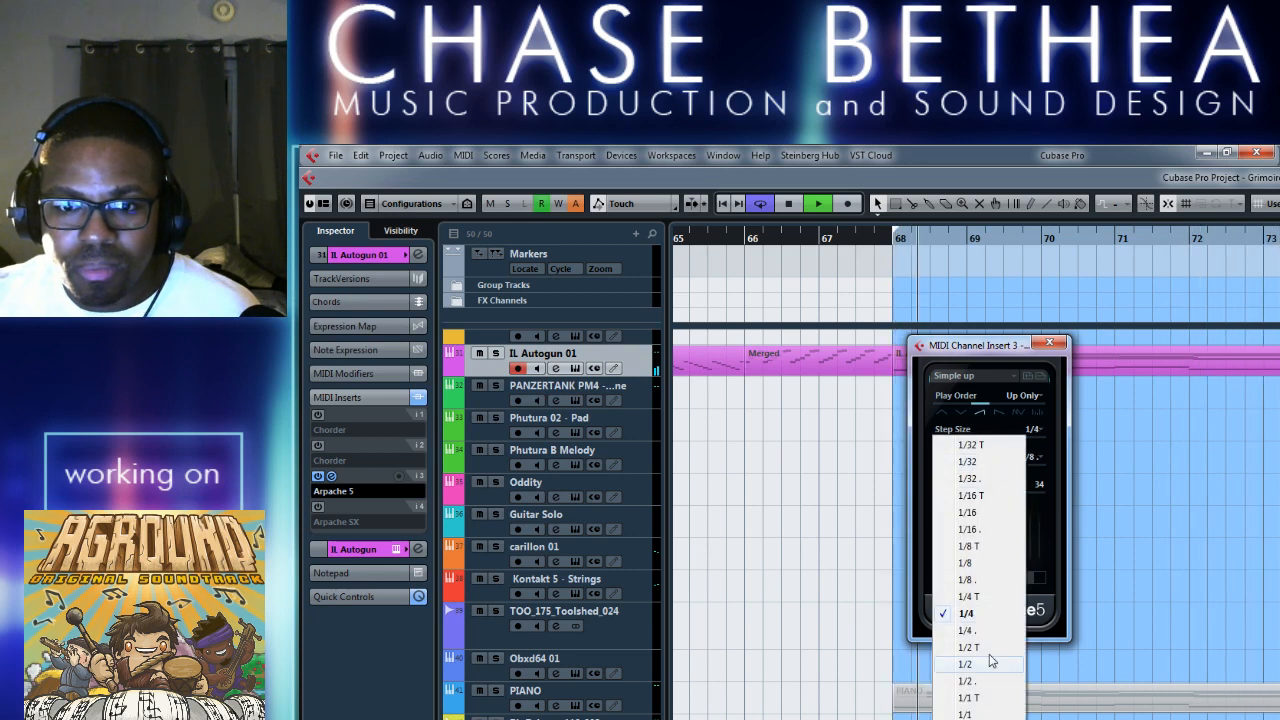
{"action": "left_click", "coordinate": [967, 512]}
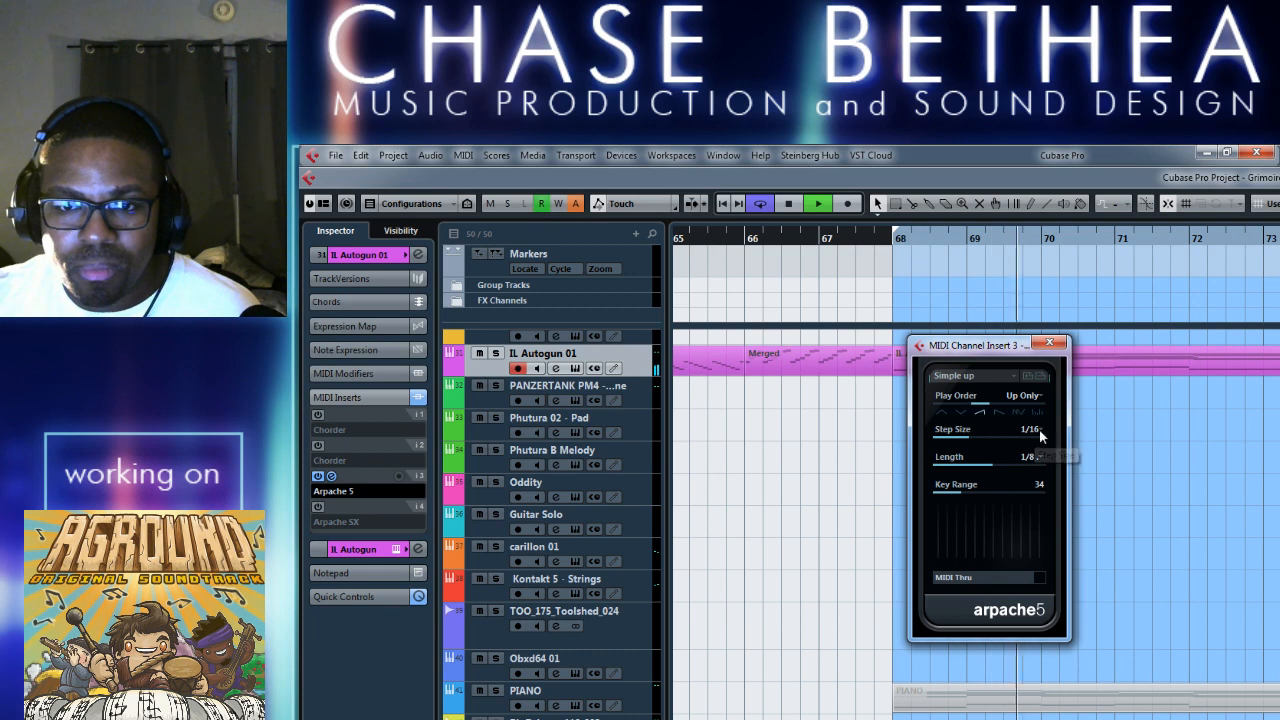
Deactivate Arpache 5, activate Arpache SX on IL Autogun 01 instead, and try its presets 303 Arp and Fast Arp.
{"action": "left_click", "coordinate": [318, 476]}
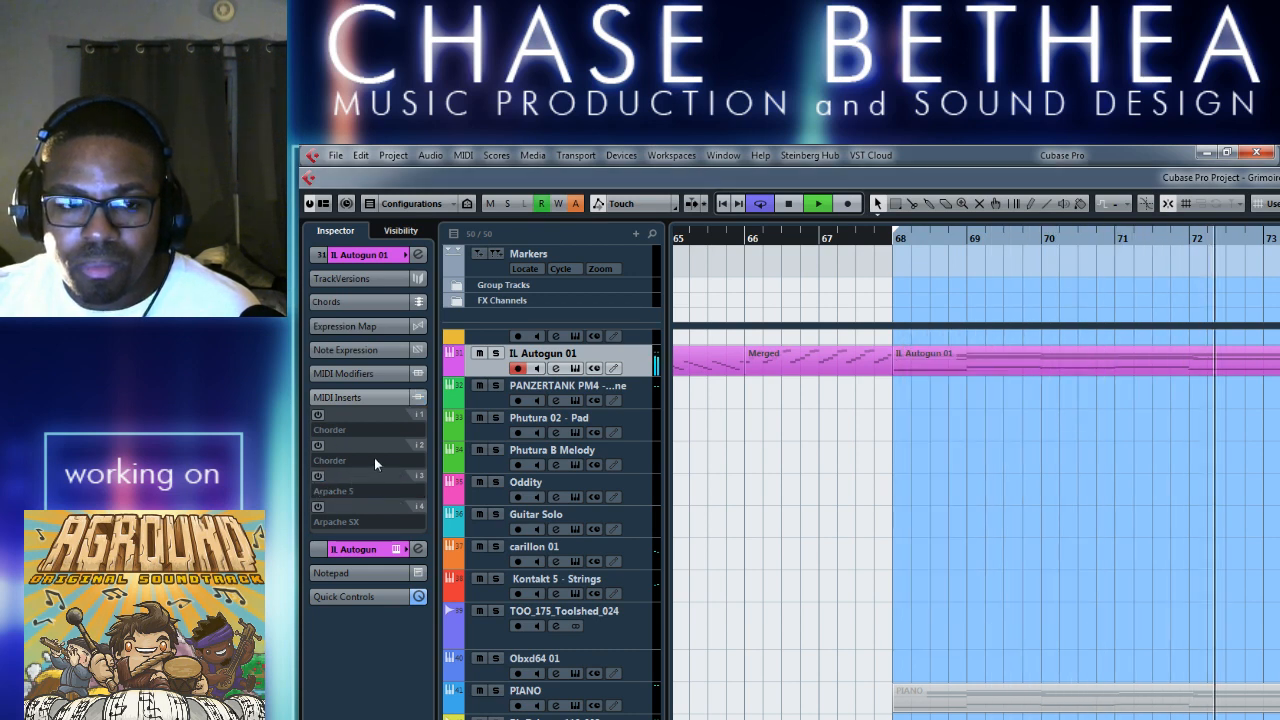
{"action": "left_click", "coordinate": [318, 507]}
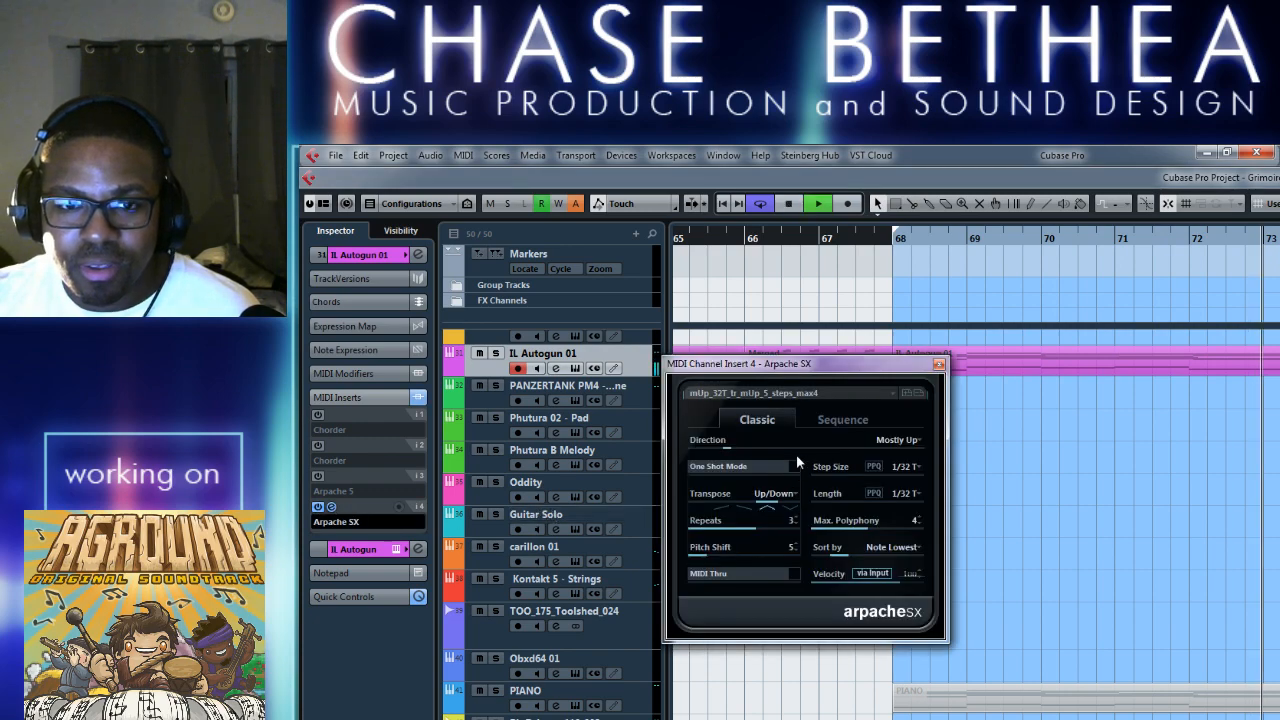
{"action": "left_click", "coordinate": [812, 393]}
{"action": "left_click", "coordinate": [731, 201]}
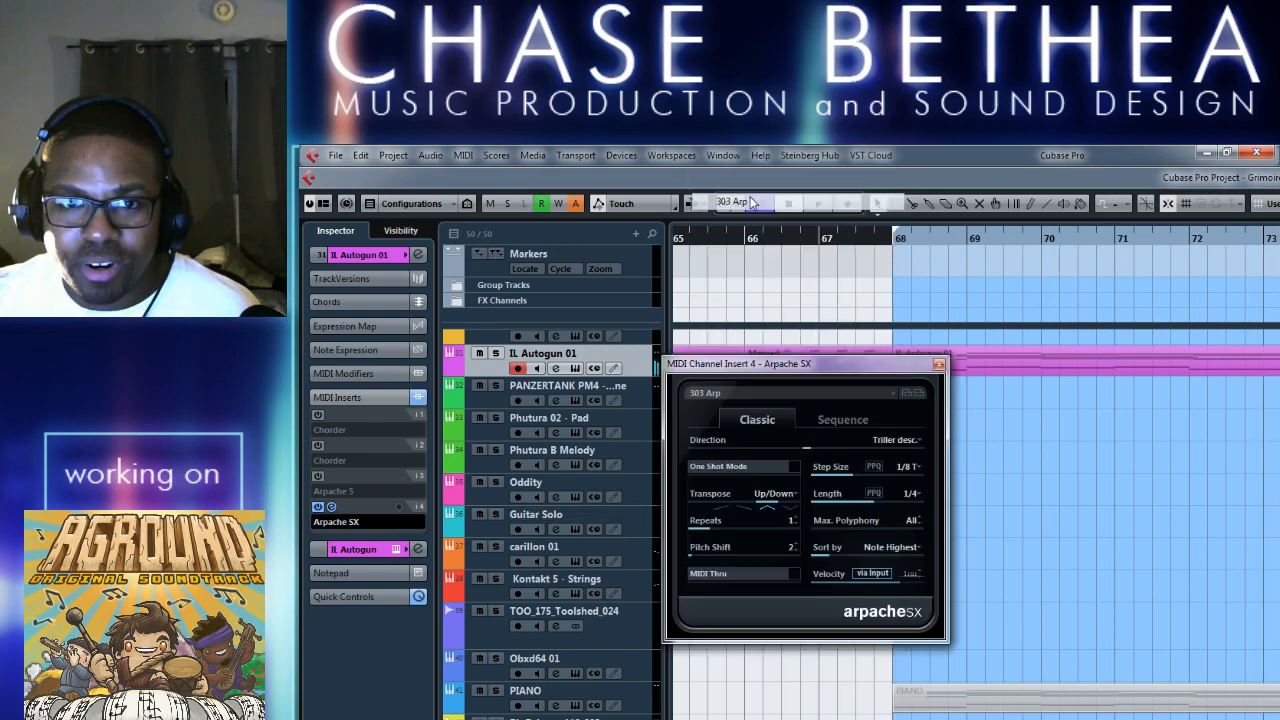
{"action": "left_click", "coordinate": [875, 394]}
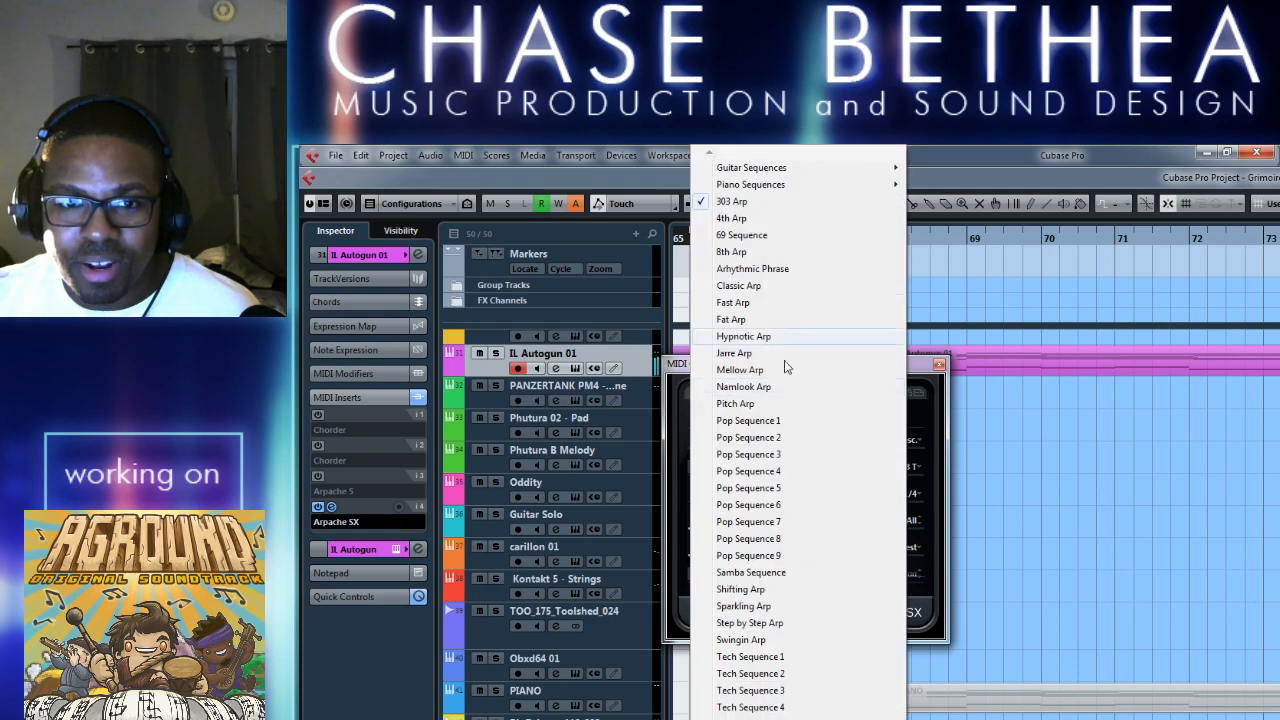
{"action": "left_click", "coordinate": [763, 309]}
{"action": "key", "text": "space"}
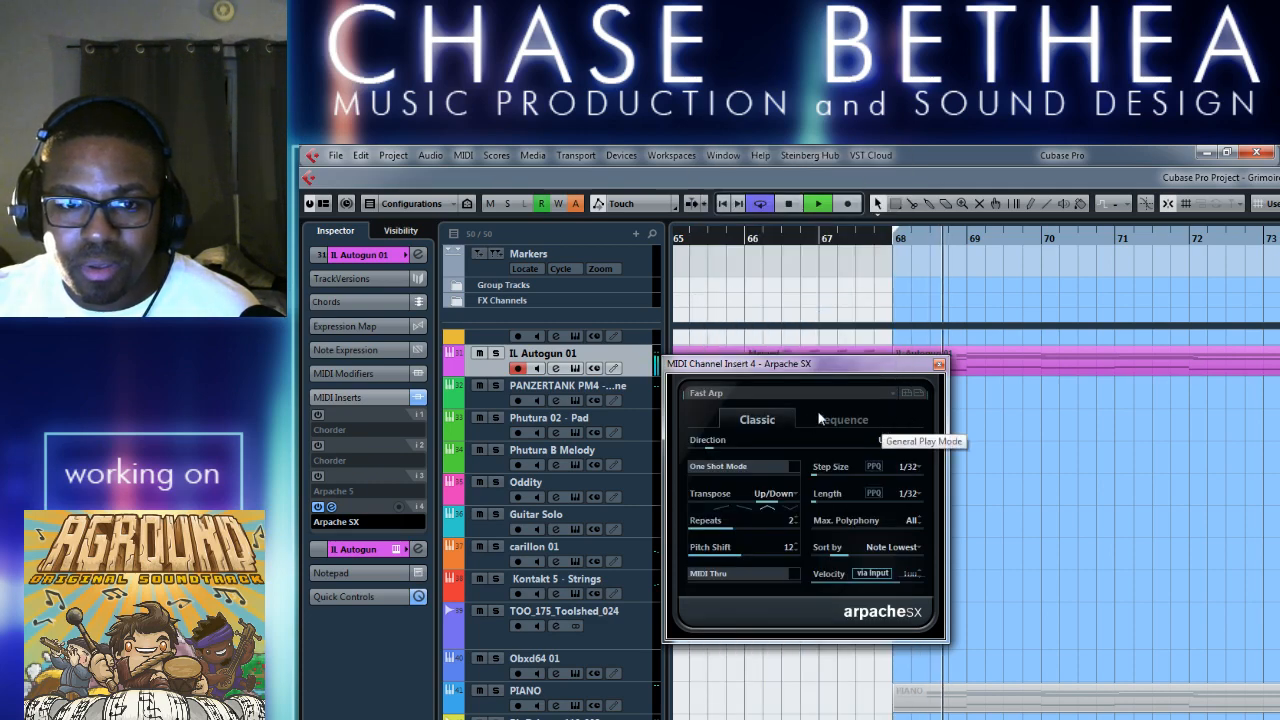
Try the Arpache SX presets Shifting Arp and Swingin Arp, then deactivate the insert and stop playback.
{"action": "left_click", "coordinate": [881, 393]}
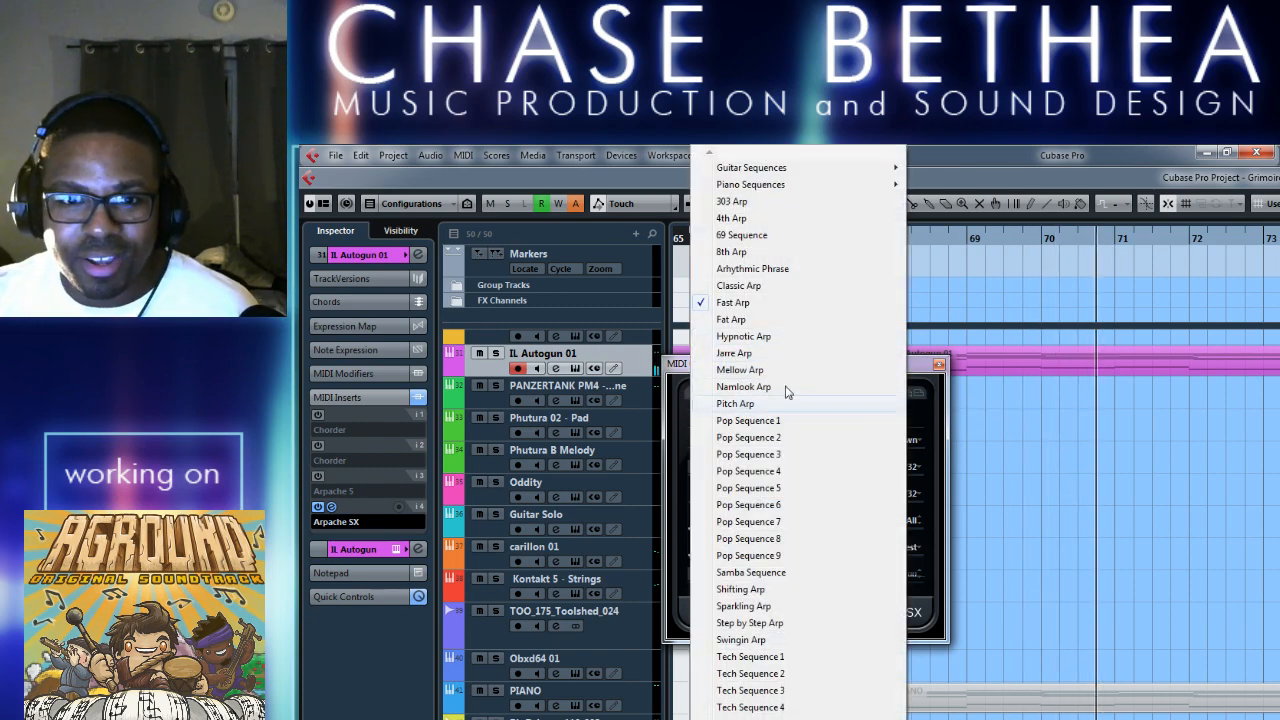
{"action": "left_click", "coordinate": [776, 594]}
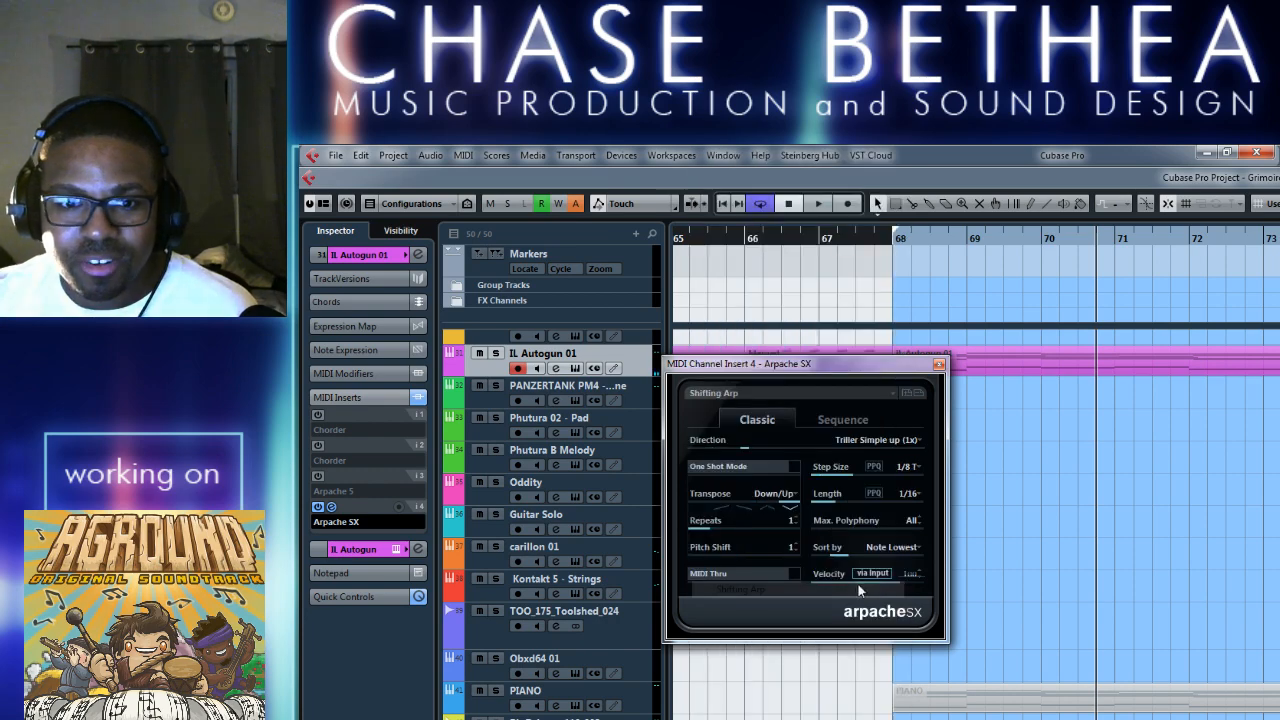
{"action": "left_click", "coordinate": [893, 391]}
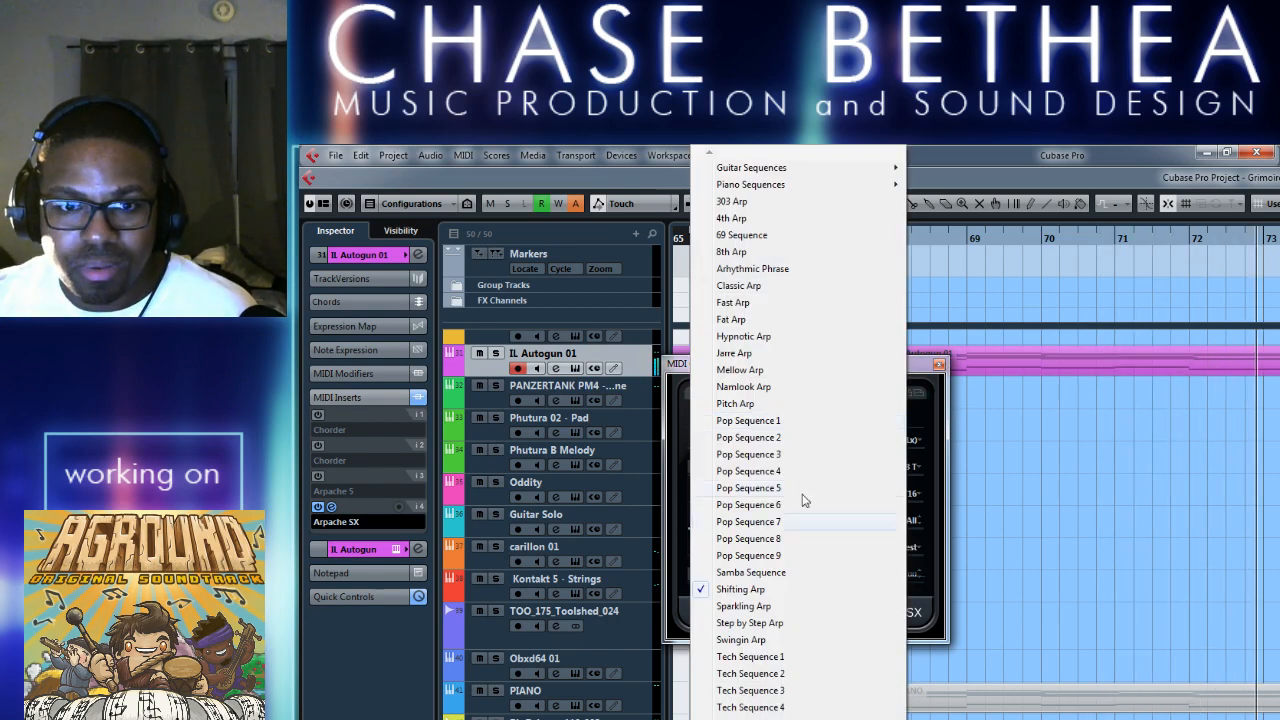
{"action": "left_click", "coordinate": [834, 630]}
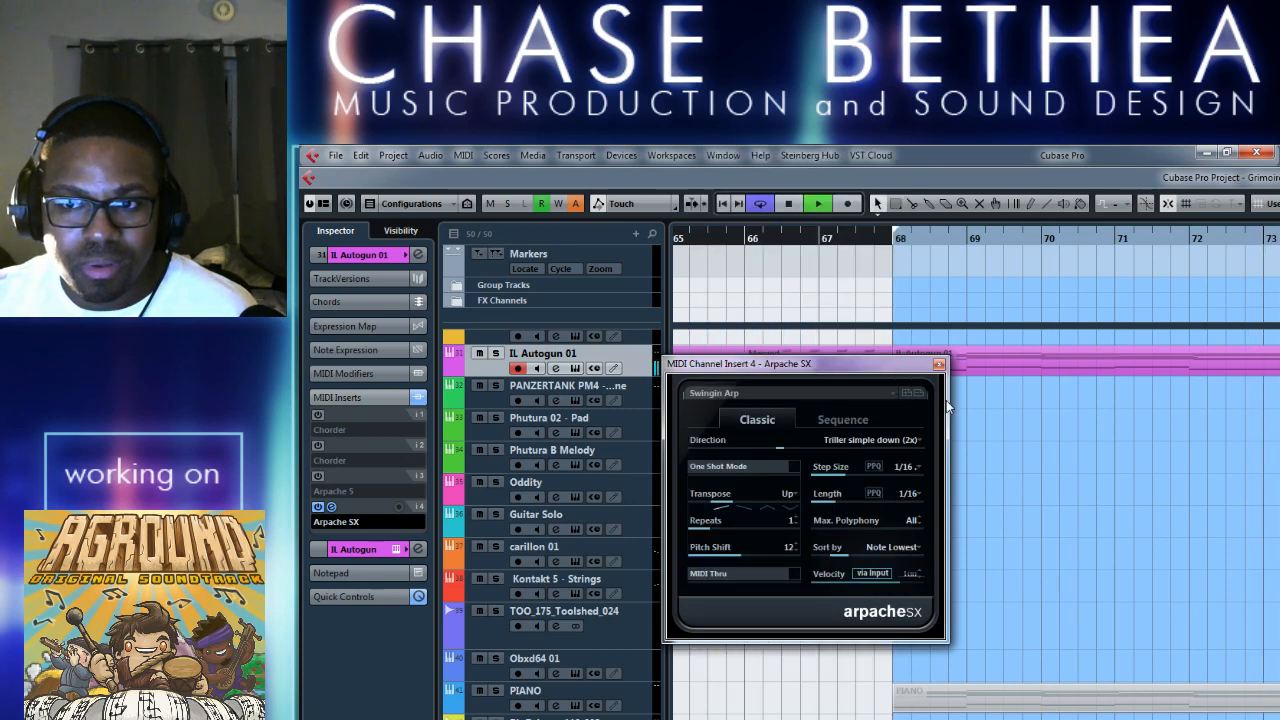
{"action": "left_click", "coordinate": [938, 364]}
{"action": "key", "text": "space"}
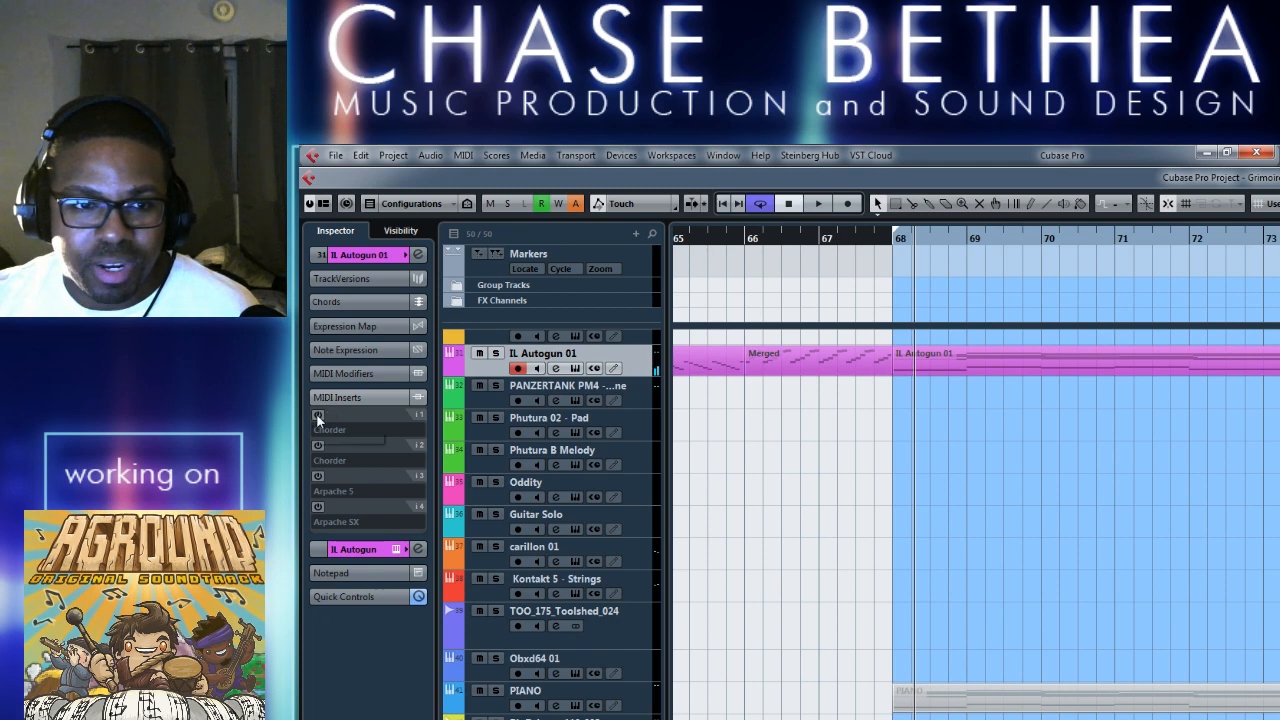
Try the second Chorder insert on IL Autogun 01 with a short playback of the loop, then deactivate it.
{"action": "left_click", "coordinate": [318, 445]}
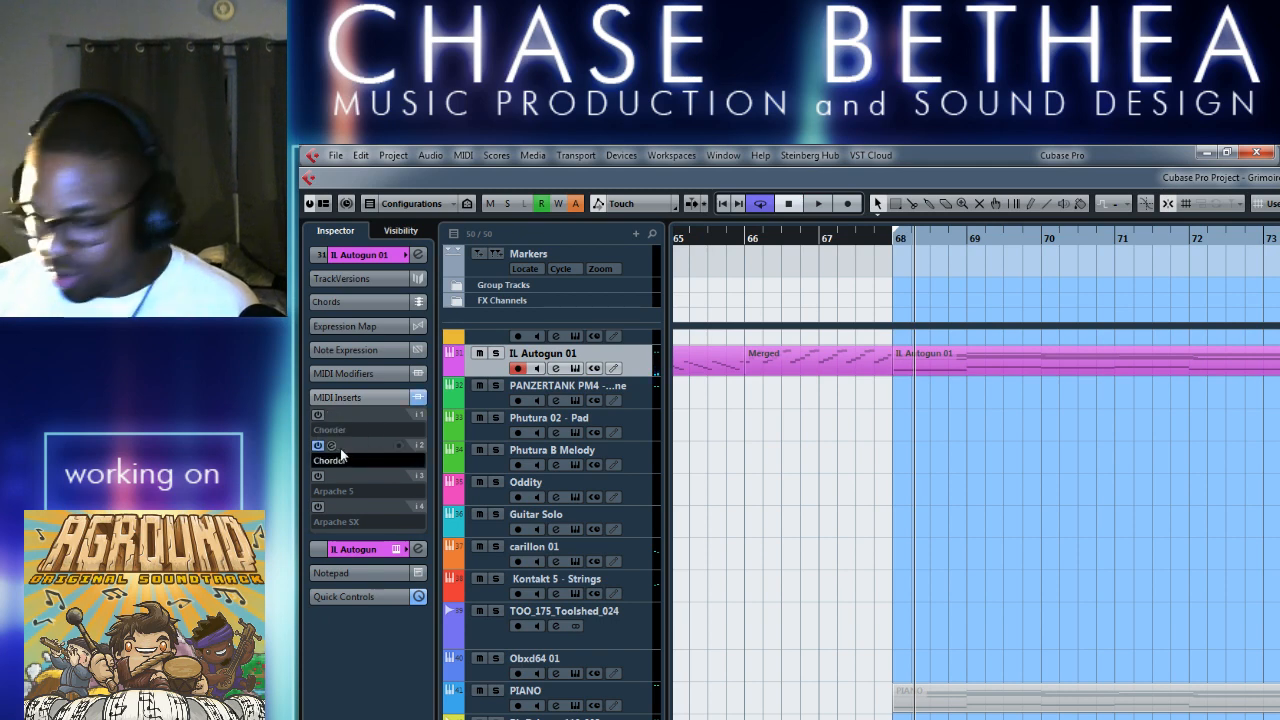
{"action": "key", "text": "KP_1"}
{"action": "key", "text": "space"}
{"action": "key", "text": "space"}
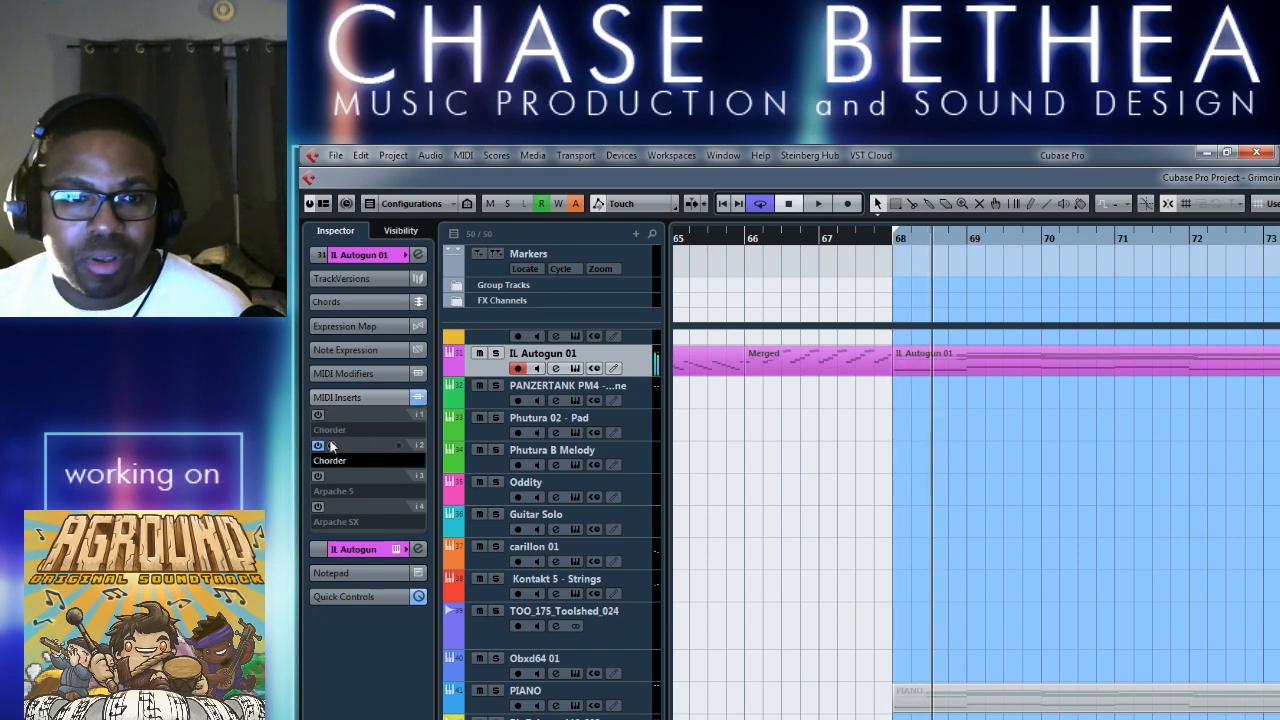
{"action": "left_click", "coordinate": [319, 446]}
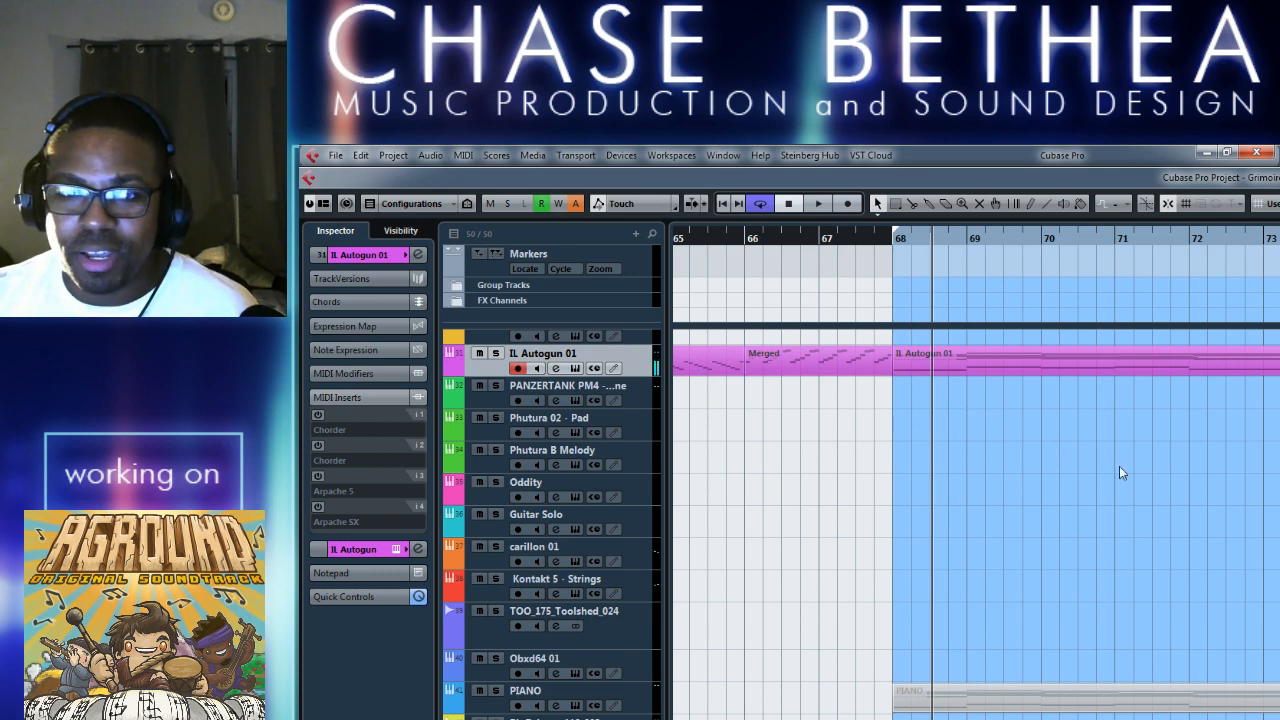
Play the loop from bar 68 with all MIDI inserts off, showing the basic track settings of IL Autogun 01 in the Inspector.
{"action": "key", "text": "KP_1"}
{"action": "key", "text": "space"}
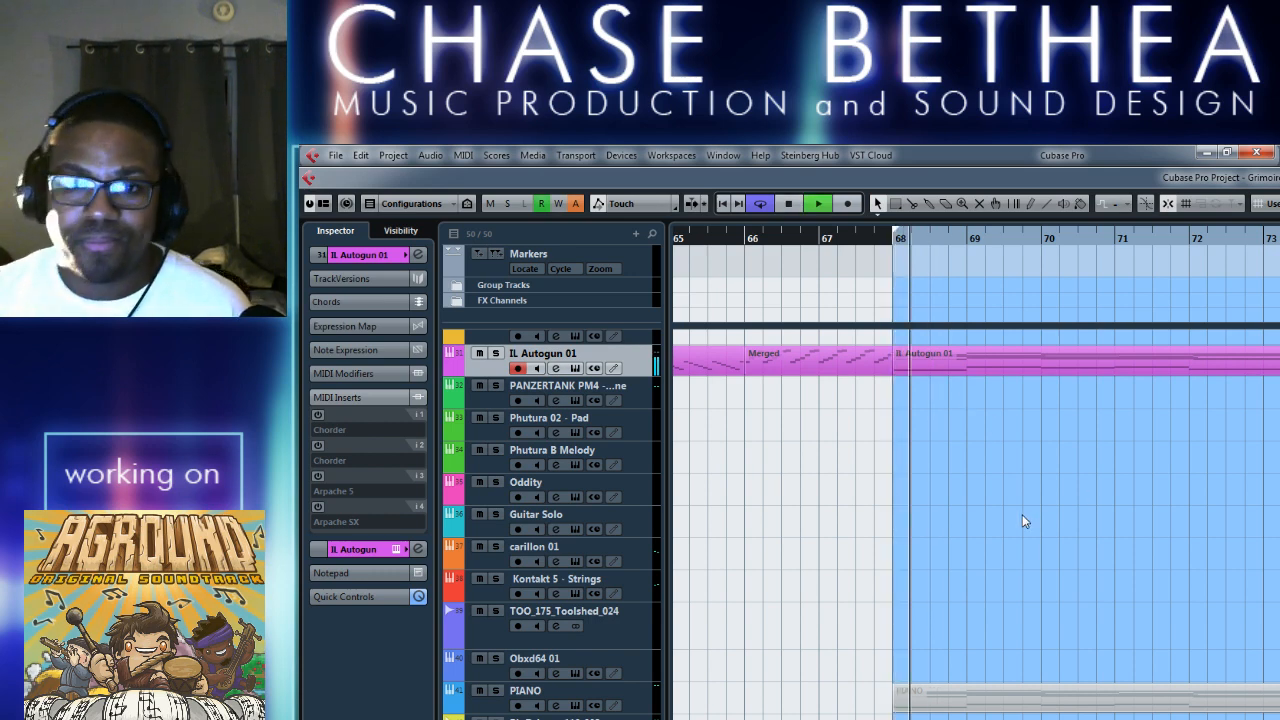
{"action": "key", "text": "space"}
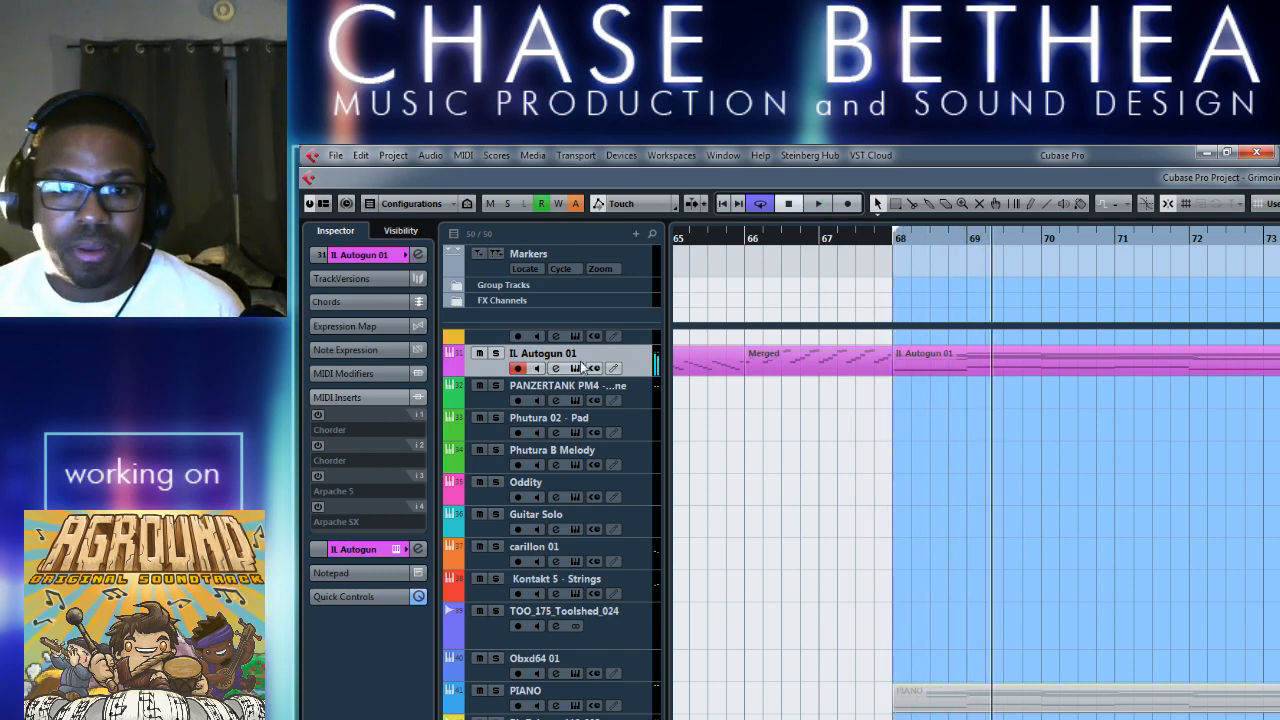
{"action": "left_click", "coordinate": [362, 257]}
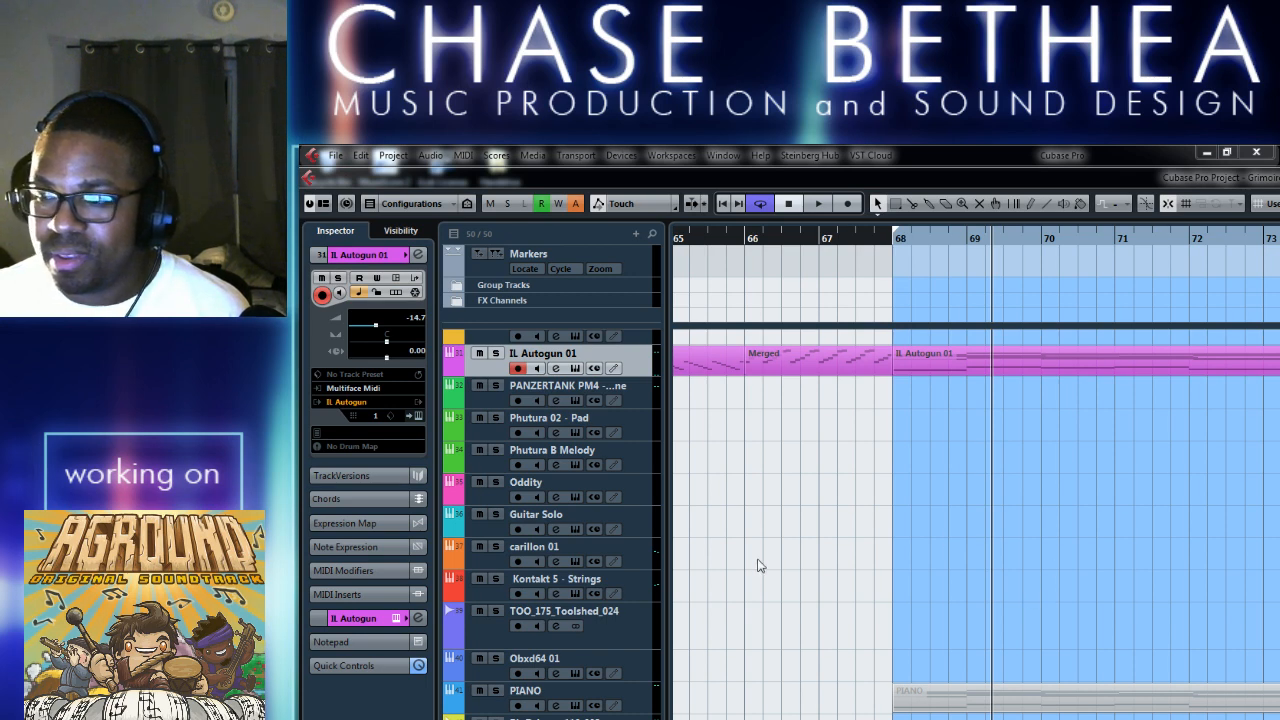
{"action": "left_click", "coordinate": [882, 527]}
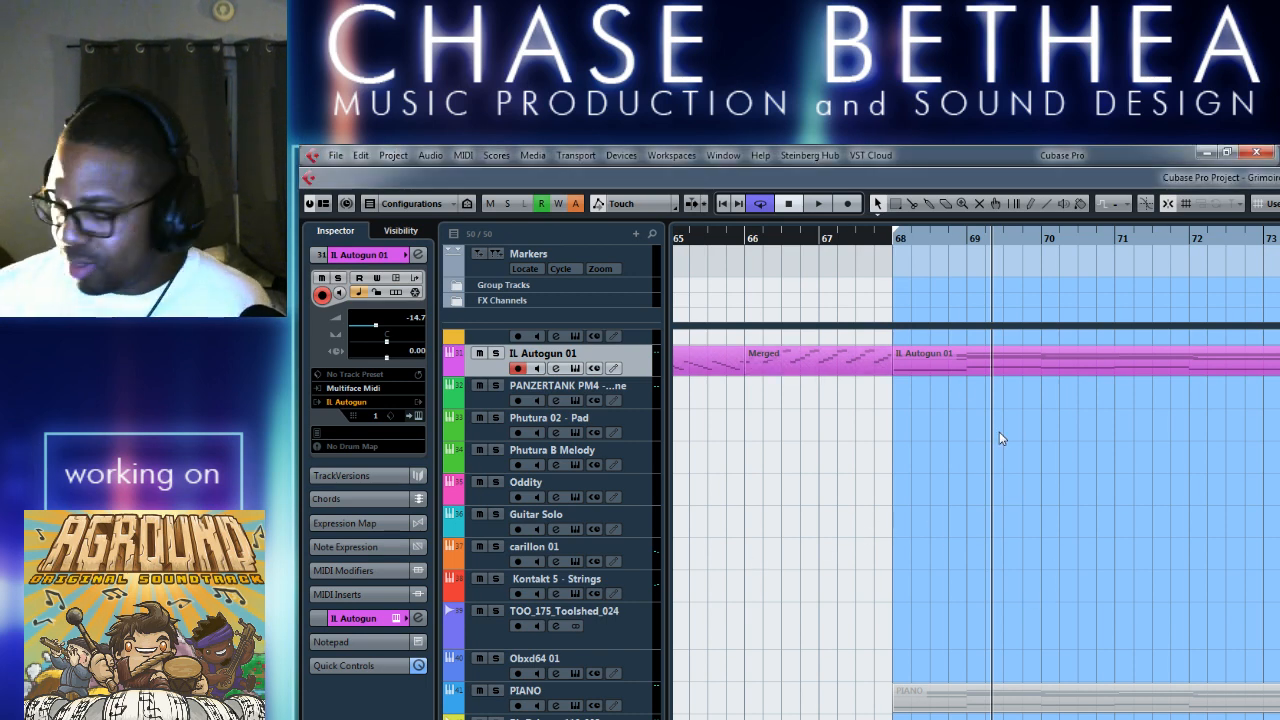
{"action": "key", "text": "space"}
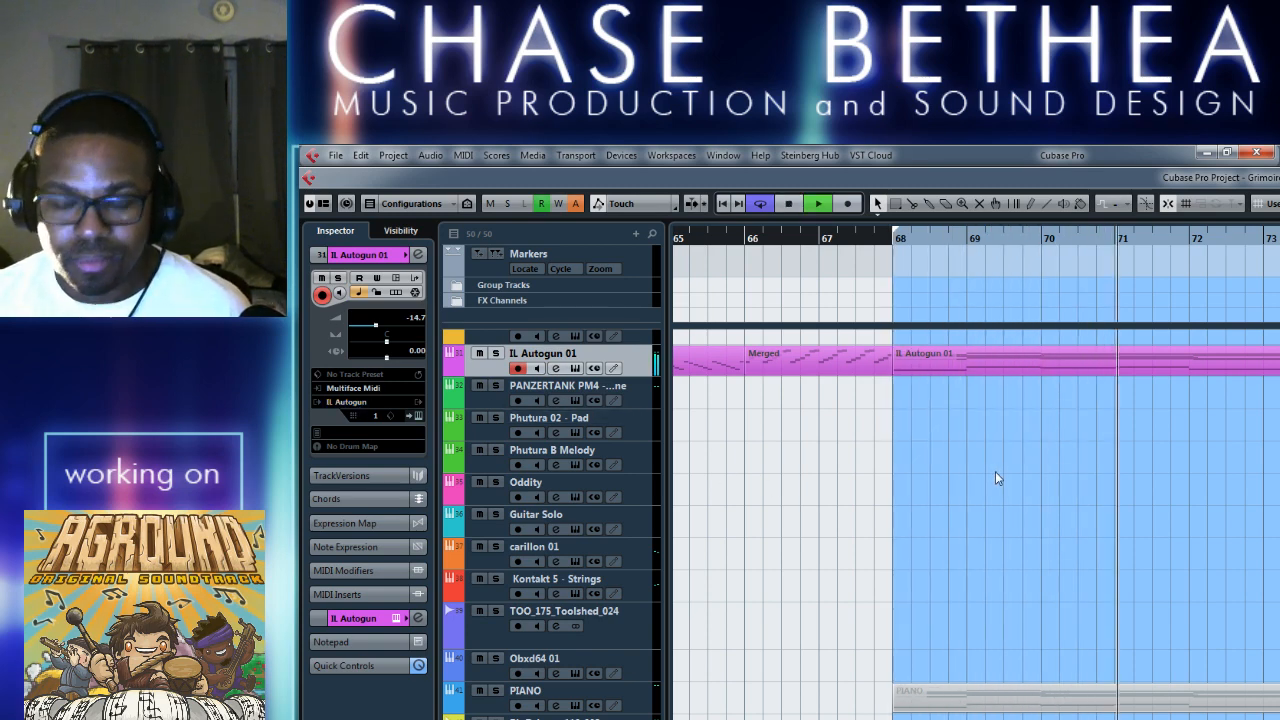
Extend the cycle range back to start at bar 50 and restart playback.
{"action": "key", "text": "g"}
{"action": "key", "text": "g"}
{"action": "key", "text": "g"}
{"action": "key", "text": "g"}
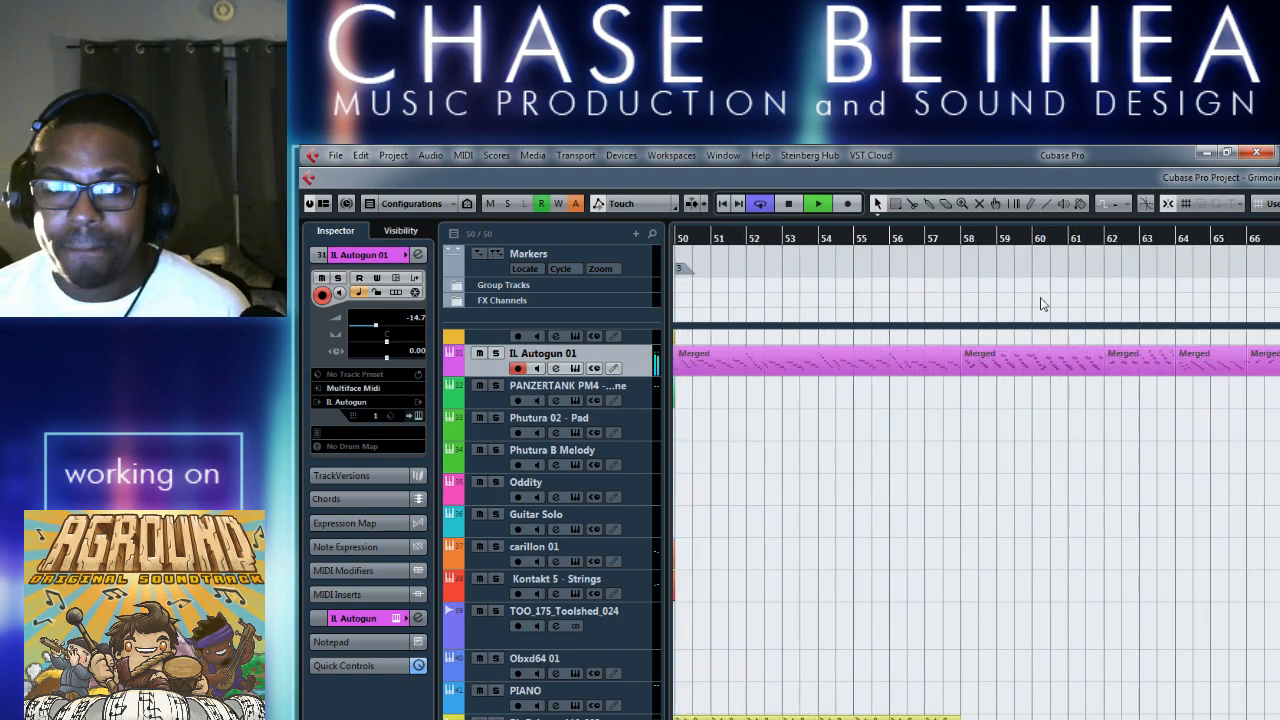
{"action": "left_click_drag", "start_coordinate": [1276, 240], "coordinate": [930, 270]}
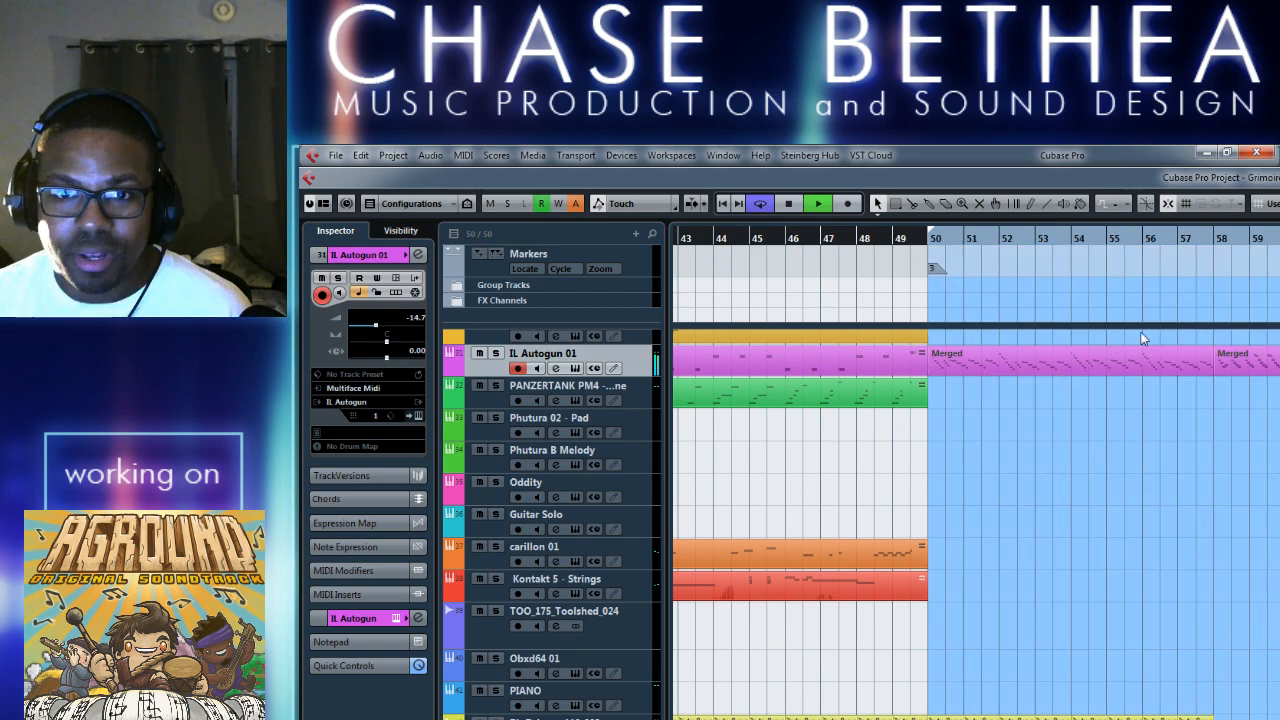
{"action": "key", "text": "space"}
{"action": "key", "text": "space"}
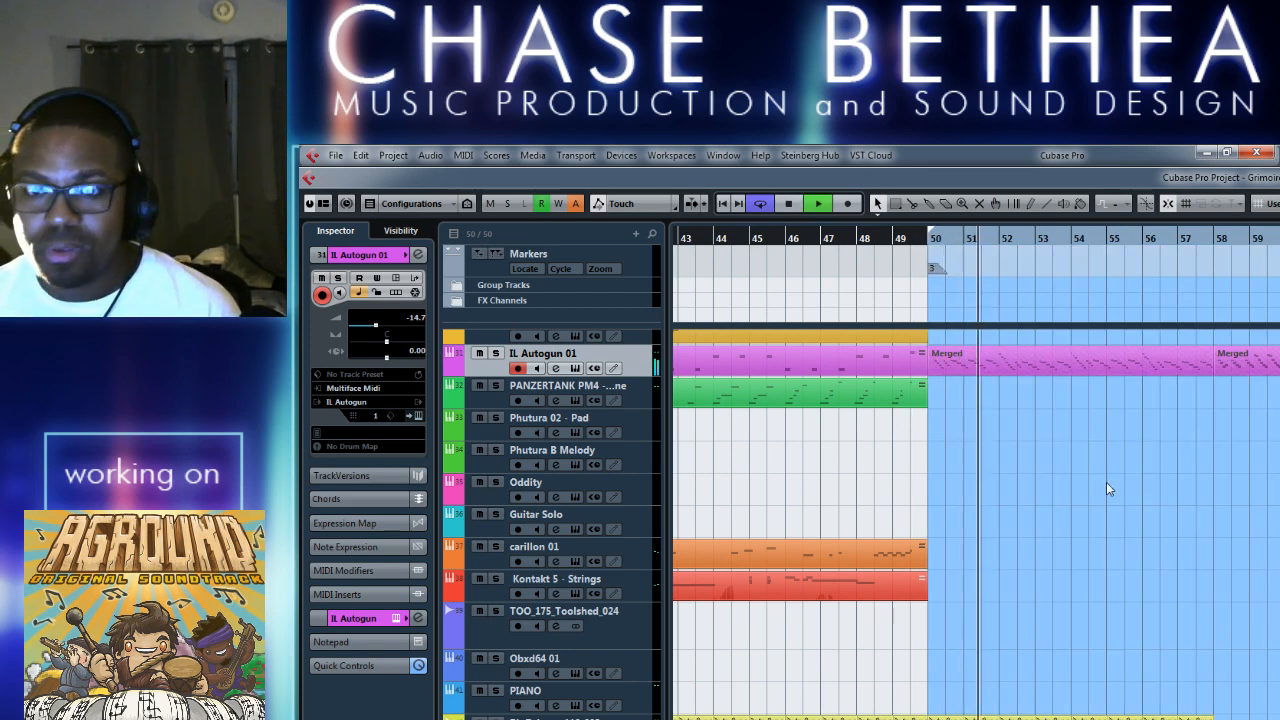
Examine the merged IL Autogun 01 parts leading up to the bar 68 section during playback.
{"action": "key", "text": "g"}
{"action": "key", "text": "g"}
{"action": "key", "text": "g"}
{"action": "key", "text": "g"}
{"action": "key", "text": "h"}
{"action": "key", "text": "h"}
{"action": "key", "text": "h"}
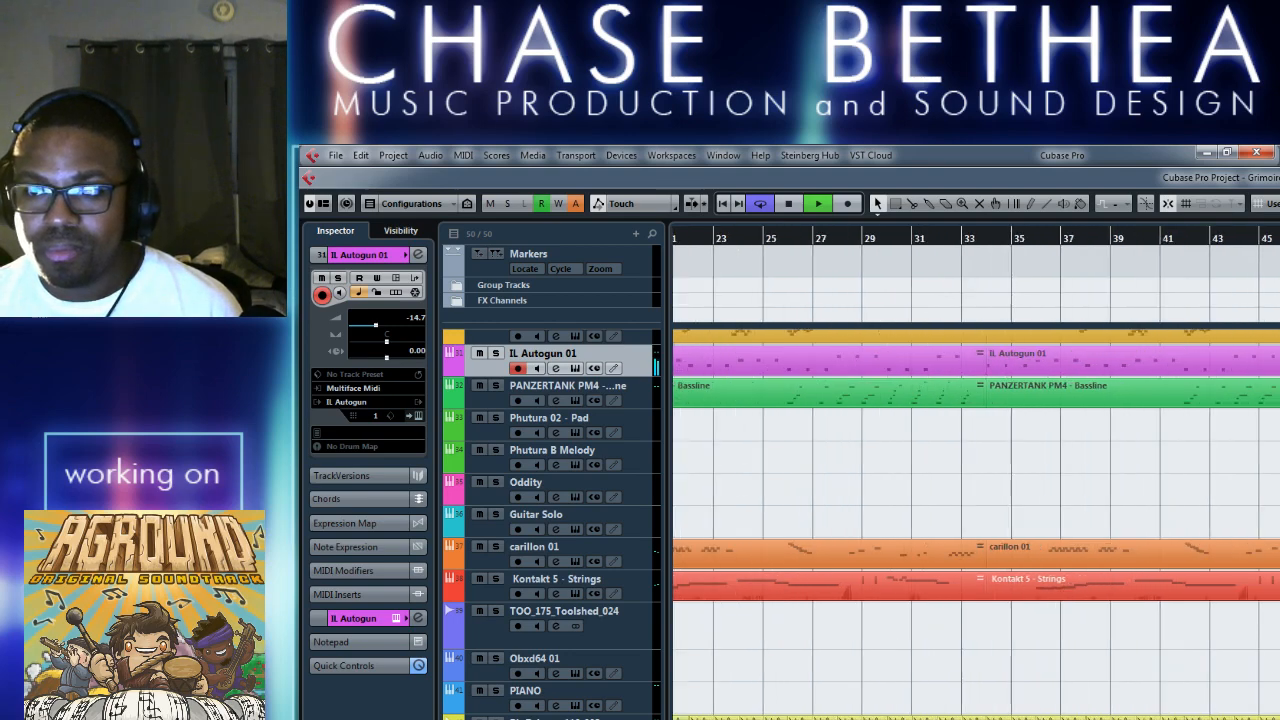
{"action": "scroll", "coordinate": [1144, 492], "scroll_direction": "right", "scroll_amount": 5}
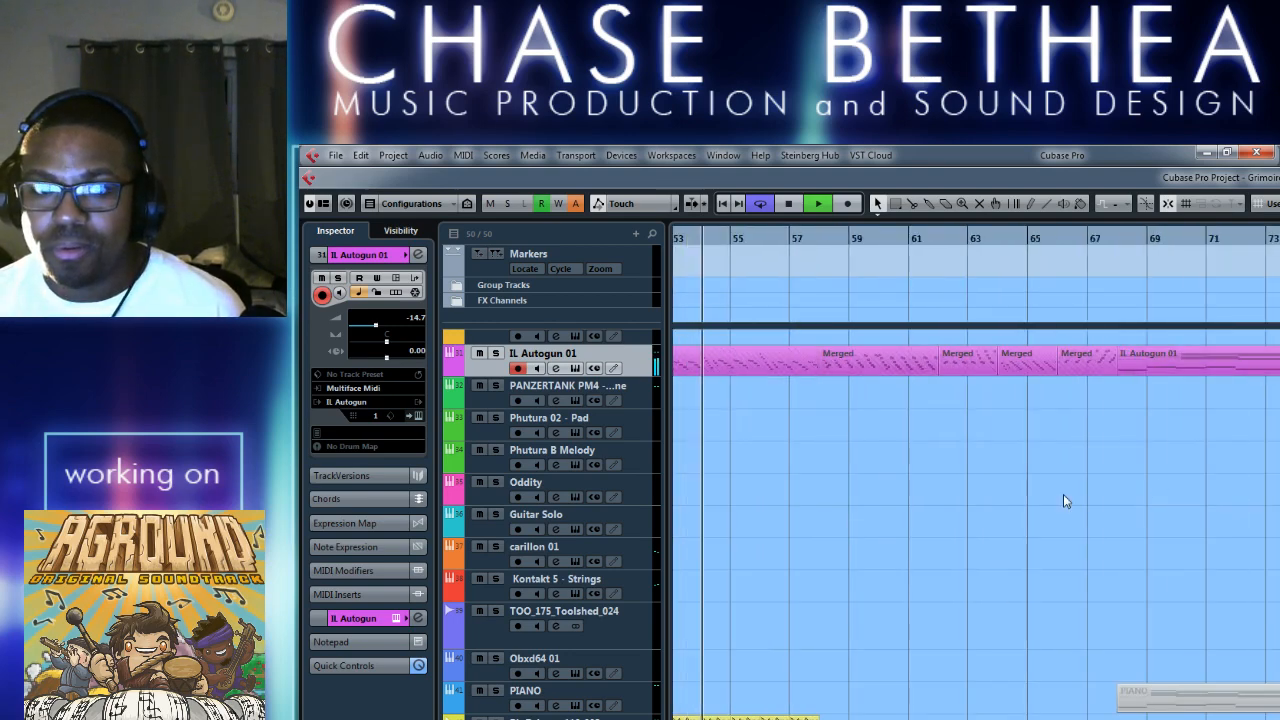
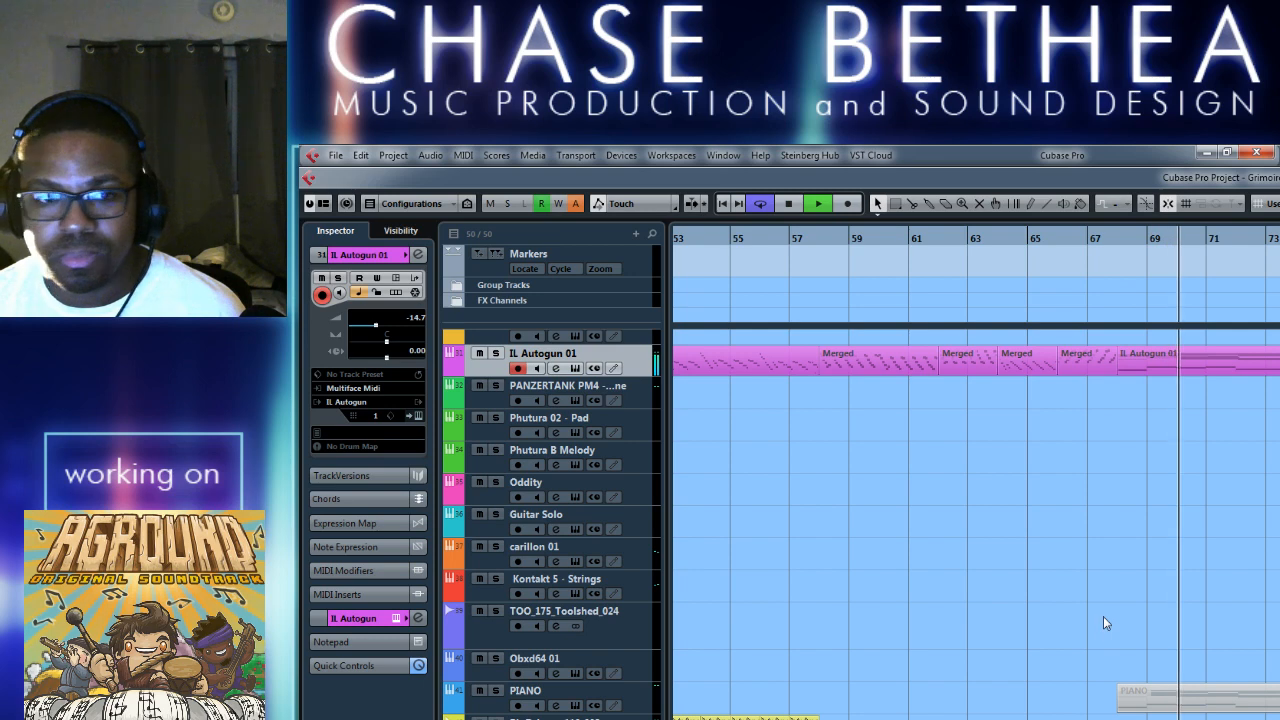
Stop playback of the arrangement and clear the event selection.
{"action": "scroll", "coordinate": [1070, 622], "scroll_direction": "up", "scroll_amount": 3}
{"action": "scroll", "coordinate": [1040, 650], "scroll_direction": "up", "scroll_amount": 3}
{"action": "key", "text": "space"}
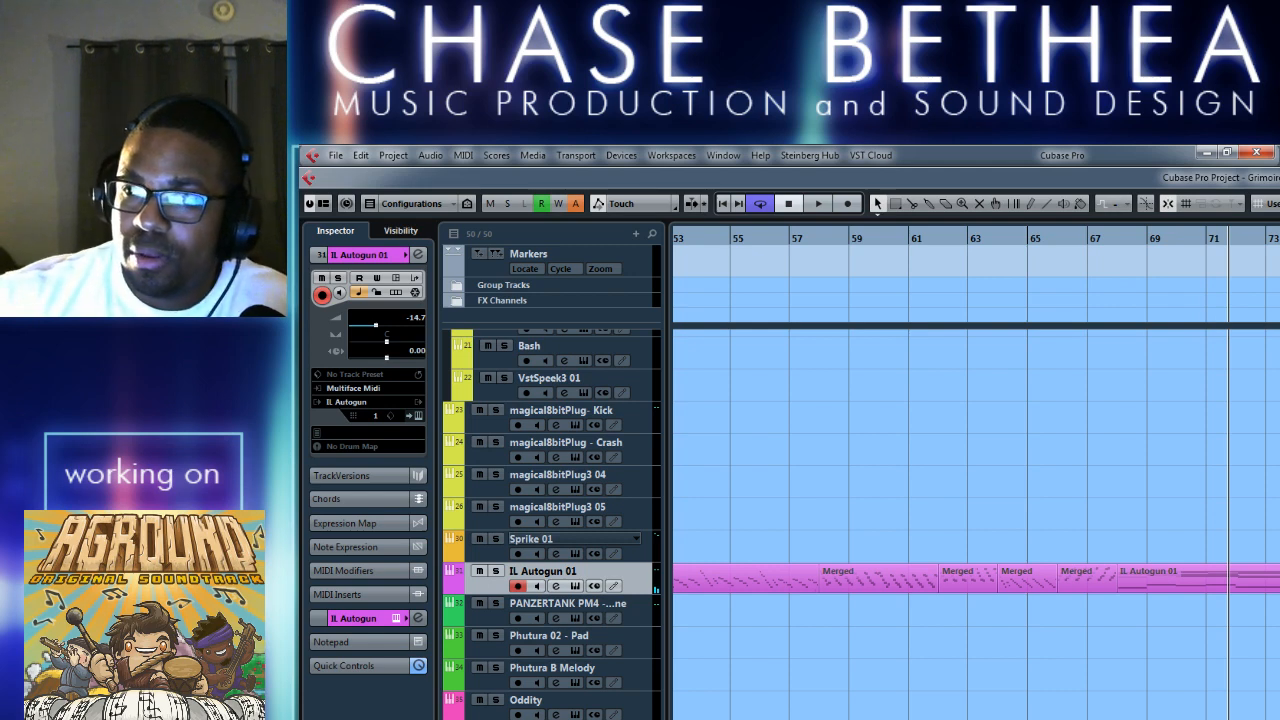
{"action": "left_click", "coordinate": [964, 647]}
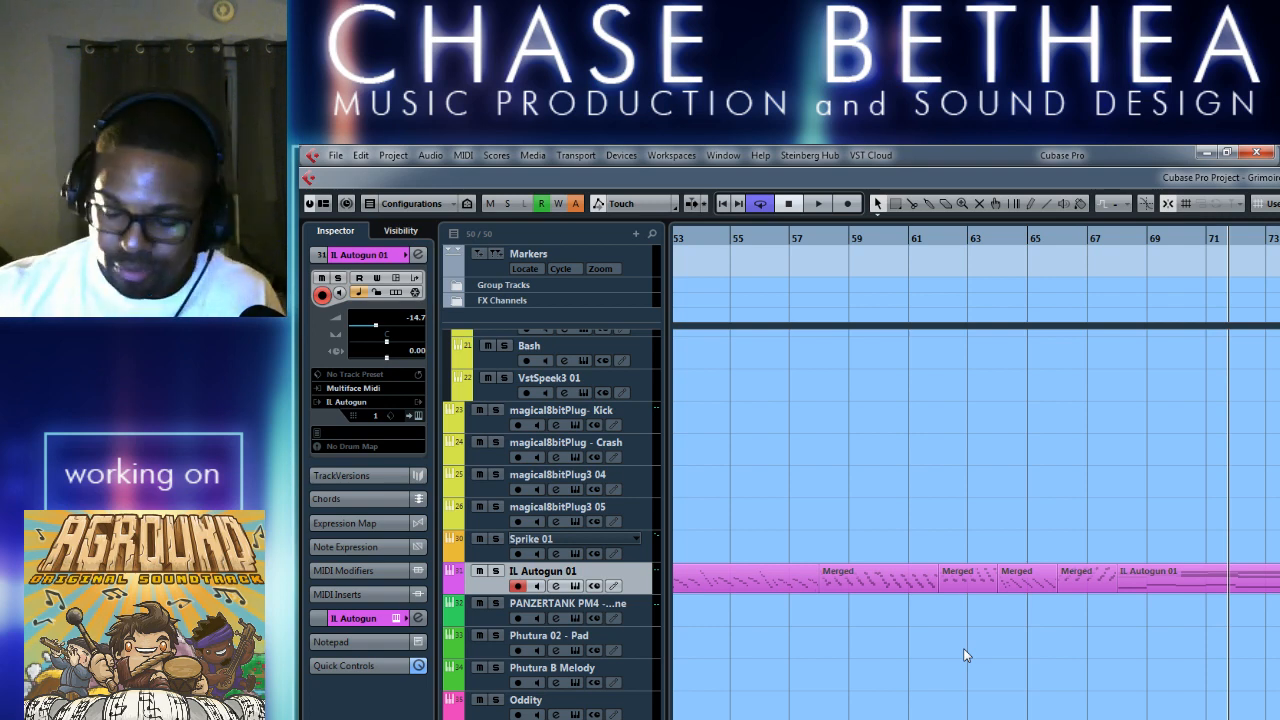
Copy the IL Autogun 01 clip starting at bar 68 onto the Acid Bell track and briefly play it.
{"action": "key", "text": "g"}
{"action": "key", "text": "g"}
{"action": "scroll", "coordinate": [1159, 676], "scroll_direction": "right", "scroll_amount": 3}
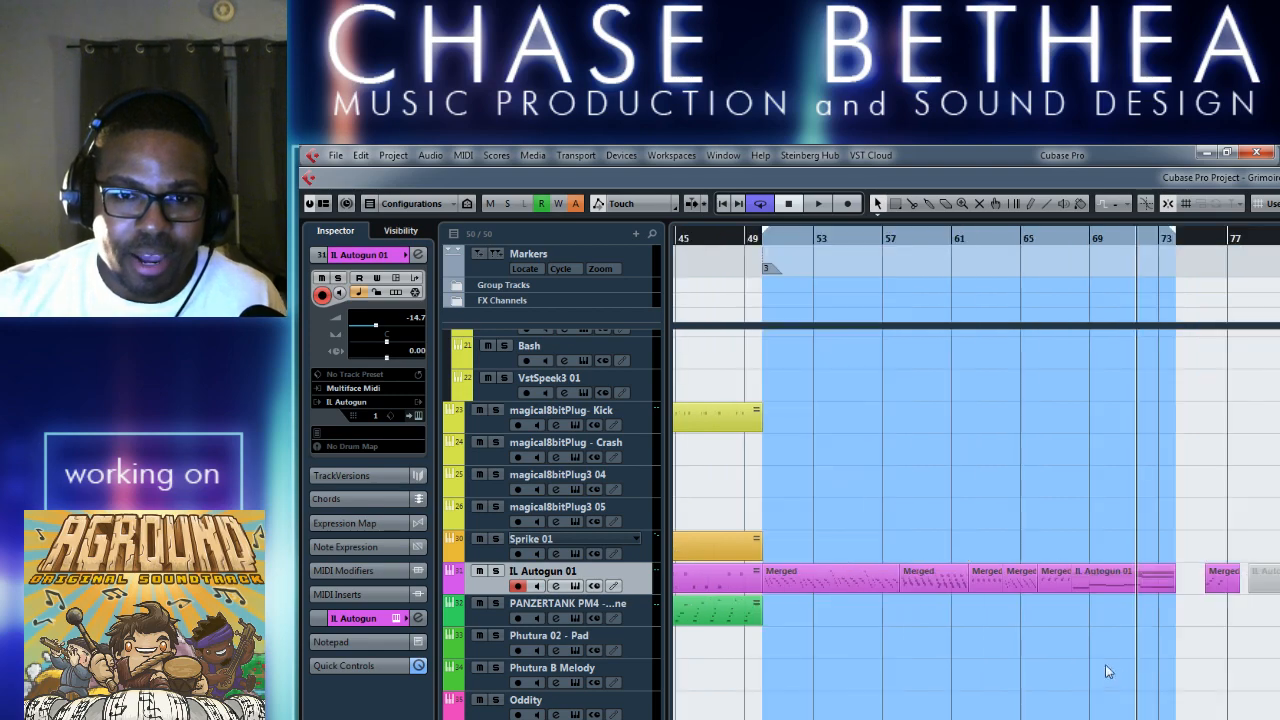
{"action": "scroll", "coordinate": [1112, 672], "scroll_direction": "up", "scroll_amount": 1}
{"action": "scroll", "coordinate": [900, 520], "scroll_direction": "up", "scroll_amount": 5}
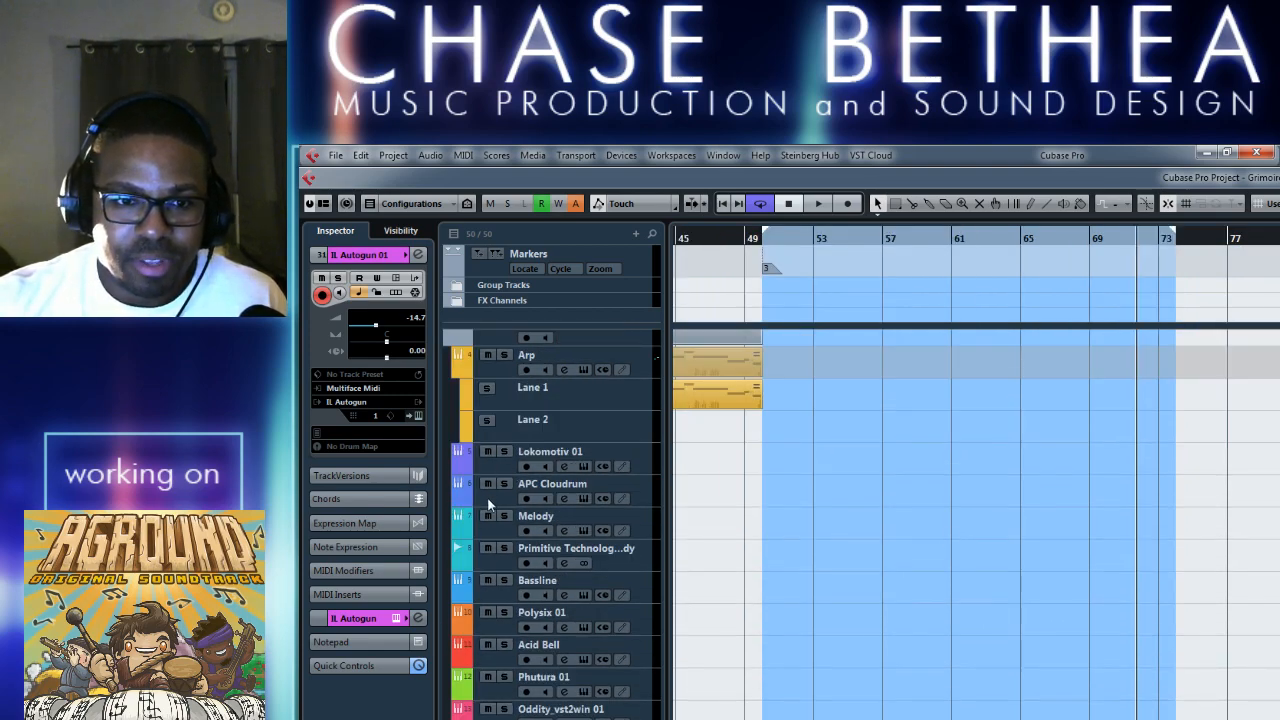
{"action": "scroll", "coordinate": [1086, 585], "scroll_direction": "down", "scroll_amount": 5}
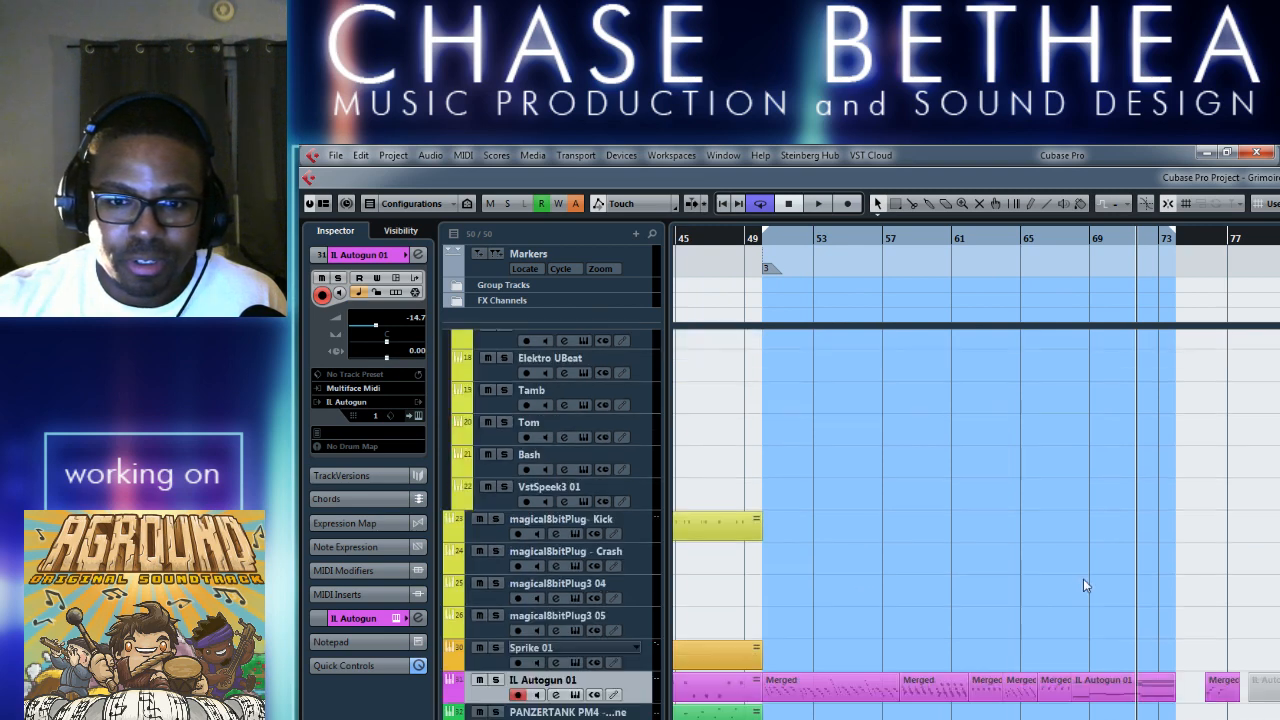
{"action": "left_click", "coordinate": [1100, 698]}
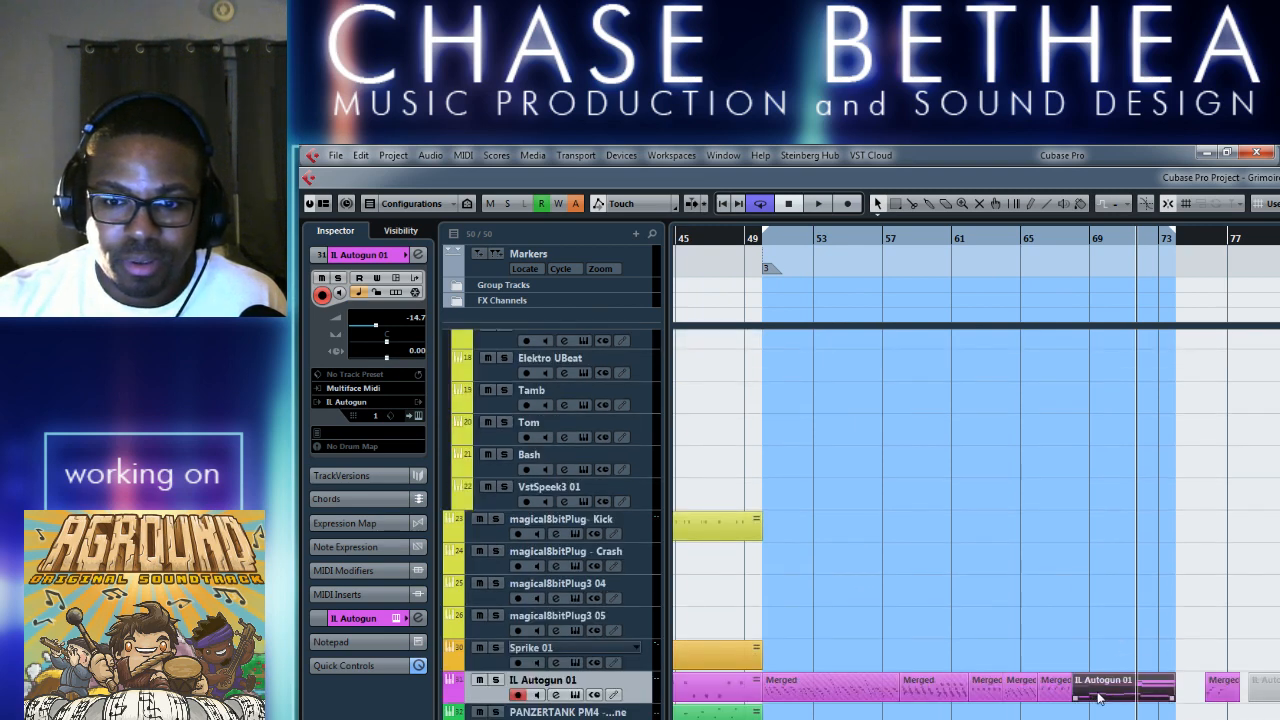
{"action": "left_click_drag", "start_coordinate": [1100, 695], "coordinate": [1101, 386]}
{"action": "key", "text": "space"}
{"action": "key", "text": "space"}
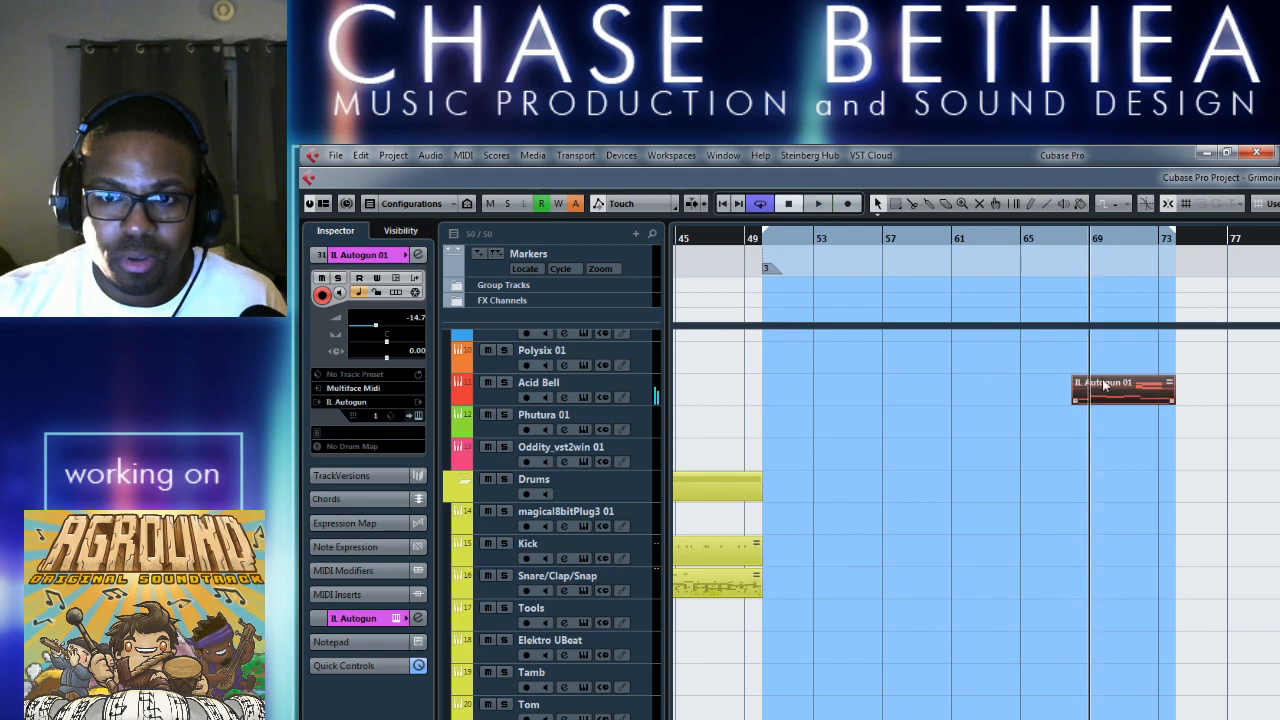
Mute the original clip at bar 68 on the IL Autogun 01 track with the Mute tool, then return to object selection.
{"action": "key", "text": "h"}
{"action": "scroll", "coordinate": [1087, 398], "scroll_direction": "right", "scroll_amount": 8}
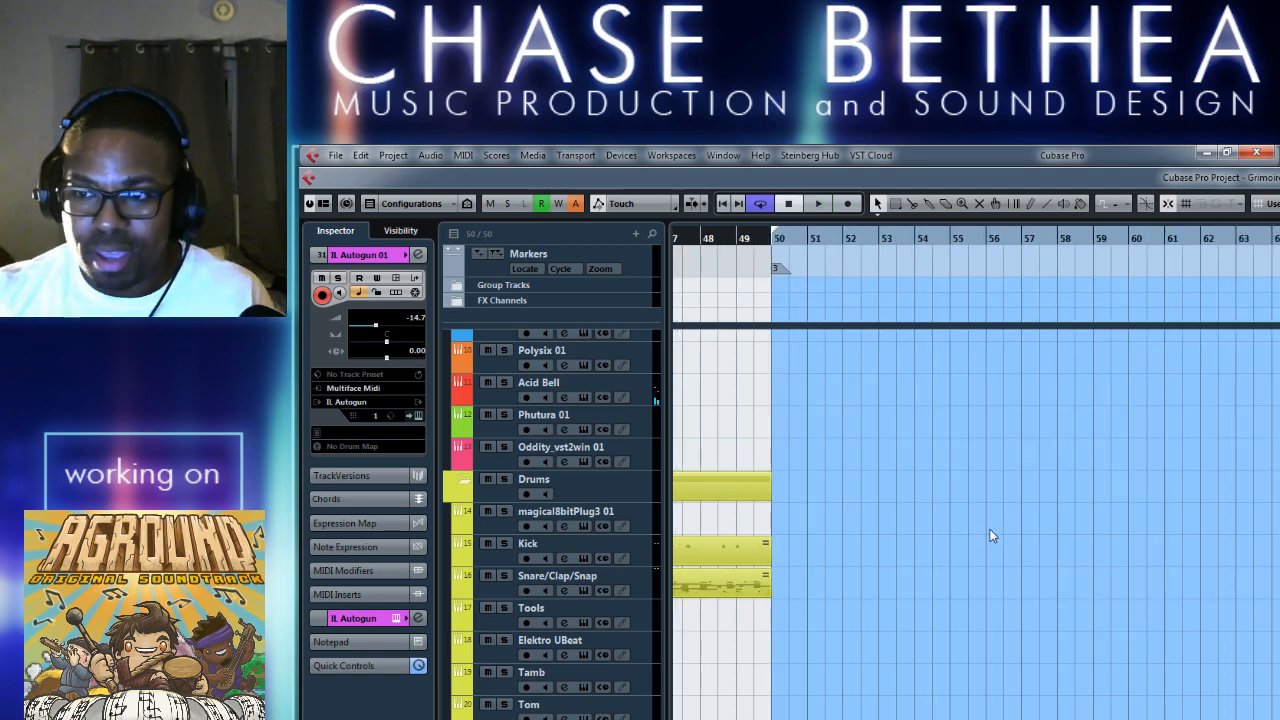
{"action": "scroll", "coordinate": [967, 536], "scroll_direction": "down", "scroll_amount": 5}
{"action": "right_click", "coordinate": [1031, 446]}
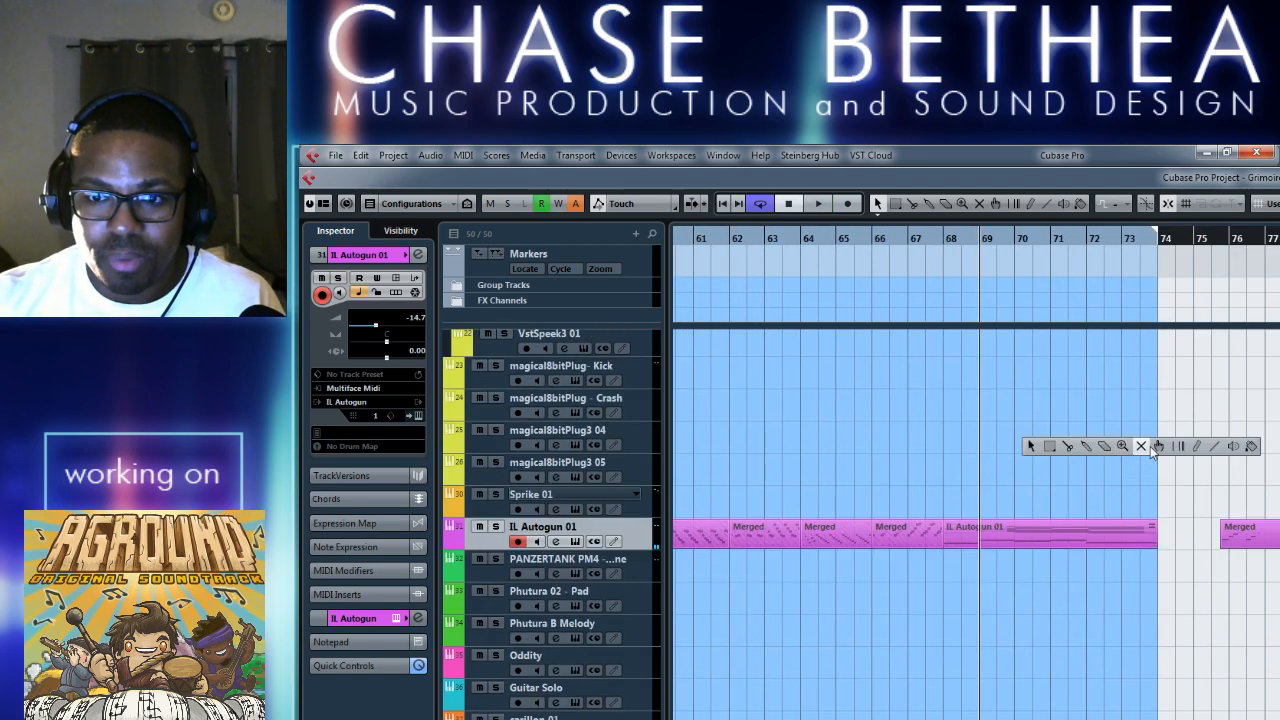
{"action": "left_click", "coordinate": [1132, 443]}
{"action": "left_click", "coordinate": [1044, 540]}
{"action": "key", "text": "1"}
Audition the copied clip on the Acid Bell track from bar 68.
{"action": "scroll", "coordinate": [991, 499], "scroll_direction": "up", "scroll_amount": 8}
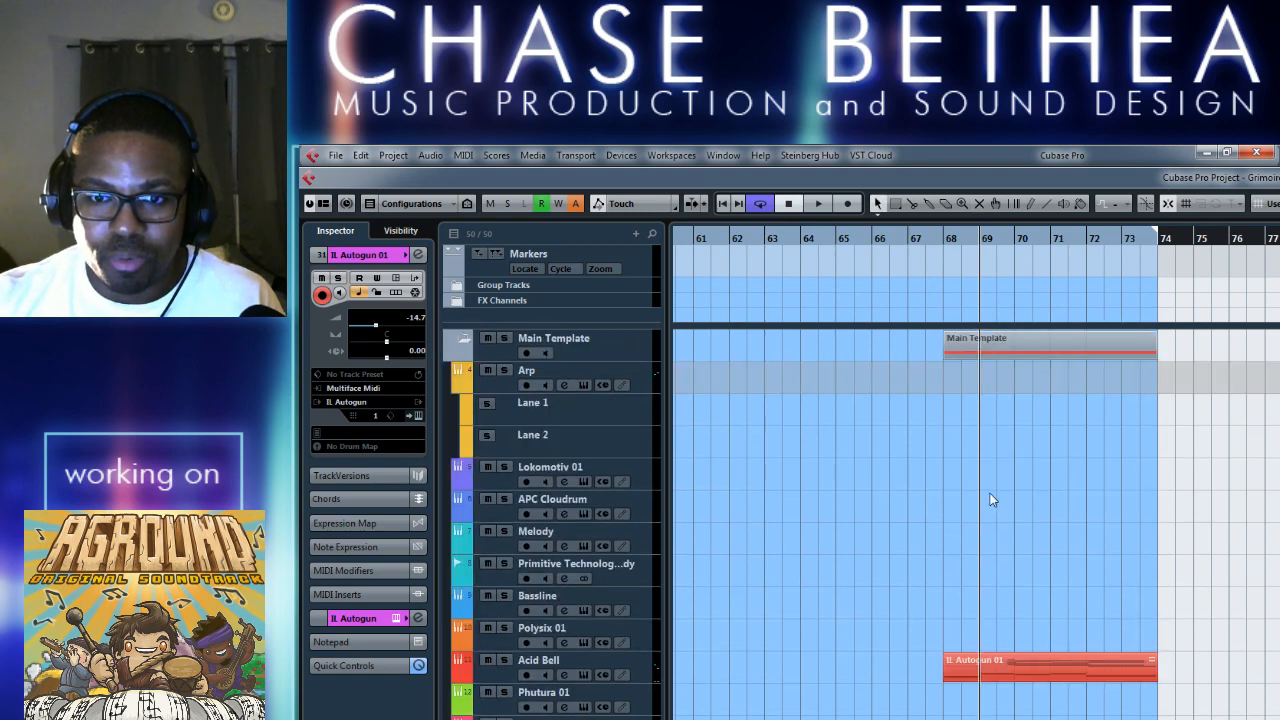
{"action": "left_click", "coordinate": [944, 241]}
{"action": "key", "text": "space"}
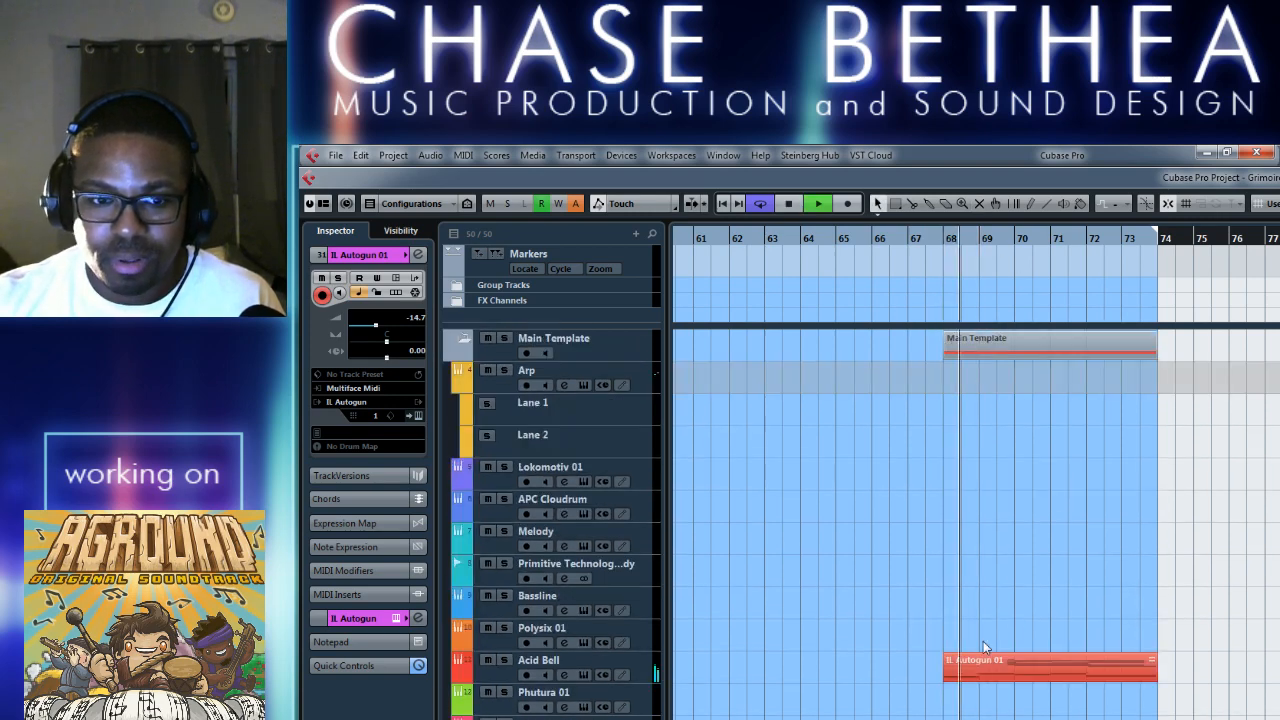
{"action": "key", "text": "space"}
Move the copied clip from the Acid Bell track to Polysix 01 and play it from bar 68.
{"action": "left_click_drag", "start_coordinate": [997, 672], "coordinate": [997, 643]}
{"action": "left_click", "coordinate": [944, 244]}
{"action": "key", "text": "space"}
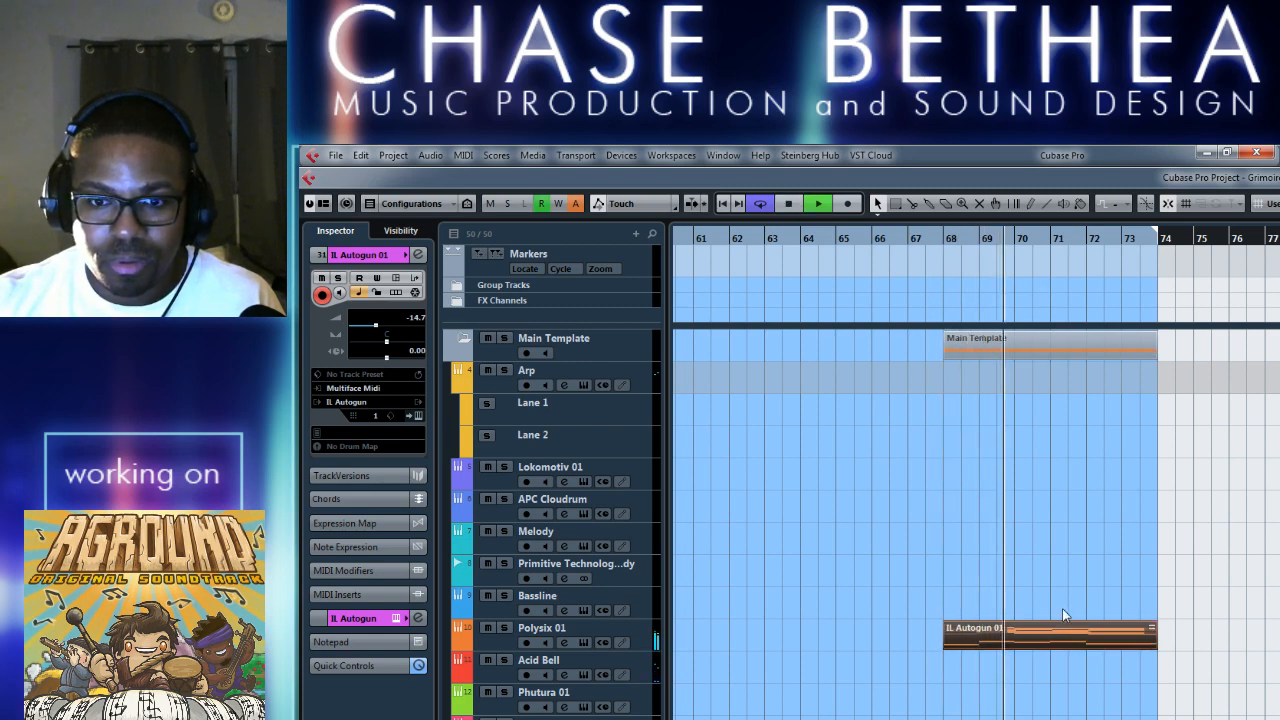
Transpose all notes of the Polysix 01 clip up two octaves in the Key Editor, close it and stop playback.
{"action": "double_click", "coordinate": [1064, 645]}
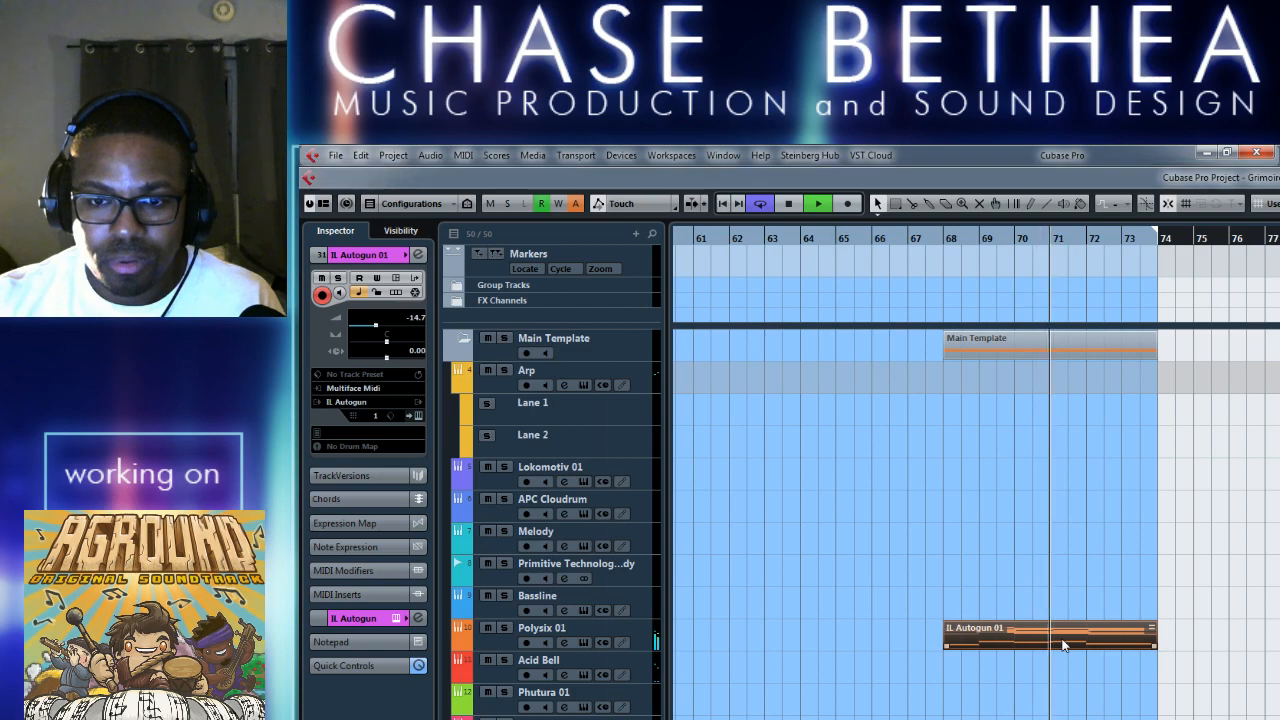
{"action": "scroll", "coordinate": [869, 522], "scroll_direction": "left", "scroll_amount": 2}
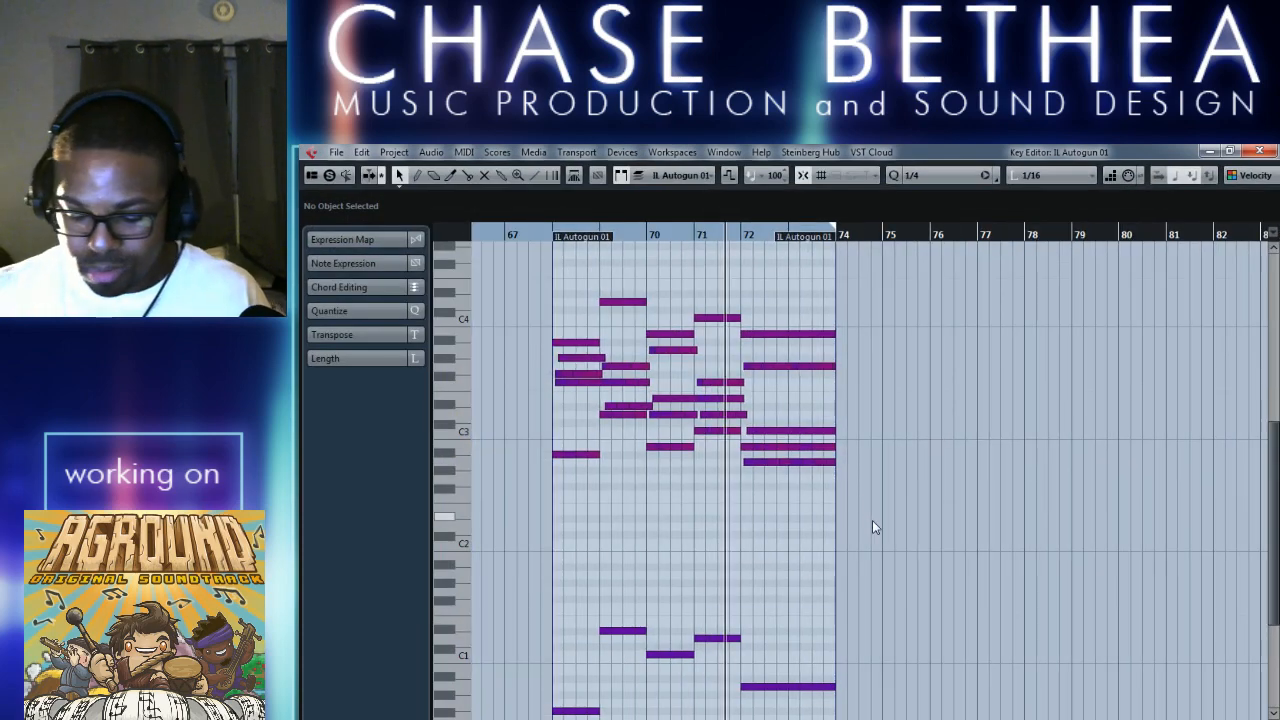
{"action": "key", "text": "ctrl+a"}
{"action": "key", "text": "shift+Up"}
{"action": "key", "text": "shift+Up"}
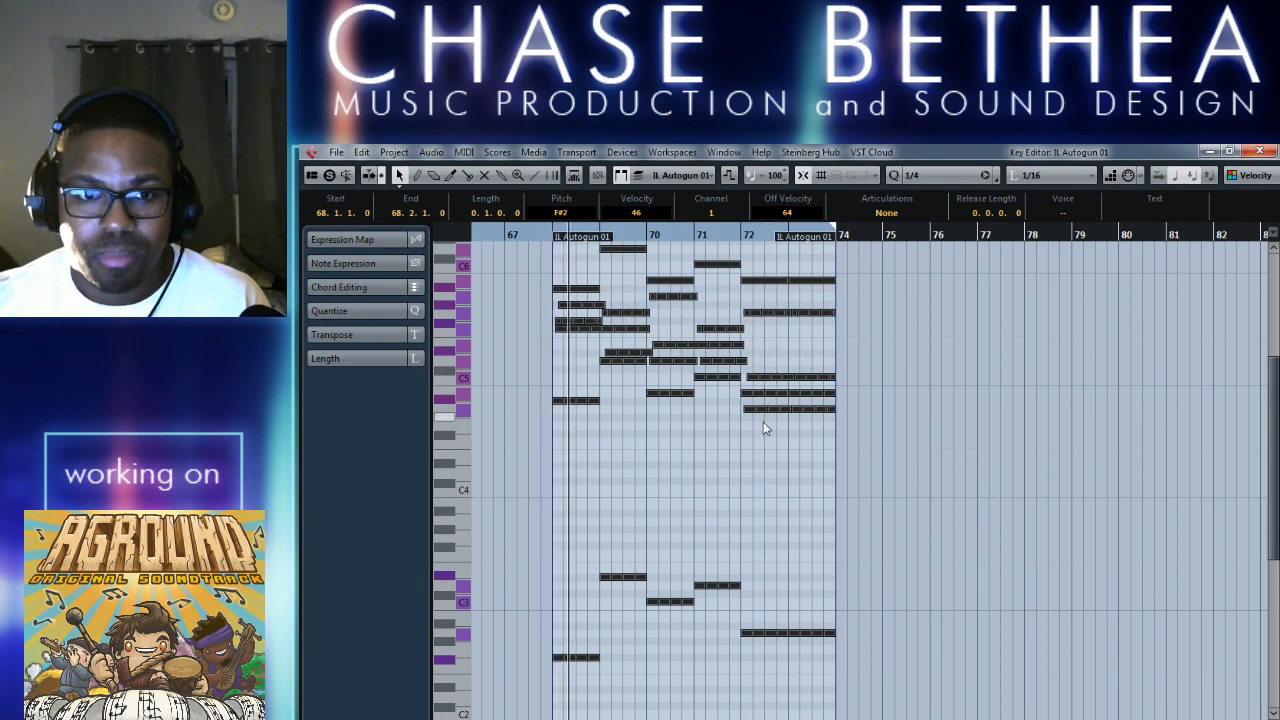
{"action": "left_click", "coordinate": [1258, 152]}
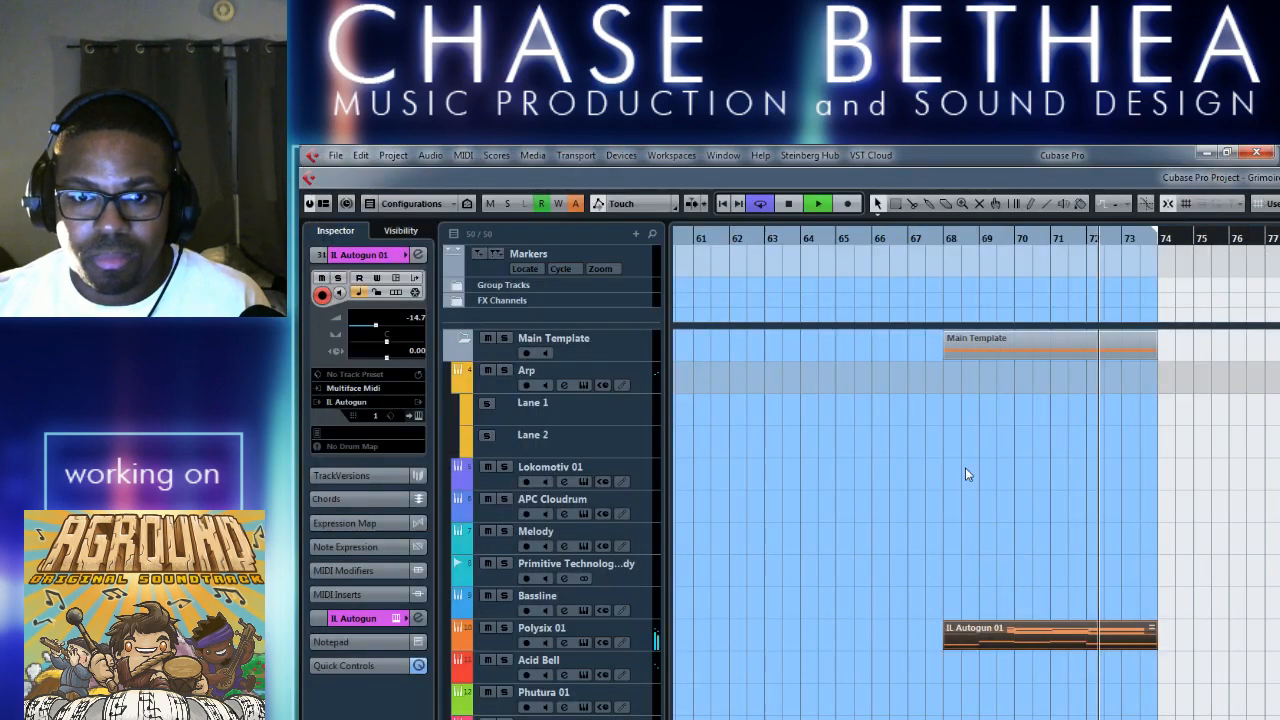
{"action": "key", "text": "space"}
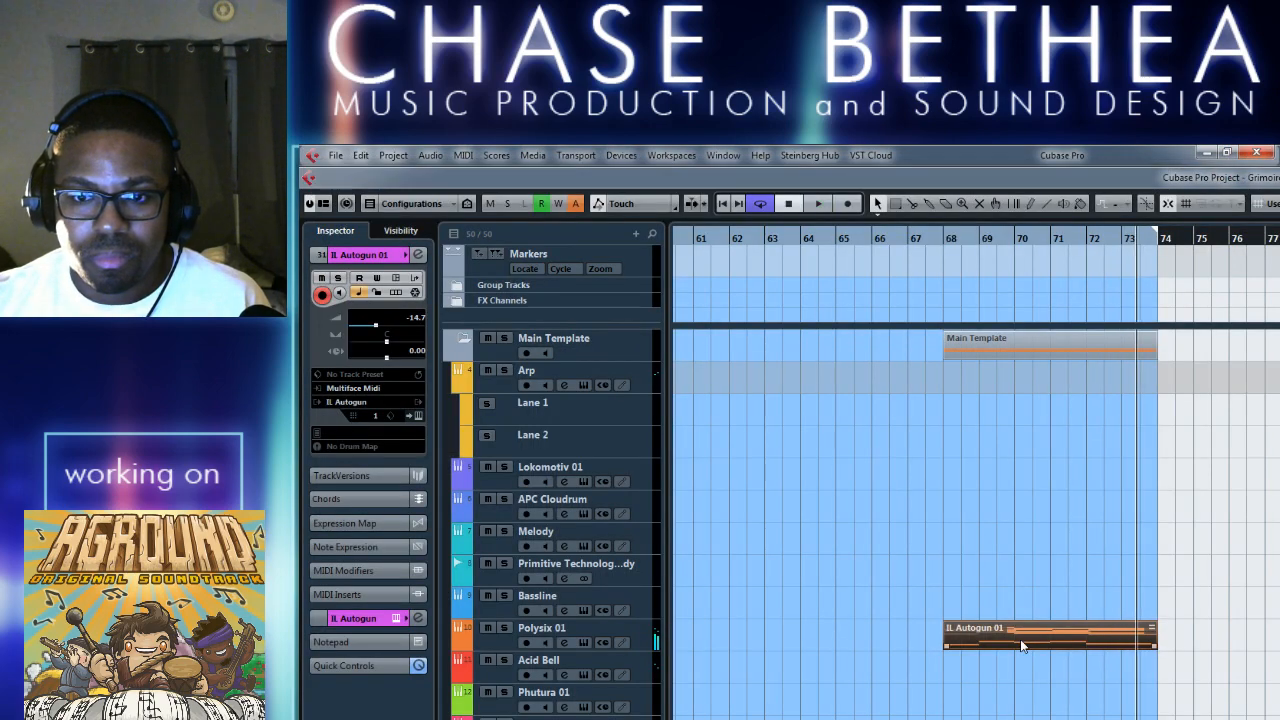
Raise all notes of the Polysix 01 clip another two octaves in the Key Editor and play from bar 68.
{"action": "double_click", "coordinate": [1022, 645]}
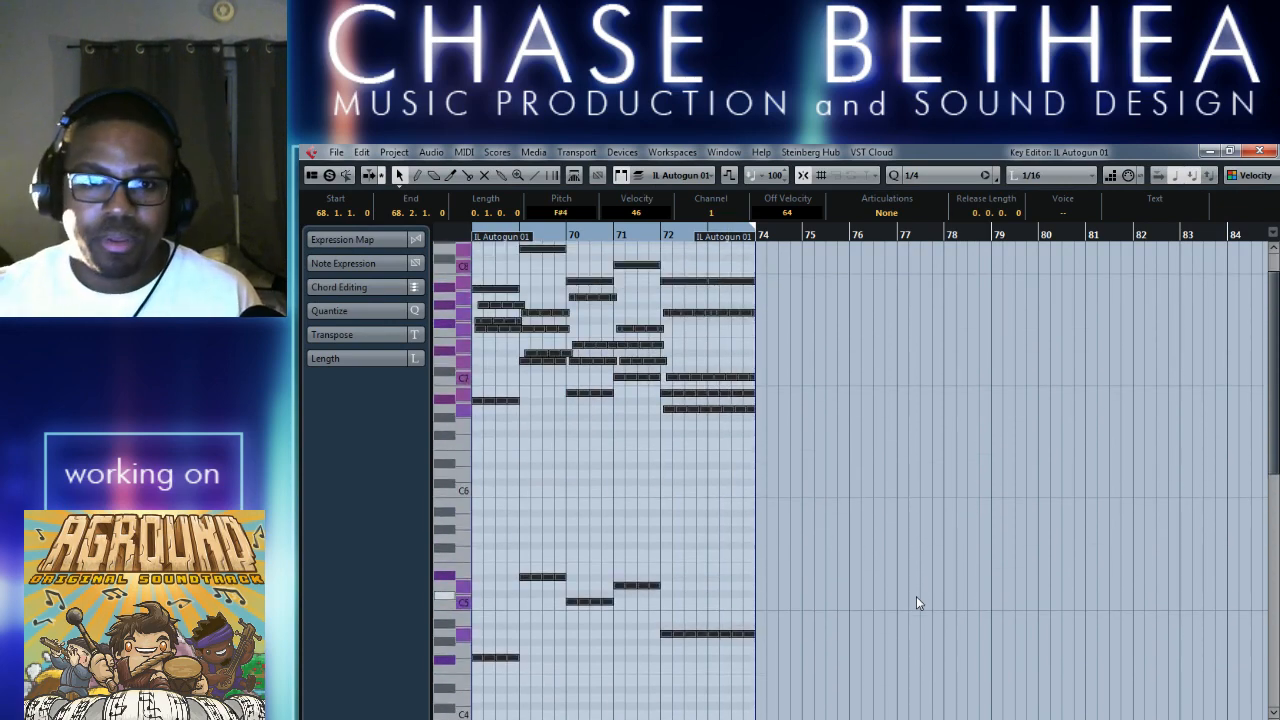
{"action": "scroll", "coordinate": [1059, 630], "scroll_direction": "left", "scroll_amount": 3}
{"action": "left_click", "coordinate": [785, 236]}
{"action": "key", "text": "space"}
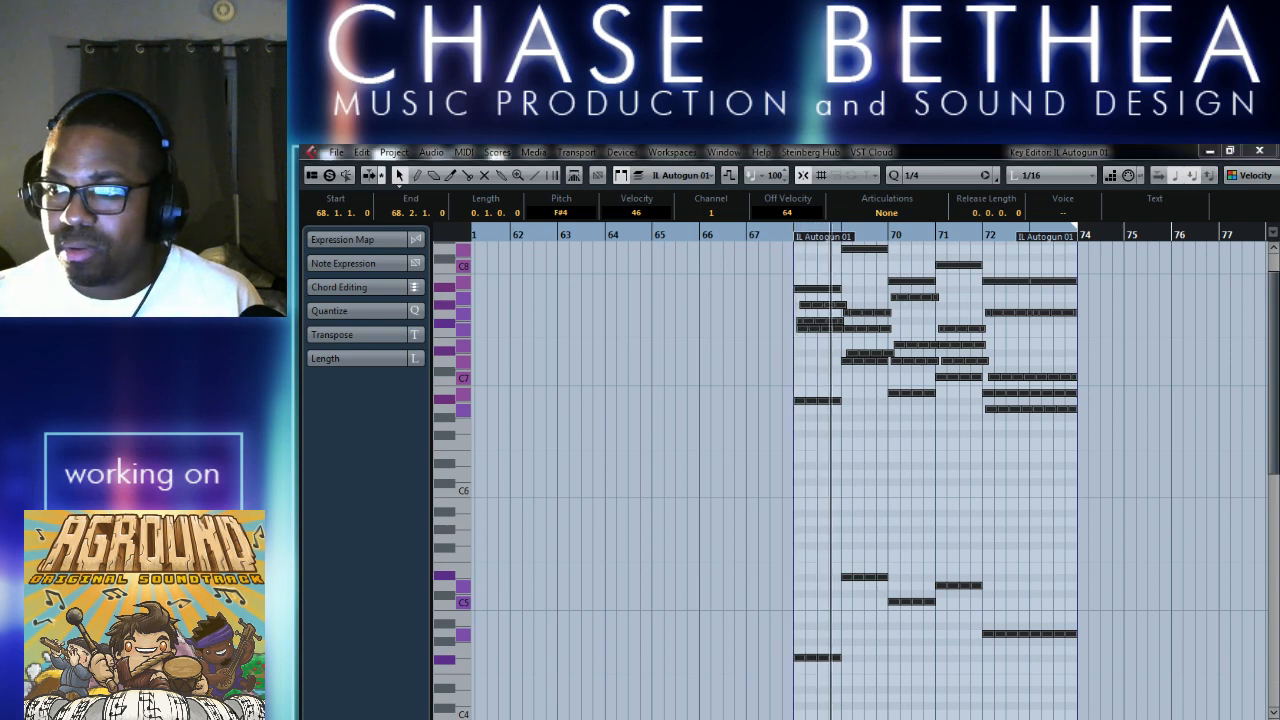
Lower all the clip's notes by one octave, replay from bar 68 and close the Key Editor.
{"action": "left_click", "coordinate": [692, 603]}
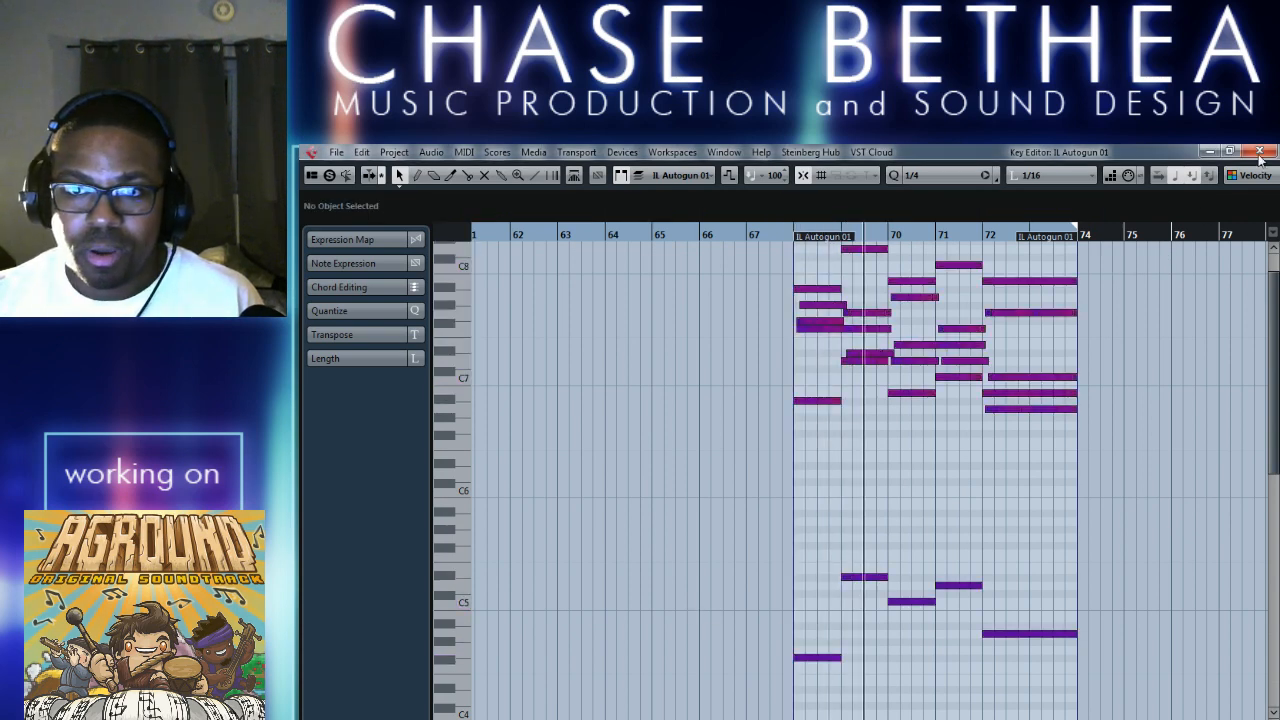
{"action": "key", "text": "ctrl+a"}
{"action": "key", "text": "shift+Down"}
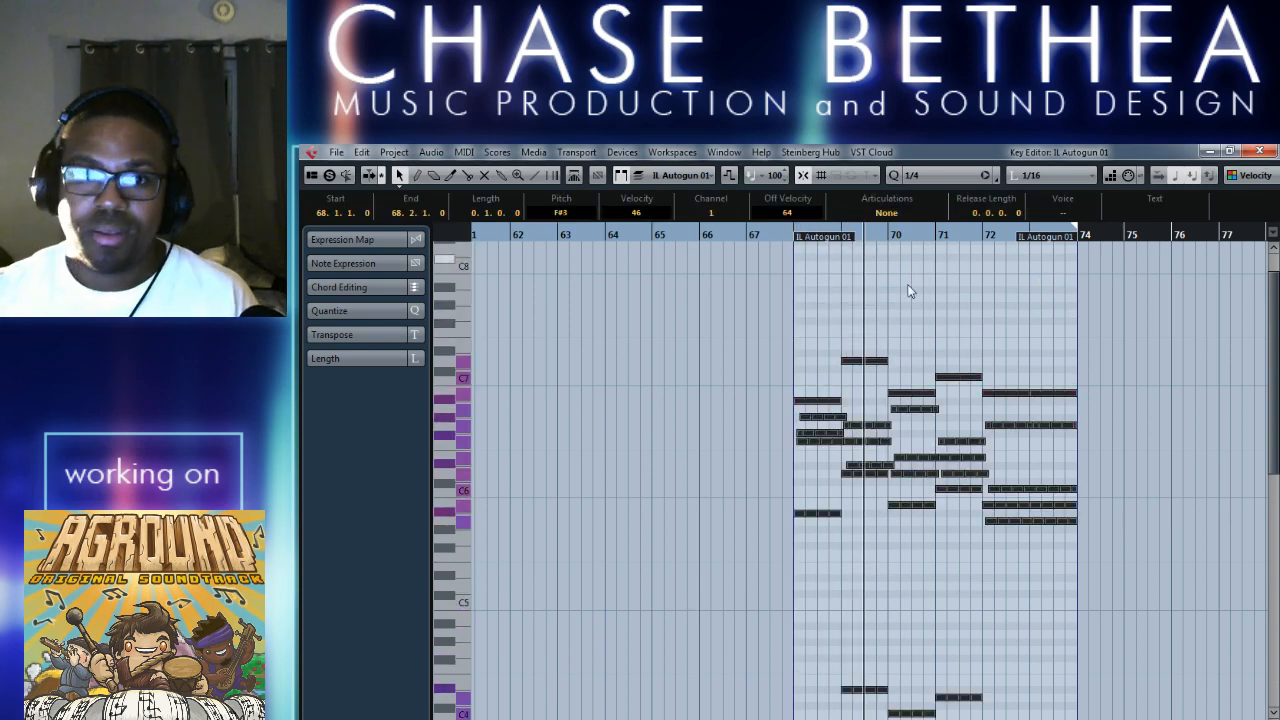
{"action": "left_click", "coordinate": [788, 238]}
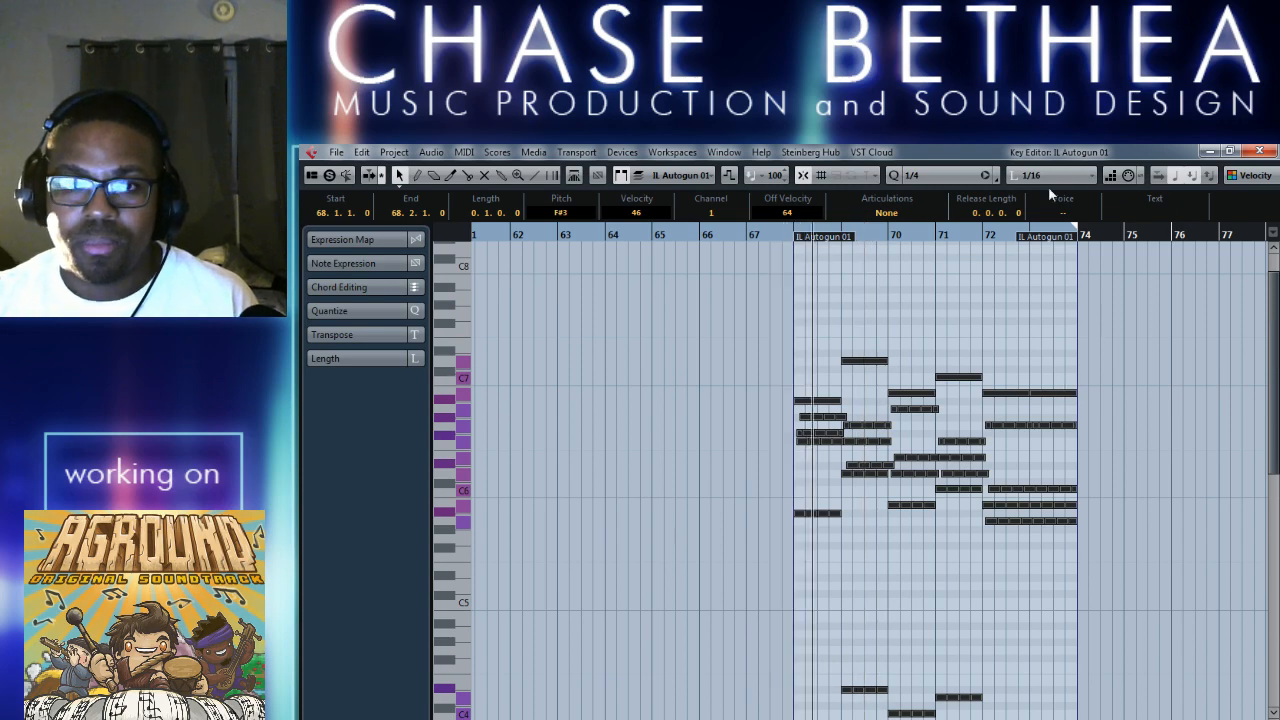
{"action": "left_click", "coordinate": [1257, 152]}
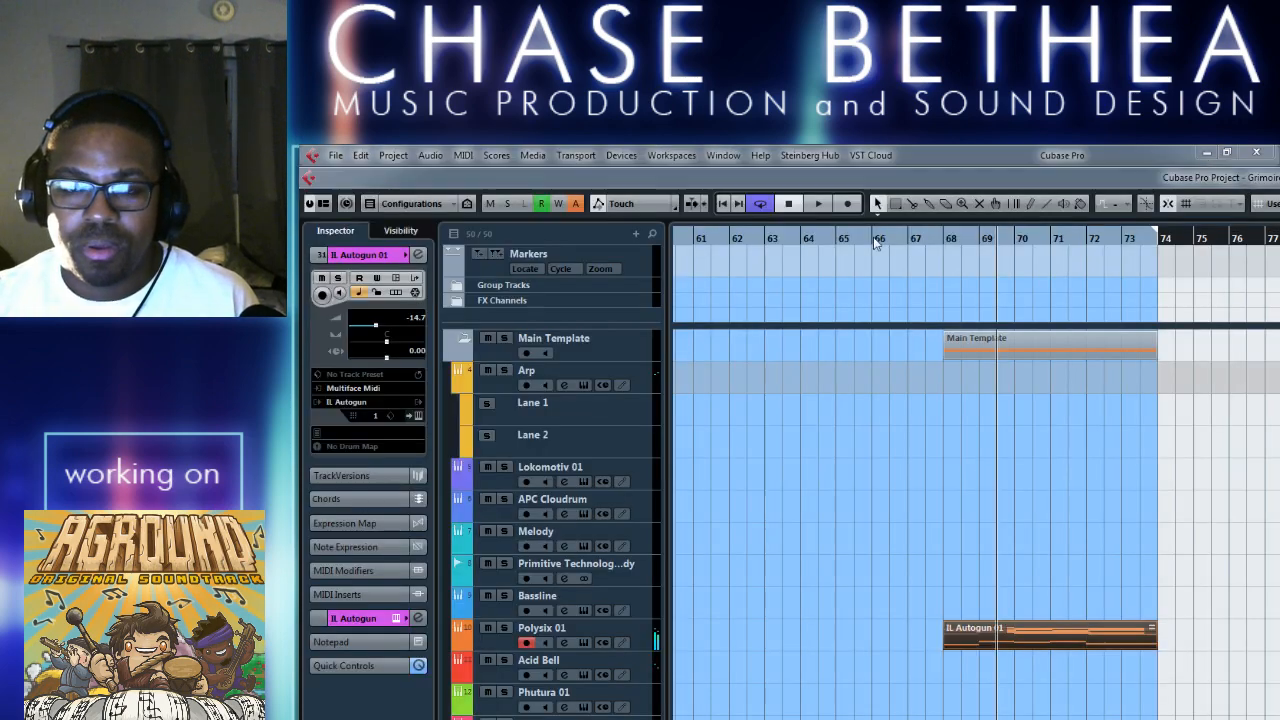
Move the clip from Polysix 01 to the Bassline track and play it from bar 68.
{"action": "left_click_drag", "start_coordinate": [1004, 642], "coordinate": [1005, 603]}
{"action": "left_click", "coordinate": [947, 236]}
{"action": "key", "text": "space"}
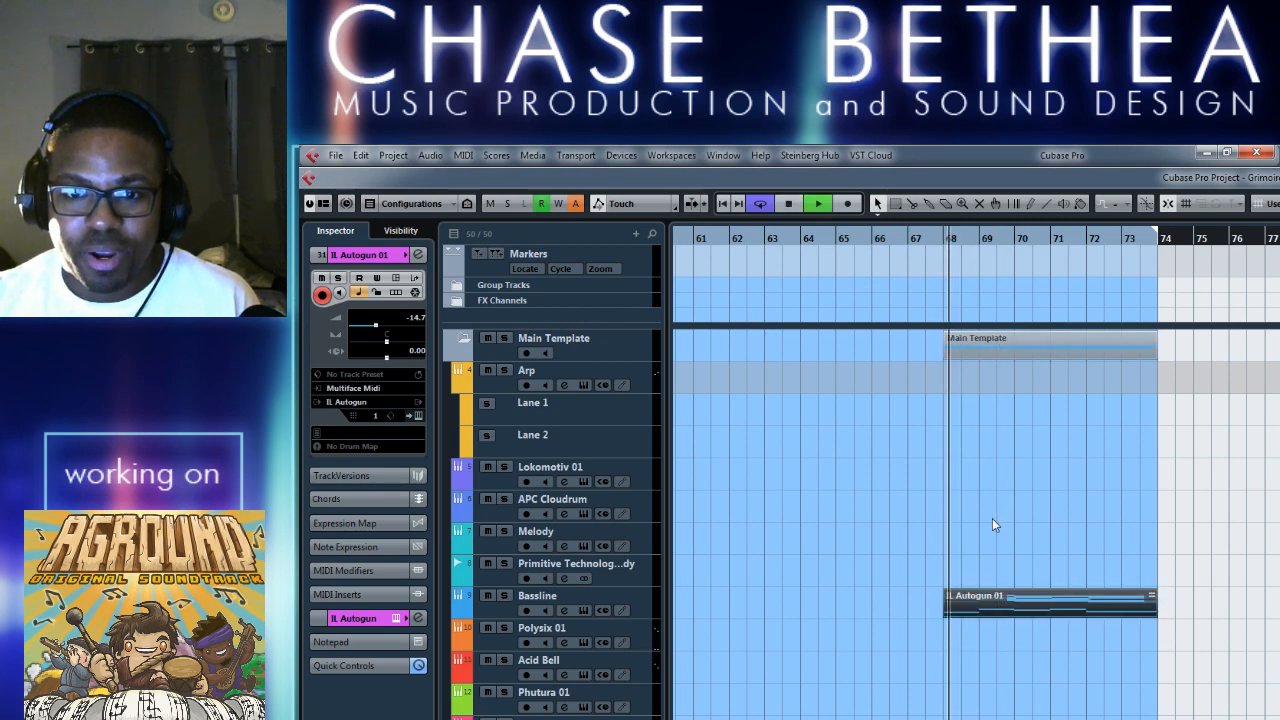
Open the Bassline track's Spire synth and switch its preset from E-Marimba to the KEY - Angelic sound.
{"action": "left_click", "coordinate": [488, 606]}
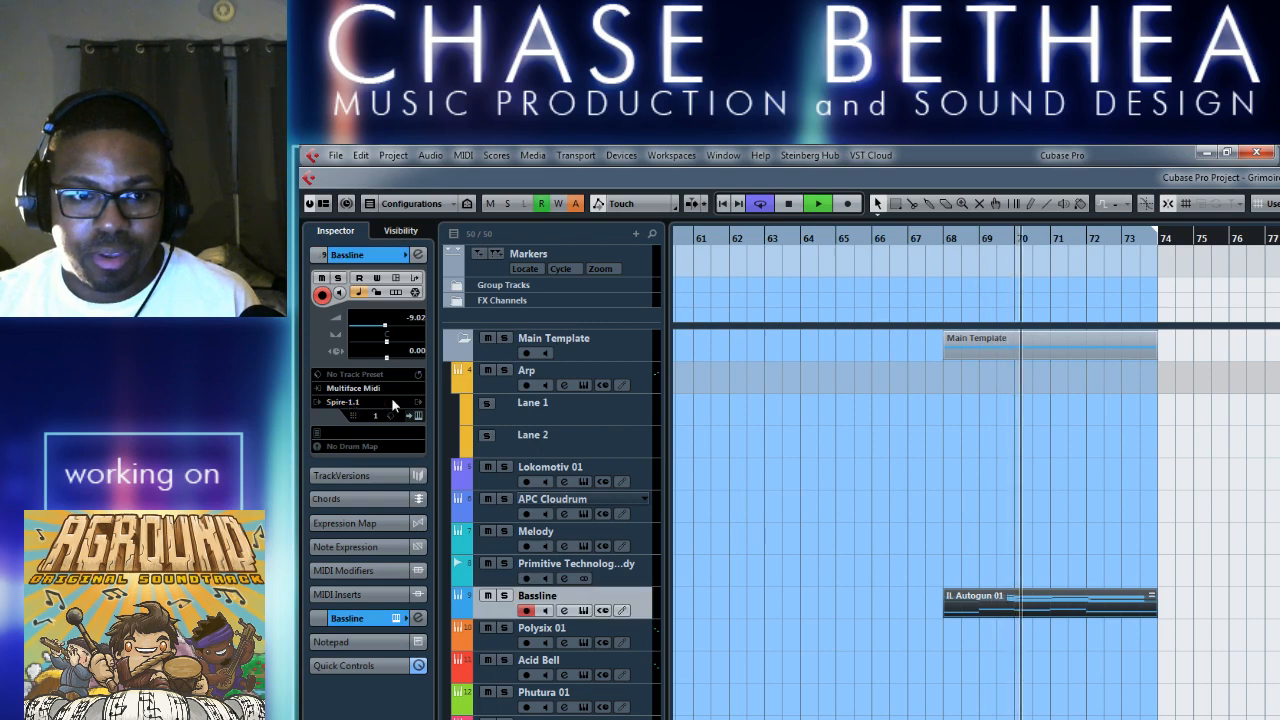
{"action": "key", "text": "space"}
{"action": "left_click", "coordinate": [584, 610]}
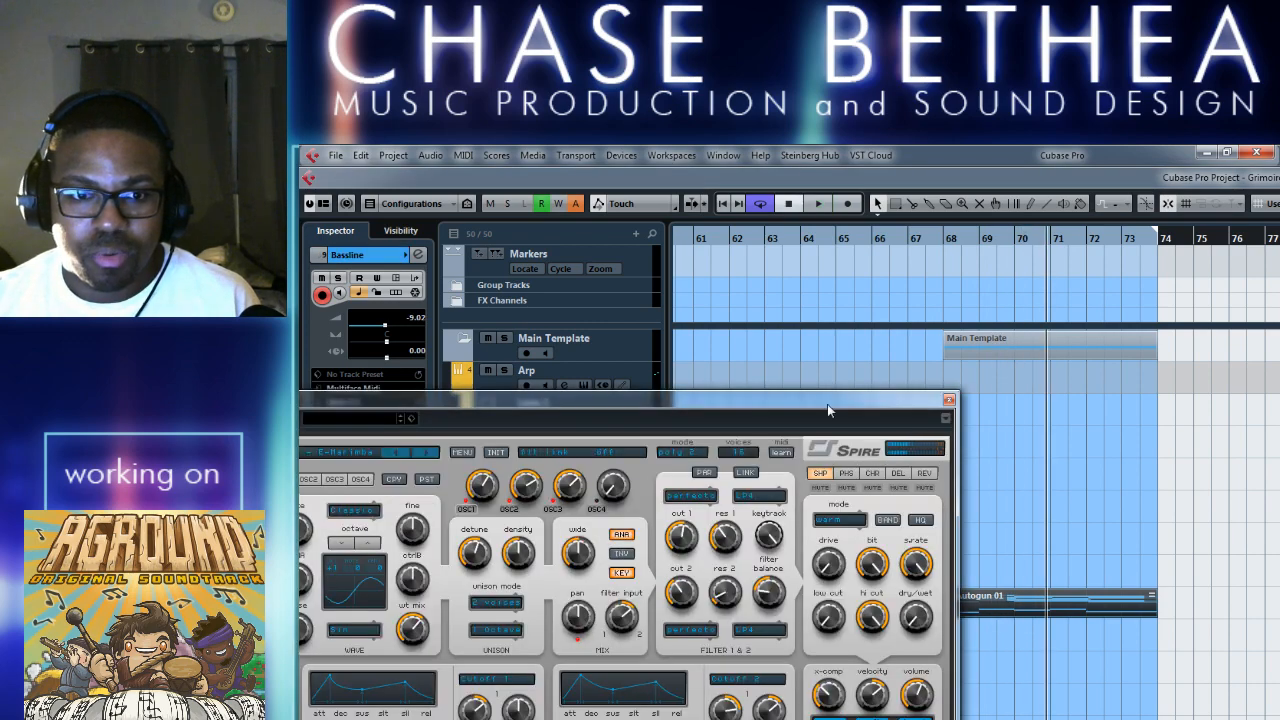
{"action": "left_click_drag", "start_coordinate": [953, 415], "coordinate": [1043, 291]}
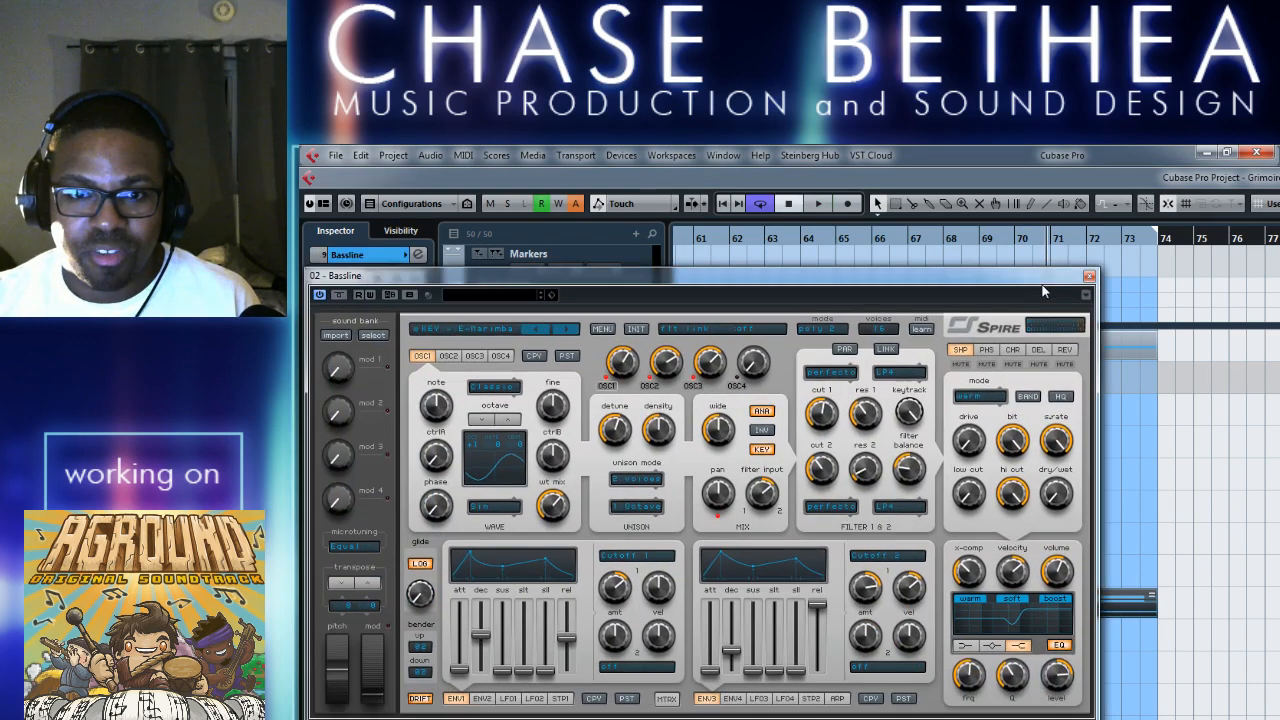
{"action": "left_click", "coordinate": [574, 332]}
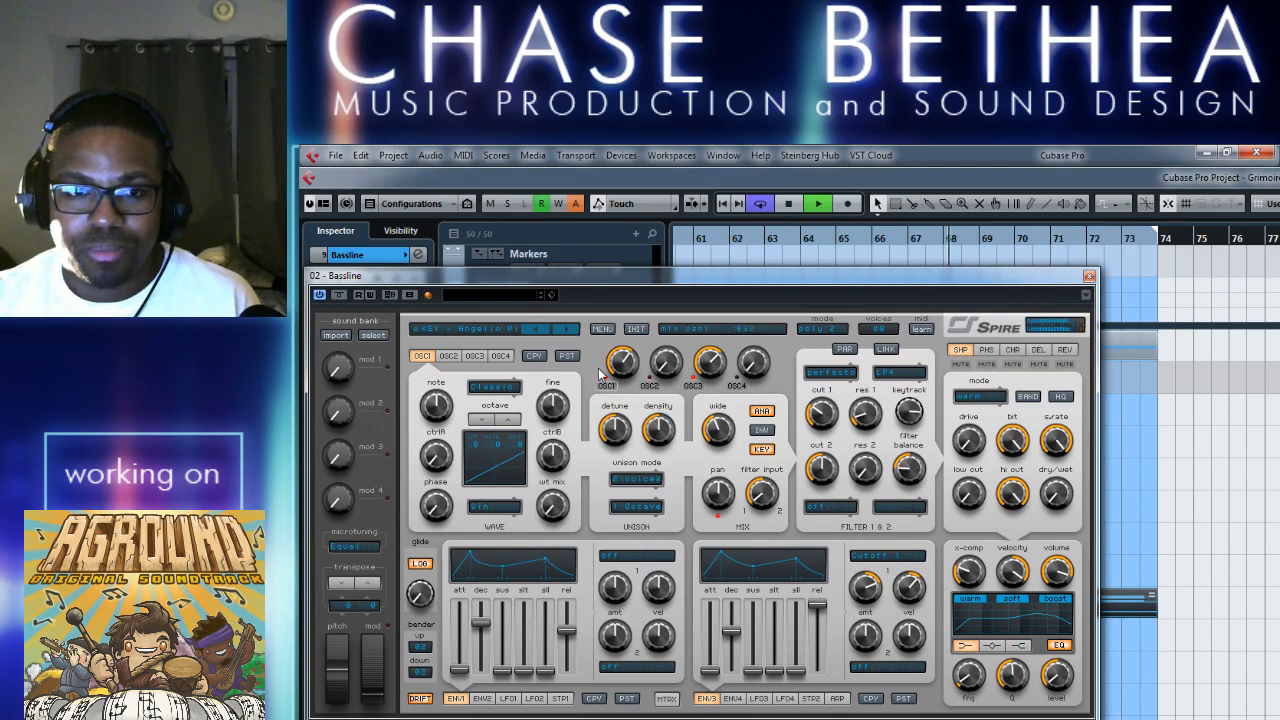
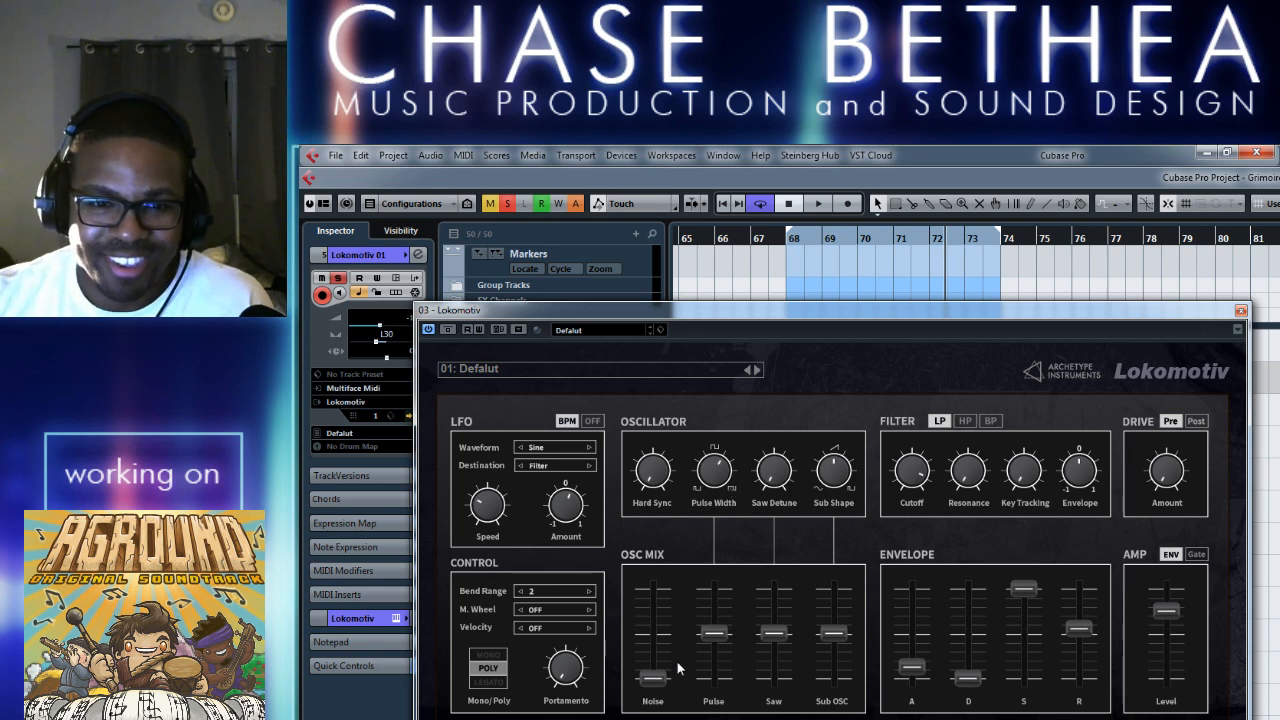
Play the loop while rebalancing the Lokomotiv's oscillator mix, with pulse at minimum and noise, saw and sub OSC slightly raised, and close its window.
{"action": "key", "text": "space"}
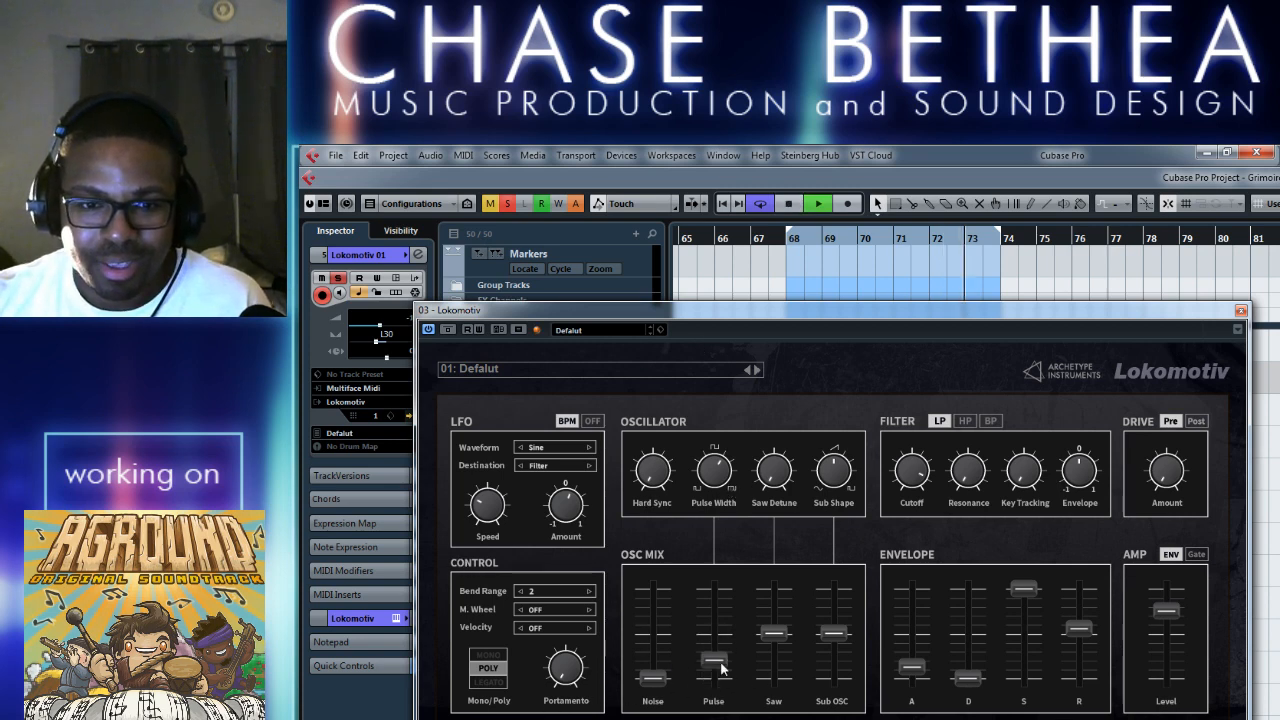
{"action": "left_click_drag", "start_coordinate": [777, 638], "coordinate": [777, 684]}
{"action": "left_click_drag", "start_coordinate": [718, 630], "coordinate": [779, 648]}
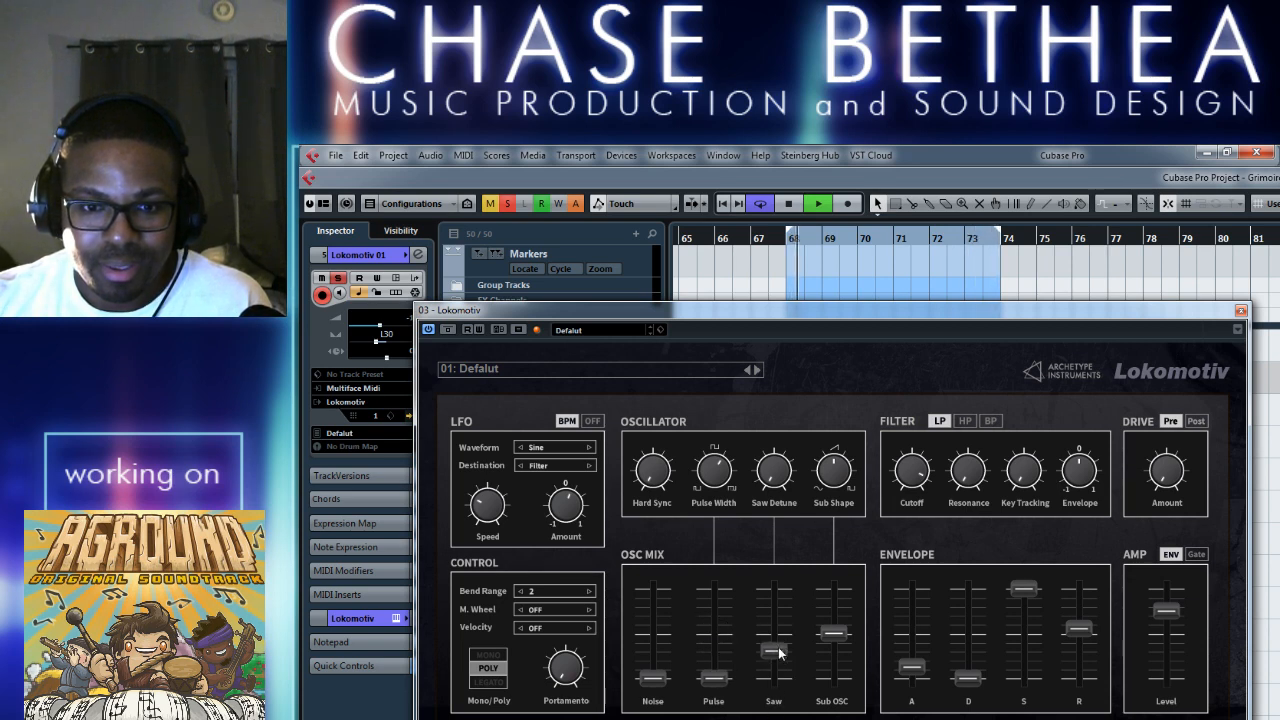
{"action": "mouse_move", "coordinate": [841, 616]}
{"action": "left_mouse_down"}
{"action": "mouse_move", "coordinate": [843, 586]}
{"action": "mouse_move", "coordinate": [848, 633]}
{"action": "left_mouse_up"}
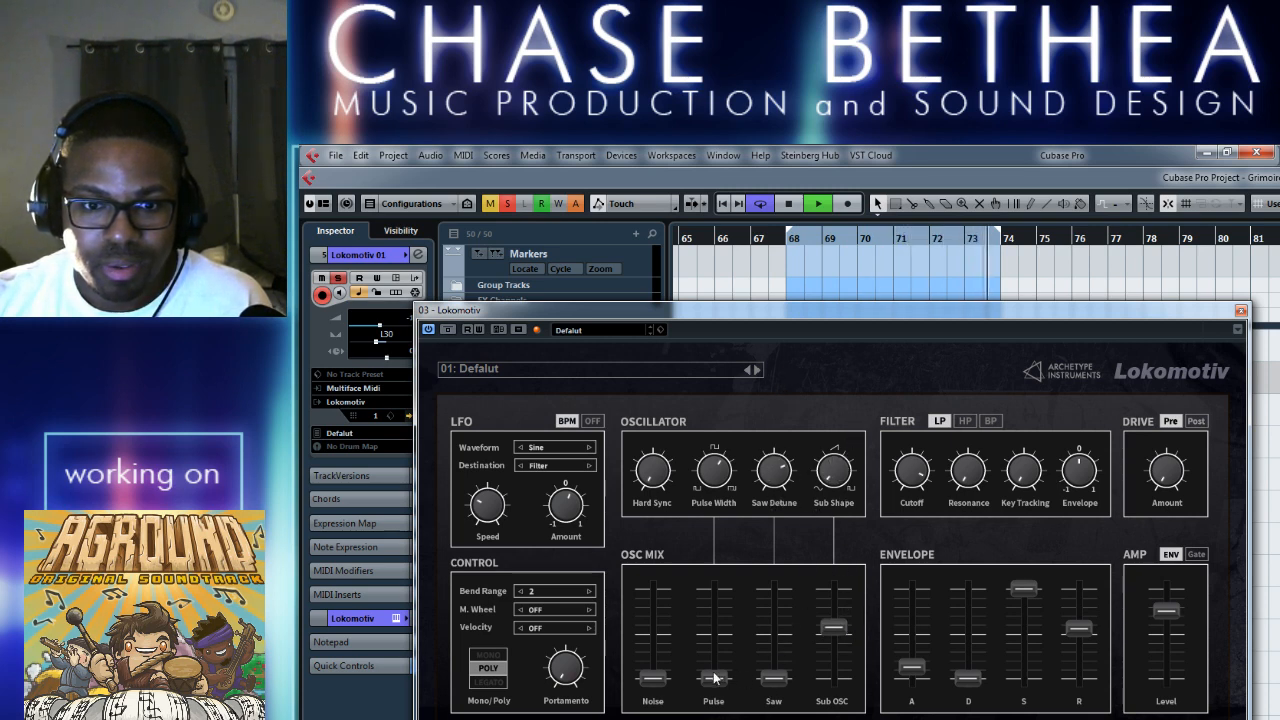
{"action": "mouse_move", "coordinate": [714, 678]}
{"action": "left_mouse_down"}
{"action": "mouse_move", "coordinate": [716, 594]}
{"action": "mouse_move", "coordinate": [723, 655]}
{"action": "left_mouse_up"}
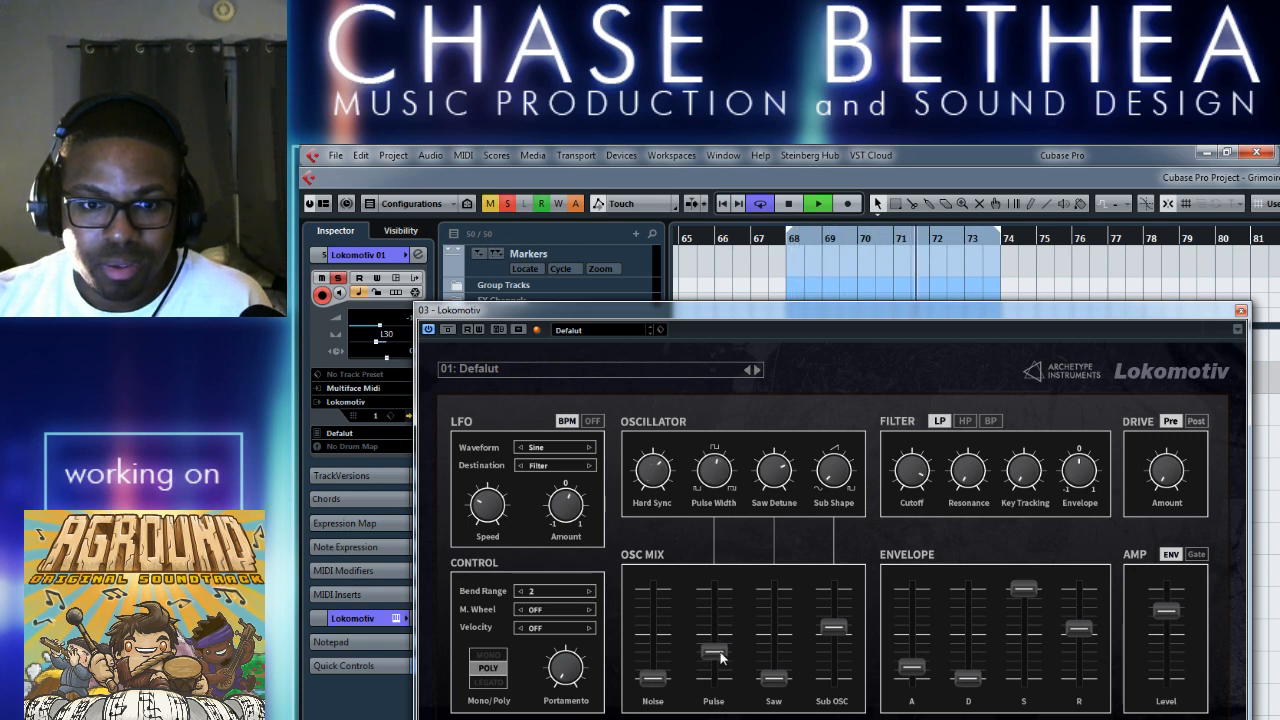
{"action": "mouse_move", "coordinate": [720, 653]}
{"action": "left_mouse_down"}
{"action": "mouse_move", "coordinate": [721, 682]}
{"action": "mouse_move", "coordinate": [721, 657]}
{"action": "left_mouse_up"}
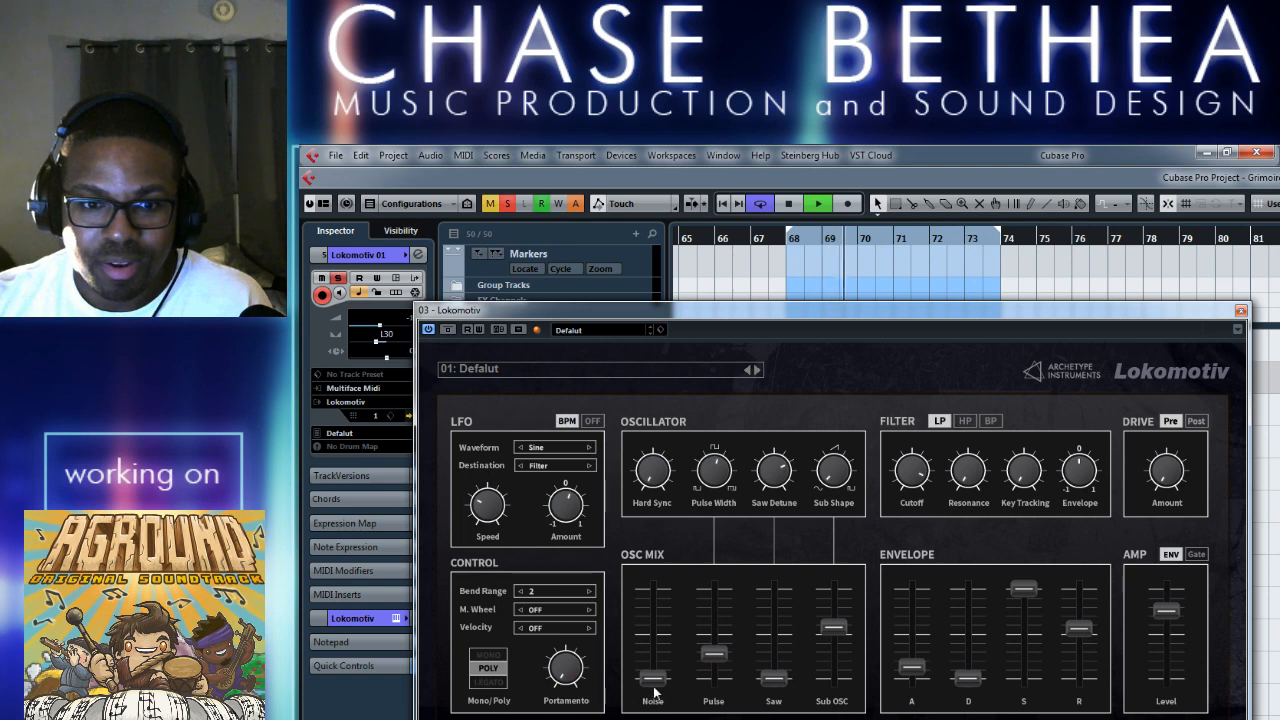
{"action": "left_click_drag", "start_coordinate": [656, 680], "coordinate": [774, 626]}
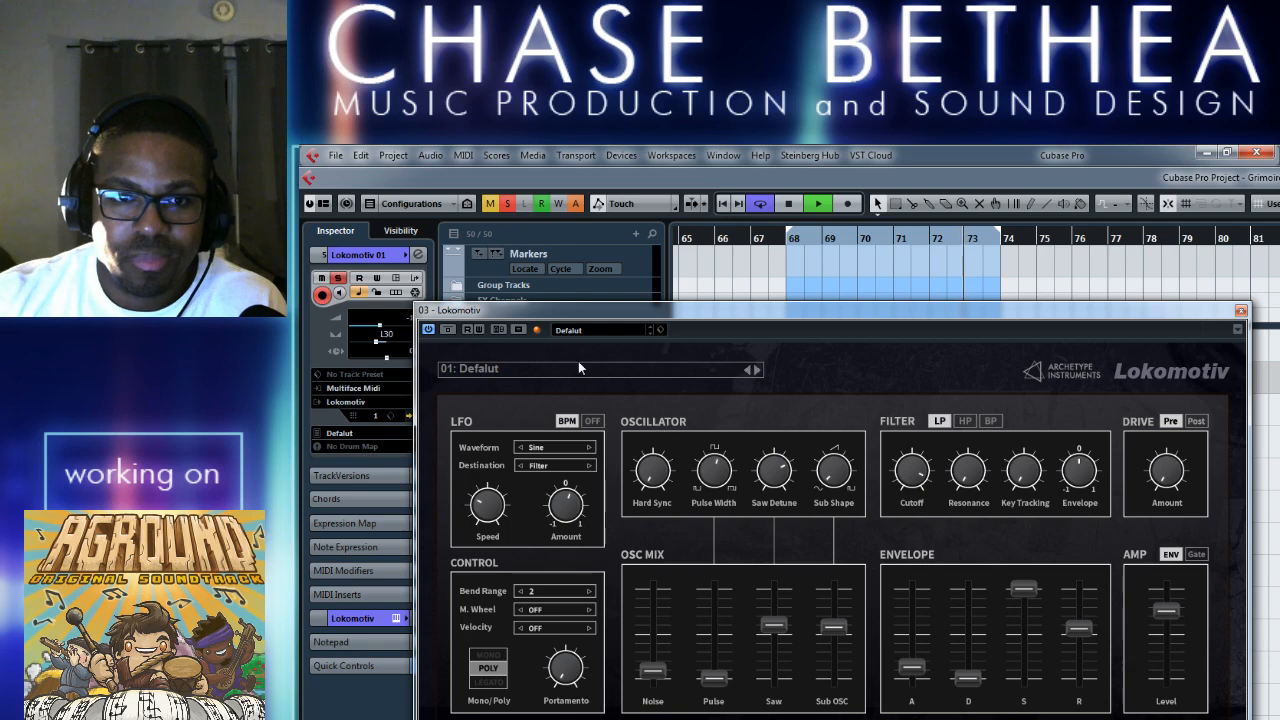
{"action": "left_click", "coordinate": [1241, 311]}
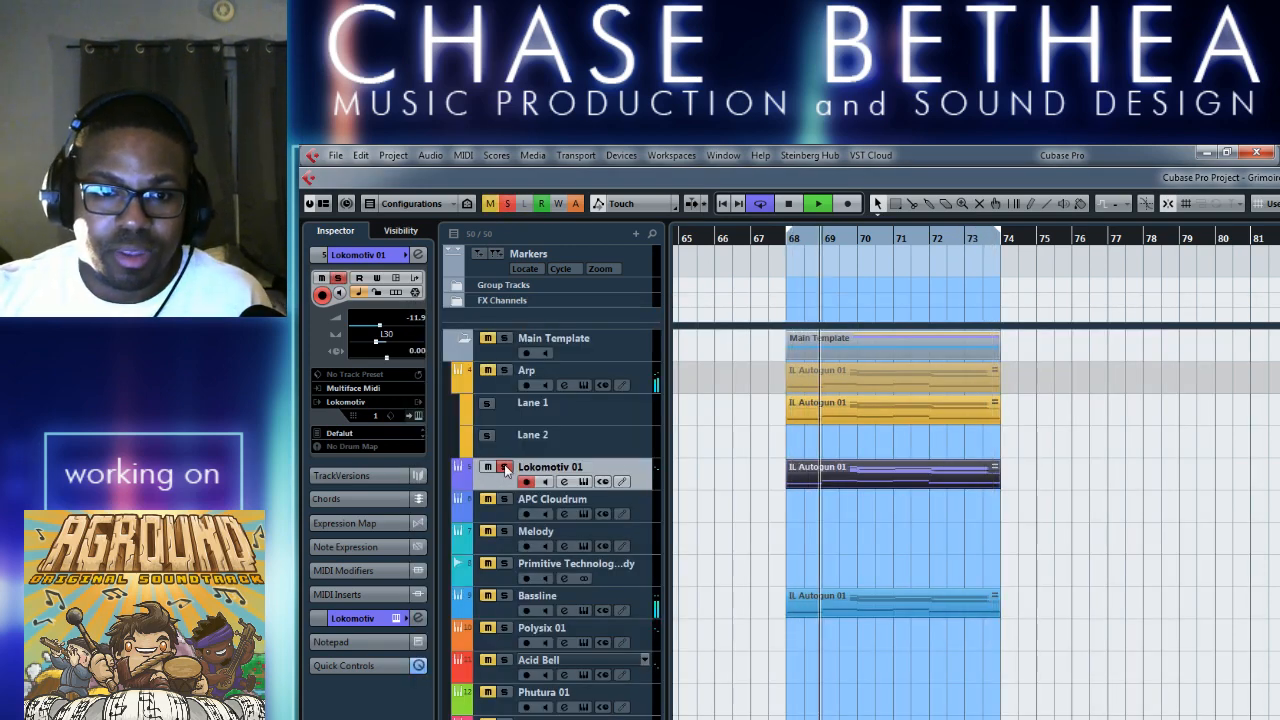
Reopen the Lokomotiv synth, trim its noise level slightly, and raise the hard sync and pulse level.
{"action": "left_click", "coordinate": [583, 482]}
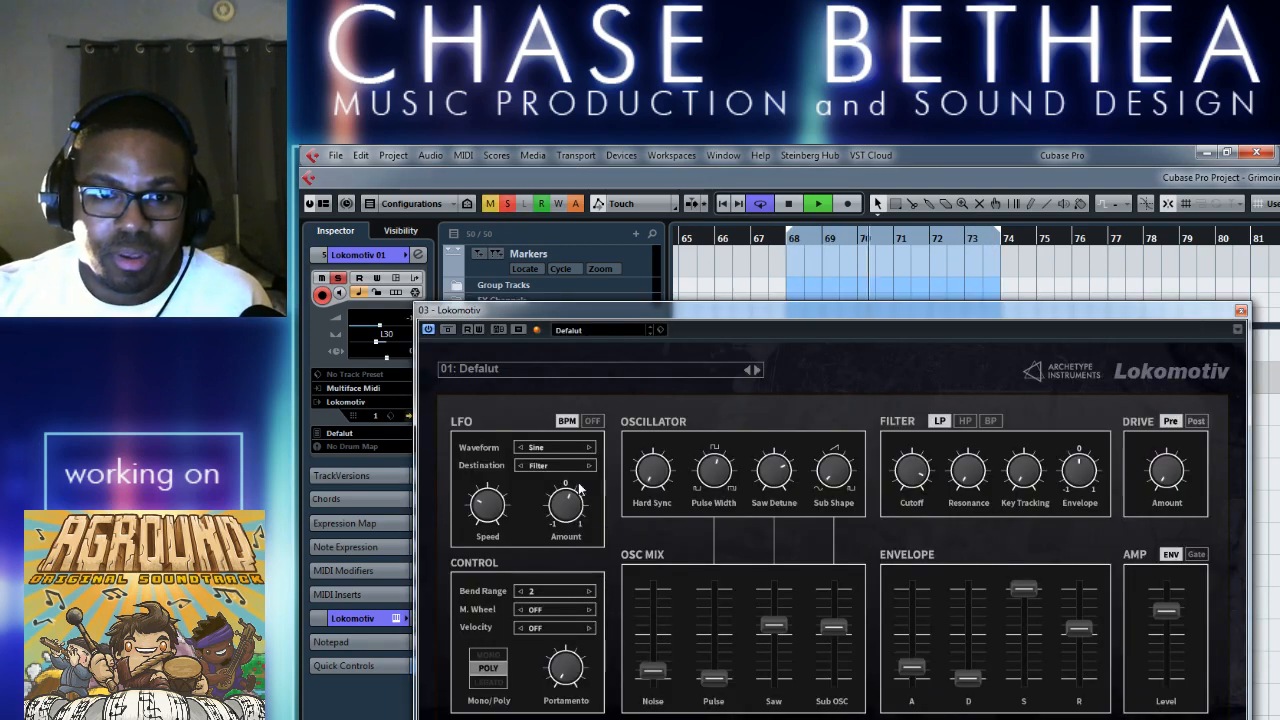
{"action": "mouse_move", "coordinate": [654, 670]}
{"action": "left_mouse_down"}
{"action": "mouse_move", "coordinate": [663, 702]}
{"action": "mouse_move", "coordinate": [663, 675]}
{"action": "left_mouse_up"}
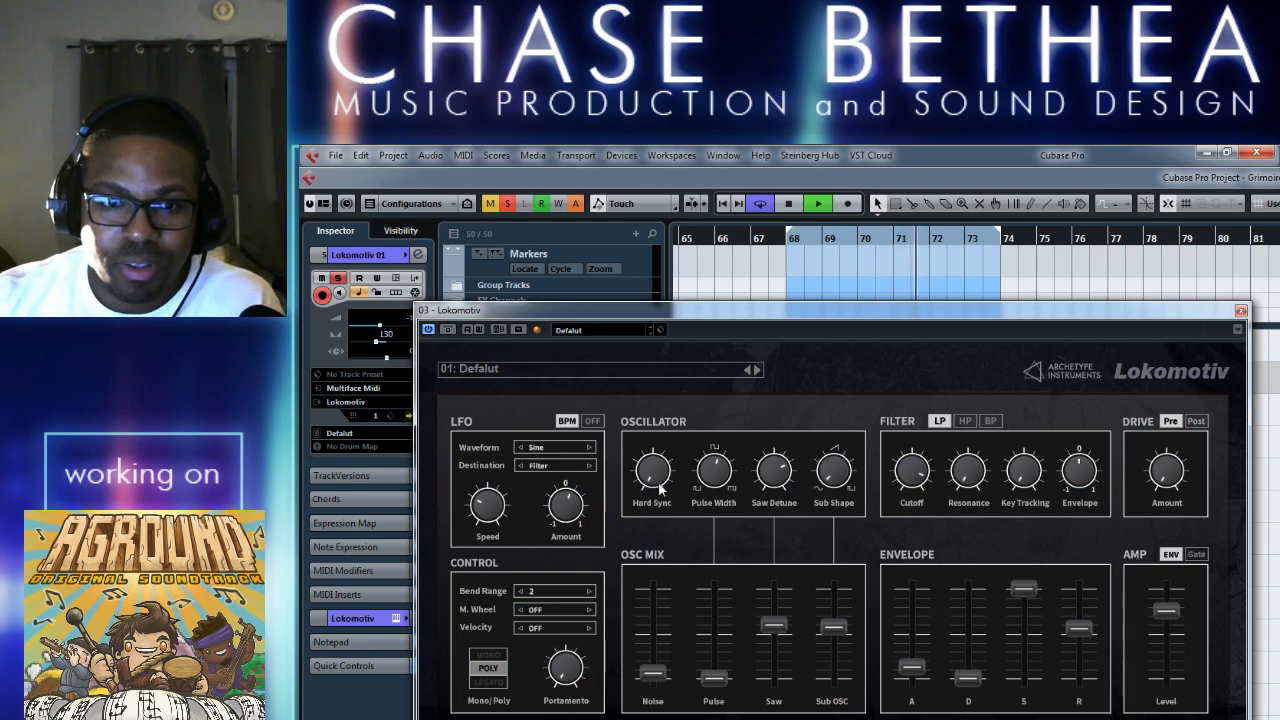
{"action": "left_click_drag", "start_coordinate": [658, 480], "coordinate": [665, 454]}
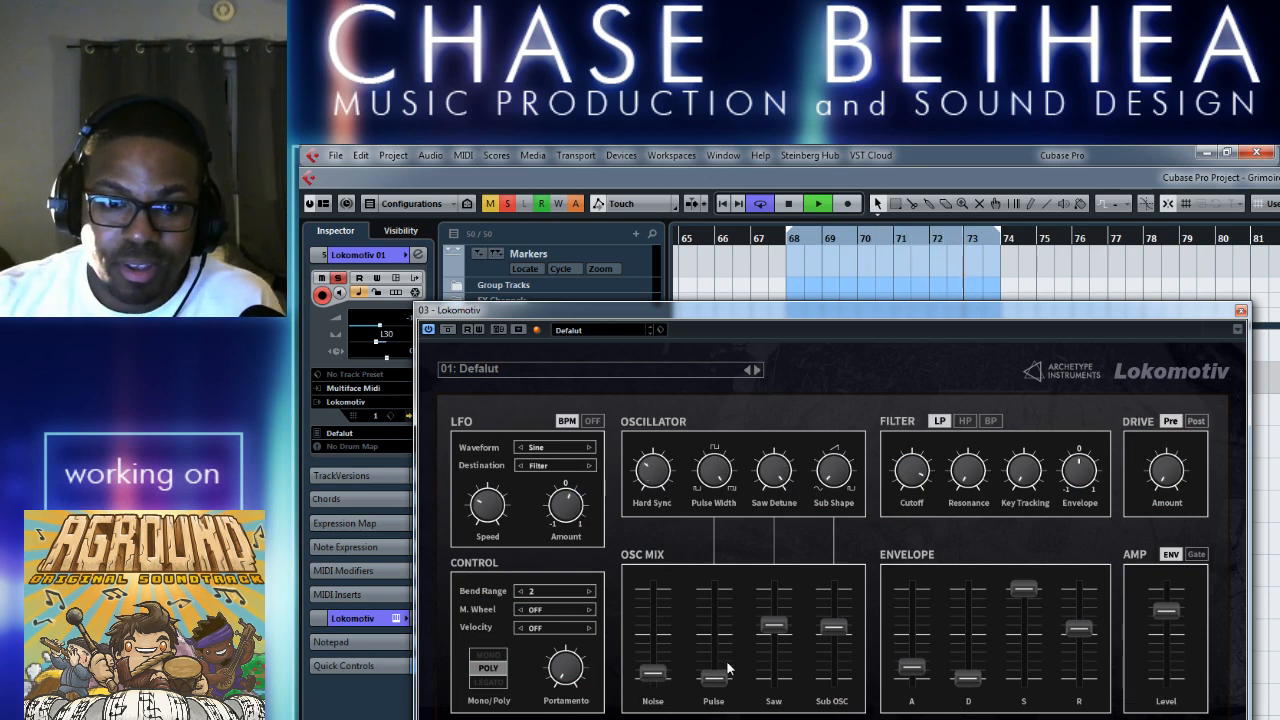
{"action": "left_click_drag", "start_coordinate": [714, 677], "coordinate": [736, 620]}
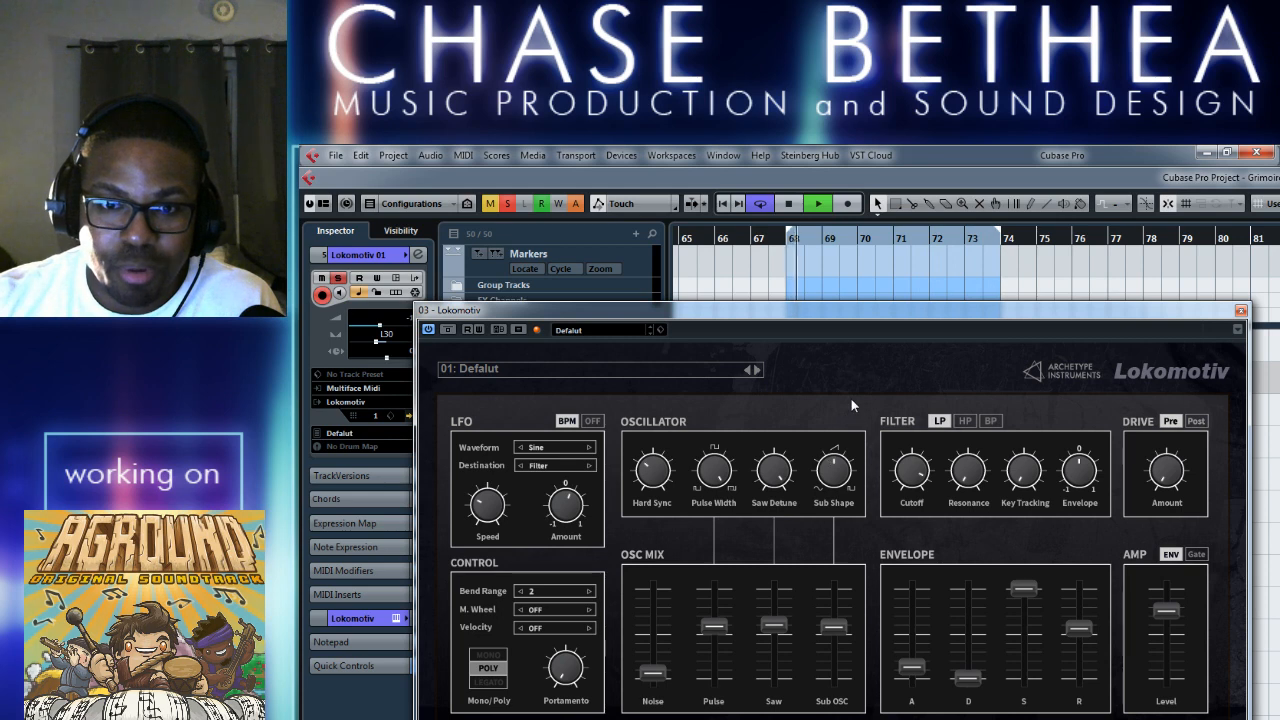
Switch the Lokomotiv to the FlamingJuly preset, audition it, close the synth and stop playback.
{"action": "left_click", "coordinate": [758, 369]}
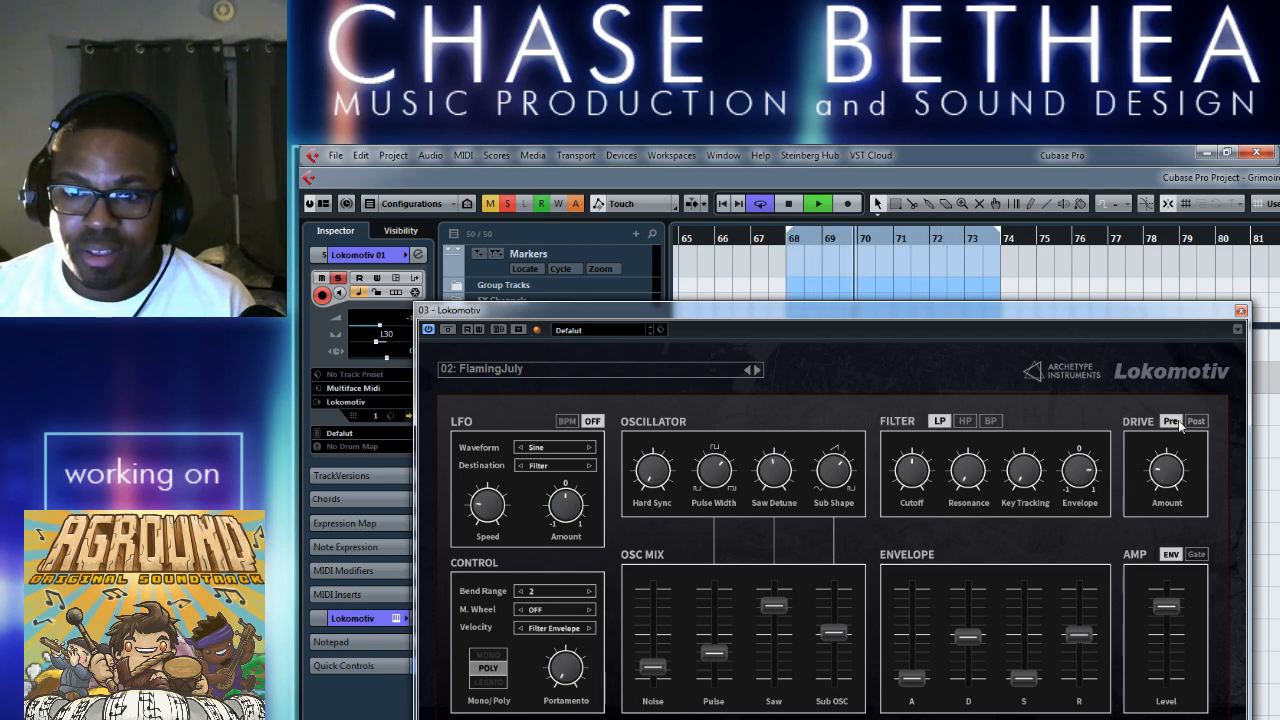
{"action": "left_click", "coordinate": [1240, 311]}
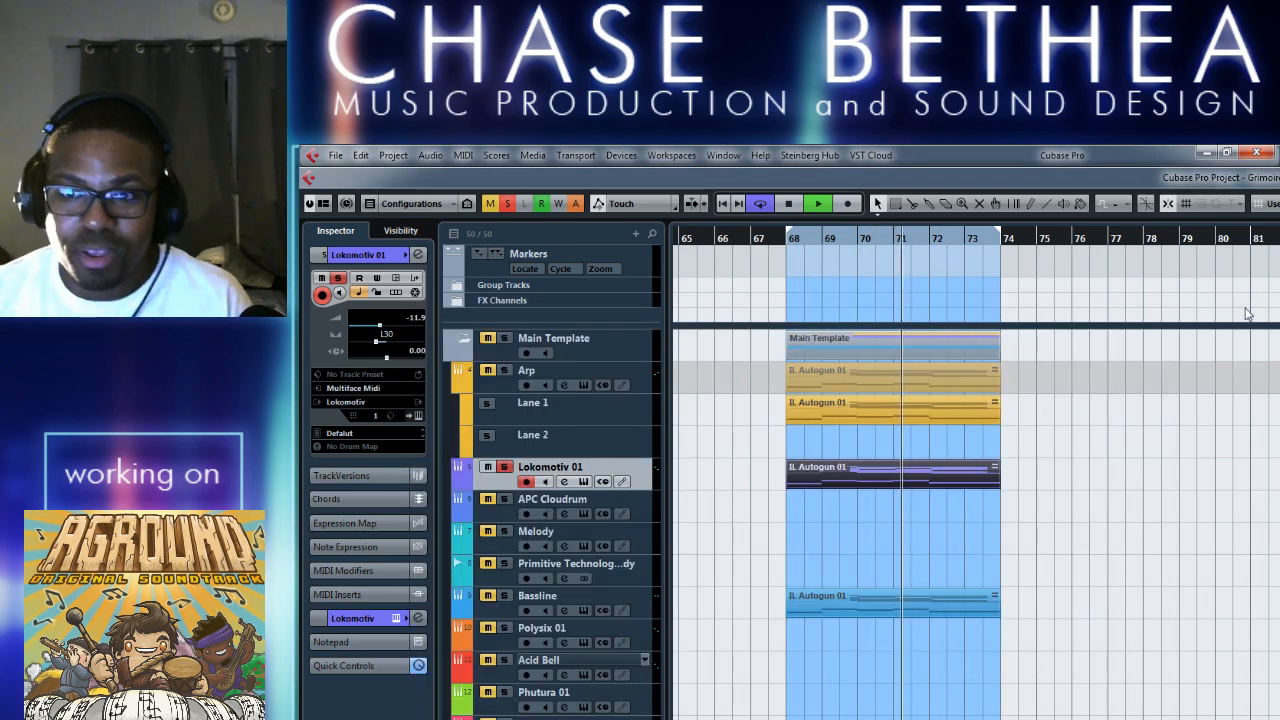
{"action": "key", "text": "space"}
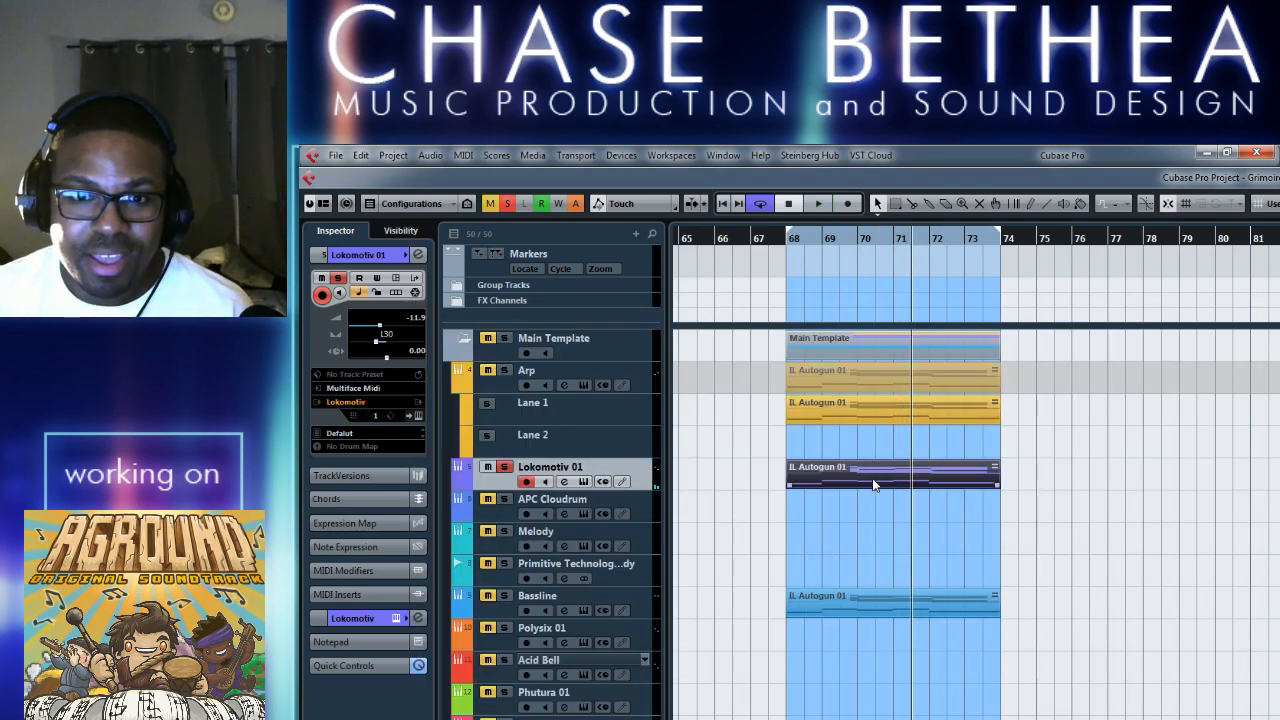
Move the IL Autogun 01 clip from Lokomotiv 01 down to the Oddity_vst2win 01 track, and close the Oddity synth window.
{"action": "left_click_drag", "start_coordinate": [858, 482], "coordinate": [855, 508]}
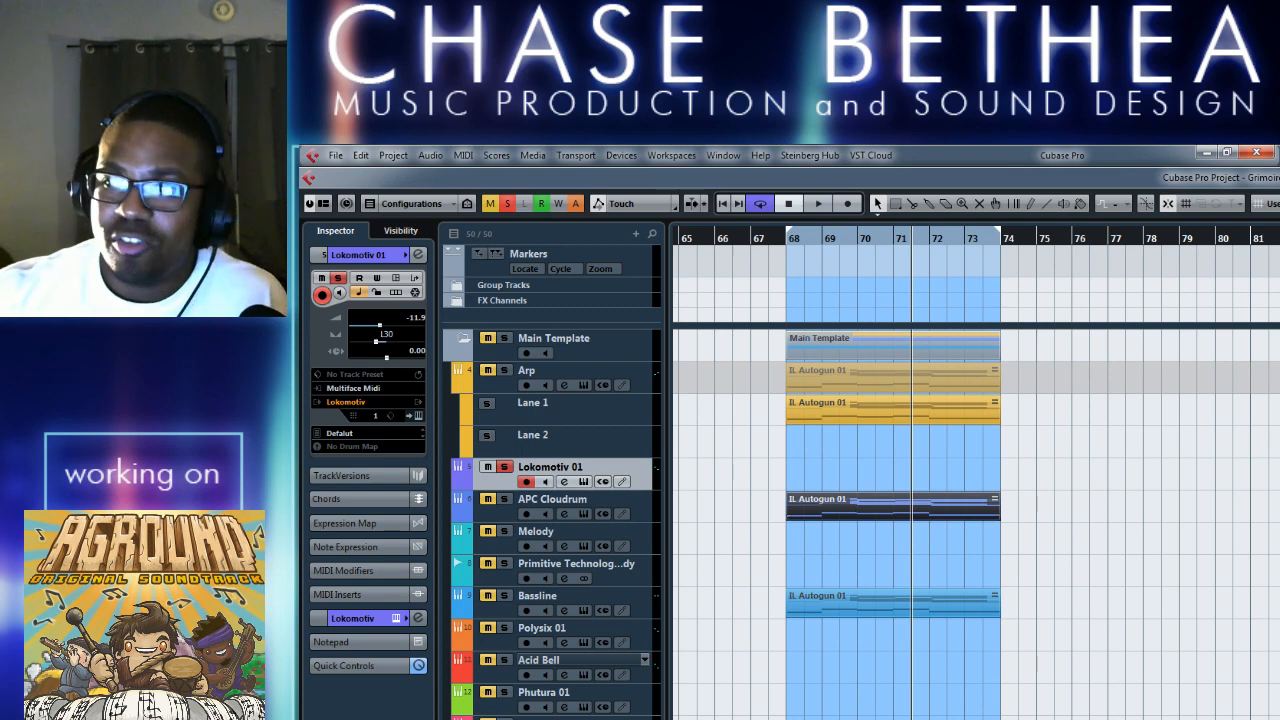
{"action": "left_click_drag", "start_coordinate": [838, 509], "coordinate": [850, 694]}
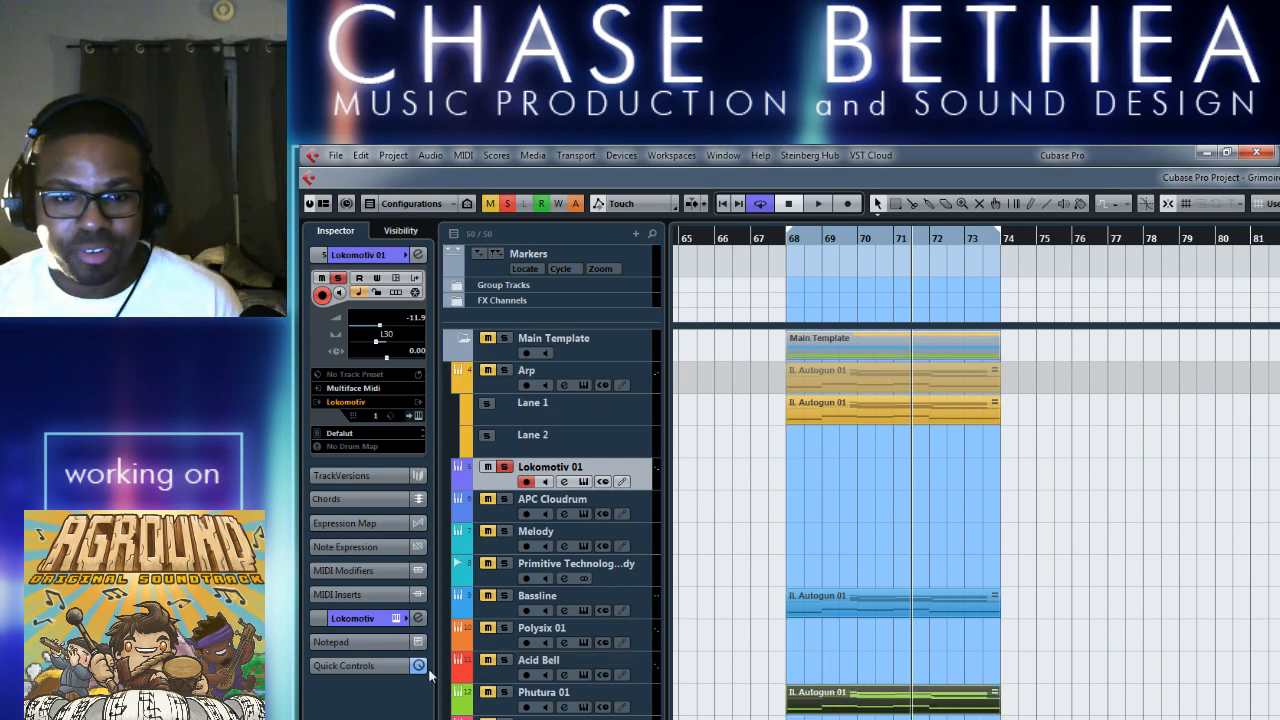
{"action": "left_click", "coordinate": [494, 710]}
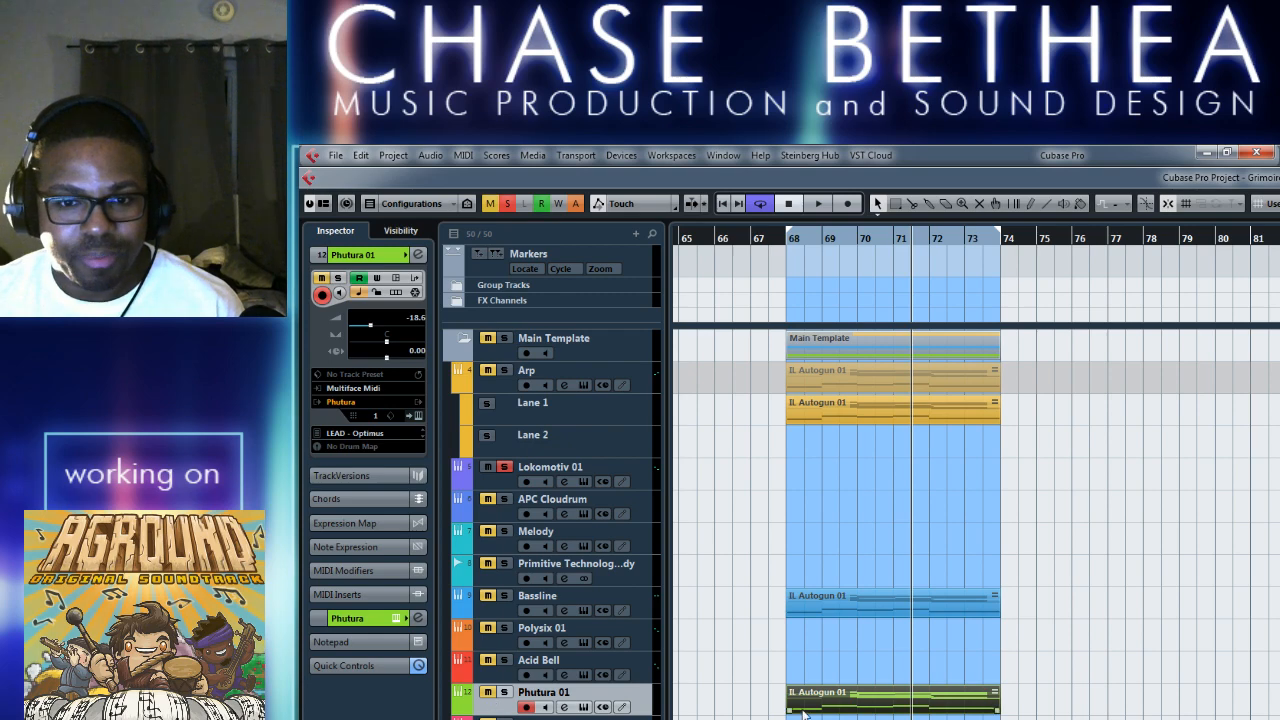
{"action": "left_click_drag", "start_coordinate": [803, 711], "coordinate": [803, 719]}
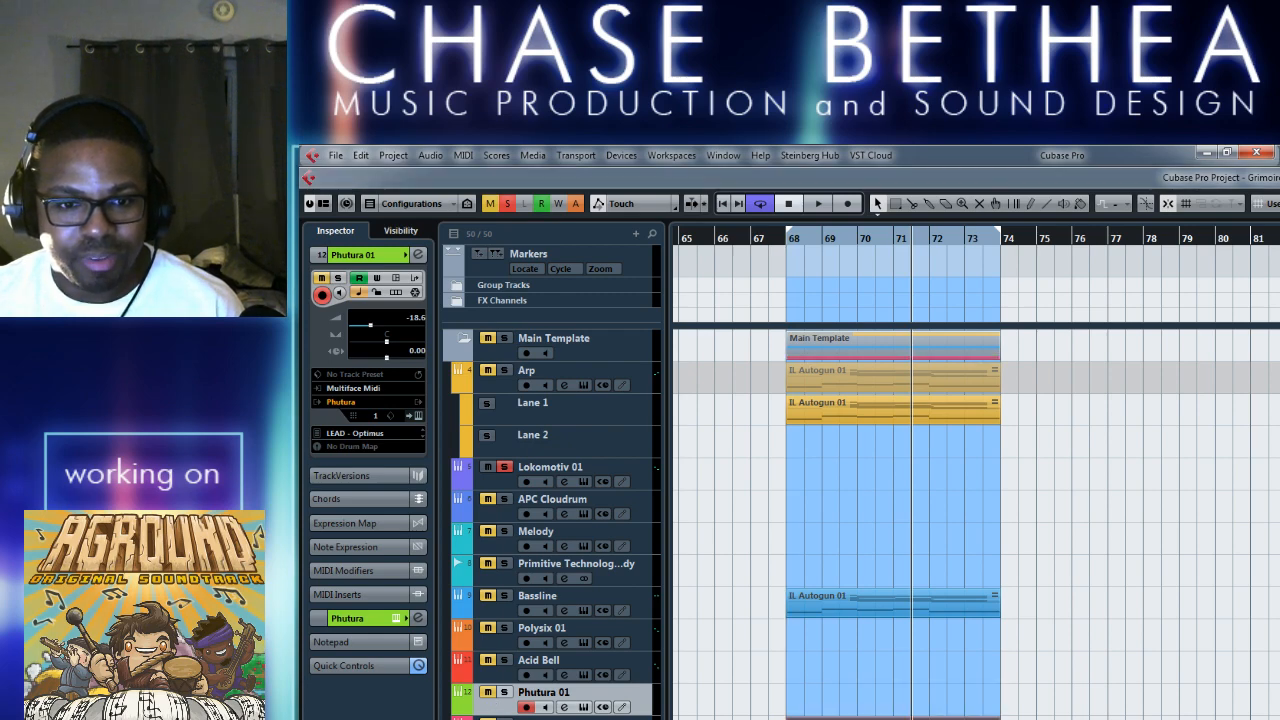
{"action": "left_click_drag", "start_coordinate": [1279, 322], "coordinate": [759, 255]}
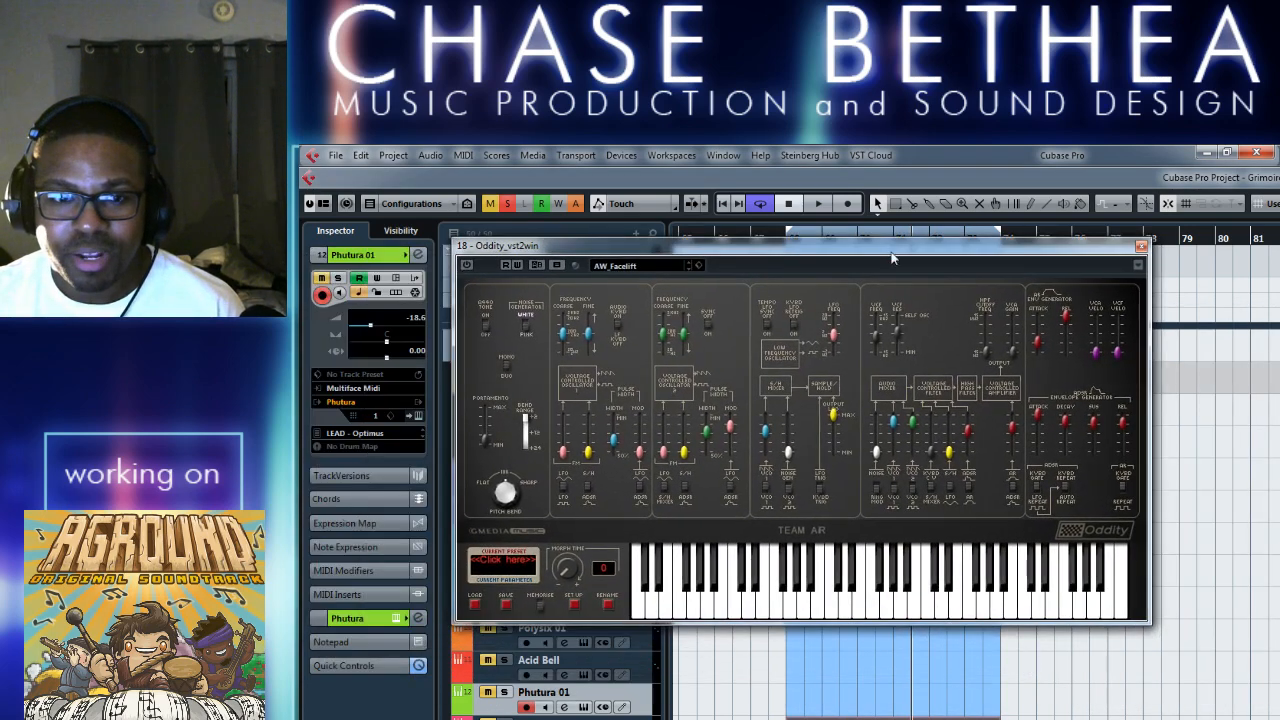
{"action": "left_click", "coordinate": [1141, 246]}
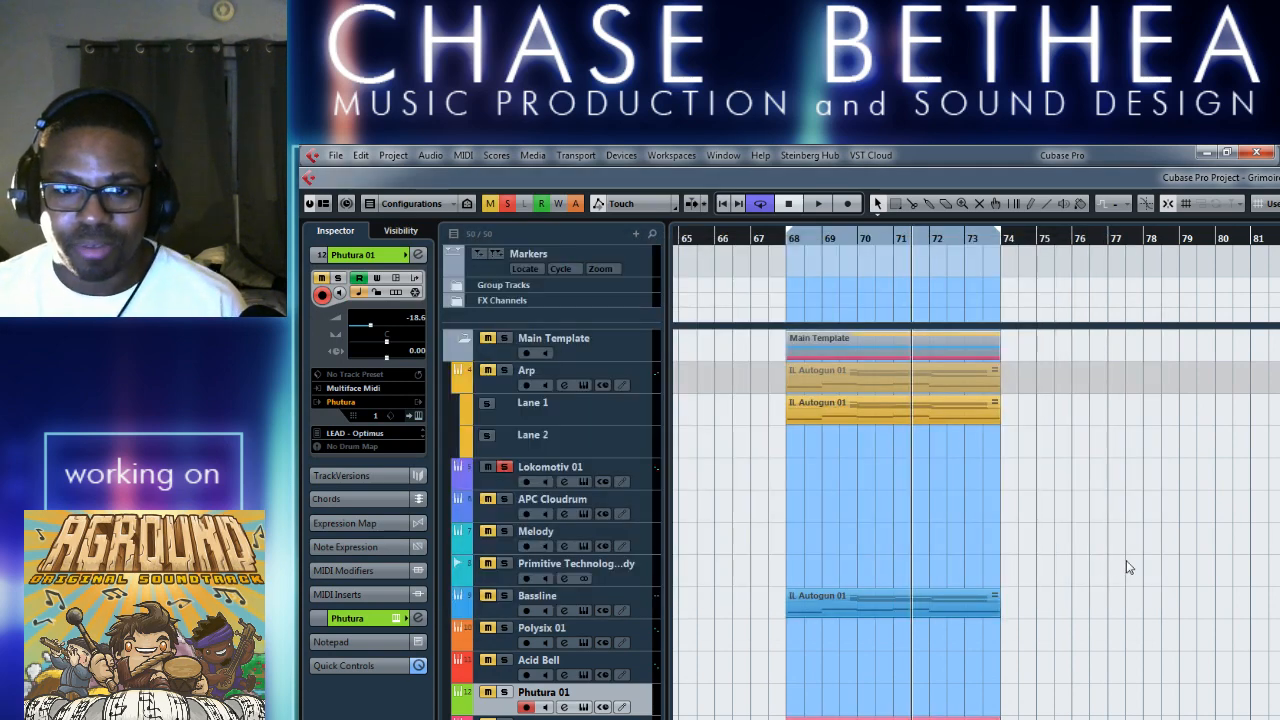
Unsolo Lokomotiv 01, play the loop from bar 68 and solo the Oddity_vst2win 01 track.
{"action": "left_click", "coordinate": [505, 468]}
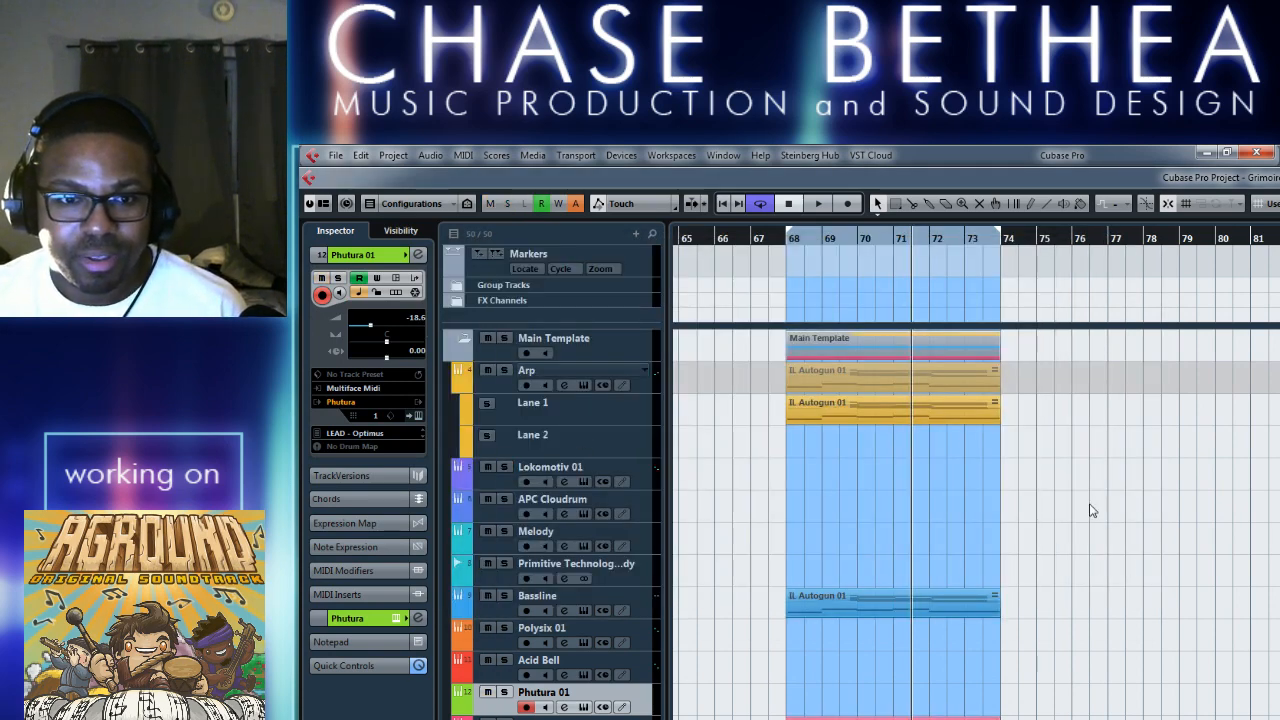
{"action": "key", "text": "space"}
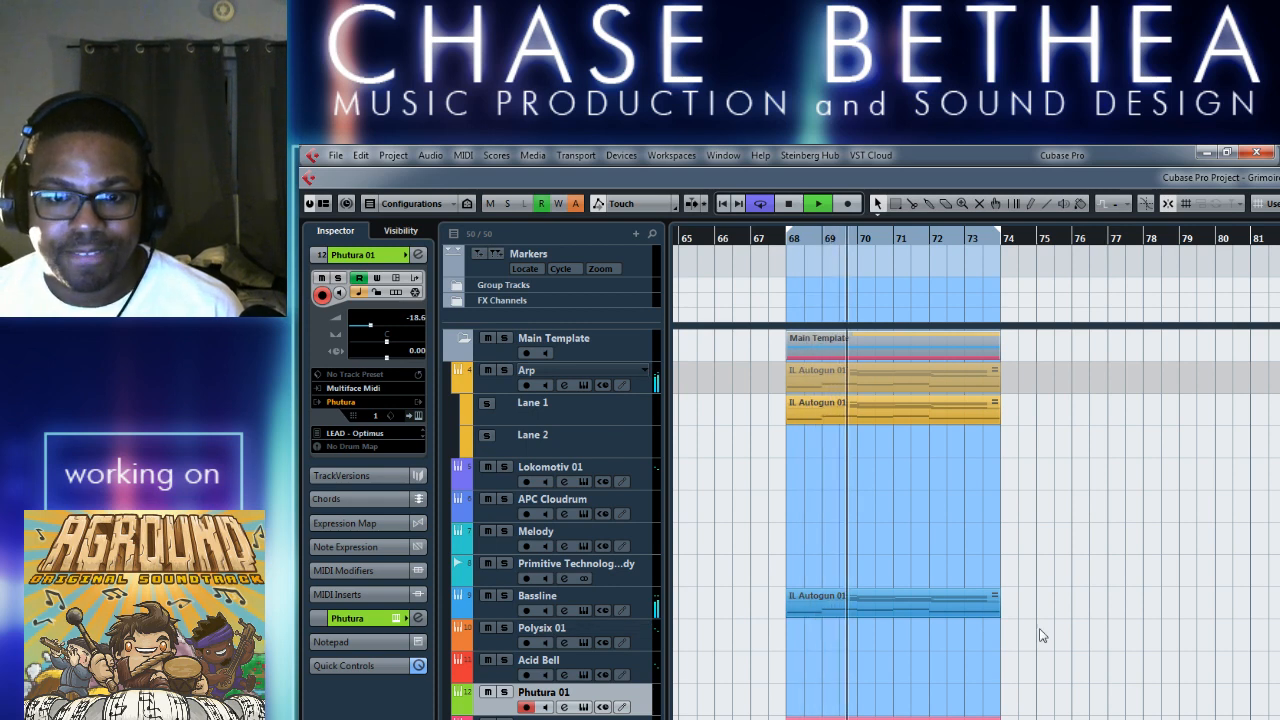
{"action": "scroll", "coordinate": [1078, 652], "scroll_direction": "down", "scroll_amount": 3}
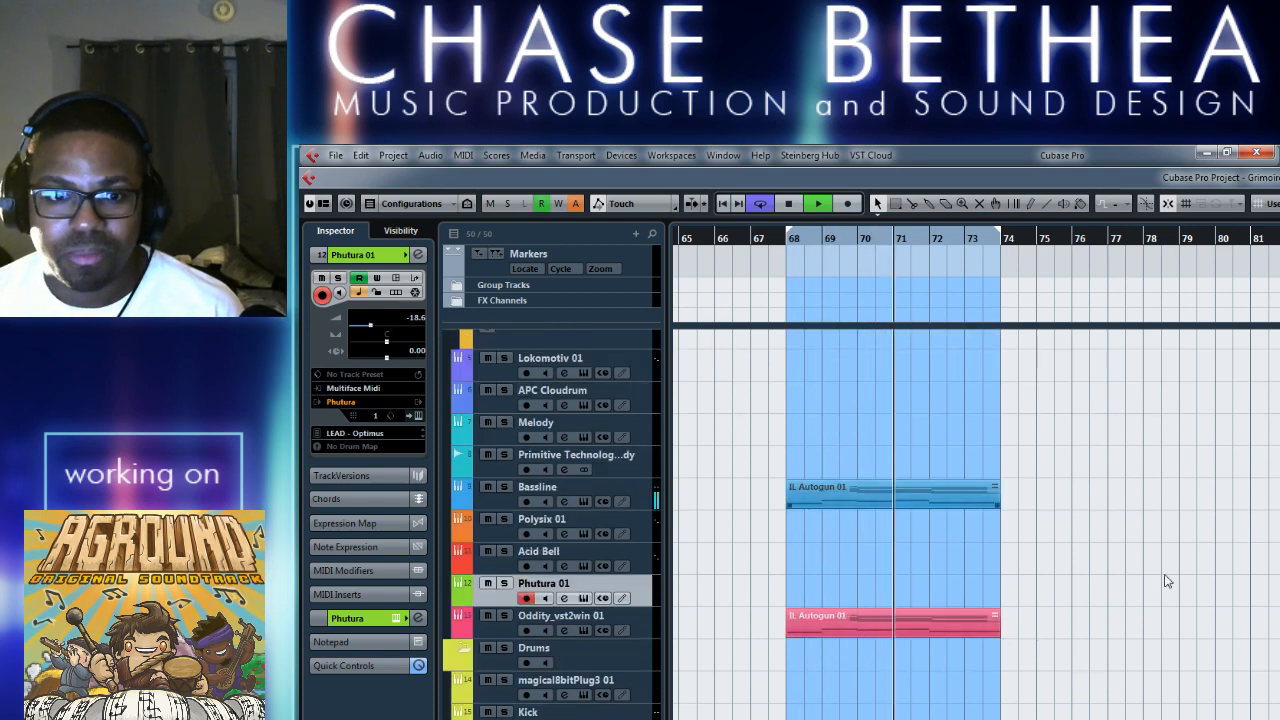
{"action": "left_click", "coordinate": [505, 616]}
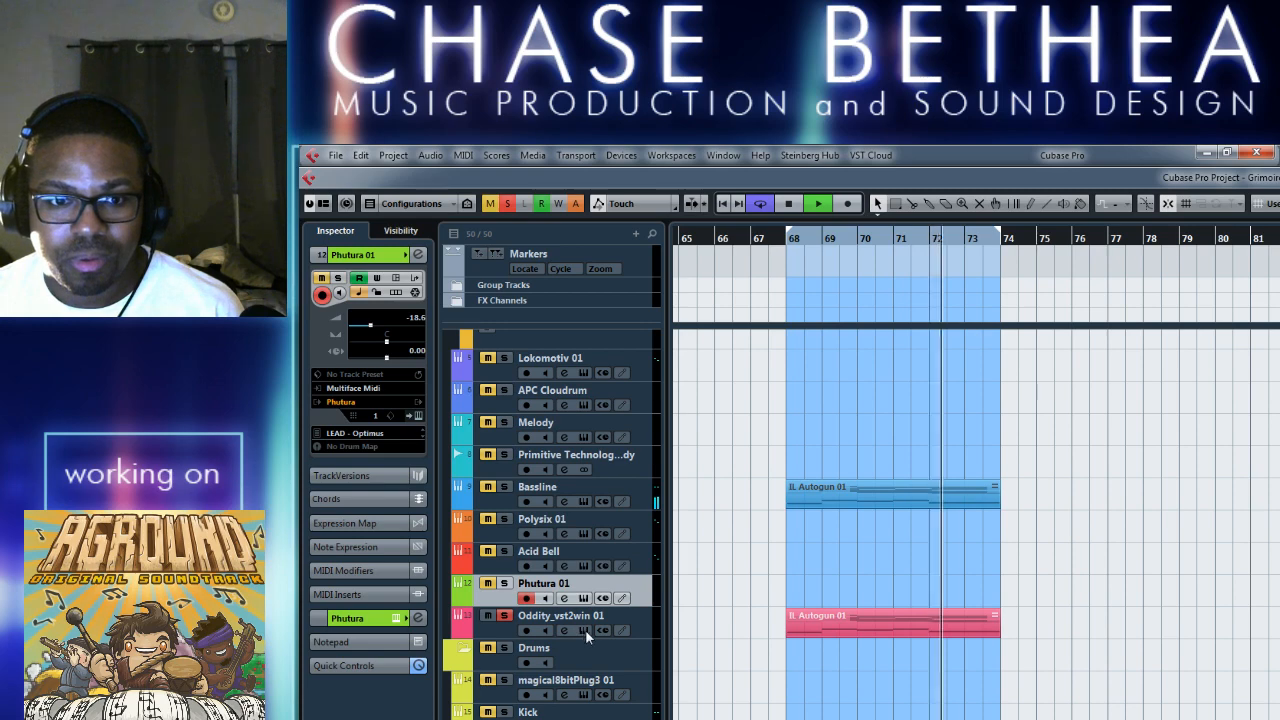
Select the Oddity_vst2win 01 track, open its synth to hear the AW_Facelift preset and stop playback.
{"action": "left_click", "coordinate": [585, 629]}
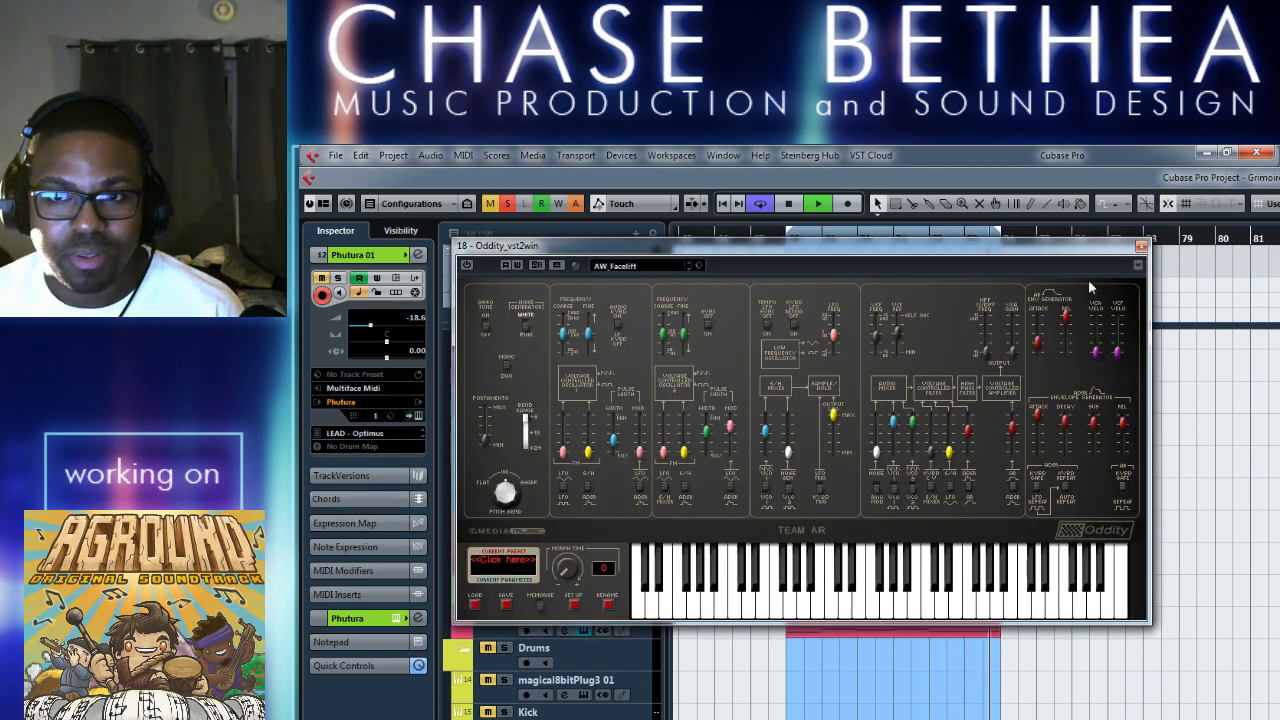
{"action": "left_click", "coordinate": [1141, 247]}
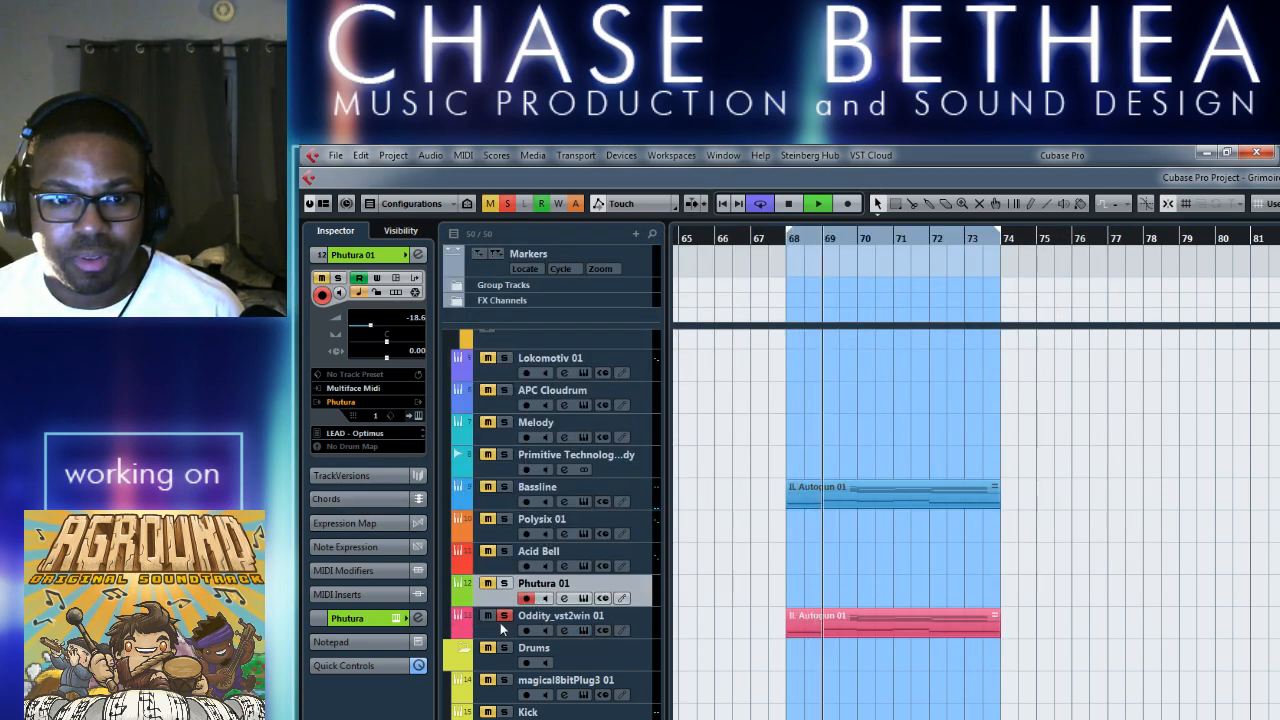
{"action": "left_click", "coordinate": [555, 620]}
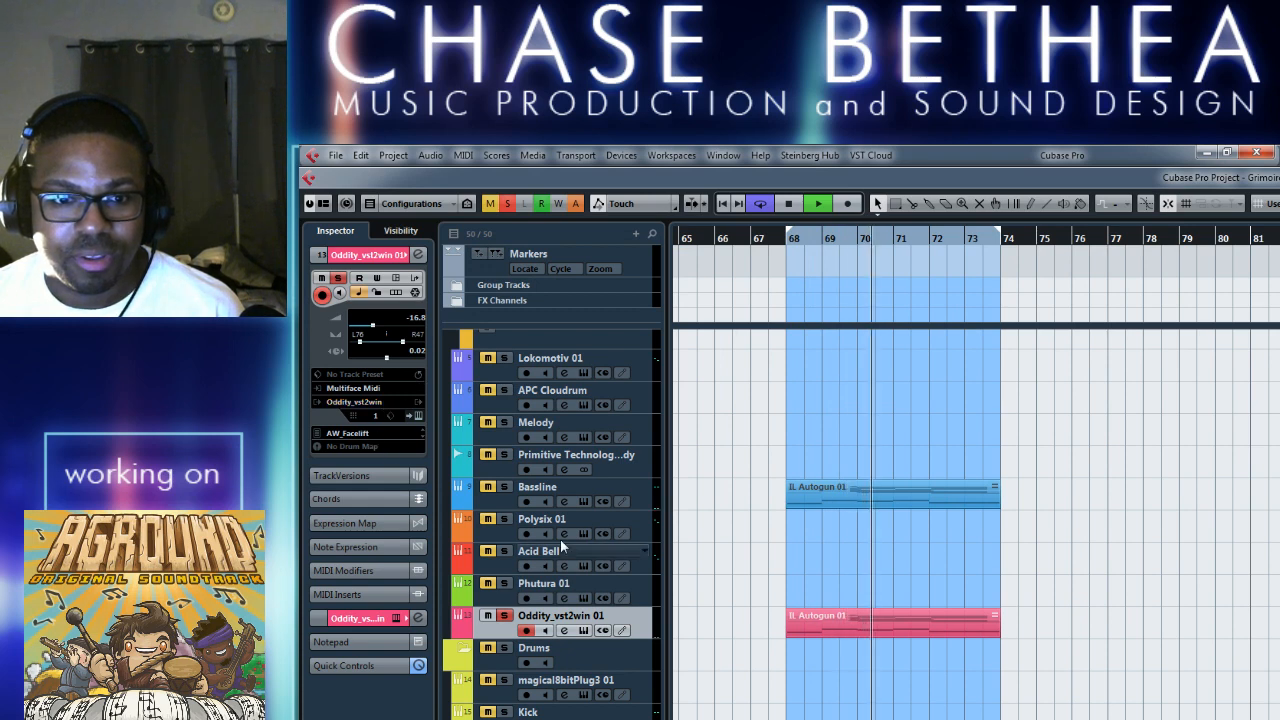
{"action": "left_click", "coordinate": [585, 631]}
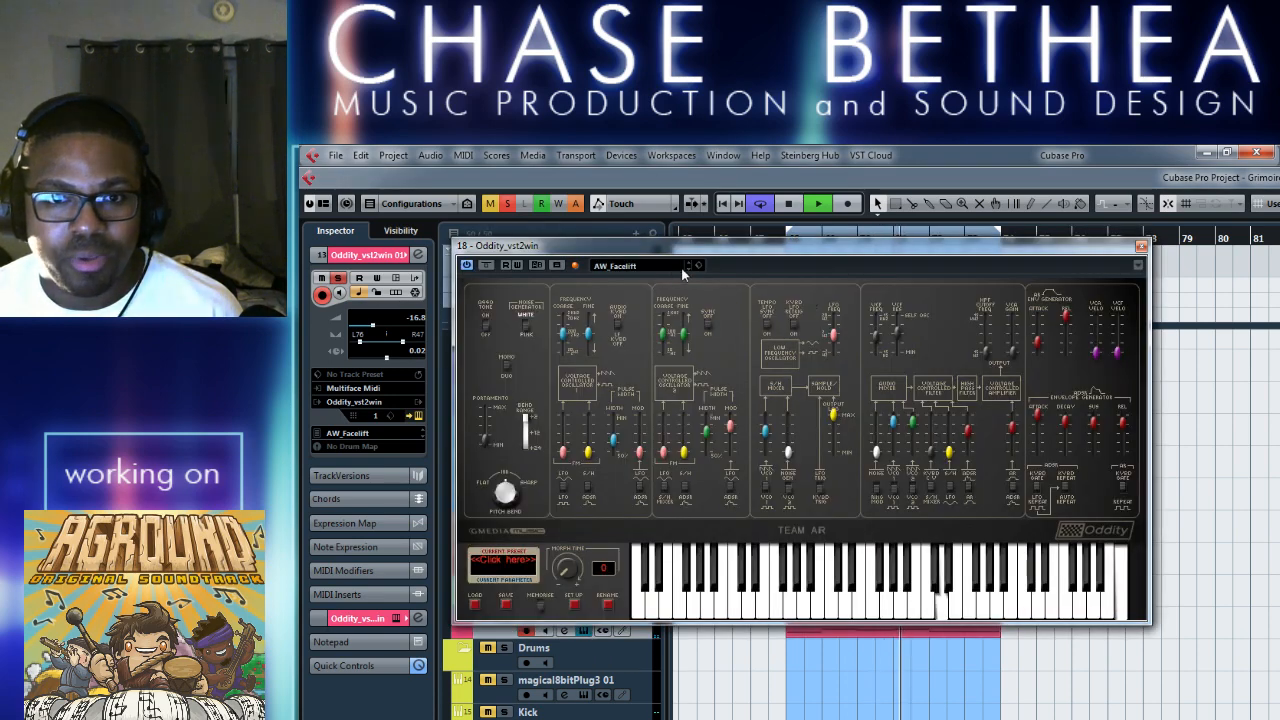
{"action": "key", "text": "space"}
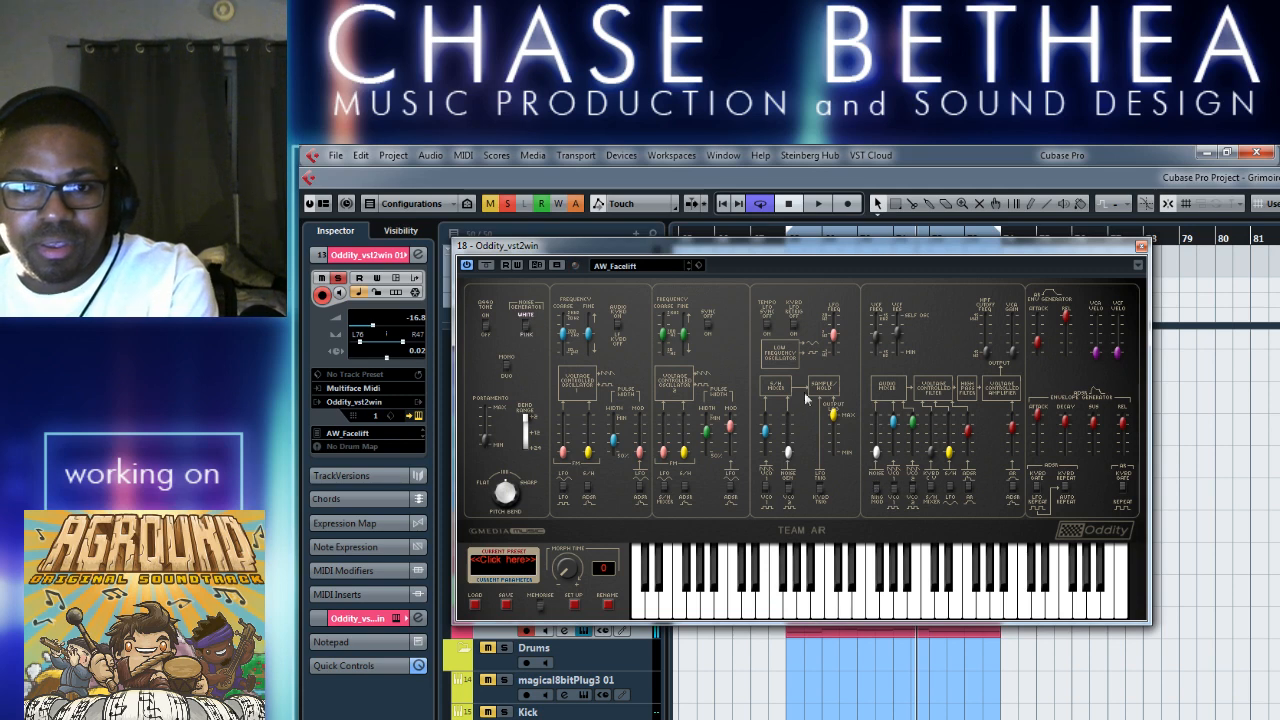
Advance the Oddity's preset through BobsBass and Cars to Chaos, auditioning the clip in the loop.
{"action": "left_click", "coordinate": [687, 268]}
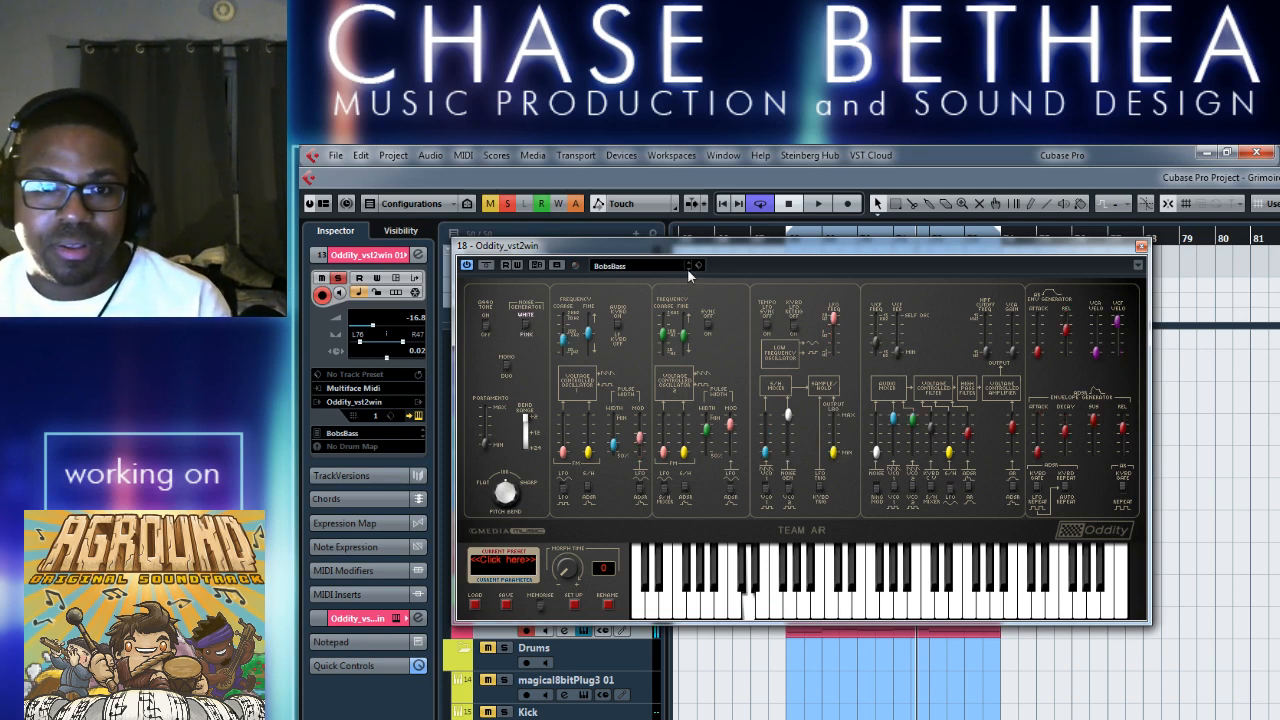
{"action": "left_click", "coordinate": [687, 268]}
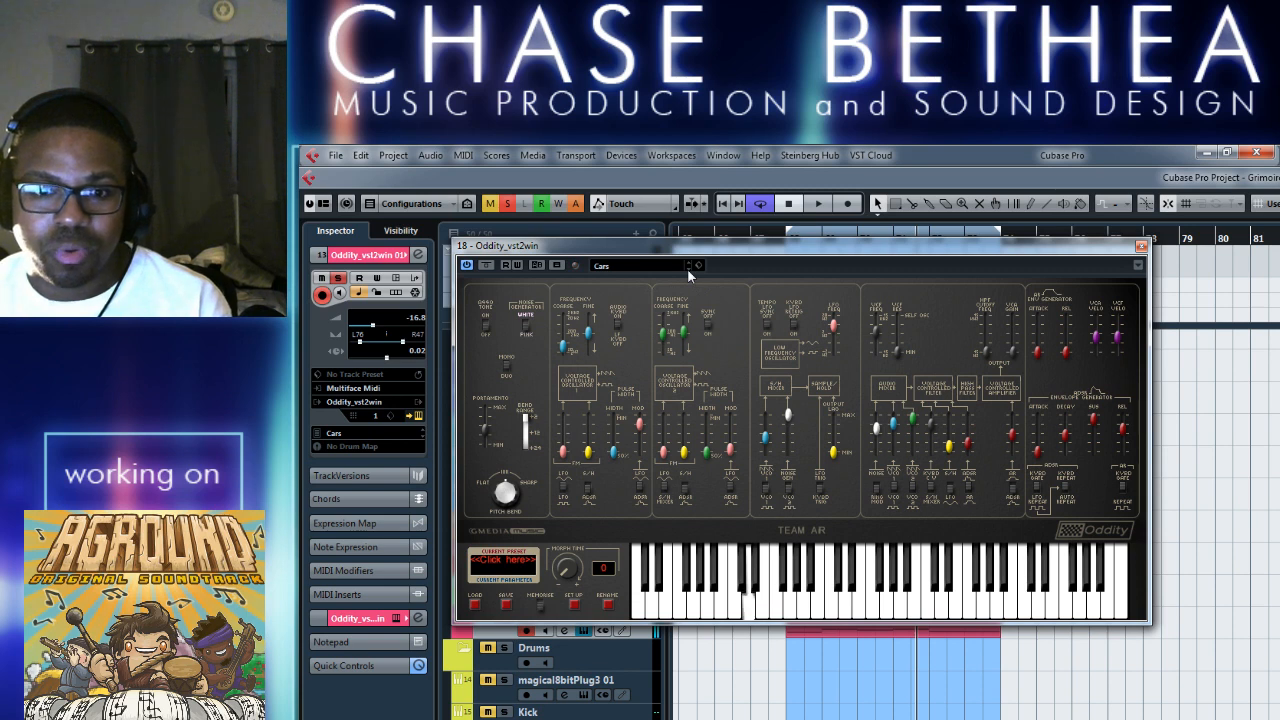
{"action": "key", "text": "space"}
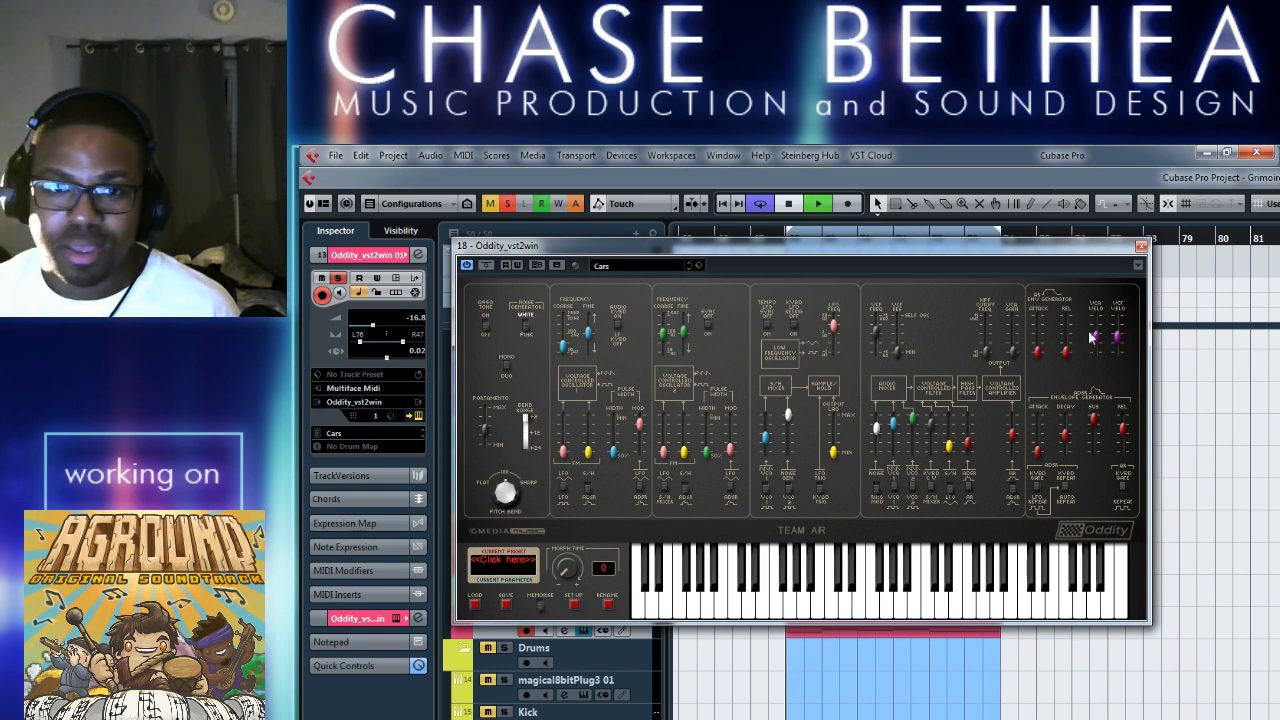
{"action": "left_click", "coordinate": [687, 268]}
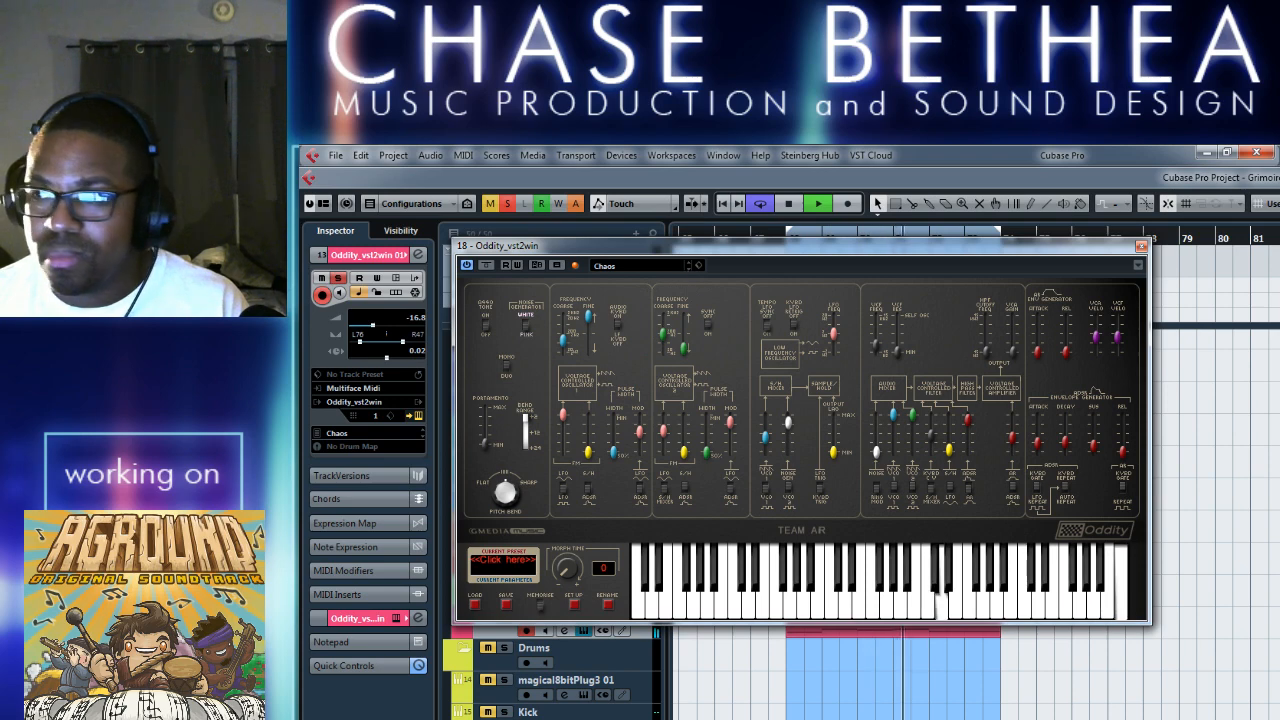
{"action": "key", "text": "alt+Tab"}
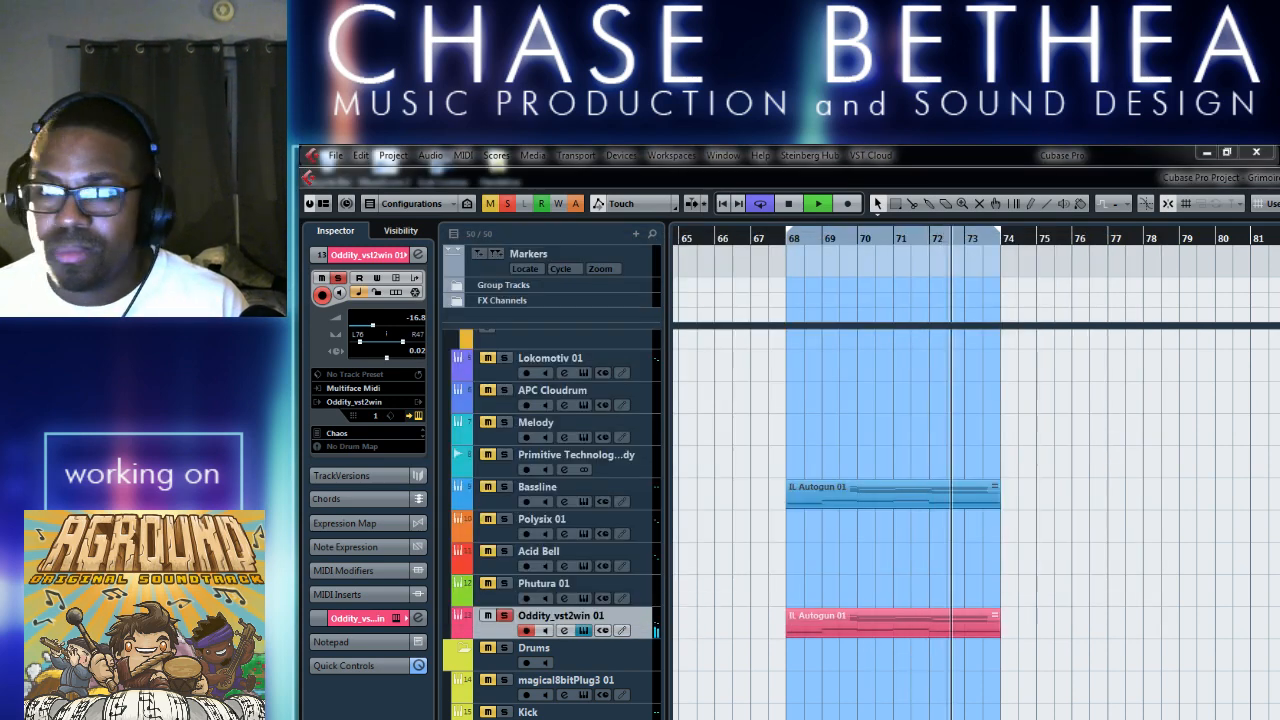
{"action": "left_click", "coordinate": [980, 173]}
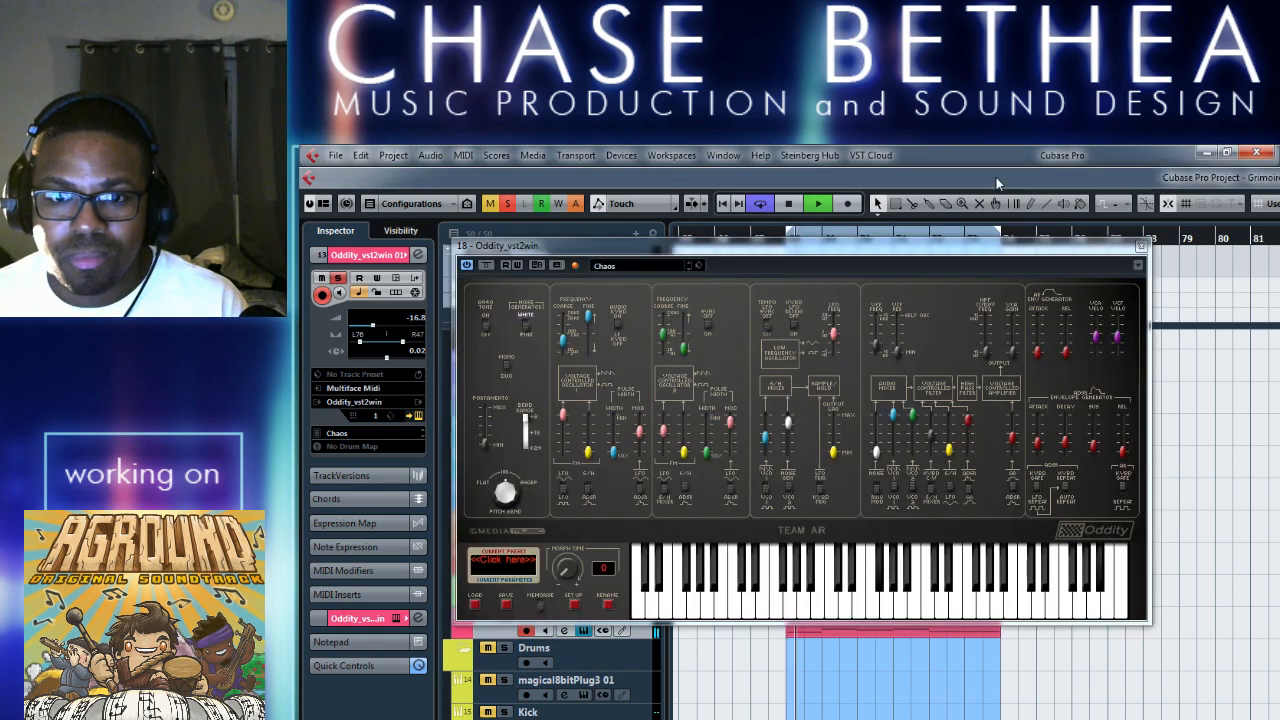
Advance the Oddity's preset one at a time from ClassicLead through DigitalPipes and DuophonicSaws to Feedback, auditioning the clip in the loop.
{"action": "left_click", "coordinate": [688, 268]}
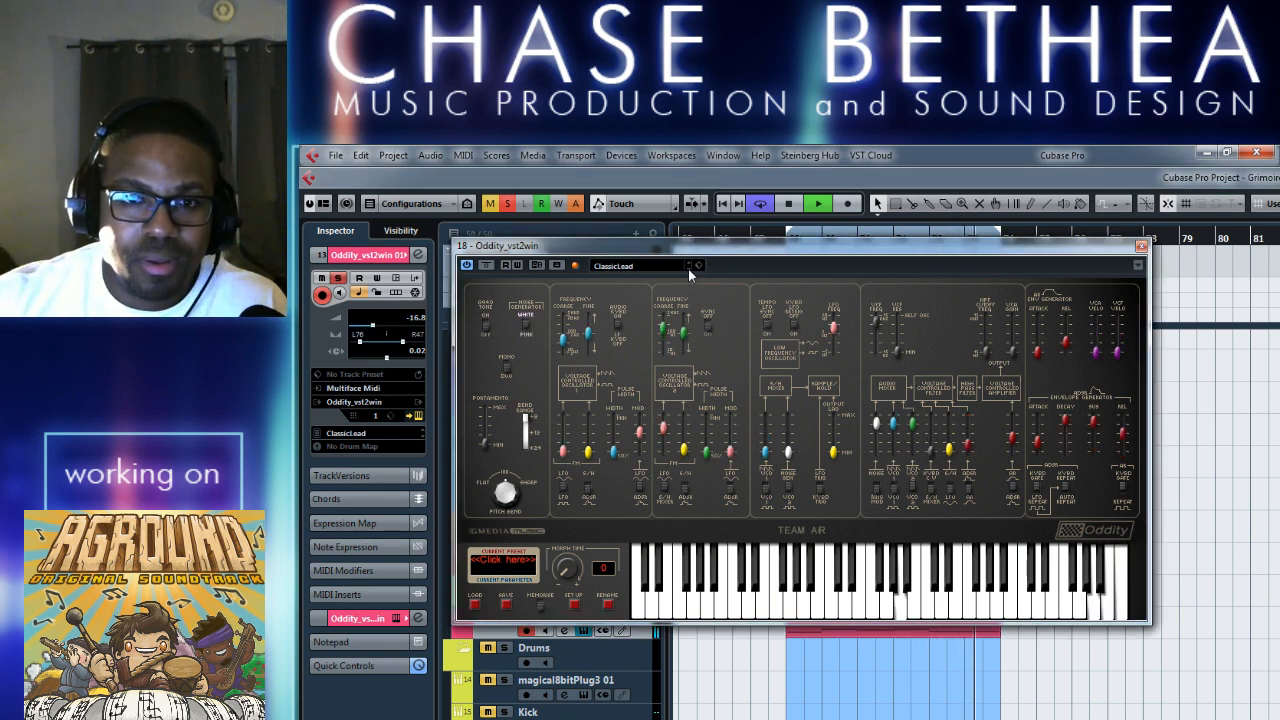
{"action": "left_click", "coordinate": [688, 269]}
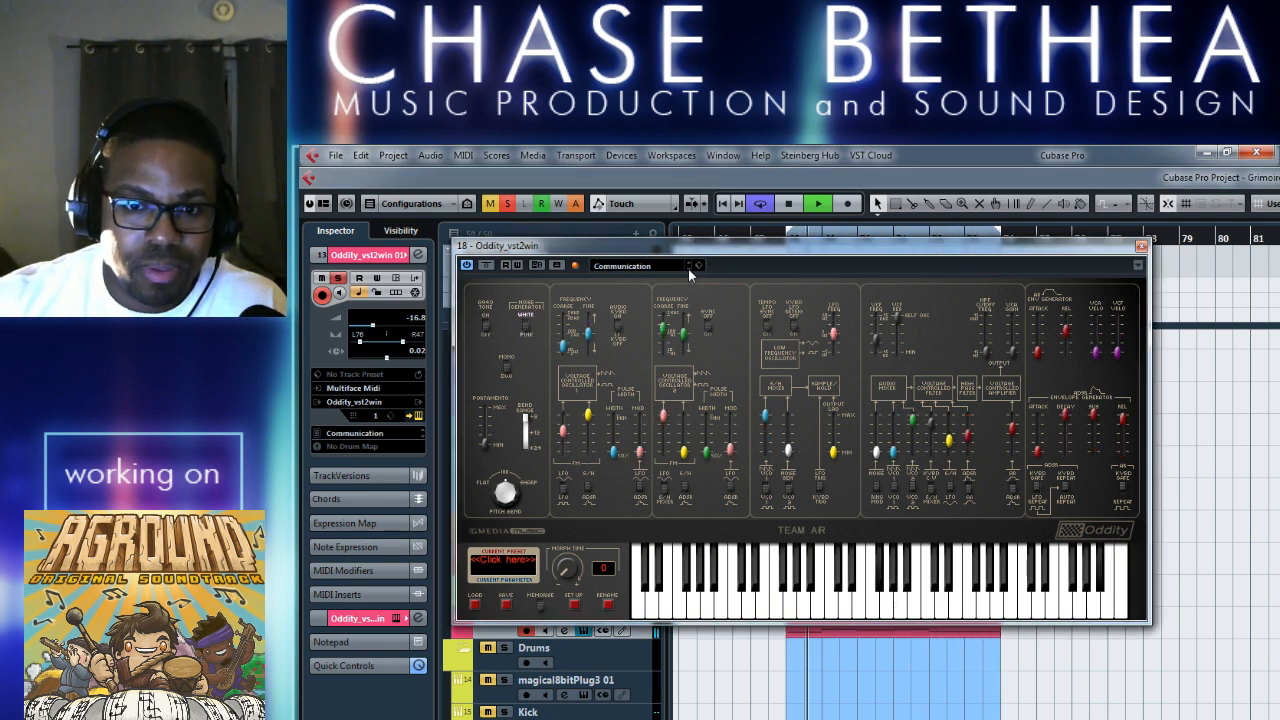
{"action": "left_click", "coordinate": [688, 269]}
{"action": "left_click", "coordinate": [688, 269]}
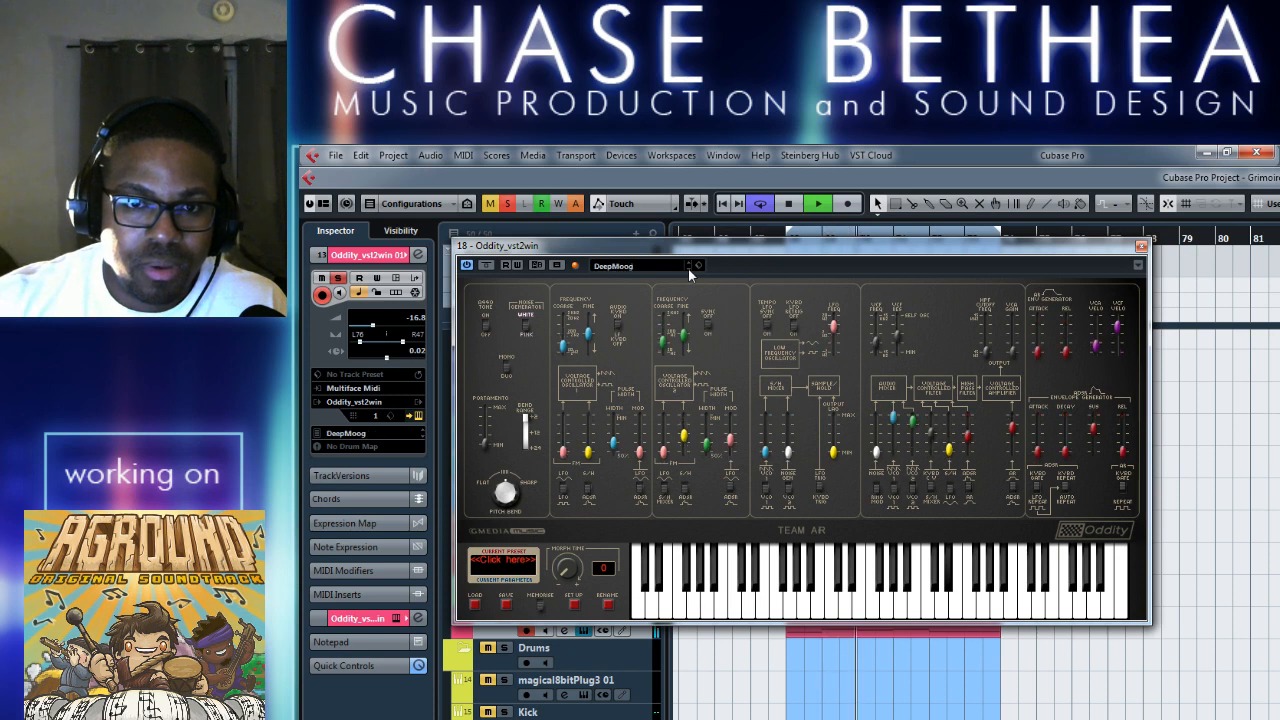
{"action": "left_click", "coordinate": [688, 269]}
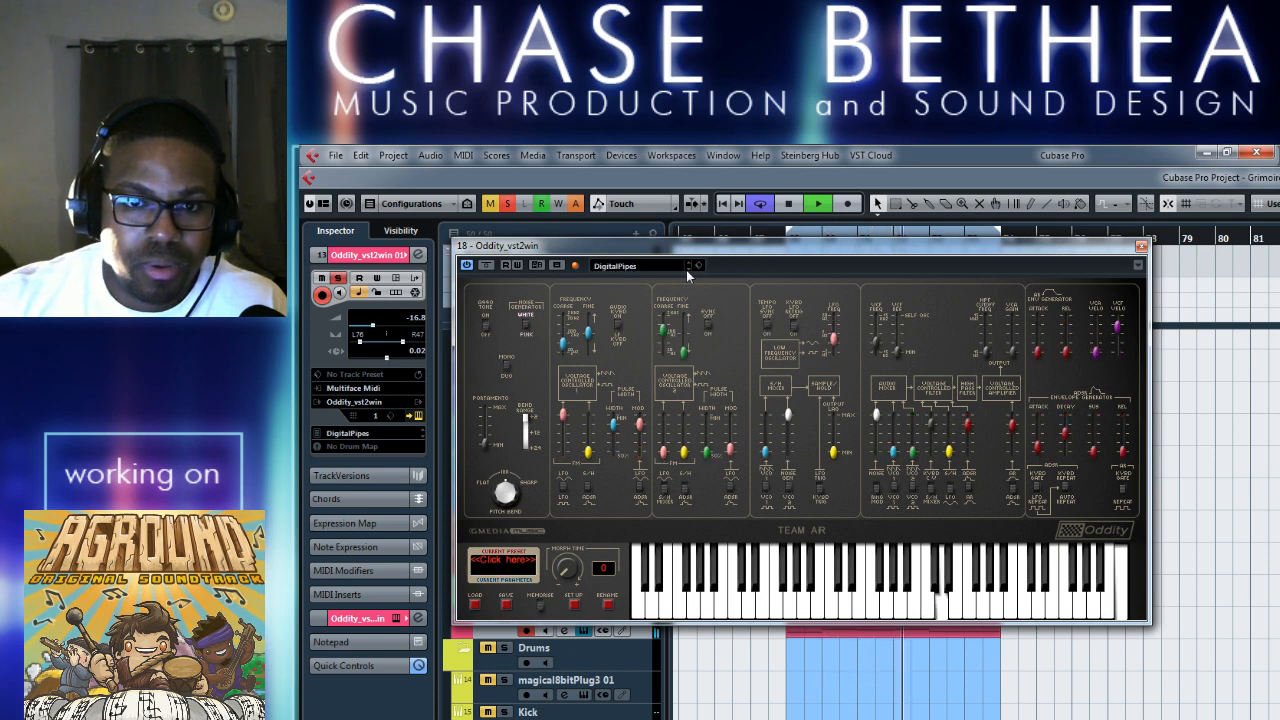
{"action": "left_click", "coordinate": [688, 269]}
{"action": "left_click", "coordinate": [688, 269]}
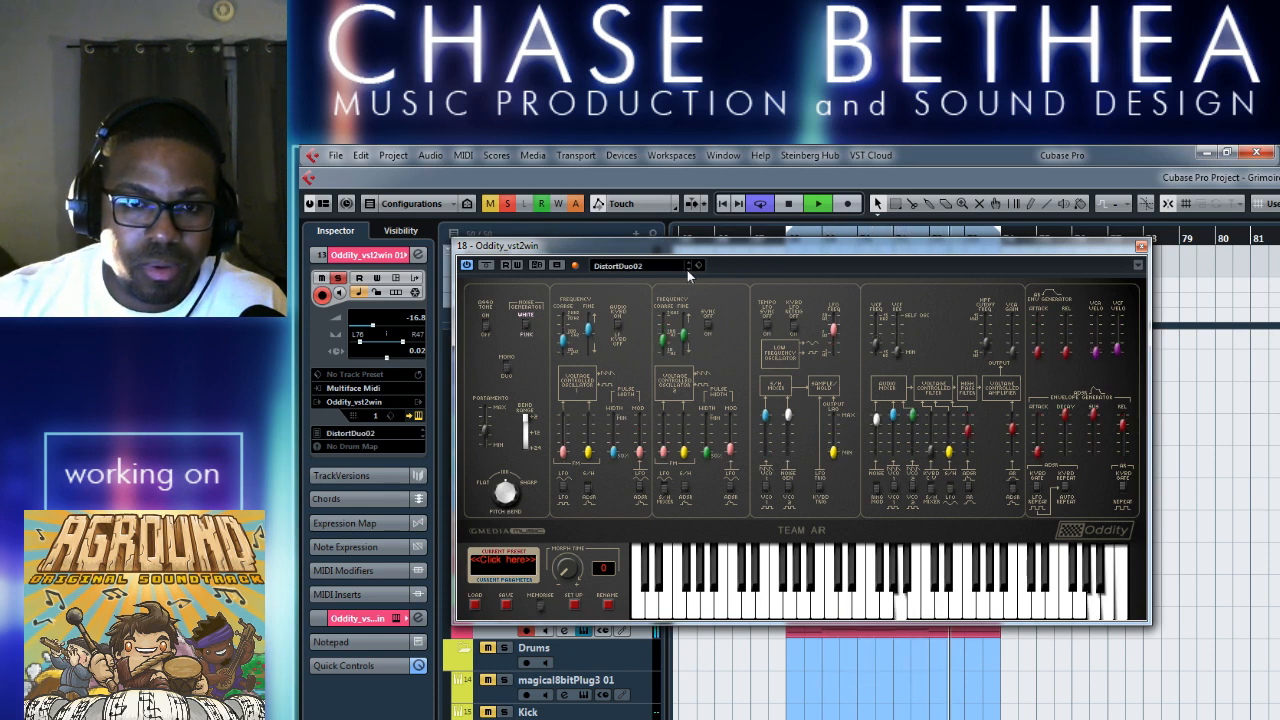
{"action": "left_click", "coordinate": [688, 269]}
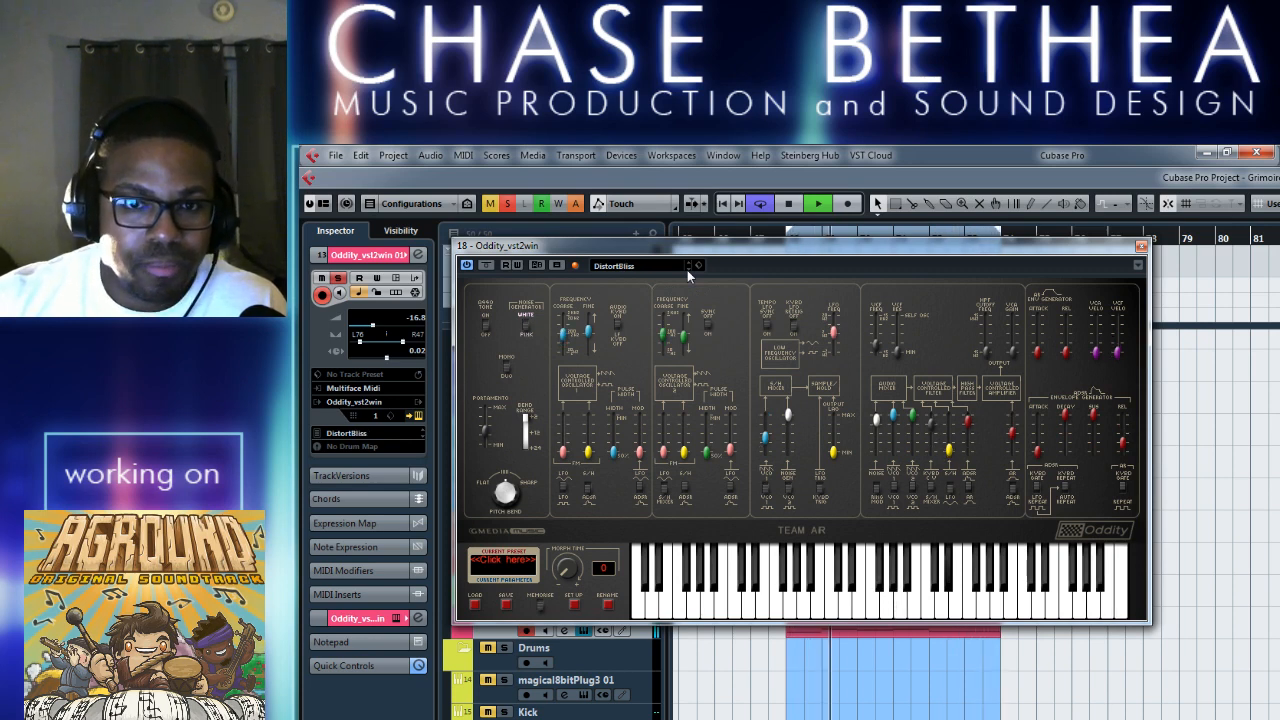
{"action": "left_click", "coordinate": [688, 269]}
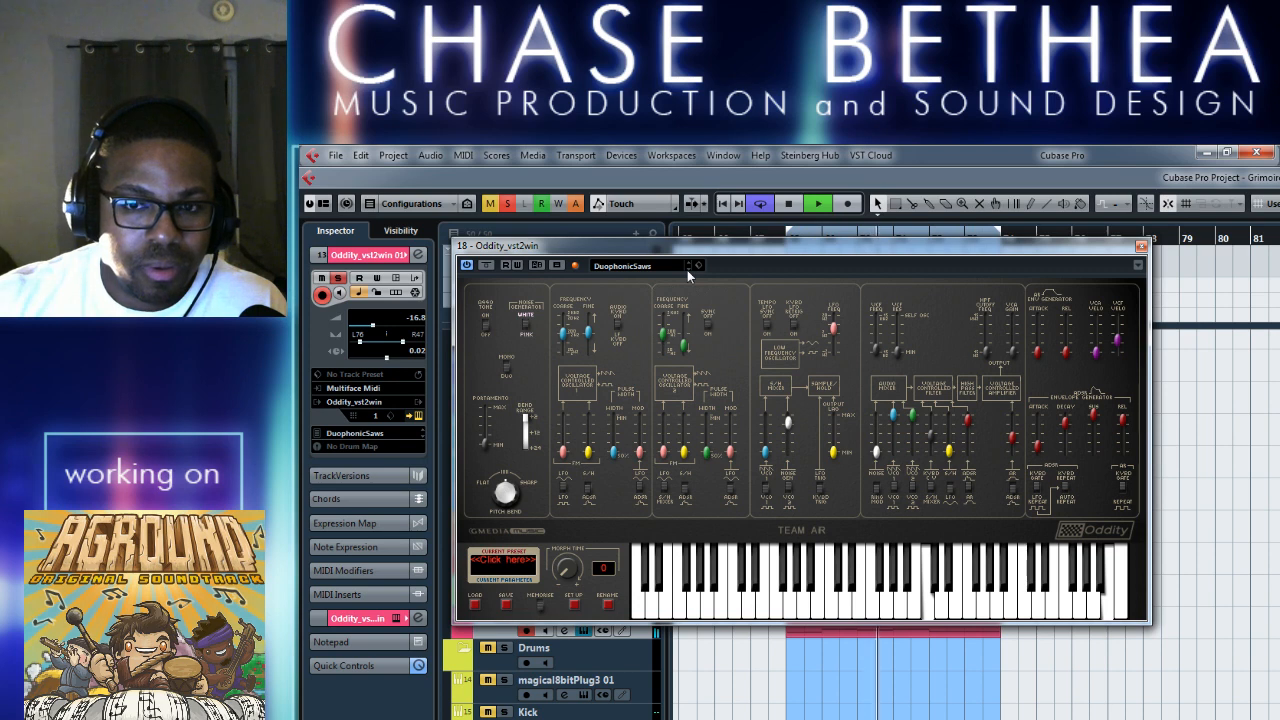
{"action": "left_click", "coordinate": [688, 269]}
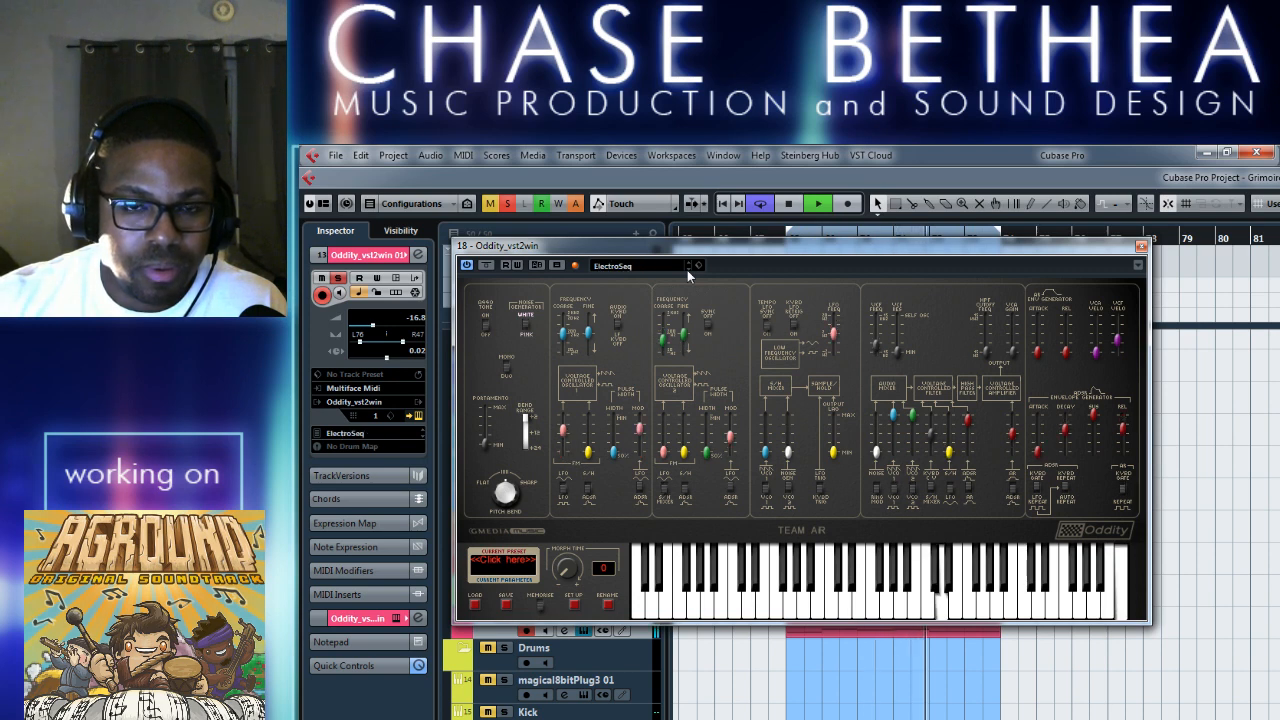
{"action": "left_click", "coordinate": [688, 269]}
{"action": "left_click", "coordinate": [688, 269]}
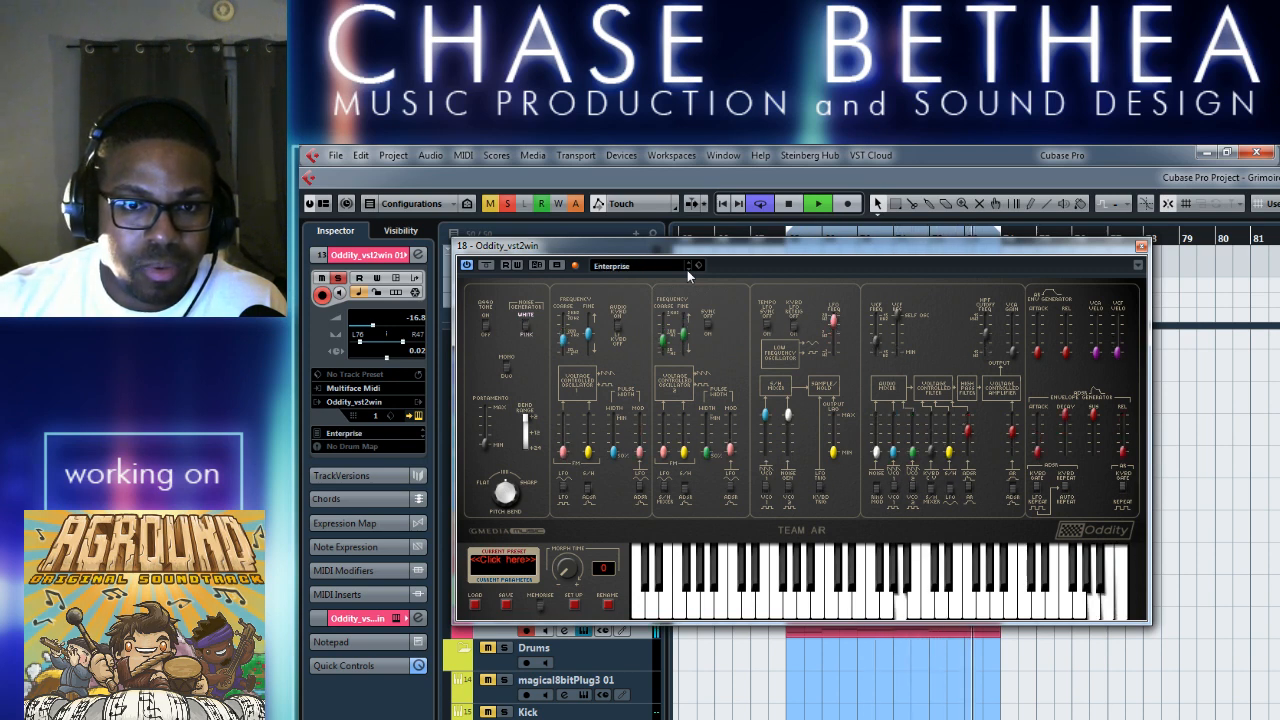
{"action": "left_click", "coordinate": [688, 269]}
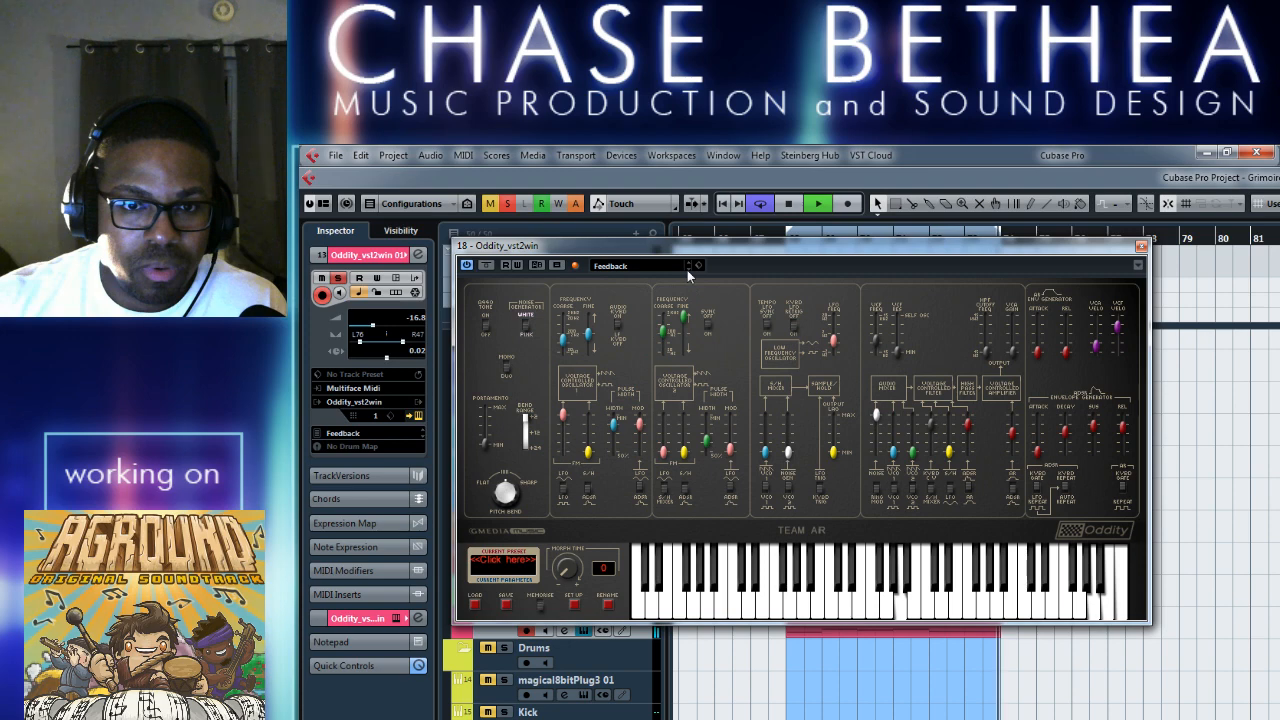
Close the Oddity synth window, stop playback and unsolo the Oddity_vst2win 01 track.
{"action": "left_click", "coordinate": [1141, 246]}
{"action": "key", "text": "space"}
{"action": "left_click", "coordinate": [504, 616]}
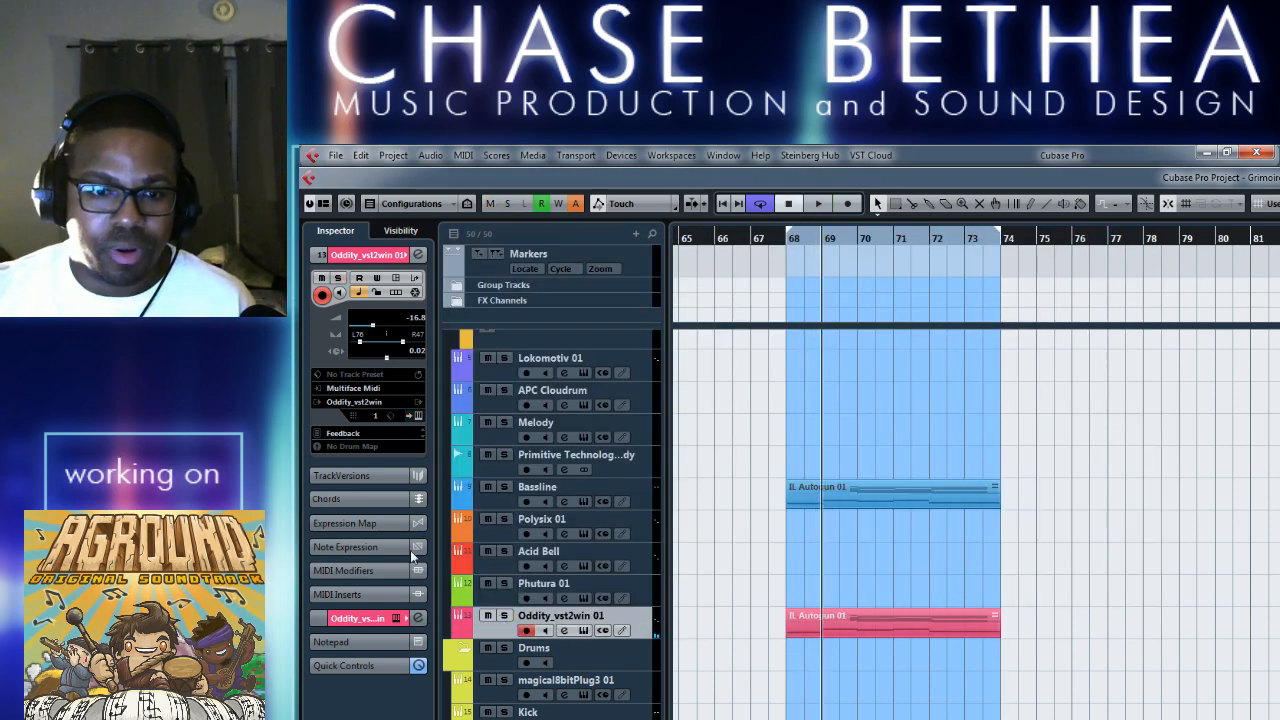
Move the IL Autogun 01 clip from Oddity_vst2win 01 down to the Sprike 01 track and play the loop.
{"action": "scroll", "coordinate": [552, 520], "scroll_direction": "down", "scroll_amount": 5}
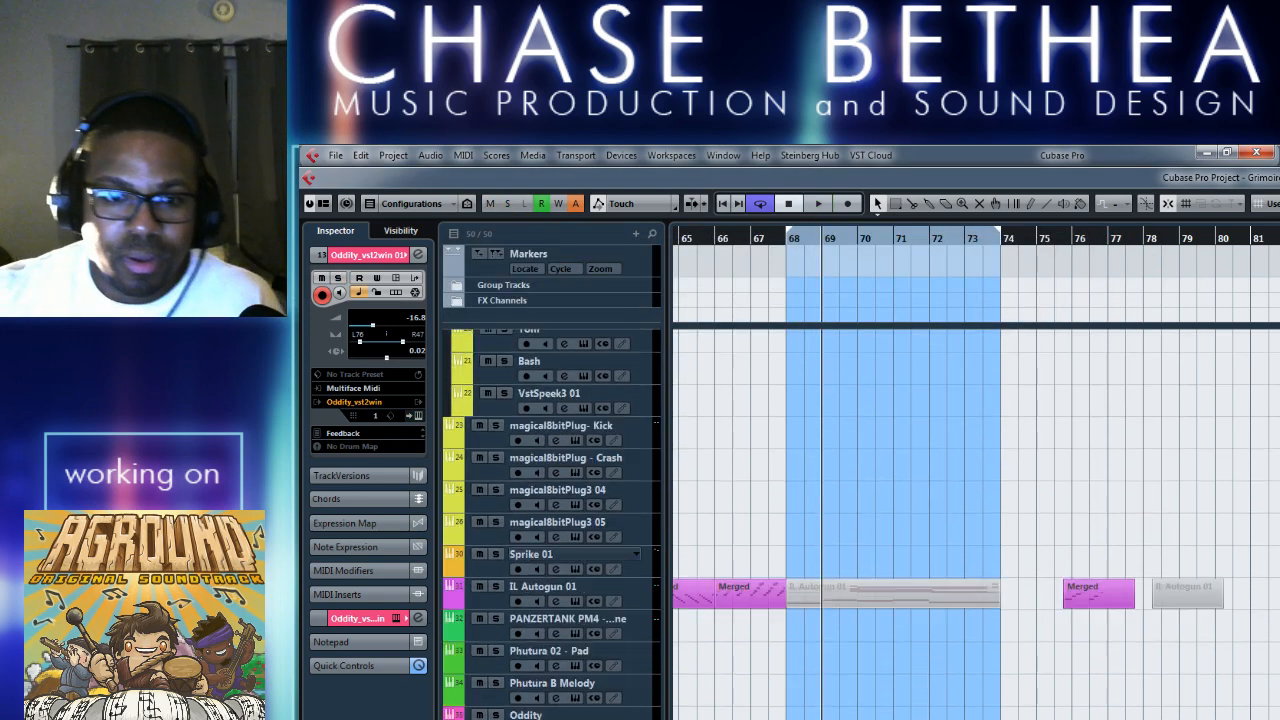
{"action": "scroll", "coordinate": [552, 520], "scroll_direction": "up", "scroll_amount": 1}
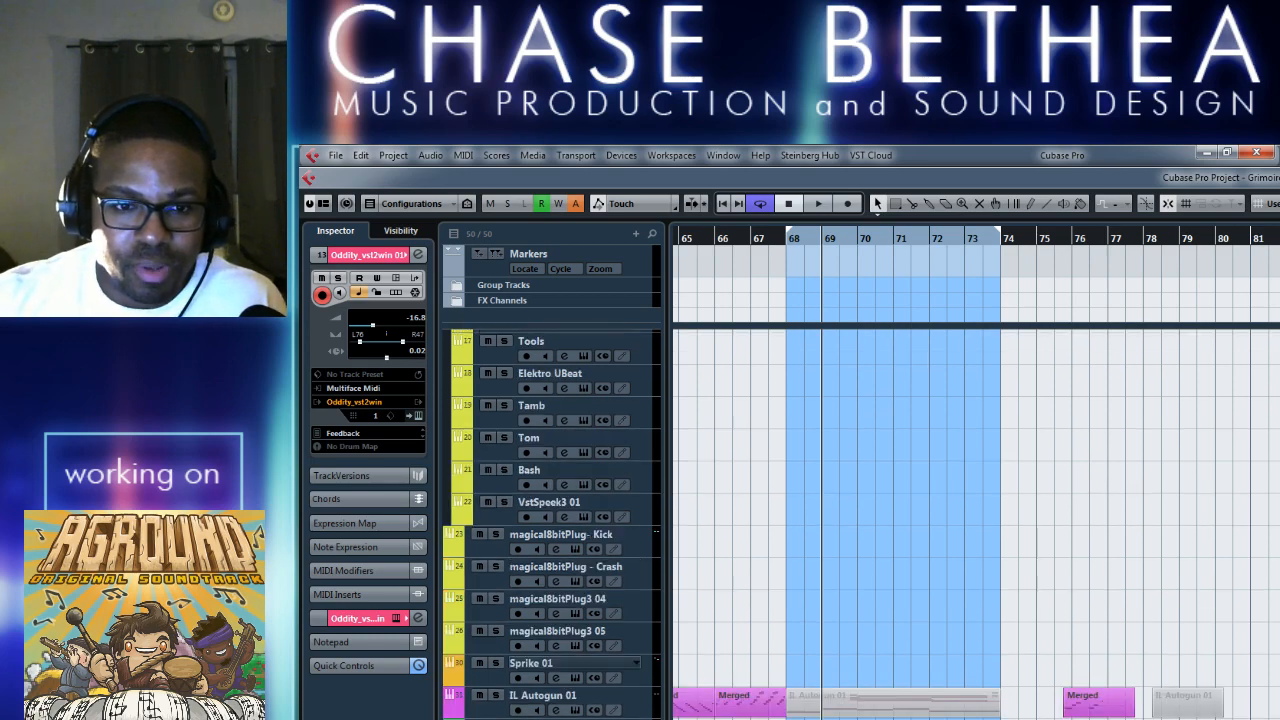
{"action": "scroll", "coordinate": [863, 535], "scroll_direction": "up", "scroll_amount": 3}
{"action": "left_click_drag", "start_coordinate": [852, 510], "coordinate": [851, 719]}
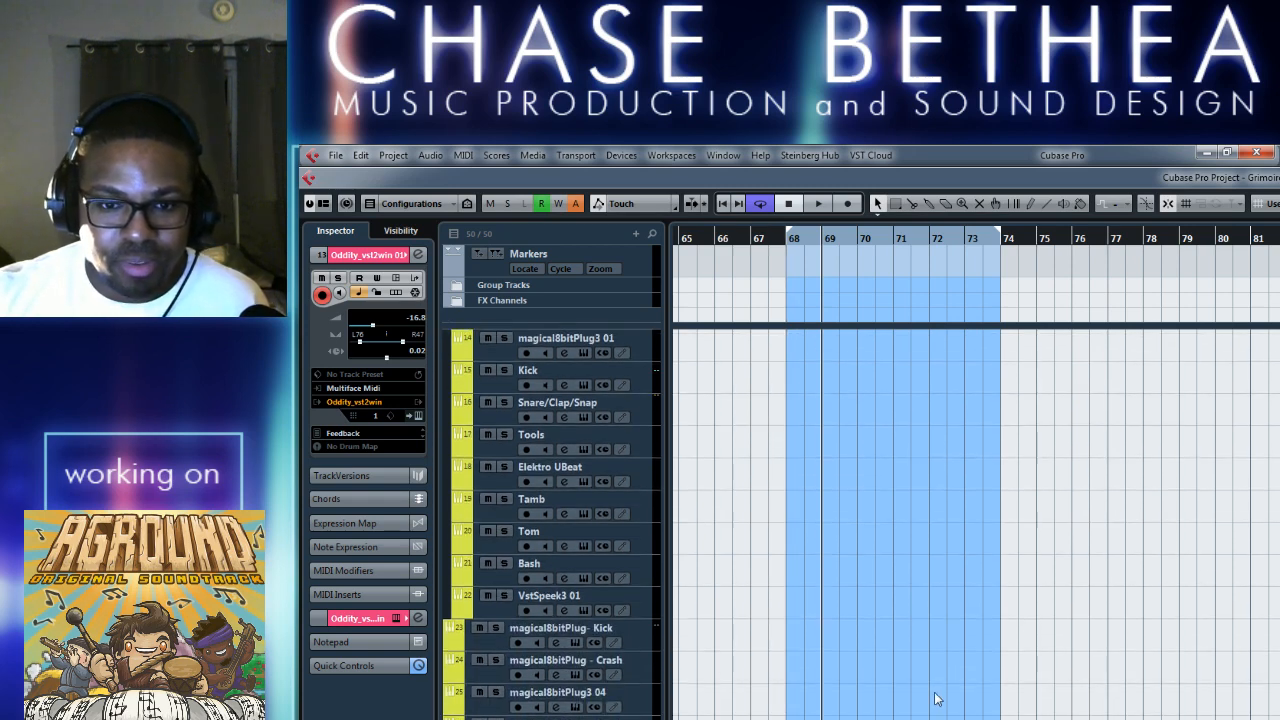
{"action": "key", "text": "space"}
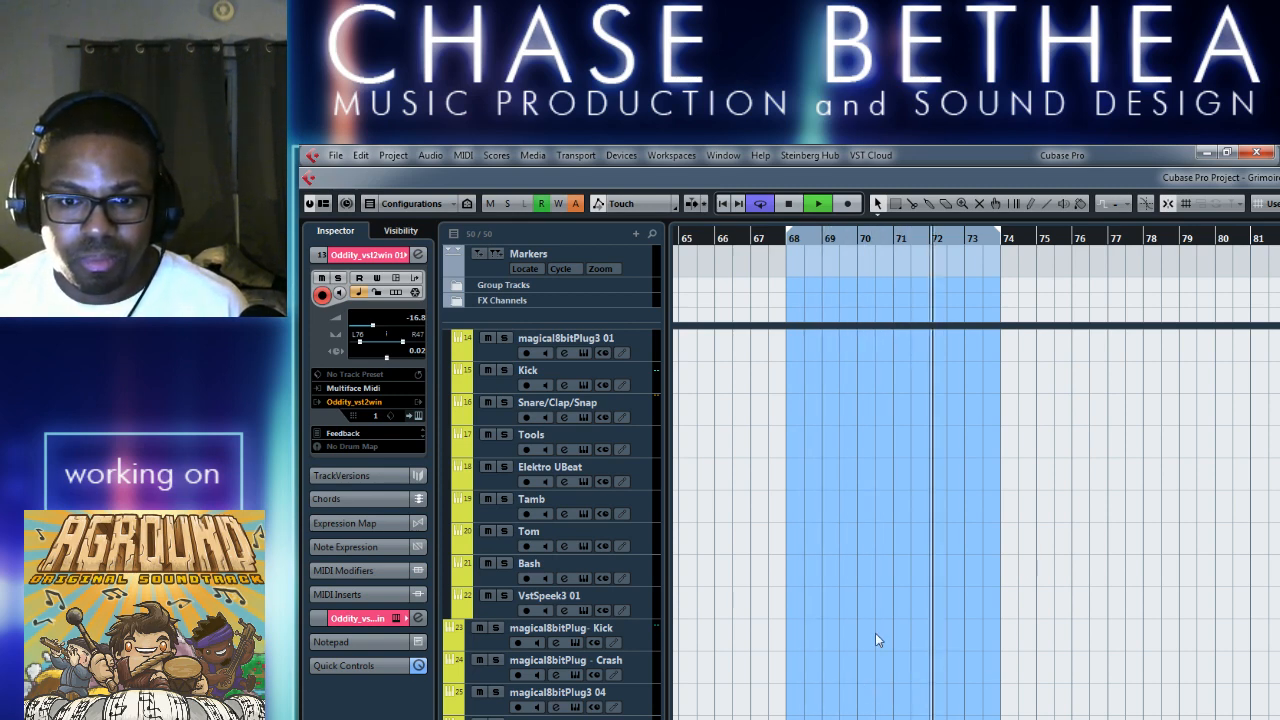
Extend the loop's start back to bar 50 and look over the tracks there during playback.
{"action": "scroll", "coordinate": [812, 603], "scroll_direction": "up", "scroll_amount": 5}
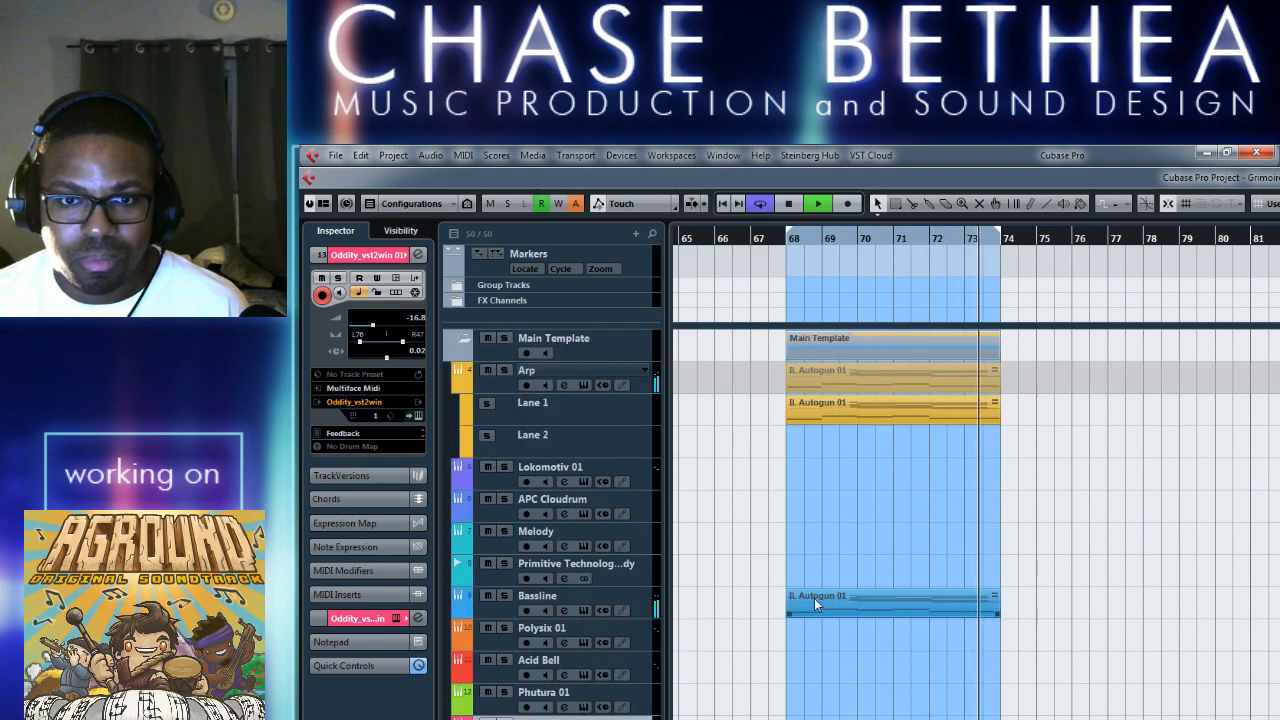
{"action": "scroll", "coordinate": [816, 604], "scroll_direction": "down", "scroll_amount": 5}
{"action": "scroll", "coordinate": [819, 606], "scroll_direction": "left", "scroll_amount": 5}
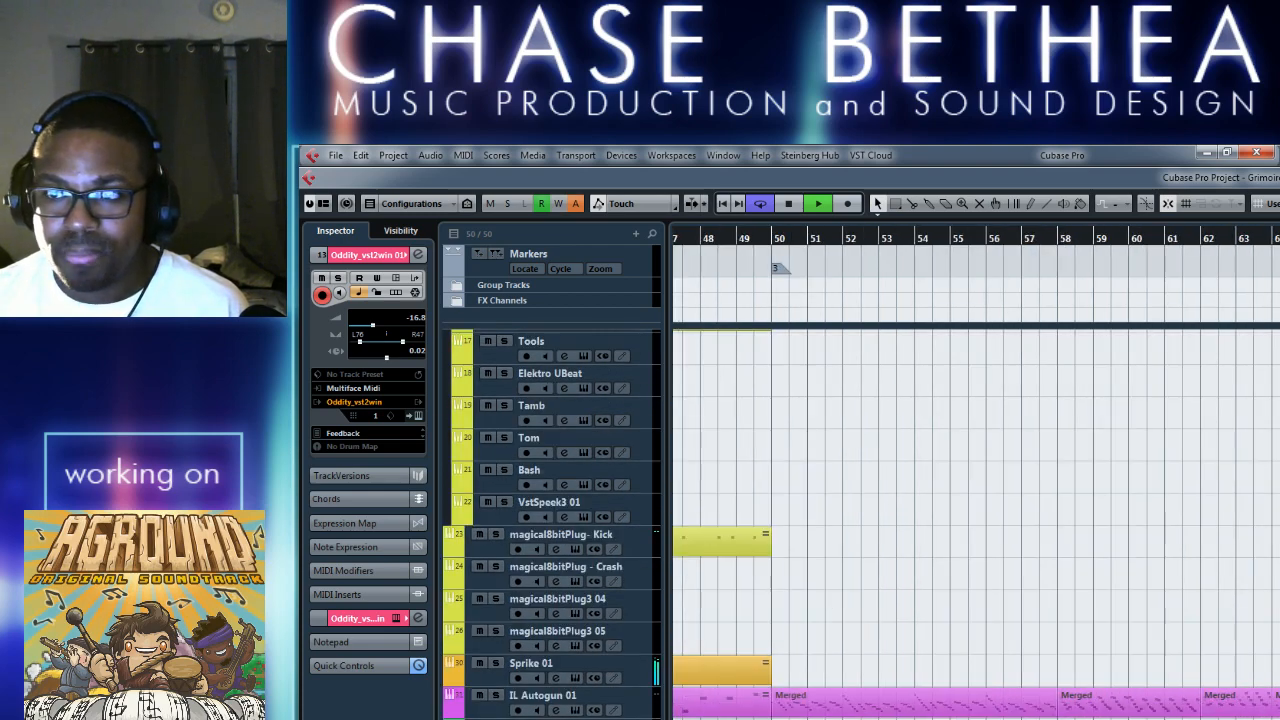
{"action": "mouse_move", "coordinate": [1279, 240]}
{"action": "left_mouse_down"}
{"action": "mouse_move", "coordinate": [695, 252]}
{"action": "mouse_move", "coordinate": [775, 252]}
{"action": "left_mouse_up"}
{"action": "scroll", "coordinate": [914, 600], "scroll_direction": "down", "scroll_amount": 4}
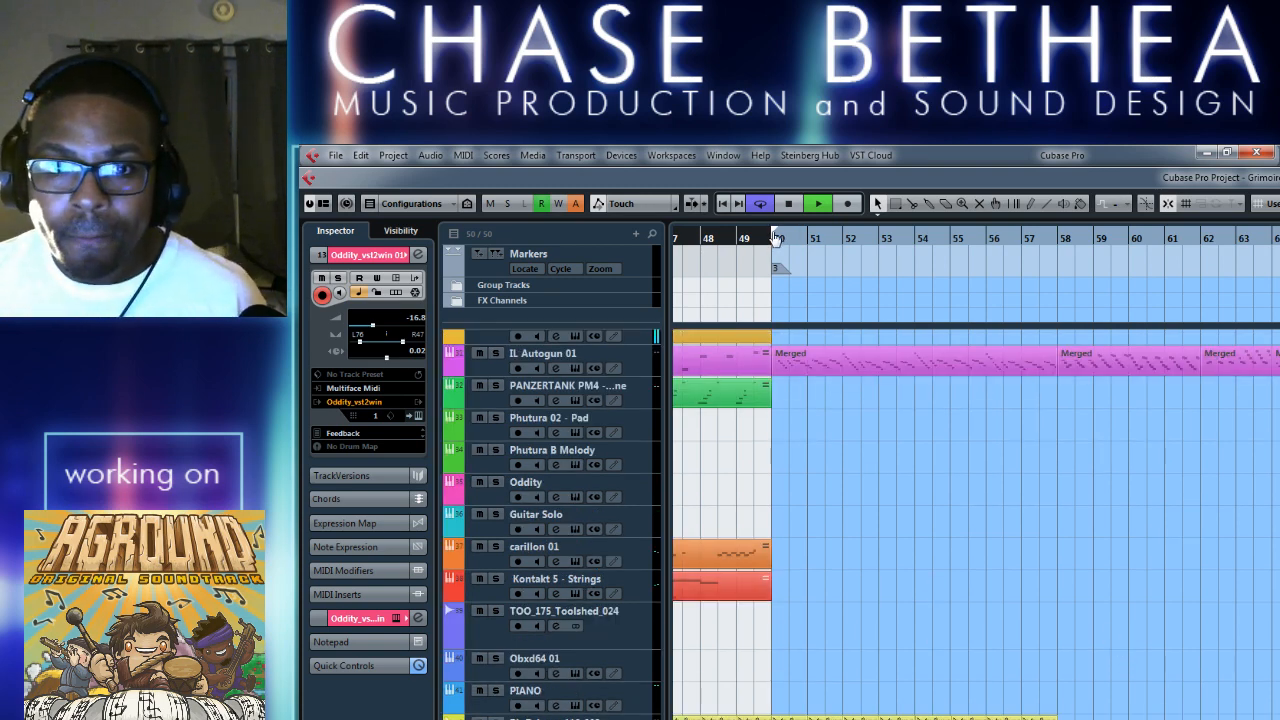
{"action": "scroll", "coordinate": [1083, 462], "scroll_direction": "right", "scroll_amount": 4}
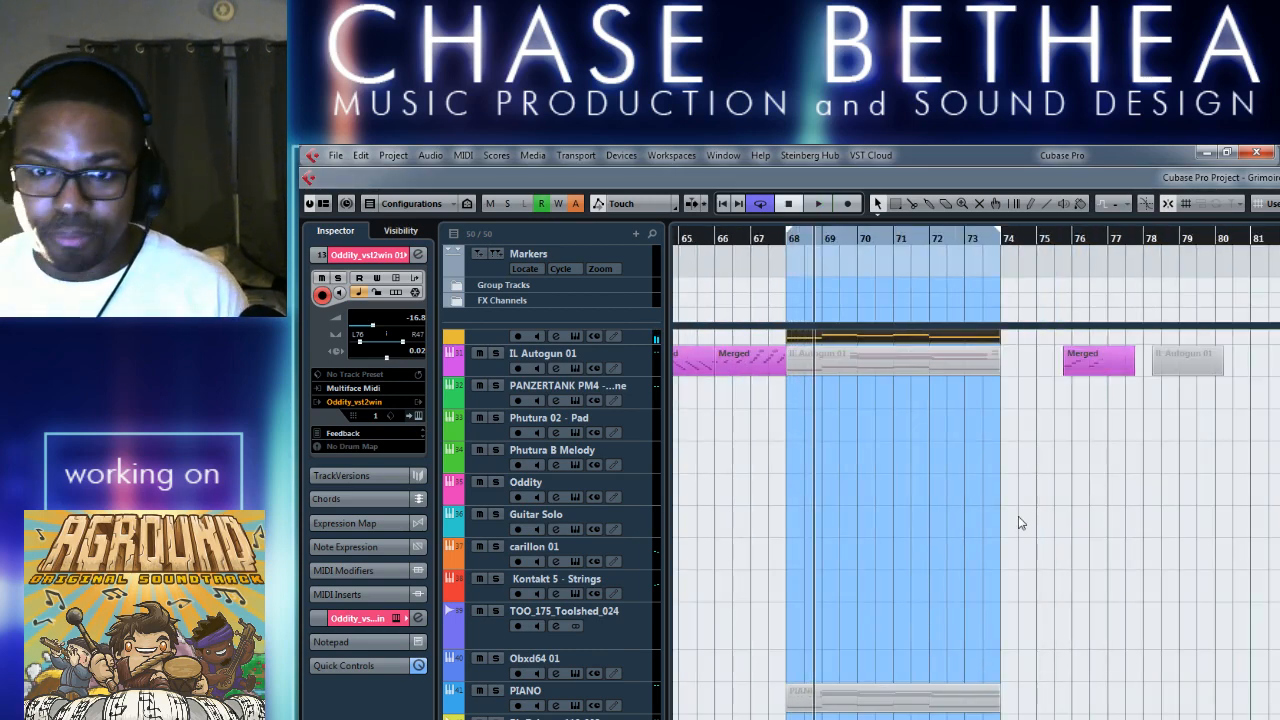
Open the MediaBay and preview the drum loops PL_DrLoop_110_004 and PL_DrLoop_110_005.
{"action": "key", "text": "F5"}
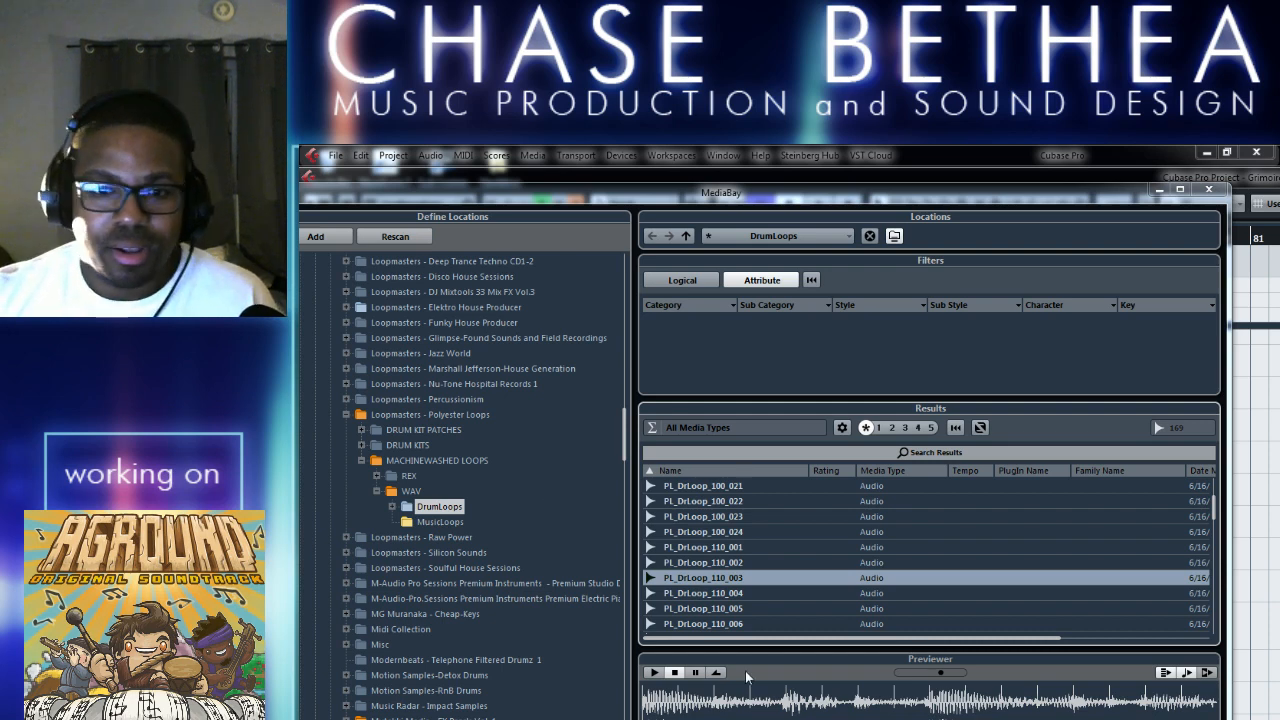
{"action": "left_click", "coordinate": [780, 592]}
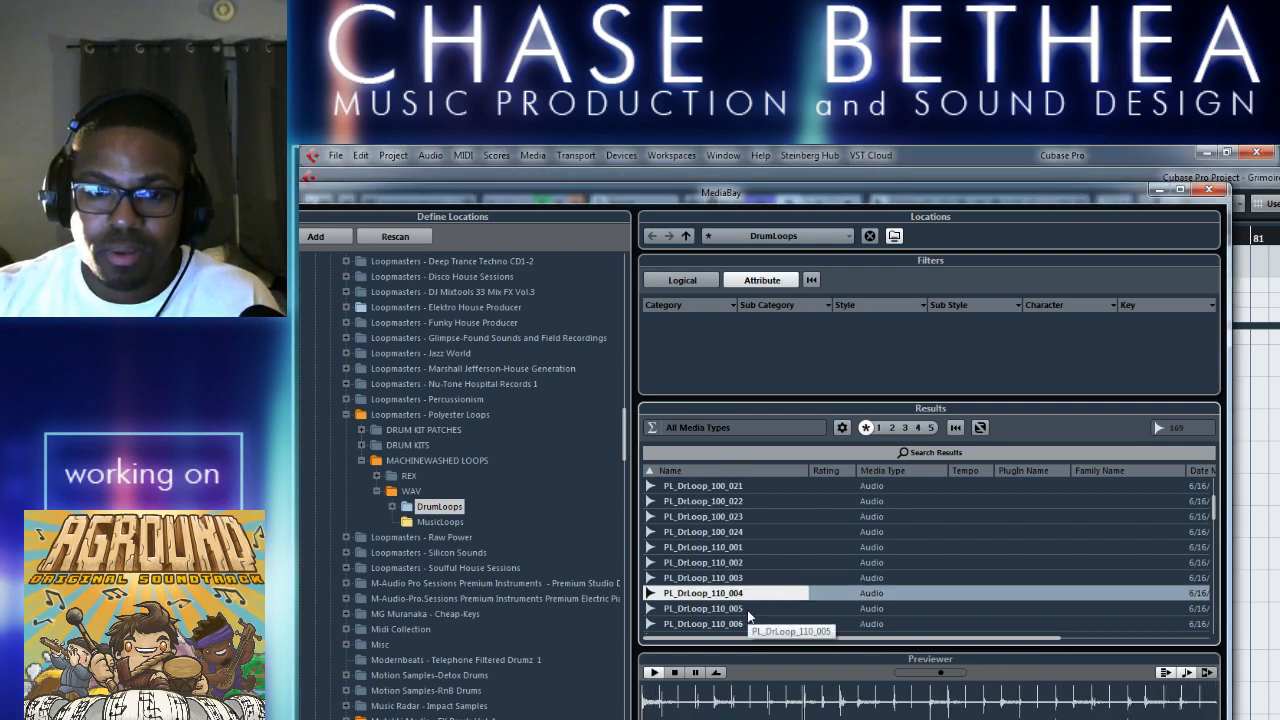
{"action": "left_click", "coordinate": [857, 606]}
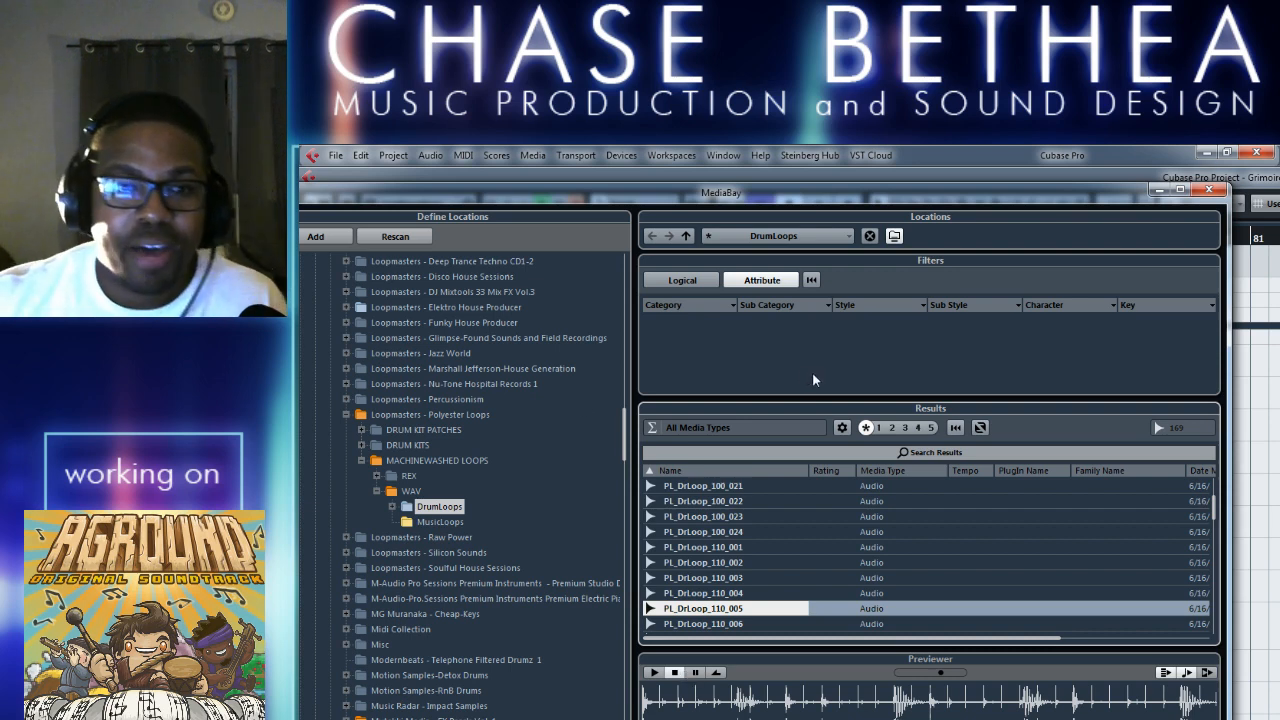
Check the two breaks folders in the House Generation pack's MJ_WAV LOOPS drum loops, and close the MediaBay.
{"action": "left_click", "coordinate": [346, 368]}
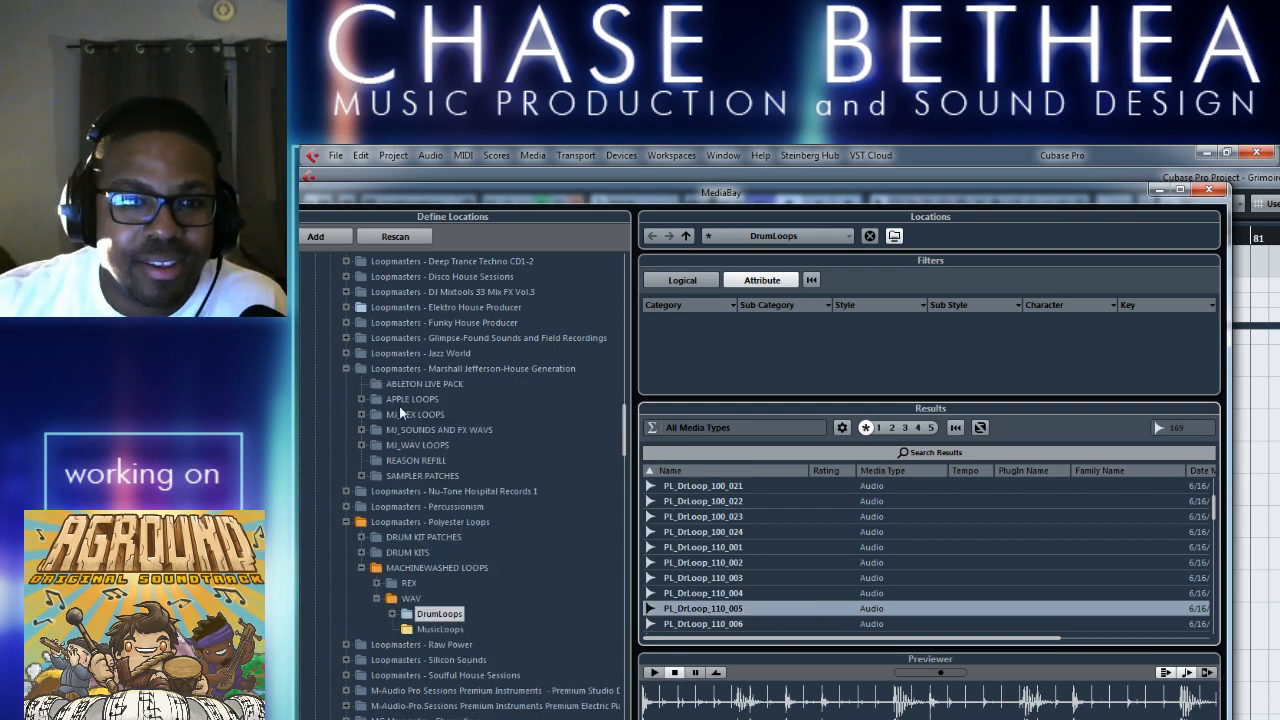
{"action": "left_click", "coordinate": [361, 443]}
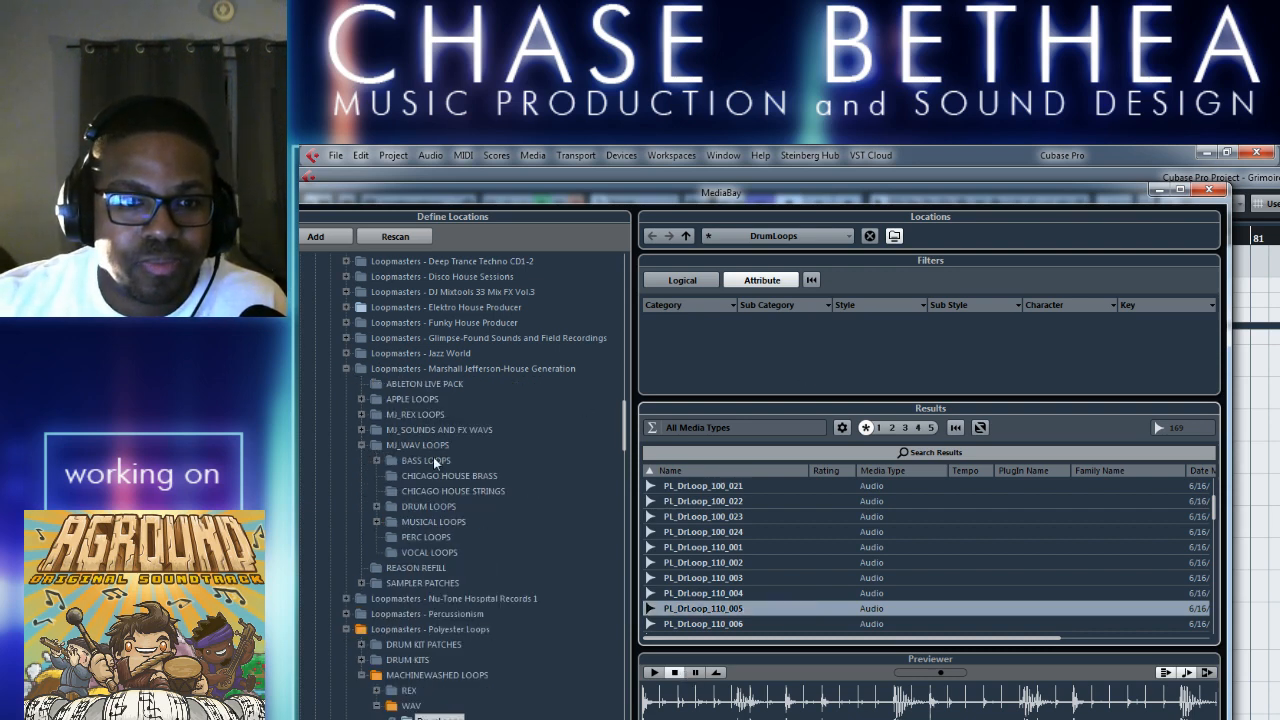
{"action": "left_click", "coordinate": [376, 506]}
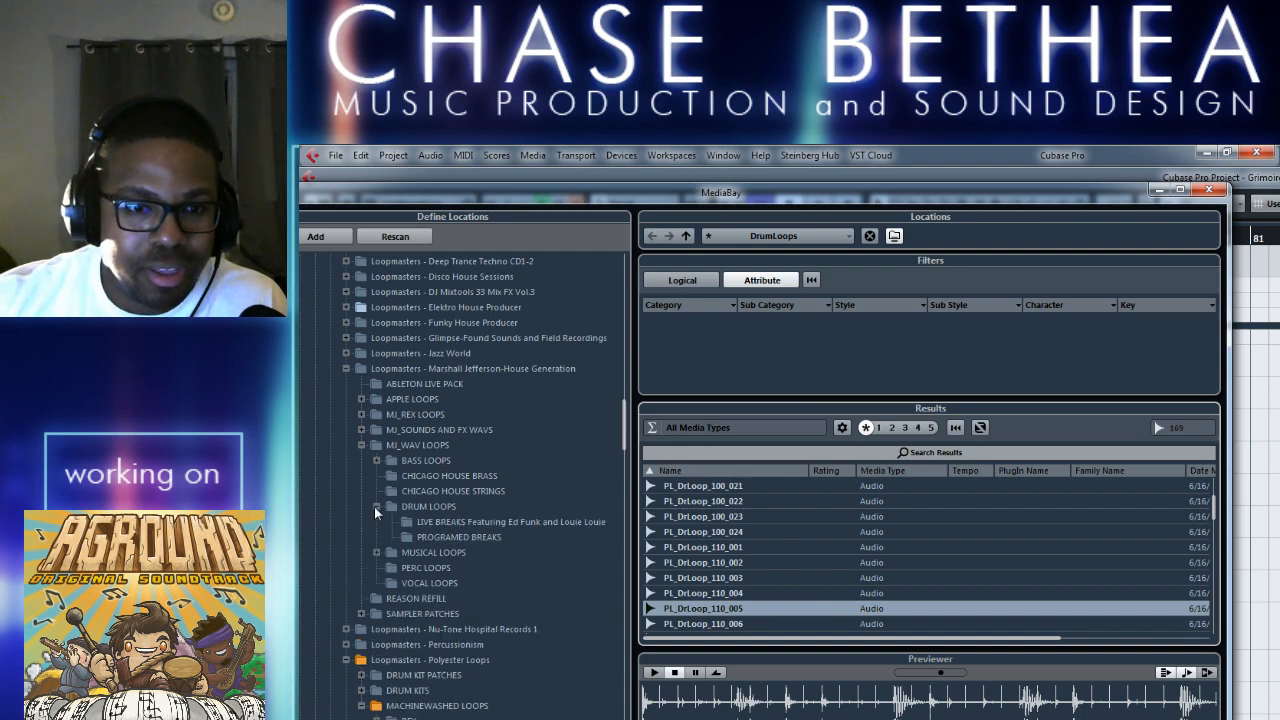
{"action": "left_click", "coordinate": [439, 522]}
{"action": "left_click", "coordinate": [452, 538]}
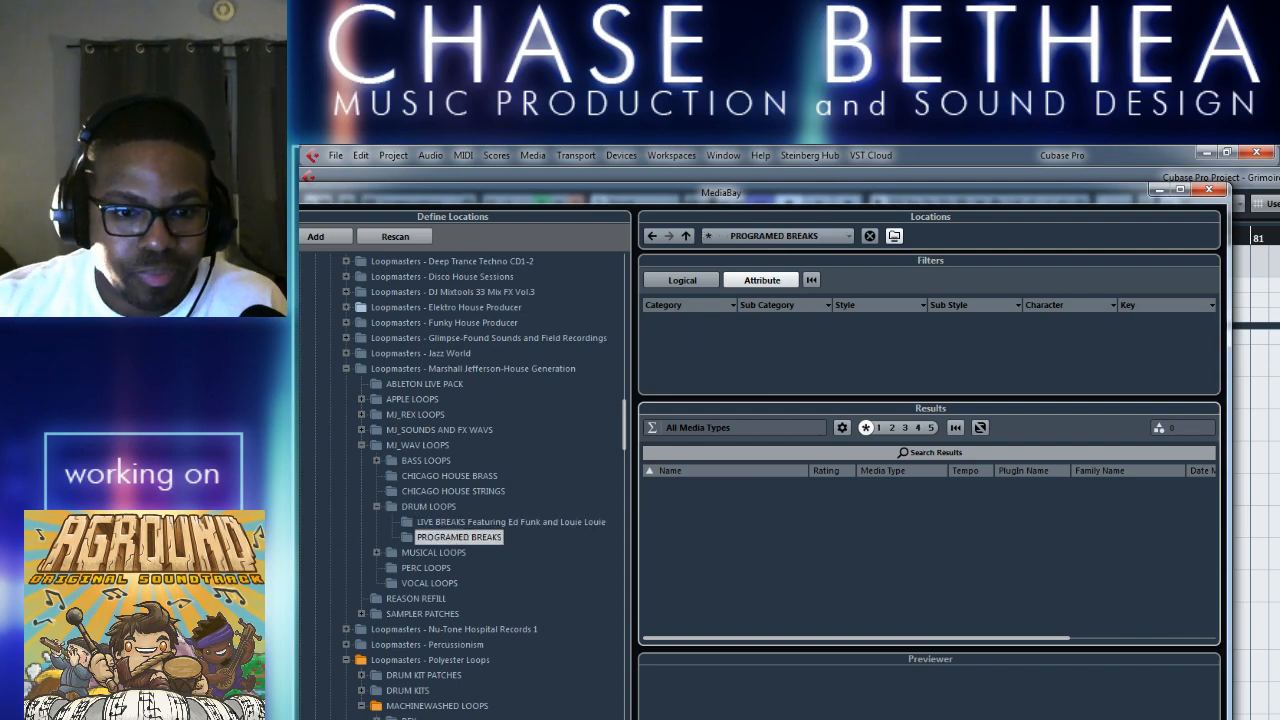
{"action": "left_click_drag", "start_coordinate": [557, 203], "coordinate": [640, 199]}
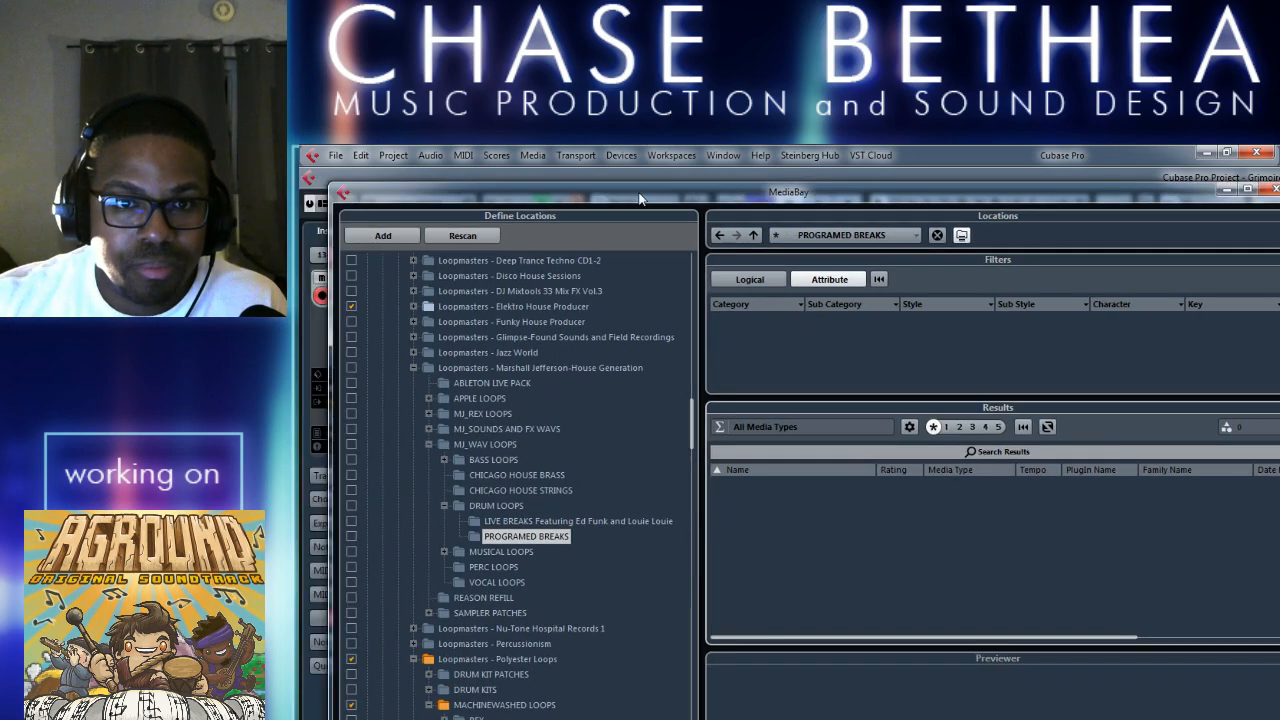
{"action": "left_click", "coordinate": [1272, 189]}
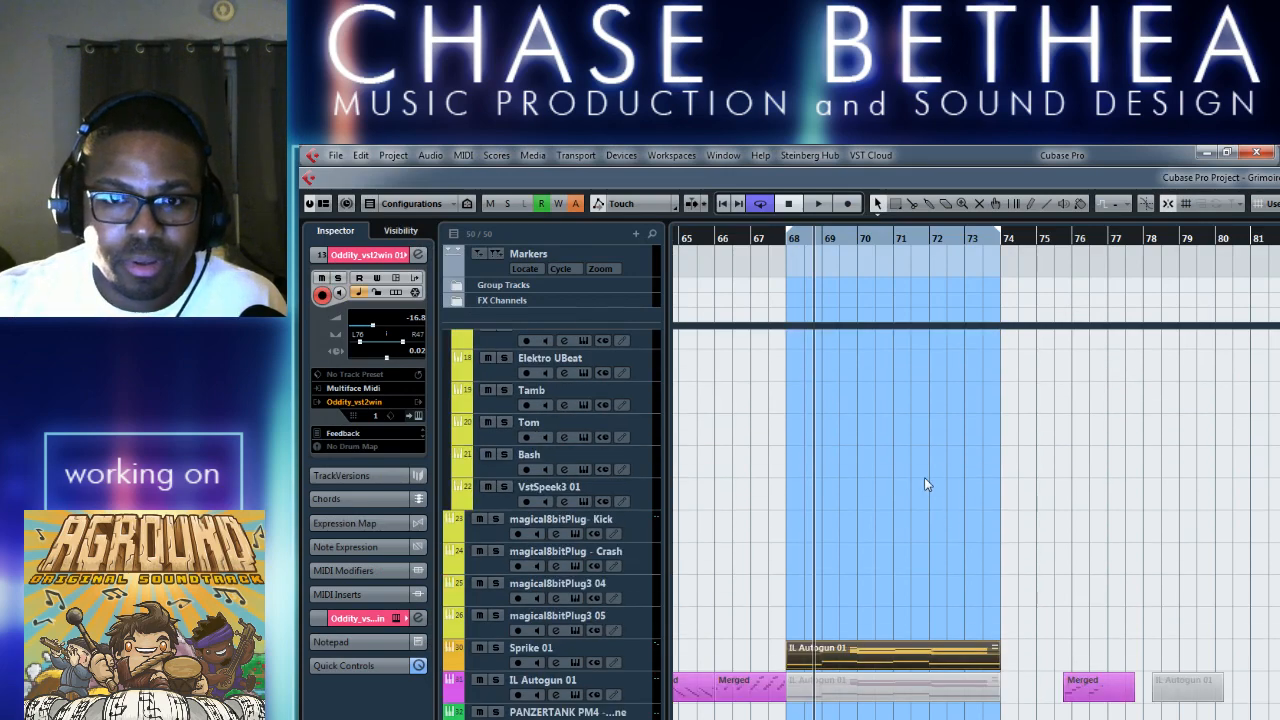
Play the loop and select the Kick track, followed by the Snare/Clap/Snap track, to try out drum sounds.
{"action": "key", "text": "space"}
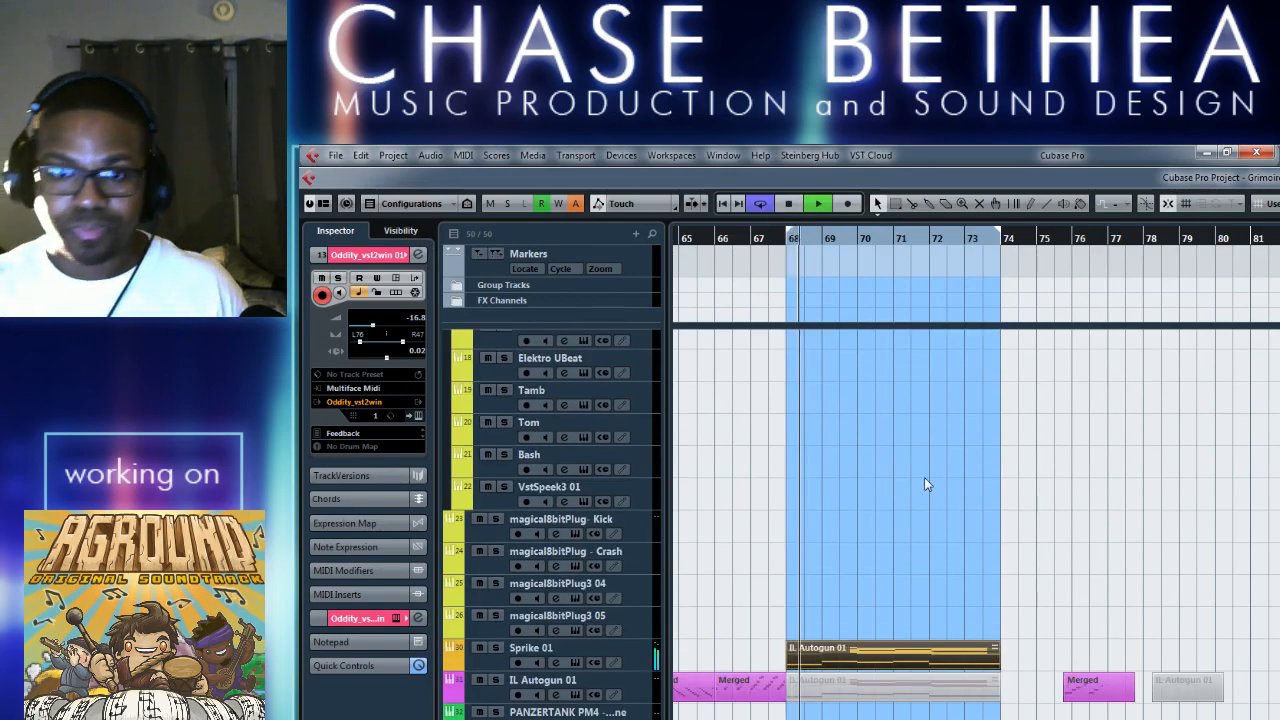
{"action": "scroll", "coordinate": [775, 500], "scroll_direction": "up", "scroll_amount": 3}
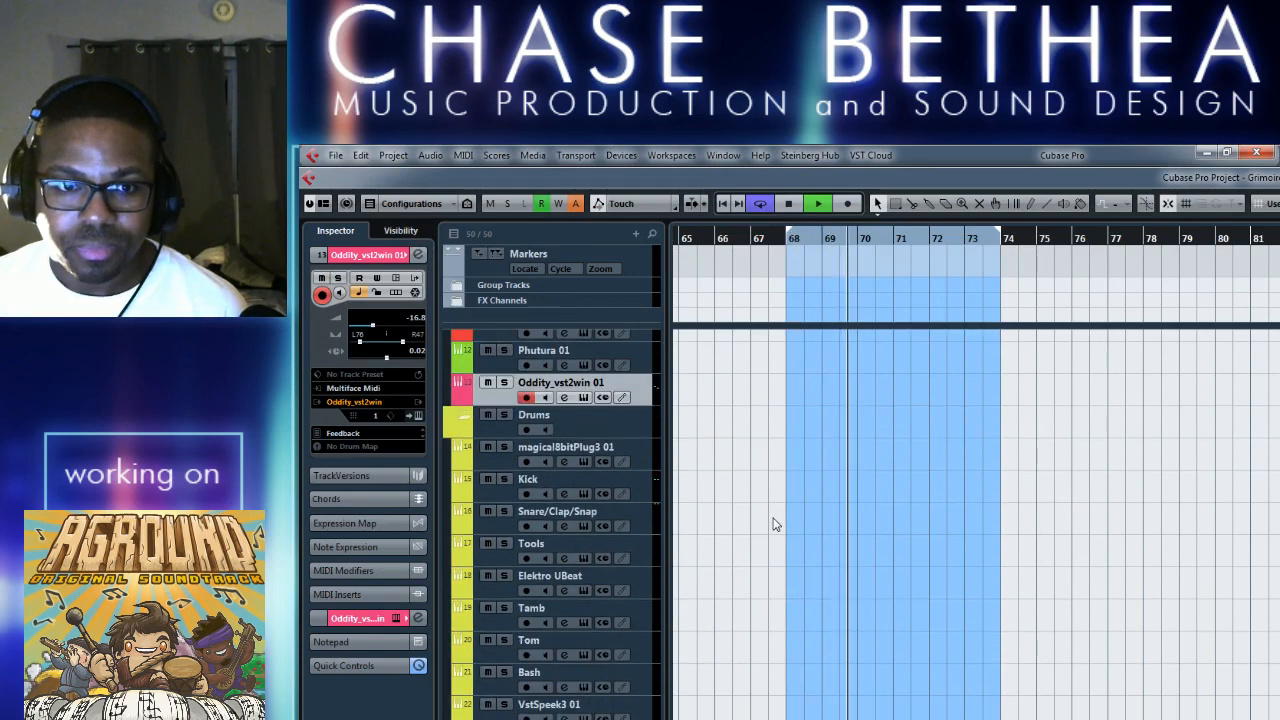
{"action": "left_click", "coordinate": [540, 487]}
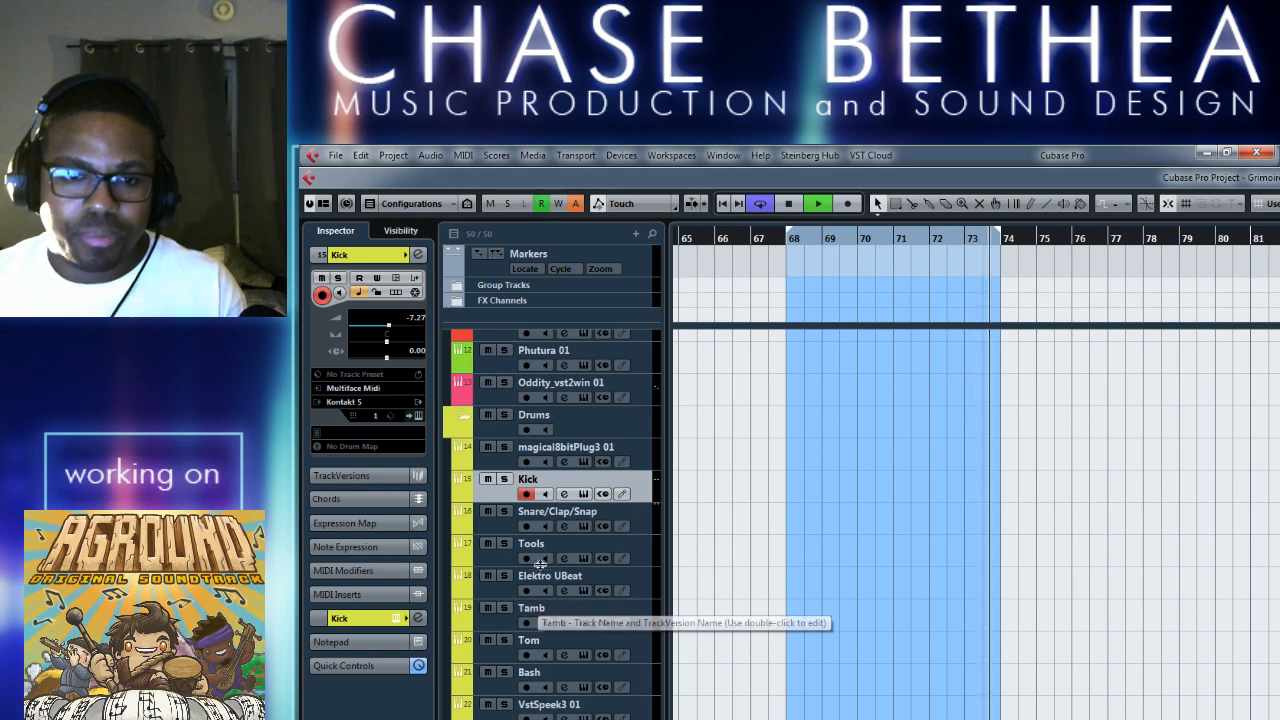
{"action": "left_click", "coordinate": [493, 523]}
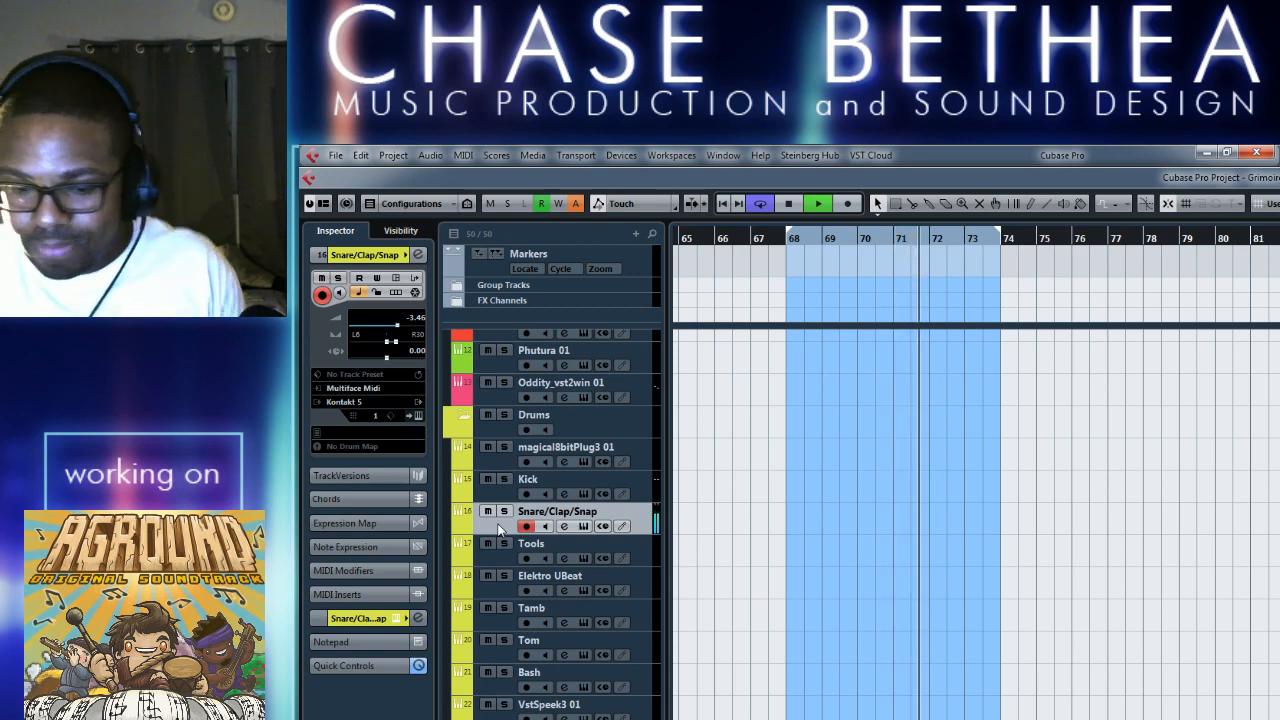
Record a snare pattern over bars 68 to 73 on the Snare/Clap/Snap track and open its clip in the Key Editor.
{"action": "key", "text": "KP_Multiply"}
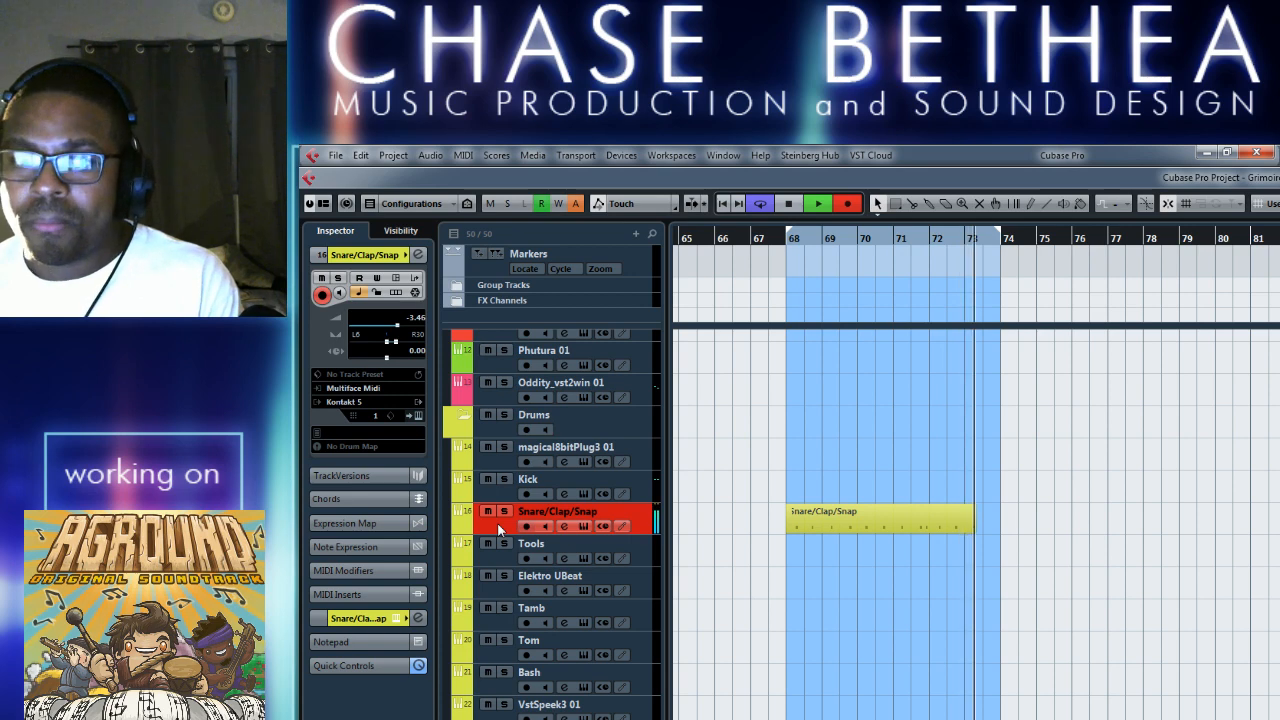
{"action": "key", "text": "space"}
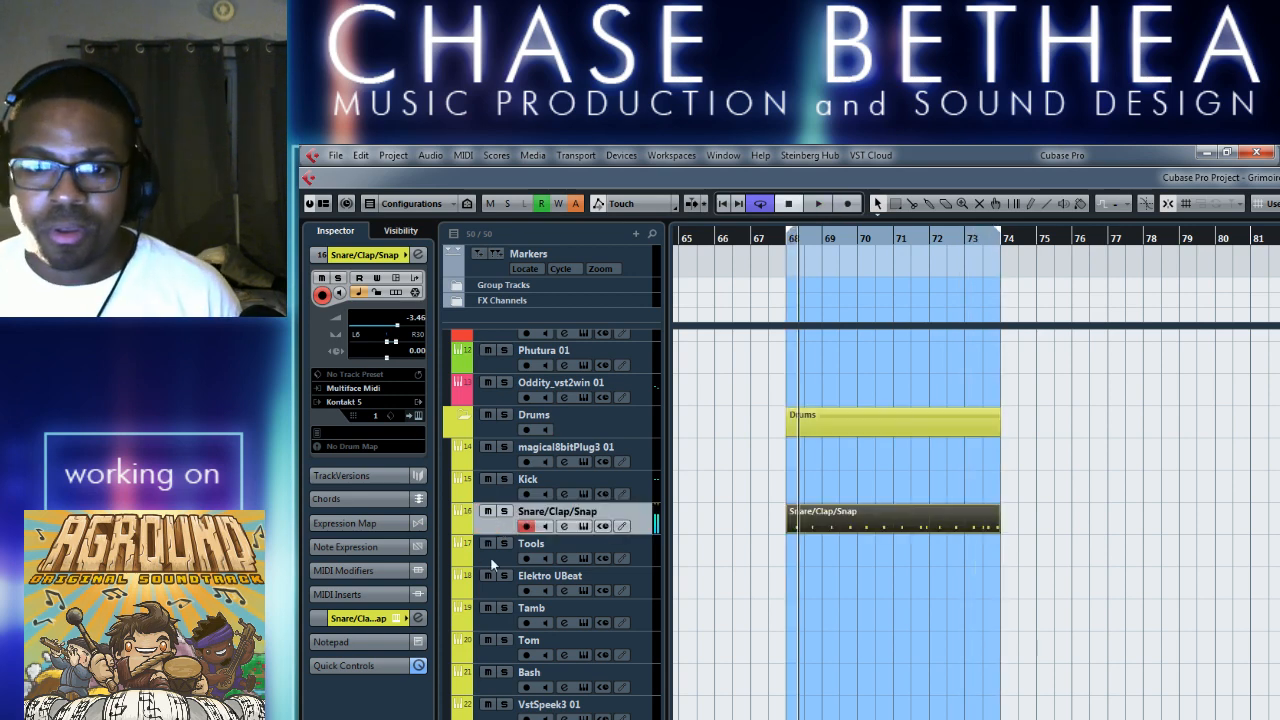
{"action": "double_click", "coordinate": [860, 525]}
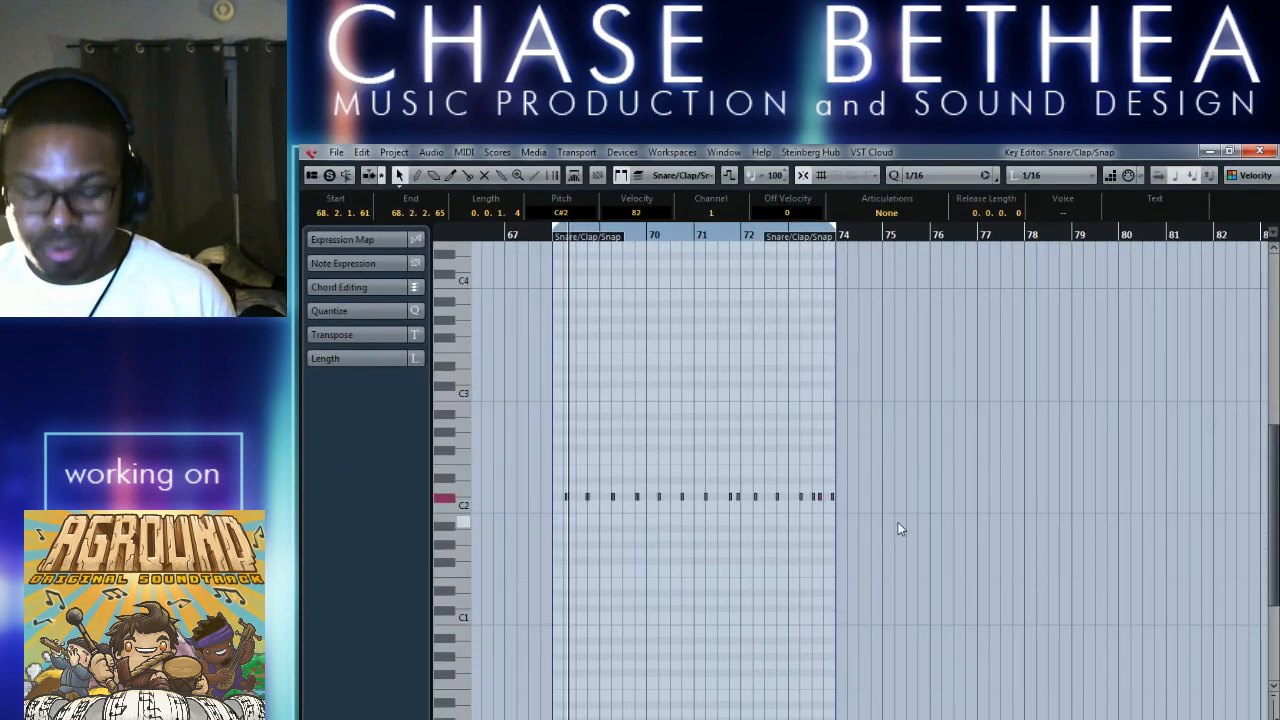
Quantize the recorded snare notes to 1/16 and nudge them all one sixteenth earlier.
{"action": "key", "text": "q"}
{"action": "key", "text": "h"}
{"action": "key", "text": "h"}
{"action": "key", "text": "h"}
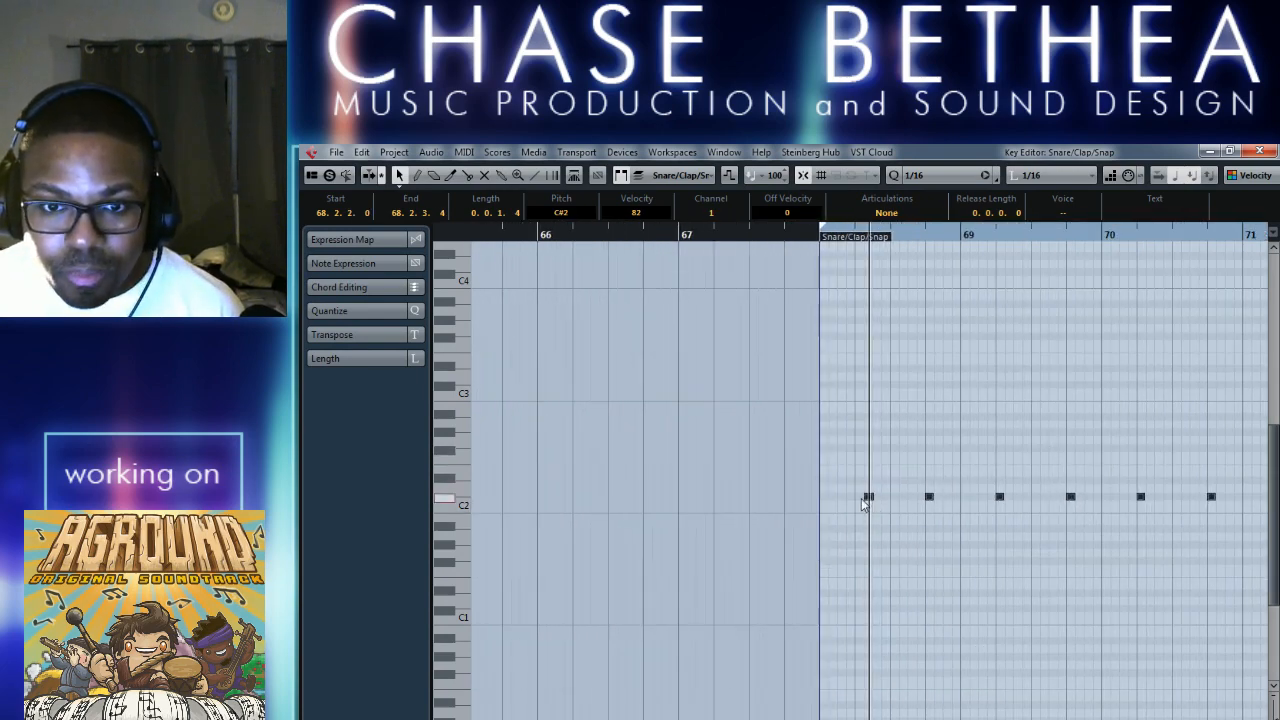
{"action": "key", "text": "ctrl+Left"}
{"action": "scroll", "coordinate": [922, 533], "scroll_direction": "right", "scroll_amount": 2}
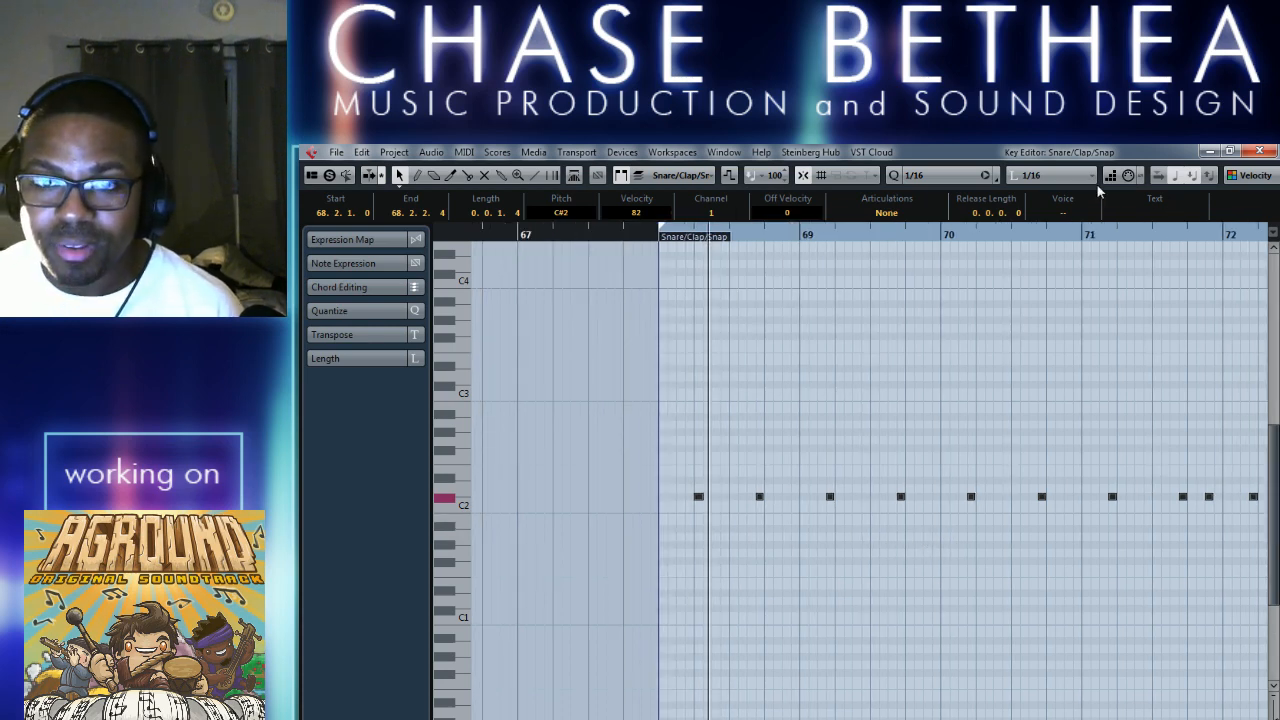
Requantize the snare notes to 1/8, play the loop from its start to check the pattern, and deselect the notes.
{"action": "left_click", "coordinate": [946, 180]}
{"action": "left_click", "coordinate": [985, 250]}
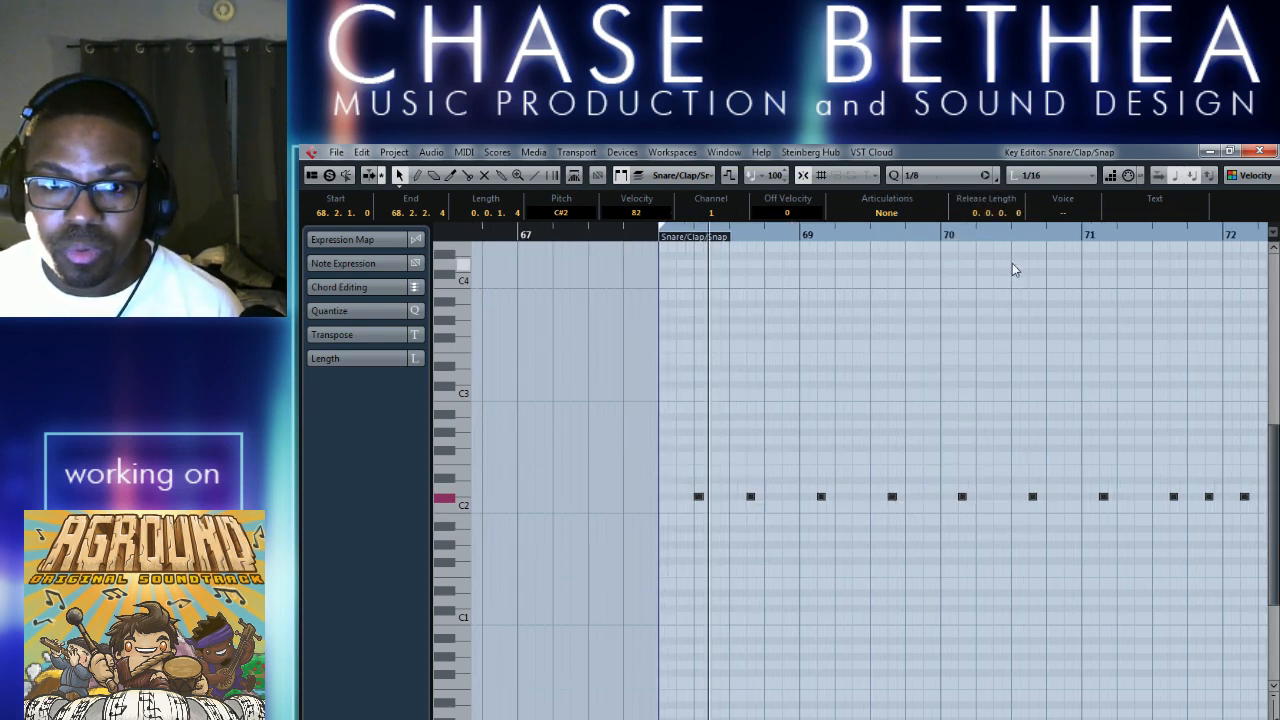
{"action": "key", "text": "KP_1"}
{"action": "key", "text": "space"}
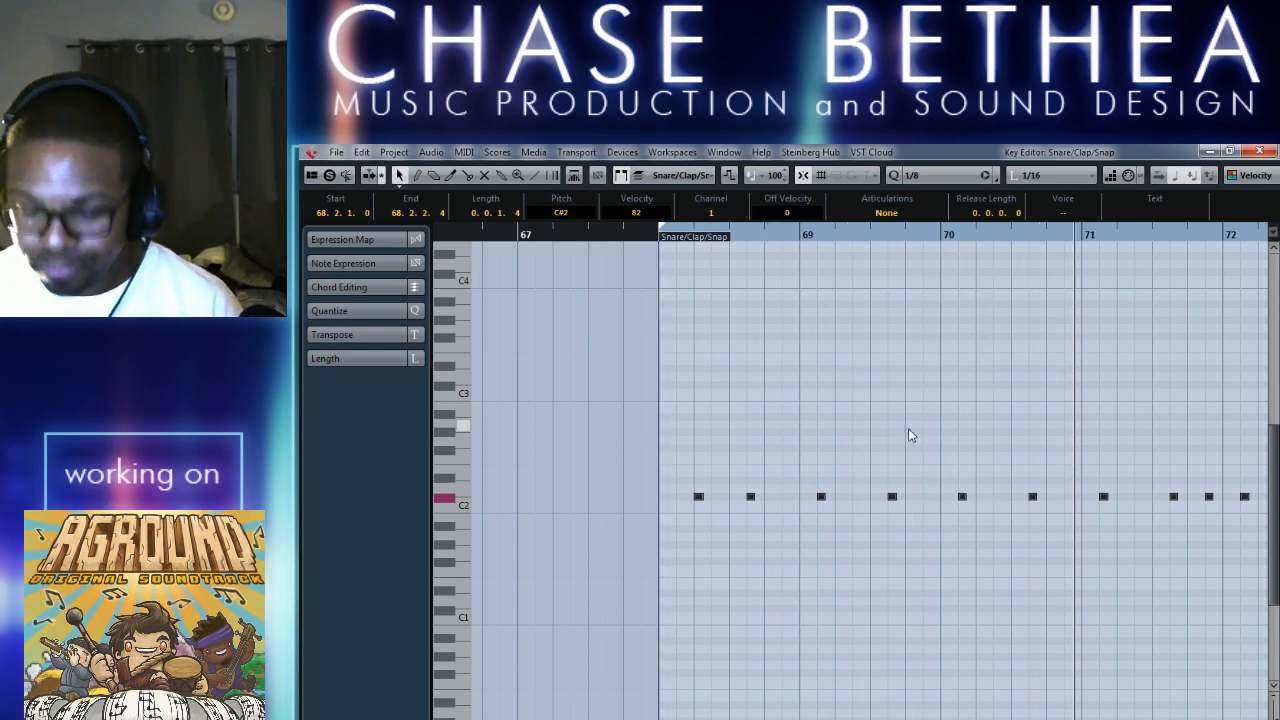
{"action": "key", "text": "g"}
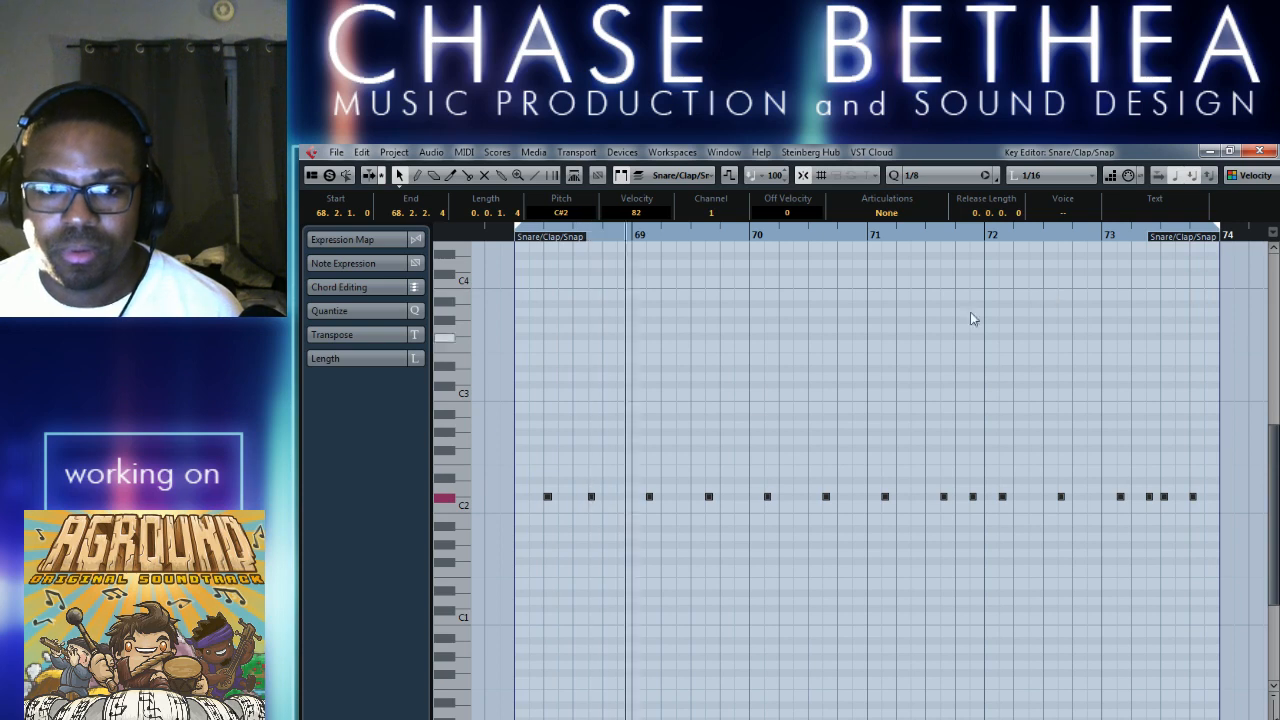
{"action": "left_click", "coordinate": [808, 397]}
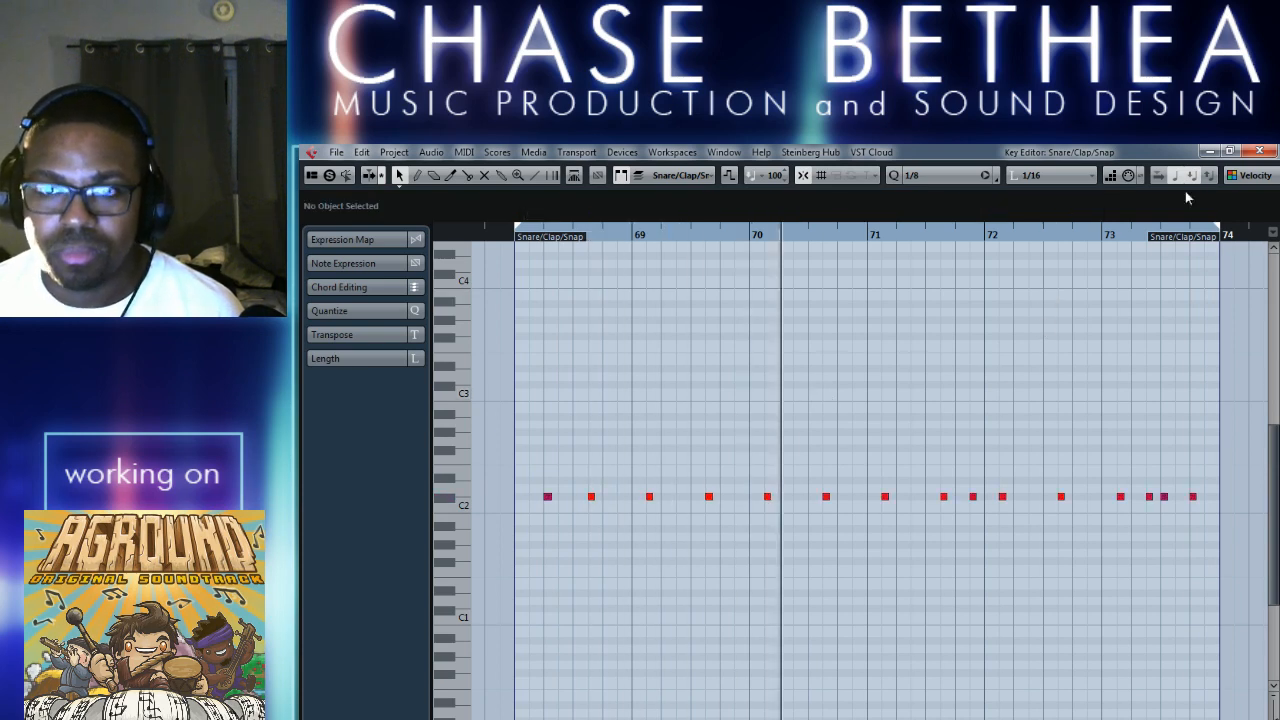
{"action": "left_click", "coordinate": [952, 175]}
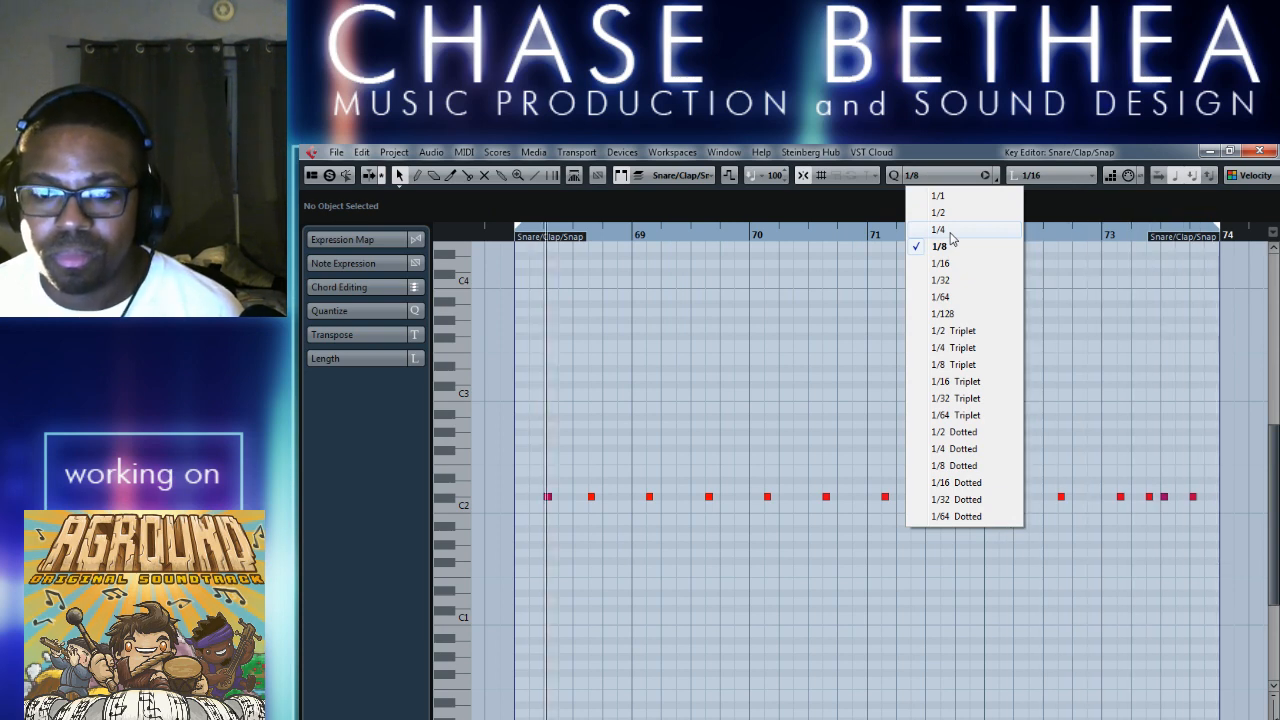
{"action": "left_click", "coordinate": [1191, 387]}
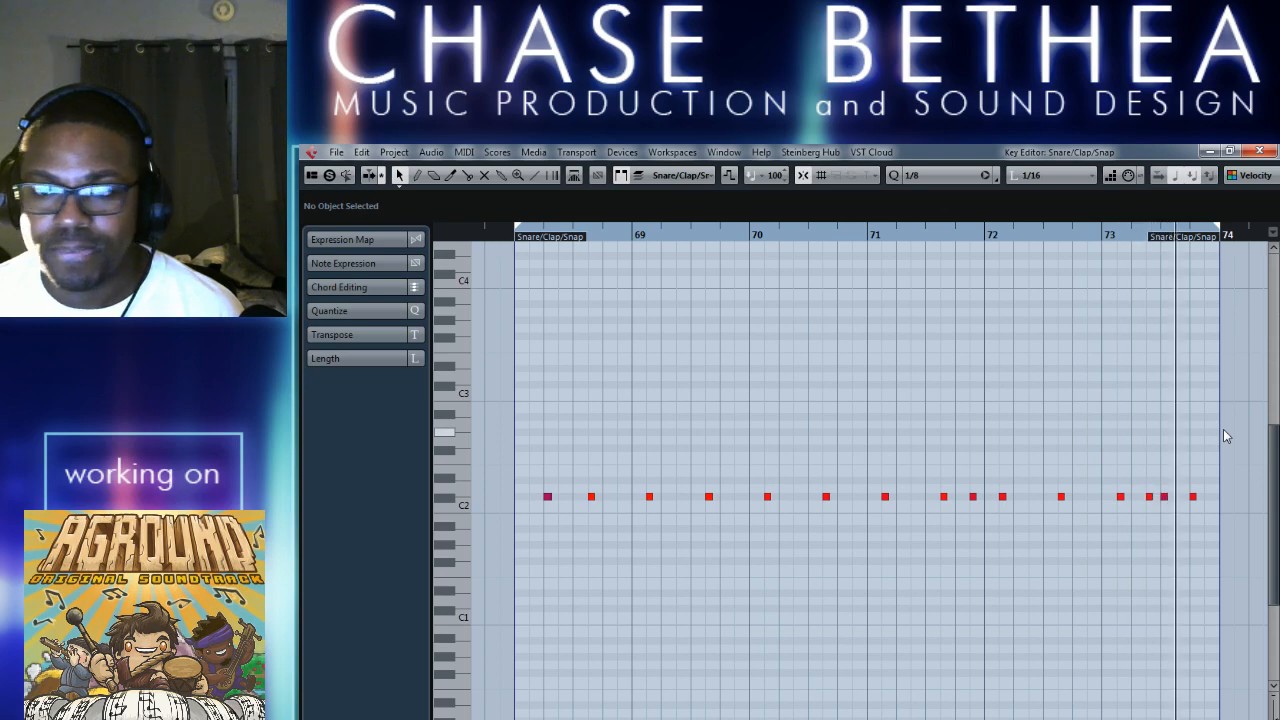
Close the Key Editor, stop playback and select the Kick track.
{"action": "left_click", "coordinate": [1259, 151]}
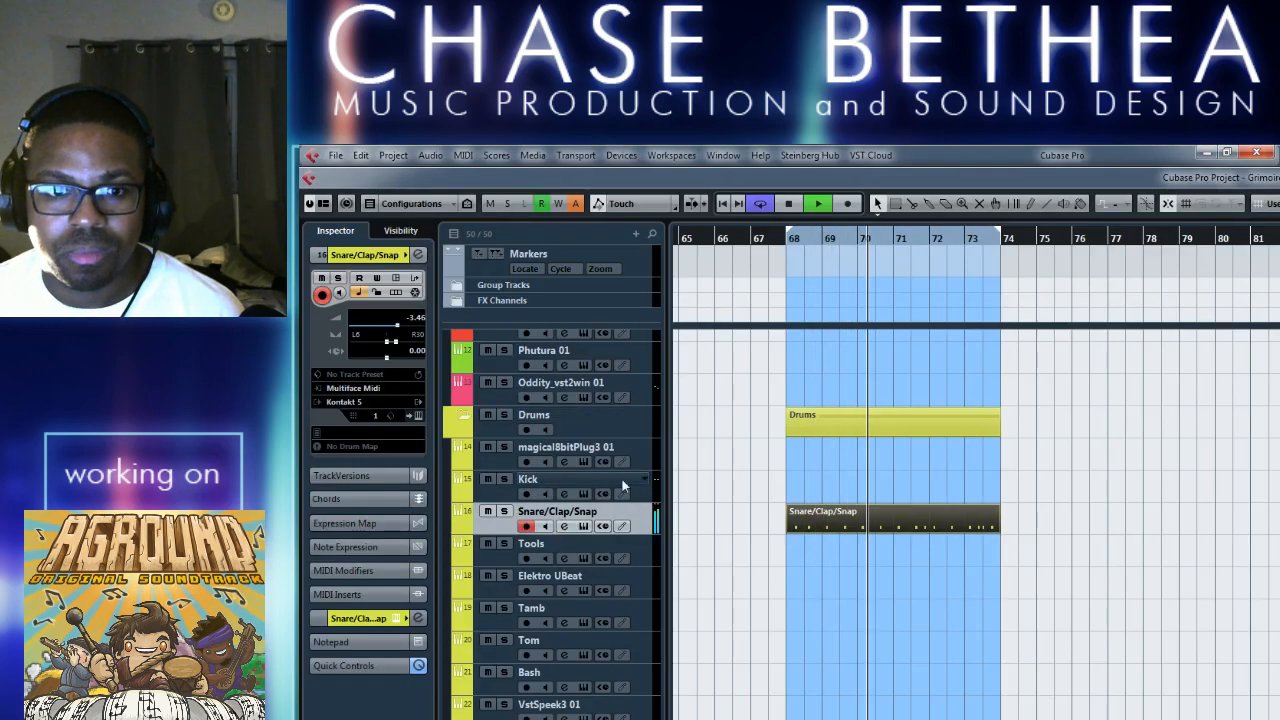
{"action": "key", "text": "space"}
{"action": "left_click", "coordinate": [492, 500]}
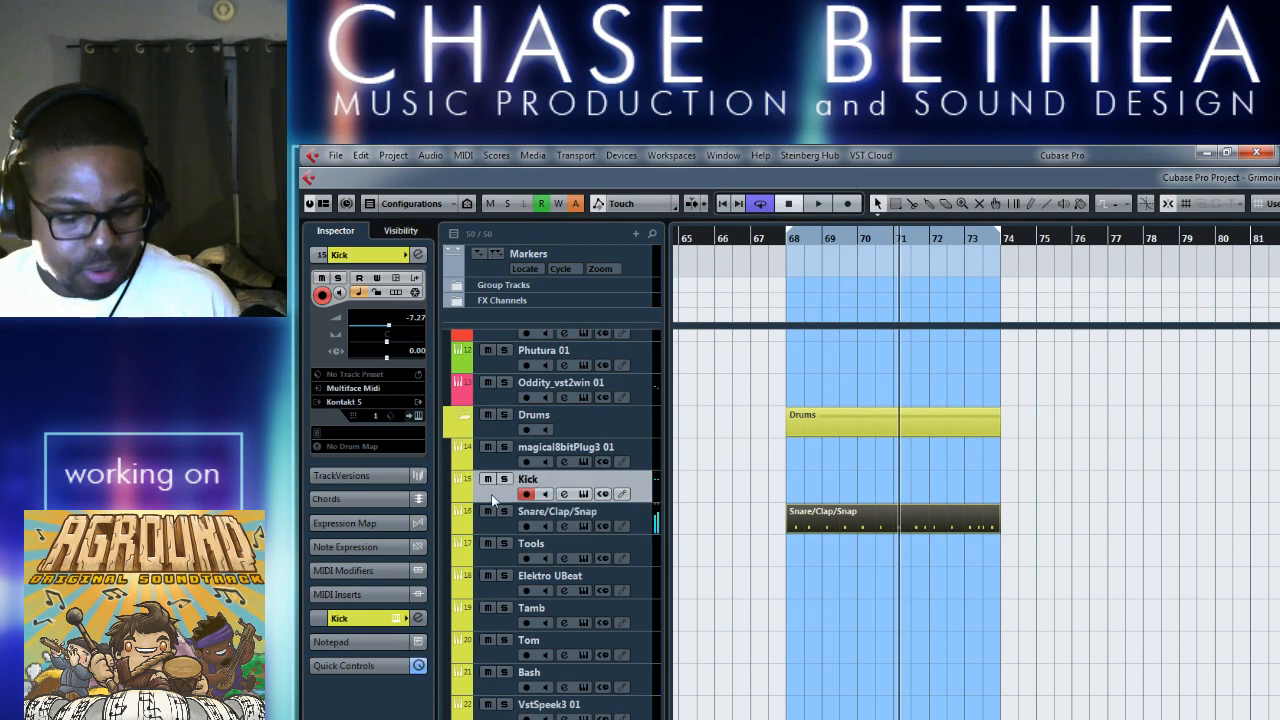
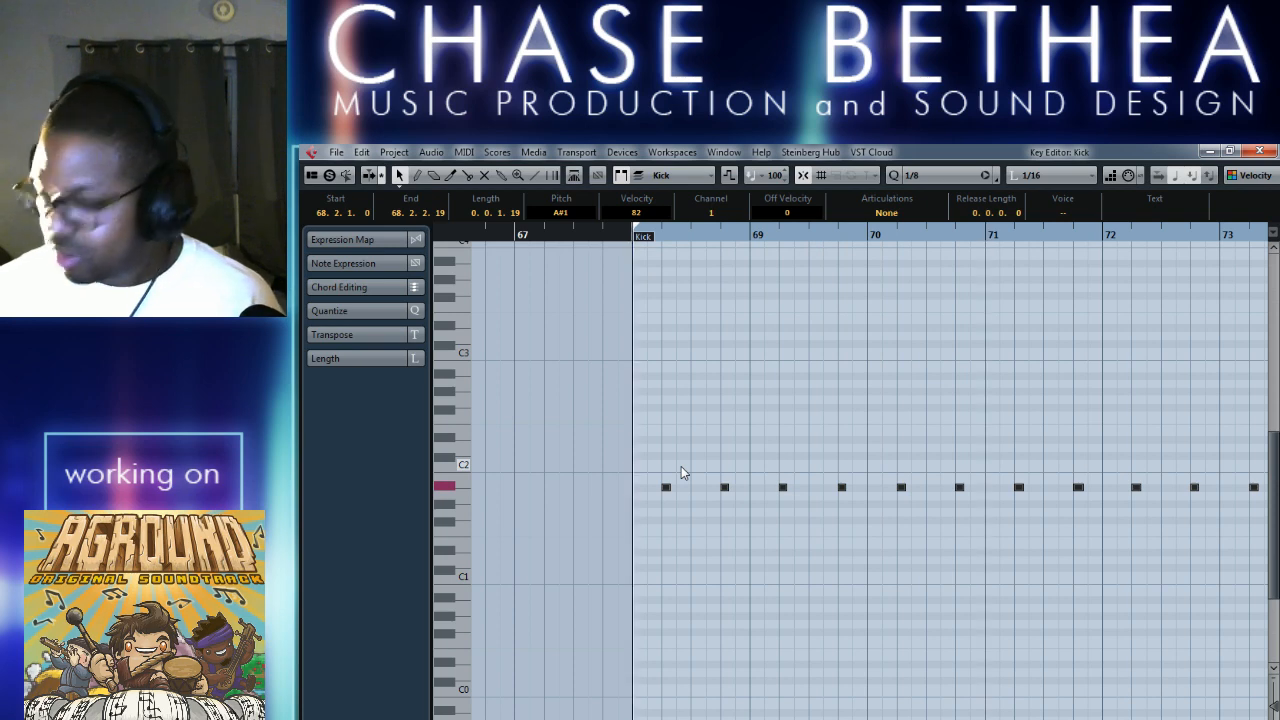
Move the first kick note to 68.1.1 and the second to 68.3.3, and check the change in the looped playback.
{"action": "key", "text": "space"}
{"action": "left_click", "coordinate": [693, 527]}
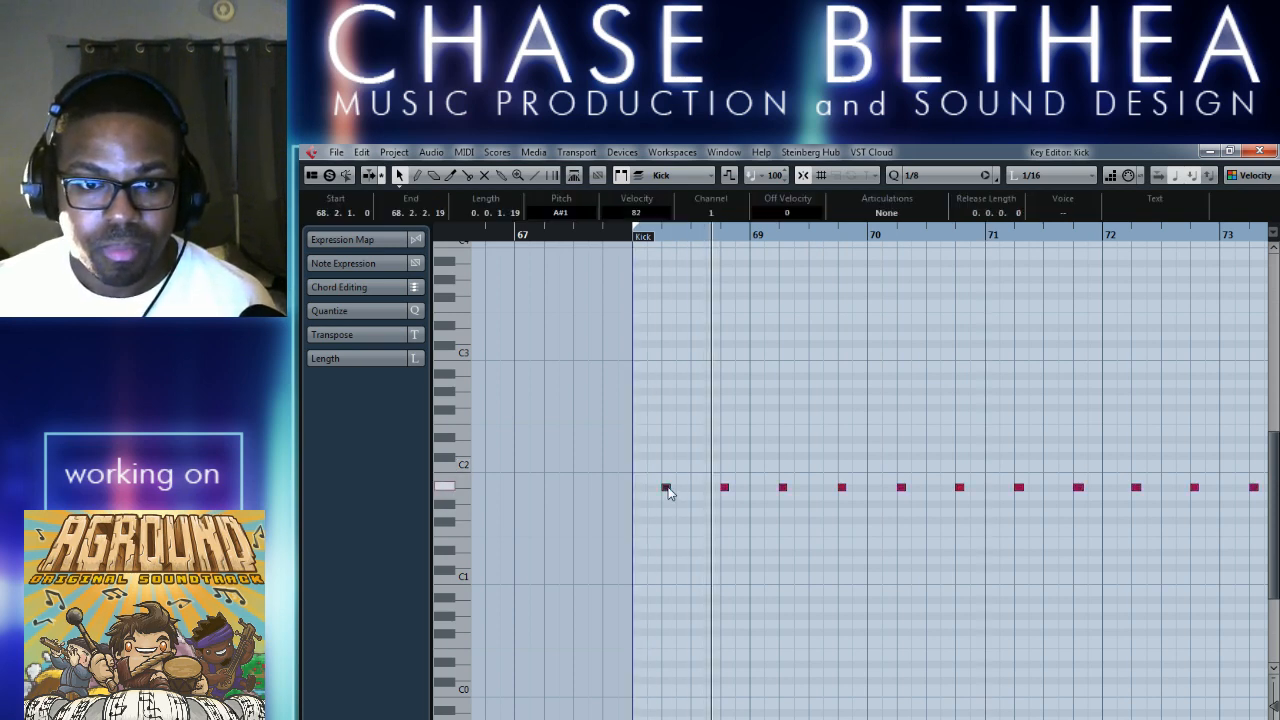
{"action": "left_click_drag", "start_coordinate": [666, 488], "coordinate": [636, 489]}
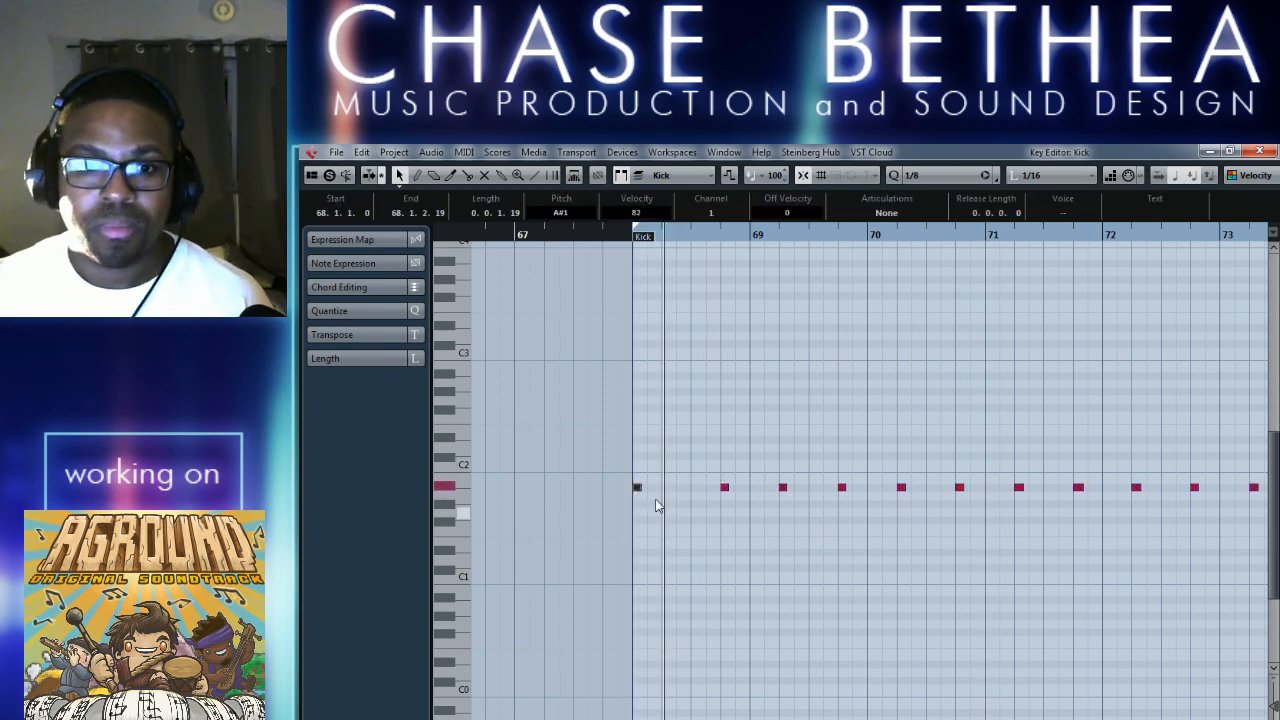
{"action": "left_click_drag", "start_coordinate": [724, 487], "coordinate": [712, 487]}
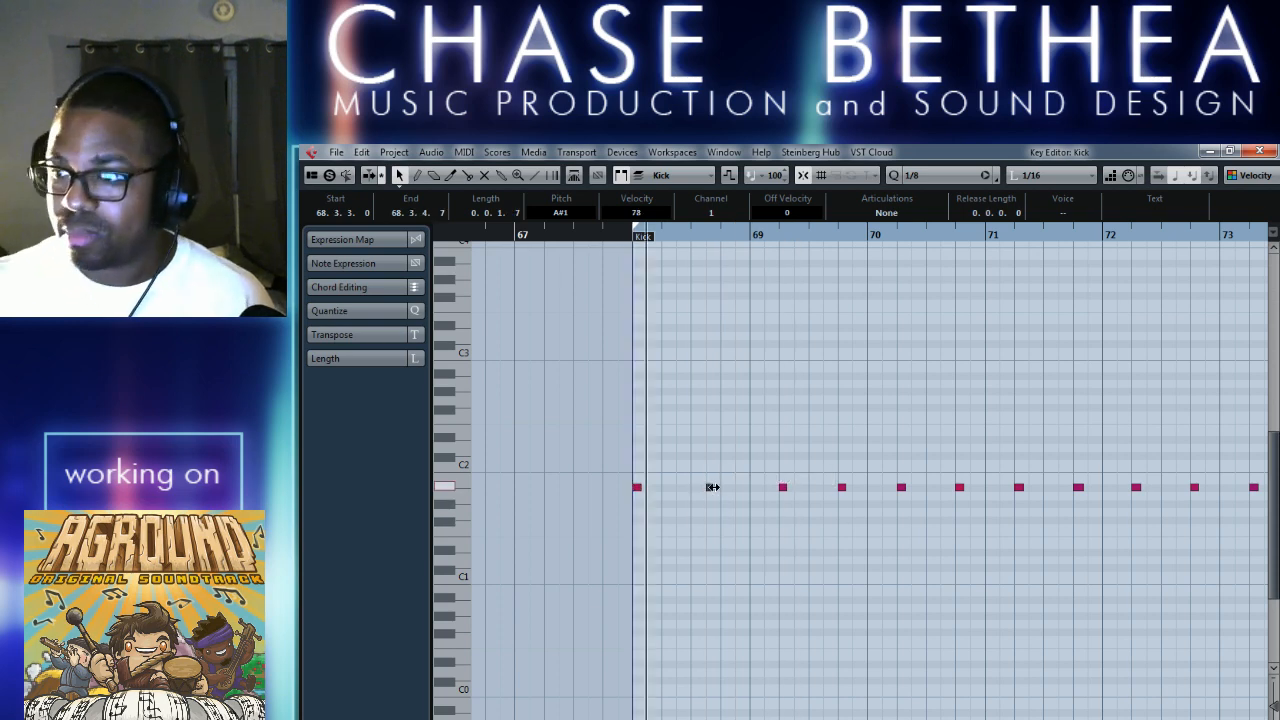
{"action": "left_click", "coordinate": [647, 606]}
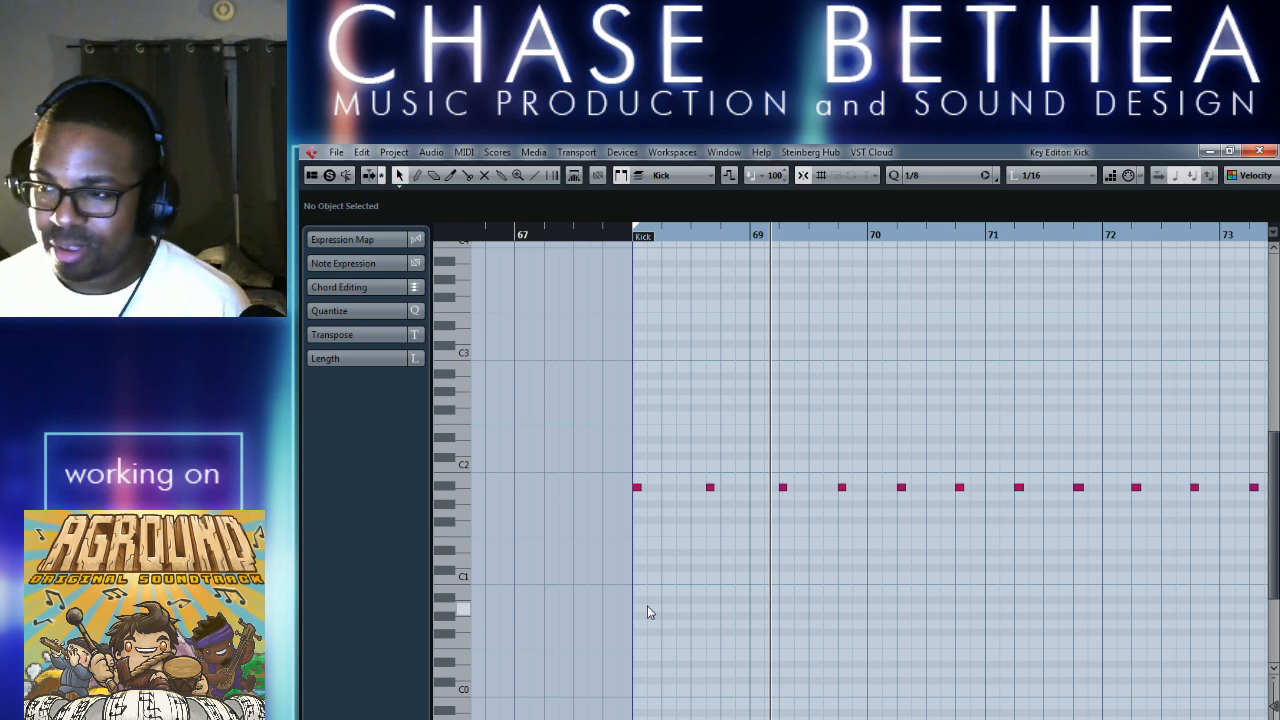
{"action": "key", "text": "space"}
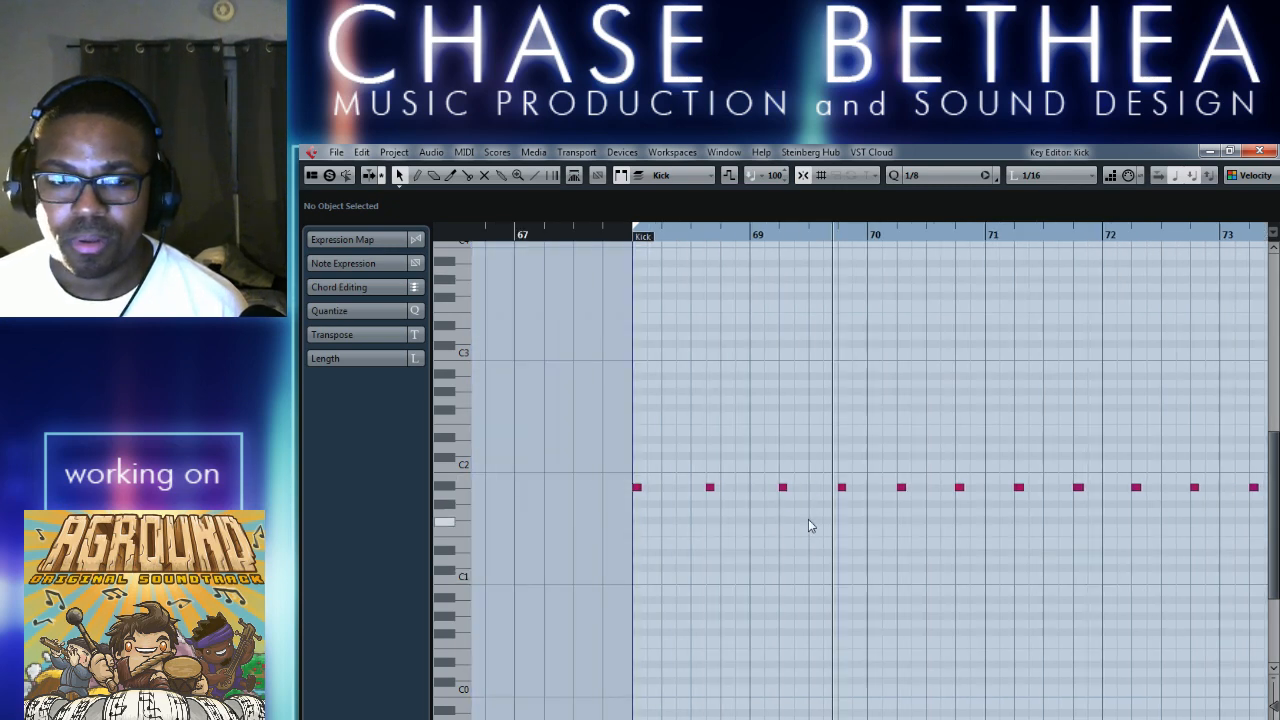
{"action": "key", "text": "space"}
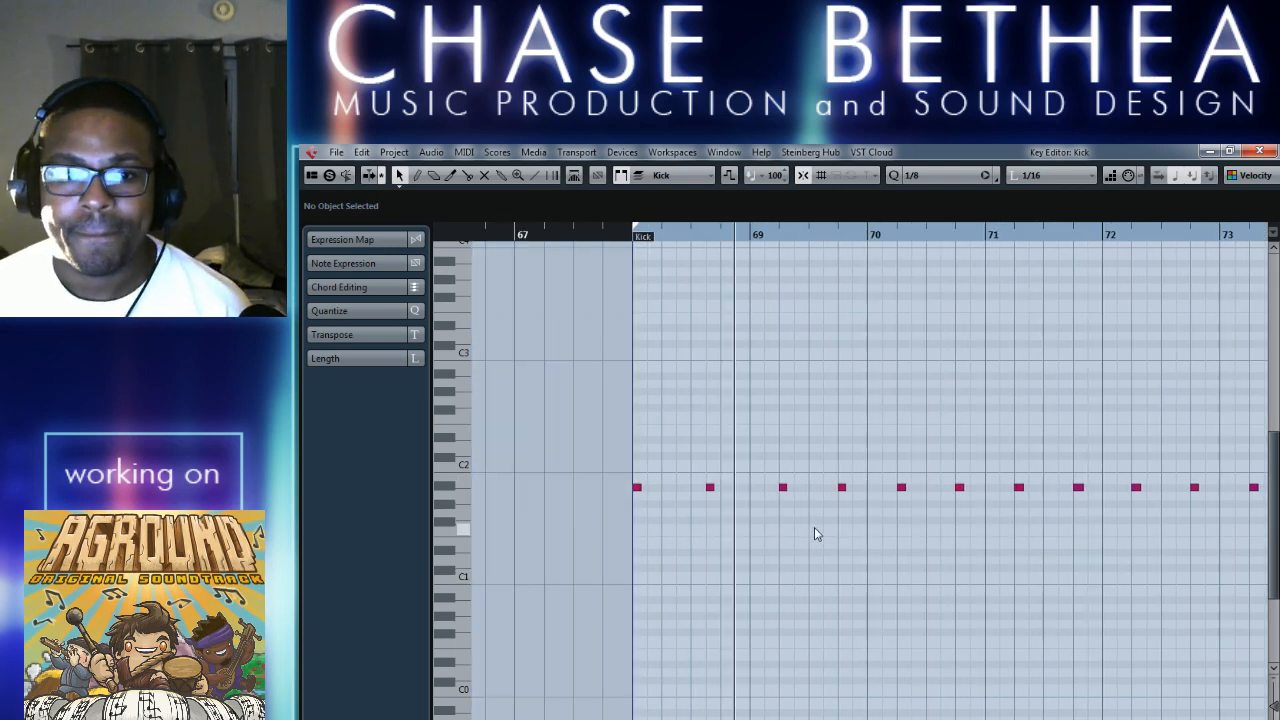
Add a kick note at 69.1.1 and move the note after it to 69.2.3.
{"action": "left_click", "coordinate": [755, 488]}
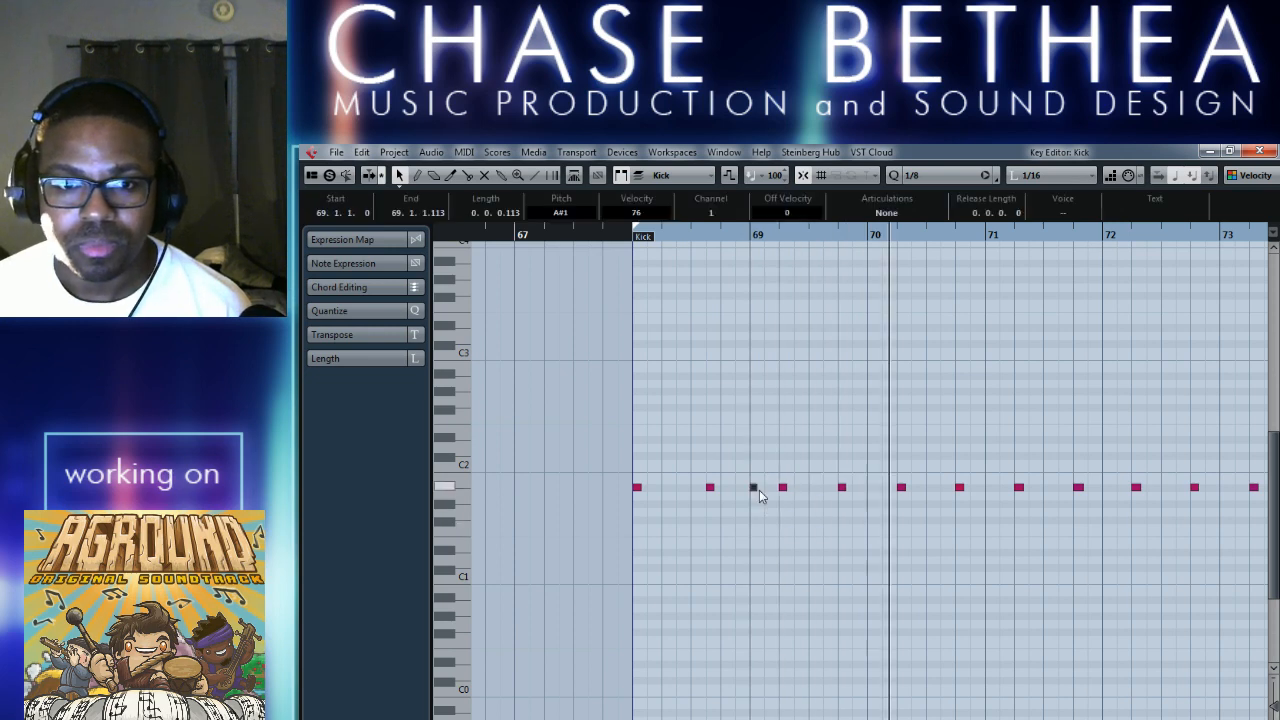
{"action": "key", "text": "space"}
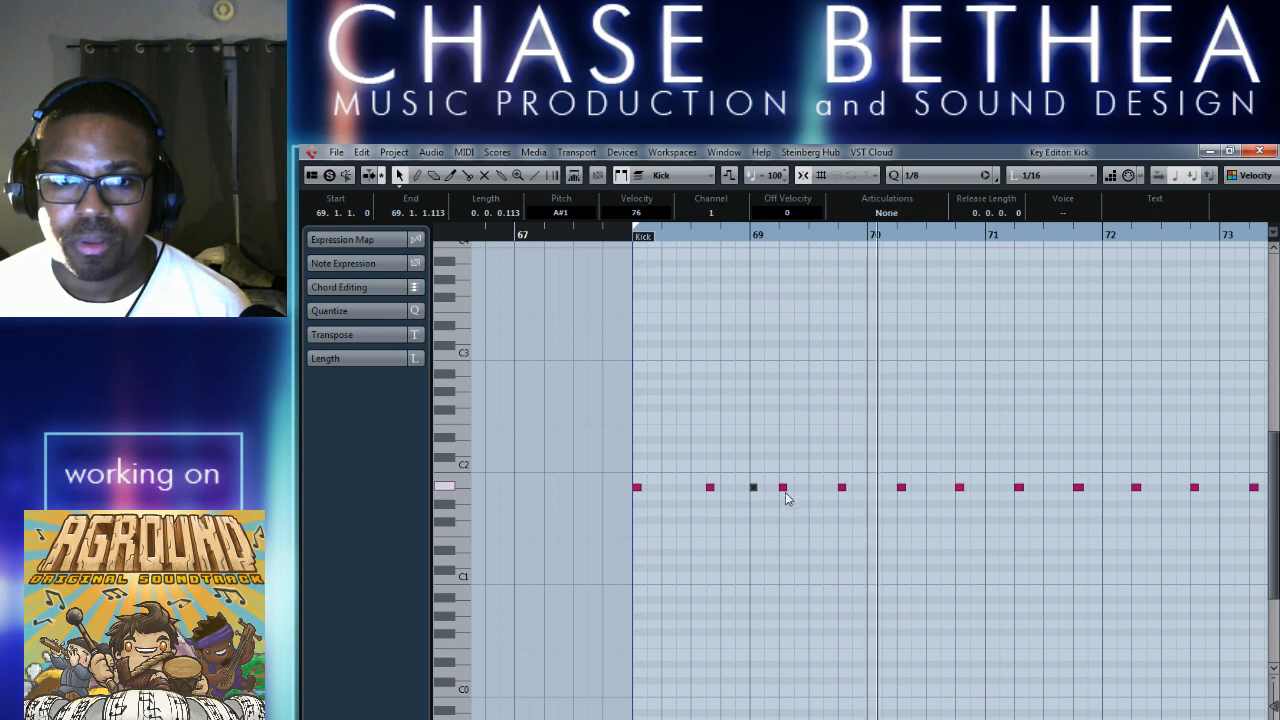
{"action": "left_click_drag", "start_coordinate": [784, 488], "coordinate": [805, 495]}
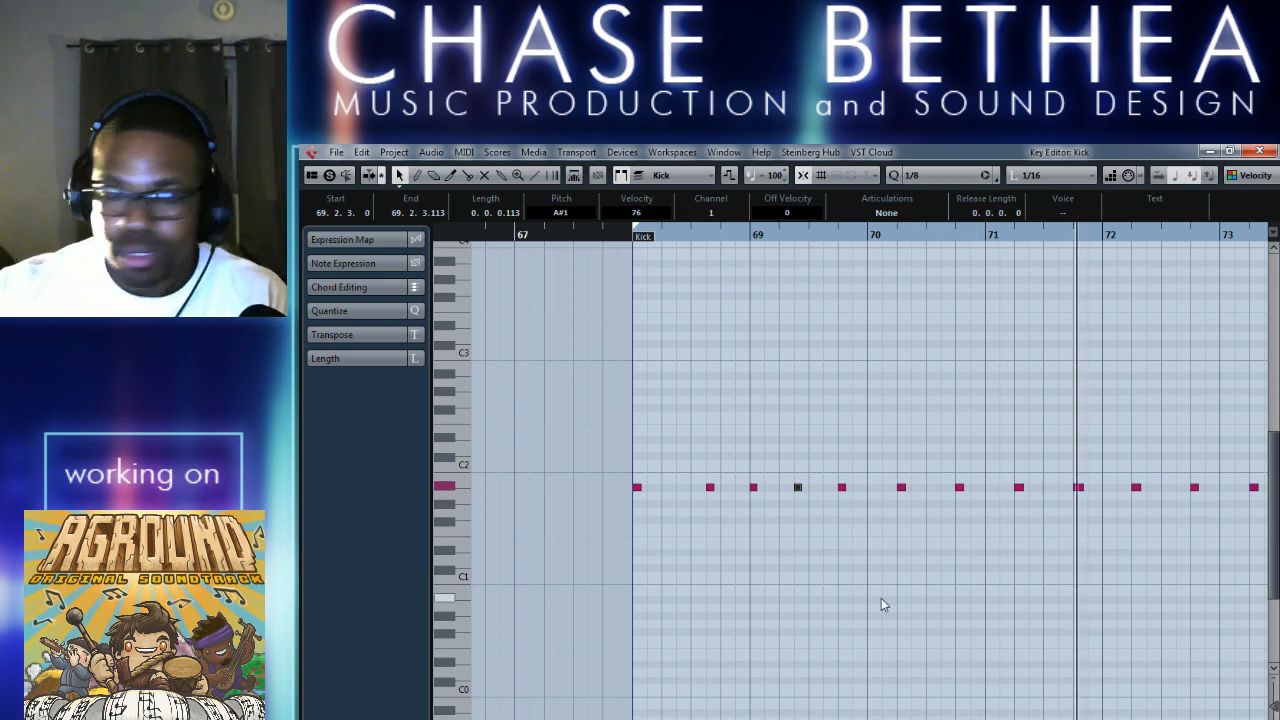
Play the loop to check the edited kick pattern, close the Key Editor and stop playback.
{"action": "key", "text": "space"}
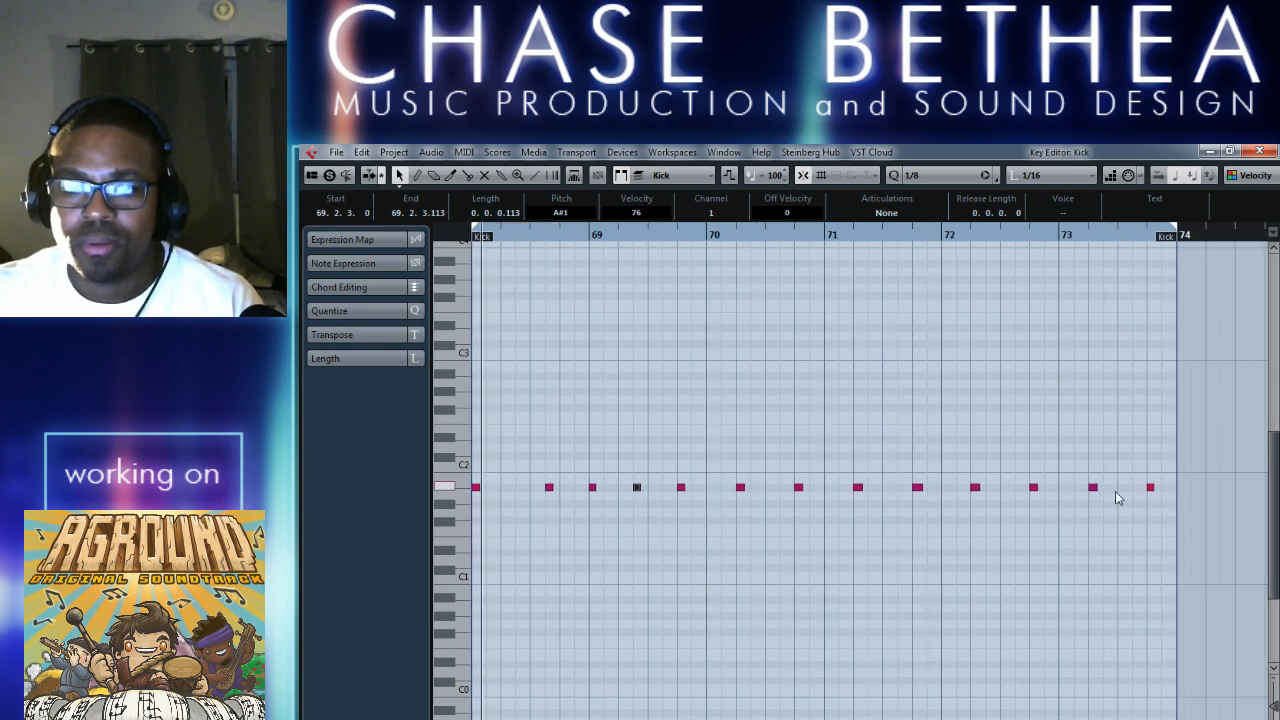
{"action": "key", "text": "Escape"}
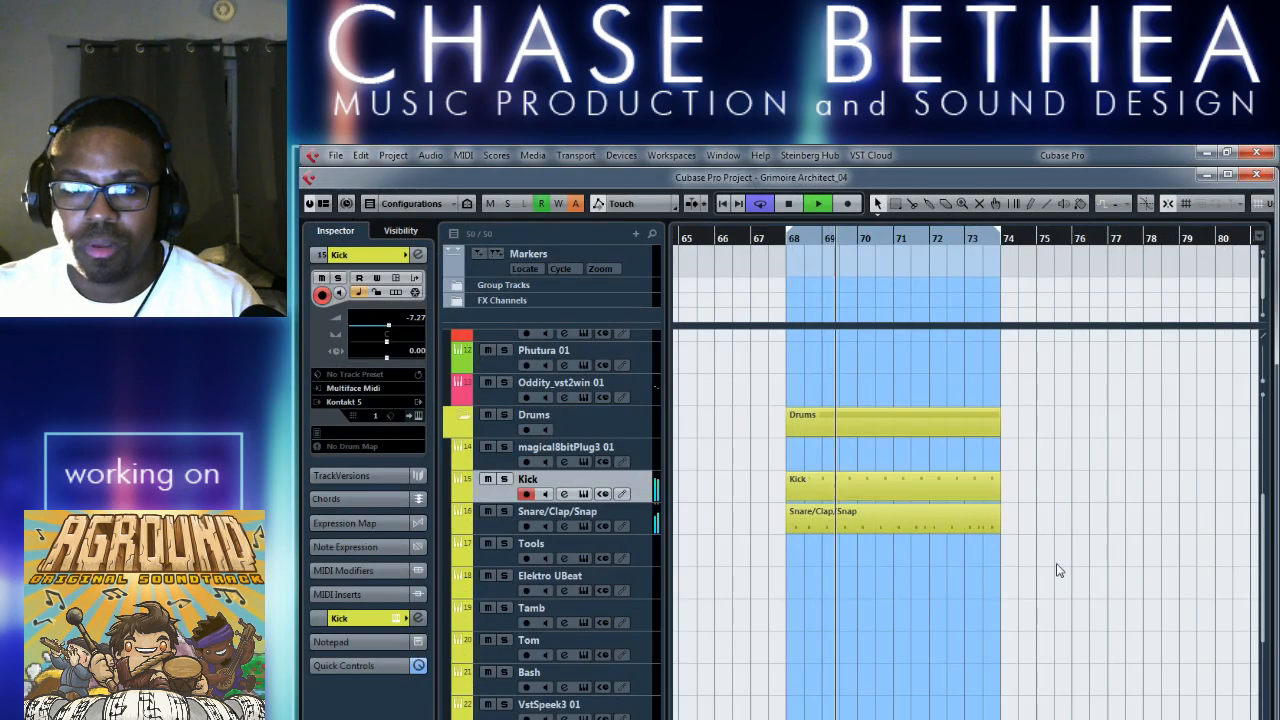
{"action": "key", "text": "space"}
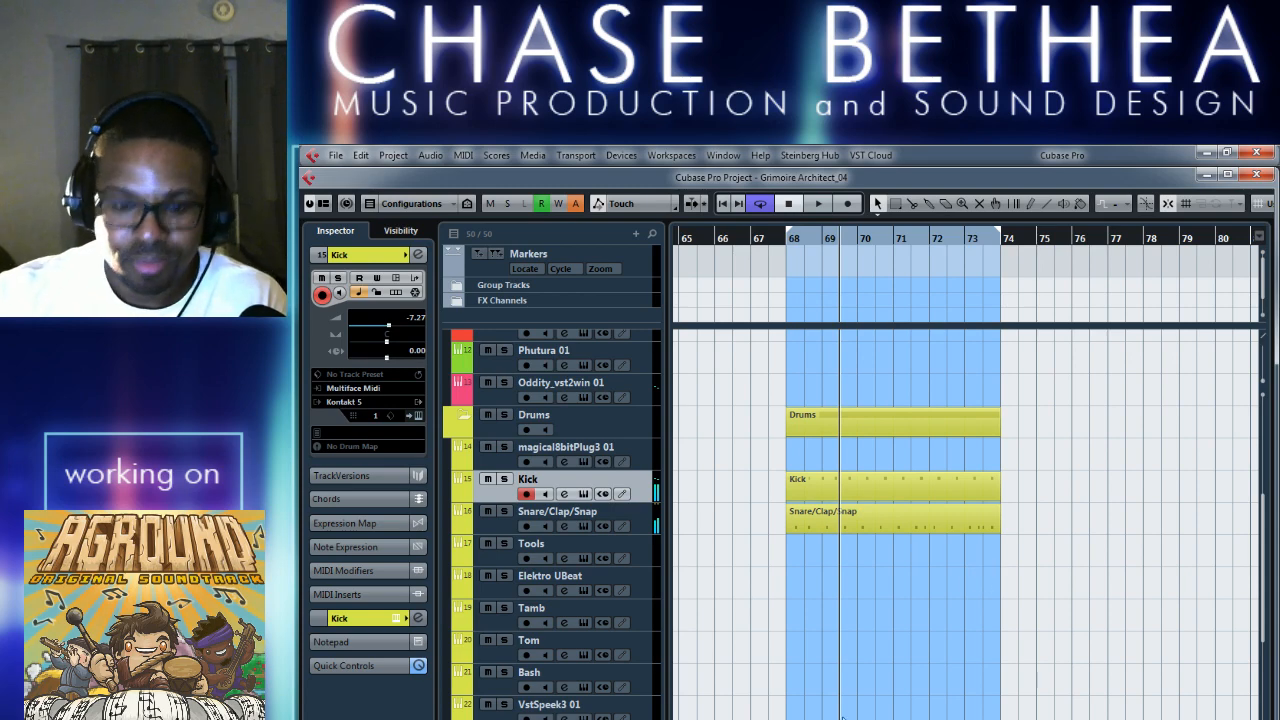
Open the MediaBay, include the PROGRAMED BREAKS folder of the Marshall Jefferson-House Generation pack and preview MJ_120_909-5.
{"action": "key", "text": "F5"}
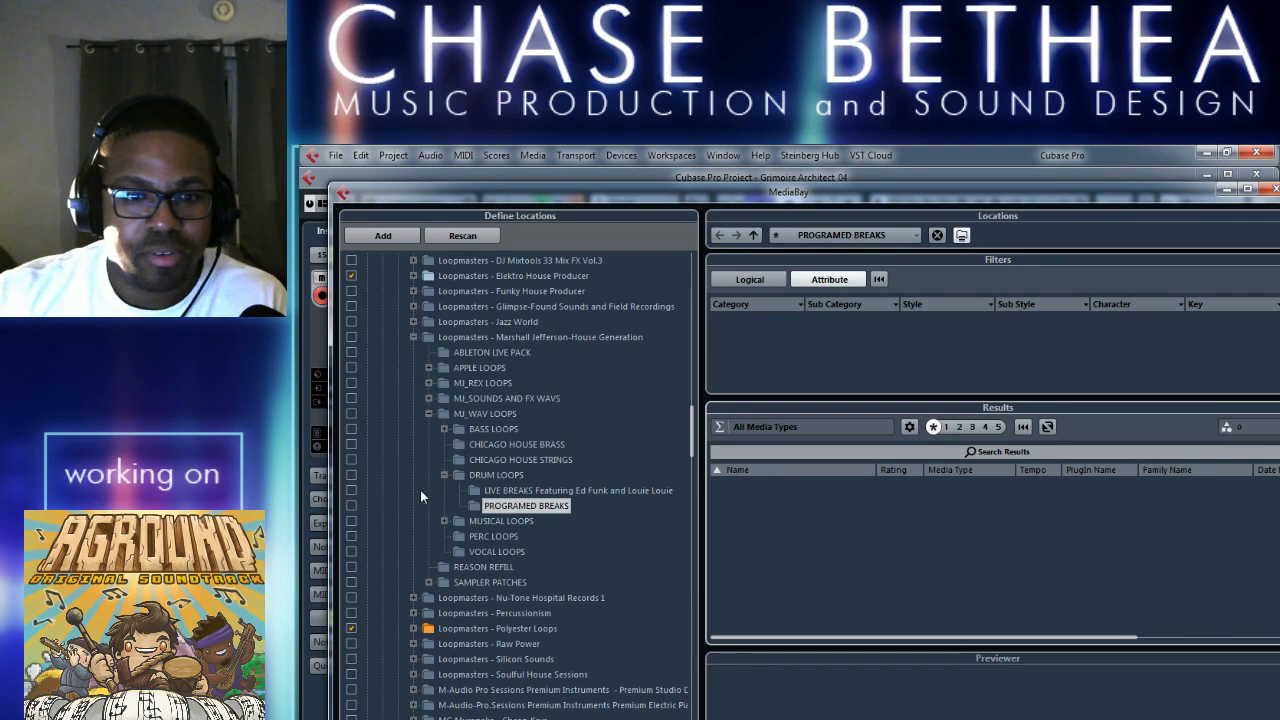
{"action": "left_click", "coordinate": [352, 505]}
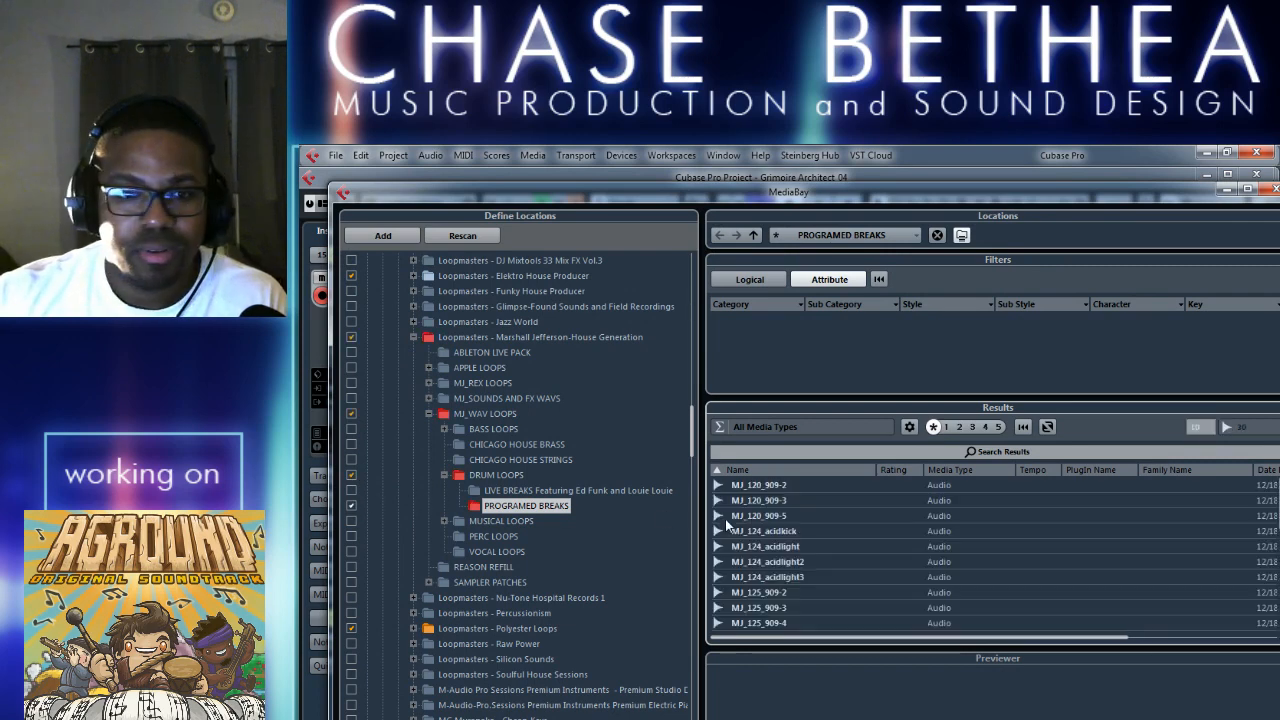
{"action": "left_click", "coordinate": [855, 516]}
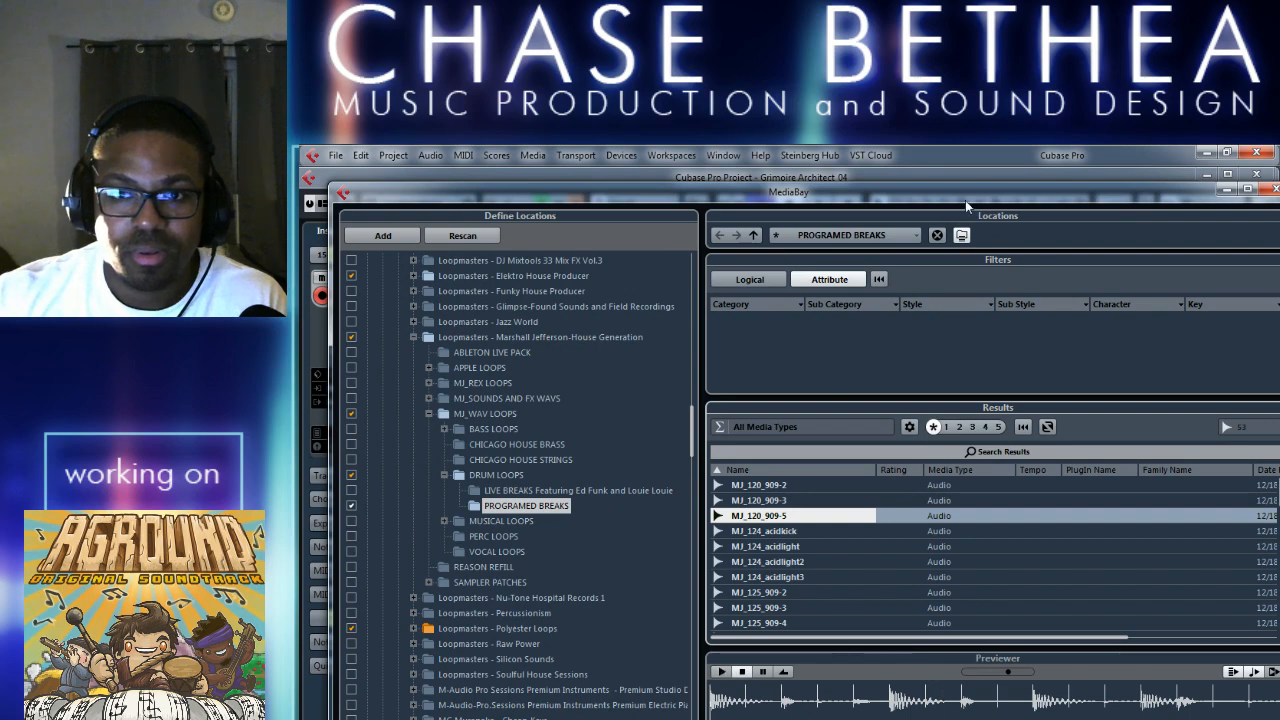
{"action": "left_click_drag", "start_coordinate": [965, 193], "coordinate": [904, 182]}
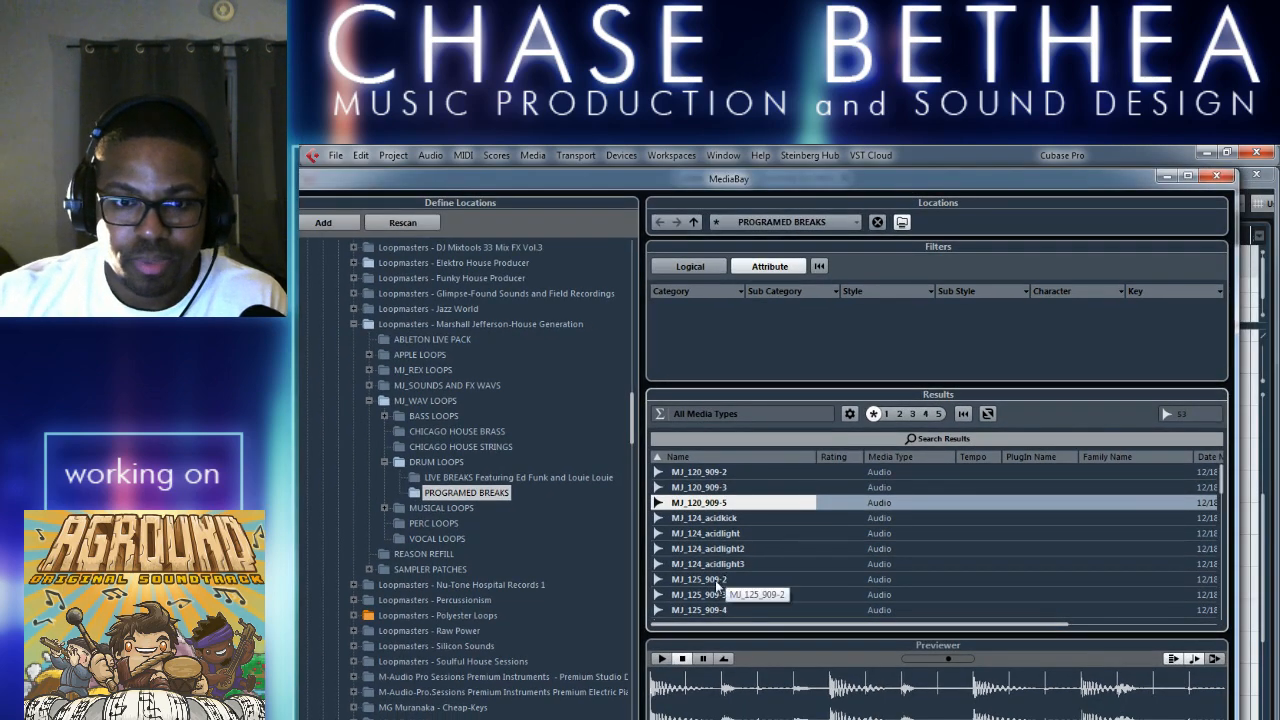
Audition the drum loops MJ_124_acidkick, MJ_124_acidlight, MJ_124_acidlight3 and MJ_125_909-2.
{"action": "left_click", "coordinate": [712, 520]}
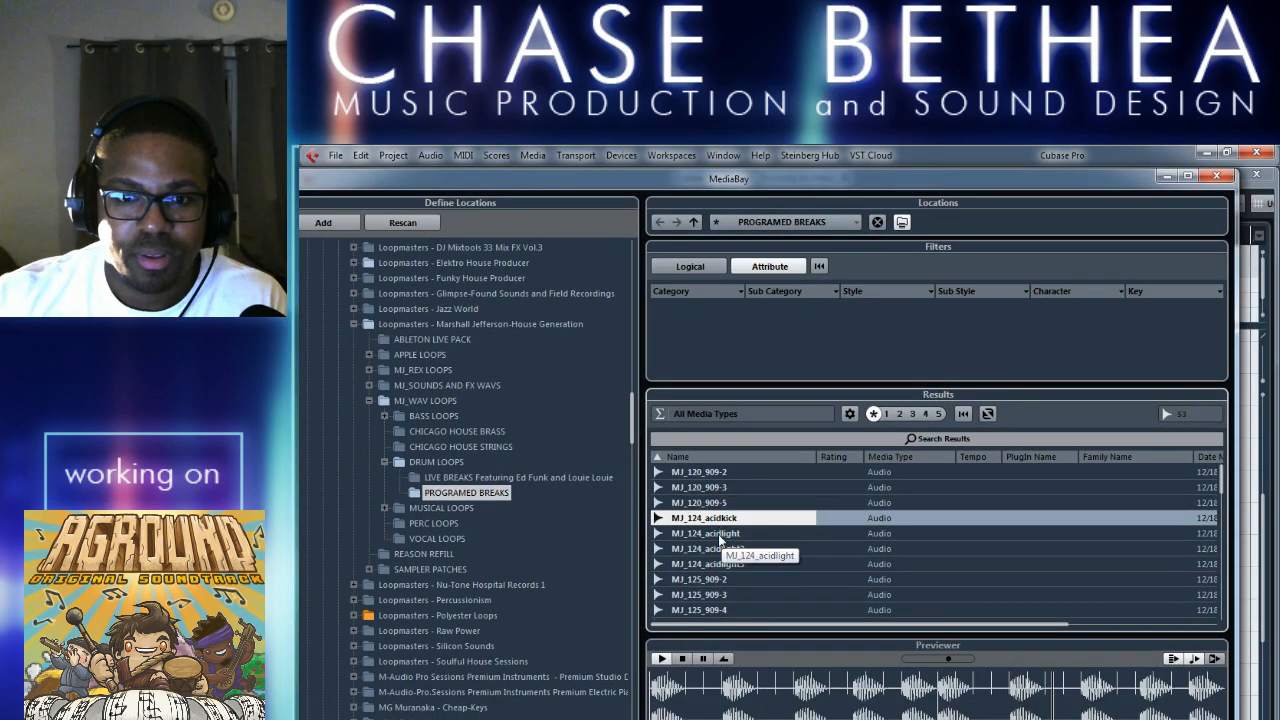
{"action": "left_click", "coordinate": [716, 536]}
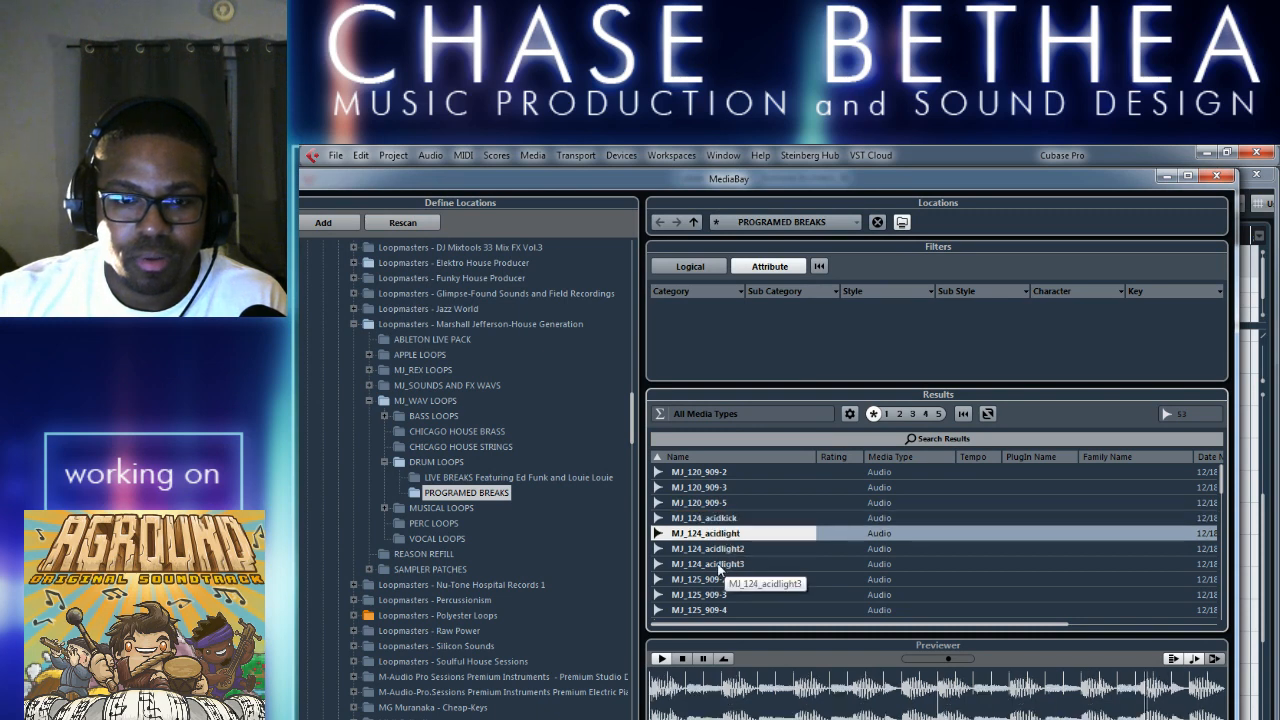
{"action": "left_click", "coordinate": [737, 567]}
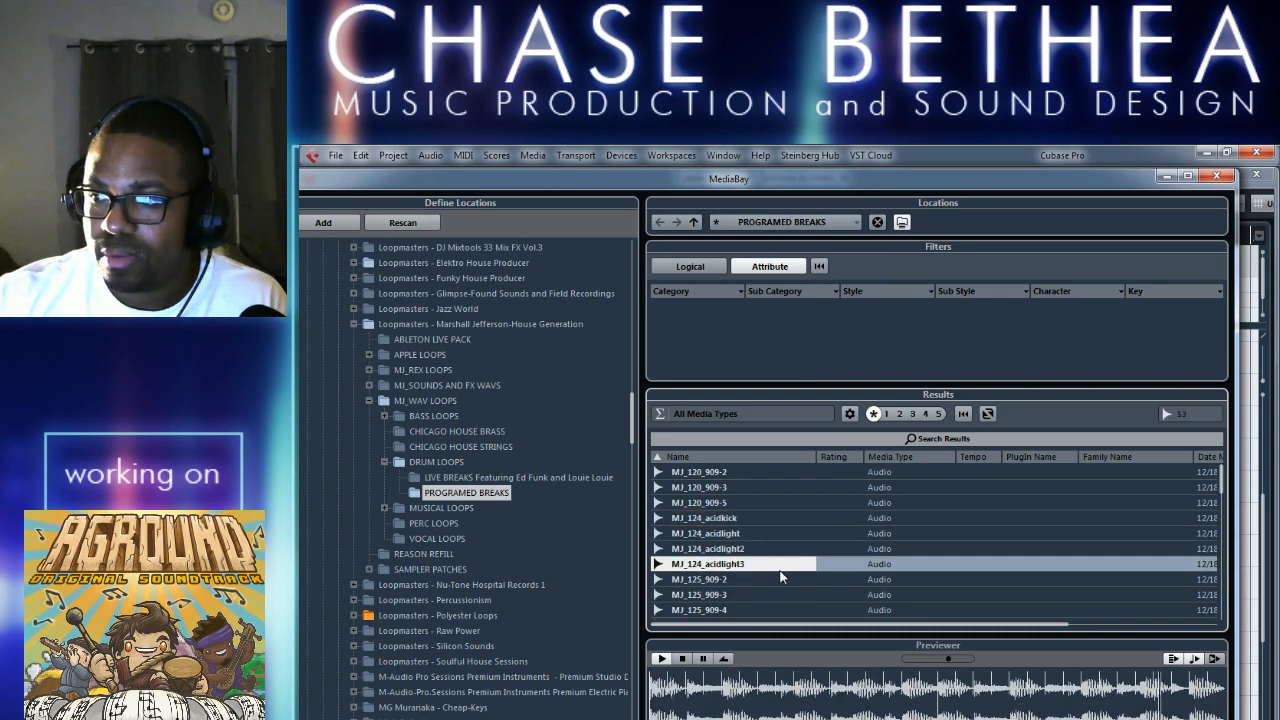
{"action": "left_click", "coordinate": [682, 660]}
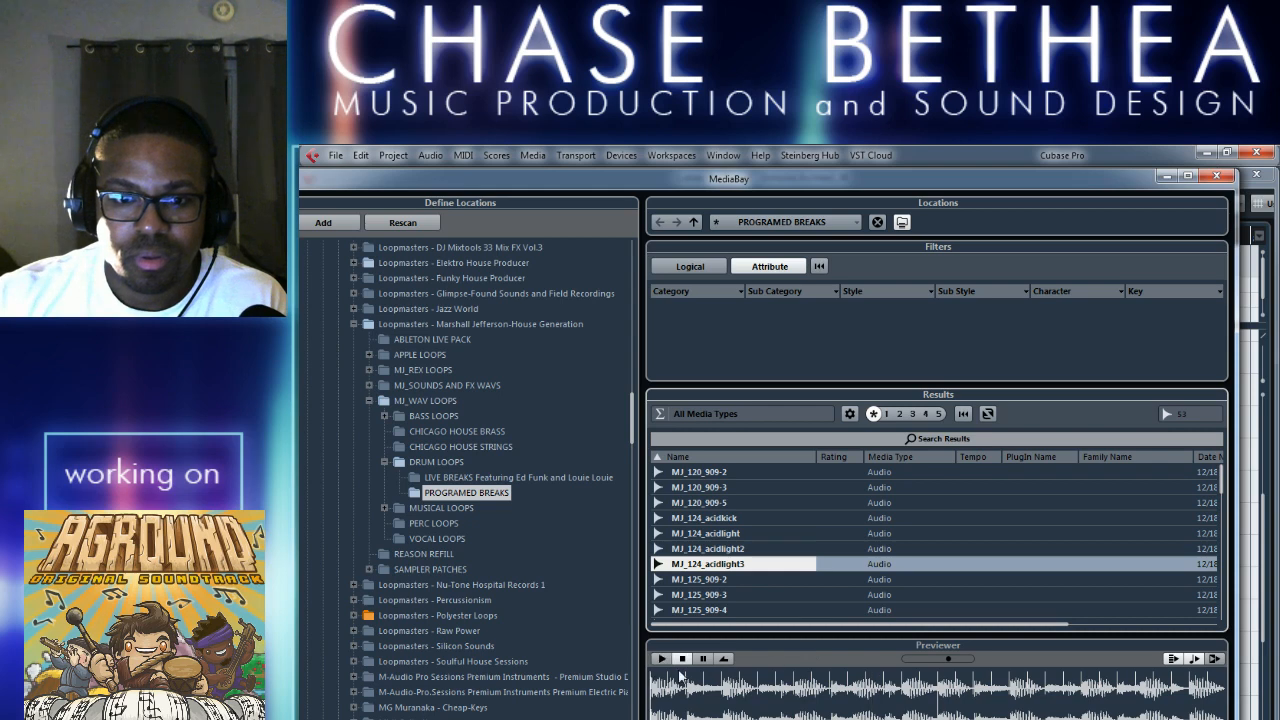
{"action": "left_click", "coordinate": [745, 582]}
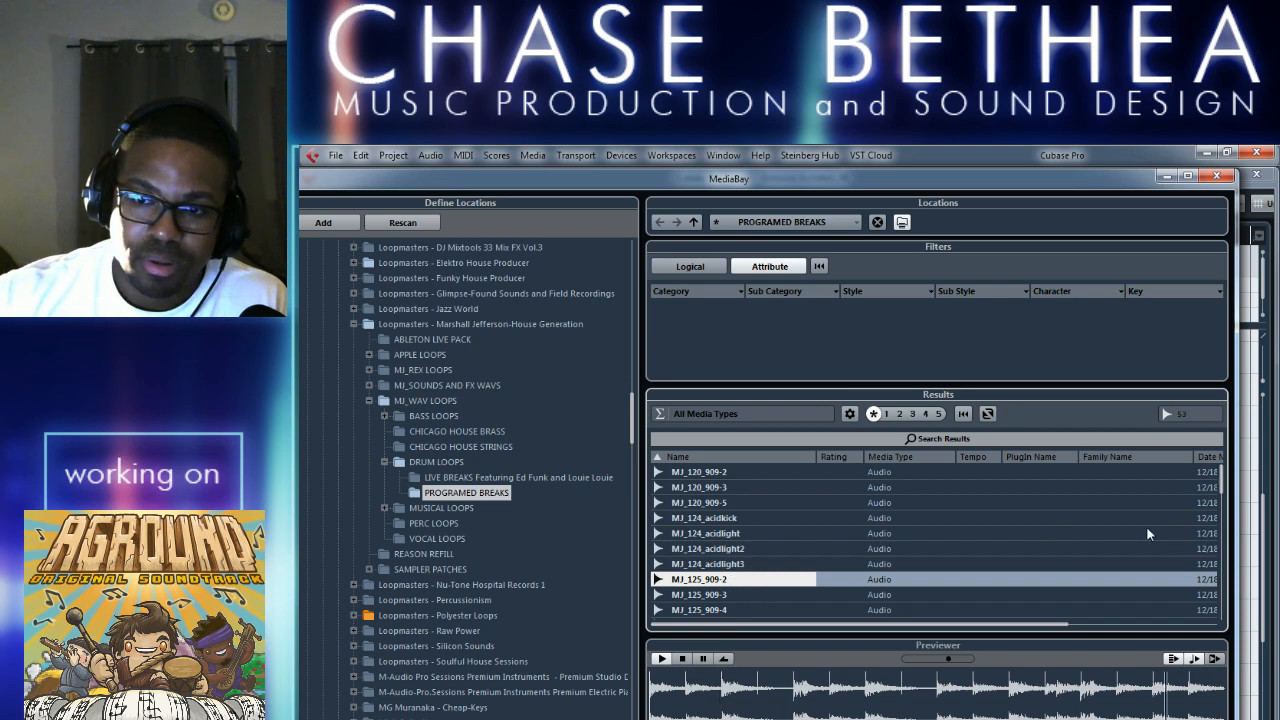
Look further through the programmed breaks and audition MJ_125_Kraft-at-werk, MJ_125_philly1 and MJ_125_philly2, stopping the preview at the end.
{"action": "scroll", "coordinate": [806, 564], "scroll_direction": "down", "scroll_amount": 2}
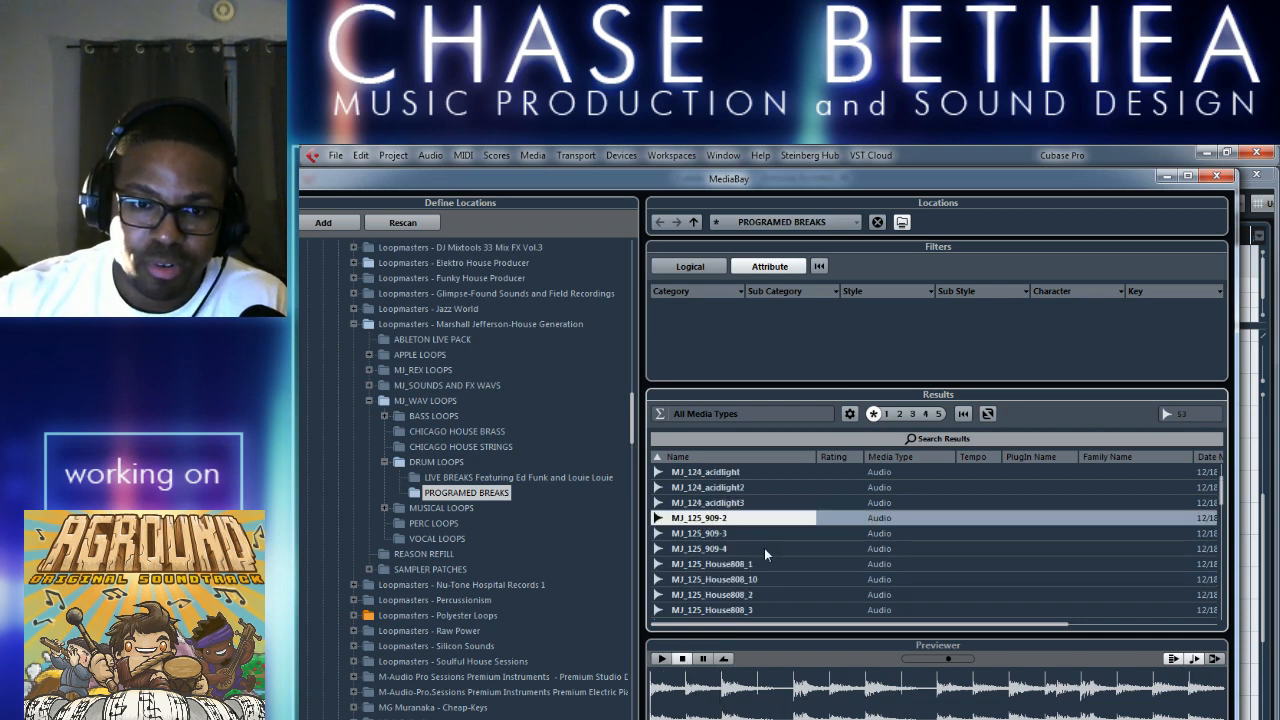
{"action": "scroll", "coordinate": [1020, 535], "scroll_direction": "down", "scroll_amount": 3}
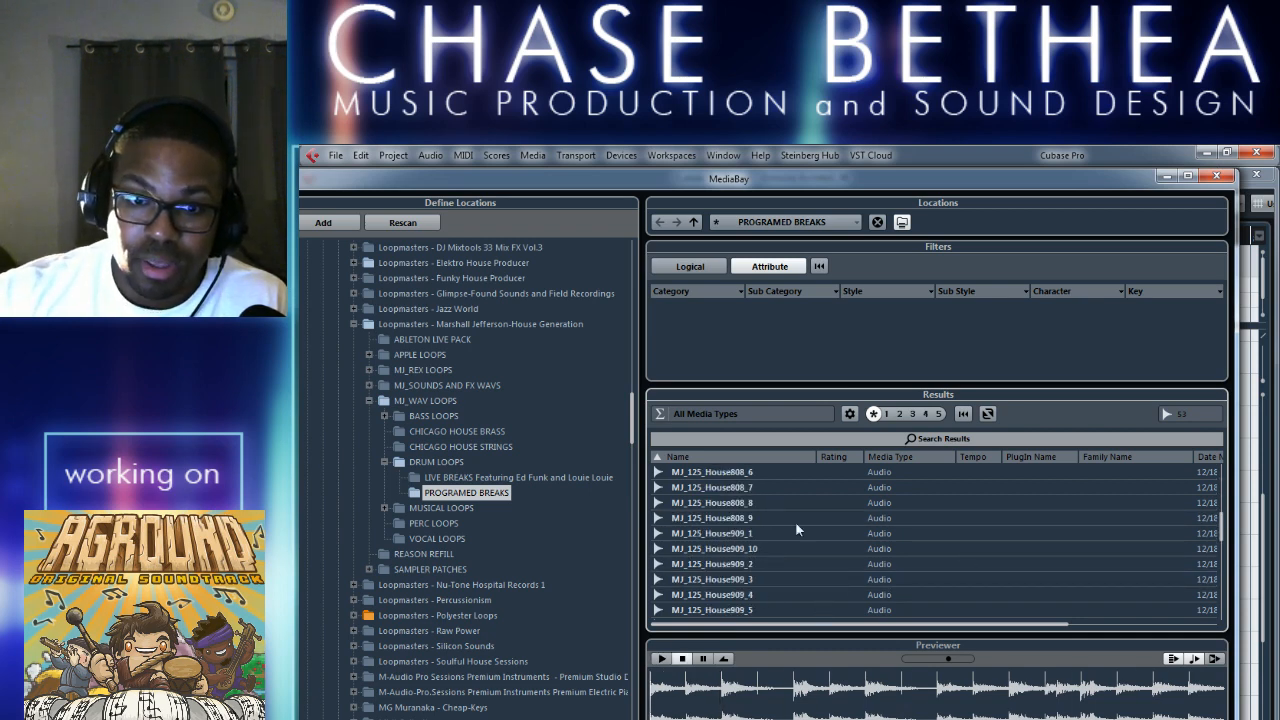
{"action": "scroll", "coordinate": [840, 540], "scroll_direction": "down", "scroll_amount": 4}
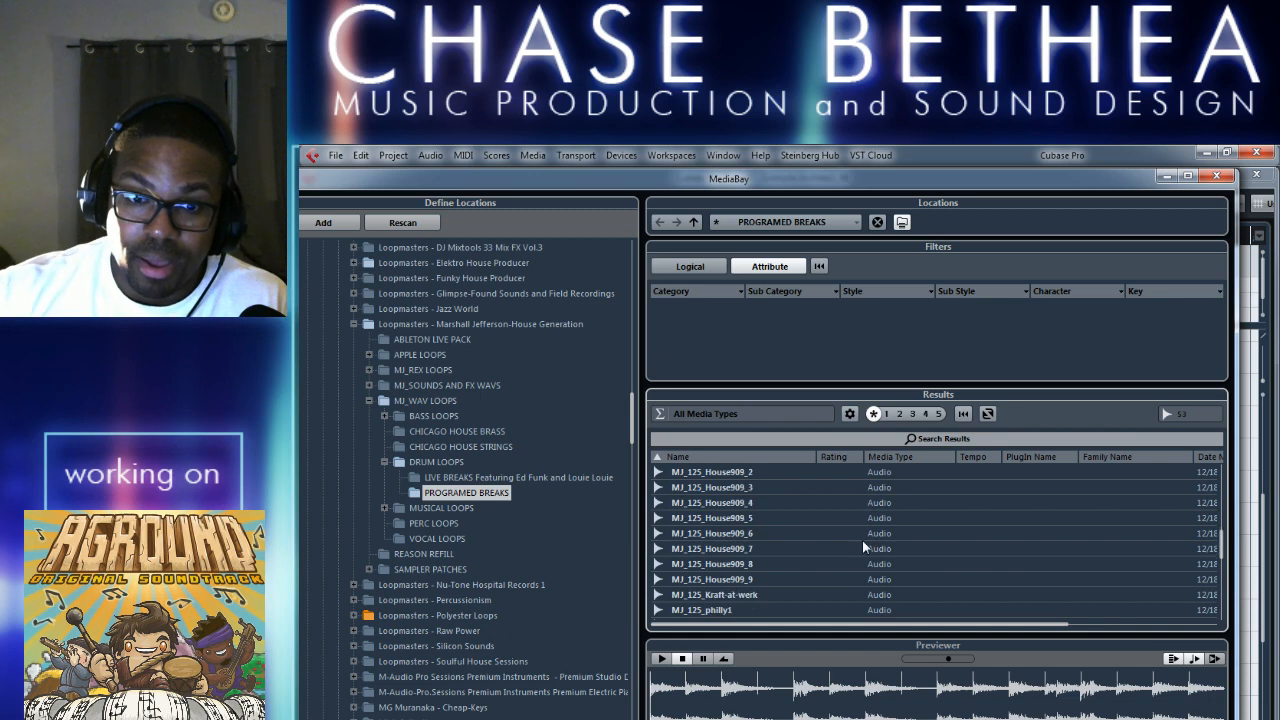
{"action": "left_click", "coordinate": [888, 595]}
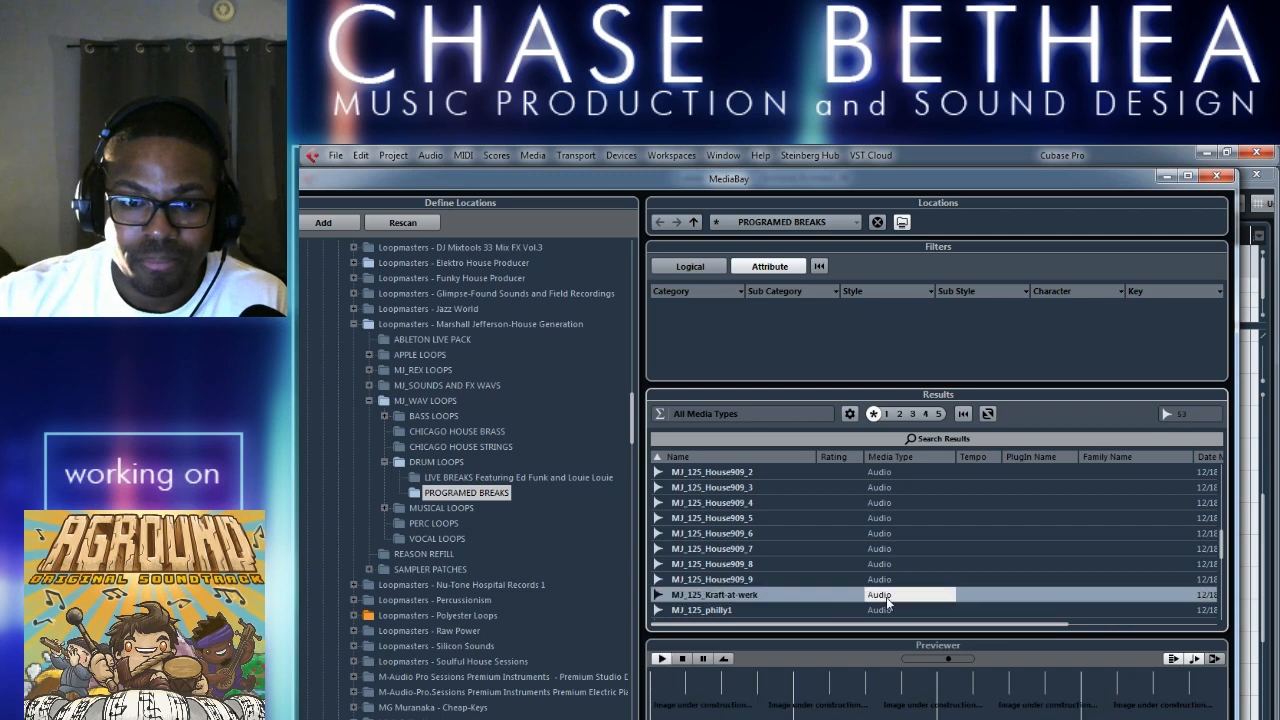
{"action": "scroll", "coordinate": [829, 585], "scroll_direction": "down", "scroll_amount": 1}
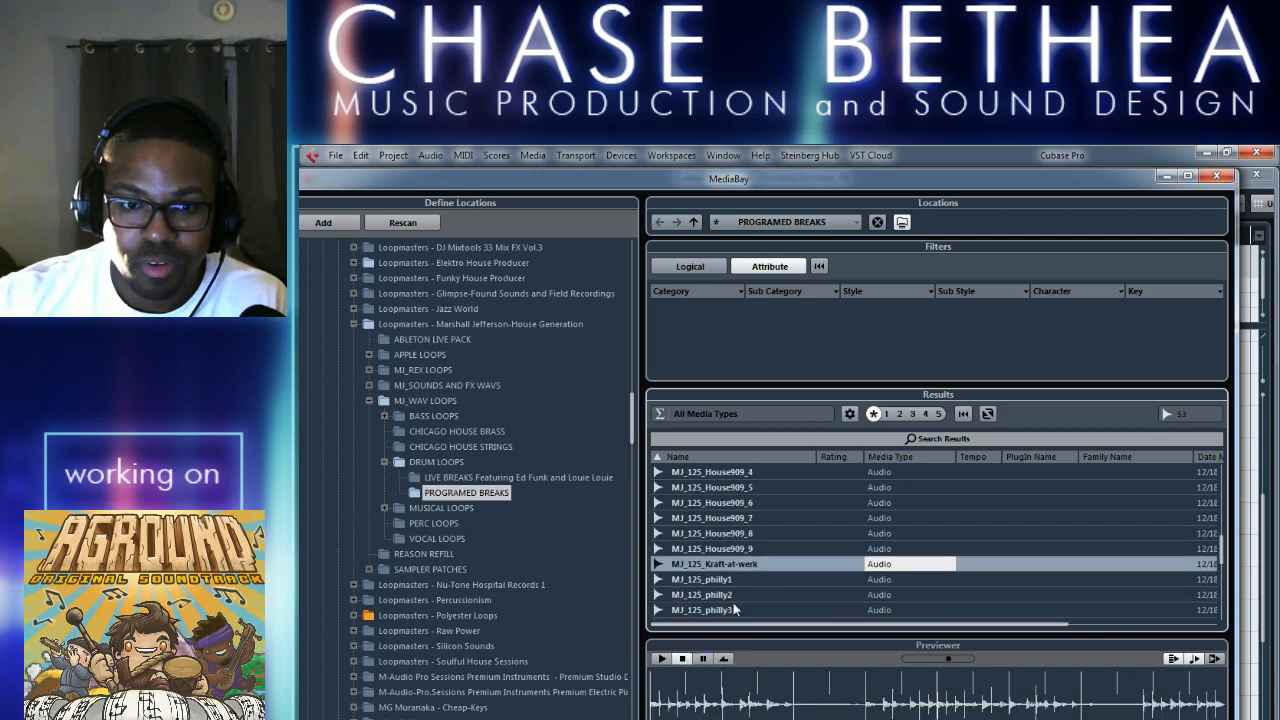
{"action": "left_click", "coordinate": [699, 584]}
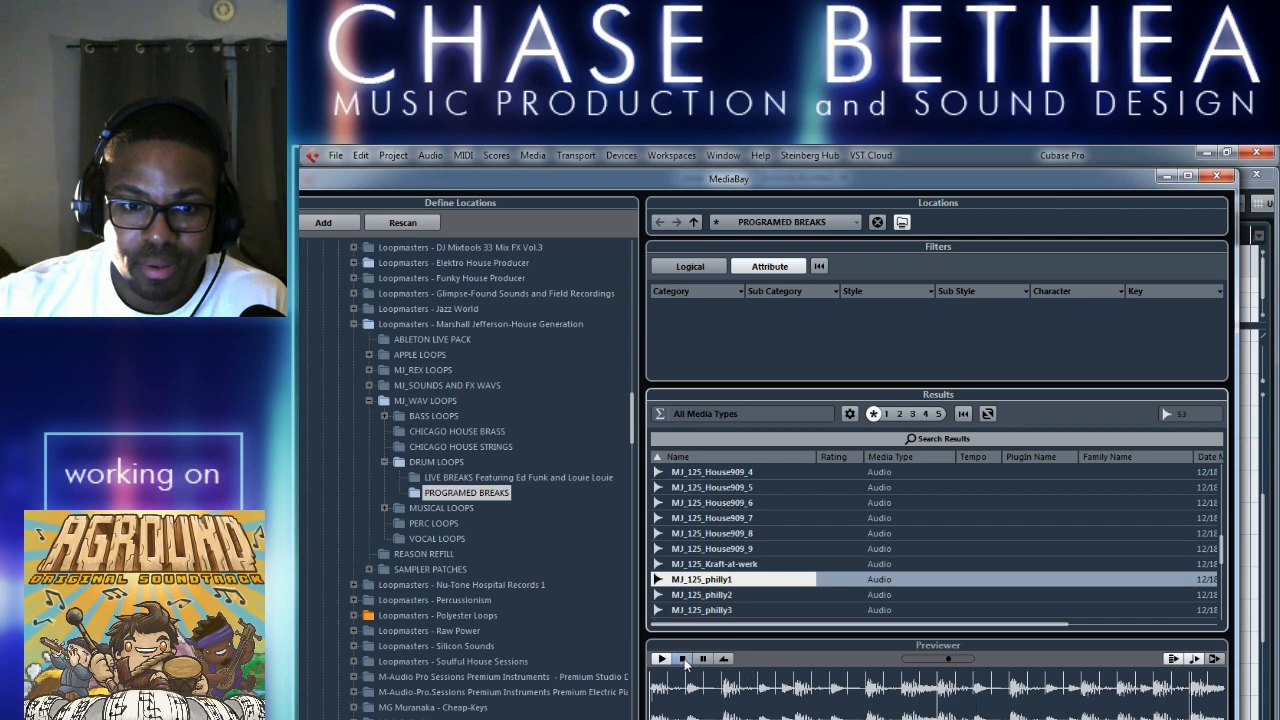
{"action": "left_click", "coordinate": [888, 600]}
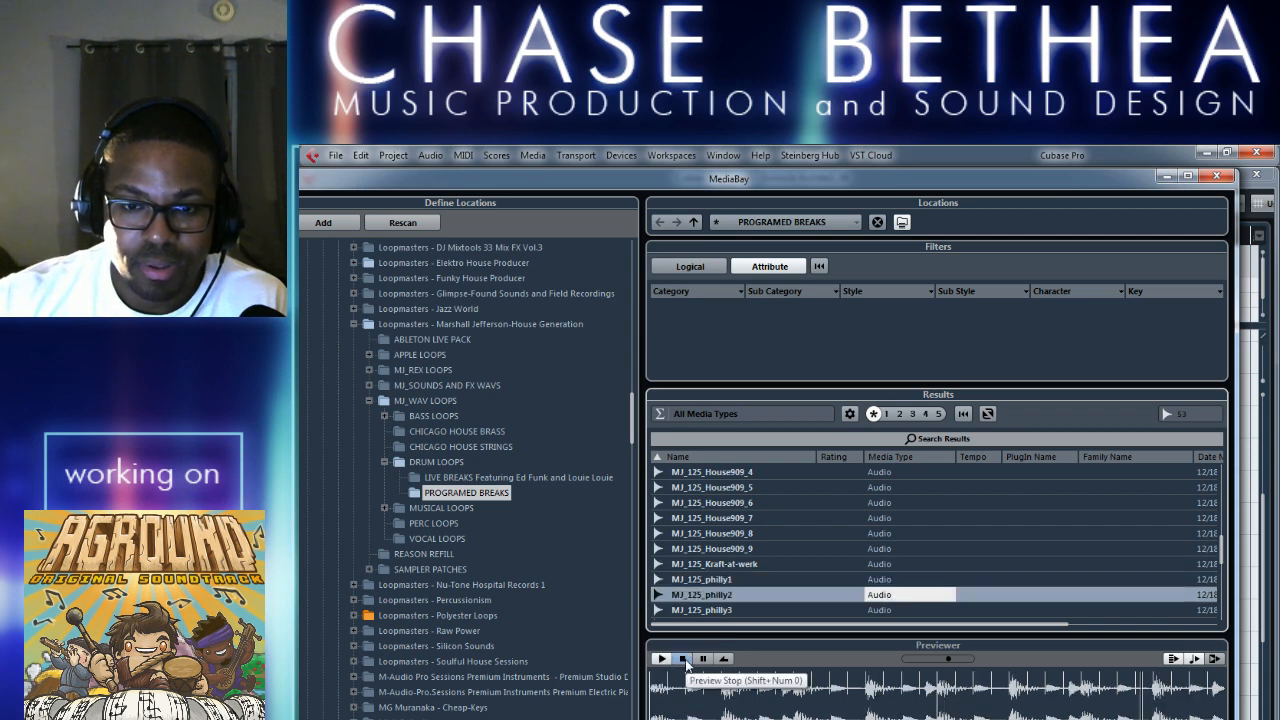
{"action": "left_click", "coordinate": [684, 659]}
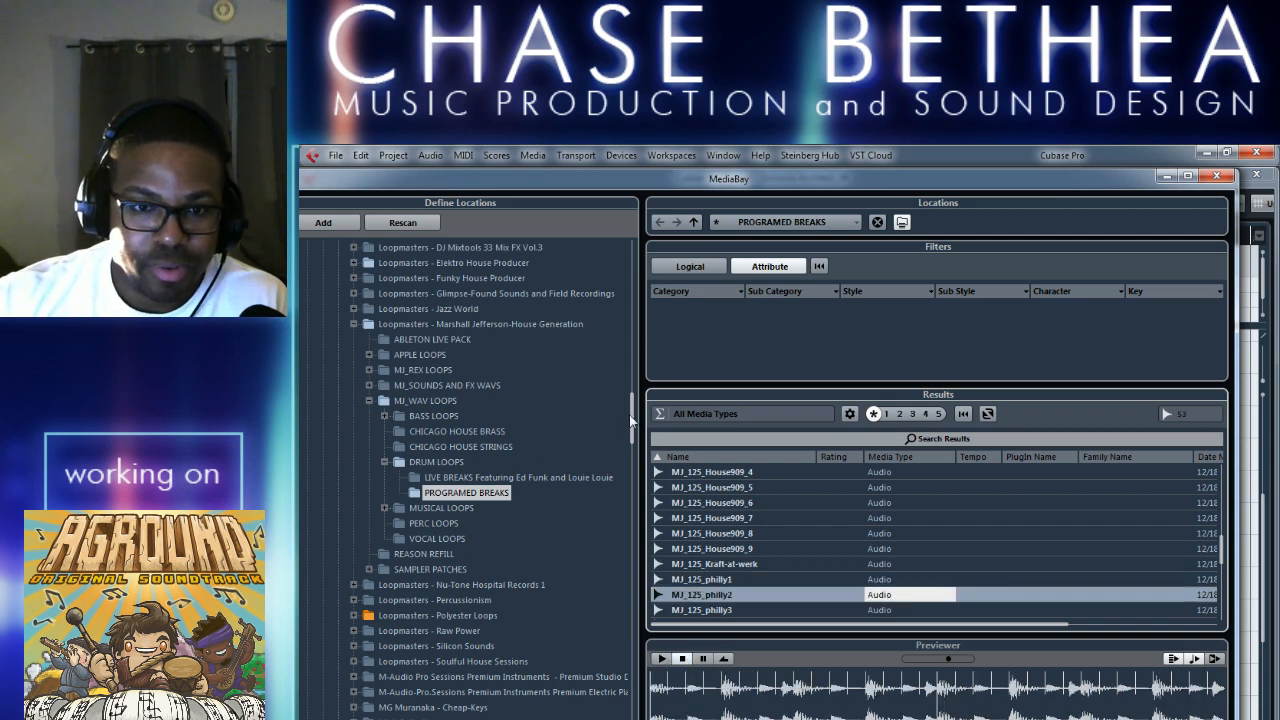
Expand the Wizoo - Hamburg Loopz library and list the contents of its 01 CP LOOPS folder.
{"action": "left_click_drag", "start_coordinate": [631, 421], "coordinate": [631, 700]}
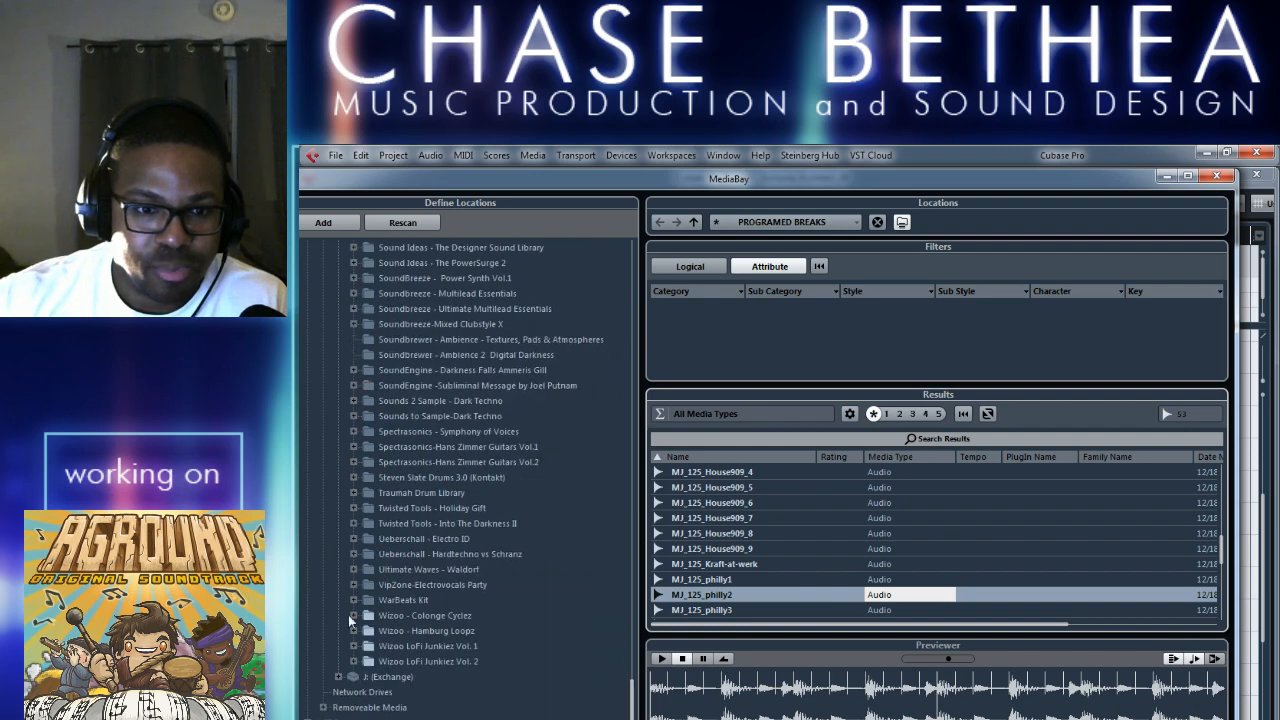
{"action": "left_click_drag", "start_coordinate": [652, 180], "coordinate": [697, 180]}
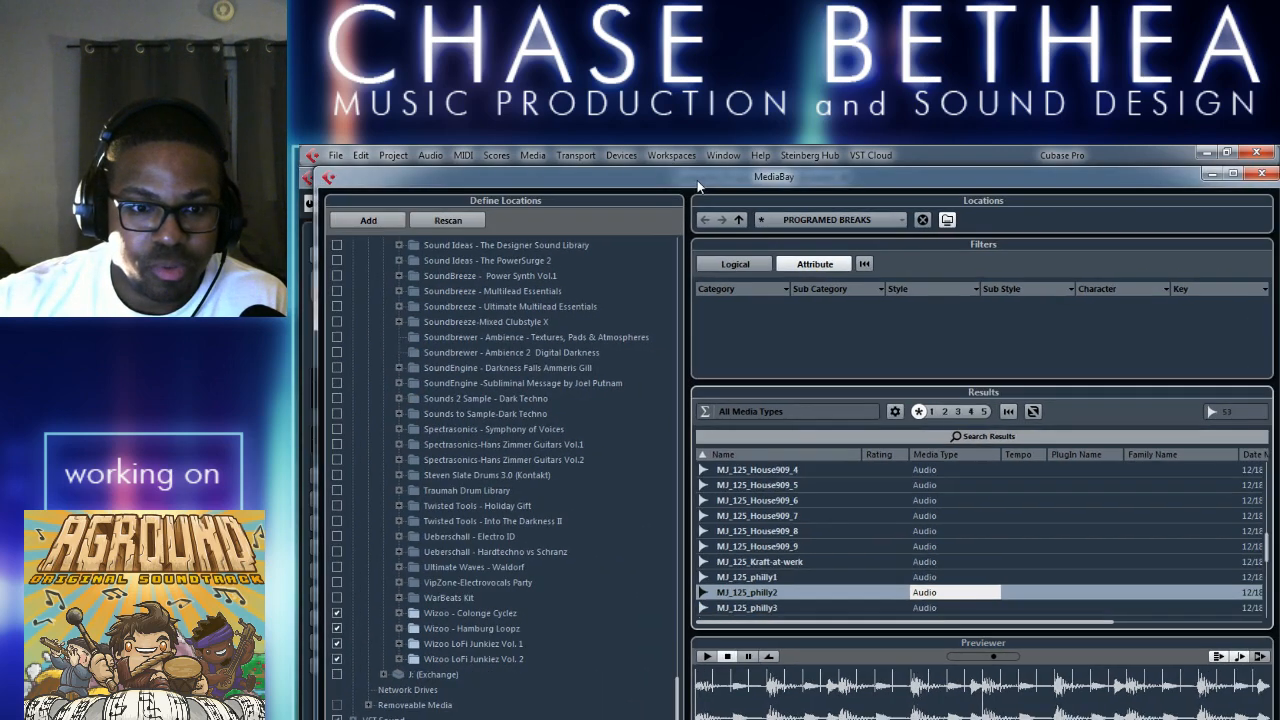
{"action": "left_click", "coordinate": [399, 628]}
{"action": "left_click", "coordinate": [468, 644]}
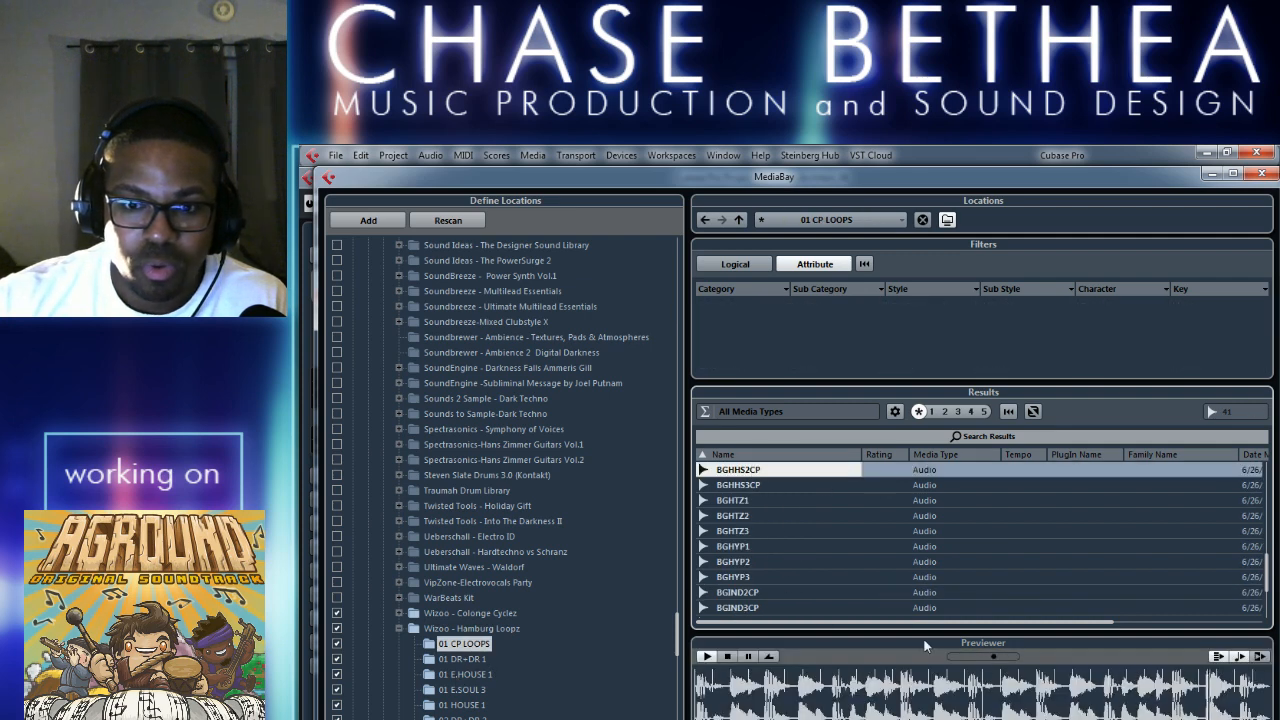
Stop the BGHHS2CP preview and audition the loops BGHTZ3 and BGHYP2.
{"action": "left_click", "coordinate": [727, 656]}
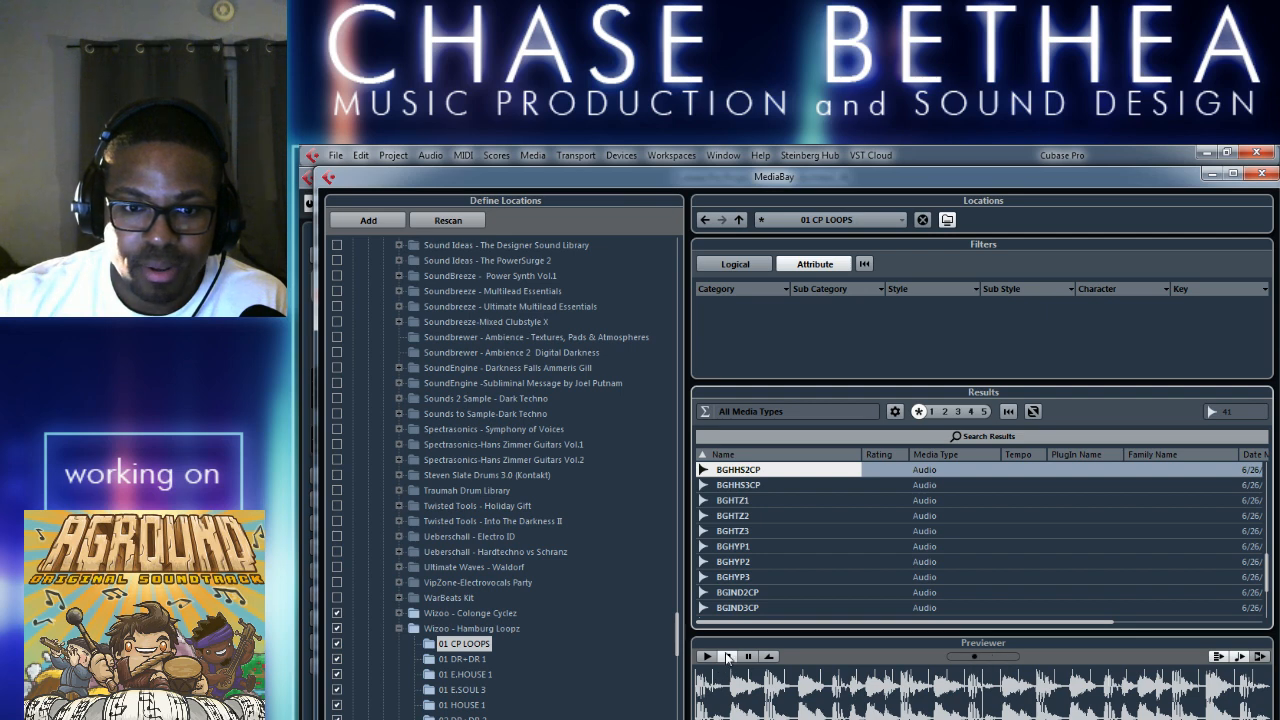
{"action": "left_click", "coordinate": [820, 531]}
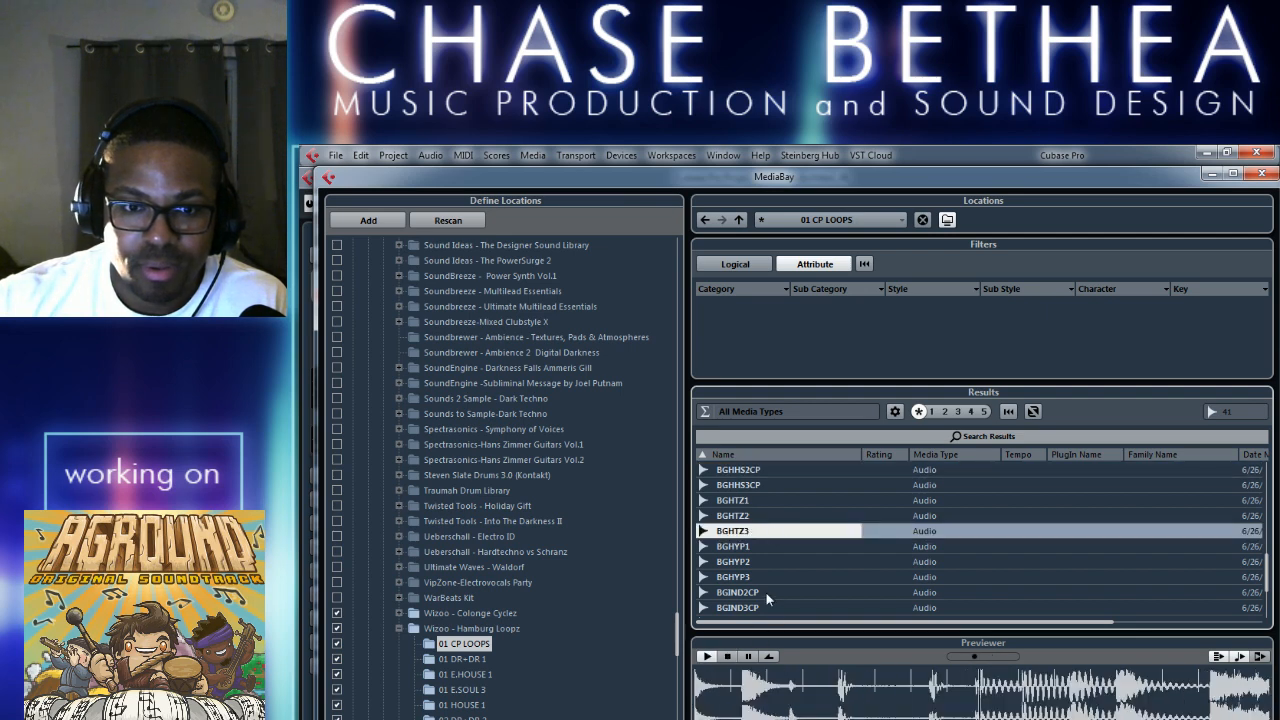
{"action": "left_click", "coordinate": [750, 560]}
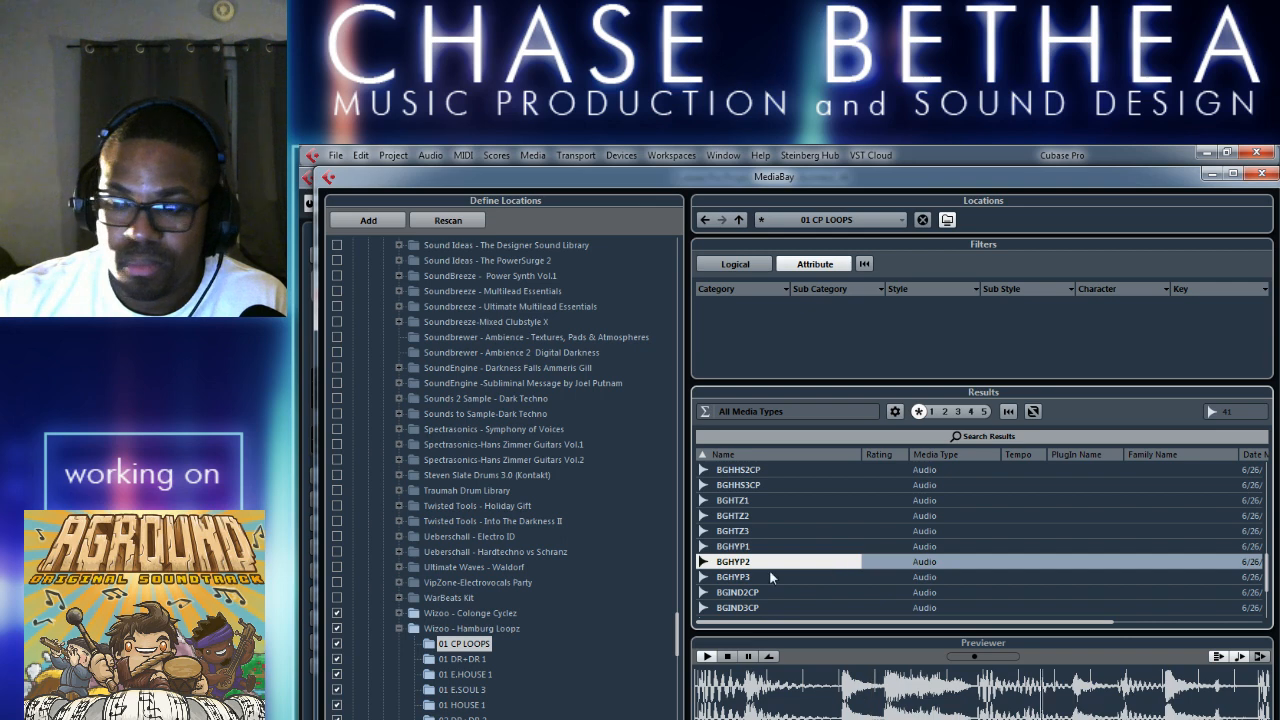
Audition the loops BGHYP3, BGIND2CP, BGIND3CP, BGINTEC1 and BGMBS1 in the 01 CP LOOPS folder.
{"action": "left_click", "coordinate": [775, 578]}
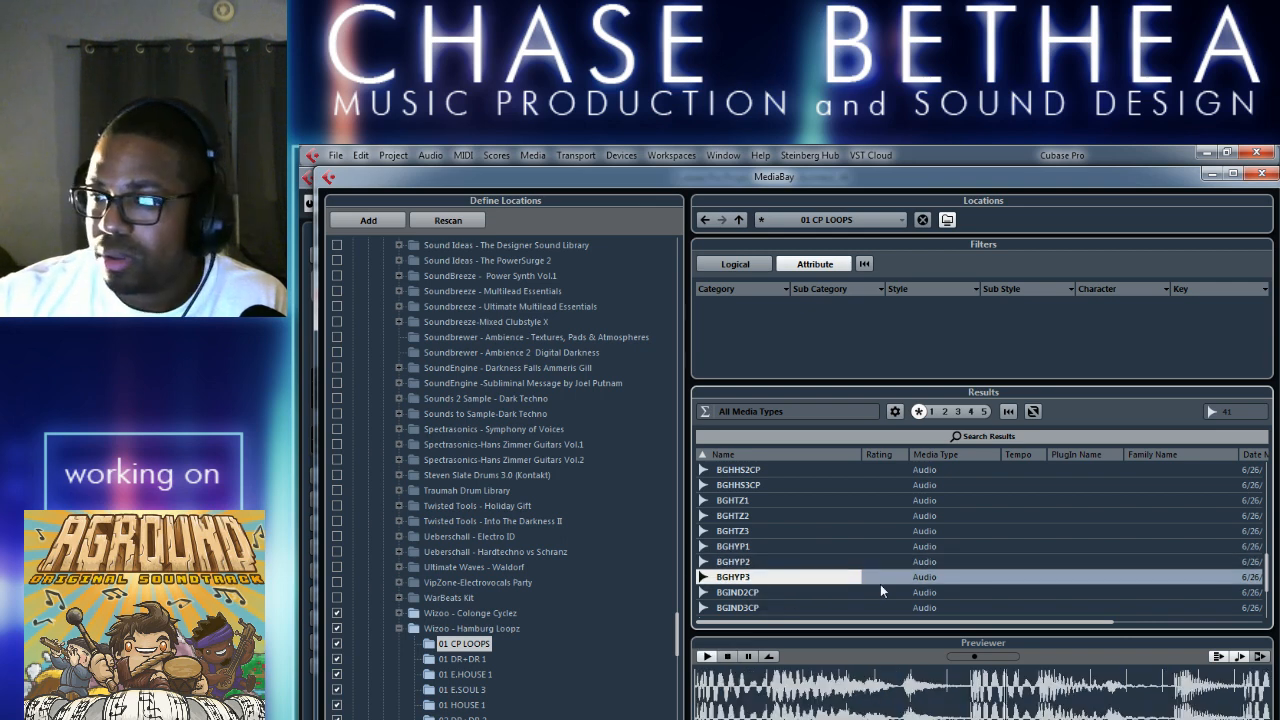
{"action": "left_click", "coordinate": [746, 594]}
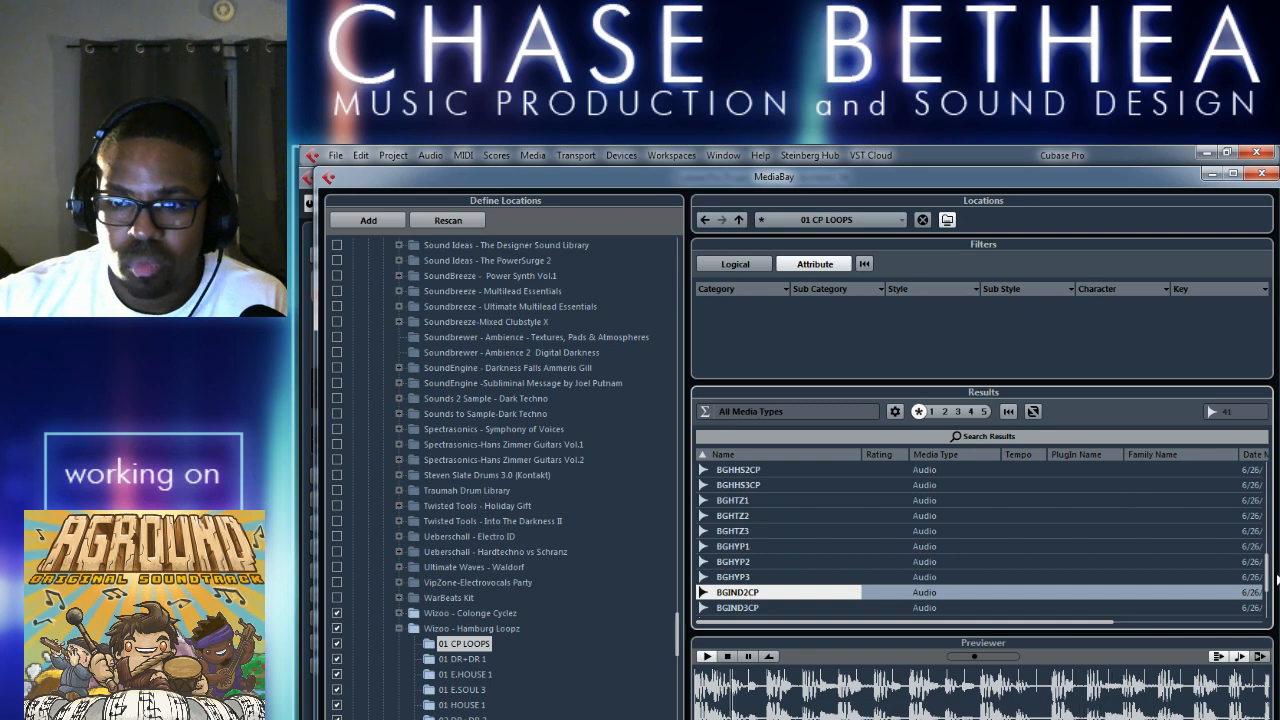
{"action": "scroll", "coordinate": [1098, 561], "scroll_direction": "down", "scroll_amount": 2}
{"action": "left_click", "coordinate": [922, 548]}
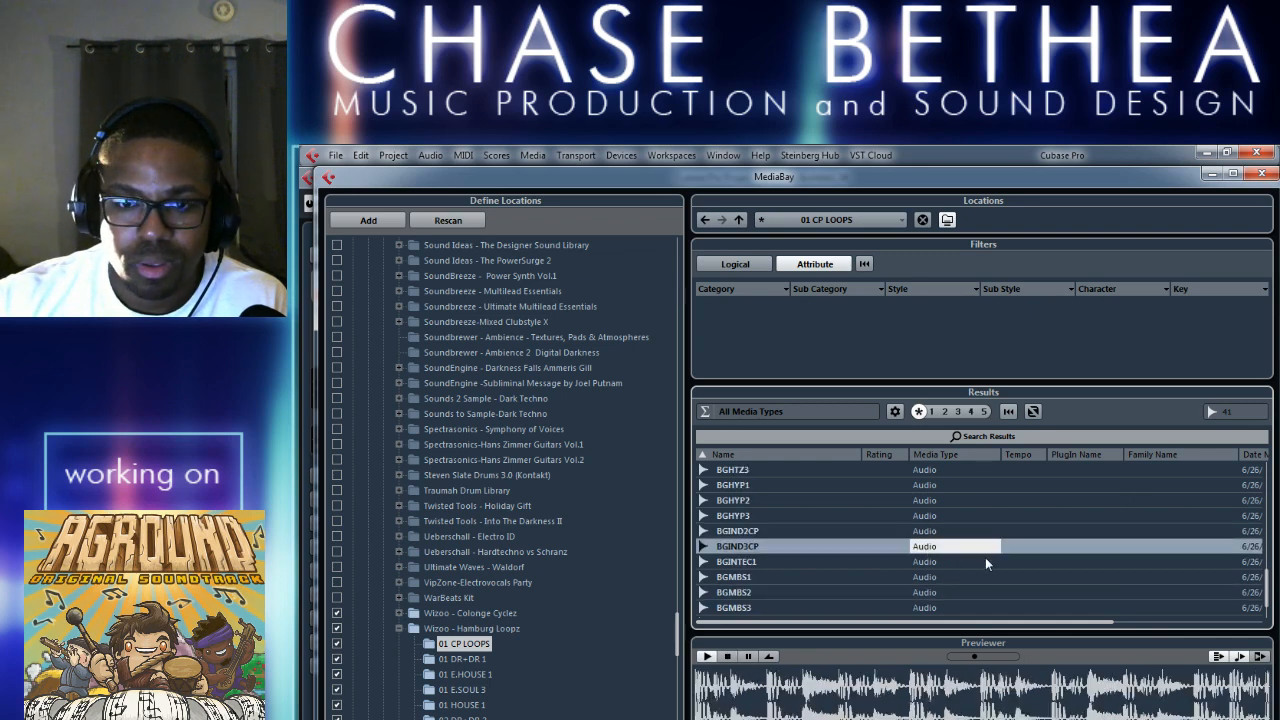
{"action": "left_click", "coordinate": [934, 561]}
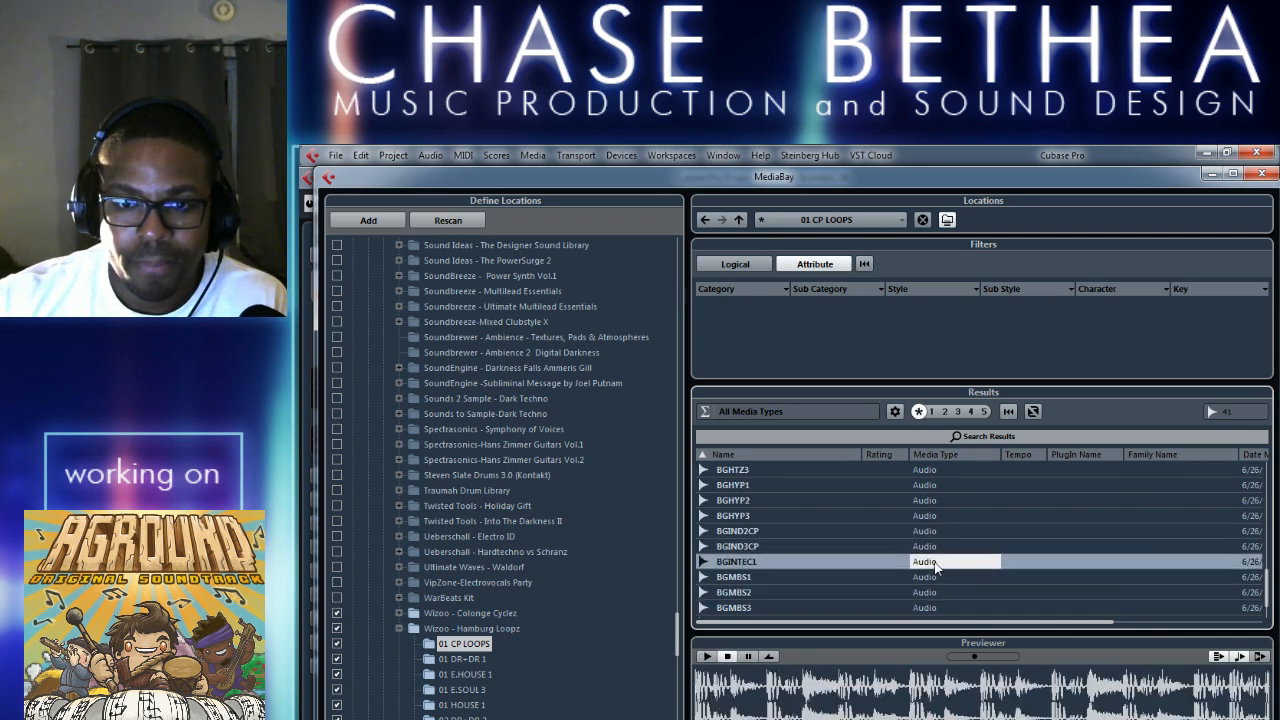
{"action": "left_click", "coordinate": [939, 578]}
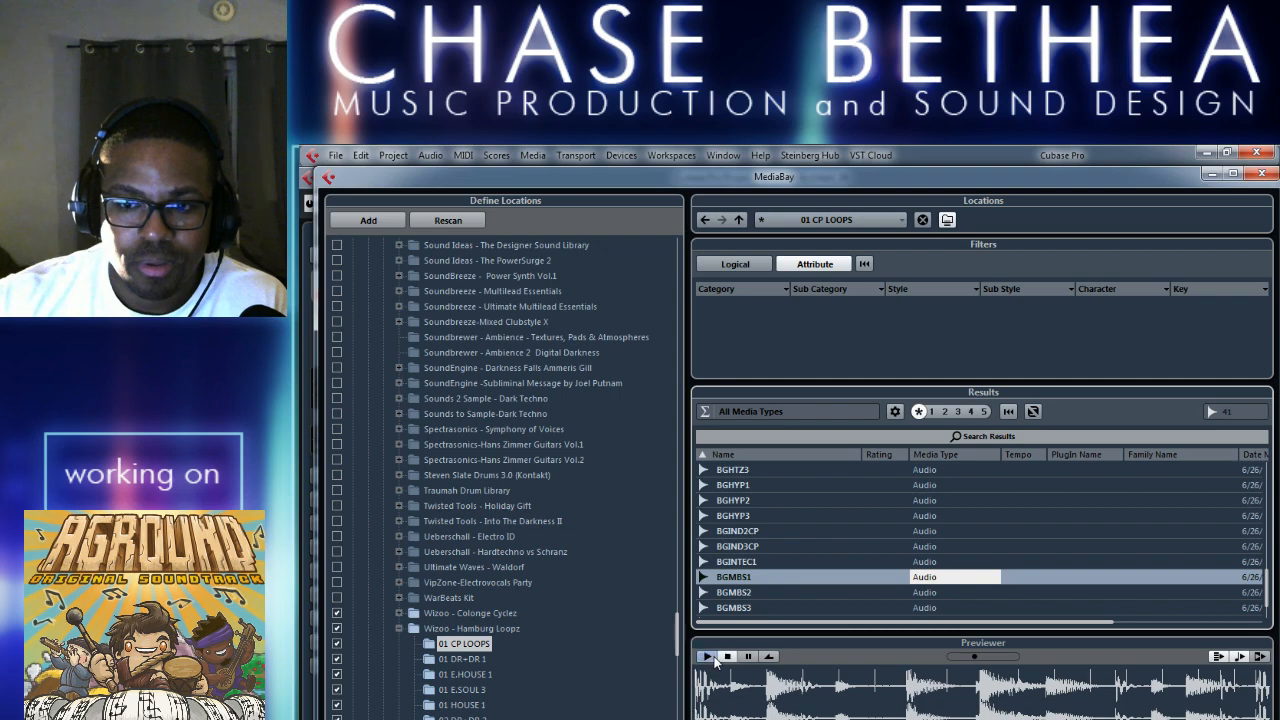
Play the project from bar 68 and preview the BGMBS1 loop against it, stopping the preview at the end.
{"action": "key", "text": "F5"}
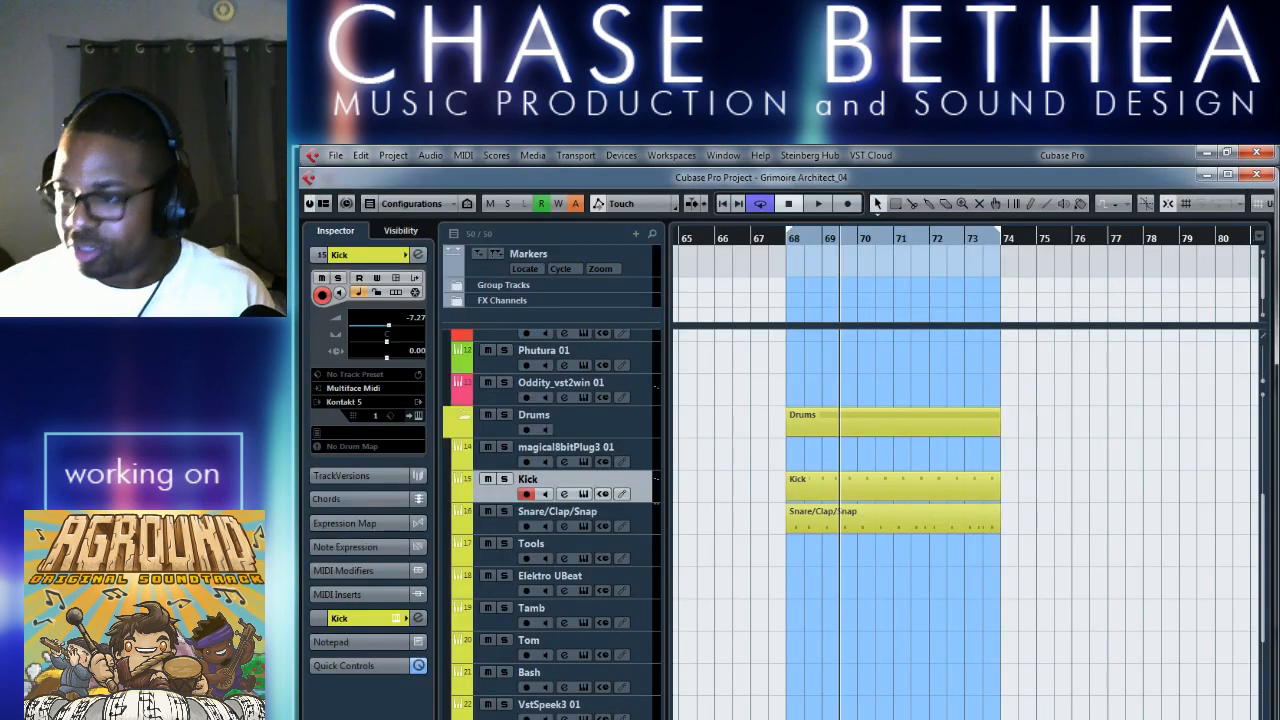
{"action": "key", "text": "KP_1"}
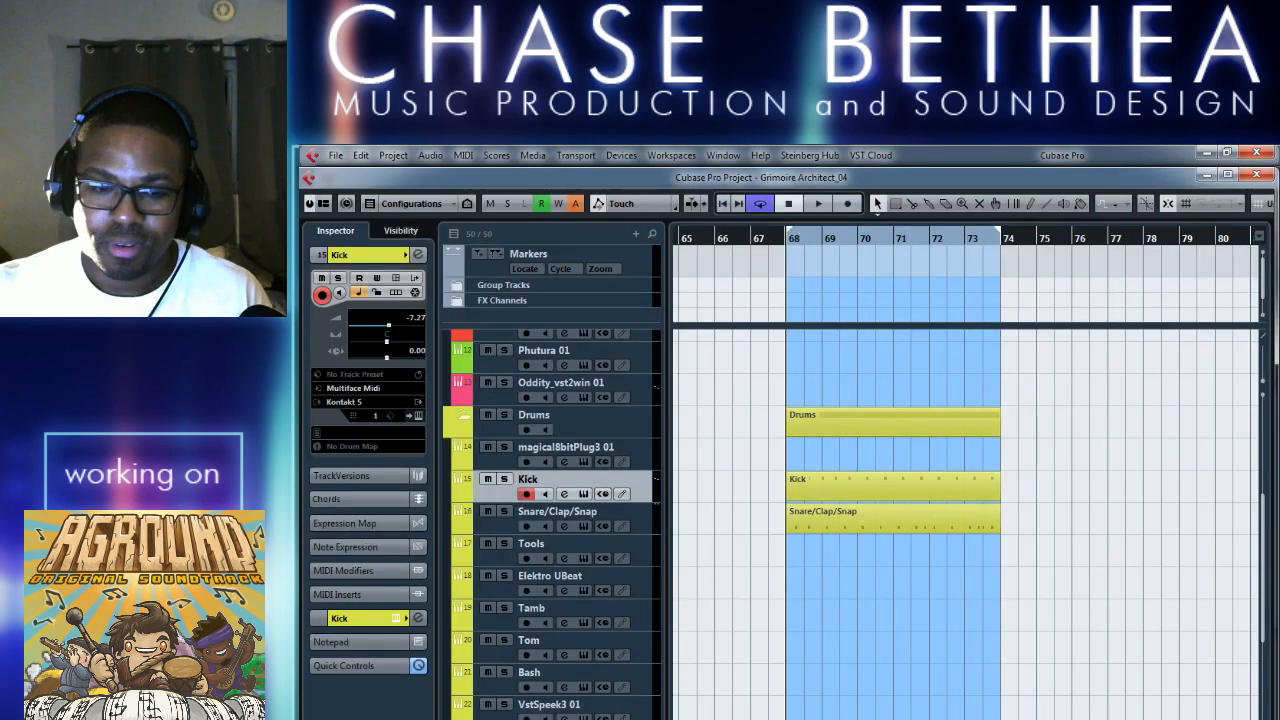
{"action": "key", "text": "space"}
{"action": "key", "text": "F5"}
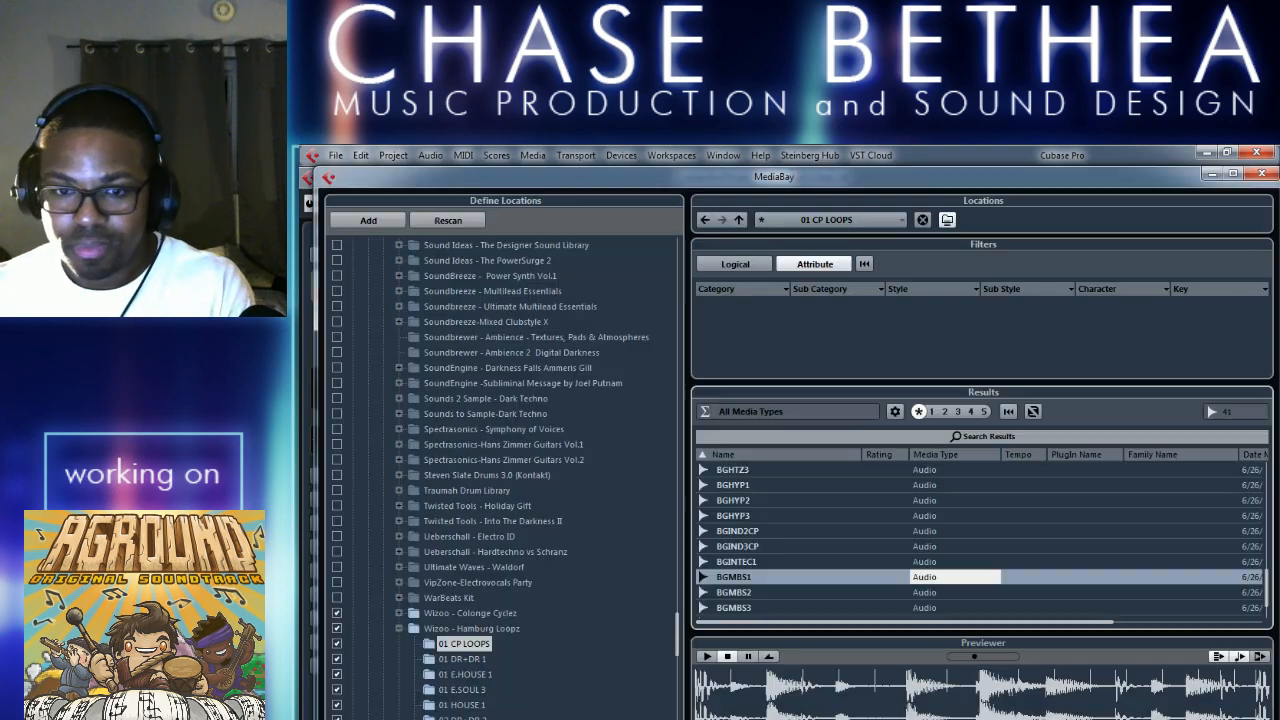
{"action": "left_click", "coordinate": [707, 656]}
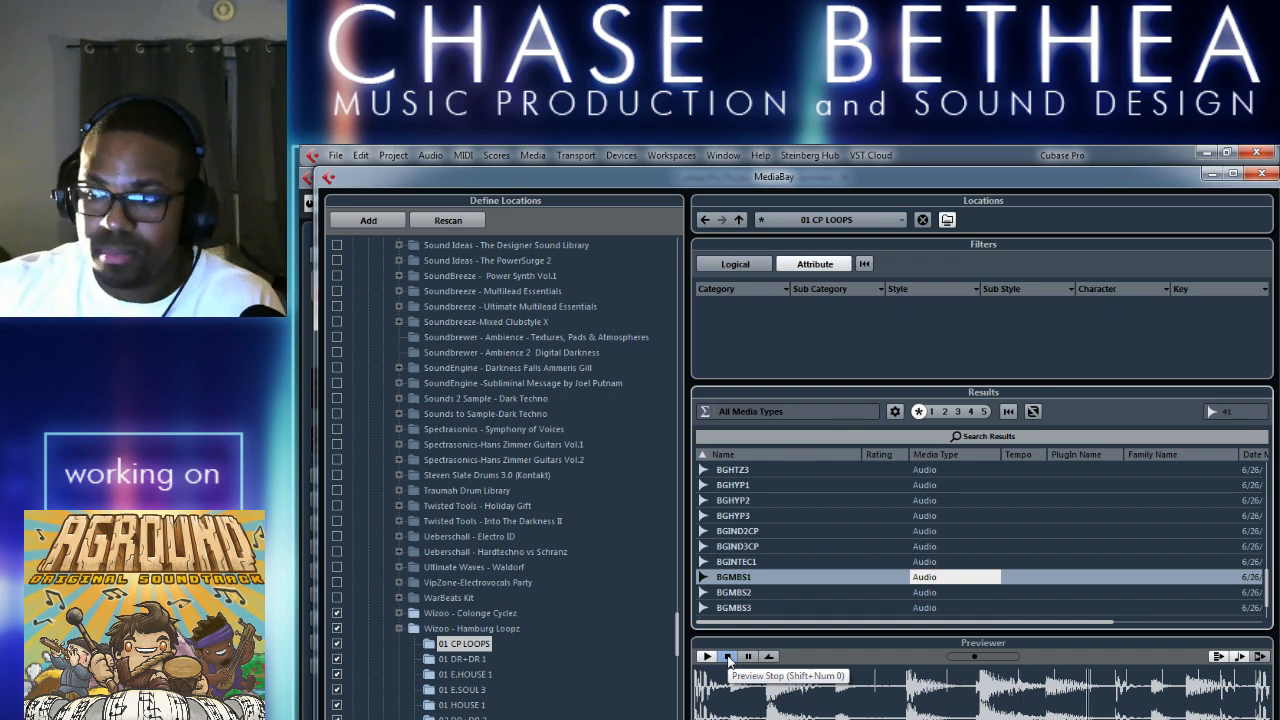
{"action": "left_click", "coordinate": [728, 657]}
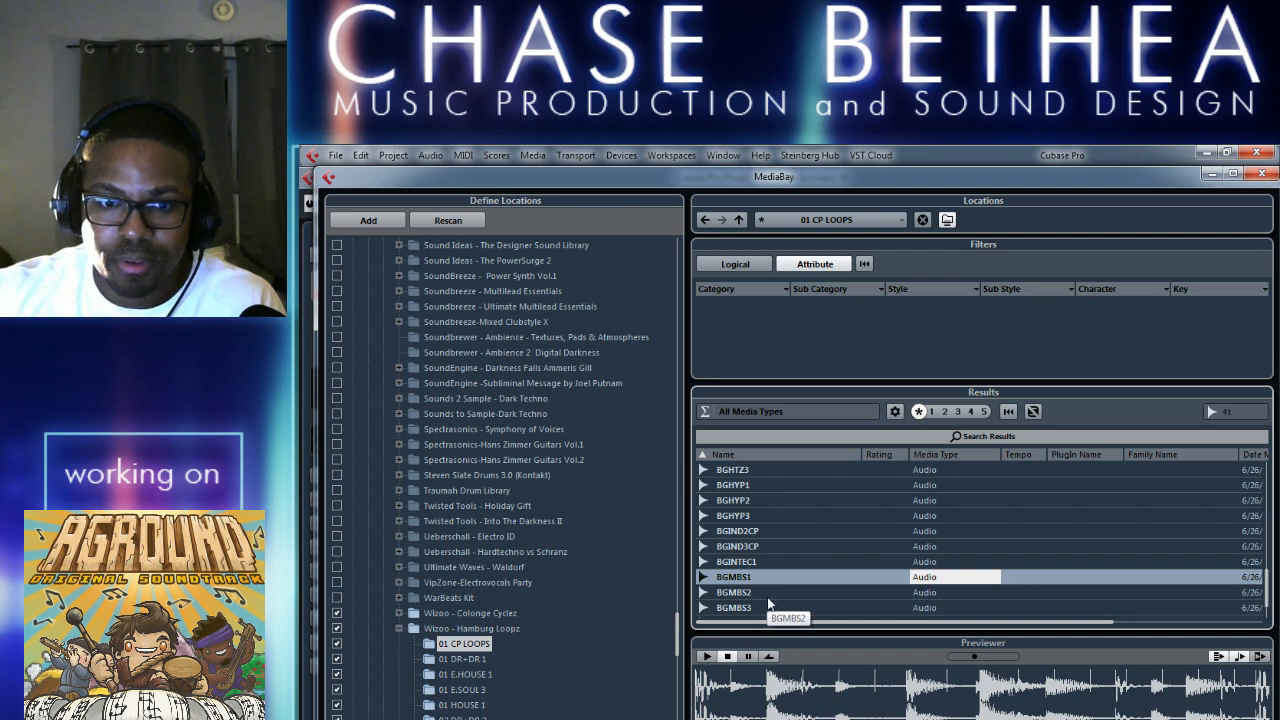
Audition the remaining 01 CP LOOPS files BGMBS2, BGMBS3, BGTRP1CP, BGTRP2CP and BGTRP3CP.
{"action": "left_click", "coordinate": [769, 596]}
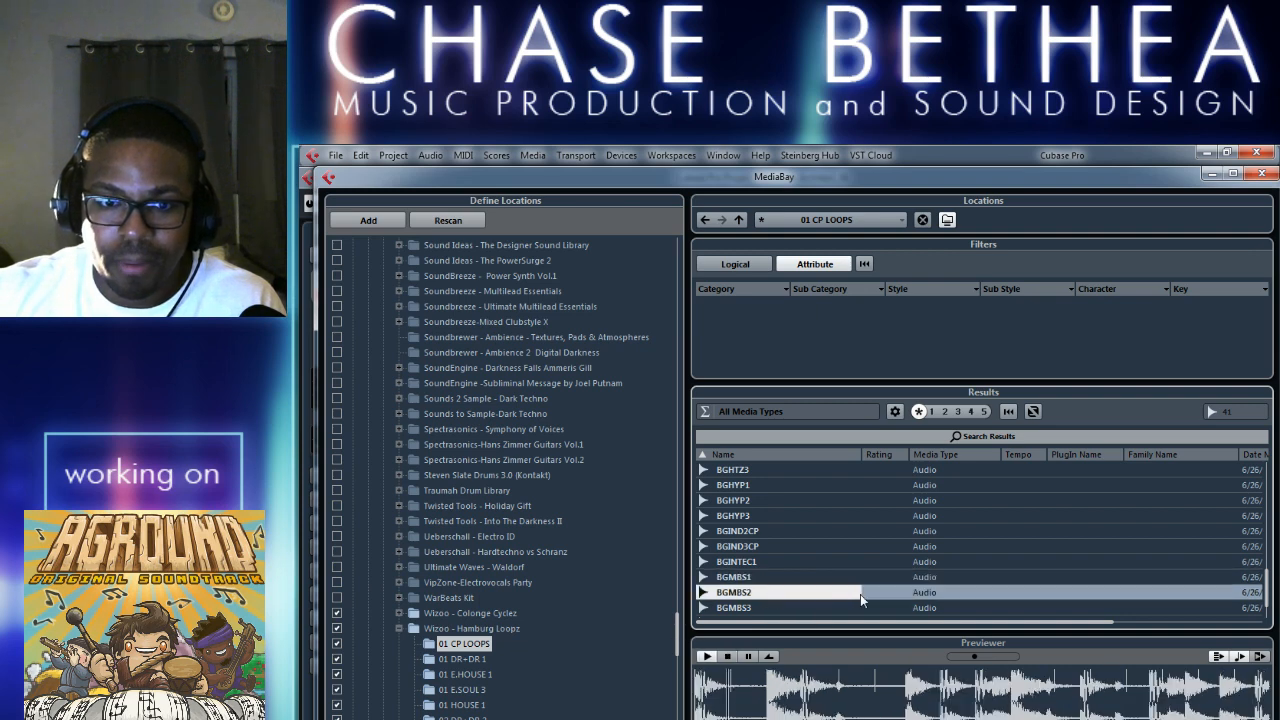
{"action": "left_click", "coordinate": [745, 608]}
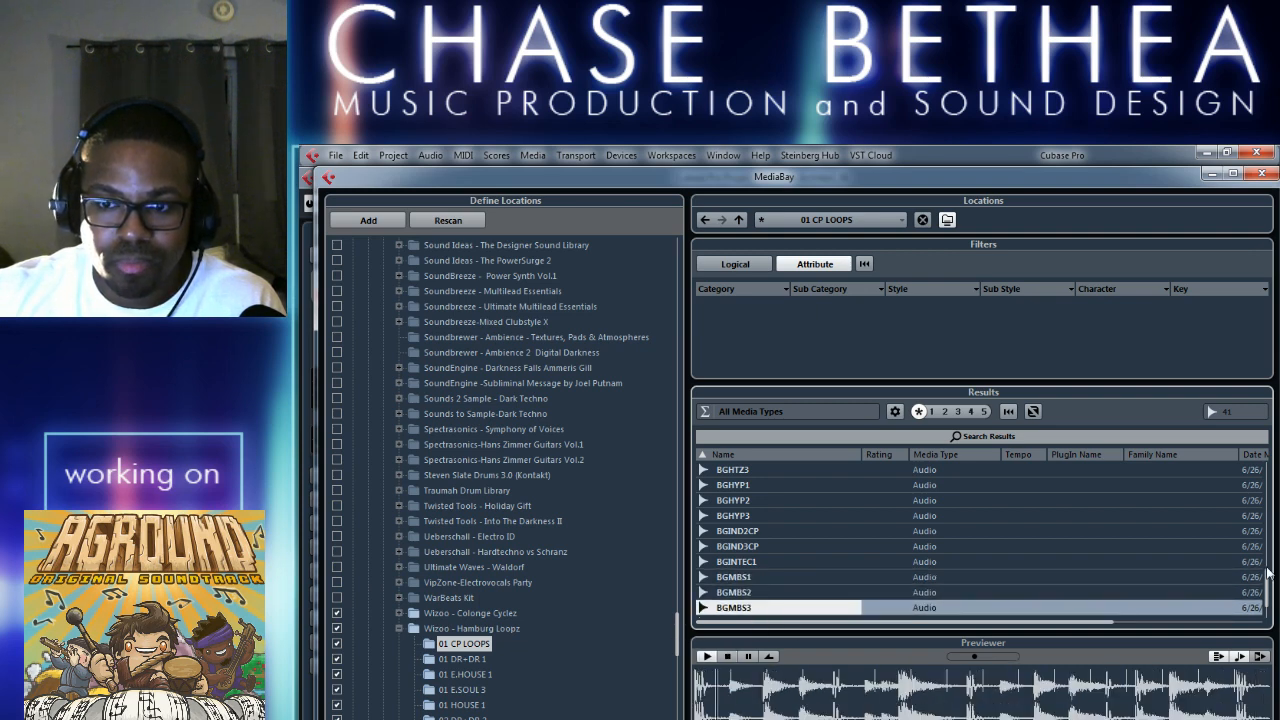
{"action": "scroll", "coordinate": [1077, 600], "scroll_direction": "down", "scroll_amount": 1}
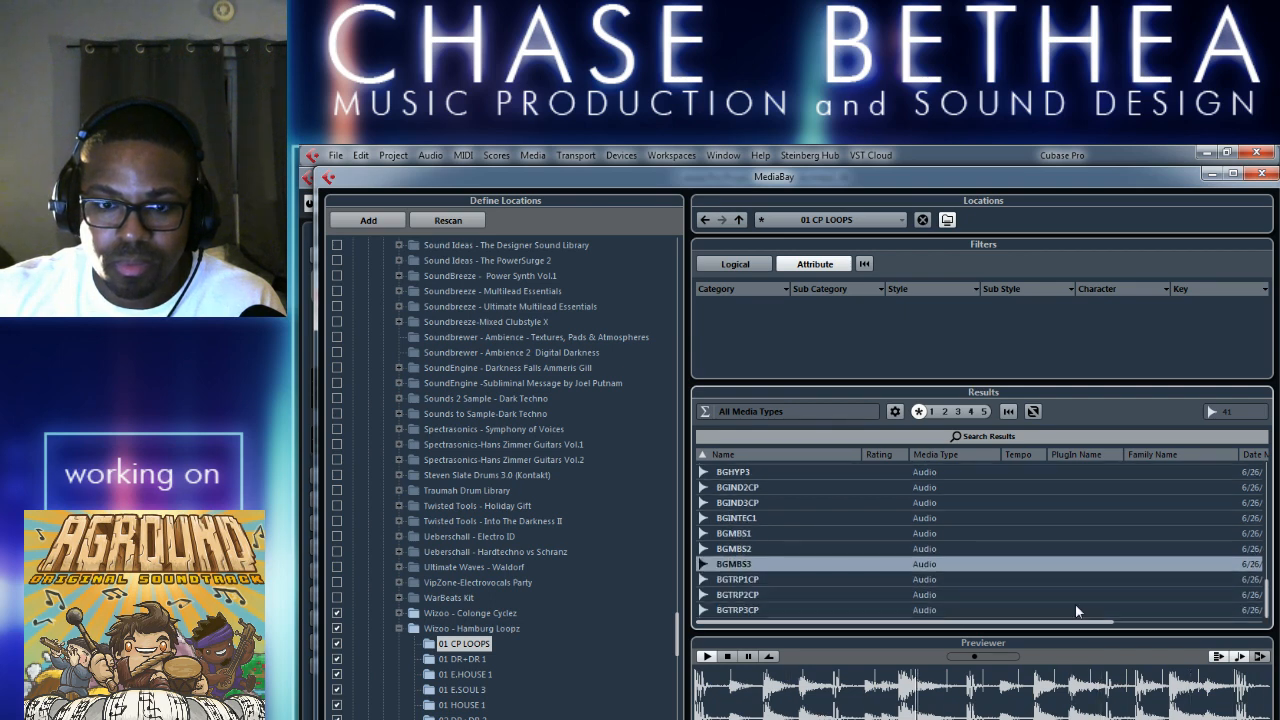
{"action": "left_click", "coordinate": [925, 579]}
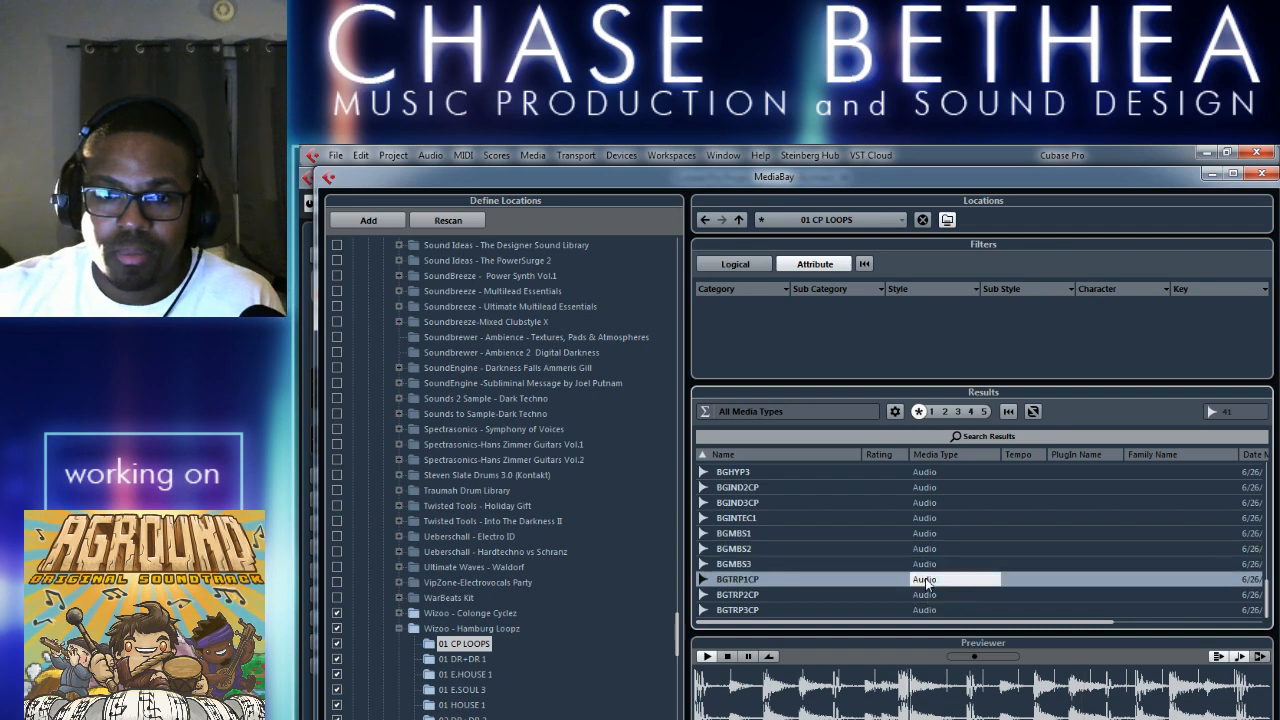
{"action": "left_click", "coordinate": [791, 595]}
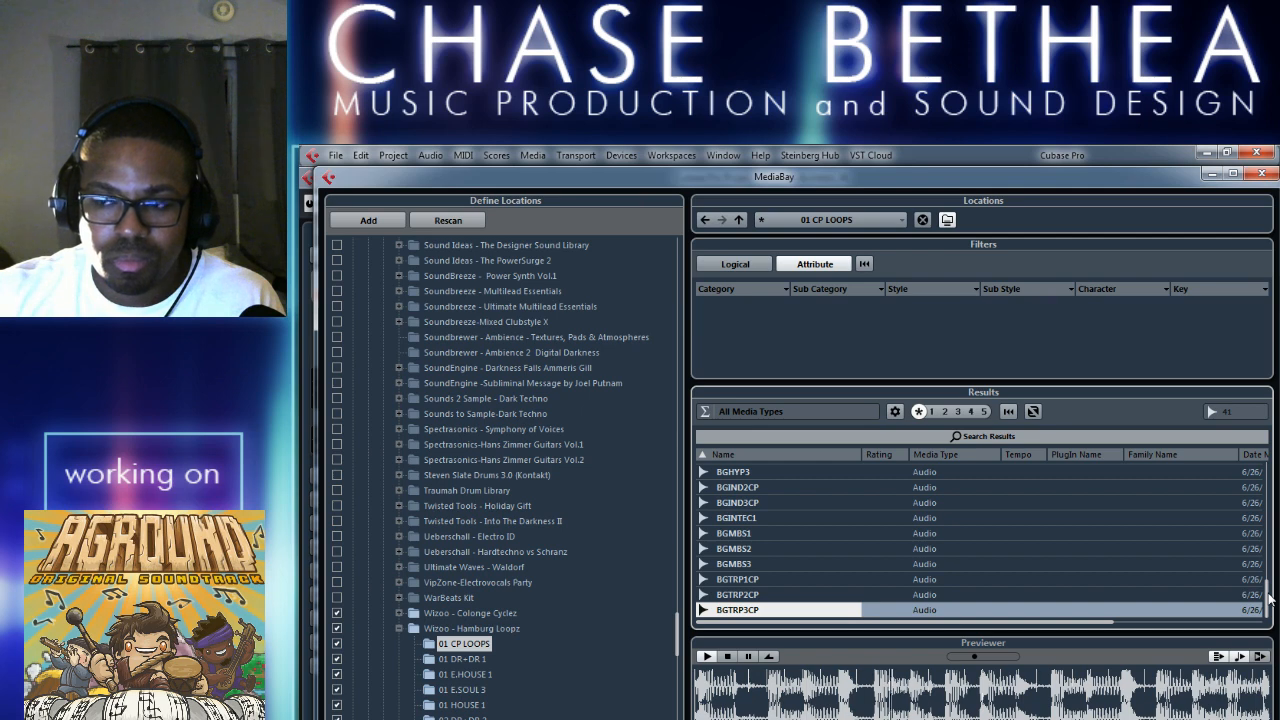
Return to the start of the 01 CP LOOPS list and audition BGCRE1, BGCRE2 and BGCRE3.
{"action": "left_click_drag", "start_coordinate": [1270, 598], "coordinate": [1267, 475]}
{"action": "left_click", "coordinate": [772, 472]}
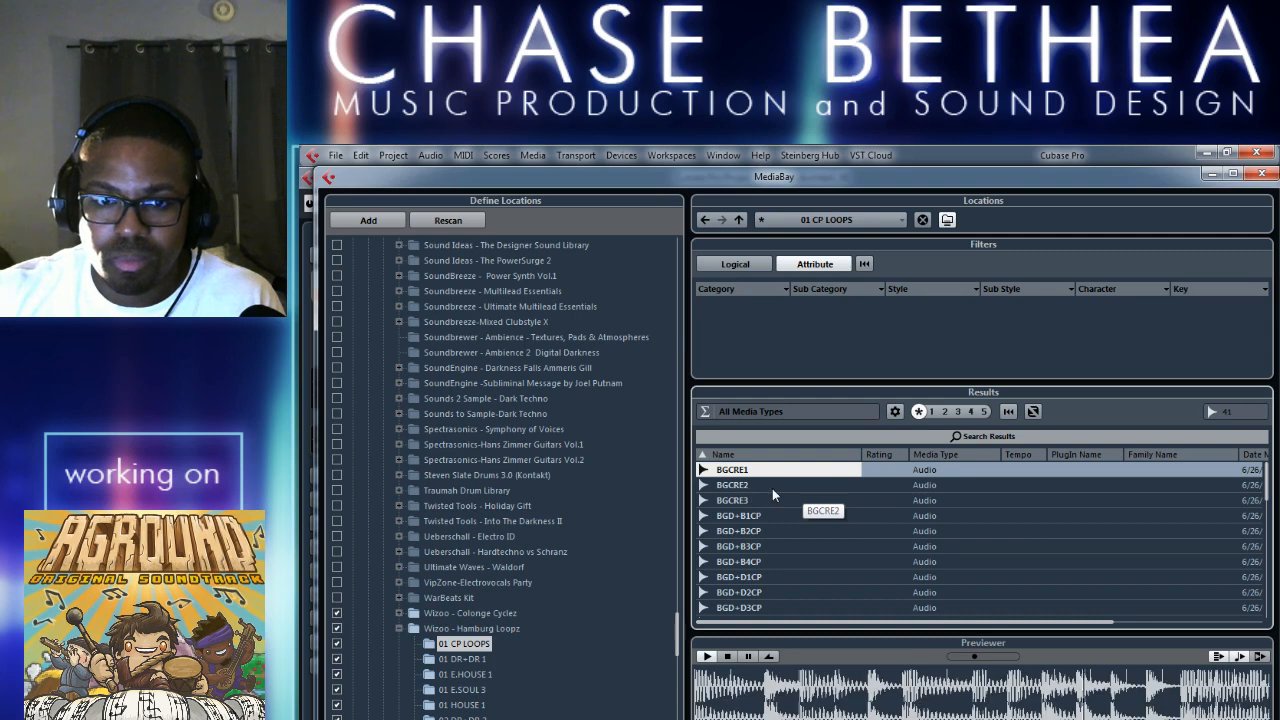
{"action": "left_click", "coordinate": [772, 487]}
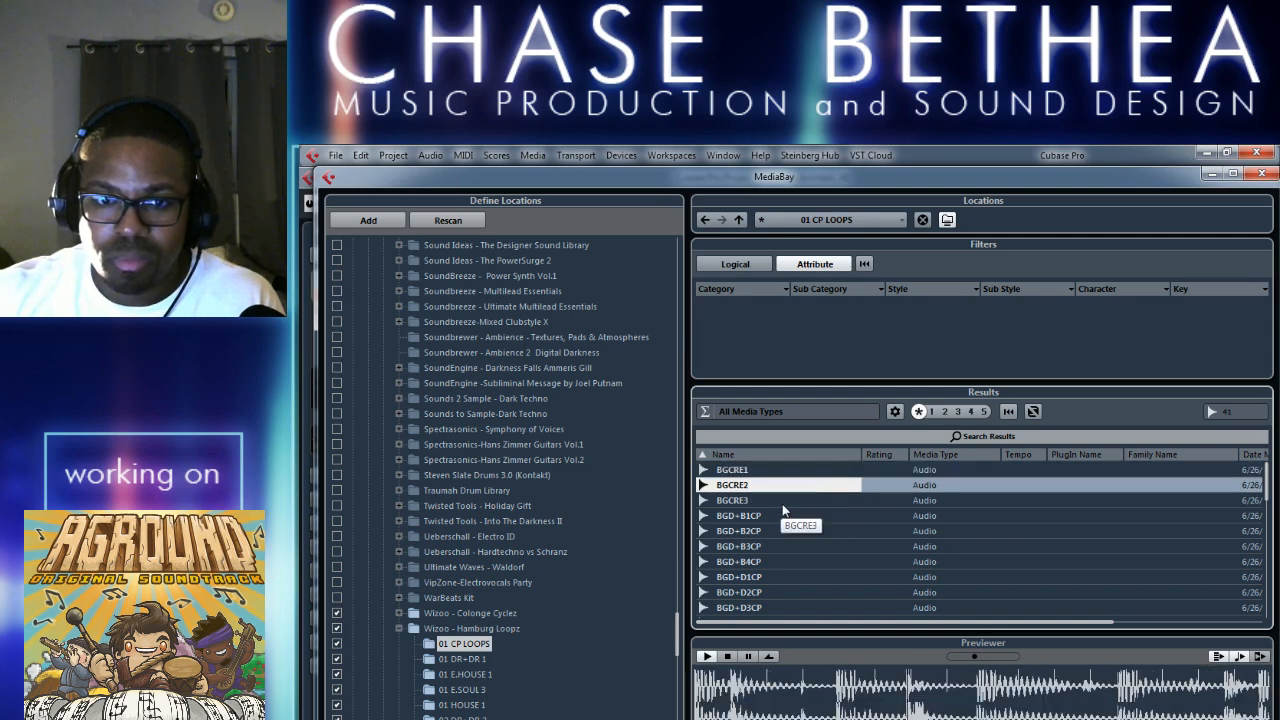
{"action": "left_click", "coordinate": [785, 503]}
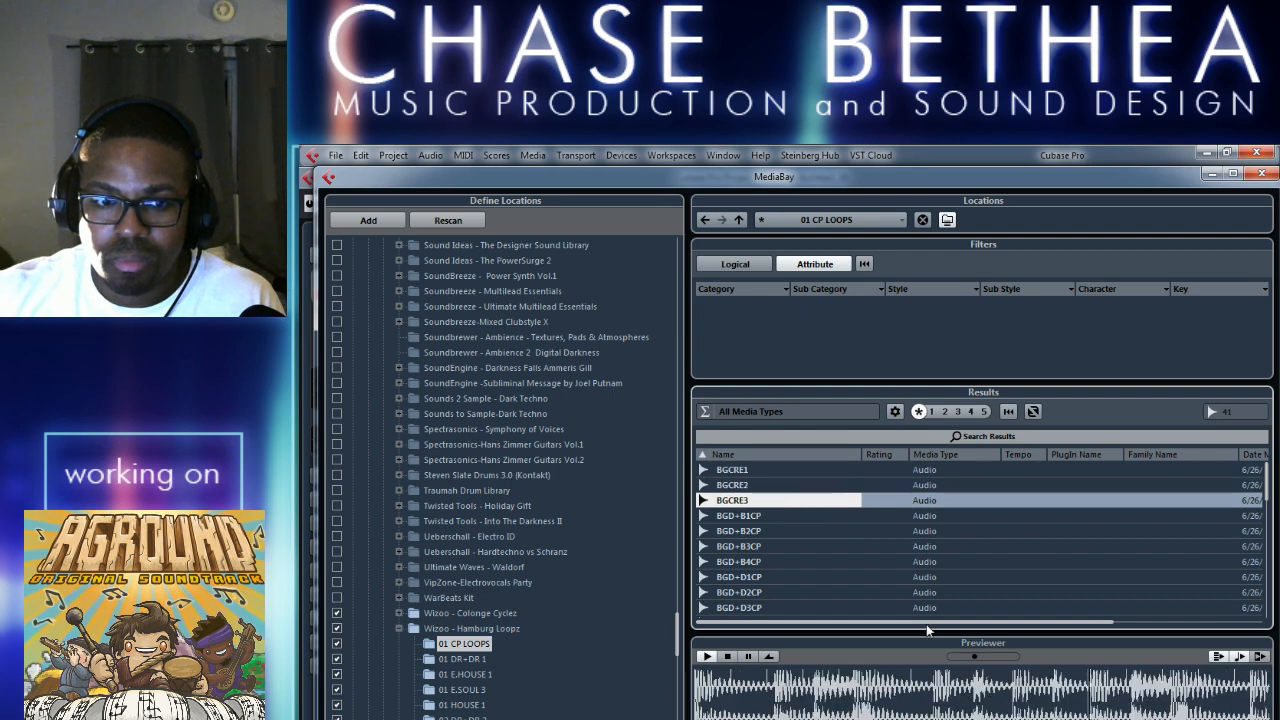
List the 01 E.HOUSE 1 folder and audition BGEHS1AD MN, BGEHS1AD, BGEHS1BC MN and BGEHS1BC.
{"action": "left_click", "coordinate": [478, 676]}
{"action": "left_click", "coordinate": [763, 467]}
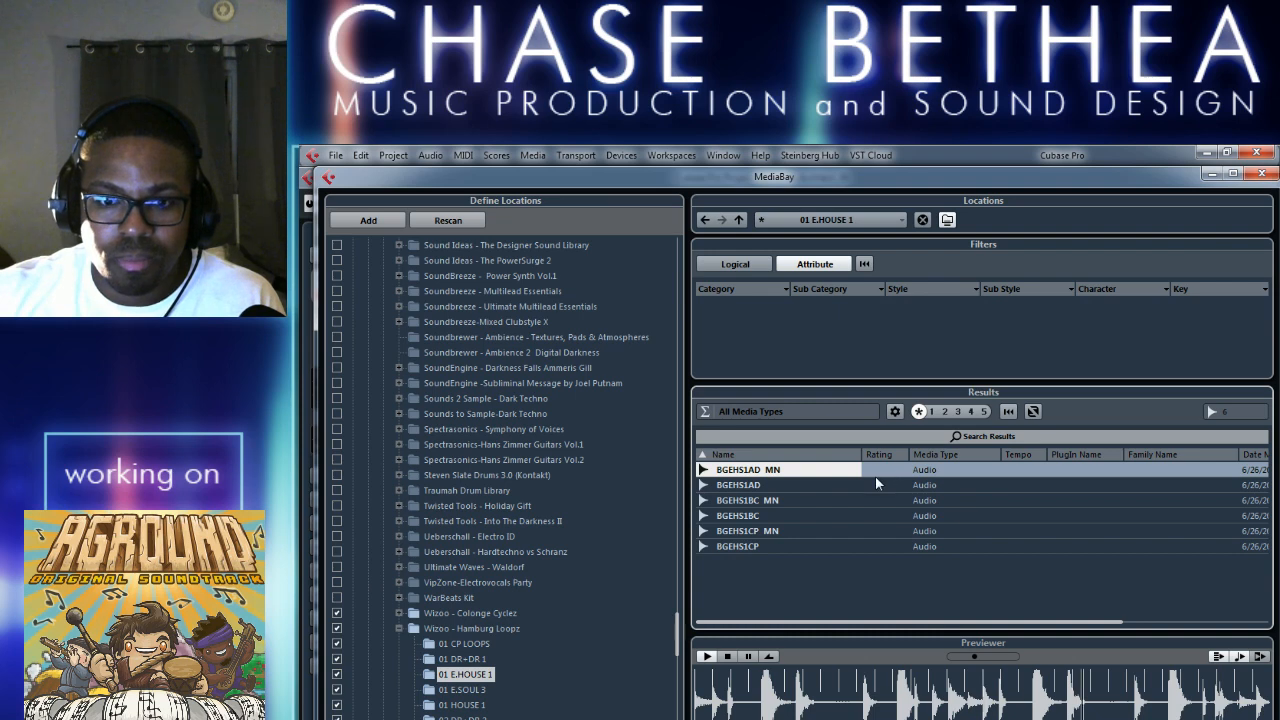
{"action": "left_click", "coordinate": [770, 487]}
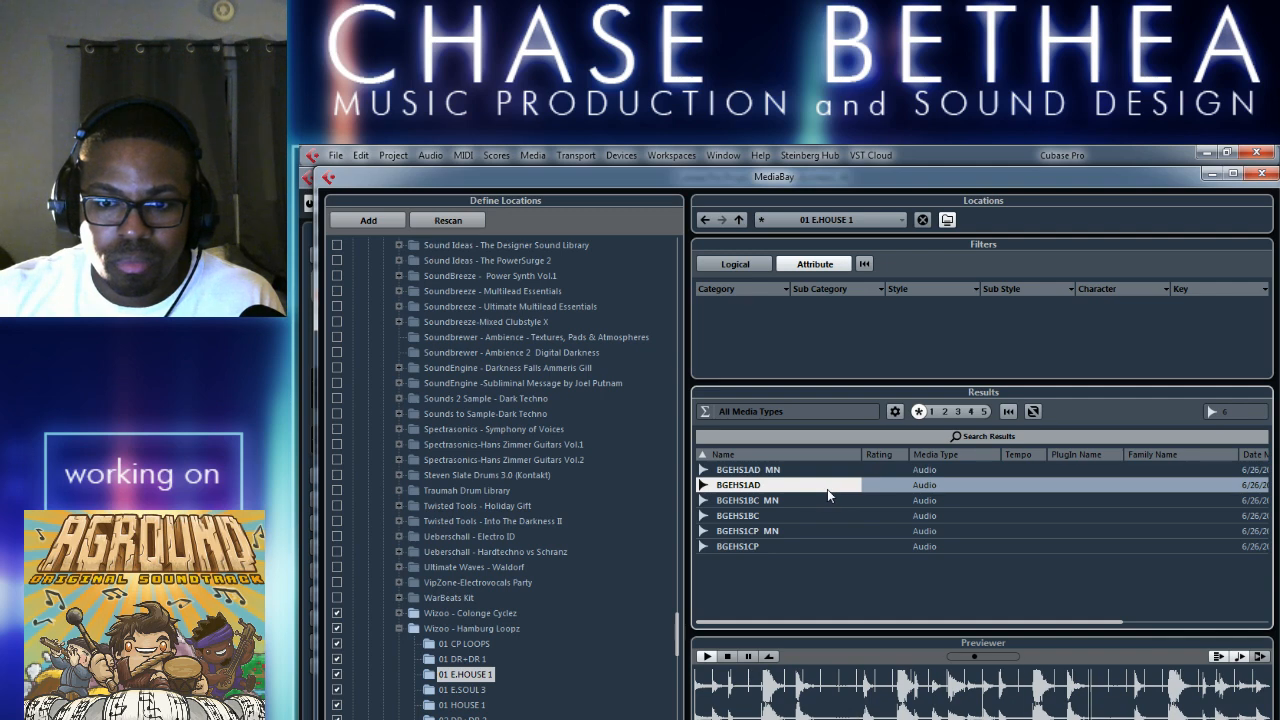
{"action": "left_click", "coordinate": [831, 500]}
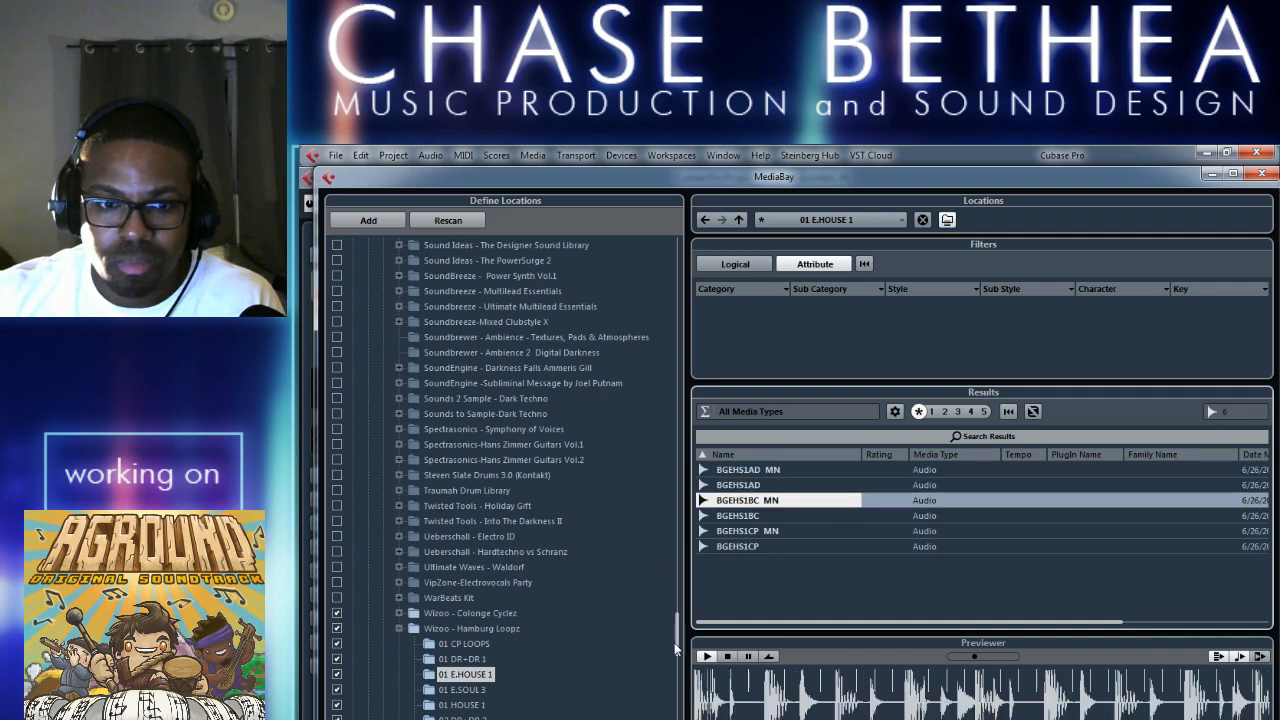
{"action": "left_click_drag", "start_coordinate": [676, 648], "coordinate": [676, 657]}
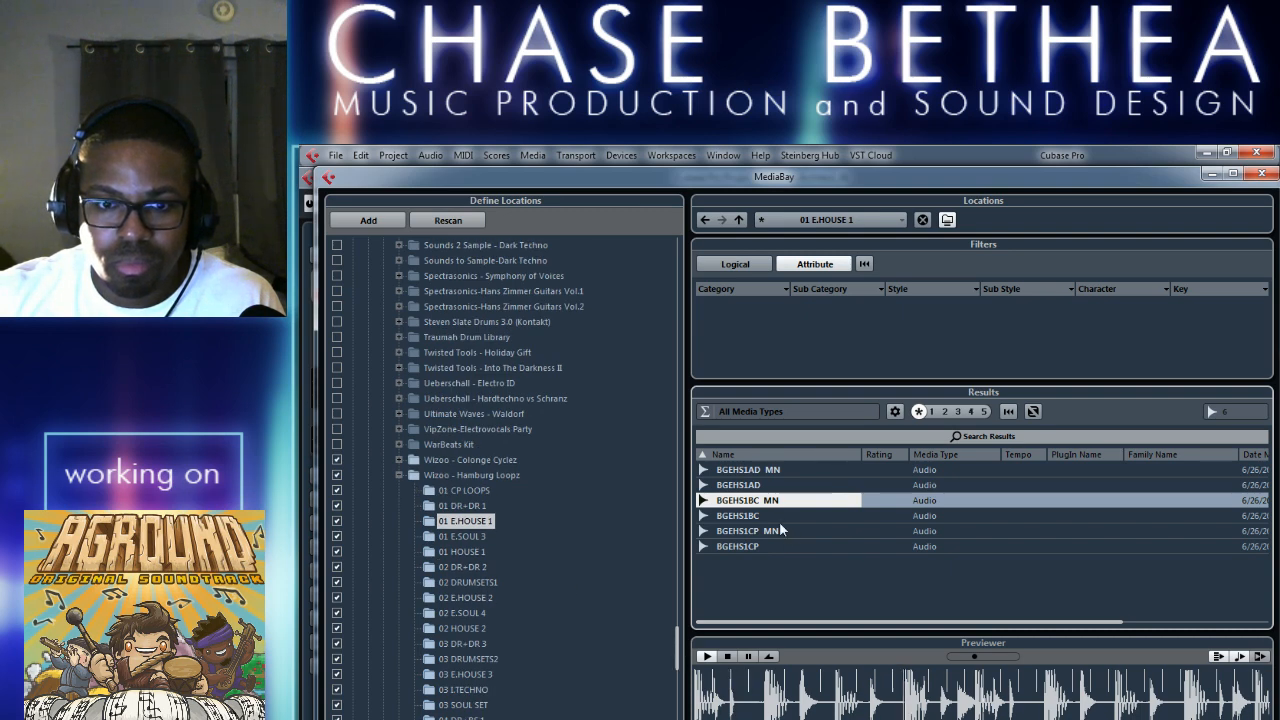
{"action": "key", "text": "Down"}
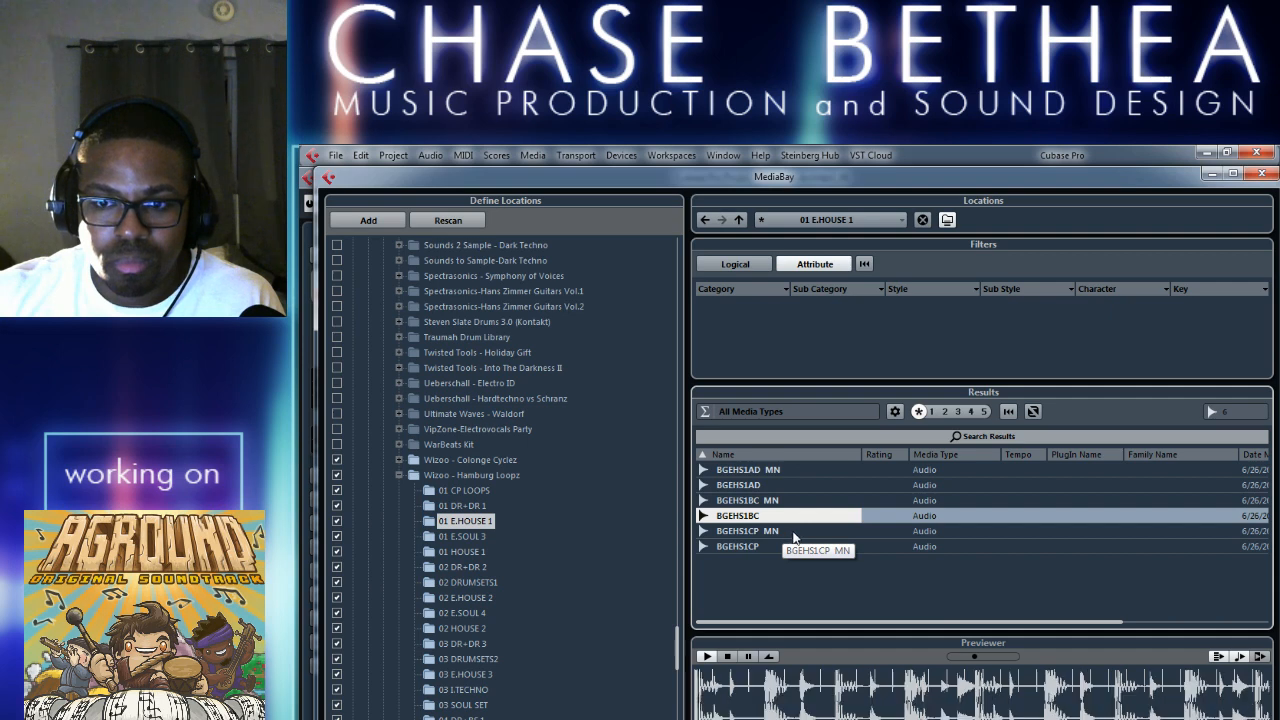
List the 01 HOUSE 1 folder and audition its loops in order from BGEHS1AD to BGEHS3CP.
{"action": "left_click", "coordinate": [463, 552]}
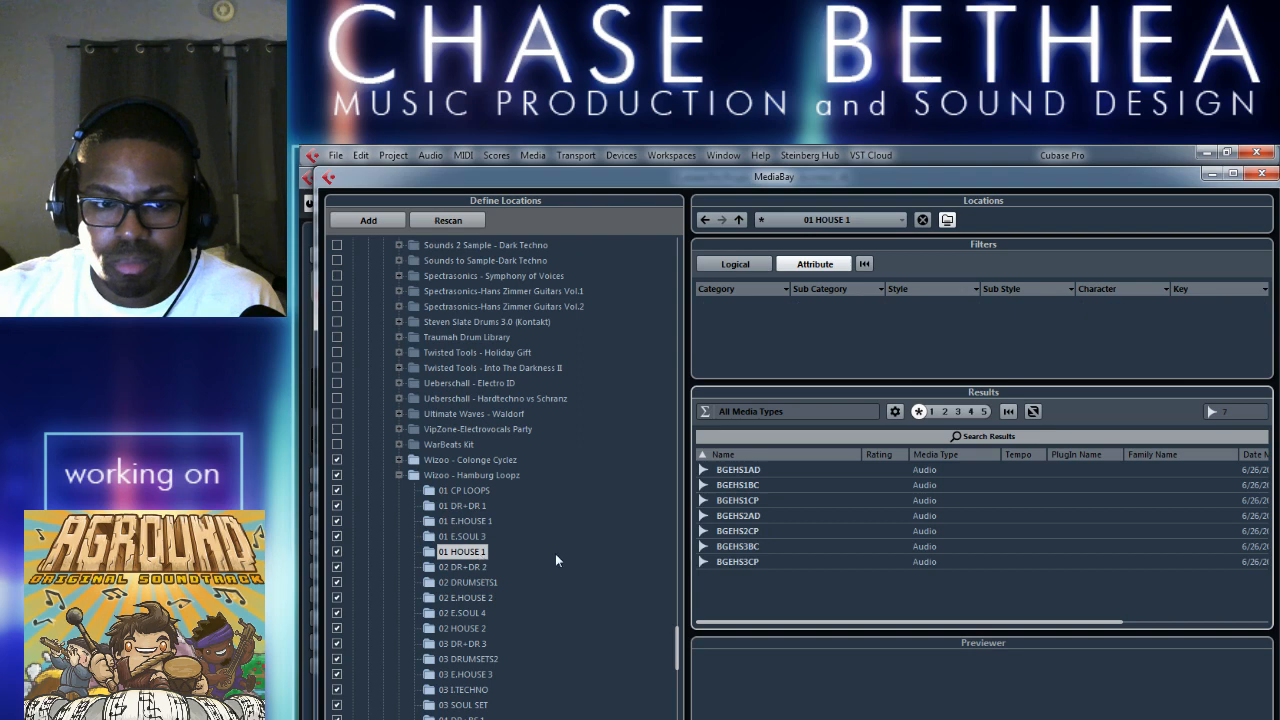
{"action": "left_click", "coordinate": [780, 487]}
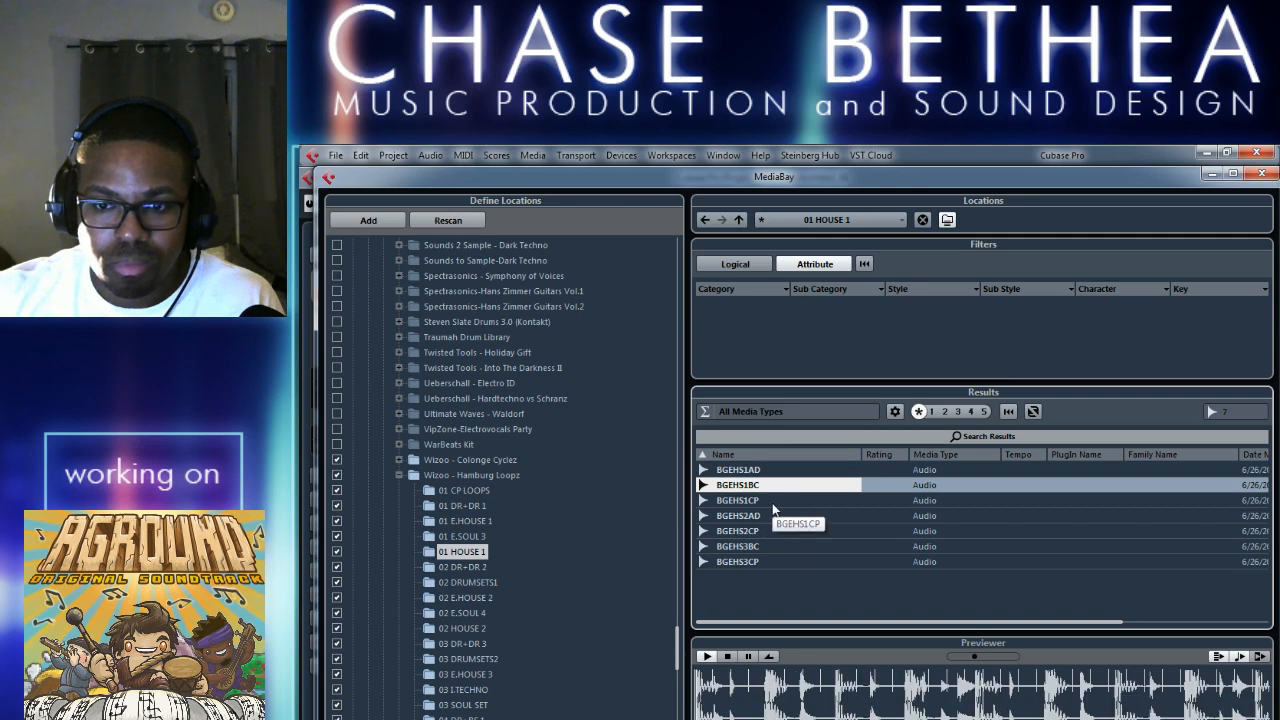
{"action": "left_click", "coordinate": [785, 501]}
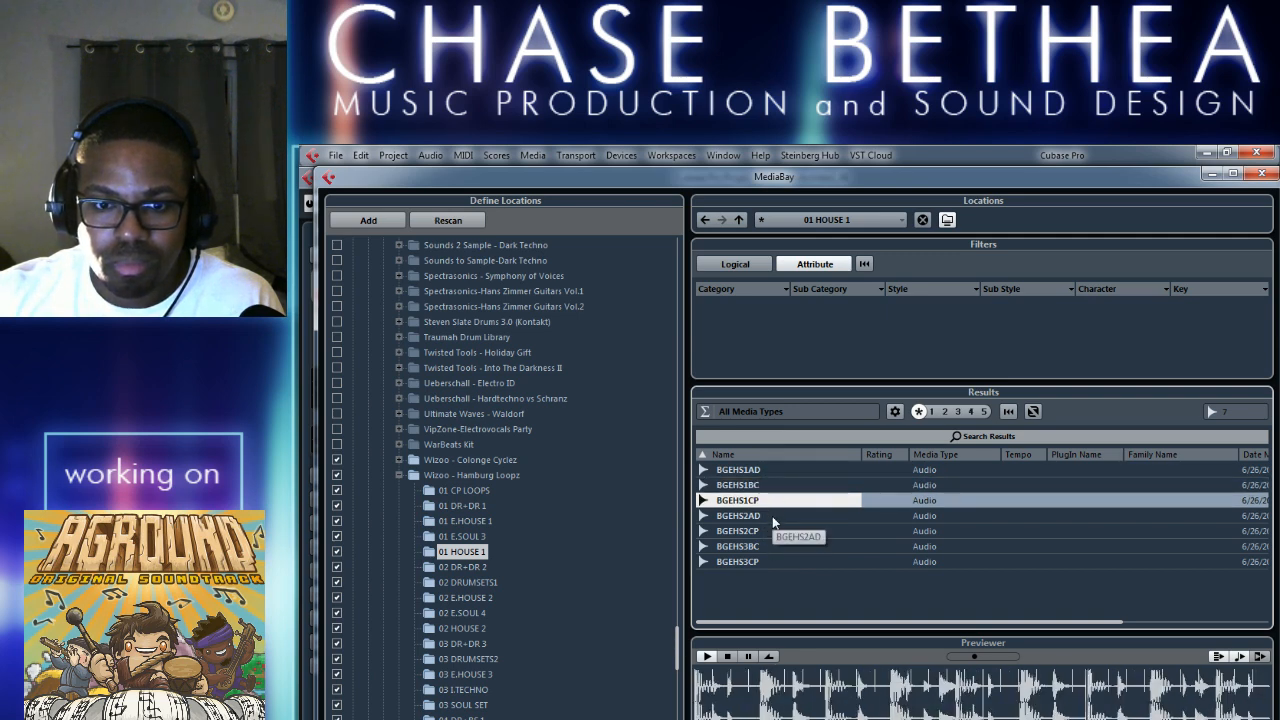
{"action": "left_click", "coordinate": [776, 520]}
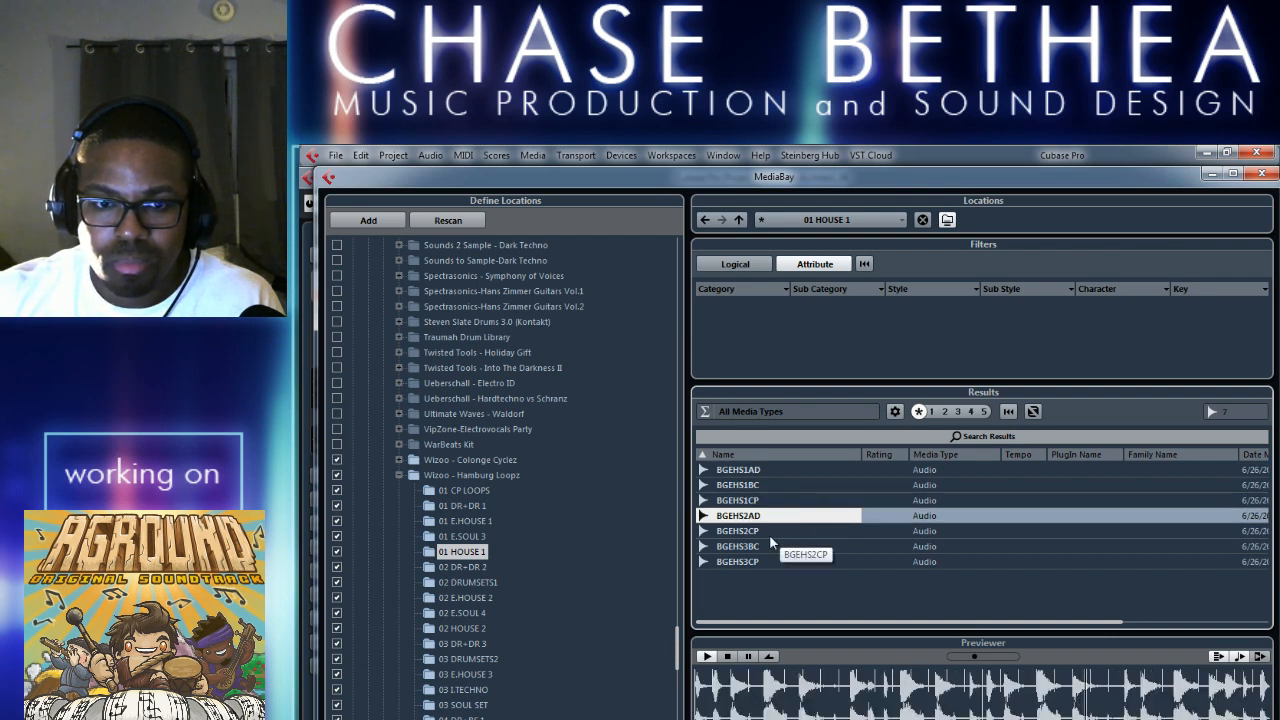
{"action": "left_click", "coordinate": [770, 533]}
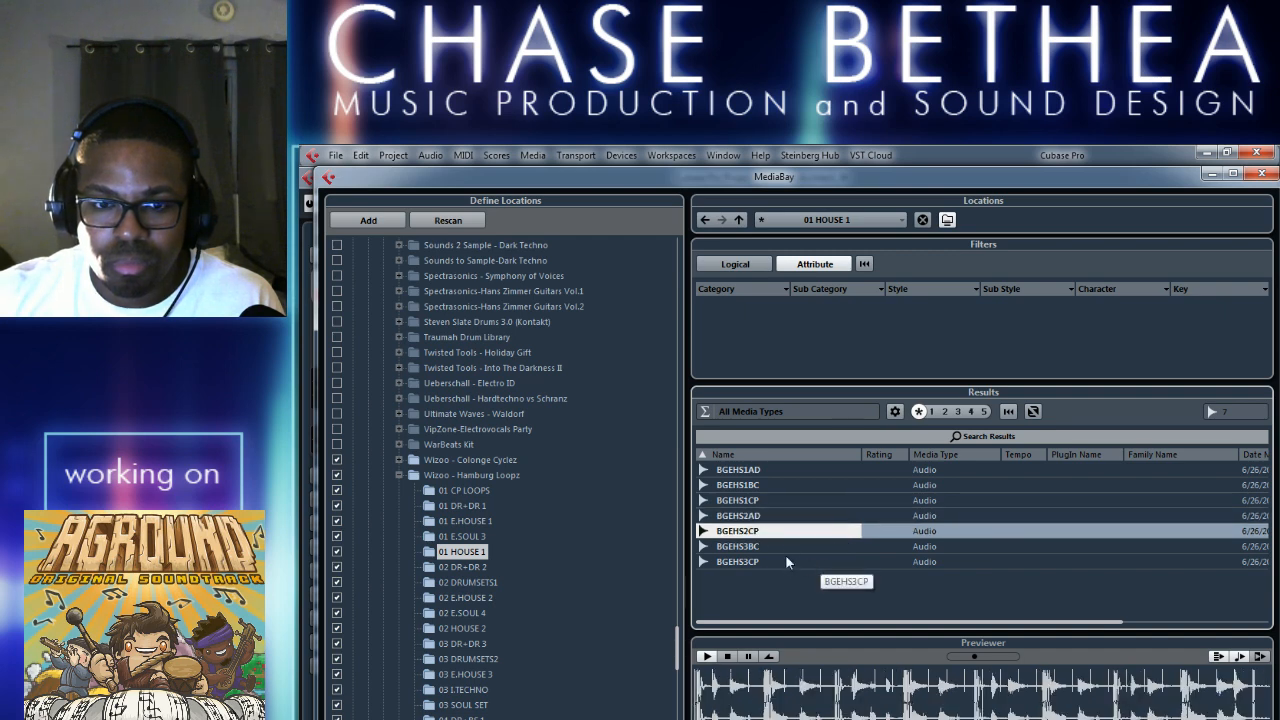
{"action": "left_click", "coordinate": [790, 547]}
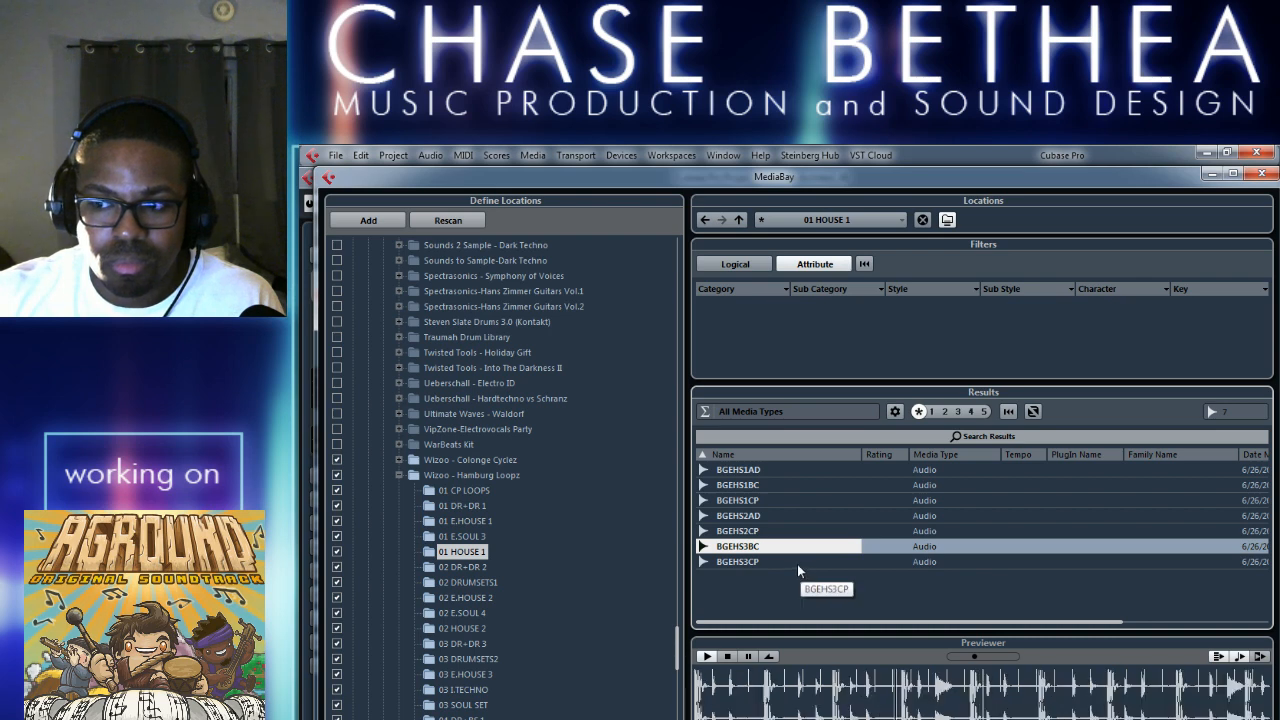
{"action": "left_click", "coordinate": [797, 564]}
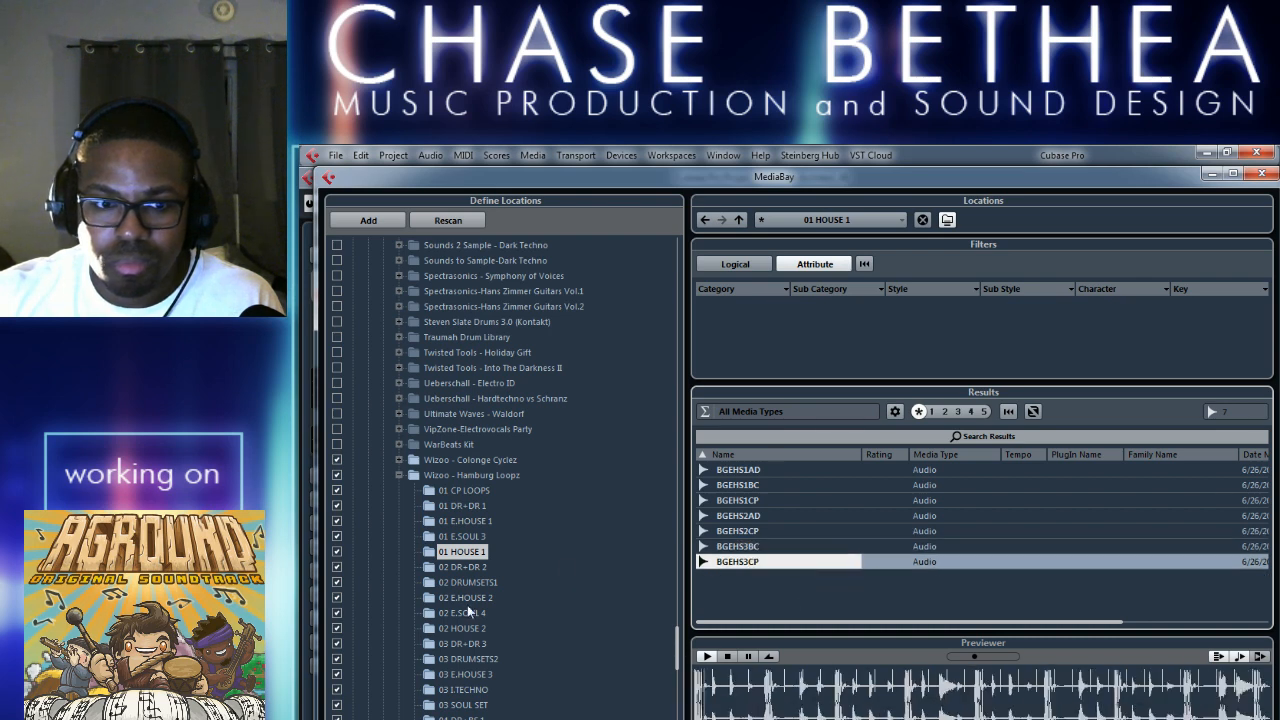
List the 02 HOUSE 2 folder and audition BGHHS1AD, BGHHS1BC, BGHHS1CP, BGHHS2AD and BGHHS2BC.
{"action": "left_click", "coordinate": [482, 627]}
{"action": "left_click", "coordinate": [765, 470]}
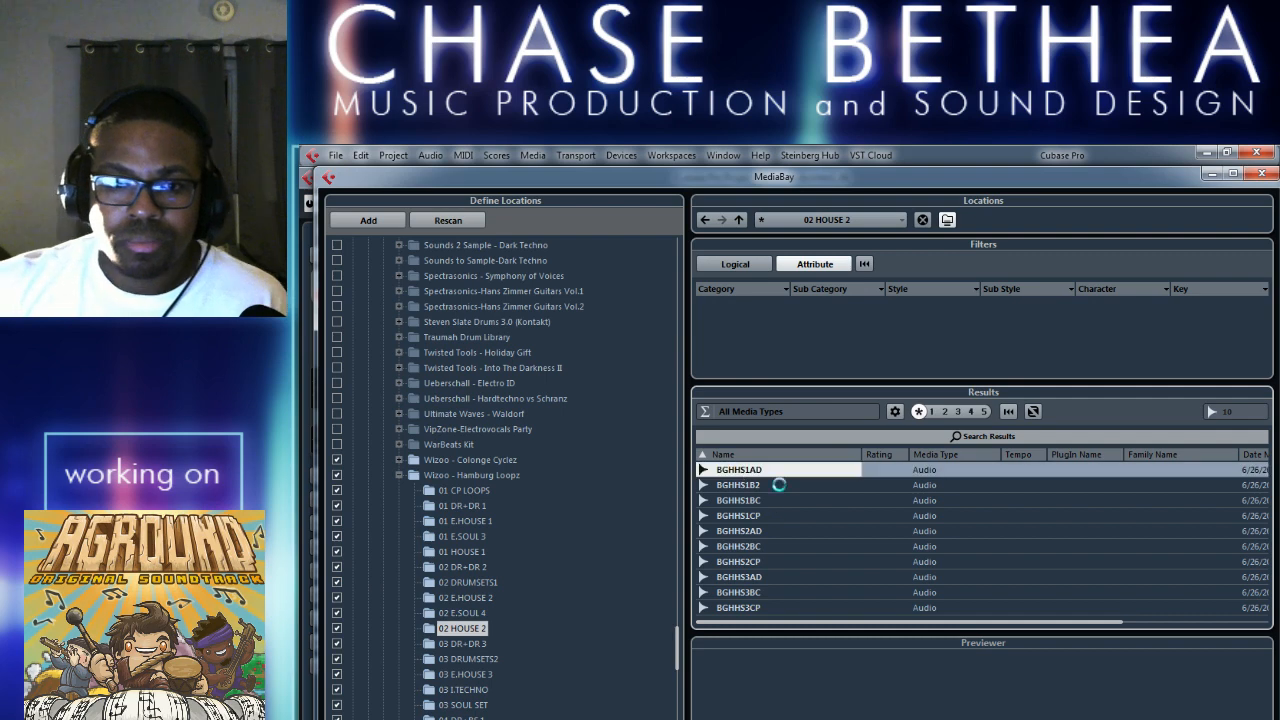
{"action": "left_click", "coordinate": [791, 502]}
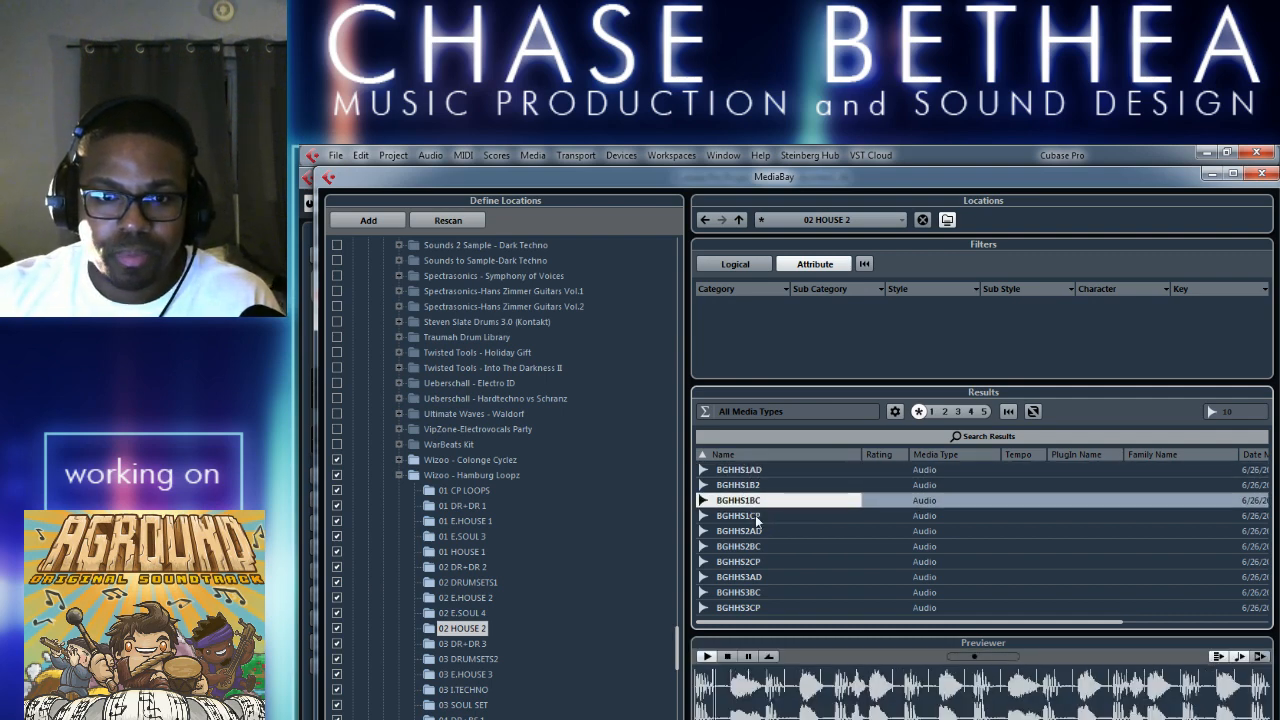
{"action": "left_click", "coordinate": [787, 517]}
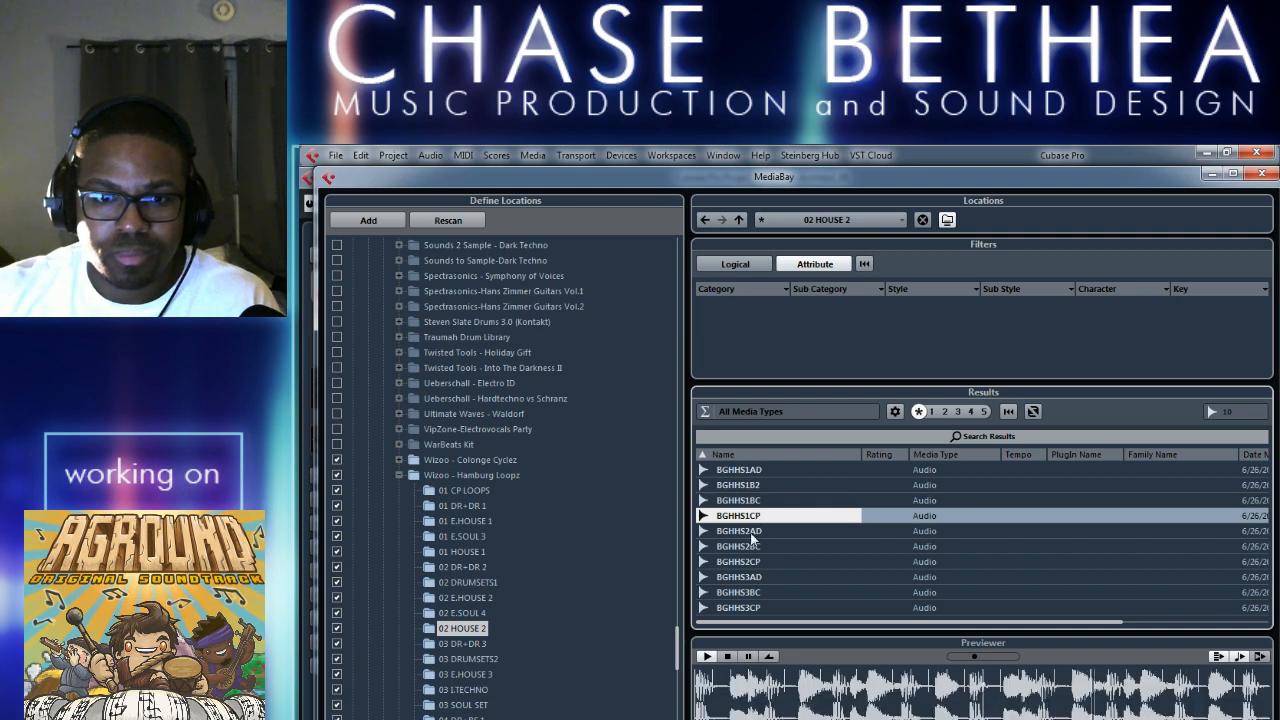
{"action": "left_click", "coordinate": [761, 534]}
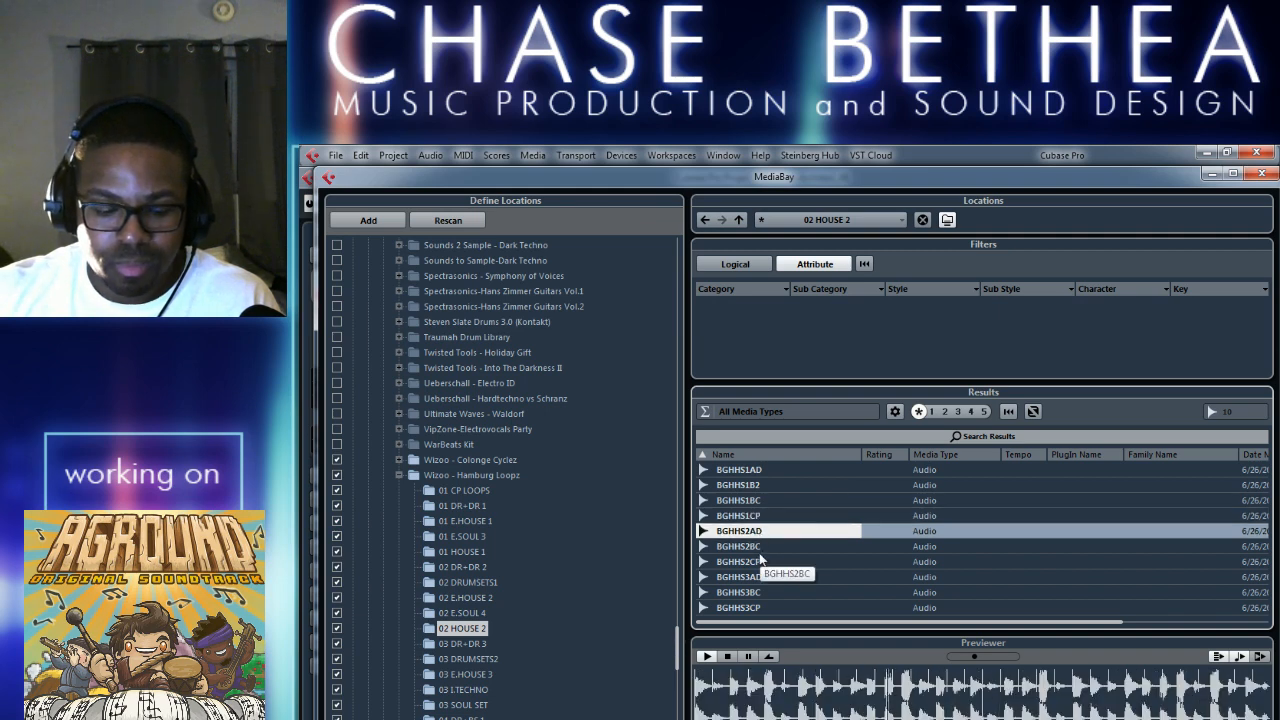
{"action": "left_click", "coordinate": [753, 548]}
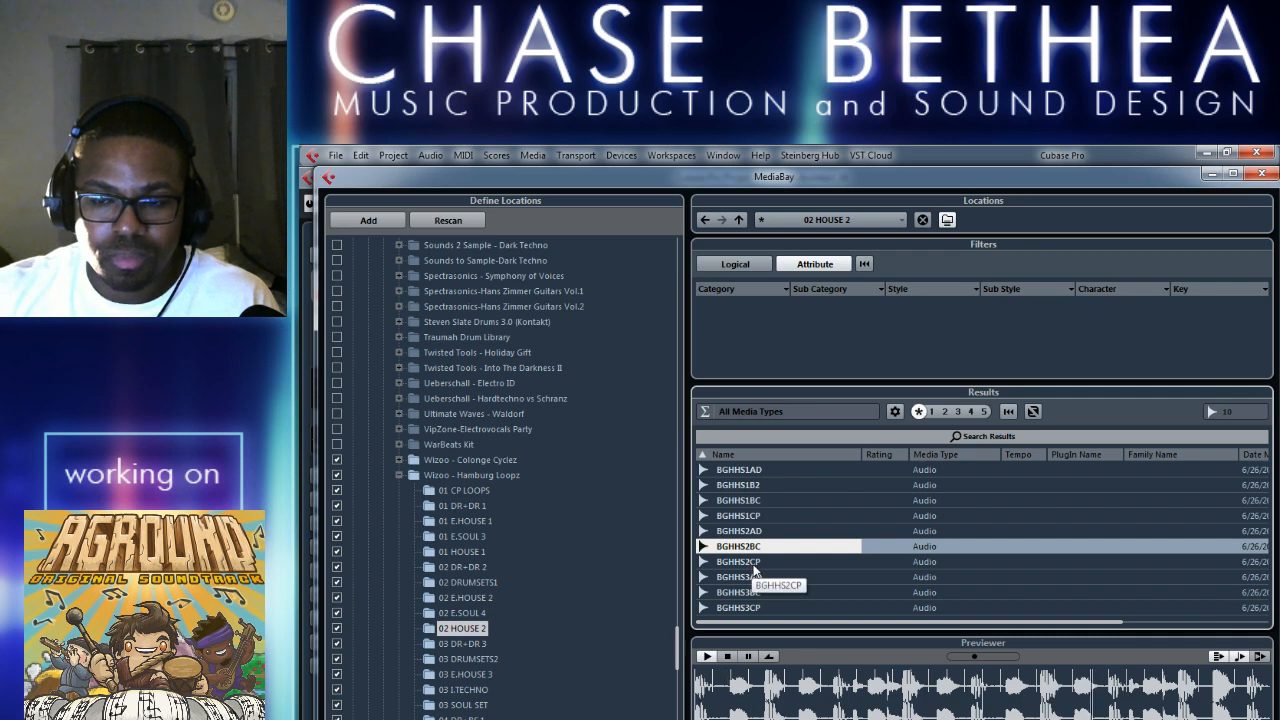
Audition BGHHS2CP, BGHHS3AD, BGHHS3BC and BGHHS3CP in the 02 HOUSE 2 folder and stop the preview.
{"action": "left_click", "coordinate": [755, 566]}
{"action": "left_click", "coordinate": [782, 579]}
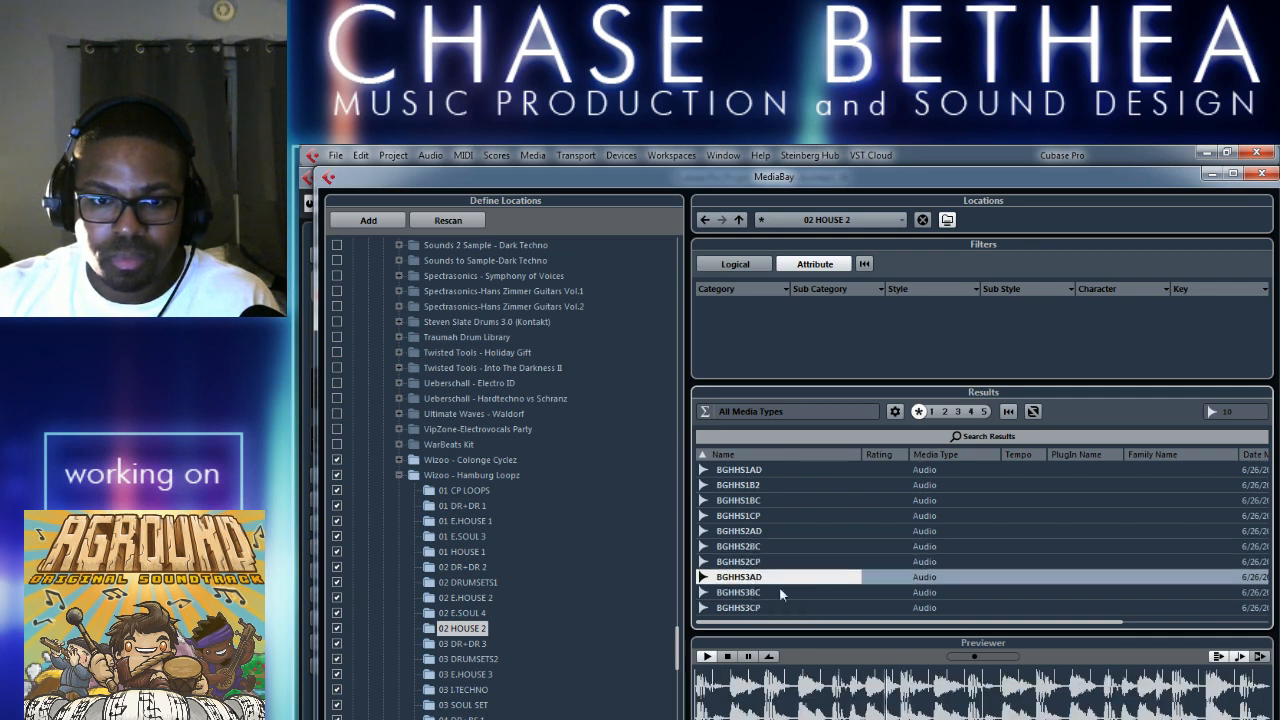
{"action": "left_click", "coordinate": [792, 595]}
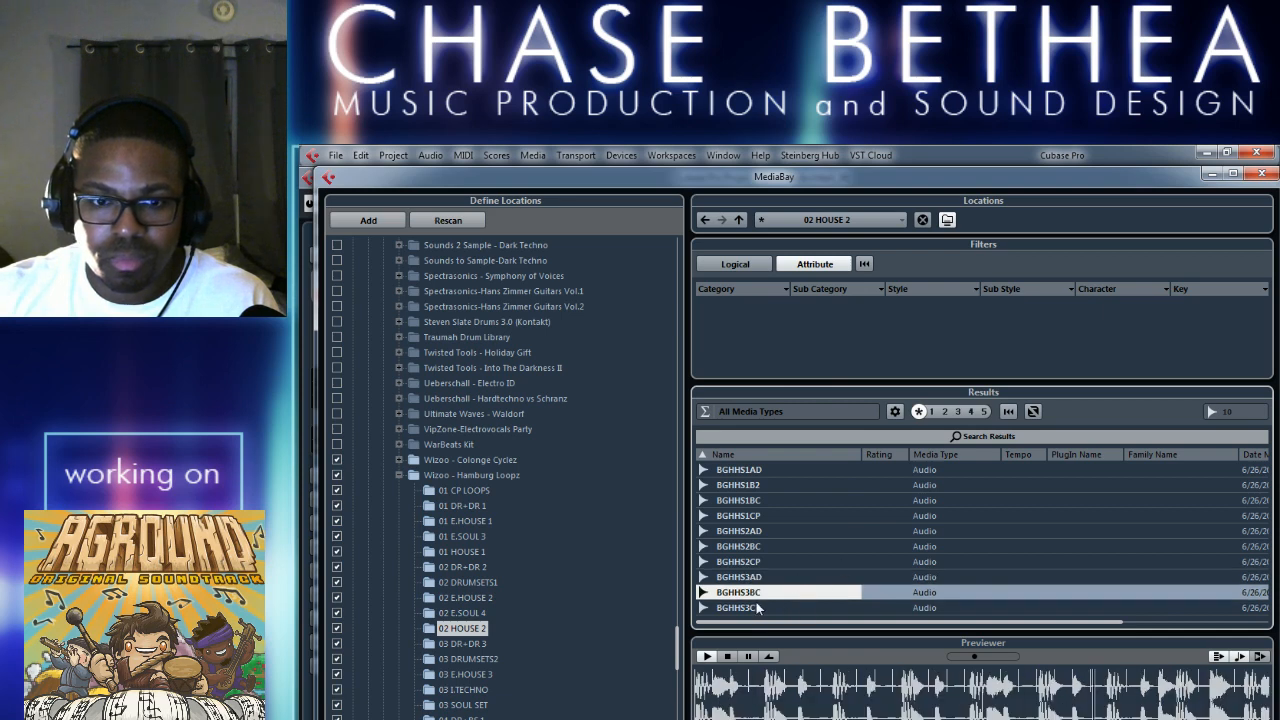
{"action": "left_click", "coordinate": [757, 607]}
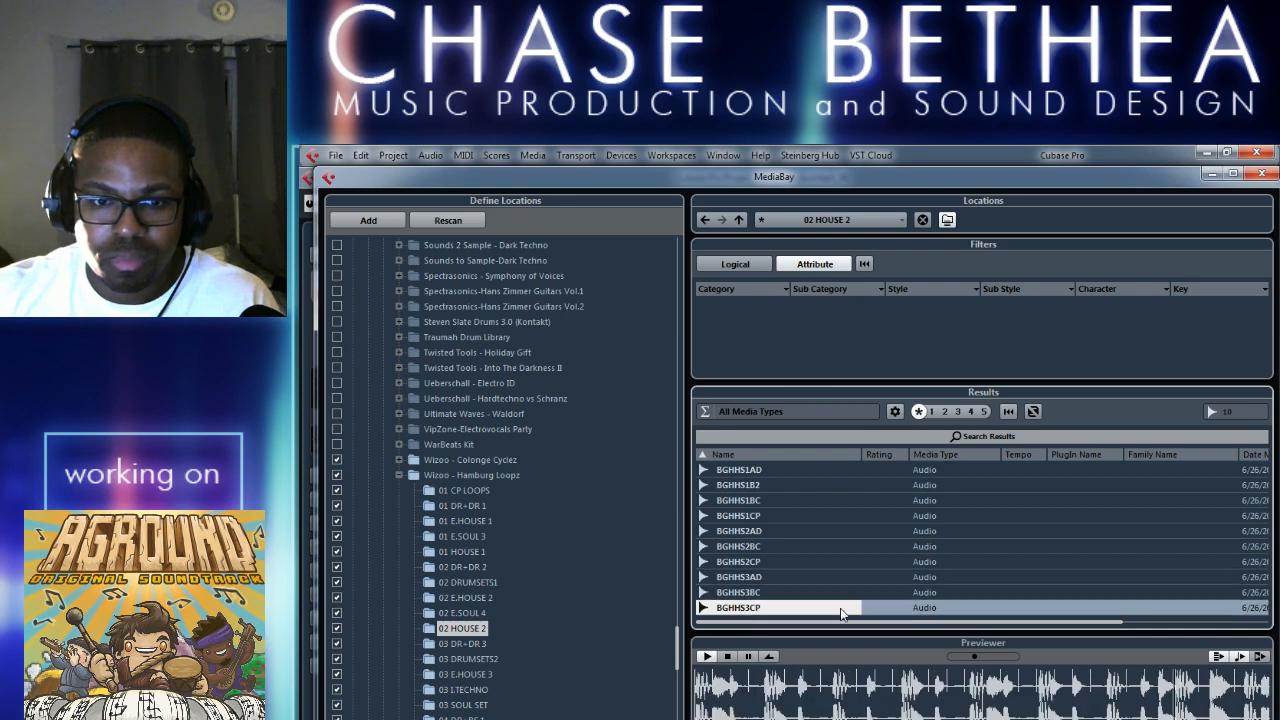
{"action": "left_click", "coordinate": [725, 658]}
List the 03 E.HOUSE 3 folder and audition BGEHS3BC MN, BGEHS3BC and BGEHS3CP.
{"action": "left_click", "coordinate": [486, 678]}
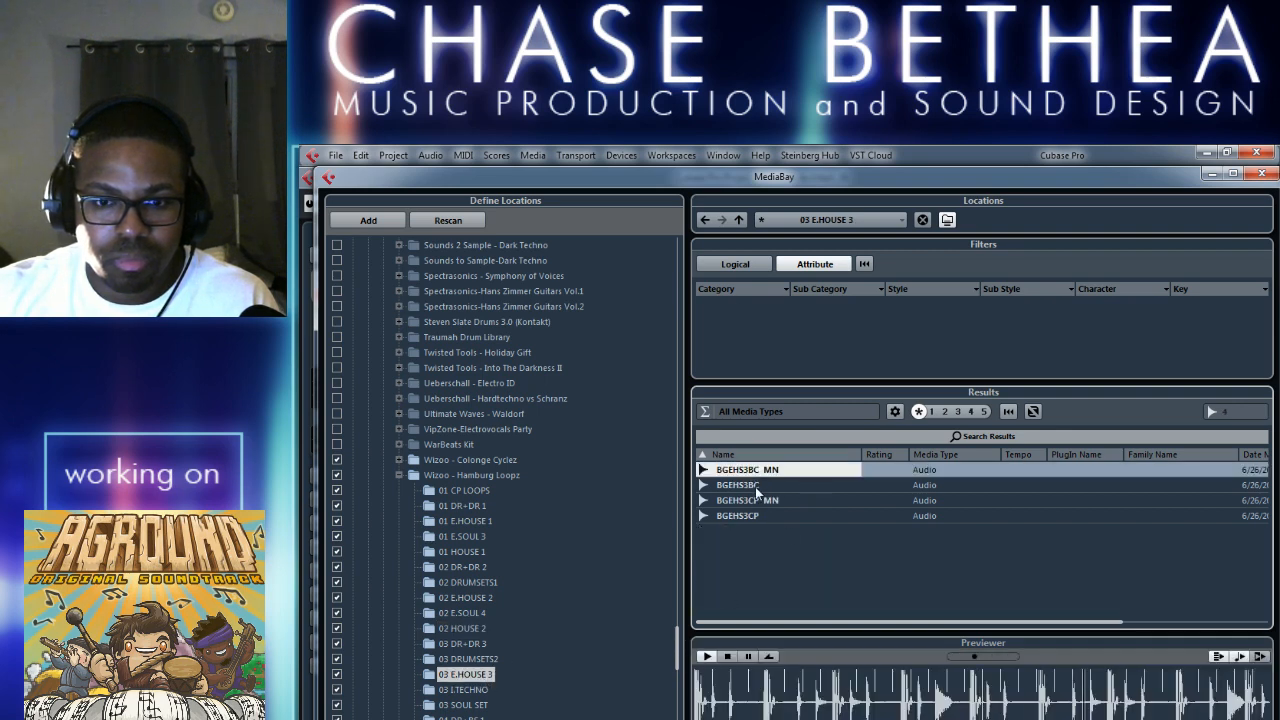
{"action": "left_click", "coordinate": [742, 487]}
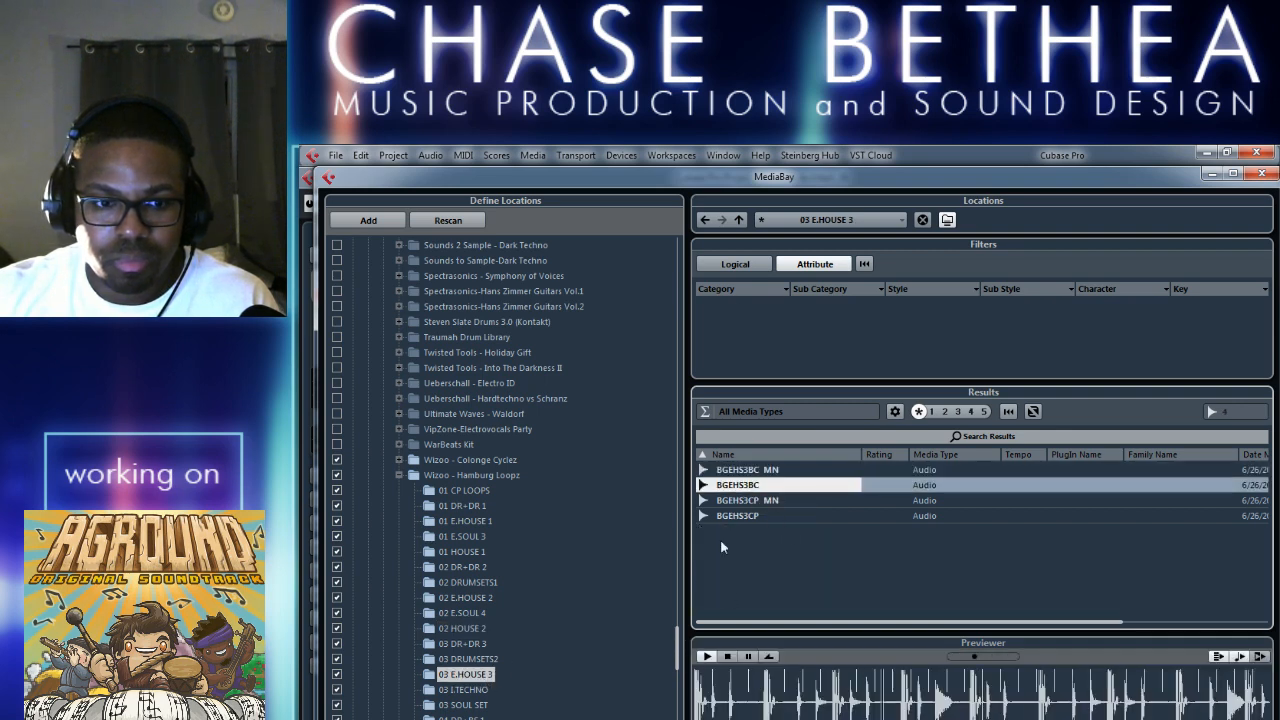
{"action": "scroll", "coordinate": [542, 654], "scroll_direction": "down", "scroll_amount": 5}
{"action": "scroll", "coordinate": [542, 655], "scroll_direction": "down", "scroll_amount": 1}
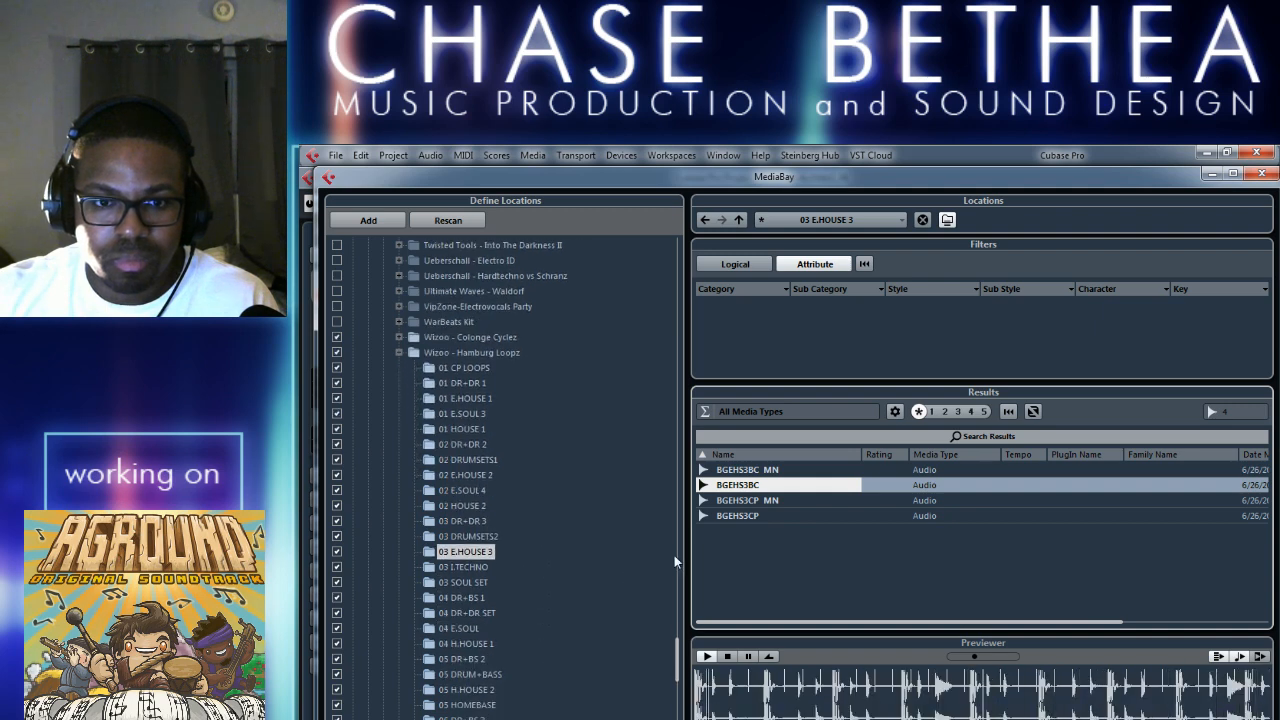
{"action": "left_click", "coordinate": [741, 516]}
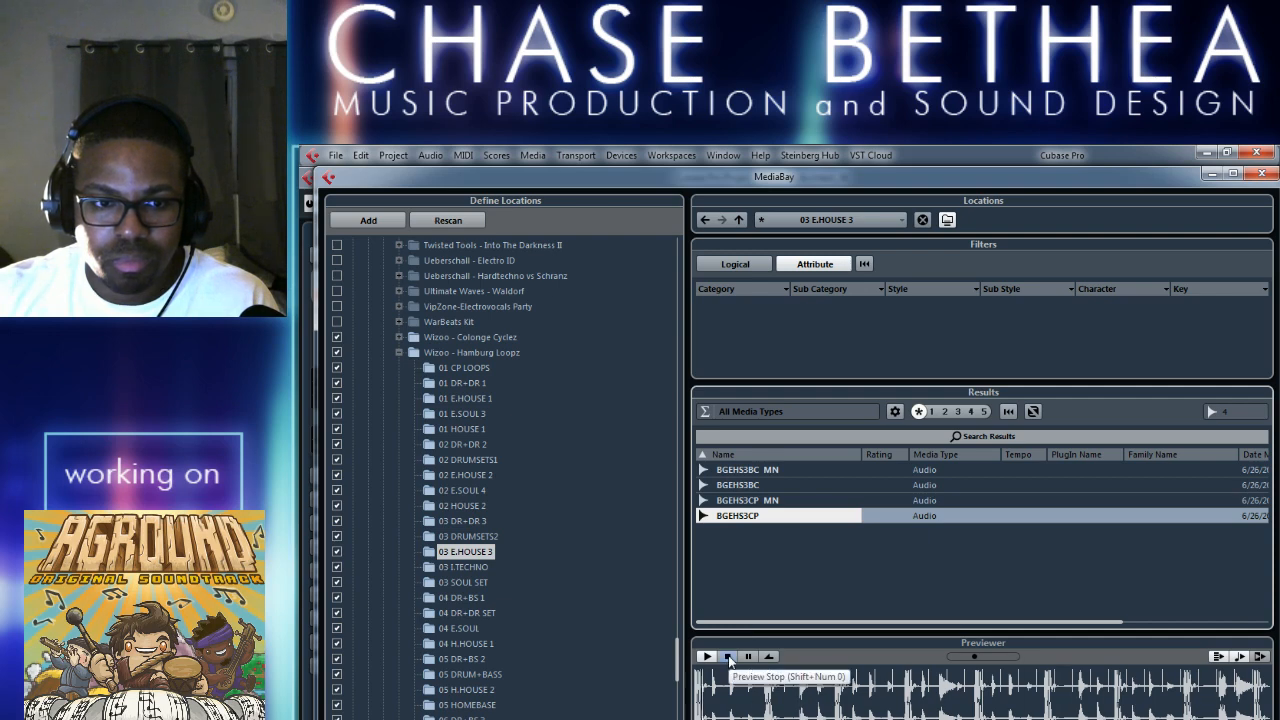
List the 04 H.HOUSE 1 folder, audition BGHHS1AD MN, BGHHS1AD and BGHHS1B2 MN, and stop the preview.
{"action": "left_click", "coordinate": [466, 643]}
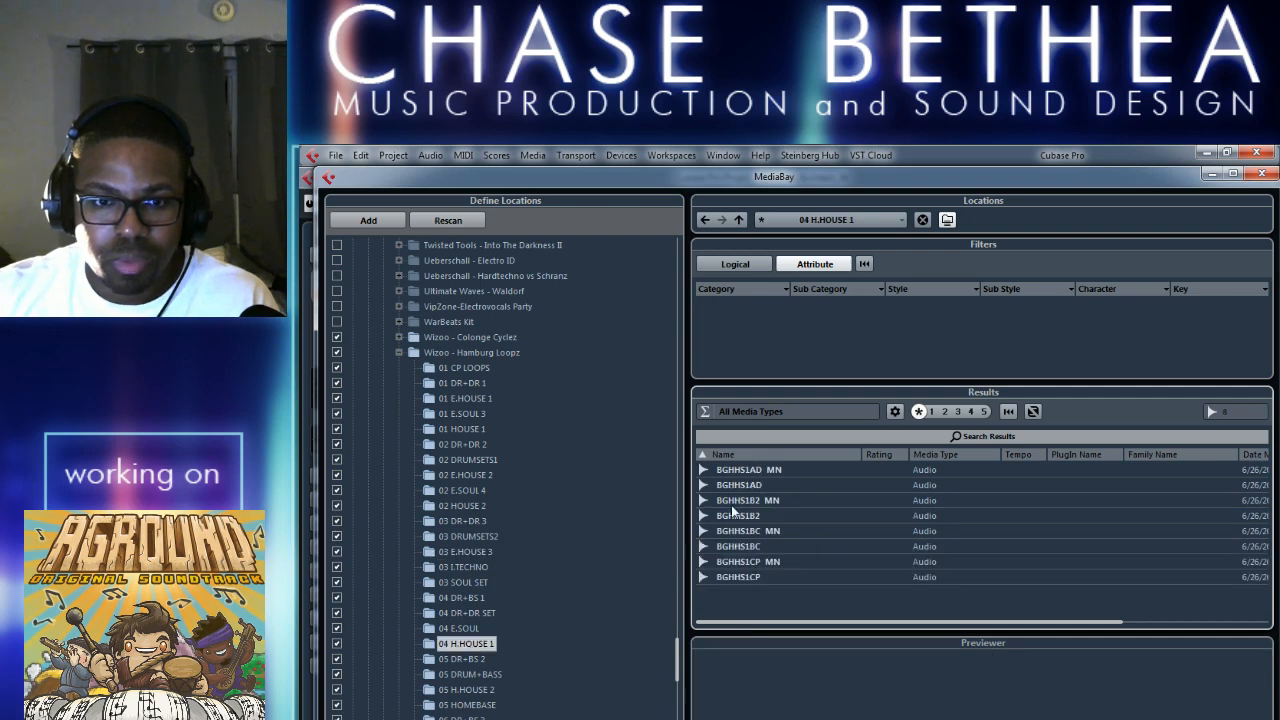
{"action": "left_click", "coordinate": [753, 474]}
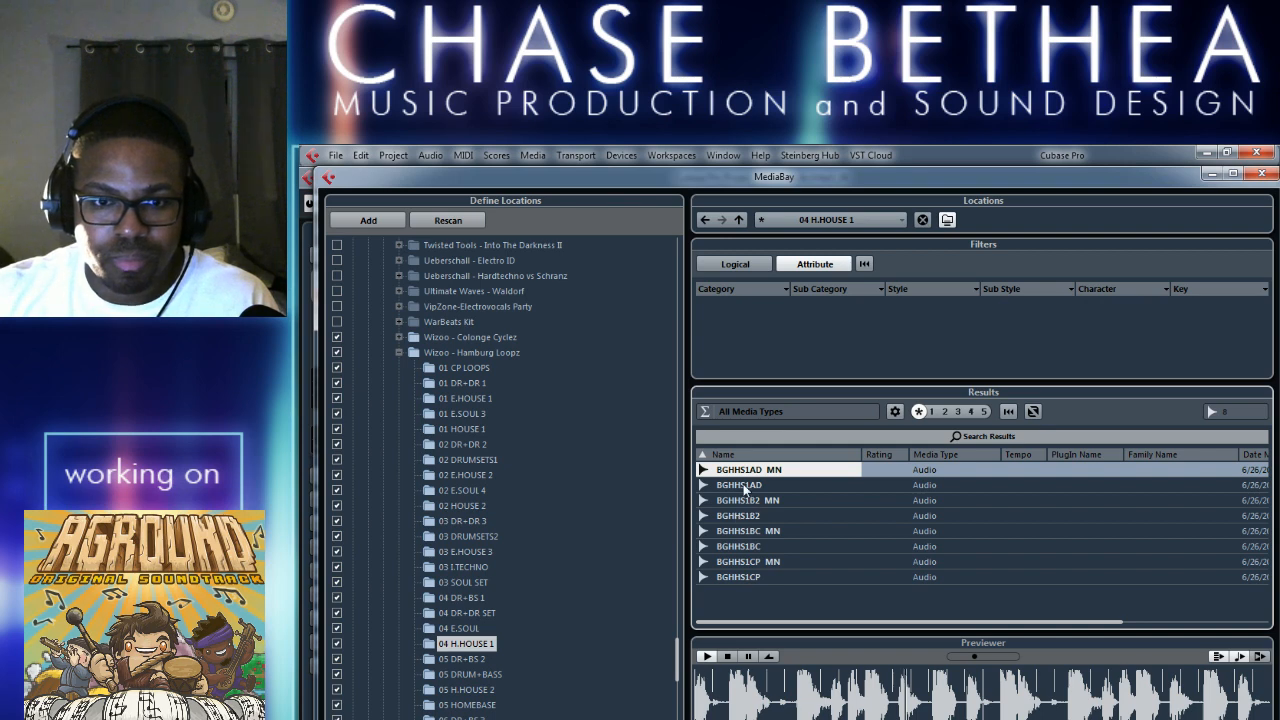
{"action": "left_click", "coordinate": [758, 486]}
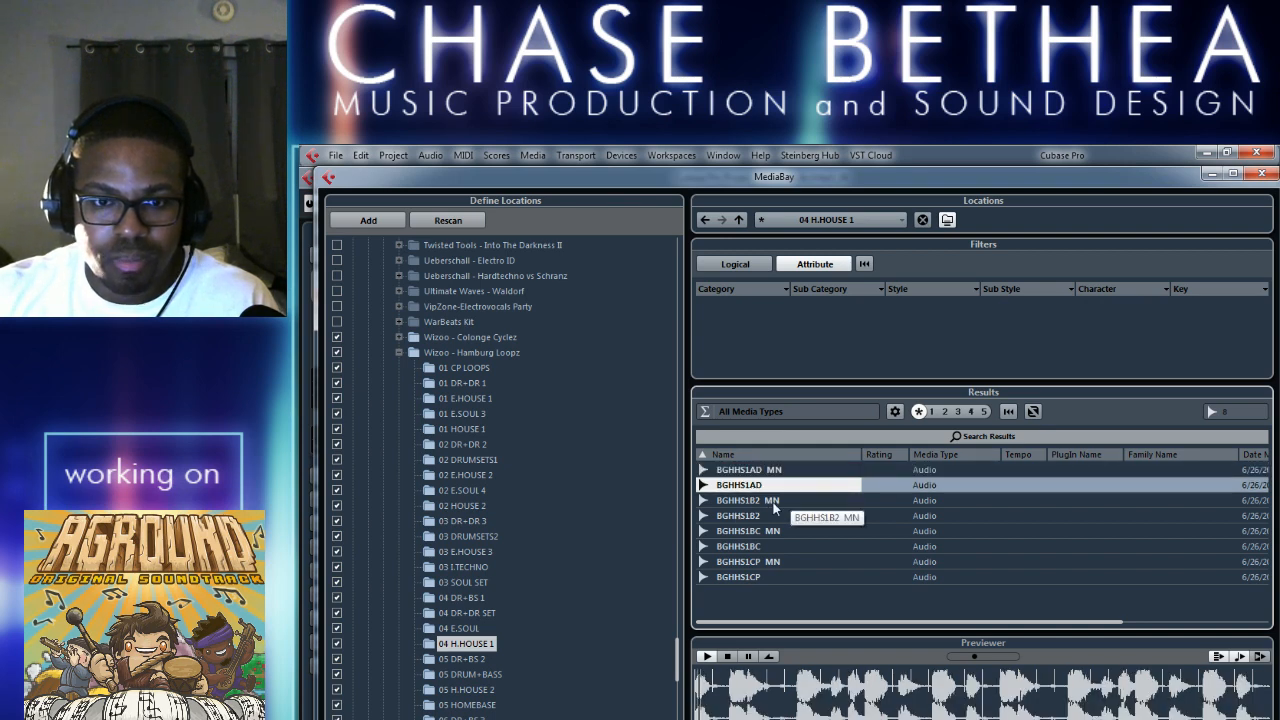
{"action": "left_click", "coordinate": [772, 502]}
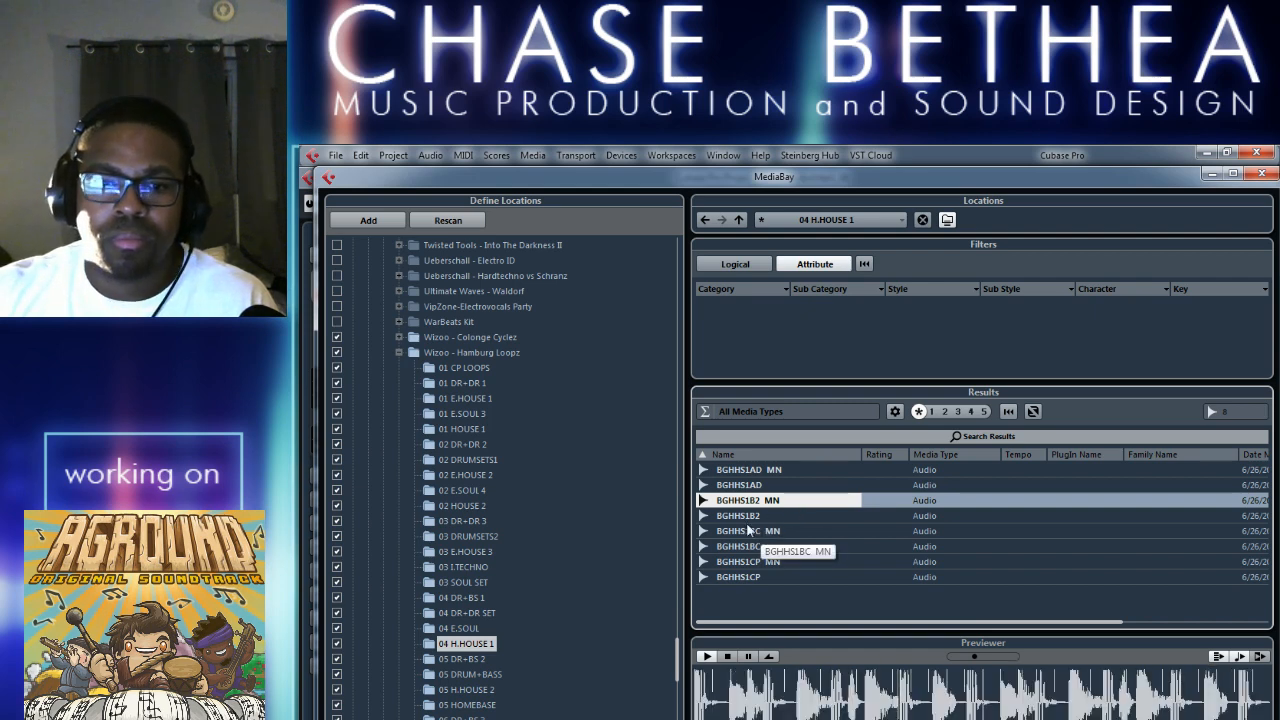
{"action": "left_click", "coordinate": [730, 657]}
List the 06 HOTZOO folder, audition BGHTZ1 MN, BGHTZ1, BGHTZ2 and BGHTZ3, and stop the preview.
{"action": "scroll", "coordinate": [553, 696], "scroll_direction": "down", "scroll_amount": 5}
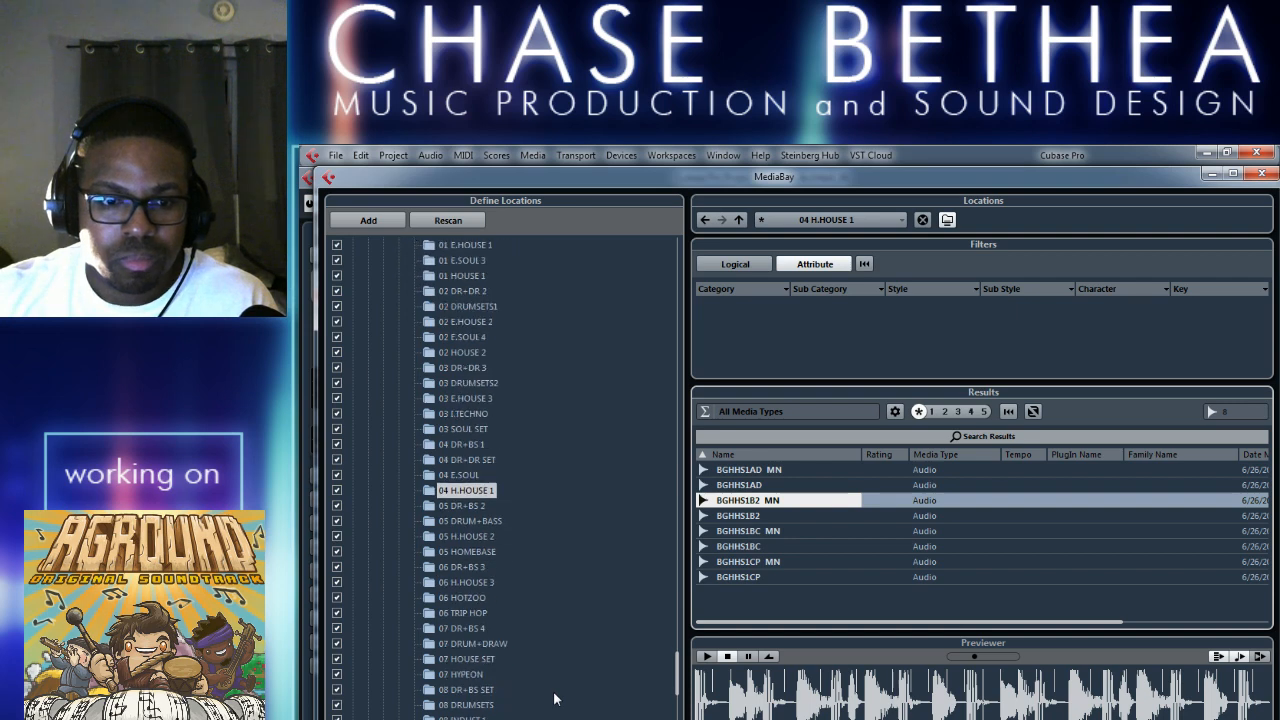
{"action": "left_click", "coordinate": [462, 597]}
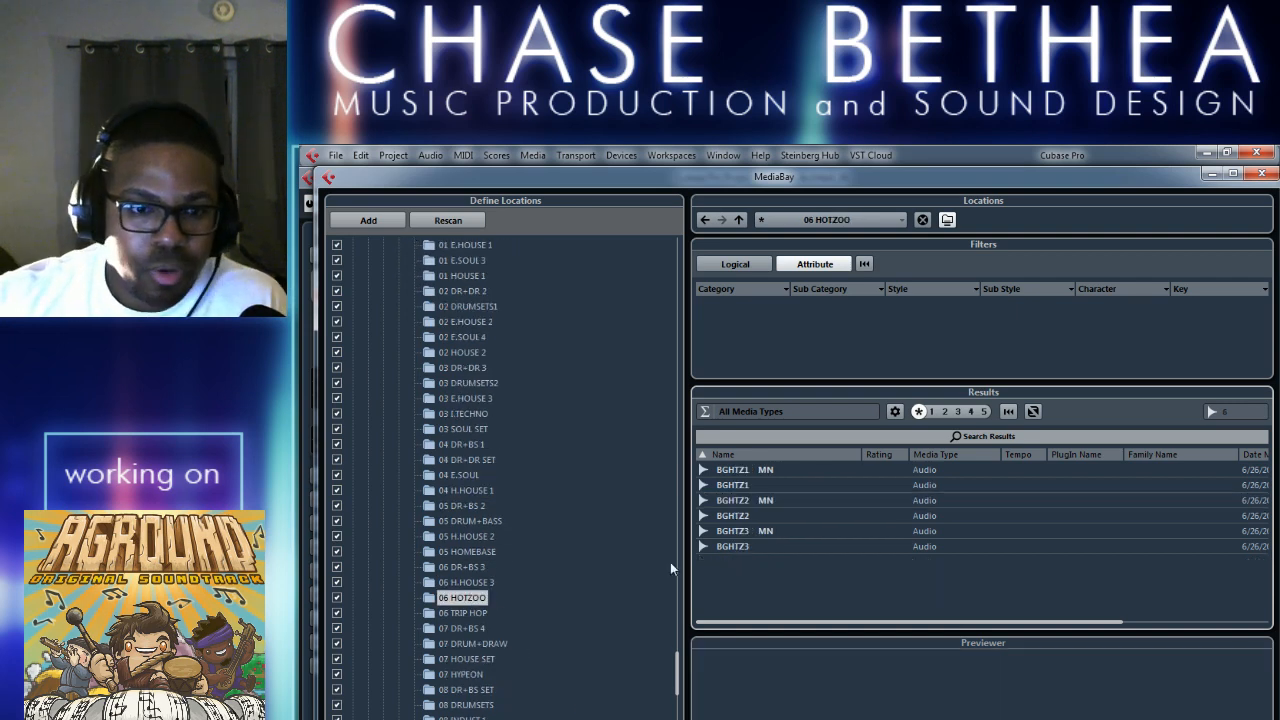
{"action": "left_click", "coordinate": [731, 471]}
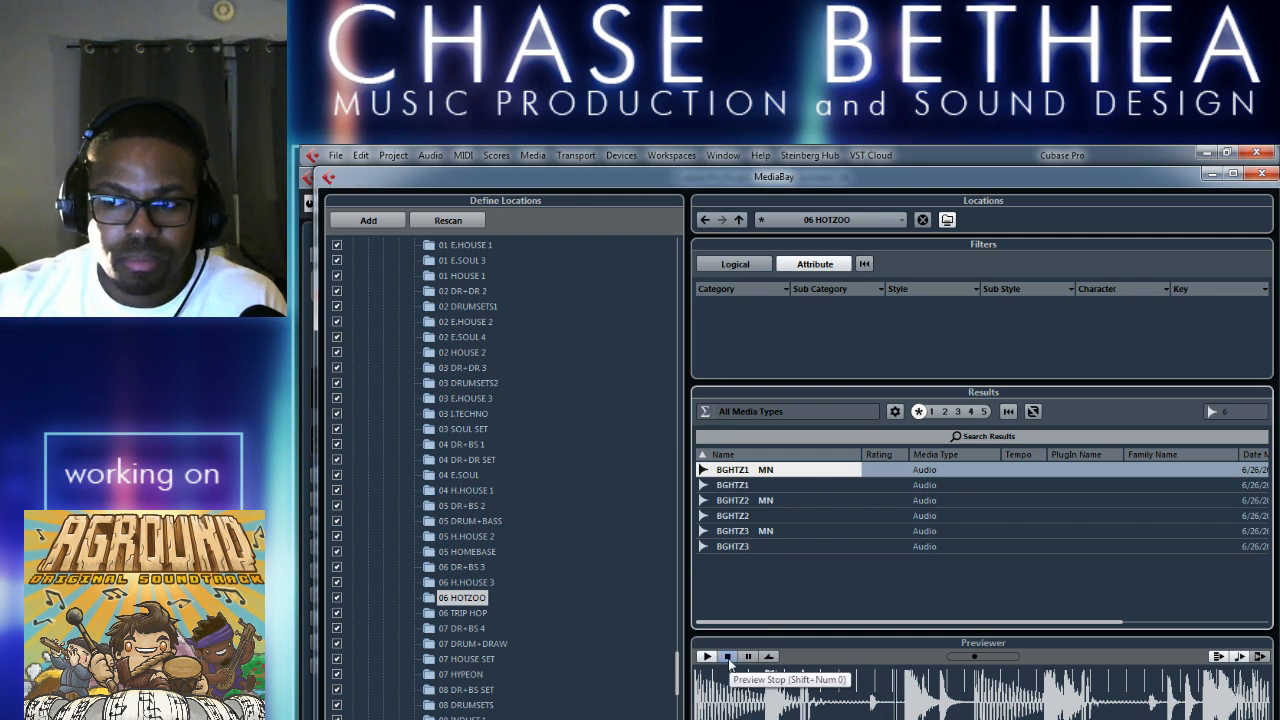
{"action": "left_click", "coordinate": [757, 488]}
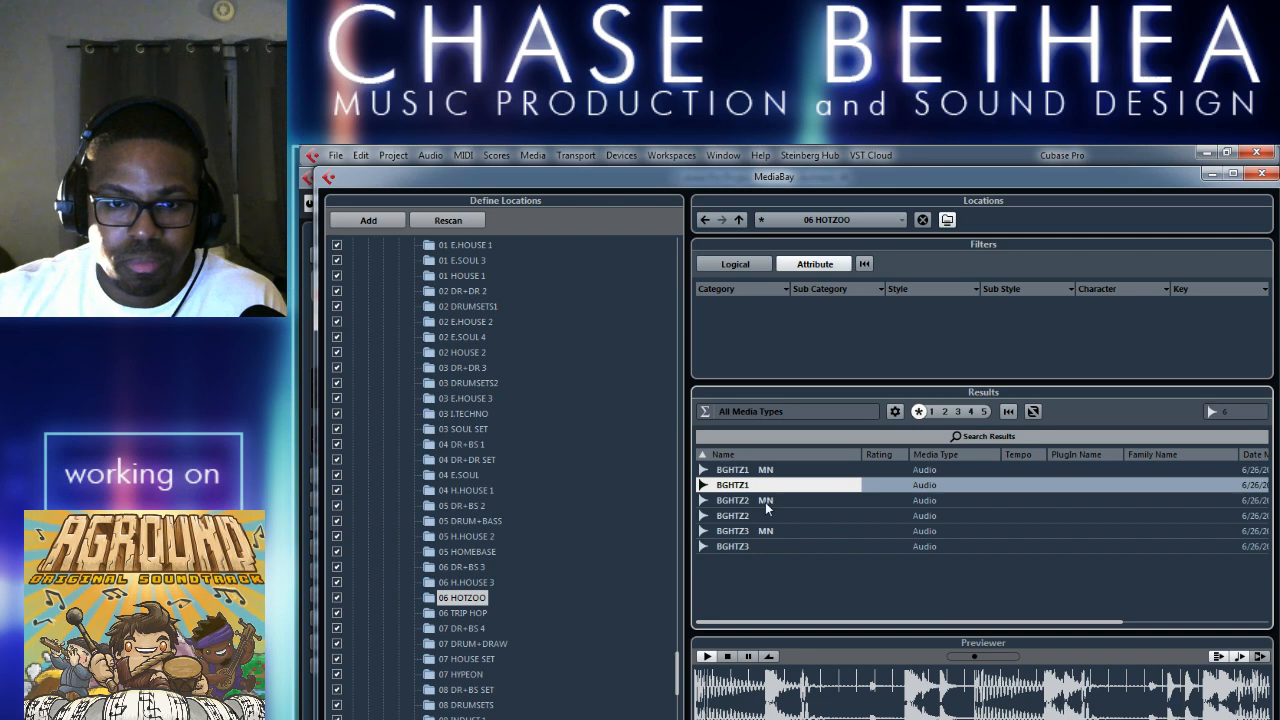
{"action": "left_click", "coordinate": [772, 515]}
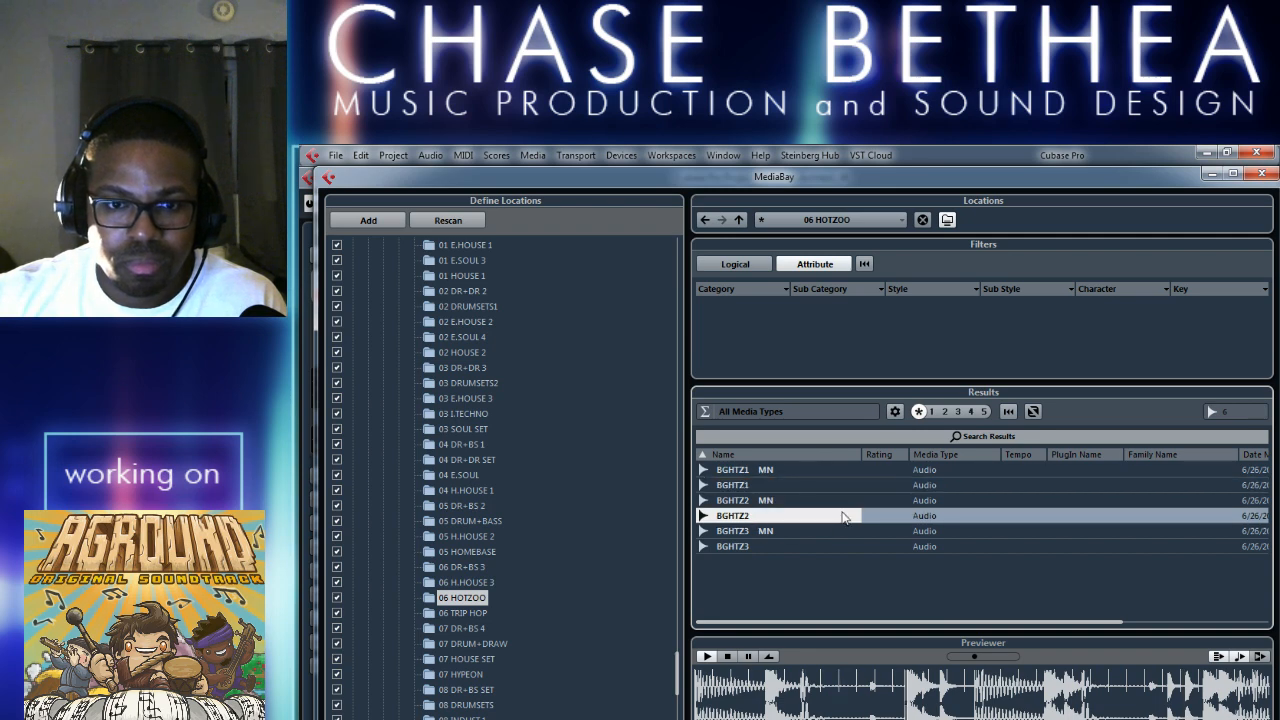
{"action": "left_click", "coordinate": [765, 545]}
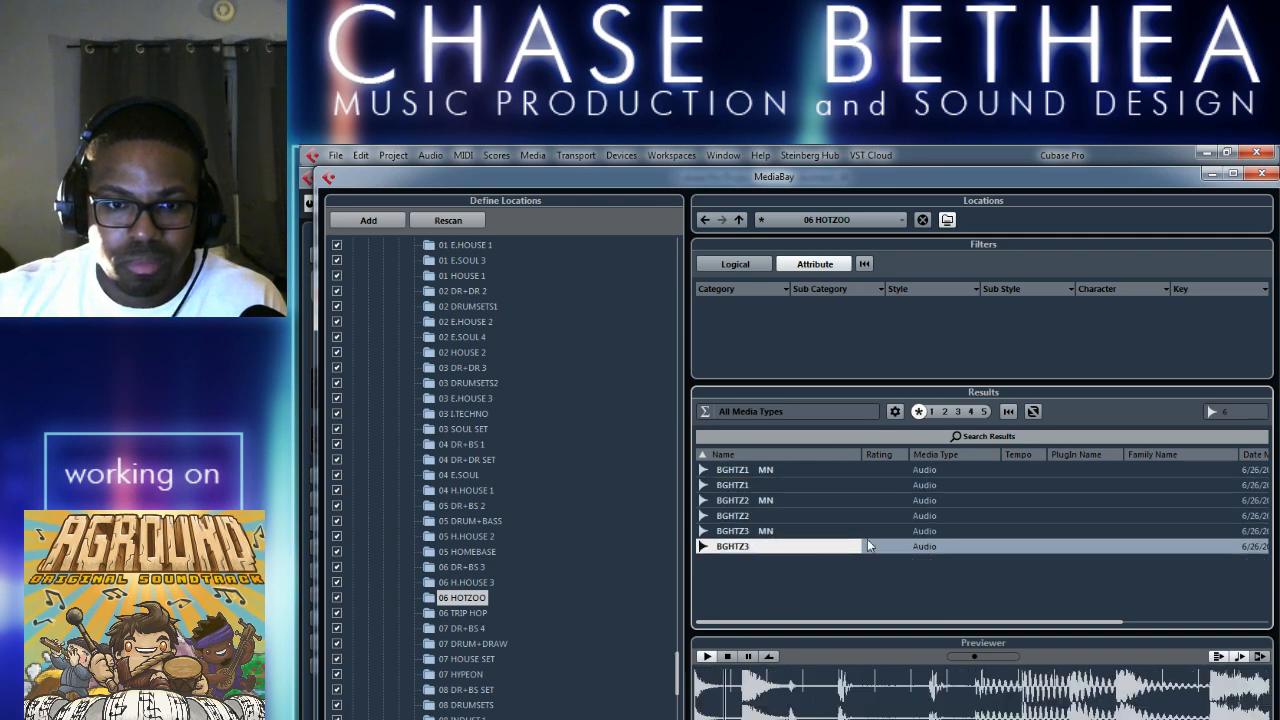
{"action": "left_click", "coordinate": [730, 659]}
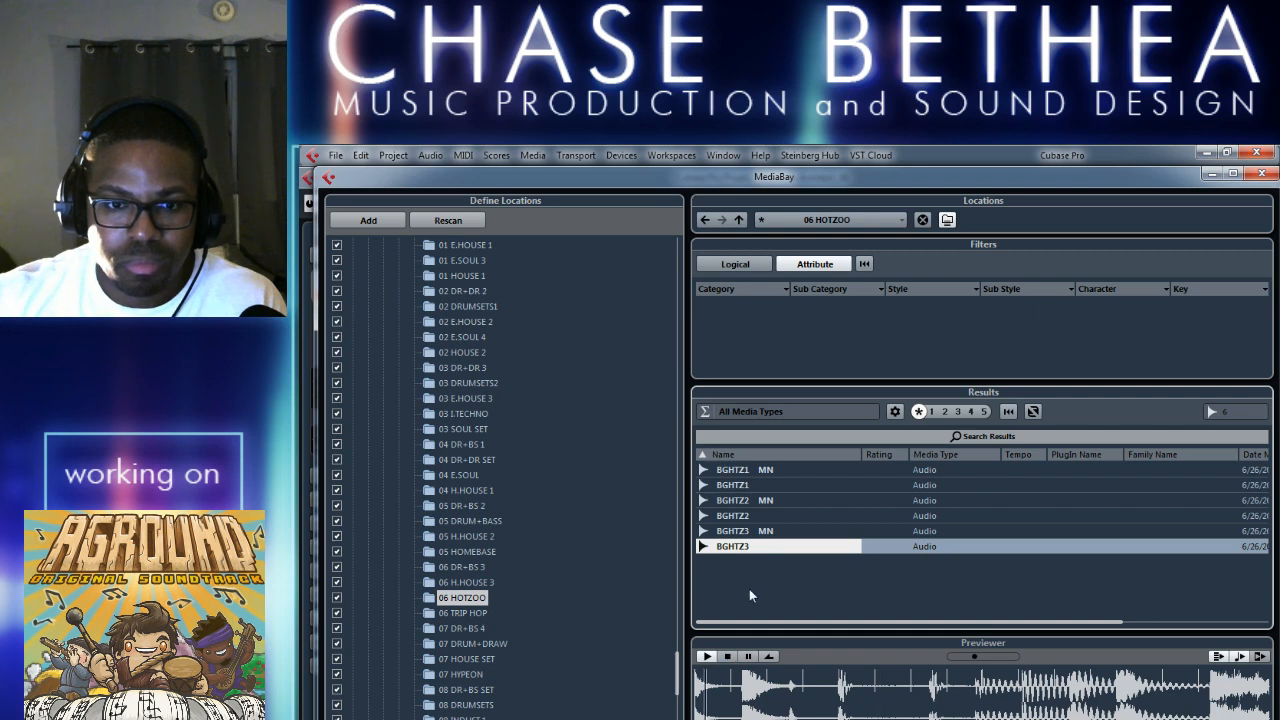
{"action": "left_click", "coordinate": [728, 658]}
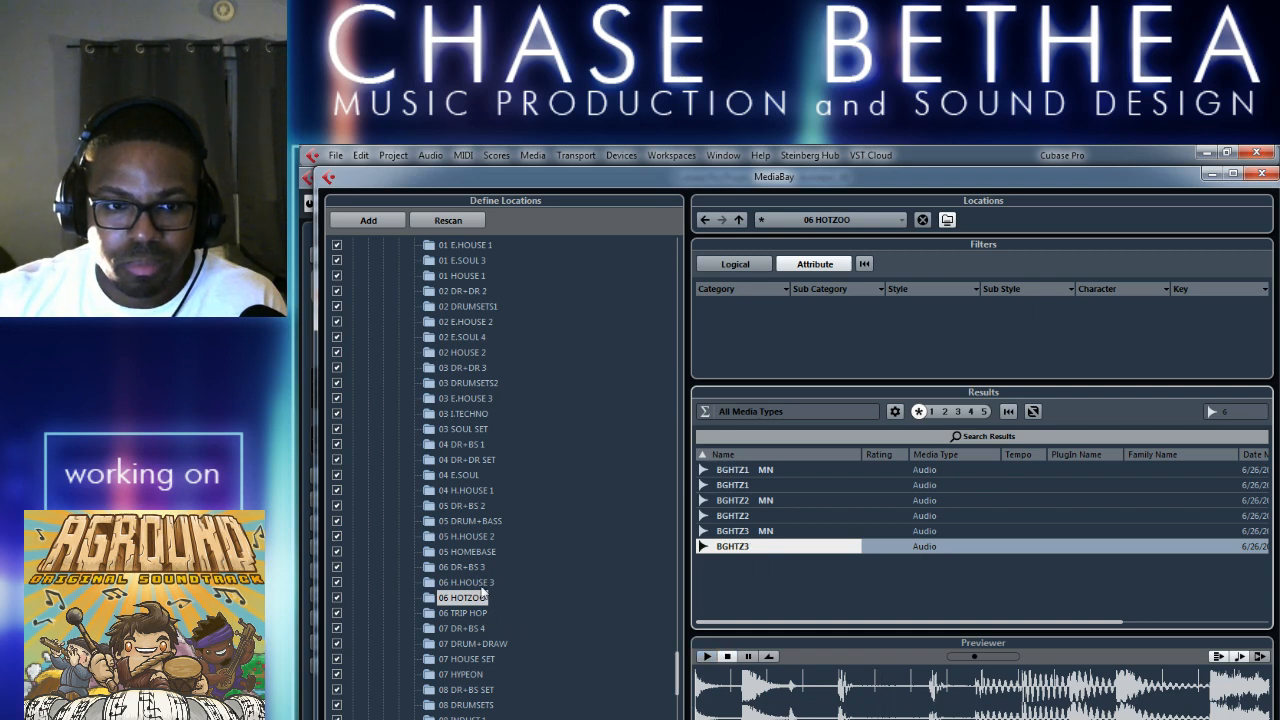
List the 06 TRIP HOP folder and audition BGTRP1AD, BGTRP1CP, BGTRP2CP, BGTRP3AD, BGTRP3B2 and BGTRP3BC.
{"action": "left_click", "coordinate": [472, 613]}
{"action": "left_click", "coordinate": [726, 474]}
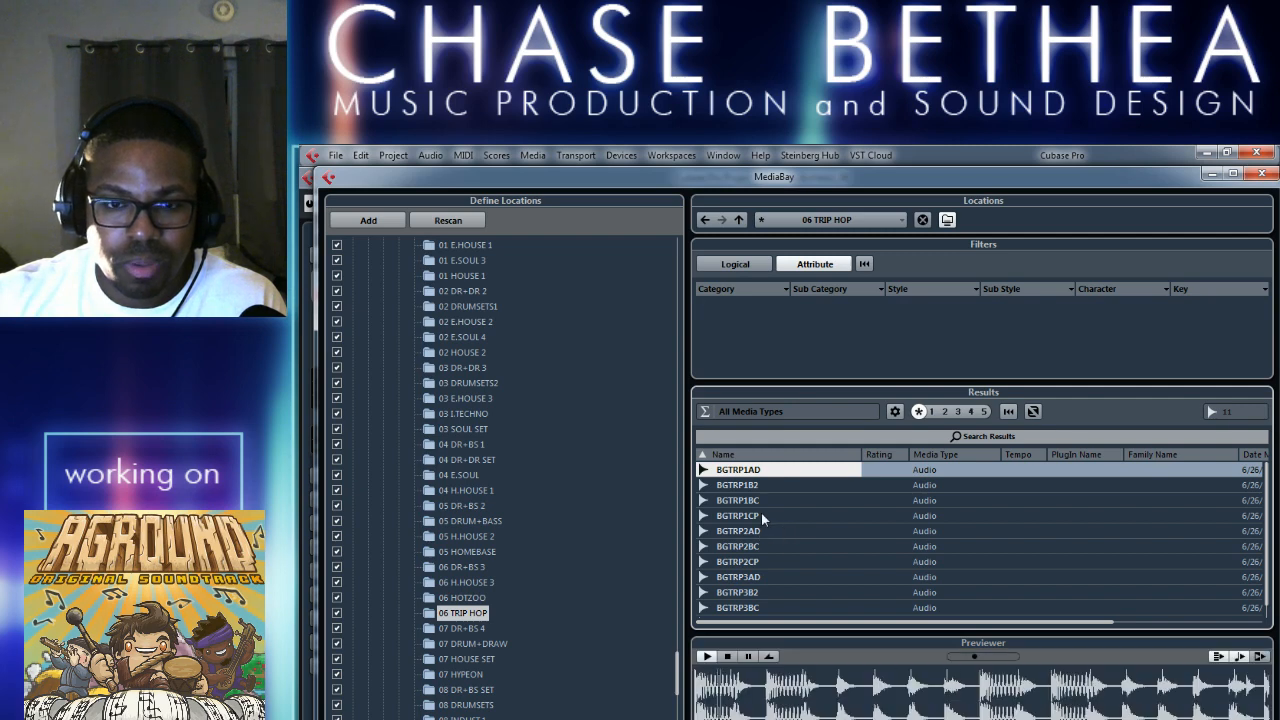
{"action": "left_click", "coordinate": [762, 516]}
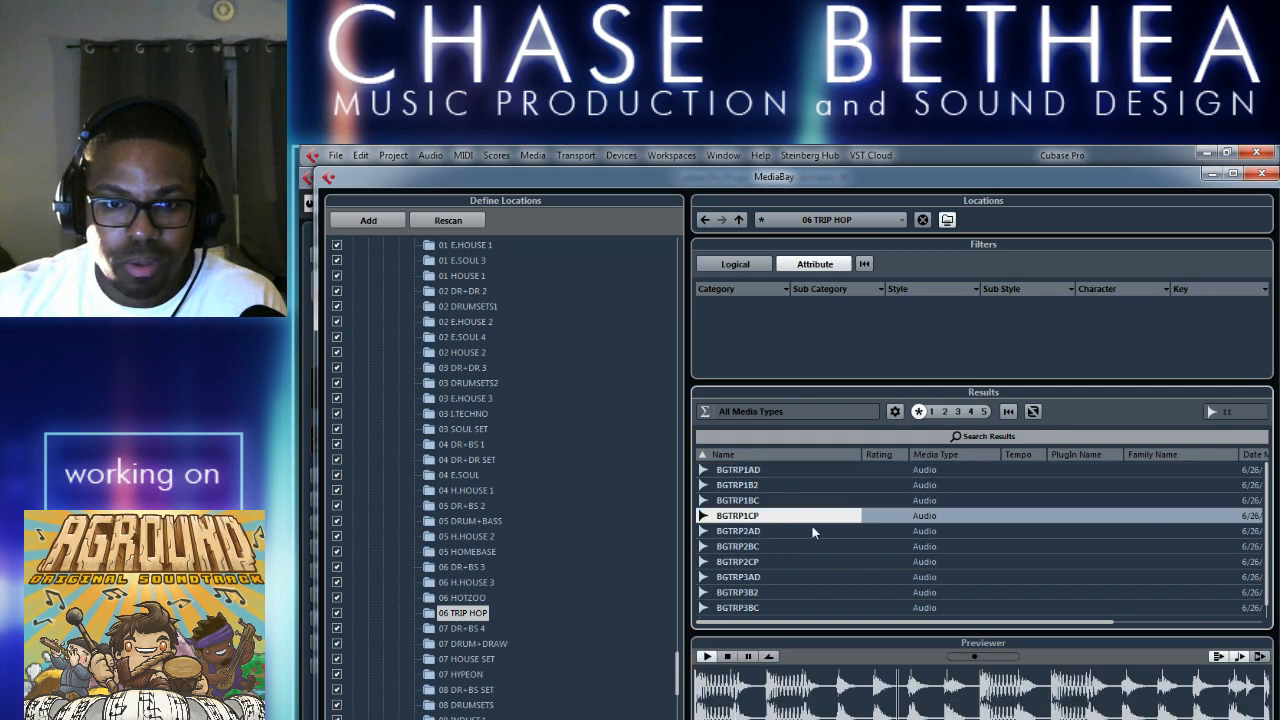
{"action": "left_click", "coordinate": [756, 562]}
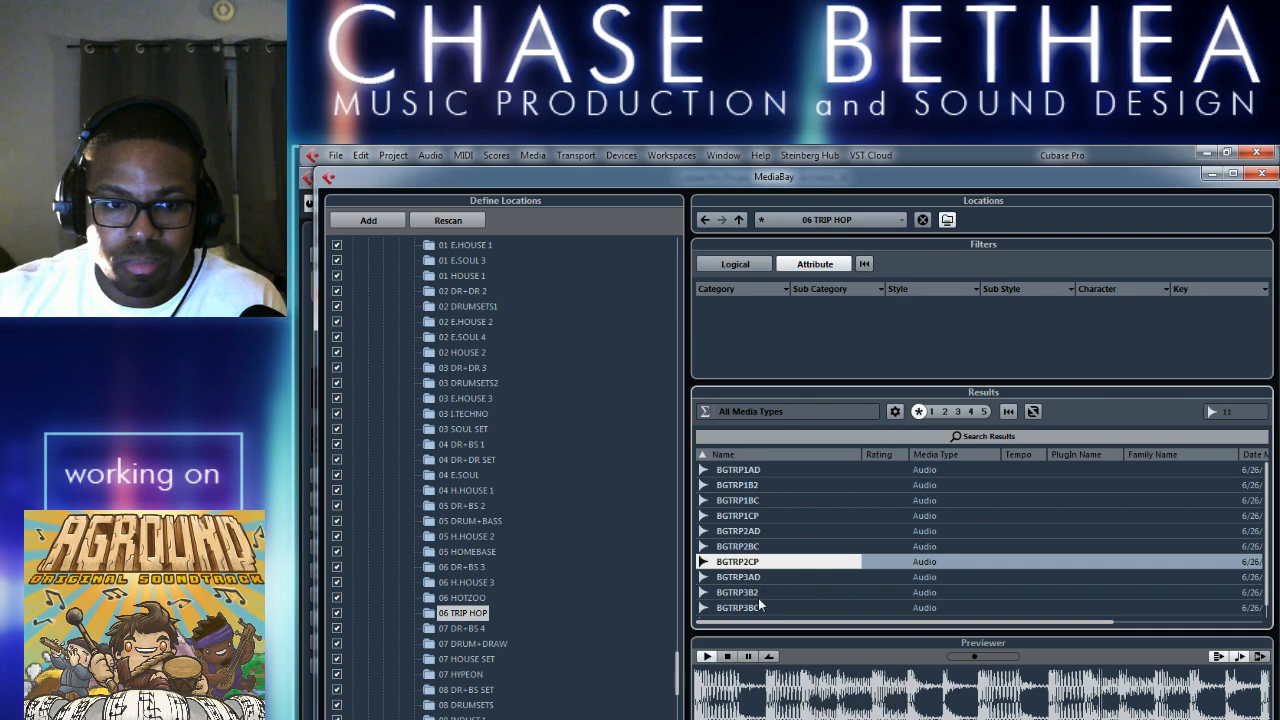
{"action": "left_click", "coordinate": [787, 580]}
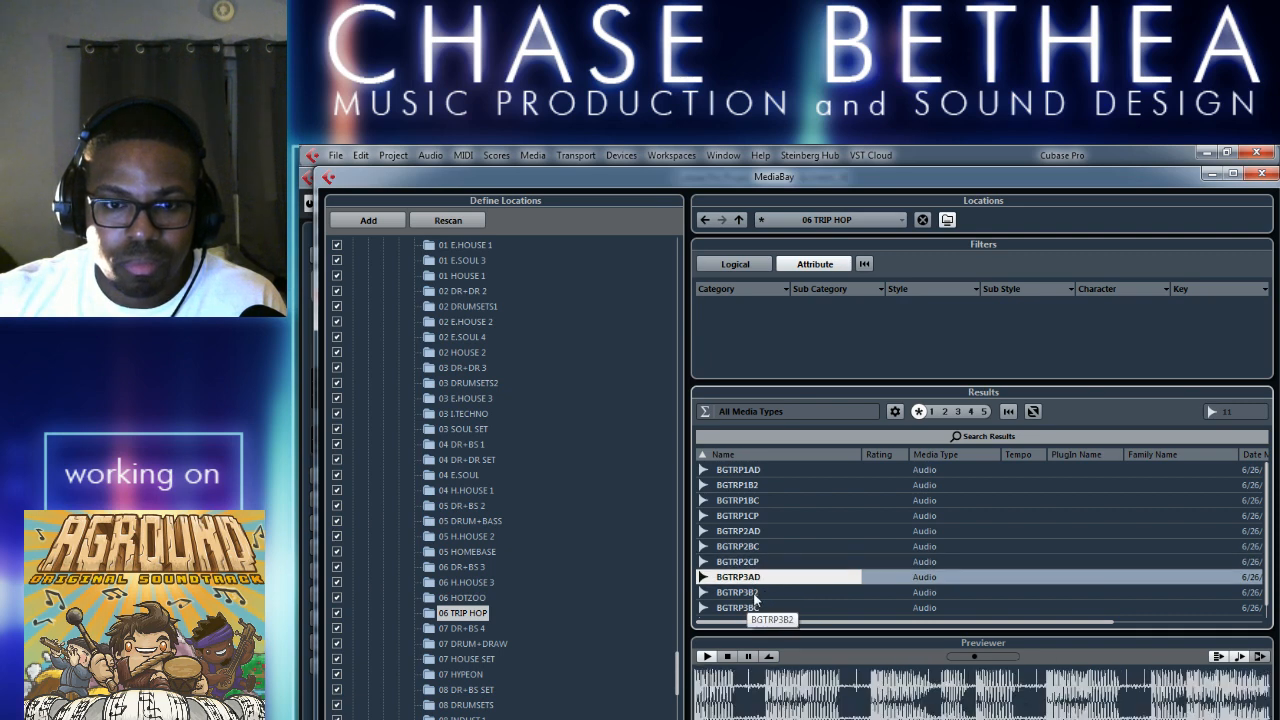
{"action": "left_click", "coordinate": [787, 594]}
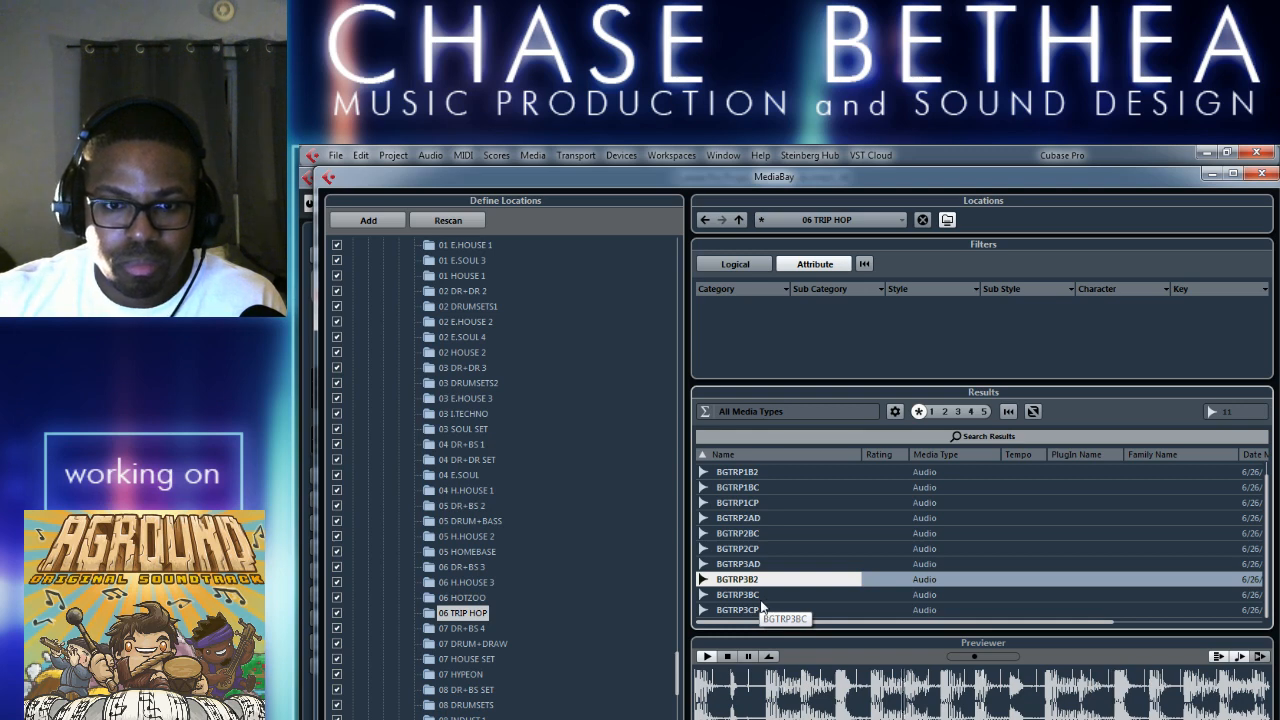
{"action": "left_click", "coordinate": [790, 597]}
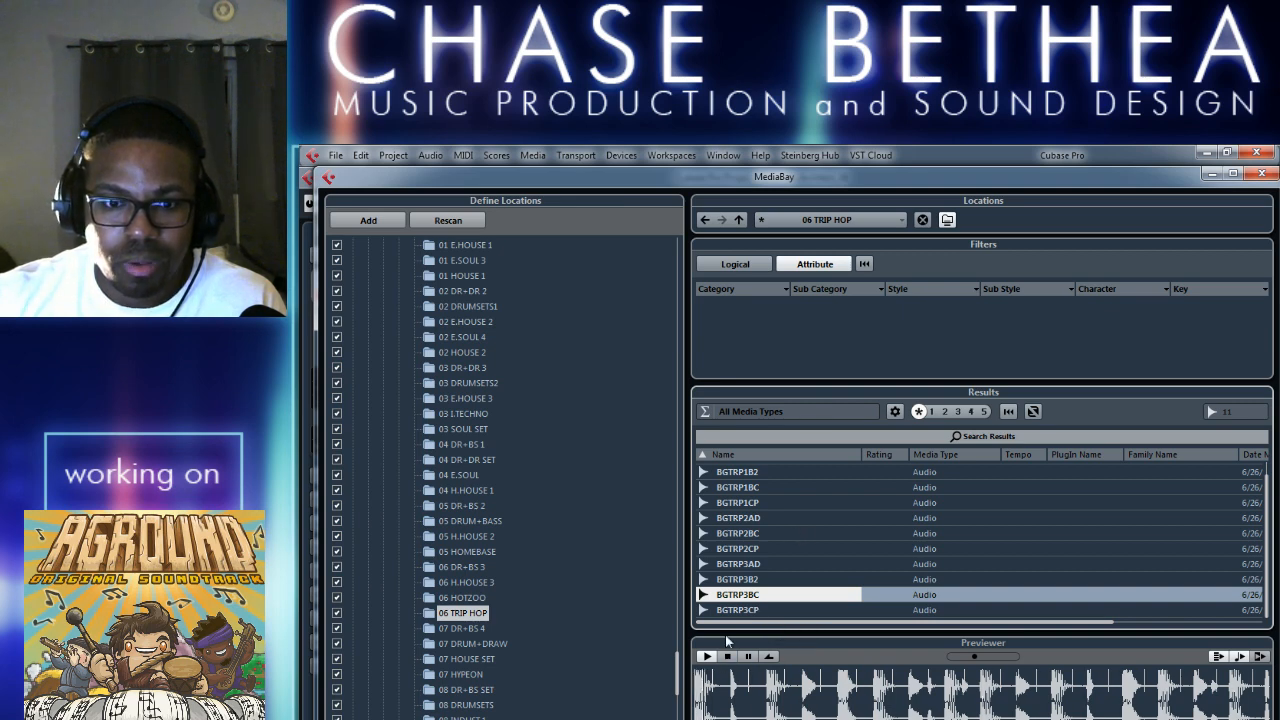
Insert BGTRP3BC into the project at the cursor, copying it to the working directory and converting it from 16 to 24 bit, and stop the preview.
{"action": "right_click", "coordinate": [752, 596]}
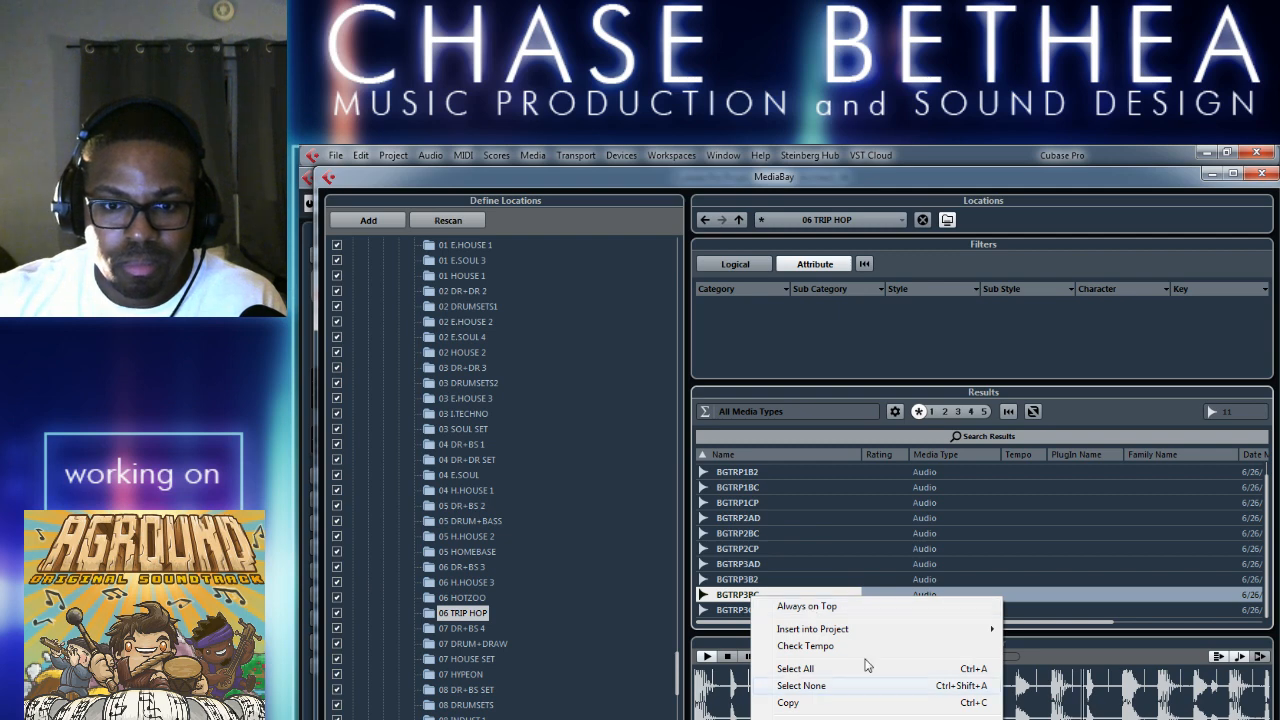
{"action": "mouse_move", "coordinate": [856, 635]}
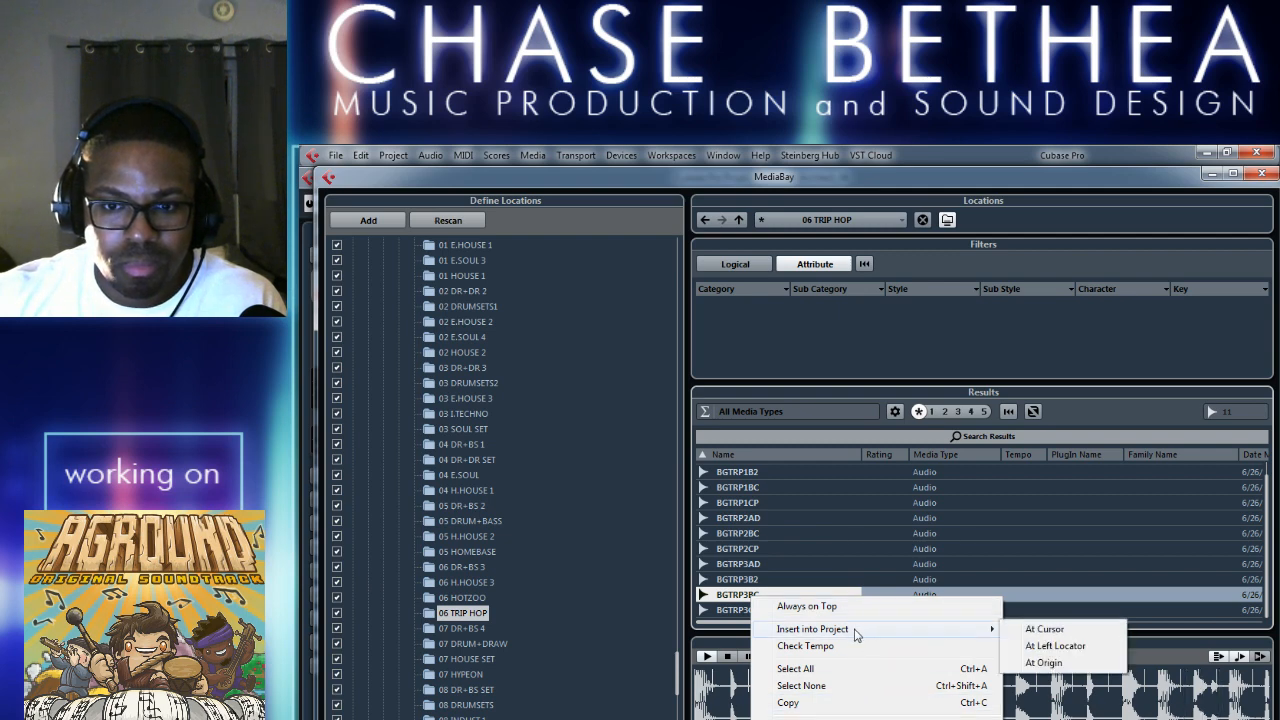
{"action": "left_click", "coordinate": [1066, 632]}
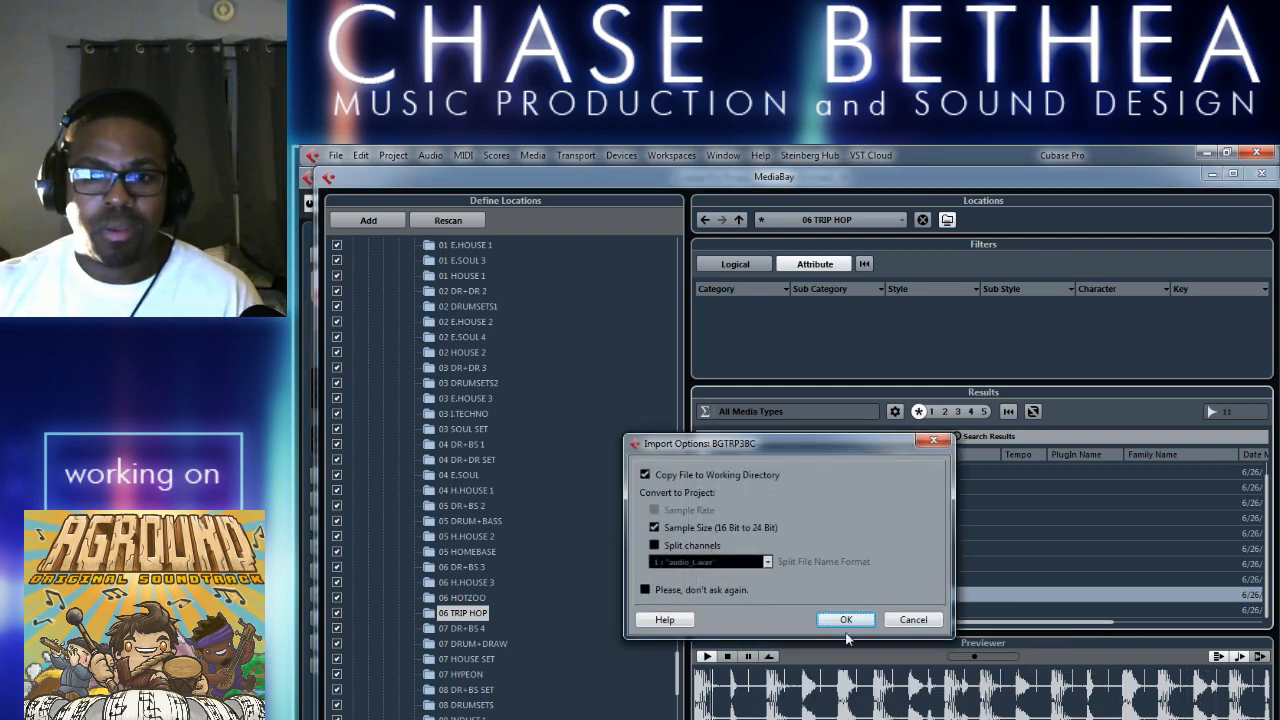
{"action": "left_click", "coordinate": [846, 618]}
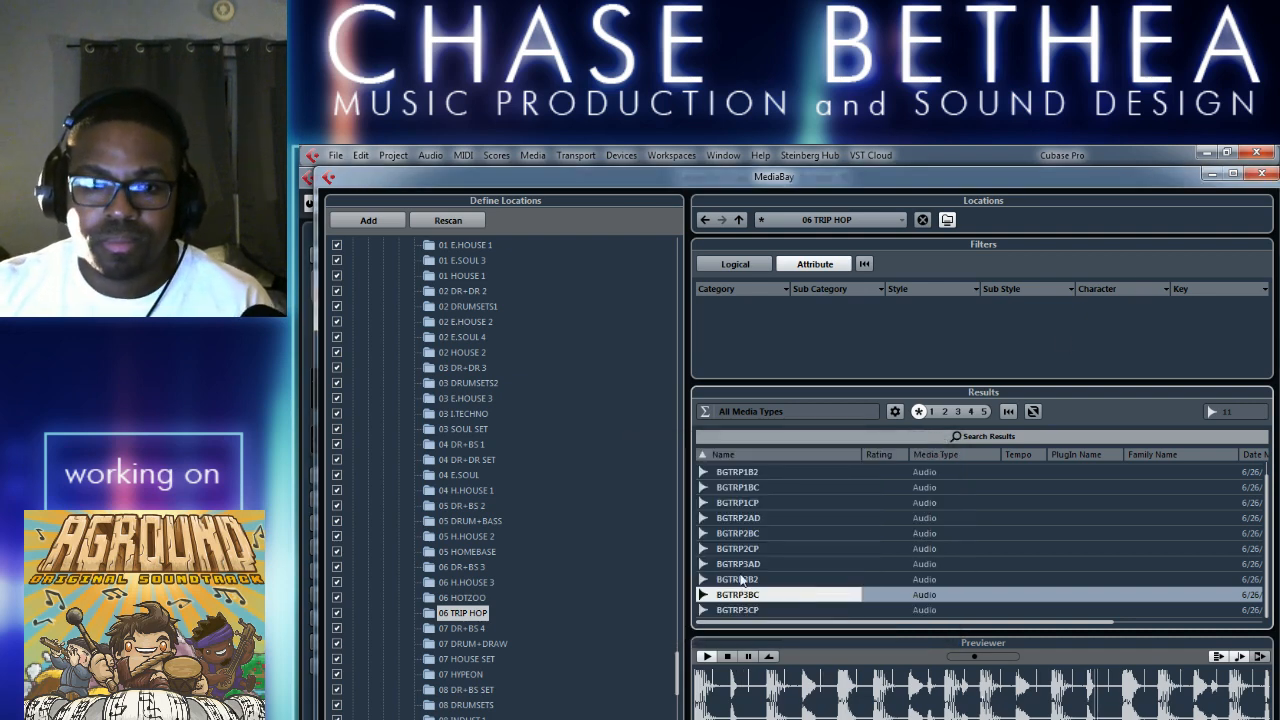
{"action": "left_click", "coordinate": [727, 657]}
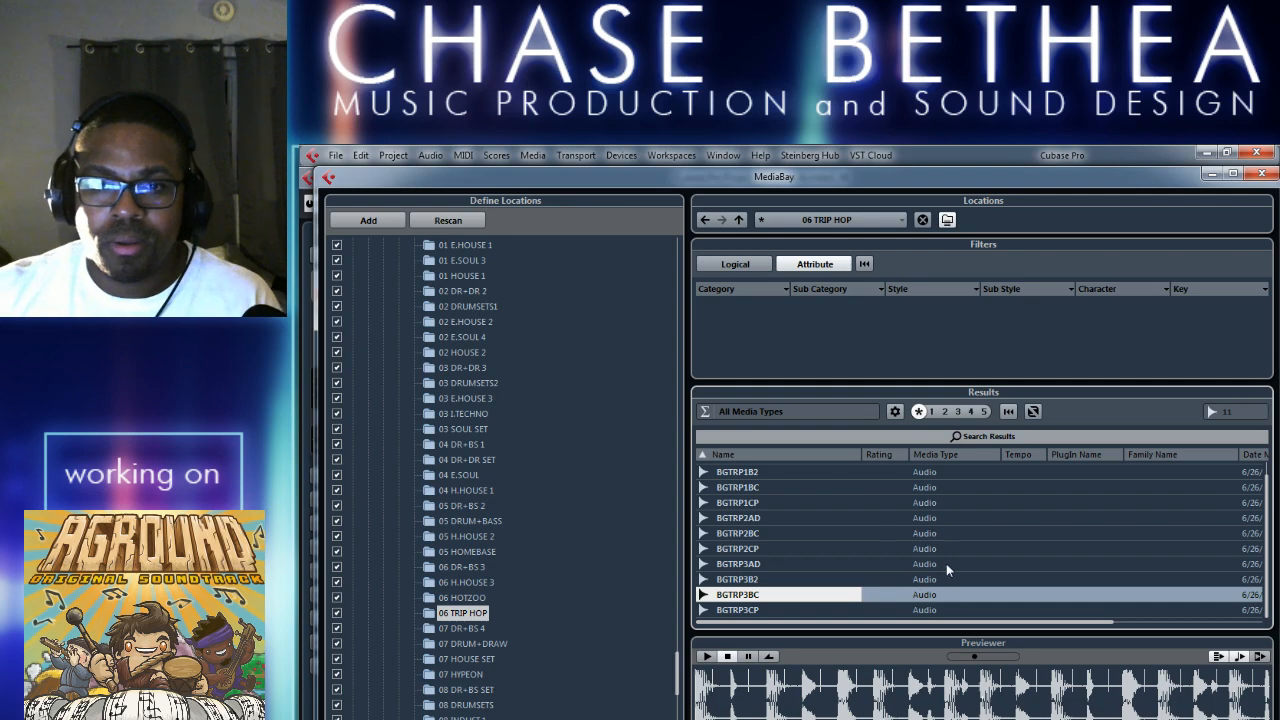
Close the MediaBay, stop project playback and look for the inserted loop in the track list around bars 69 to 73.
{"action": "left_click", "coordinate": [1261, 173]}
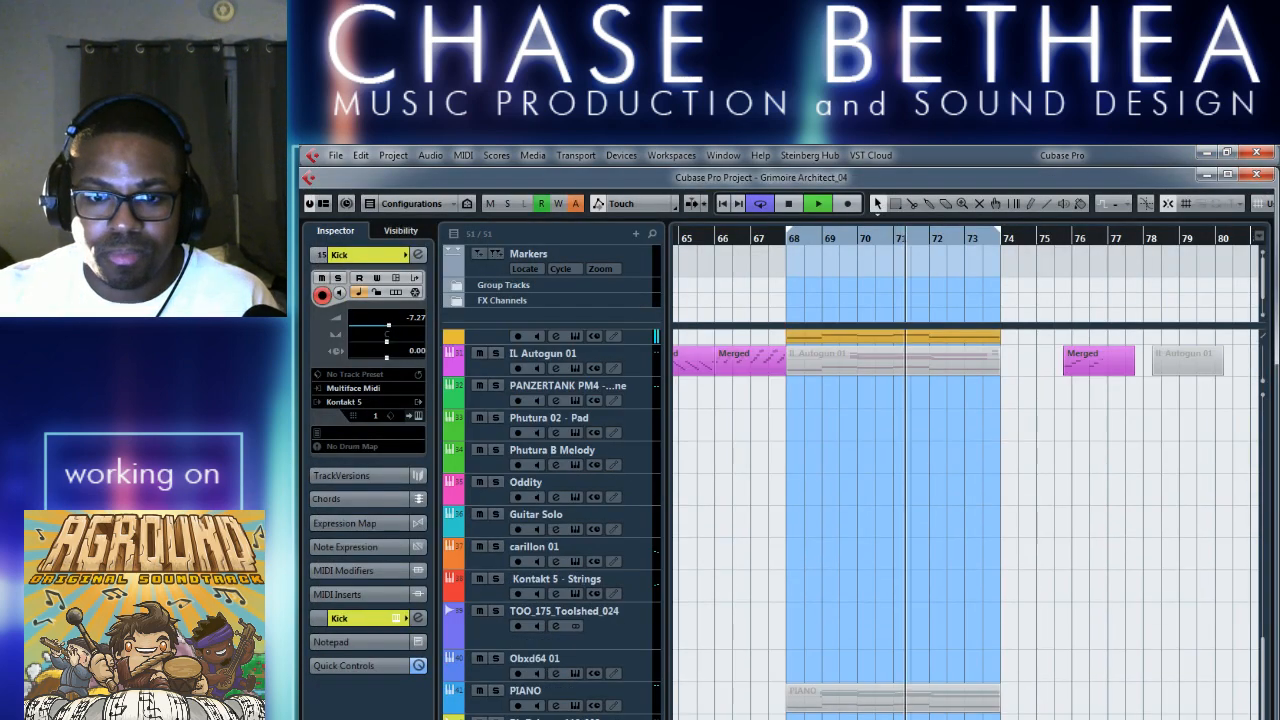
{"action": "key", "text": "space"}
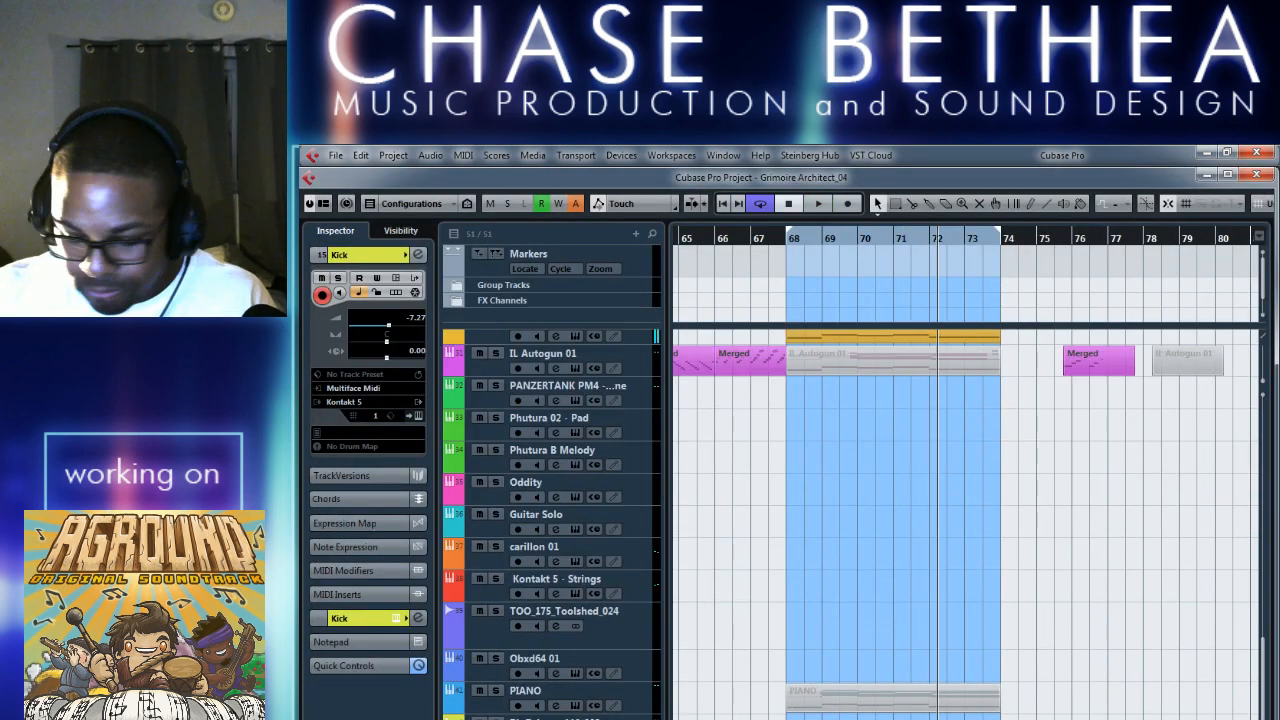
{"action": "key", "text": "h"}
{"action": "key", "text": "h"}
{"action": "key", "text": "h"}
{"action": "key", "text": "h"}
{"action": "key", "text": "h"}
{"action": "scroll", "coordinate": [965, 524], "scroll_direction": "down", "scroll_amount": 1}
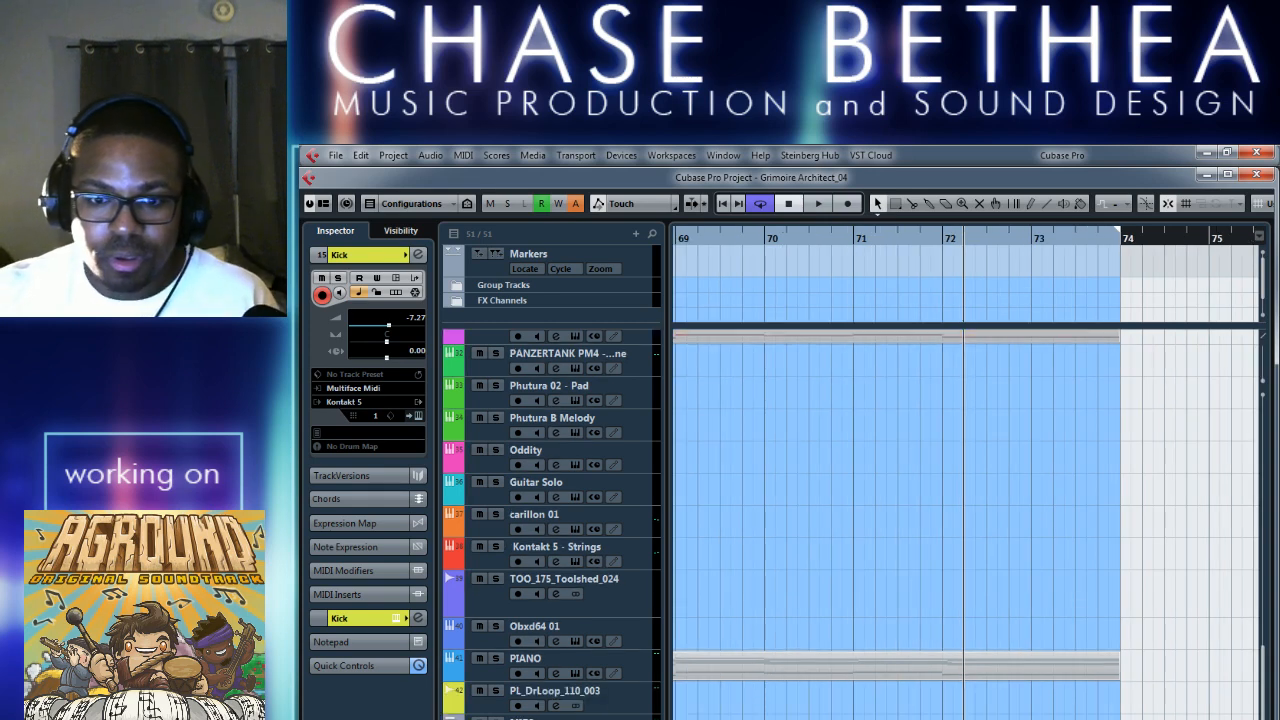
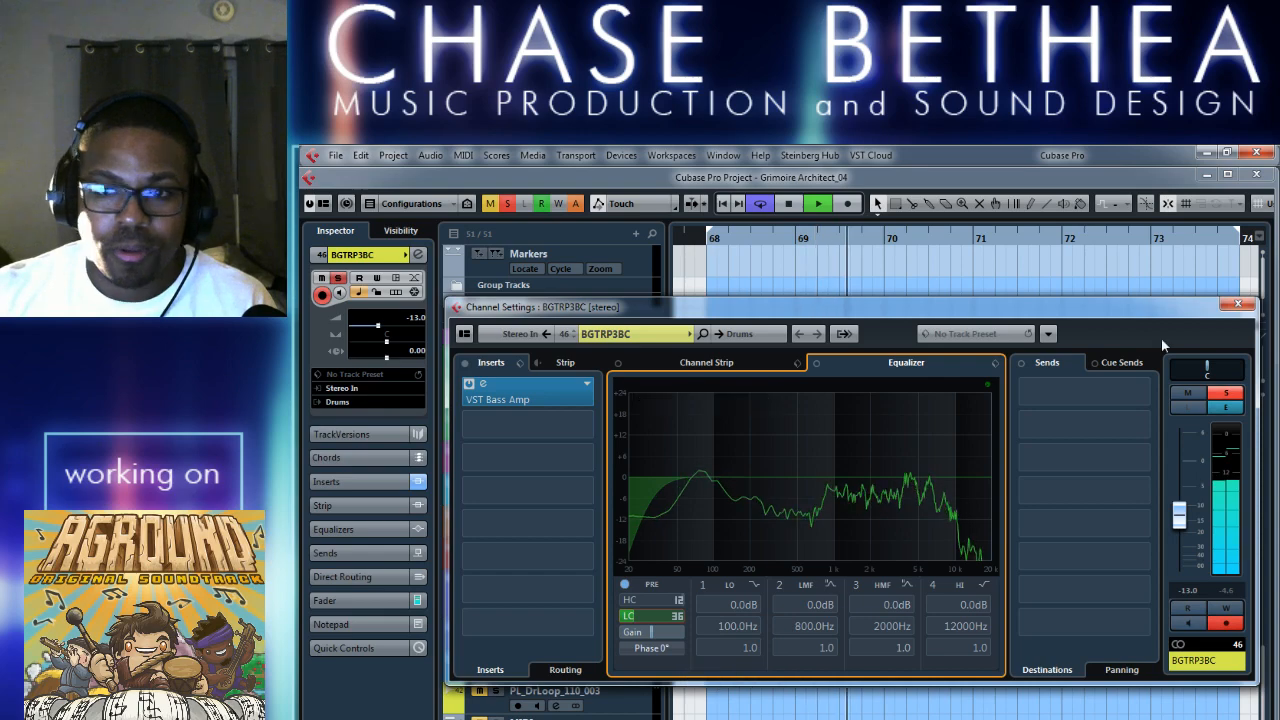
Close the channel settings, unsolo the BGTRP3BC track, set its volume to -12.3 and stop playback.
{"action": "left_click", "coordinate": [1238, 304]}
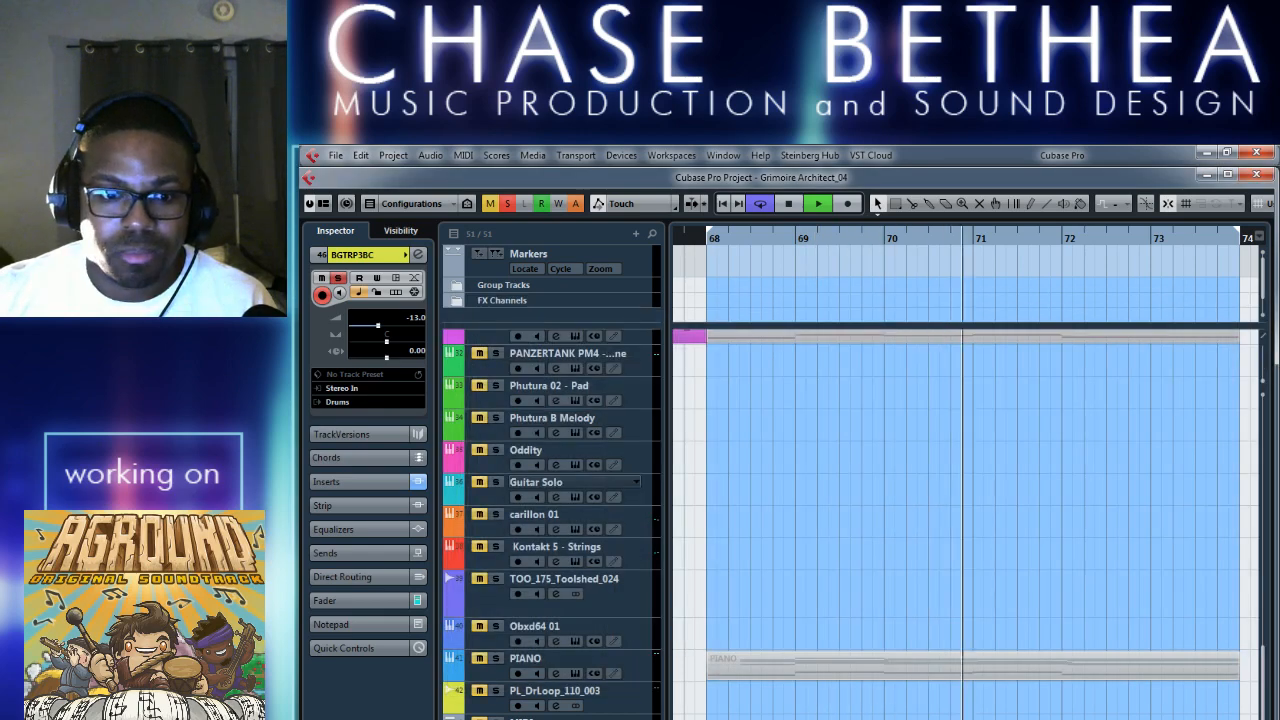
{"action": "key", "text": "s"}
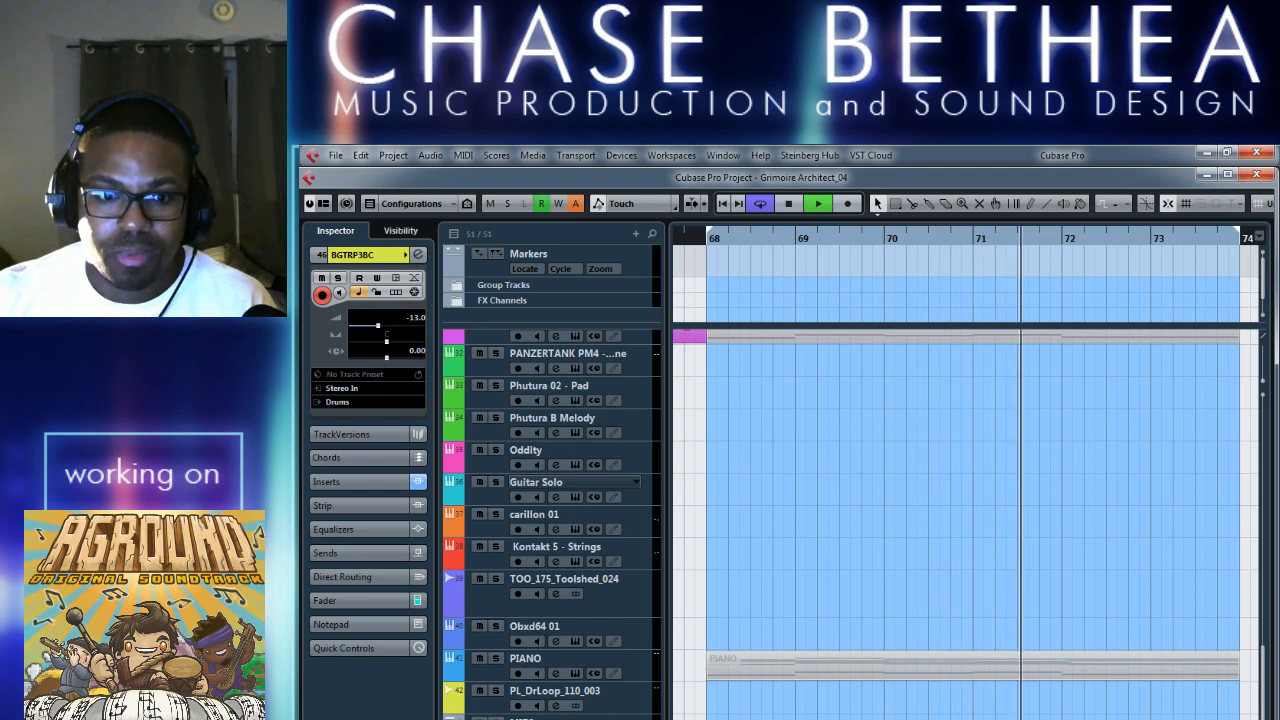
{"action": "left_click_drag", "start_coordinate": [378, 327], "coordinate": [391, 334]}
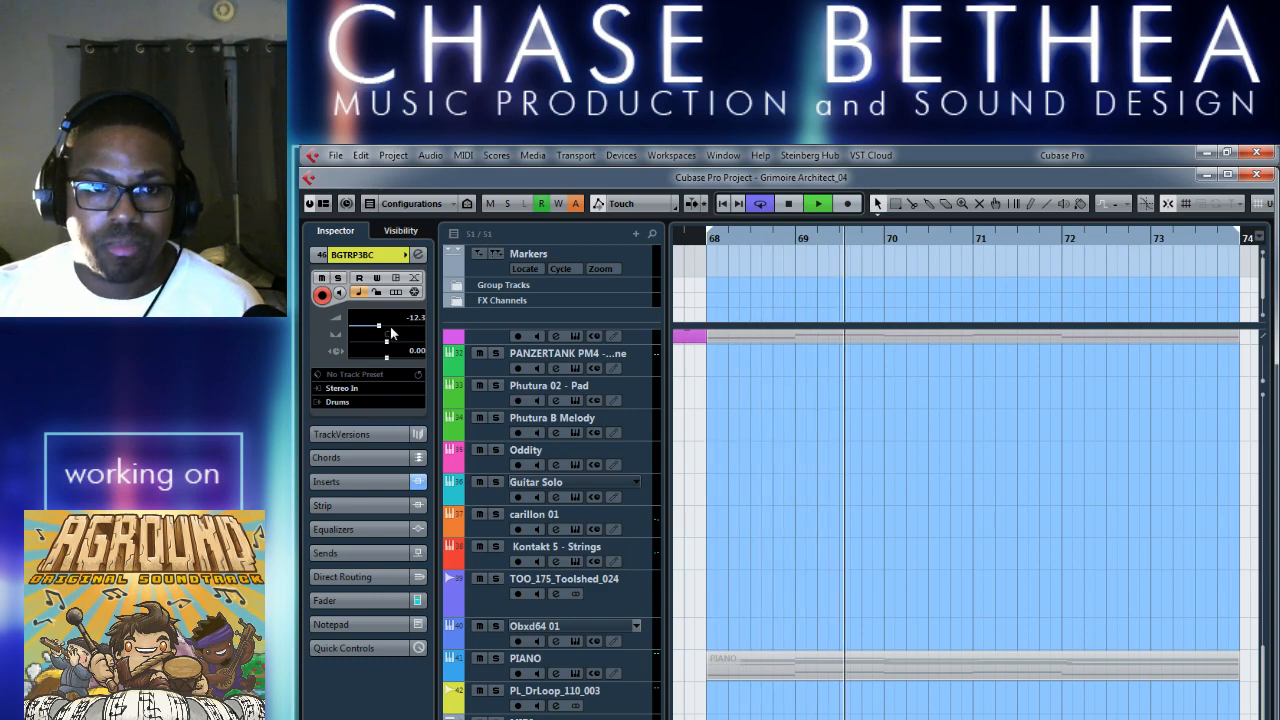
{"action": "key", "text": "space"}
Search the insert effects for "phase" and load Phaser in BGTRP3BC's second insert slot, after VST Bass Amp.
{"action": "left_click", "coordinate": [556, 719]}
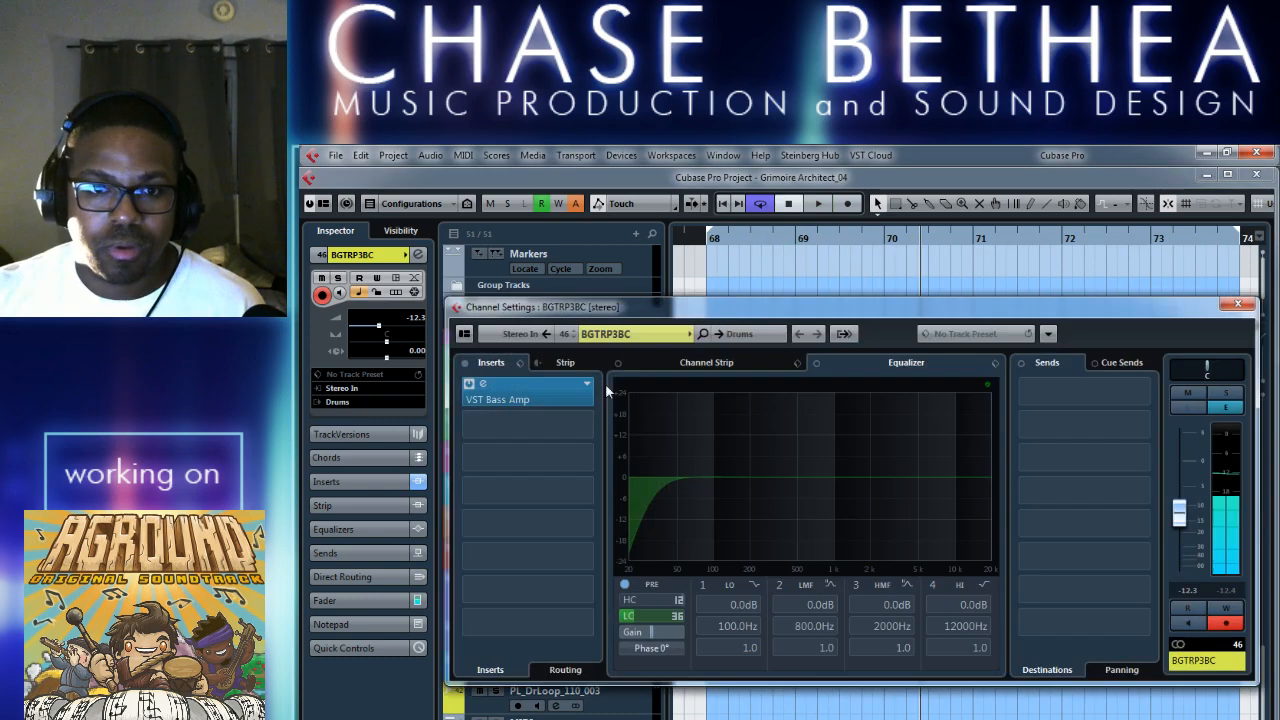
{"action": "left_click", "coordinate": [587, 424]}
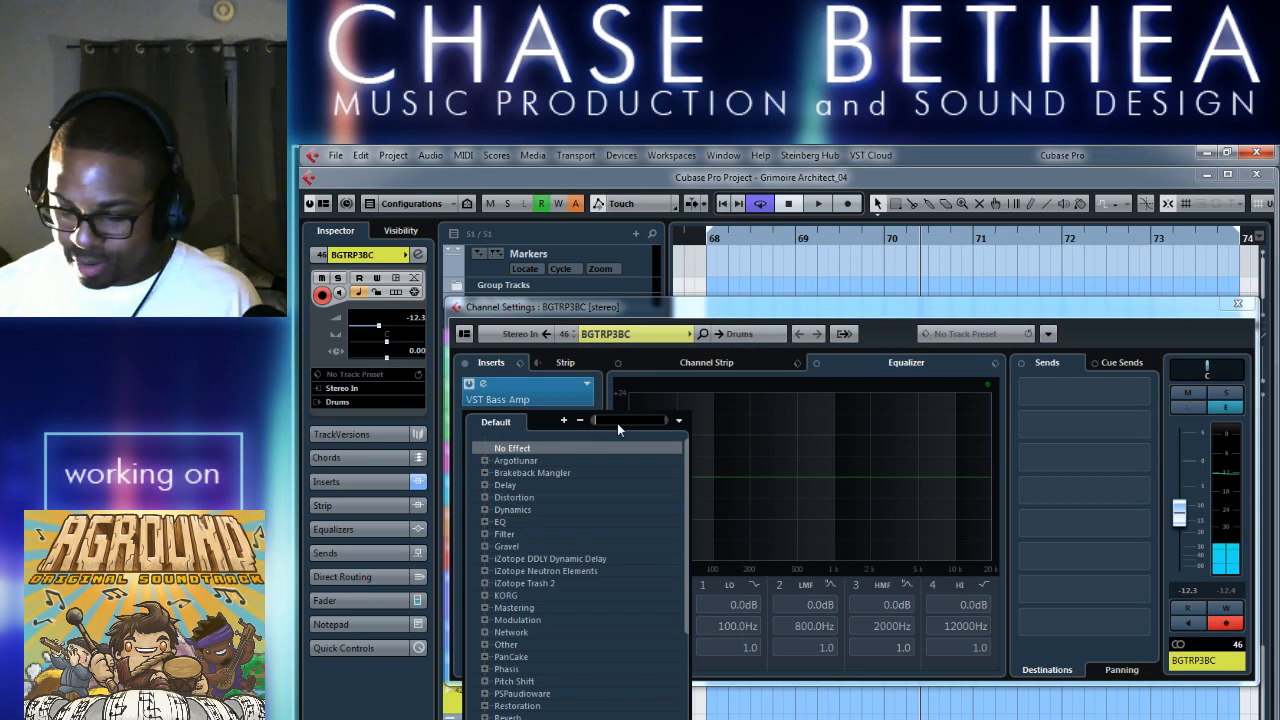
{"action": "left_click", "coordinate": [617, 423]}
{"action": "type", "text": "phase"}
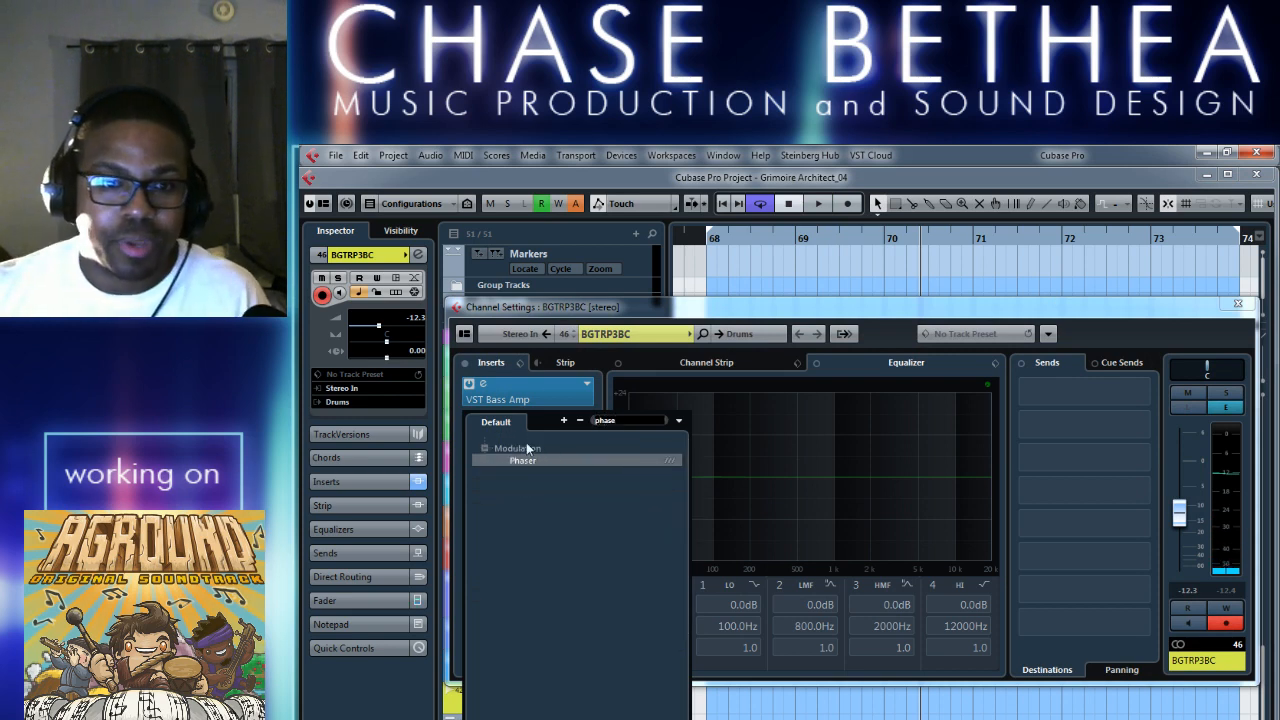
{"action": "left_click", "coordinate": [527, 461]}
Set the Master level of the VST Bass Amp on BGTRP3BC to 7.1 and close the amp window.
{"action": "left_click", "coordinate": [485, 385]}
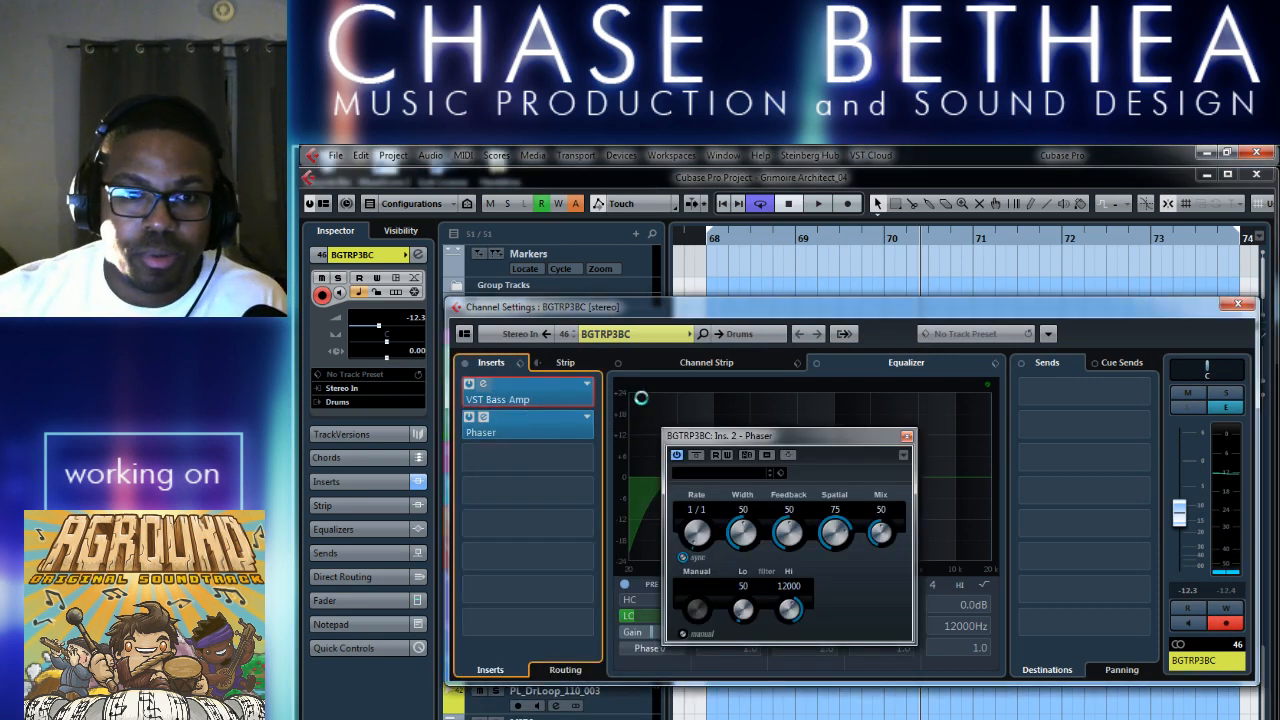
{"action": "left_click_drag", "start_coordinate": [1015, 577], "coordinate": [1017, 570]}
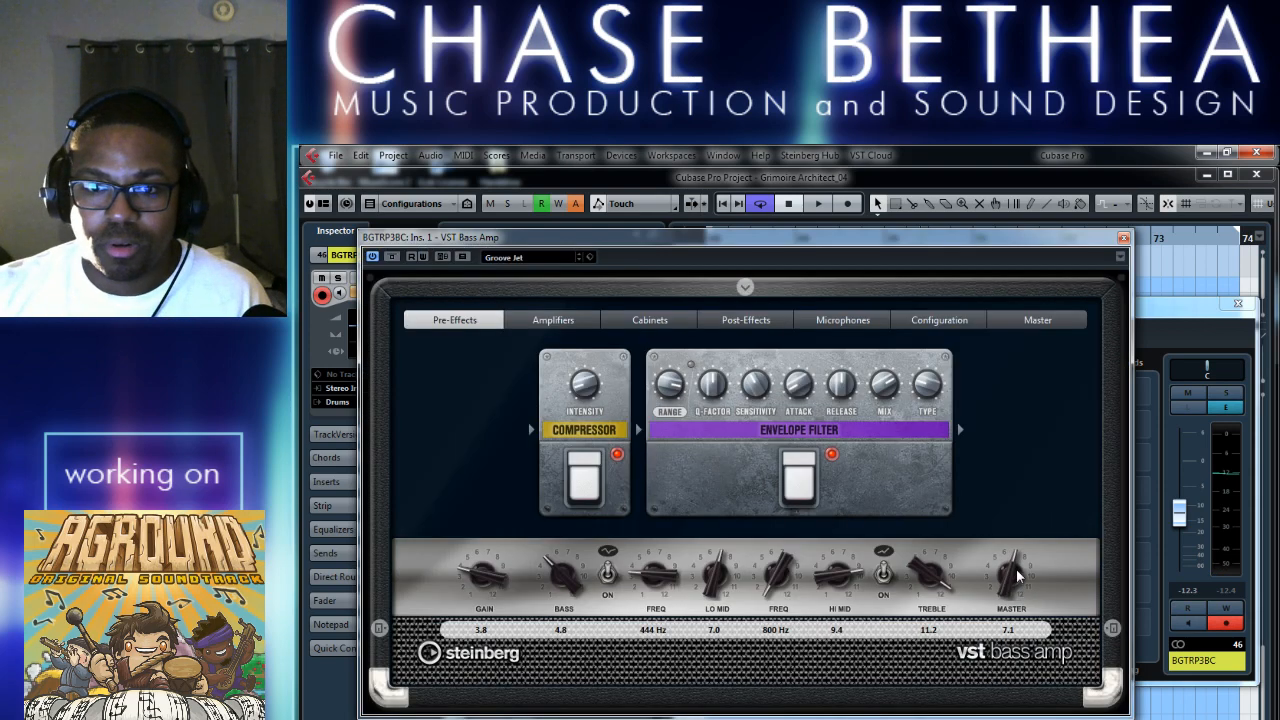
{"action": "left_click", "coordinate": [1124, 238]}
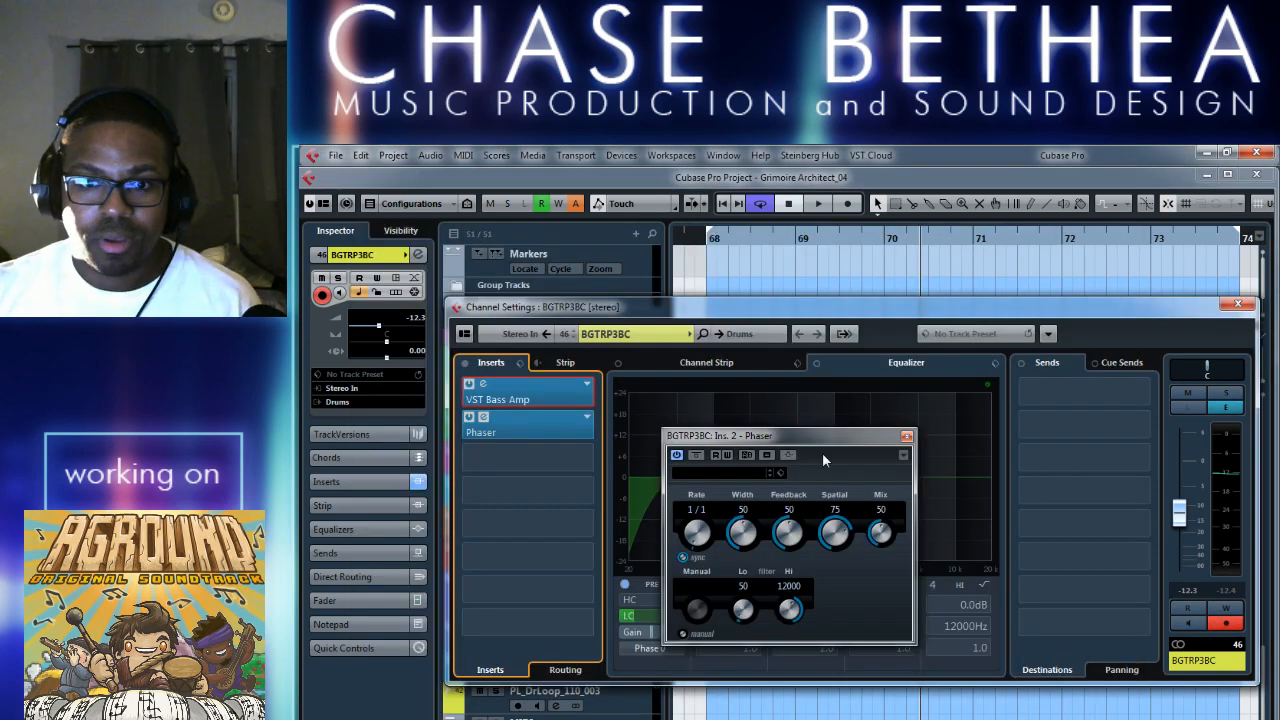
Look through the Phaser's preset list down to the slow presets and dismiss it without loading one.
{"action": "left_click", "coordinate": [724, 473]}
{"action": "scroll", "coordinate": [724, 689], "scroll_direction": "down", "scroll_amount": 3}
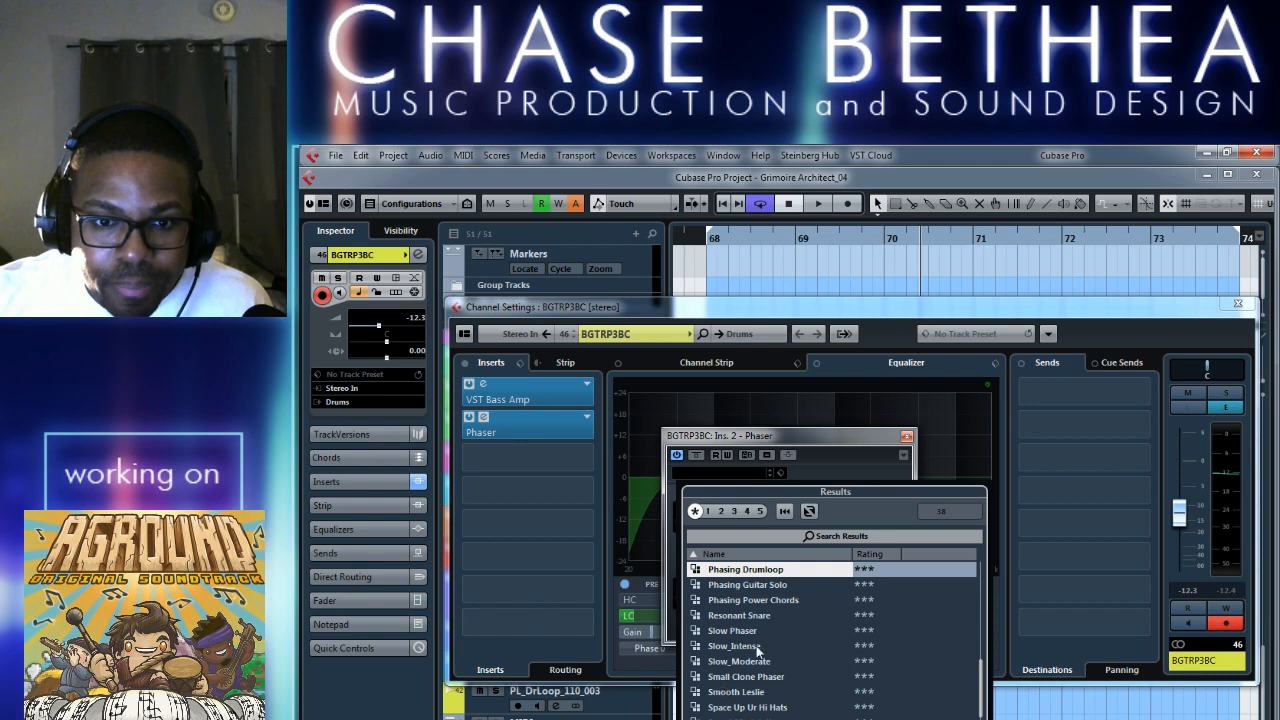
{"action": "left_click", "coordinate": [823, 458]}
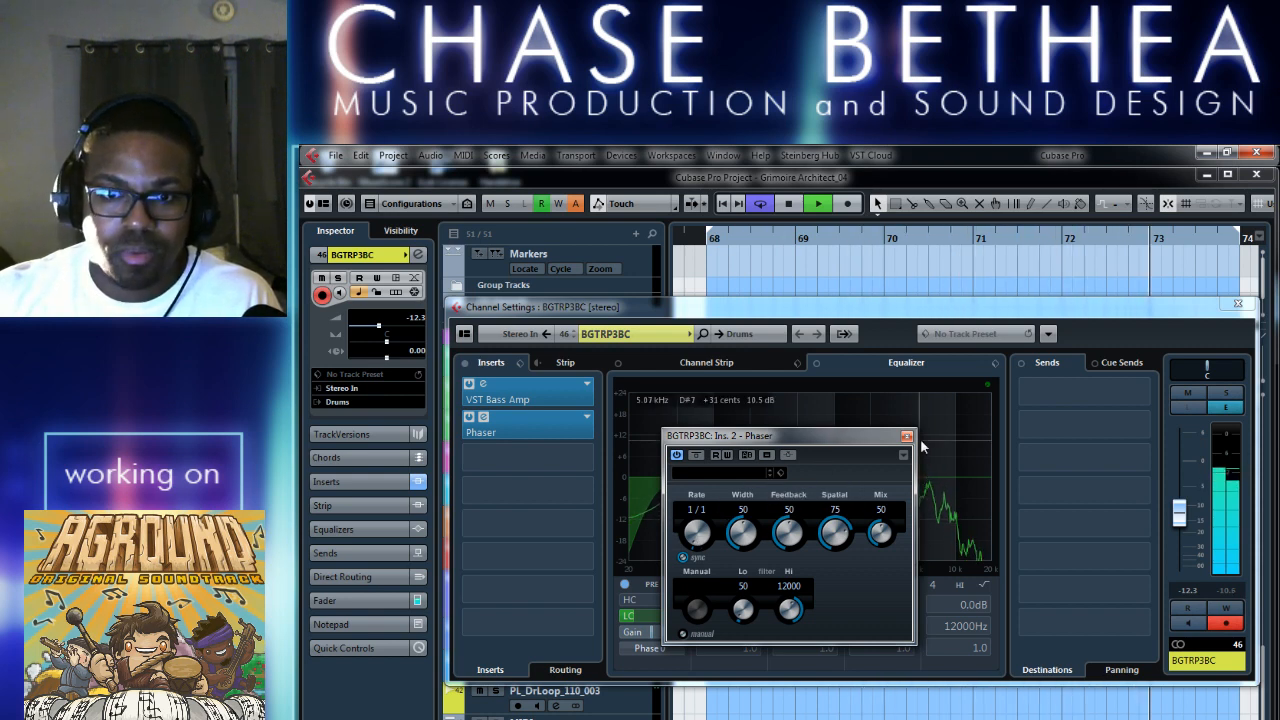
Audition the Phaser presets Bass Phase, Fast Moderate, Brilliant Swirl and Massiv Phaser during playback.
{"action": "left_click", "coordinate": [771, 477]}
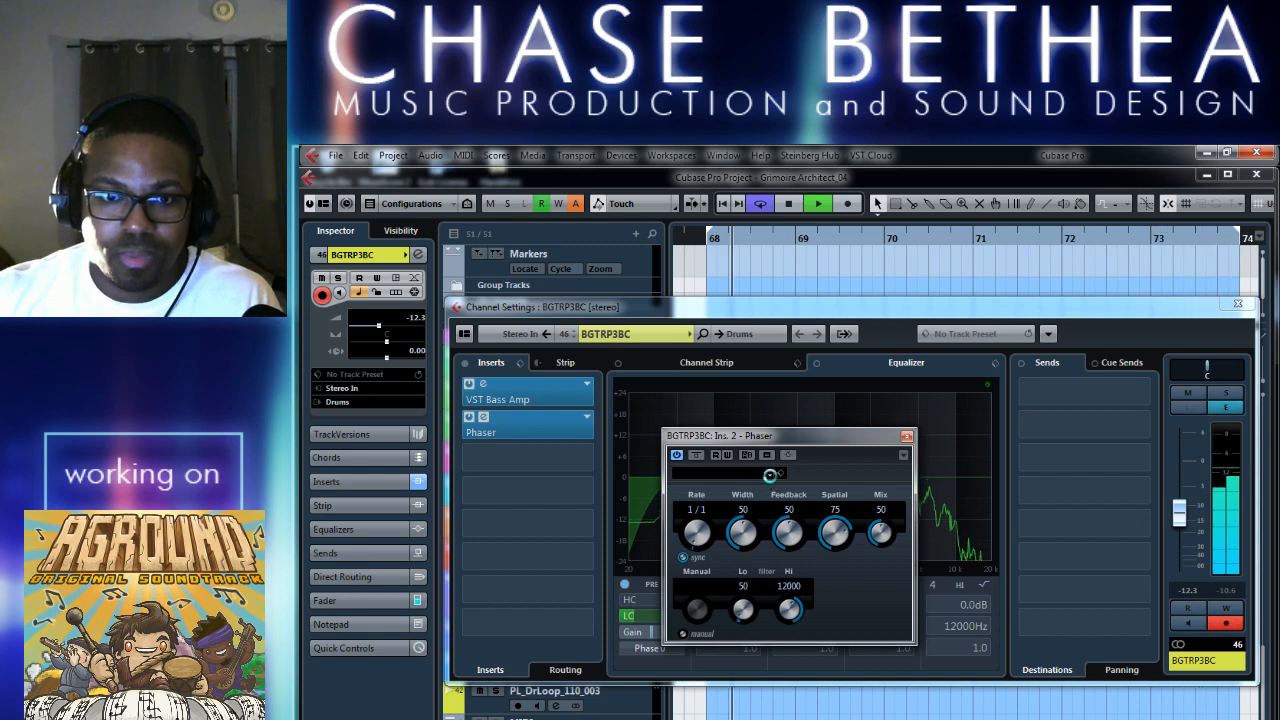
{"action": "left_click", "coordinate": [769, 470]}
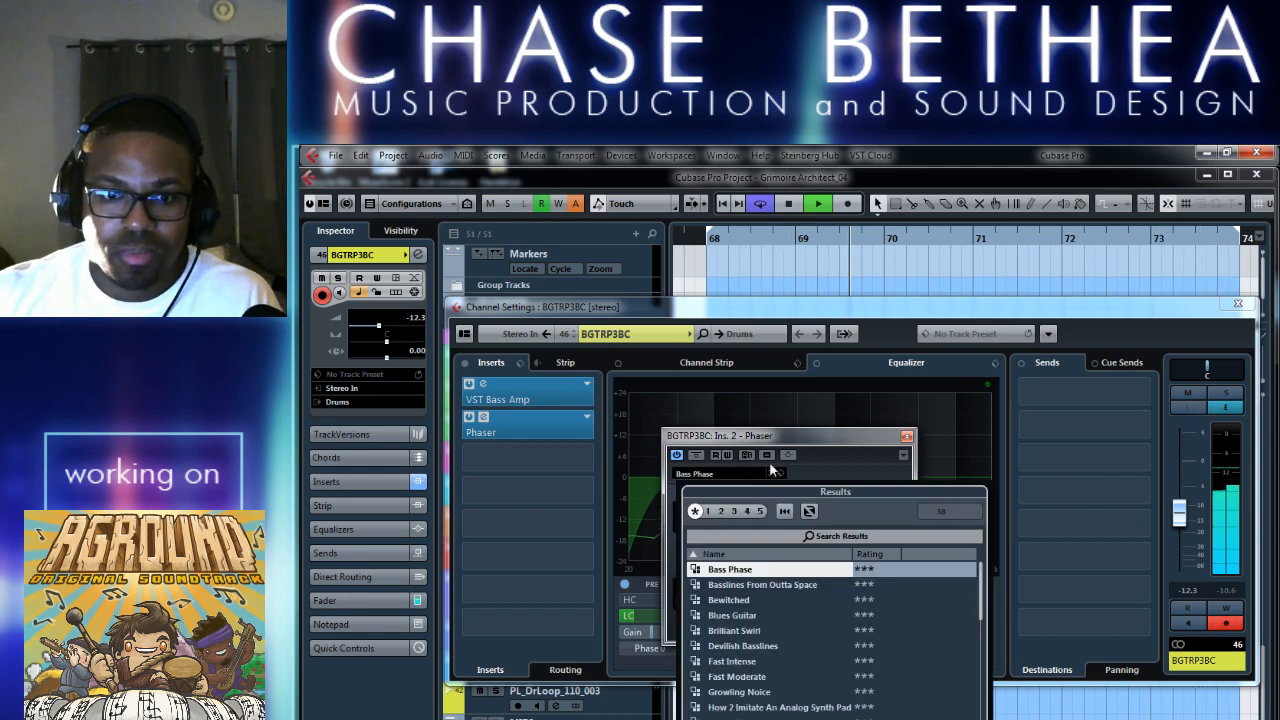
{"action": "left_click", "coordinate": [737, 677]}
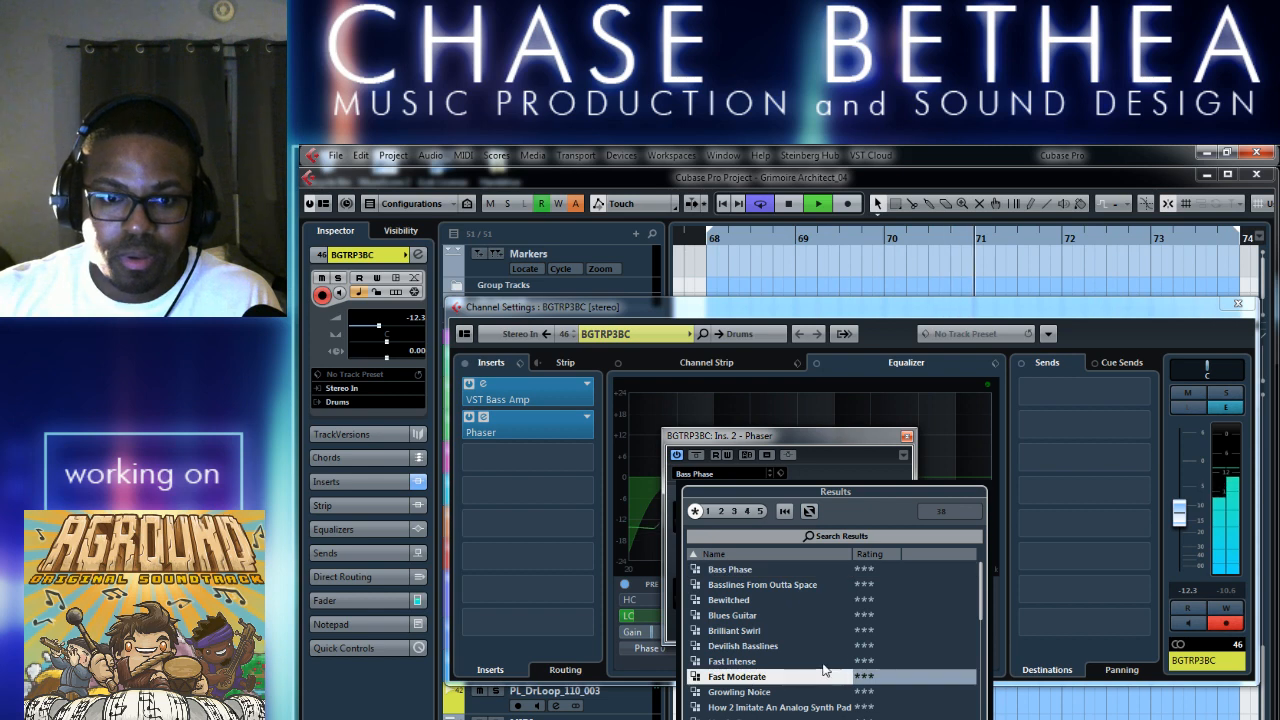
{"action": "left_click", "coordinate": [758, 631]}
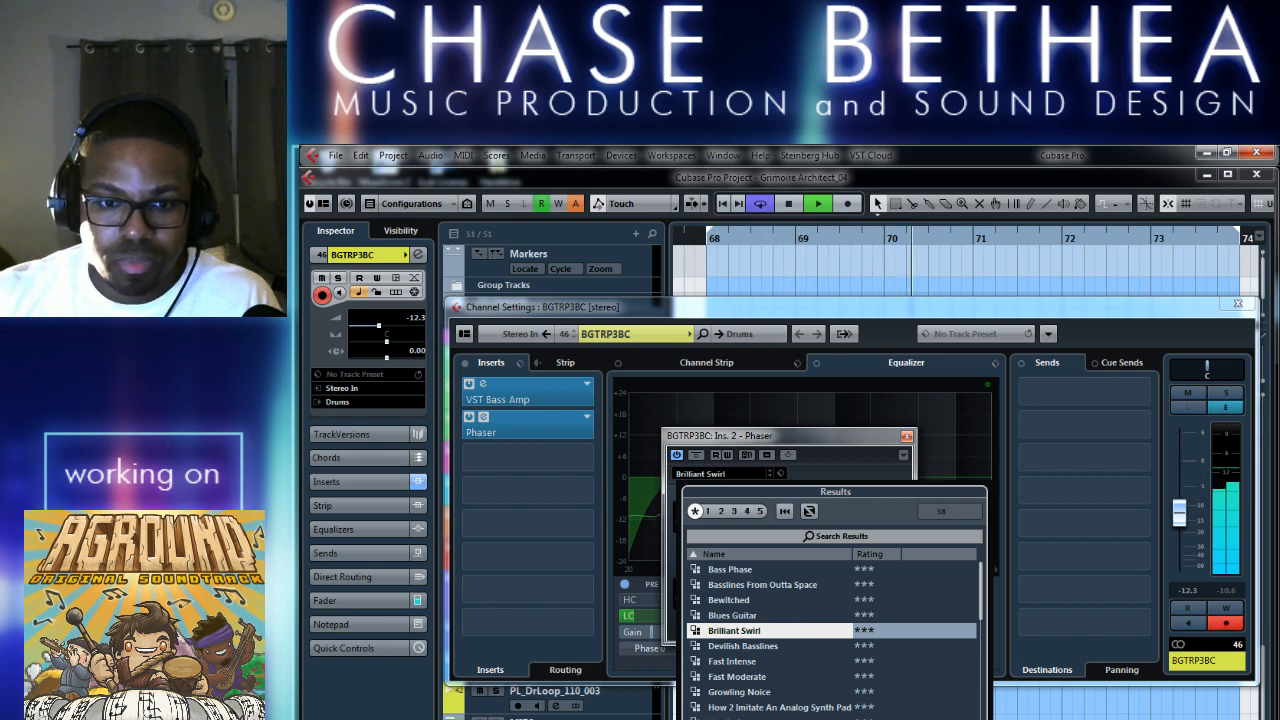
{"action": "left_click", "coordinate": [808, 719]}
{"action": "scroll", "coordinate": [804, 704], "scroll_direction": "down", "scroll_amount": 4}
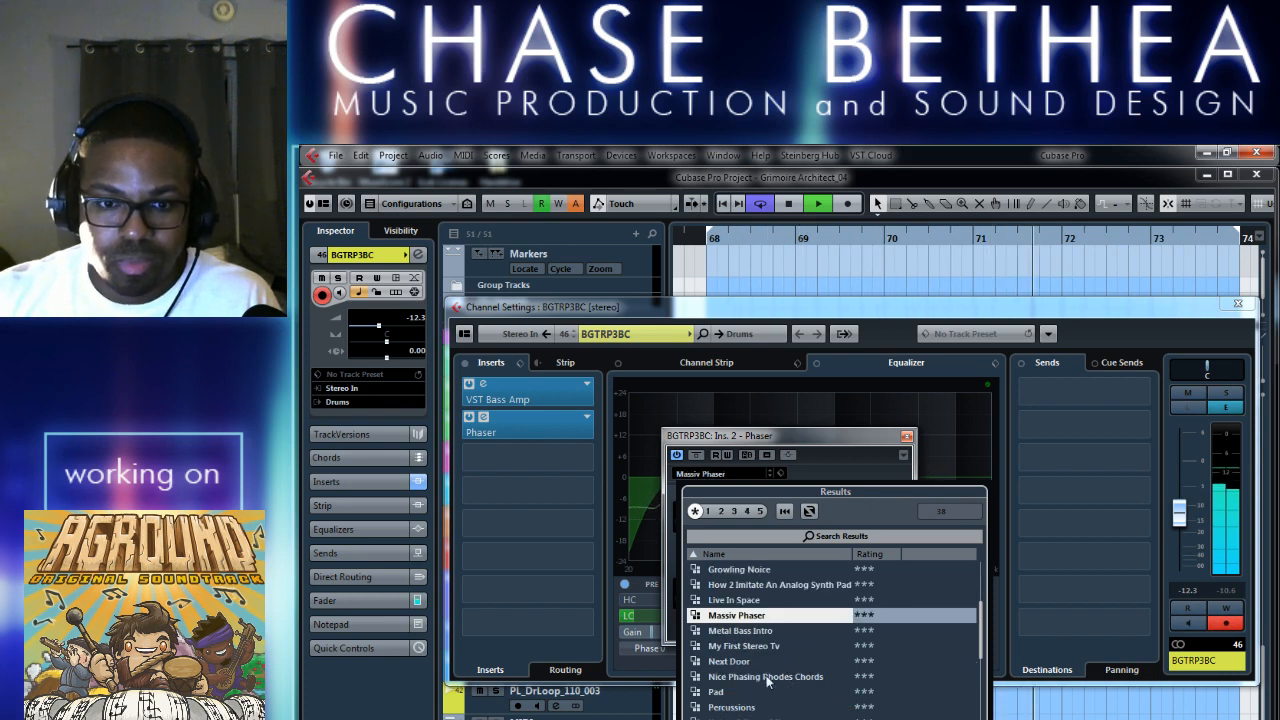
Load the Nice Phasing Rhodes Chords preset in the Phaser and dismiss the preset list.
{"action": "left_click", "coordinate": [766, 677]}
{"action": "scroll", "coordinate": [768, 680], "scroll_direction": "down", "scroll_amount": 2}
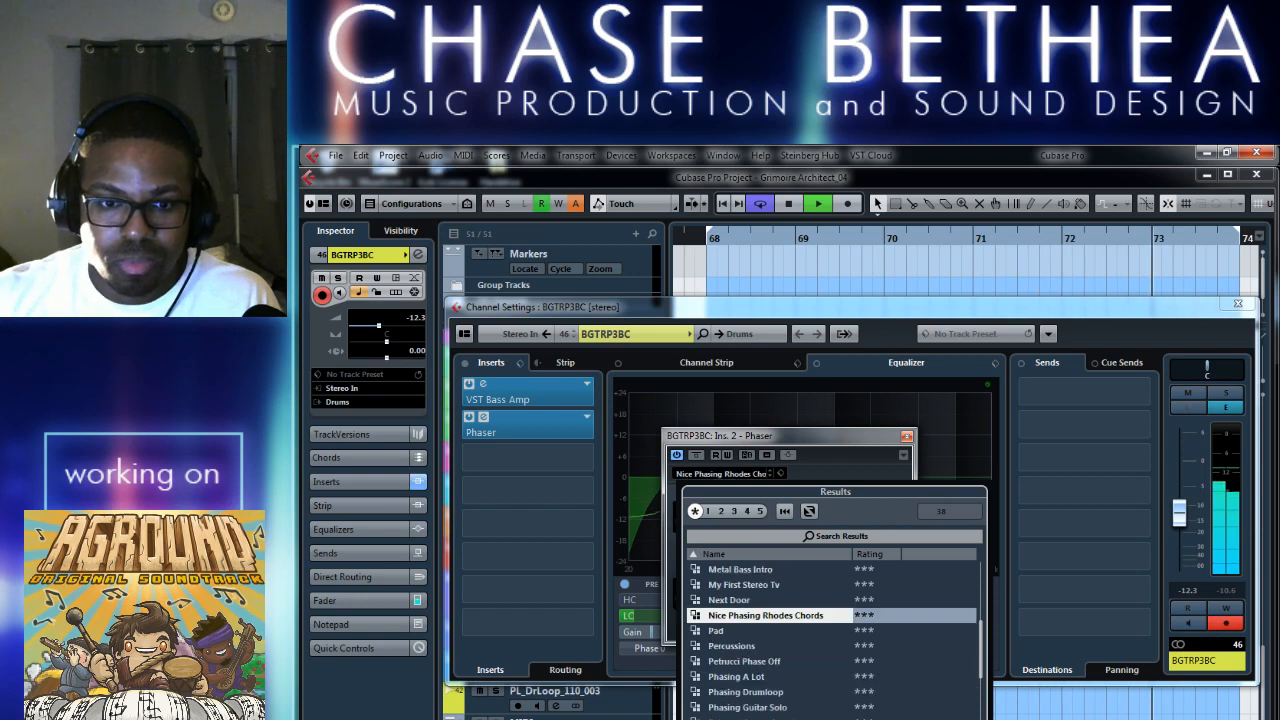
{"action": "scroll", "coordinate": [768, 650], "scroll_direction": "down", "scroll_amount": 1}
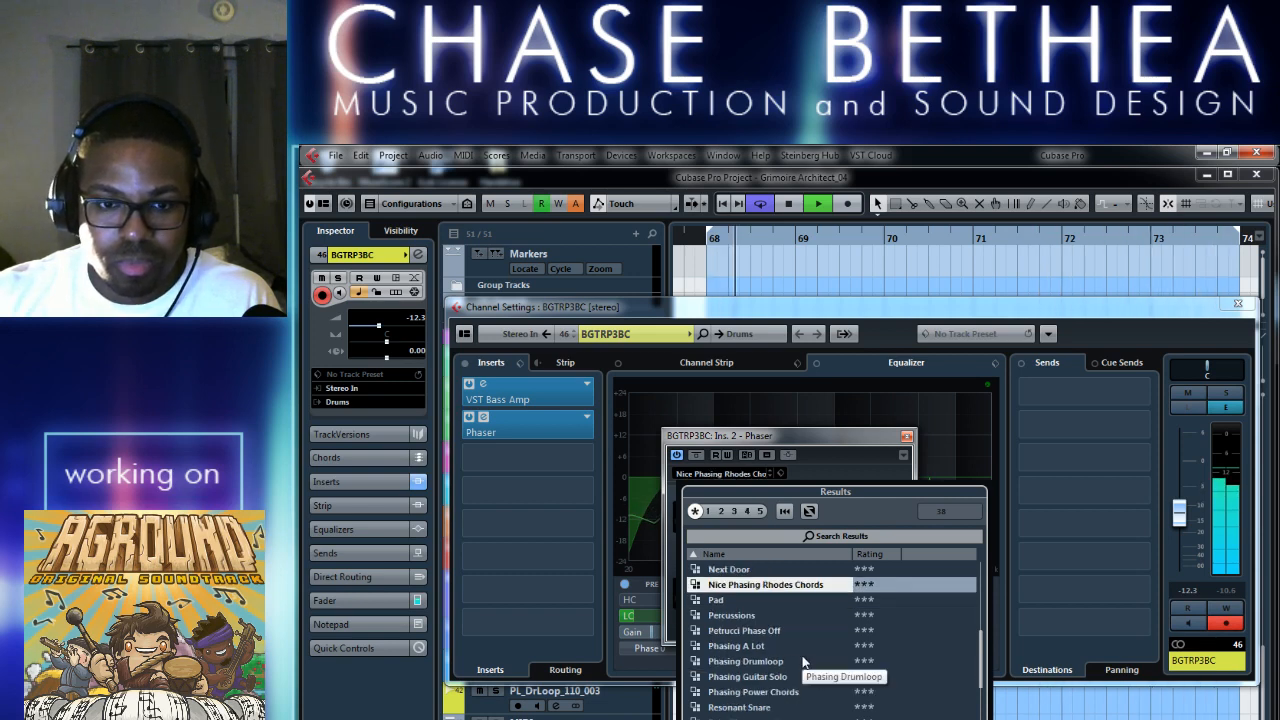
{"action": "left_click", "coordinate": [850, 445]}
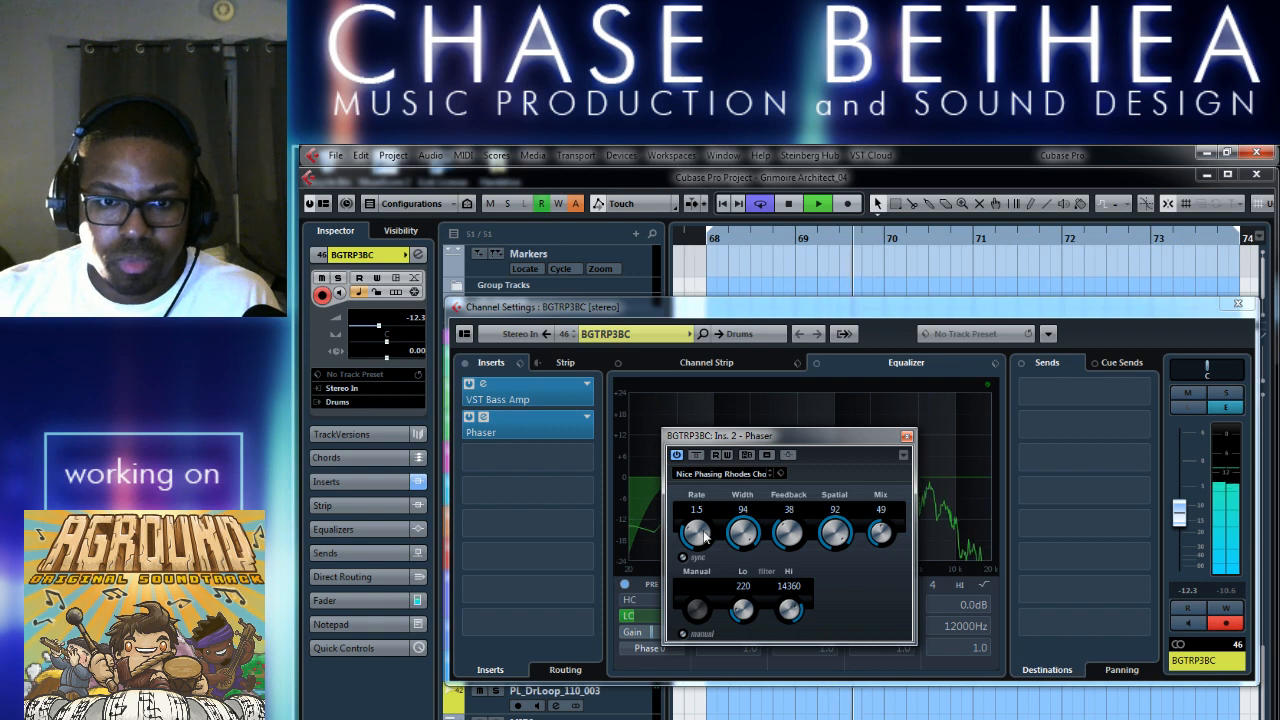
Sync the Phaser's rate to the tempo at 1/8 and set its Mix to 72 and Feedback to 49.
{"action": "left_click", "coordinate": [684, 557]}
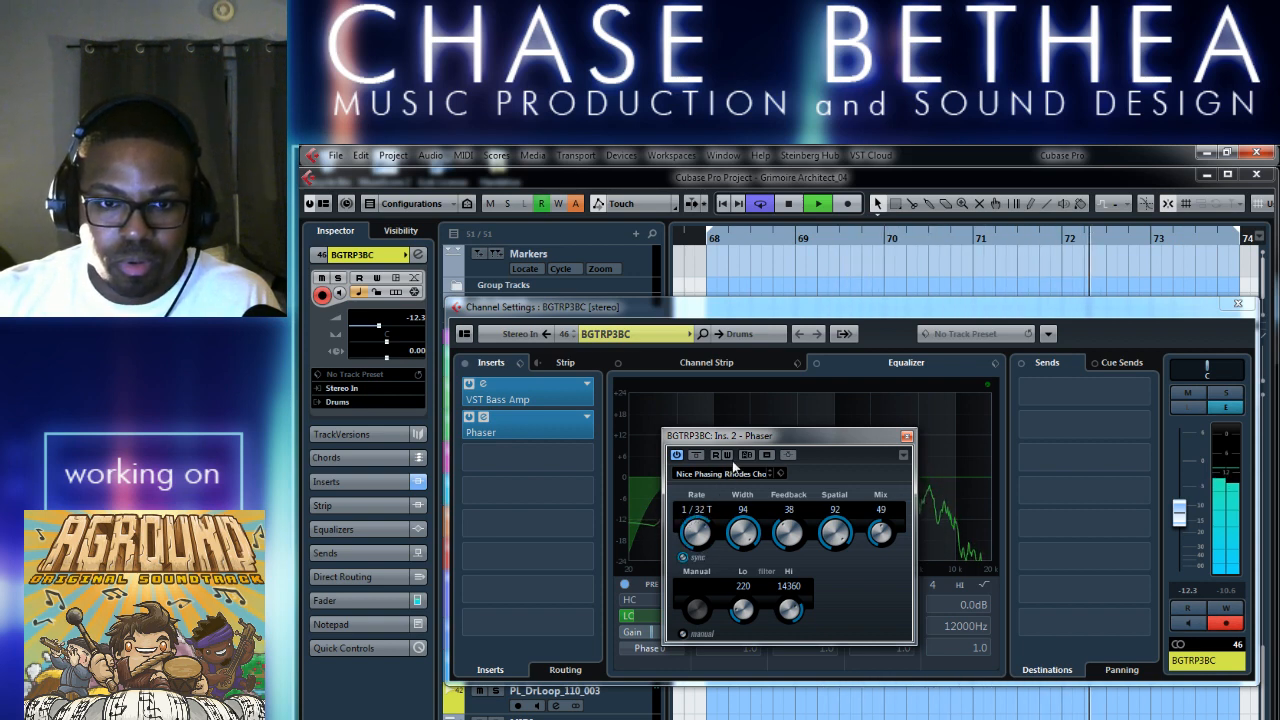
{"action": "left_click_drag", "start_coordinate": [903, 543], "coordinate": [897, 490]}
{"action": "left_click_drag", "start_coordinate": [885, 535], "coordinate": [884, 554]}
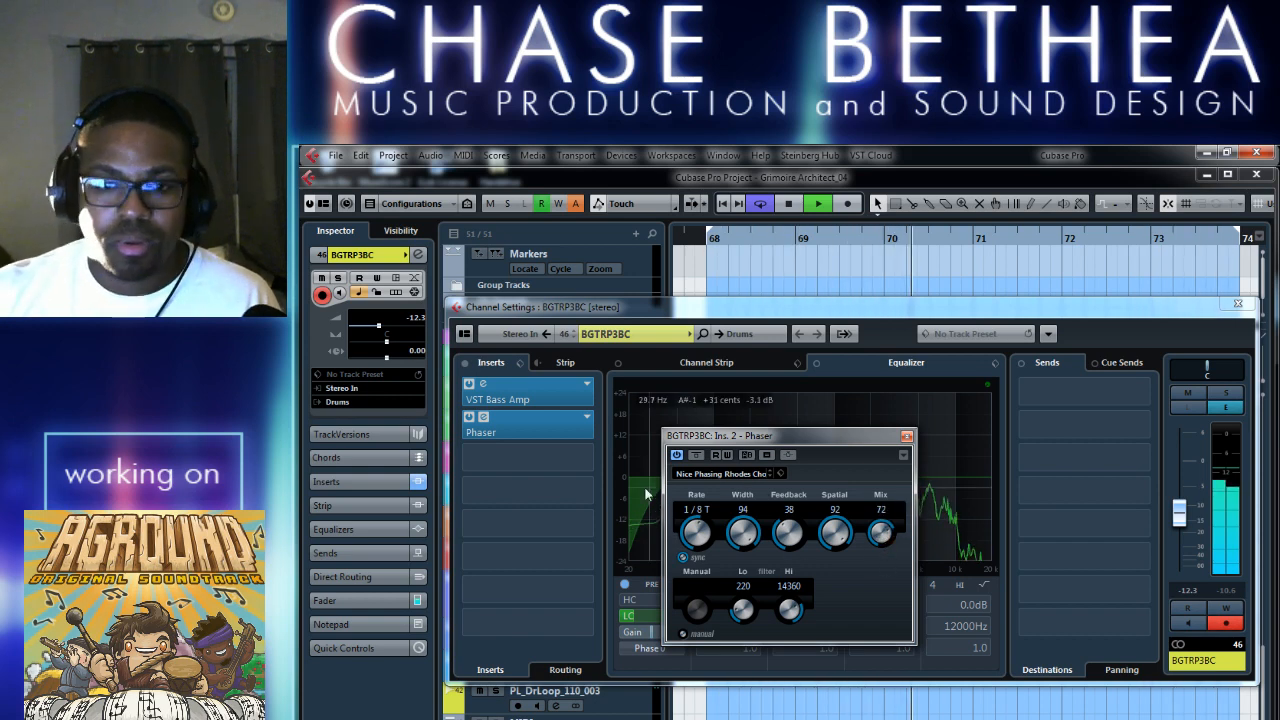
{"action": "left_click_drag", "start_coordinate": [697, 537], "coordinate": [700, 582]}
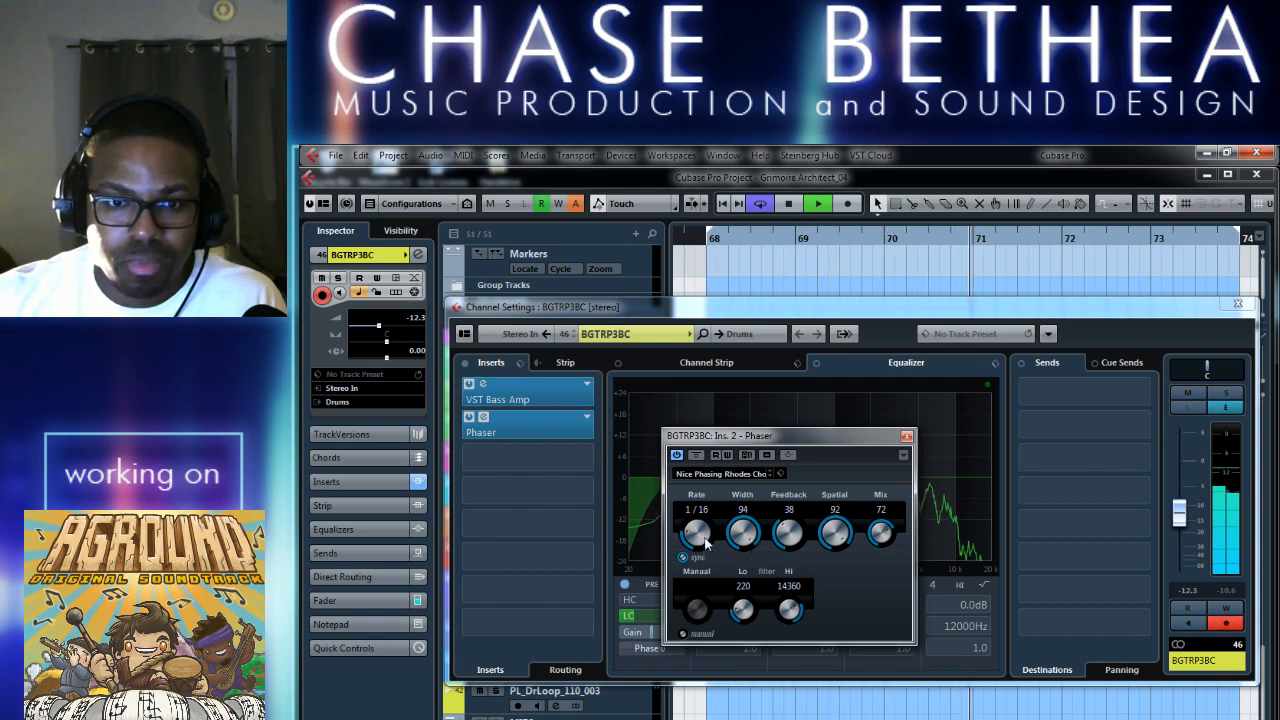
{"action": "left_click_drag", "start_coordinate": [704, 541], "coordinate": [698, 546]}
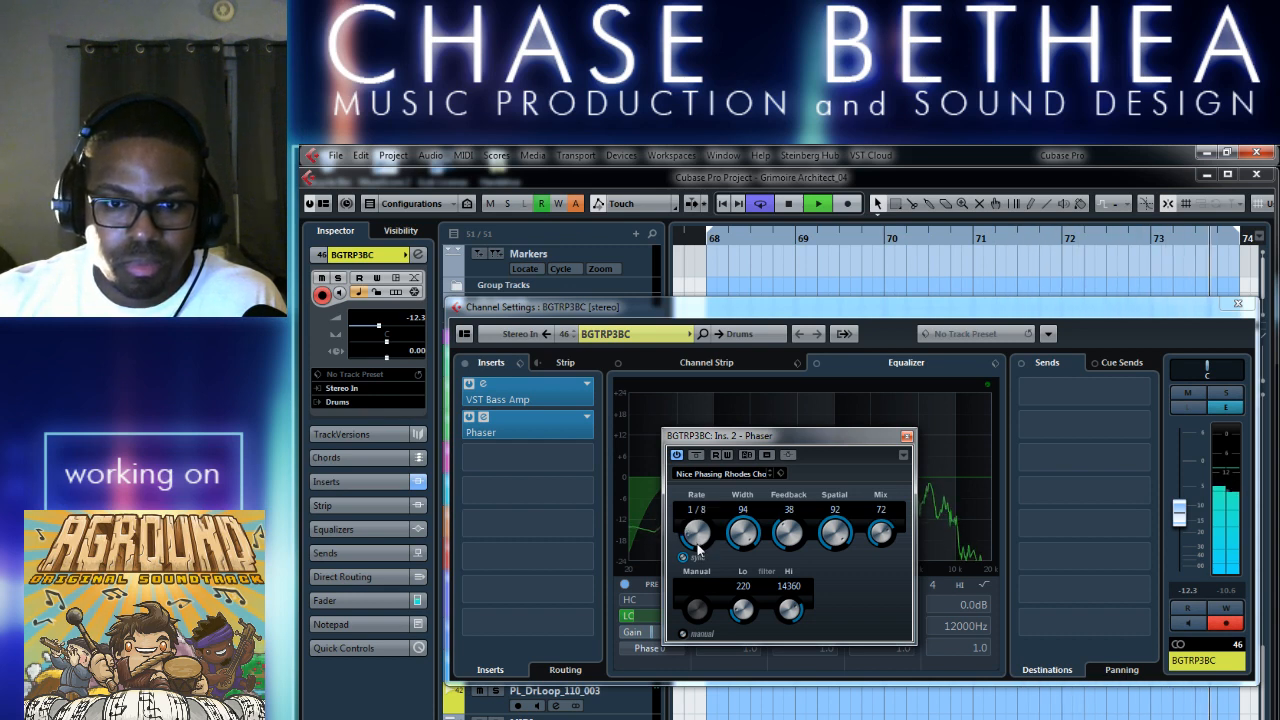
{"action": "left_click_drag", "start_coordinate": [788, 540], "coordinate": [795, 540]}
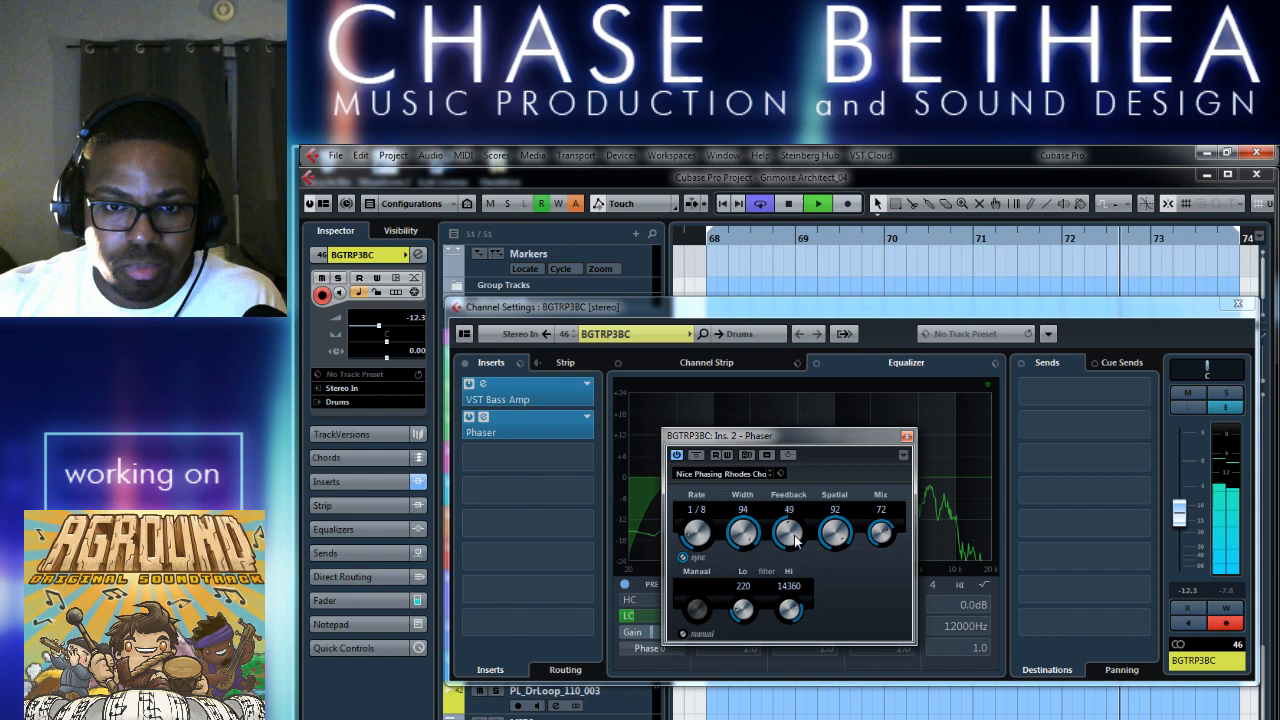
Stop playback, set the VST Bass Amp's Master level to 9.0, and close the amp, channel settings and Phaser windows.
{"action": "left_click", "coordinate": [532, 380]}
{"action": "key", "text": "space"}
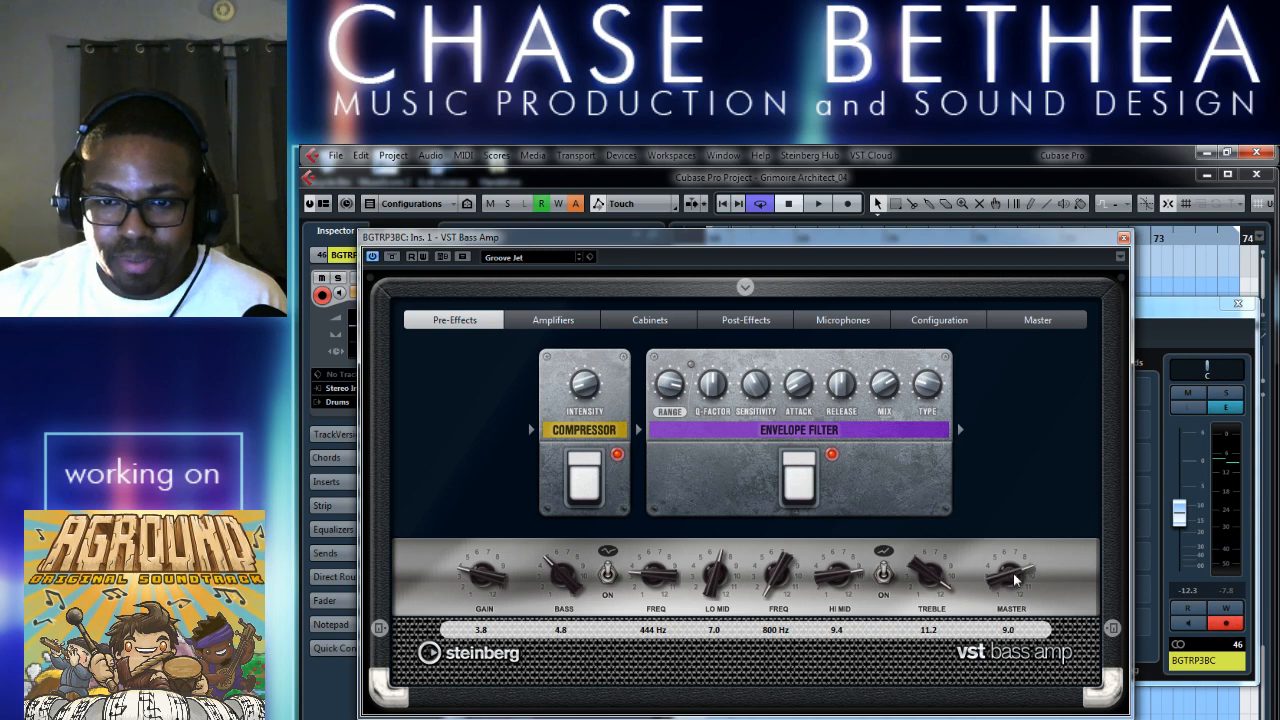
{"action": "left_click", "coordinate": [964, 717]}
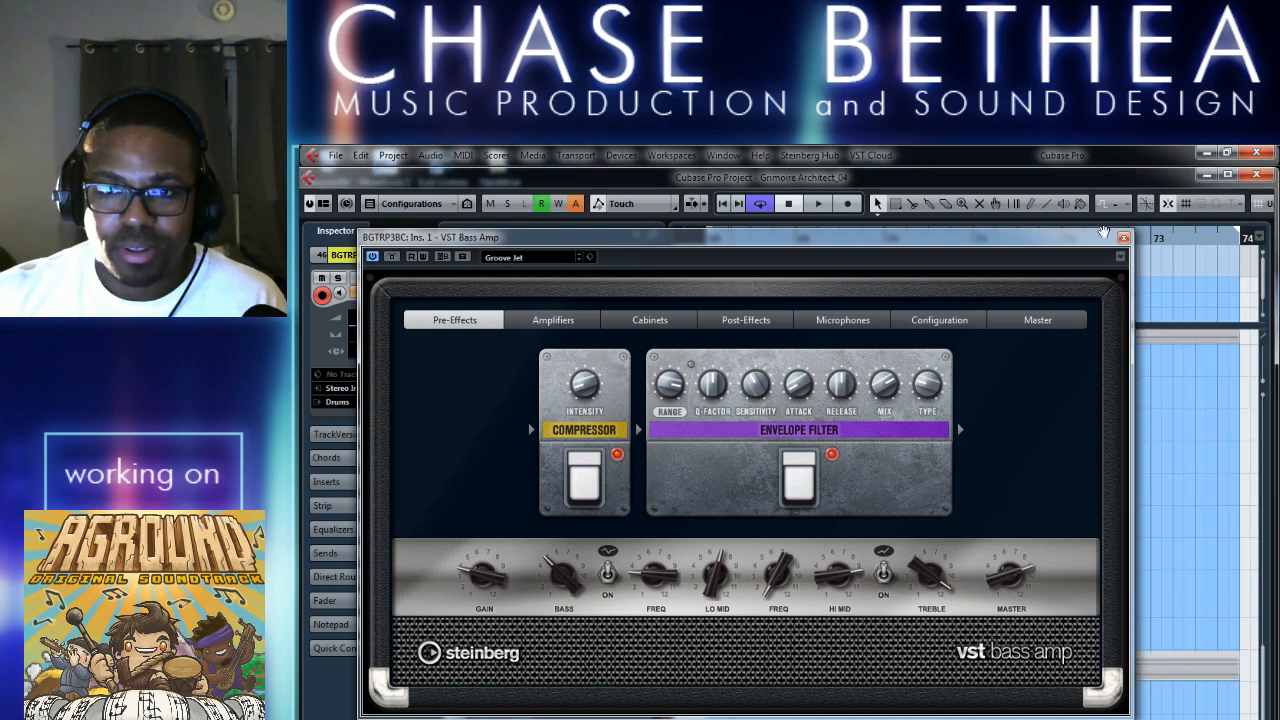
{"action": "left_click", "coordinate": [1123, 237]}
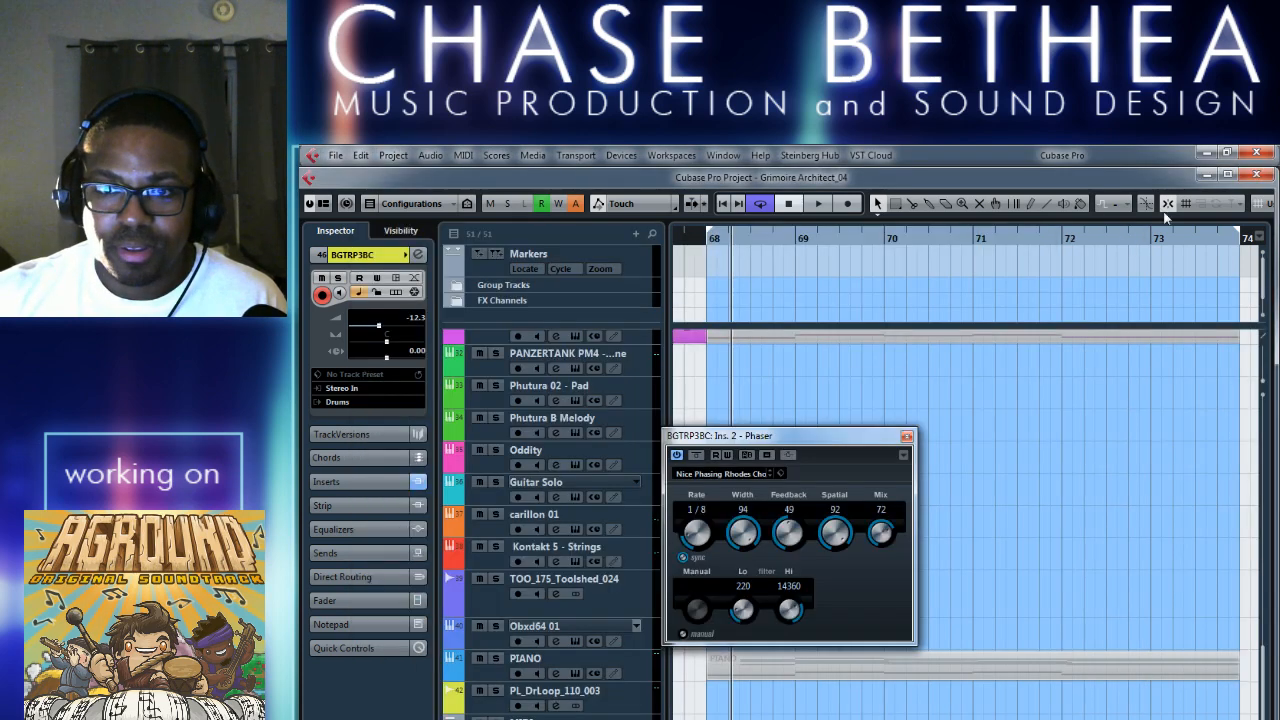
{"action": "left_click", "coordinate": [906, 437]}
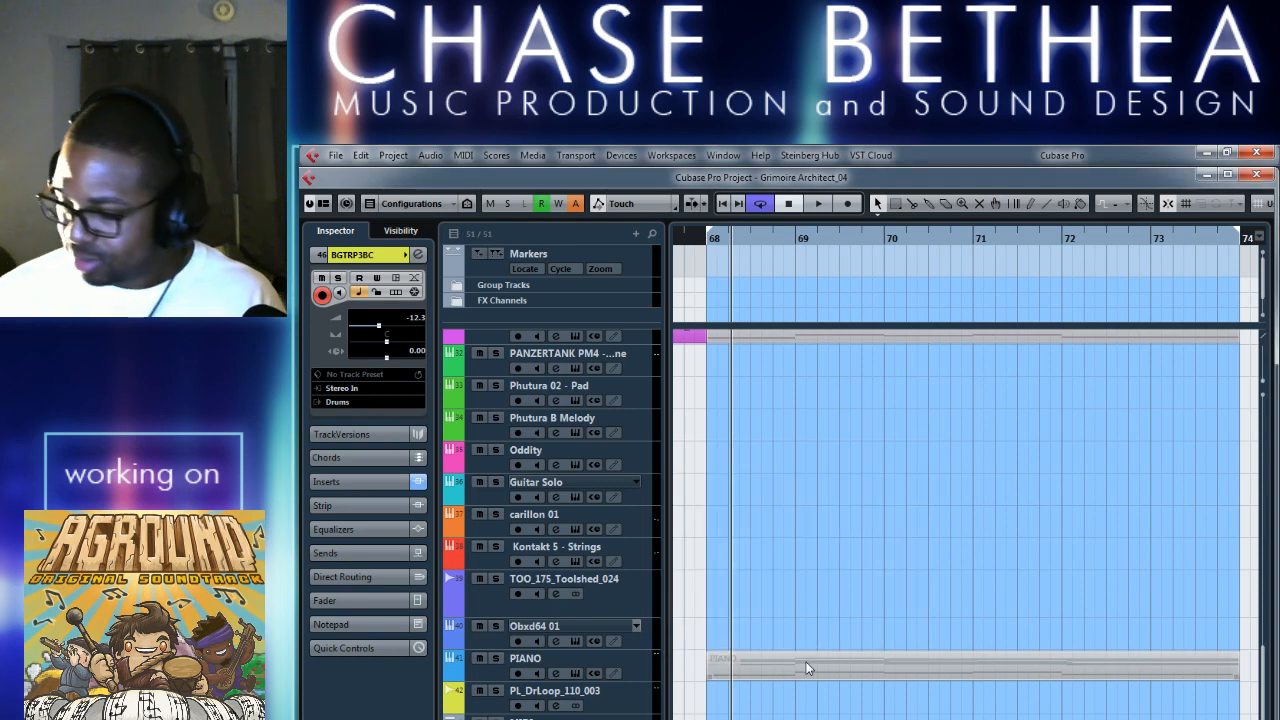
Play the section from bar 68, set the BGTRP3BC track's volume to -9.69, and stop playback.
{"action": "key", "text": "KP_1"}
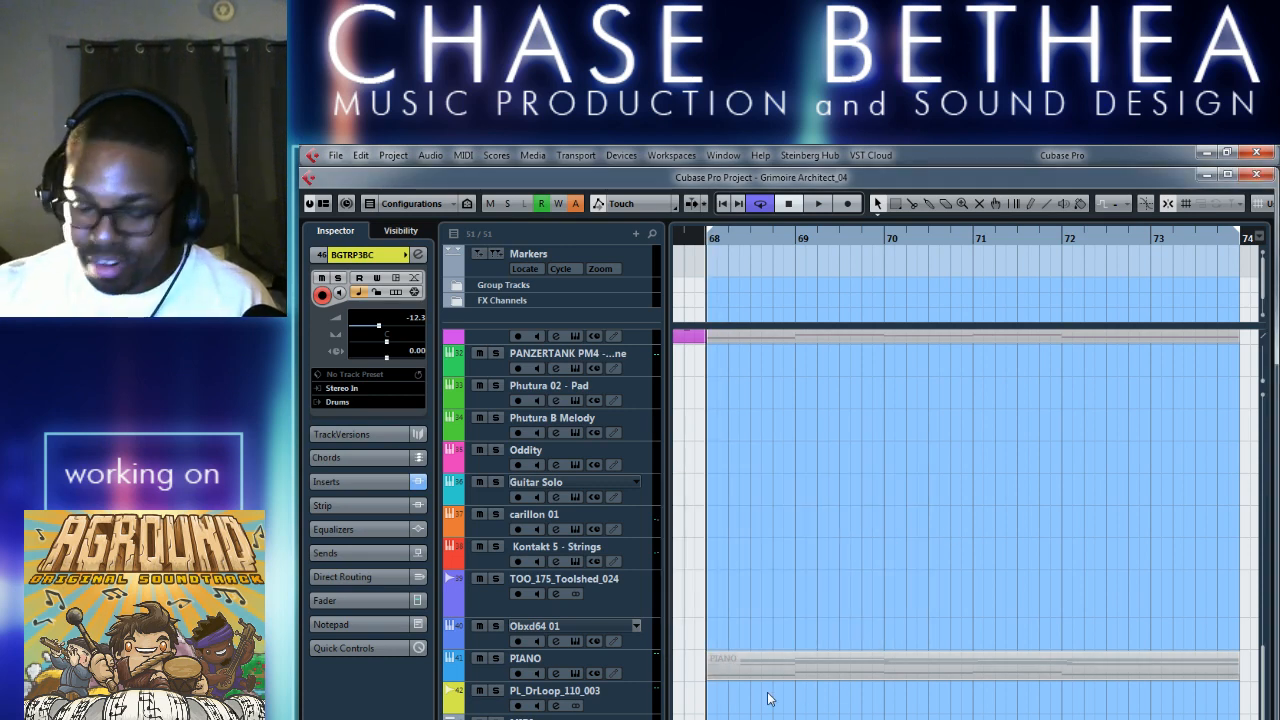
{"action": "key", "text": "space"}
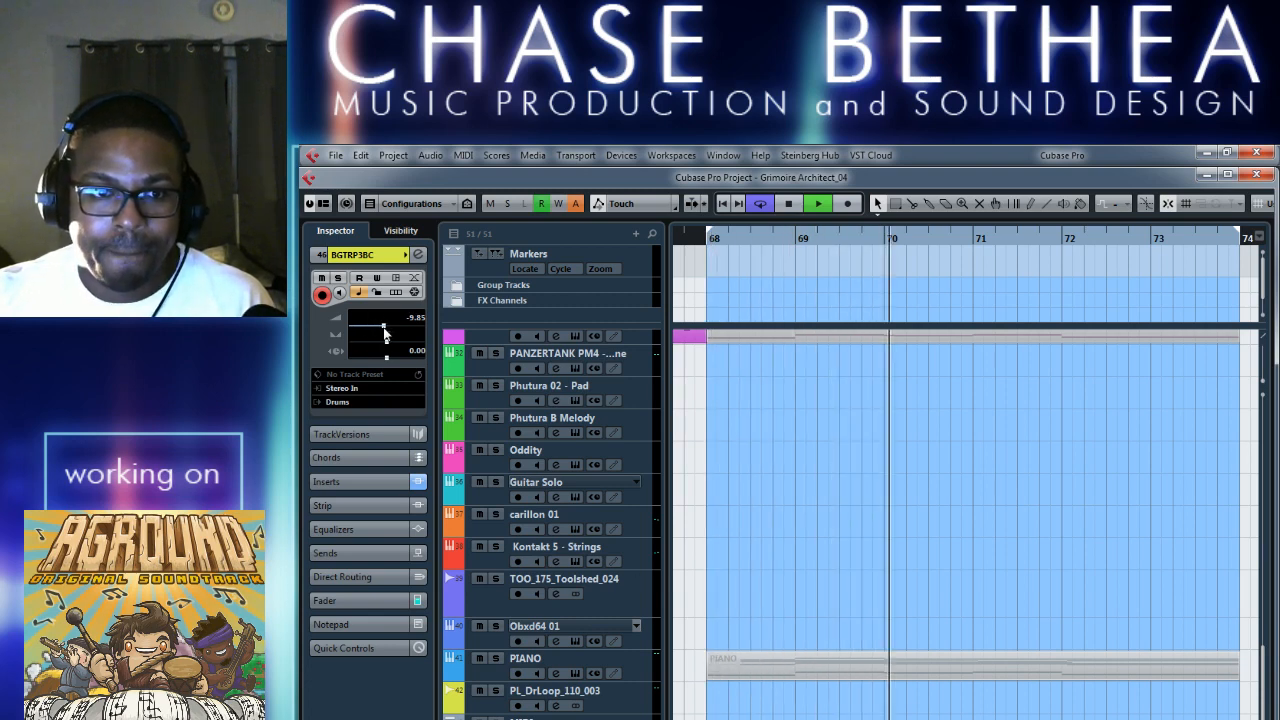
{"action": "left_click_drag", "start_coordinate": [378, 327], "coordinate": [388, 328]}
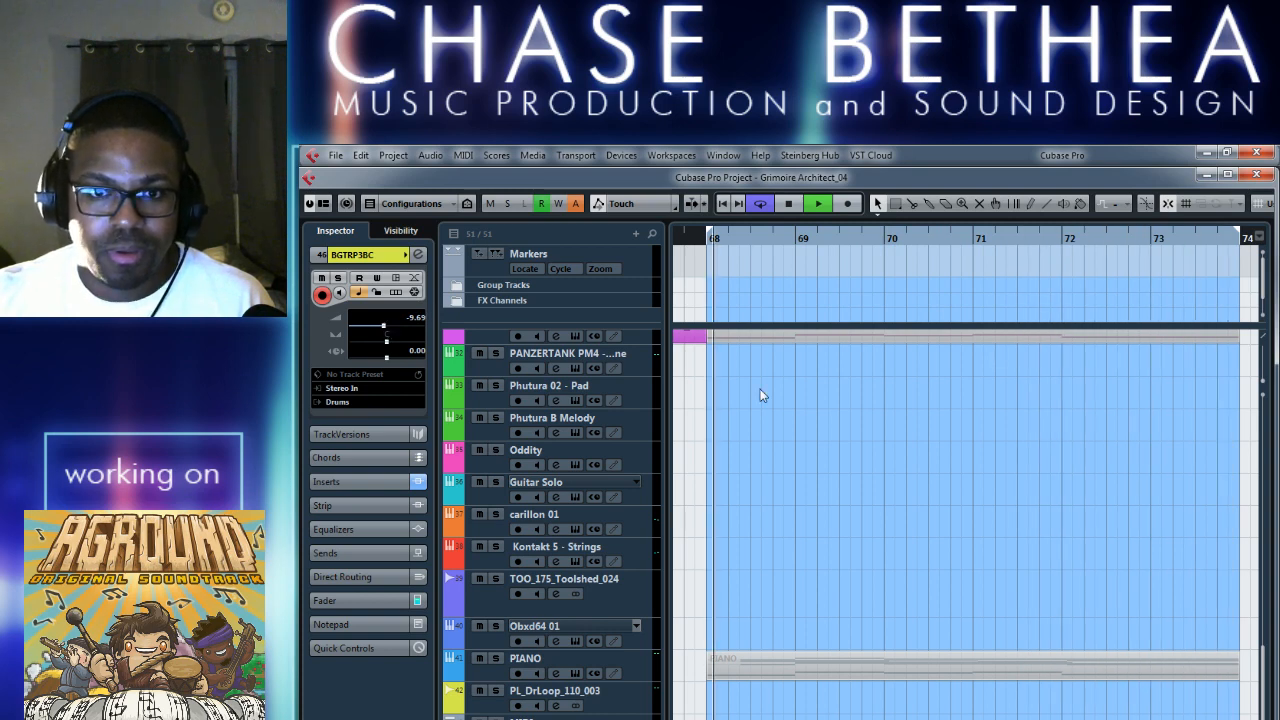
{"action": "key", "text": "space"}
Examine how the Drums, Kick and Snare/Clap/Snap parts are laid out across the whole arrangement.
{"action": "scroll", "coordinate": [813, 499], "scroll_direction": "up", "scroll_amount": 10}
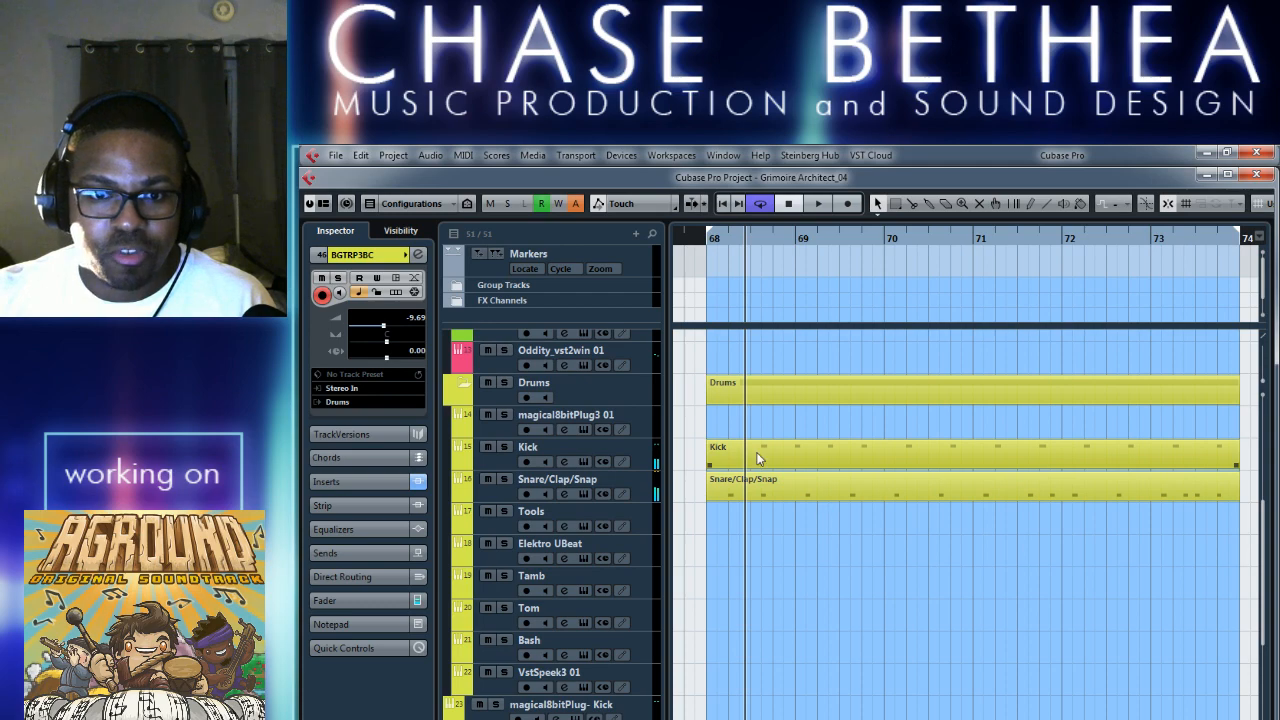
{"action": "key", "text": "g"}
{"action": "key", "text": "g"}
{"action": "key", "text": "g"}
{"action": "key", "text": "g"}
{"action": "key", "text": "g"}
{"action": "key", "text": "g"}
{"action": "key", "text": "g"}
{"action": "key", "text": "g"}
{"action": "key", "text": "g"}
{"action": "key", "text": "g"}
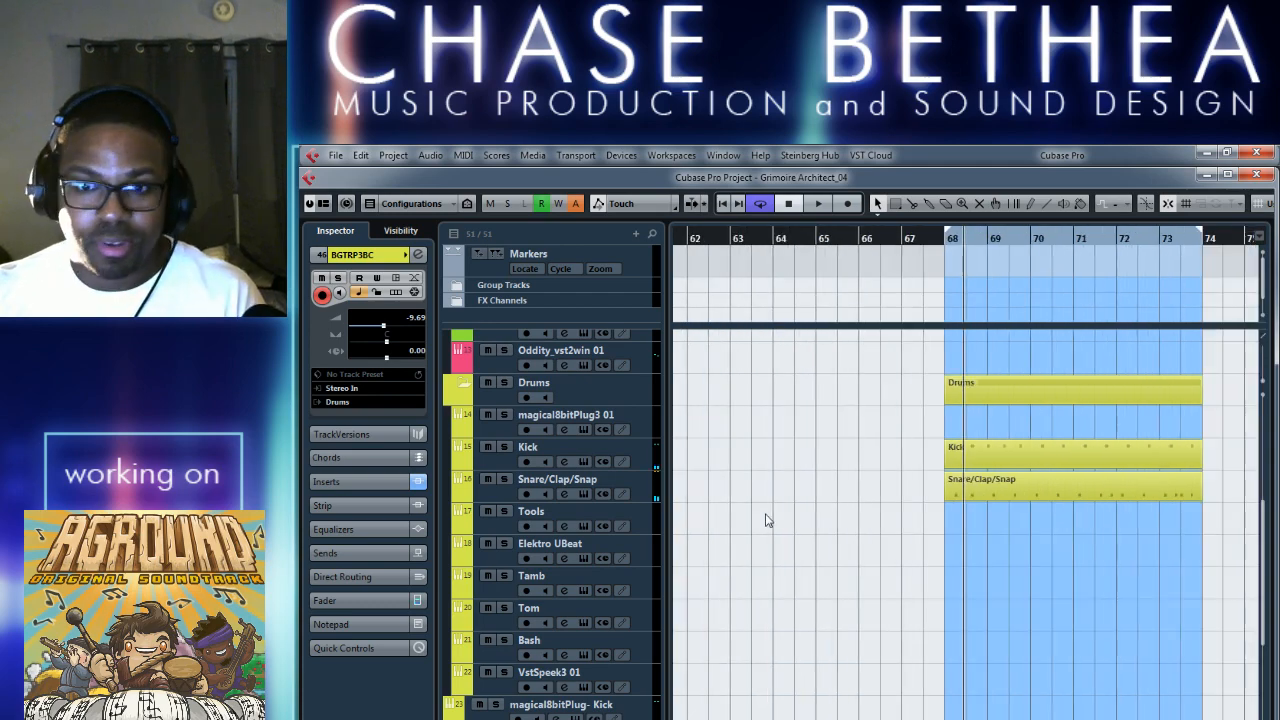
{"action": "key", "text": "g"}
{"action": "key", "text": "g"}
{"action": "key", "text": "g"}
{"action": "key", "text": "g"}
{"action": "key", "text": "g"}
{"action": "key", "text": "g"}
{"action": "key", "text": "g"}
{"action": "key", "text": "g"}
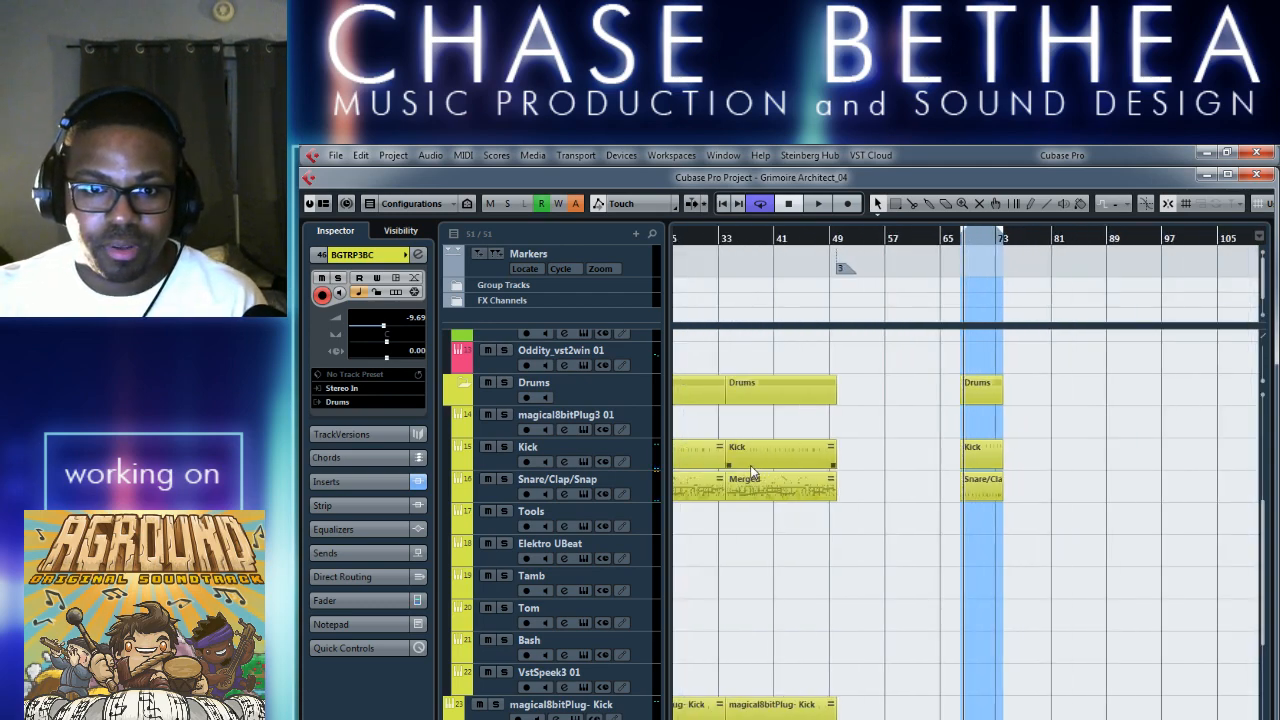
{"action": "key", "text": "g"}
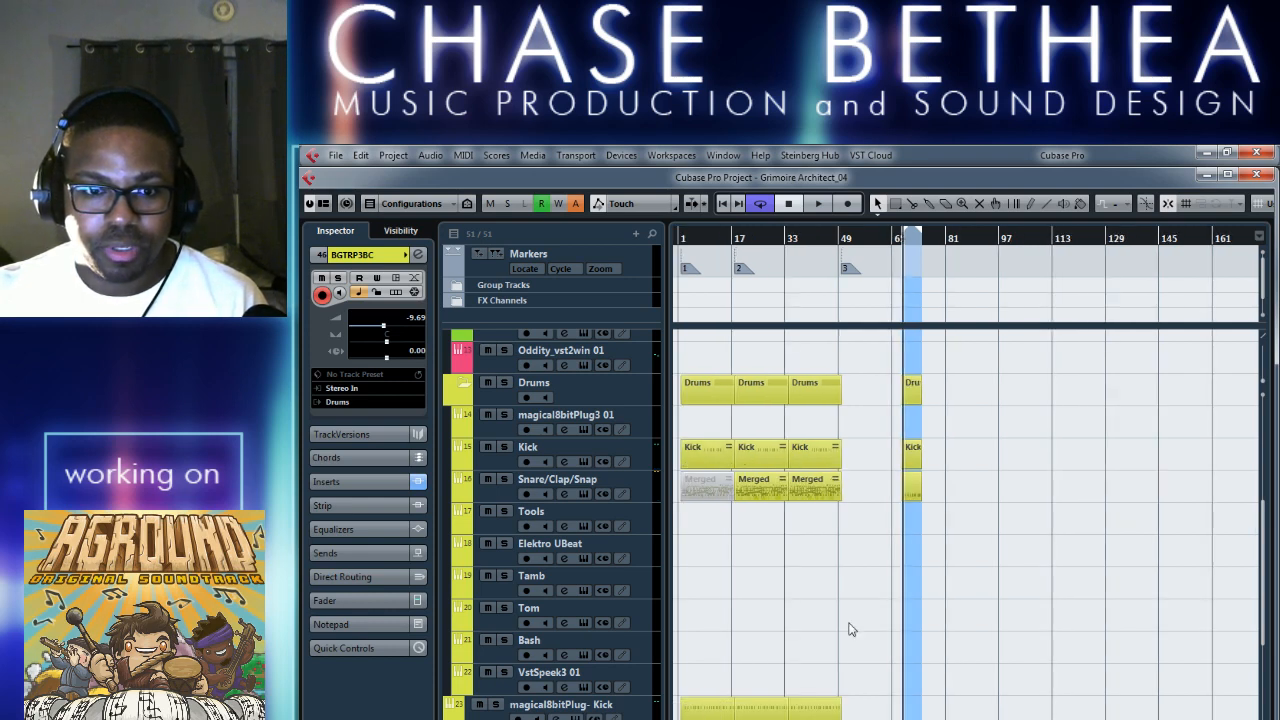
Examine the note pattern of the Kick part at bars 68 to 73 in the Key Editor and close it.
{"action": "double_click", "coordinate": [913, 455]}
{"action": "key", "text": "h"}
{"action": "key", "text": "h"}
{"action": "key", "text": "h"}
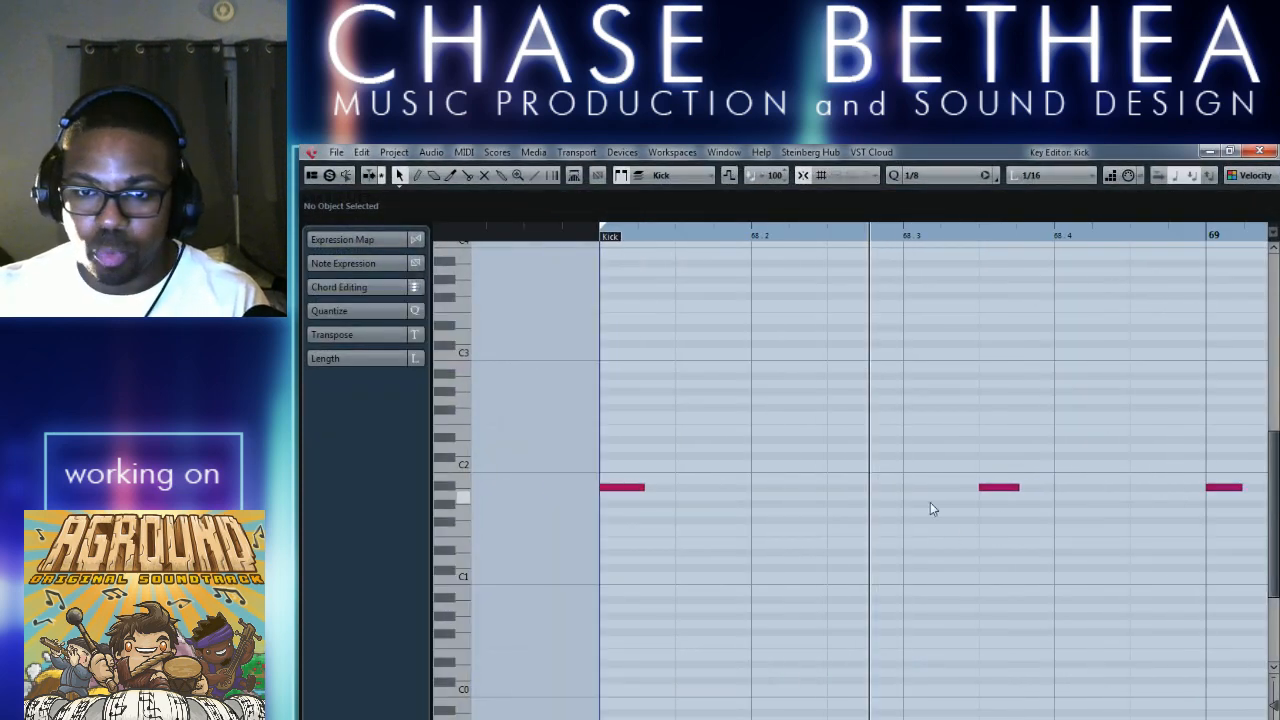
{"action": "key", "text": "g"}
{"action": "key", "text": "g"}
{"action": "key", "text": "g"}
{"action": "key", "text": "g"}
{"action": "key", "text": "g"}
{"action": "key", "text": "g"}
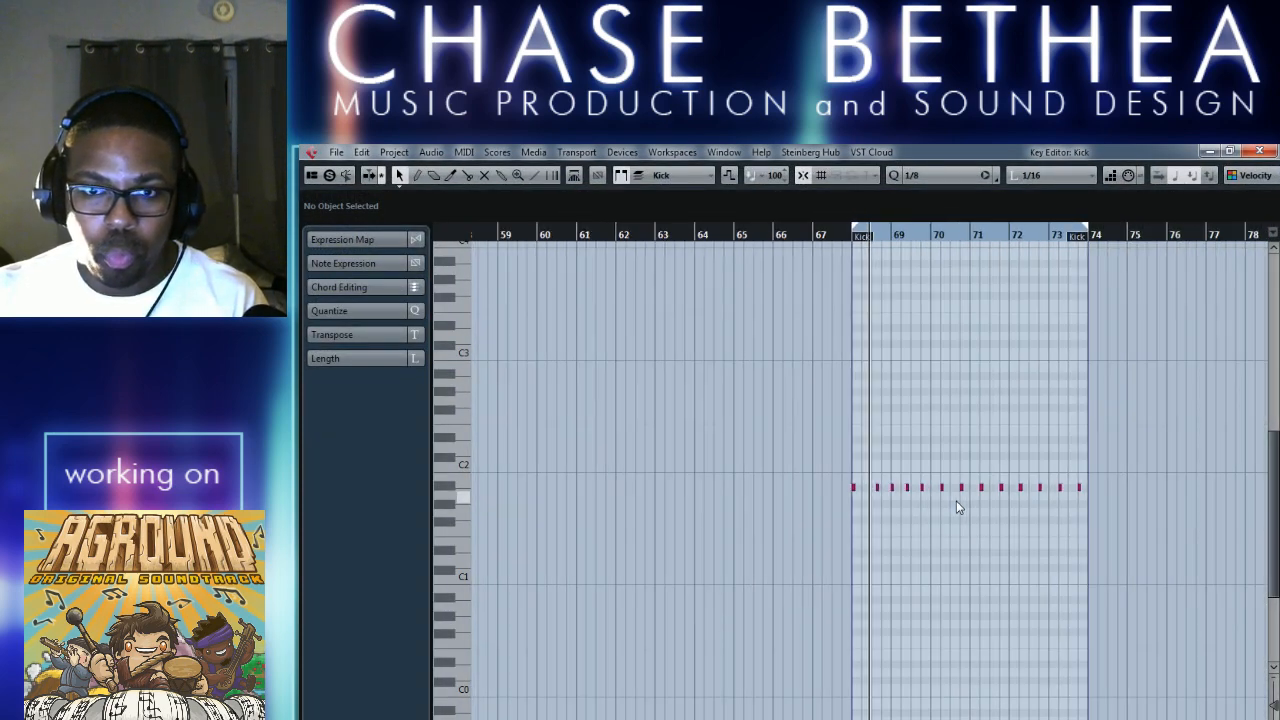
{"action": "key", "text": "g"}
{"action": "key", "text": "g"}
{"action": "key", "text": "g"}
{"action": "key", "text": "g"}
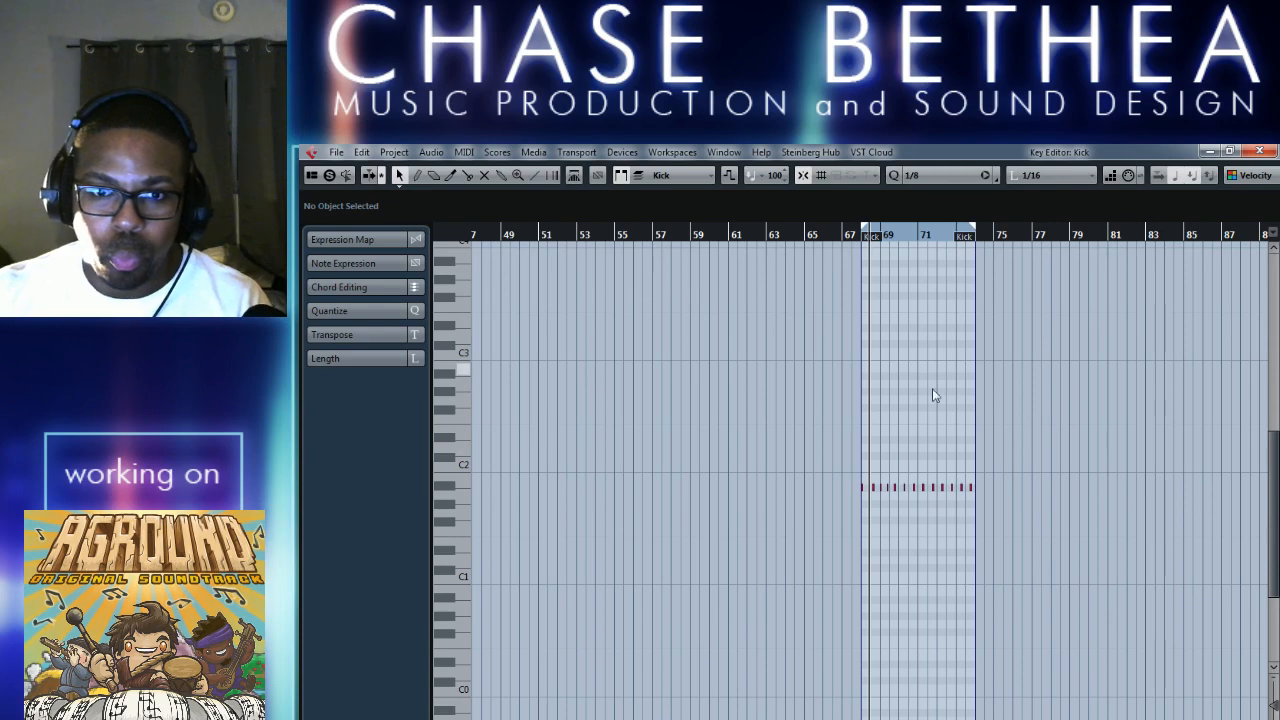
{"action": "left_click", "coordinate": [1257, 152]}
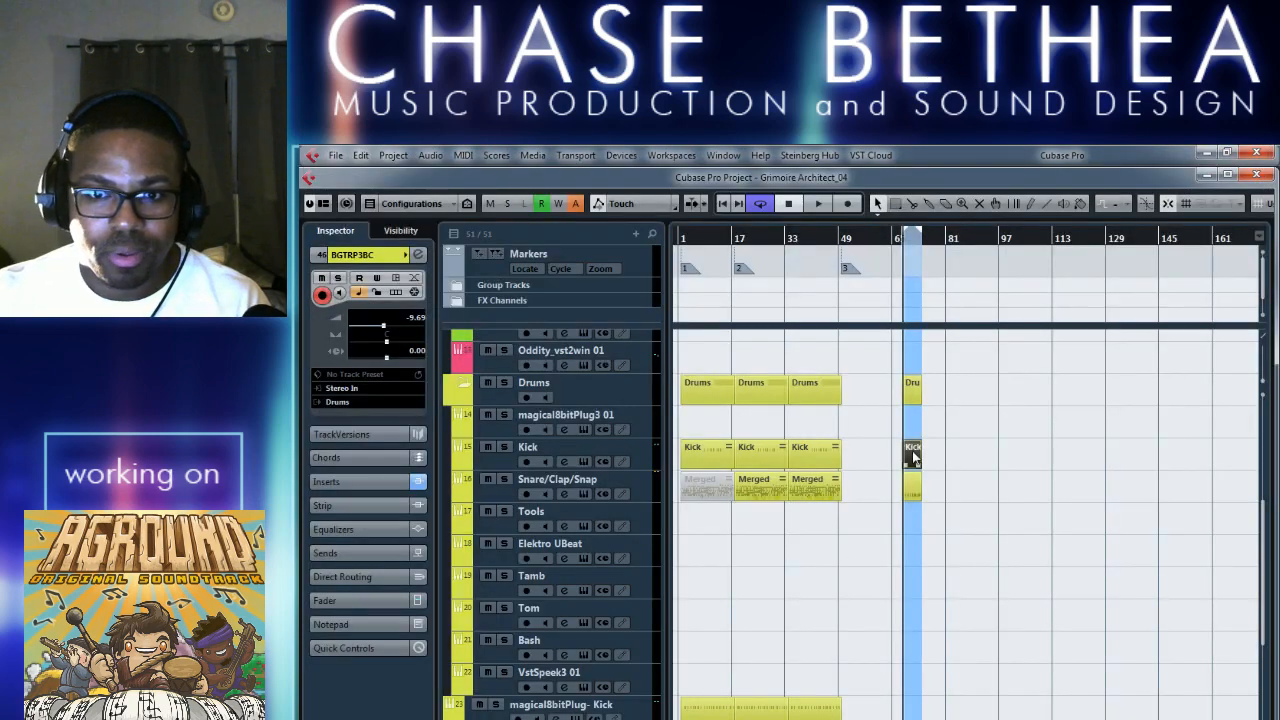
Copy all the notes of the Kick part at bars 68 to 73 and close its Key Editor.
{"action": "double_click", "coordinate": [913, 457]}
{"action": "key", "text": "h"}
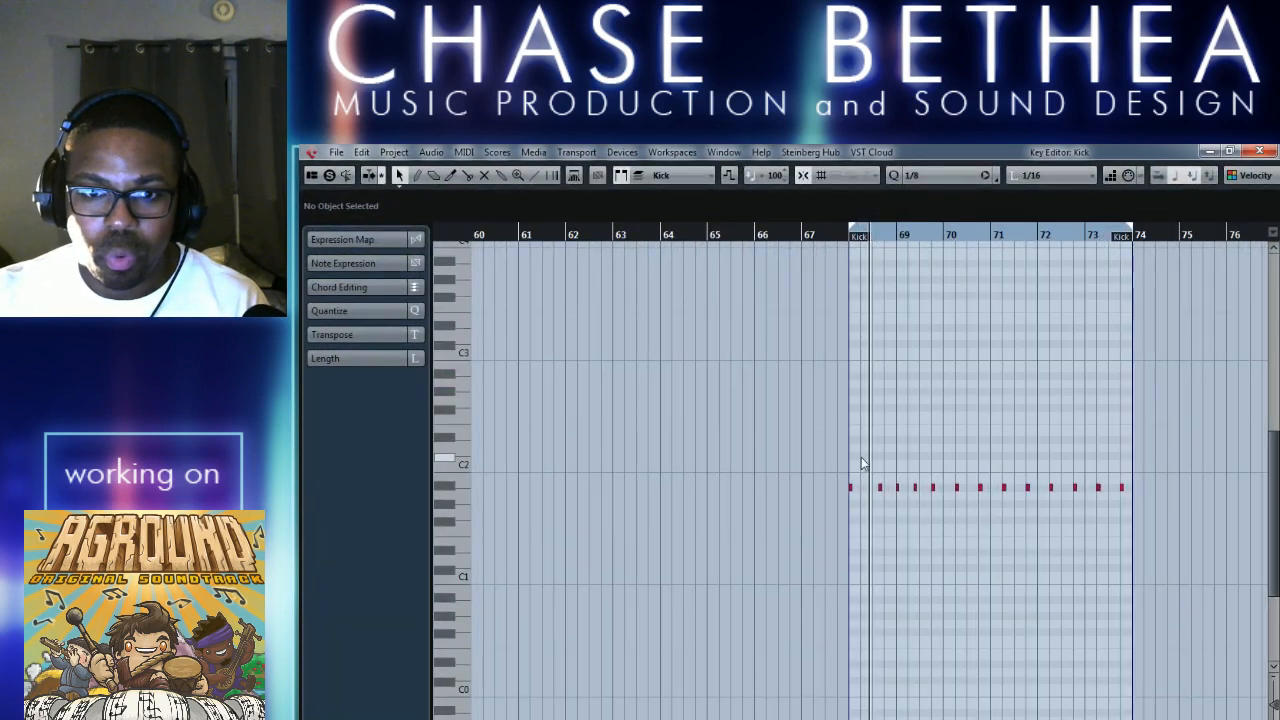
{"action": "left_click_drag", "start_coordinate": [842, 457], "coordinate": [1150, 528]}
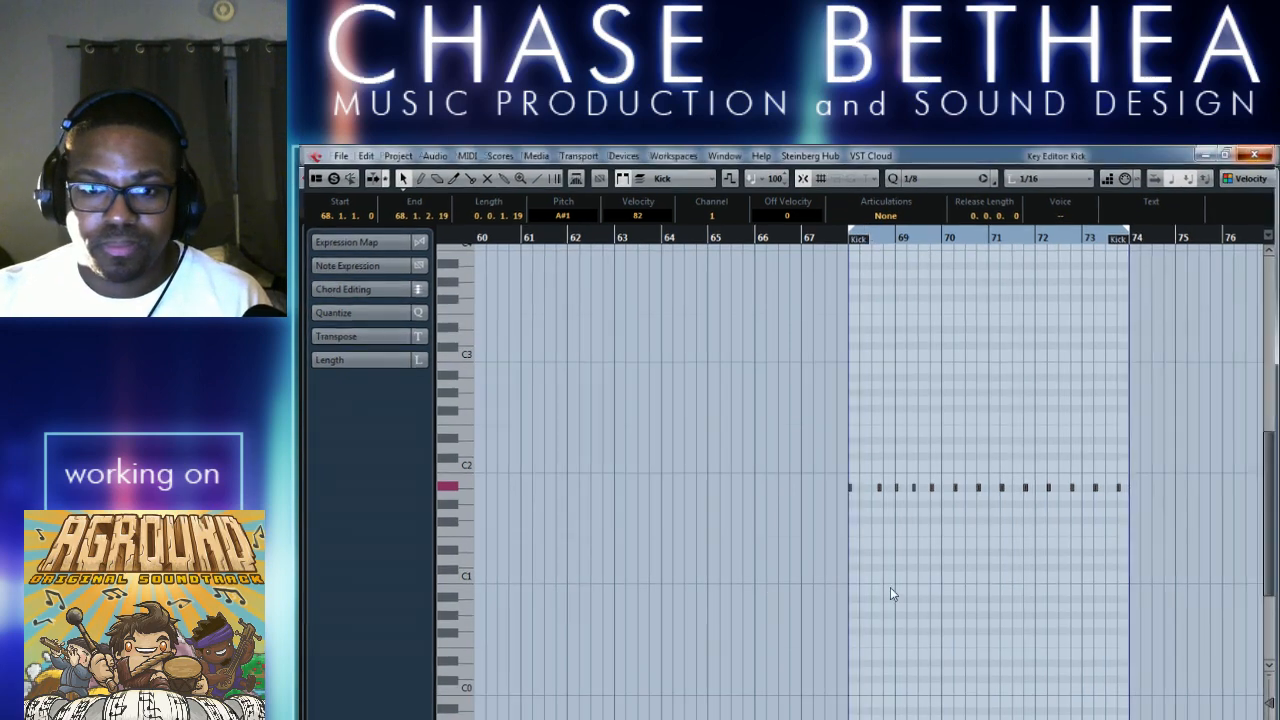
{"action": "key", "text": "Escape"}
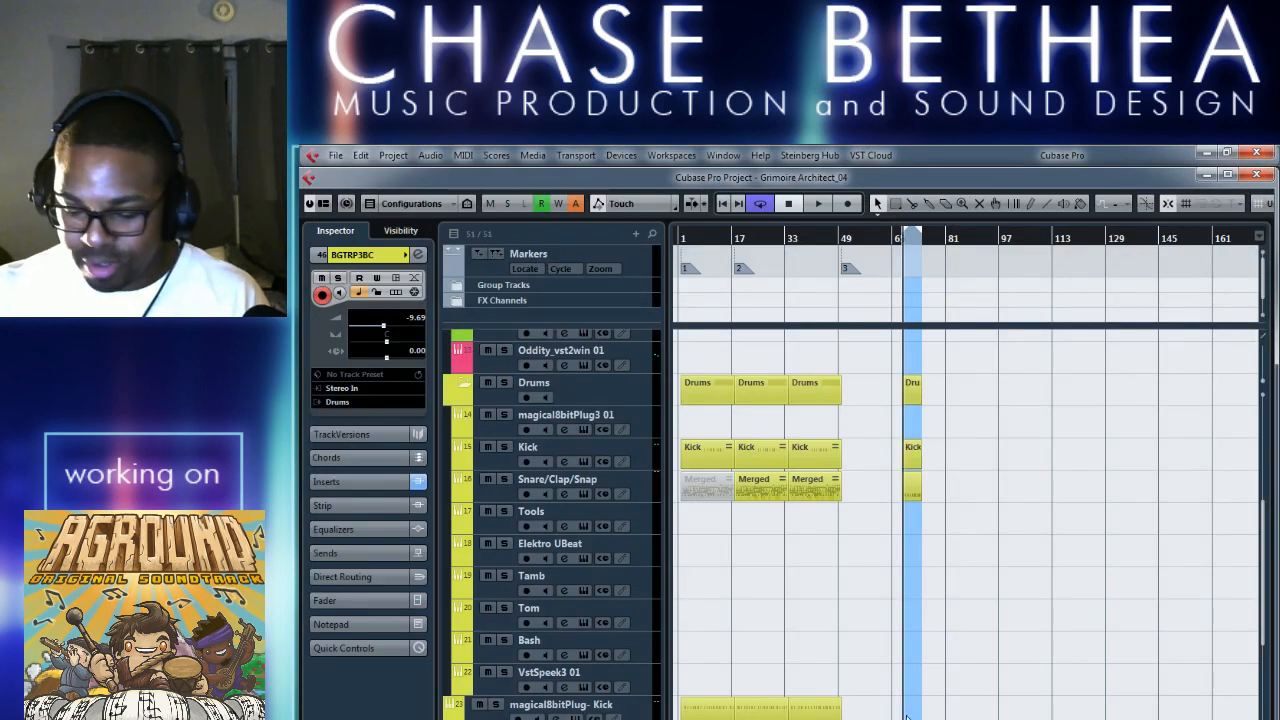
Draw an empty part on the magical8bitPlug- Kick track from bar 68 to bar 74.
{"action": "key", "text": "h"}
{"action": "key", "text": "h"}
{"action": "key", "text": "h"}
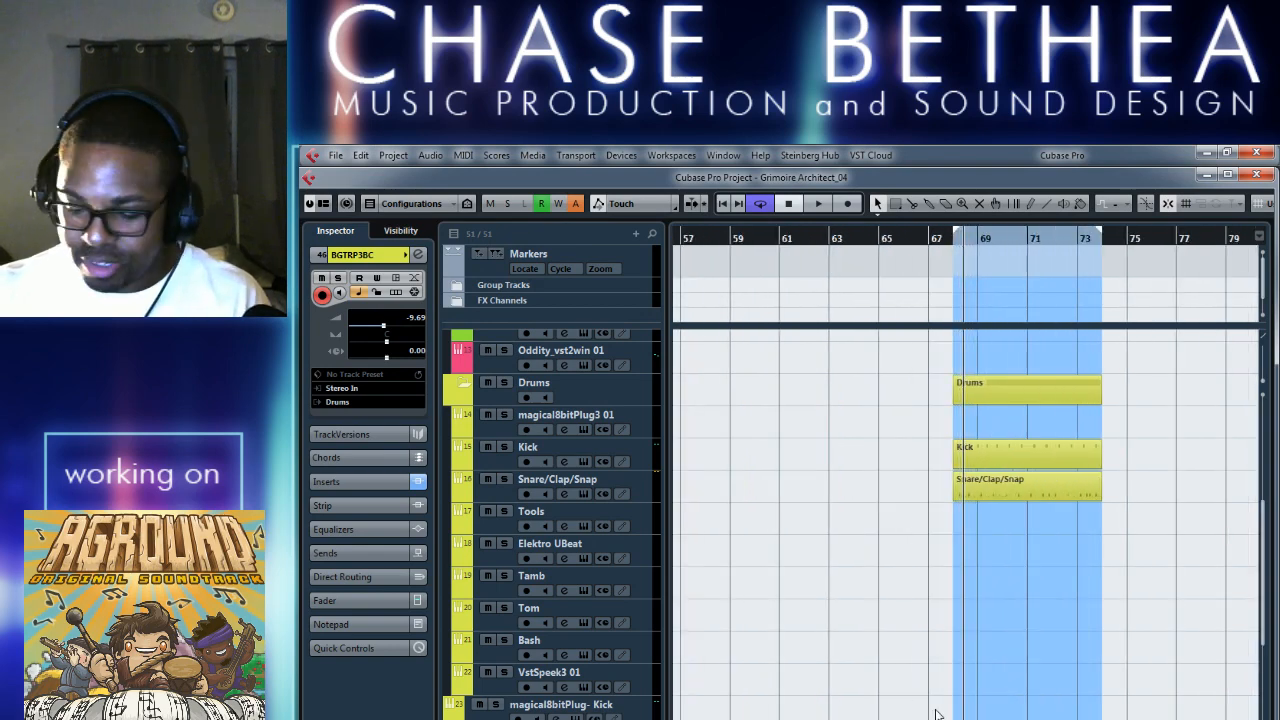
{"action": "key", "text": "h"}
{"action": "key", "text": "h"}
{"action": "key", "text": "h"}
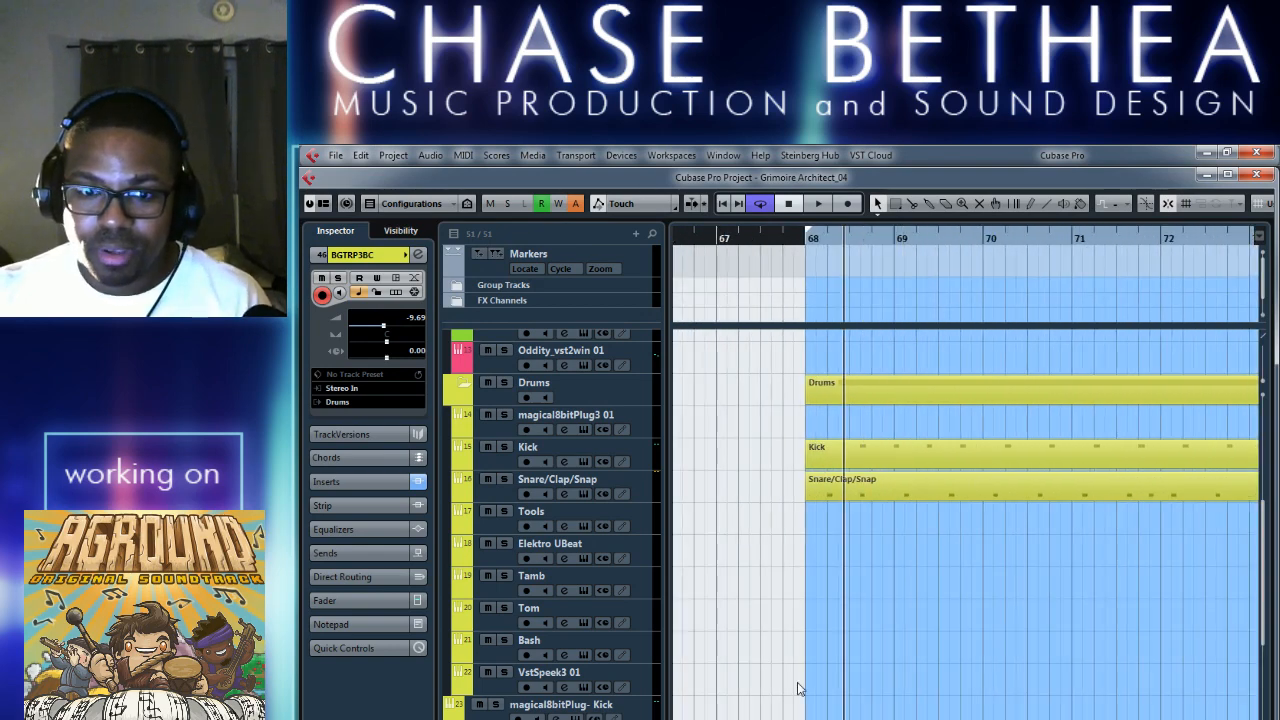
{"action": "scroll", "coordinate": [840, 692], "scroll_direction": "right", "scroll_amount": 1}
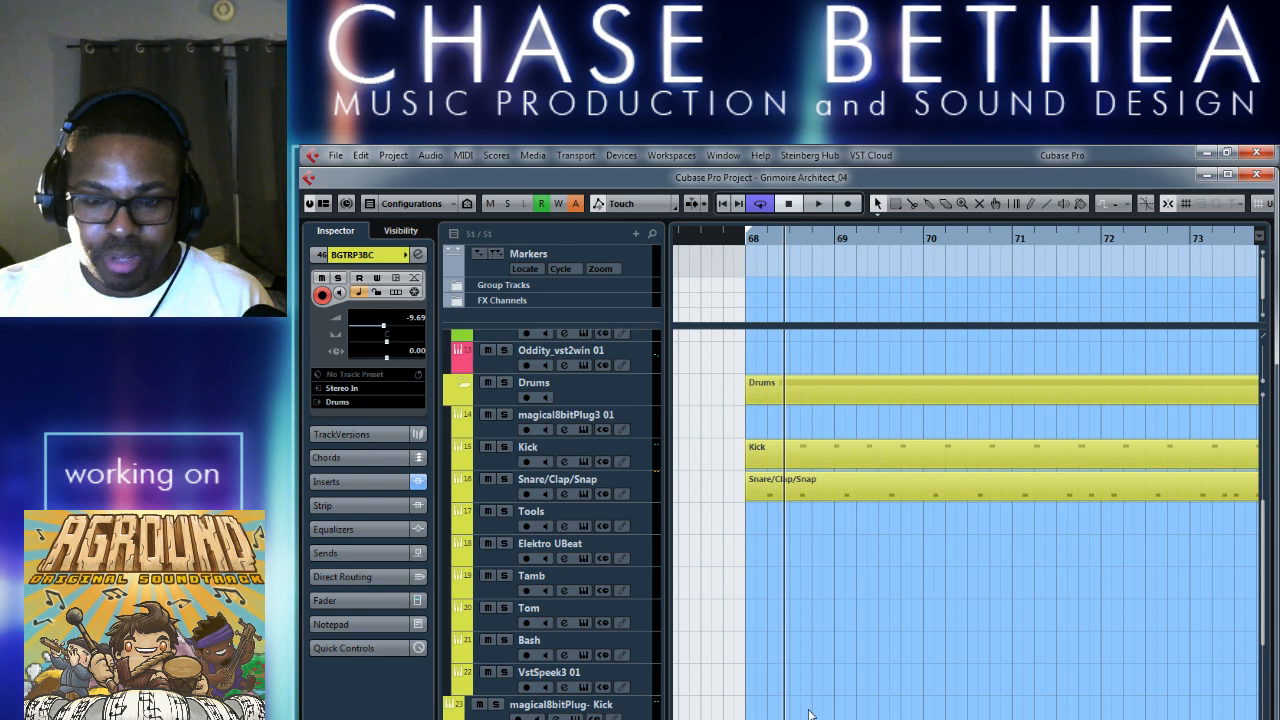
{"action": "key", "text": "g"}
{"action": "key", "text": "g"}
{"action": "scroll", "coordinate": [817, 716], "scroll_direction": "right", "scroll_amount": 1}
{"action": "scroll", "coordinate": [840, 717], "scroll_direction": "right", "scroll_amount": 1}
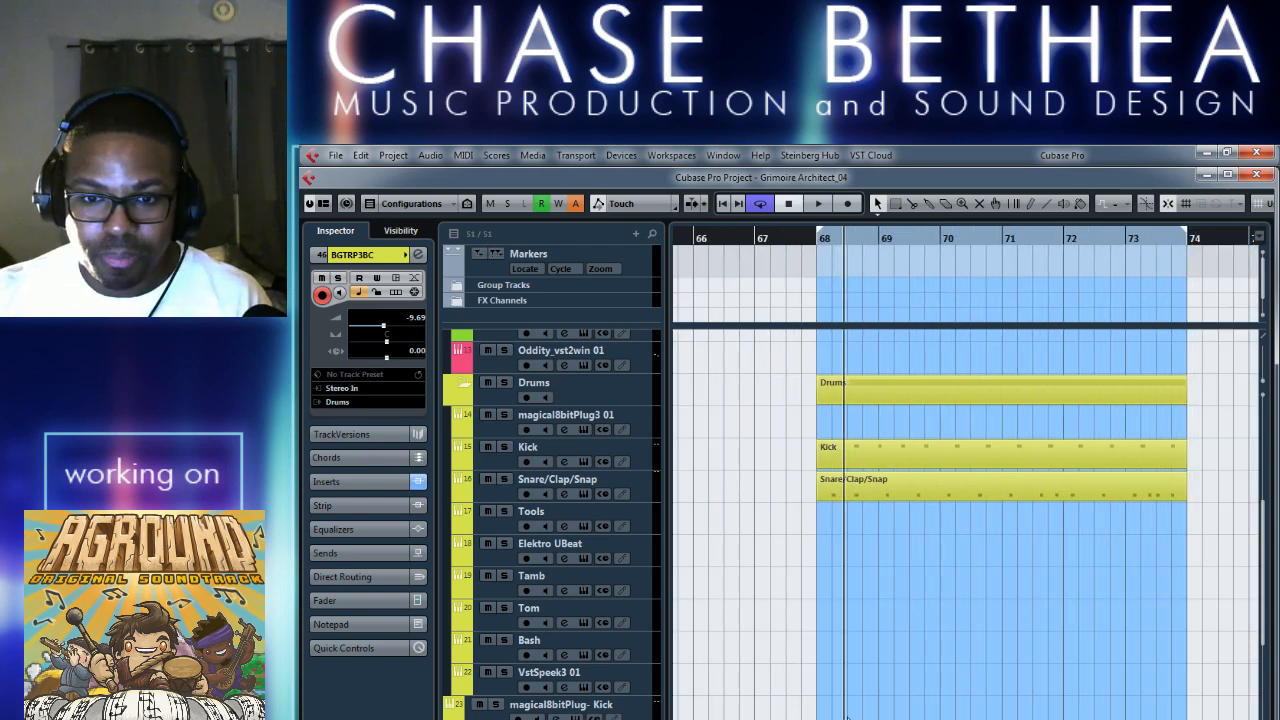
{"action": "right_click", "coordinate": [846, 716]}
{"action": "left_click", "coordinate": [994, 712]}
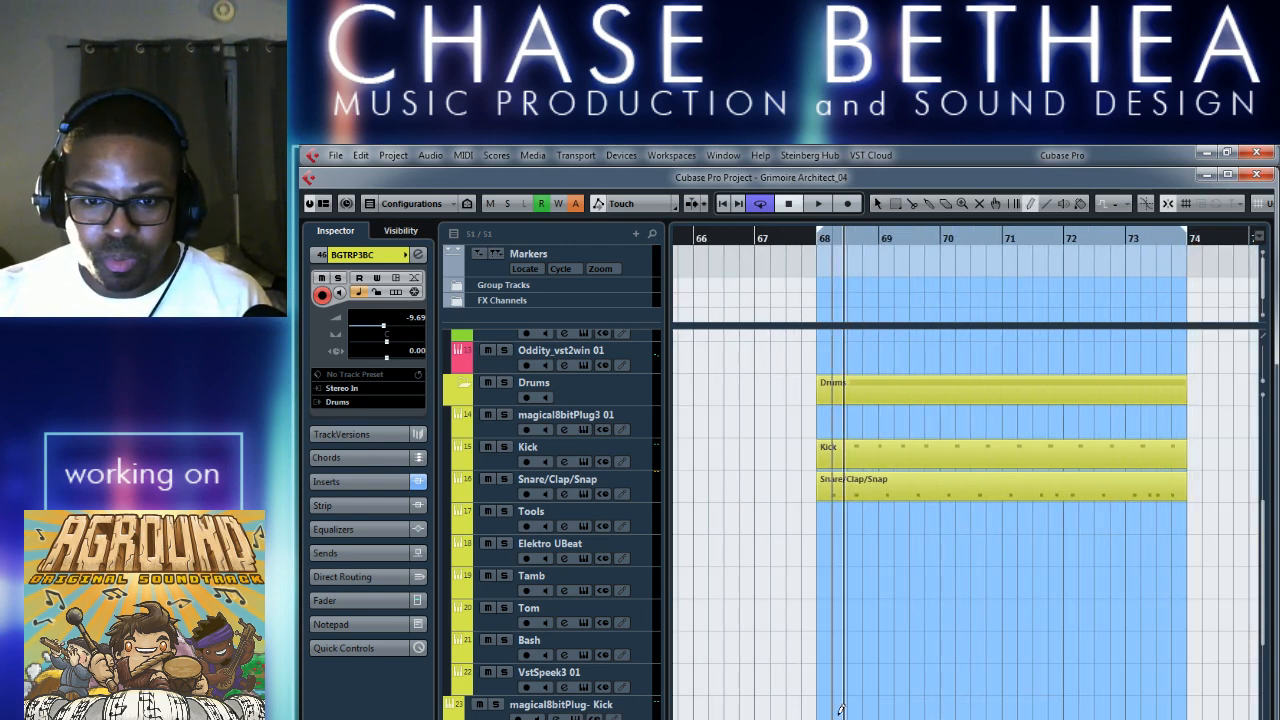
{"action": "left_click_drag", "start_coordinate": [818, 708], "coordinate": [1189, 711]}
{"action": "key", "text": "1"}
Paste the copied kick notes into the new magical8bitPlug- Kick part from bar 68 and close the editor.
{"action": "double_click", "coordinate": [918, 714]}
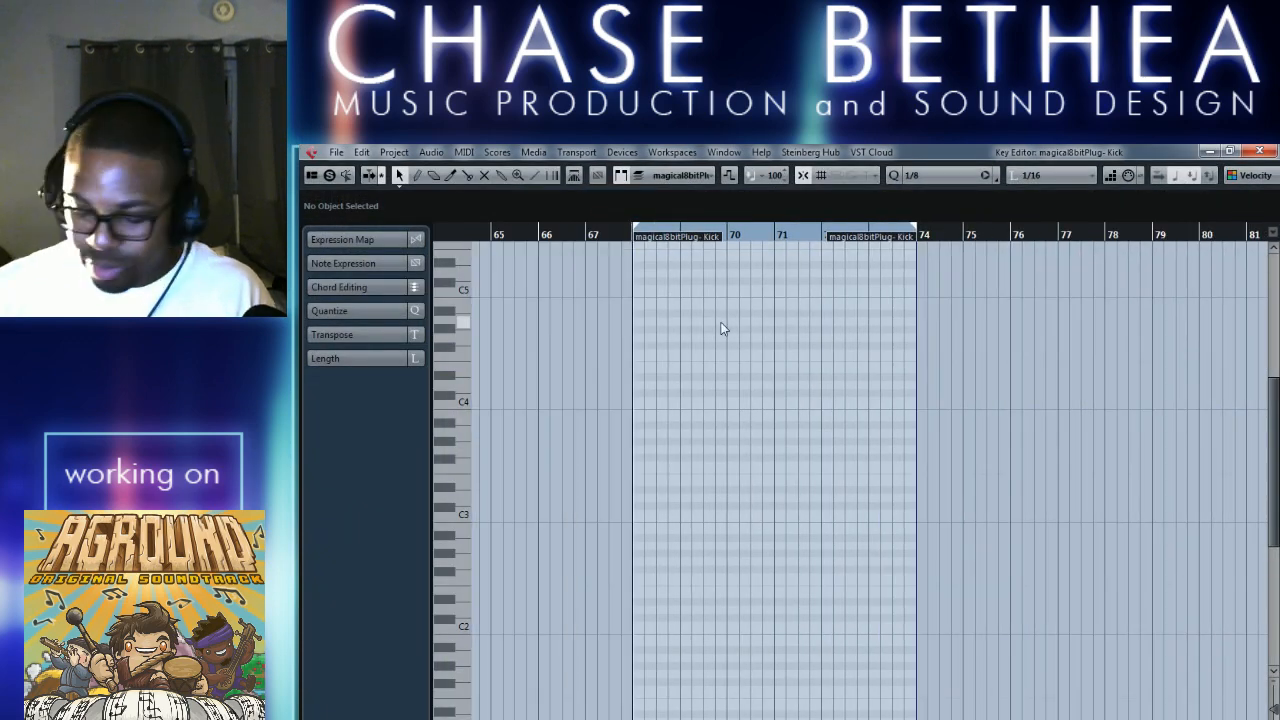
{"action": "key", "text": "ctrl+v"}
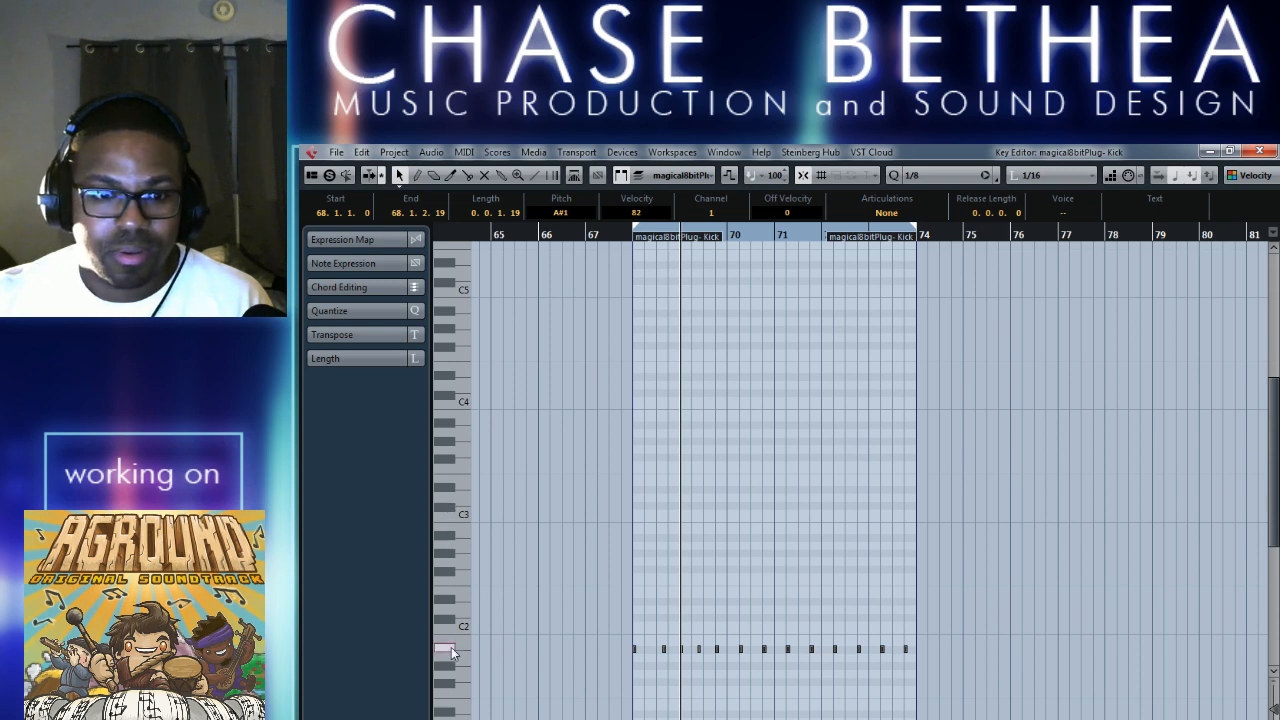
{"action": "left_click", "coordinate": [628, 239]}
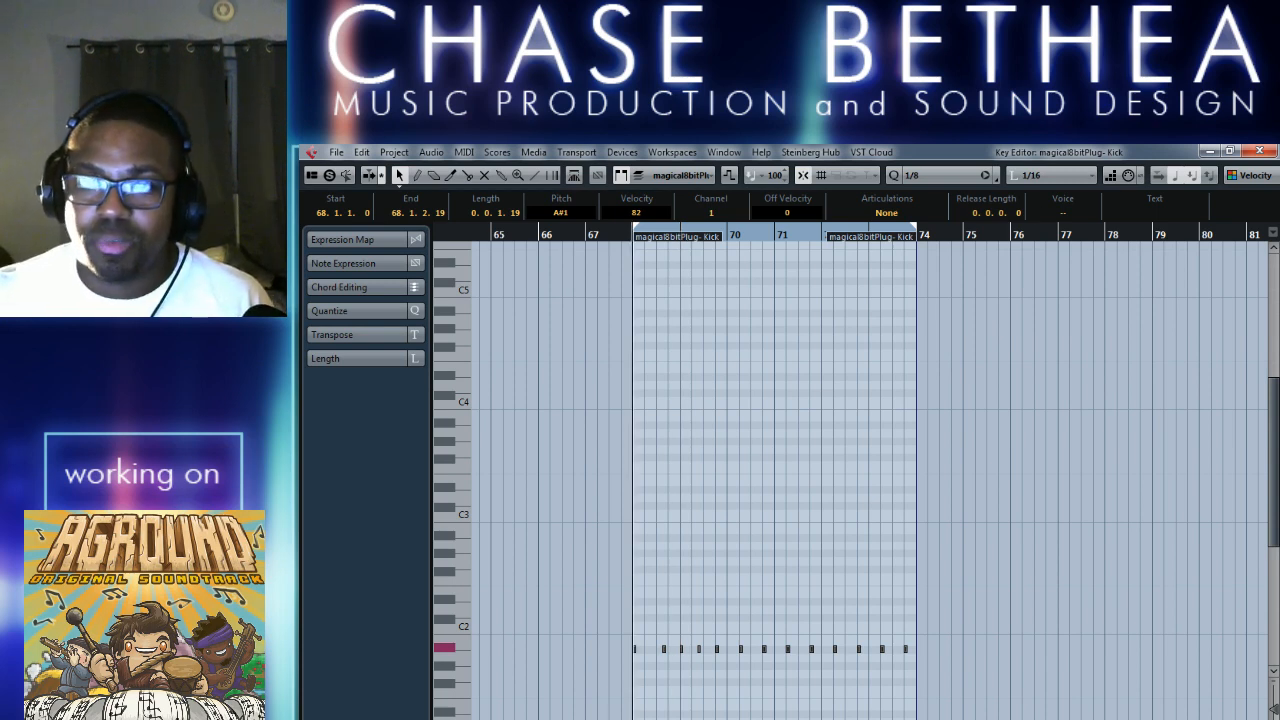
{"action": "left_click", "coordinate": [1262, 151]}
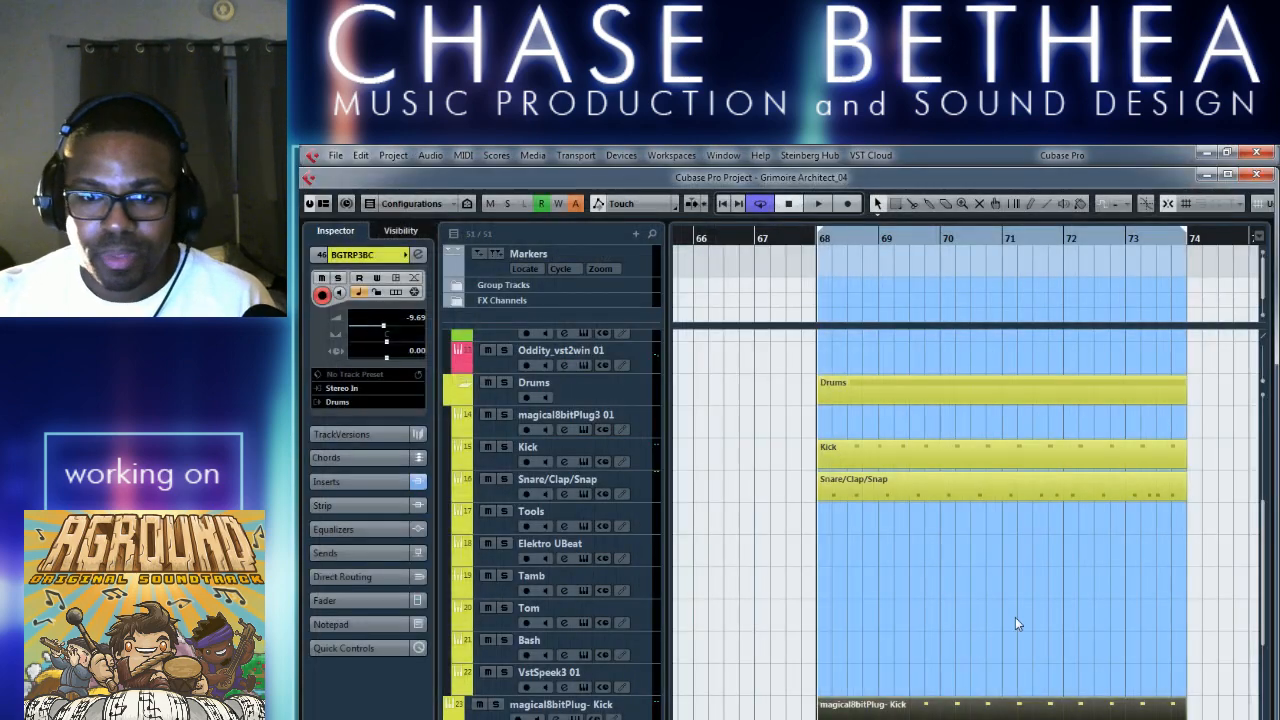
Play the looped section from bar 68 with the doubled kick, stop, and return to the loop start.
{"action": "key", "text": "space"}
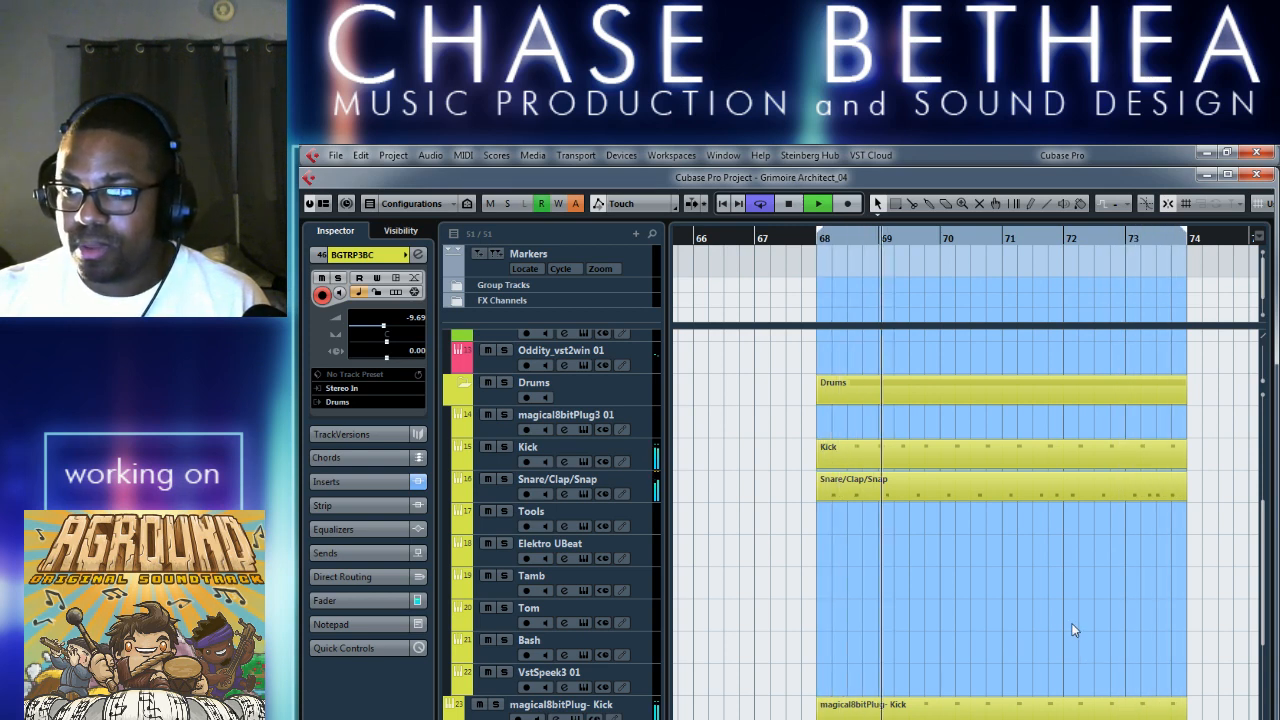
{"action": "key", "text": "space"}
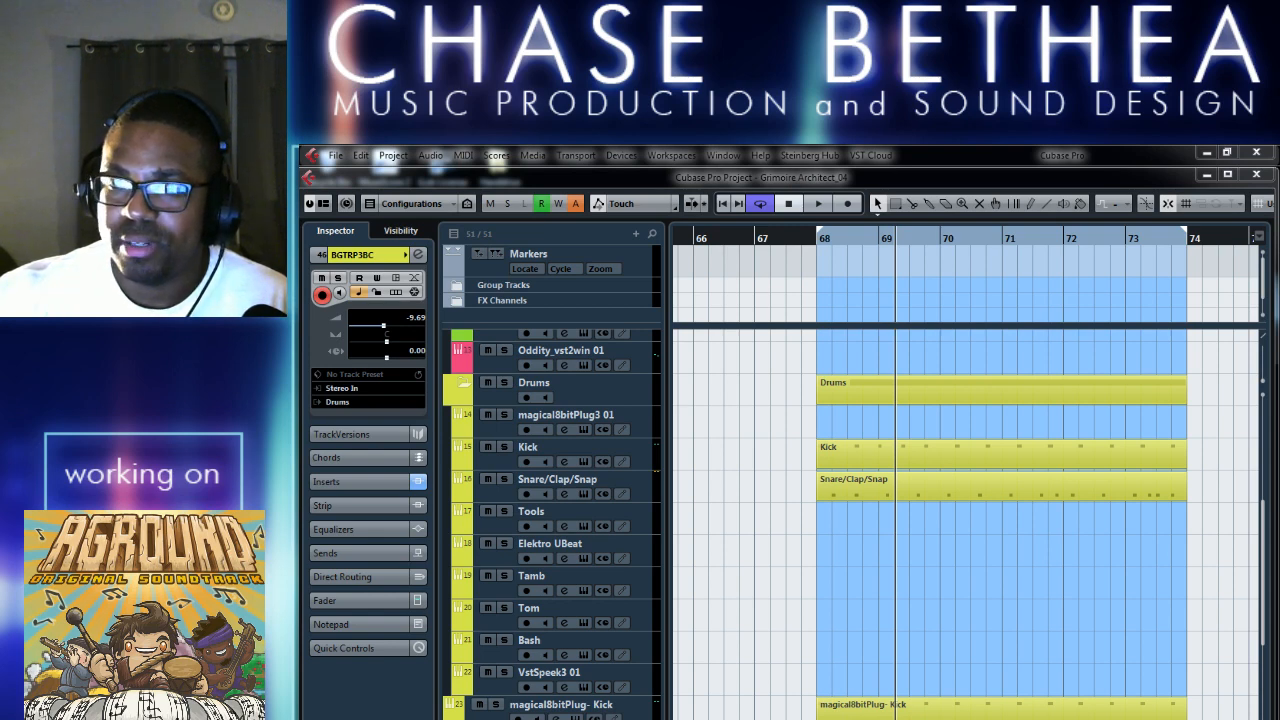
{"action": "left_click", "coordinate": [1064, 599]}
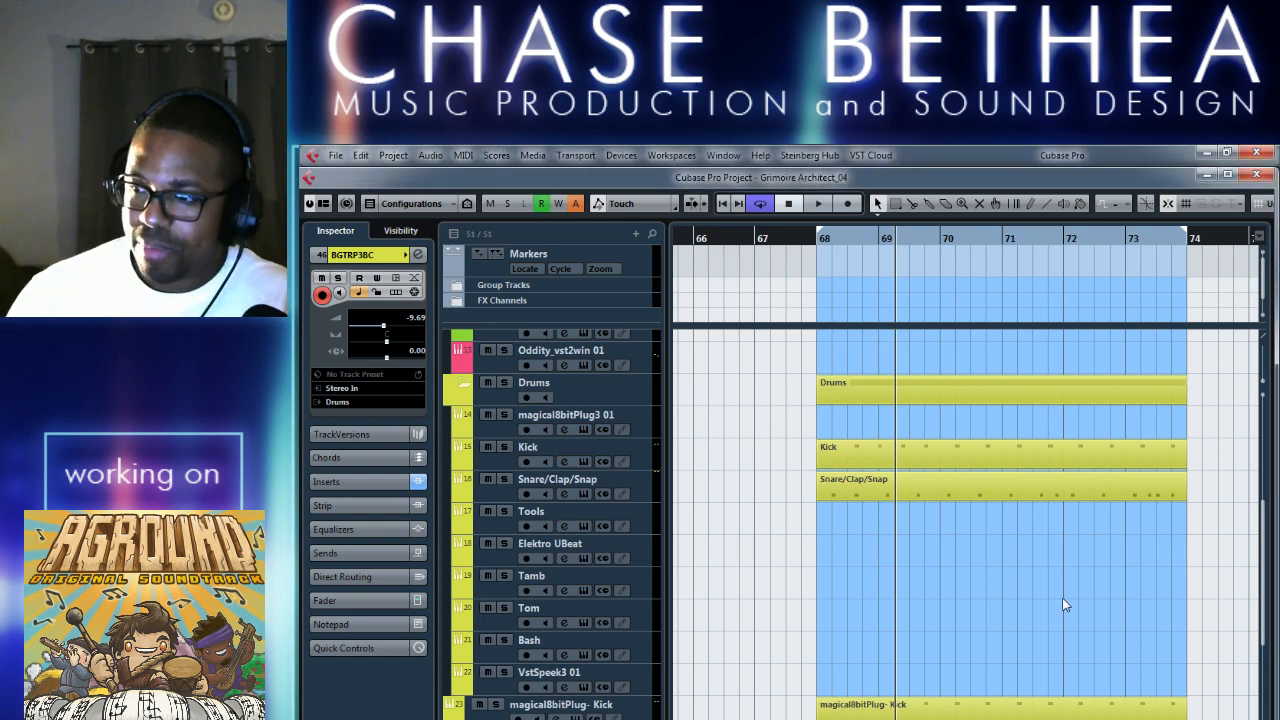
{"action": "key", "text": "KP_1"}
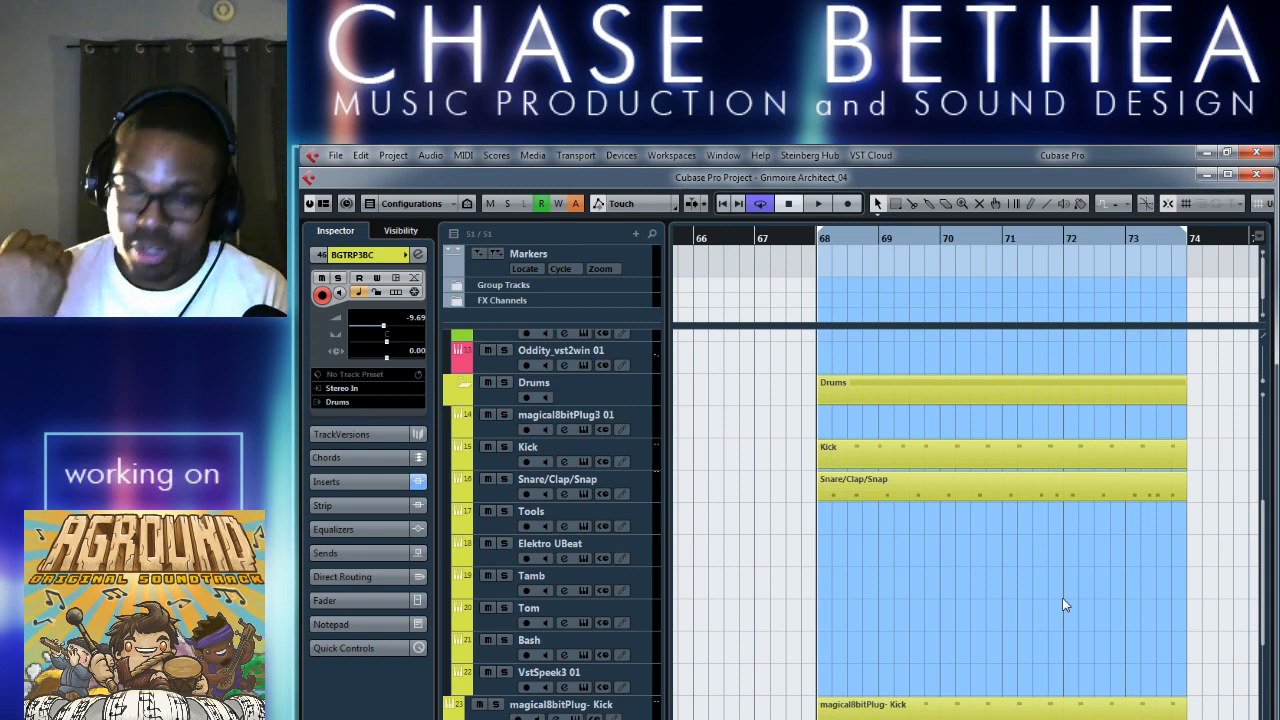
{"action": "scroll", "coordinate": [1043, 622], "scroll_direction": "right", "scroll_amount": 1}
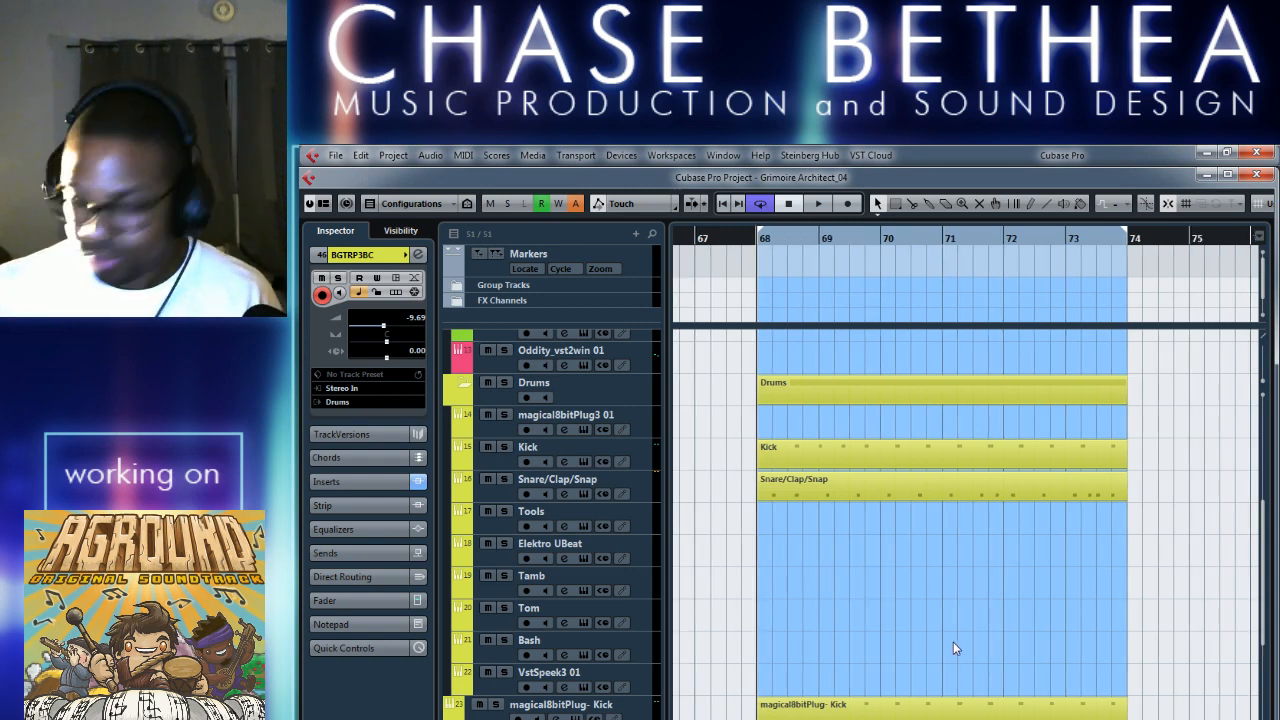
Play the section briefly, stop playback, and mute the Arp track's IL Autogun 01 part in Lane 1.
{"action": "key", "text": "space"}
{"action": "scroll", "coordinate": [893, 648], "scroll_direction": "left", "scroll_amount": 3}
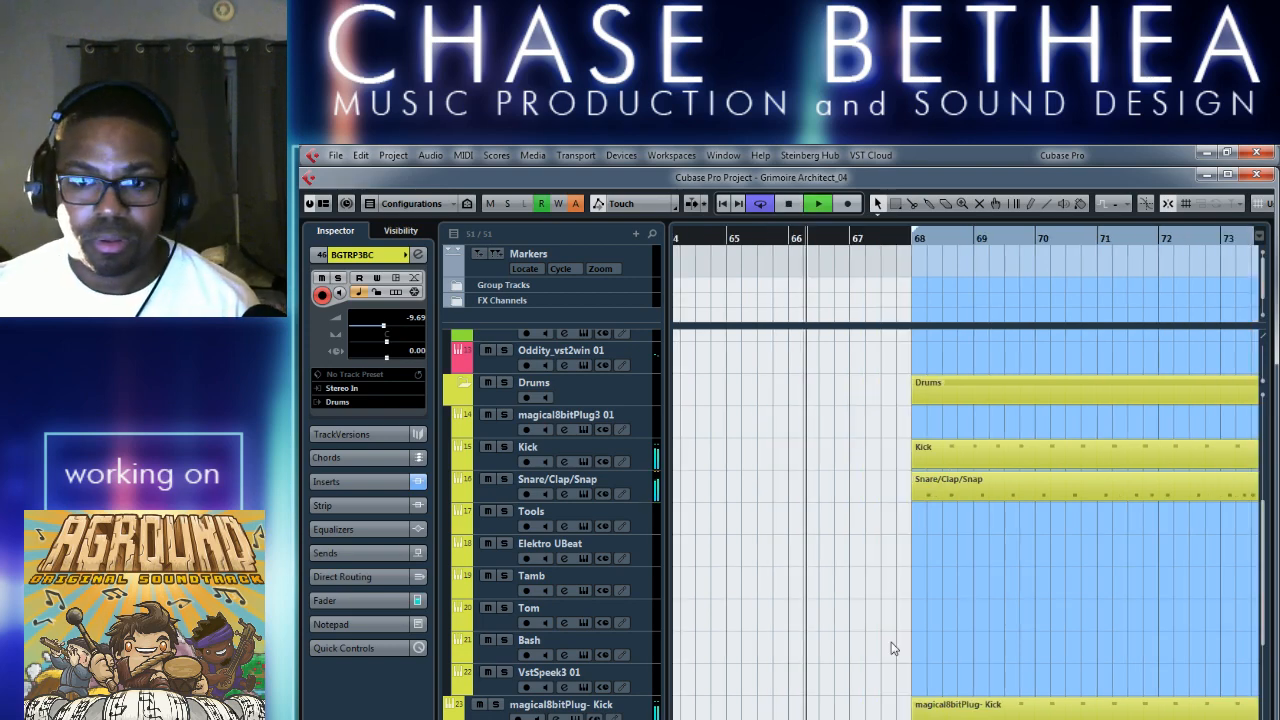
{"action": "key", "text": "g"}
{"action": "key", "text": "g"}
{"action": "key", "text": "g"}
{"action": "scroll", "coordinate": [980, 640], "scroll_direction": "up", "scroll_amount": 4}
{"action": "key", "text": "space"}
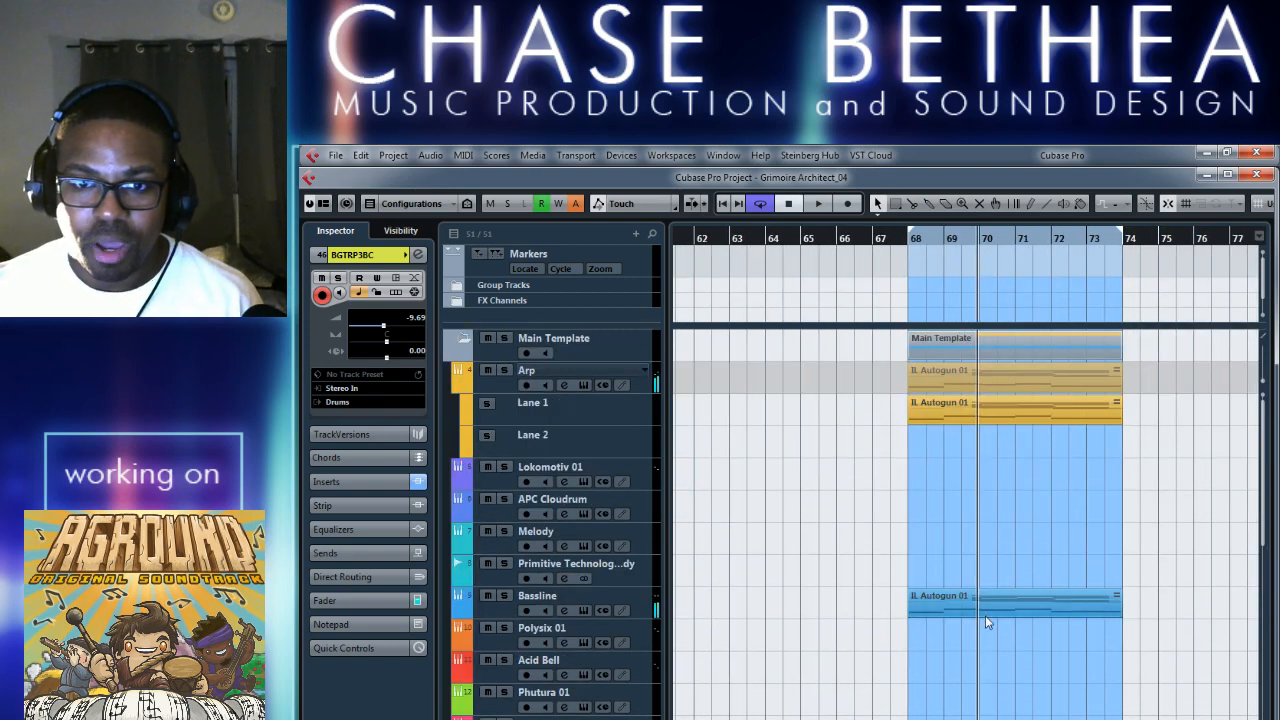
{"action": "right_click", "coordinate": [1025, 507]}
{"action": "left_click", "coordinate": [1134, 508]}
{"action": "left_click", "coordinate": [1034, 412]}
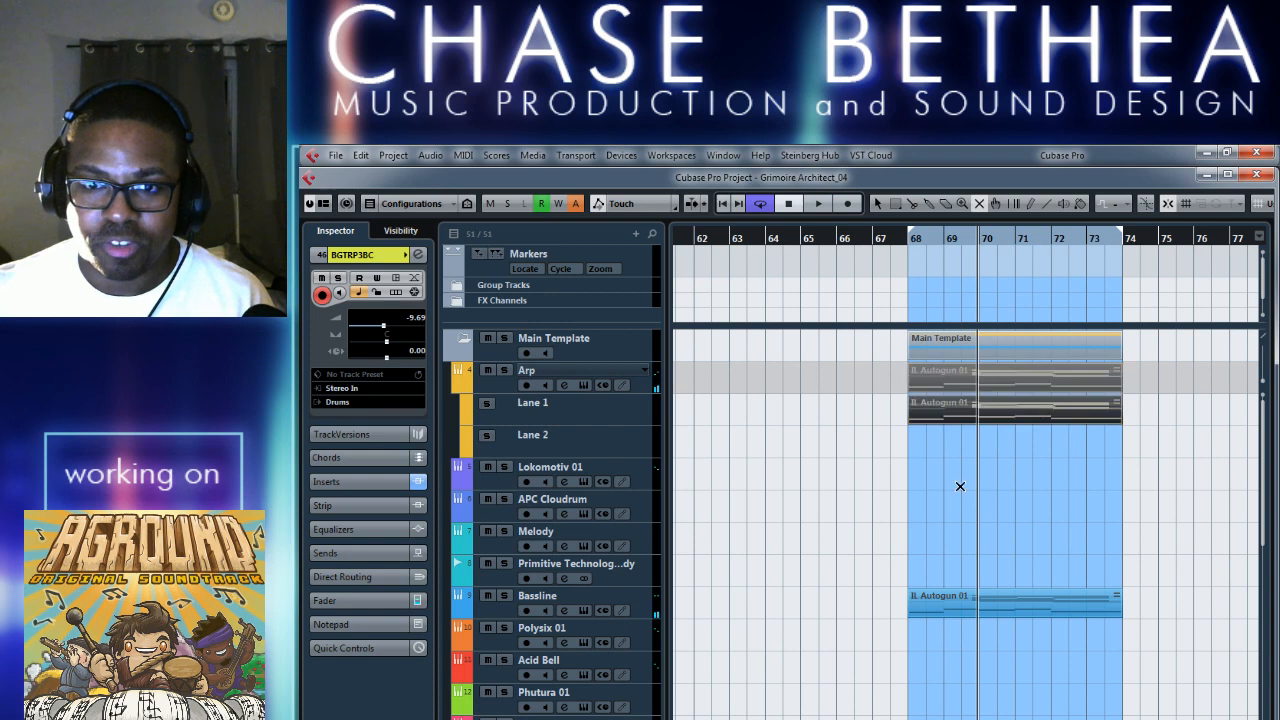
{"action": "key", "text": "1"}
Play bars 68 to 73 without the Arp part while viewing the drum tracks, and stop playback.
{"action": "key", "text": "space"}
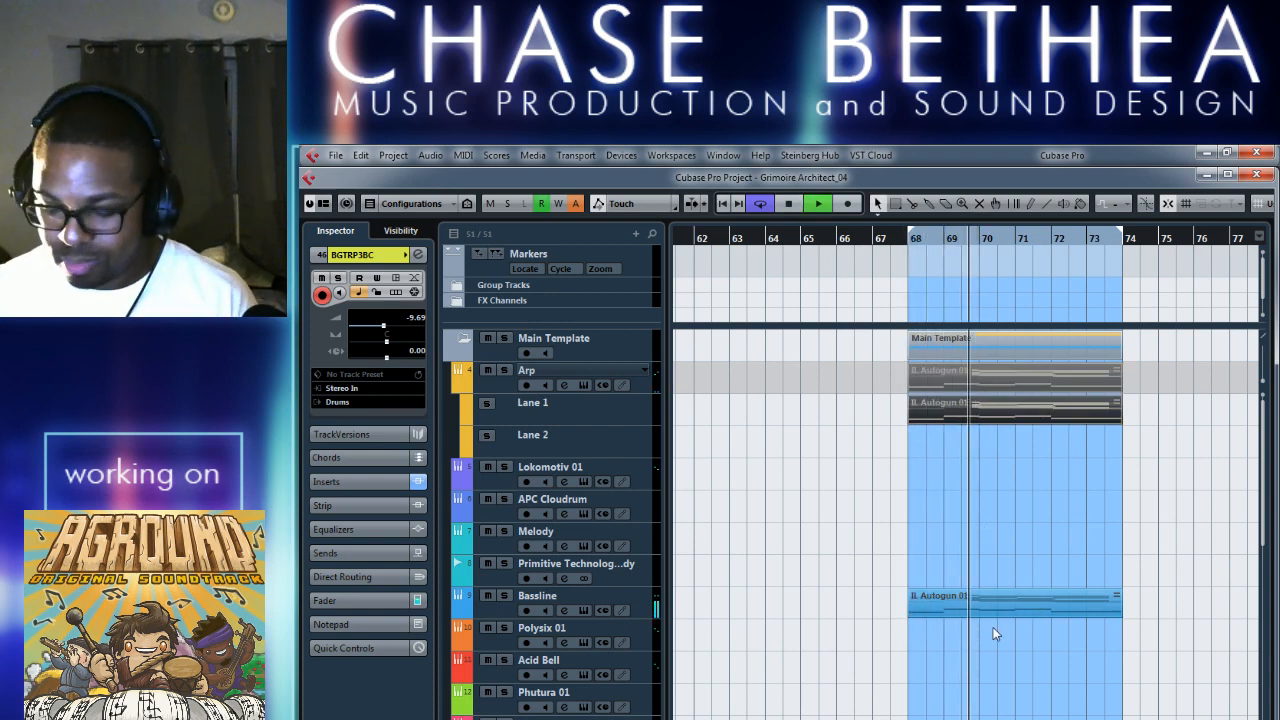
{"action": "key", "text": "h"}
{"action": "key", "text": "h"}
{"action": "scroll", "coordinate": [950, 680], "scroll_direction": "down", "scroll_amount": 5}
{"action": "scroll", "coordinate": [950, 702], "scroll_direction": "right", "scroll_amount": 1}
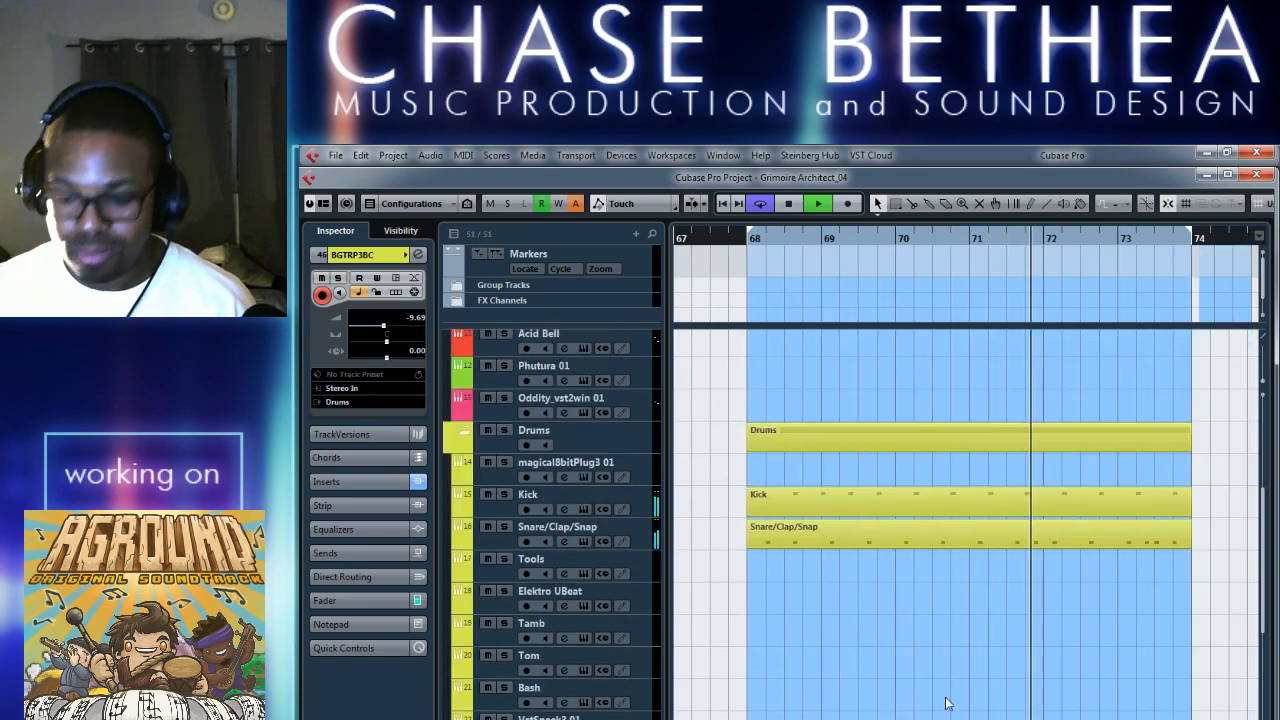
{"action": "key", "text": "g"}
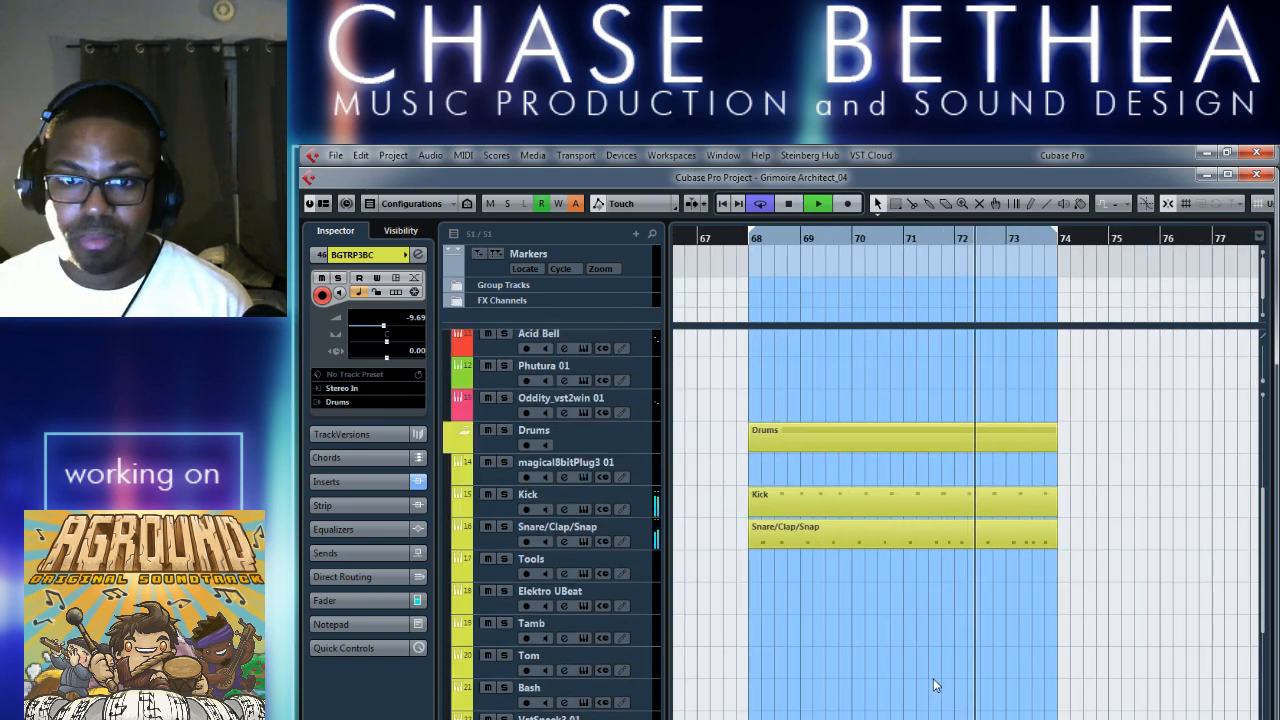
{"action": "key", "text": "space"}
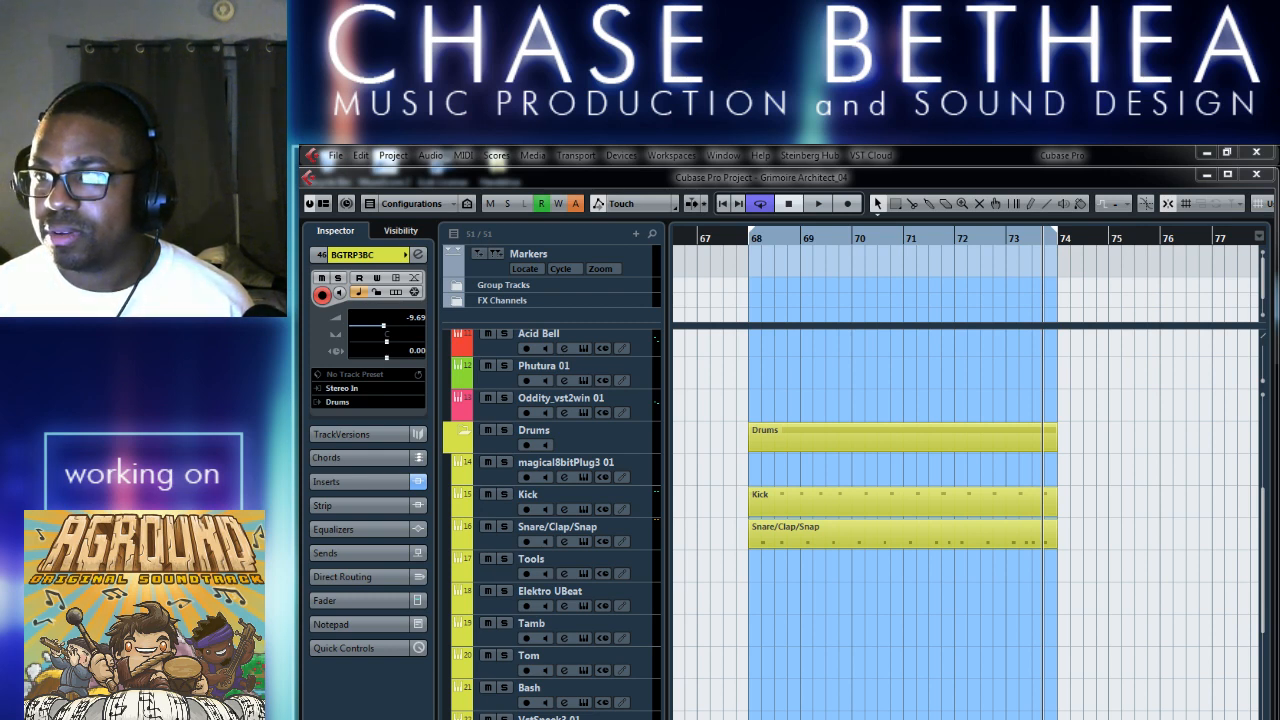
Open the MixConsole, maximize it, and hide the floating transport panel.
{"action": "left_click", "coordinate": [1078, 546]}
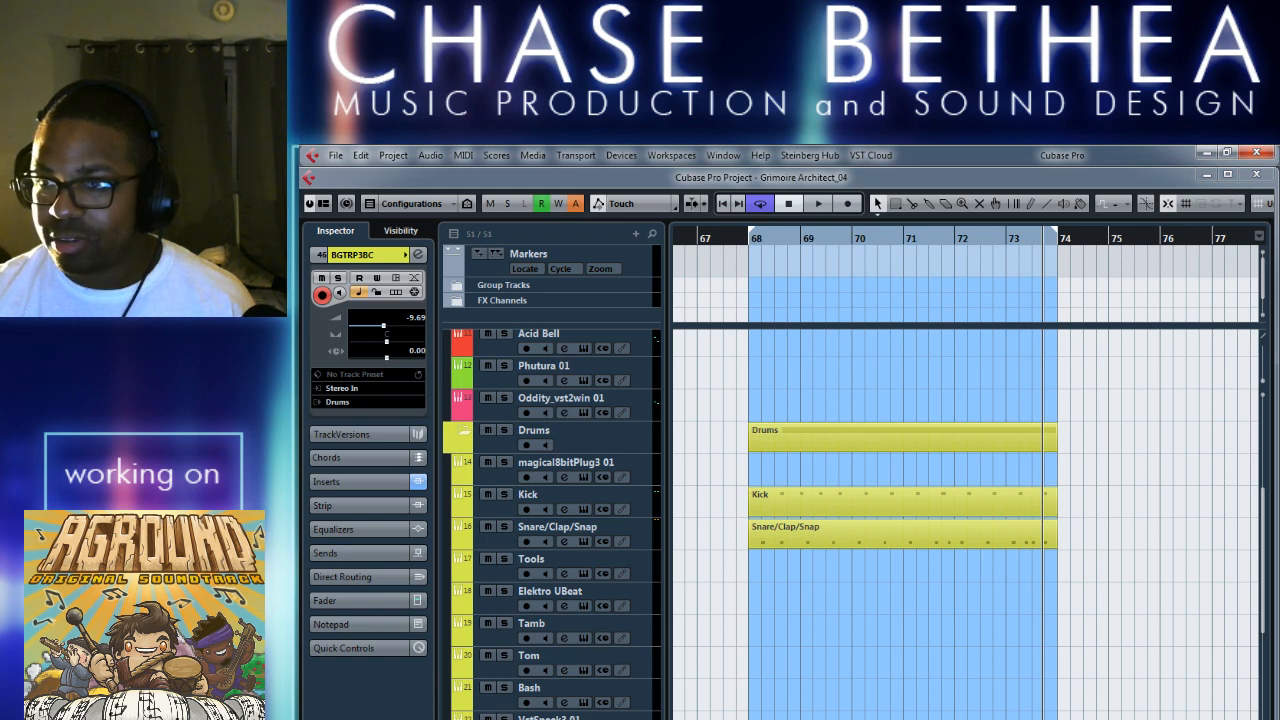
{"action": "key", "text": "F2"}
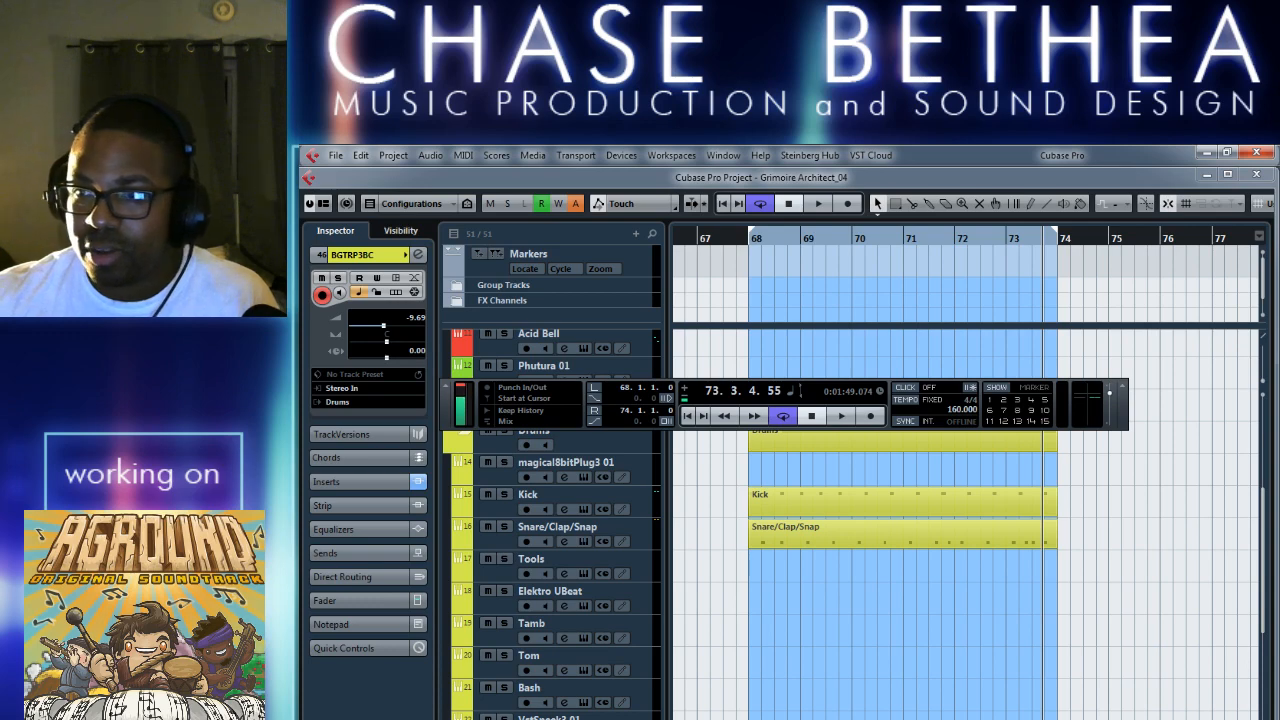
{"action": "key", "text": "F3"}
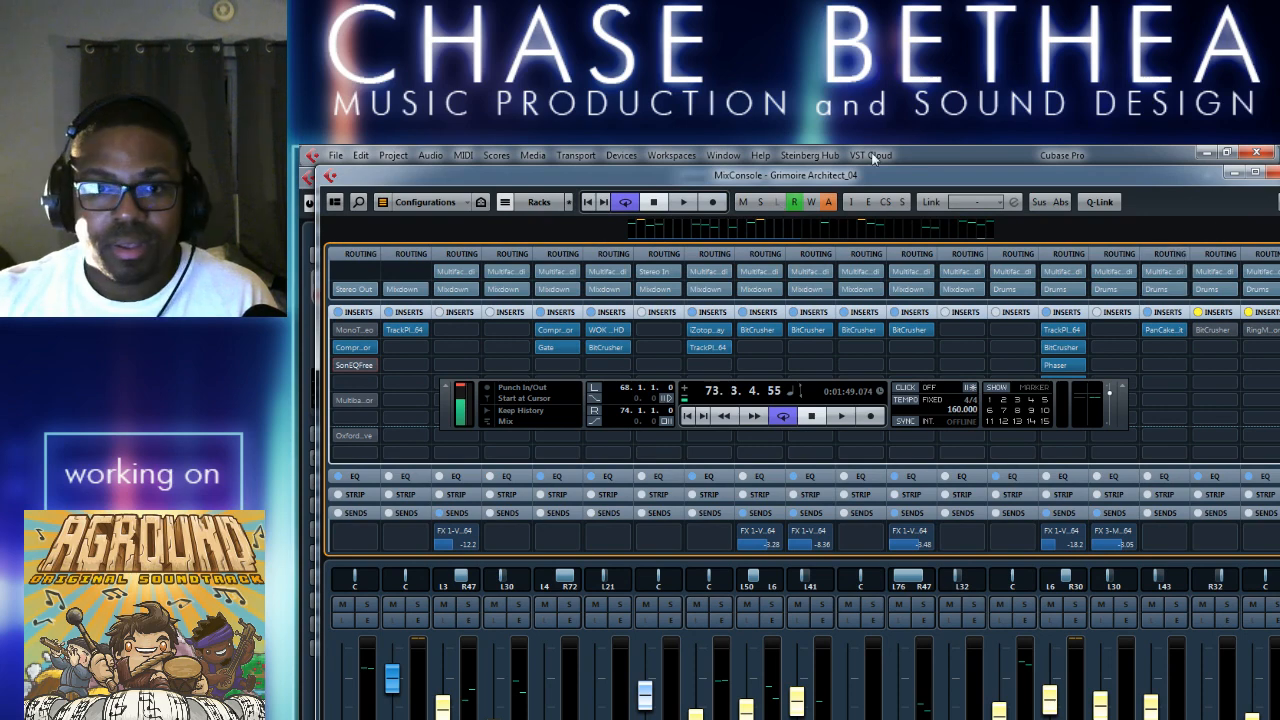
{"action": "double_click", "coordinate": [895, 176]}
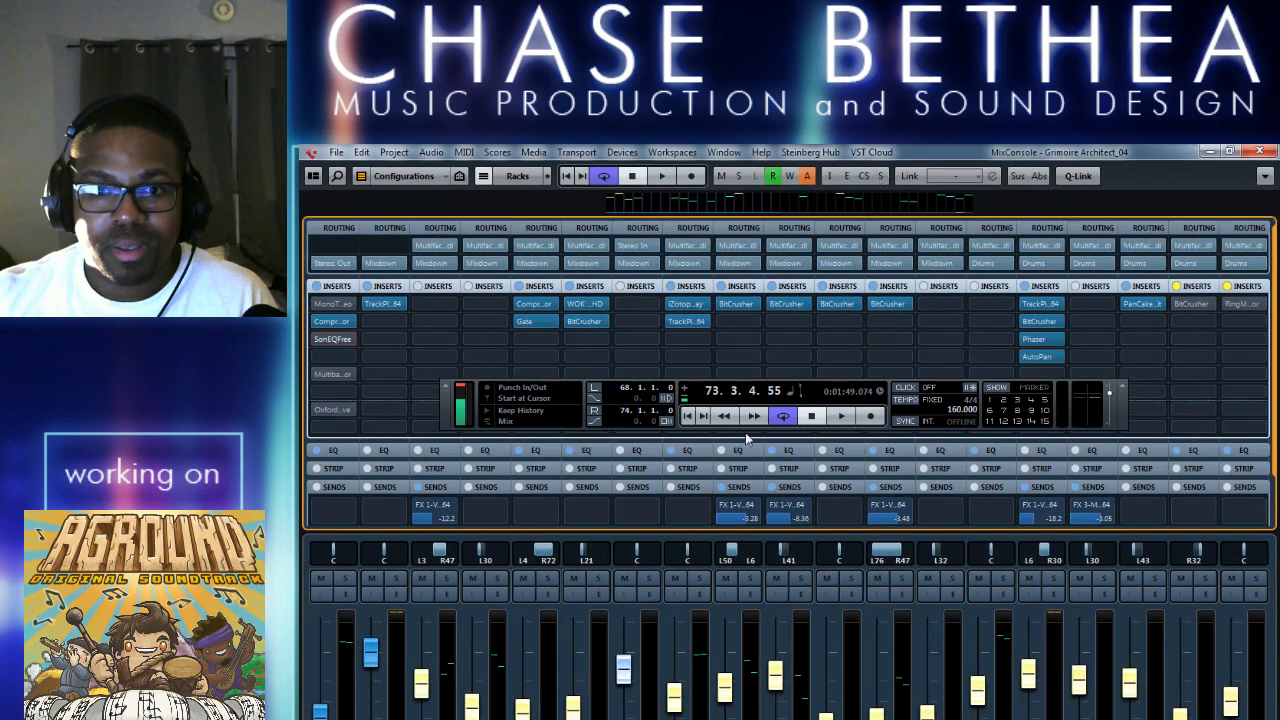
{"action": "key", "text": "F2"}
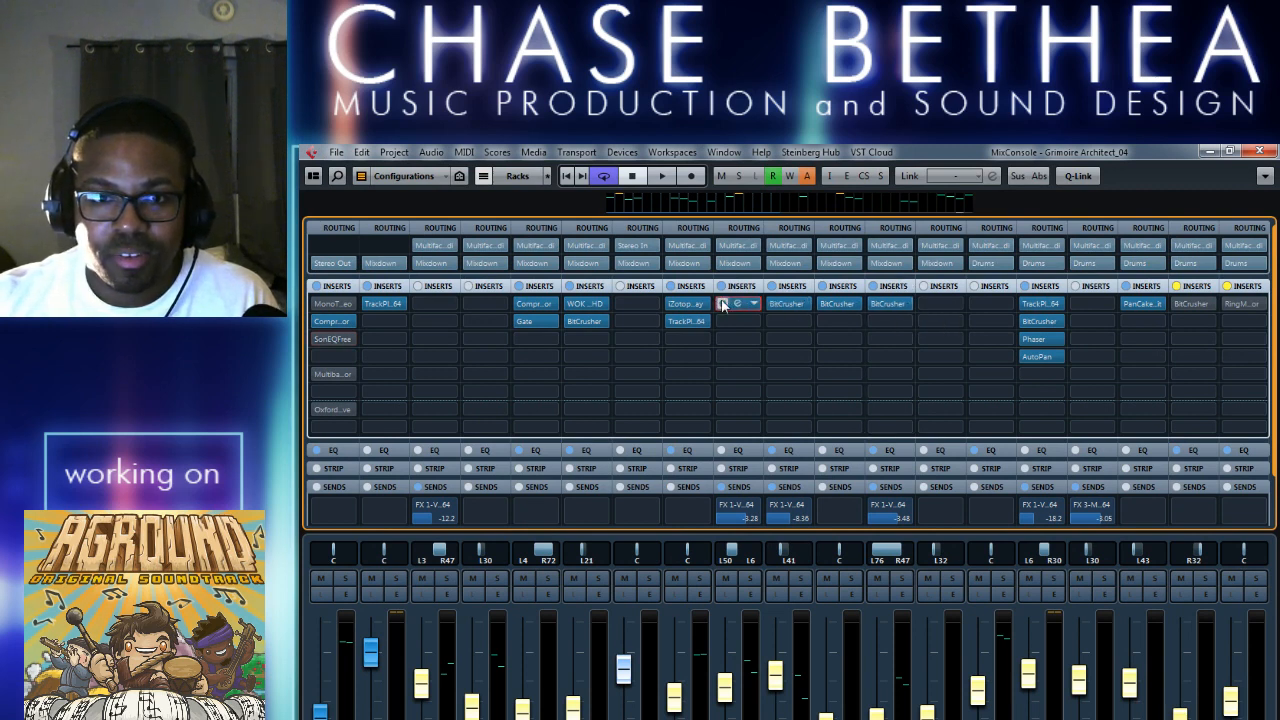
Bypass the BitCrusher inserts on the four adjacent channels, and switch the third one's BitCrusher on again.
{"action": "left_click", "coordinate": [723, 303]}
{"action": "left_click", "coordinate": [774, 303]}
{"action": "left_click", "coordinate": [824, 303]}
{"action": "left_click", "coordinate": [873, 304]}
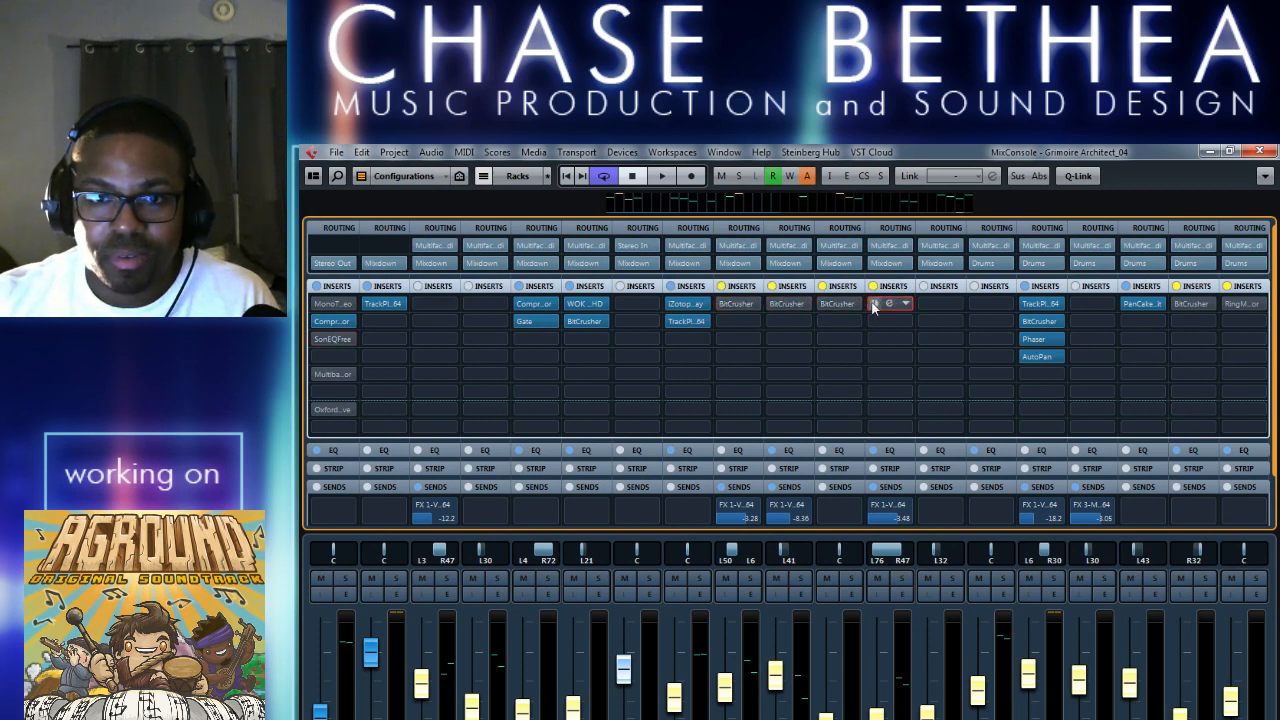
{"action": "left_click", "coordinate": [824, 303]}
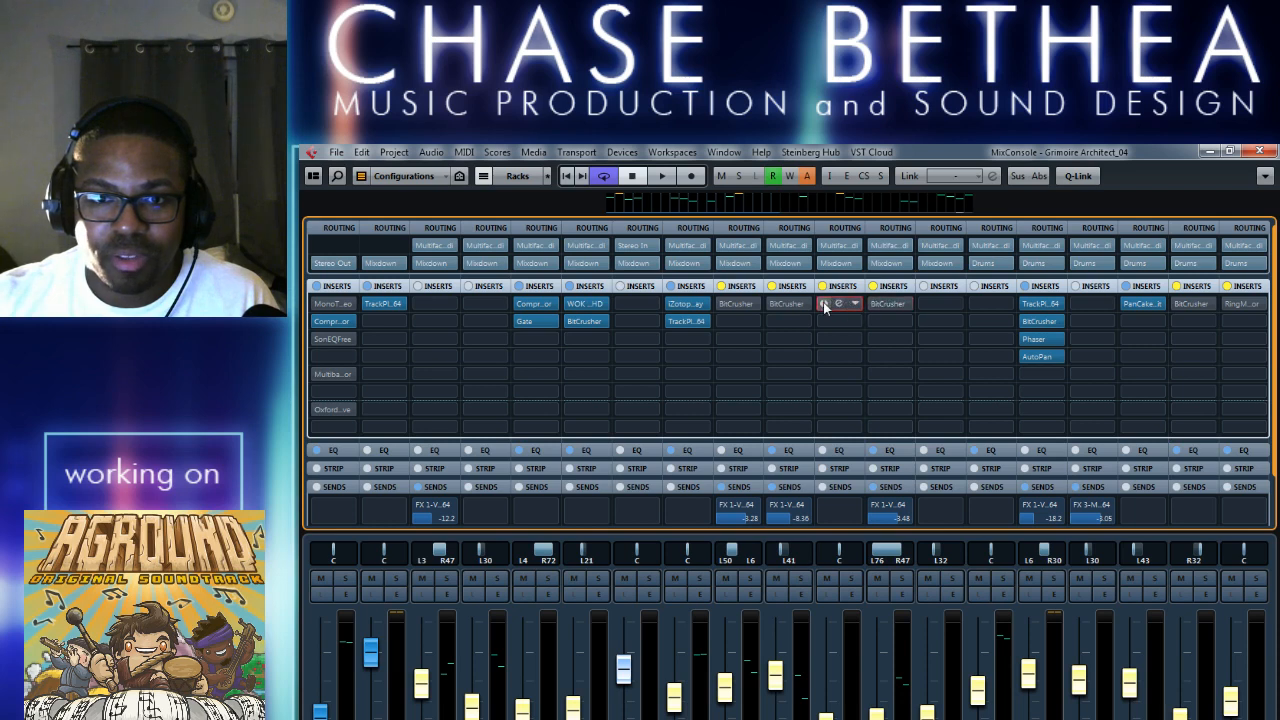
Switch the BitCrusher inserts back on for the channels panned L50 and L41, and bypass the PanCake inserts on the L43 and L59/R30 channels.
{"action": "left_click", "coordinate": [723, 303]}
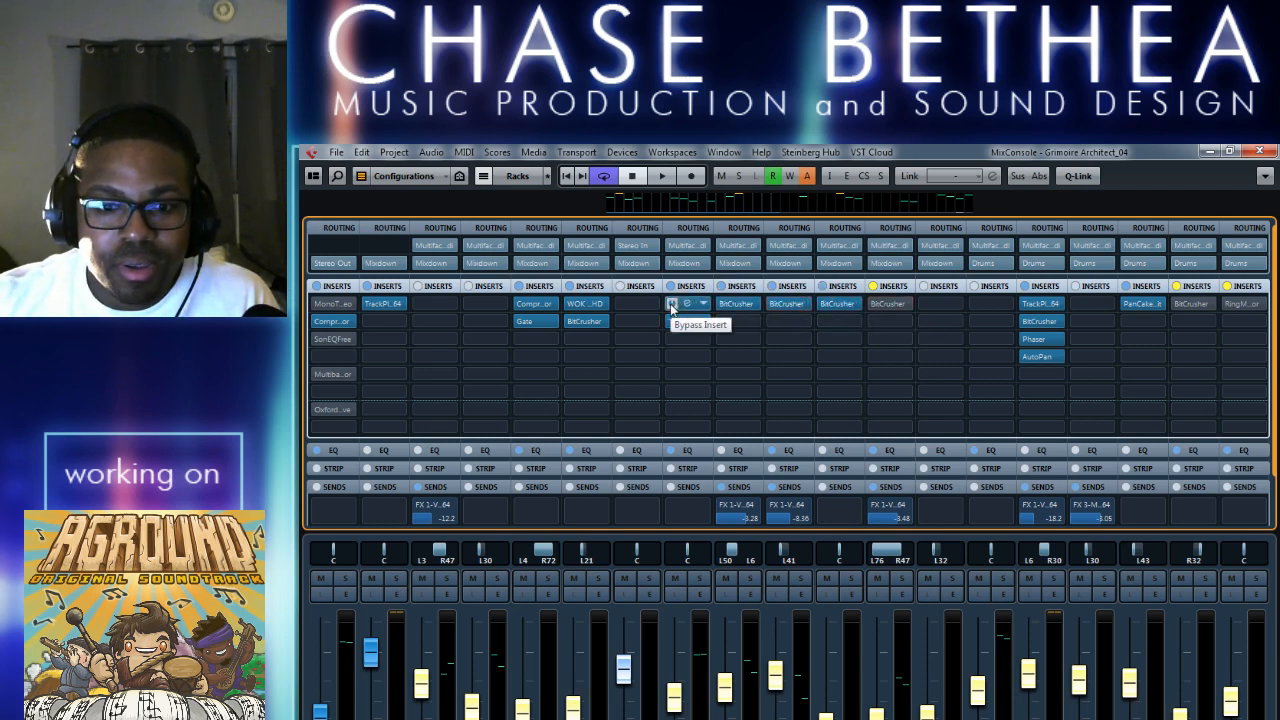
{"action": "left_click", "coordinate": [671, 305]}
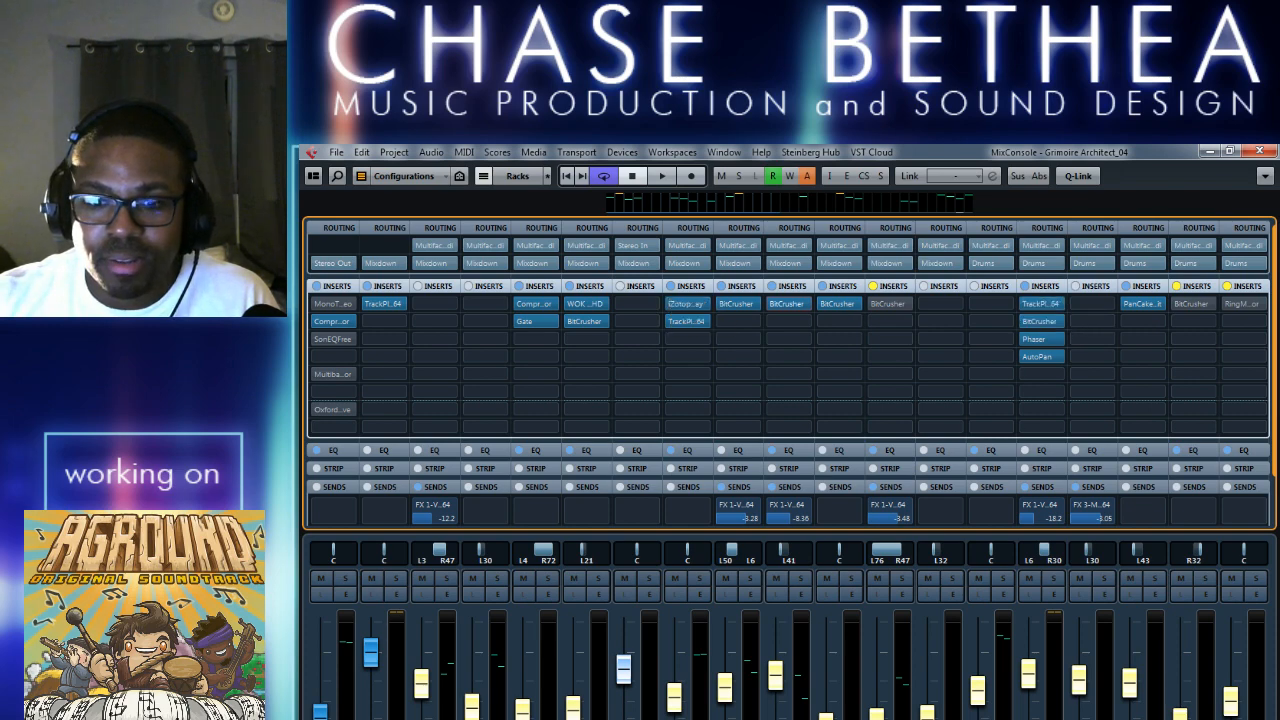
{"action": "scroll", "coordinate": [649, 375], "scroll_direction": "right", "scroll_amount": 10}
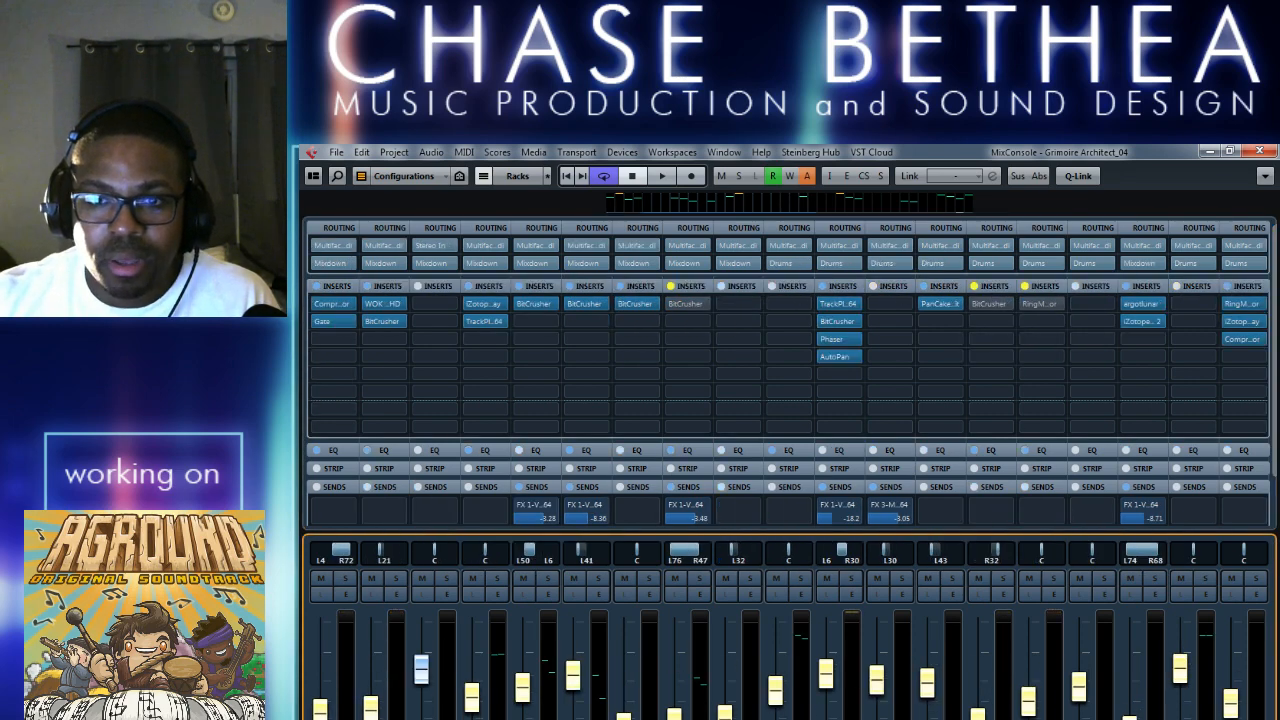
{"action": "left_click", "coordinate": [620, 303]}
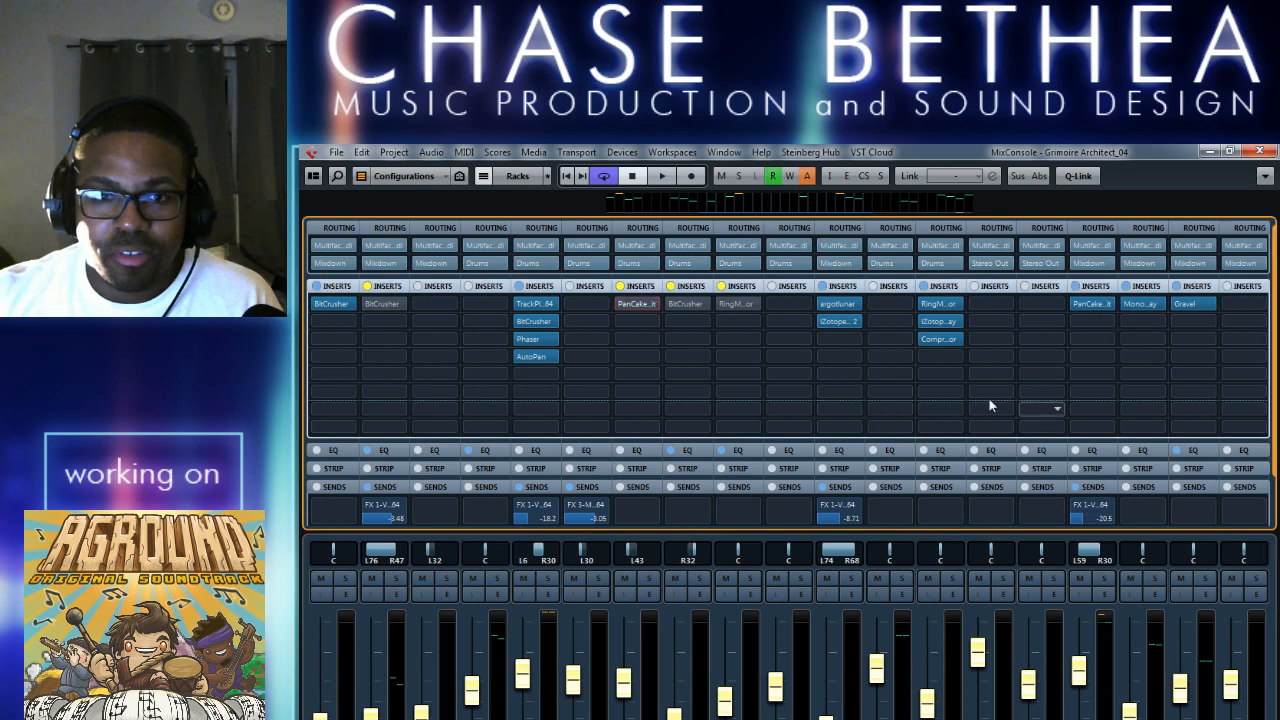
{"action": "left_click", "coordinate": [1076, 305]}
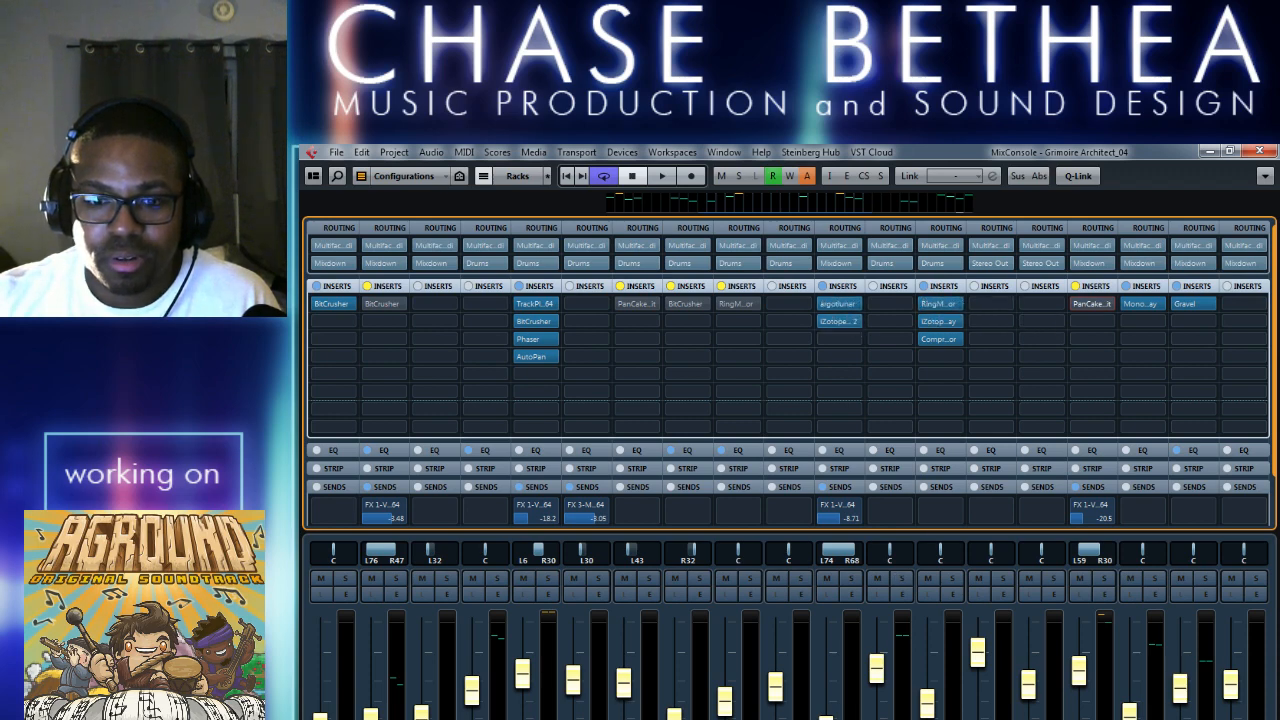
Check the inserts on the remaining mixer channels, close the MixConsole, and keep the floating transport panel hidden.
{"action": "scroll", "coordinate": [788, 630], "scroll_direction": "right", "scroll_amount": 10}
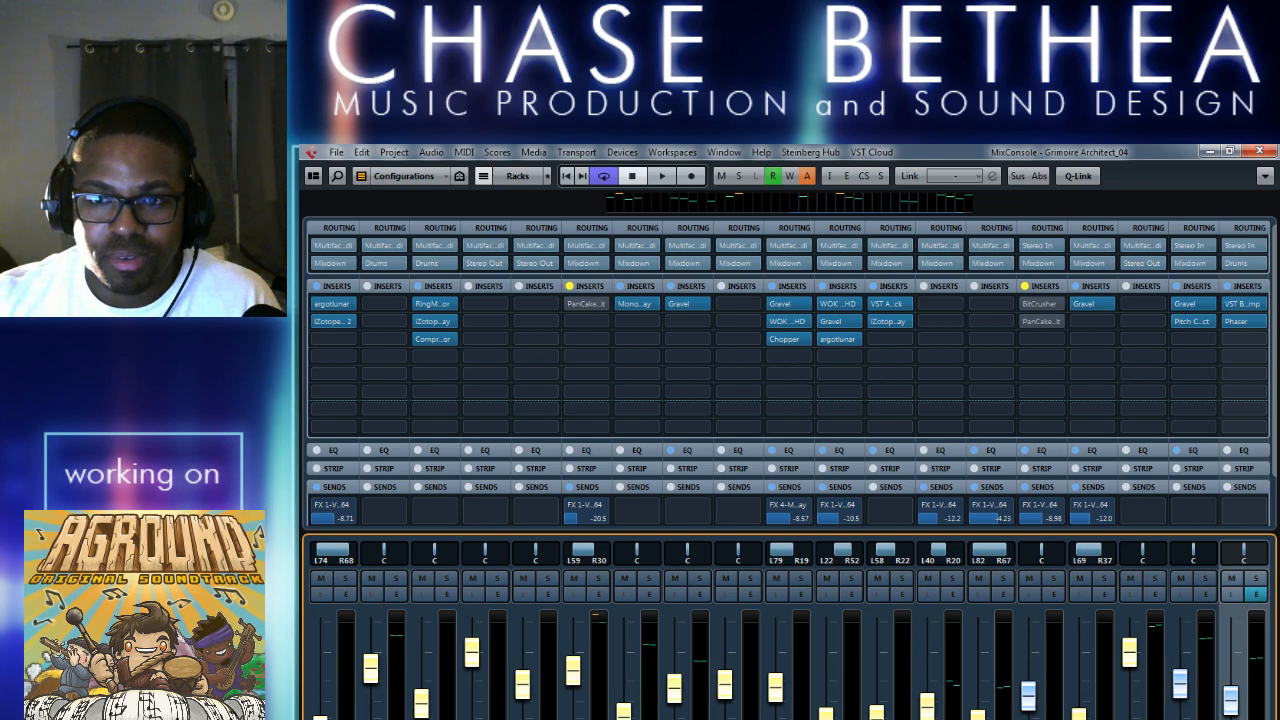
{"action": "scroll", "coordinate": [788, 450], "scroll_direction": "right", "scroll_amount": 1}
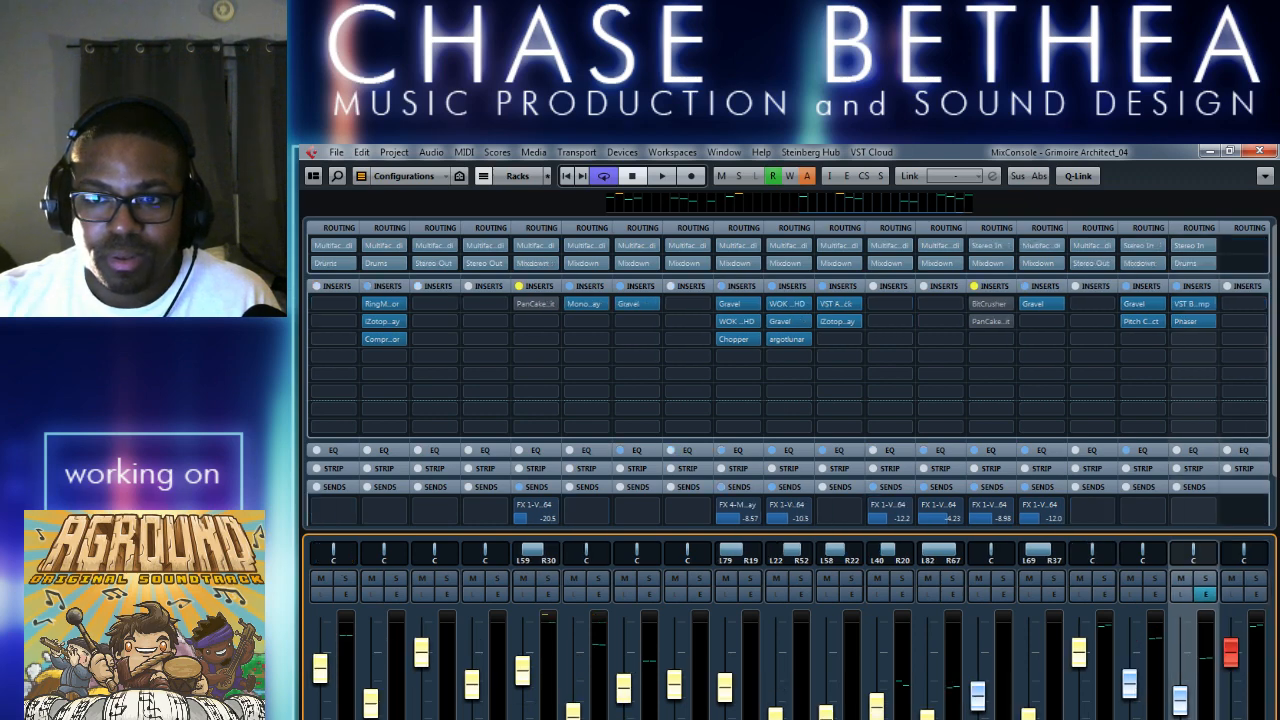
{"action": "scroll", "coordinate": [788, 450], "scroll_direction": "left", "scroll_amount": 8}
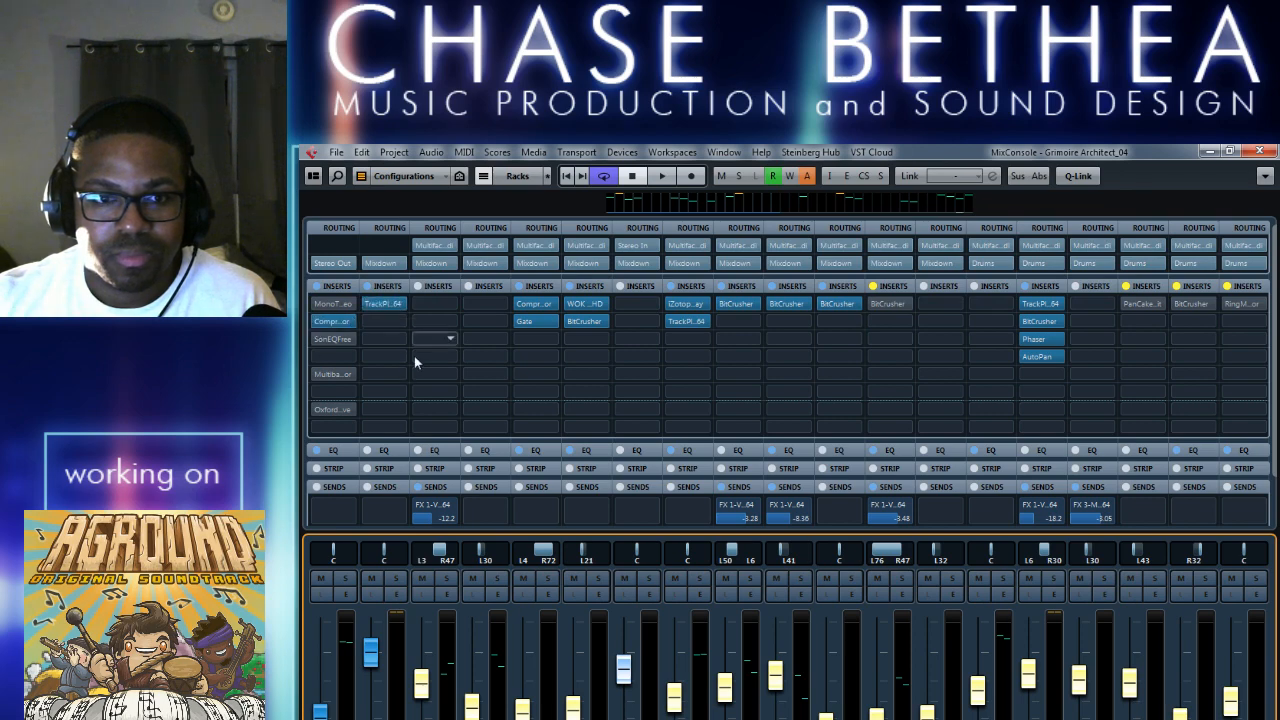
{"action": "left_click", "coordinate": [1259, 151]}
{"action": "key", "text": "F2"}
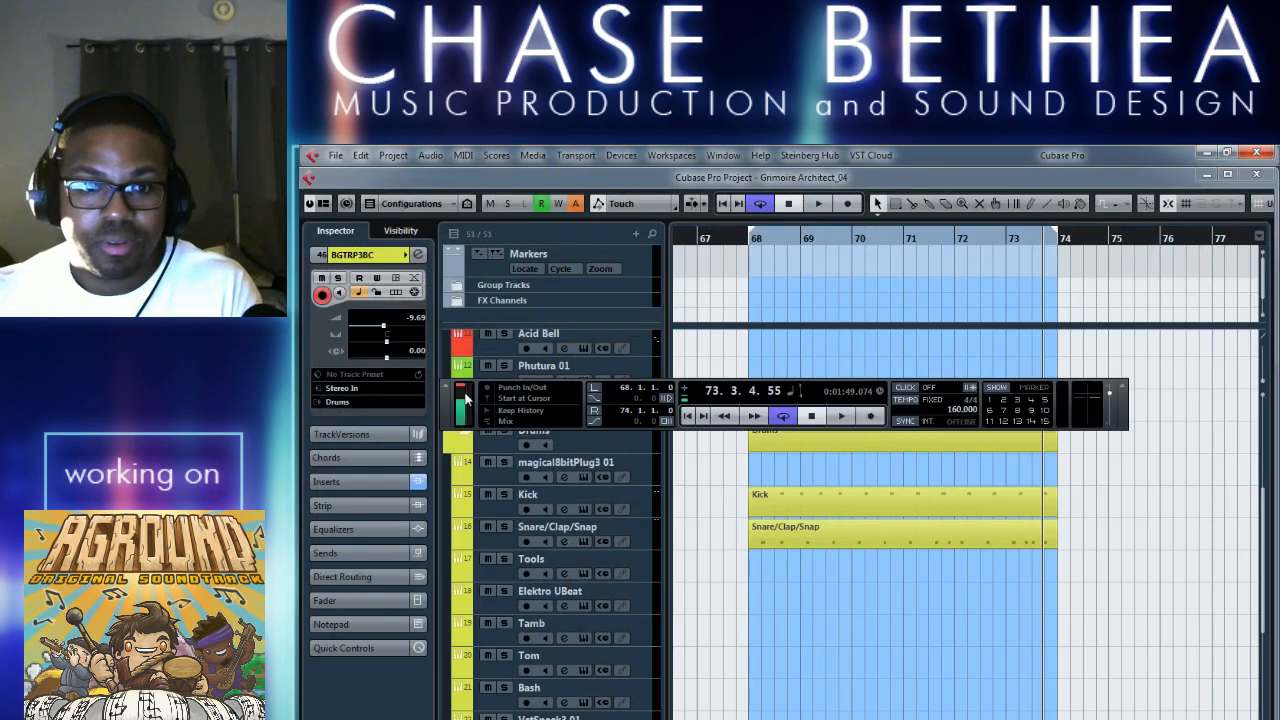
{"action": "key", "text": "F2"}
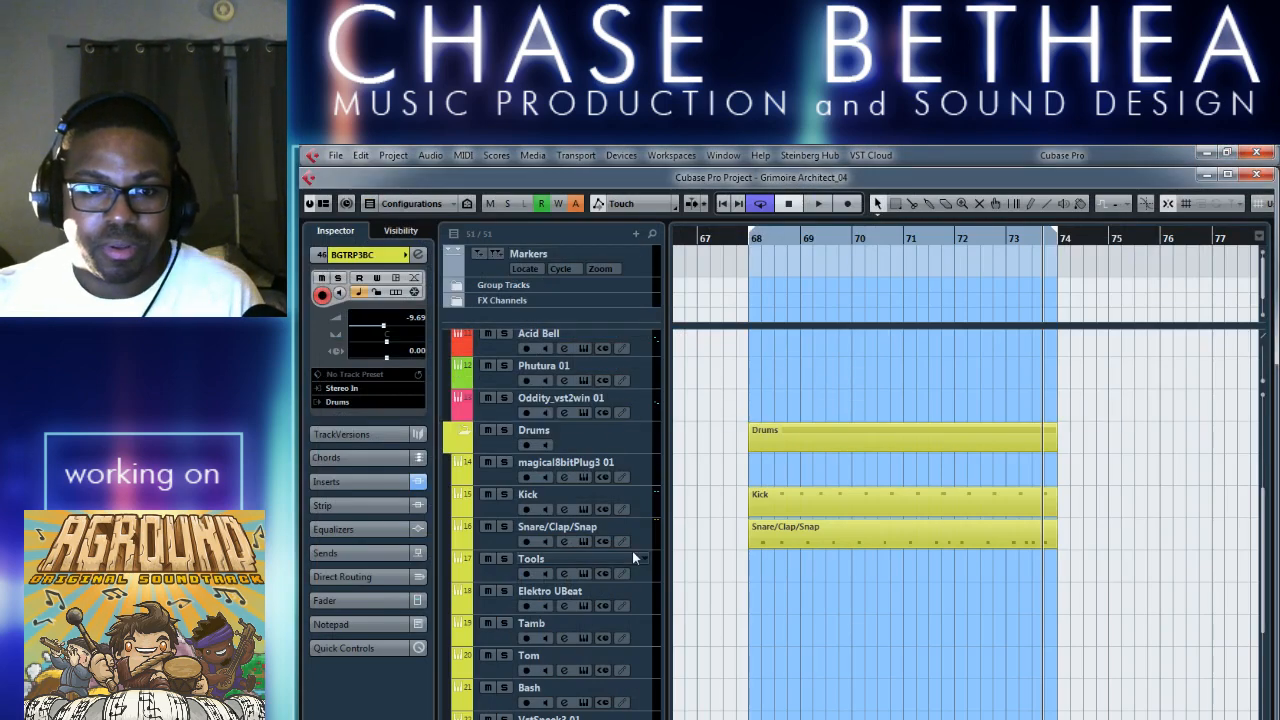
Inspect the instrument routing of the Lokomotiv 01, APC Cloudrum and Melody tracks with the whole arrangement in view.
{"action": "key", "text": "g"}
{"action": "key", "text": "g"}
{"action": "scroll", "coordinate": [700, 586], "scroll_direction": "up", "scroll_amount": 5}
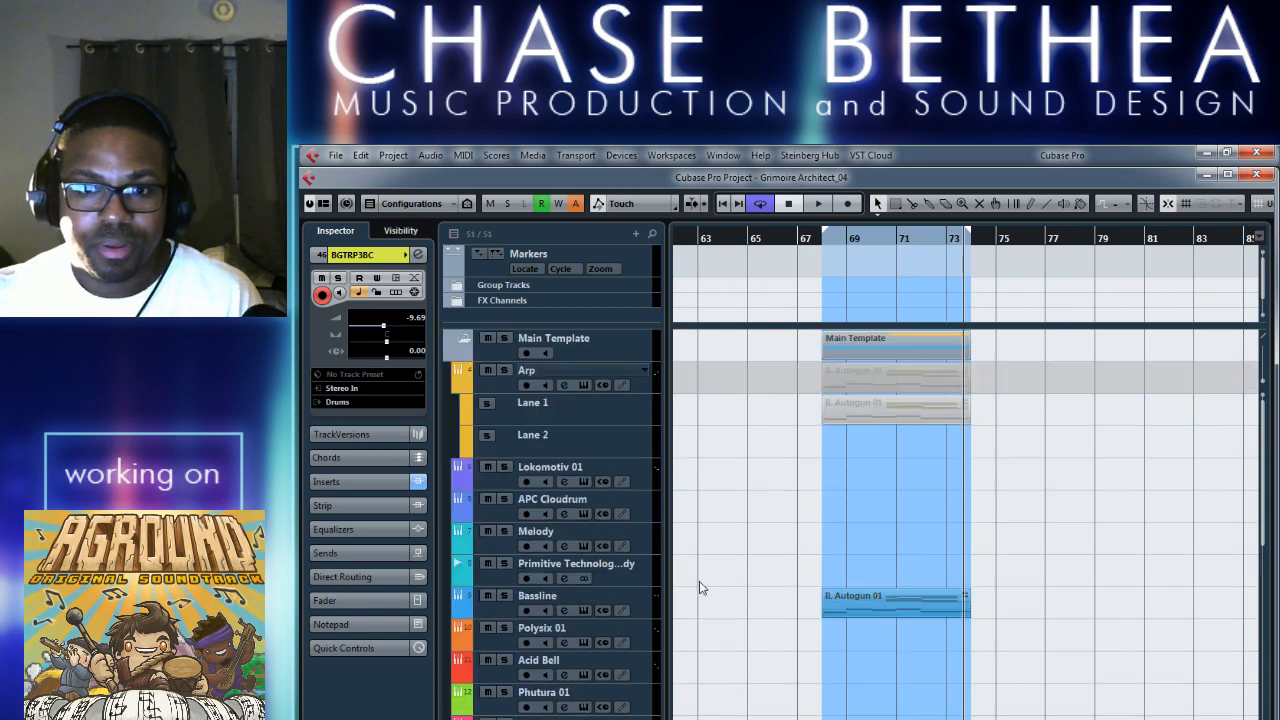
{"action": "left_click", "coordinate": [480, 482]}
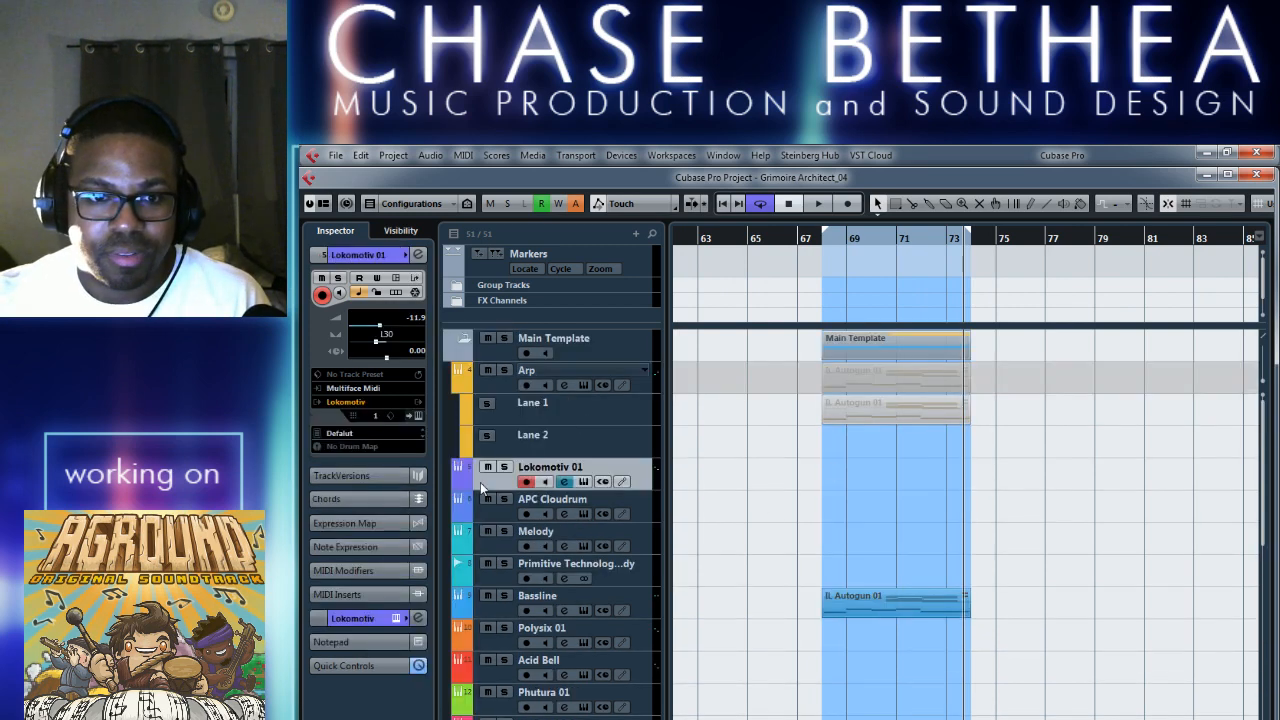
{"action": "left_click", "coordinate": [505, 521]}
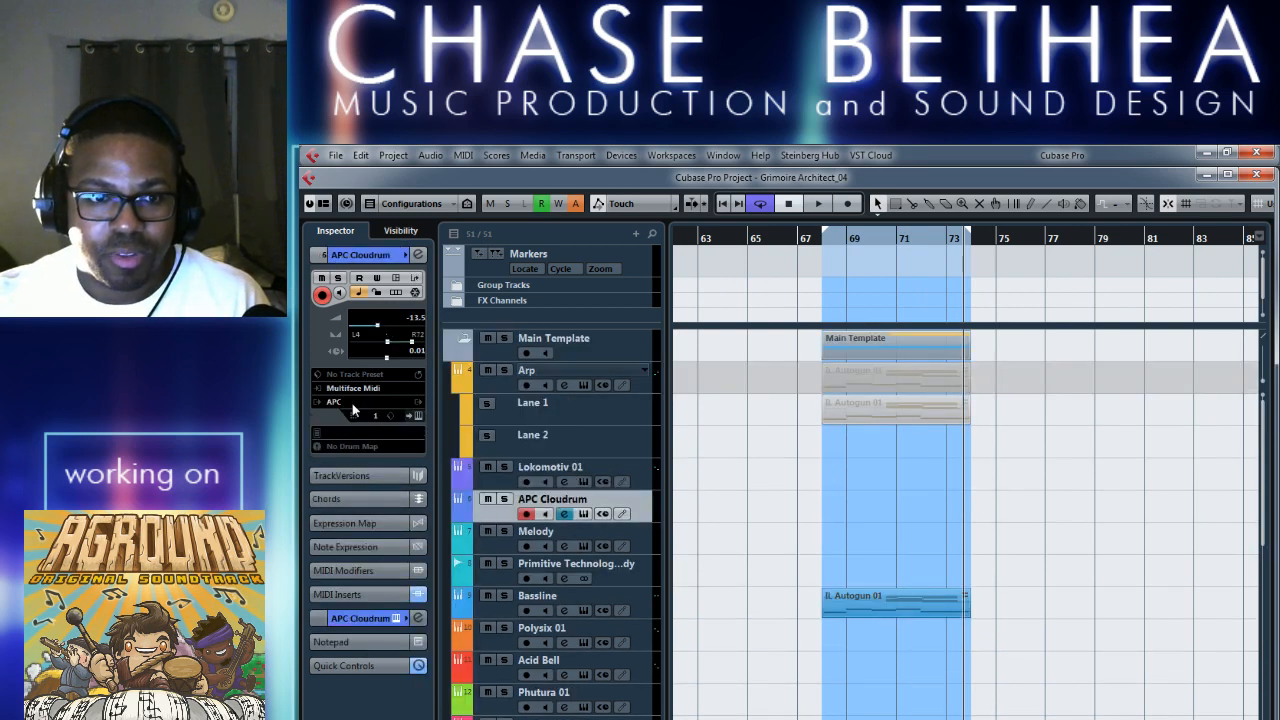
{"action": "left_click", "coordinate": [512, 554]}
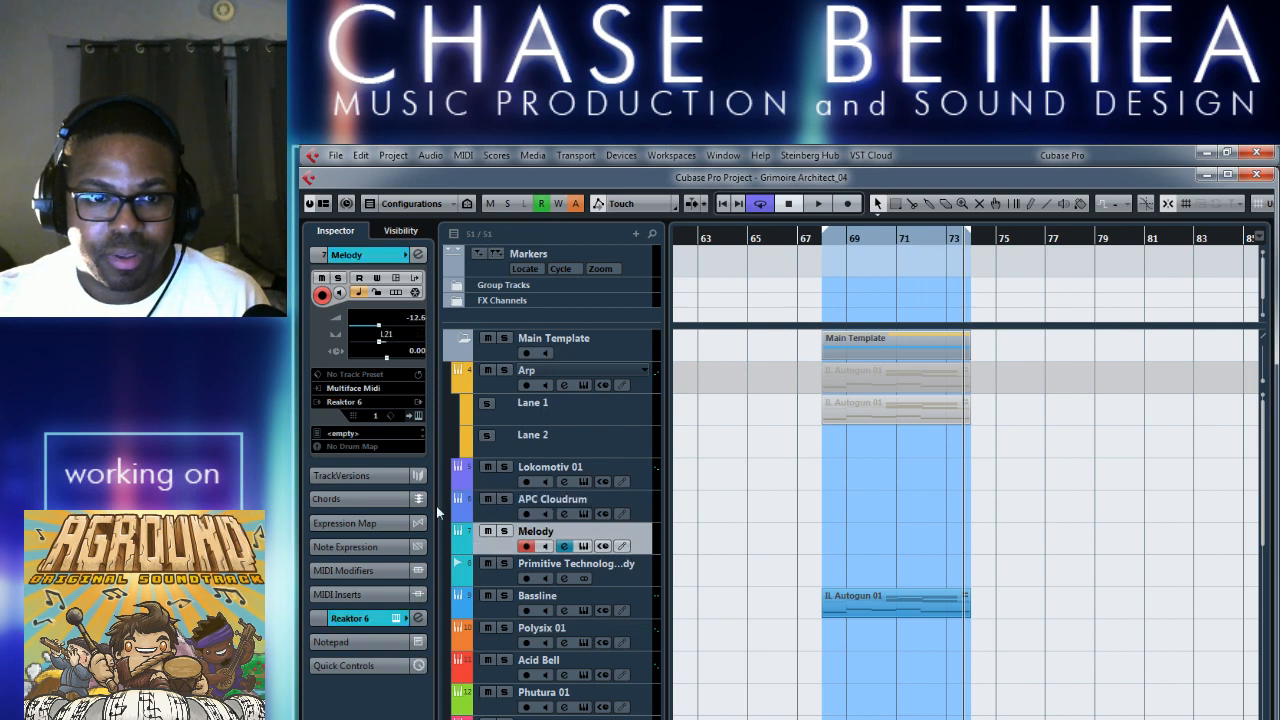
{"action": "key", "text": "g"}
{"action": "key", "text": "g"}
{"action": "key", "text": "g"}
{"action": "key", "text": "g"}
{"action": "key", "text": "g"}
{"action": "key", "text": "g"}
{"action": "key", "text": "g"}
{"action": "key", "text": "g"}
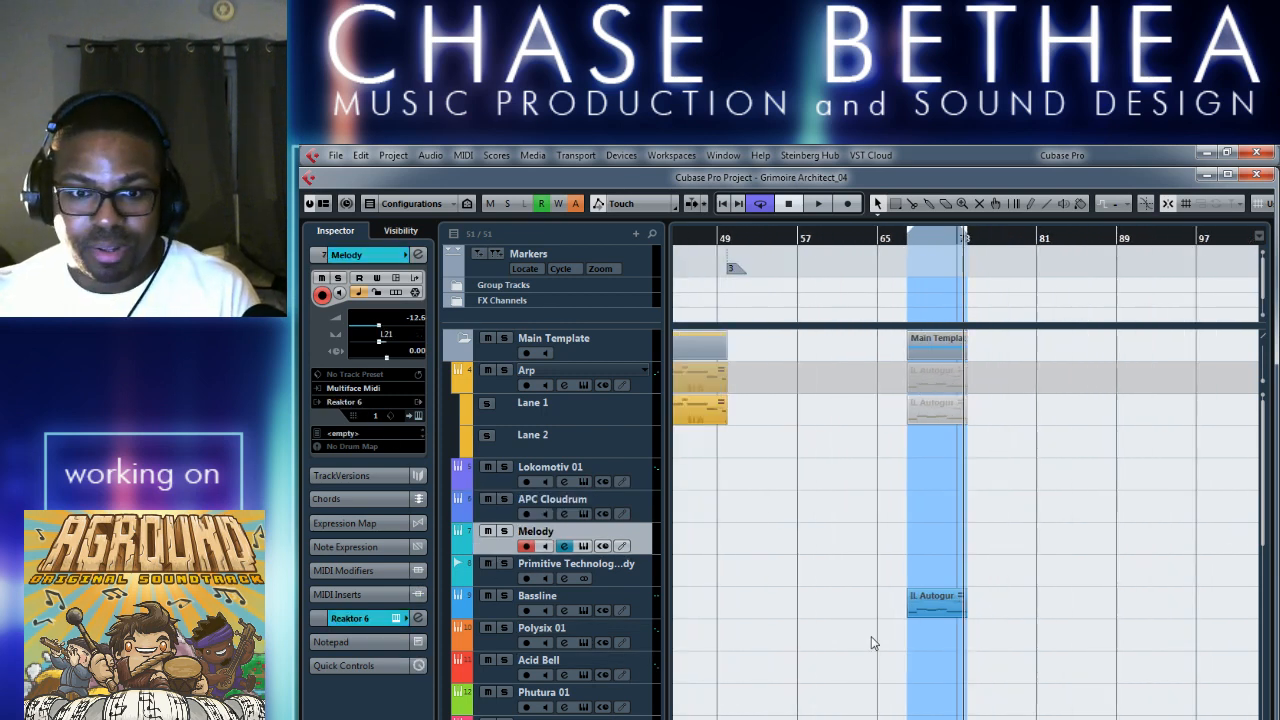
{"action": "key", "text": "g"}
{"action": "key", "text": "g"}
{"action": "key", "text": "g"}
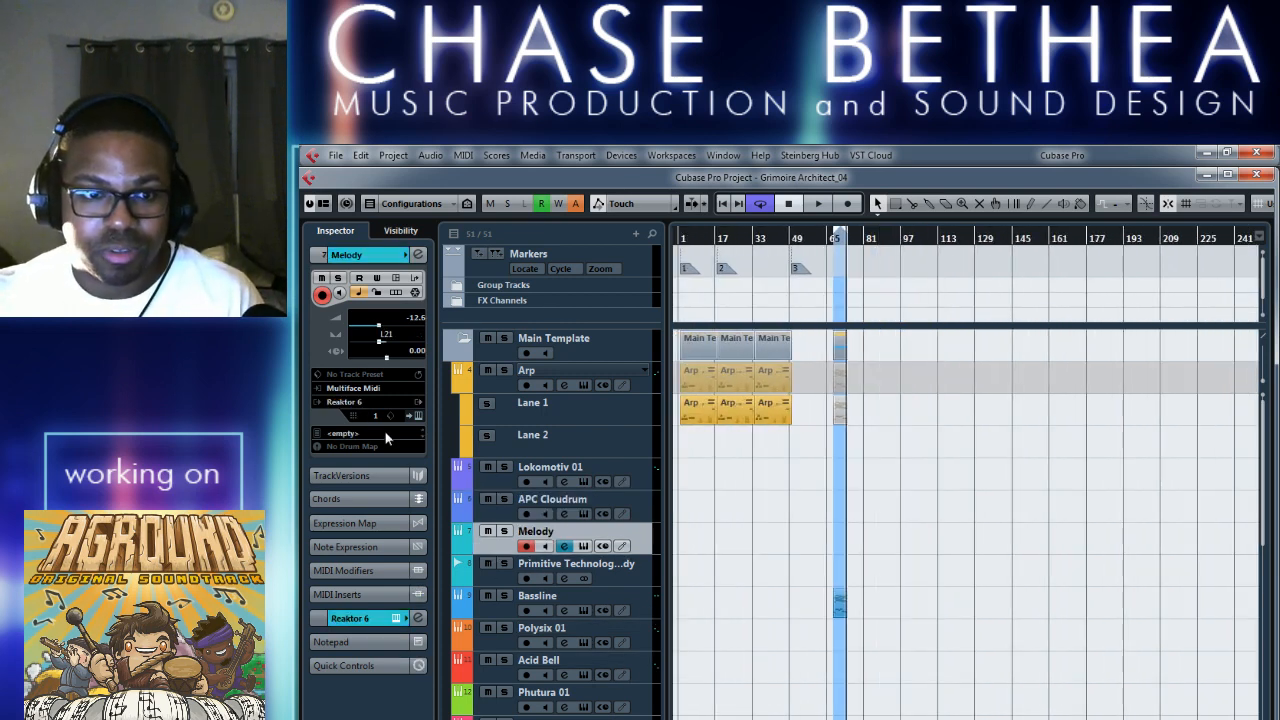
Inspect the settings of the tracks from Primitive Technology through Bassline, Polysix 01, Acid Bell, Phutura 01 and Oddity_vst2win 01, and select IL Autogun 01.
{"action": "left_click", "coordinate": [491, 584]}
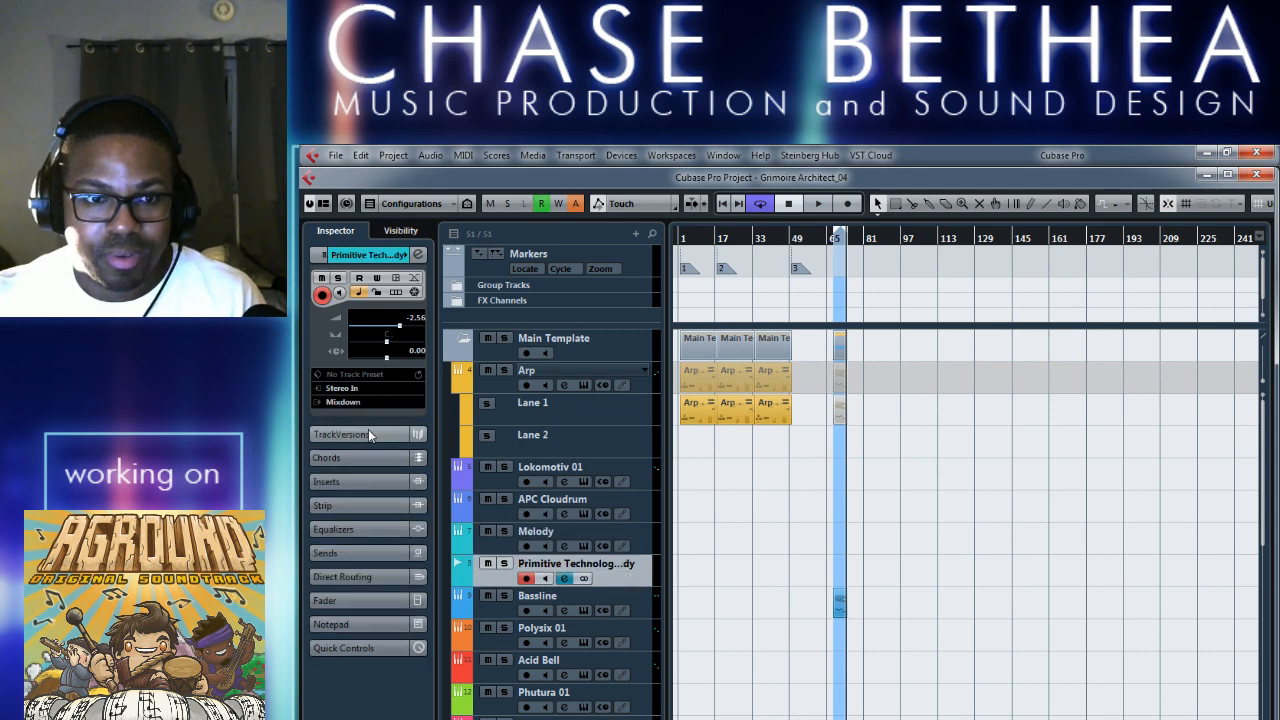
{"action": "left_click", "coordinate": [489, 596]}
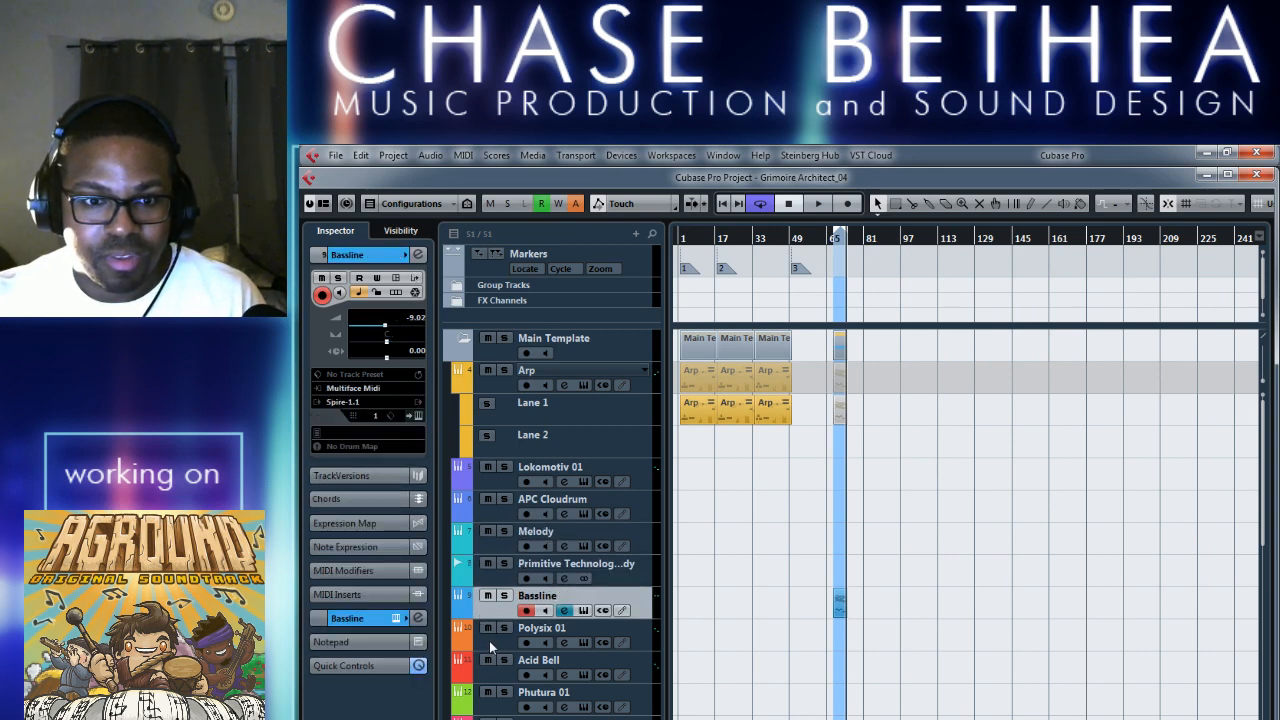
{"action": "left_click", "coordinate": [489, 645]}
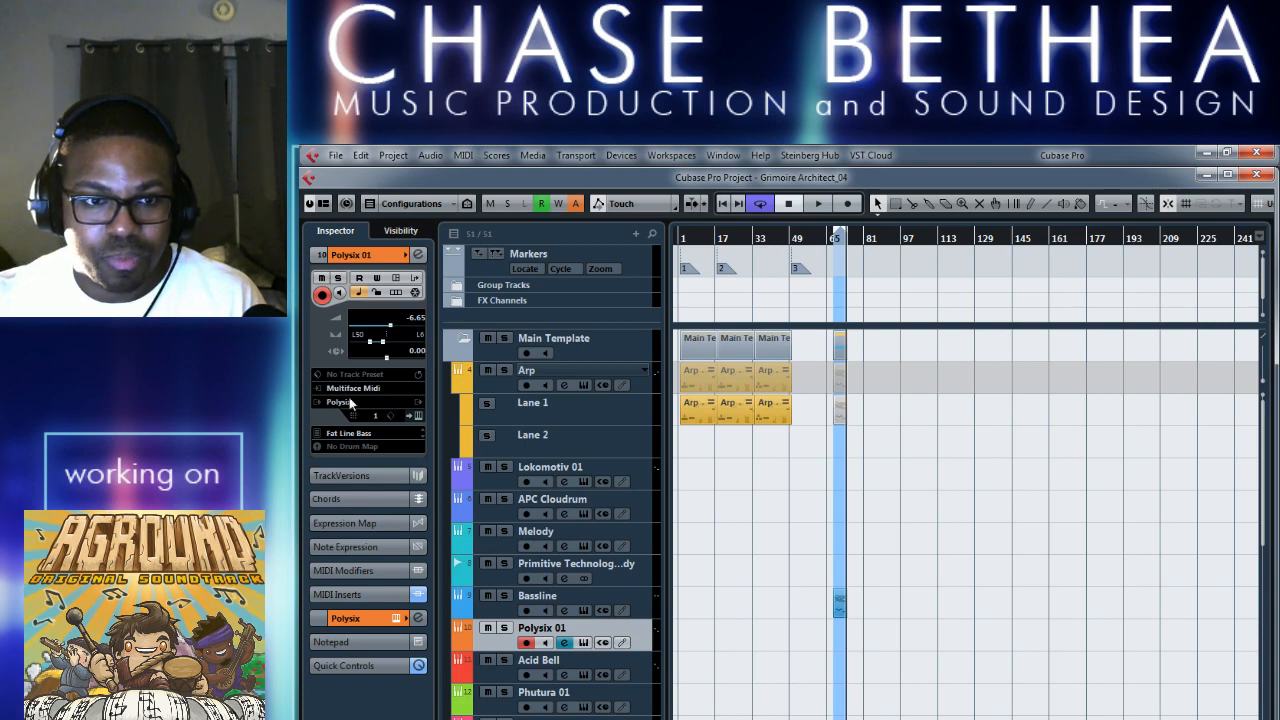
{"action": "left_click", "coordinate": [470, 668]}
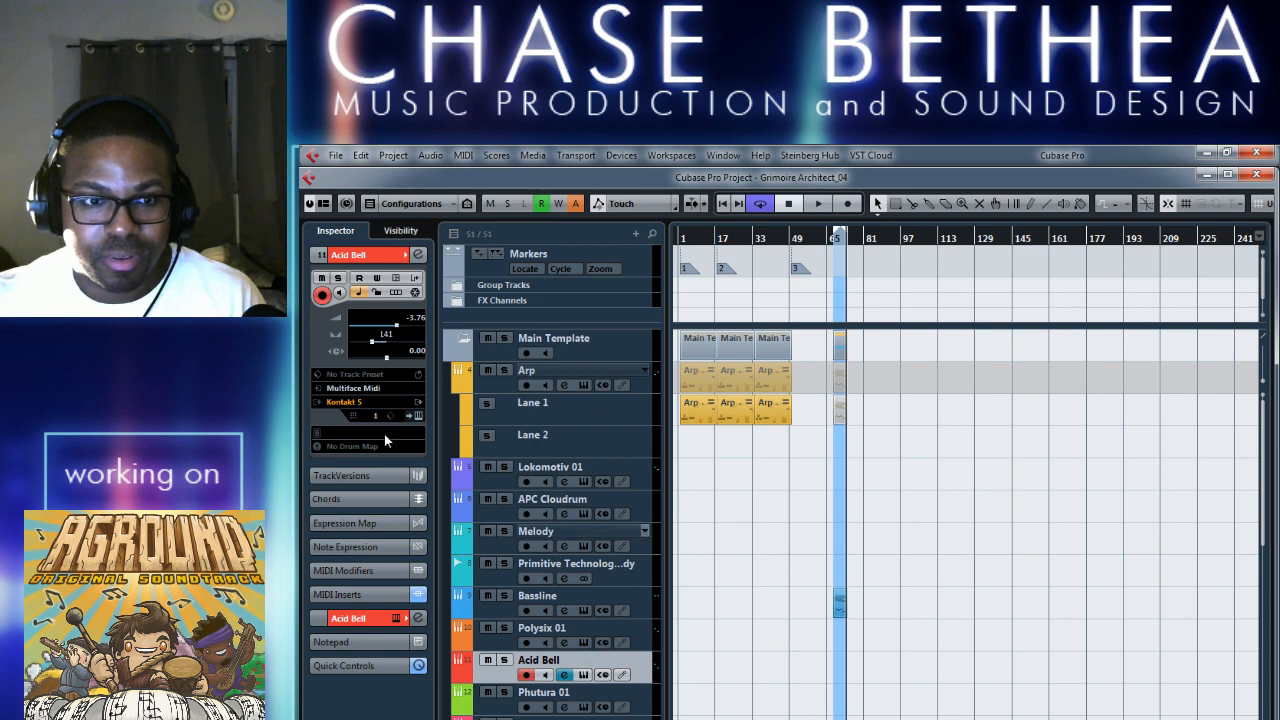
{"action": "scroll", "coordinate": [679, 688], "scroll_direction": "down", "scroll_amount": 3}
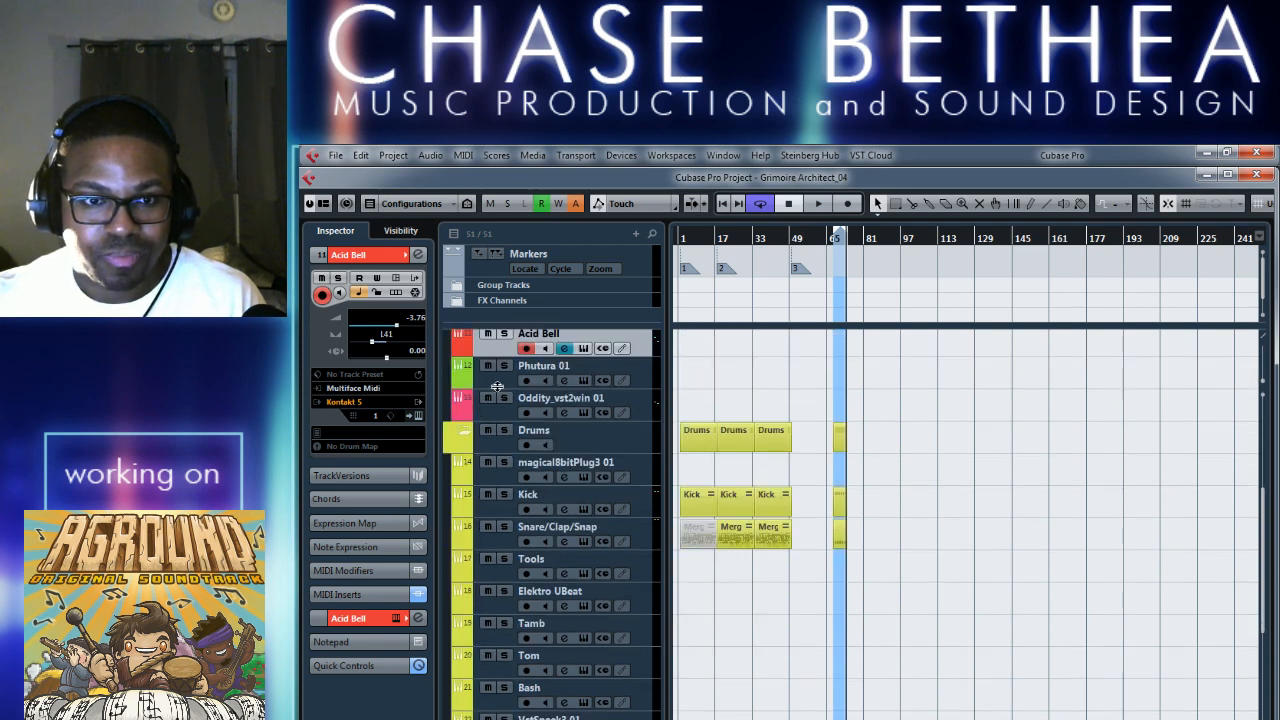
{"action": "left_click", "coordinate": [478, 378]}
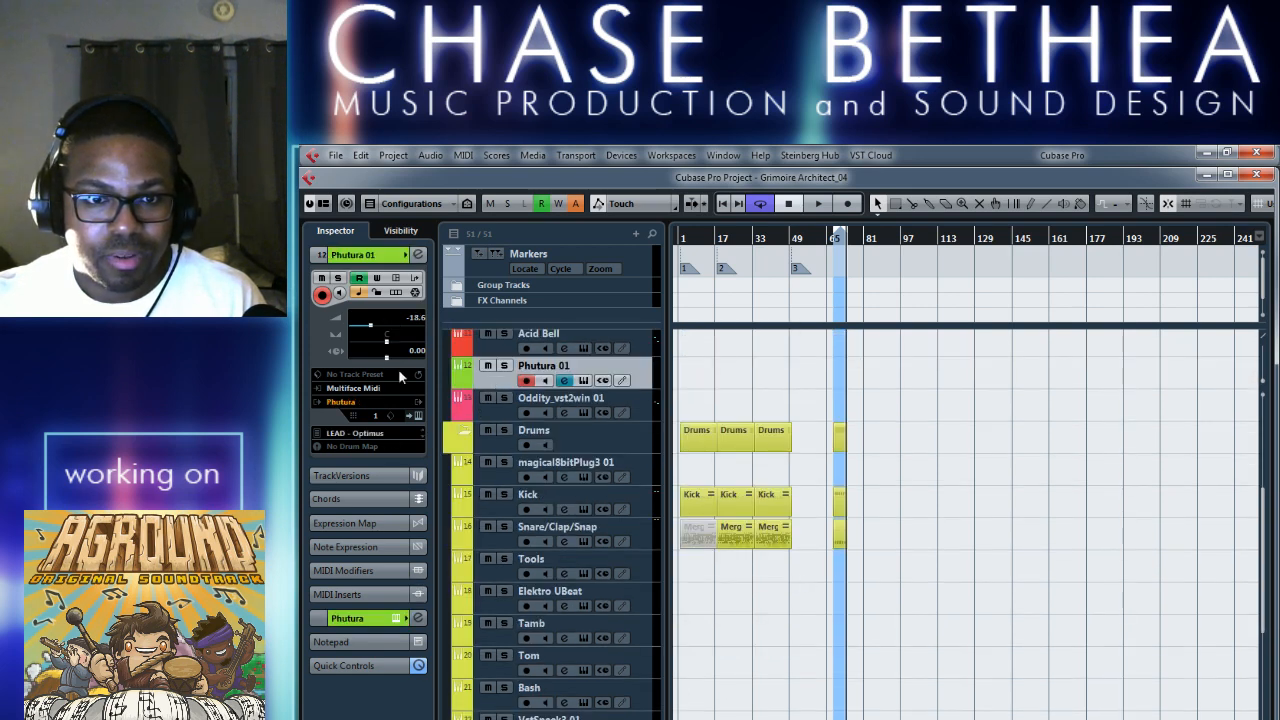
{"action": "left_click", "coordinate": [485, 409]}
{"action": "scroll", "coordinate": [606, 637], "scroll_direction": "down", "scroll_amount": 5}
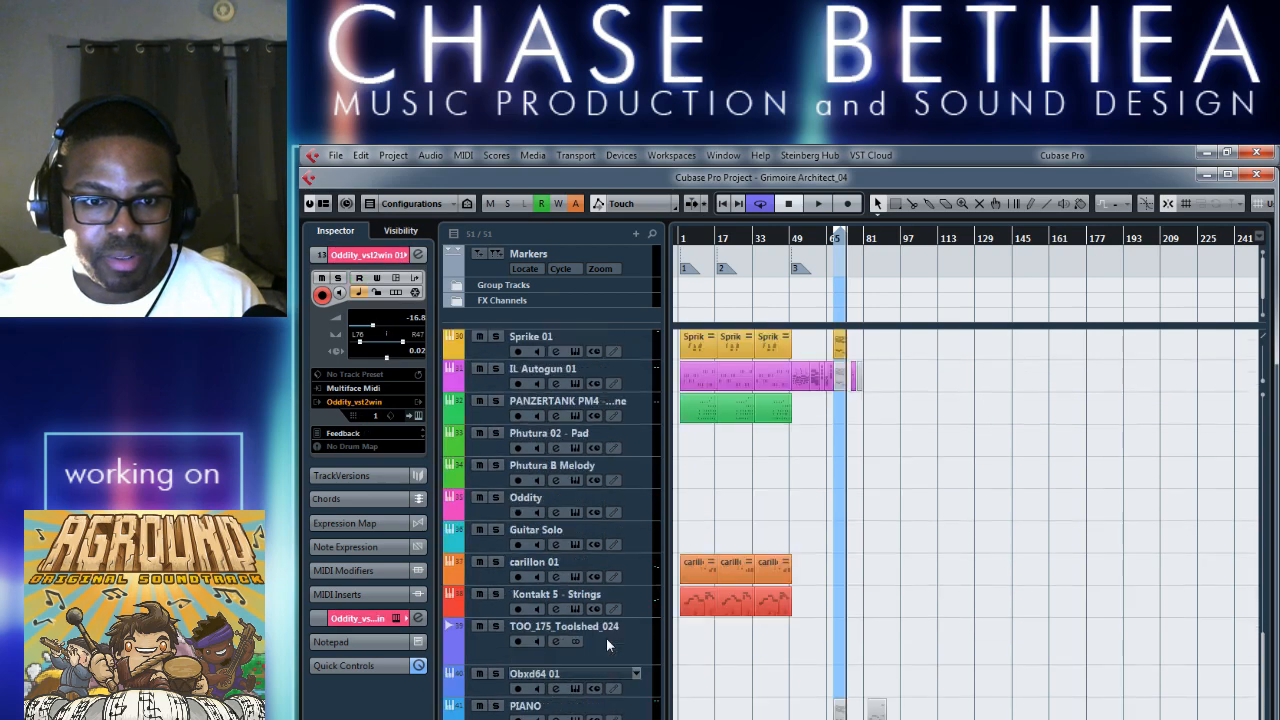
{"action": "key", "text": "F2"}
{"action": "key", "text": "F2"}
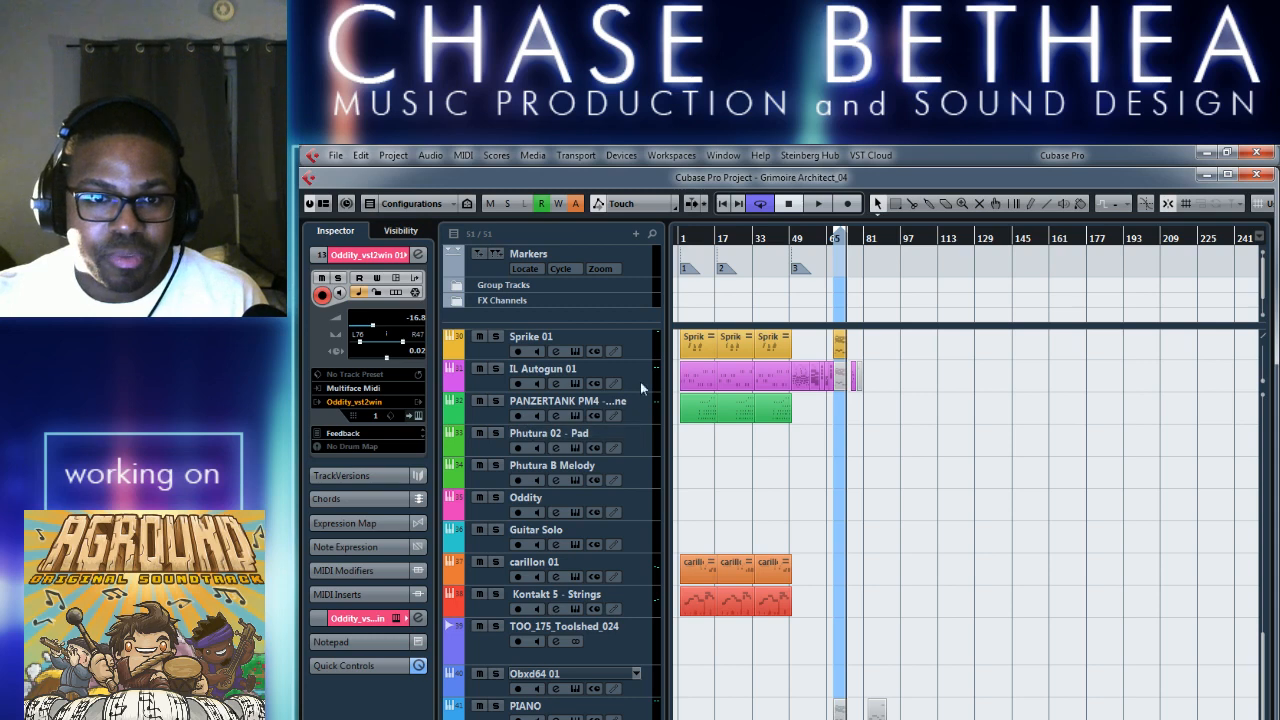
{"action": "left_click", "coordinate": [472, 385]}
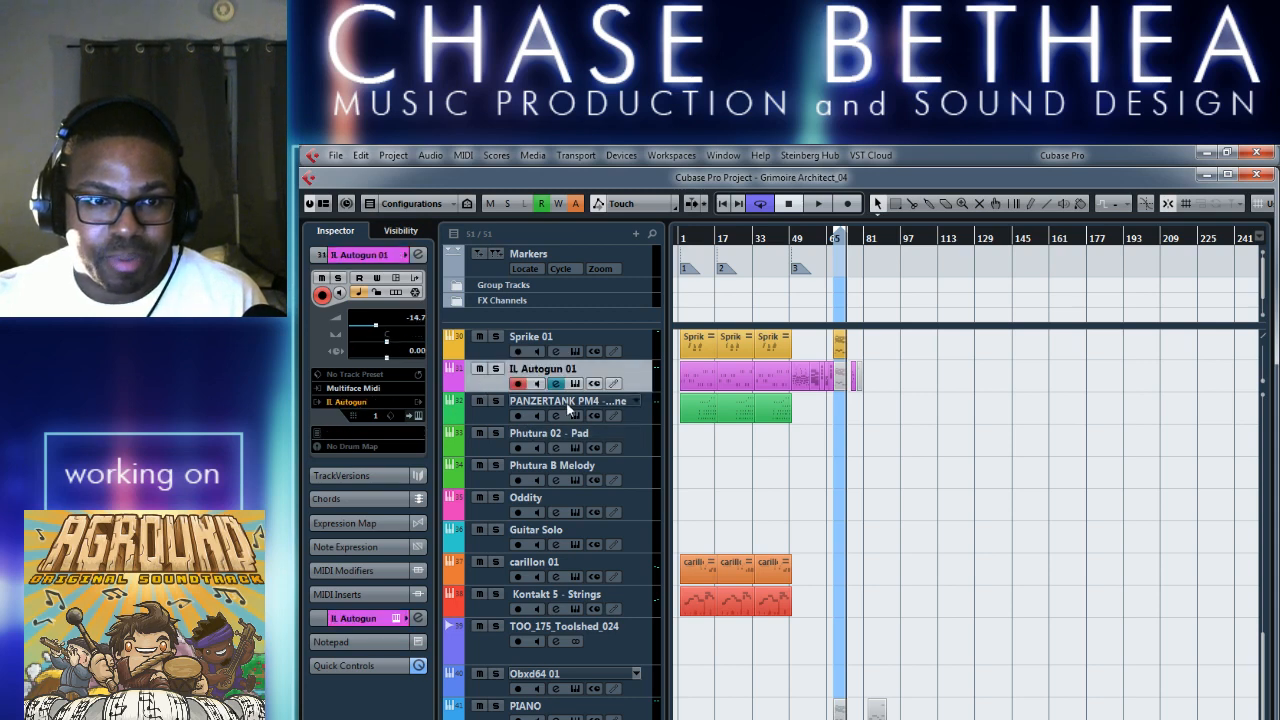
Save the project as a new version named Grimoire Architect_05 in the Session Files folder, and hide the transport panel.
{"action": "key", "text": "F2"}
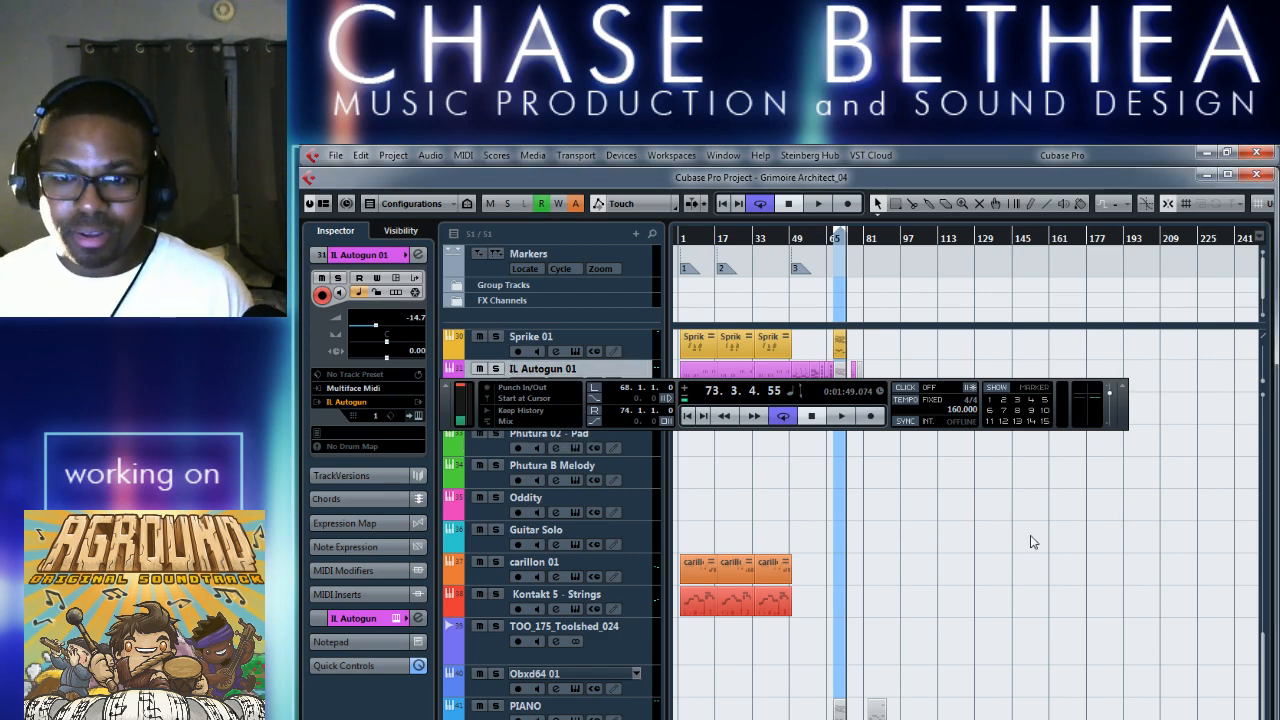
{"action": "key", "text": "ctrl+shift+s"}
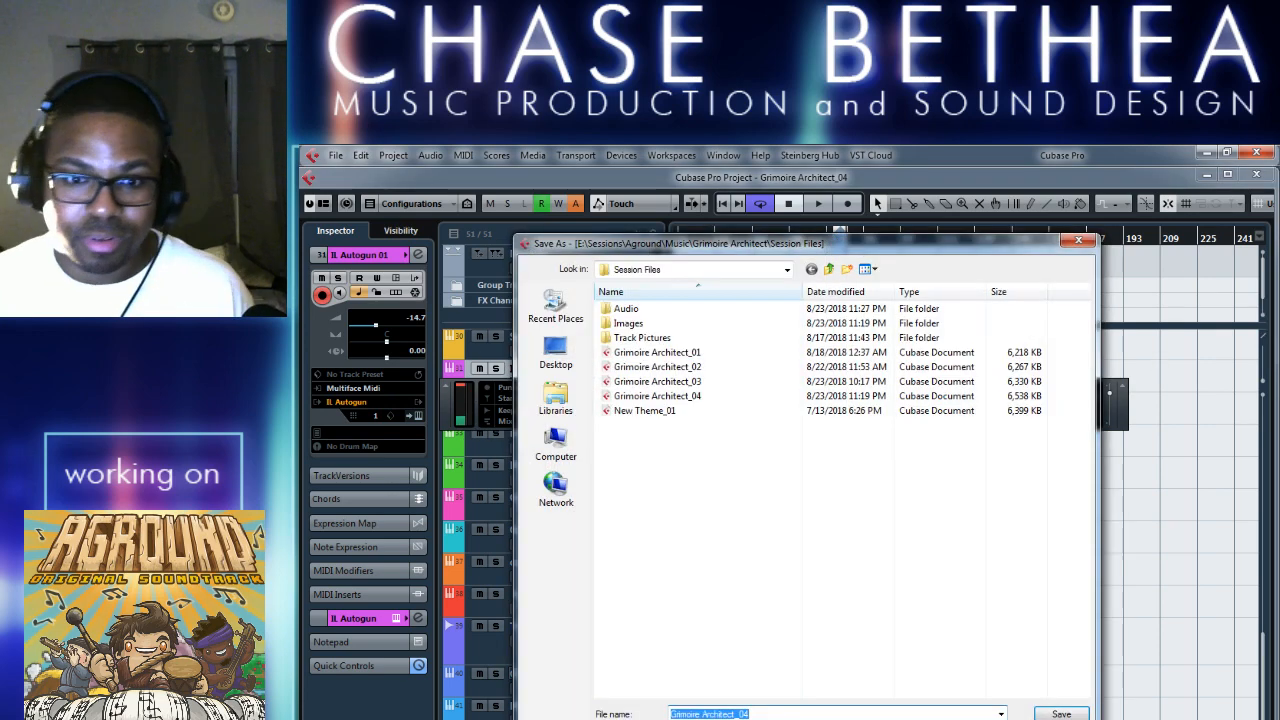
{"action": "left_click", "coordinate": [761, 713]}
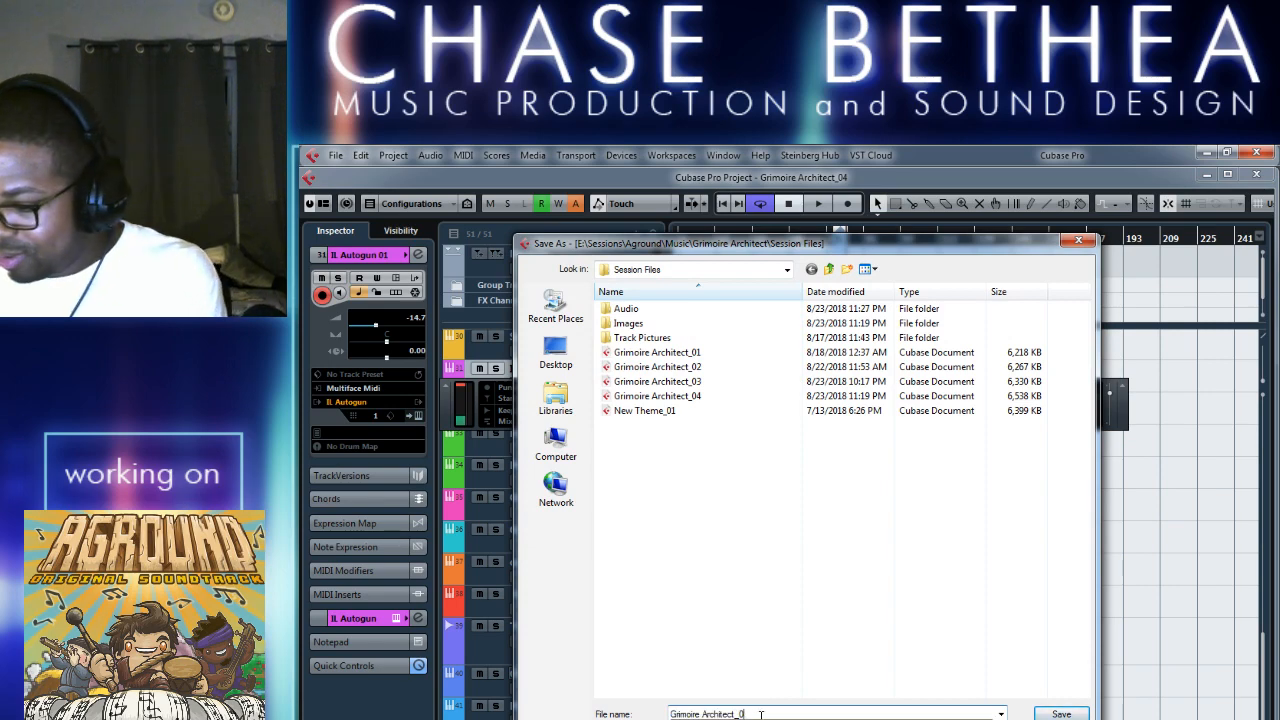
{"action": "key", "text": "Return"}
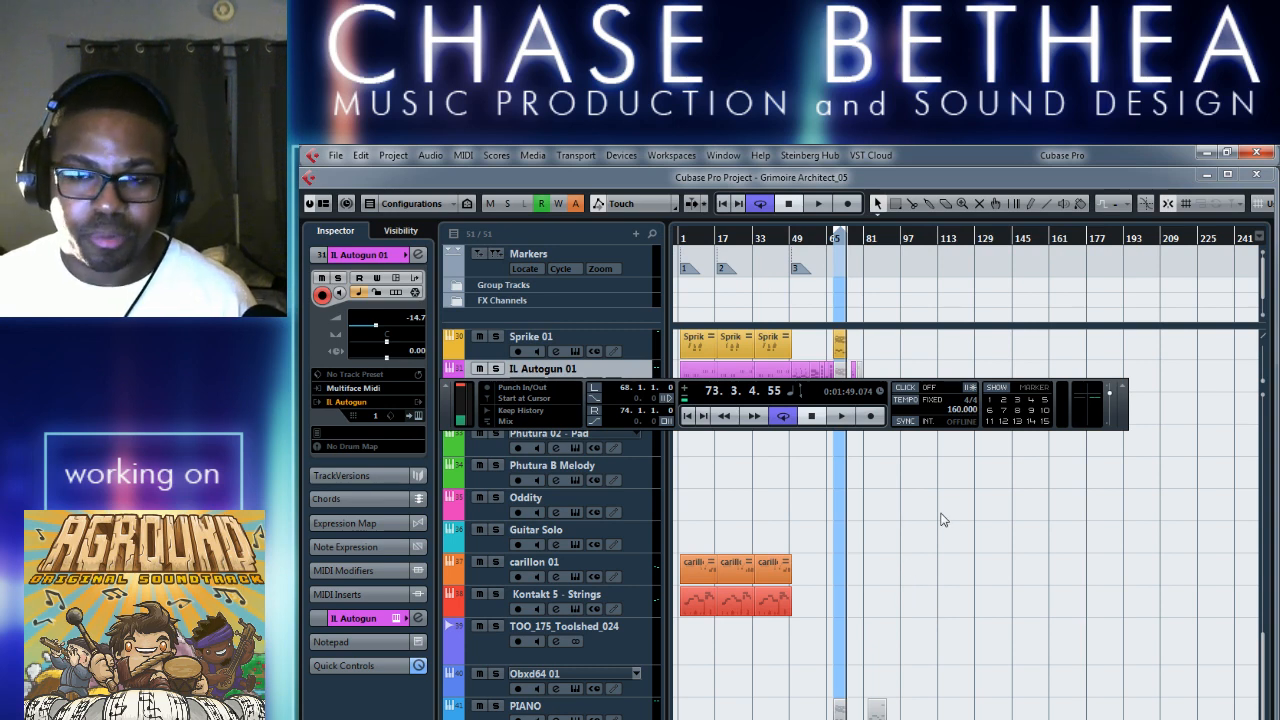
{"action": "key", "text": "F2"}
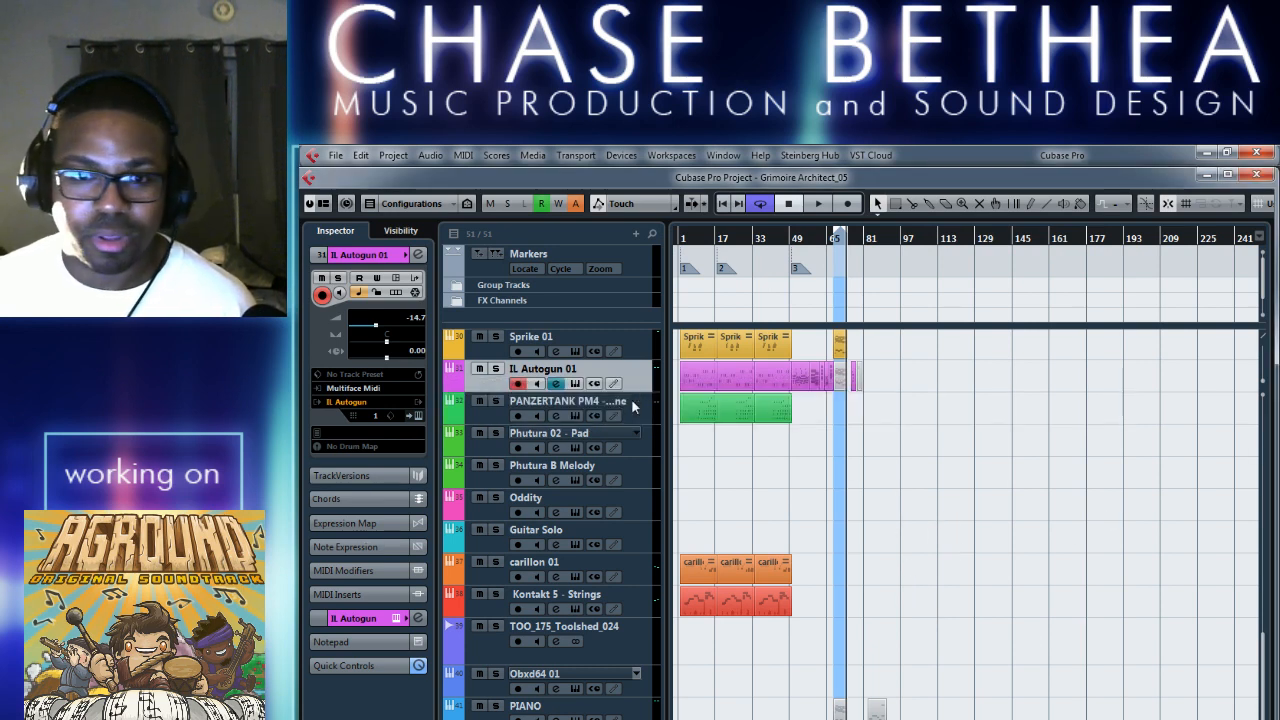
Play the looped bars 68 to 73 with the section enlarged, and open the MixConsole to view the first channels' levels.
{"action": "key", "text": "space"}
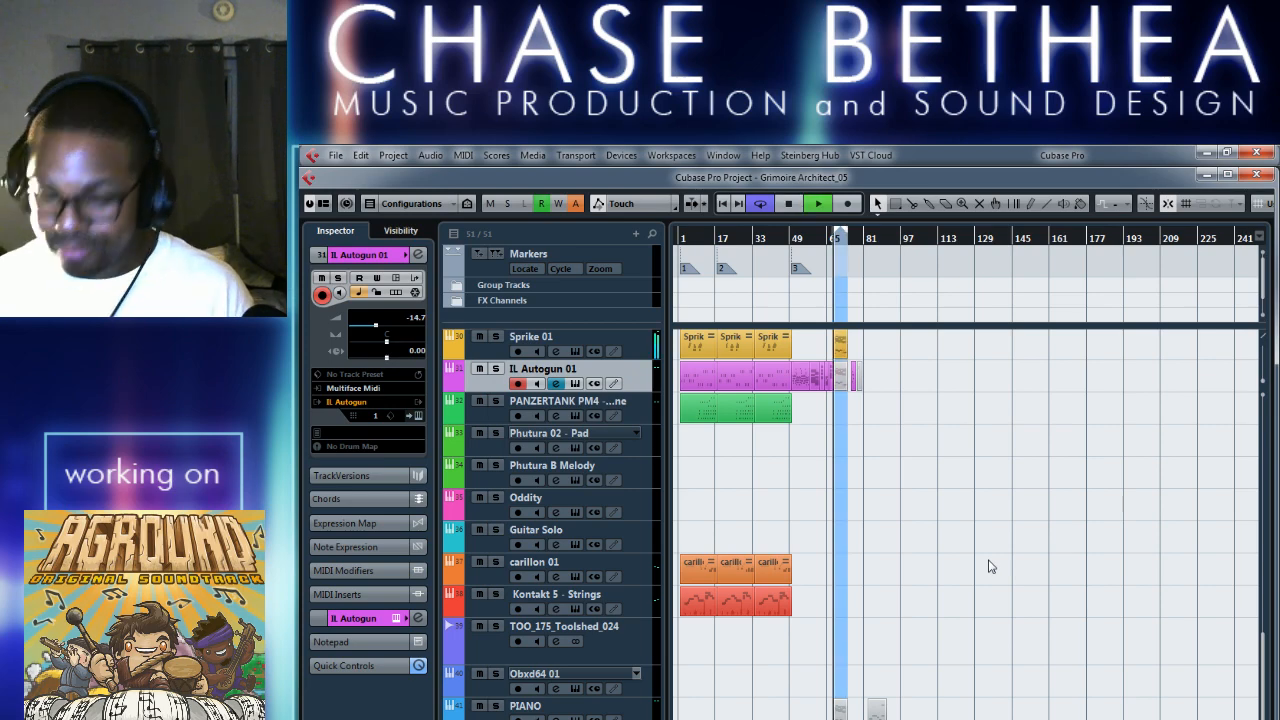
{"action": "key", "text": "h"}
{"action": "key", "text": "h"}
{"action": "key", "text": "h"}
{"action": "key", "text": "h"}
{"action": "key", "text": "h"}
{"action": "key", "text": "h"}
{"action": "key", "text": "h"}
{"action": "key", "text": "h"}
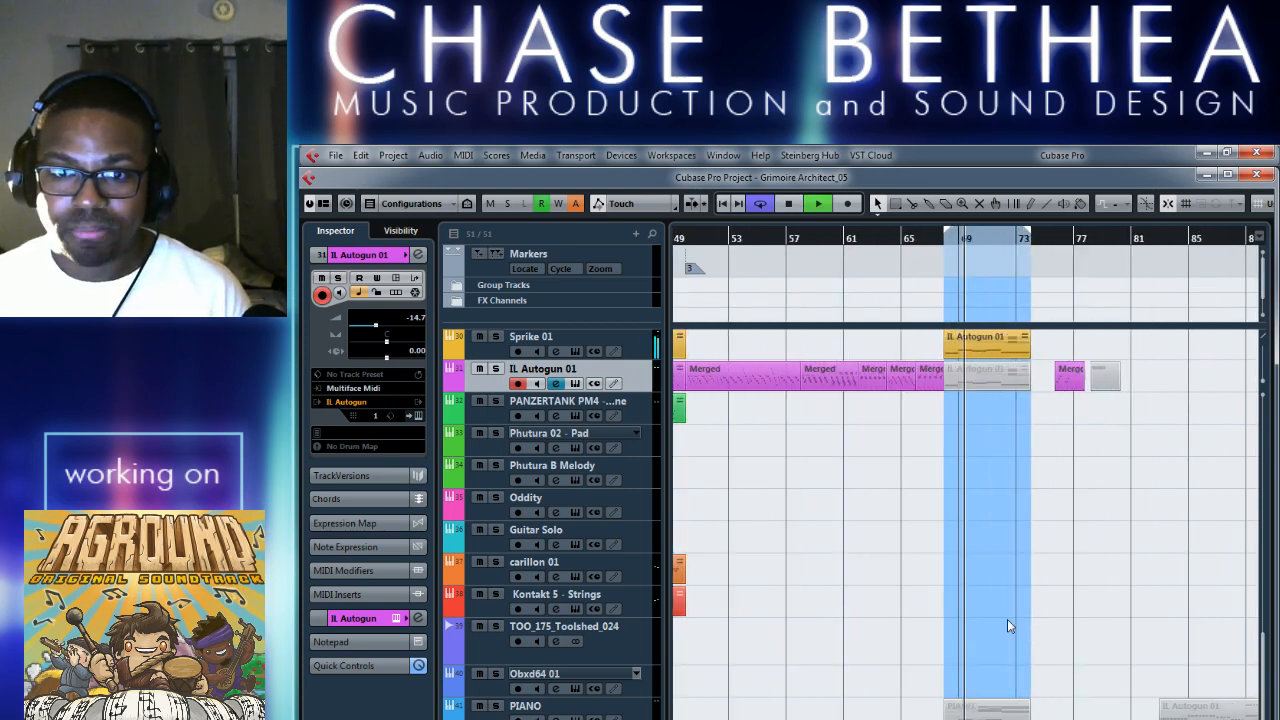
{"action": "key", "text": "F2"}
{"action": "key", "text": "F2"}
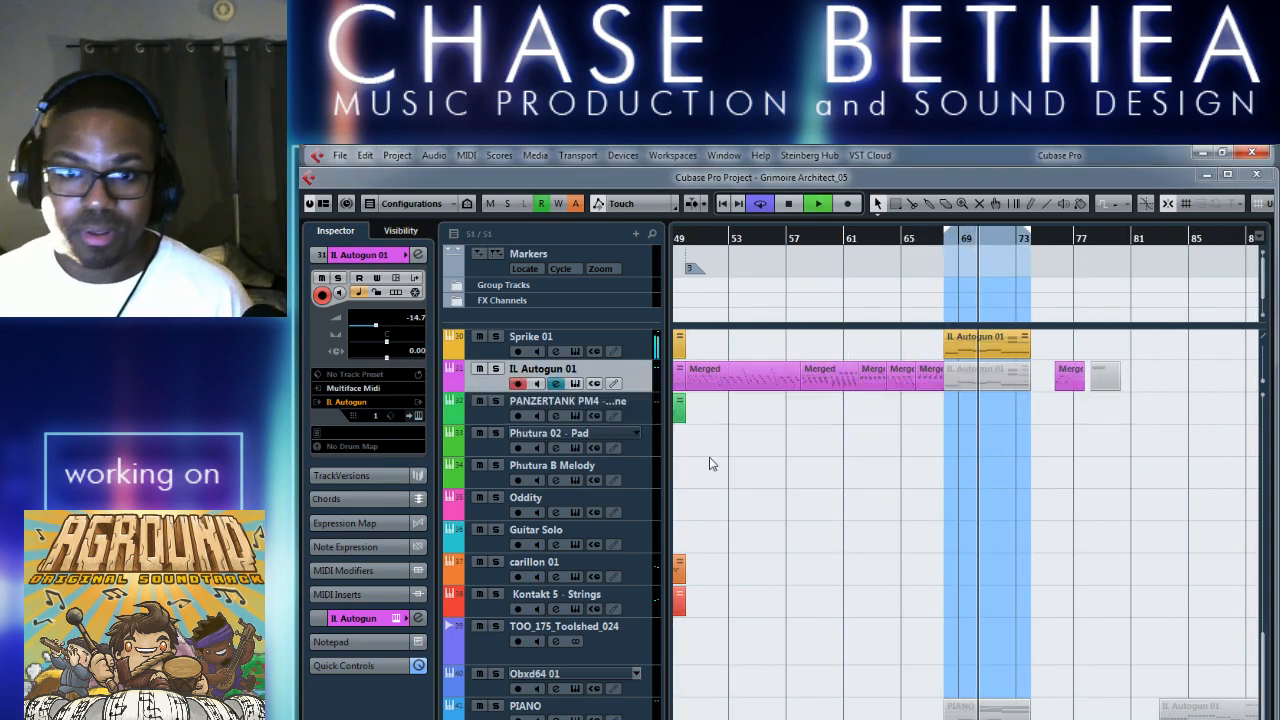
{"action": "key", "text": "F3"}
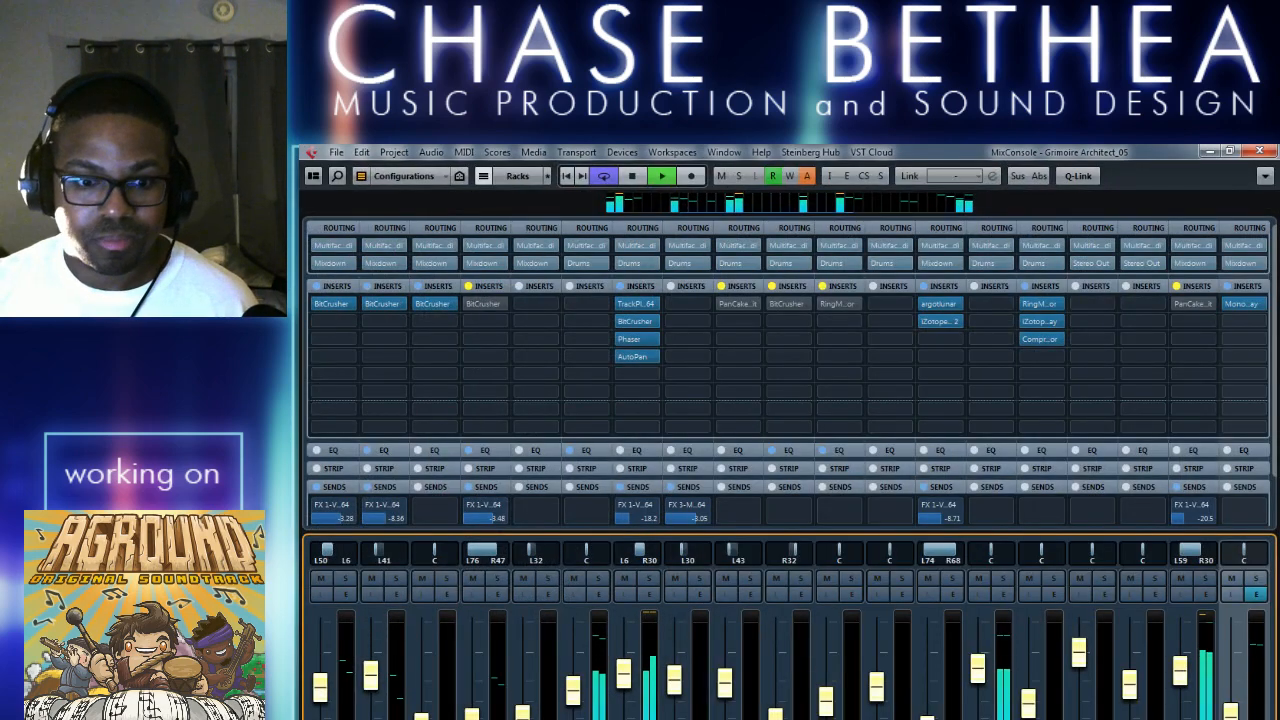
{"action": "scroll", "coordinate": [787, 470], "scroll_direction": "left", "scroll_amount": 8}
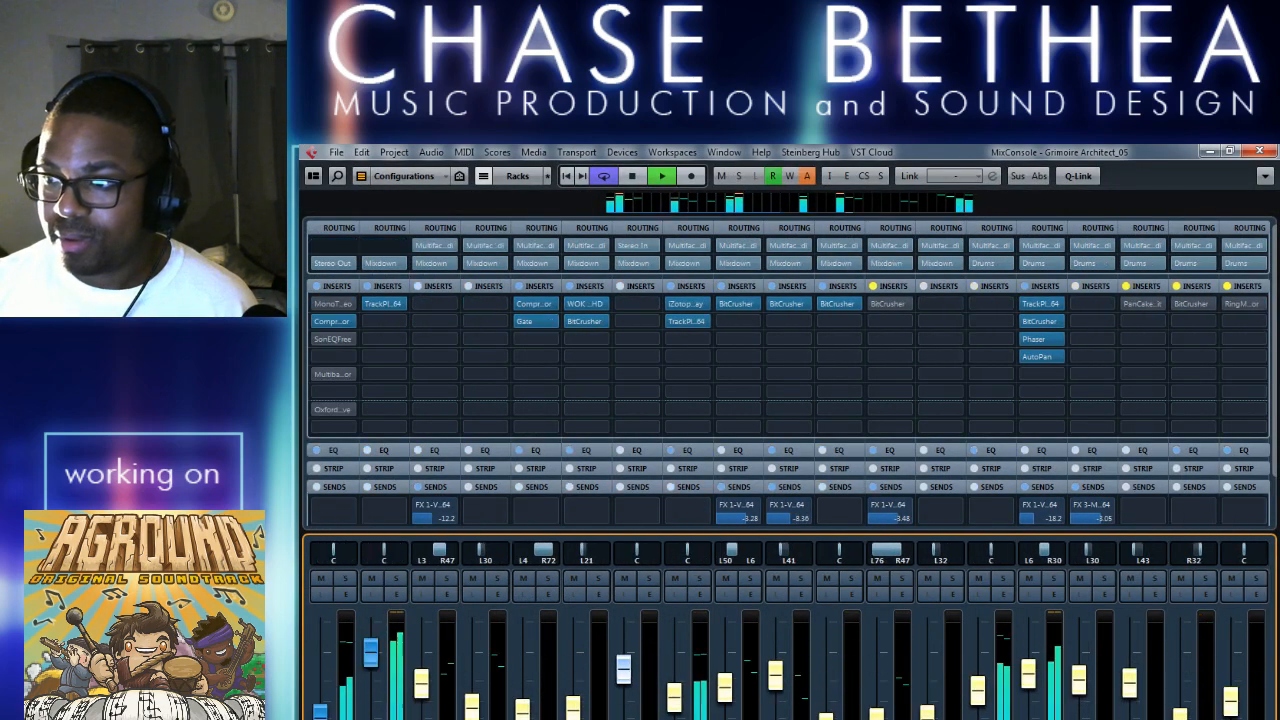
Activate the bypassed SonEQFree insert on the Mixdown channel while the loop plays, and stop playback.
{"action": "key", "text": "space"}
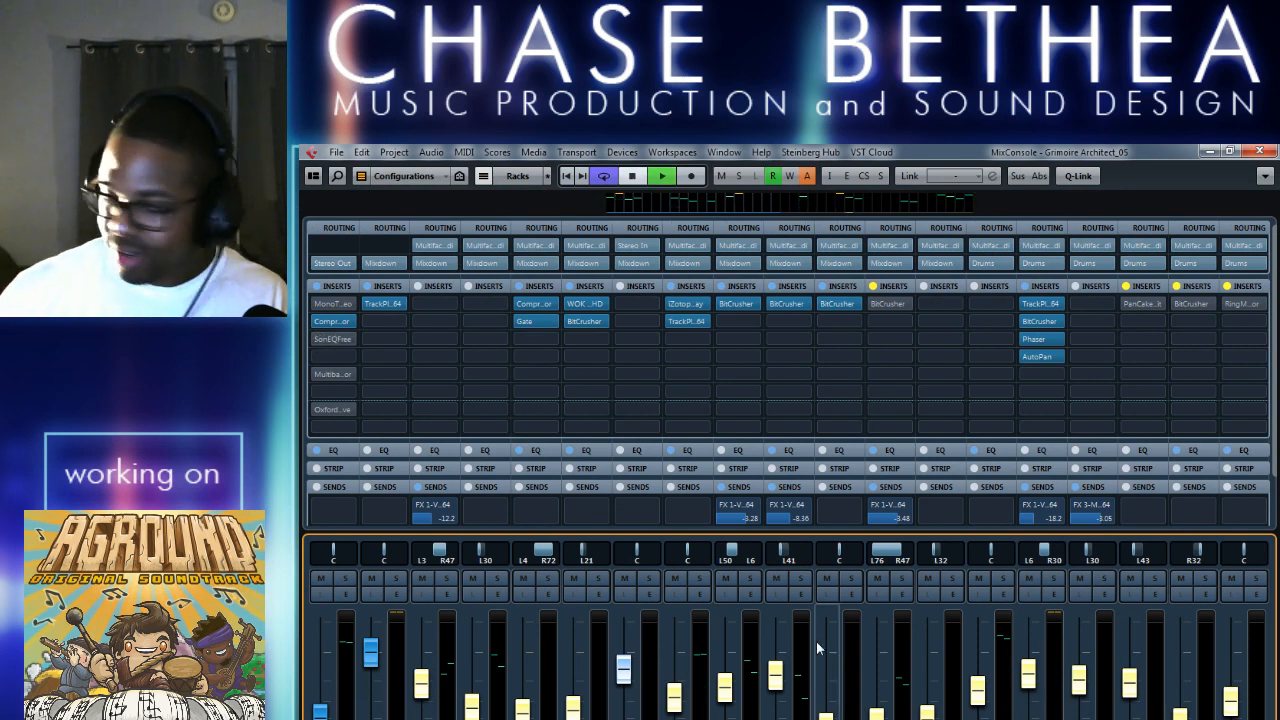
{"action": "key", "text": "space"}
{"action": "mouse_move", "coordinate": [321, 343]}
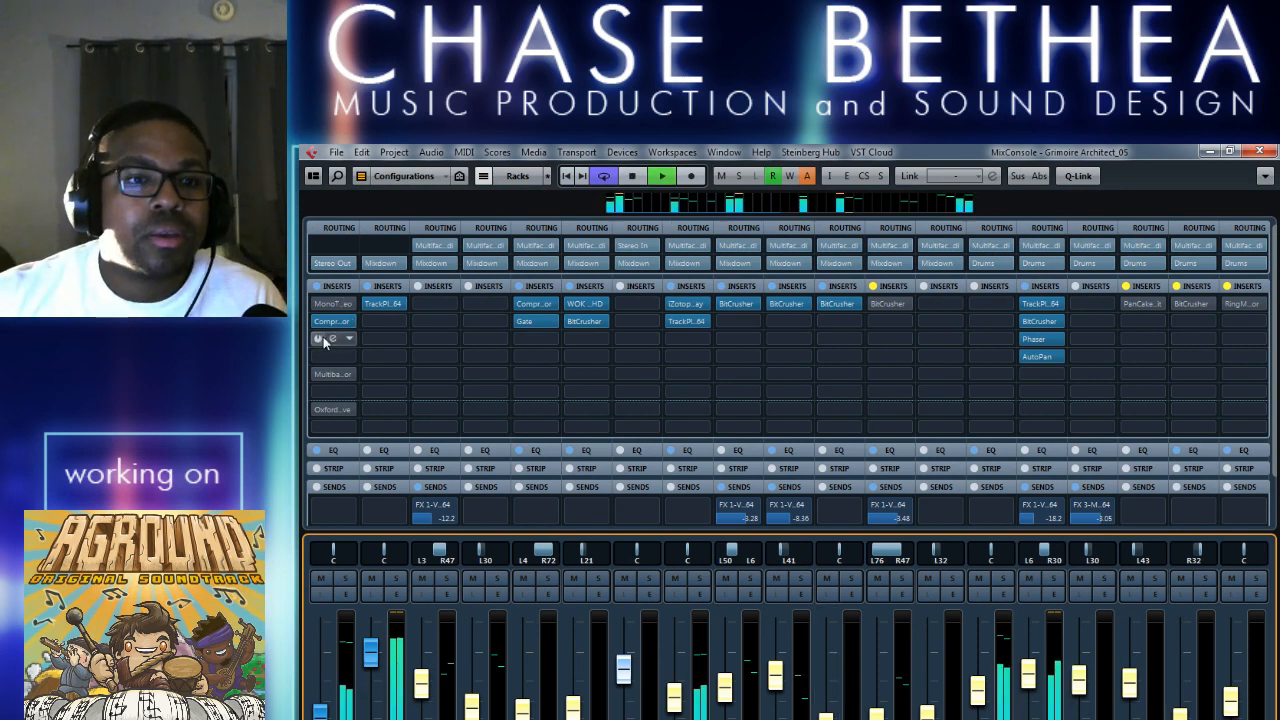
{"action": "left_click", "coordinate": [319, 341]}
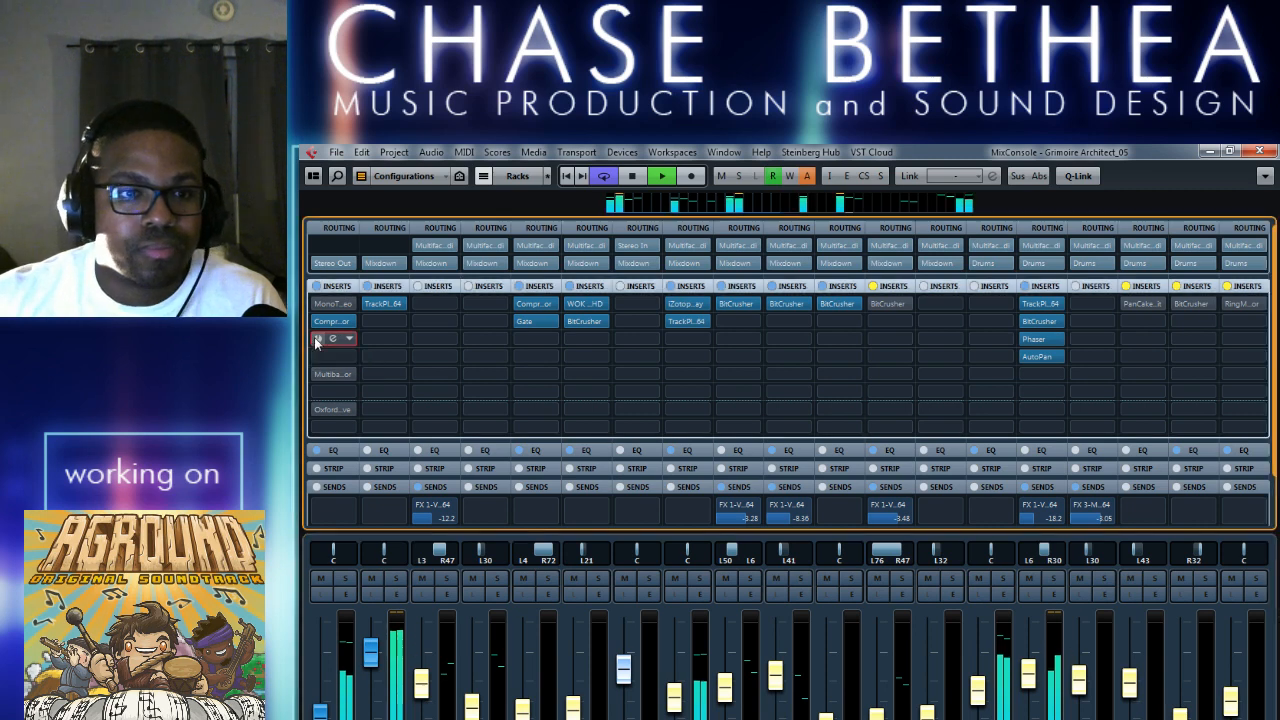
{"action": "left_click", "coordinate": [317, 342]}
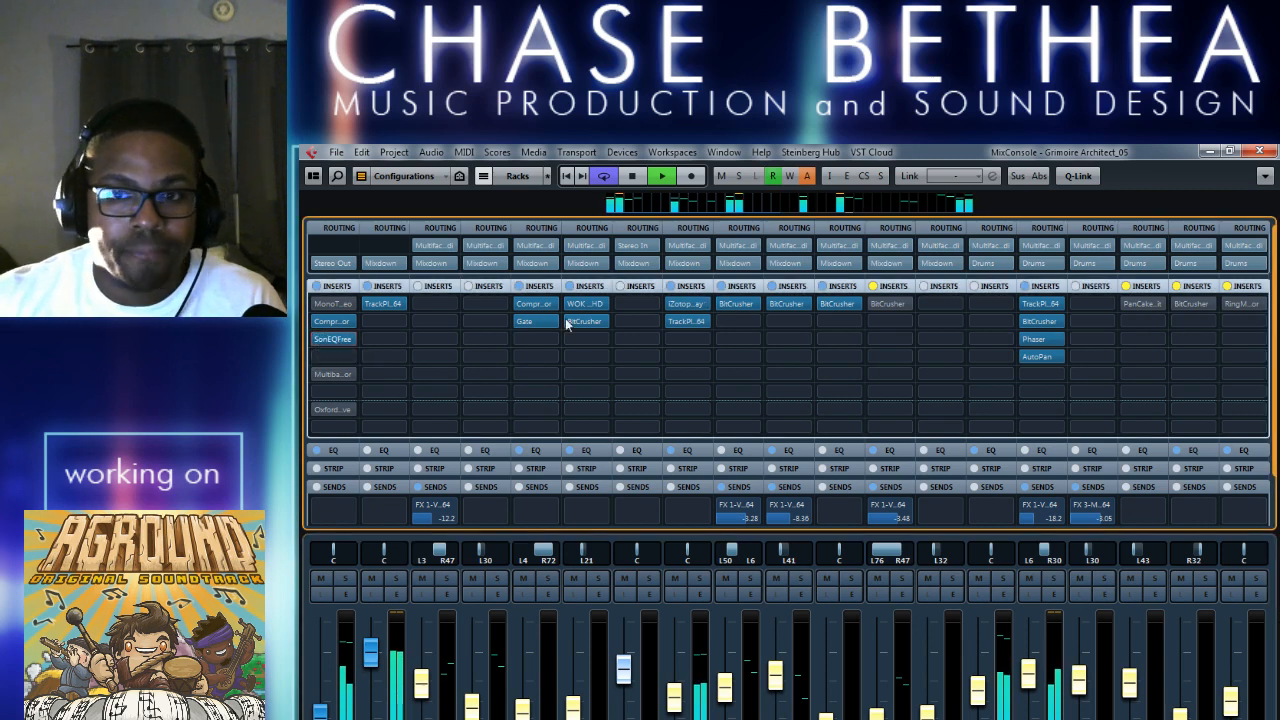
{"action": "key", "text": "space"}
View the SonEQFree editor on the Mixdown channel and compare the playing loop with the equalizer bypassed and active.
{"action": "mouse_move", "coordinate": [334, 342]}
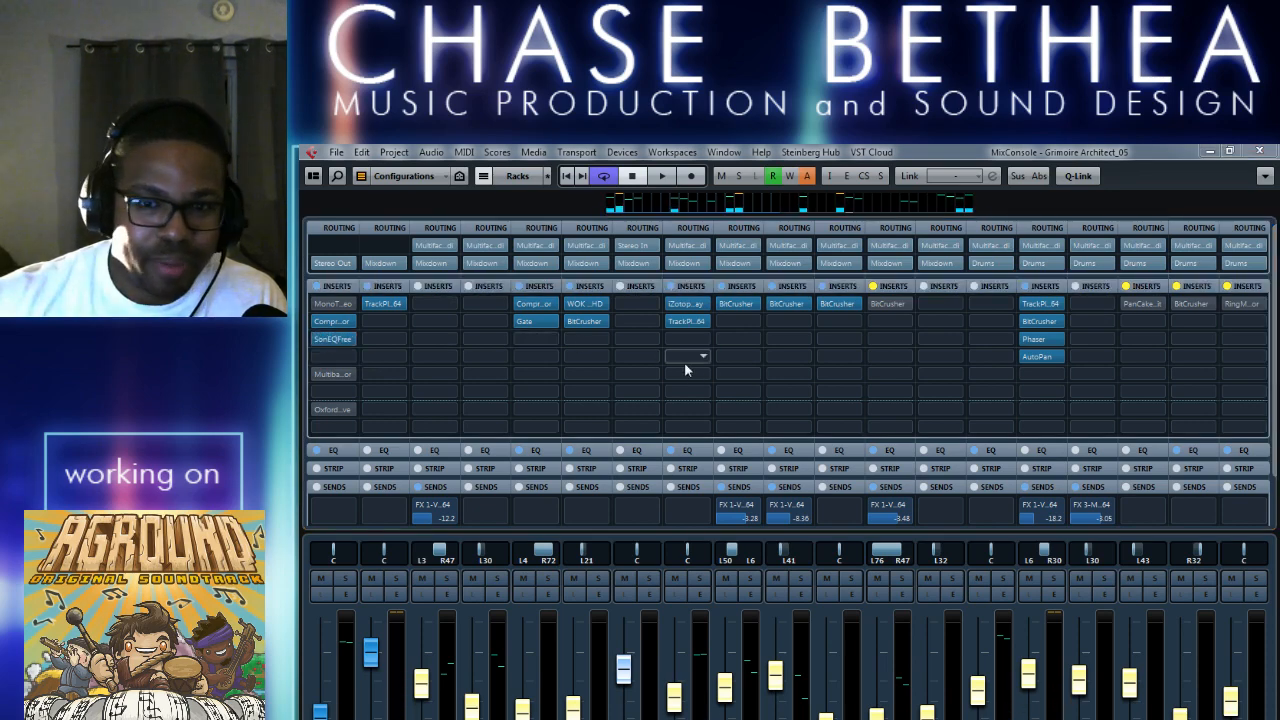
{"action": "left_click_drag", "start_coordinate": [1279, 352], "coordinate": [668, 329]}
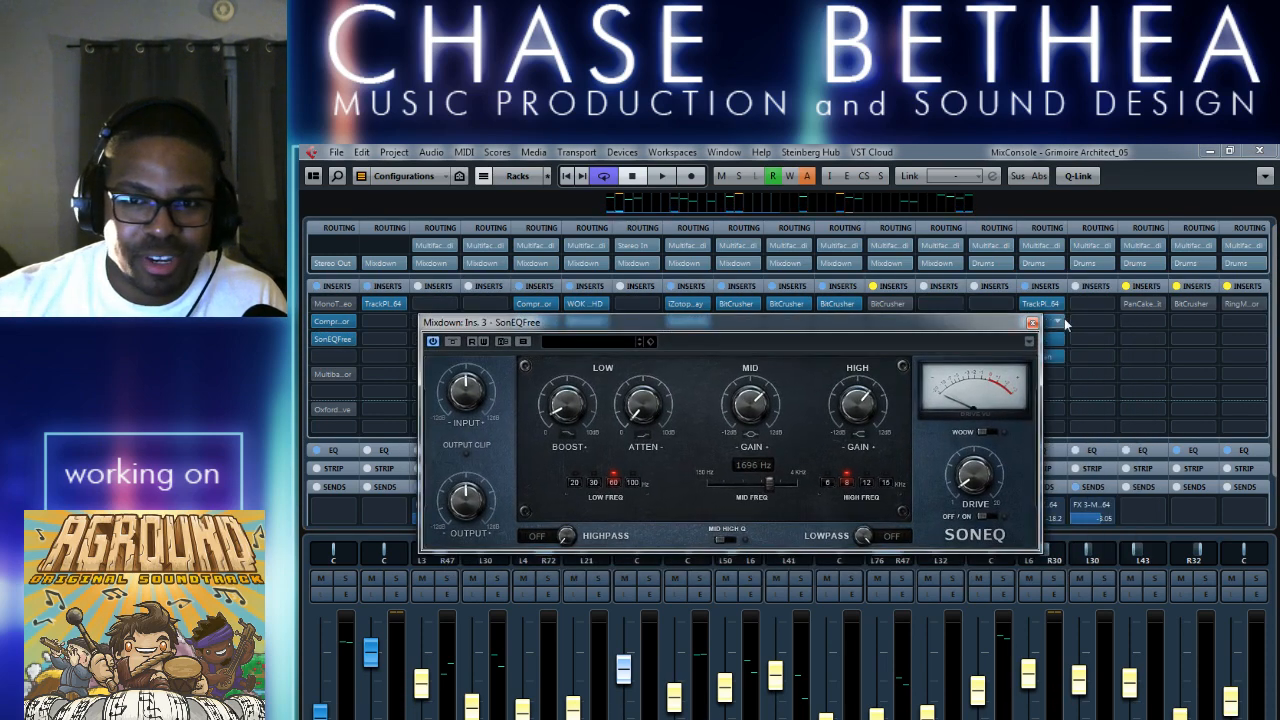
{"action": "left_click", "coordinate": [1032, 324]}
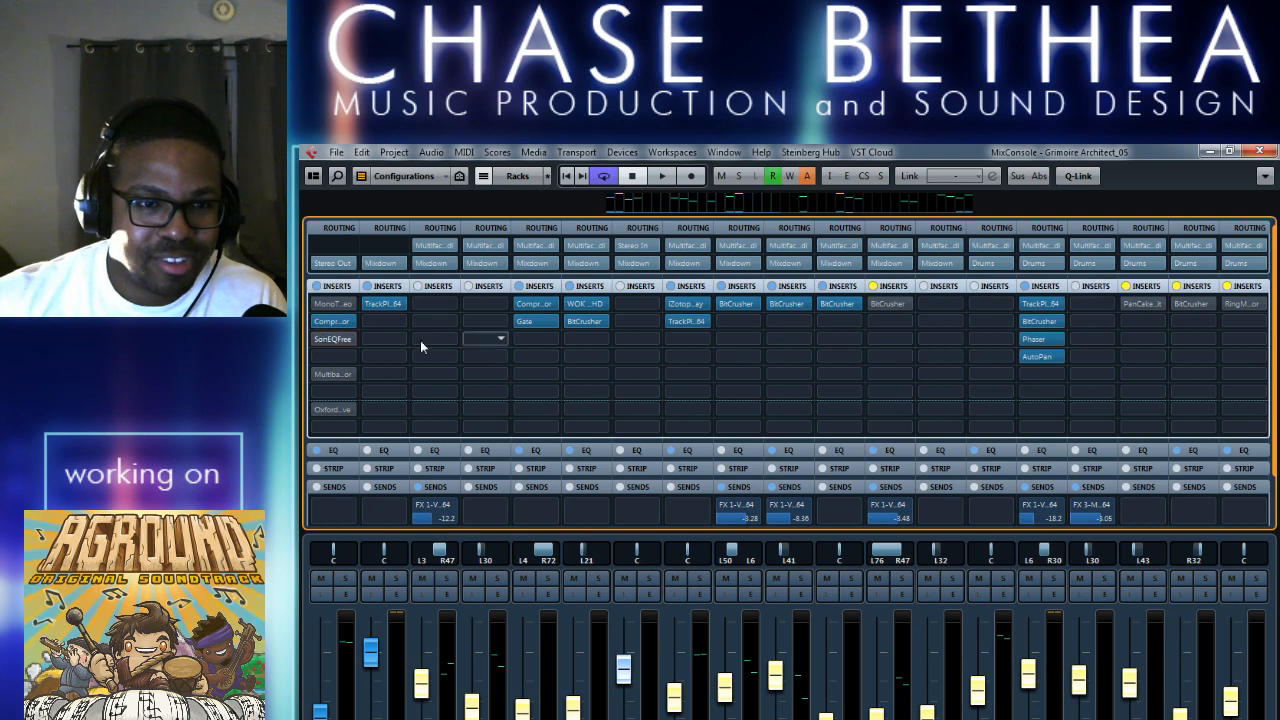
{"action": "key", "text": "space"}
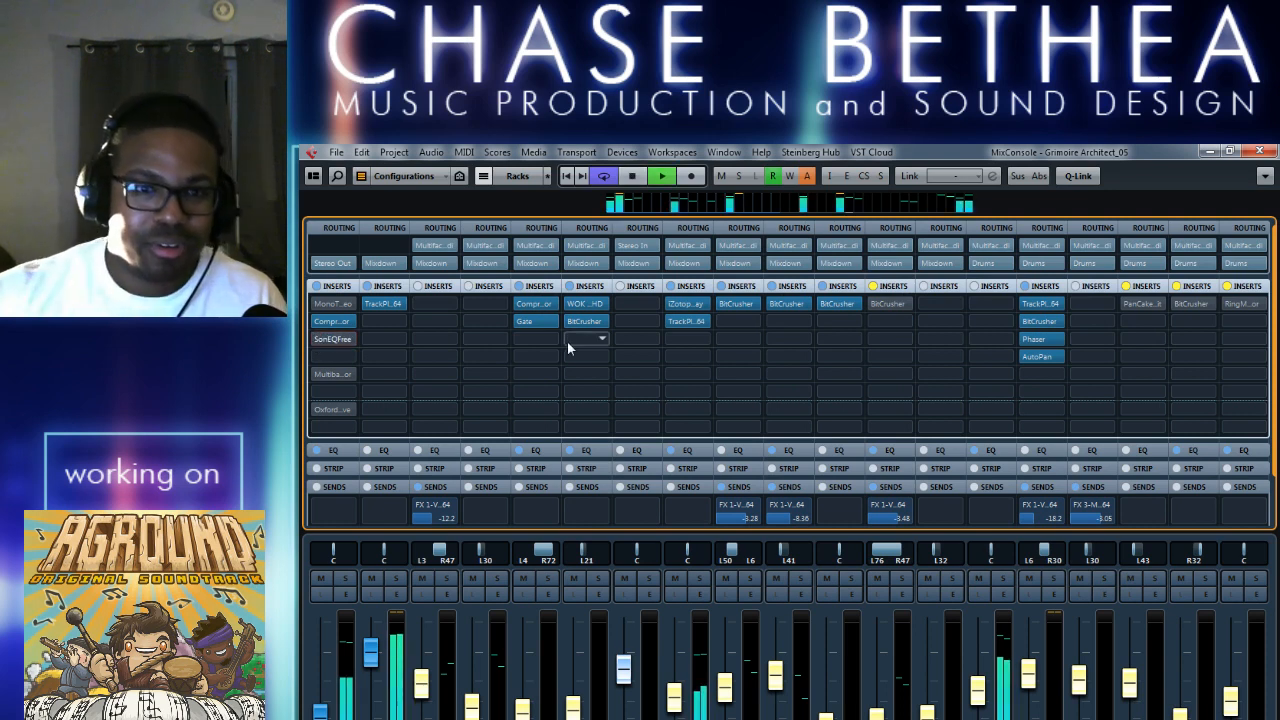
{"action": "left_click", "coordinate": [318, 339]}
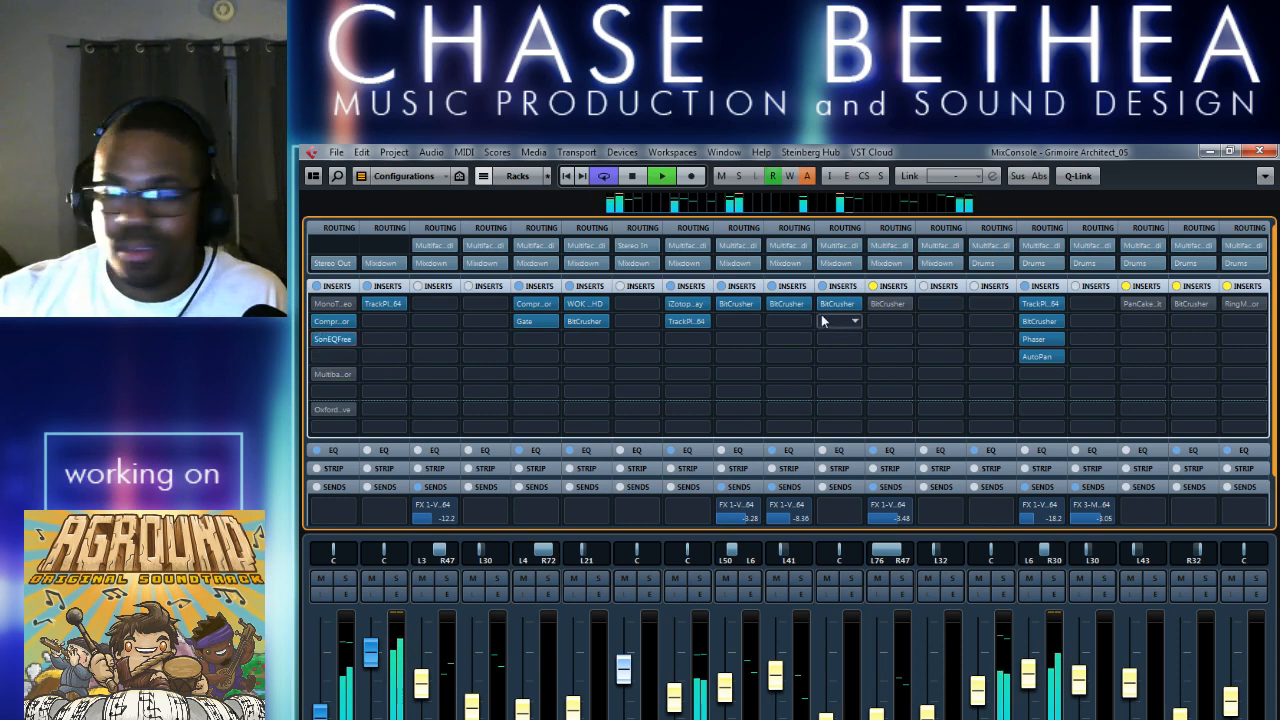
{"action": "left_click", "coordinate": [318, 339]}
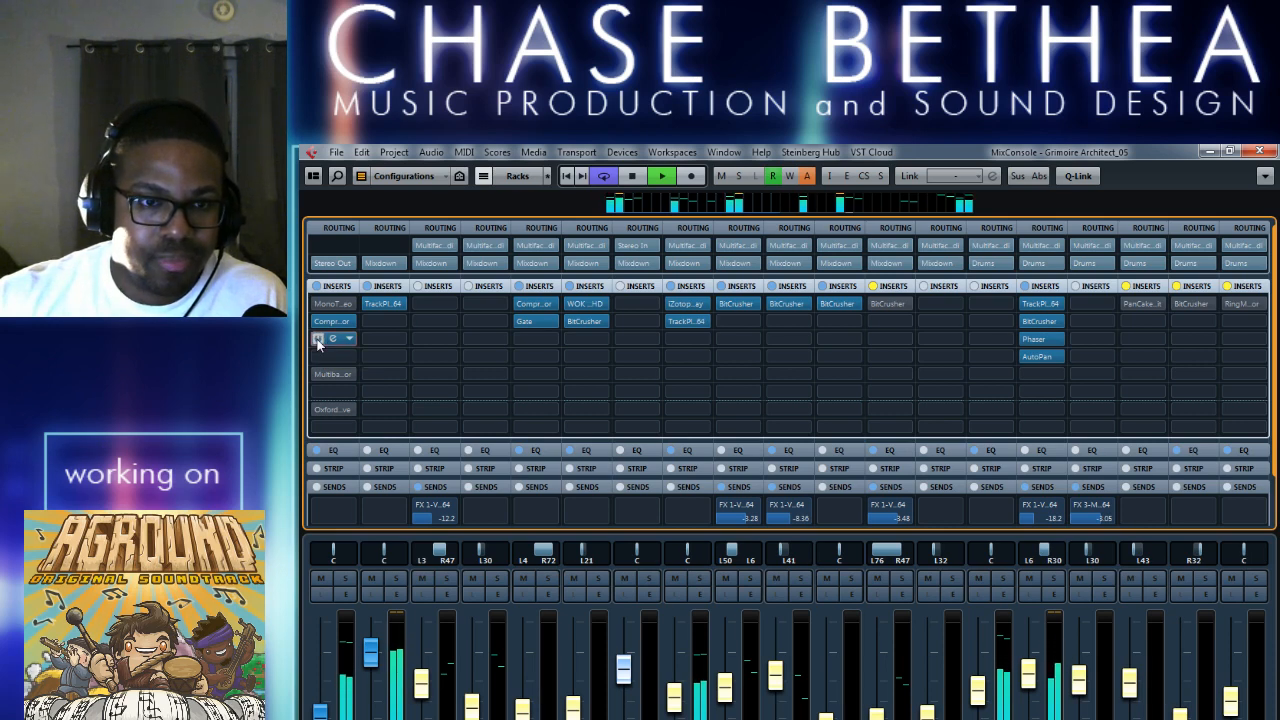
{"action": "key", "text": "space"}
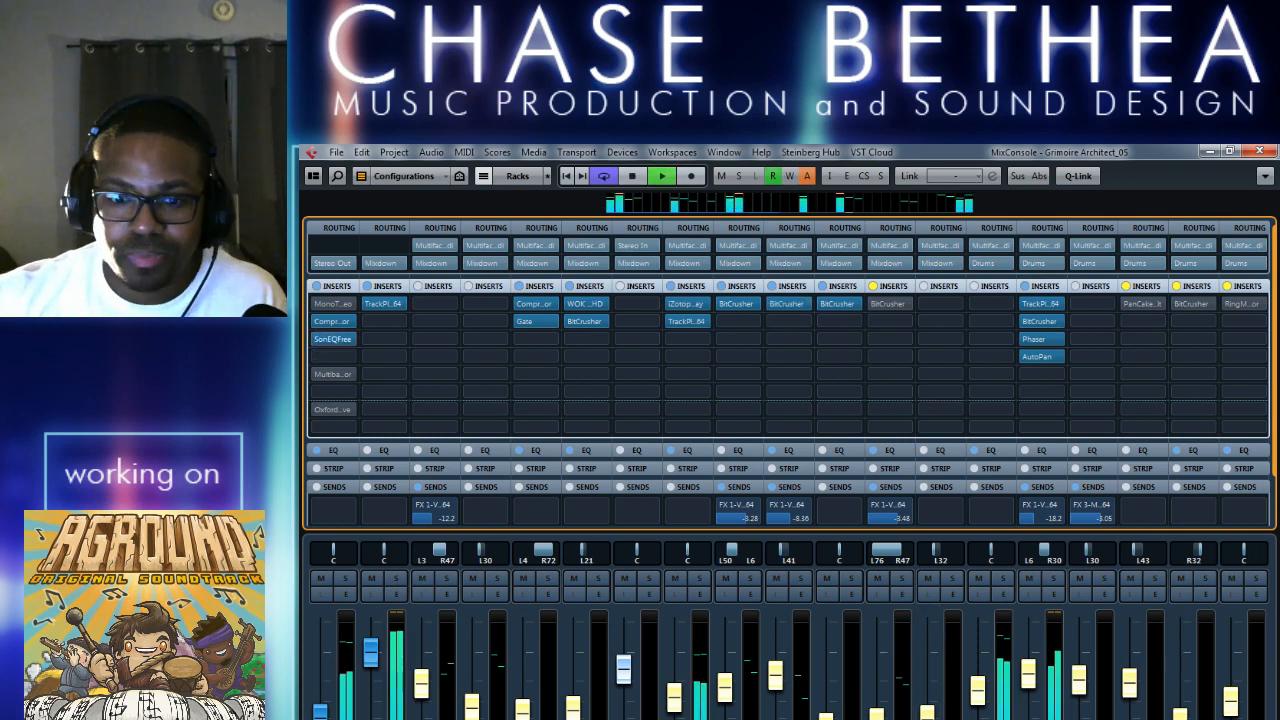
Turn the bypassed PanCake, BitCrusher and RingModulator inserts back on across the mixer channels, and close the MixConsole.
{"action": "scroll", "coordinate": [788, 630], "scroll_direction": "right", "scroll_amount": 10}
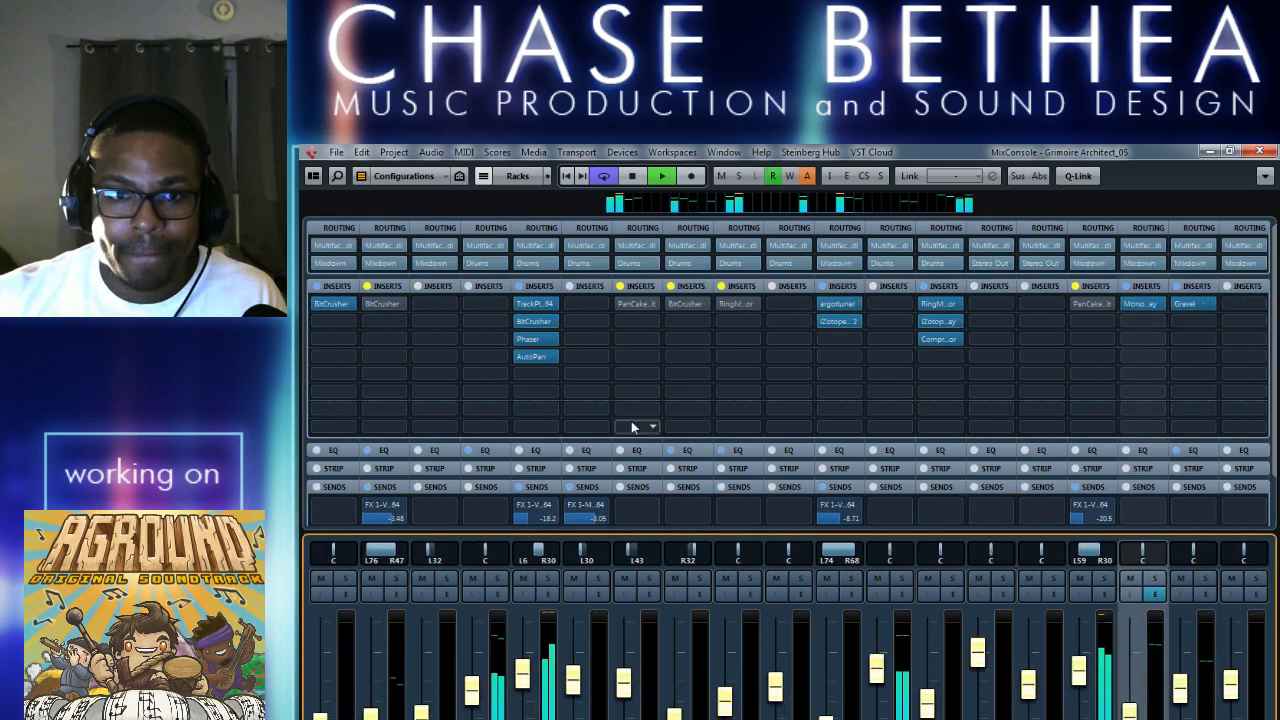
{"action": "left_click", "coordinate": [622, 304]}
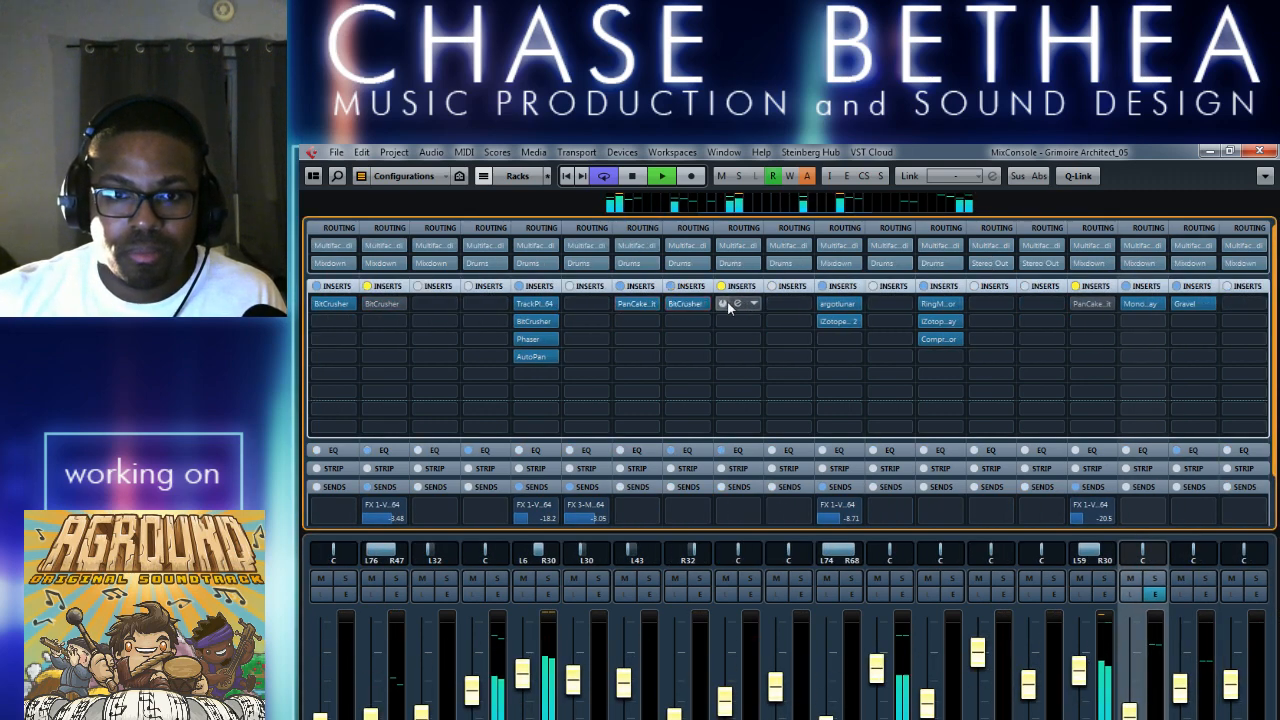
{"action": "scroll", "coordinate": [788, 630], "scroll_direction": "right", "scroll_amount": 9}
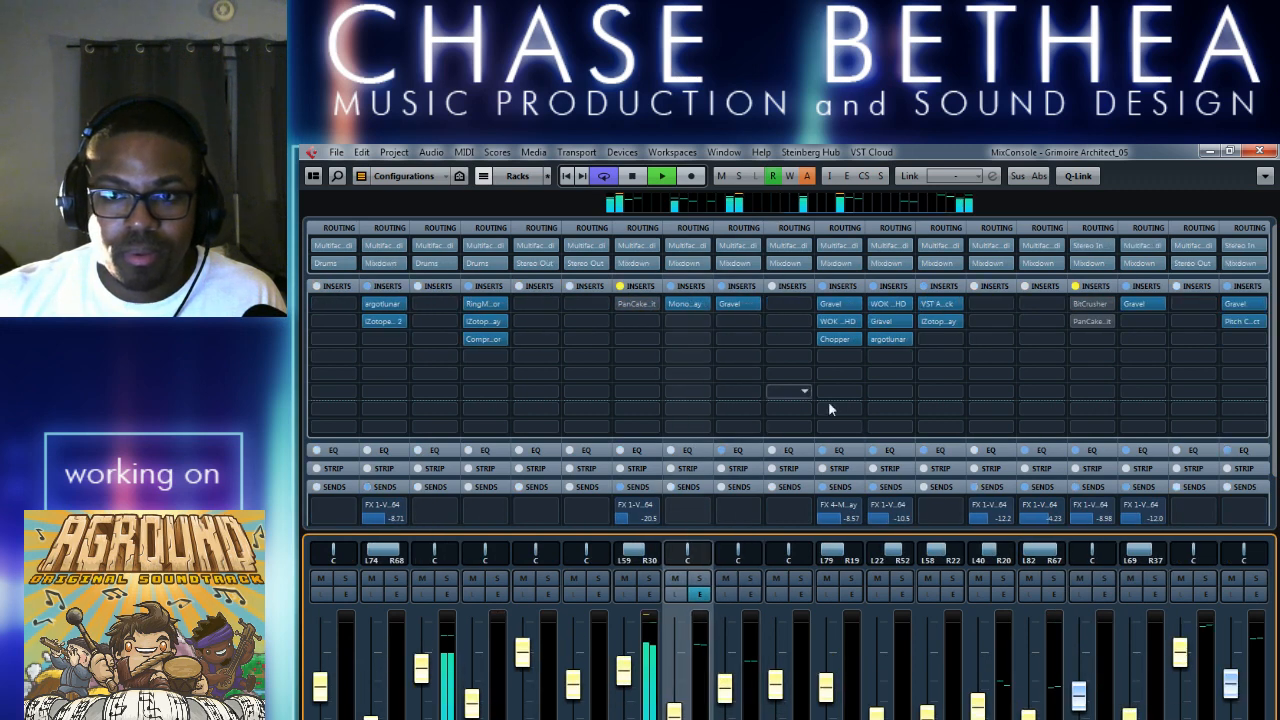
{"action": "left_click", "coordinate": [622, 304]}
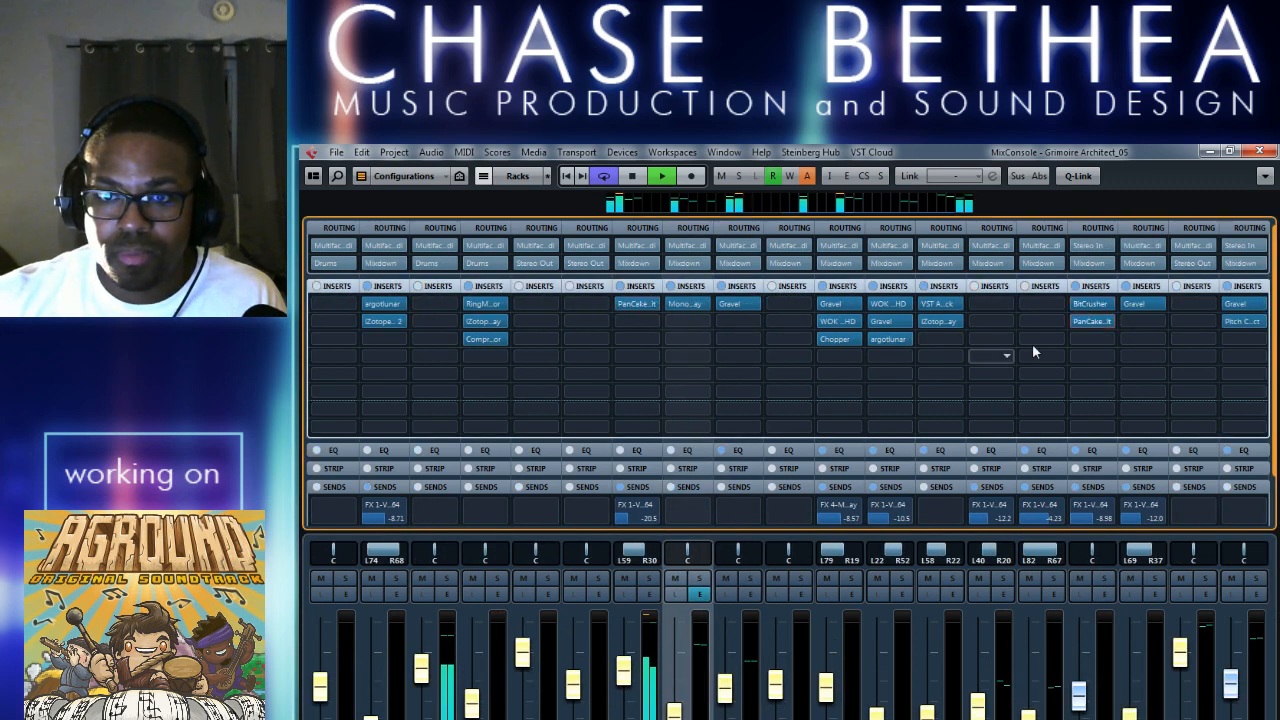
{"action": "left_click", "coordinate": [1260, 152]}
Solo IL Autogun 01 briefly during playback and release the solo again.
{"action": "scroll", "coordinate": [966, 524], "scroll_direction": "down", "scroll_amount": 1}
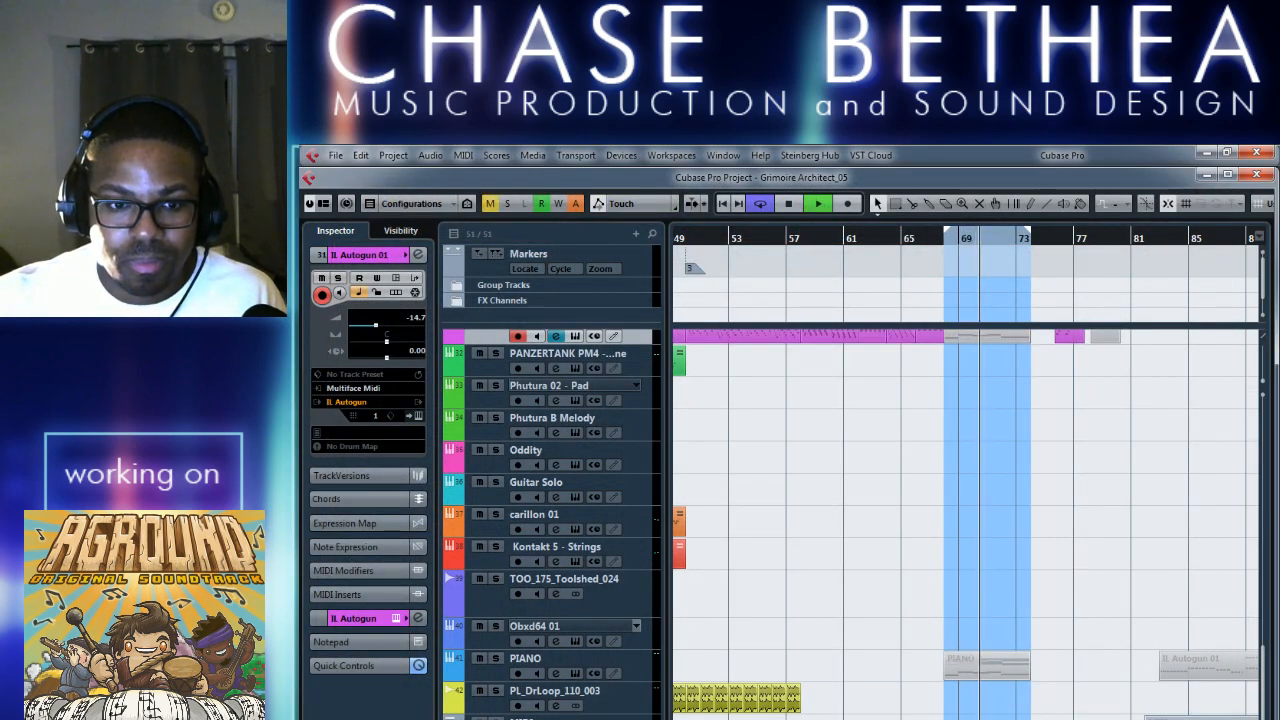
{"action": "key", "text": "s"}
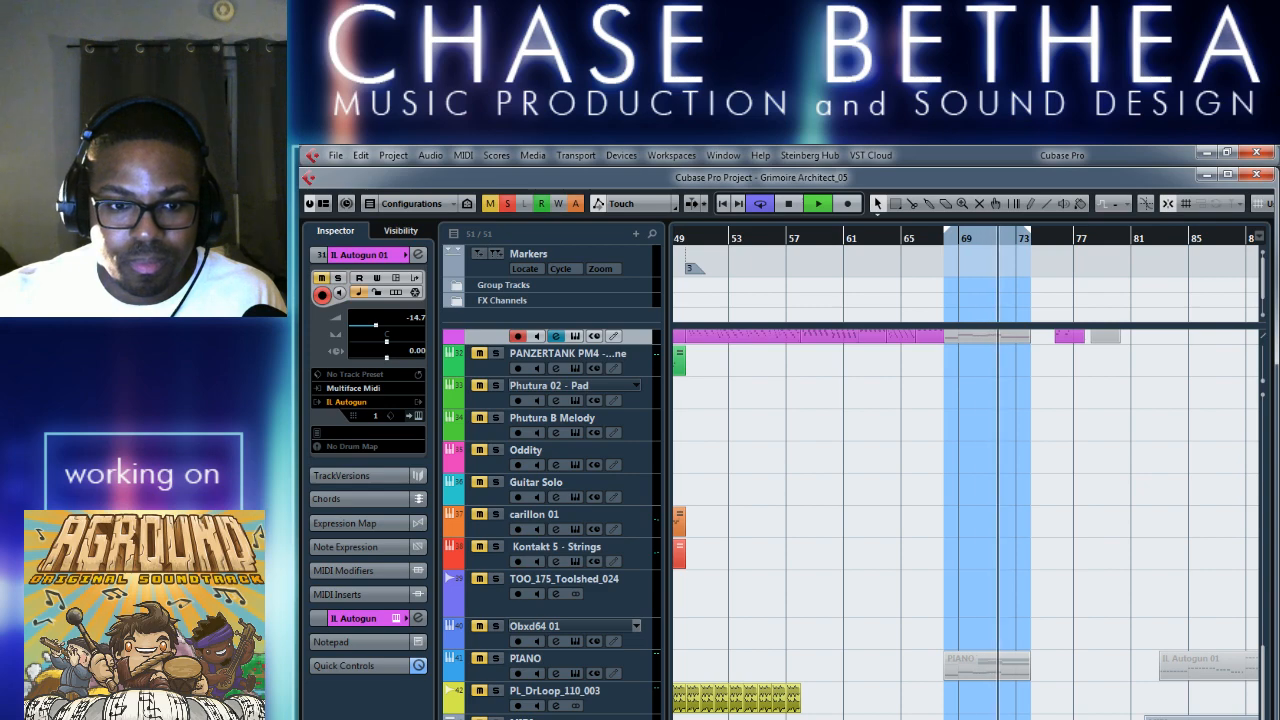
{"action": "key", "text": "s"}
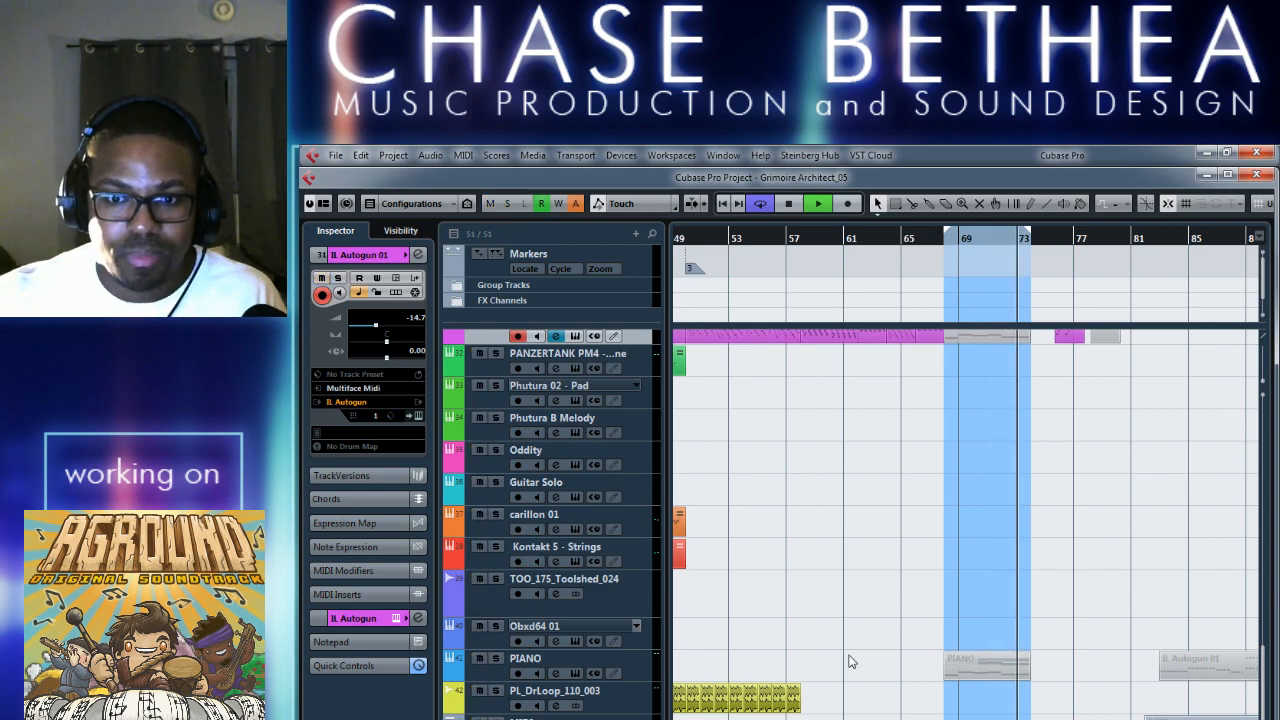
Unmute the IL Autogun 01 event on the Arp track's Lane 1 at bars 68 to 73, and audition it in the loop.
{"action": "scroll", "coordinate": [851, 670], "scroll_direction": "up", "scroll_amount": 15}
{"action": "key", "text": "g"}
{"action": "key", "text": "g"}
{"action": "key", "text": "g"}
{"action": "key", "text": "g"}
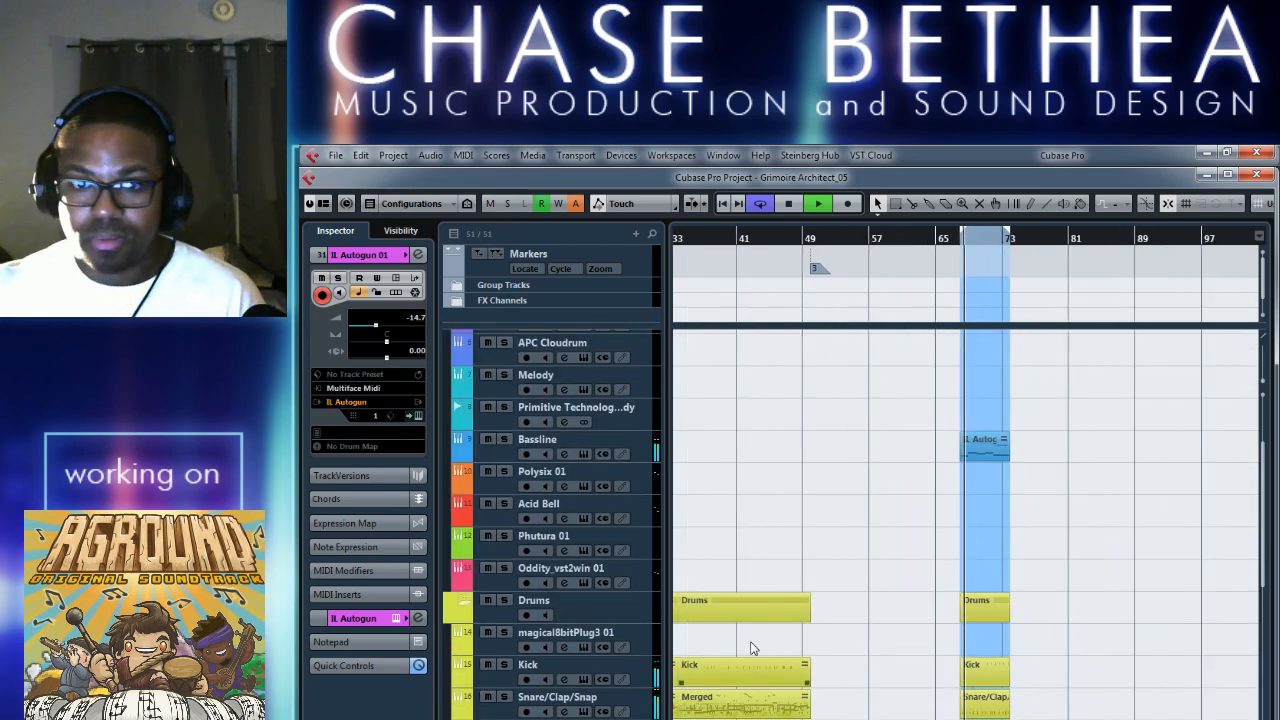
{"action": "scroll", "coordinate": [917, 711], "scroll_direction": "down", "scroll_amount": 8}
{"action": "key", "text": "h"}
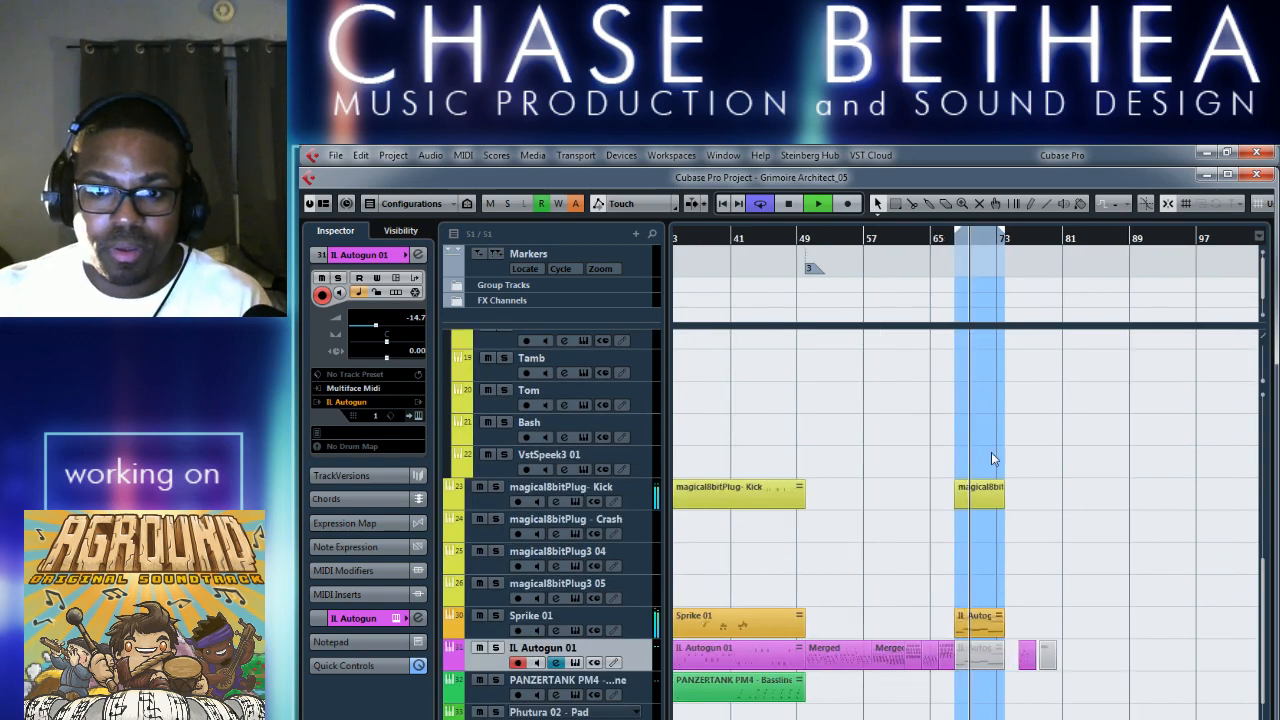
{"action": "scroll", "coordinate": [940, 609], "scroll_direction": "up", "scroll_amount": 9}
{"action": "scroll", "coordinate": [1058, 604], "scroll_direction": "up", "scroll_amount": 2}
{"action": "right_click", "coordinate": [1059, 488]}
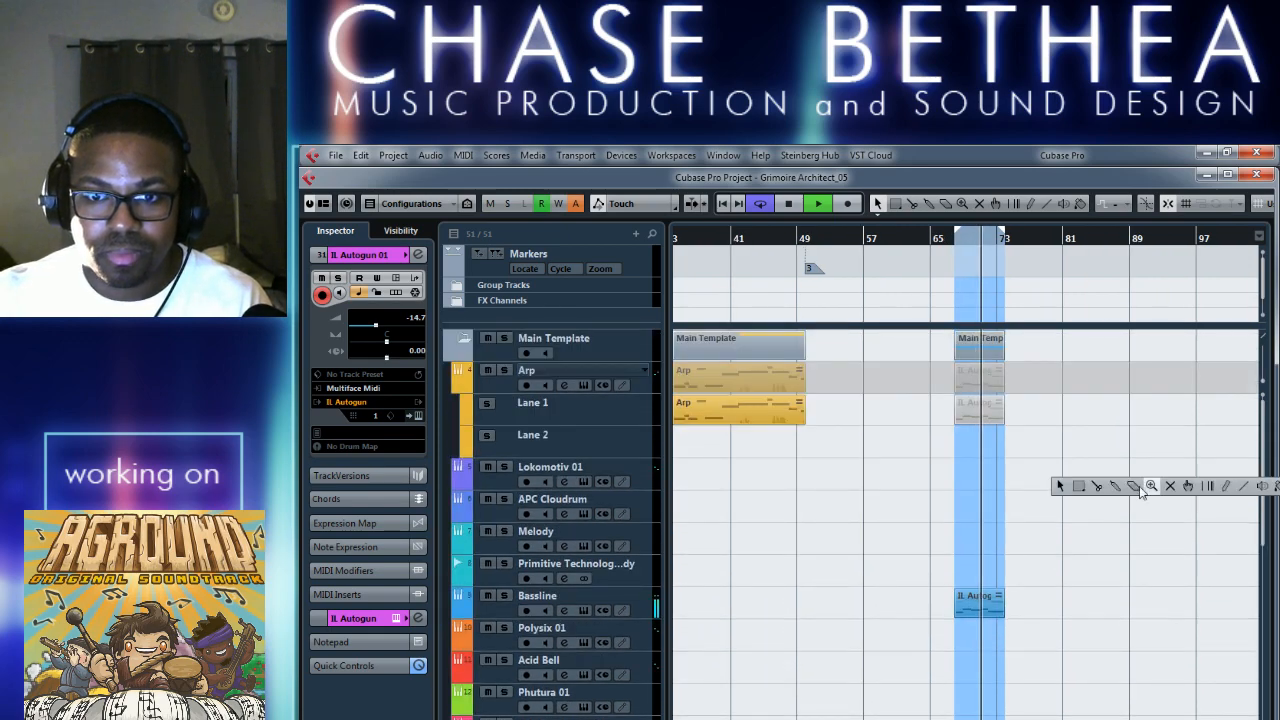
{"action": "left_click", "coordinate": [1169, 489]}
{"action": "left_click", "coordinate": [997, 414]}
{"action": "right_click", "coordinate": [1010, 510]}
{"action": "left_click", "coordinate": [1010, 510]}
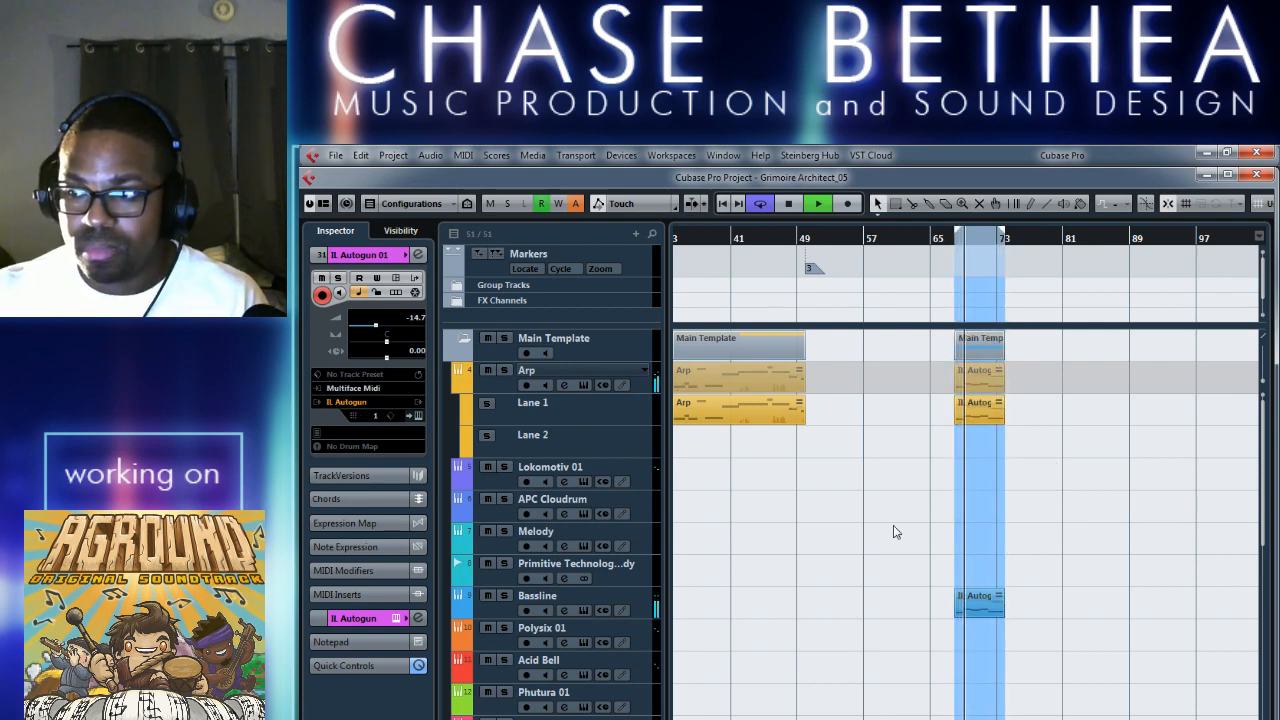
{"action": "key", "text": "h"}
{"action": "key", "text": "h"}
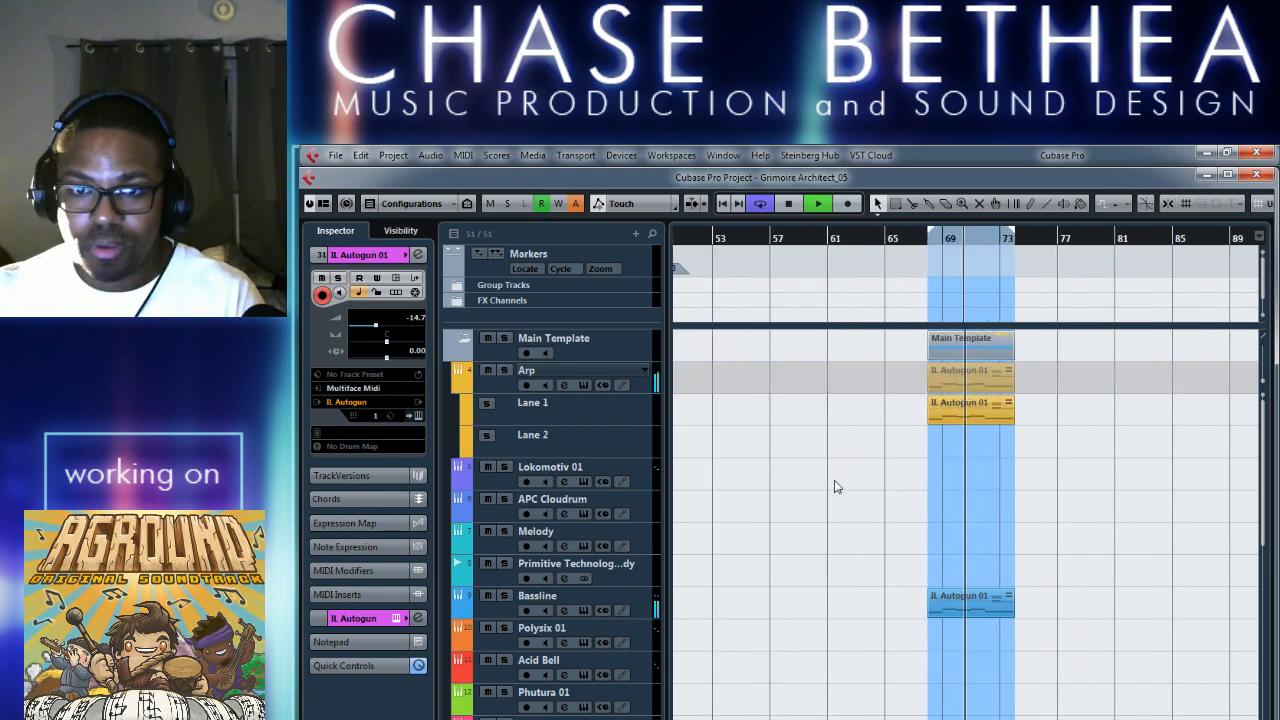
{"action": "key", "text": "space"}
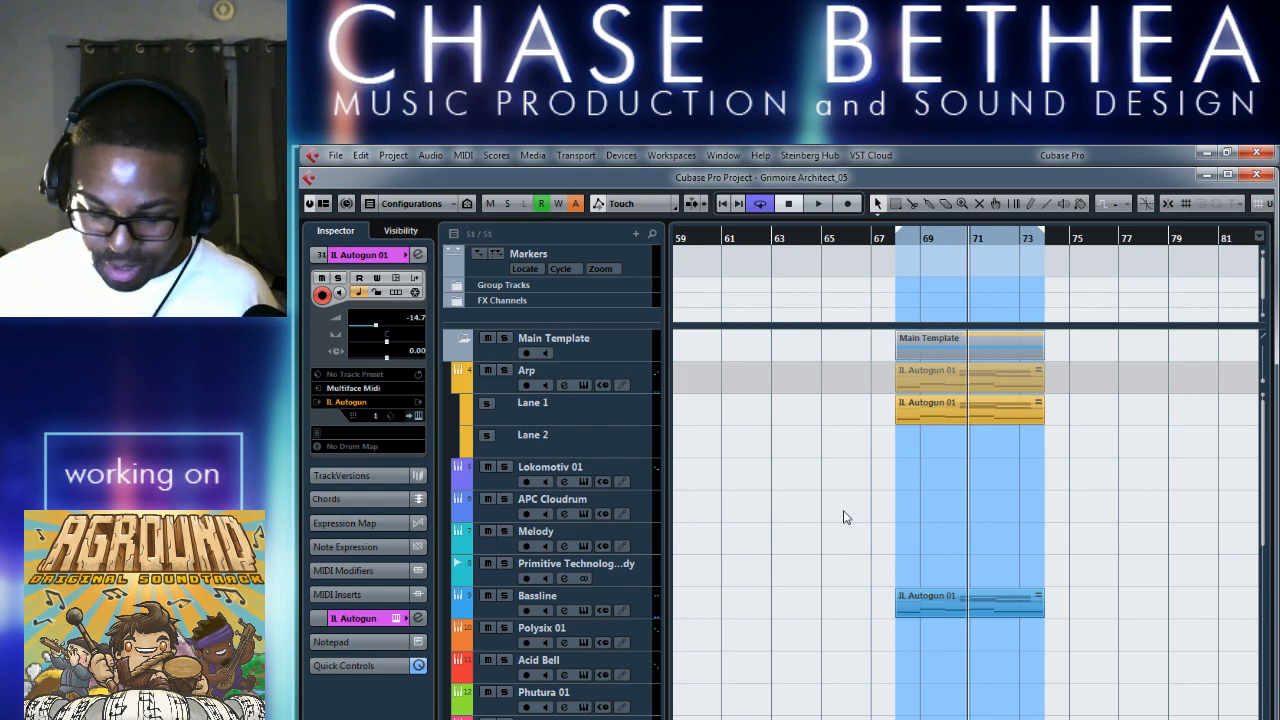
Extend the loop range backwards so that it starts at about bar 49.
{"action": "key", "text": "g"}
{"action": "key", "text": "g"}
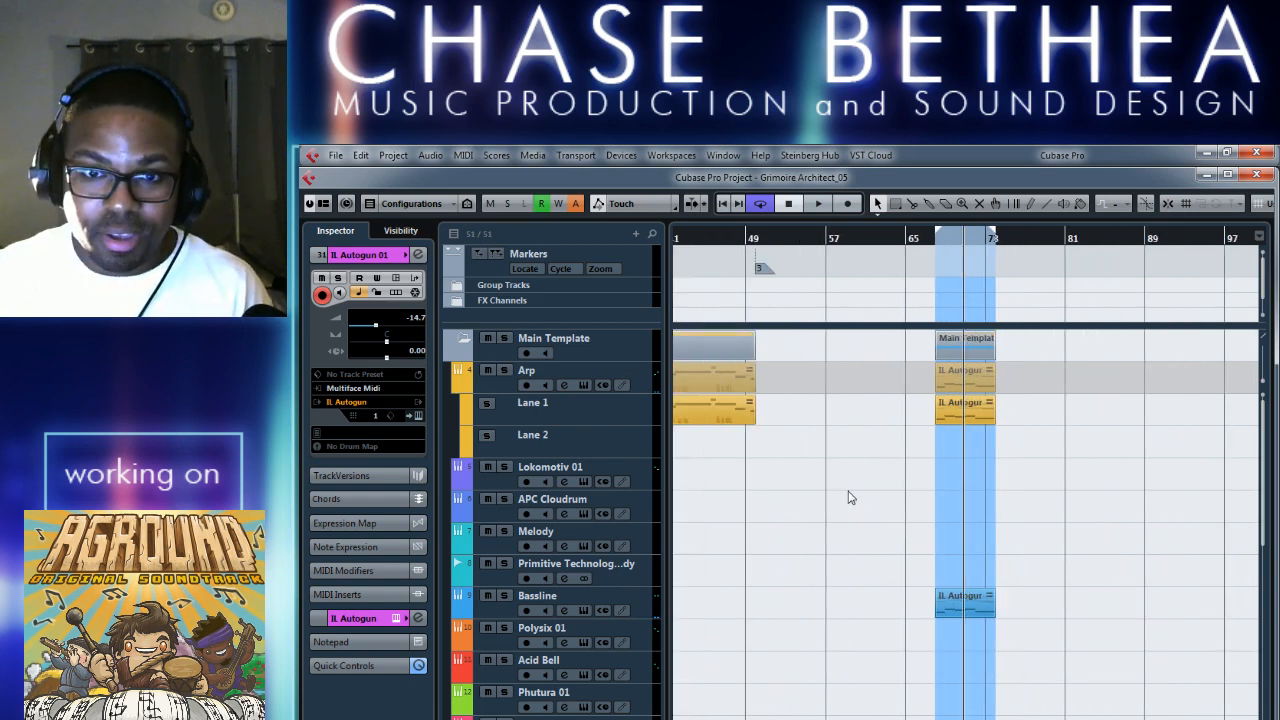
{"action": "left_click_drag", "start_coordinate": [941, 238], "coordinate": [787, 243]}
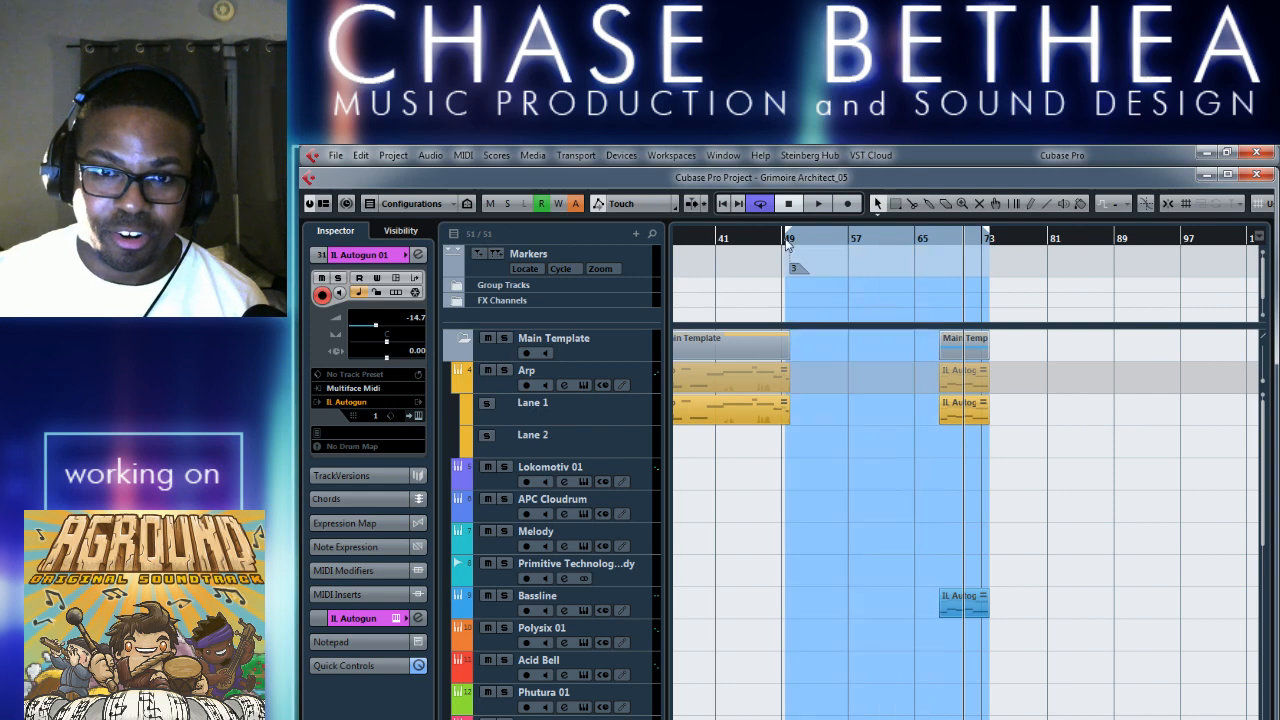
{"action": "key", "text": "h"}
{"action": "key", "text": "h"}
{"action": "key", "text": "h"}
{"action": "key", "text": "h"}
{"action": "key", "text": "h"}
{"action": "key", "text": "h"}
{"action": "key", "text": "h"}
{"action": "key", "text": "h"}
{"action": "key", "text": "h"}
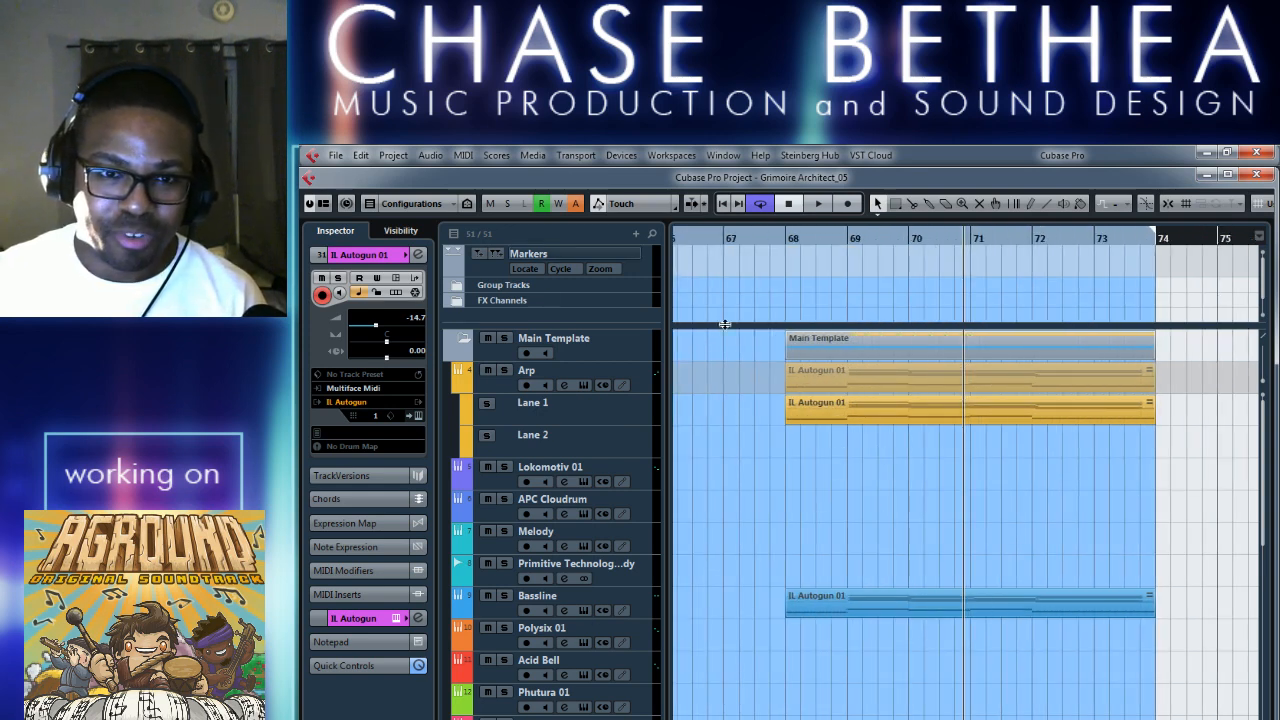
Check the locator positions in the transport panel, hide it, and align the loop start exactly to bar 50.
{"action": "key", "text": "F2"}
{"action": "key", "text": "F2"}
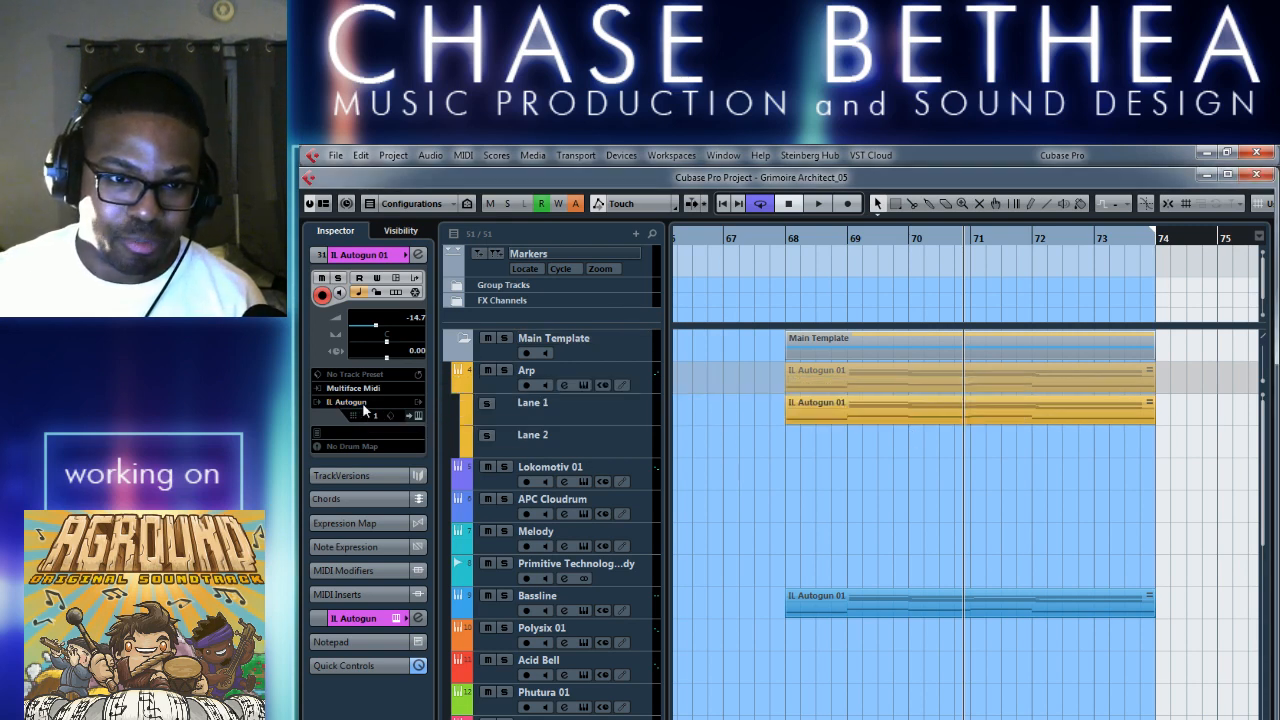
{"action": "key", "text": "F2"}
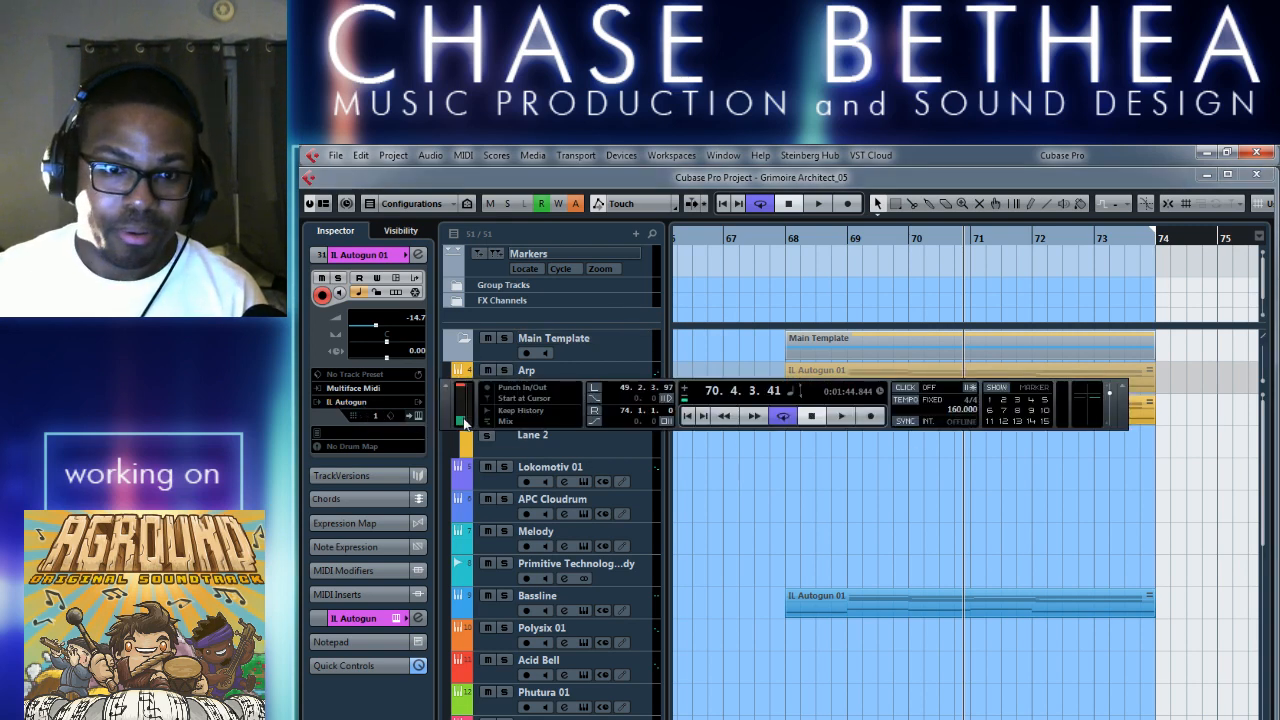
{"action": "key", "text": "F2"}
{"action": "scroll", "coordinate": [766, 522], "scroll_direction": "left", "scroll_amount": 4}
{"action": "scroll", "coordinate": [766, 522], "scroll_direction": "left", "scroll_amount": 12}
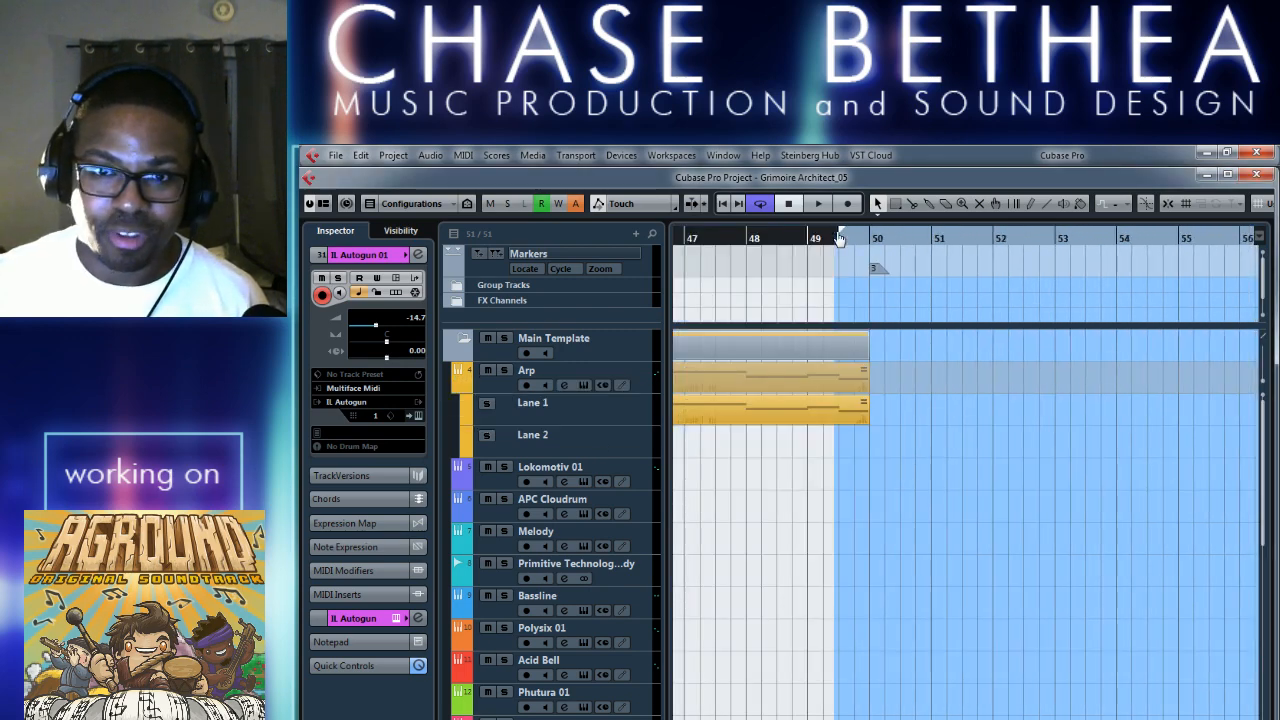
{"action": "left_click_drag", "start_coordinate": [873, 243], "coordinate": [873, 243]}
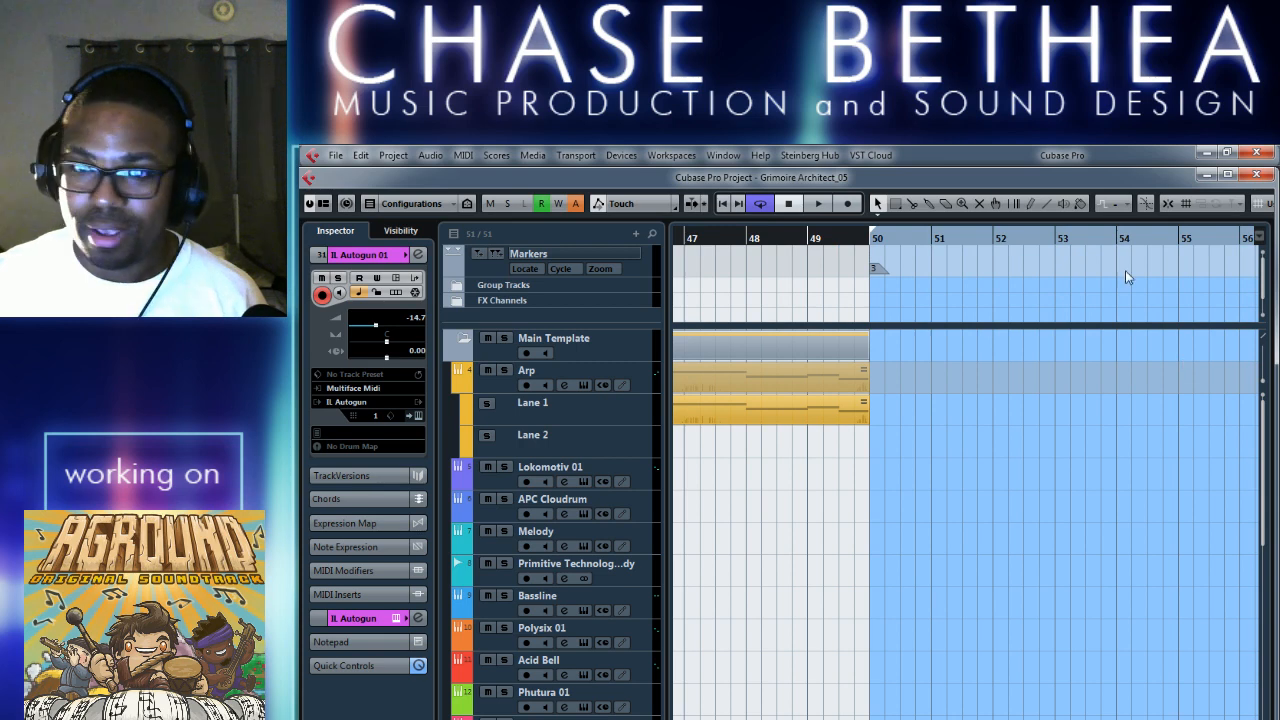
{"action": "scroll", "coordinate": [1031, 374], "scroll_direction": "right", "scroll_amount": 4}
{"action": "scroll", "coordinate": [1025, 375], "scroll_direction": "left", "scroll_amount": 4}
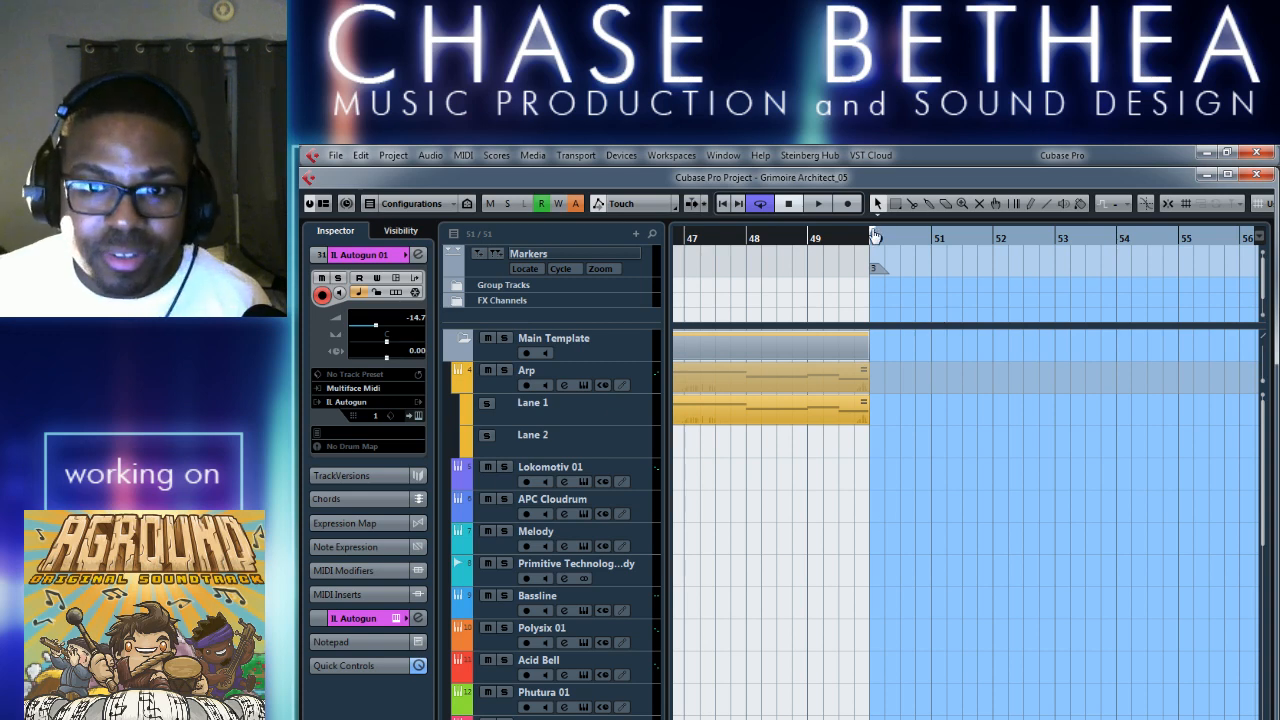
Play the extended loop from bar 50 and look through the tracks down to PL_DrLoop_110_003.
{"action": "key", "text": "space"}
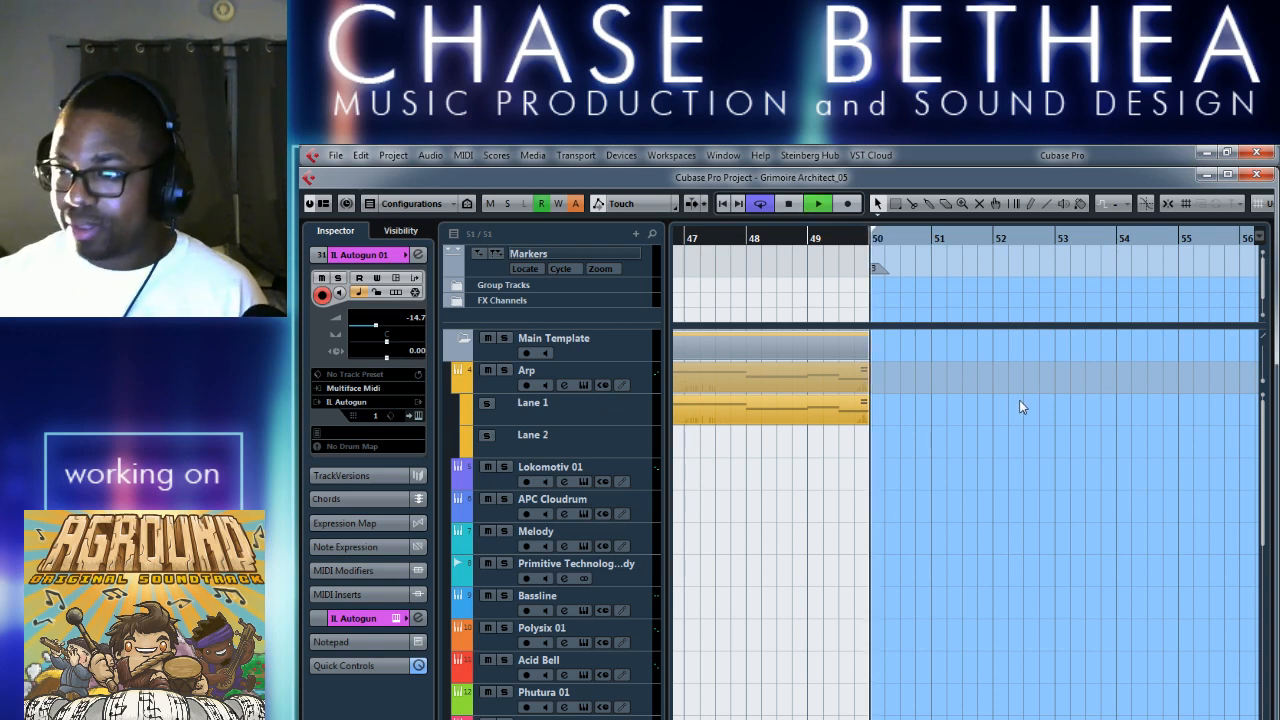
{"action": "key", "text": "g"}
{"action": "key", "text": "g"}
{"action": "key", "text": "g"}
{"action": "key", "text": "g"}
{"action": "key", "text": "g"}
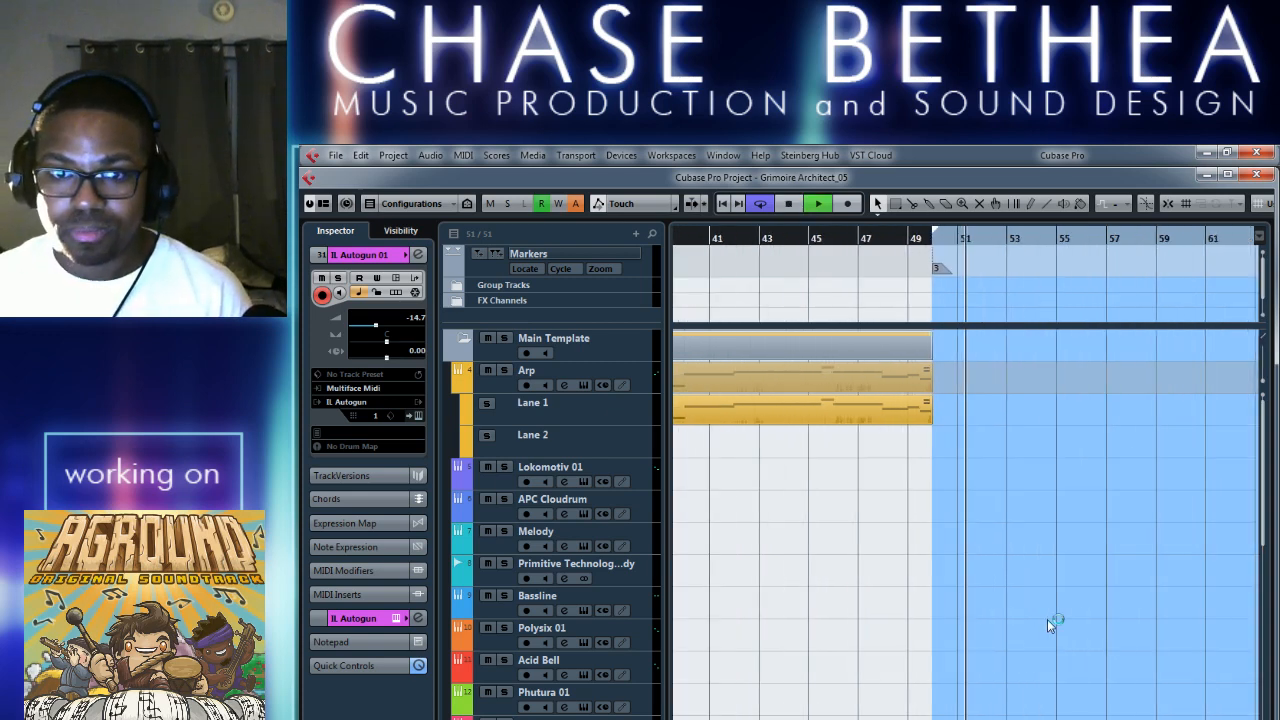
{"action": "scroll", "coordinate": [1010, 626], "scroll_direction": "right", "scroll_amount": 2}
{"action": "key", "text": "h"}
{"action": "key", "text": "h"}
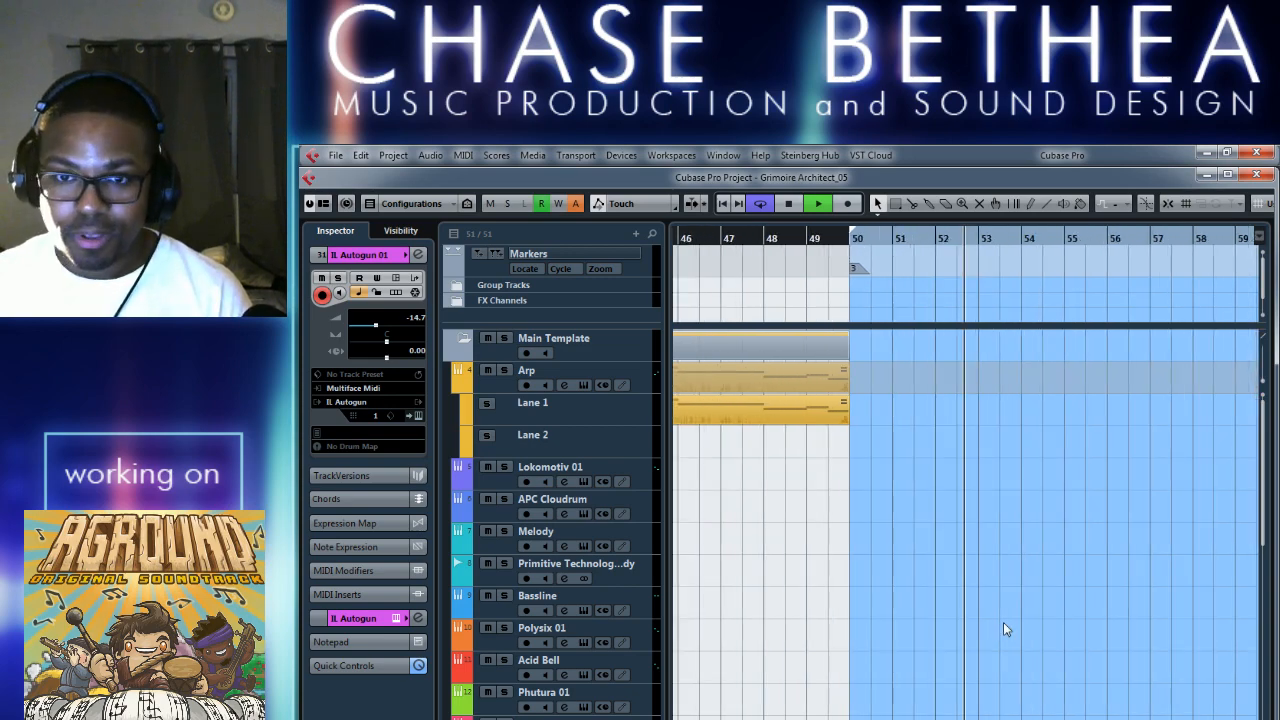
{"action": "scroll", "coordinate": [959, 619], "scroll_direction": "down", "scroll_amount": 10}
{"action": "scroll", "coordinate": [960, 620], "scroll_direction": "down", "scroll_amount": 5}
{"action": "scroll", "coordinate": [960, 620], "scroll_direction": "right", "scroll_amount": 1}
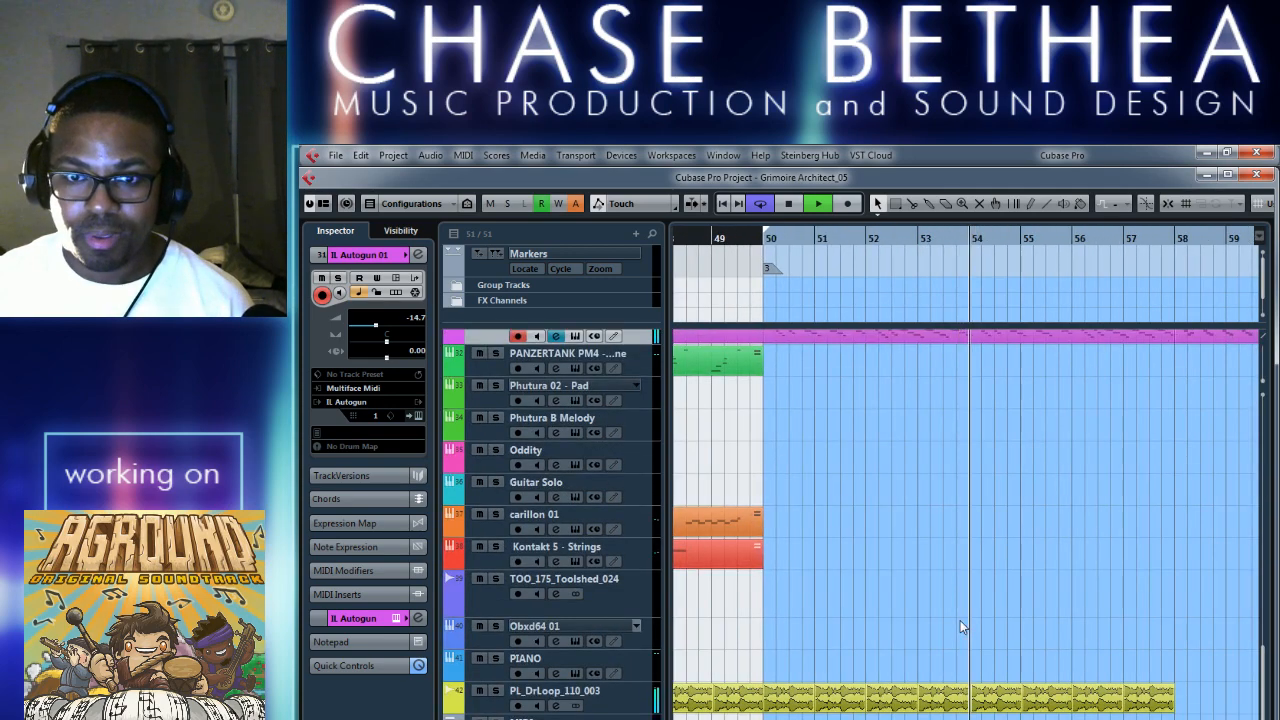
Follow playback along the merged IL Autogun 01 parts into bars 68 to 73, and view the PIANO track below.
{"action": "scroll", "coordinate": [960, 620], "scroll_direction": "up", "scroll_amount": 2}
{"action": "scroll", "coordinate": [1035, 690], "scroll_direction": "right", "scroll_amount": 4}
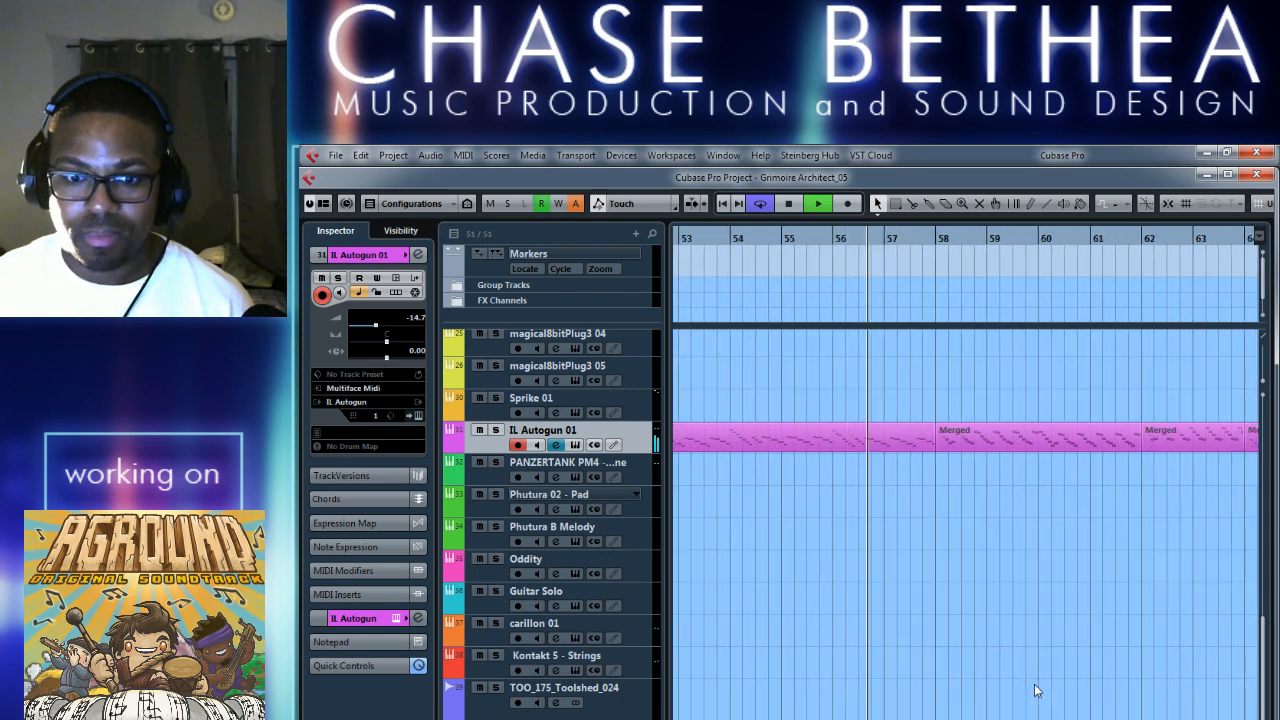
{"action": "scroll", "coordinate": [1030, 685], "scroll_direction": "right", "scroll_amount": 2}
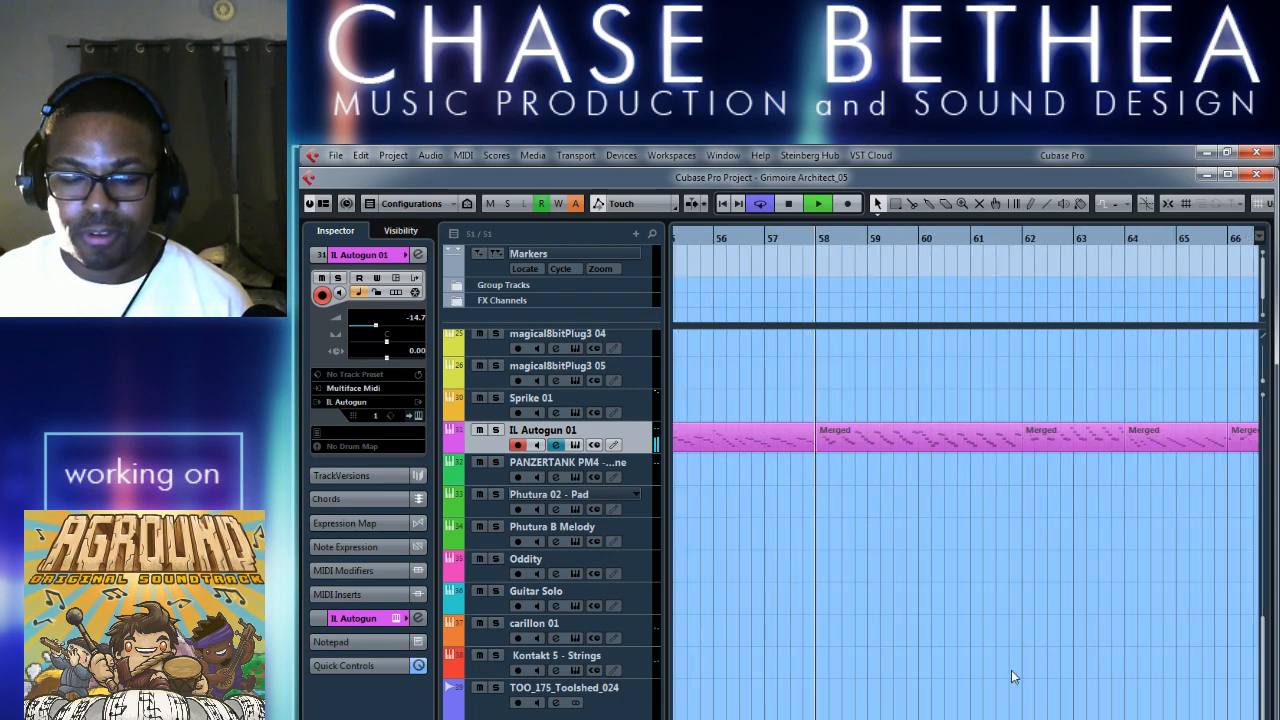
{"action": "key", "text": "g"}
{"action": "key", "text": "g"}
{"action": "key", "text": "g"}
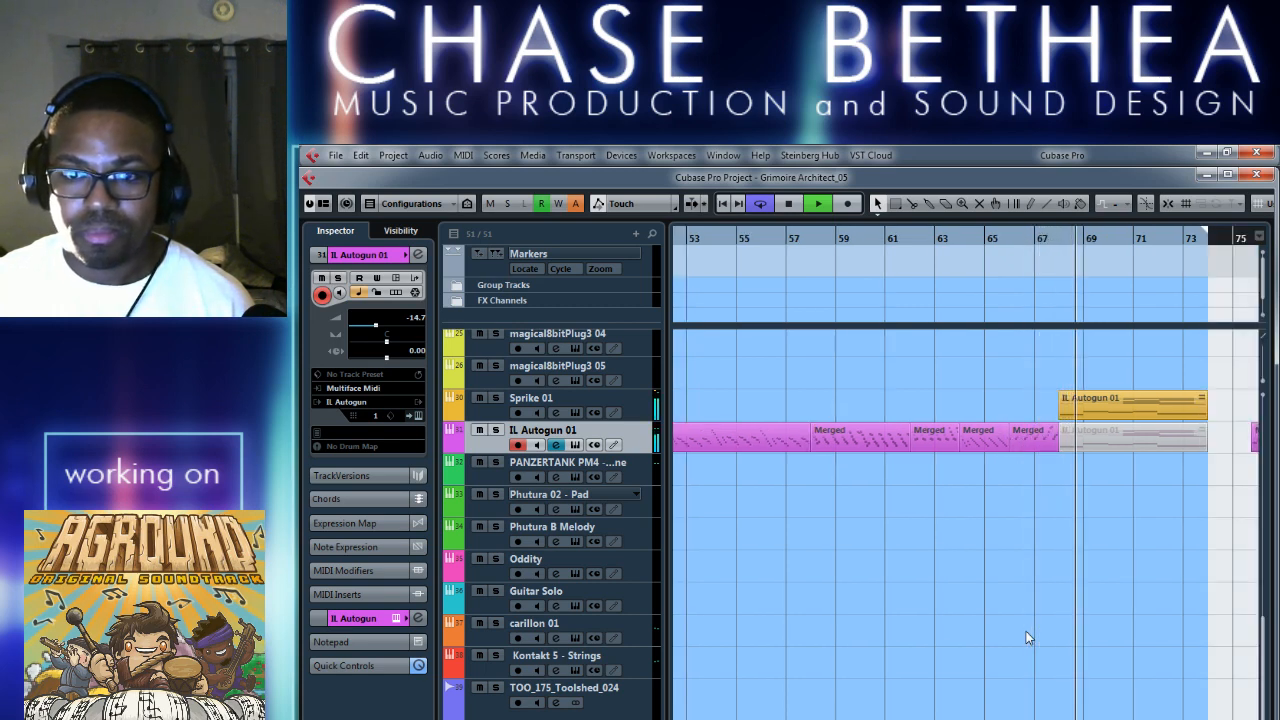
{"action": "scroll", "coordinate": [1013, 630], "scroll_direction": "down", "scroll_amount": 4}
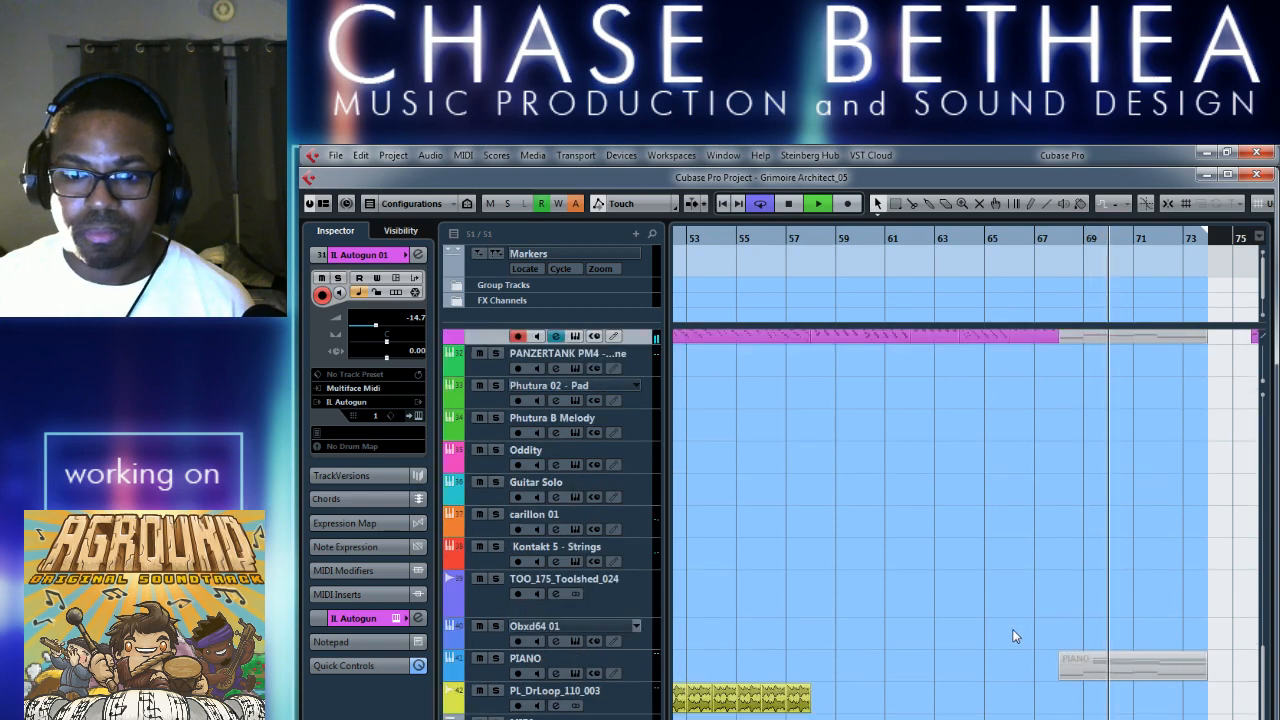
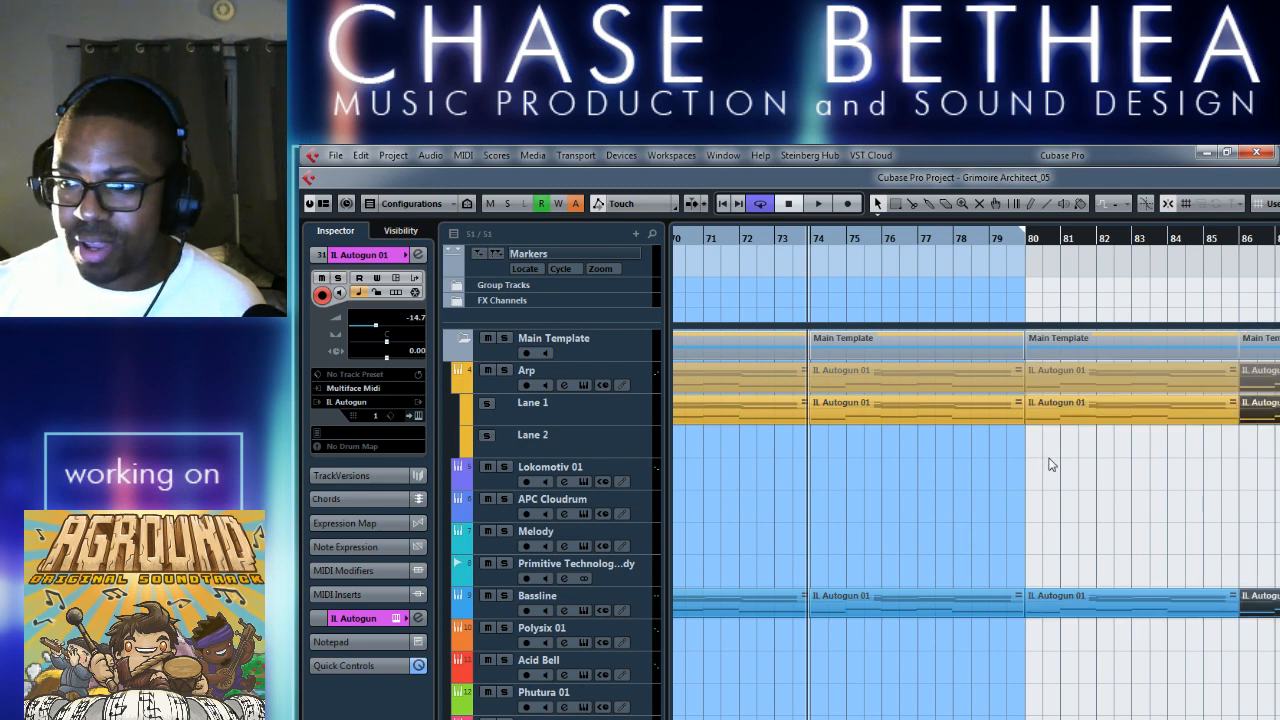
Extend the end of the loop range beyond bar 84 so that it takes in the following parts.
{"action": "scroll", "coordinate": [944, 464], "scroll_direction": "right", "scroll_amount": 3}
{"action": "left_click_drag", "start_coordinate": [728, 241], "coordinate": [1157, 262]}
{"action": "scroll", "coordinate": [1010, 383], "scroll_direction": "left", "scroll_amount": 7}
{"action": "scroll", "coordinate": [1010, 382], "scroll_direction": "right", "scroll_amount": 4}
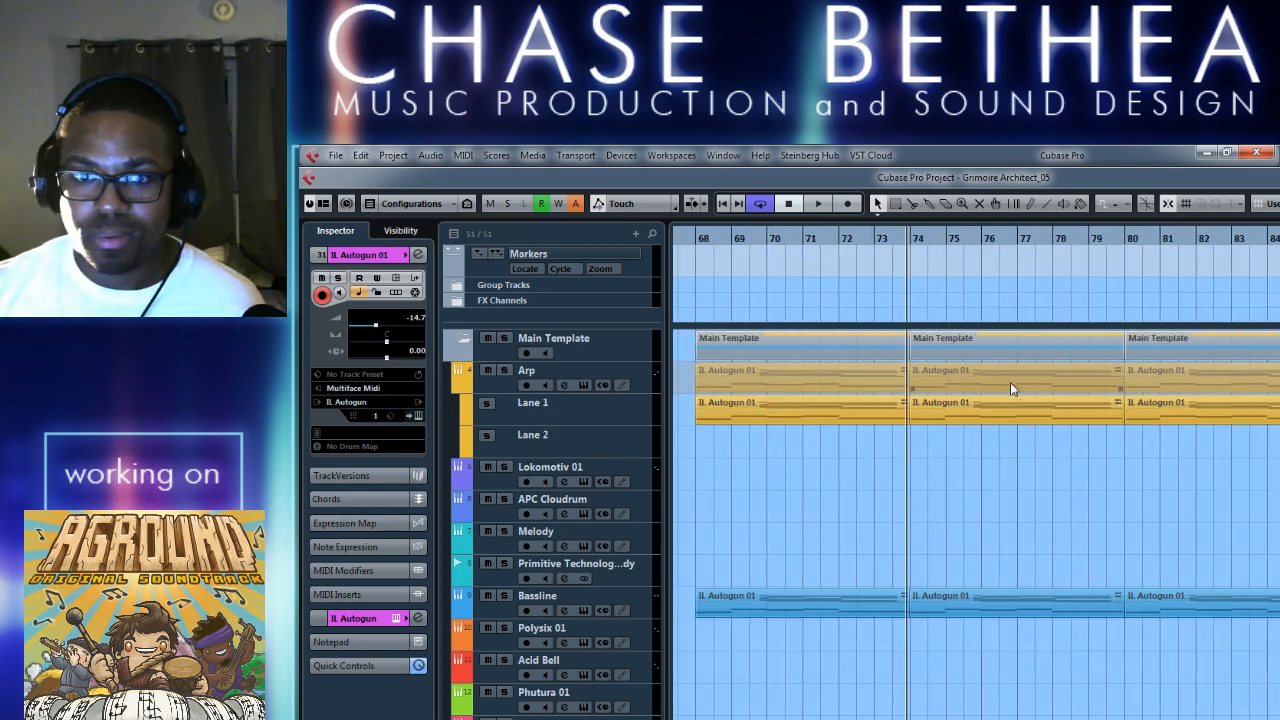
{"action": "scroll", "coordinate": [1010, 382], "scroll_direction": "left", "scroll_amount": 8}
{"action": "scroll", "coordinate": [1035, 390], "scroll_direction": "down", "scroll_amount": 6}
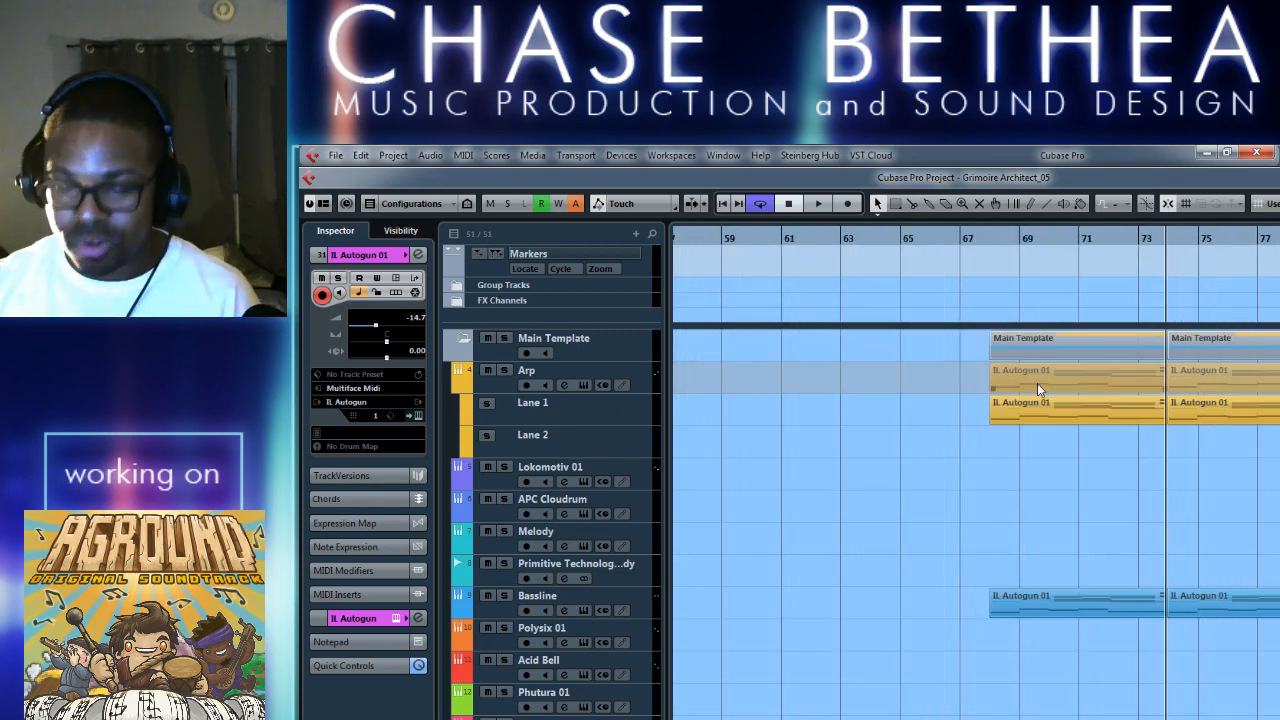
Play the loop from bar 50 into bar 68, following the merged IL Autogun 01 parts and the drum tracks.
{"action": "key", "text": "space"}
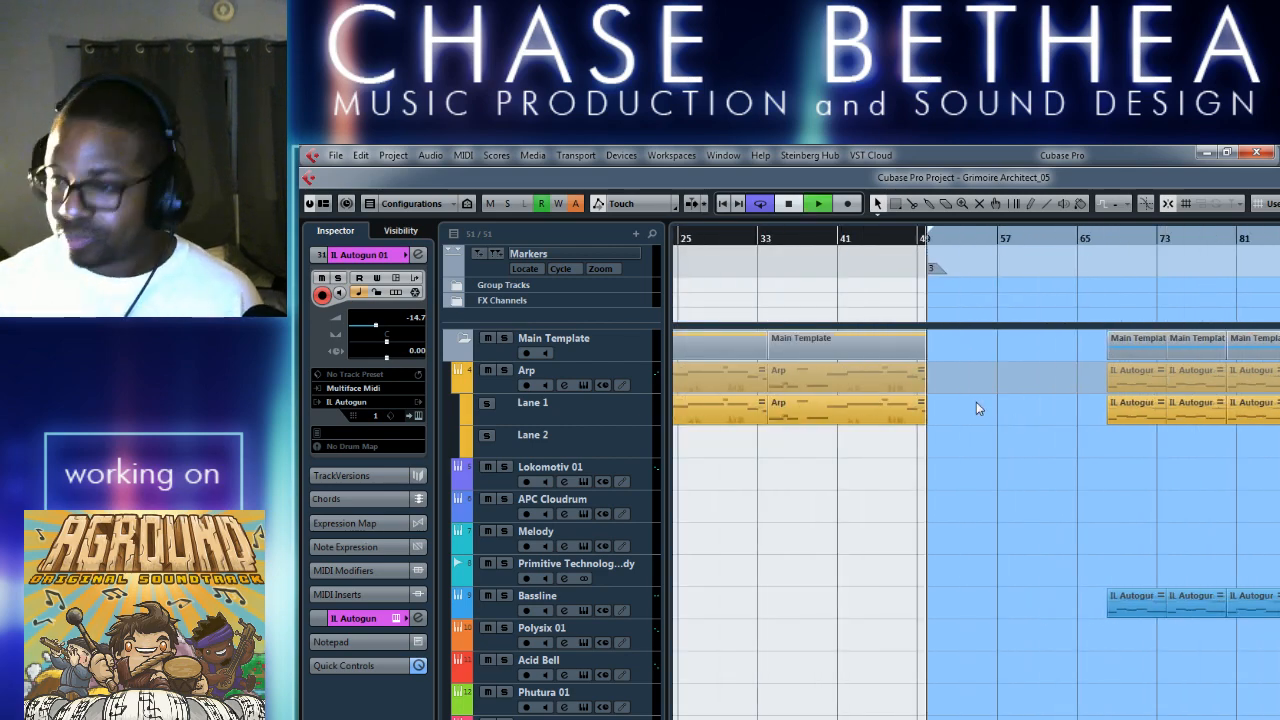
{"action": "scroll", "coordinate": [976, 402], "scroll_direction": "up", "scroll_amount": 8}
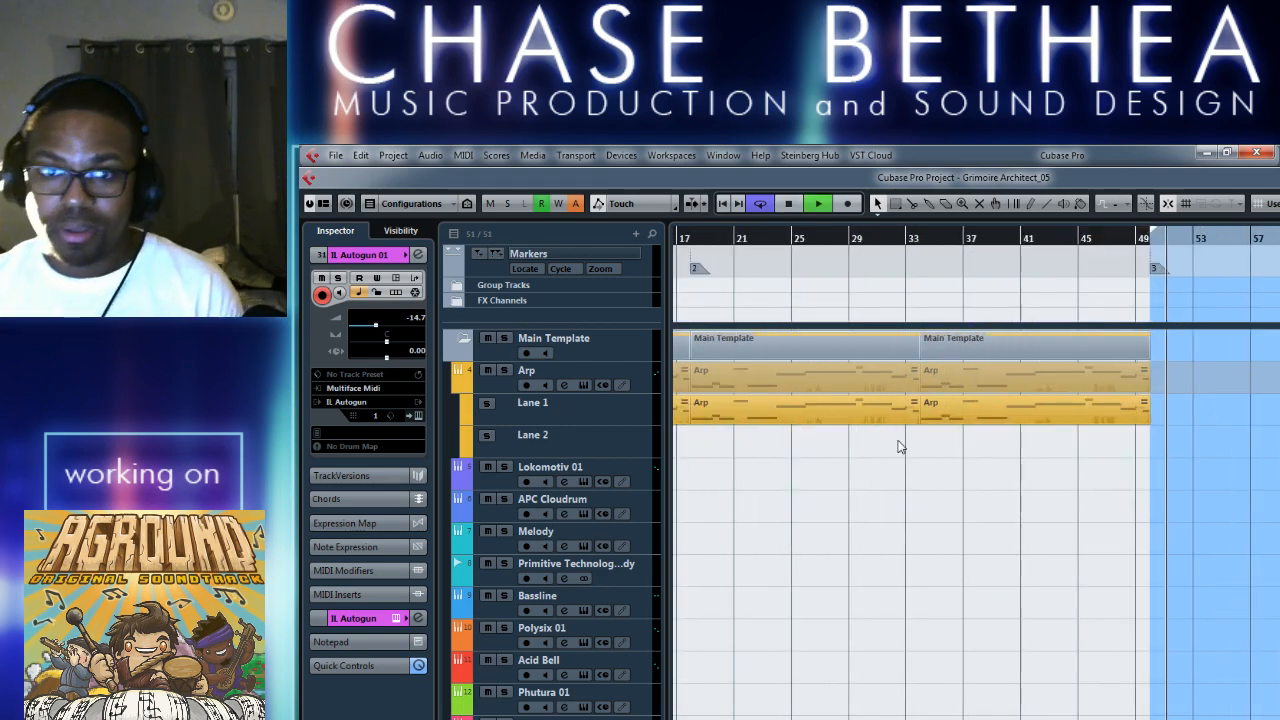
{"action": "scroll", "coordinate": [1047, 486], "scroll_direction": "right", "scroll_amount": 6}
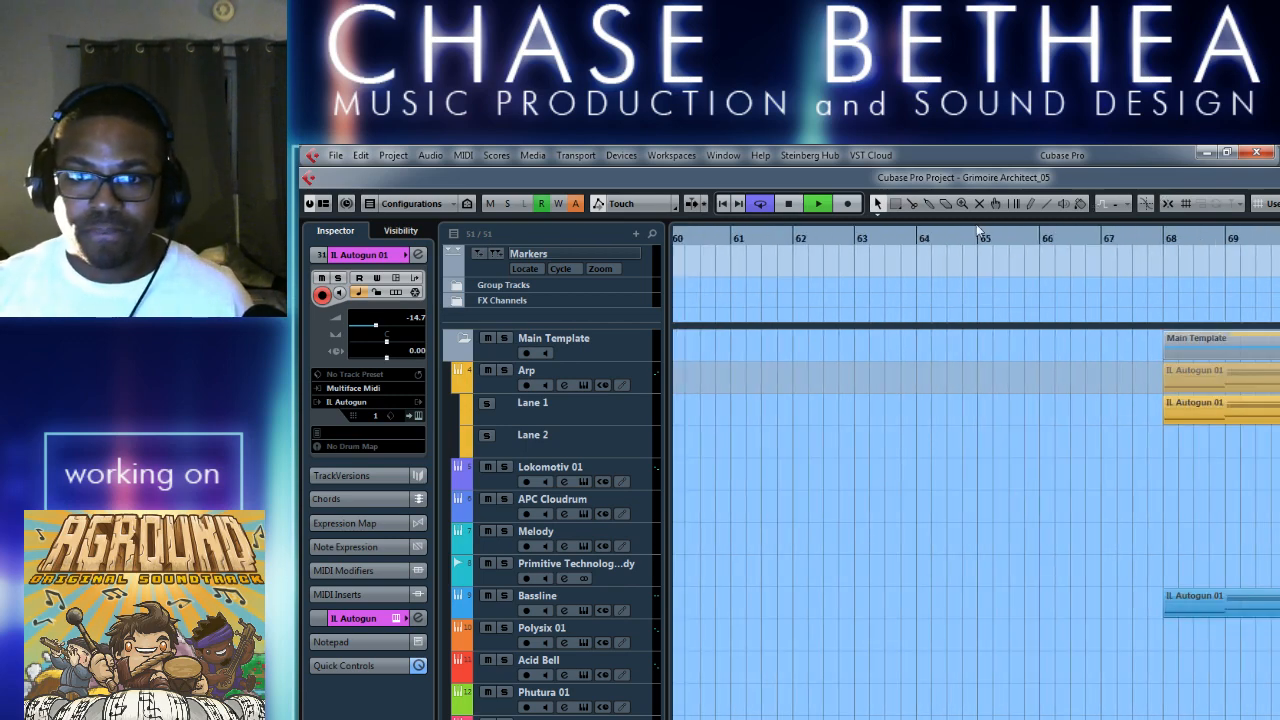
{"action": "scroll", "coordinate": [1028, 533], "scroll_direction": "down", "scroll_amount": 10}
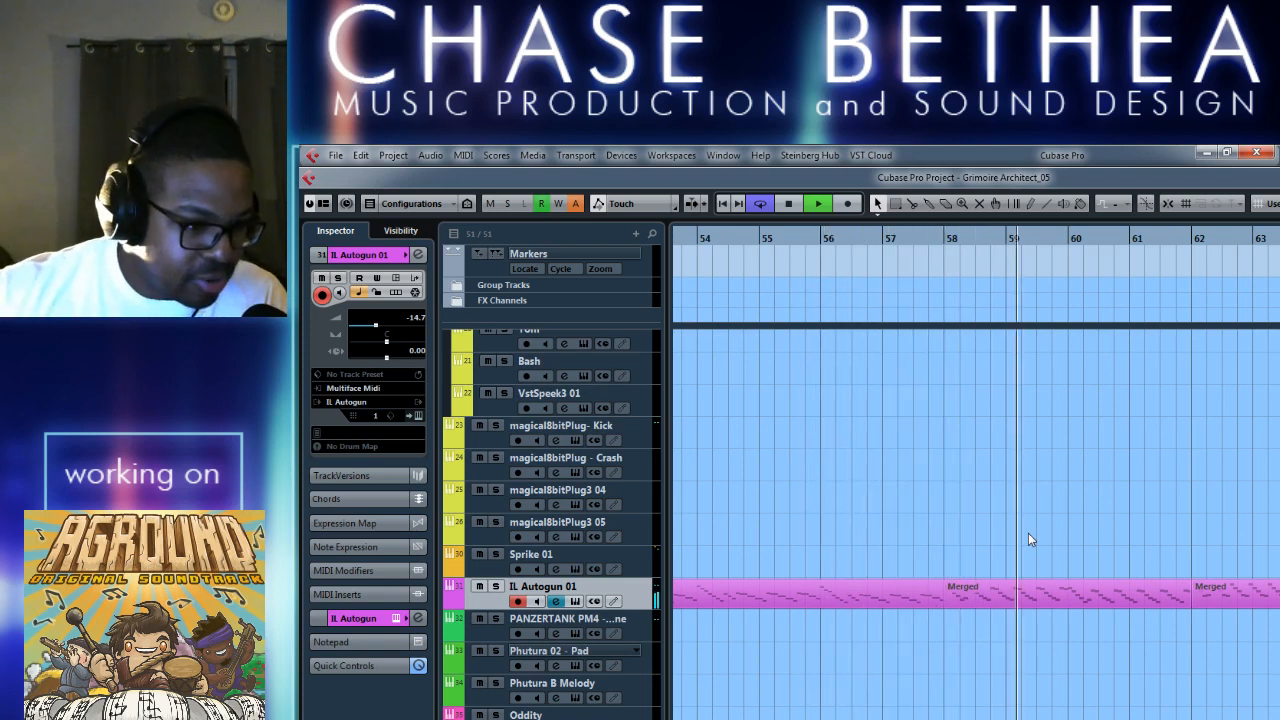
{"action": "scroll", "coordinate": [1082, 522], "scroll_direction": "right", "scroll_amount": 3}
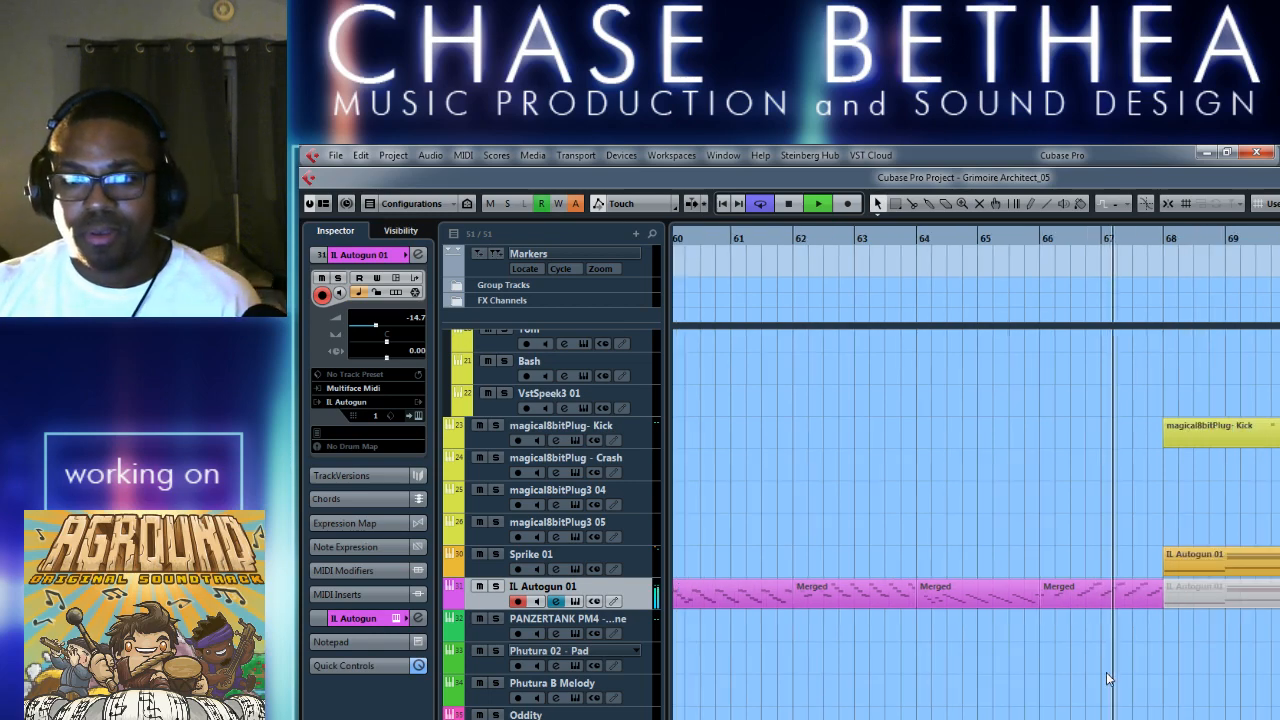
{"action": "scroll", "coordinate": [1106, 672], "scroll_direction": "up", "scroll_amount": 5}
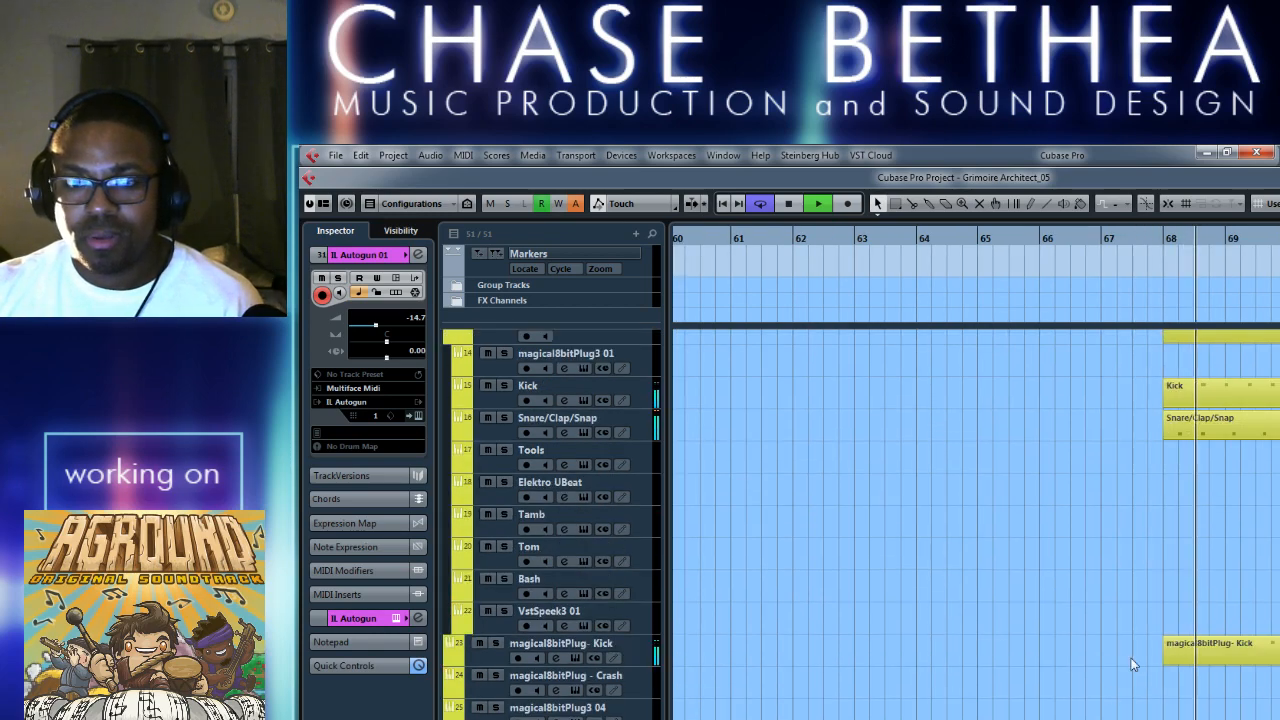
{"action": "key", "text": "space"}
Examine the merged IL Autogun 01 parts between bars 53 and 68 and the empty tracks around them.
{"action": "scroll", "coordinate": [1066, 627], "scroll_direction": "down", "scroll_amount": 8}
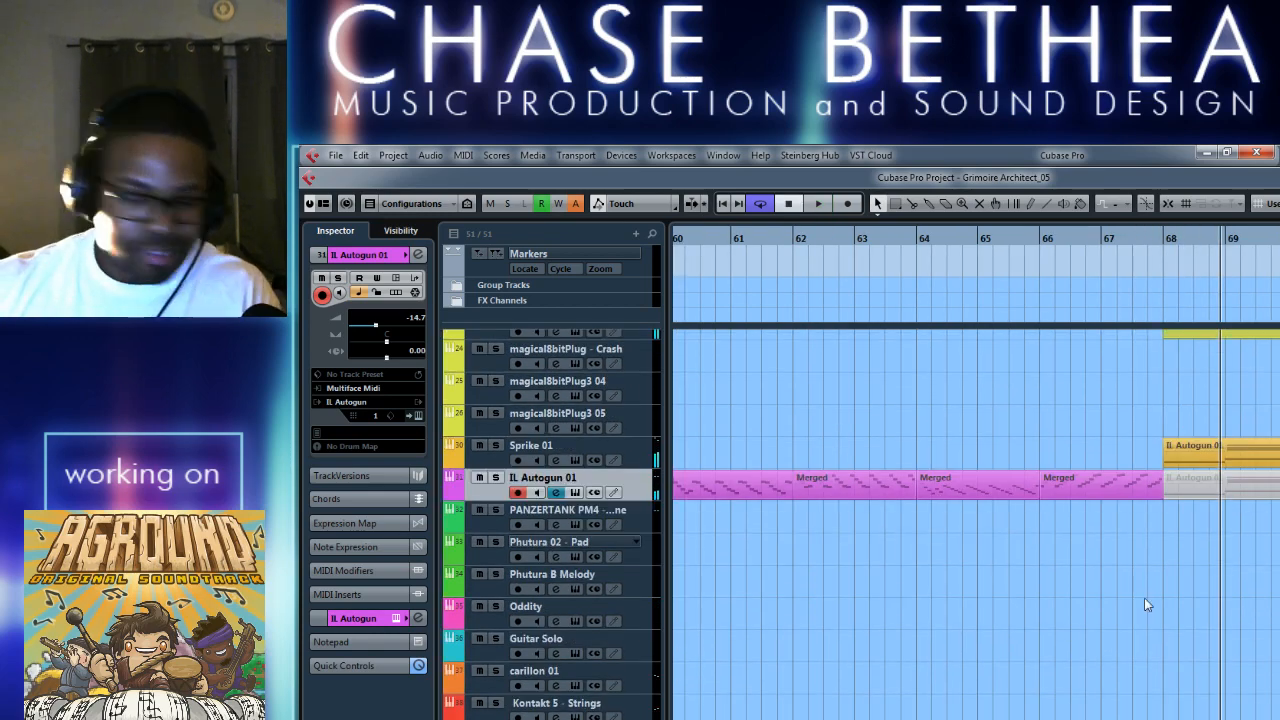
{"action": "scroll", "coordinate": [1144, 598], "scroll_direction": "down", "scroll_amount": 3}
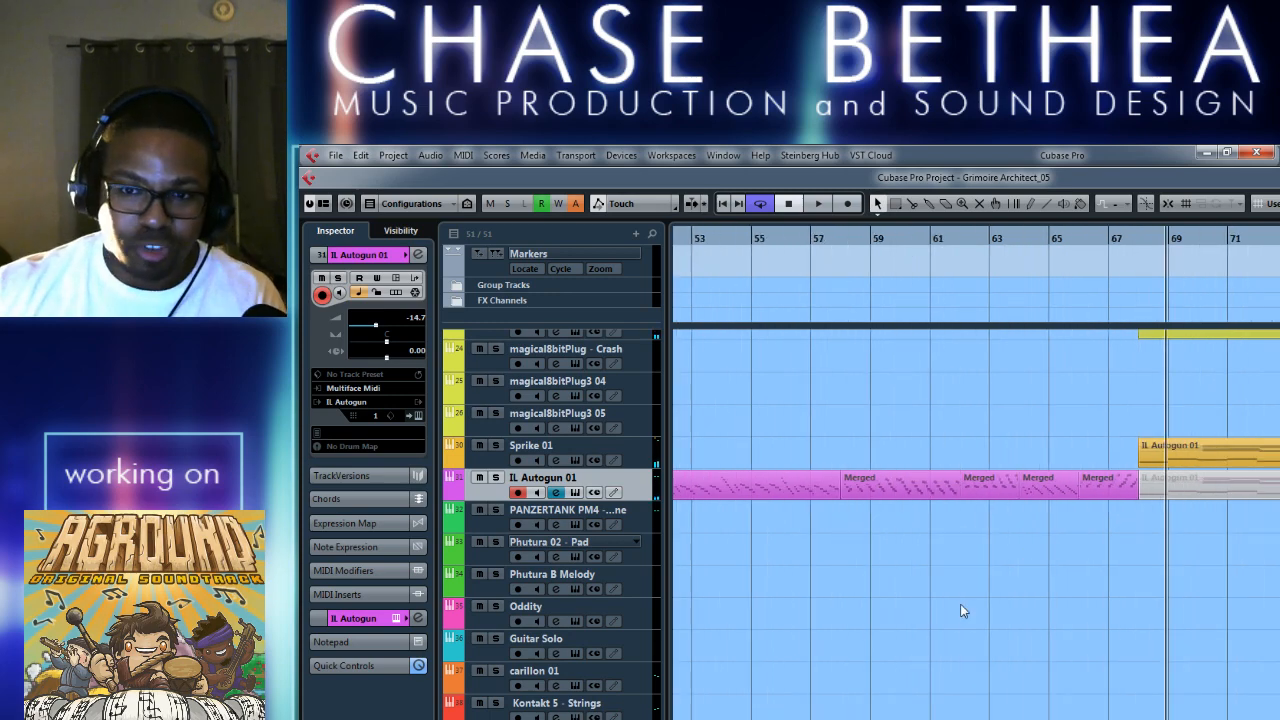
{"action": "scroll", "coordinate": [970, 595], "scroll_direction": "up", "scroll_amount": 5}
{"action": "scroll", "coordinate": [861, 535], "scroll_direction": "up", "scroll_amount": 5}
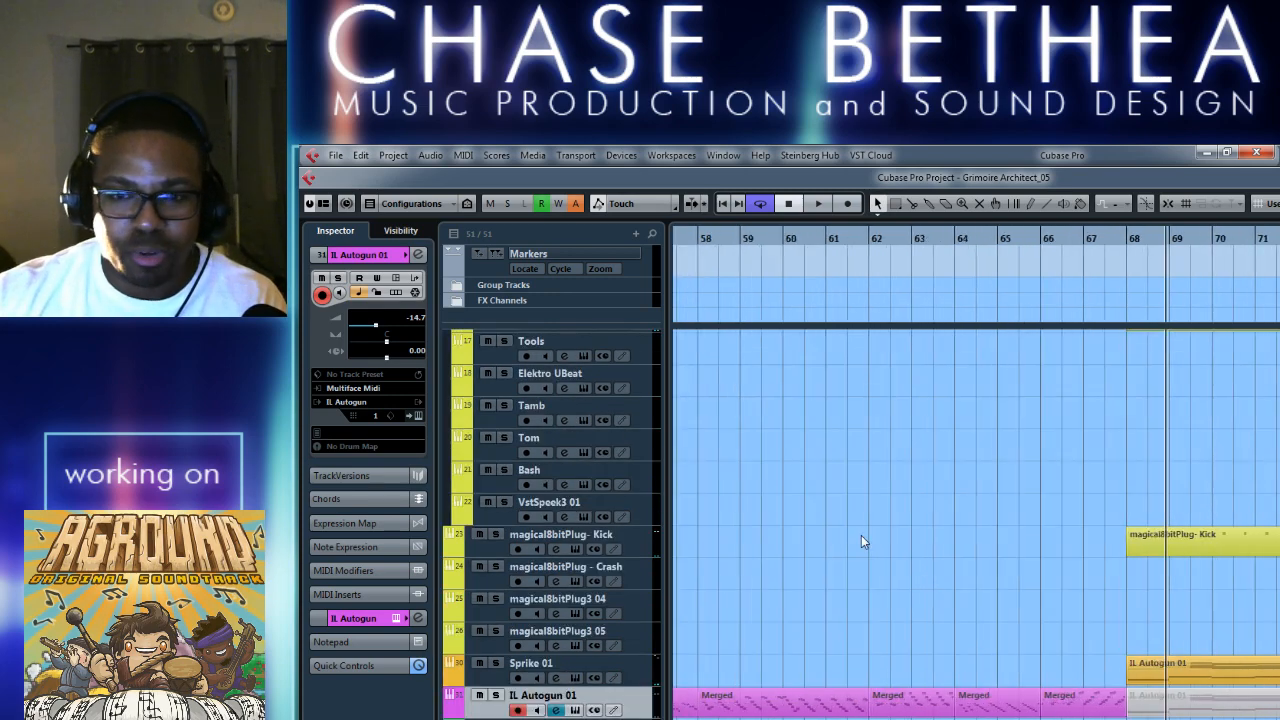
{"action": "scroll", "coordinate": [948, 666], "scroll_direction": "left", "scroll_amount": 4}
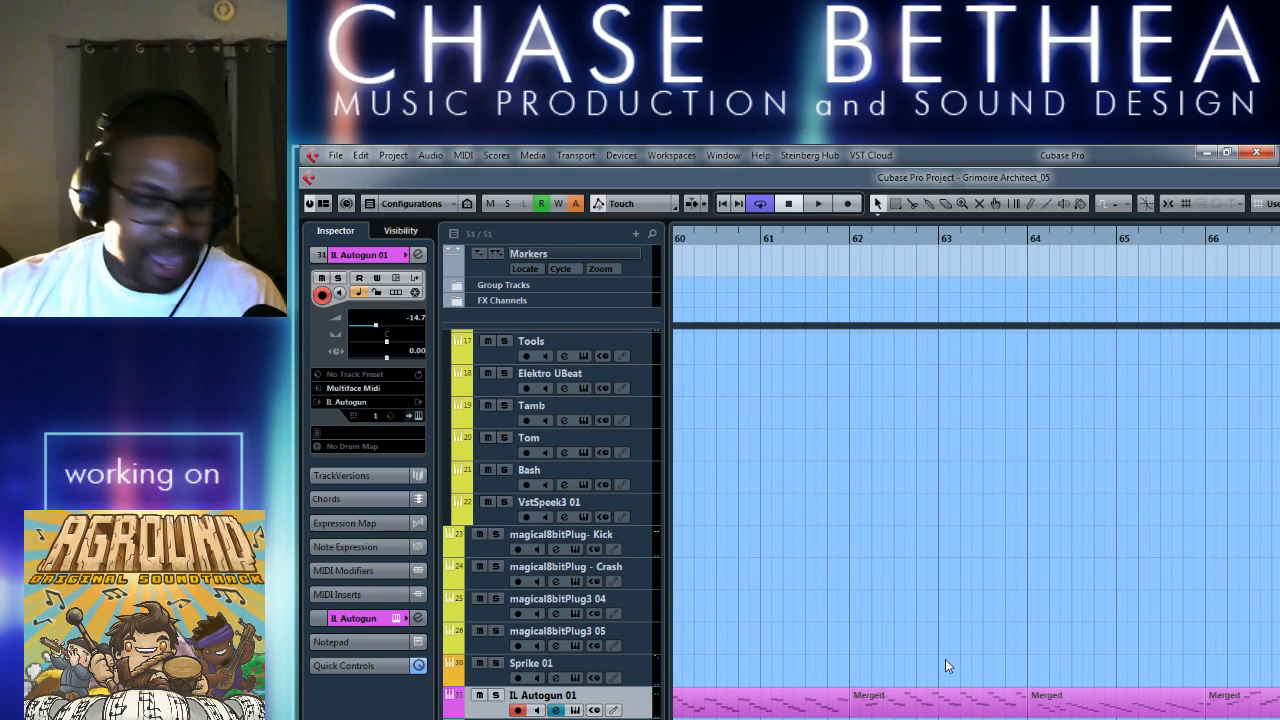
{"action": "scroll", "coordinate": [940, 661], "scroll_direction": "down", "scroll_amount": 3}
{"action": "scroll", "coordinate": [866, 640], "scroll_direction": "left", "scroll_amount": 4}
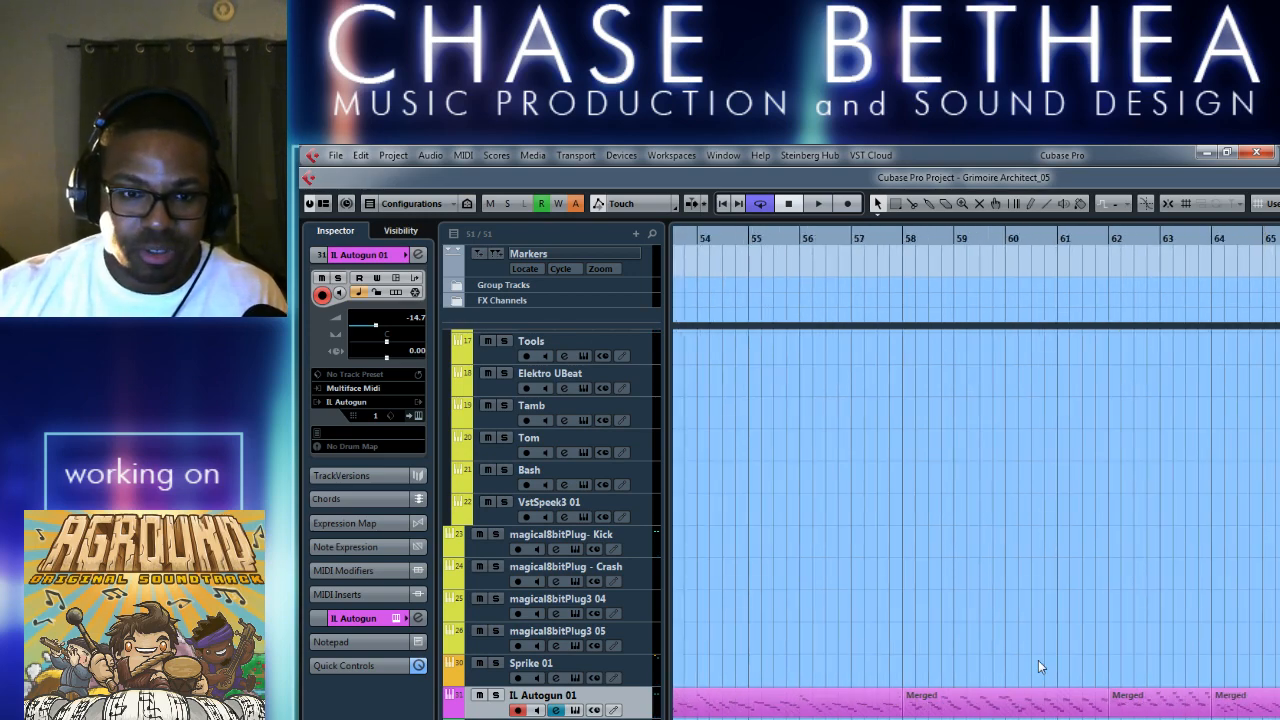
{"action": "scroll", "coordinate": [585, 673], "scroll_direction": "down", "scroll_amount": 5}
Select PANZERTANK PM4 and Phutura B Melody in turn to audition them, and play the section from about bar 57.
{"action": "left_click", "coordinate": [494, 530]}
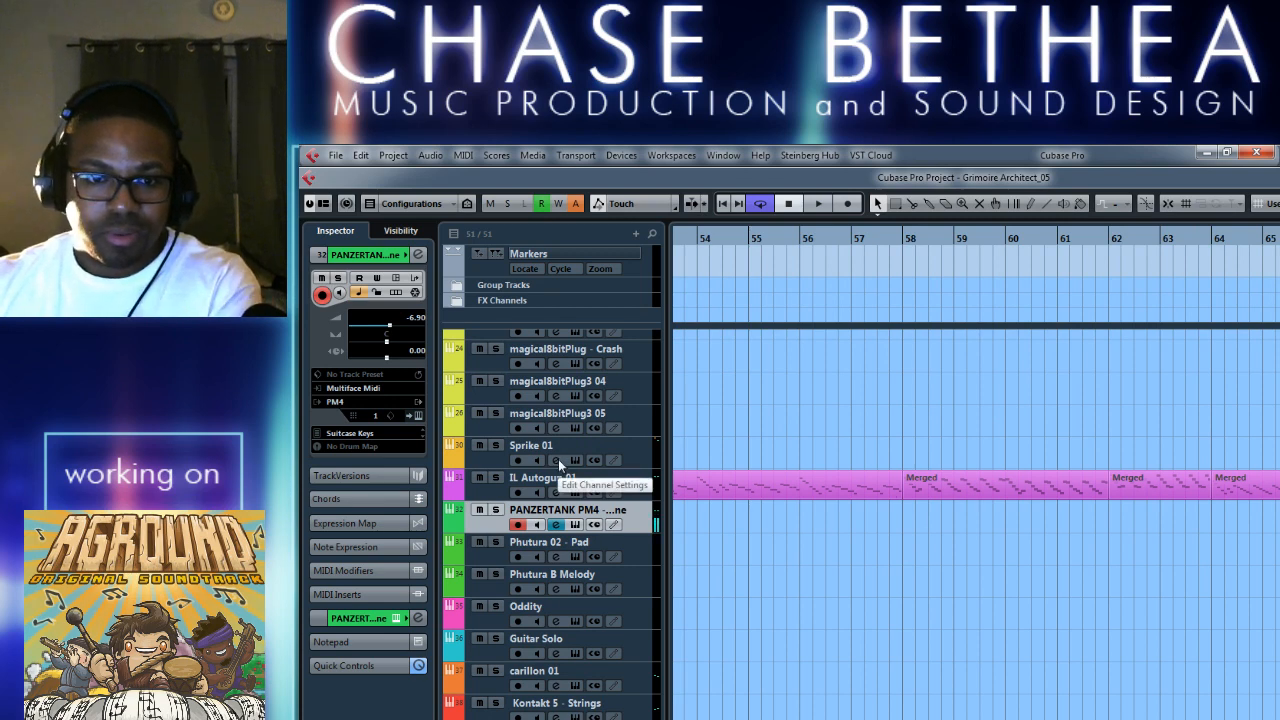
{"action": "left_click", "coordinate": [486, 589]}
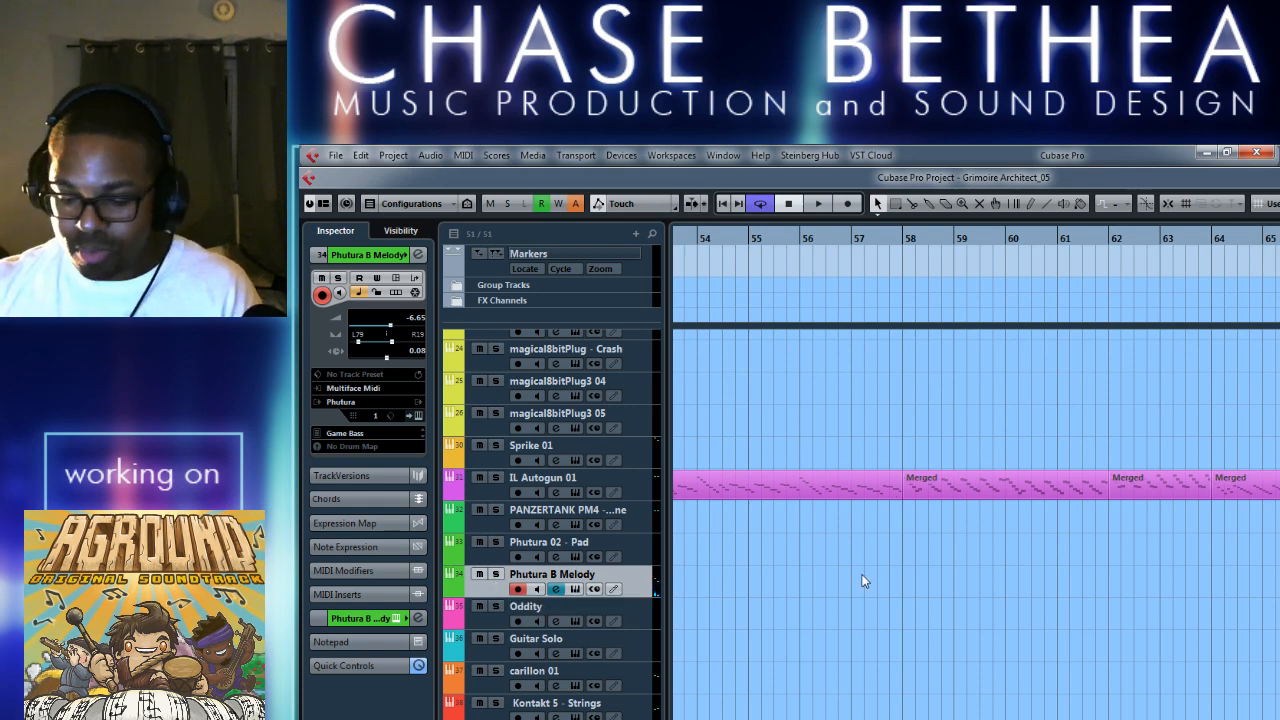
{"action": "key", "text": "g"}
{"action": "key", "text": "g"}
{"action": "key", "text": "g"}
{"action": "key", "text": "g"}
{"action": "key", "text": "g"}
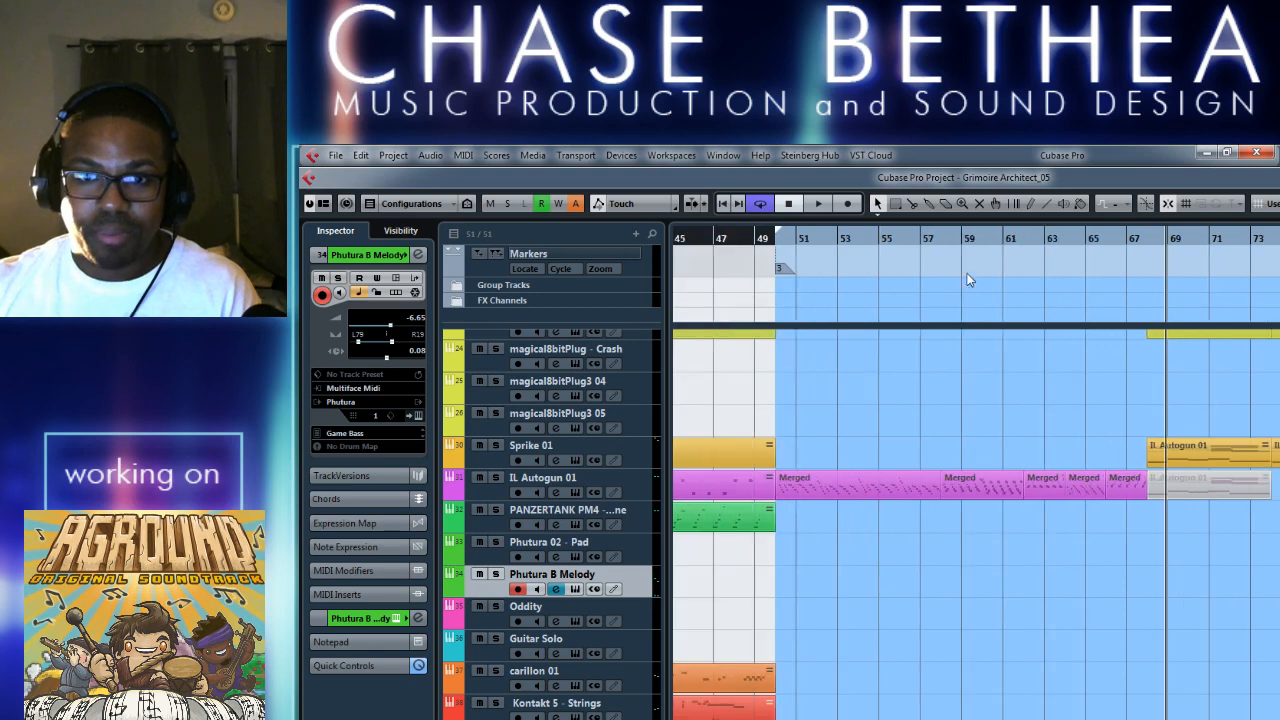
{"action": "left_click", "coordinate": [915, 250]}
{"action": "key", "text": "space"}
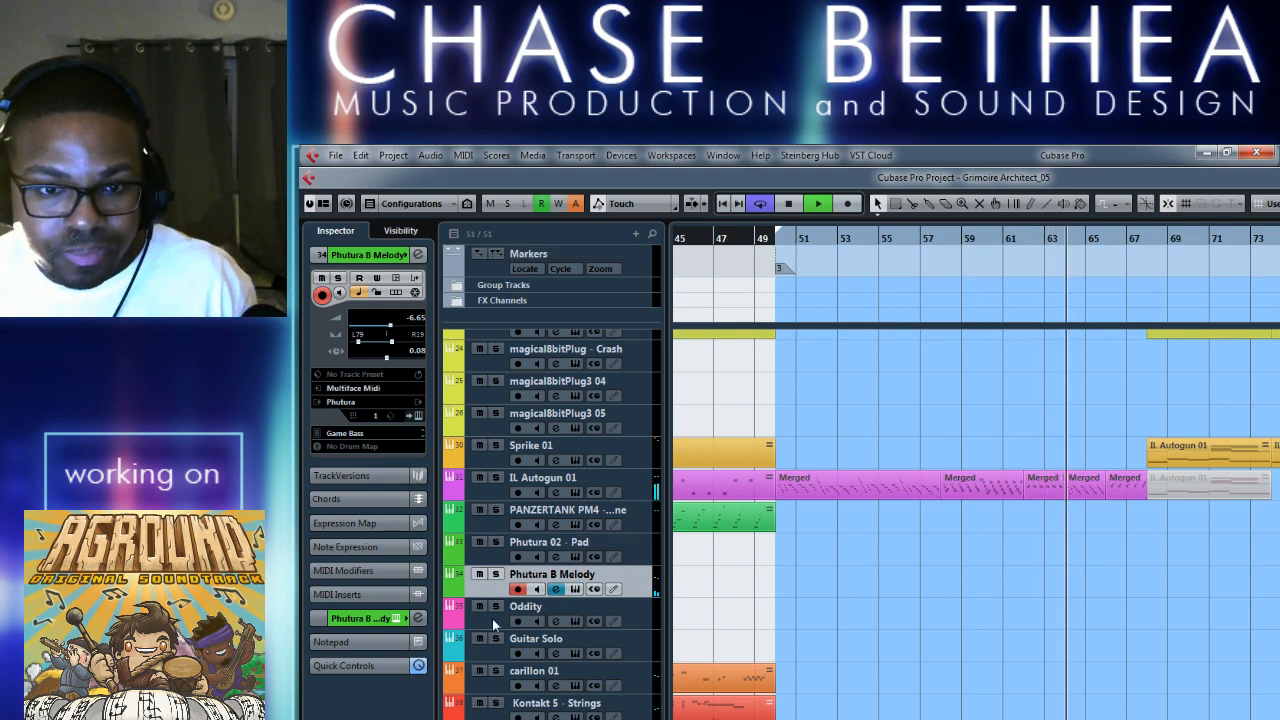
{"action": "key", "text": "space"}
Open the Guitar Solo track's mda DX10 instrument and step its preset from Jazz Guitar to Reed 1.
{"action": "left_click", "coordinate": [487, 649]}
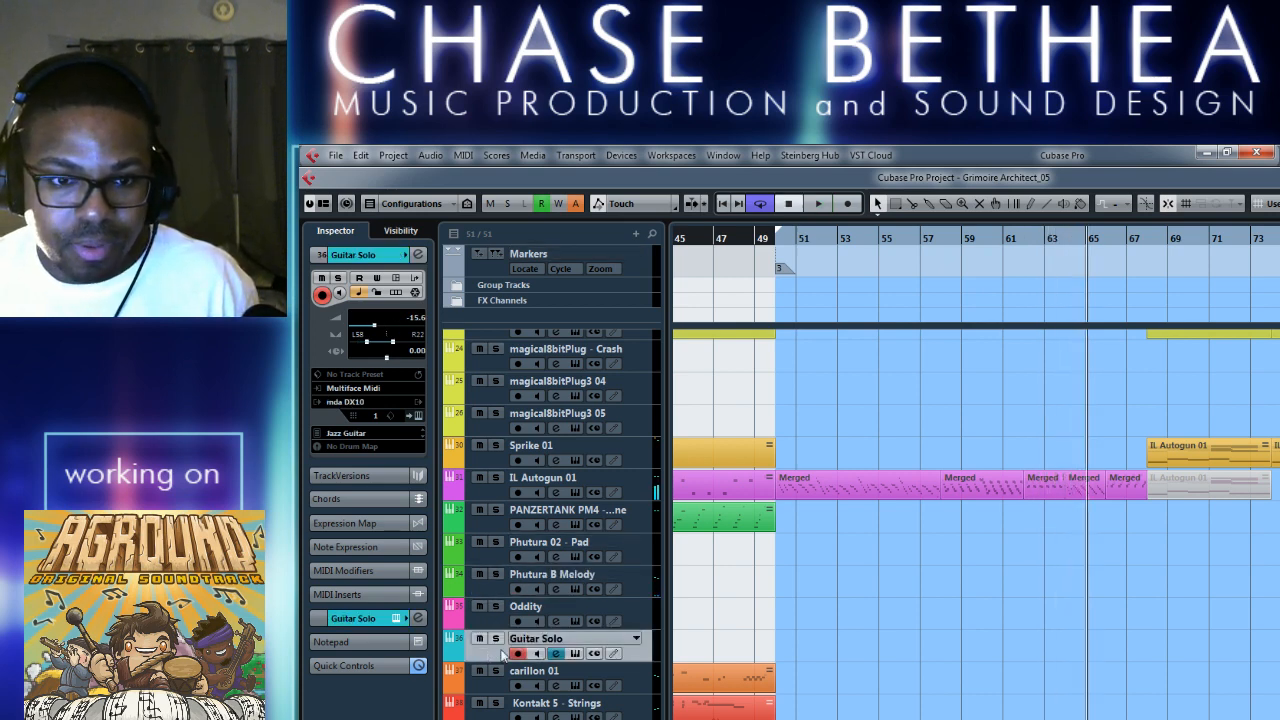
{"action": "left_click", "coordinate": [577, 654]}
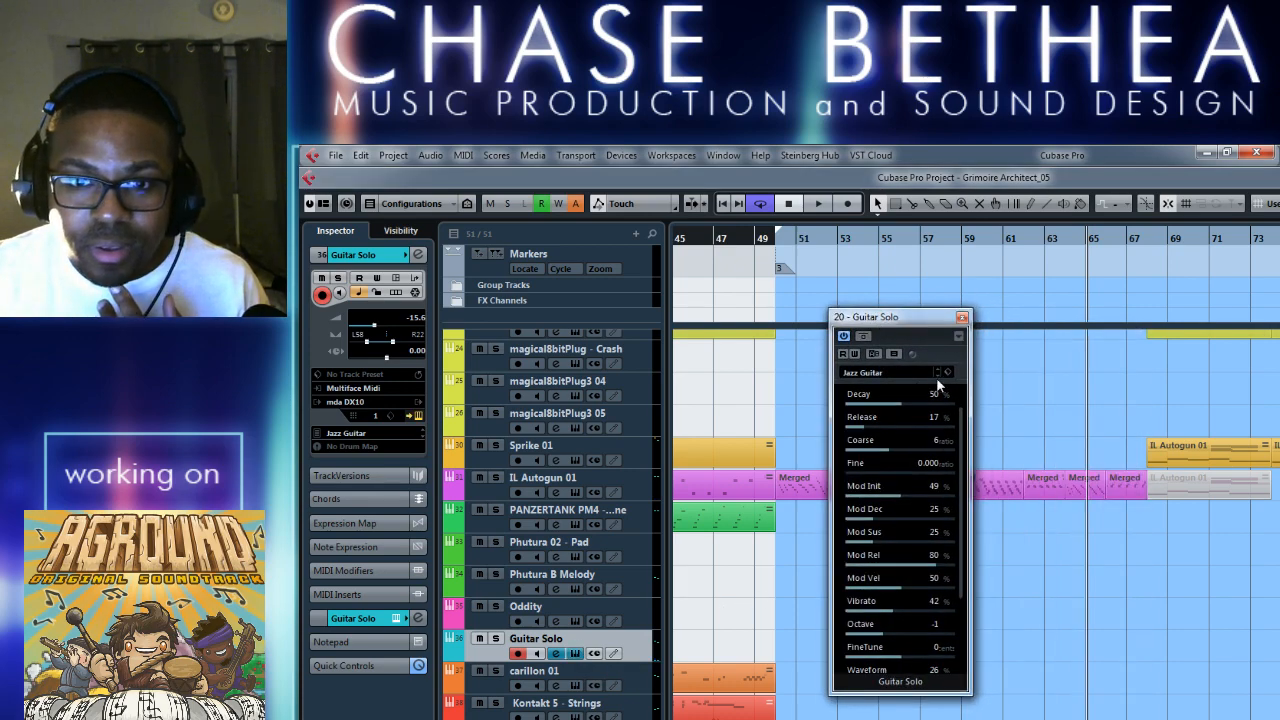
{"action": "left_click", "coordinate": [937, 378]}
{"action": "left_click", "coordinate": [936, 375]}
{"action": "left_click", "coordinate": [936, 375]}
{"action": "left_click", "coordinate": [937, 377]}
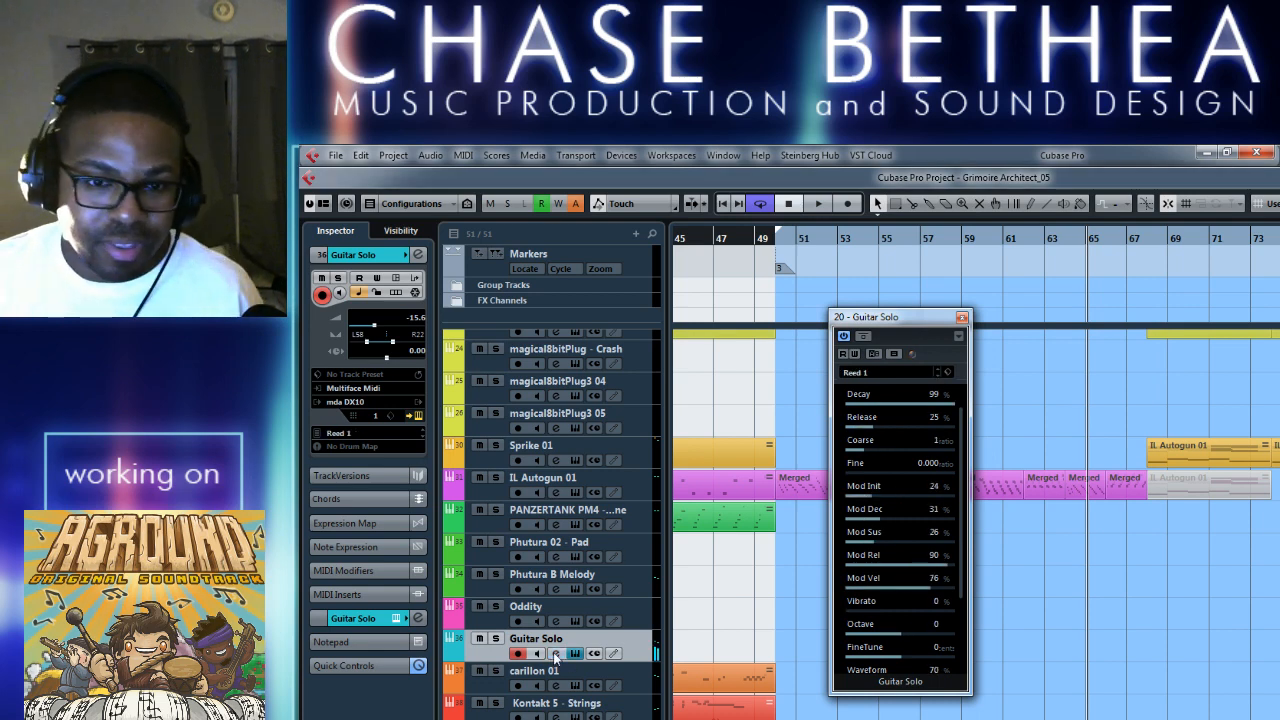
Switch off the VST Amp Rack insert on the Guitar Solo channel and change the instrument preset to Violin.
{"action": "left_click", "coordinate": [556, 654]}
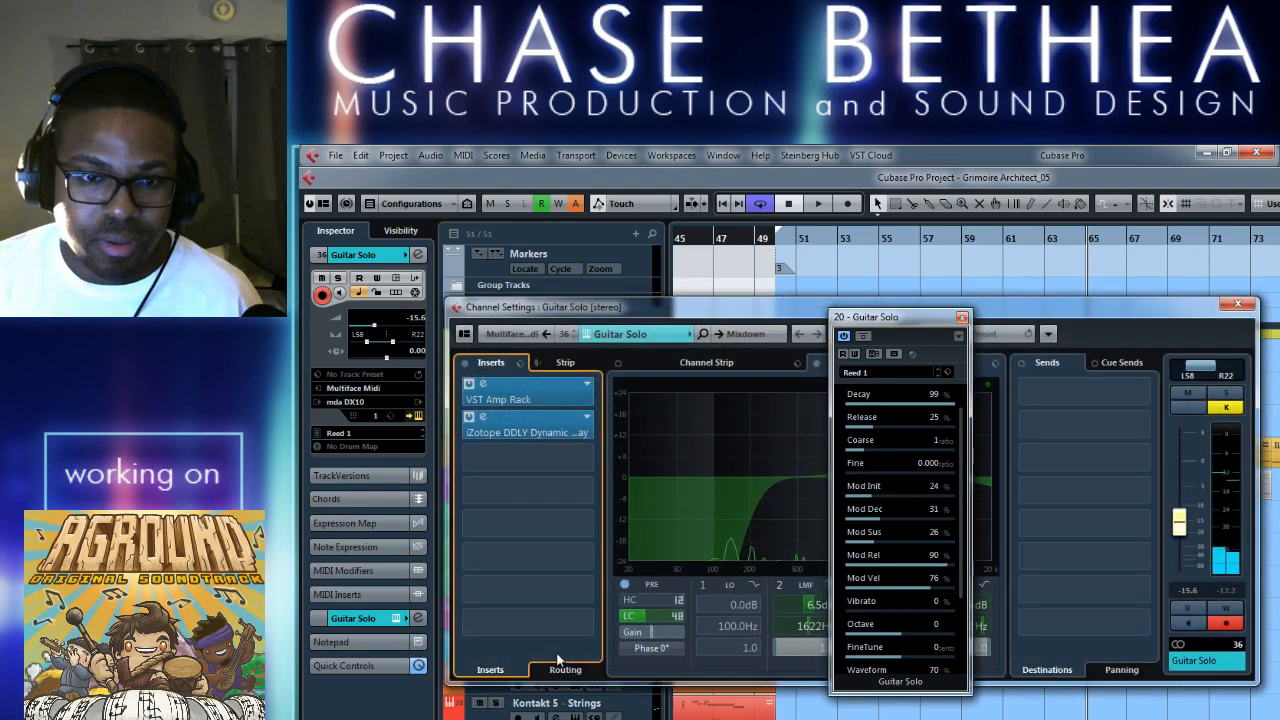
{"action": "left_click", "coordinate": [471, 386]}
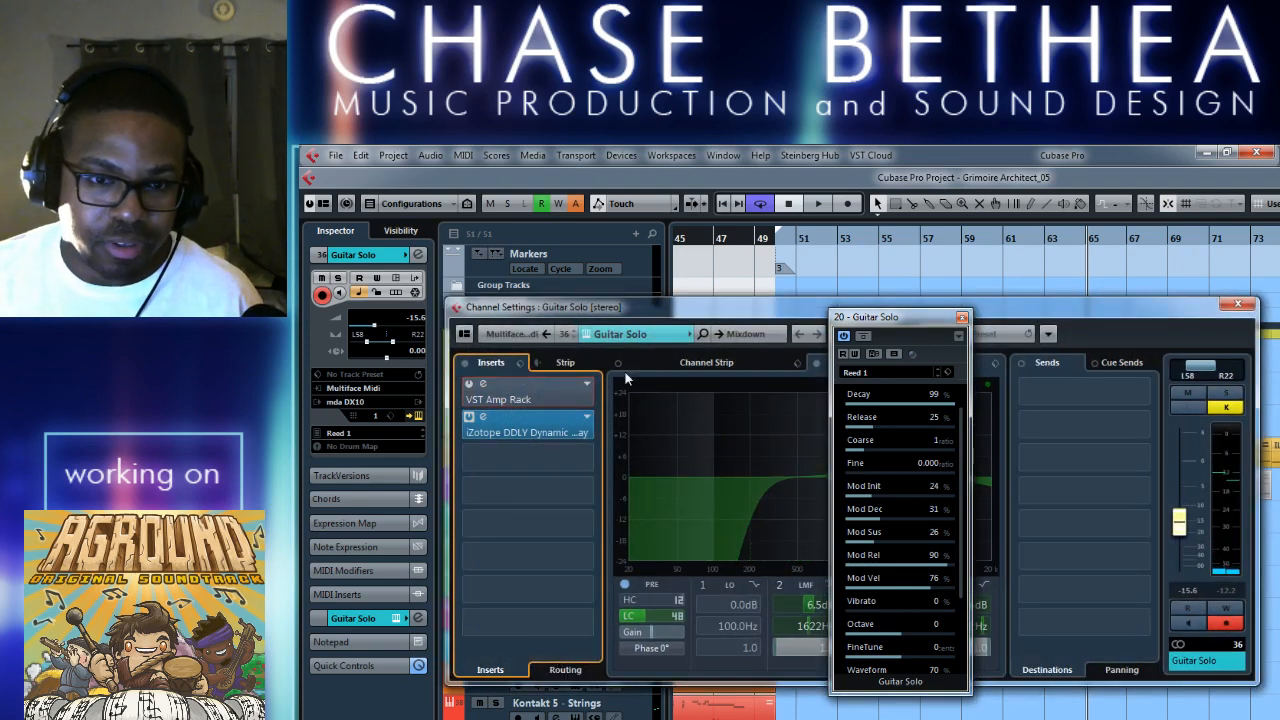
{"action": "left_click", "coordinate": [938, 377]}
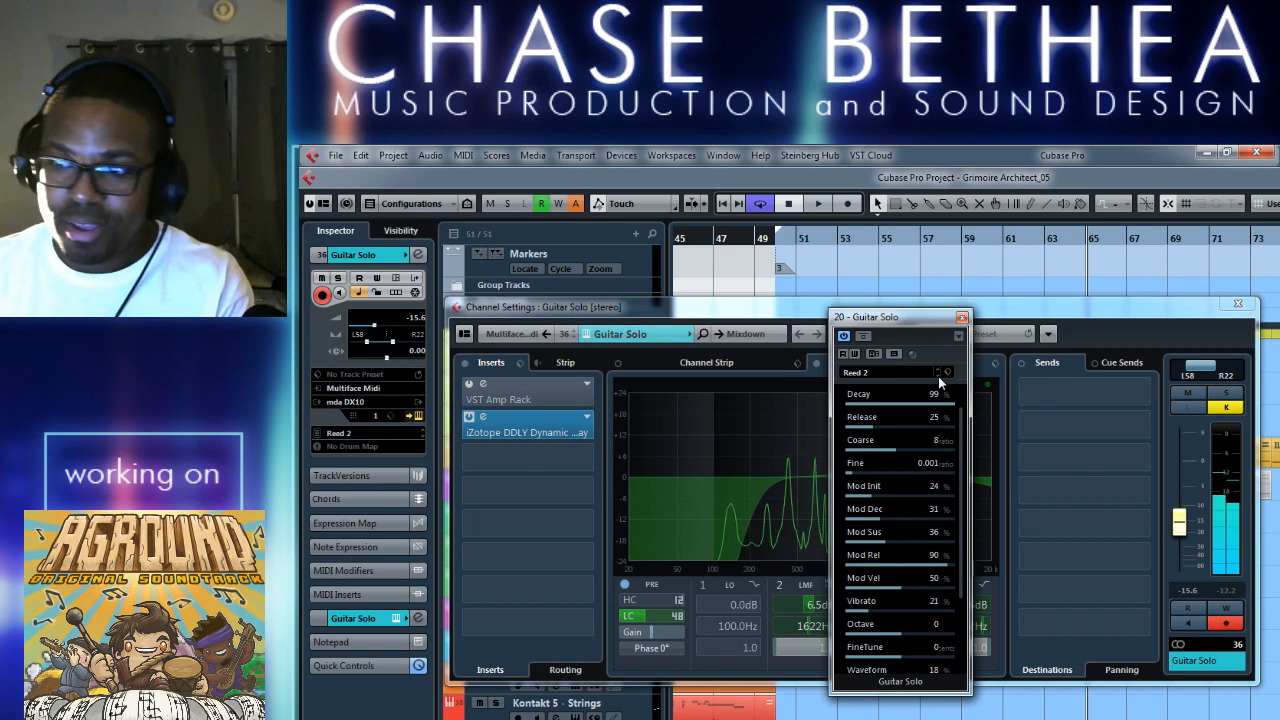
{"action": "left_click", "coordinate": [938, 377]}
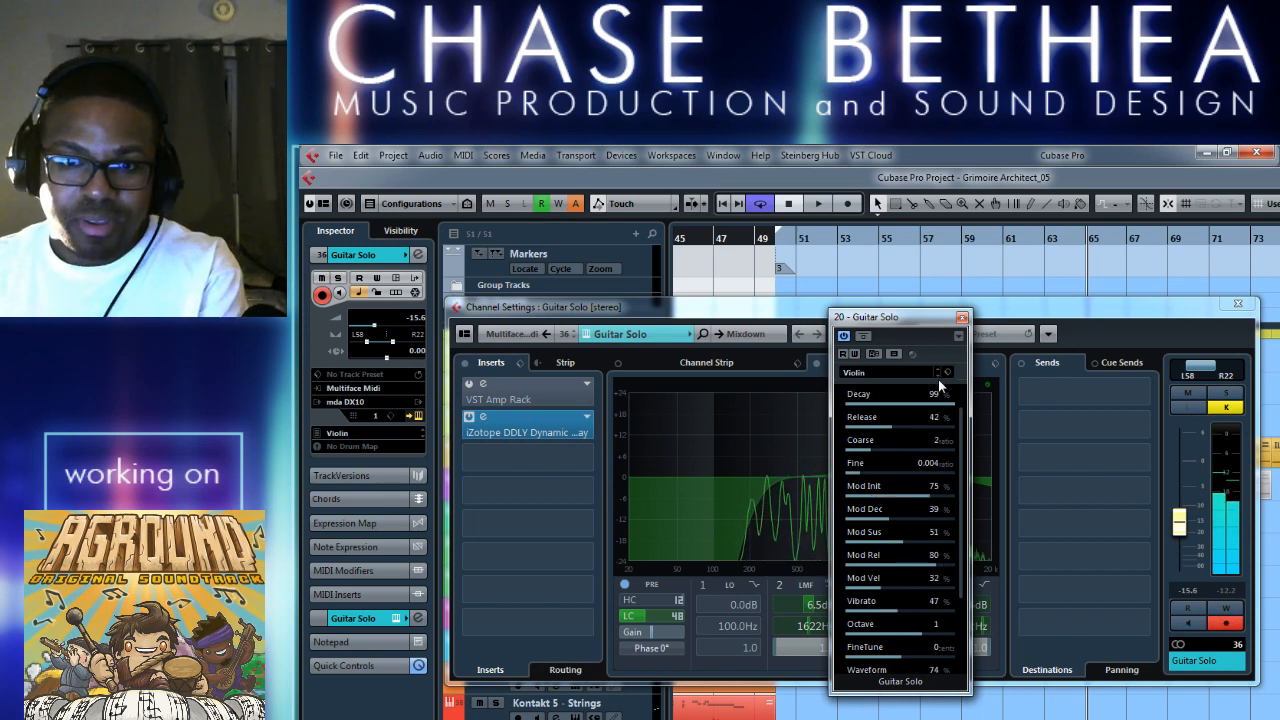
{"action": "left_click", "coordinate": [1238, 304]}
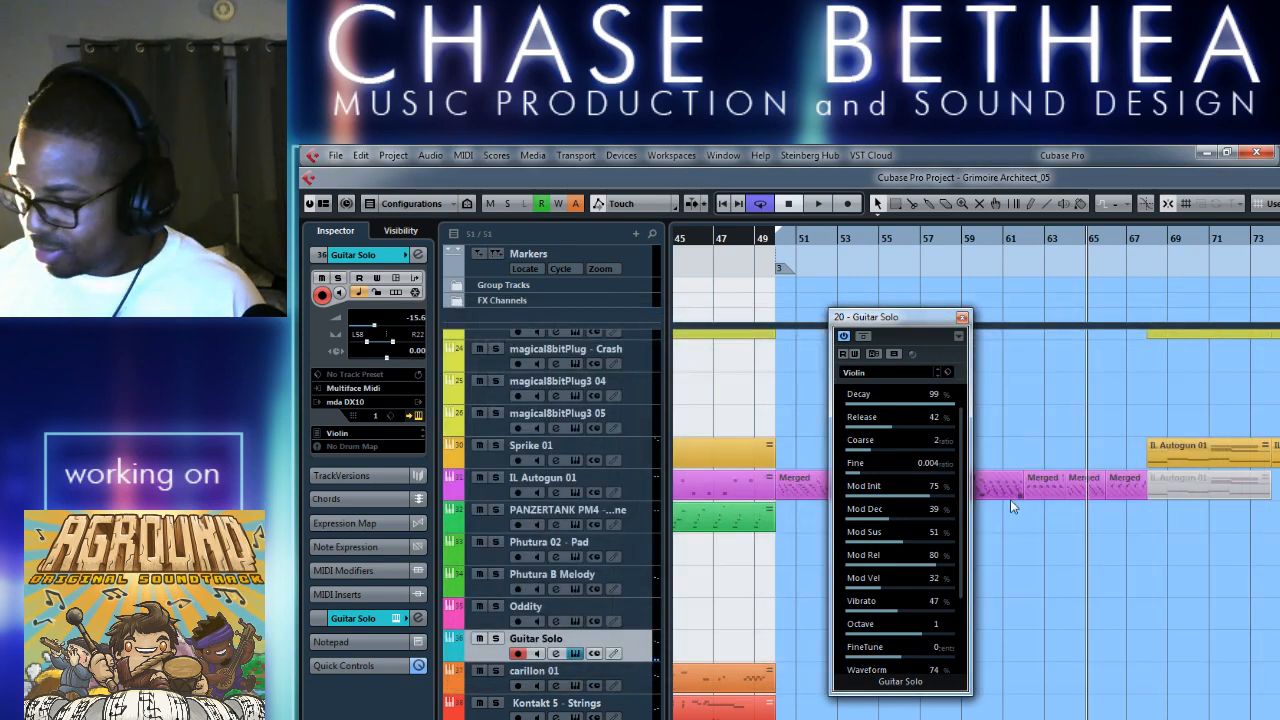
Play the merged IL Autogun 01 section with the Violin sound ready on Guitar Solo, and close the instrument window.
{"action": "key", "text": "space"}
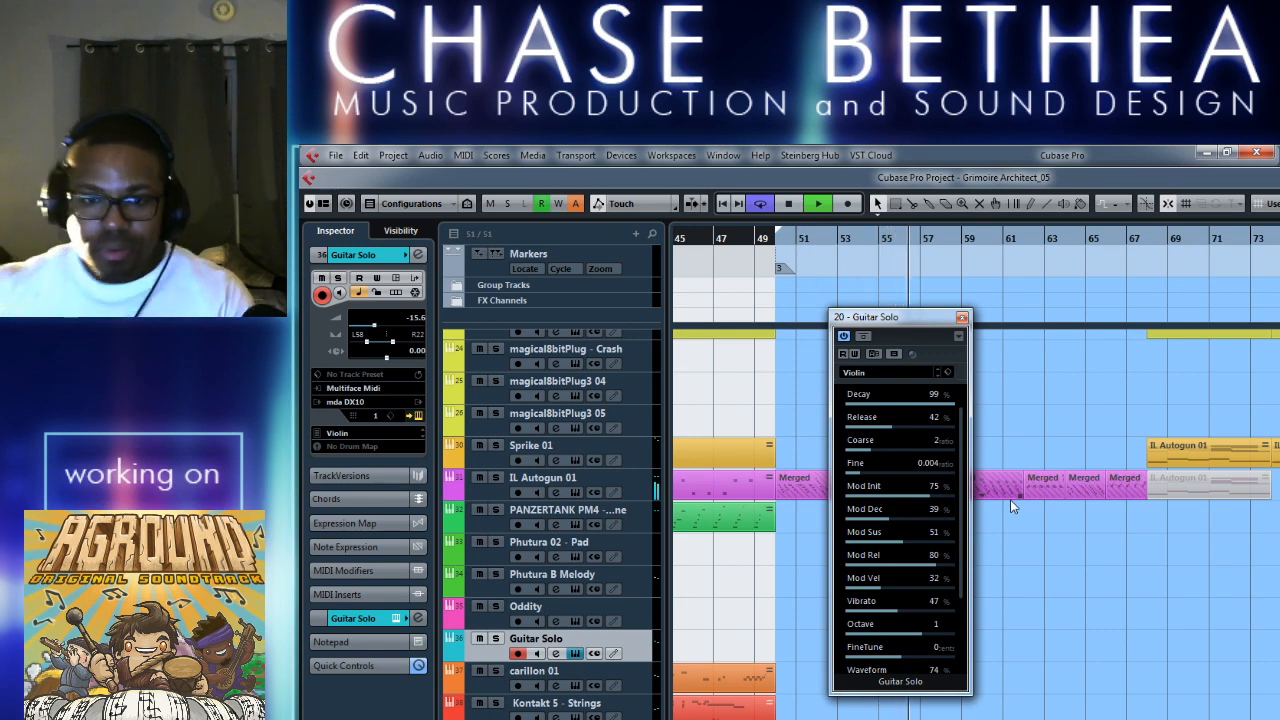
{"action": "key", "text": "space"}
{"action": "left_click", "coordinate": [961, 317]}
Place the playhead at about bar 53 and examine the merged IL Autogun 01 notes between bars 52 and 55.
{"action": "left_click", "coordinate": [856, 241]}
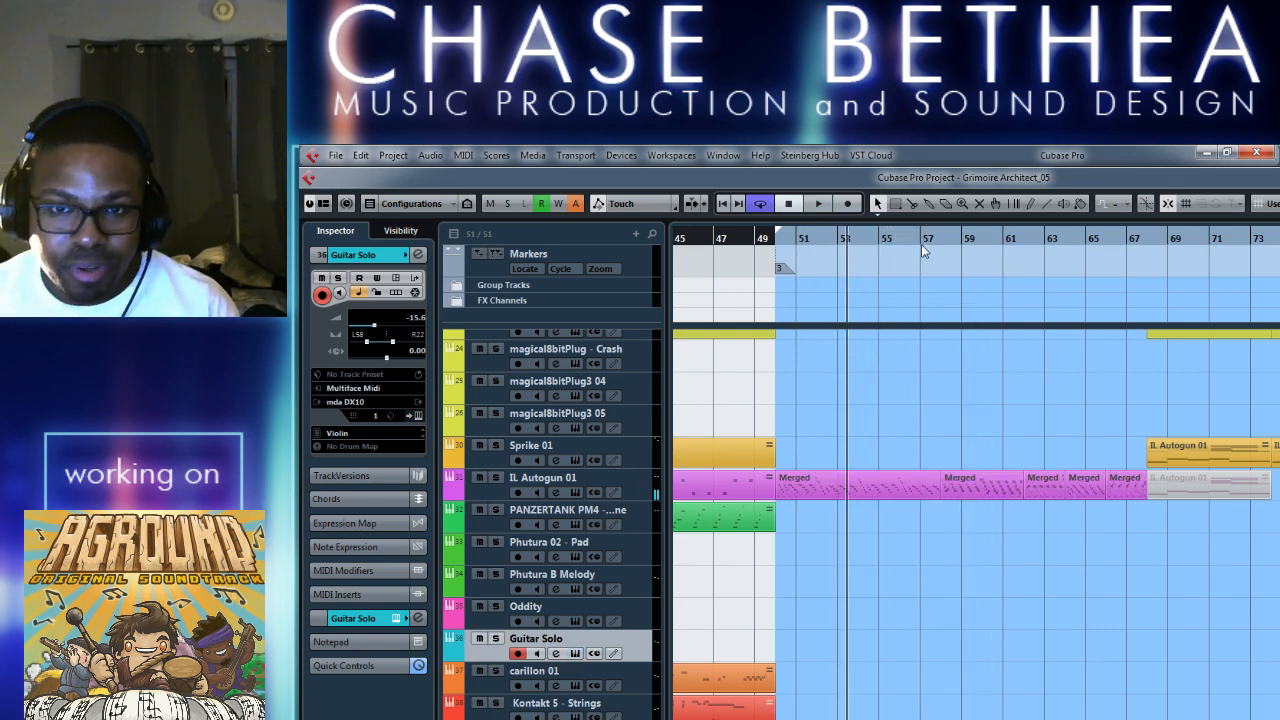
{"action": "key", "text": "h"}
{"action": "key", "text": "h"}
{"action": "key", "text": "h"}
{"action": "key", "text": "h"}
{"action": "key", "text": "h"}
{"action": "key", "text": "h"}
{"action": "key", "text": "h"}
{"action": "key", "text": "h"}
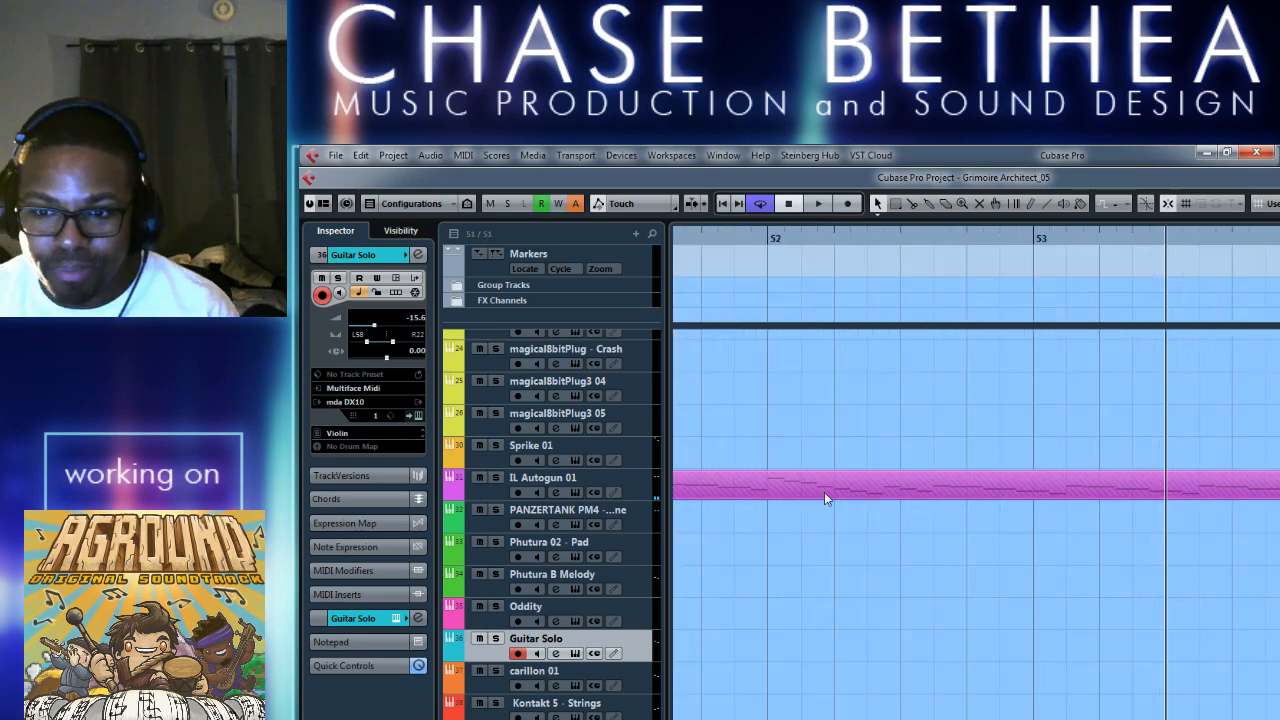
{"action": "scroll", "coordinate": [1093, 648], "scroll_direction": "right", "scroll_amount": 3}
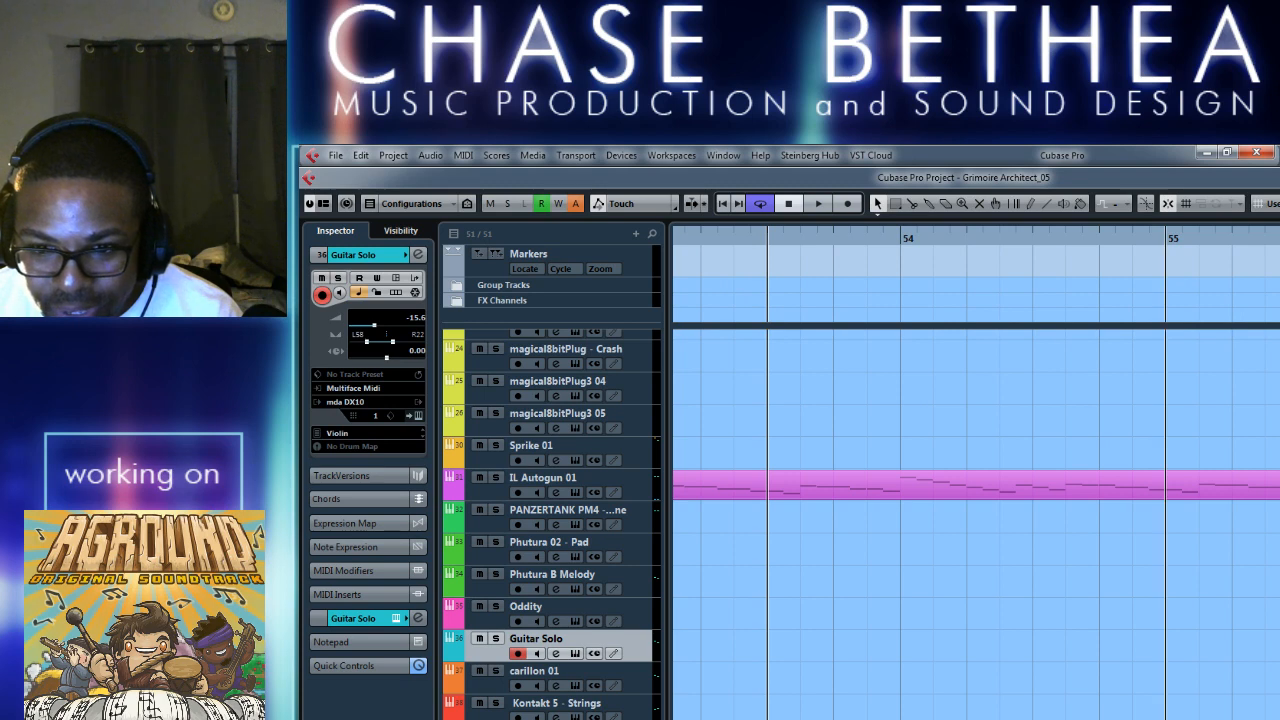
{"action": "scroll", "coordinate": [976, 480], "scroll_direction": "right", "scroll_amount": 4}
{"action": "scroll", "coordinate": [976, 480], "scroll_direction": "left", "scroll_amount": 4}
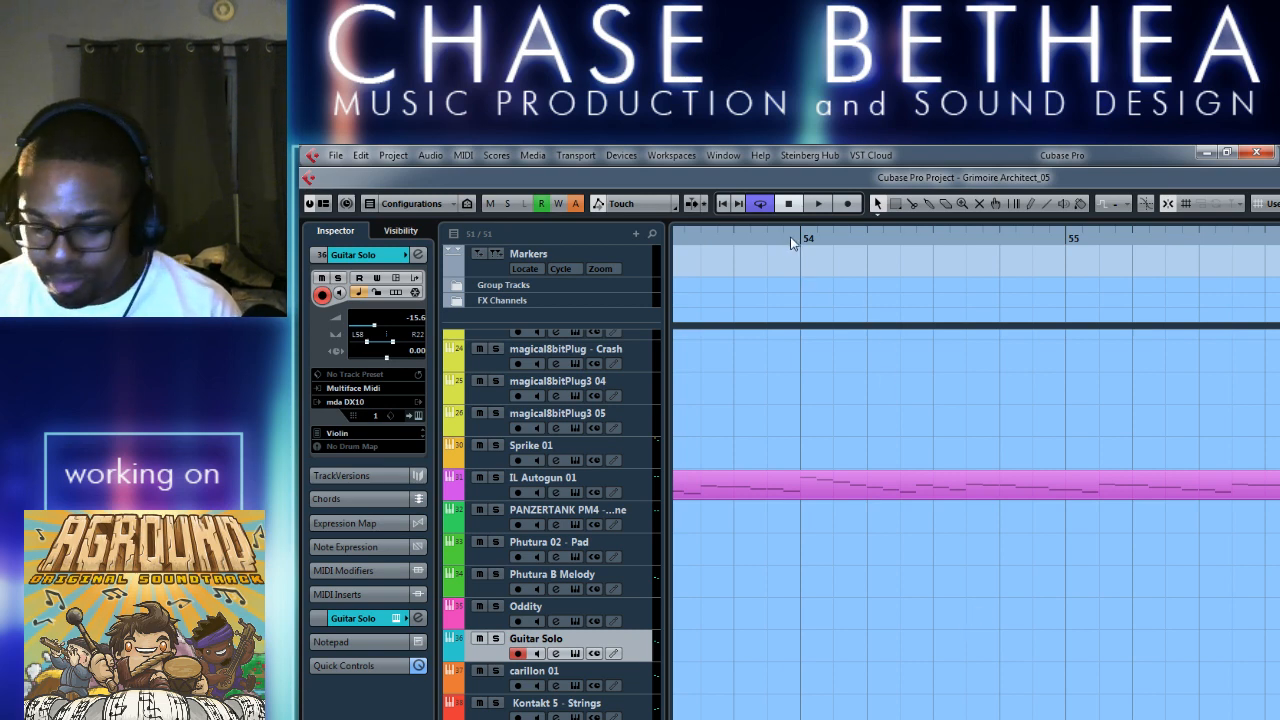
Play the transition from bar 49 into the merged IL Autogun 01 parts and compare them with the preceding section.
{"action": "key", "text": "g"}
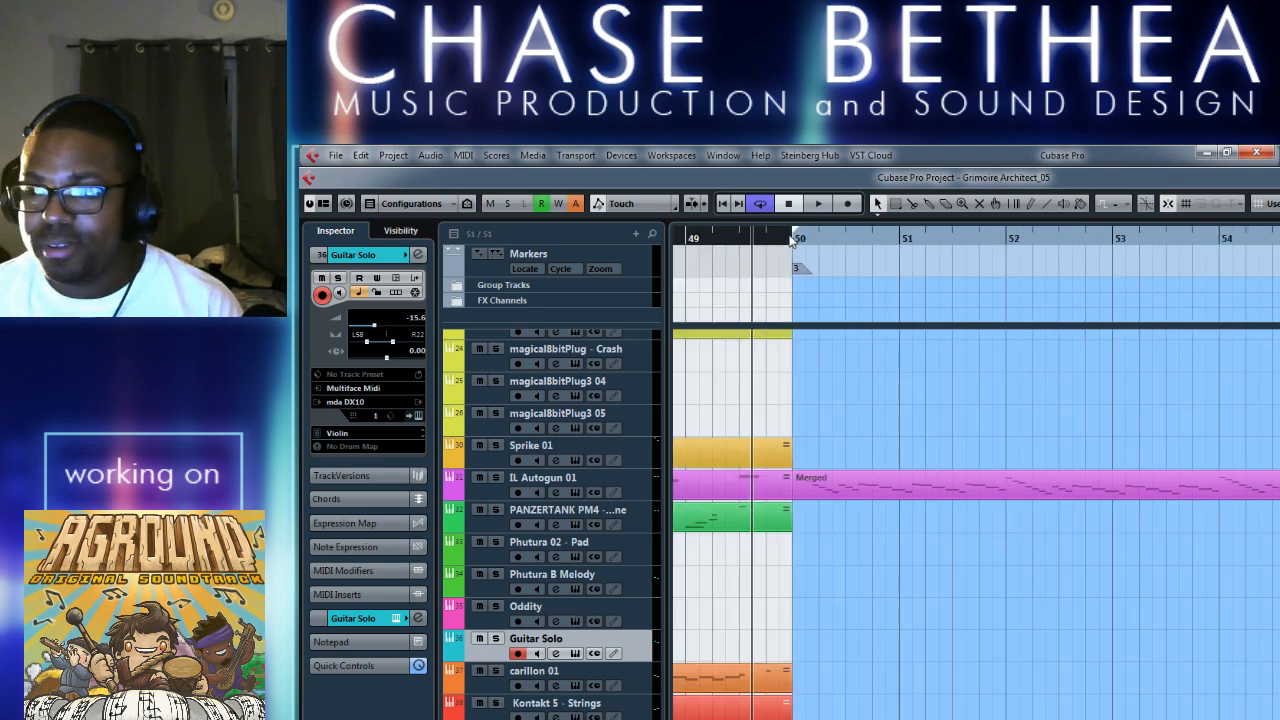
{"action": "key", "text": "space"}
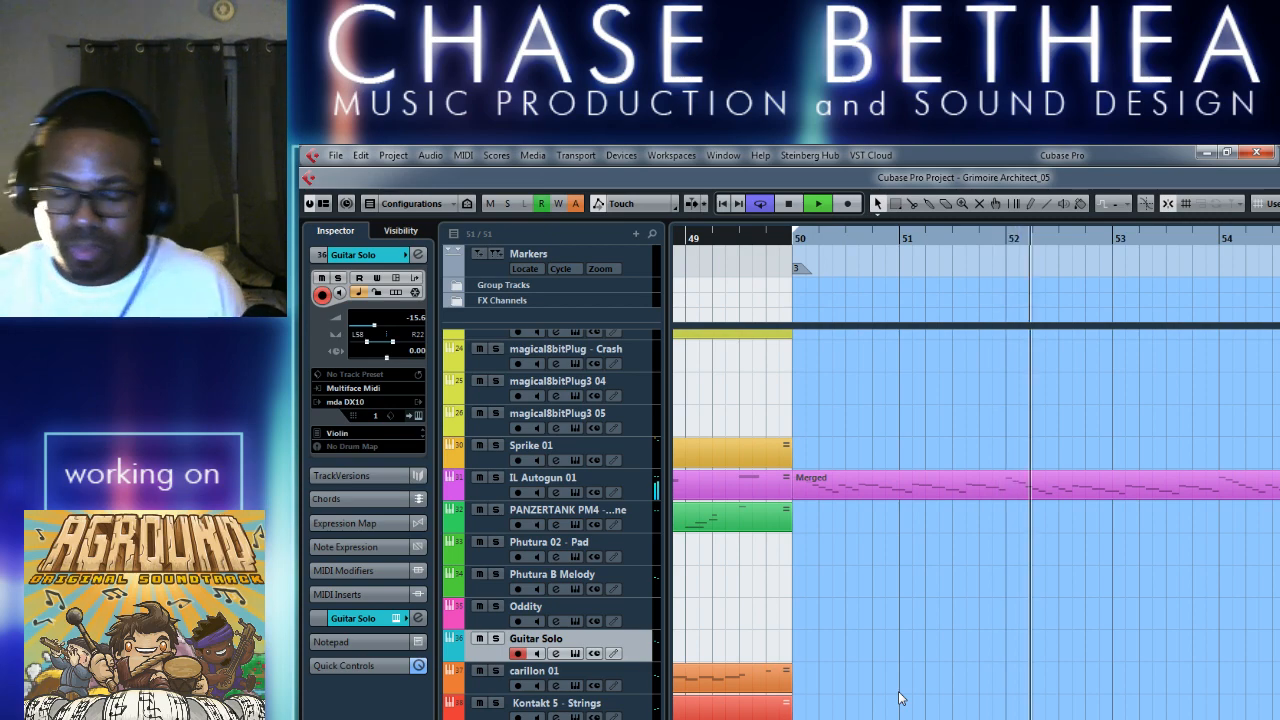
{"action": "key", "text": "g"}
{"action": "key", "text": "g"}
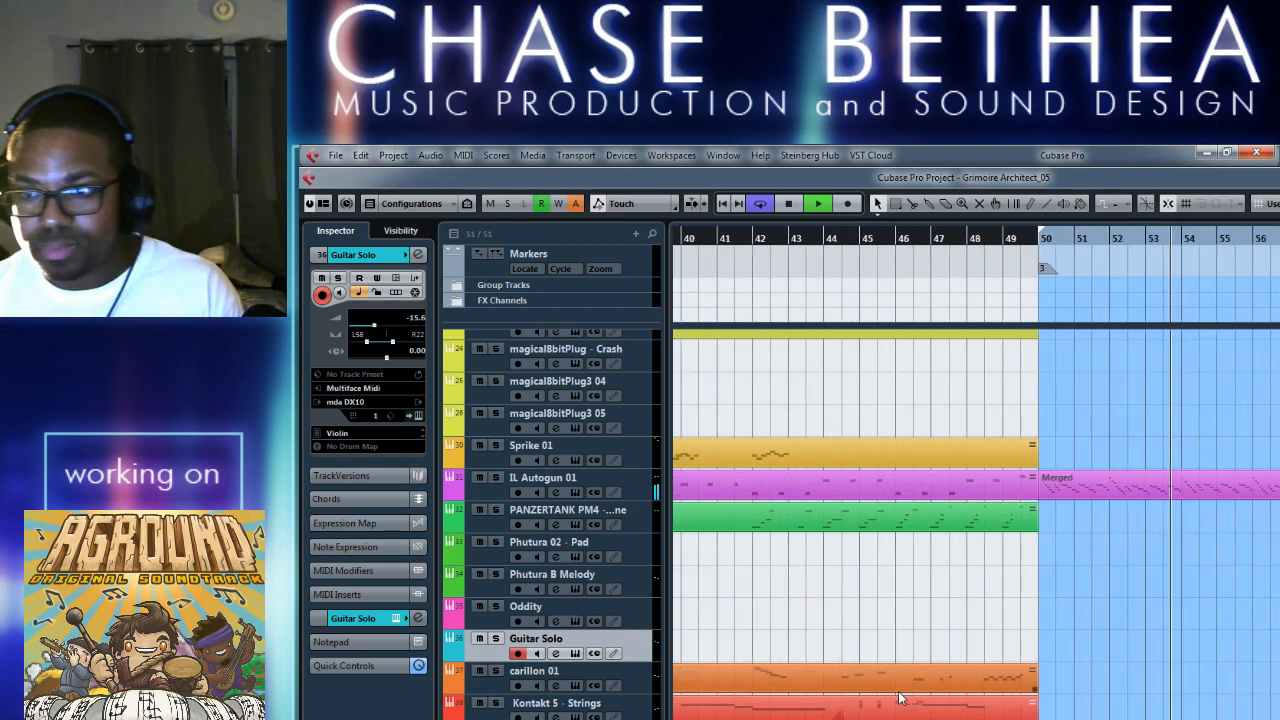
{"action": "key", "text": "g"}
{"action": "key", "text": "g"}
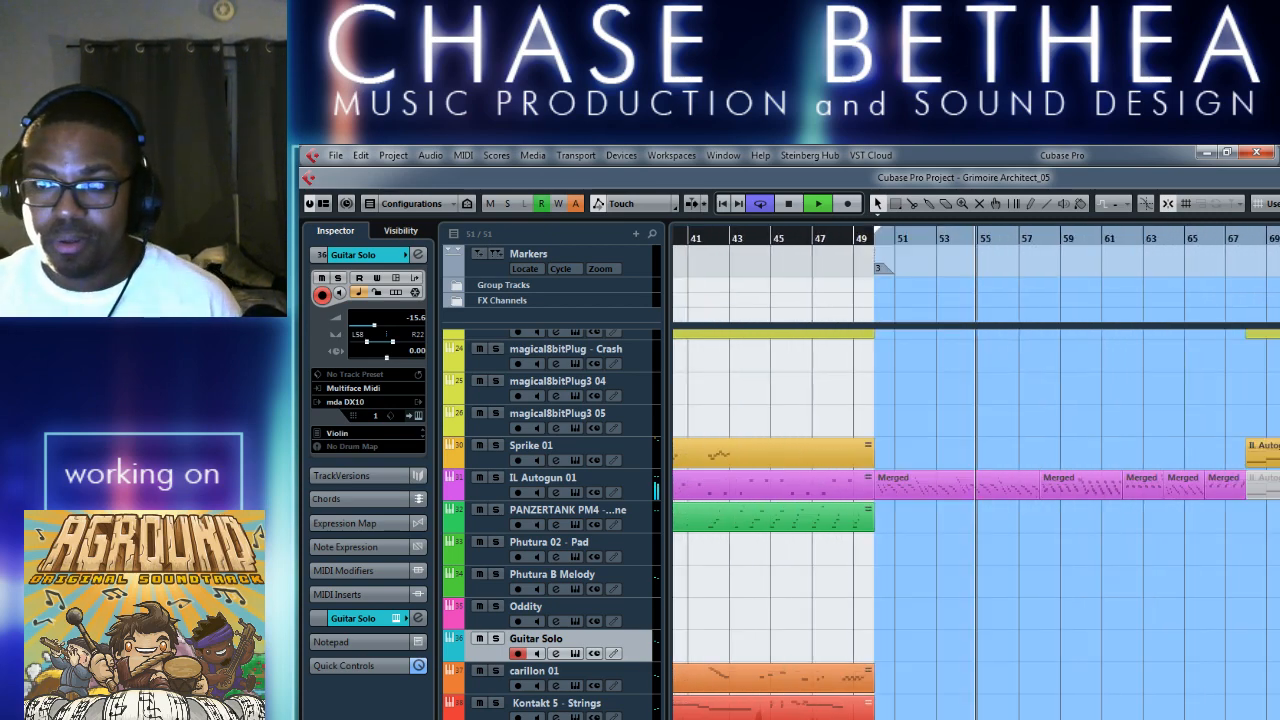
{"action": "key", "text": "g"}
{"action": "key", "text": "g"}
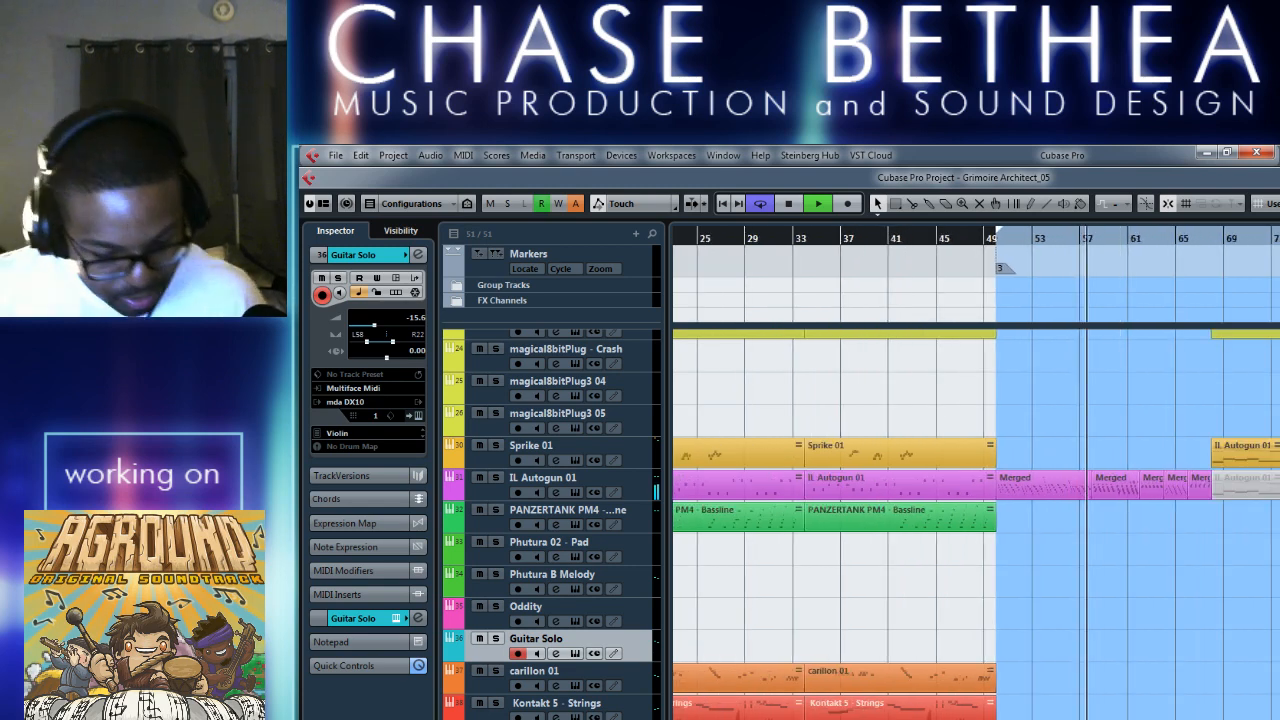
Play the merged IL Autogun 01 parts from about bar 56.
{"action": "key", "text": "space"}
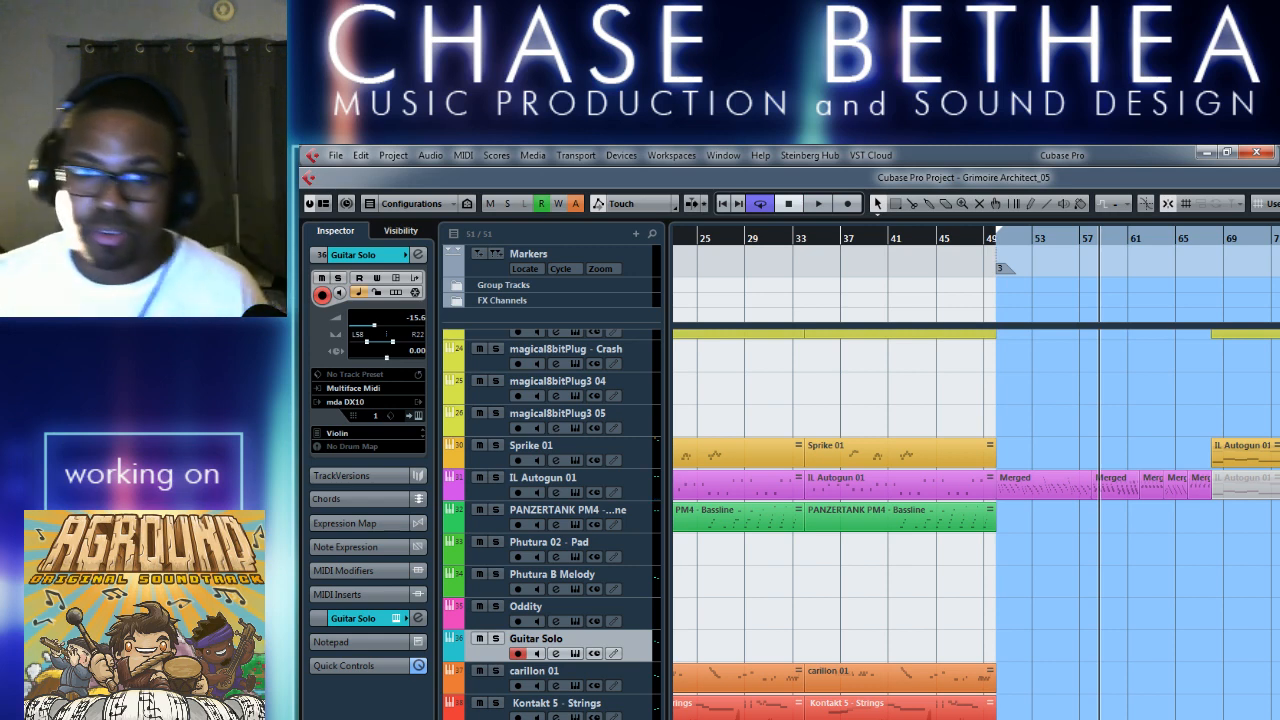
{"action": "double_click", "coordinate": [1070, 240]}
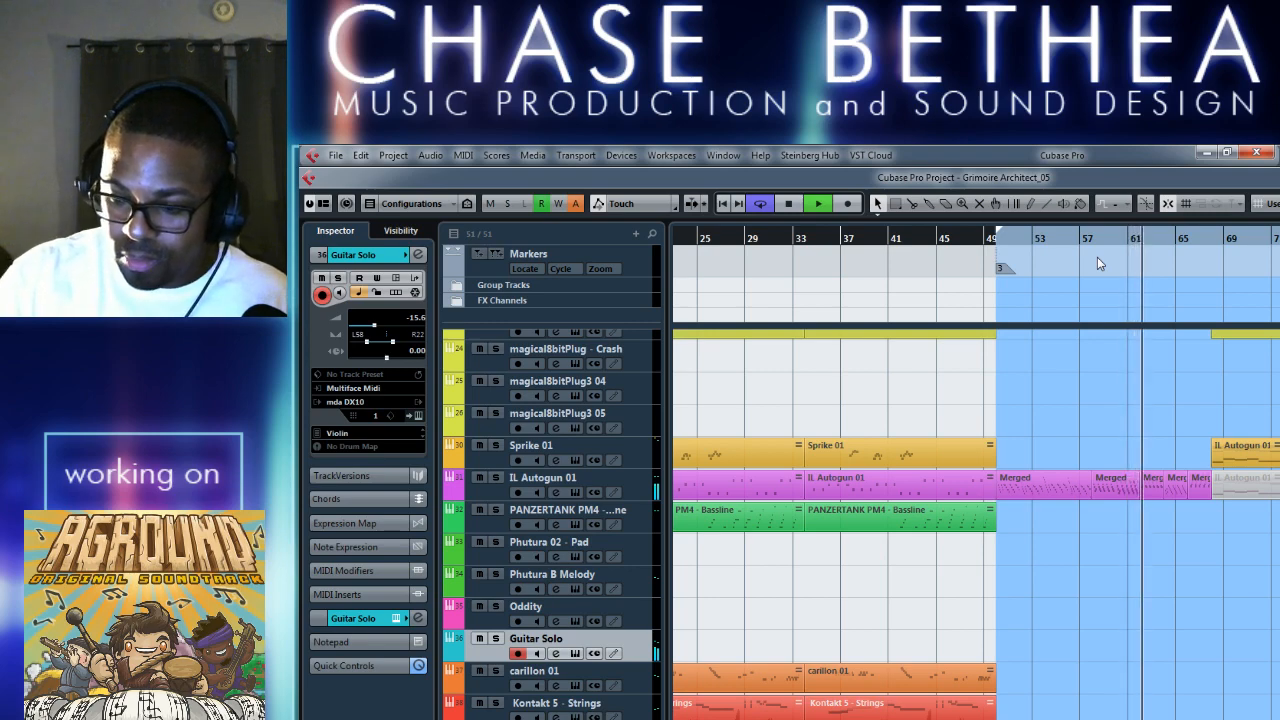
{"action": "key", "text": "space"}
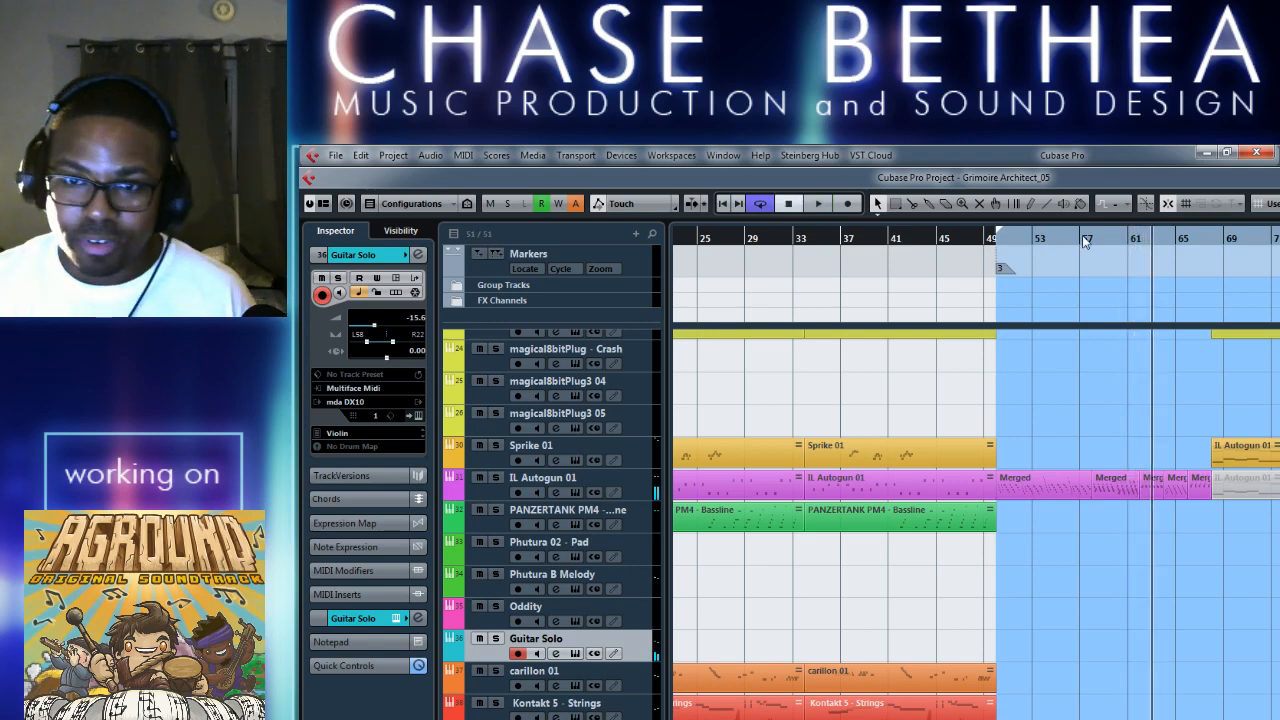
Record a Violin take on the Guitar Solo track, starting the playhead at about bar 57 and stopping past bar 68.
{"action": "left_click", "coordinate": [1083, 235]}
{"action": "key", "text": "h"}
{"action": "key", "text": "h"}
{"action": "key", "text": "h"}
{"action": "key", "text": "h"}
{"action": "key", "text": "h"}
{"action": "key", "text": "h"}
{"action": "key", "text": "h"}
{"action": "key", "text": "h"}
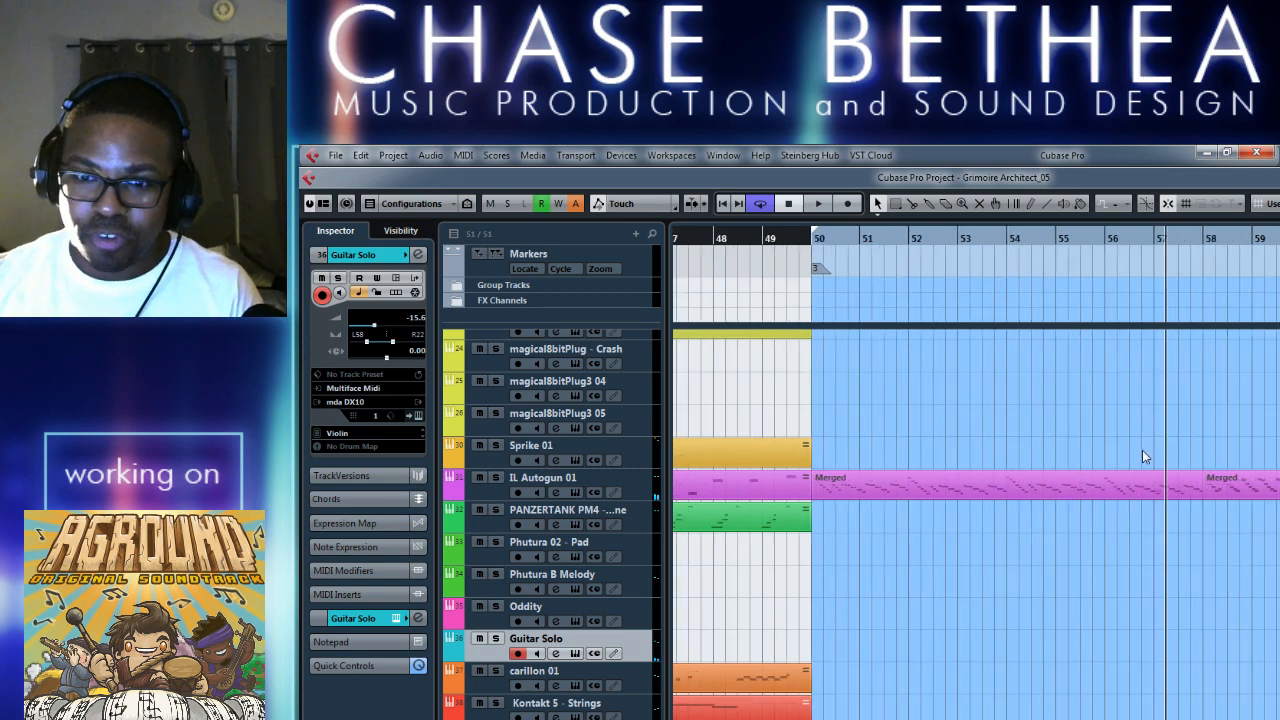
{"action": "key", "text": "KP_Multiply"}
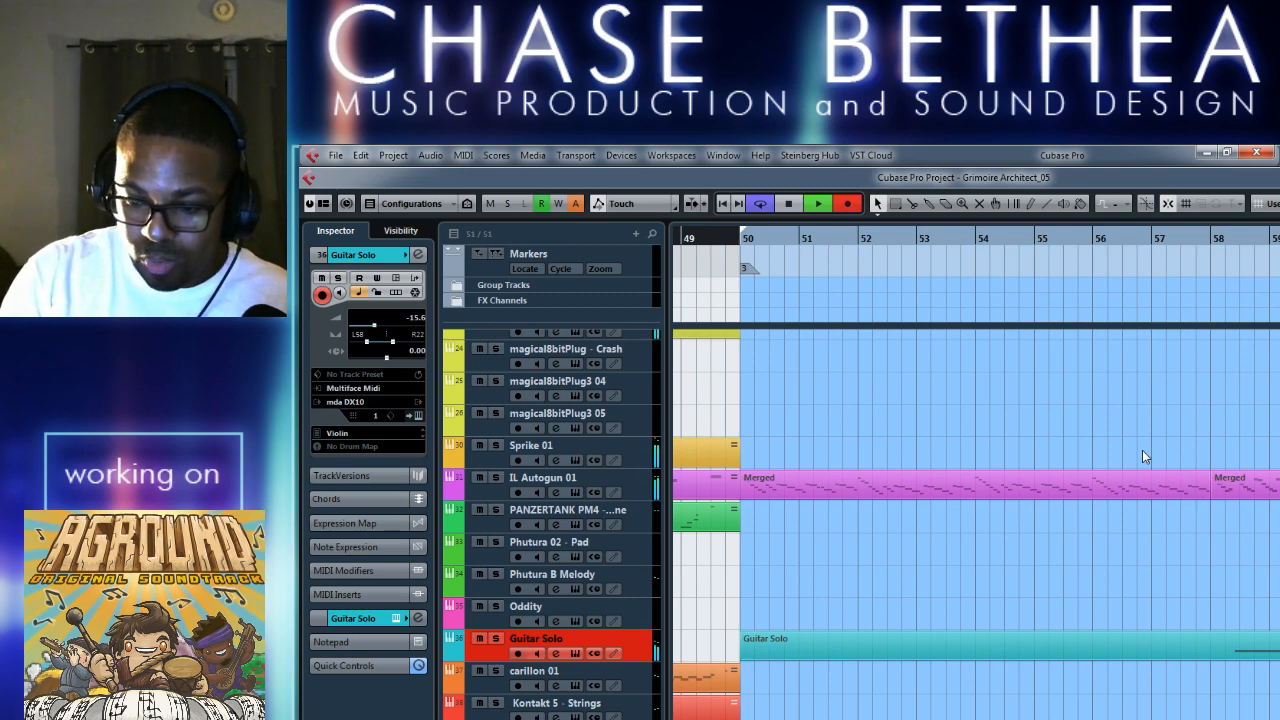
{"action": "key", "text": "space"}
In the Guitar Solo take, delete the stray F#2 note at bar 68 and shorten the final E2 note to end before bar 68.
{"action": "scroll", "coordinate": [1134, 455], "scroll_direction": "right", "scroll_amount": 7}
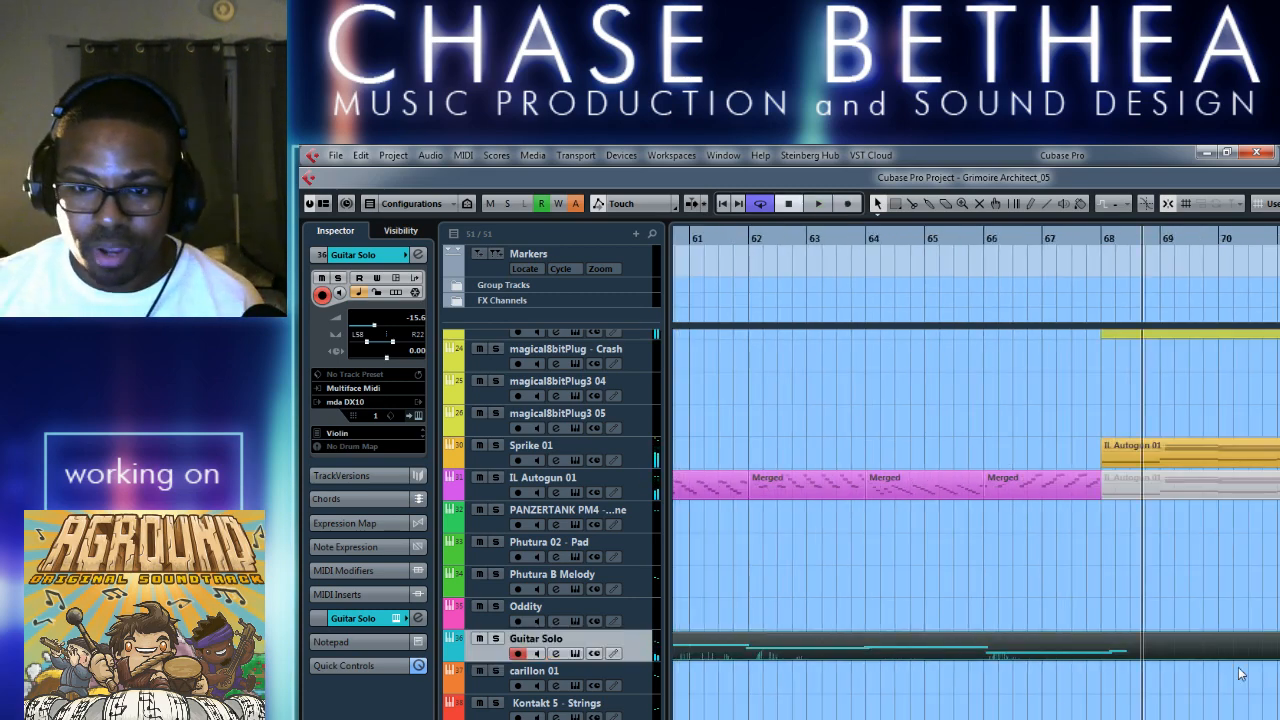
{"action": "double_click", "coordinate": [1184, 654]}
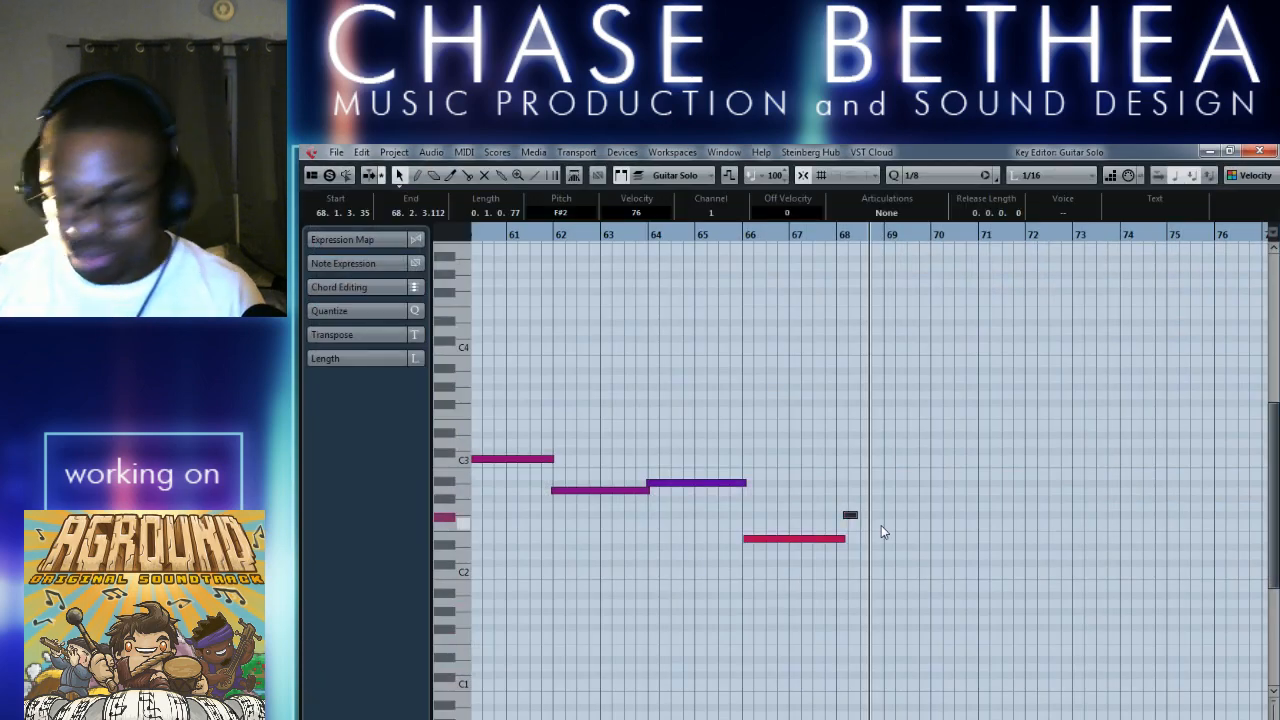
{"action": "left_click_drag", "start_coordinate": [841, 548], "coordinate": [830, 546]}
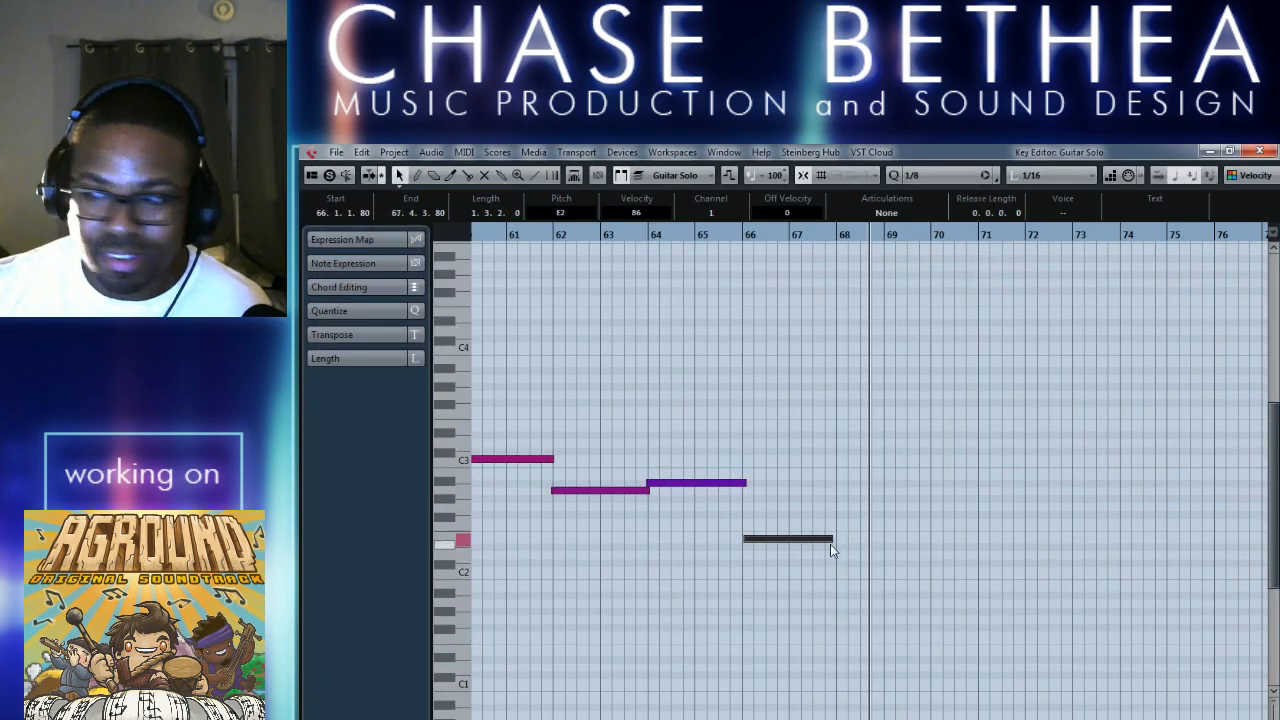
{"action": "left_click", "coordinate": [1258, 153]}
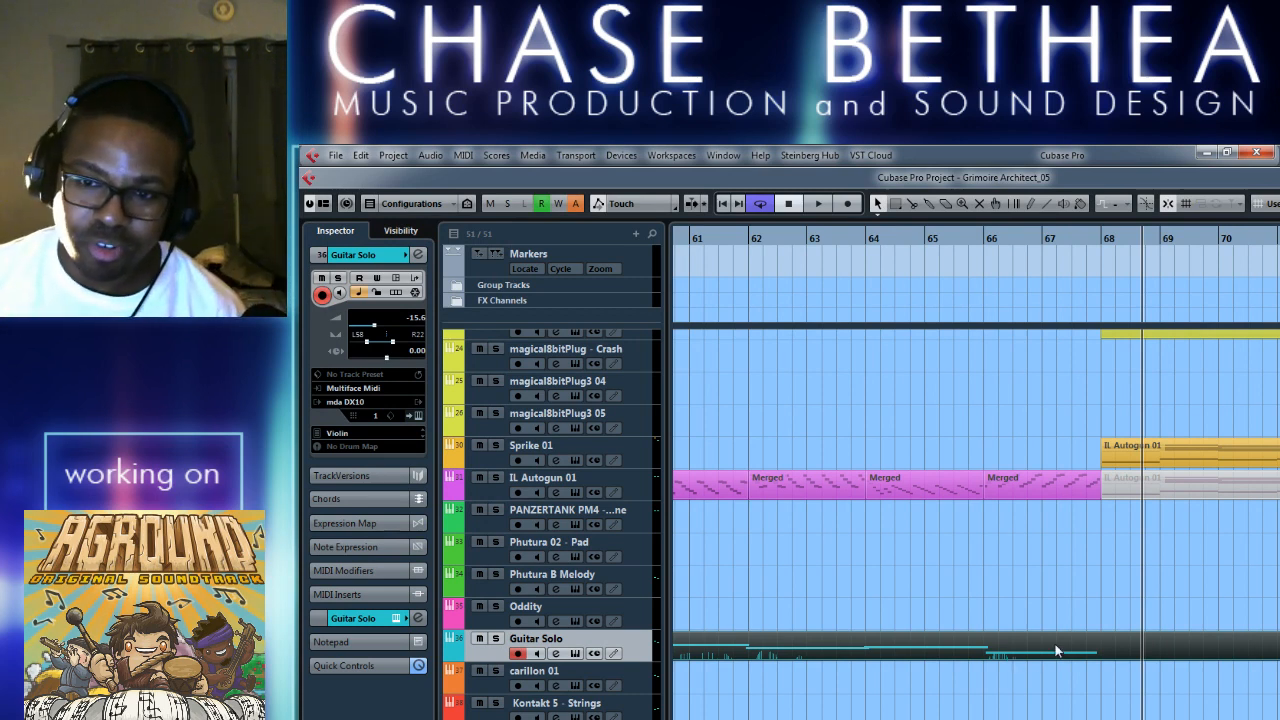
Trim both ends of the Guitar Solo part so it spans only the recorded notes, from about bar 58 to bar 68.
{"action": "key", "text": "g"}
{"action": "key", "text": "g"}
{"action": "key", "text": "g"}
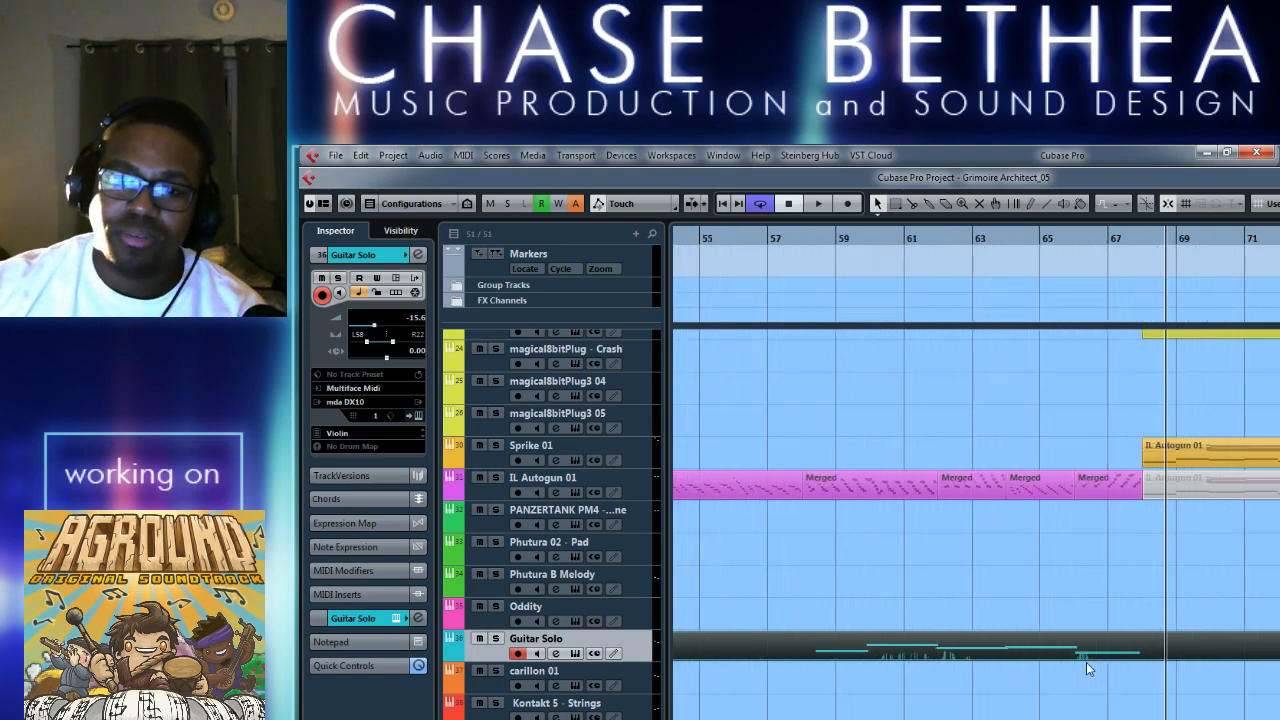
{"action": "key", "text": "g"}
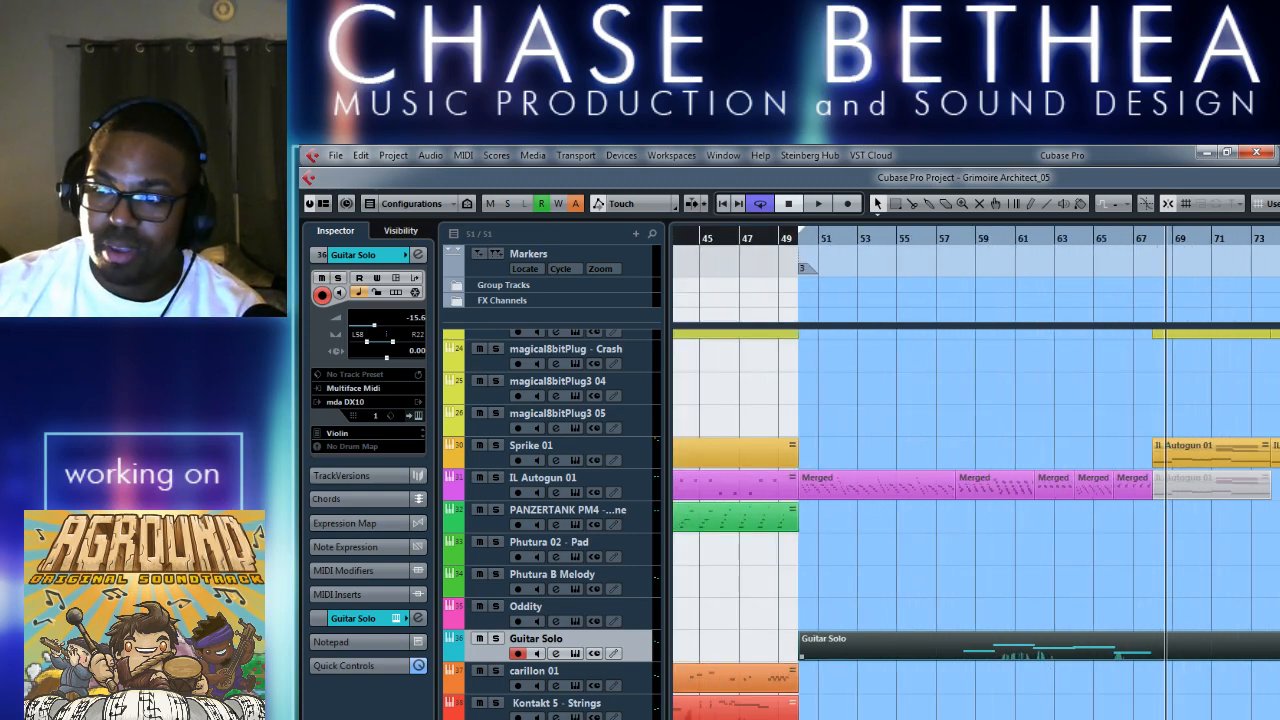
{"action": "left_click_drag", "start_coordinate": [1273, 652], "coordinate": [1171, 653]}
{"action": "left_click_drag", "start_coordinate": [801, 655], "coordinate": [964, 658]}
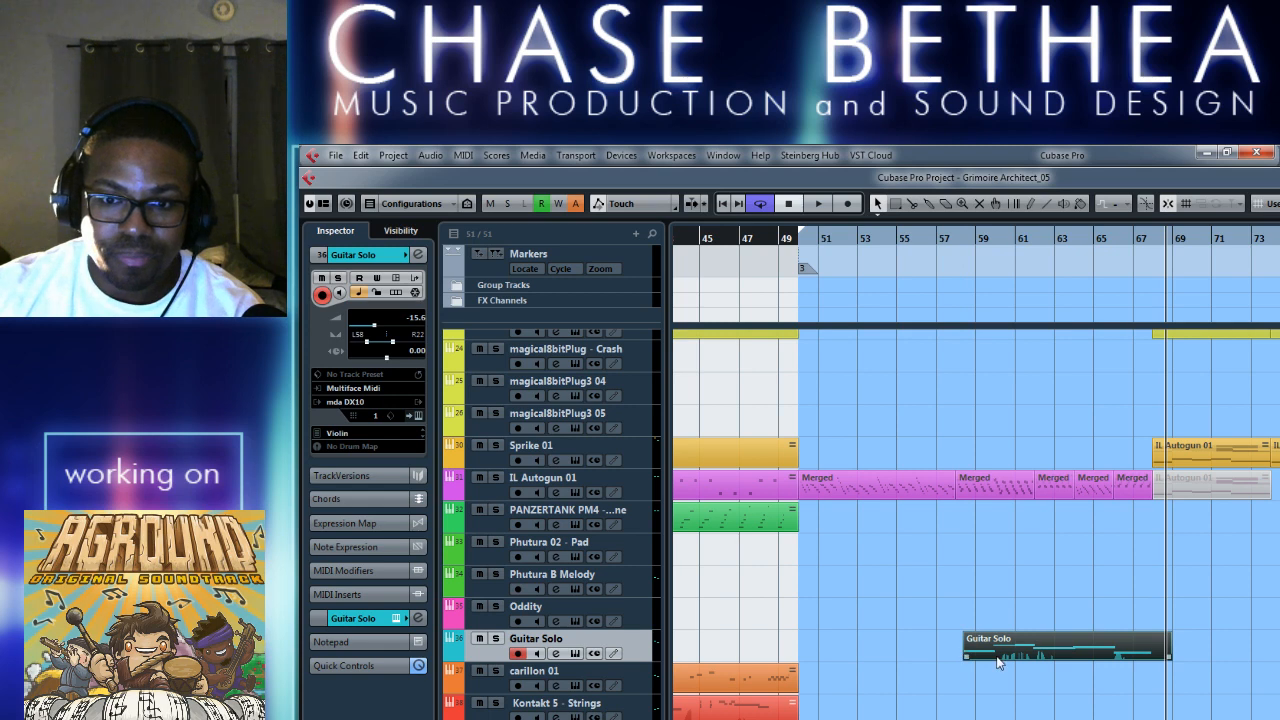
Play the Guitar Solo take from about bar 57 and try the Chunky Bass preset on its instrument.
{"action": "left_click", "coordinate": [950, 240]}
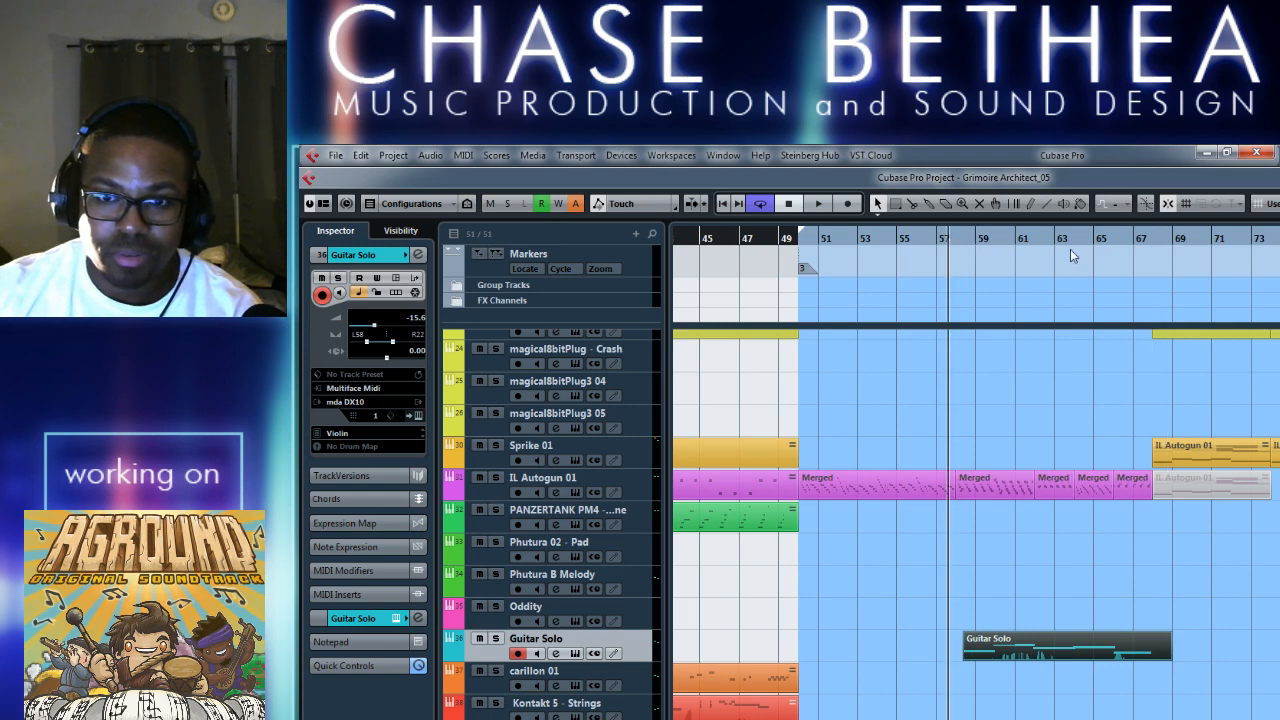
{"action": "key", "text": "space"}
{"action": "key", "text": "h"}
{"action": "scroll", "coordinate": [897, 570], "scroll_direction": "right", "scroll_amount": 2}
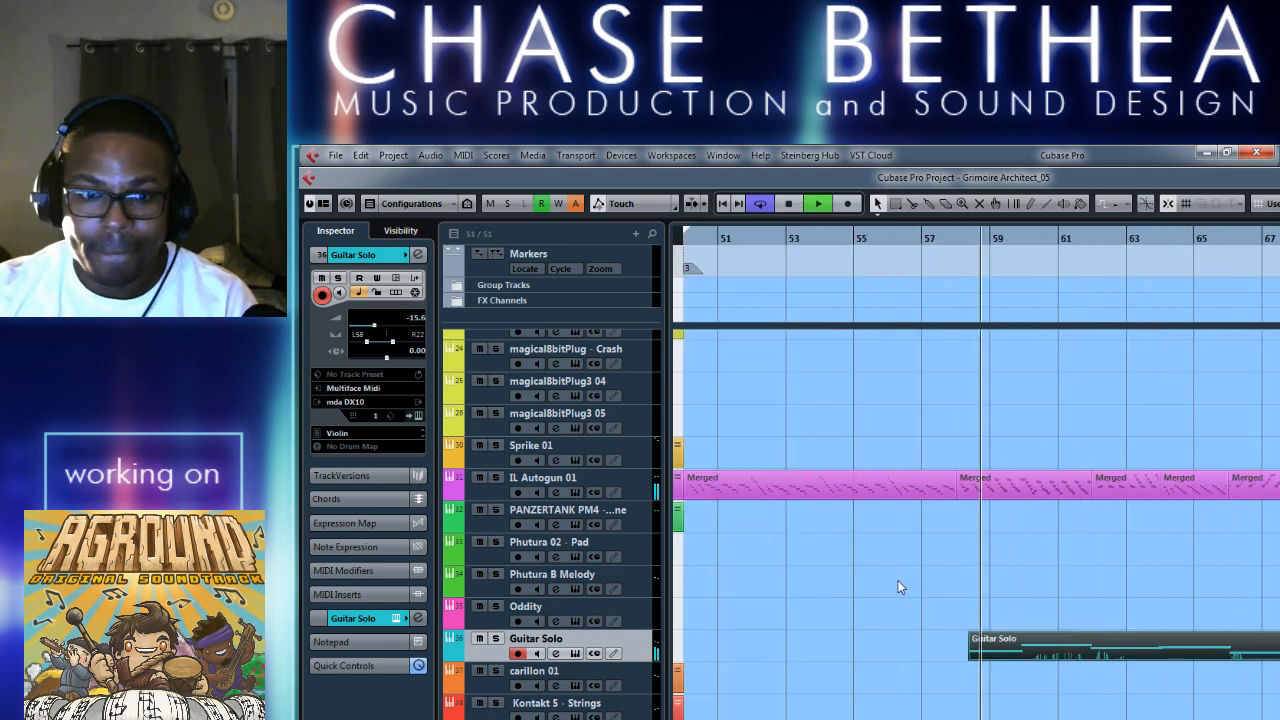
{"action": "left_click", "coordinate": [575, 653]}
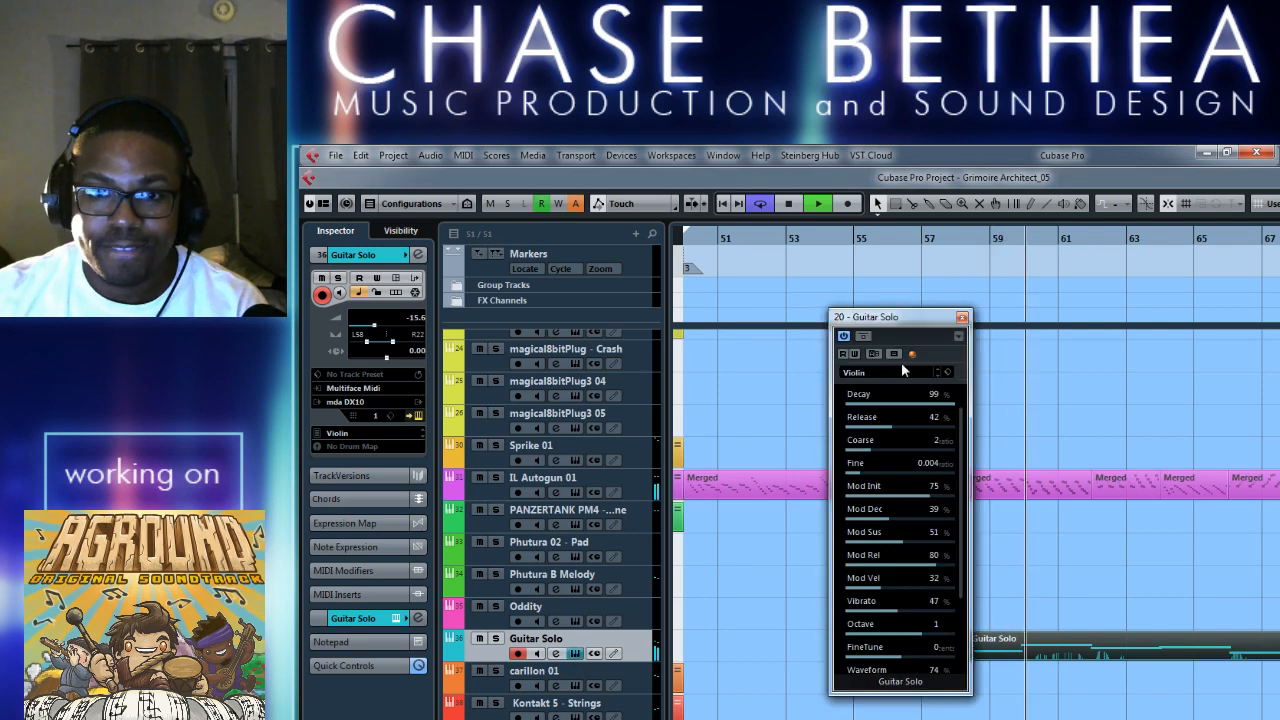
{"action": "left_click", "coordinate": [938, 376]}
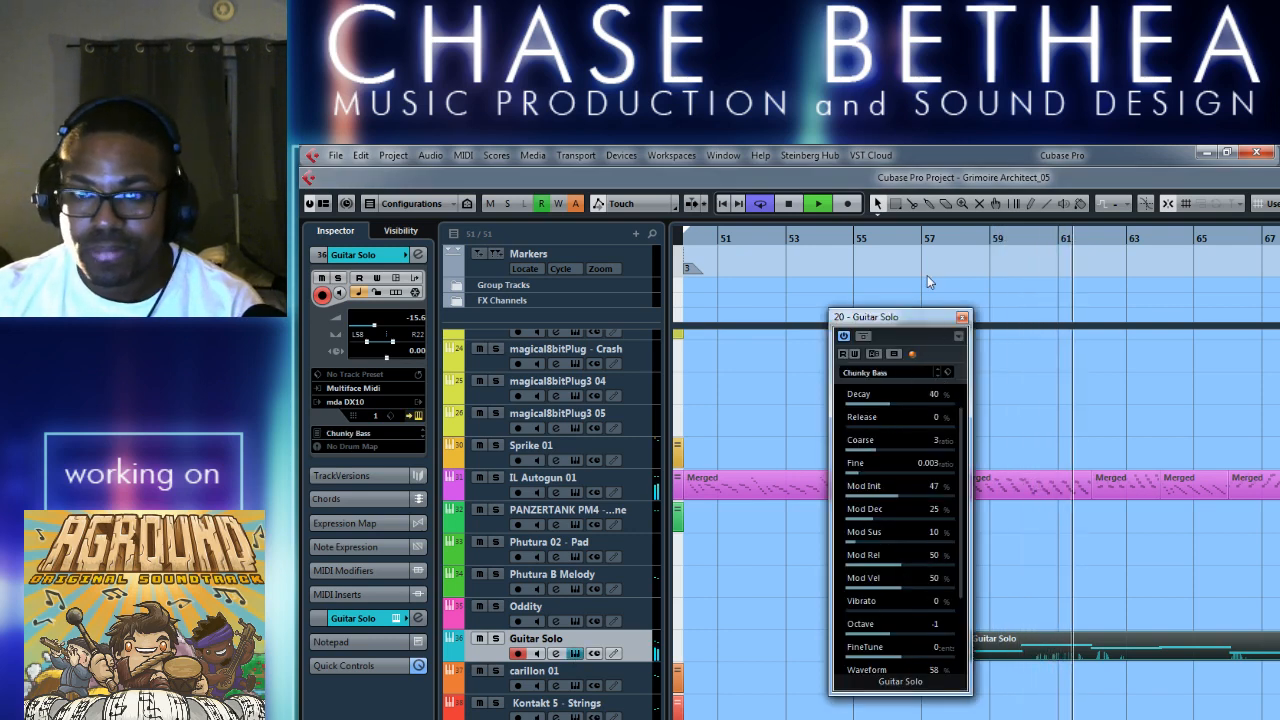
{"action": "key", "text": "space"}
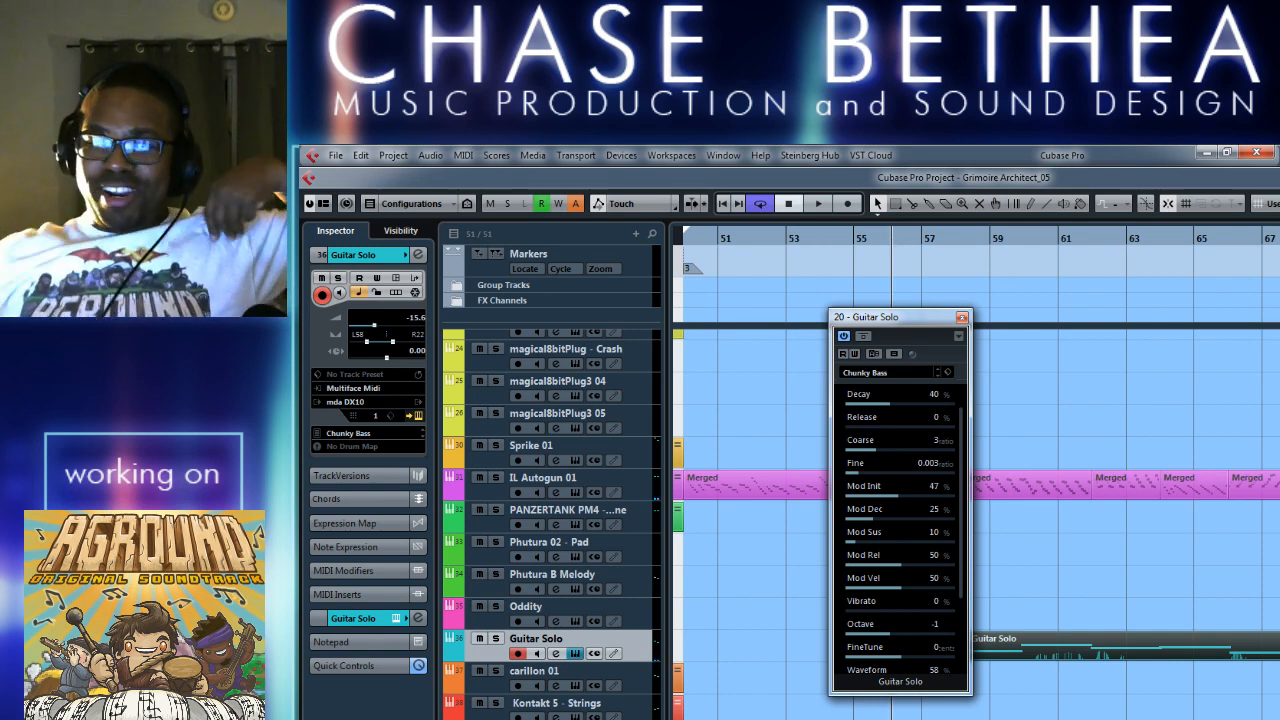
Play the Guitar Solo part again with the Chunky Bass preset.
{"action": "key", "text": "alt+Tab"}
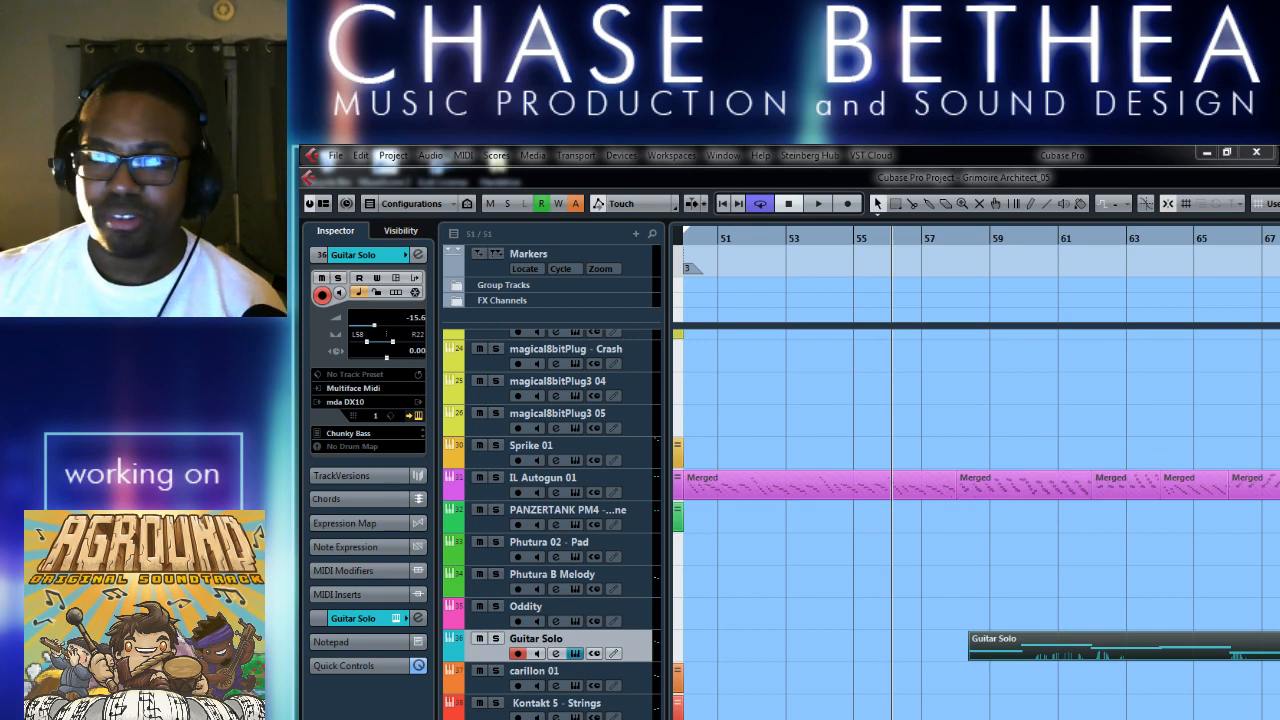
{"action": "left_click", "coordinate": [1027, 562]}
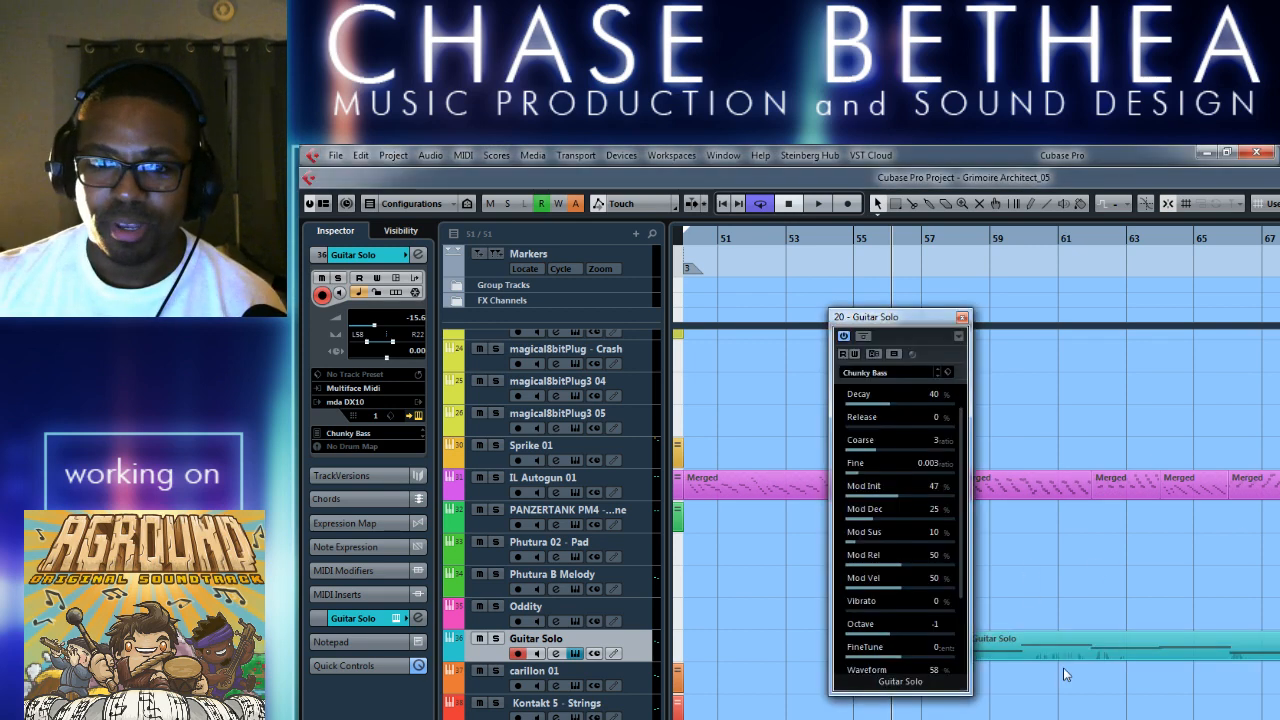
{"action": "key", "text": "space"}
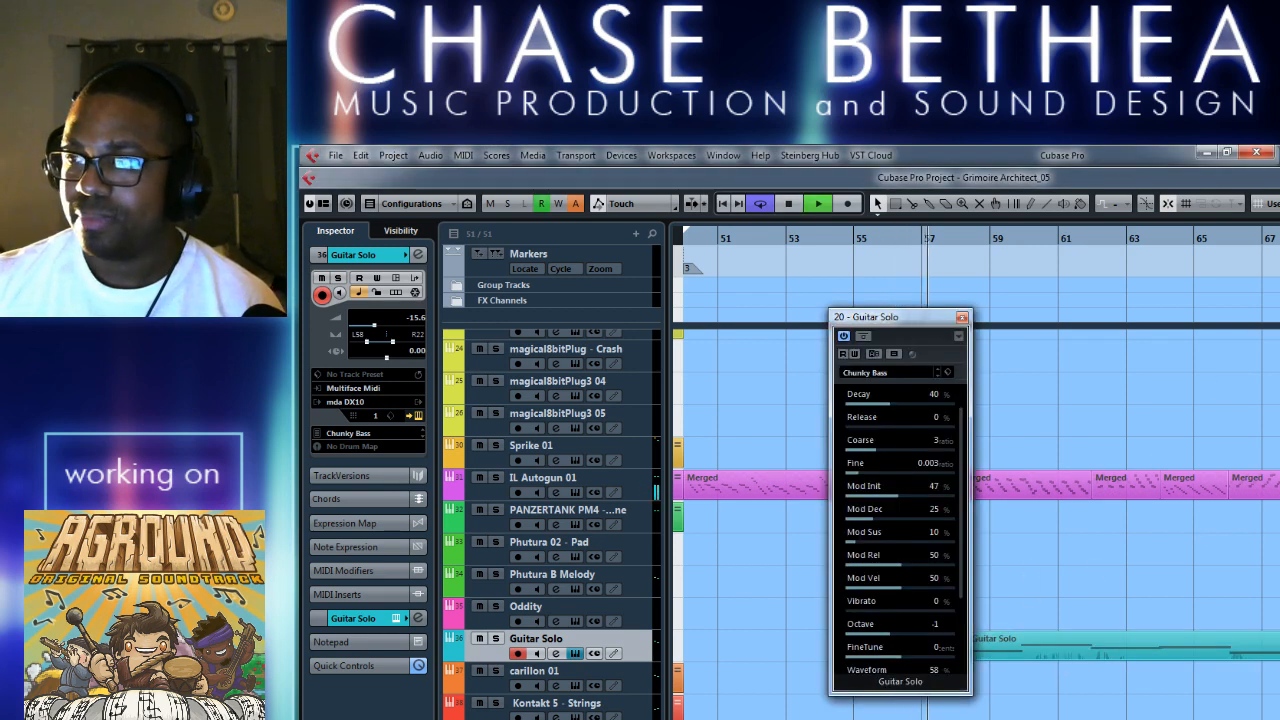
{"action": "key", "text": "alt+Tab"}
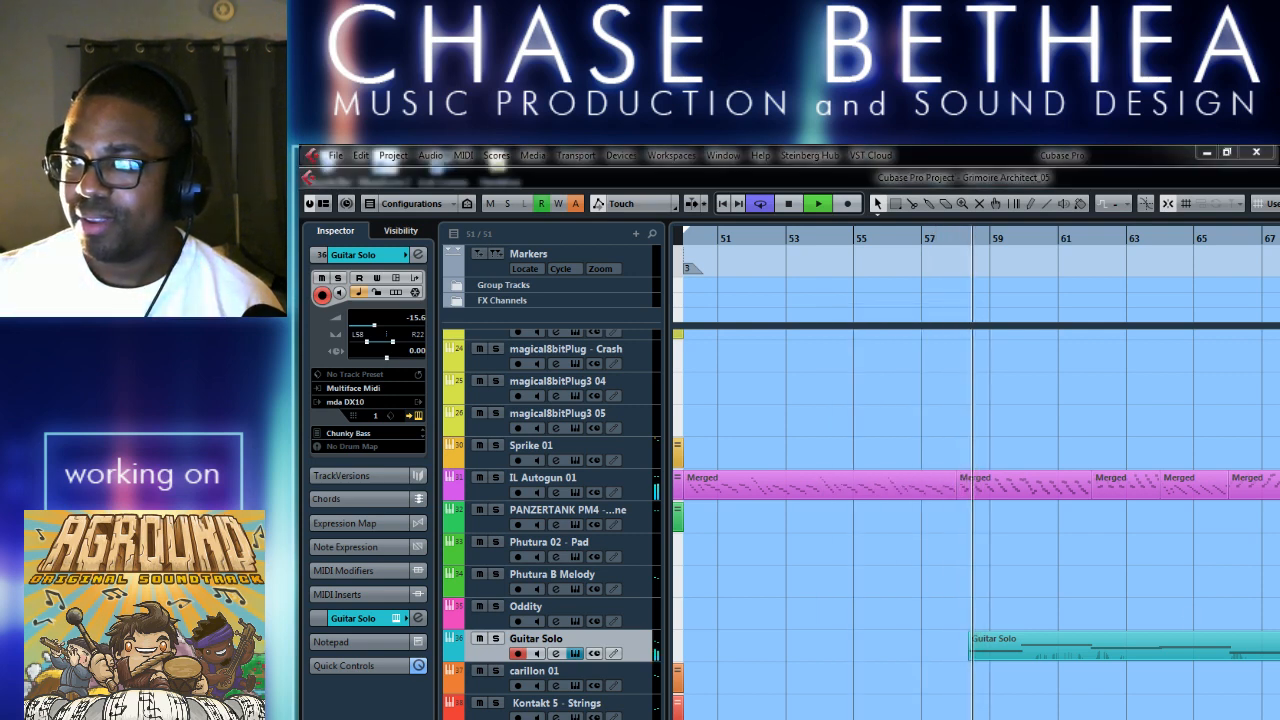
{"action": "left_click", "coordinate": [959, 573]}
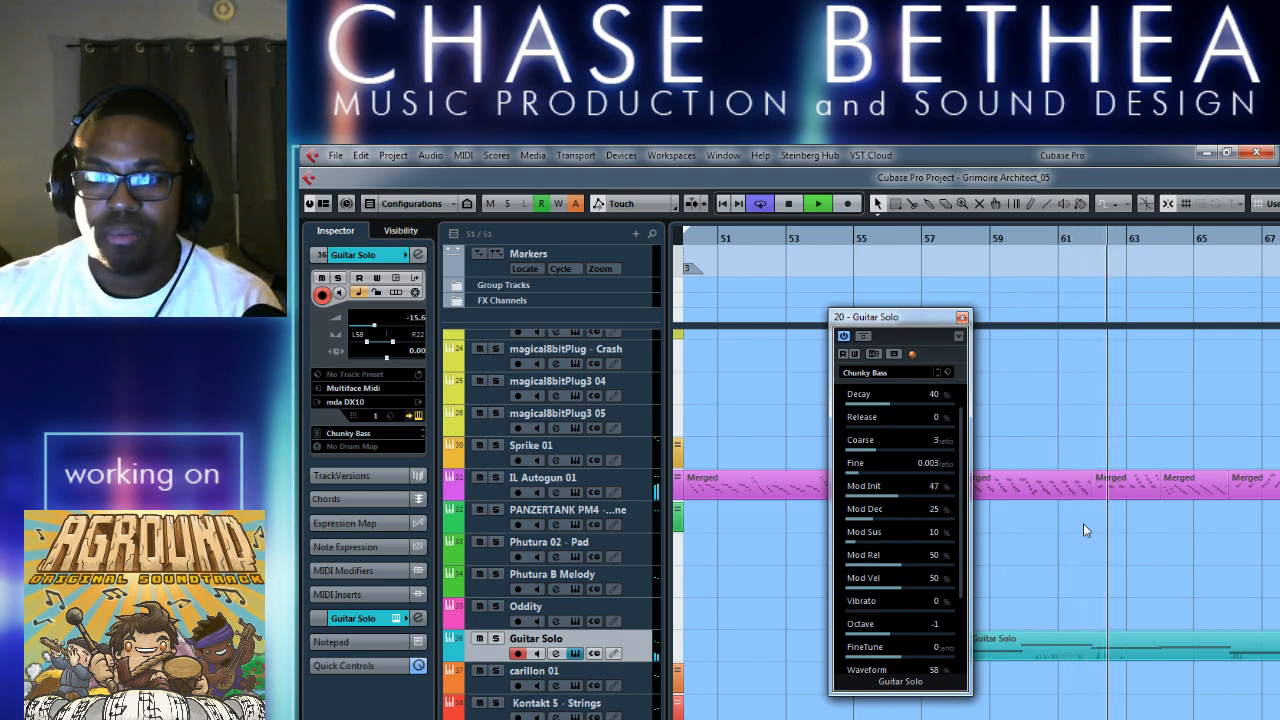
Audition the E.Bass, Clunk Bass and Thick Bass presets on Guitar Solo, replaying the part from about bar 57.
{"action": "left_click", "coordinate": [937, 377]}
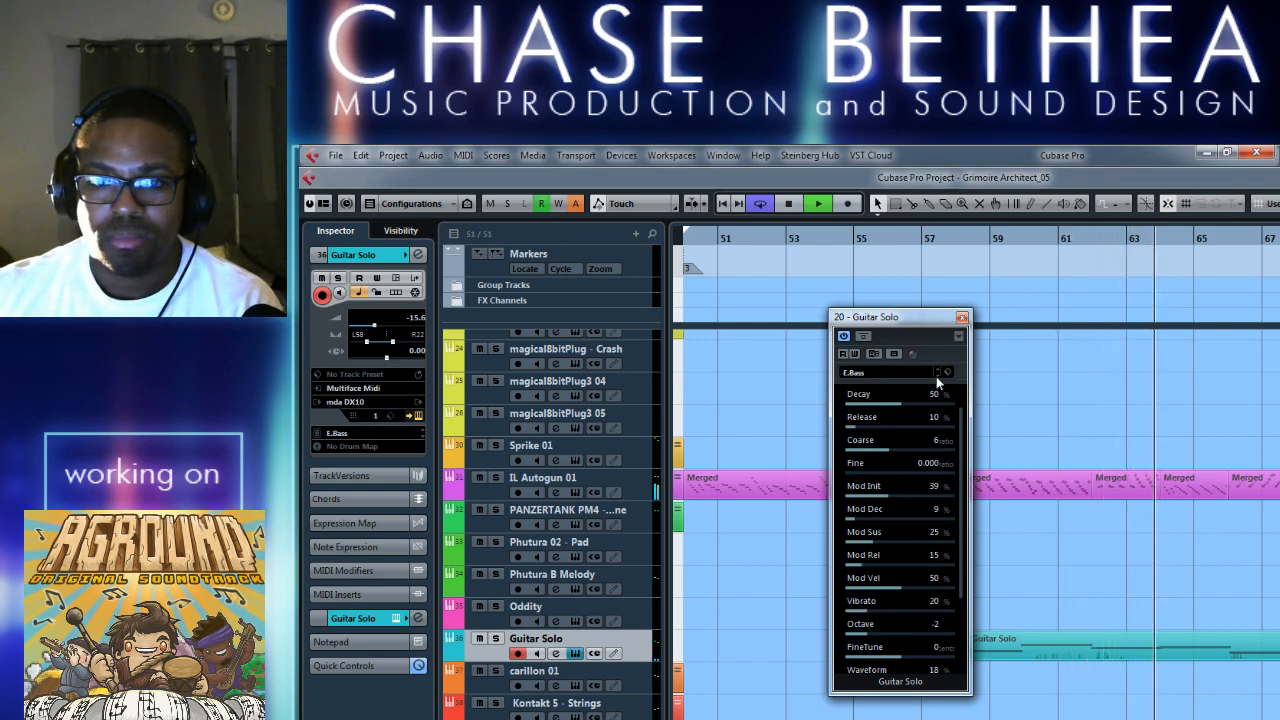
{"action": "left_click", "coordinate": [928, 243]}
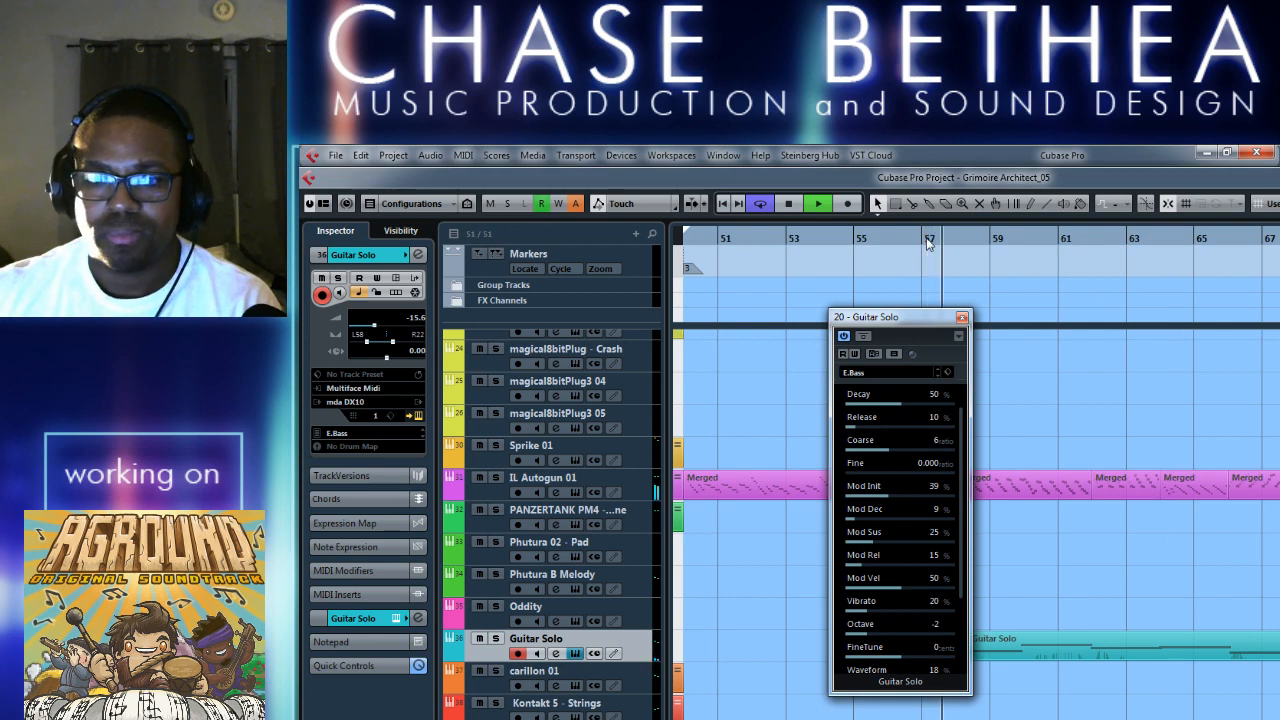
{"action": "left_click", "coordinate": [937, 373]}
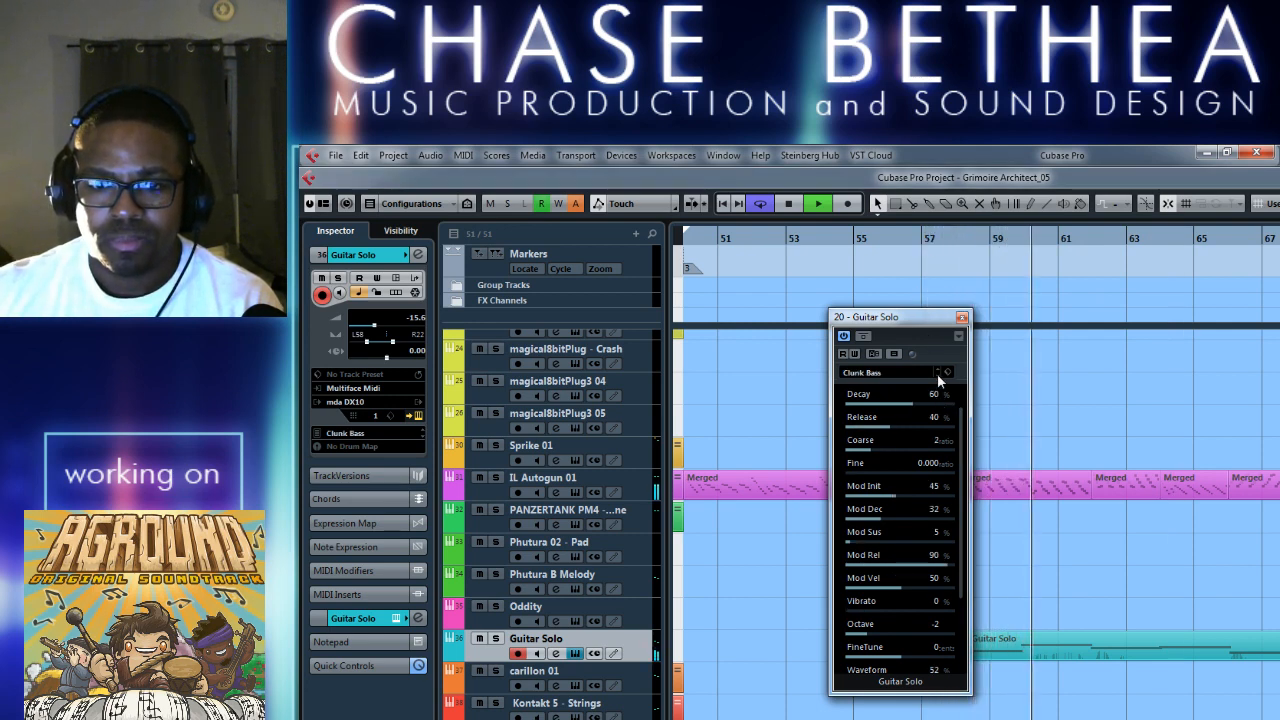
{"action": "left_click", "coordinate": [937, 373]}
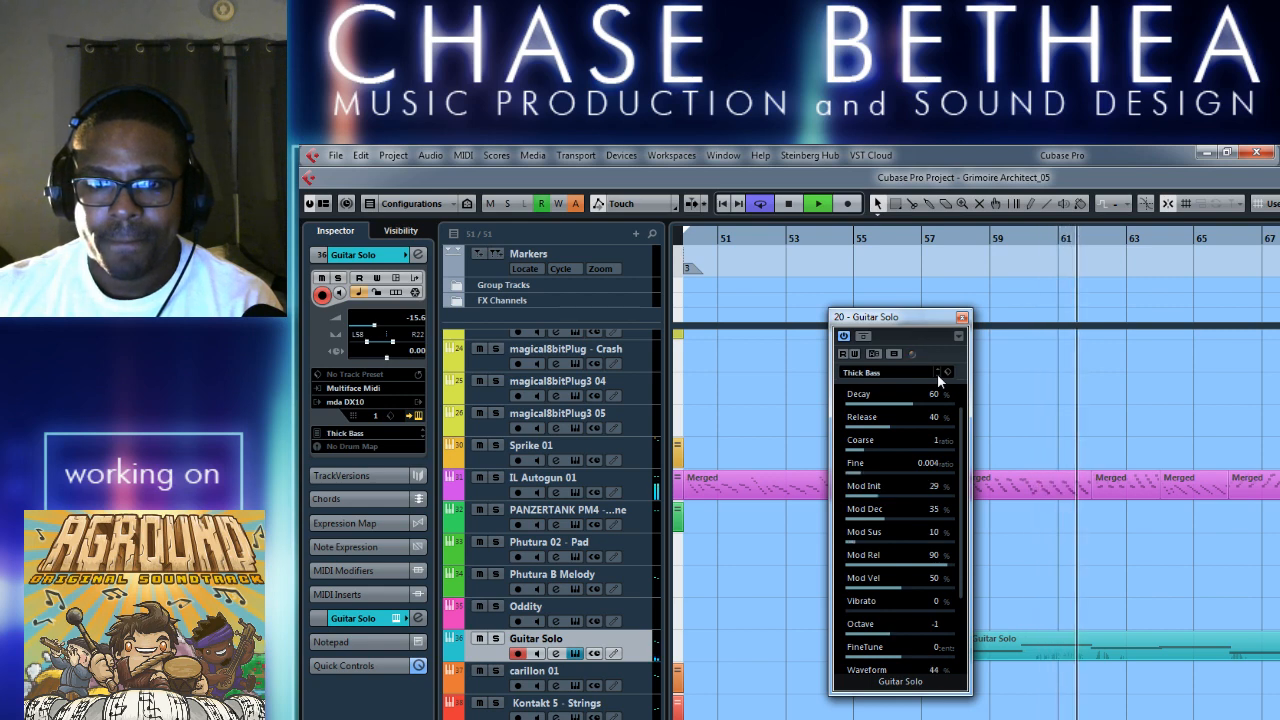
{"action": "left_click", "coordinate": [900, 240]}
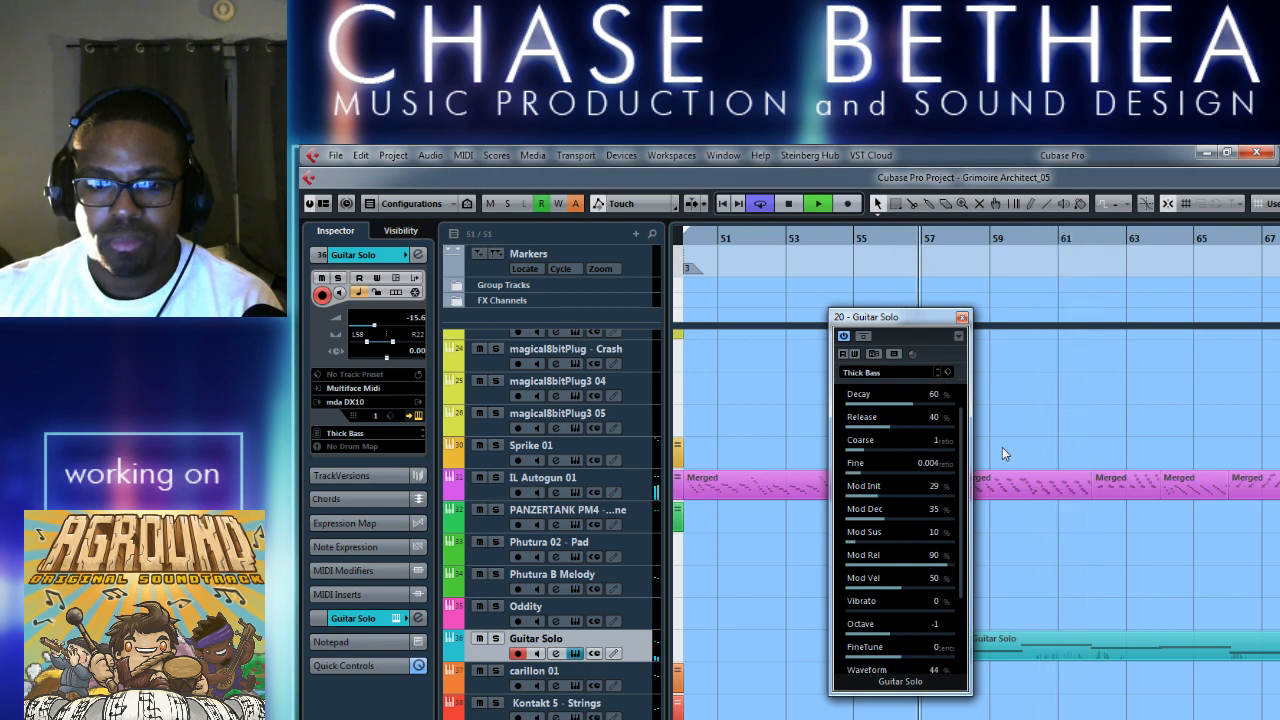
Advance the Guitar Solo preset to Upright Bass 1, listen to the part, and stop playback.
{"action": "left_click", "coordinate": [937, 373]}
{"action": "left_click", "coordinate": [937, 373]}
{"action": "left_click", "coordinate": [937, 373]}
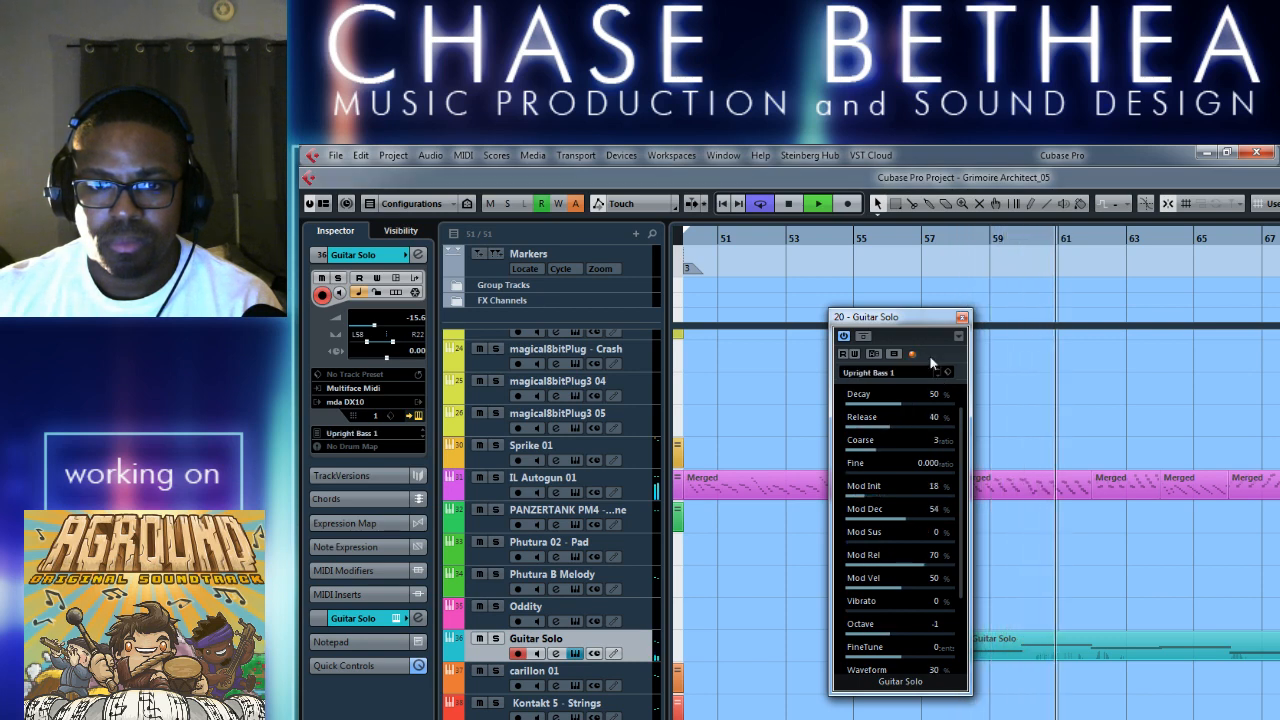
{"action": "left_click", "coordinate": [881, 239]}
{"action": "key", "text": "space"}
Choose the Upright Bass 2 preset for the Guitar Solo instrument and close its window.
{"action": "left_click", "coordinate": [877, 372]}
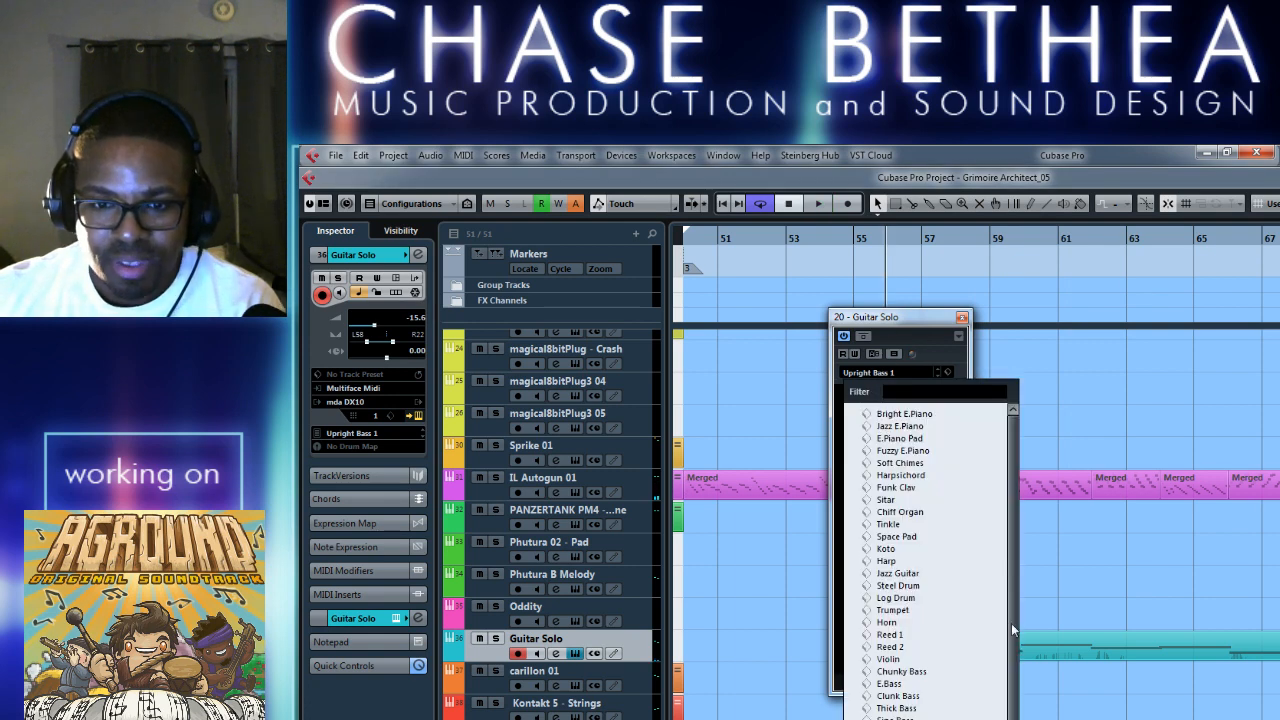
{"action": "scroll", "coordinate": [1011, 623], "scroll_direction": "down", "scroll_amount": 1}
{"action": "key", "text": "Down"}
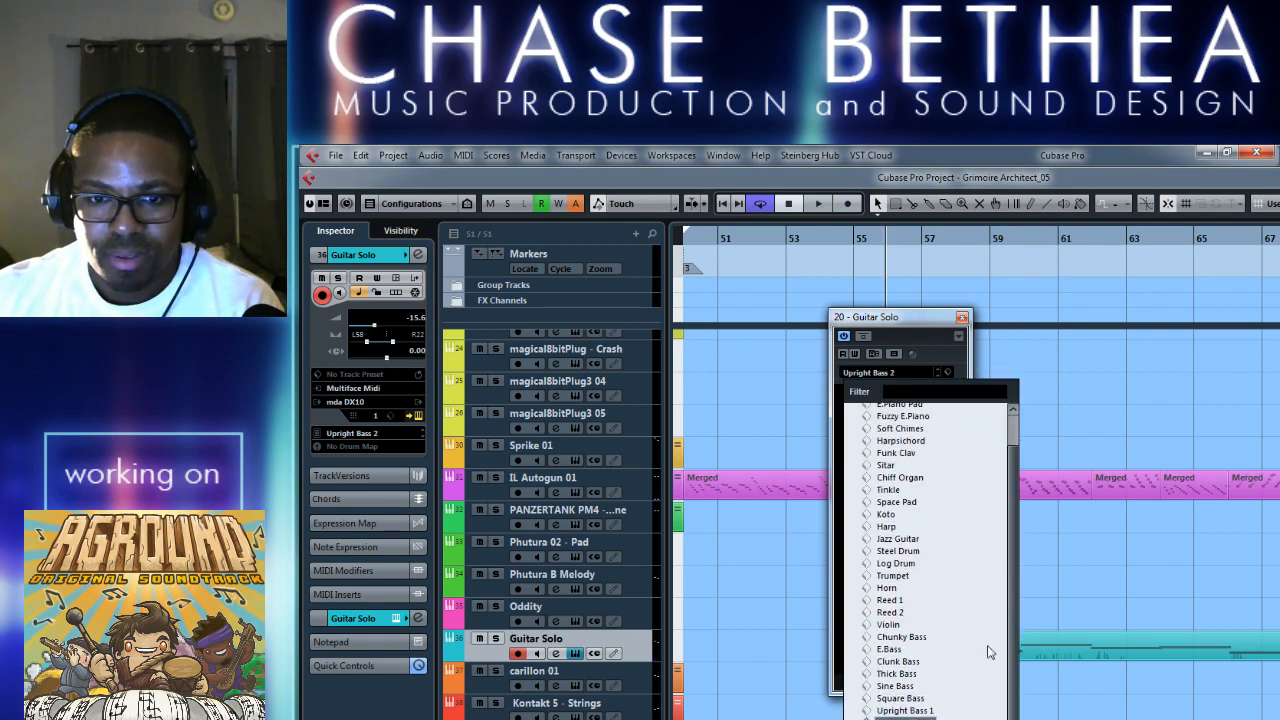
{"action": "left_click", "coordinate": [926, 317]}
{"action": "left_click", "coordinate": [962, 317]}
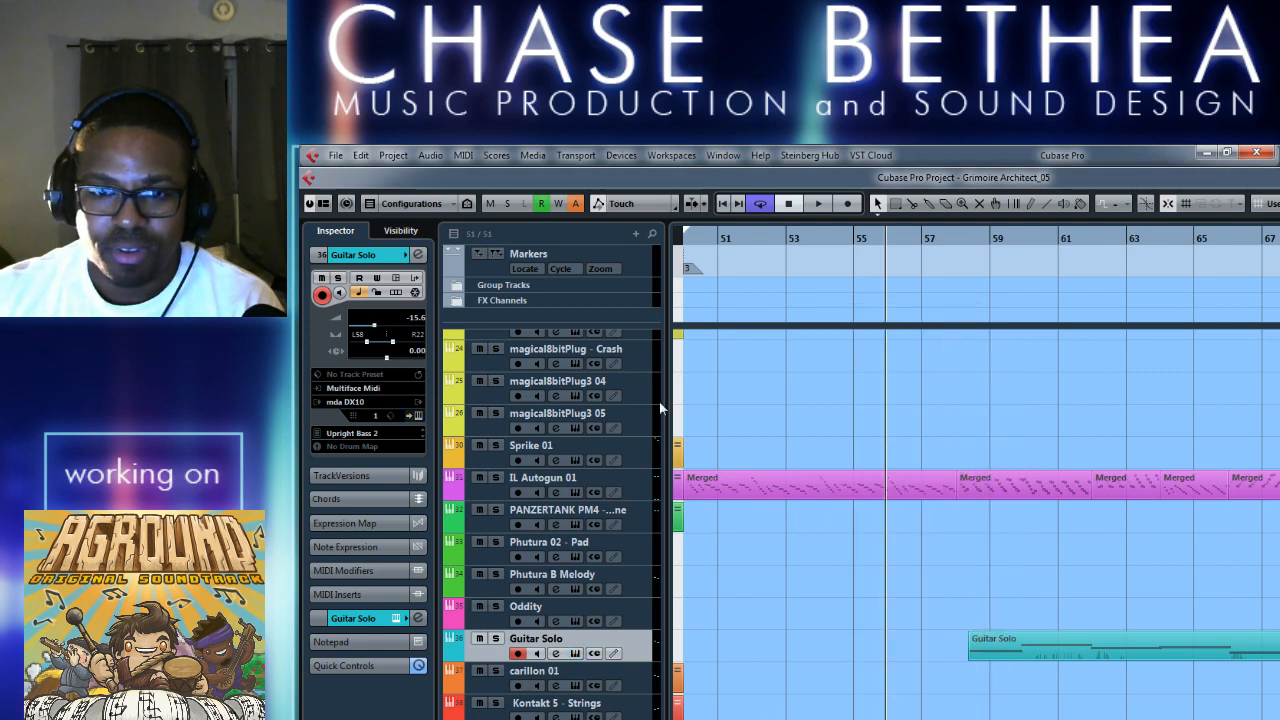
{"action": "left_click", "coordinate": [364, 402]}
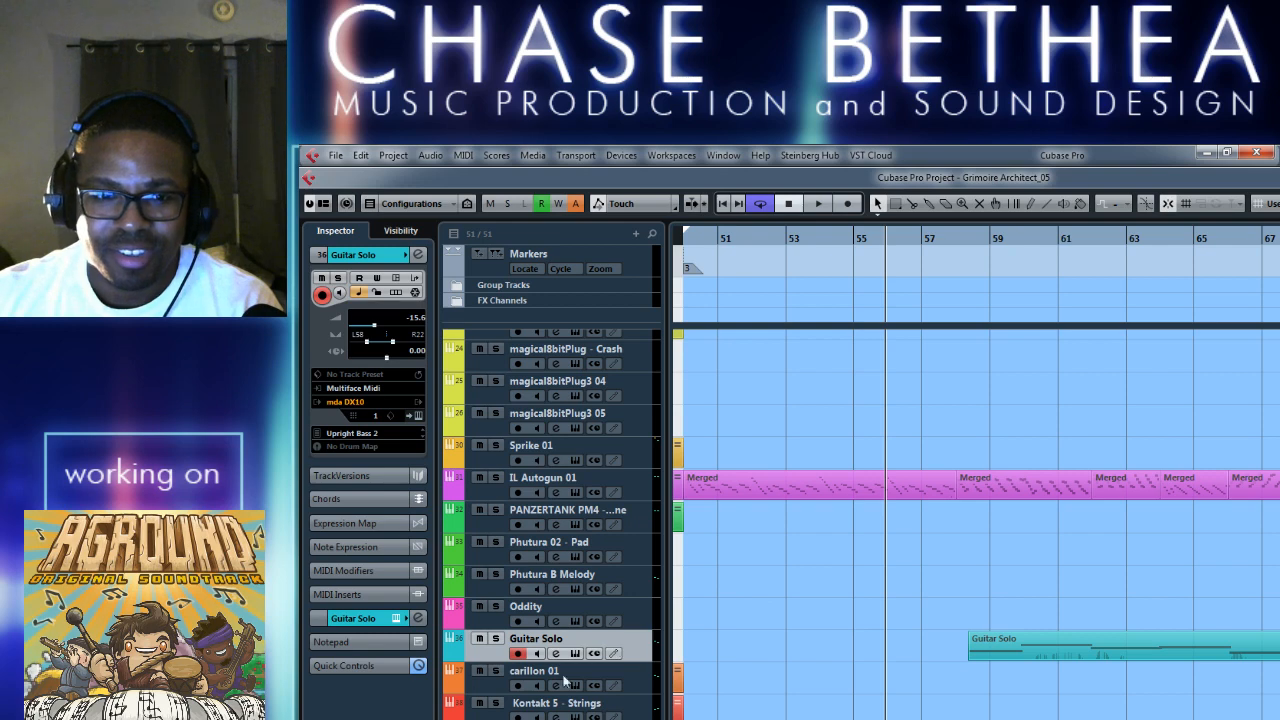
Select the Guitar Solo part and play its opening from about bar 58 against the merged IL Autogun 01 notes.
{"action": "mouse_move", "coordinate": [1034, 651]}
{"action": "left_mouse_down"}
{"action": "mouse_move", "coordinate": [1045, 687]}
{"action": "mouse_move", "coordinate": [1048, 657]}
{"action": "left_mouse_up"}
{"action": "left_click", "coordinate": [959, 238]}
{"action": "key", "text": "h"}
{"action": "key", "text": "h"}
{"action": "key", "text": "h"}
{"action": "key", "text": "h"}
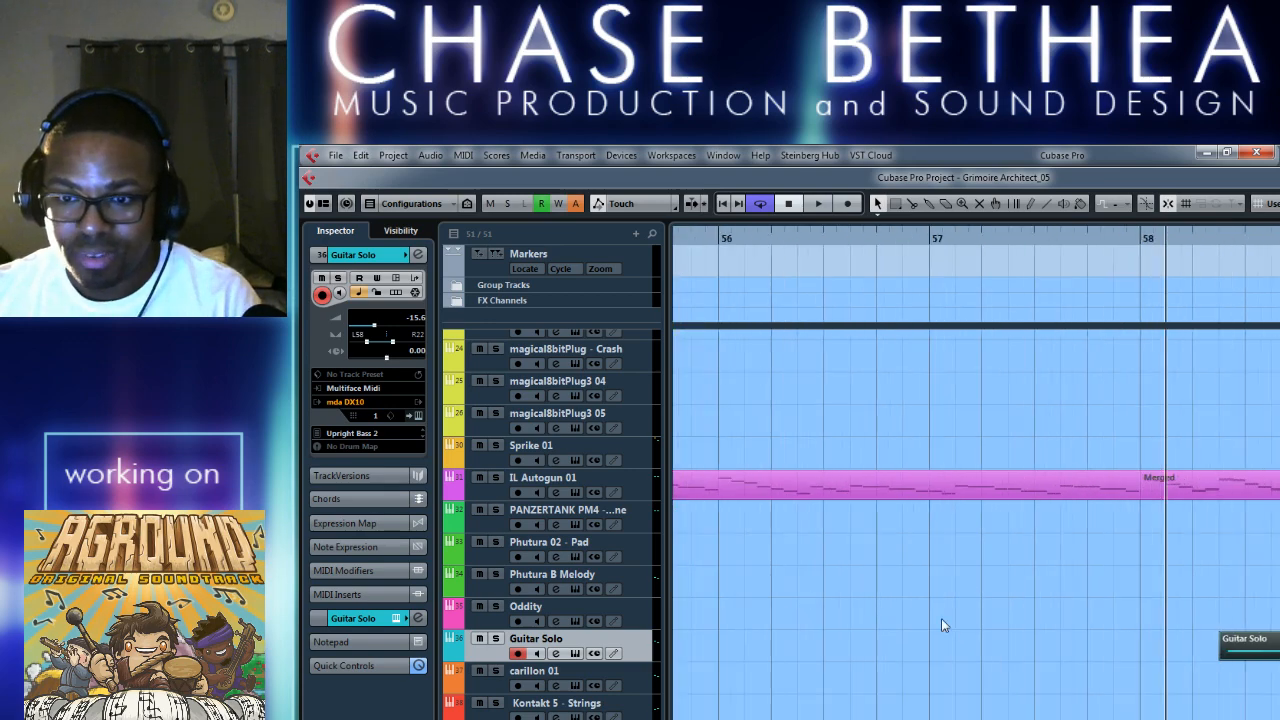
{"action": "scroll", "coordinate": [930, 621], "scroll_direction": "right", "scroll_amount": 3}
{"action": "key", "text": "space"}
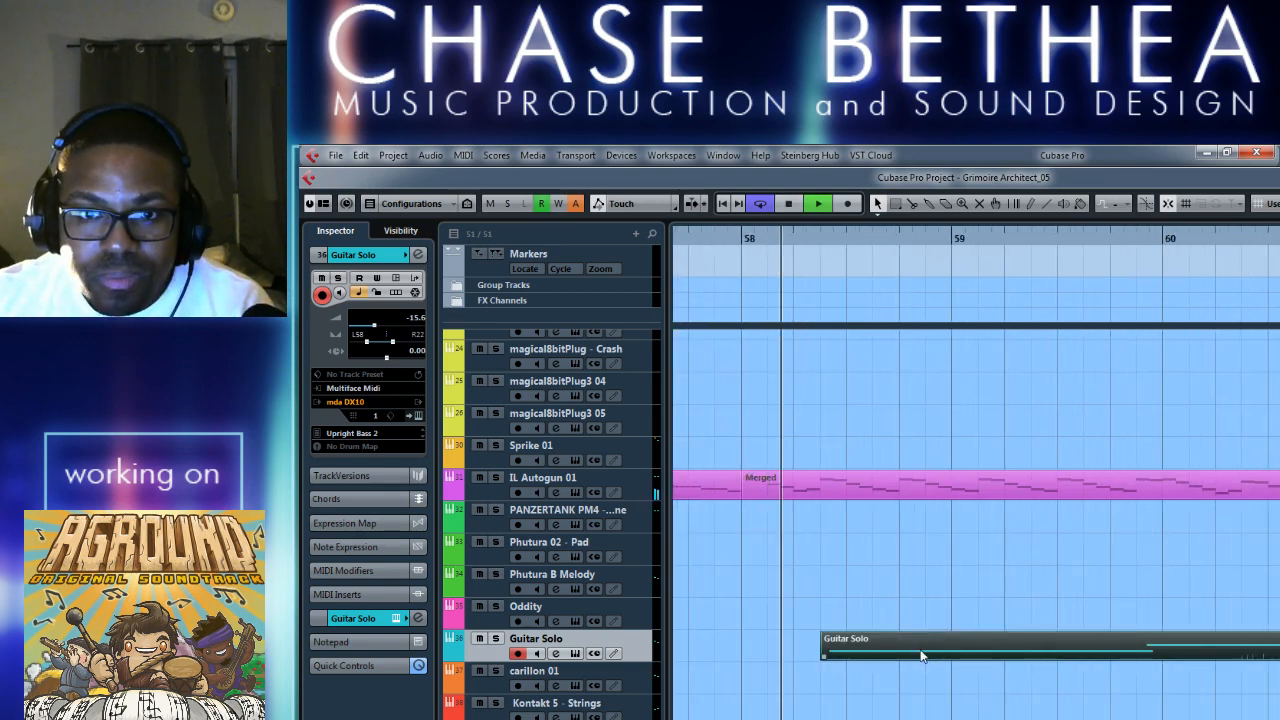
{"action": "key", "text": "space"}
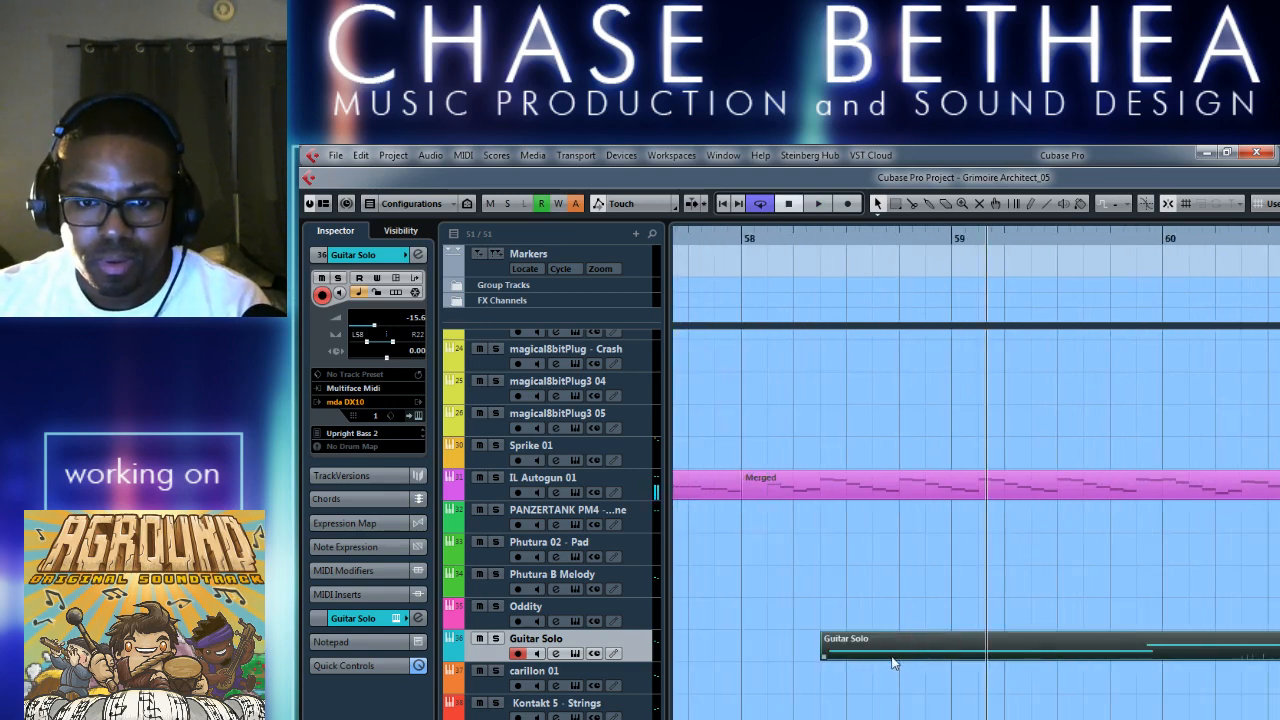
Try the Guitar Solo part on the carillon 01 track, starting about bar 58.3, and play its opening.
{"action": "left_click_drag", "start_coordinate": [894, 656], "coordinate": [906, 694]}
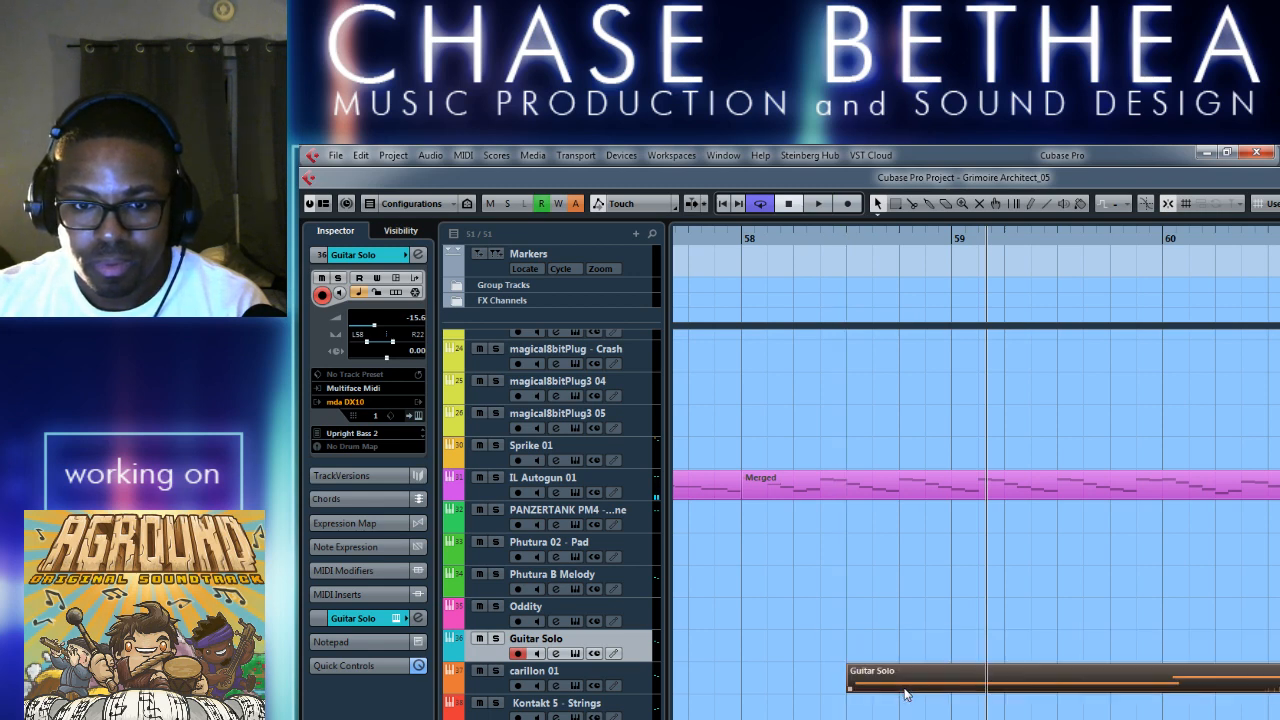
{"action": "left_click", "coordinate": [844, 240]}
{"action": "key", "text": "space"}
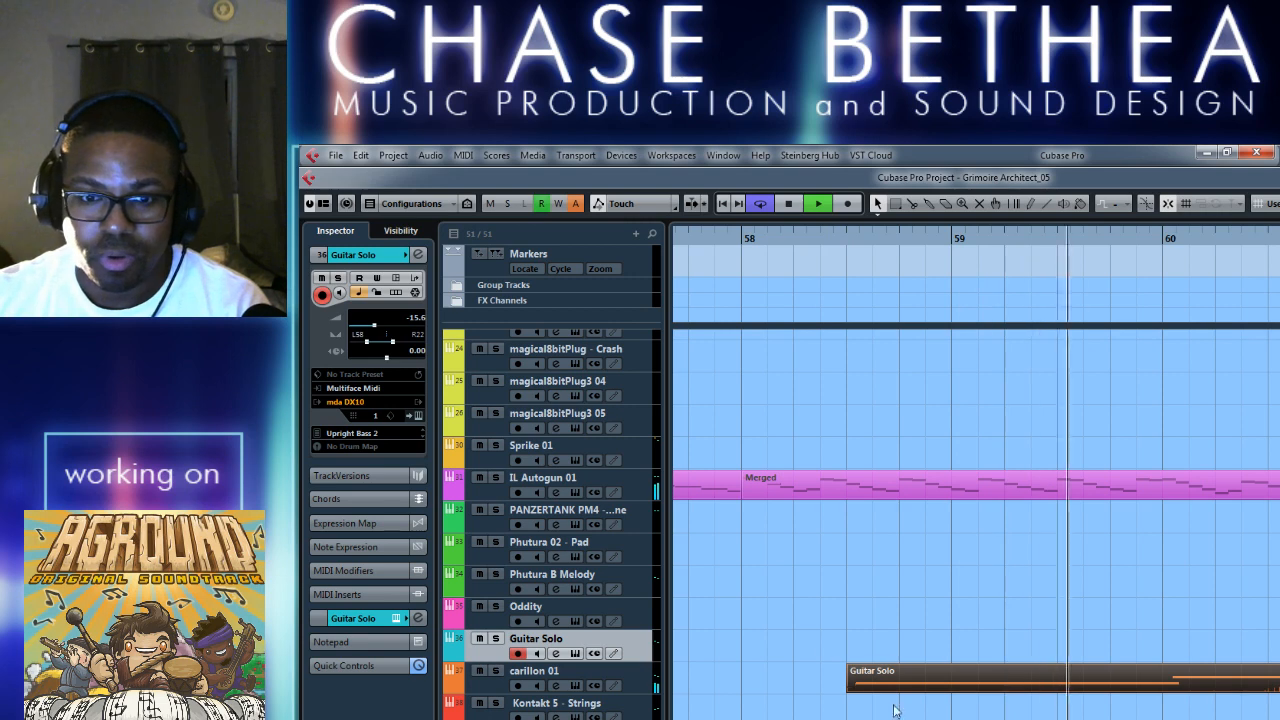
{"action": "key", "text": "space"}
Try the Guitar Solo part on the Kontakt 5 - Strings track and play it from about bar 58 to 67.
{"action": "left_click_drag", "start_coordinate": [895, 680], "coordinate": [895, 714]}
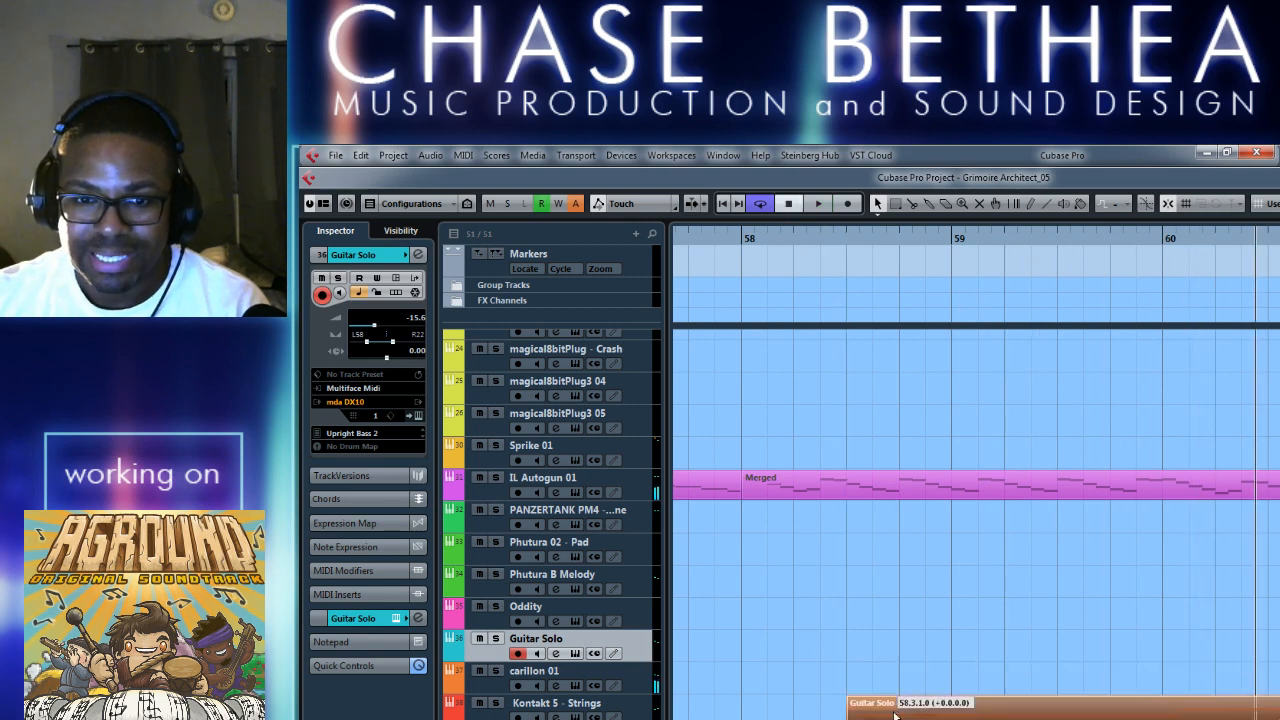
{"action": "left_click", "coordinate": [849, 240]}
{"action": "key", "text": "space"}
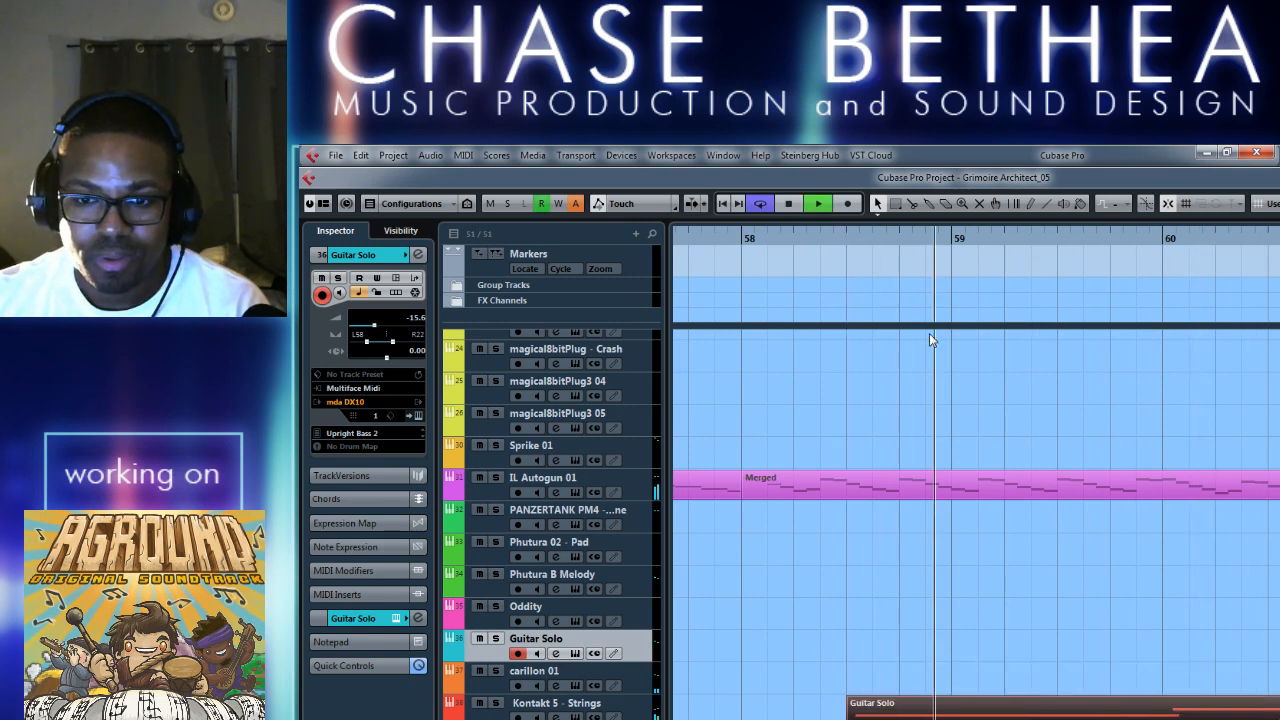
{"action": "key", "text": "g"}
{"action": "key", "text": "g"}
{"action": "key", "text": "g"}
{"action": "key", "text": "g"}
{"action": "key", "text": "g"}
{"action": "key", "text": "g"}
{"action": "key", "text": "g"}
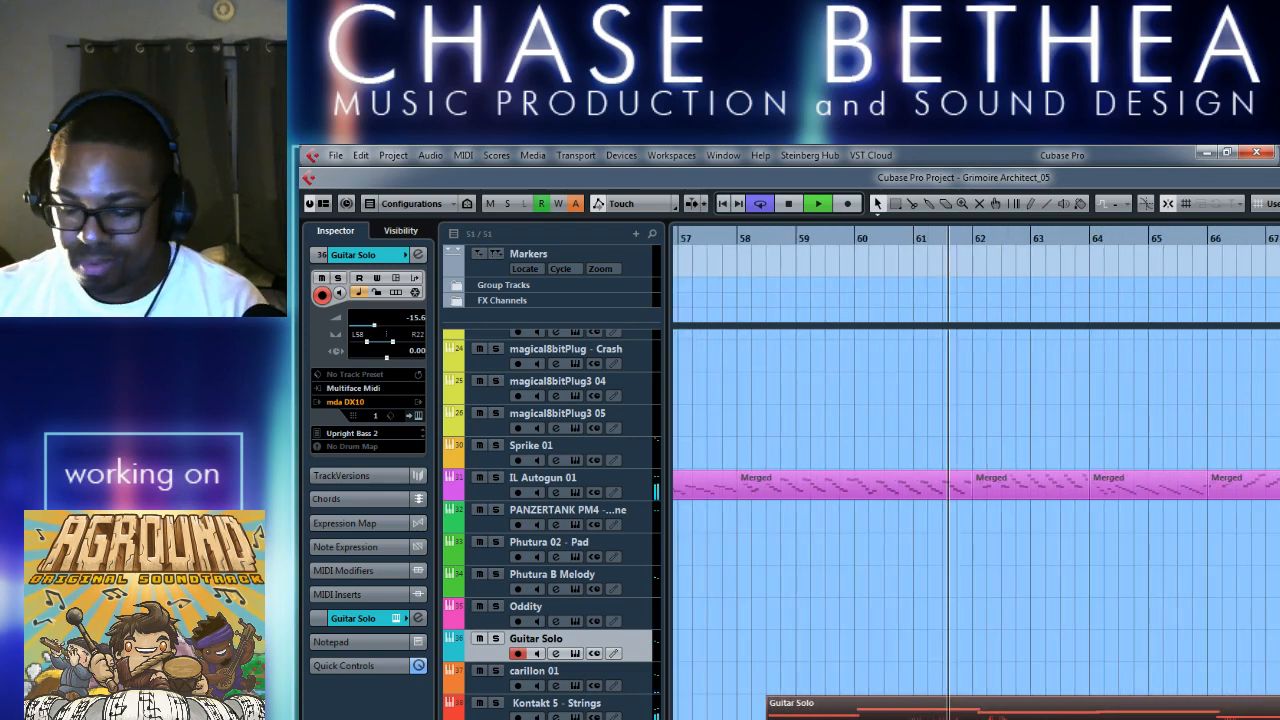
{"action": "key", "text": "g"}
{"action": "key", "text": "g"}
{"action": "key", "text": "g"}
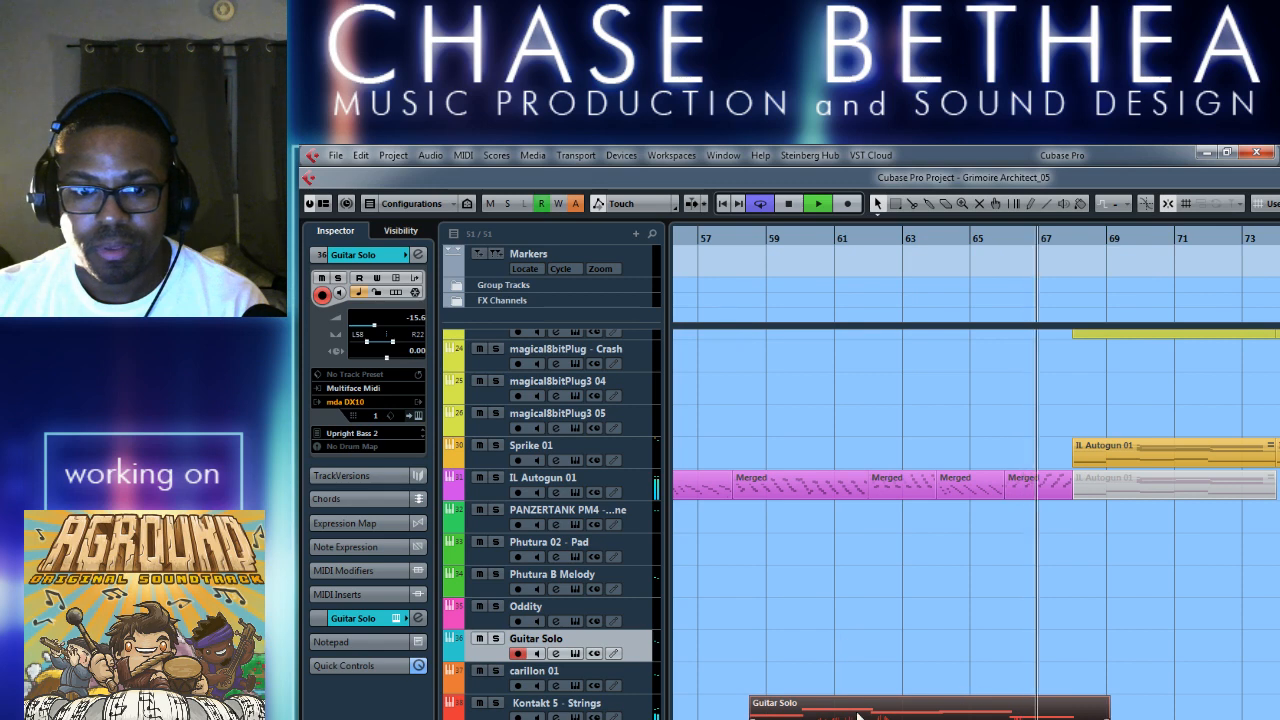
{"action": "key", "text": "space"}
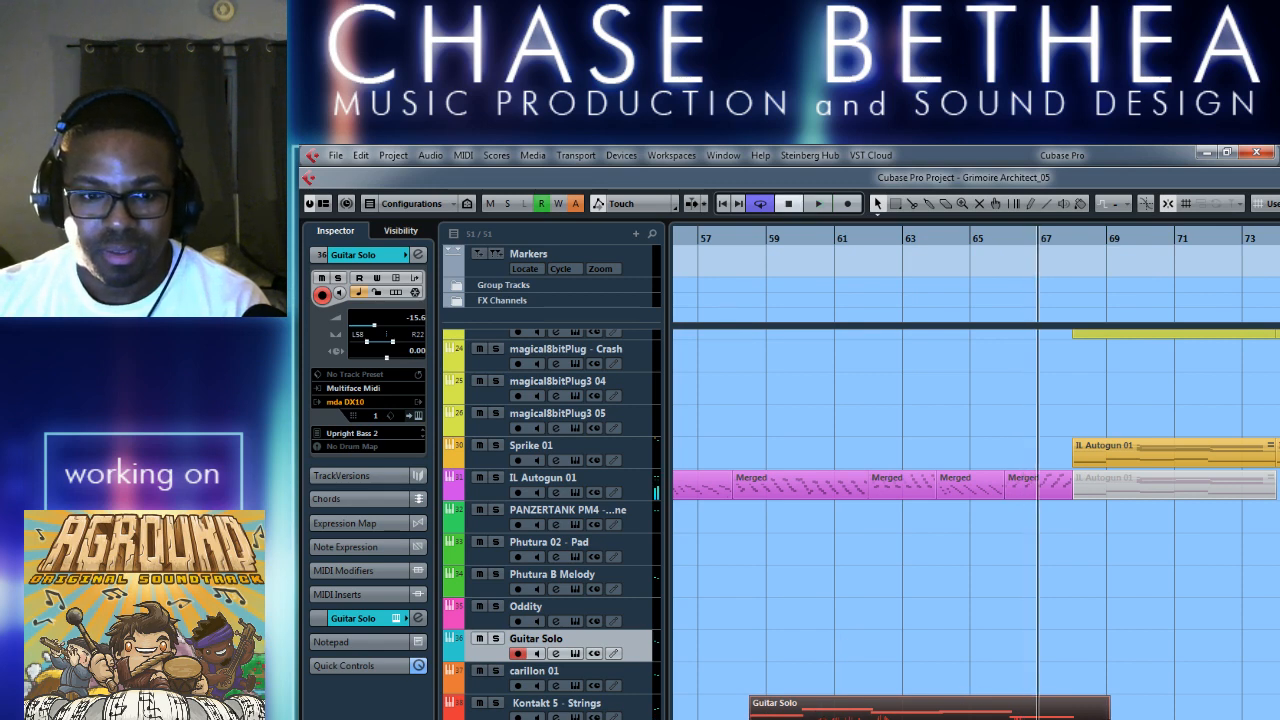
Try the Guitar Solo part on the Obxd64 01 track and play its opening from about bar 58.
{"action": "left_click", "coordinate": [560, 719]}
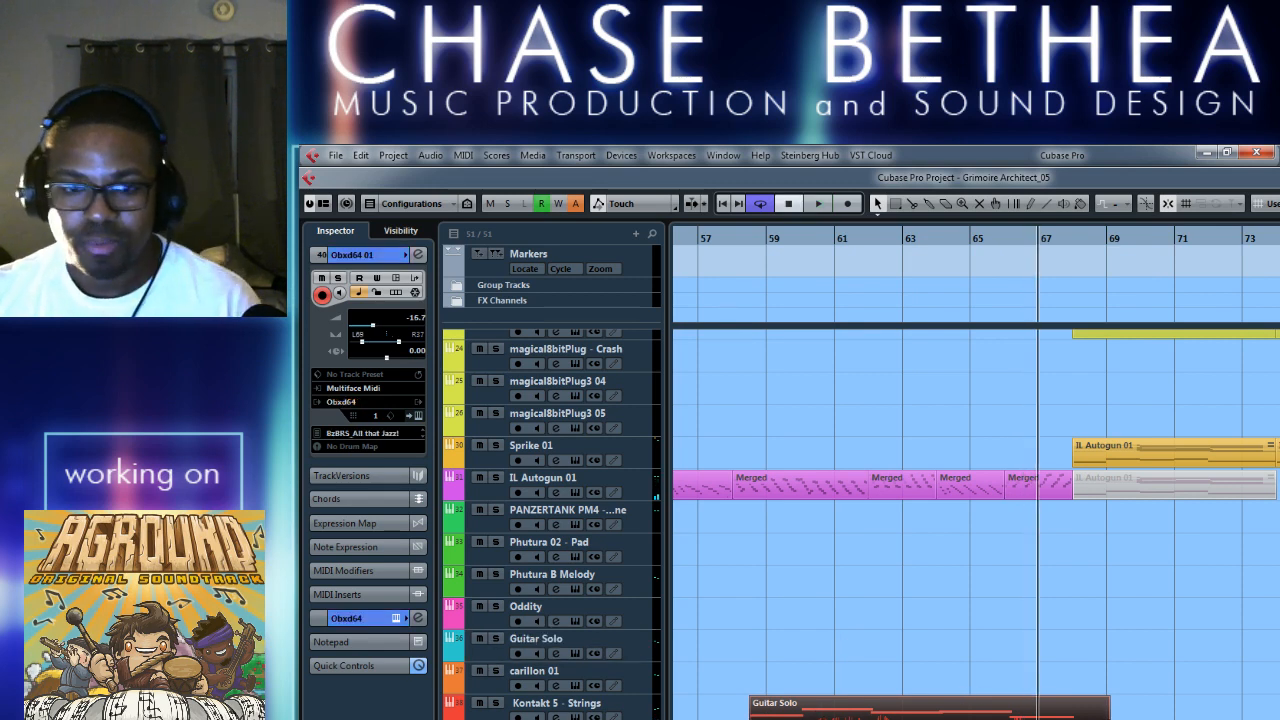
{"action": "left_click_drag", "start_coordinate": [781, 714], "coordinate": [783, 719]}
{"action": "left_click", "coordinate": [741, 238]}
{"action": "key", "text": "space"}
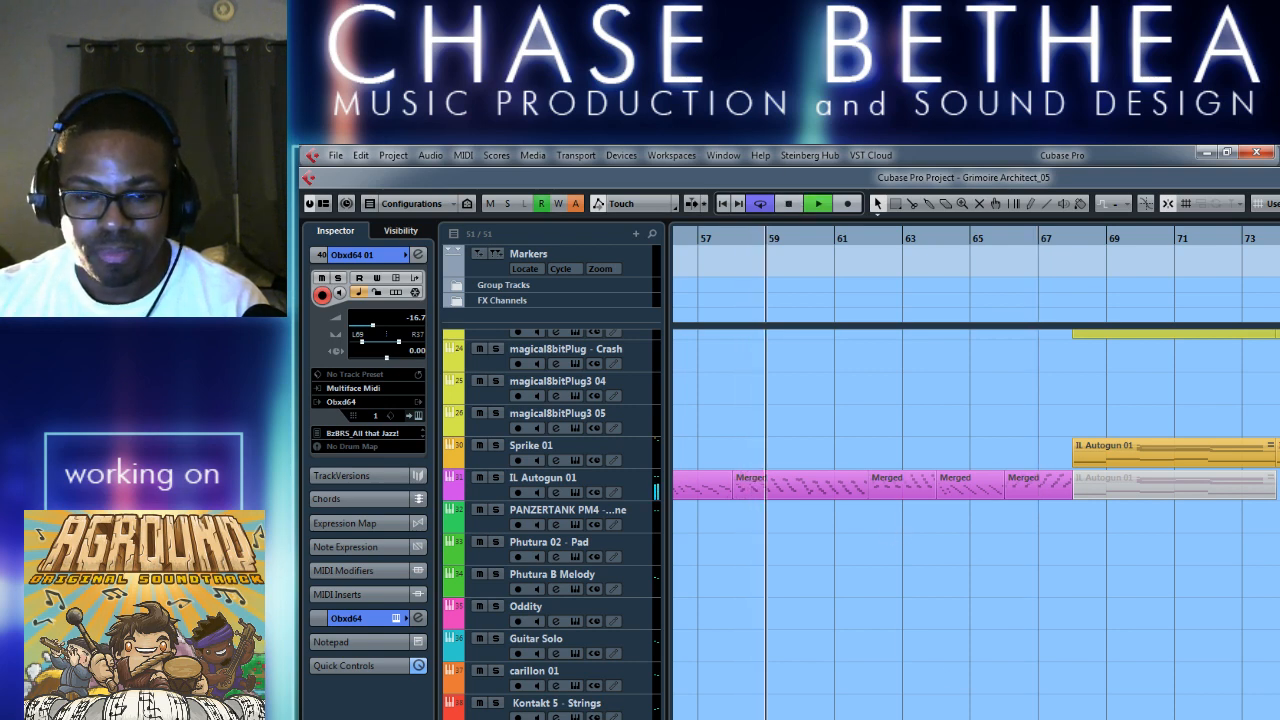
{"action": "key", "text": "space"}
Undo the track moves to return the Guitar Solo part to its own track and original start.
{"action": "left_click_drag", "start_coordinate": [783, 719], "coordinate": [812, 650]}
{"action": "key", "text": "ctrl+z"}
{"action": "key", "text": "ctrl+z"}
{"action": "key", "text": "ctrl+z"}
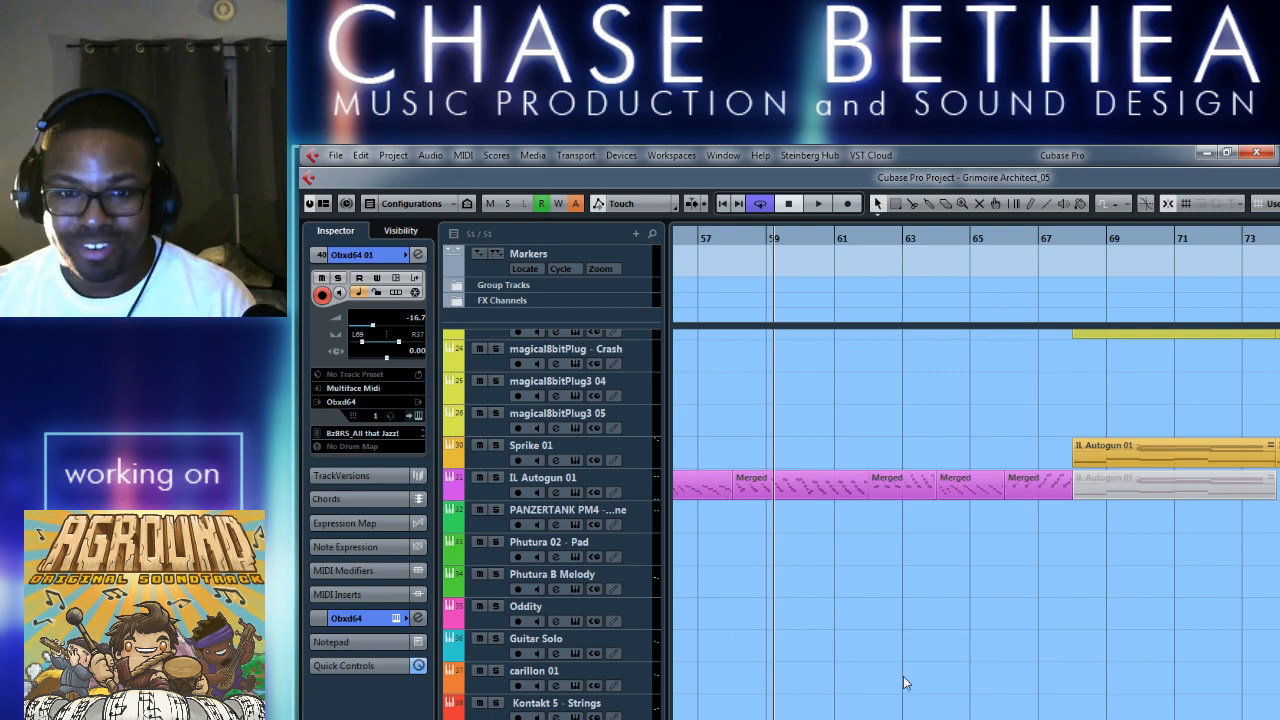
{"action": "key", "text": "ctrl+z"}
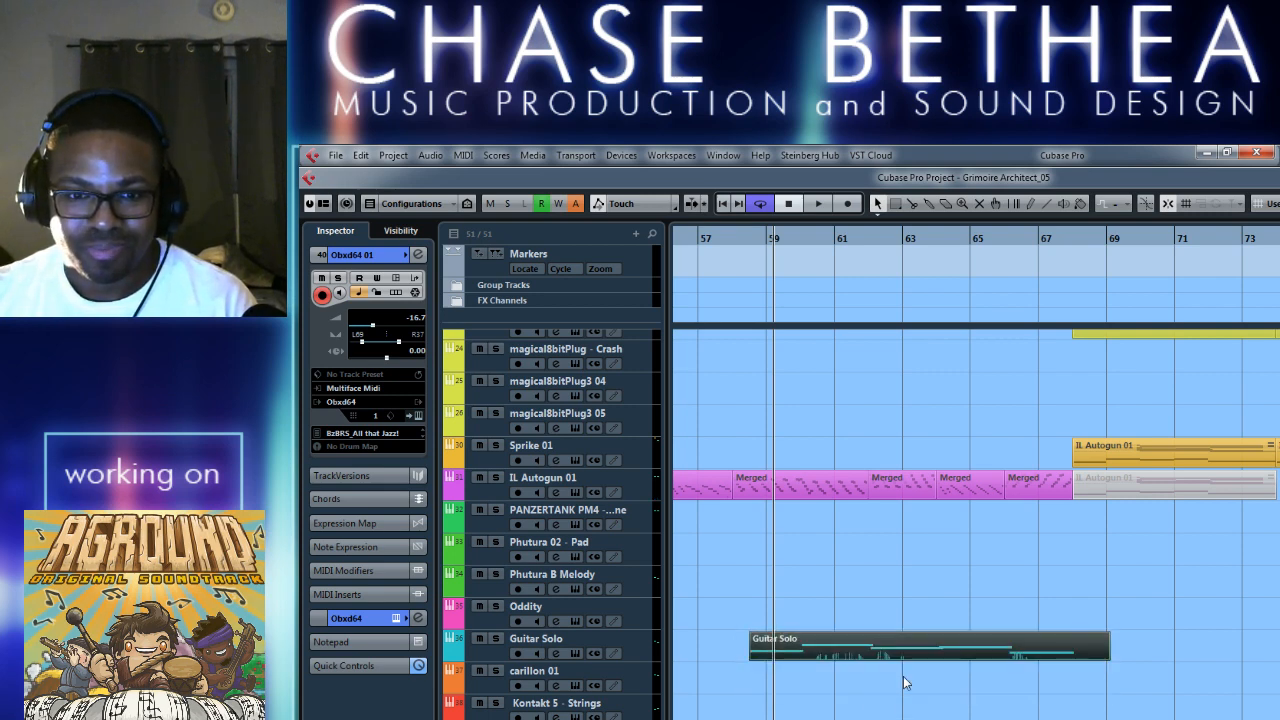
{"action": "key", "text": "ctrl+z"}
{"action": "key", "text": "space"}
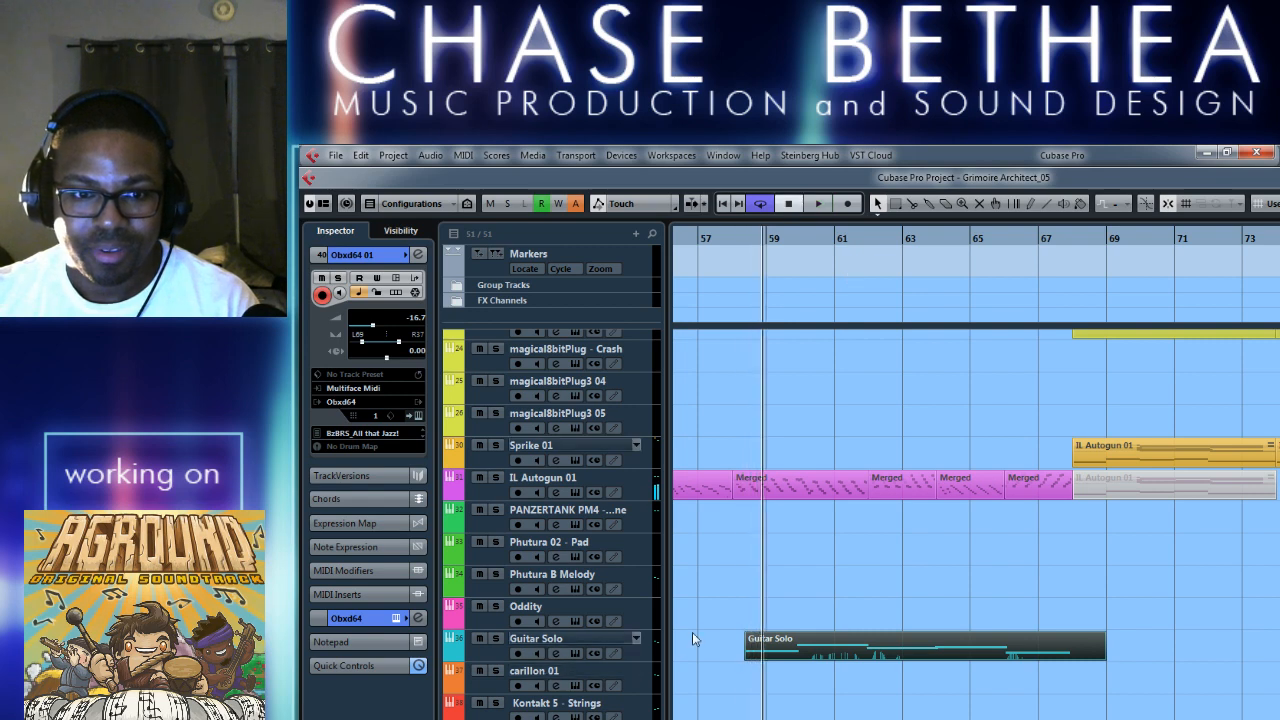
Copy the Guitar Solo part onto the Oddity track at the same position and keep Oddity as the active track.
{"action": "left_click", "coordinate": [481, 620]}
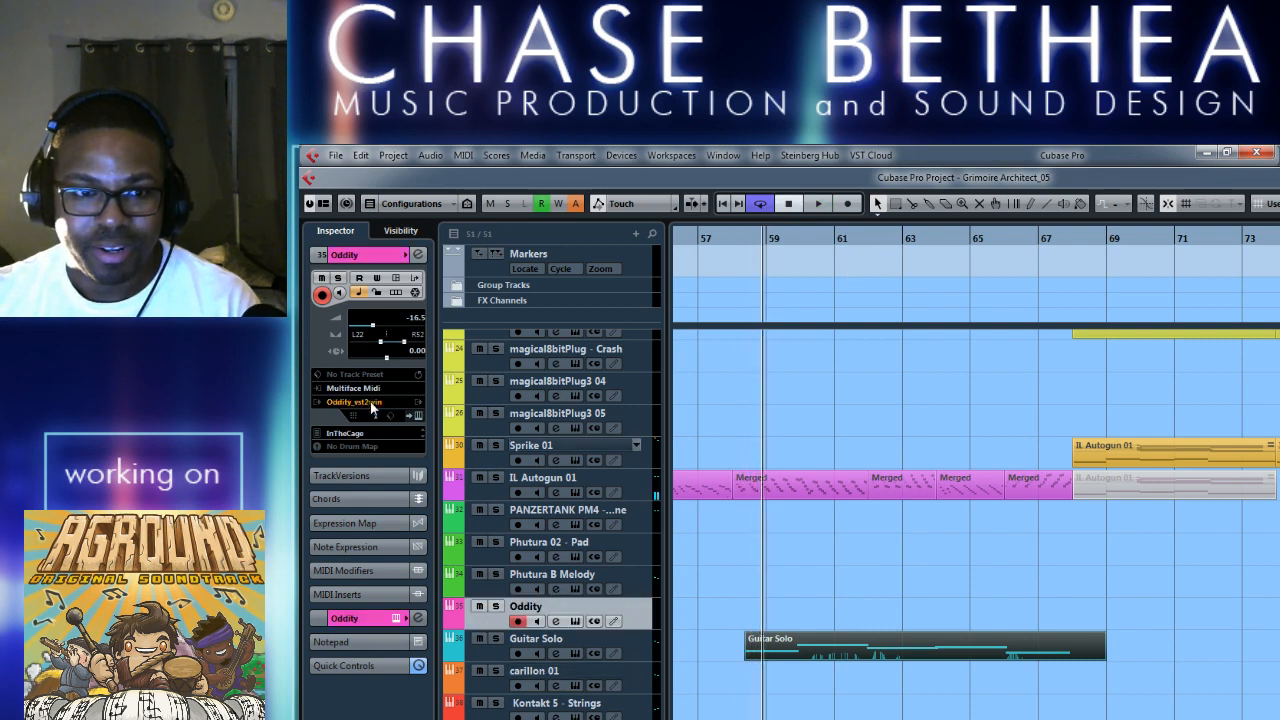
{"action": "left_click_drag", "start_coordinate": [782, 643], "coordinate": [782, 611]}
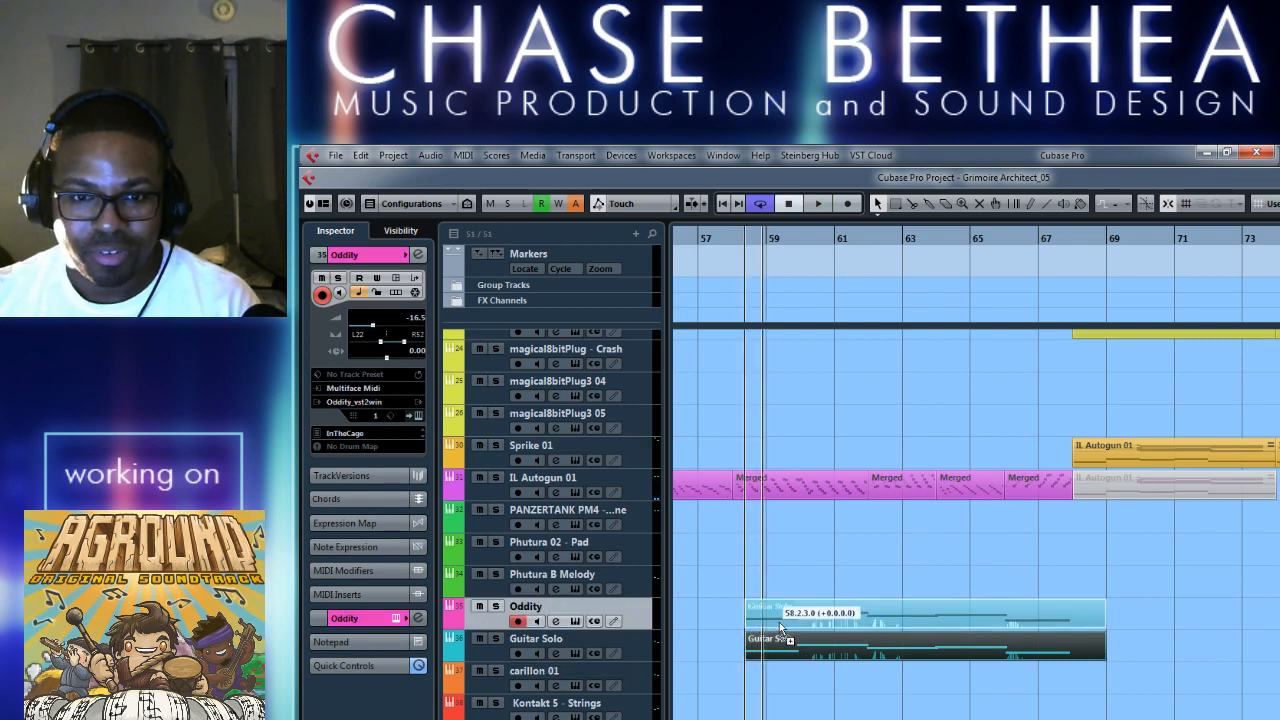
{"action": "left_click", "coordinate": [500, 647]}
{"action": "key", "text": "Up"}
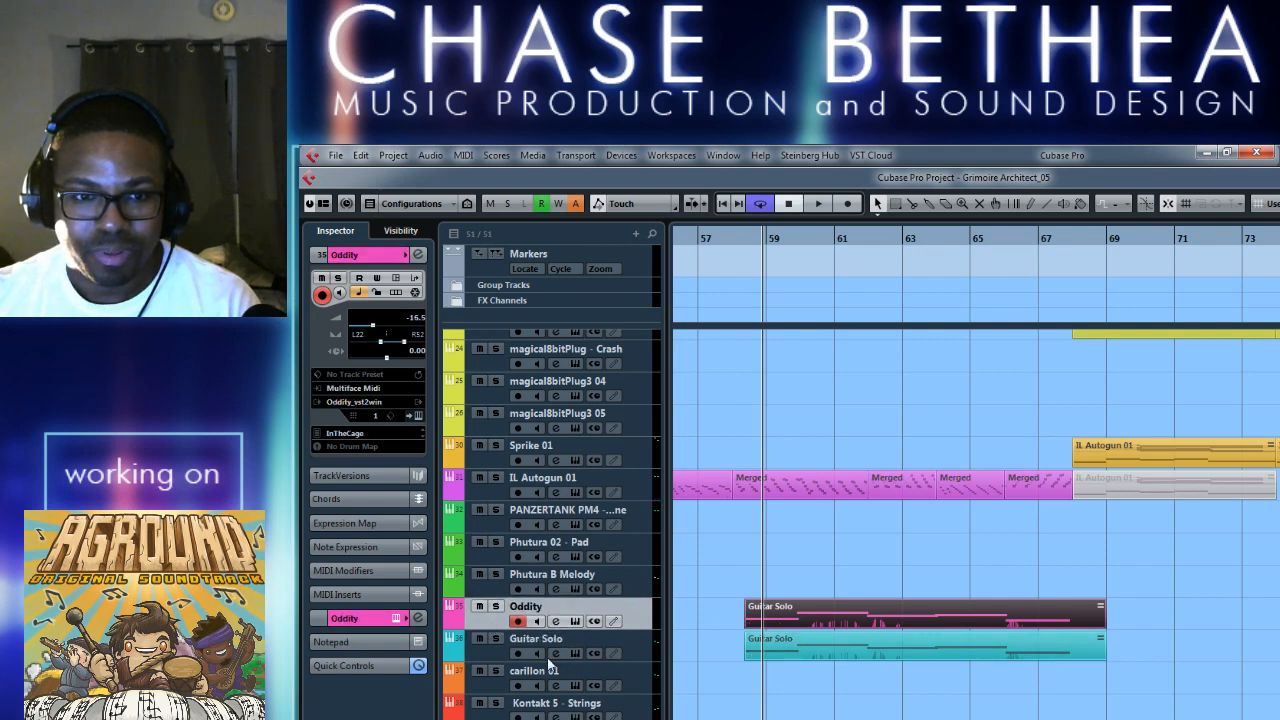
Play the Oddity copy from about bar 58 to 65 while viewing its instrument window, and close the window.
{"action": "left_click", "coordinate": [753, 557]}
{"action": "key", "text": "space"}
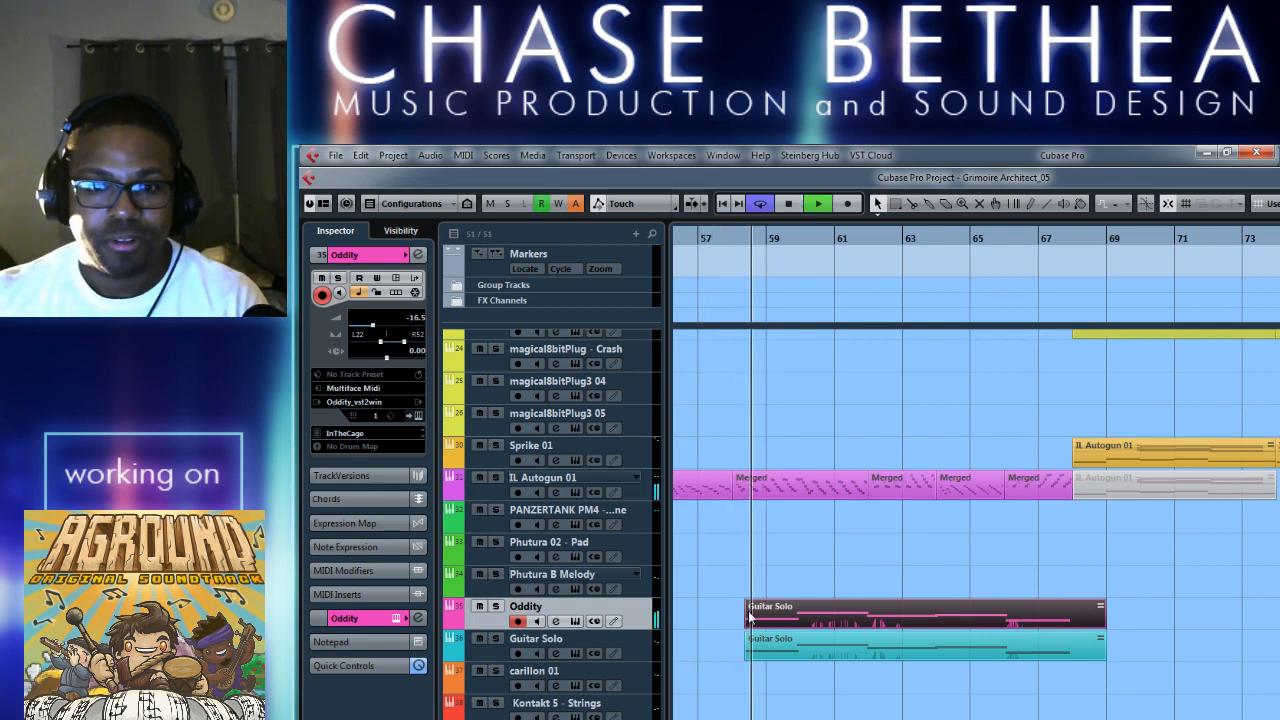
{"action": "left_click", "coordinate": [416, 416]}
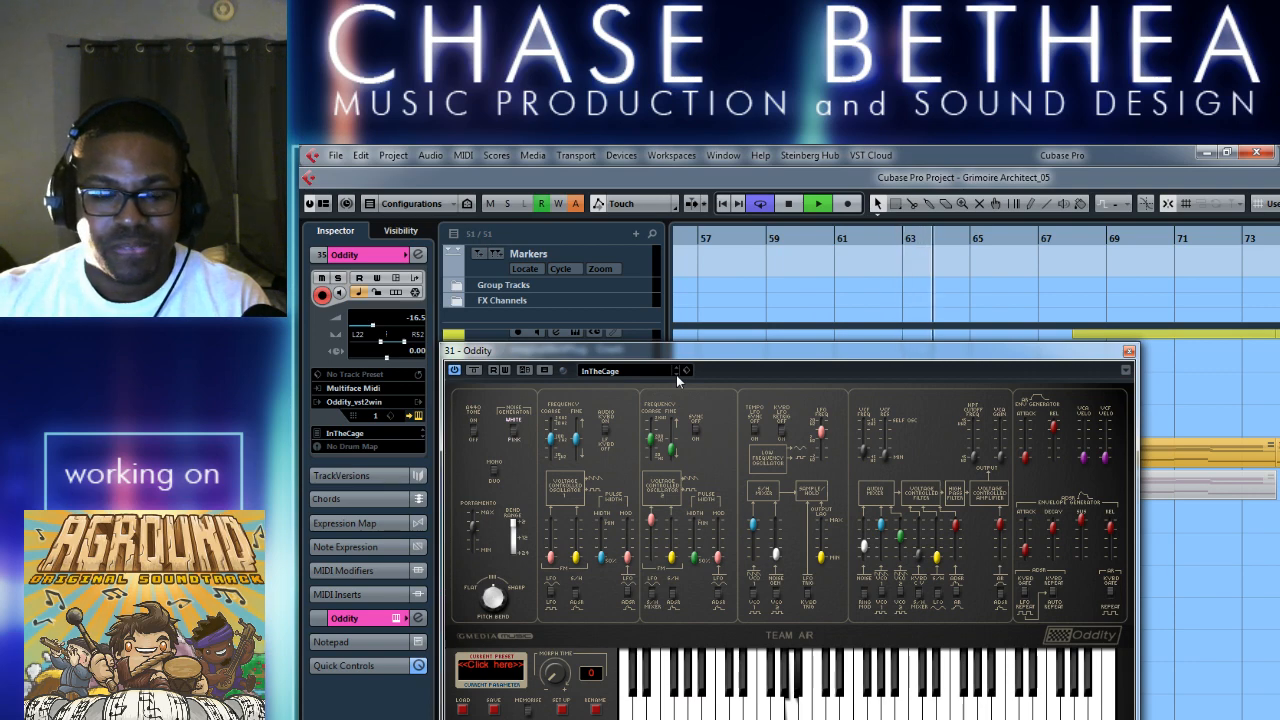
{"action": "key", "text": "space"}
{"action": "left_click", "coordinate": [1129, 351]}
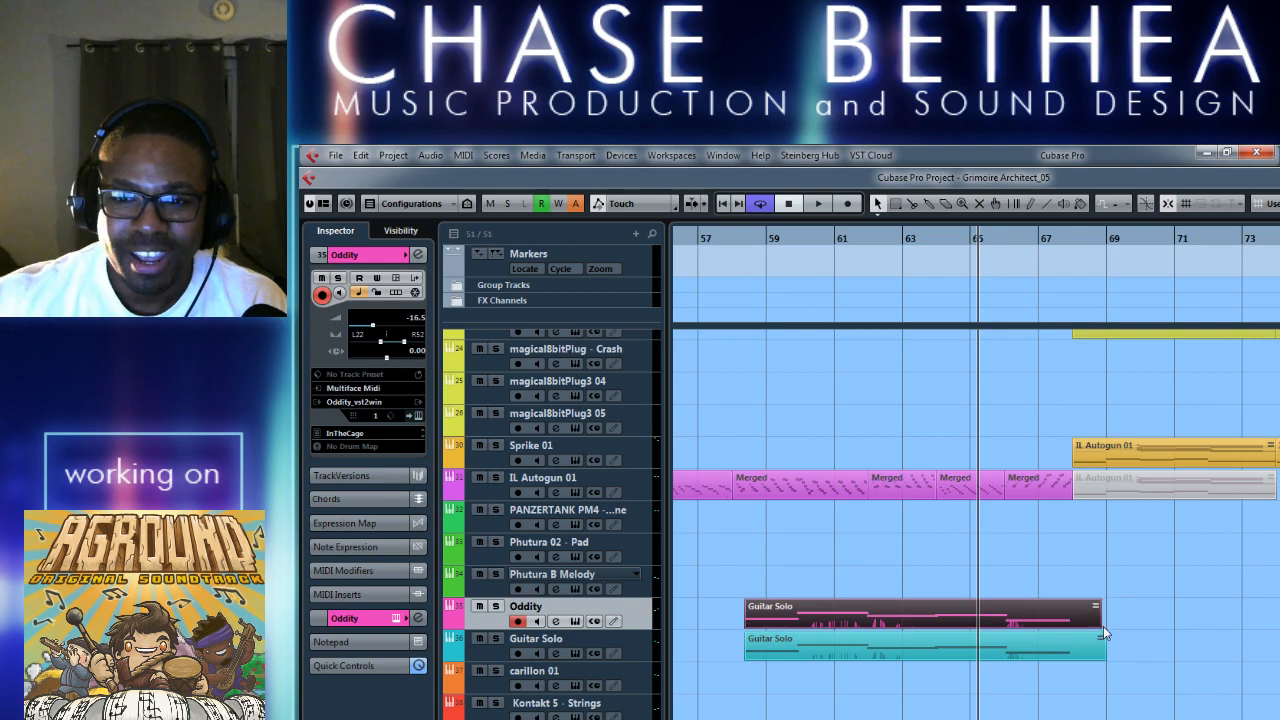
Trim the end of the Guitar Solo copy on the Oddity track back to bar 68.
{"action": "left_click_drag", "start_coordinate": [1103, 627], "coordinate": [1069, 624]}
{"action": "key", "text": "h"}
{"action": "key", "text": "h"}
{"action": "key", "text": "h"}
{"action": "key", "text": "h"}
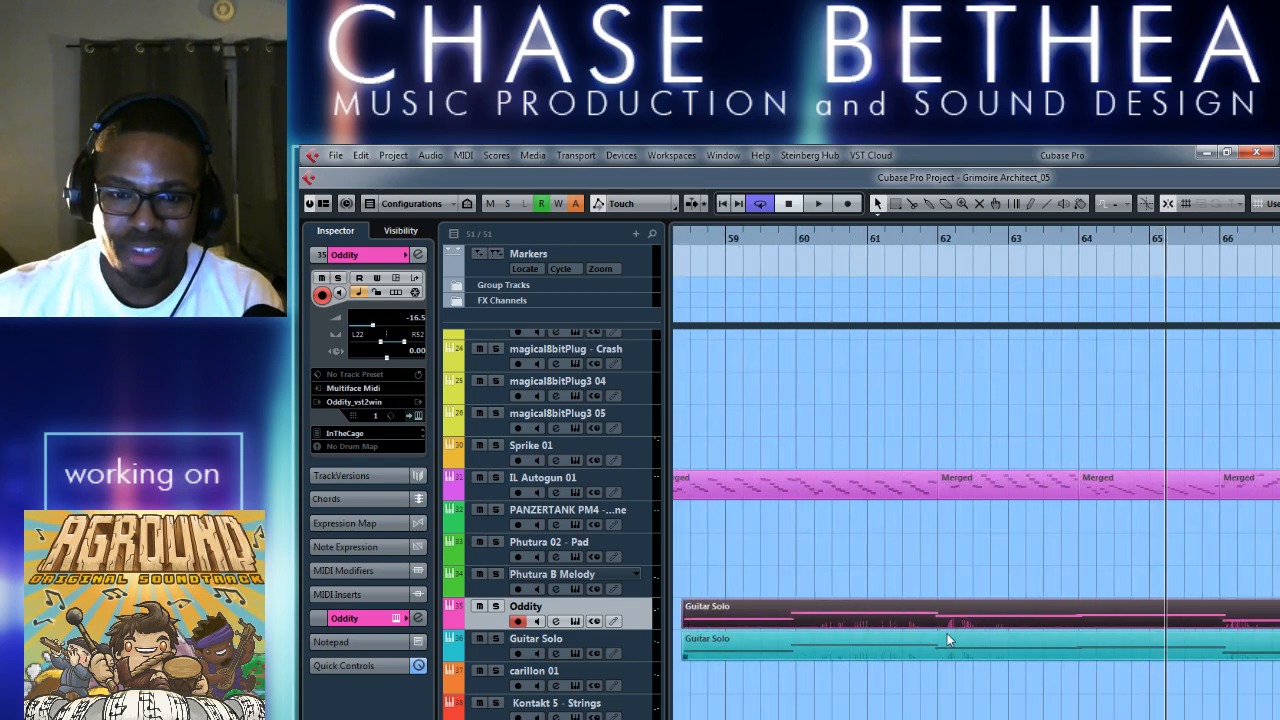
{"action": "key", "text": "g"}
{"action": "key", "text": "g"}
{"action": "key", "text": "g"}
{"action": "scroll", "coordinate": [930, 645], "scroll_direction": "right", "scroll_amount": 5}
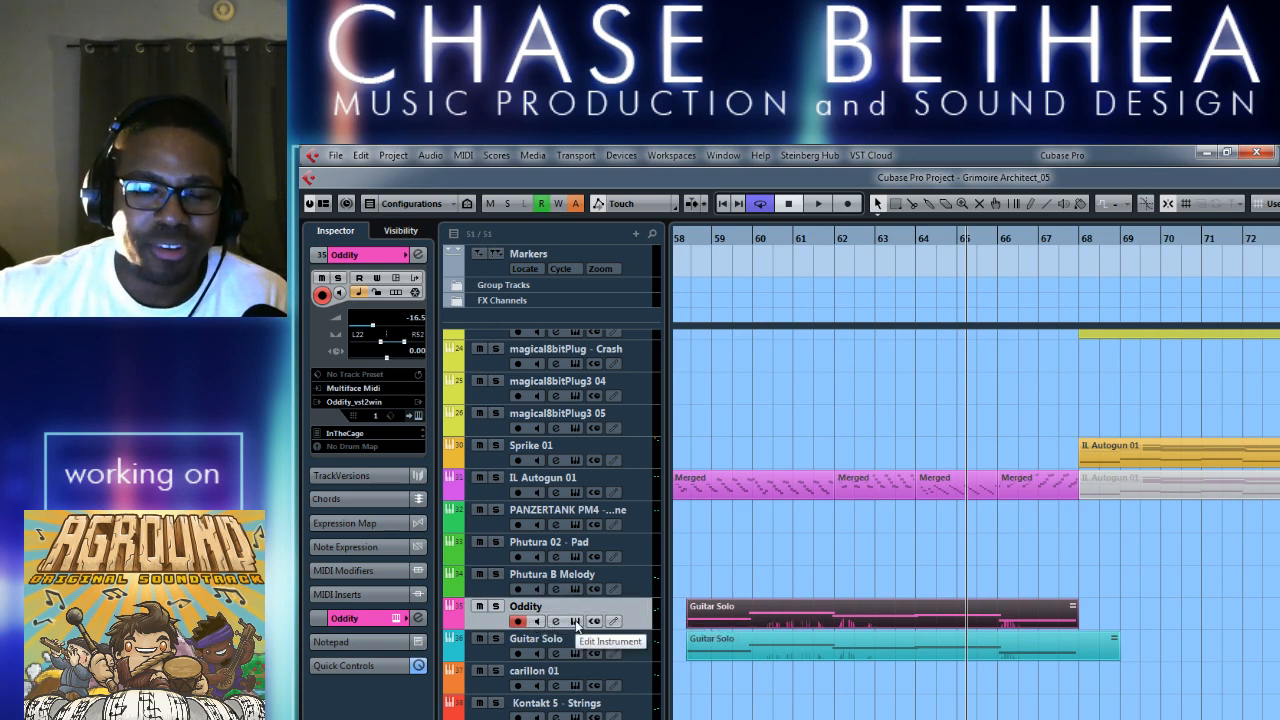
Examine the Oddity synth's settings and the WOK PITCHD insert in its channel settings.
{"action": "left_click", "coordinate": [575, 621]}
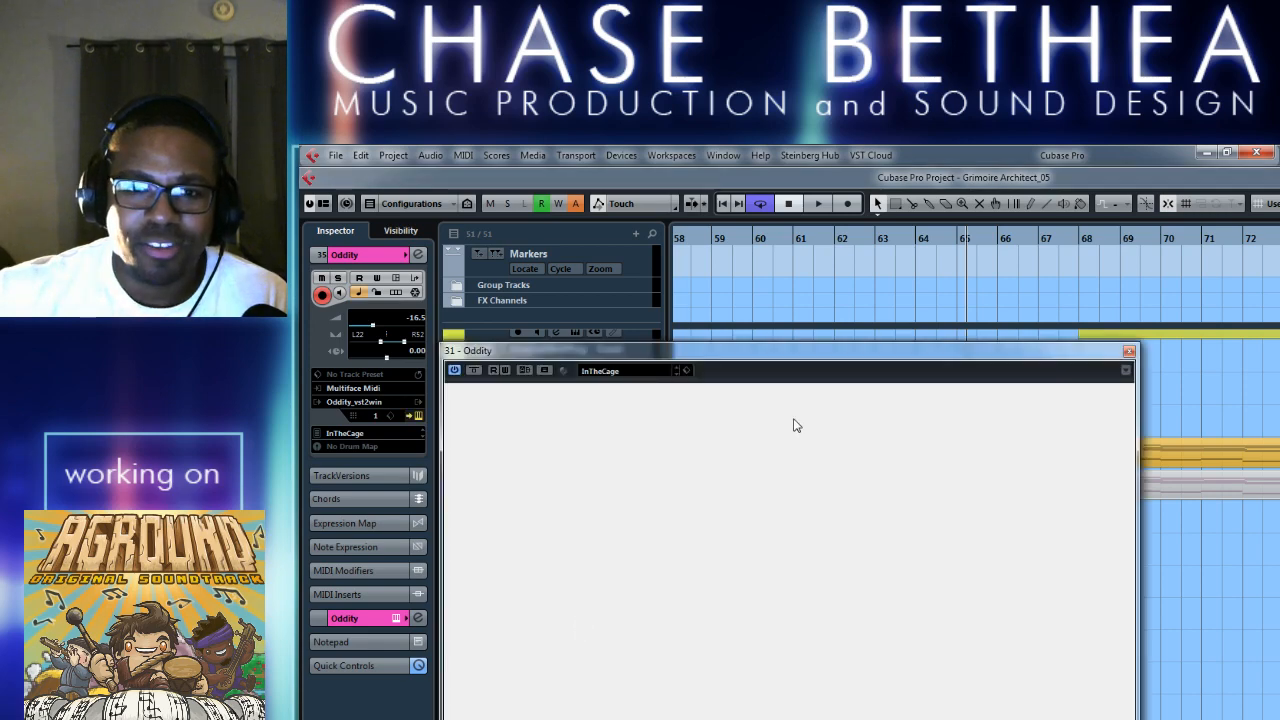
{"action": "left_click_drag", "start_coordinate": [840, 351], "coordinate": [771, 191]}
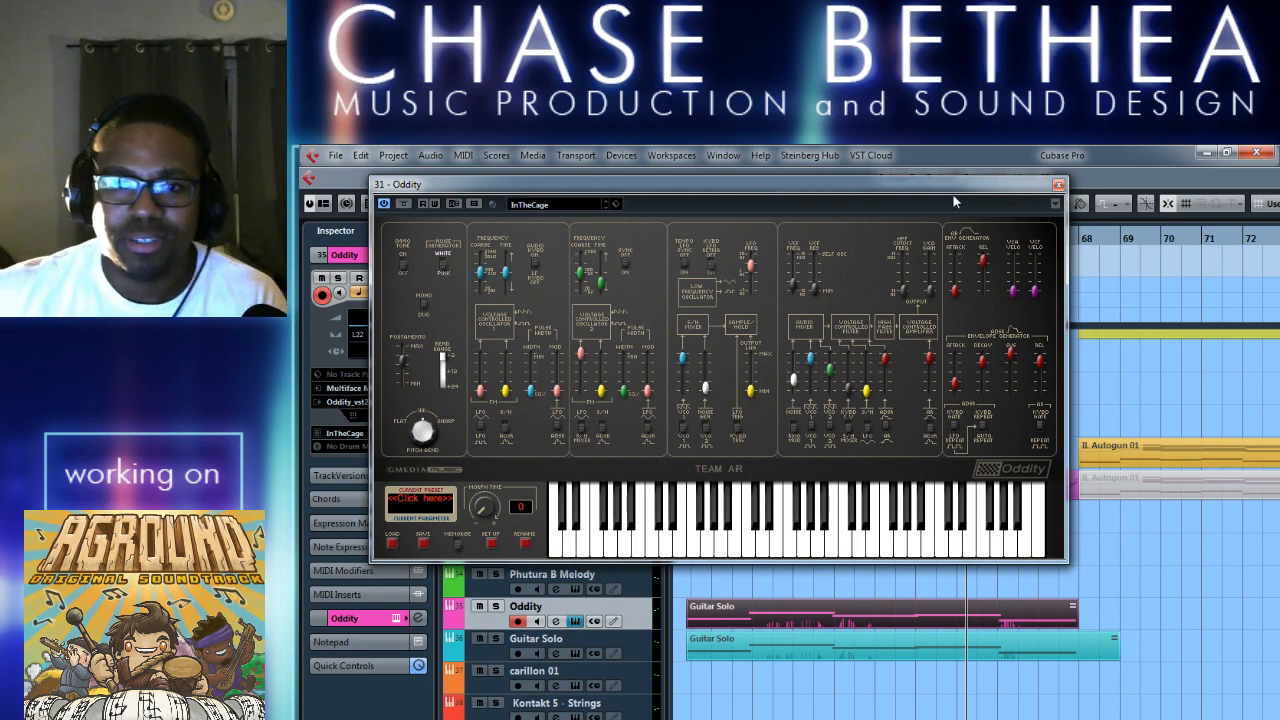
{"action": "left_click", "coordinate": [1058, 185]}
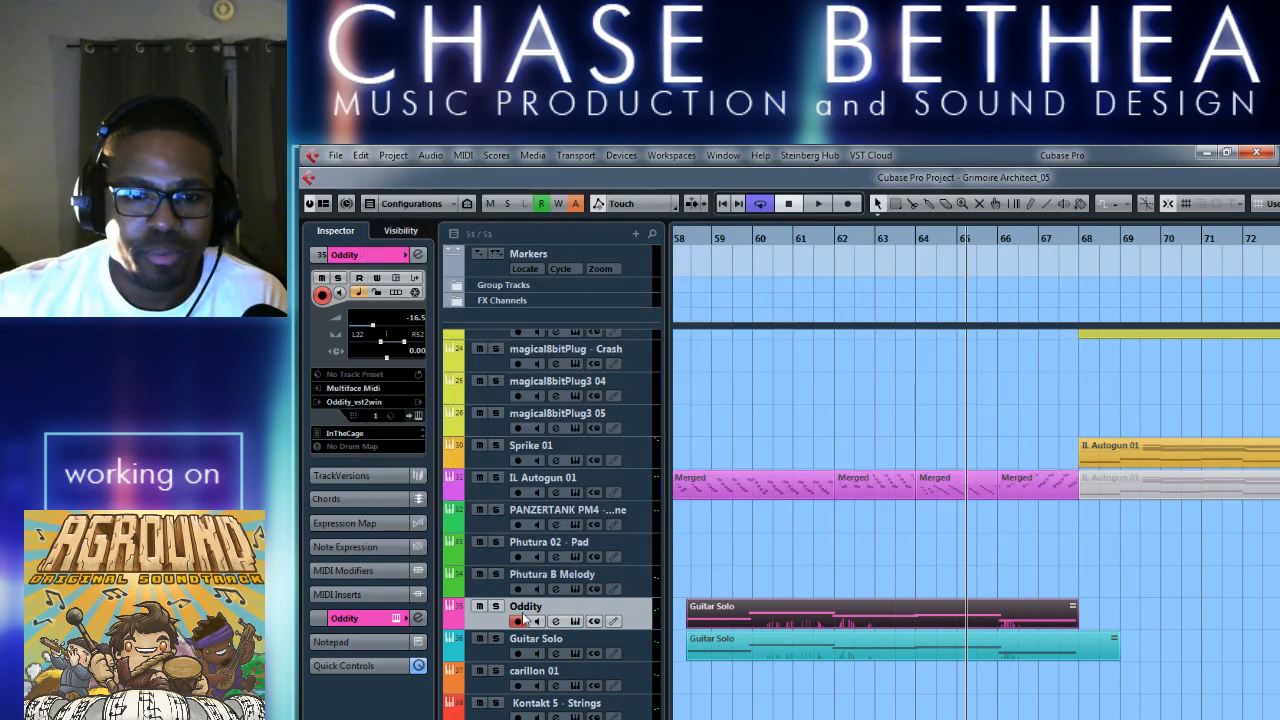
{"action": "left_click", "coordinate": [557, 620]}
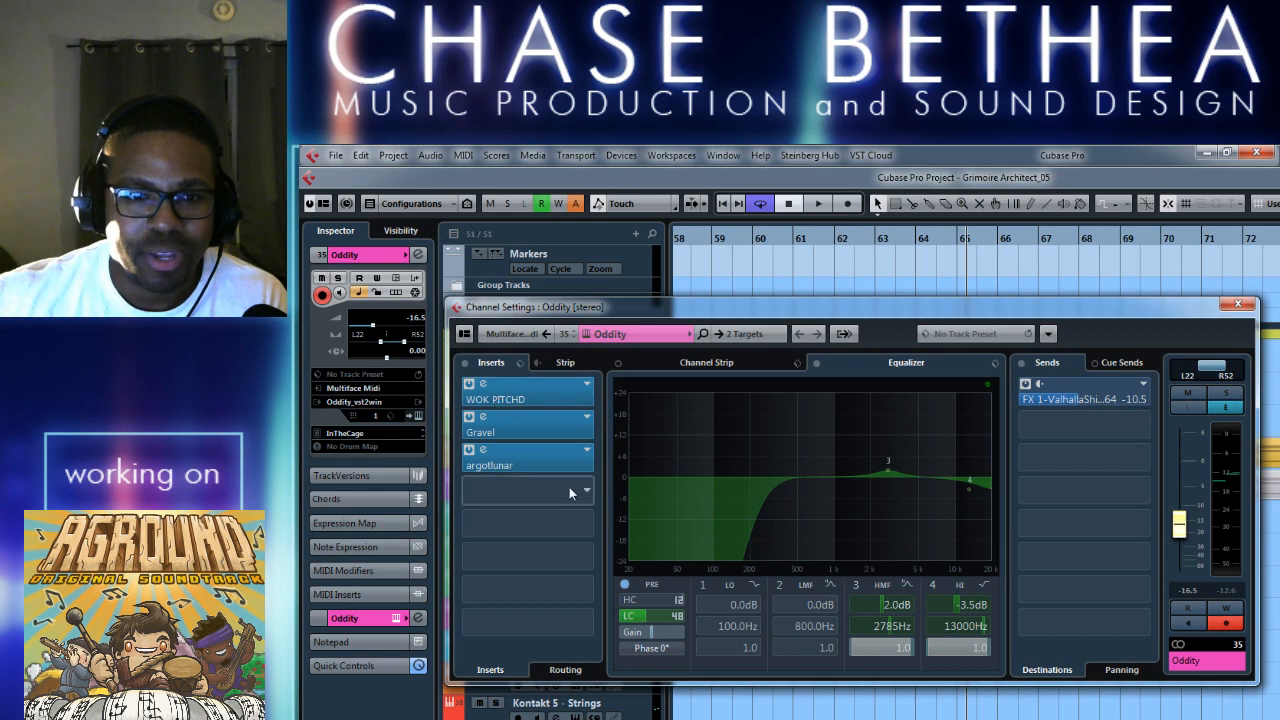
{"action": "left_click", "coordinate": [483, 384]}
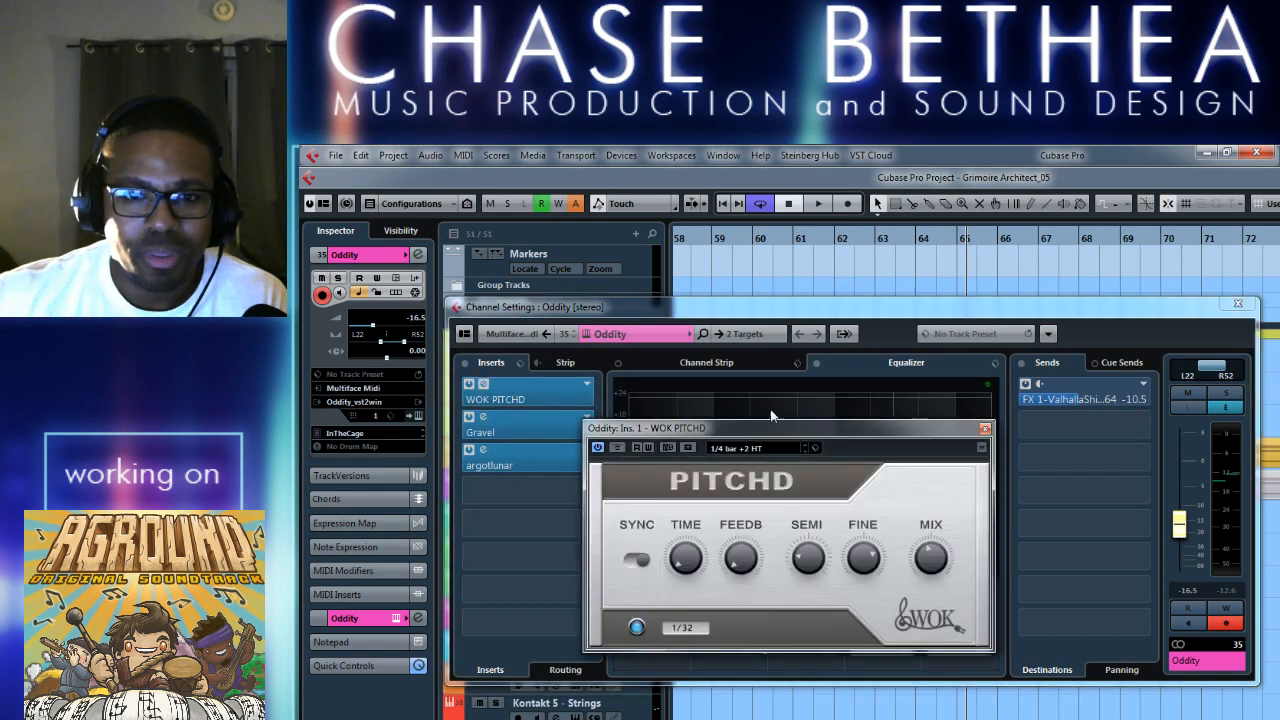
{"action": "left_click", "coordinate": [985, 432]}
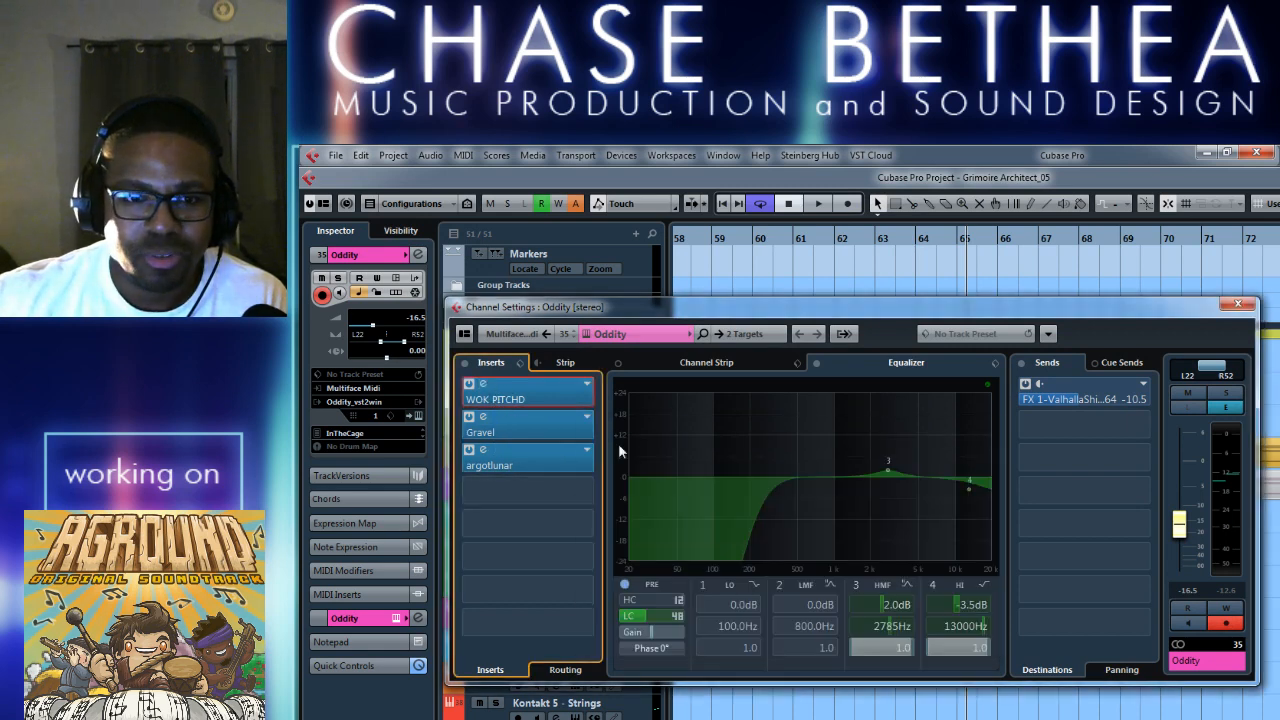
Add Pitch Correct to Oddity's fourth insert slot, set its formant shift to -15, and close the plug-in and channel windows.
{"action": "left_click", "coordinate": [589, 492]}
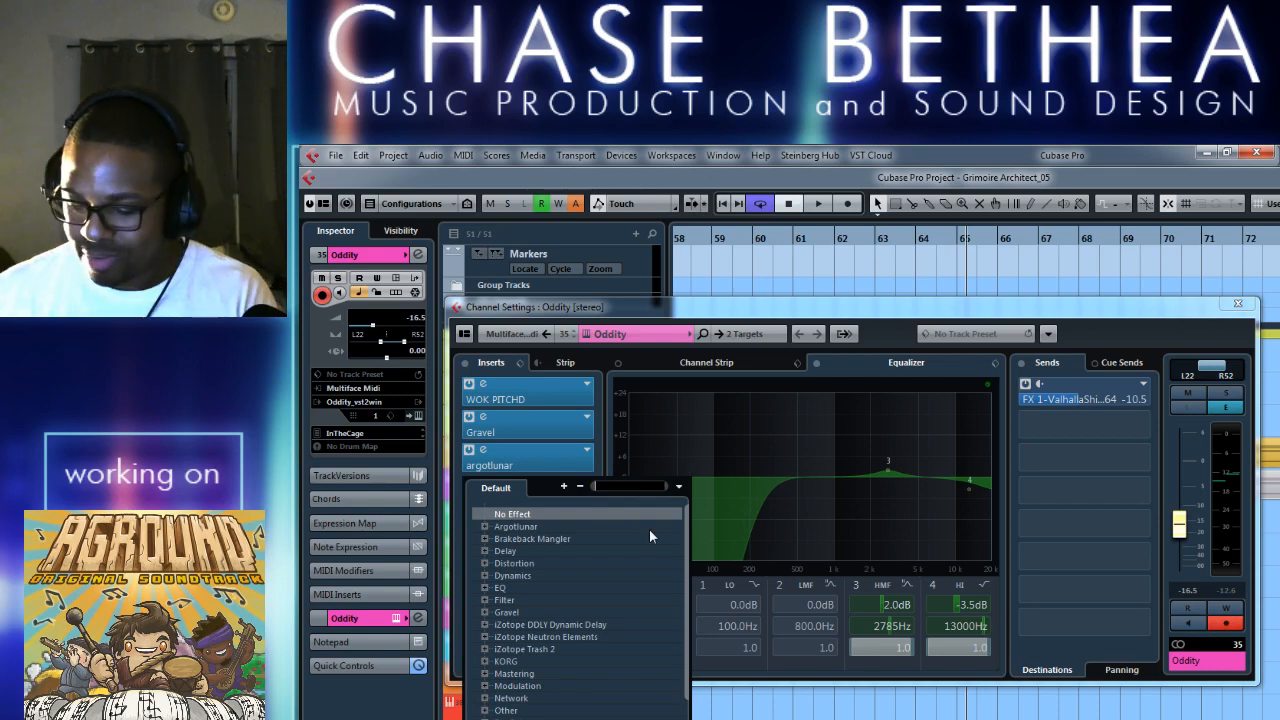
{"action": "type", "text": "pi"}
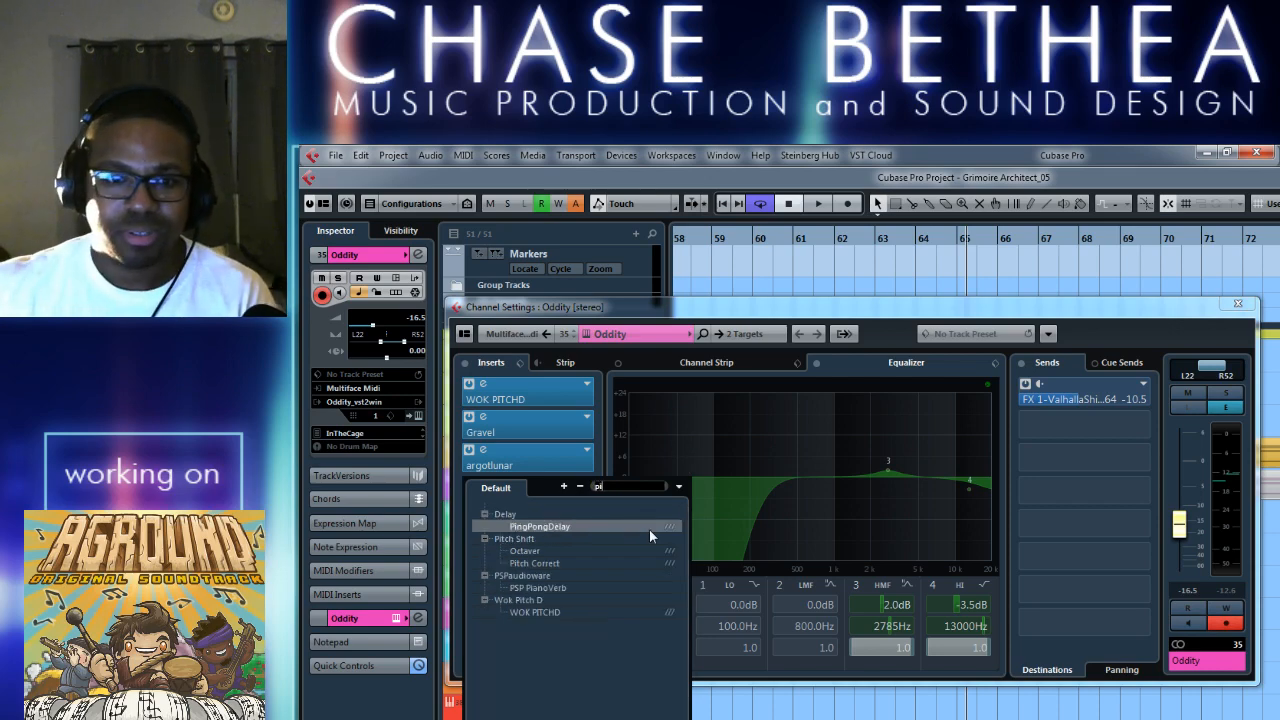
{"action": "left_click", "coordinate": [536, 584]}
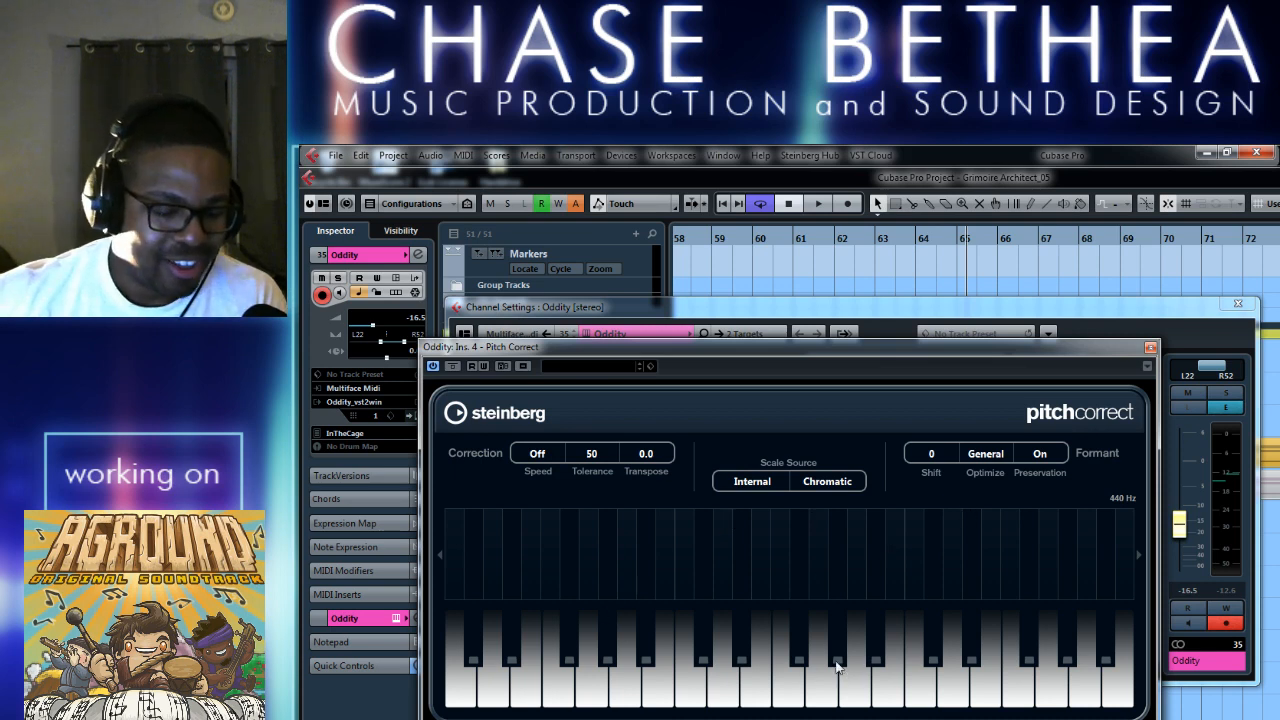
{"action": "left_click_drag", "start_coordinate": [914, 348], "coordinate": [846, 273]}
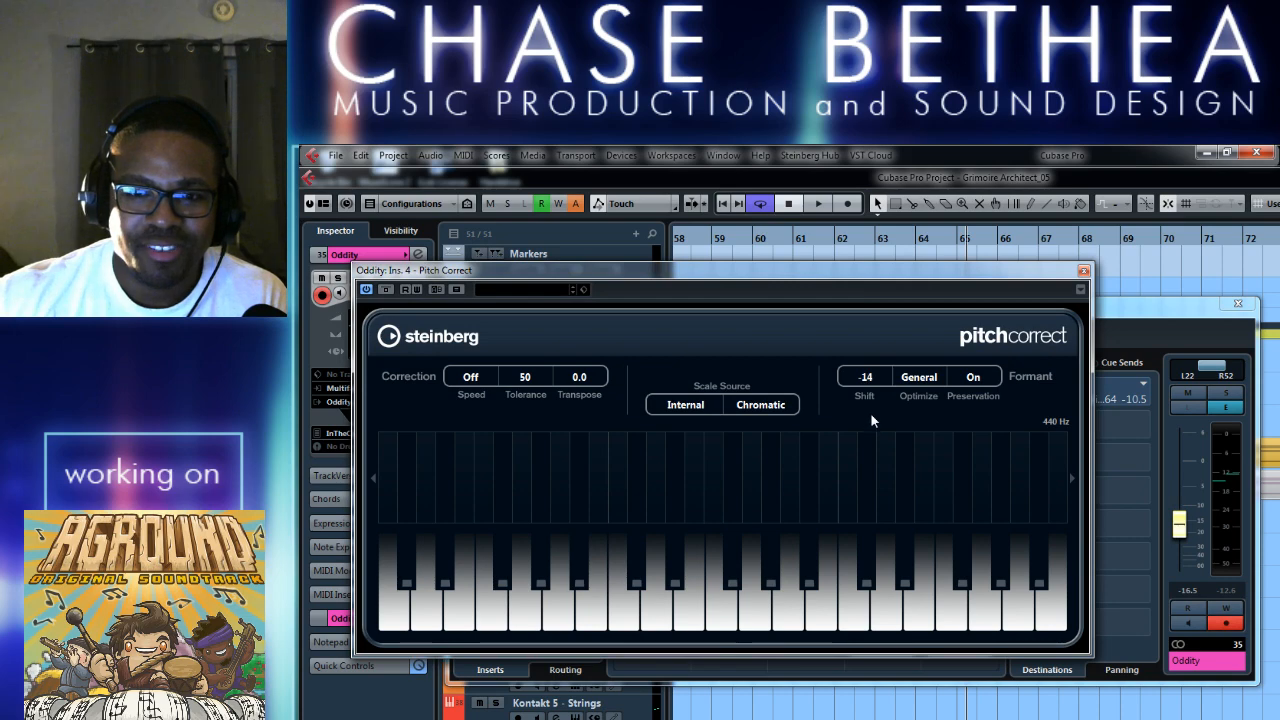
{"action": "left_click", "coordinate": [1236, 303]}
{"action": "left_click_drag", "start_coordinate": [988, 279], "coordinate": [998, 257]}
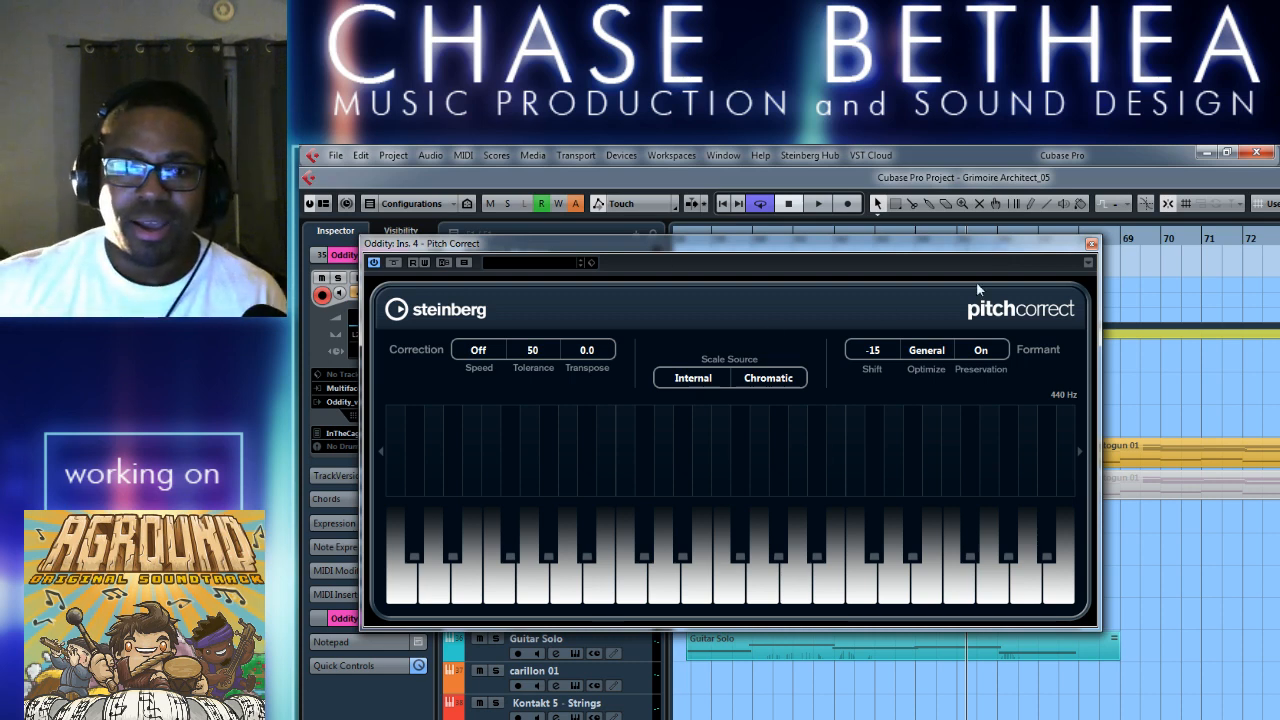
{"action": "left_click", "coordinate": [1090, 244]}
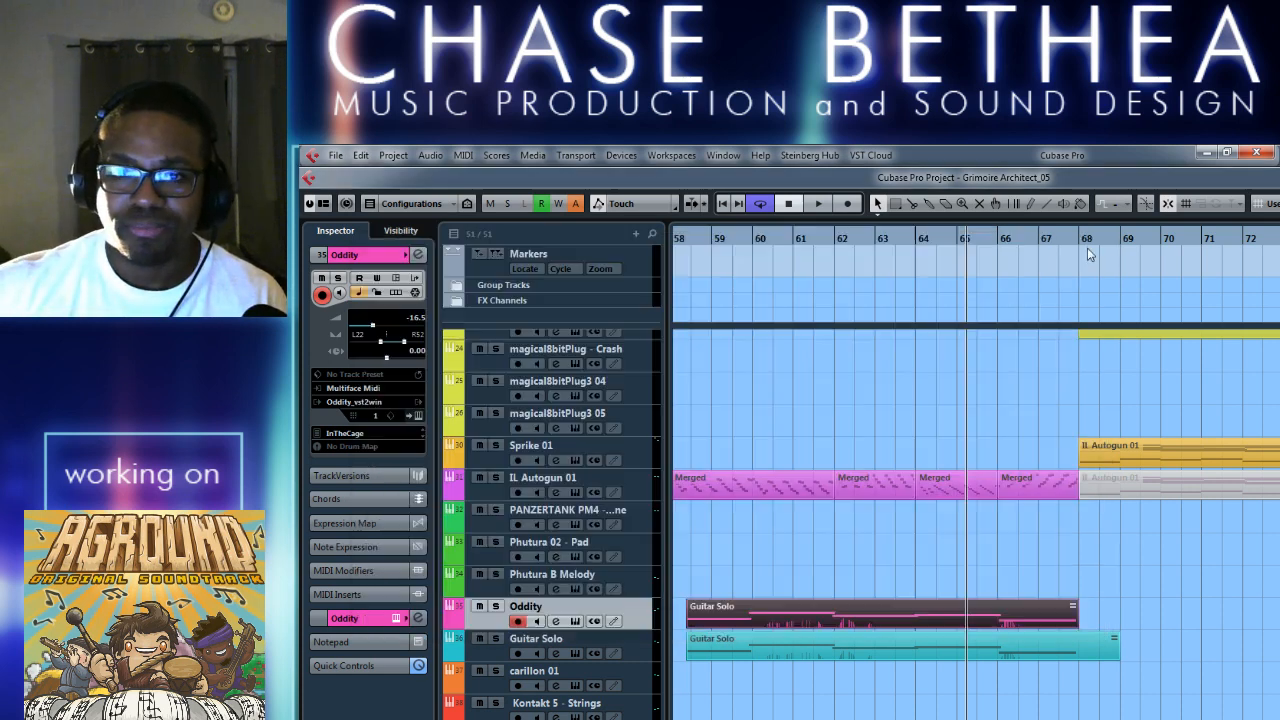
Play the doubled solo from about bar 58, view and close Oddity's instrument window, and lower the Oddity track's volume to -18.6.
{"action": "left_click", "coordinate": [692, 242]}
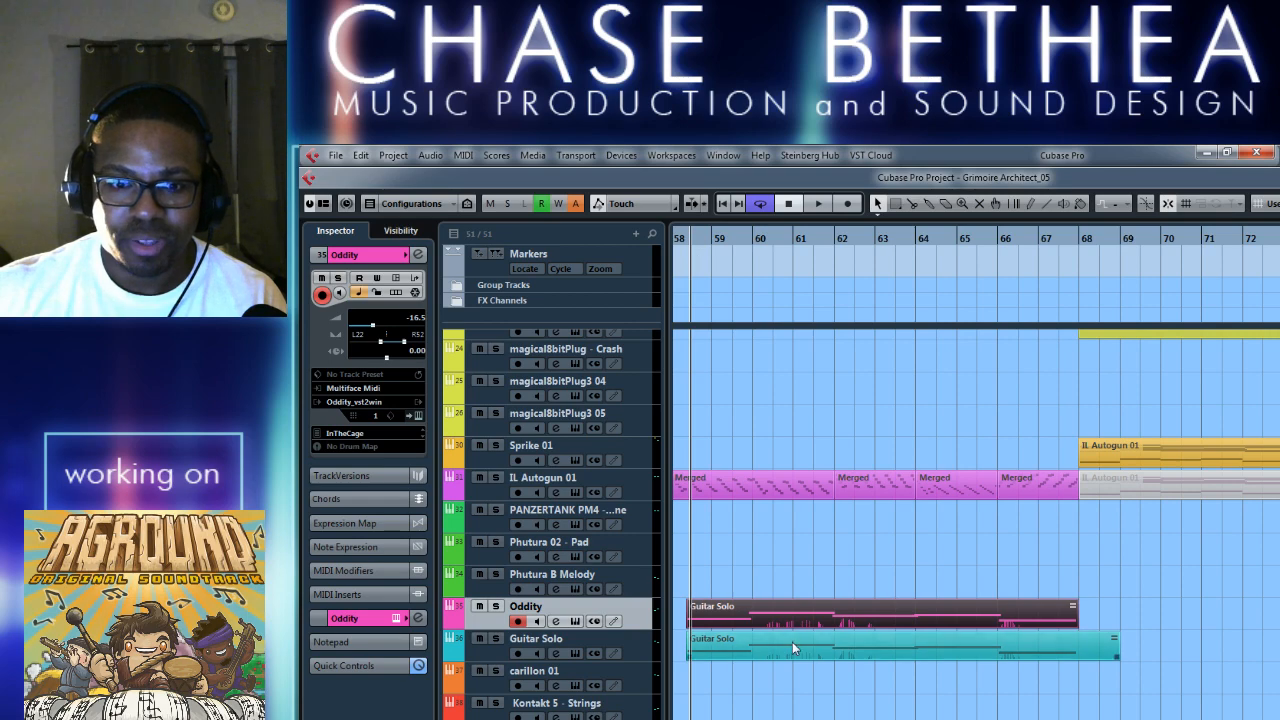
{"action": "key", "text": "space"}
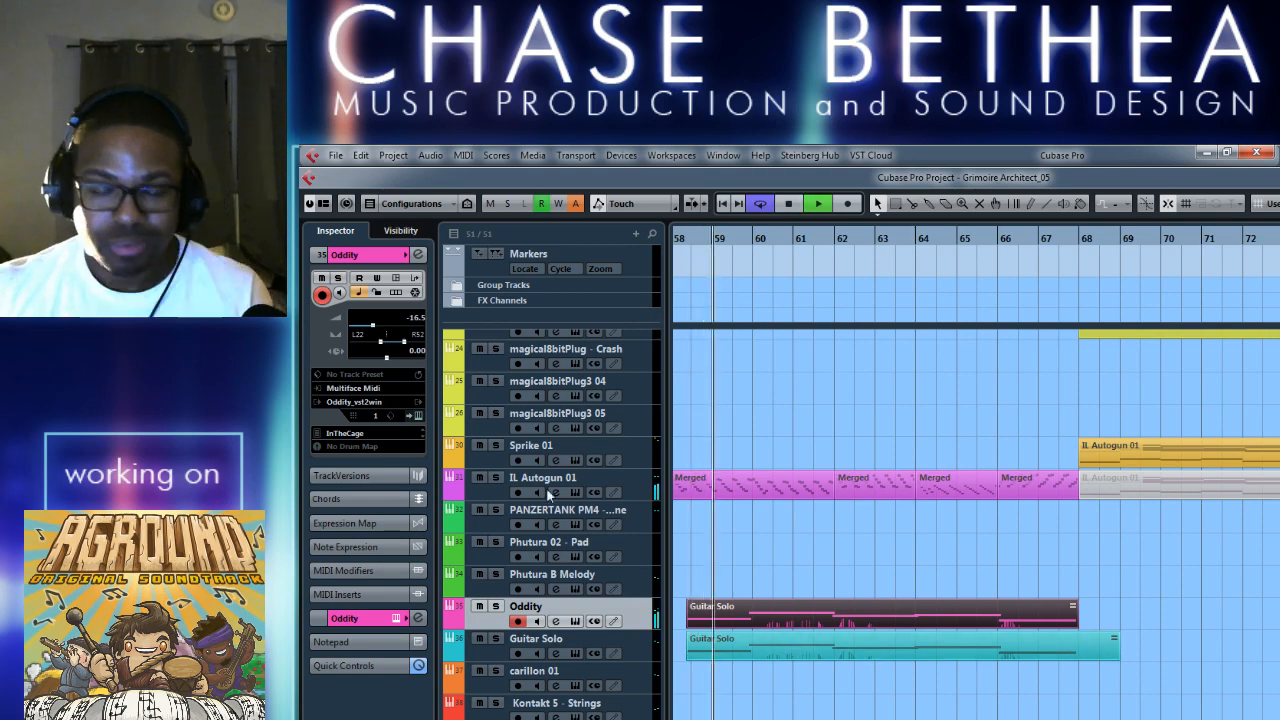
{"action": "left_click", "coordinate": [576, 621]}
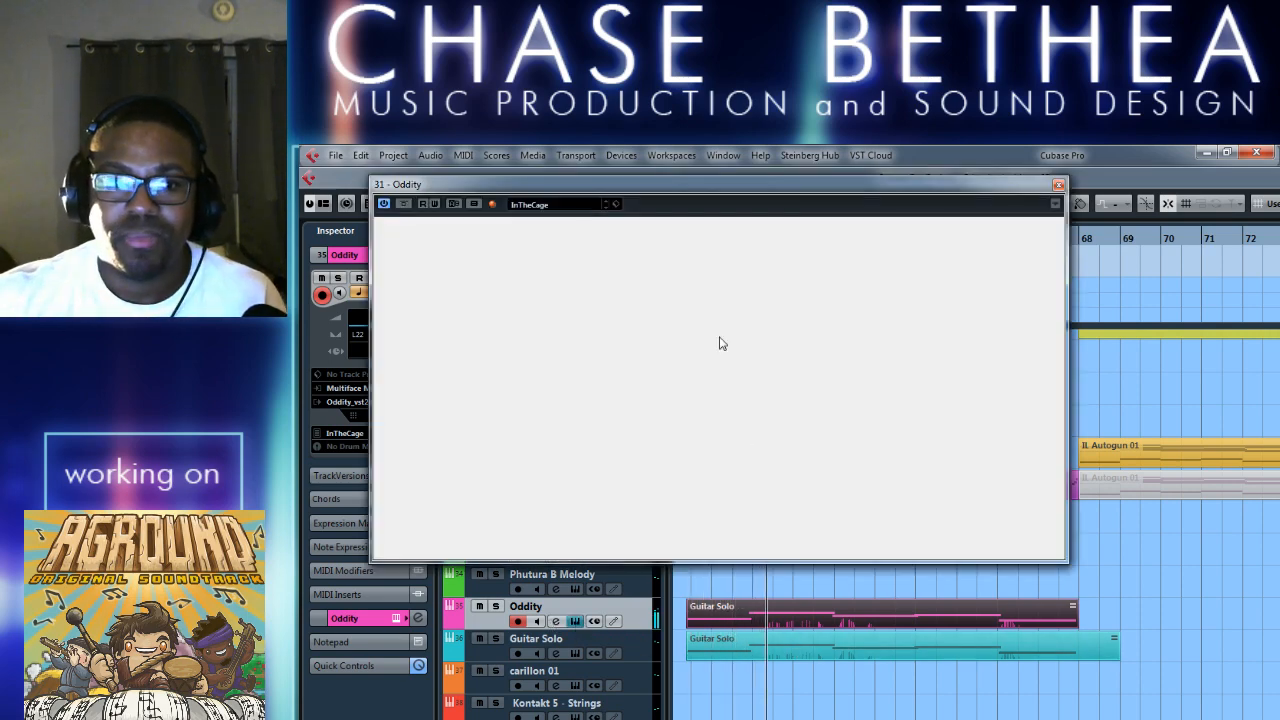
{"action": "left_click", "coordinate": [1058, 185]}
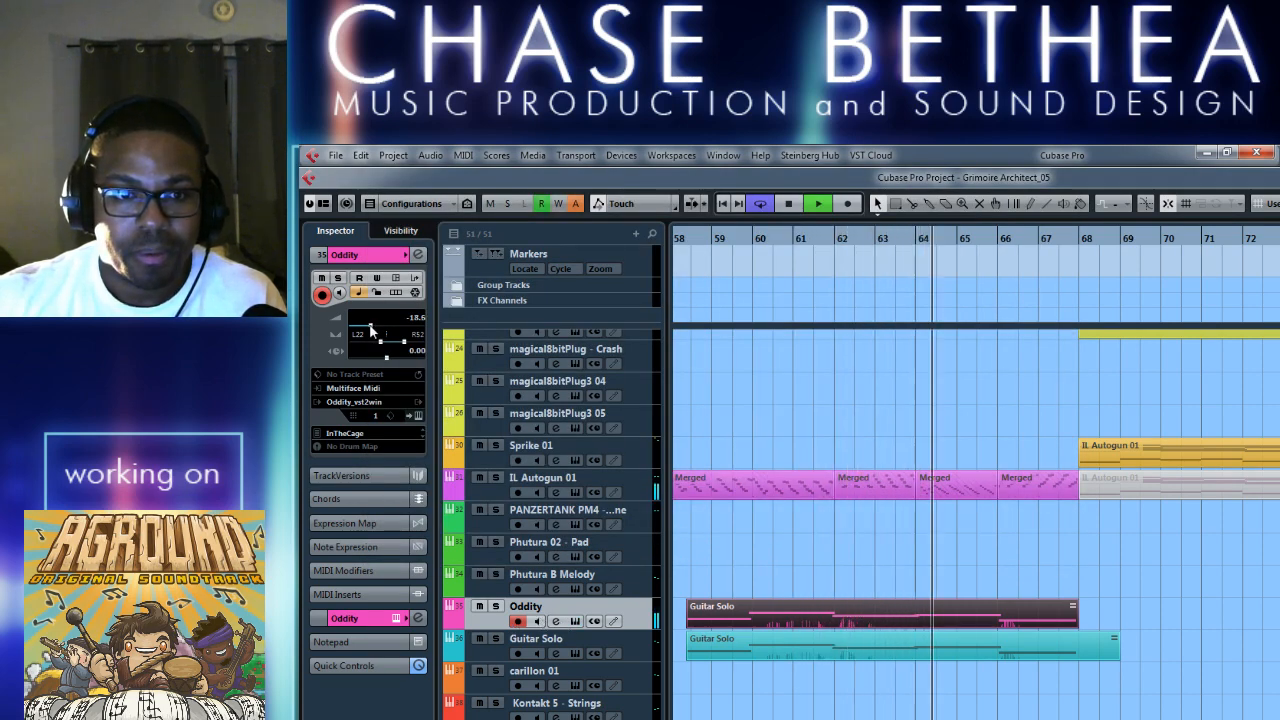
Stop playback, set the formant shift of Oddity's Pitch Correct insert to -7, and close the plug-in and channel settings windows.
{"action": "left_click", "coordinate": [556, 622]}
{"action": "key", "text": "space"}
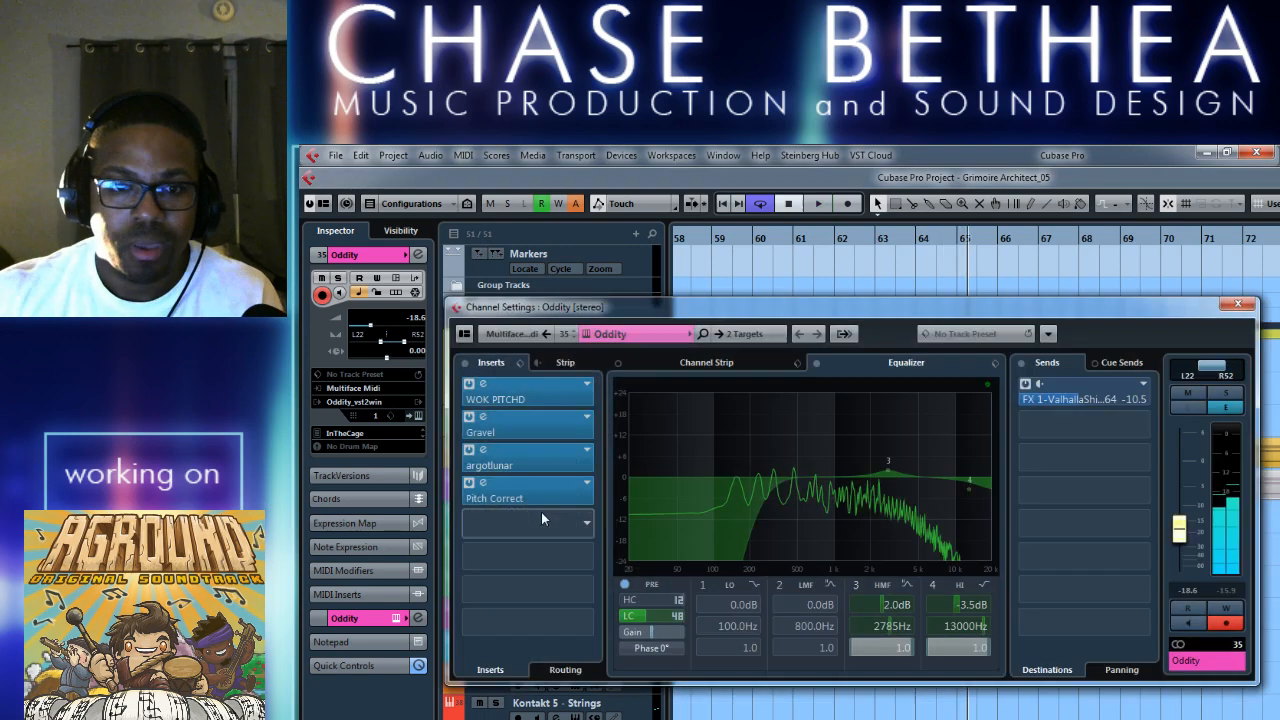
{"action": "left_click", "coordinate": [483, 484]}
{"action": "left_click_drag", "start_coordinate": [876, 350], "coordinate": [877, 319]}
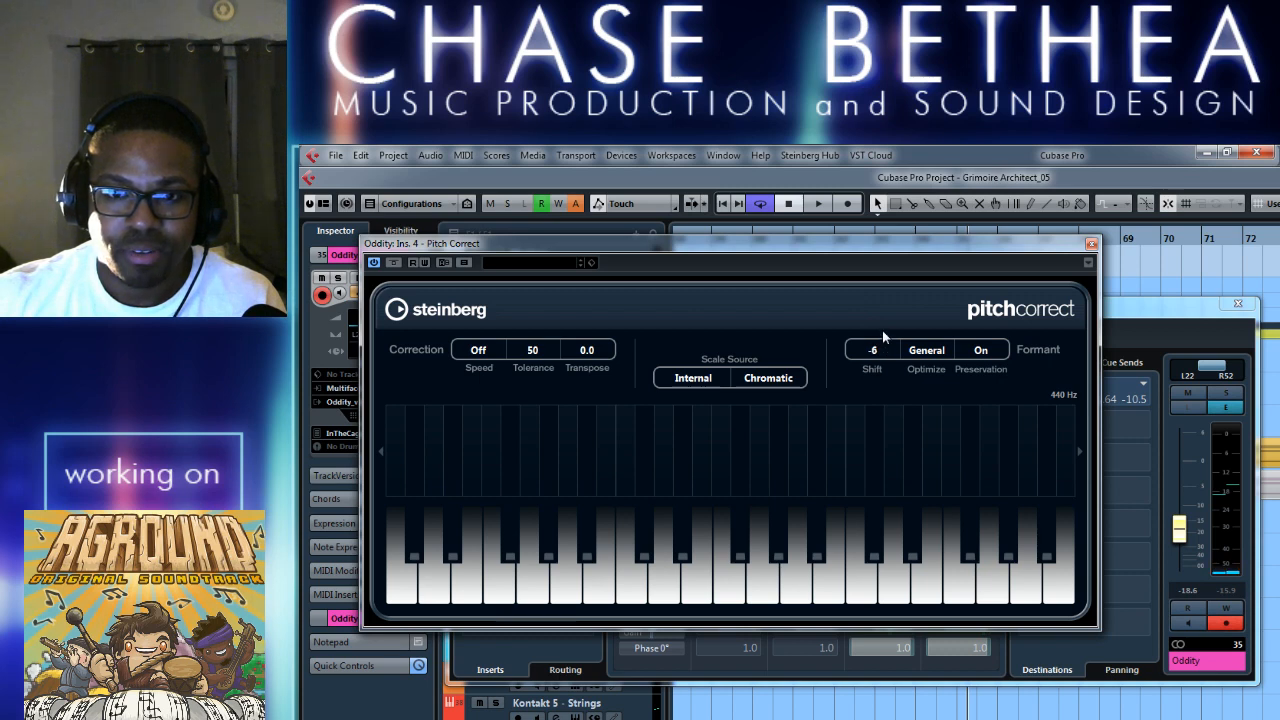
{"action": "left_click", "coordinate": [1091, 244]}
{"action": "left_click", "coordinate": [1238, 303]}
Play the doubled solo through to about bar 69, stop playback, and open Oddity's instrument window.
{"action": "key", "text": "space"}
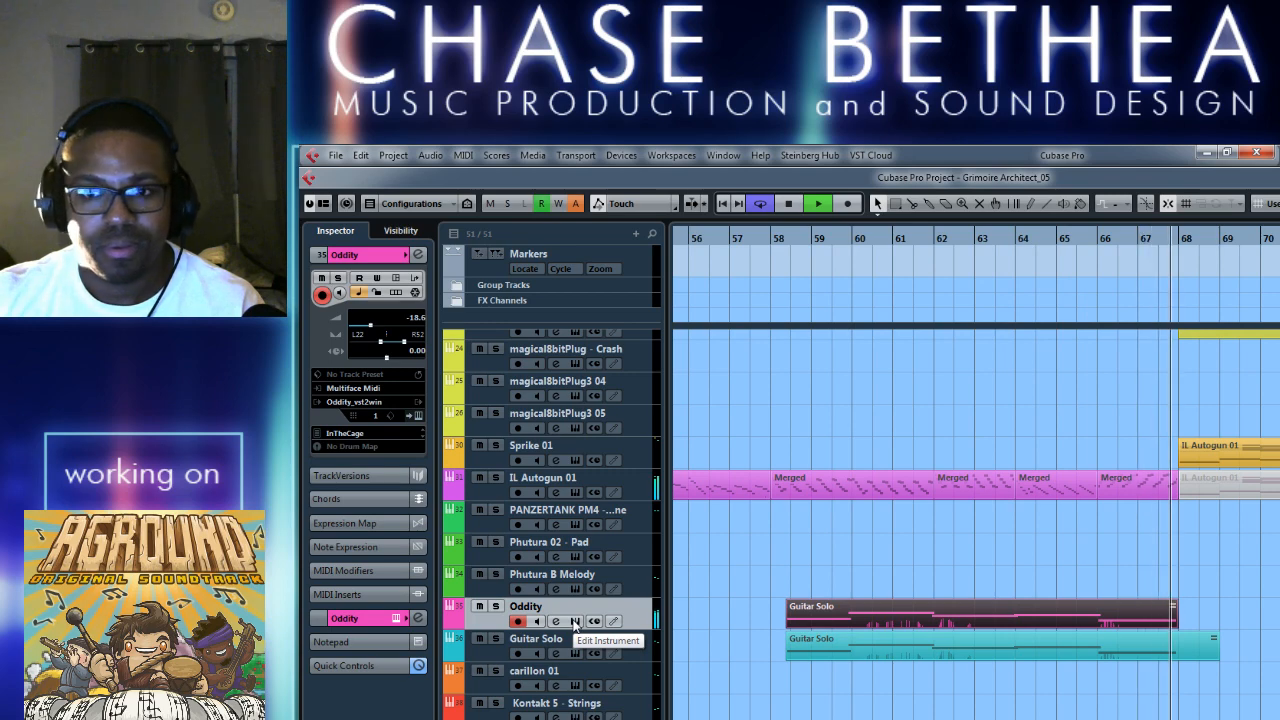
{"action": "key", "text": "space"}
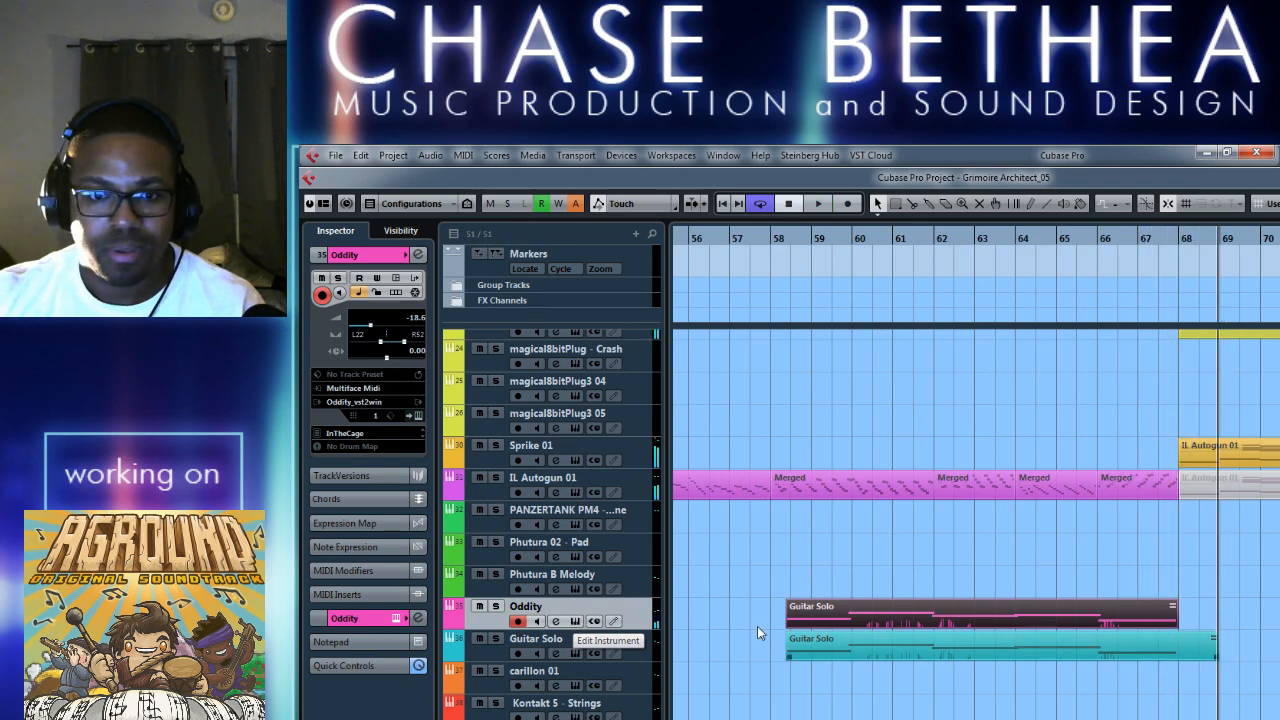
{"action": "left_click", "coordinate": [583, 622]}
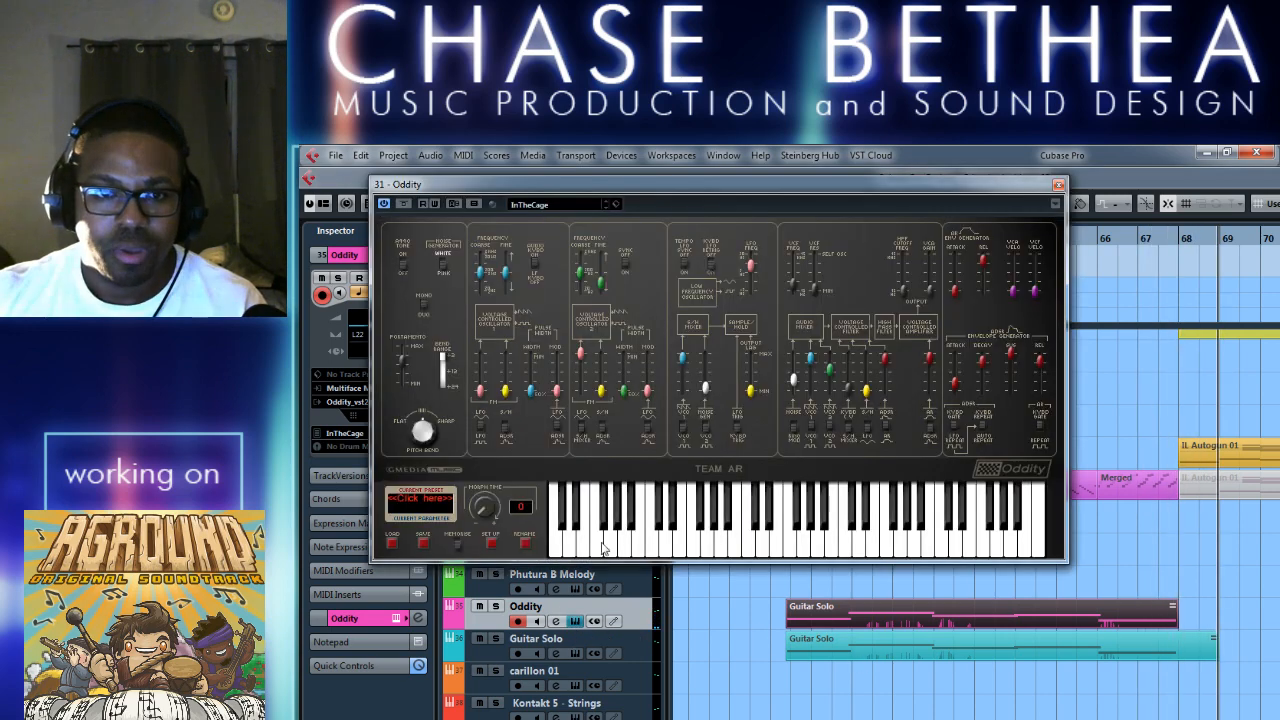
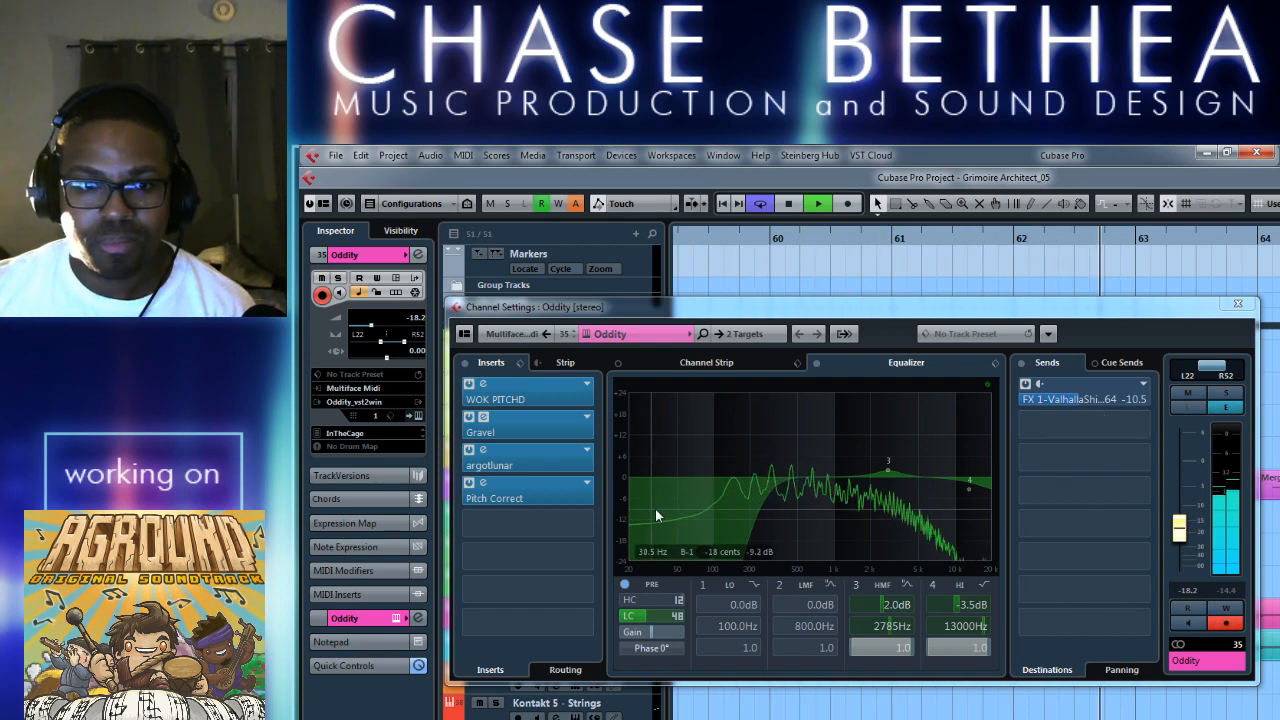
Stop playback, add Phasis to Oddity's fifth insert slot, and close the channel settings window.
{"action": "left_click", "coordinate": [1237, 305]}
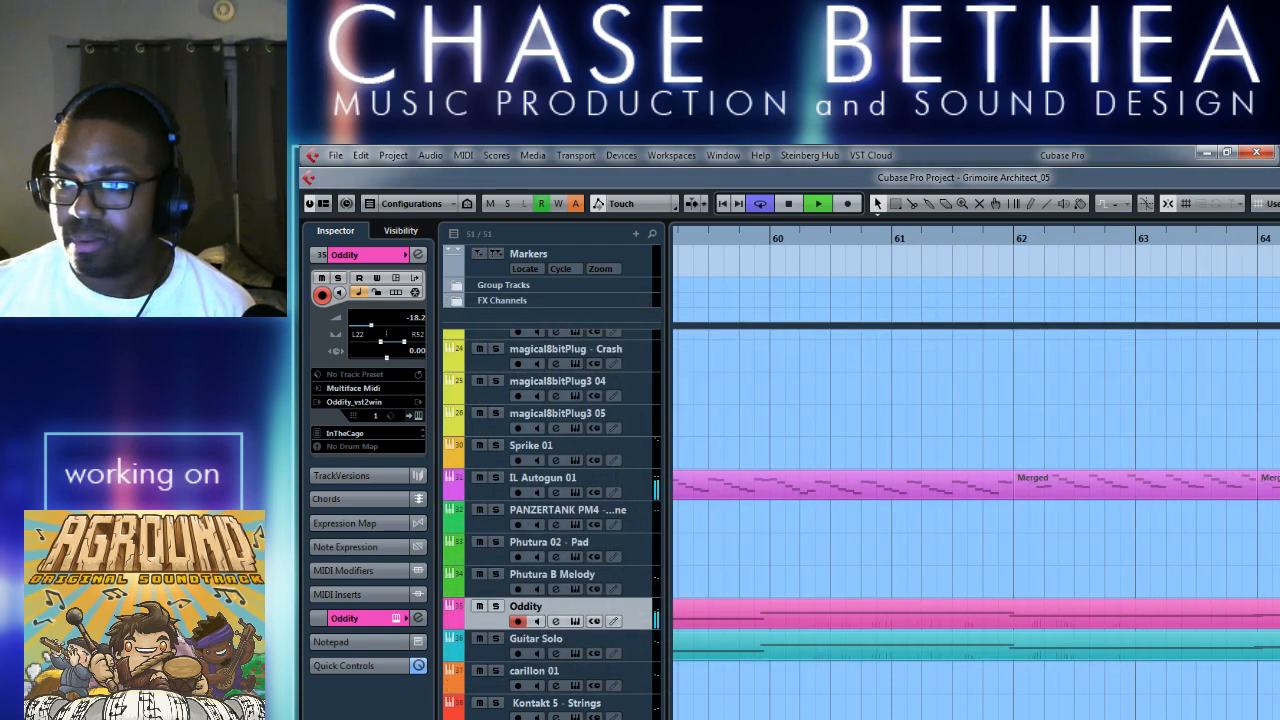
{"action": "key", "text": "space"}
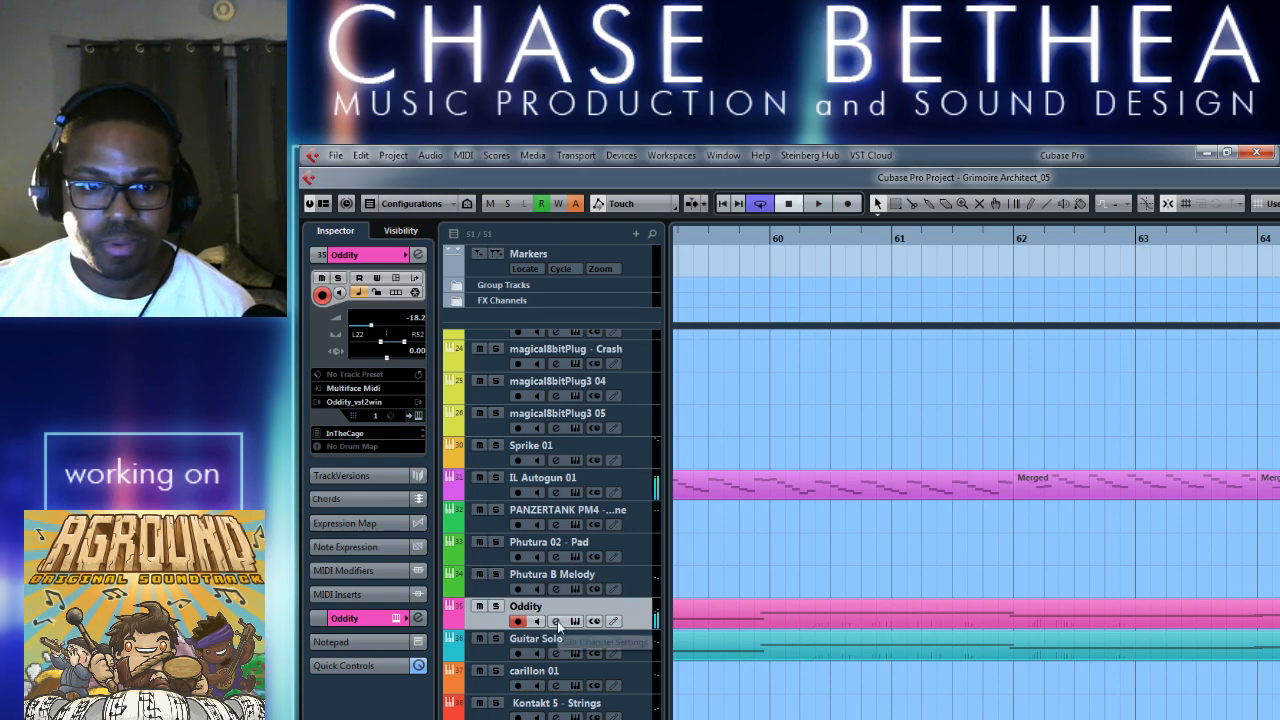
{"action": "left_click", "coordinate": [558, 622]}
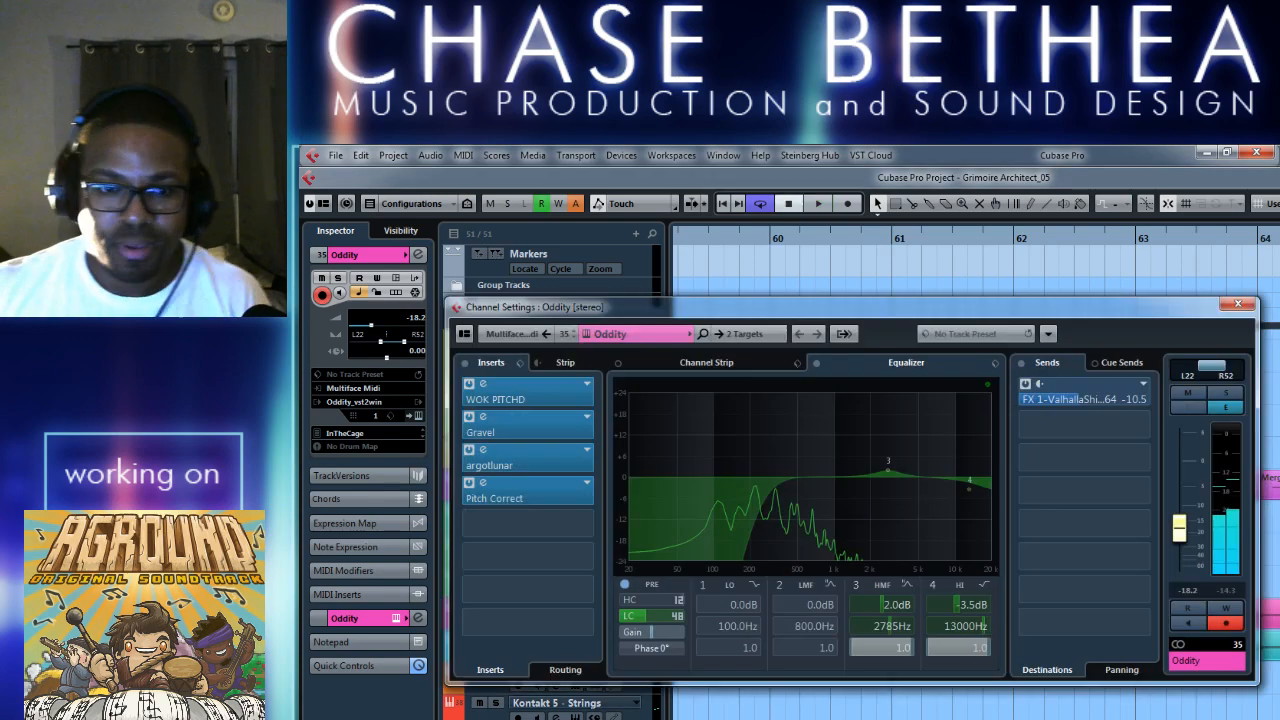
{"action": "left_click", "coordinate": [585, 530]}
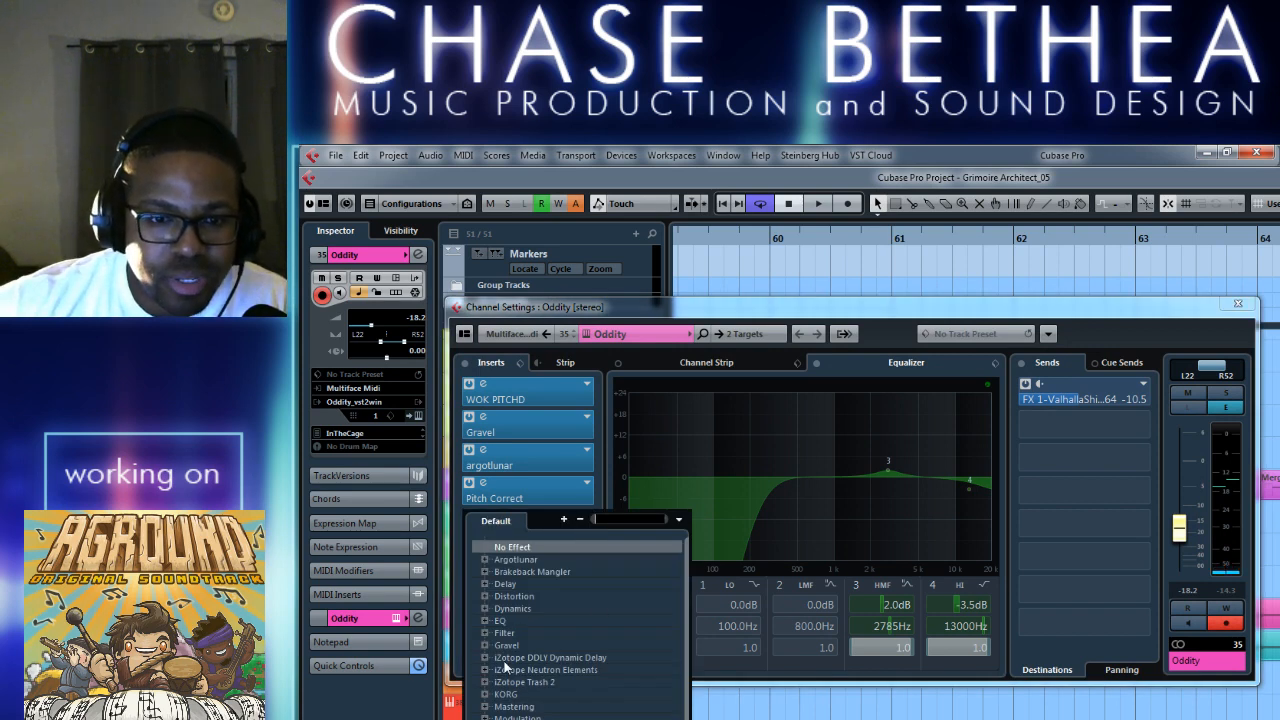
{"action": "scroll", "coordinate": [486, 681], "scroll_direction": "down", "scroll_amount": 2}
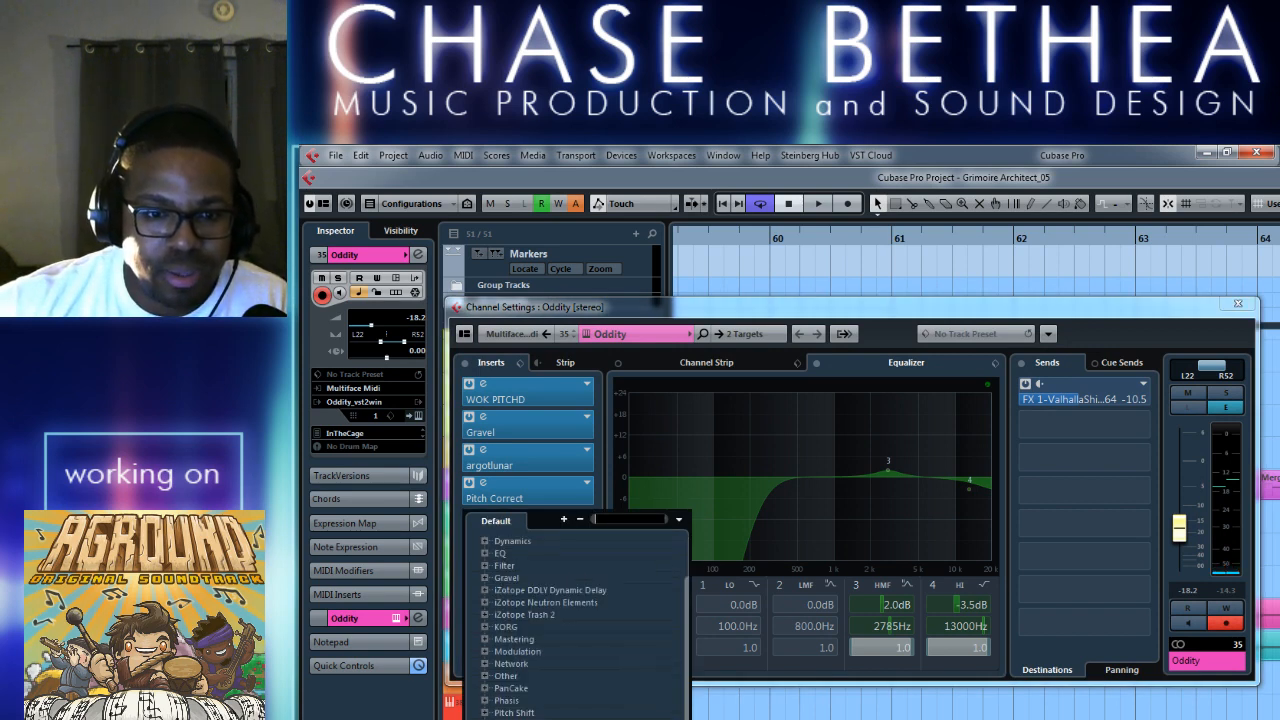
{"action": "left_click", "coordinate": [485, 702]}
{"action": "left_click", "coordinate": [530, 713]}
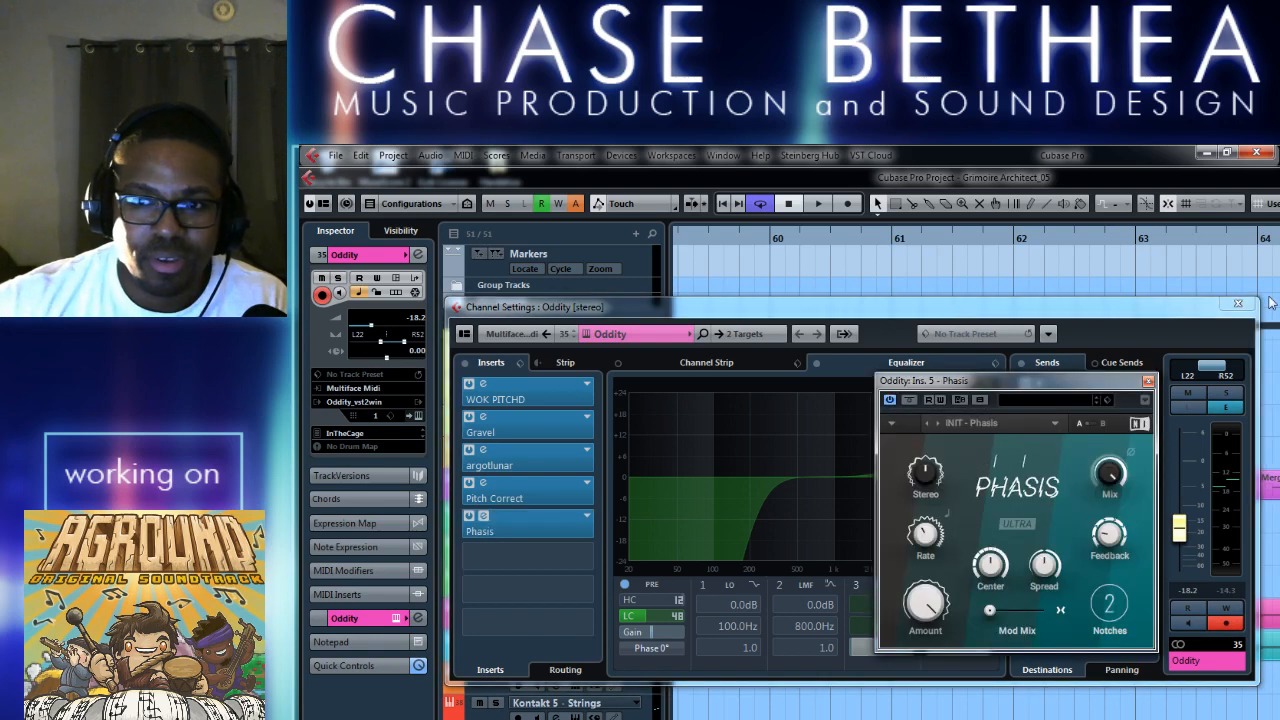
{"action": "left_click", "coordinate": [1239, 304]}
Select the IL Autogun 01 track and check the floating transport display before hiding it.
{"action": "left_click", "coordinate": [480, 492]}
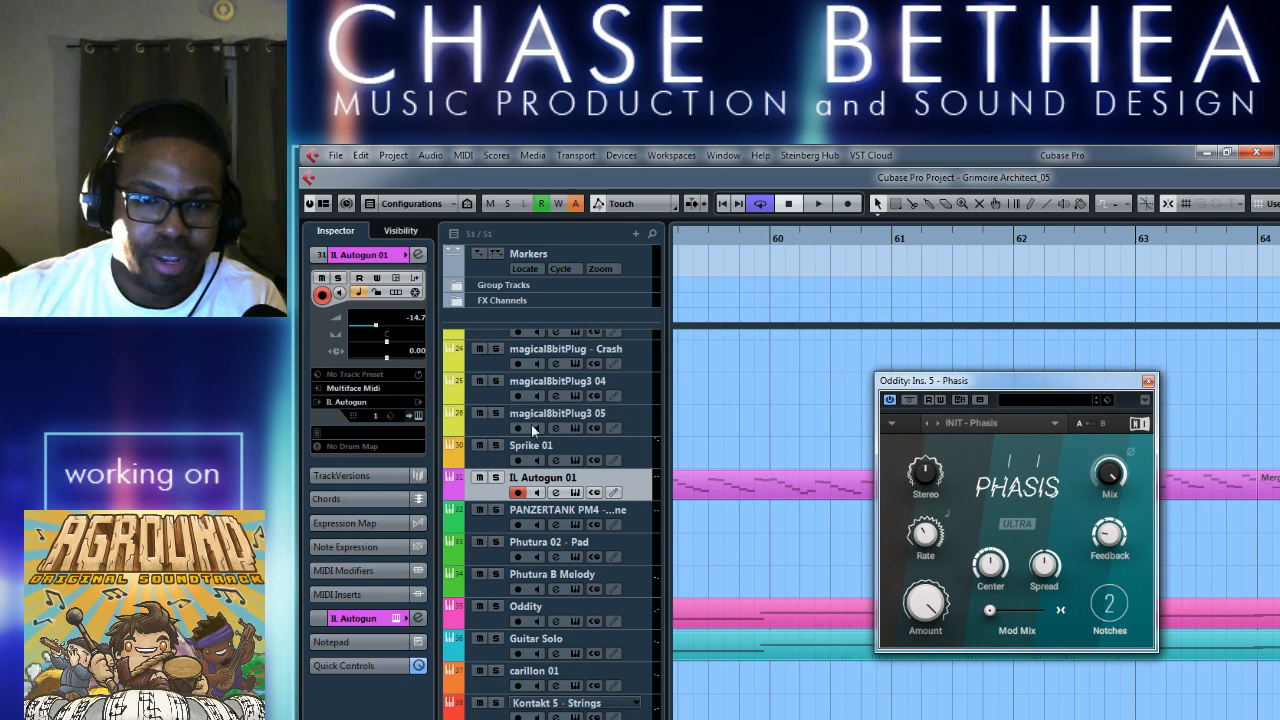
{"action": "key", "text": "F2"}
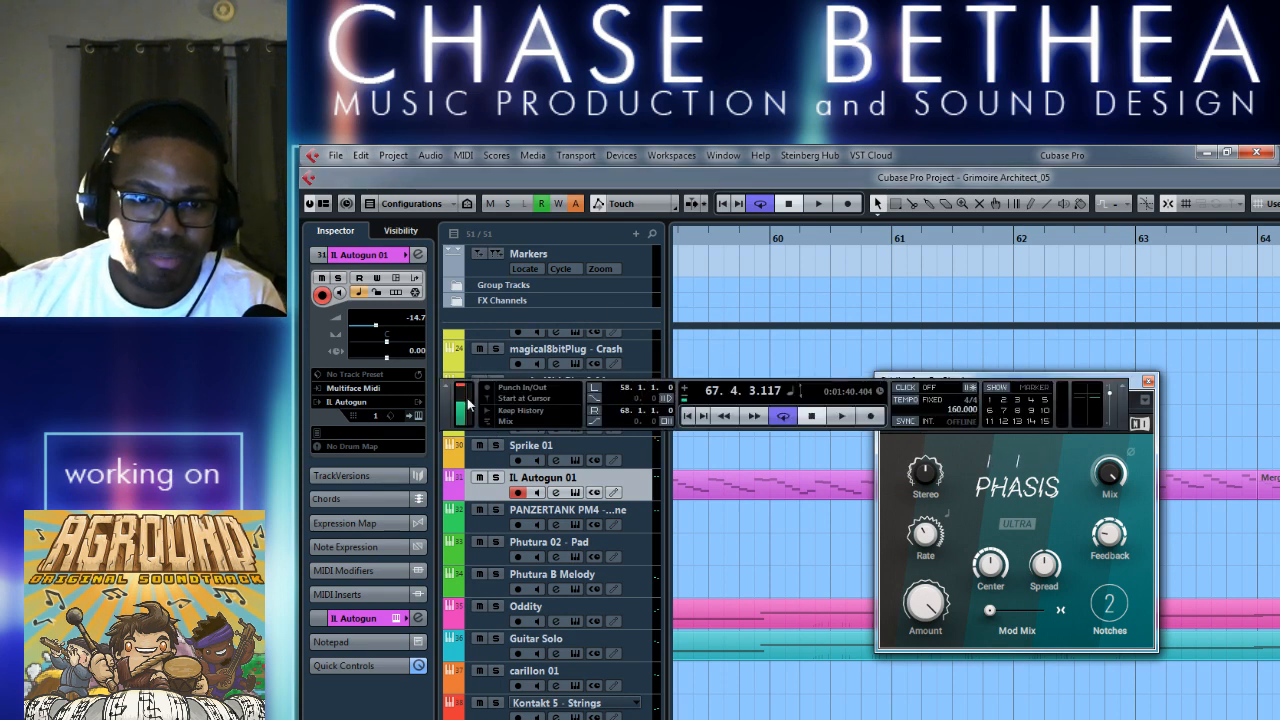
{"action": "key", "text": "F2"}
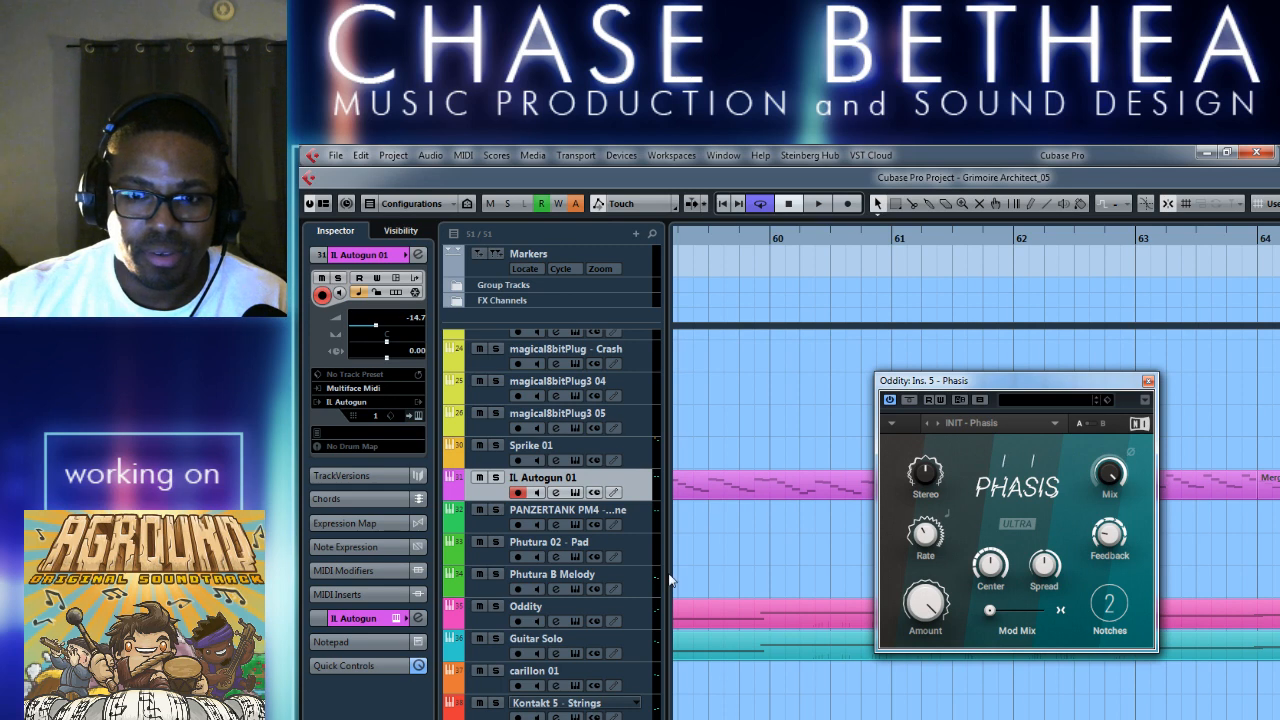
Play the solo while adjusting the stereo amount, raising the rate to about 5.37 Hz, and setting Mod Mix to about halfway in Phasis.
{"action": "key", "text": "space"}
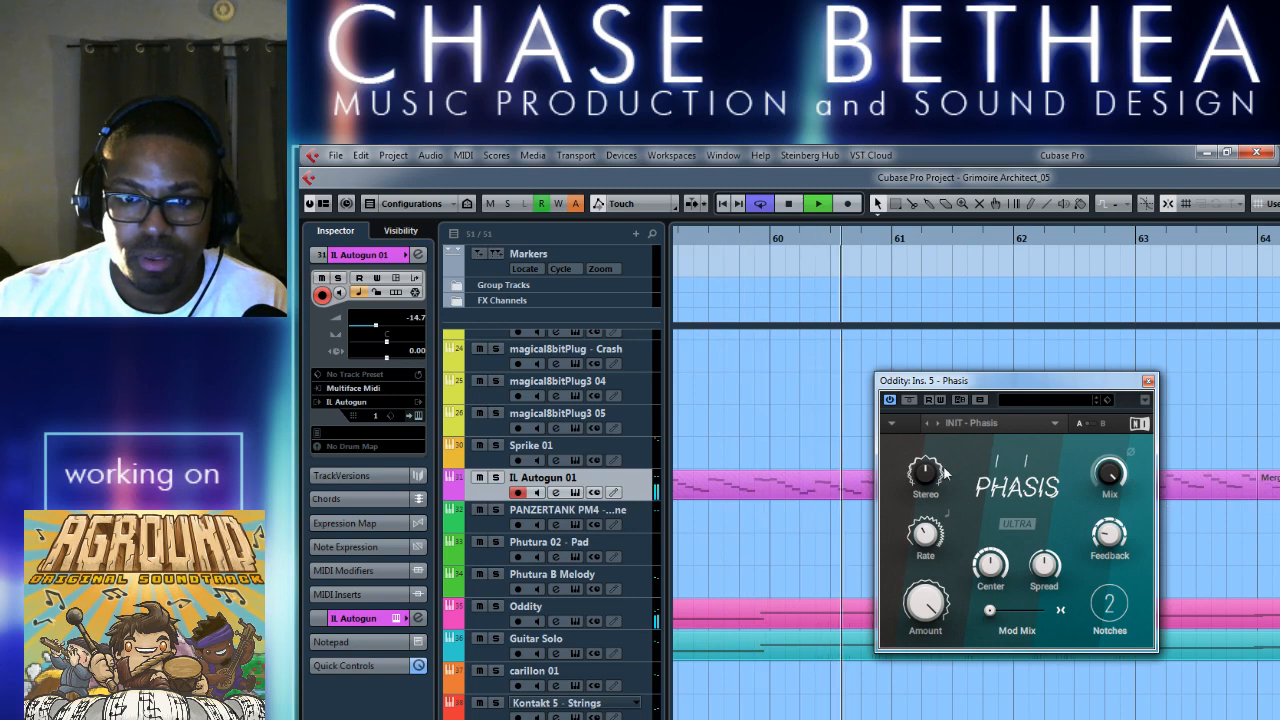
{"action": "left_click_drag", "start_coordinate": [931, 471], "coordinate": [935, 481]}
{"action": "left_click_drag", "start_coordinate": [930, 545], "coordinate": [933, 533]}
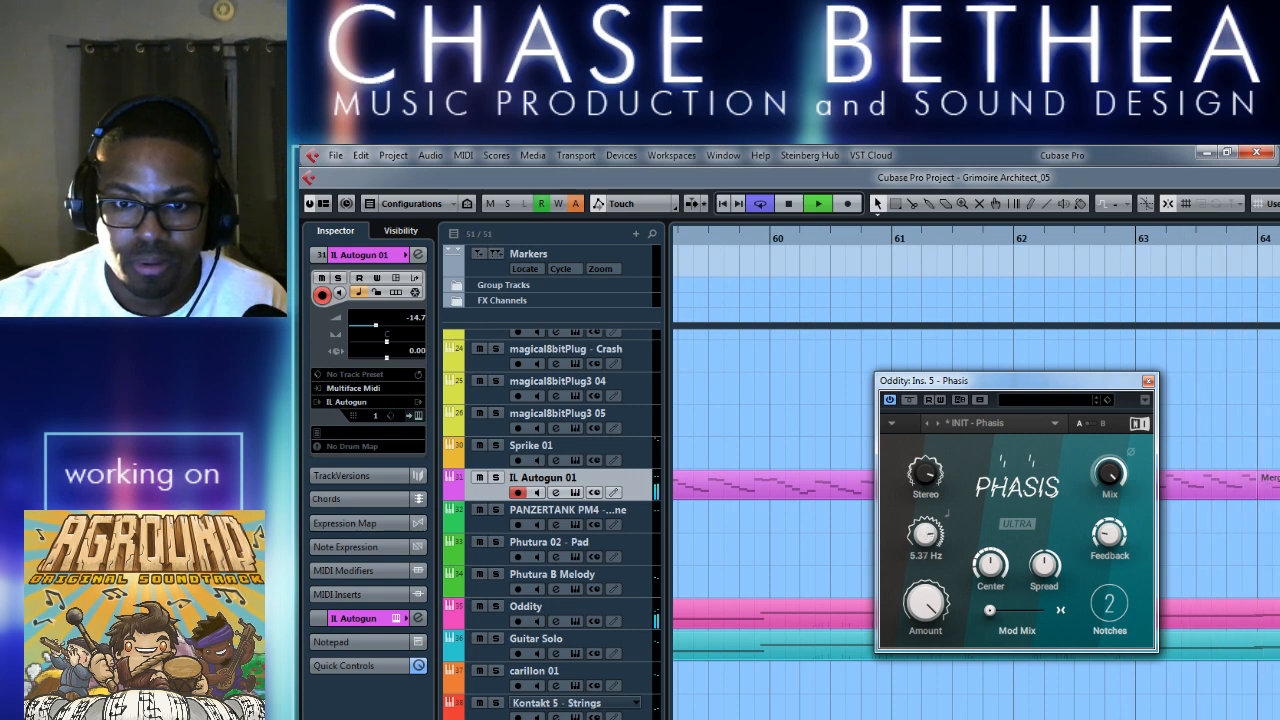
{"action": "left_click_drag", "start_coordinate": [933, 533], "coordinate": [934, 530]}
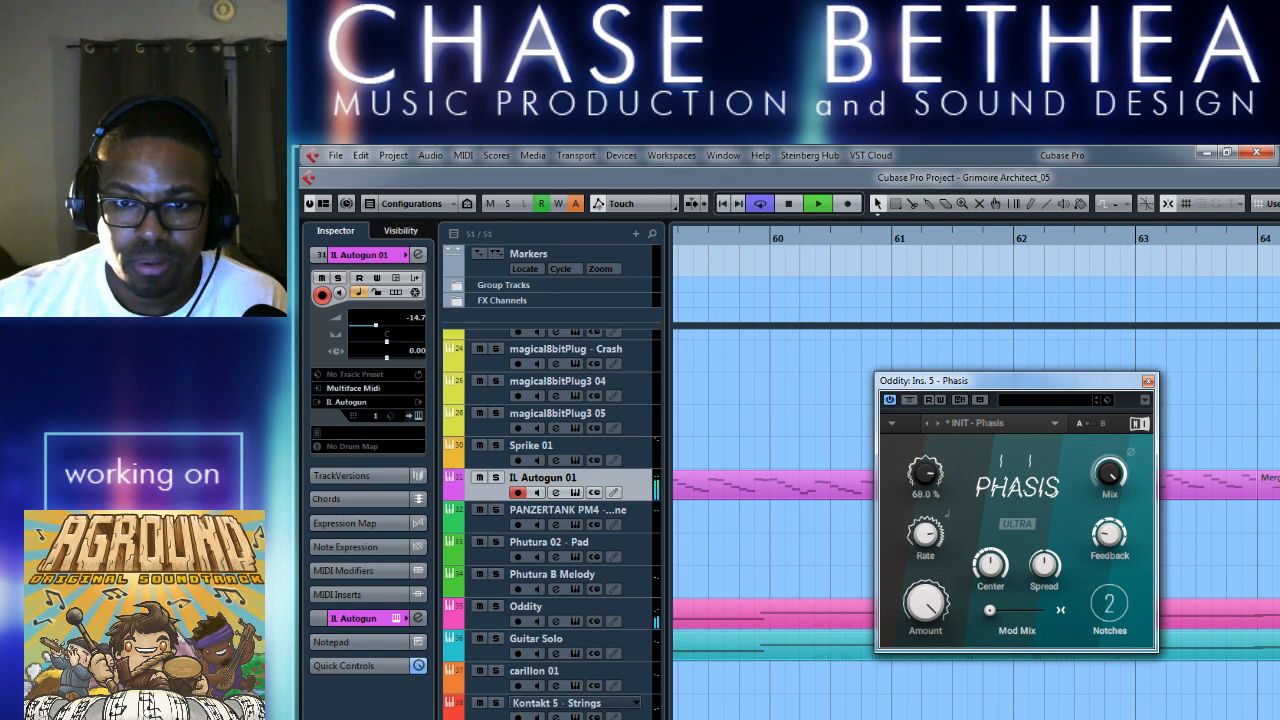
{"action": "left_click_drag", "start_coordinate": [918, 511], "coordinate": [918, 540]}
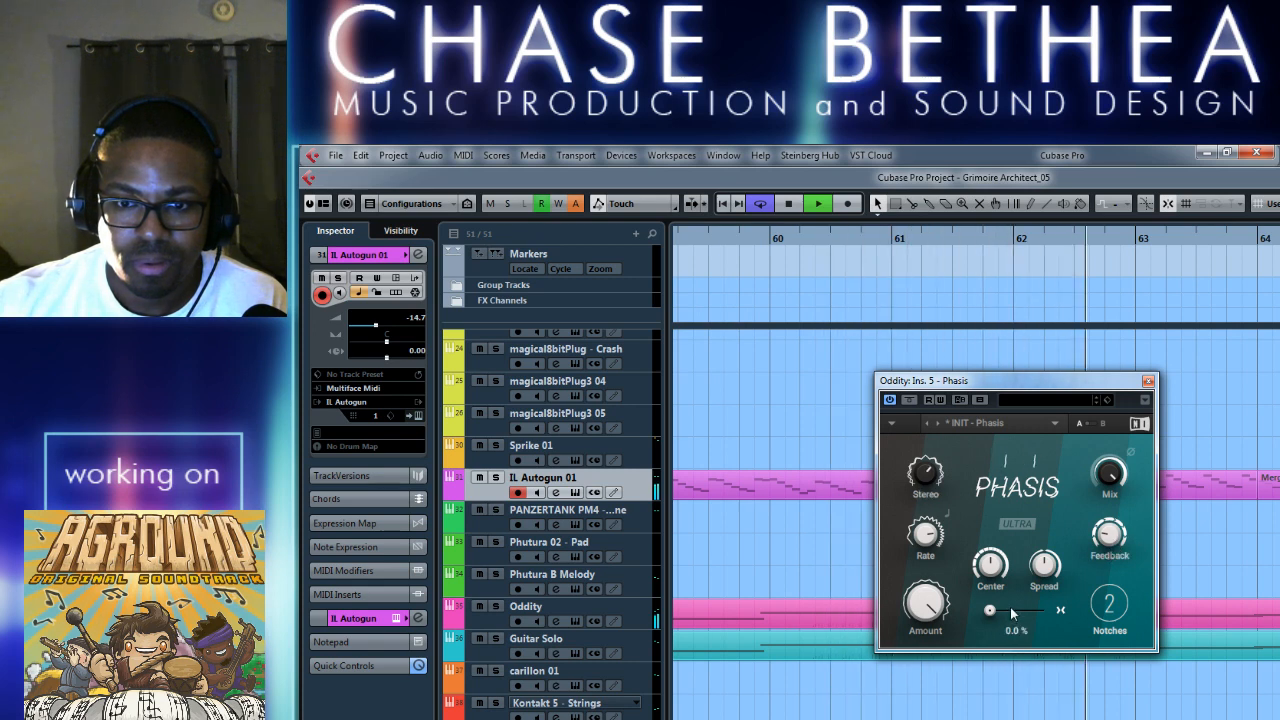
{"action": "left_click_drag", "start_coordinate": [992, 610], "coordinate": [1014, 610]}
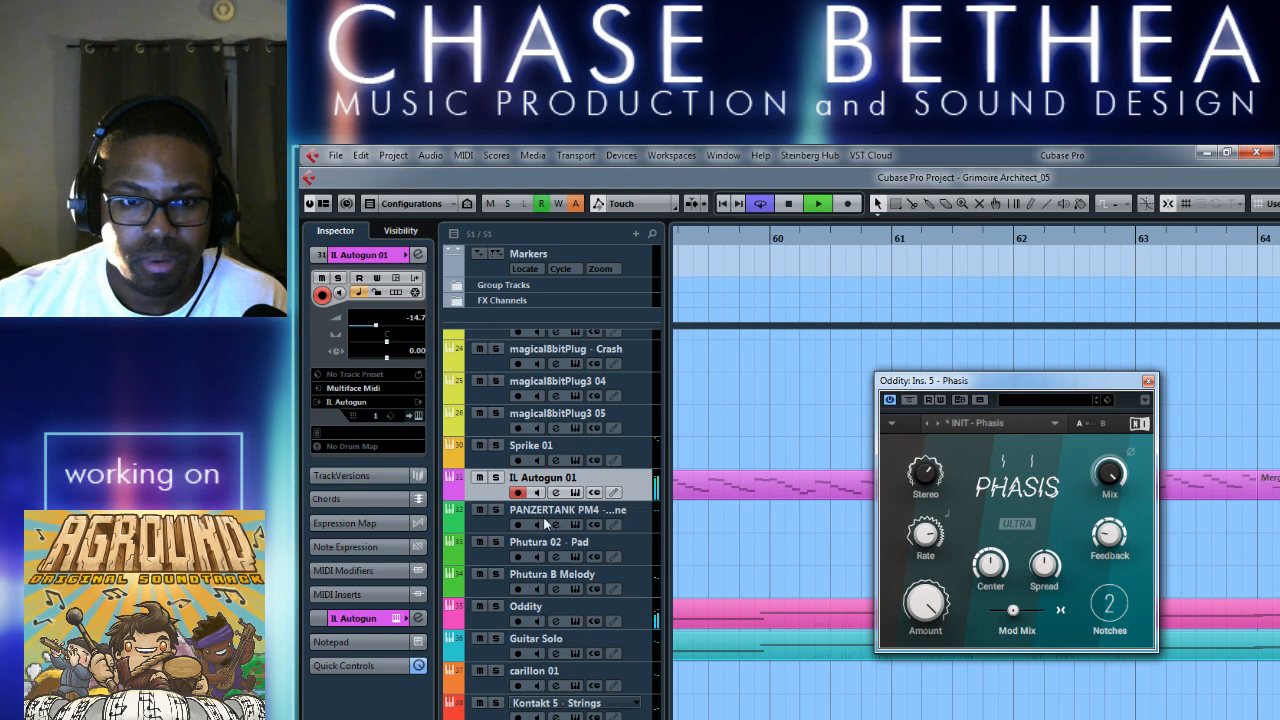
Raise the Oddity channel's volume to -13.6 and close the Phasis and channel settings windows.
{"action": "left_click", "coordinate": [558, 622]}
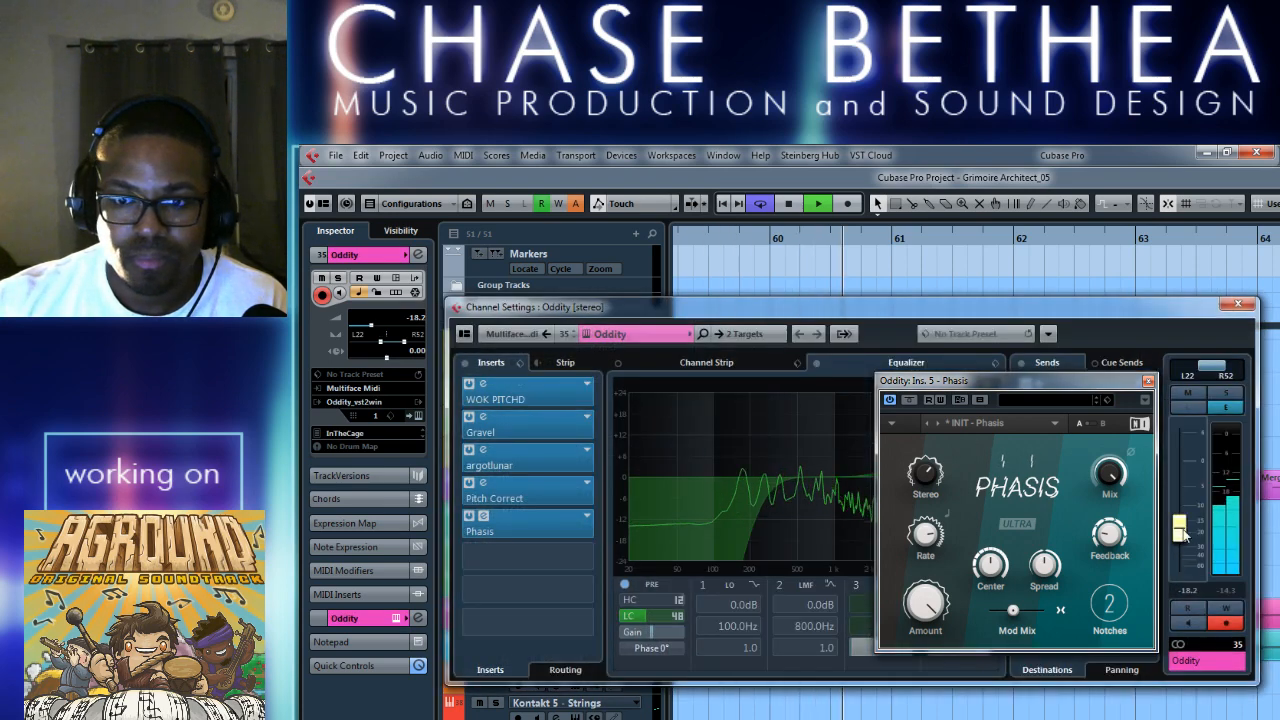
{"action": "left_click_drag", "start_coordinate": [1180, 527], "coordinate": [1183, 527]}
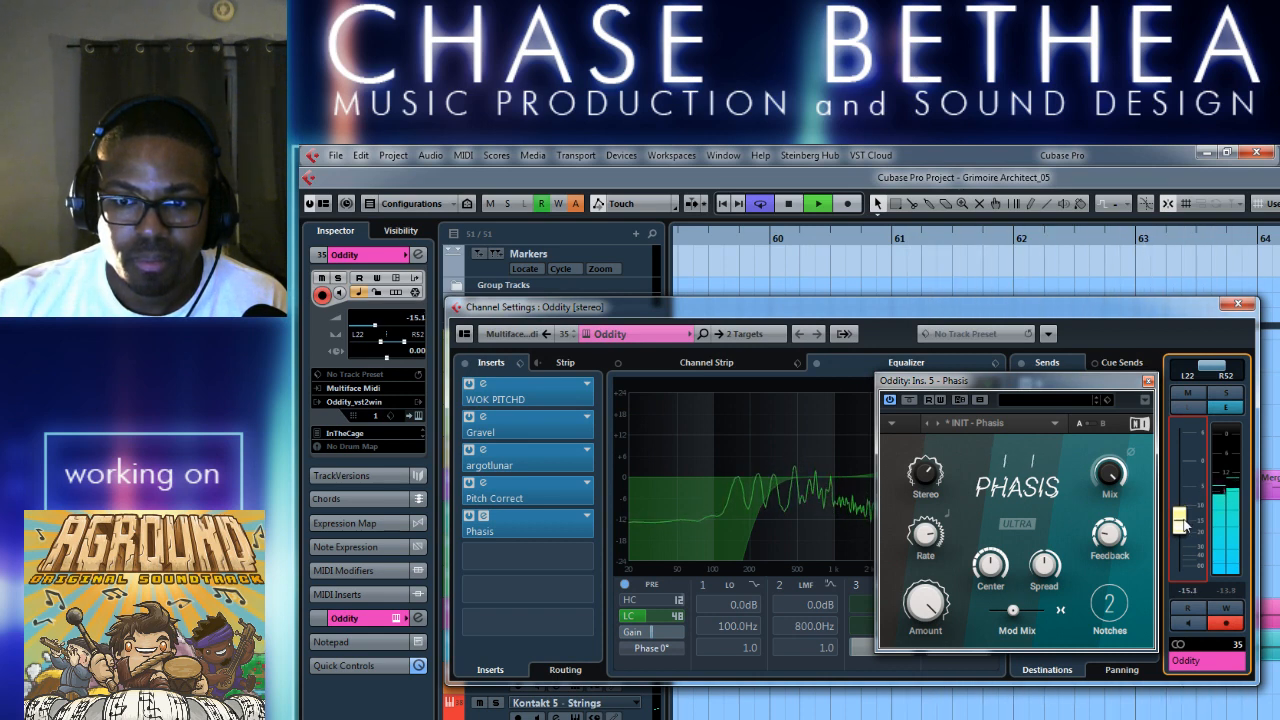
{"action": "left_click_drag", "start_coordinate": [1181, 526], "coordinate": [1183, 522]}
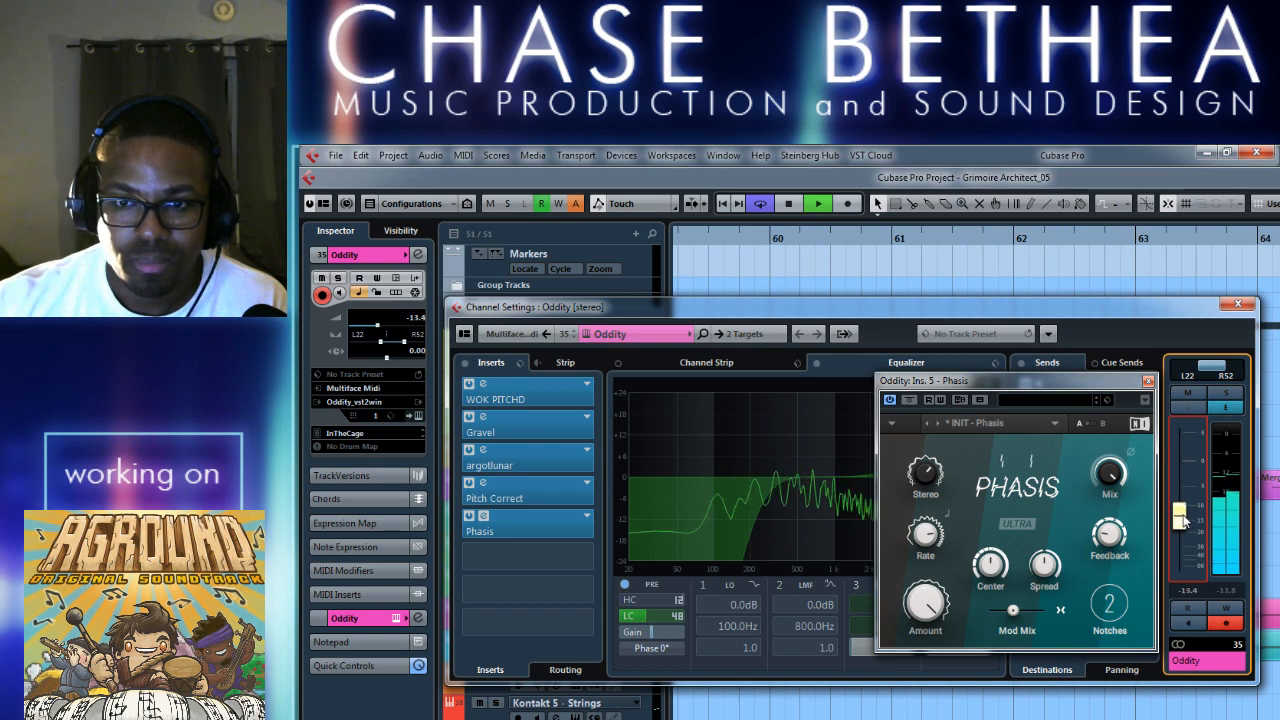
{"action": "left_click", "coordinate": [1148, 383]}
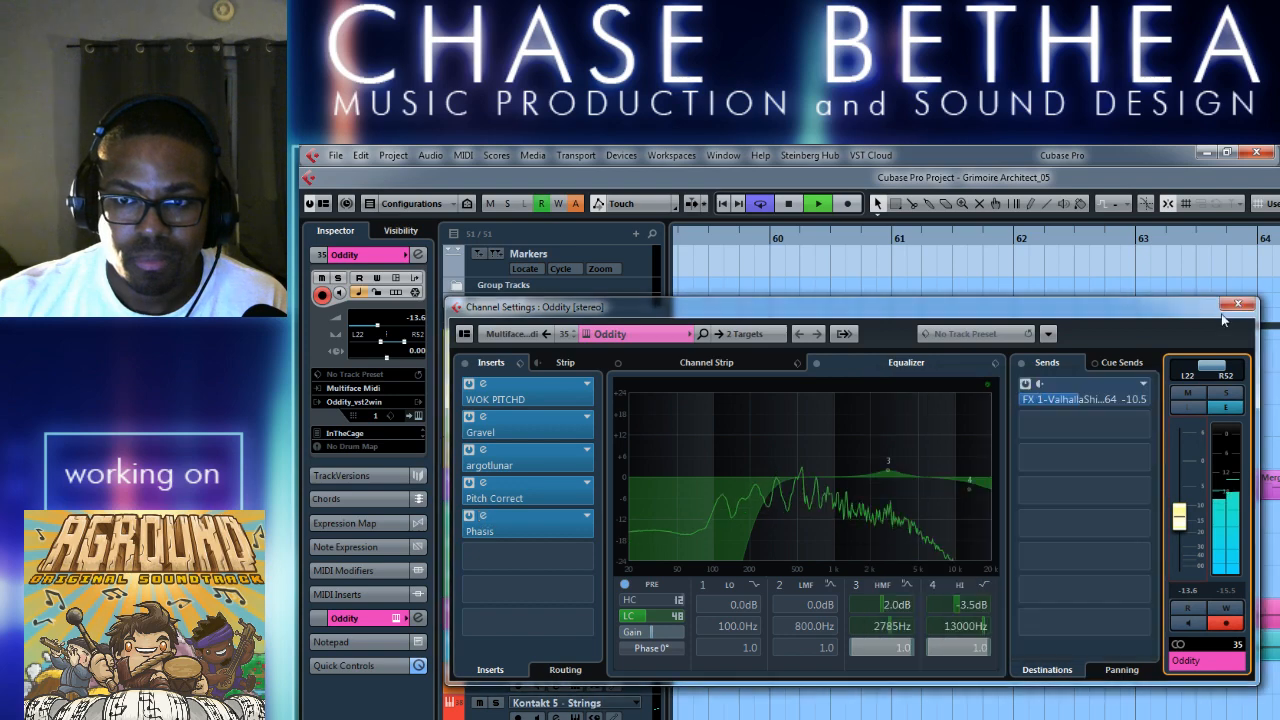
{"action": "left_click", "coordinate": [1238, 303]}
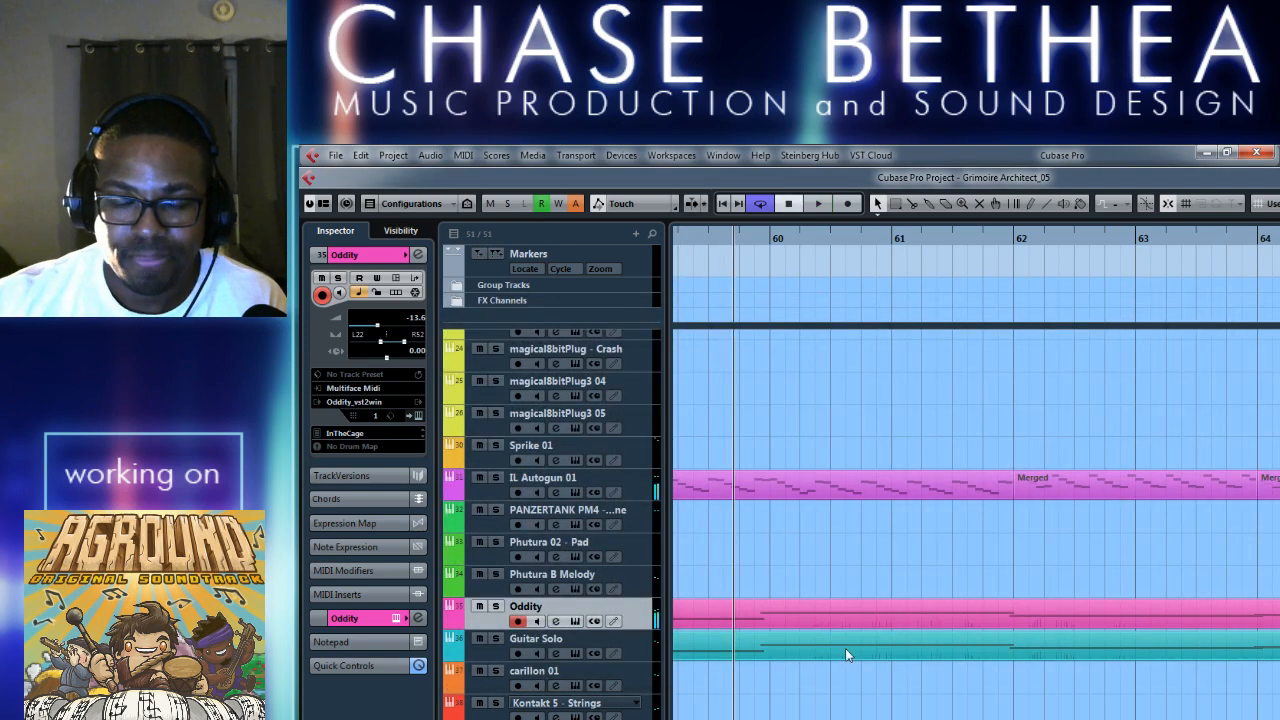
Stop playback, open the Guitar Solo part in the Key Editor, and trim the first note to start at 58.3.1.0 during replay.
{"action": "key", "text": "space"}
{"action": "left_click", "coordinate": [920, 652]}
{"action": "double_click", "coordinate": [920, 652]}
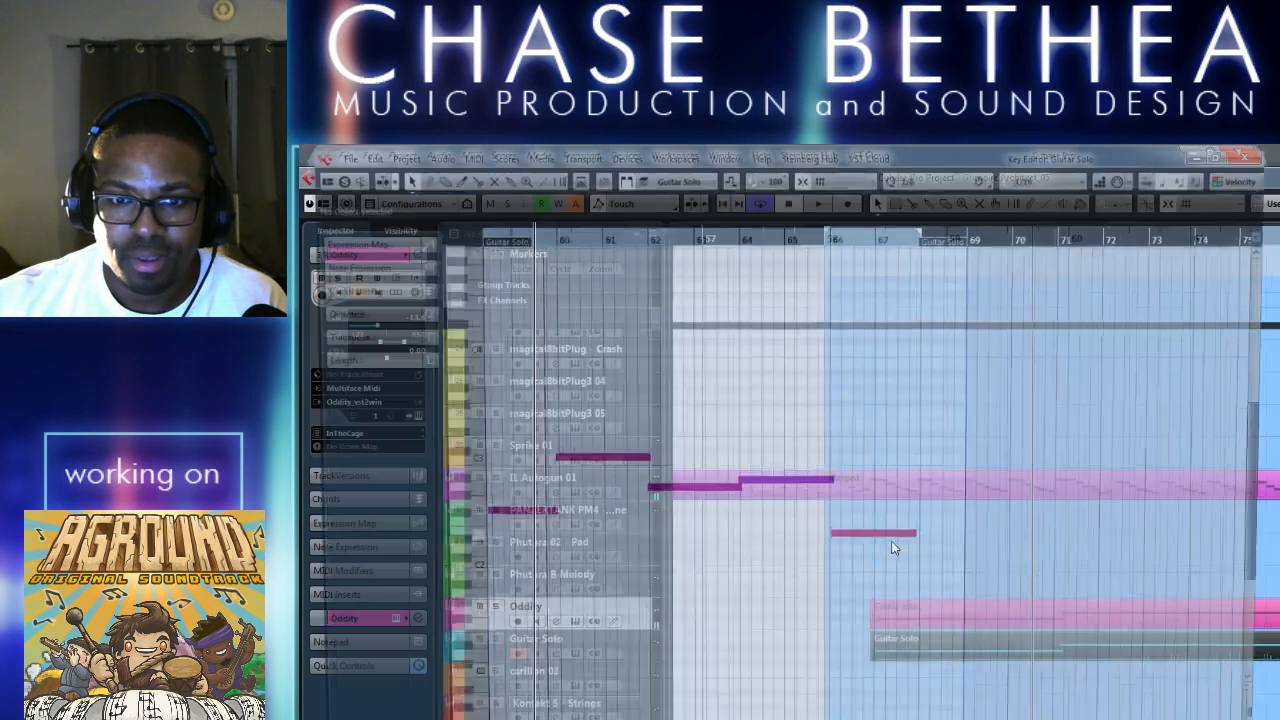
{"action": "scroll", "coordinate": [753, 528], "scroll_direction": "up", "scroll_amount": 6, "text": "ctrl"}
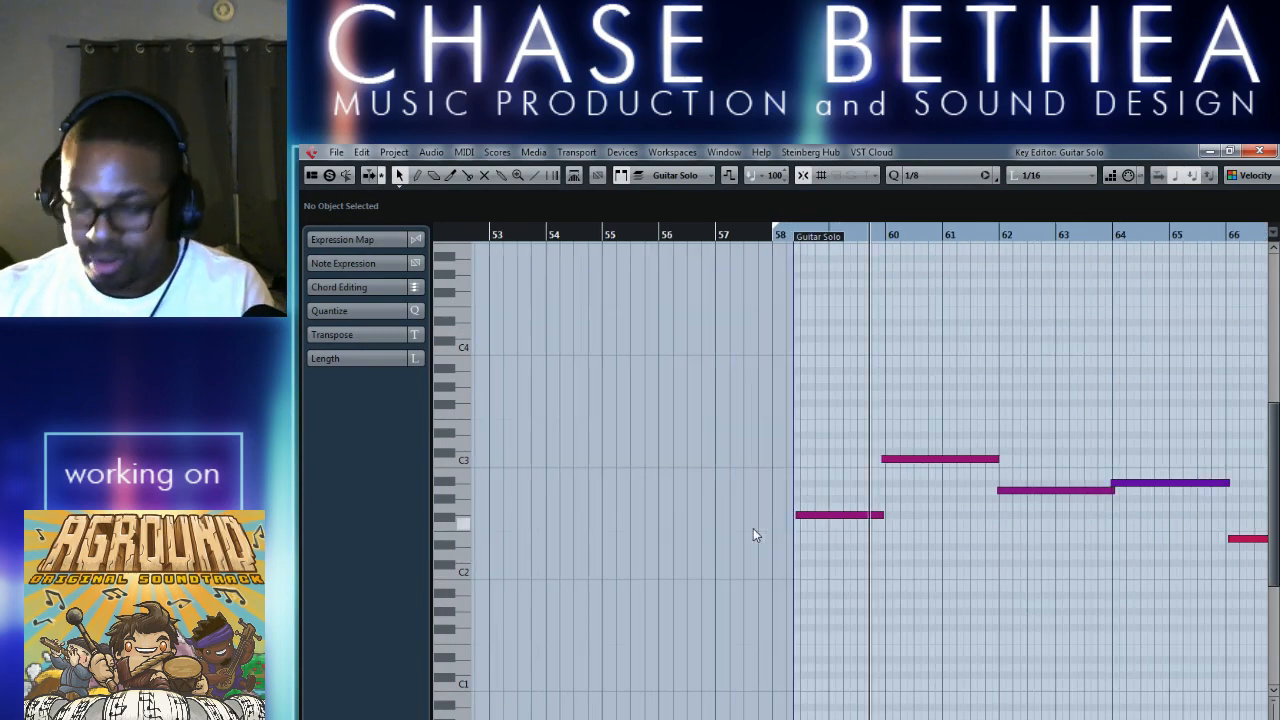
{"action": "scroll", "coordinate": [740, 570], "scroll_direction": "left", "scroll_amount": 3}
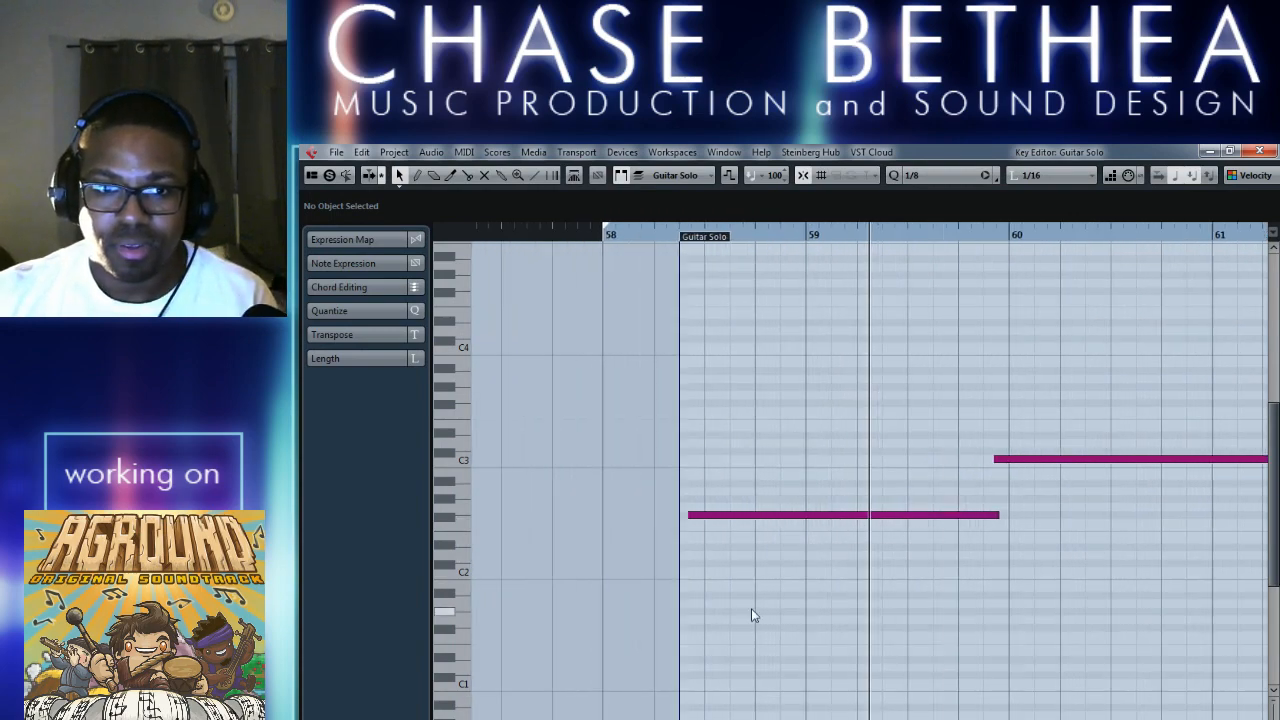
{"action": "left_click", "coordinate": [563, 234]}
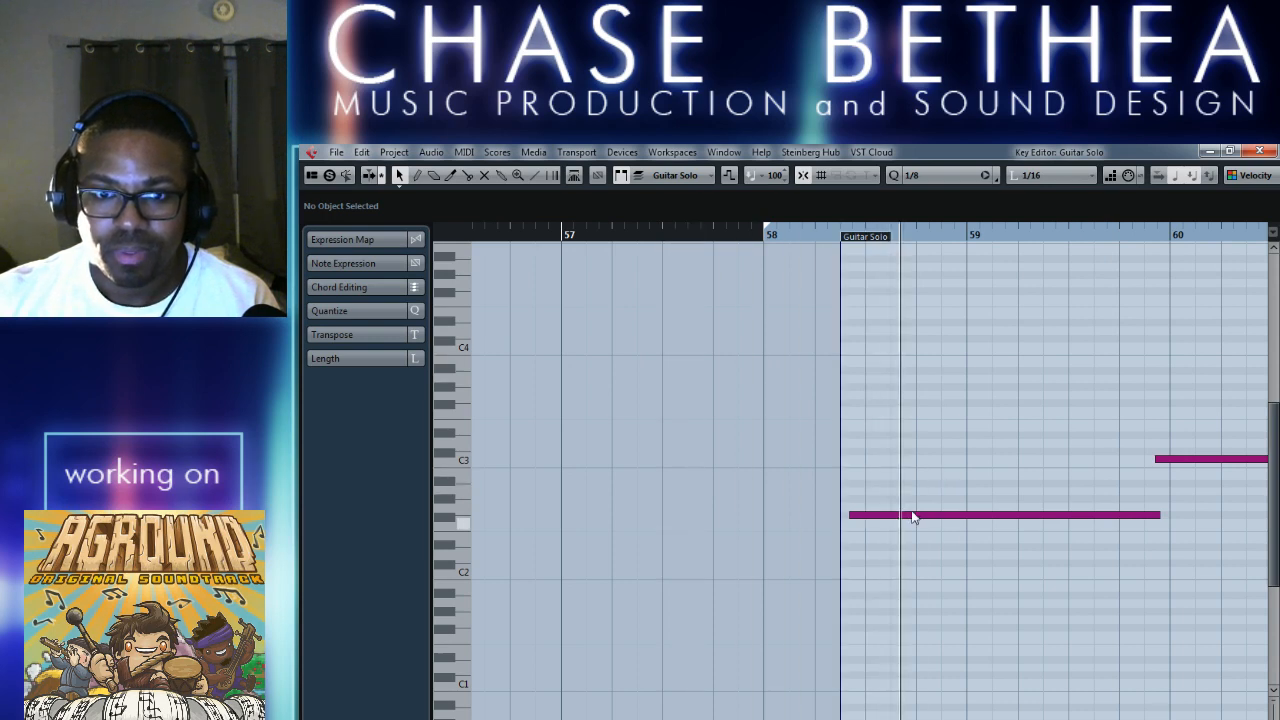
{"action": "left_click_drag", "start_coordinate": [851, 515], "coordinate": [867, 515]}
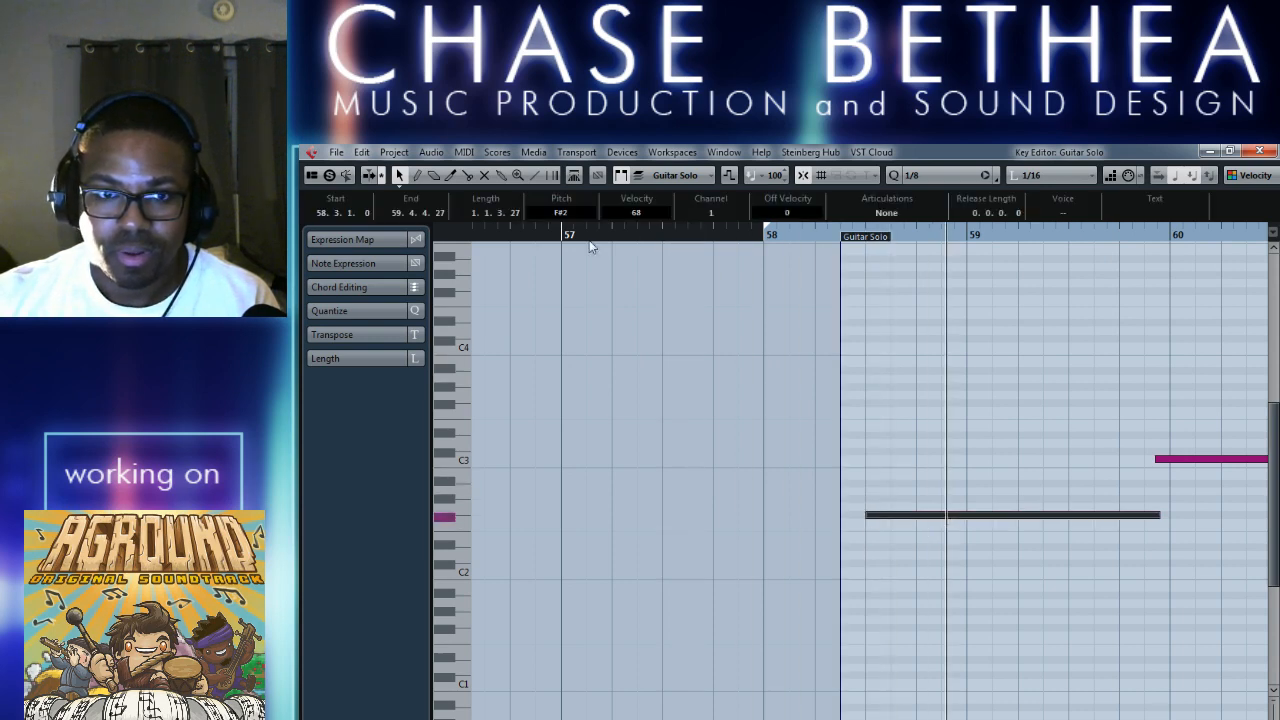
Align the first note's end and second note's start to bar 60, start the E2 note at 66.1.1.0, and close the Key Editor.
{"action": "left_click", "coordinate": [563, 234]}
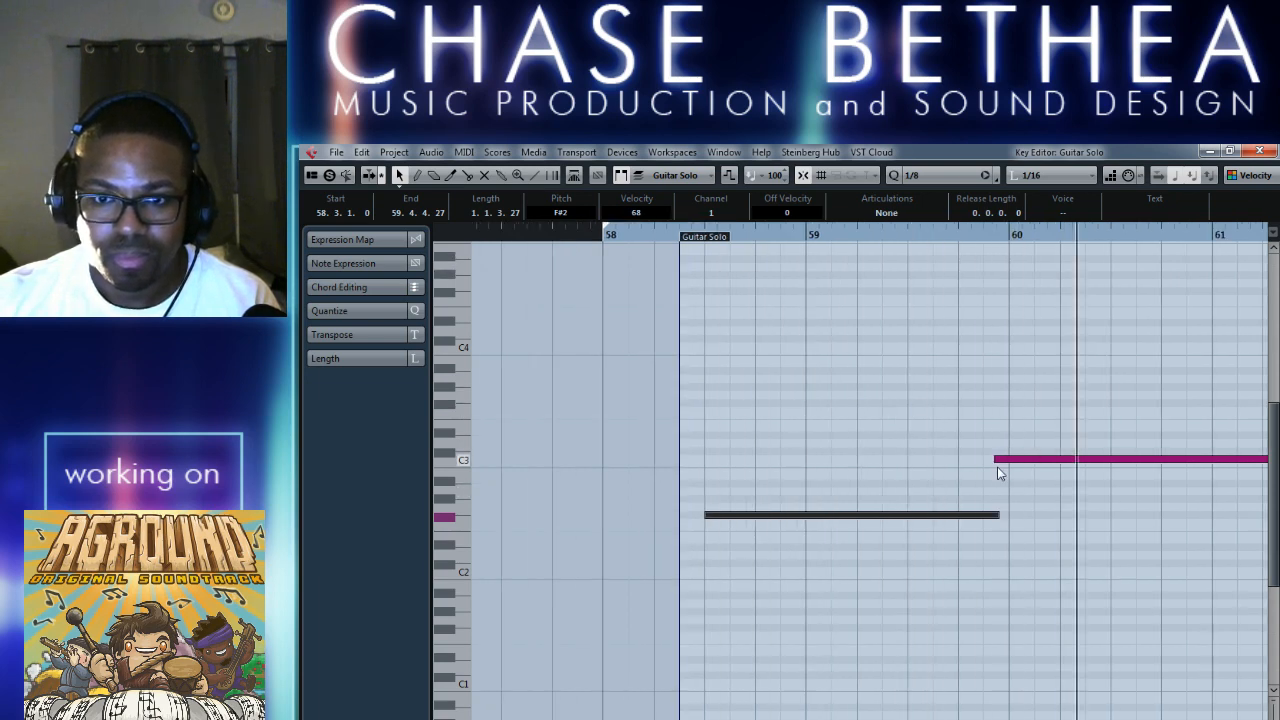
{"action": "left_click_drag", "start_coordinate": [997, 460], "coordinate": [1010, 462]}
{"action": "left_click_drag", "start_coordinate": [997, 515], "coordinate": [1010, 515]}
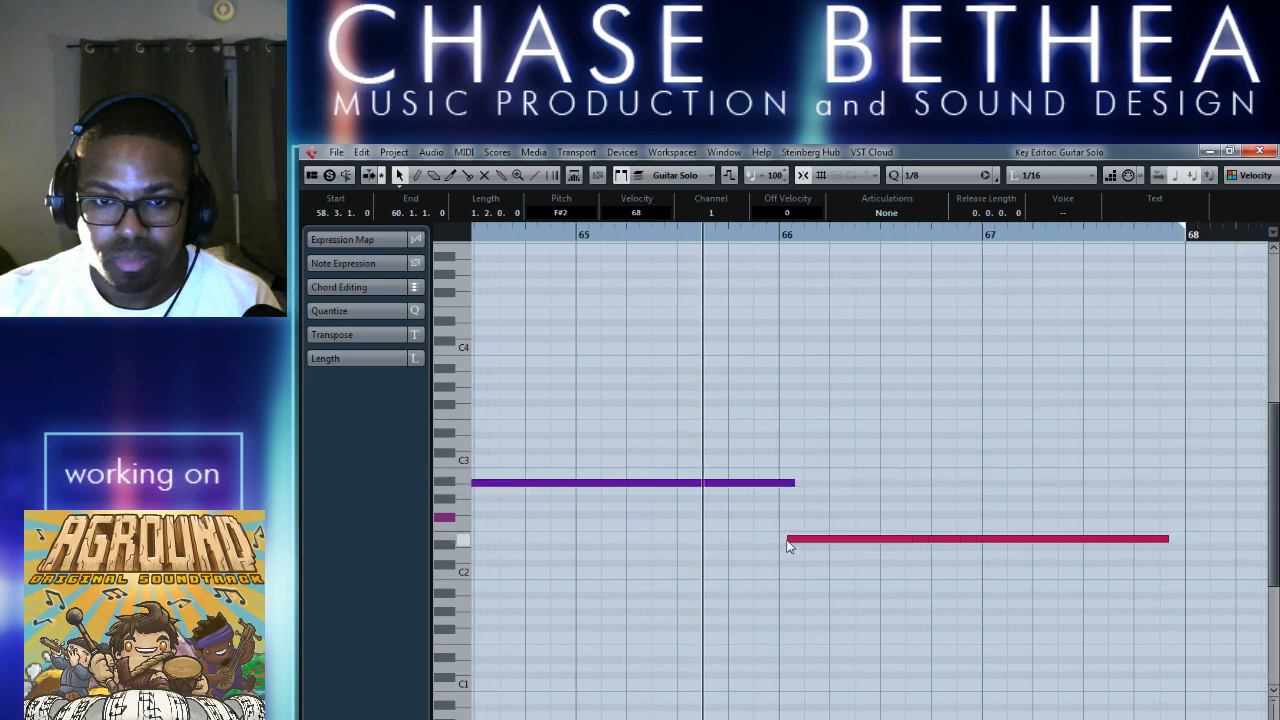
{"action": "left_click_drag", "start_coordinate": [789, 539], "coordinate": [780, 539]}
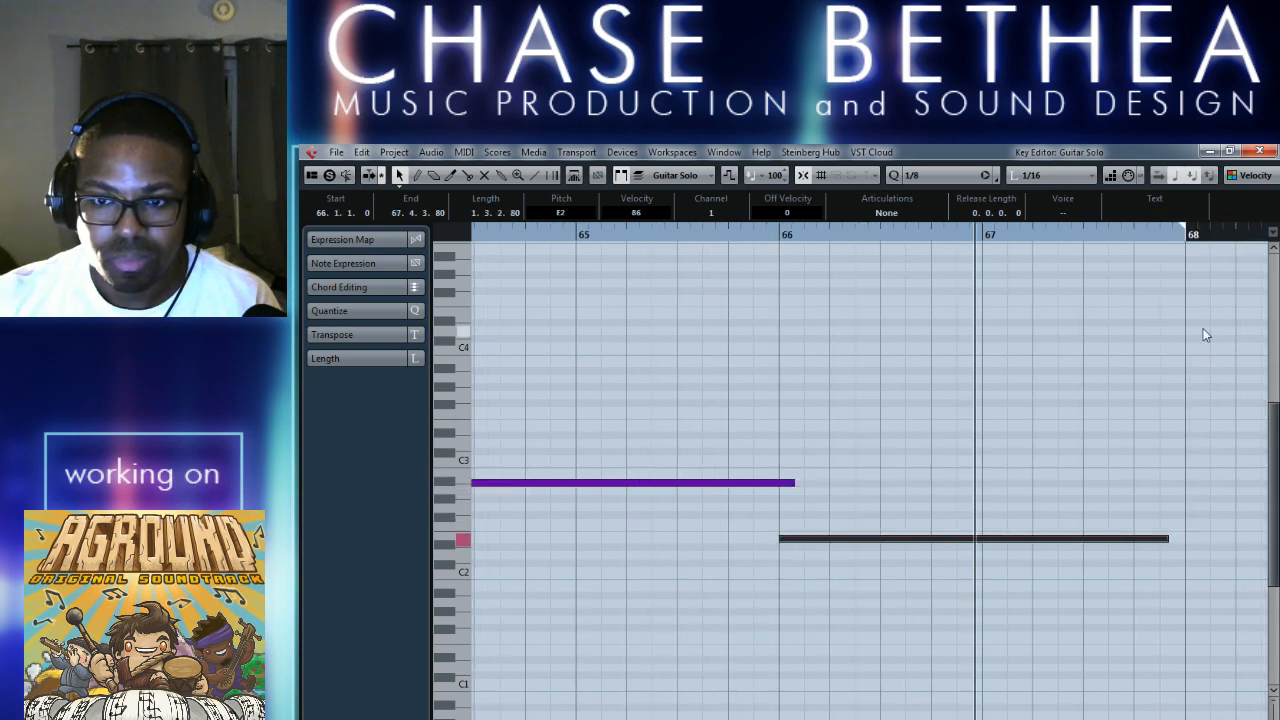
{"action": "left_click", "coordinate": [1259, 151]}
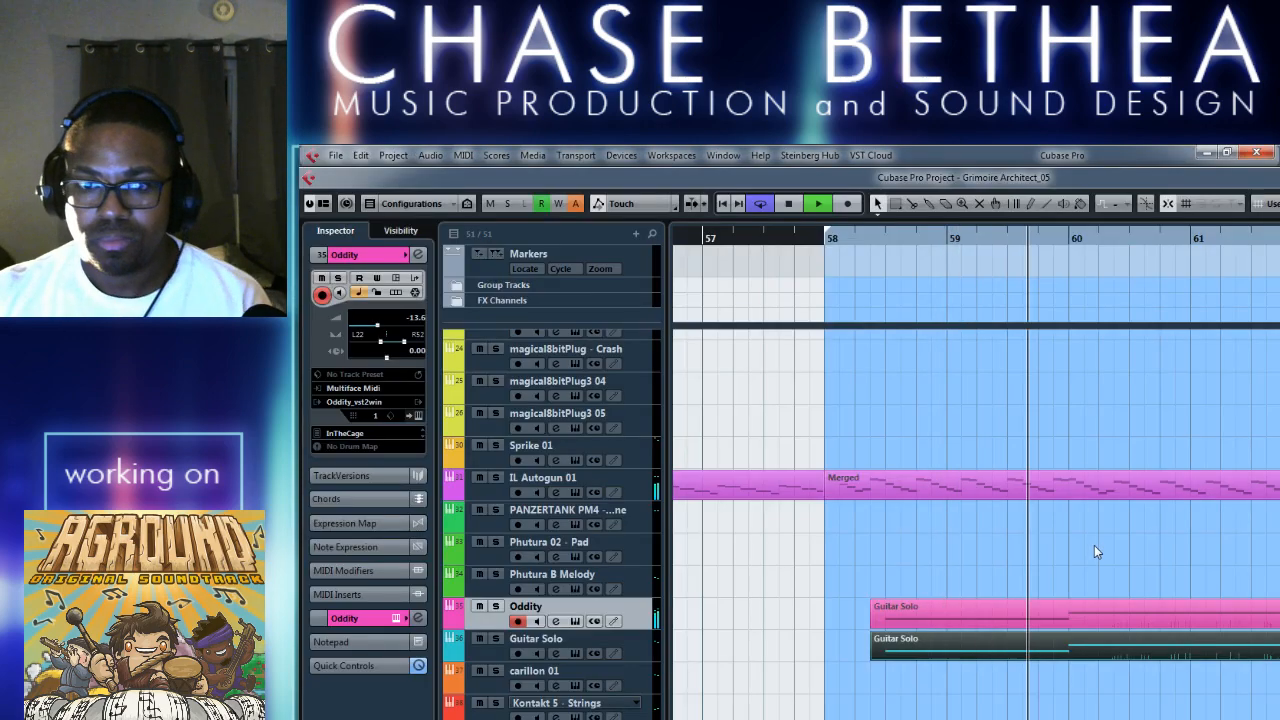
Stop playback and close the Grimoire Architect_05 project, saving its changes.
{"action": "key", "text": "space"}
{"action": "key", "text": "ctrl+w"}
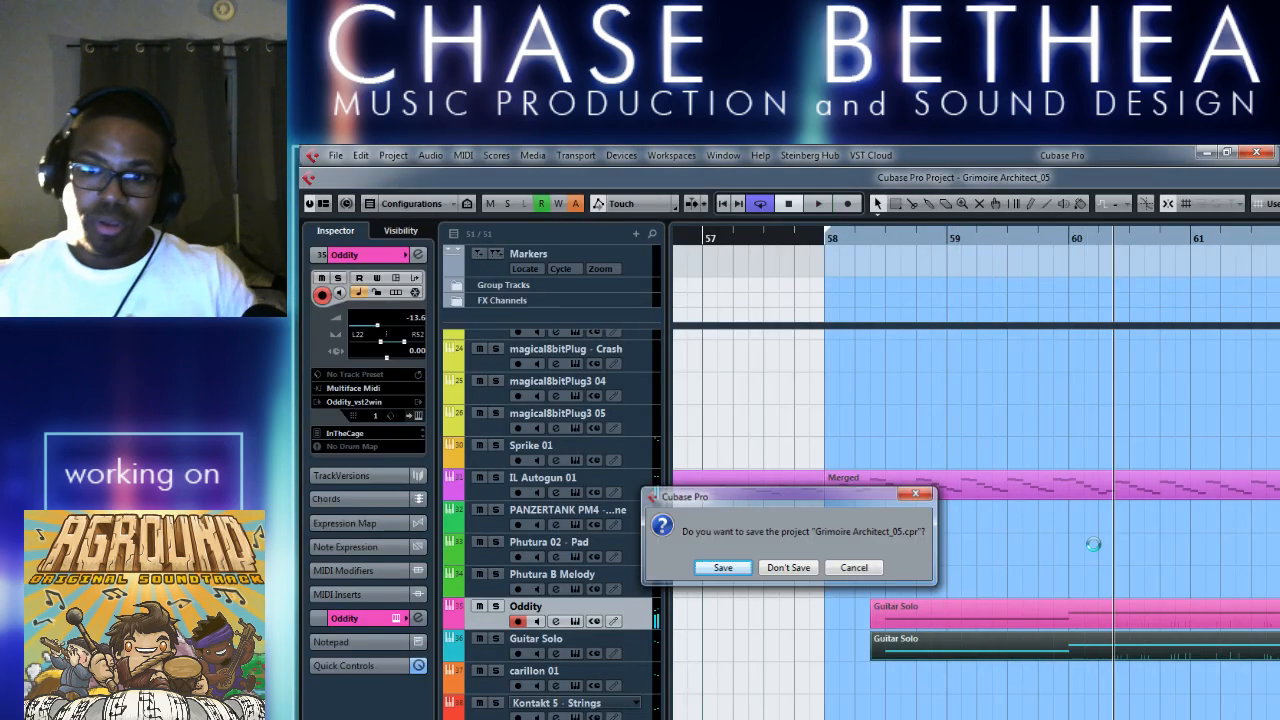
{"action": "key", "text": "Return"}
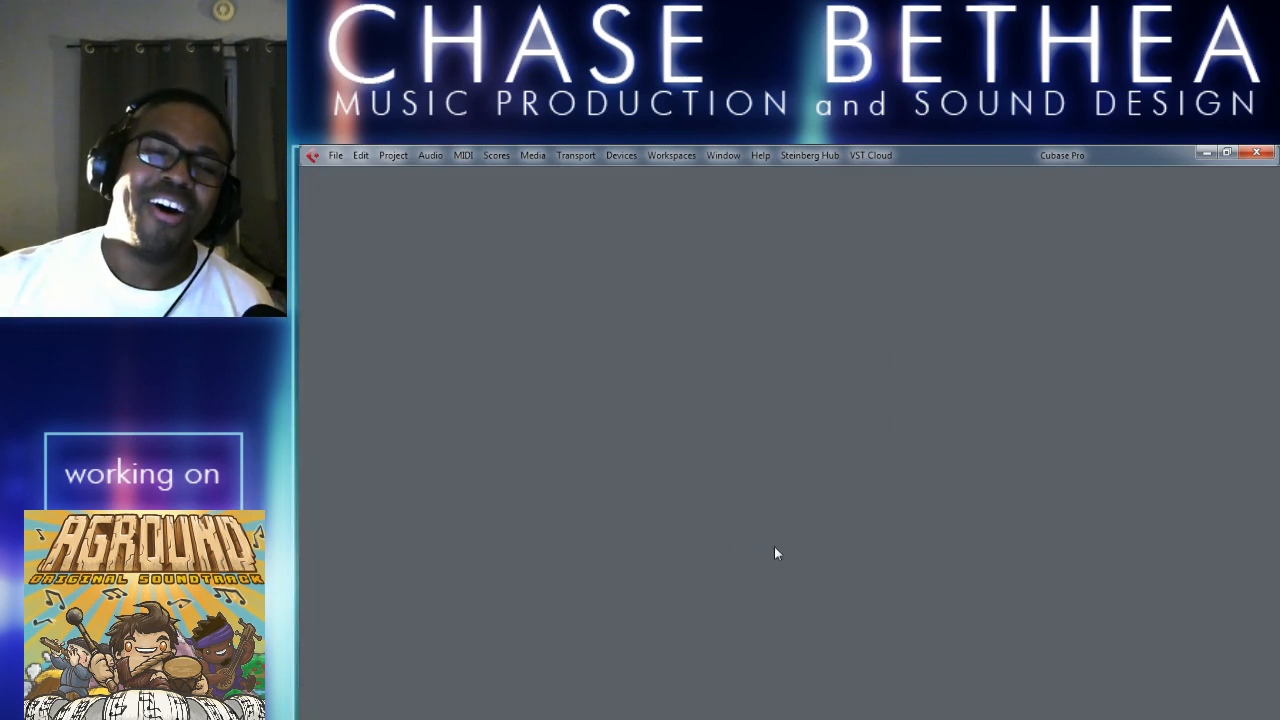
{"action": "left_click", "coordinate": [336, 155]}
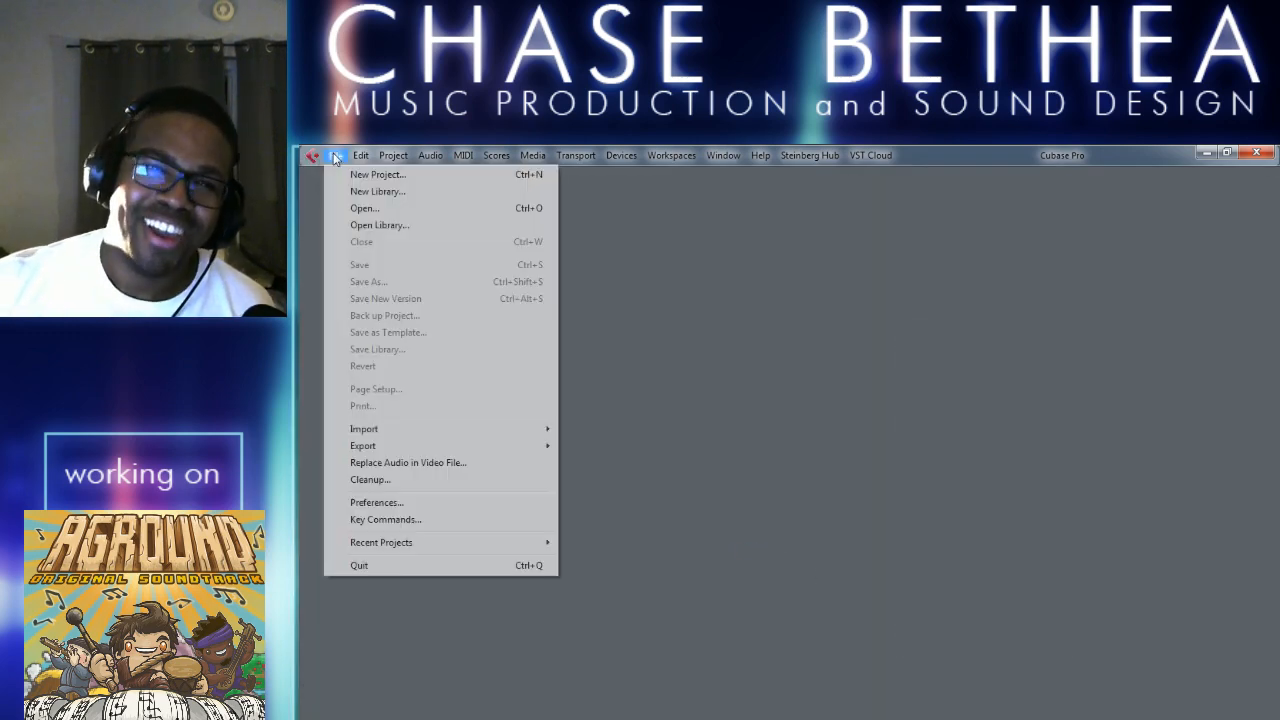
{"action": "left_click", "coordinate": [510, 203]}
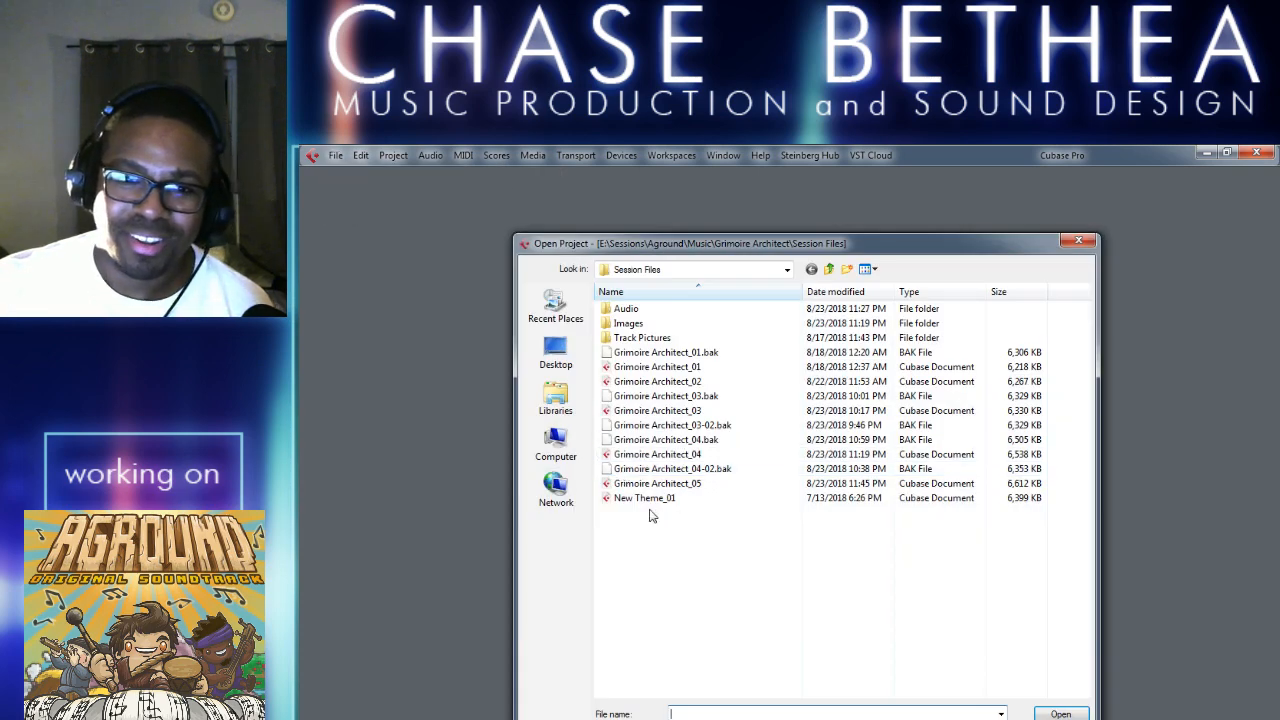
{"action": "left_click", "coordinate": [712, 484]}
{"action": "left_click", "coordinate": [1062, 712]}
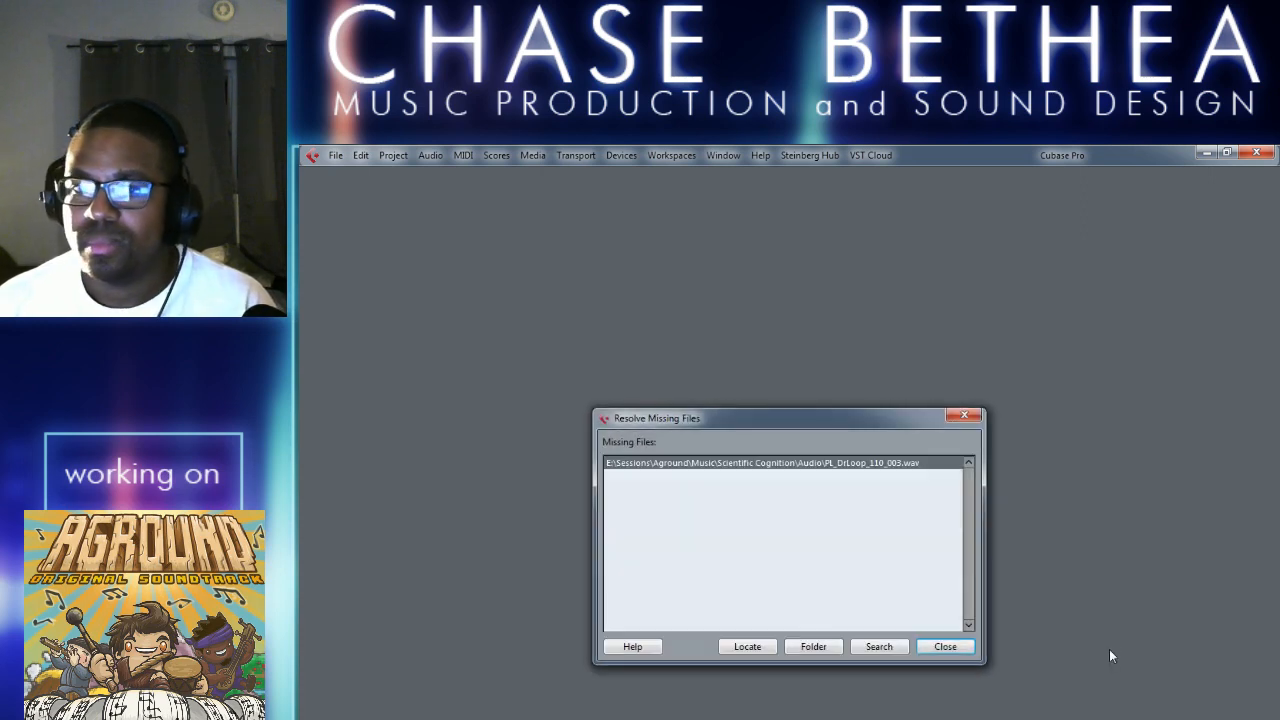
{"action": "left_click", "coordinate": [945, 646]}
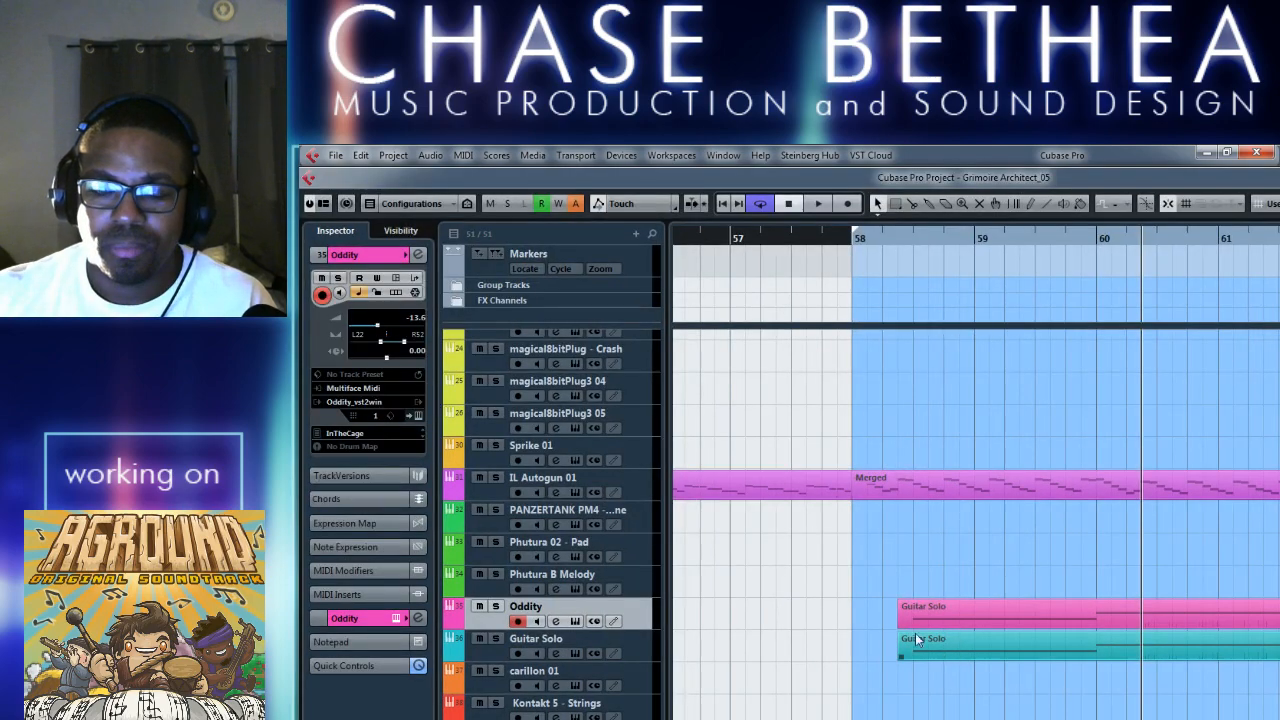
{"action": "left_click", "coordinate": [556, 621]}
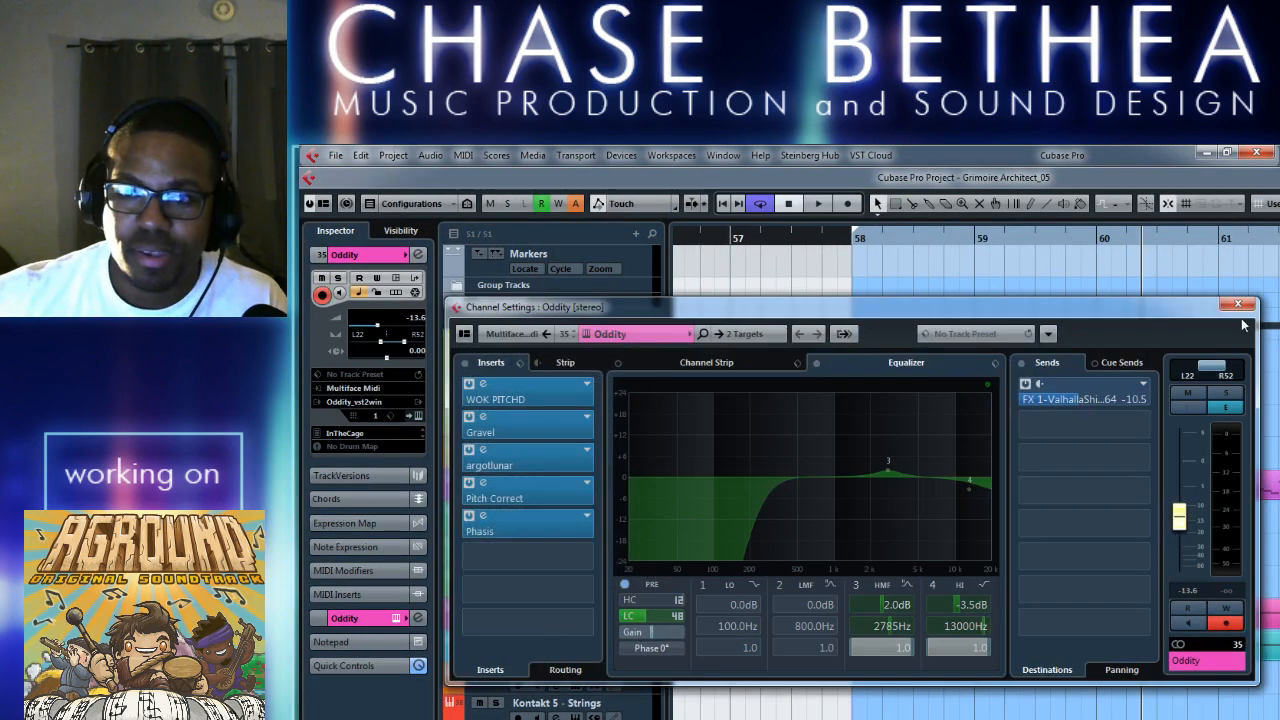
{"action": "left_click", "coordinate": [1238, 304]}
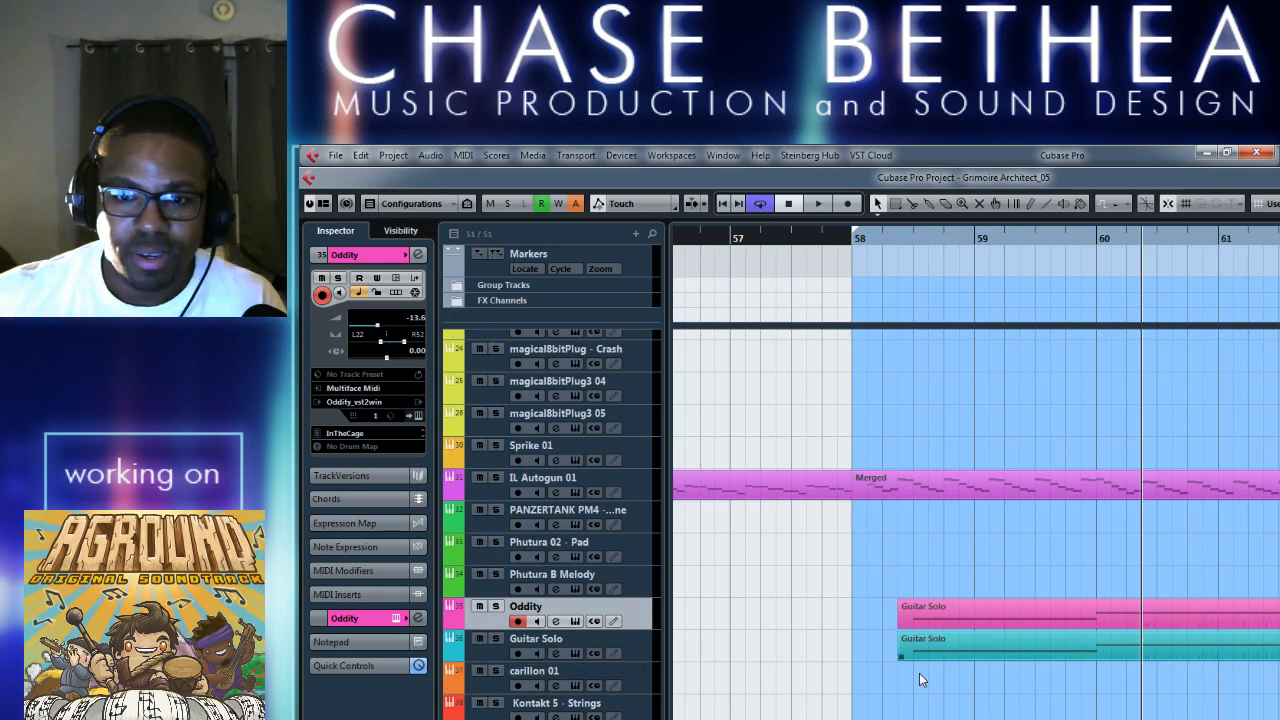
{"action": "left_click", "coordinate": [940, 654]}
{"action": "key", "text": "Delete"}
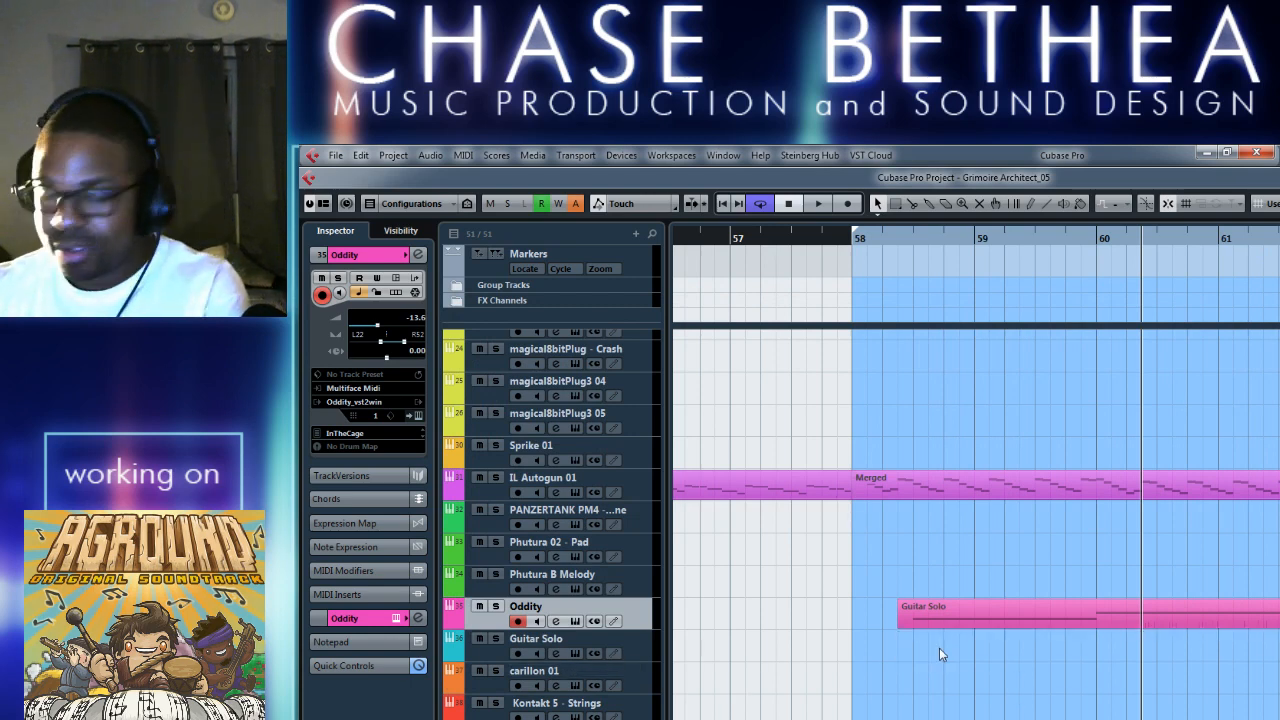
Rename the part on the Oddity track to match the track name and start playback.
{"action": "double_click", "coordinate": [601, 610]}
{"action": "key", "text": "alt+Return"}
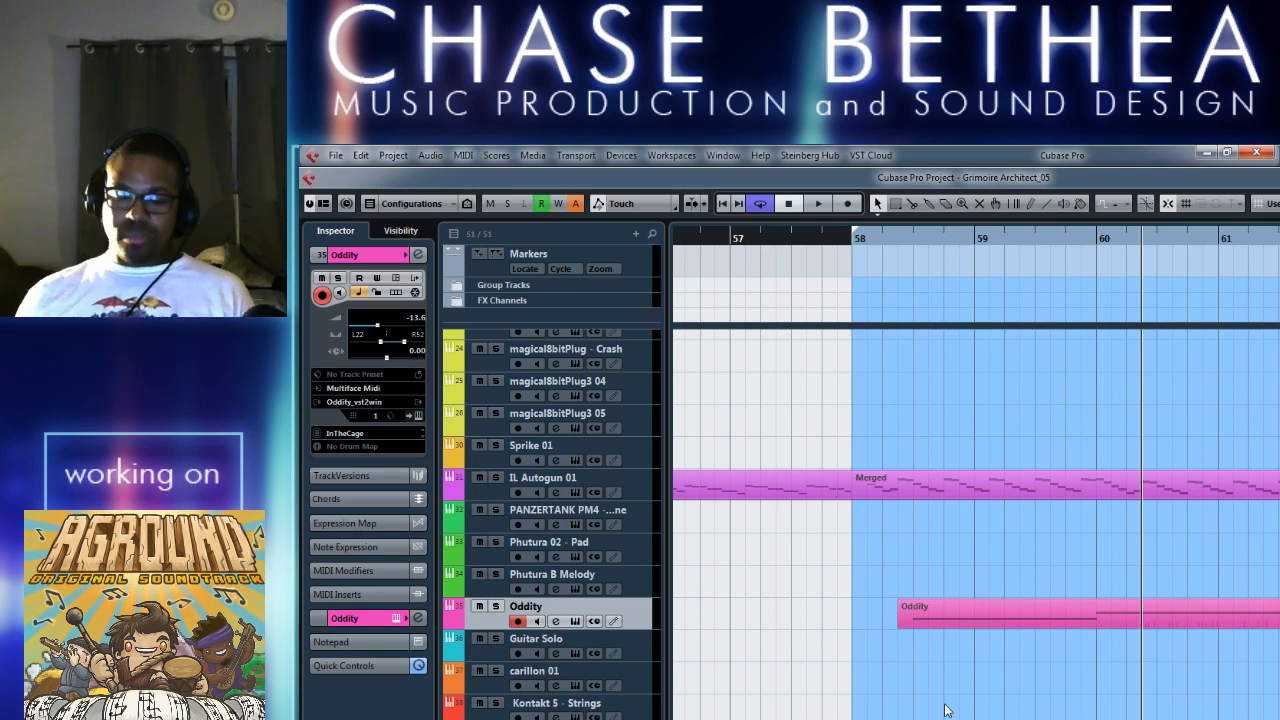
{"action": "key", "text": "space"}
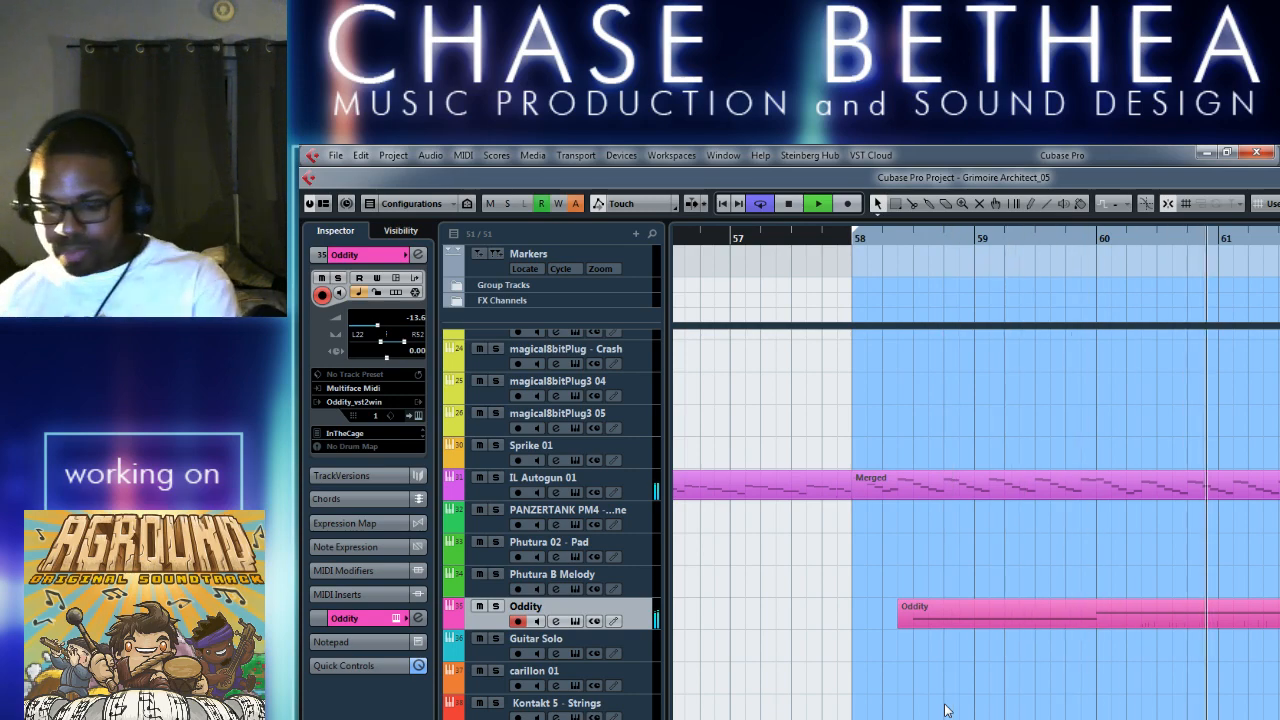
Open MediaBay and collapse the Wizoo - Hamburg Loopz folder in the defined locations.
{"action": "key", "text": "F5"}
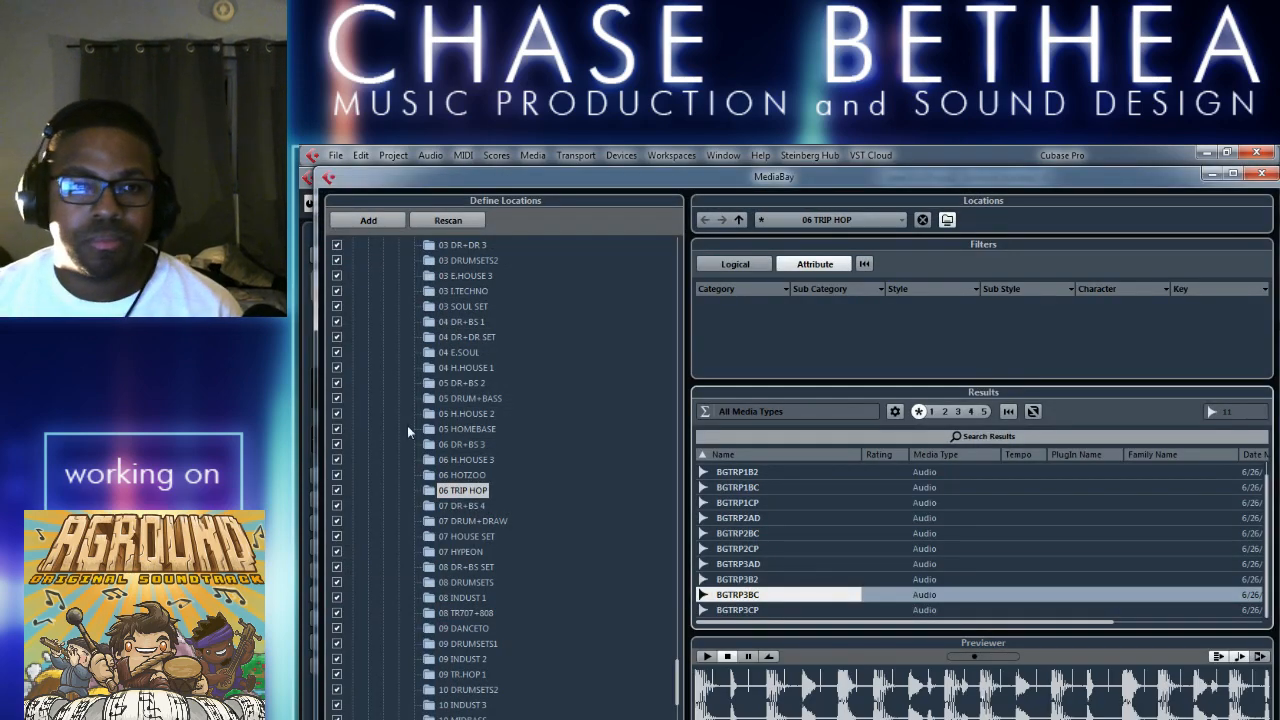
{"action": "scroll", "coordinate": [542, 512], "scroll_direction": "up", "scroll_amount": 3}
{"action": "scroll", "coordinate": [543, 519], "scroll_direction": "up", "scroll_amount": 9}
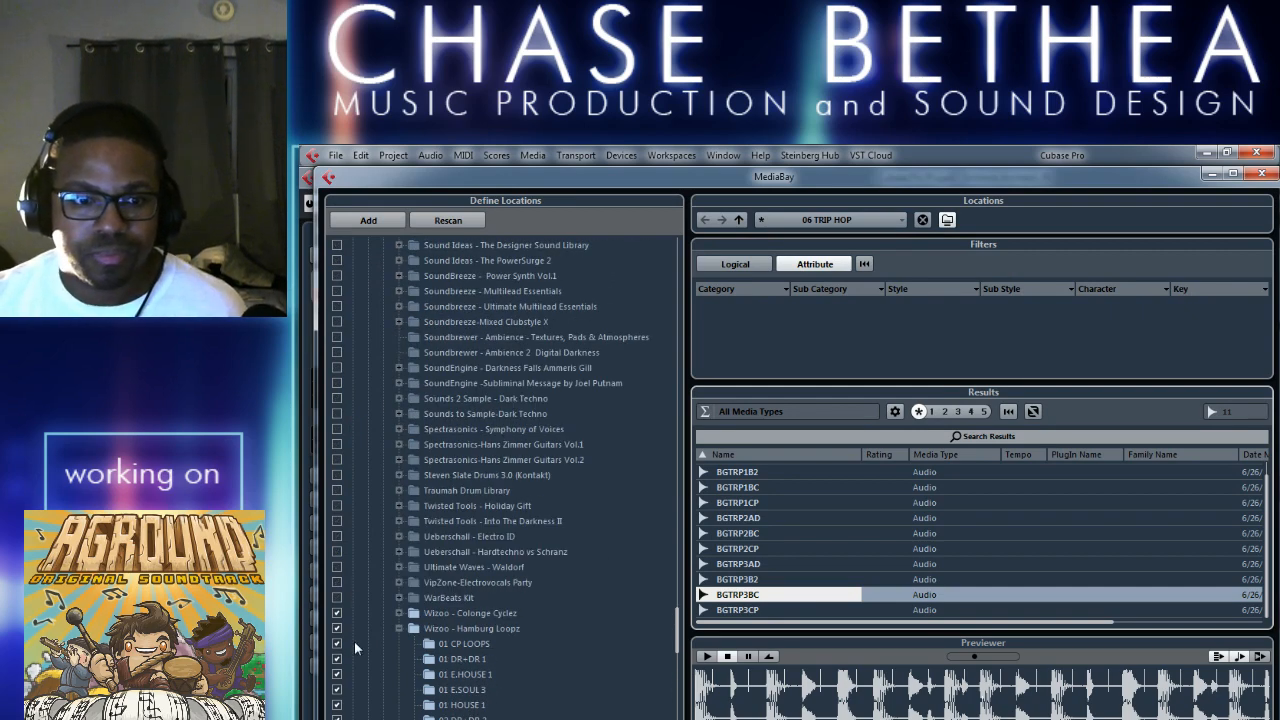
{"action": "left_click", "coordinate": [399, 629]}
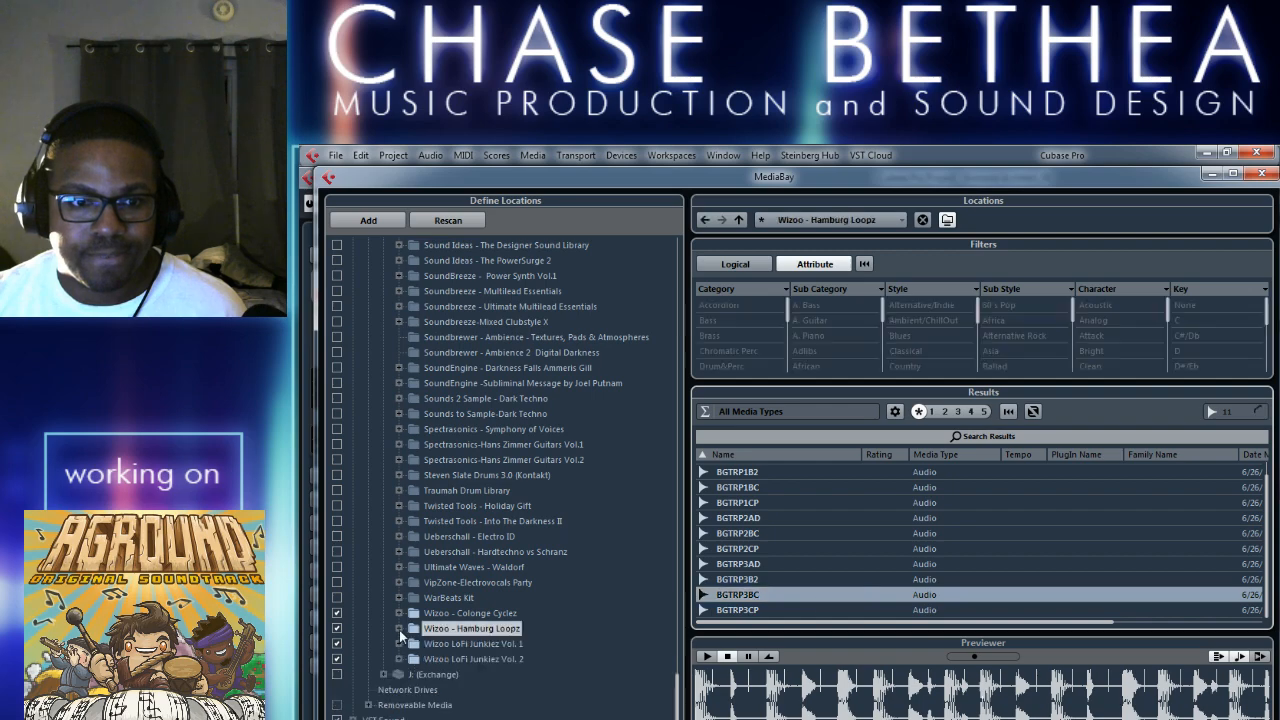
Look through the sample library folders for usable material, checking the contents of Vir Unis Bug Report and Twisted Reality.
{"action": "scroll", "coordinate": [556, 580], "scroll_direction": "up", "scroll_amount": 2}
{"action": "scroll", "coordinate": [553, 587], "scroll_direction": "up", "scroll_amount": 8}
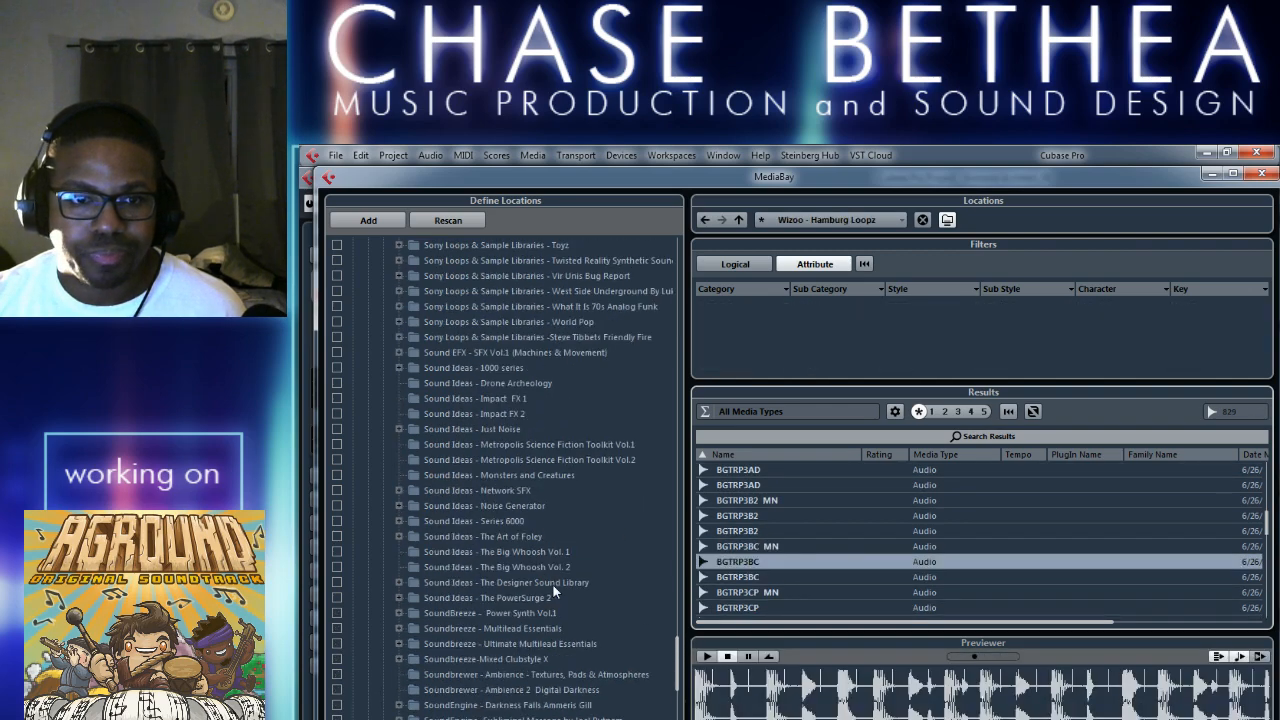
{"action": "scroll", "coordinate": [464, 539], "scroll_direction": "up", "scroll_amount": 2}
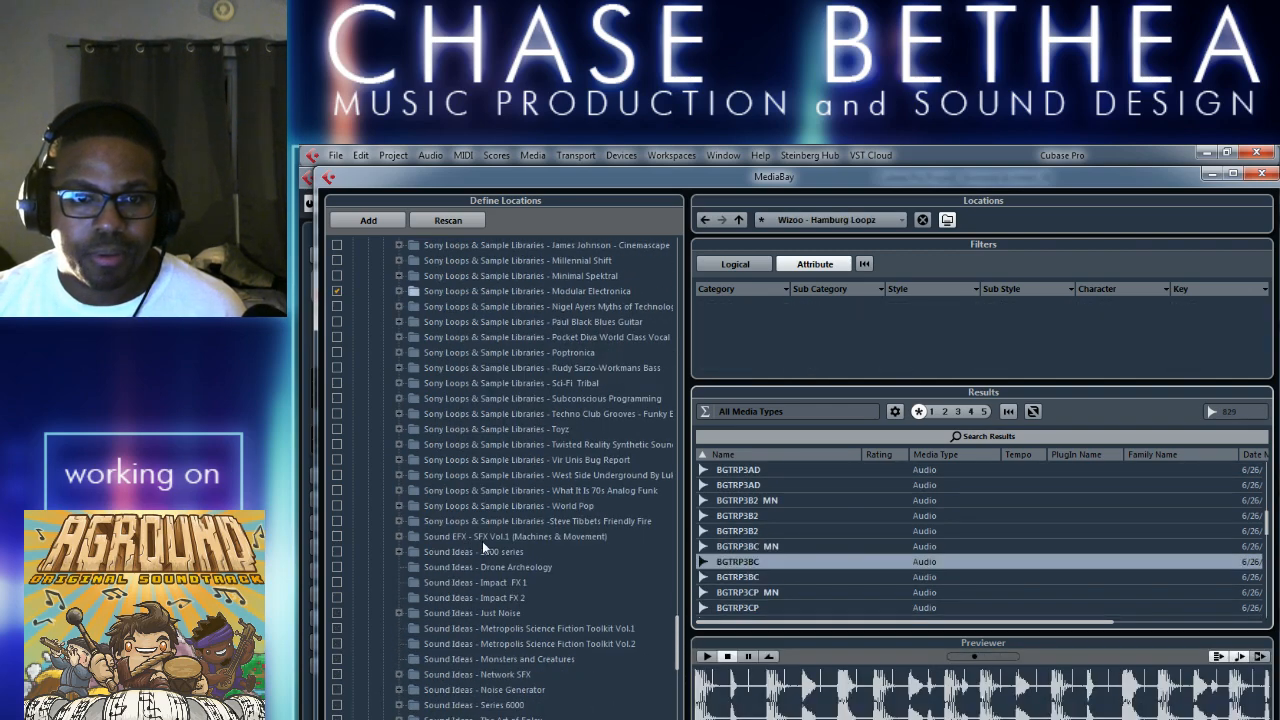
{"action": "scroll", "coordinate": [482, 541], "scroll_direction": "up", "scroll_amount": 4}
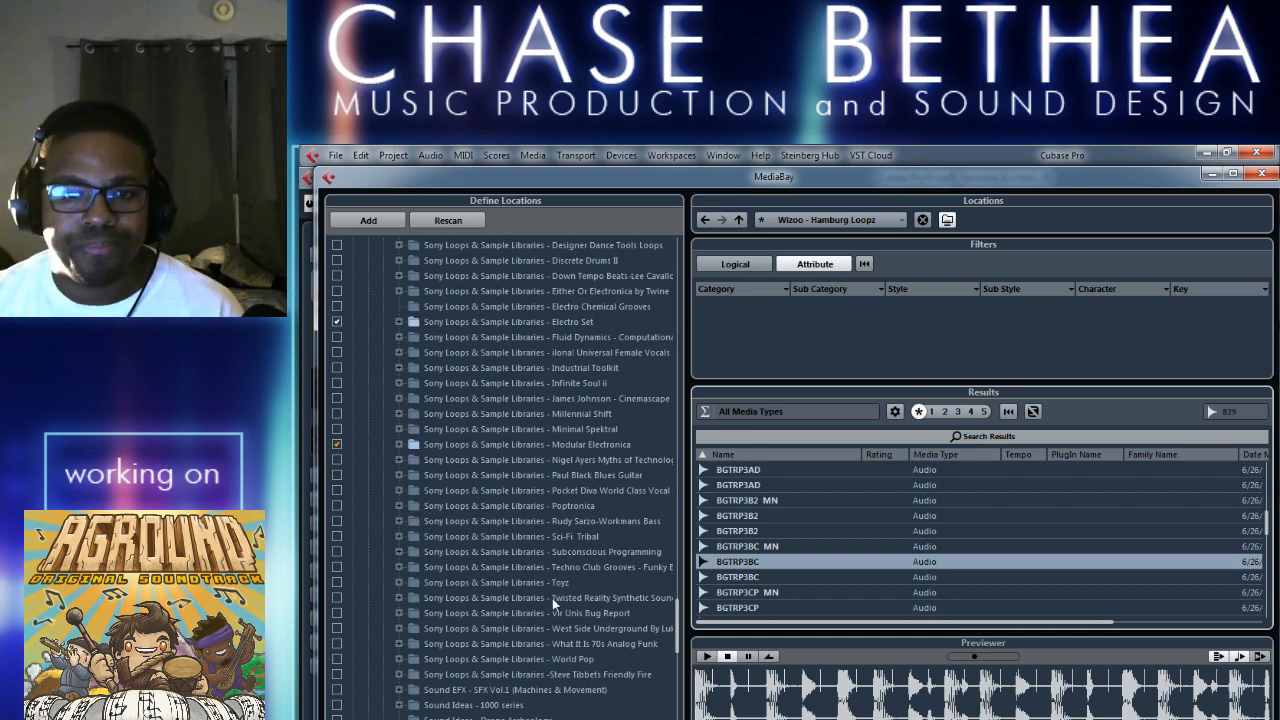
{"action": "left_click", "coordinate": [398, 613]}
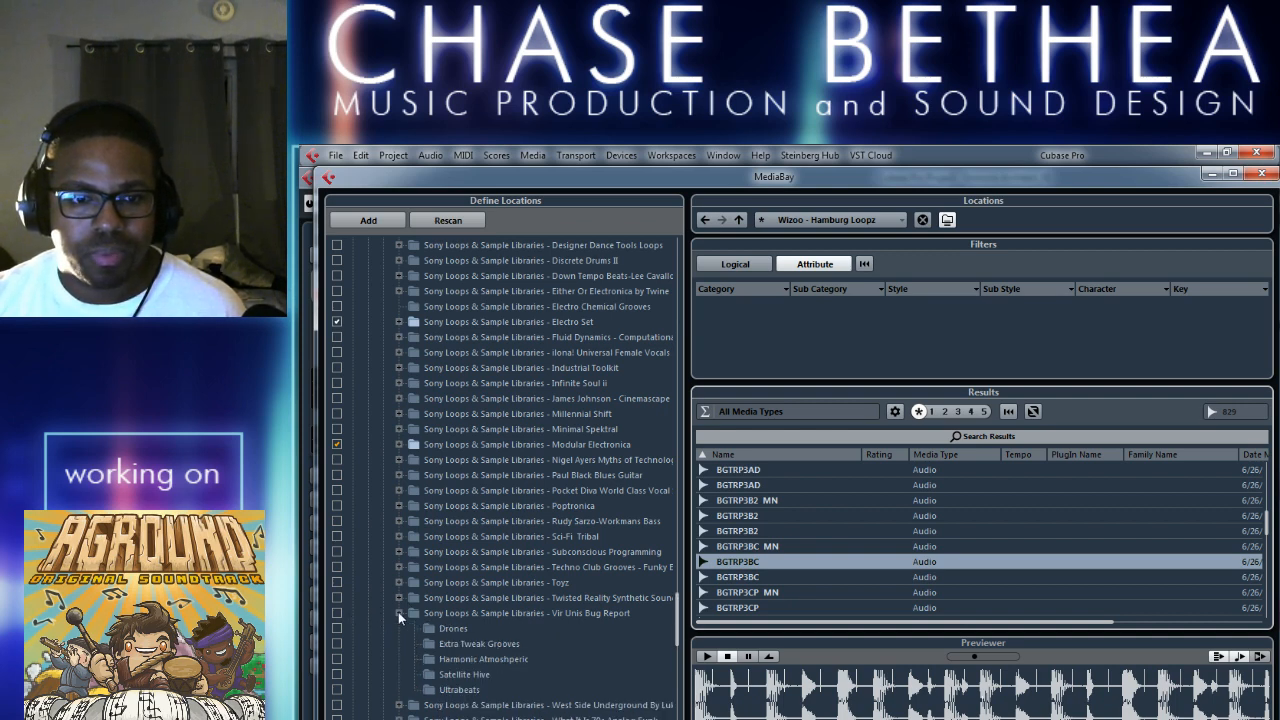
{"action": "left_click", "coordinate": [398, 613]}
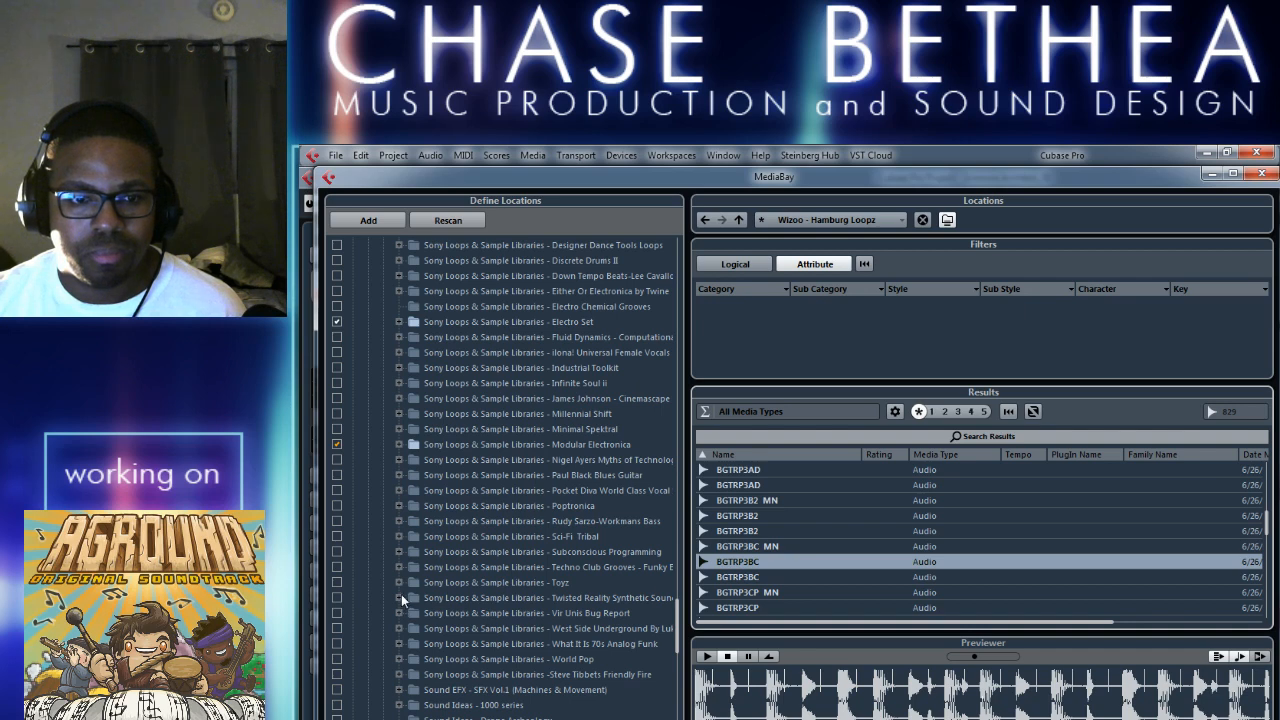
{"action": "left_click", "coordinate": [398, 598]}
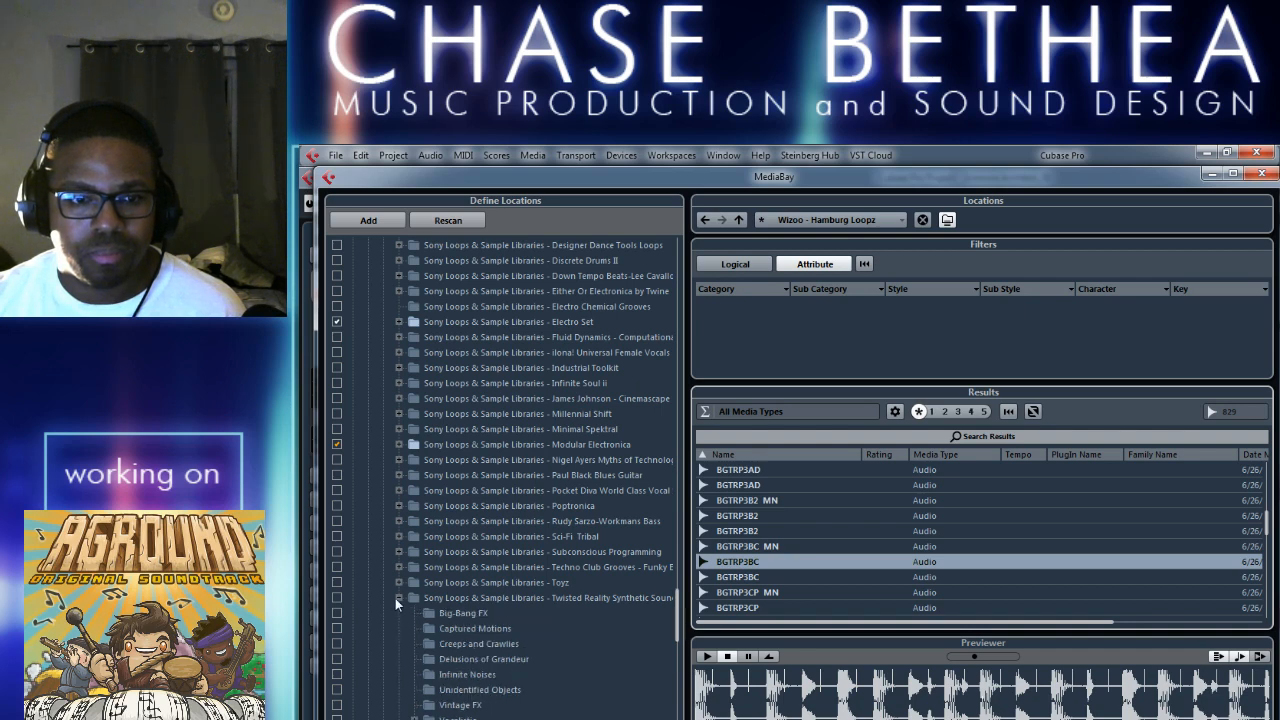
{"action": "scroll", "coordinate": [437, 560], "scroll_direction": "up", "scroll_amount": 8}
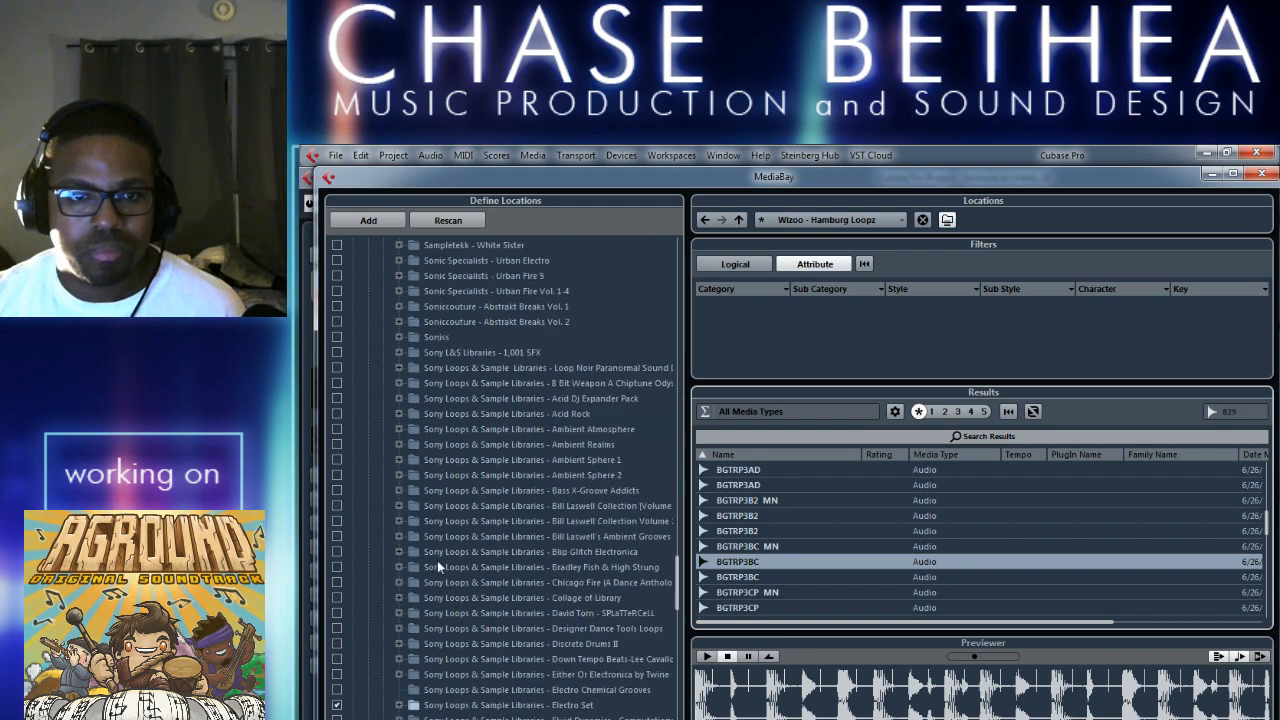
{"action": "scroll", "coordinate": [437, 560], "scroll_direction": "up", "scroll_amount": 12}
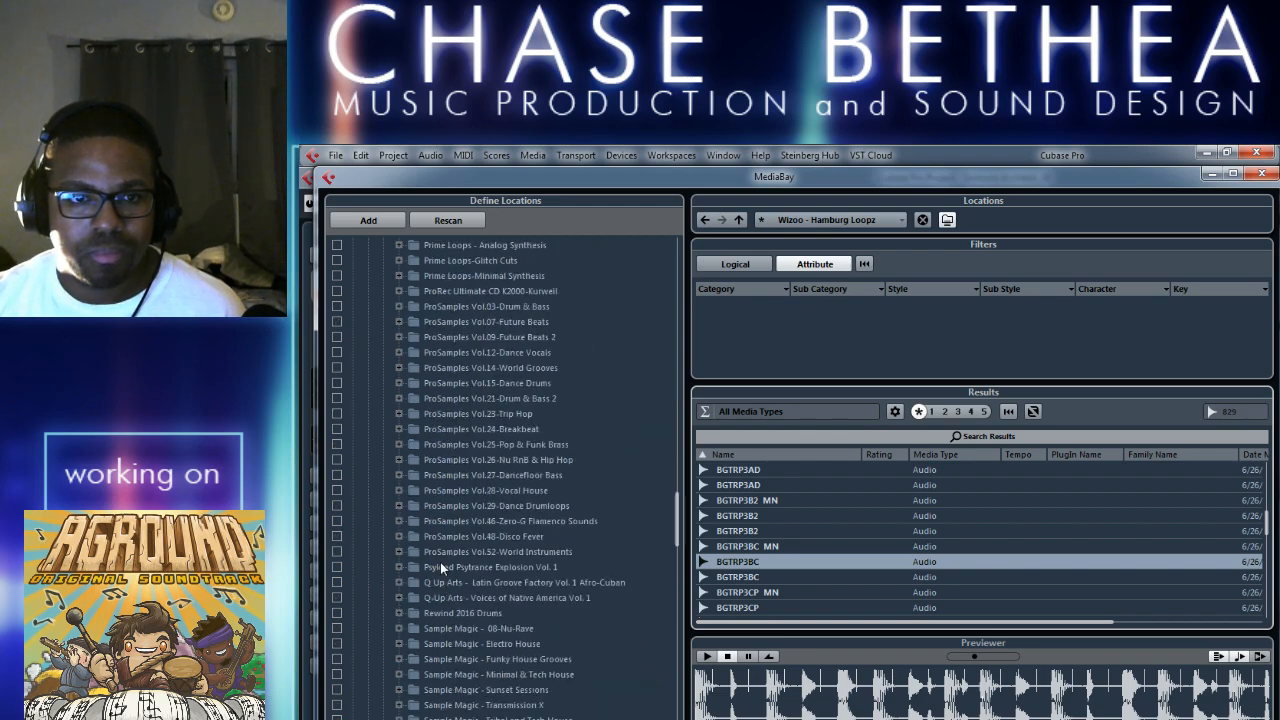
{"action": "scroll", "coordinate": [440, 567], "scroll_direction": "up", "scroll_amount": 2}
{"action": "scroll", "coordinate": [449, 651], "scroll_direction": "down", "scroll_amount": 10}
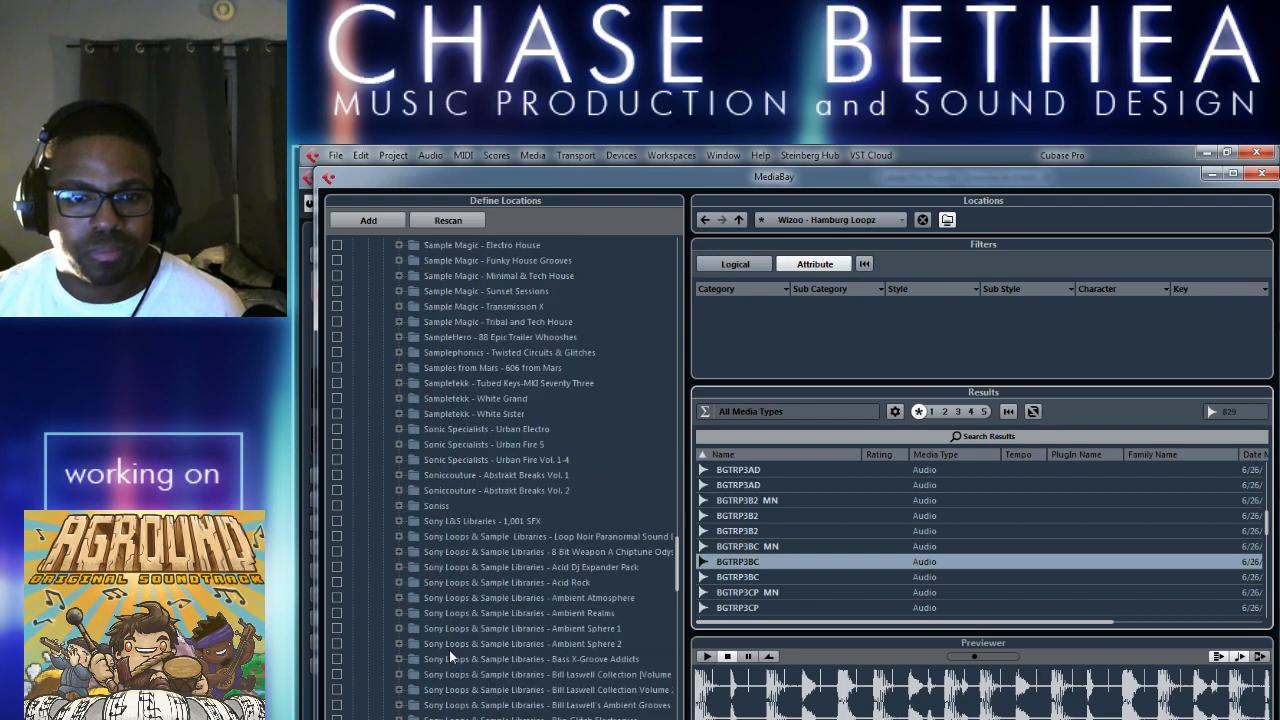
Expand the Acid Rock library's Guitars folder and include its Brian Daly Guitars subfolder in the media scan.
{"action": "left_click", "coordinate": [398, 582]}
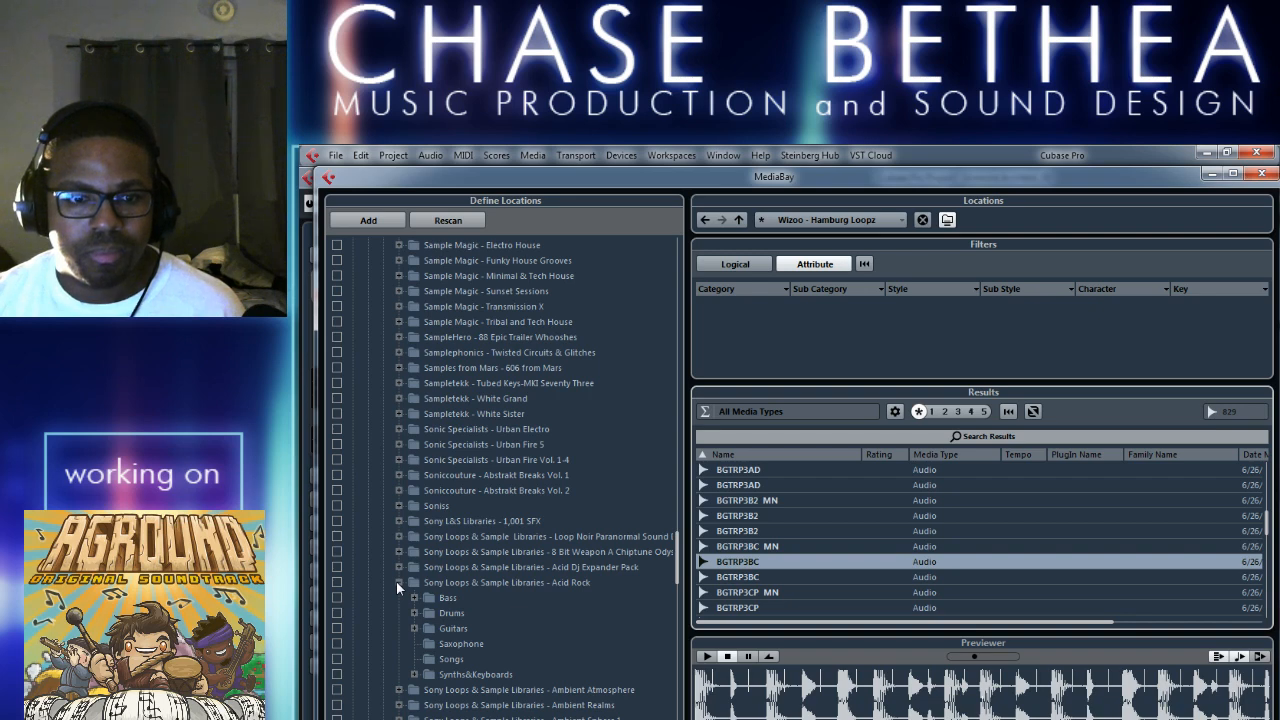
{"action": "left_click", "coordinate": [413, 627]}
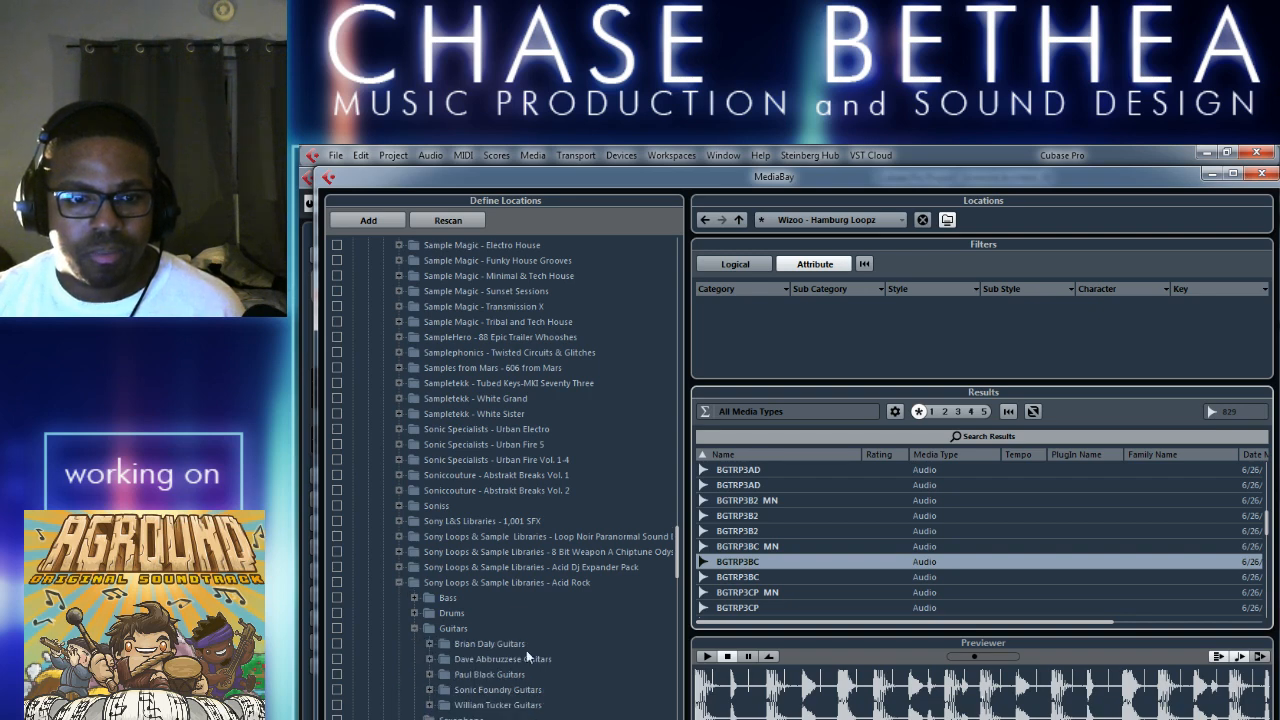
{"action": "left_click", "coordinate": [490, 645]}
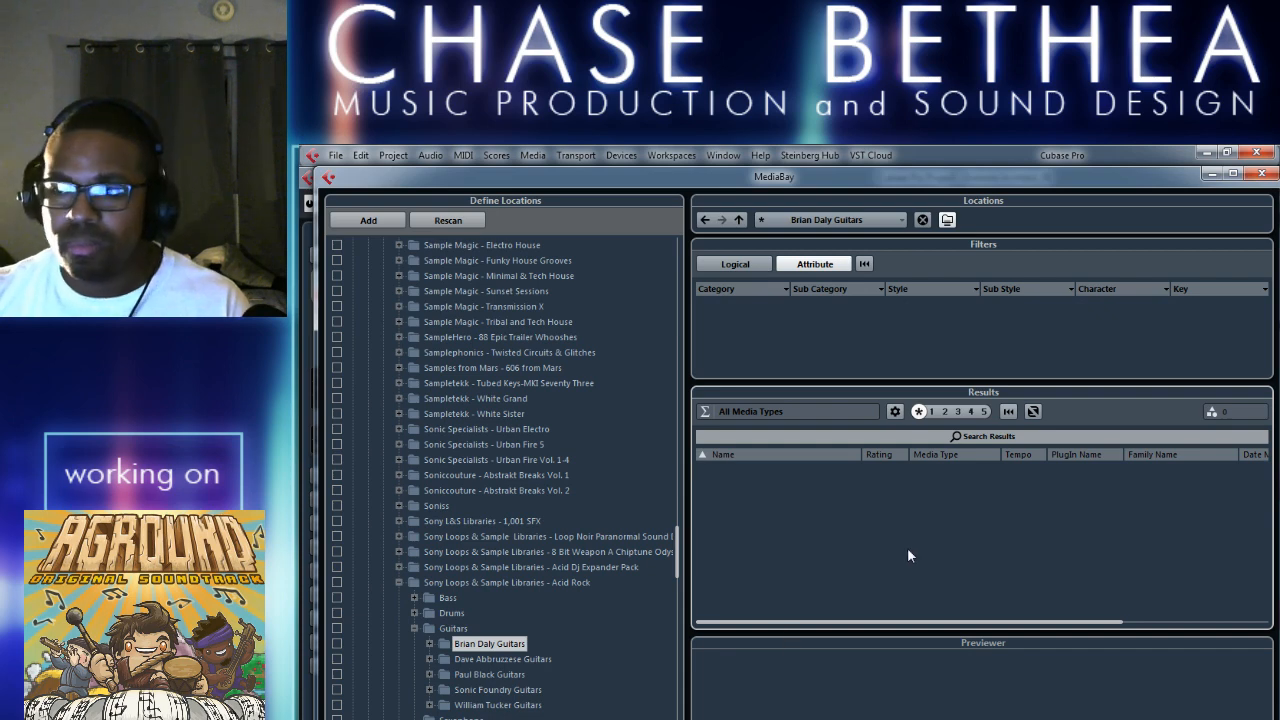
{"action": "left_click", "coordinate": [337, 643]}
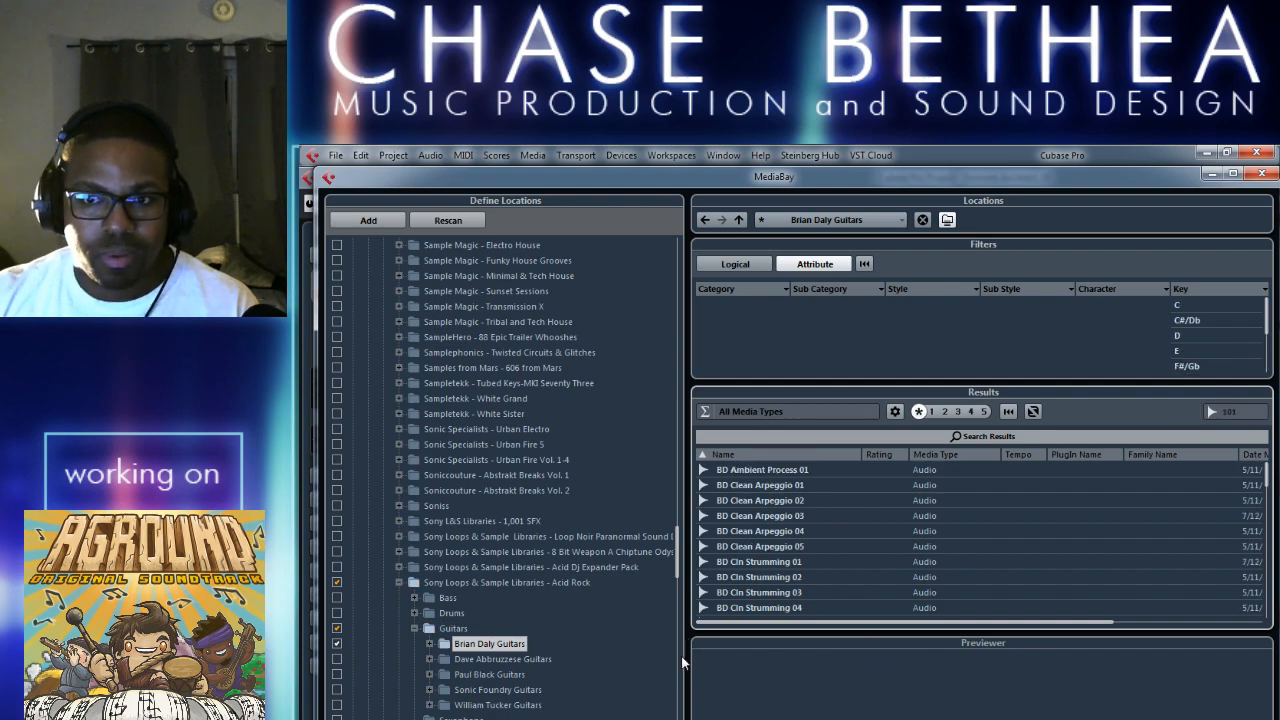
Reopen MediaBay, show the Clean Argpeggio Guitars subfolder, and select the BD Clean Arpeggio 02 loop.
{"action": "key", "text": "F5"}
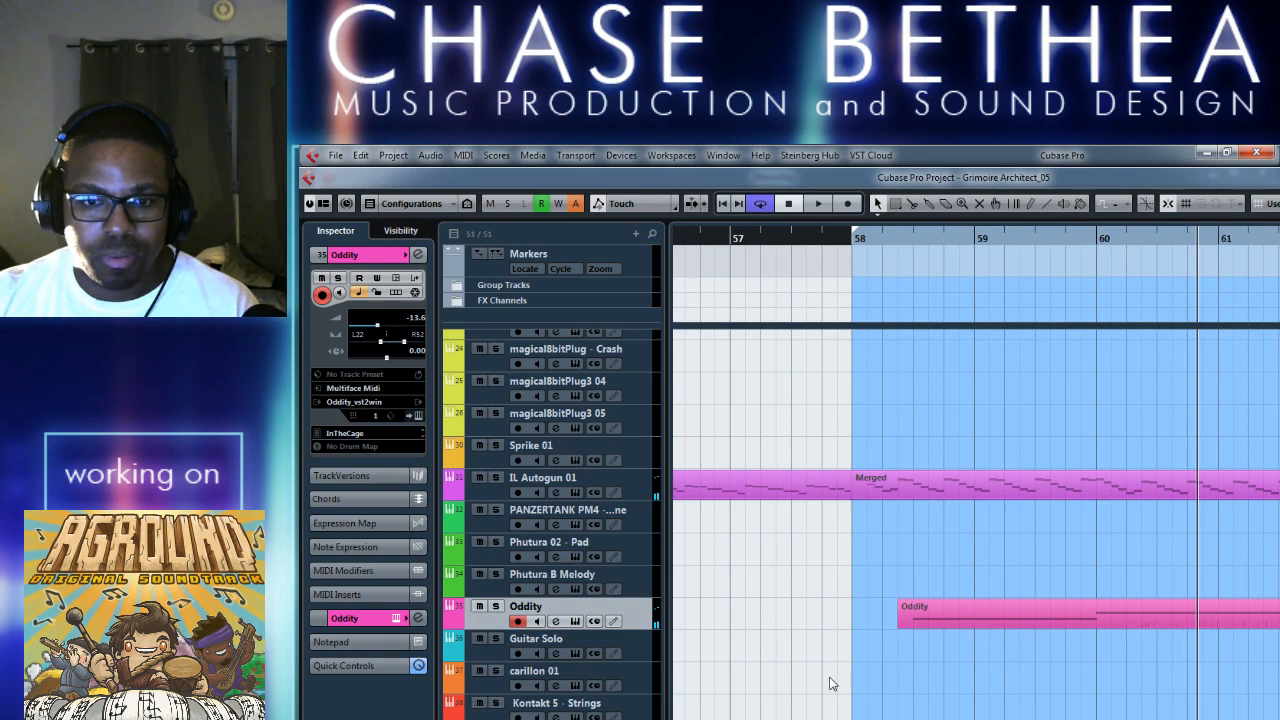
{"action": "key", "text": "F5"}
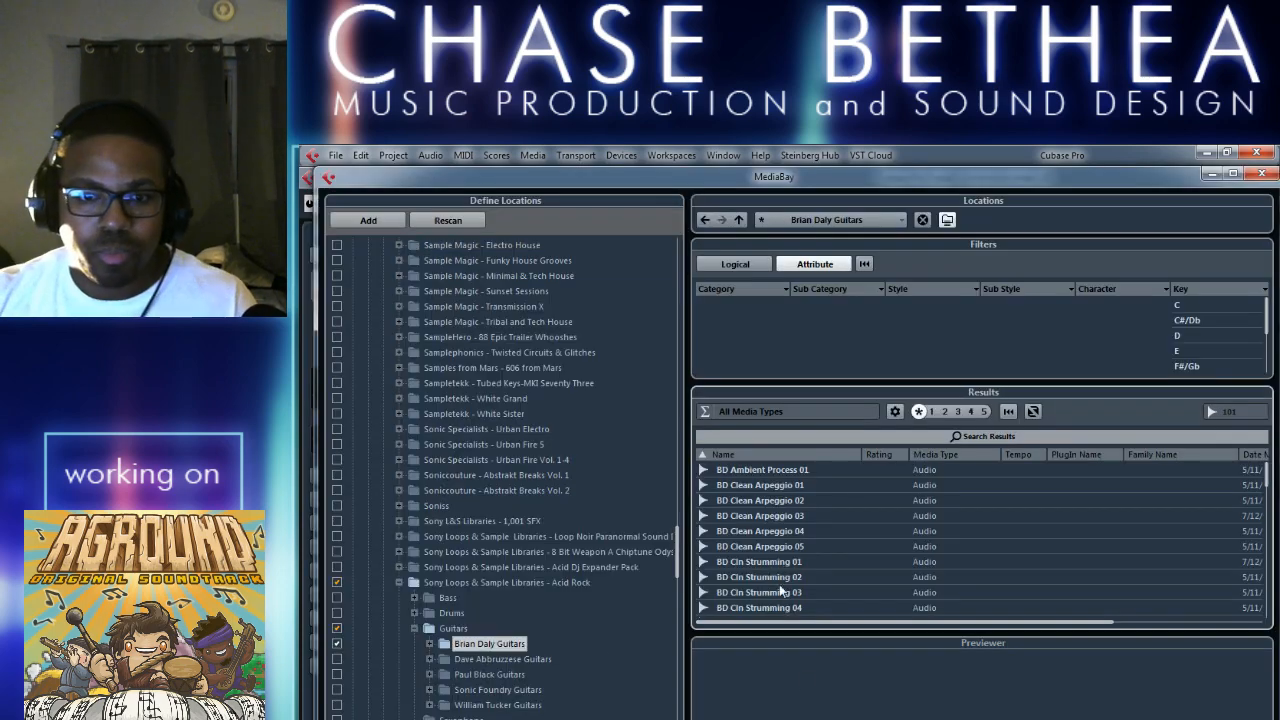
{"action": "left_click", "coordinate": [430, 644]}
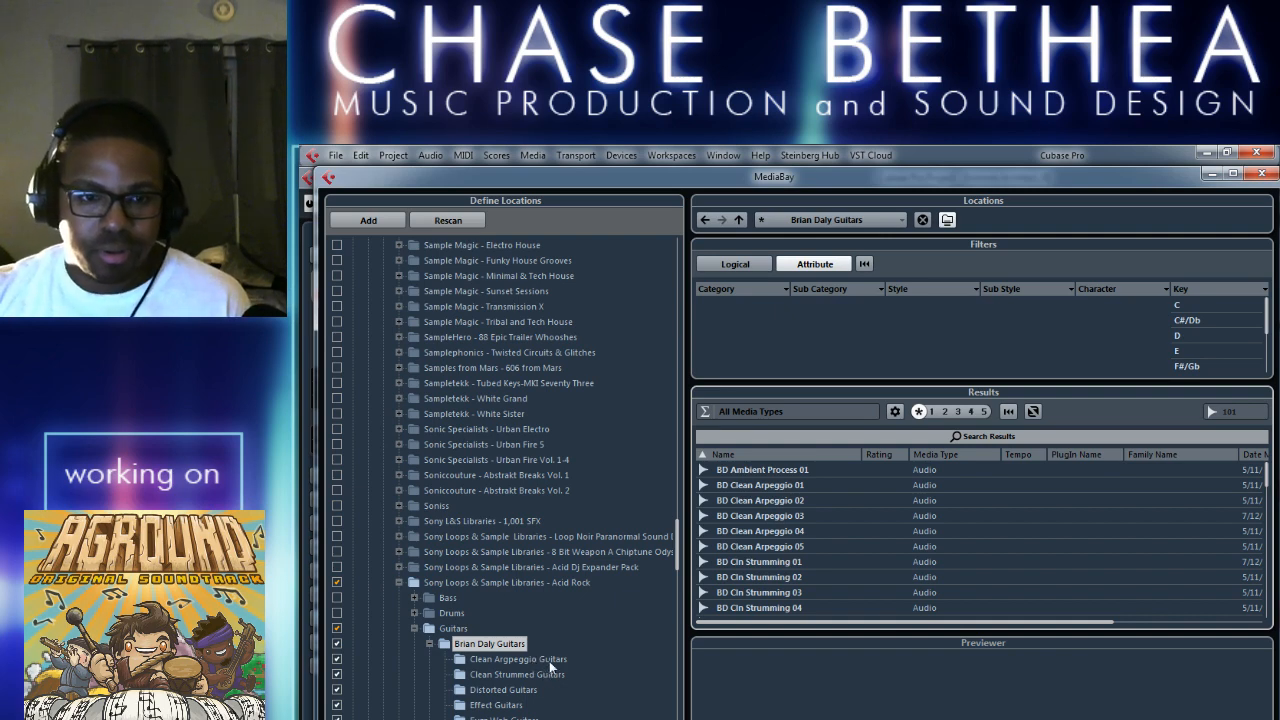
{"action": "left_click", "coordinate": [548, 659]}
{"action": "left_click", "coordinate": [840, 486]}
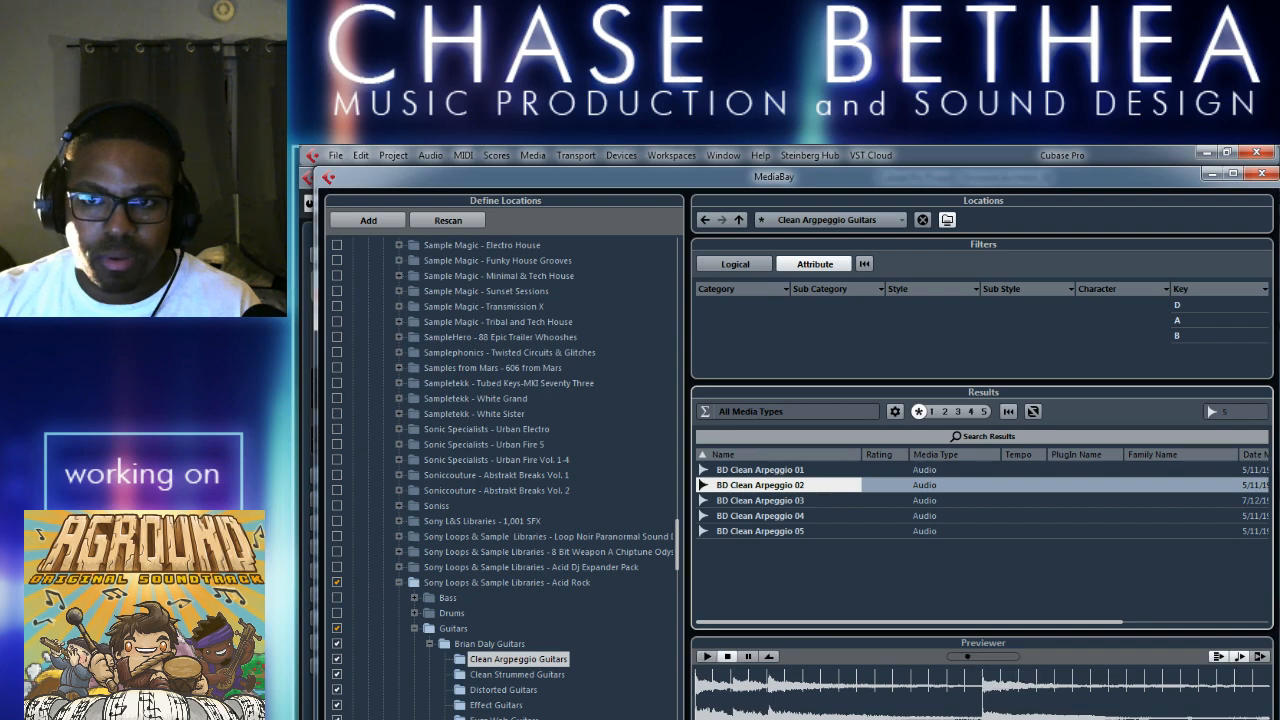
Close MediaBay and play back the end of the Oddity part from bar 67, stopping before bar 68.
{"action": "left_click", "coordinate": [1260, 173]}
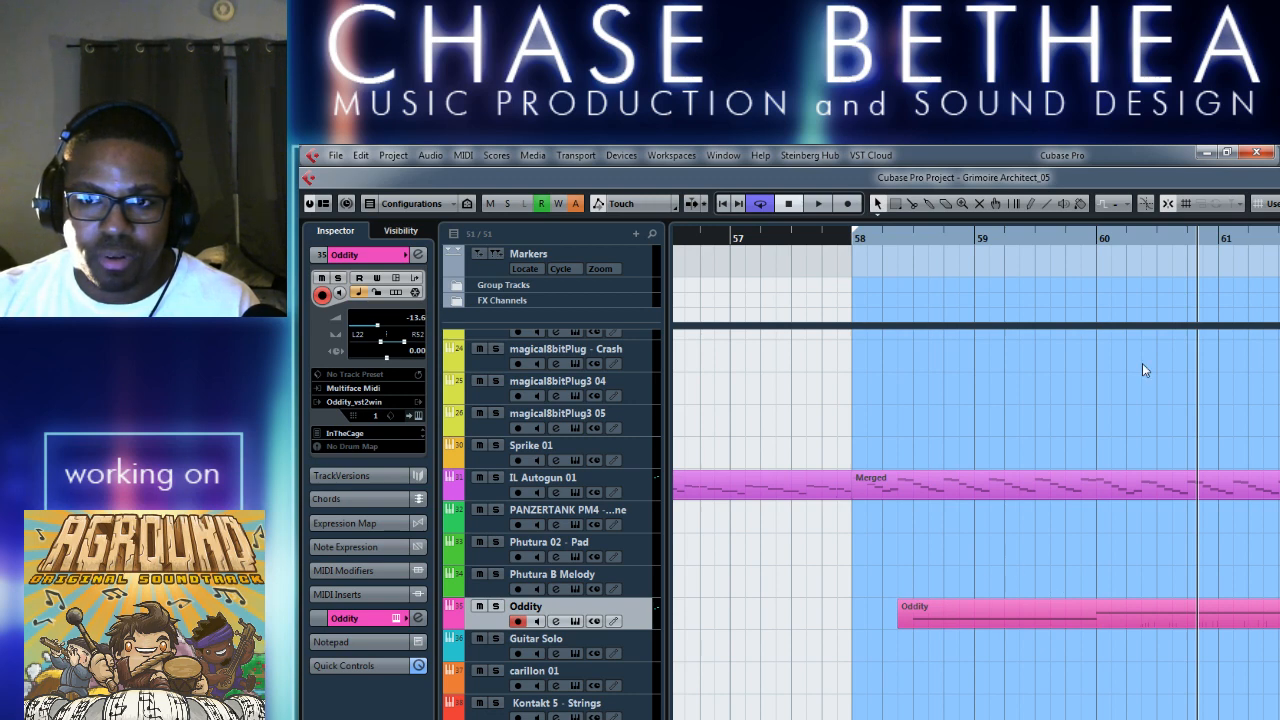
{"action": "left_click", "coordinate": [1164, 238]}
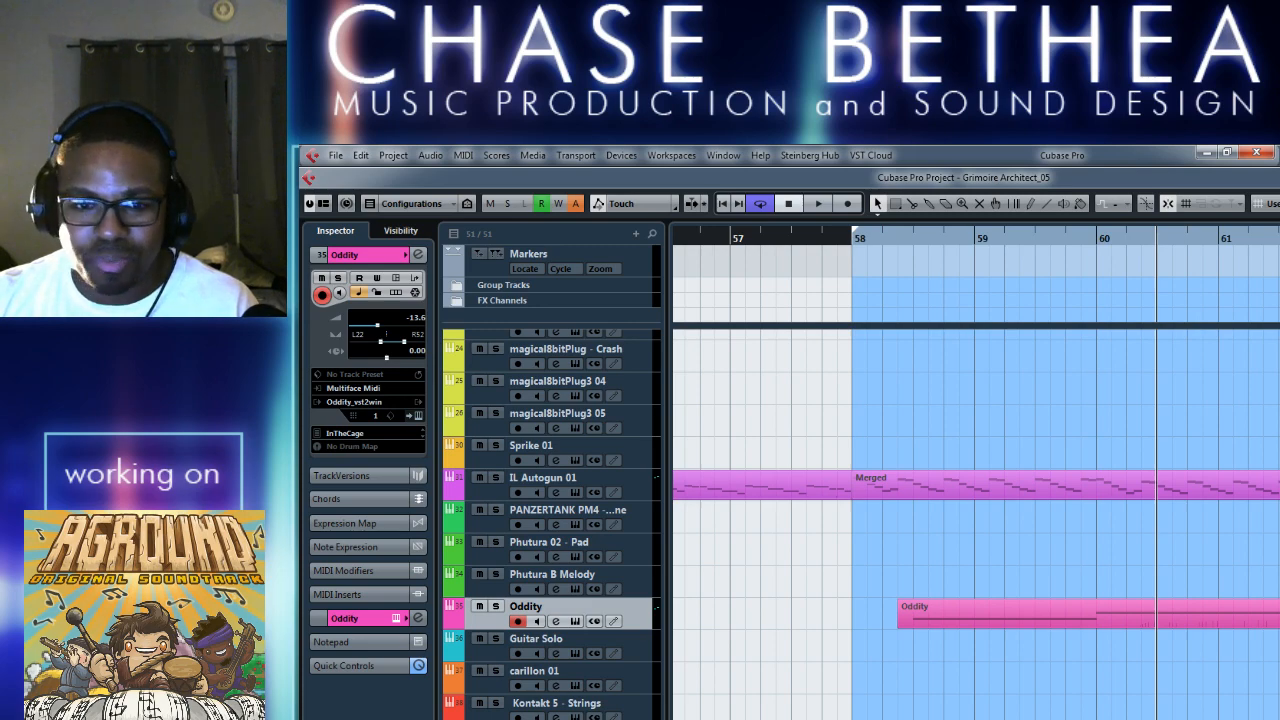
{"action": "scroll", "coordinate": [976, 480], "scroll_direction": "right", "scroll_amount": 10}
{"action": "scroll", "coordinate": [976, 480], "scroll_direction": "left", "scroll_amount": 8}
{"action": "scroll", "coordinate": [976, 480], "scroll_direction": "right", "scroll_amount": 3}
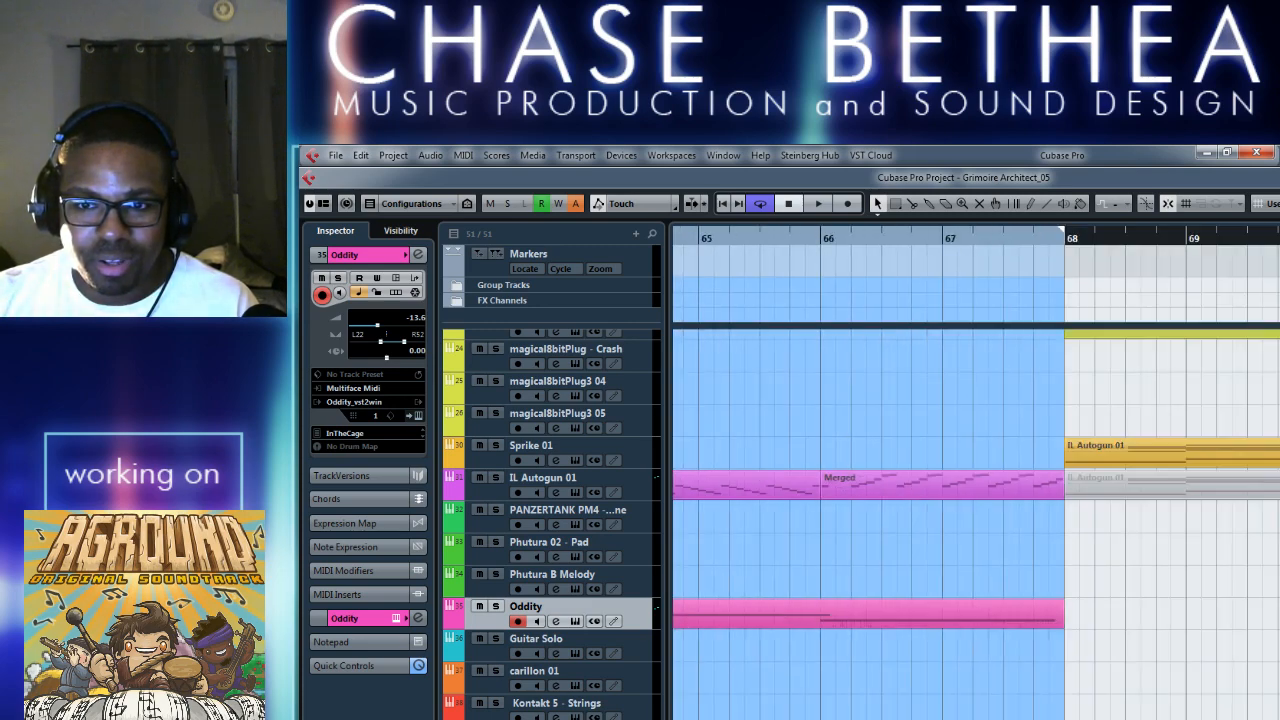
{"action": "double_click", "coordinate": [986, 231]}
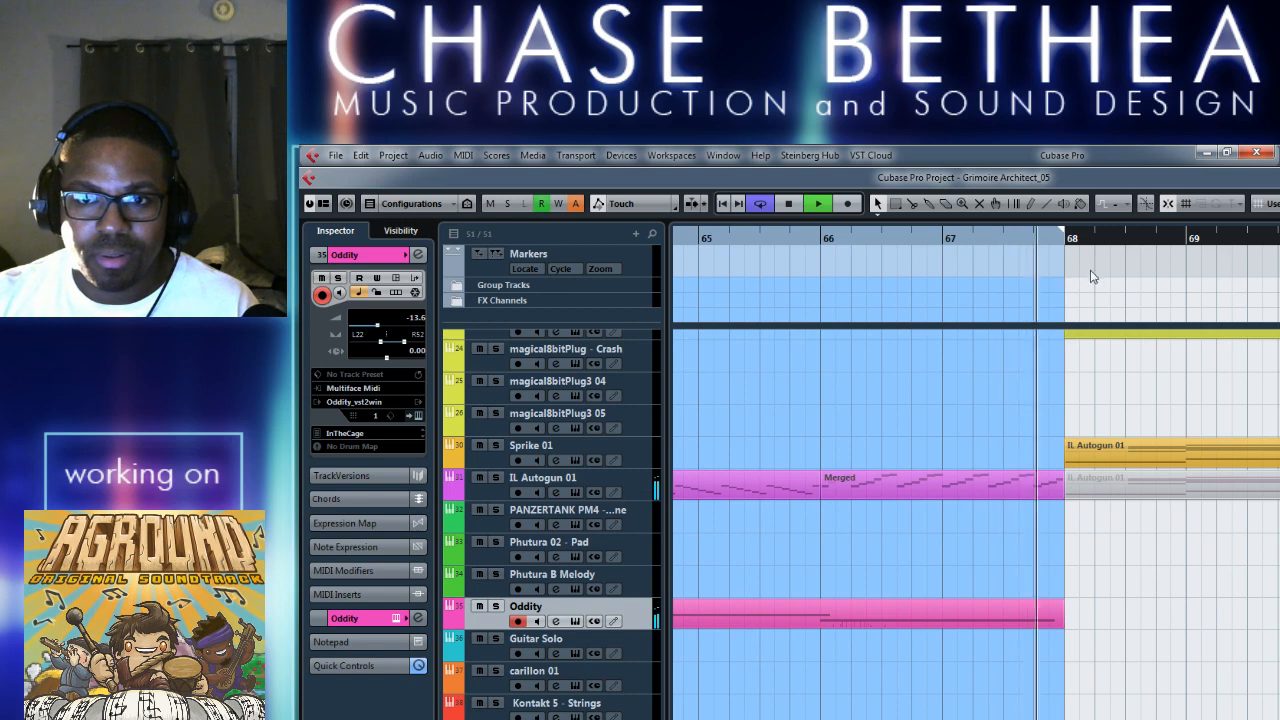
{"action": "key", "text": "space"}
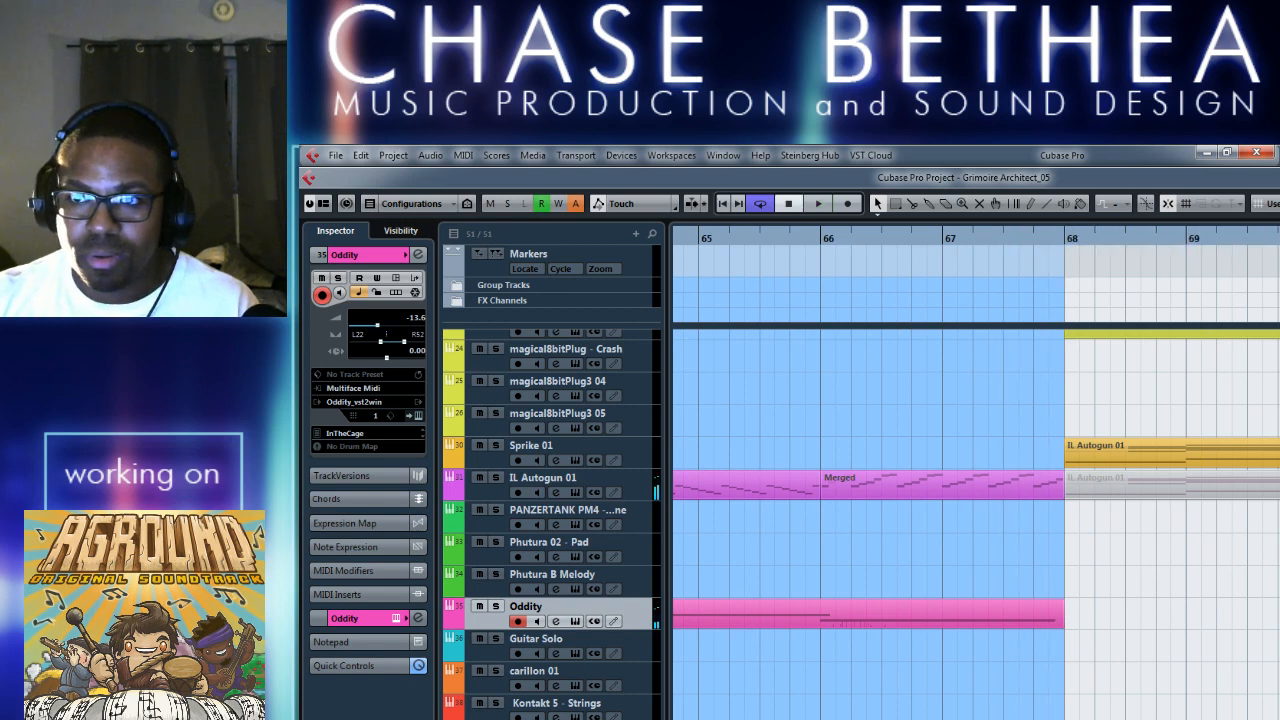
Extend the cycle range beyond bar 69 and play from bar 67 through the transition into bar 68.
{"action": "left_click", "coordinate": [1278, 240], "text": "alt"}
{"action": "double_click", "coordinate": [943, 240]}
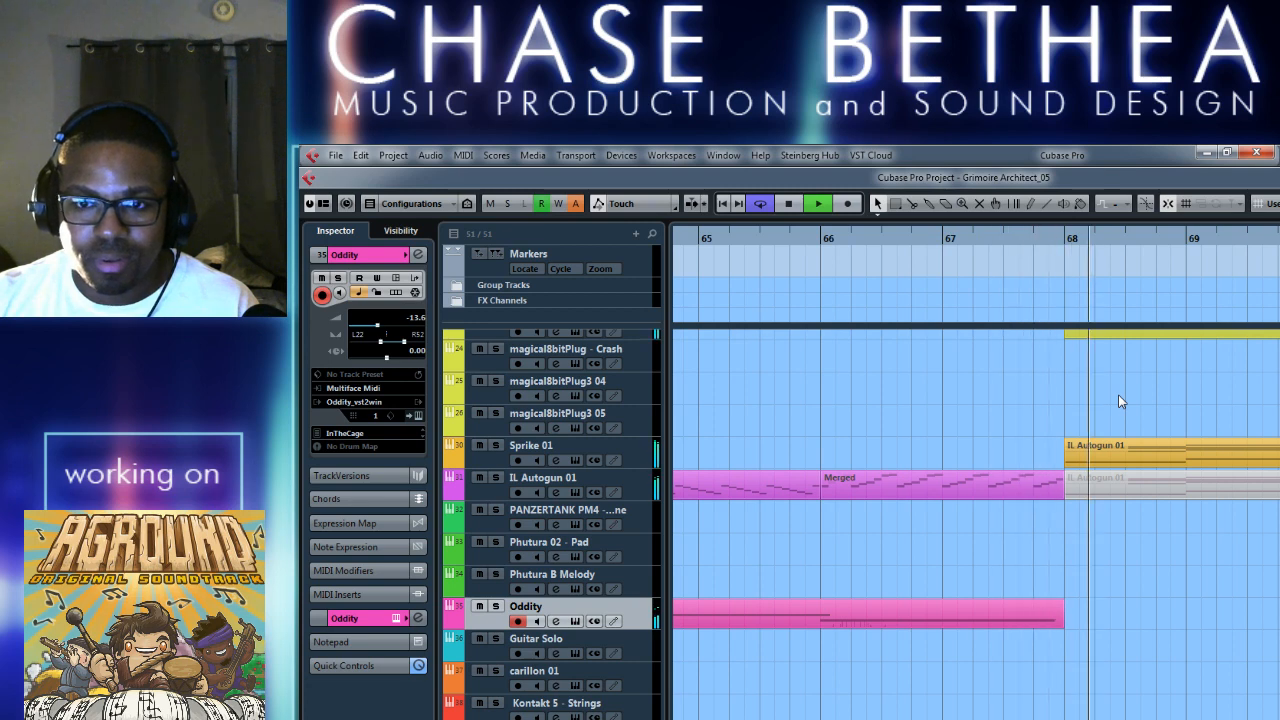
{"action": "key", "text": "space"}
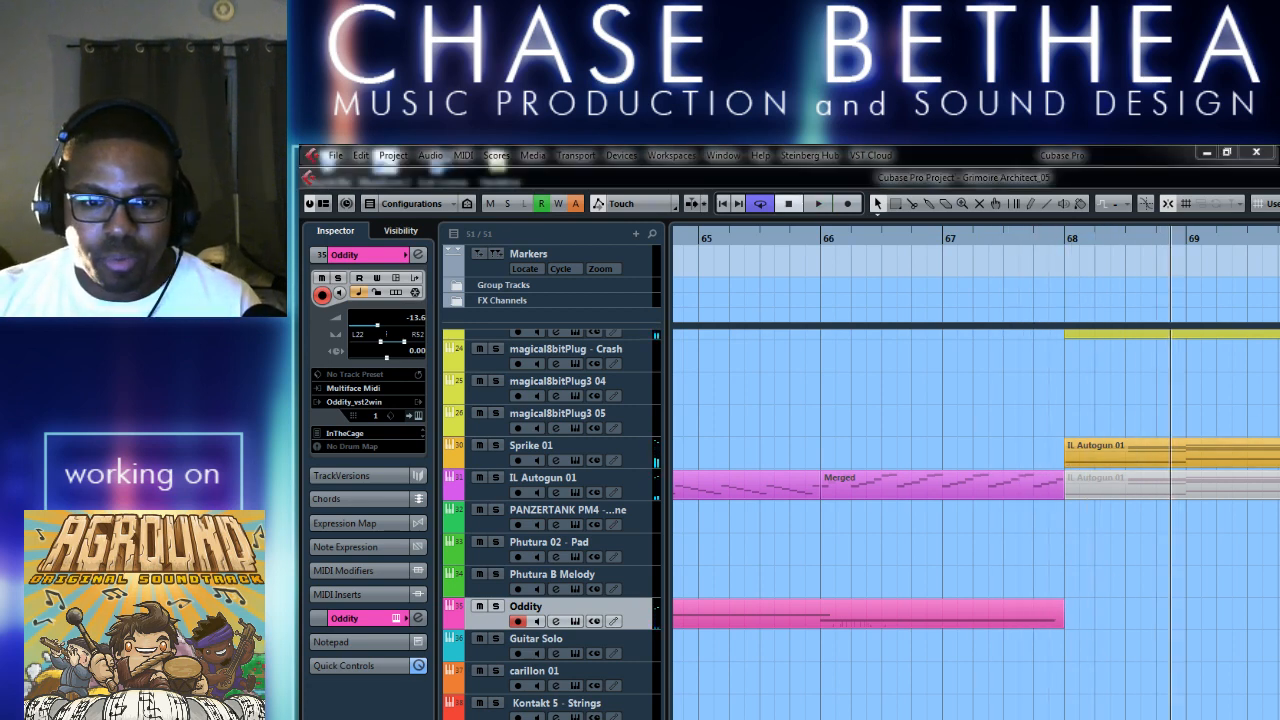
Reopen MediaBay and briefly preview the BD Clean Arpeggio 02 loop.
{"action": "key", "text": "F5"}
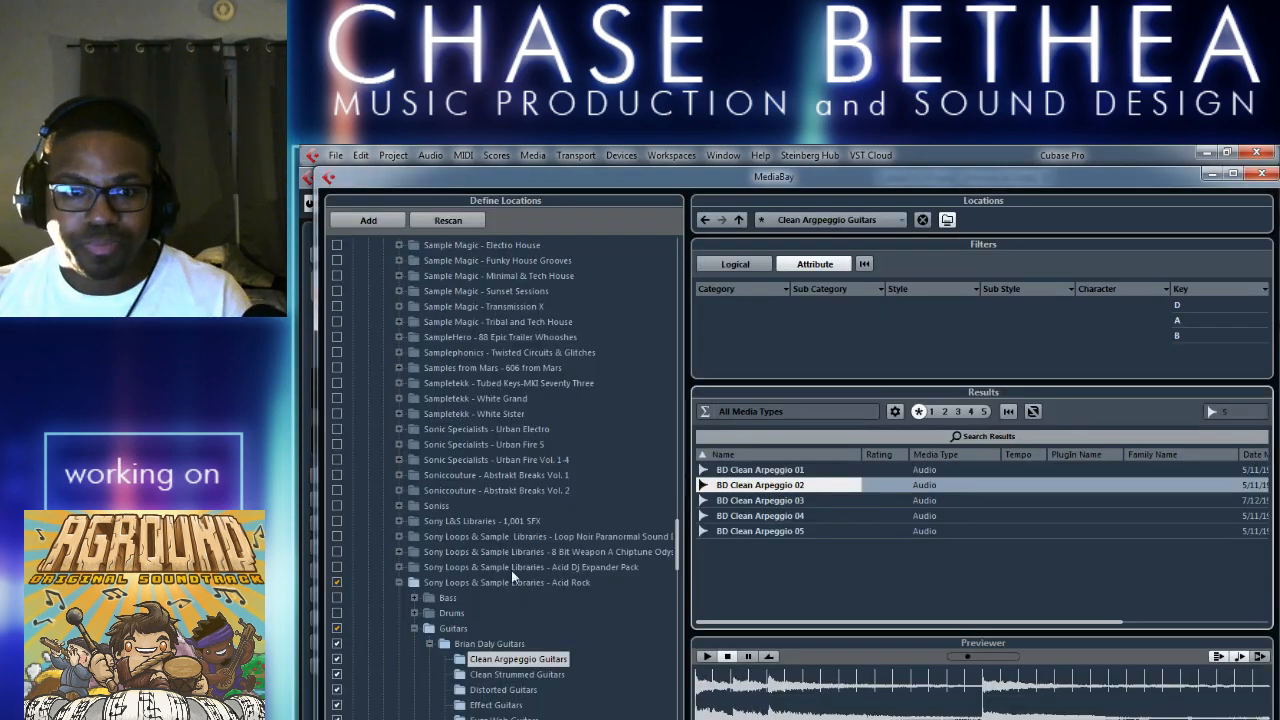
{"action": "left_click", "coordinate": [706, 657]}
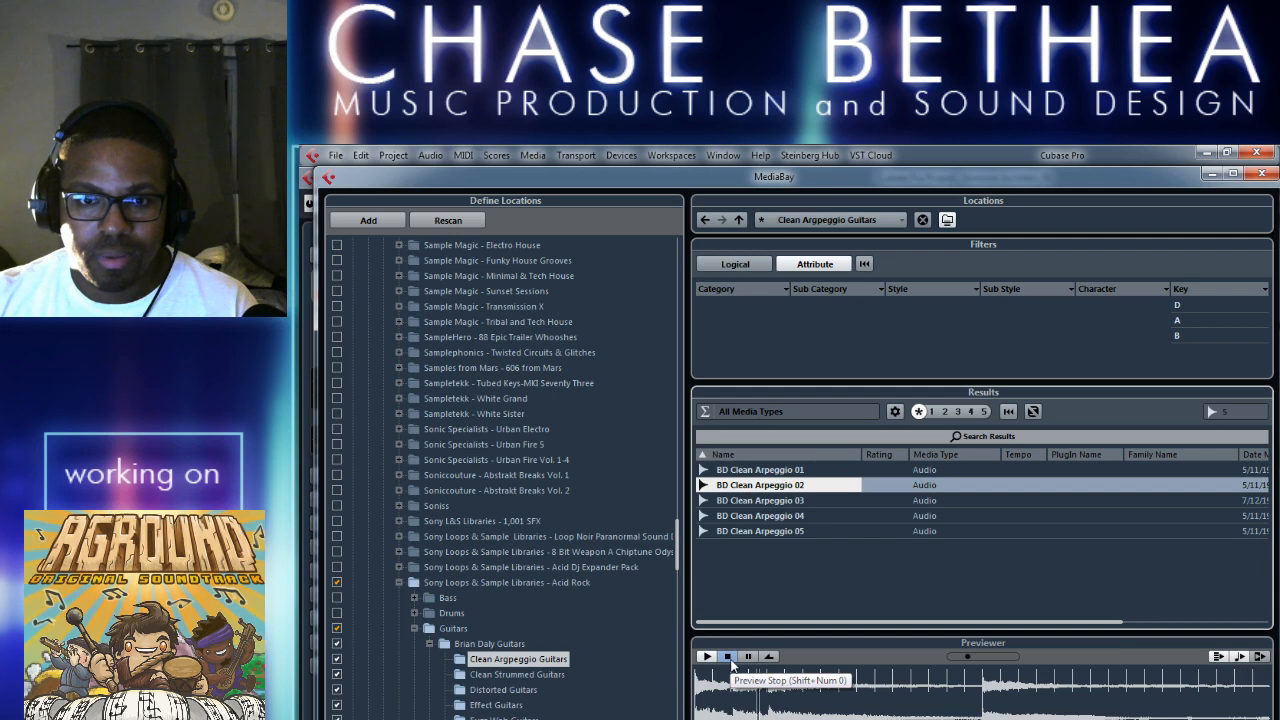
{"action": "left_click", "coordinate": [729, 657]}
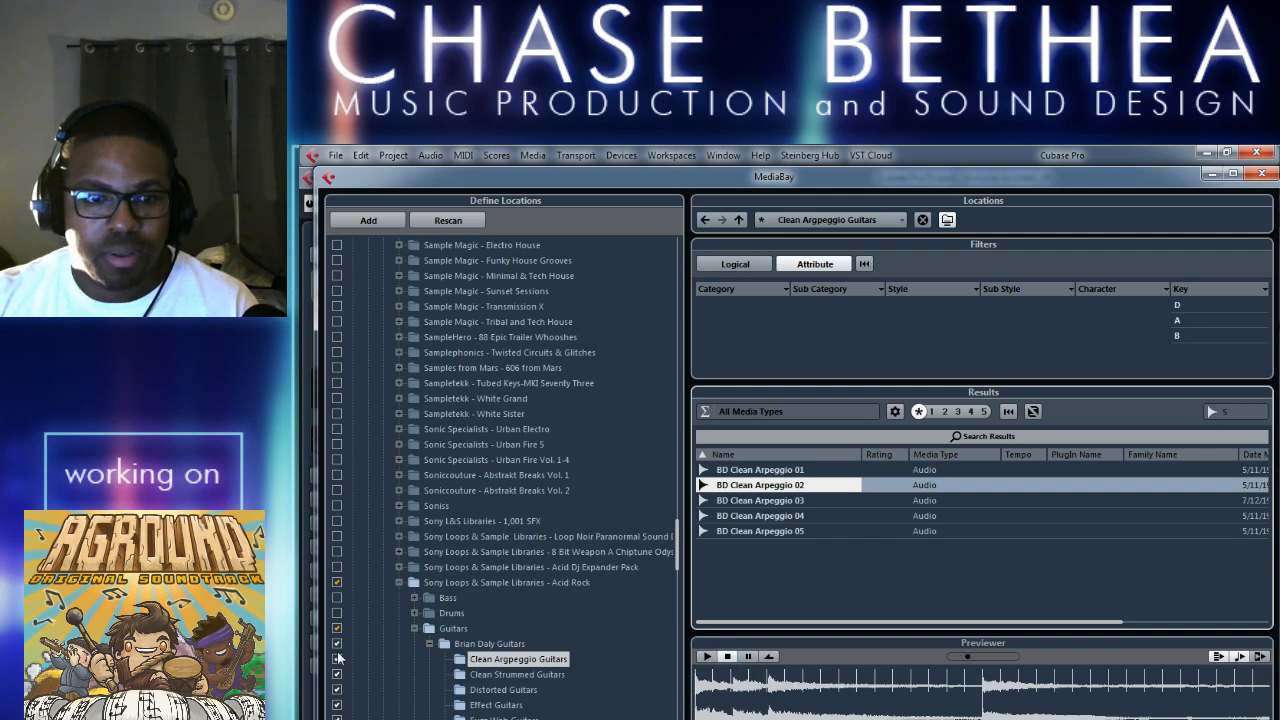
Remove the Sony Loops & Sample Libraries - Acid Rock folder from the MediaBay database and collapse its folder tree.
{"action": "left_click", "coordinate": [350, 593]}
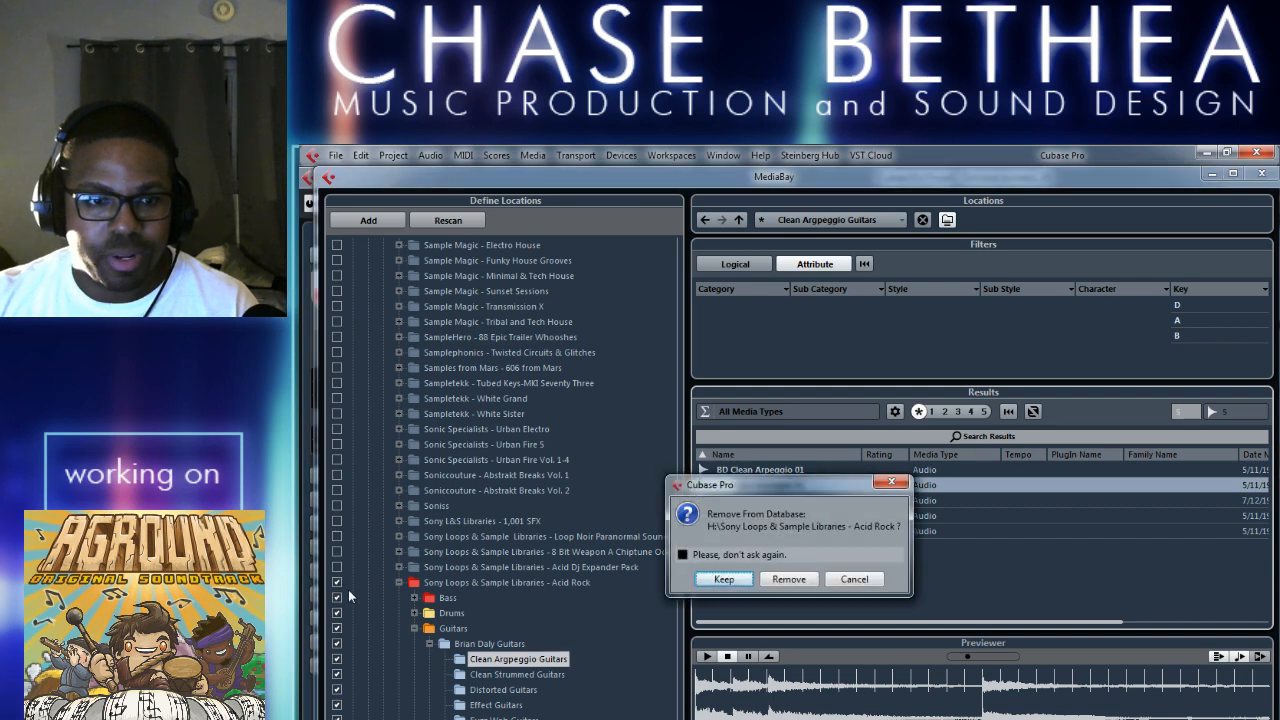
{"action": "left_click", "coordinate": [789, 579]}
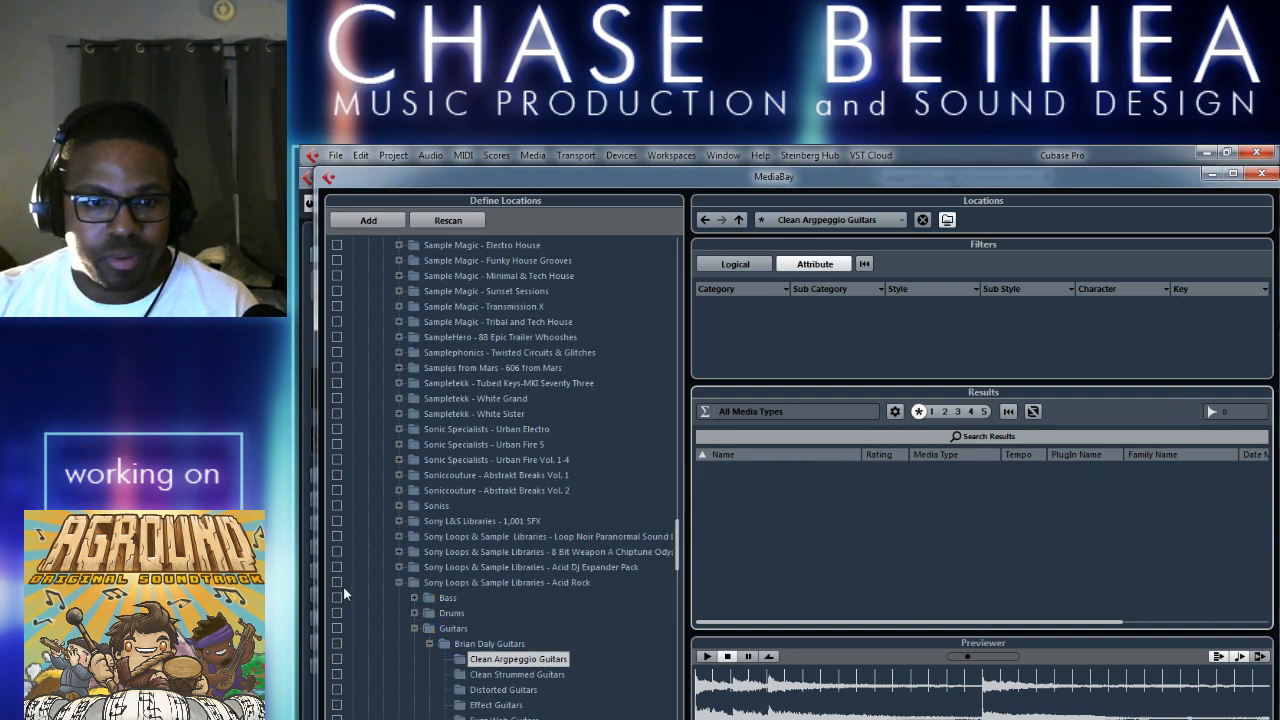
{"action": "left_click", "coordinate": [429, 643]}
{"action": "left_click", "coordinate": [414, 628]}
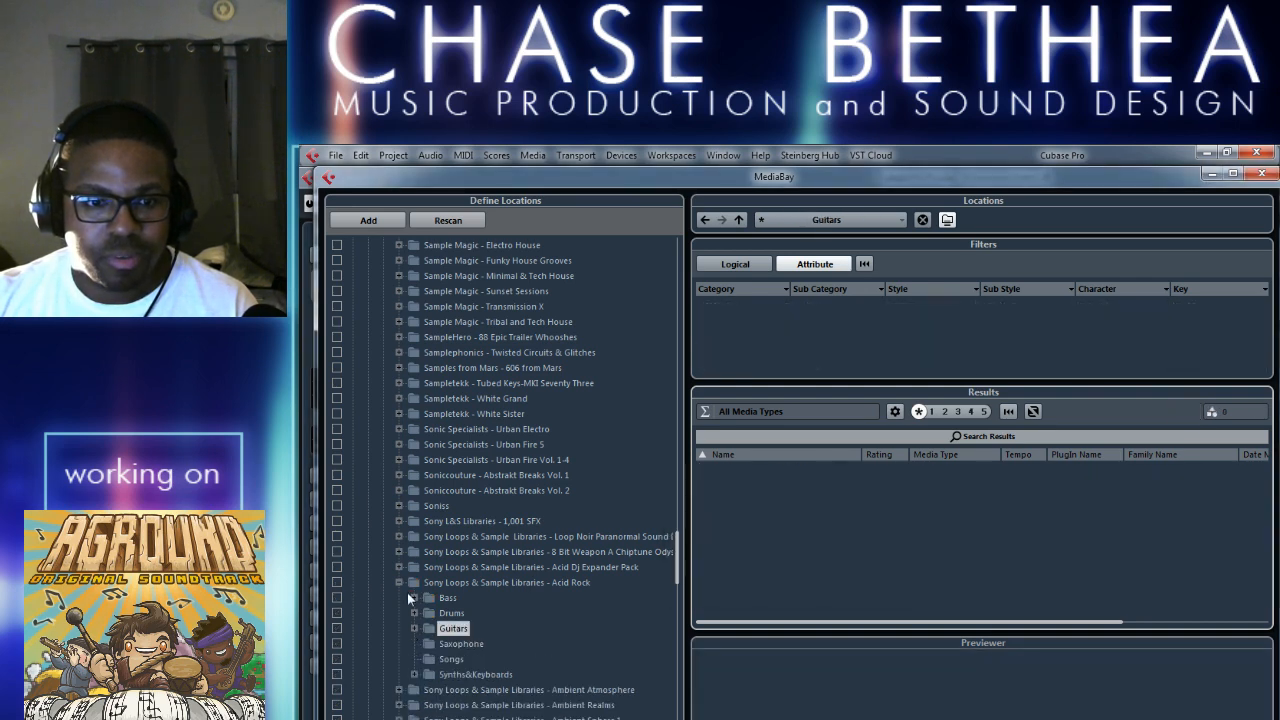
{"action": "left_click", "coordinate": [399, 582]}
Include the Prime Loops-Glitch Cuts library in the MediaBay scan and show its FX subfolder.
{"action": "scroll", "coordinate": [513, 576], "scroll_direction": "up", "scroll_amount": 10}
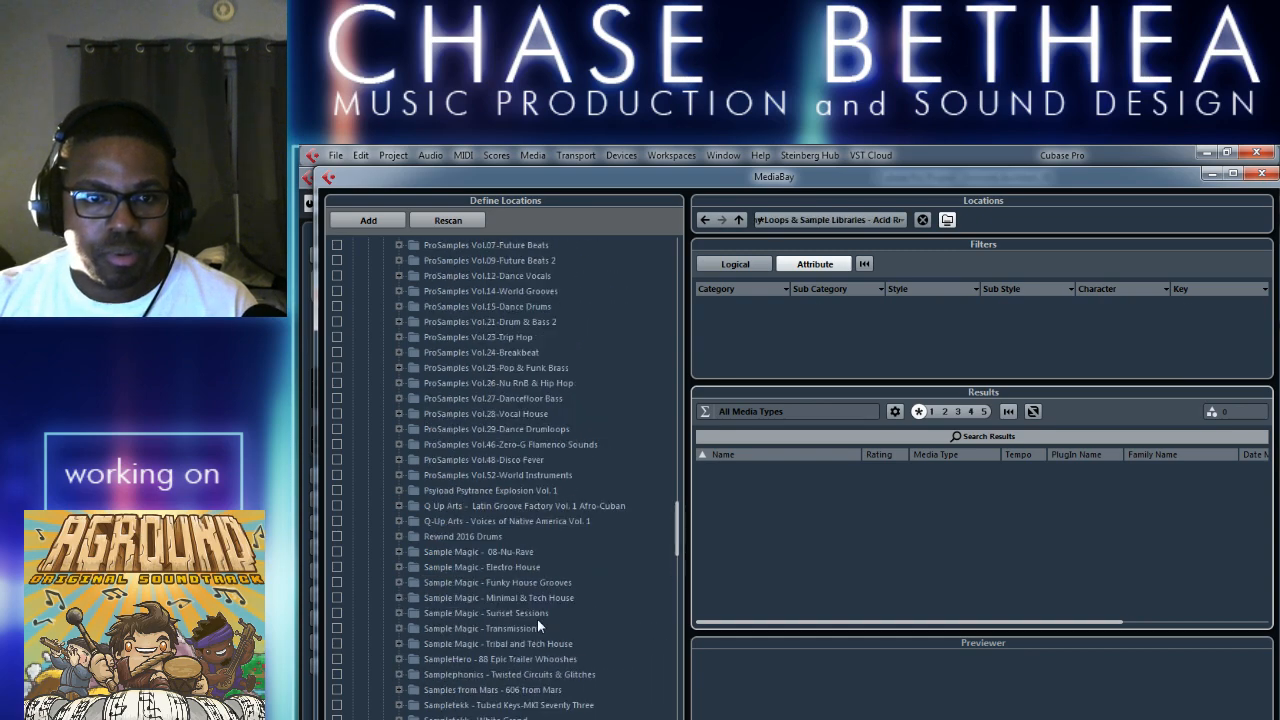
{"action": "scroll", "coordinate": [678, 500], "scroll_direction": "up", "scroll_amount": 6}
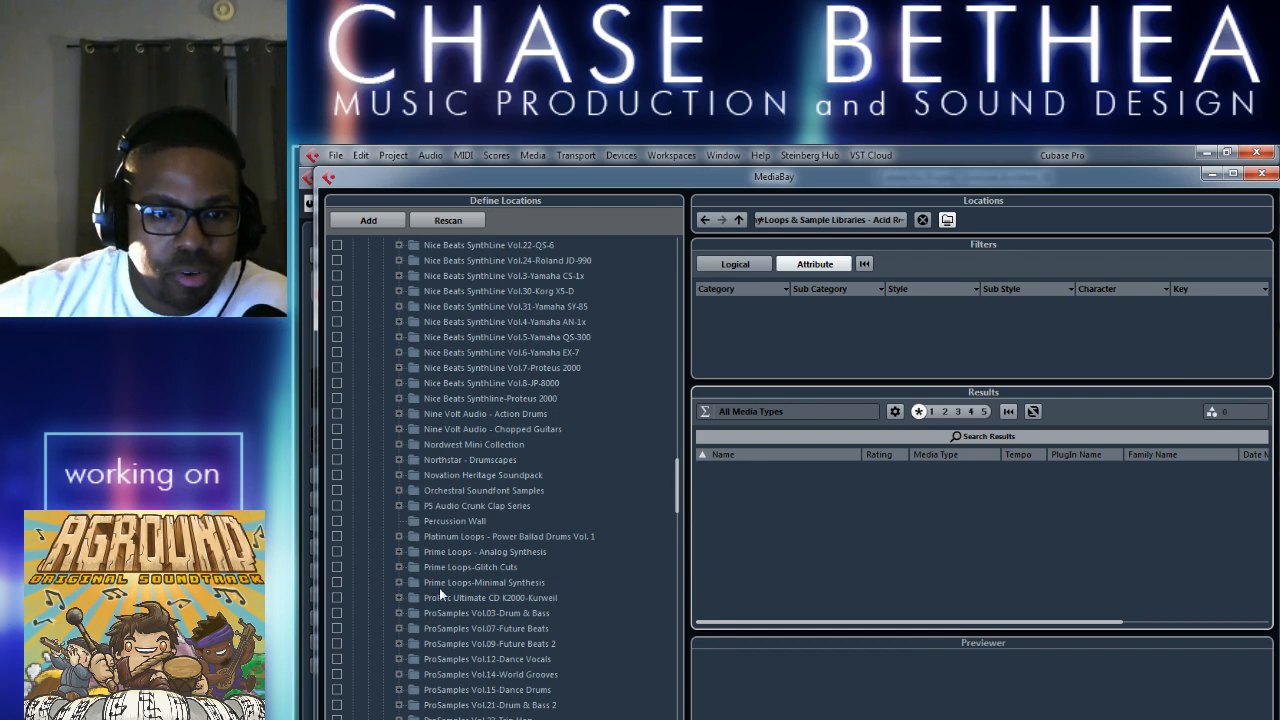
{"action": "left_click", "coordinate": [339, 567]}
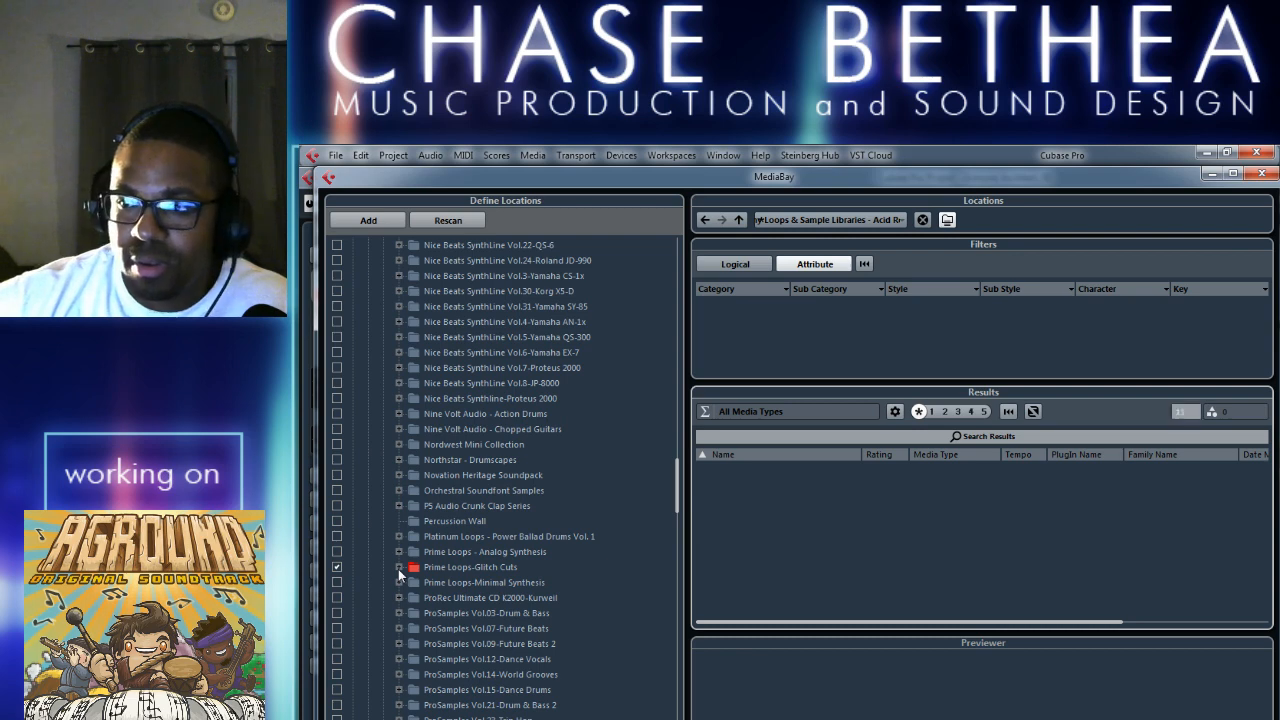
{"action": "left_click", "coordinate": [399, 566]}
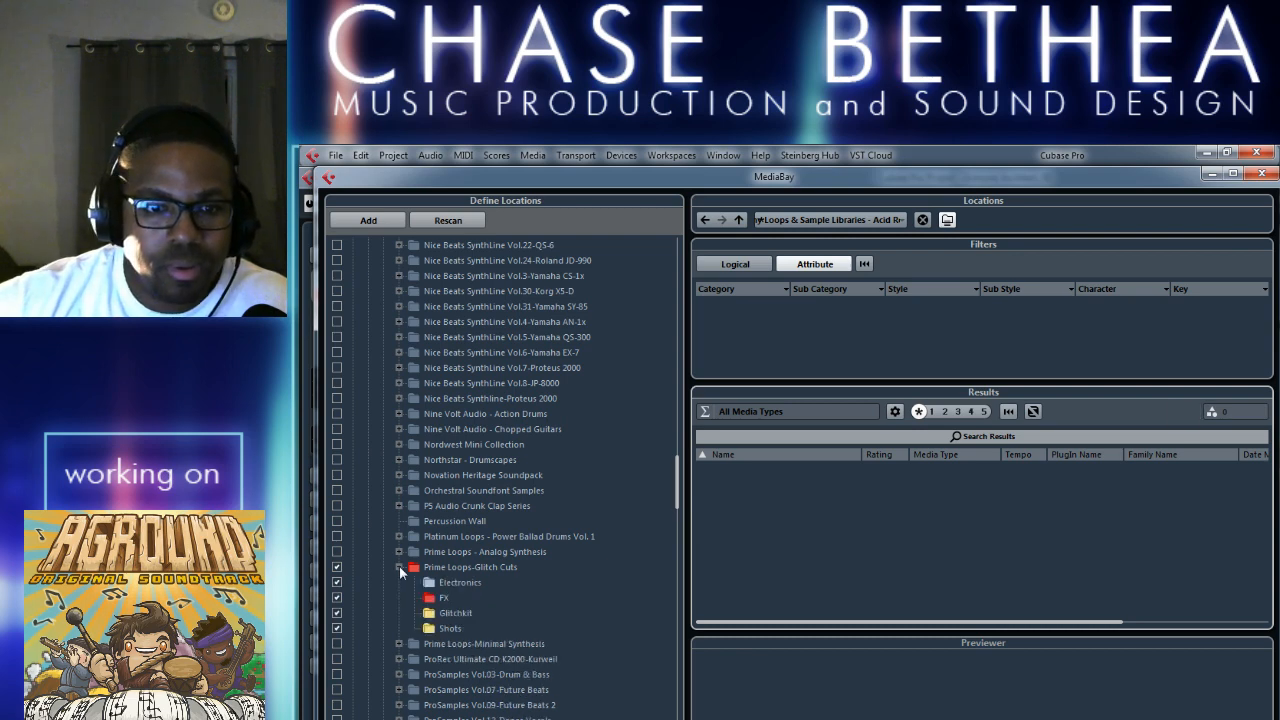
{"action": "left_click", "coordinate": [443, 598]}
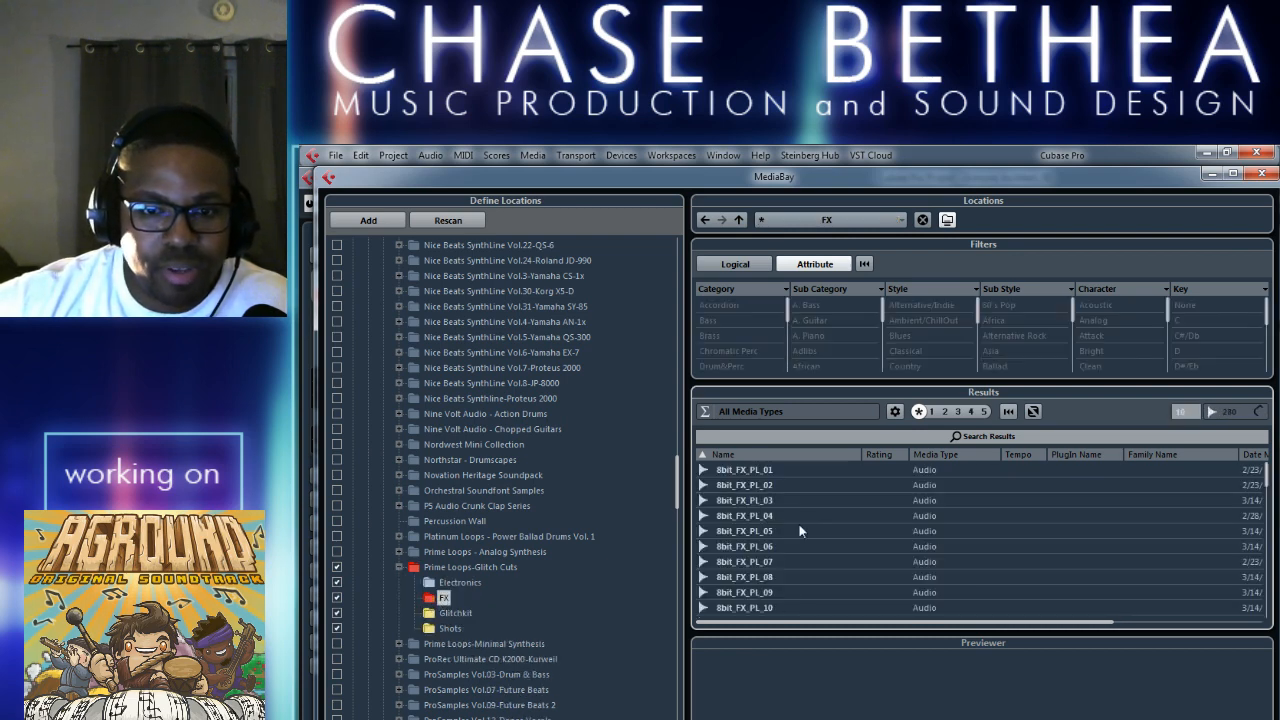
Preview several 8-bit effects from the FX folder, including 8bit_FX_PL_08, 8bit_FX_PL_14 and 8bit_FX_PL_15.
{"action": "left_click", "coordinate": [799, 531]}
{"action": "left_click", "coordinate": [775, 577]}
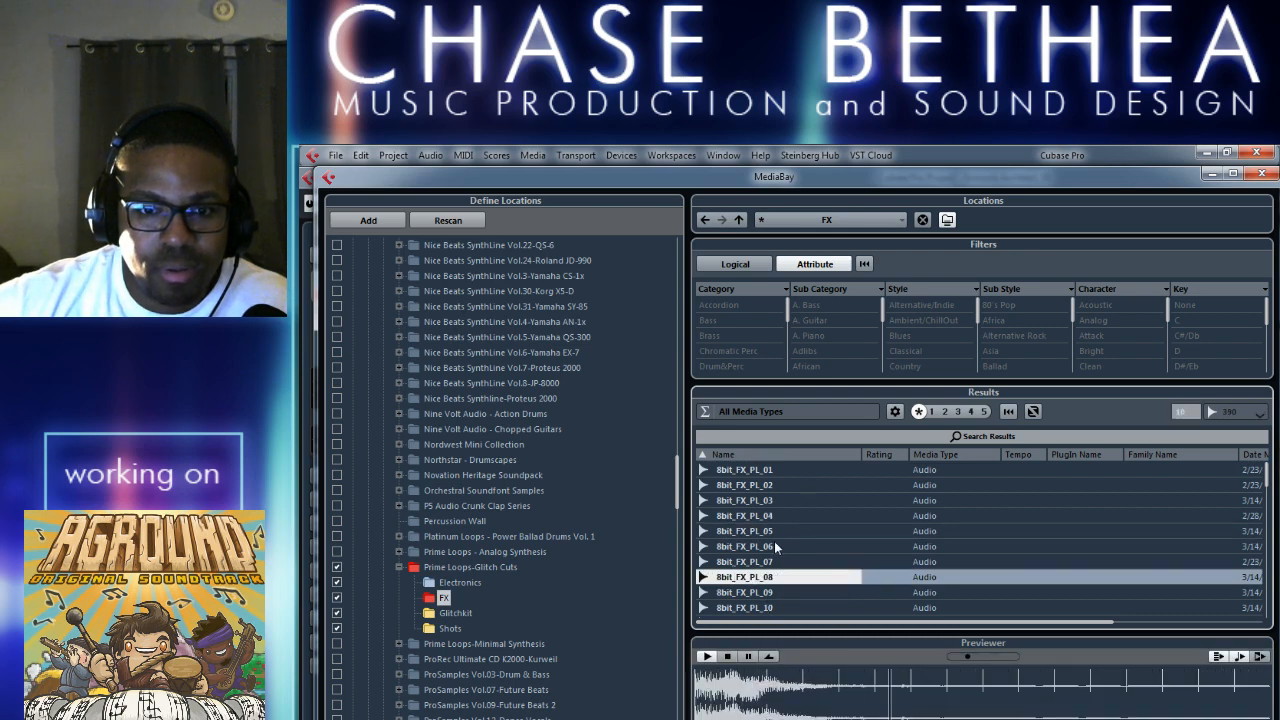
{"action": "scroll", "coordinate": [790, 523], "scroll_direction": "down", "scroll_amount": 2}
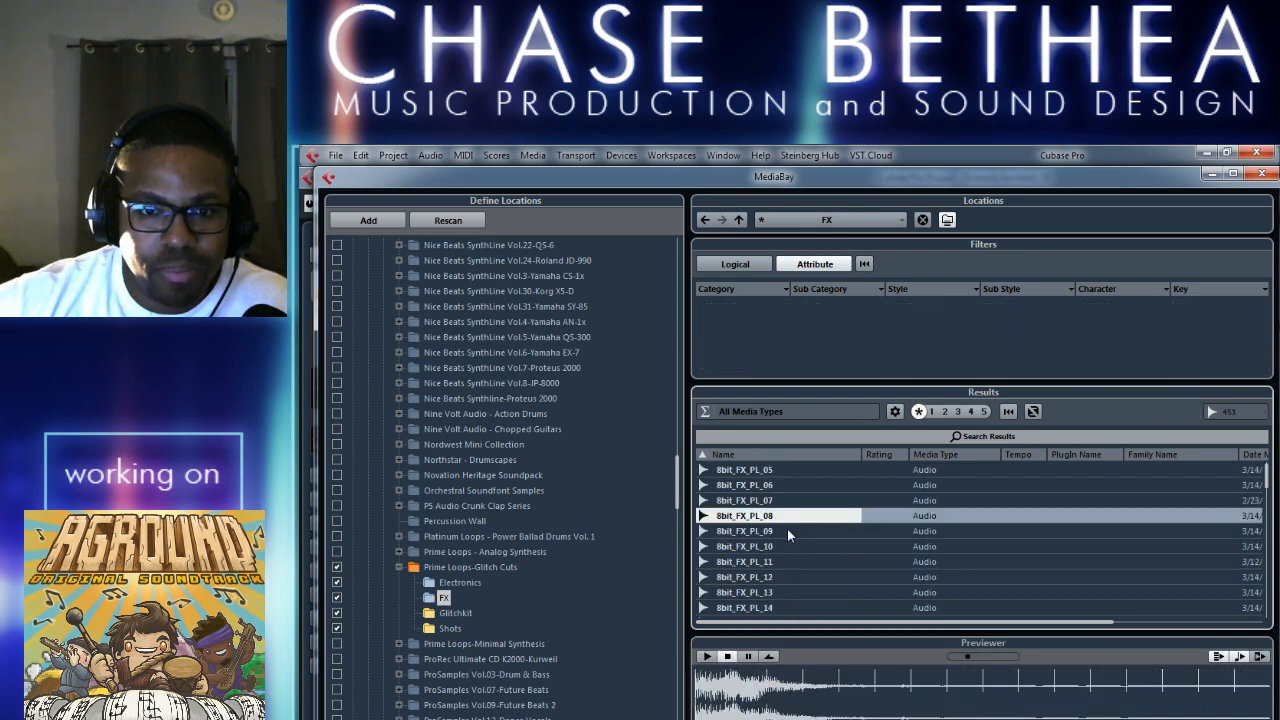
{"action": "scroll", "coordinate": [769, 588], "scroll_direction": "down", "scroll_amount": 3}
{"action": "left_click", "coordinate": [759, 519]}
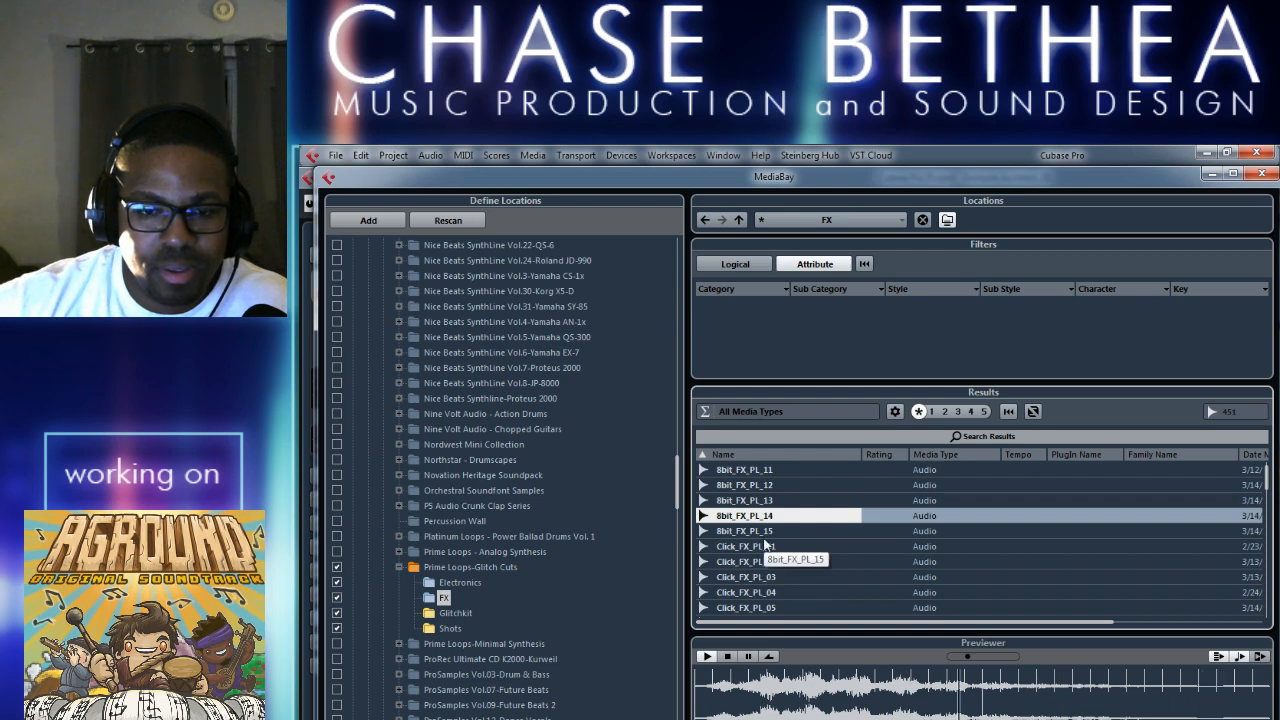
{"action": "left_click", "coordinate": [773, 533]}
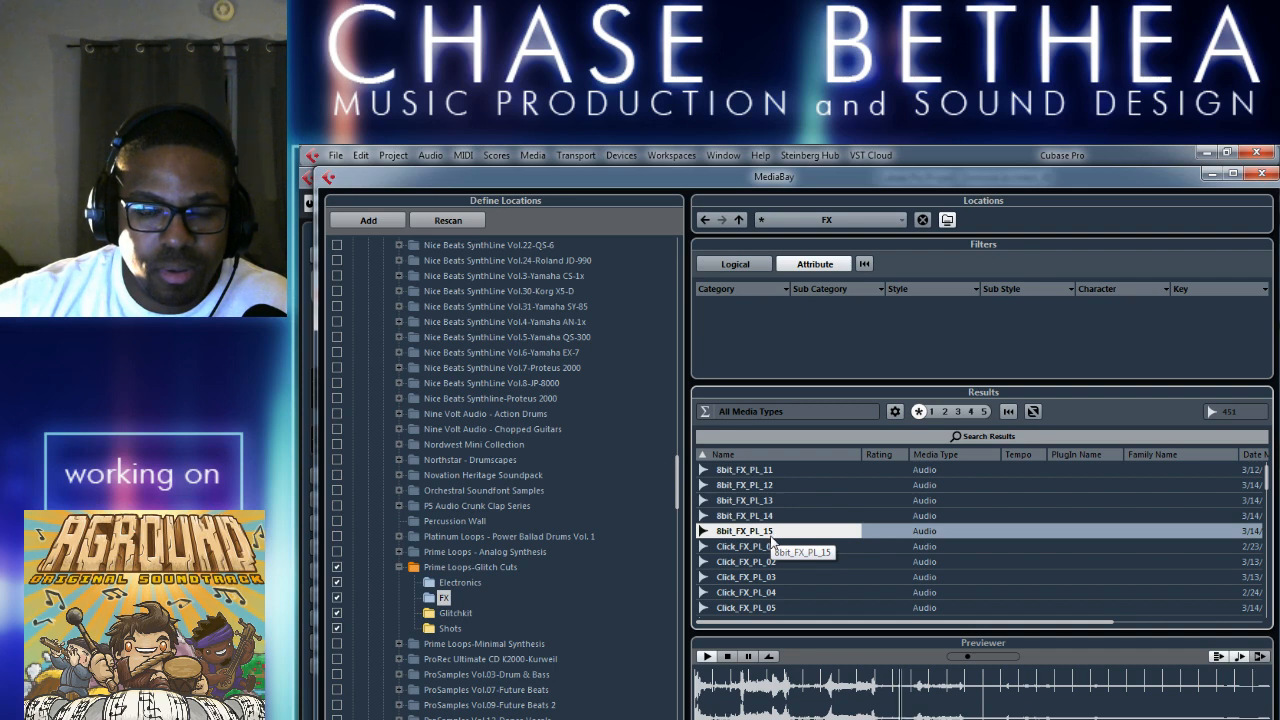
Insert 8bit_FX_PL_14 into the project at the cursor, copying the file to the working directory, and close MediaBay.
{"action": "left_click", "coordinate": [795, 520]}
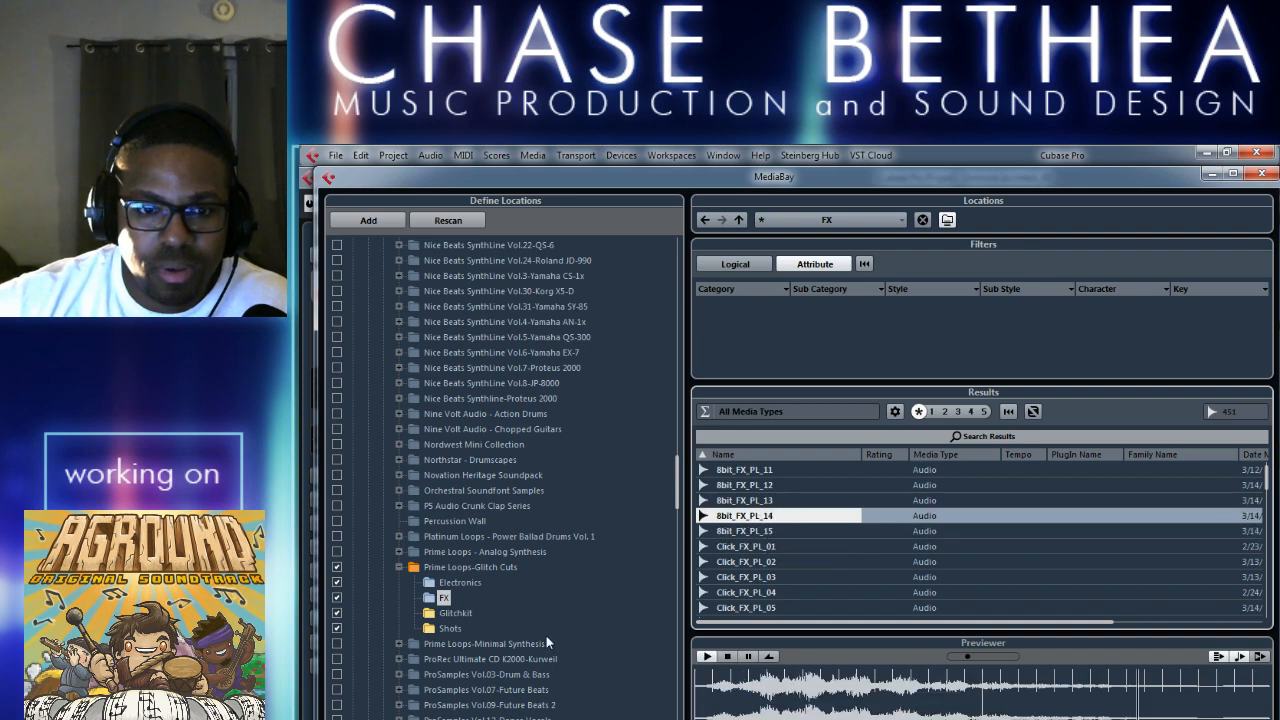
{"action": "right_click", "coordinate": [766, 521]}
{"action": "mouse_move", "coordinate": [833, 544]}
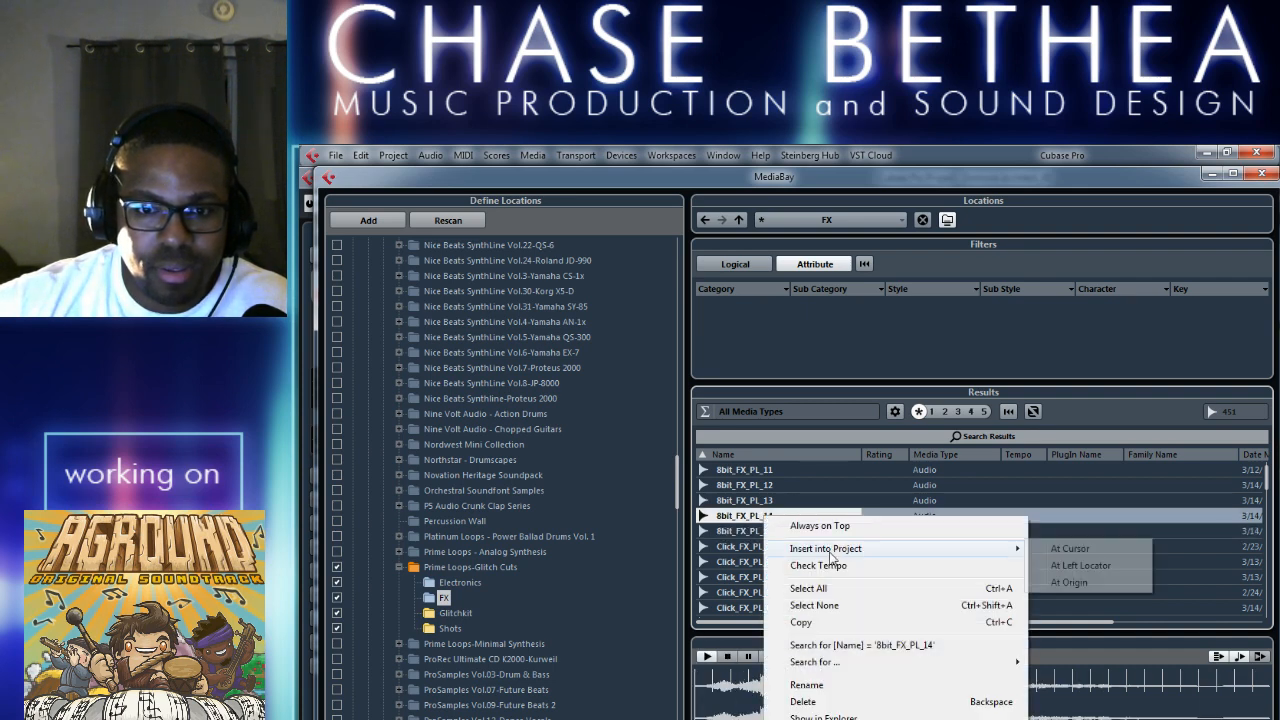
{"action": "left_click", "coordinate": [1075, 549]}
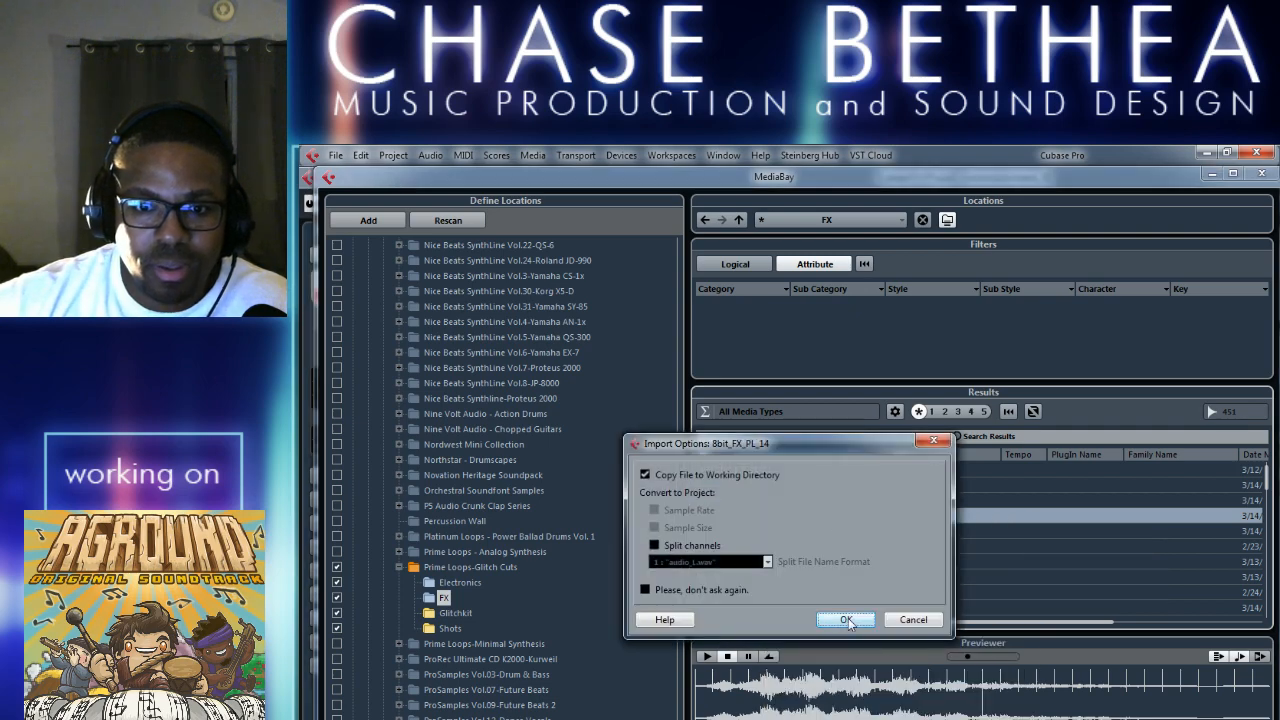
{"action": "left_click", "coordinate": [846, 619]}
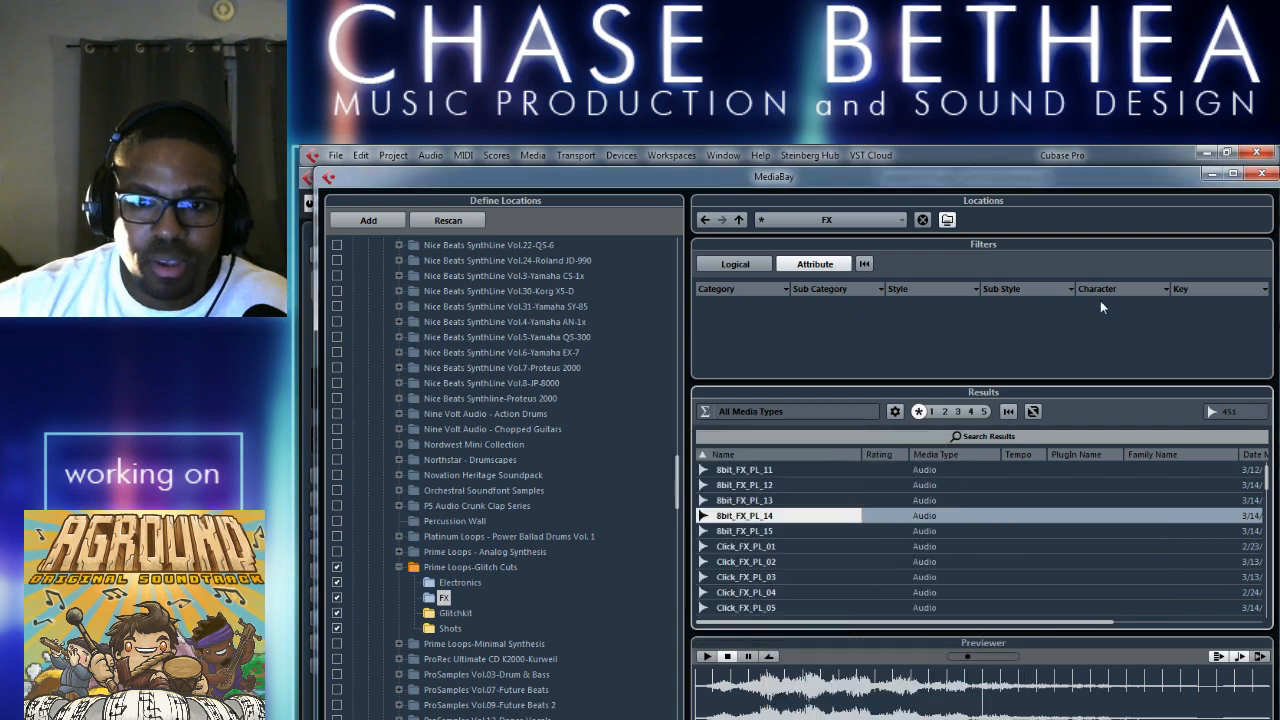
{"action": "left_click", "coordinate": [1261, 175]}
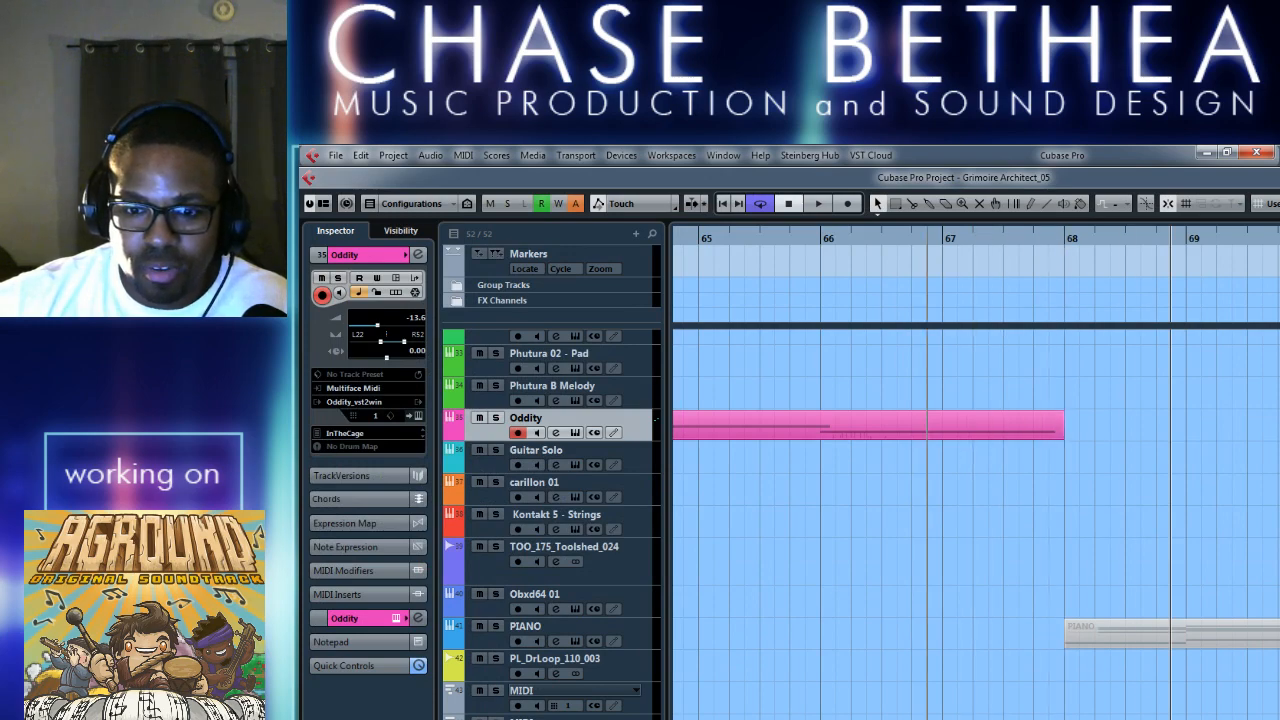
In the 8bit_FX_PL_14 channel settings, add a send to FX 2-REVerence and set the channel volume to -6.00.
{"action": "left_click", "coordinate": [1095, 365]}
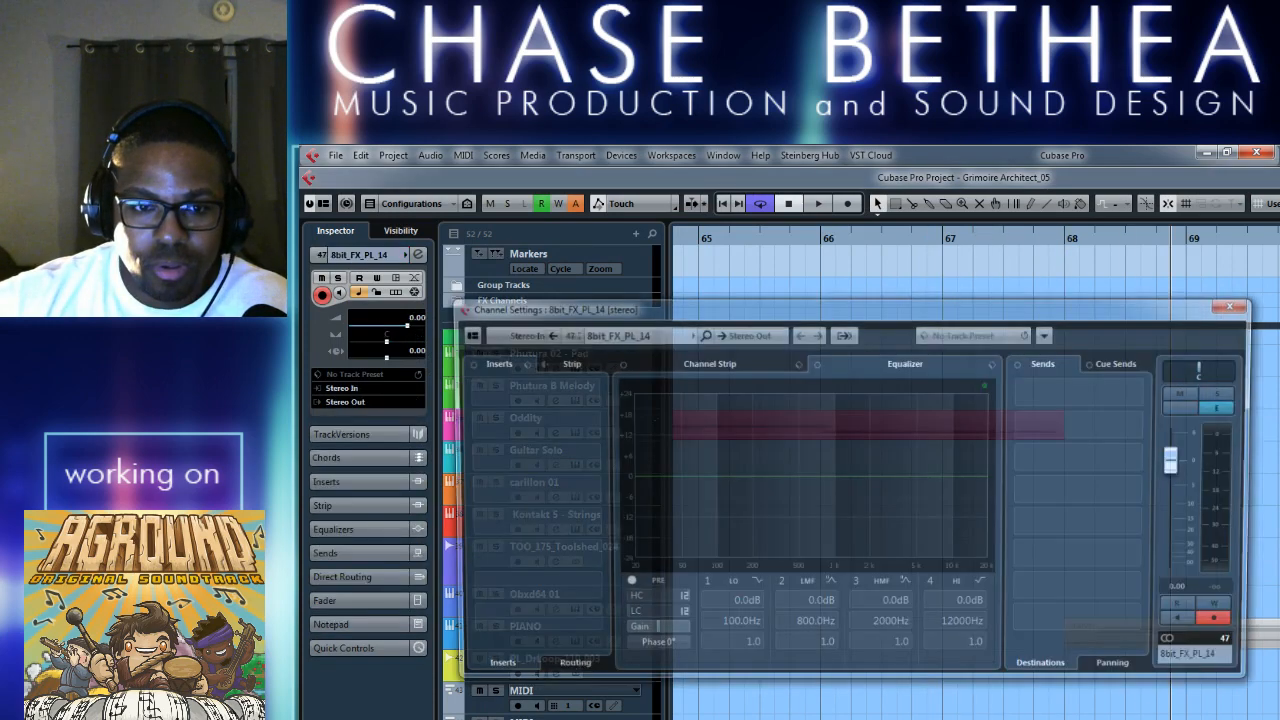
{"action": "left_click", "coordinate": [1100, 393]}
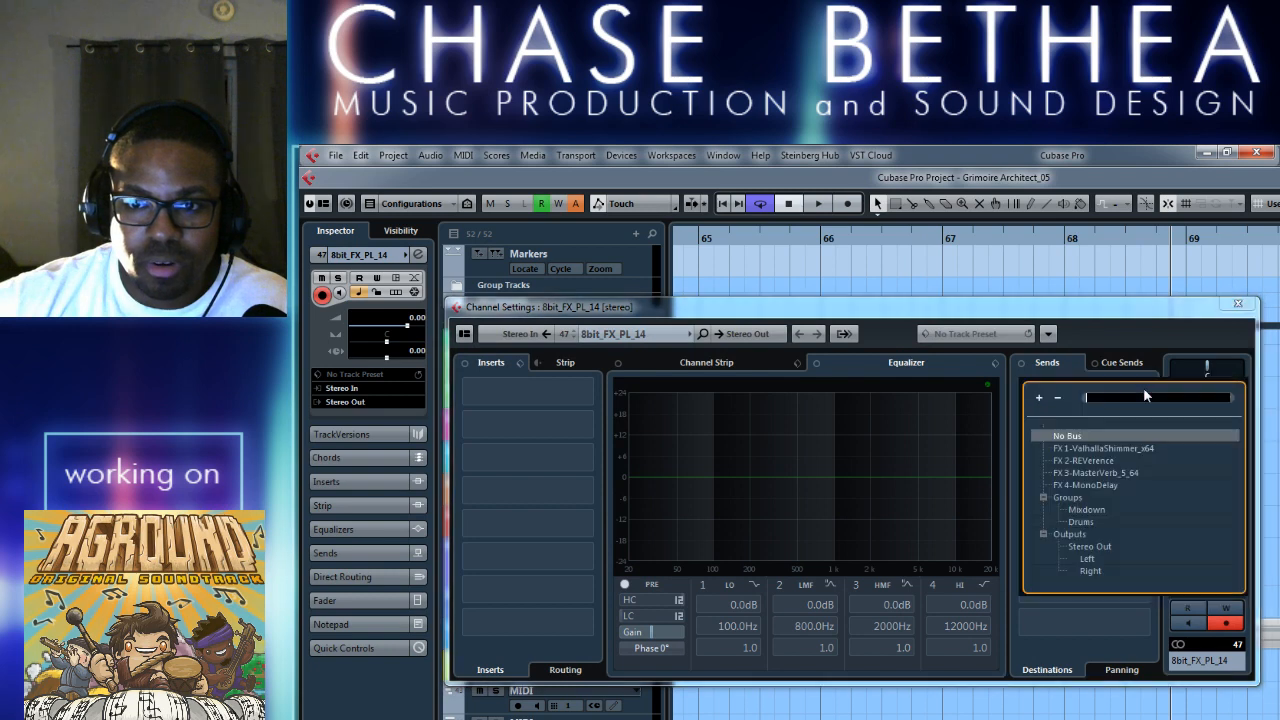
{"action": "left_click", "coordinate": [1090, 460]}
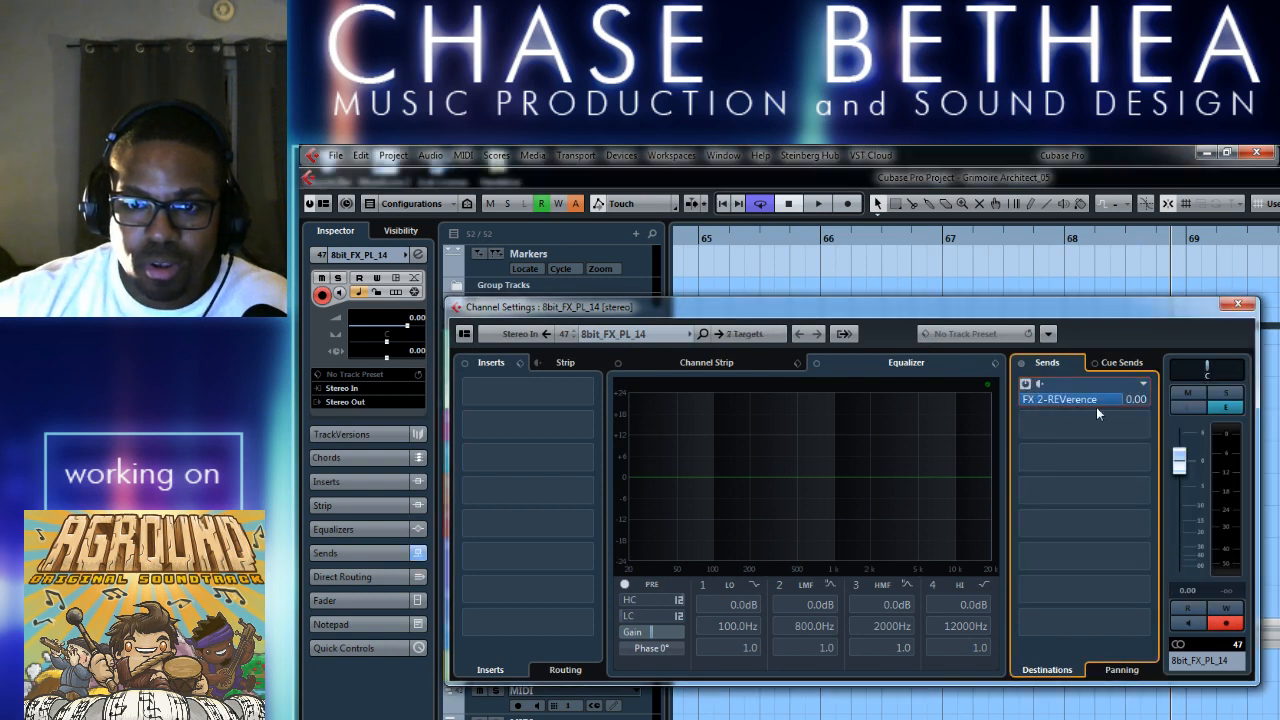
{"action": "left_click", "coordinate": [1186, 591]}
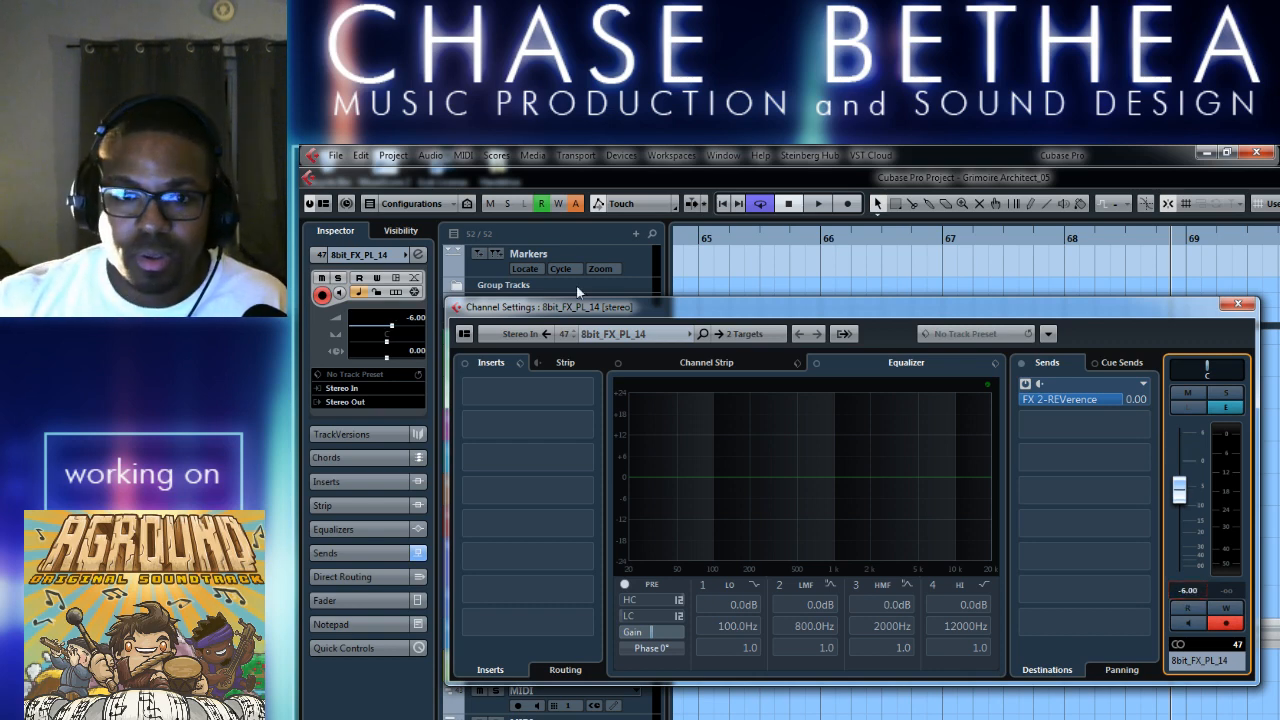
Insert MonoDelay on the 8bit_FX_PL_14 channel with feedback 71.0 and low filter 200.0, and close the channel settings.
{"action": "left_click", "coordinate": [578, 393]}
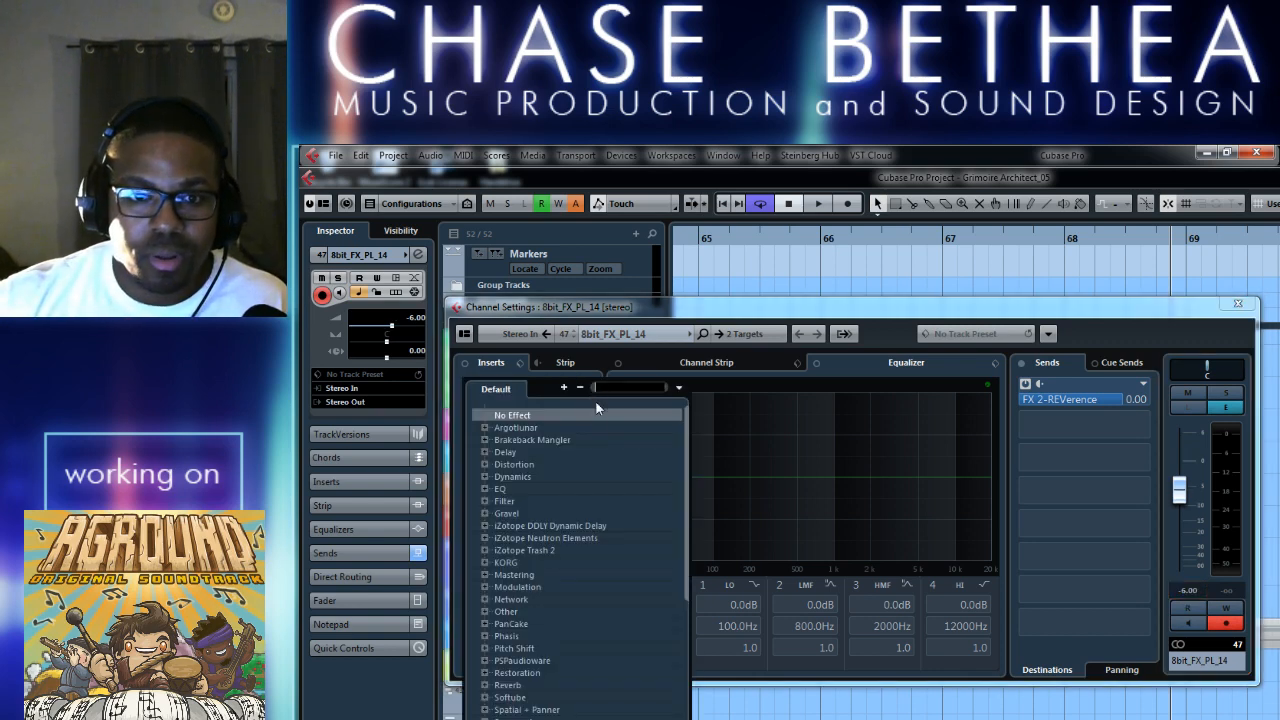
{"action": "left_click", "coordinate": [485, 452]}
{"action": "left_click", "coordinate": [538, 489]}
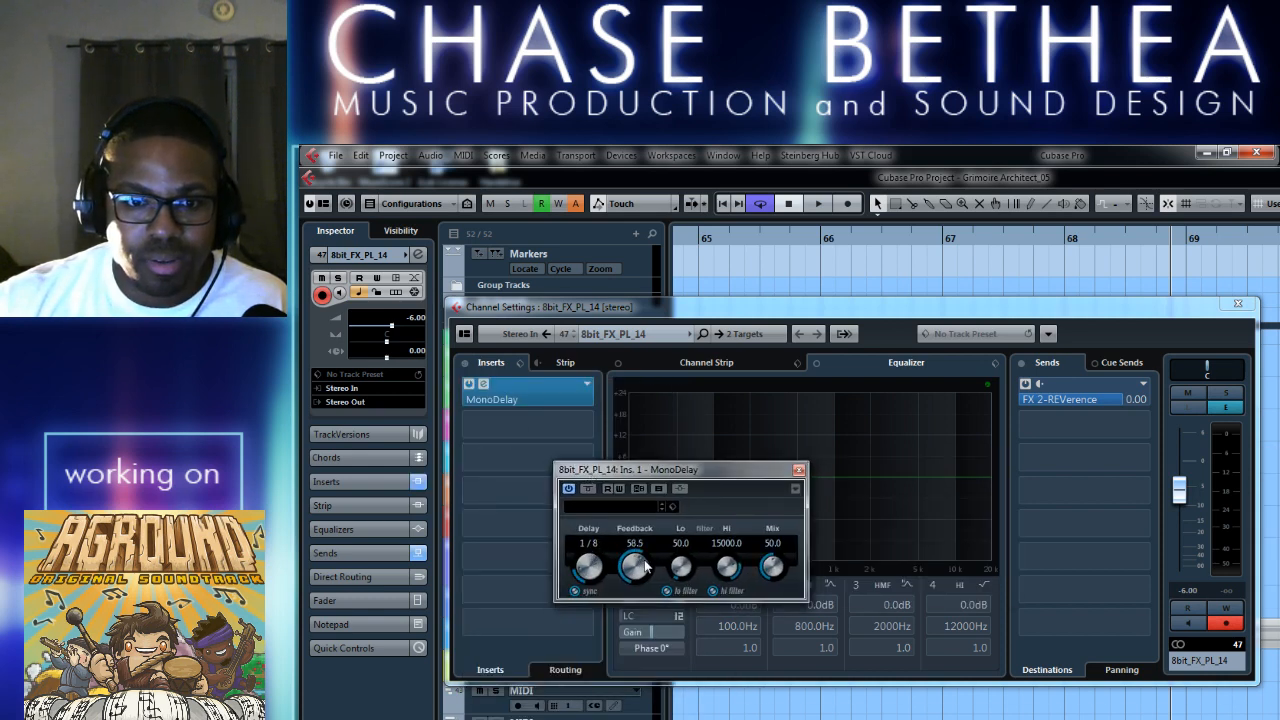
{"action": "left_click_drag", "start_coordinate": [659, 534], "coordinate": [660, 532]}
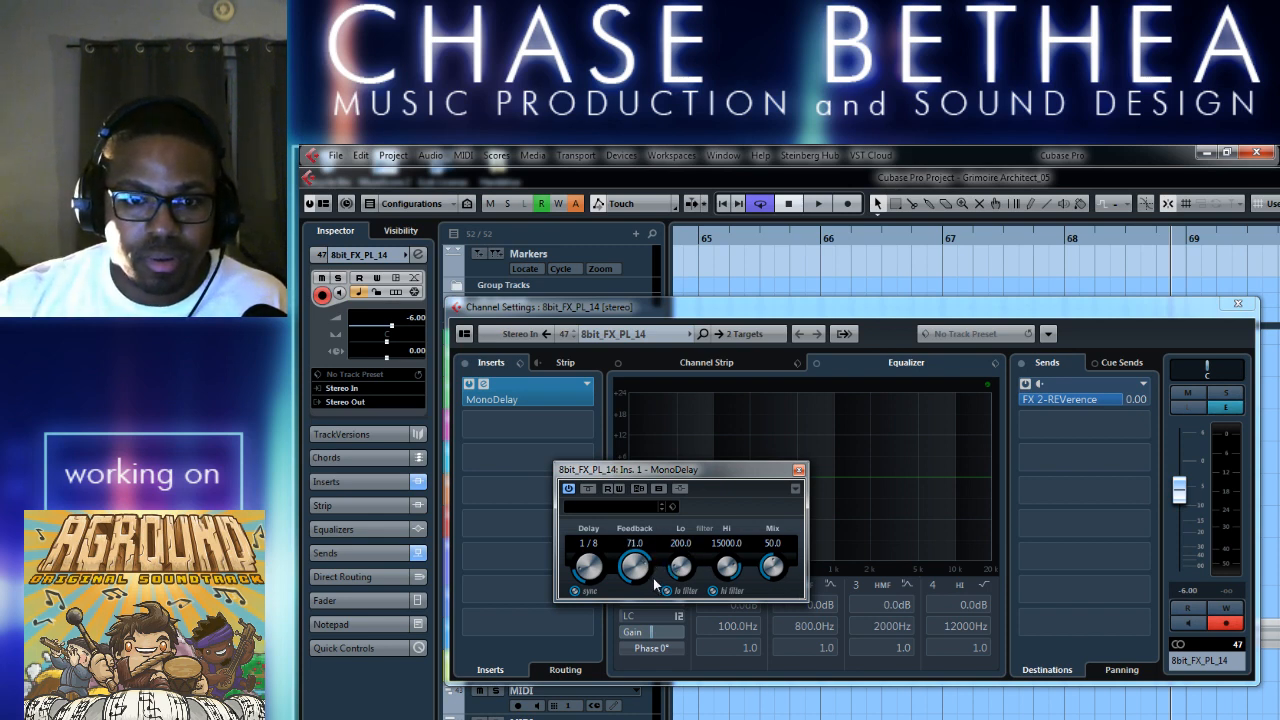
{"action": "left_click", "coordinate": [1238, 303]}
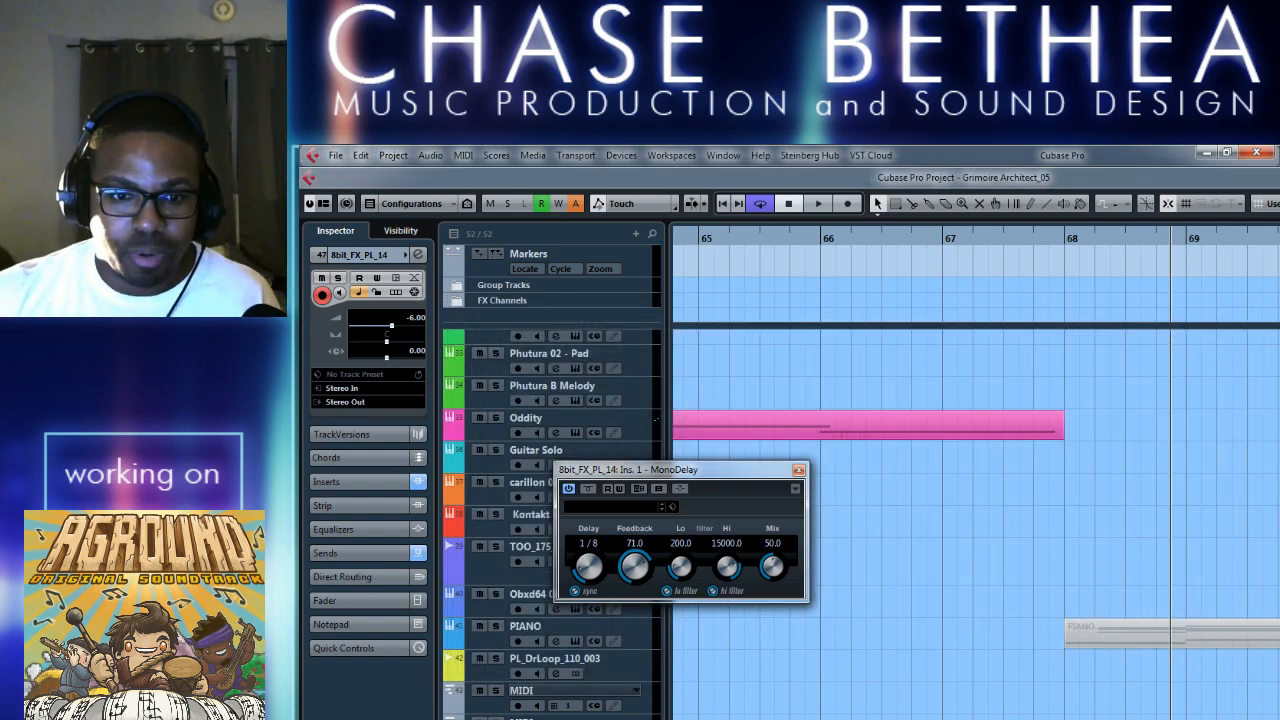
Route the 8bit_FX_PL_14 output to Mixdown and lower its volume to -16.0 while playing from bar 66.
{"action": "left_click", "coordinate": [364, 402]}
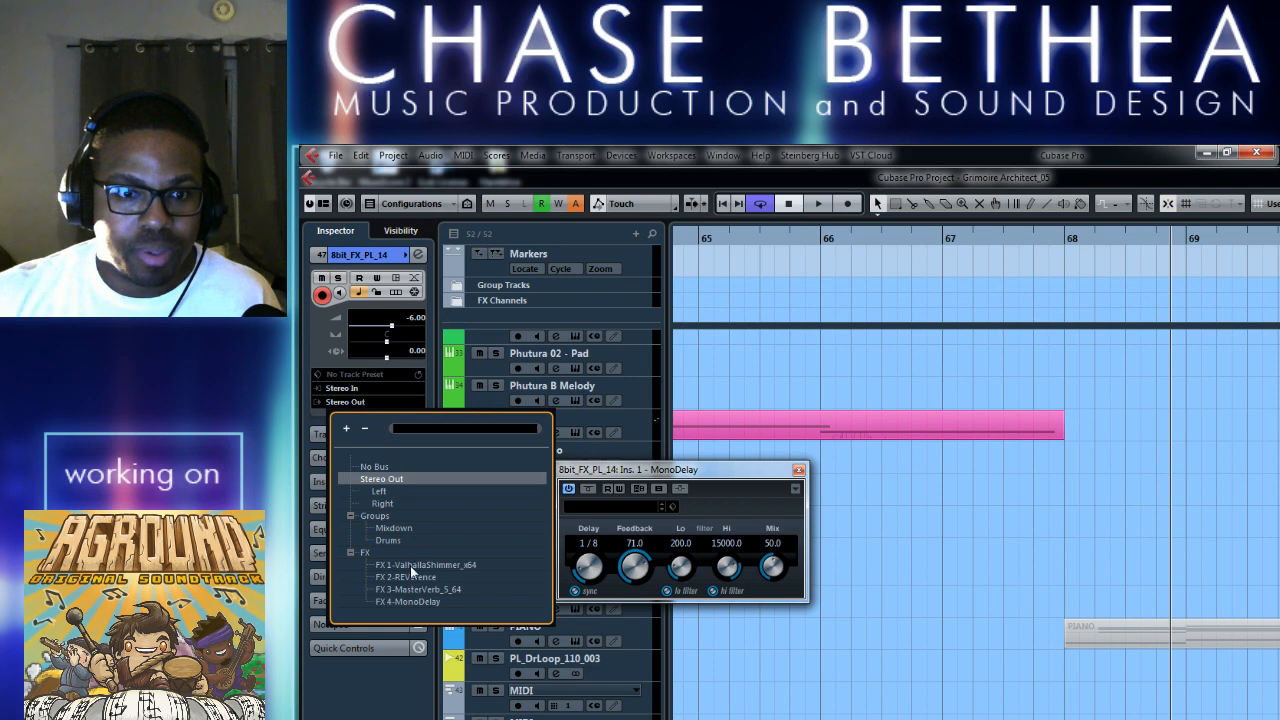
{"action": "key", "text": "Escape"}
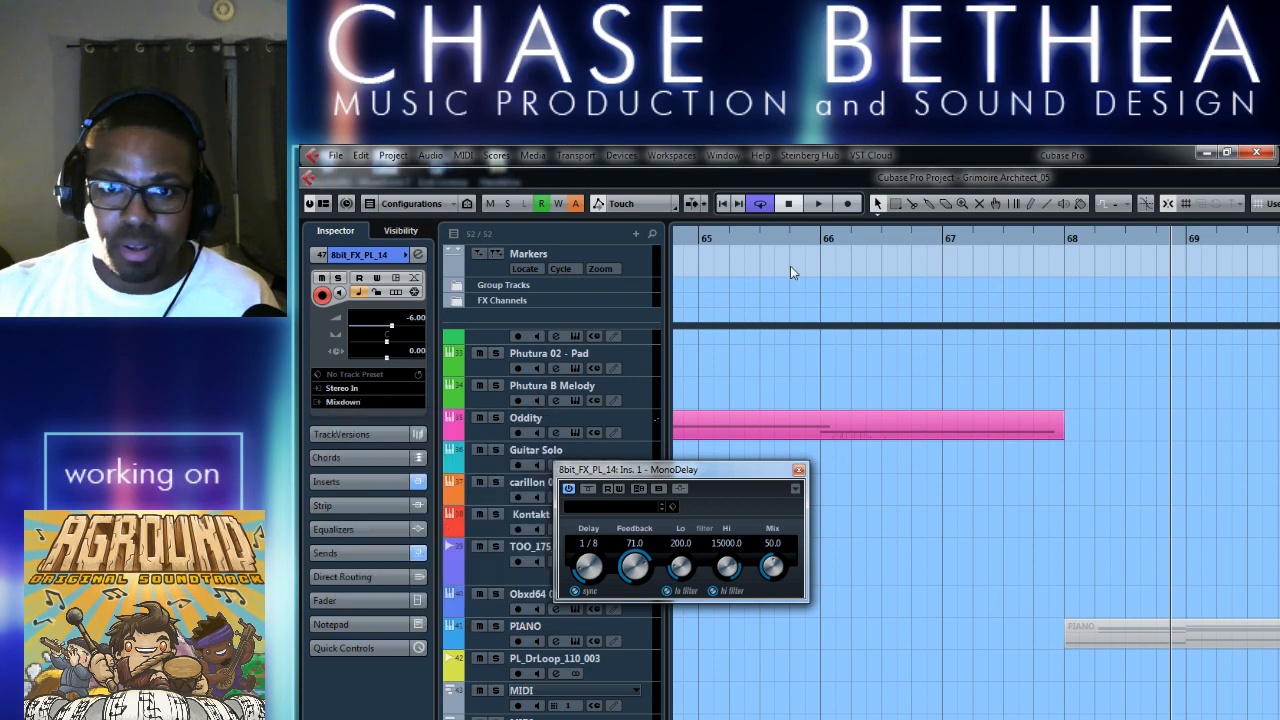
{"action": "left_click", "coordinate": [826, 241]}
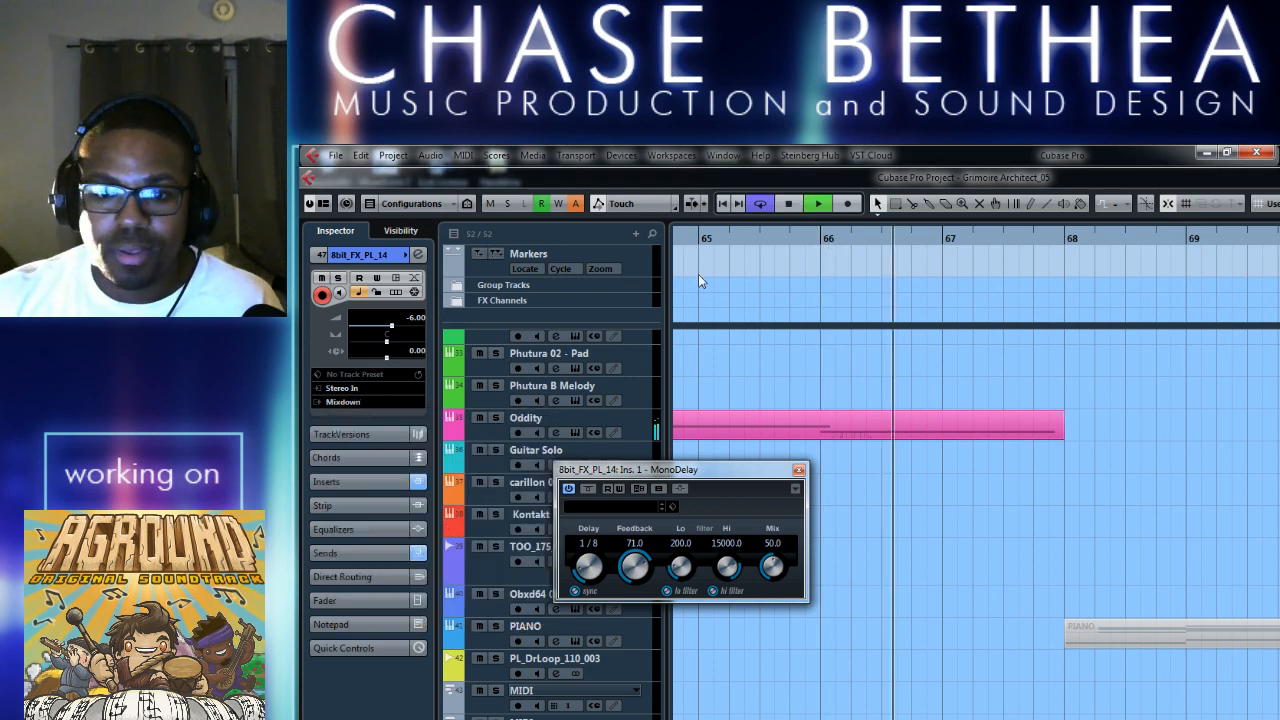
{"action": "key", "text": "space"}
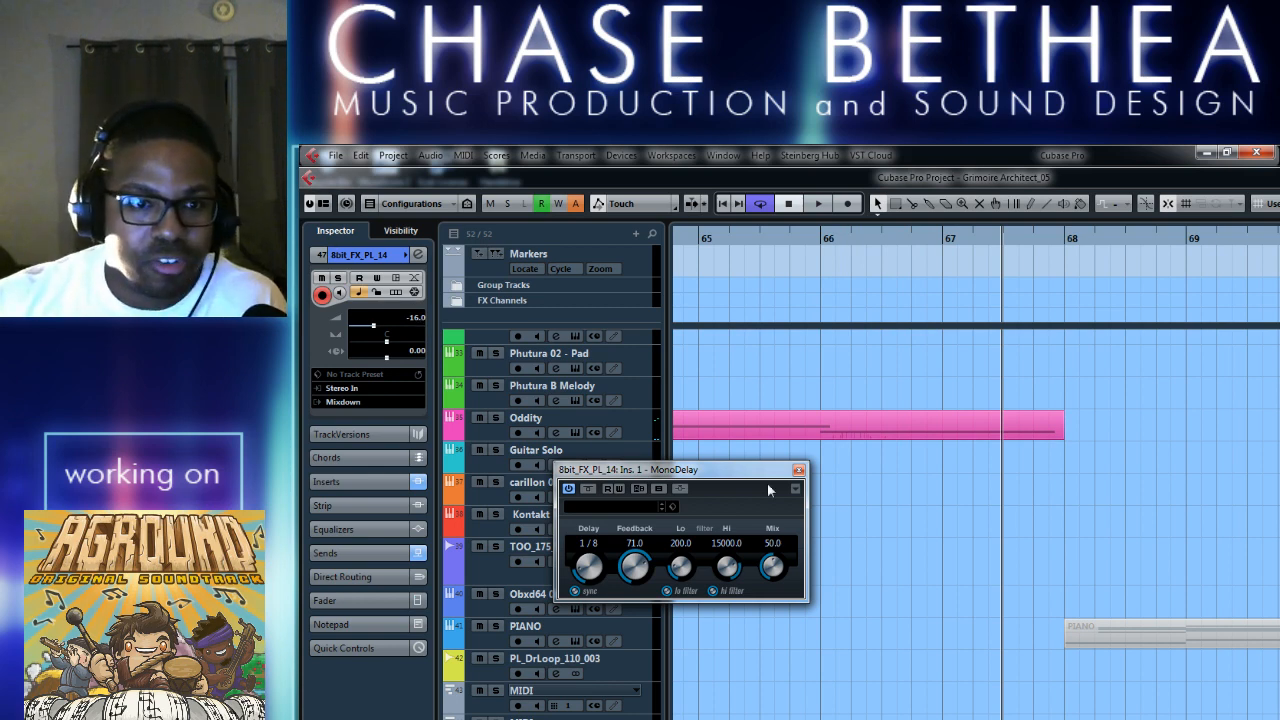
{"action": "left_click", "coordinate": [799, 470]}
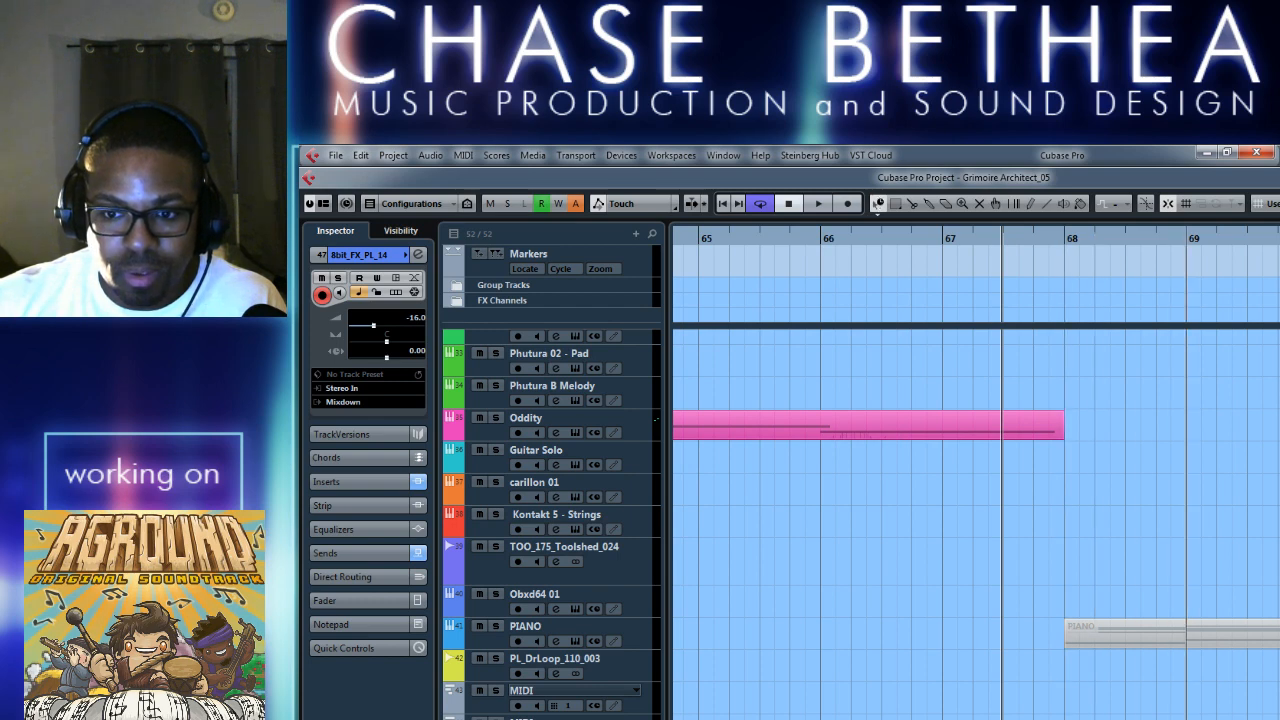
Play from bar 66 through the transition at bar 68, stopping after bar 69, to check the effect's level.
{"action": "left_click", "coordinate": [822, 240]}
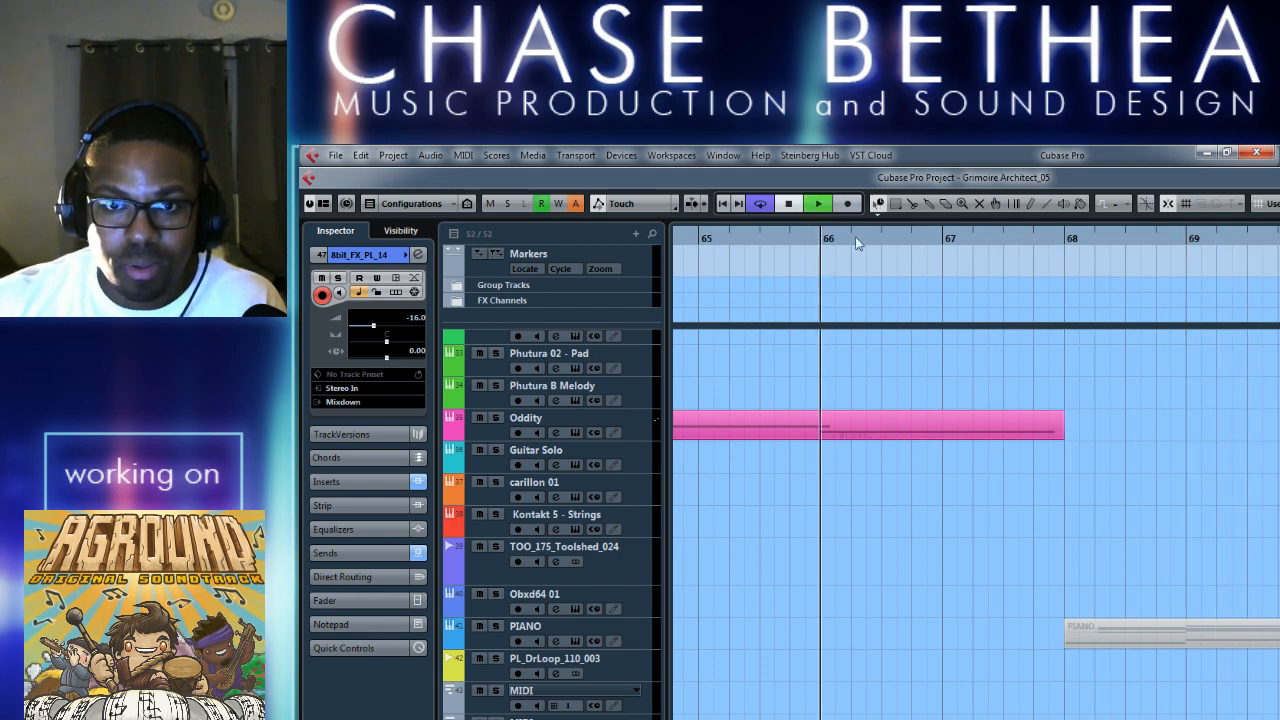
{"action": "key", "text": "space"}
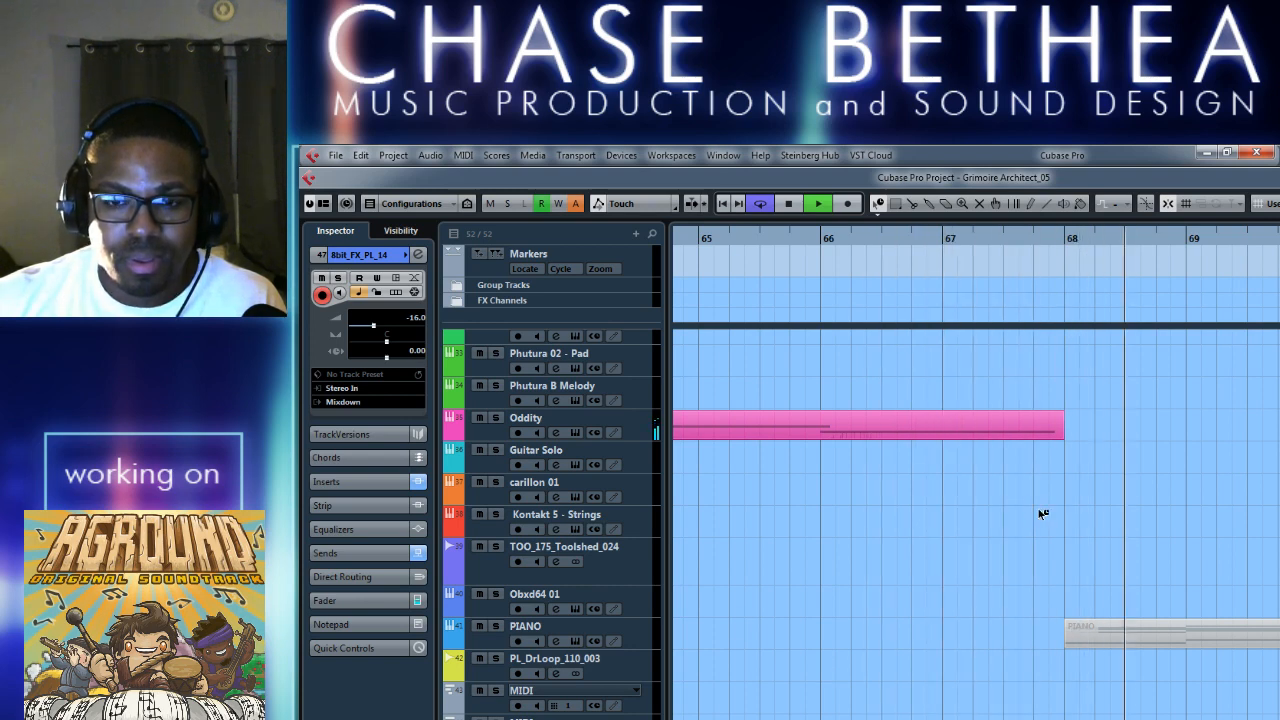
{"action": "key", "text": "space"}
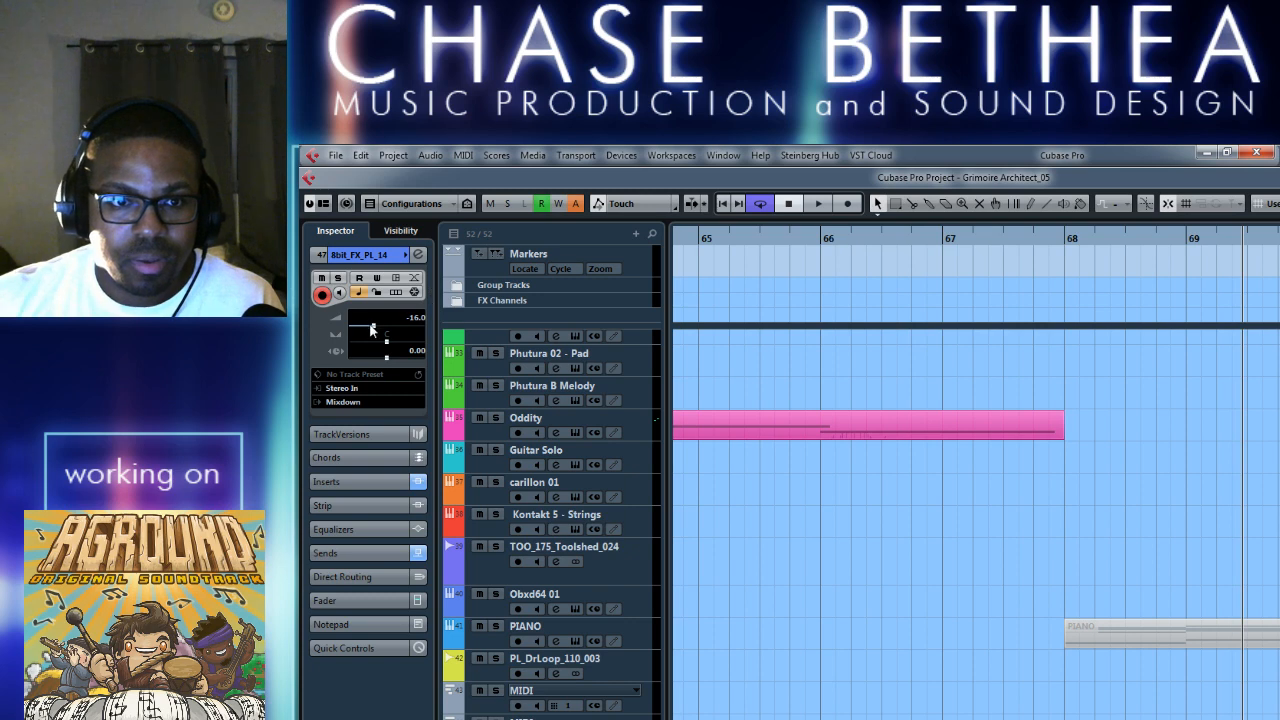
Replay the transition from bar 66 and lower the 8bit_FX_PL_14 volume to -20.0.
{"action": "left_click", "coordinate": [820, 240]}
{"action": "key", "text": "space"}
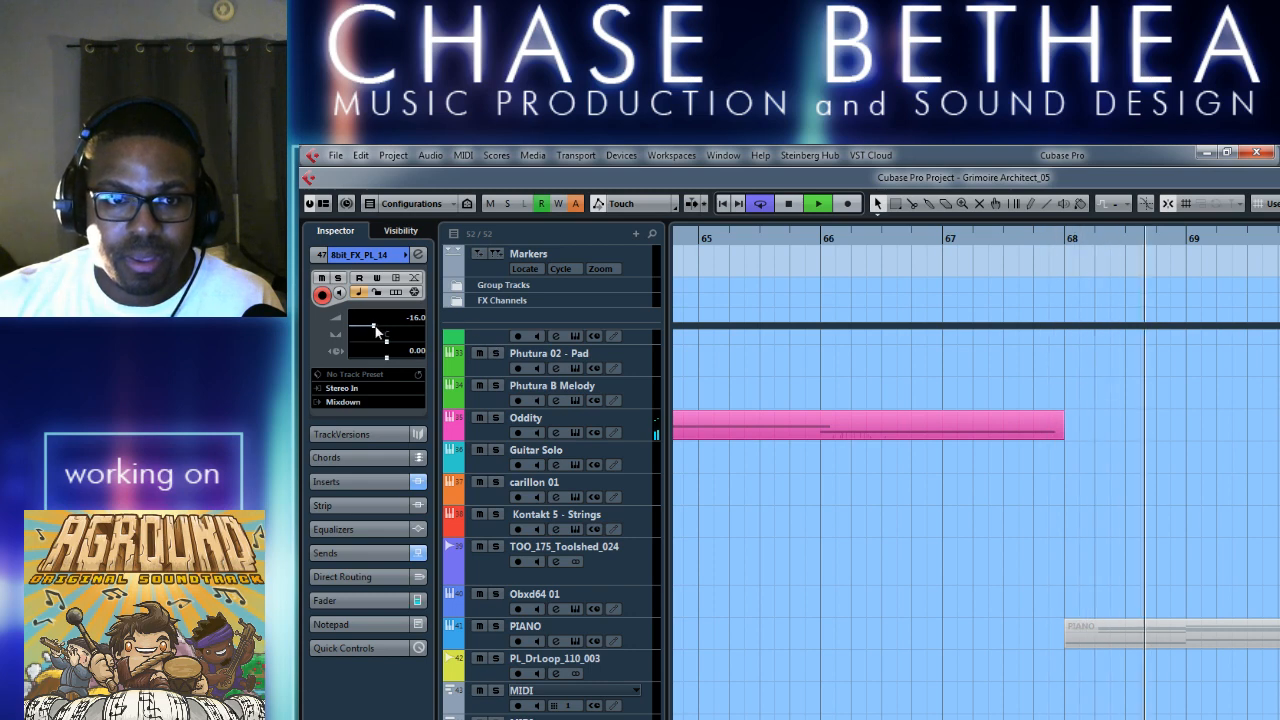
{"action": "key", "text": "space"}
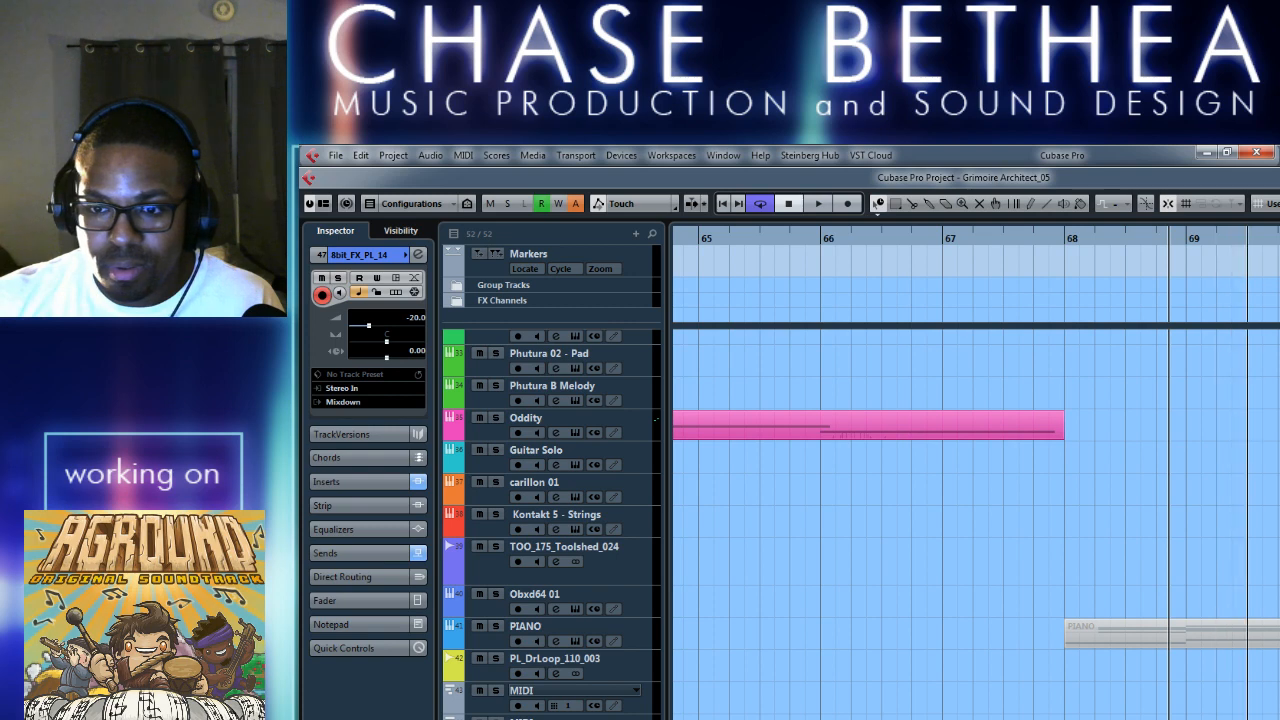
Play the transition from bar 65 and switch the Object Selection tool to Normal Sizing.
{"action": "left_click", "coordinate": [706, 240]}
{"action": "key", "text": "space"}
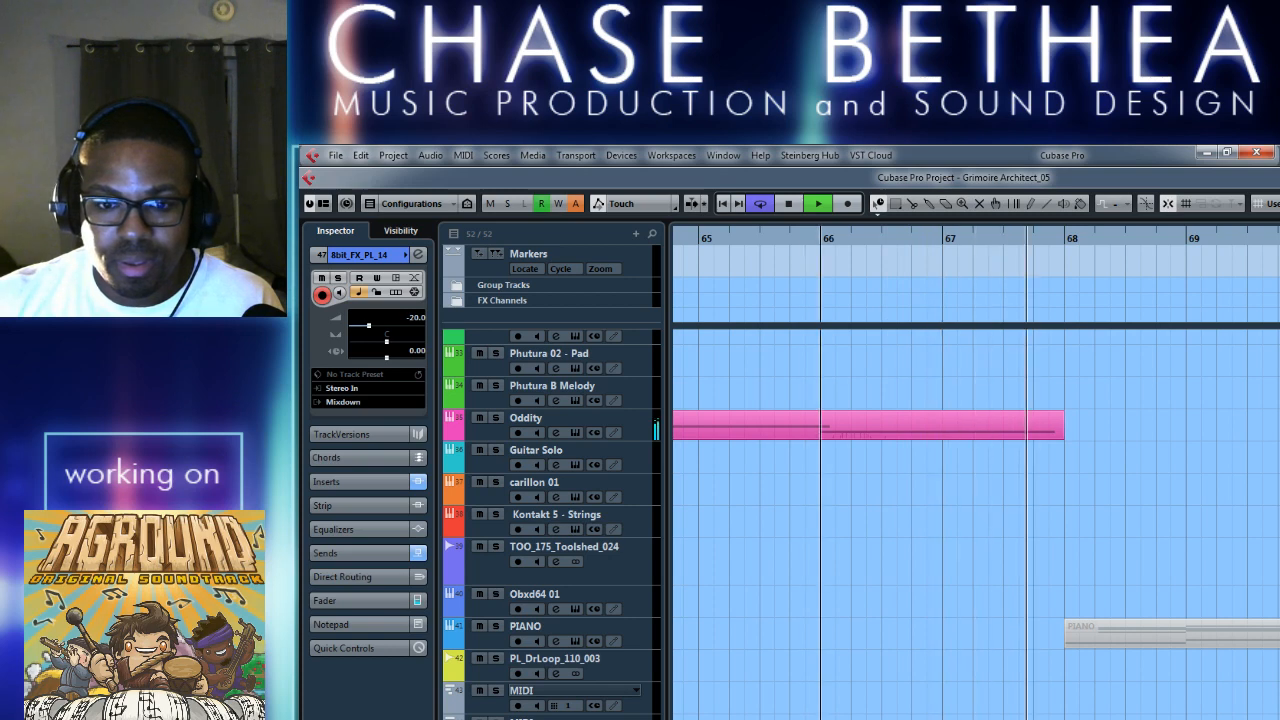
{"action": "left_click", "coordinate": [709, 241]}
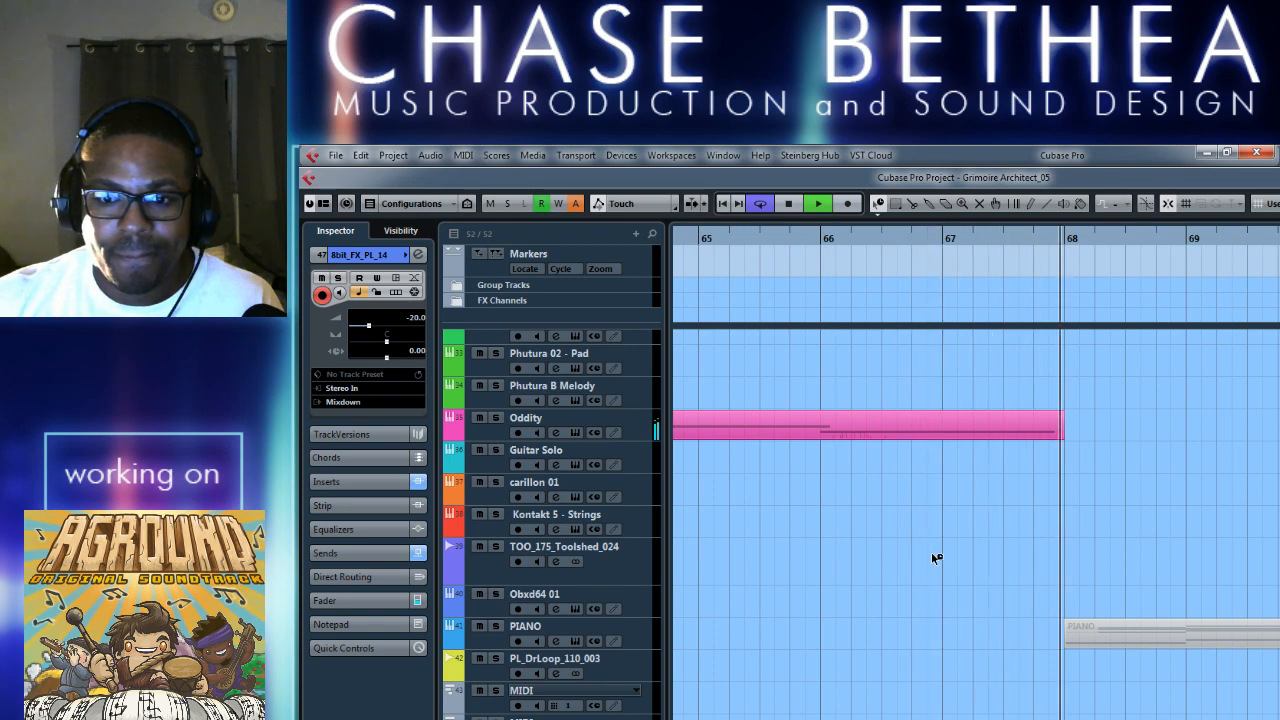
{"action": "right_click", "coordinate": [940, 643]}
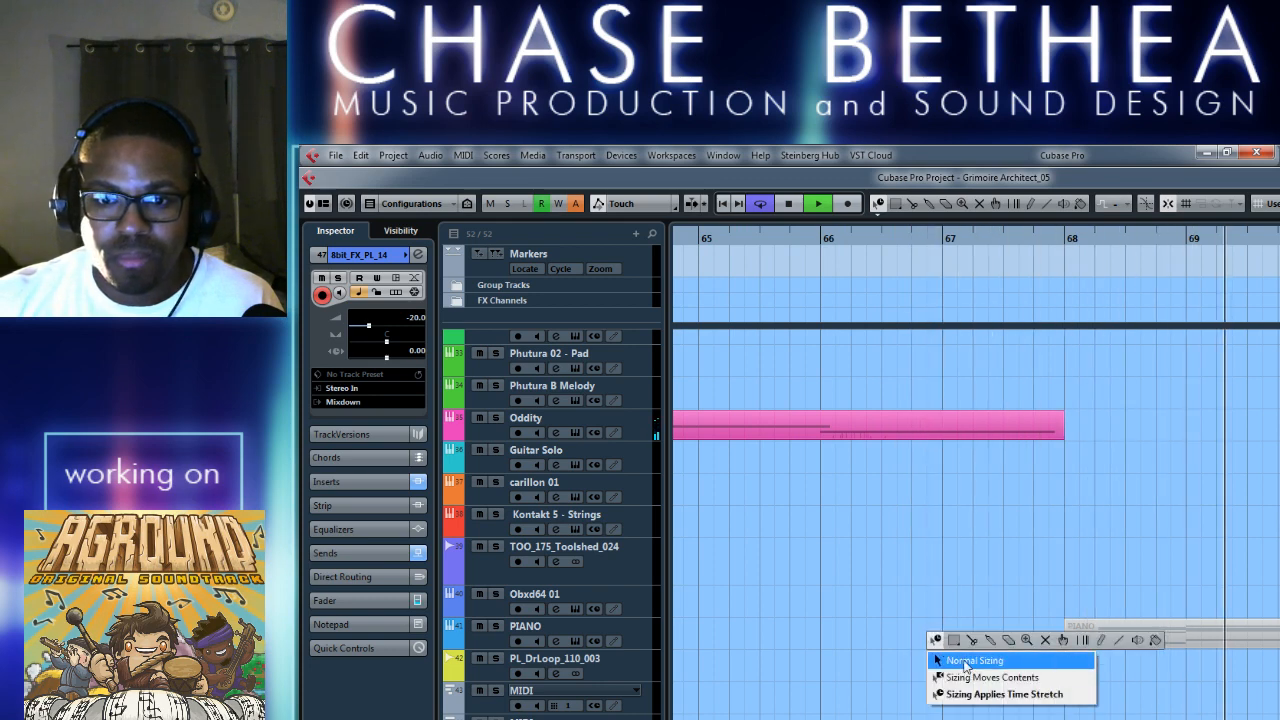
{"action": "left_click", "coordinate": [950, 655]}
Replay the transition from bar 65, then audition the full cycle from bar 58 past bar 68 and stop playback.
{"action": "left_click", "coordinate": [697, 240]}
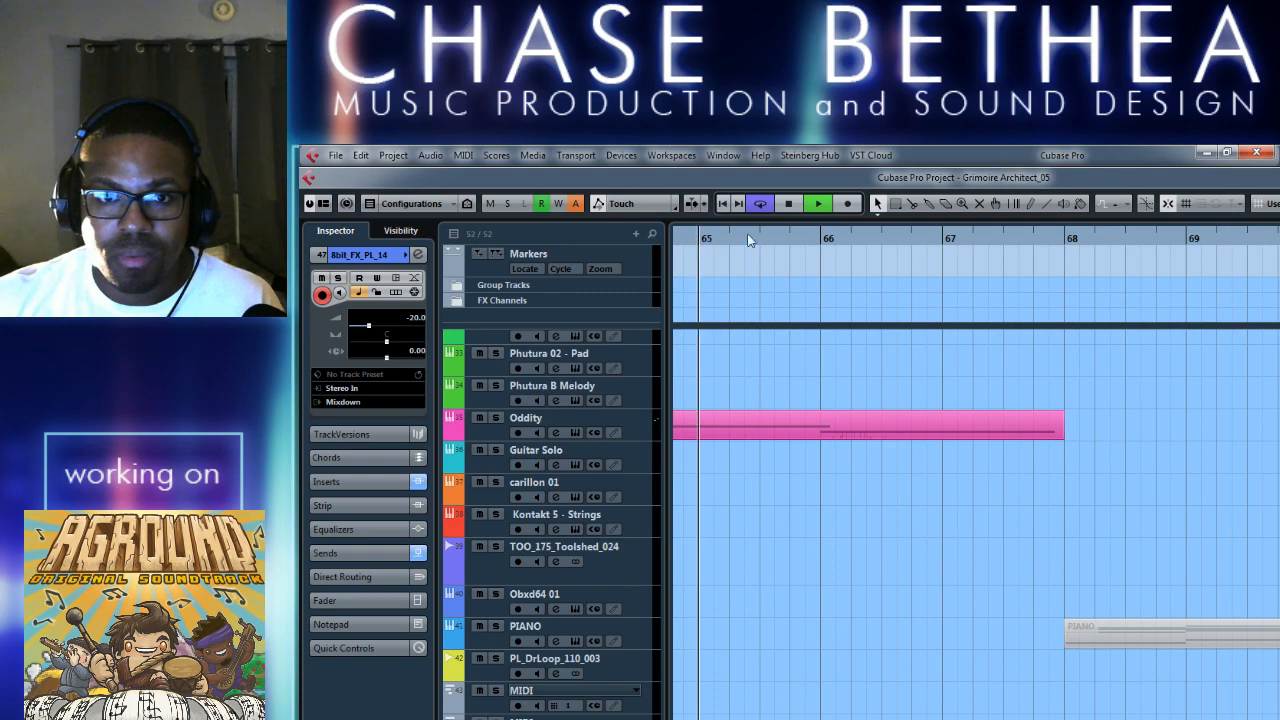
{"action": "scroll", "coordinate": [997, 565], "scroll_direction": "left", "scroll_amount": 4}
{"action": "key", "text": "g"}
{"action": "key", "text": "g"}
{"action": "key", "text": "g"}
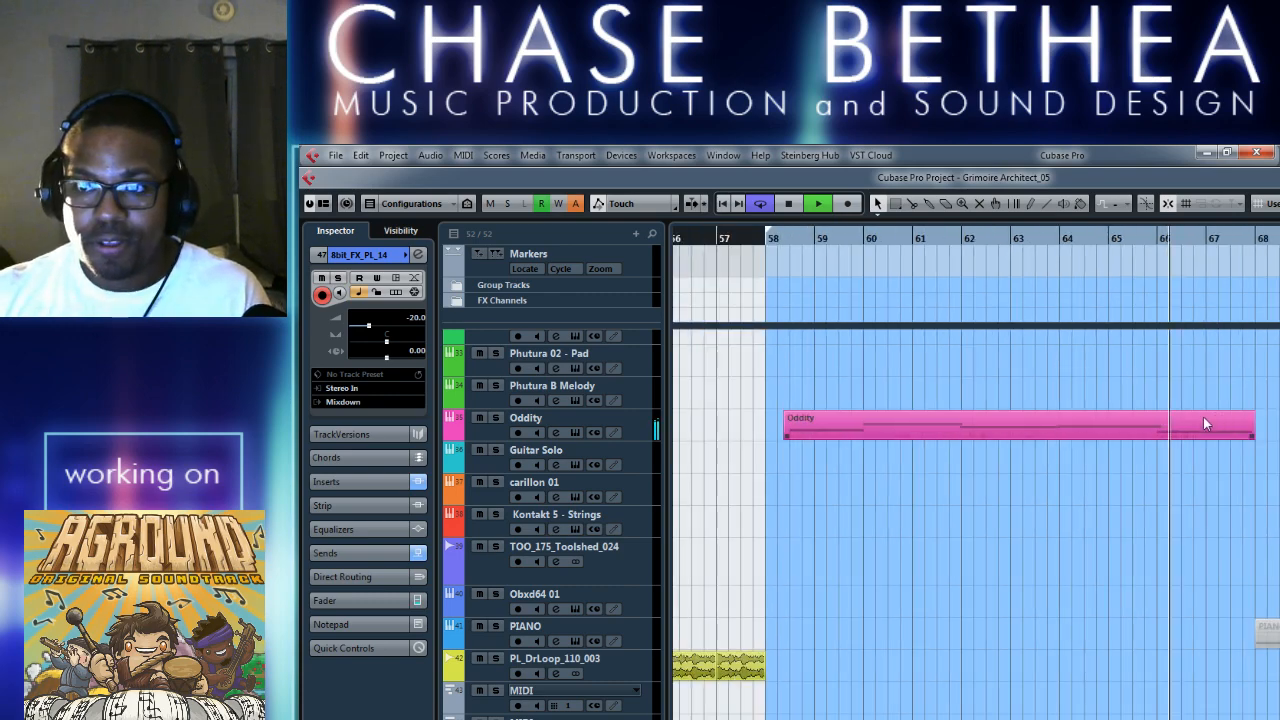
{"action": "key", "text": "space"}
{"action": "key", "text": "KP_1"}
{"action": "key", "text": "space"}
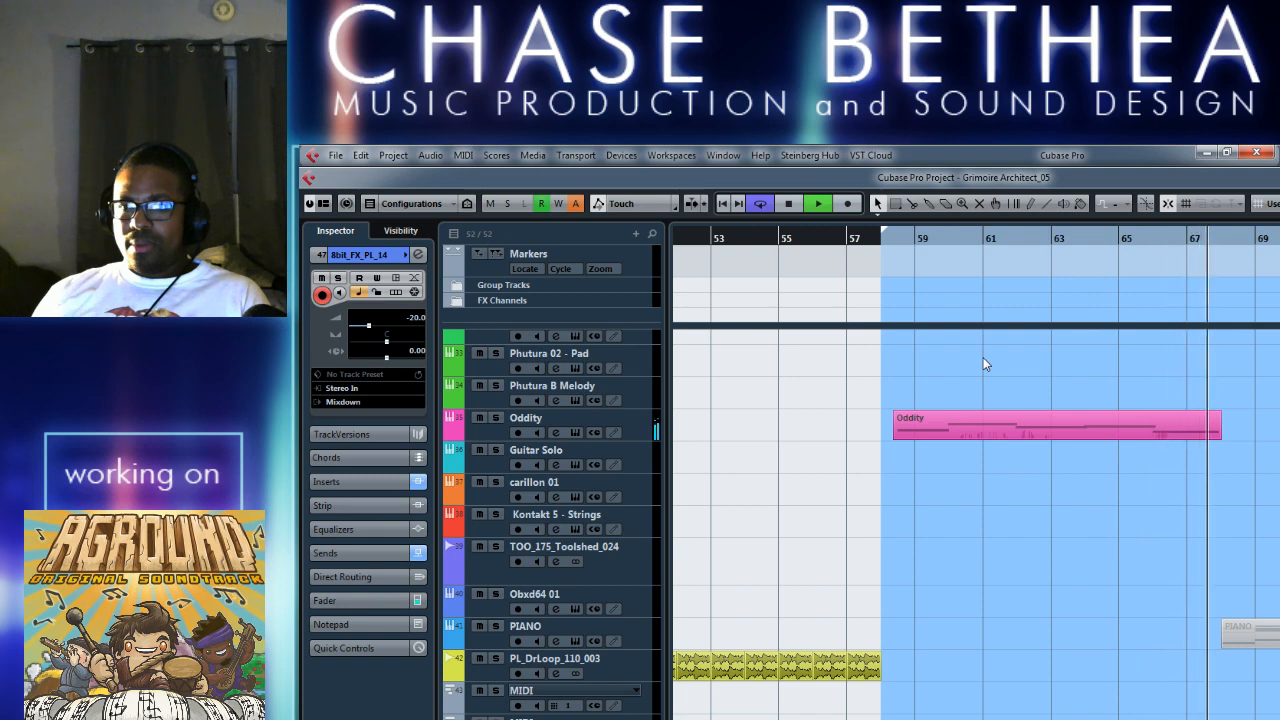
{"action": "key", "text": "space"}
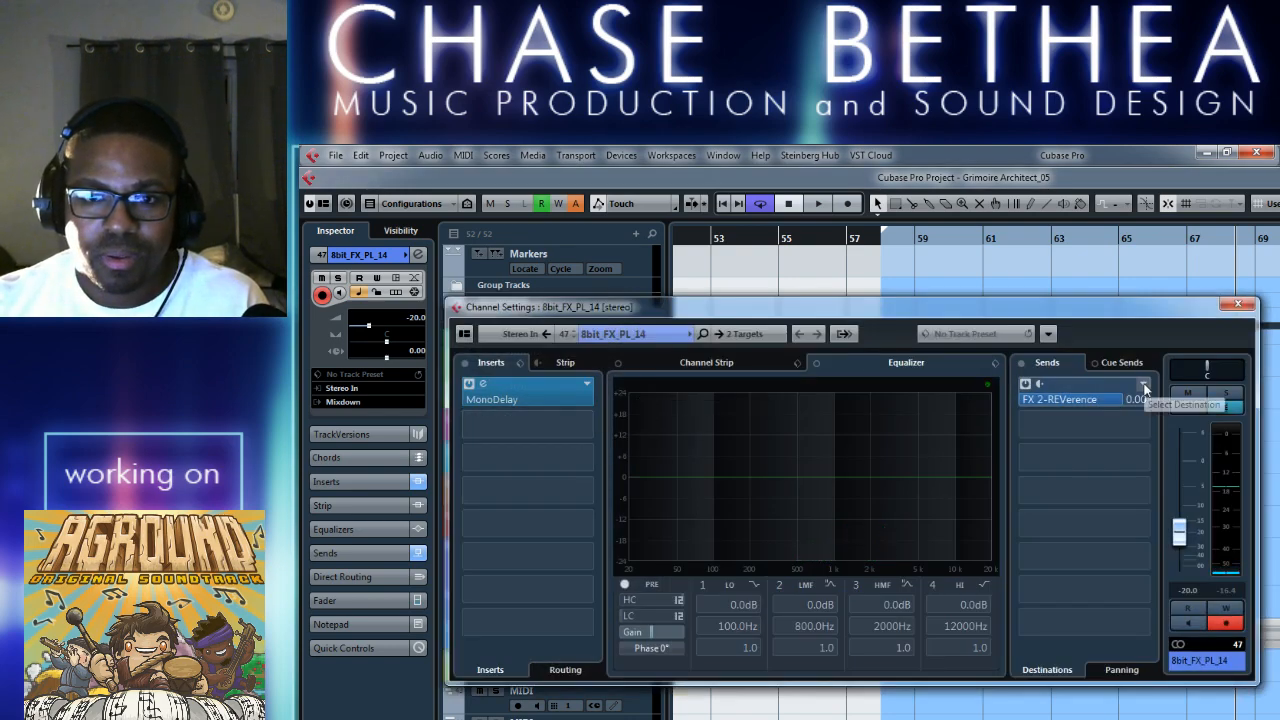
Insert the argotlunar effect after MonoDelay on the 8bit_FX_PL_14 channel.
{"action": "left_click", "coordinate": [584, 427]}
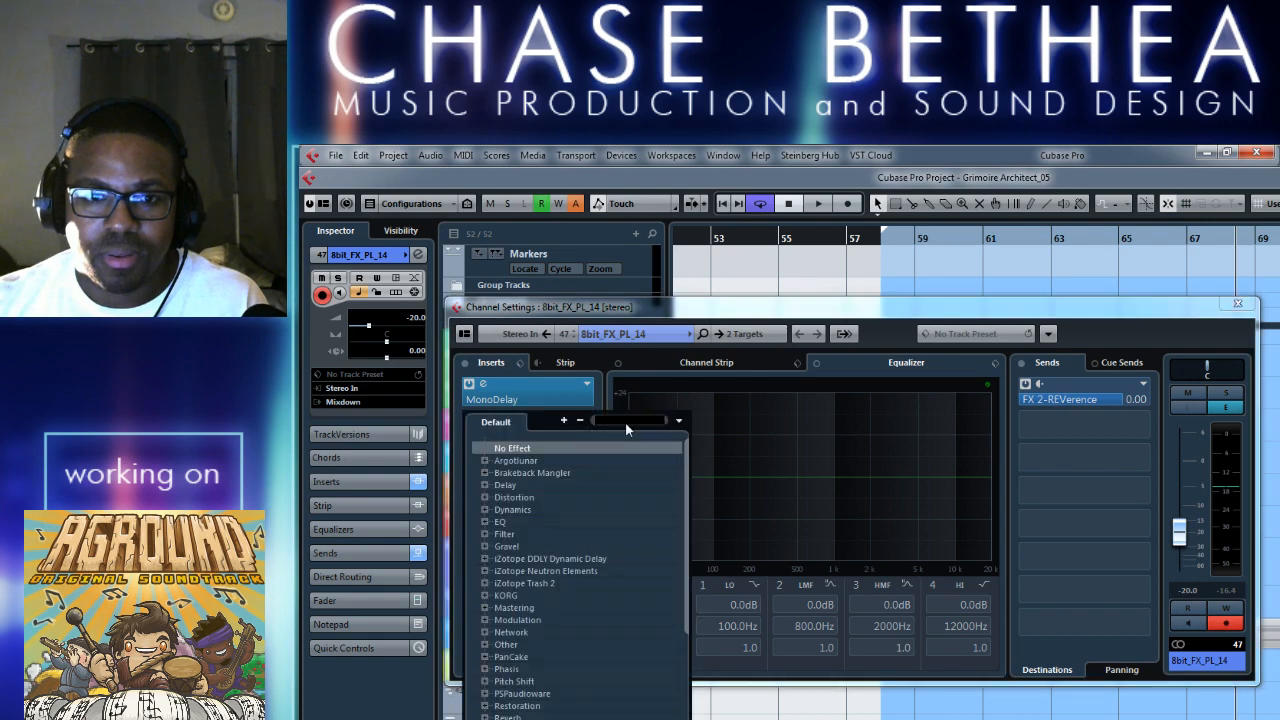
{"action": "left_click", "coordinate": [520, 462]}
{"action": "left_click", "coordinate": [534, 478]}
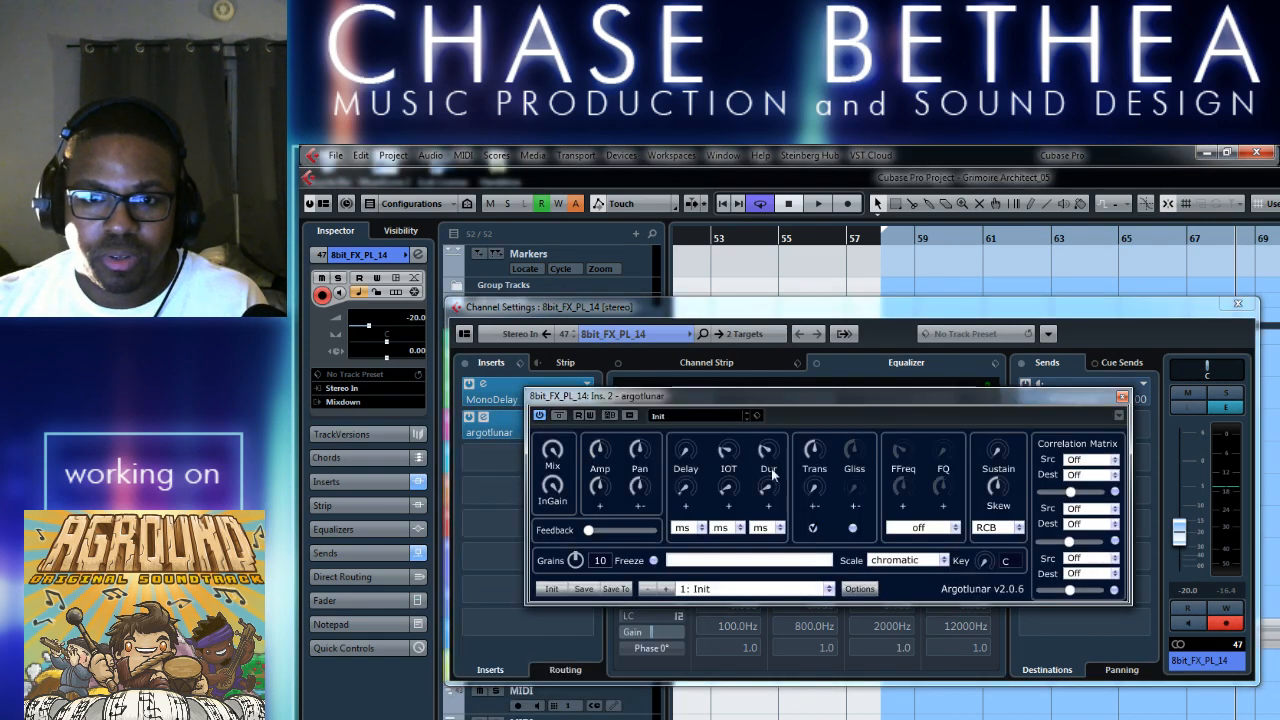
Raise argotlunar's Dur range to 230.7 ms, 365.6 ms while replaying the transition from around bar 66.
{"action": "left_click", "coordinate": [1166, 240]}
{"action": "key", "text": "space"}
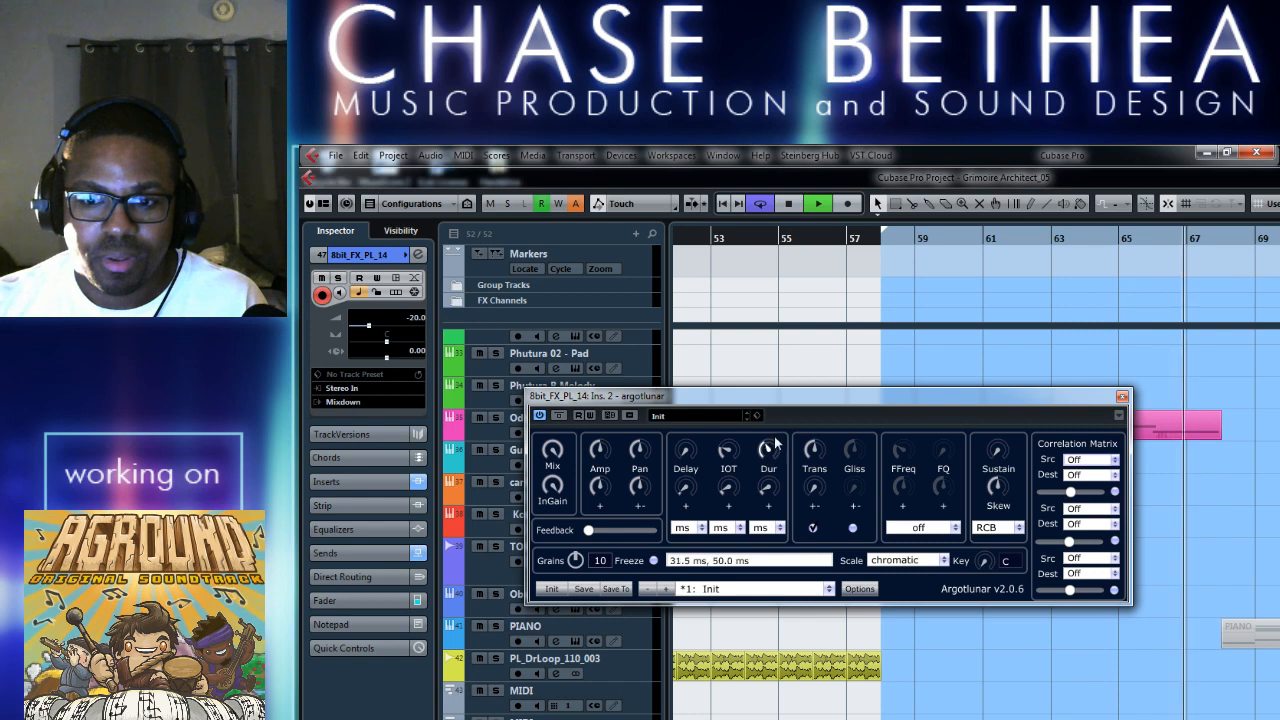
{"action": "left_click_drag", "start_coordinate": [787, 400], "coordinate": [793, 389]}
{"action": "left_click", "coordinate": [1153, 241]}
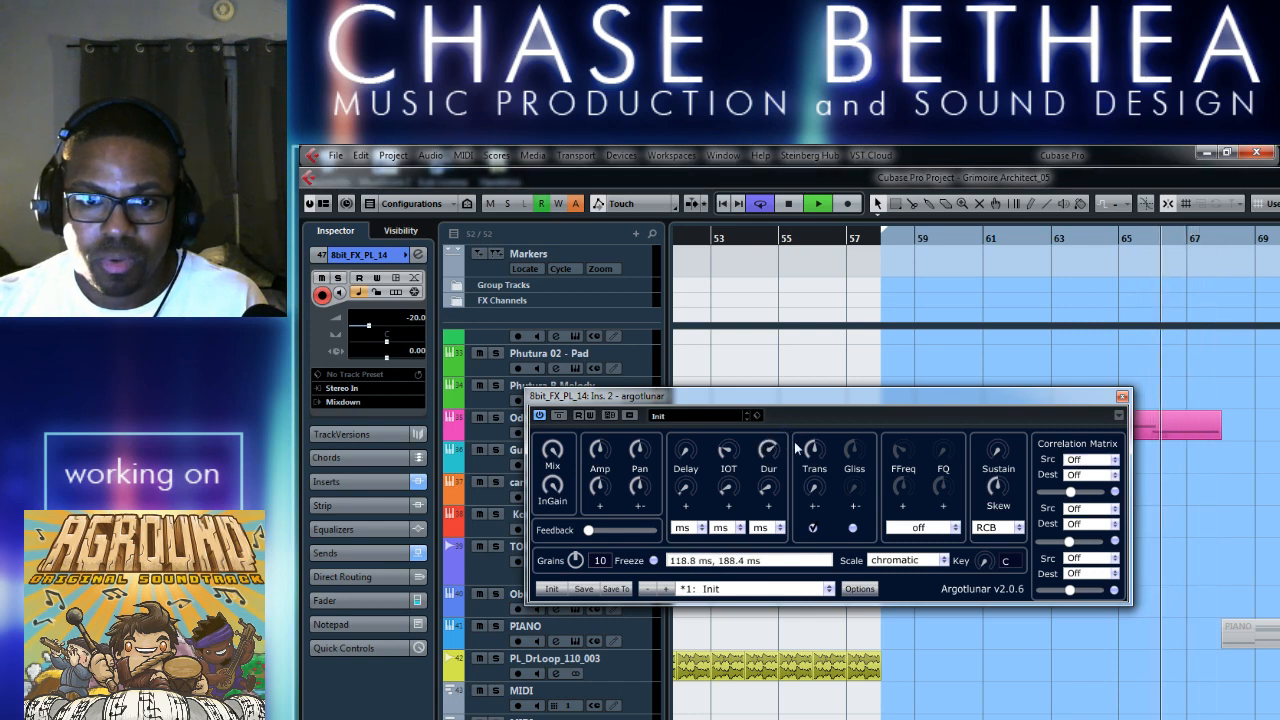
{"action": "left_click_drag", "start_coordinate": [768, 450], "coordinate": [791, 427]}
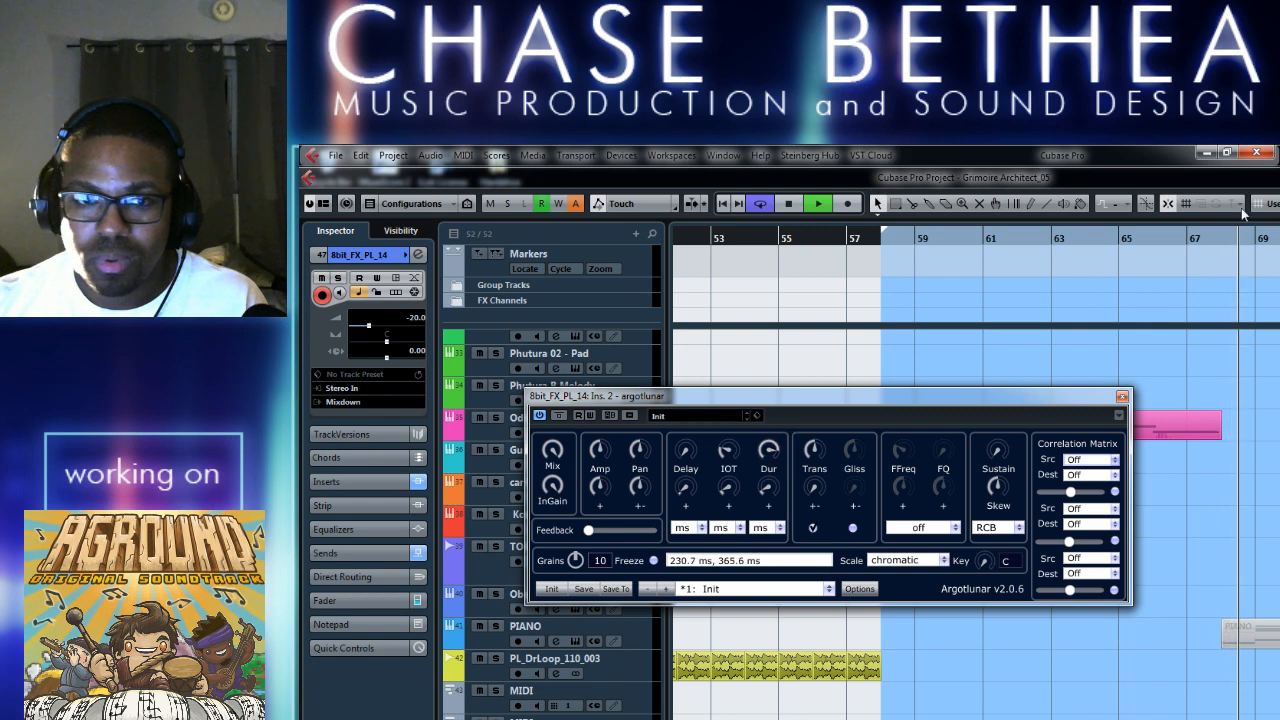
{"action": "left_click", "coordinate": [1165, 239]}
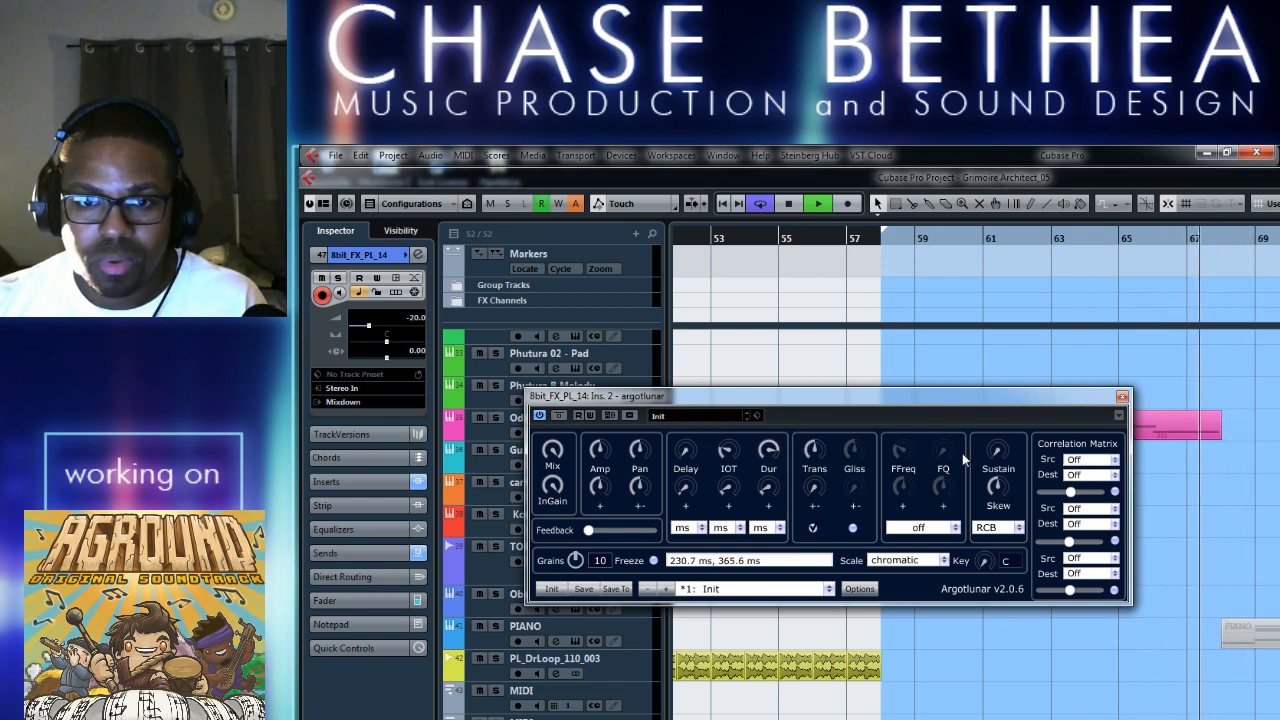
Set argotlunar's Trans to 6 and solo the 8bit_FX_PL_14 track during playback from bar 66.
{"action": "key", "text": "space"}
{"action": "left_click", "coordinate": [818, 455]}
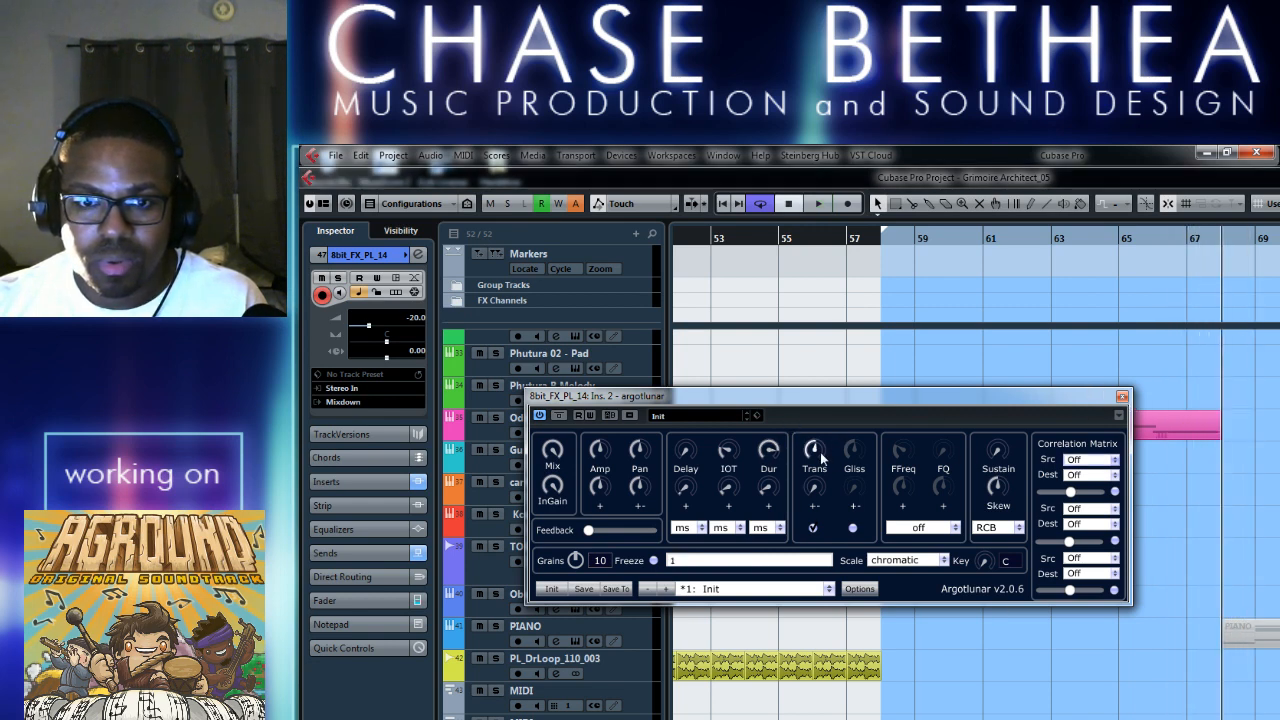
{"action": "left_click", "coordinate": [1155, 240]}
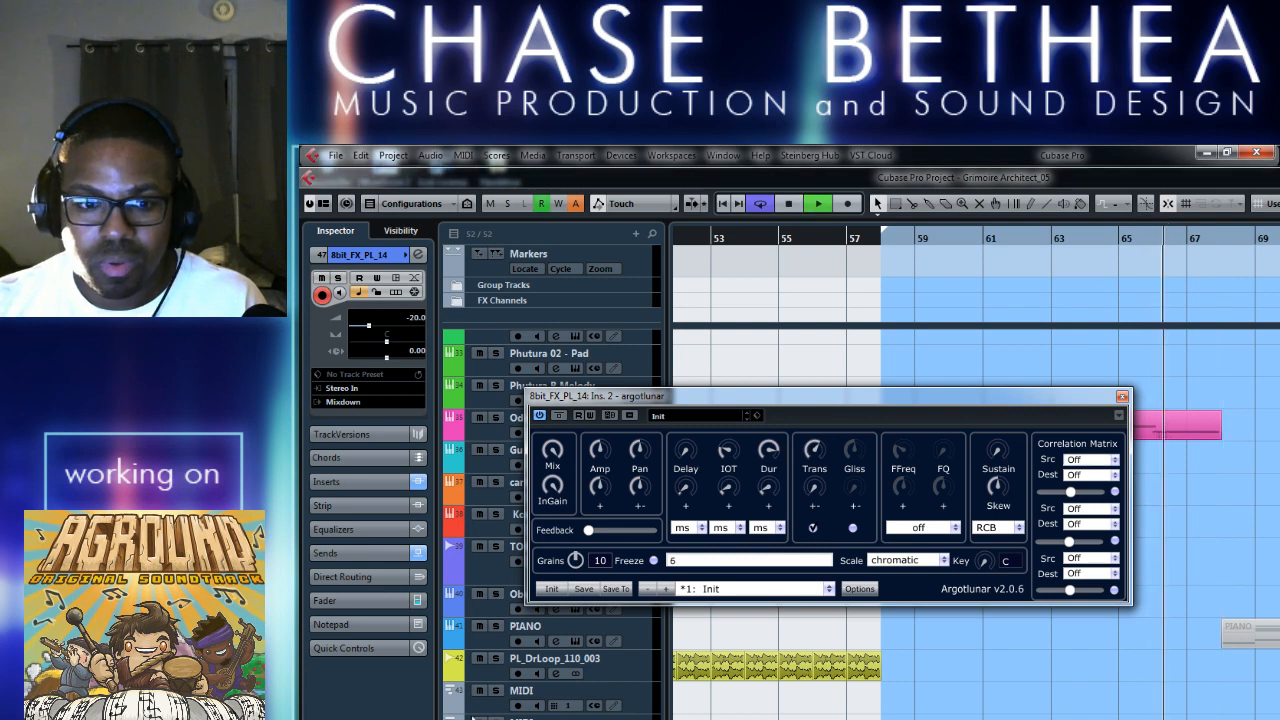
{"action": "key", "text": "s"}
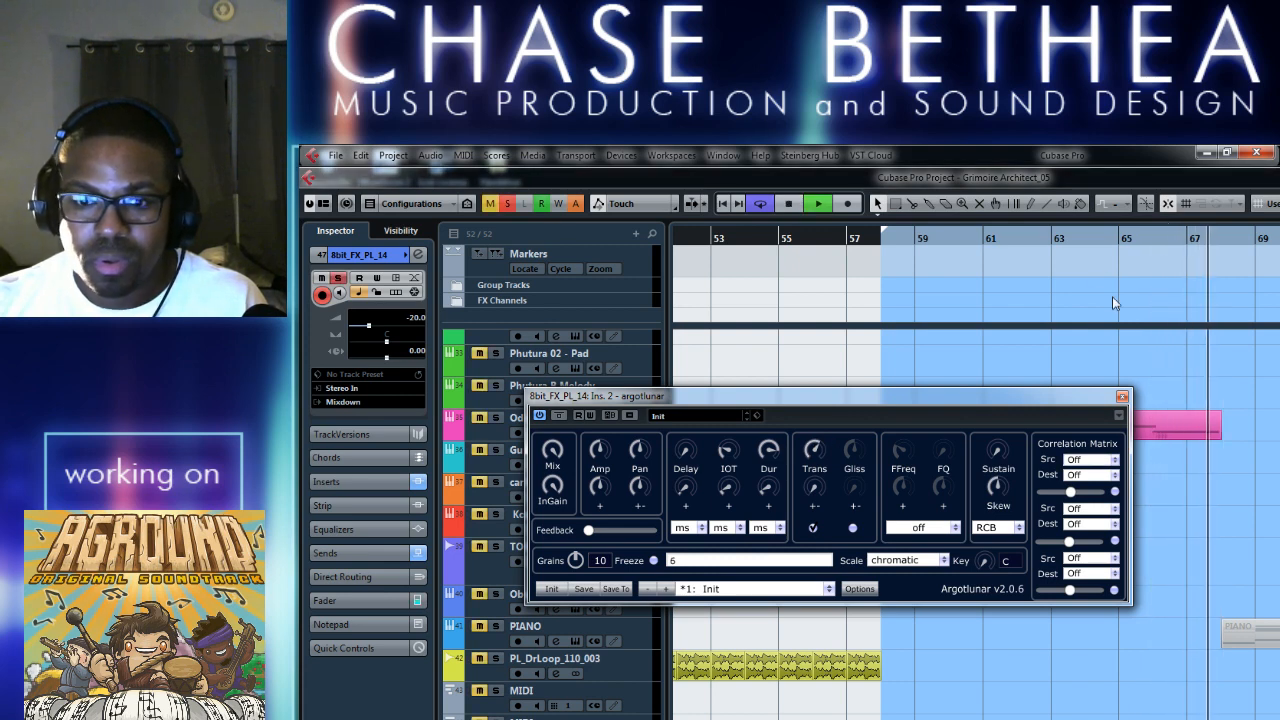
Try argotlunar Trans values of 11, 9 and 15 on the soloed effect, replaying from around bar 66.
{"action": "left_click", "coordinate": [1155, 234]}
{"action": "left_click", "coordinate": [823, 452]}
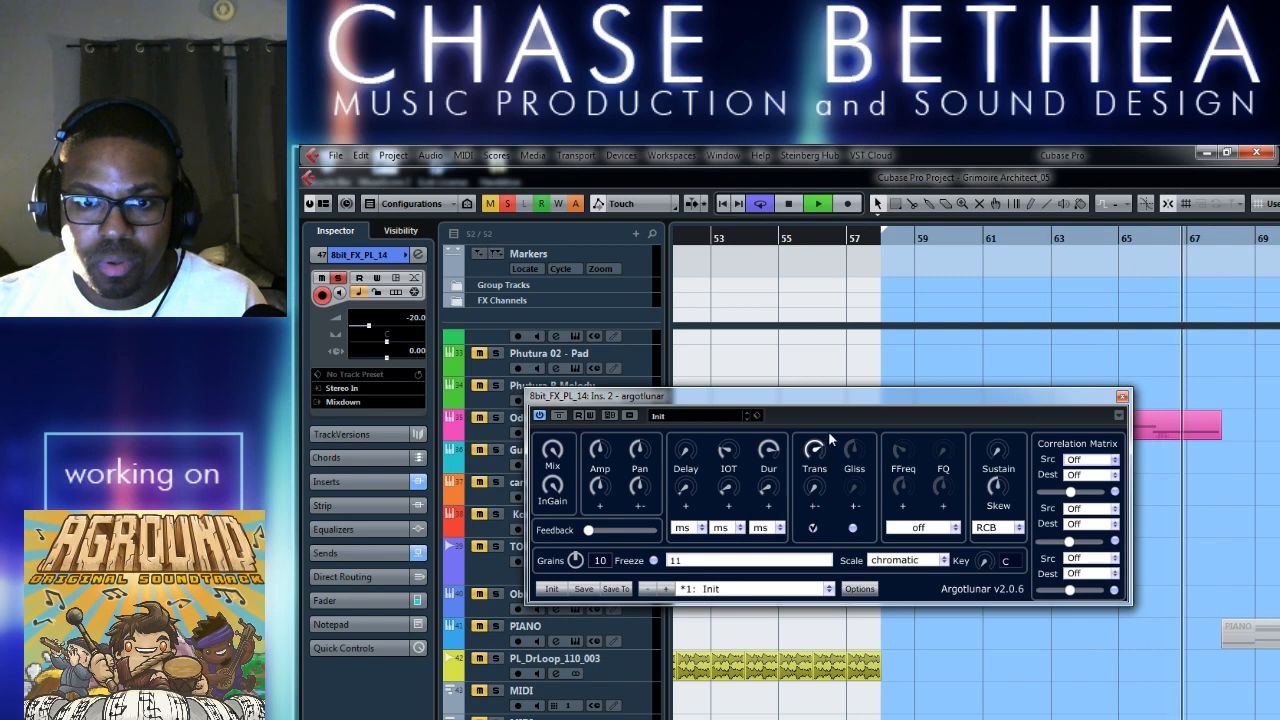
{"action": "left_click_drag", "start_coordinate": [823, 452], "coordinate": [829, 443]}
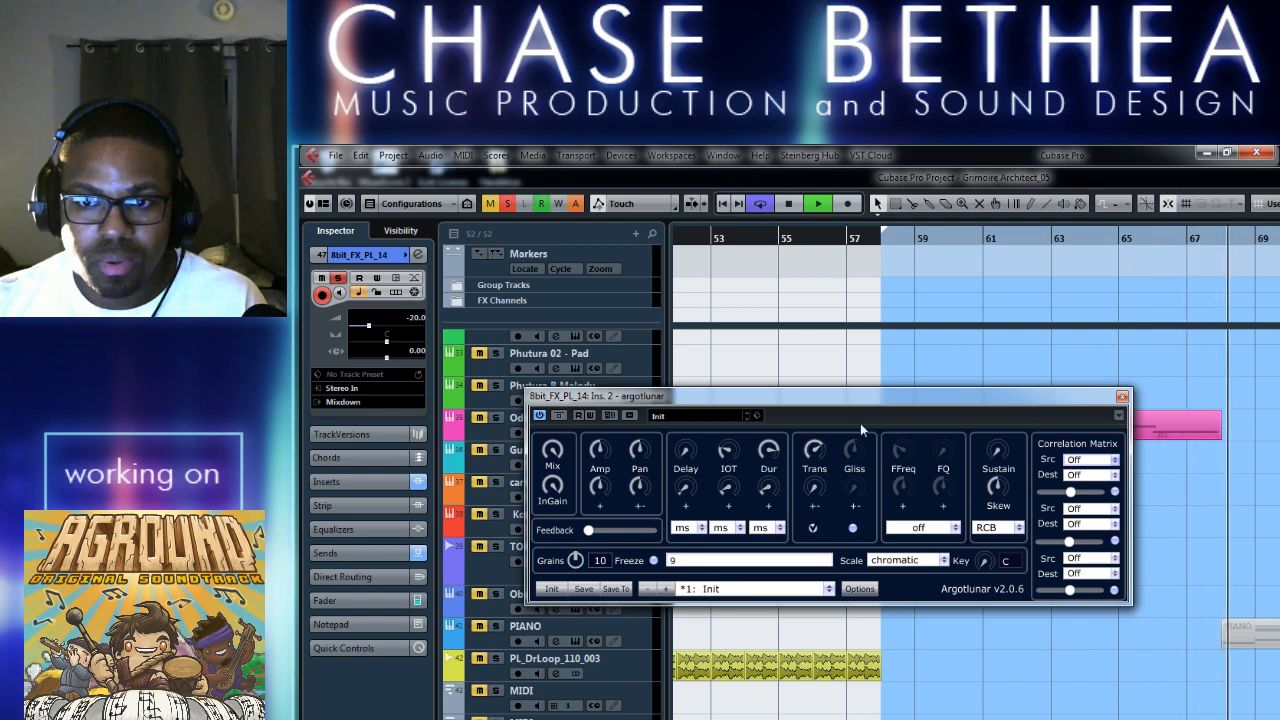
{"action": "left_click", "coordinate": [1154, 238]}
{"action": "left_click_drag", "start_coordinate": [829, 457], "coordinate": [827, 430]}
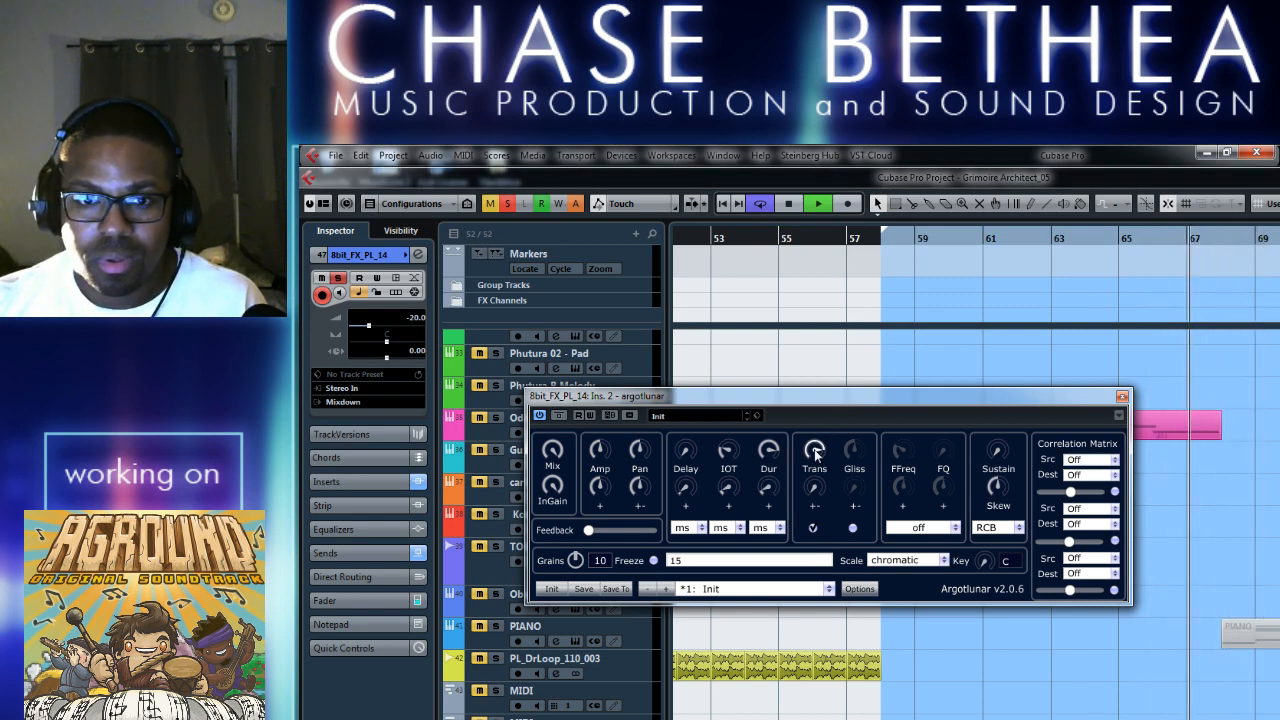
Lower argotlunar's Trans to -9 while replaying the soloed effect from bar 65.
{"action": "mouse_move", "coordinate": [823, 459]}
{"action": "left_mouse_down"}
{"action": "mouse_move", "coordinate": [822, 446]}
{"action": "mouse_move", "coordinate": [820, 475]}
{"action": "left_mouse_up"}
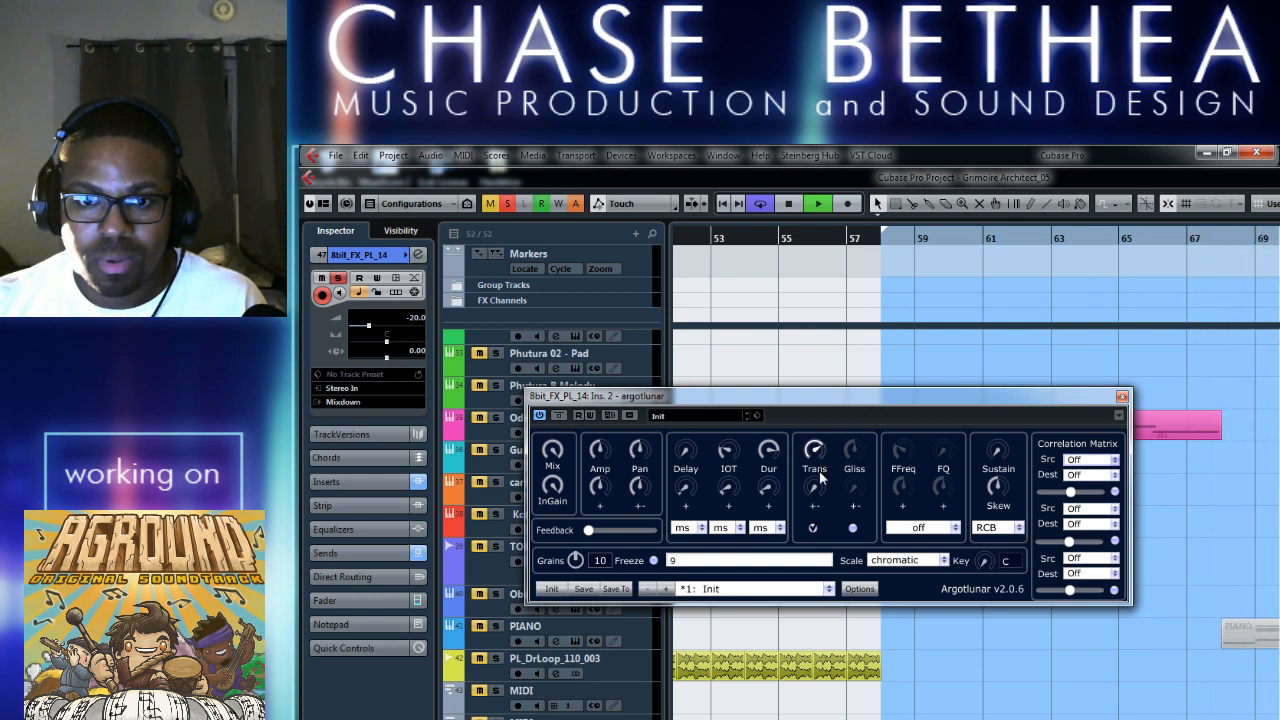
{"action": "left_click", "coordinate": [1133, 238]}
{"action": "left_click_drag", "start_coordinate": [820, 459], "coordinate": [820, 455]}
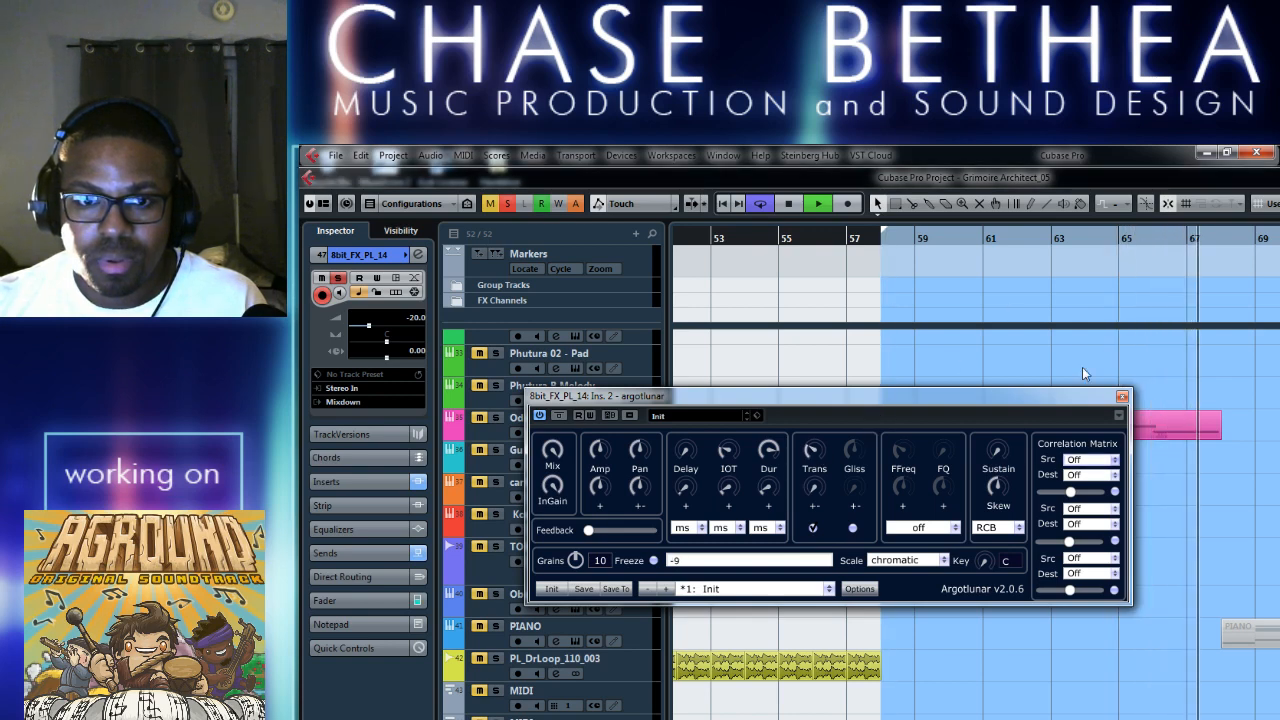
Unsolo the 8bit_FX_PL_14 track, replay the transition from bar 65 in the full mix, and stop playback.
{"action": "left_click", "coordinate": [1157, 270]}
{"action": "key", "text": "s"}
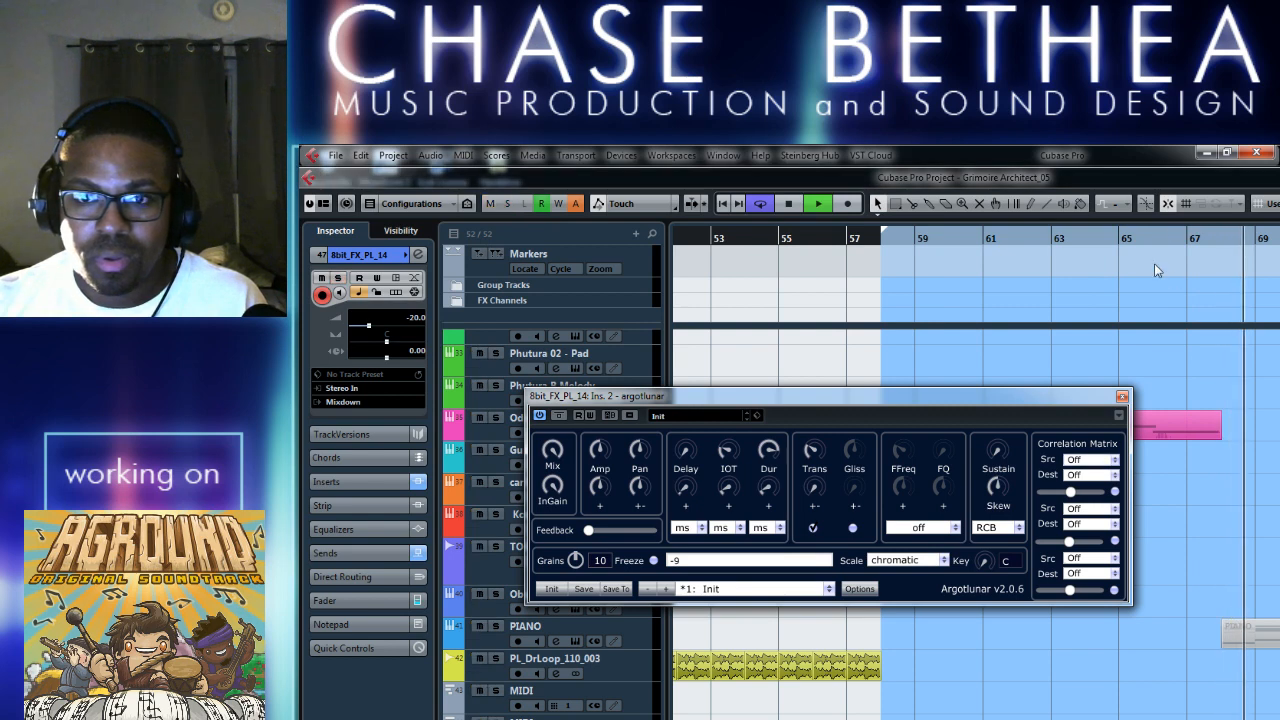
{"action": "left_click", "coordinate": [1139, 239]}
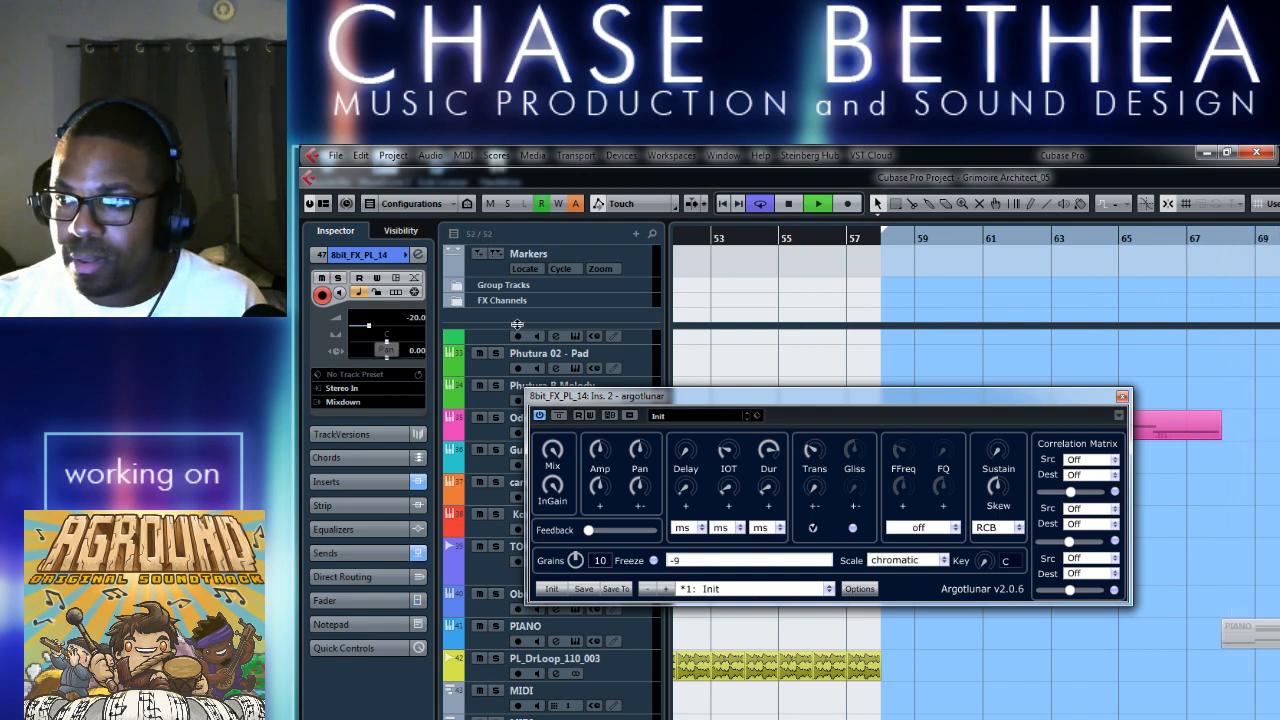
{"action": "key", "text": "space"}
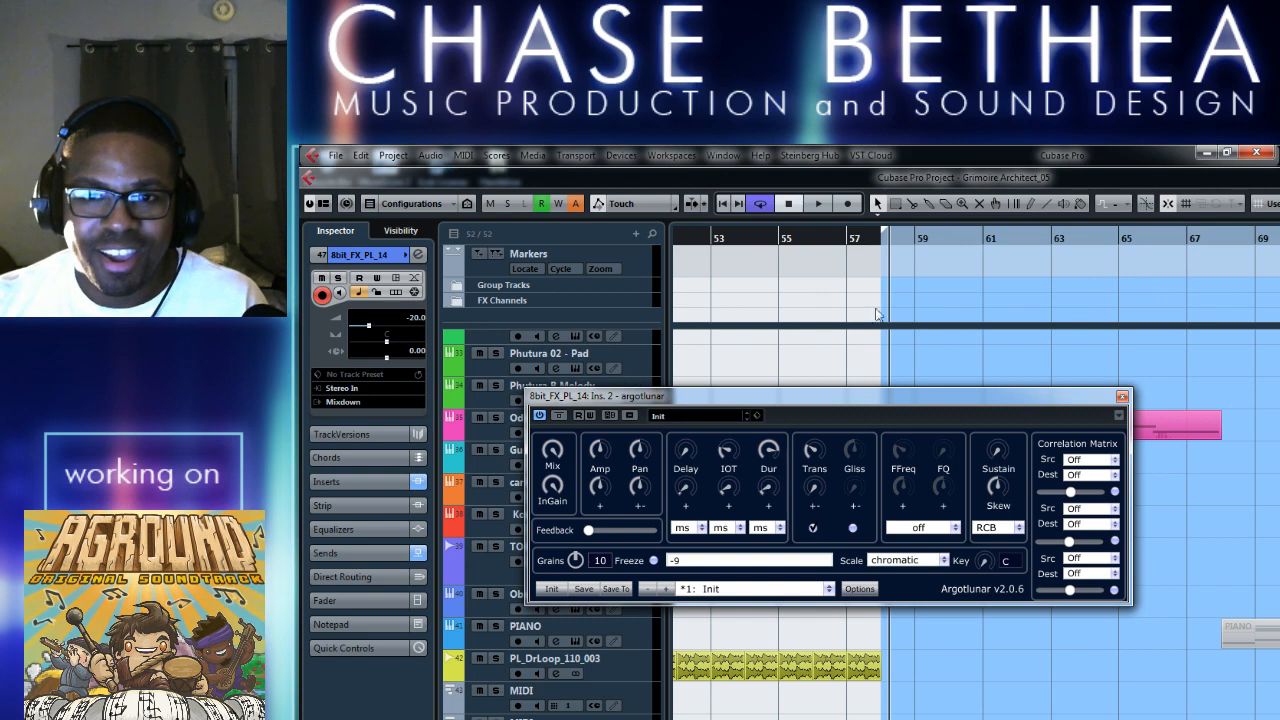
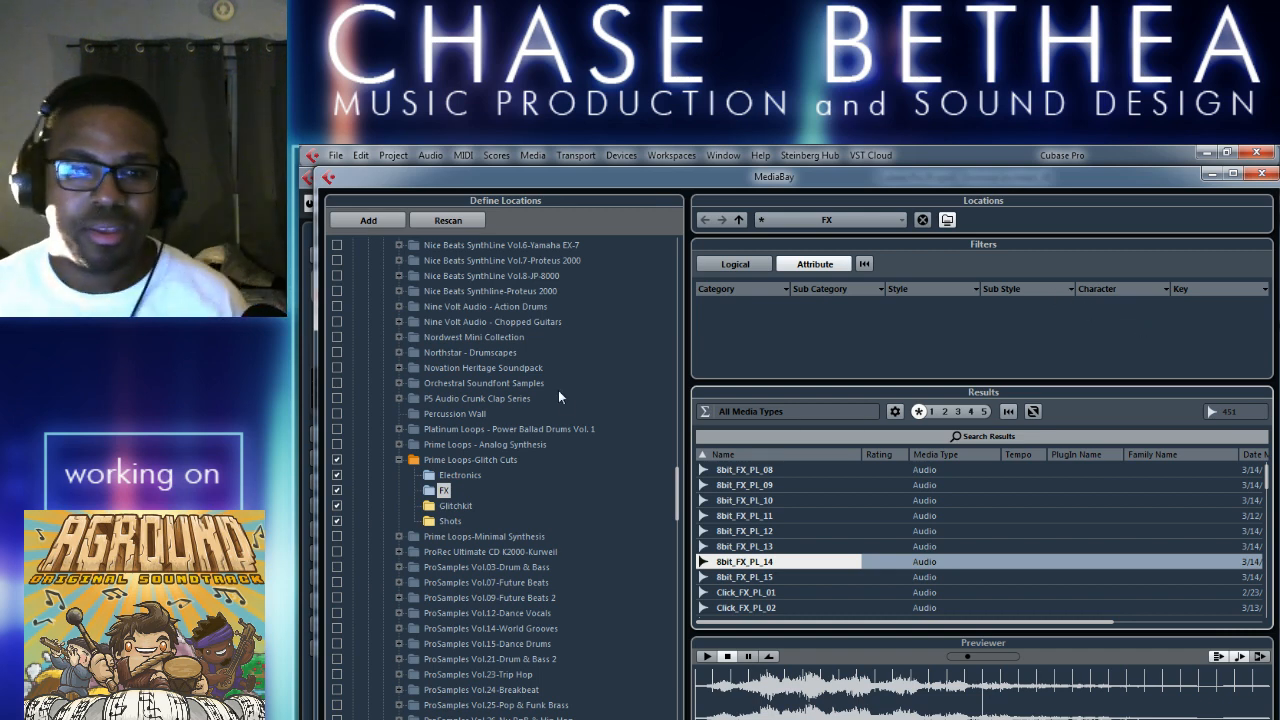
Include the Function Loops -SHARP - FEAR! SFX folder in the MediaBay scan and list its samples.
{"action": "scroll", "coordinate": [678, 505], "scroll_direction": "up", "scroll_amount": 3}
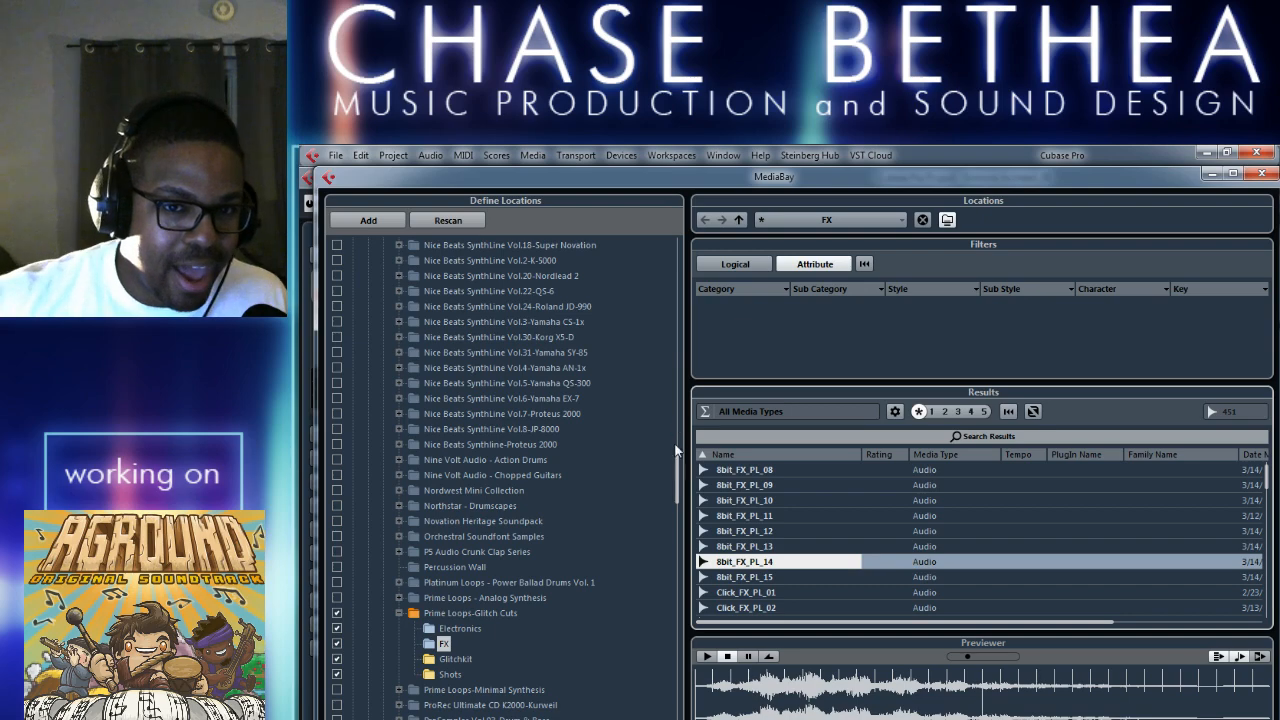
{"action": "left_click_drag", "start_coordinate": [679, 465], "coordinate": [680, 371]}
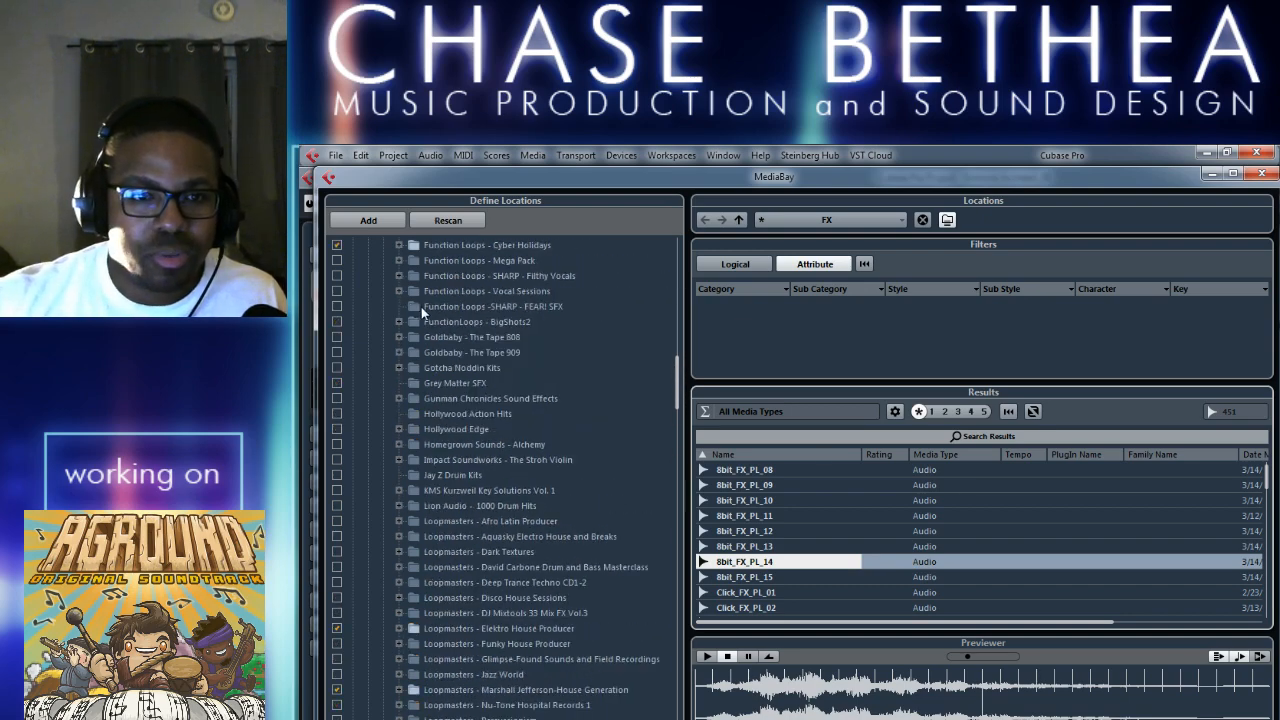
{"action": "left_click", "coordinate": [337, 307]}
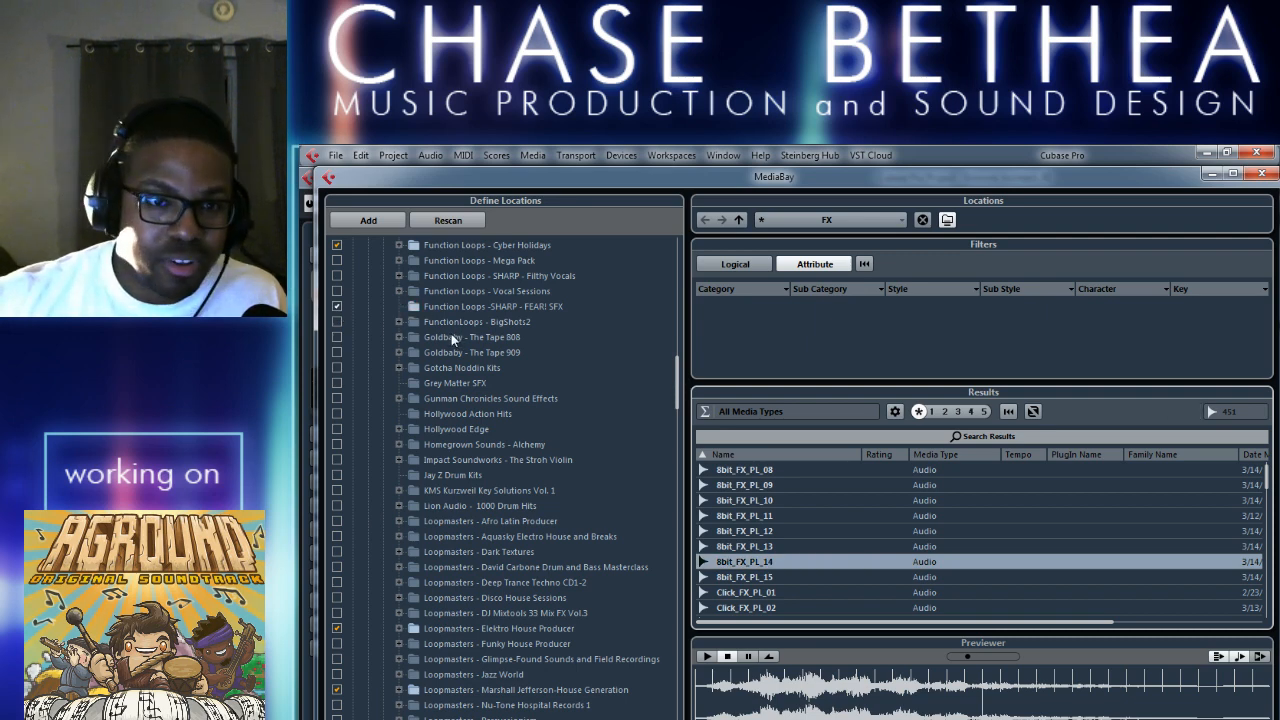
{"action": "left_click", "coordinate": [530, 308]}
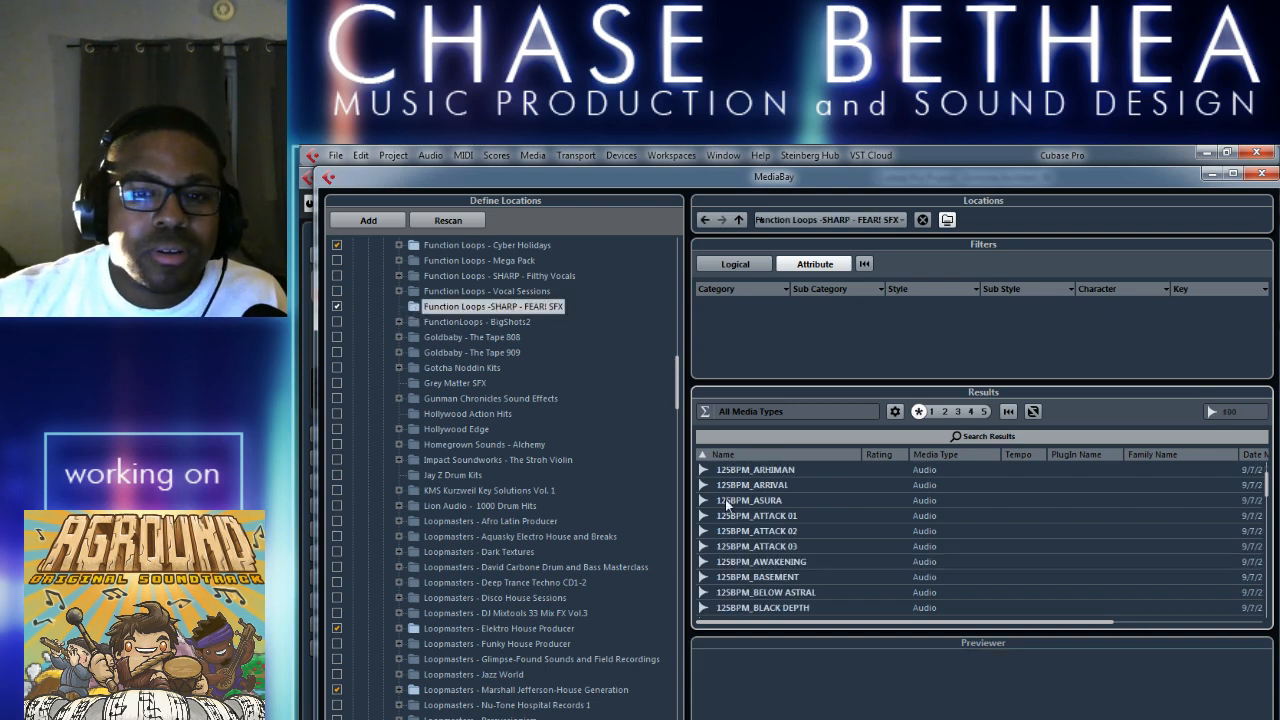
Audition samples from 125BPM_ASURA to 125BPM_CRINGE 01, including ATTACK 03, BASEMENT, BLACK DEPTH and BREAKING LOOSE.
{"action": "left_click", "coordinate": [786, 501]}
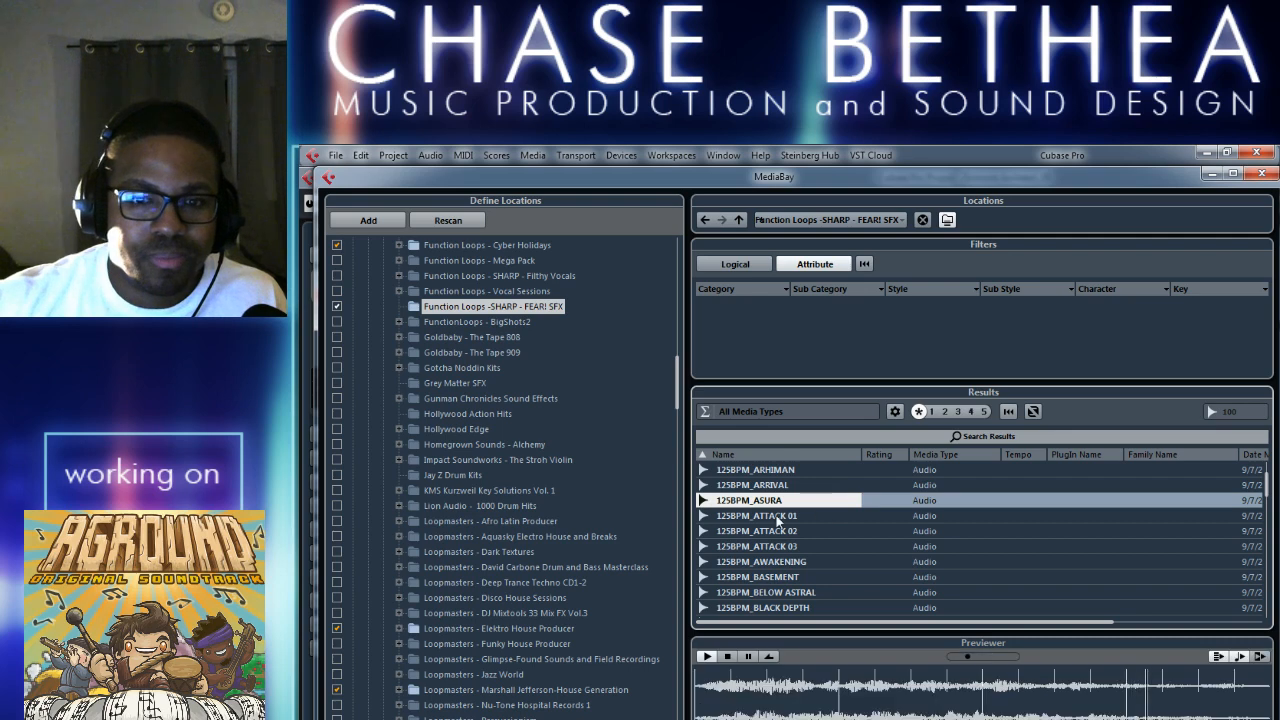
{"action": "left_click", "coordinate": [767, 542]}
{"action": "left_click", "coordinate": [786, 578]}
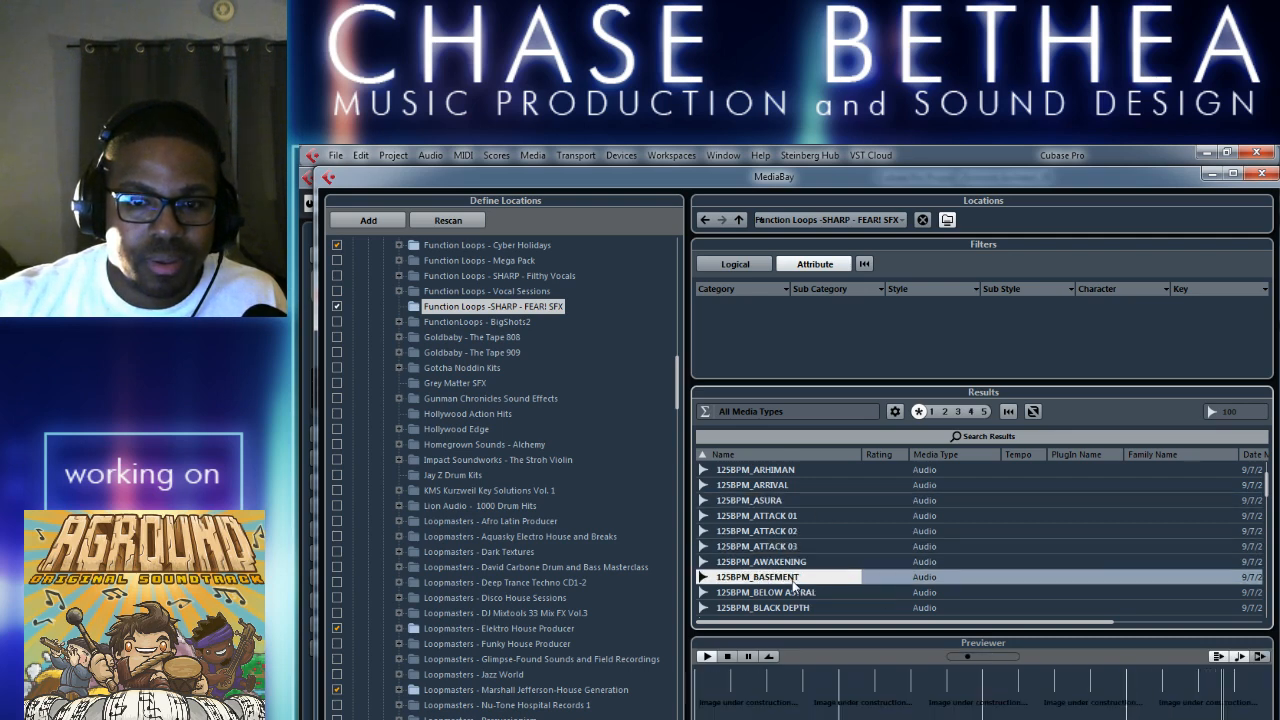
{"action": "left_click", "coordinate": [786, 607]}
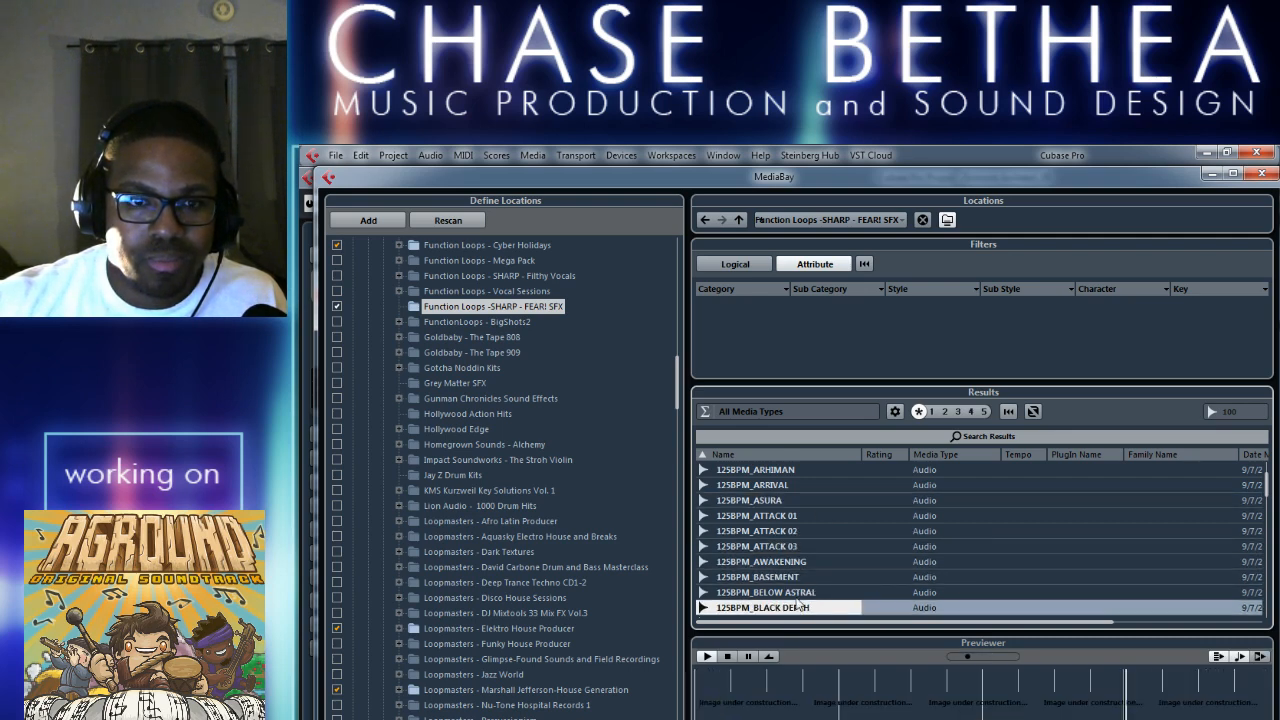
{"action": "scroll", "coordinate": [803, 592], "scroll_direction": "down", "scroll_amount": 2}
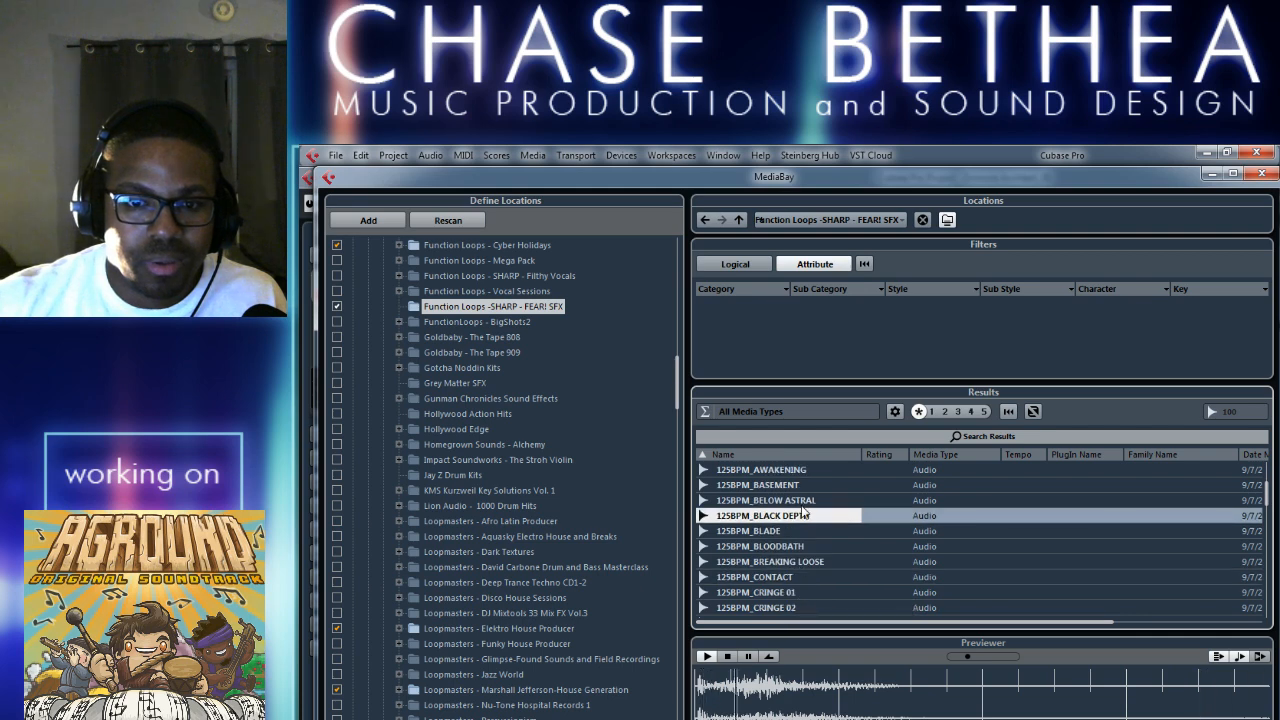
{"action": "left_click", "coordinate": [785, 566]}
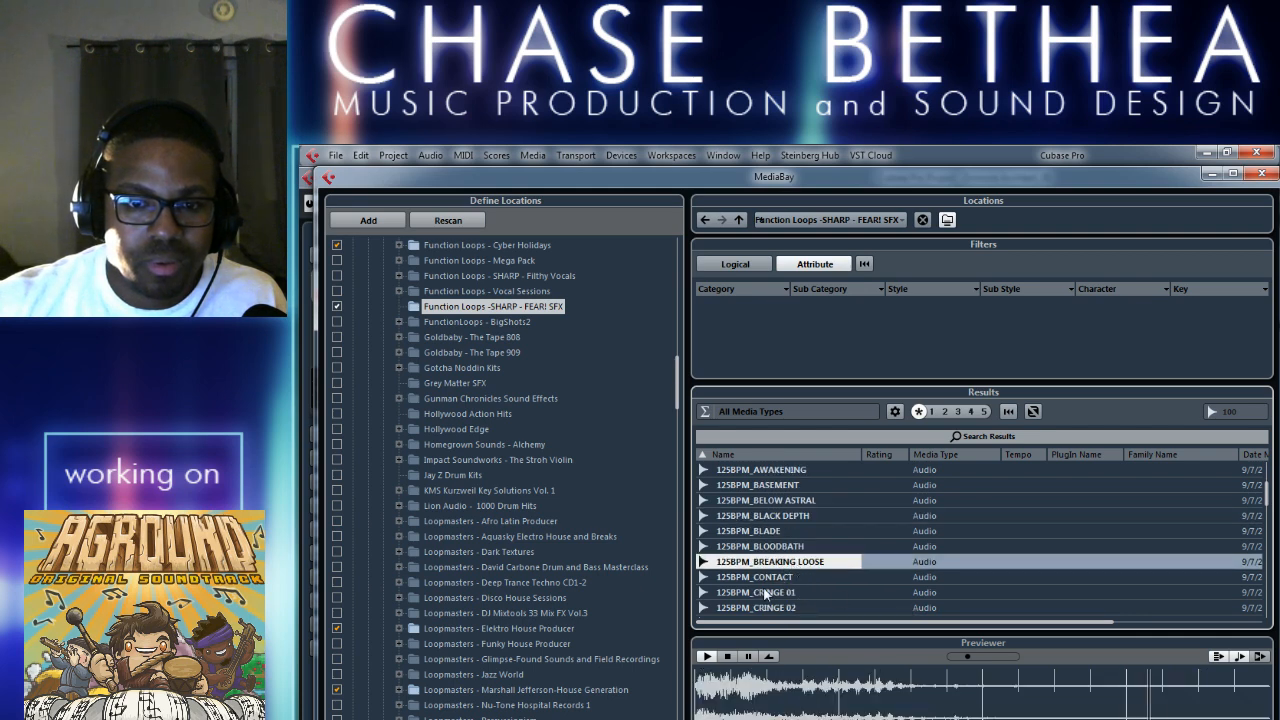
{"action": "left_click", "coordinate": [795, 598]}
Audition further 125BPM samples from DARKNESS to FREAKSWEEP 02, including ENTITY and FORSAKEN.
{"action": "scroll", "coordinate": [795, 600], "scroll_direction": "down", "scroll_amount": 2}
{"action": "left_click", "coordinate": [820, 577]}
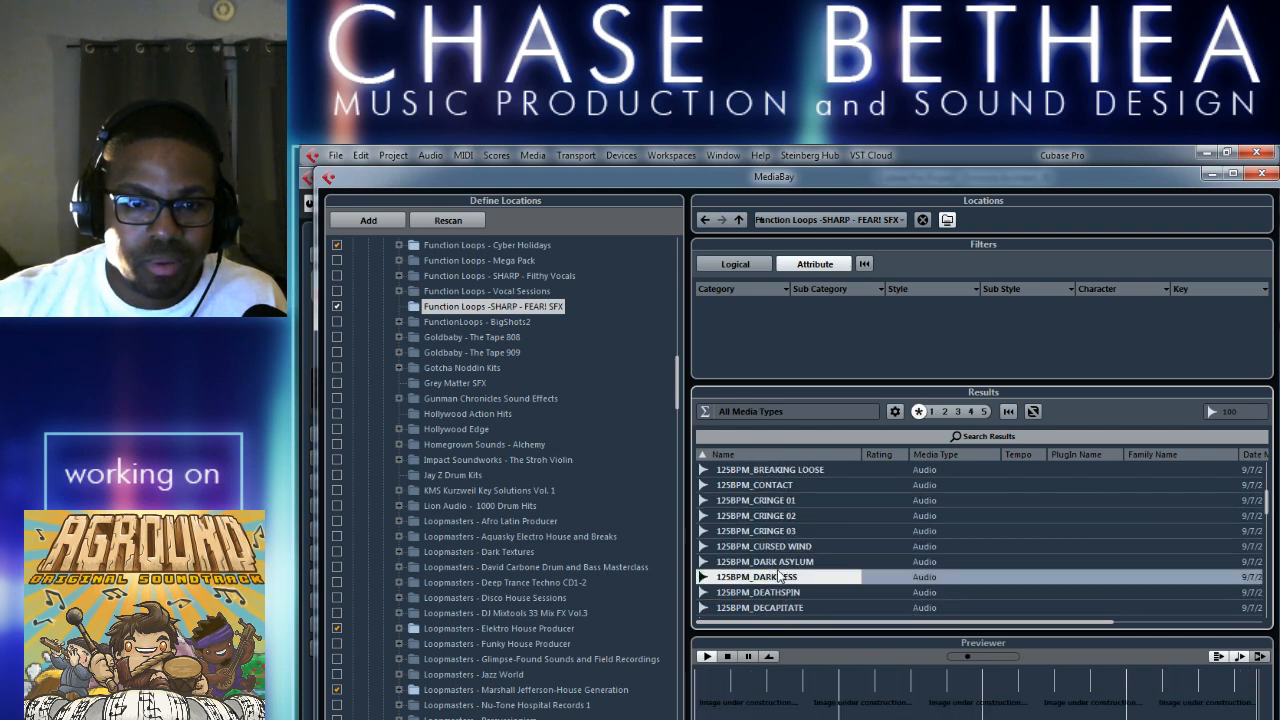
{"action": "scroll", "coordinate": [820, 577], "scroll_direction": "down", "scroll_amount": 1}
{"action": "scroll", "coordinate": [820, 577], "scroll_direction": "down", "scroll_amount": 2}
{"action": "left_click", "coordinate": [768, 564]}
{"action": "left_click", "coordinate": [795, 580]}
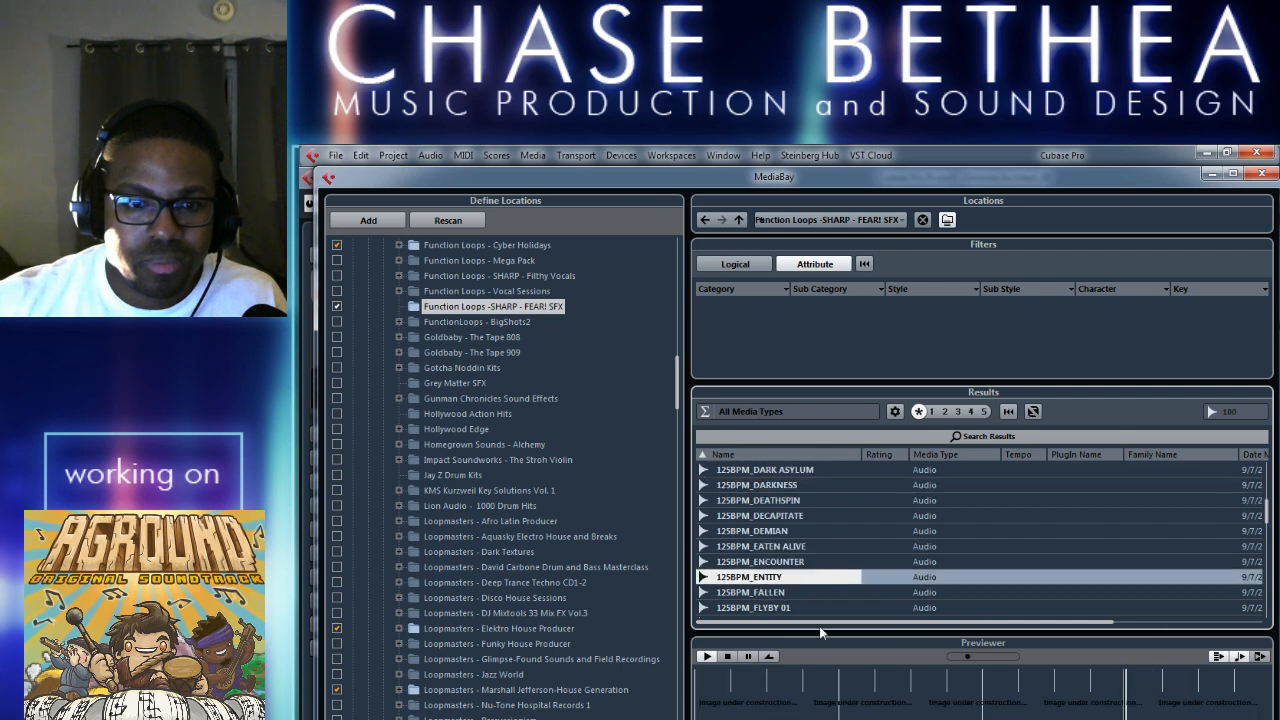
{"action": "scroll", "coordinate": [795, 577], "scroll_direction": "down", "scroll_amount": 4}
{"action": "left_click", "coordinate": [775, 546]}
{"action": "left_click", "coordinate": [790, 577]}
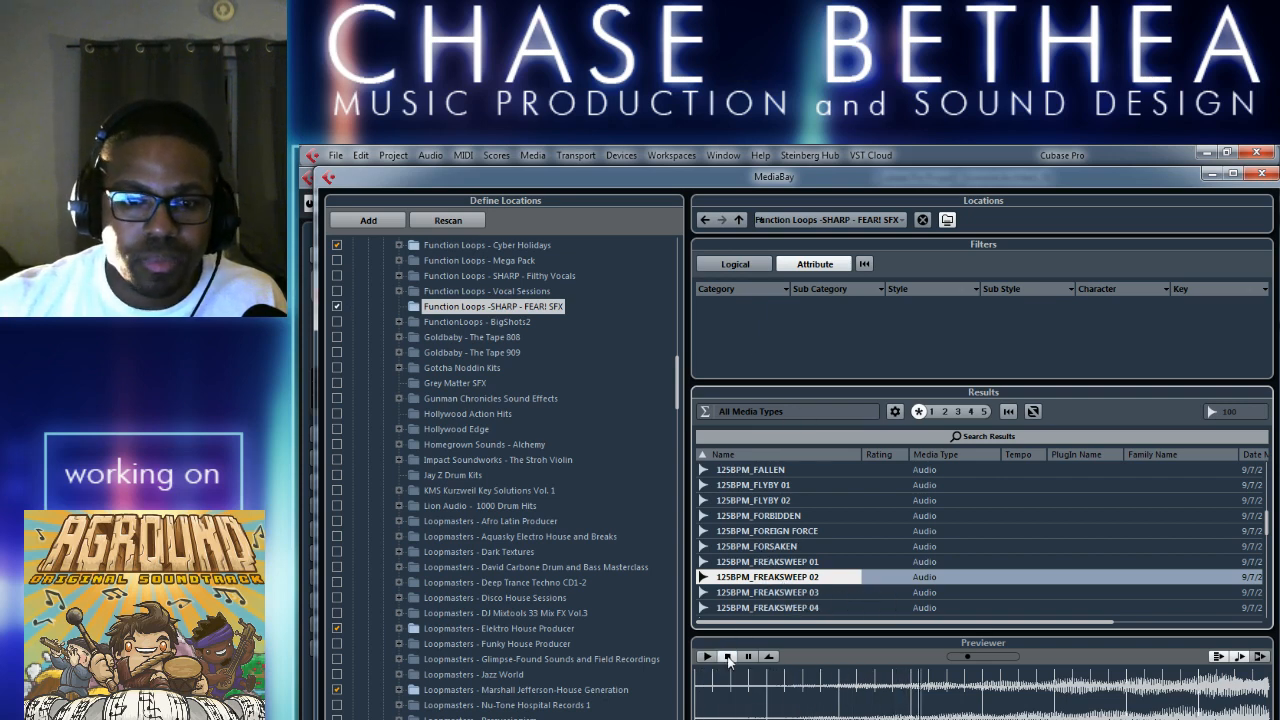
Exclude the Function Loops -SHARP - FEAR! SFX folder from the scan and remove it from the media database.
{"action": "left_click", "coordinate": [338, 305]}
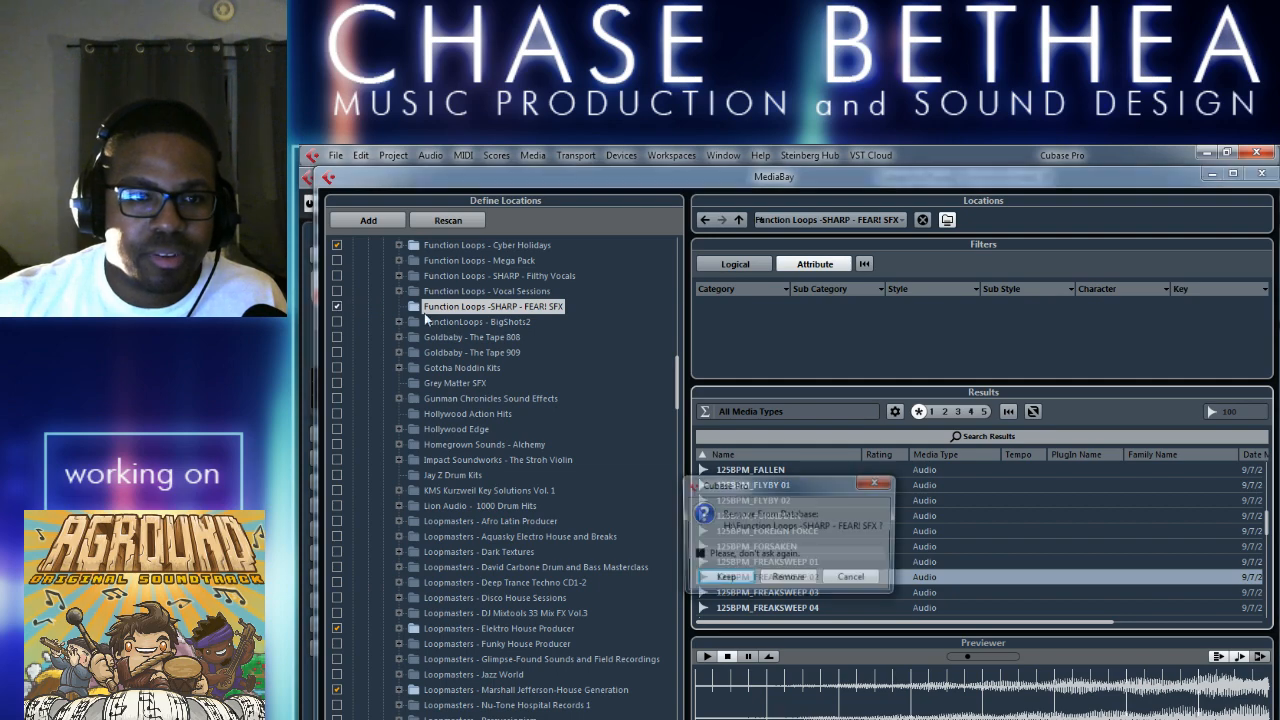
{"action": "left_click", "coordinate": [788, 580]}
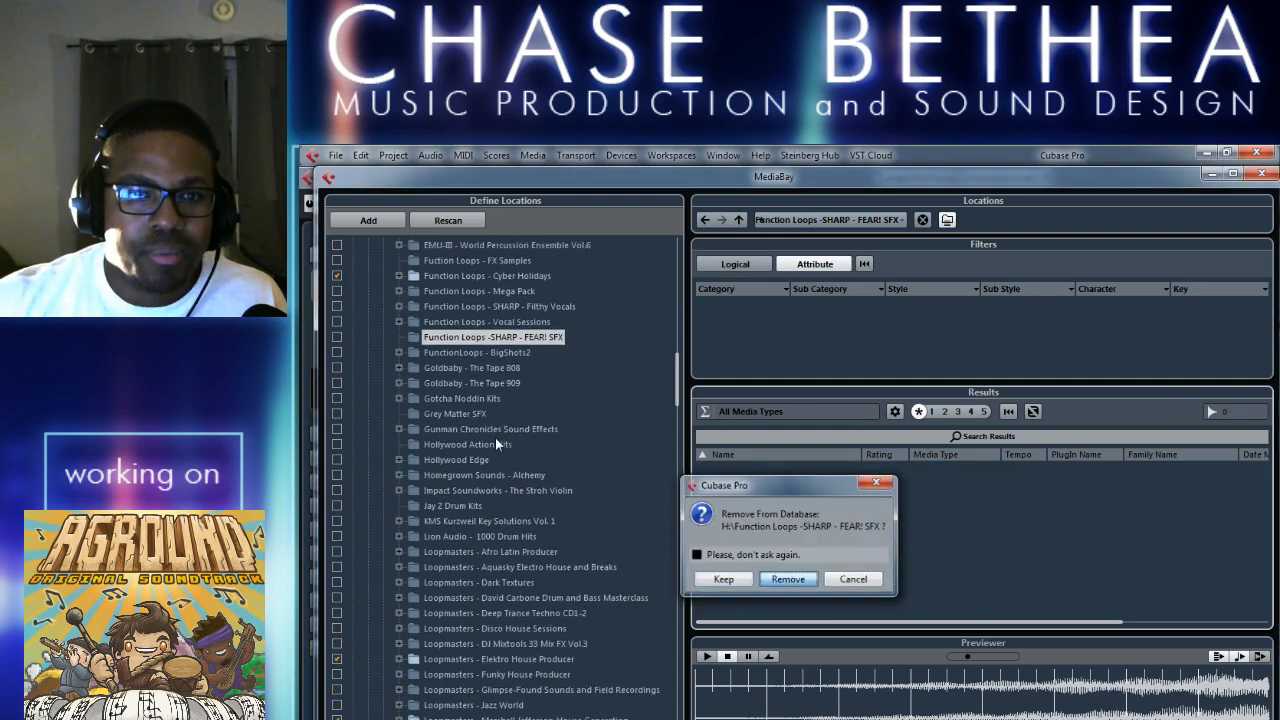
Include the Function Loops - Cyber Holidays and Fuction Loops - FX Samples folders in the scan and list the FX samples.
{"action": "left_click", "coordinate": [399, 291]}
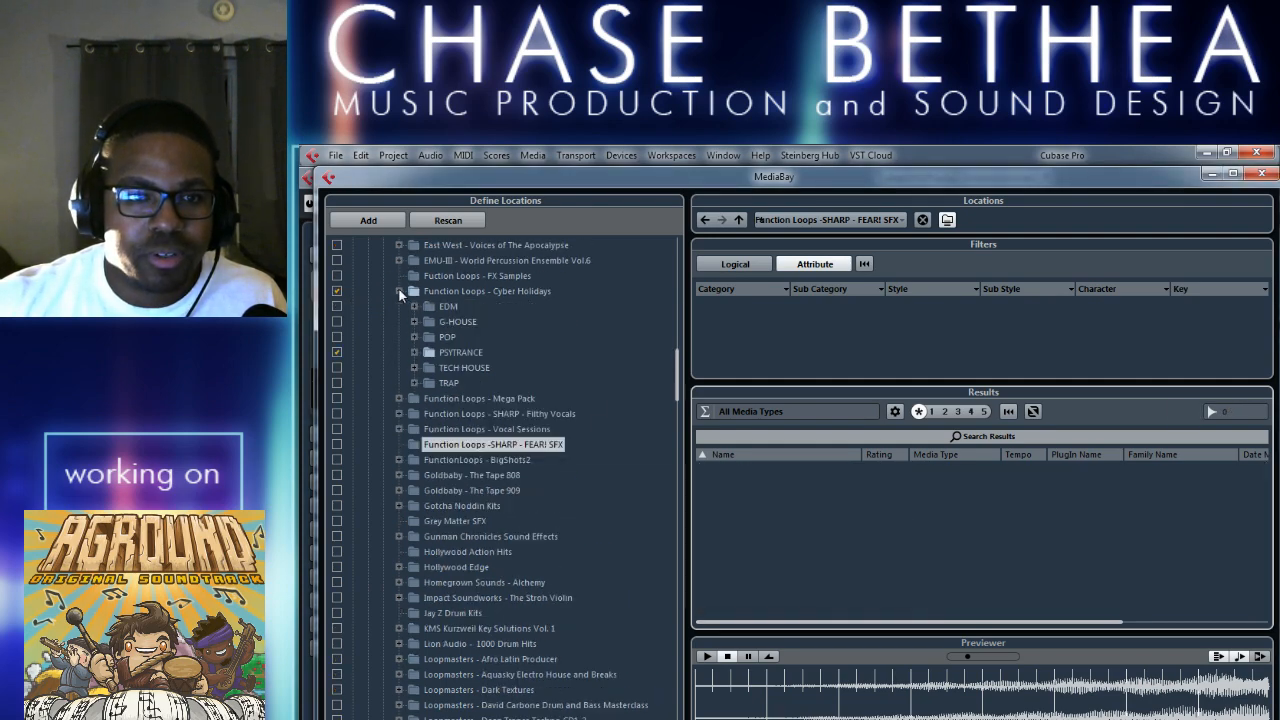
{"action": "left_click", "coordinate": [414, 352]}
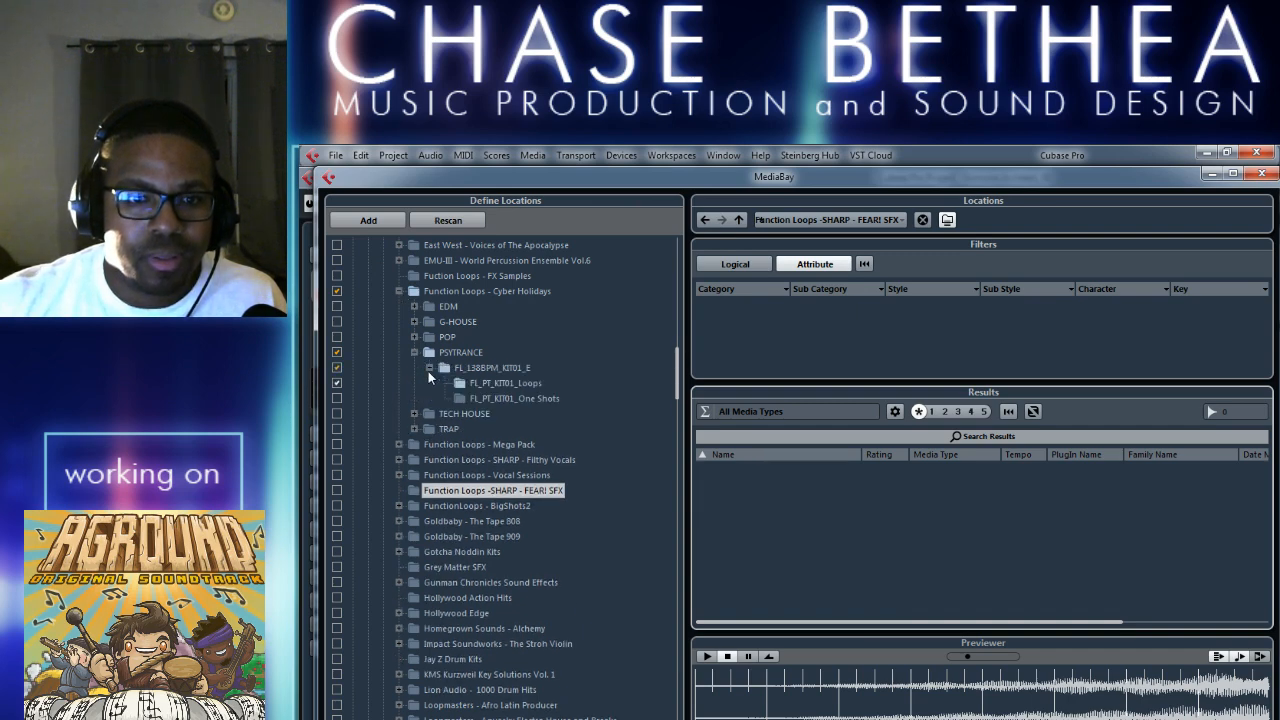
{"action": "left_click", "coordinate": [415, 347]}
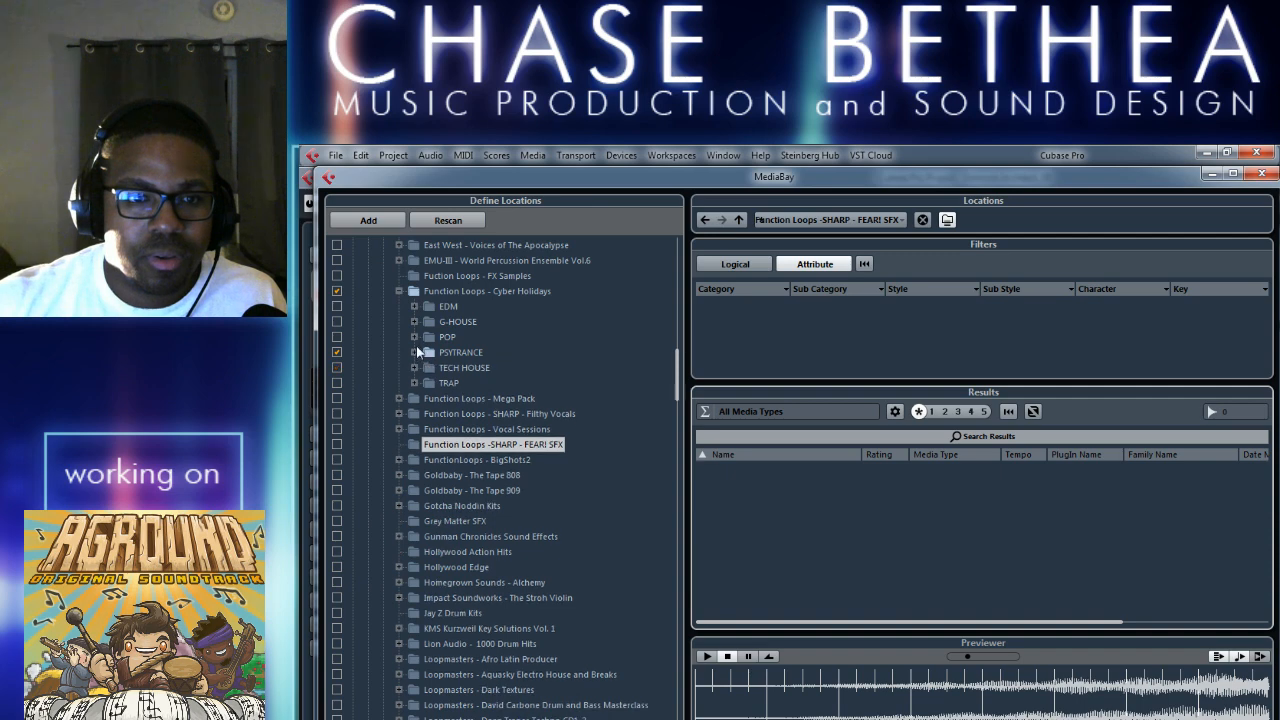
{"action": "left_click", "coordinate": [338, 290]}
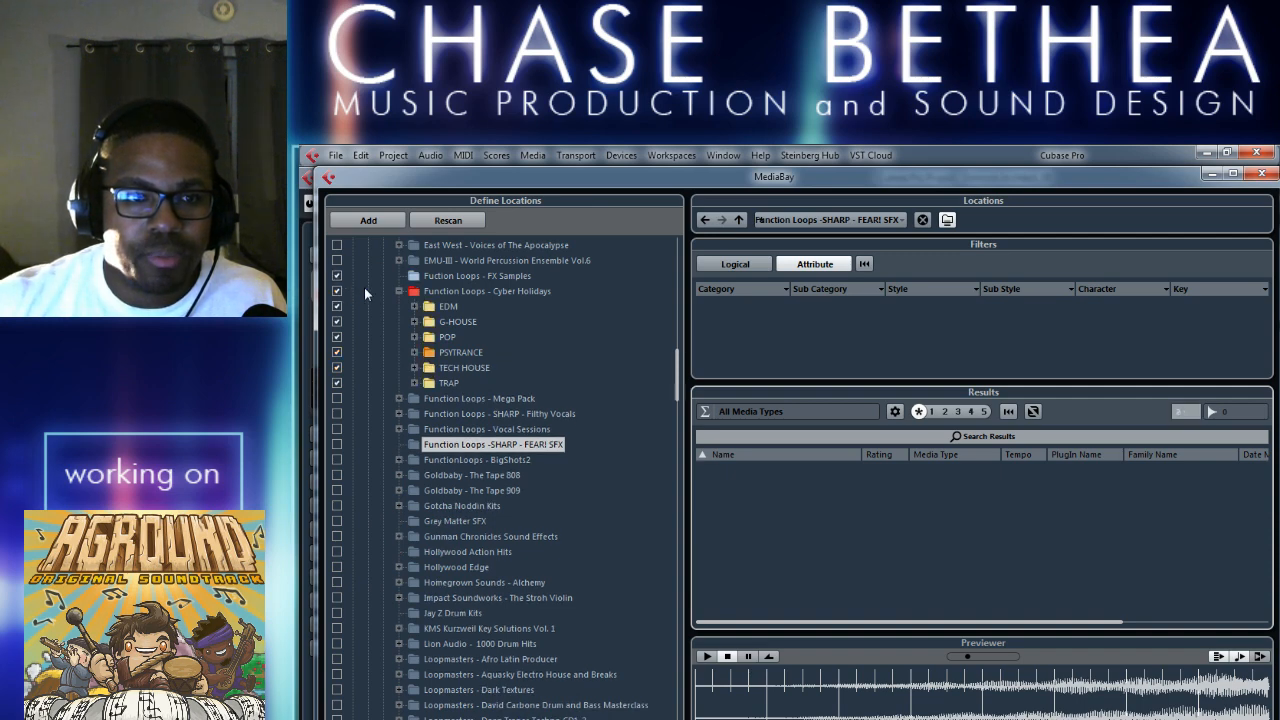
{"action": "left_click", "coordinate": [424, 277]}
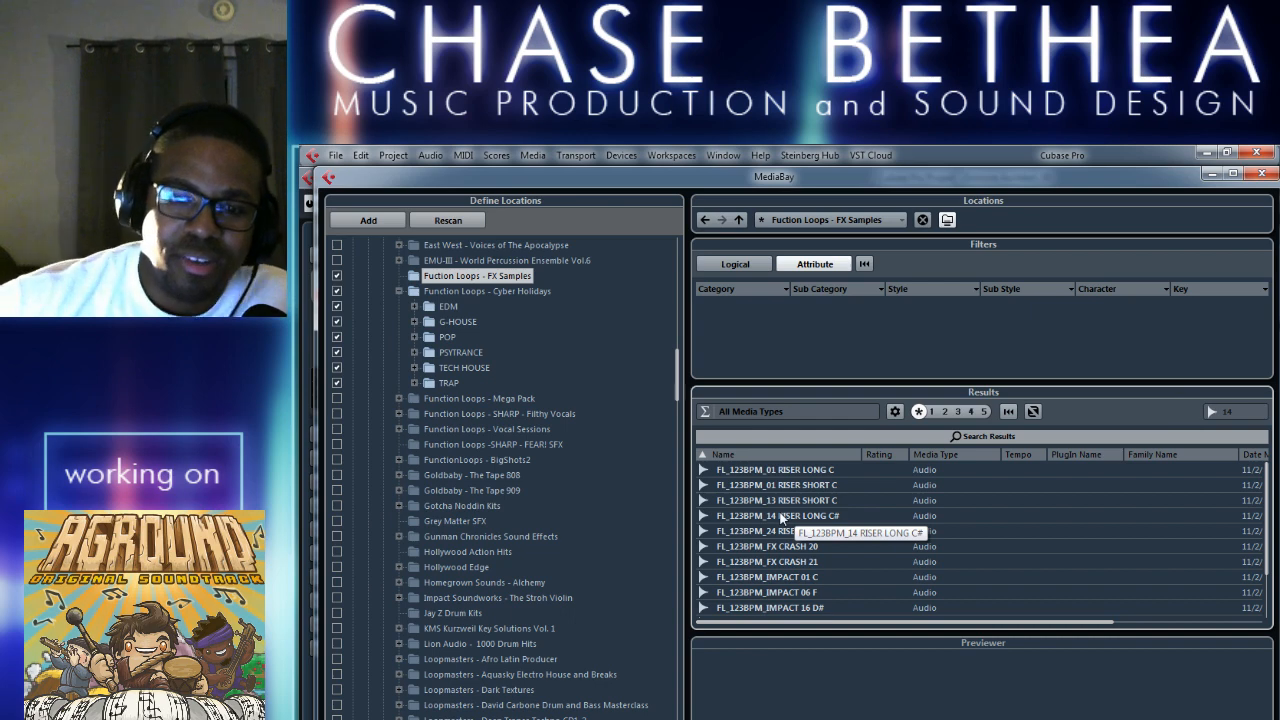
Audition FL_123BPM_14 RISER LONG C#, FL_123BPM_FX CRASH 21 and FL_123BPM_IMPACT 06 F.
{"action": "left_click", "coordinate": [781, 516]}
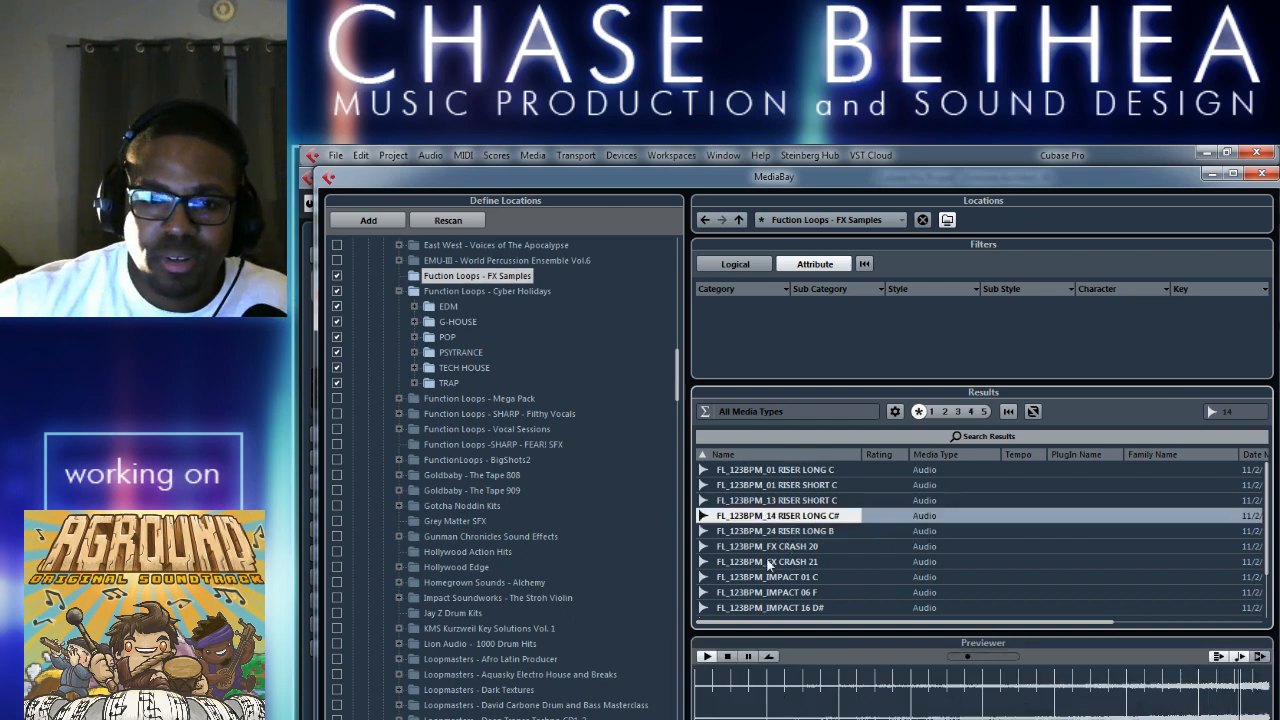
{"action": "left_click", "coordinate": [768, 563]}
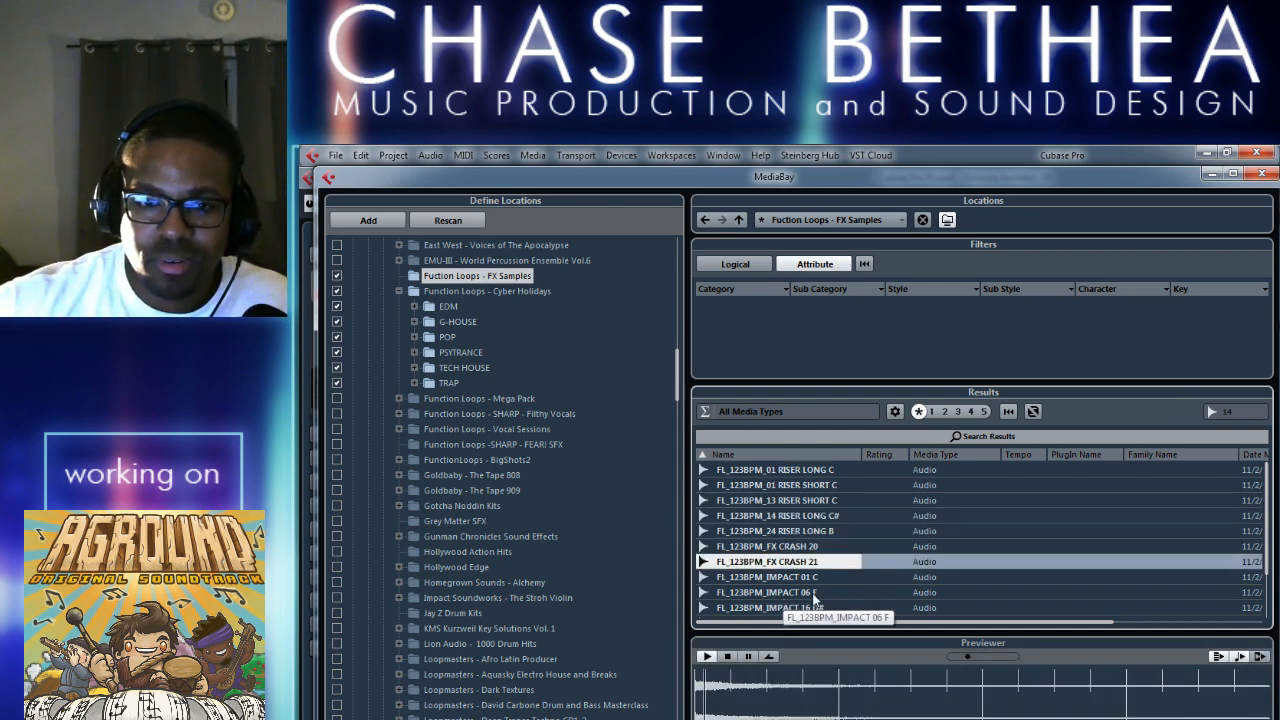
{"action": "scroll", "coordinate": [813, 598], "scroll_direction": "down", "scroll_amount": 2}
{"action": "left_click", "coordinate": [812, 534]}
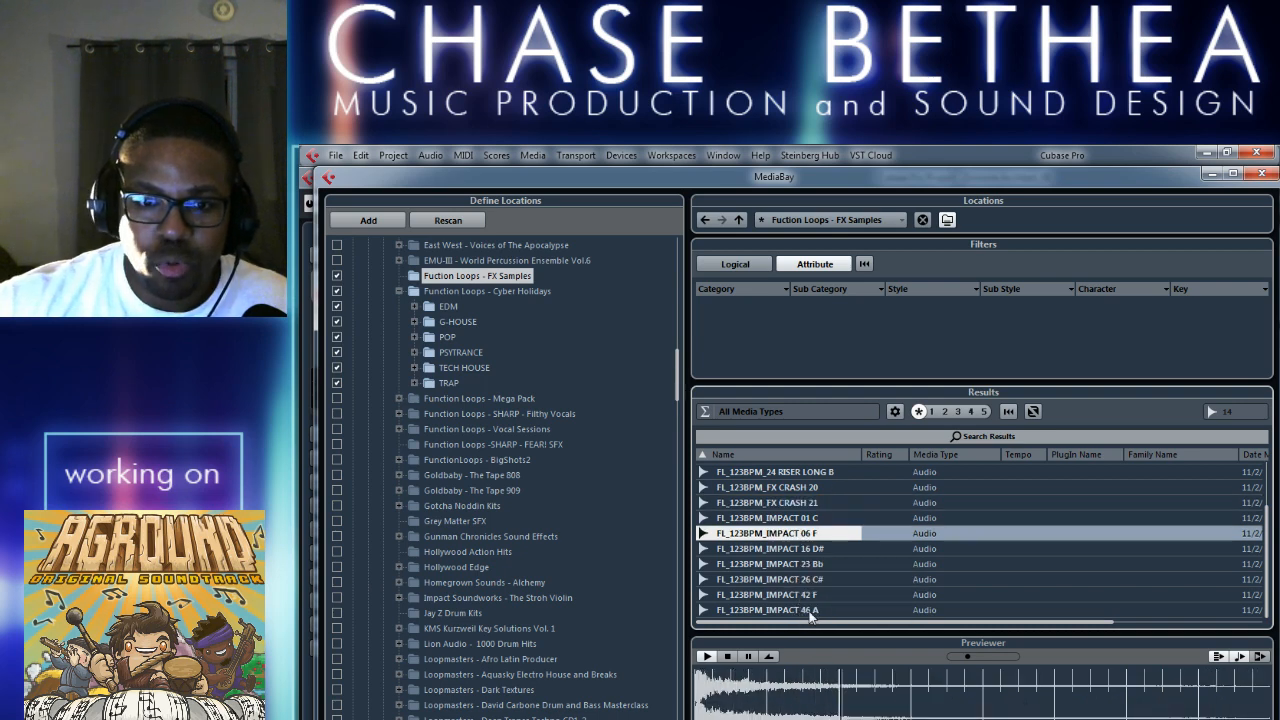
Insert FL_123BPM_IMPACT 06 F into the project at the left locator, copying the file to the working directory, and close MediaBay.
{"action": "right_click", "coordinate": [766, 534]}
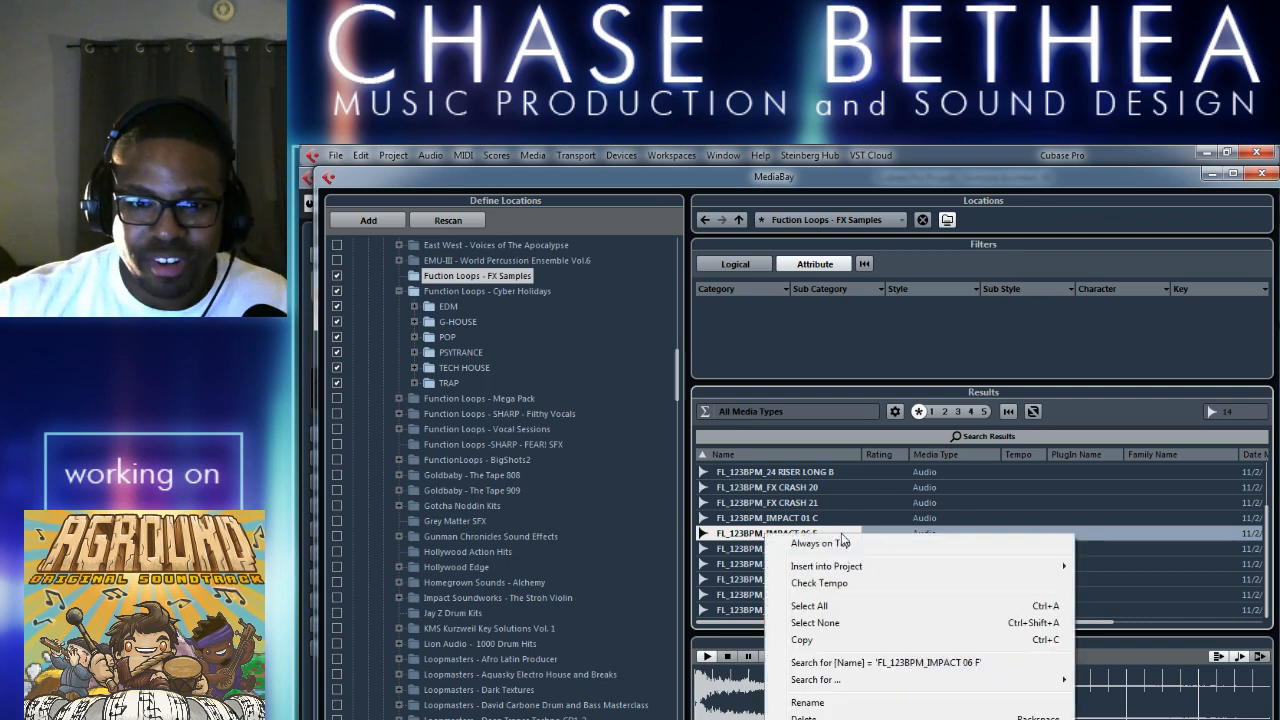
{"action": "mouse_move", "coordinate": [848, 567]}
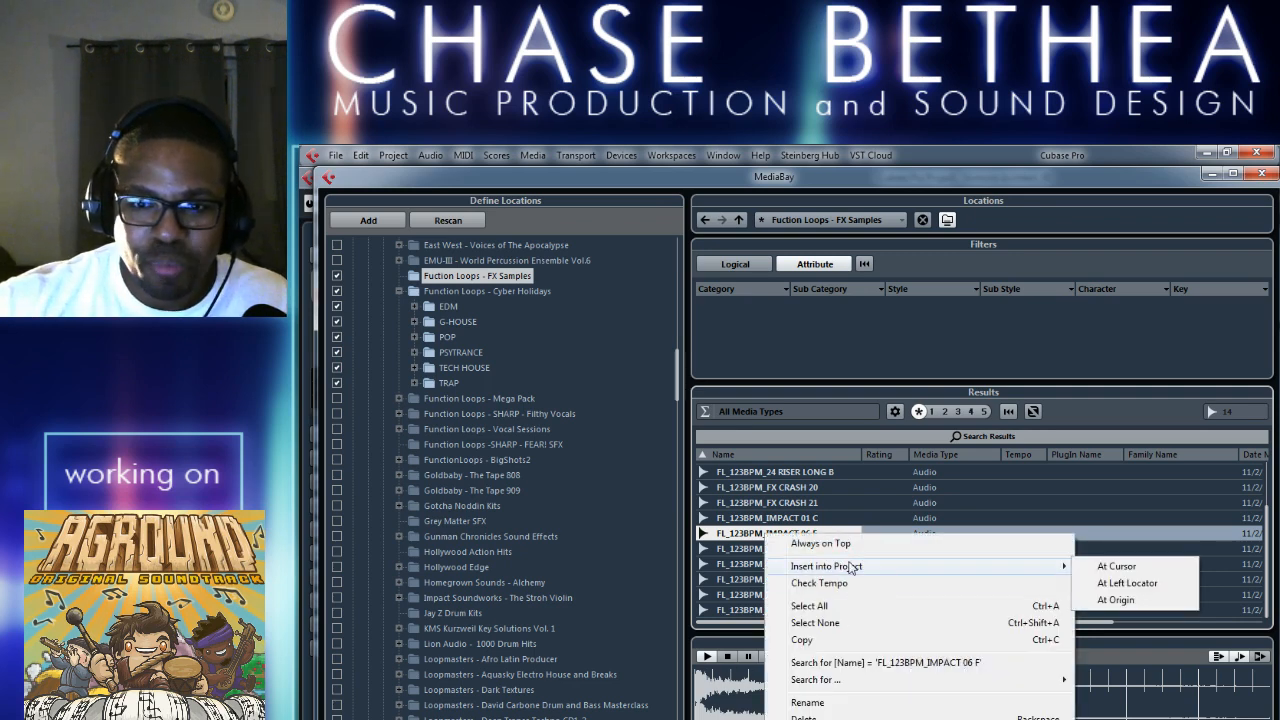
{"action": "left_click", "coordinate": [1113, 587]}
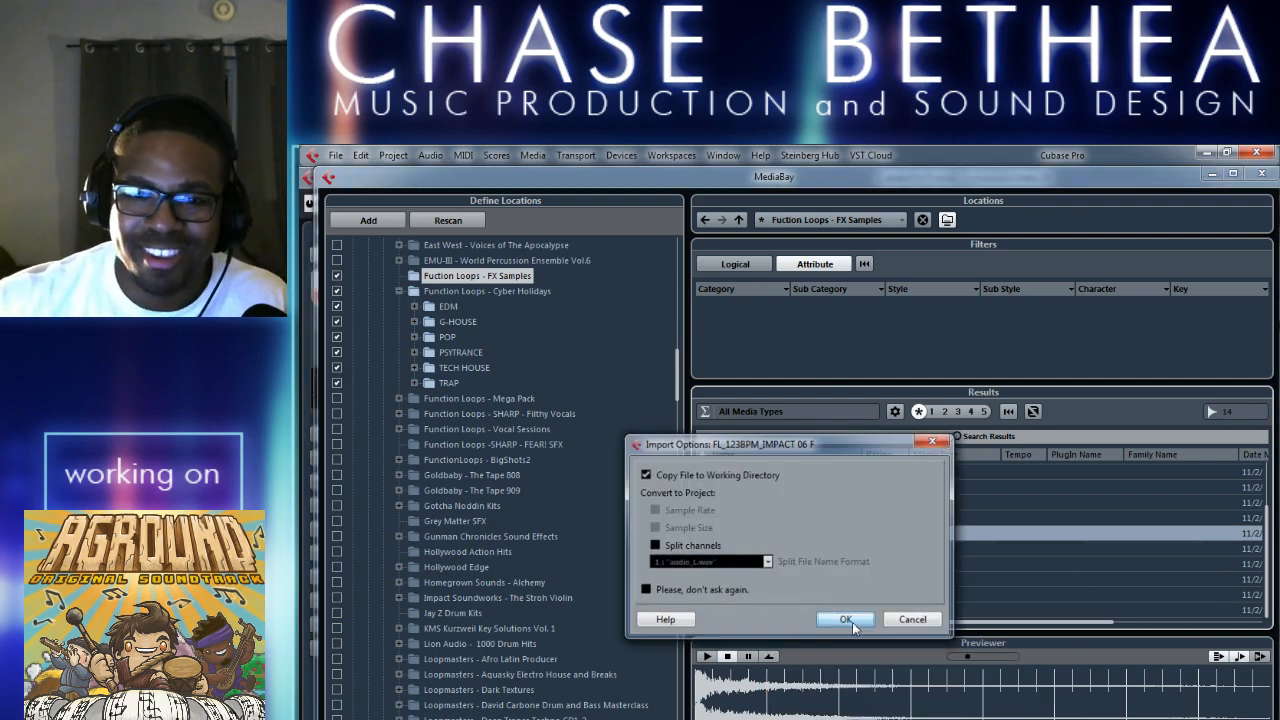
{"action": "left_click", "coordinate": [850, 621]}
{"action": "left_click", "coordinate": [1261, 175]}
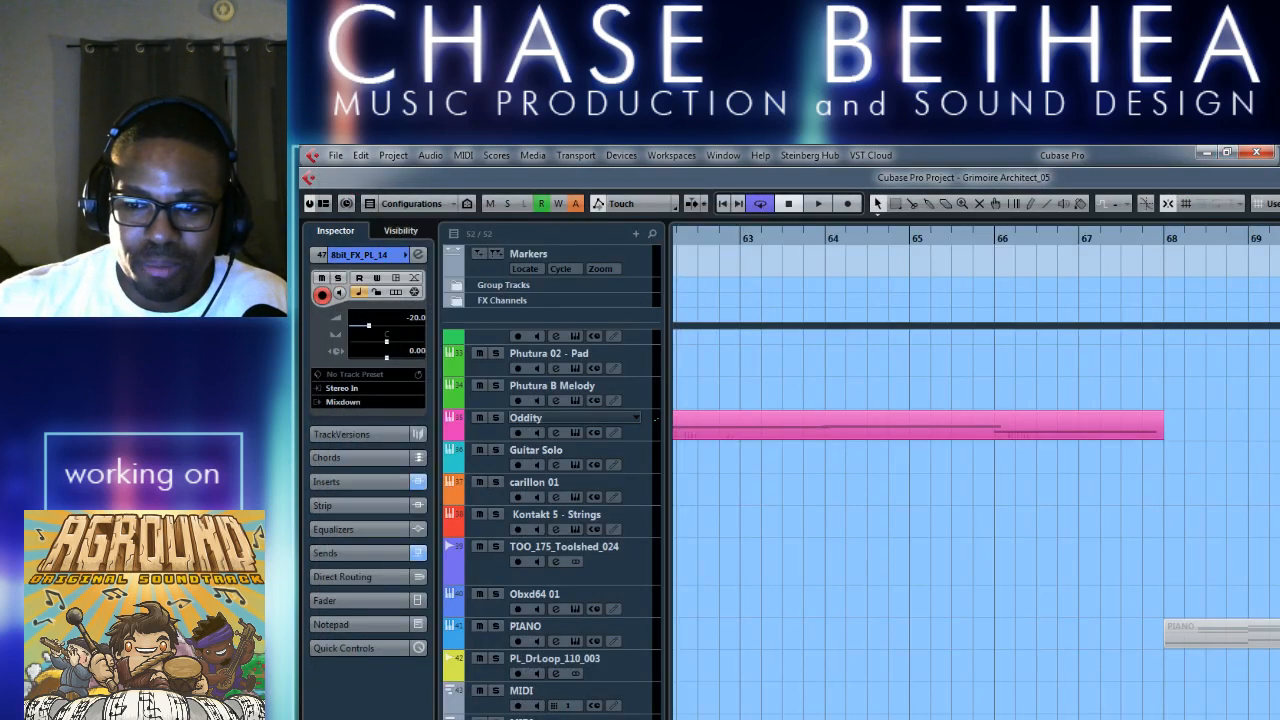
Look through the arrangement's tracks and the whole timeline, ending on bars 58 to 72.
{"action": "scroll", "coordinate": [575, 418], "scroll_direction": "up", "scroll_amount": 3}
{"action": "scroll", "coordinate": [575, 418], "scroll_direction": "down", "scroll_amount": 3}
{"action": "scroll", "coordinate": [552, 524], "scroll_direction": "up", "scroll_amount": 12}
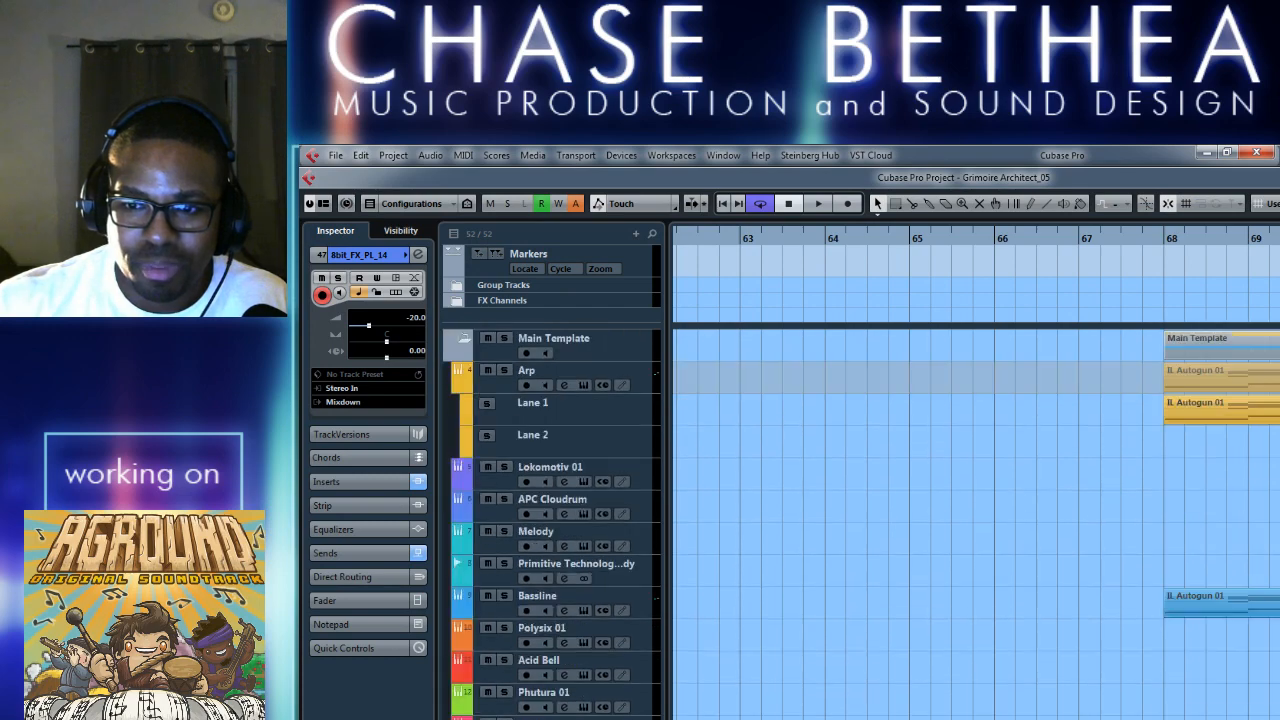
{"action": "scroll", "coordinate": [552, 524], "scroll_direction": "down", "scroll_amount": 12}
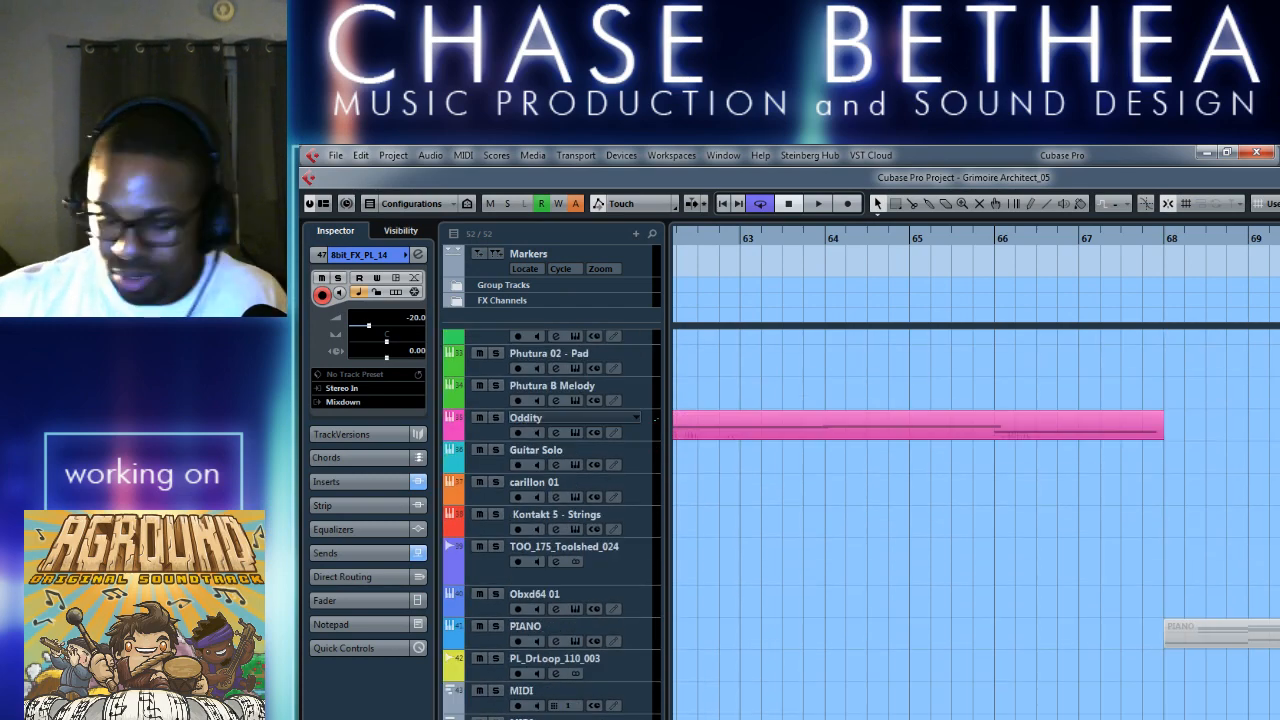
{"action": "key", "text": "g"}
{"action": "key", "text": "g"}
{"action": "key", "text": "g"}
{"action": "key", "text": "g"}
{"action": "key", "text": "g"}
{"action": "key", "text": "g"}
{"action": "key", "text": "g"}
{"action": "key", "text": "g"}
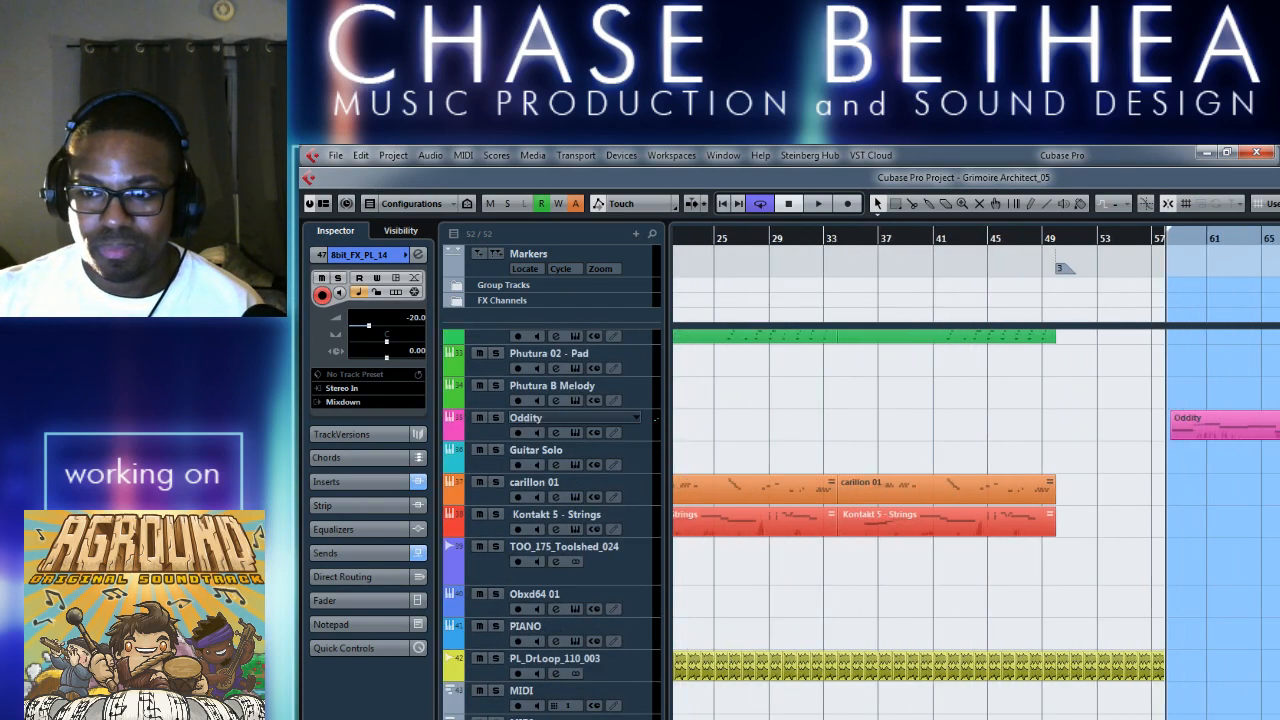
{"action": "key", "text": "g"}
{"action": "key", "text": "g"}
{"action": "key", "text": "g"}
{"action": "key", "text": "g"}
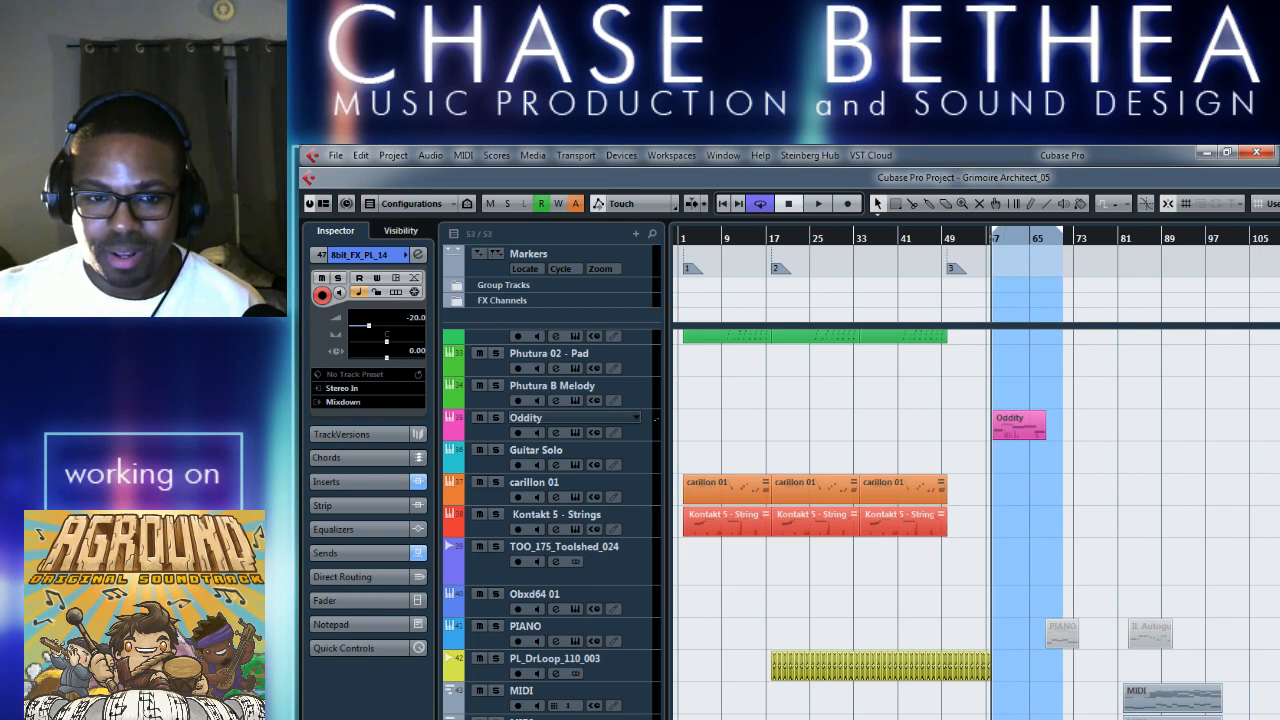
{"action": "scroll", "coordinate": [861, 524], "scroll_direction": "down", "scroll_amount": 1}
{"action": "key", "text": "h"}
{"action": "key", "text": "h"}
{"action": "key", "text": "h"}
{"action": "key", "text": "h"}
{"action": "key", "text": "h"}
{"action": "key", "text": "h"}
{"action": "key", "text": "h"}
{"action": "key", "text": "h"}
{"action": "key", "text": "h"}
{"action": "key", "text": "h"}
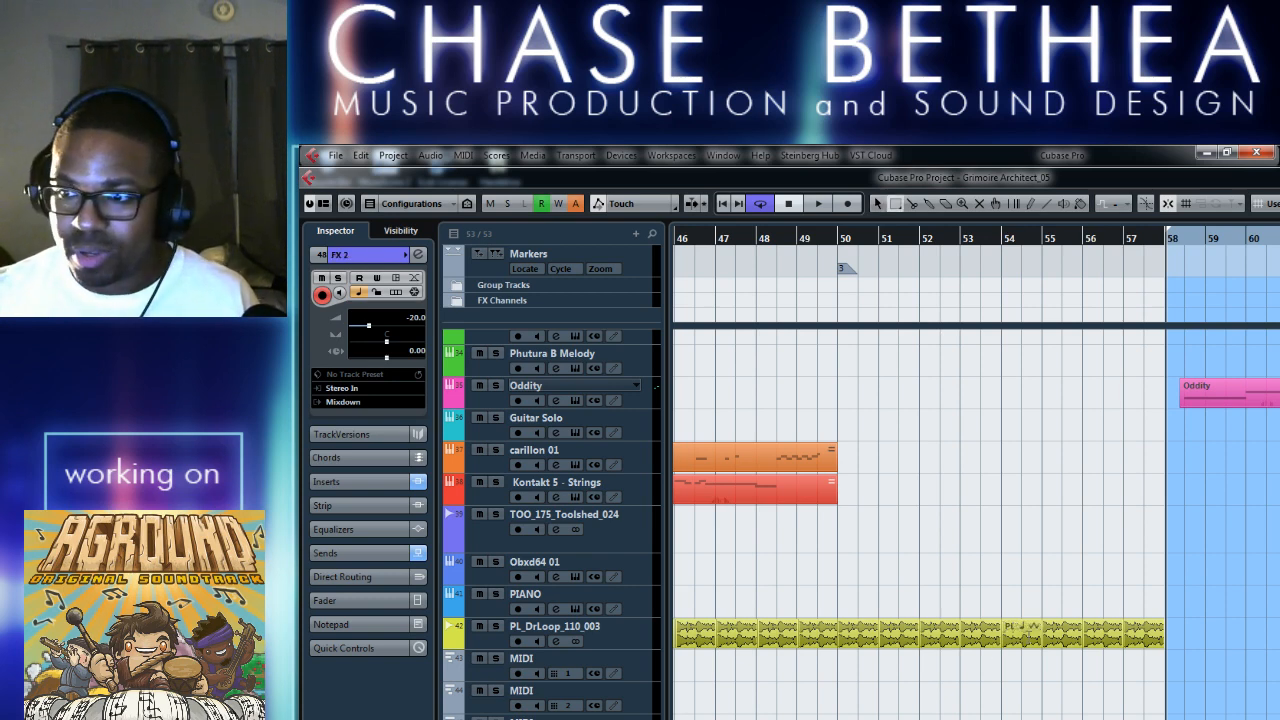
{"action": "scroll", "coordinate": [900, 686], "scroll_direction": "right", "scroll_amount": 6}
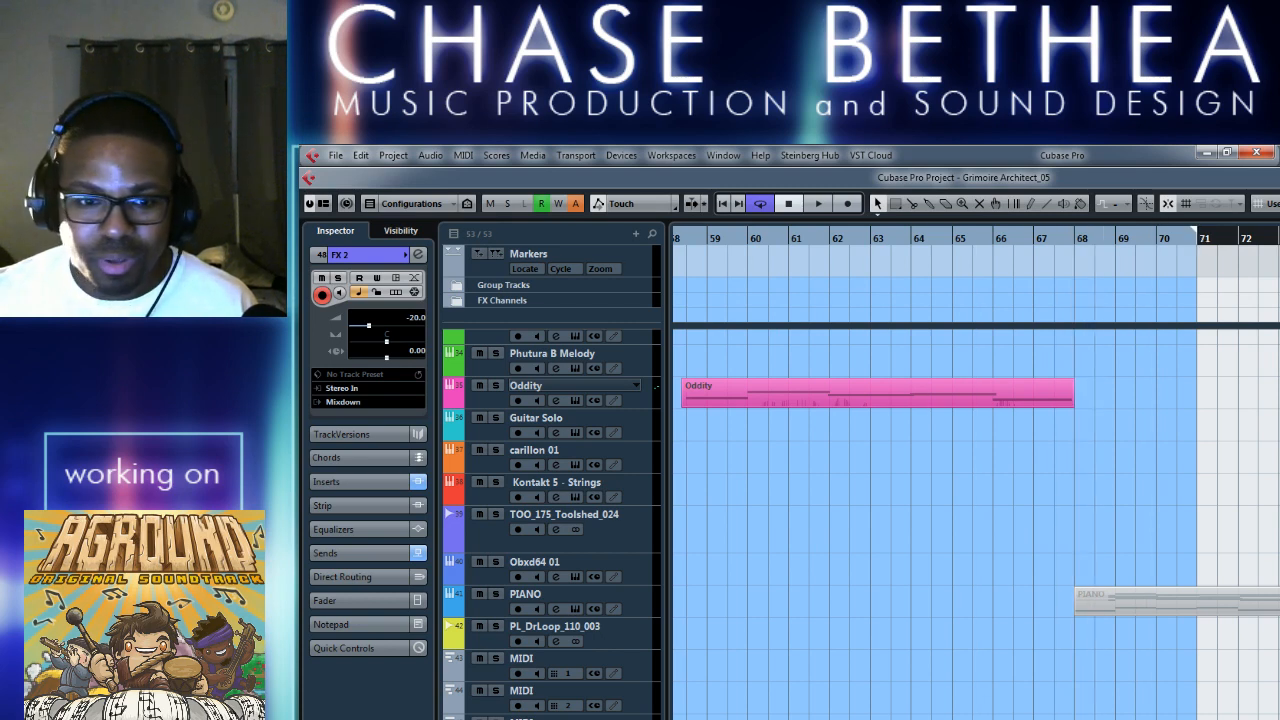
Open the FX 2 track's channel settings and switch off its argotlunar insert.
{"action": "left_click", "coordinate": [418, 255]}
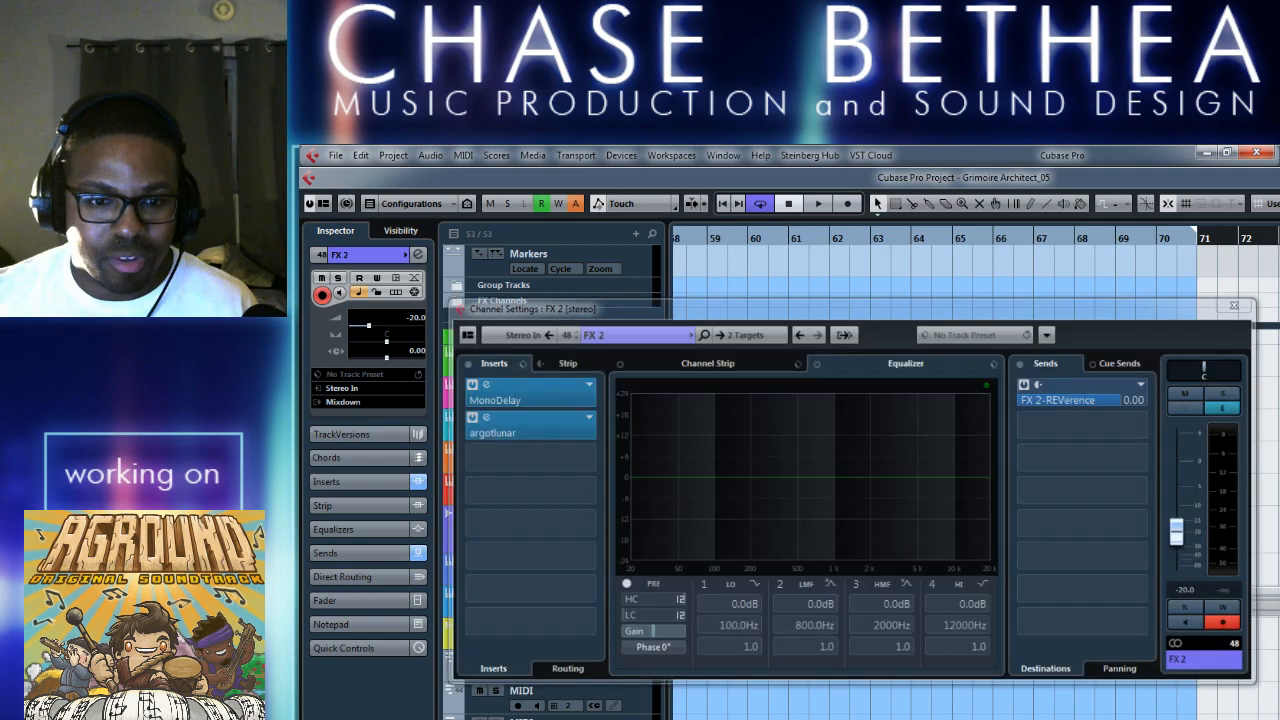
{"action": "left_click", "coordinate": [487, 418]}
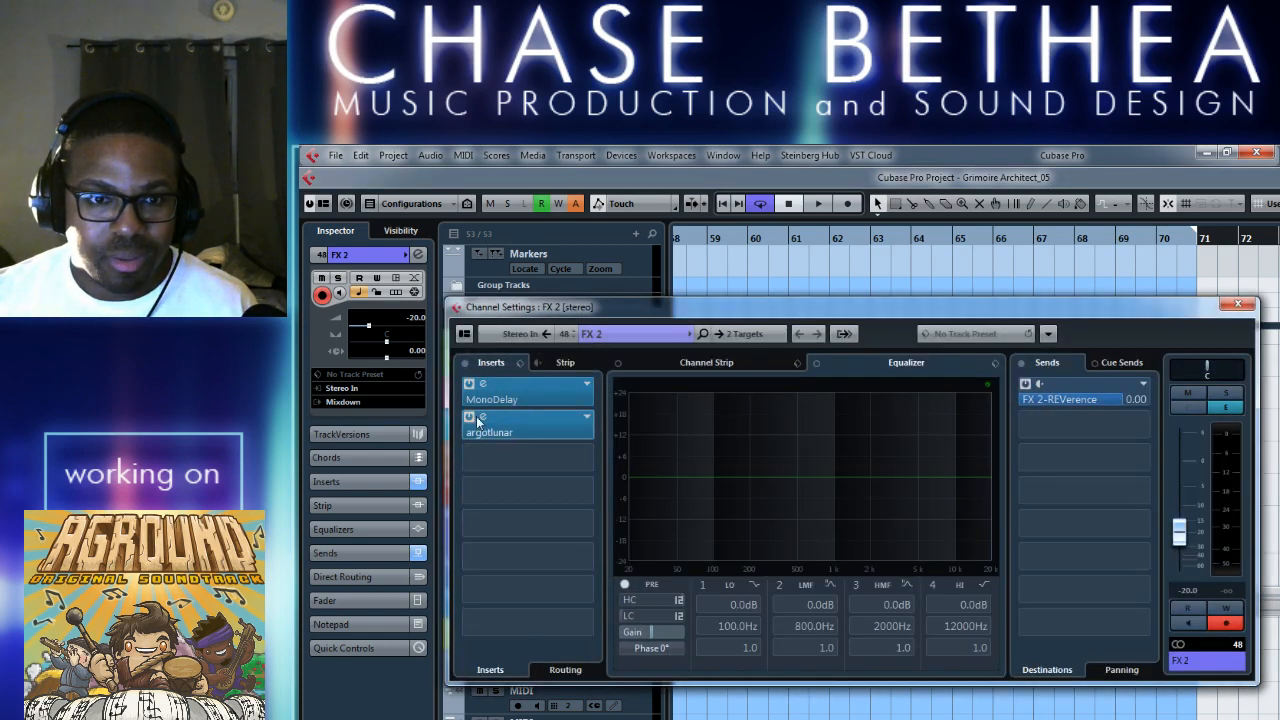
{"action": "left_click", "coordinate": [470, 417]}
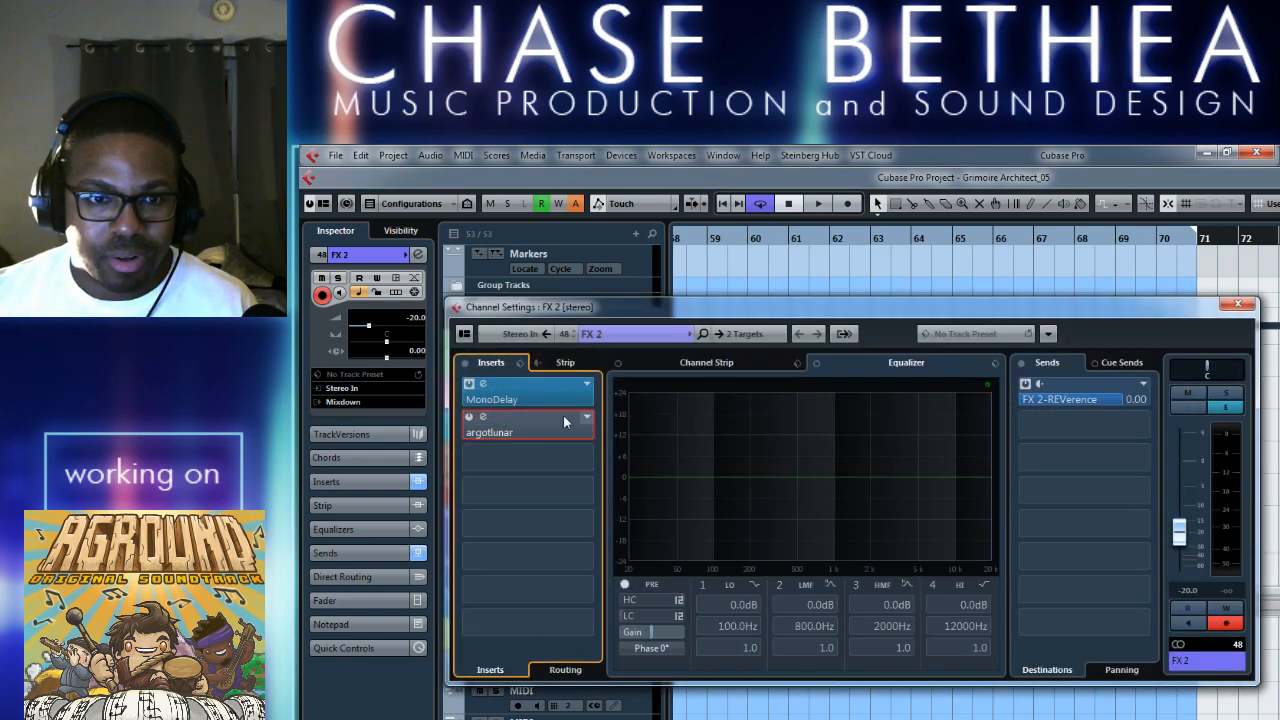
Switch off the FX 2 track's REVerence send and close its channel settings.
{"action": "left_click", "coordinate": [1025, 384]}
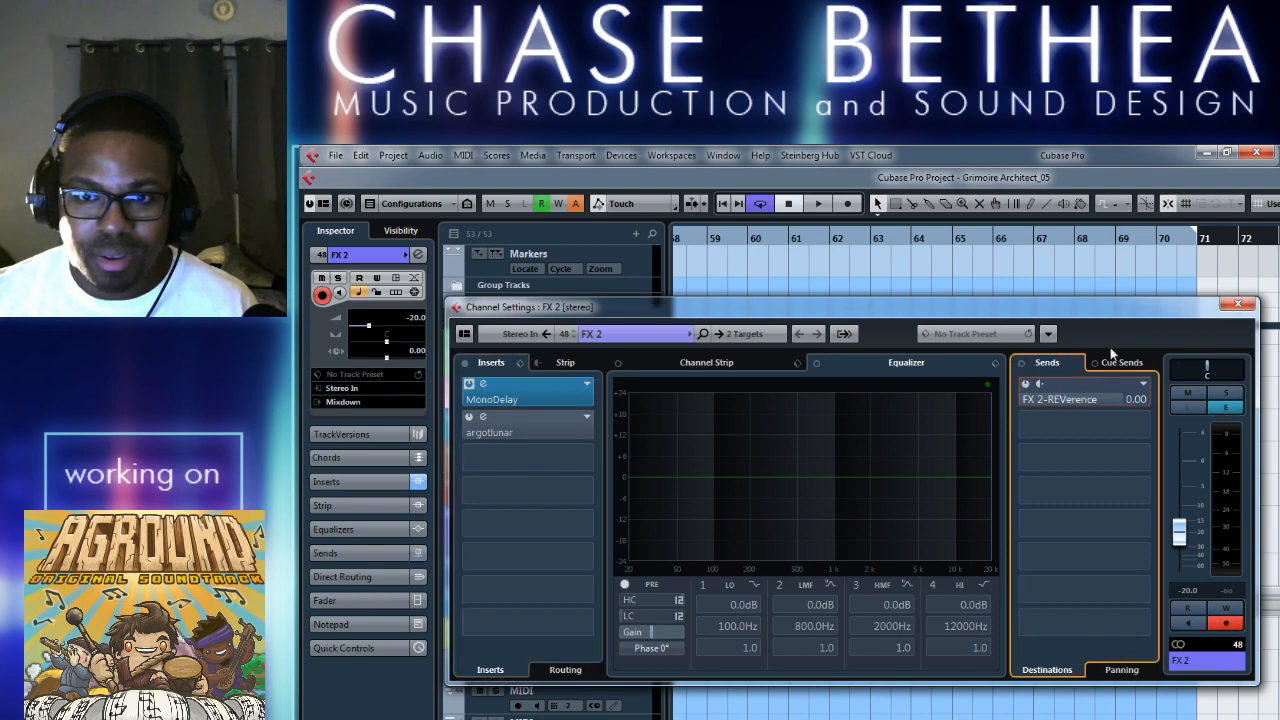
{"action": "left_click", "coordinate": [1236, 302]}
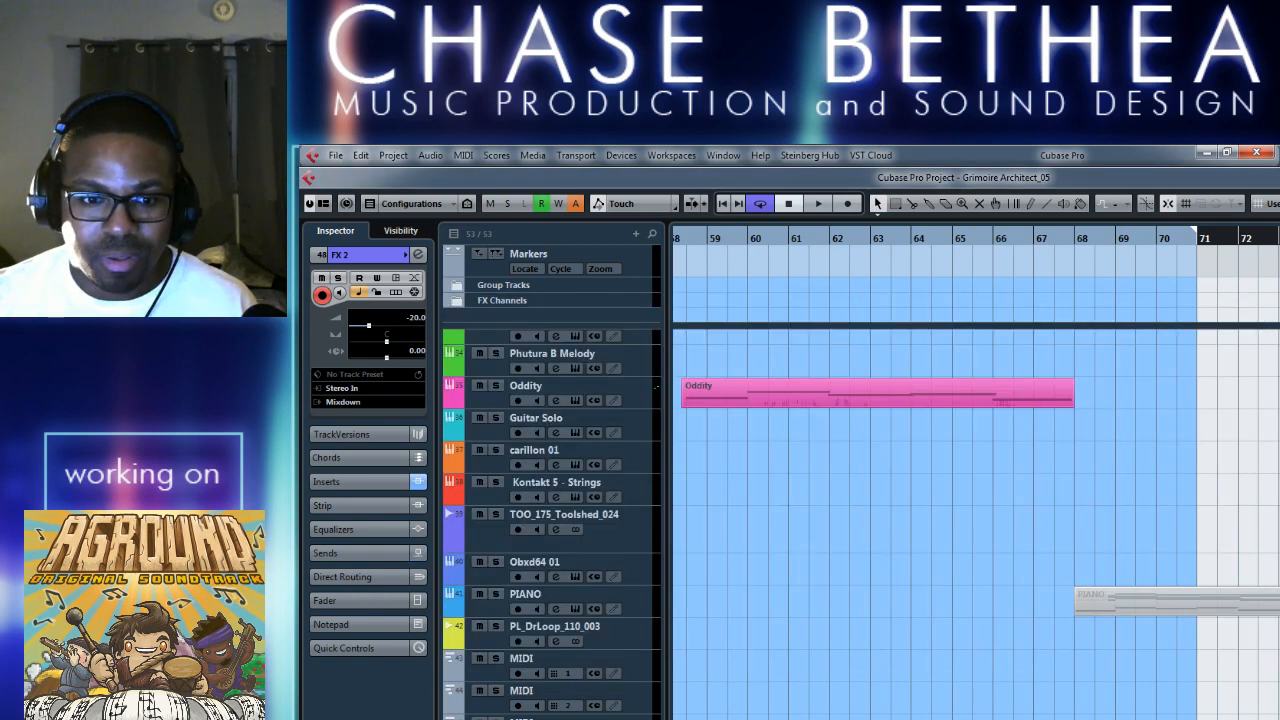
{"action": "left_click", "coordinate": [418, 254]}
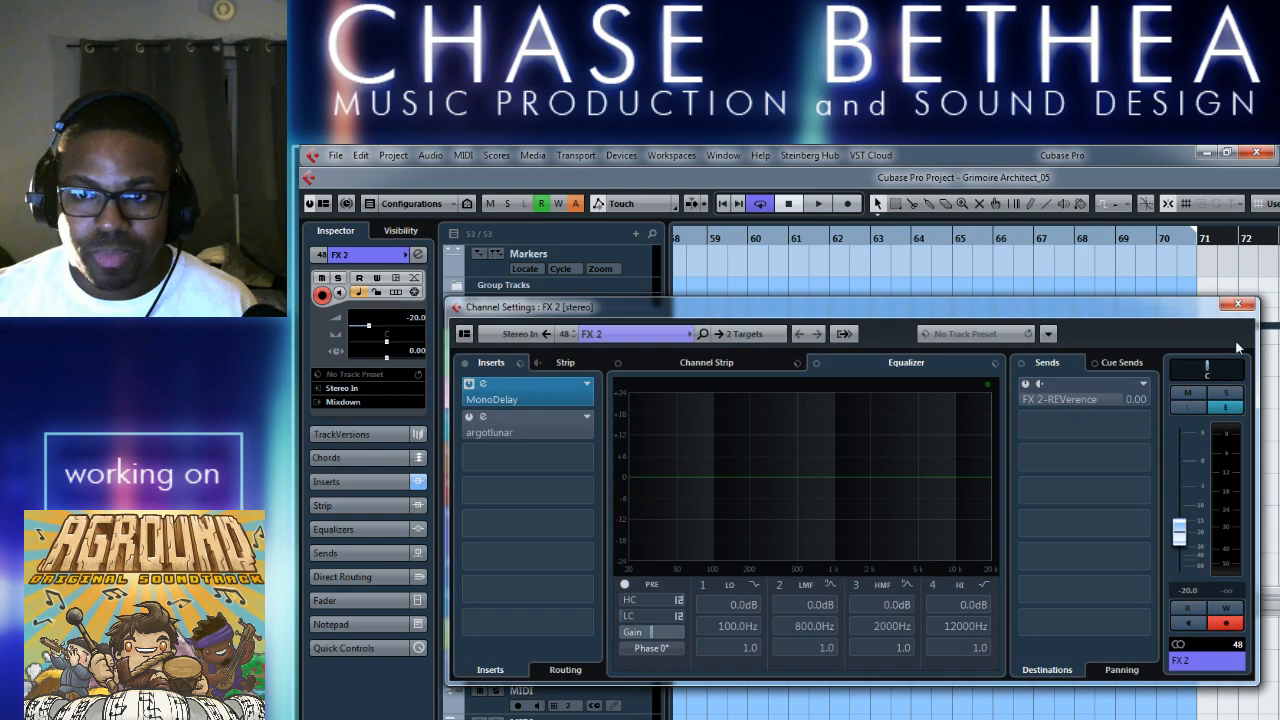
{"action": "left_click", "coordinate": [1237, 303]}
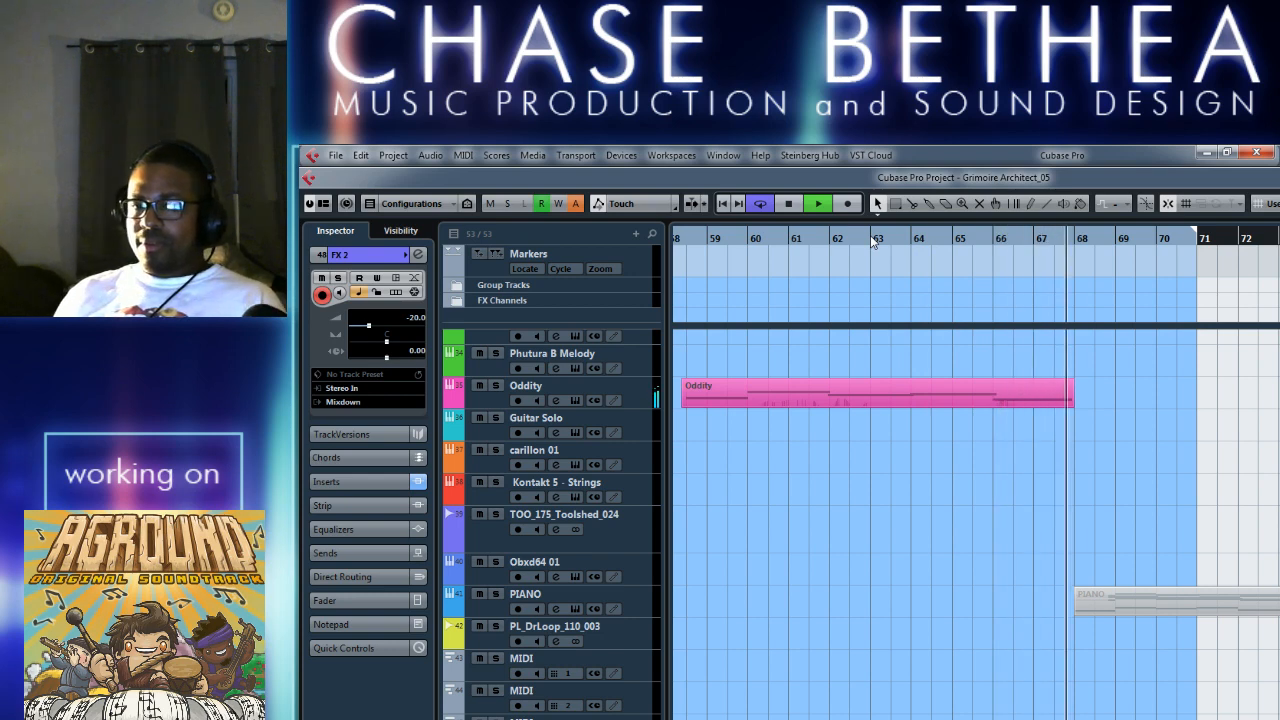
Stop playback and set the FX 2 track's volume to -6.
{"action": "key", "text": "space"}
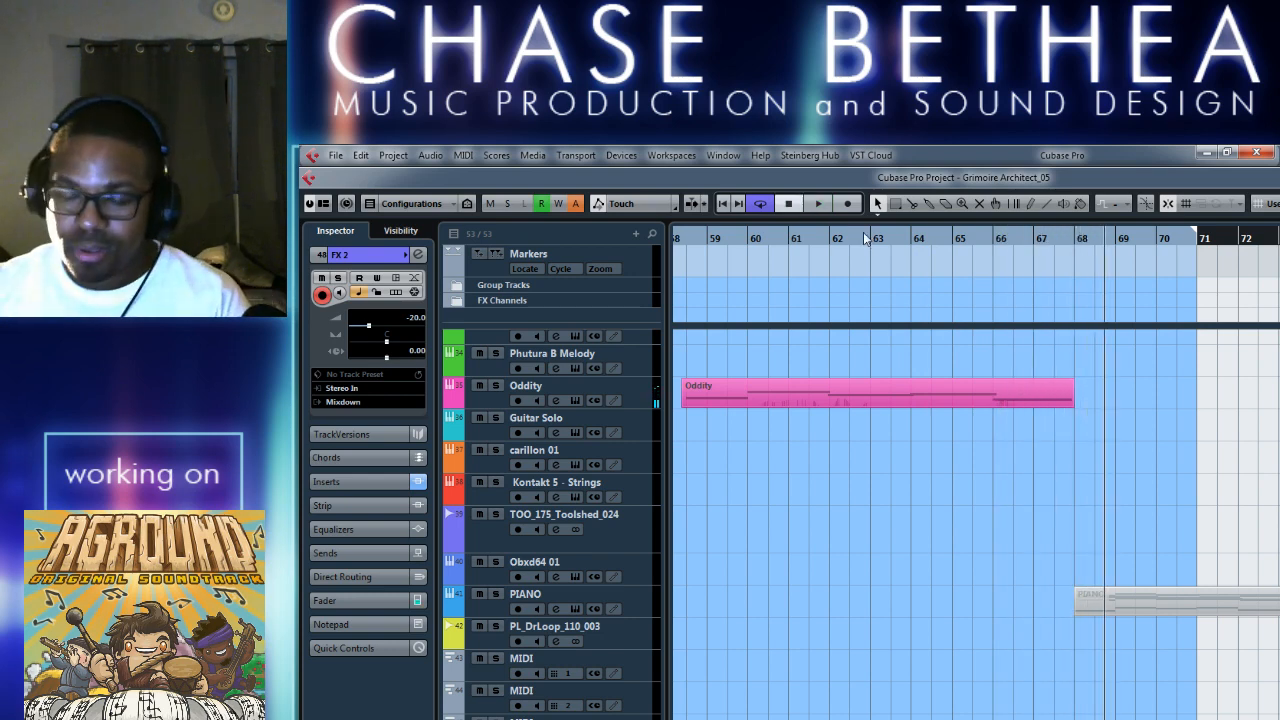
{"action": "key", "text": "h"}
{"action": "key", "text": "h"}
{"action": "key", "text": "h"}
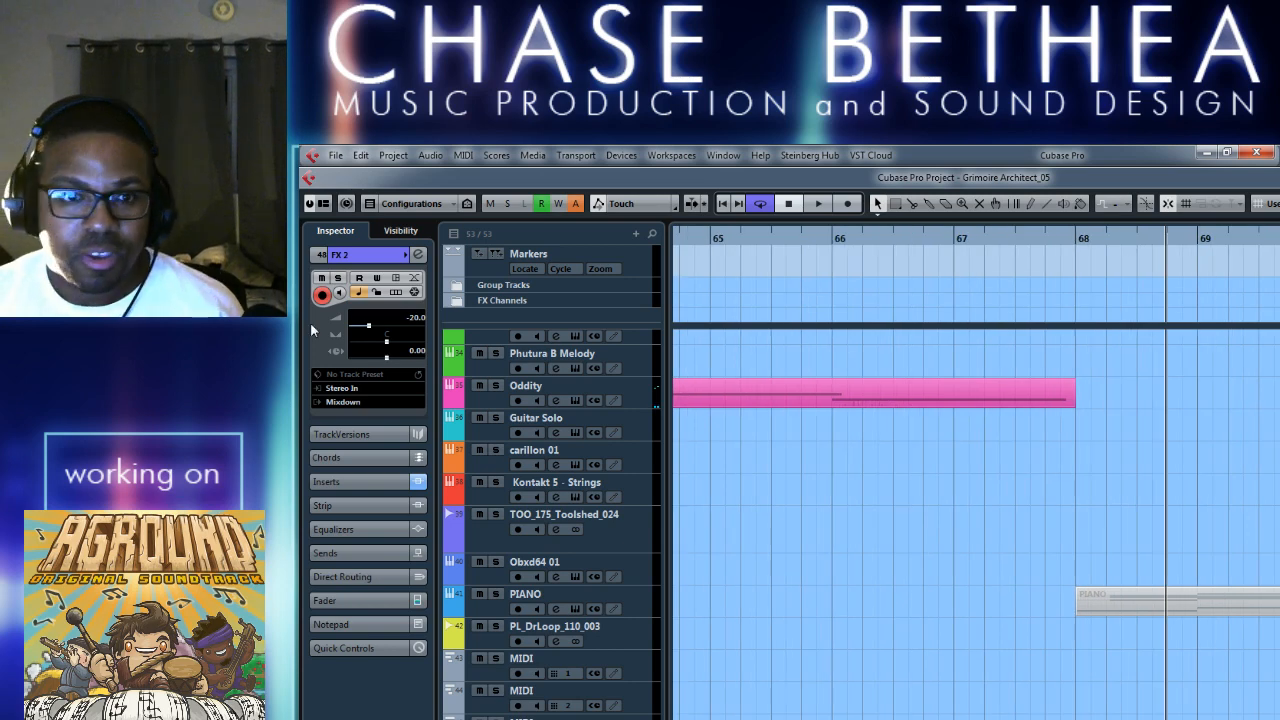
{"action": "double_click", "coordinate": [413, 318]}
{"action": "type", "text": "-6"}
{"action": "key", "text": "Return"}
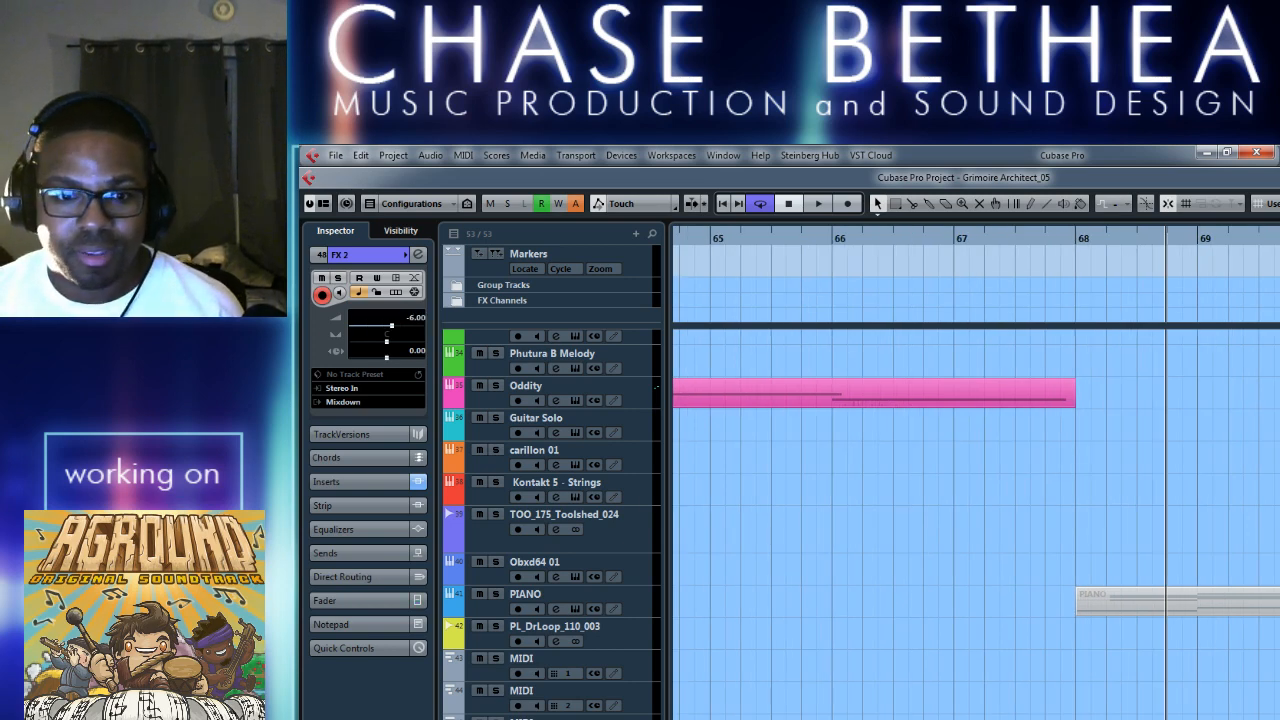
Select the 8bit_FX_PL_14 track above FX 2 and set its volume to -22.
{"action": "key", "text": "Up"}
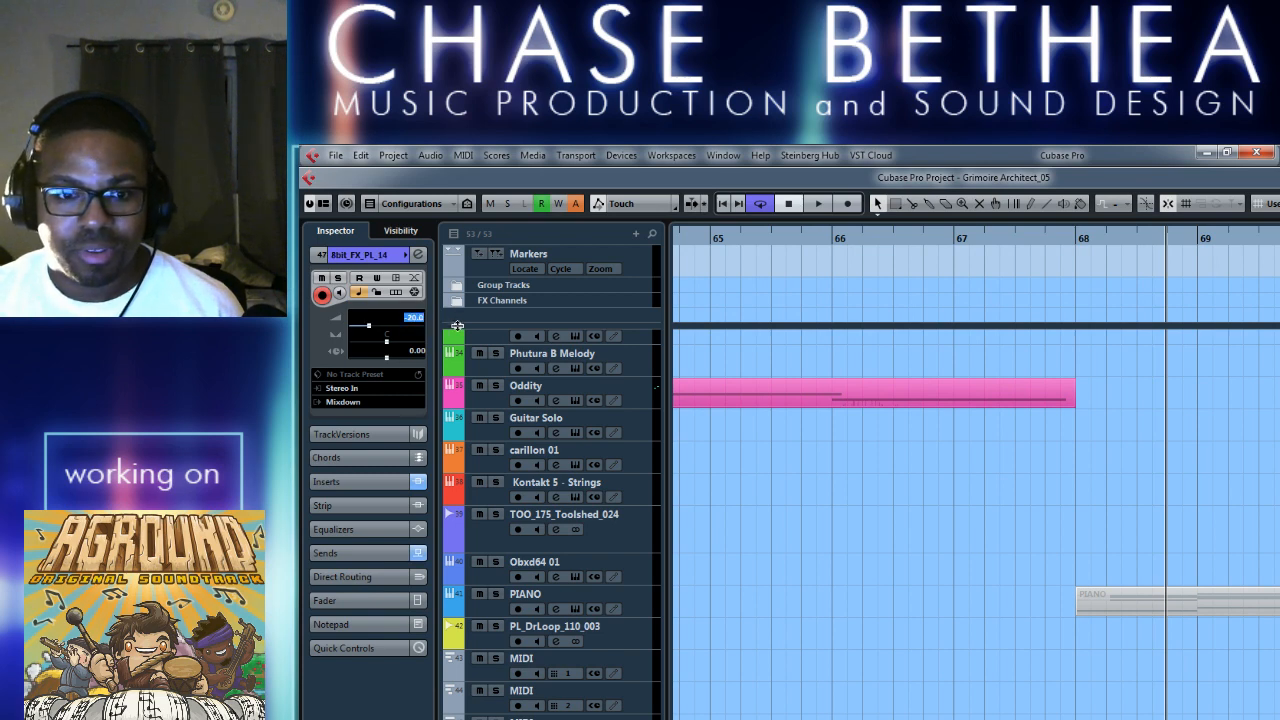
{"action": "type", "text": "-22"}
{"action": "key", "text": "Return"}
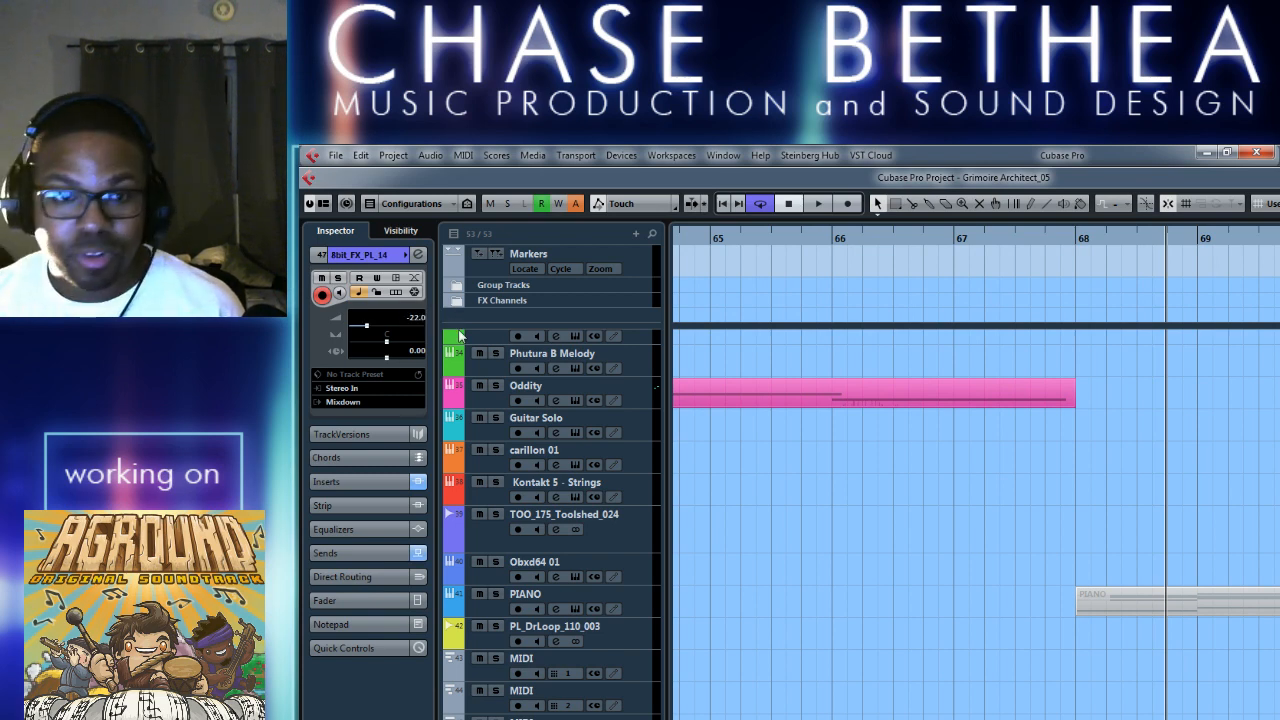
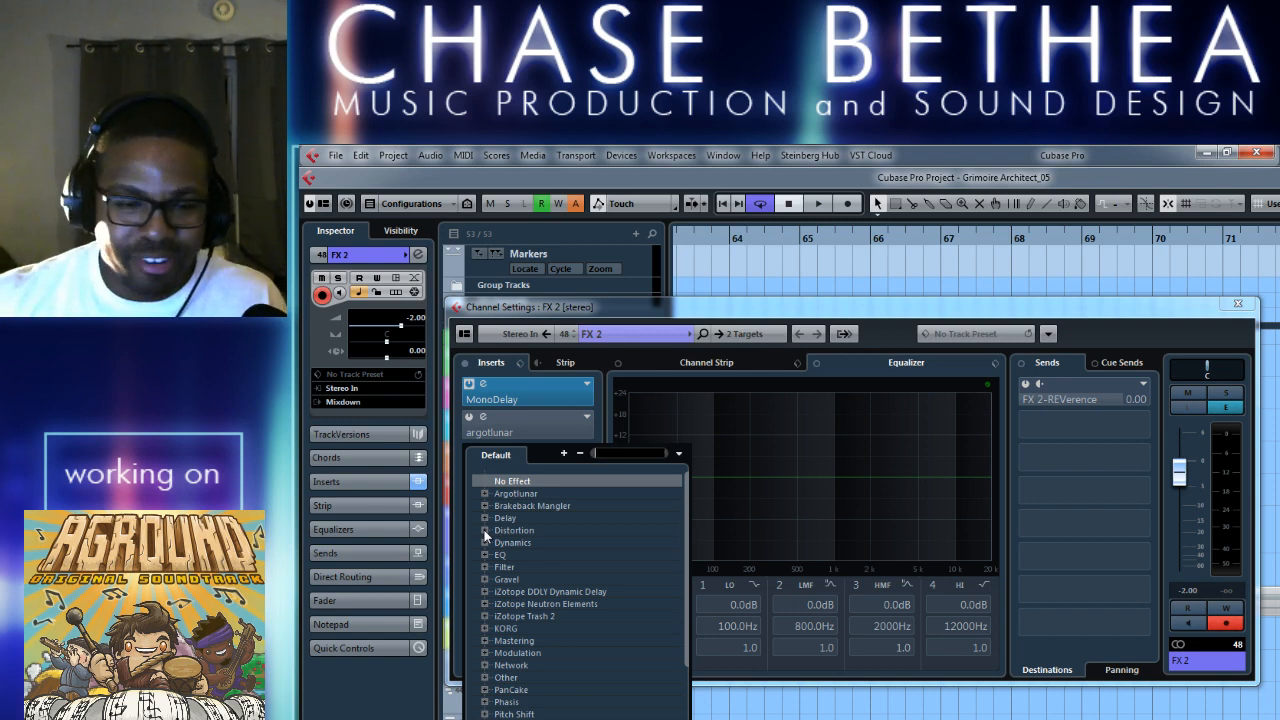
Load the DaTube distortion into the FX 2 track's third insert slot and start playback from bar 67.
{"action": "left_click", "coordinate": [484, 530]}
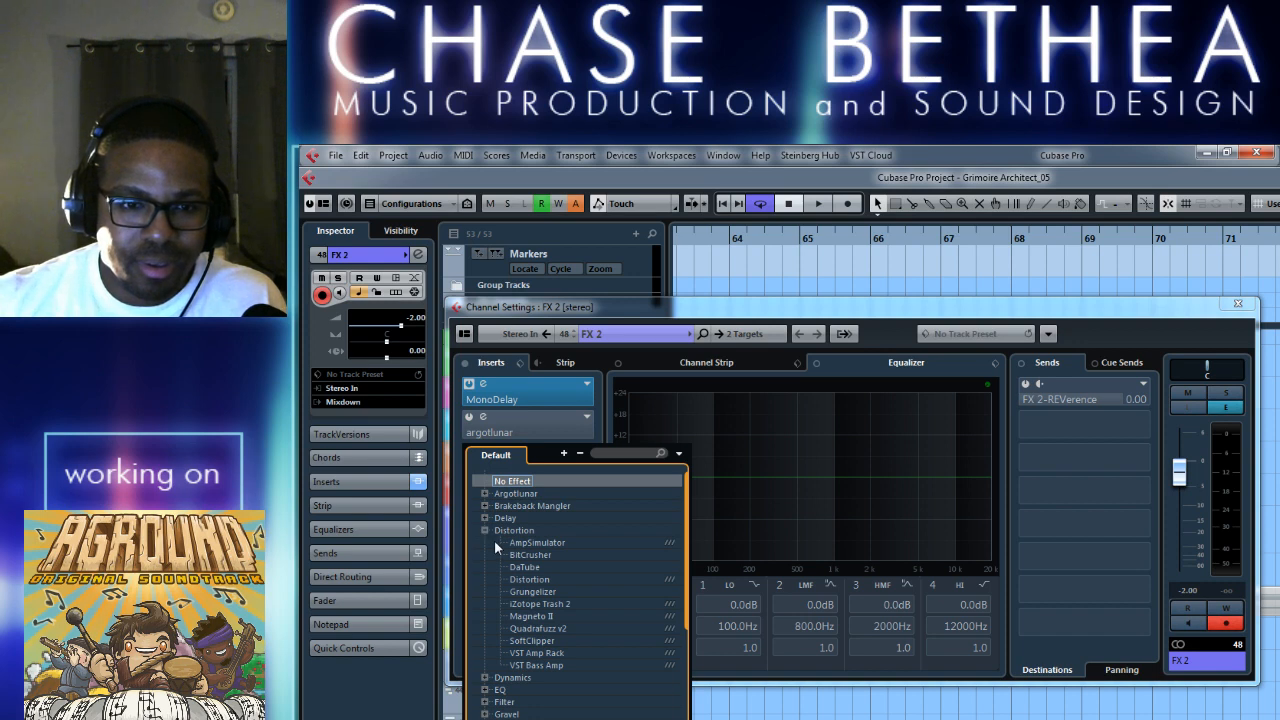
{"action": "left_click", "coordinate": [530, 567]}
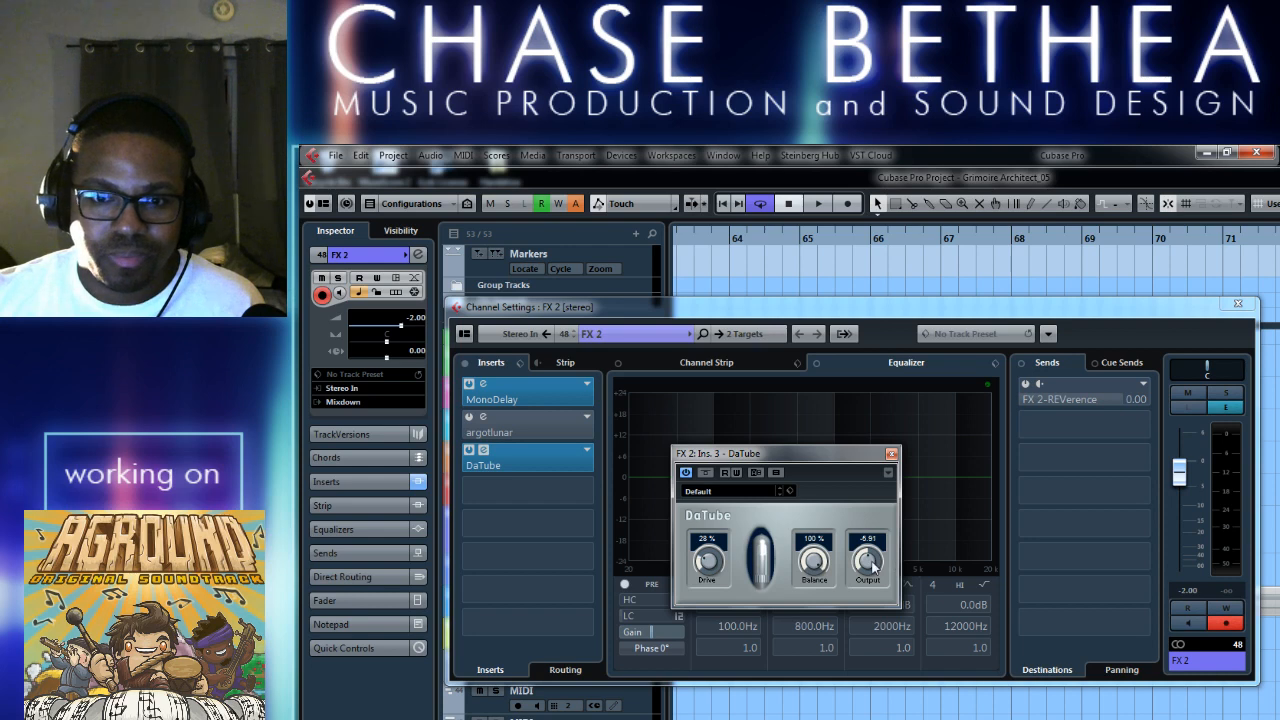
{"action": "left_click", "coordinate": [943, 237]}
{"action": "key", "text": "space"}
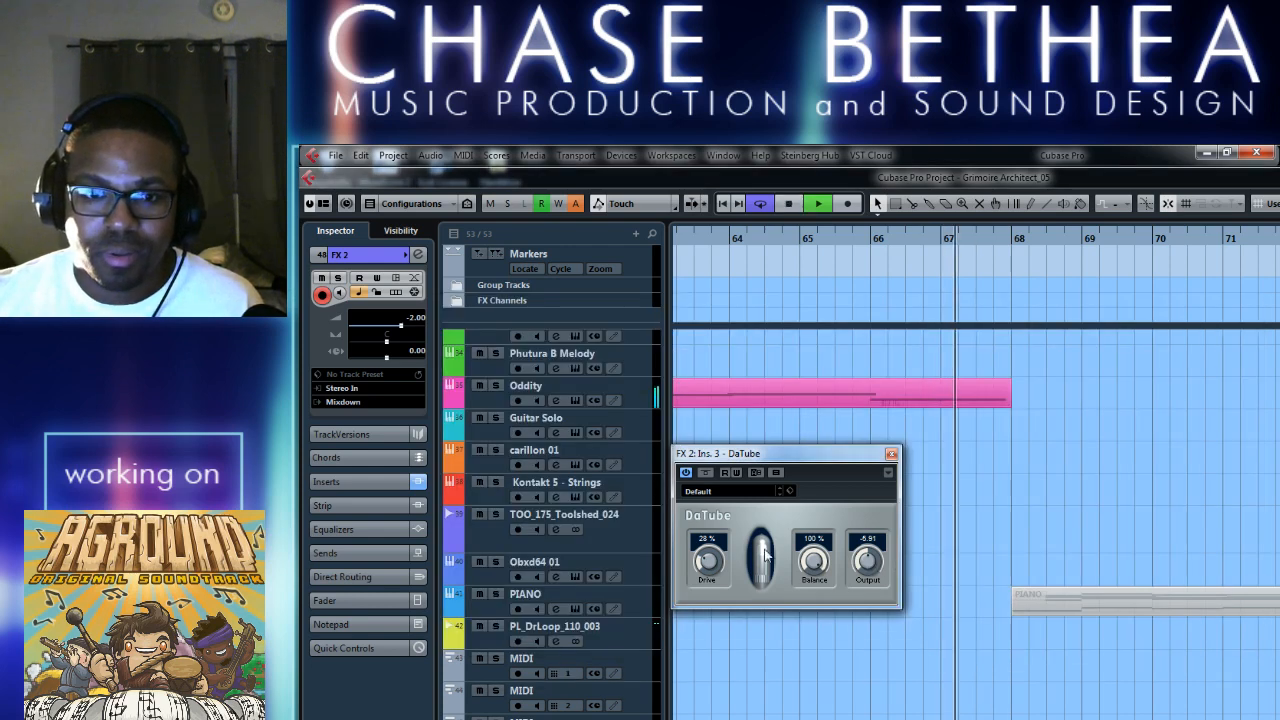
Fine-tune DaTube's Drive amount during playback, stop the song and close the plug-in window.
{"action": "left_click_drag", "start_coordinate": [711, 563], "coordinate": [717, 552]}
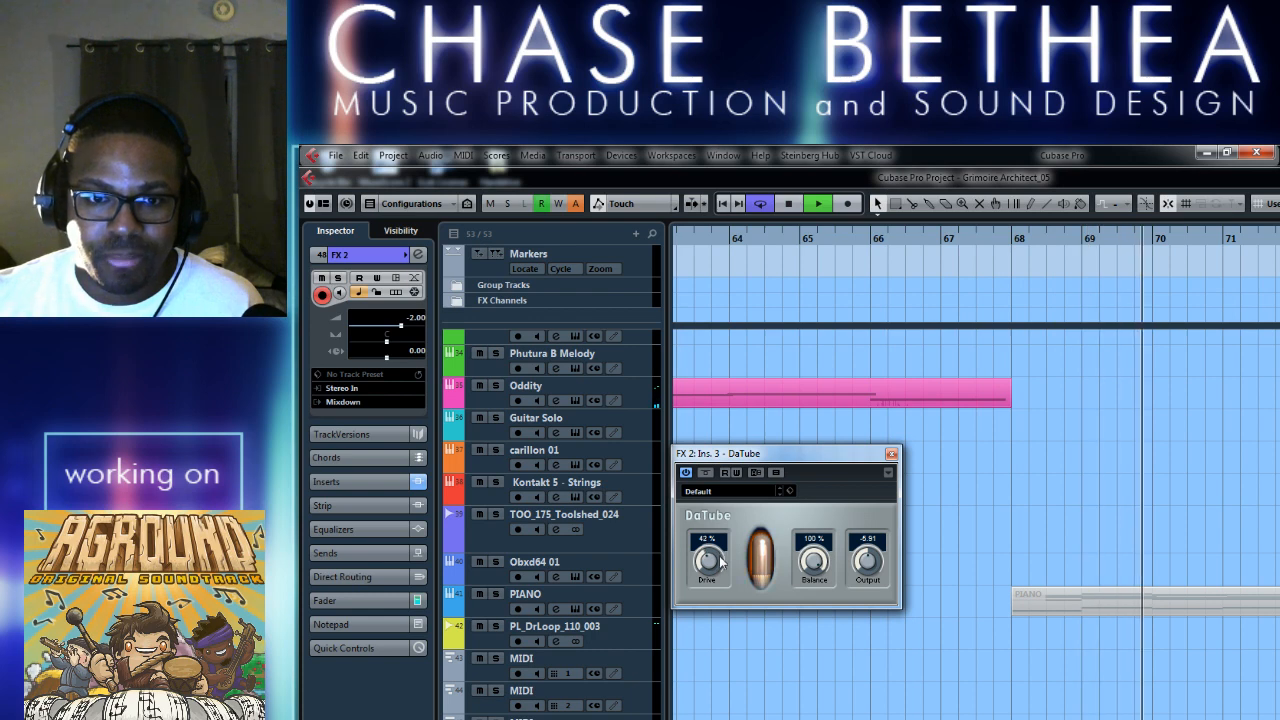
{"action": "left_click_drag", "start_coordinate": [720, 558], "coordinate": [721, 565]}
{"action": "key", "text": "space"}
{"action": "left_click", "coordinate": [891, 454]}
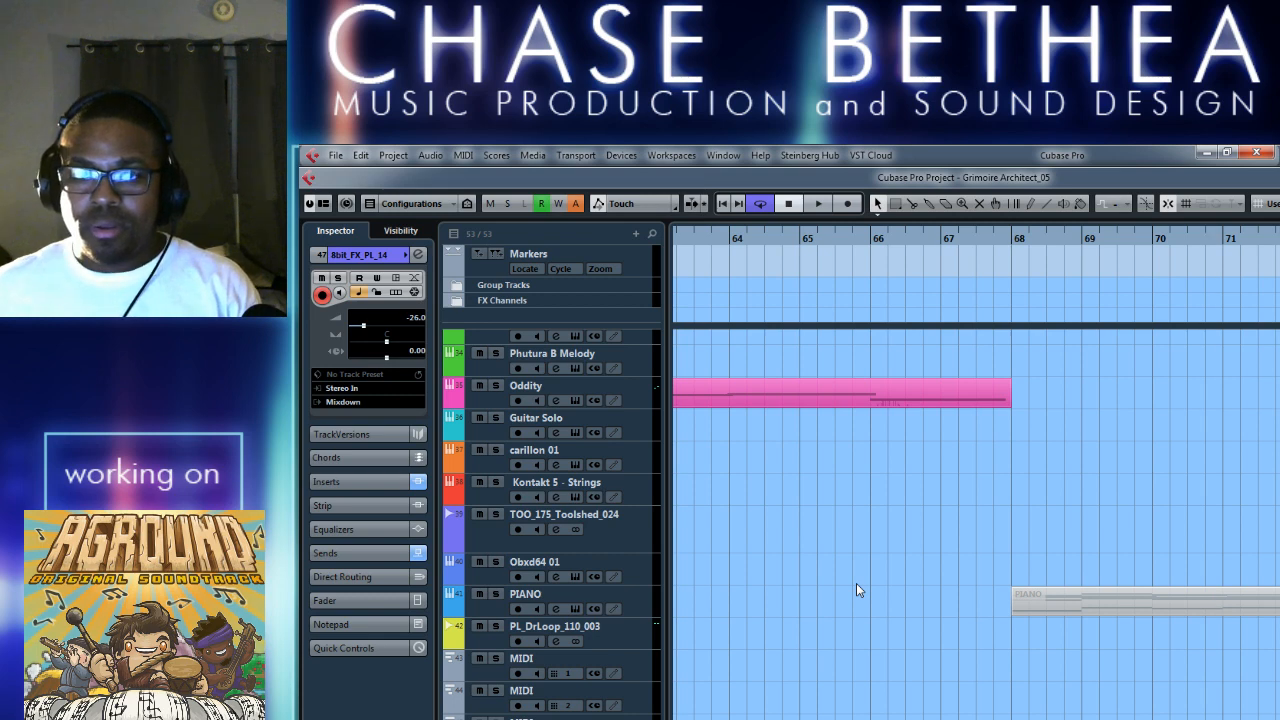
Play through the transition at bar 68, stop, and select the IL Autogun 01 track.
{"action": "key", "text": "space"}
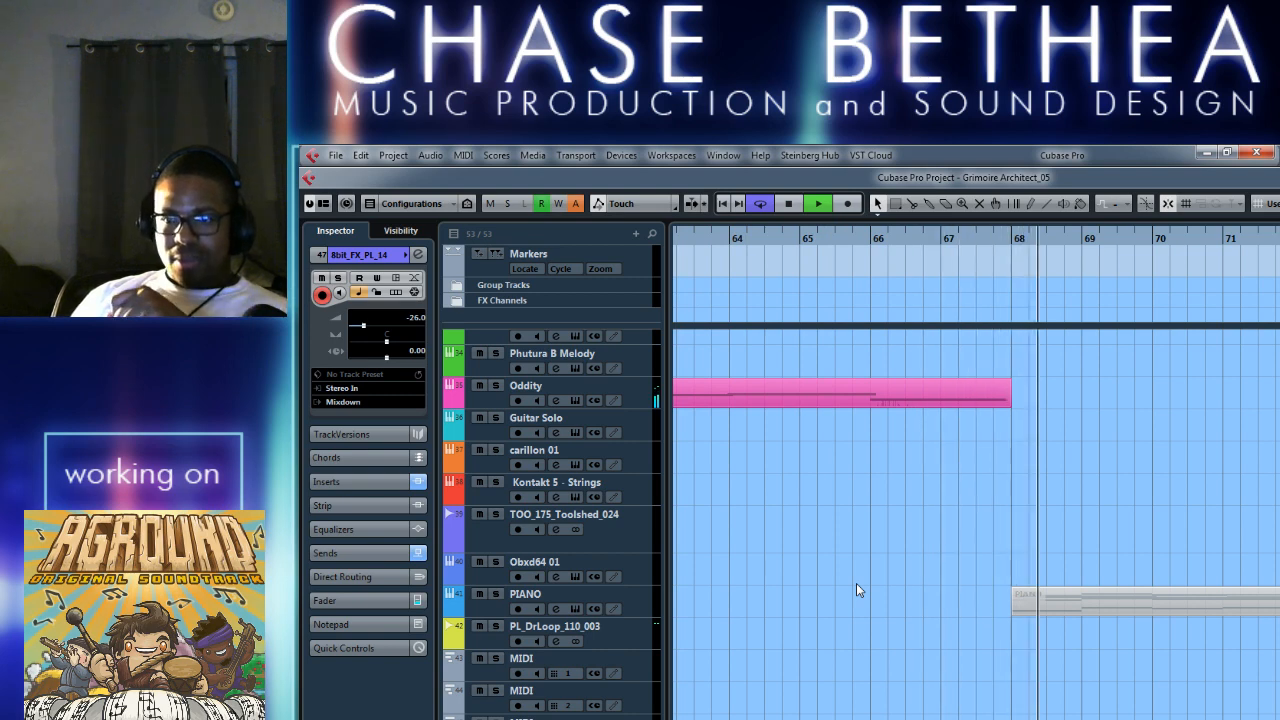
{"action": "key", "text": "space"}
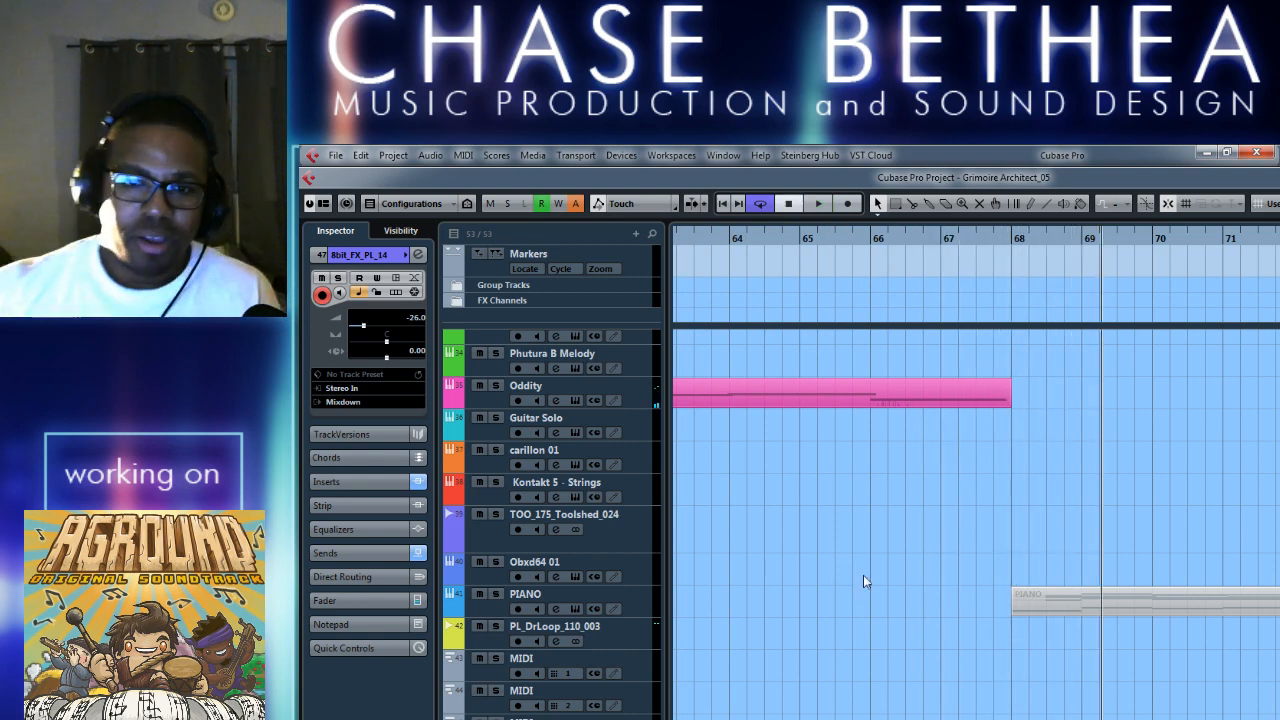
{"action": "scroll", "coordinate": [618, 542], "scroll_direction": "up", "scroll_amount": 10}
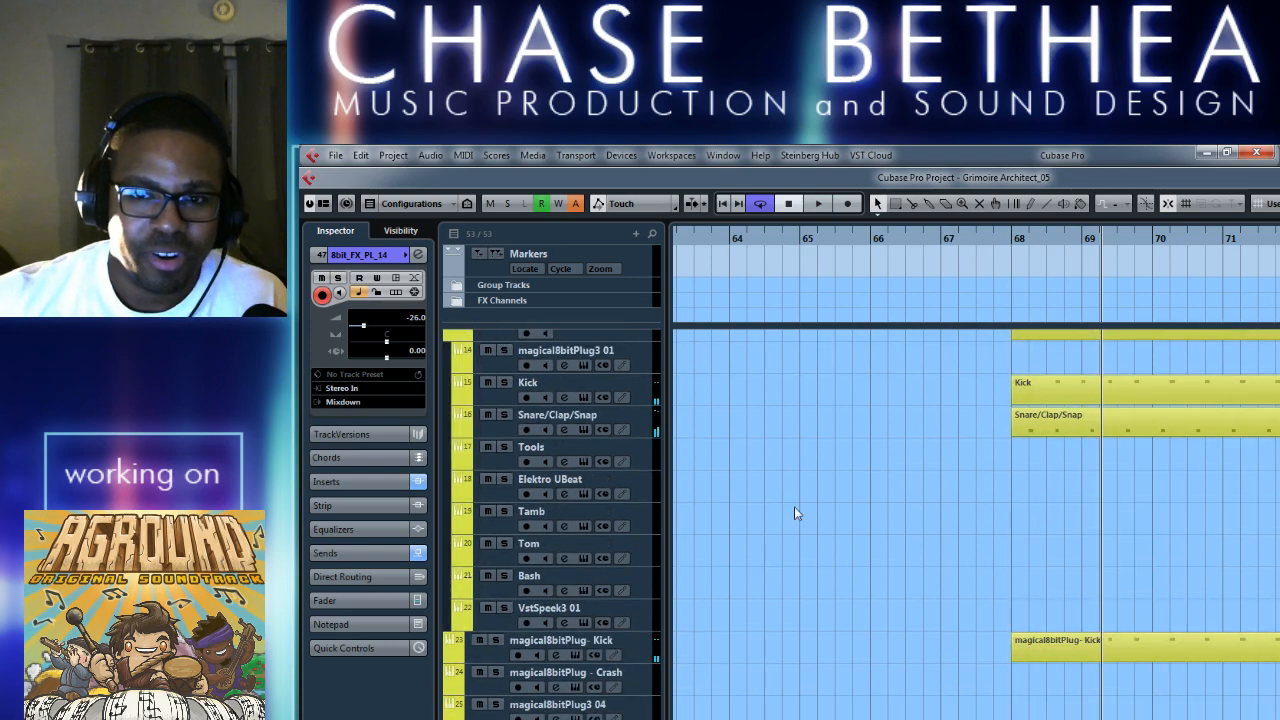
{"action": "key", "text": "g"}
{"action": "key", "text": "g"}
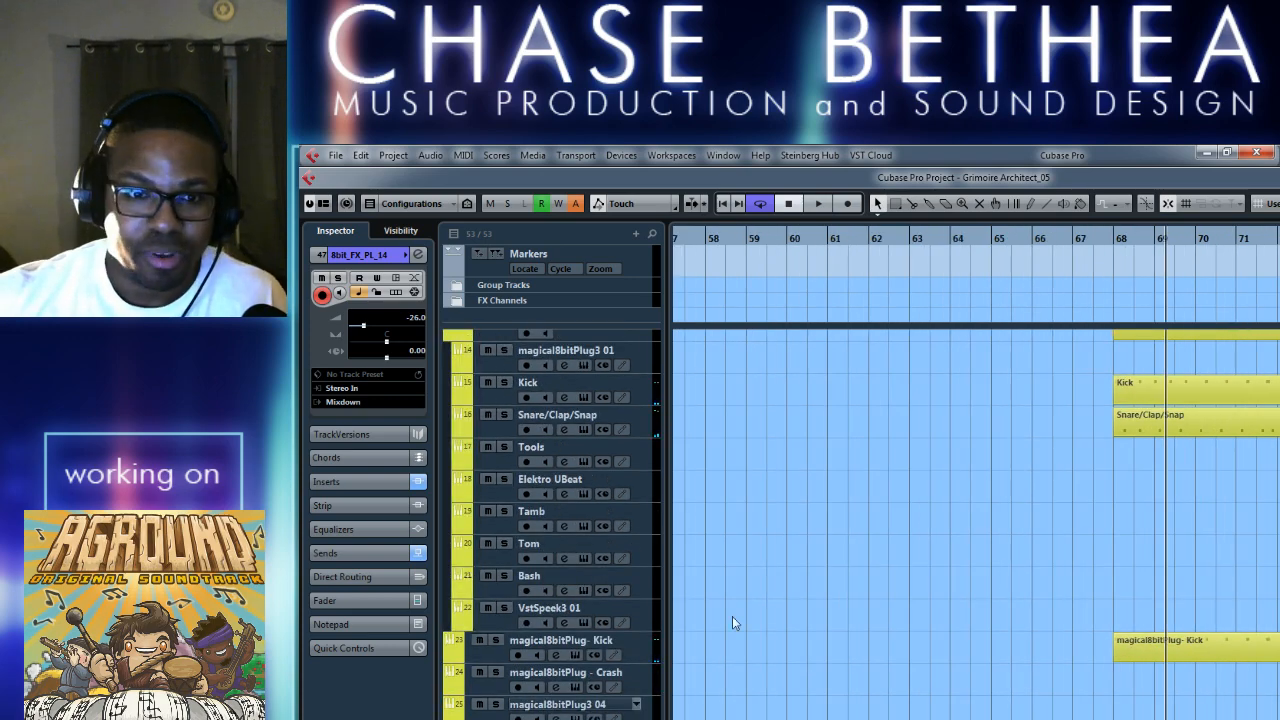
{"action": "scroll", "coordinate": [701, 663], "scroll_direction": "down", "scroll_amount": 5}
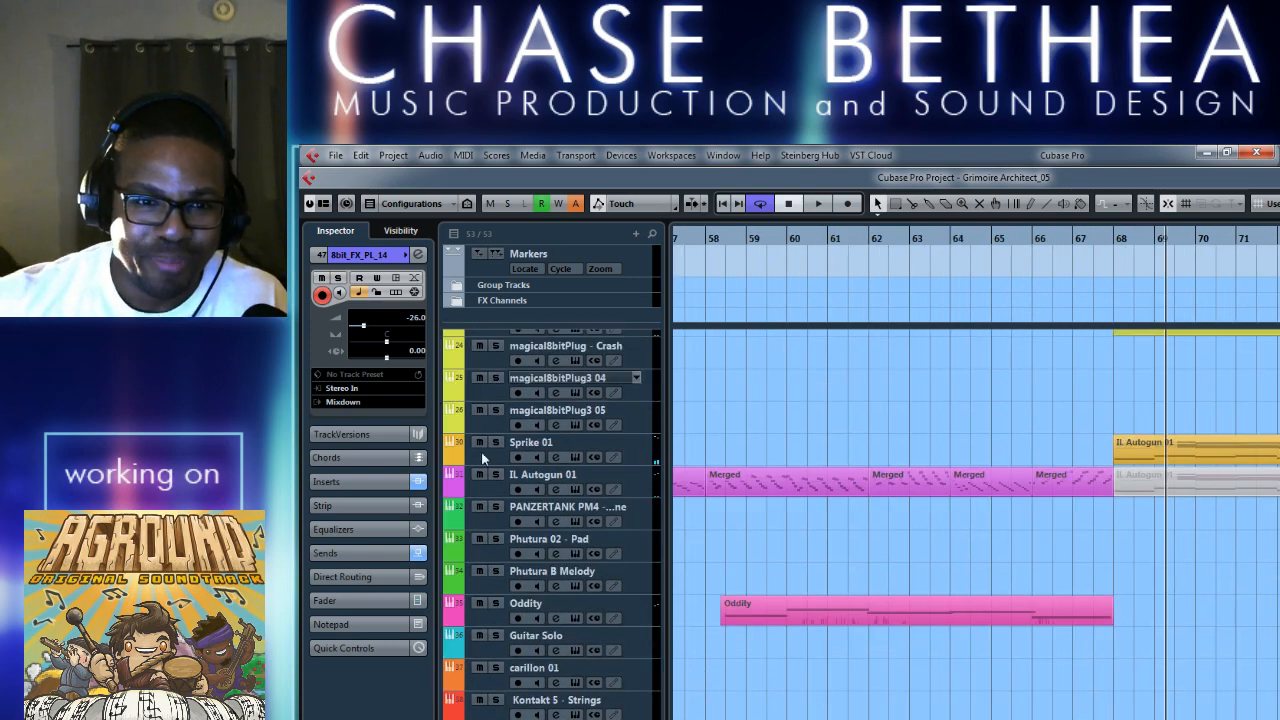
{"action": "left_click", "coordinate": [482, 490]}
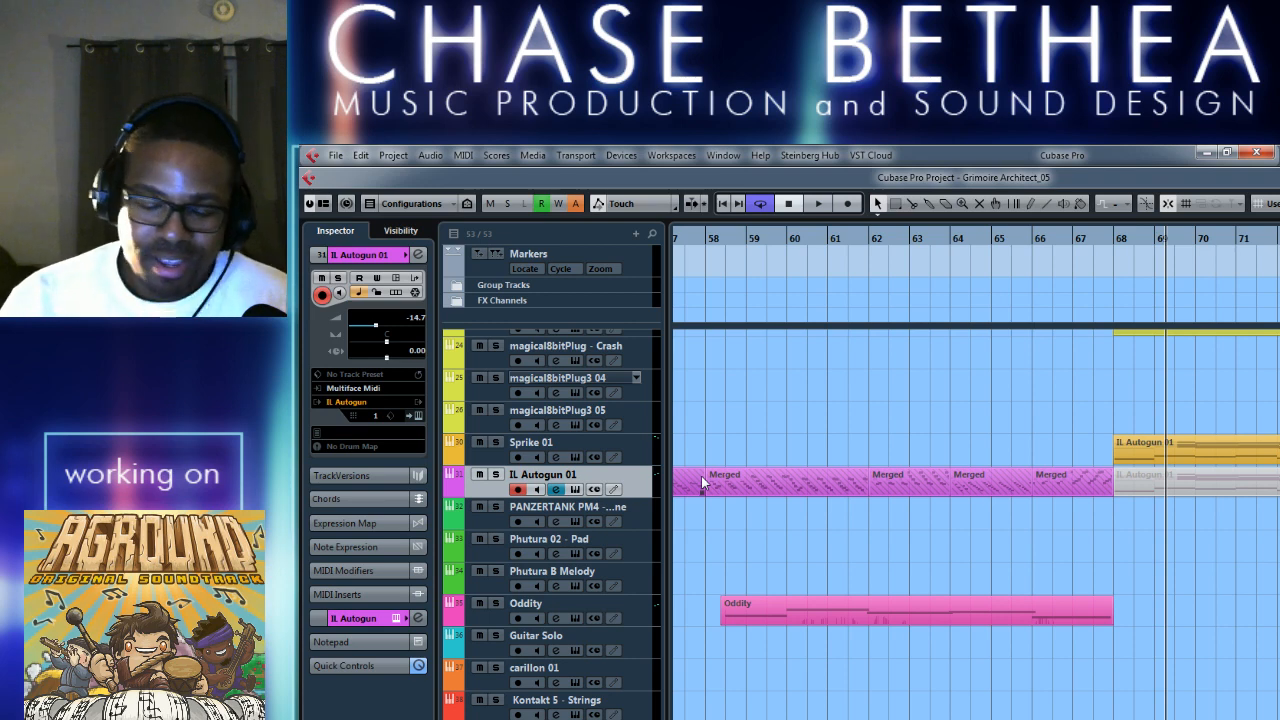
Return to the start of the cycle range at bar 50 and play the section through.
{"action": "key", "text": "g"}
{"action": "key", "text": "g"}
{"action": "key", "text": "g"}
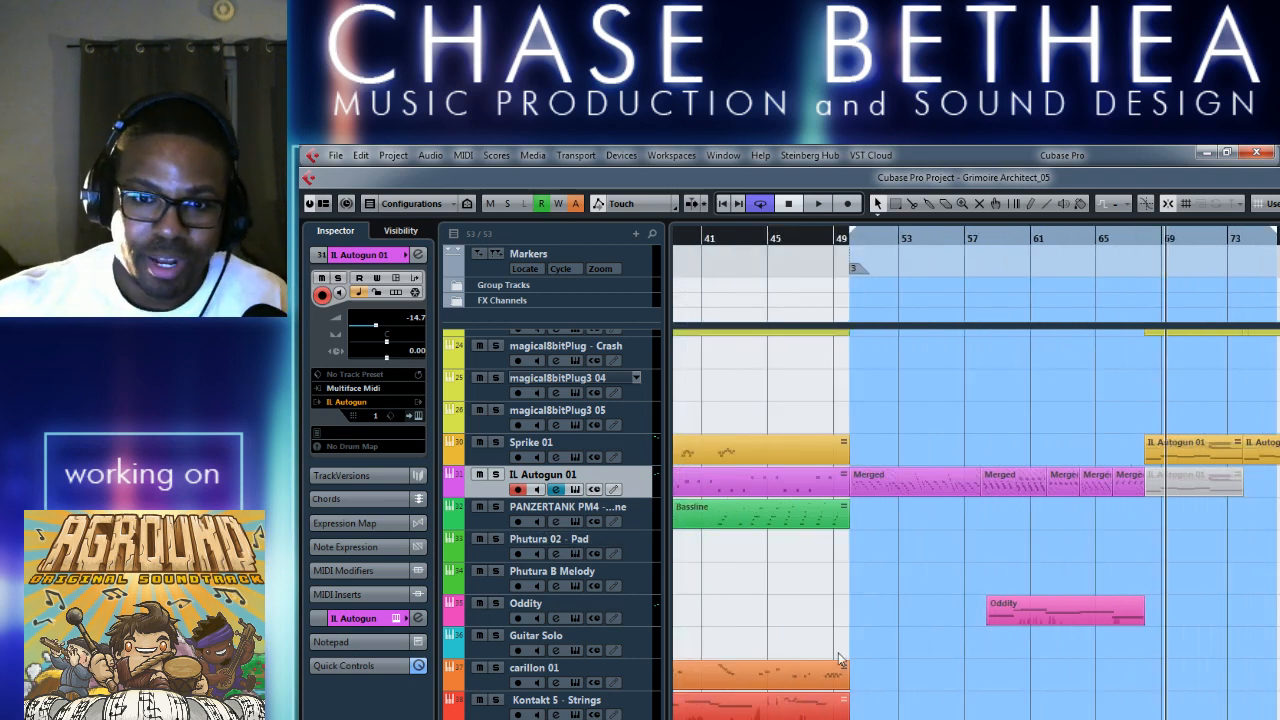
{"action": "scroll", "coordinate": [949, 709], "scroll_direction": "right", "scroll_amount": 2}
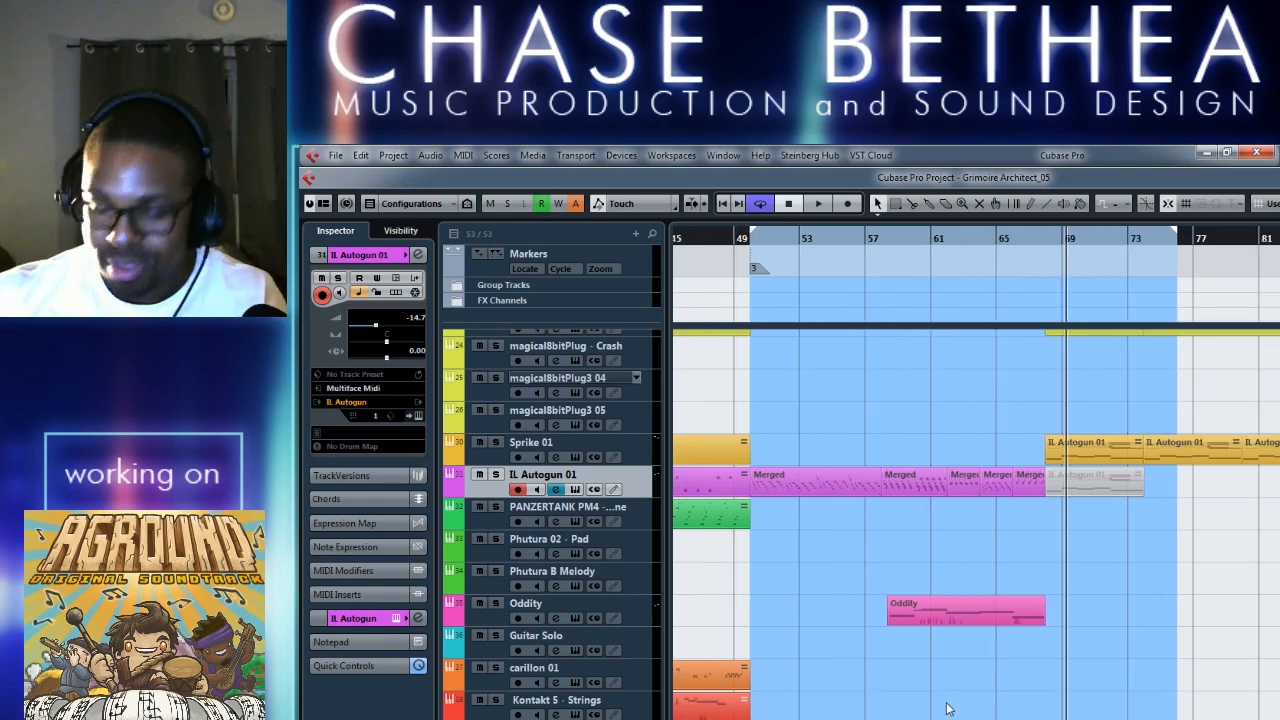
{"action": "scroll", "coordinate": [949, 709], "scroll_direction": "up", "scroll_amount": 2}
{"action": "scroll", "coordinate": [938, 716], "scroll_direction": "down", "scroll_amount": 2}
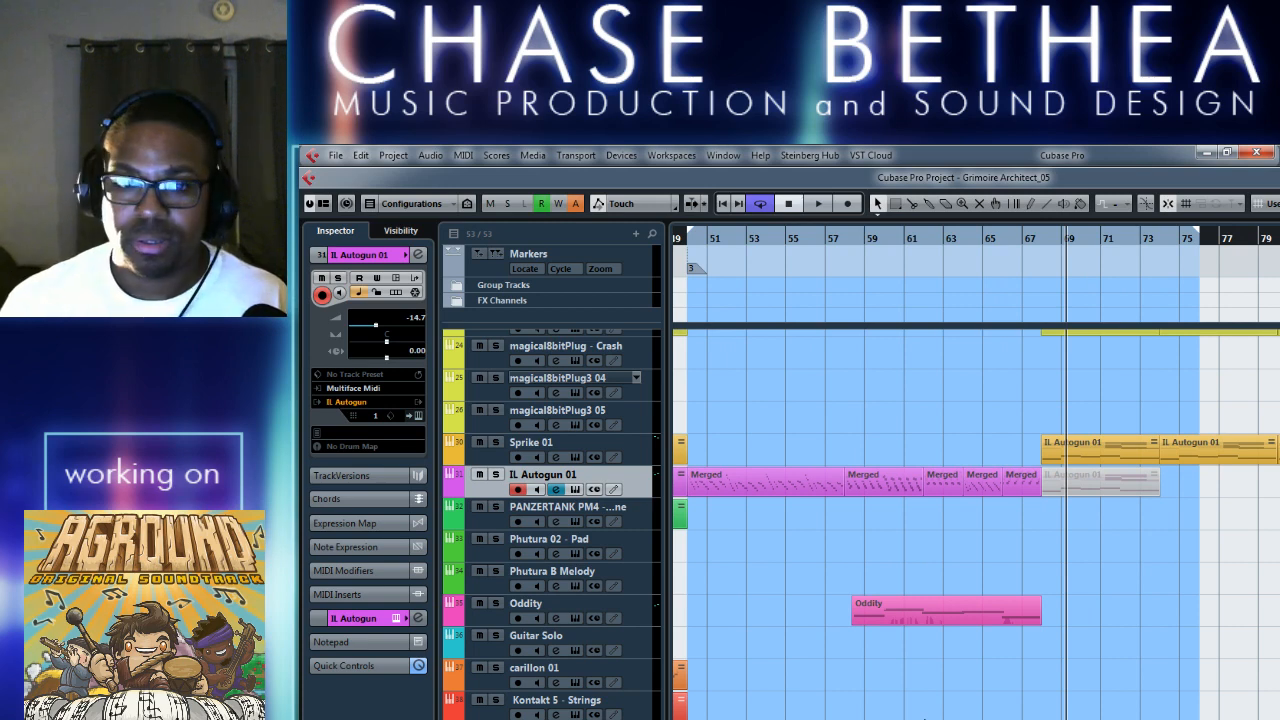
{"action": "key", "text": "KP_1"}
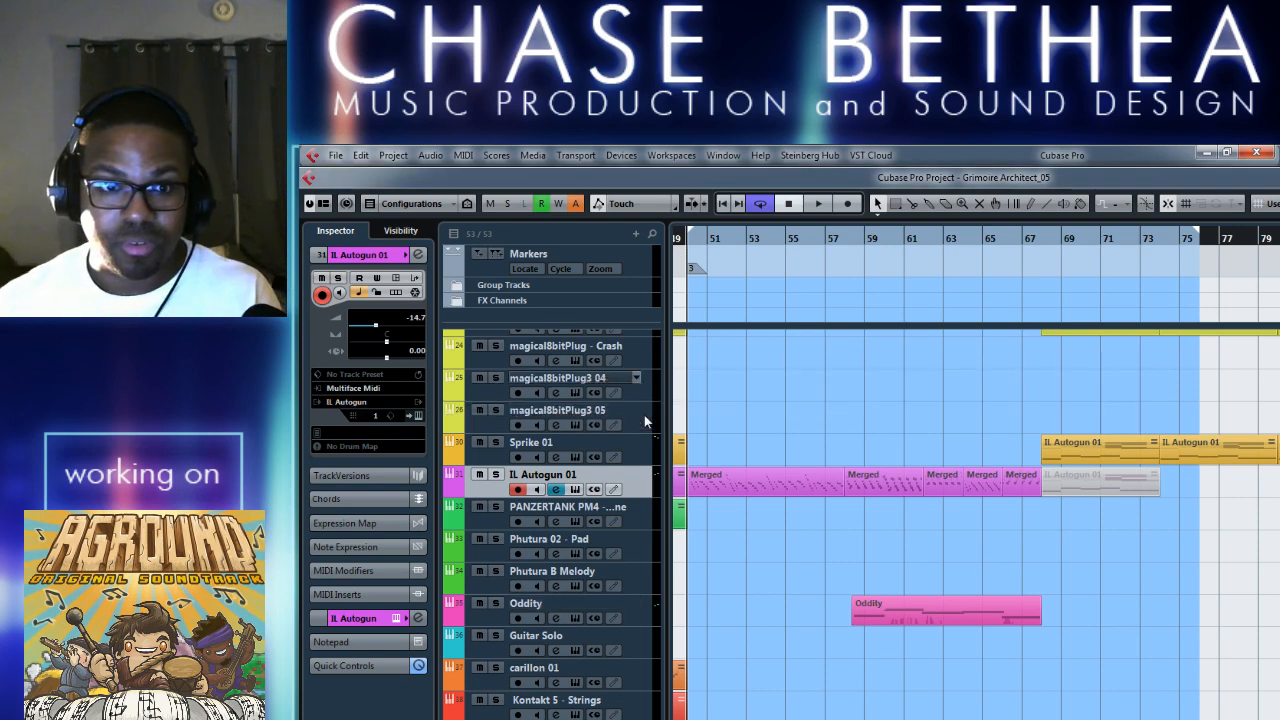
{"action": "key", "text": "space"}
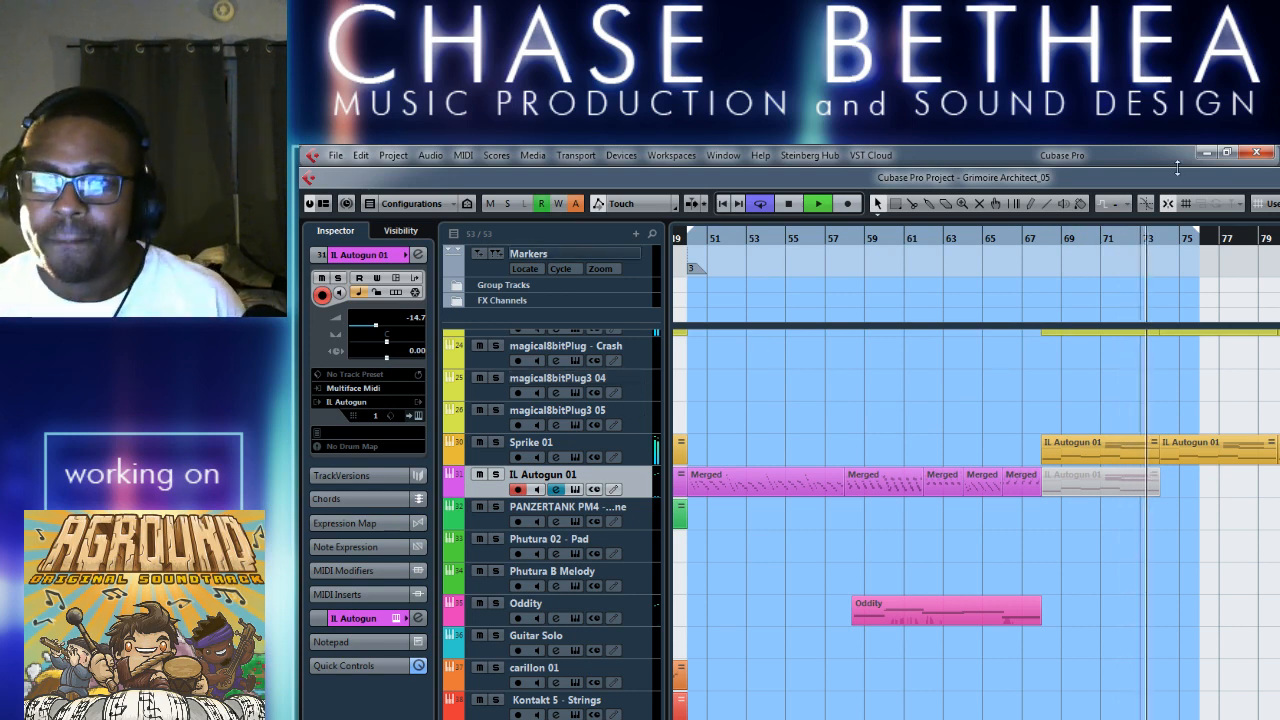
Extend the end of the cycle range to bar 93 during playback and stop the song.
{"action": "left_click_drag", "start_coordinate": [1199, 234], "coordinate": [1279, 235]}
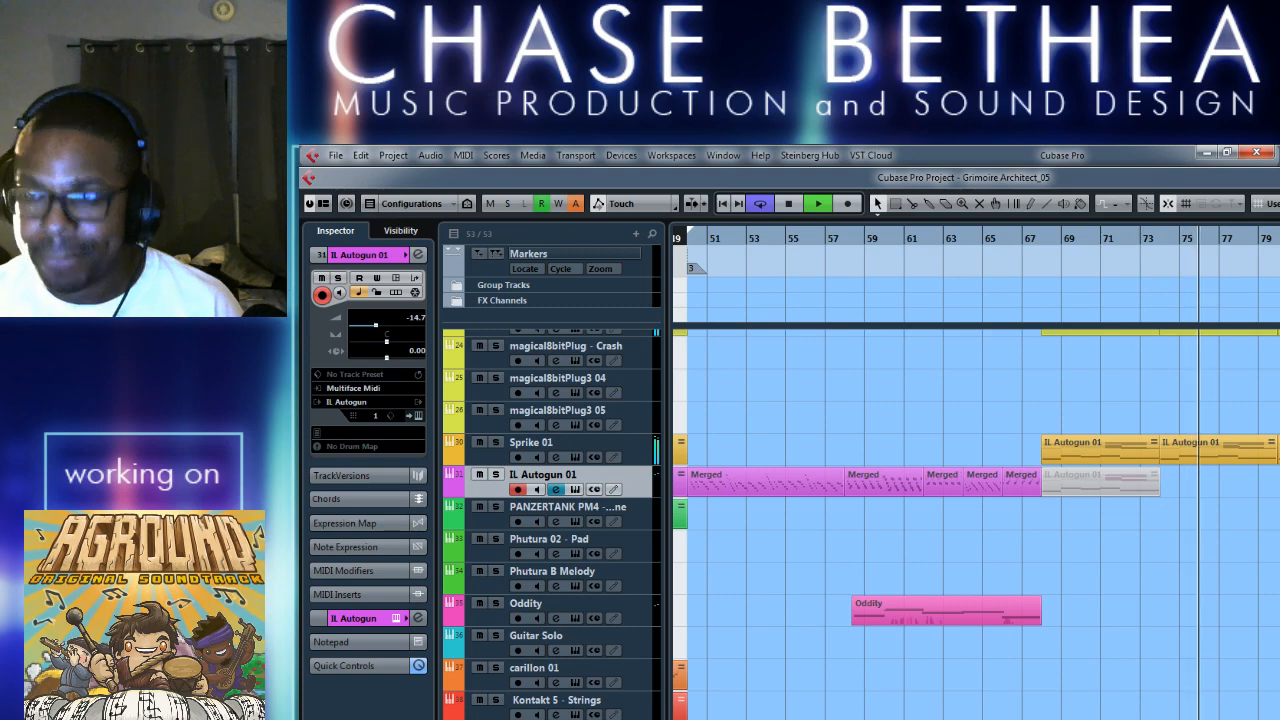
{"action": "scroll", "coordinate": [1270, 530], "scroll_direction": "up", "scroll_amount": 3}
{"action": "scroll", "coordinate": [1271, 530], "scroll_direction": "down", "scroll_amount": 2}
{"action": "scroll", "coordinate": [1257, 533], "scroll_direction": "up", "scroll_amount": 1}
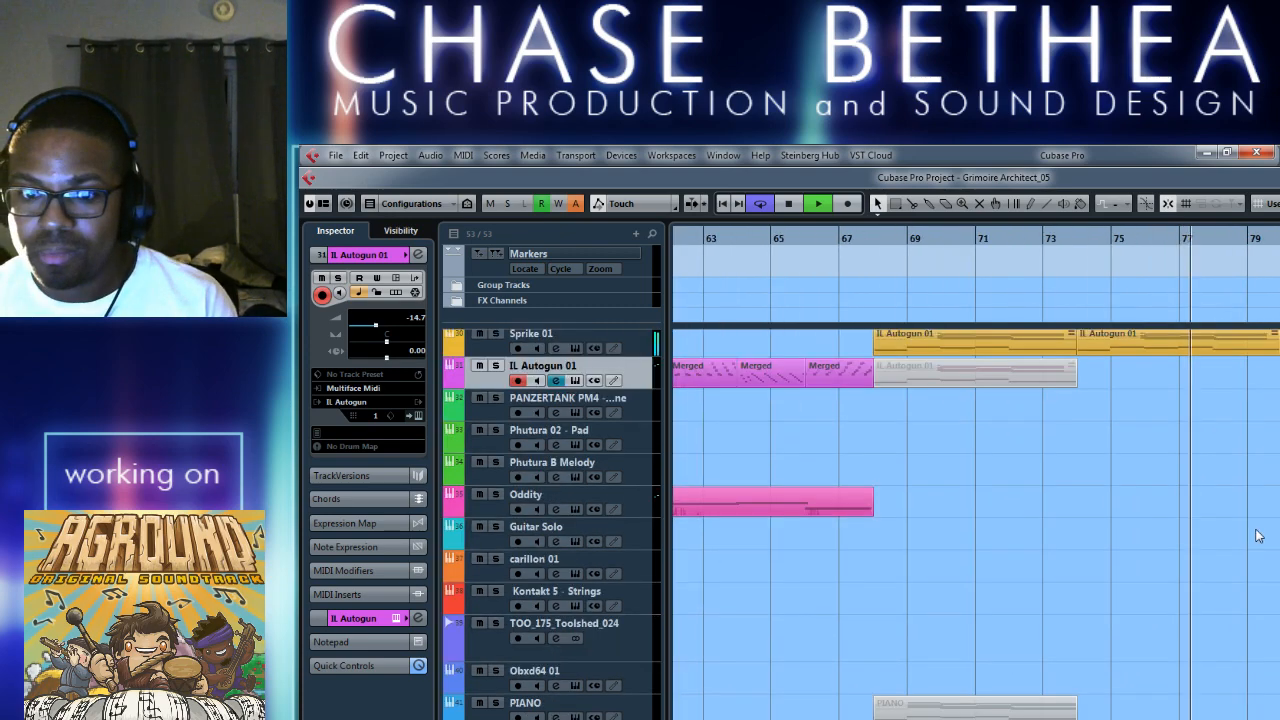
{"action": "scroll", "coordinate": [1258, 536], "scroll_direction": "up", "scroll_amount": 3}
{"action": "scroll", "coordinate": [1258, 536], "scroll_direction": "down", "scroll_amount": 5}
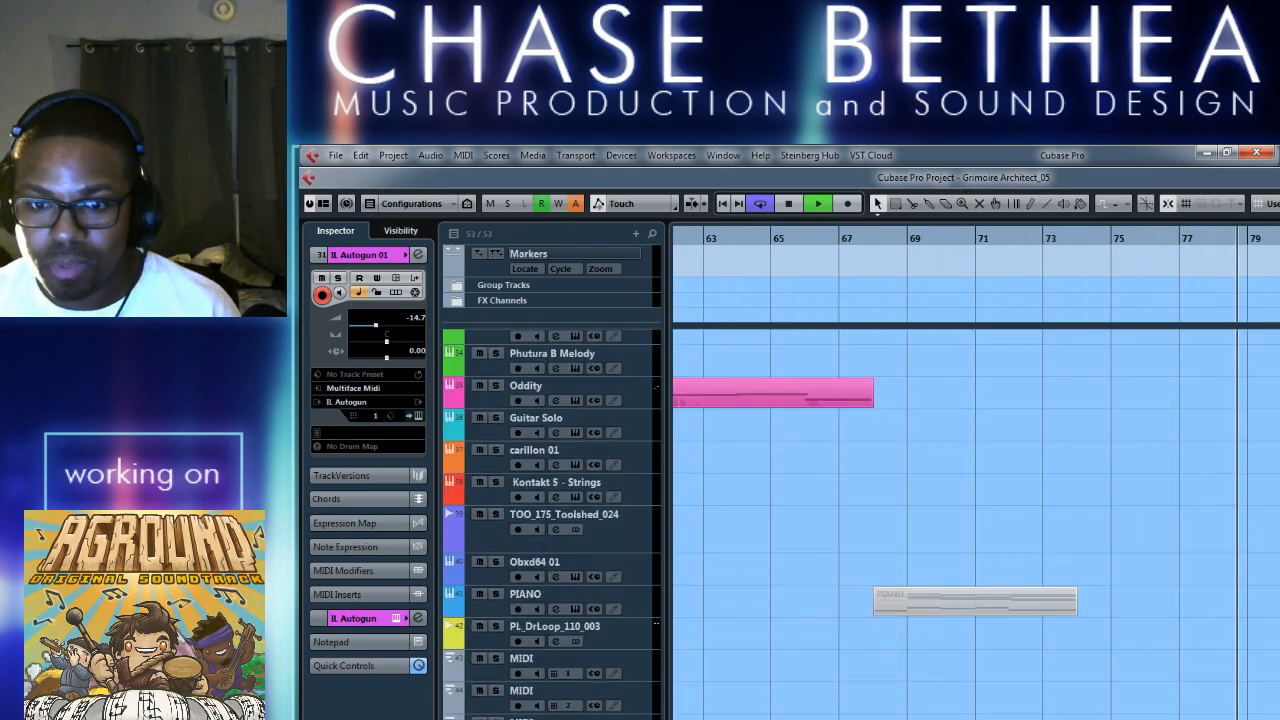
{"action": "key", "text": "space"}
{"action": "key", "text": "space"}
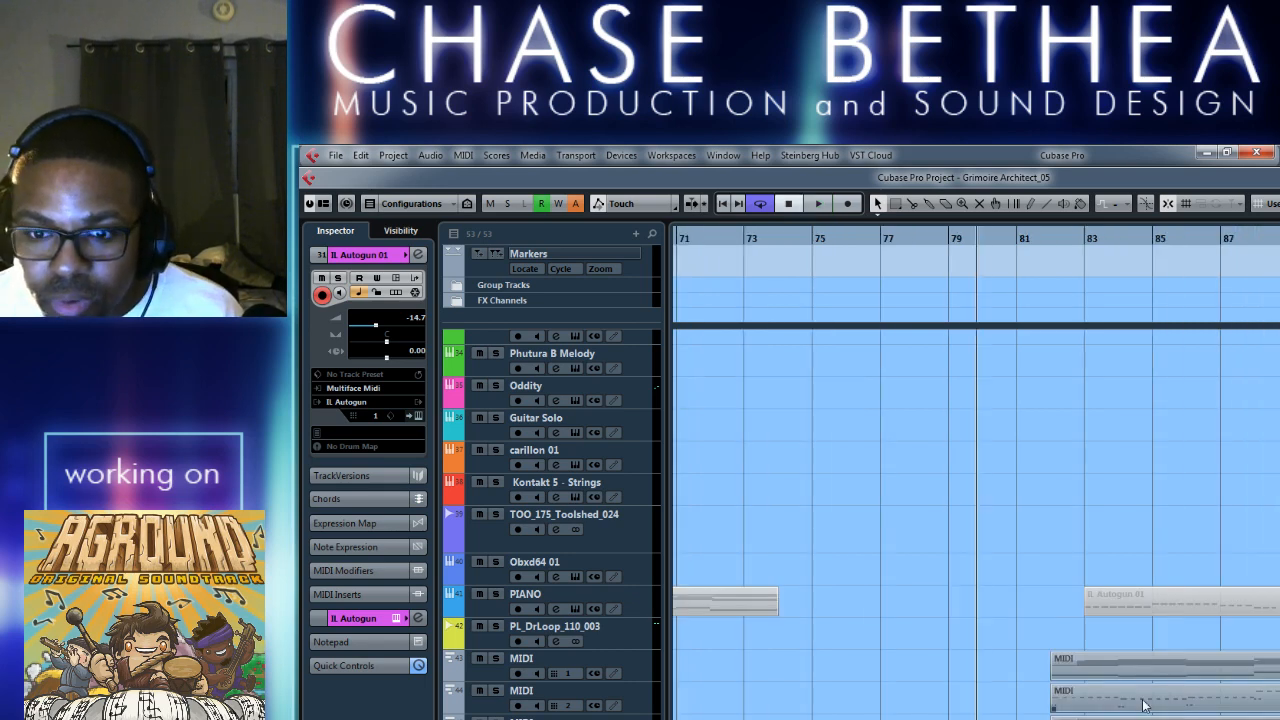
Play from bar 78 and review how the music leads into the MIDI parts after bar 81.
{"action": "key", "text": "h"}
{"action": "key", "text": "h"}
{"action": "key", "text": "h"}
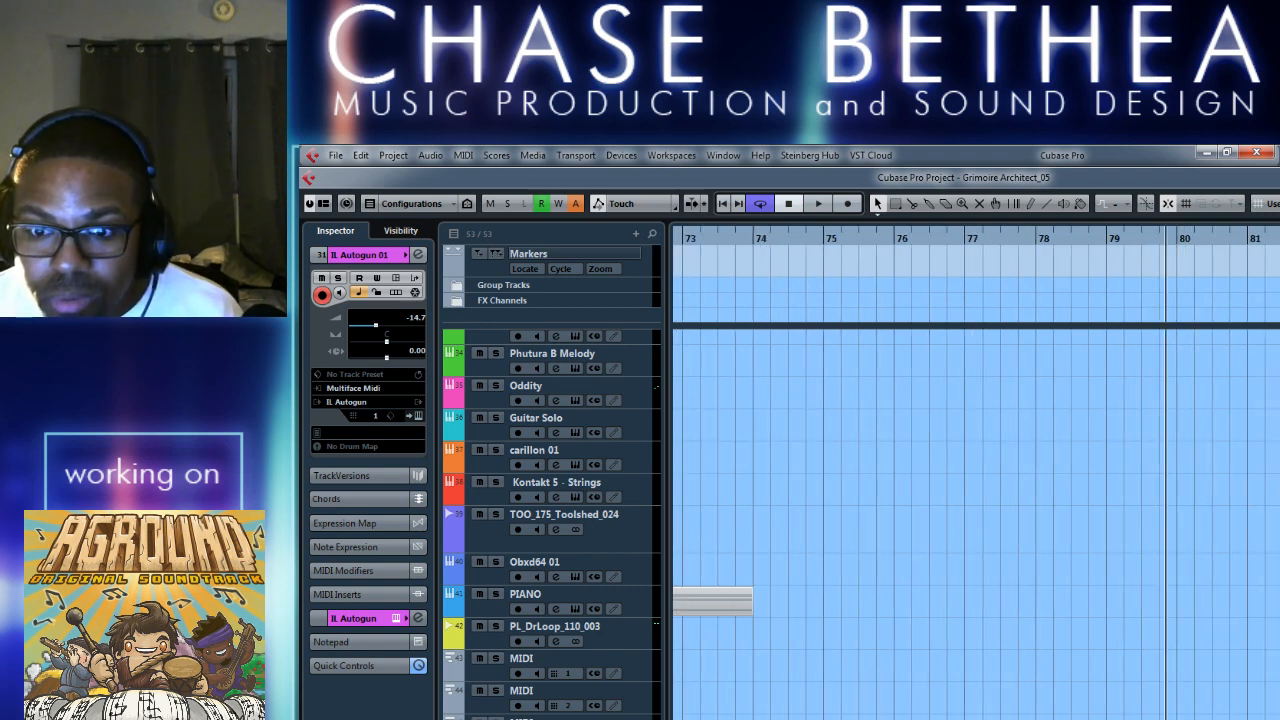
{"action": "key", "text": "g"}
{"action": "key", "text": "g"}
{"action": "scroll", "coordinate": [975, 470], "scroll_direction": "left", "scroll_amount": 2}
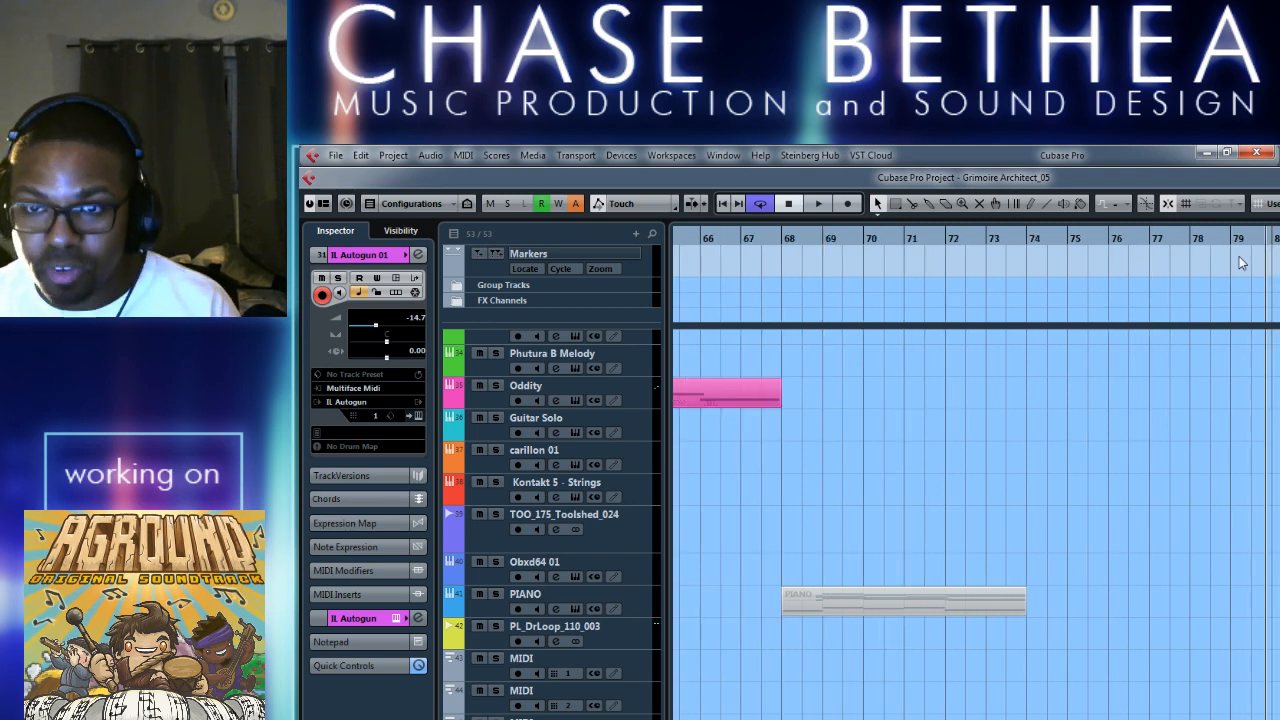
{"action": "left_click", "coordinate": [1205, 248]}
{"action": "key", "text": "space"}
{"action": "key", "text": "h"}
{"action": "key", "text": "h"}
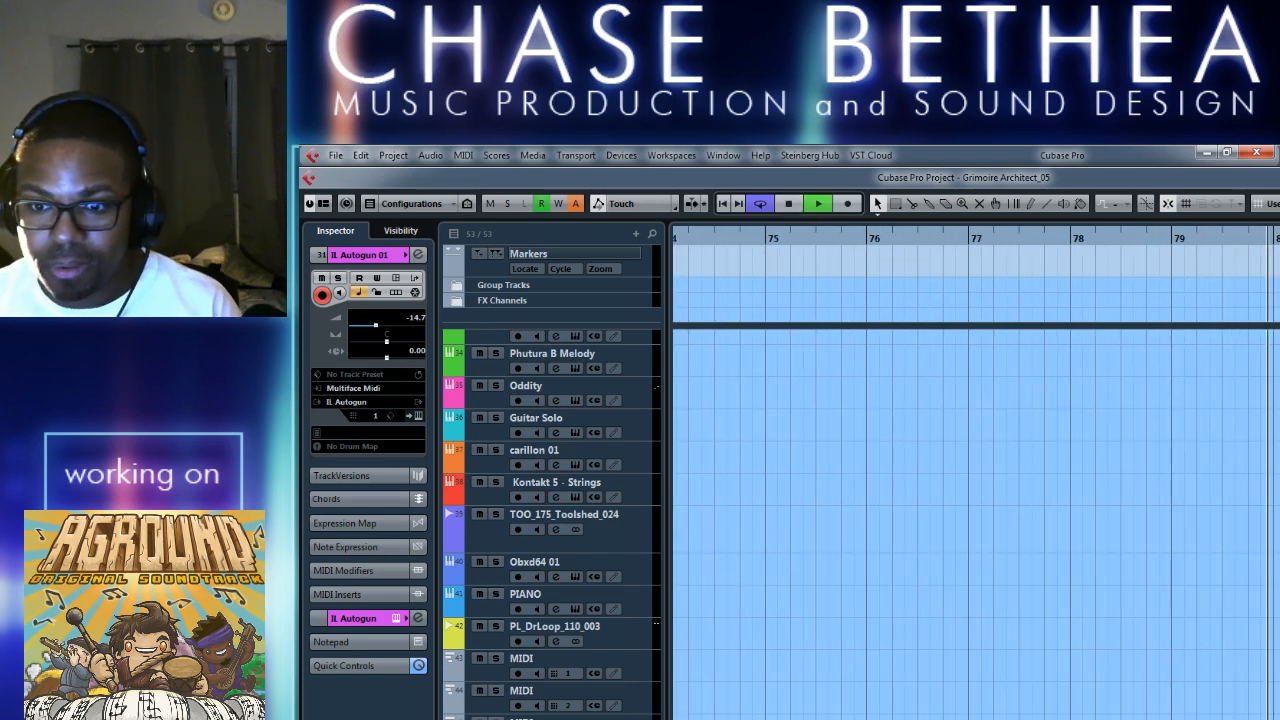
{"action": "key", "text": "g"}
{"action": "key", "text": "g"}
{"action": "key", "text": "g"}
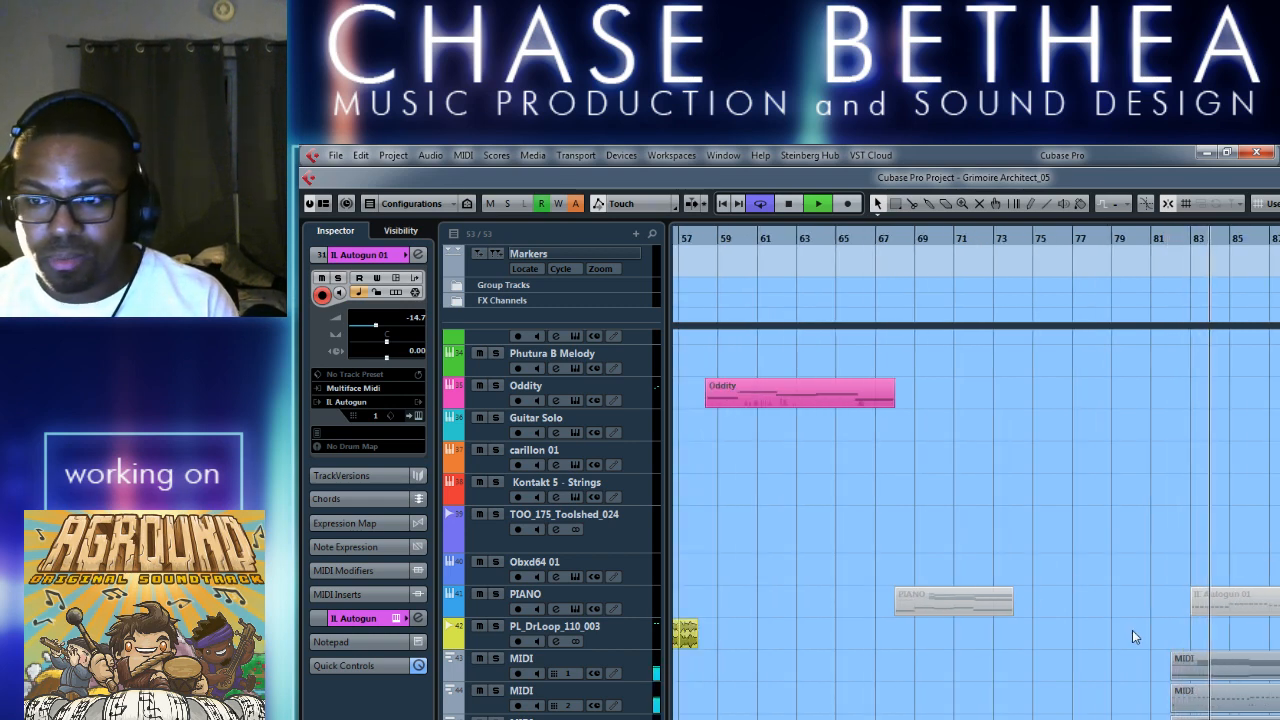
Extend the start of the cycle range back to bar 2 and play the song from there.
{"action": "key", "text": "g"}
{"action": "key", "text": "g"}
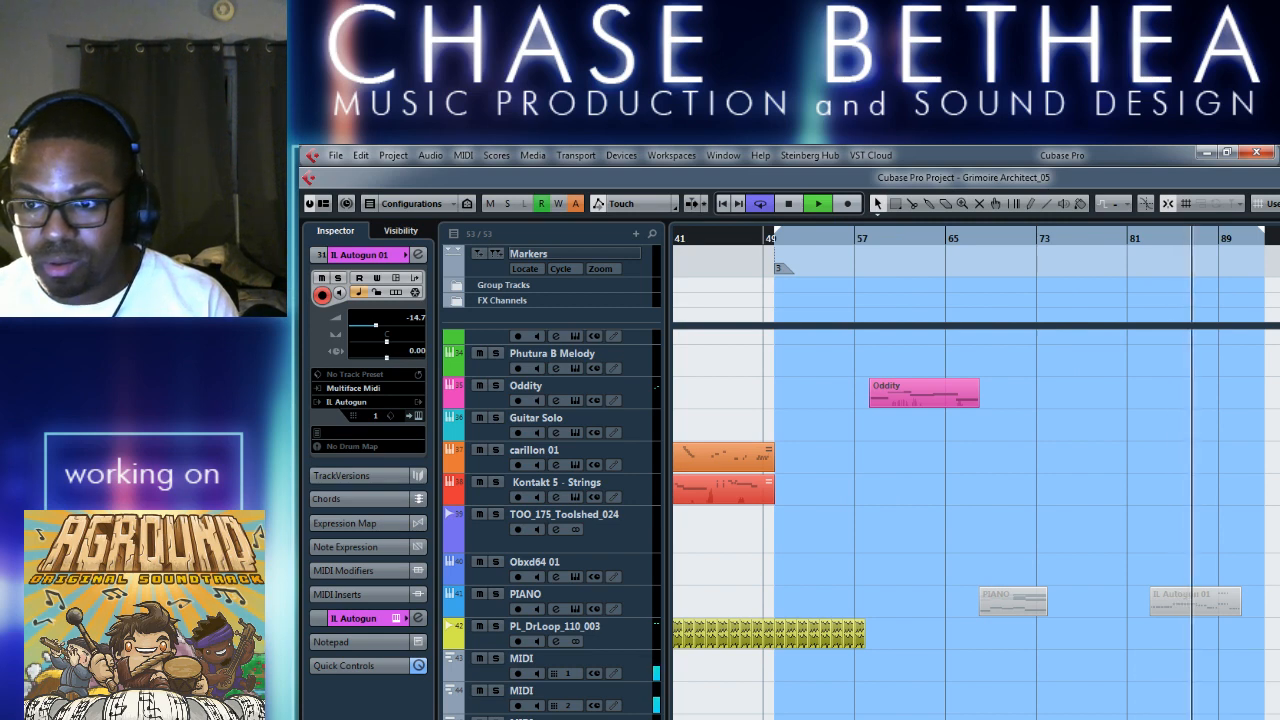
{"action": "key", "text": "h"}
{"action": "key", "text": "h"}
{"action": "key", "text": "h"}
{"action": "key", "text": "h"}
{"action": "key", "text": "h"}
{"action": "key", "text": "h"}
{"action": "key", "text": "h"}
{"action": "key", "text": "h"}
{"action": "key", "text": "h"}
{"action": "key", "text": "h"}
{"action": "key", "text": "g"}
{"action": "key", "text": "g"}
{"action": "key", "text": "g"}
{"action": "key", "text": "g"}
{"action": "key", "text": "g"}
{"action": "key", "text": "g"}
{"action": "key", "text": "g"}
{"action": "key", "text": "g"}
{"action": "key", "text": "g"}
{"action": "key", "text": "g"}
{"action": "key", "text": "g"}
{"action": "key", "text": "g"}
{"action": "key", "text": "g"}
{"action": "key", "text": "g"}
{"action": "left_click_drag", "start_coordinate": [905, 236], "coordinate": [682, 249]}
{"action": "key", "text": "h"}
{"action": "key", "text": "h"}
{"action": "key", "text": "h"}
{"action": "key", "text": "h"}
{"action": "key", "text": "h"}
{"action": "key", "text": "h"}
{"action": "key", "text": "h"}
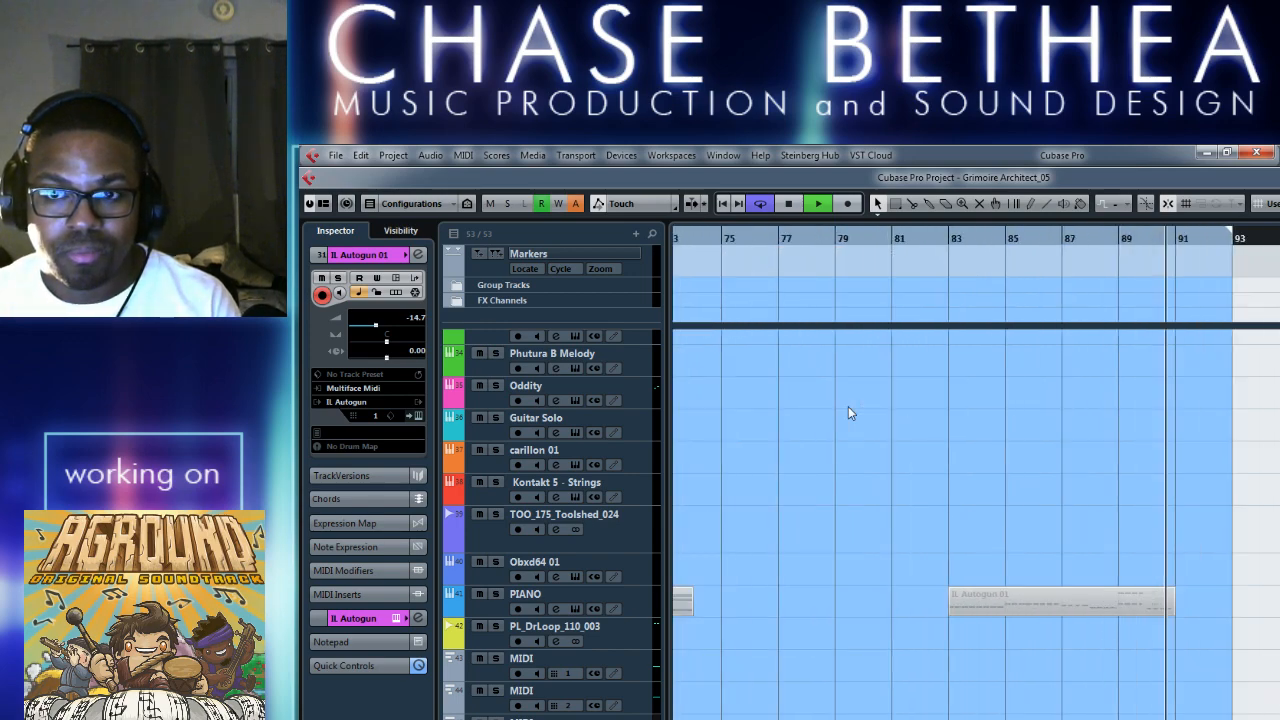
{"action": "scroll", "coordinate": [822, 465], "scroll_direction": "left", "scroll_amount": 15}
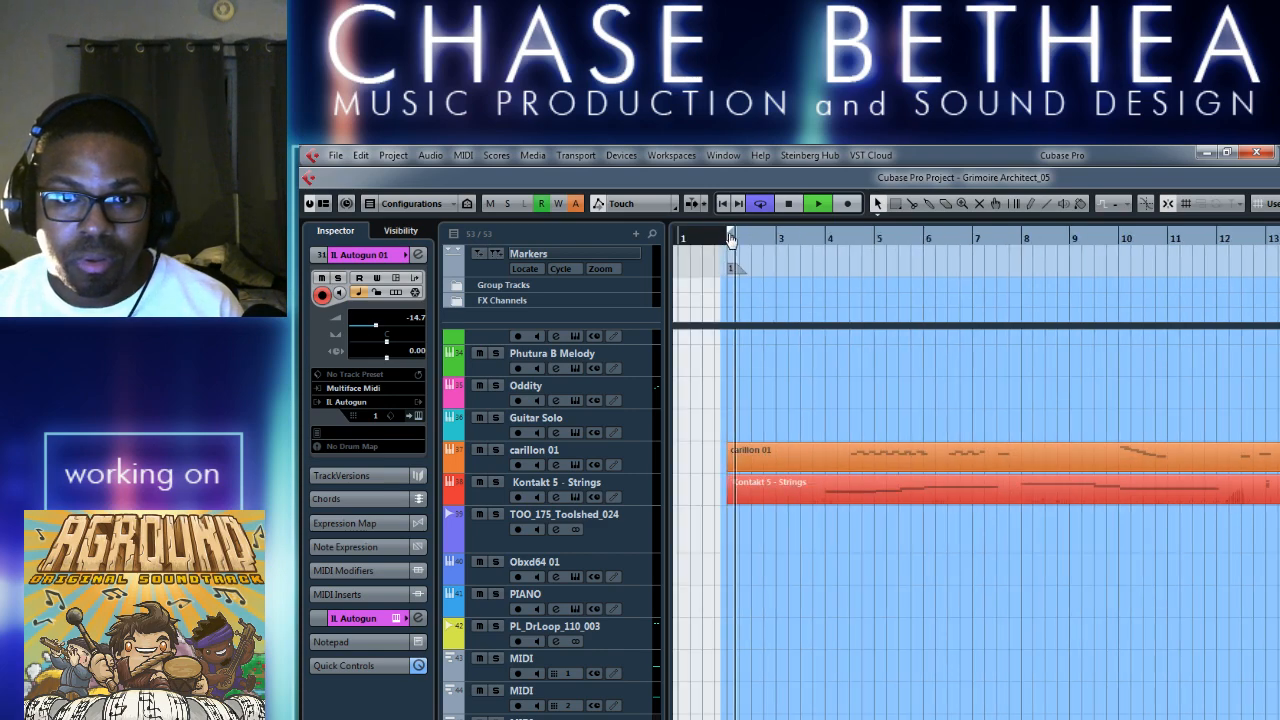
Switch on the first Chorder in the IL Autogun 01 track's MIDI inserts.
{"action": "key", "text": "g"}
{"action": "key", "text": "g"}
{"action": "key", "text": "g"}
{"action": "key", "text": "g"}
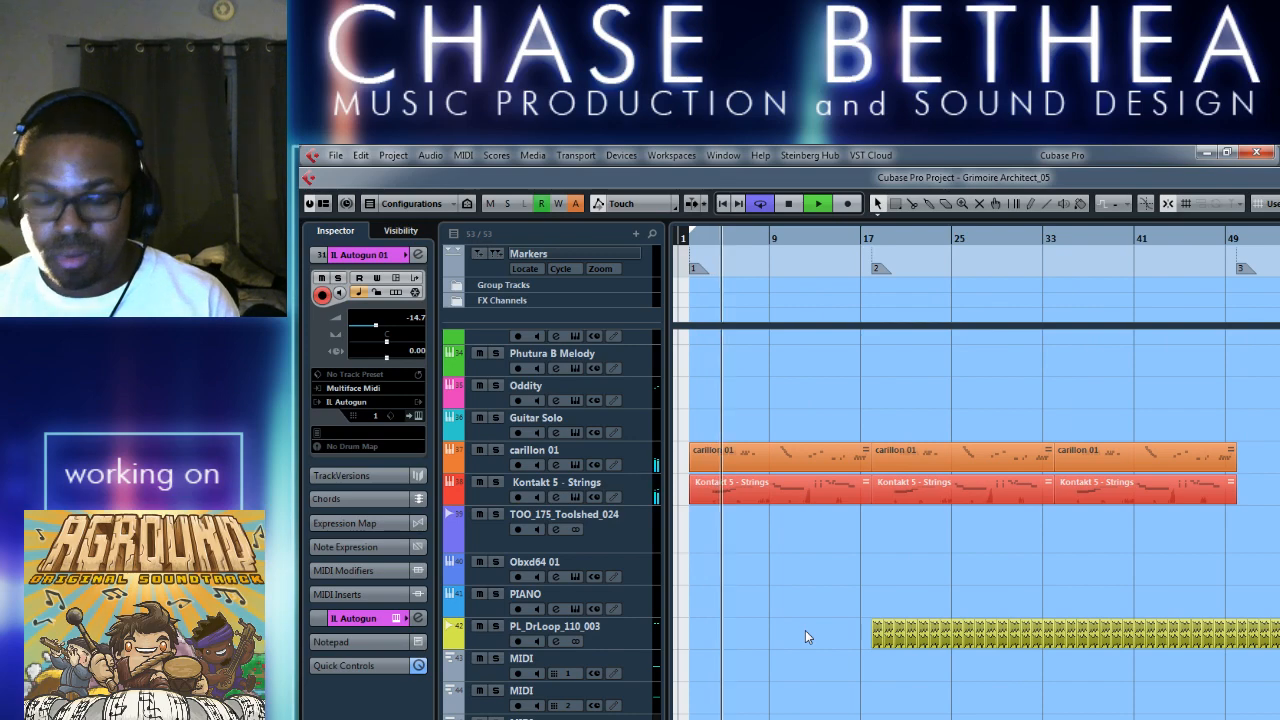
{"action": "scroll", "coordinate": [803, 621], "scroll_direction": "up", "scroll_amount": 3}
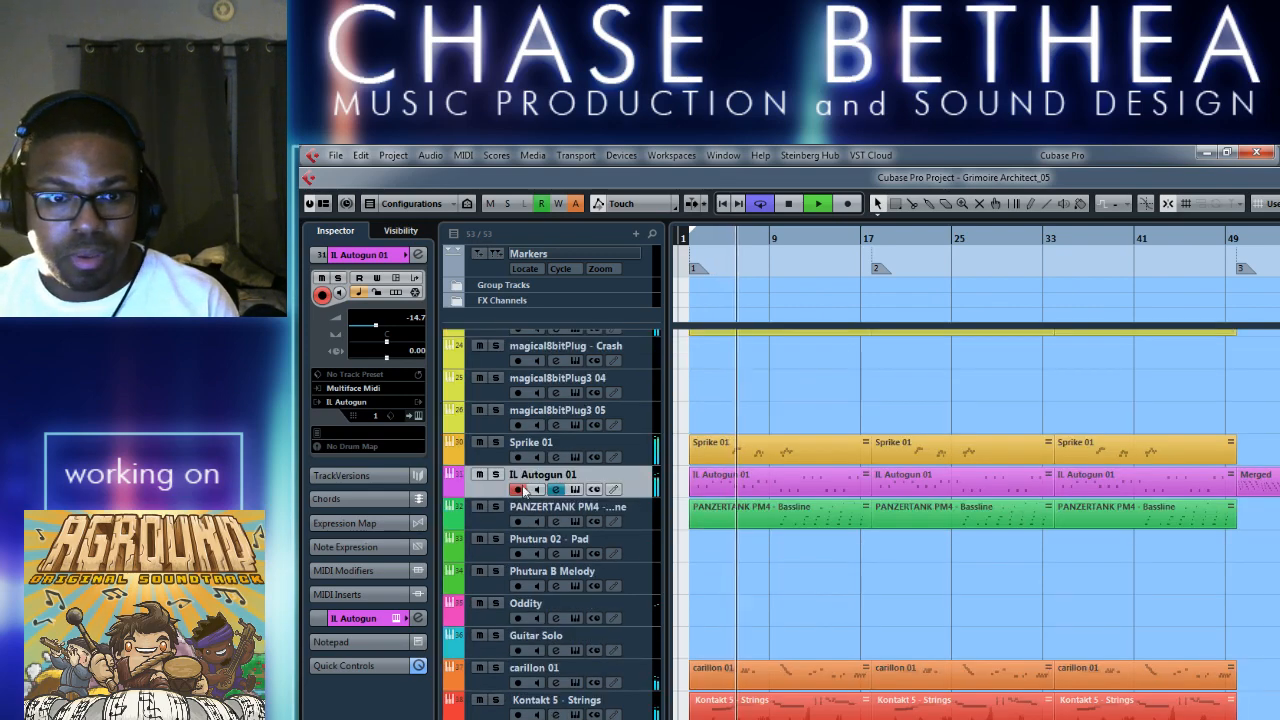
{"action": "left_click", "coordinate": [556, 489]}
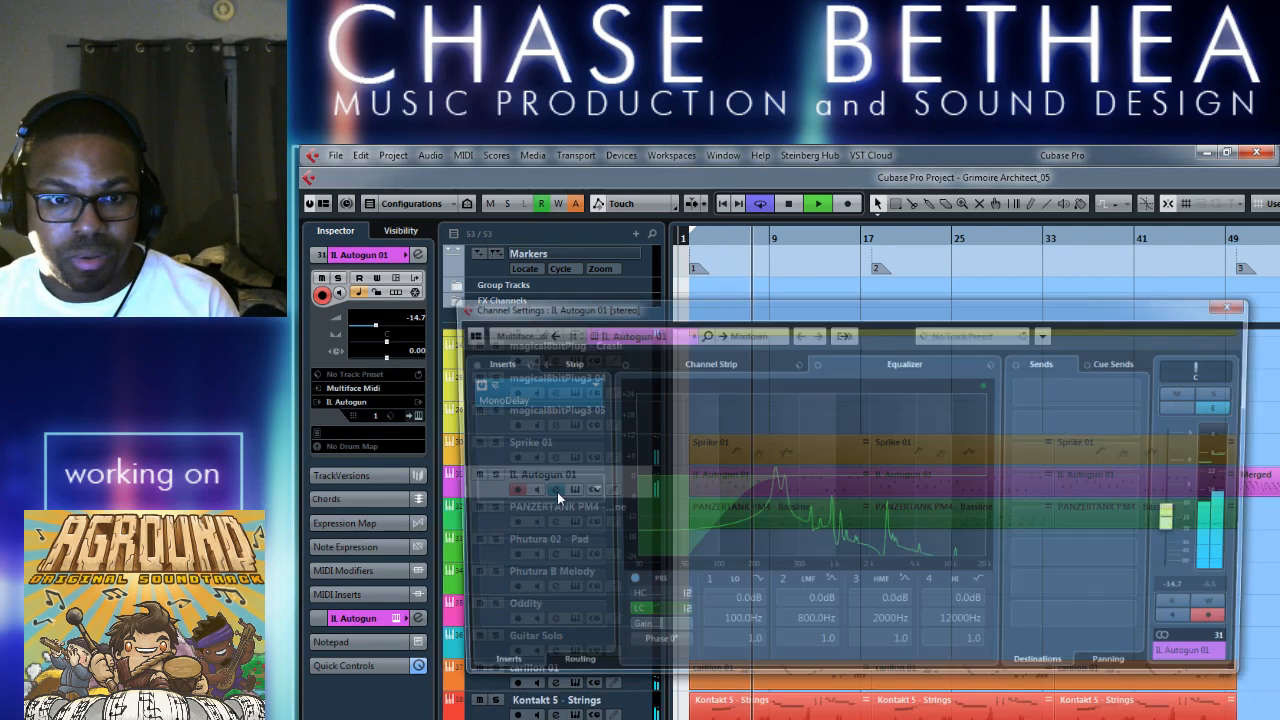
{"action": "key", "text": "Escape"}
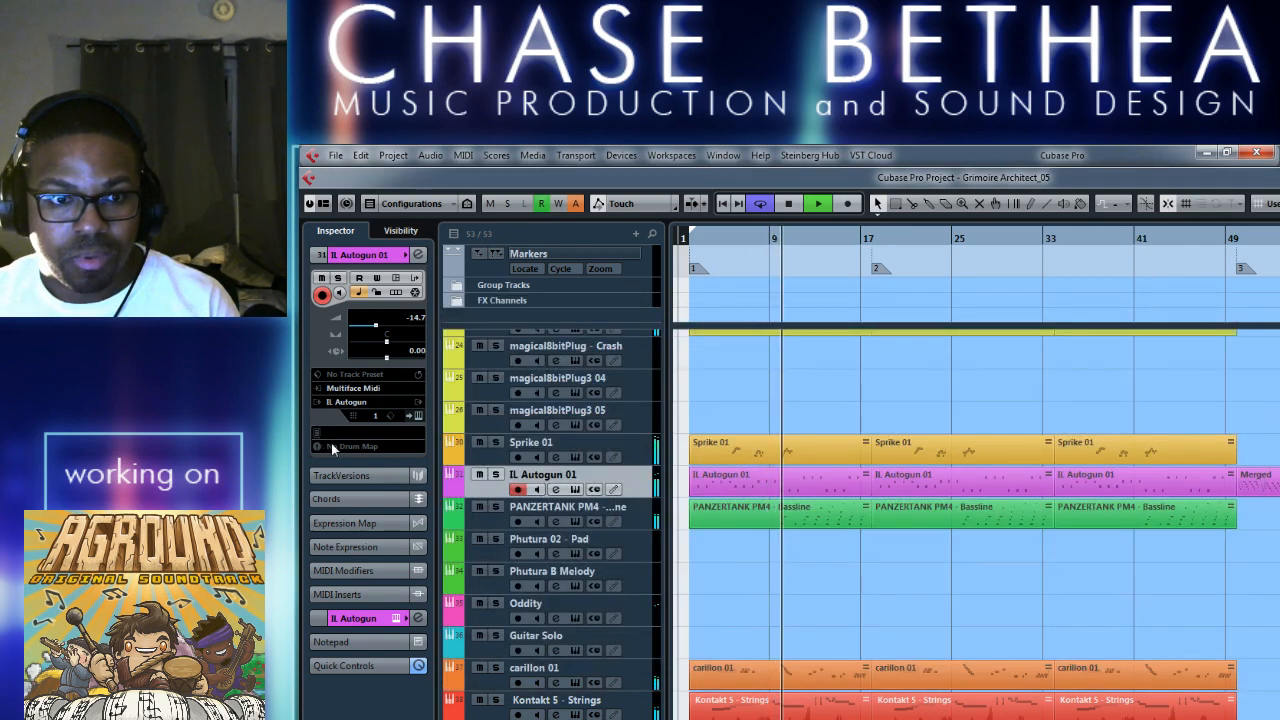
{"action": "left_click", "coordinate": [348, 594]}
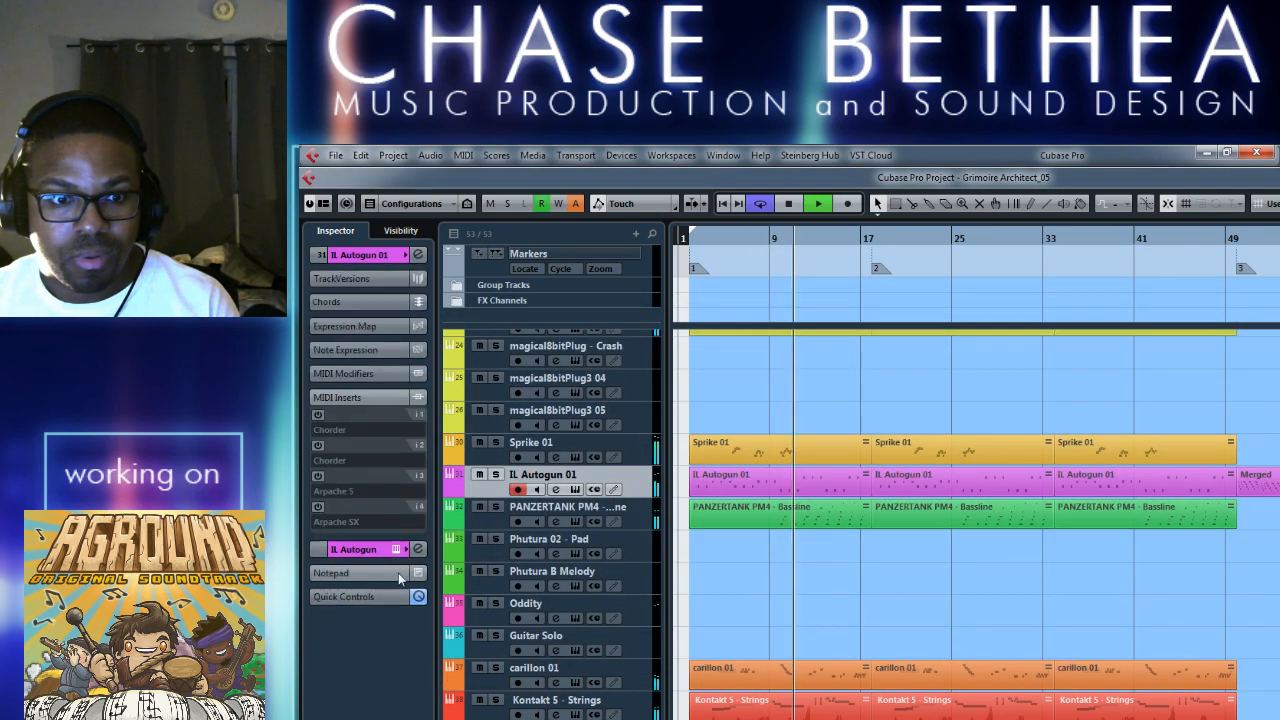
{"action": "left_click", "coordinate": [318, 414]}
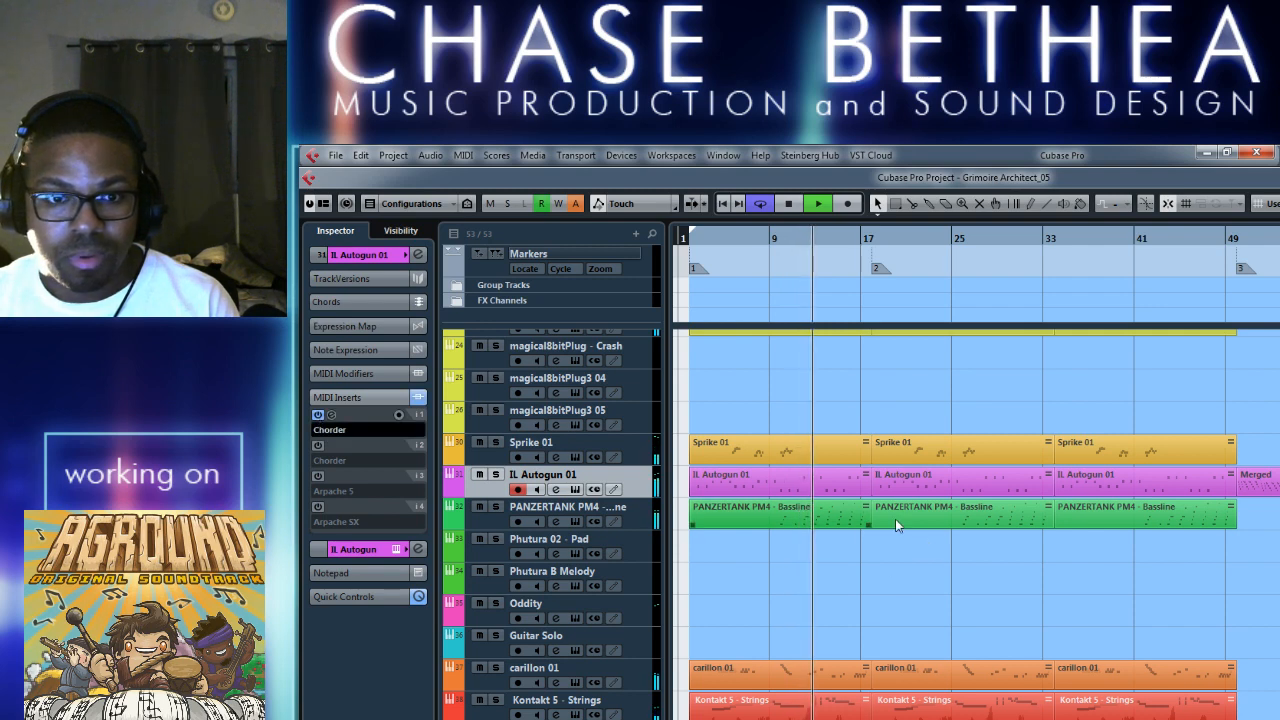